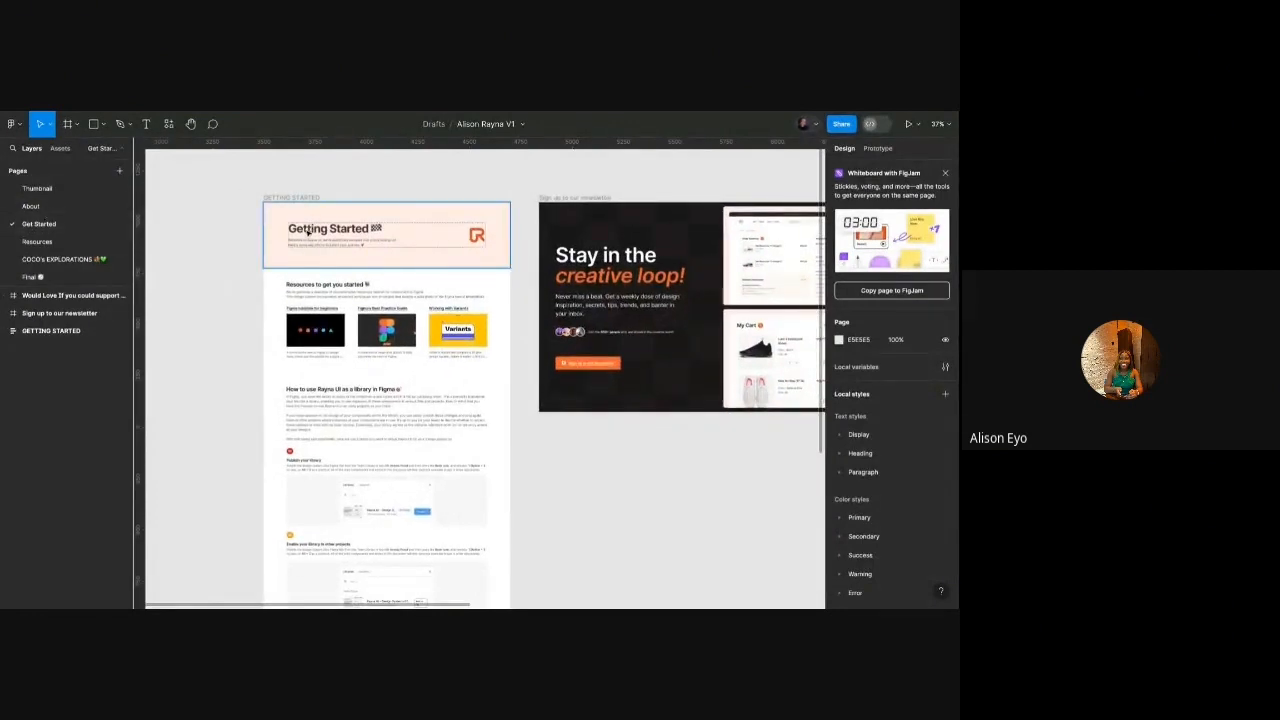
Scroll through the Rayna UI getting-started guide, then open a new blank design file.
scroll(310, 240, "up", 5)
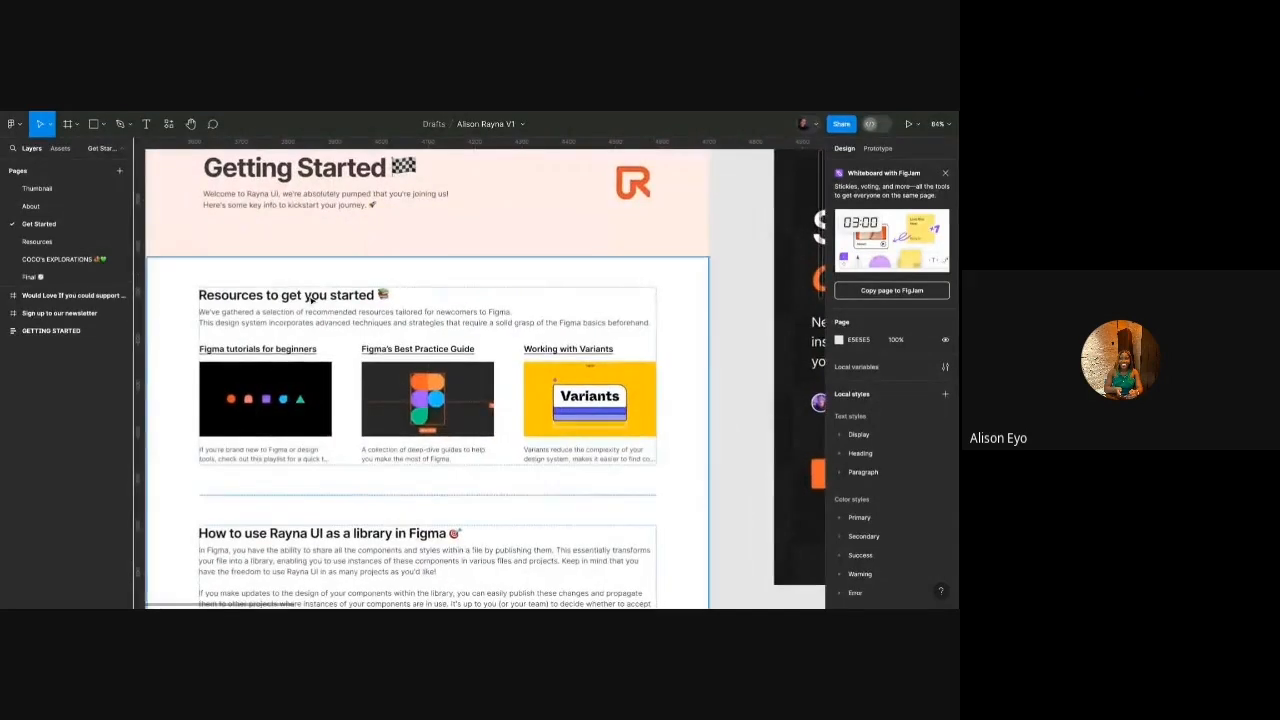
scroll(280, 294, "left", 2)
scroll(280, 294, "down", 1)
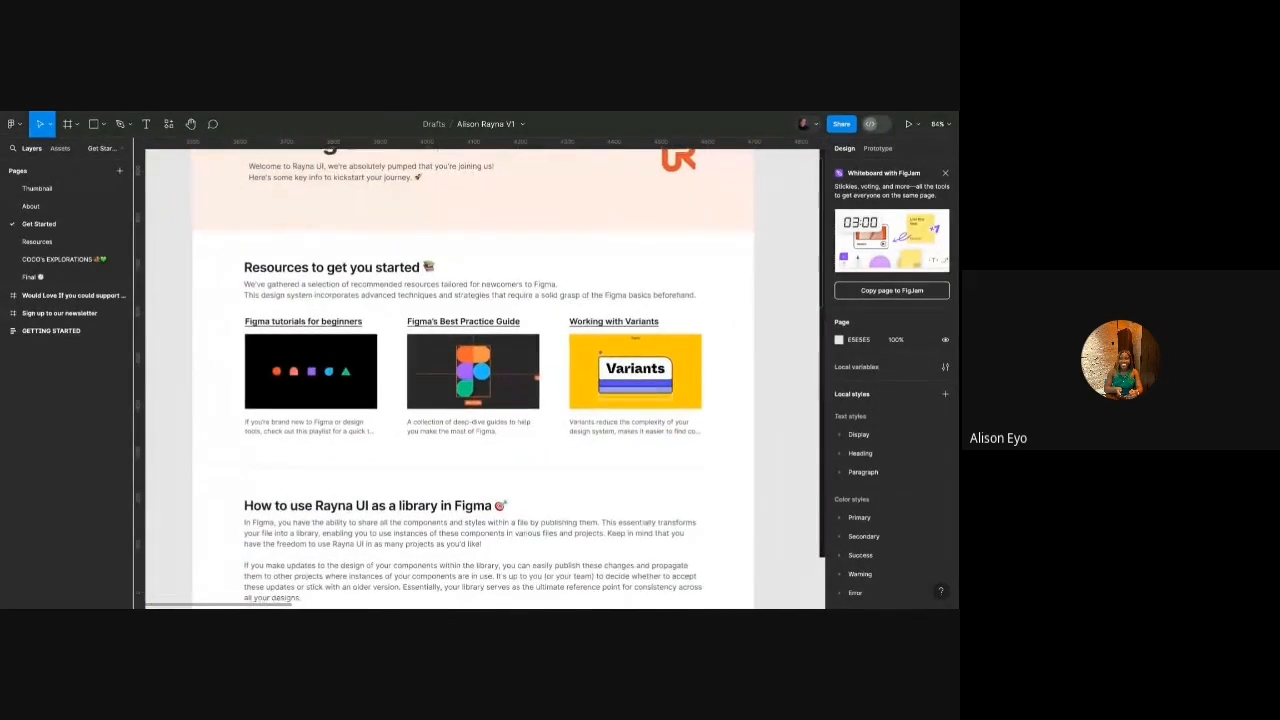
scroll(293, 264, "down", 1)
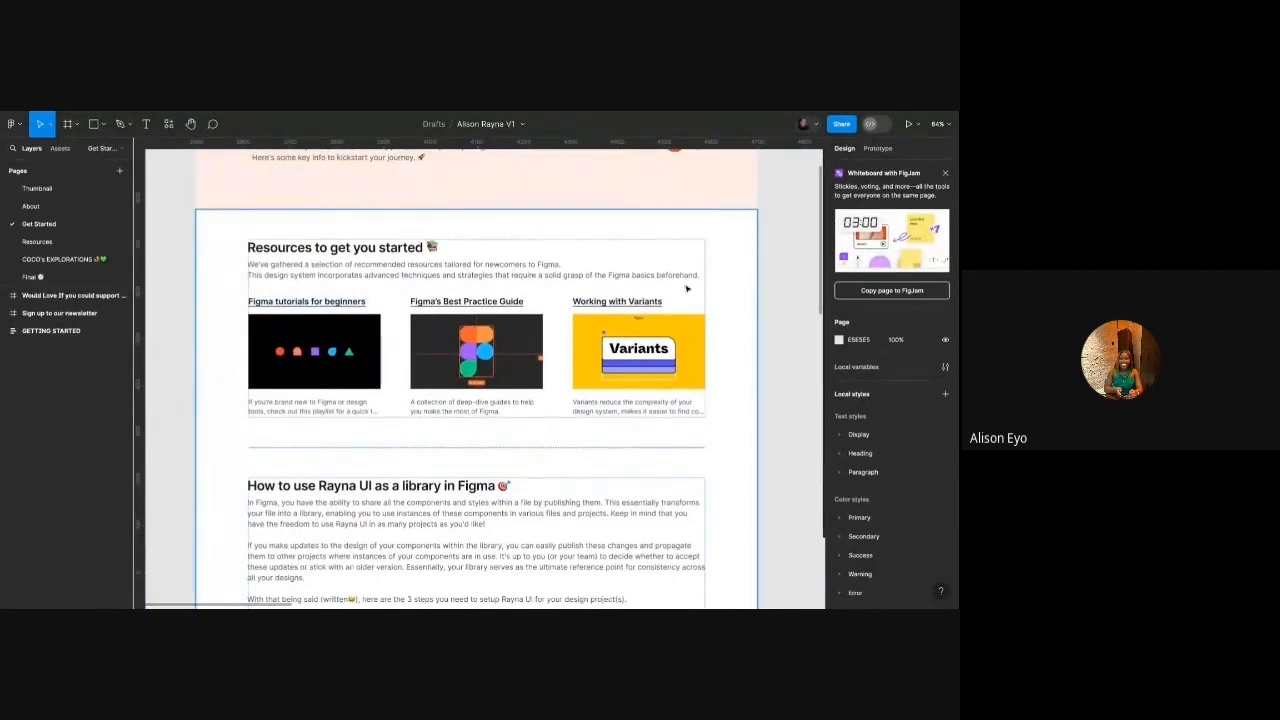
scroll(672, 272, "down", 3)
scroll(672, 272, "down", 2)
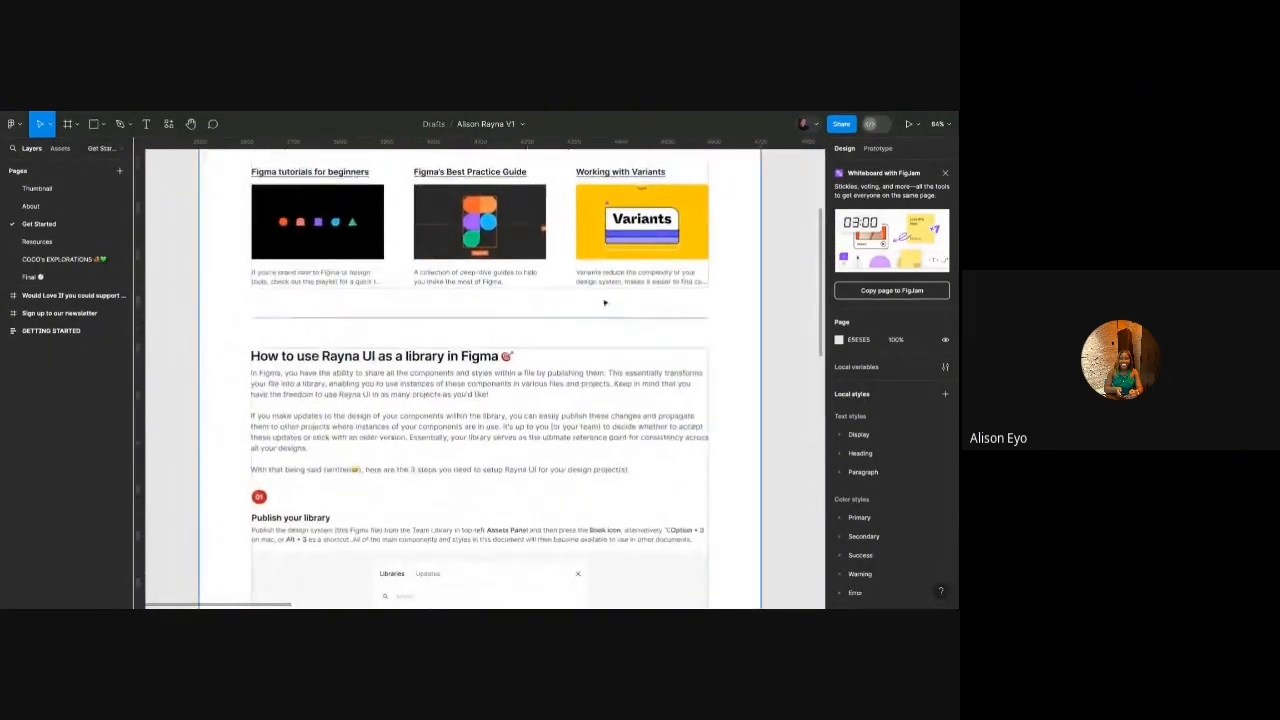
scroll(578, 318, "down", 4, "ctrl")
scroll(578, 318, "up", 5, "ctrl")
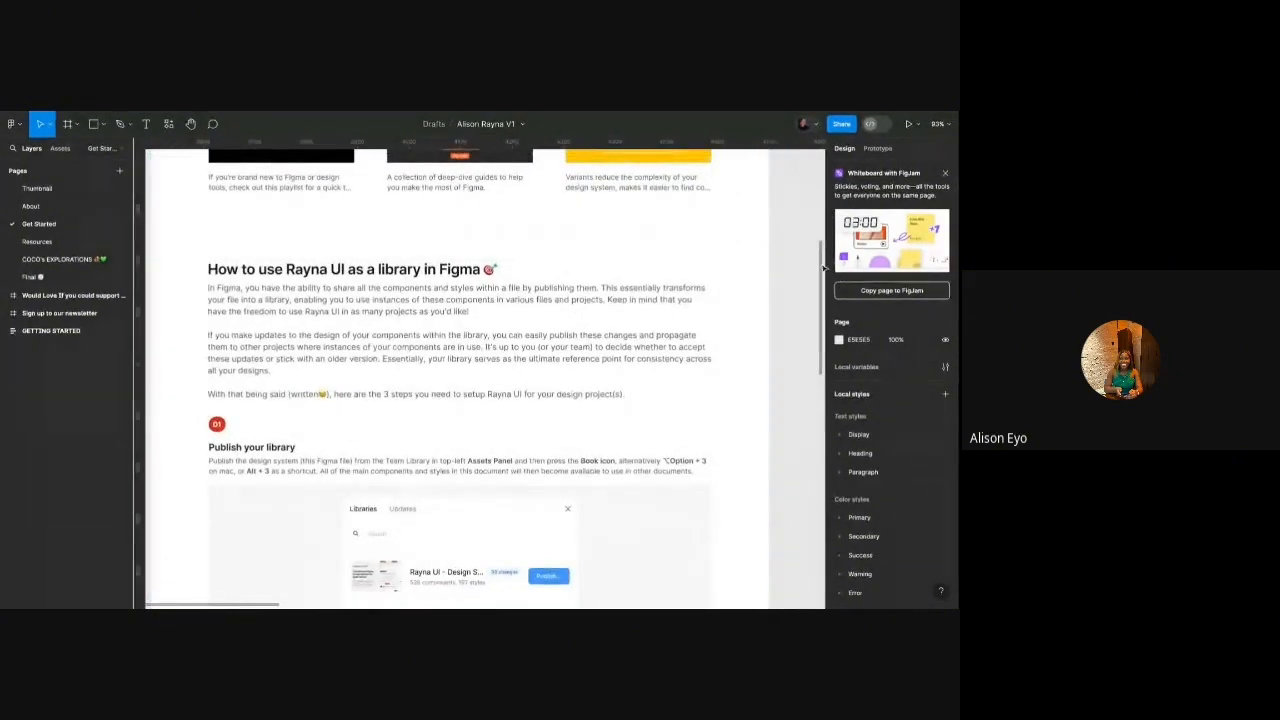
scroll(824, 300, "down", 2)
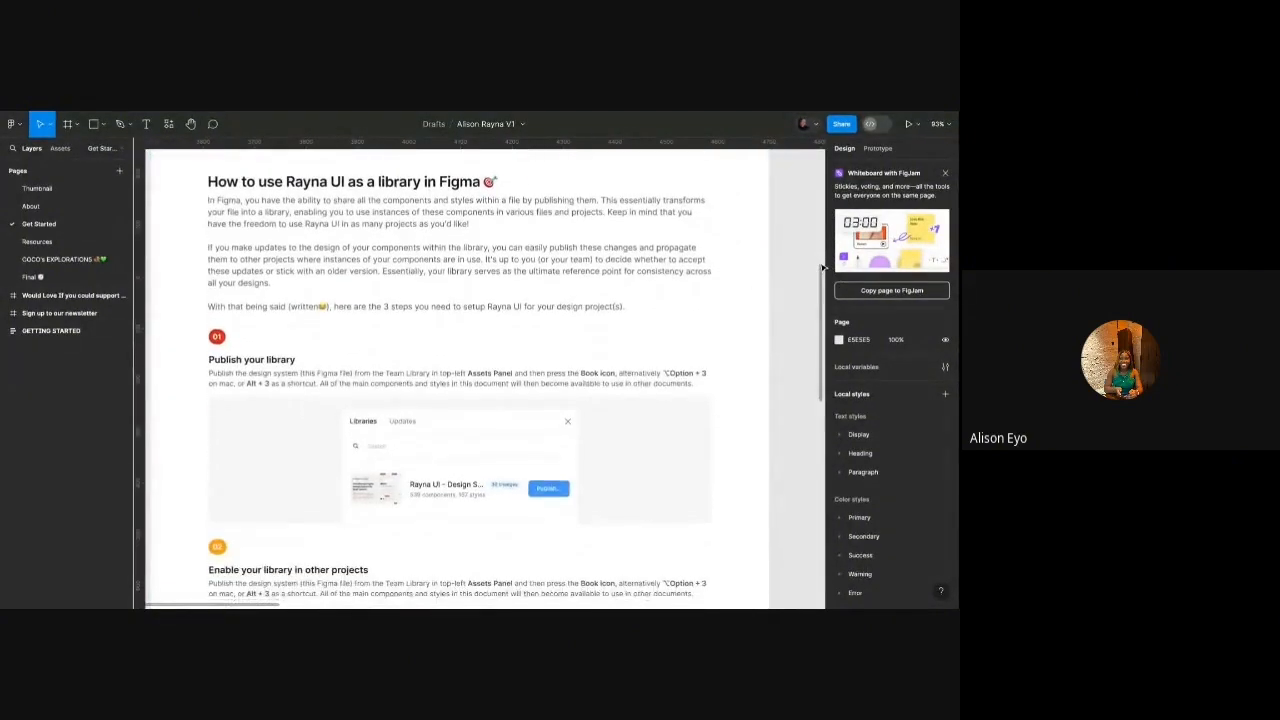
scroll(824, 268, "down", 2)
scroll(460, 380, "down", 5)
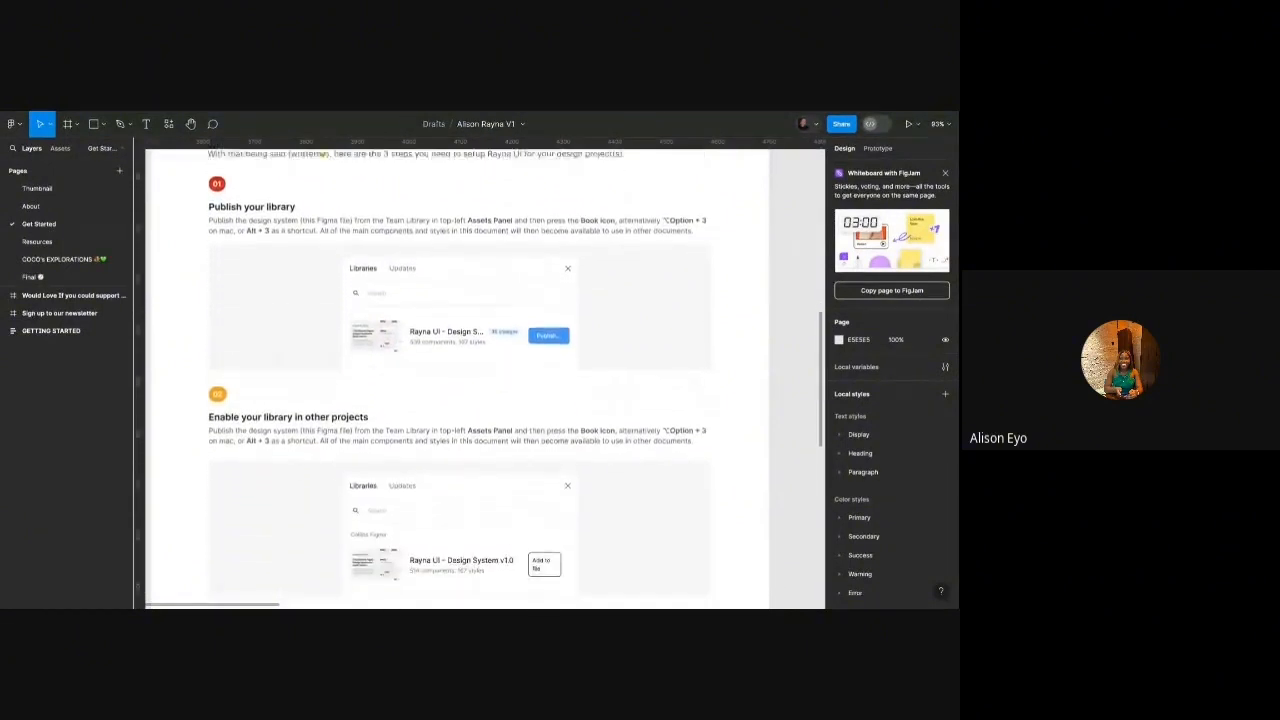
scroll(460, 380, "down", 4)
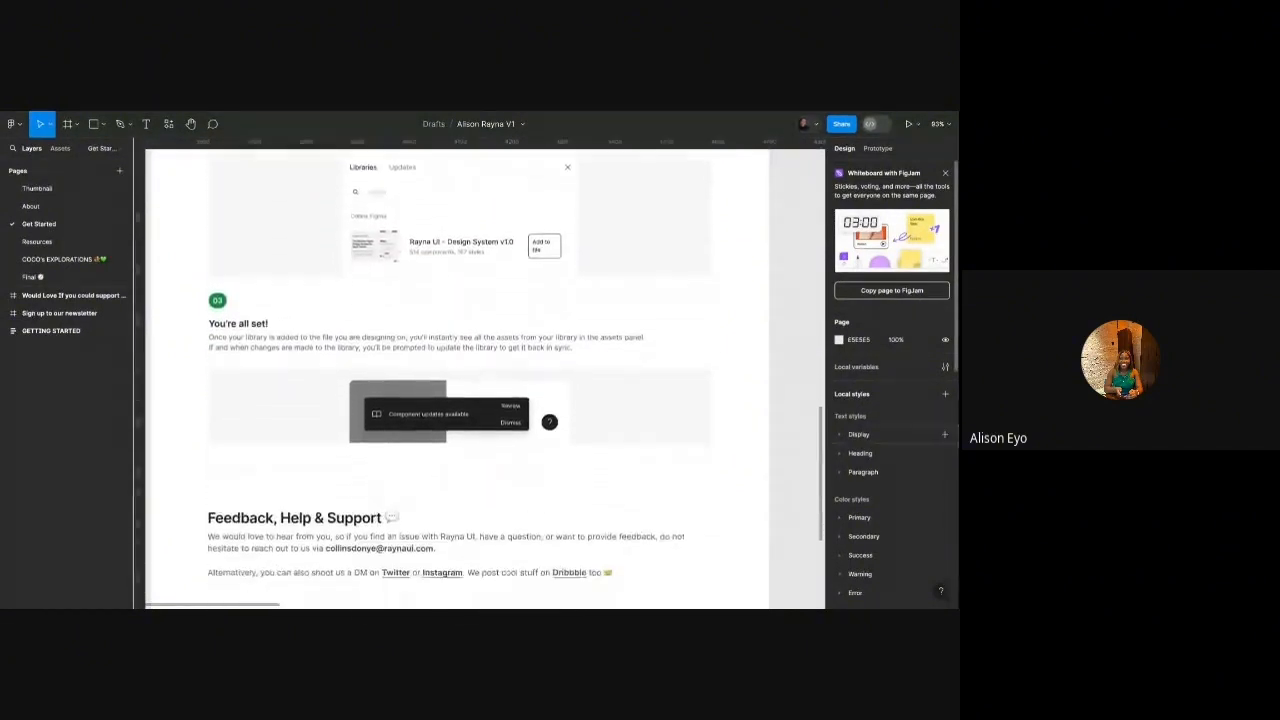
scroll(460, 380, "down", 2)
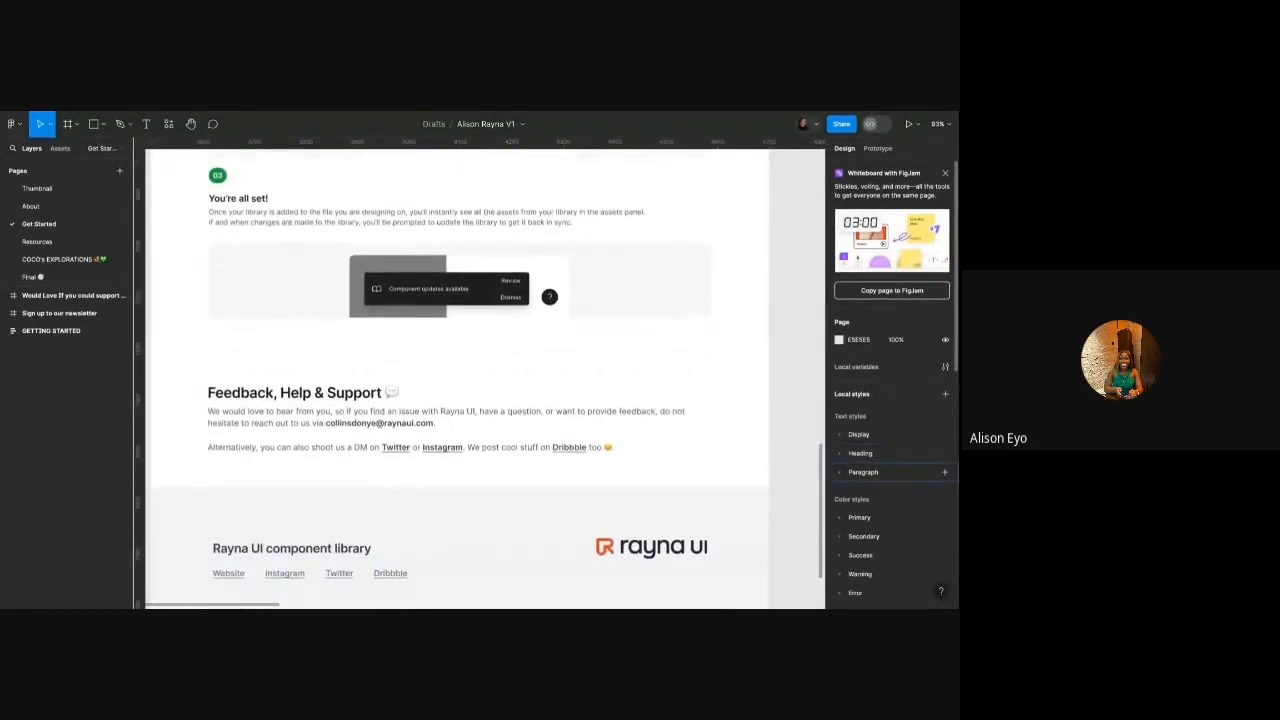
scroll(460, 380, "up", 2)
scroll(460, 380, "up", 15)
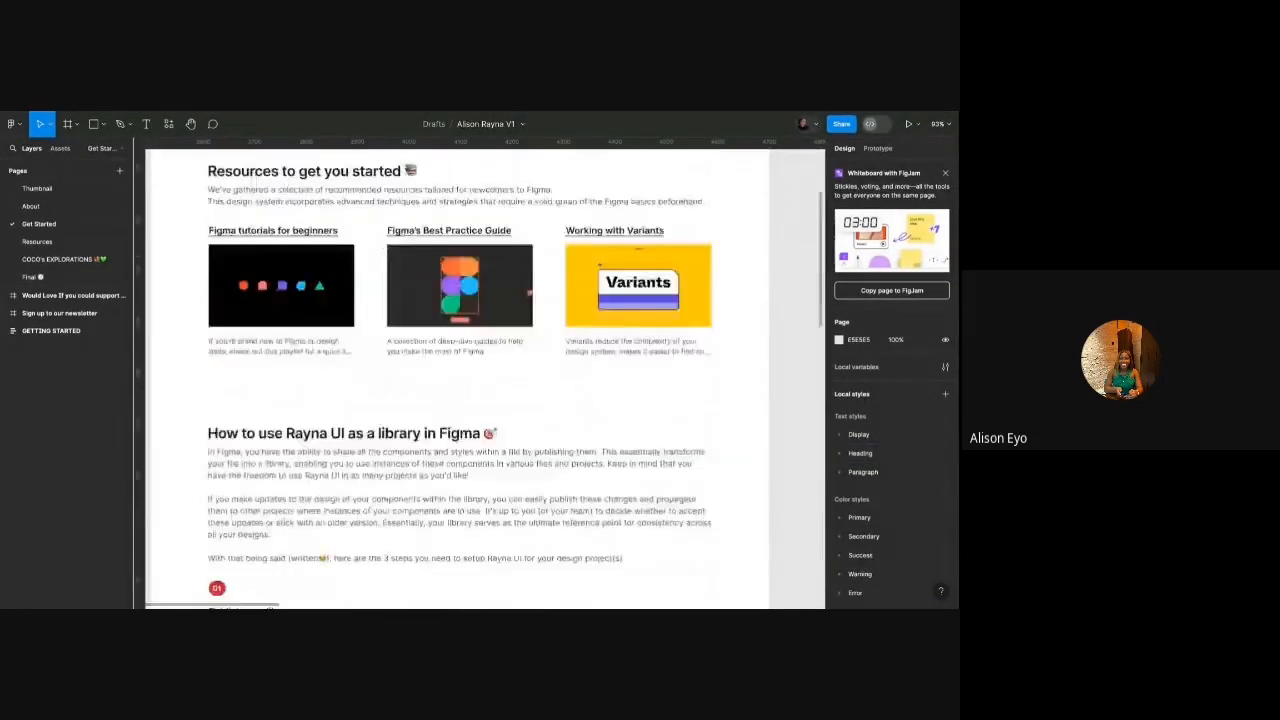
scroll(729, 201, "down", 1)
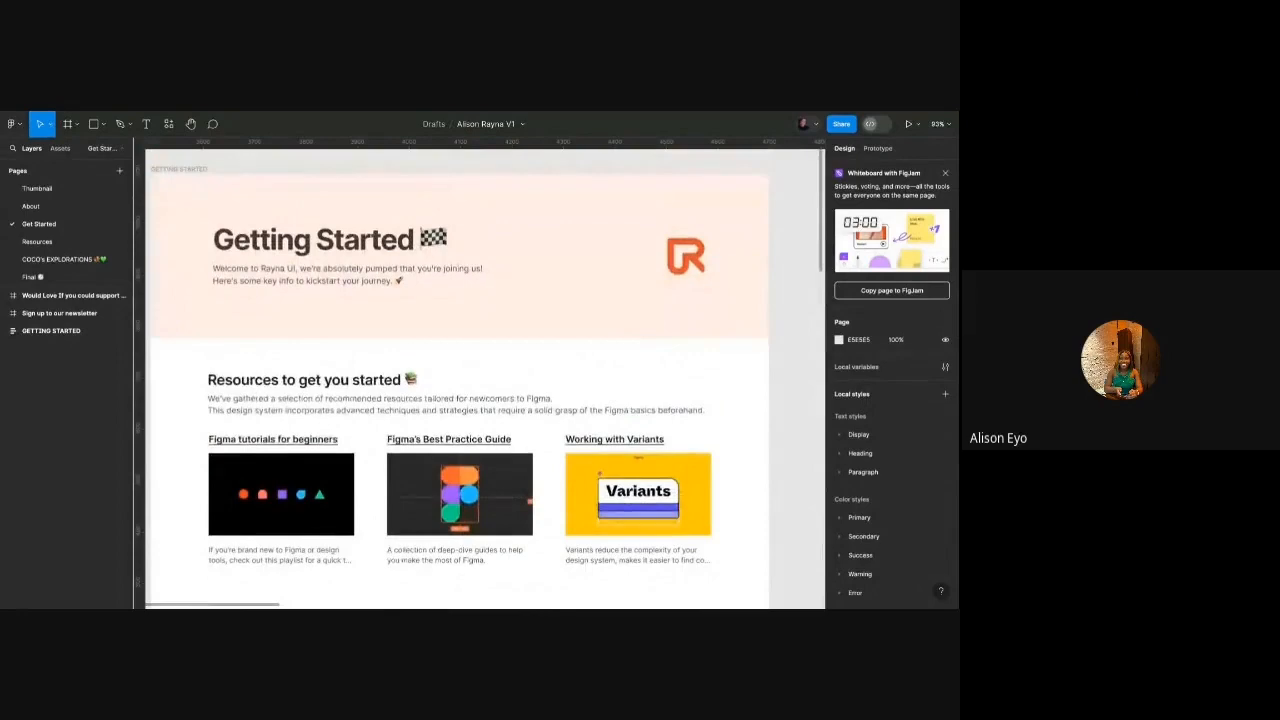
scroll(729, 201, "left", 1)
scroll(729, 201, "down", 10)
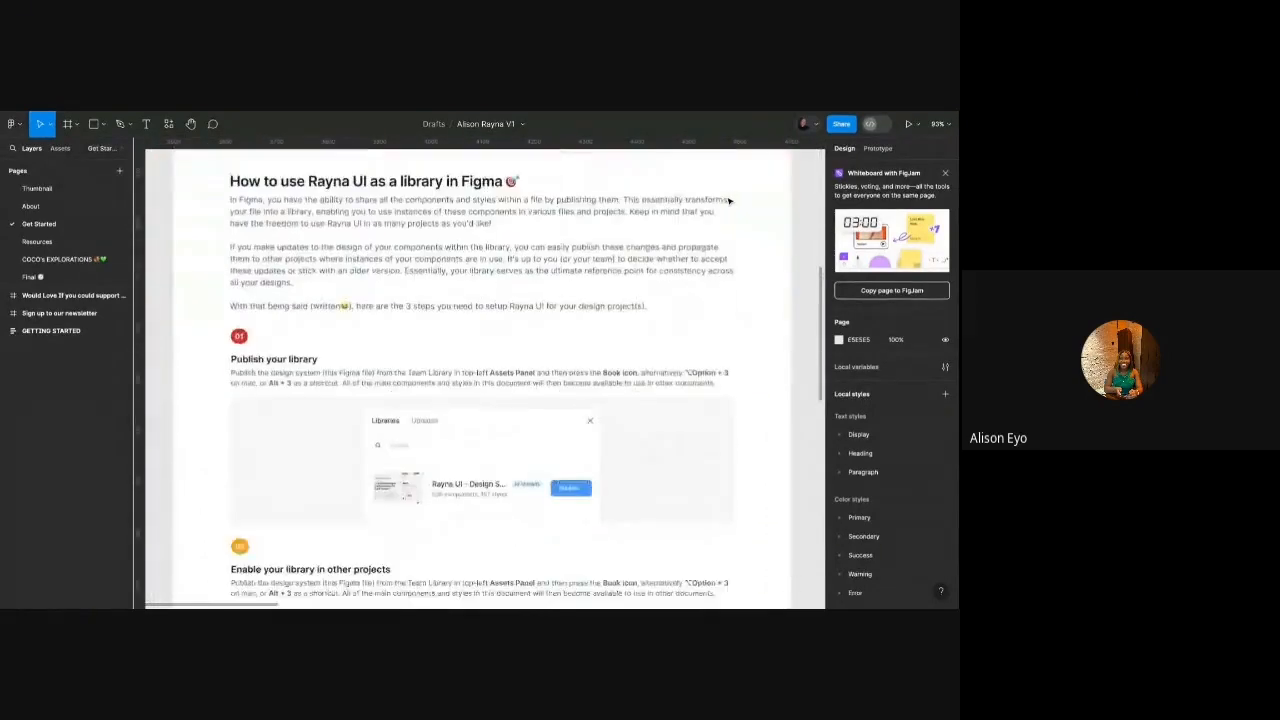
scroll(485, 380, "down", 1)
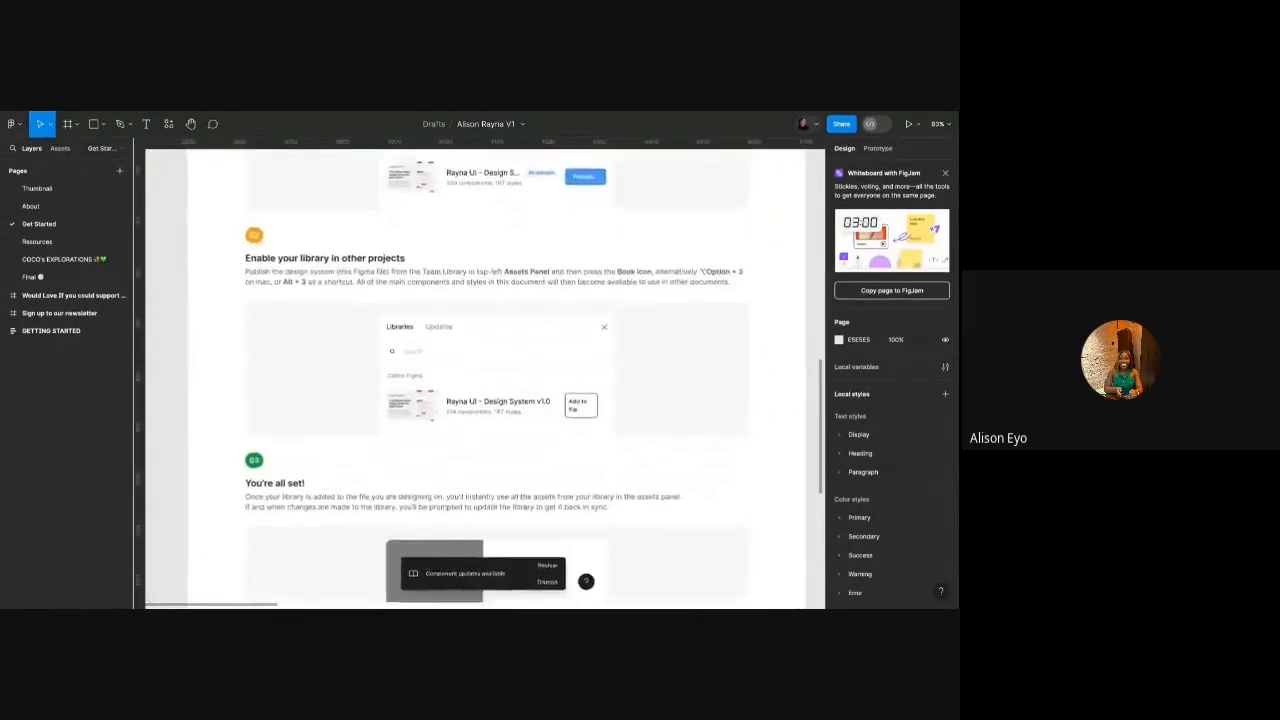
scroll(485, 380, "up", 3)
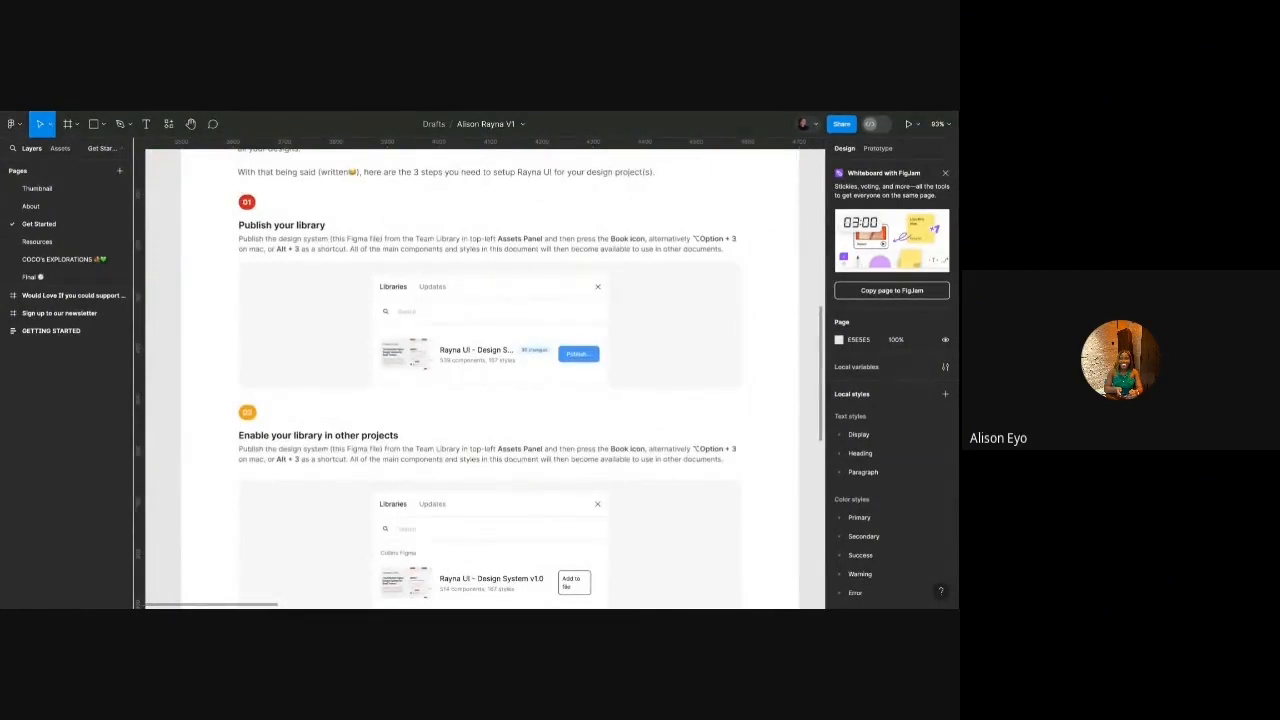
key("ctrl+Tab")
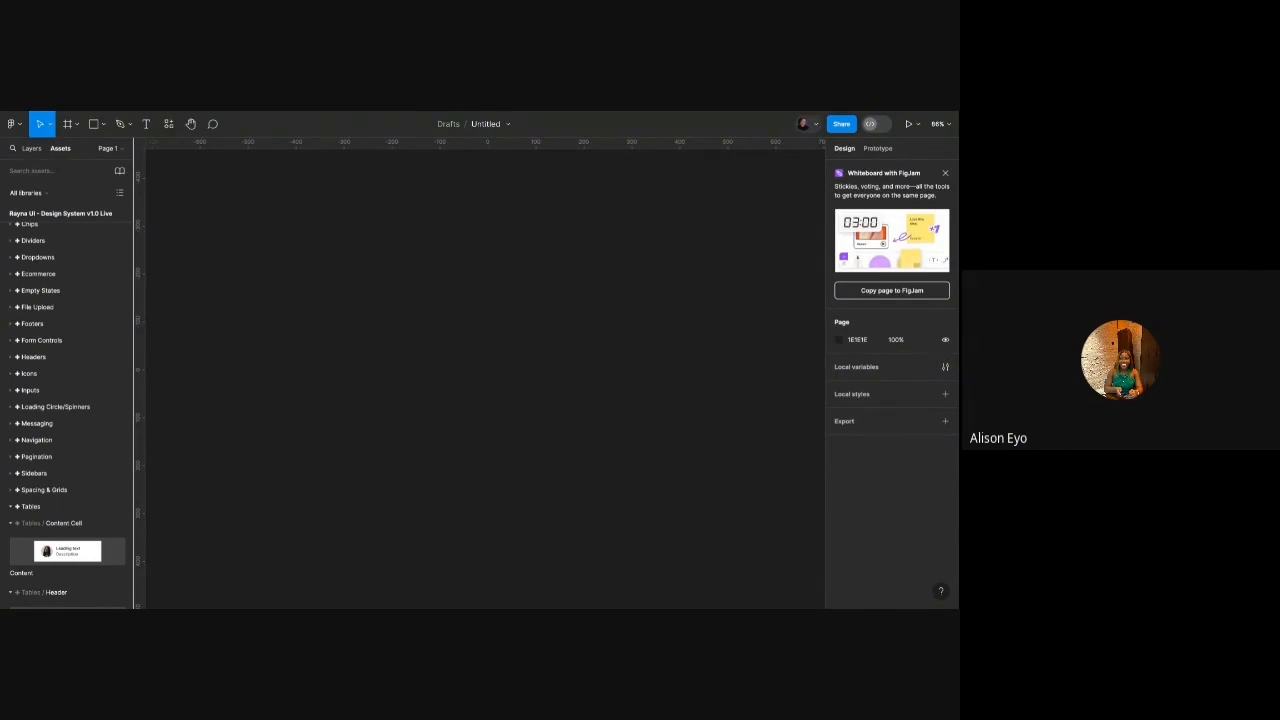
Change the Untitled file's name to 'Rayna UI Design with Me Ep.2'.
double_click(481, 124)
type("Des")
key("ctrl+a")
type("Rayna UI Design")
key("BackSpace")
key("BackSpace")
key("BackSpace")
key("BackSpace")
type("sign with Me Ep.2")
key("Return")
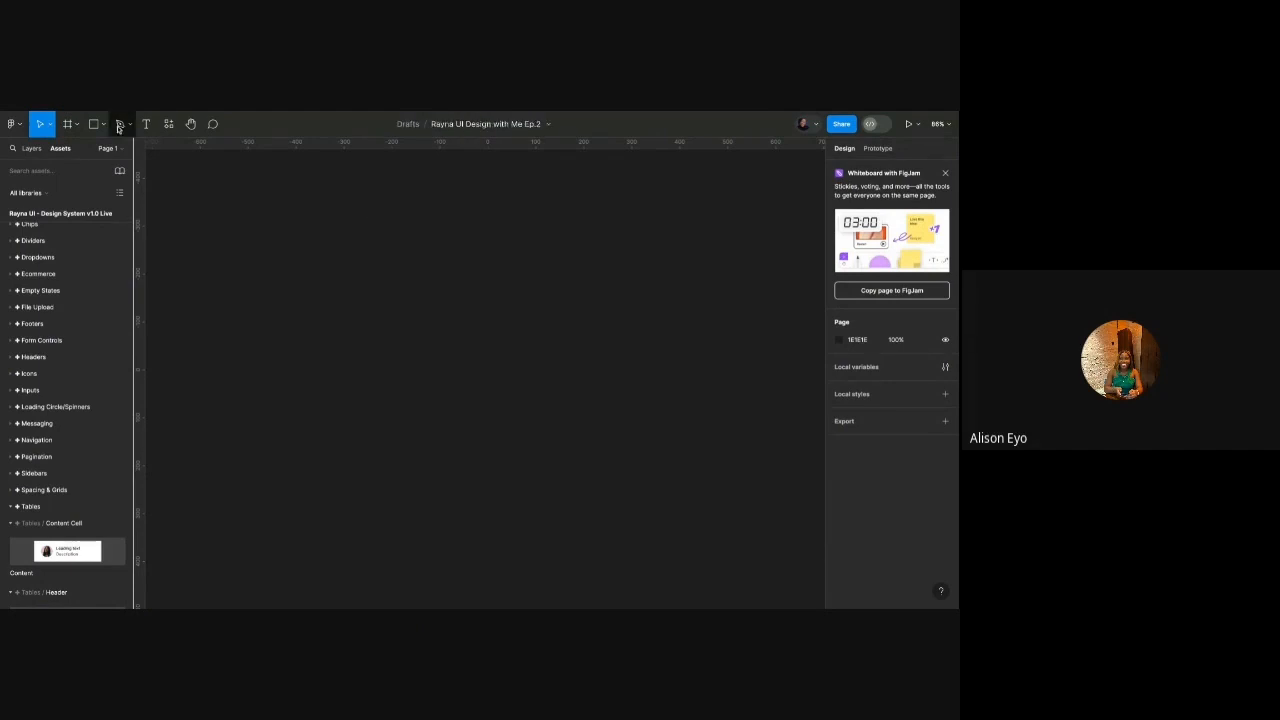
left_click(117, 147)
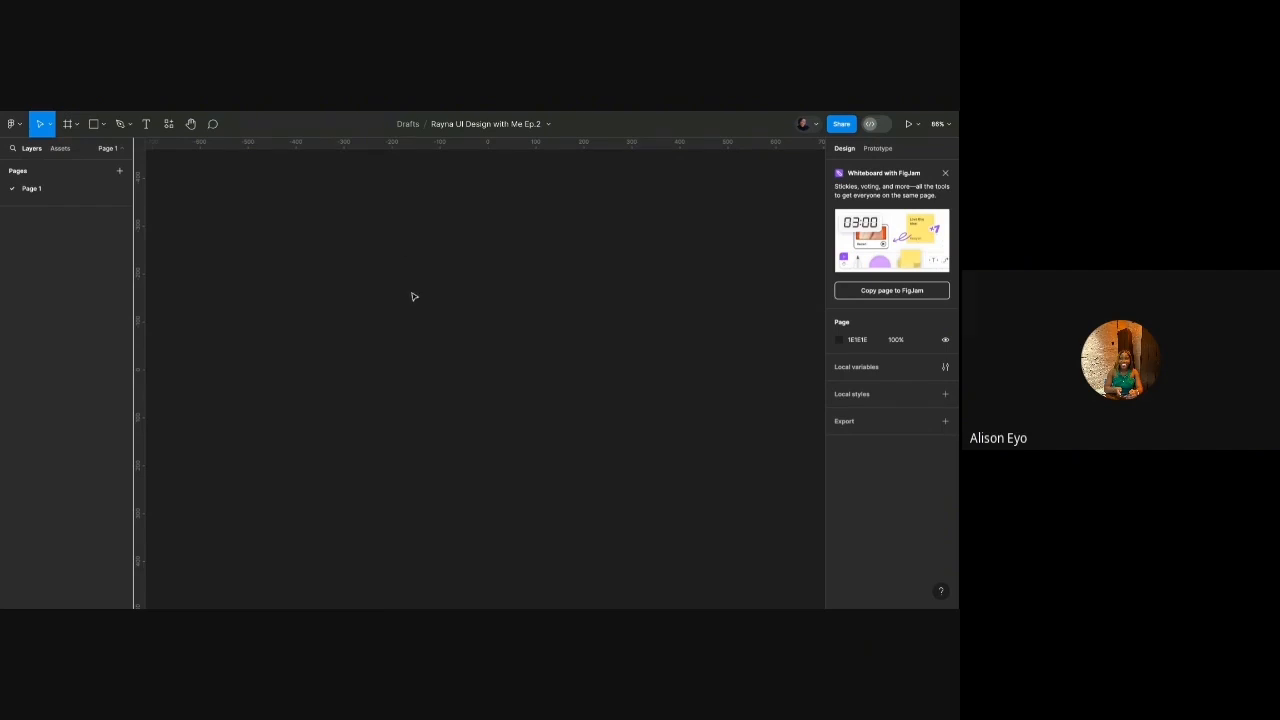
Rename Page 1 to 'Ecommerce B2B'.
double_click(46, 191)
type("Ecommerce")
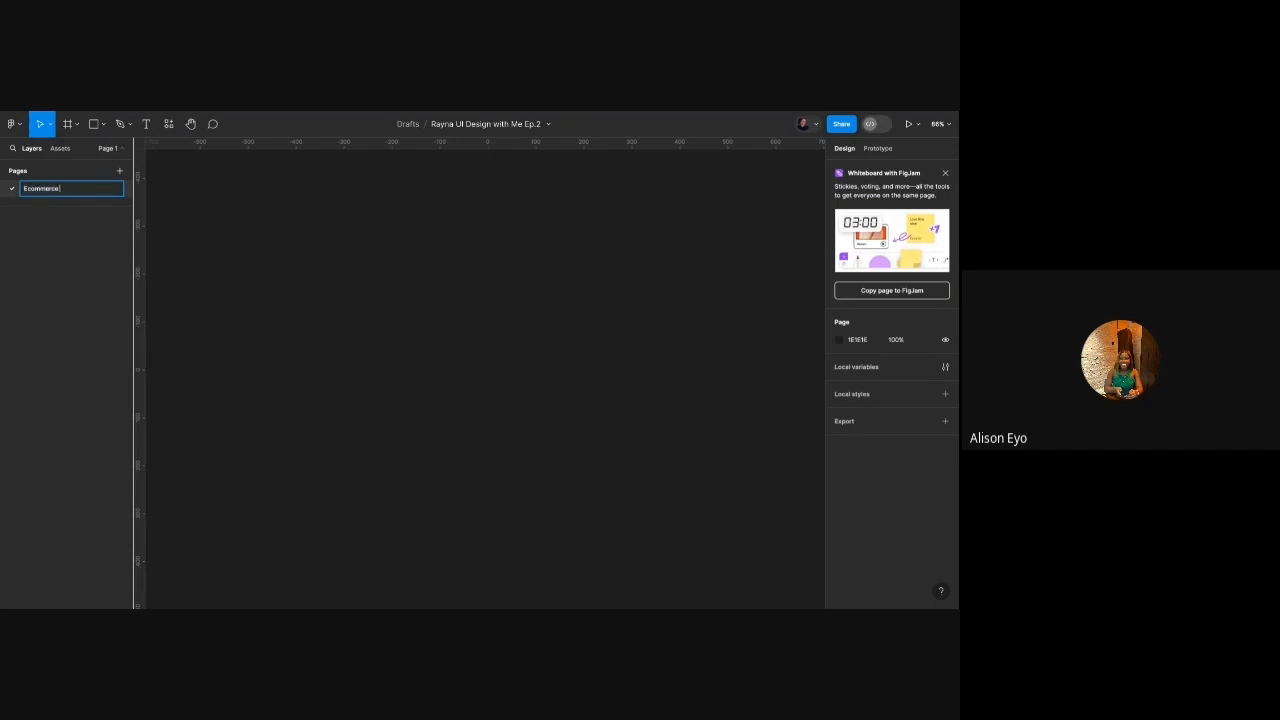
type(" B2B")
key("Return")
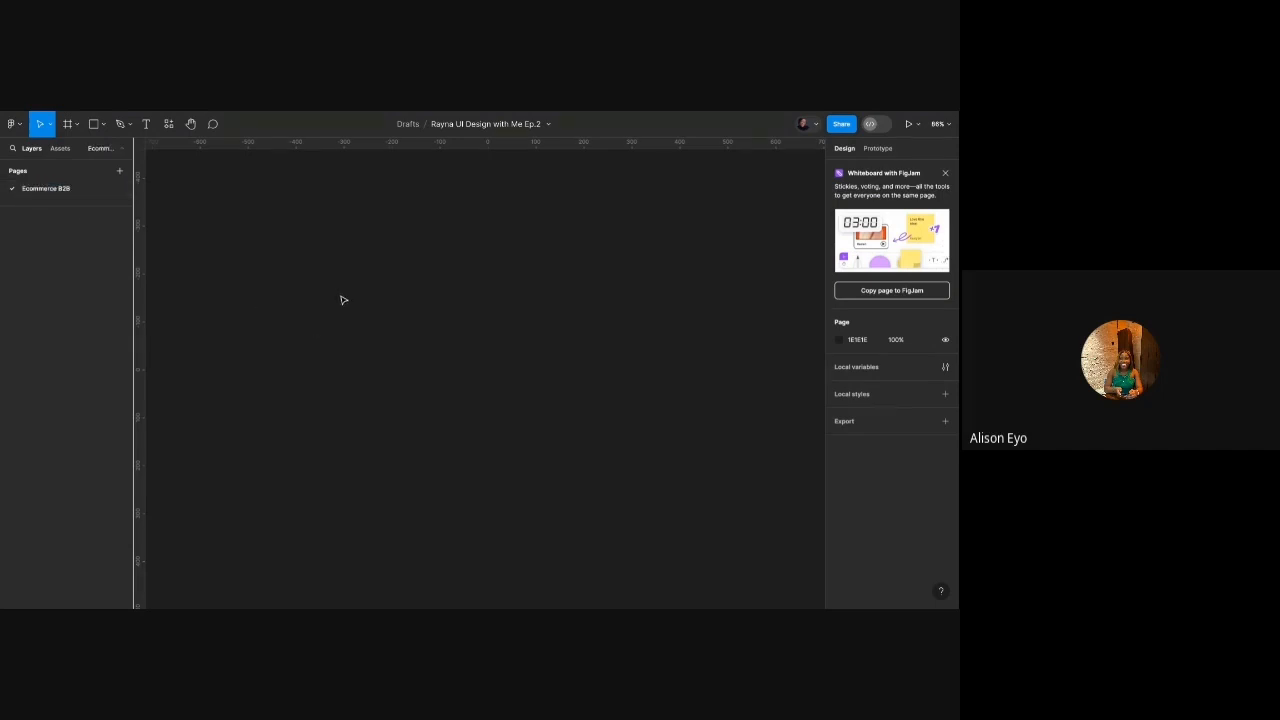
Add a 1440×1024 Desktop frame to the page's canvas.
scroll(343, 300, "right", 1)
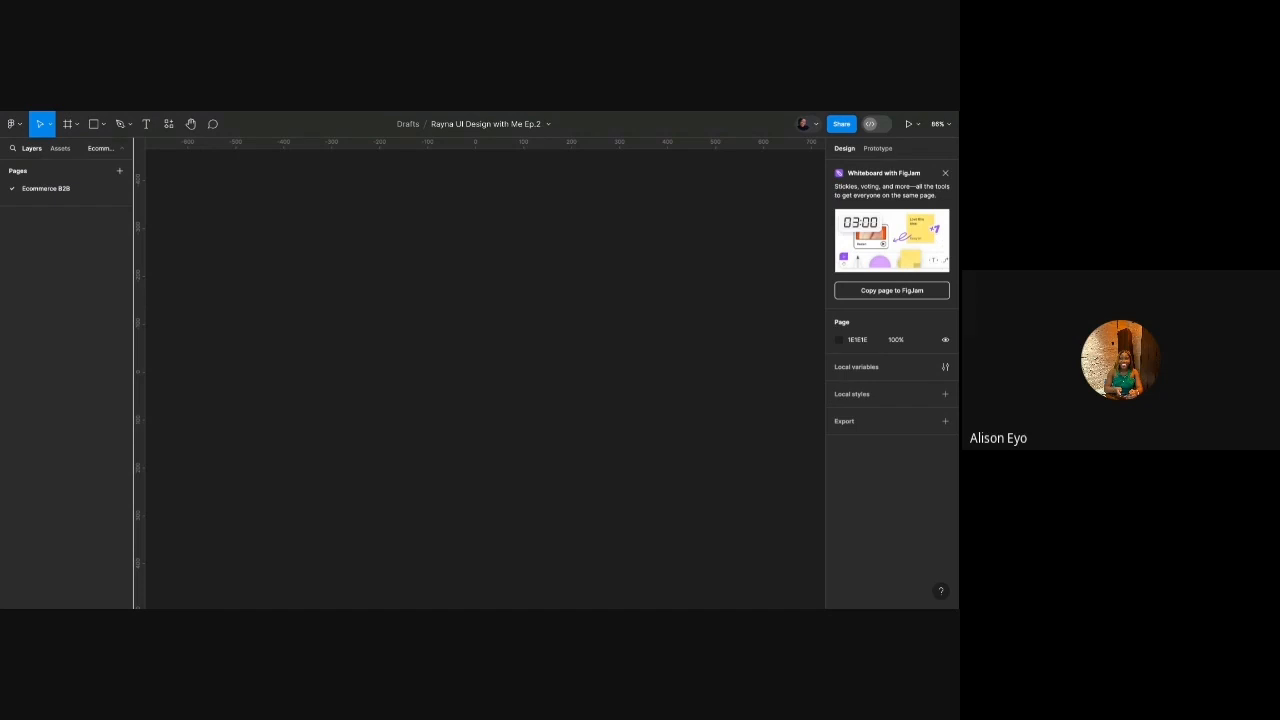
key("f")
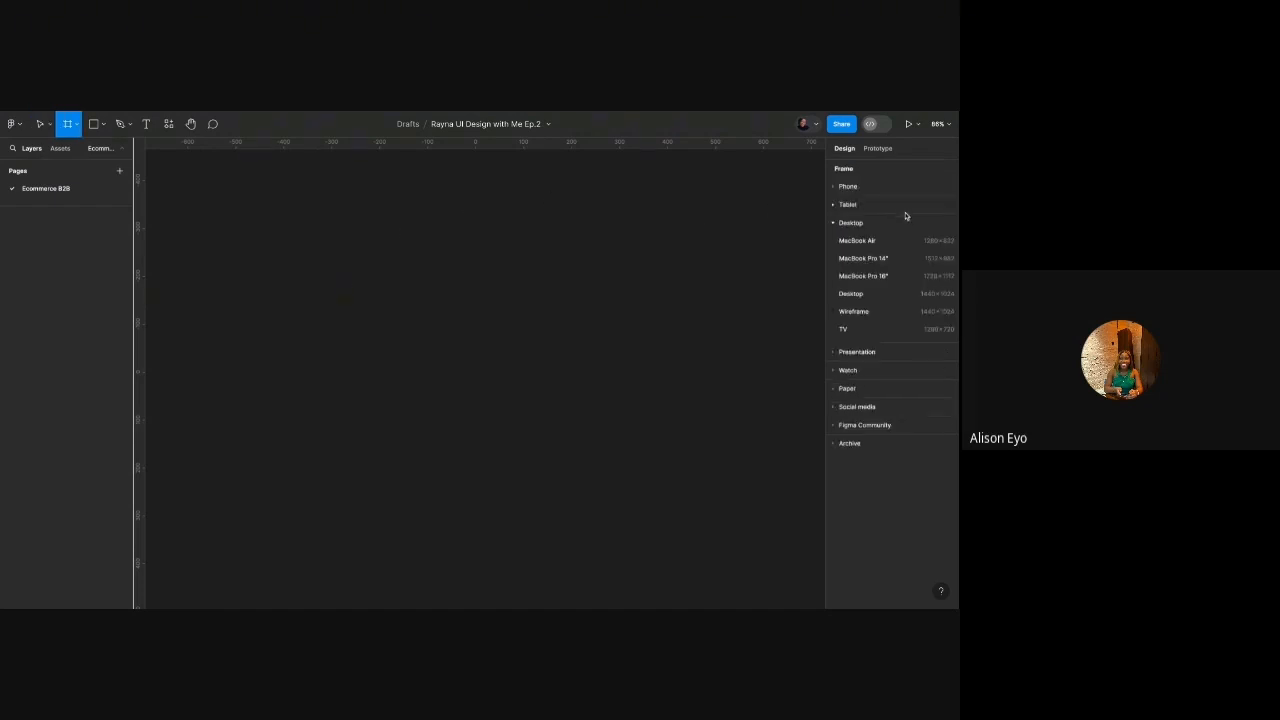
left_click(892, 293)
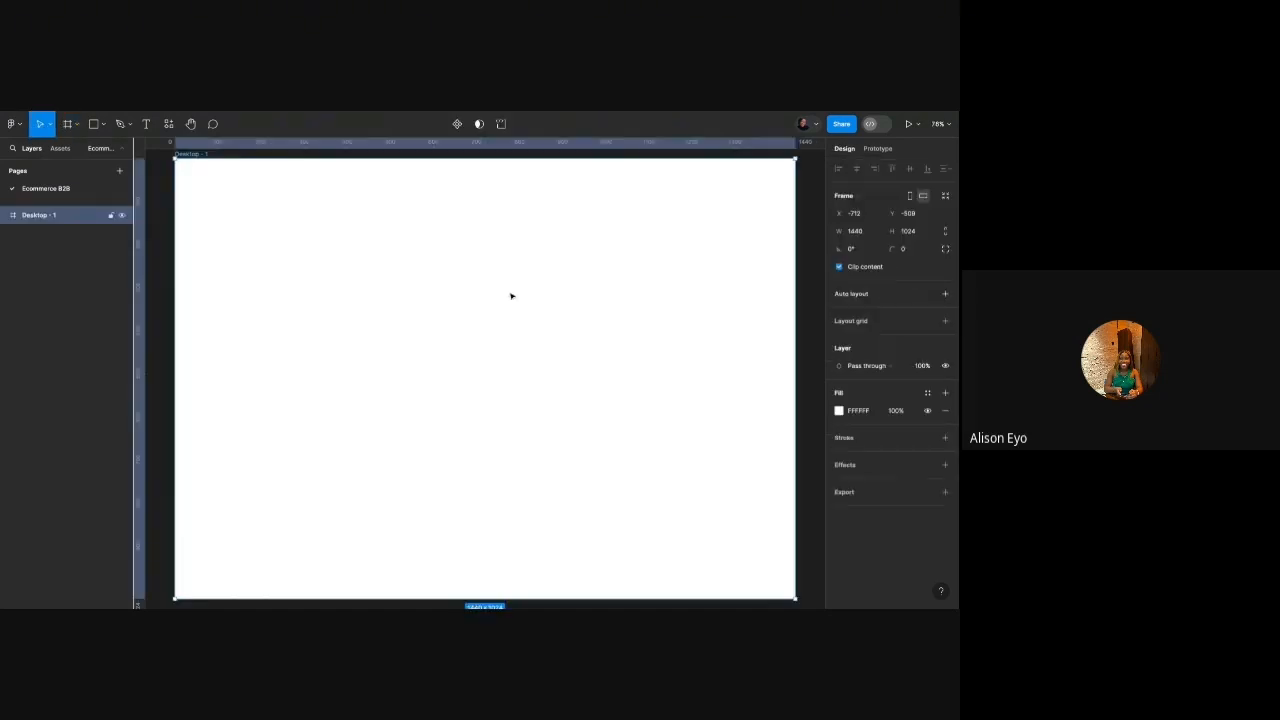
scroll(503, 295, "down", 3)
left_click(463, 189)
scroll(463, 189, "up", 3)
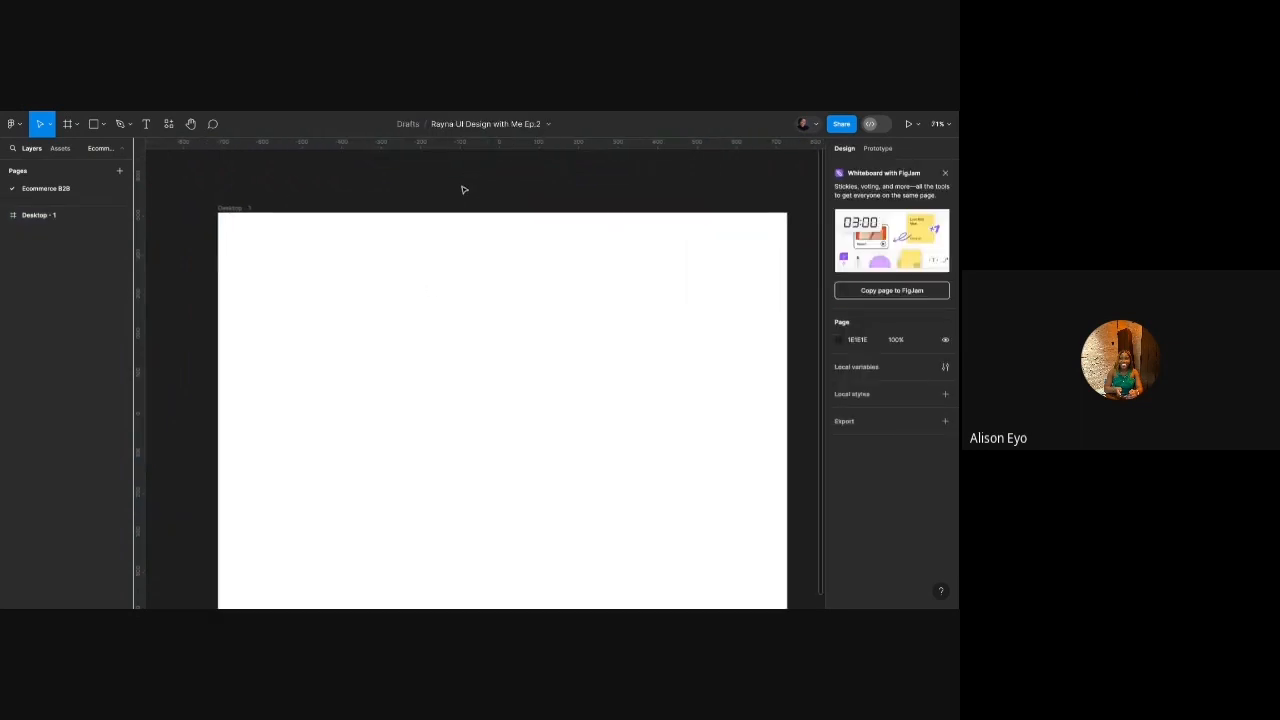
scroll(463, 189, "down", 1)
scroll(463, 189, "left", 2)
scroll(463, 189, "down", 1)
scroll(463, 189, "down", 2)
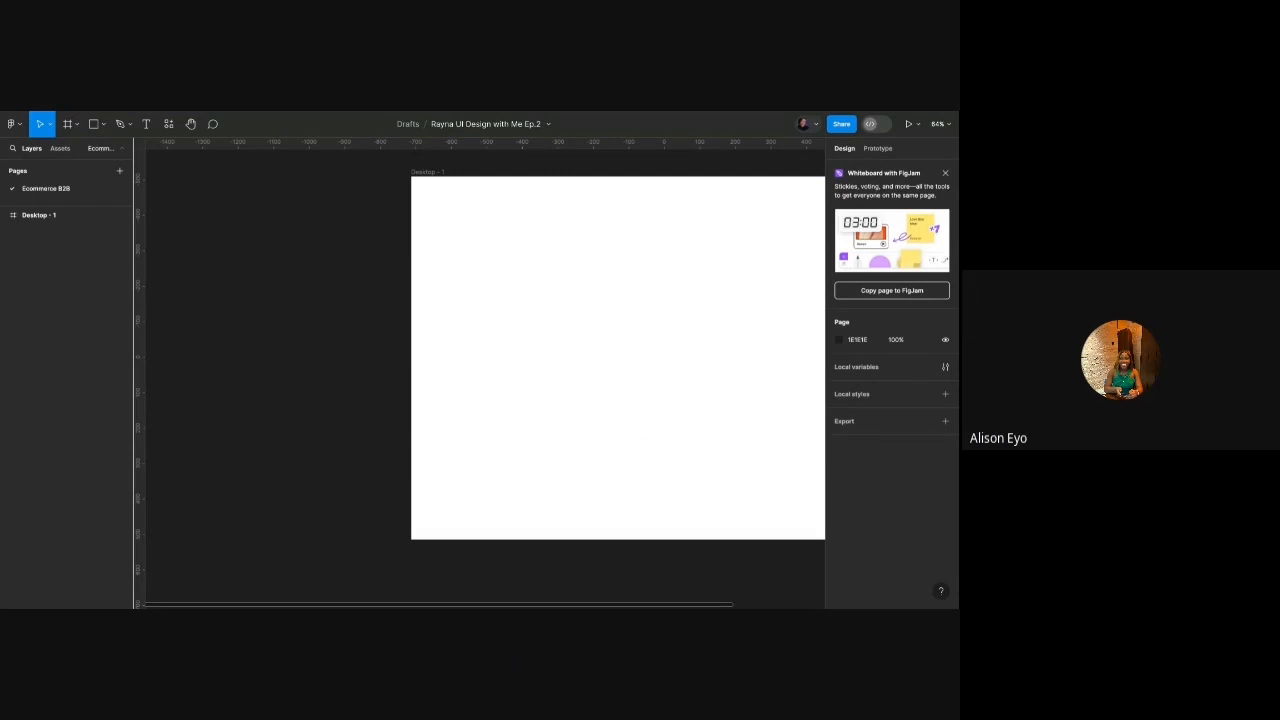
scroll(366, 229, "left", 2)
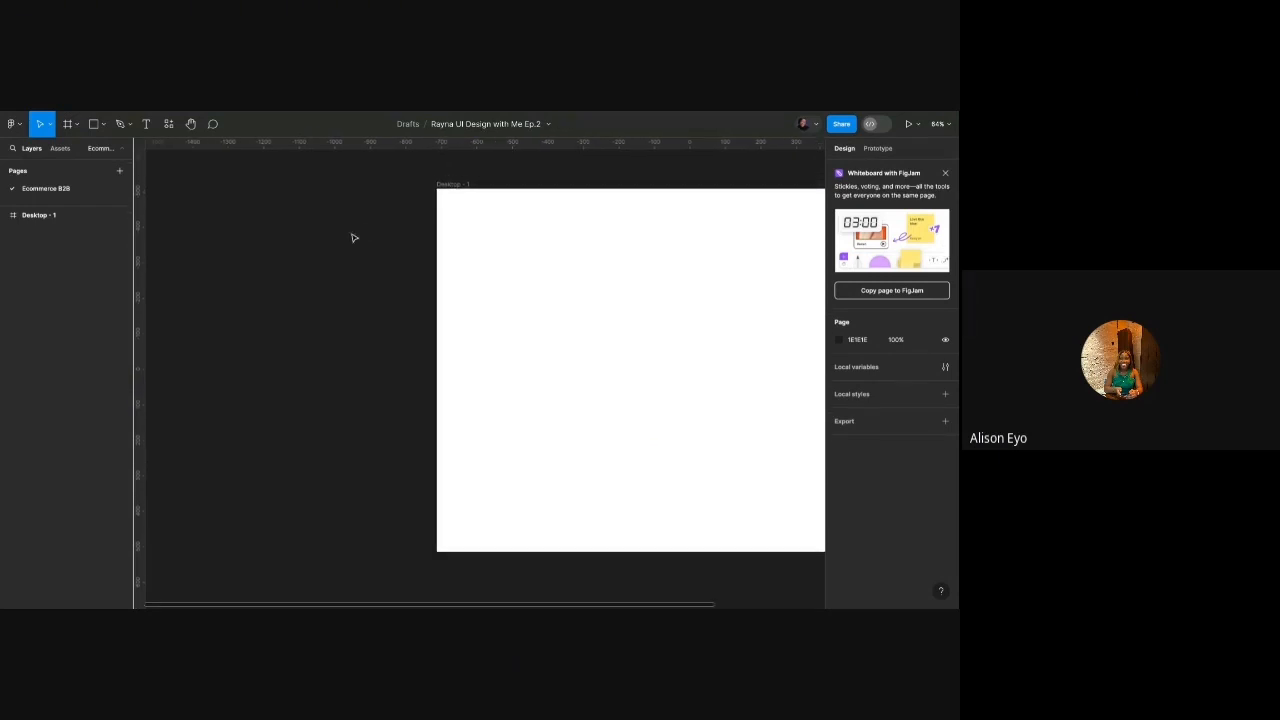
Add a 'Dashboard' text label to the left of the desktop frame.
key("t")
left_click(321, 249)
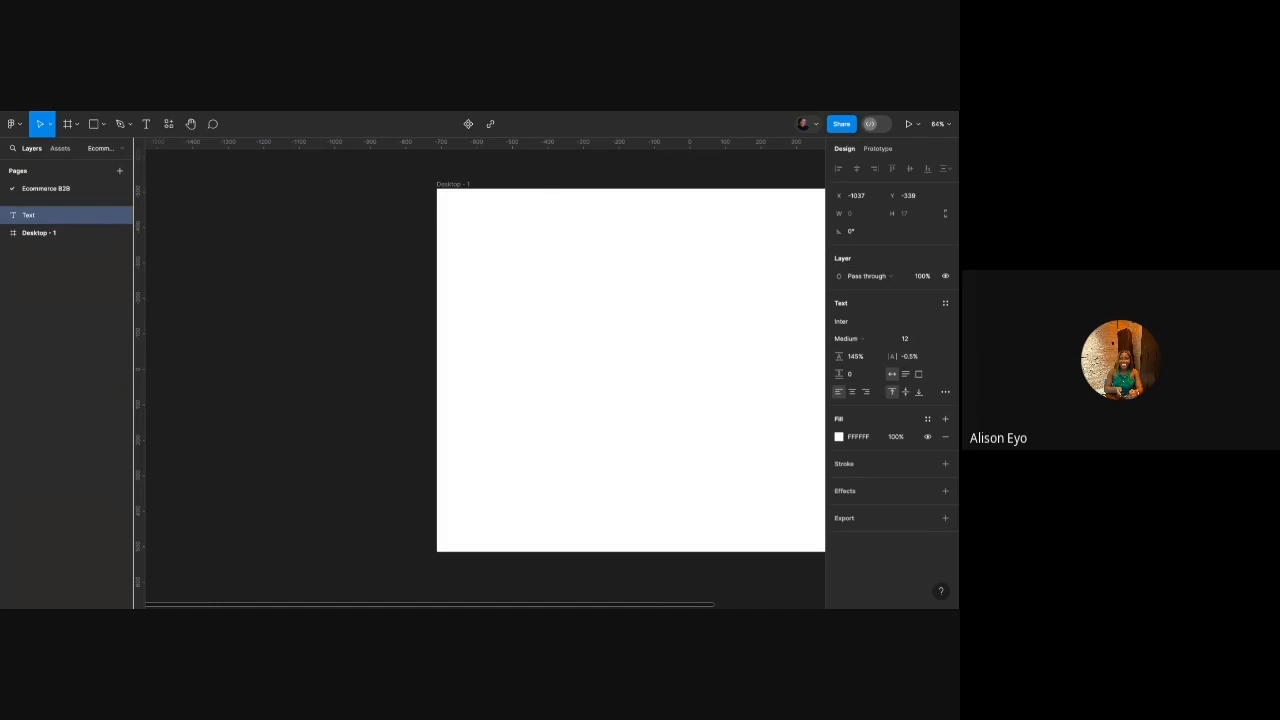
scroll(327, 246, "up", 3)
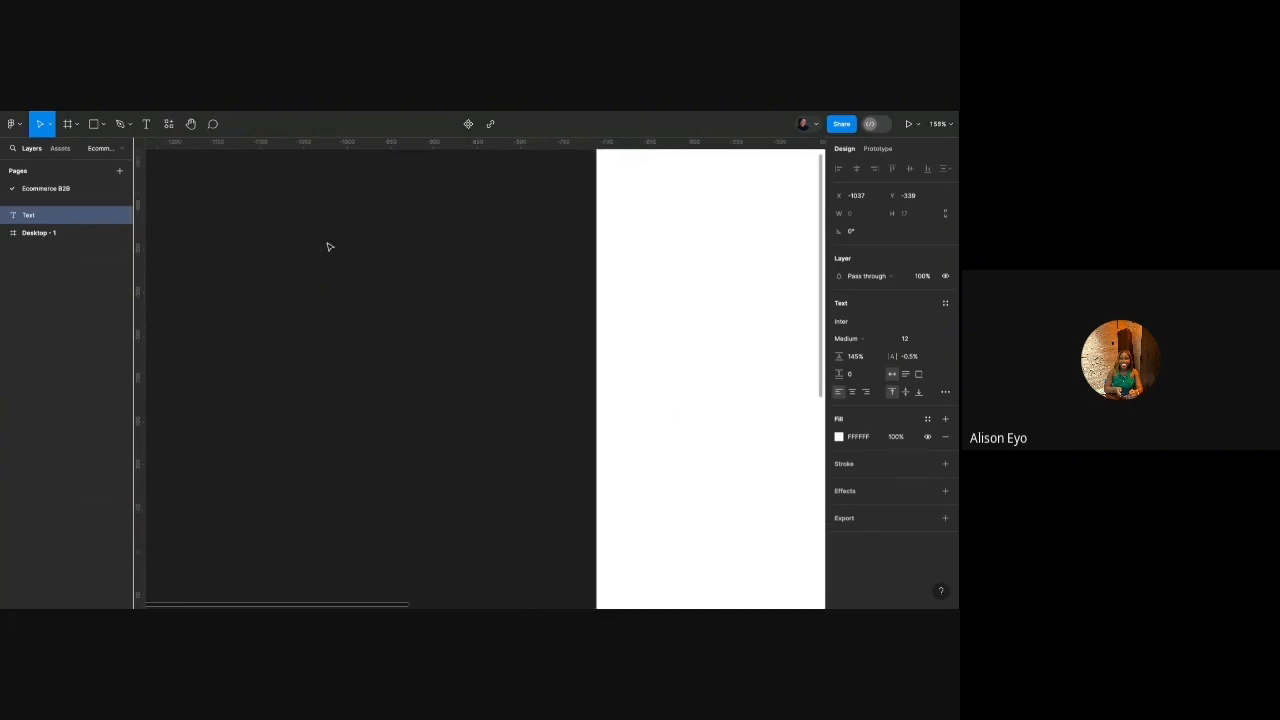
scroll(329, 246, "down", 2)
type("Dashboard")
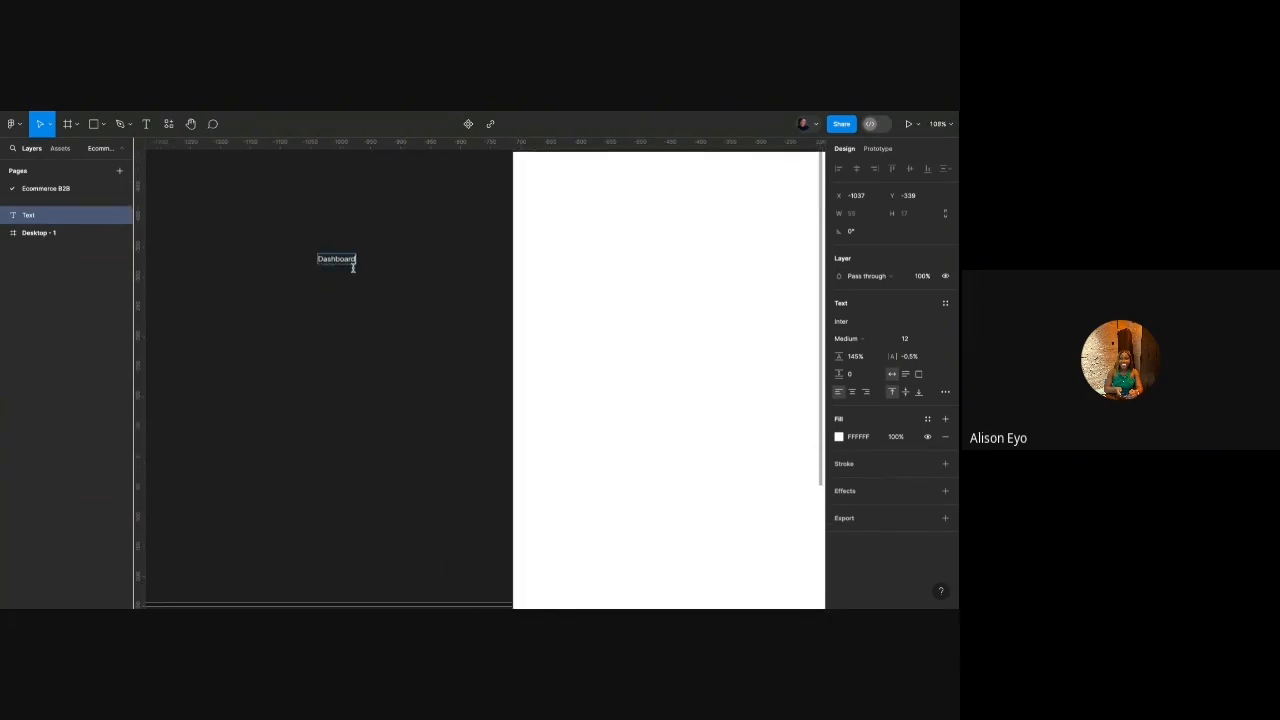
key("Escape")
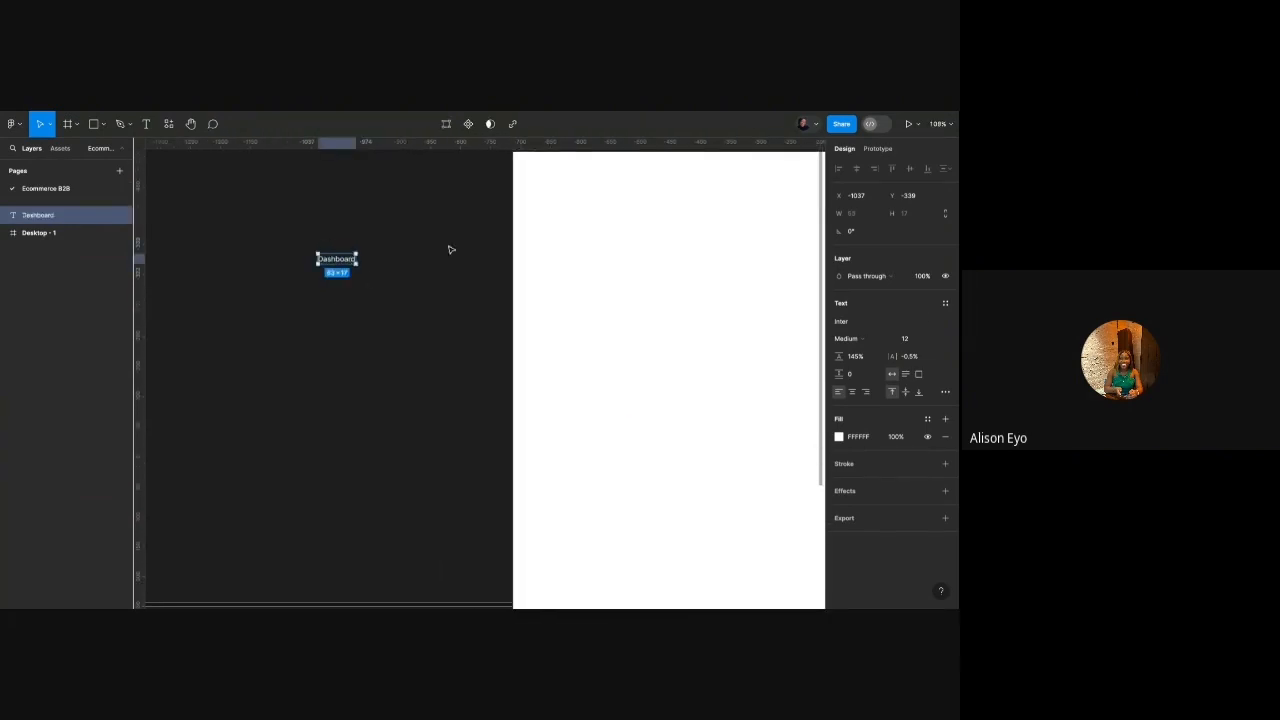
Set the Dashboard text to size 20 and format it as a bulleted list.
left_click(920, 338)
type("20")
key("Return")
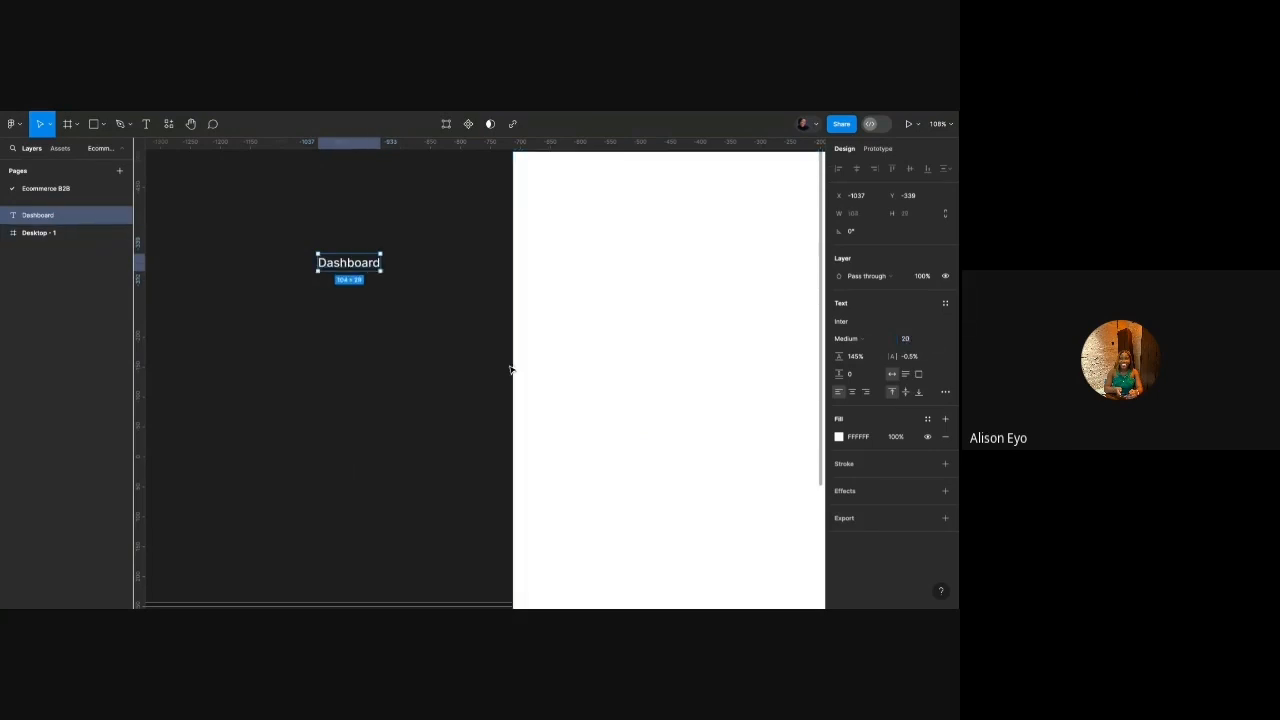
double_click(376, 268)
key("ctrl+shift+8")
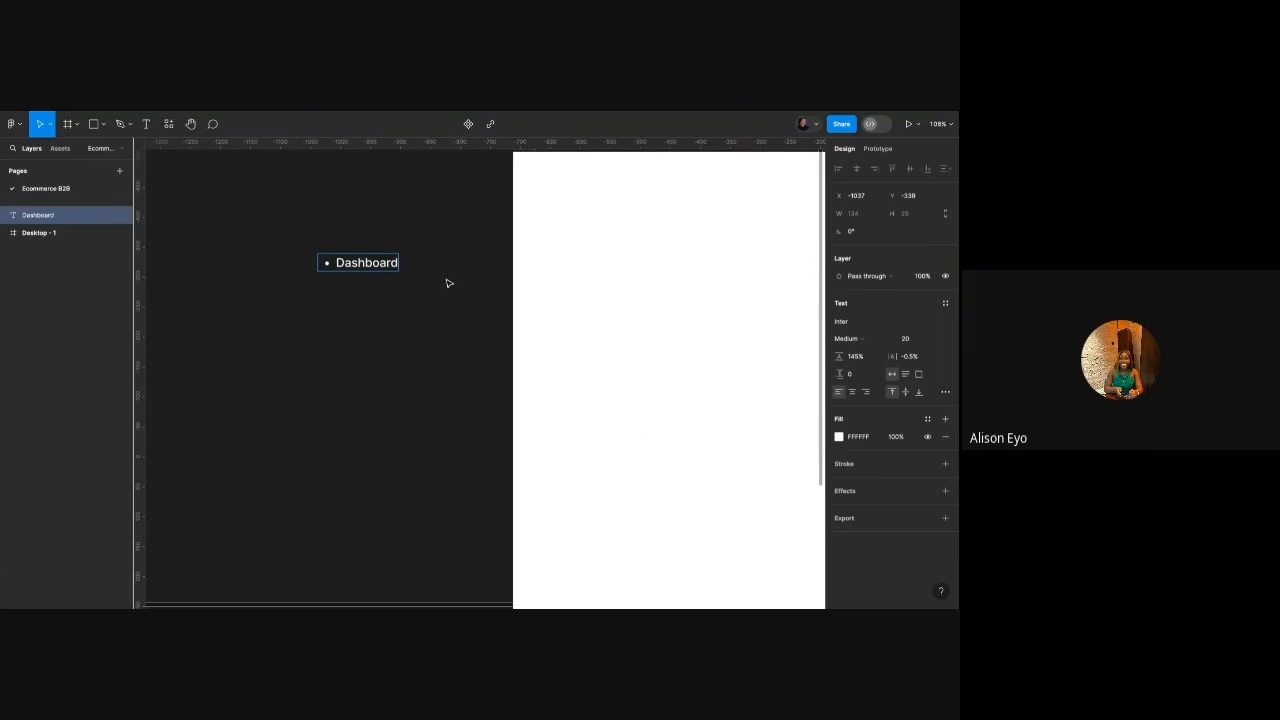
Add a 'Store/Inventory/Products' bullet below Dashboard.
key("Return")
type("Store")
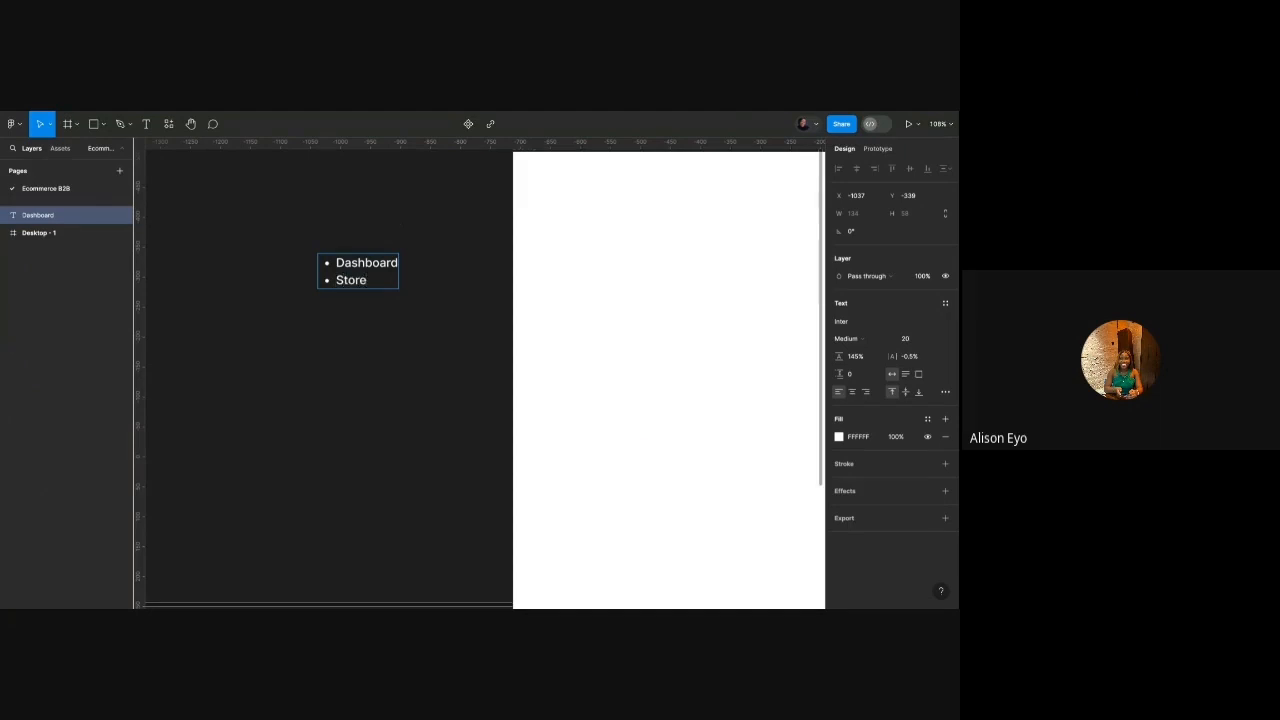
type("/Inventory/Product")
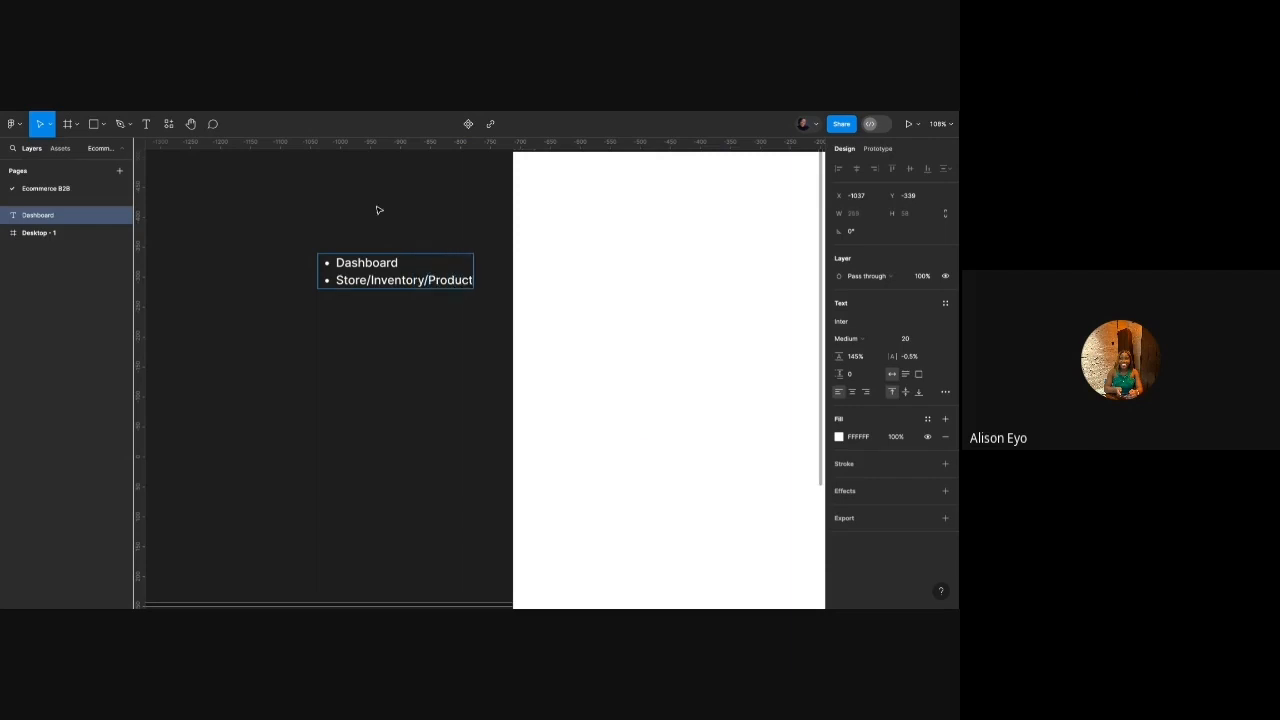
type("s")
key("Escape")
Add 'Orders' and 'Employee/User Management' bullets to the list.
scroll(385, 262, "up", 5)
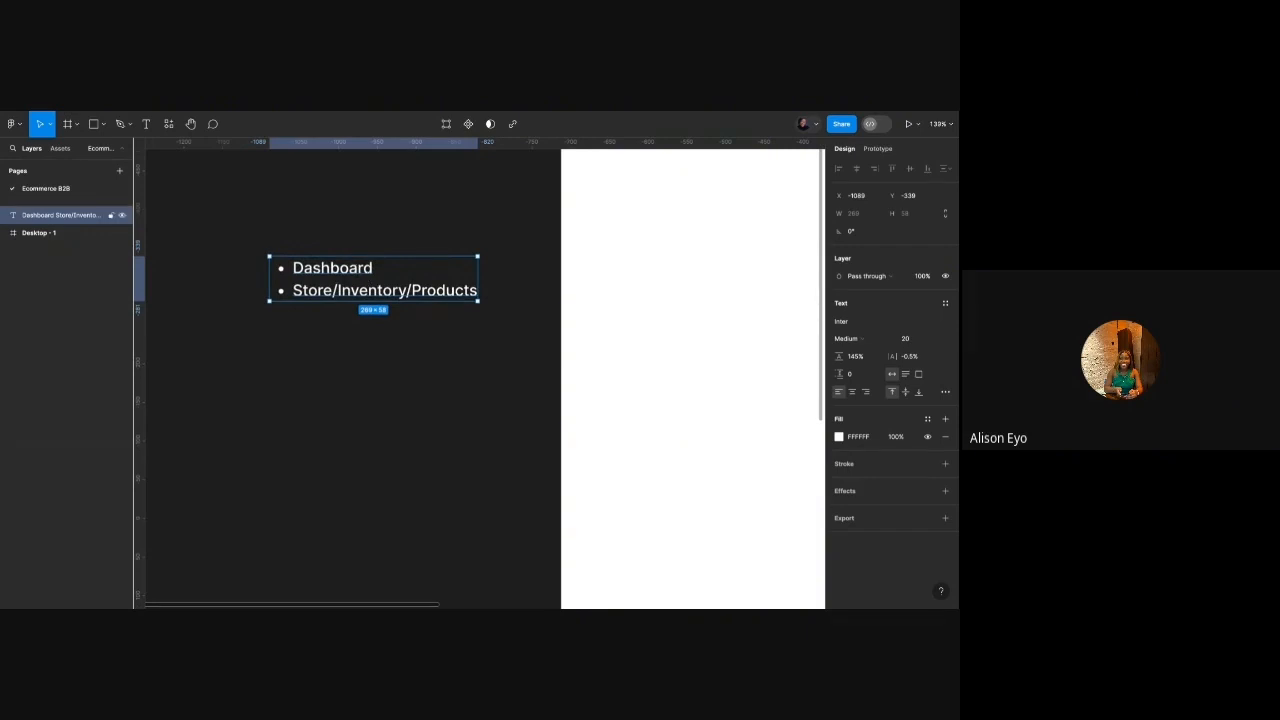
key("Return")
key("Right")
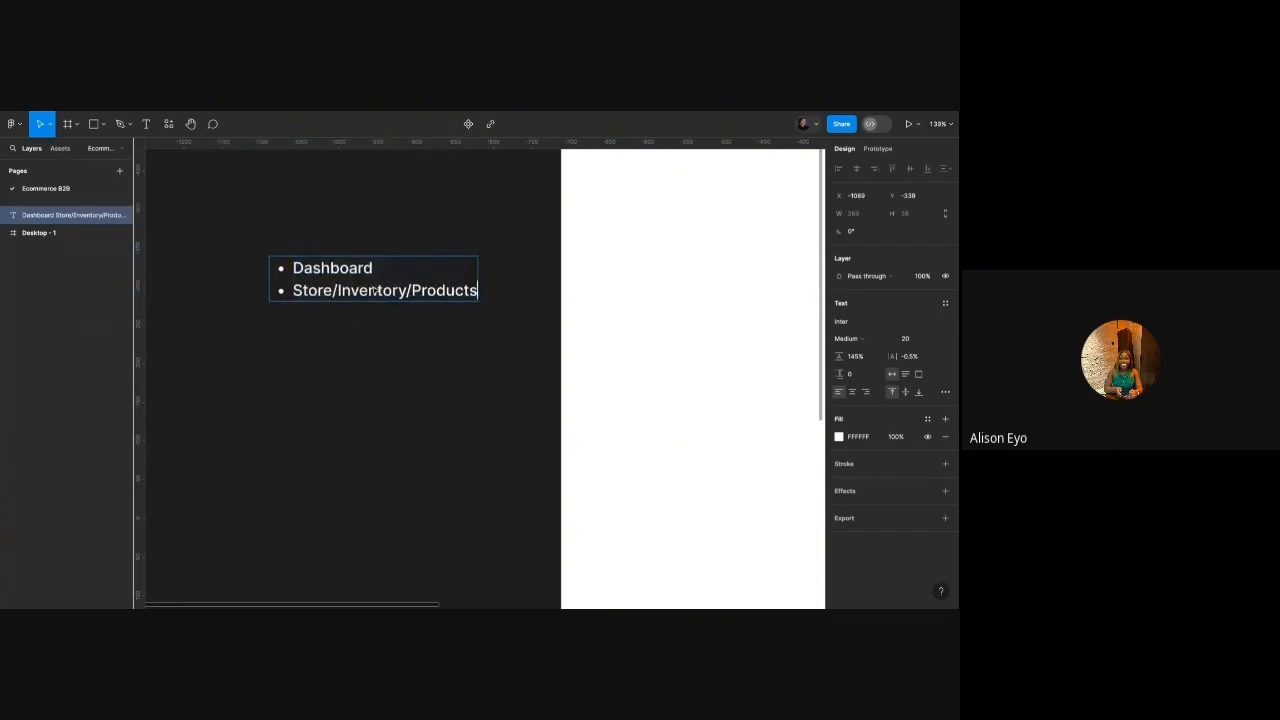
key("Return")
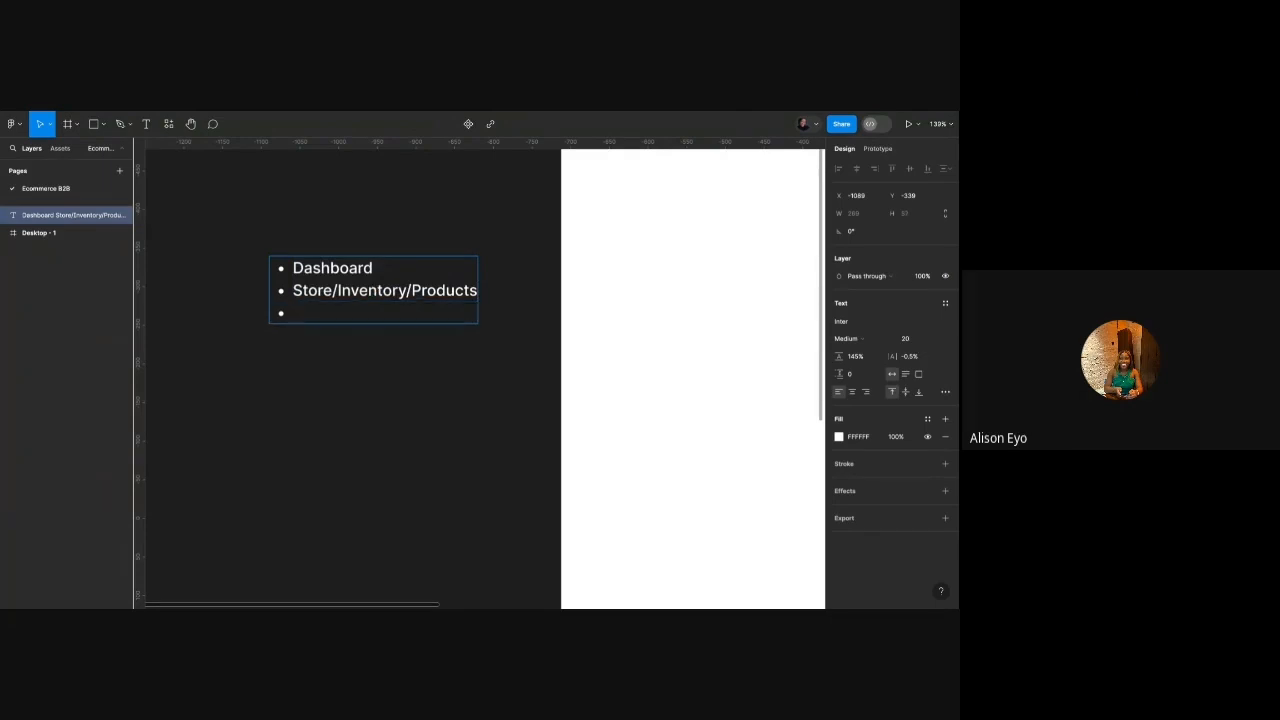
type("Orders")
key("Return")
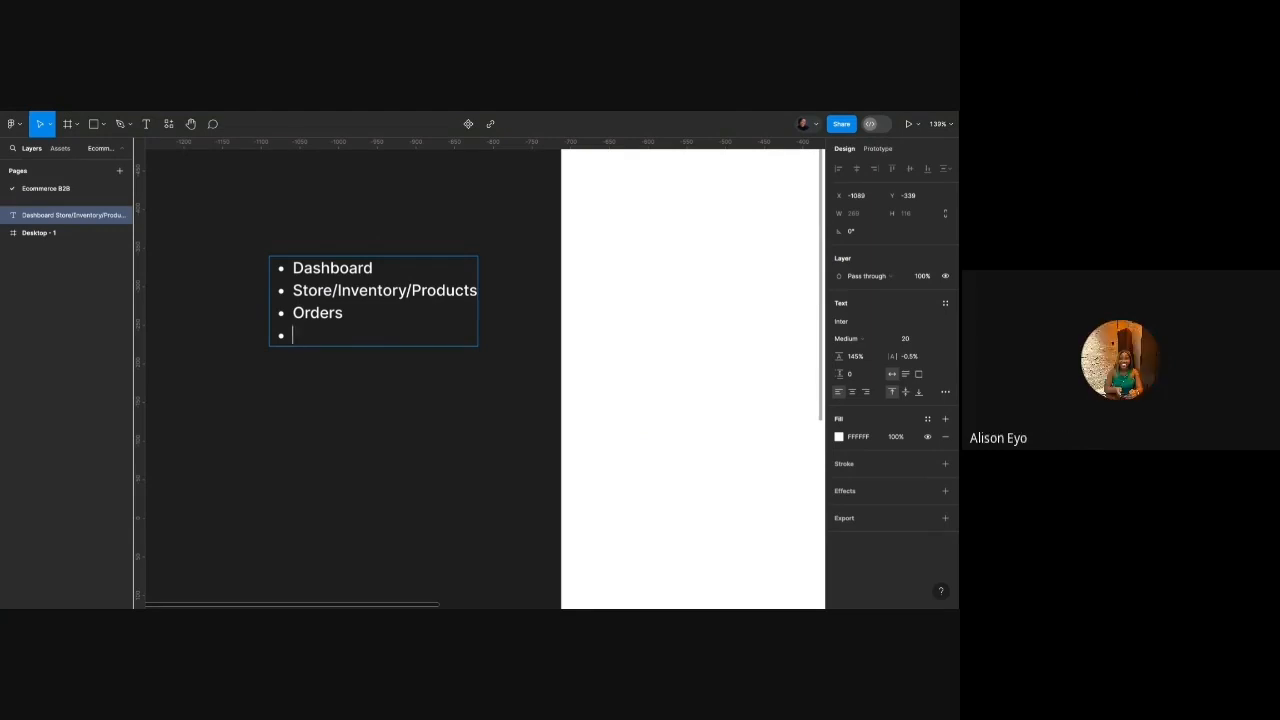
type("Employee/Us")
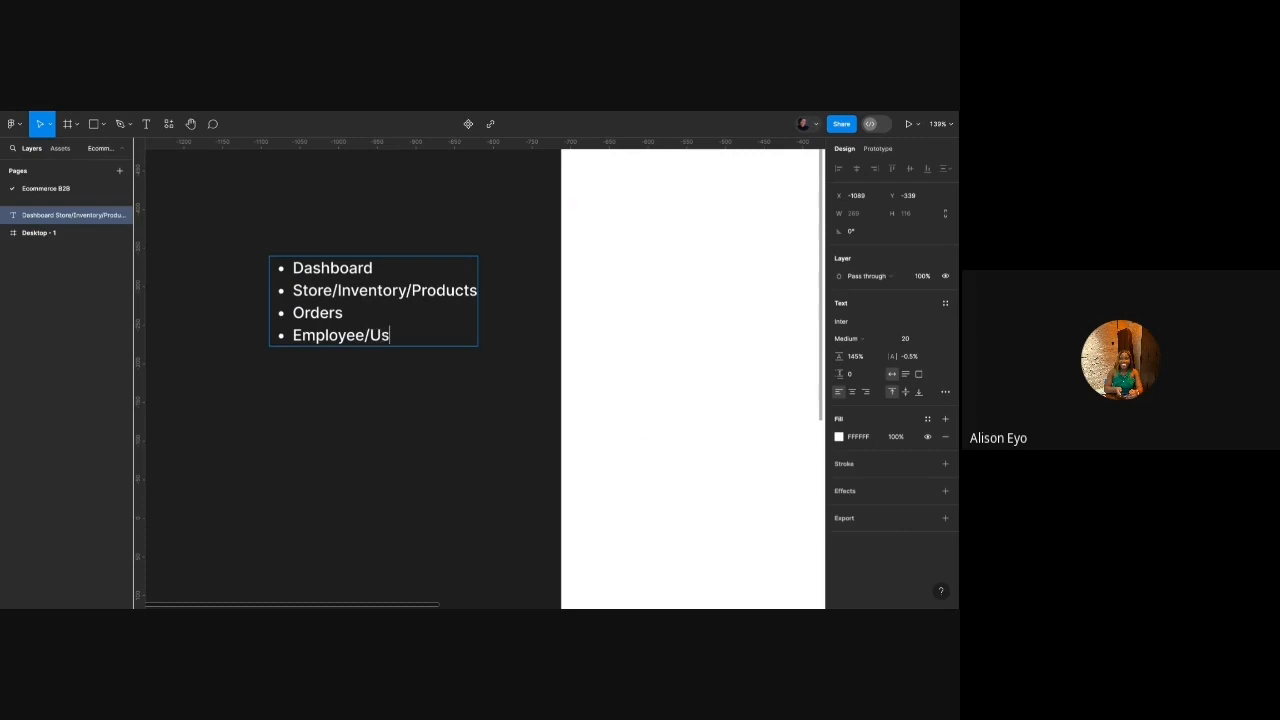
type("er Management")
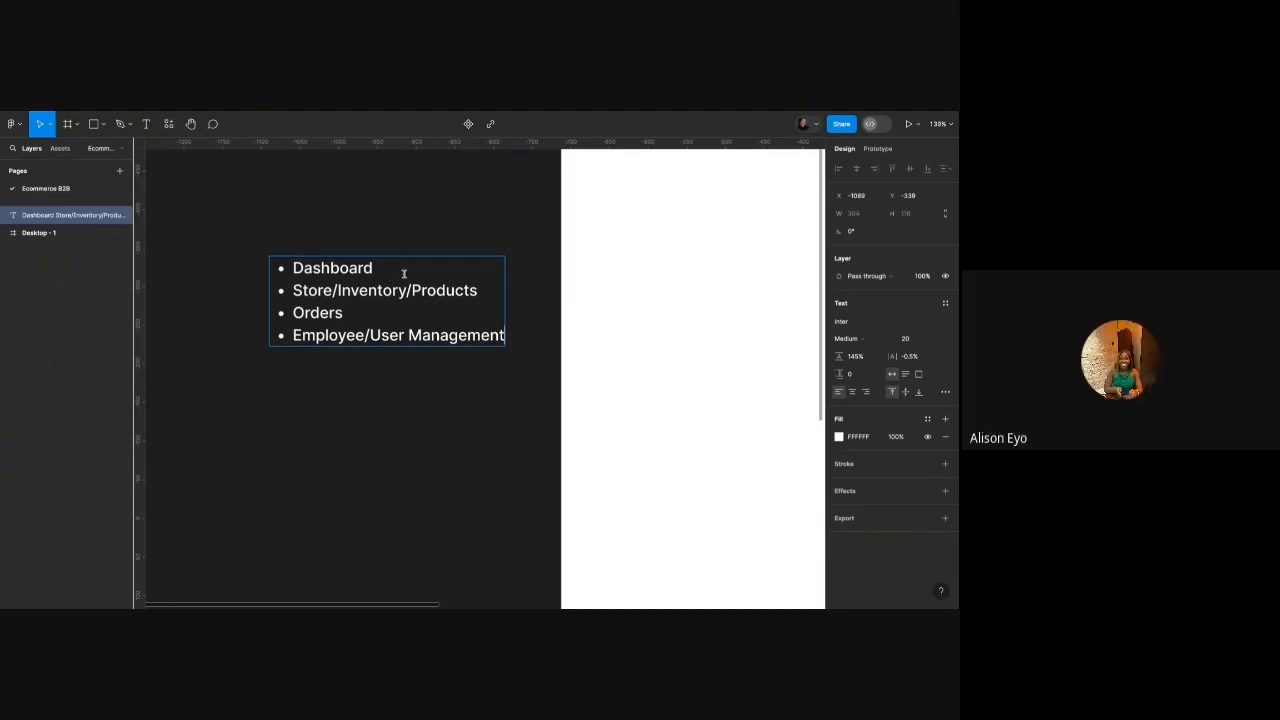
Insert 'Email Marketing' and 'Transactions' bullets after Orders.
left_click(380, 307)
key("Return")
key("Return")
key("Return")
key("Return")
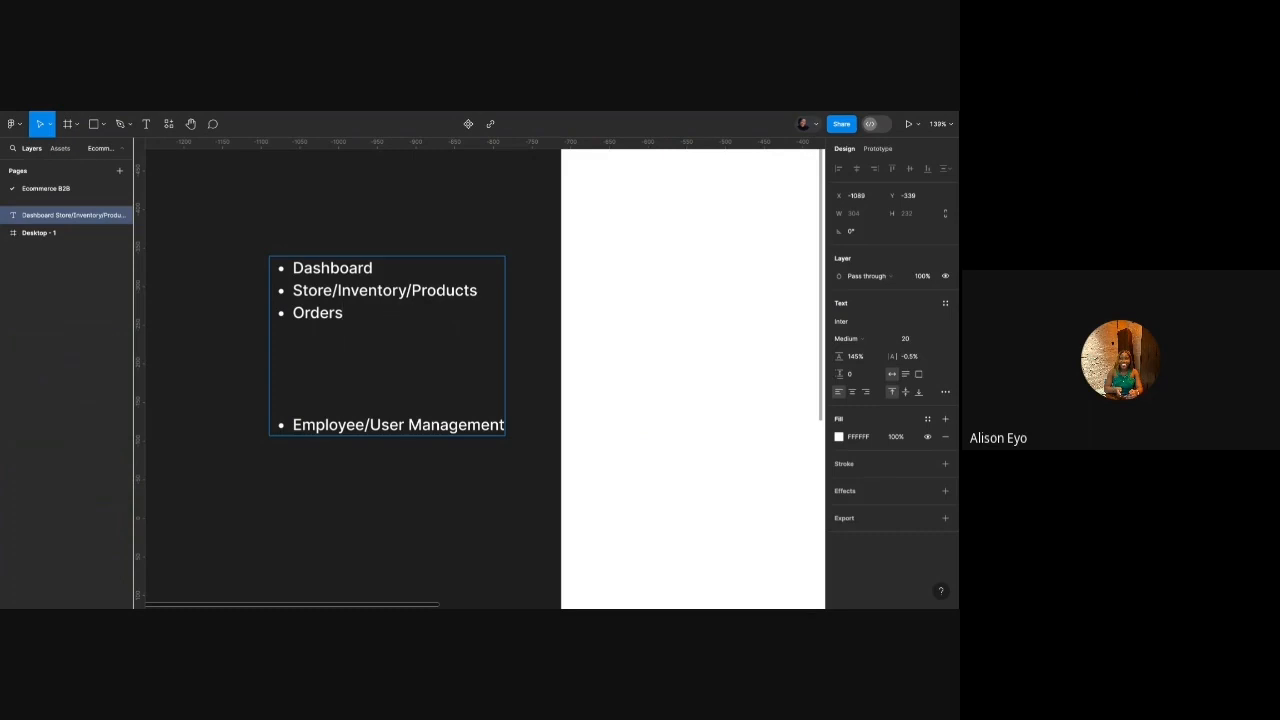
key("Return")
type("Email")
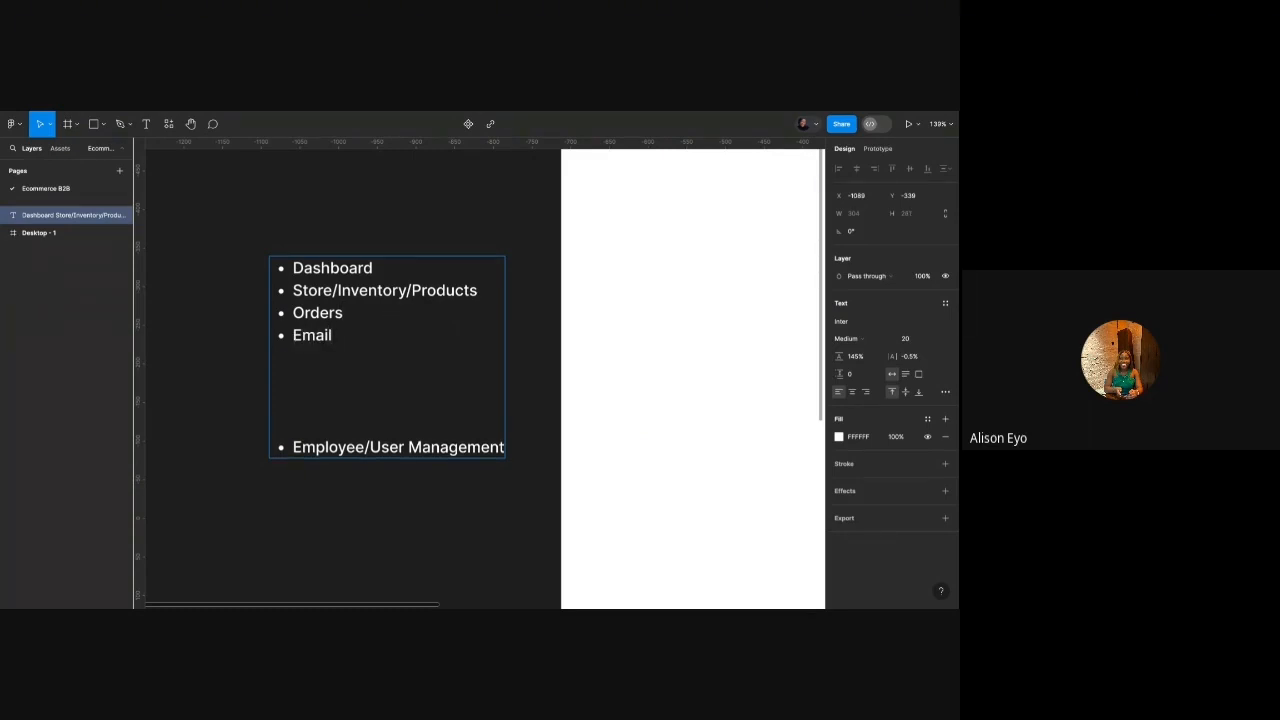
type(" Marketing")
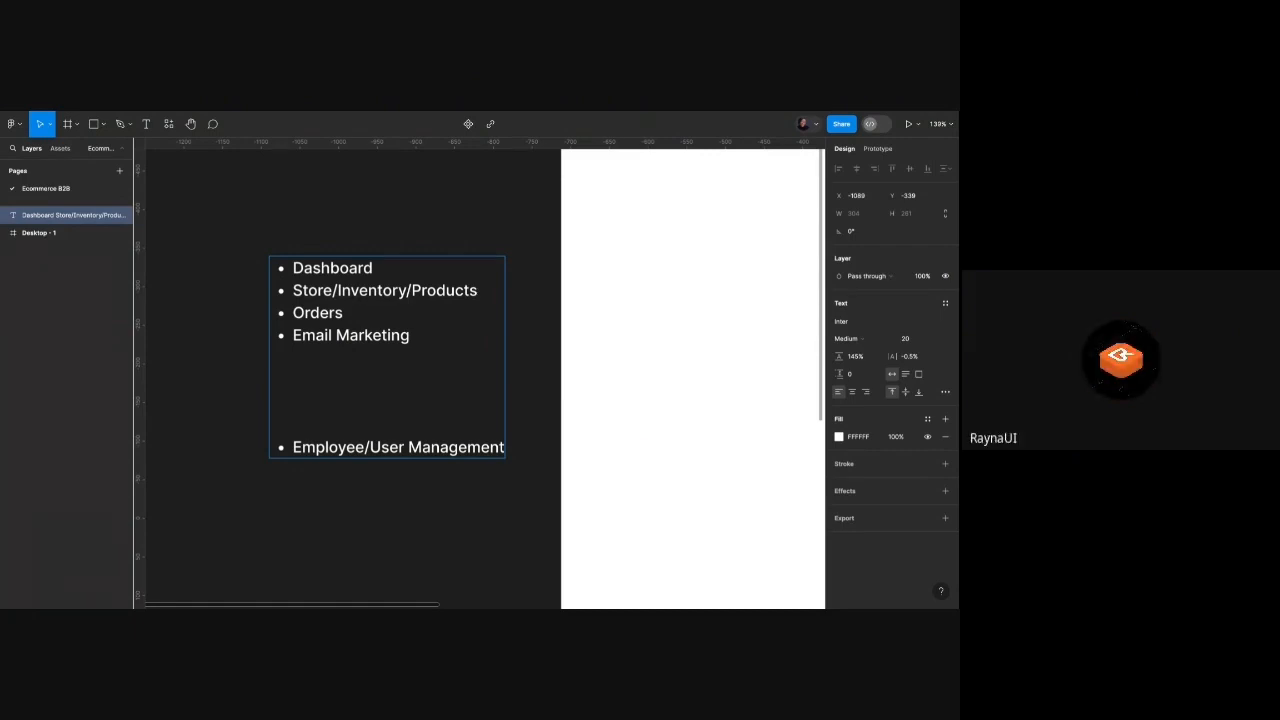
left_click(481, 293)
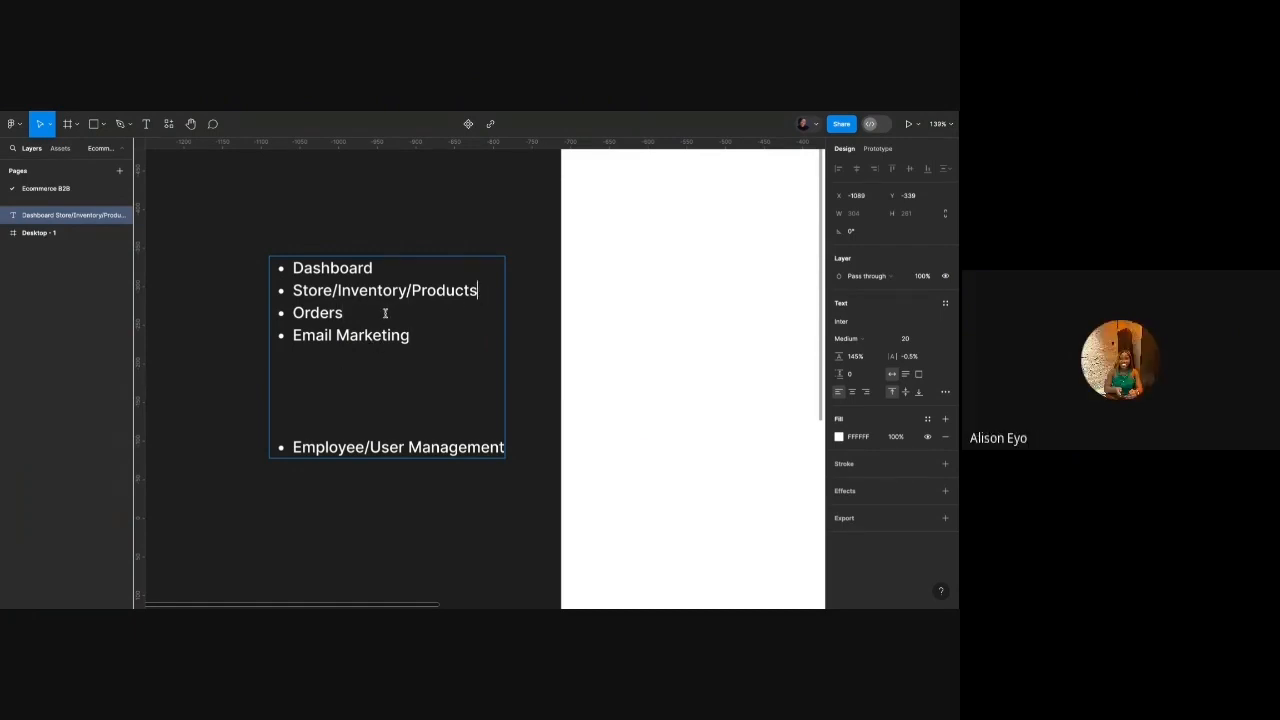
key("Return")
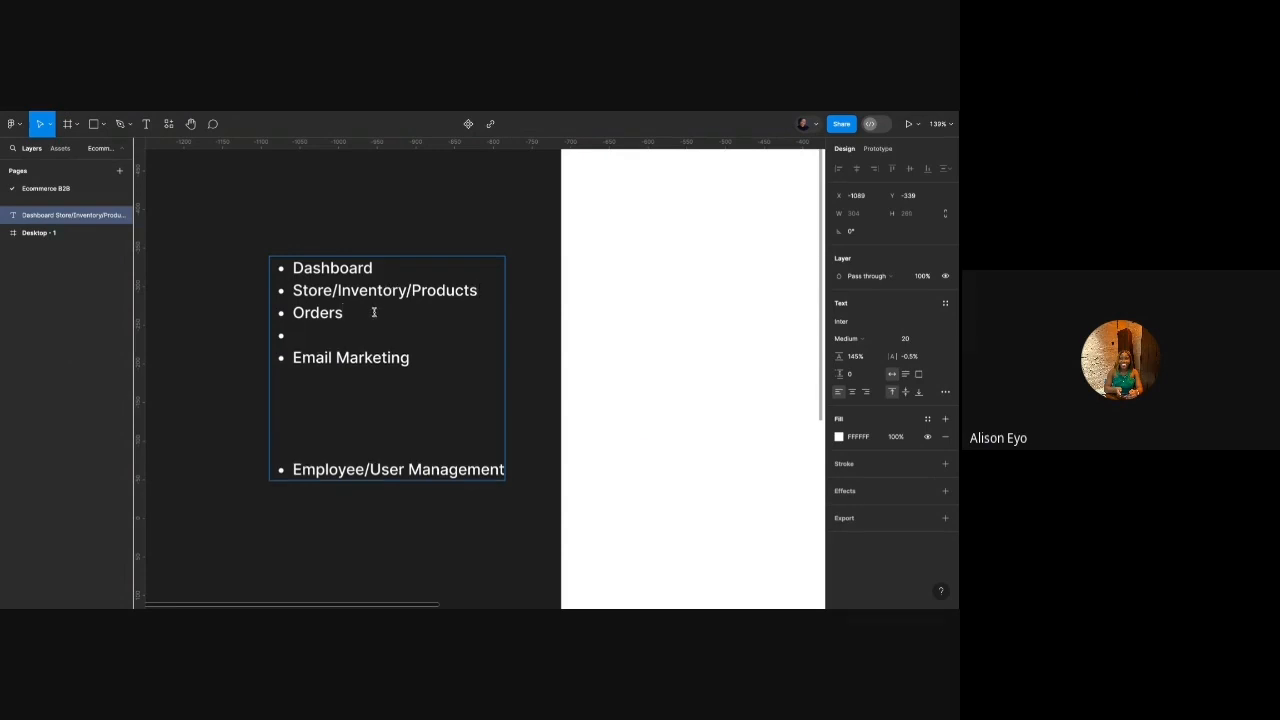
type("Transactions")
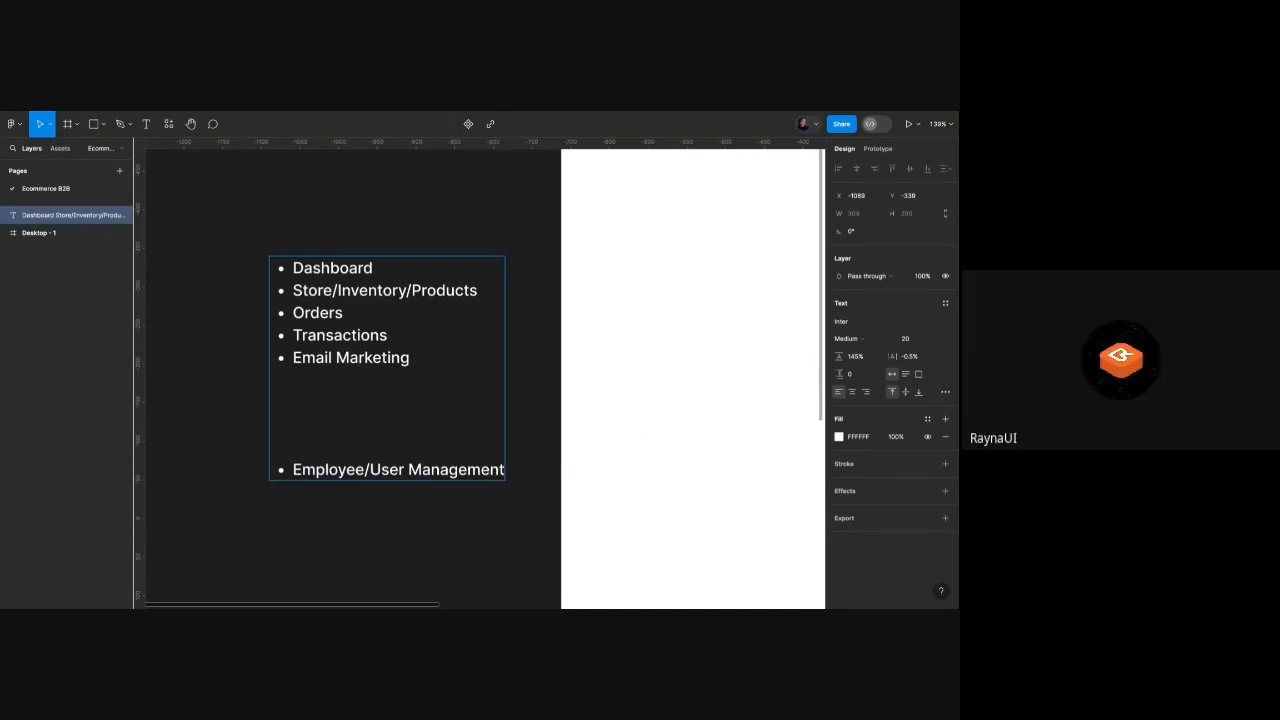
Add 'Helps & Tips' and 'Analytics' bullets to the list.
key("Return")
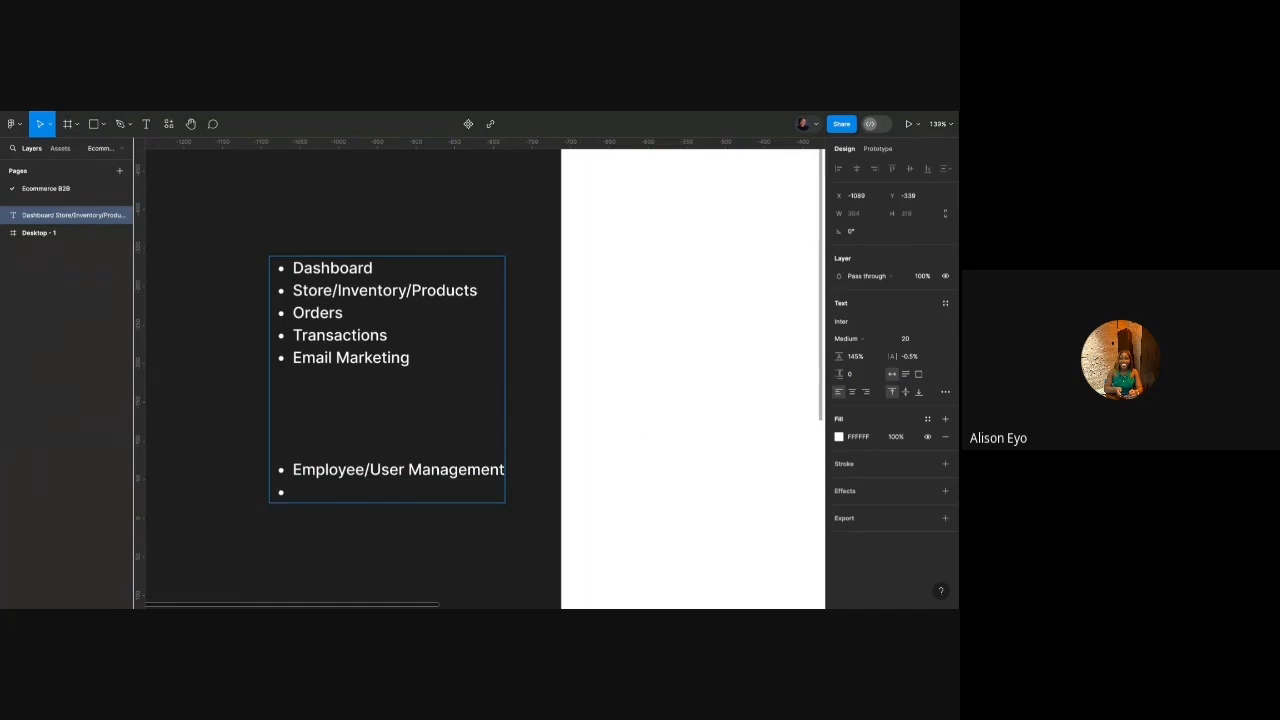
type("Helps & Tips")
left_click(423, 361)
key("Return")
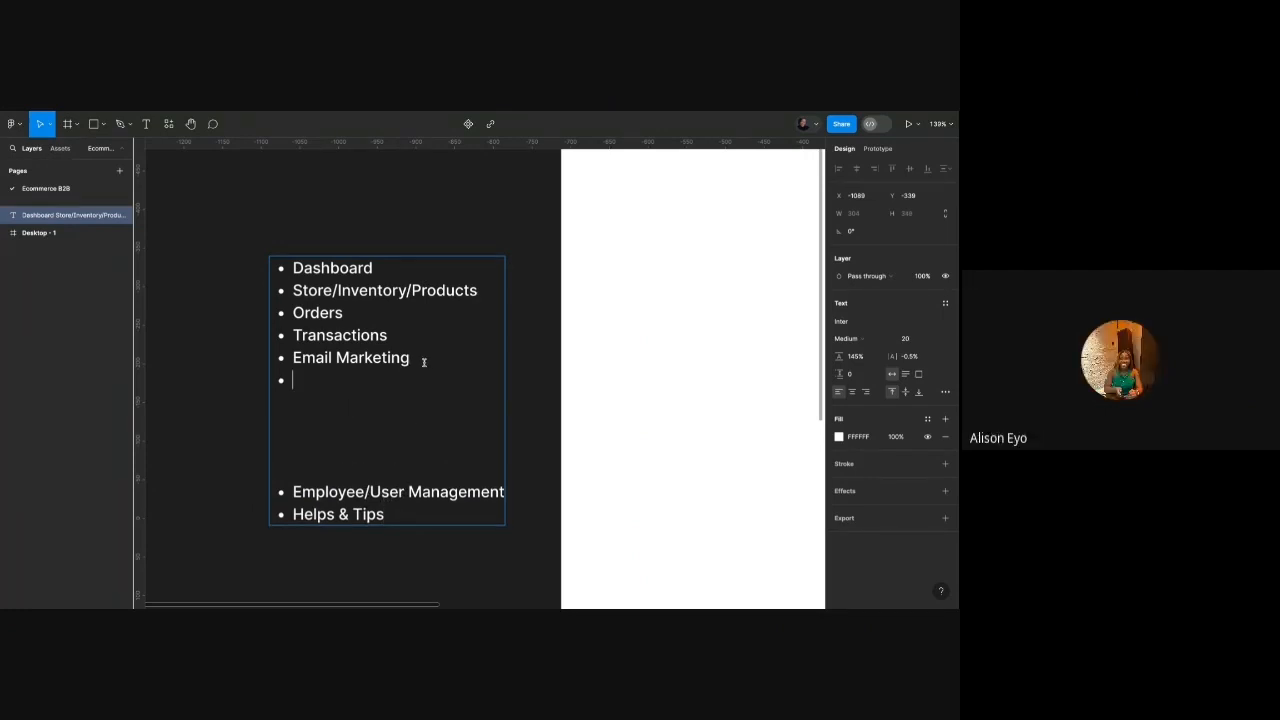
type("Analytics")
key("Escape")
left_click(345, 232)
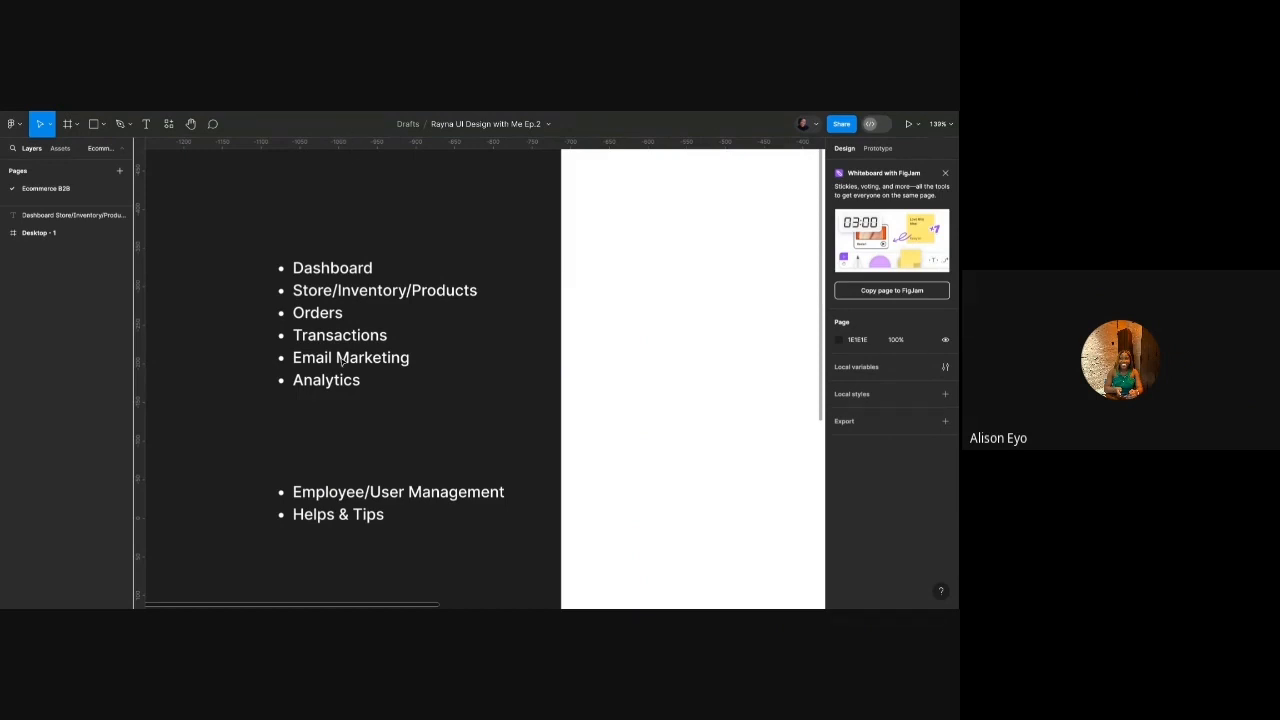
Insert a 'Wallet' bullet after Analytics.
double_click(376, 381)
left_click(374, 381)
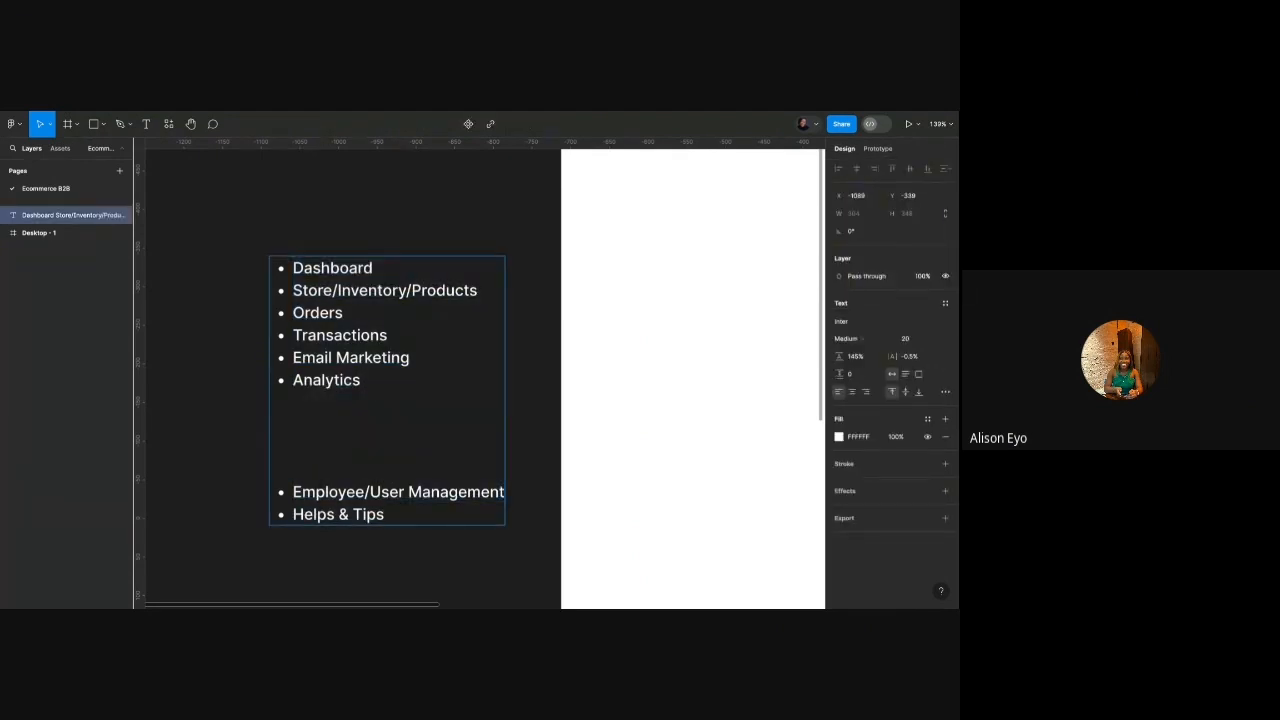
key("Return")
type("Wallet")
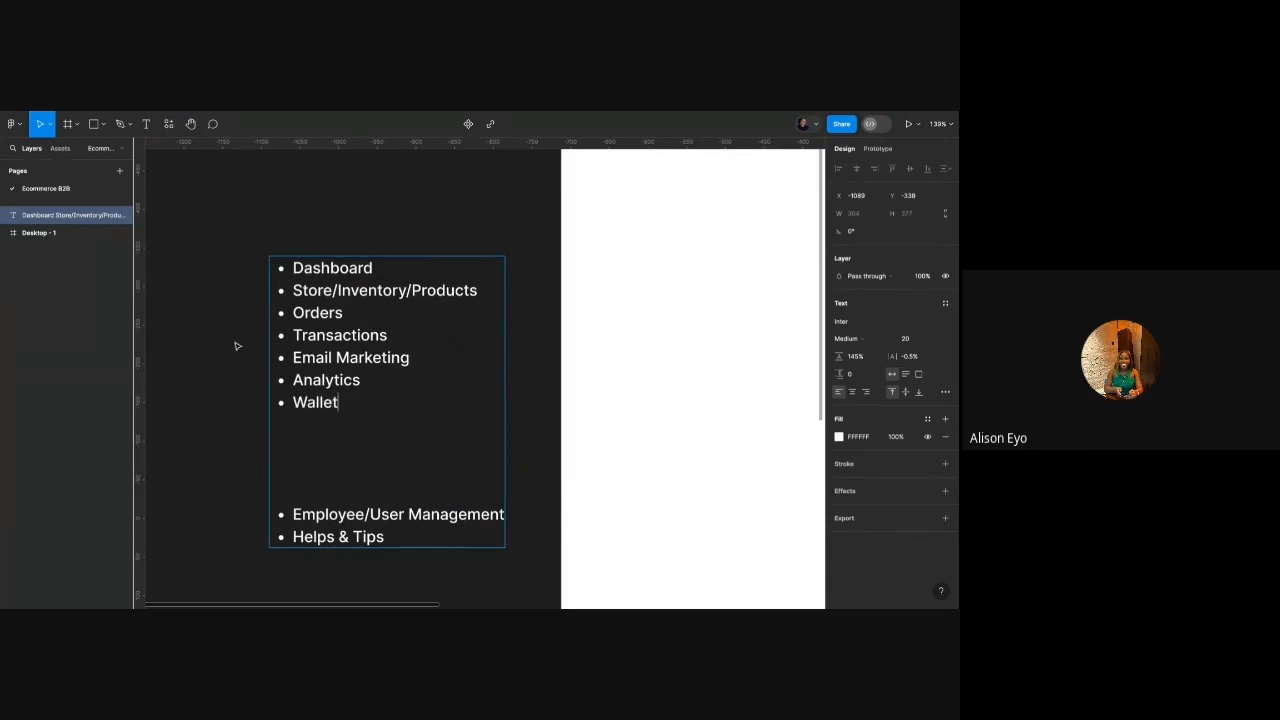
key("Escape")
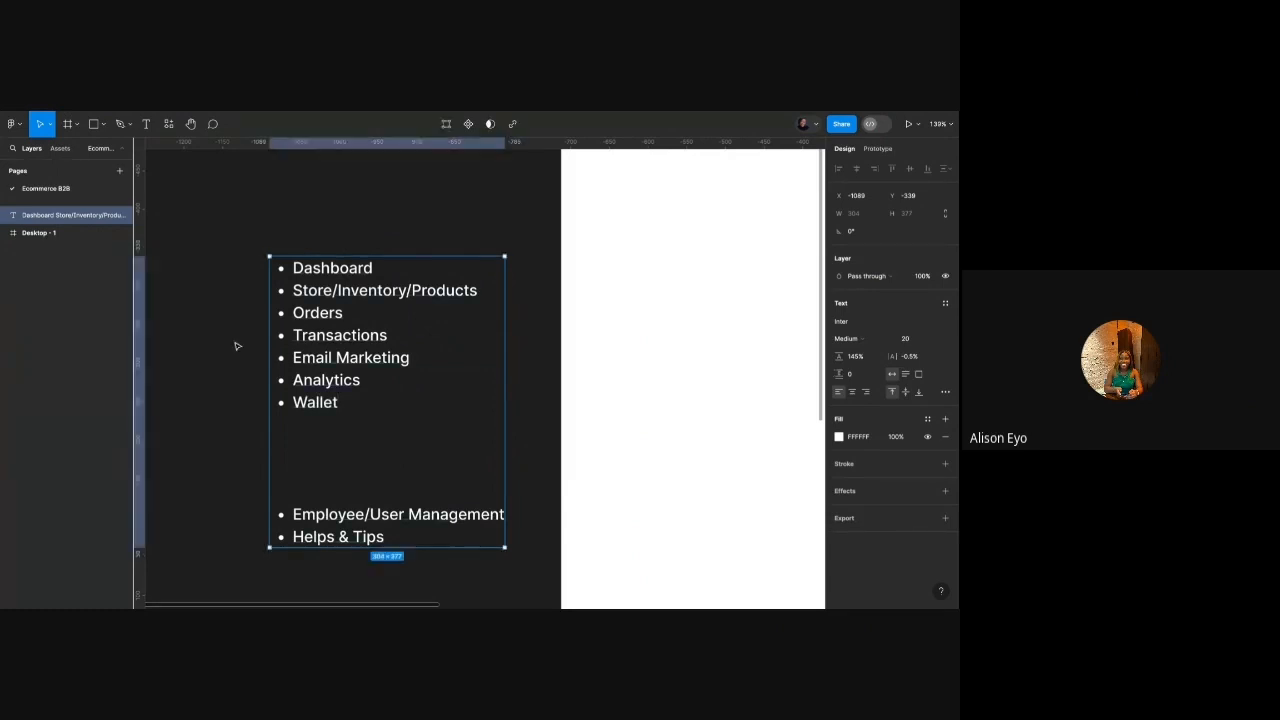
left_click(238, 346)
Move the list up to line up with the desktop frame's top edge.
scroll(254, 349, "down", 3)
scroll(254, 349, "up", 2)
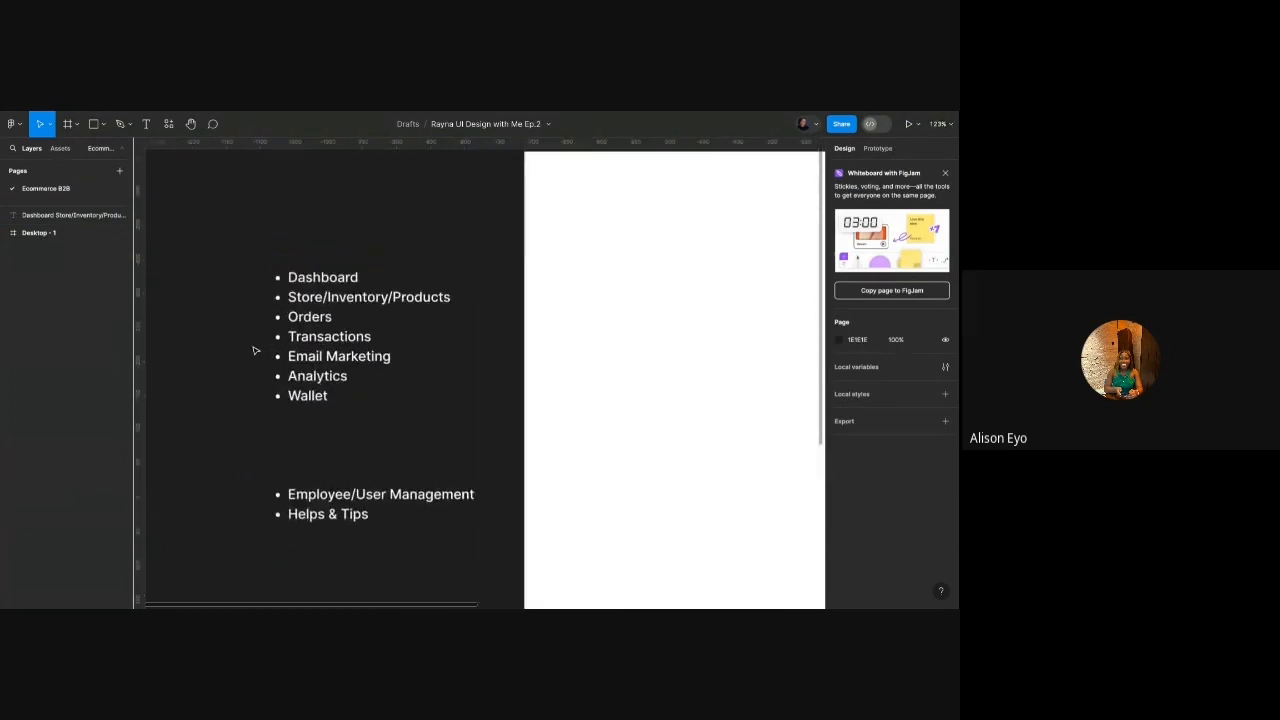
left_click(337, 347)
scroll(337, 347, "down", 5)
left_click_drag(337, 348, 291, 299)
scroll(337, 348, "up", 4)
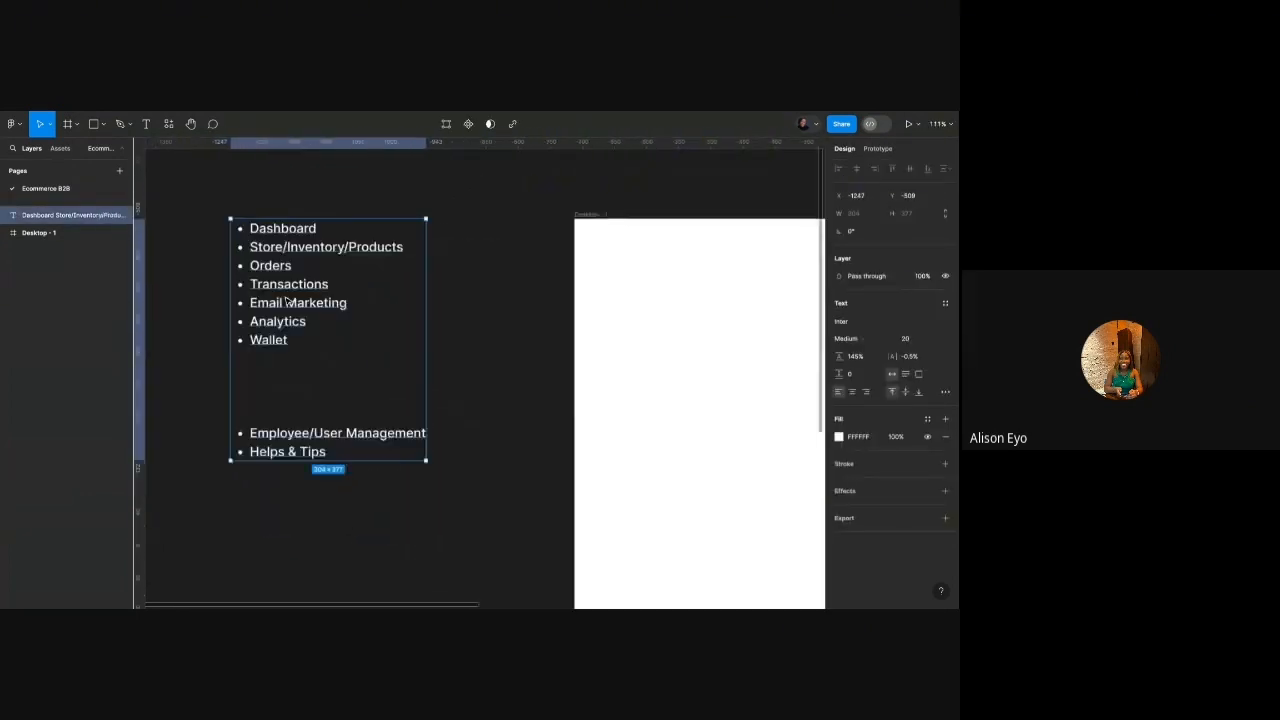
Insert a 'Settings' bullet above Employee/User Management.
double_click(340, 460)
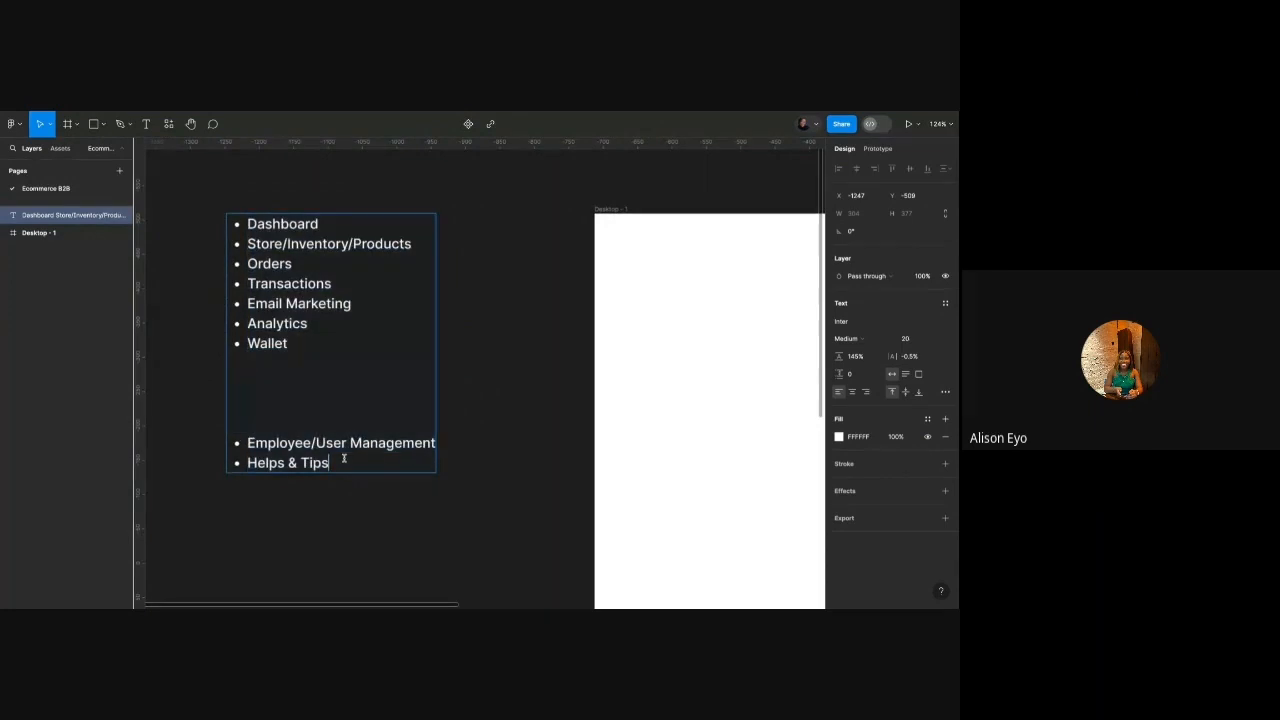
left_click(246, 442)
key("Return")
type("Sell")
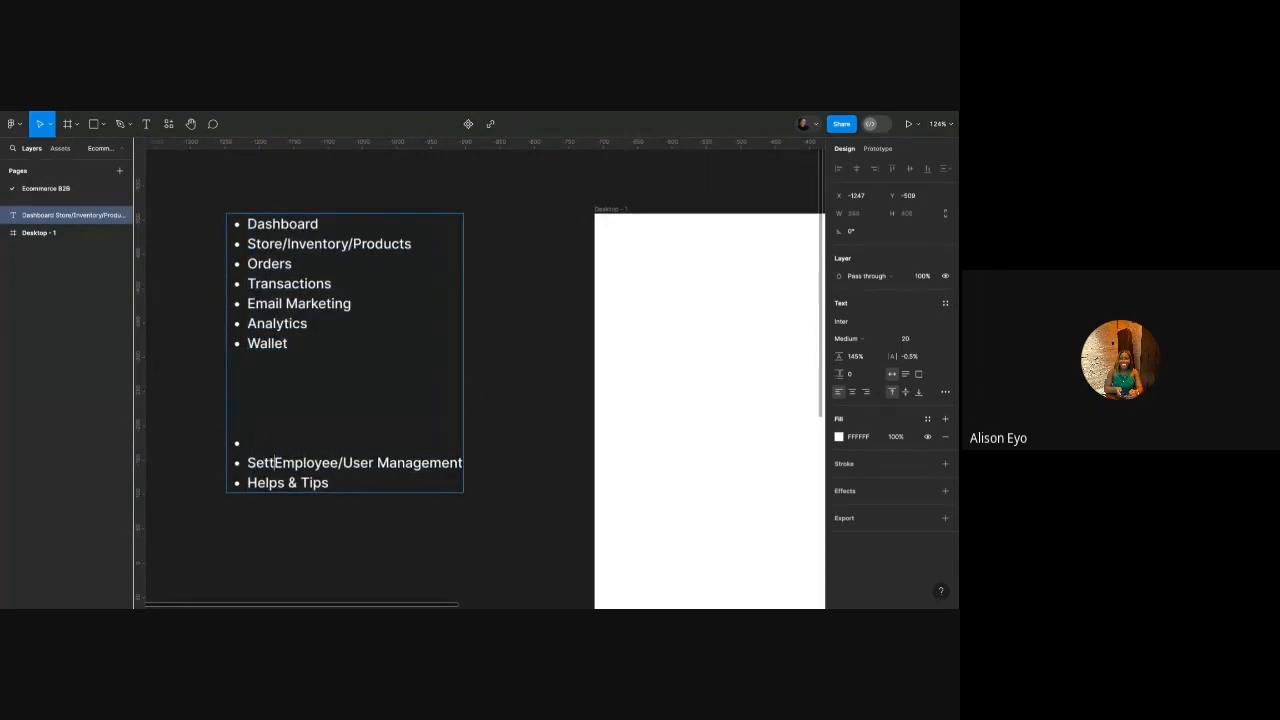
key("BackSpace")
key("BackSpace")
key("BackSpace")
key("BackSpace")
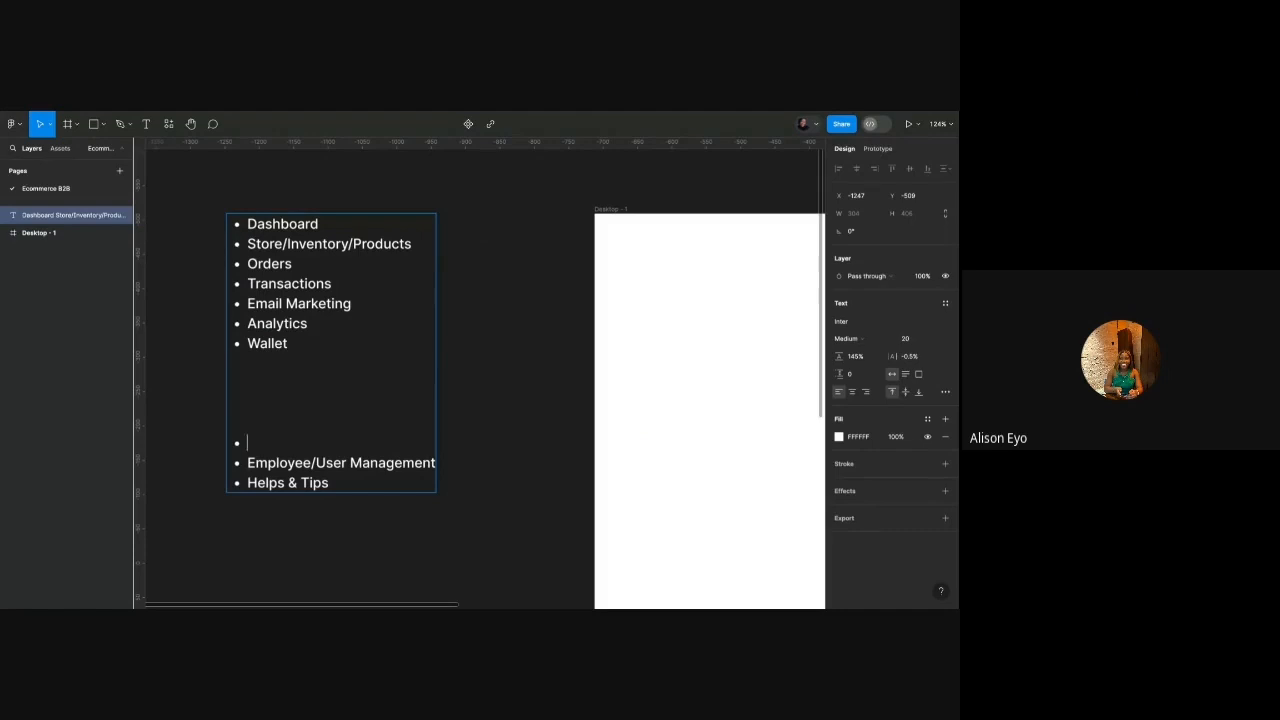
type("Settings")
left_click(491, 338)
scroll(284, 288, "up", 5)
scroll(286, 289, "down", 6)
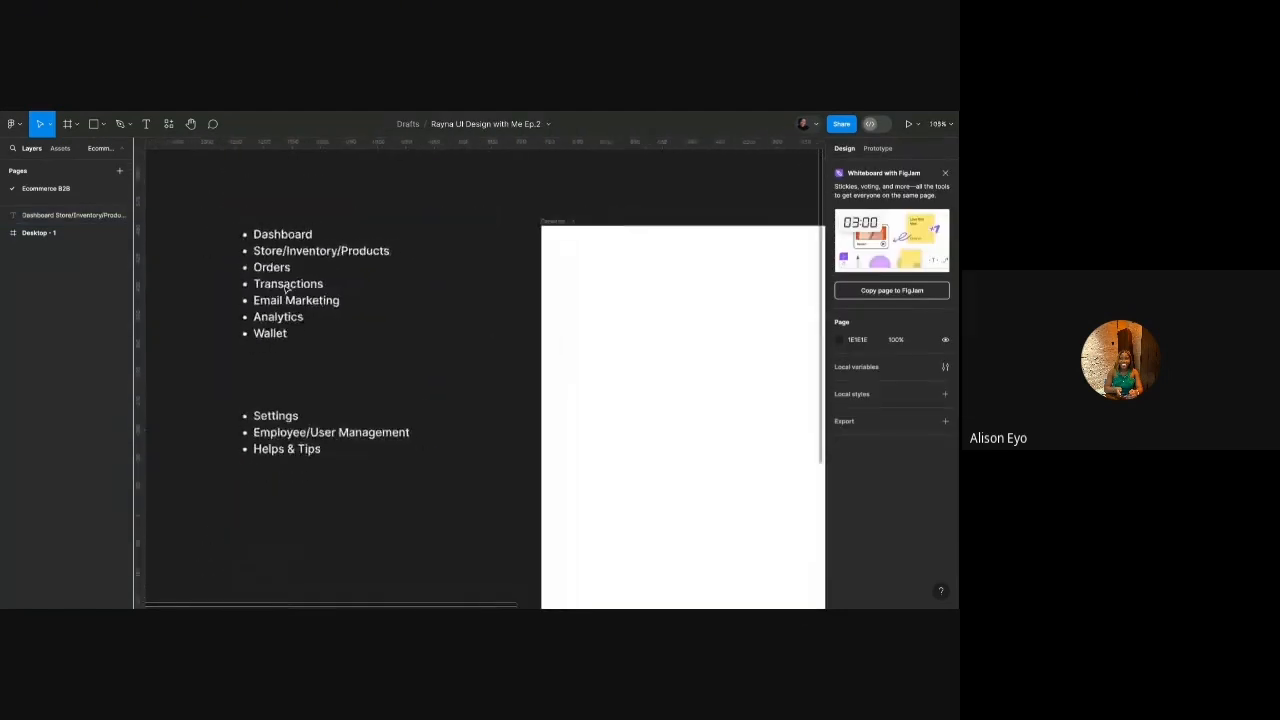
left_click(285, 285)
scroll(280, 257, "up", 3)
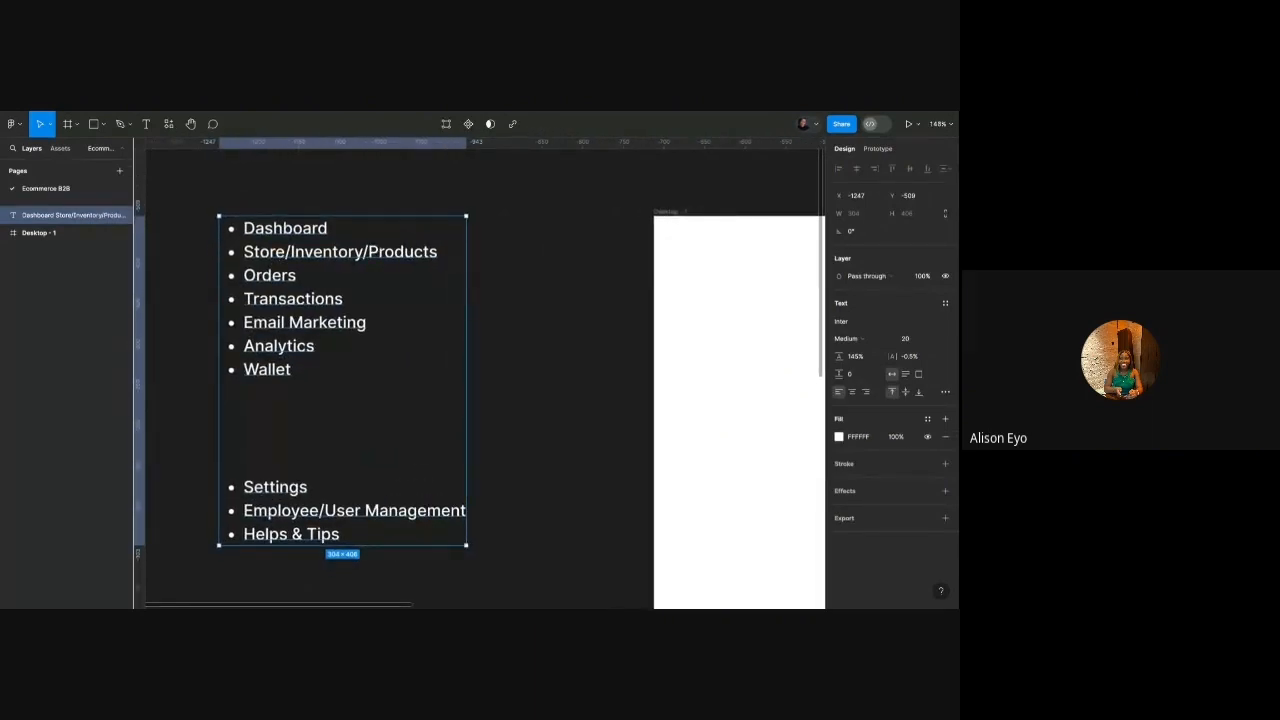
key("Return")
scroll(283, 243, "down", 4)
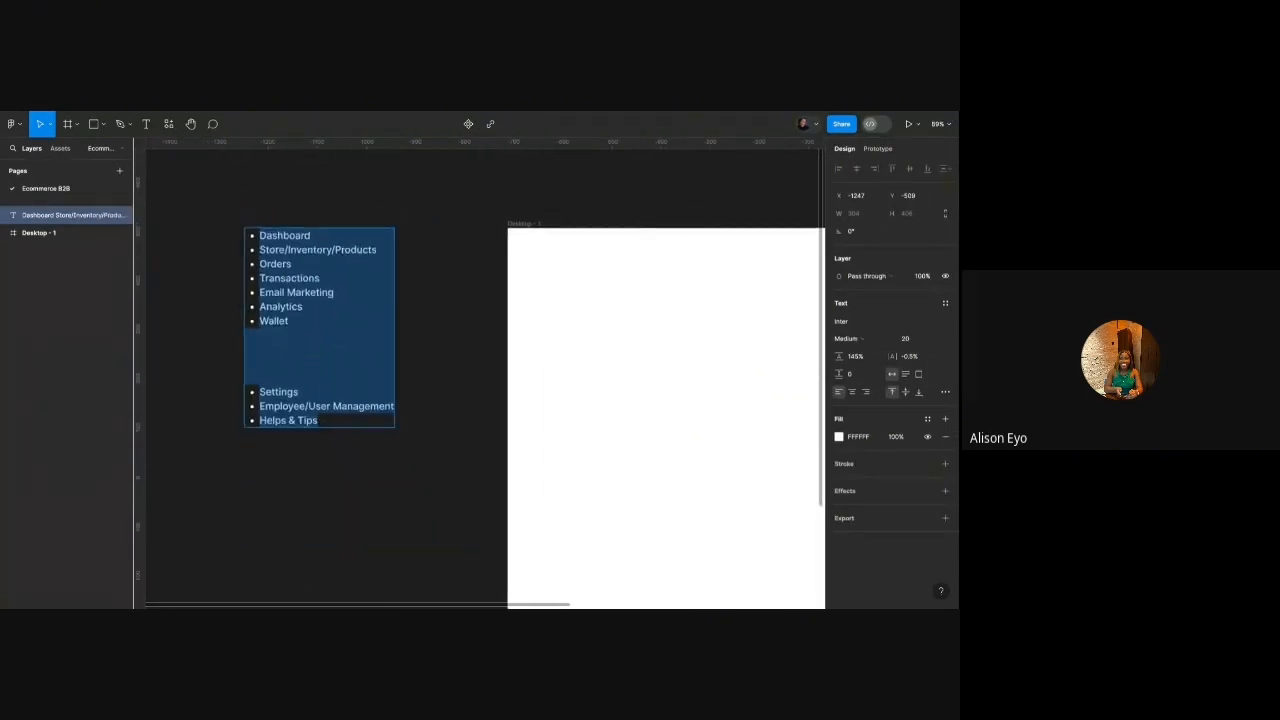
scroll(304, 242, "up", 1)
left_click(305, 242)
scroll(306, 243, "right", 1)
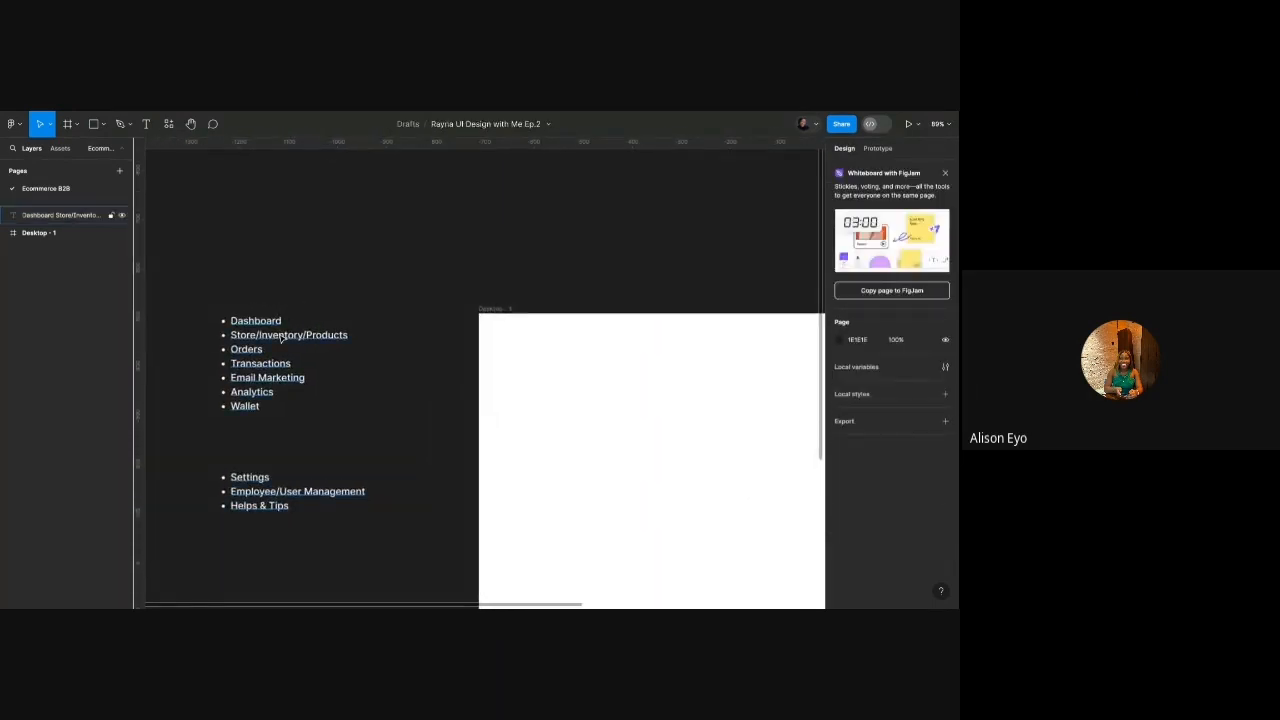
Duplicate the navigation list and replace its text with 'ANALYTICS'.
left_click(271, 348)
left_click_drag(271, 348, 490, 248)
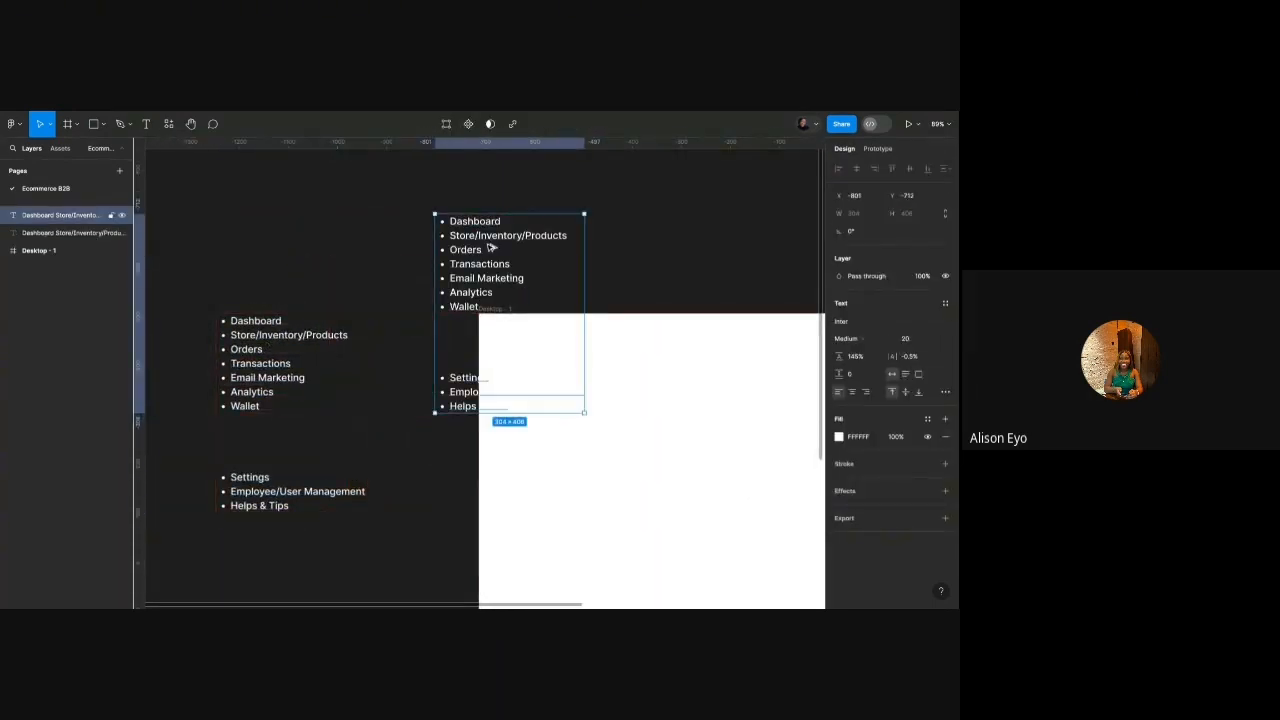
key("i")
left_click(620, 247)
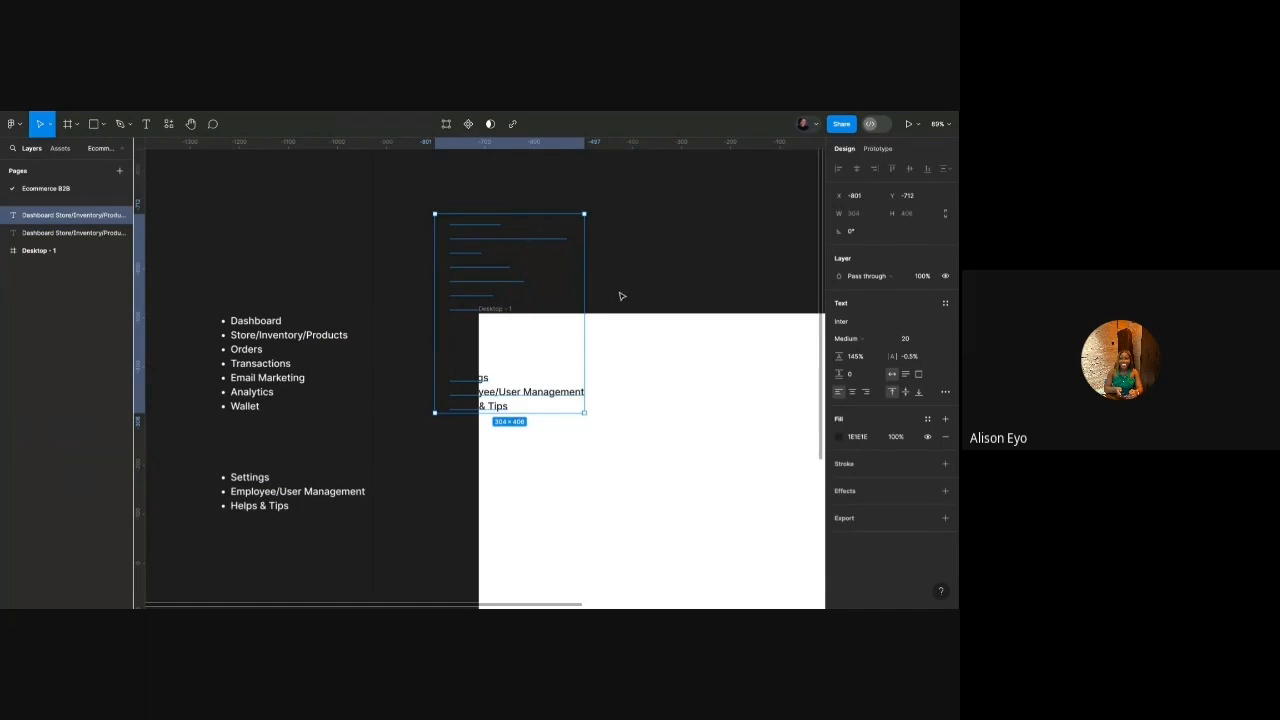
key("i")
left_click(646, 354)
double_click(492, 260)
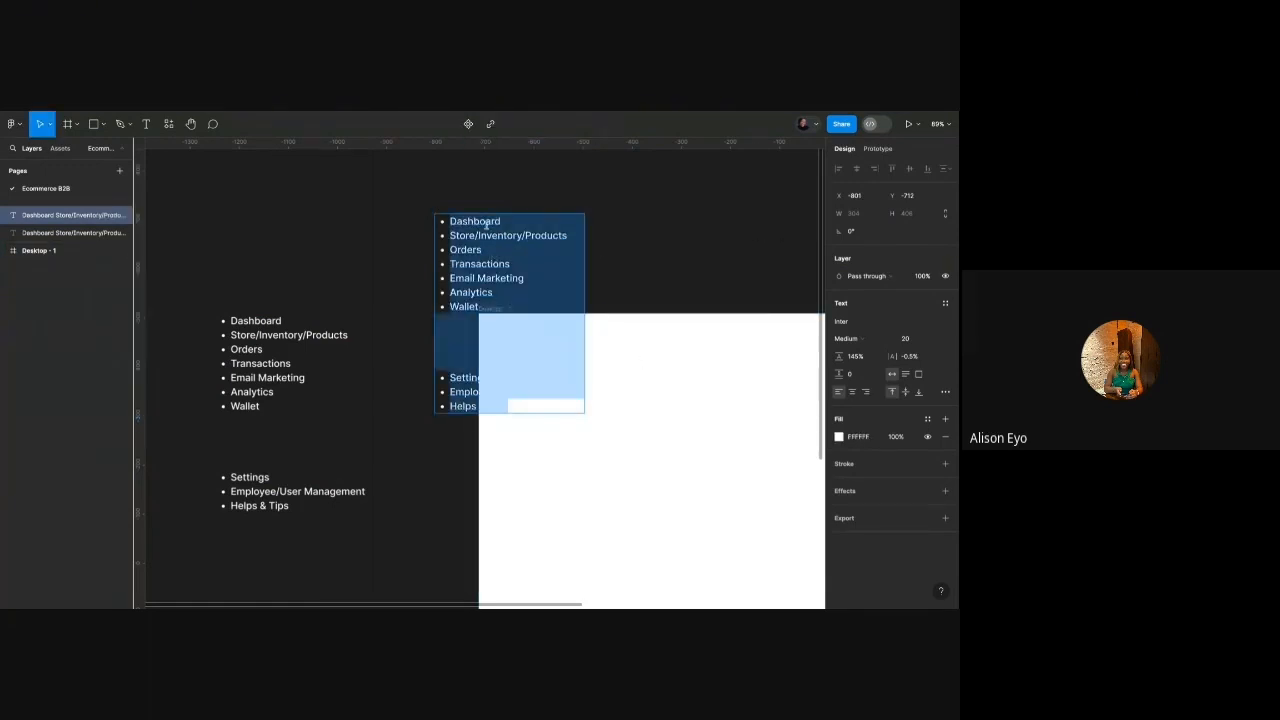
scroll(488, 240, "up", 1)
key("BackSpace")
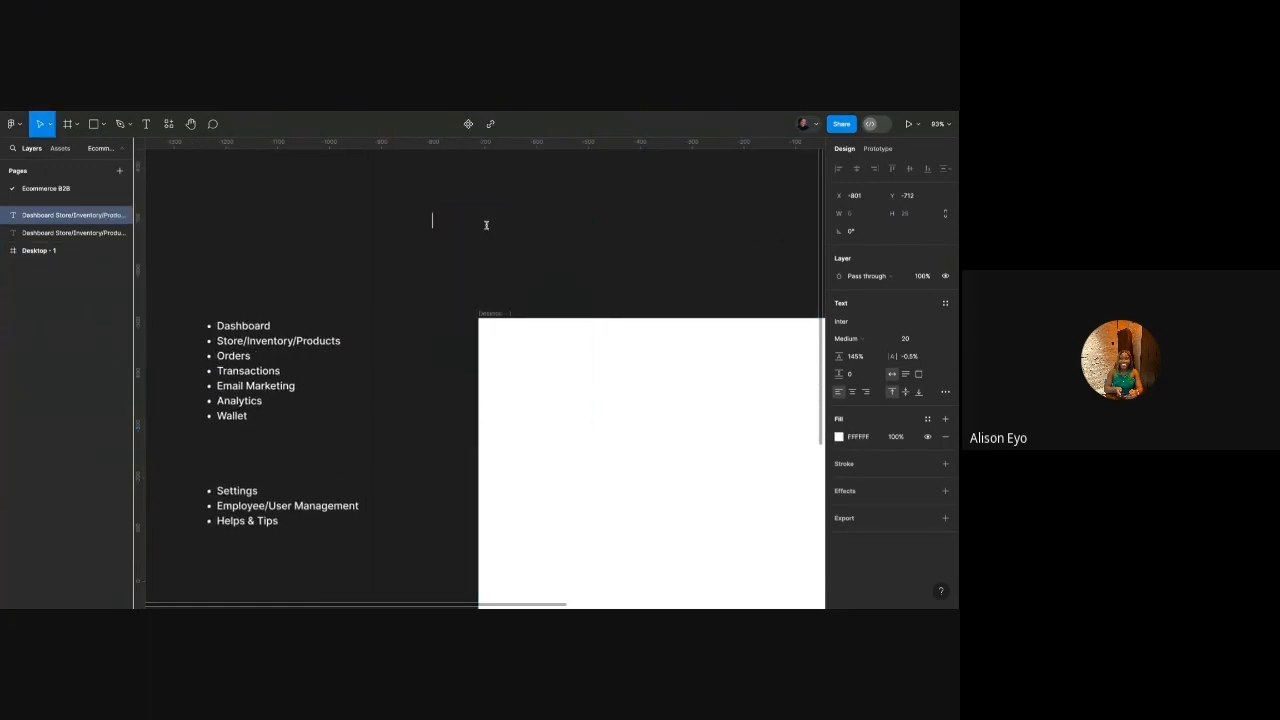
type("ANALYTICS")
left_click(537, 184)
Set ANALYTICS to font size 32 and place it above Desktop - 1's left edge.
left_click_drag(461, 218, 503, 282)
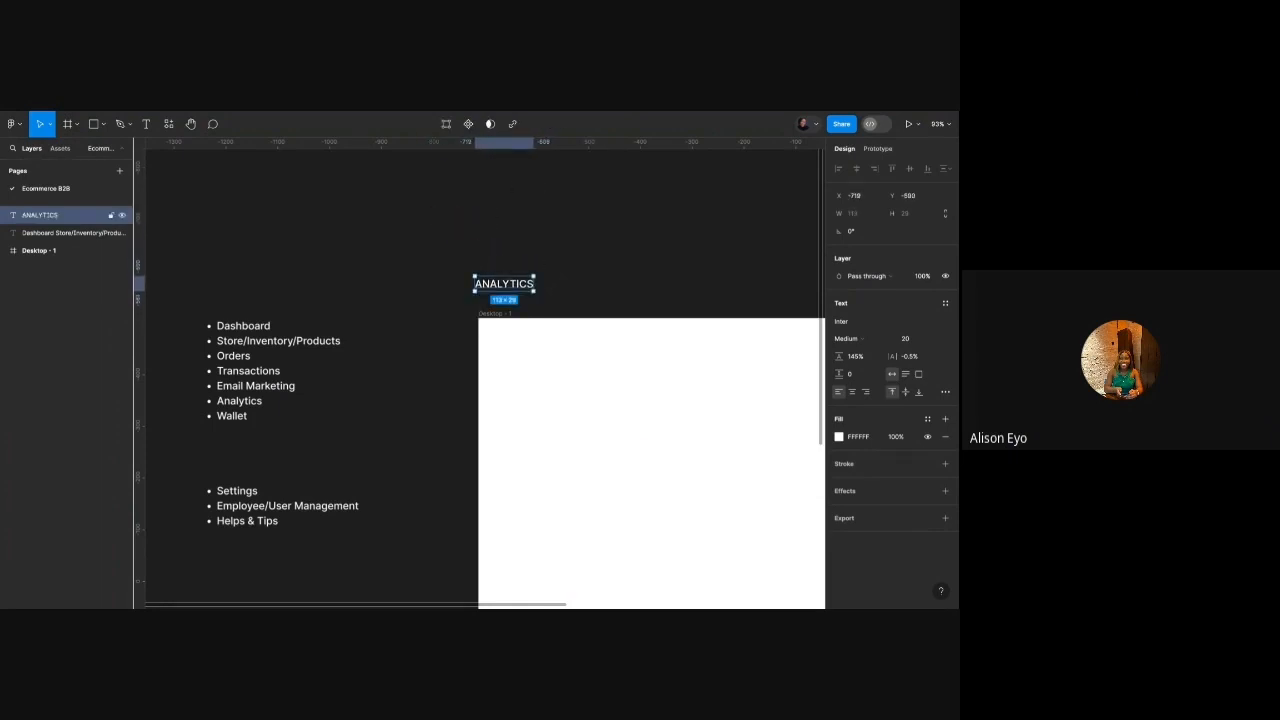
scroll(506, 278, "down", 2)
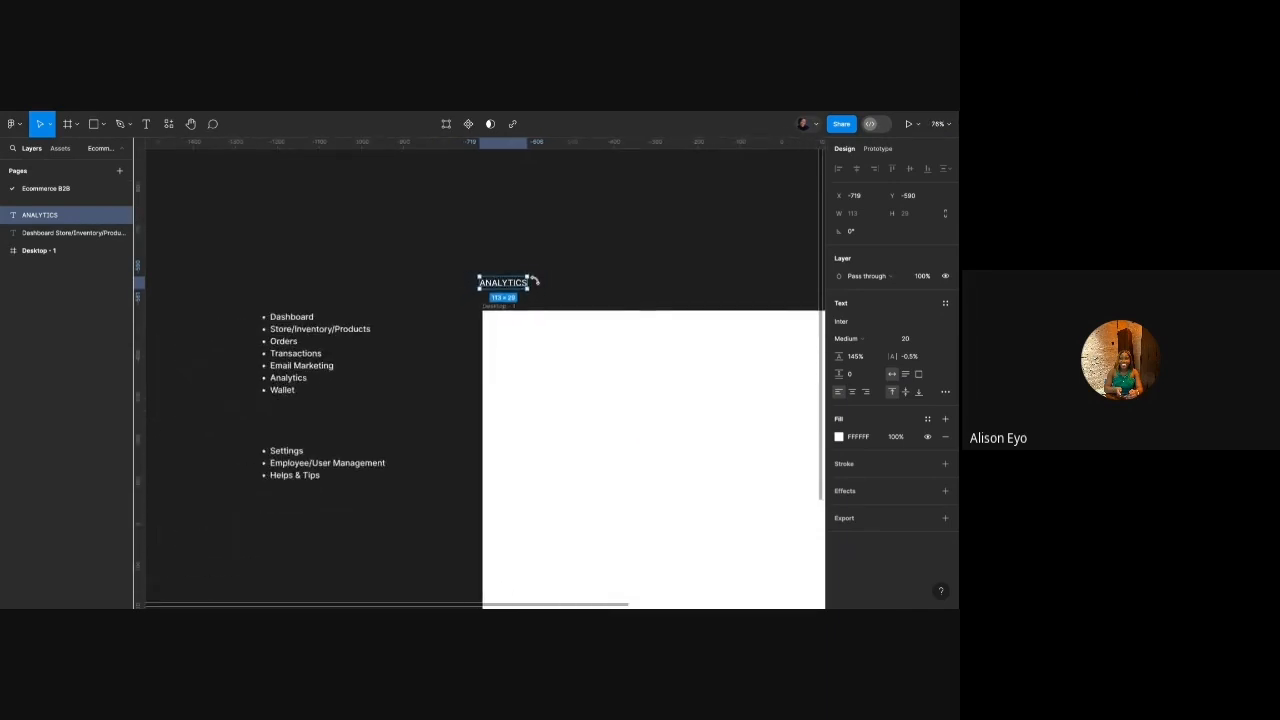
type("32")
key("Return")
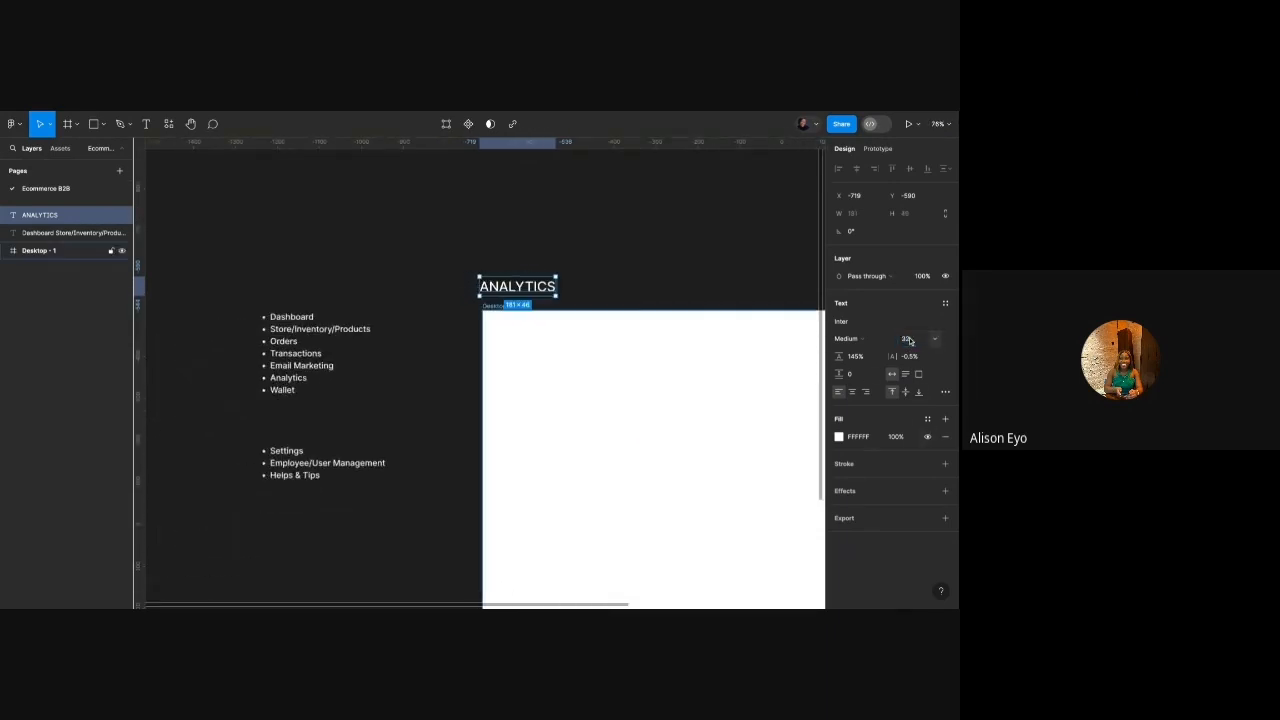
left_click_drag(527, 290, 523, 287)
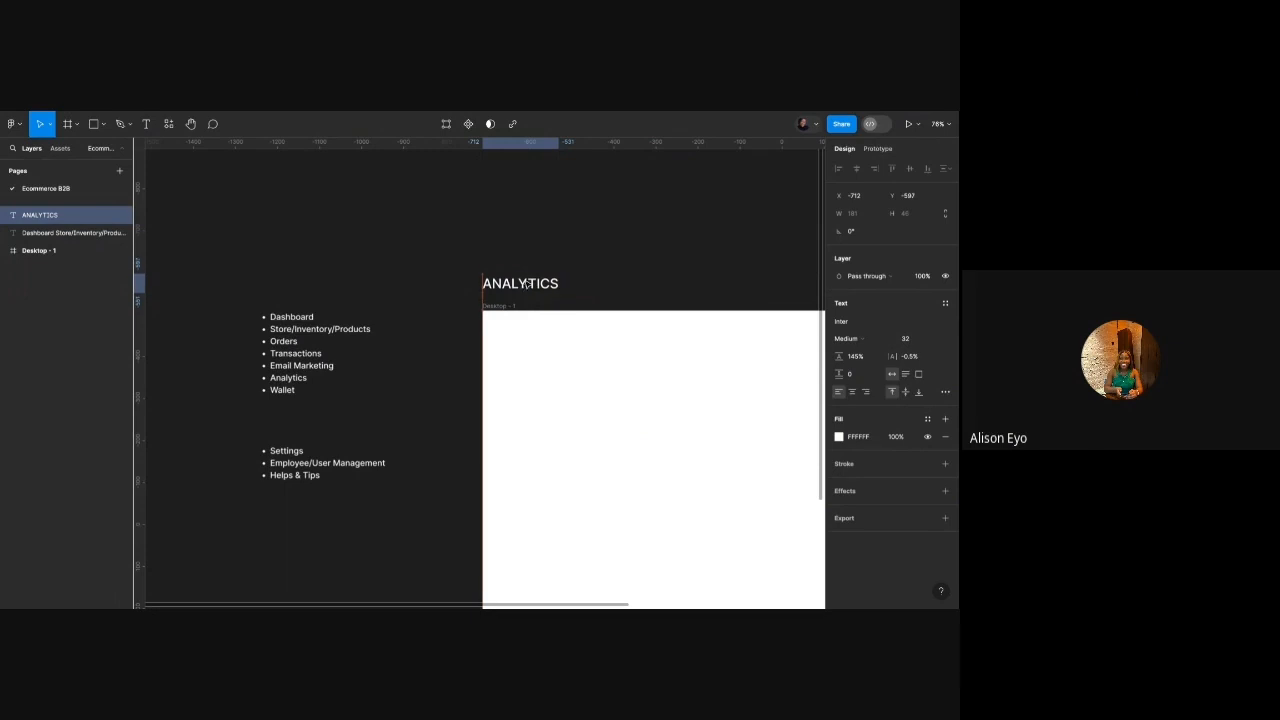
scroll(514, 263, "down", 3)
scroll(514, 263, "right", 5)
scroll(512, 263, "down", 3)
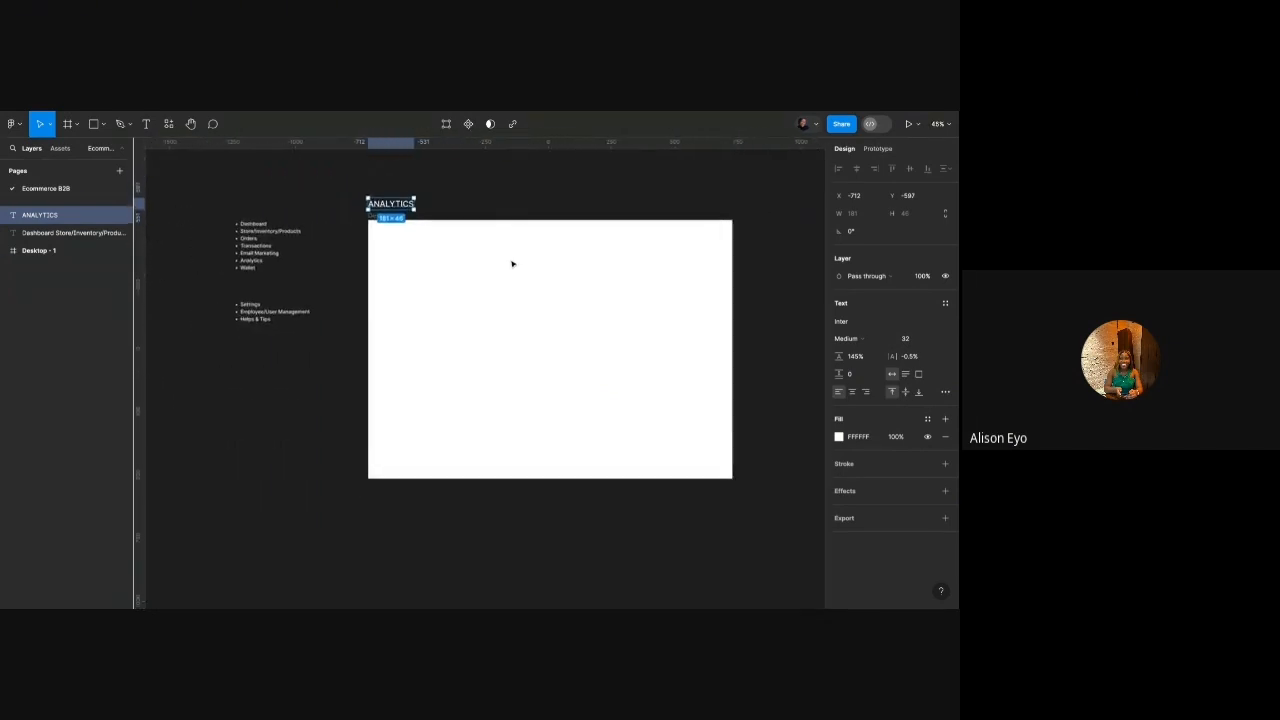
scroll(542, 255, "up", 1)
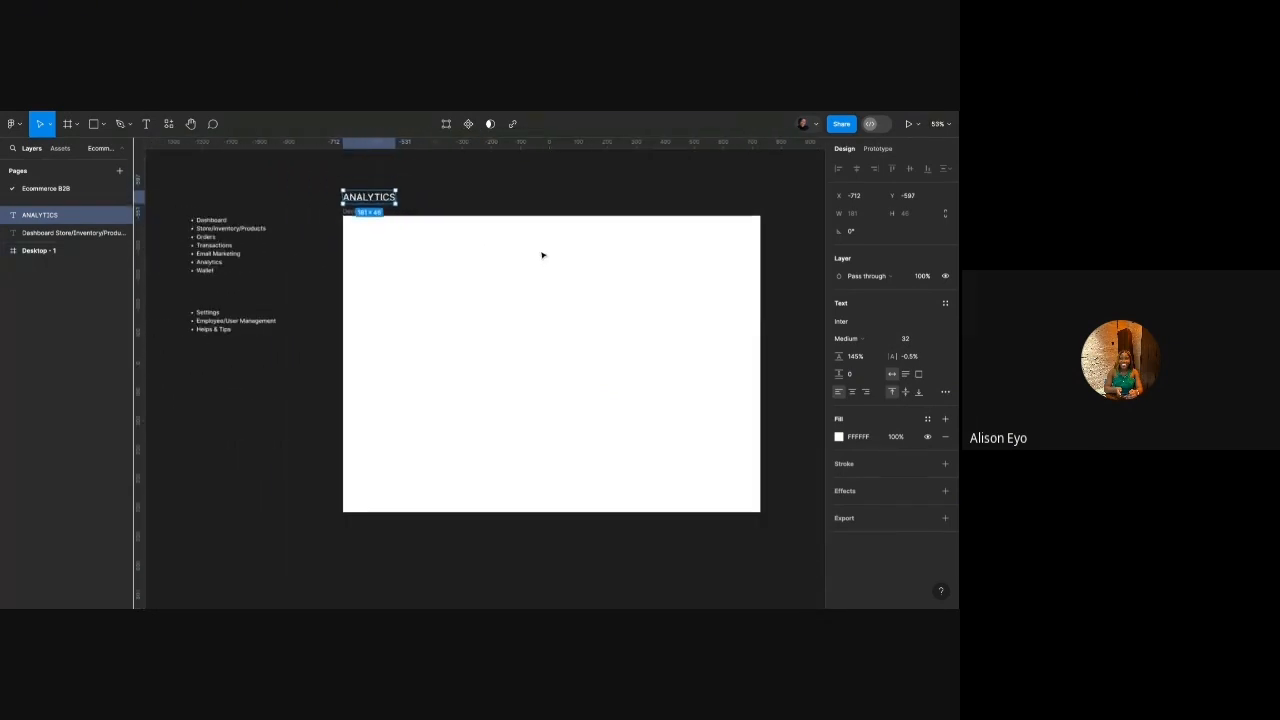
Select Desktop - 1 and expand Sidebars > Sidebar in the library's assets list.
left_click(491, 186)
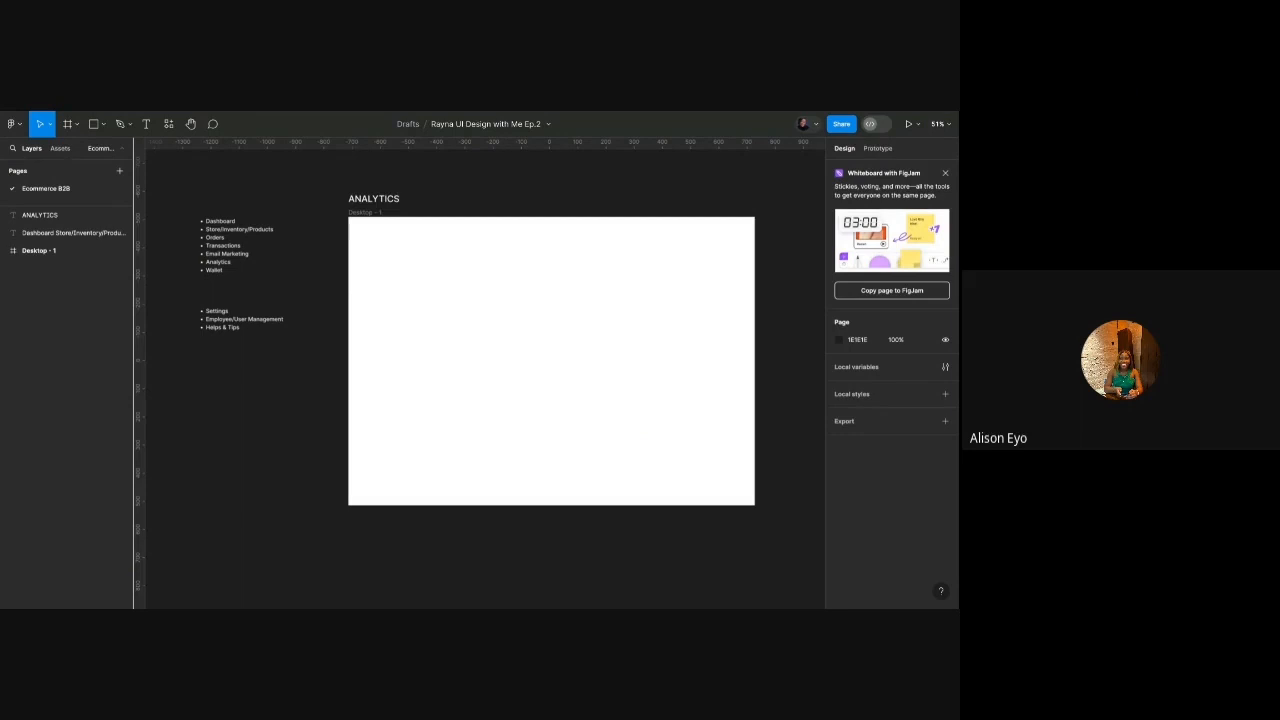
scroll(371, 223, "up", 3)
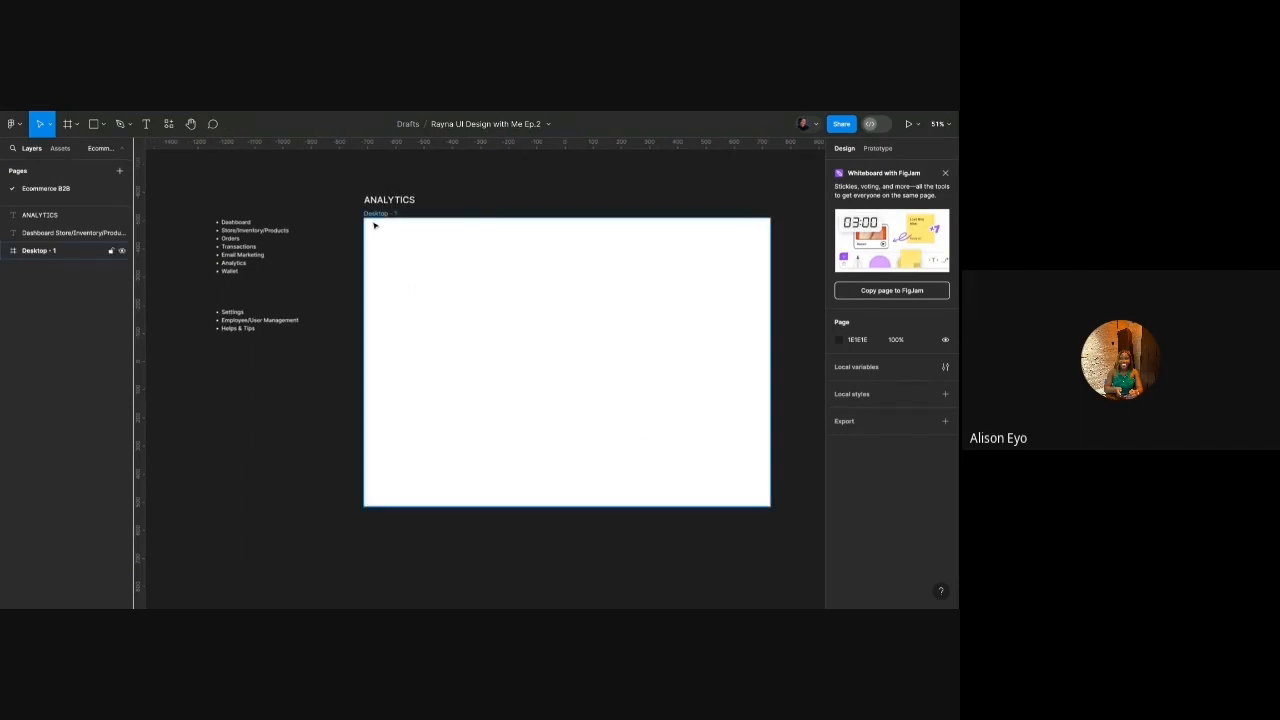
scroll(374, 225, "up", 1)
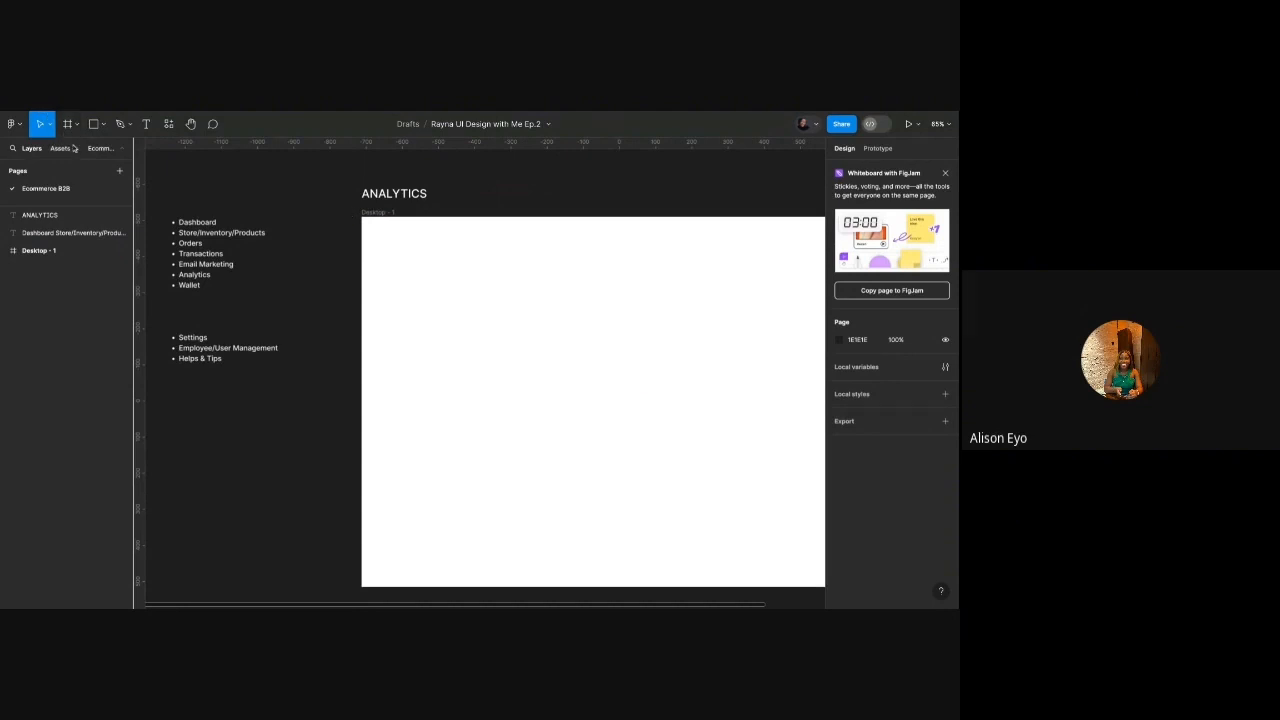
left_click(372, 213)
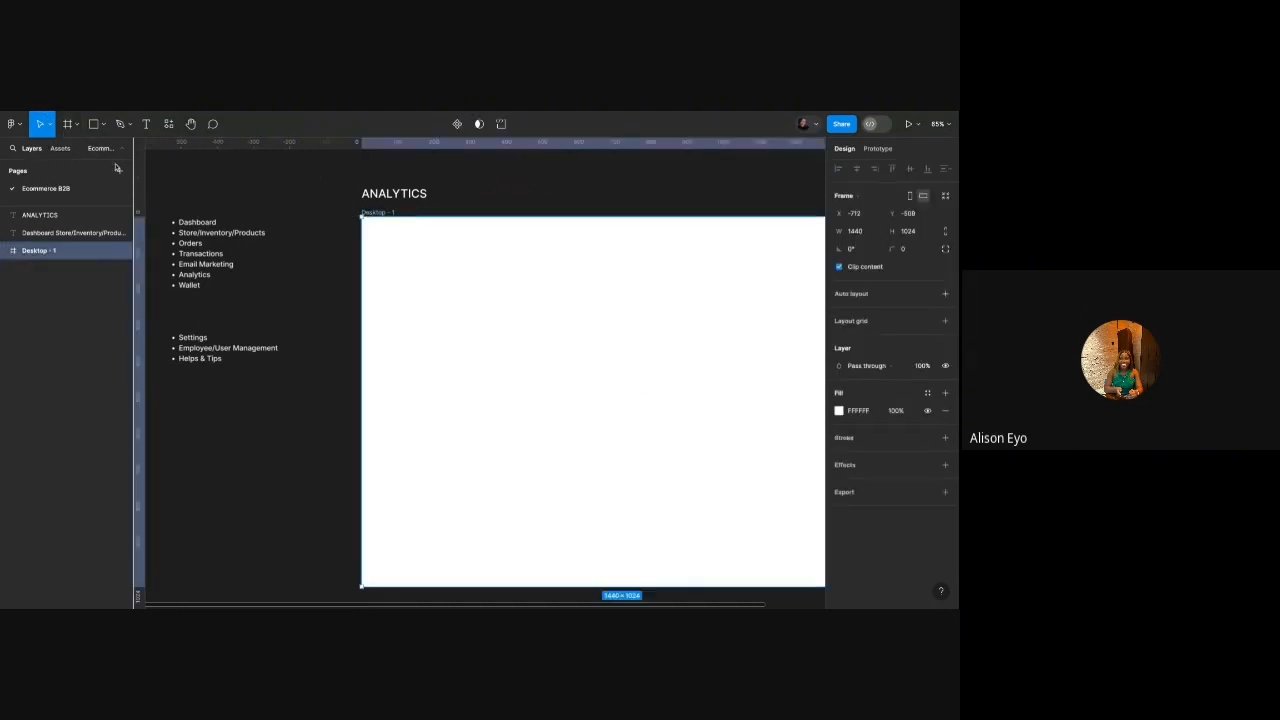
left_click(62, 148)
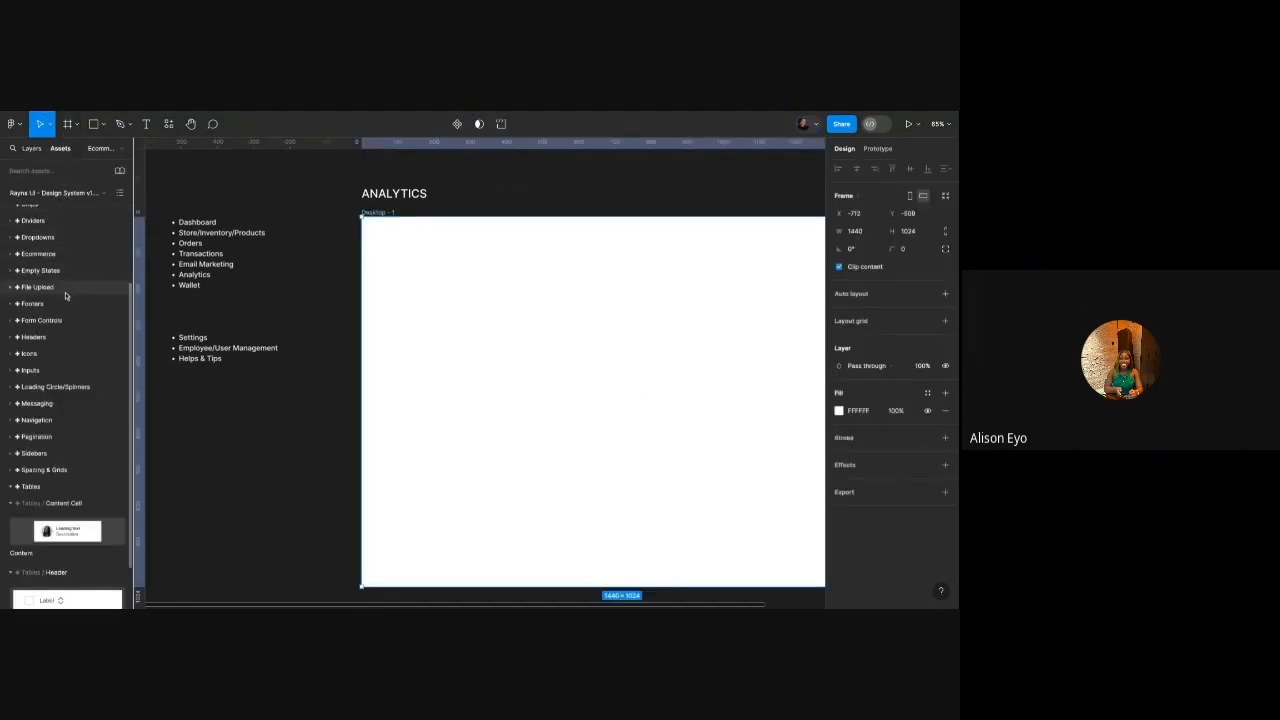
scroll(62, 381, "down", 1)
left_click(40, 397)
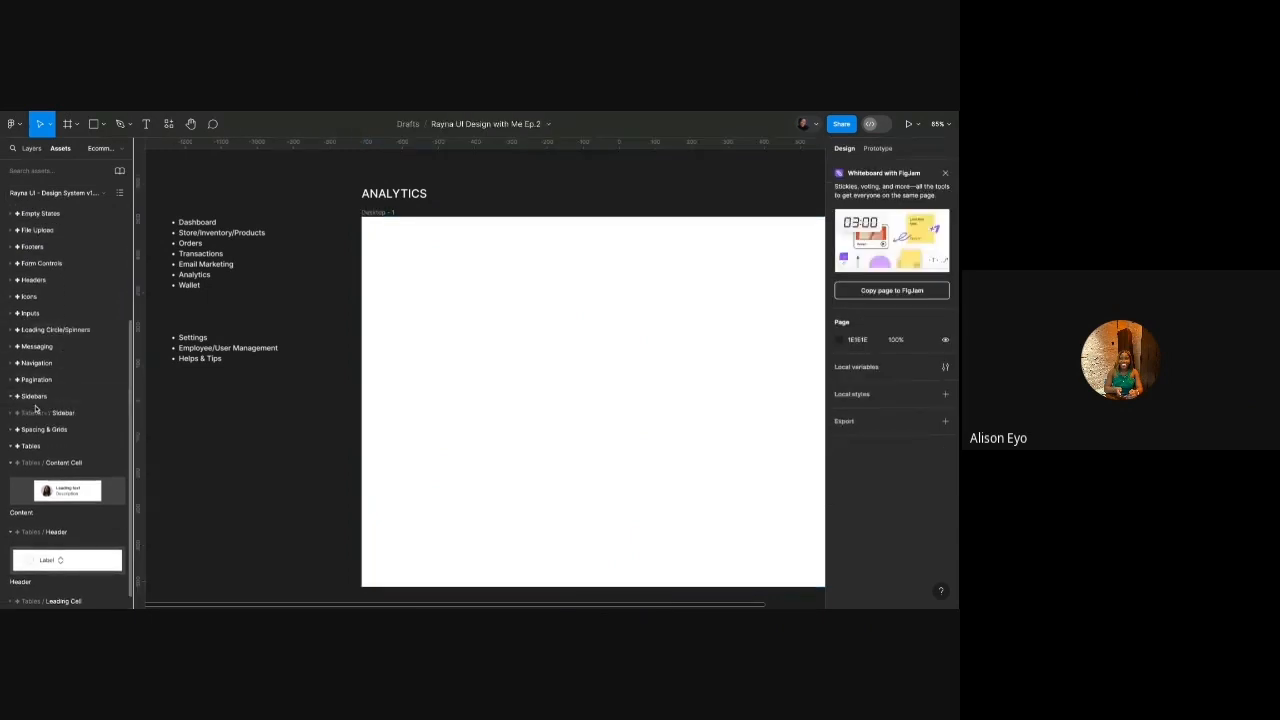
left_click(45, 413)
Drag the Sidebar component onto Desktop - 1 and align it to the frame's top-left corner.
left_click_drag(34, 461, 520, 314)
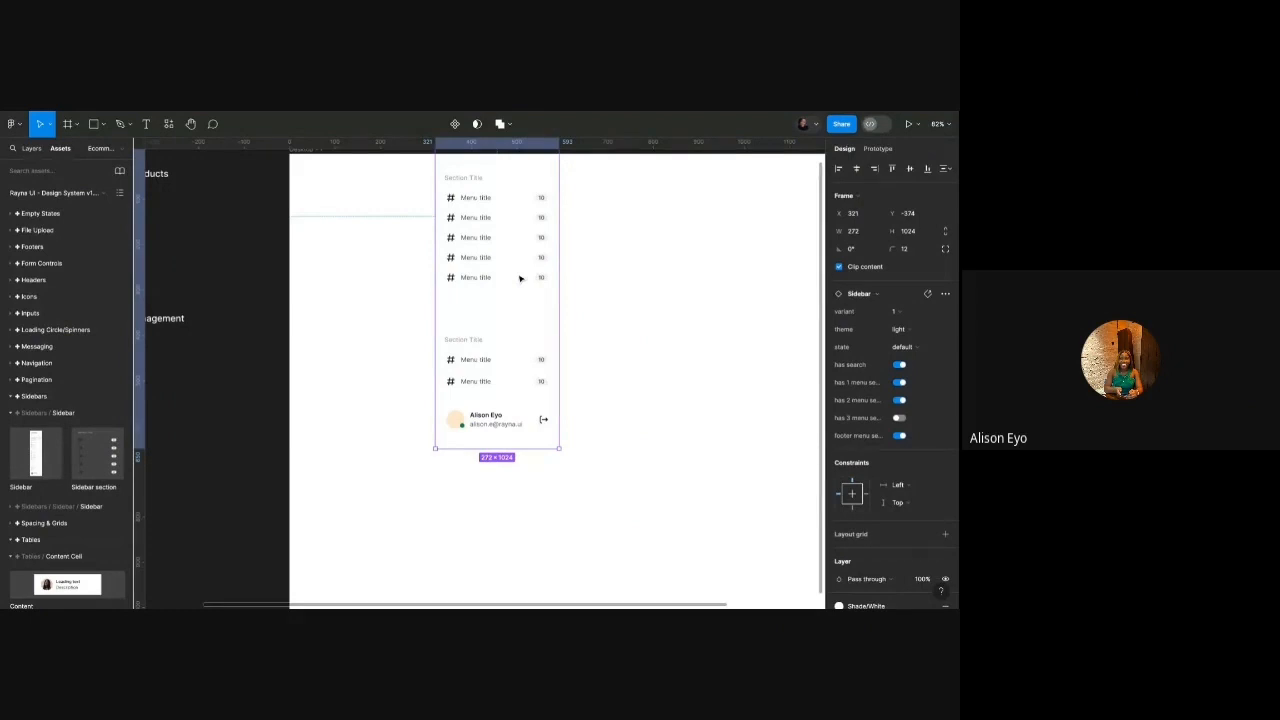
scroll(515, 265, "down", 3)
scroll(508, 249, "up", 3)
left_click_drag(508, 250, 491, 324)
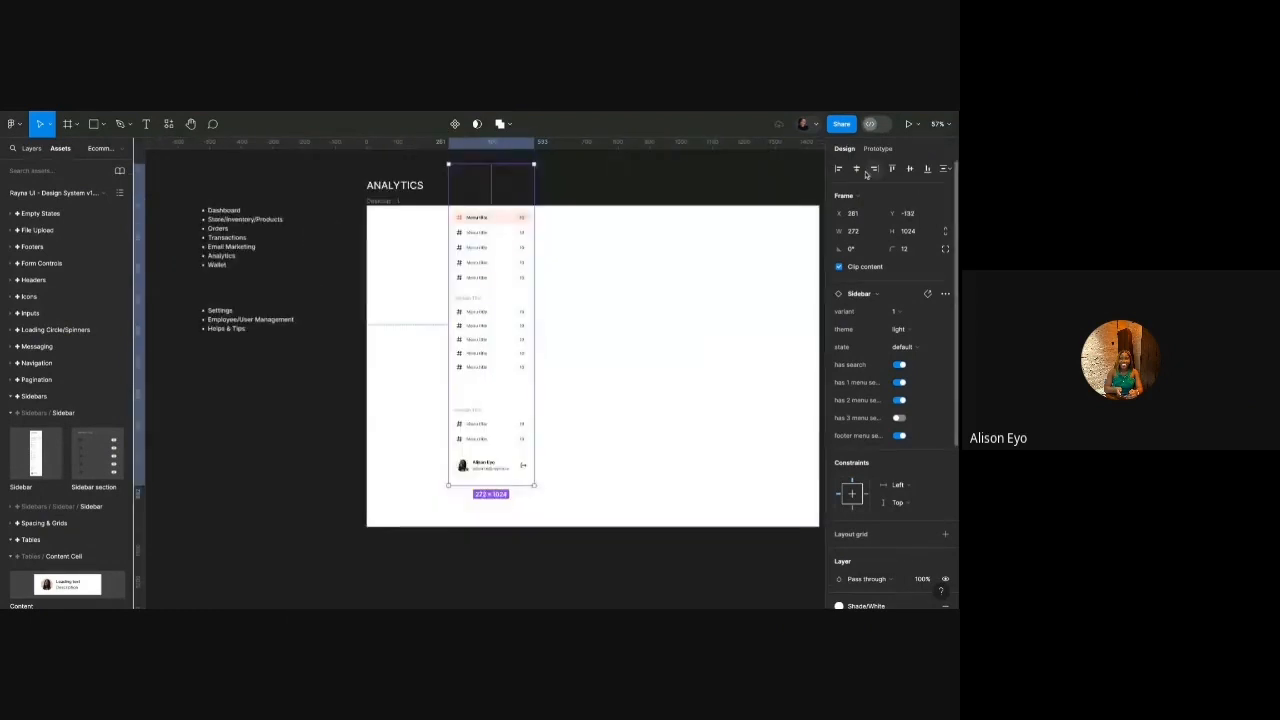
left_click(839, 168)
left_click(892, 168)
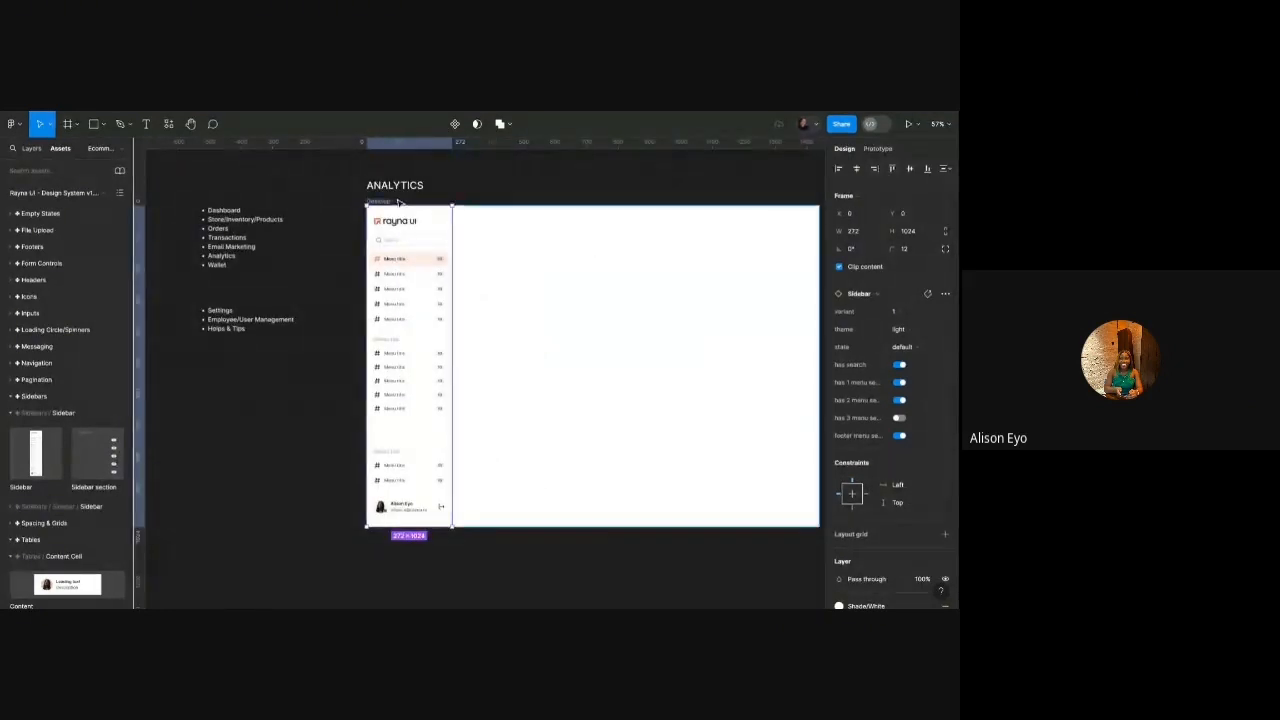
Adjust the height of the Desktop - 1 frame.
left_click(457, 471)
scroll(451, 480, "down", 2)
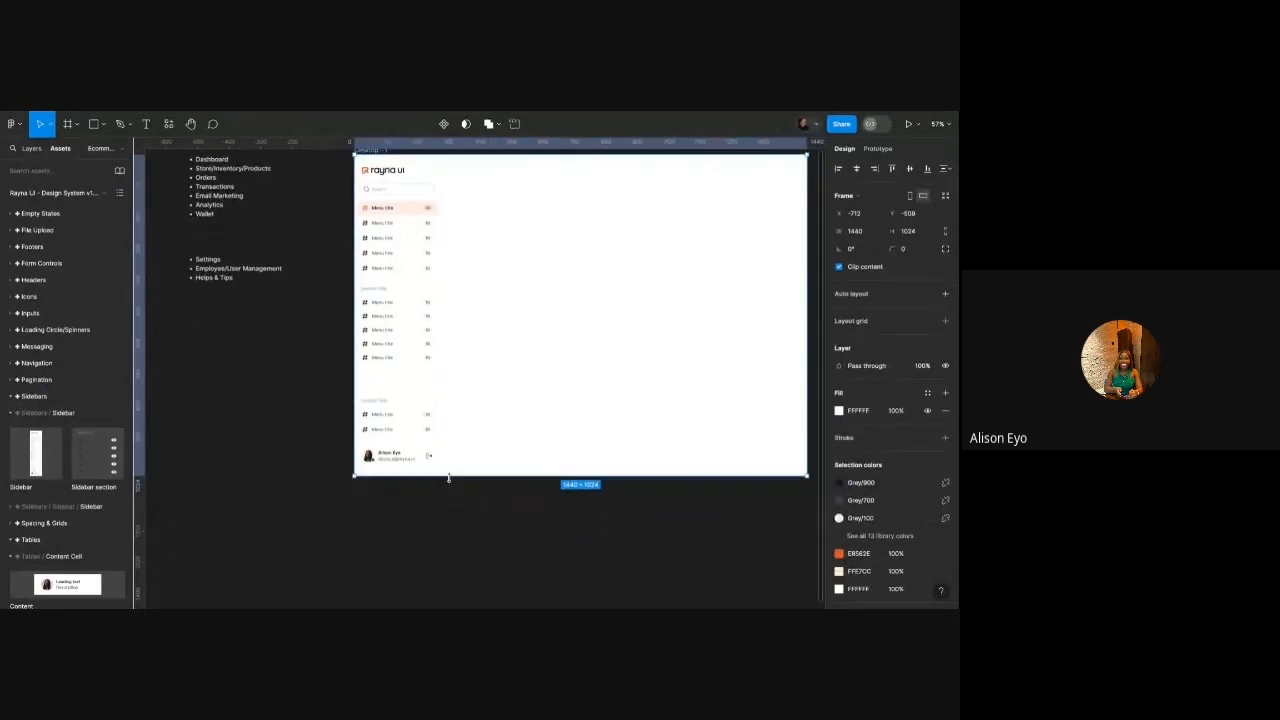
mouse_move(448, 478)
left_mouse_down()
mouse_move(449, 492)
mouse_move(449, 480)
left_mouse_up()
scroll(421, 347, "up", 1)
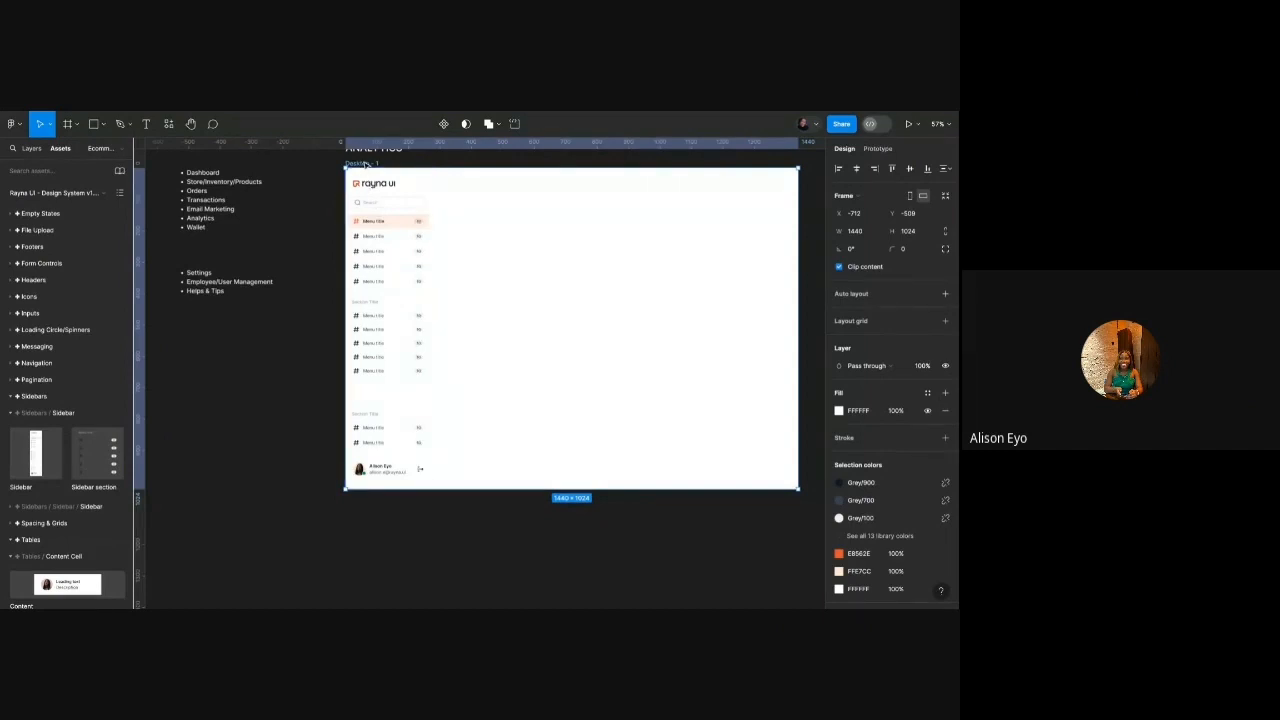
scroll(432, 206, "up", 2)
scroll(432, 206, "right", 3)
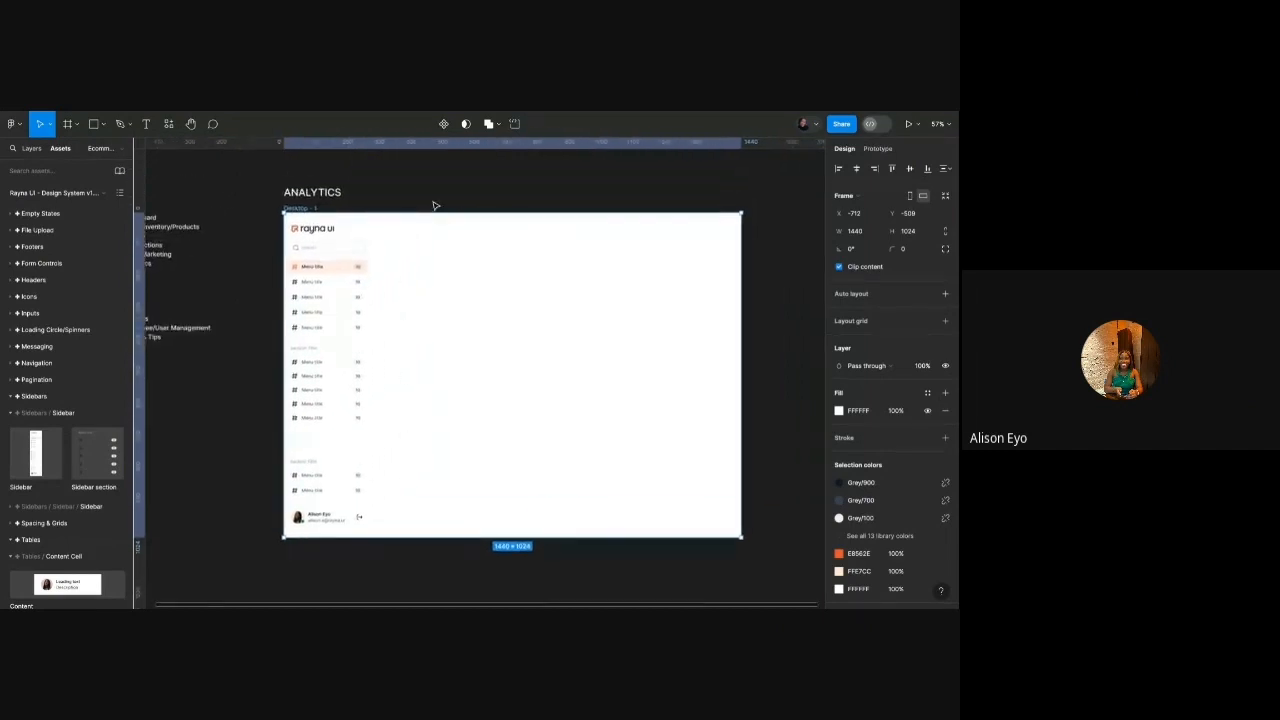
scroll(434, 206, "up", 1)
scroll(434, 206, "down", 1)
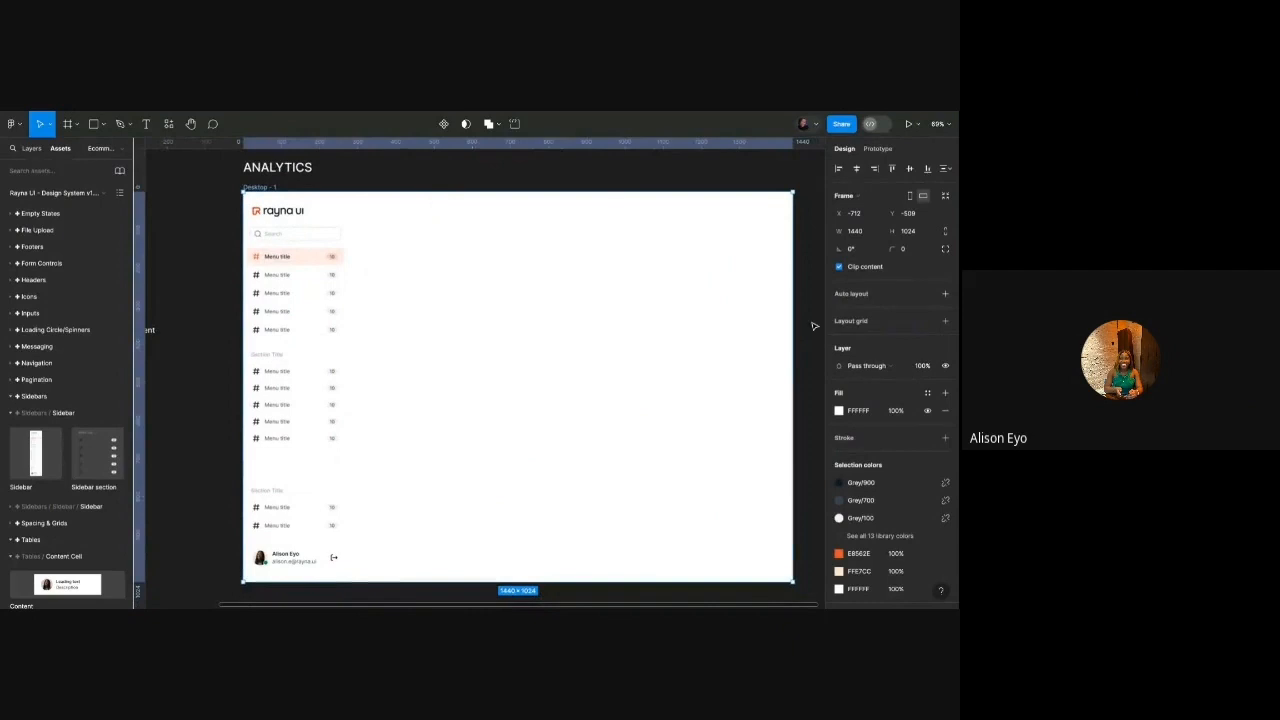
left_click(928, 396)
scroll(755, 503, "down", 5)
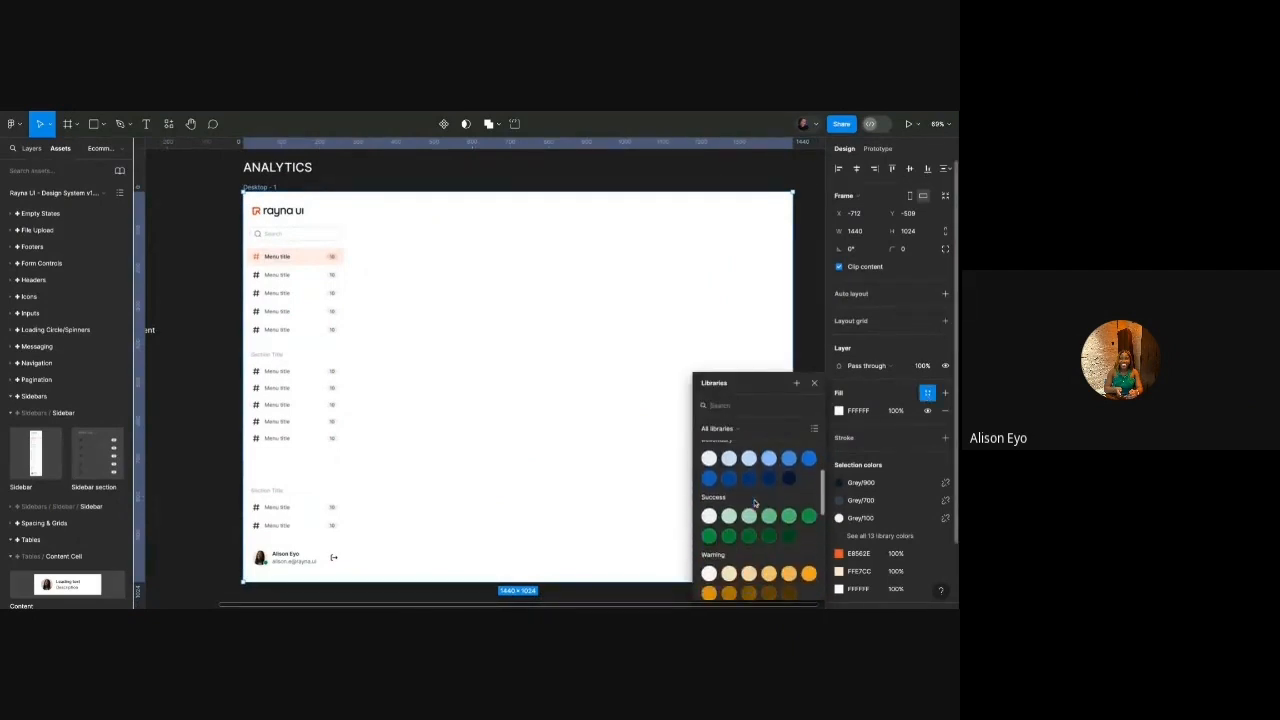
scroll(755, 503, "down", 5)
scroll(755, 503, "up", 10)
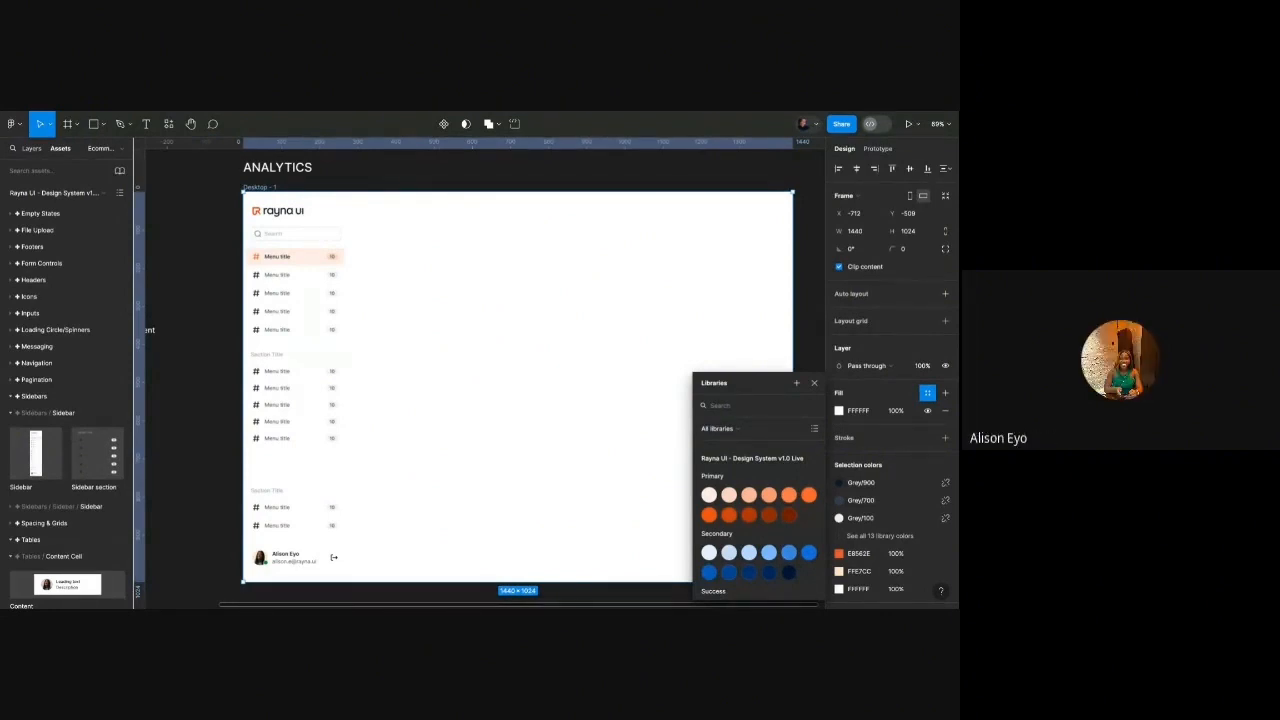
left_click(320, 311)
Delete the Sidebar instance and check the list of available libraries in Assets.
key("Delete")
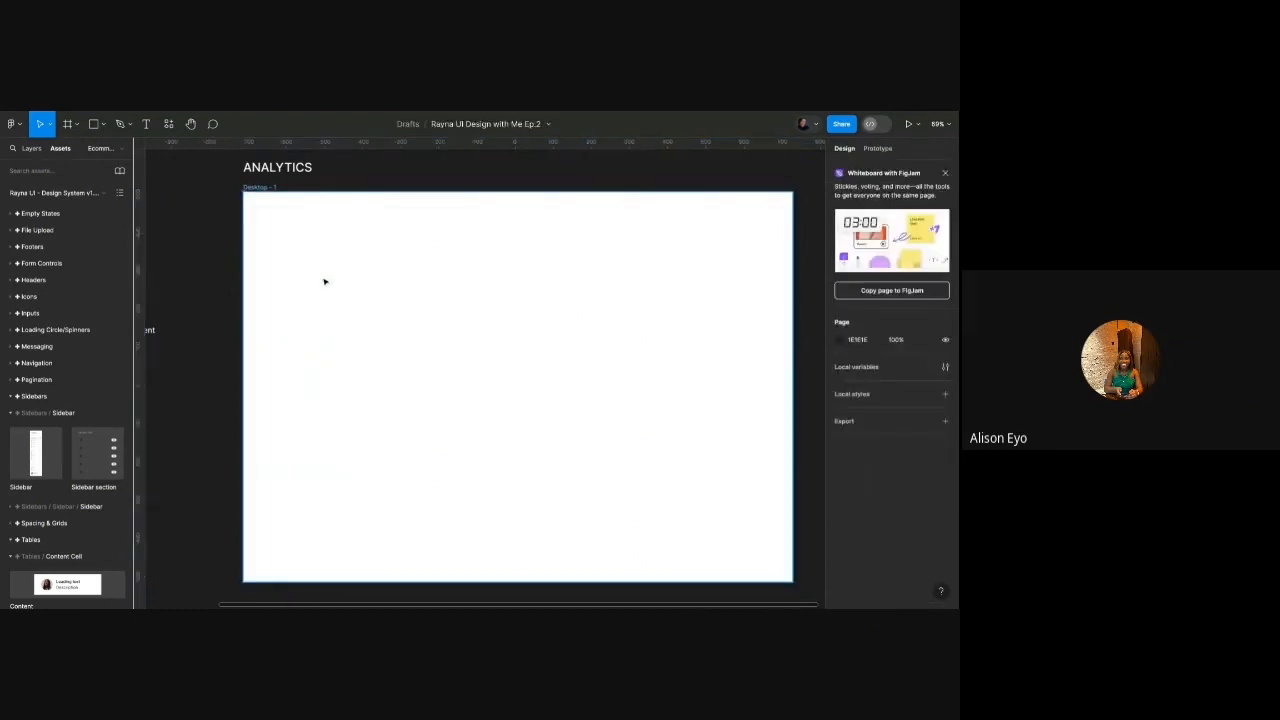
scroll(326, 280, "down", 3)
left_click(107, 196)
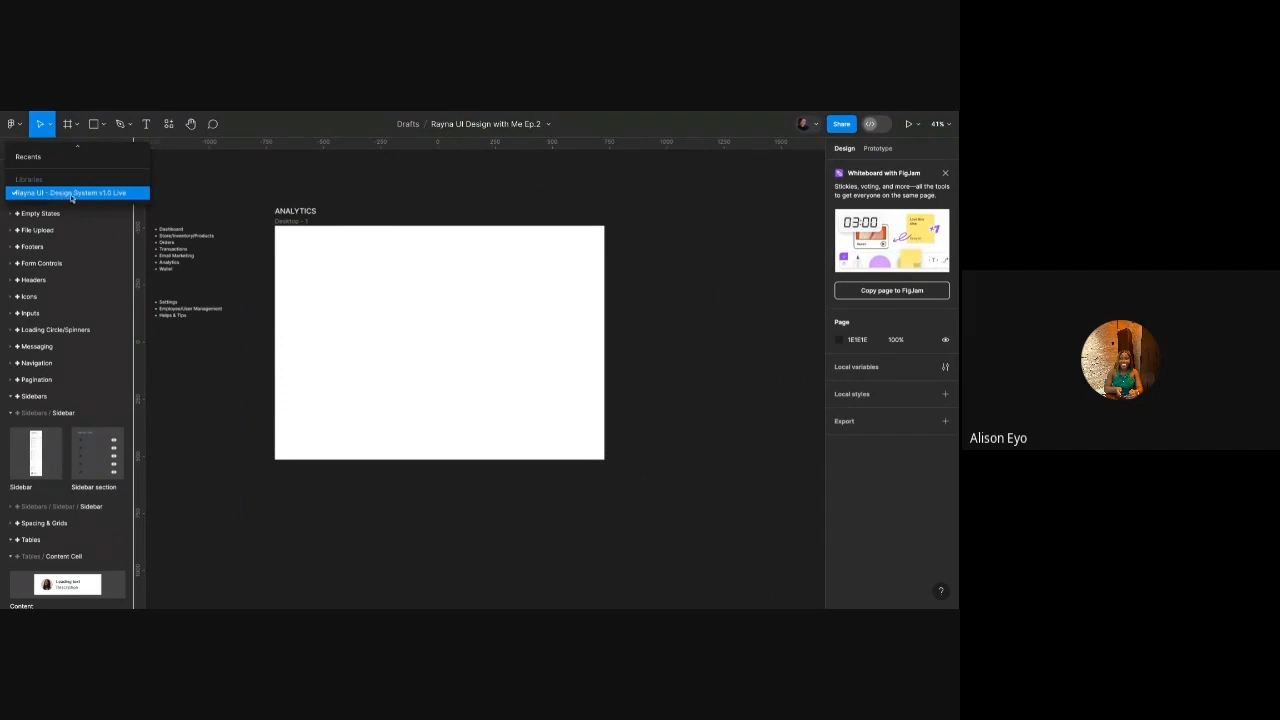
left_click(212, 194)
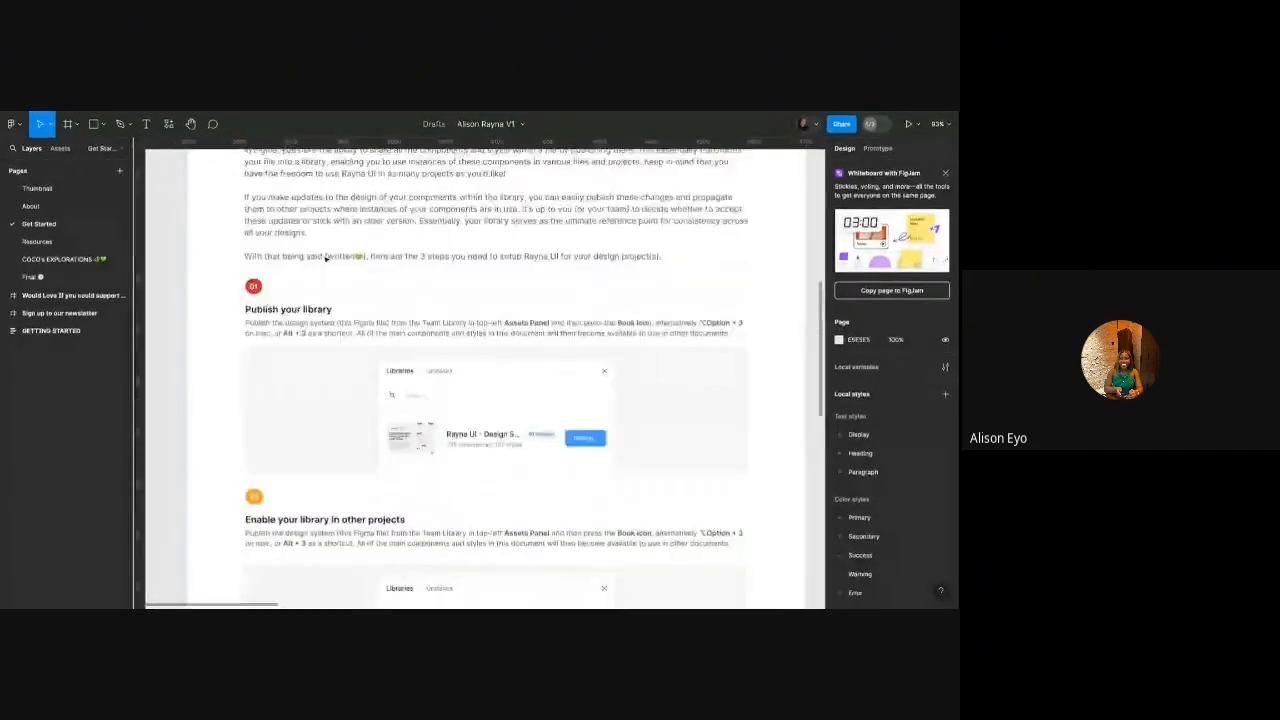
scroll(325, 259, "up", 5)
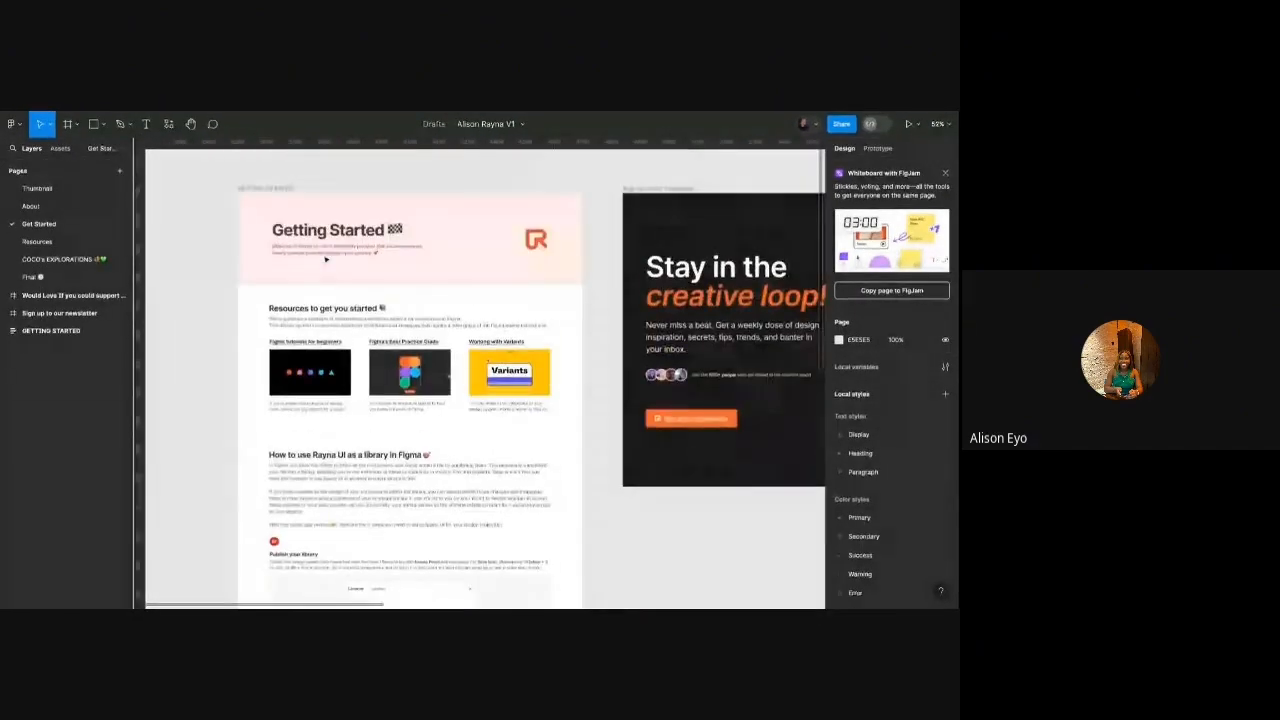
Scroll through the library file's Getting Started page.
scroll(327, 257, "up", 1)
scroll(334, 246, "up", 3)
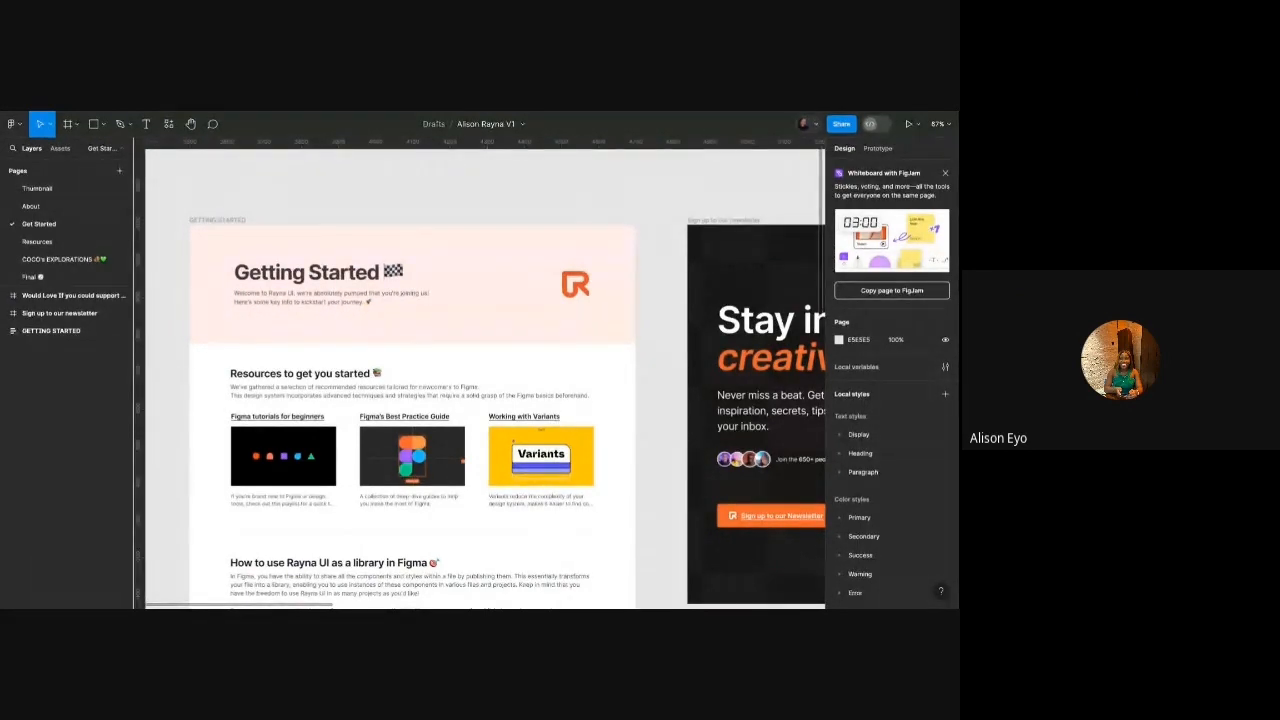
scroll(357, 251, "down", 1)
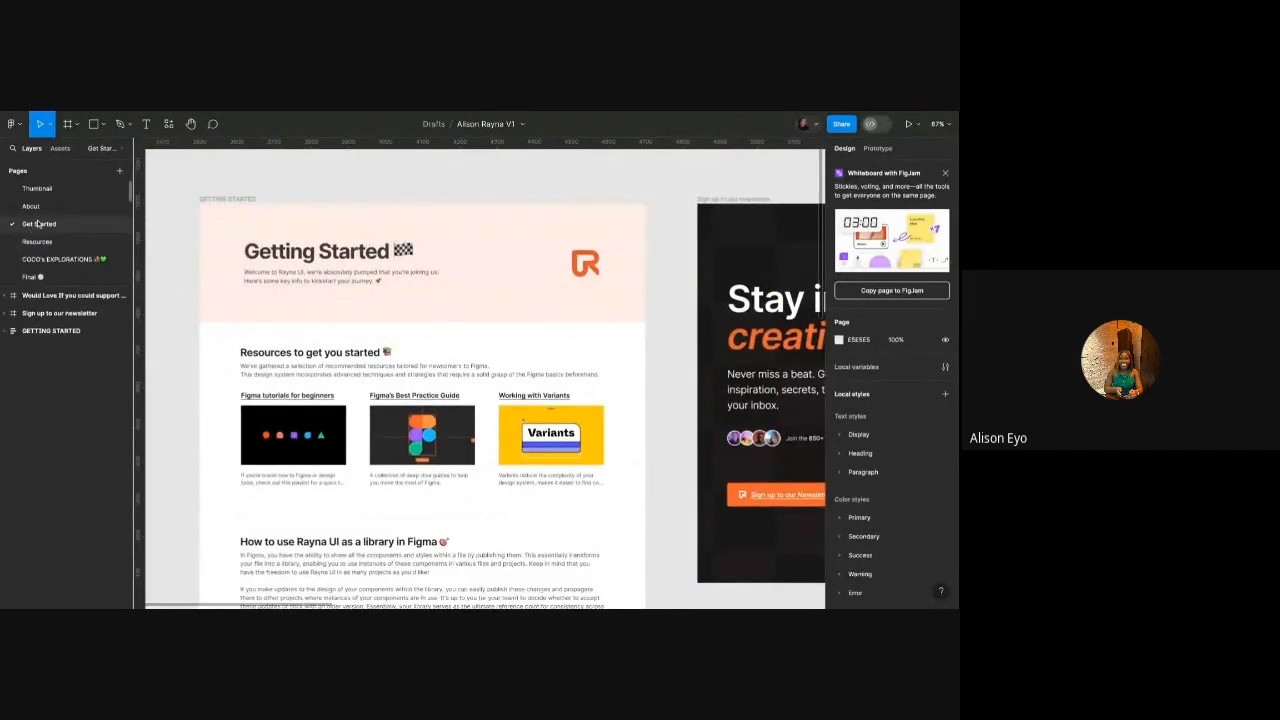
scroll(330, 384, "down", 2)
scroll(328, 355, "up", 3)
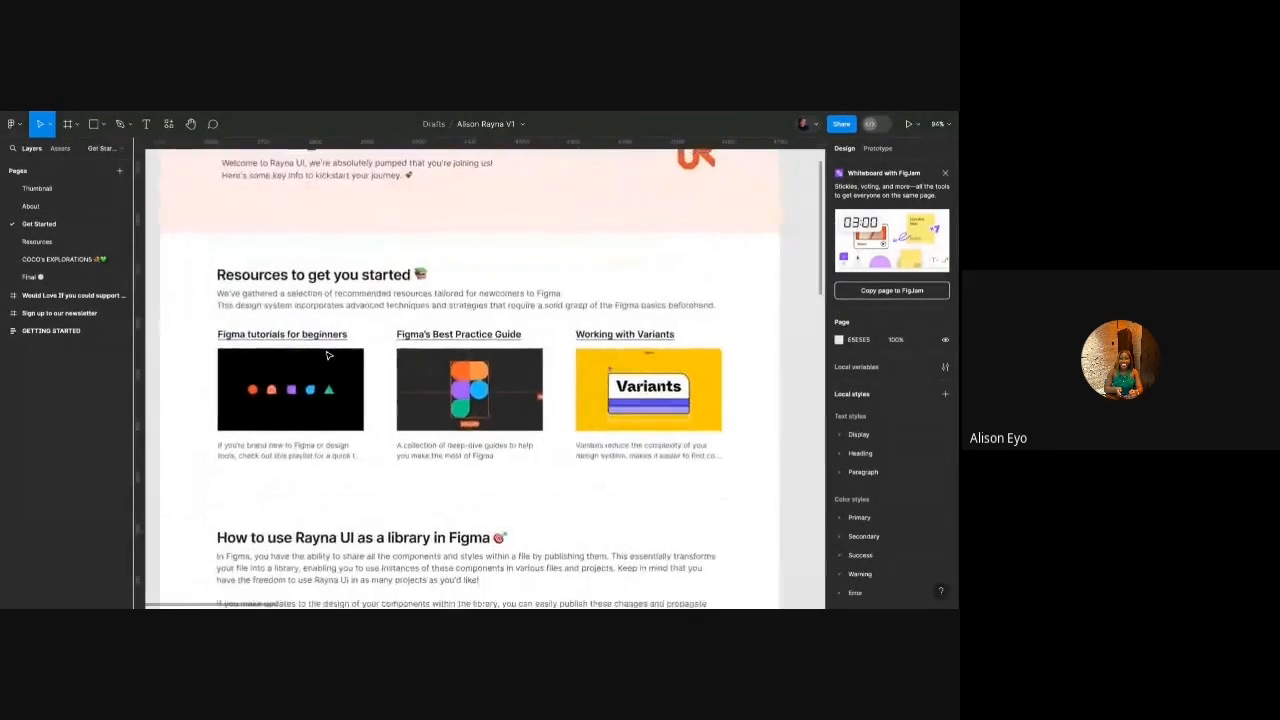
scroll(328, 355, "down", 3)
scroll(328, 355, "down", 1)
scroll(328, 355, "down", 3)
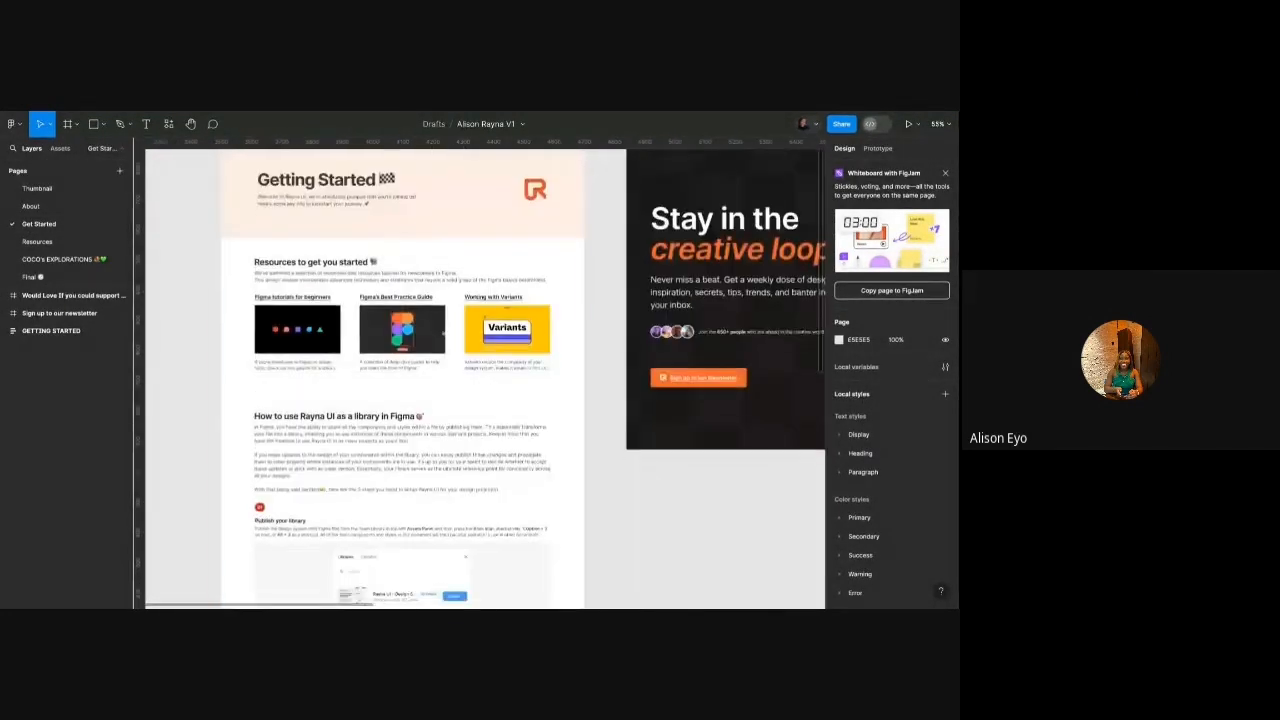
scroll(315, 292, "up", 4)
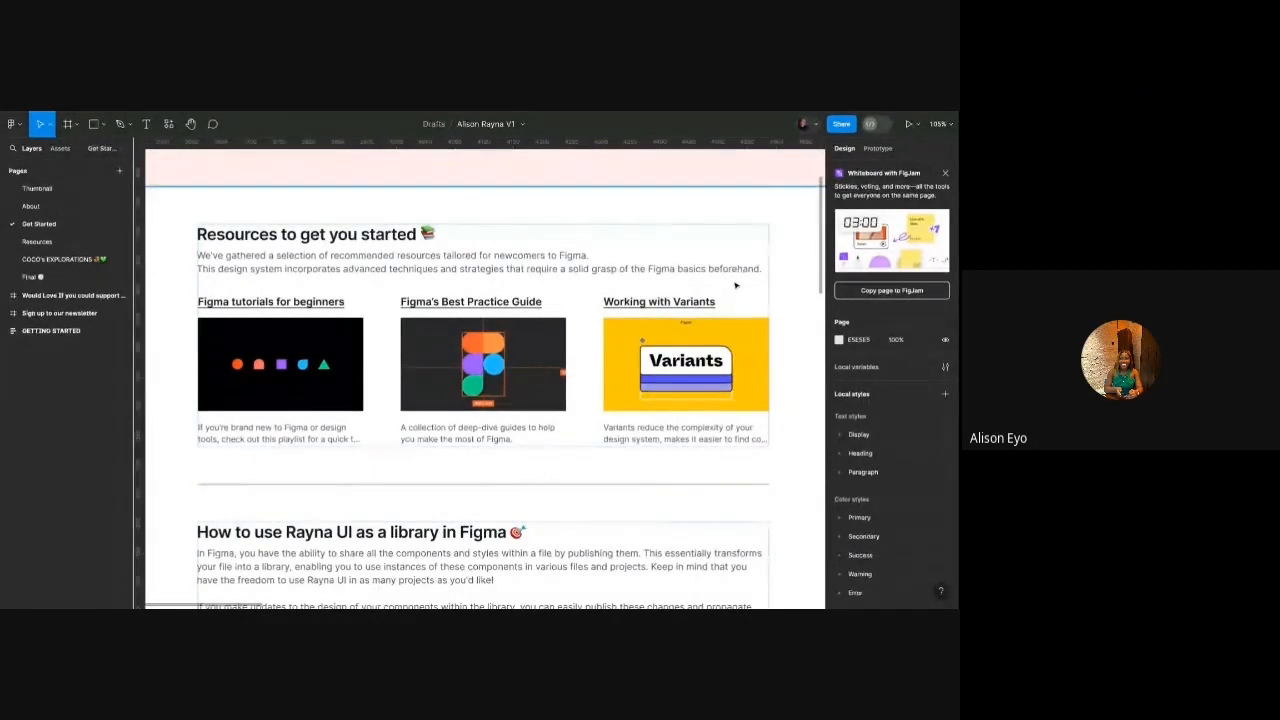
Inspect the Figma tutorials, Best Practice Guide and Working with Variants links, then browse further.
double_click(266, 302)
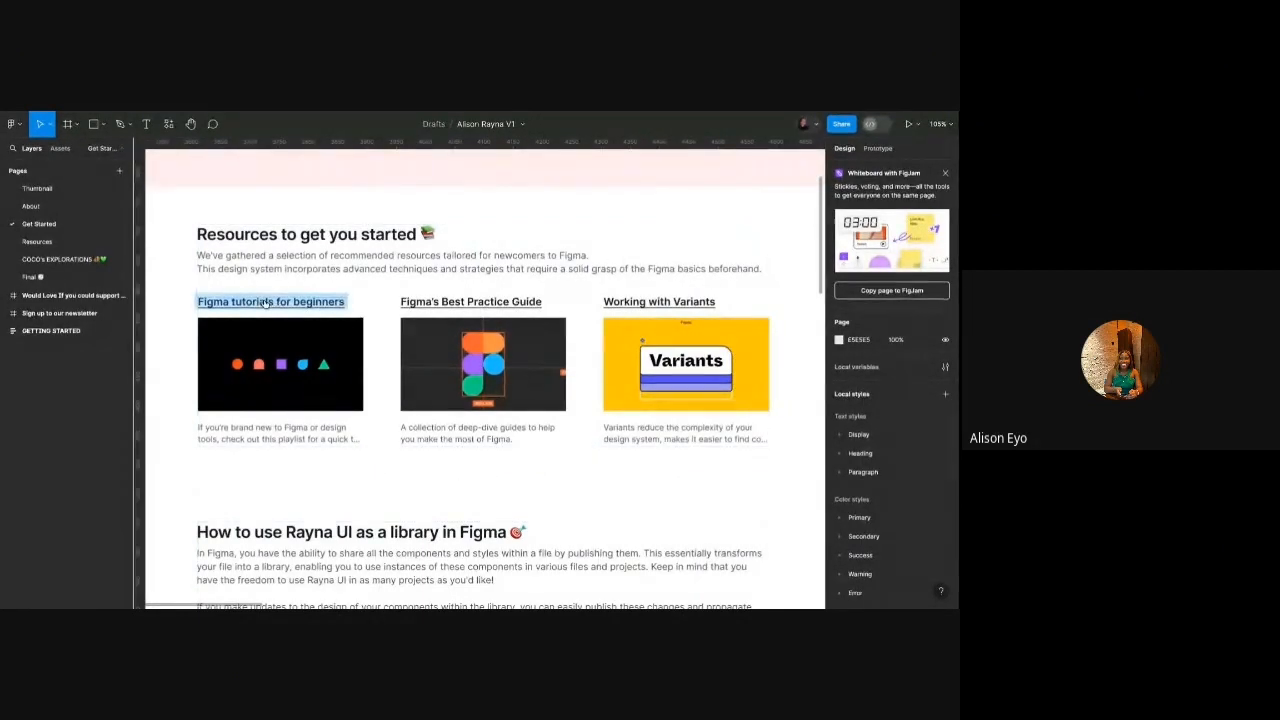
double_click(457, 302)
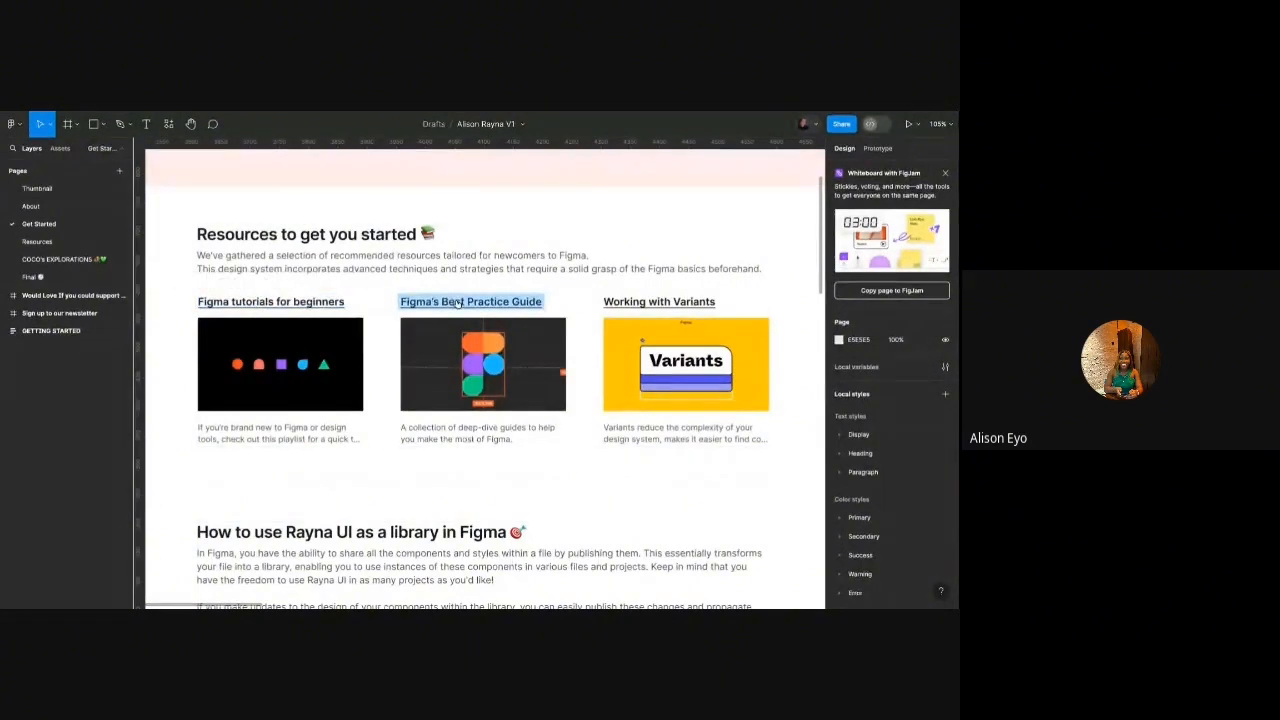
double_click(642, 302)
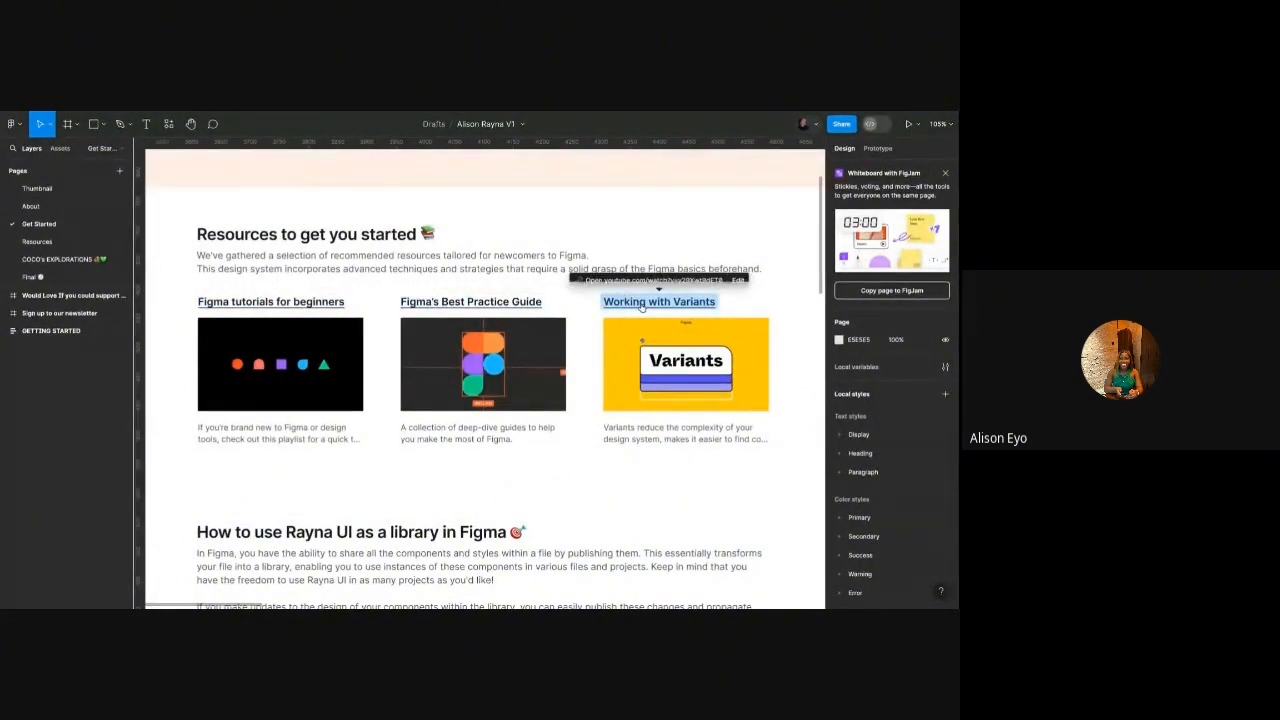
scroll(498, 297, "down", 1)
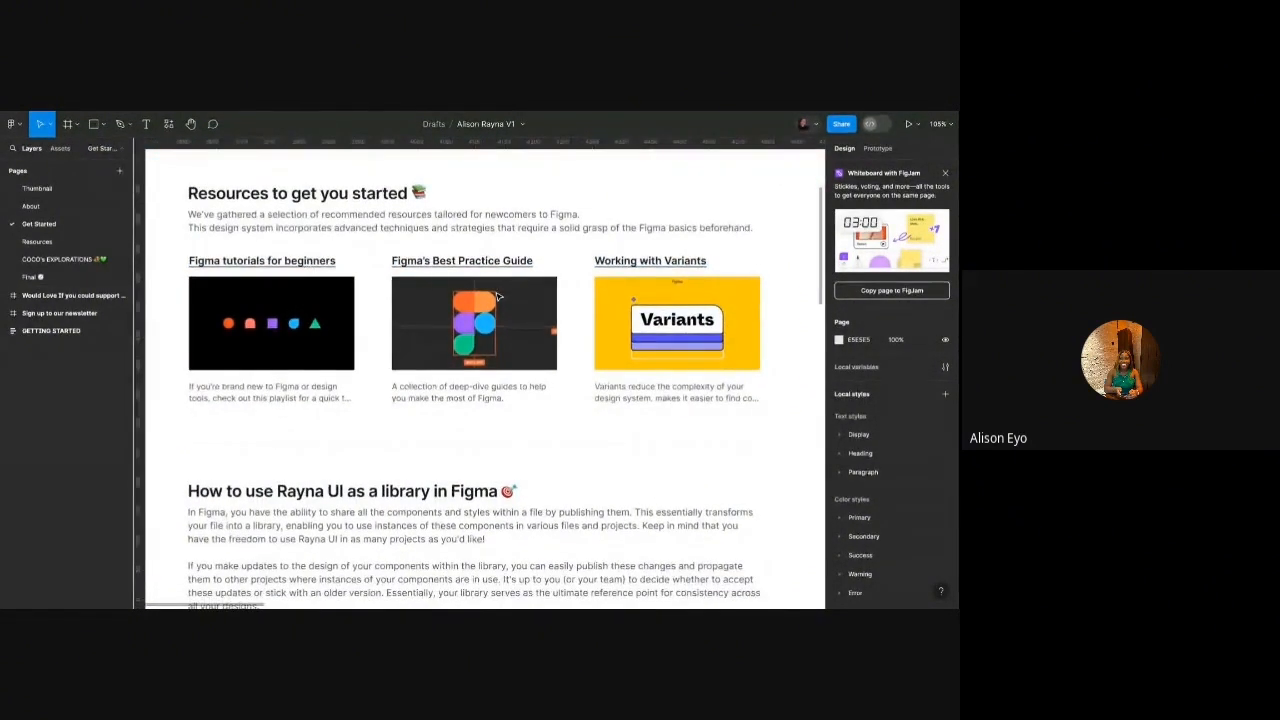
scroll(498, 297, "down", 5)
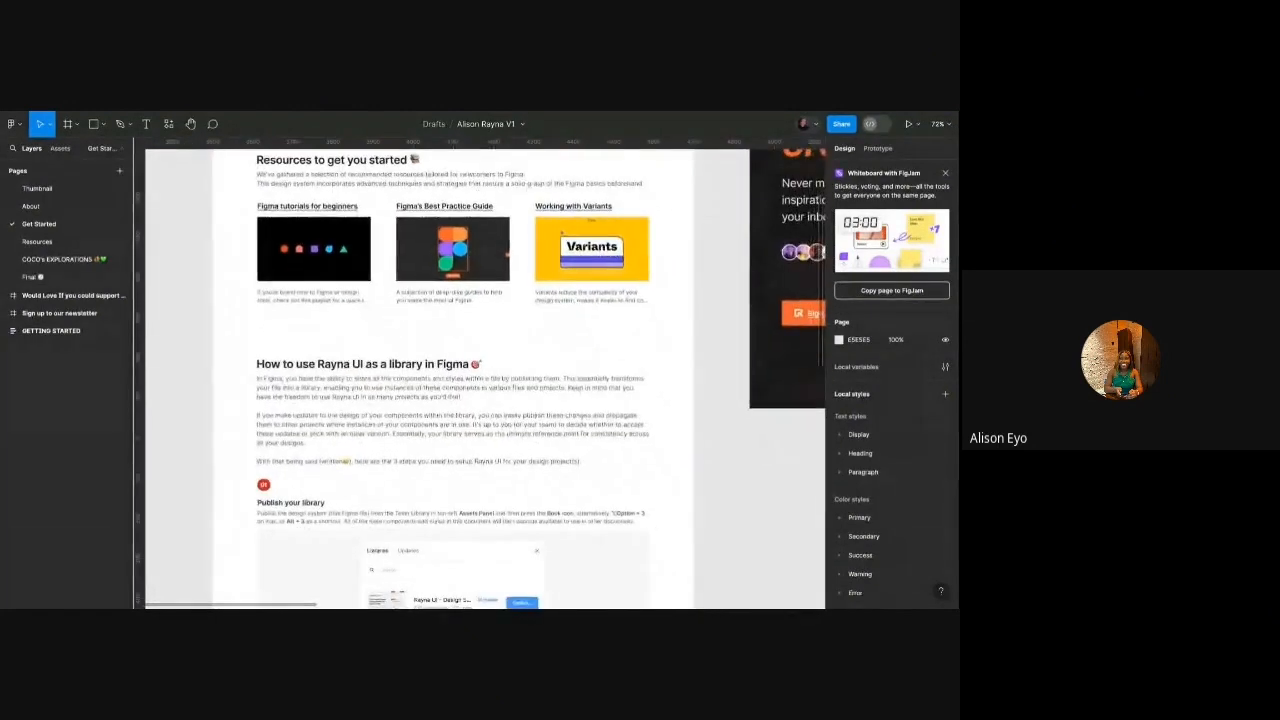
scroll(480, 380, "down", 4)
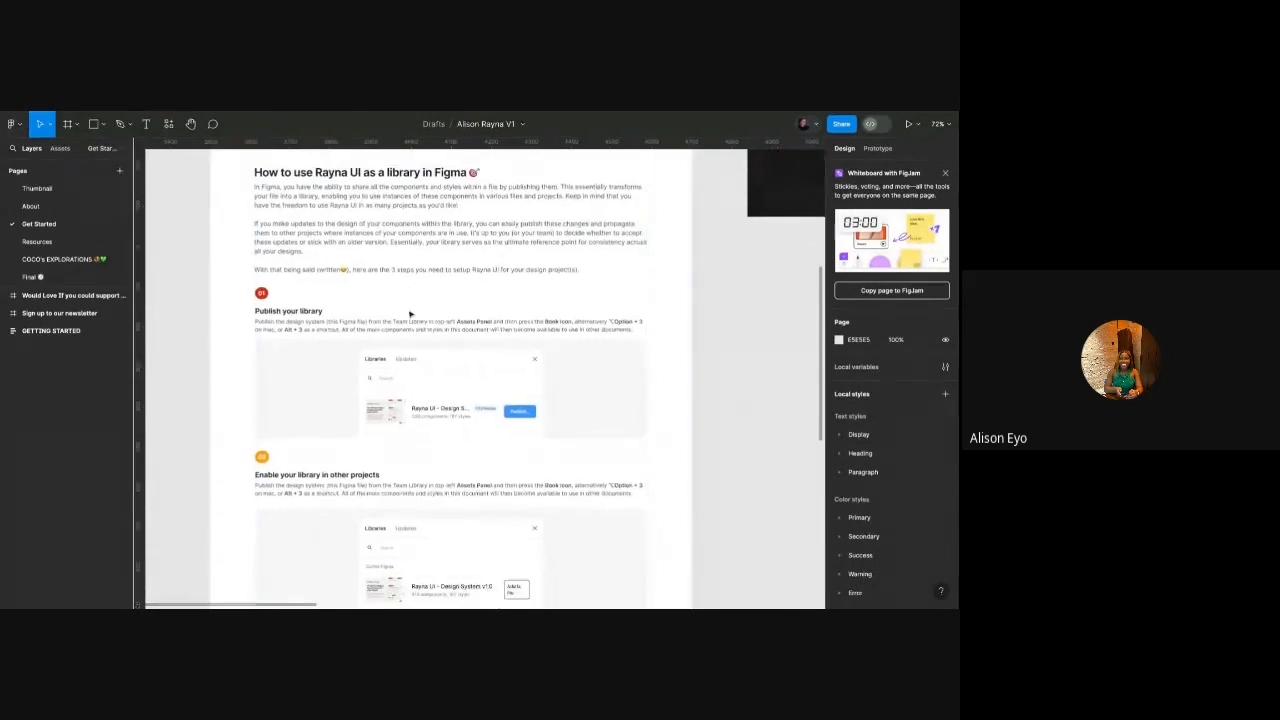
scroll(291, 339, "down", 4)
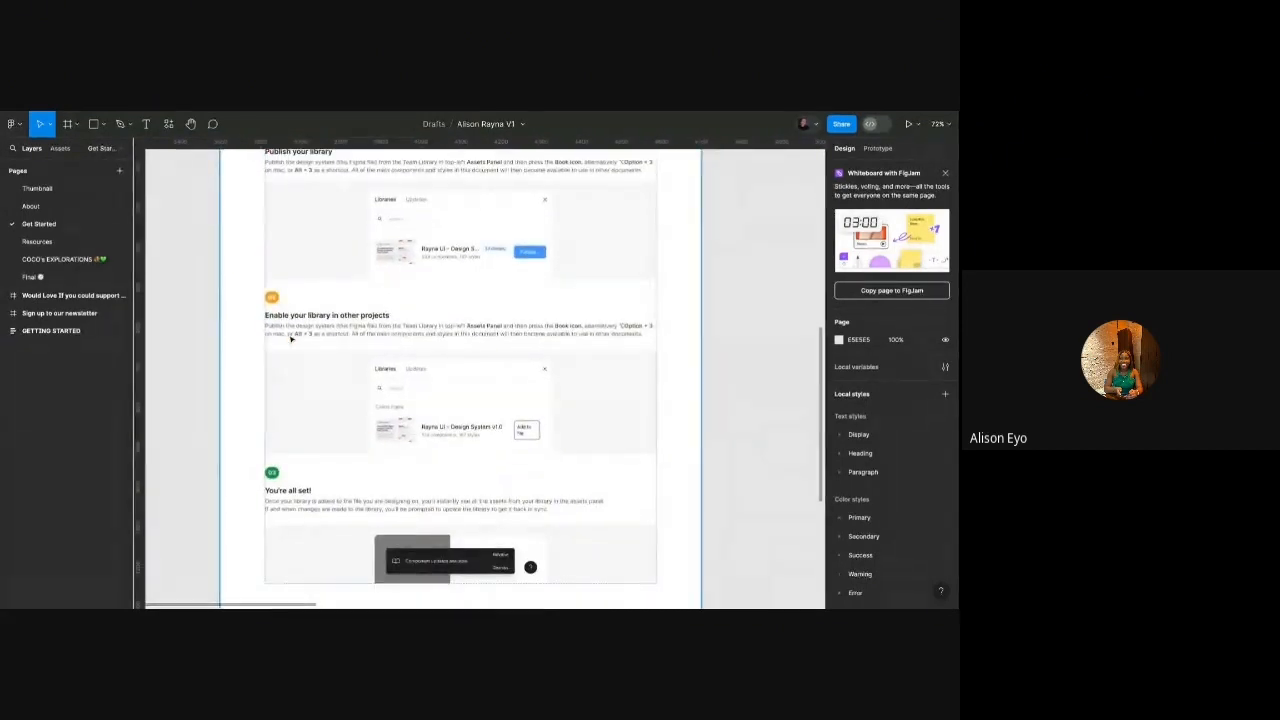
scroll(291, 339, "up", 4)
scroll(289, 330, "up", 1)
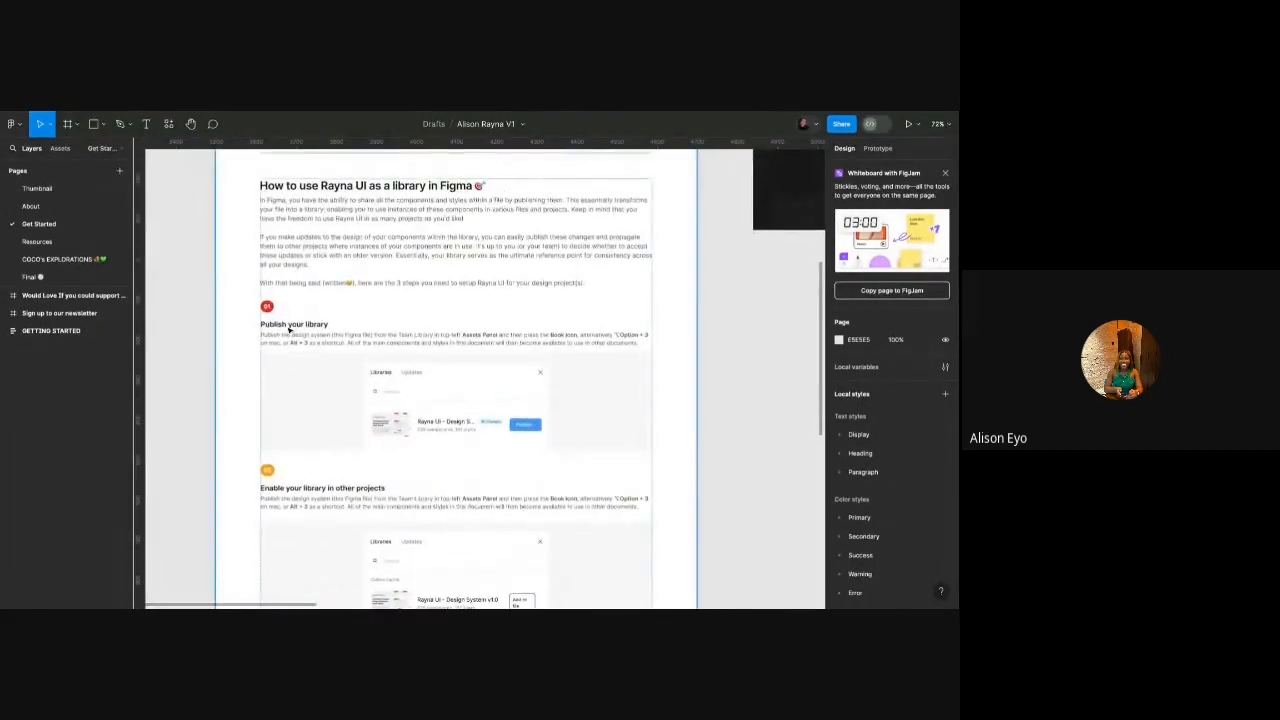
scroll(289, 330, "up", 4)
scroll(289, 329, "down", 3)
scroll(289, 328, "up", 2)
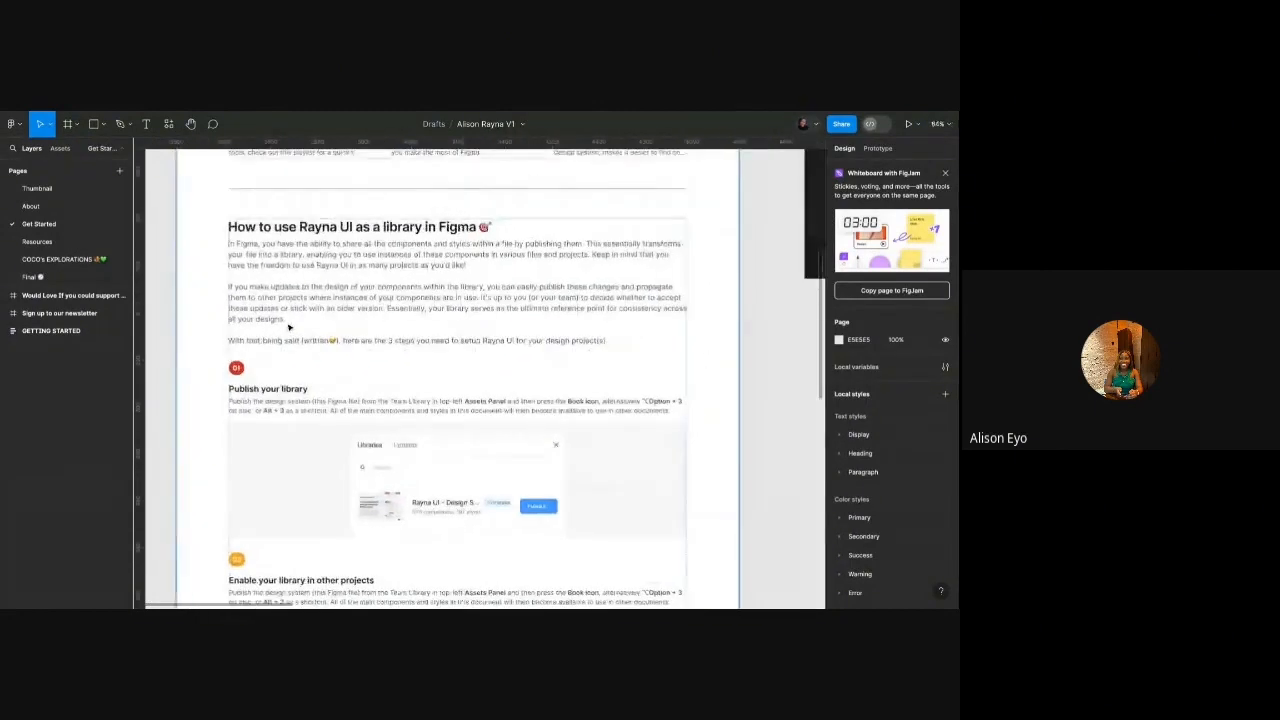
scroll(289, 328, "down", 3)
scroll(289, 328, "down", 1)
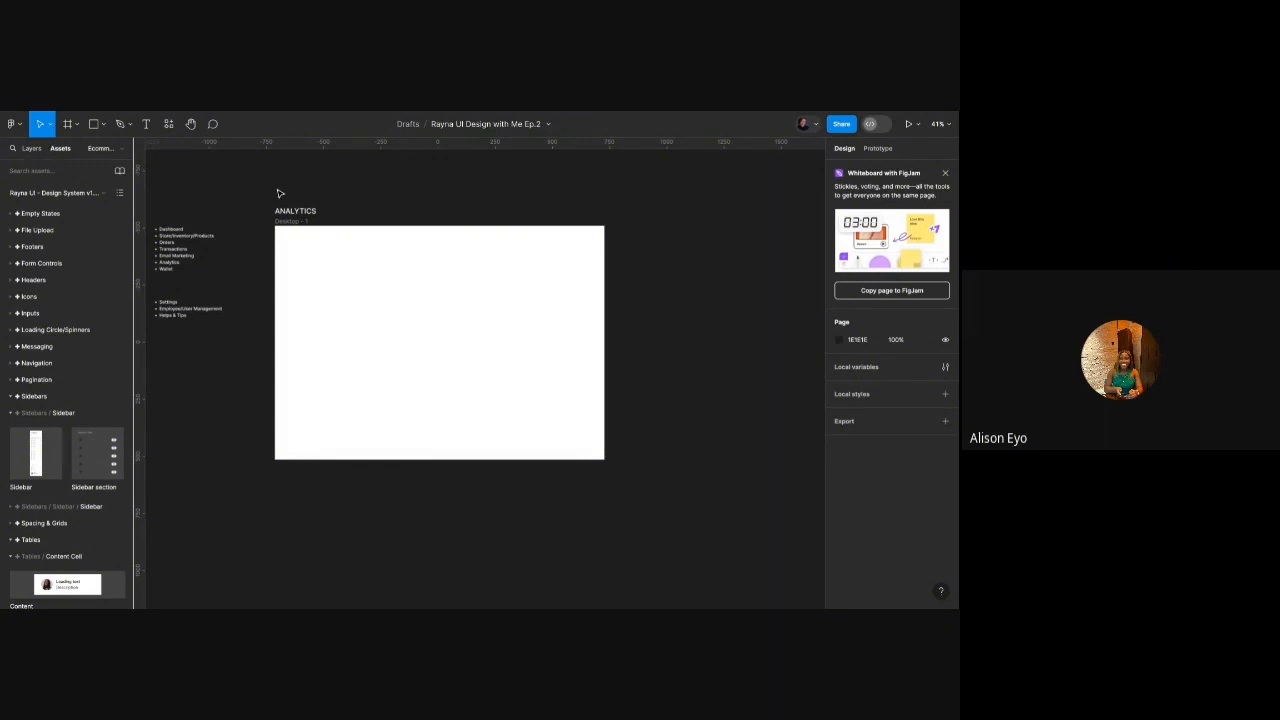
Drop the Sidebar asset into the ANALYTICS frame and align it left and top to X 0, Y 0.
scroll(277, 194, "left", 2)
scroll(350, 177, "left", 2)
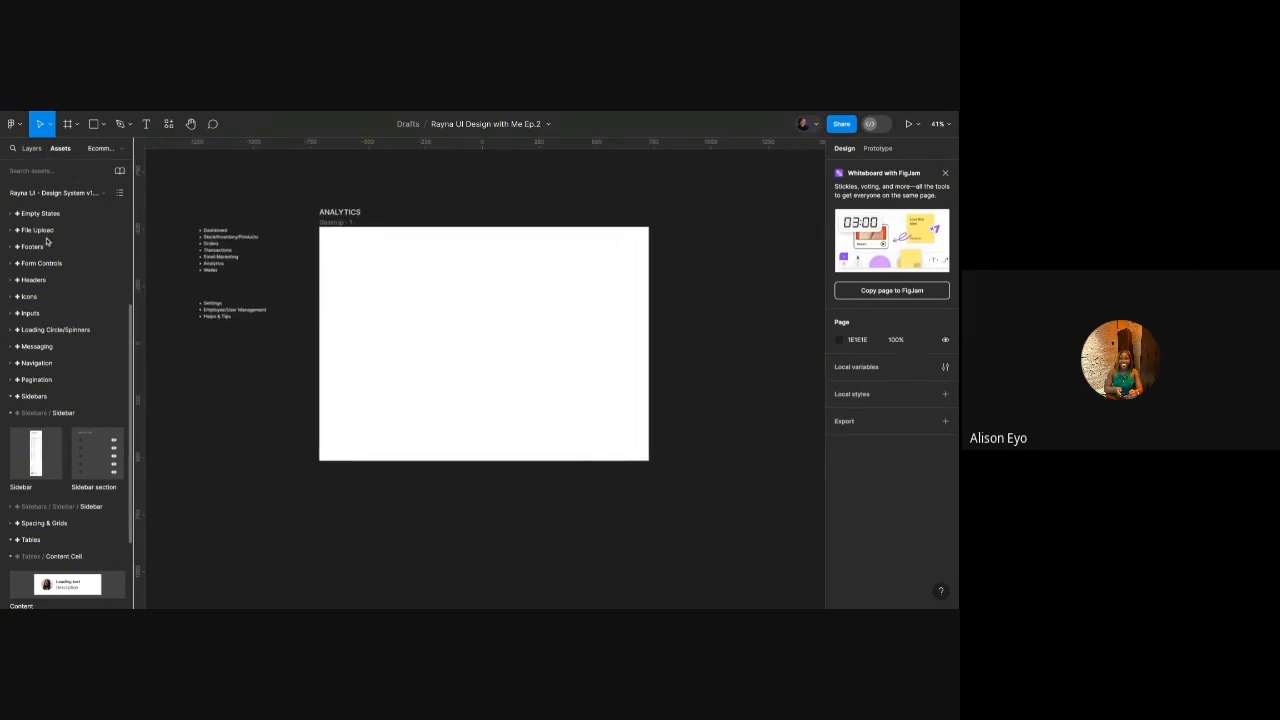
scroll(30, 369, "down", 1)
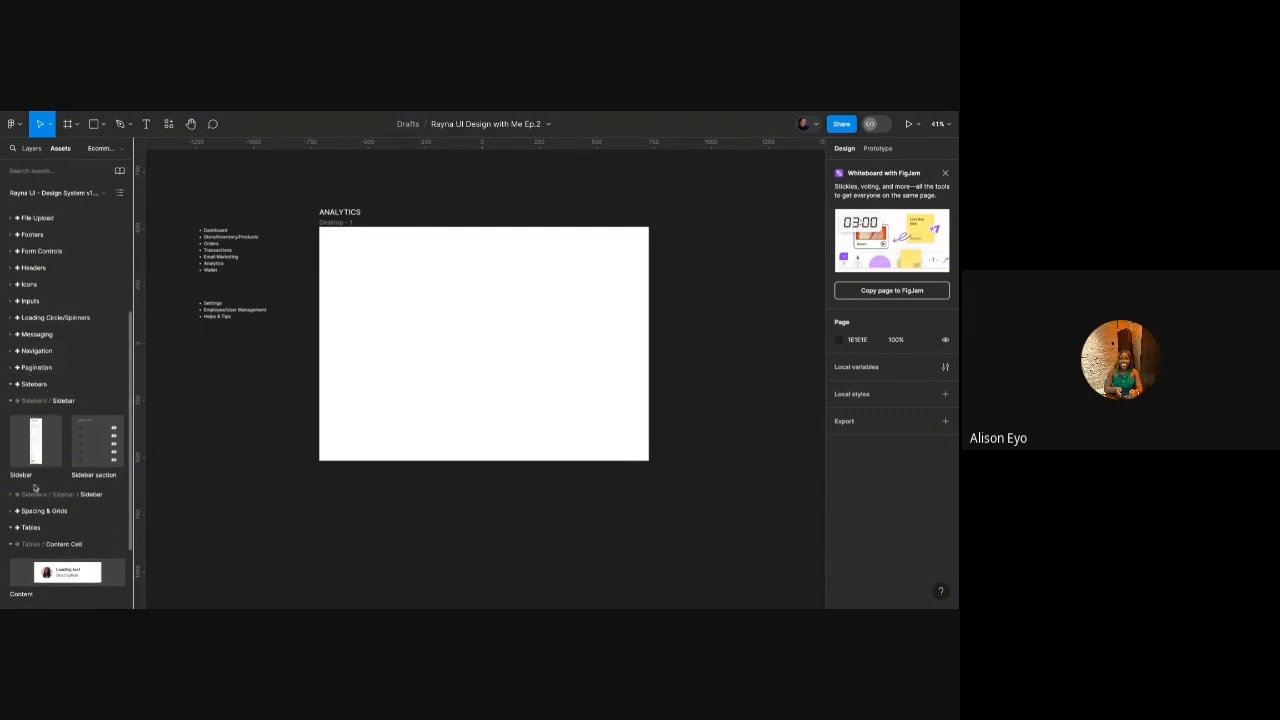
scroll(35, 473, "down", 2)
left_click_drag(40, 395, 450, 299)
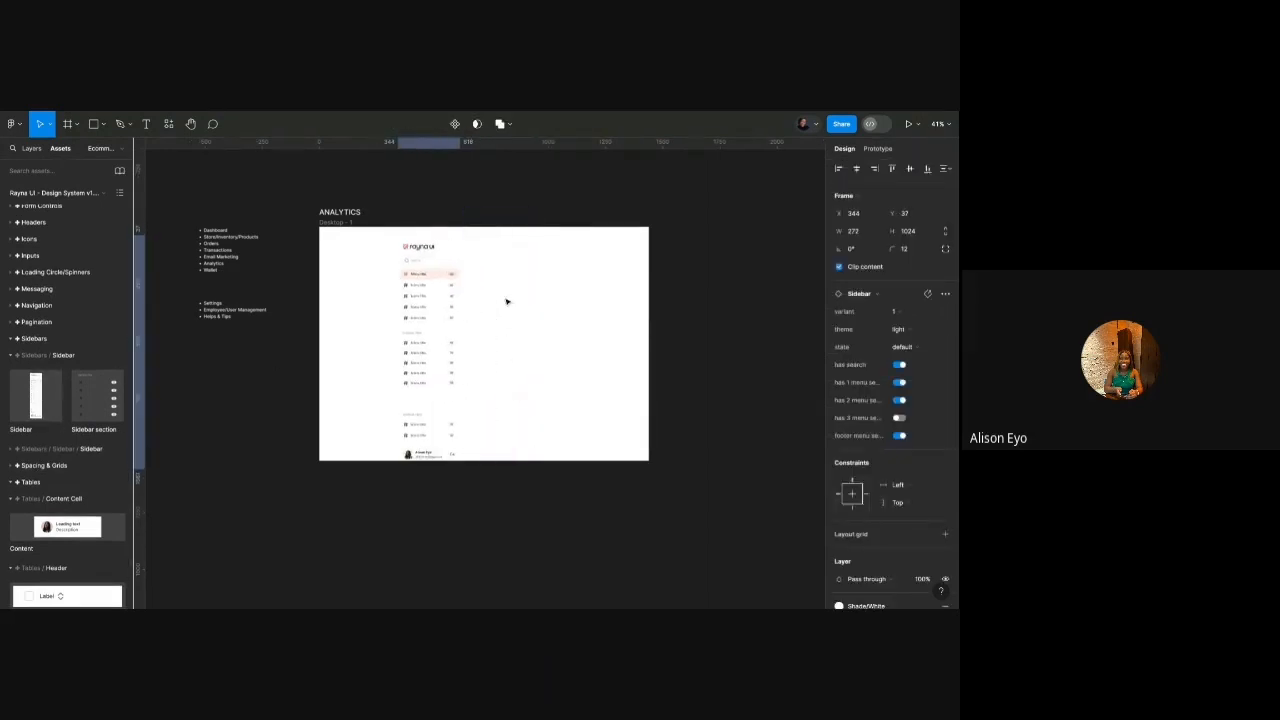
left_click(839, 169)
left_click(892, 169)
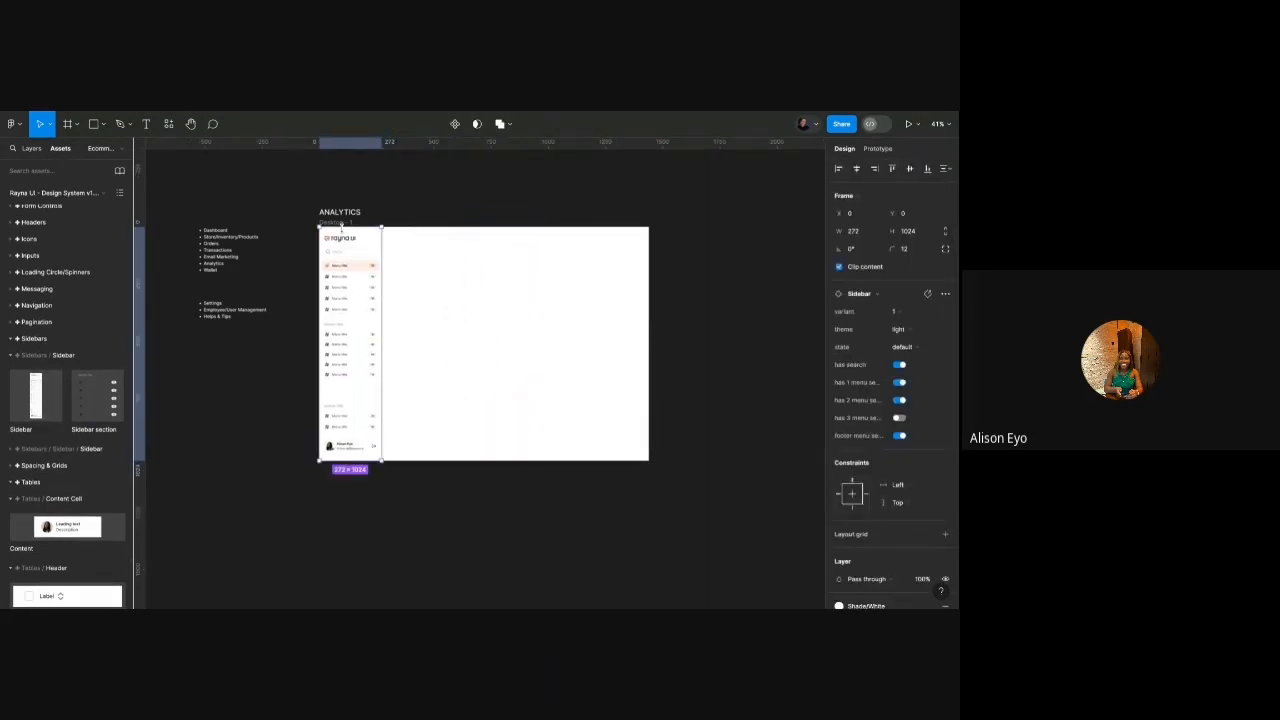
Select the Desktop - 1 frame to check the sidebar's placement.
left_click(340, 223)
scroll(341, 225, "up", 1)
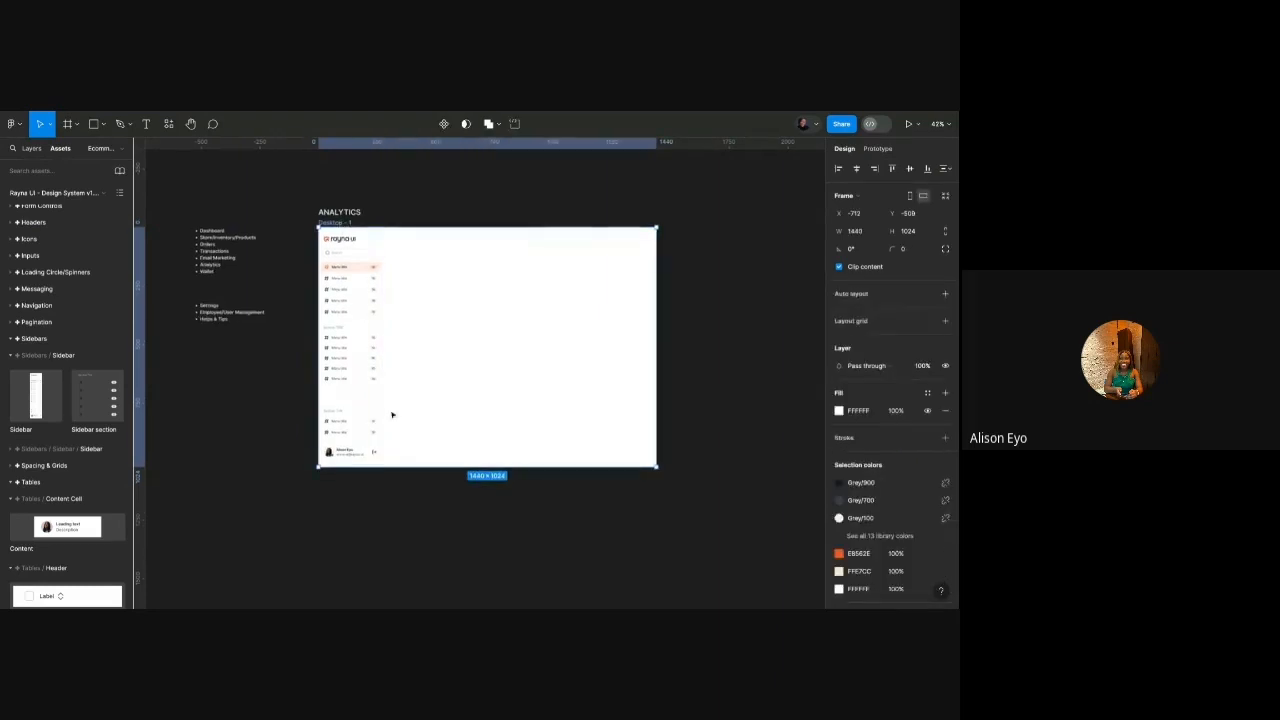
scroll(393, 400, "up", 3)
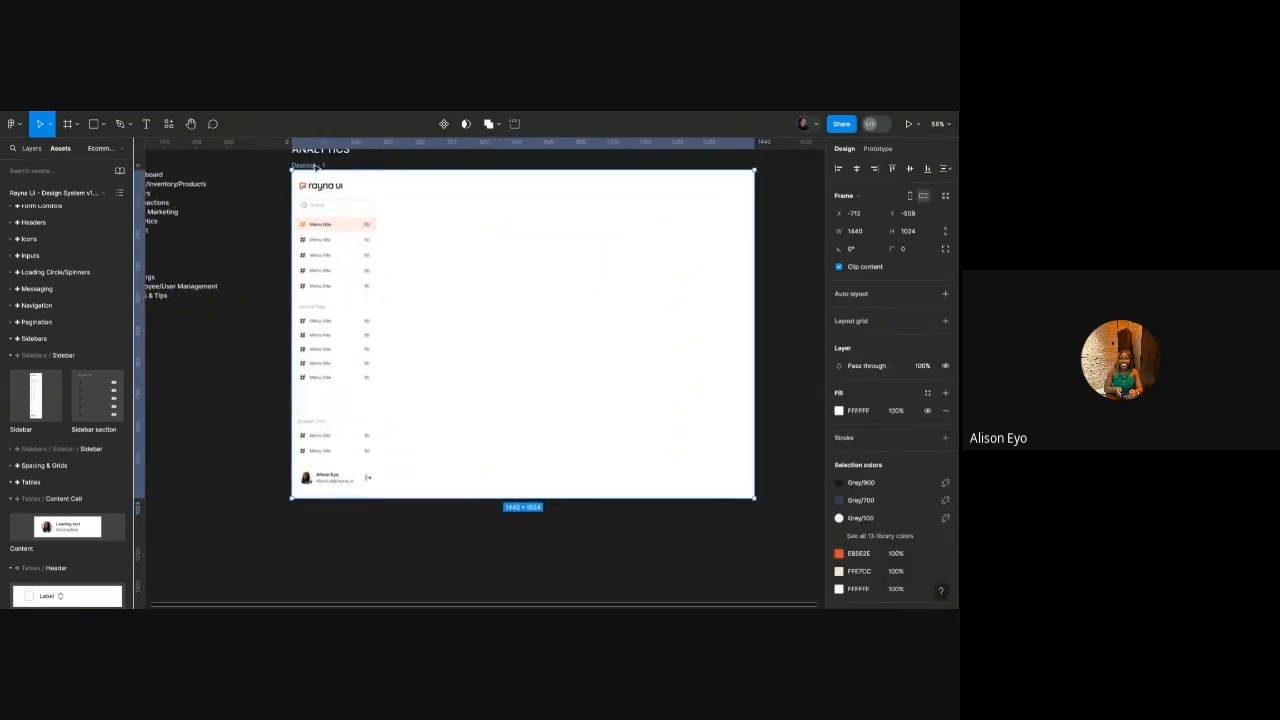
scroll(315, 167, "up", 2)
scroll(315, 167, "right", 2)
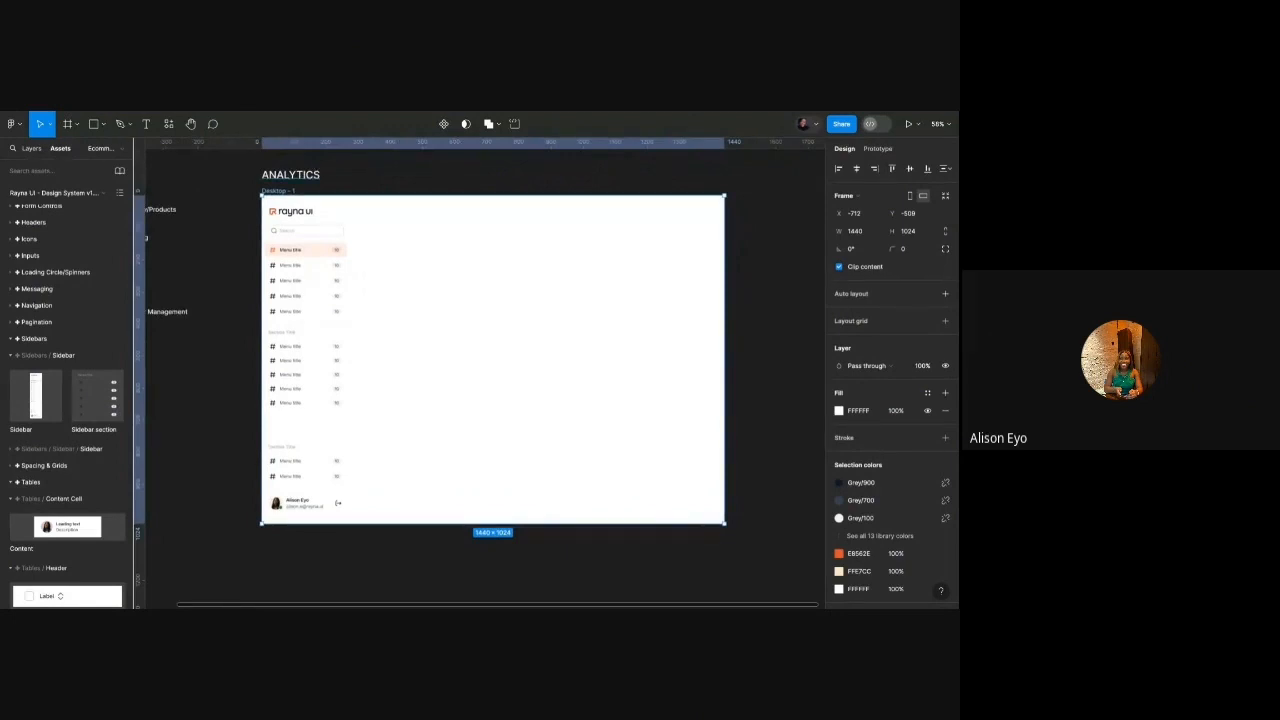
left_click(928, 393)
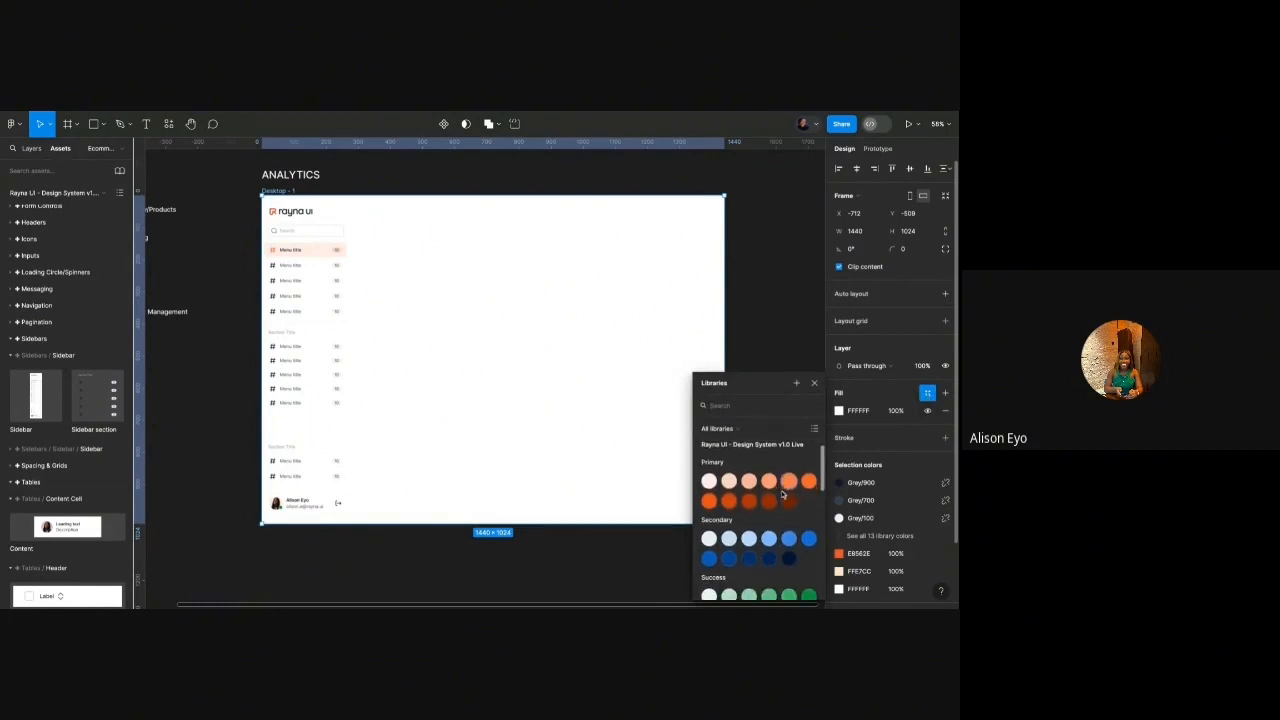
scroll(770, 515, "down", 3)
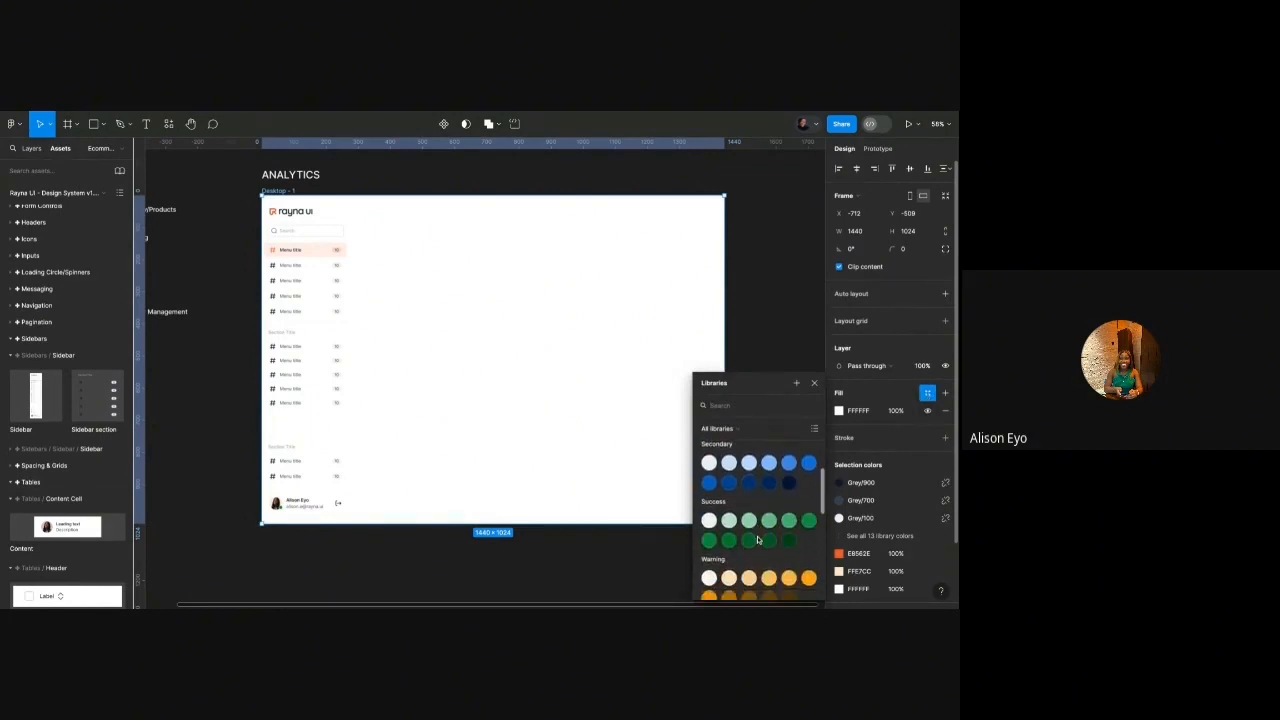
scroll(758, 540, "down", 1)
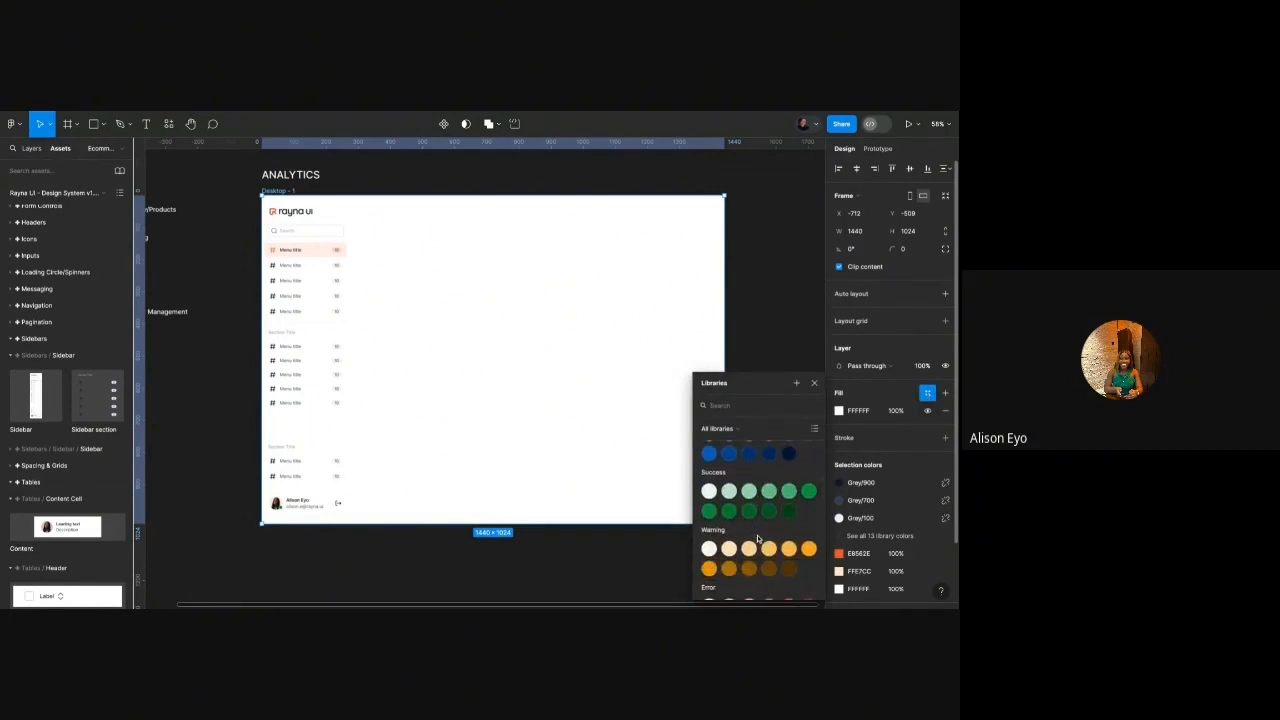
scroll(760, 534, "down", 1)
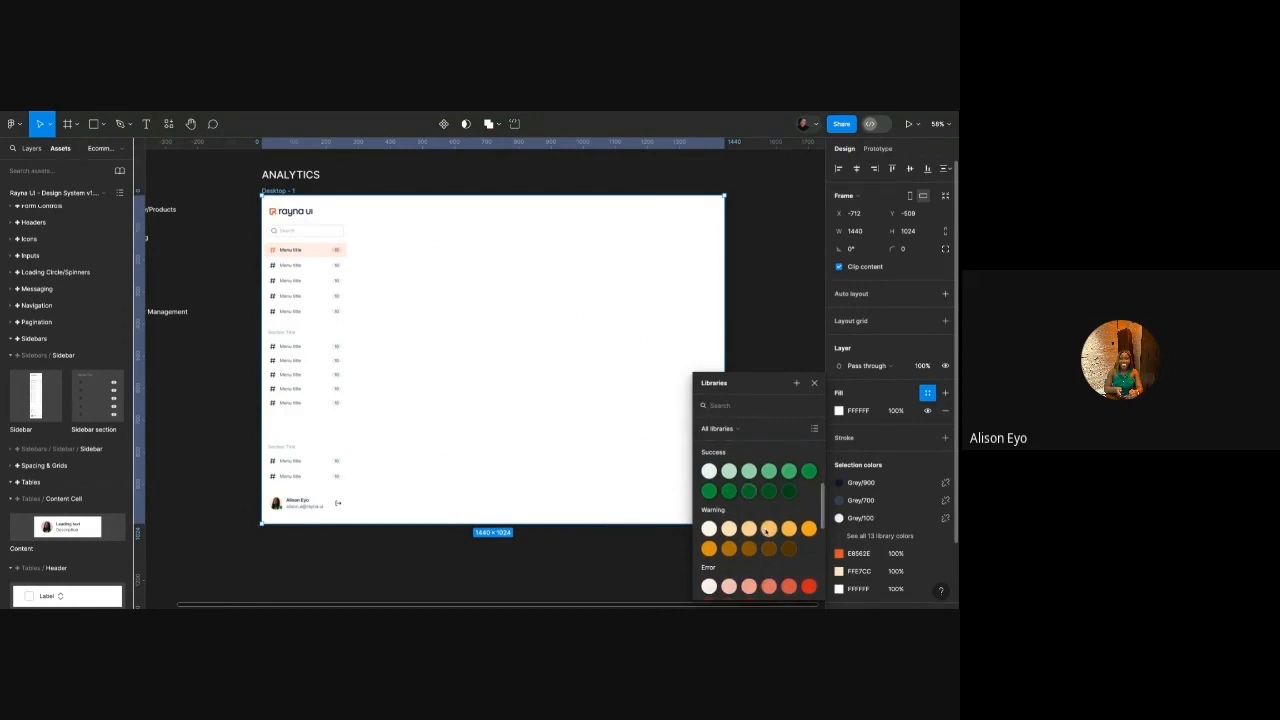
scroll(766, 531, "down", 2)
scroll(790, 544, "down", 2)
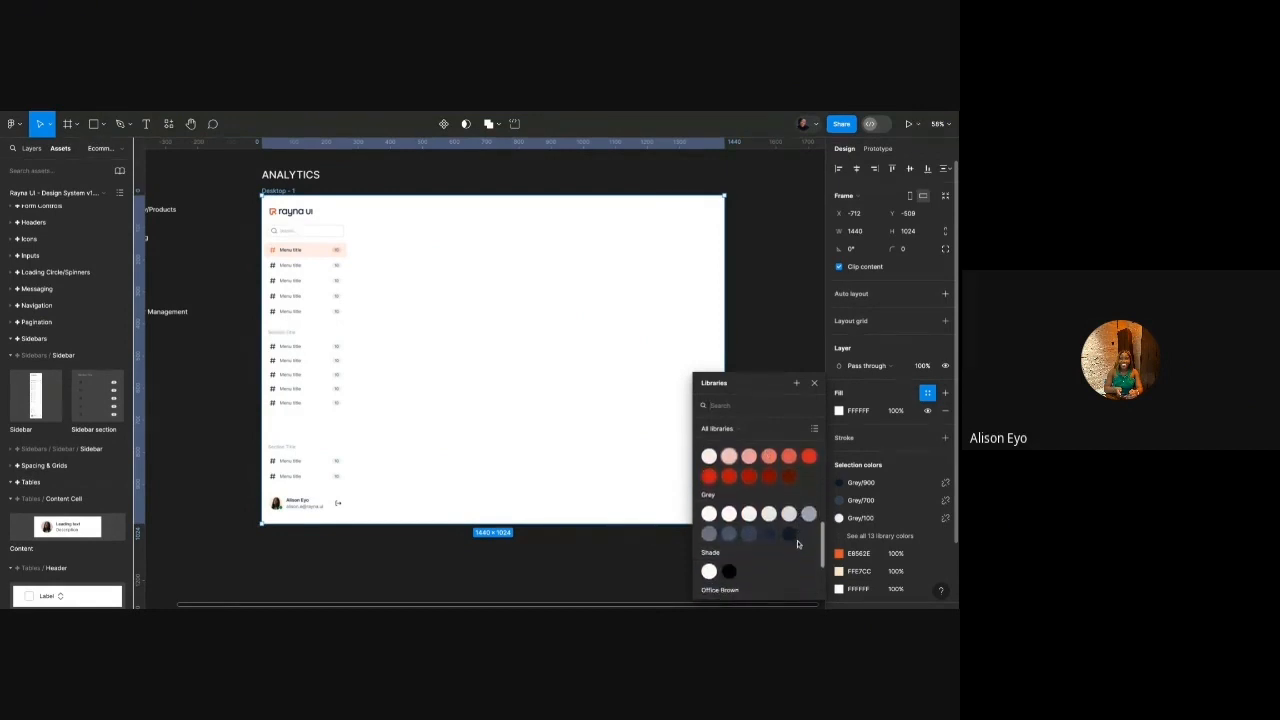
left_click(710, 518)
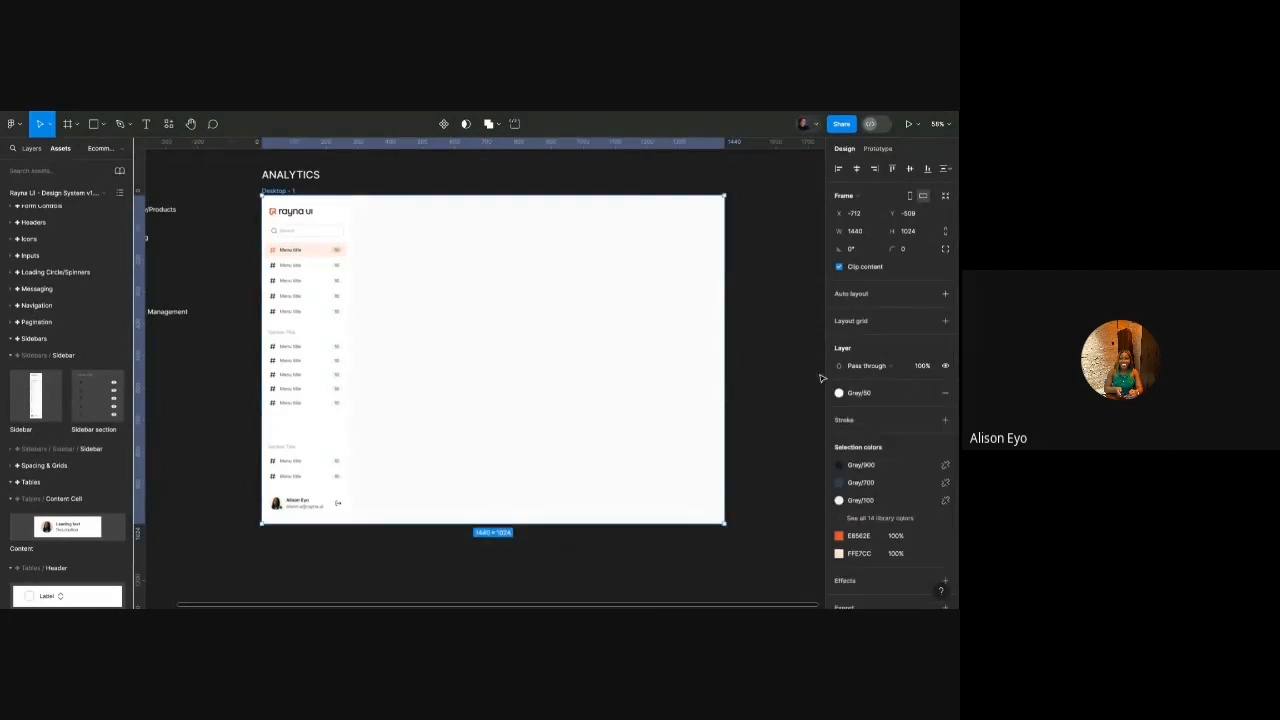
scroll(745, 179, "up", 5)
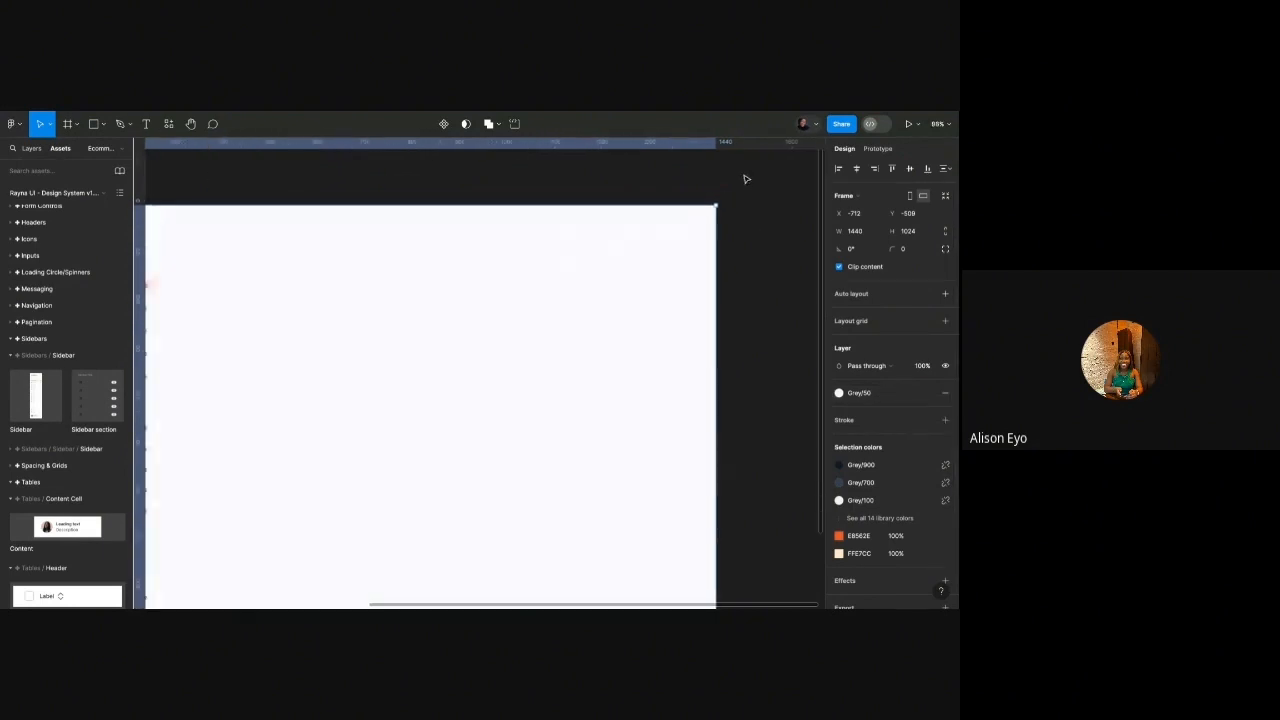
scroll(746, 179, "down", 5)
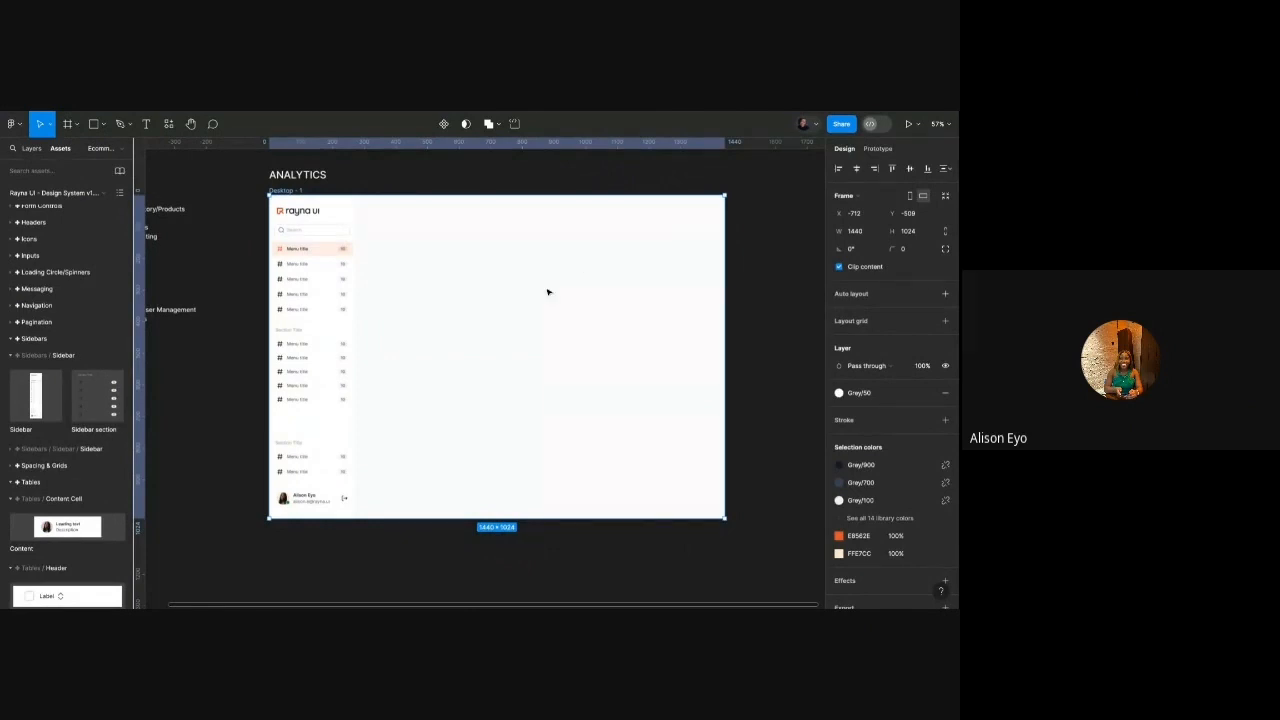
Move the bulleted menu list up until its top is level with Desktop - 1's top edge.
scroll(547, 291, "left", 5)
scroll(534, 289, "up", 3)
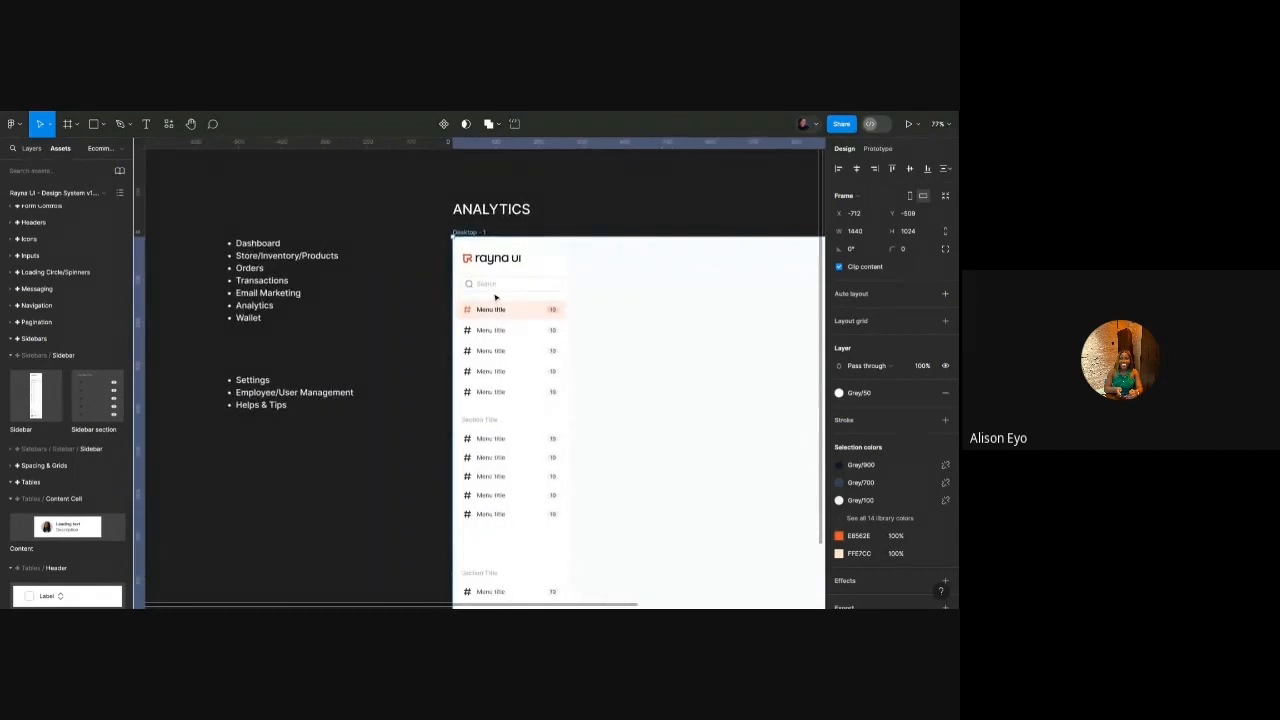
scroll(495, 318, "up", 3)
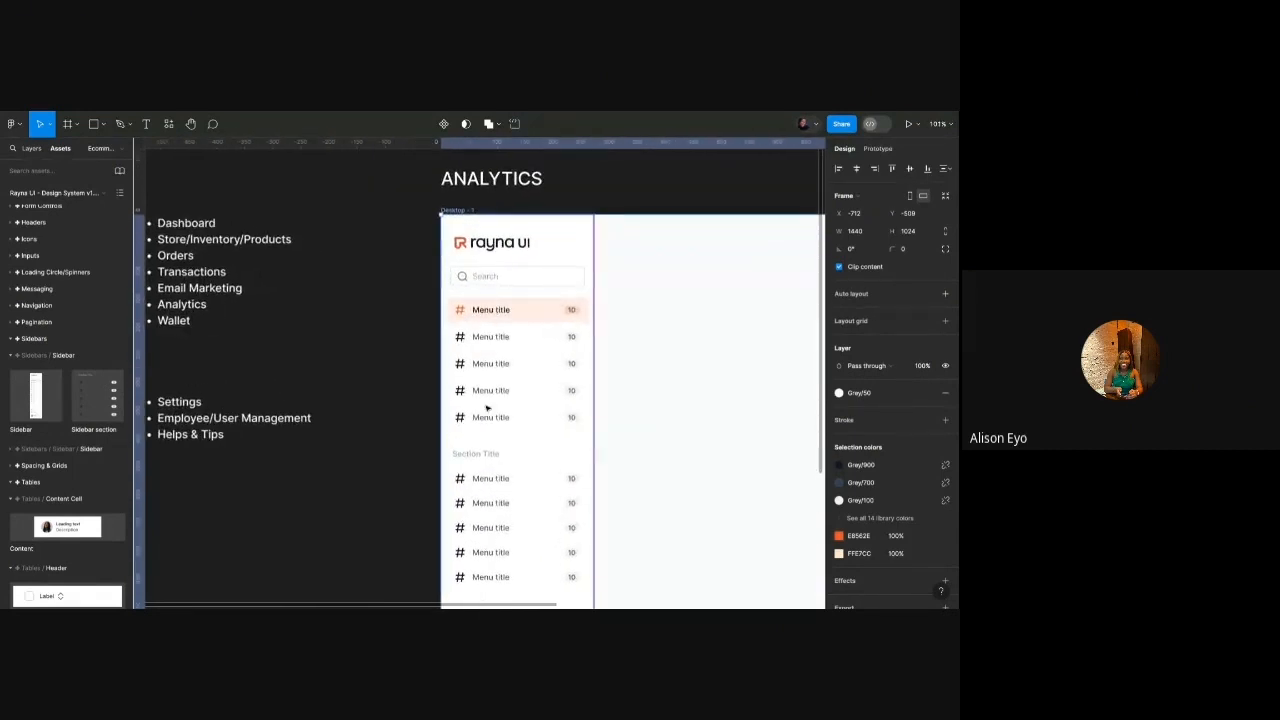
scroll(499, 357, "down", 3)
left_click(277, 298)
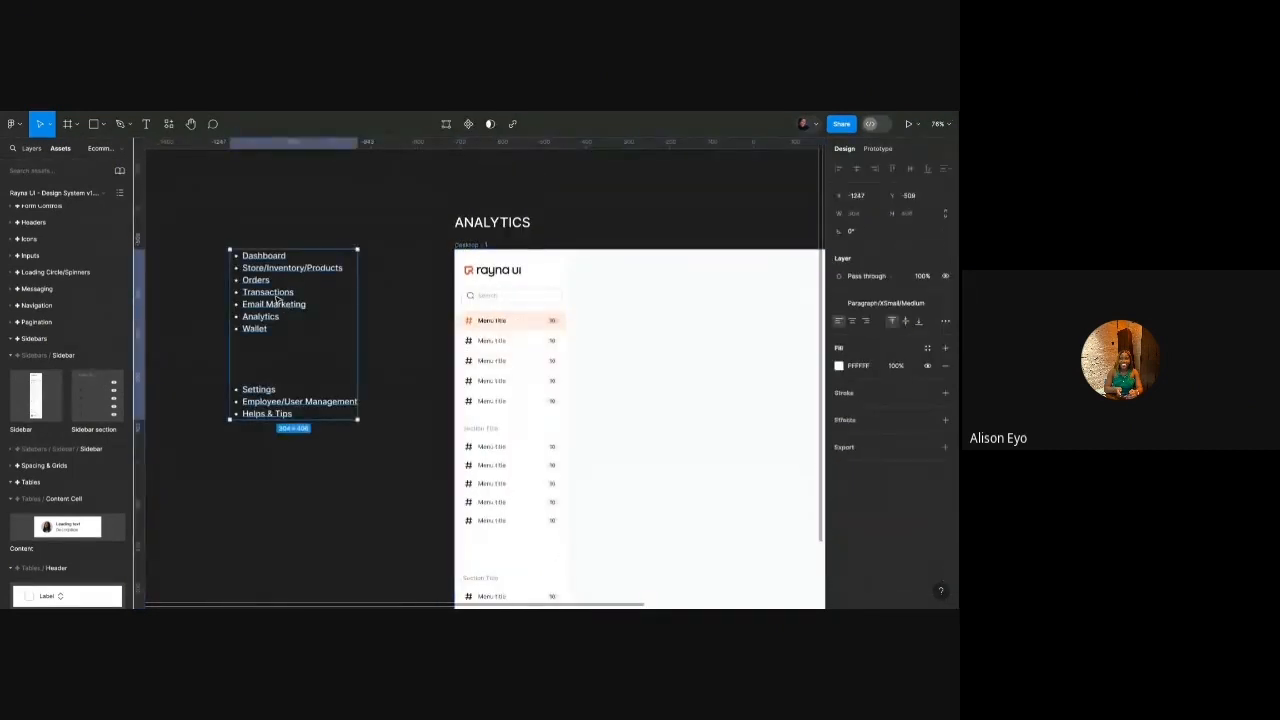
scroll(277, 298, "up", 4)
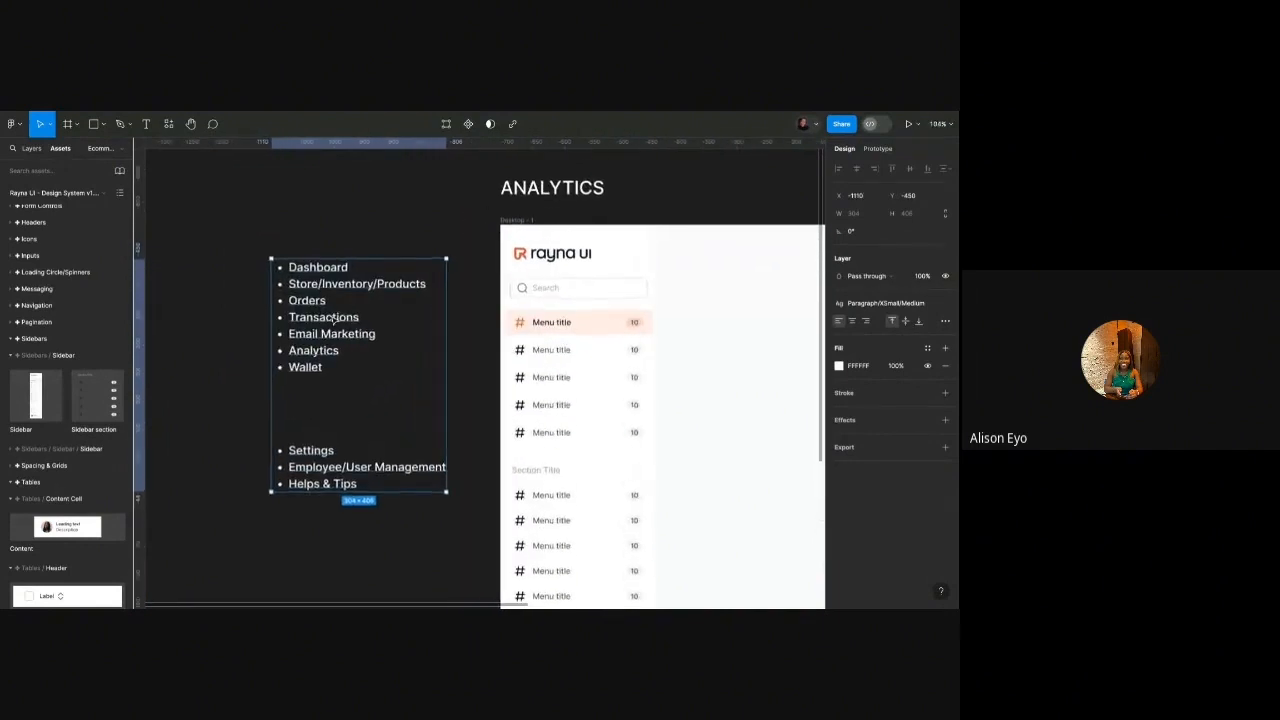
left_click_drag(341, 353, 333, 318)
Select the Sidebar instance inside Desktop - 1.
scroll(333, 318, "down", 1)
scroll(333, 318, "right", 1)
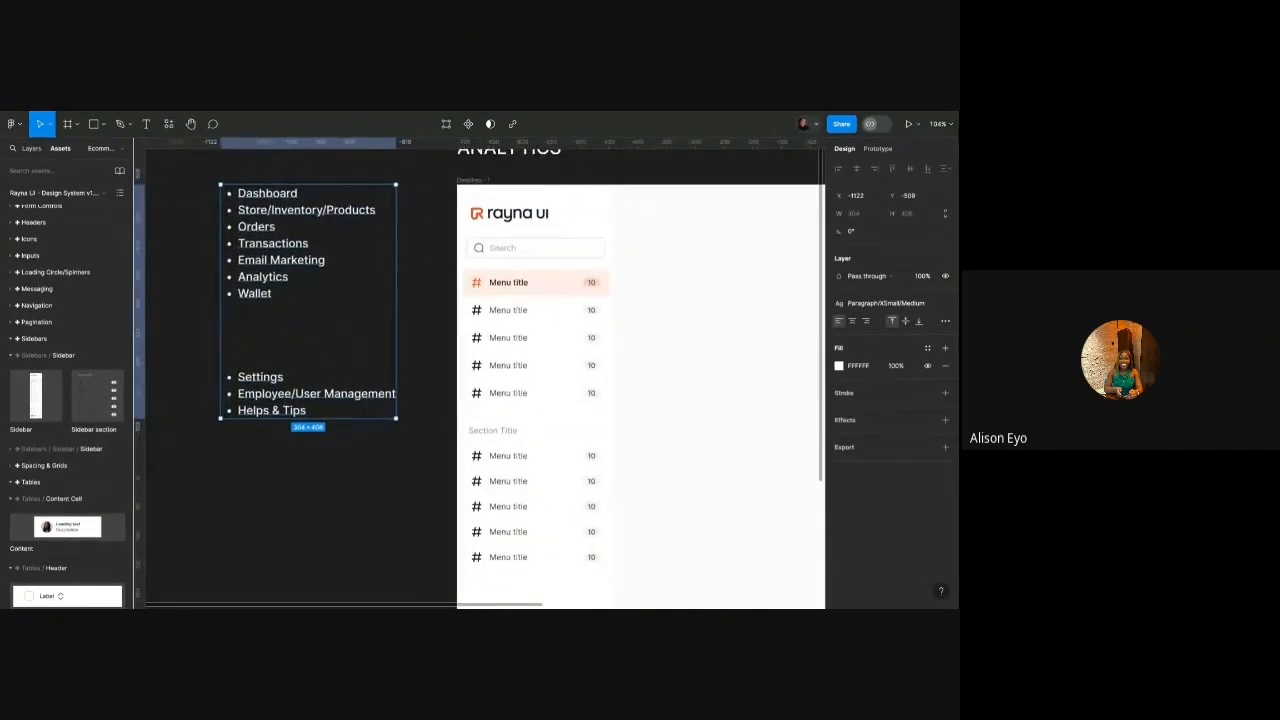
scroll(328, 277, "down", 4)
scroll(328, 278, "up", 2)
scroll(328, 278, "down", 1)
scroll(328, 278, "right", 1)
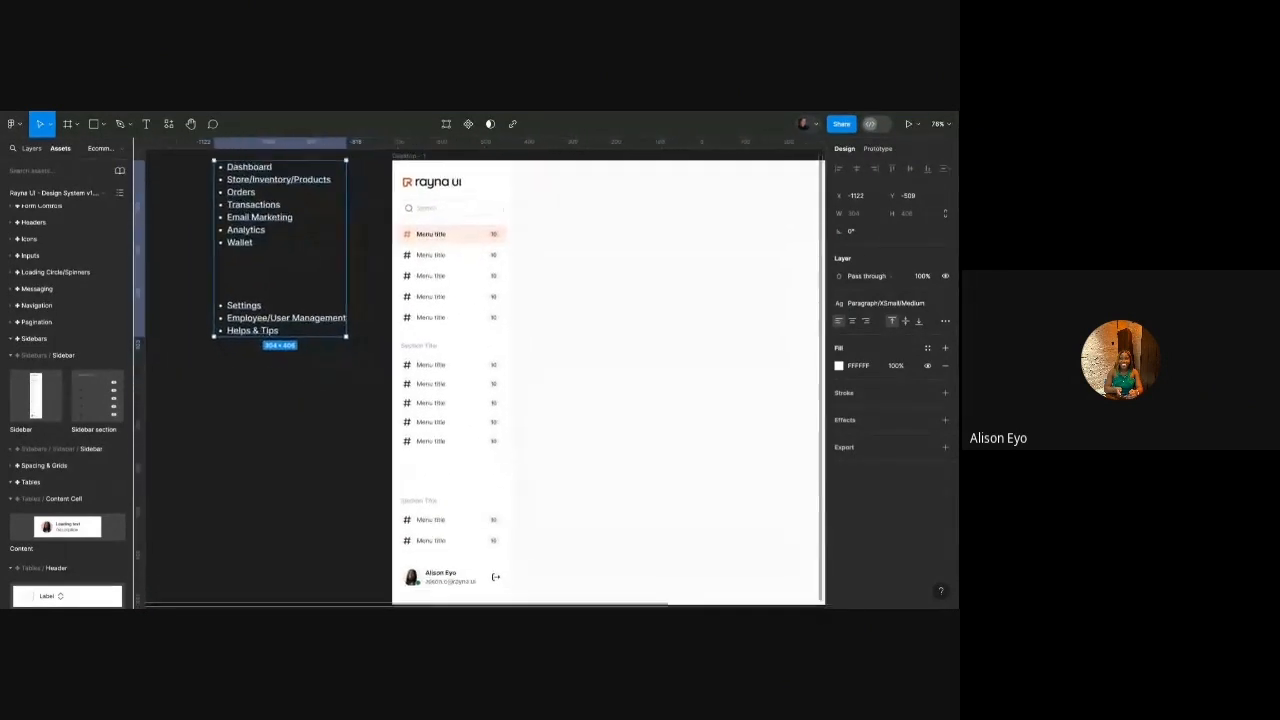
scroll(366, 277, "down", 1)
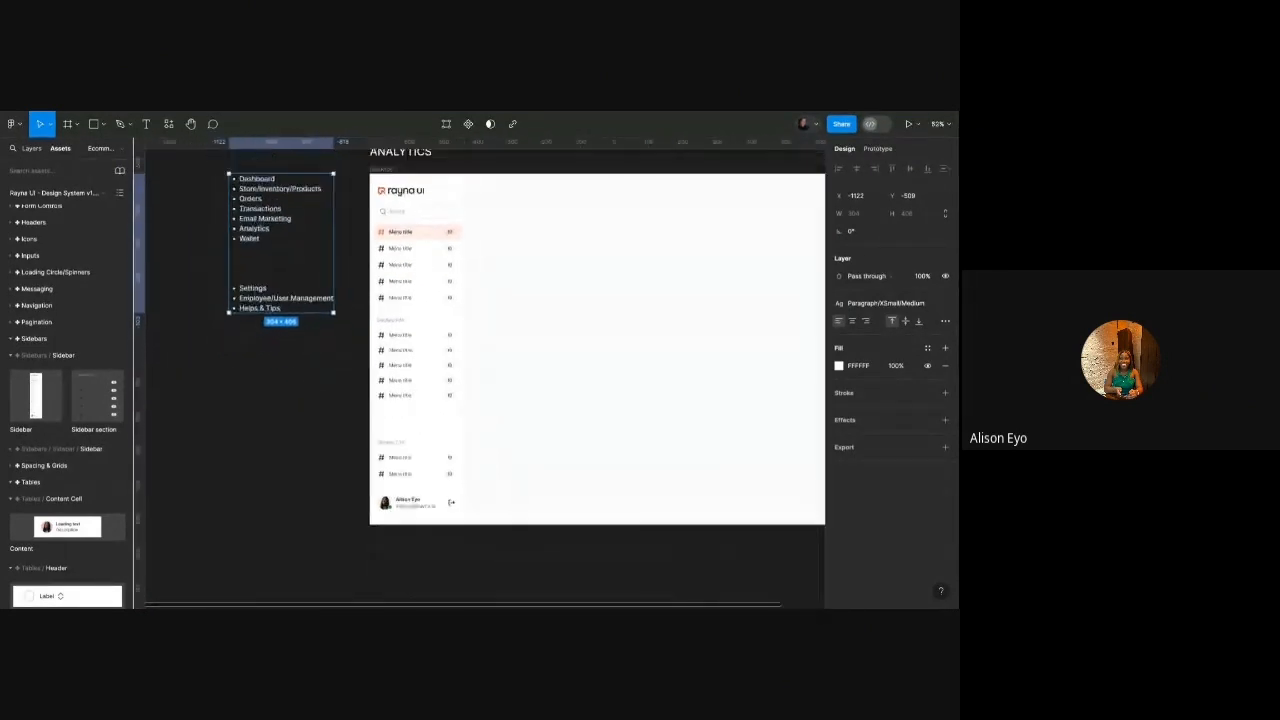
left_click(427, 275)
scroll(434, 248, "up", 1)
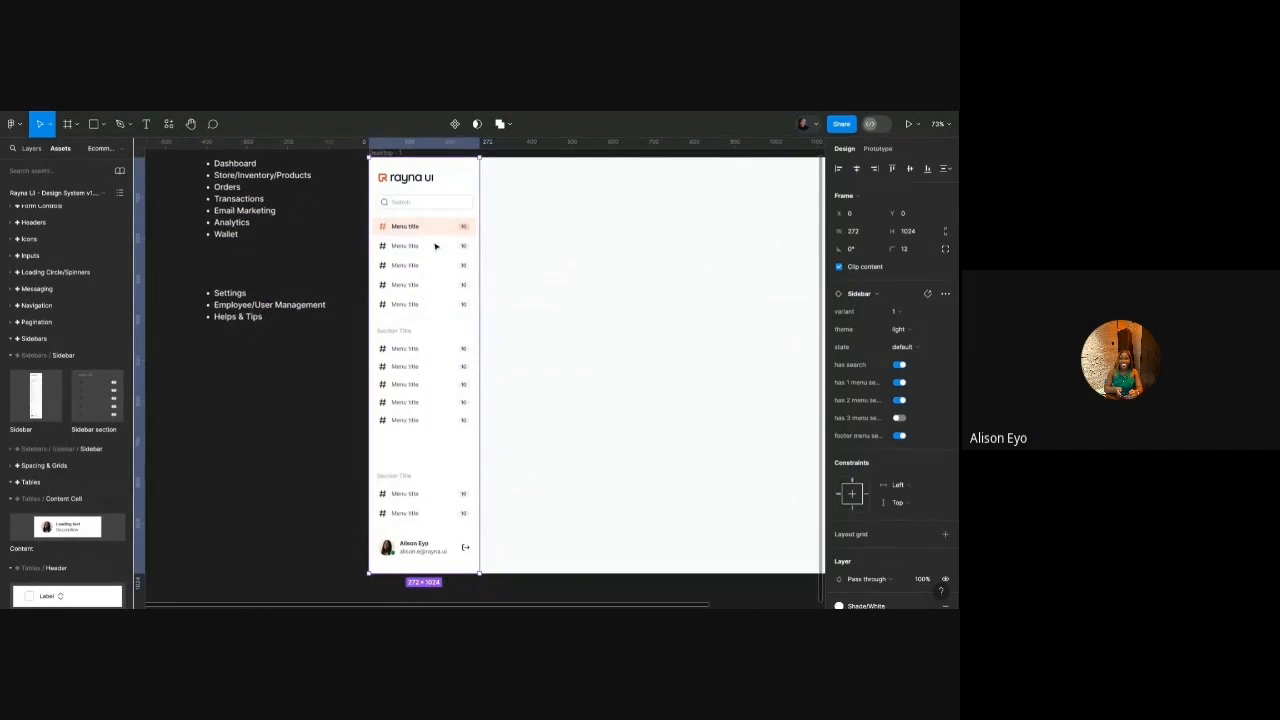
Compare sidebar variants 1 and 2, settling on variant 2.
left_click(904, 311)
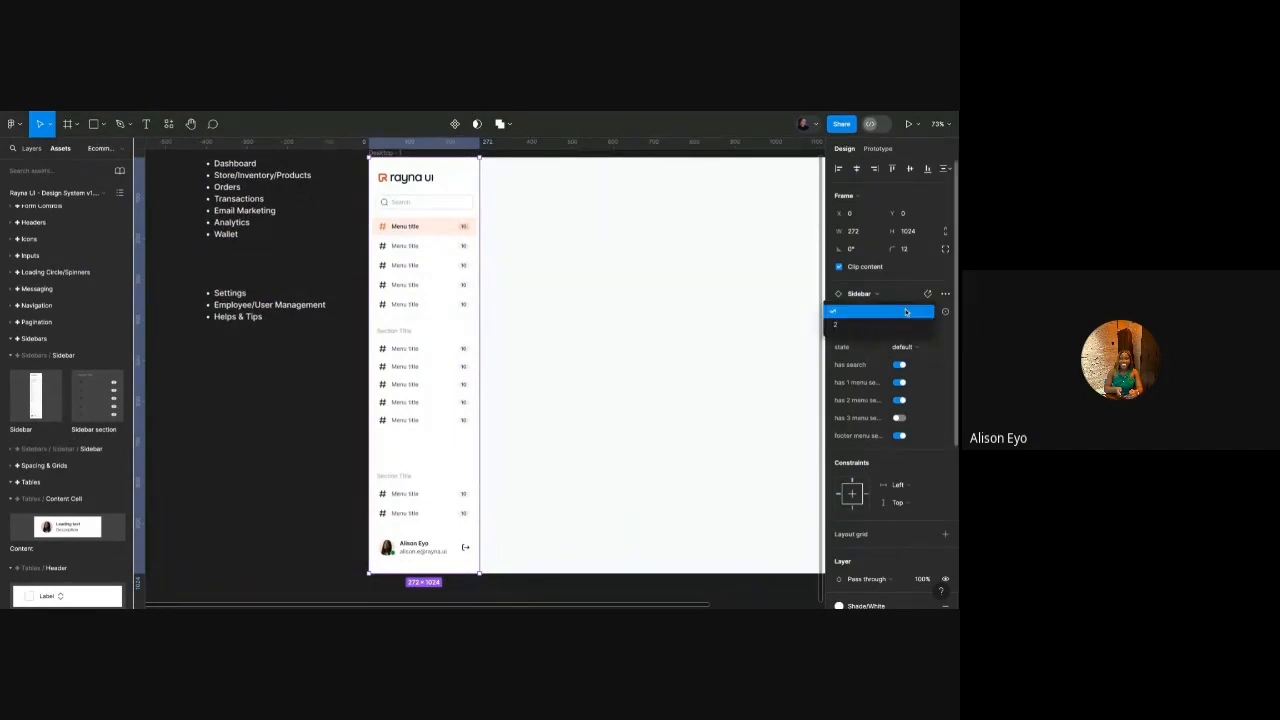
left_click(897, 324)
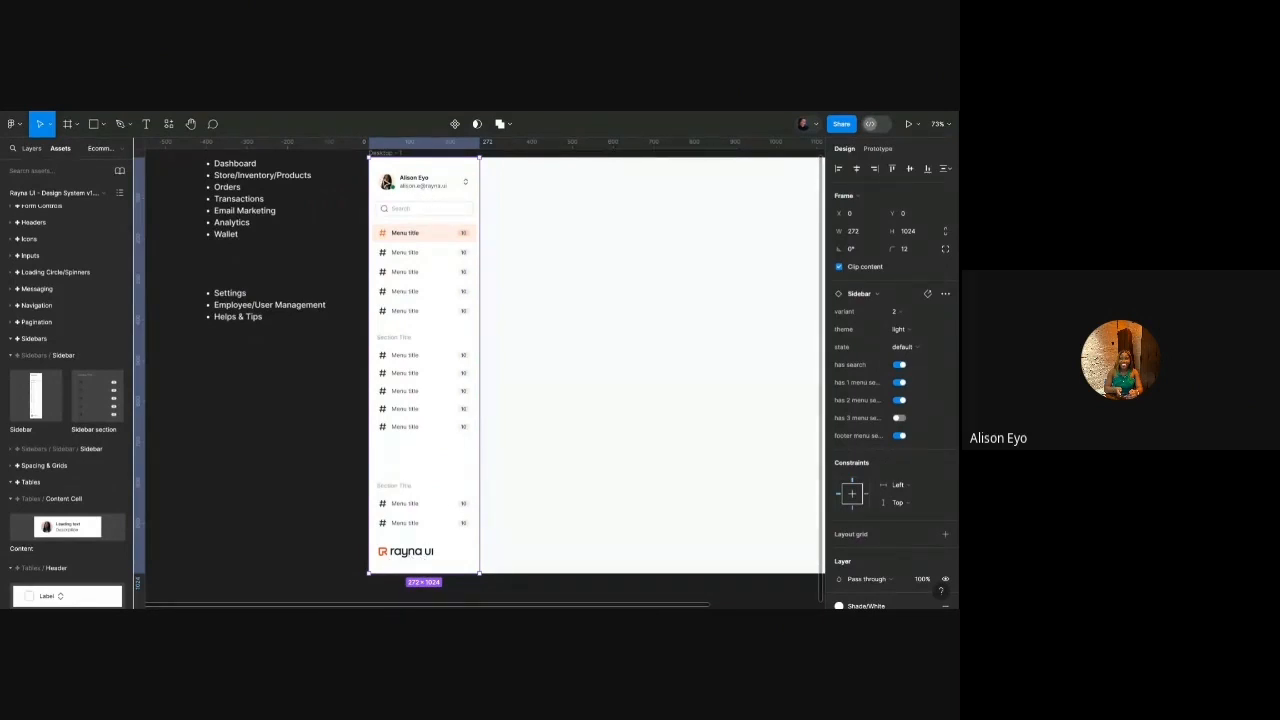
left_click(893, 311)
left_click(885, 299)
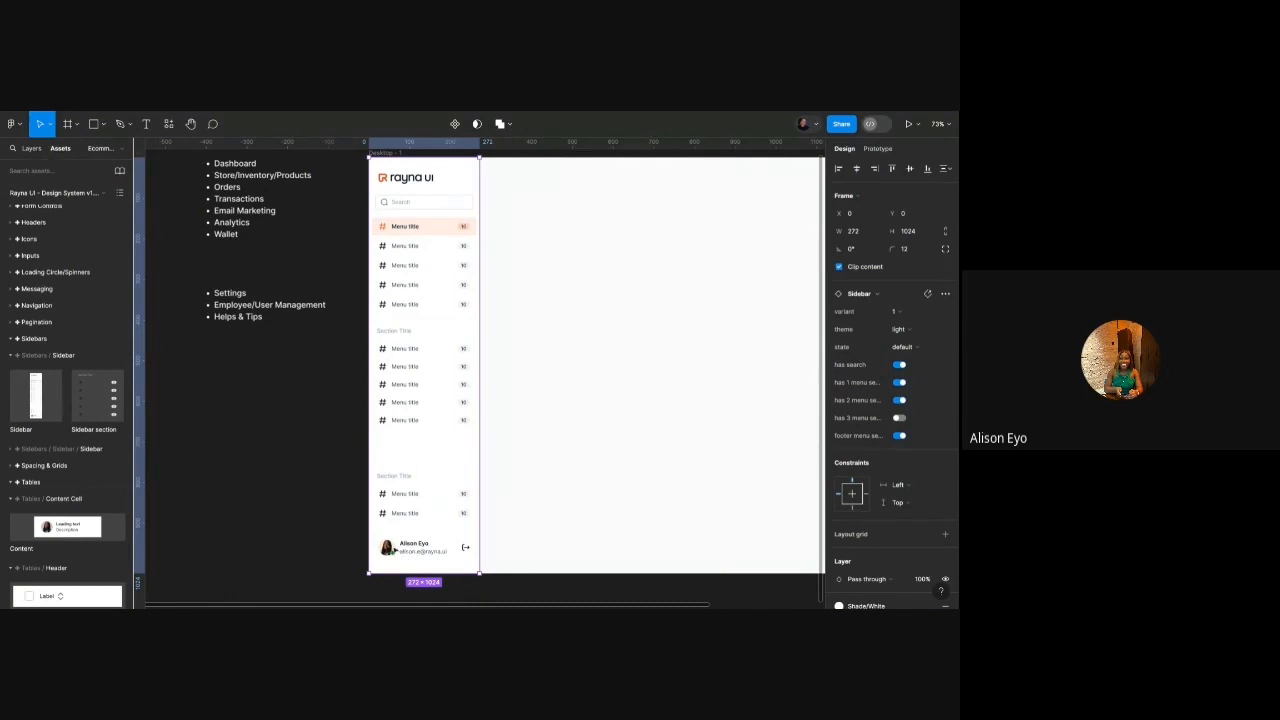
left_click(895, 312)
left_click(896, 324)
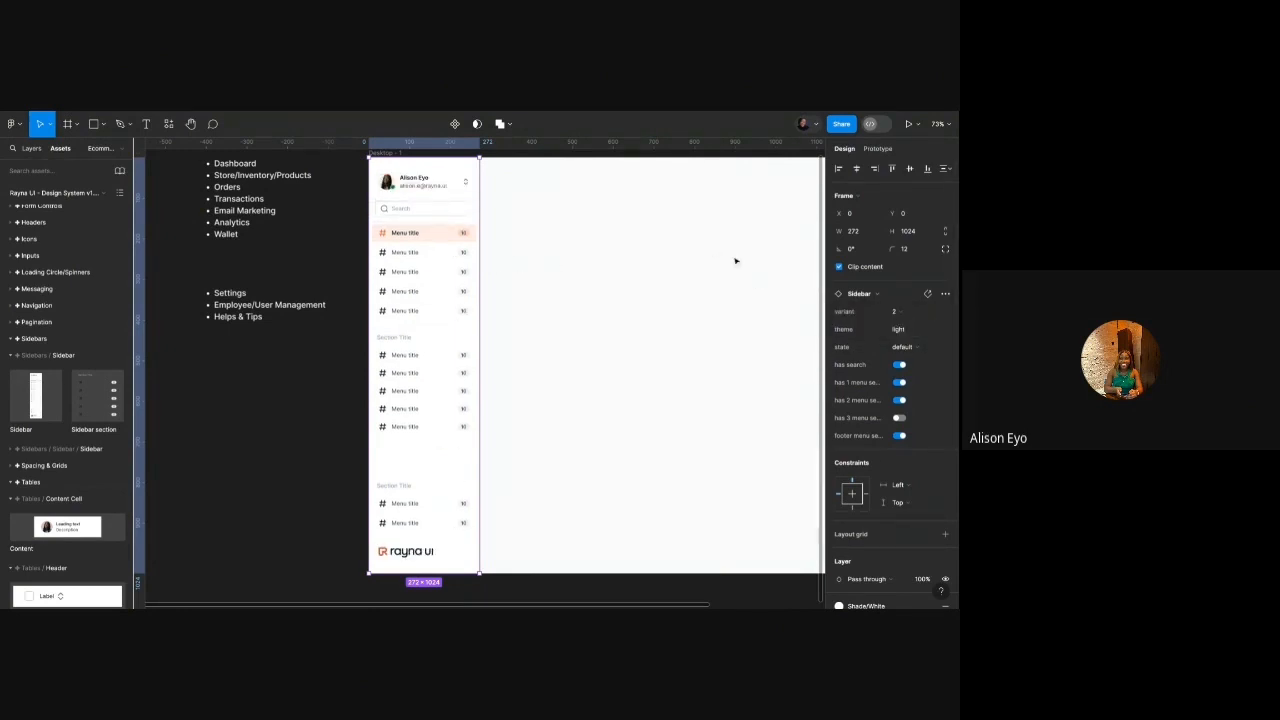
Try the blue, dark blue and dark grey themes on the sidebar.
left_click(918, 330)
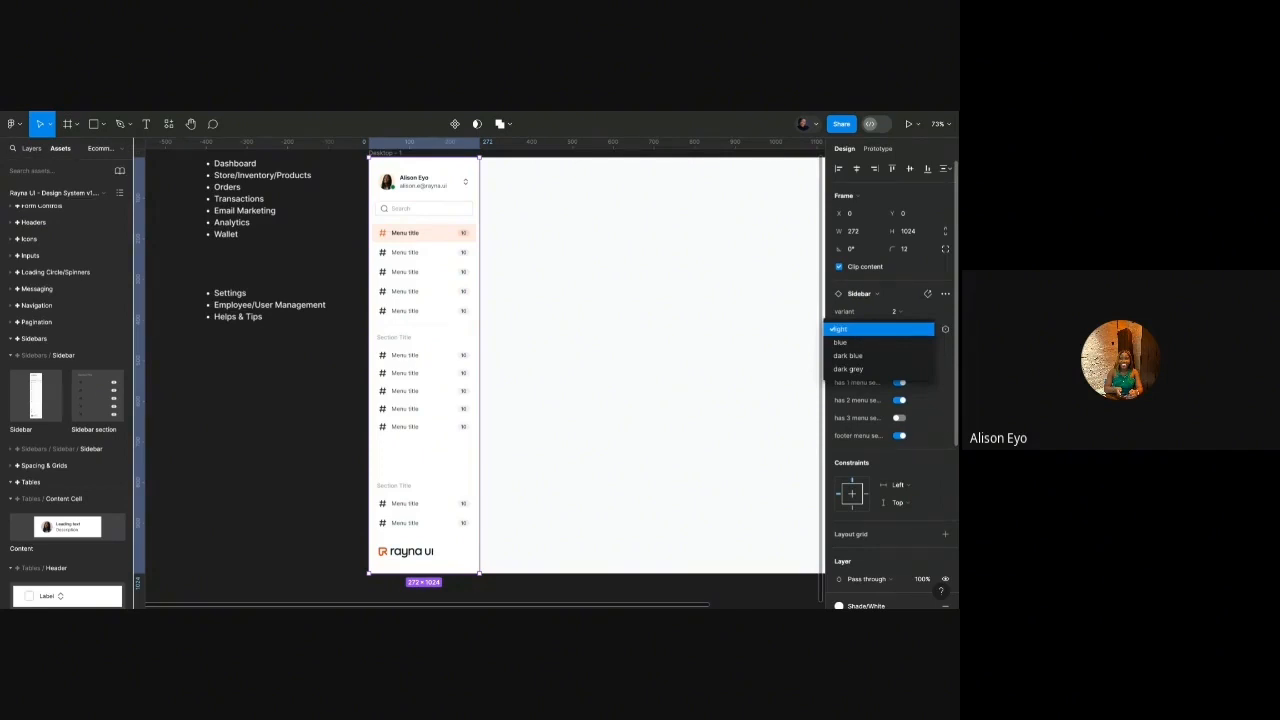
left_click(845, 342)
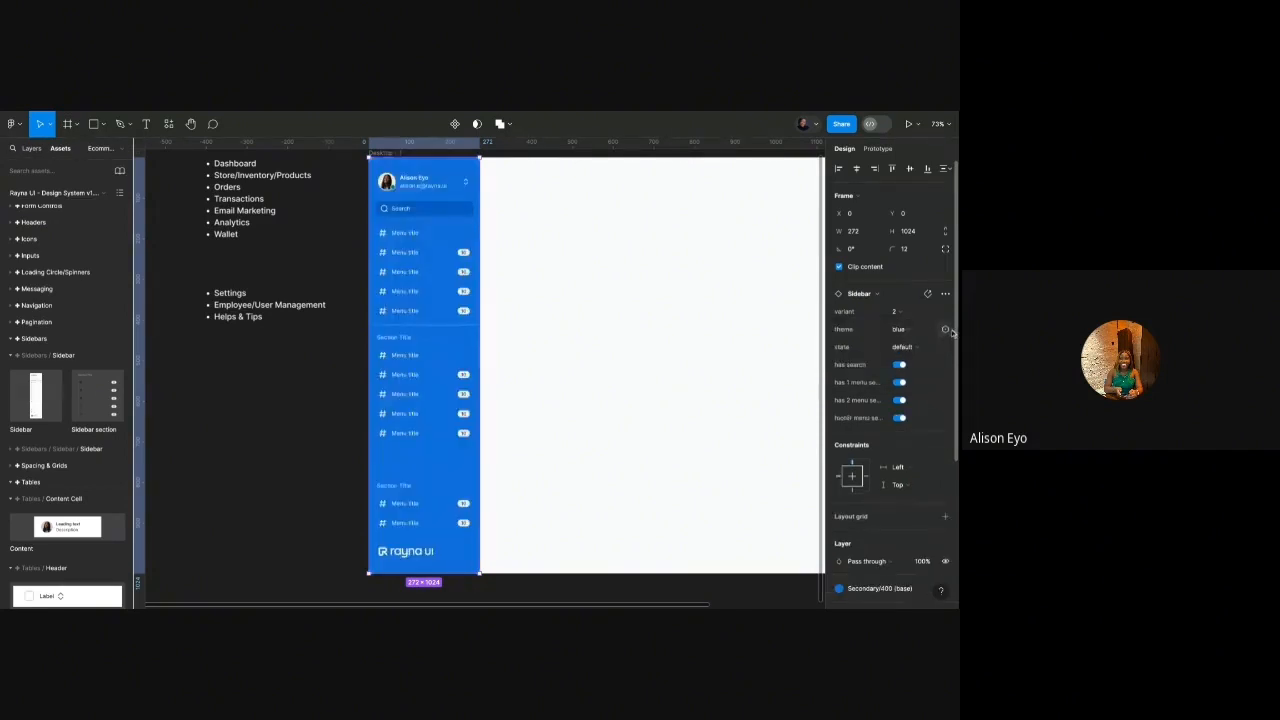
left_click(916, 330)
left_click(913, 342)
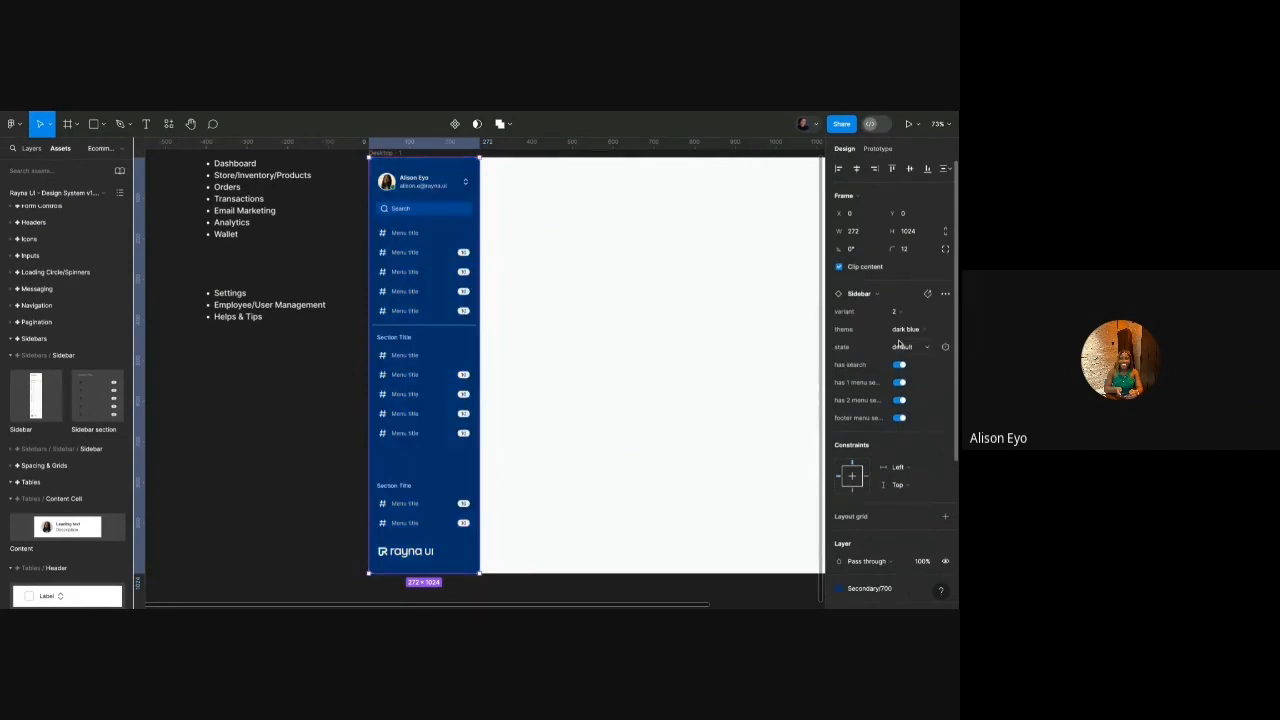
left_click(913, 335)
left_click(905, 342)
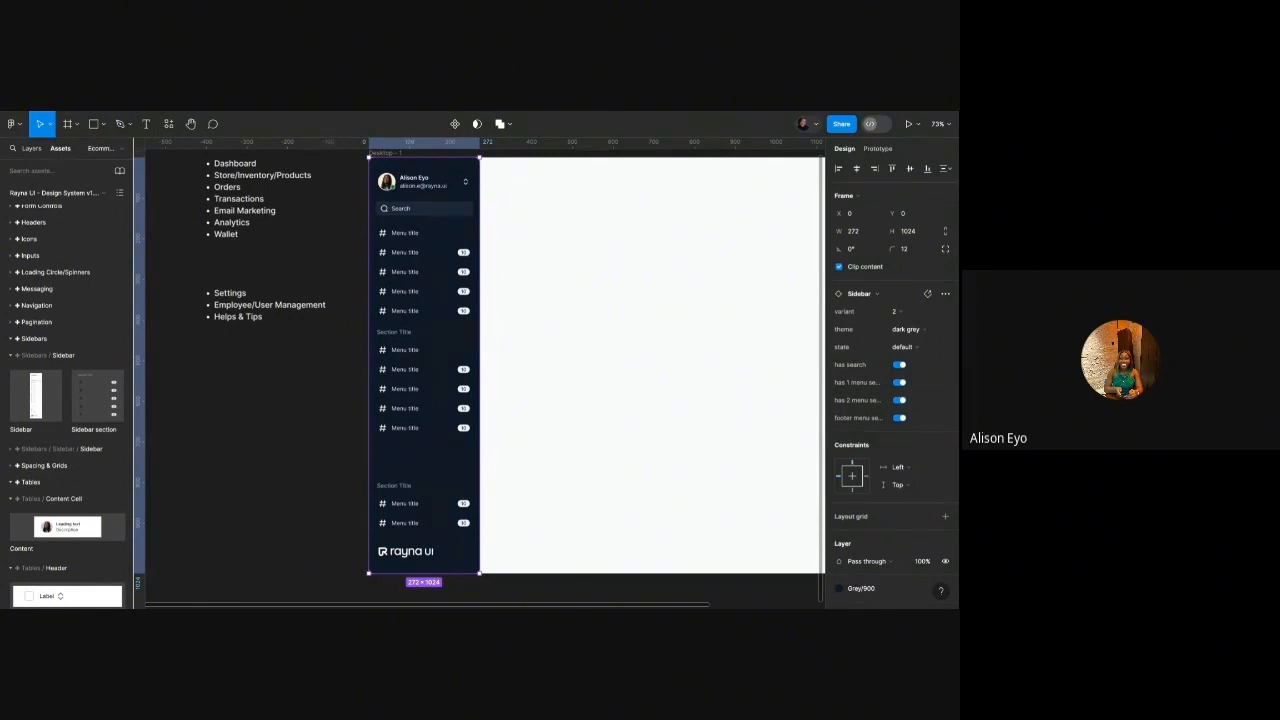
Reselect the sidebar and set its theme back to light.
scroll(358, 287, "right", 2)
scroll(358, 287, "up", 1)
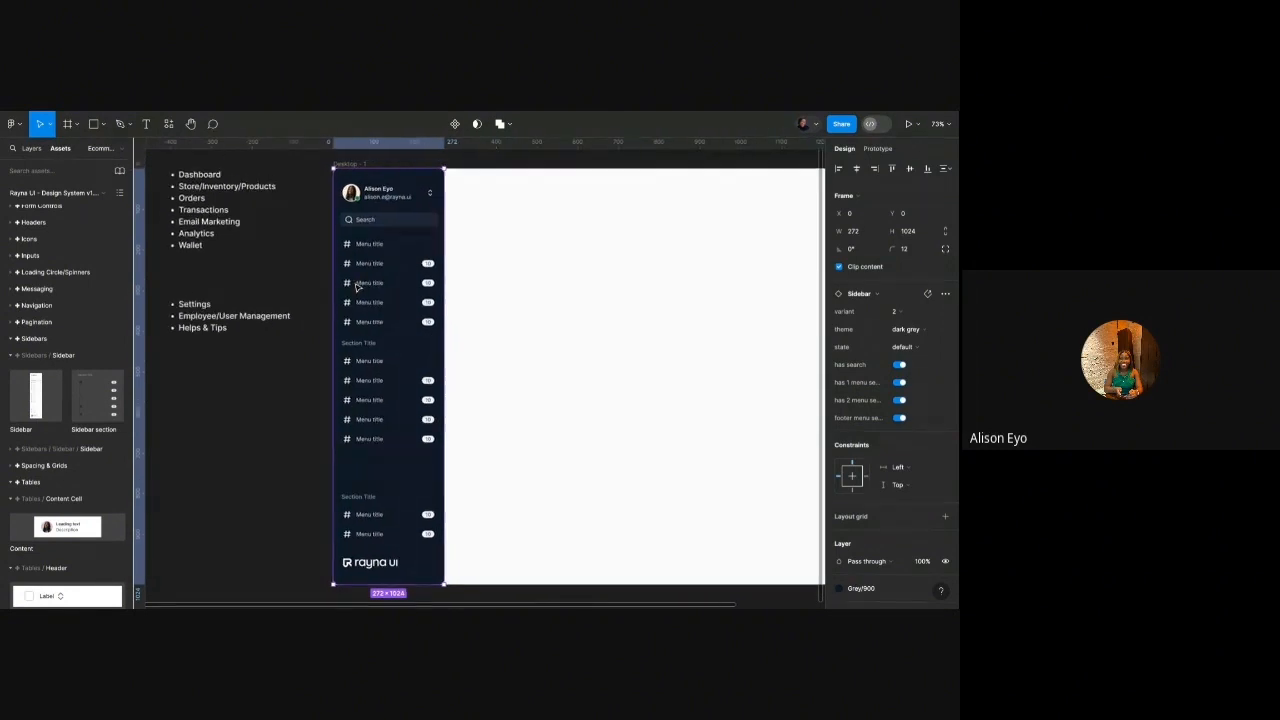
left_click(500, 282)
left_click(429, 243)
left_click(898, 315)
left_click(920, 334)
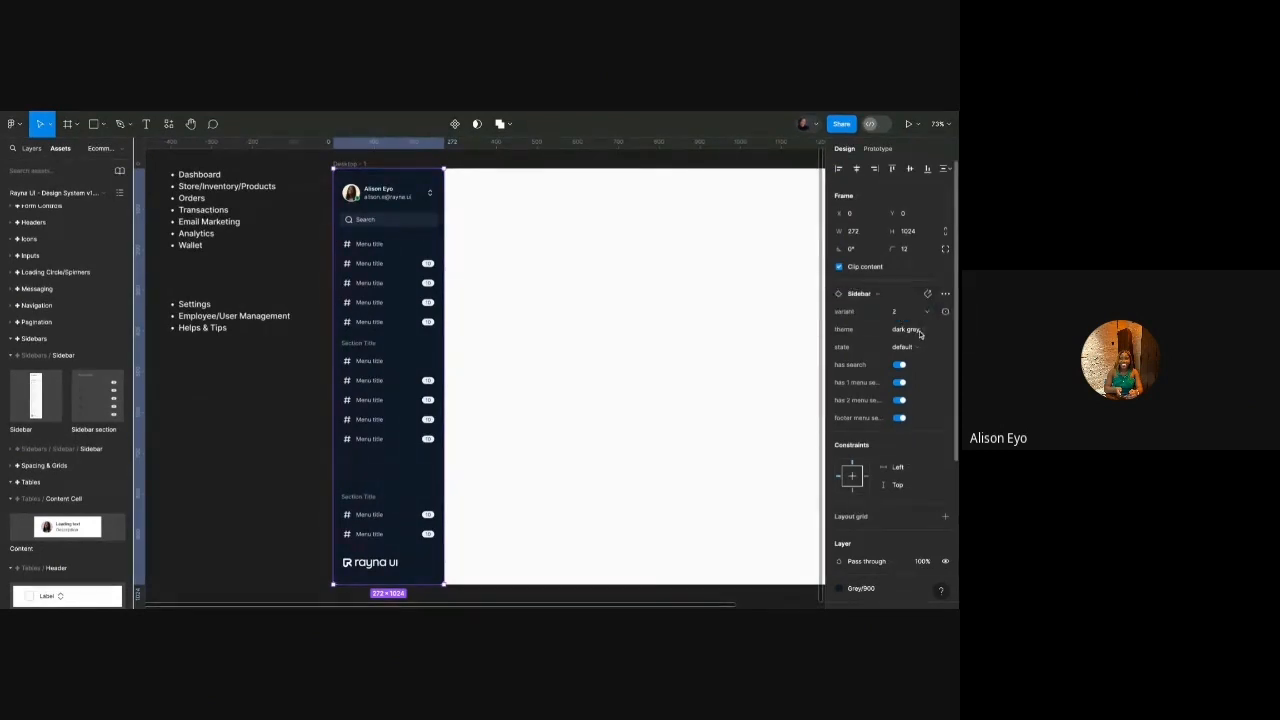
left_click(920, 334)
left_click(861, 290)
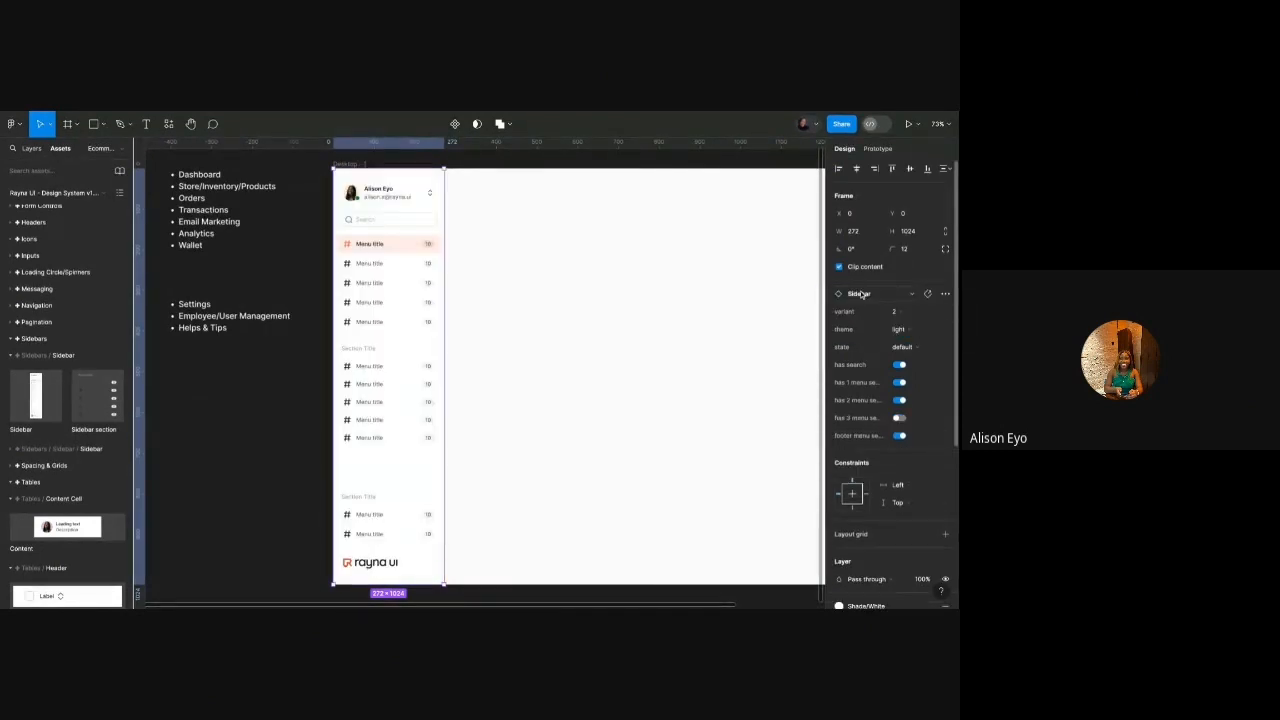
scroll(586, 300, "left", 3)
scroll(586, 300, "up", 1)
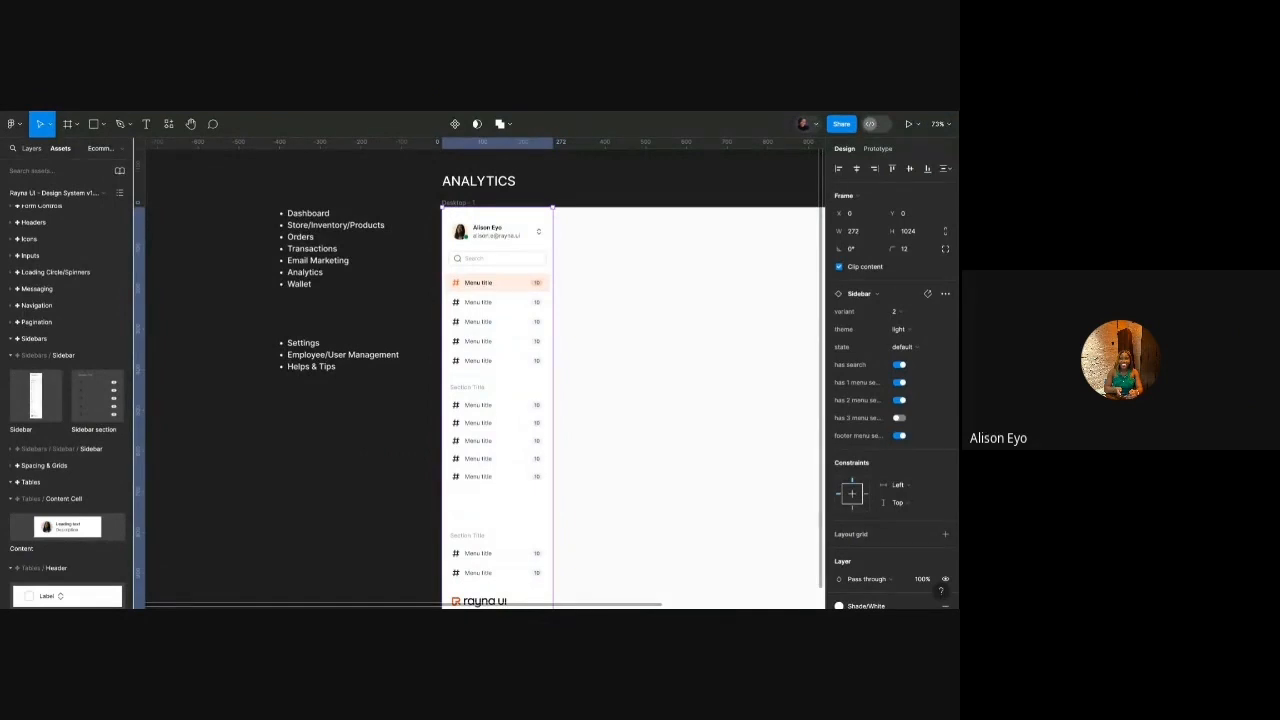
scroll(390, 300, "up", 5)
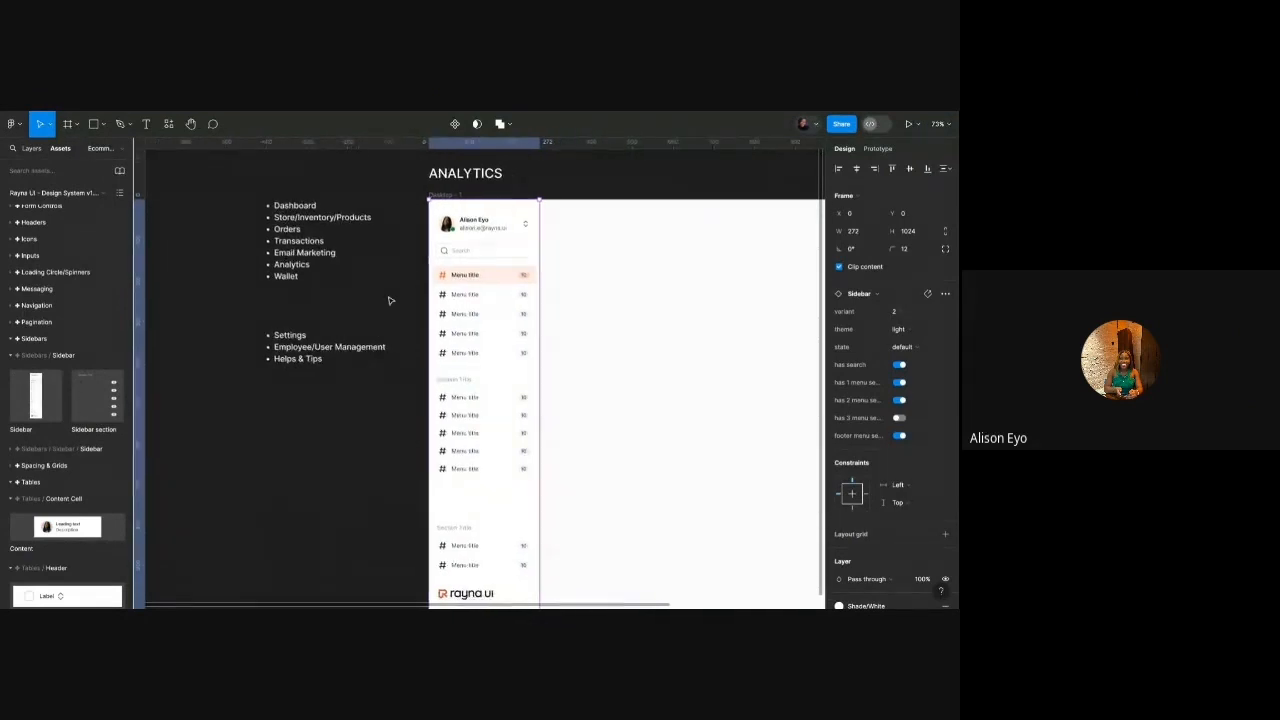
scroll(390, 300, "up", 2)
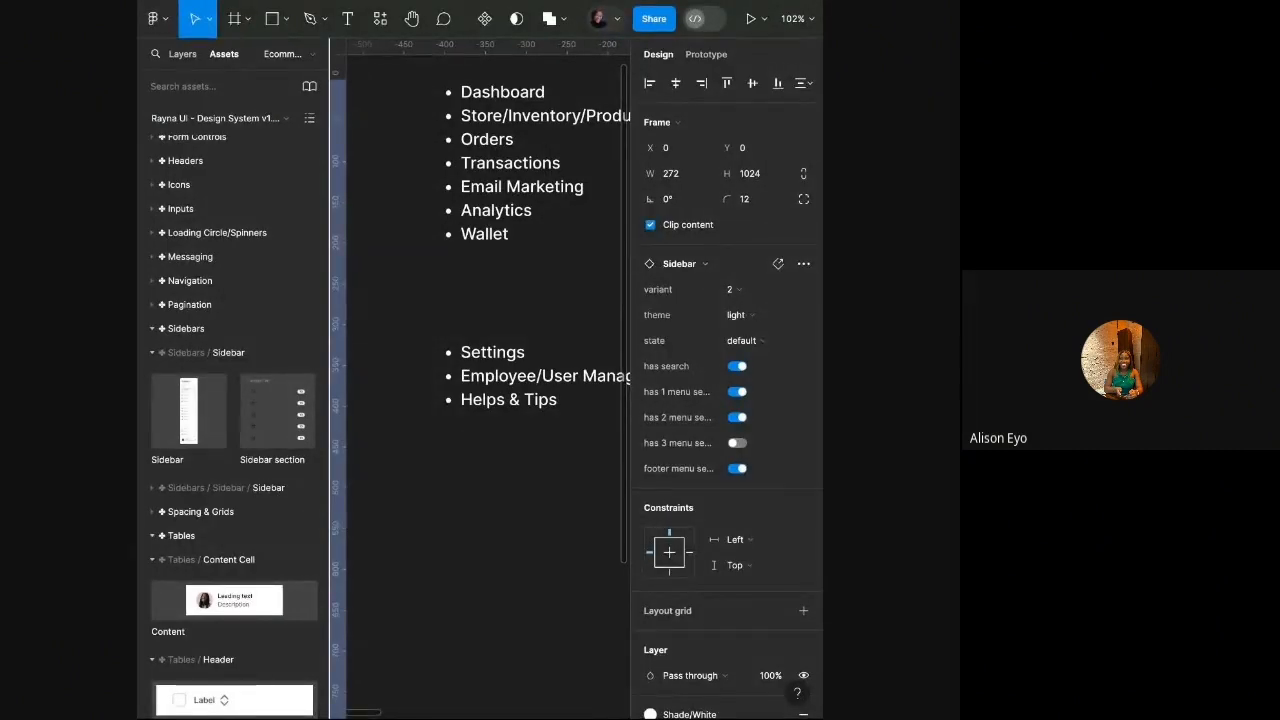
scroll(480, 380, "right", 1)
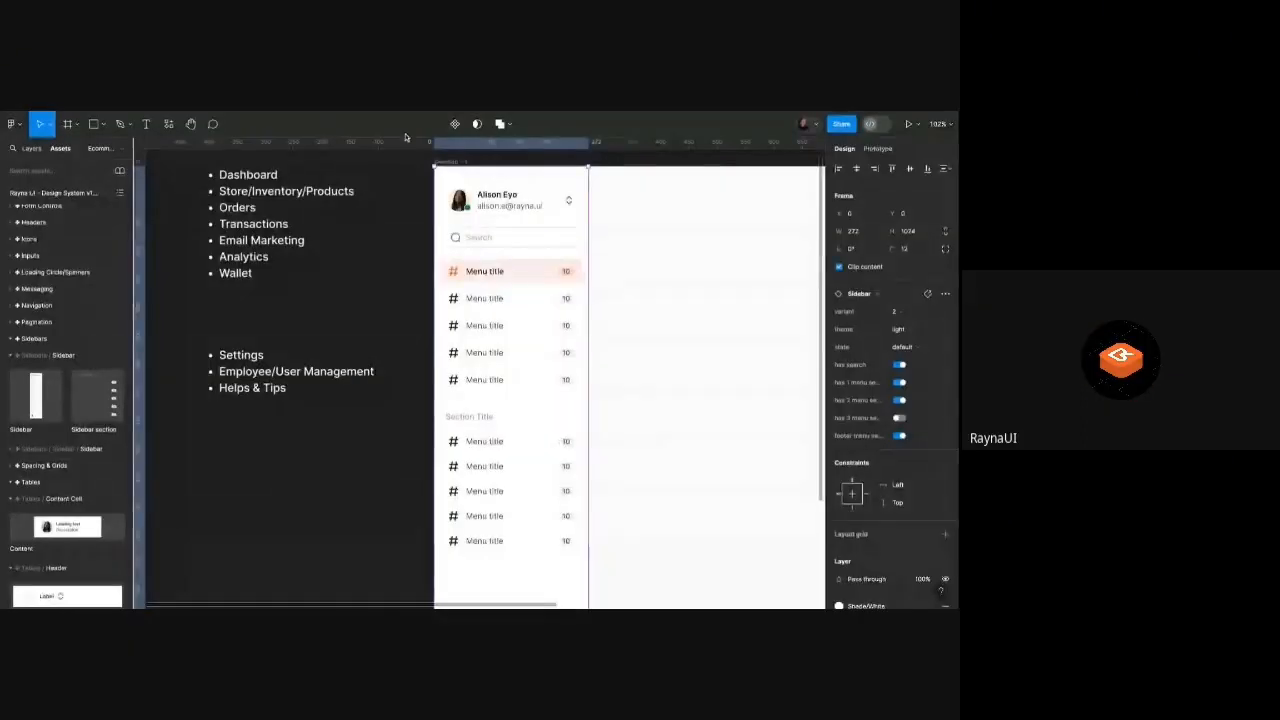
scroll(424, 217, "left", 2)
scroll(426, 217, "up", 1)
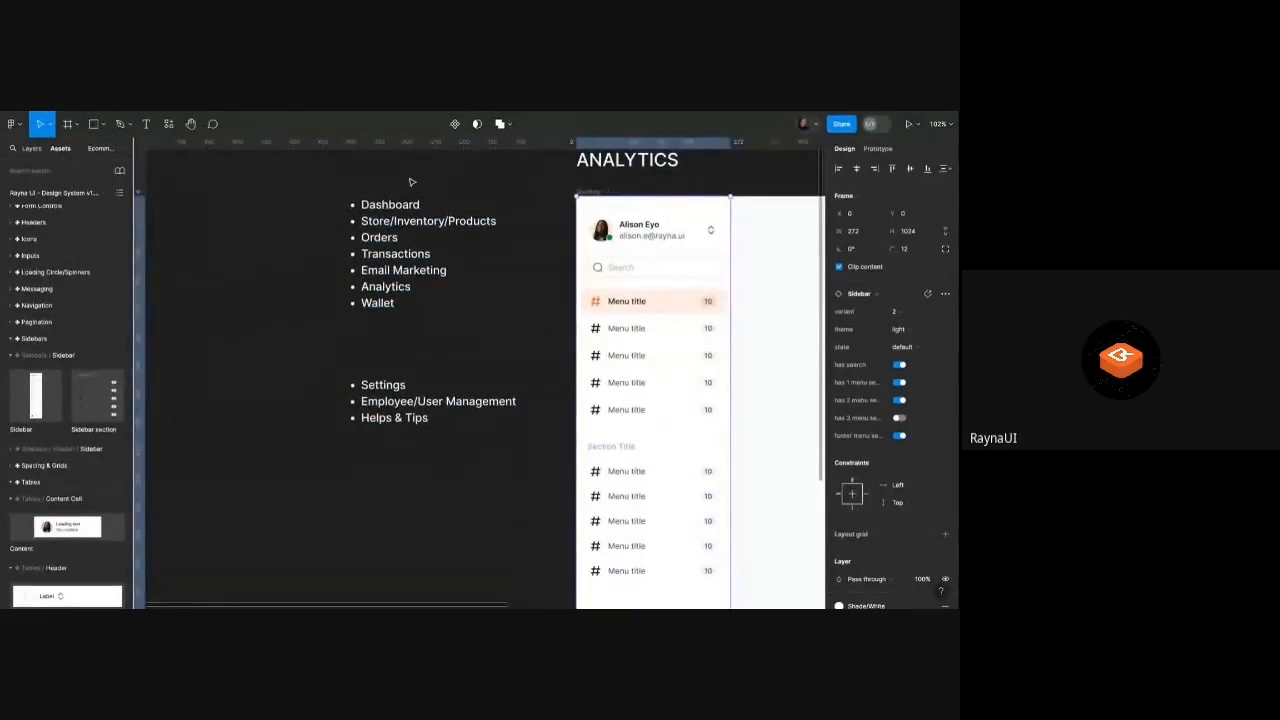
Reselect the Sidebar instance and change its Variant from 2 to 1.
left_click(408, 183)
scroll(408, 180, "right", 2)
scroll(405, 172, "right", 1)
scroll(405, 172, "down", 3)
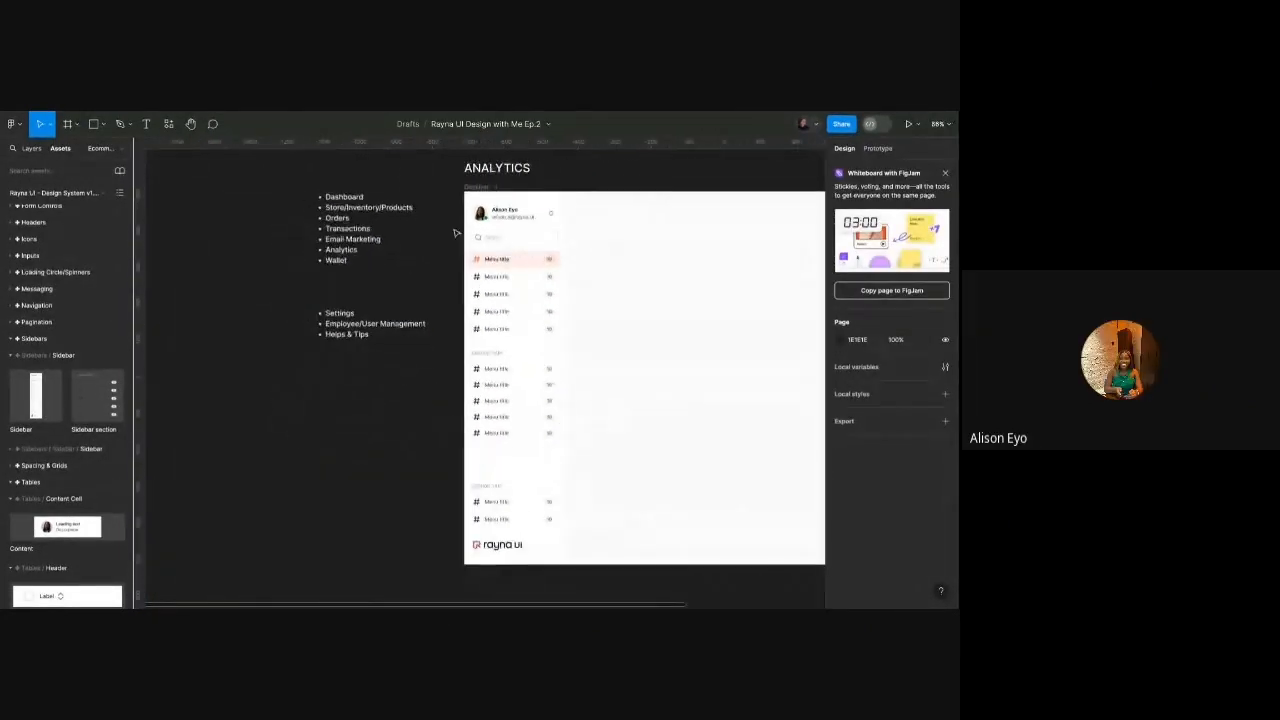
scroll(458, 232, "up", 1)
left_click(560, 217)
left_click(899, 313)
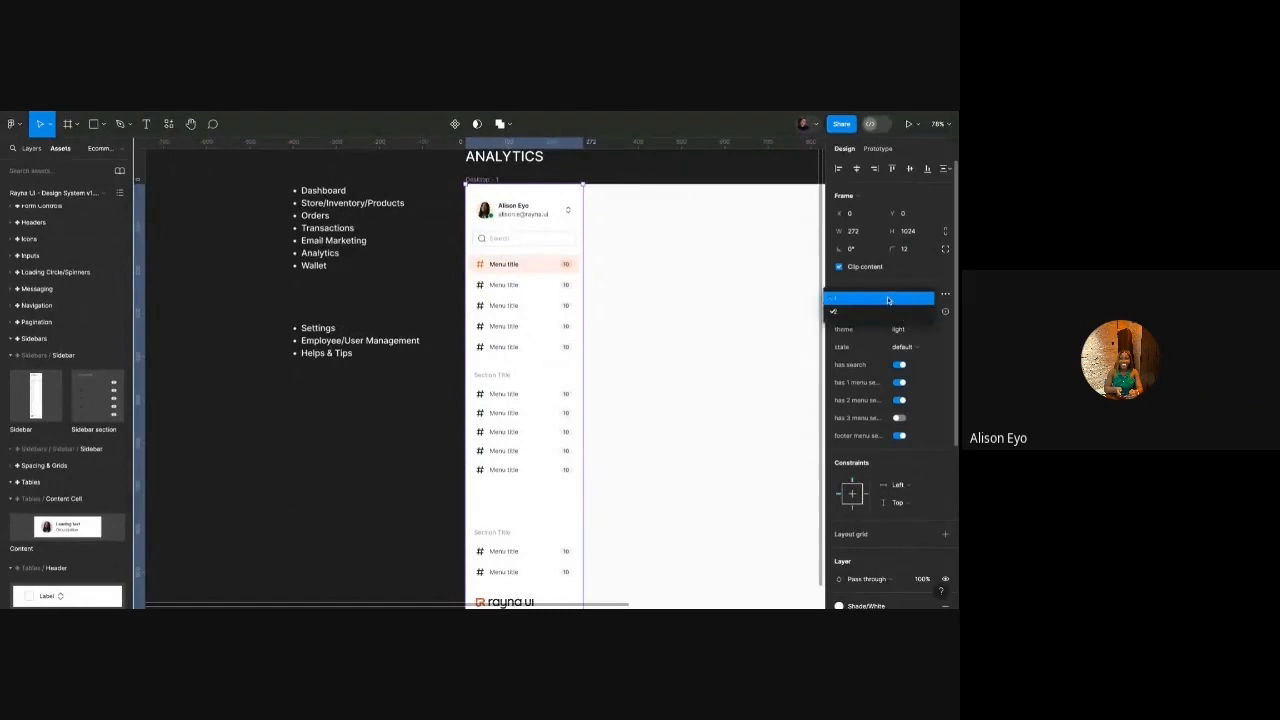
left_click(896, 297)
scroll(490, 294, "down", 1)
scroll(490, 294, "right", 1)
scroll(480, 294, "up", 1)
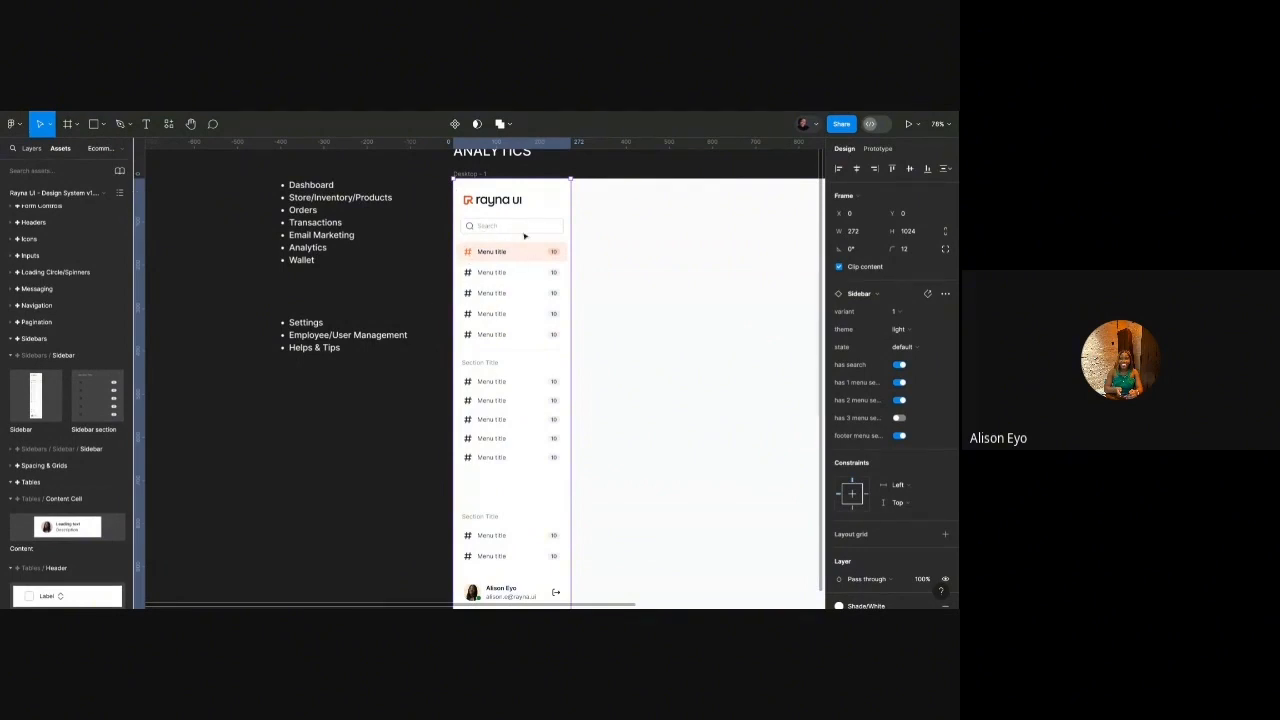
Rename the first sidebar menu item to 'Home' and turn off its counter.
double_click(493, 254)
double_click(493, 254)
double_click(493, 254)
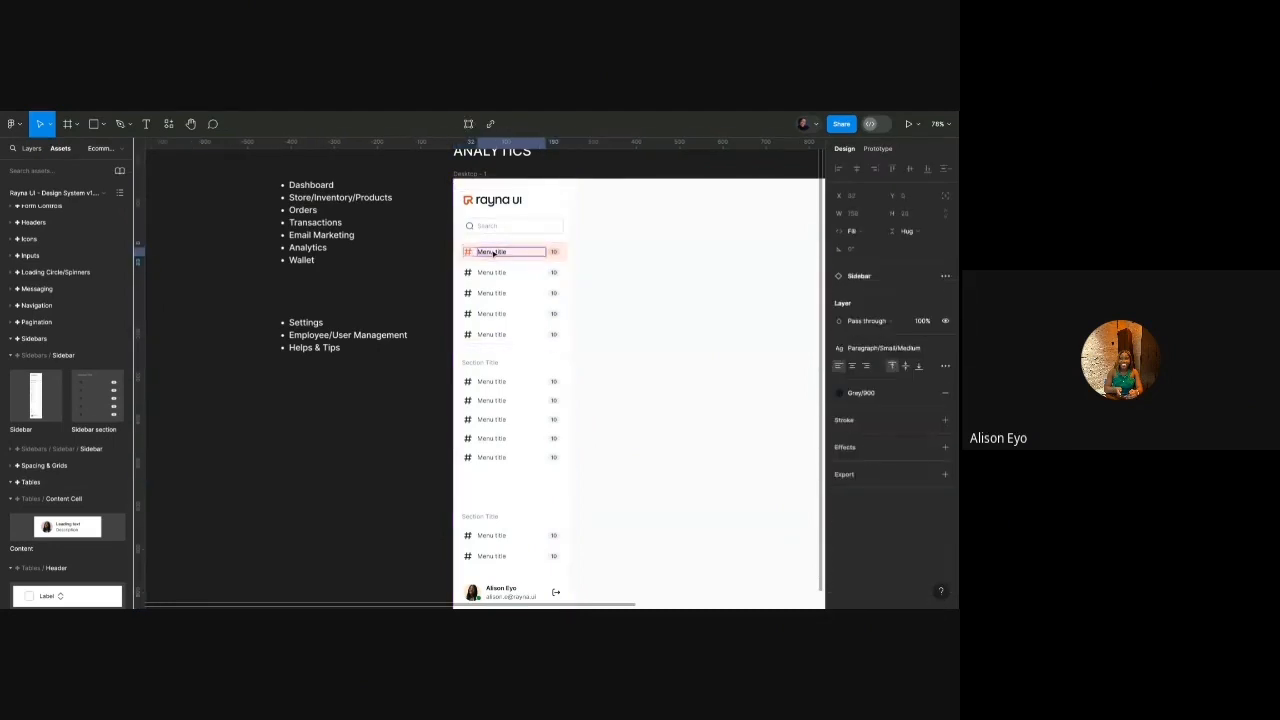
double_click(493, 254)
type("HOME")
key("ctrl+a")
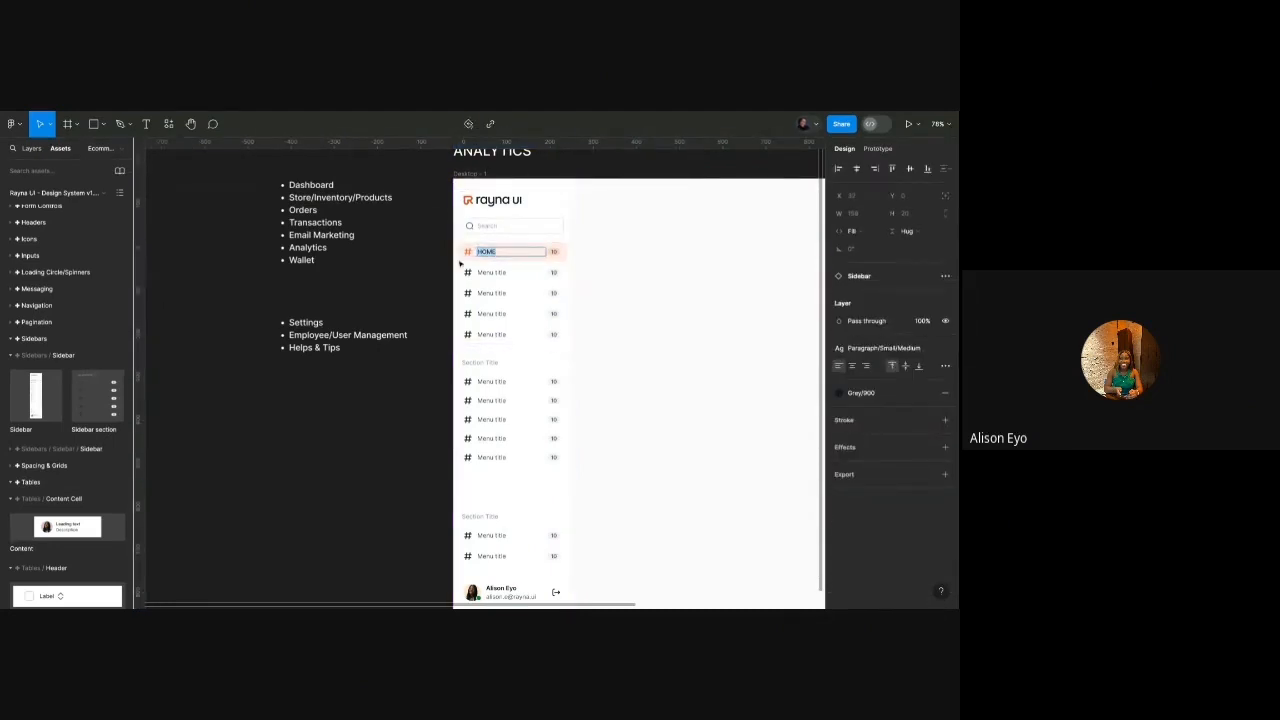
type("Home")
left_click(418, 272)
double_click(526, 260)
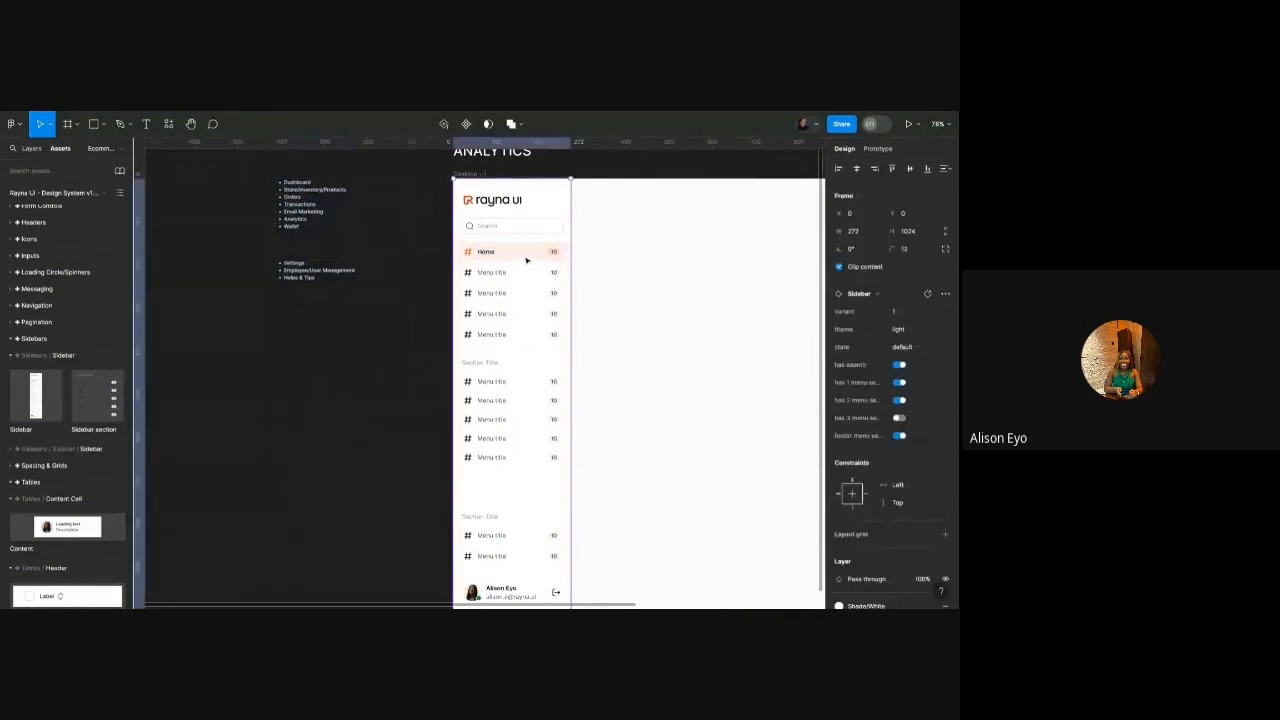
double_click(526, 260)
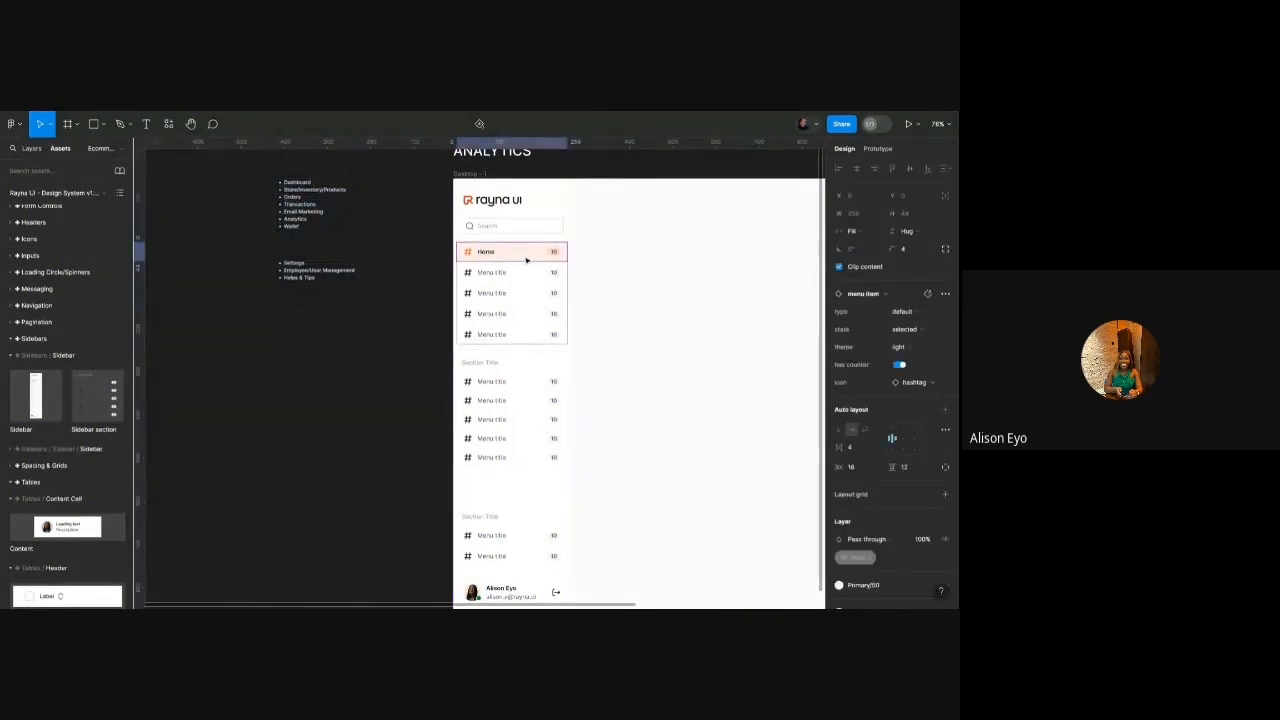
left_click(899, 364)
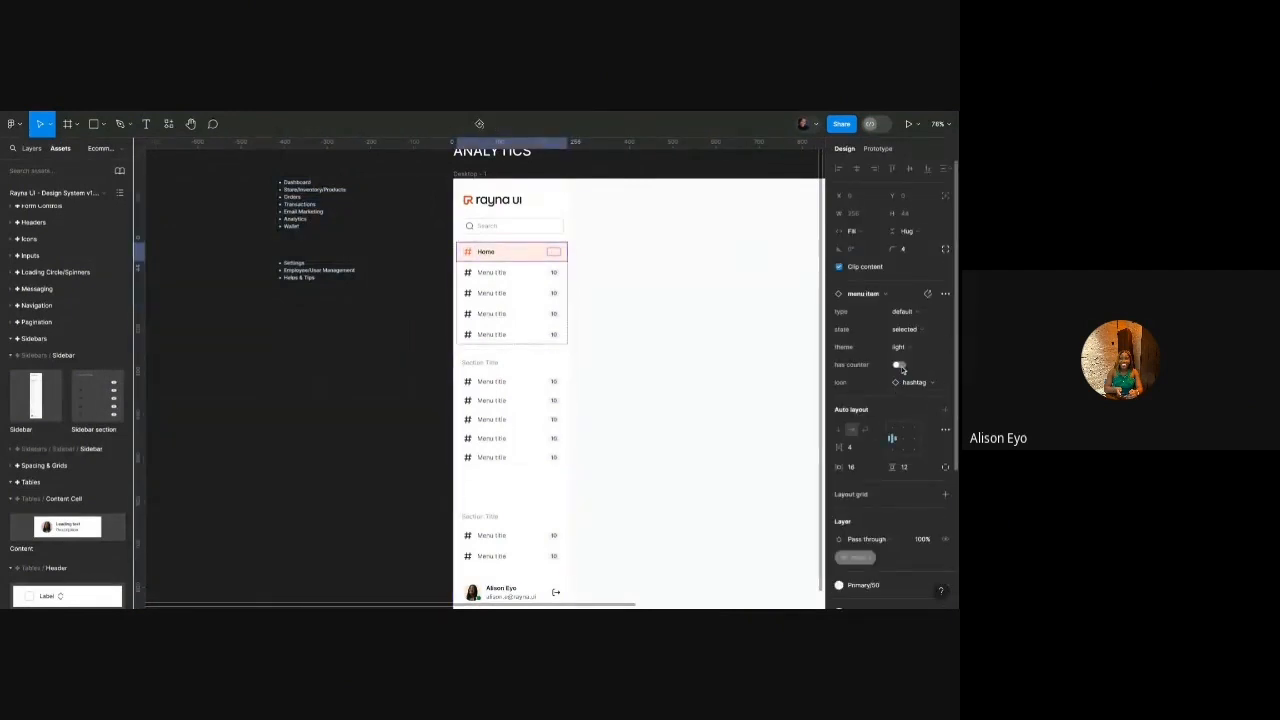
Swap the item's hashtag icon for the home icon, keeping the outlined style.
double_click(472, 255)
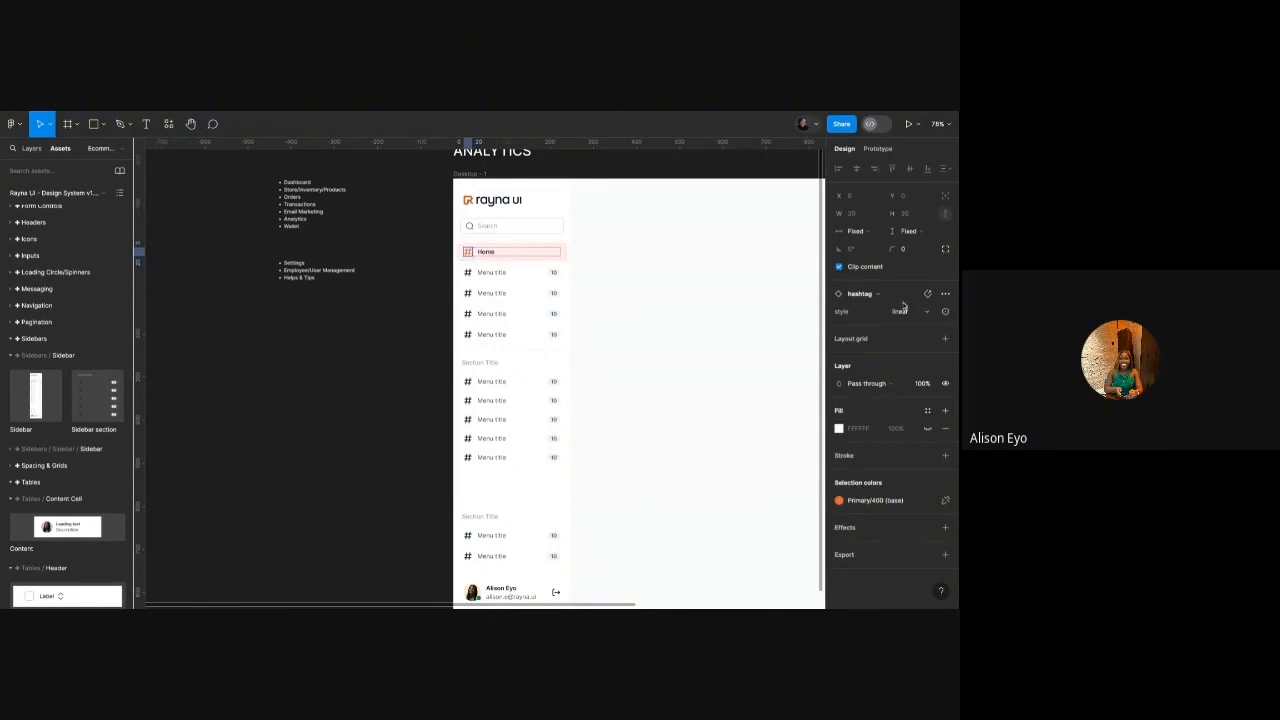
left_click(873, 294)
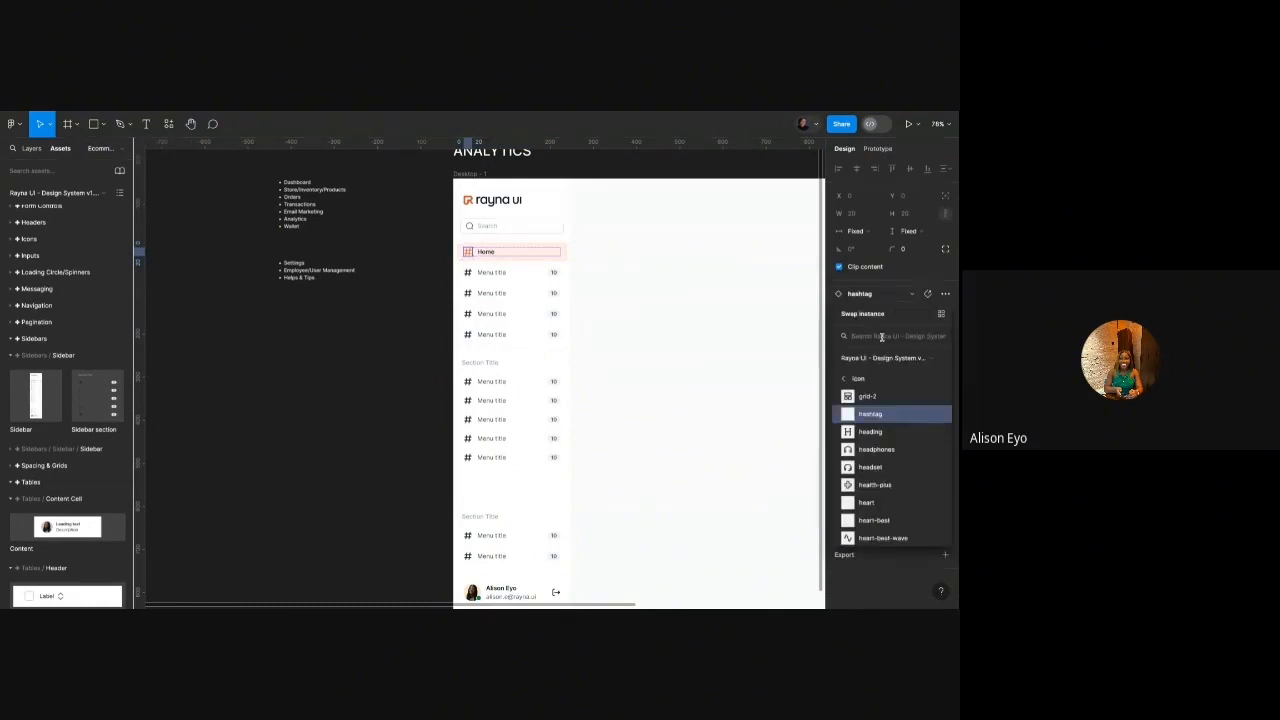
type("home")
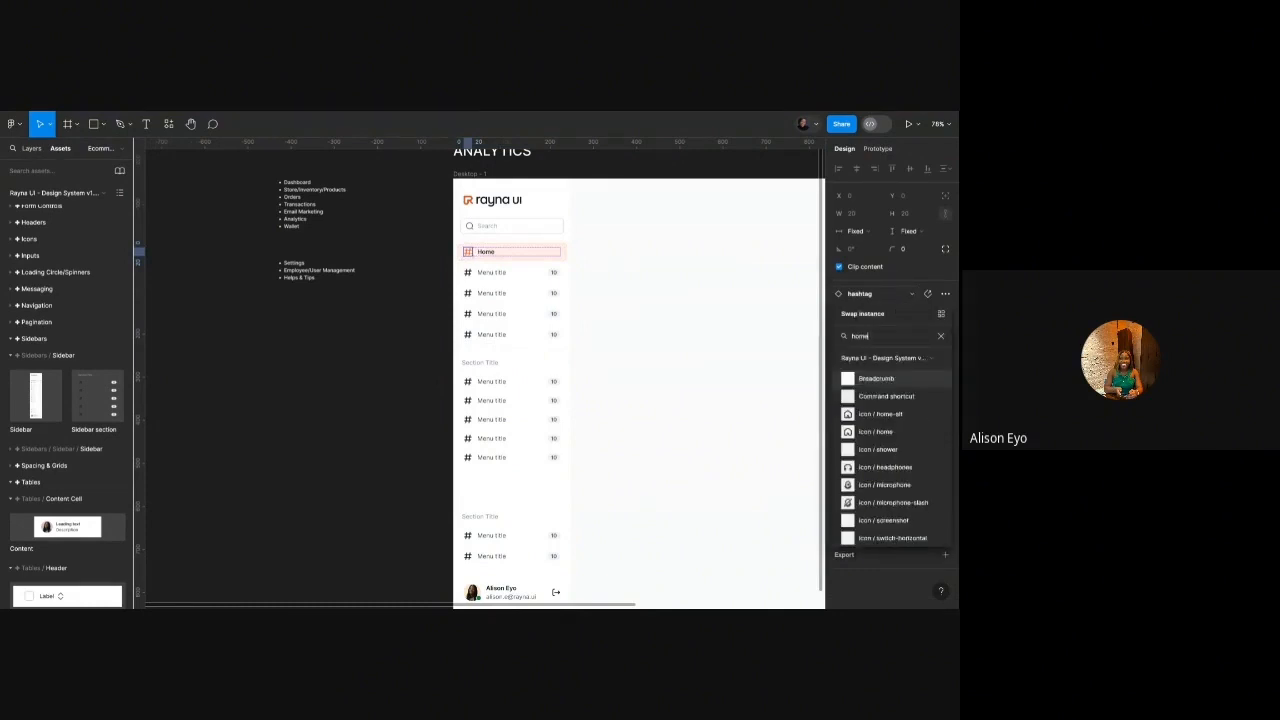
left_click(889, 380)
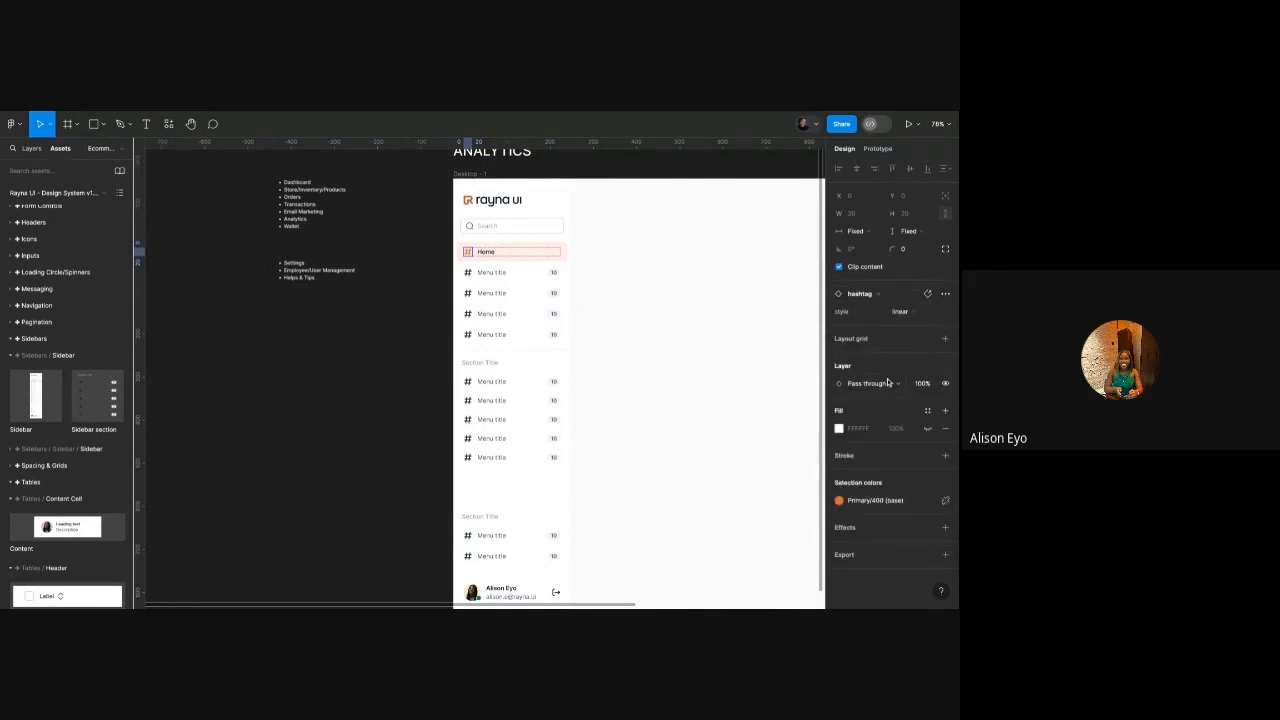
scroll(468, 248, "up", 10)
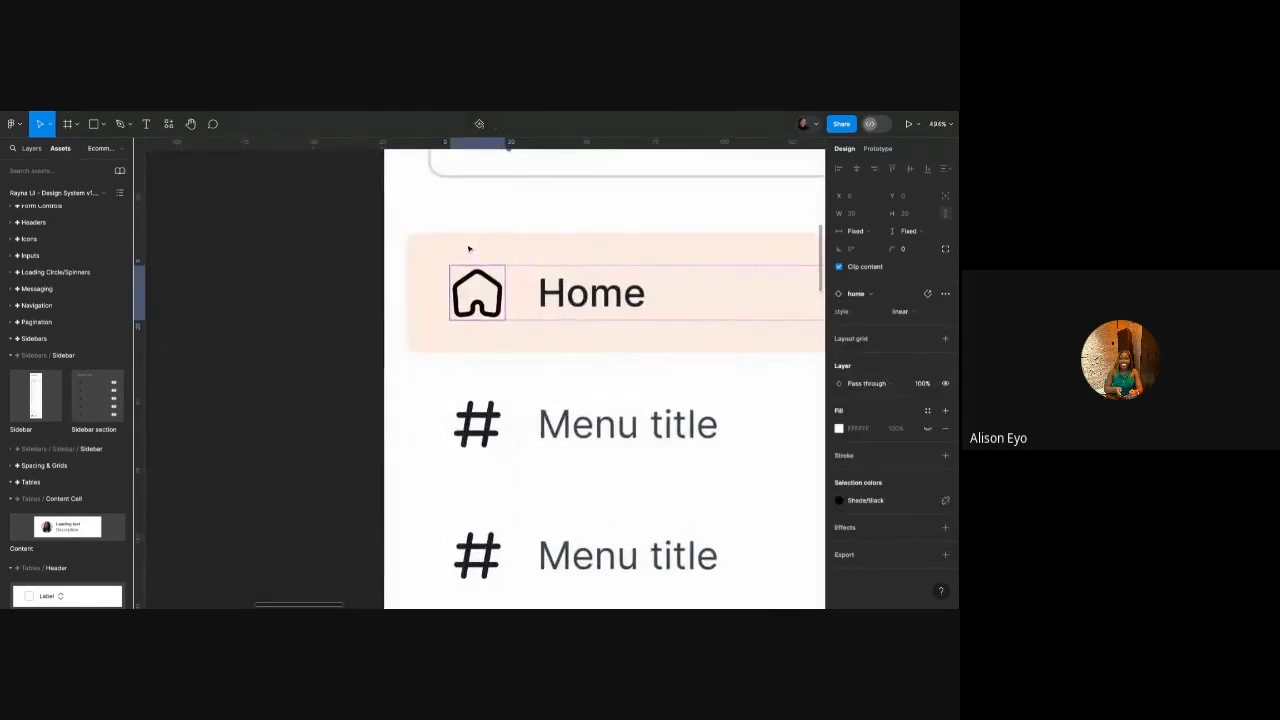
scroll(468, 248, "up", 3)
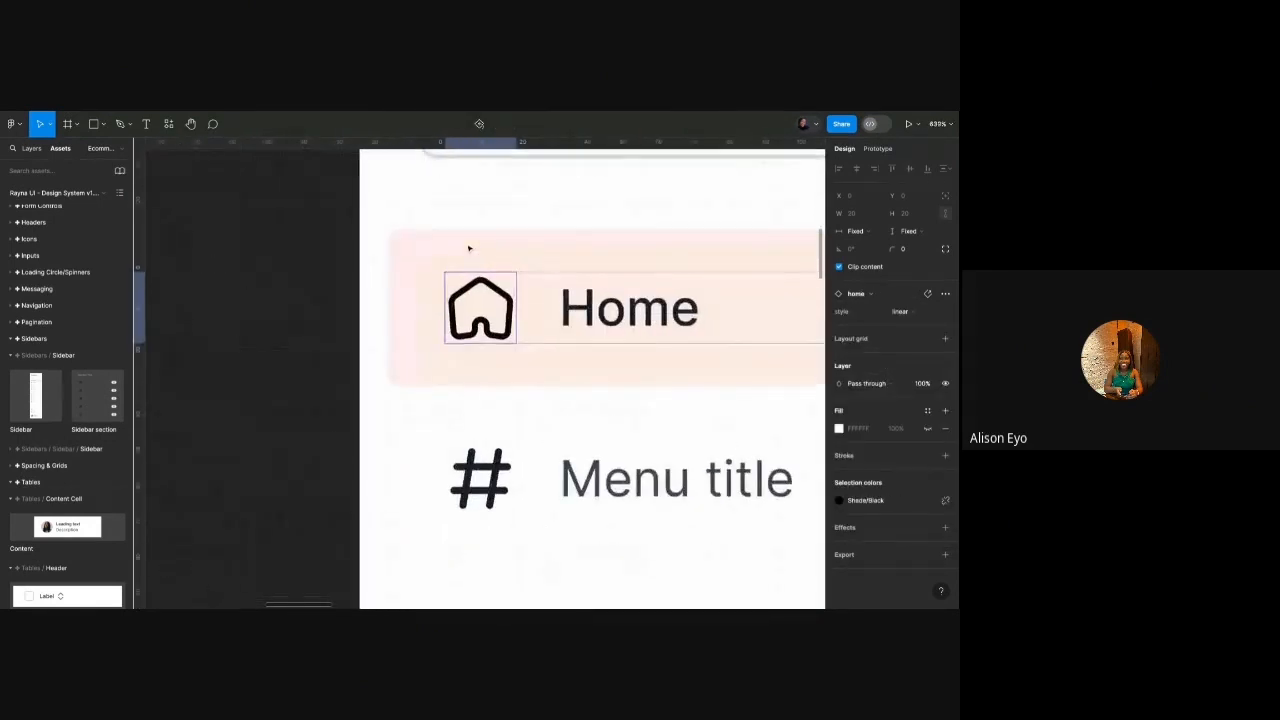
left_click(902, 313)
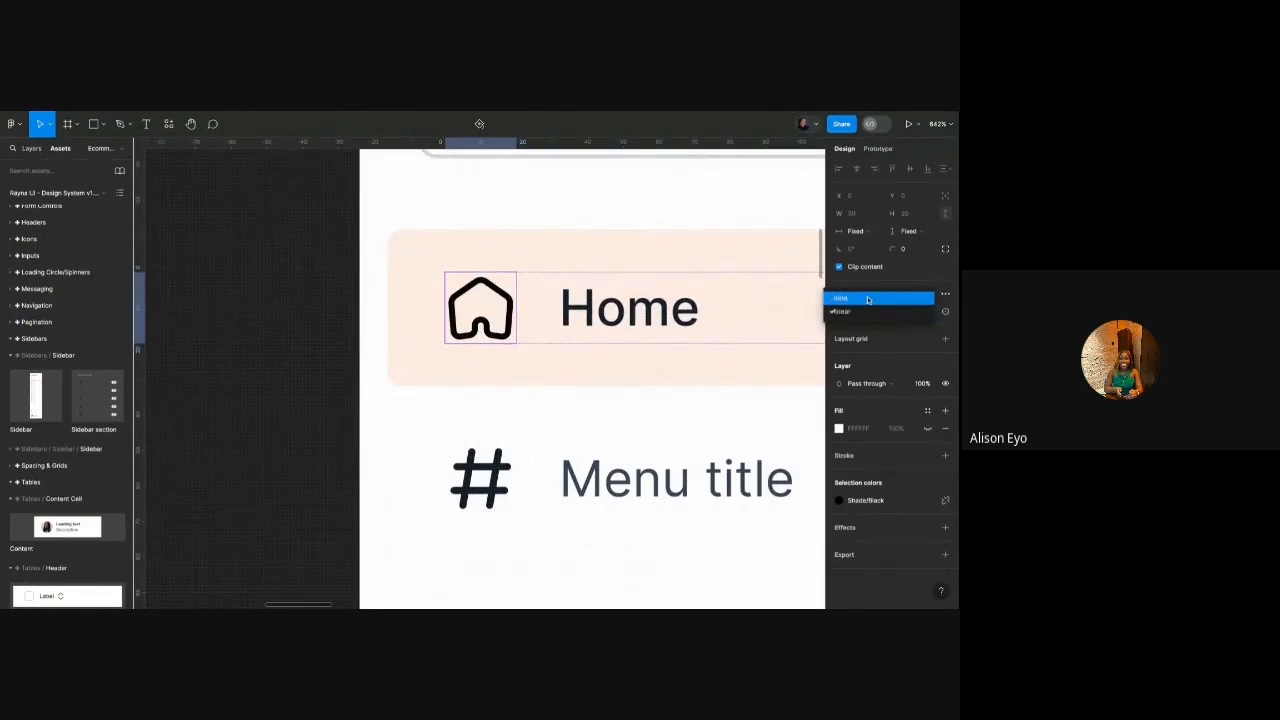
left_click(867, 299)
key("ctrl+z")
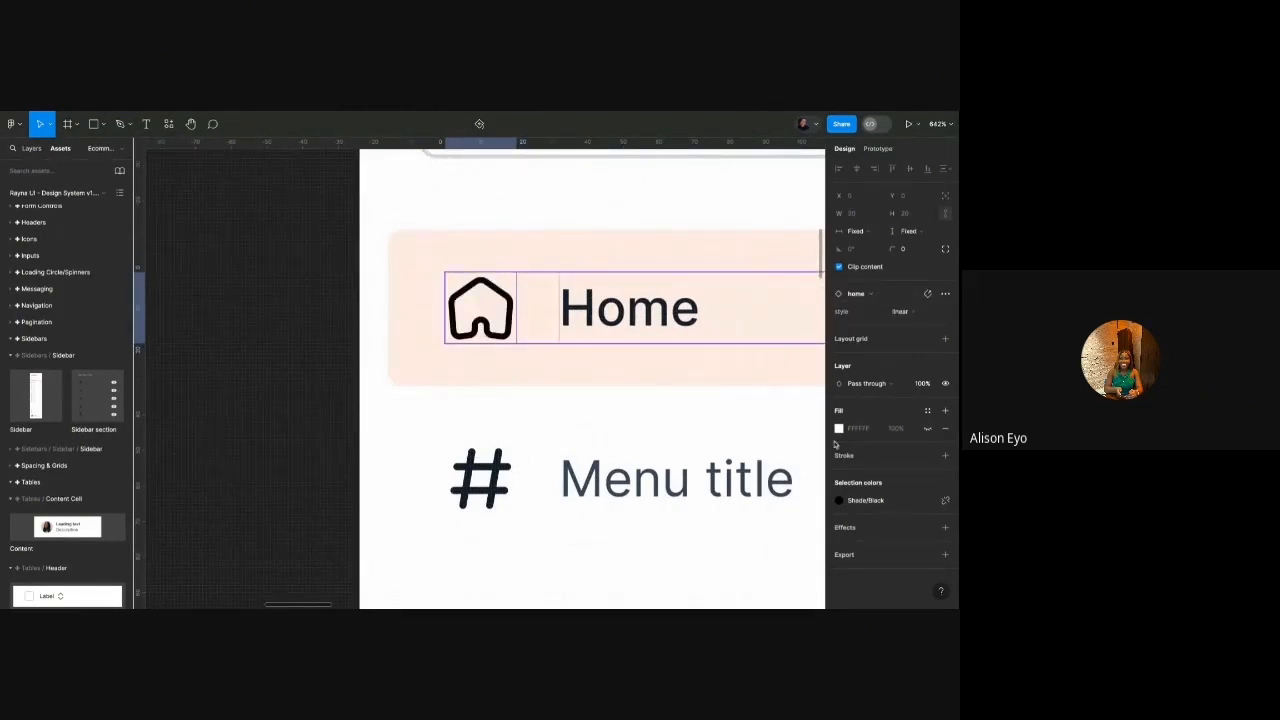
Colour the home icon orange Primary/400.
left_click(839, 500)
scroll(728, 462, "up", 10)
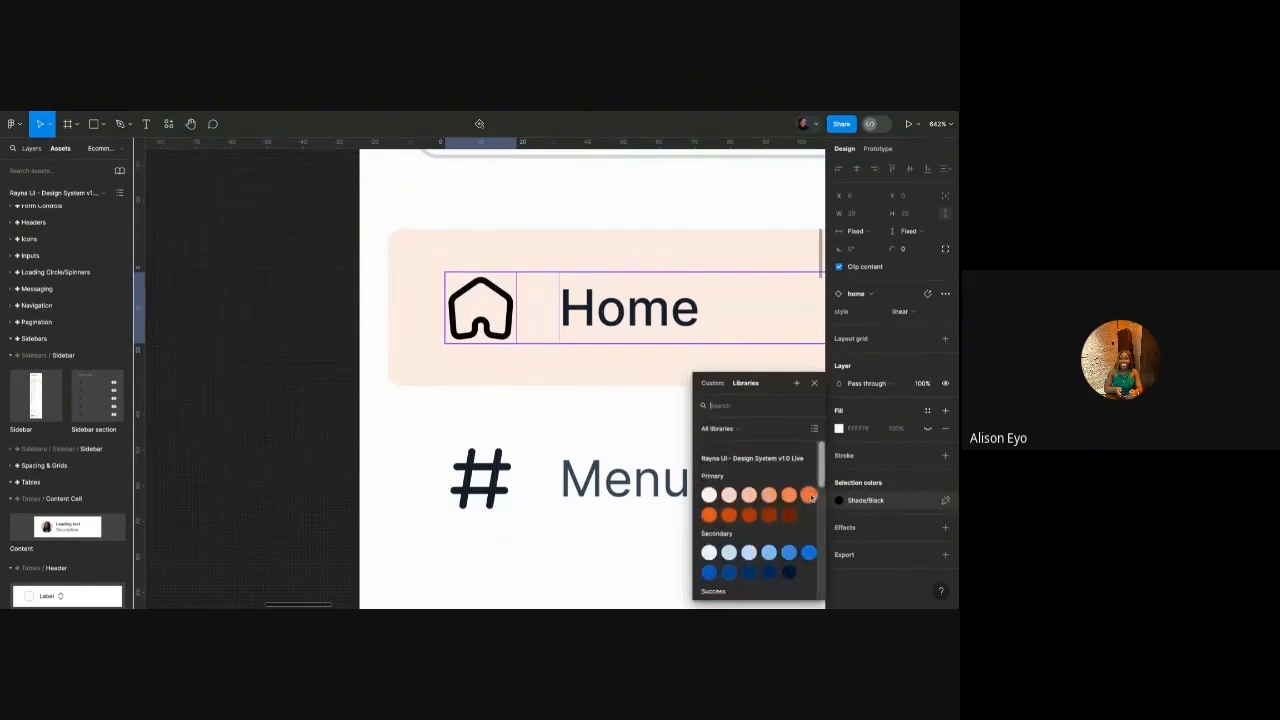
left_click(808, 495)
scroll(493, 342, "down", 3)
scroll(493, 342, "down", 6)
left_click(466, 348)
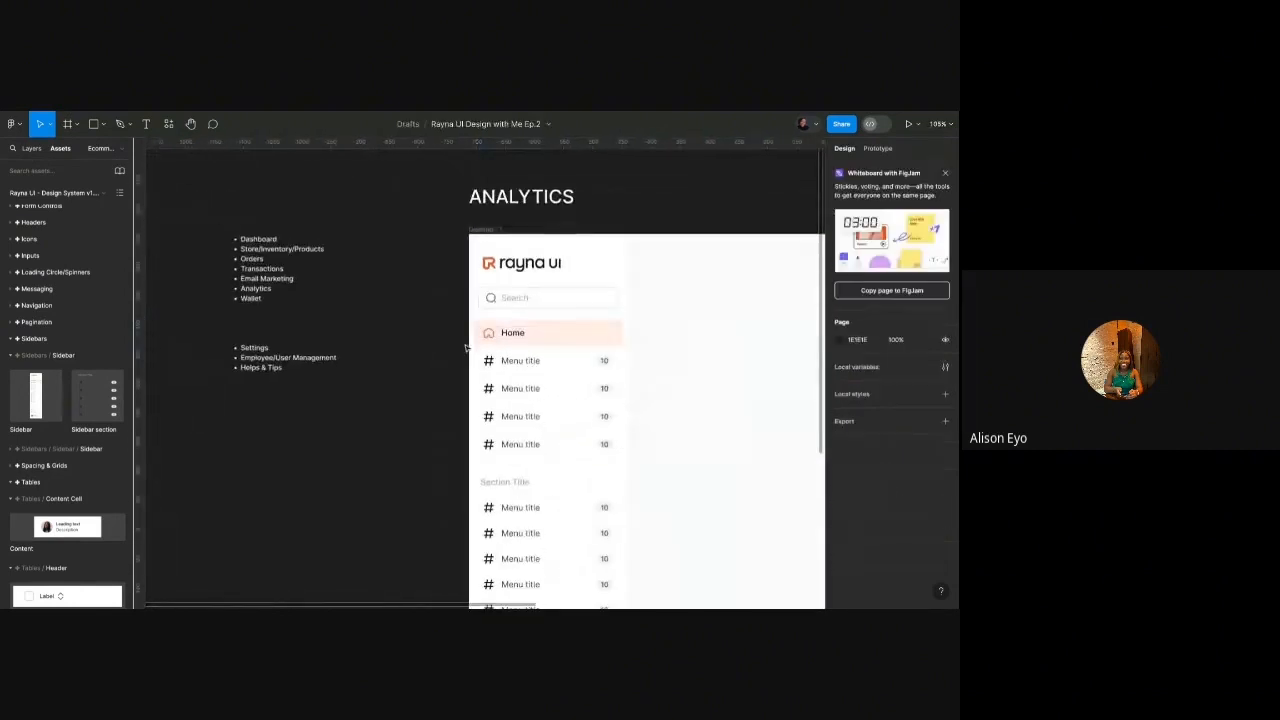
Rename the second sidebar menu item's label to 'Products'.
scroll(466, 348, "up", 3)
double_click(562, 373)
double_click(562, 373)
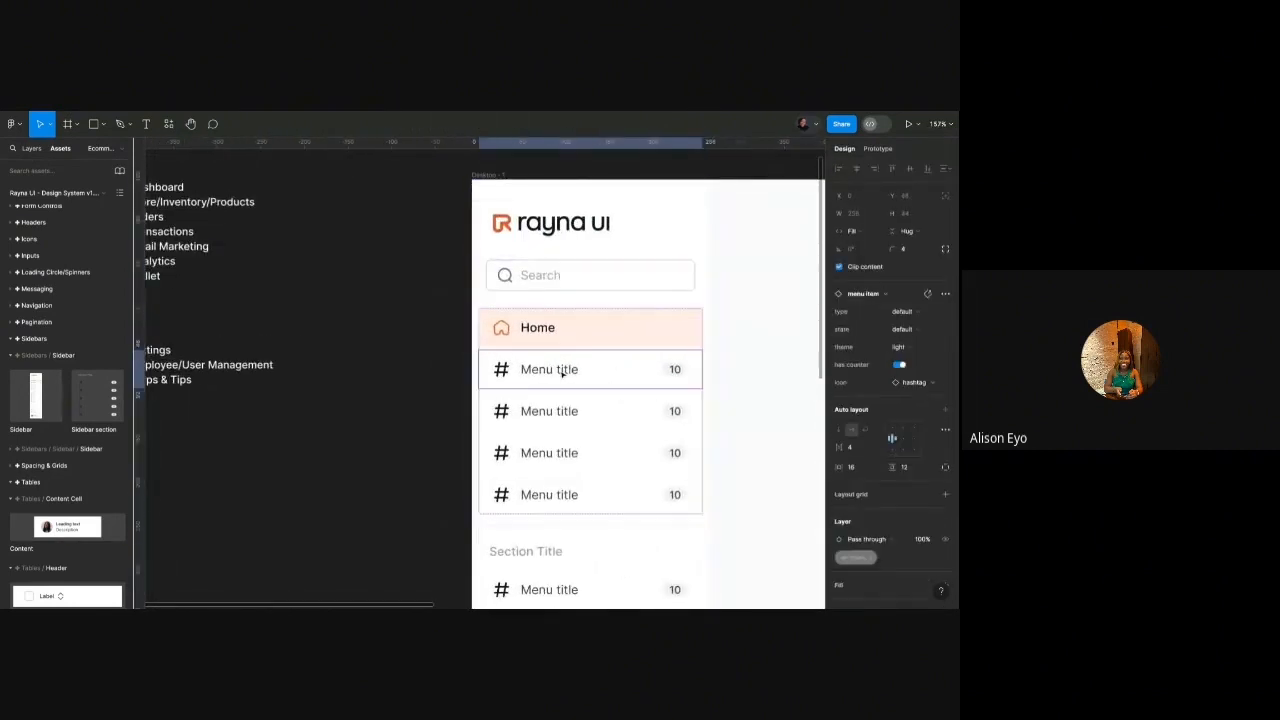
double_click(562, 373)
double_click(562, 373)
type("Products")
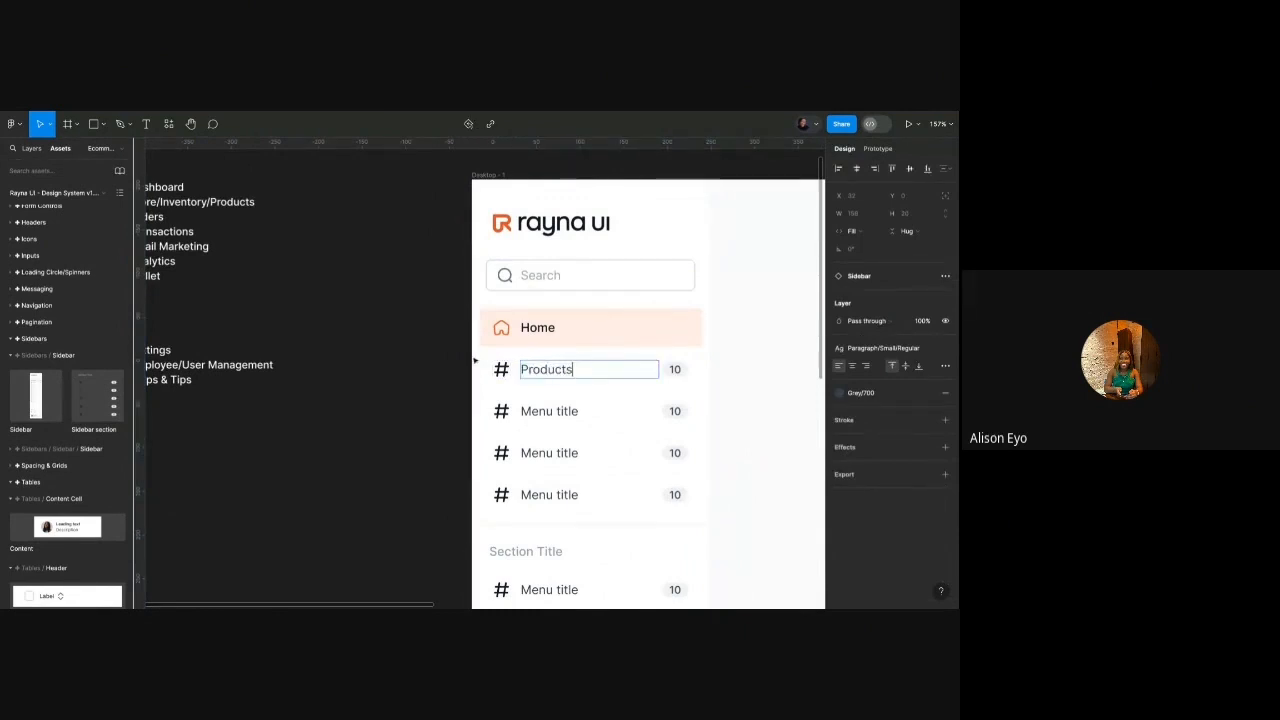
key("Escape")
left_click(570, 383)
double_click(571, 383)
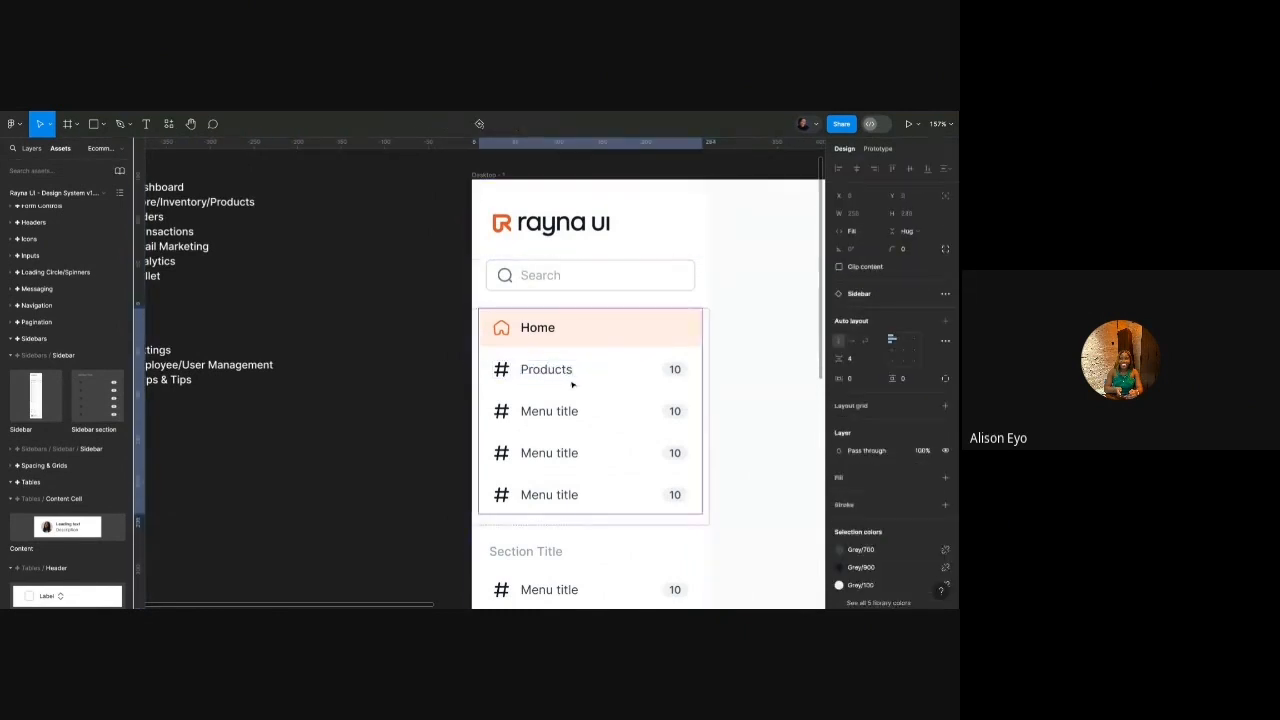
double_click(572, 384)
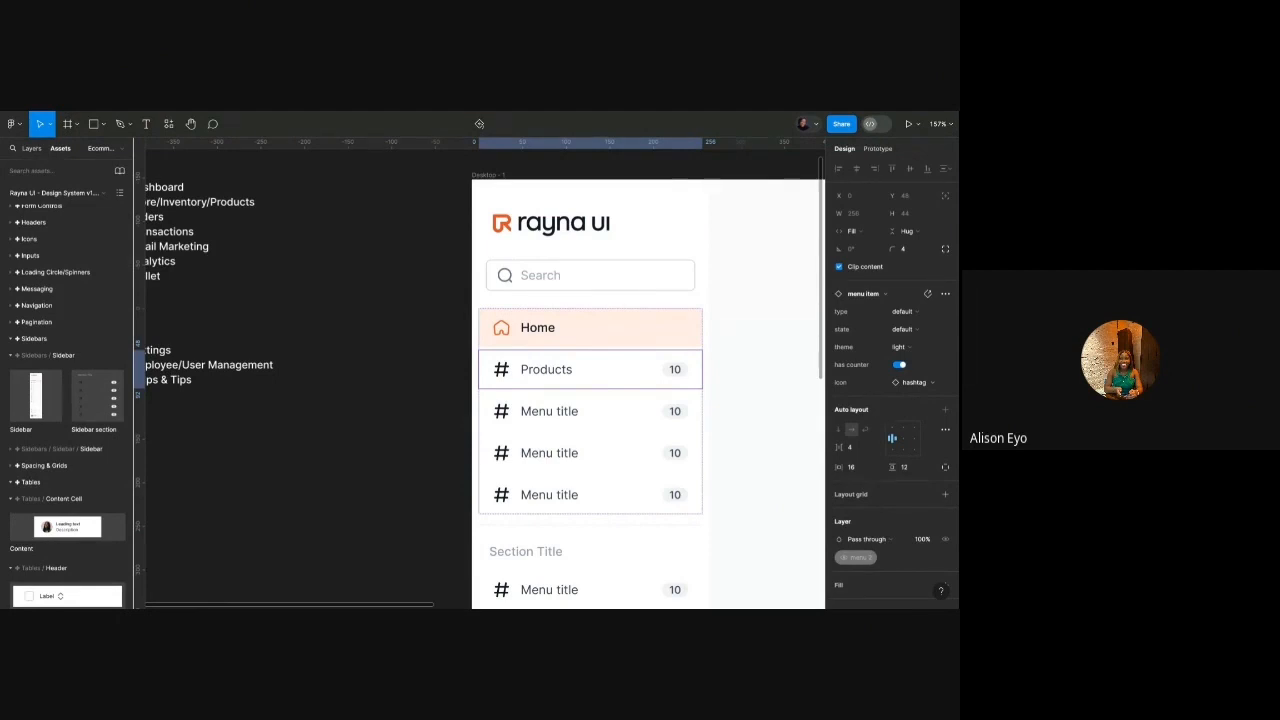
Swap the hashtag icon beside Products for the box icon.
left_click(504, 370)
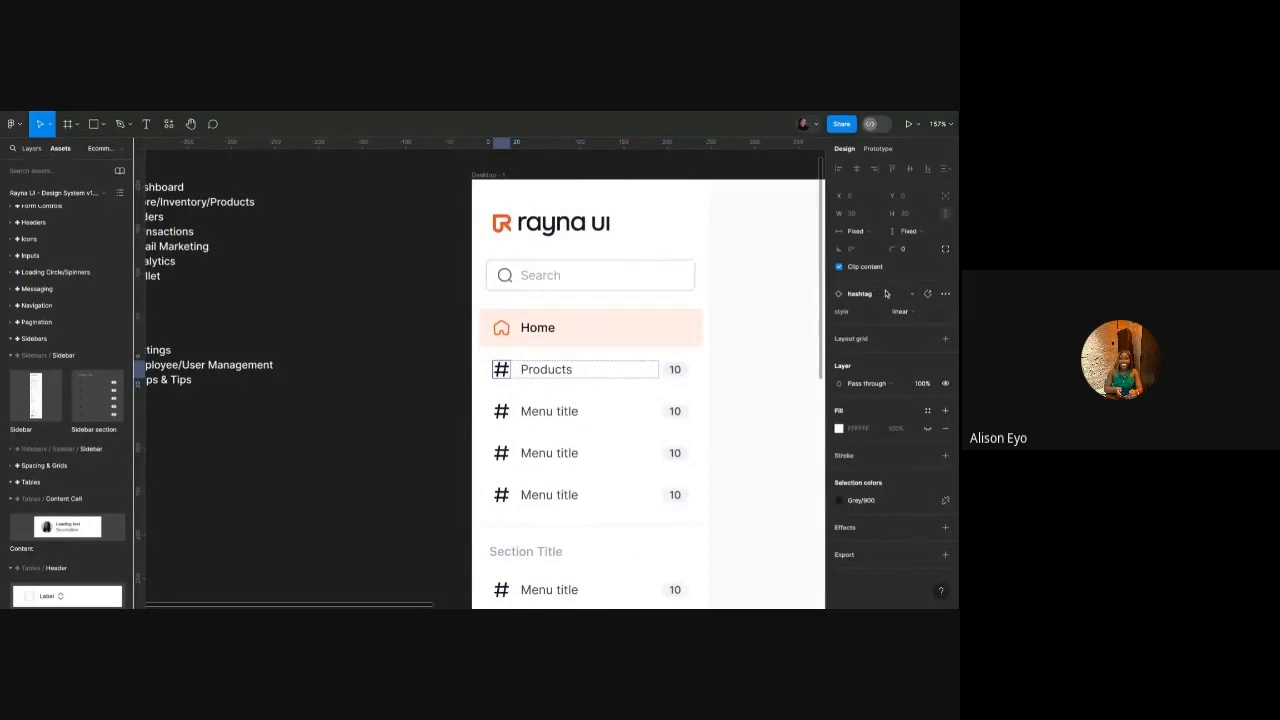
left_click(881, 294)
type("box")
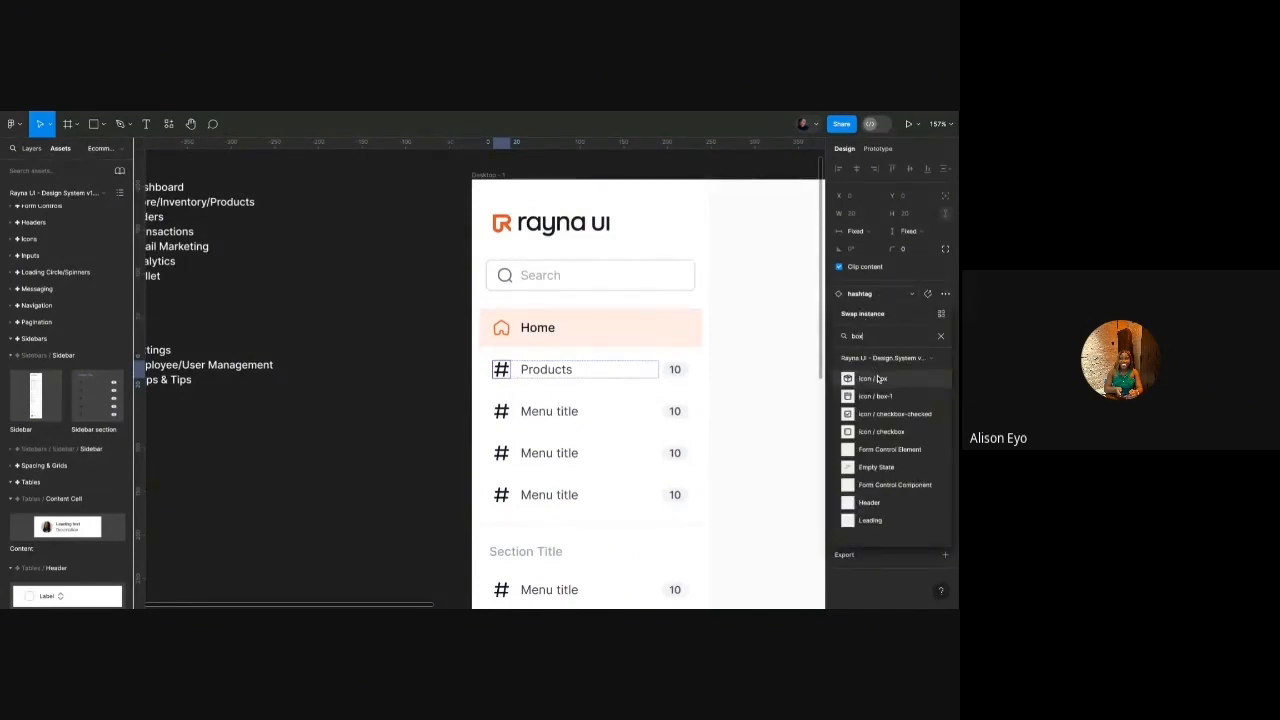
left_click(911, 381)
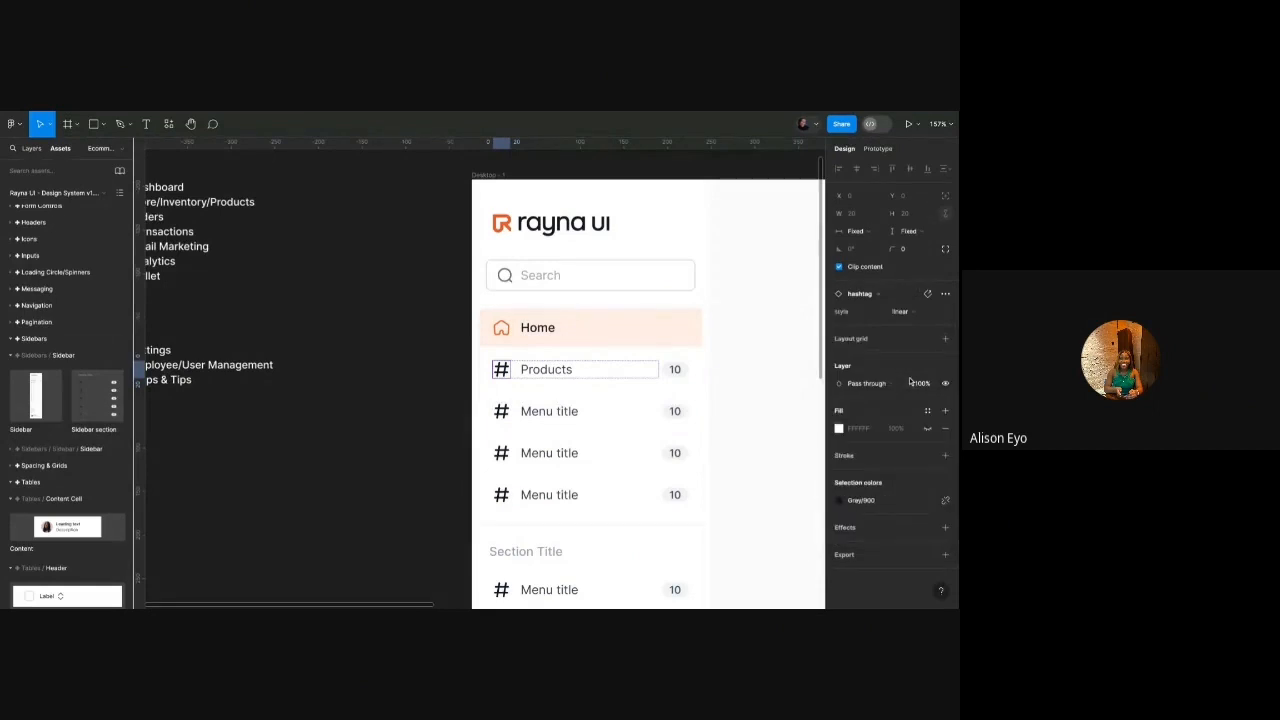
Rename the third sidebar item's label to 'Orders'.
scroll(655, 367, "down", 3)
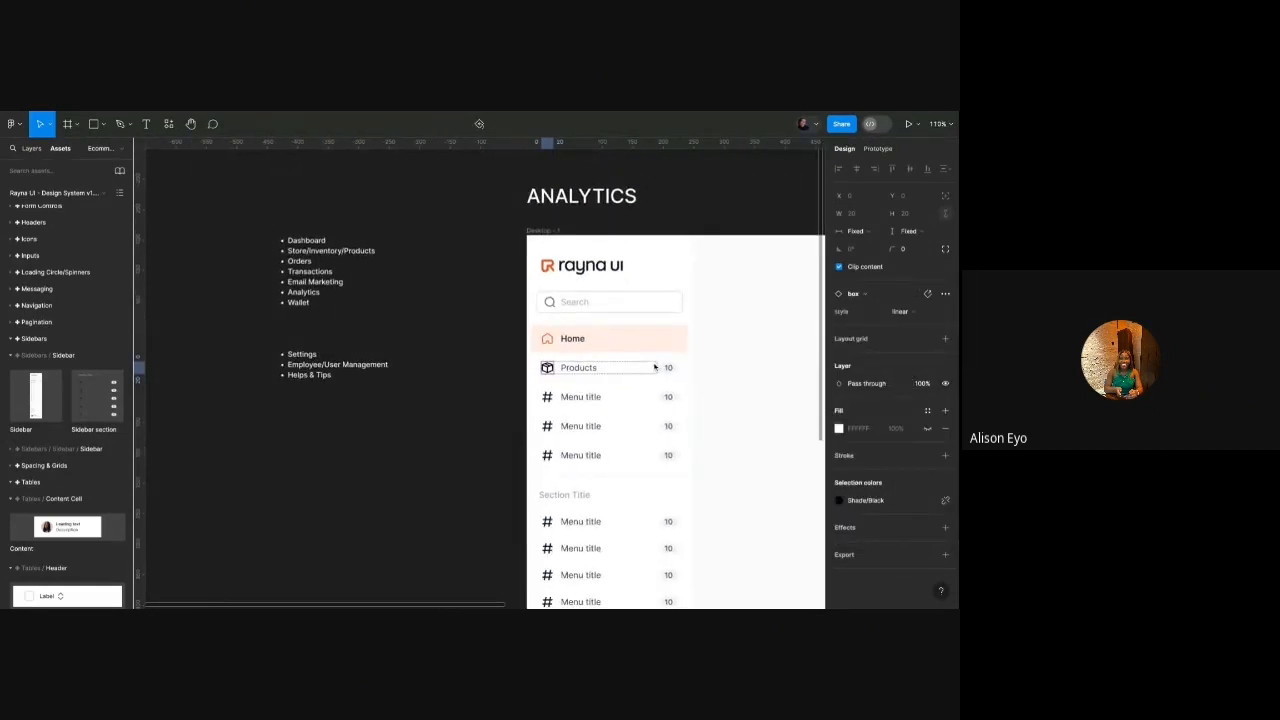
left_click(583, 399)
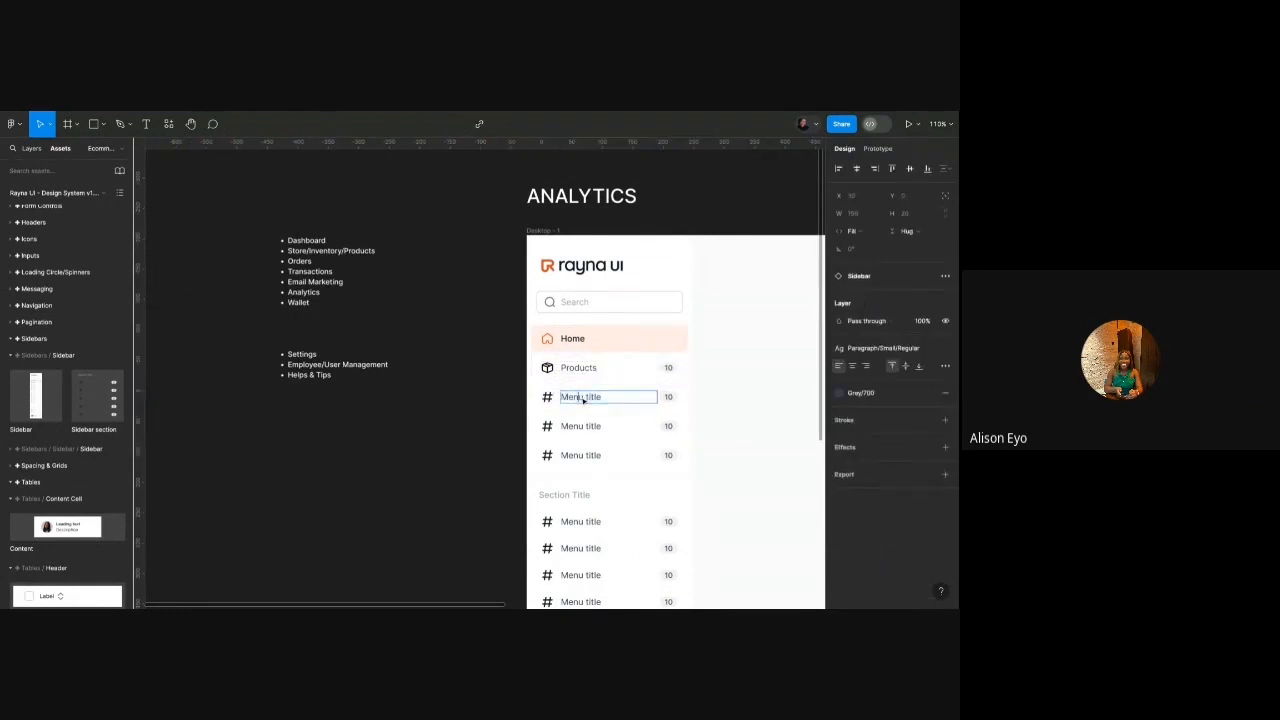
double_click(583, 399)
type("Orders")
Replace the Orders hashtag icon with the bag icon.
left_click(548, 397)
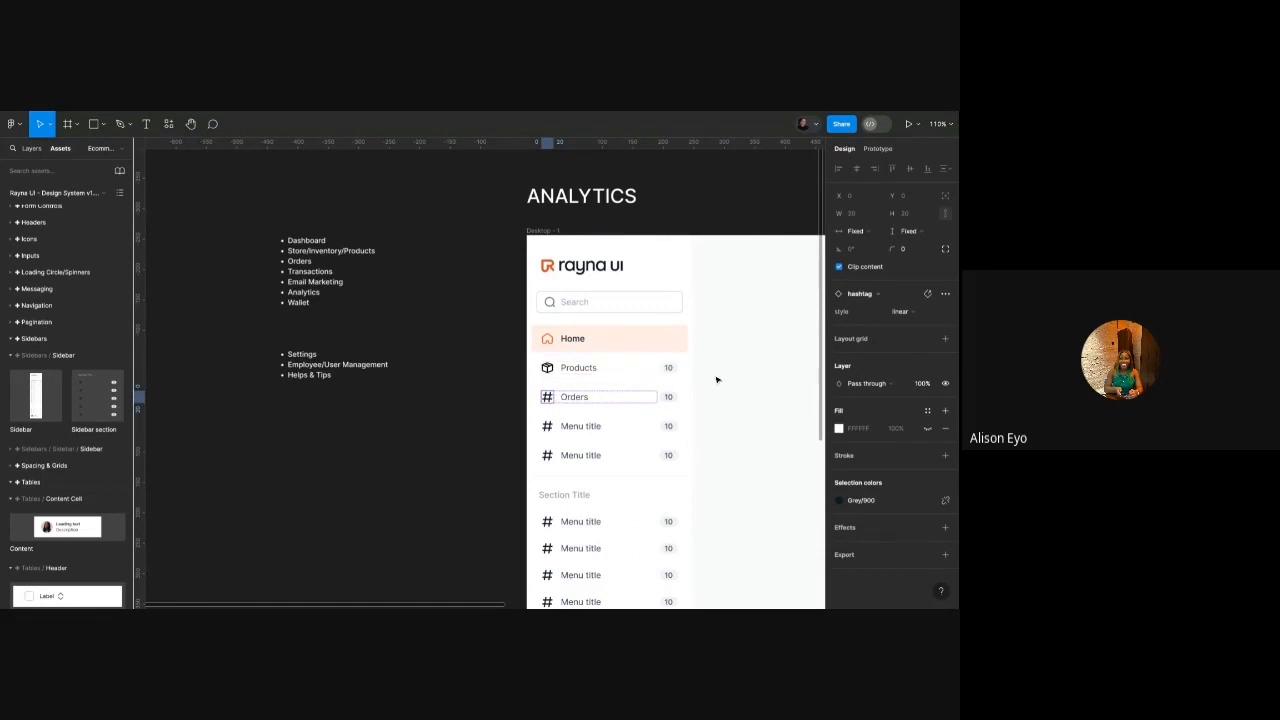
left_click(879, 298)
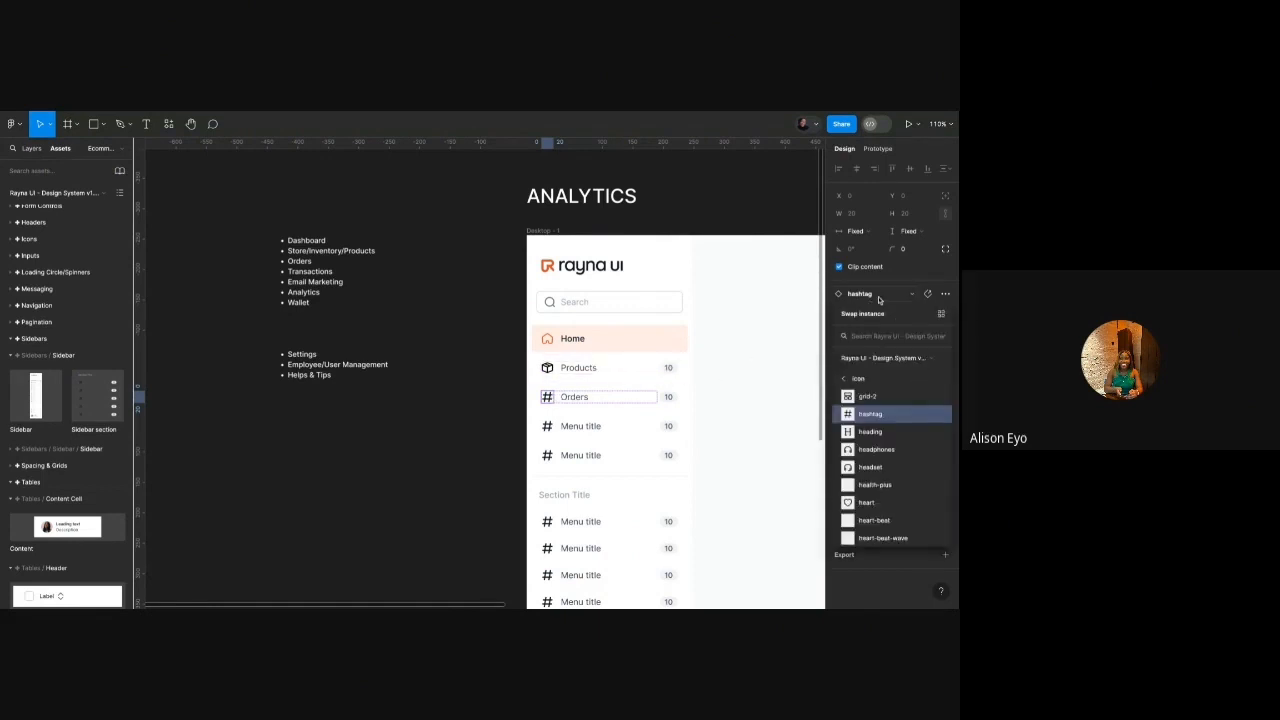
type("cart")
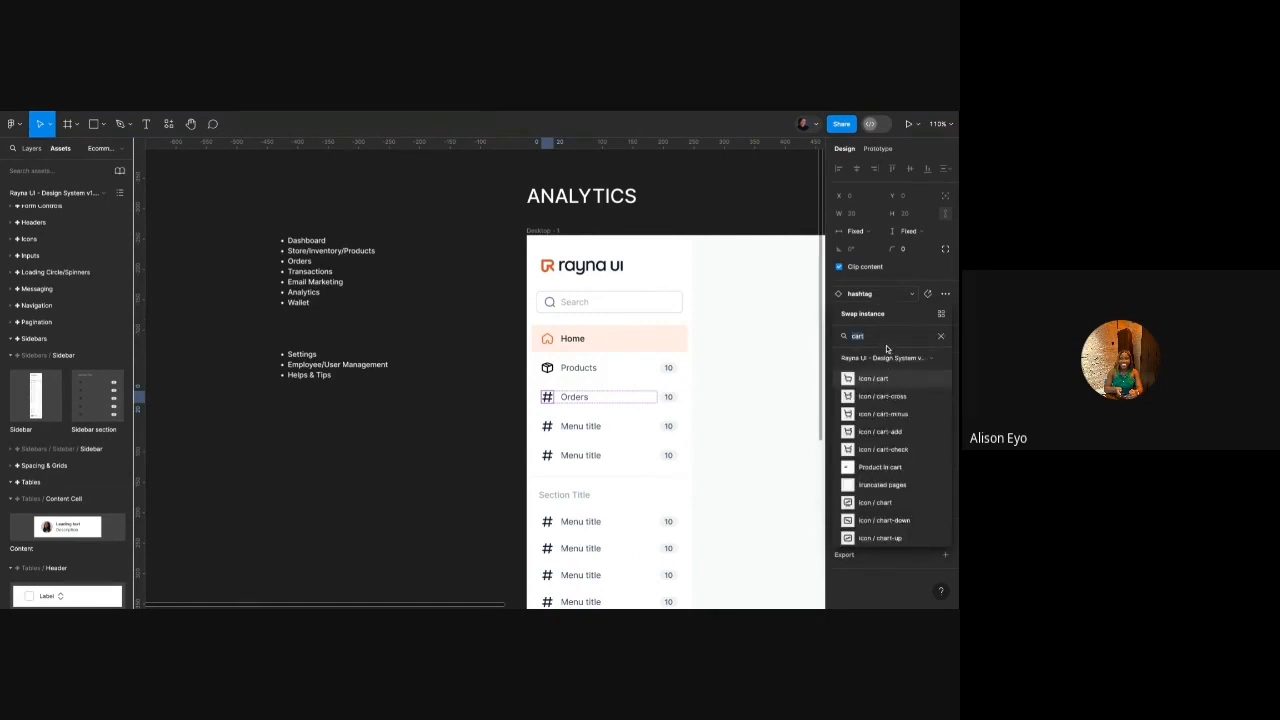
type("bag")
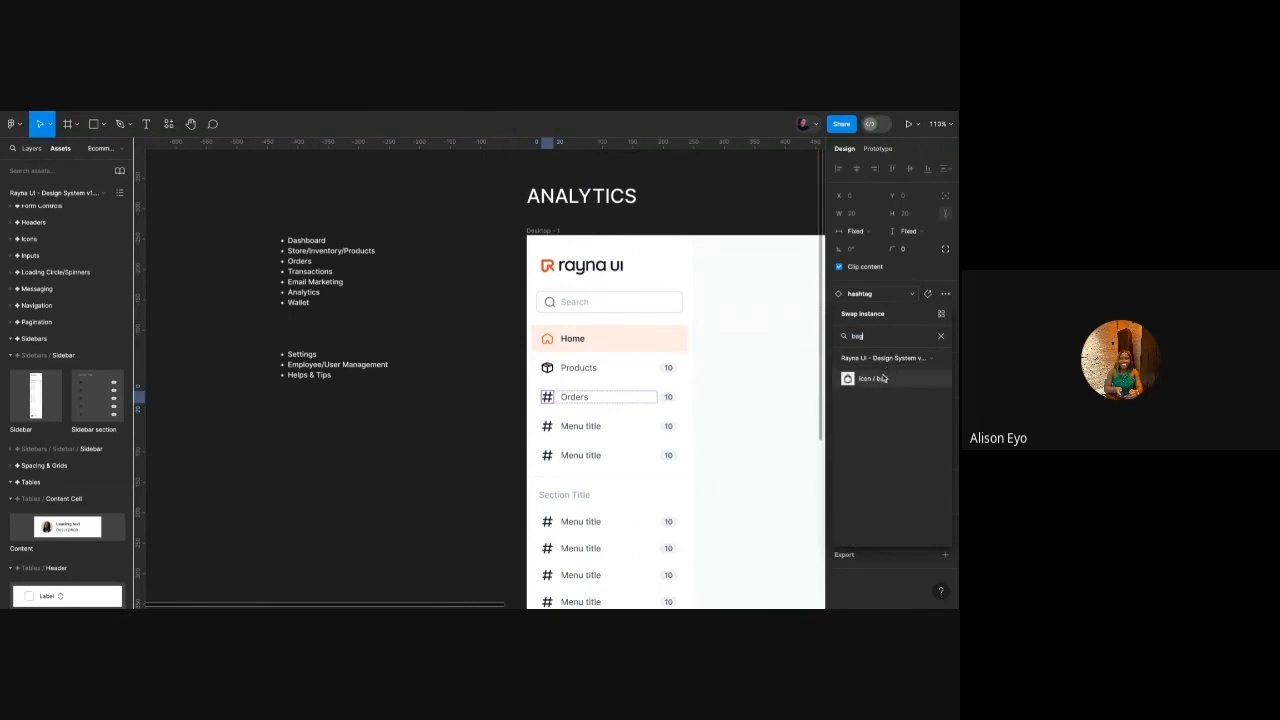
left_click(883, 378)
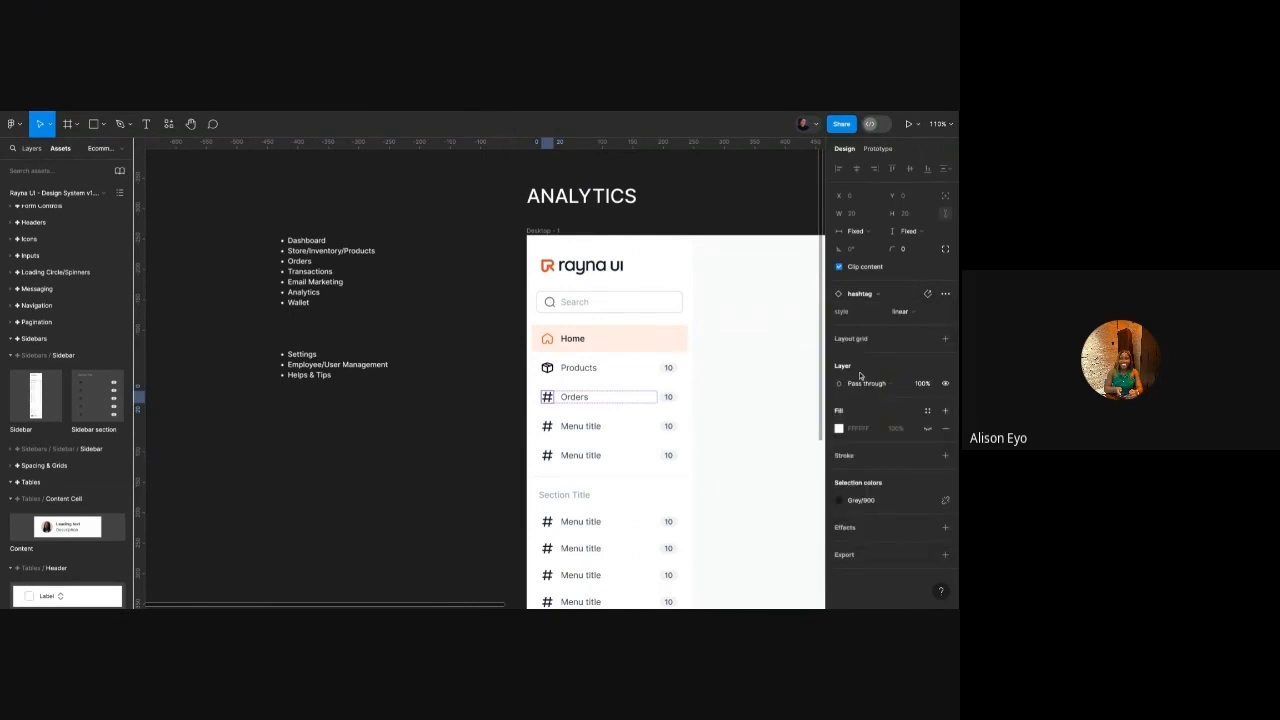
scroll(539, 400, "up", 5)
scroll(539, 400, "down", 3)
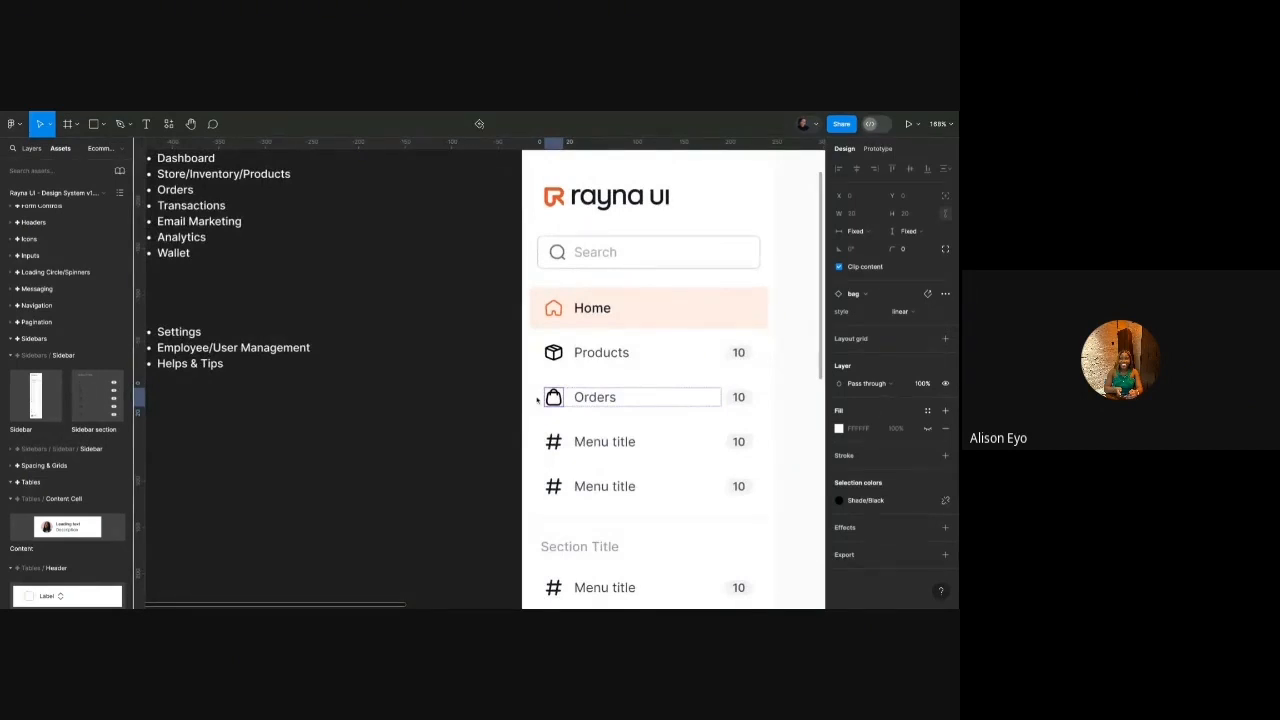
scroll(490, 252, "up", 2)
left_click(227, 238)
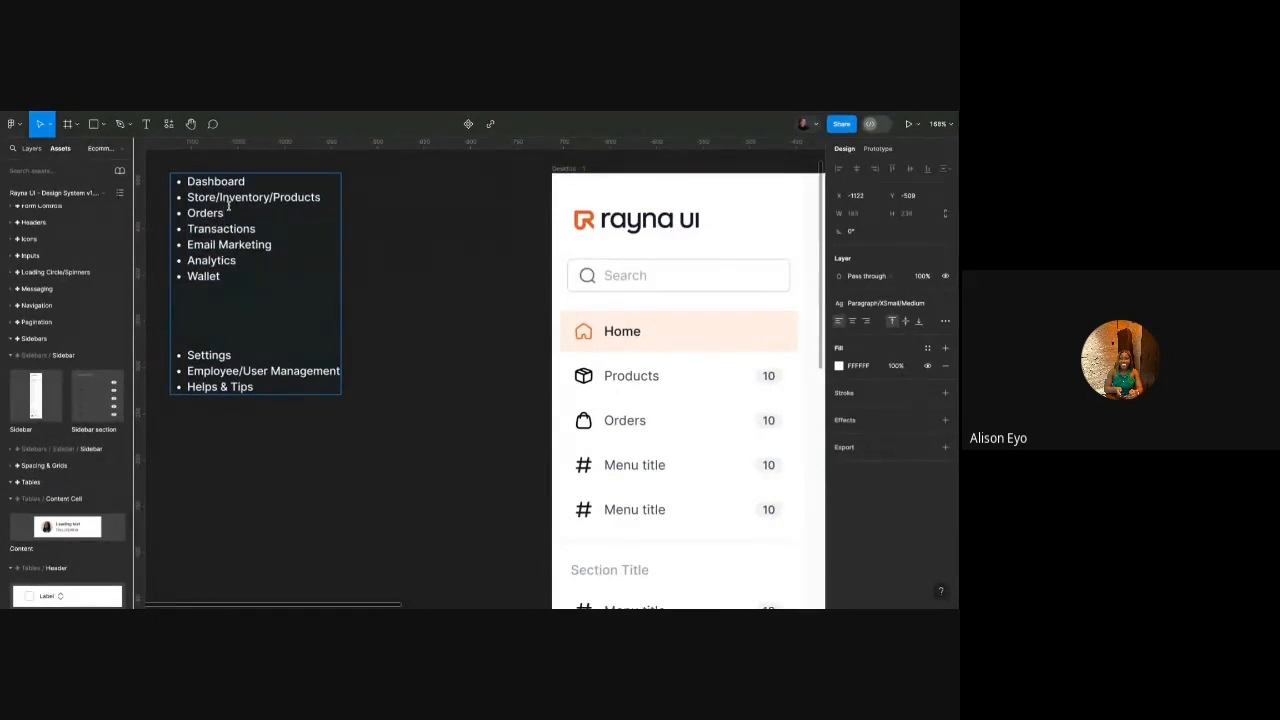
Add a 'Customers' bullet to the planning list and rename the first Menu title to 'Customers'.
key("Return")
type("Custom")
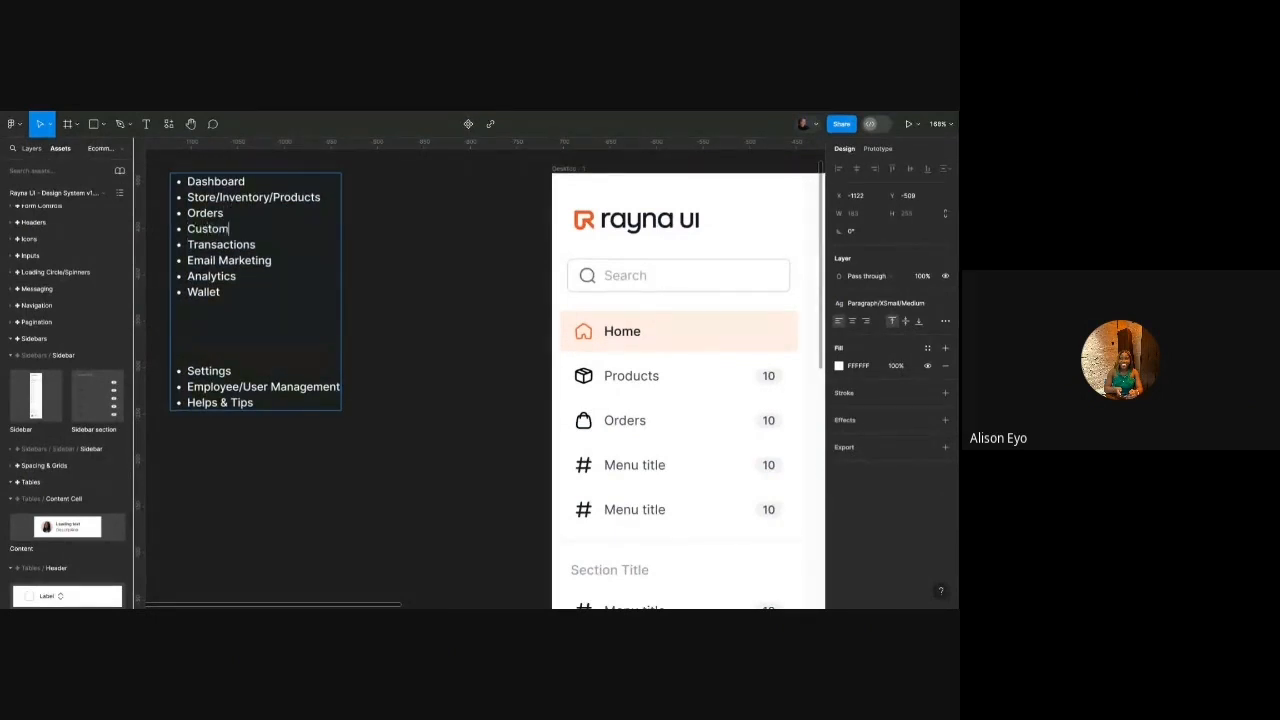
type("ers")
scroll(387, 287, "down", 1)
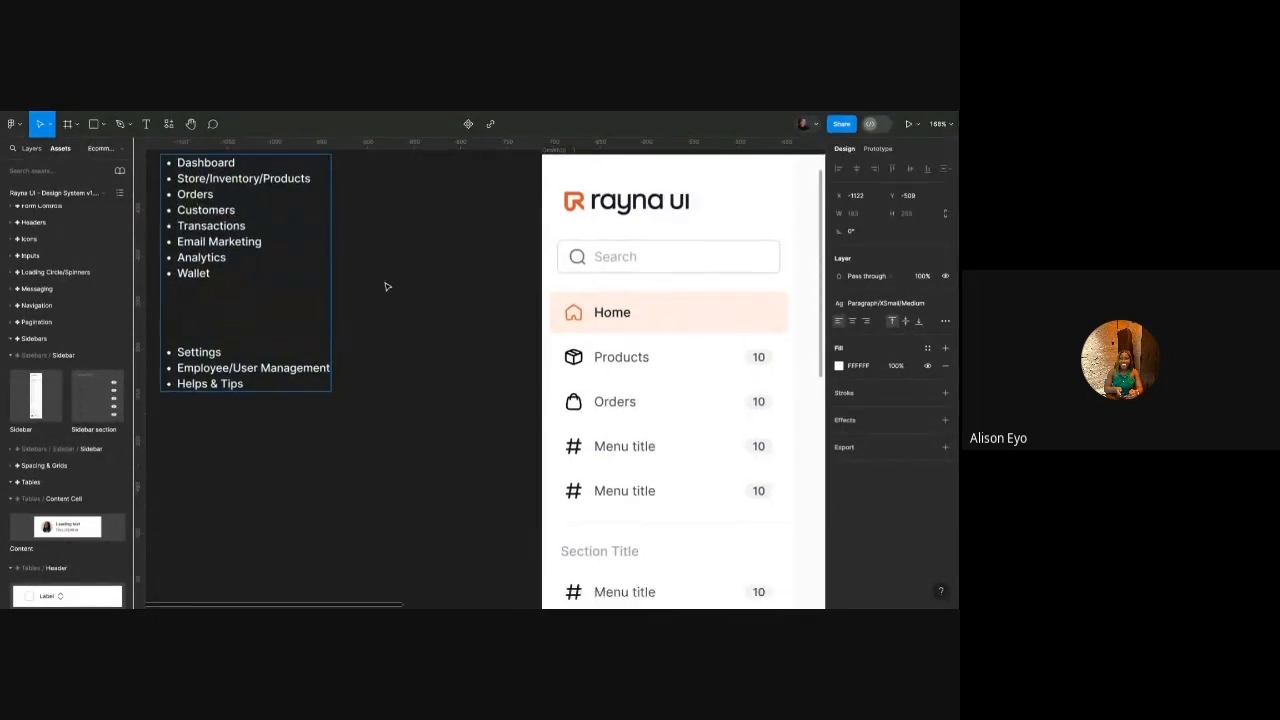
scroll(387, 287, "down", 1)
double_click(620, 438)
double_click(620, 438)
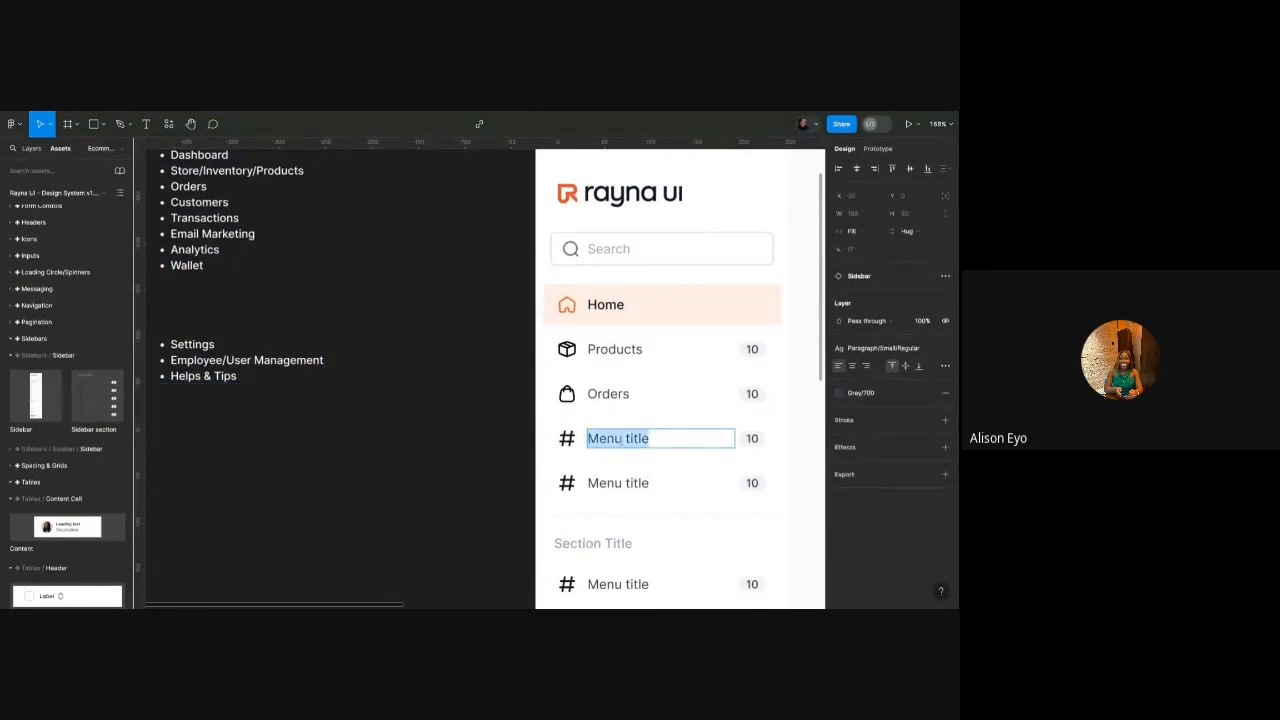
type("Customers")
Rename the next Menu title placeholder to 'Transactions'.
double_click(637, 485)
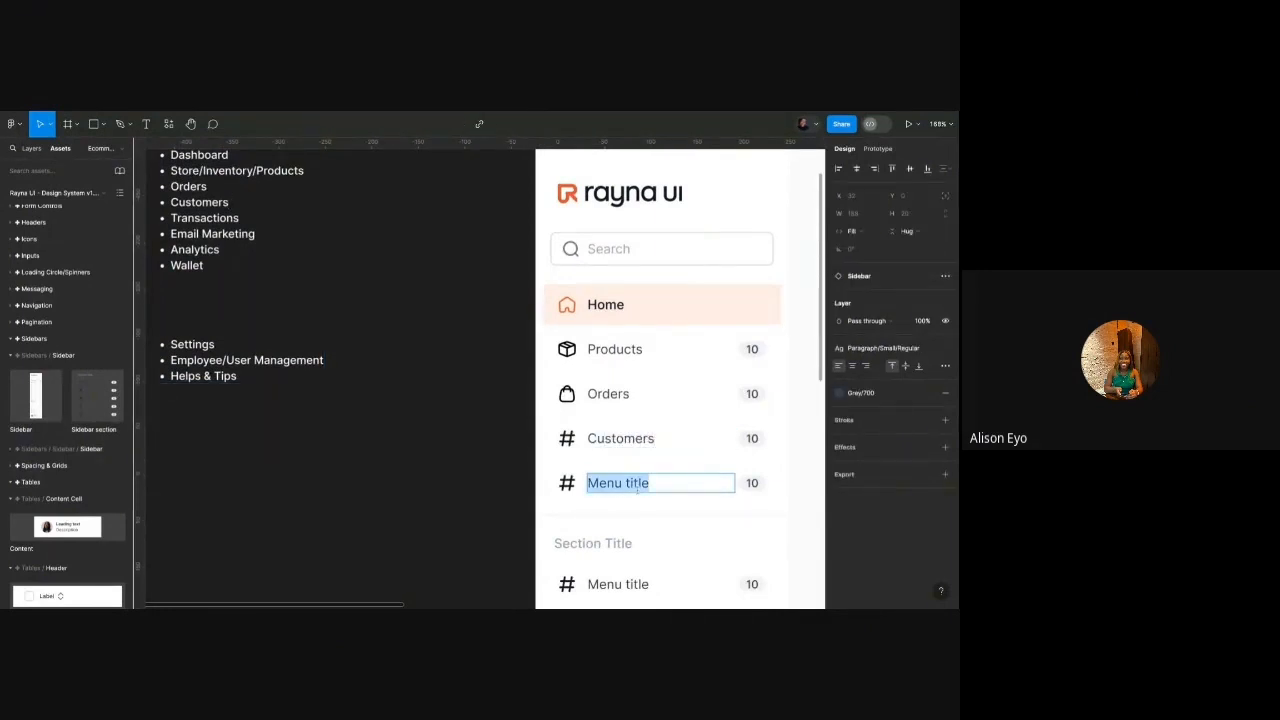
type("Tran")
key("BackSpace")
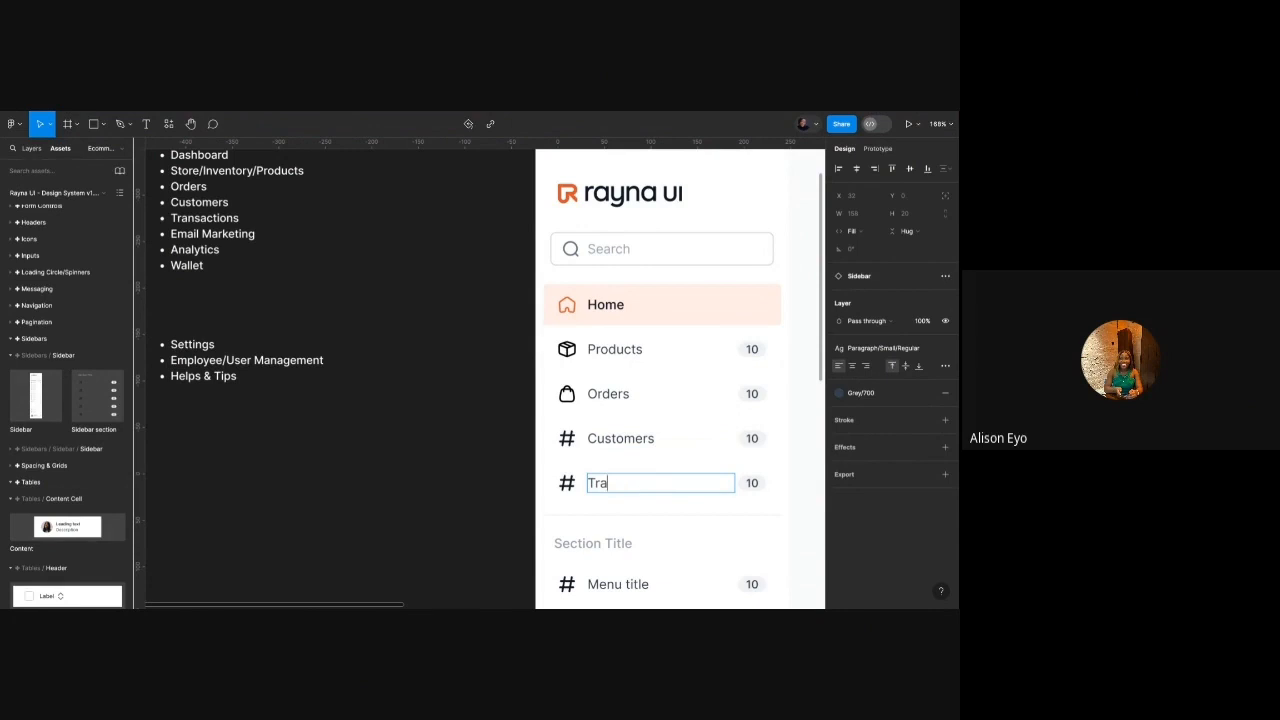
type("nsactions")
scroll(506, 466, "down", 2)
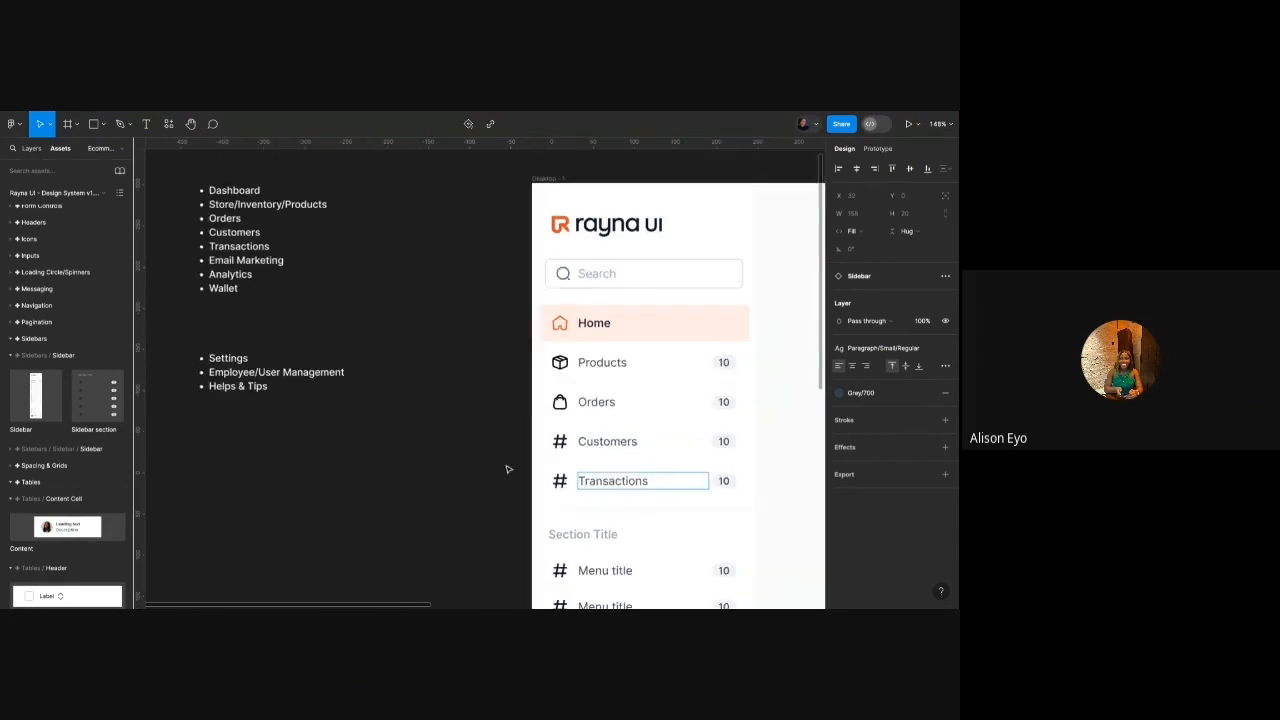
scroll(506, 466, "down", 2)
left_click(506, 466)
scroll(506, 466, "down", 2)
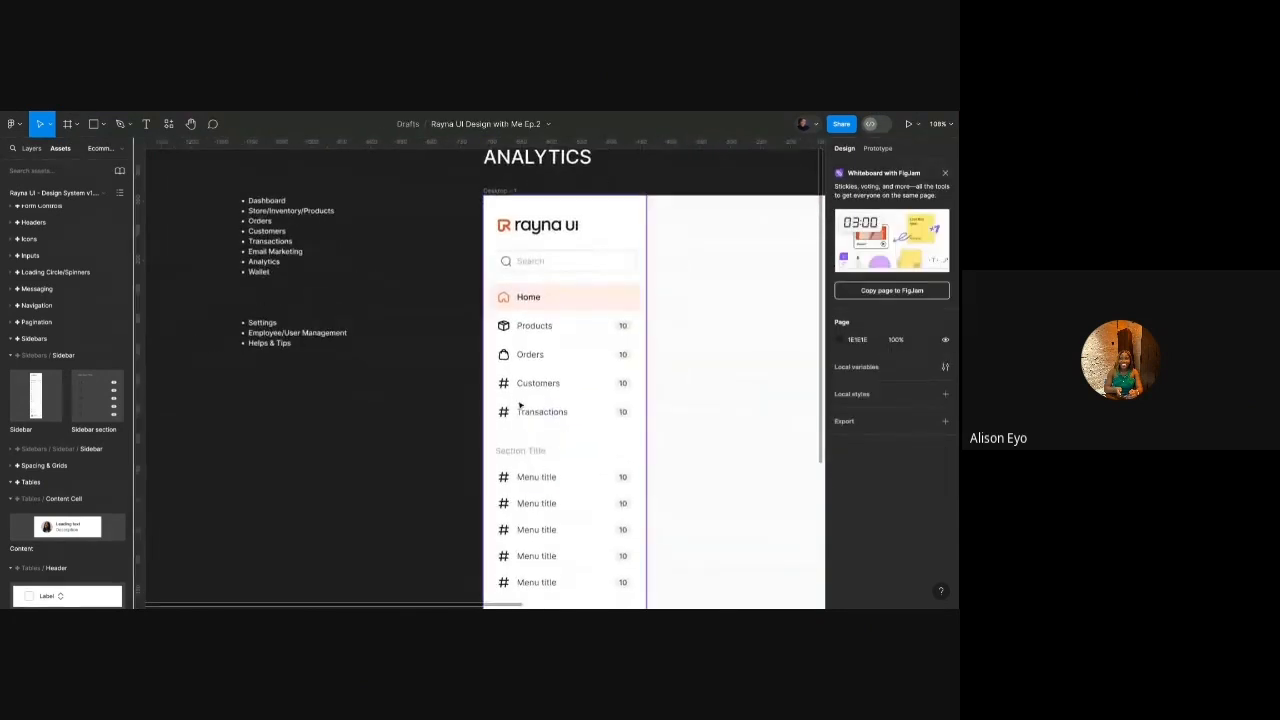
scroll(550, 342, "down", 3)
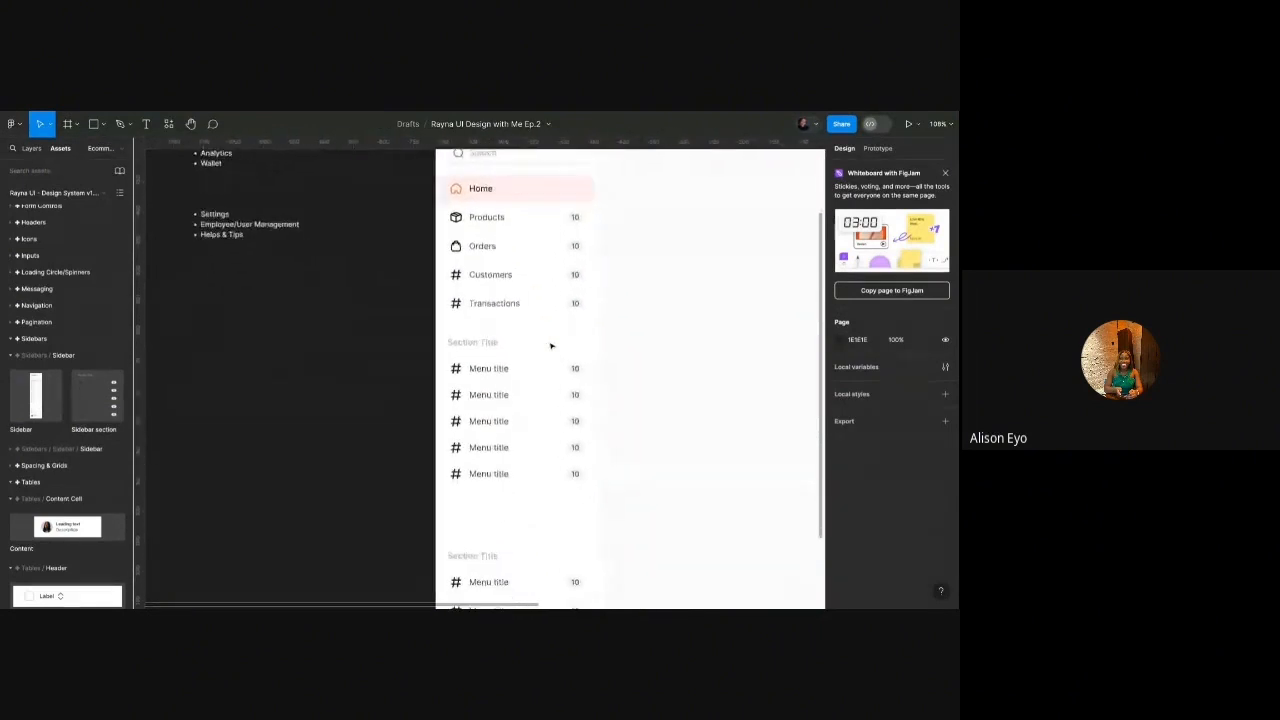
scroll(513, 447, "up", 2)
scroll(513, 447, "left", 2)
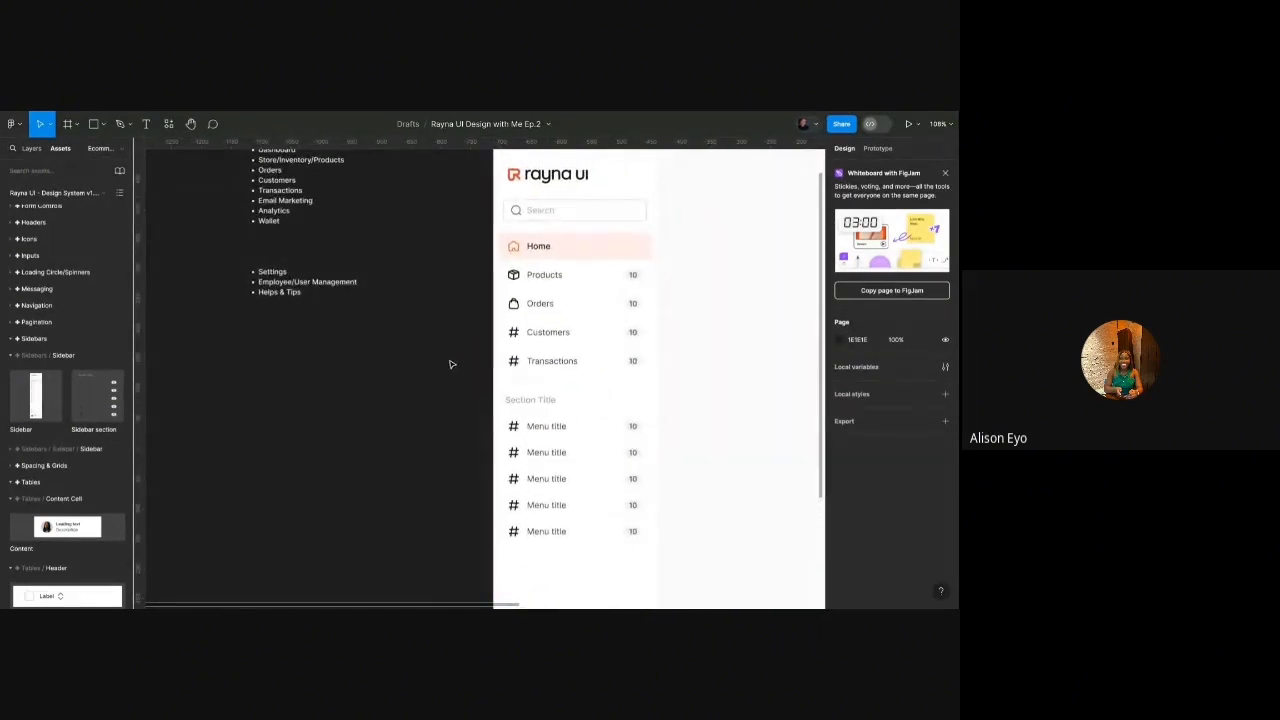
Swap the Customers hashtag icon for the user-group icon.
left_click(514, 338)
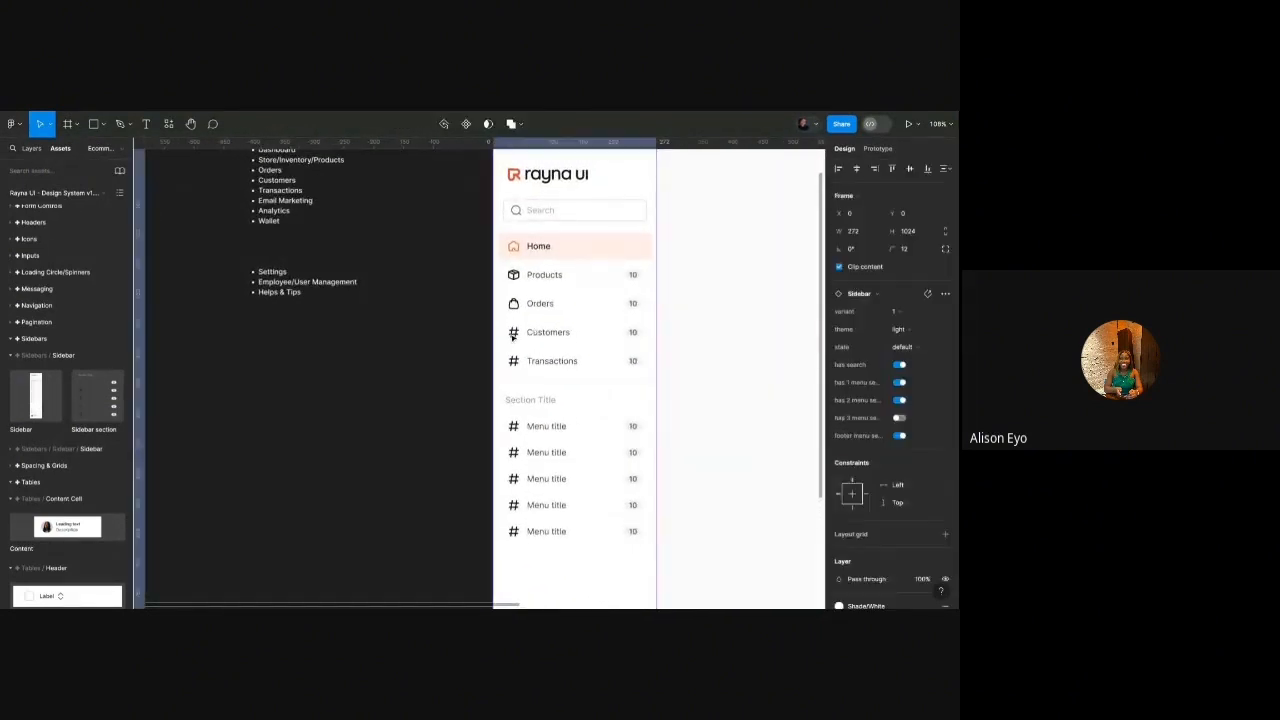
double_click(514, 338)
double_click(514, 338)
double_click(516, 336)
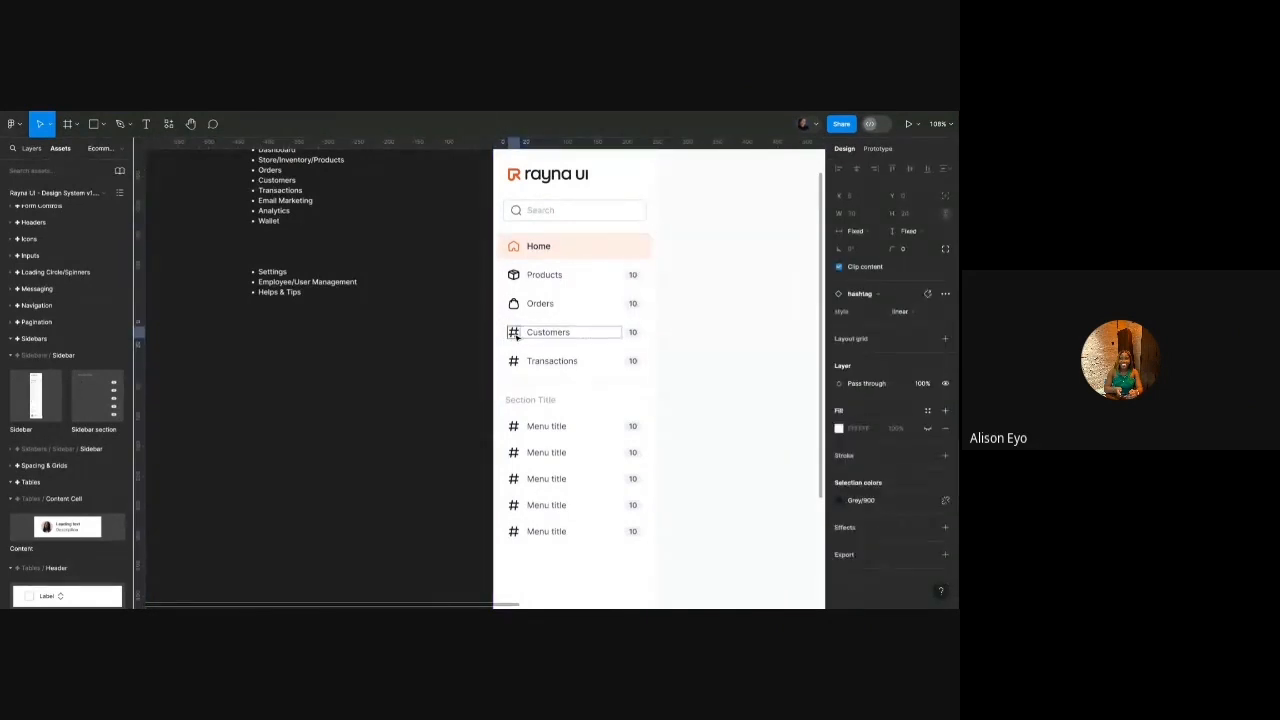
scroll(563, 334, "up", 3)
left_click(889, 299)
type("us")
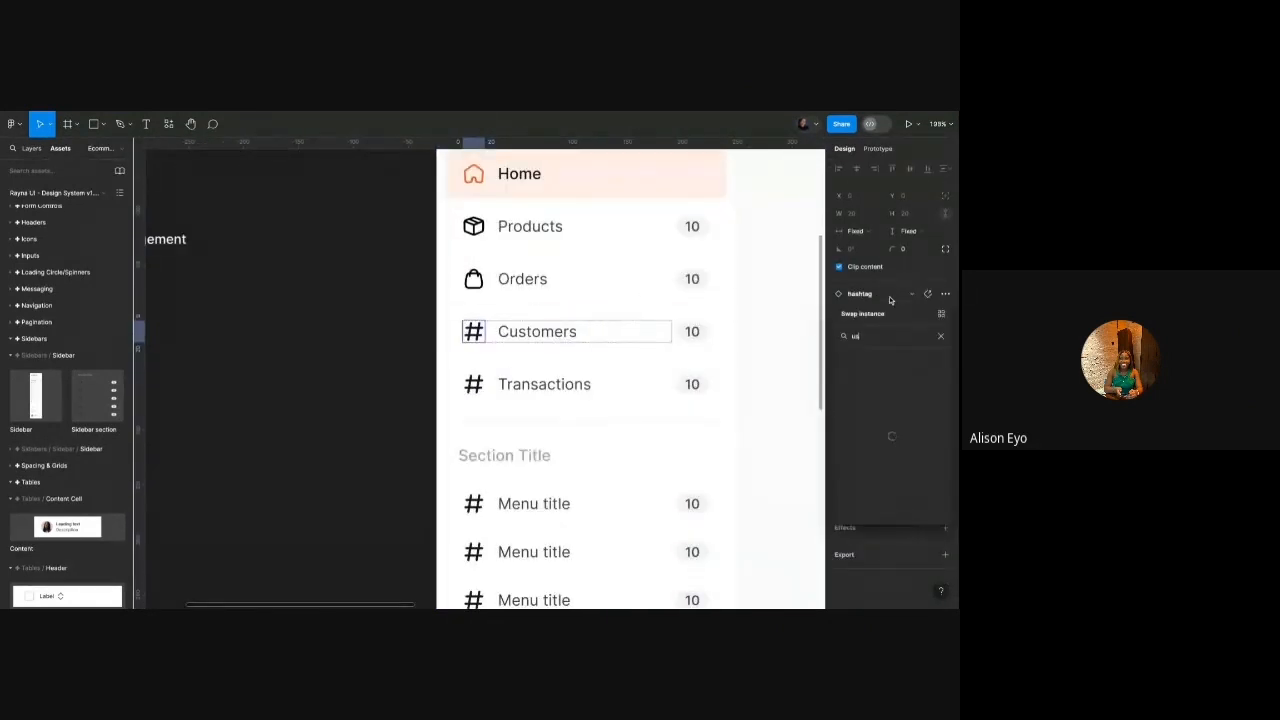
type("ers")
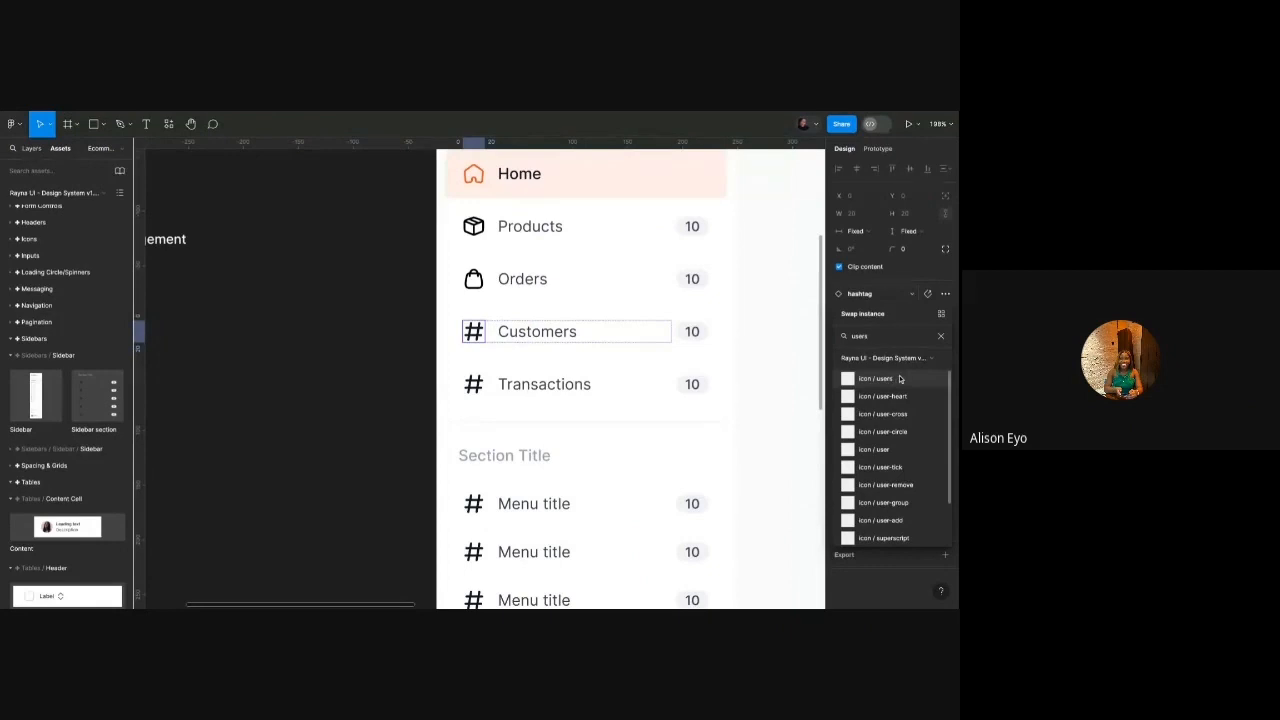
scroll(900, 430, "down", 2)
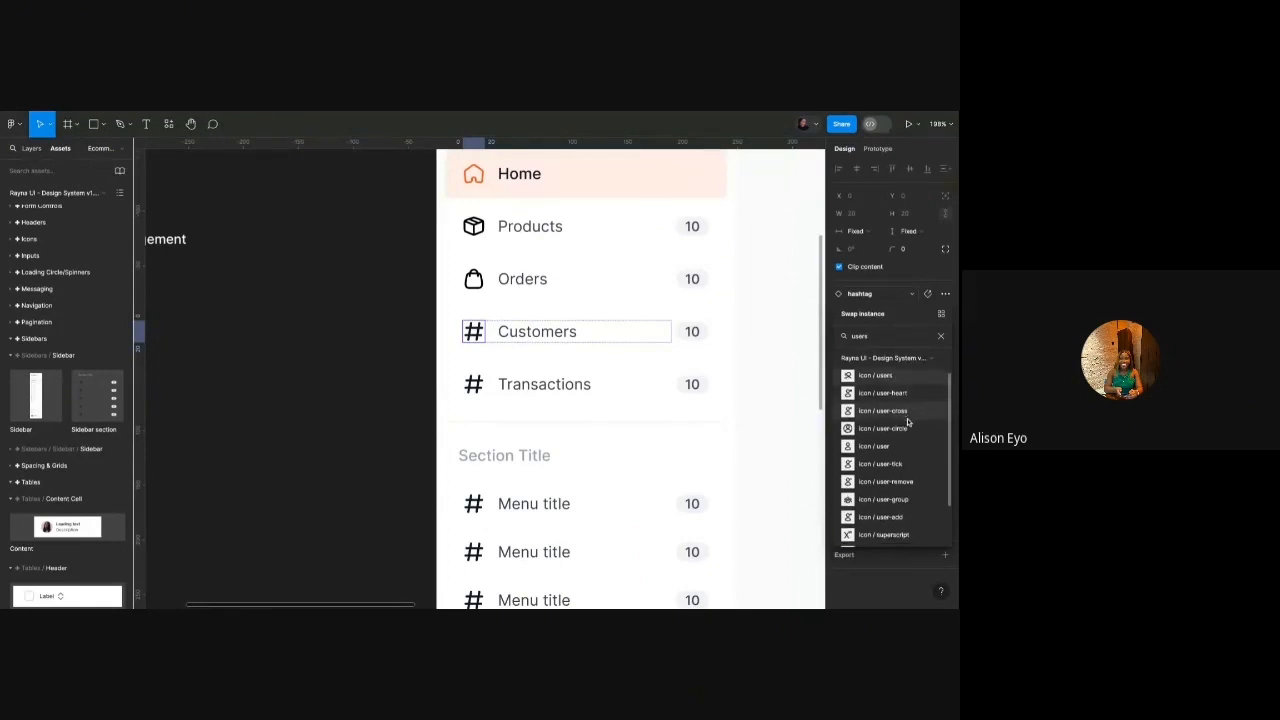
key("Escape")
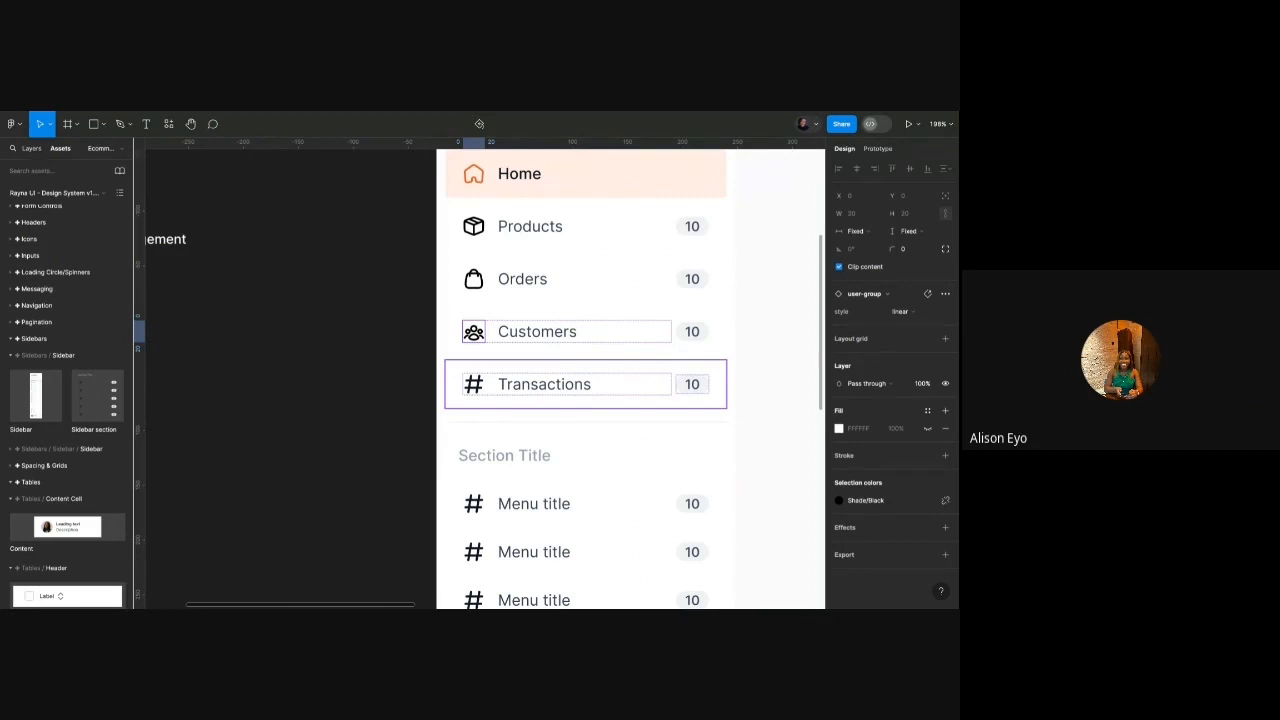
scroll(585, 384, "down", 5)
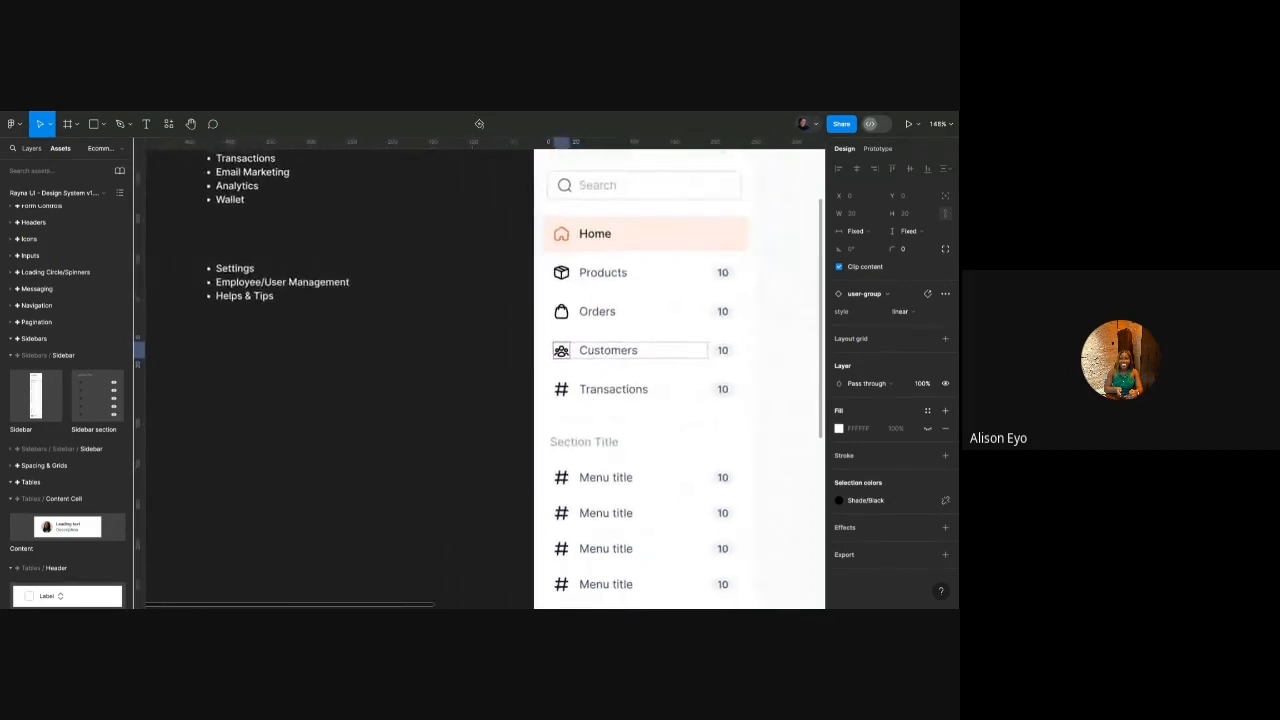
scroll(480, 380, "up", 3)
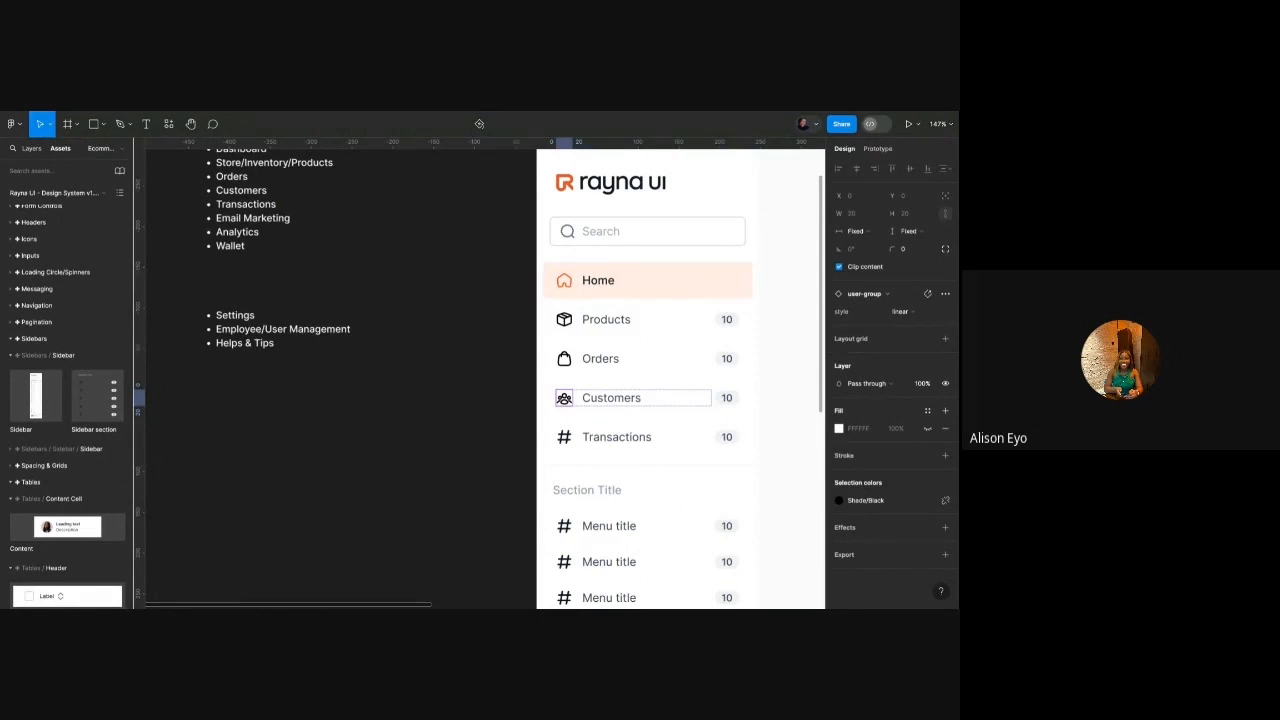
Change the Transactions label to 'Wallet'.
double_click(631, 443)
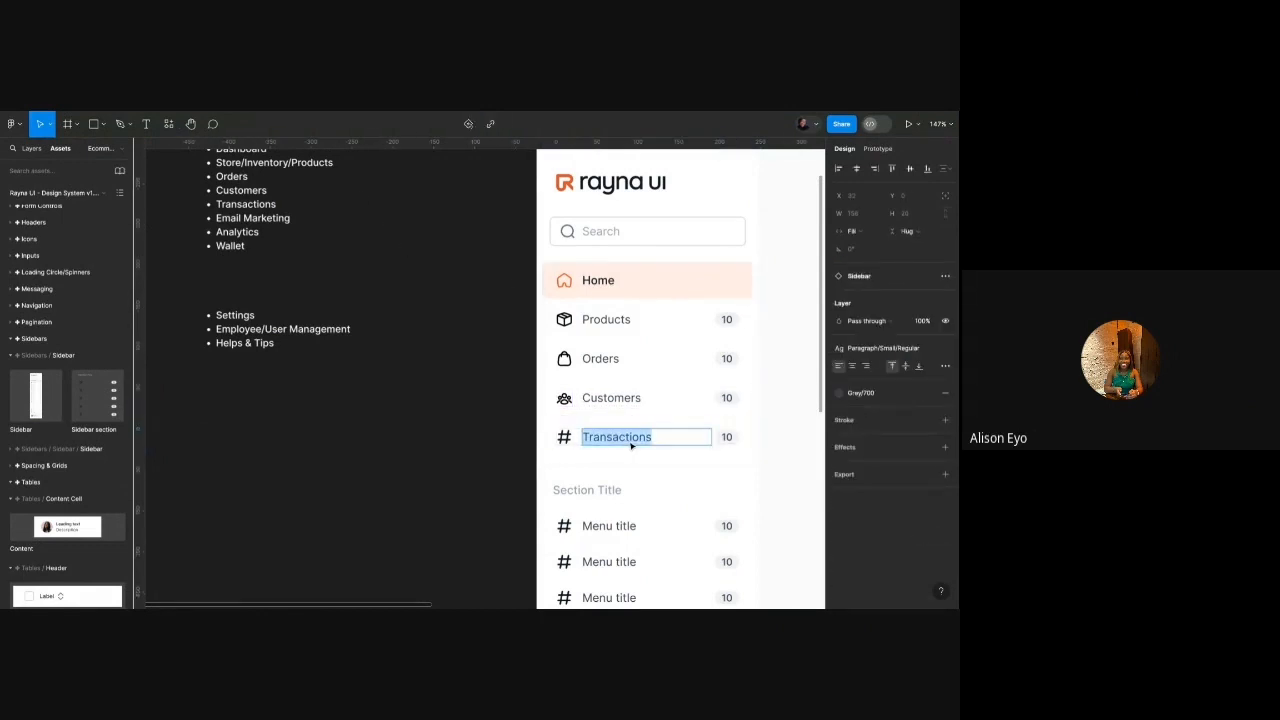
left_click(631, 443)
double_click(631, 446)
type("Wallet")
Swap the Wallet item's hashtag icon for the wallet icon.
double_click(567, 438)
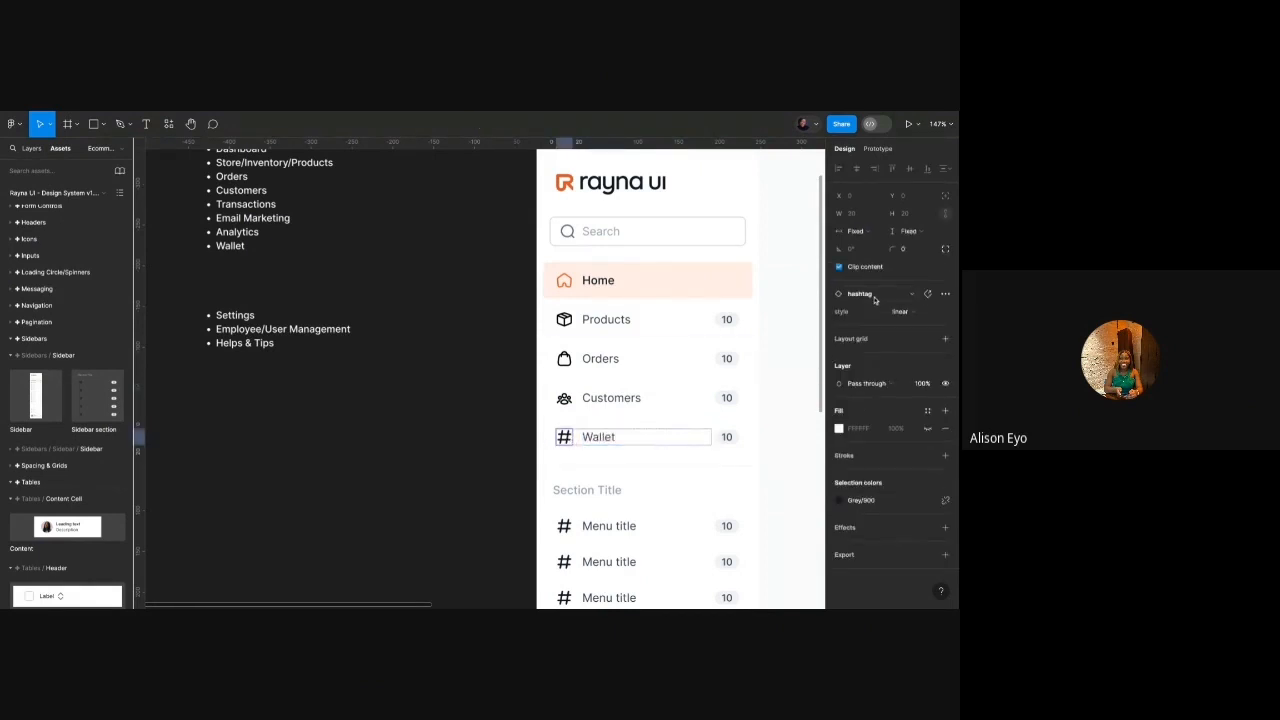
left_click(875, 298)
type("wallet")
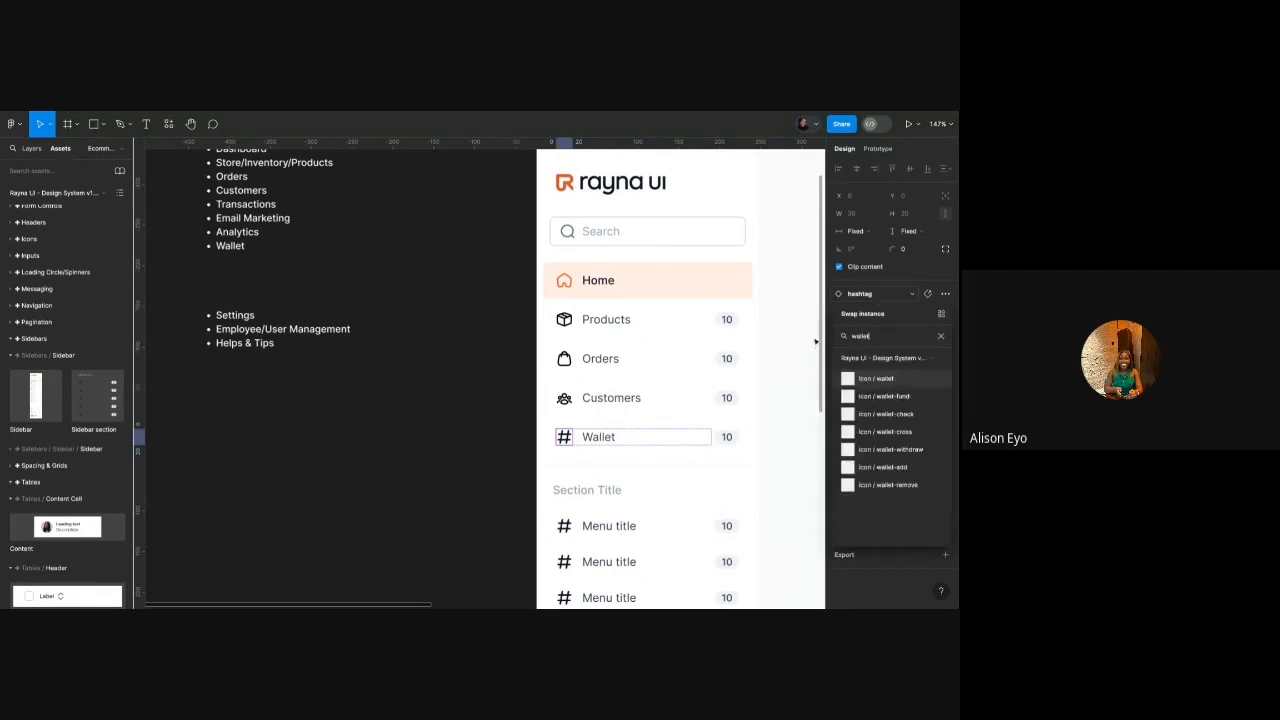
left_click(884, 380)
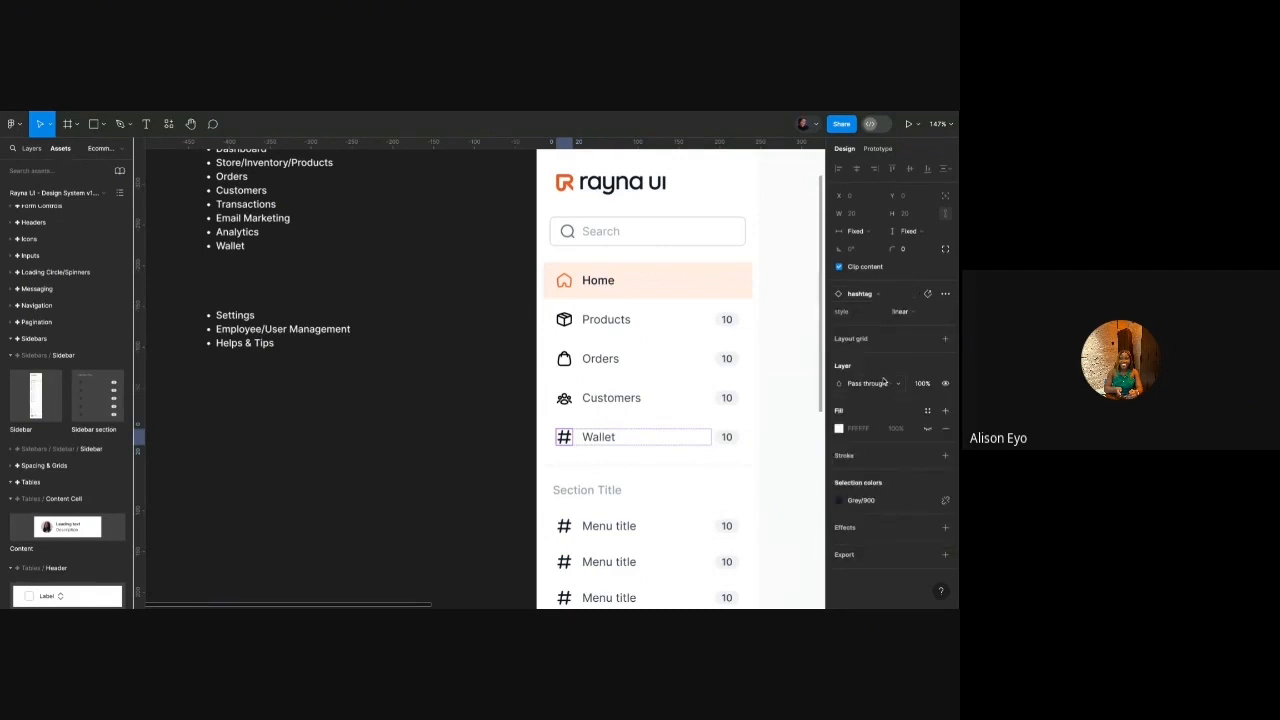
scroll(657, 368, "down", 4)
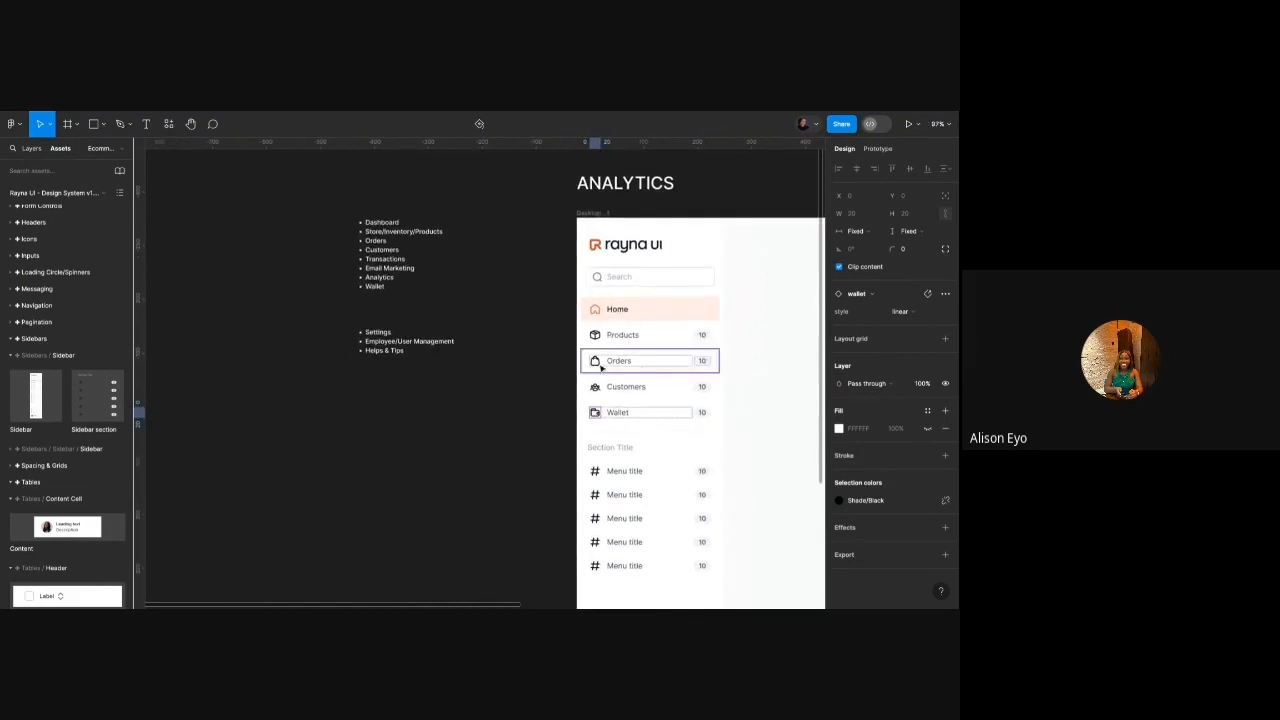
left_click(542, 371)
scroll(520, 350, "down", 1)
left_click(431, 277)
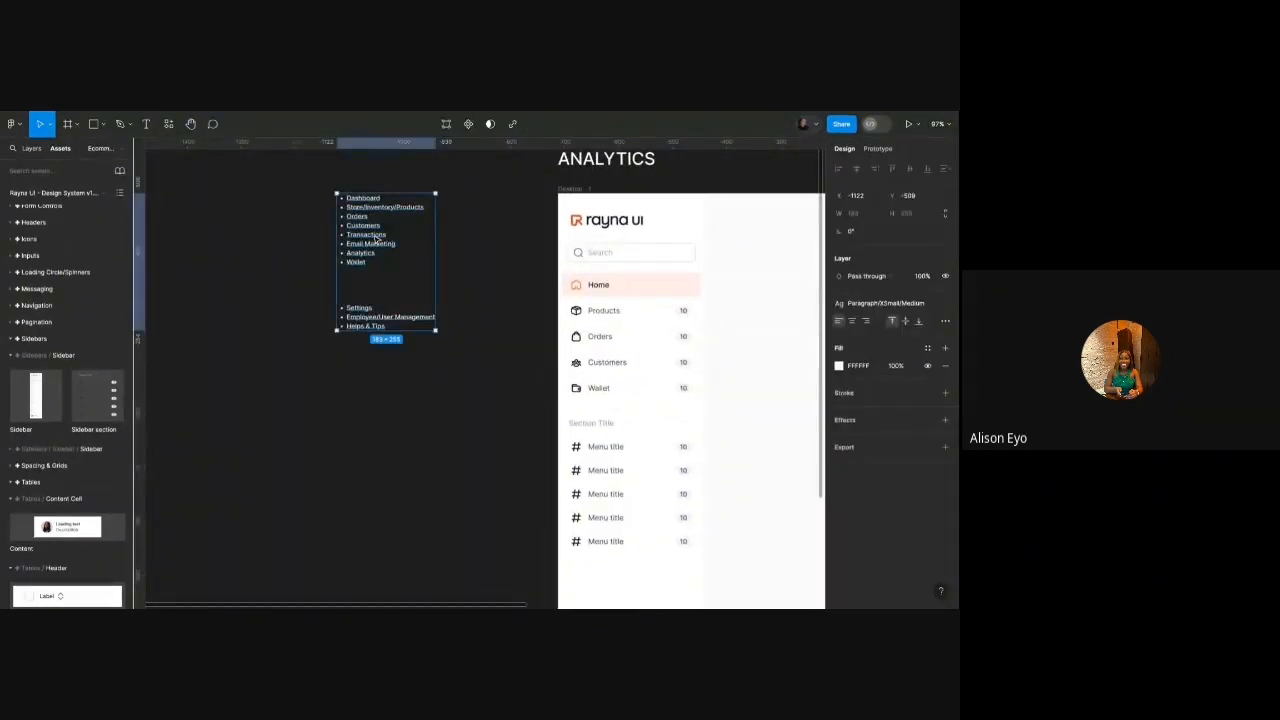
left_click_drag(431, 277, 480, 370)
left_click(587, 370)
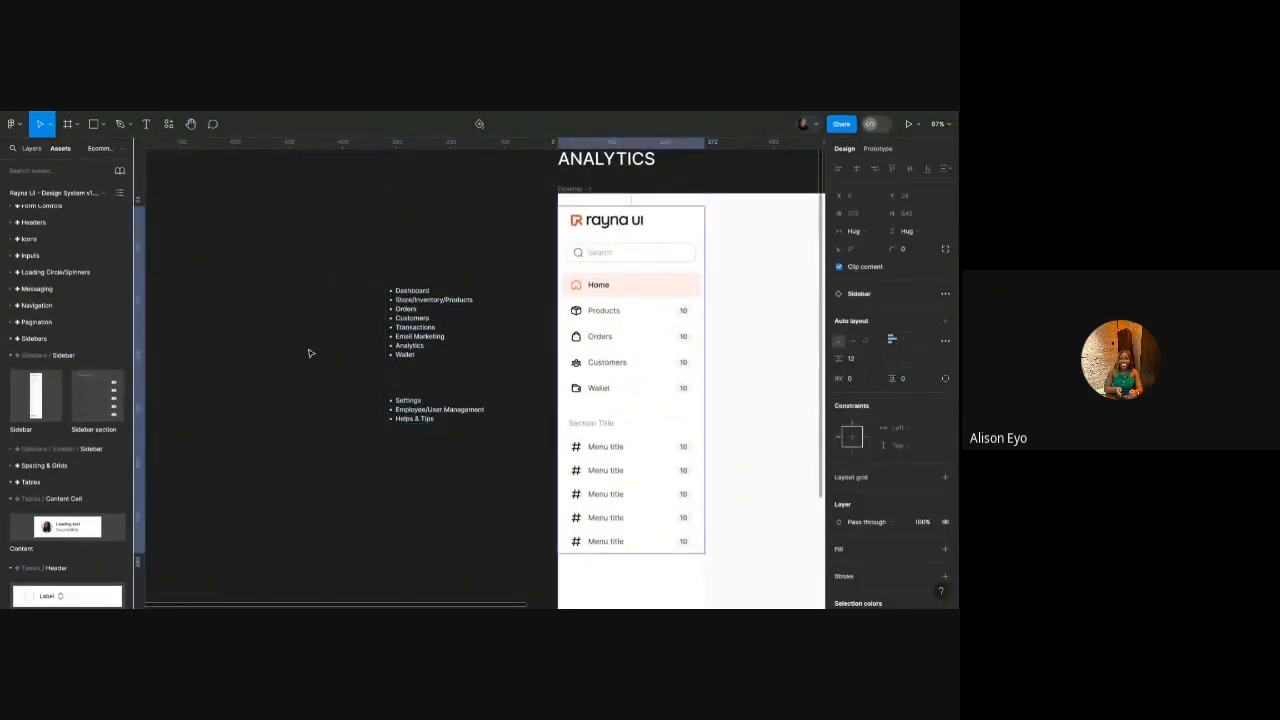
left_click(32, 148)
left_click(53, 375)
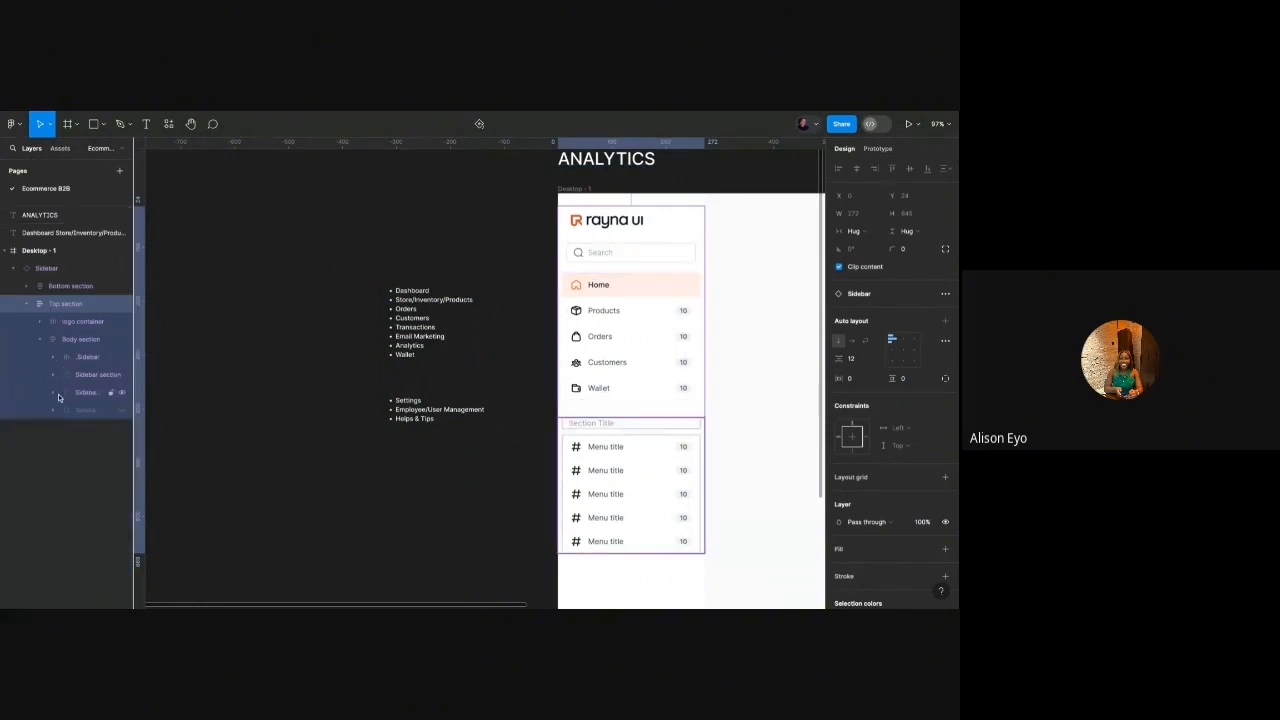
left_click(53, 411)
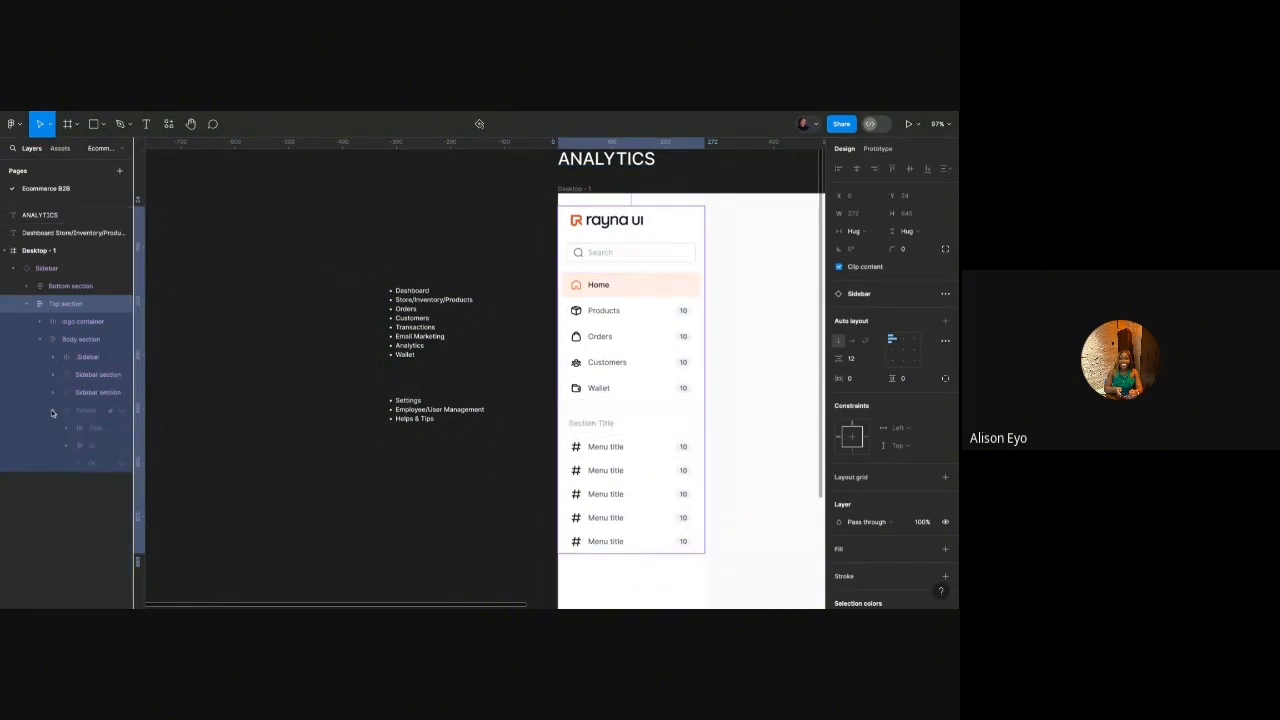
left_click(634, 374)
left_click(634, 374)
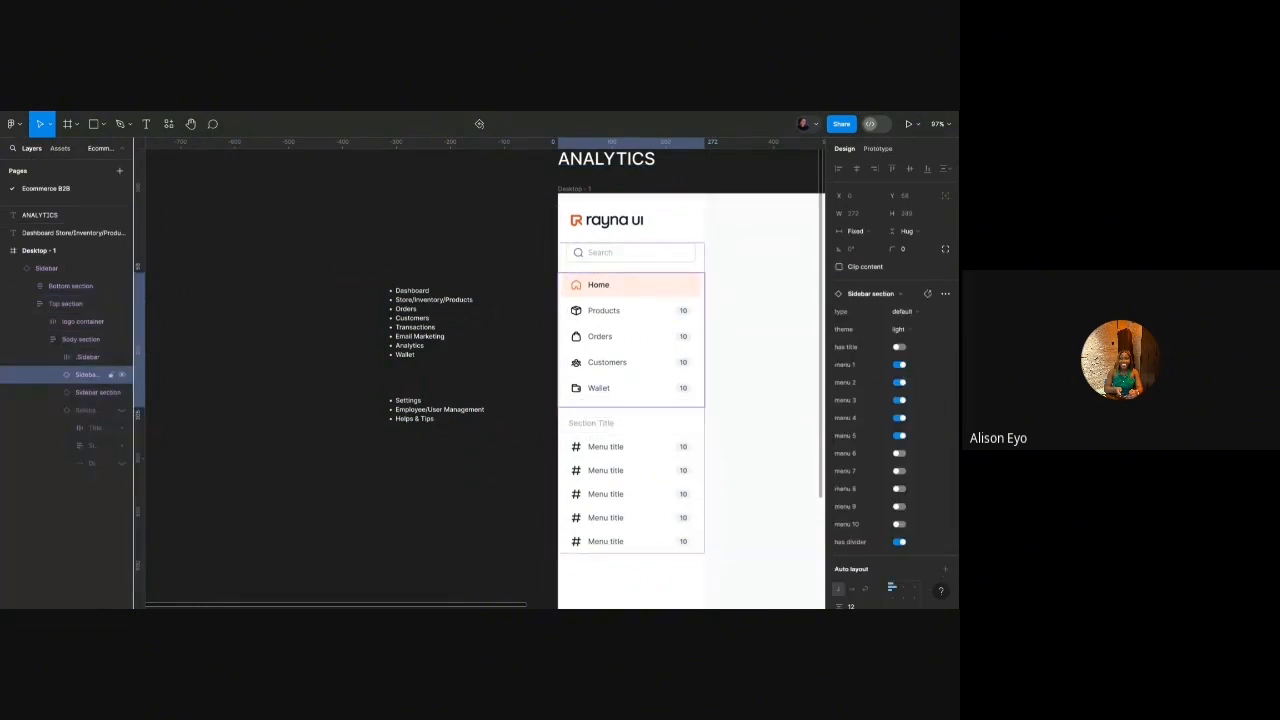
left_click(53, 374)
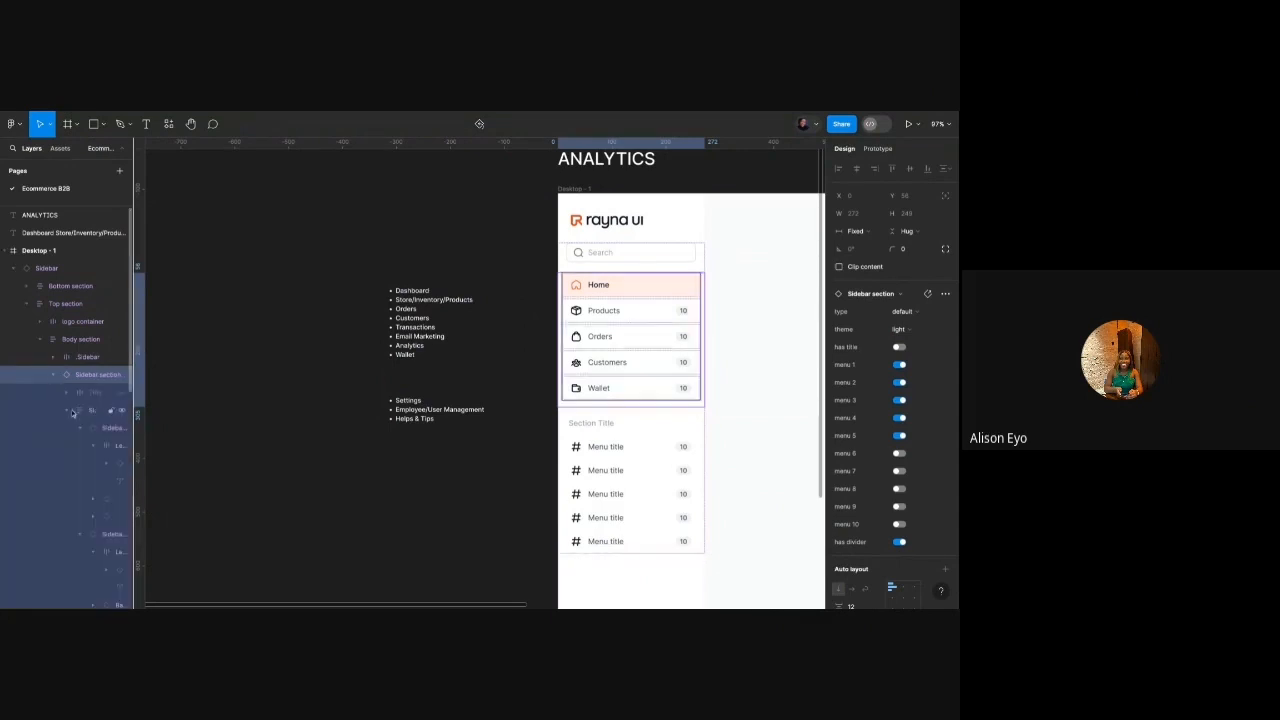
left_click(79, 430)
left_click(79, 447)
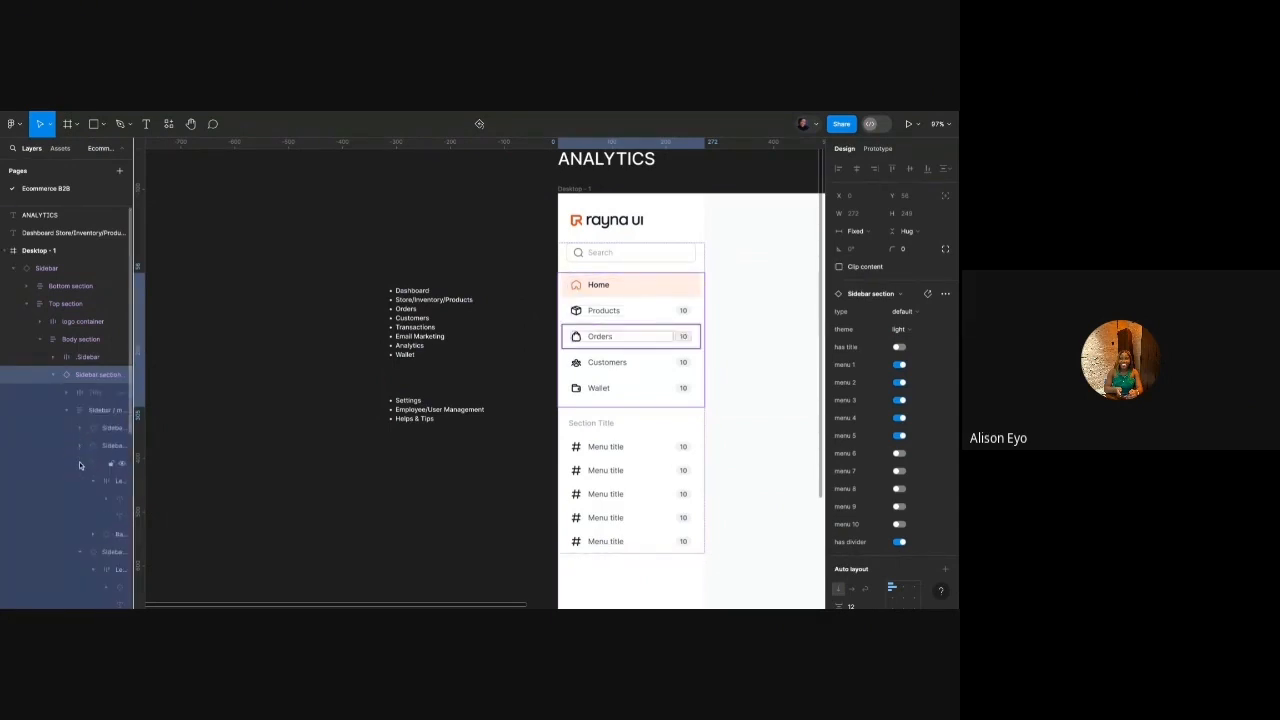
left_click(80, 464)
left_click(80, 481)
left_click(79, 498)
scroll(79, 506, "down", 1)
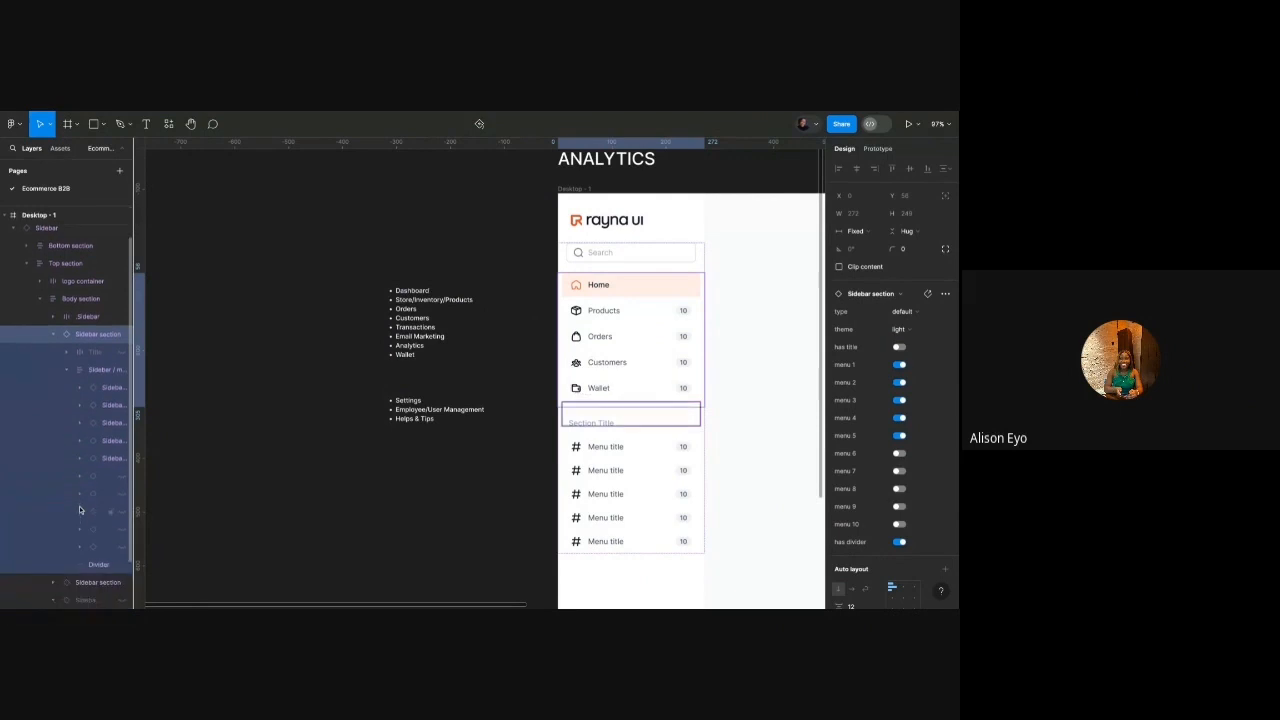
left_click(238, 383)
scroll(648, 314, "up", 5)
left_click(651, 317)
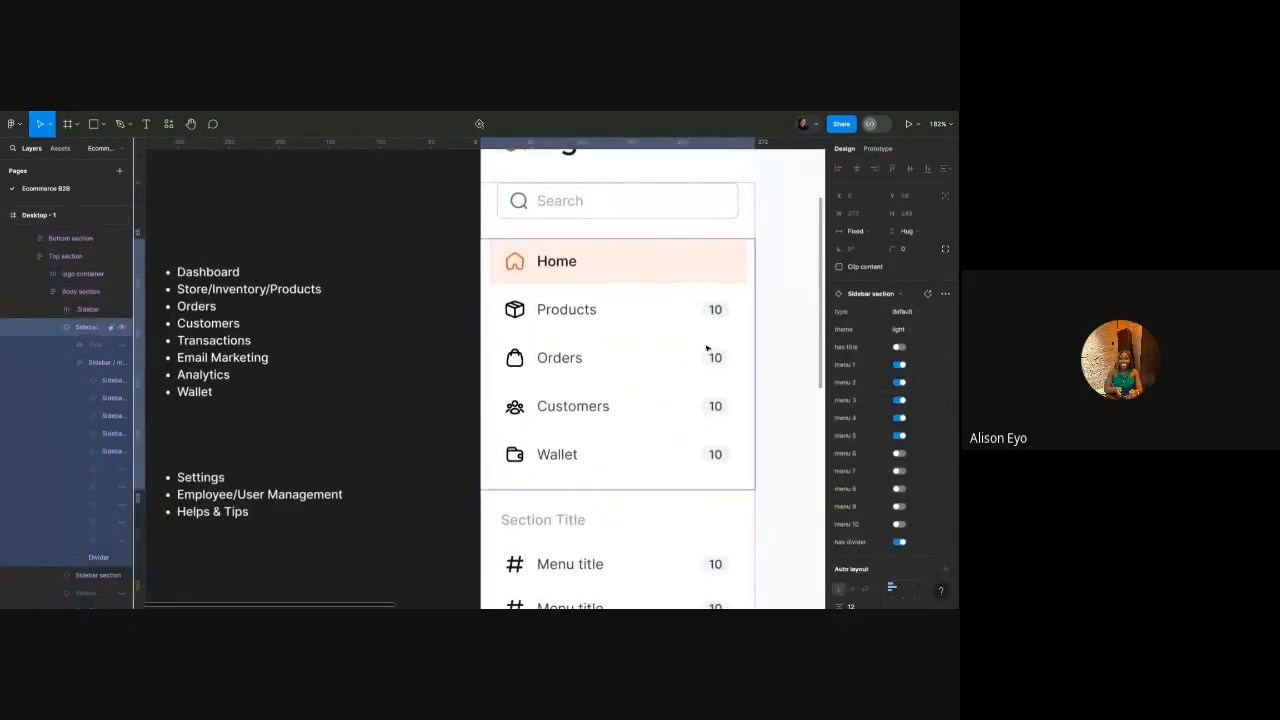
scroll(706, 348, "up", 2)
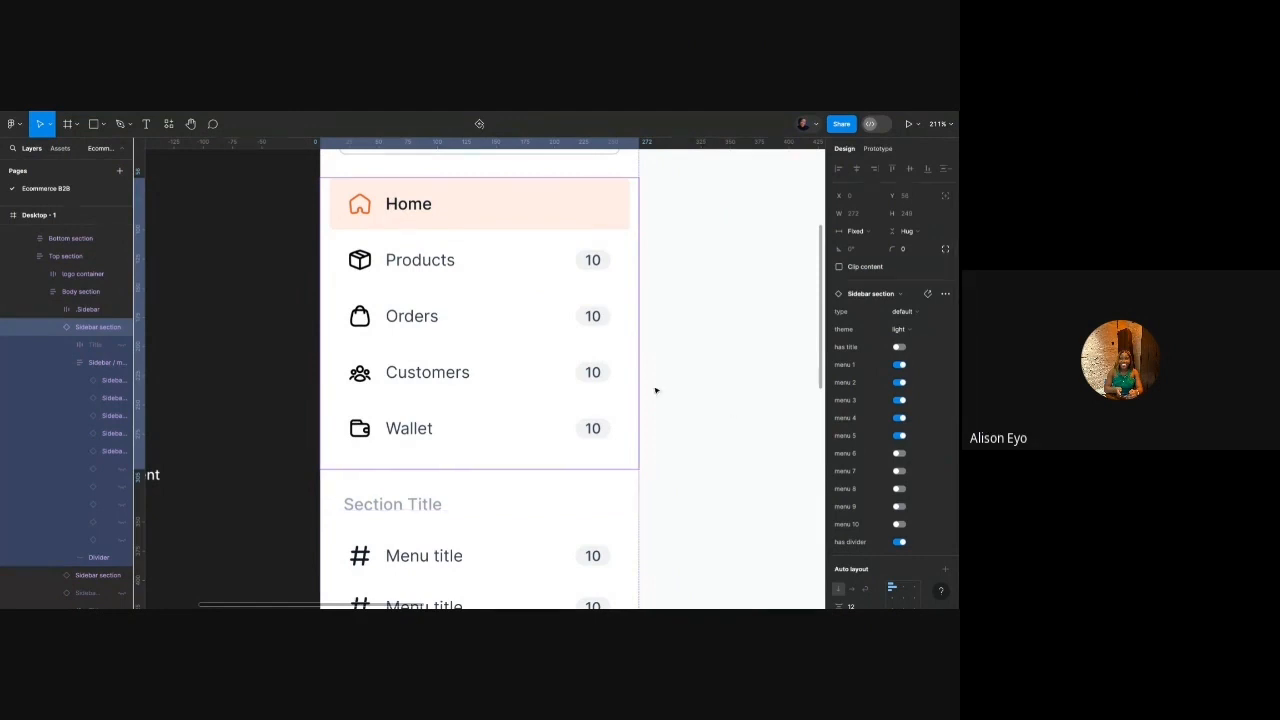
scroll(657, 391, "down", 2)
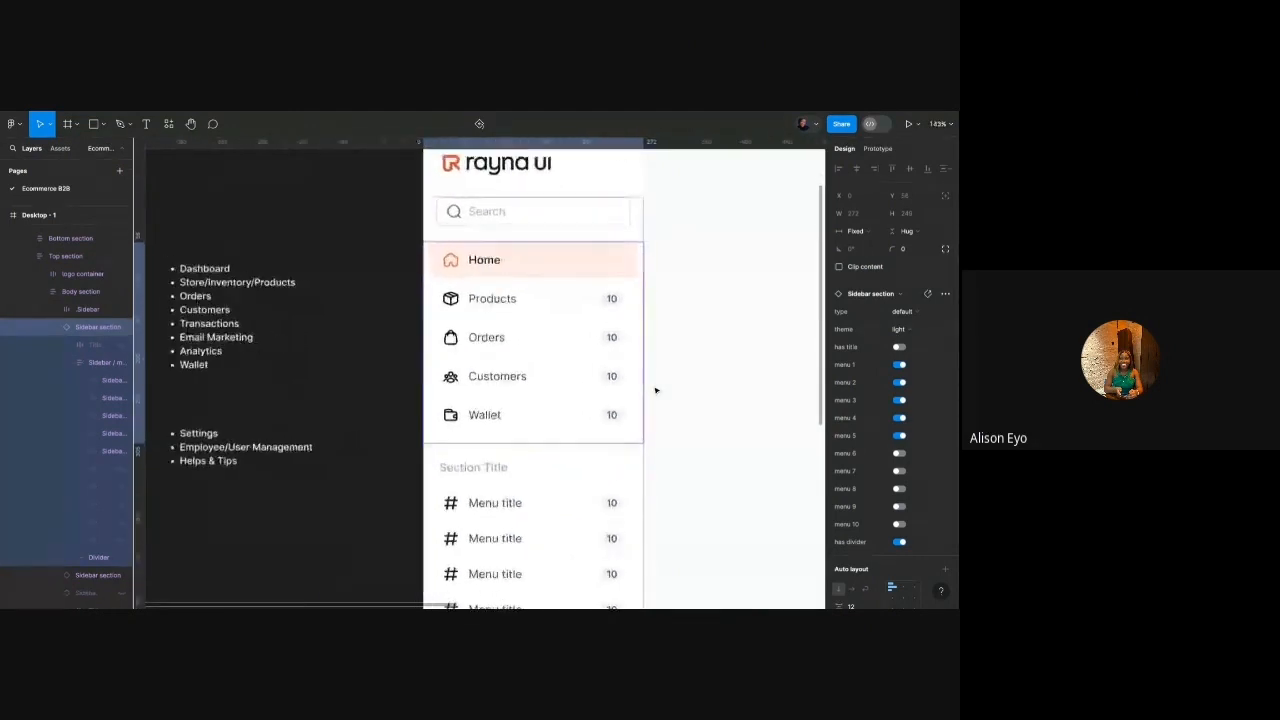
Switch on menu 6 through menu 10 in the Sidebar section properties.
left_click(900, 454)
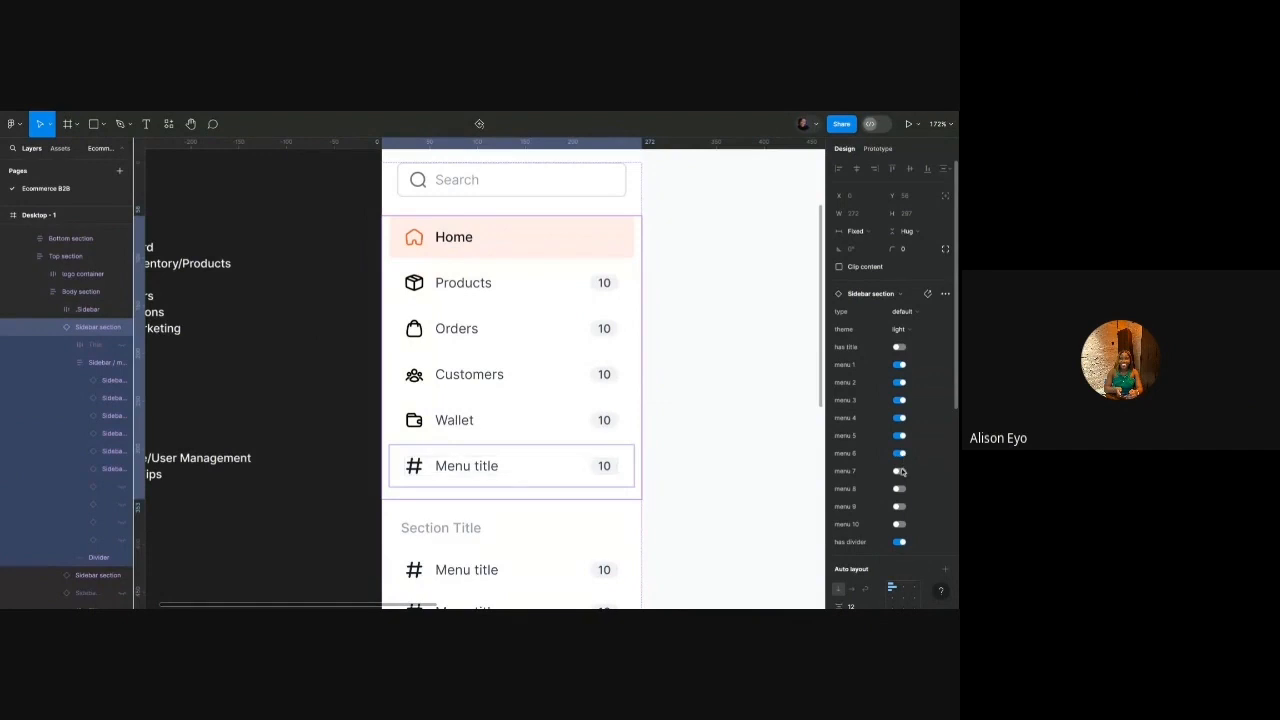
left_click(900, 471)
left_click(900, 489)
left_click(899, 507)
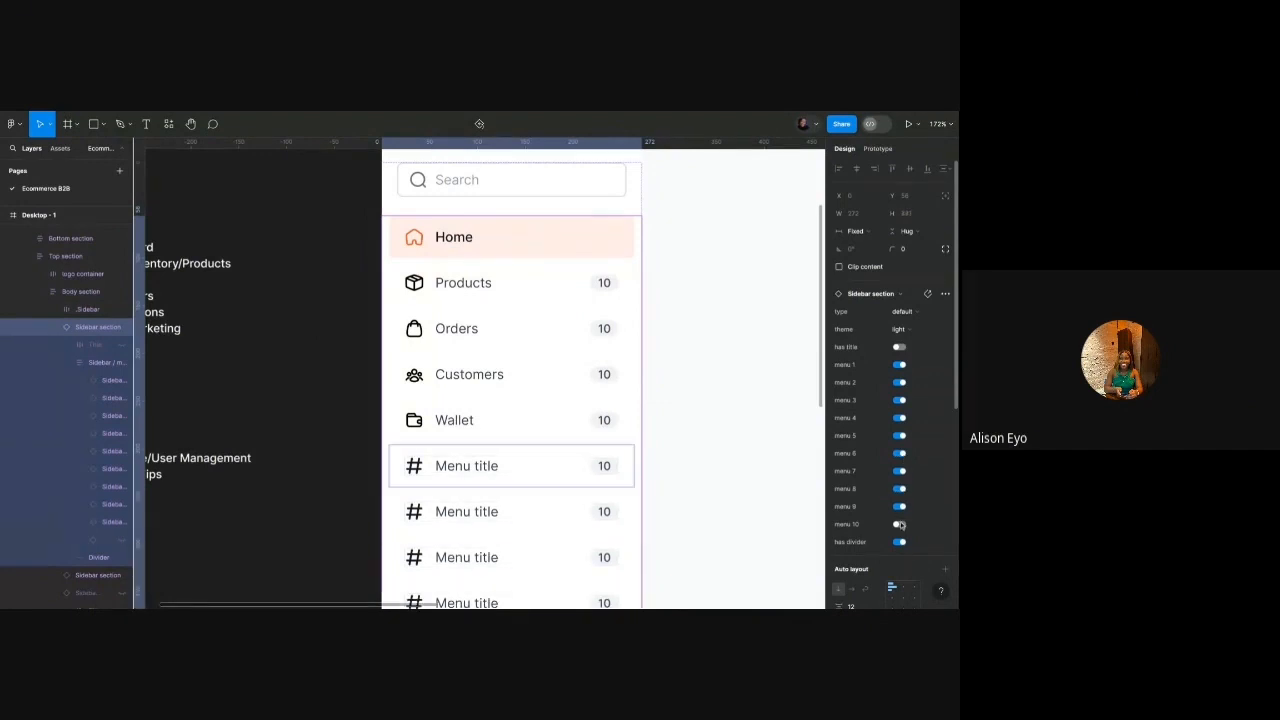
left_click(900, 524)
scroll(763, 437, "down", 2, "ctrl")
scroll(765, 438, "down", 1)
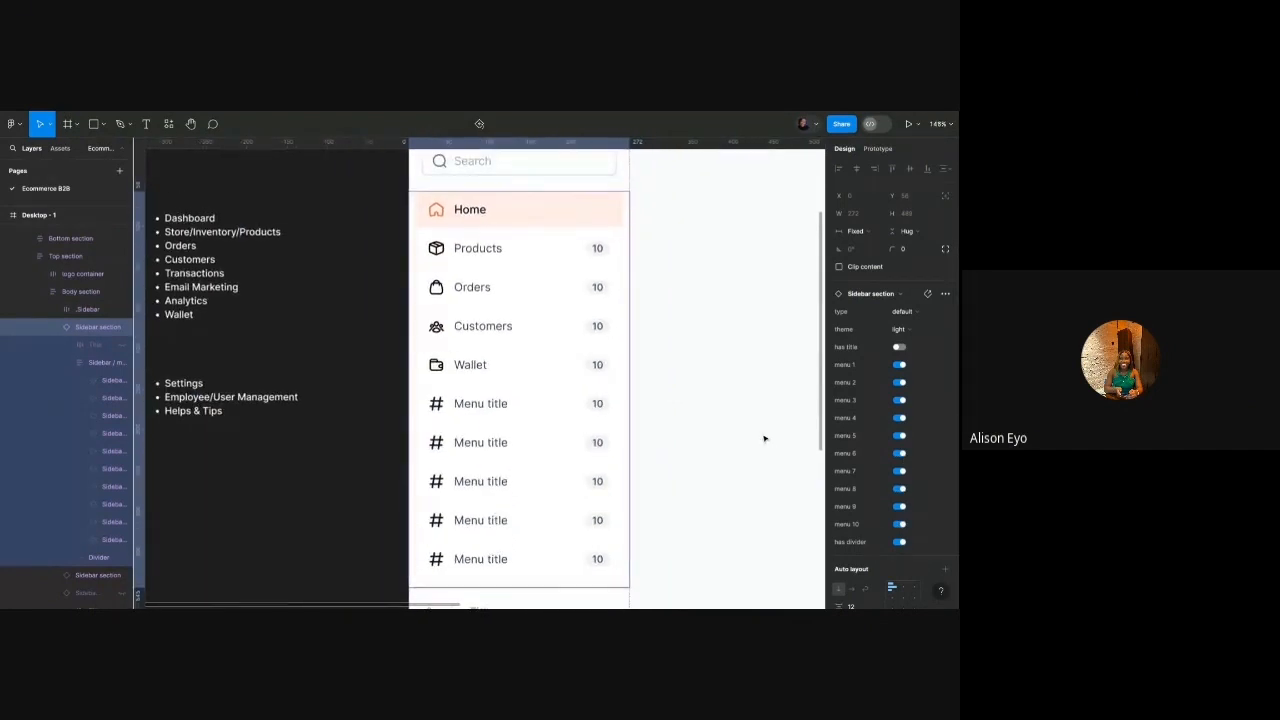
Turn menus 7–10 back off, then re-enable menu 7.
left_click(900, 524)
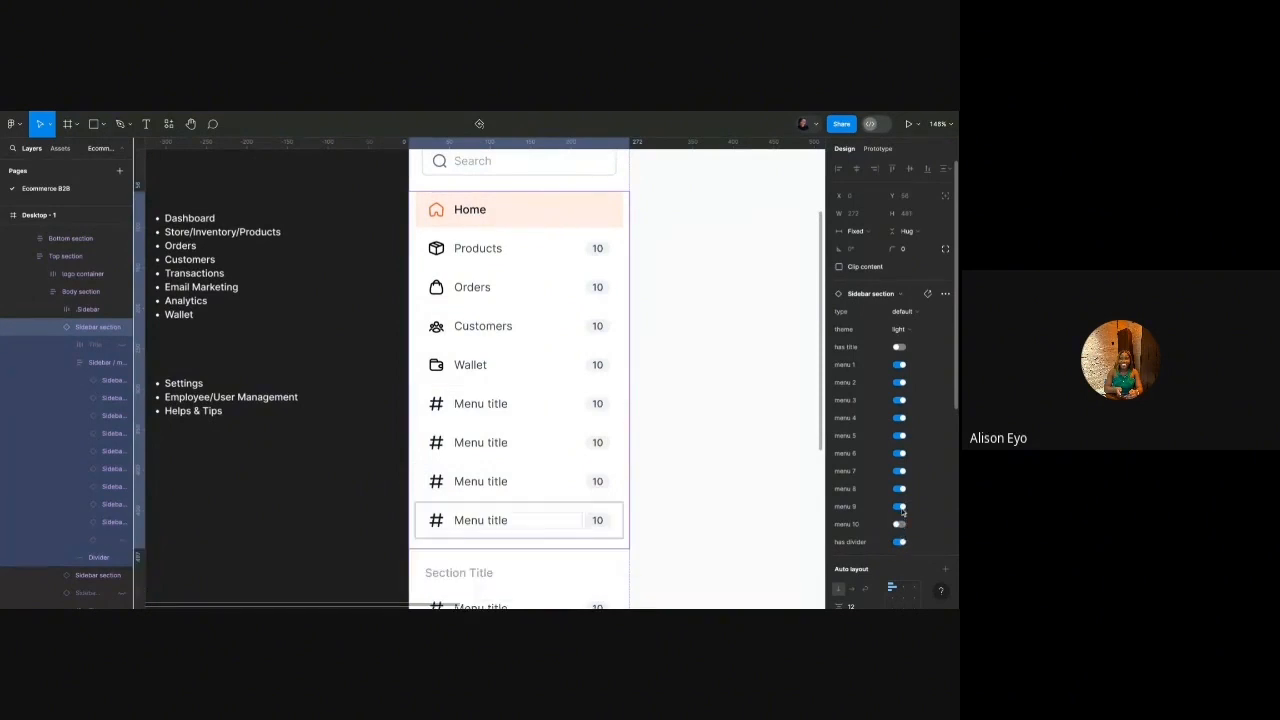
left_click(900, 507)
left_click(900, 489)
left_click(900, 471)
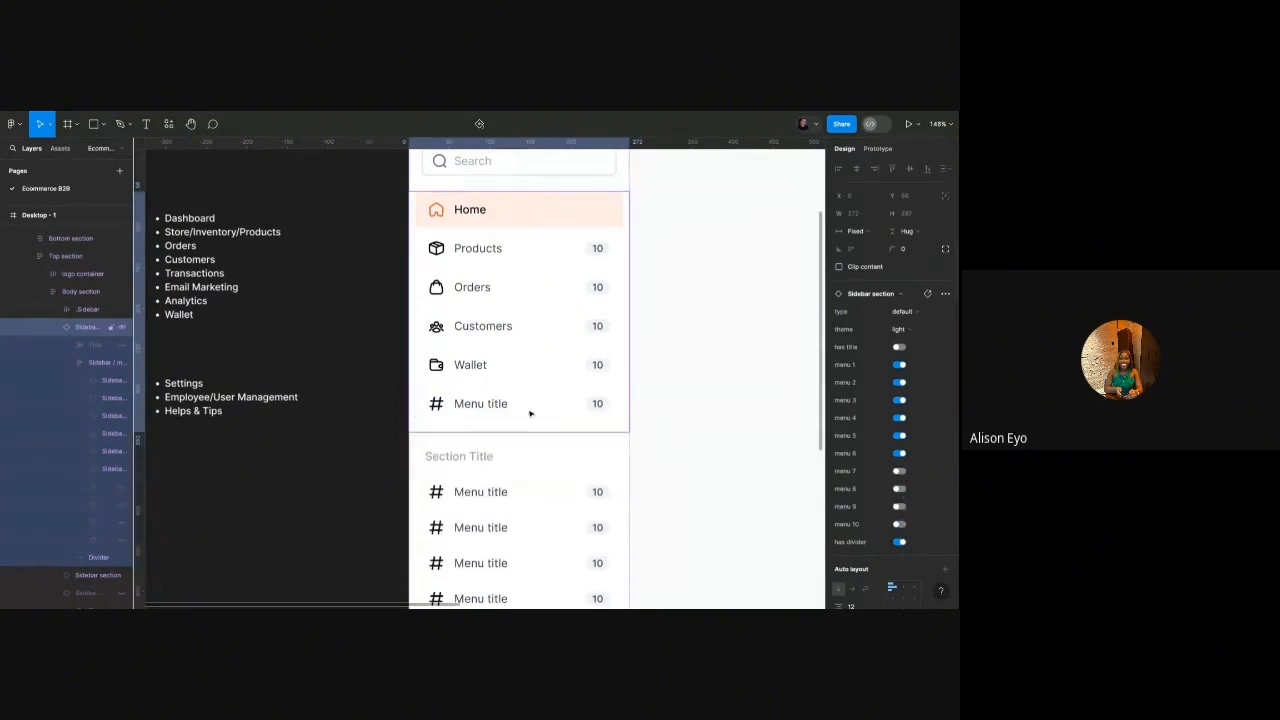
scroll(526, 408, "left", 1)
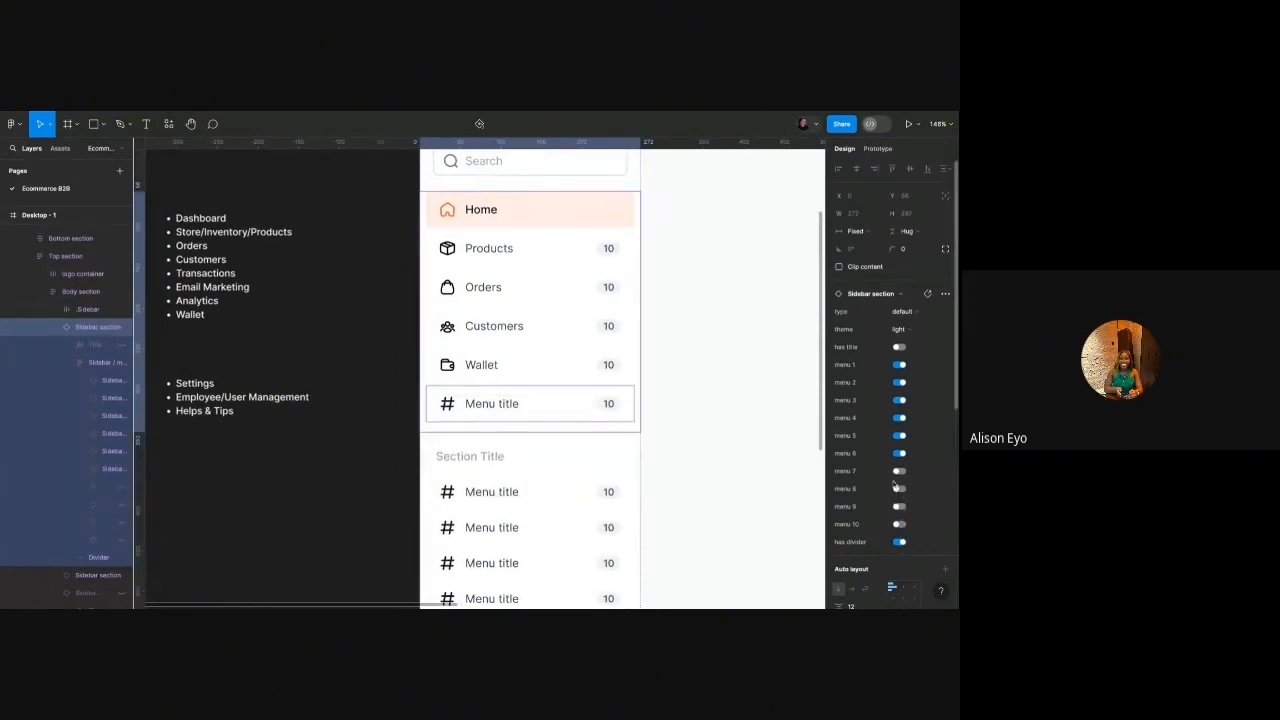
left_click(899, 472)
Rename the two new placeholder items to 'Emails' and 'Analytics'.
left_click(509, 405)
double_click(509, 405)
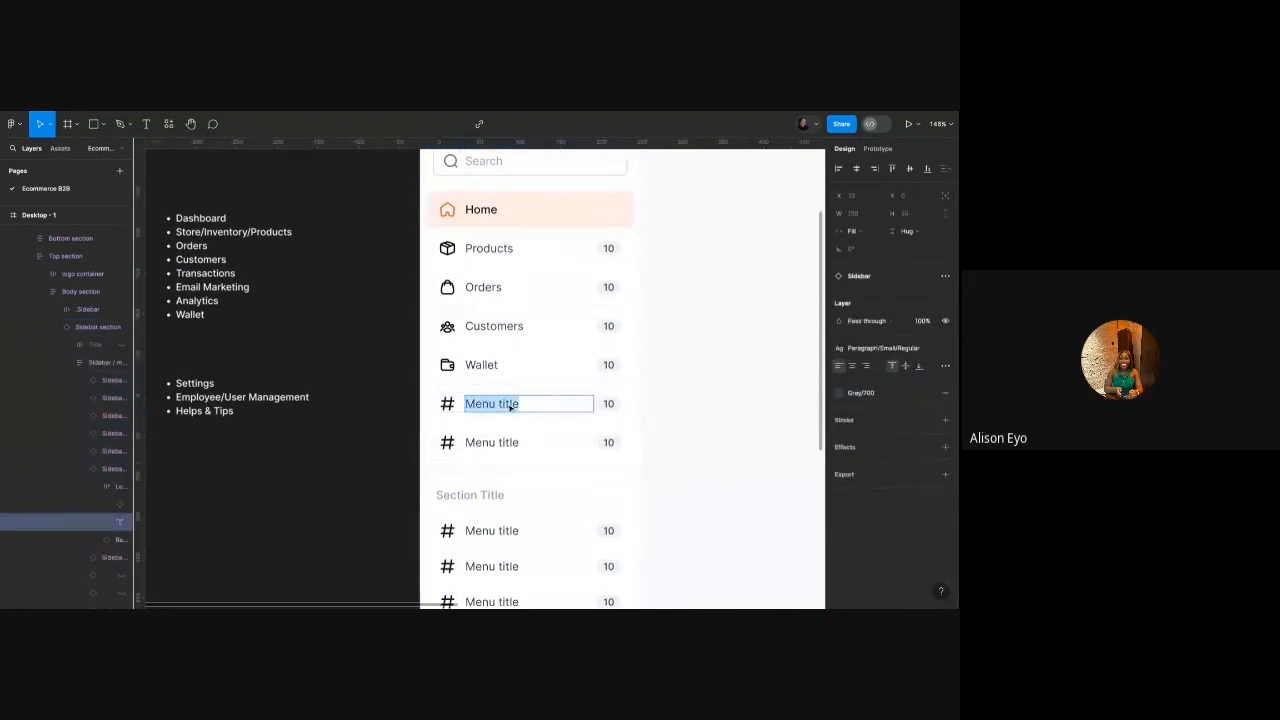
type("Emails")
double_click(491, 441)
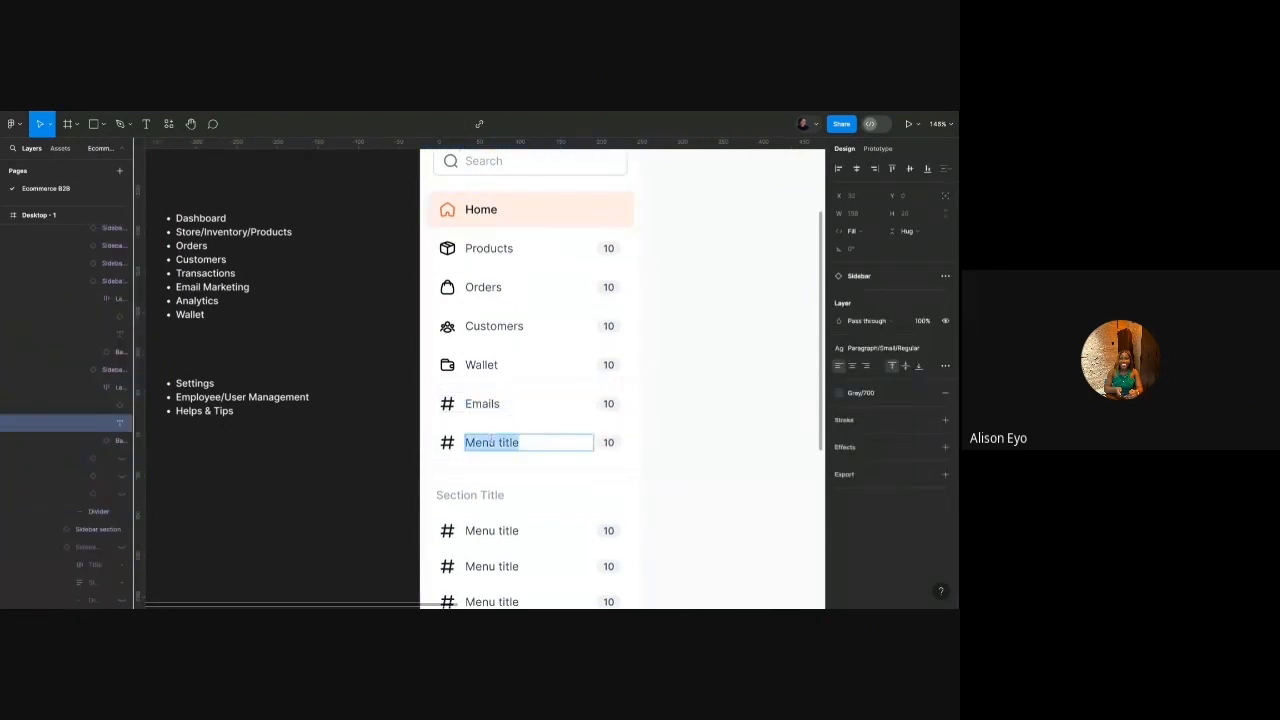
type("An")
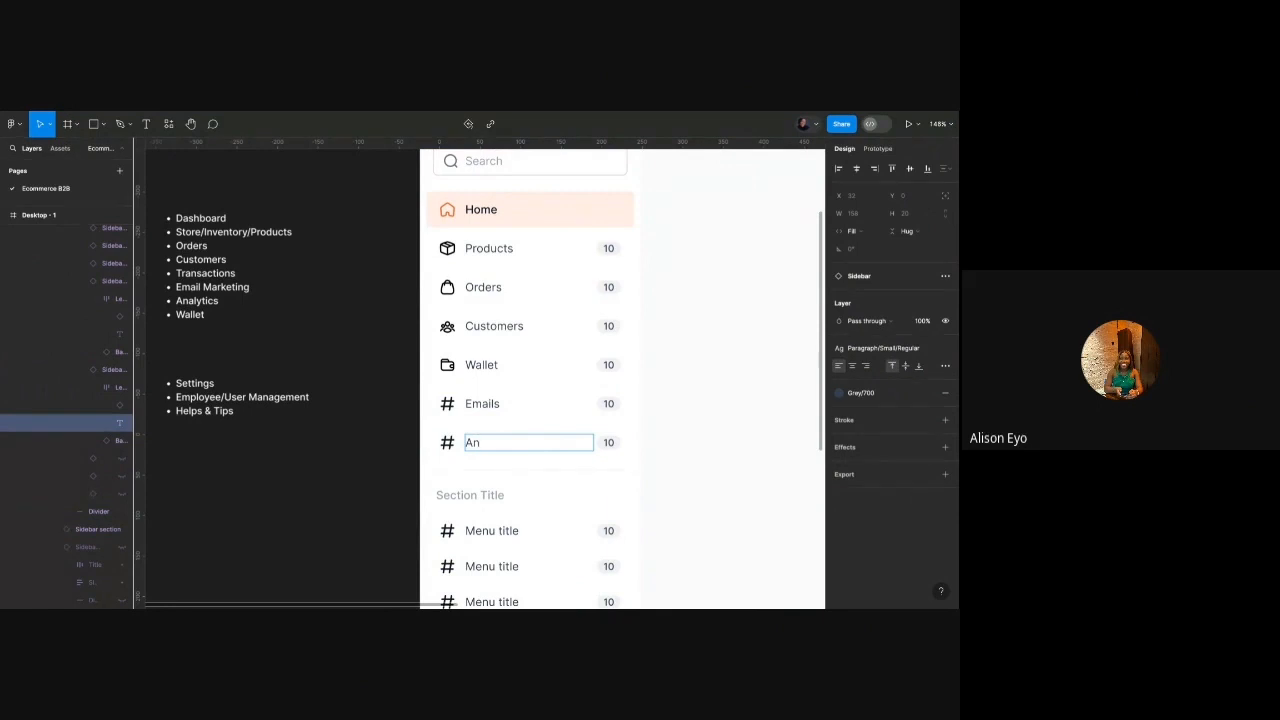
type("alytics")
Swap the Emails hashtag icon for the mail icon.
left_click(450, 412)
double_click(450, 412)
double_click(451, 411)
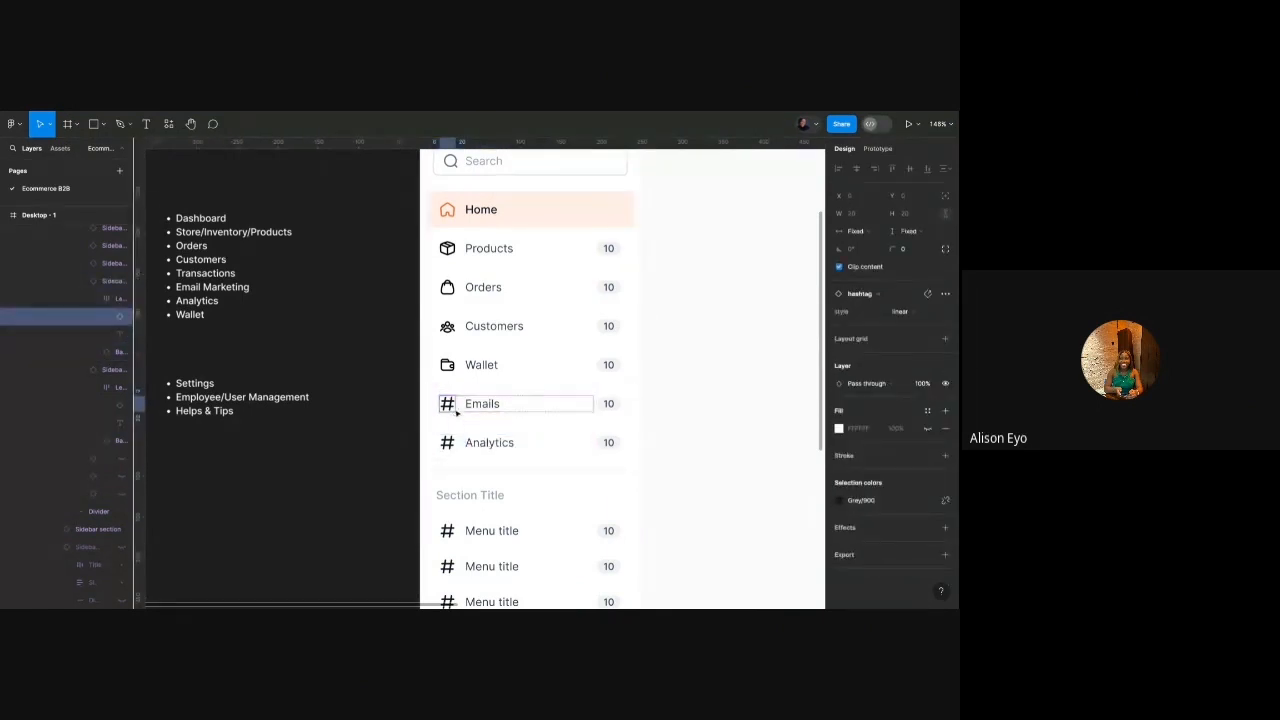
left_click(881, 299)
type("mail")
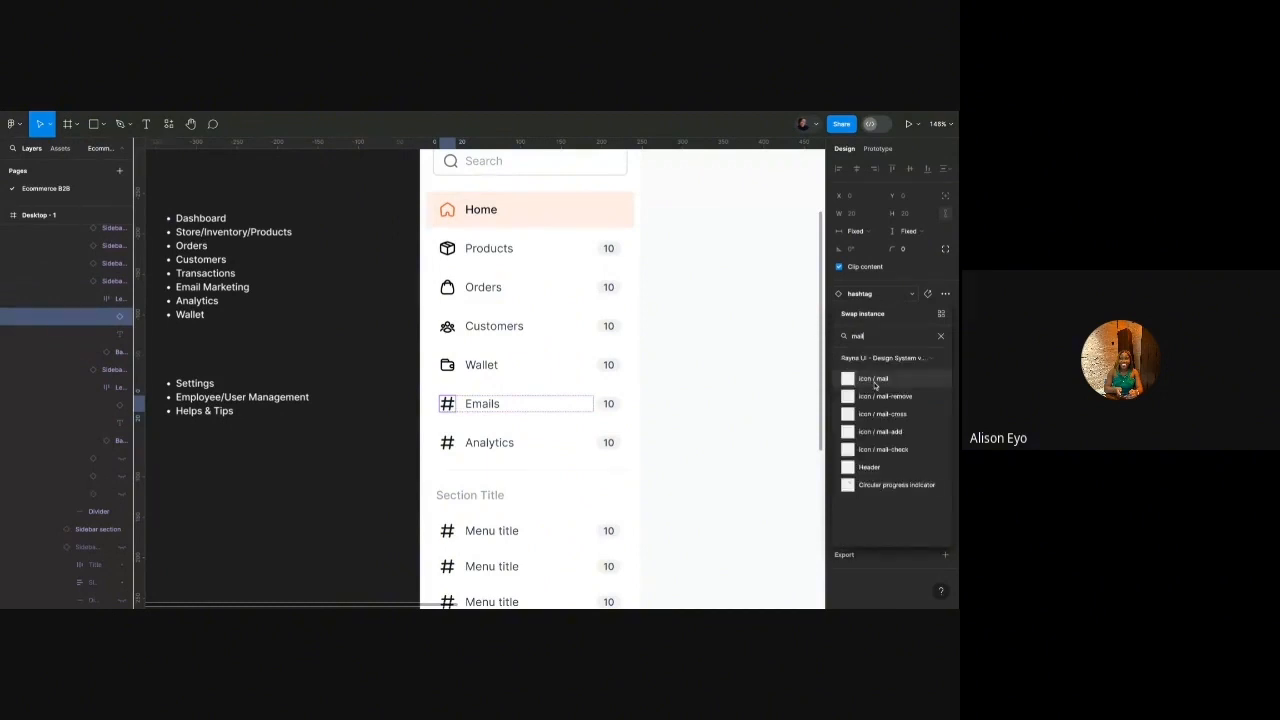
double_click(875, 385)
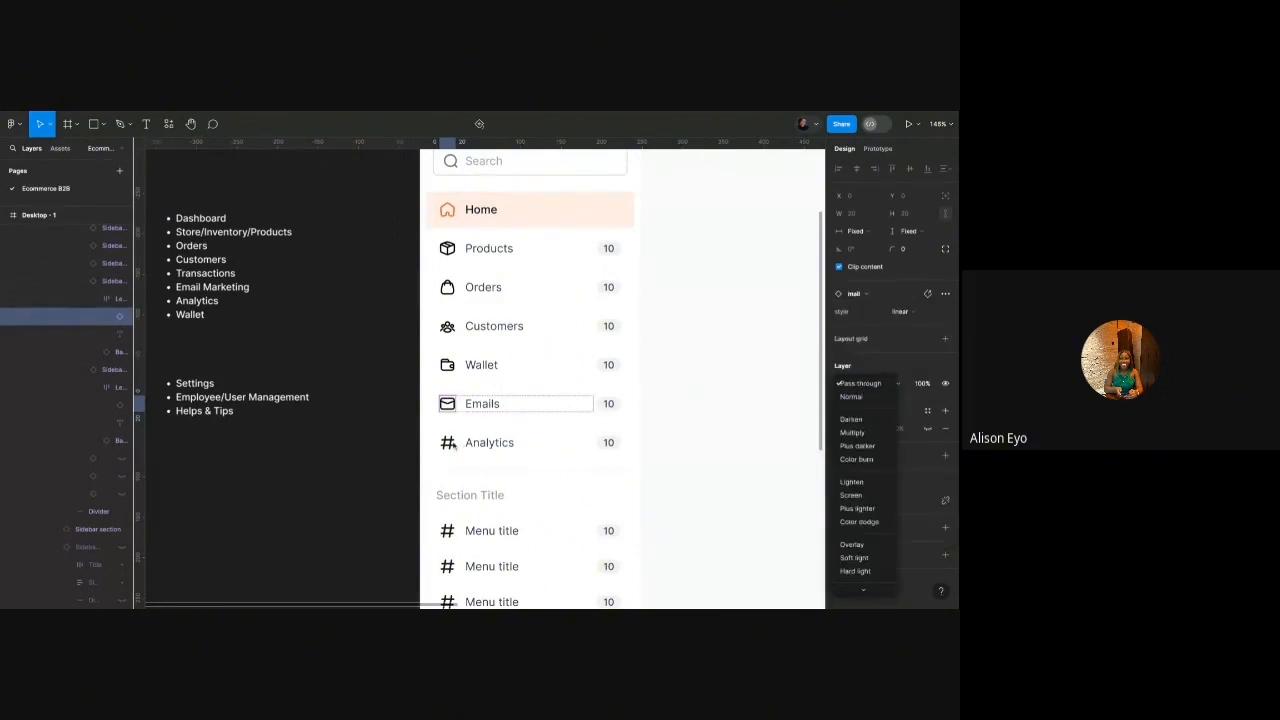
left_click(747, 363)
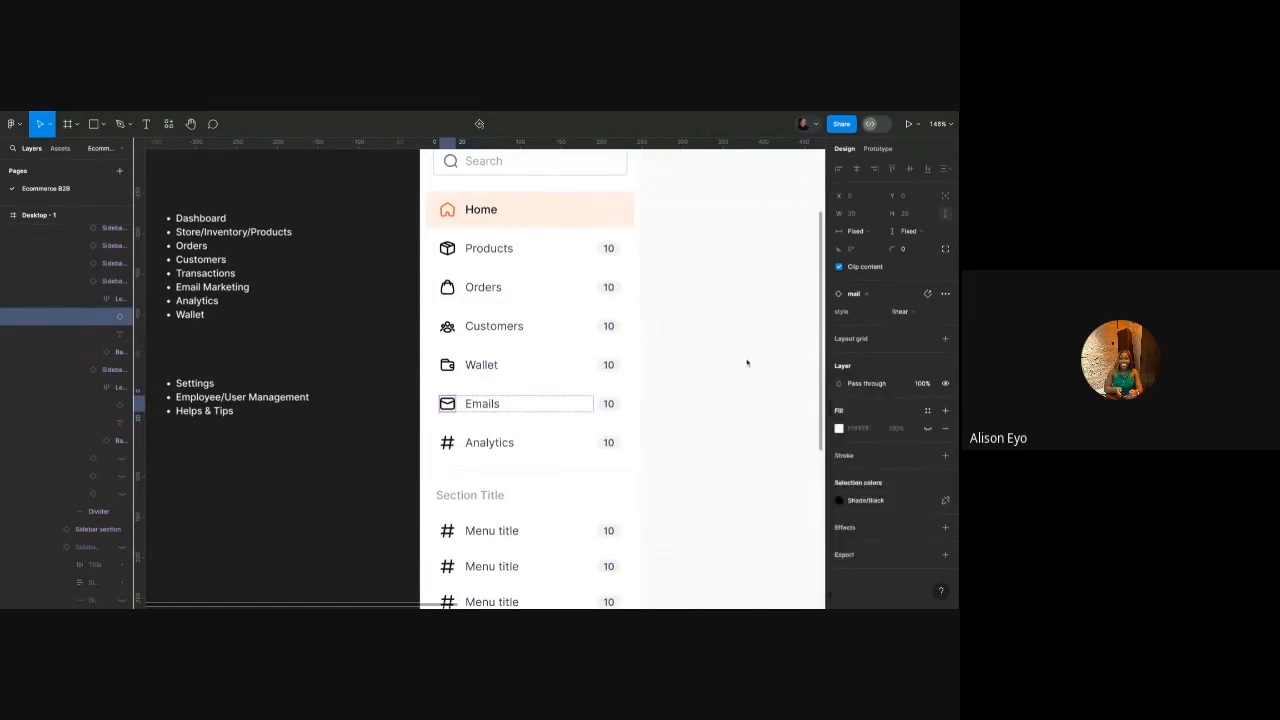
Search 'chart' and swap the Analytics hashtag icon for icon / chart-up.
left_click(448, 442)
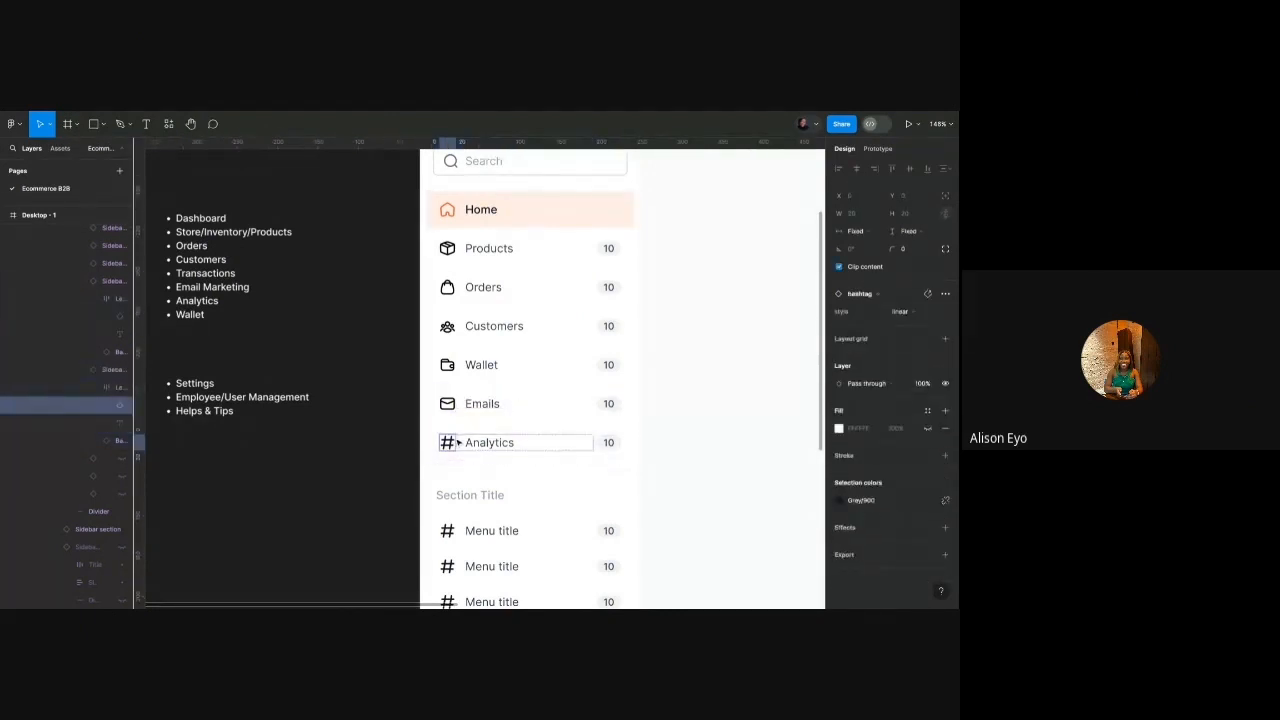
left_click(873, 295)
type("trend")
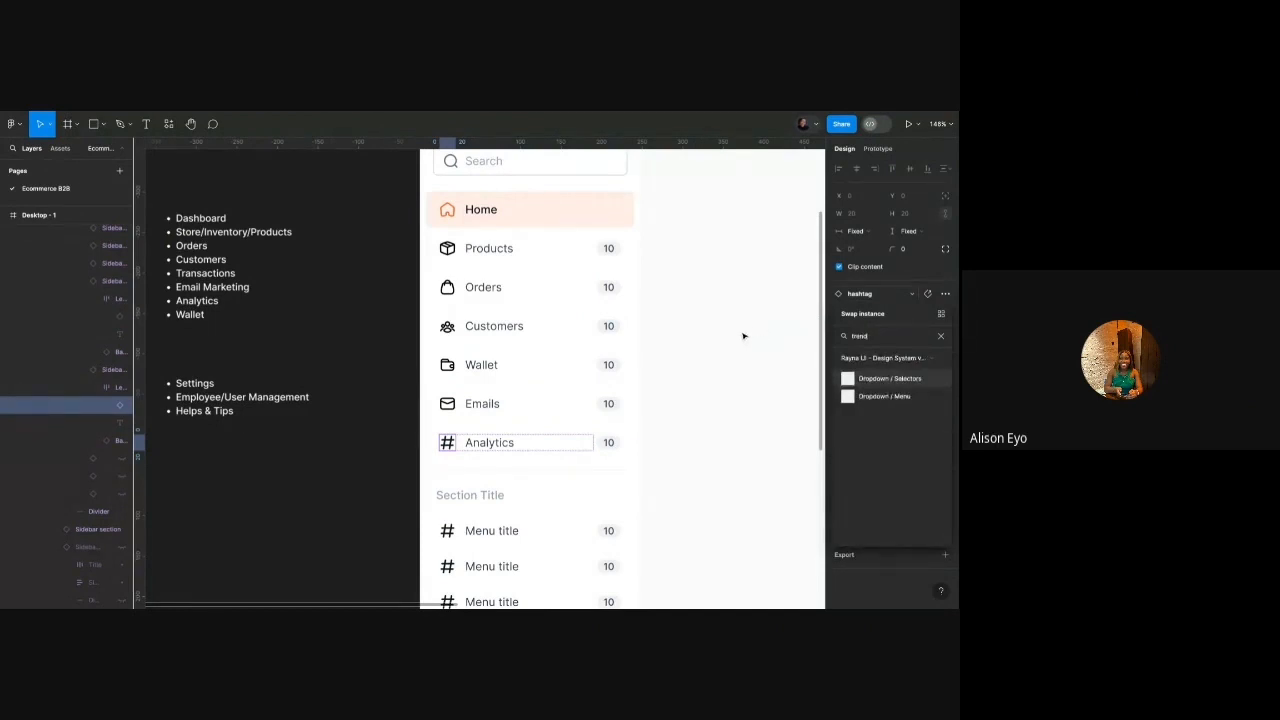
key("ctrl+a")
type("arro")
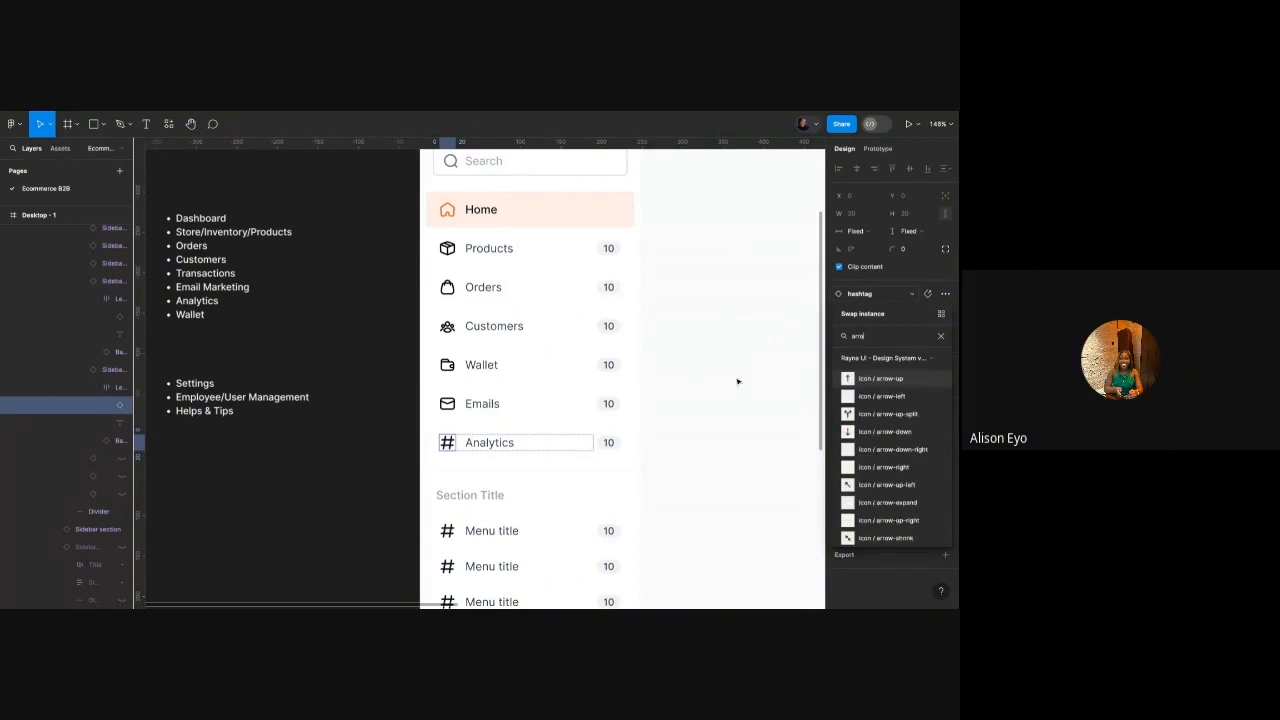
scroll(860, 410, "down", 2)
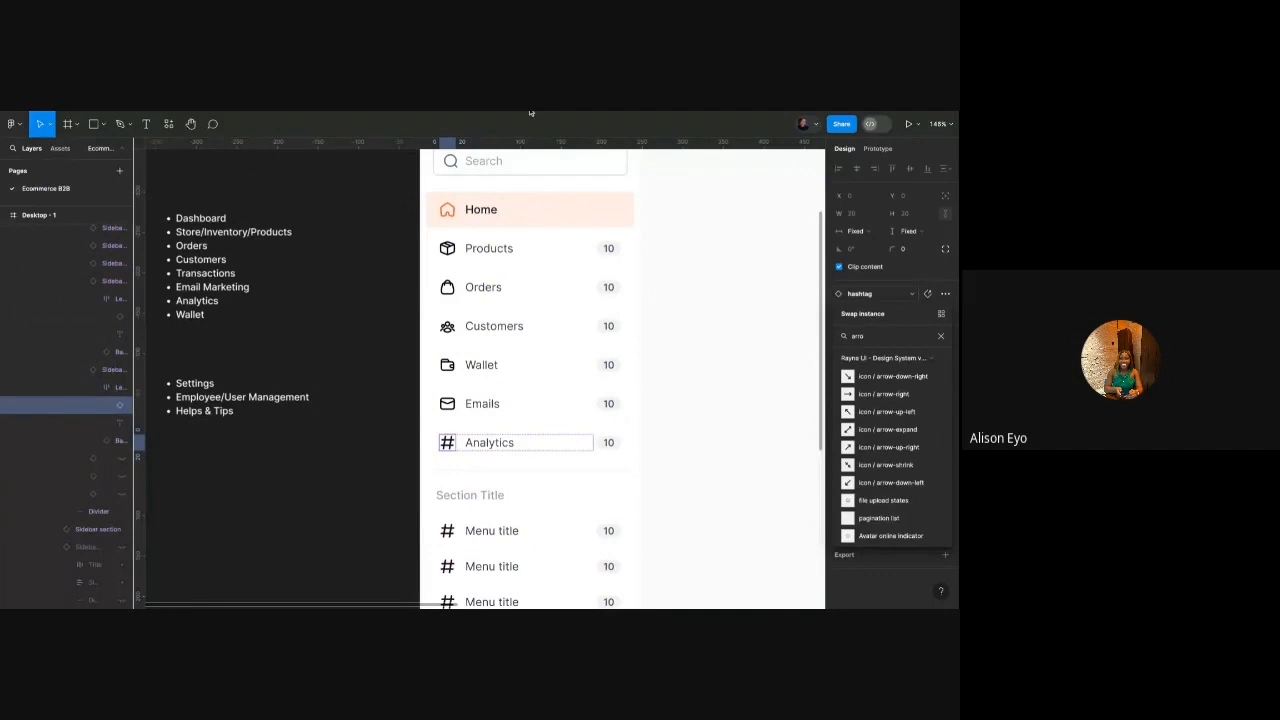
double_click(879, 338)
type("chart")
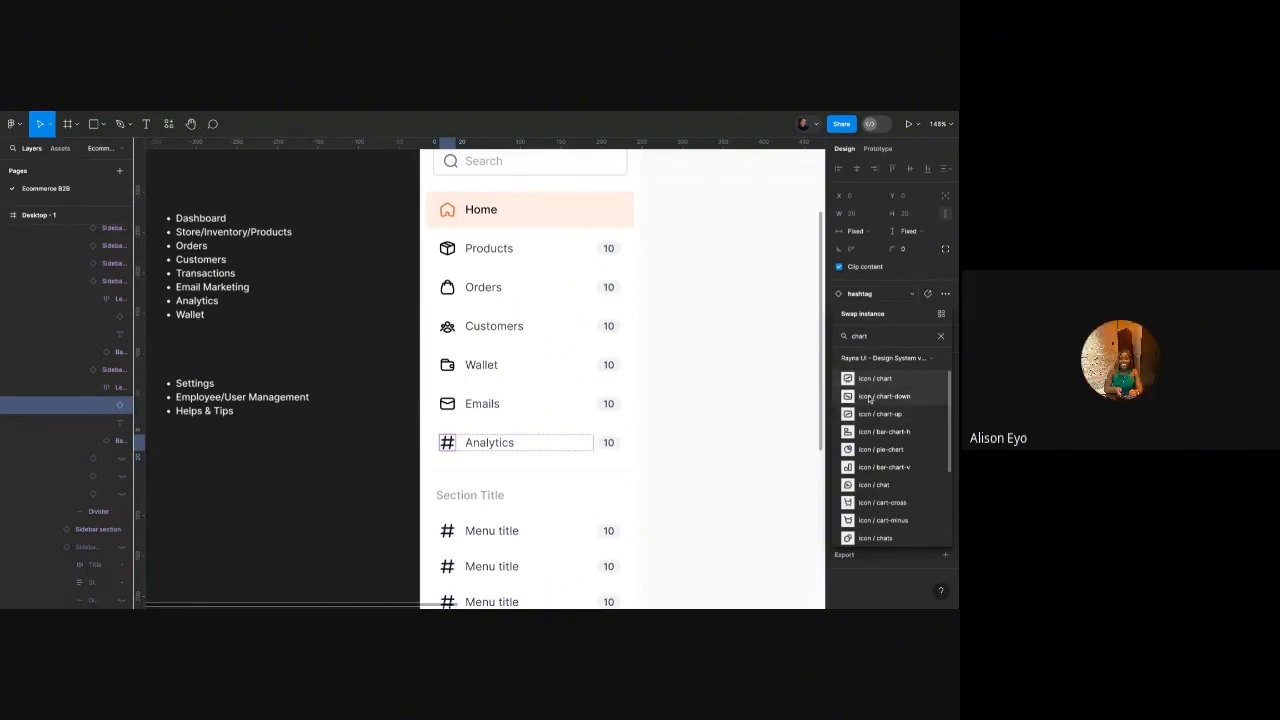
key("Escape")
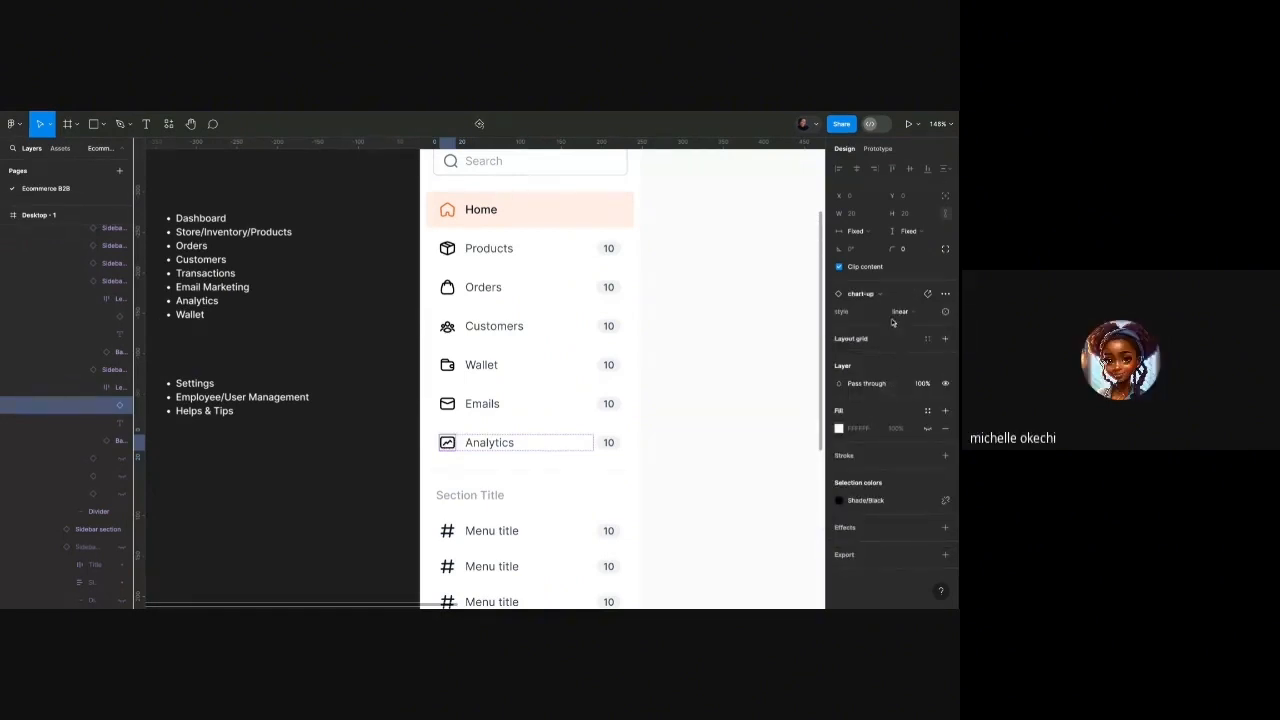
Fit the frame in view and select the whole Sidebar instance.
scroll(428, 438, "up", 5)
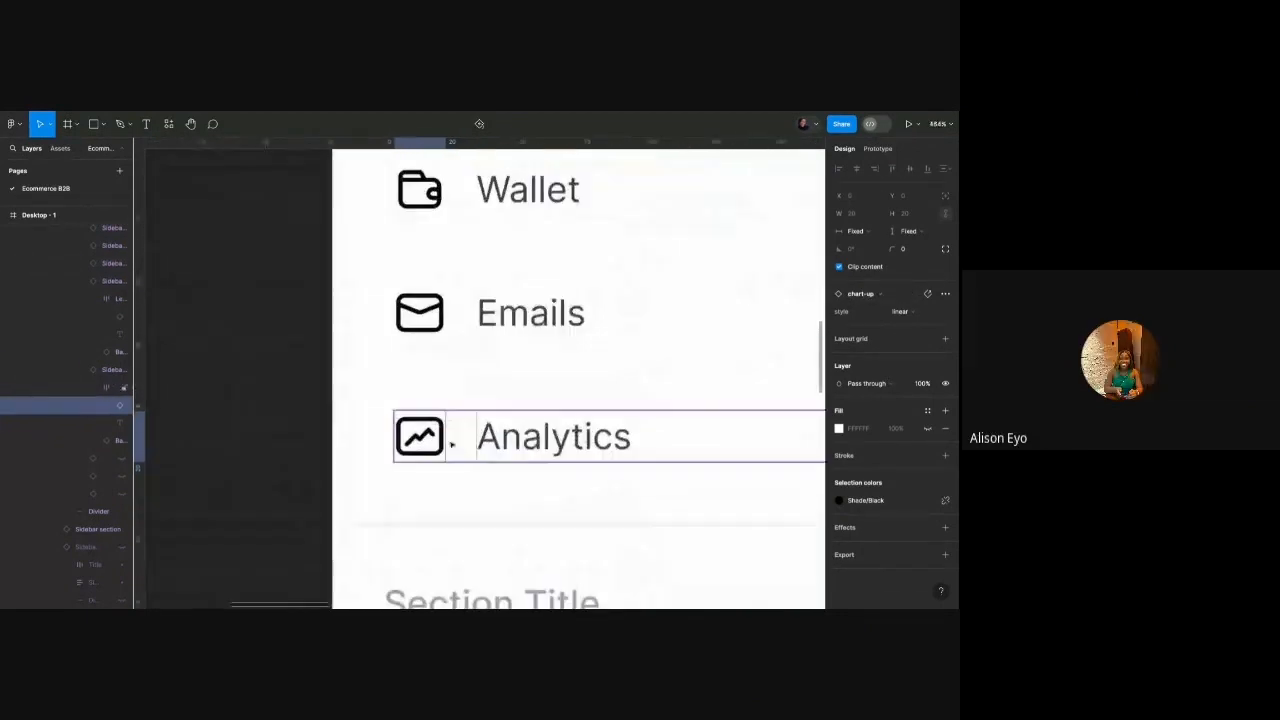
left_click(884, 296)
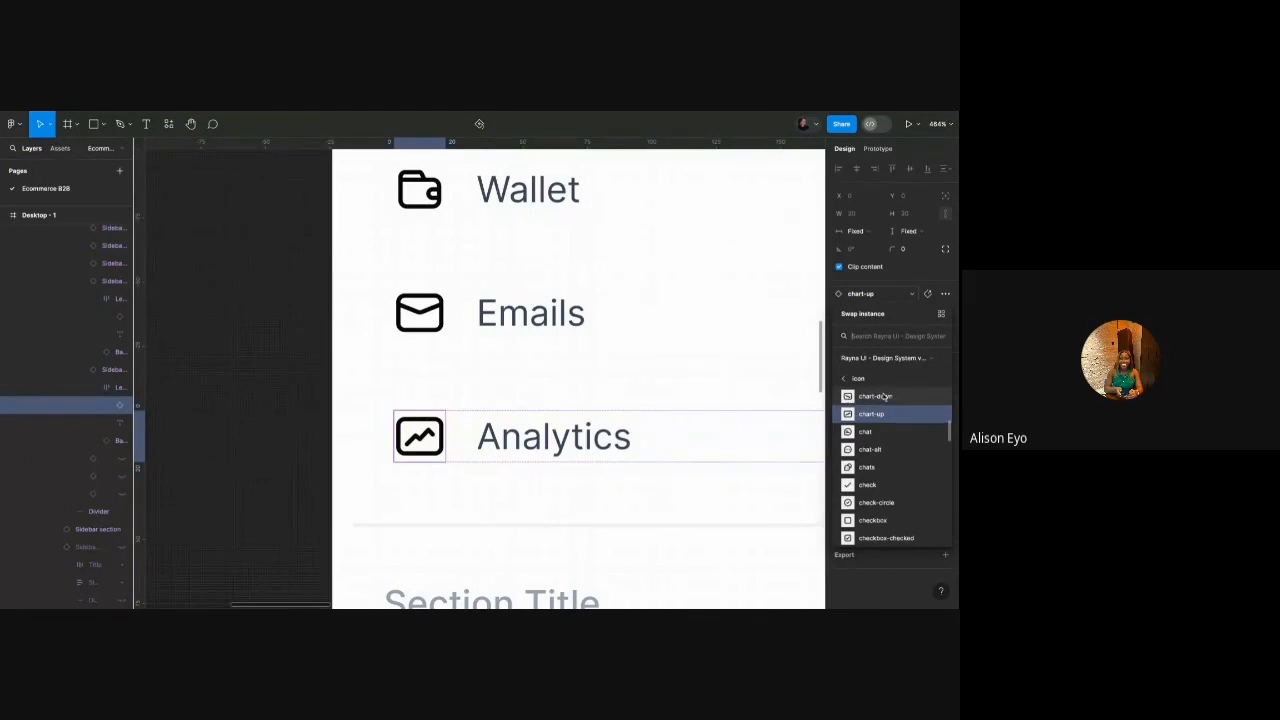
scroll(884, 398, "down", 5)
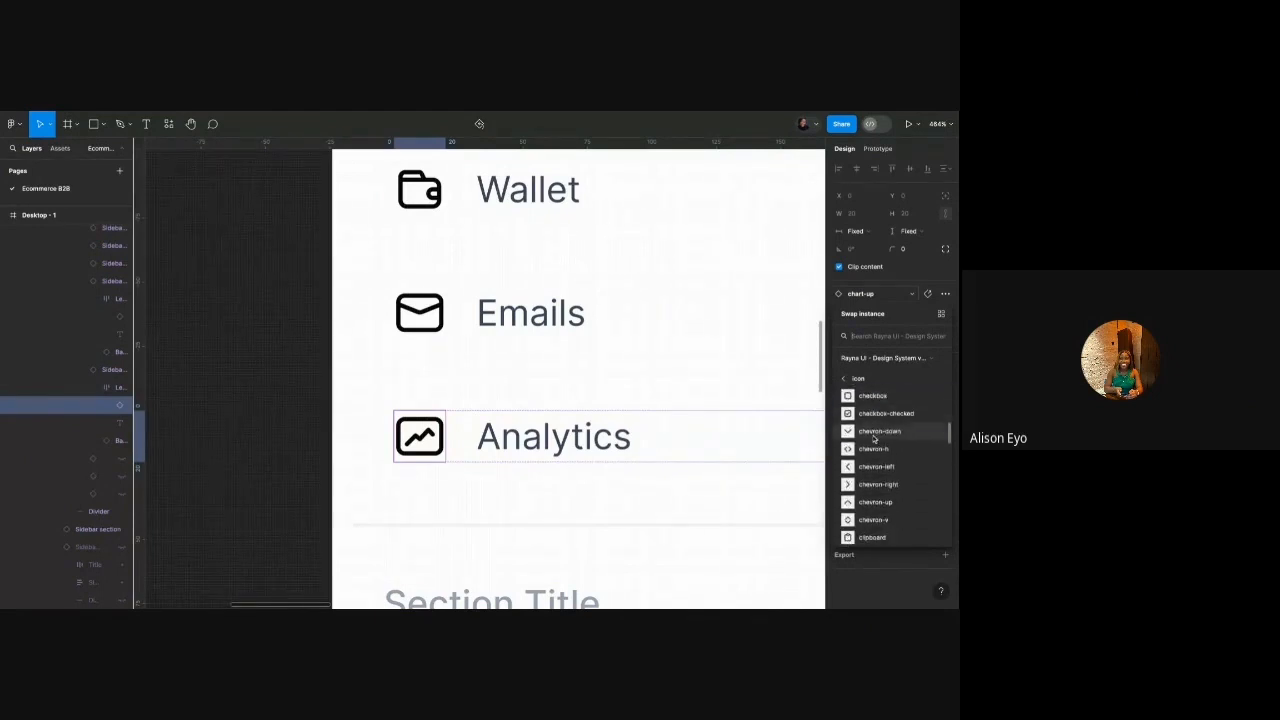
left_click(299, 381)
key("shift+1")
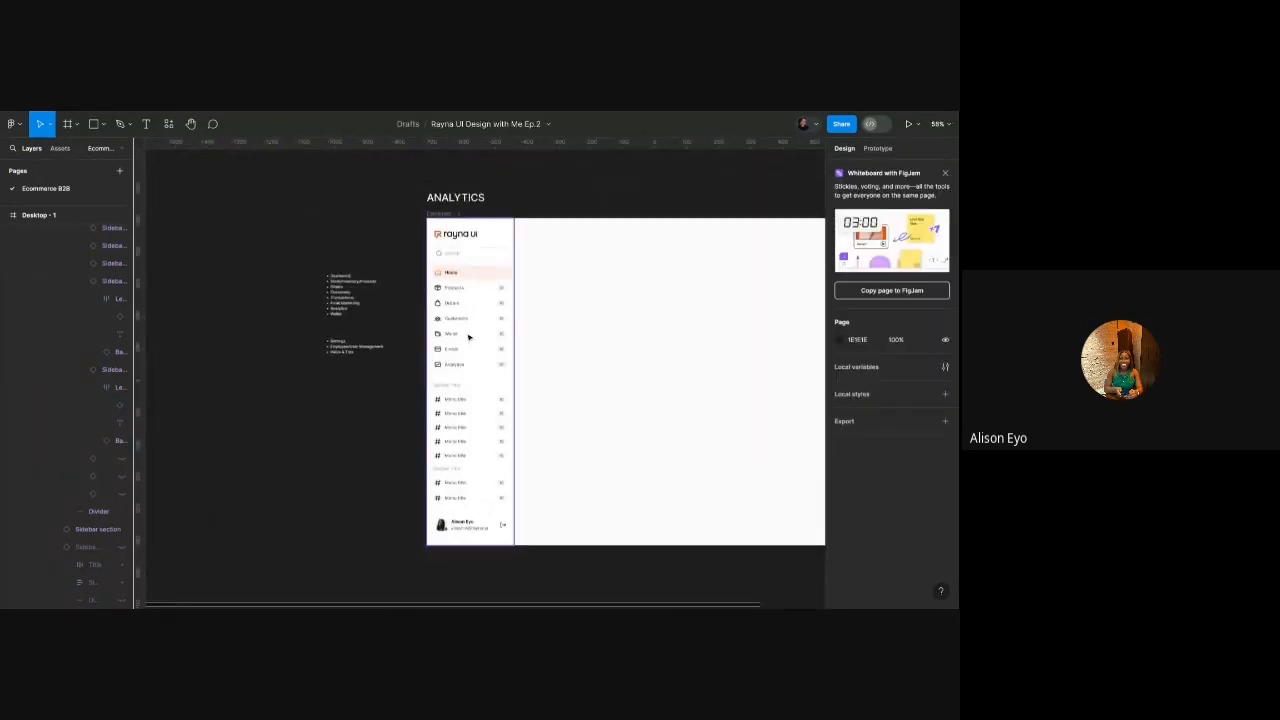
left_click(468, 337)
scroll(470, 330, "up", 5)
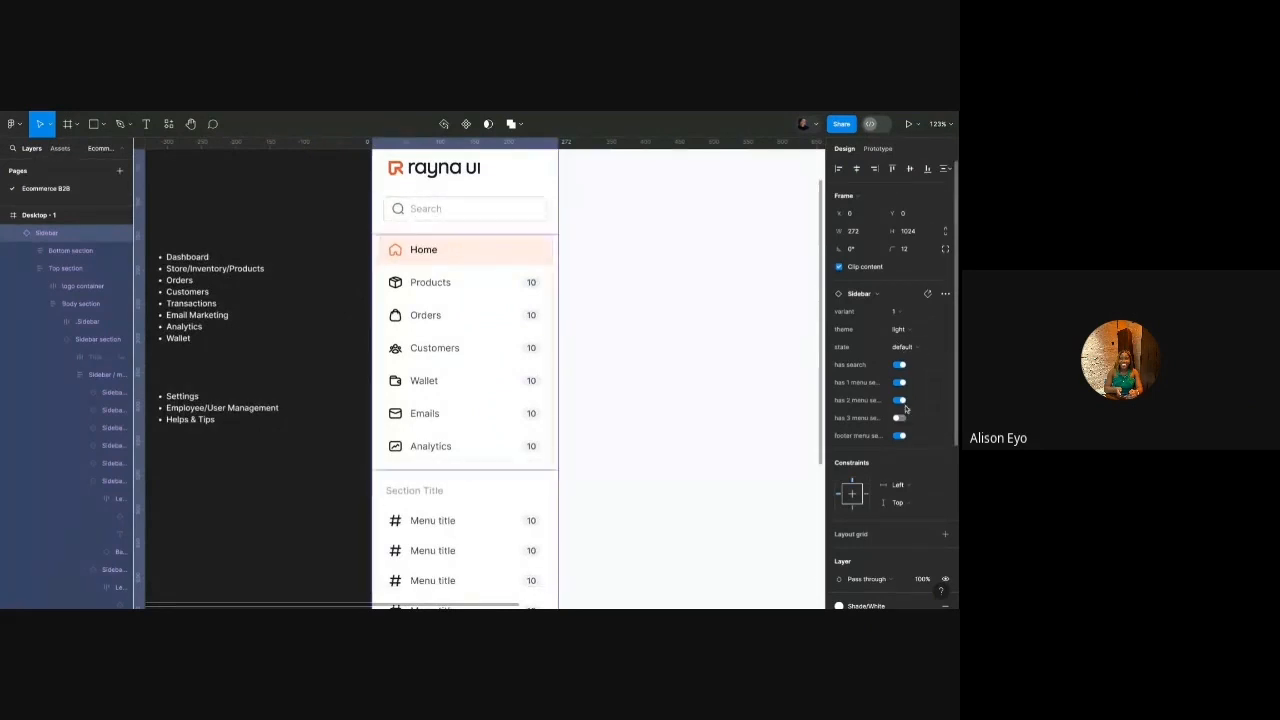
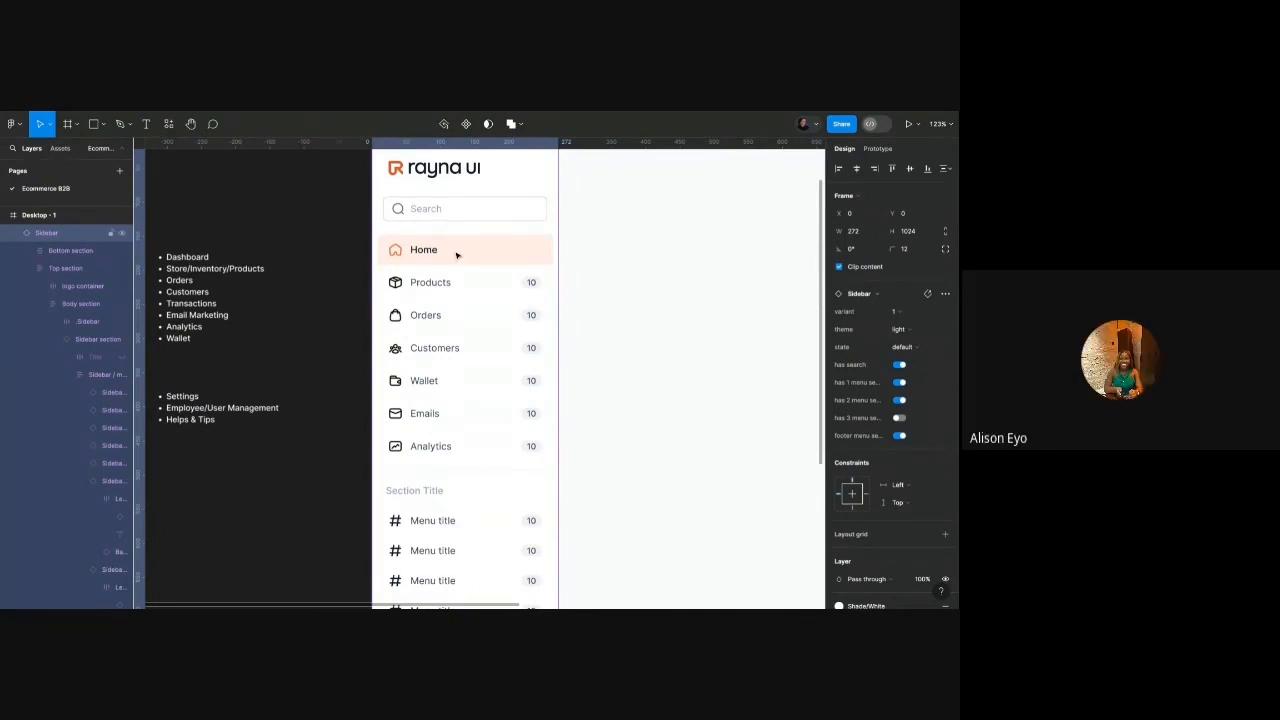
Review the sidebar theme options and keep the sidebar on the light theme.
scroll(449, 260, "up", 2)
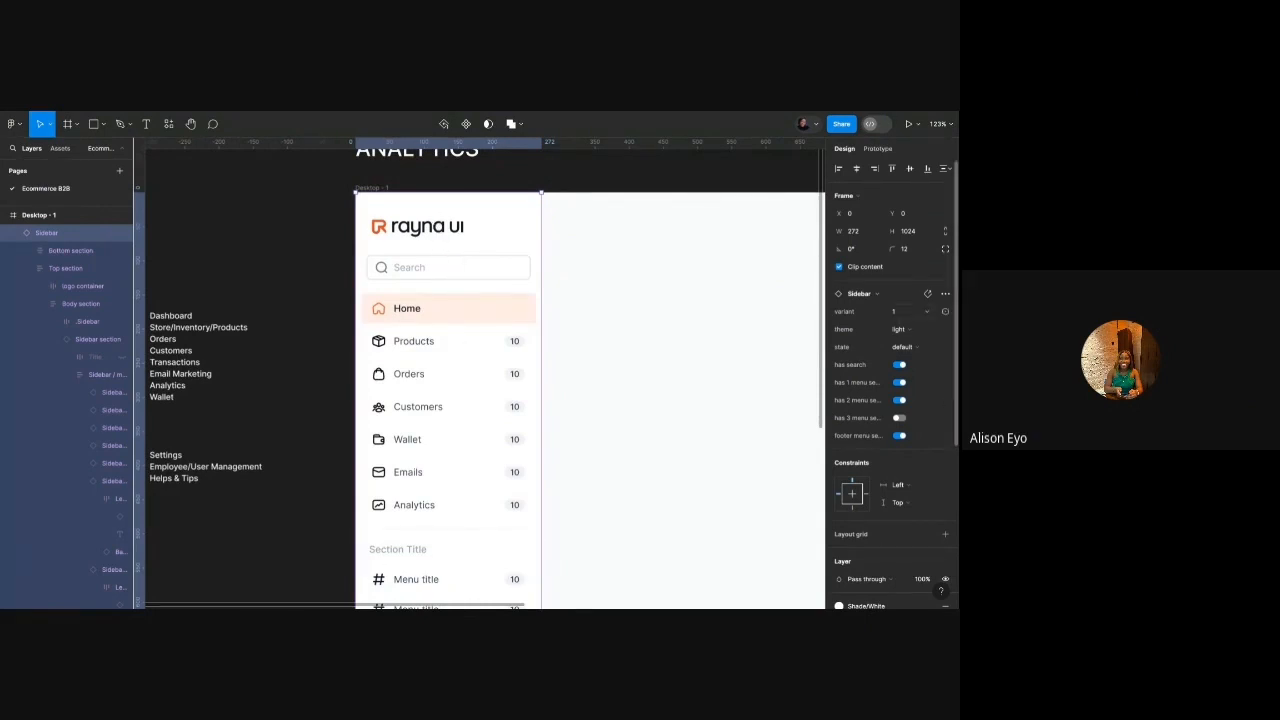
left_click(913, 334)
left_click(925, 312)
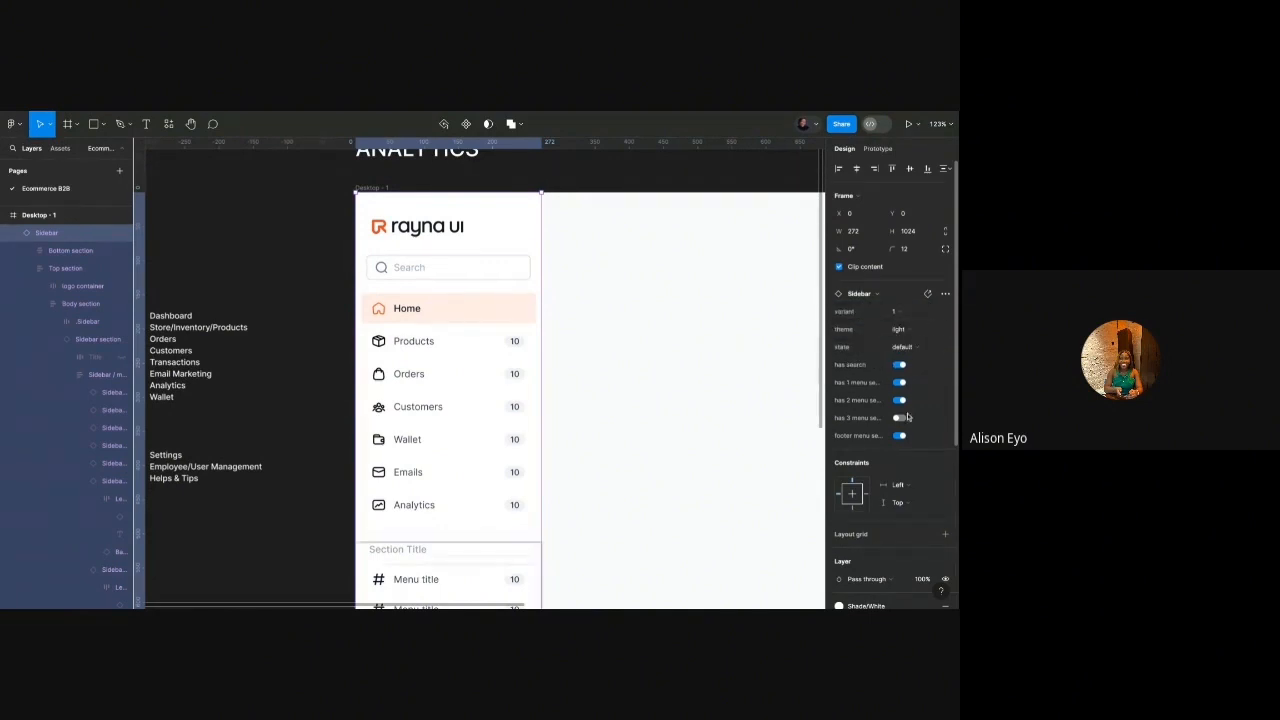
Select the Home–Analytics menu group and test its section title, leaving it off.
left_click(489, 399)
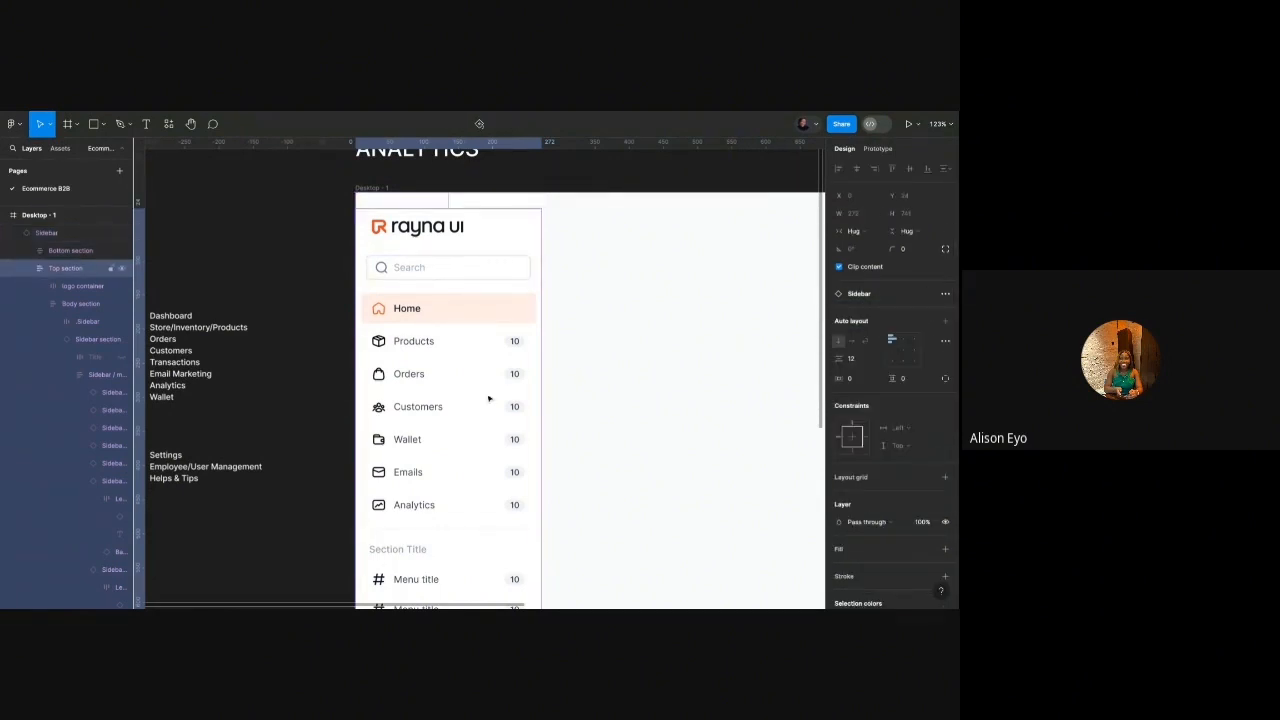
left_click(489, 399)
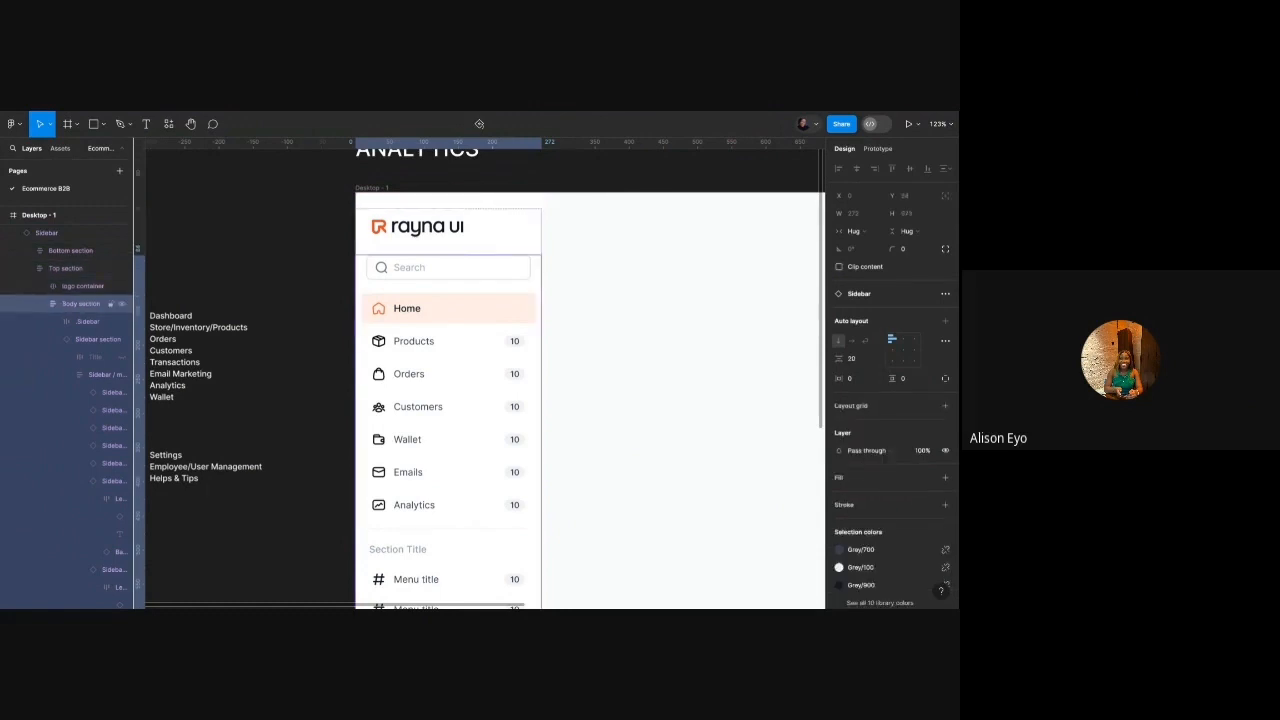
double_click(489, 399)
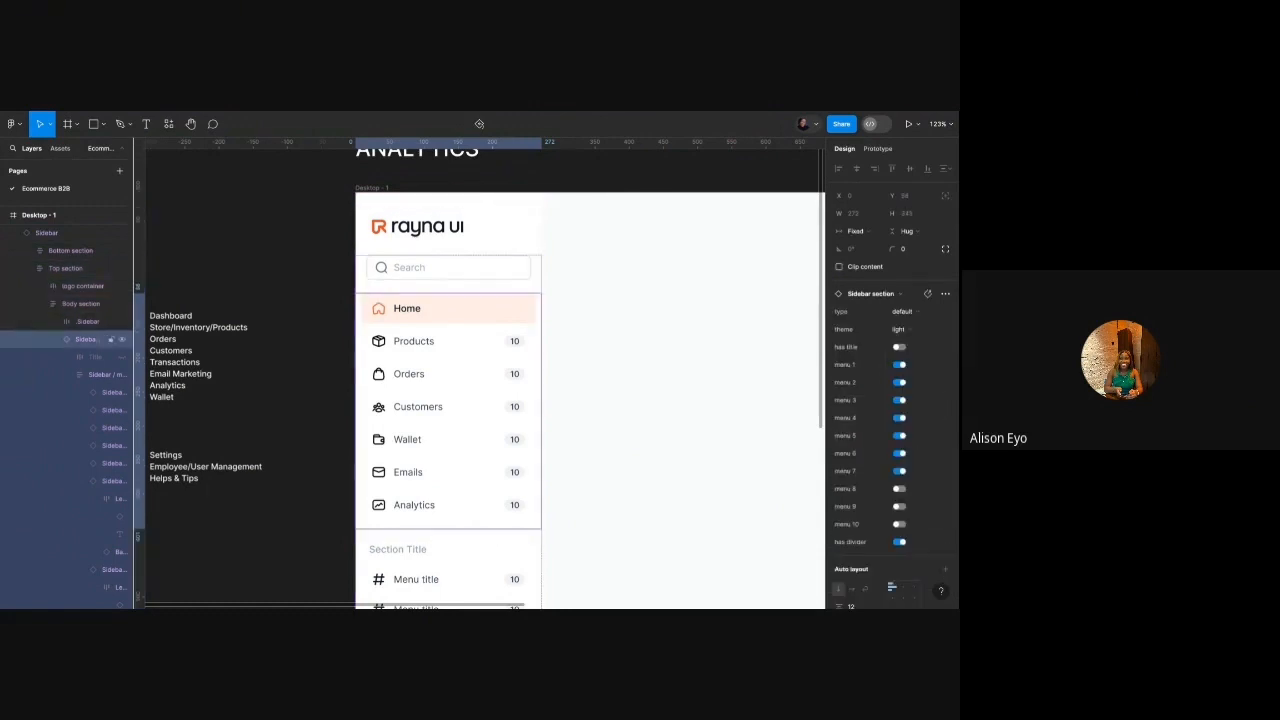
left_click(55, 341)
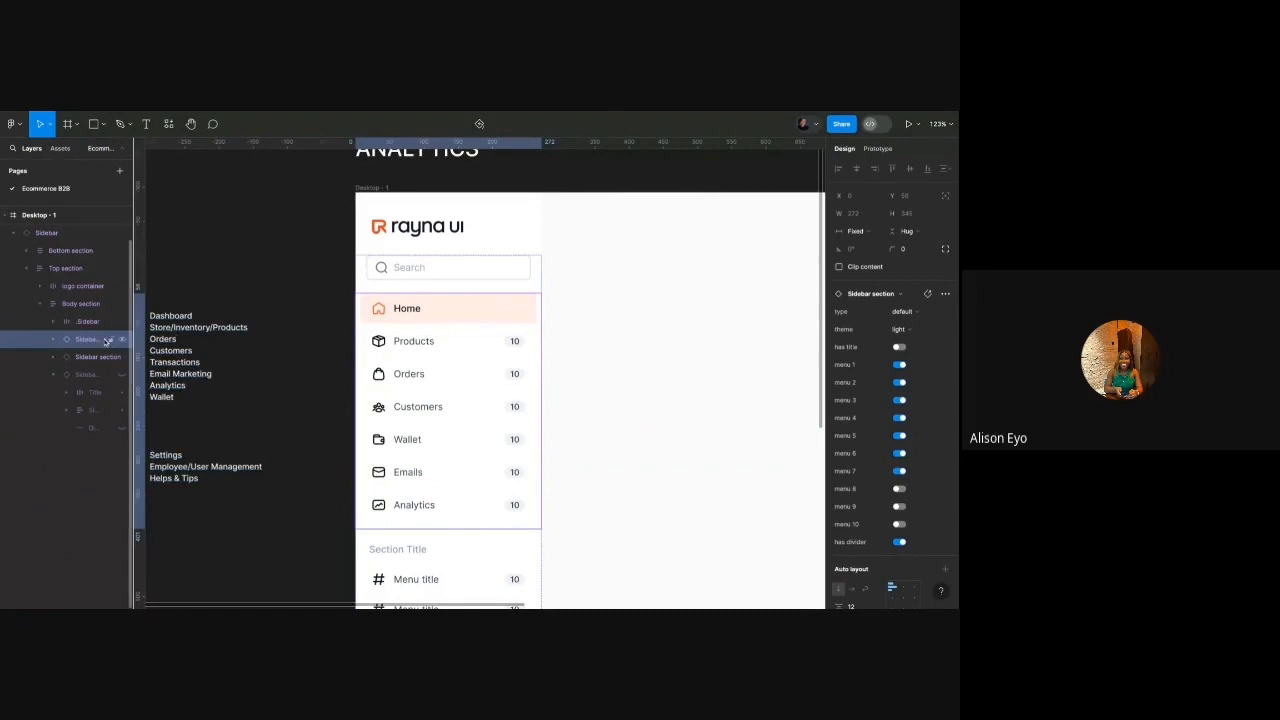
scroll(340, 334, "down", 4)
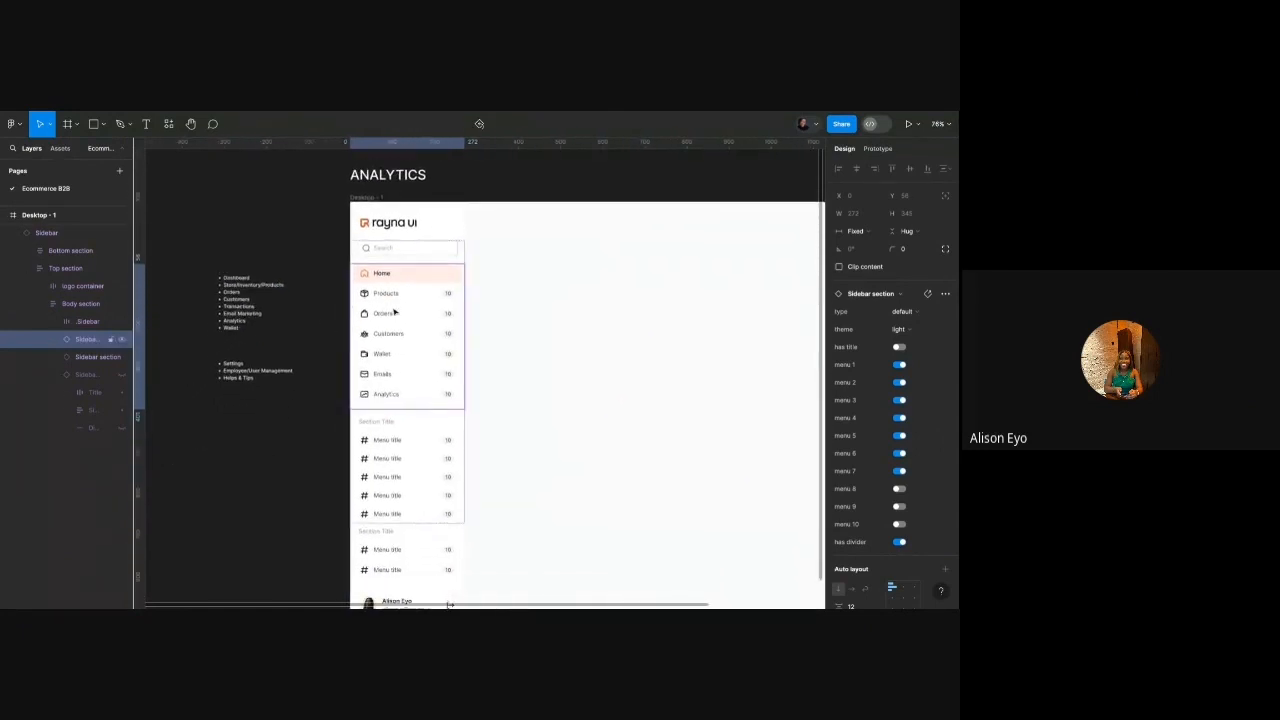
scroll(391, 424, "down", 2)
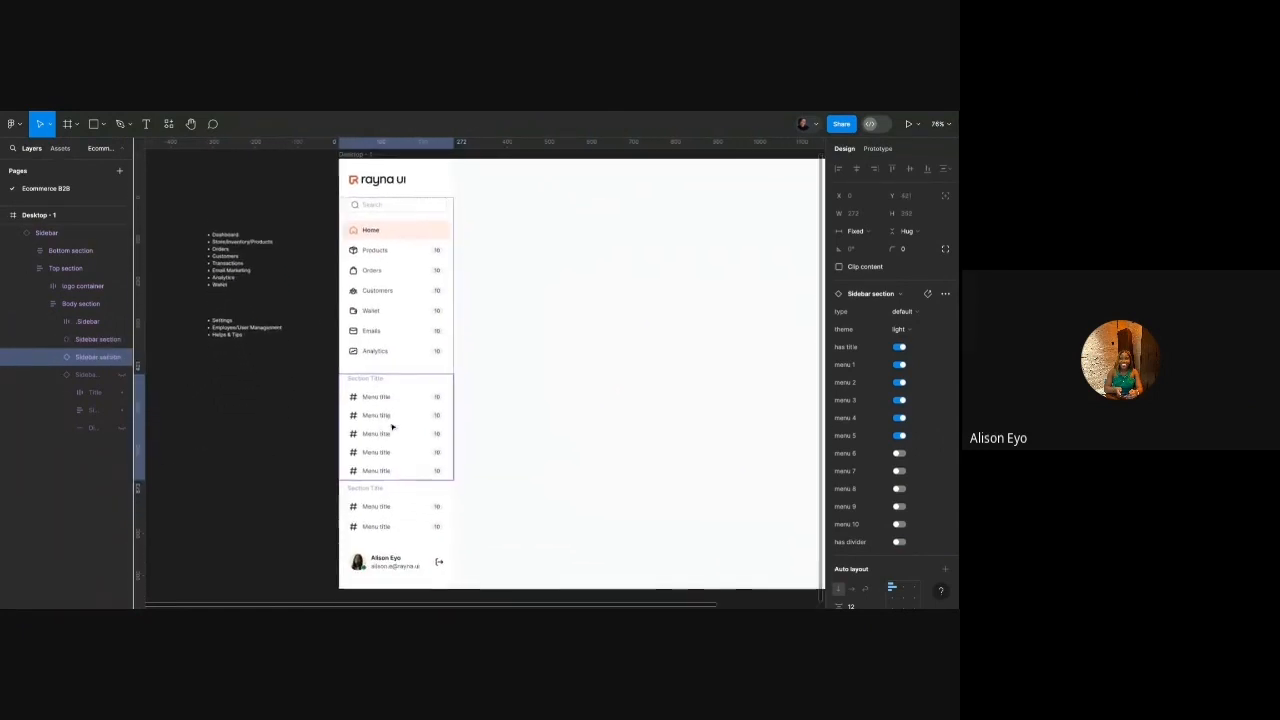
left_click(381, 496)
left_click(383, 423)
double_click(383, 306)
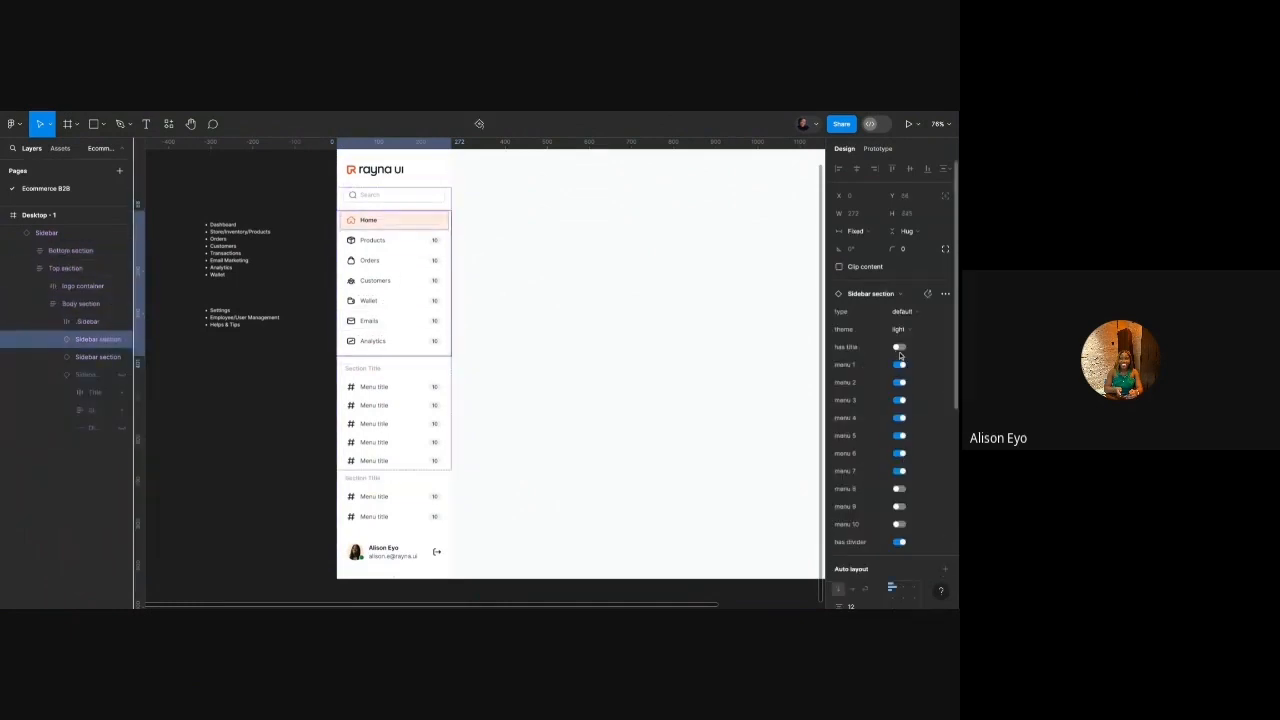
scroll(389, 177, "up", 5)
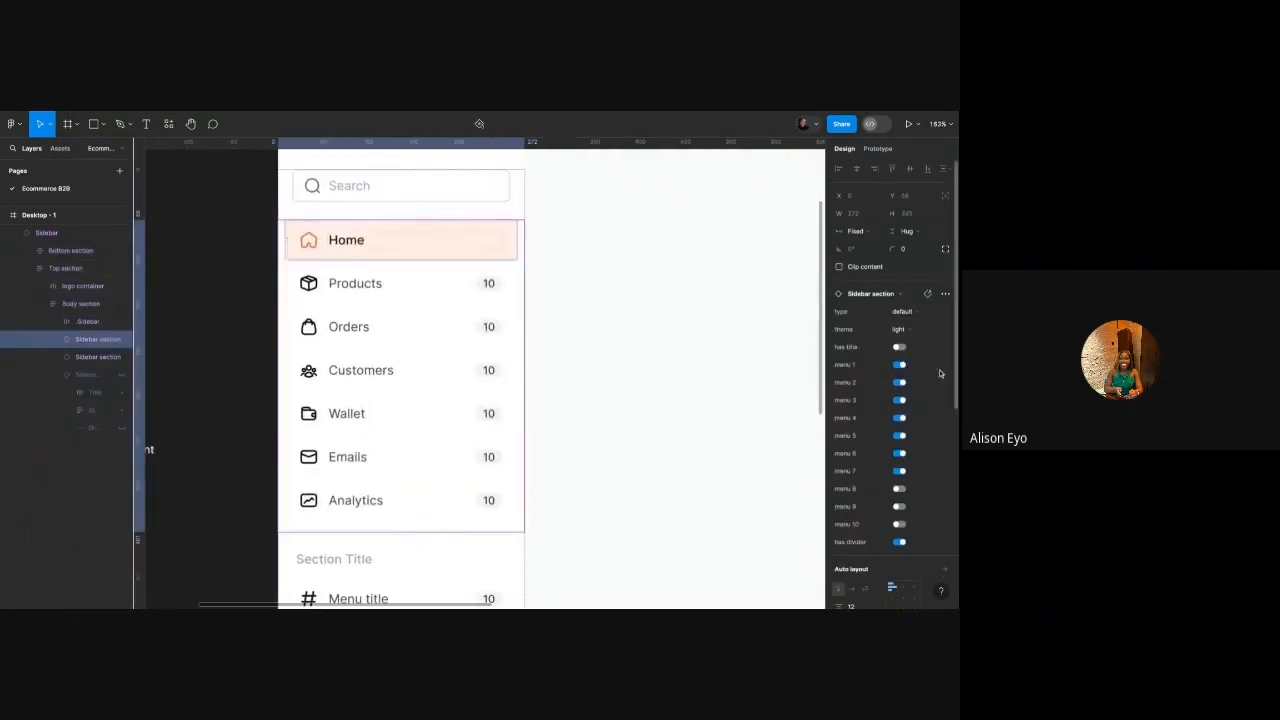
left_click(900, 347)
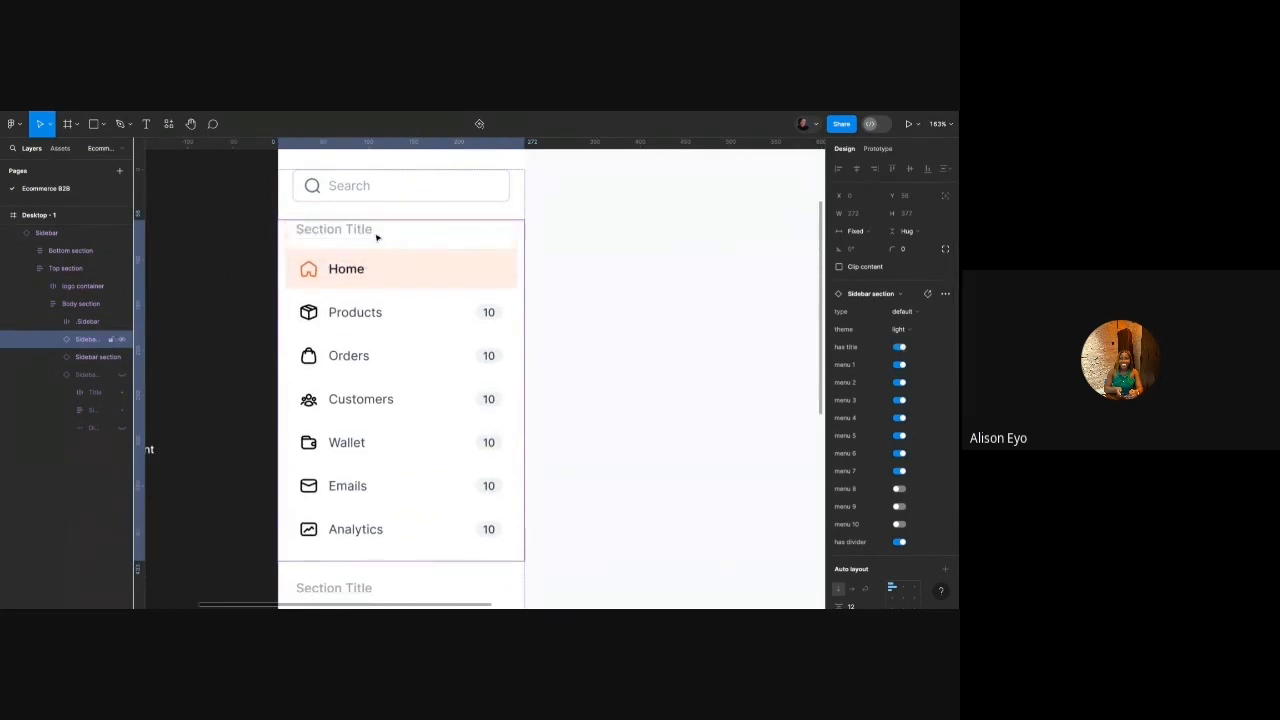
left_click(900, 347)
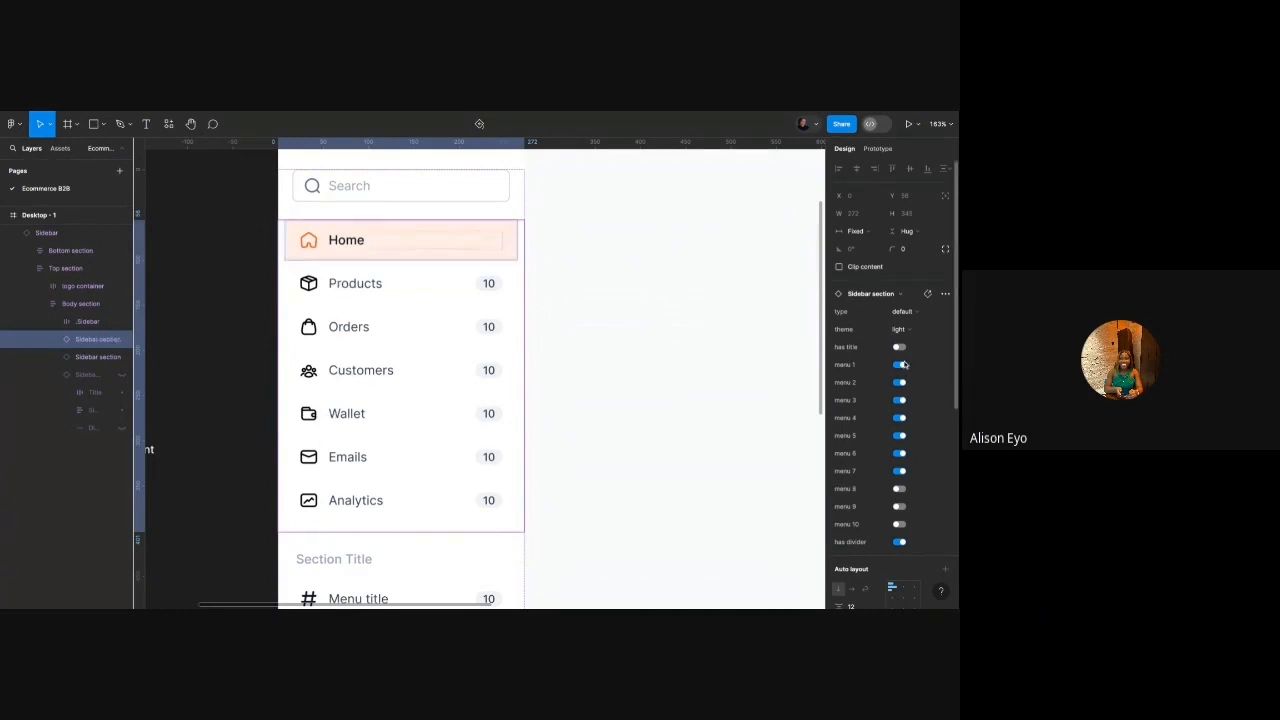
Try adding three extra menu rows after Analytics, then remove them all again.
scroll(902, 462, "down", 2)
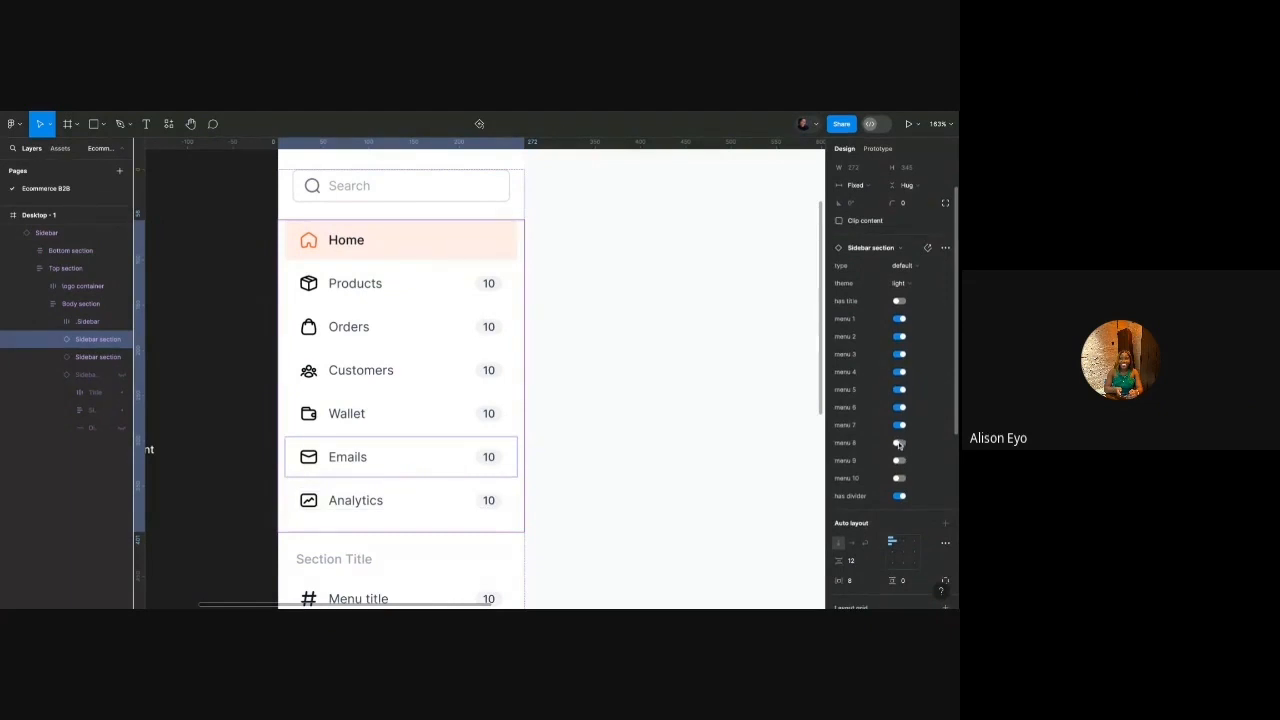
scroll(640, 430, "down", 3)
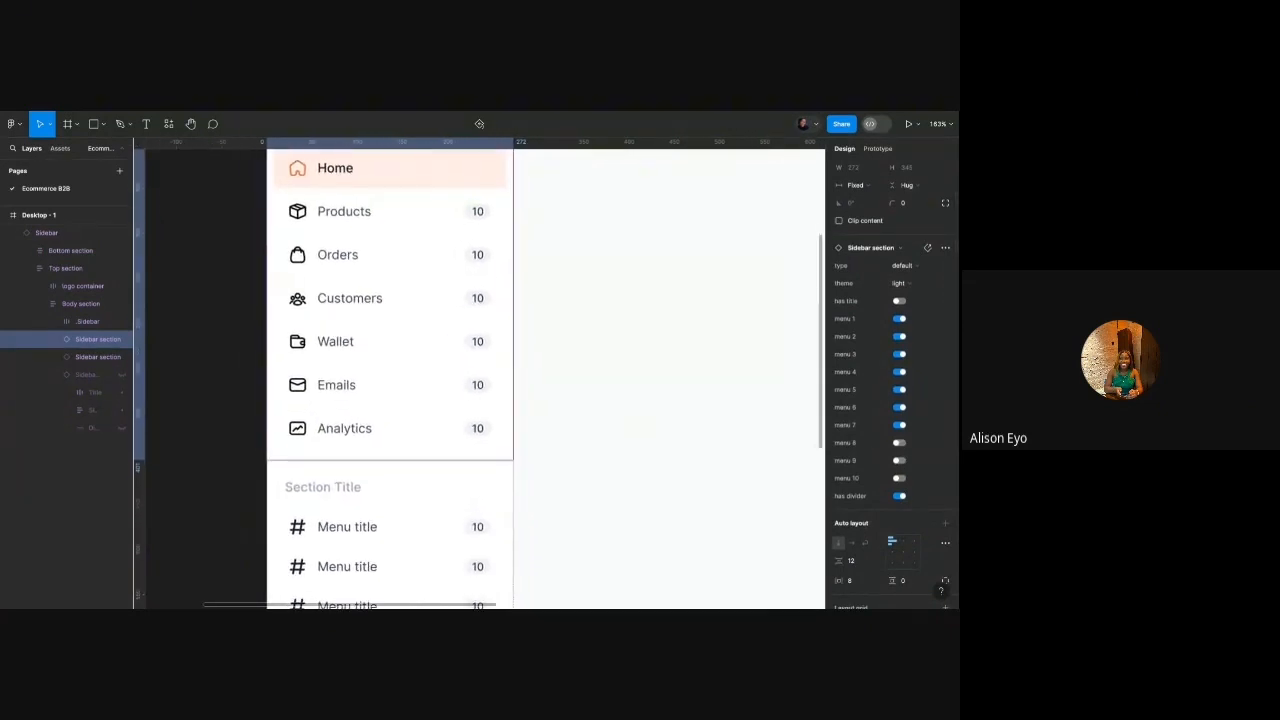
scroll(485, 375, "left", 1)
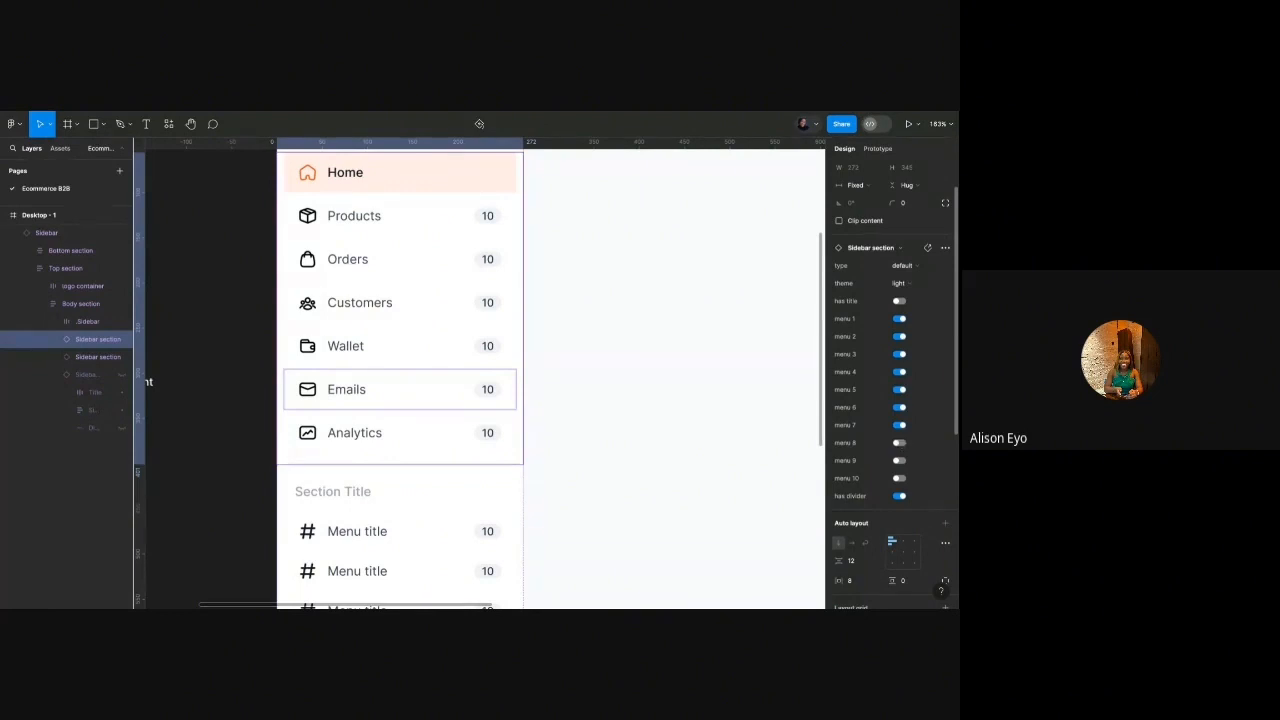
left_click(899, 442)
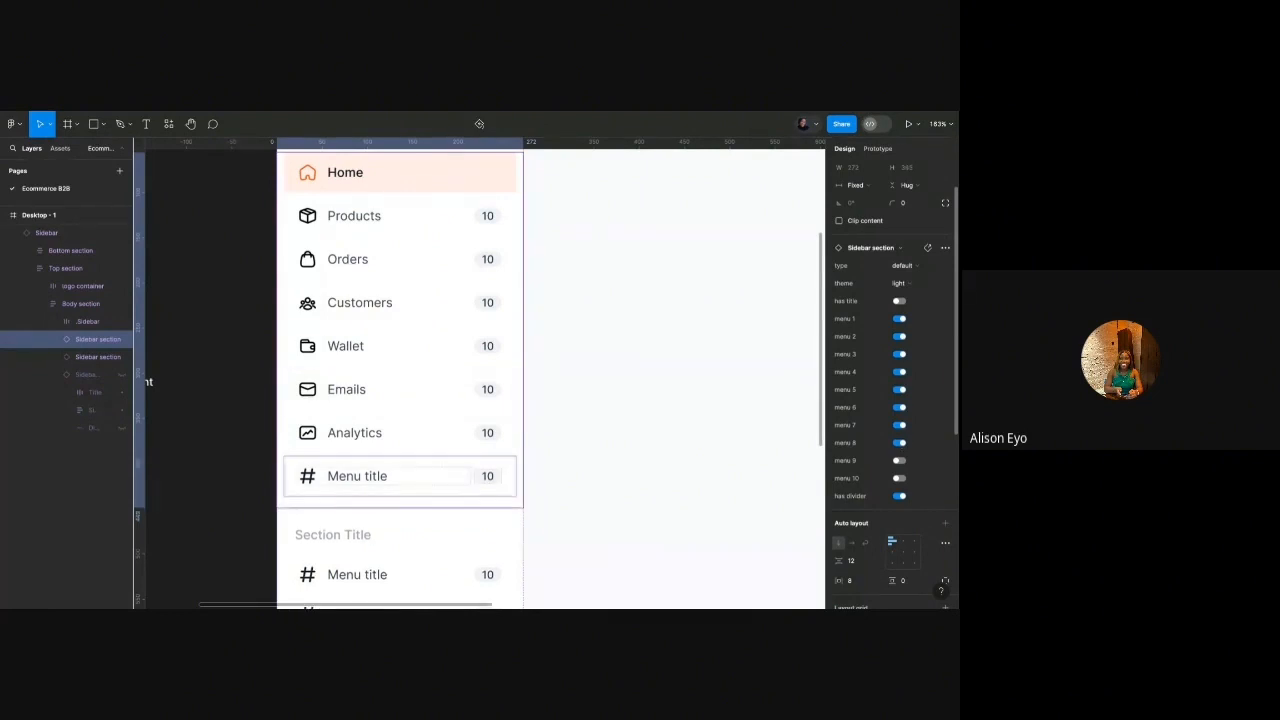
left_click(900, 460)
left_click(900, 478)
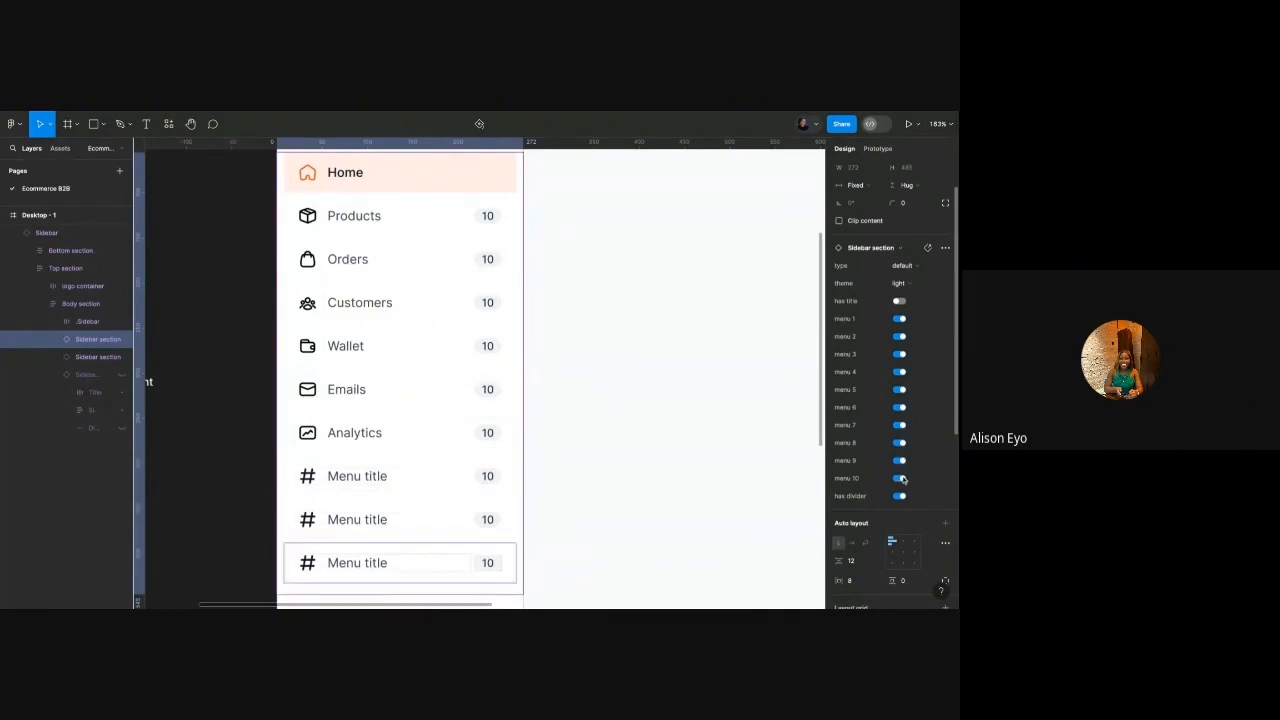
left_click(900, 478)
left_click(900, 460)
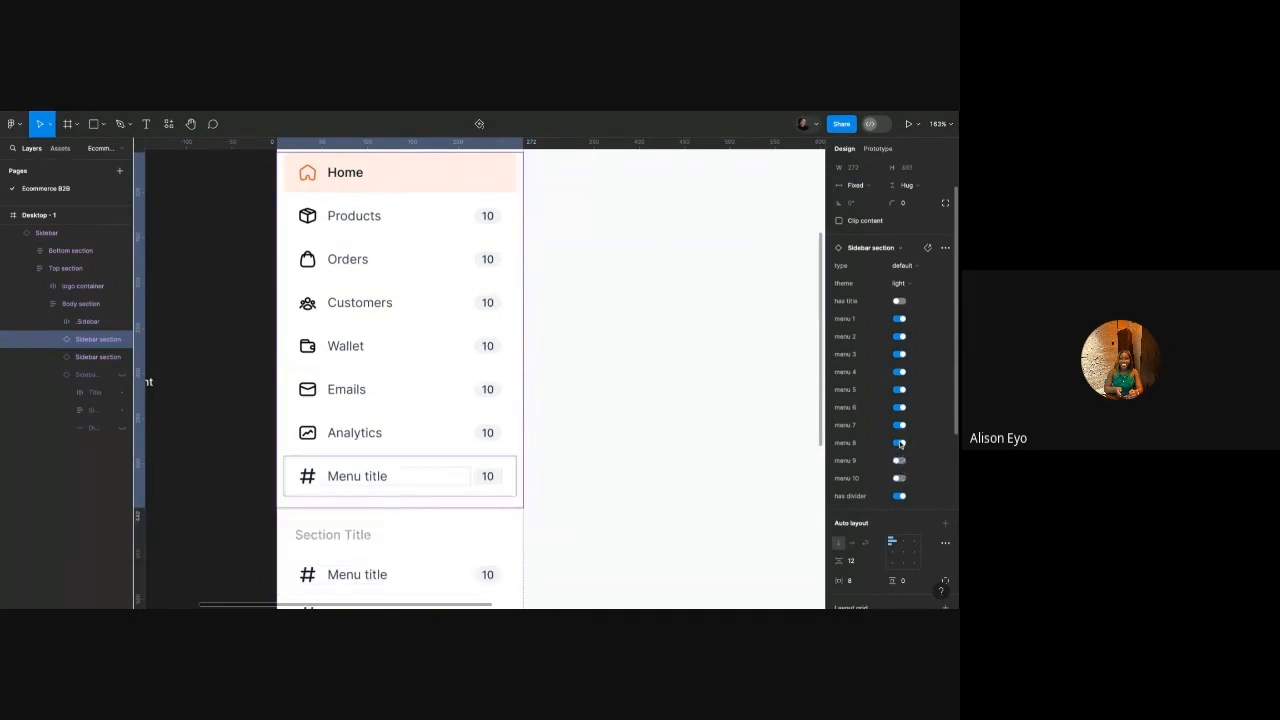
left_click(899, 442)
left_click(249, 517)
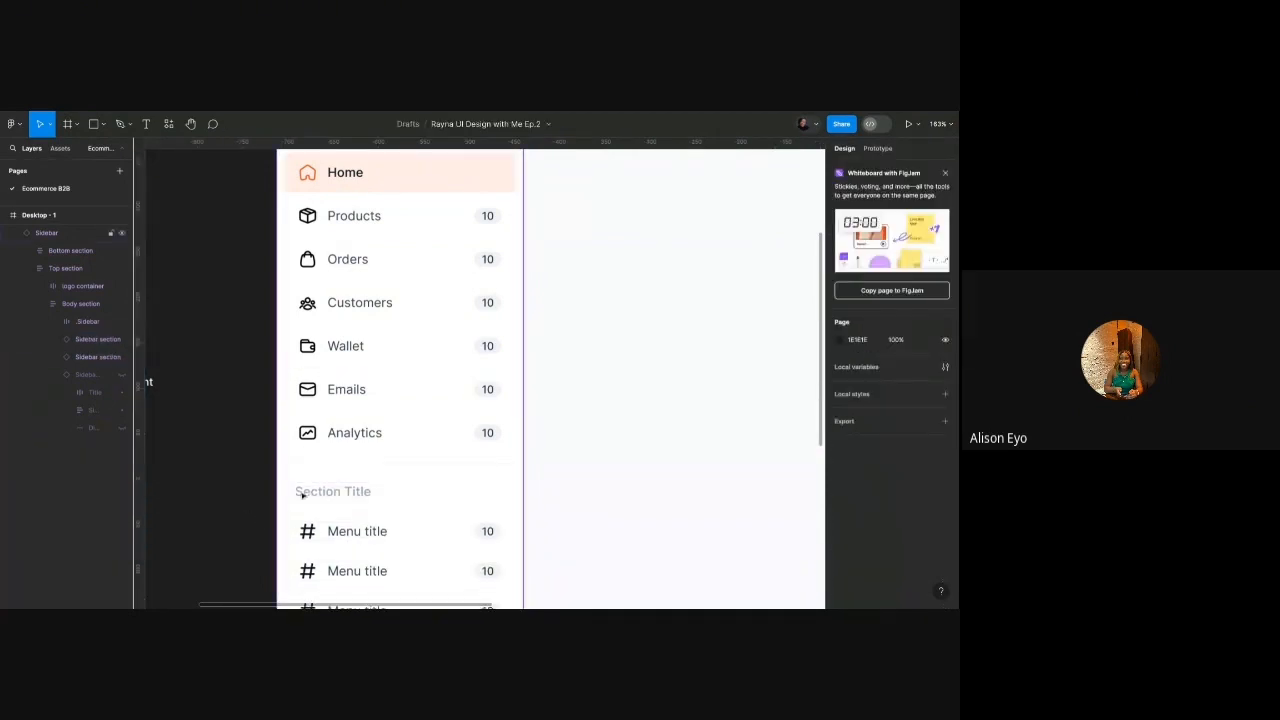
Toggle the divider under Analytics off and on, leaving it visible.
scroll(339, 484, "up", 5)
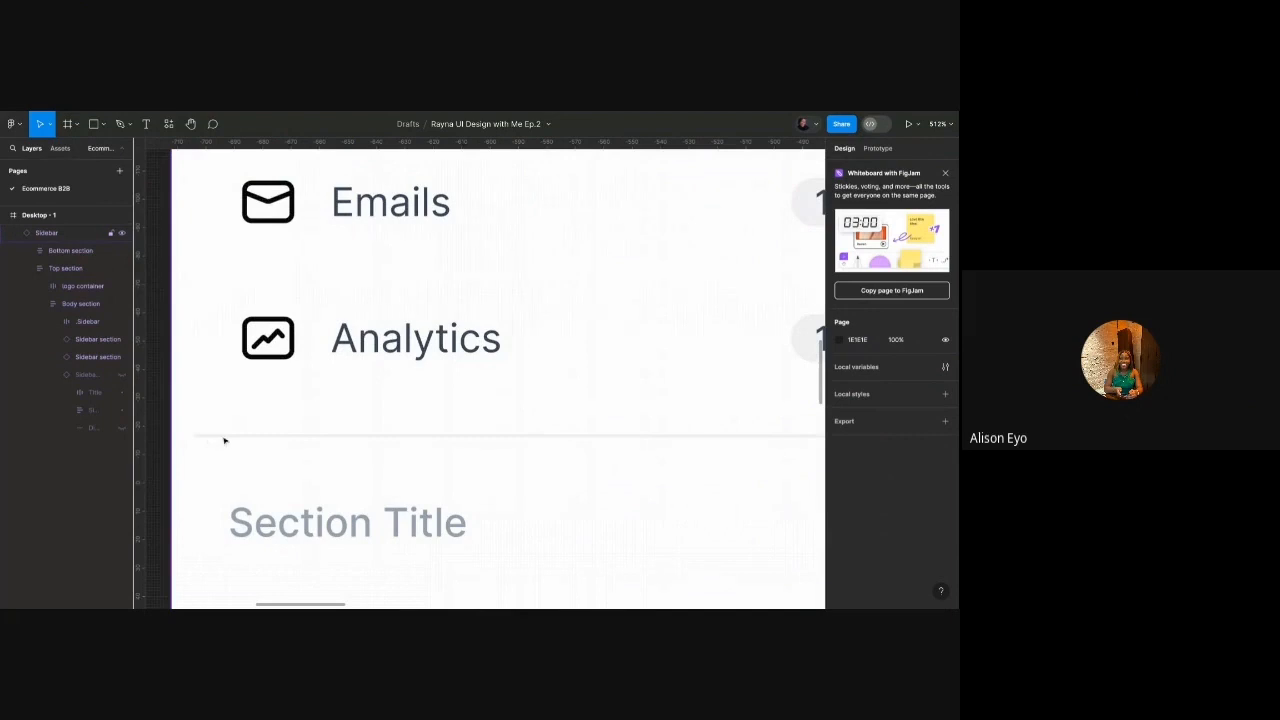
scroll(339, 436, "down", 3)
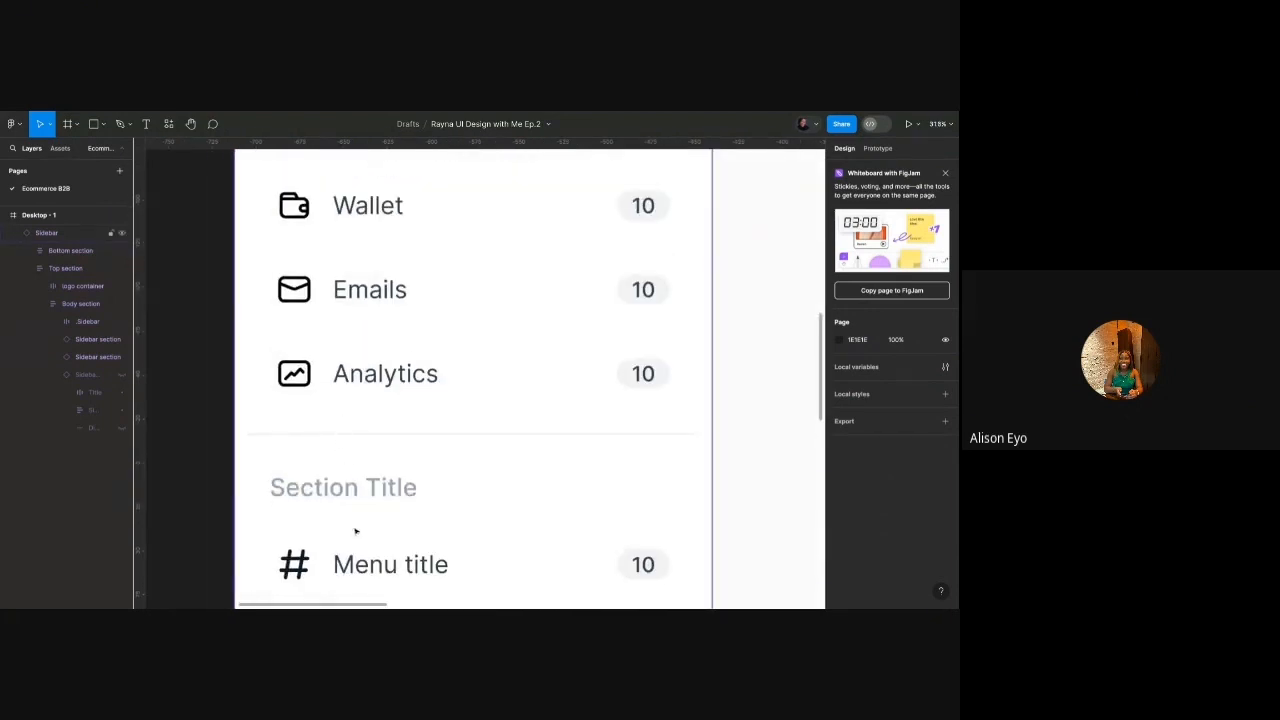
scroll(352, 470, "down", 3)
double_click(353, 431)
double_click(353, 431)
double_click(352, 431)
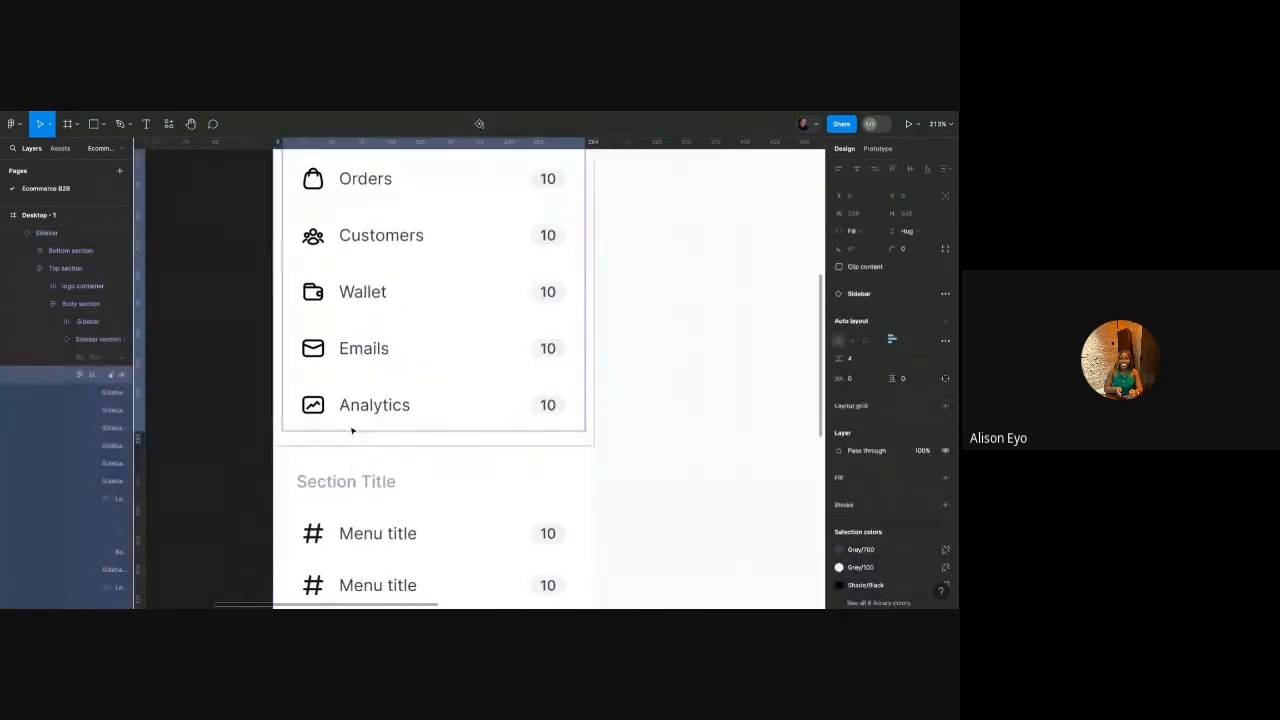
left_click(97, 339)
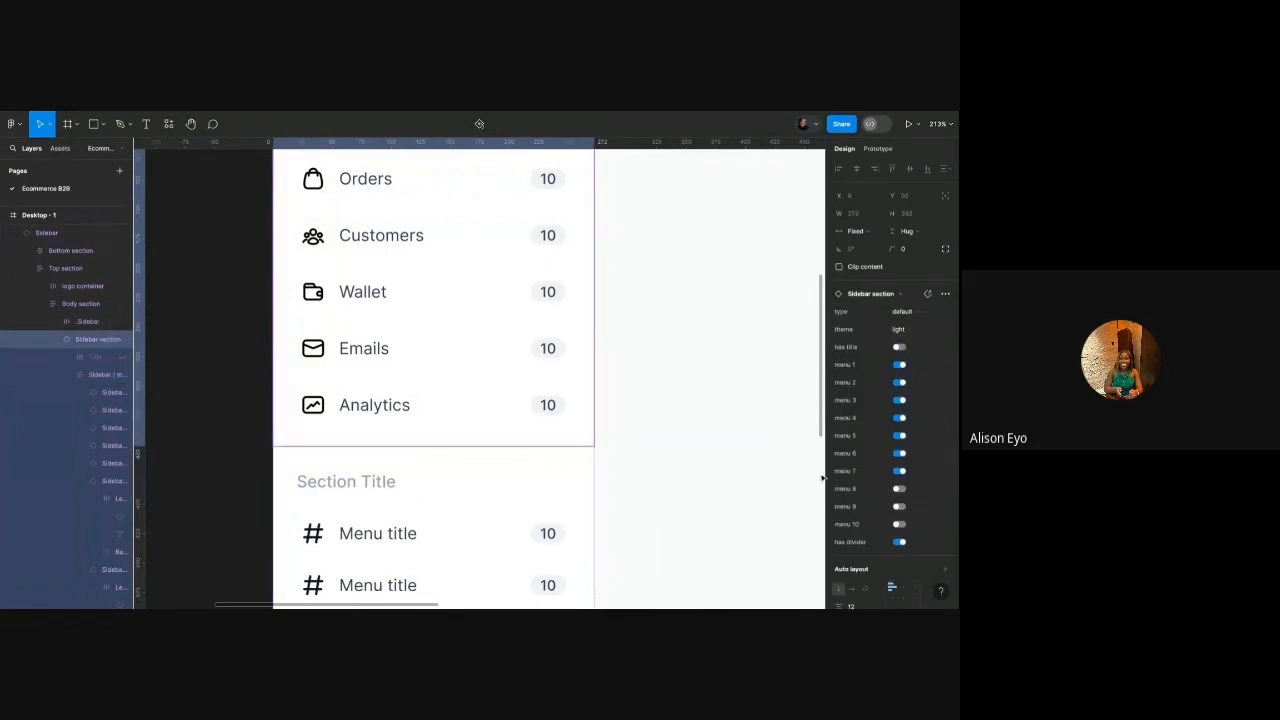
left_click(901, 544)
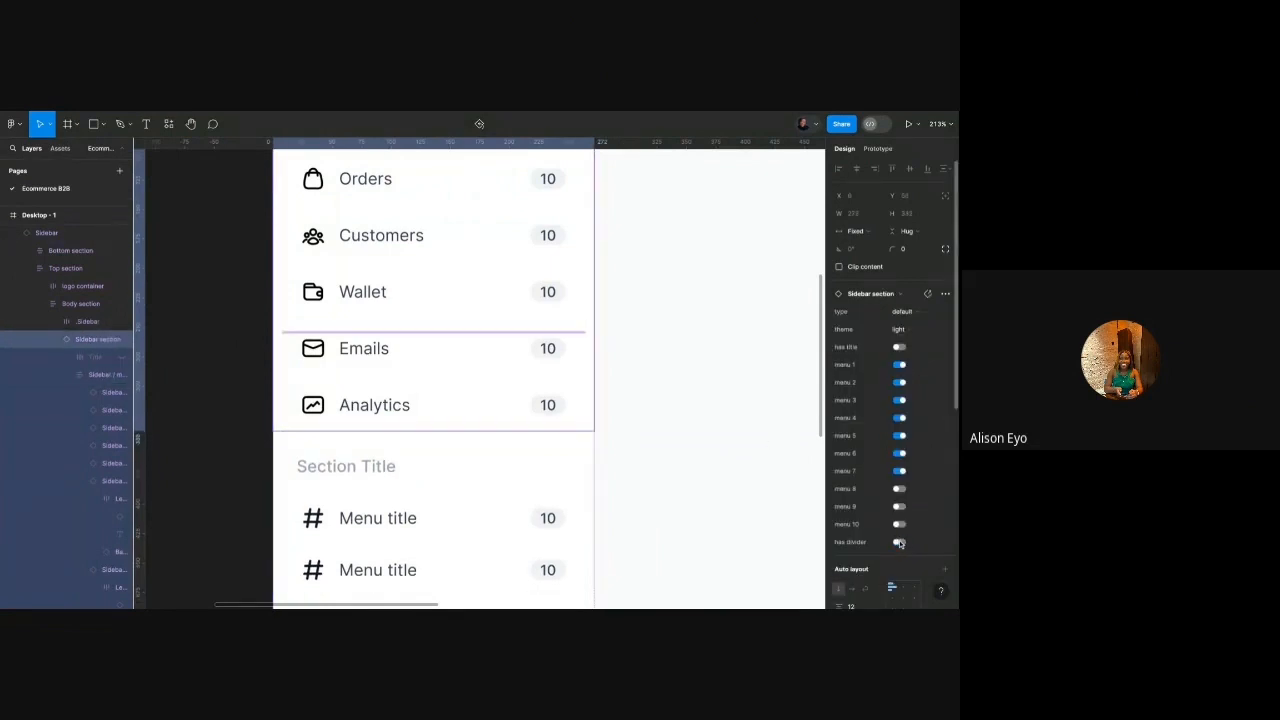
left_click(903, 545)
left_click(901, 543)
left_click(902, 544)
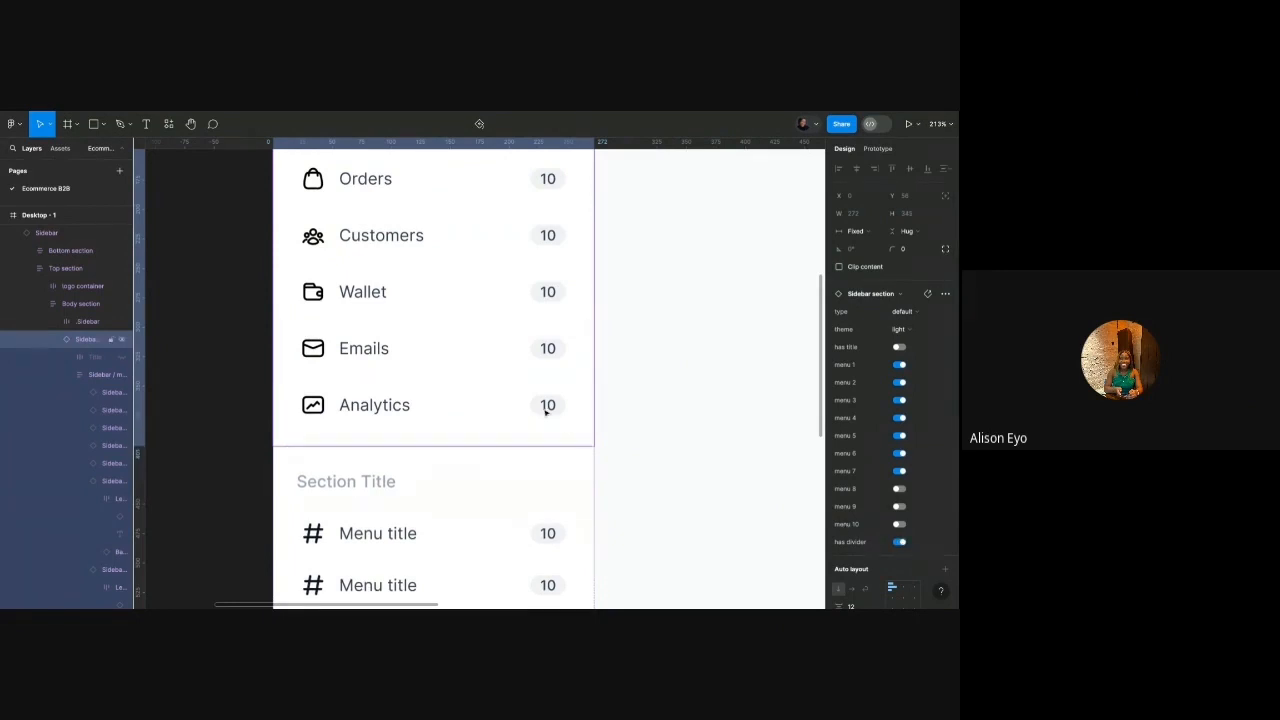
scroll(546, 406, "down", 5)
left_click(390, 423)
scroll(394, 371, "up", 5)
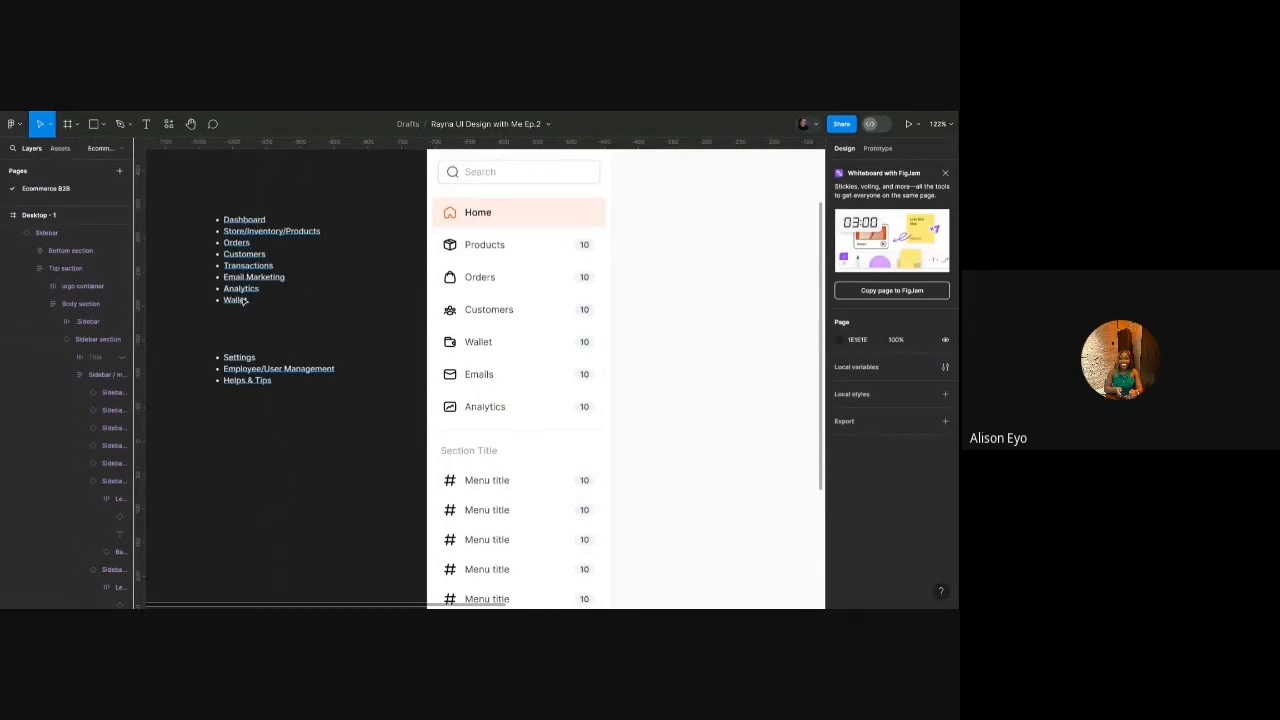
Briefly hide the second menu group inside the body, then show it again.
scroll(363, 333, "down", 1)
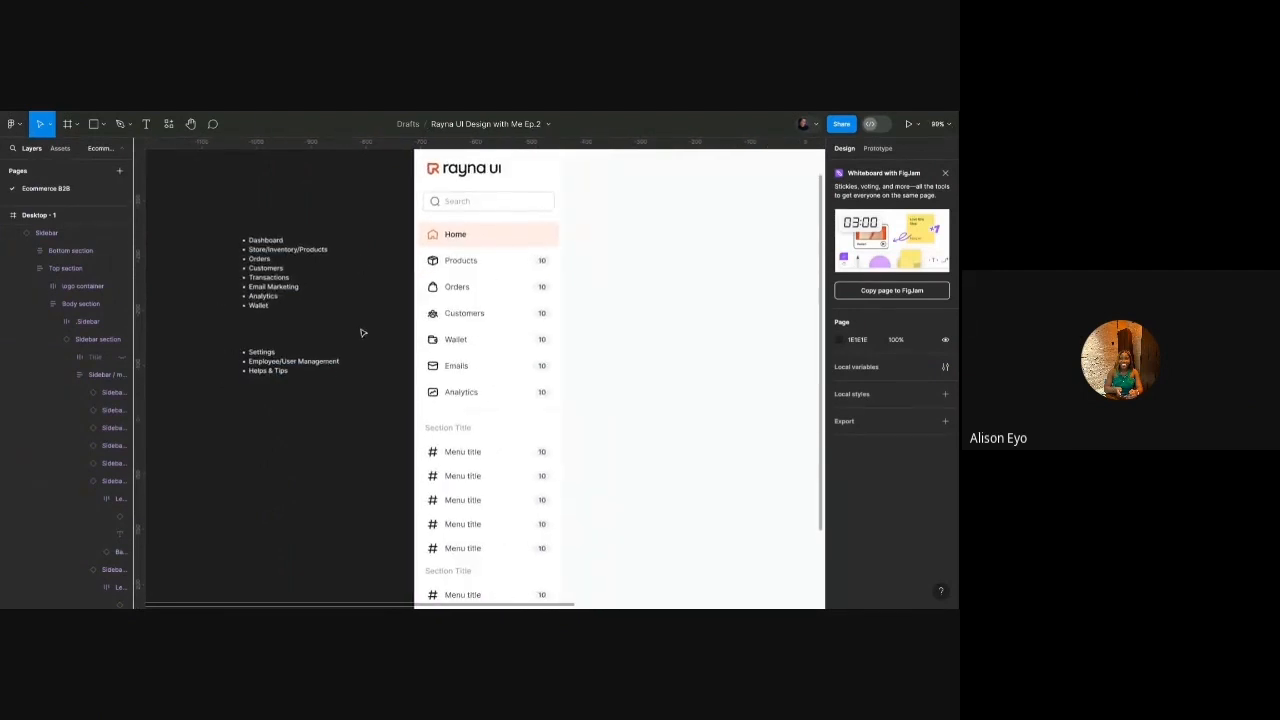
scroll(363, 333, "down", 2)
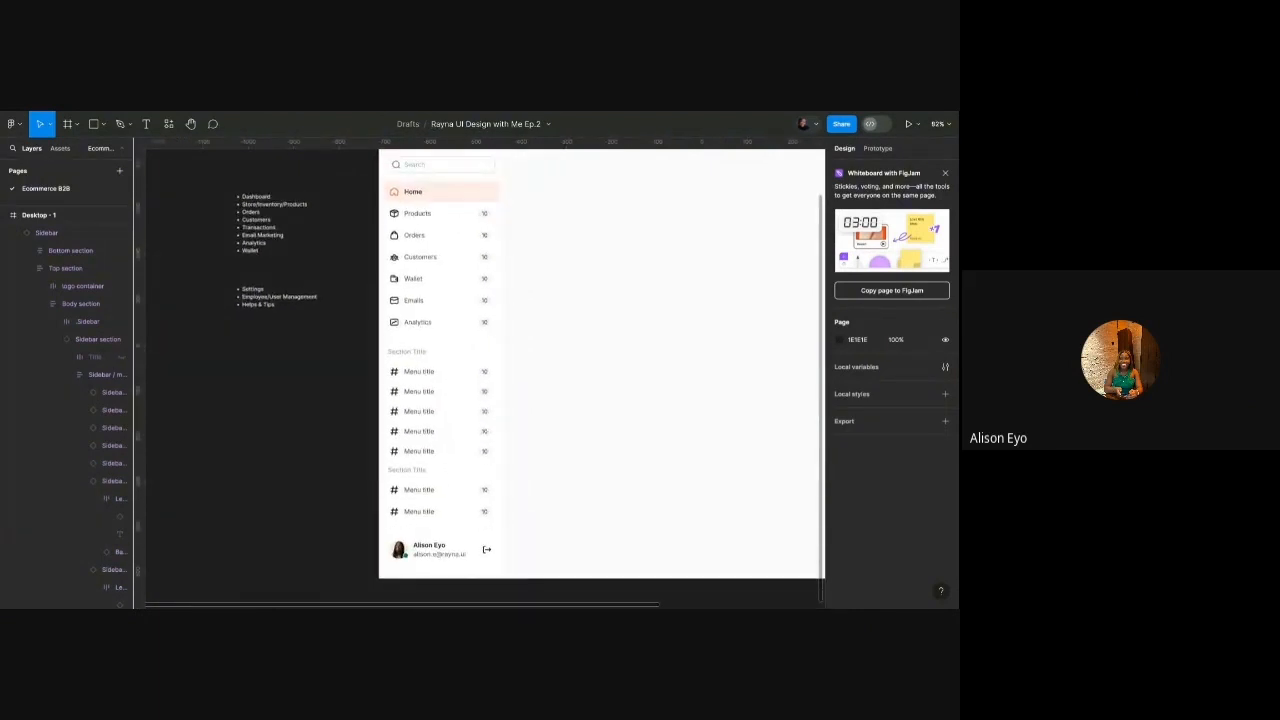
scroll(387, 362, "up", 1)
double_click(411, 400)
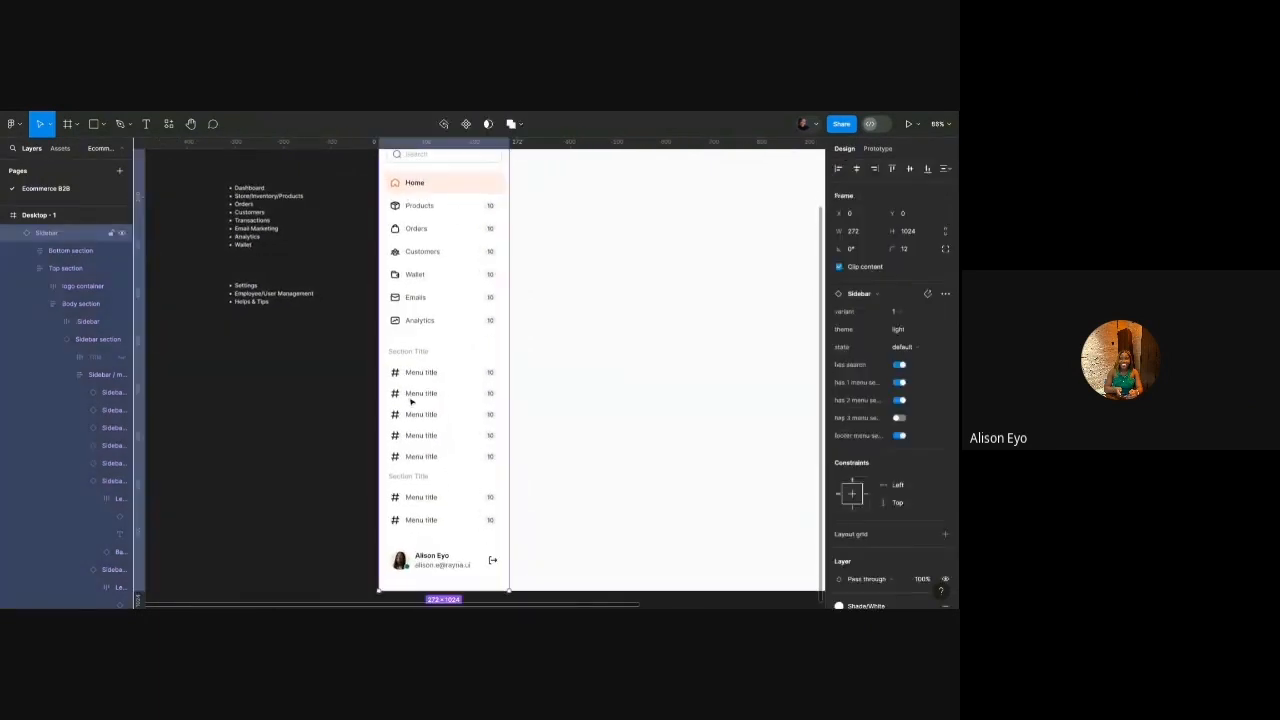
double_click(411, 400)
double_click(411, 400)
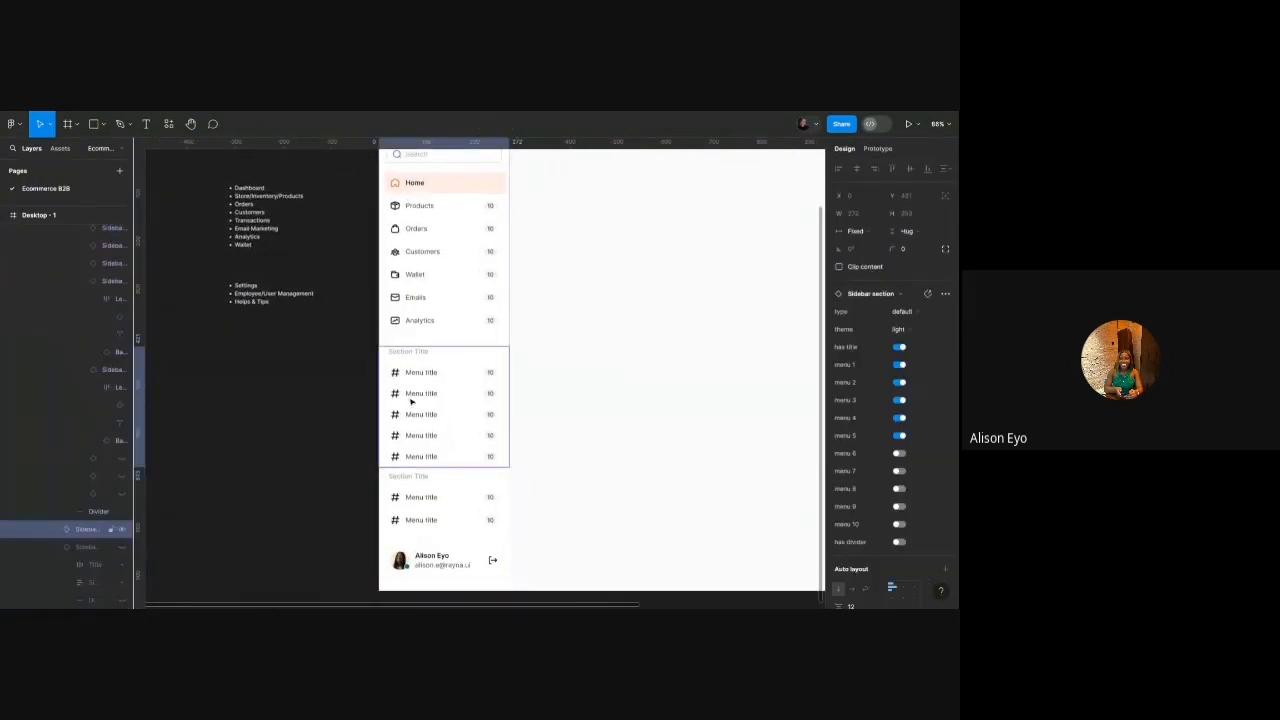
left_click(122, 530)
left_click(122, 532)
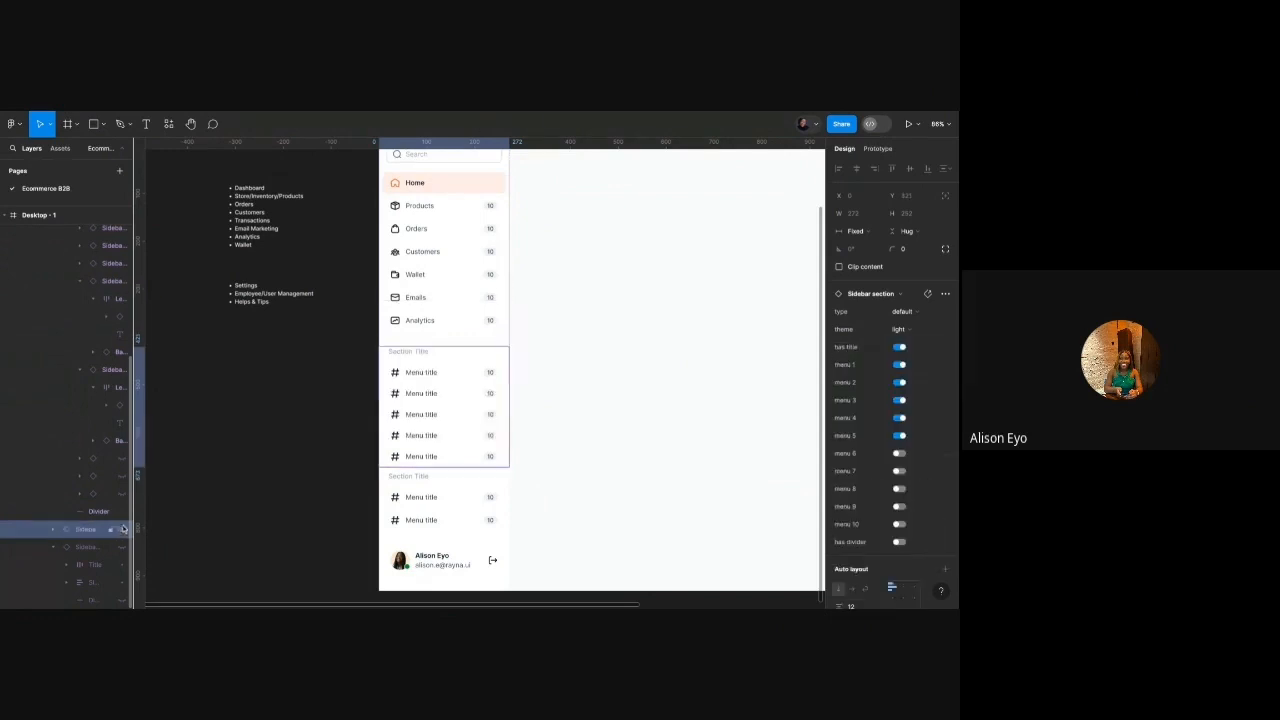
left_click(338, 456)
Select the whole Sidebar component and turn off 'has 2 menu section'.
double_click(425, 403)
scroll(425, 403, "up", 2)
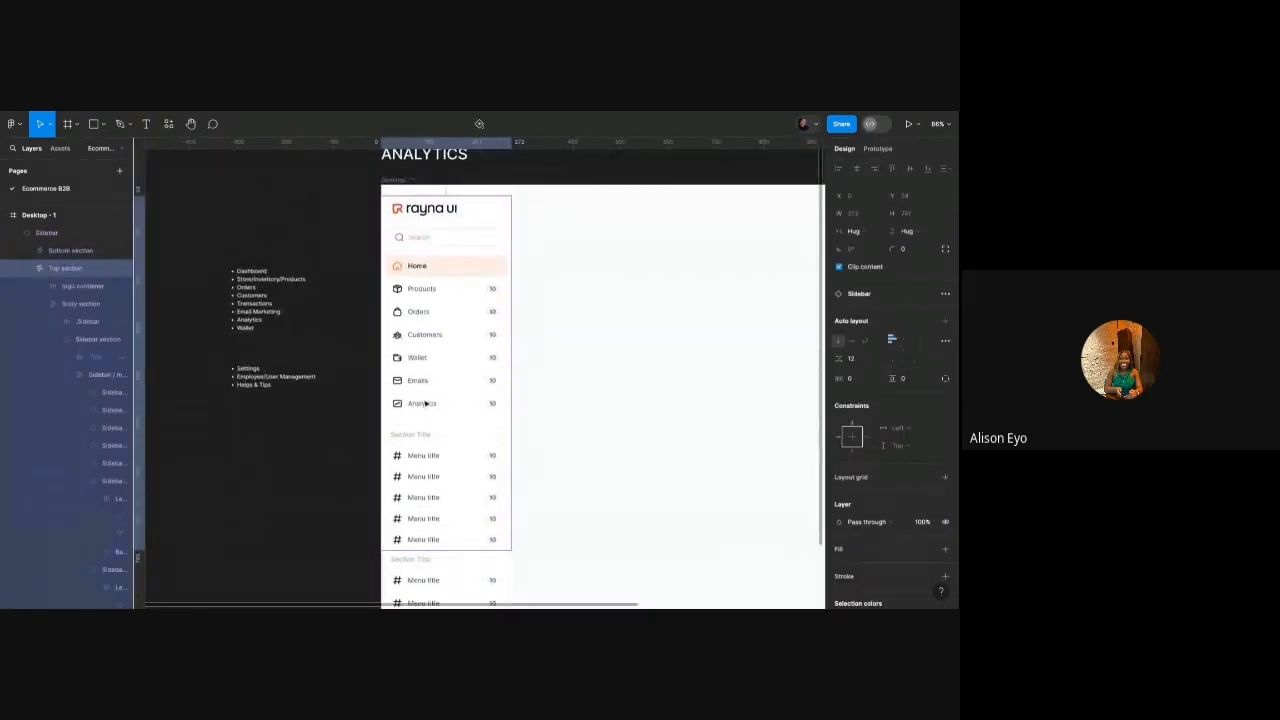
left_click(425, 403)
scroll(474, 370, "down", 1)
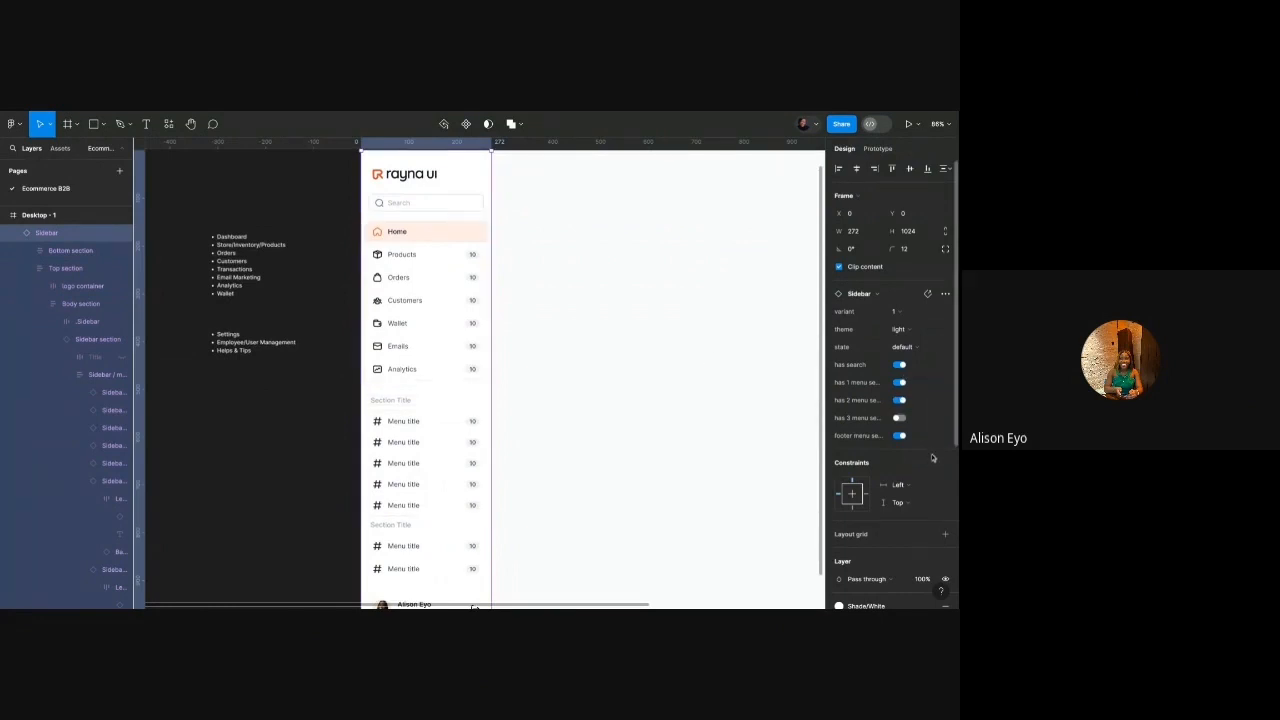
left_click(901, 401)
left_click(901, 401)
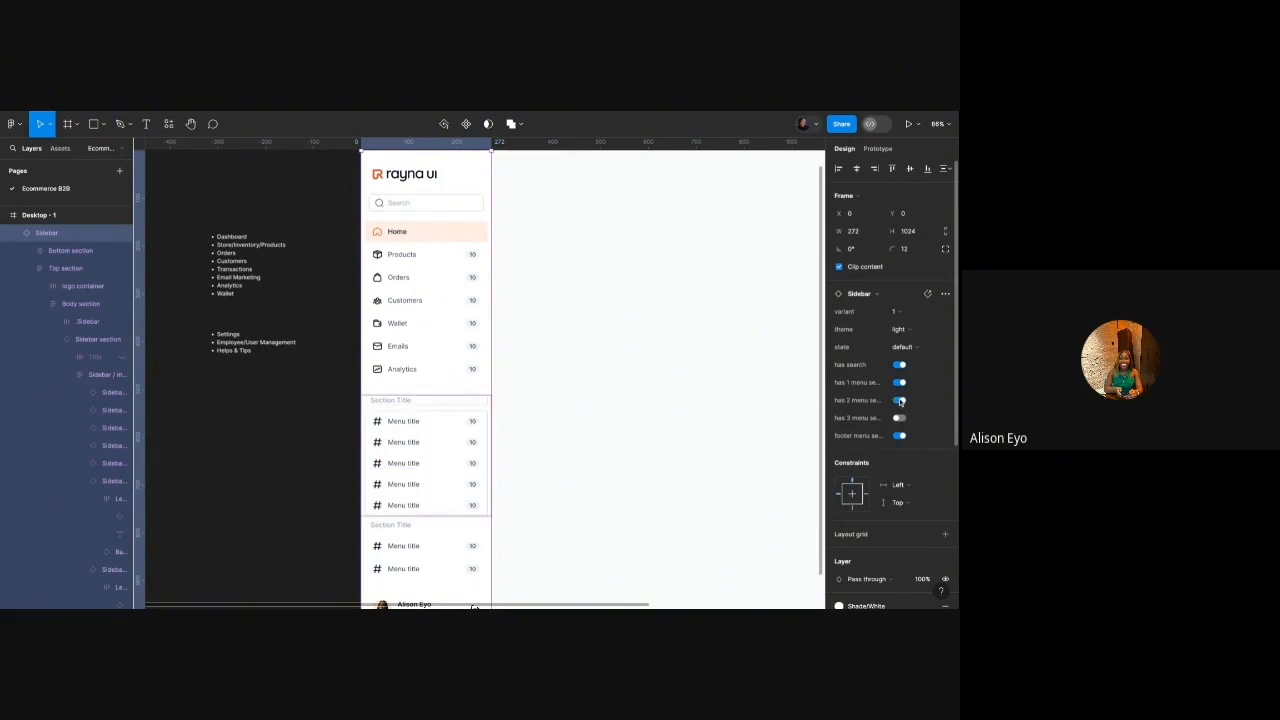
left_click(901, 401)
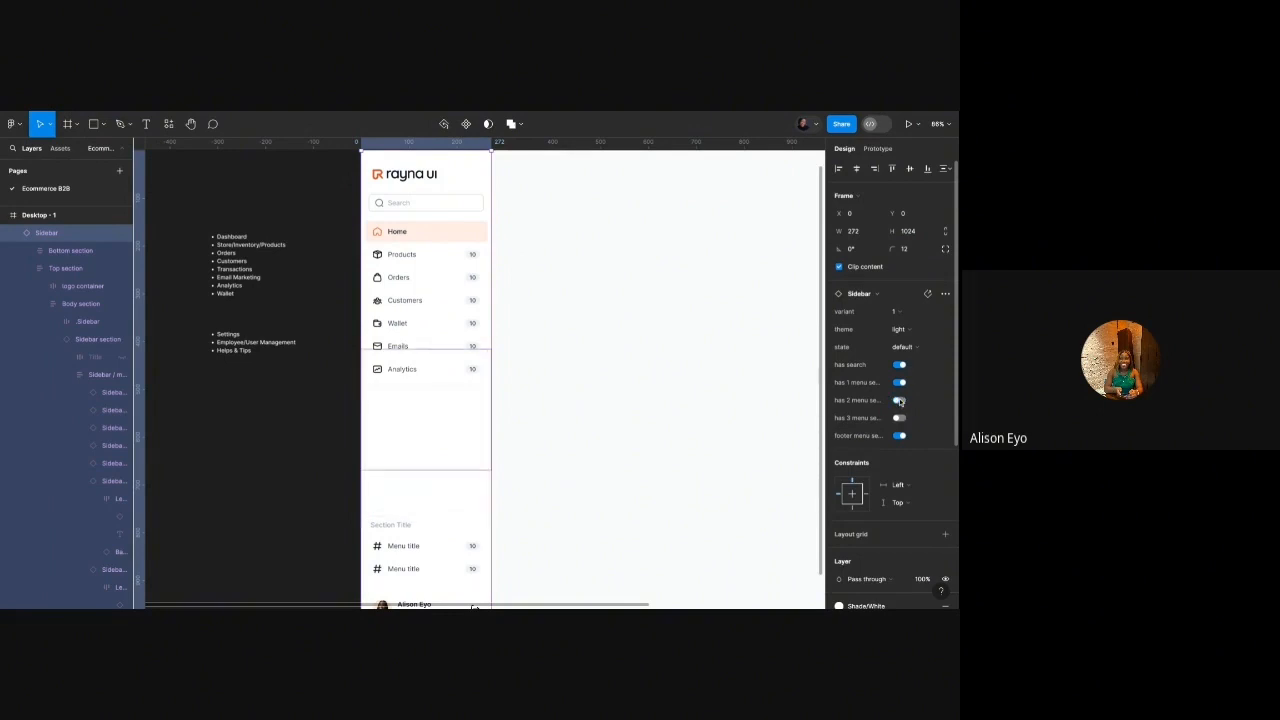
Turn off 'has divider' on the main menu section inside the sidebar body.
left_click(284, 487)
double_click(418, 380)
double_click(418, 380)
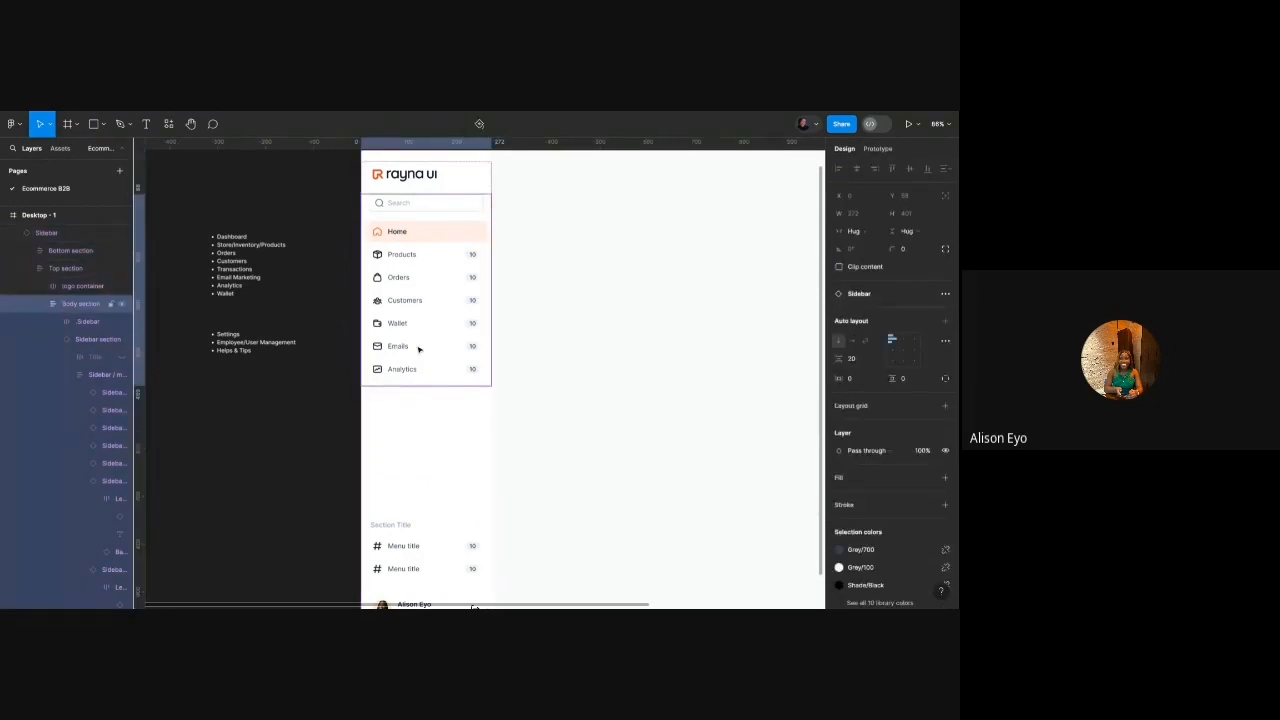
double_click(418, 348)
left_click(902, 543)
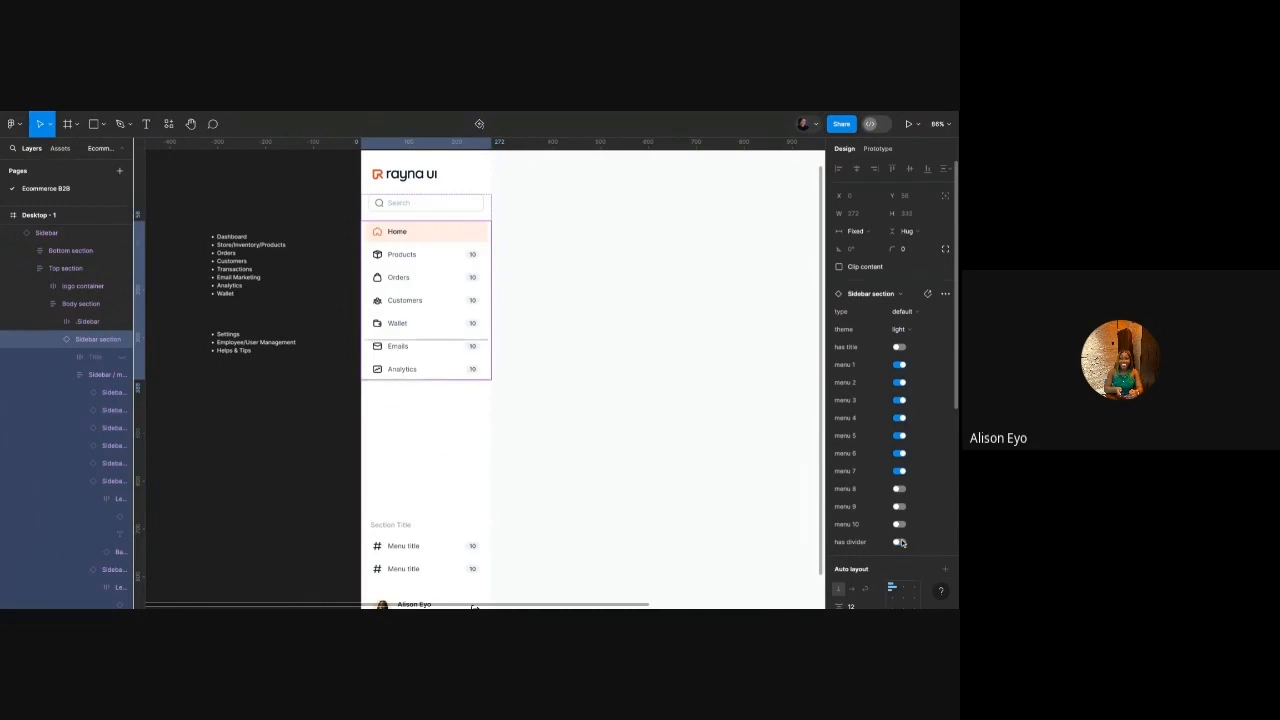
Turn off 'has title' on the lower menu group to drop its Section Title.
left_click(348, 480)
scroll(348, 480, "down", 2)
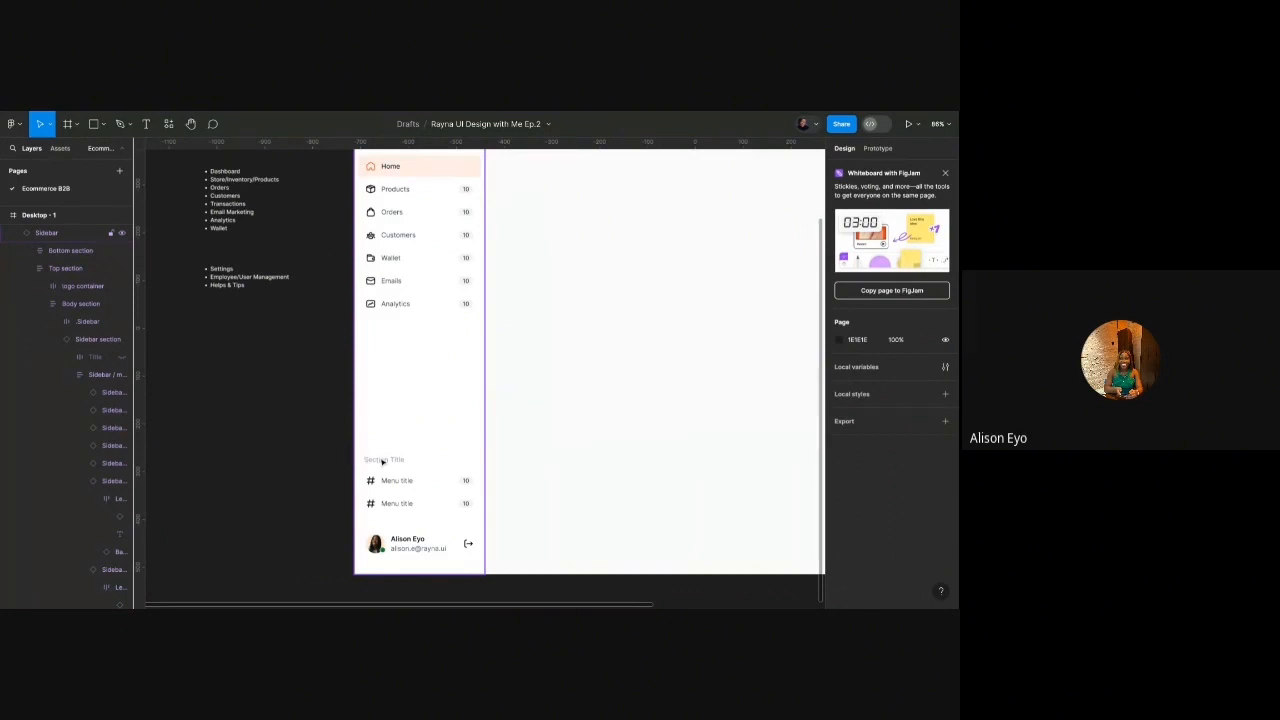
double_click(382, 461)
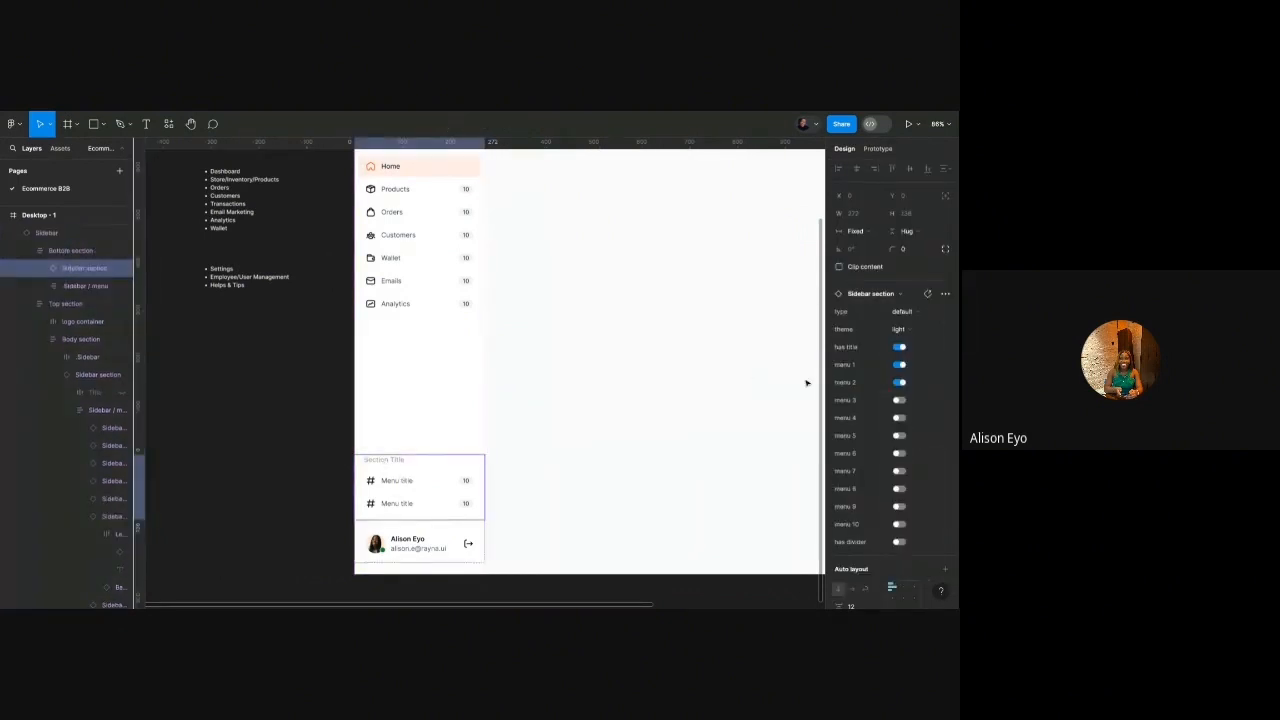
left_click(899, 347)
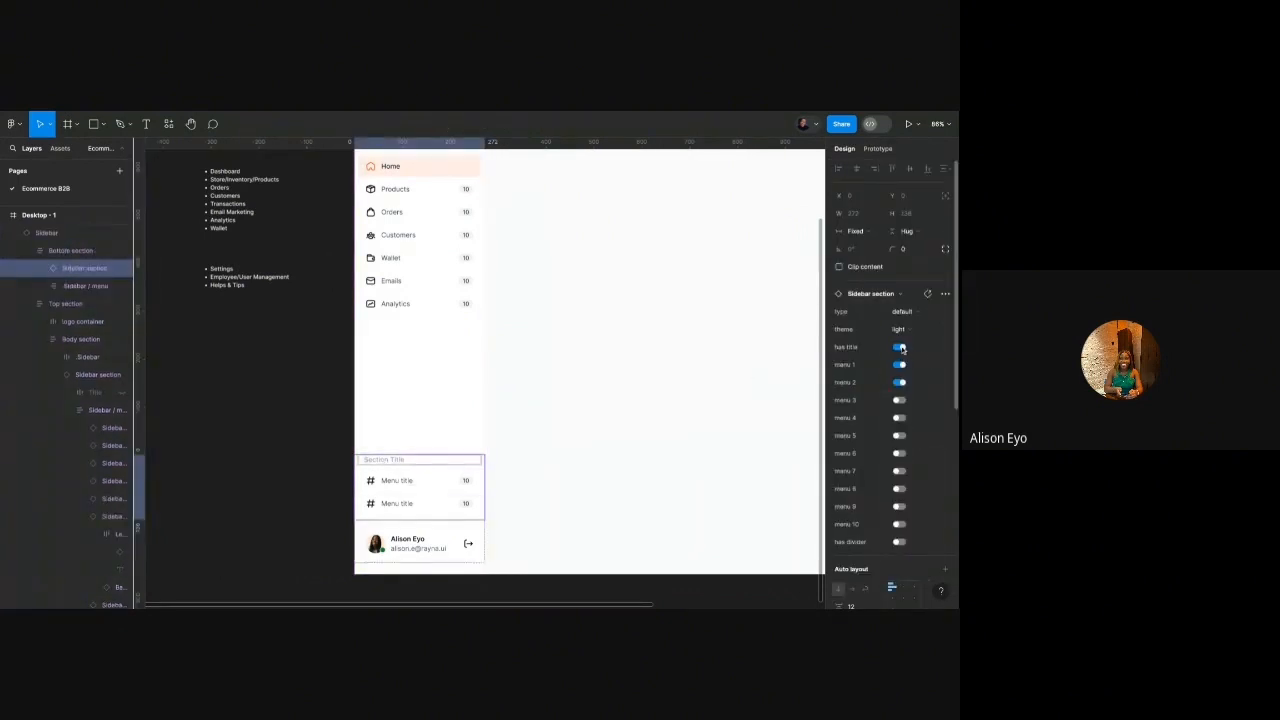
Retype the two lower 'Menu title' labels as 'User Management' and 'Settings'.
double_click(408, 483)
double_click(409, 483)
type("S")
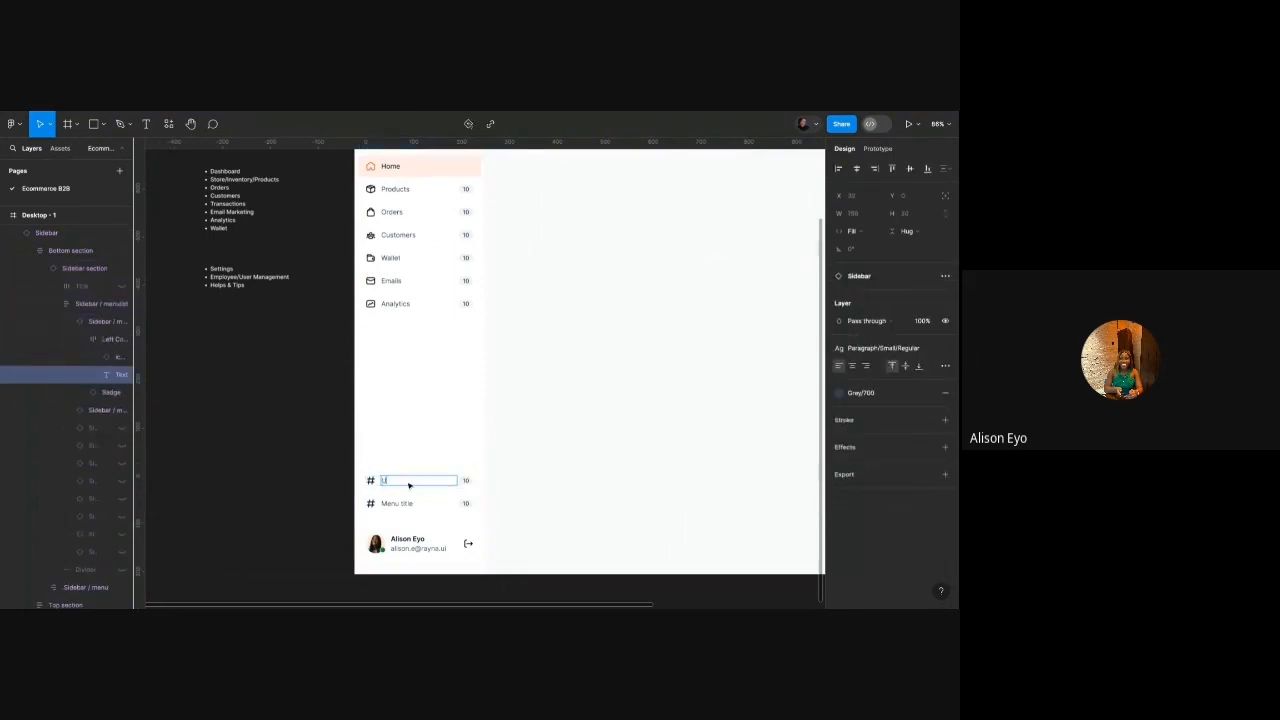
type("ser Men")
double_click(402, 504)
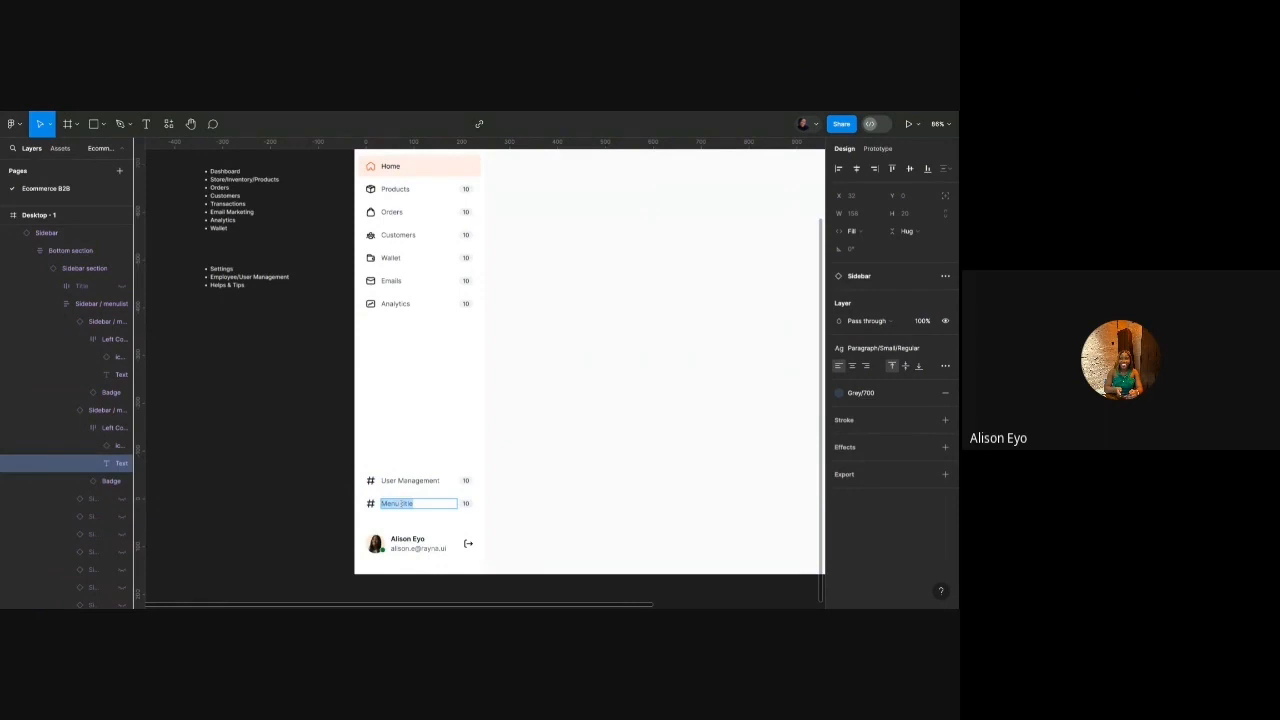
type("Settings")
left_click(329, 491)
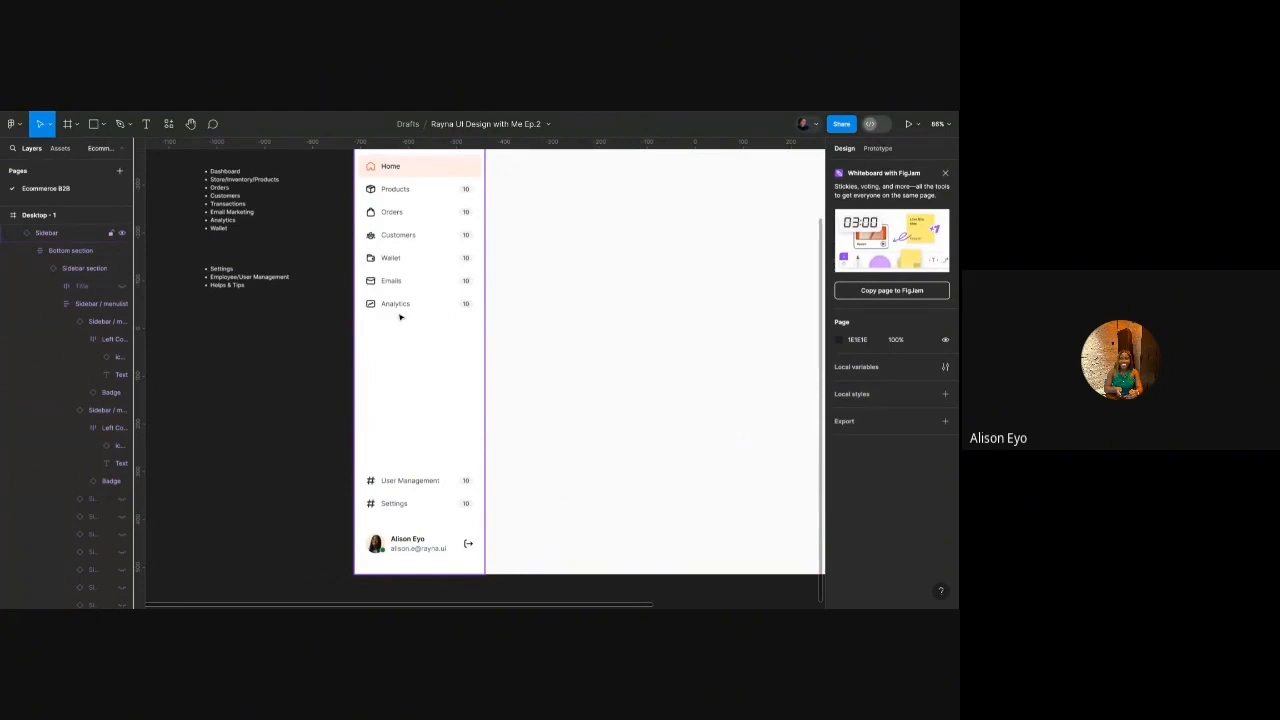
scroll(403, 283, "down", 3)
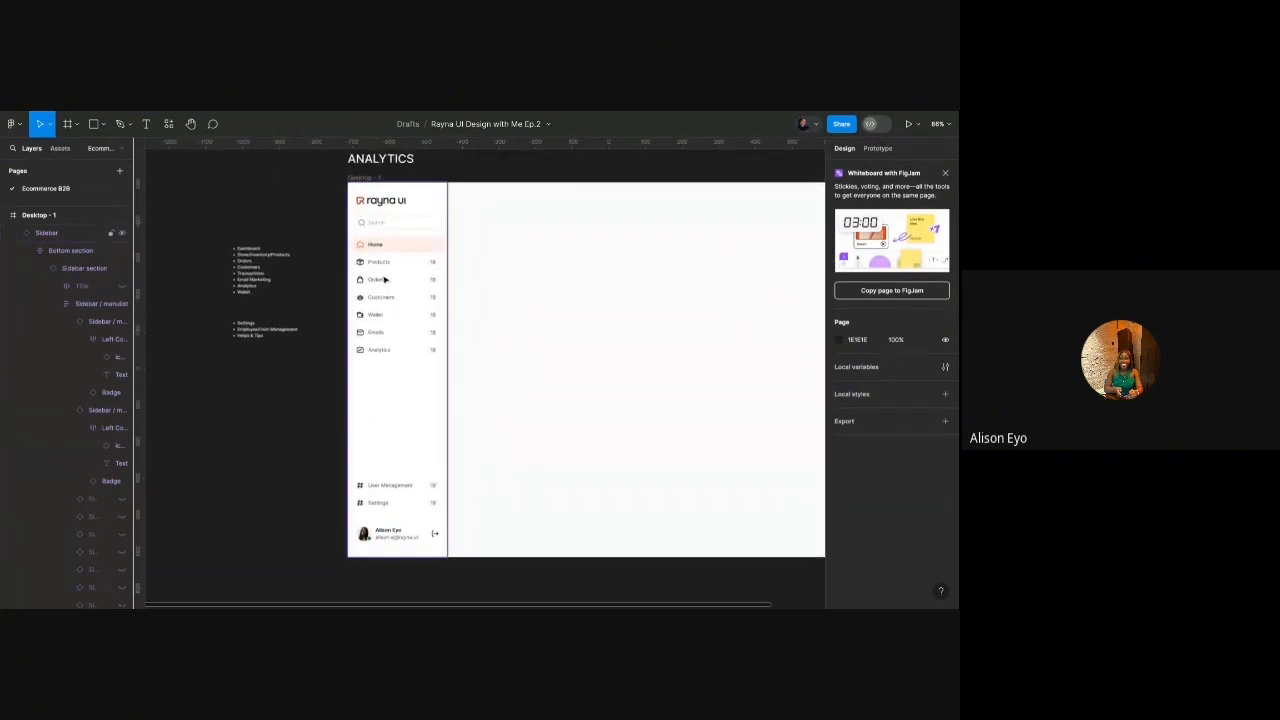
Select Wallet, Emails and Analytics together and turn off their counters.
scroll(395, 288, "up", 3)
left_click(380, 324)
left_click(376, 342)
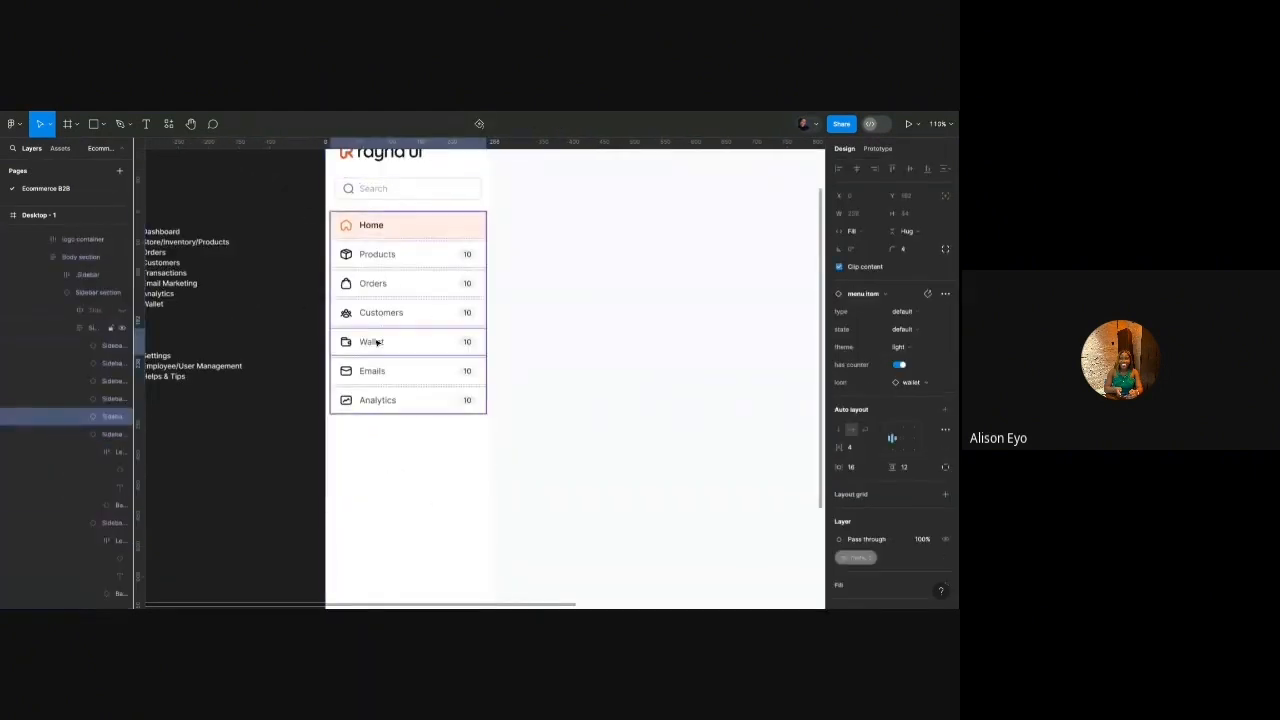
left_click(376, 371, "shift")
left_click(376, 400, "shift")
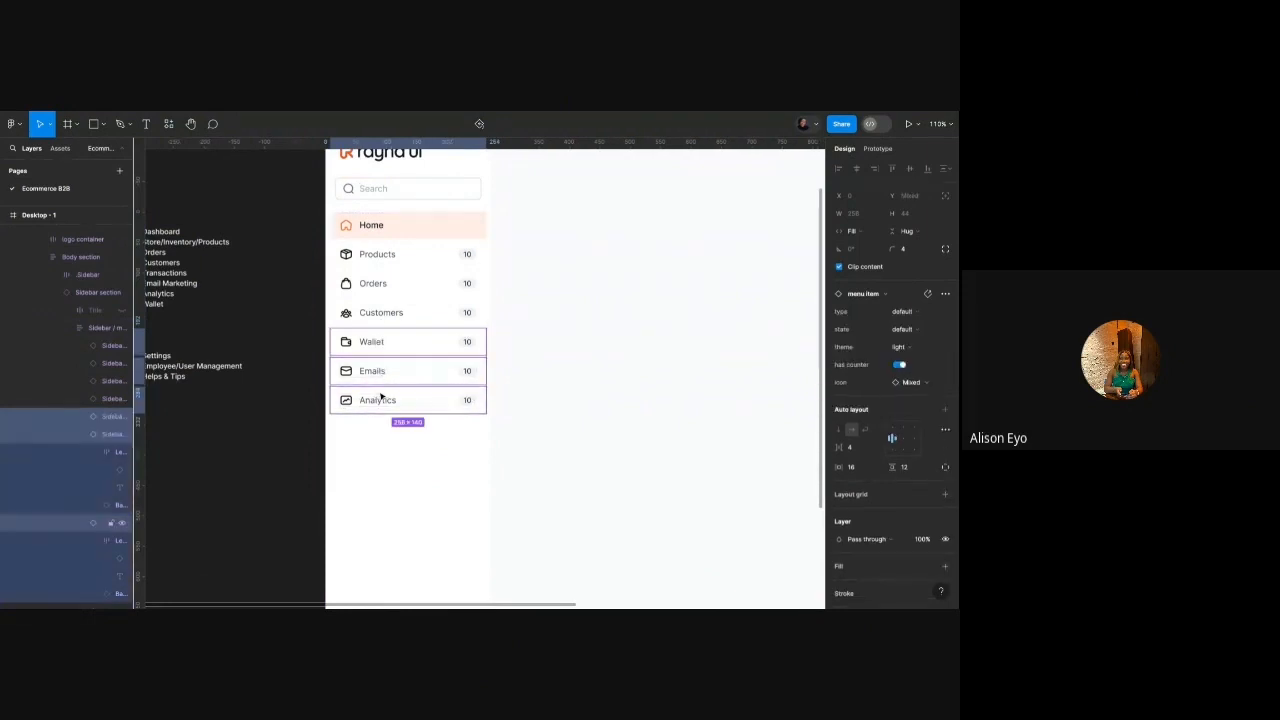
left_click(900, 366)
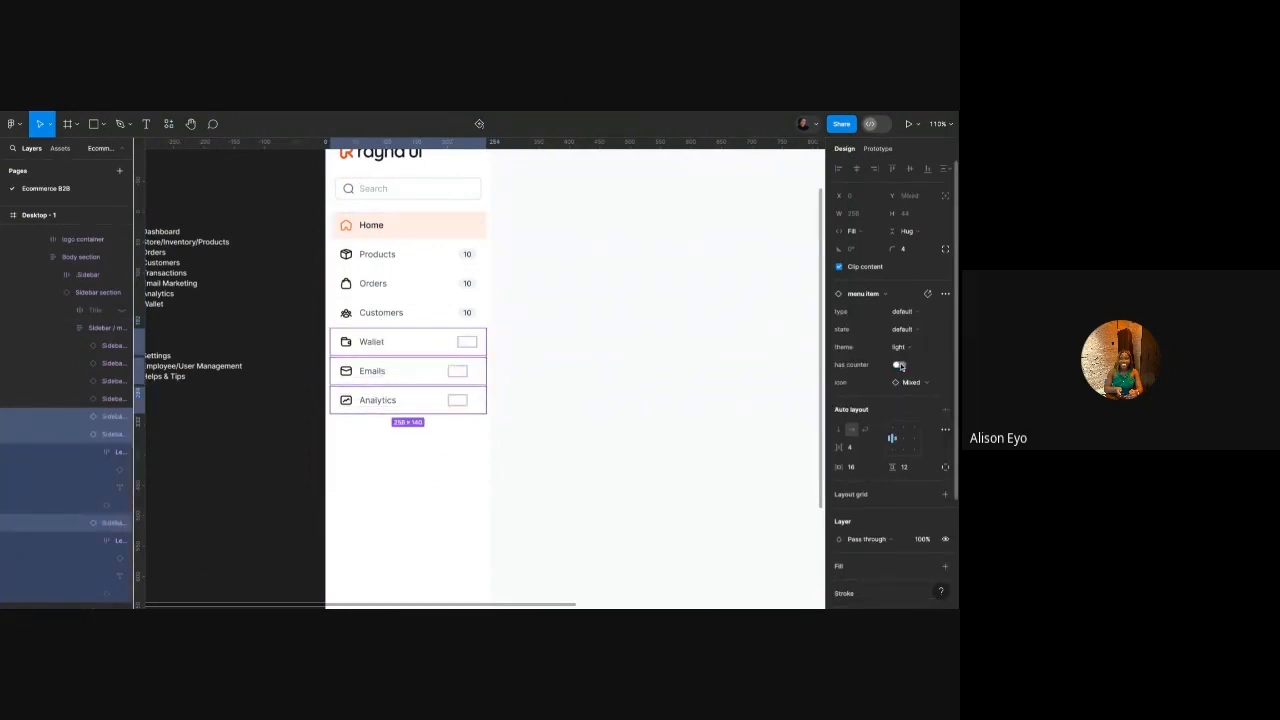
left_click(278, 425)
Select User Management and Settings and turn off their counters.
scroll(278, 425, "down", 3)
scroll(386, 414, "down", 3)
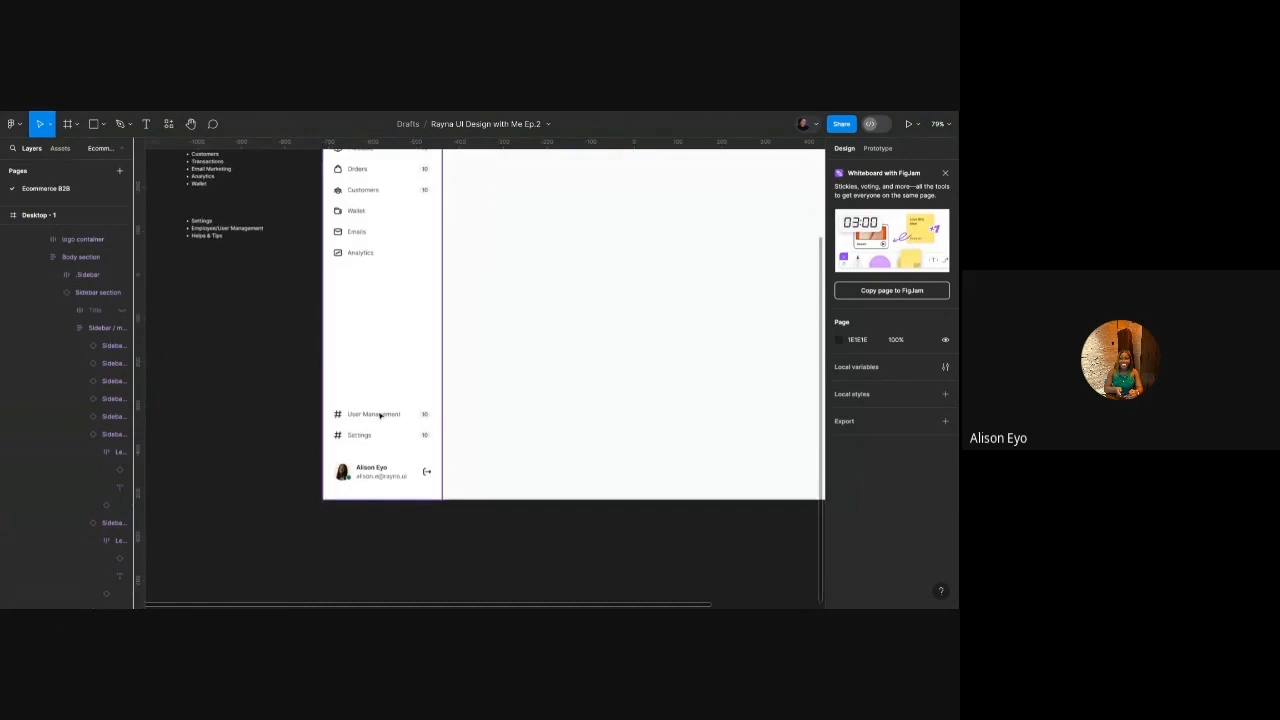
double_click(380, 415)
double_click(380, 415)
left_click(367, 437, "shift")
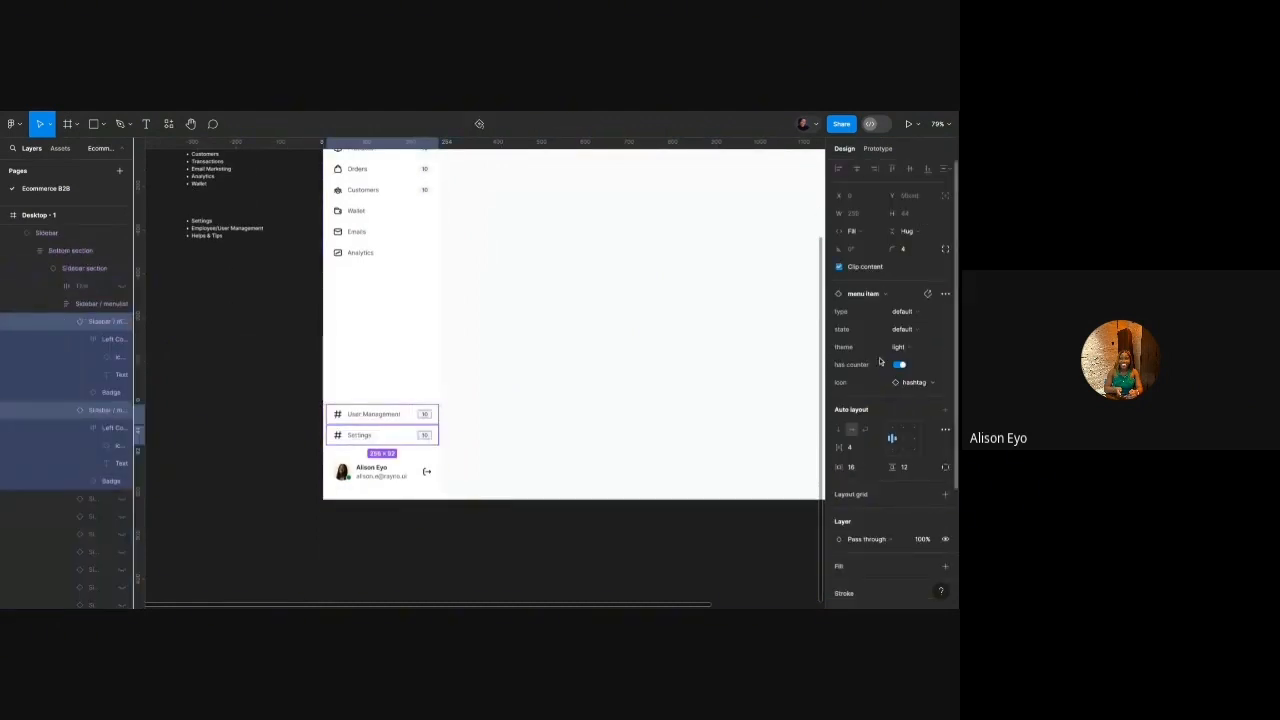
left_click(901, 366)
scroll(332, 409, "up", 5)
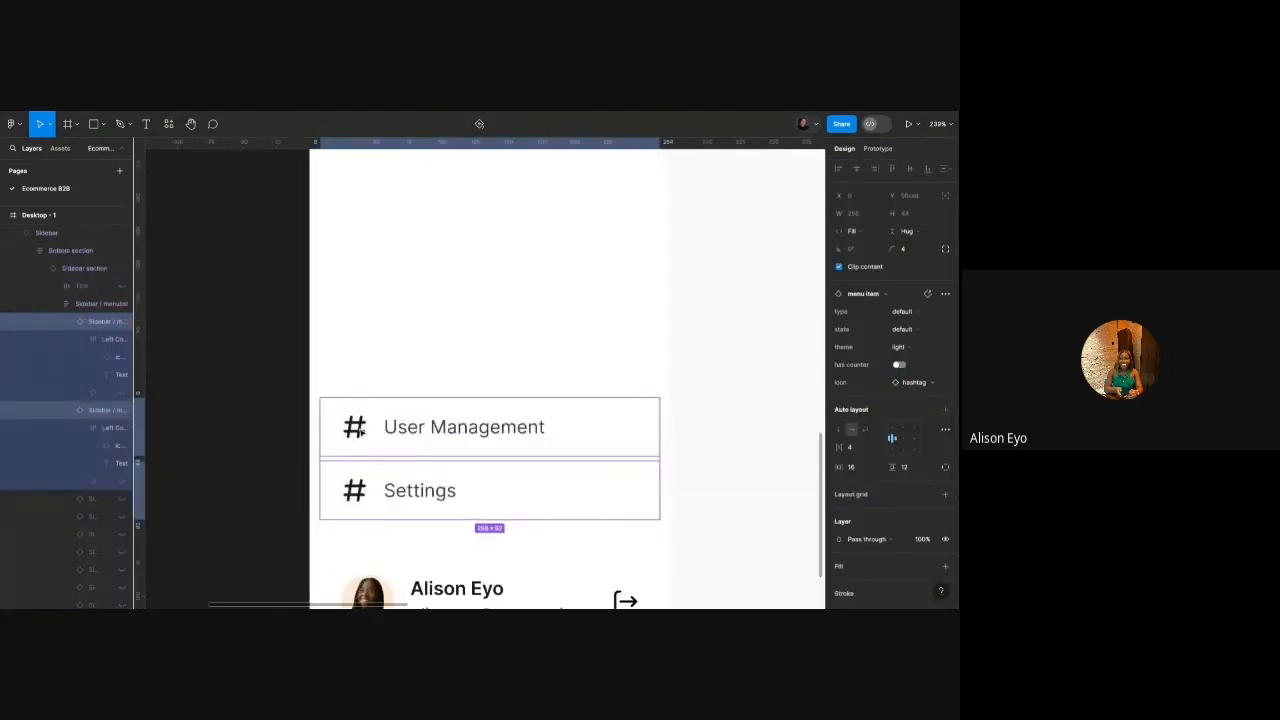
double_click(354, 427)
double_click(354, 427)
Swap User Management's hashtag for a person icon and Settings' for a 'settings' gear icon.
left_click(877, 294)
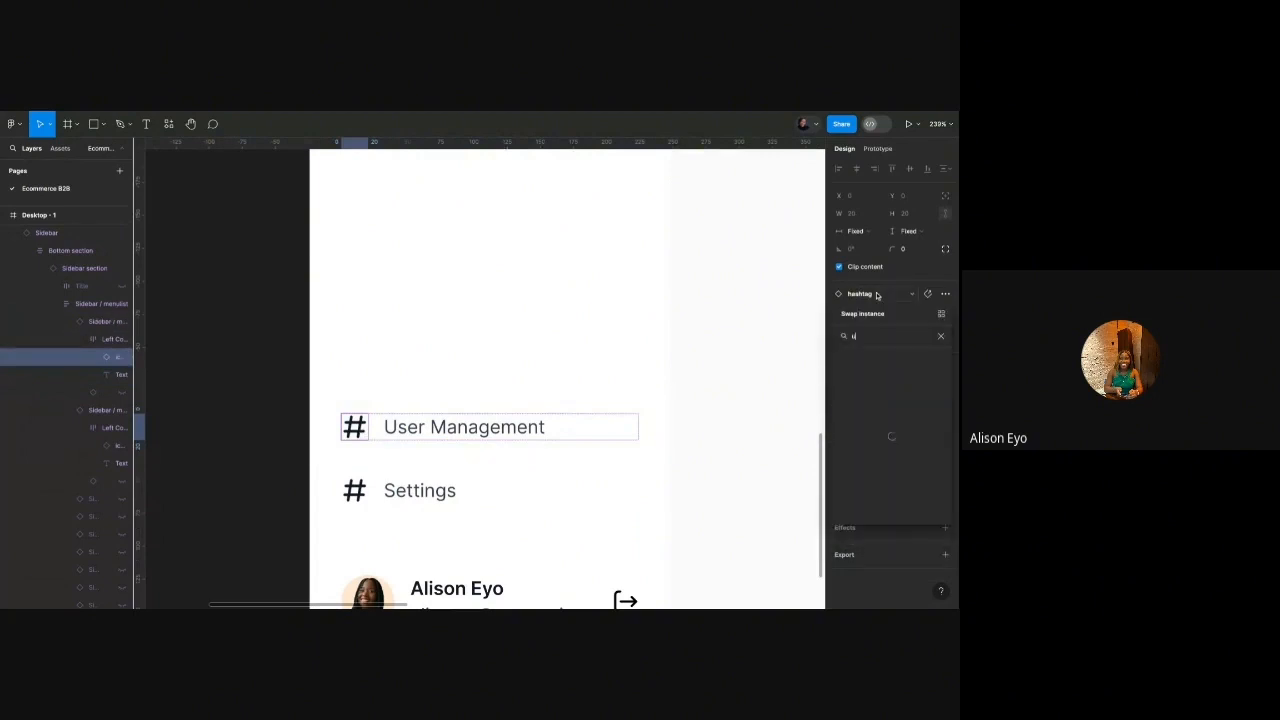
key("Escape")
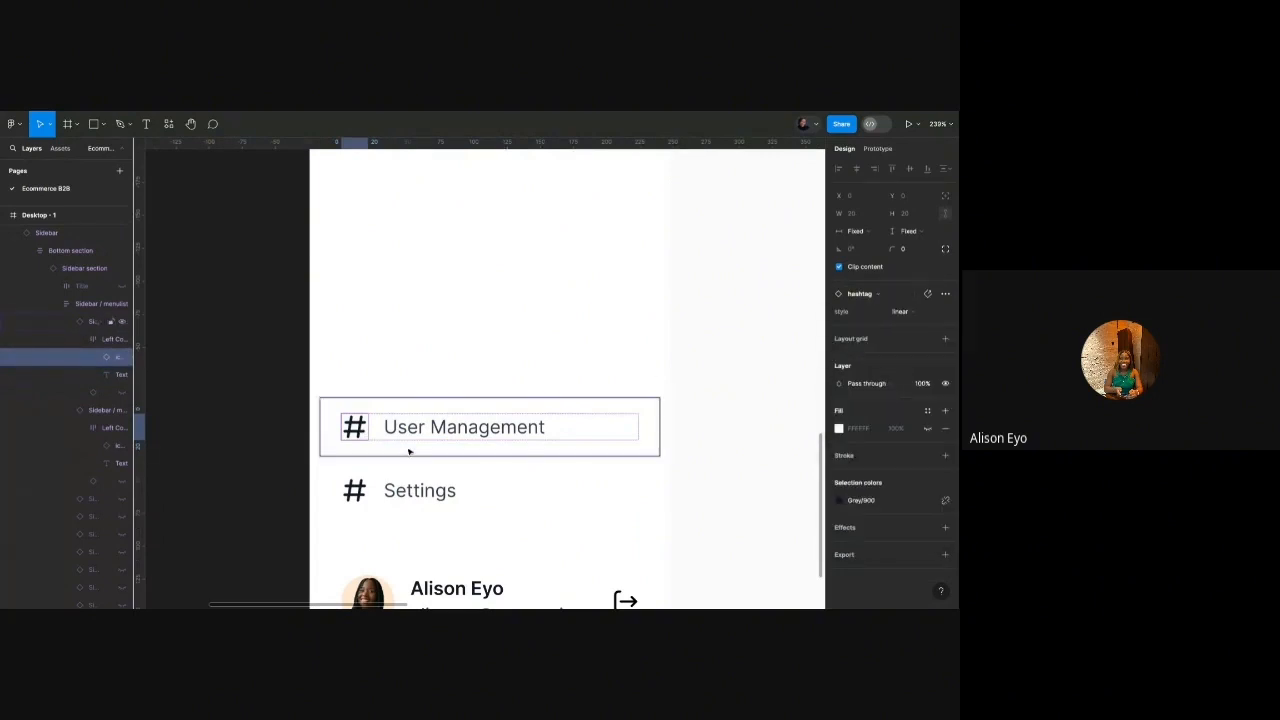
double_click(358, 495)
double_click(358, 495)
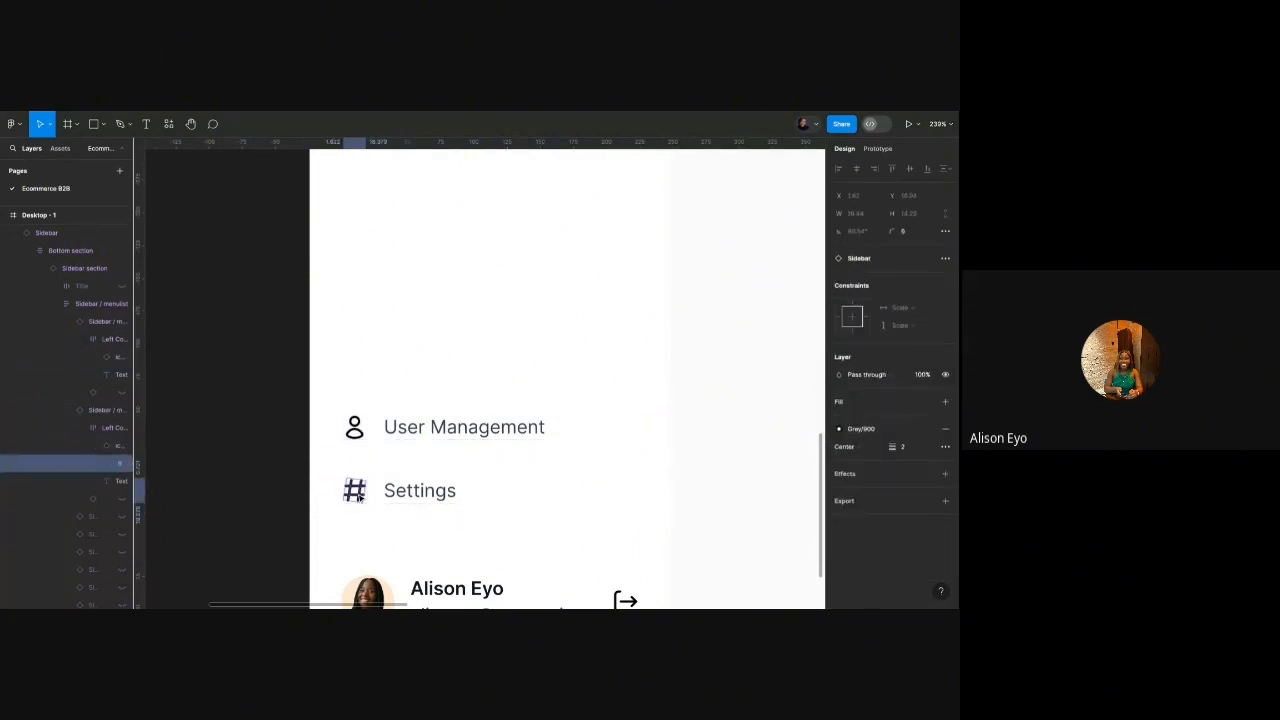
key("shift+Return")
left_click(872, 294)
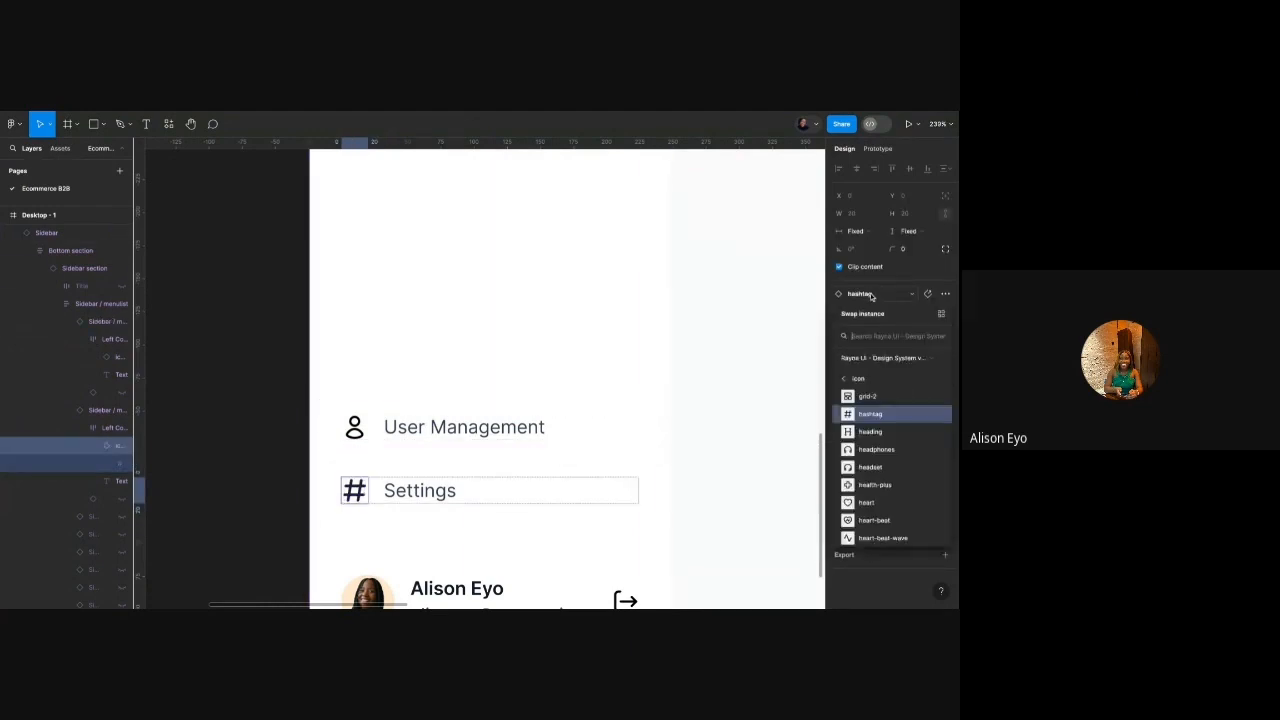
type("settings")
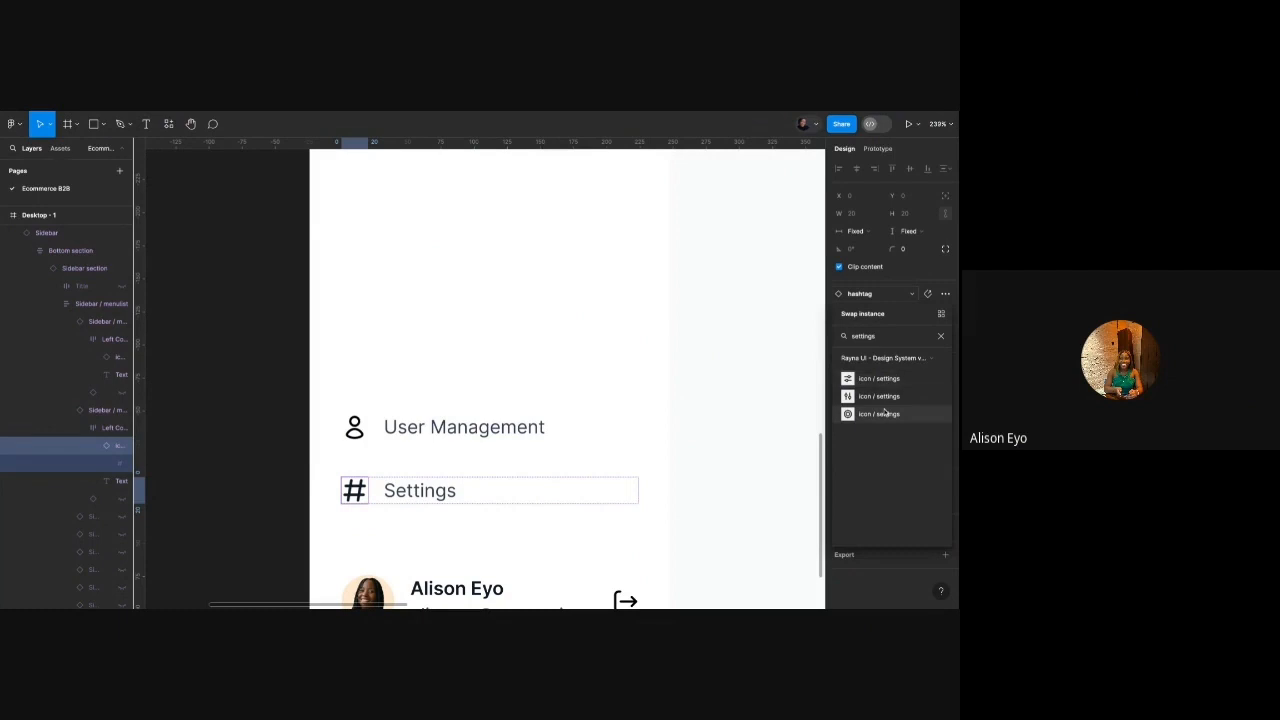
key("Escape")
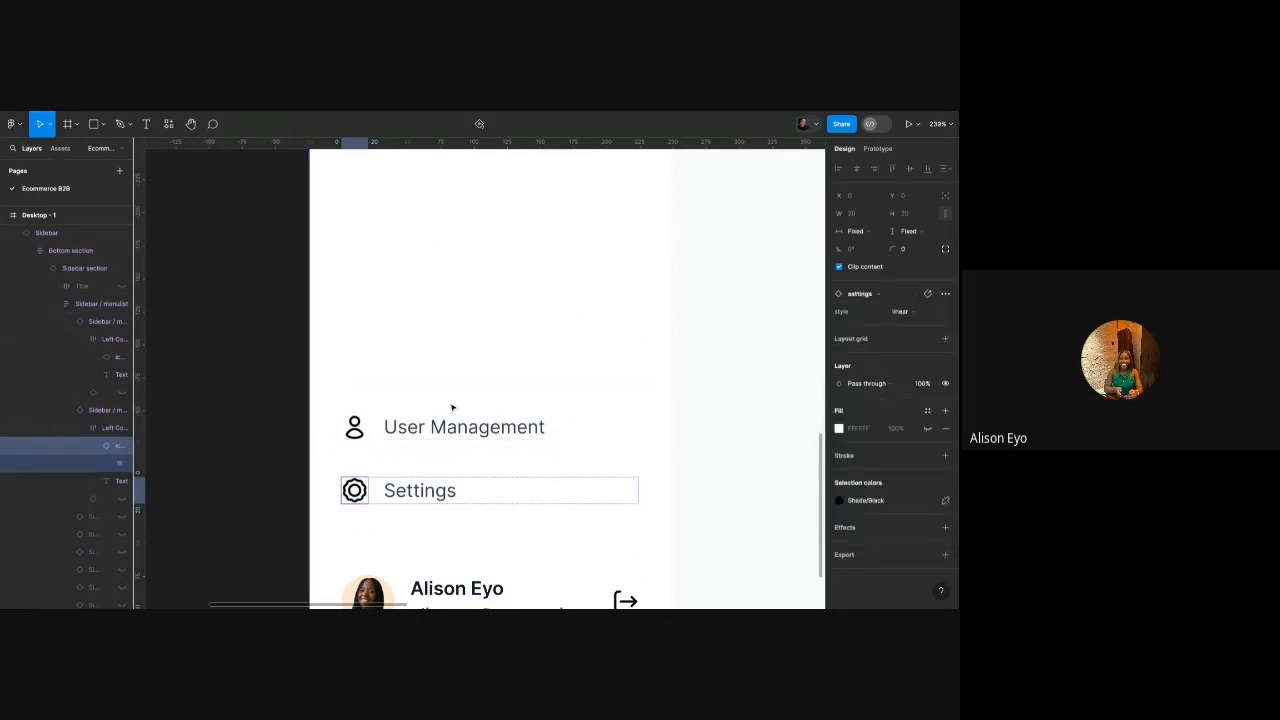
scroll(451, 406, "down", 5)
left_click(384, 417)
scroll(403, 331, "up", 3)
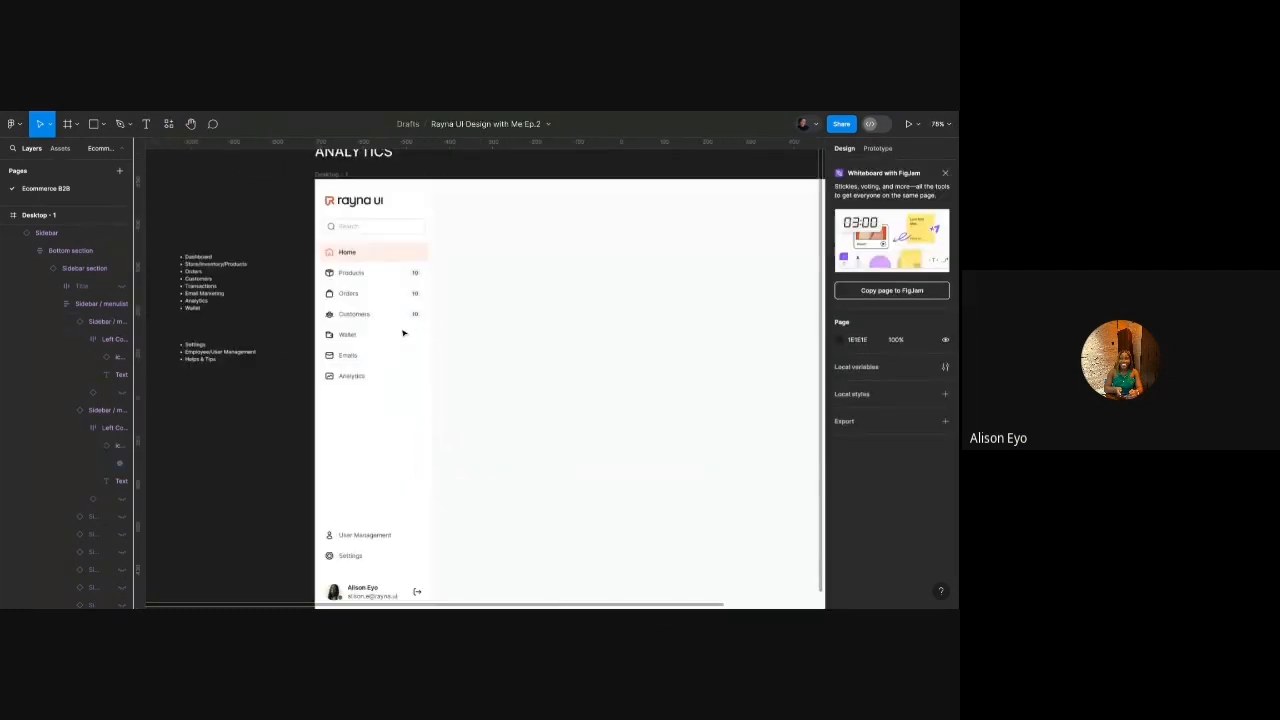
scroll(401, 332, "right", 2)
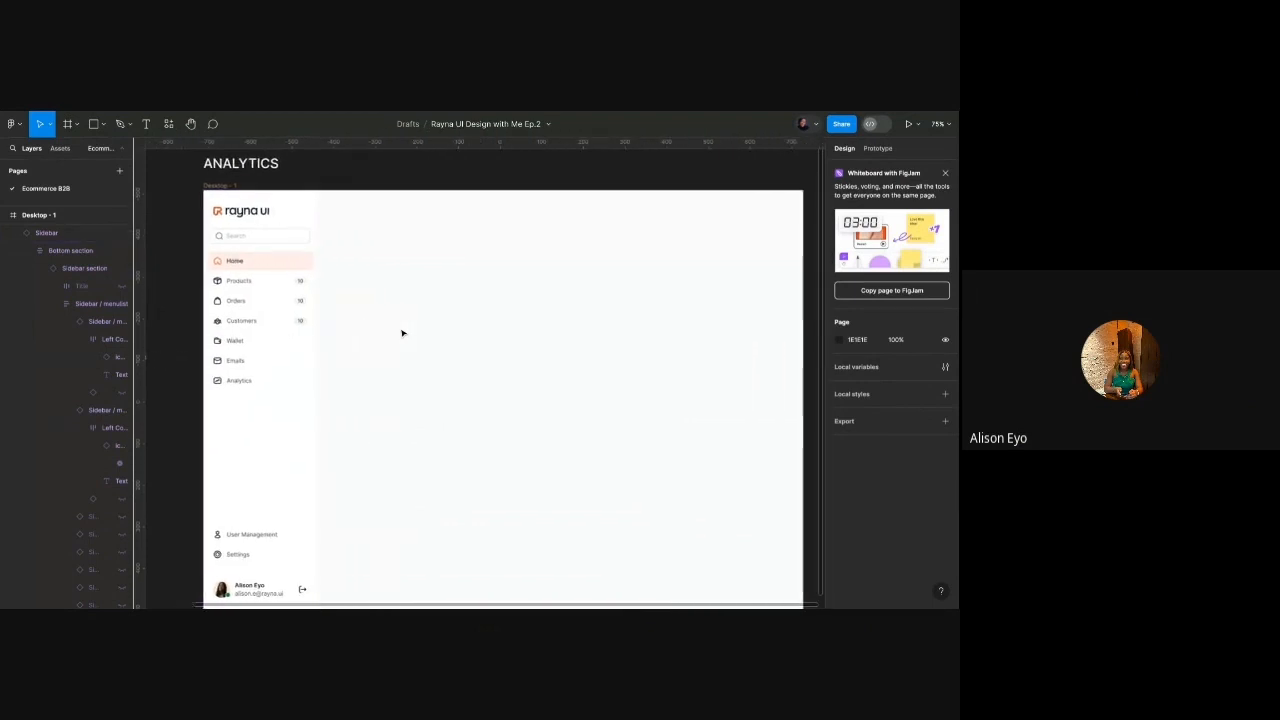
scroll(415, 310, "left", 3)
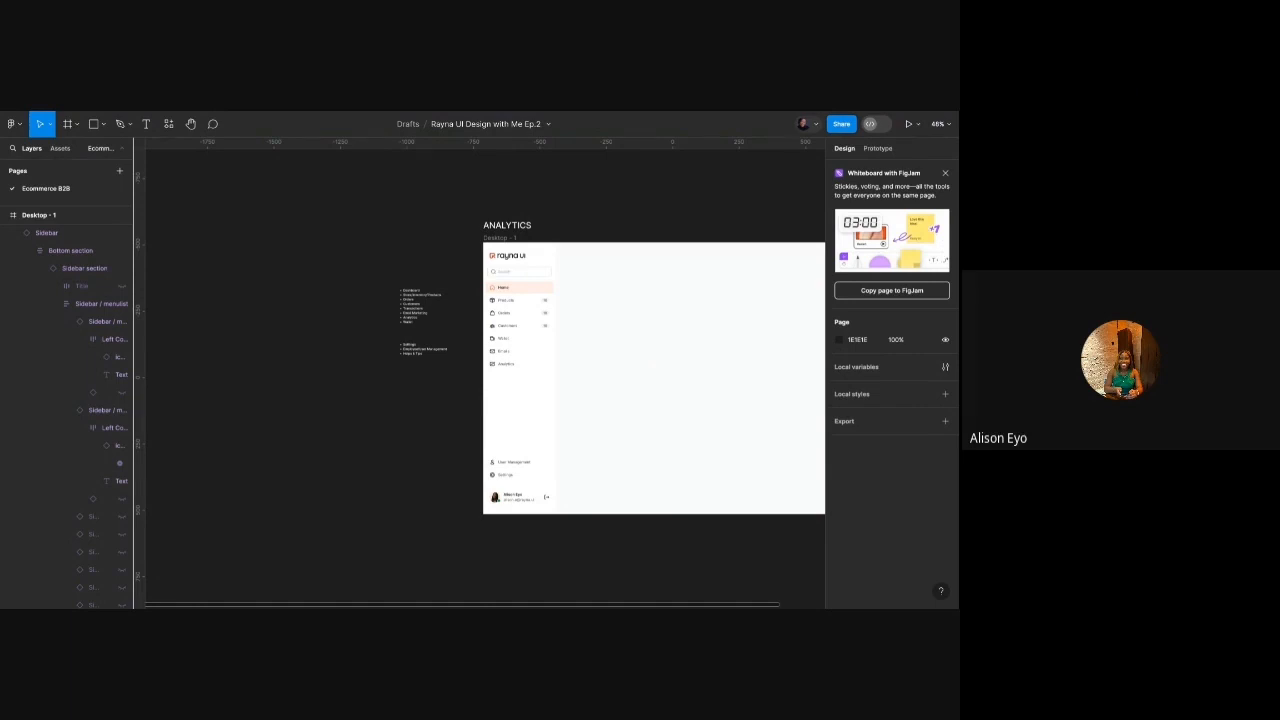
scroll(508, 271, "right", 3)
scroll(443, 263, "up", 2)
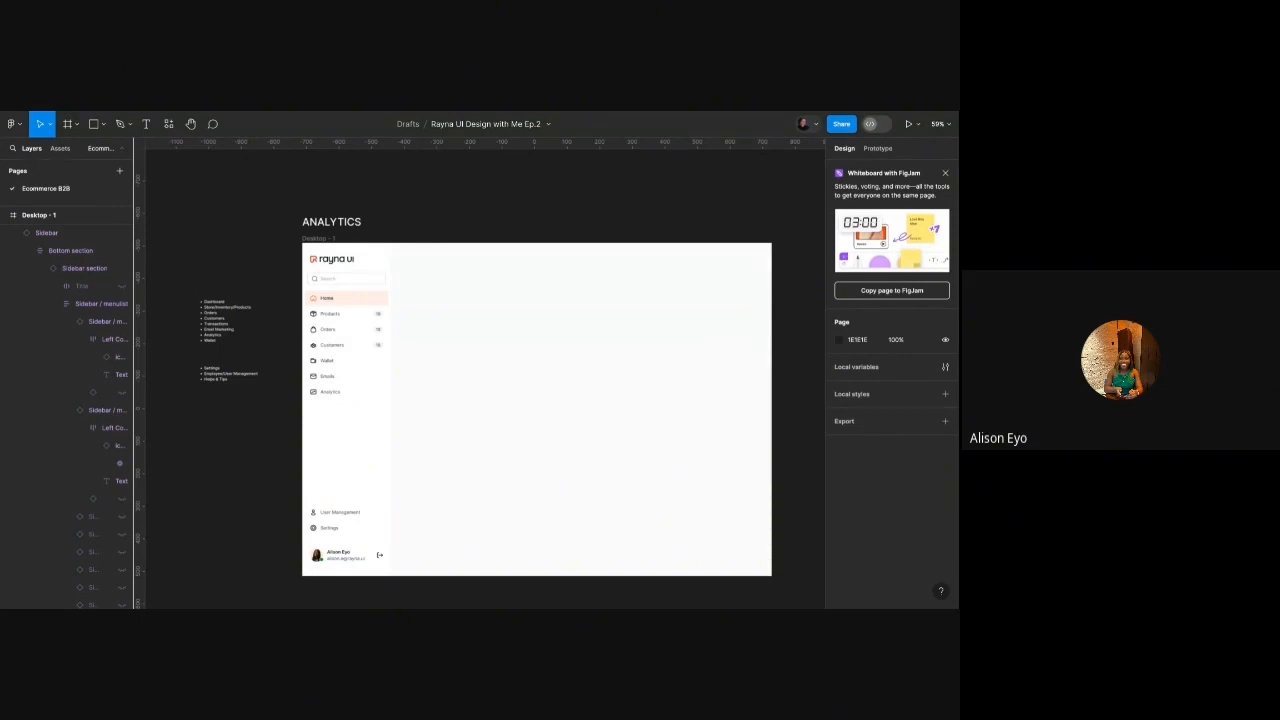
scroll(568, 223, "up", 5)
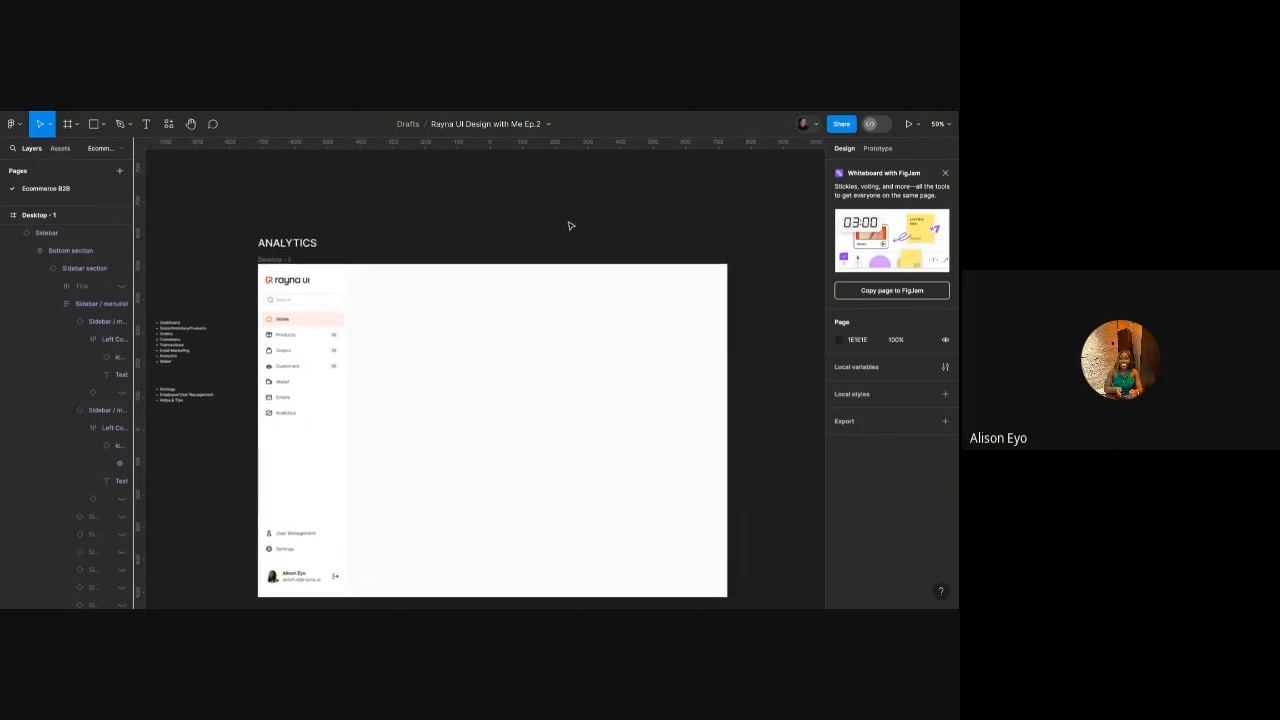
Search the component library for 'a', place an avatar indicator, then delete it.
left_click(60, 148)
left_click(68, 171)
type("avatar")
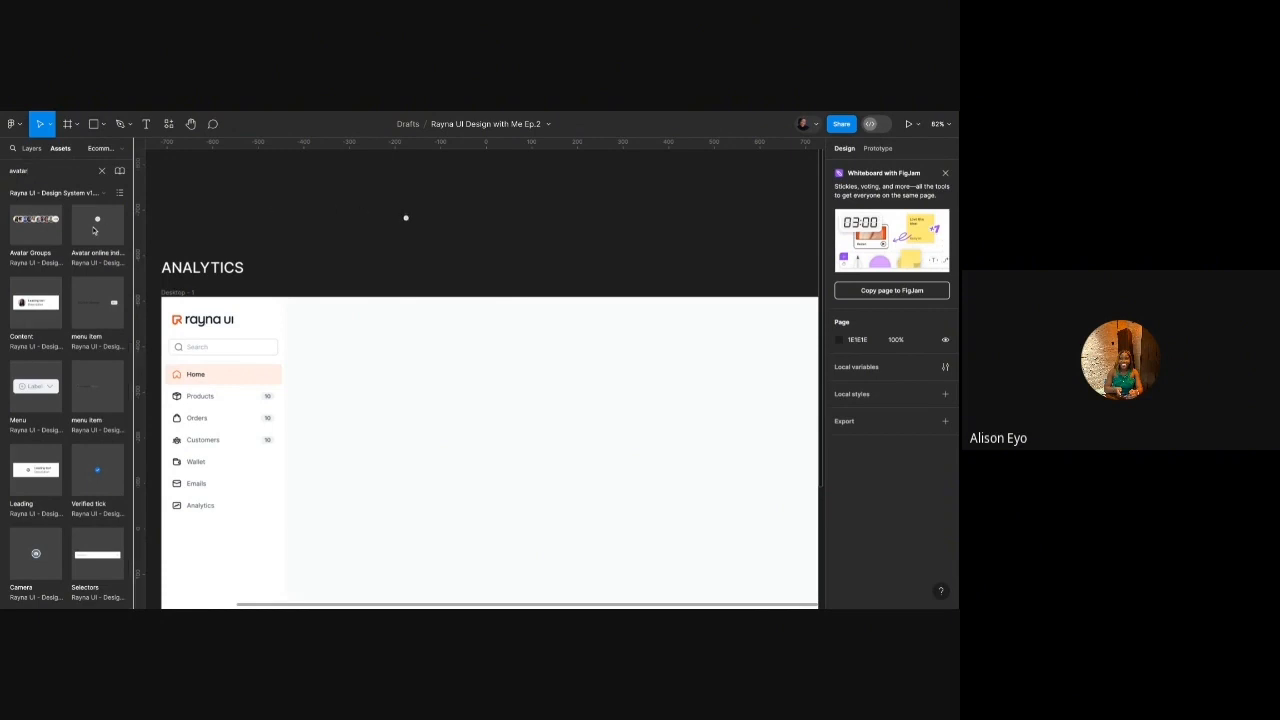
left_click_drag(405, 229, 404, 226)
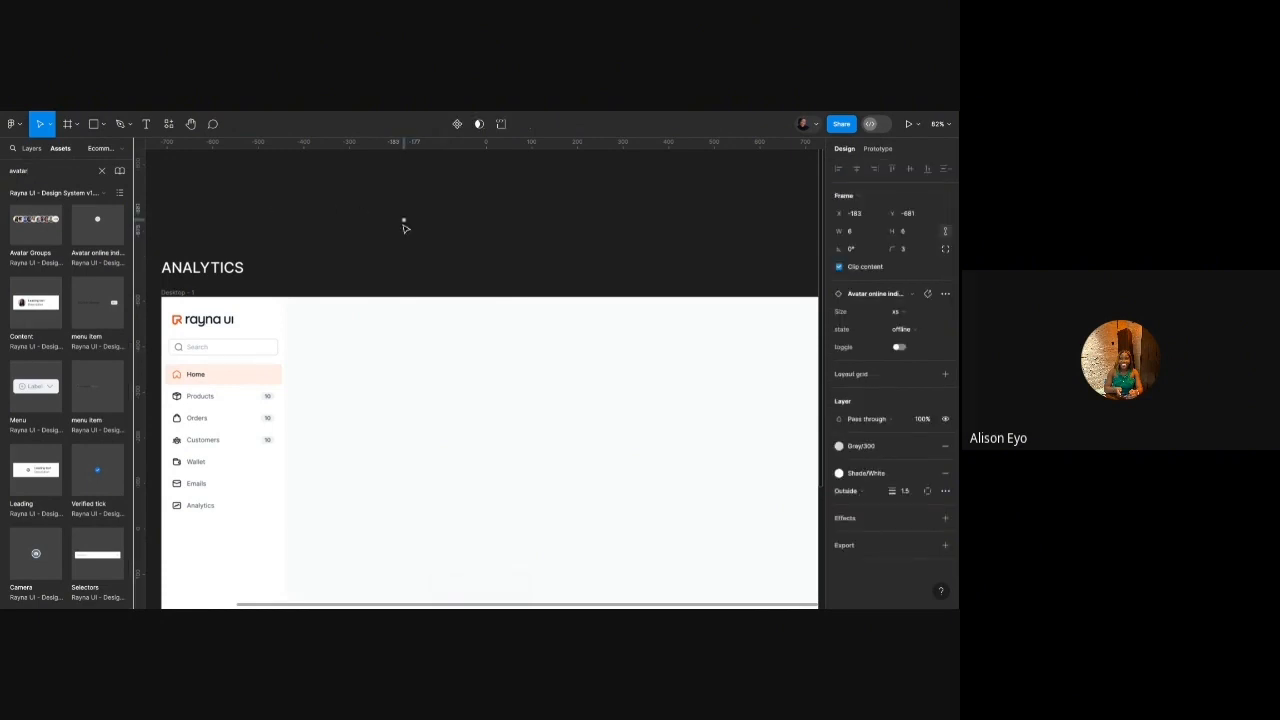
scroll(404, 220, "up", 10)
scroll(404, 220, "down", 8)
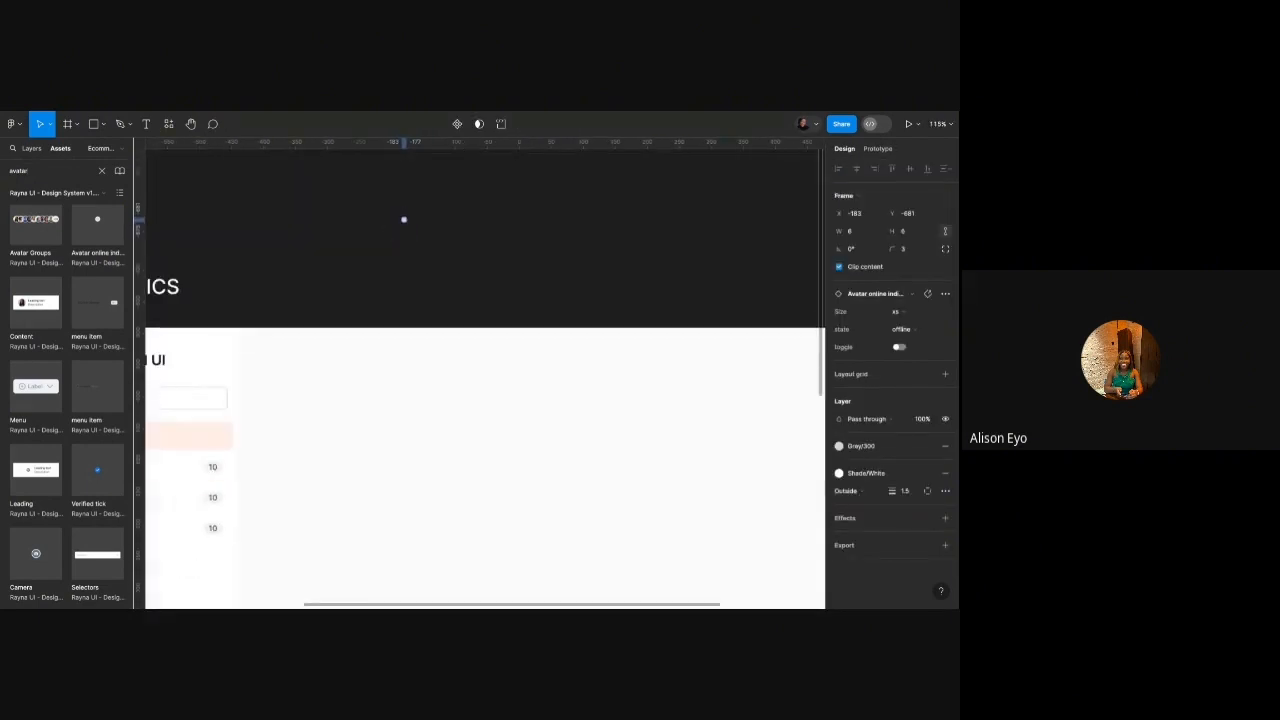
key("Delete")
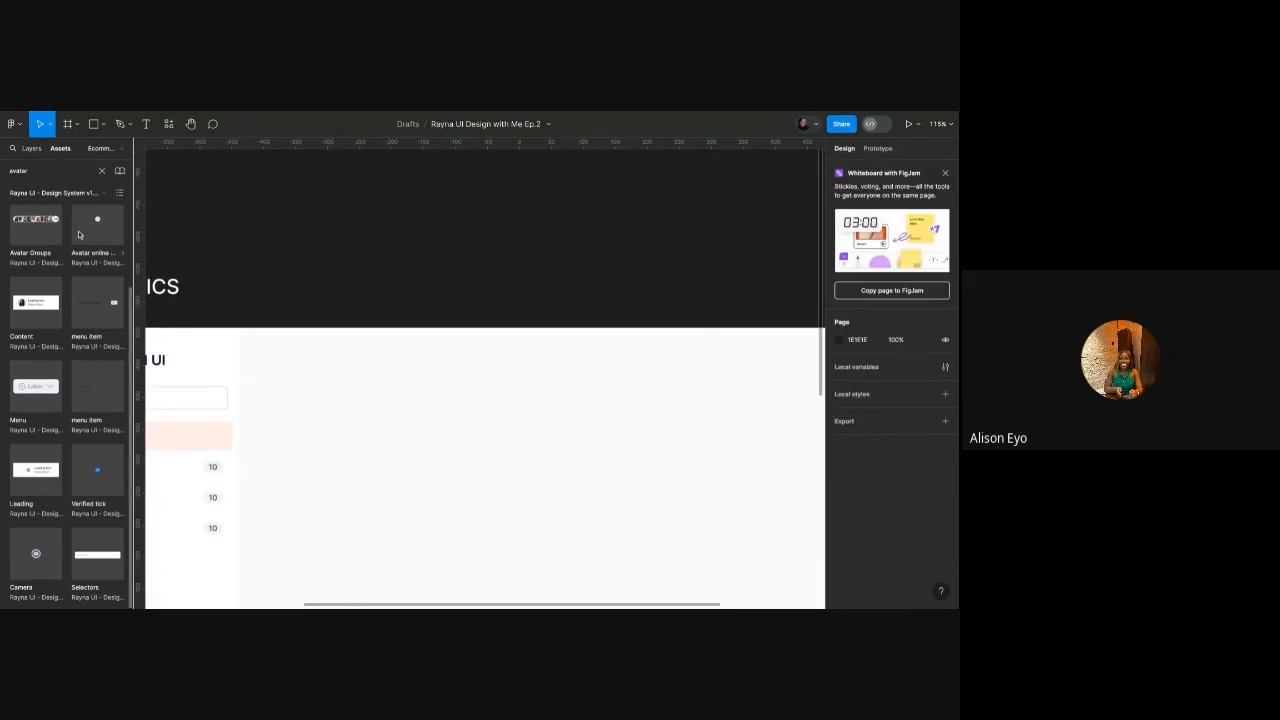
Drag the Avatars component from the library onto the canvas above the frame.
scroll(73, 400, "up", 2)
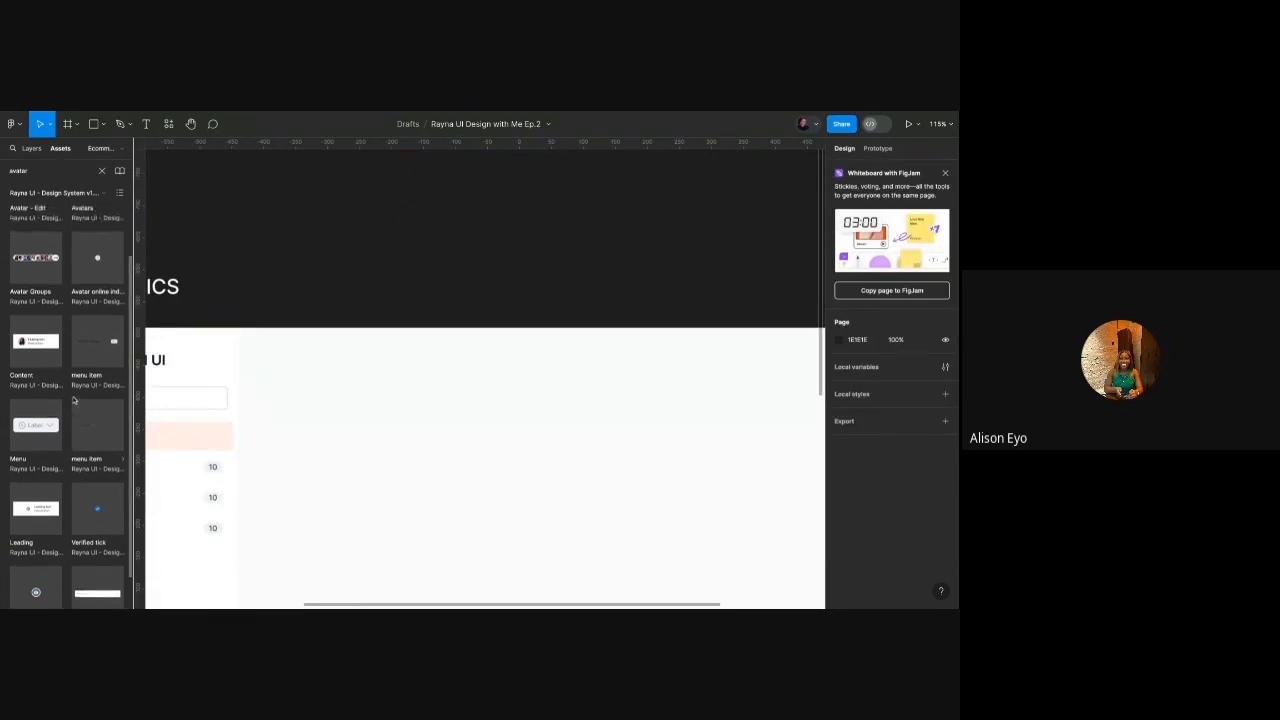
left_click_drag(94, 242, 571, 233)
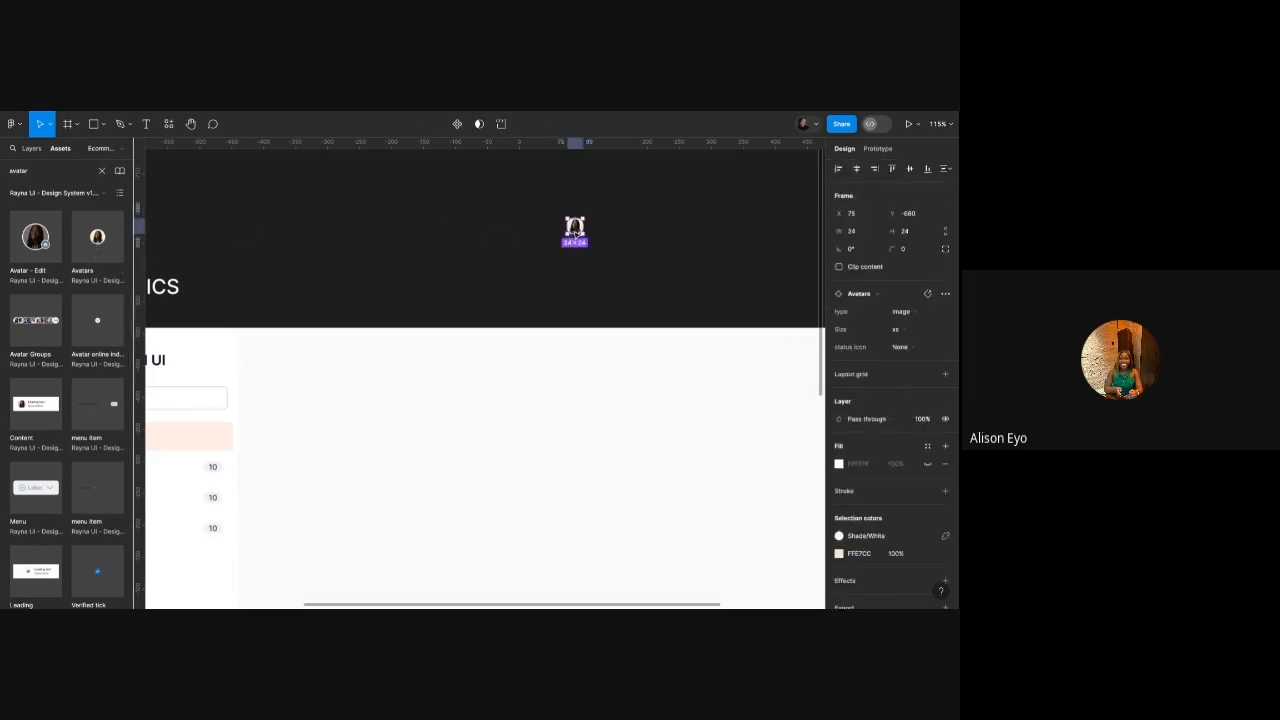
left_click(31, 148)
scroll(559, 219, "up", 5)
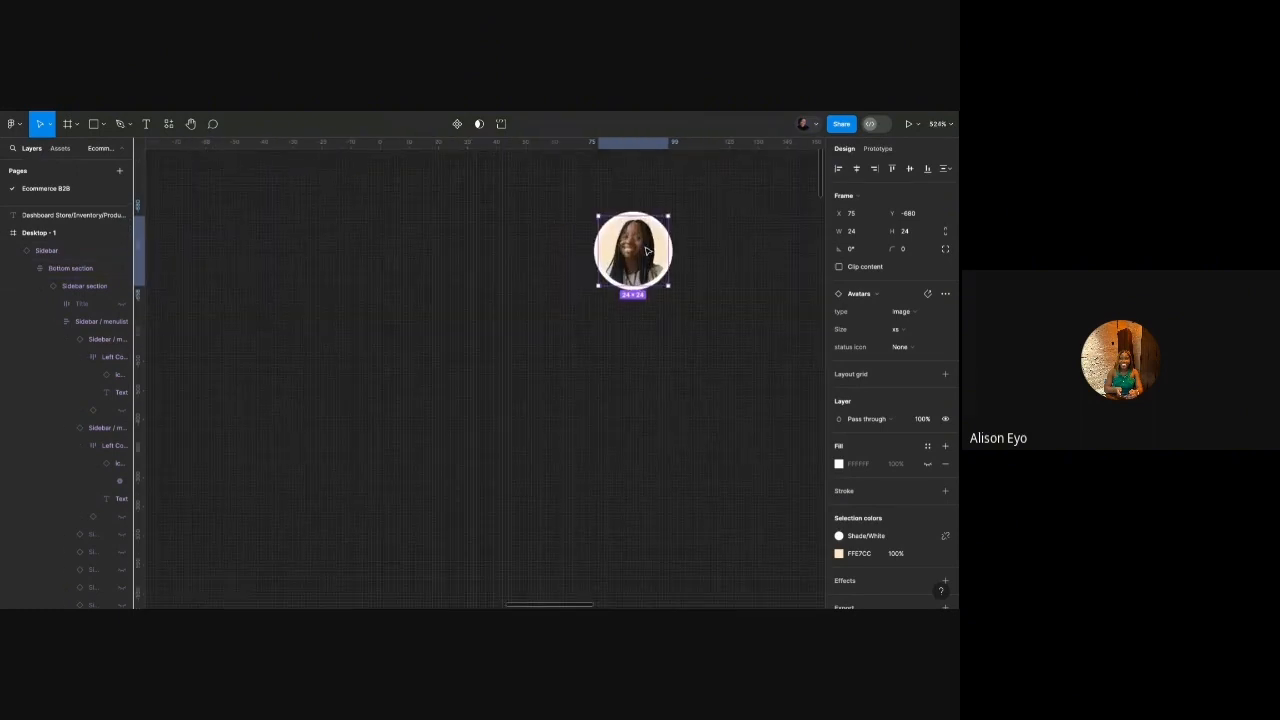
Apply a different Avatar style portrait from the library to the avatar's image fill.
double_click(648, 250)
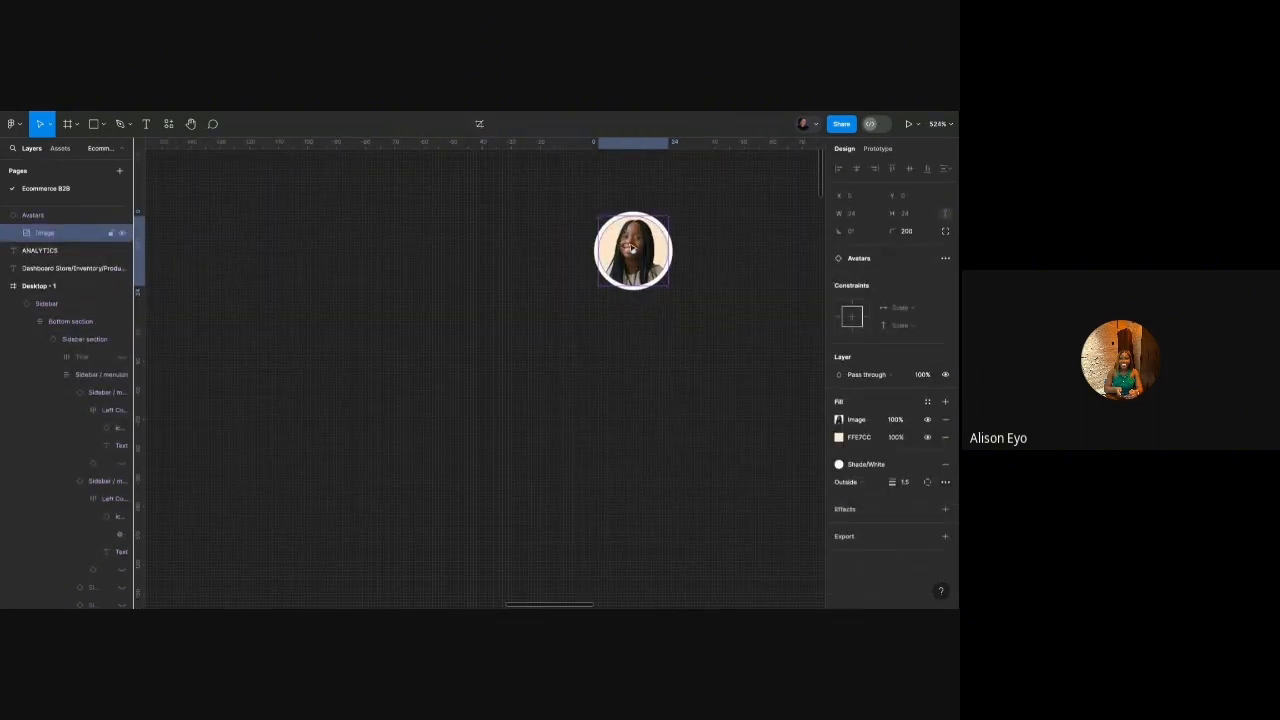
left_click(928, 402)
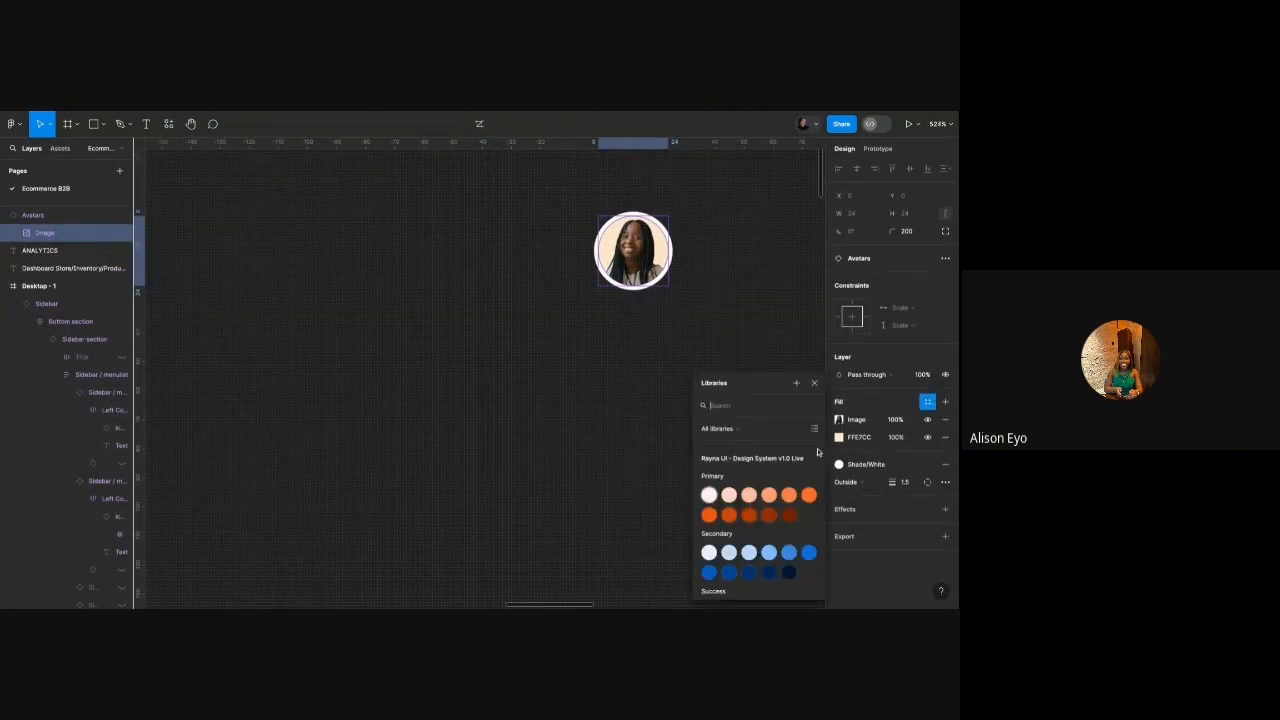
scroll(724, 563, "down", 3)
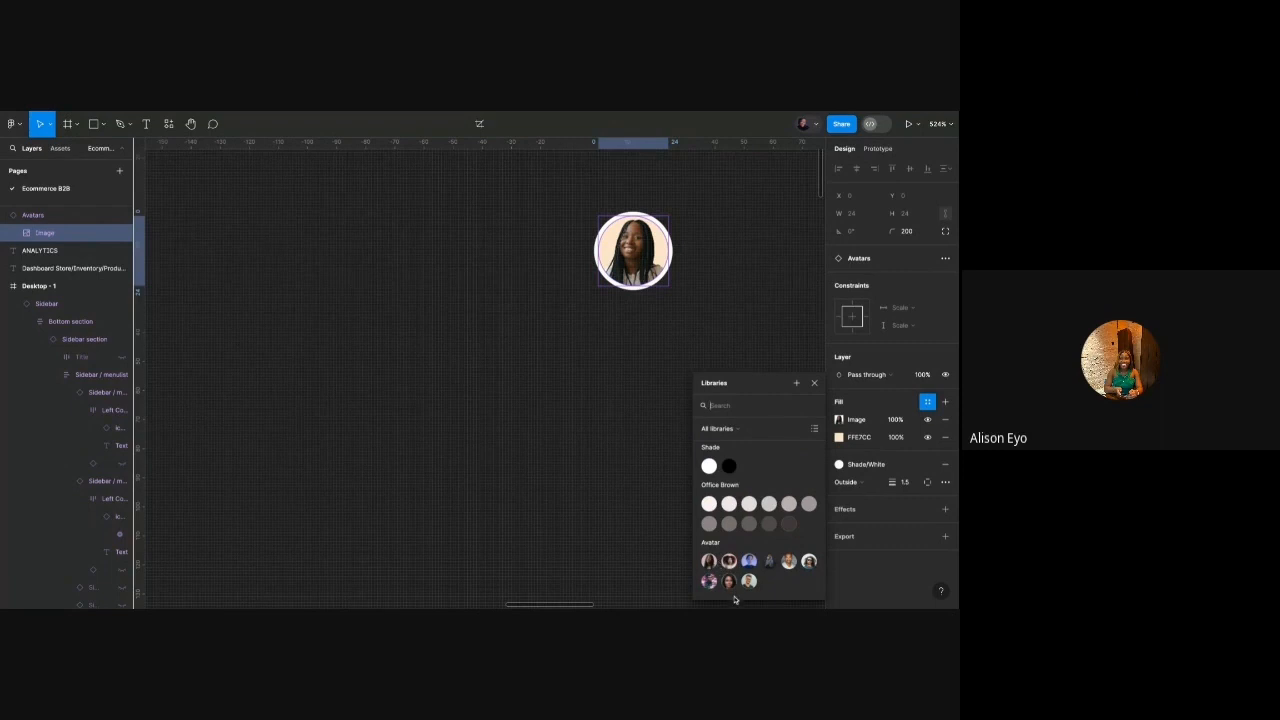
left_click(749, 562)
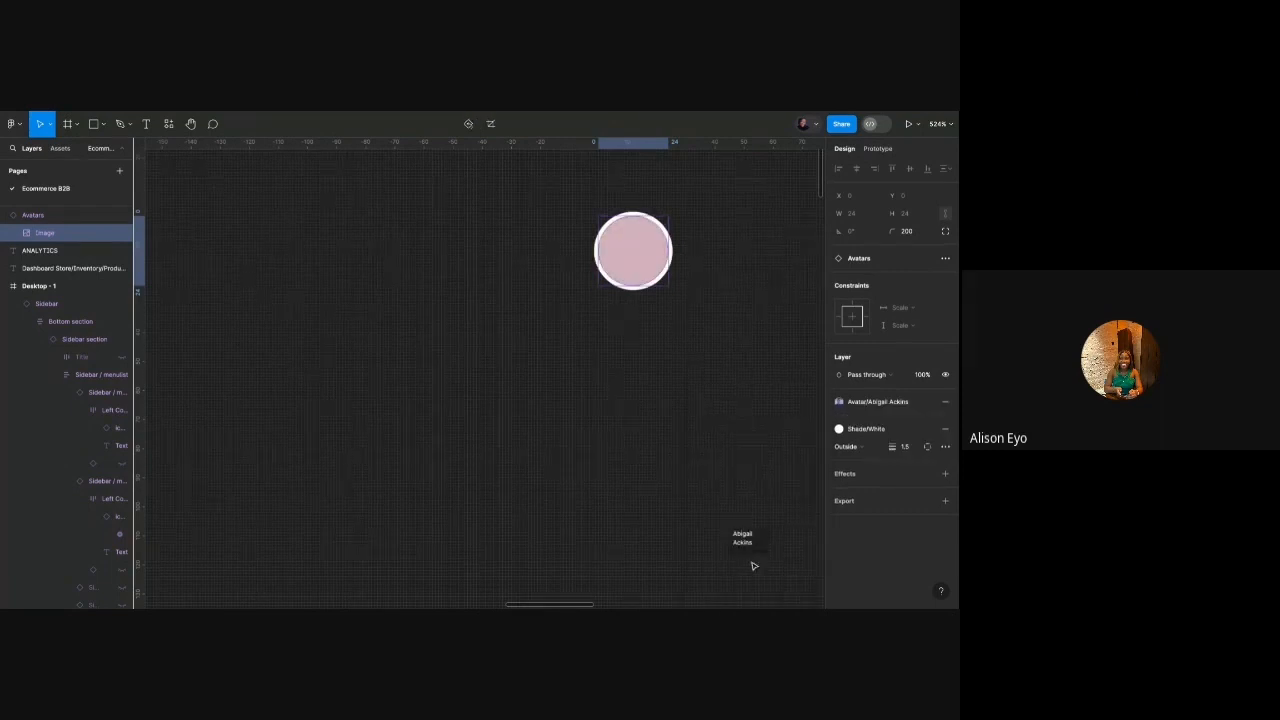
left_click(639, 357)
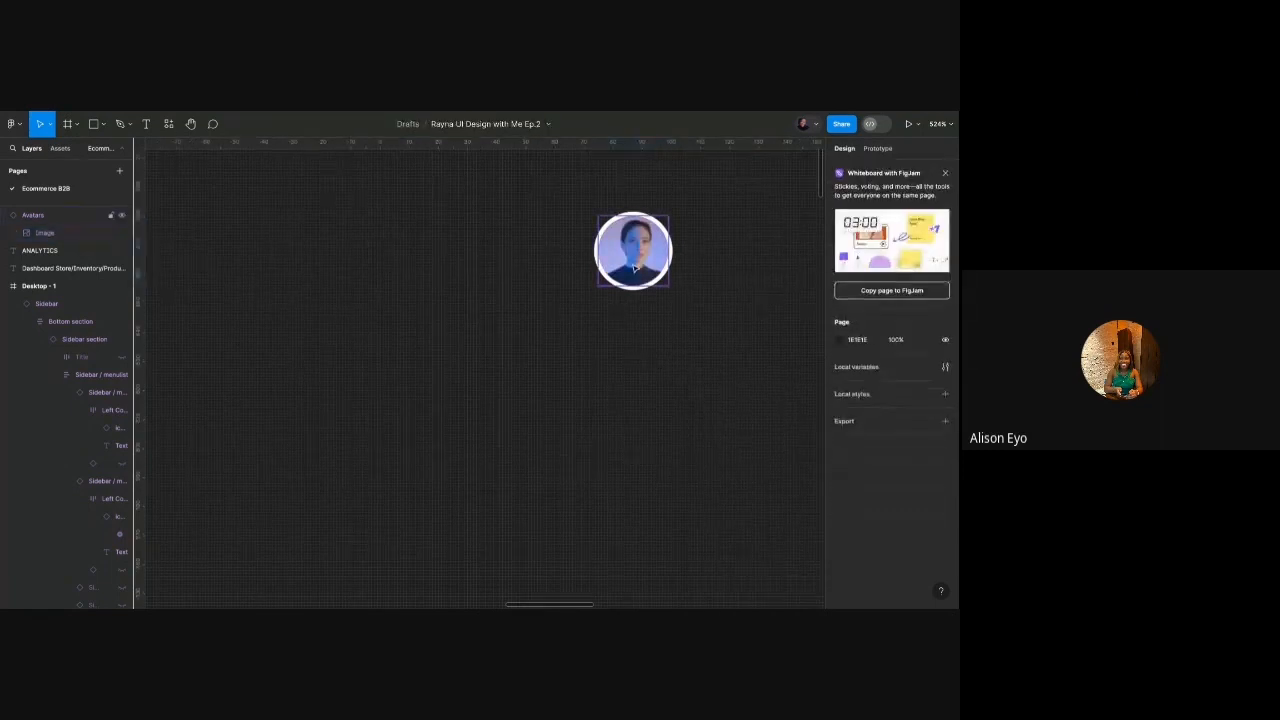
left_click(636, 268)
Preview the avatar at each size variant: sm, md, lg, xl and 2xl.
scroll(757, 288, "up", 3)
scroll(757, 288, "right", 3)
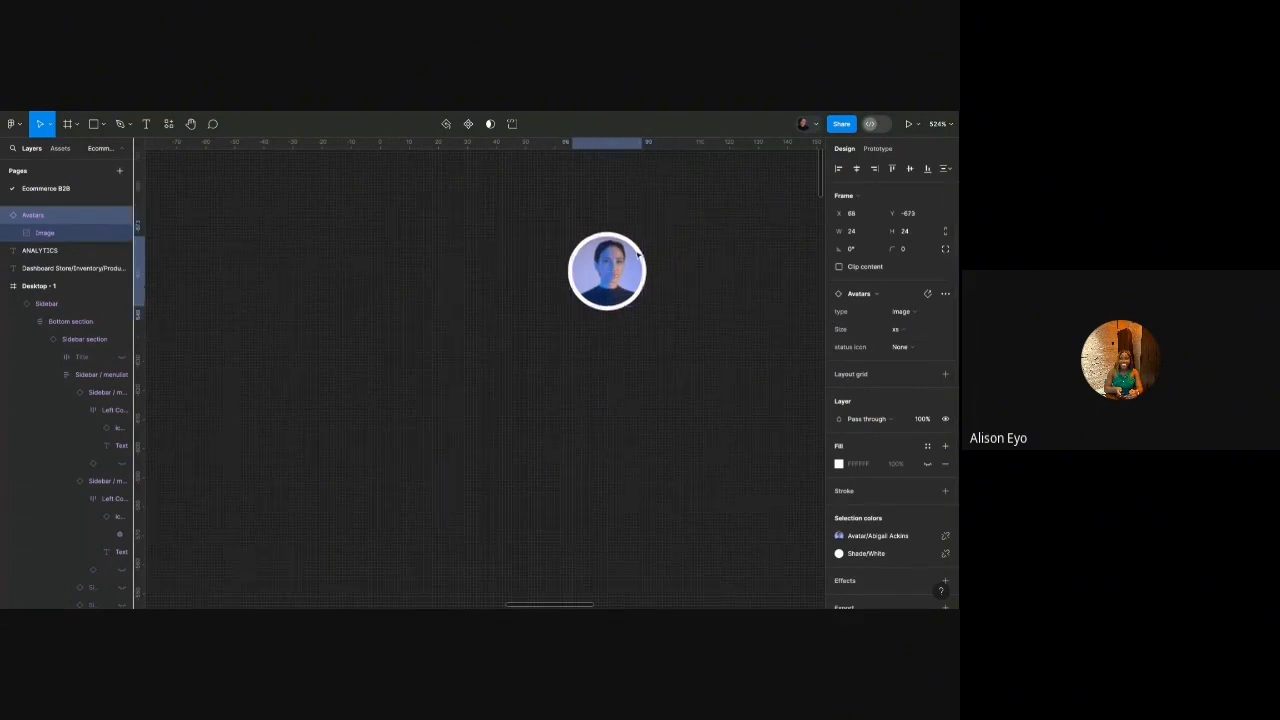
left_click(903, 330)
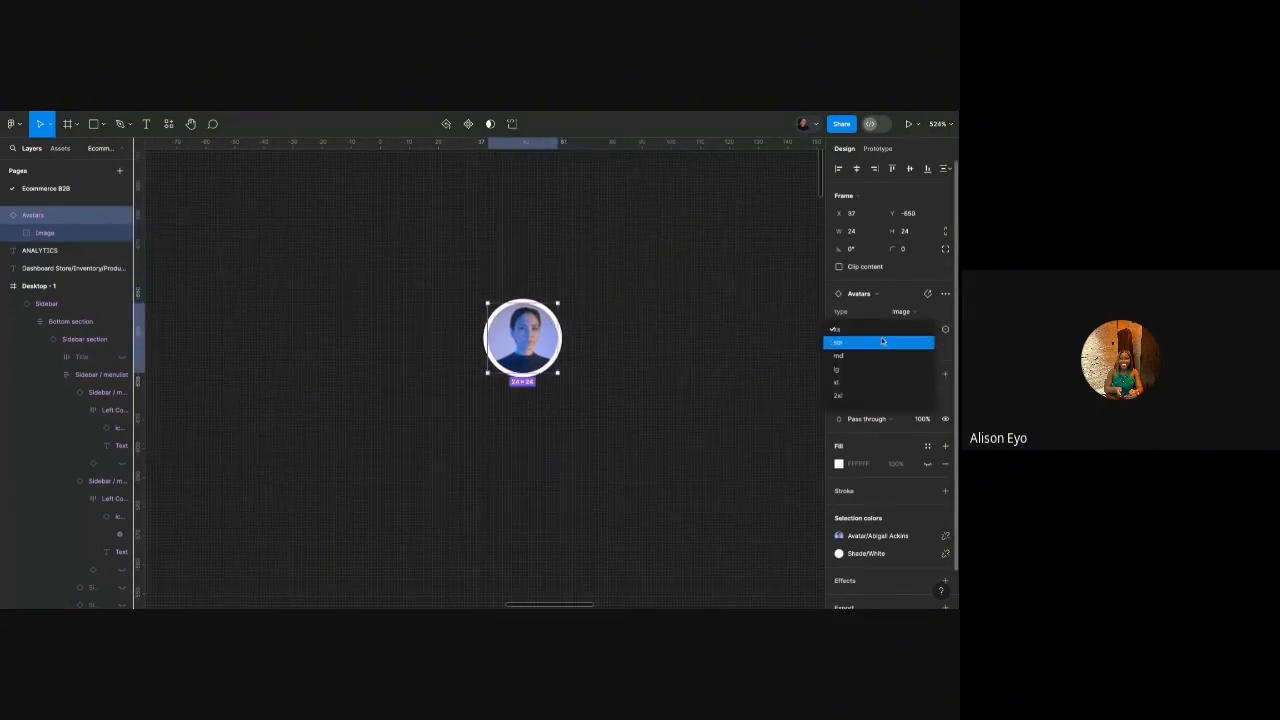
left_click(905, 342)
left_click(905, 333)
left_click(905, 356)
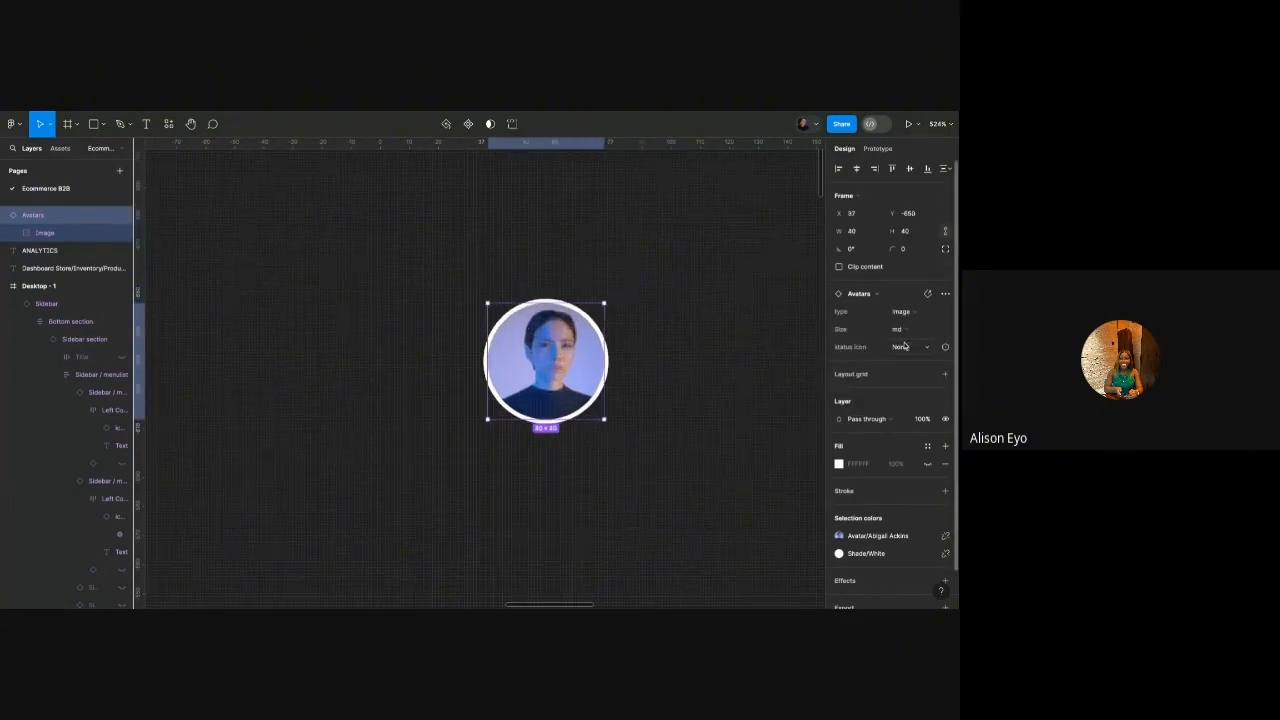
scroll(566, 347, "up", 10)
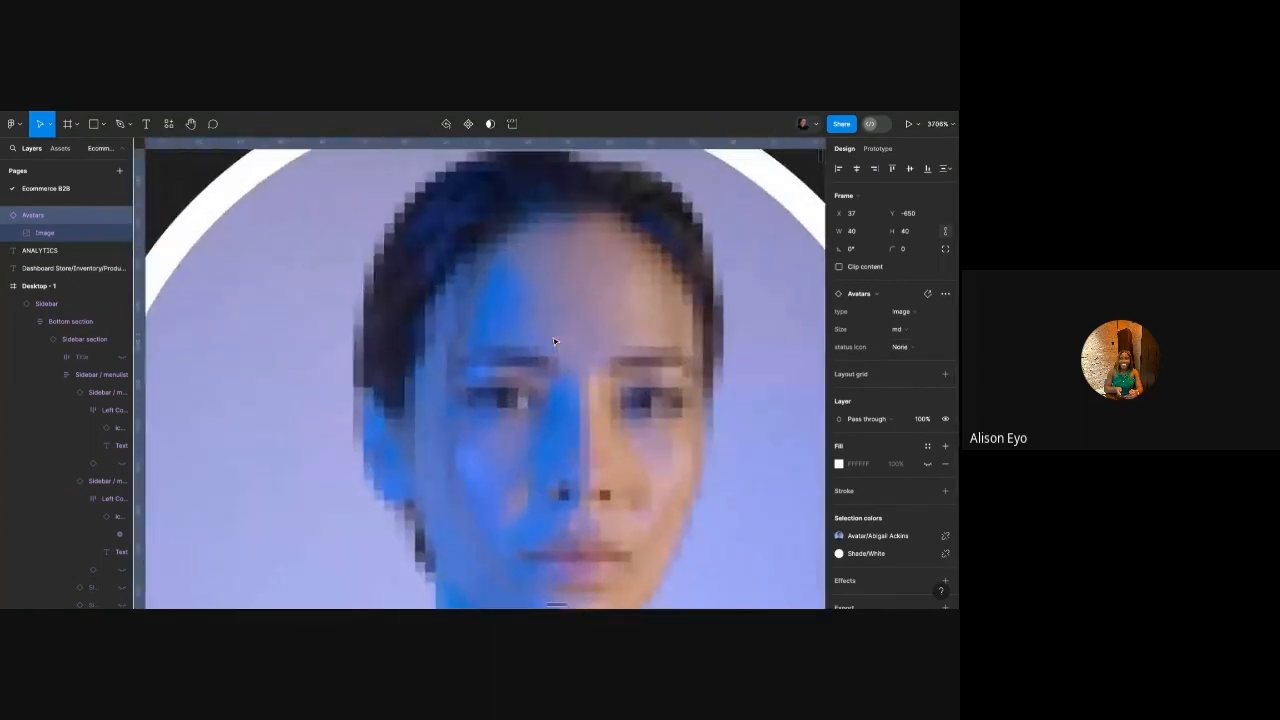
scroll(555, 342, "down", 2)
scroll(555, 342, "down", 5)
scroll(530, 340, "up", 4)
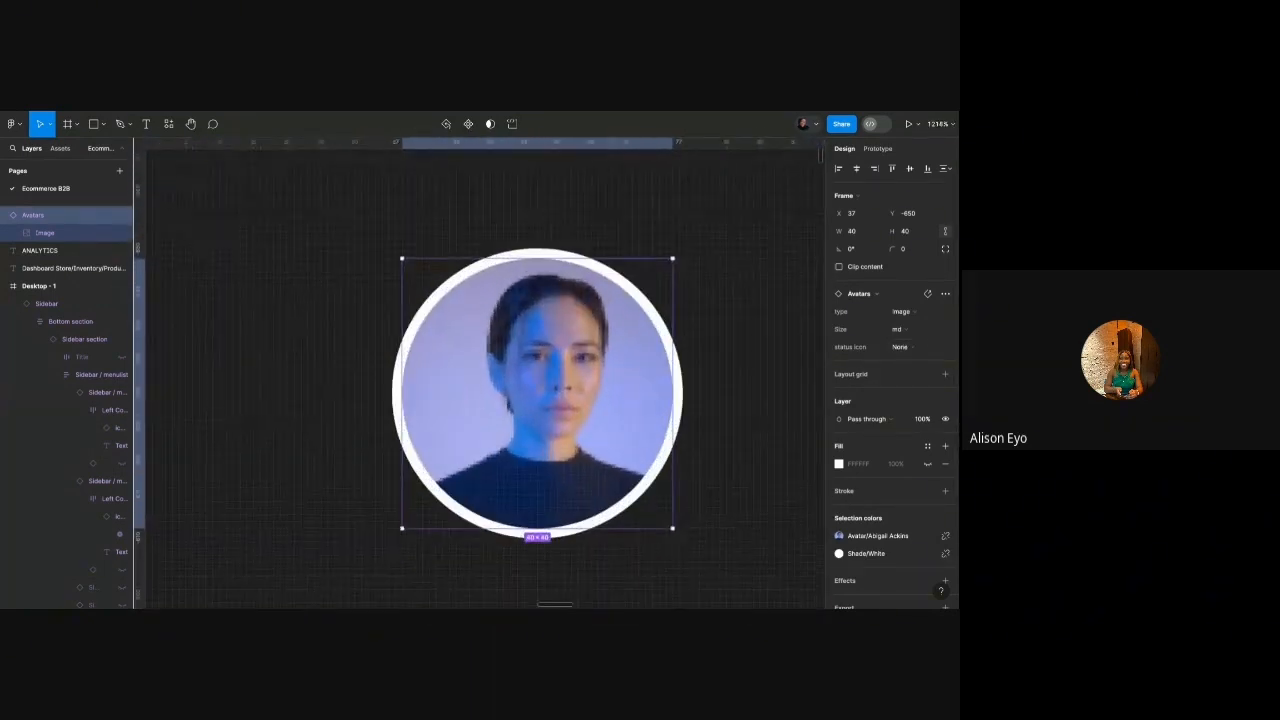
scroll(515, 330, "up", 1)
scroll(515, 330, "down", 3)
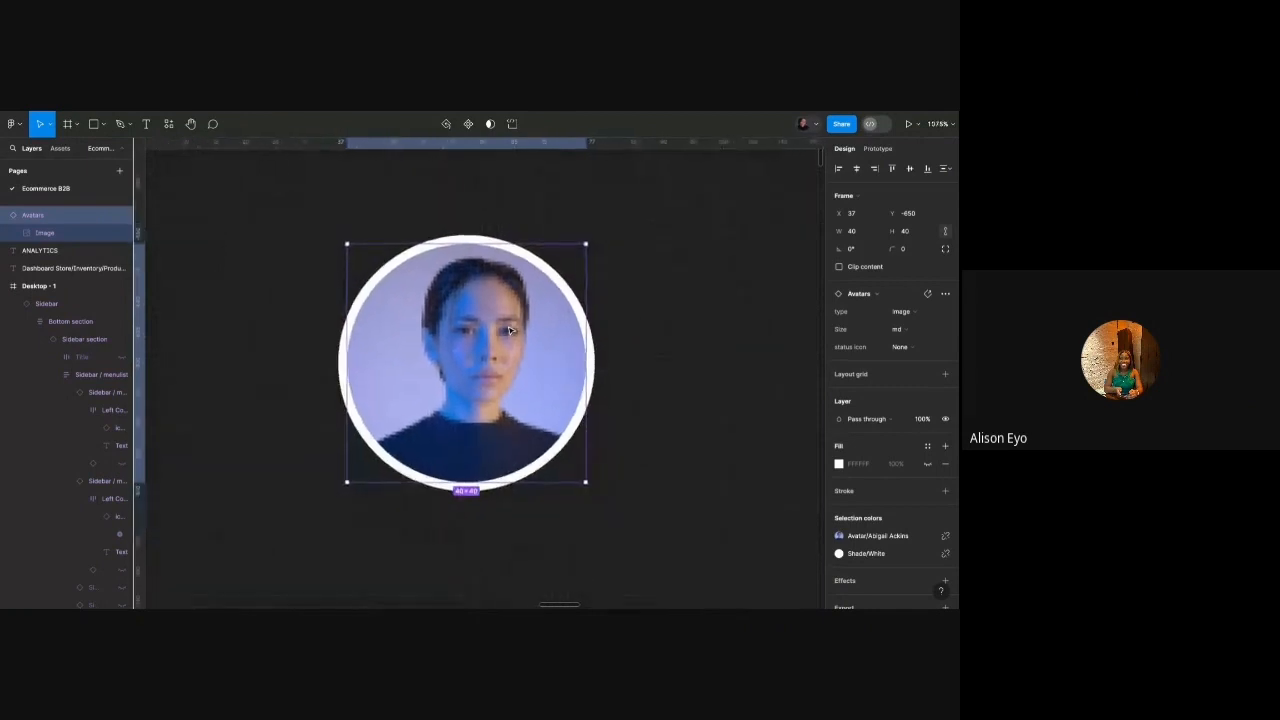
left_click(917, 332)
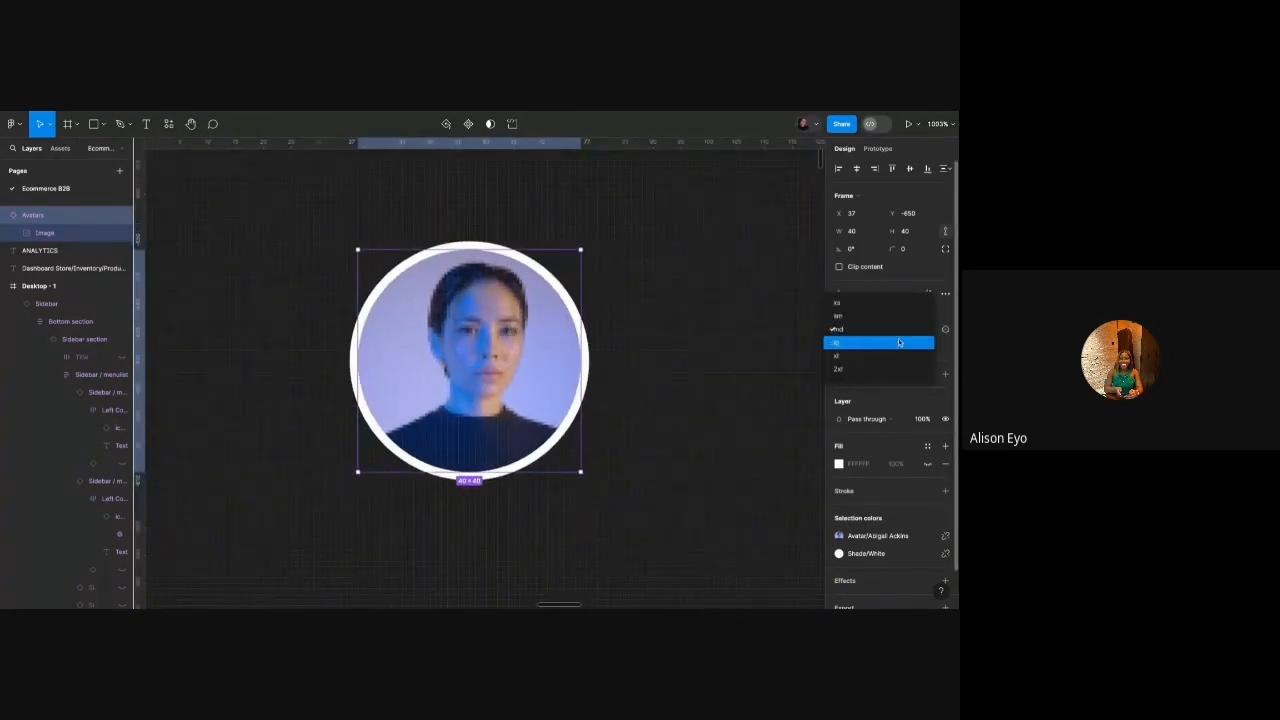
left_click(916, 340)
left_click(921, 331)
left_click(910, 340)
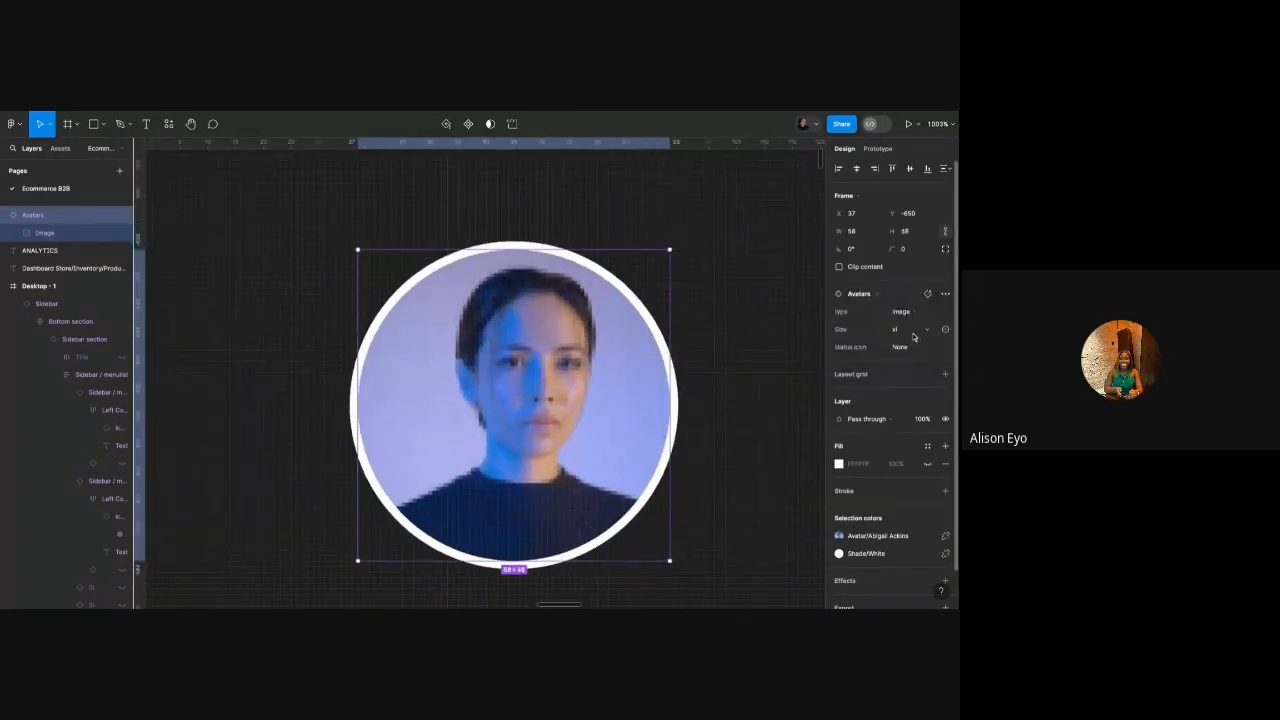
left_click(913, 338)
left_click(901, 344)
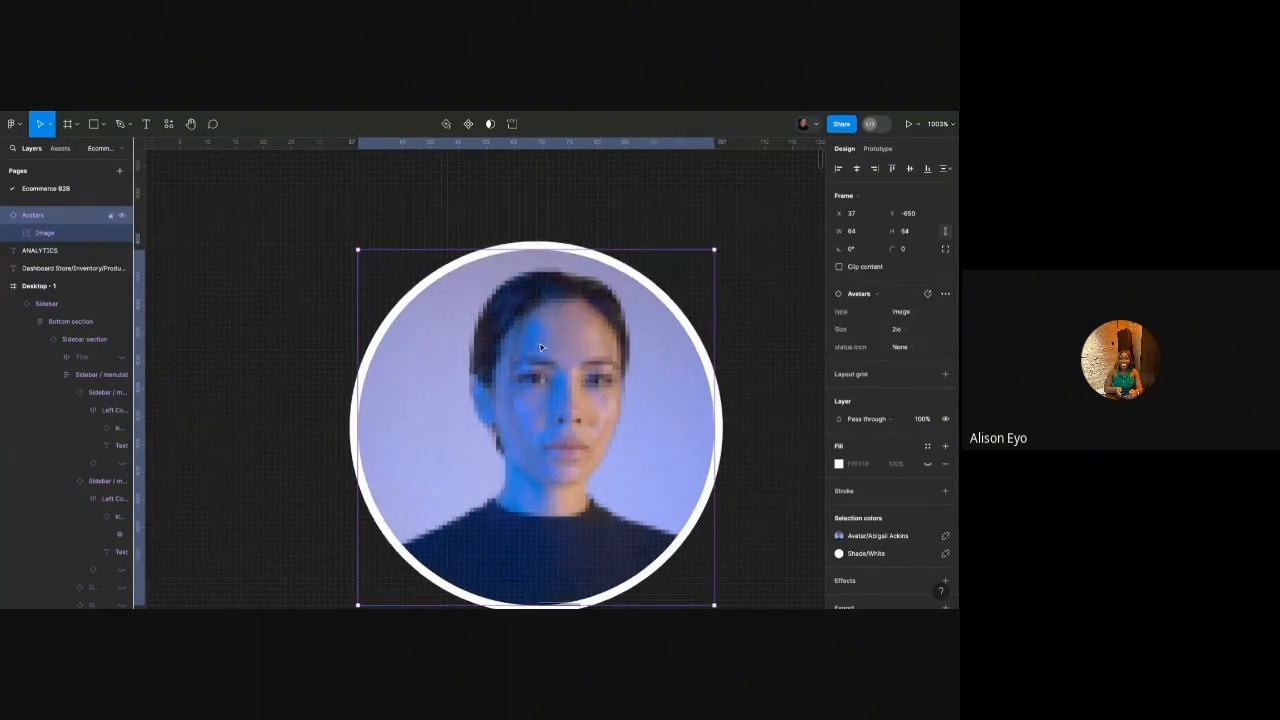
scroll(555, 328, "down", 3)
scroll(555, 328, "up", 1)
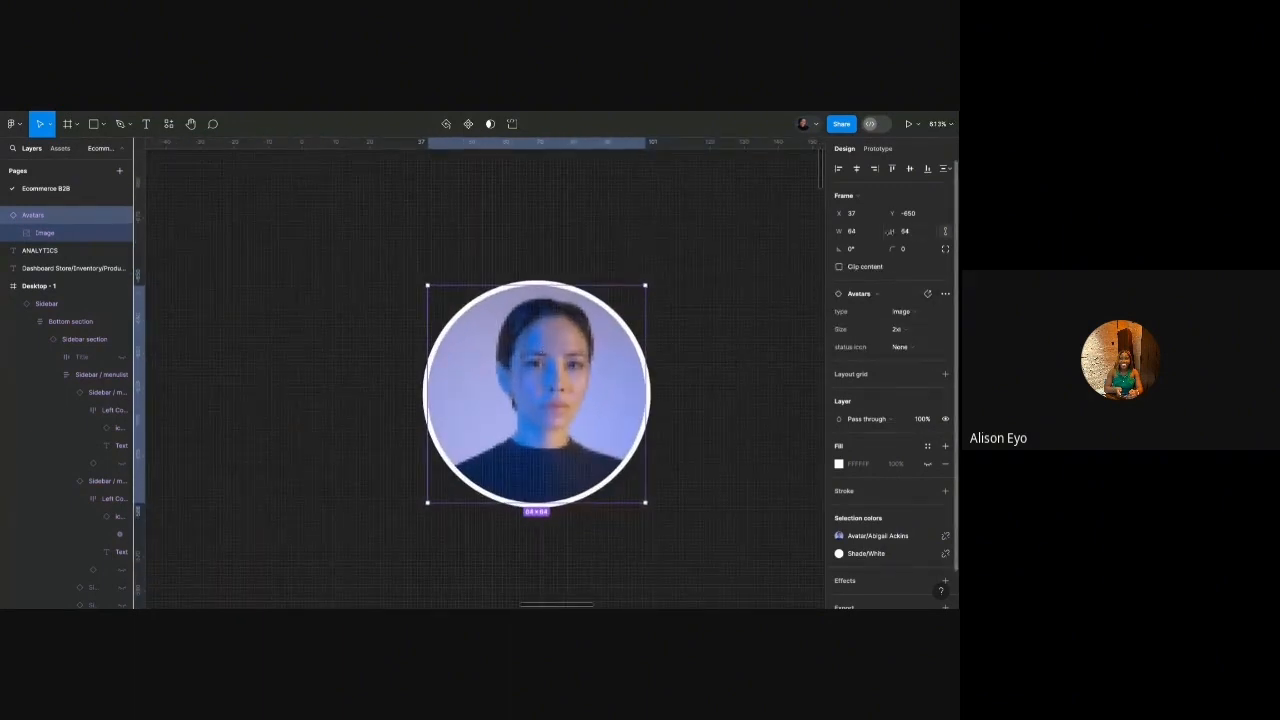
Try the online, verified and offline status badges, then set Status icon to None.
left_click(904, 348)
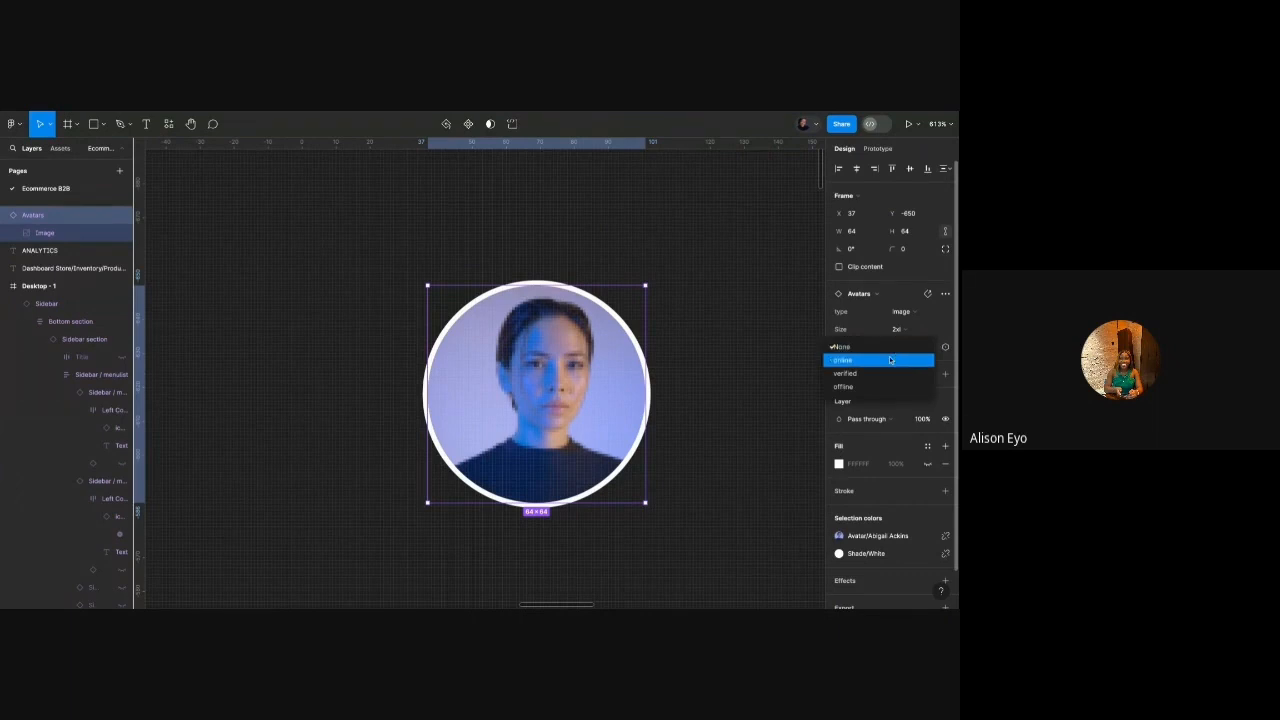
left_click(890, 360)
left_click(911, 349)
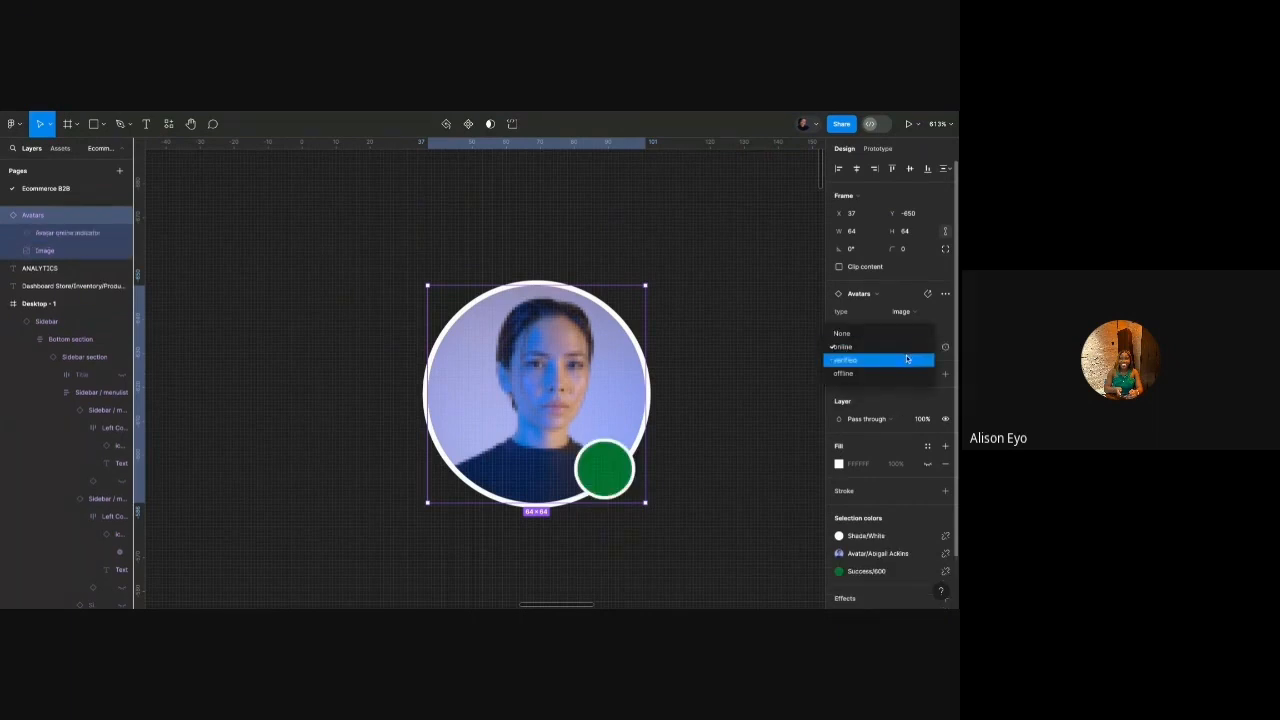
left_click(907, 359)
left_click(906, 347)
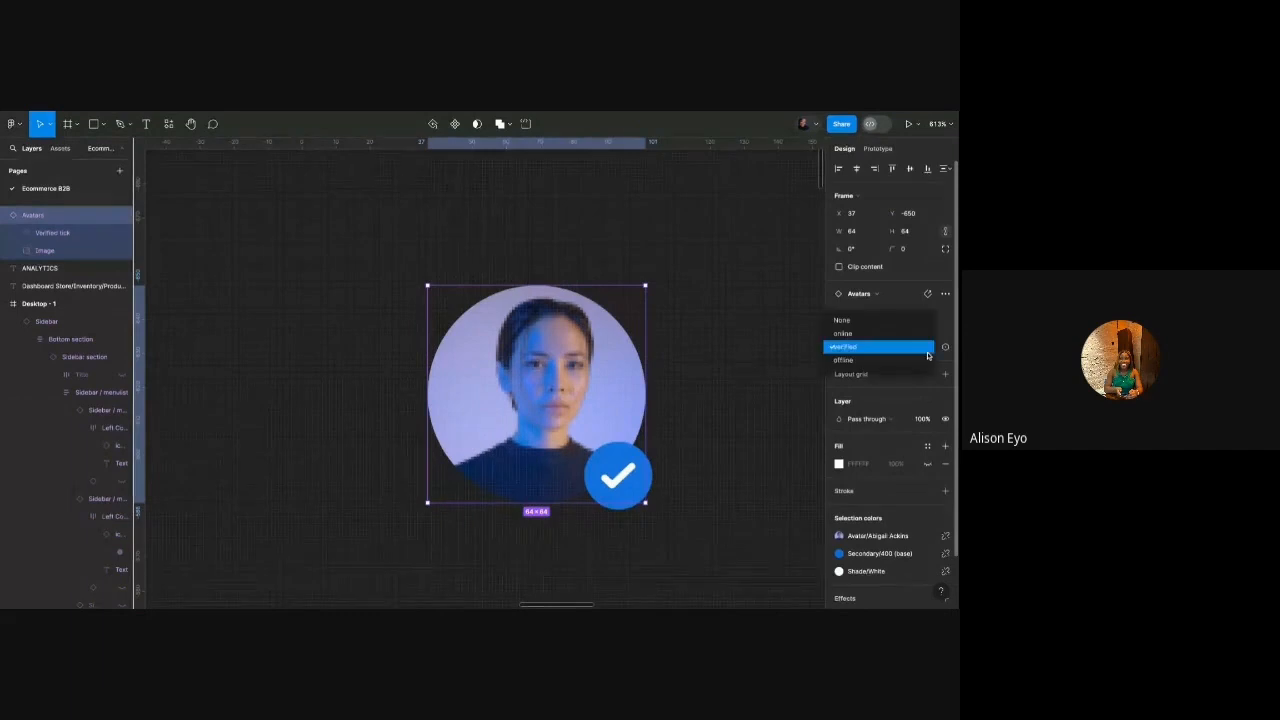
left_click(912, 364)
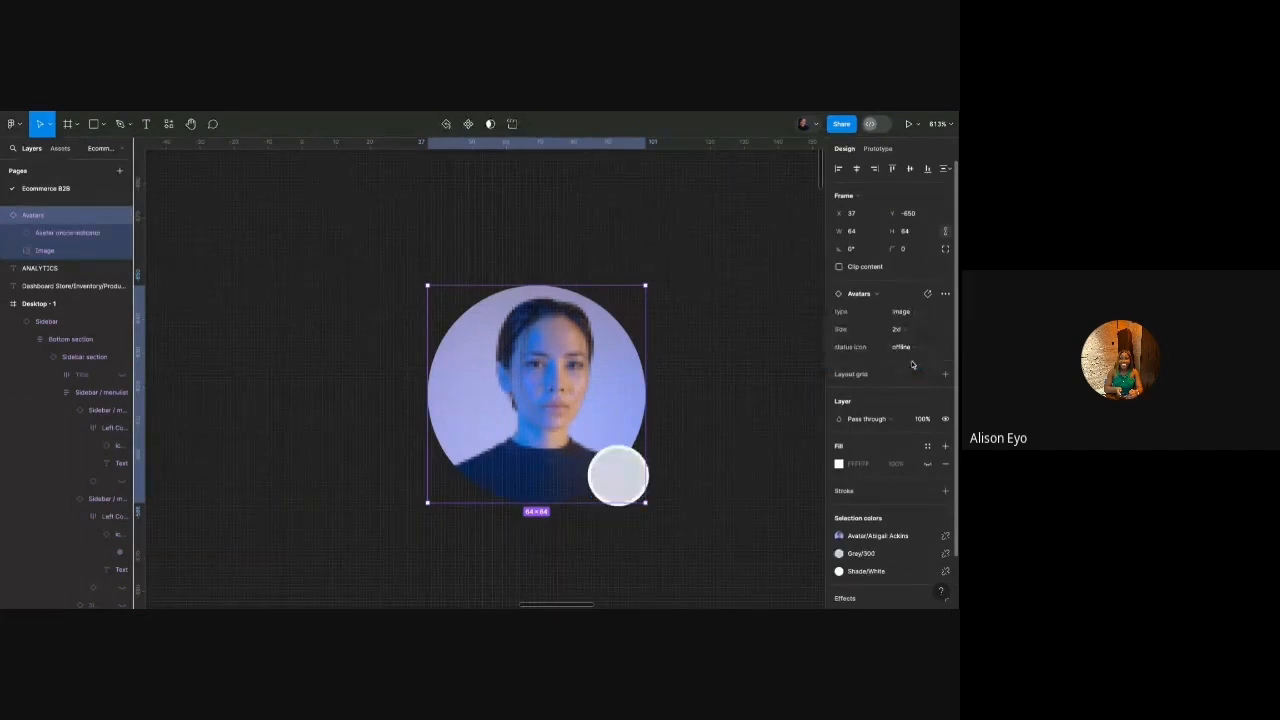
left_click(760, 392)
left_click(640, 400)
left_click(901, 347)
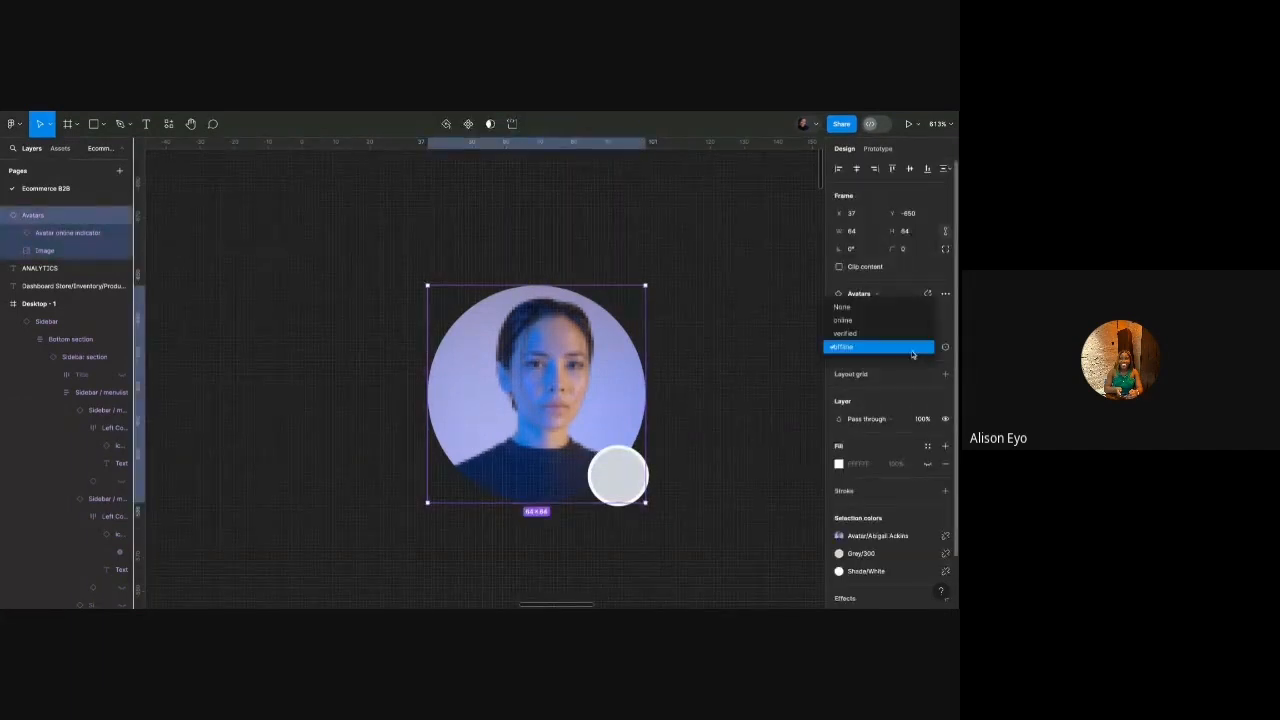
left_click(900, 303)
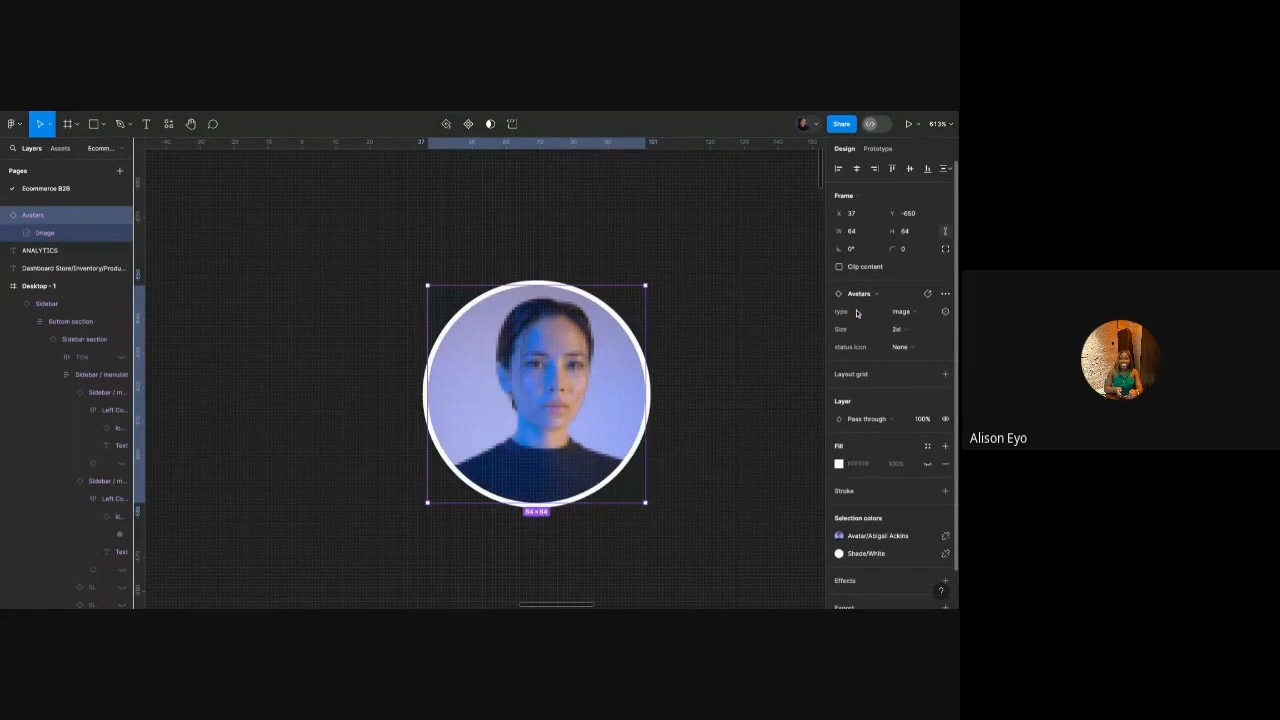
Shrink the avatar to the 32×32 sm size.
left_click(700, 333)
scroll(652, 330, "down", 4)
left_click(598, 355)
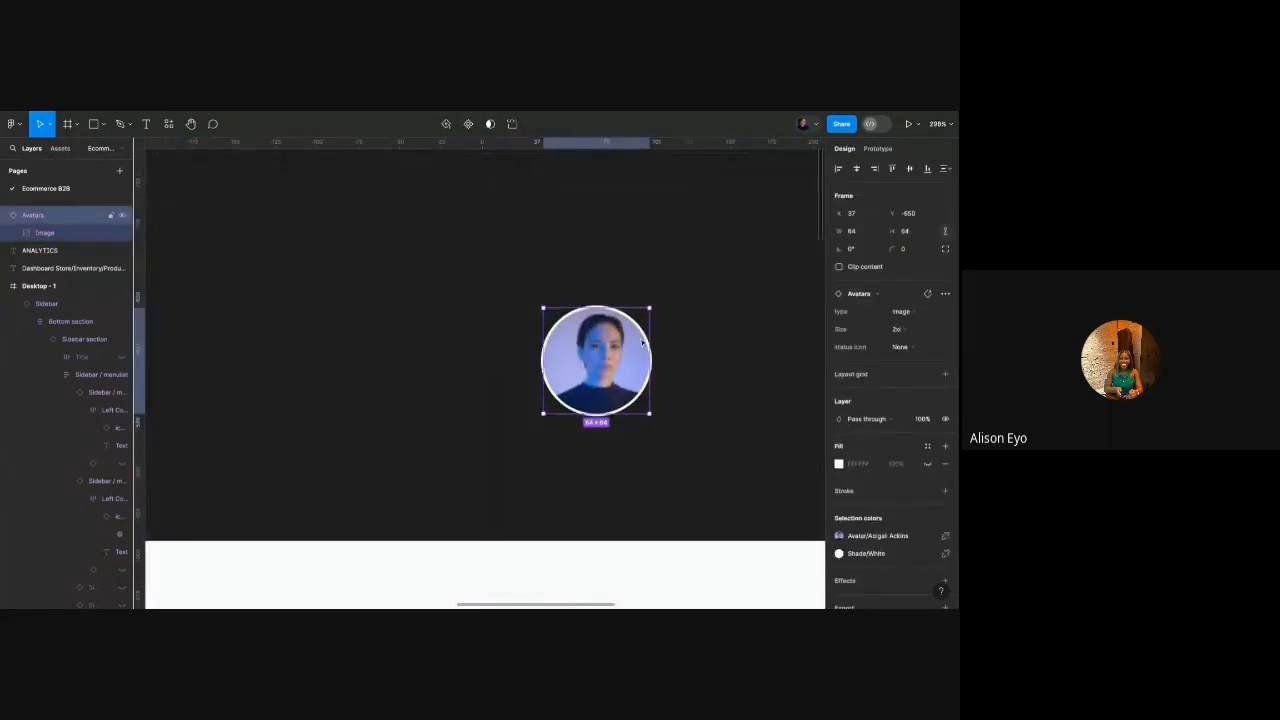
left_click(898, 329)
left_click(861, 280)
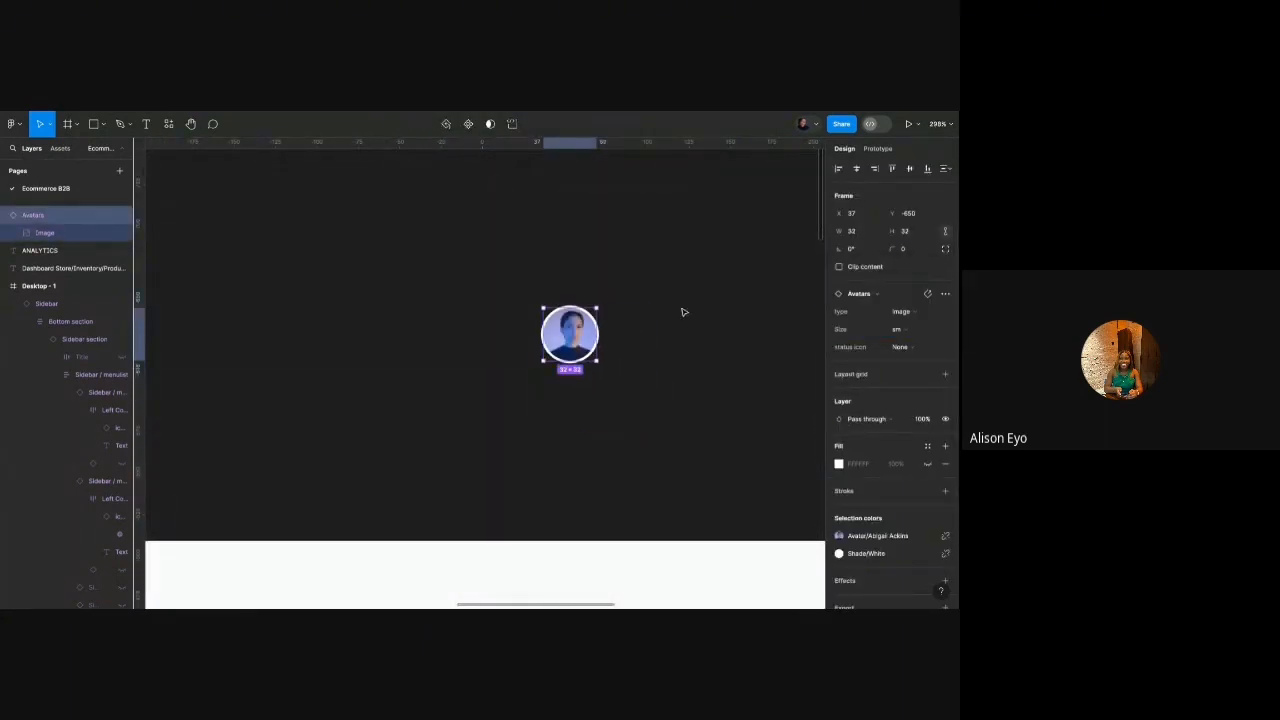
Move the avatar inside Desktop - 1 near its top edge.
scroll(620, 325, "down", 6)
key("Escape")
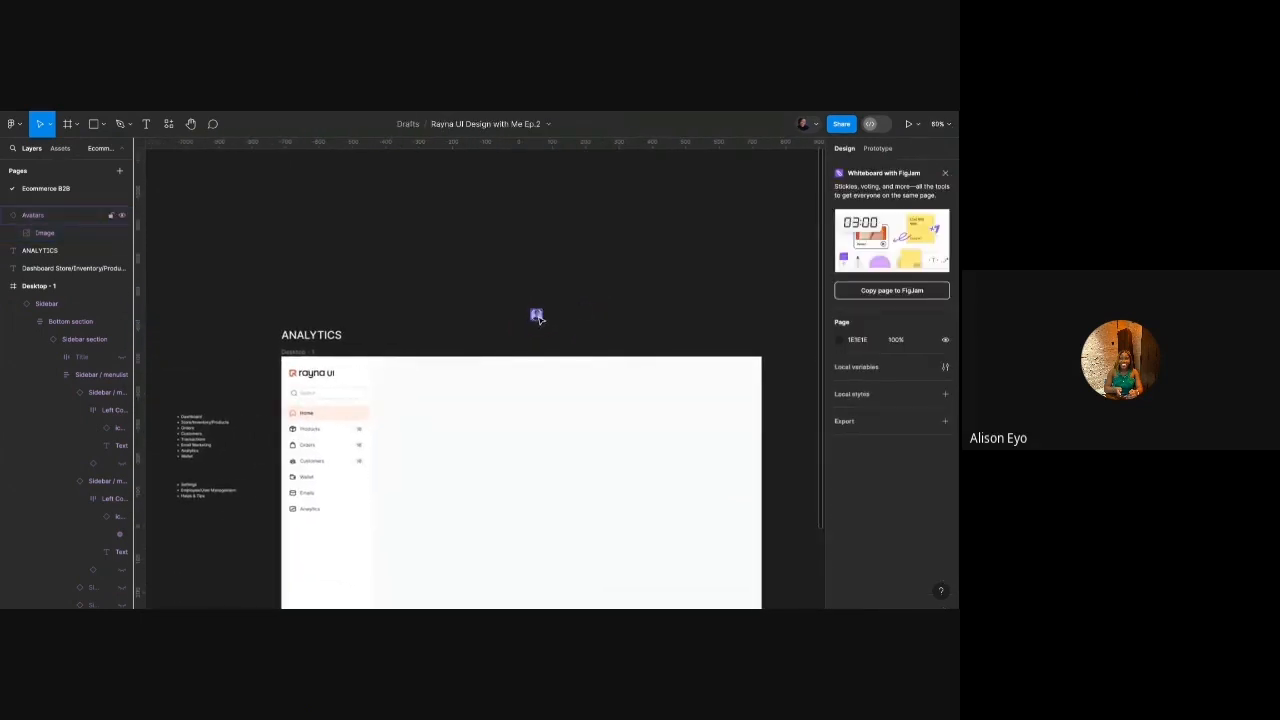
left_click(537, 316)
scroll(535, 317, "up", 2)
left_click_drag(534, 319, 743, 413)
scroll(743, 413, "right", 2)
scroll(743, 413, "up", 3)
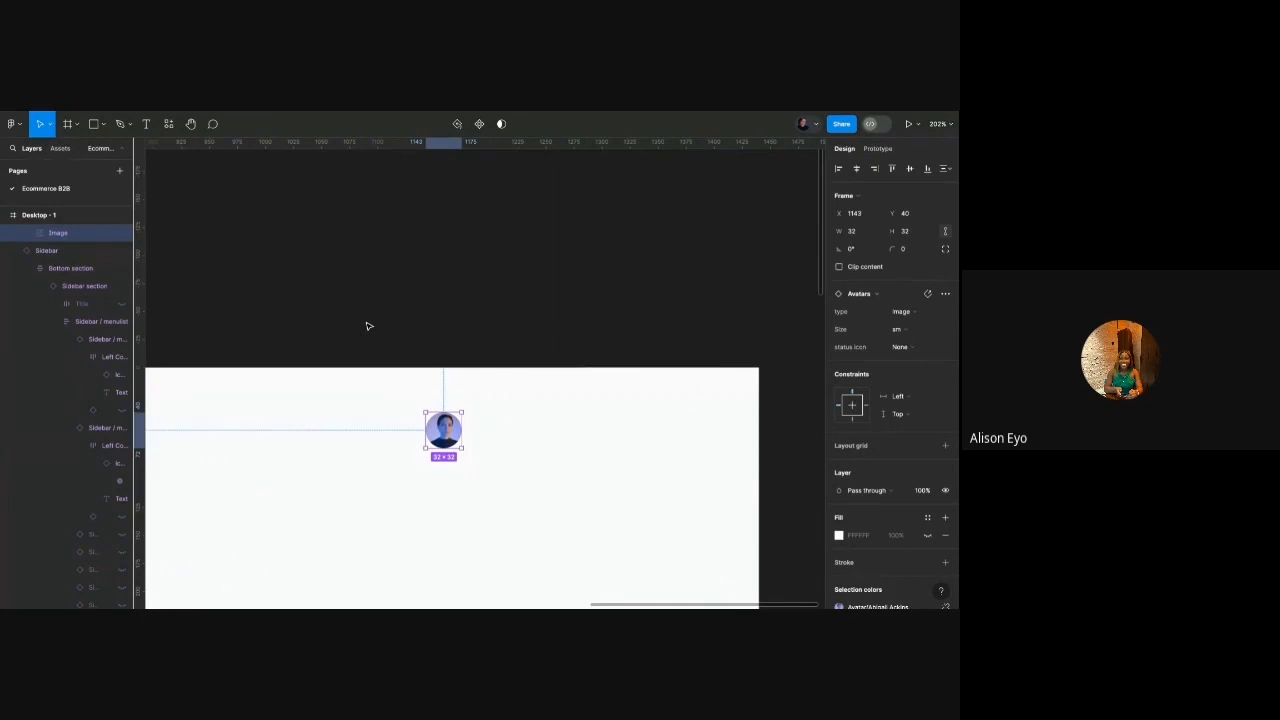
Search the design system assets for 'ico' and place a bell icon left of the avatar.
left_click(60, 148)
type("ico")
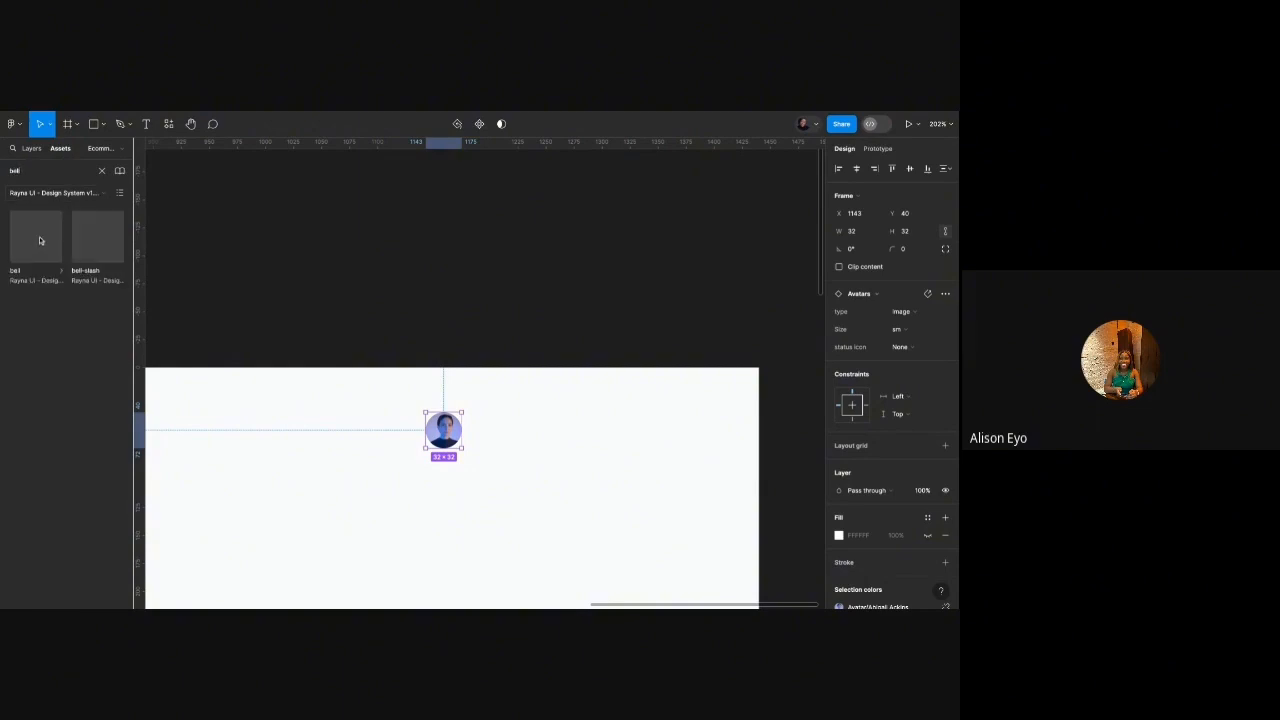
left_click_drag(38, 239, 374, 432)
scroll(383, 433, "down", 2)
scroll(383, 433, "left", 2)
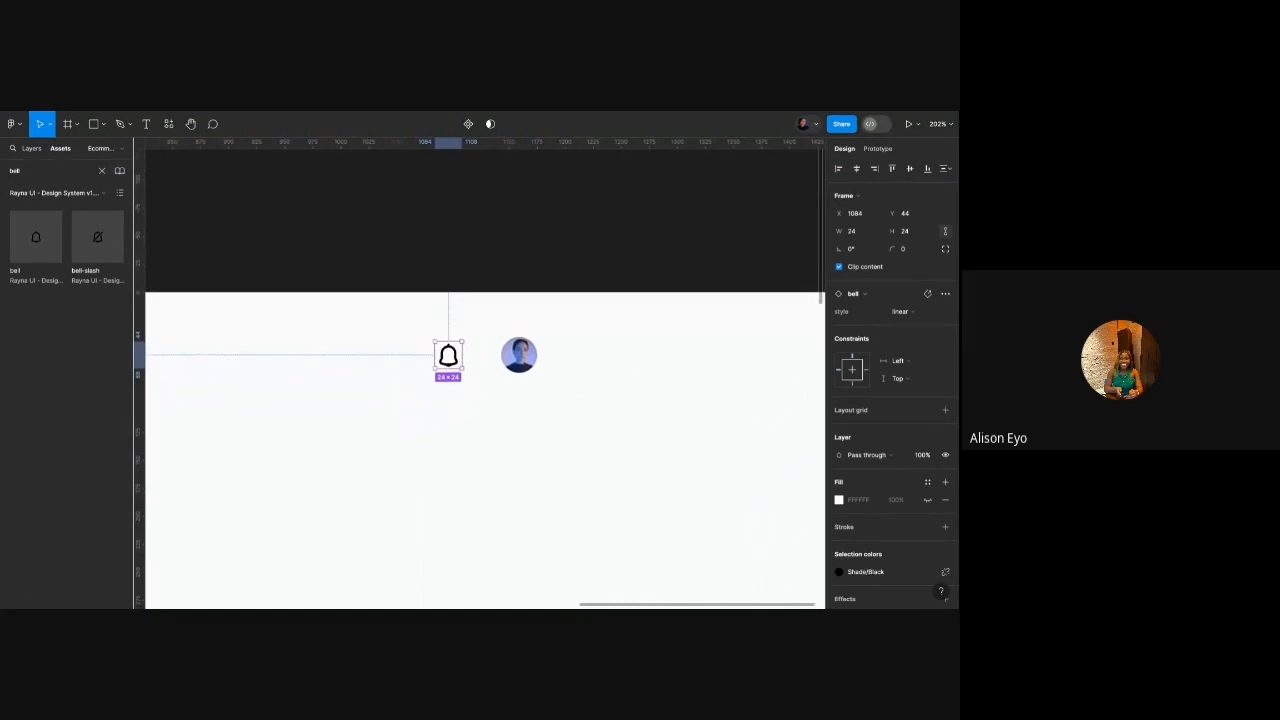
scroll(383, 433, "down", 8)
scroll(383, 433, "left", 4)
scroll(383, 433, "down", 2)
scroll(420, 348, "up", 6)
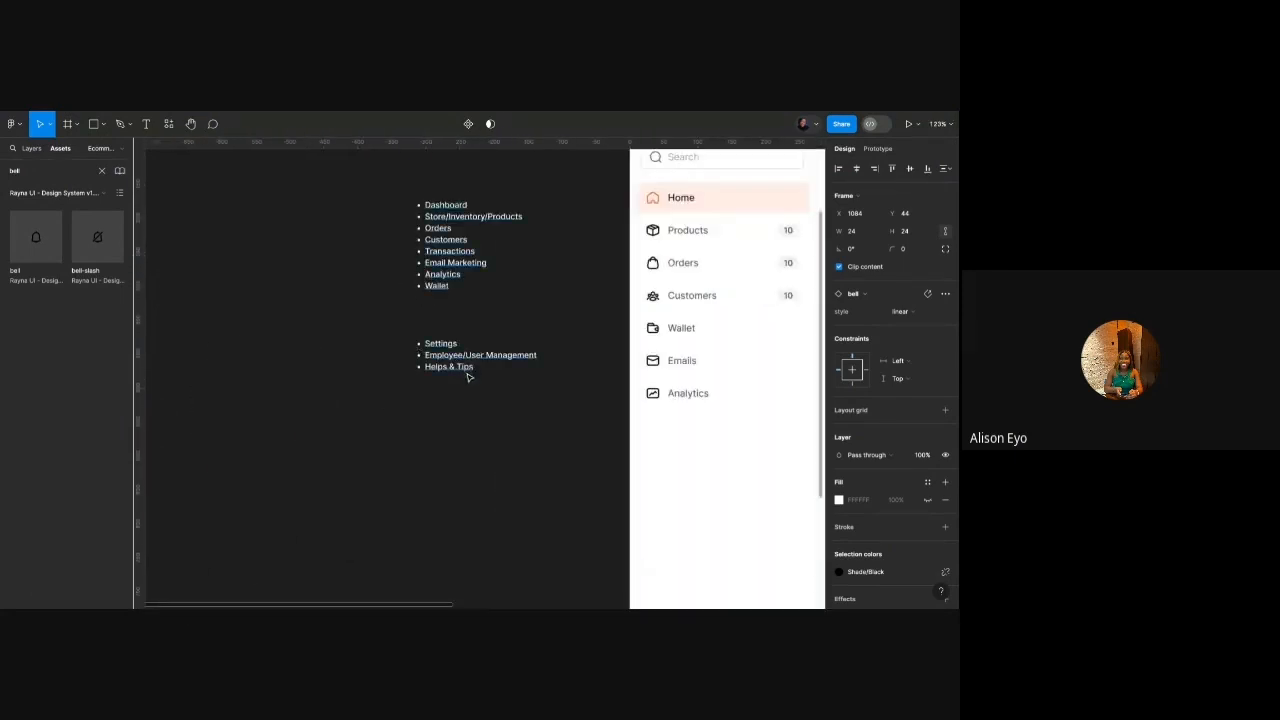
Enter the bulleted metrics list text, then exit and deselect it.
double_click(466, 375)
scroll(394, 346, "right", 2)
scroll(386, 343, "down", 4)
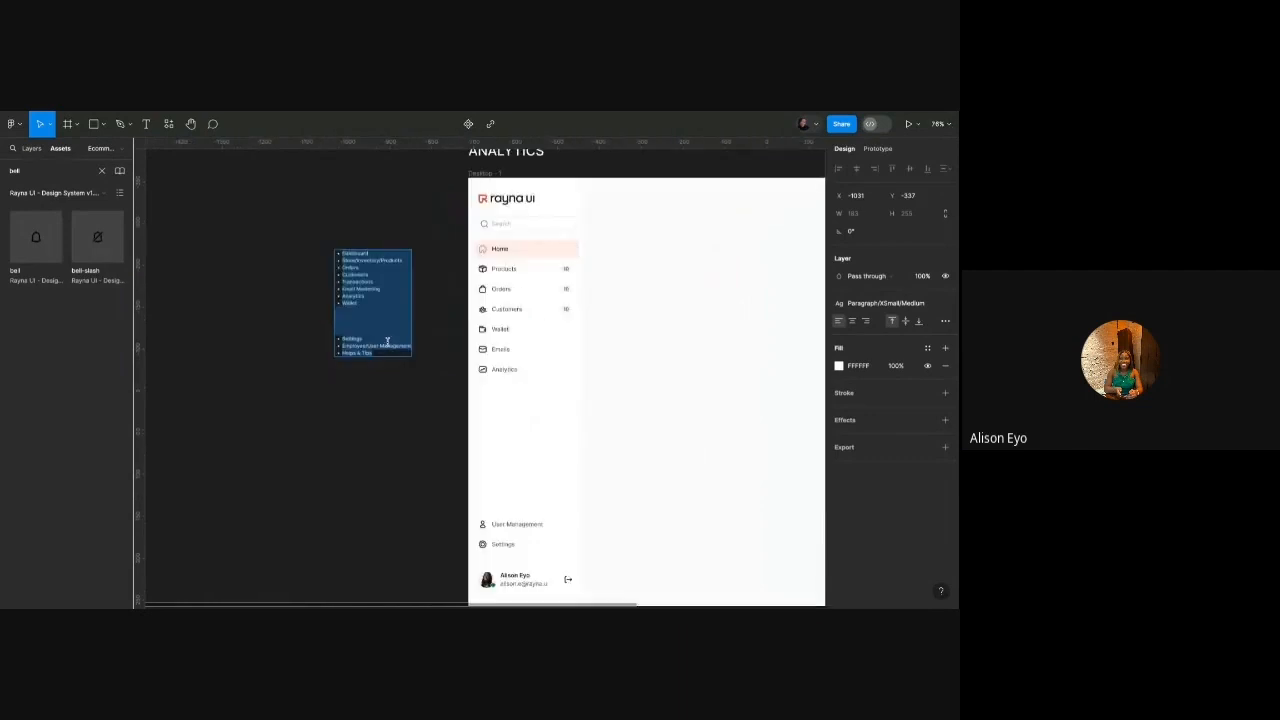
scroll(388, 343, "down", 1)
scroll(388, 343, "right", 1)
scroll(337, 298, "up", 5)
key("Escape")
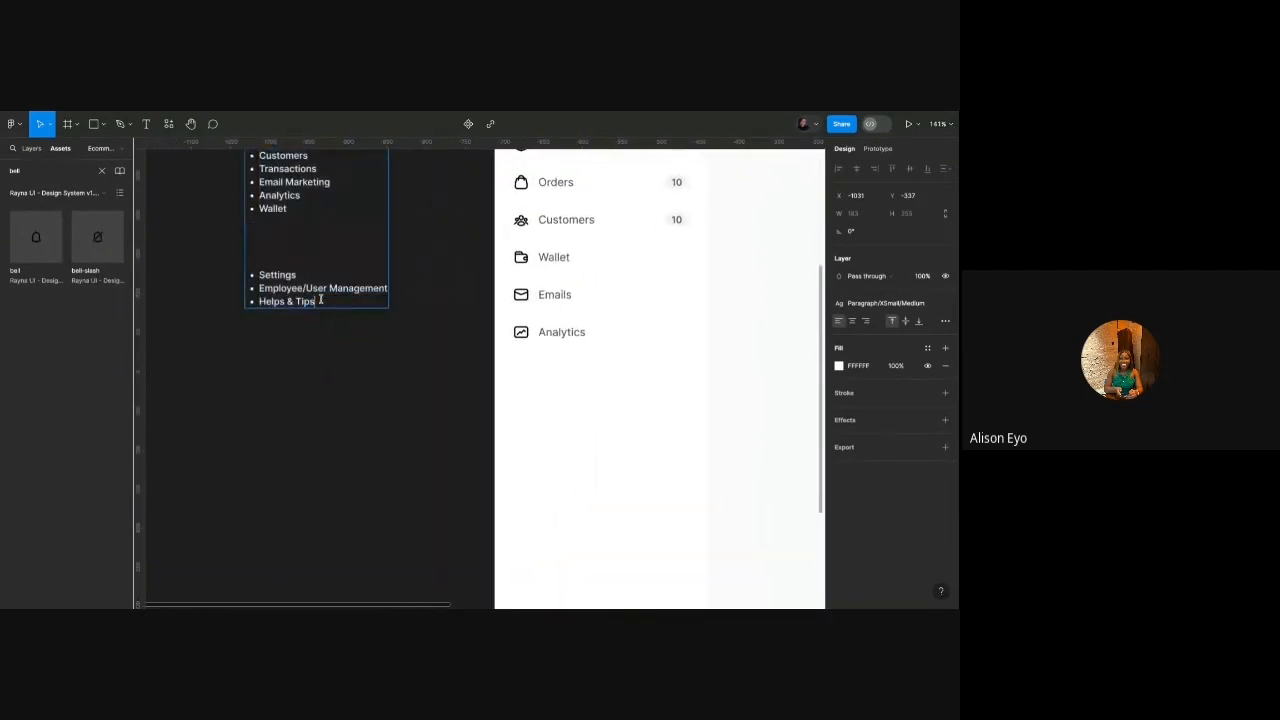
scroll(323, 322, "down", 3)
scroll(323, 322, "down", 1)
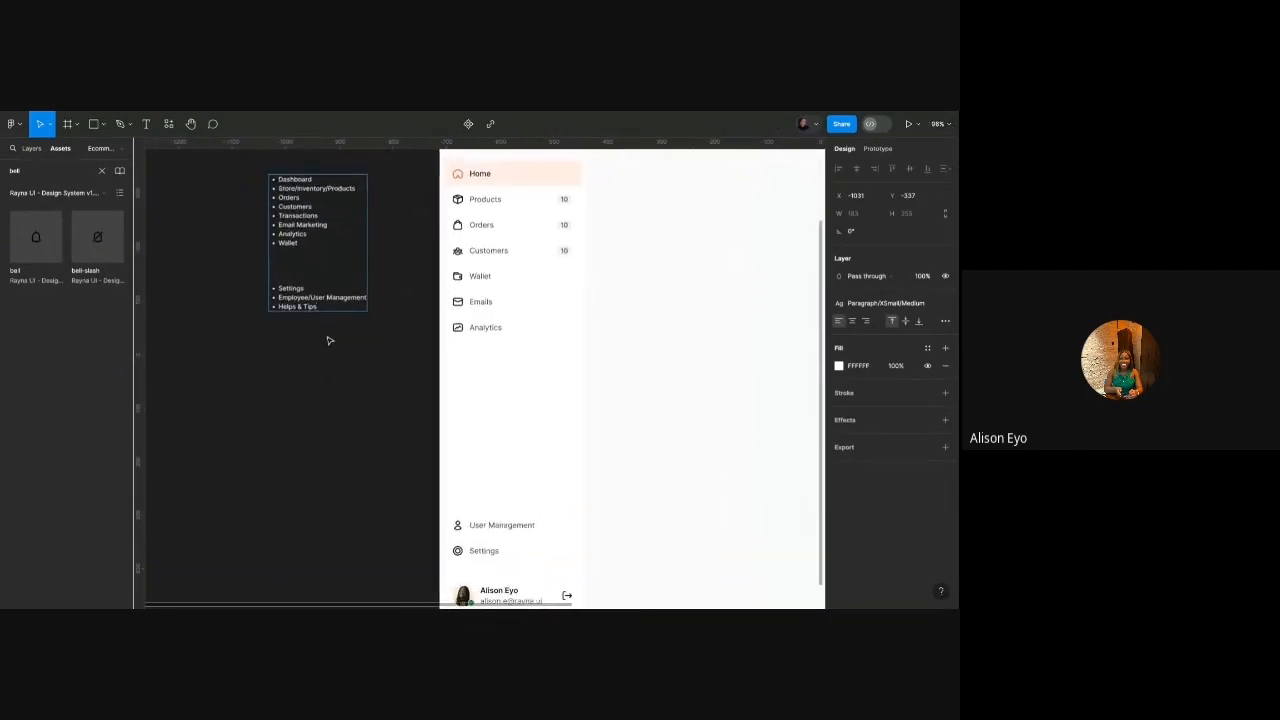
left_click(328, 341)
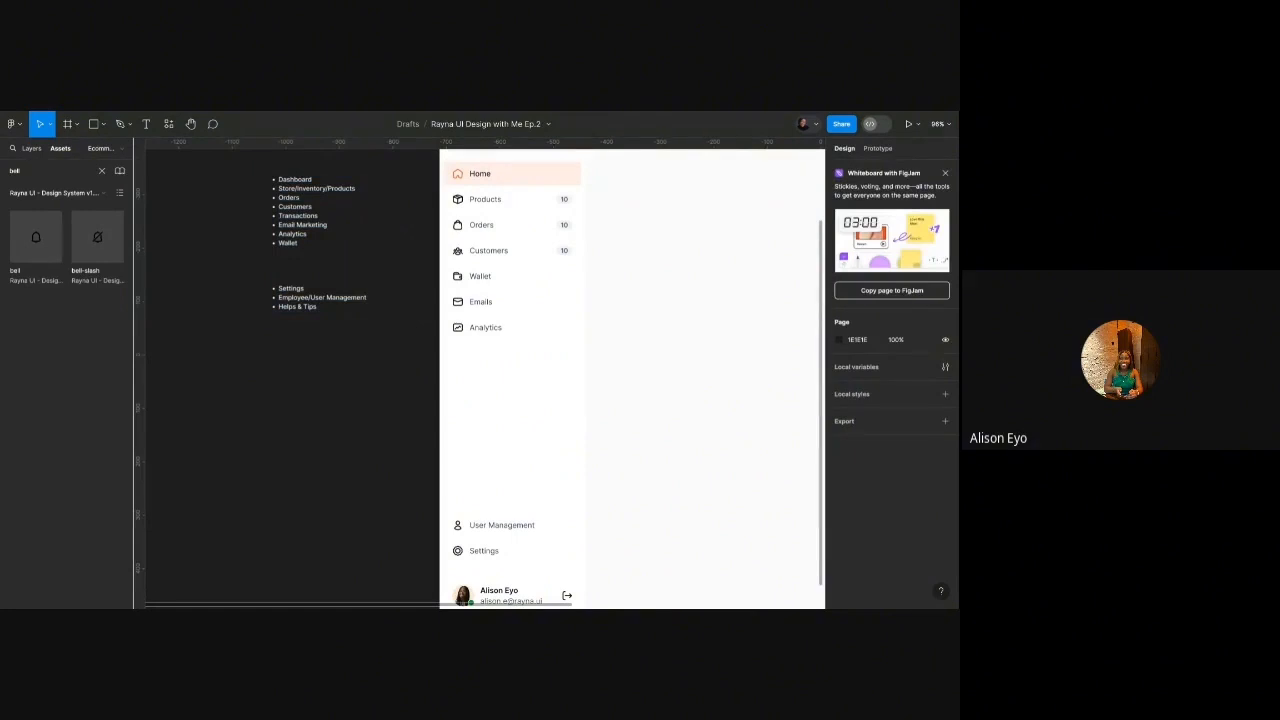
scroll(173, 257, "down", 1)
Inspect the Sidebar frame and its User Management and Settings section.
left_click(455, 240)
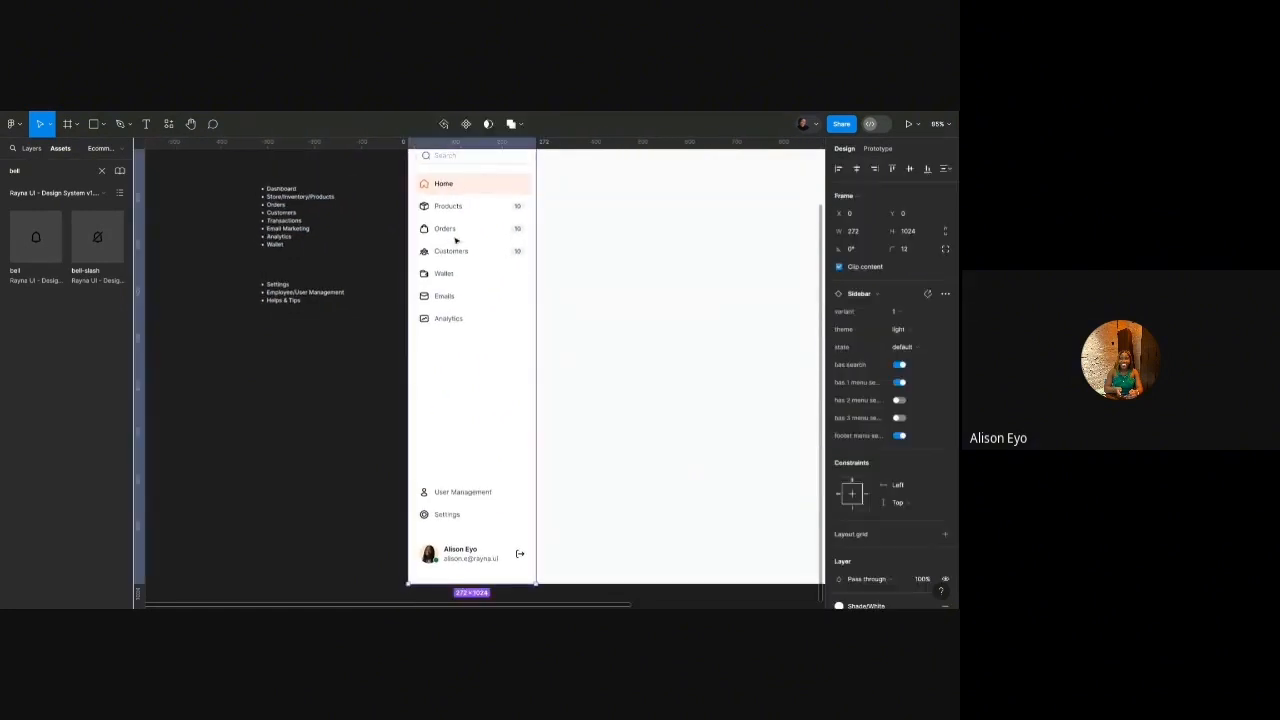
left_click(478, 514)
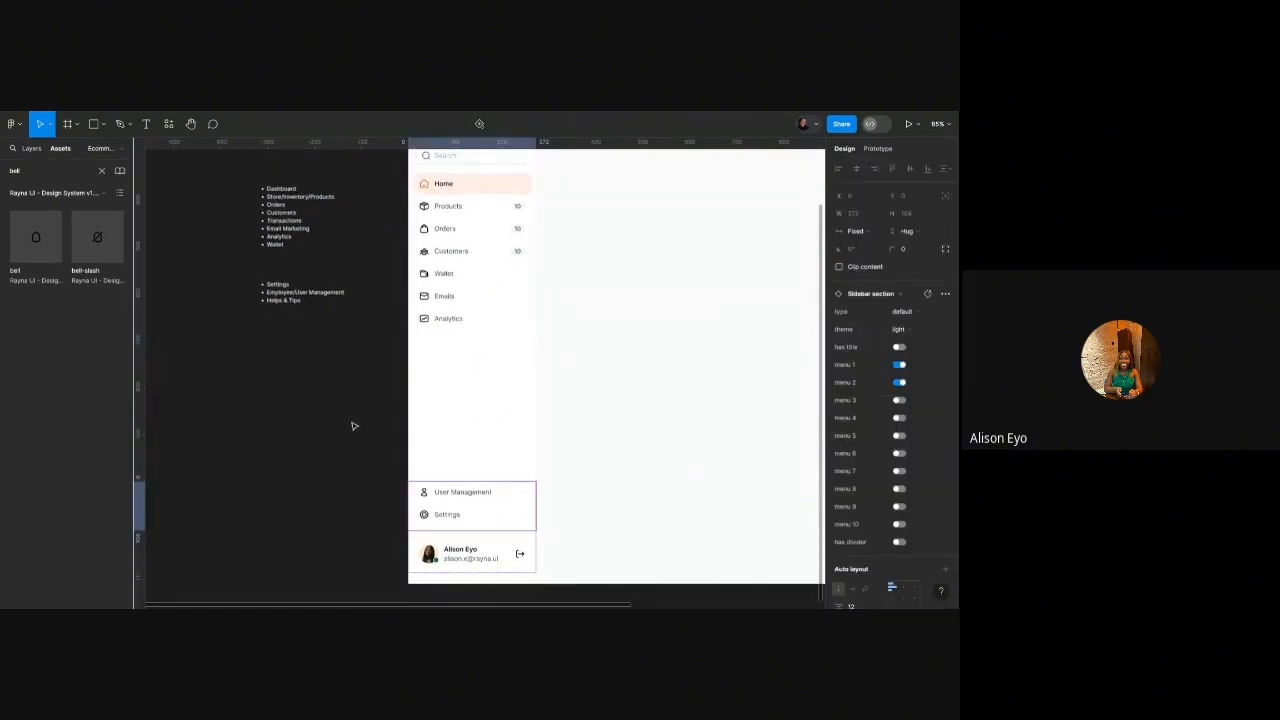
scroll(314, 386, "down", 4)
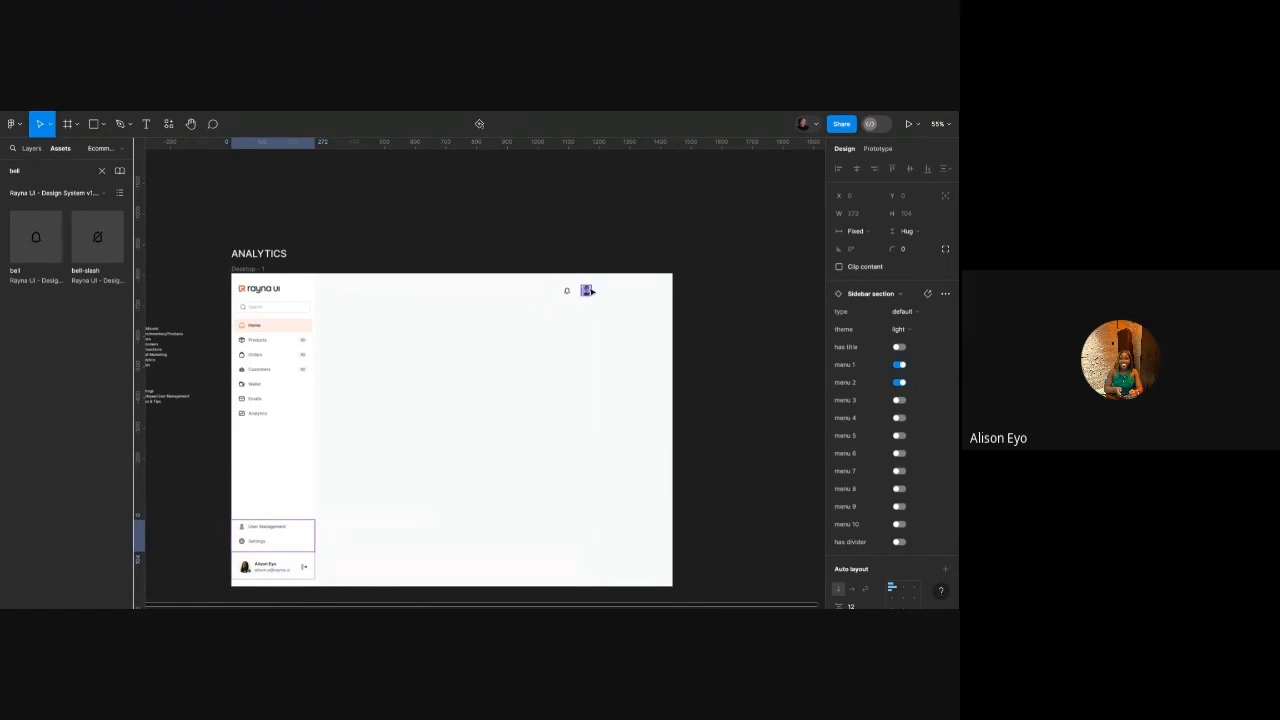
scroll(552, 290, "up", 3)
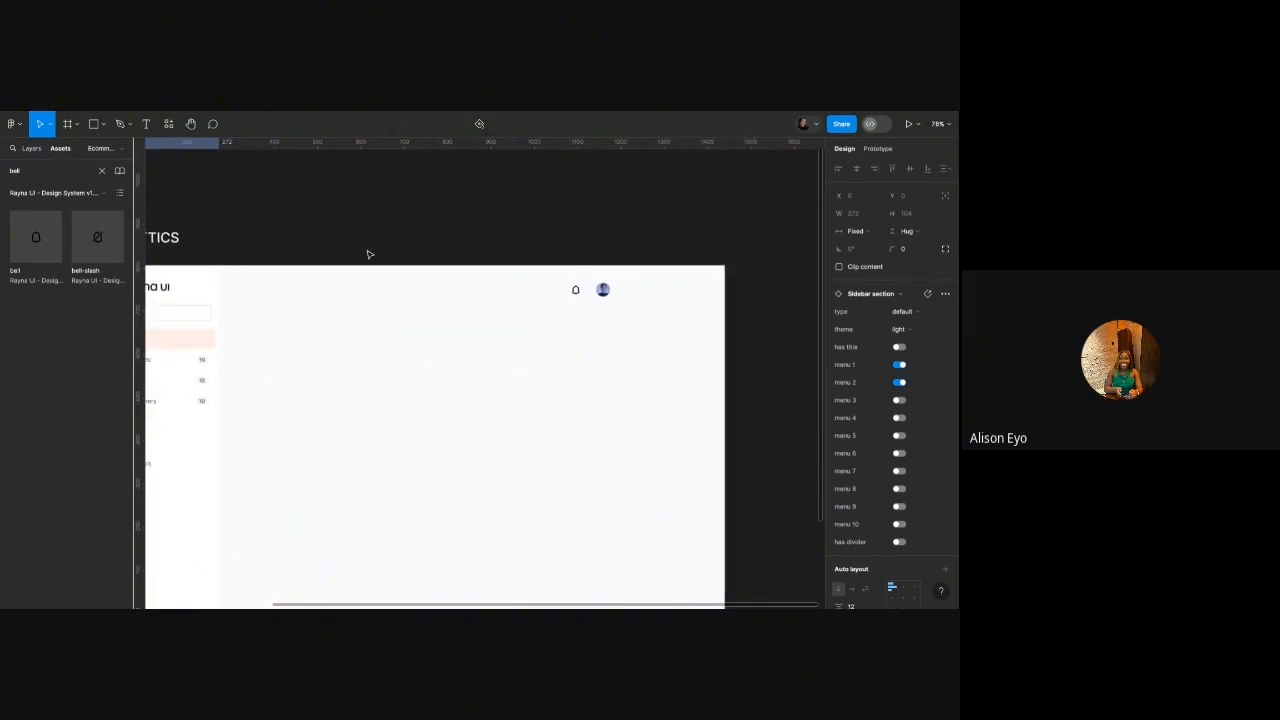
left_click(563, 300)
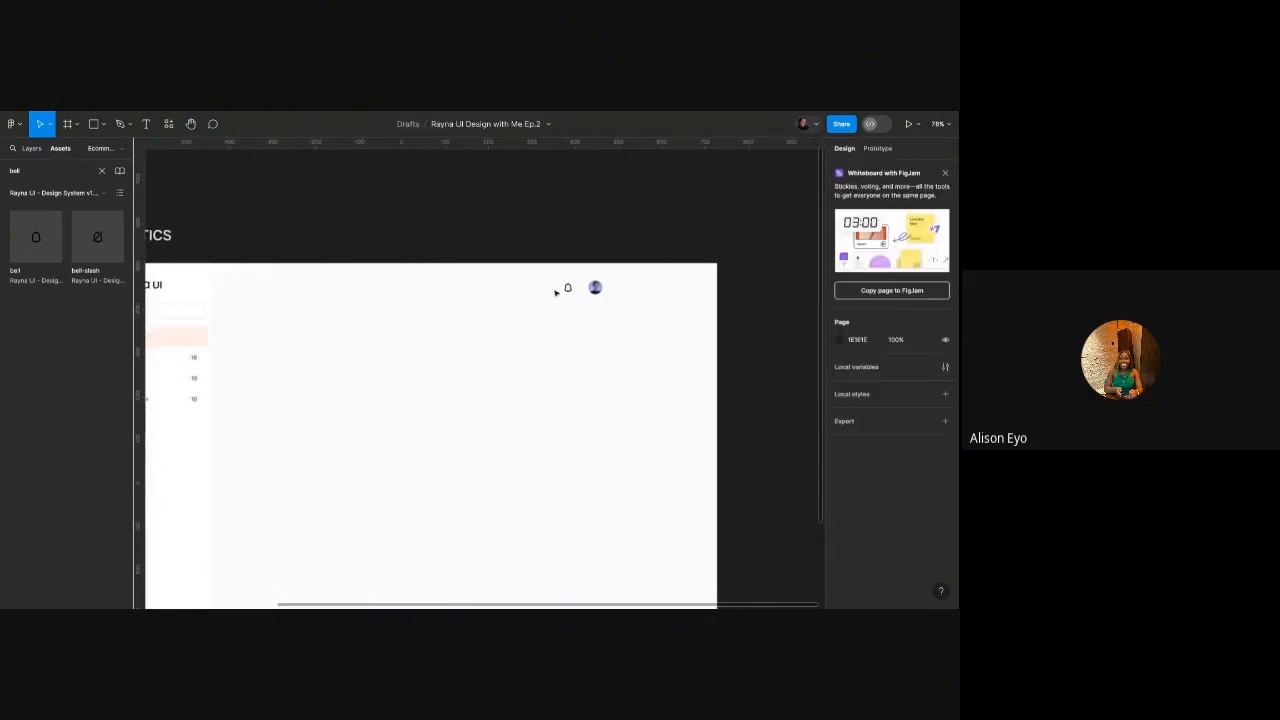
Add a 'Setup Guide' text label in the dashboard header.
scroll(553, 290, "up", 2)
key("t")
left_click(493, 311)
type("Se")
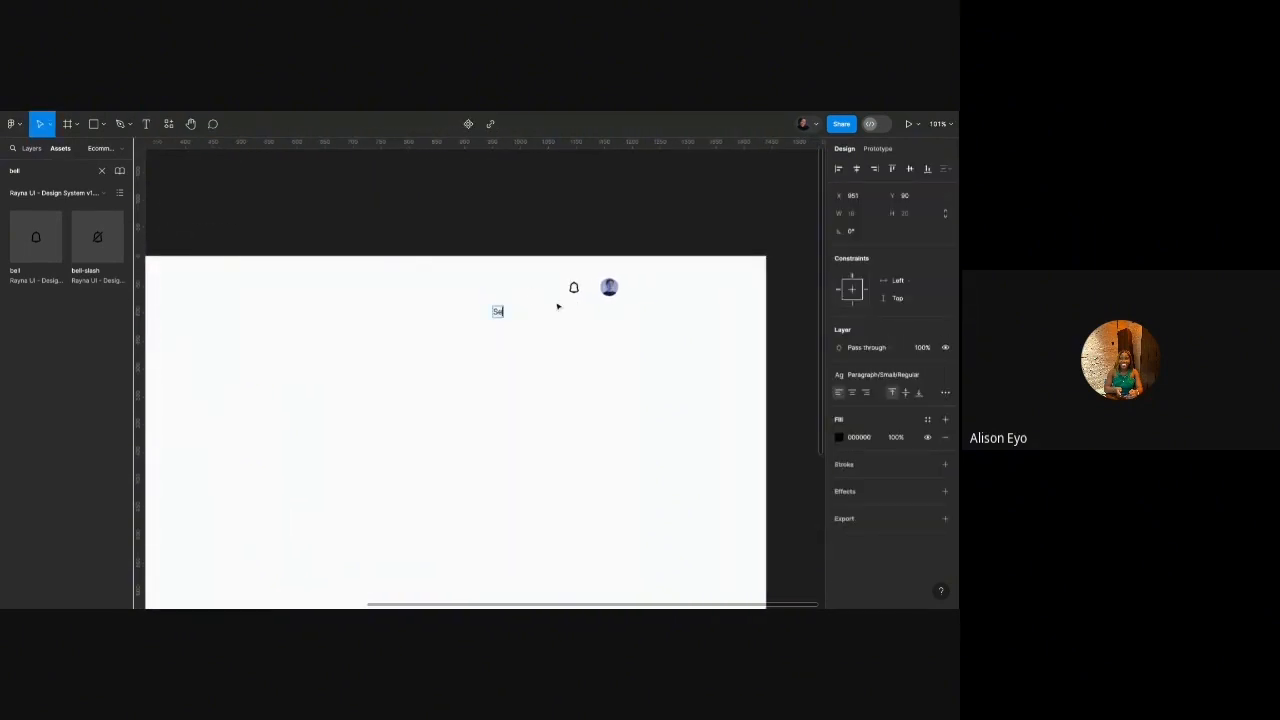
type("tup Guide")
key("Escape")
scroll(566, 317, "up", 2)
left_click(566, 317)
Duplicate the bell icon left of Setup Guide and browse icons to swap it for.
left_click(577, 280)
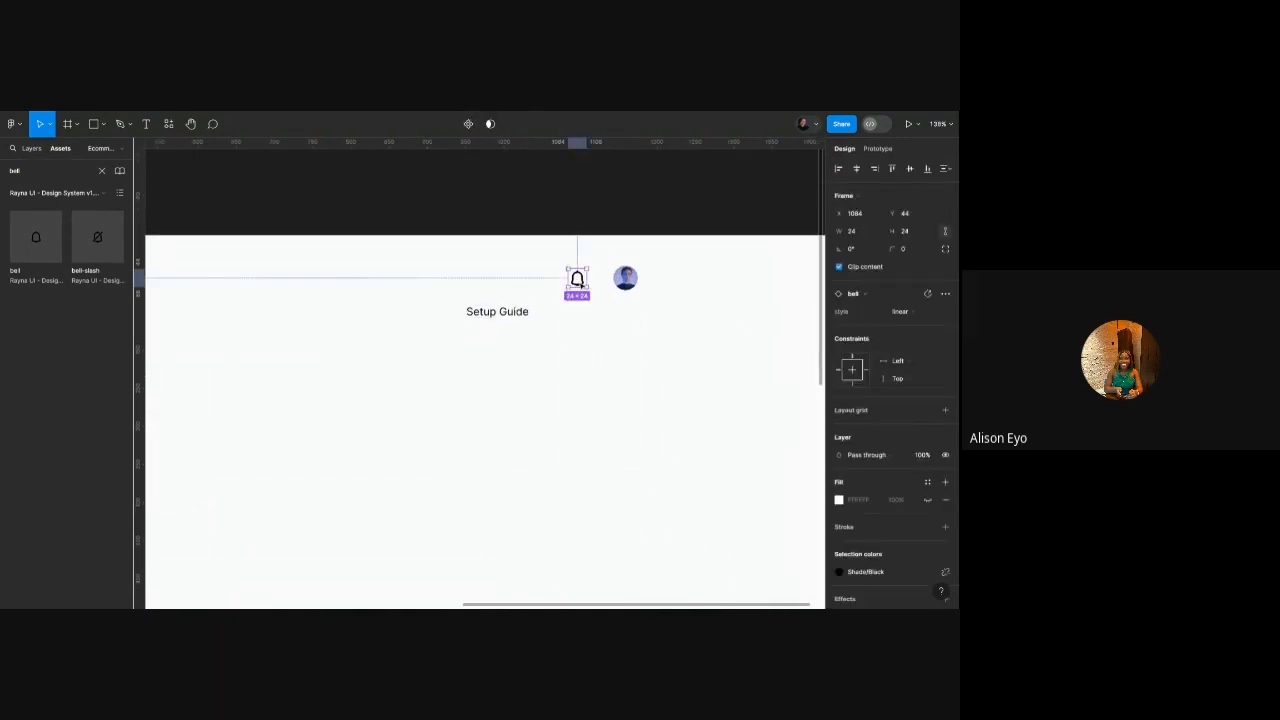
left_click_drag(578, 281, 447, 308)
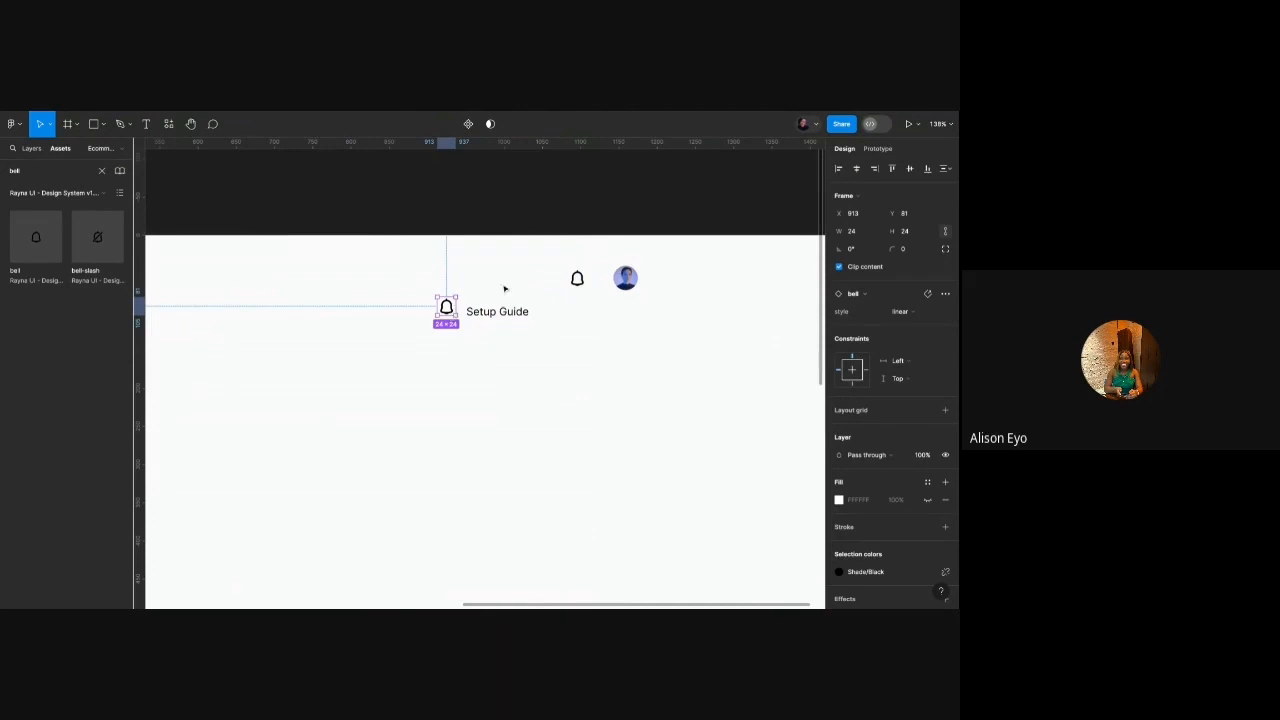
left_click(876, 293)
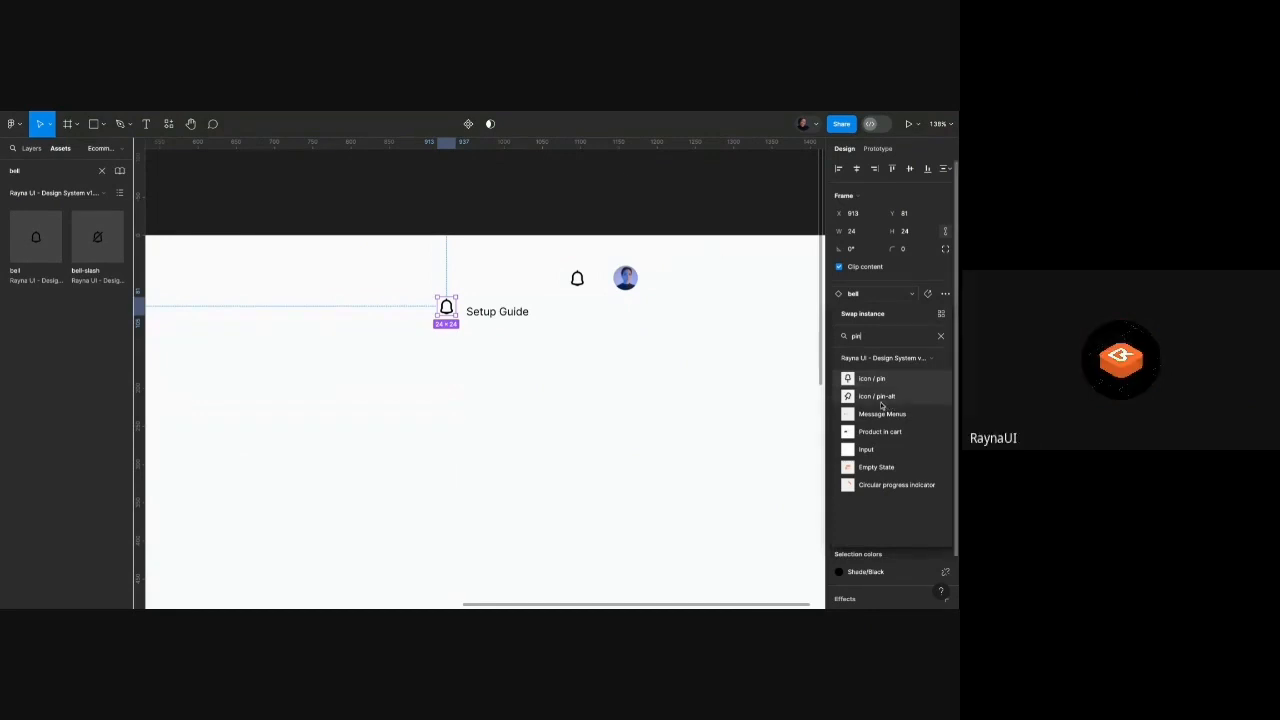
key("Escape")
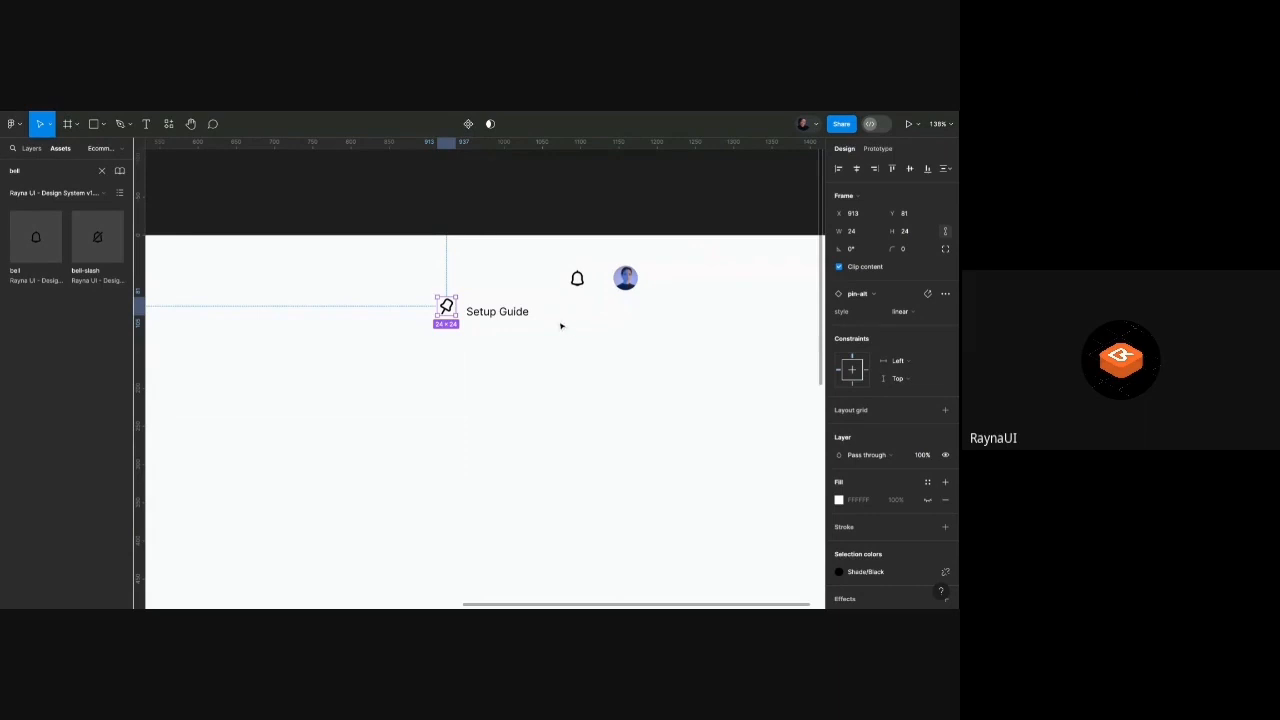
Apply the Paragraph/Small/Medium text style to the Setup Guide label.
left_click(505, 318)
scroll(505, 318, "up", 5)
scroll(460, 298, "up", 2)
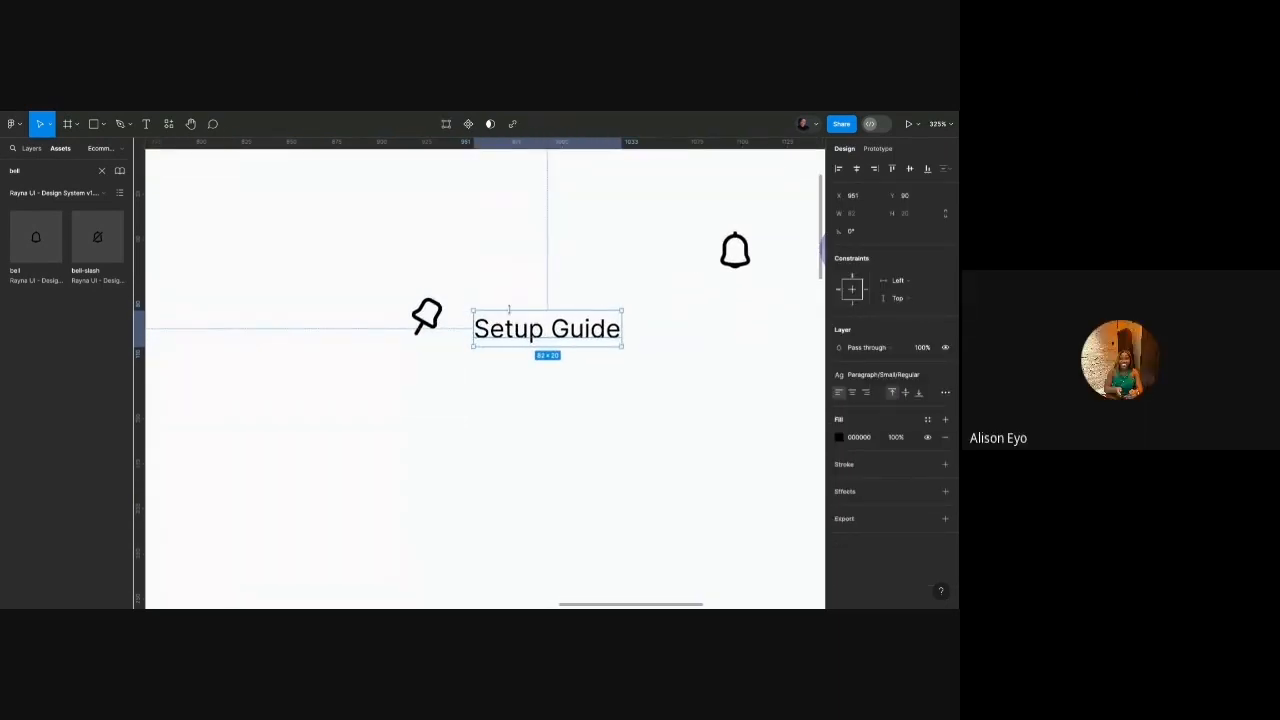
scroll(547, 344, "down", 1)
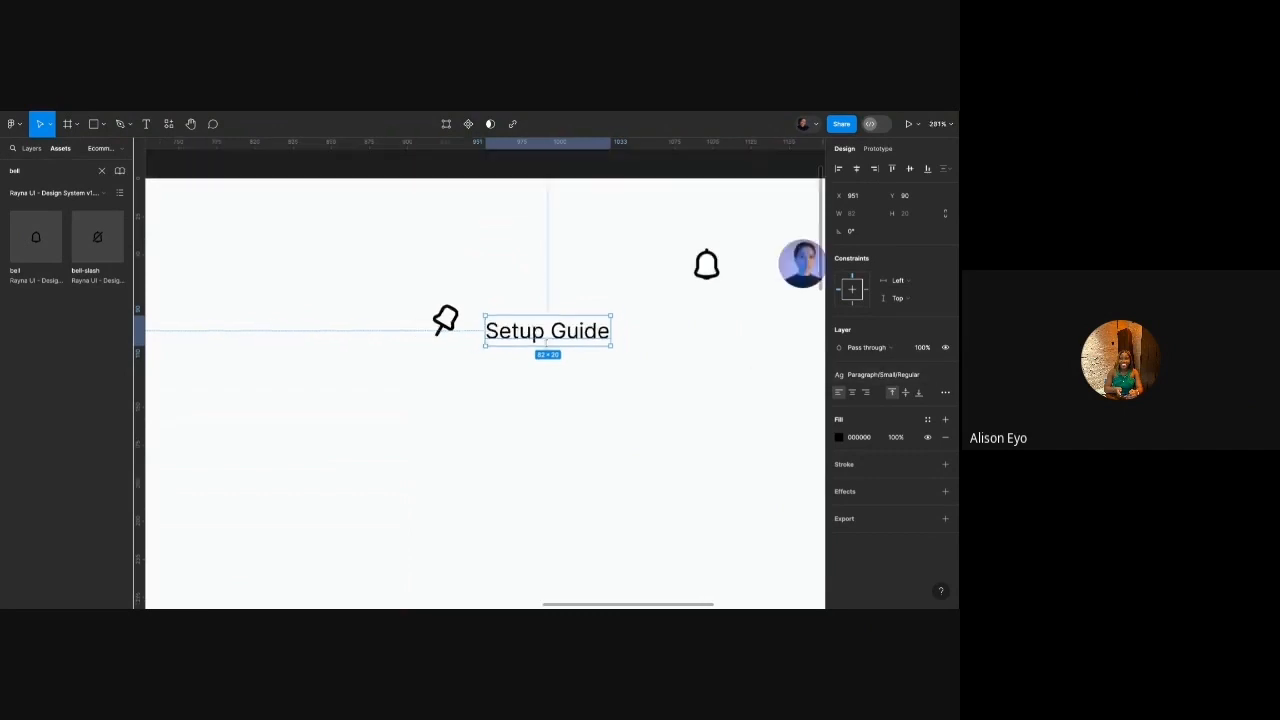
scroll(550, 342, "up", 5)
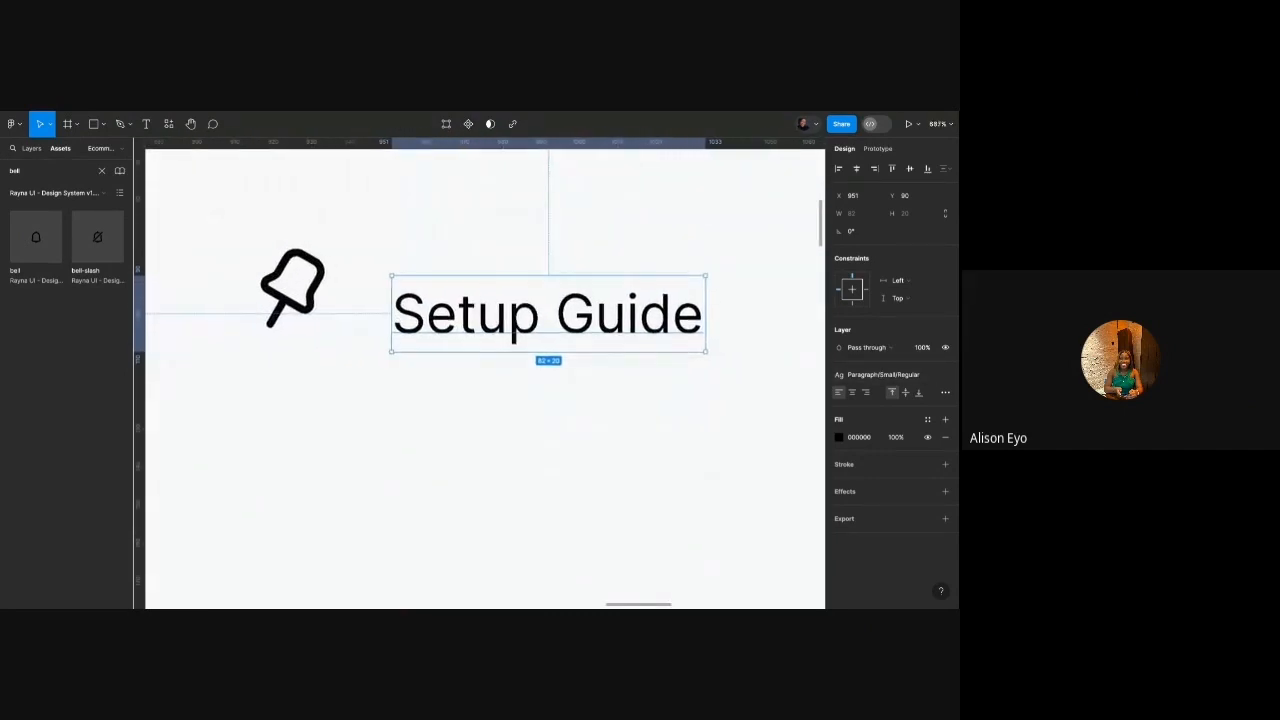
scroll(548, 350, "up", 1)
left_click(871, 376)
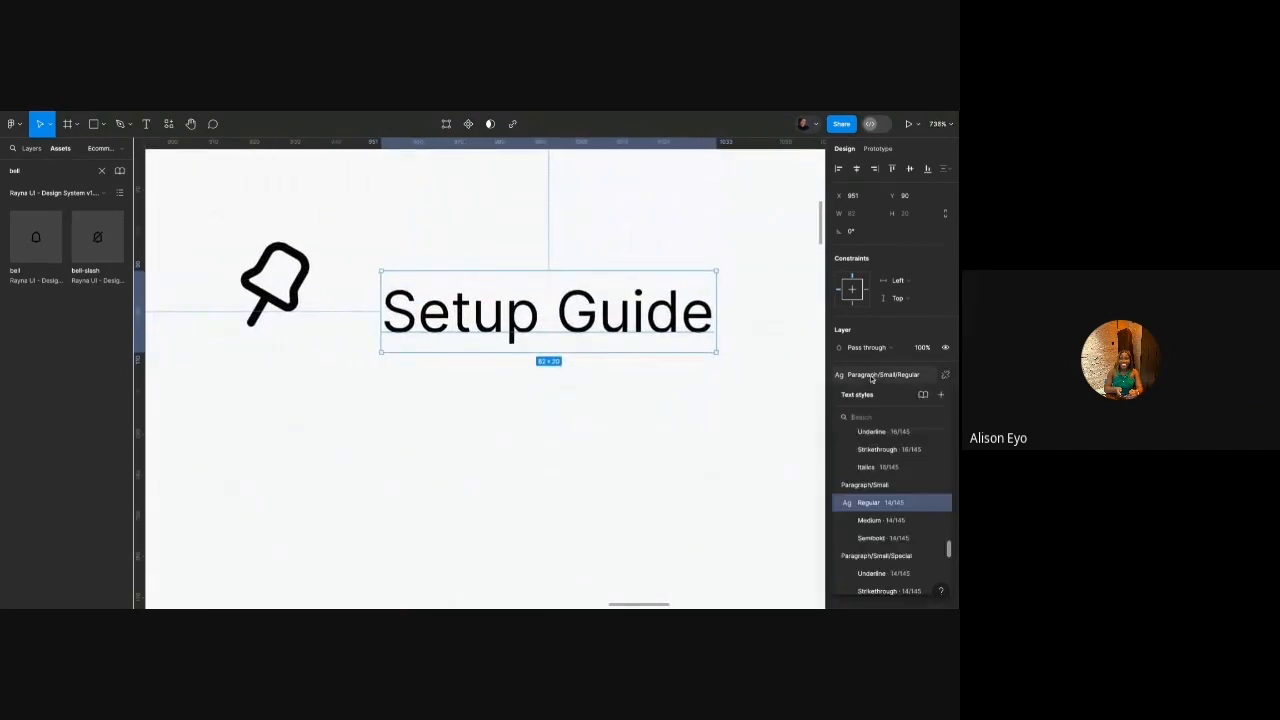
scroll(876, 457, "up", 10)
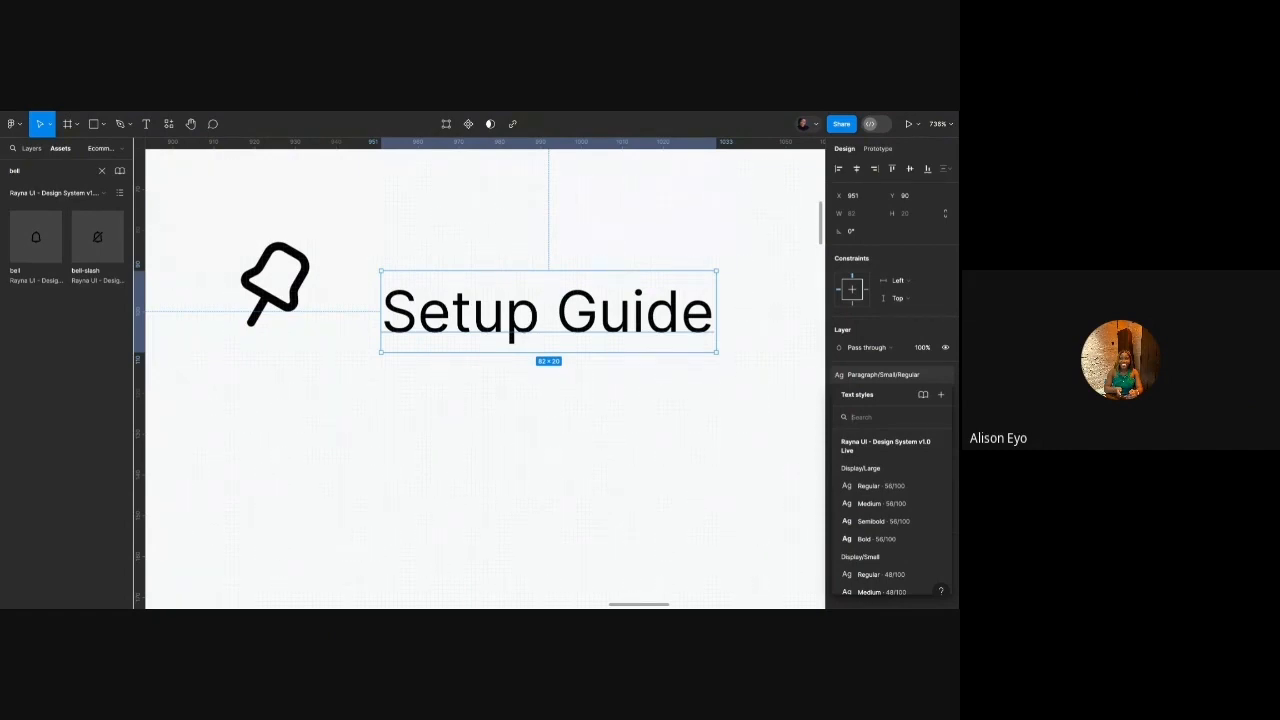
scroll(882, 463, "down", 1)
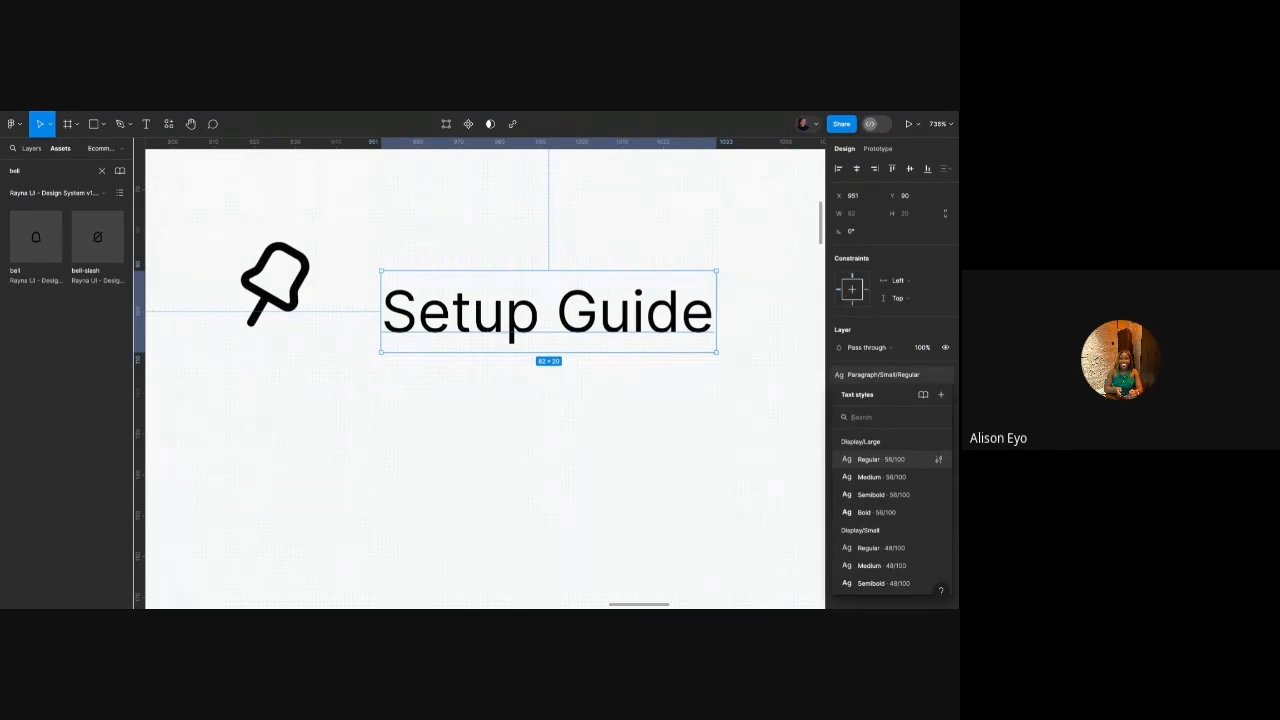
scroll(875, 496, "down", 10)
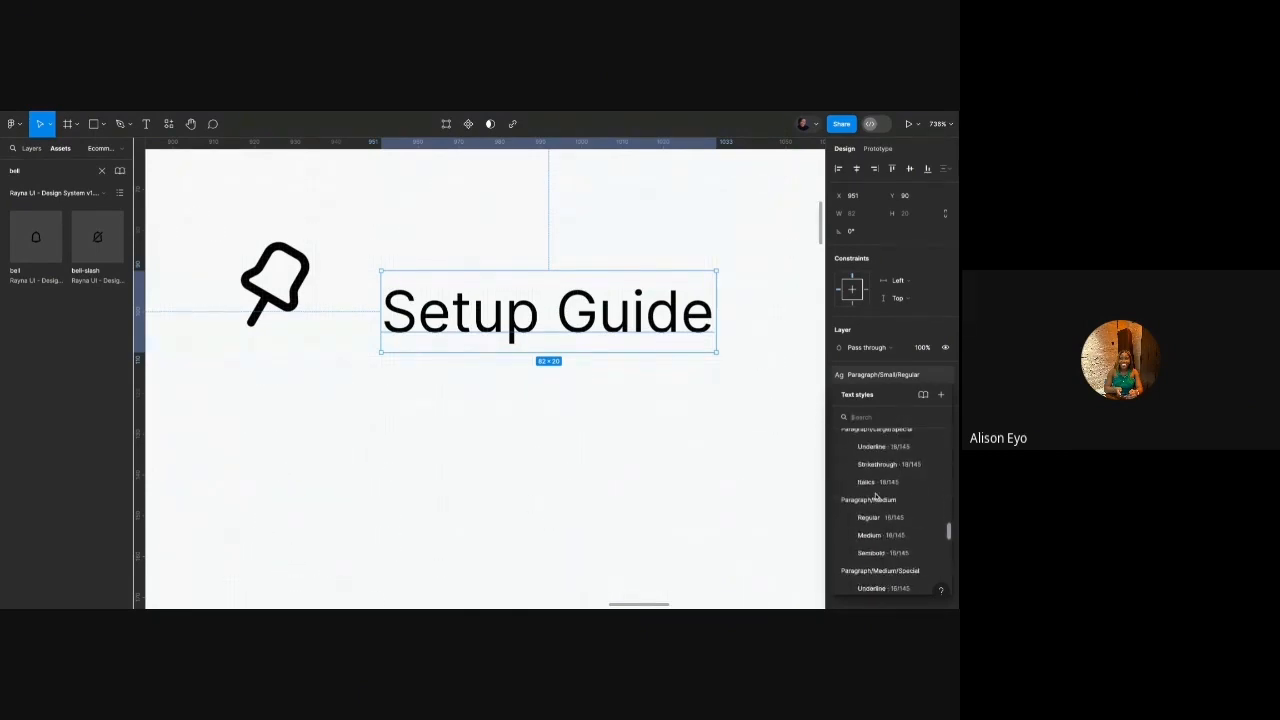
left_click(689, 457)
left_click(667, 312)
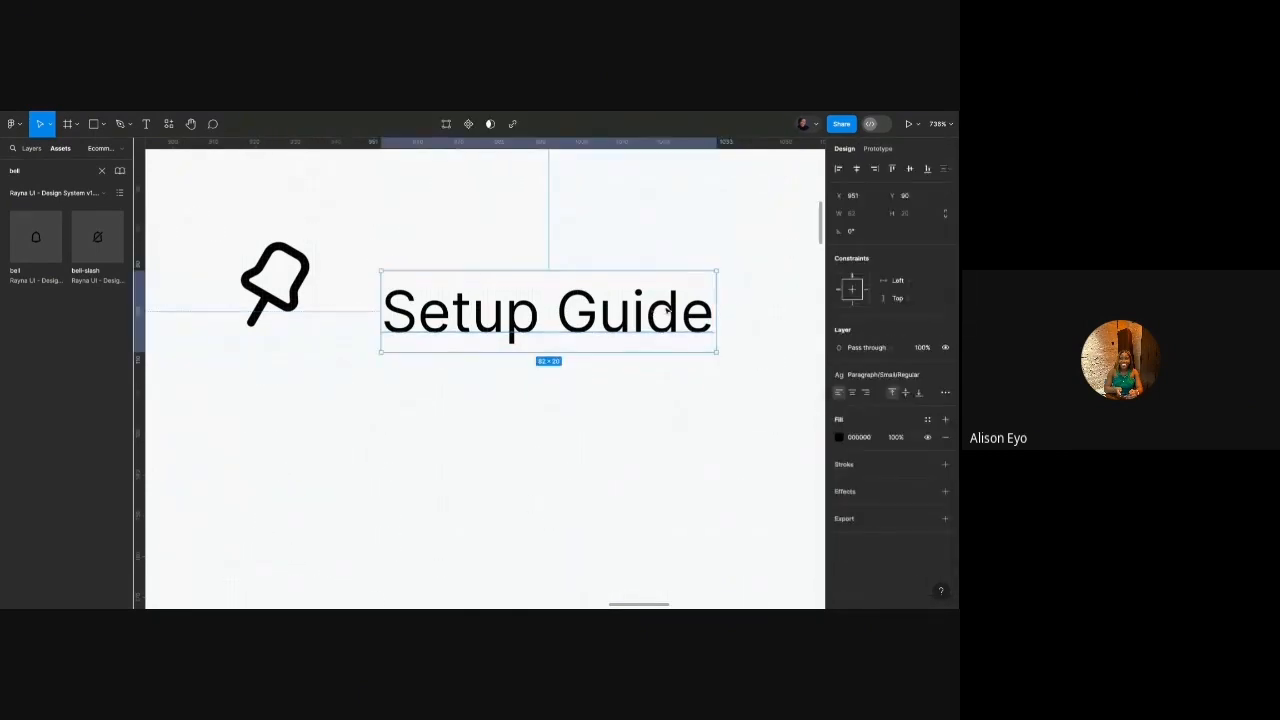
left_click(878, 375)
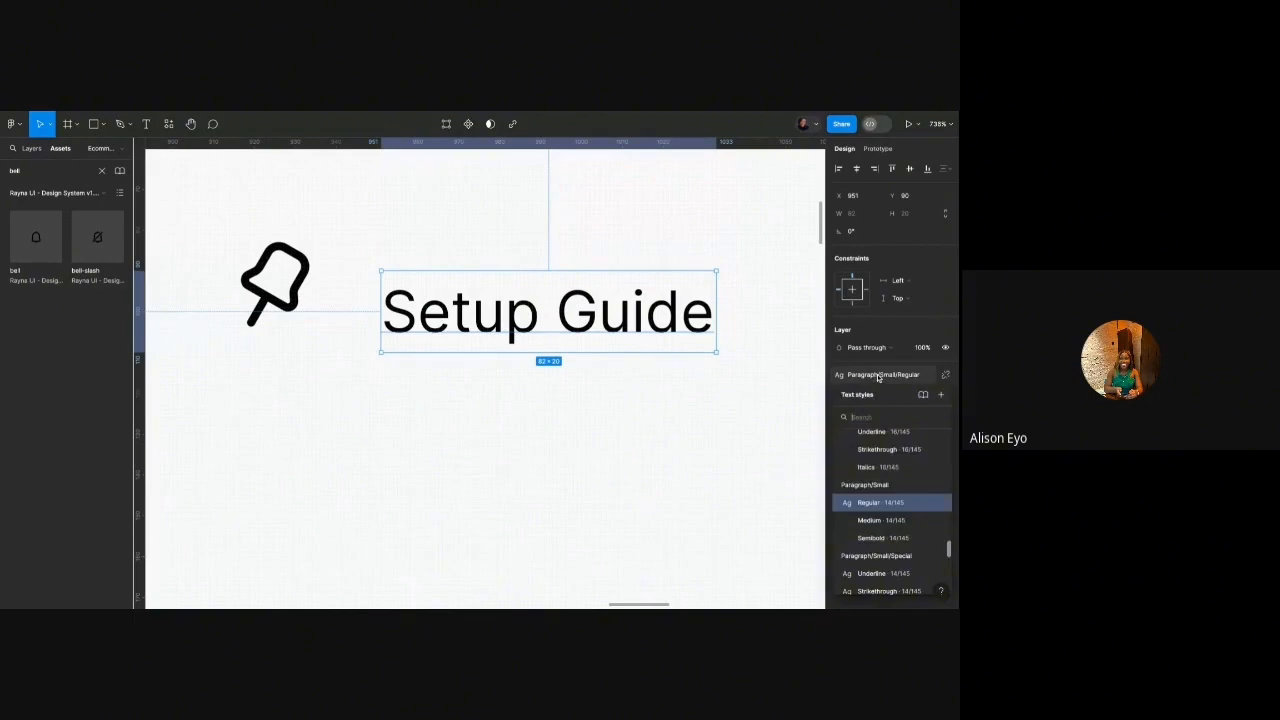
left_click(886, 521)
Colour the Setup Guide text Gray/900 from the library styles.
left_click(927, 419)
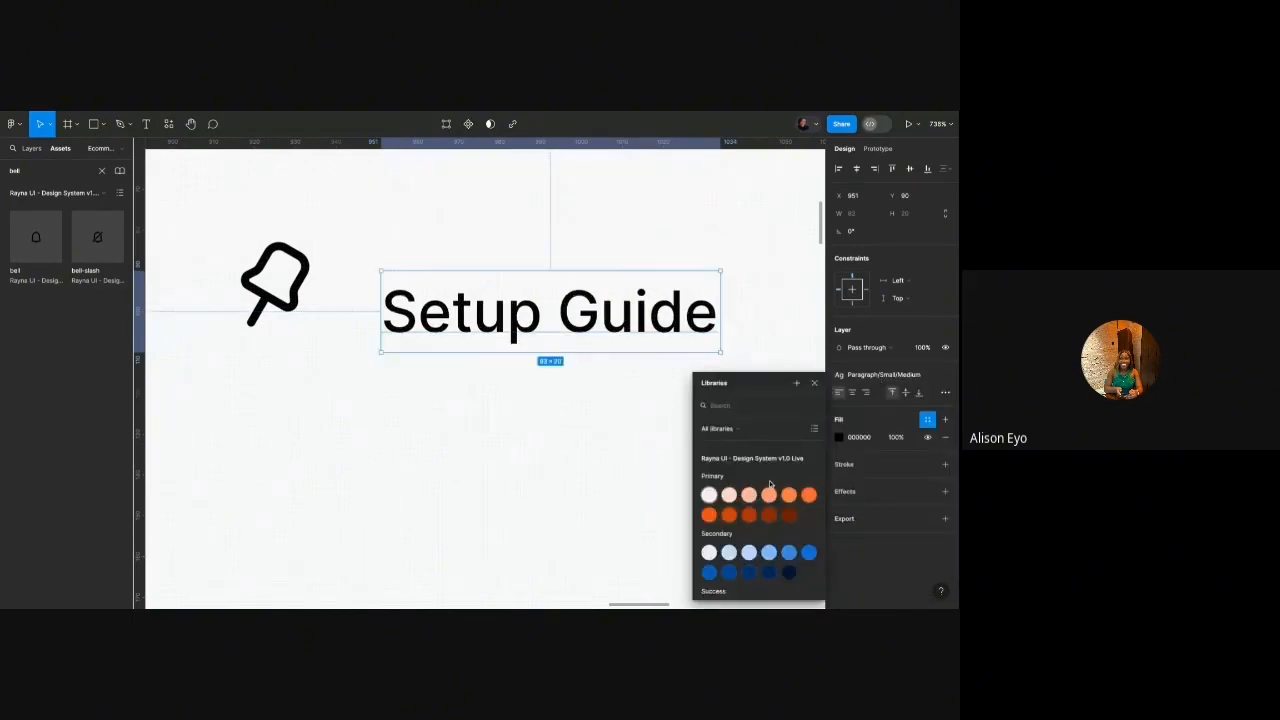
scroll(769, 484, "down", 5)
left_click(789, 510)
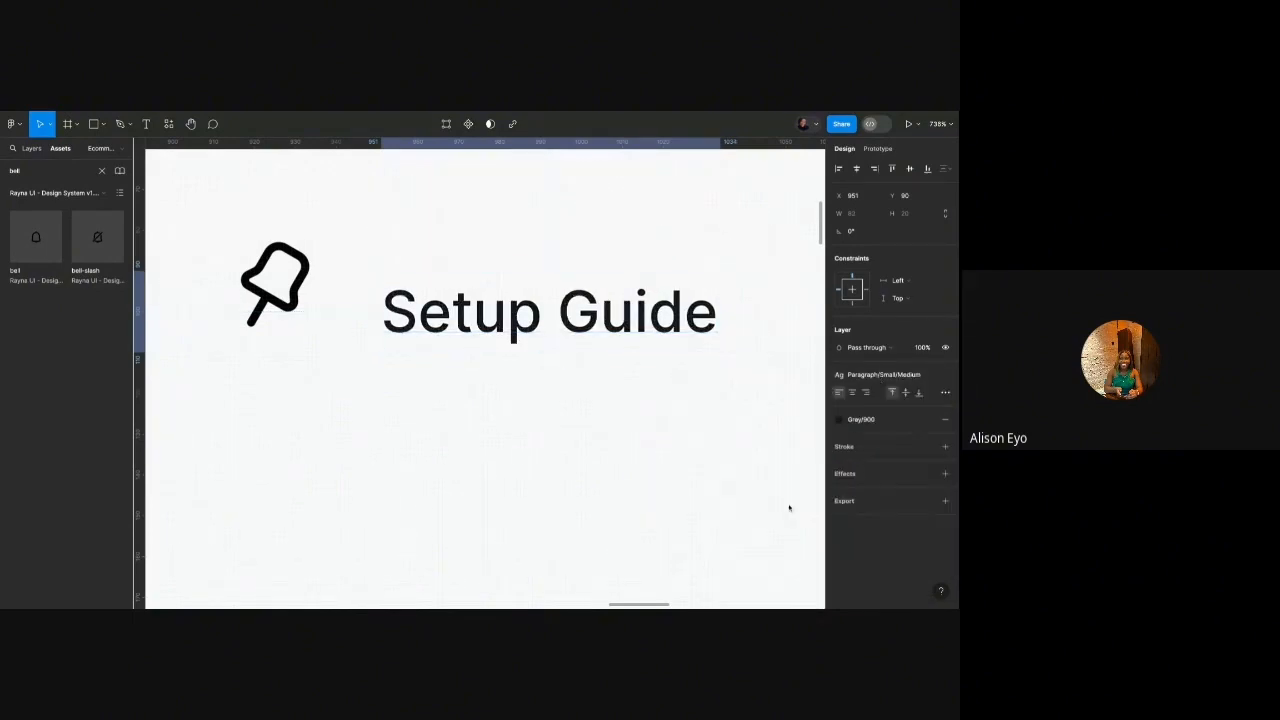
scroll(511, 426, "down", 3)
Wrap the pin icon and Setup Guide text in auto layout with gap 8, level with the bell.
left_click(360, 335)
left_click(465, 352, "shift")
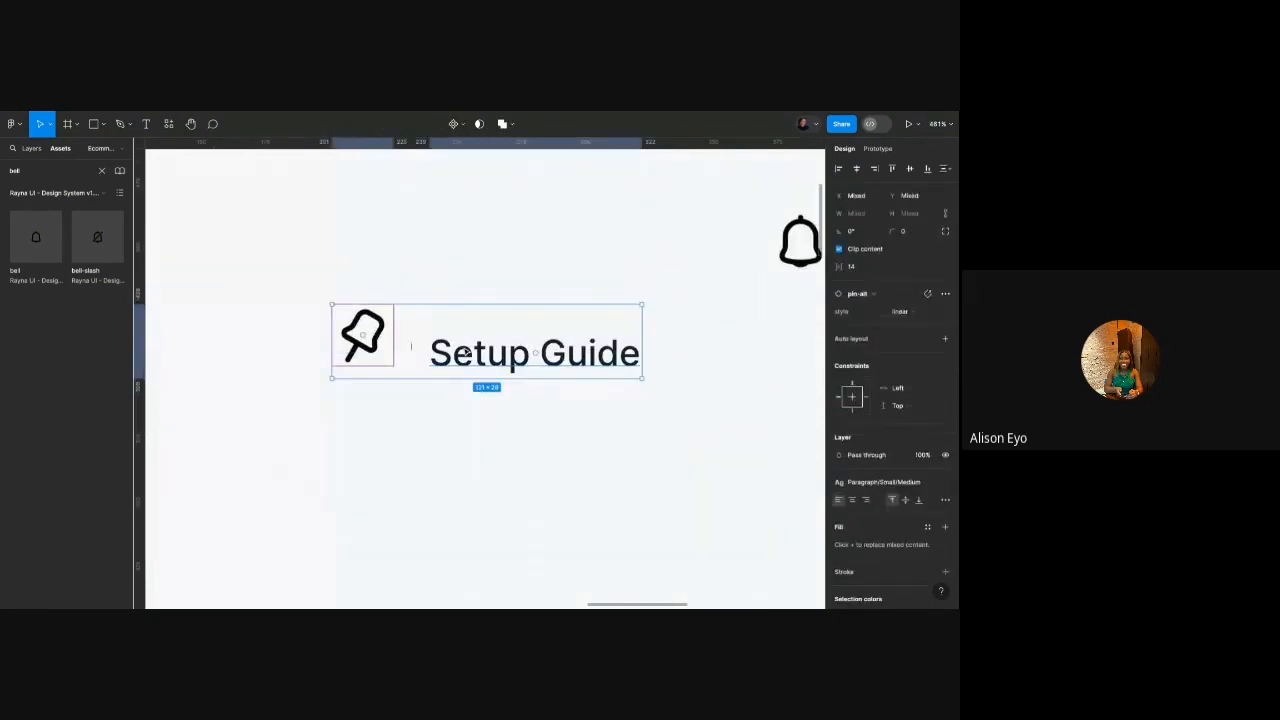
key("shift+a")
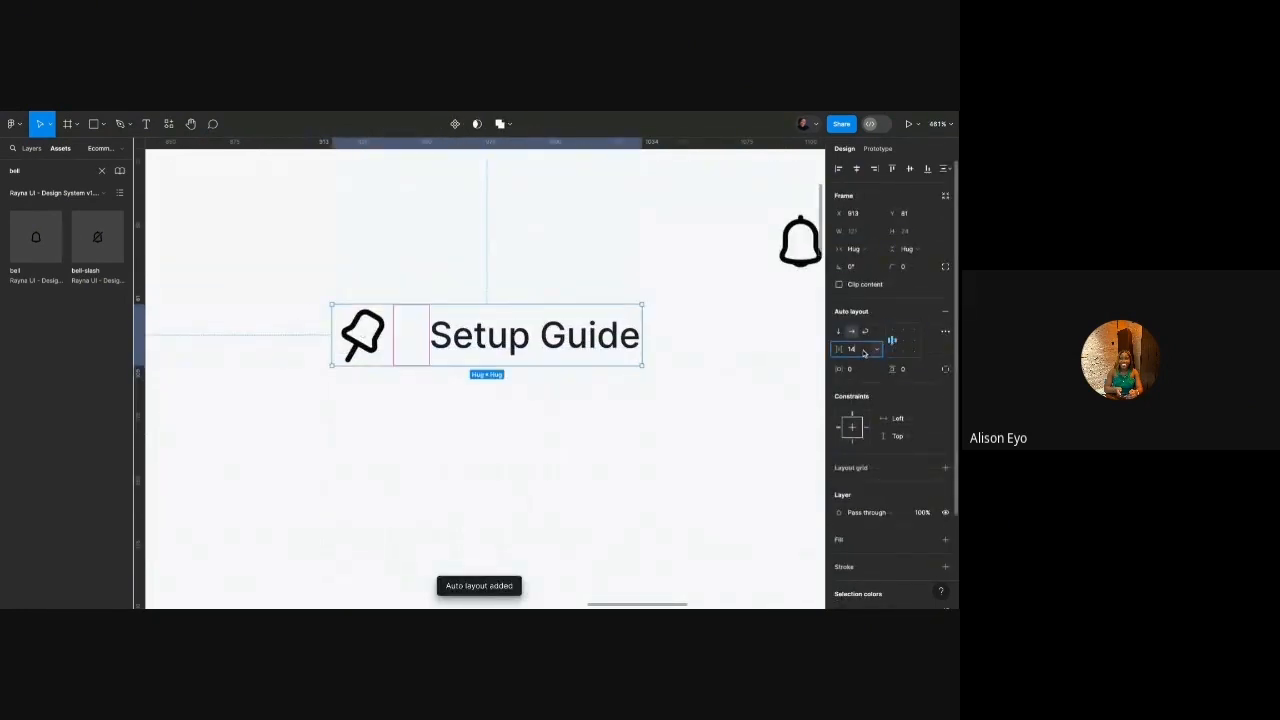
key("Return")
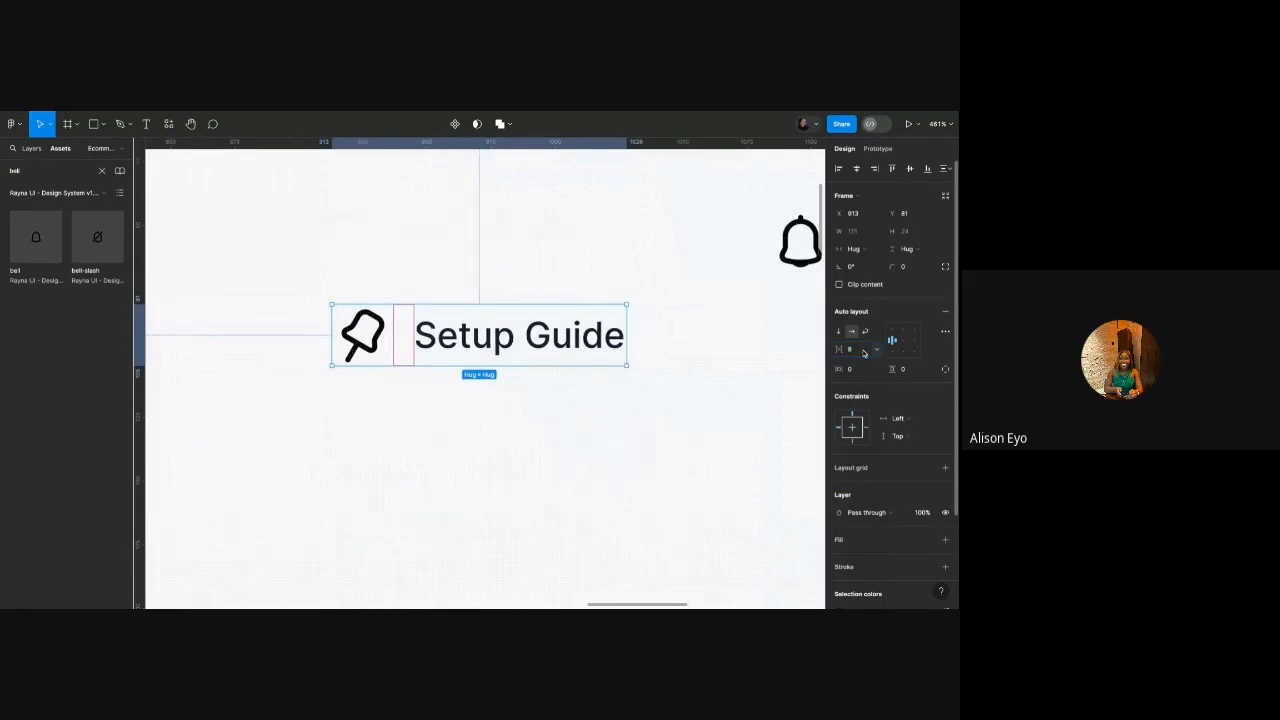
scroll(415, 341, "down", 8)
mouse_move(431, 342)
left_mouse_down()
mouse_move(453, 323)
mouse_move(429, 319)
left_mouse_up()
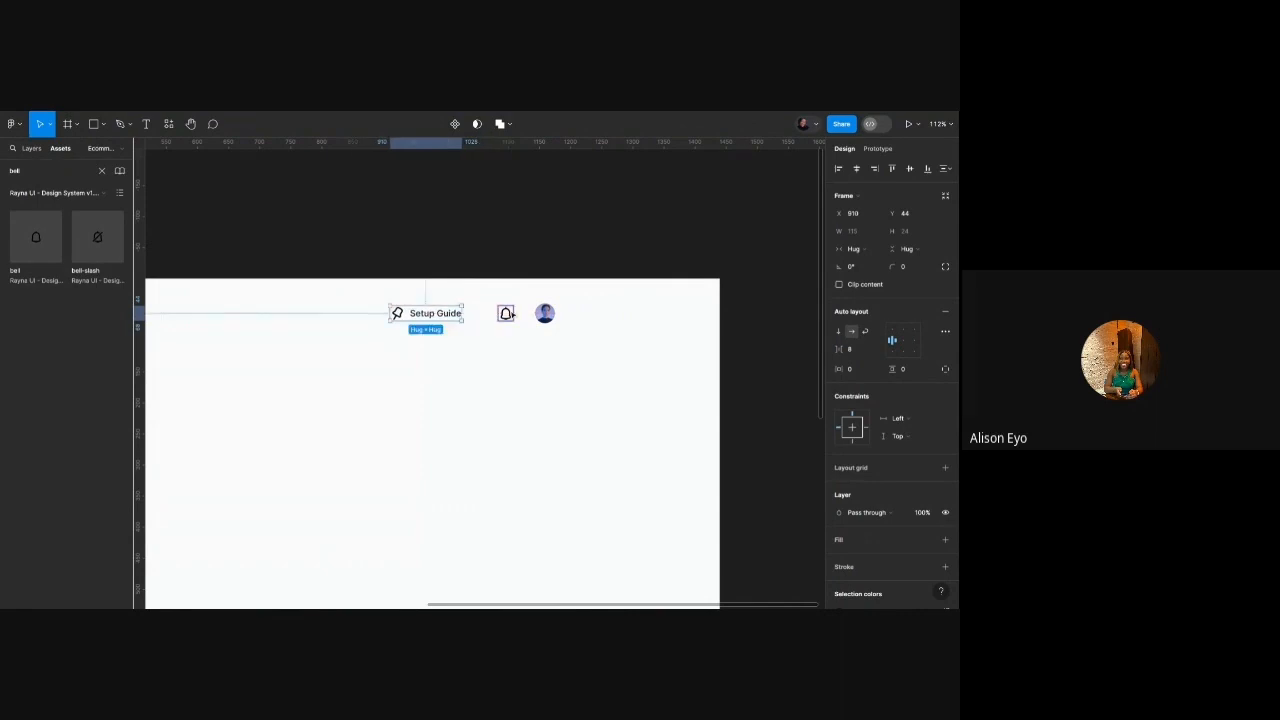
left_click(668, 271)
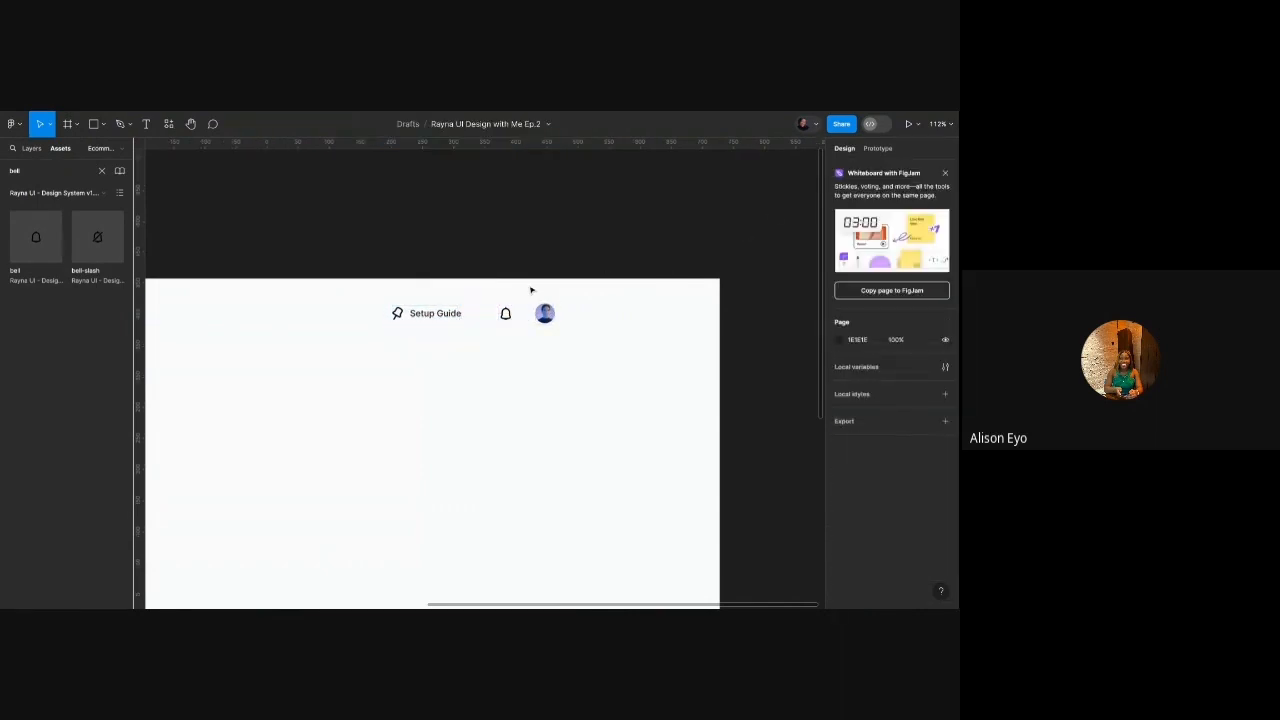
scroll(531, 290, "up", 5)
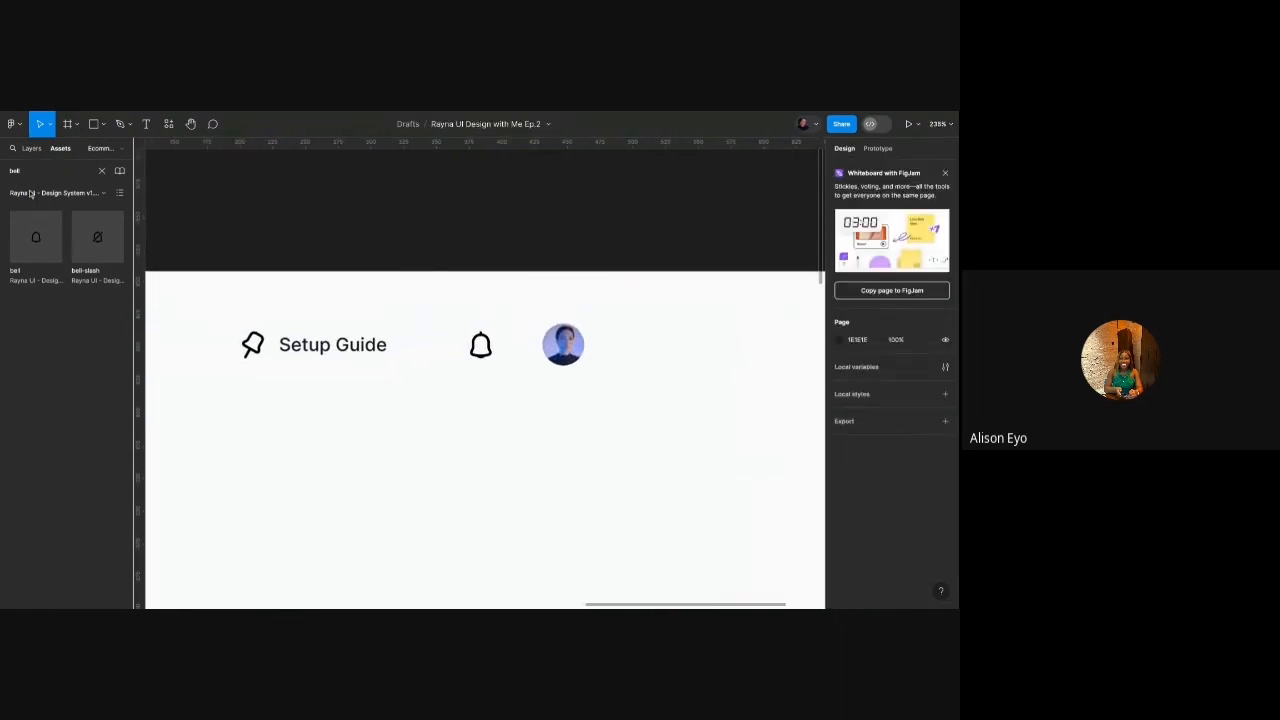
Insert a Dividers instance, rotate it 90°, set width 32 and centre it.
type("divider")
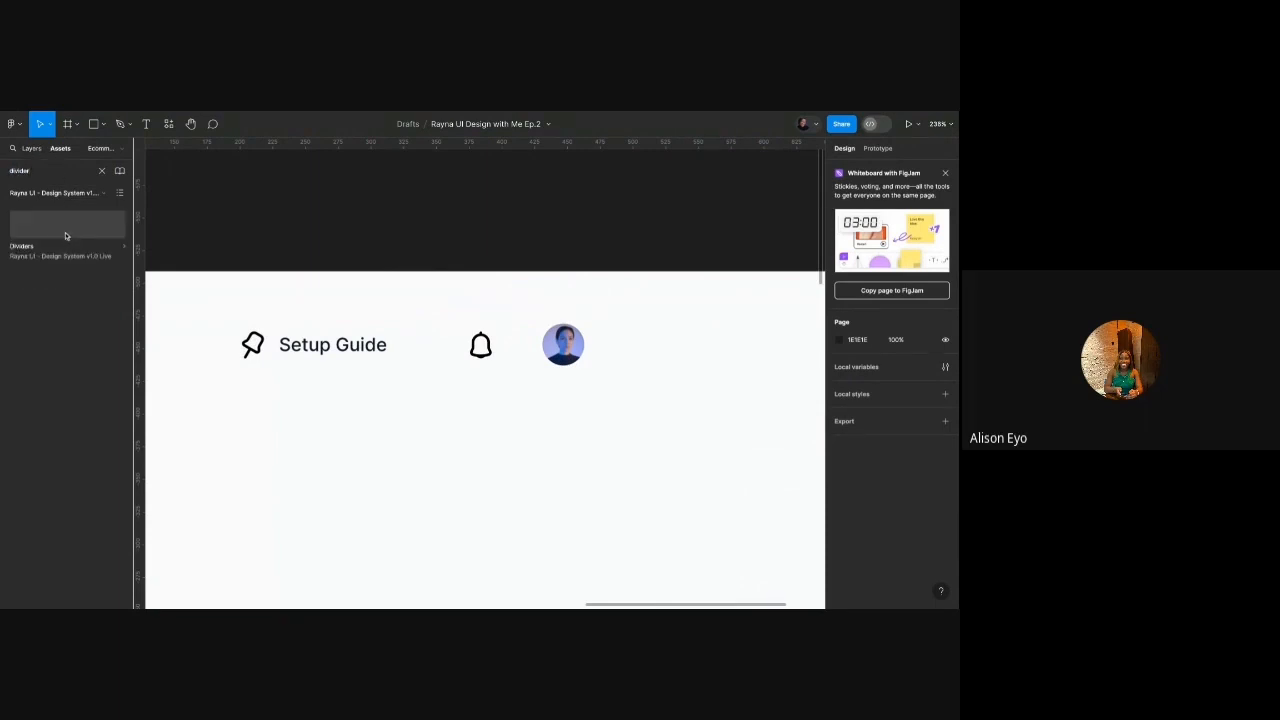
left_click_drag(441, 371, 440, 369)
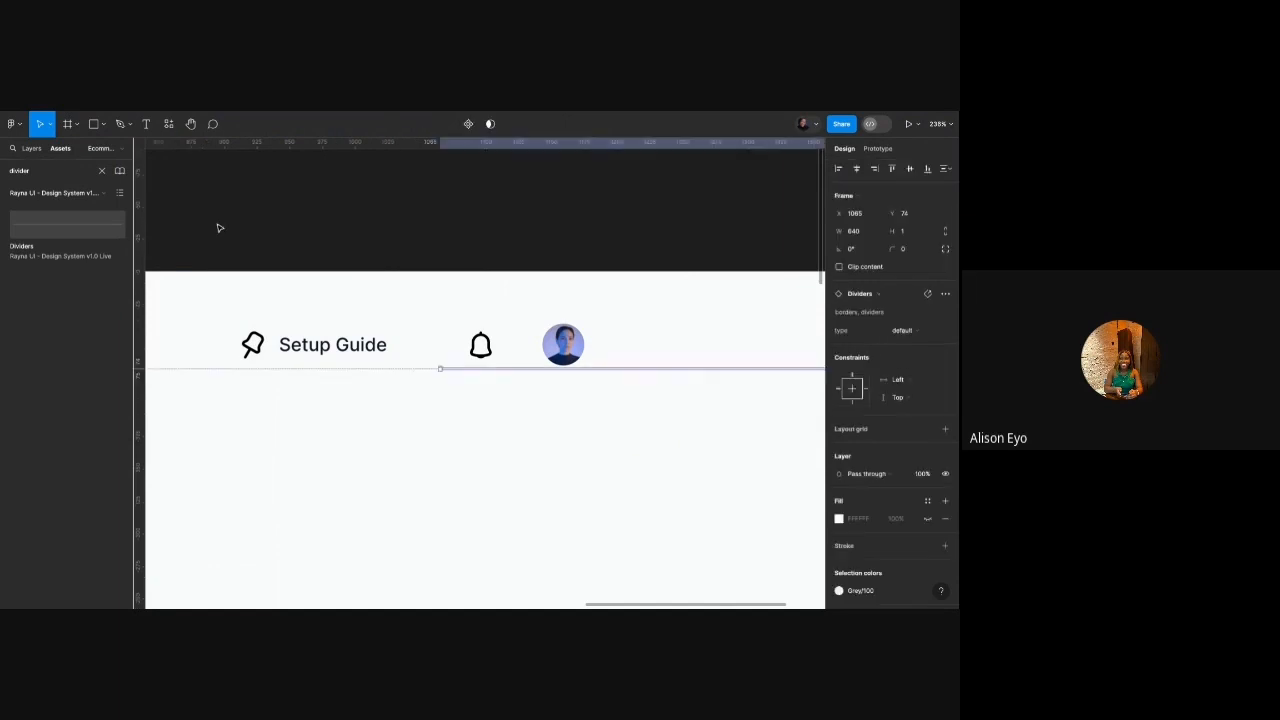
left_click(872, 250)
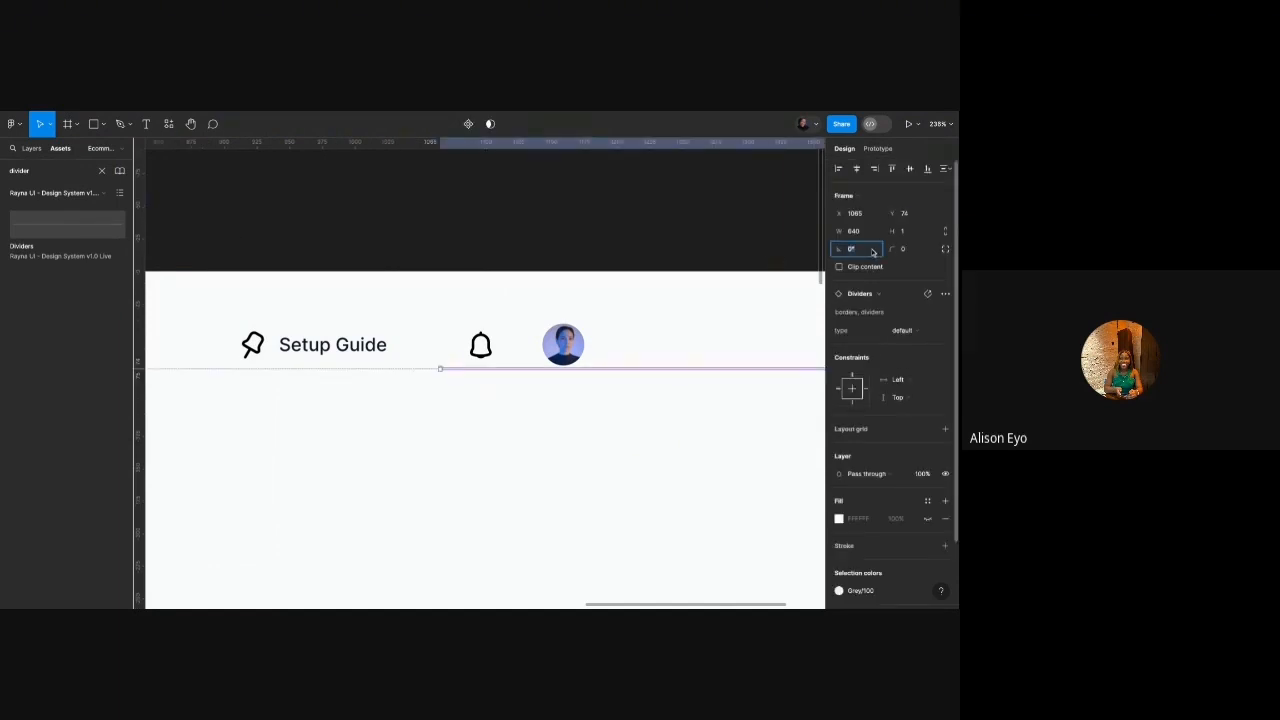
type("90")
key("Return")
left_click(857, 232)
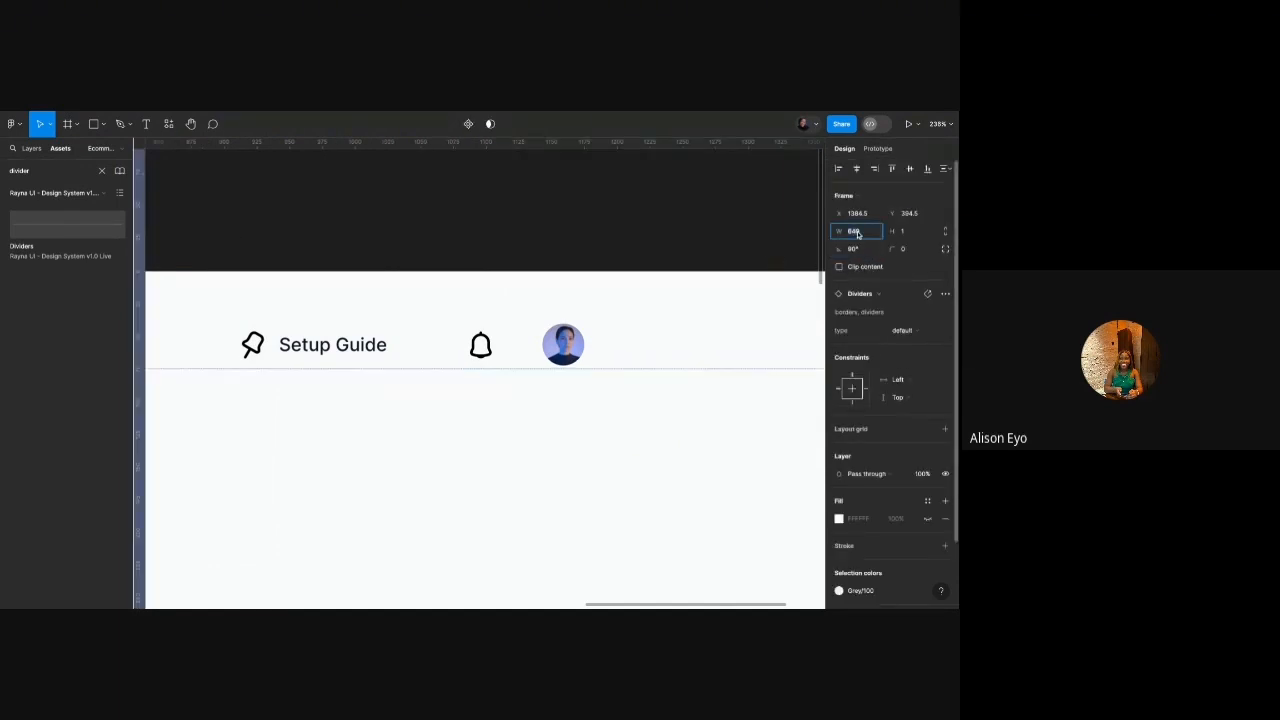
type("32")
key("Return")
left_click(857, 170)
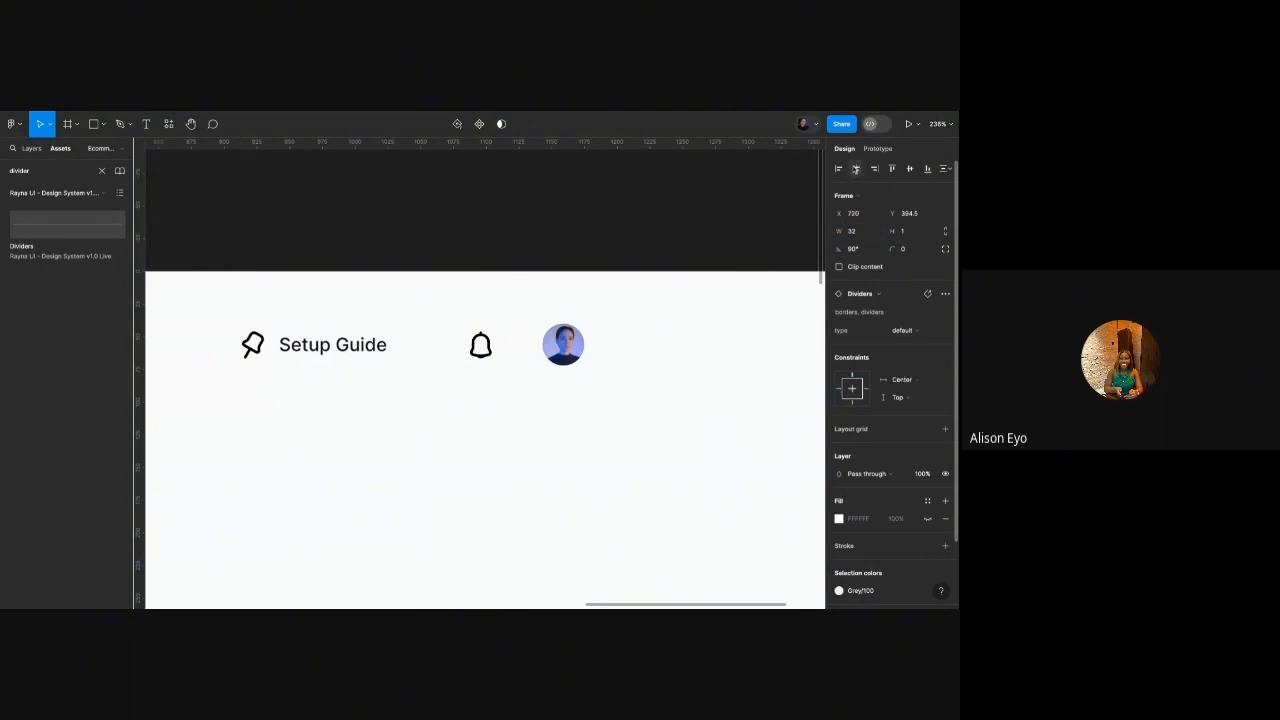
left_click(910, 170)
Move the divider up toward the header and shorten it to width 24.
scroll(602, 304, "down", 5)
scroll(526, 375, "up", 2)
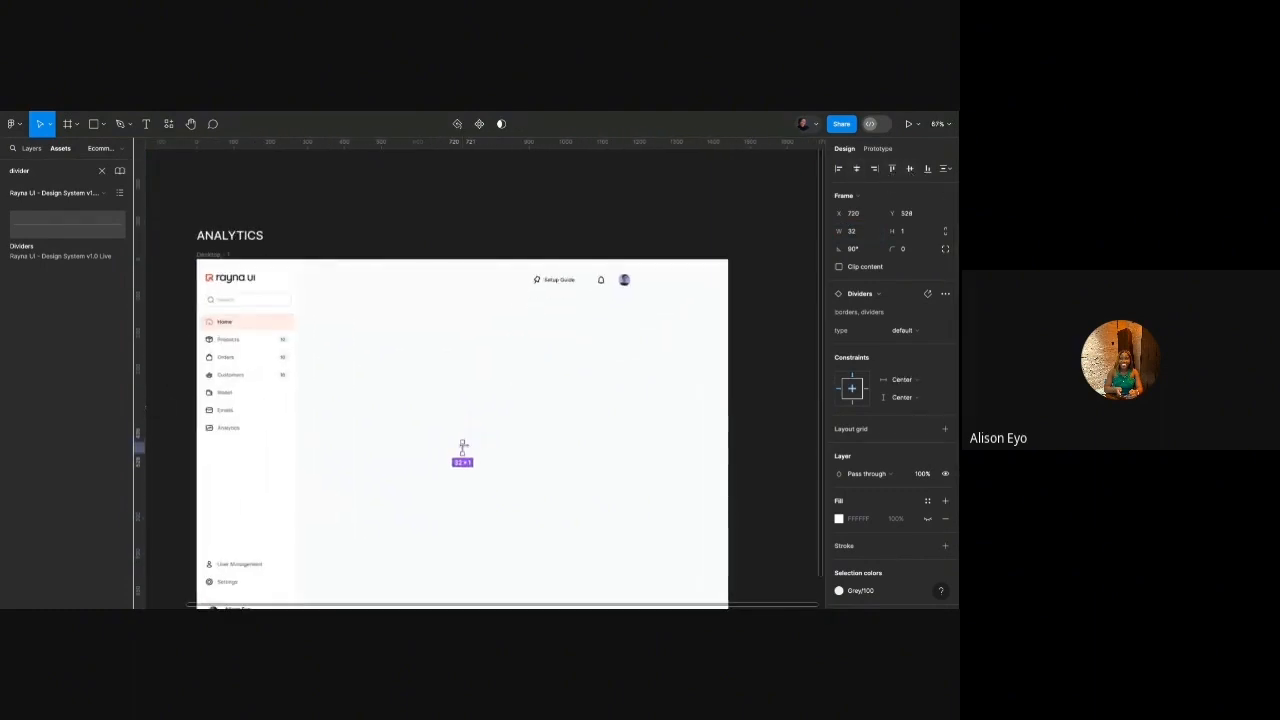
scroll(462, 448, "up", 3)
scroll(466, 449, "down", 2)
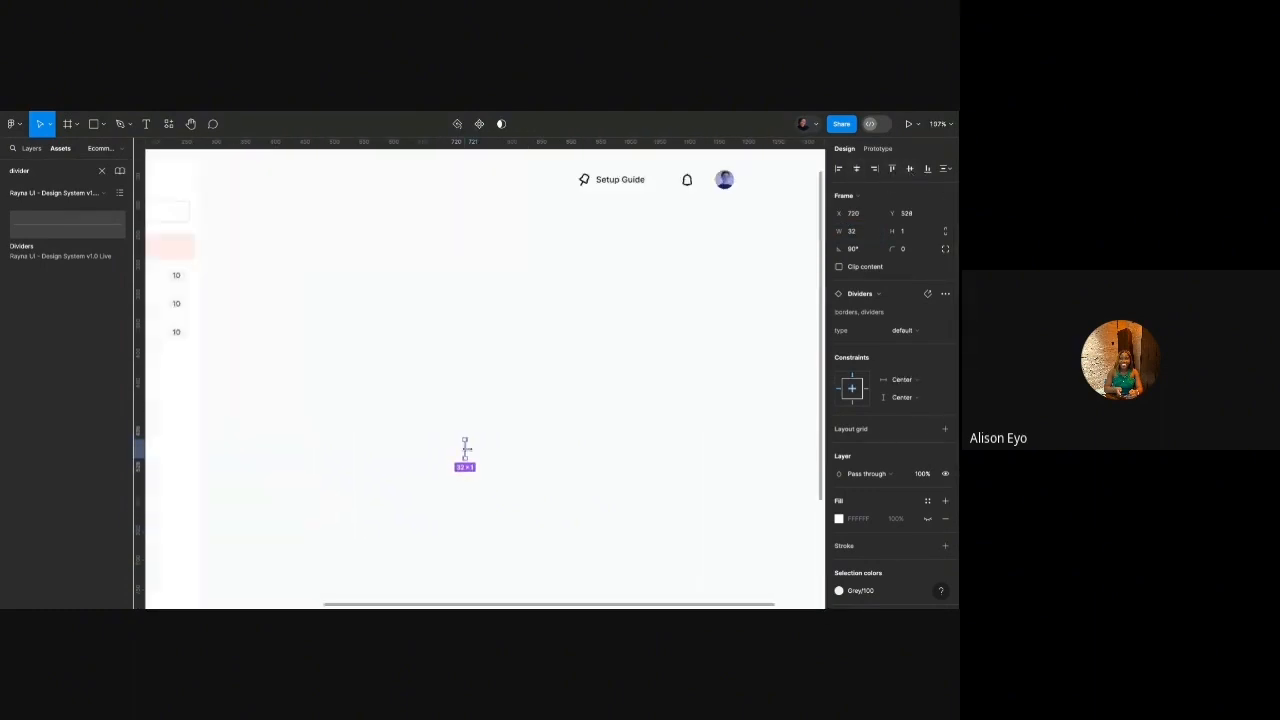
left_click_drag(466, 449, 545, 449)
key("ctrl+z")
scroll(462, 449, "up", 5)
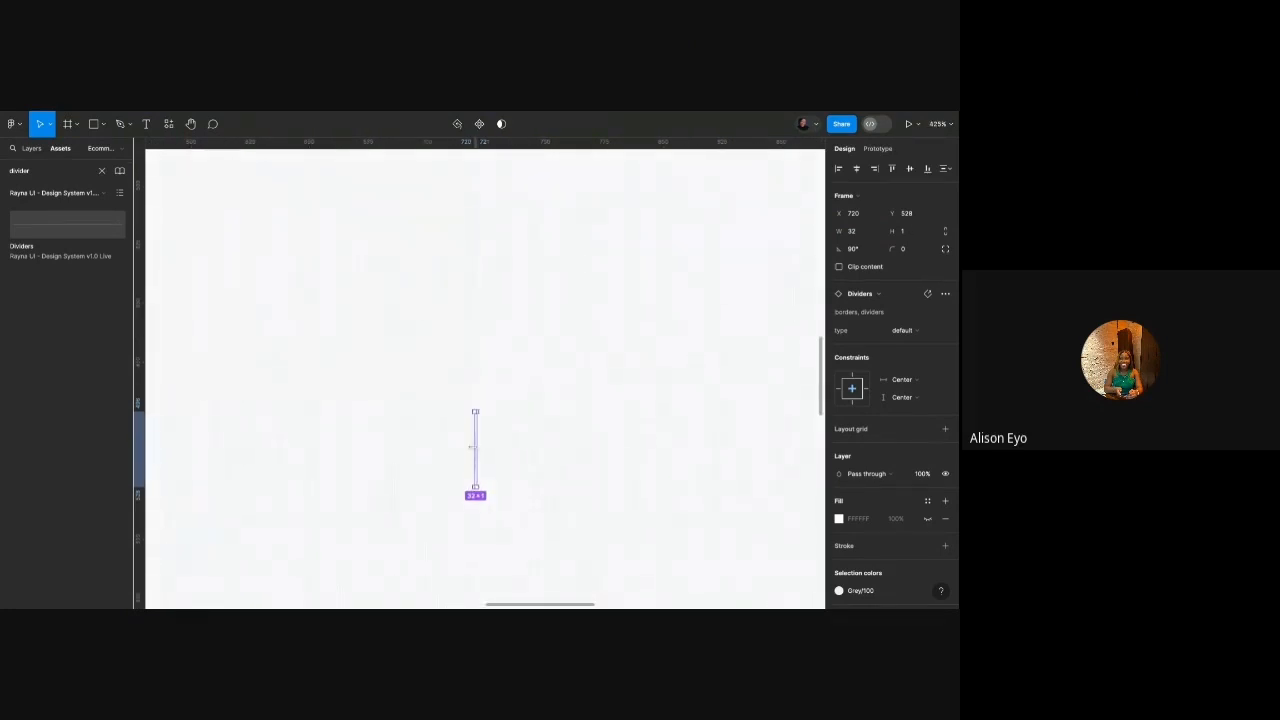
left_click_drag(477, 451, 691, 237)
scroll(669, 243, "right", 5)
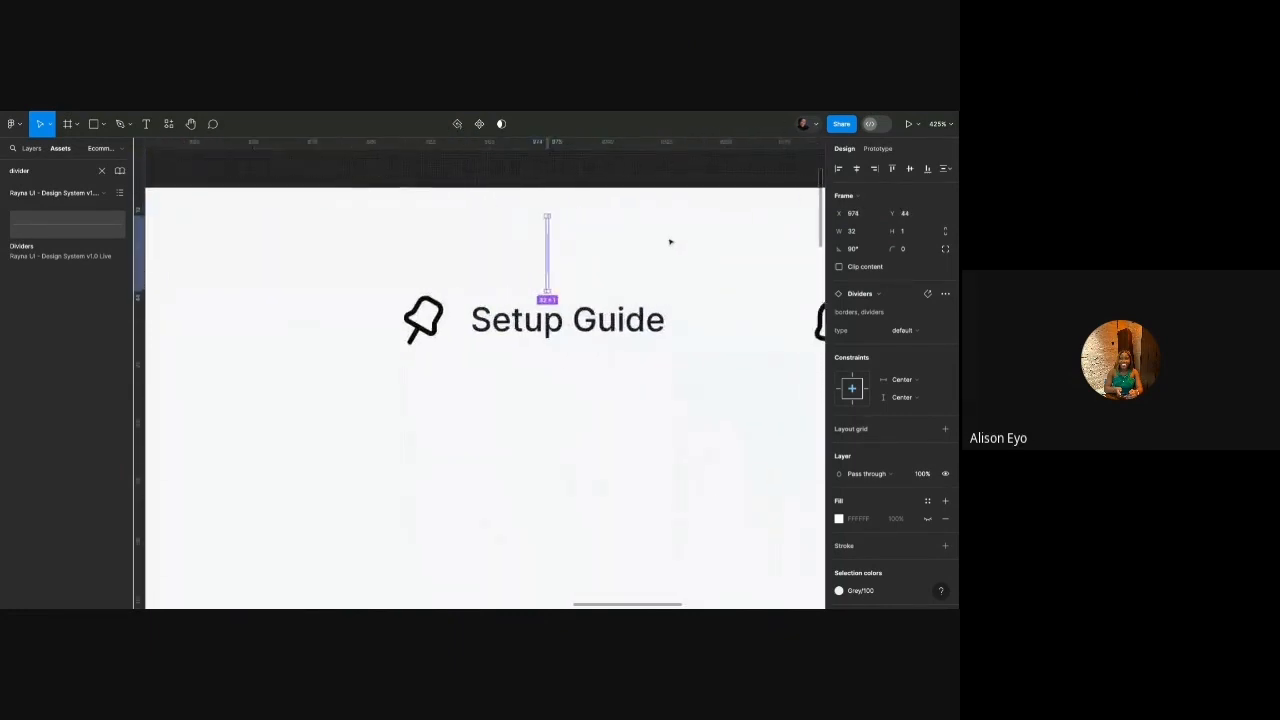
type("24")
key("Return")
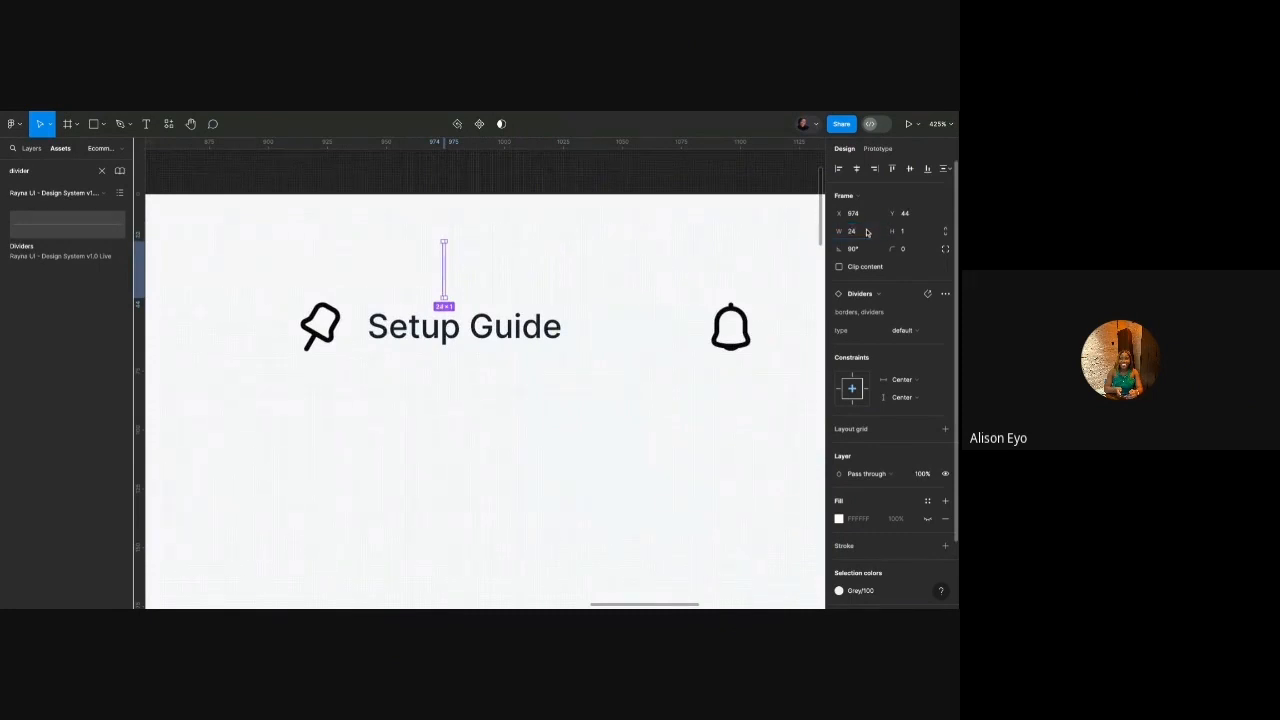
Colour the divider Grey/200 and place it between Setup Guide and the bell.
scroll(880, 400, "down", 3)
left_click(839, 513)
left_click(768, 535)
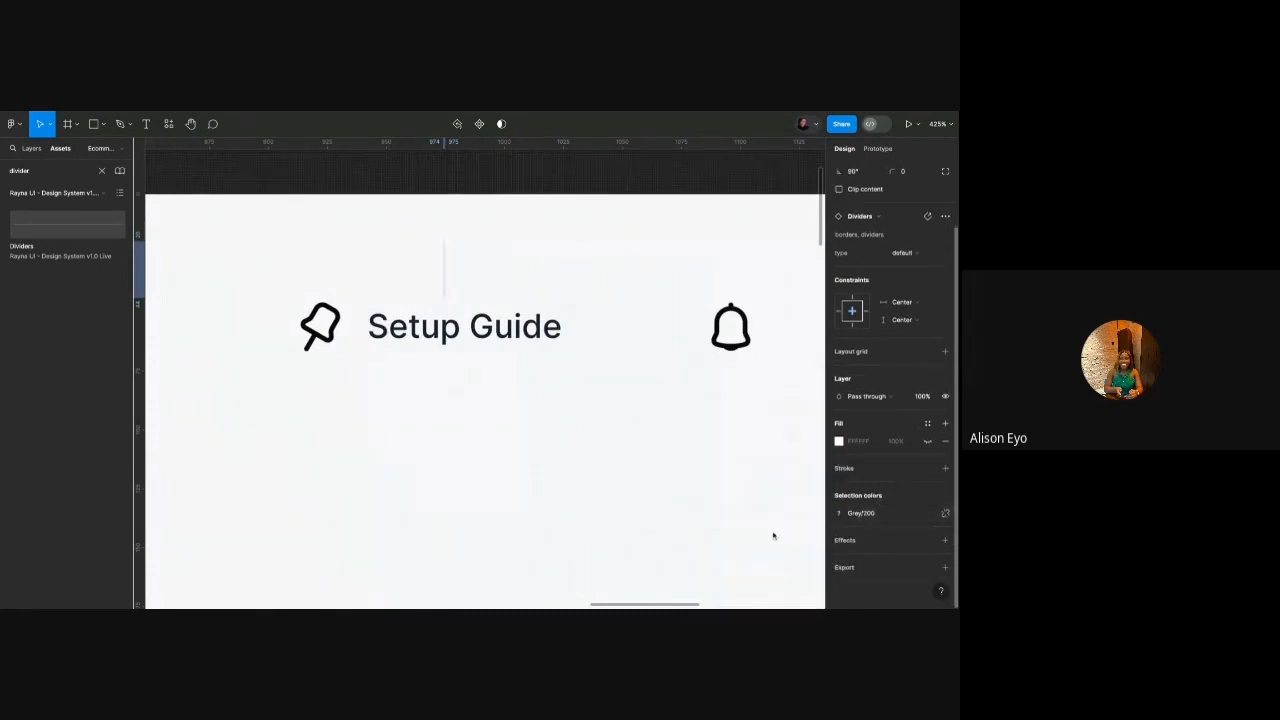
left_click_drag(446, 263, 632, 320)
scroll(632, 320, "down", 3)
scroll(633, 319, "up", 3)
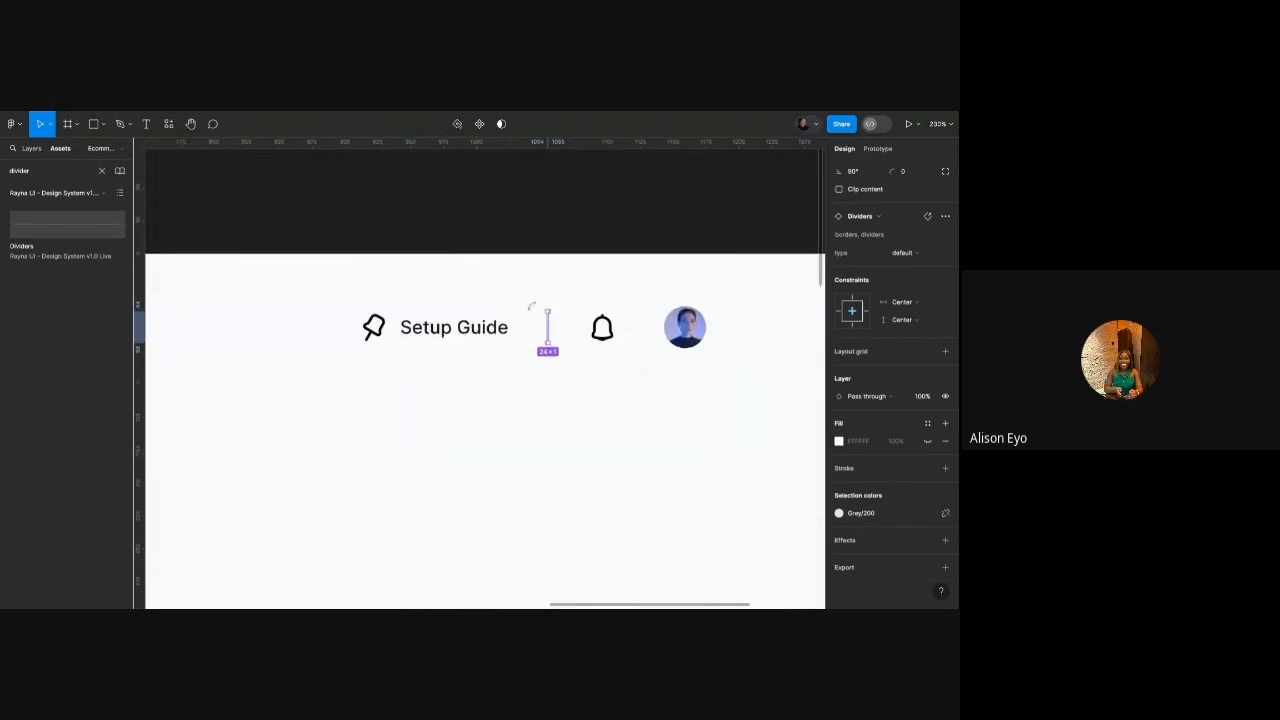
scroll(451, 338, "down", 3)
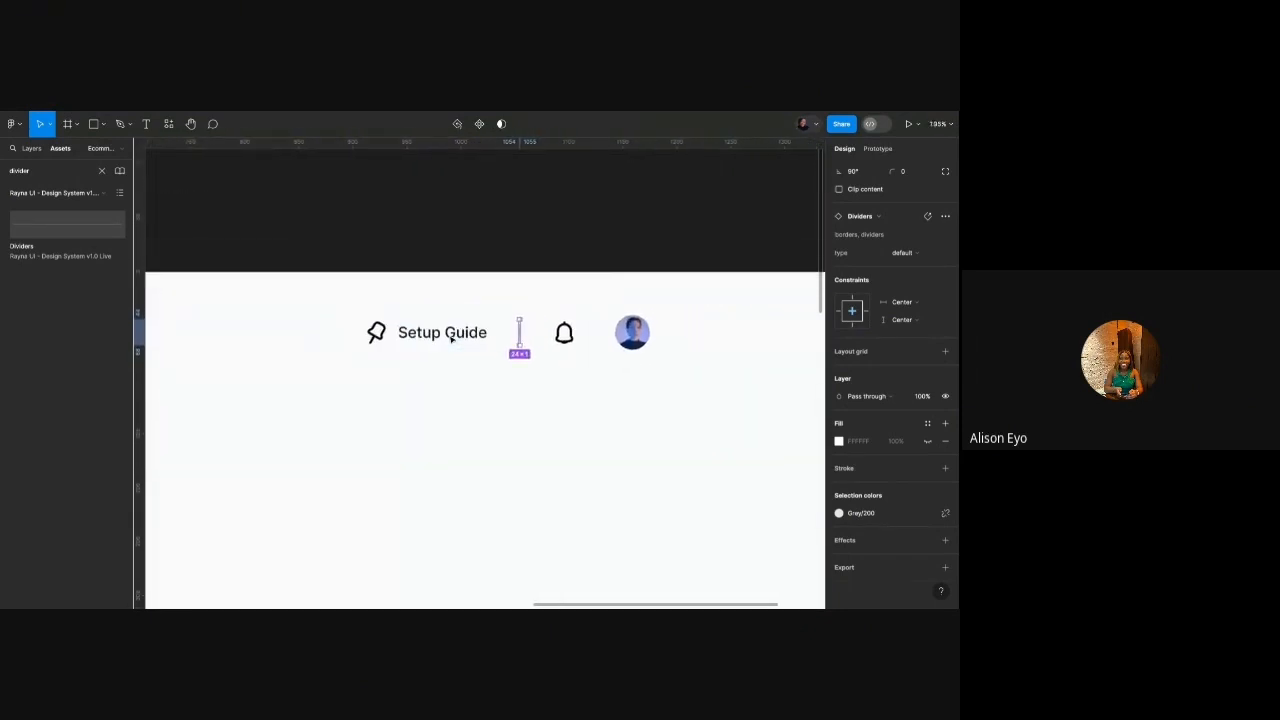
scroll(451, 338, "up", 2)
left_click(591, 331)
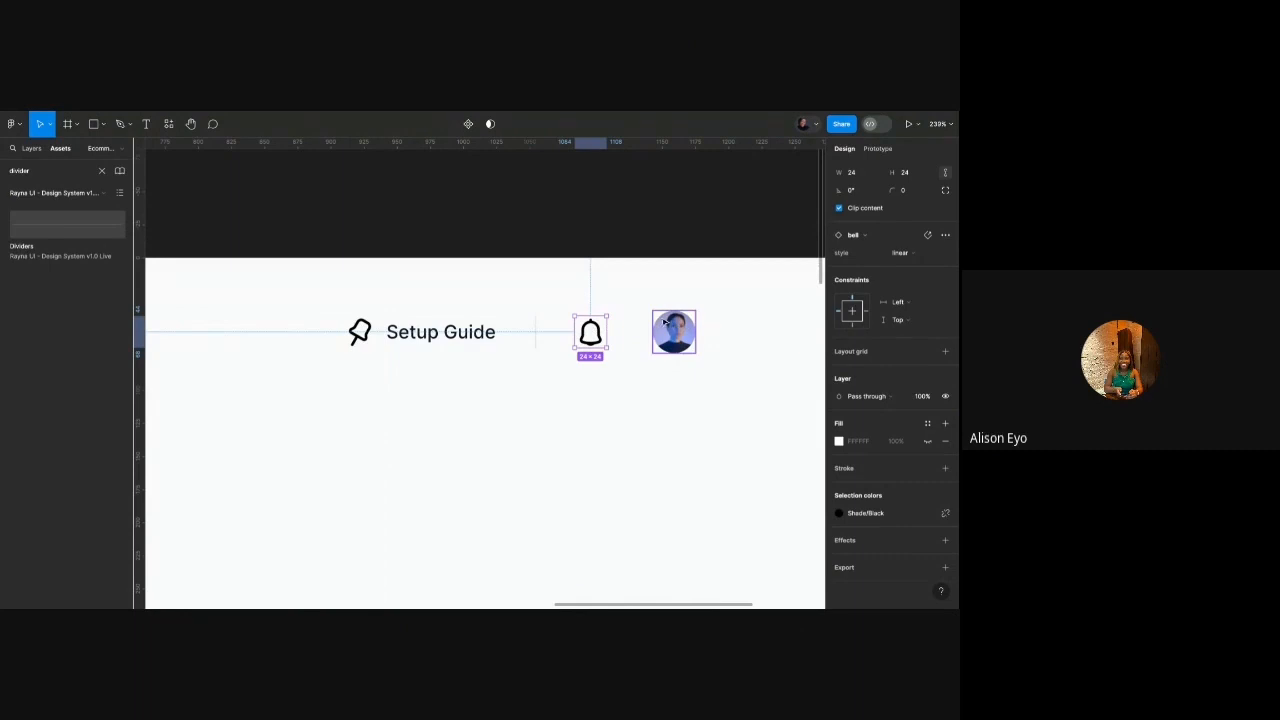
left_click(502, 322)
scroll(502, 322, "up", 2)
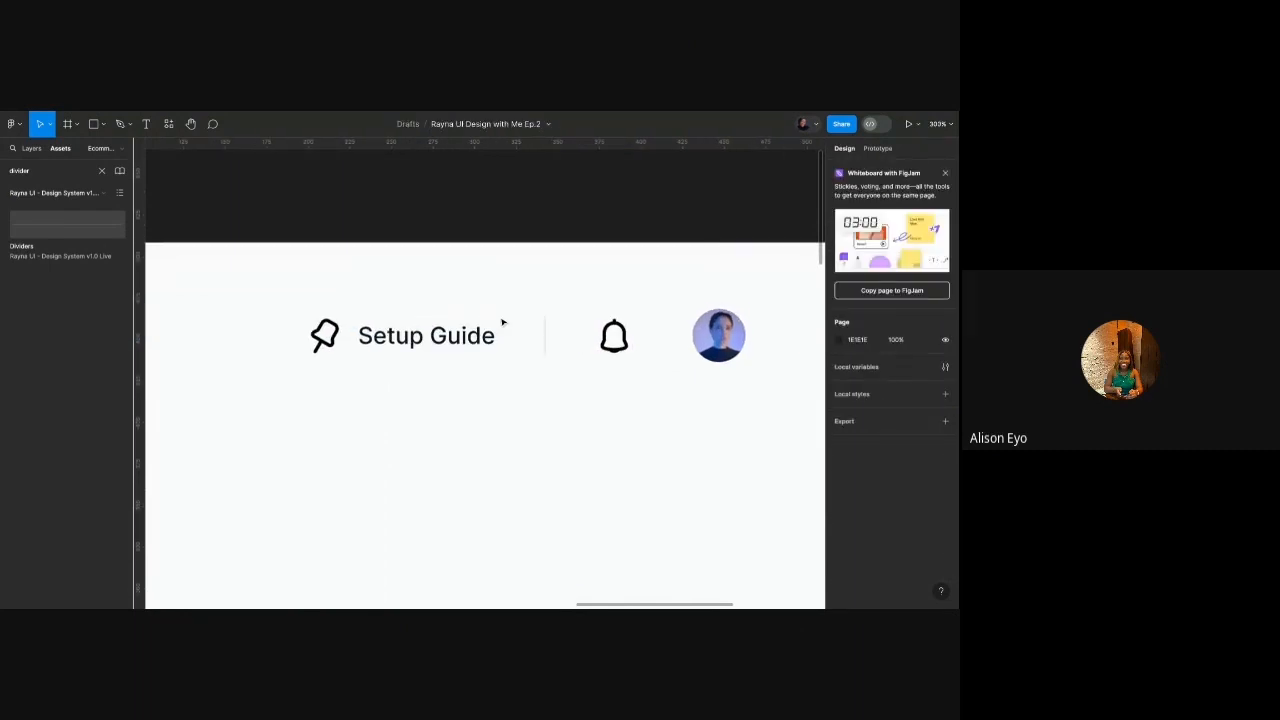
Recolour the pin icon beside Setup Guide and the header bell icon to orange Primary/400.
double_click(324, 336)
left_click(866, 517)
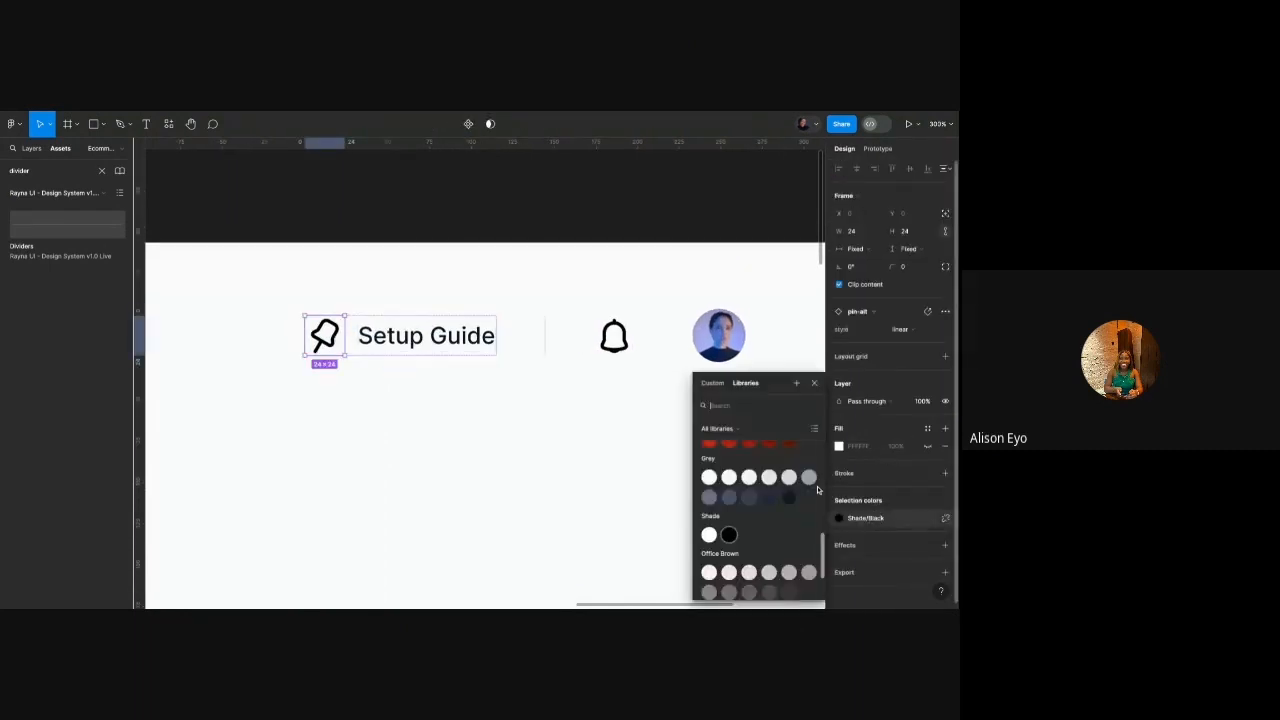
scroll(817, 490, "up", 5)
left_click(816, 494)
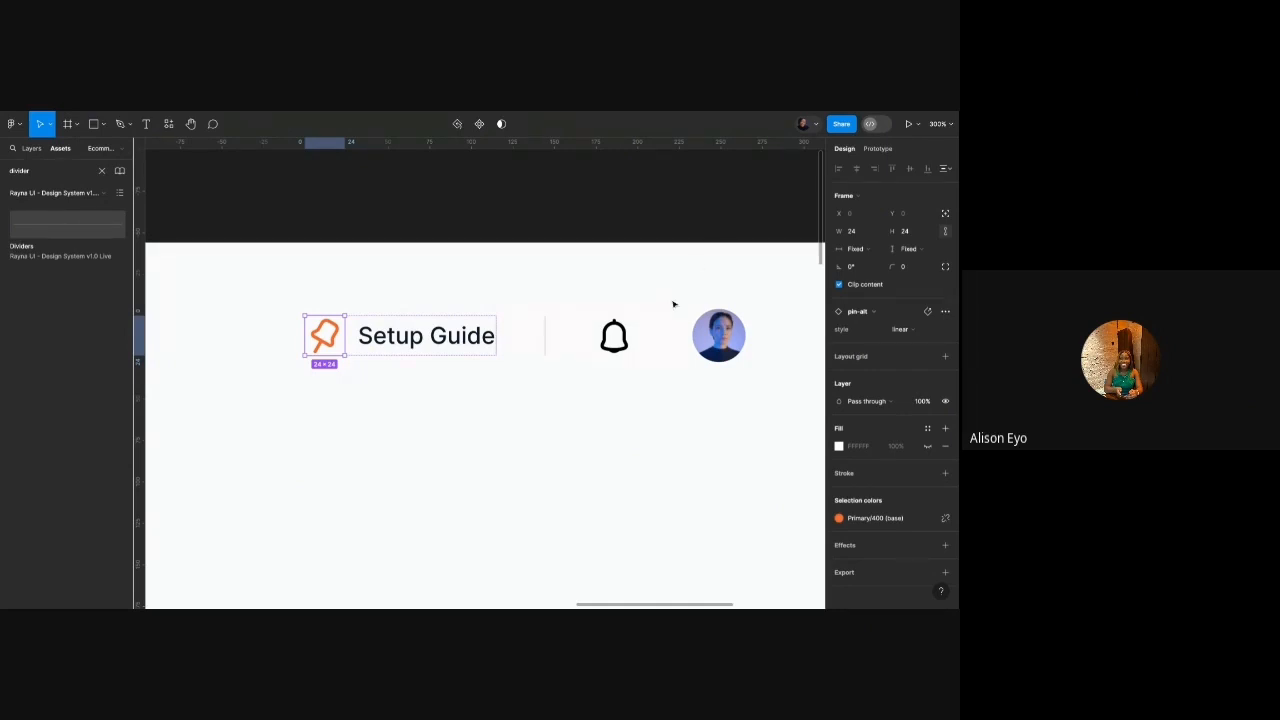
left_click(614, 336)
left_click(861, 569)
scroll(785, 510, "up", 10)
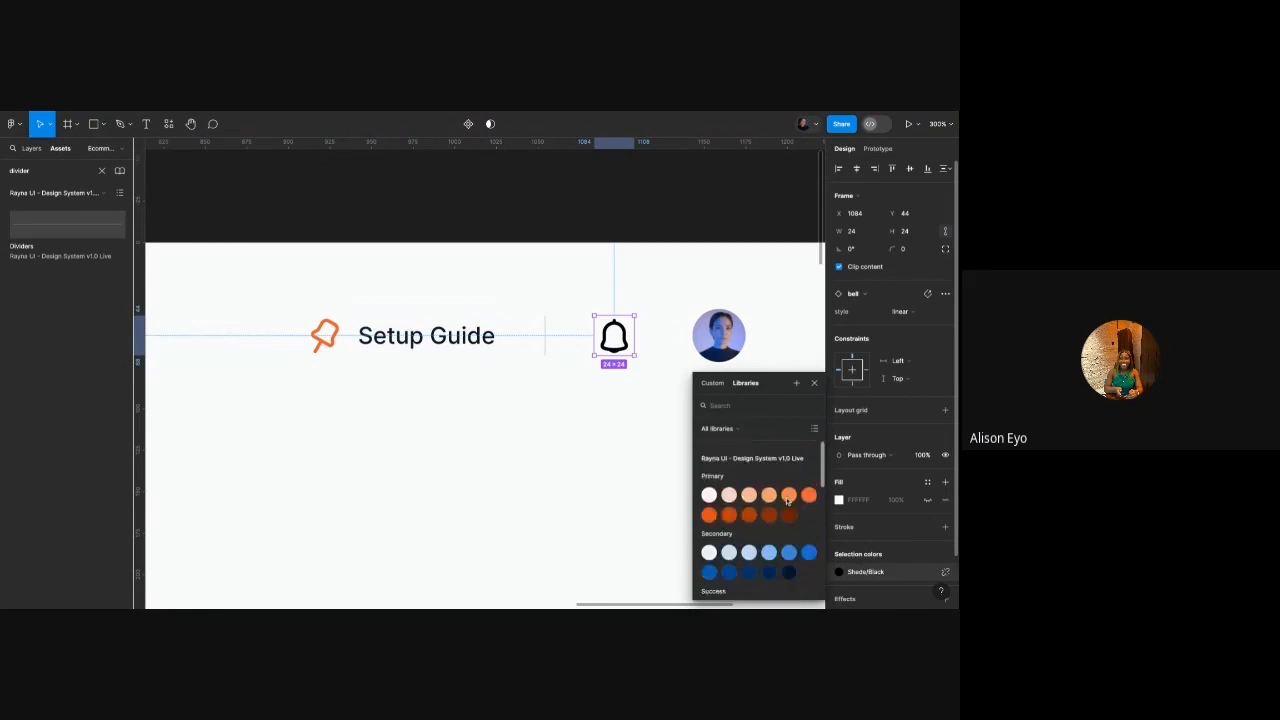
left_click(808, 495)
left_click(671, 424)
scroll(614, 370, "down", 4)
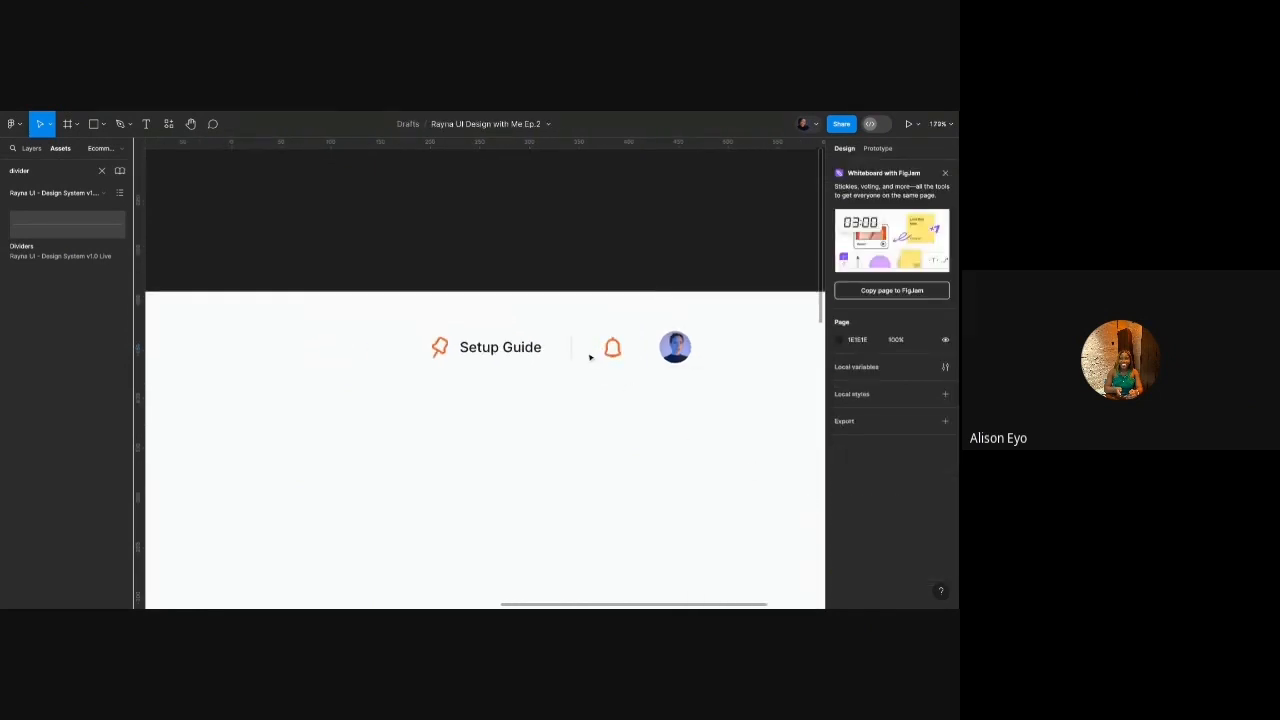
Wrap the bell and avatar in an auto layout with 24 spacing.
left_click(614, 350)
left_click(677, 355, "shift")
key("shift+a")
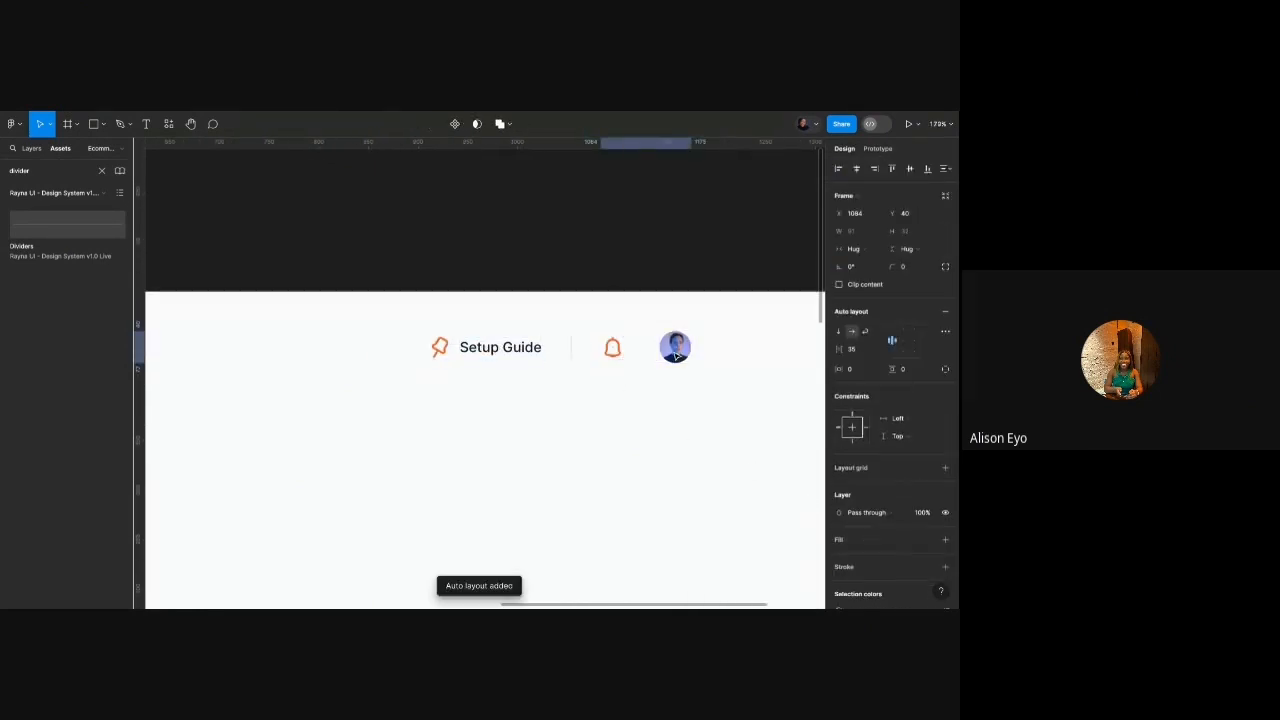
left_click(855, 351)
type("2")
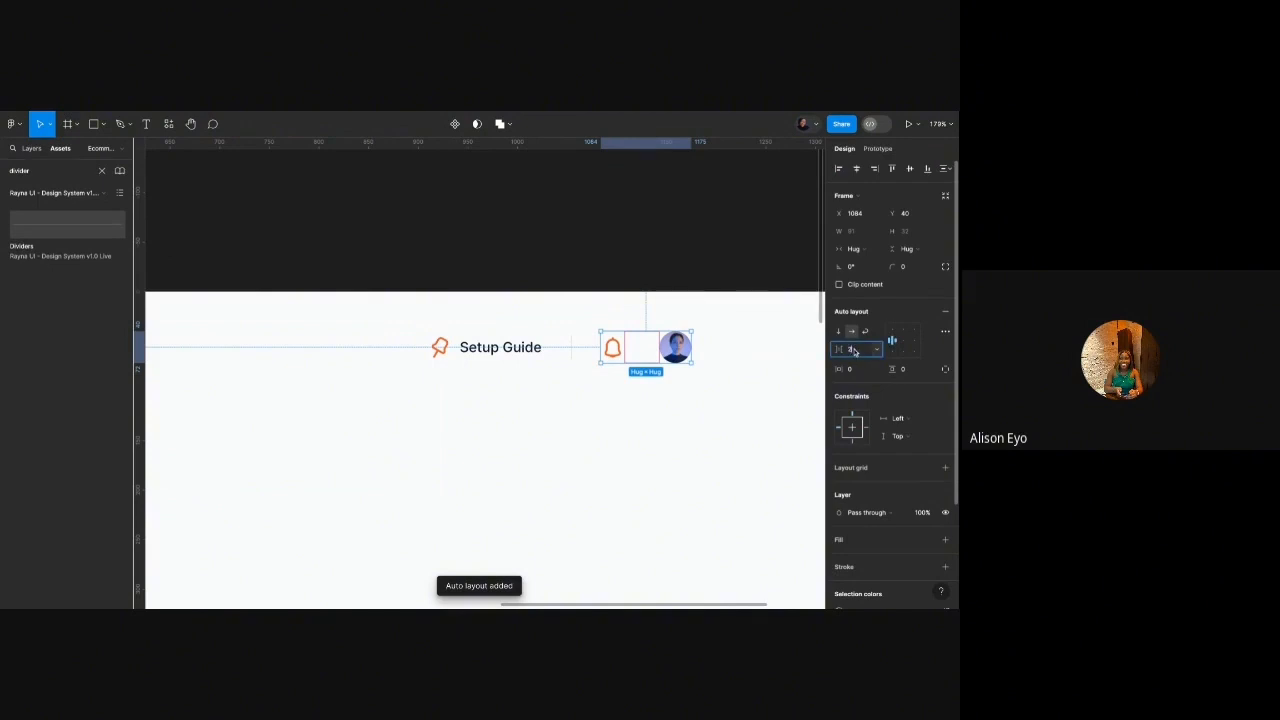
type("4")
key("Return")
Wrap Setup Guide, the divider, bell and avatar in one auto layout row with 32 spacing.
left_click(573, 348, "shift")
left_click(516, 349, "shift")
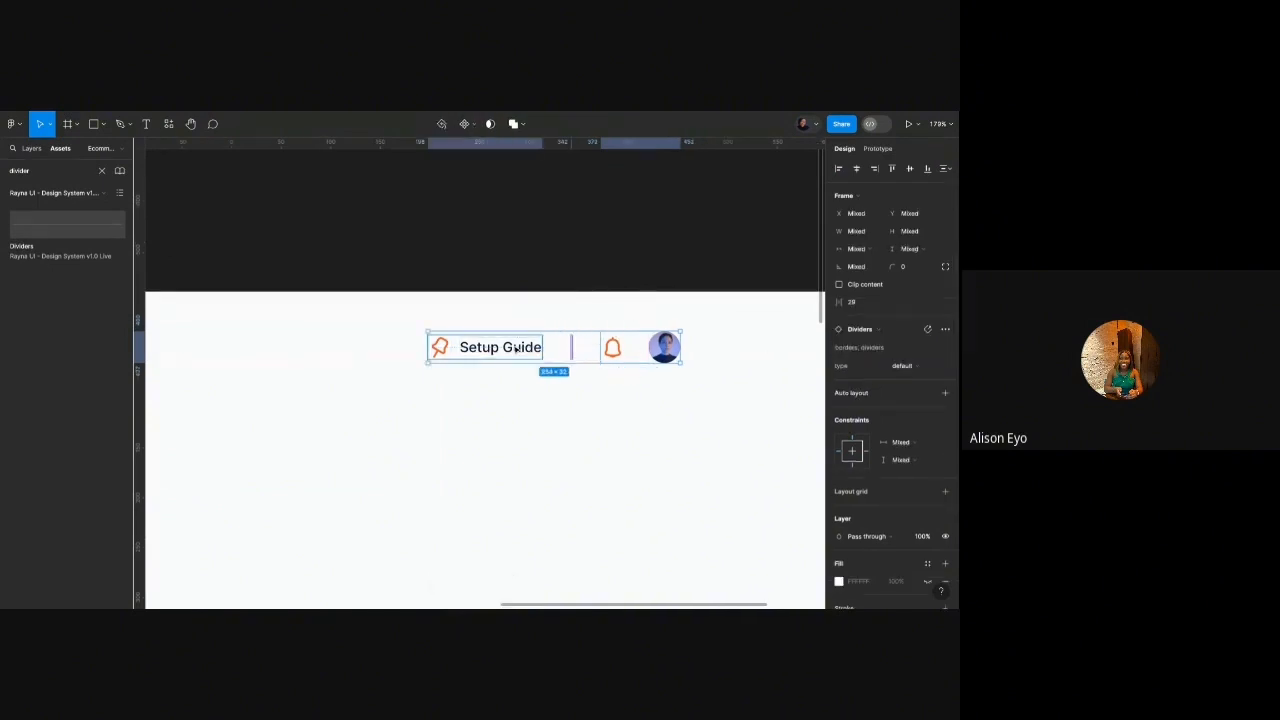
key("shift+a")
left_click(861, 353)
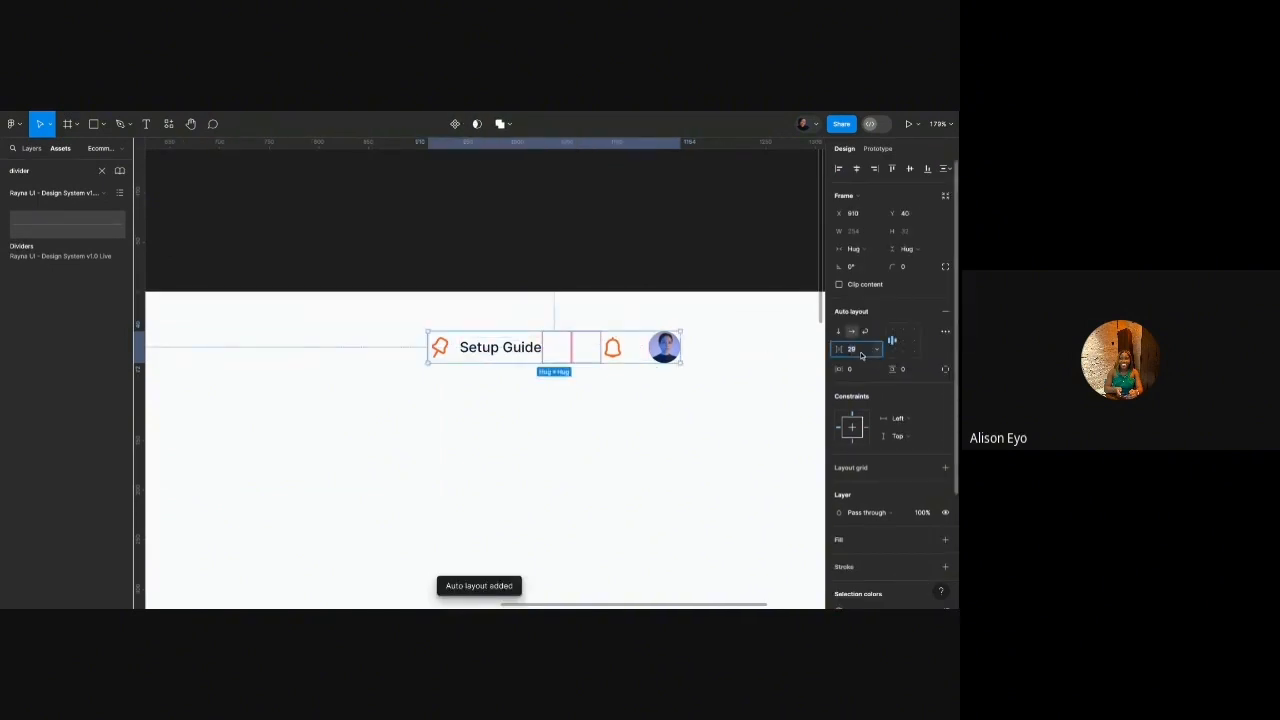
type("32")
key("Return")
Nudge the header row slightly right and up with the arrow keys.
left_click(646, 397)
scroll(646, 397, "down", 5)
scroll(642, 388, "up", 2)
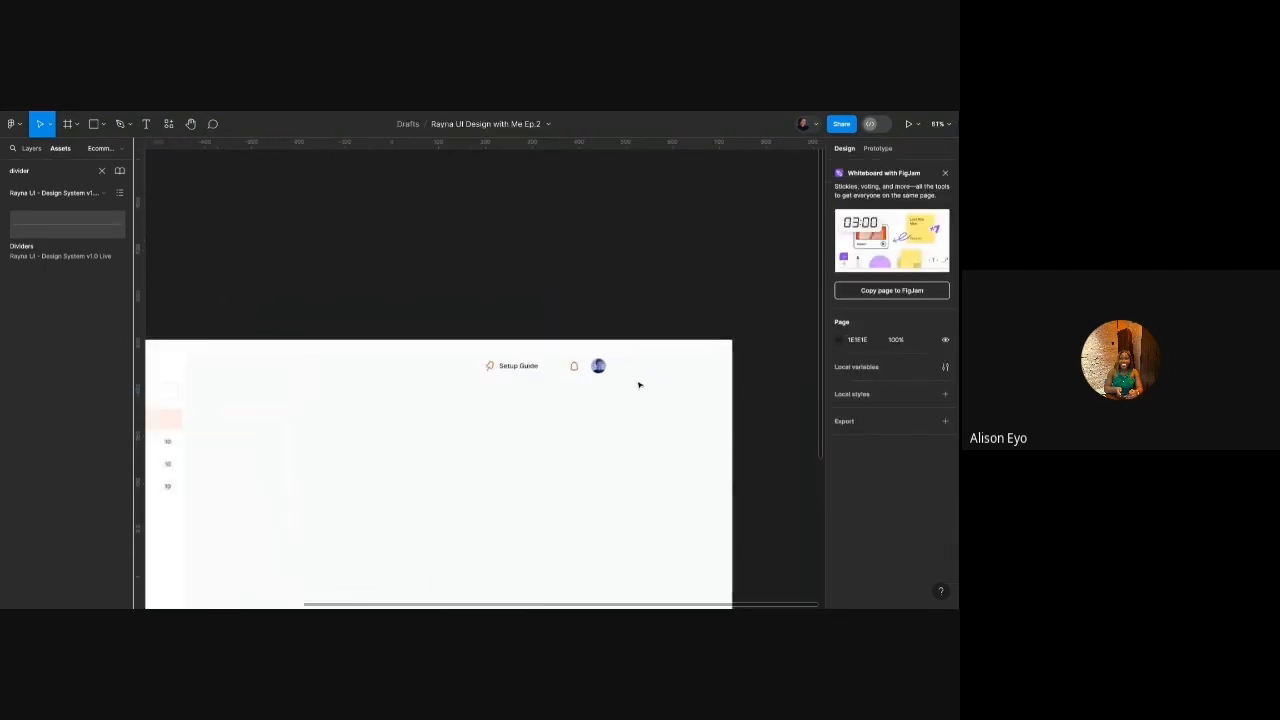
left_click(571, 368)
scroll(571, 370, "down", 2)
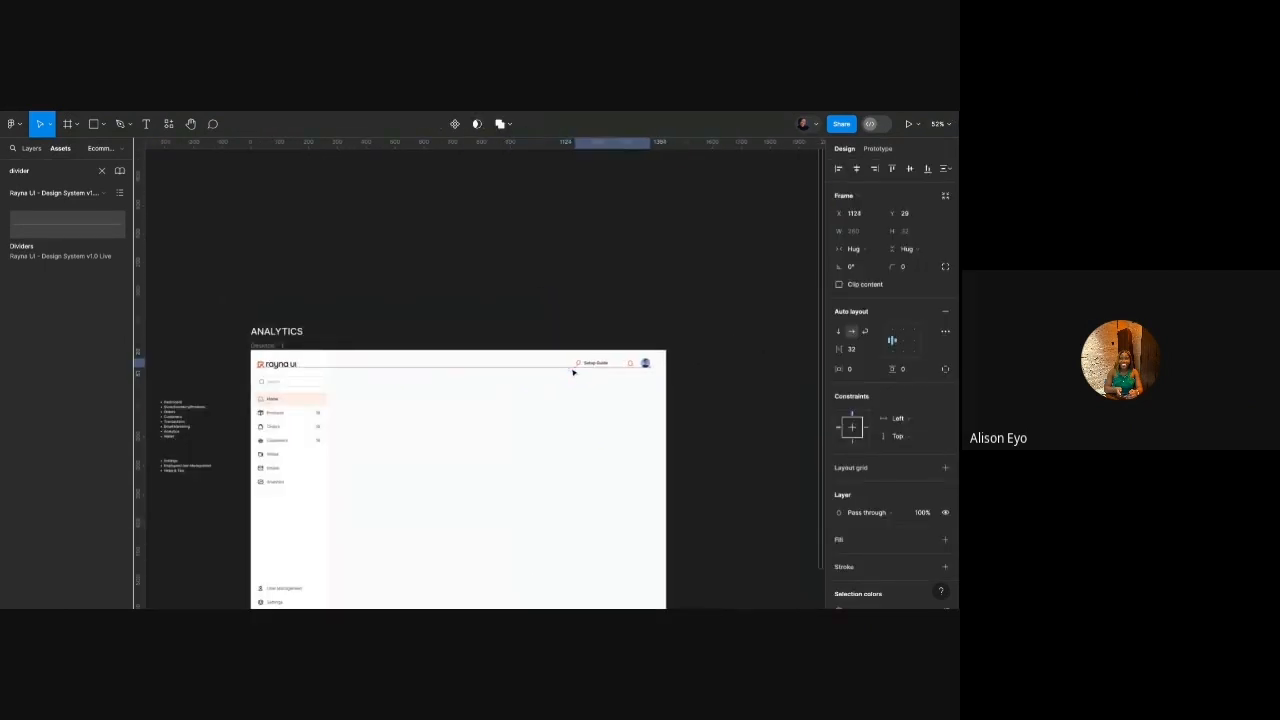
key("shift+Right")
key("Right")
key("Up")
key("Up")
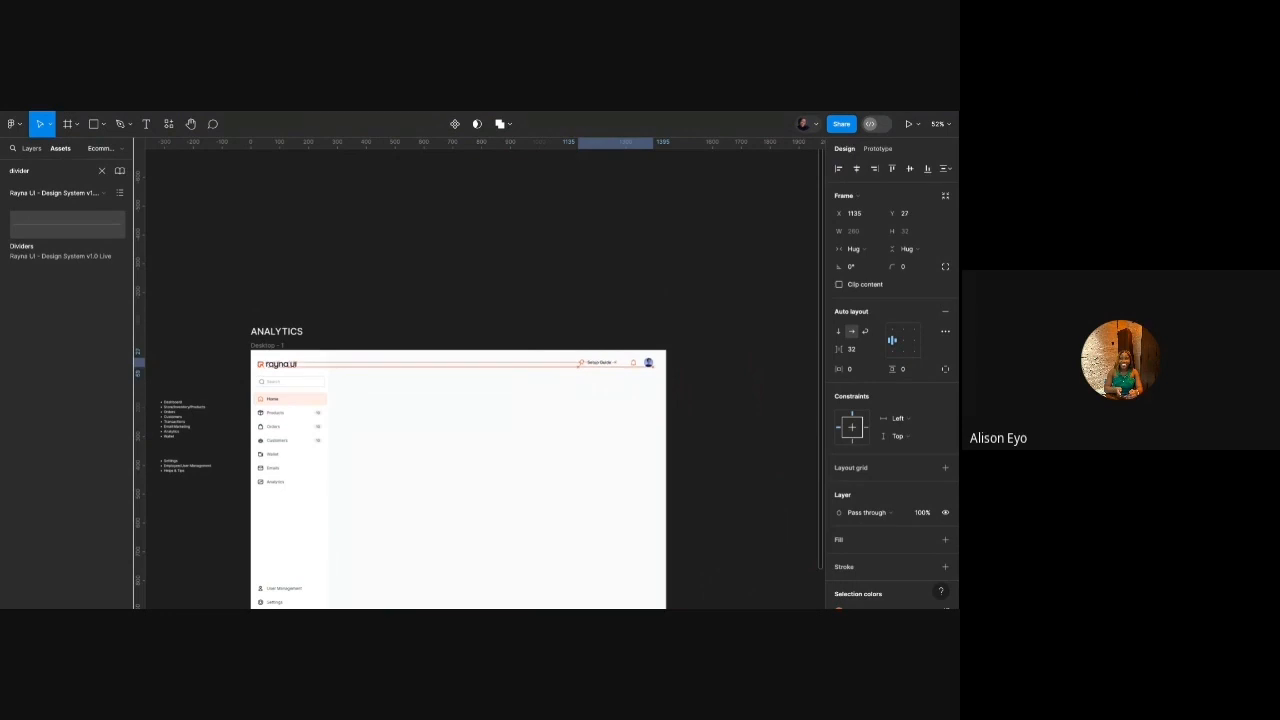
left_click(619, 408)
scroll(619, 408, "down", 1)
scroll(619, 408, "left", 1)
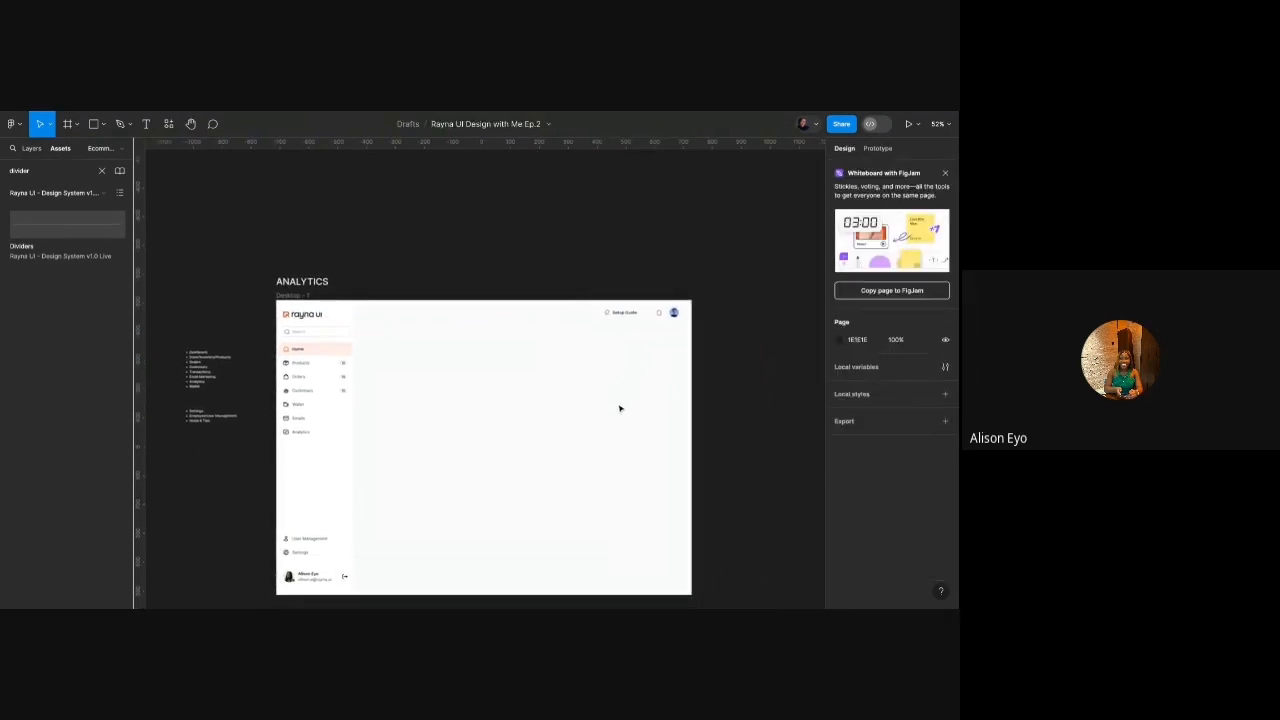
Zoom around the Analytics frame and inspect the Sidebar's properties.
scroll(619, 408, "down", 1)
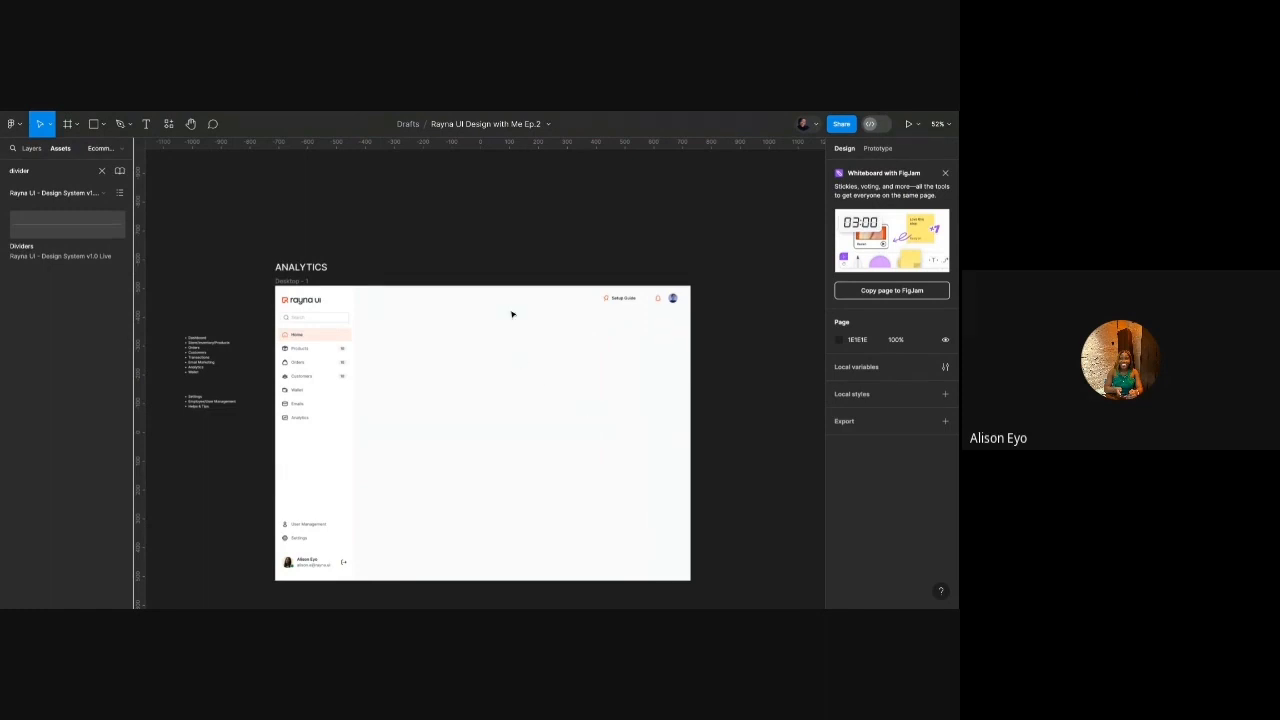
scroll(423, 280, "up", 3)
scroll(423, 280, "down", 2)
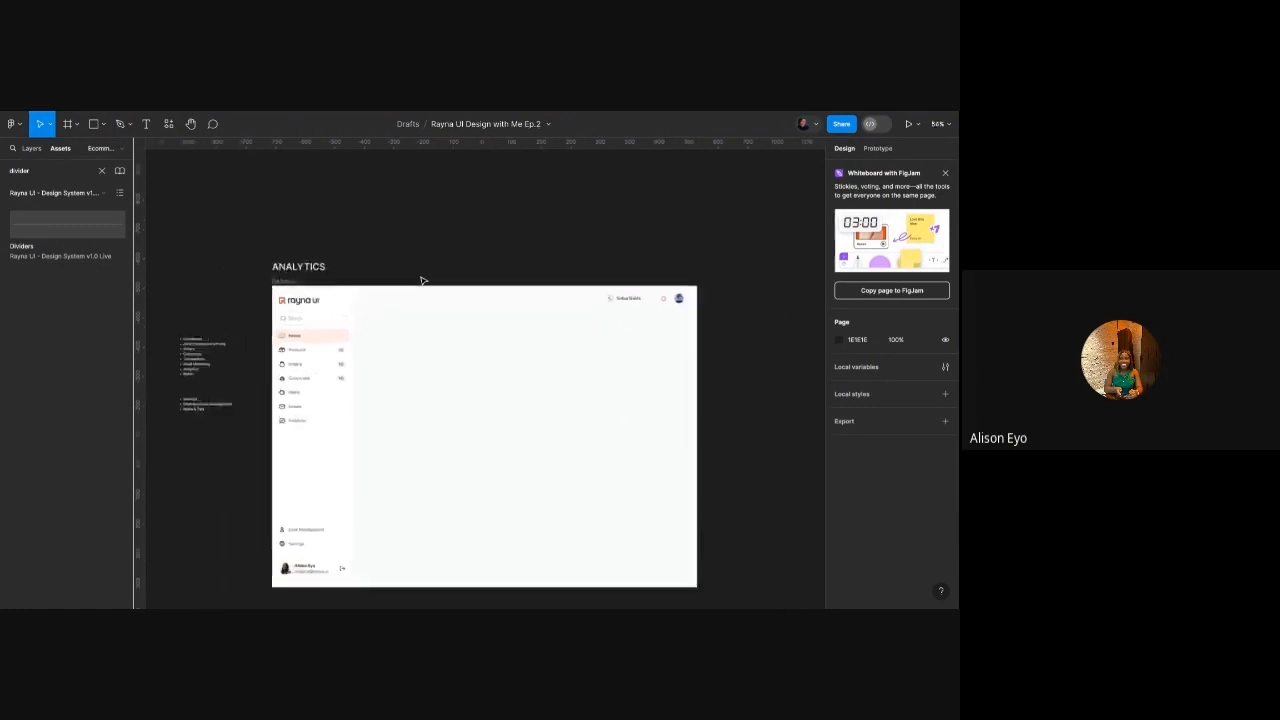
scroll(423, 280, "down", 2)
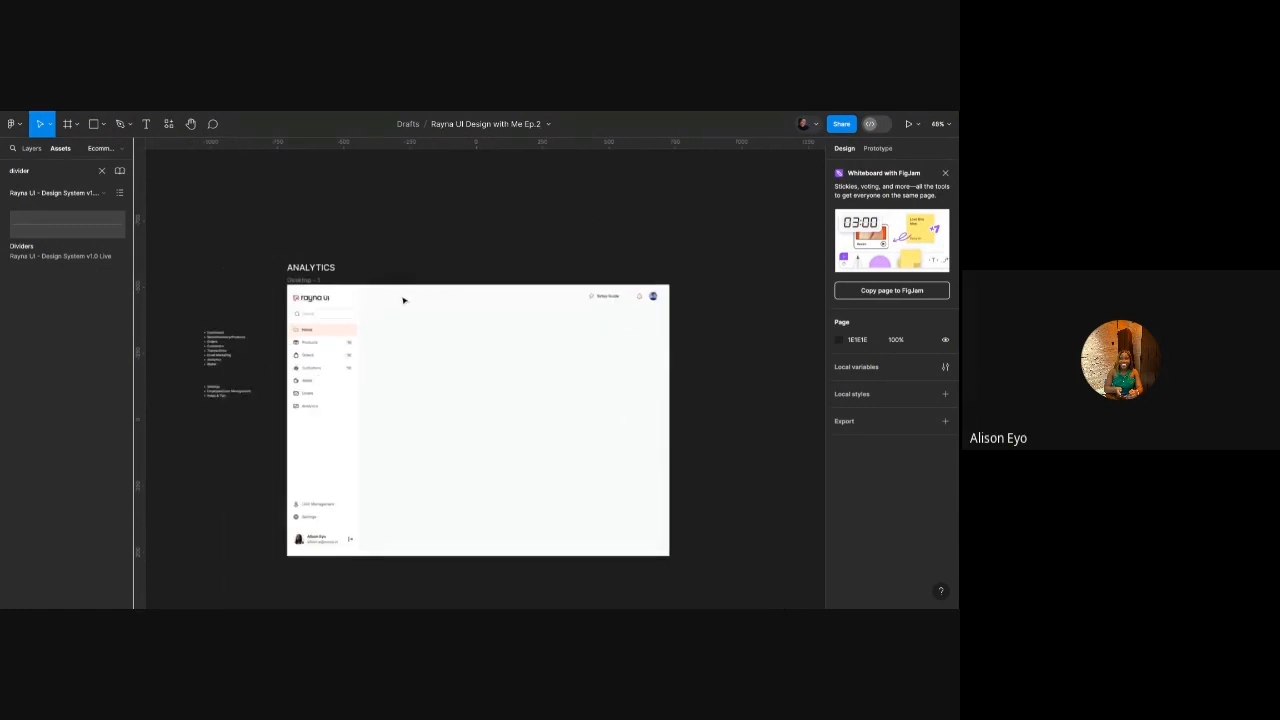
scroll(393, 304, "up", 3)
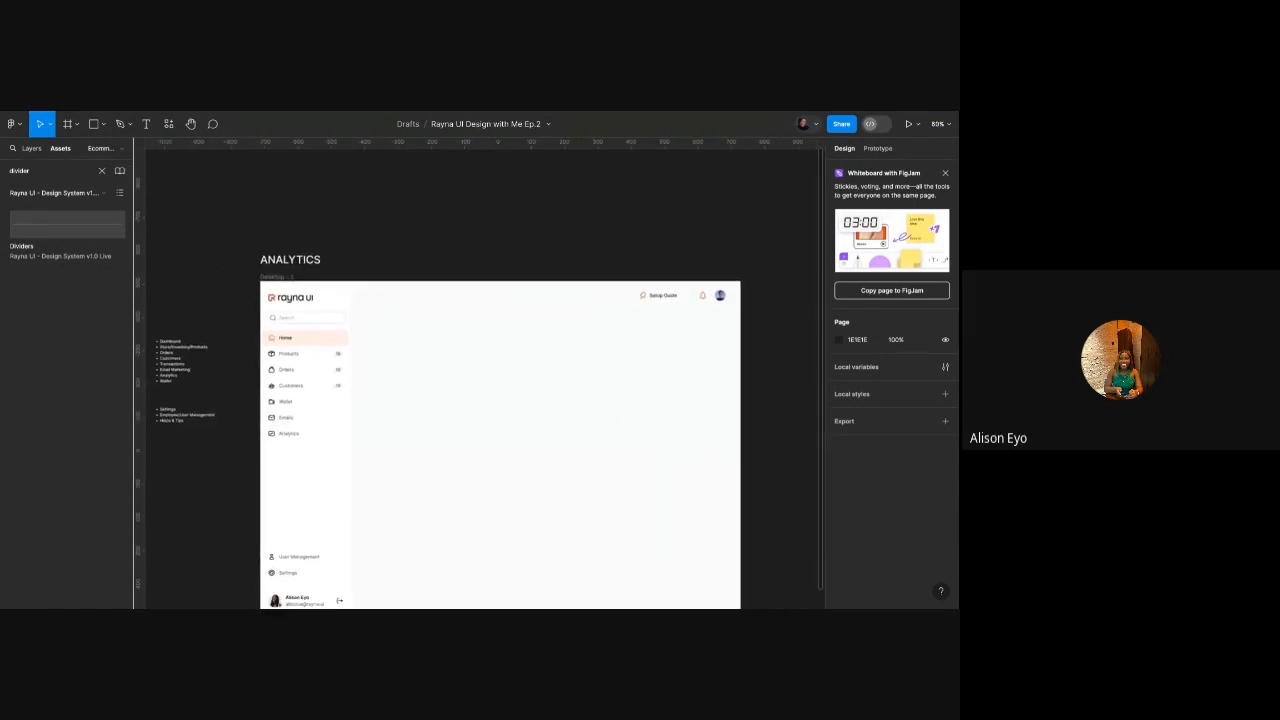
left_click(320, 316)
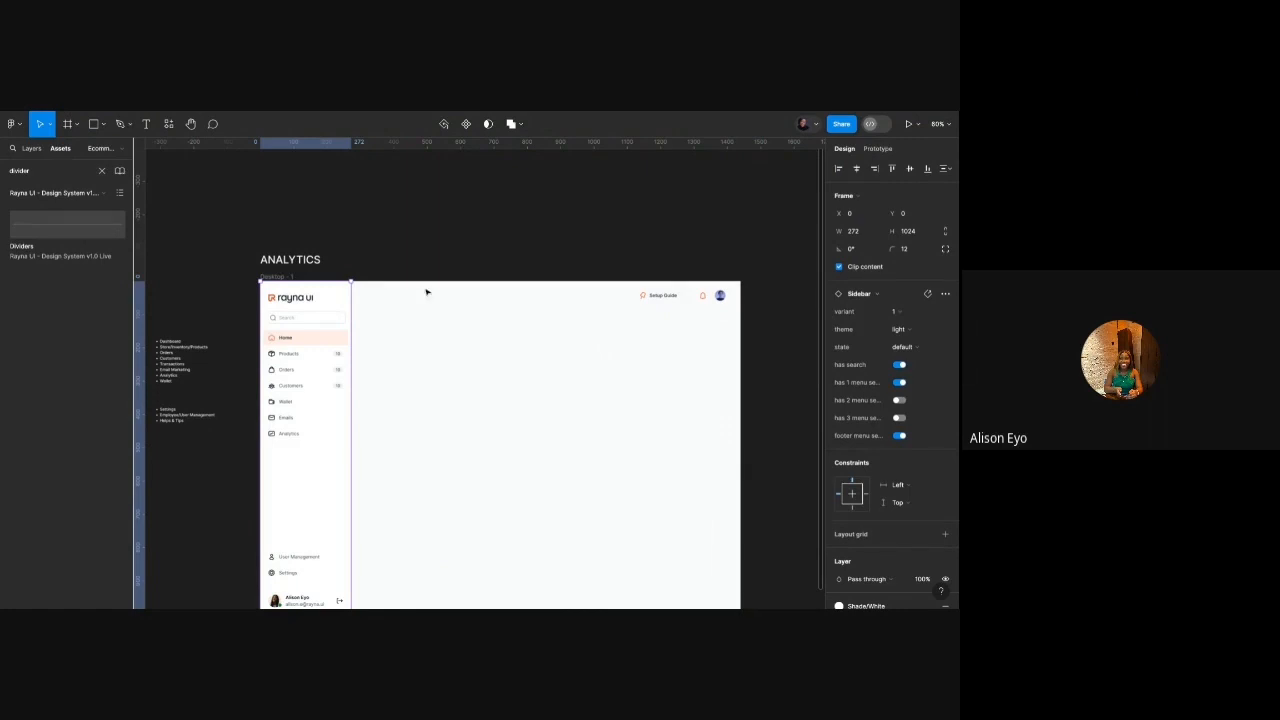
left_click(366, 340)
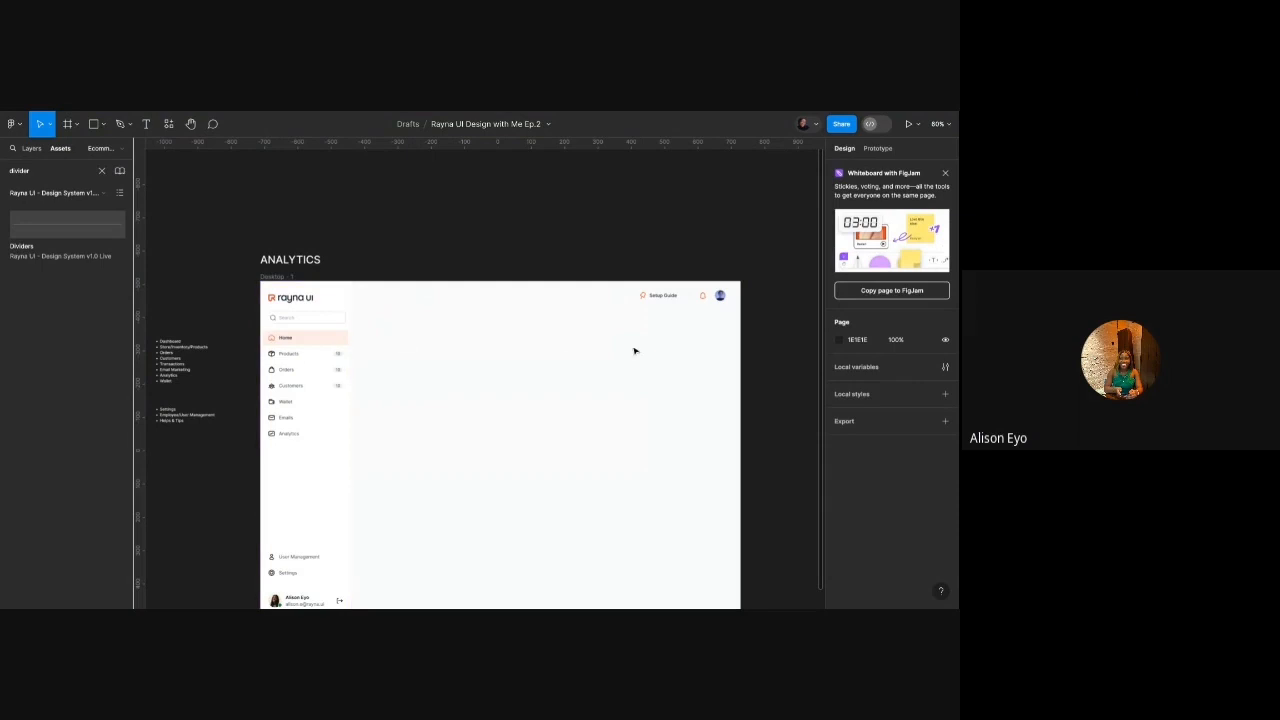
scroll(632, 349, "down", 1)
scroll(632, 349, "right", 1)
Draw a spacer rectangle at the frame's right edge with a width of 32.
key("r")
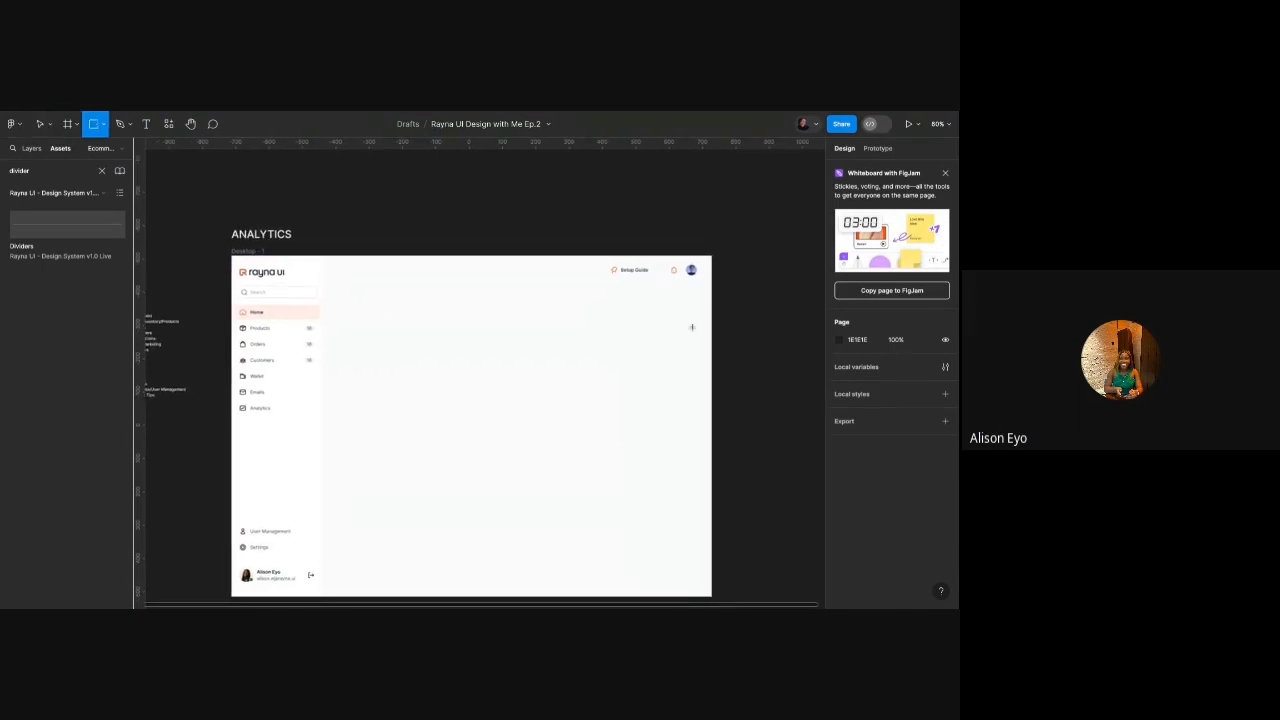
scroll(695, 324, "up", 3)
left_click_drag(695, 320, 724, 335)
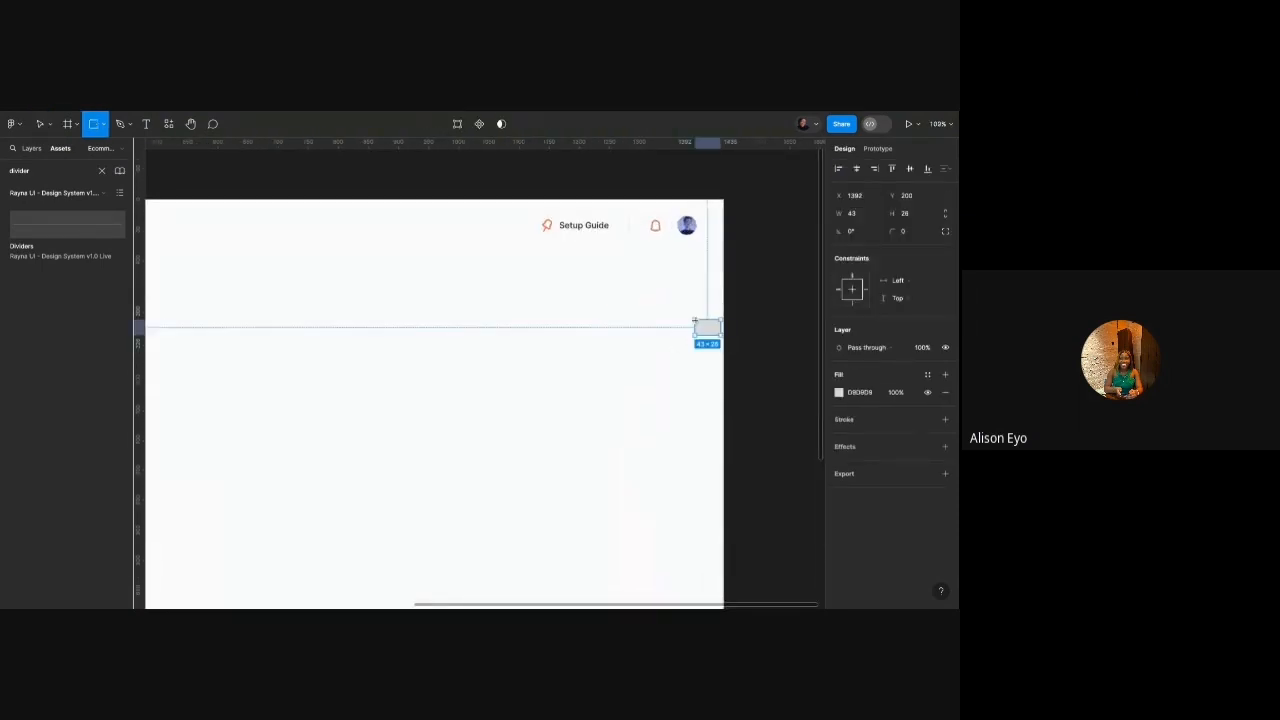
left_click(851, 213)
type("32")
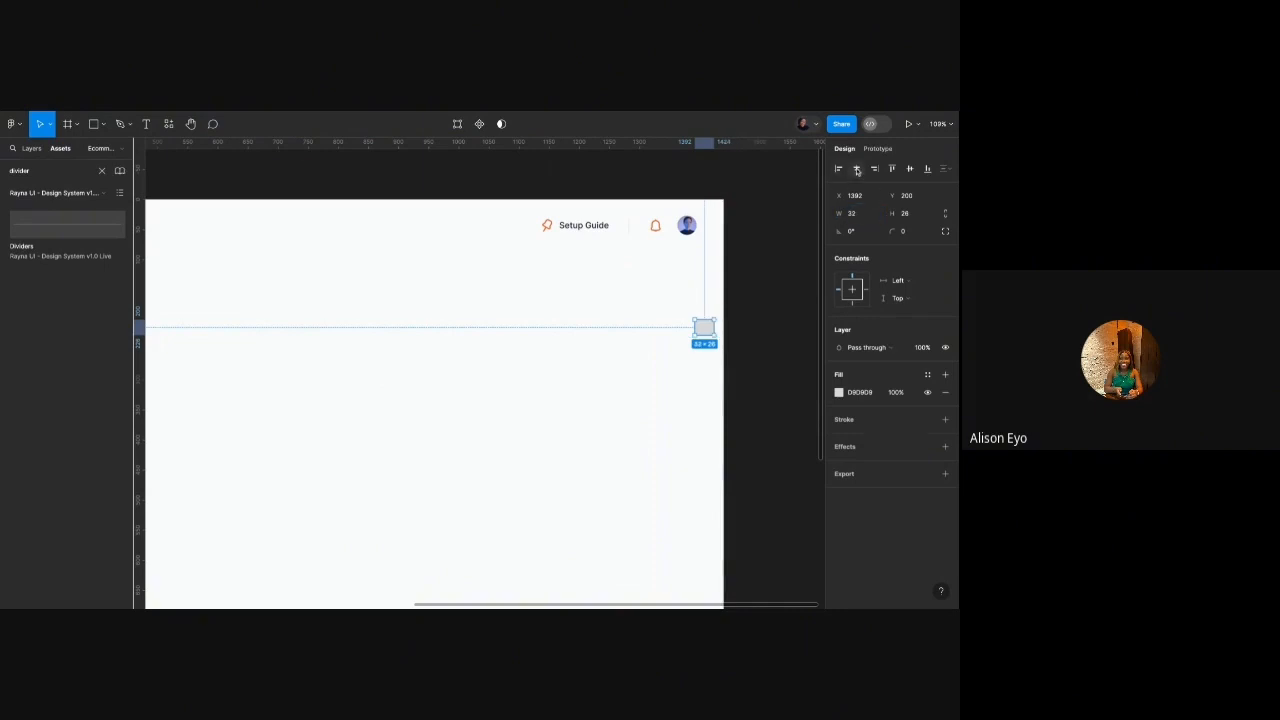
key("Return")
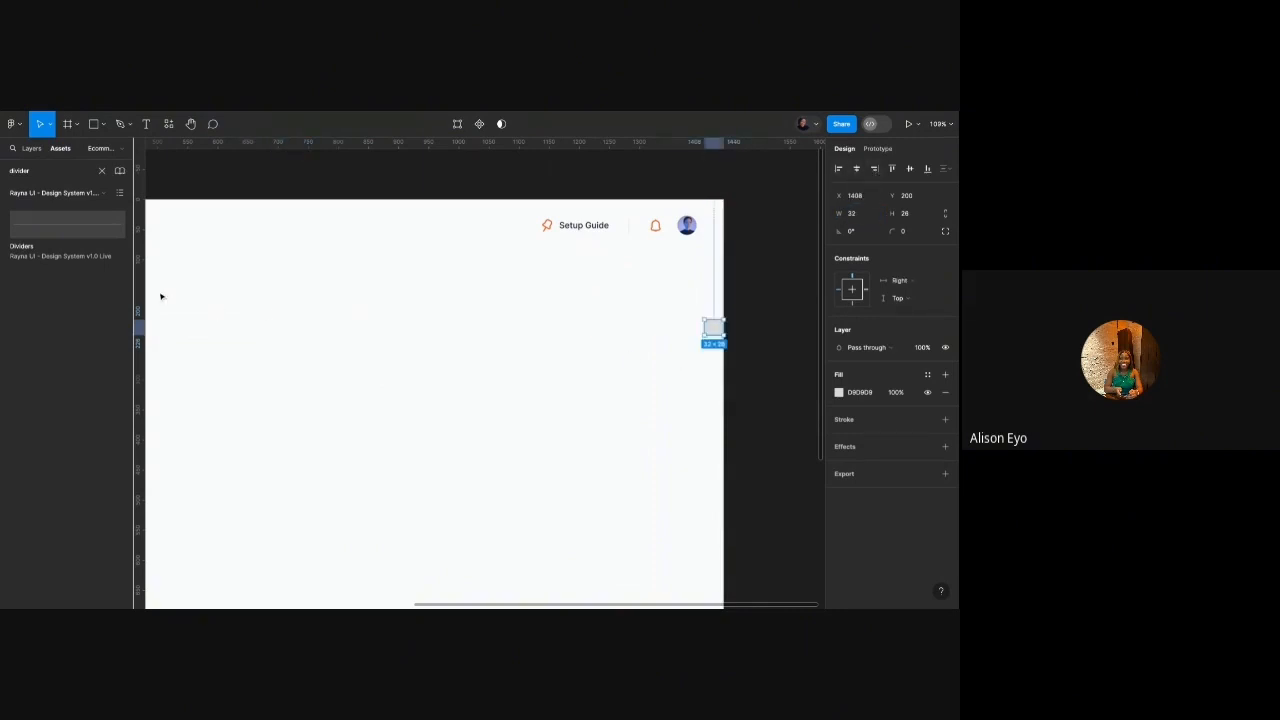
Place vertical guides at the spacer's edge beside the right edge and the sidebar, then delete the spacer.
mouse_move(141, 288)
left_mouse_down()
mouse_move(704, 288)
mouse_move(720, 331)
mouse_move(220, 332)
left_mouse_up()
key("Escape")
scroll(724, 331, "up", 5)
scroll(724, 331, "down", 8)
left_click_drag(140, 310, 223, 328)
left_click(217, 329)
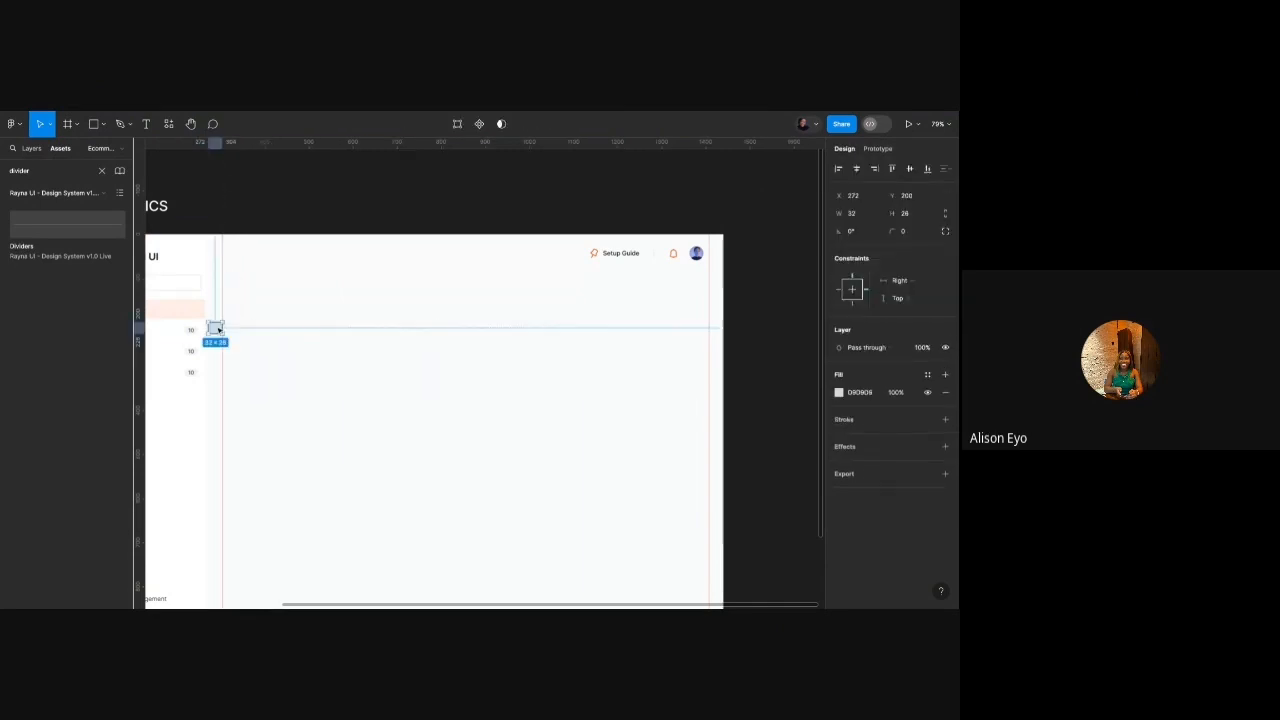
key("Delete")
scroll(305, 313, "down", 3)
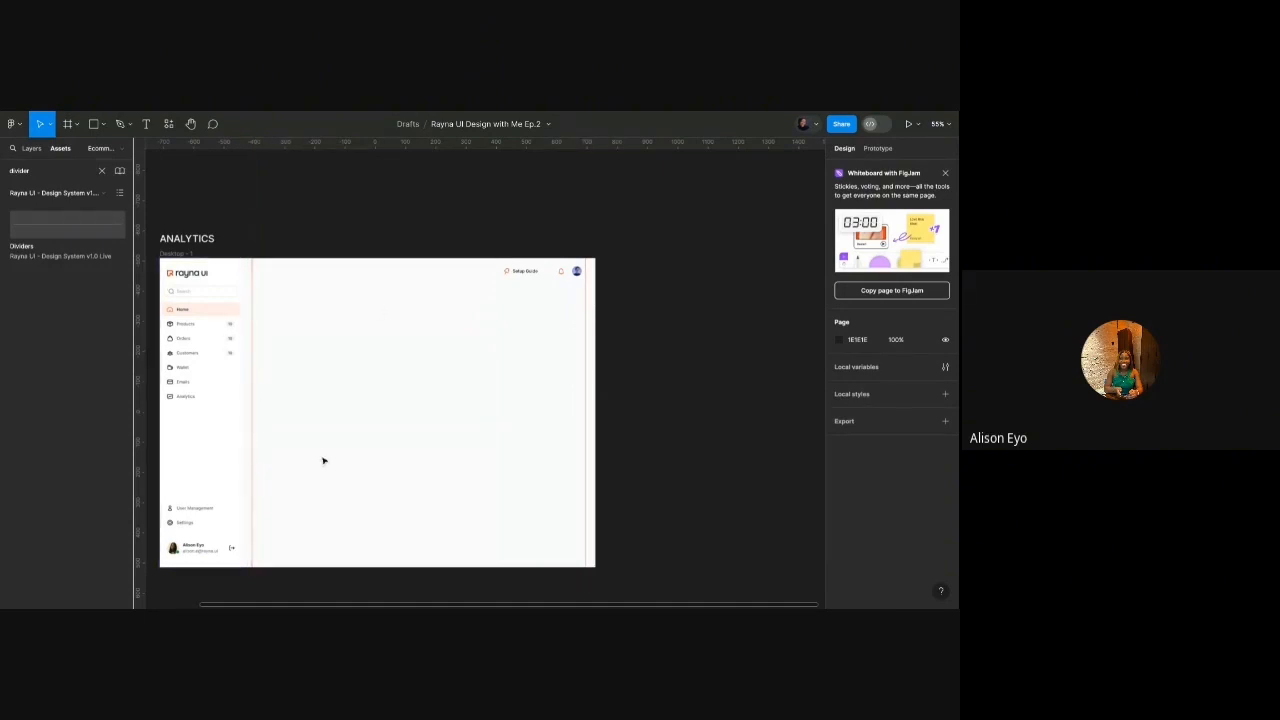
Give the Setup Guide header group 32 px horizontal and 16 px vertical padding.
scroll(596, 408, "left", 1)
scroll(565, 278, "up", 3)
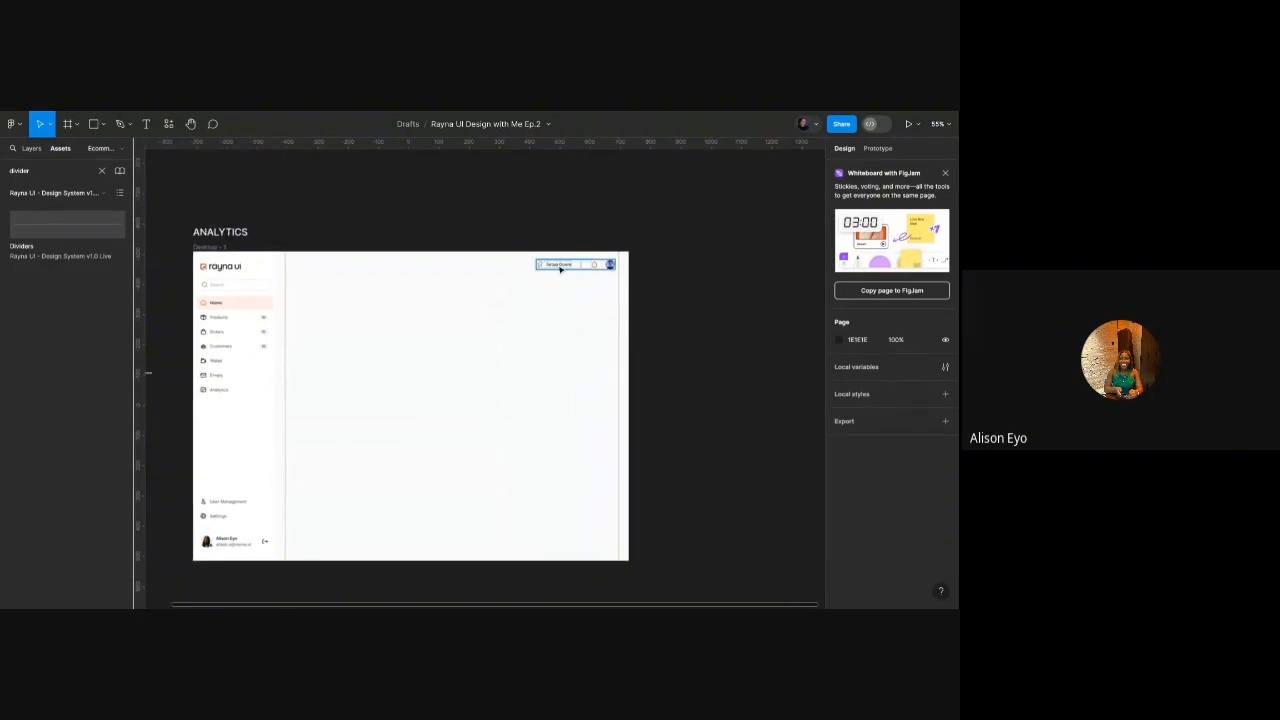
left_click(573, 268)
scroll(573, 268, "up", 1)
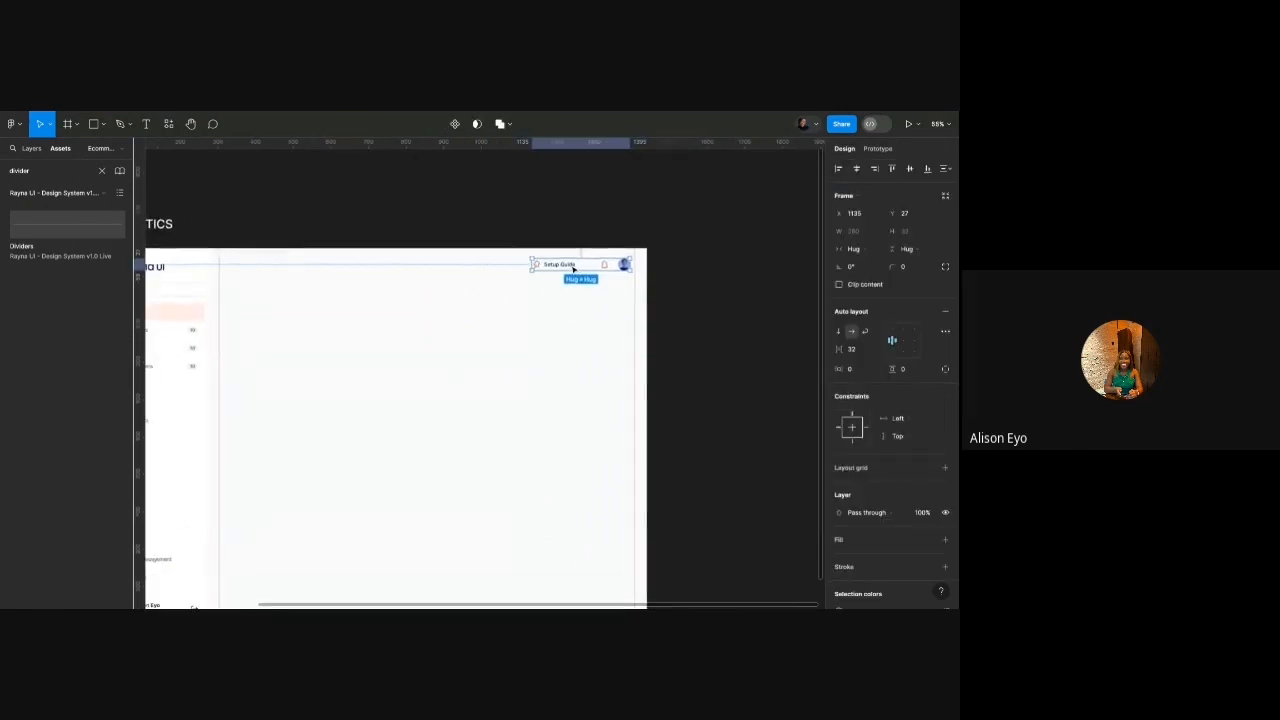
scroll(573, 268, "left", 1)
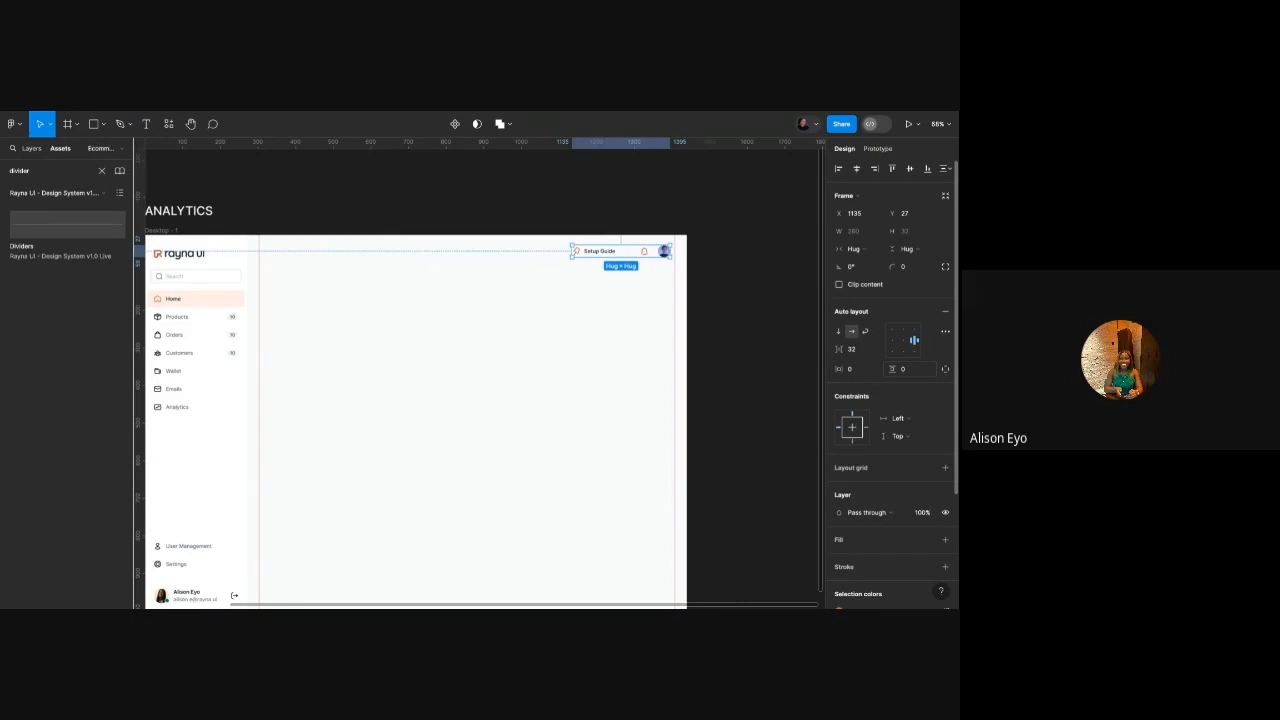
left_click(918, 373)
key("Return")
left_click(860, 373)
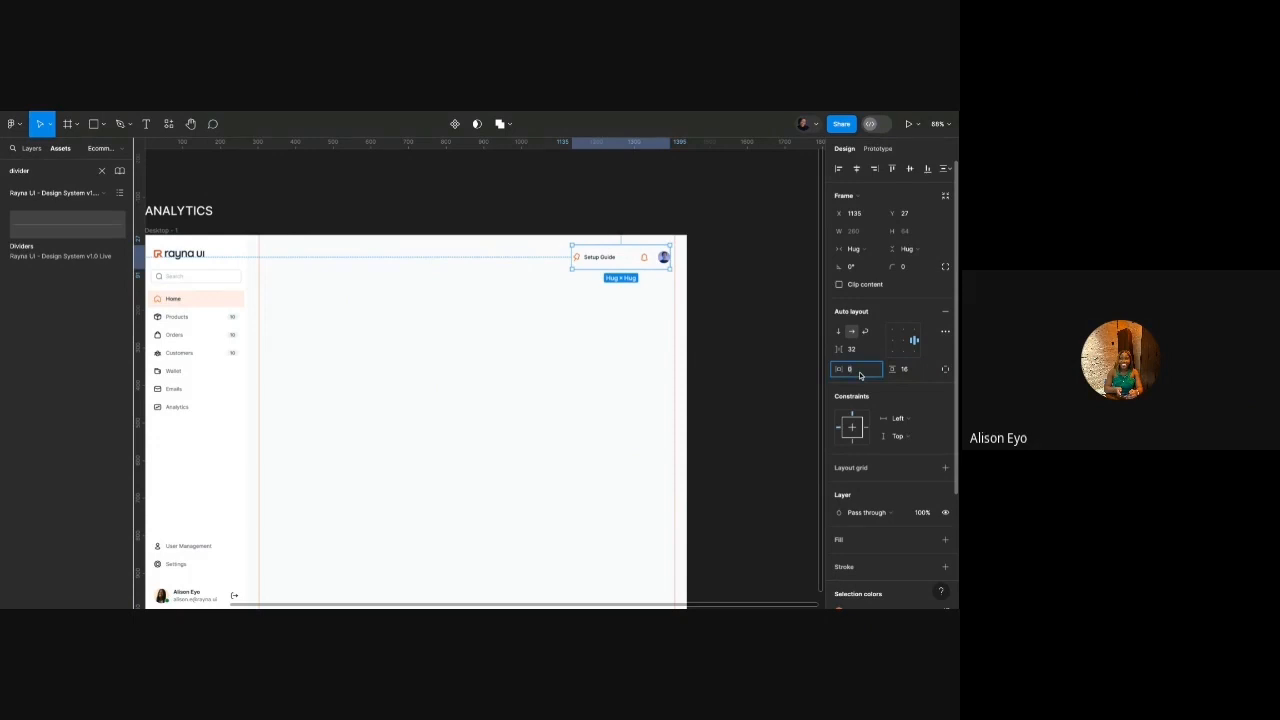
type("32")
key("Return")
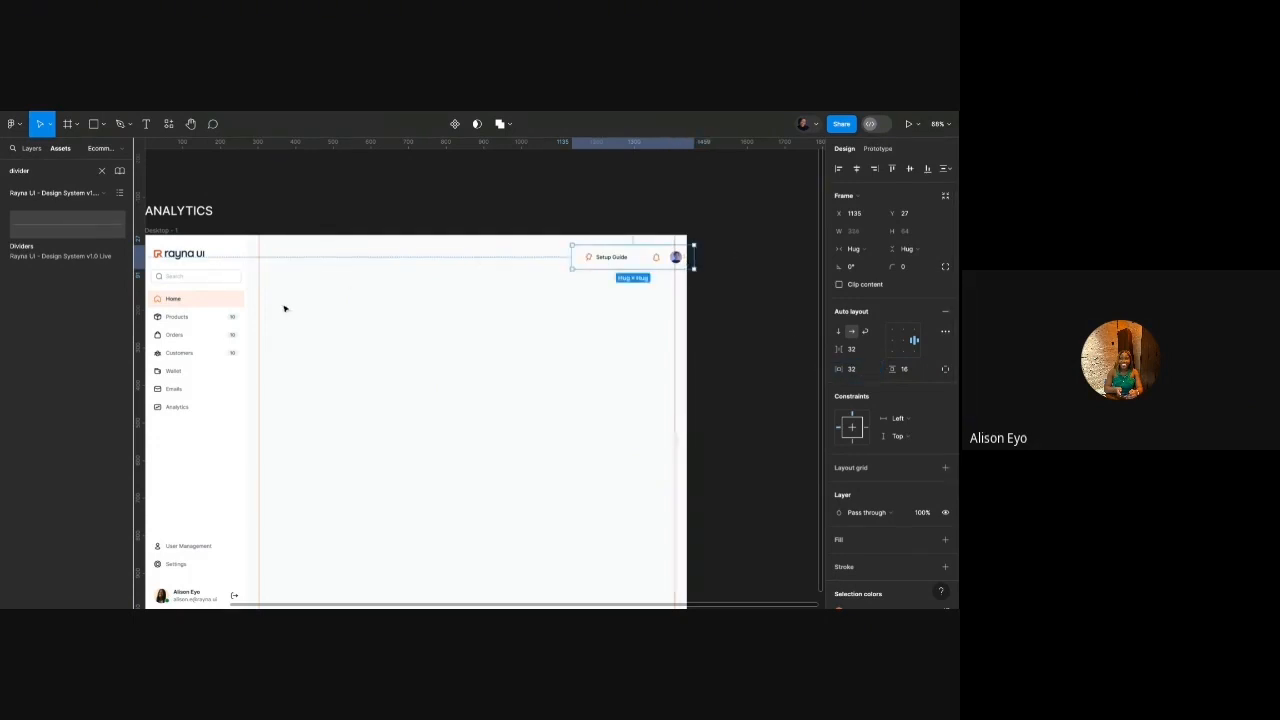
Align the header right and top and stretch its left edge to x 272 at the sidebar.
left_click(874, 169)
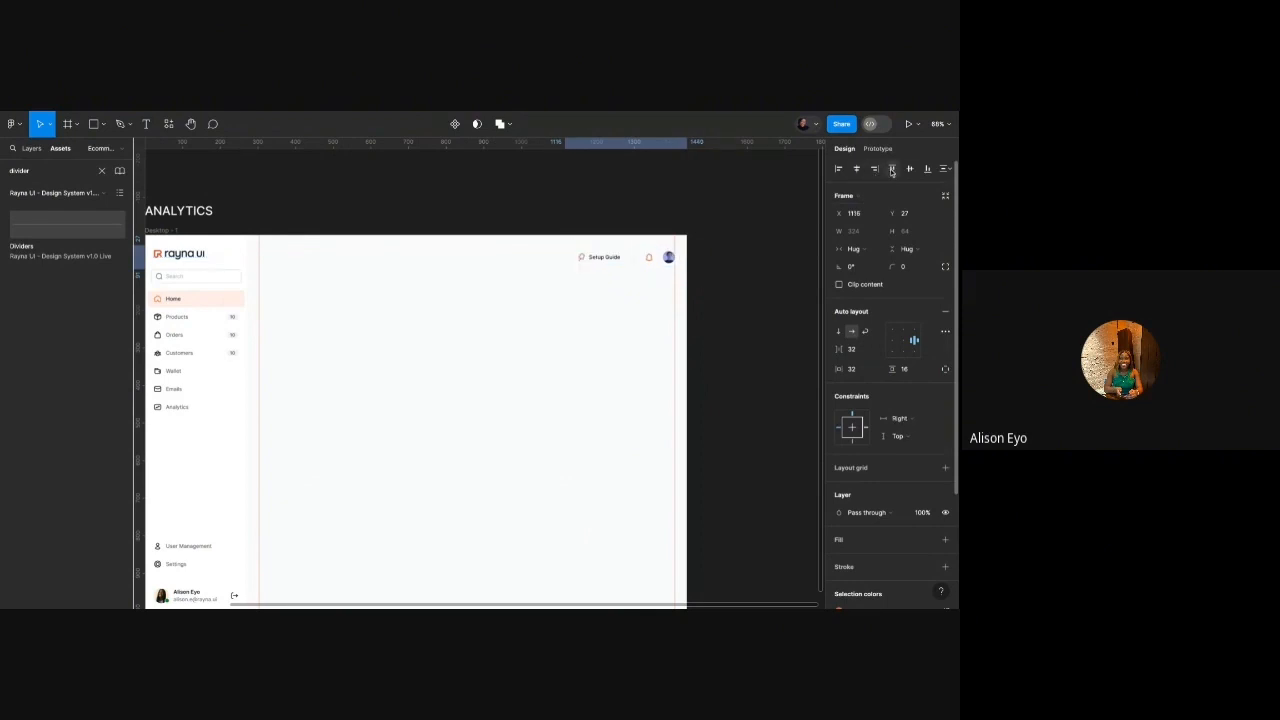
left_click(893, 169)
left_click_drag(563, 247, 246, 247)
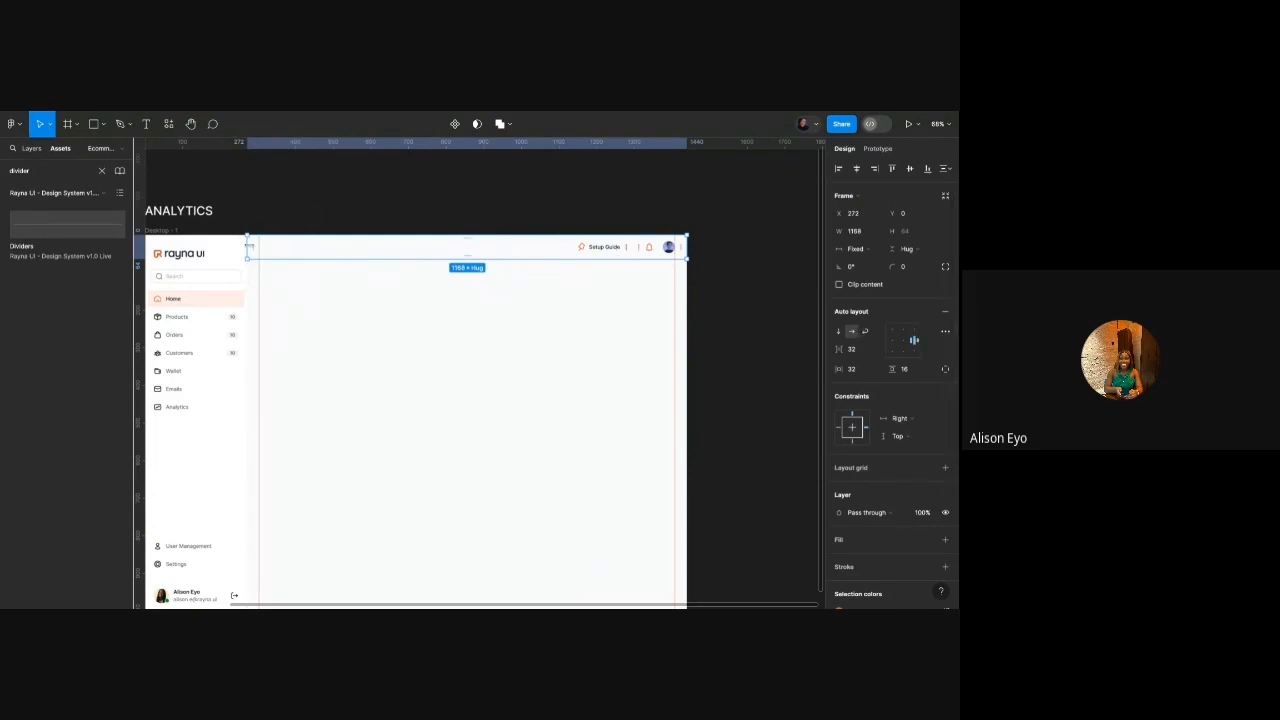
mouse_move(247, 247)
left_mouse_down()
mouse_move(150, 247)
mouse_move(247, 246)
left_mouse_up()
key("alt+1")
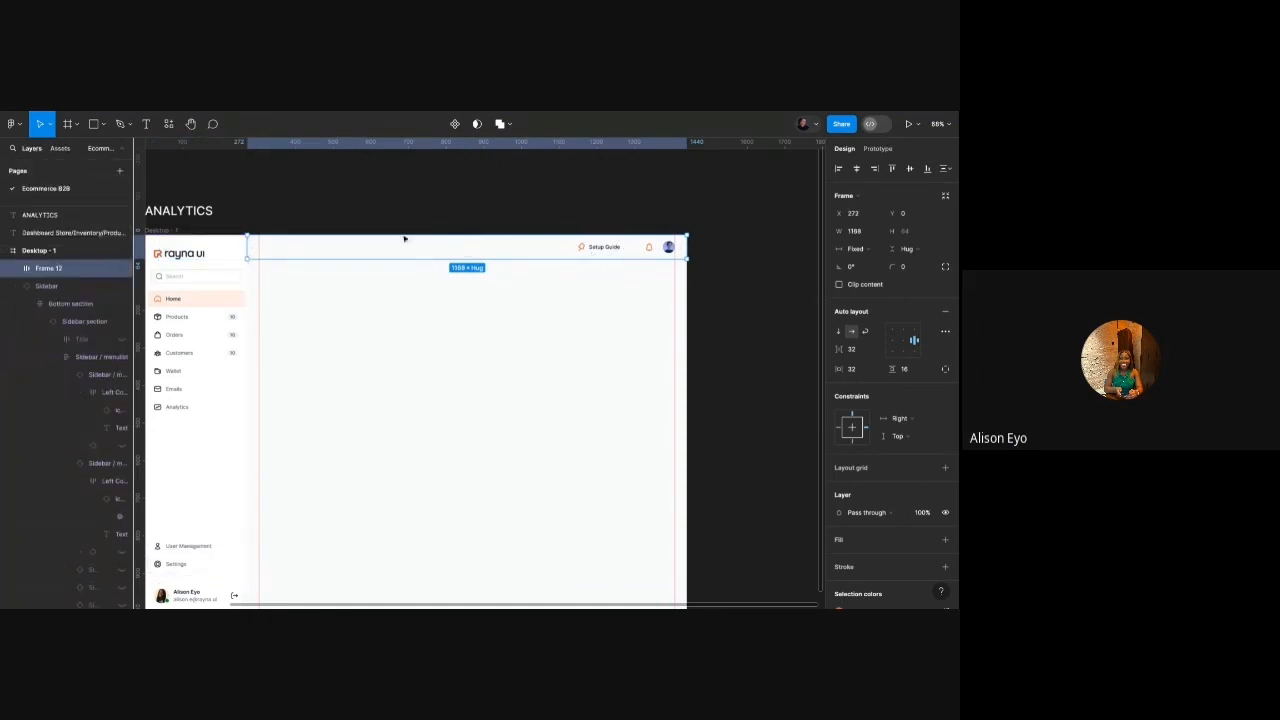
left_click(14, 268)
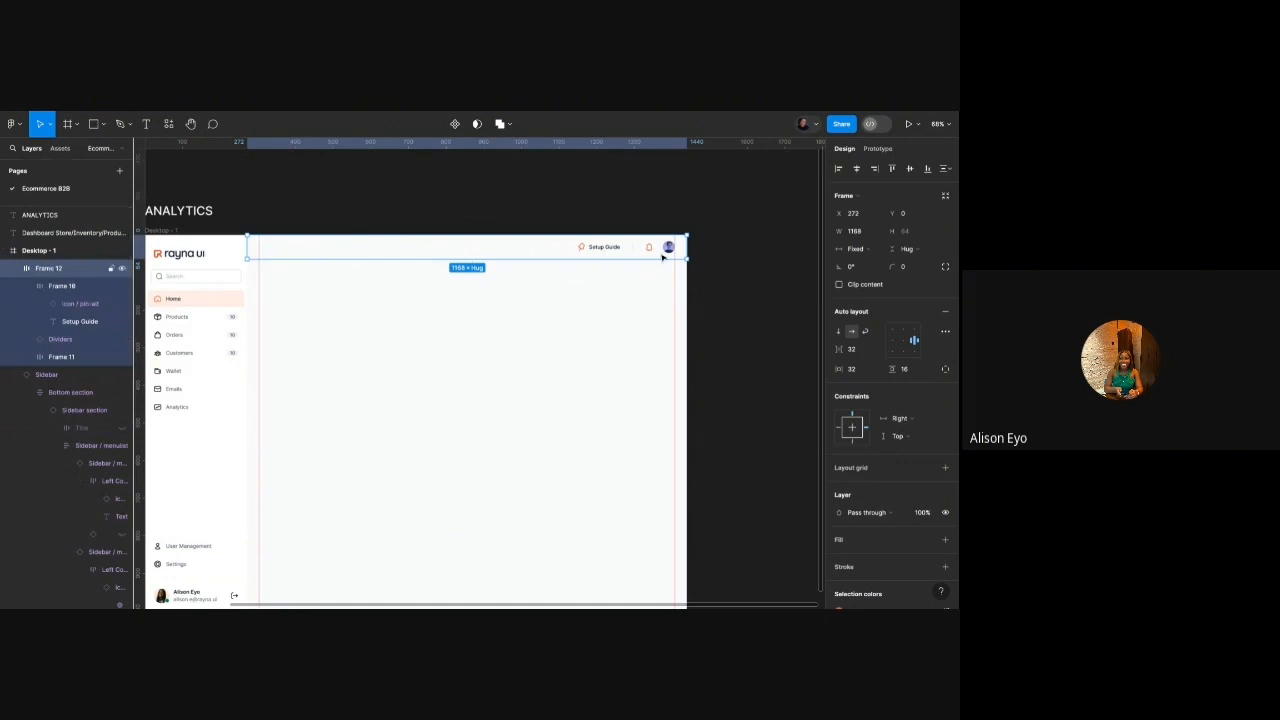
Give the header bar a white fill and a stroke on the bottom side only.
left_click(884, 541)
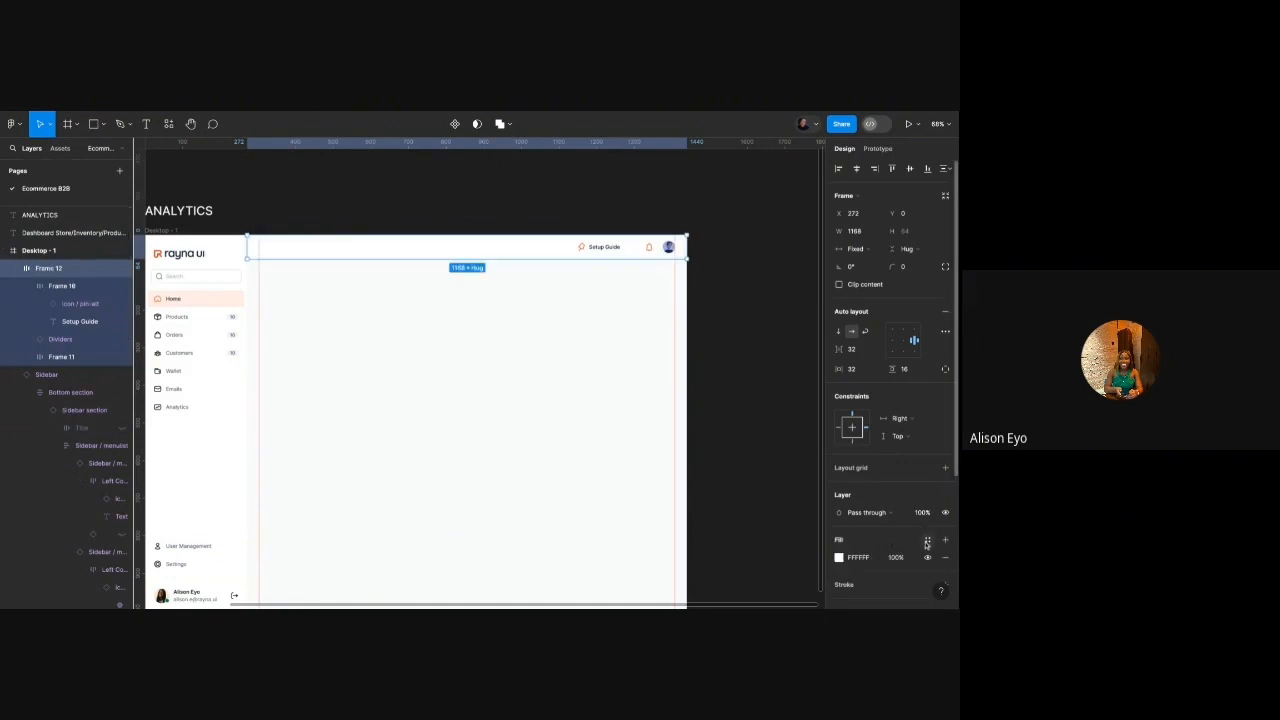
scroll(897, 526, "down", 2)
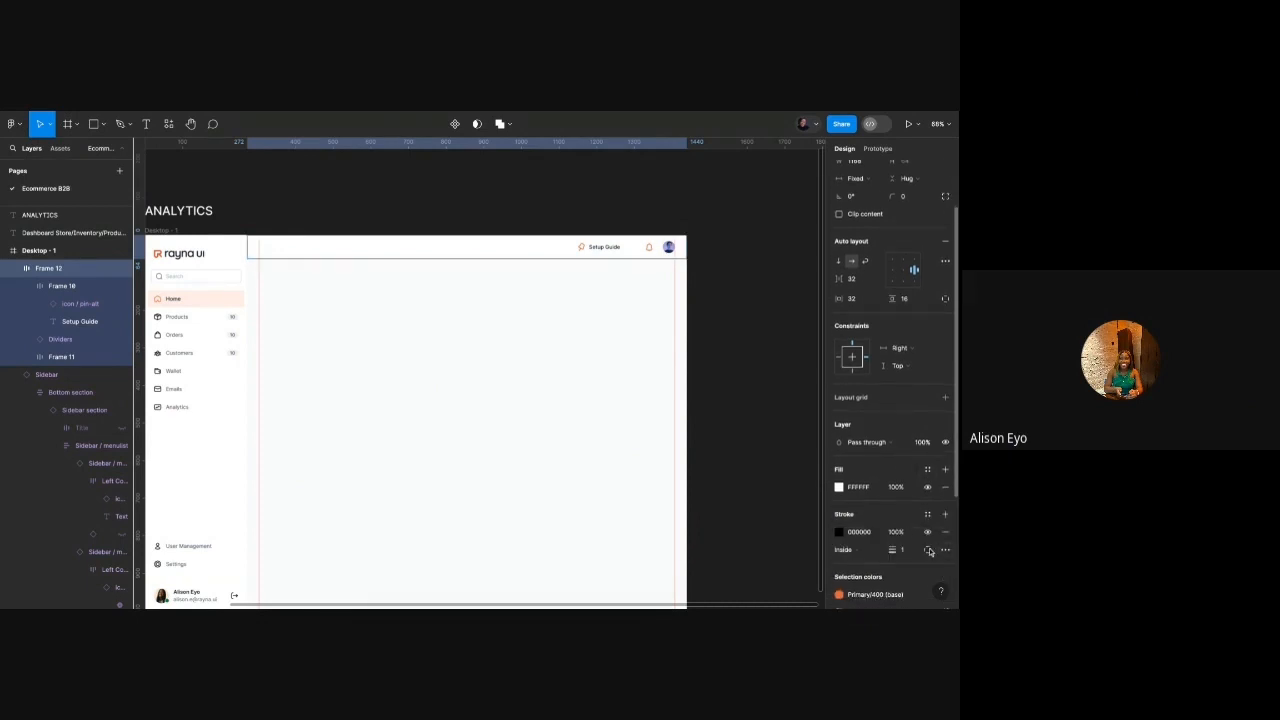
left_click(945, 514)
left_click(927, 514)
left_click(926, 545)
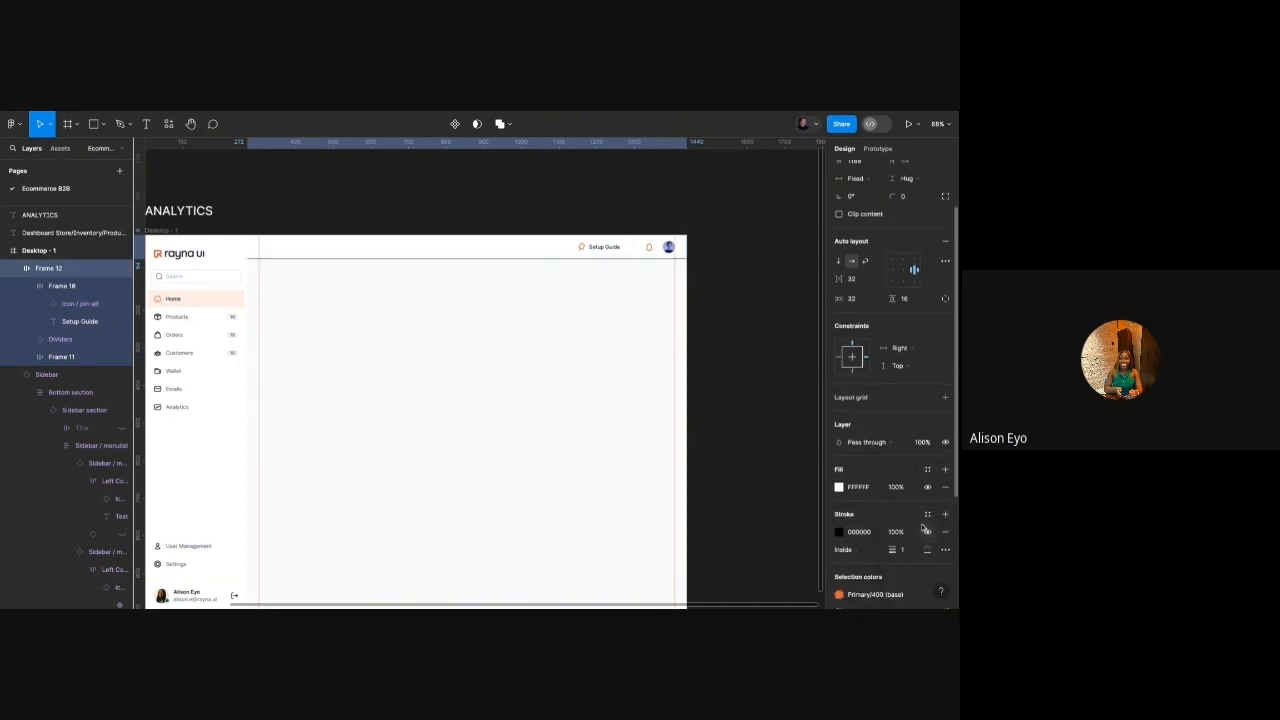
Colour the bottom border a light grey library colour, settling on Gray/75.
left_click(927, 514)
scroll(781, 540, "down", 10)
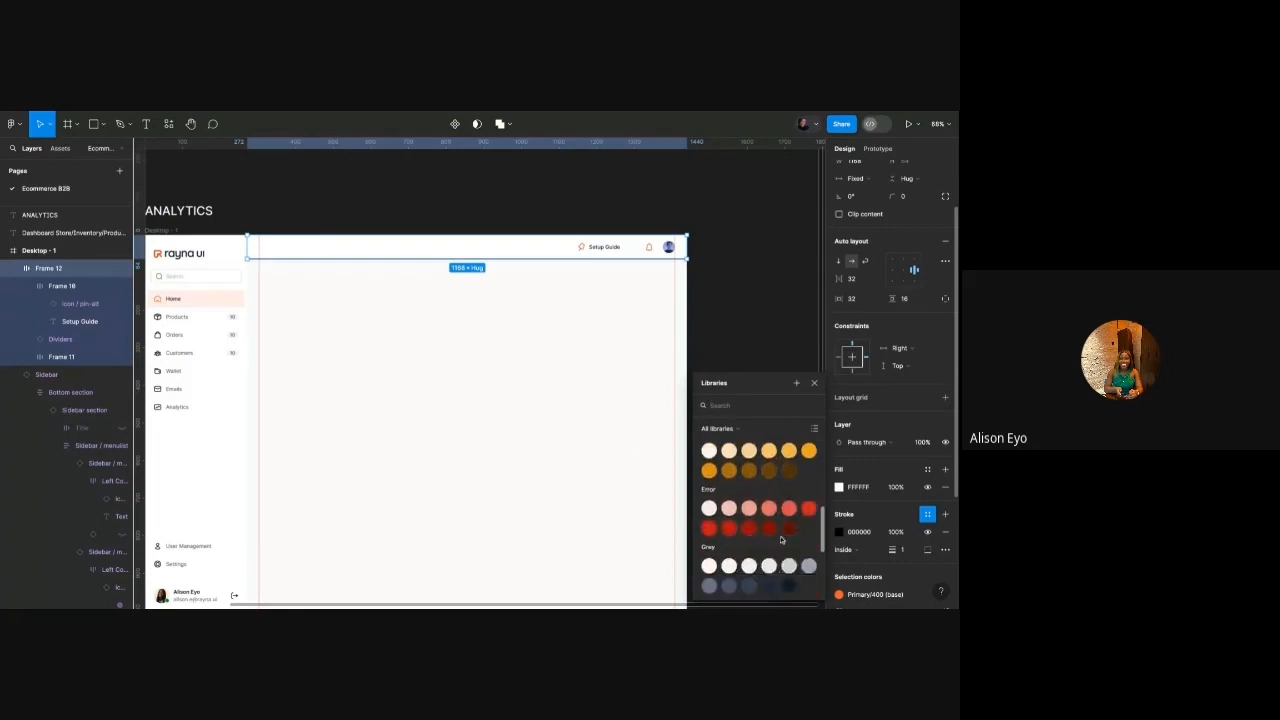
left_click(742, 491)
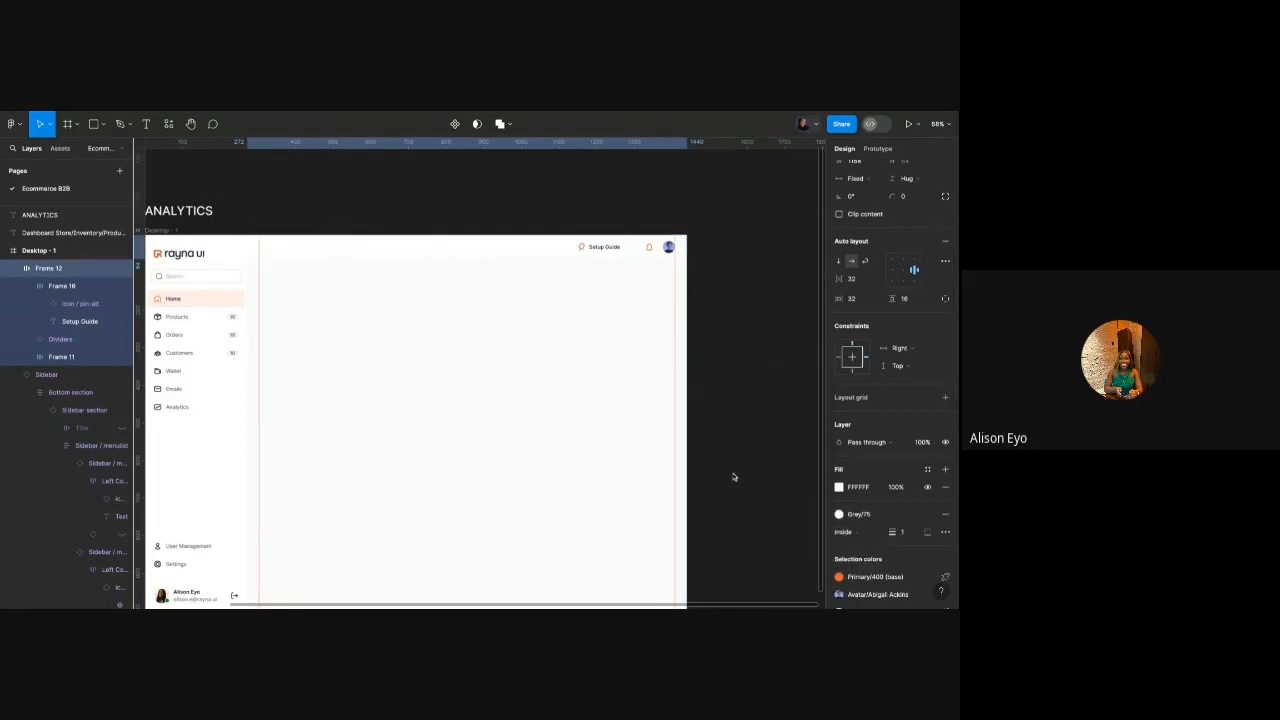
scroll(638, 258, "up", 5, "ctrl")
scroll(639, 257, "up", 5, "ctrl")
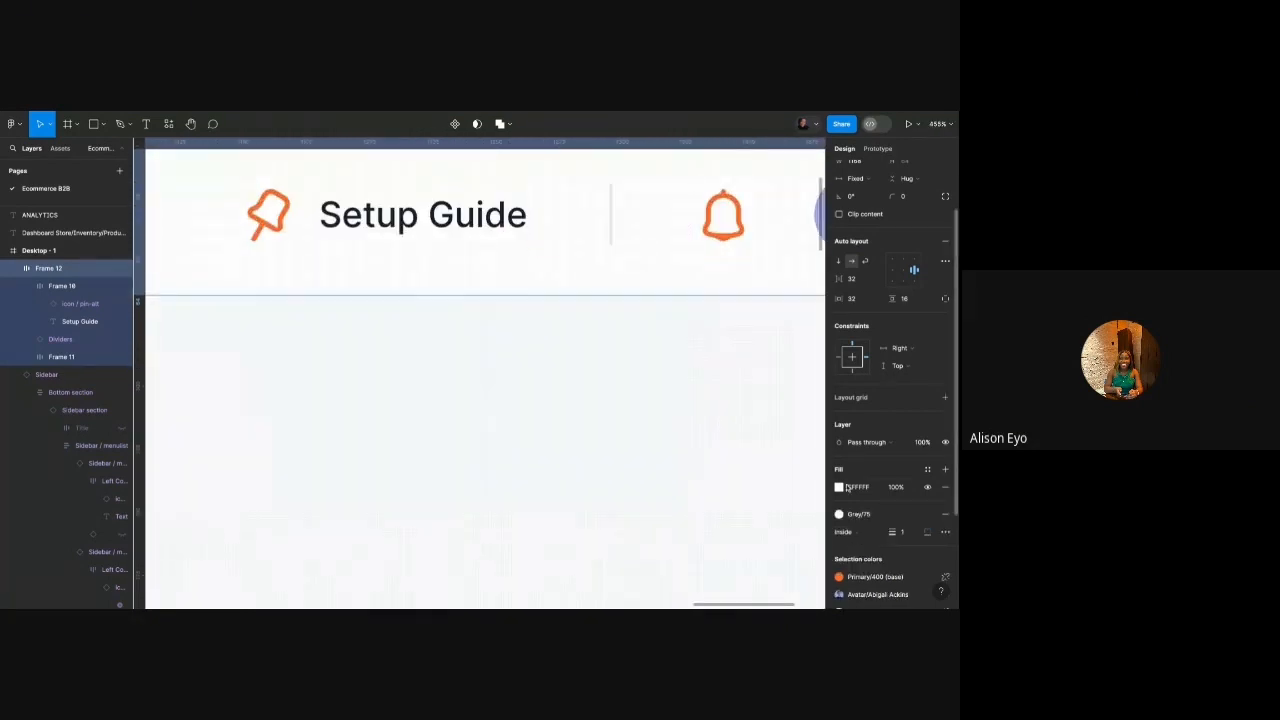
left_click(734, 450)
scroll(656, 297, "down", 2, "ctrl")
left_click(656, 290)
scroll(914, 555, "down", 2)
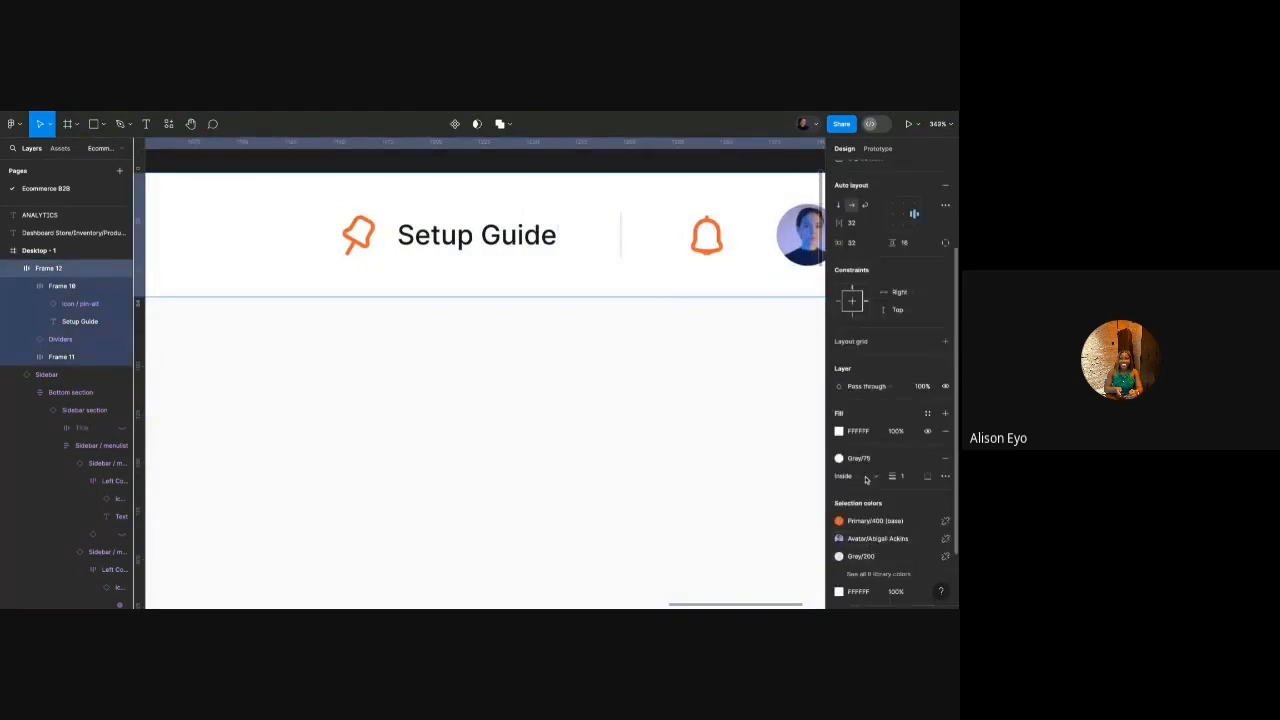
left_click(863, 460)
left_click(752, 539)
left_click(678, 467)
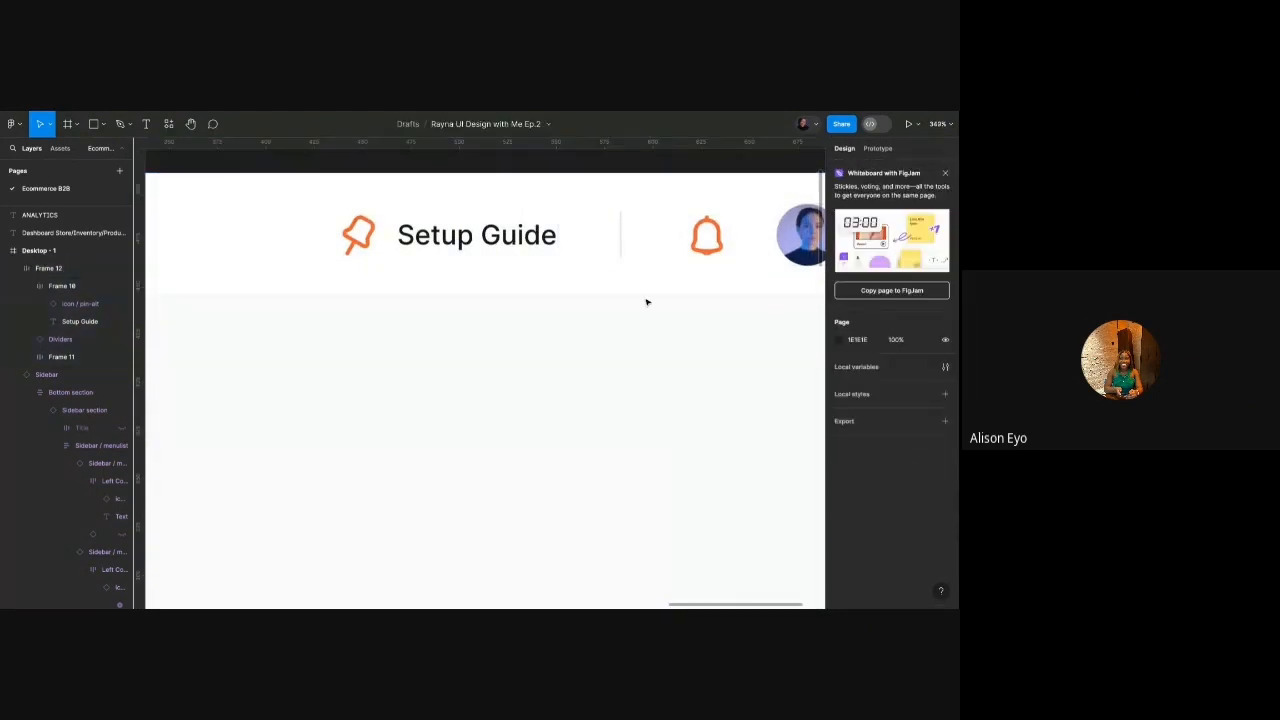
scroll(647, 300, "up", 5, "ctrl")
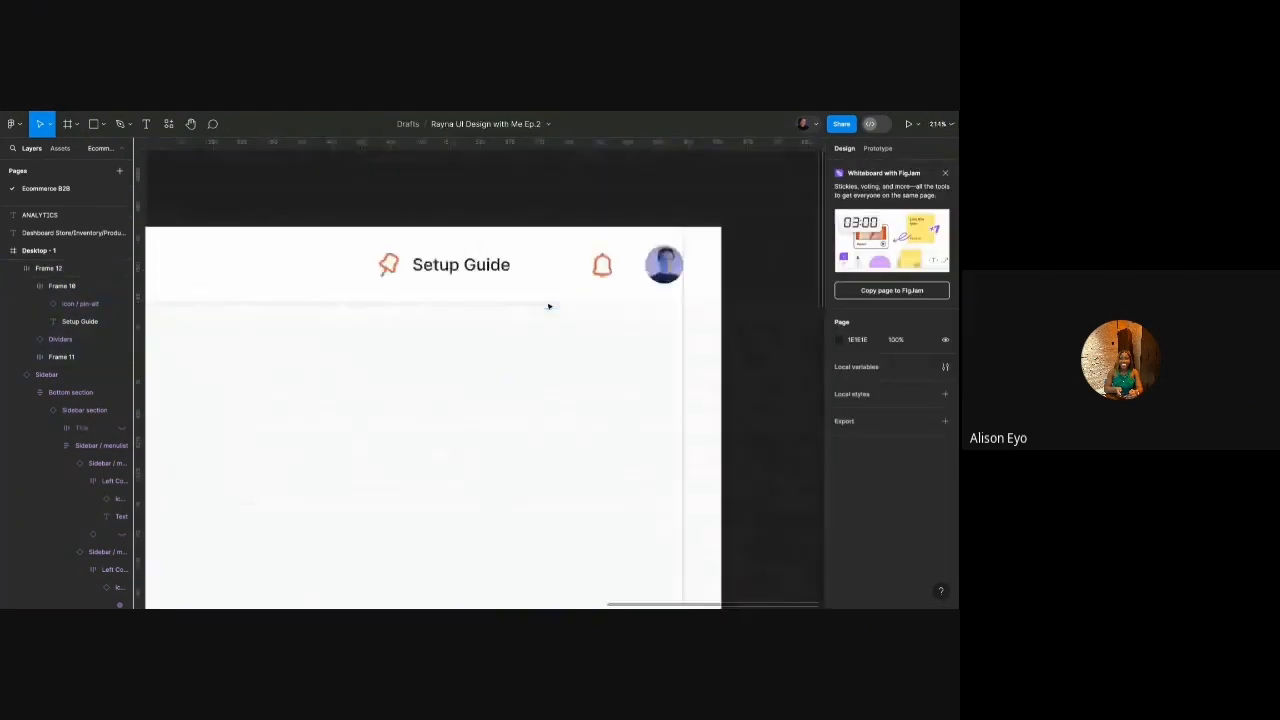
scroll(549, 306, "down", 10, "ctrl")
scroll(546, 341, "down", 3, "ctrl")
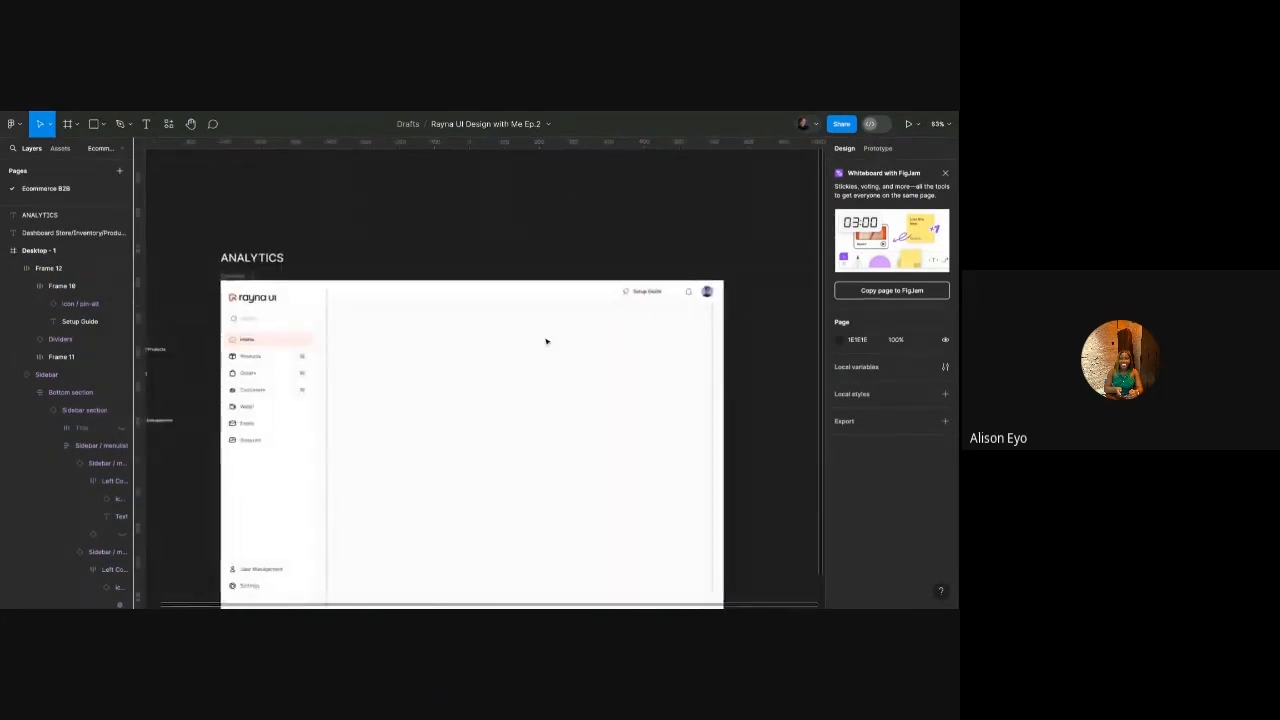
scroll(385, 273, "up", 5, "ctrl")
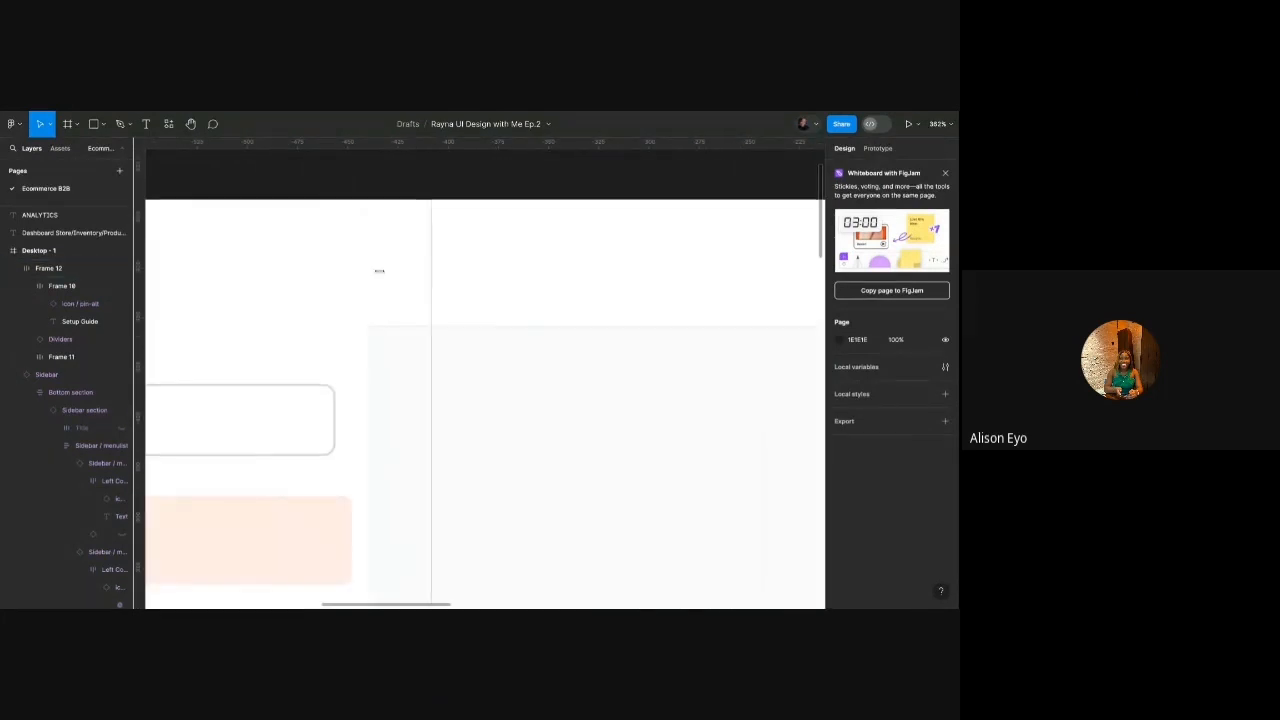
scroll(376, 272, "down", 4, "ctrl")
scroll(382, 275, "down", 2, "ctrl")
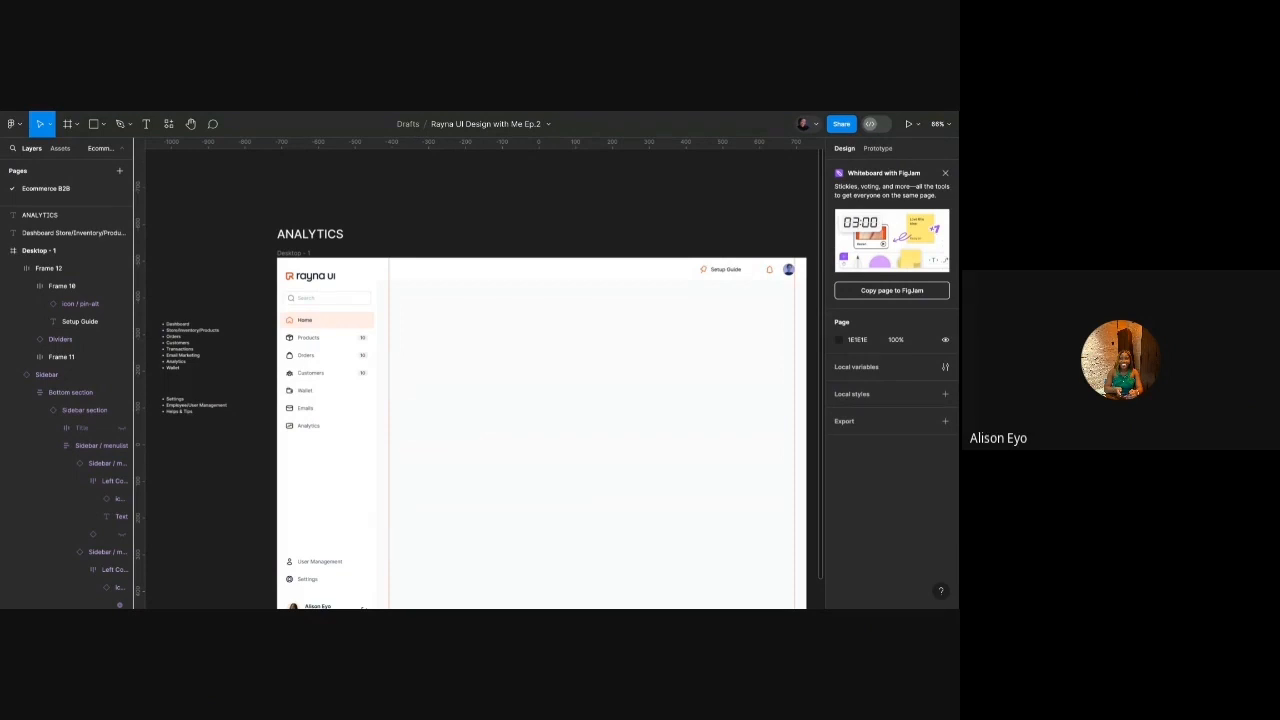
scroll(240, 275, "up", 5)
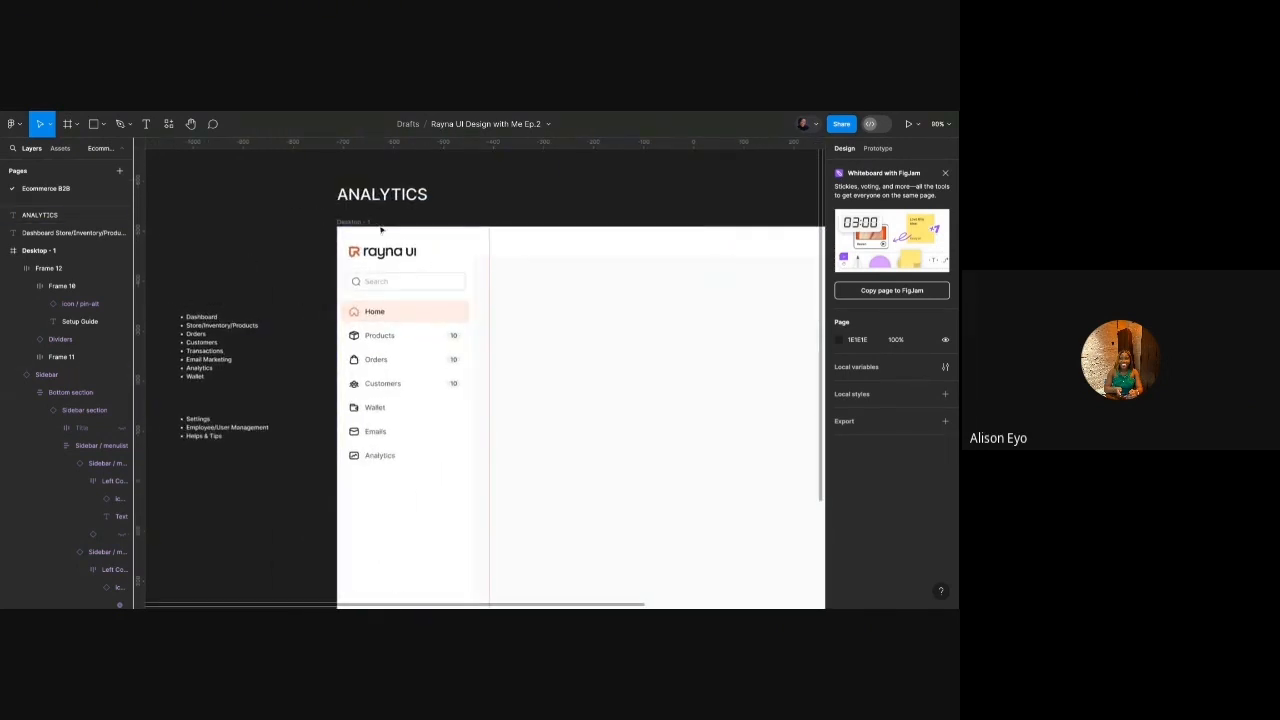
Set the Home menu item to default state and the Analytics item to selected.
double_click(384, 319)
double_click(384, 319)
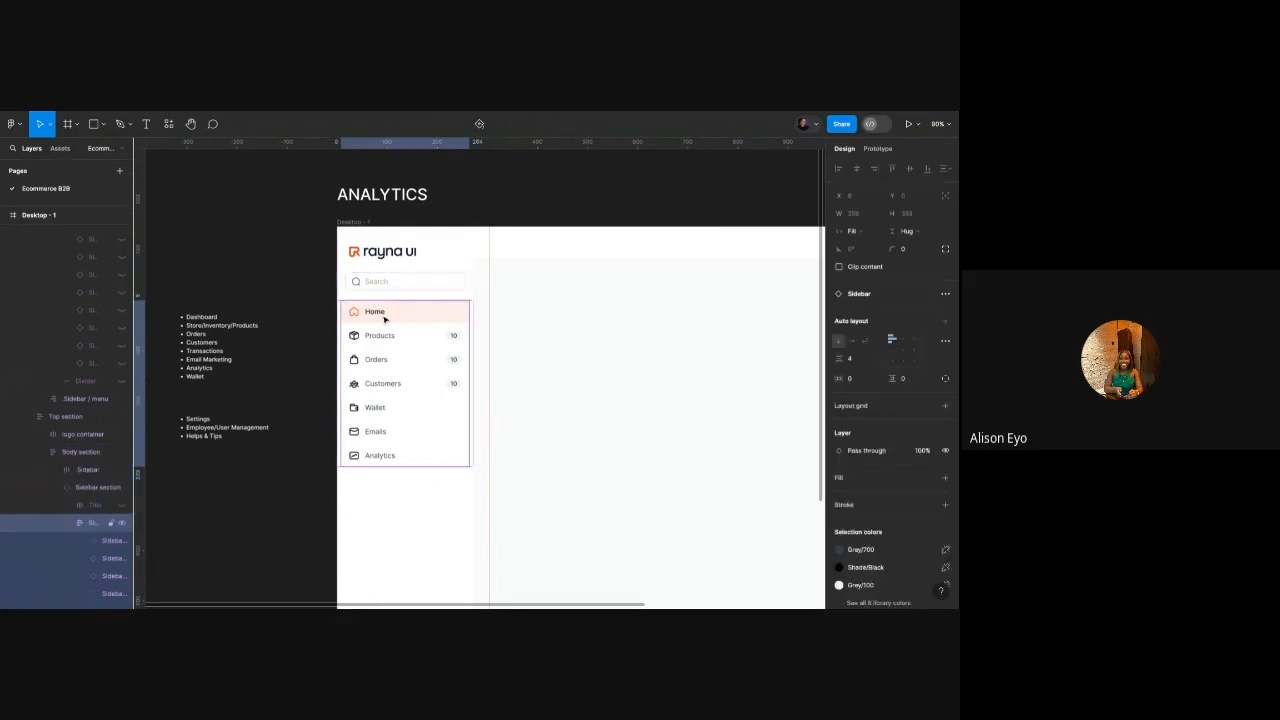
double_click(384, 319)
left_click(903, 329)
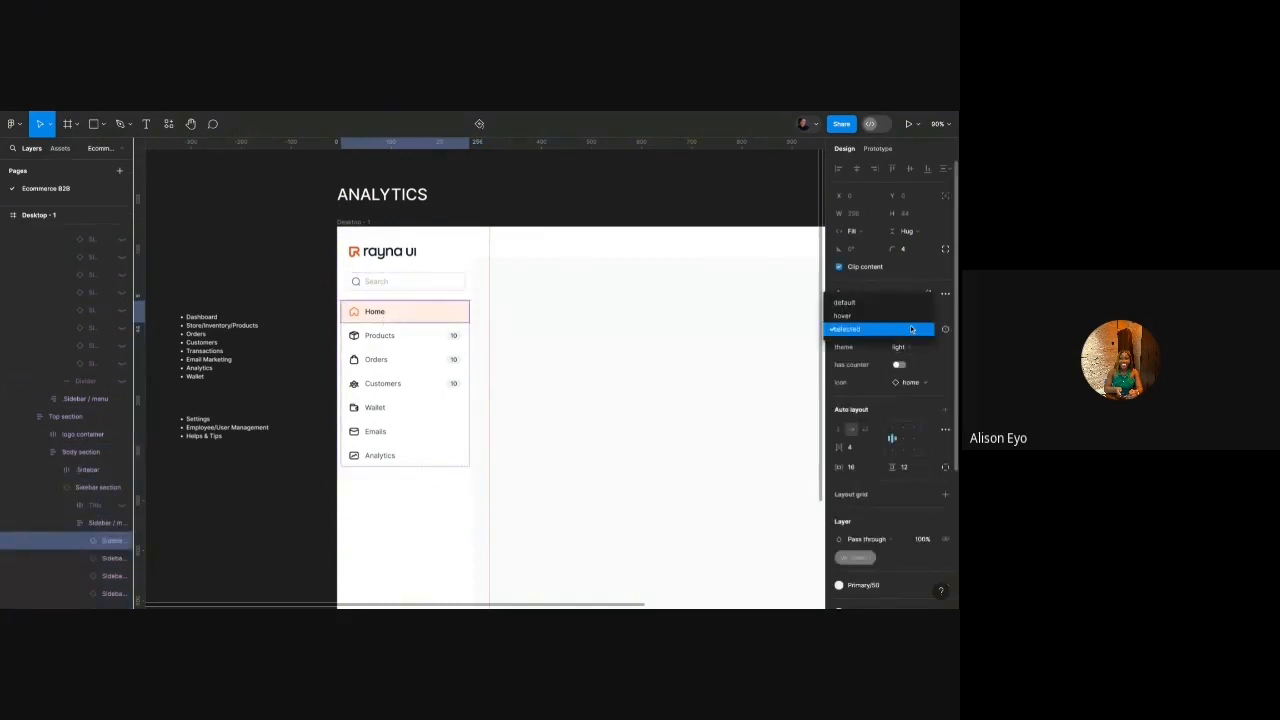
left_click(877, 300)
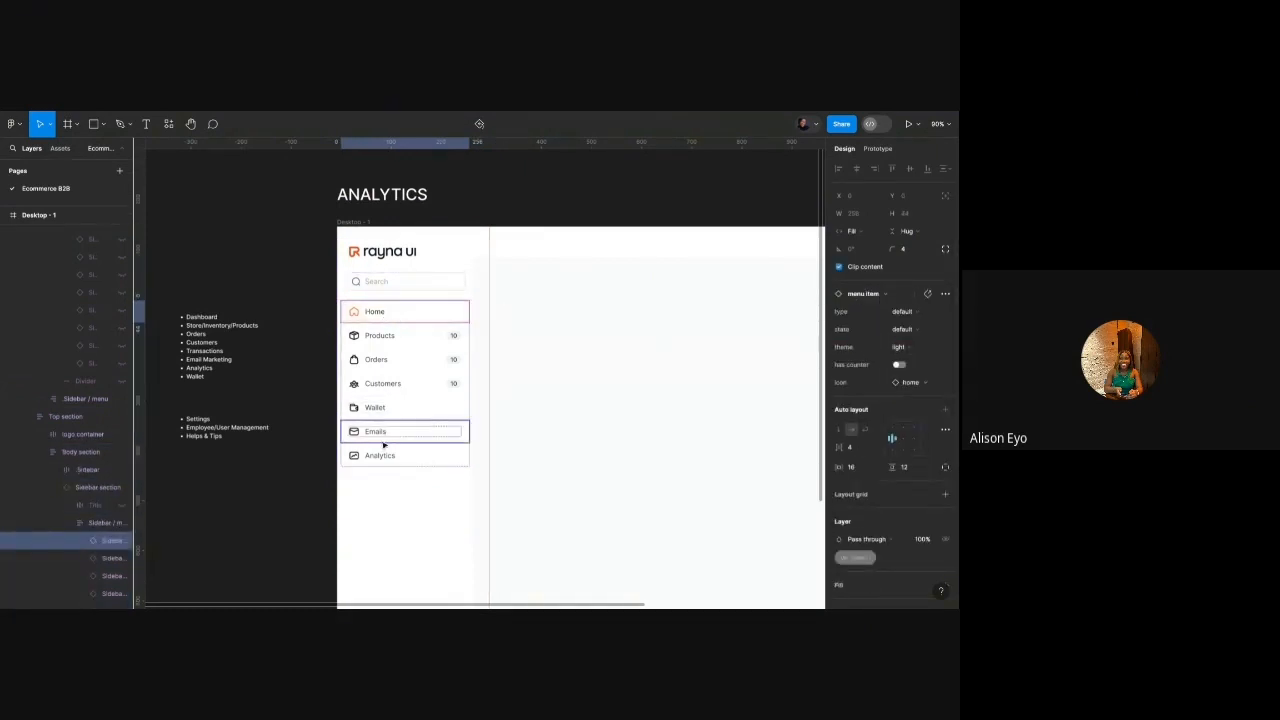
left_click(380, 455)
left_click(903, 311)
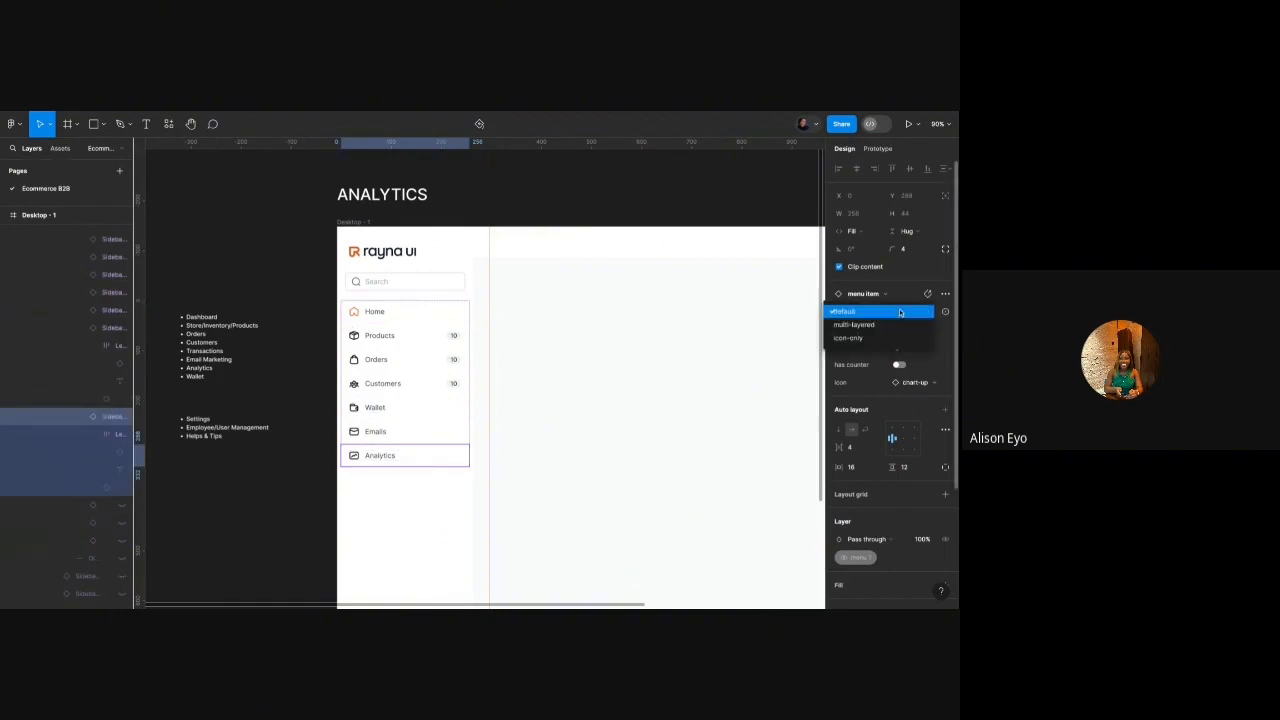
left_click(951, 338)
left_click(903, 329)
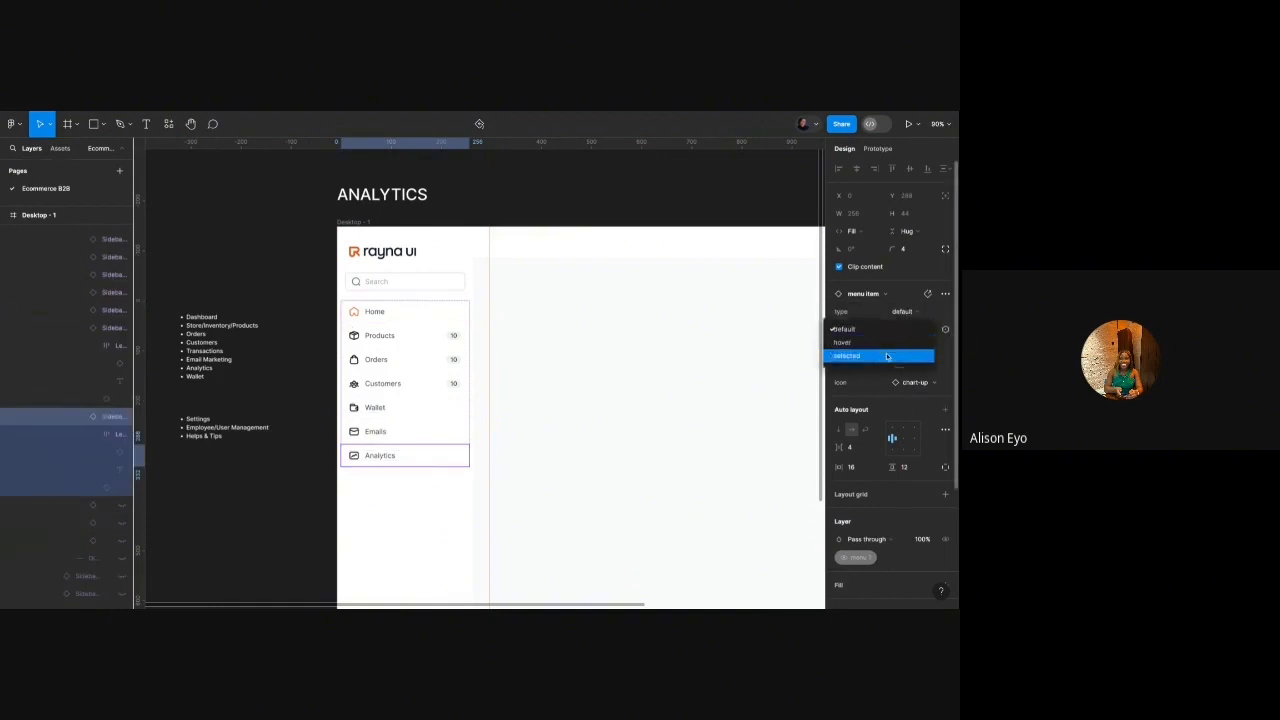
left_click(886, 356)
Make the Analytics chart-up icon the orange primary library colour.
scroll(368, 453, "up", 3)
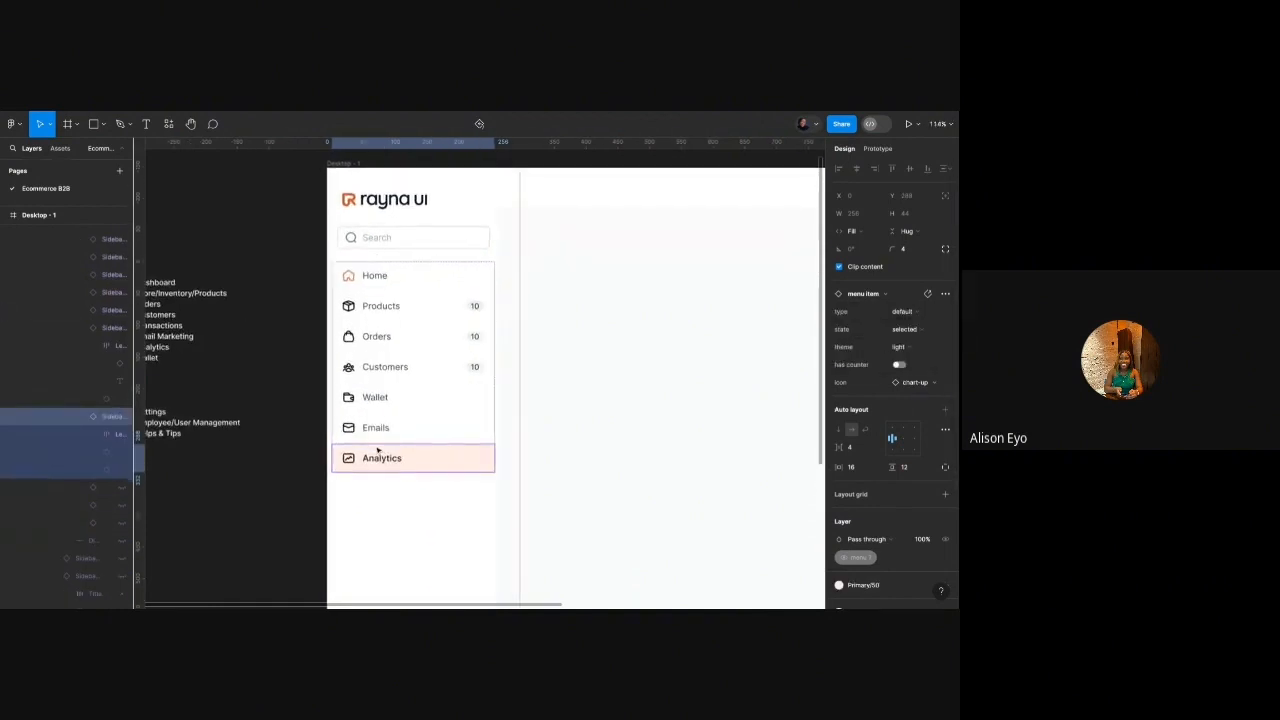
scroll(368, 453, "up", 3)
double_click(350, 461)
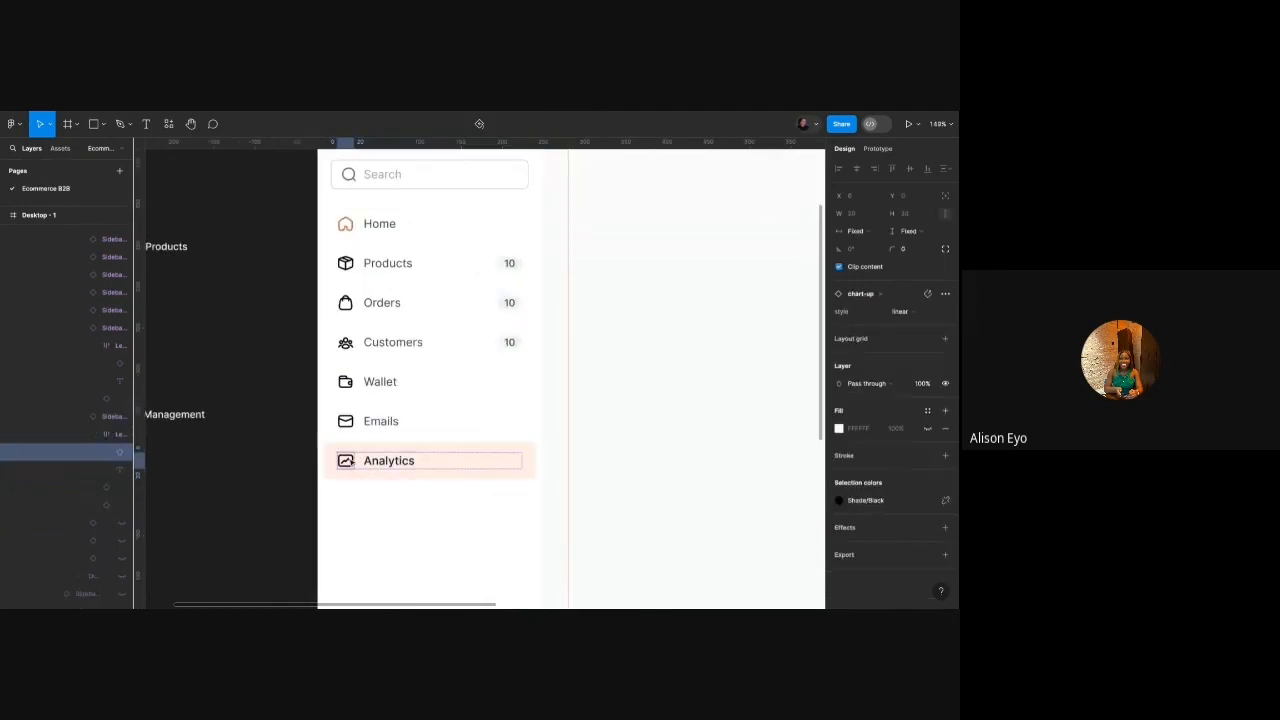
left_click(860, 500)
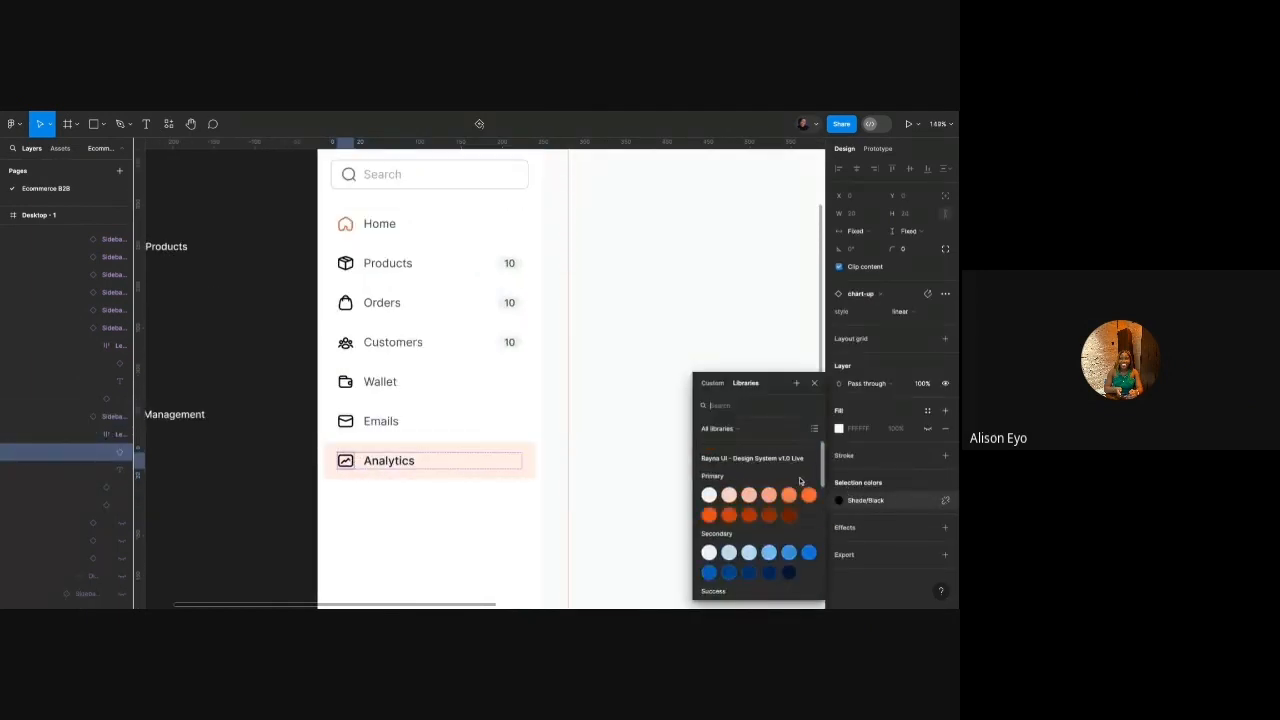
left_click(810, 495)
Recolour the Home icon to Grey/900.
scroll(483, 443, "up", 3)
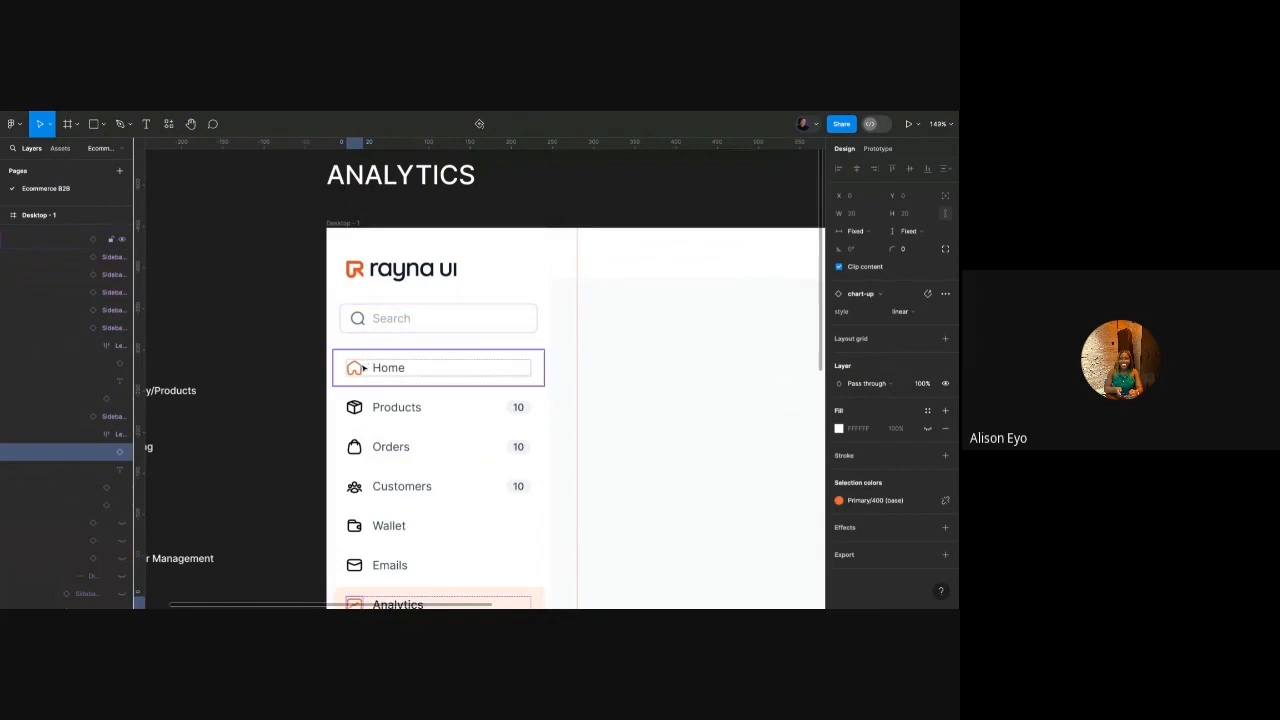
left_click(364, 368)
double_click(364, 368)
left_click(858, 500)
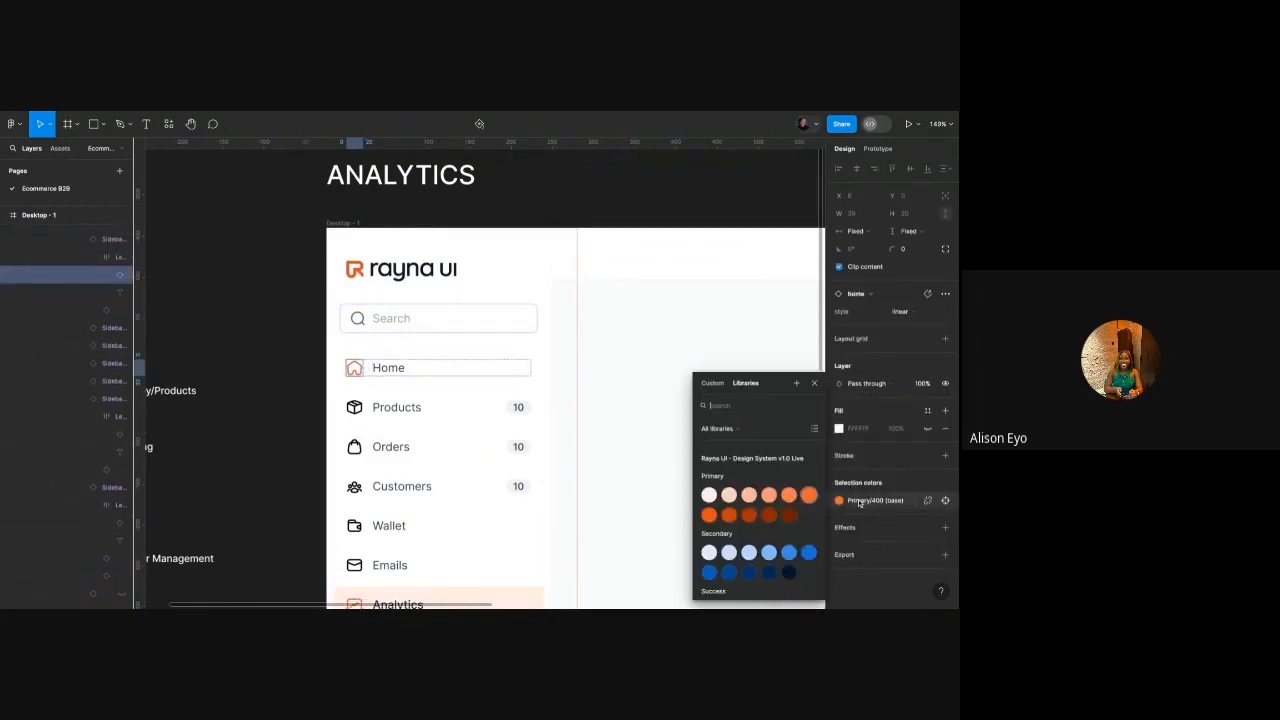
scroll(738, 560, "down", 2)
left_click(737, 566)
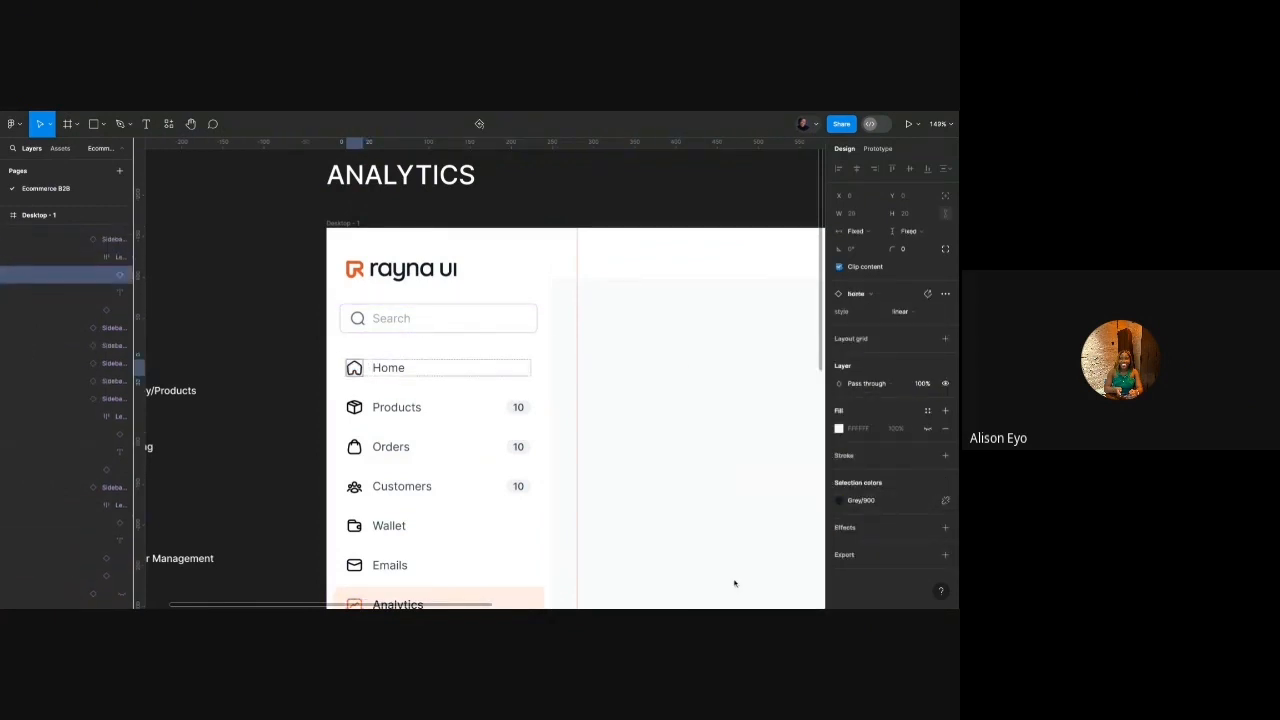
left_click(546, 193)
Drag a horizontal guide onto the dashboard frame at about y=238, below the top bar.
scroll(408, 317, "down", 5)
scroll(409, 318, "right", 2)
scroll(409, 318, "down", 1)
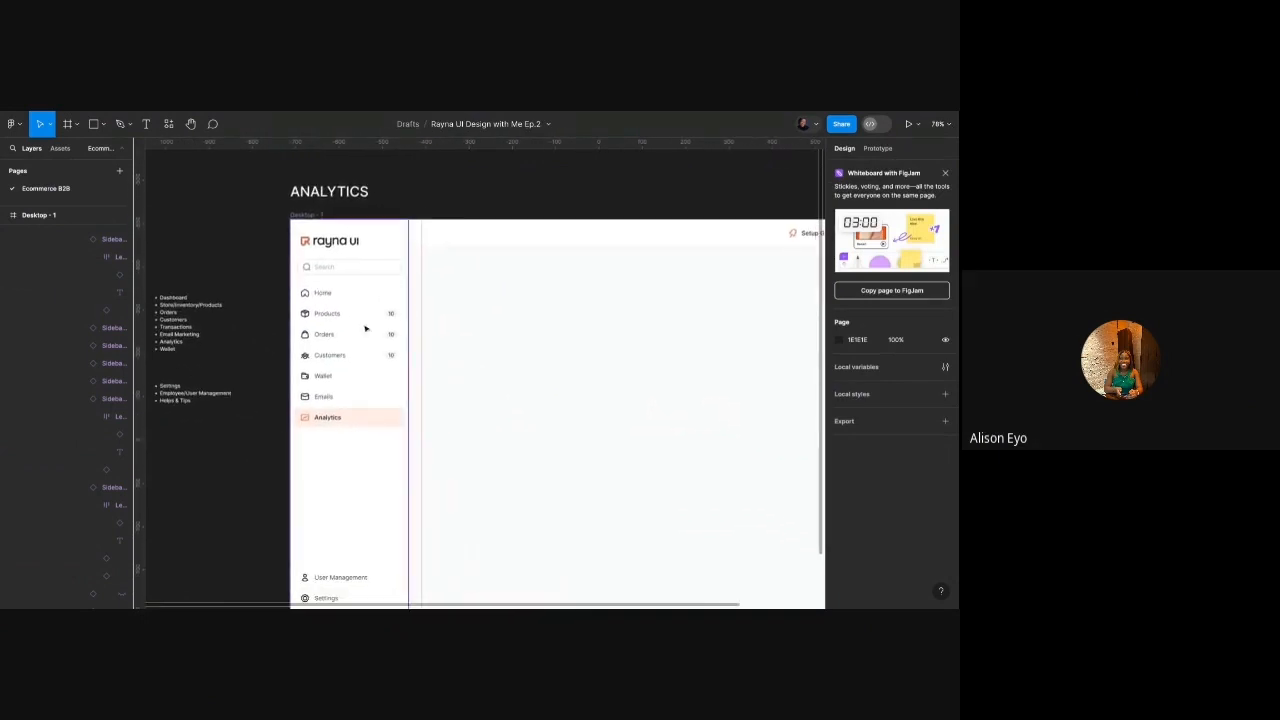
scroll(365, 328, "up", 3)
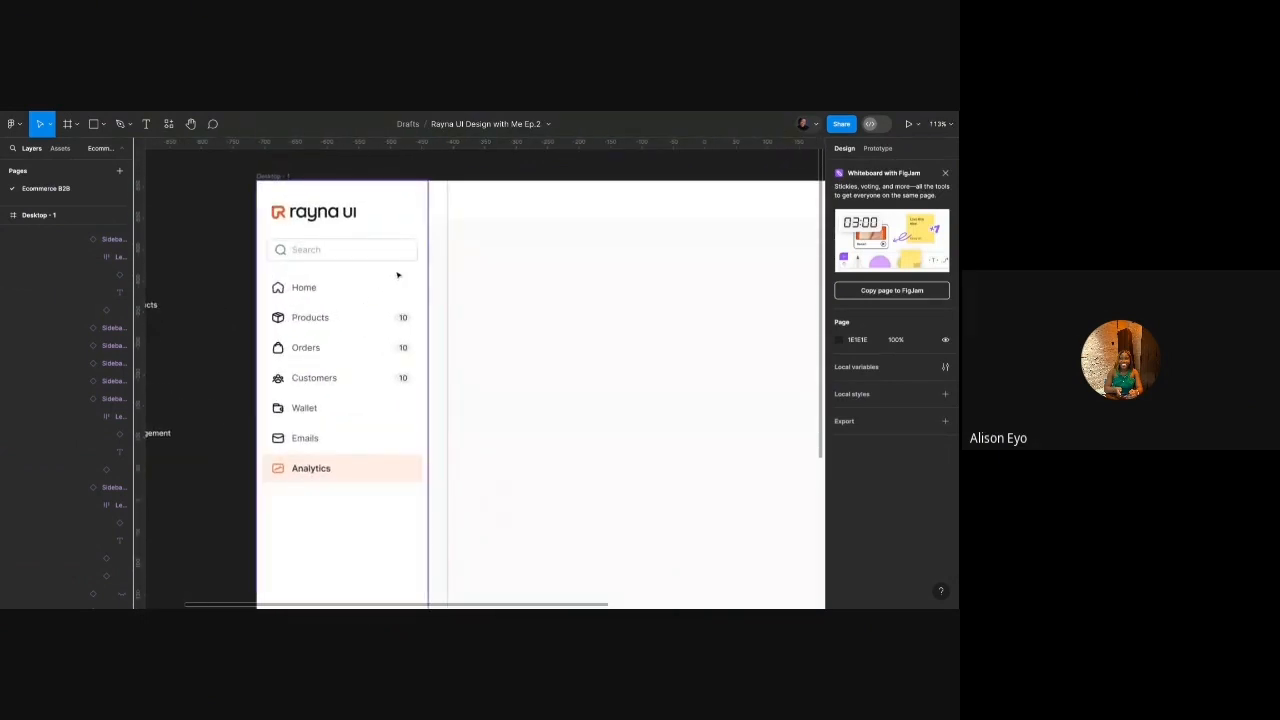
left_click_drag(504, 143, 504, 238)
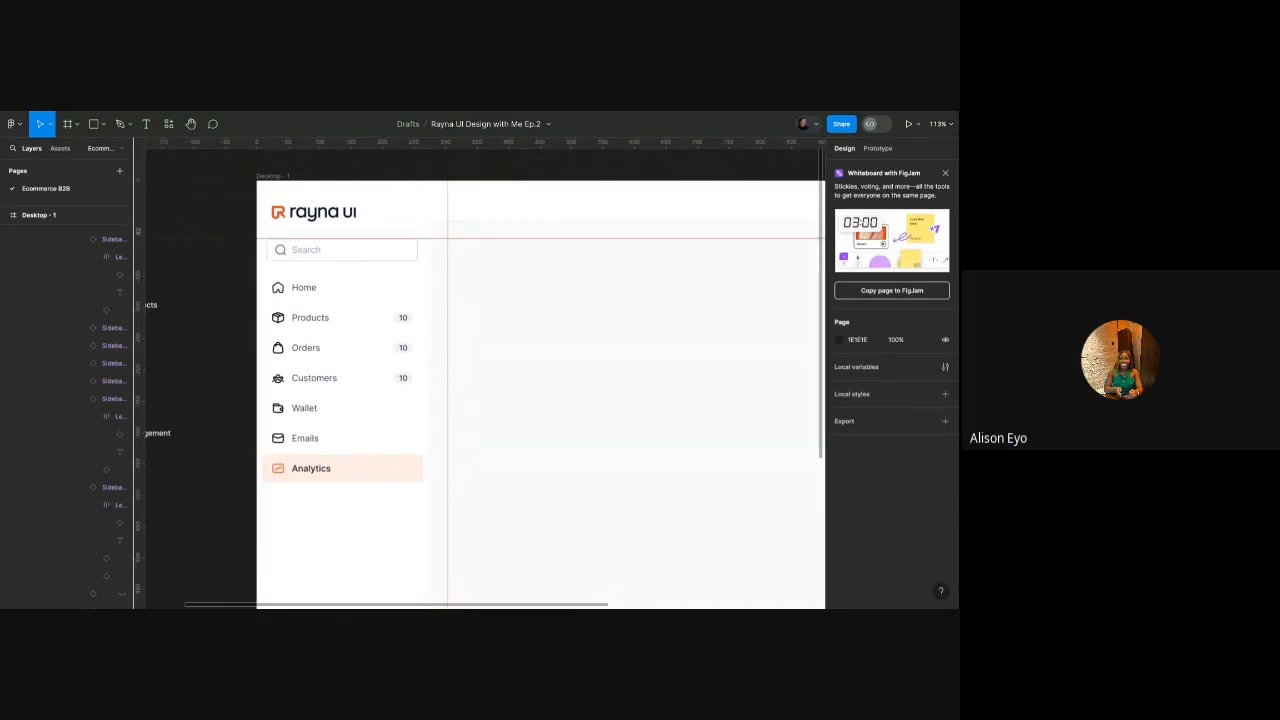
scroll(497, 250, "down", 3)
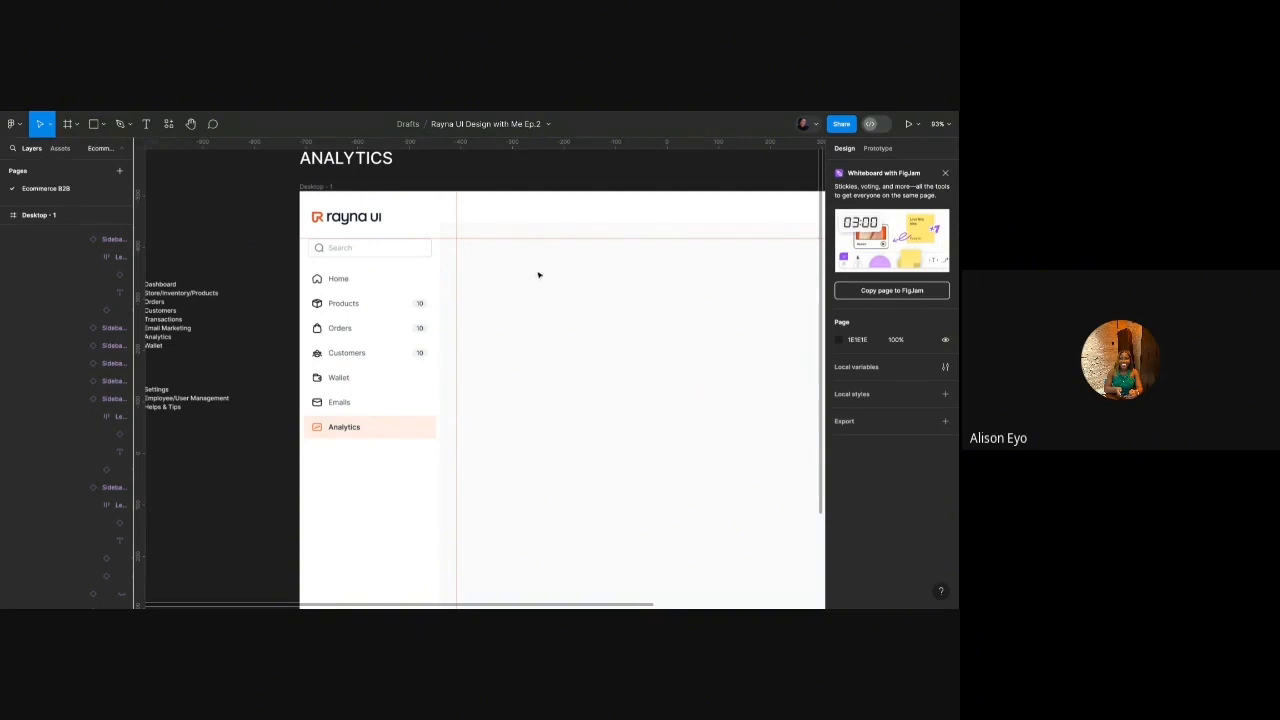
Add an 'Analytics' text in Heading/H4/Semibold style at the content area's top-left guides.
key("t")
left_click(517, 272)
type("Anal")
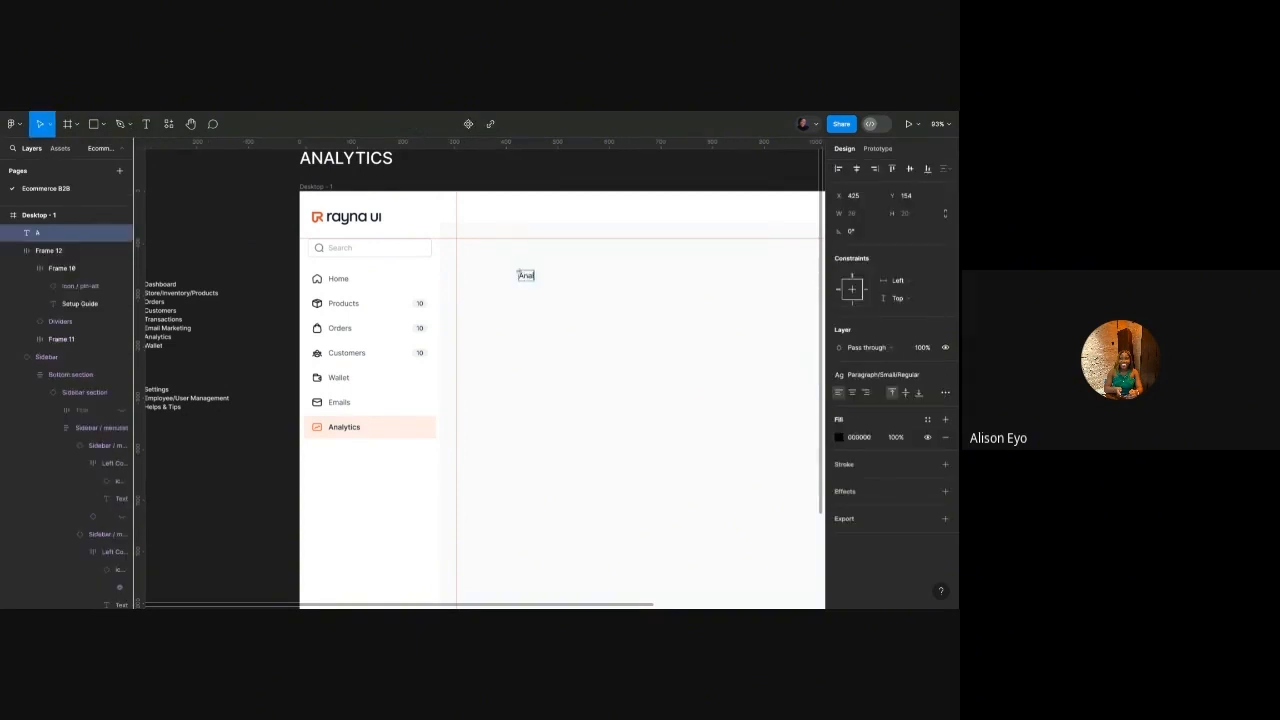
type("ytics")
key("Escape")
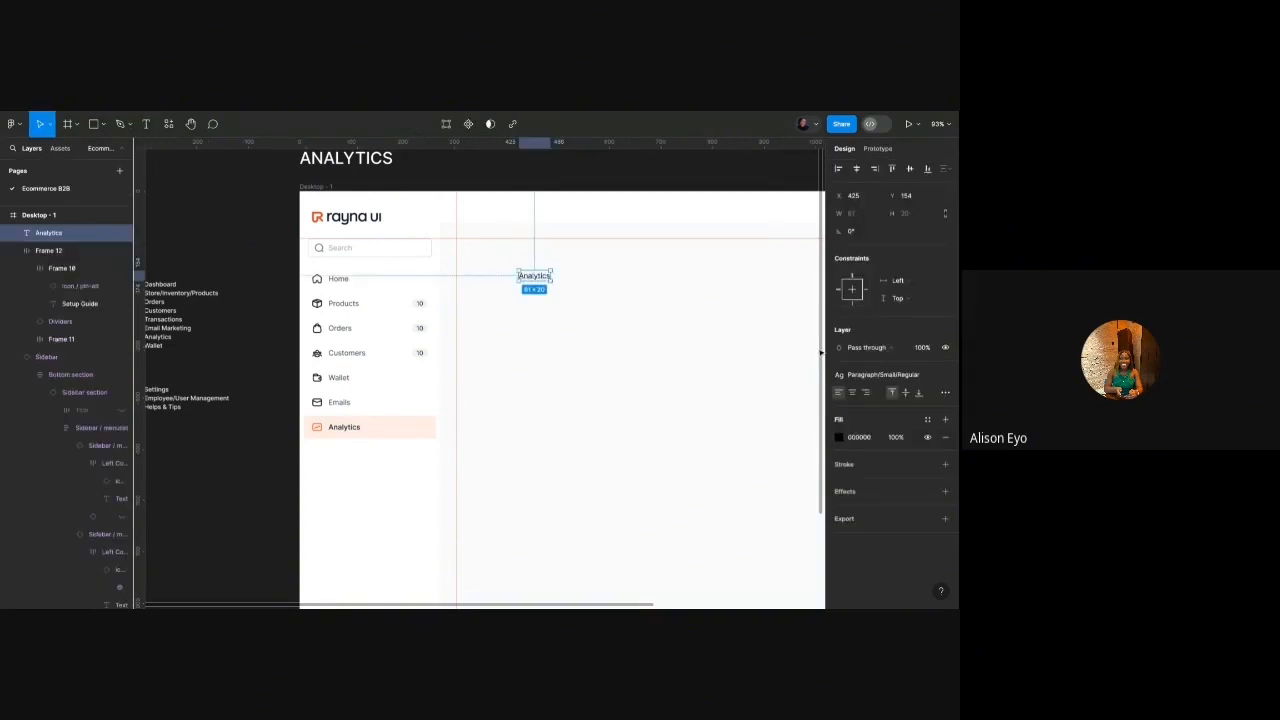
left_click(875, 374)
scroll(882, 508, "up", 5)
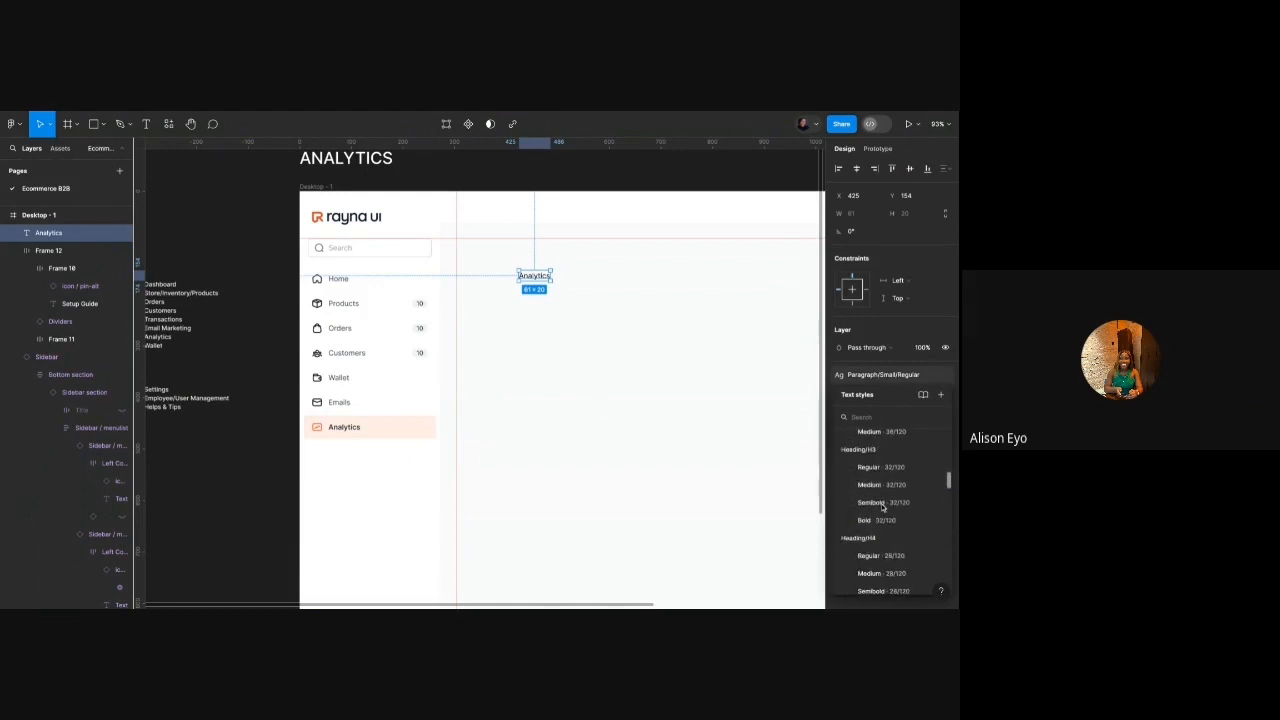
scroll(882, 507, "down", 2)
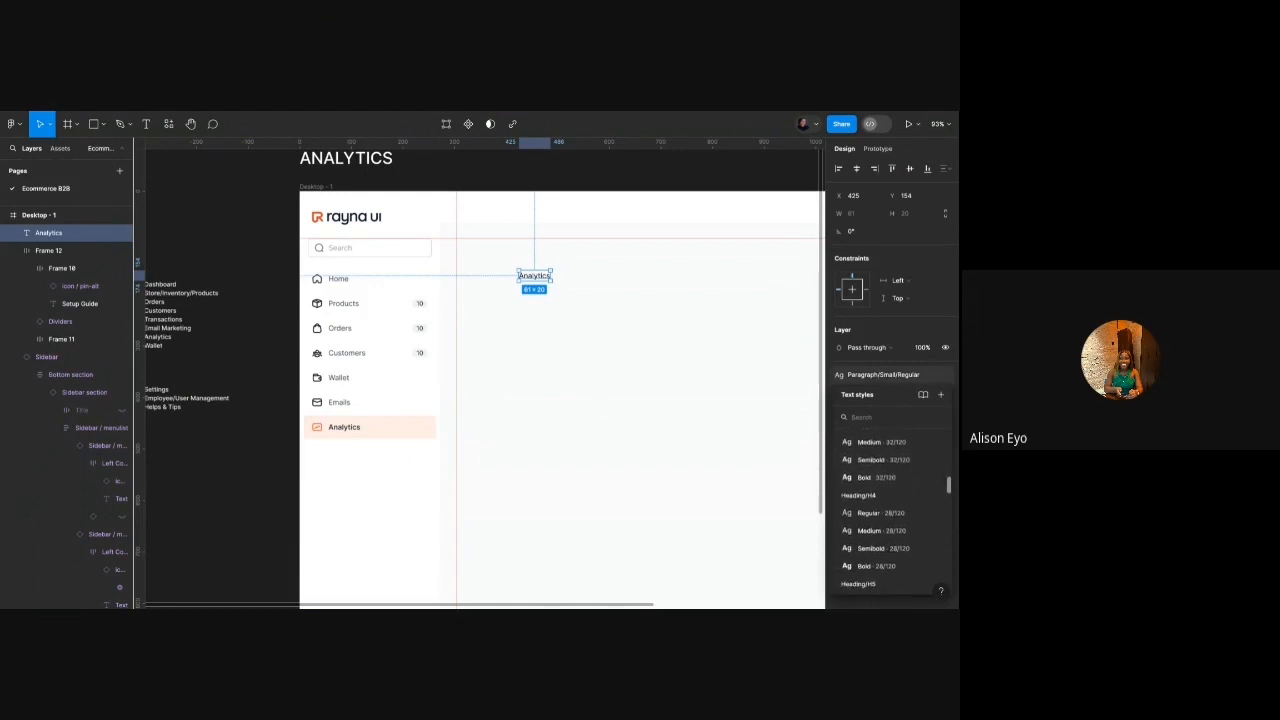
left_click(880, 548)
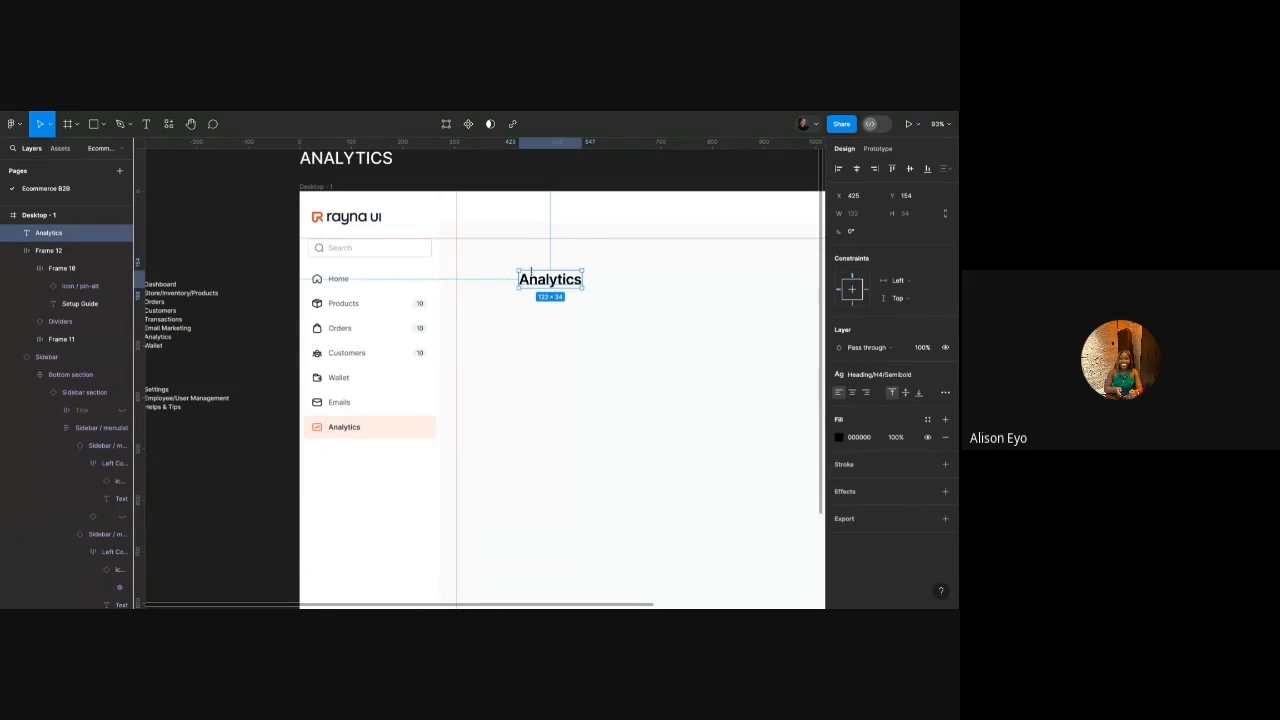
left_click_drag(536, 283, 474, 251)
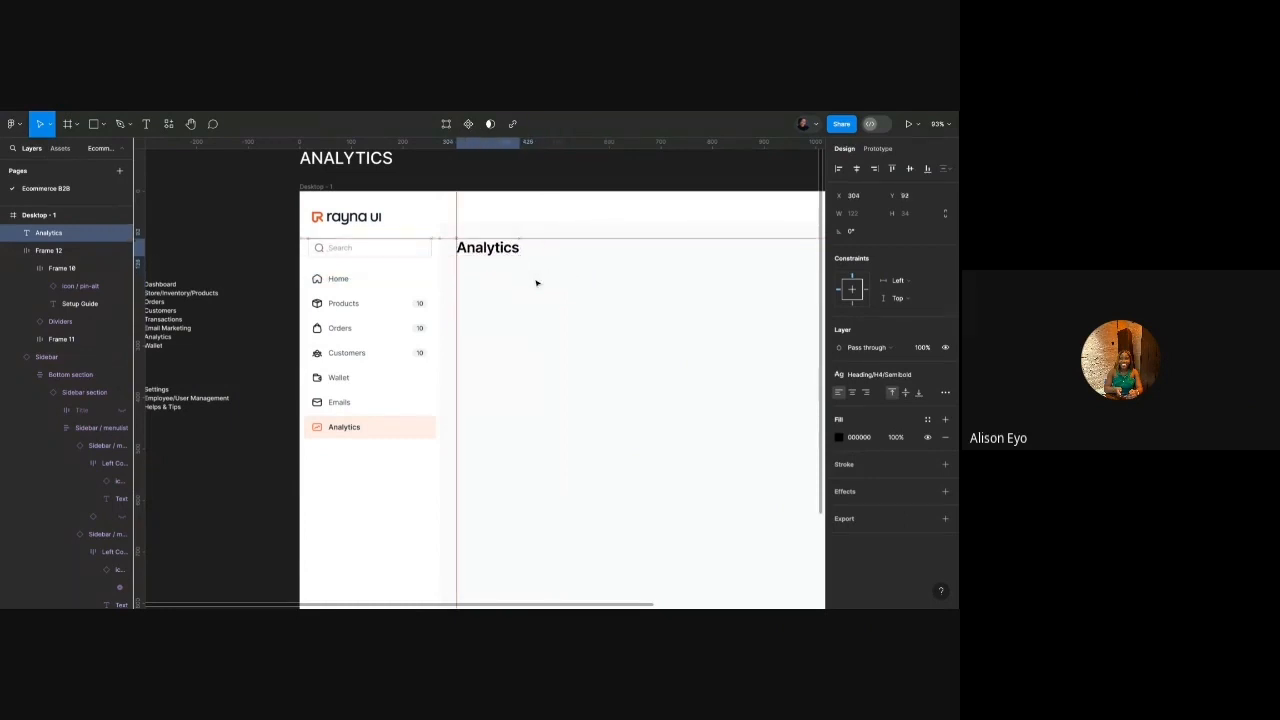
Toggle the sidebar component's search box off and on, leaving it visible.
scroll(406, 228, "up", 5)
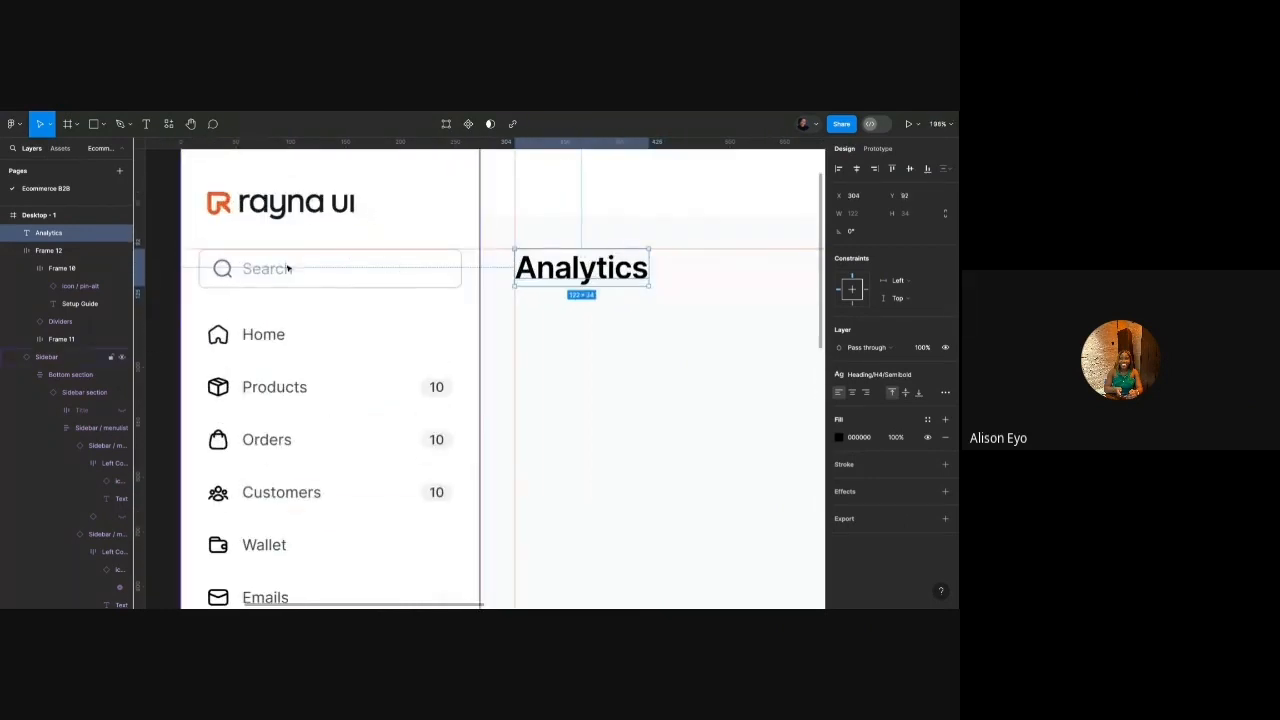
left_click(442, 300)
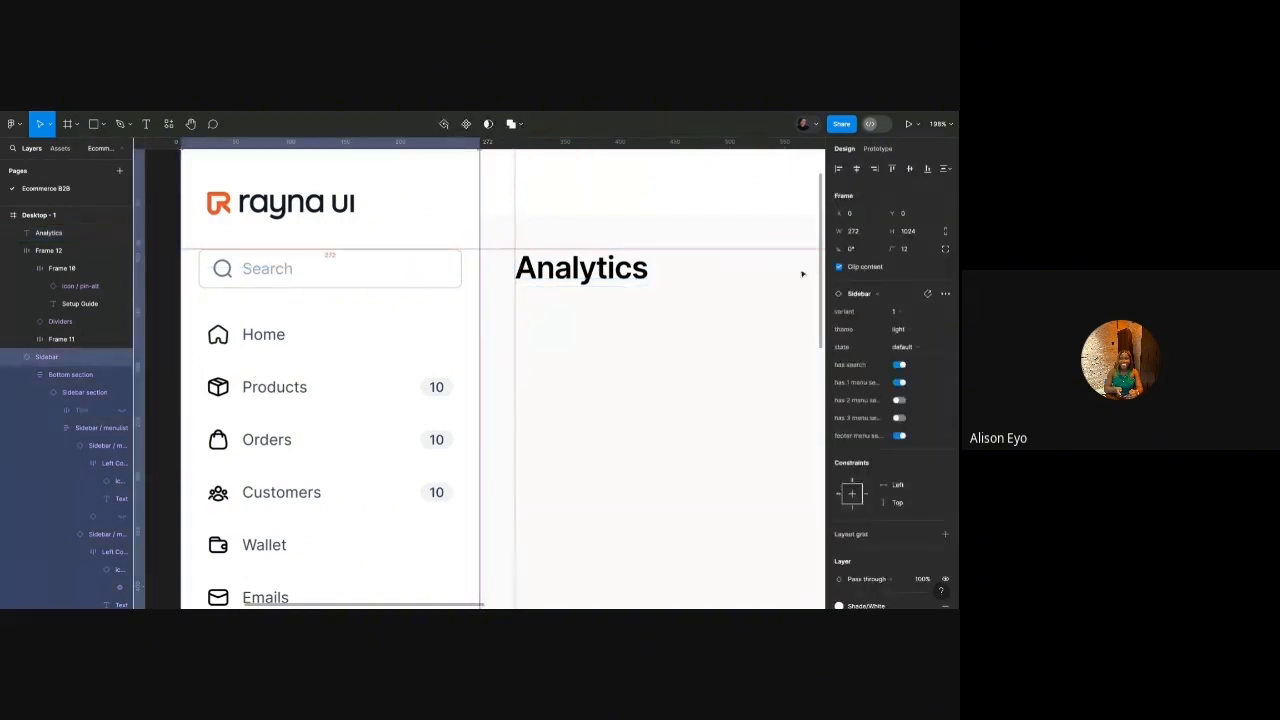
left_click(900, 366)
left_click(900, 366)
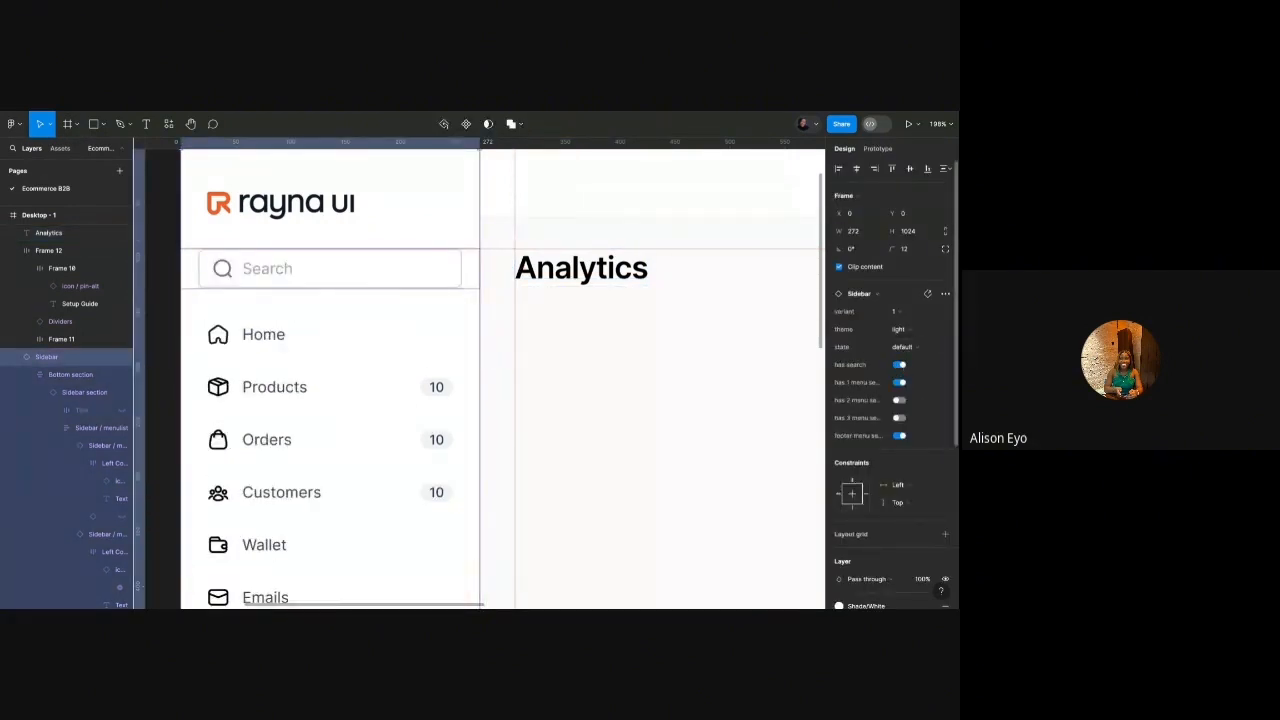
left_click(900, 366)
left_click(900, 366)
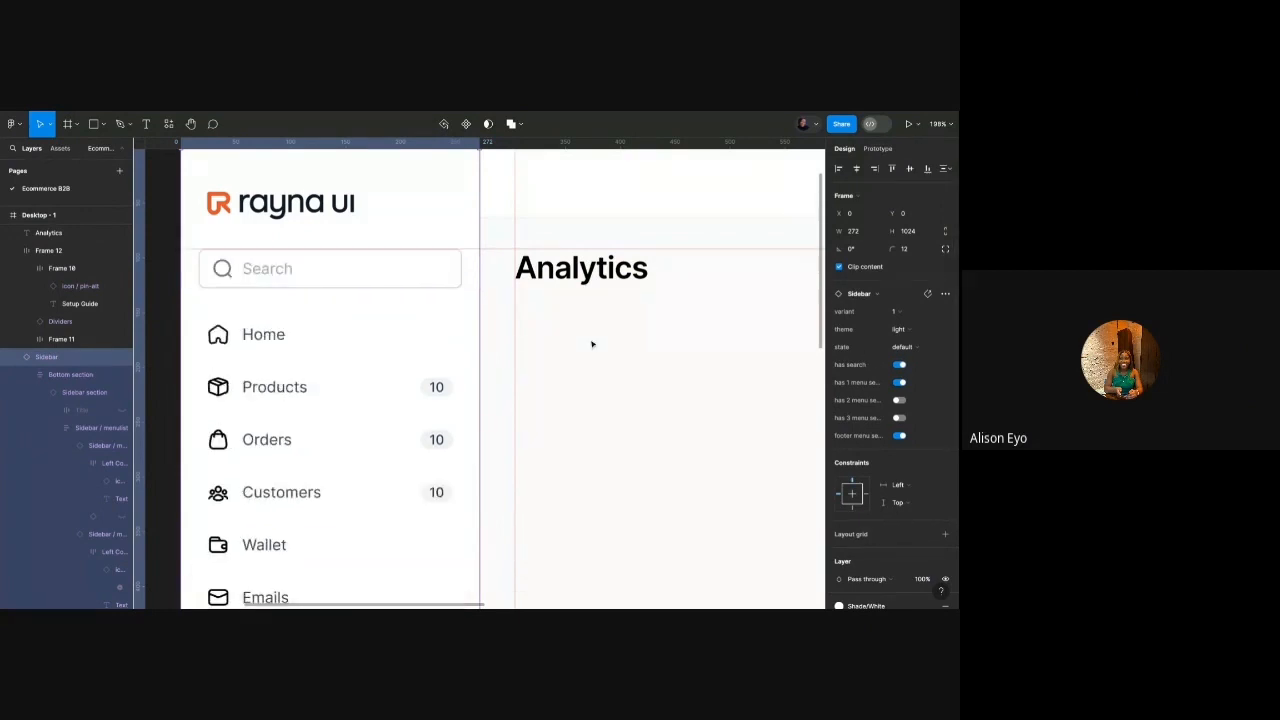
Move the horizontal guide up so it sits above the dashboard frame.
left_click(578, 275)
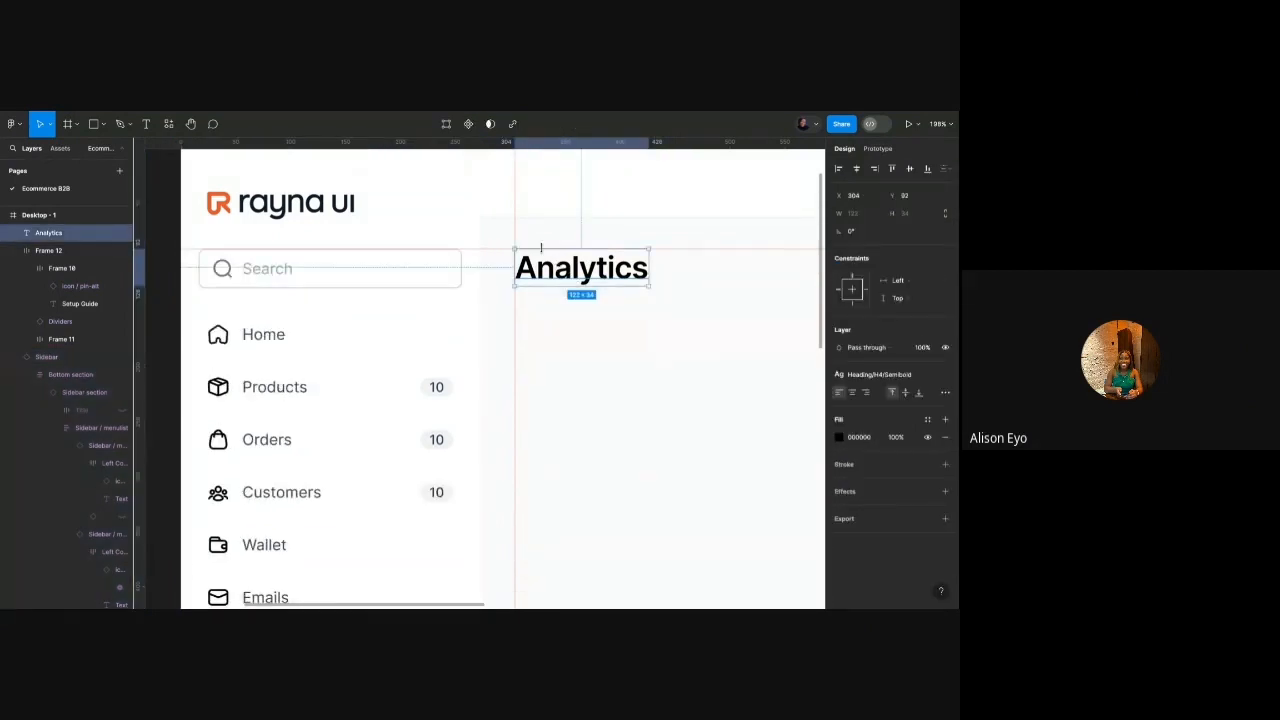
scroll(541, 248, "down", 5)
scroll(543, 250, "right", 2)
left_click(538, 277)
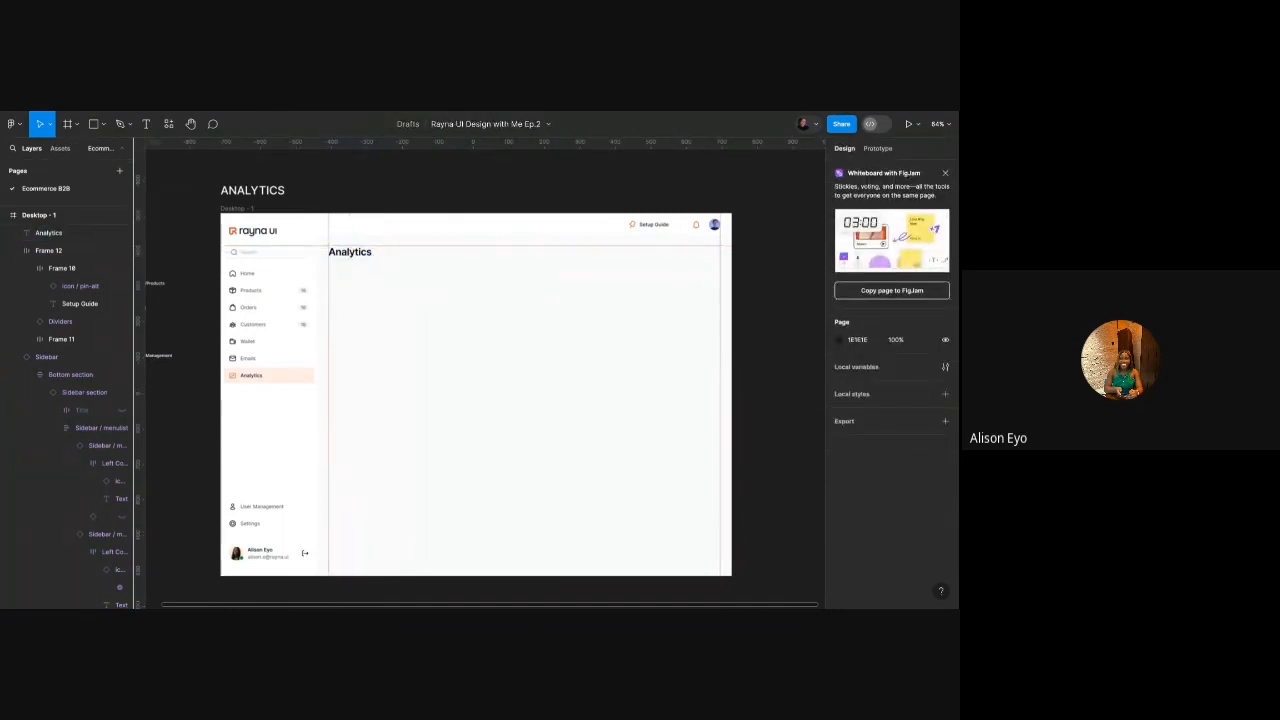
scroll(537, 277, "down", 2)
scroll(537, 277, "up", 2)
scroll(530, 280, "up", 1)
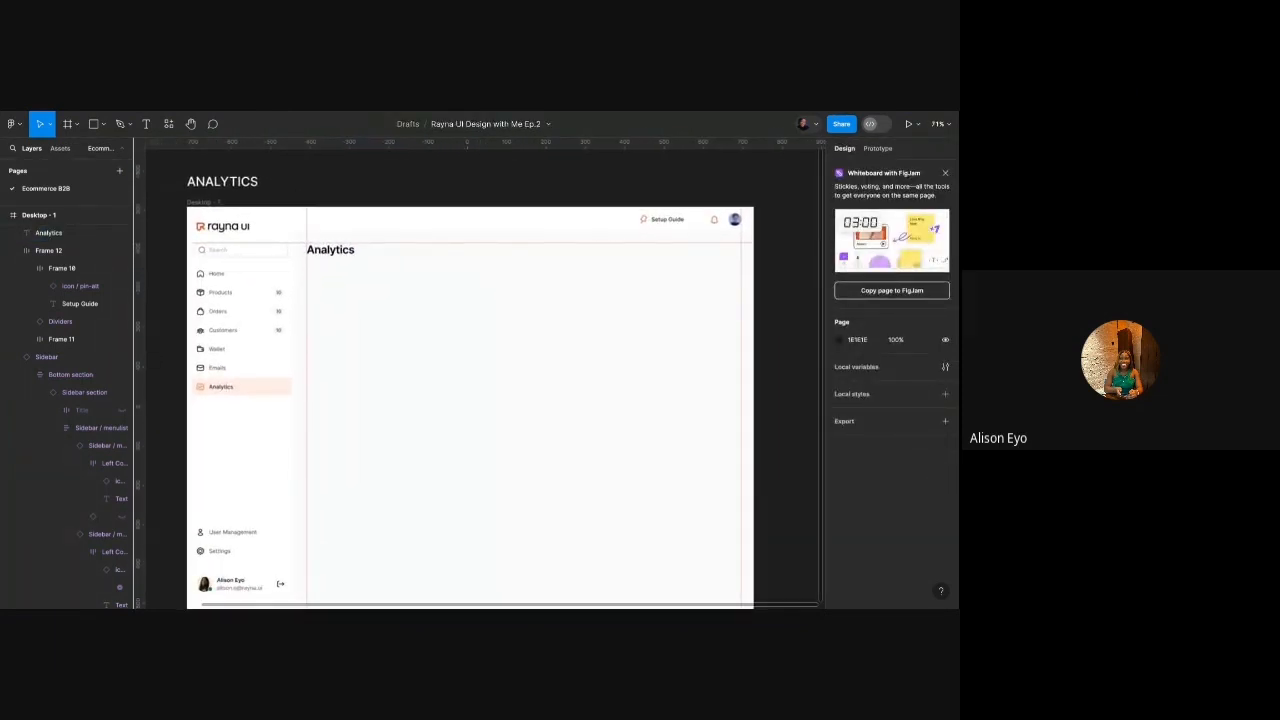
scroll(531, 277, "down", 3)
scroll(341, 289, "up", 1)
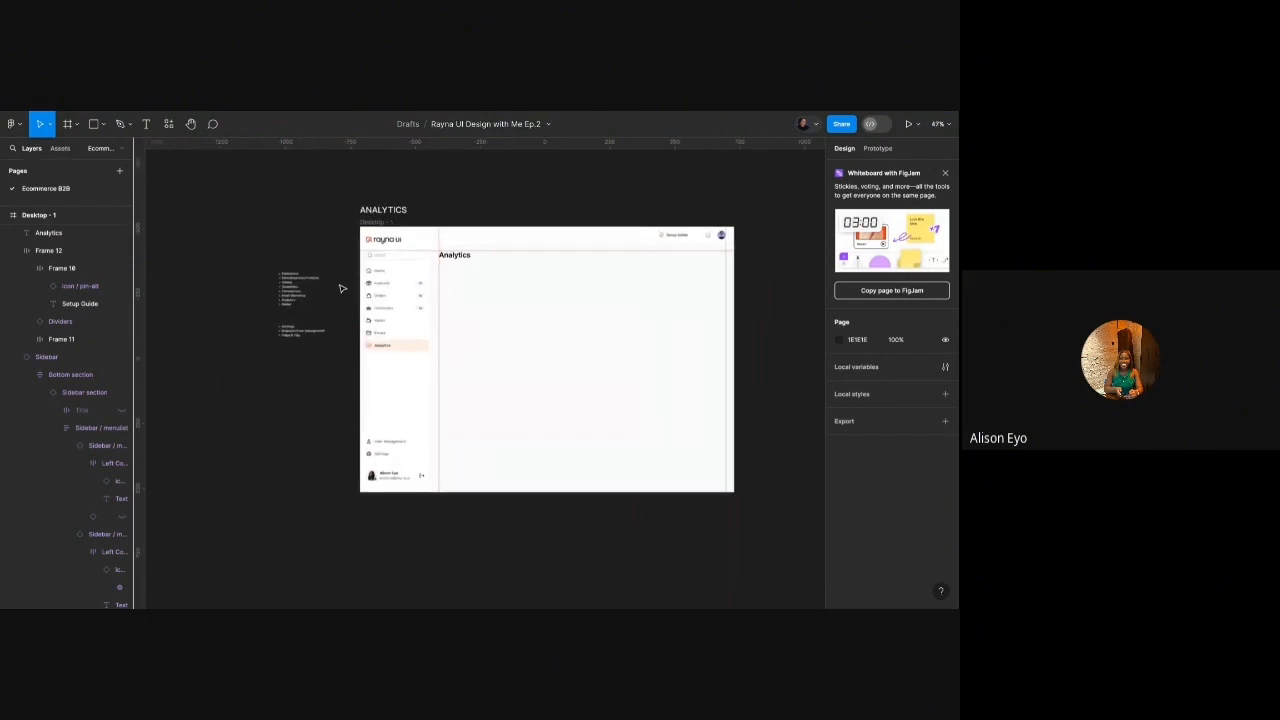
left_click(433, 252)
left_click_drag(447, 250, 447, 199)
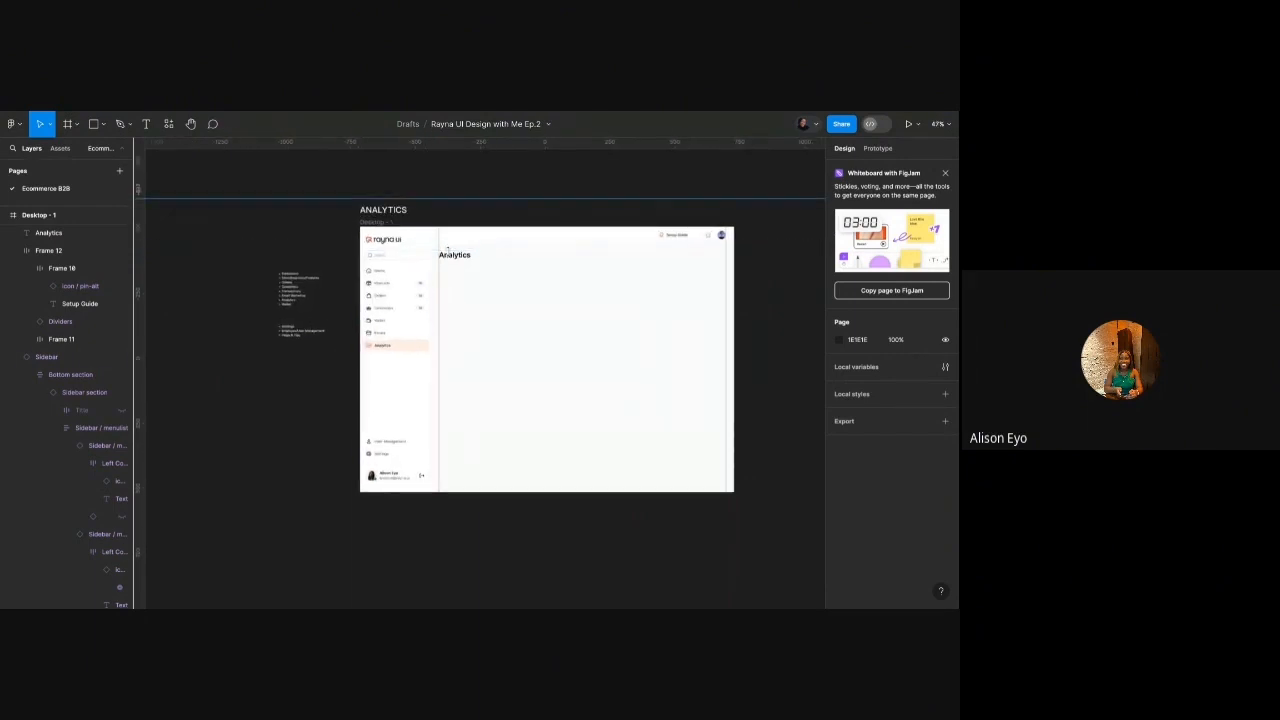
Duplicate the bulleted list to the right of the frame and clear all its text.
left_click(291, 293)
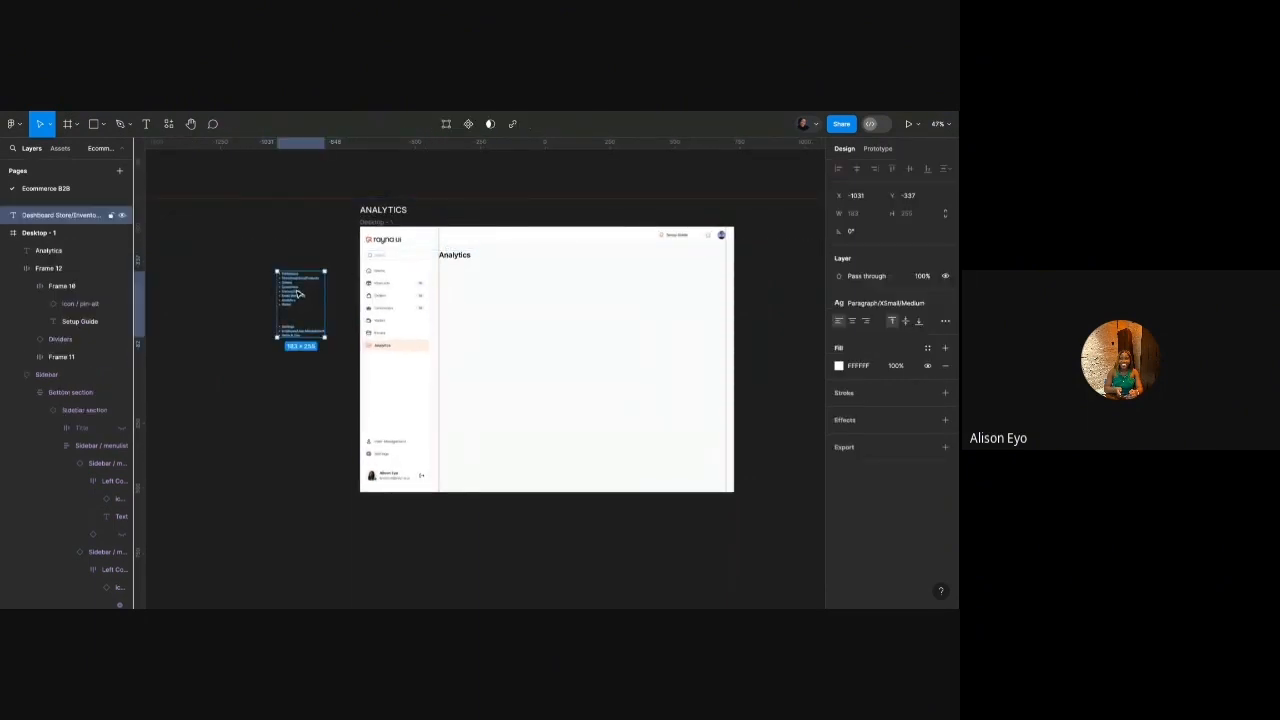
left_click_drag(291, 293, 785, 296)
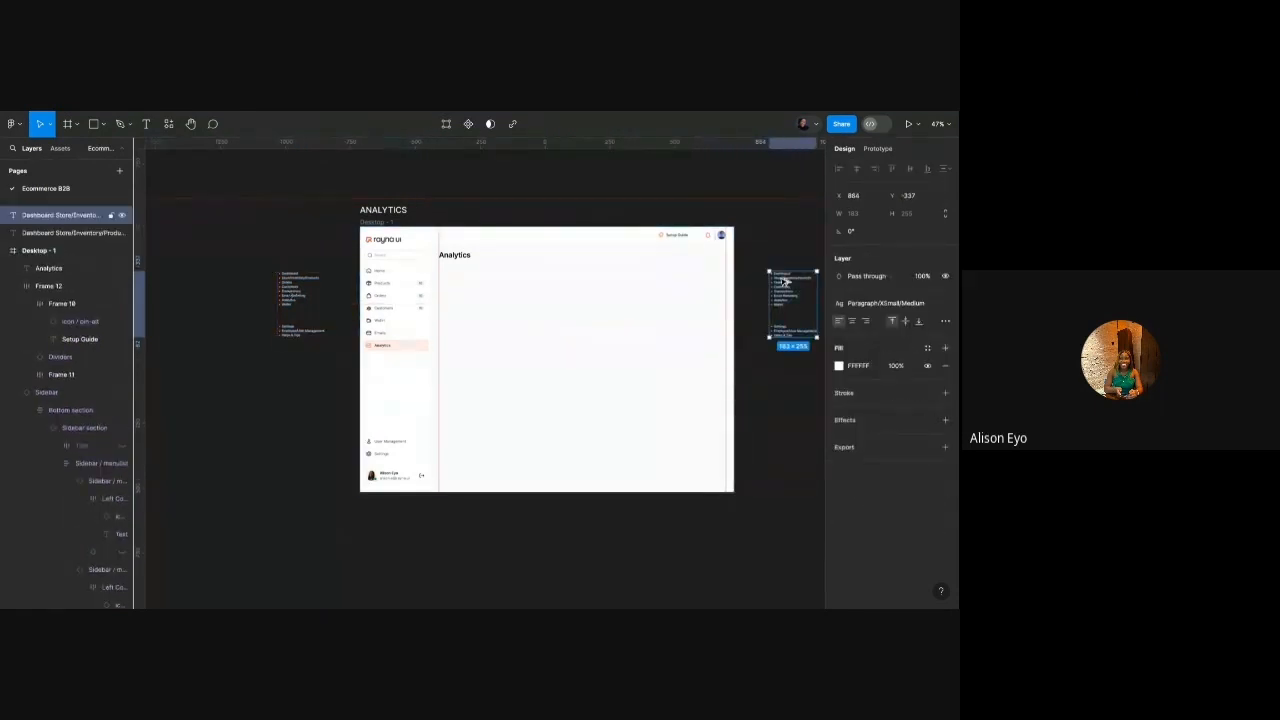
scroll(670, 284, "right", 3)
scroll(670, 284, "up", 5)
key("Return")
key("BackSpace")
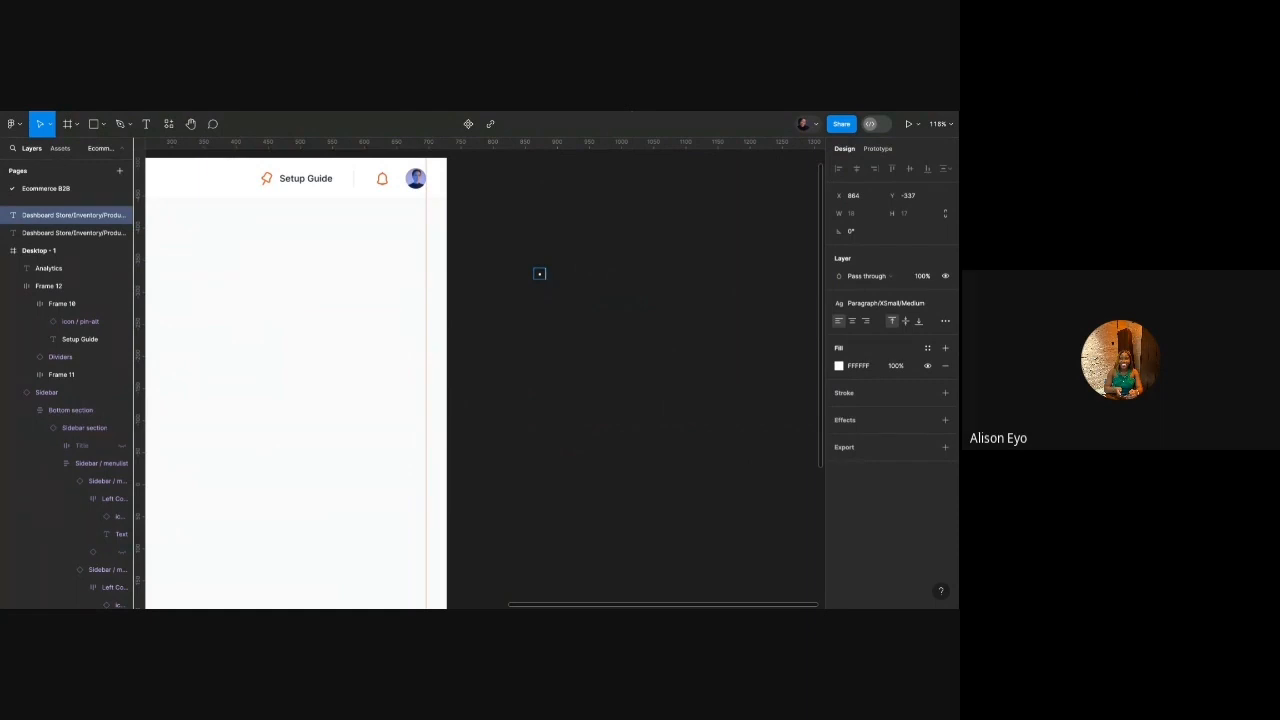
scroll(524, 251, "left", 3)
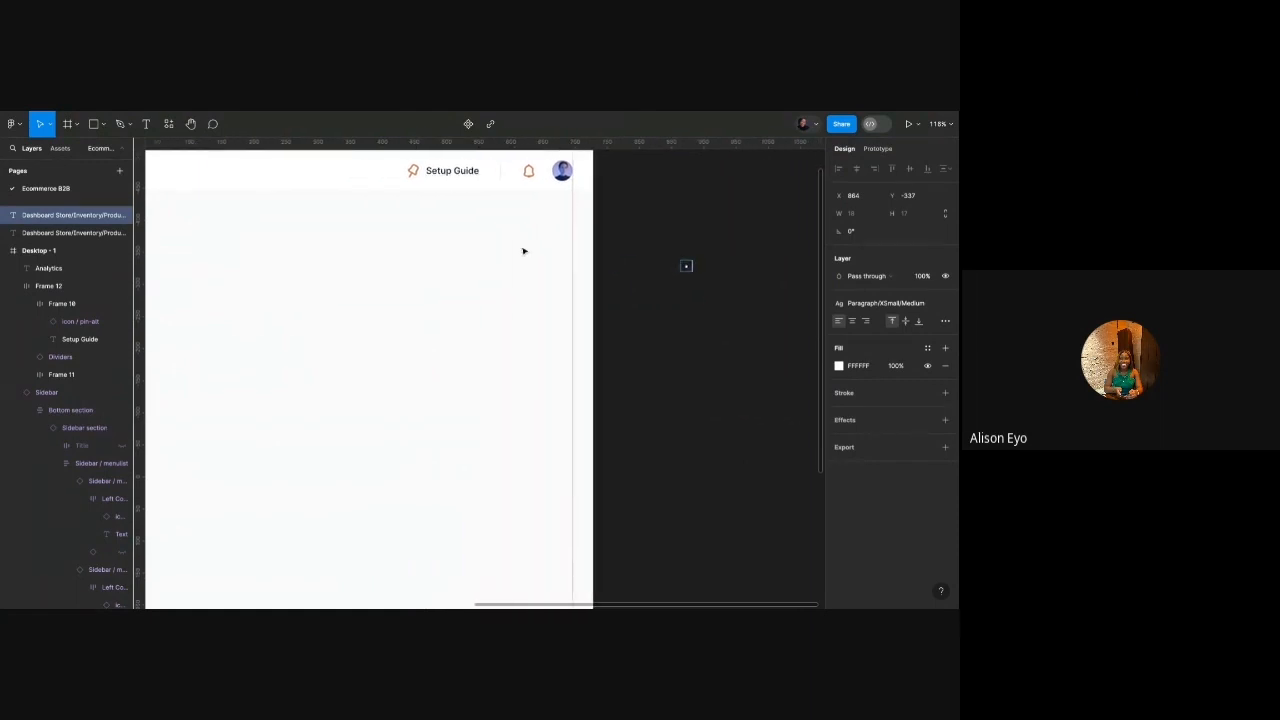
scroll(524, 251, "right", 2)
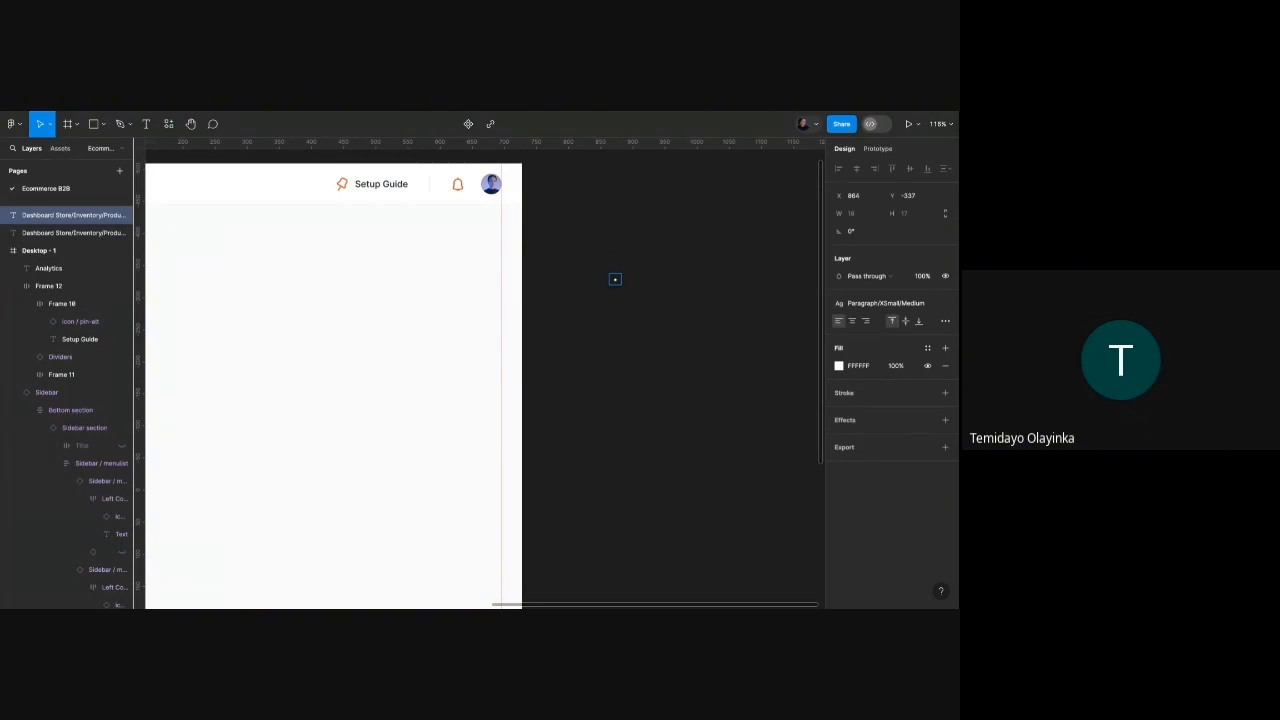
Type 'total sales' and 'revenu' bullets, then begin '(no. of' after total sales.
type("tota")
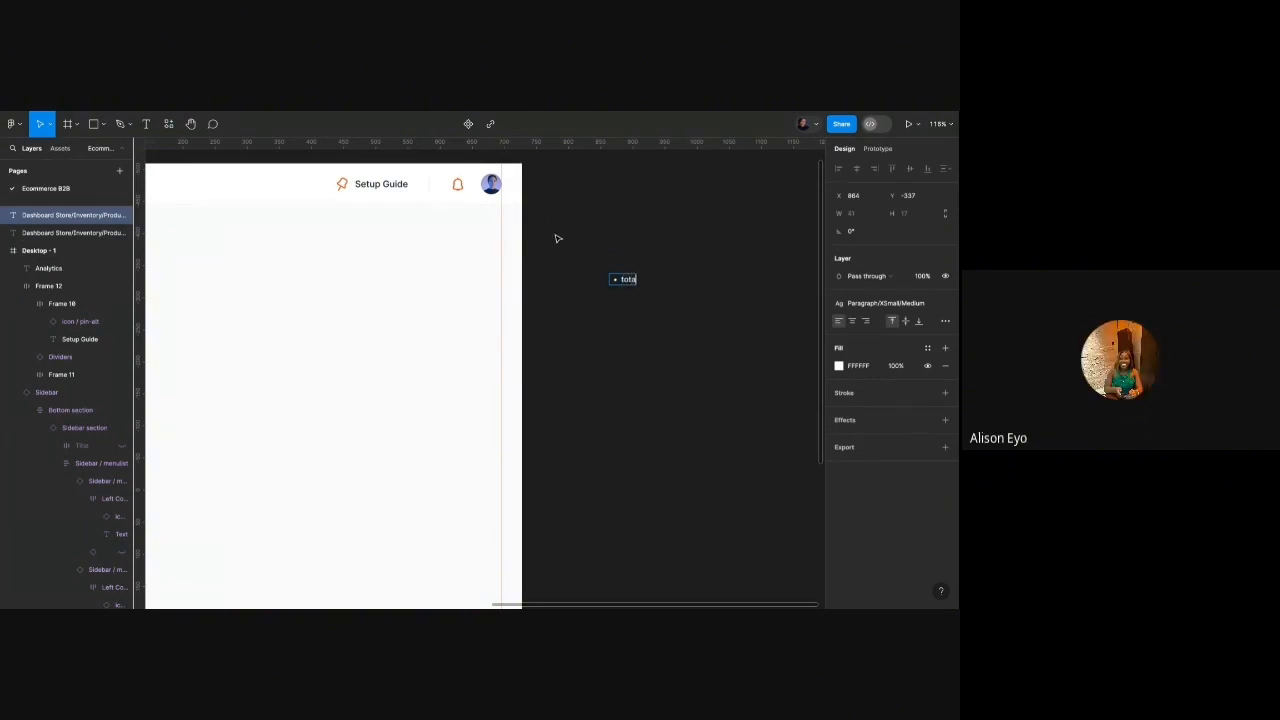
type("l sales")
key("Return")
type("revenue")
key("Up")
key("End")
type("(no. of")
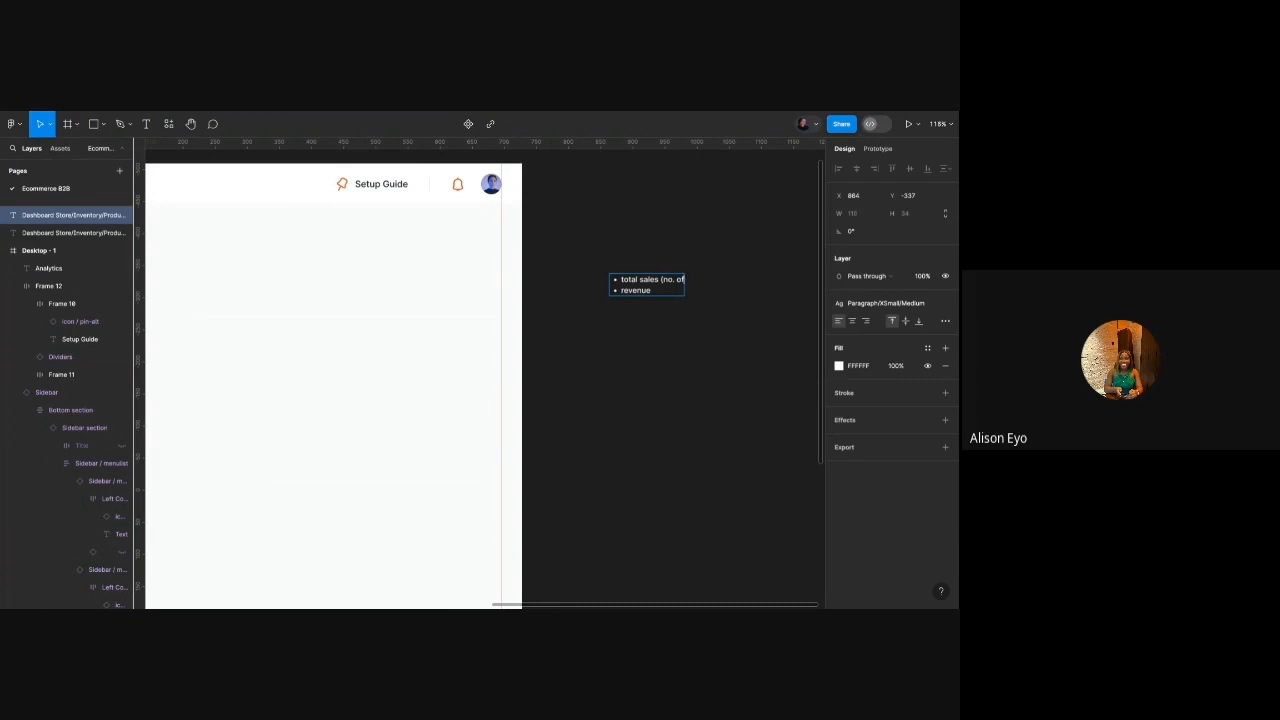
scroll(643, 315, "down", 2)
scroll(641, 314, "right", 2)
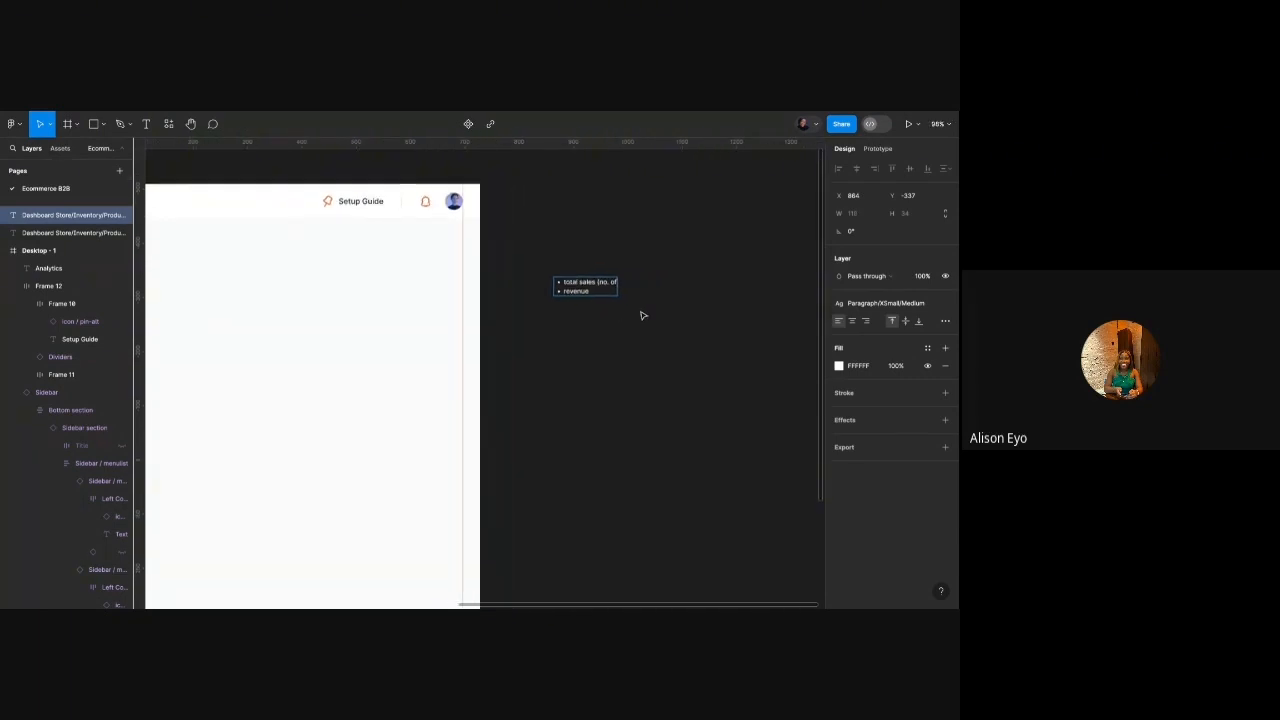
scroll(640, 314, "up", 5)
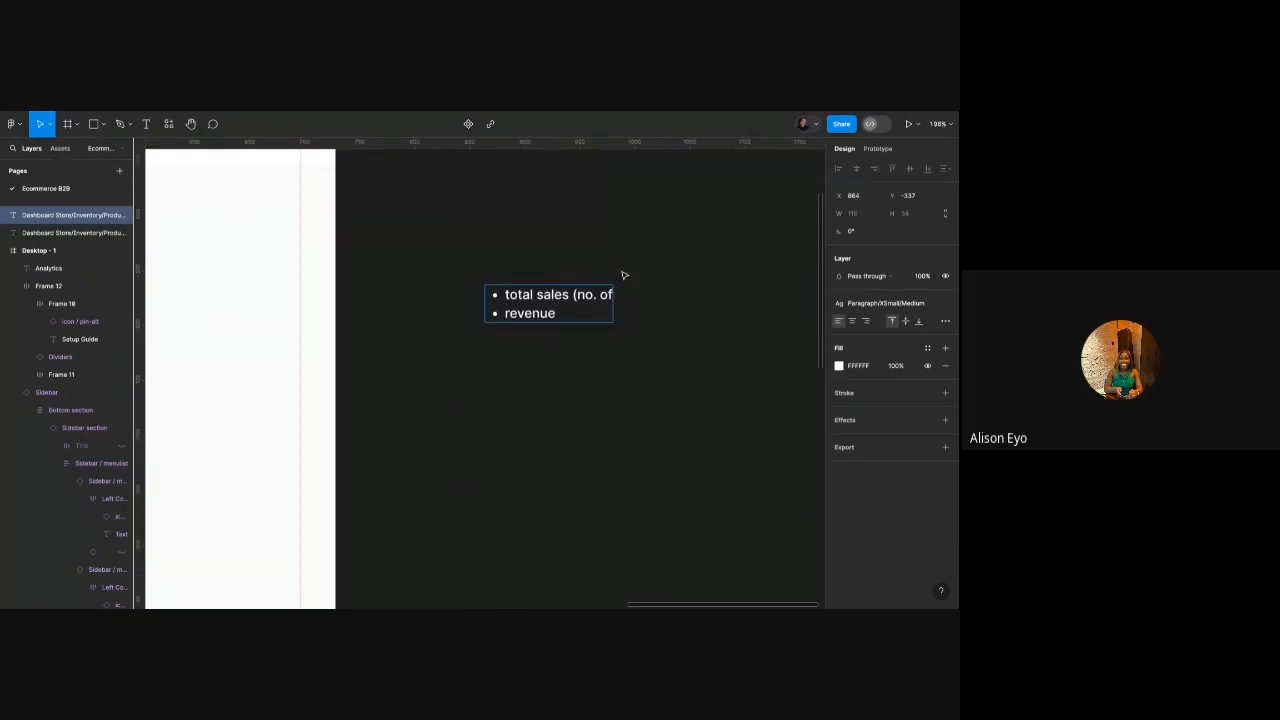
Finish the first bullet as '... products - over a period of time | filter: today, weekly, monthly)'.
type("products -")
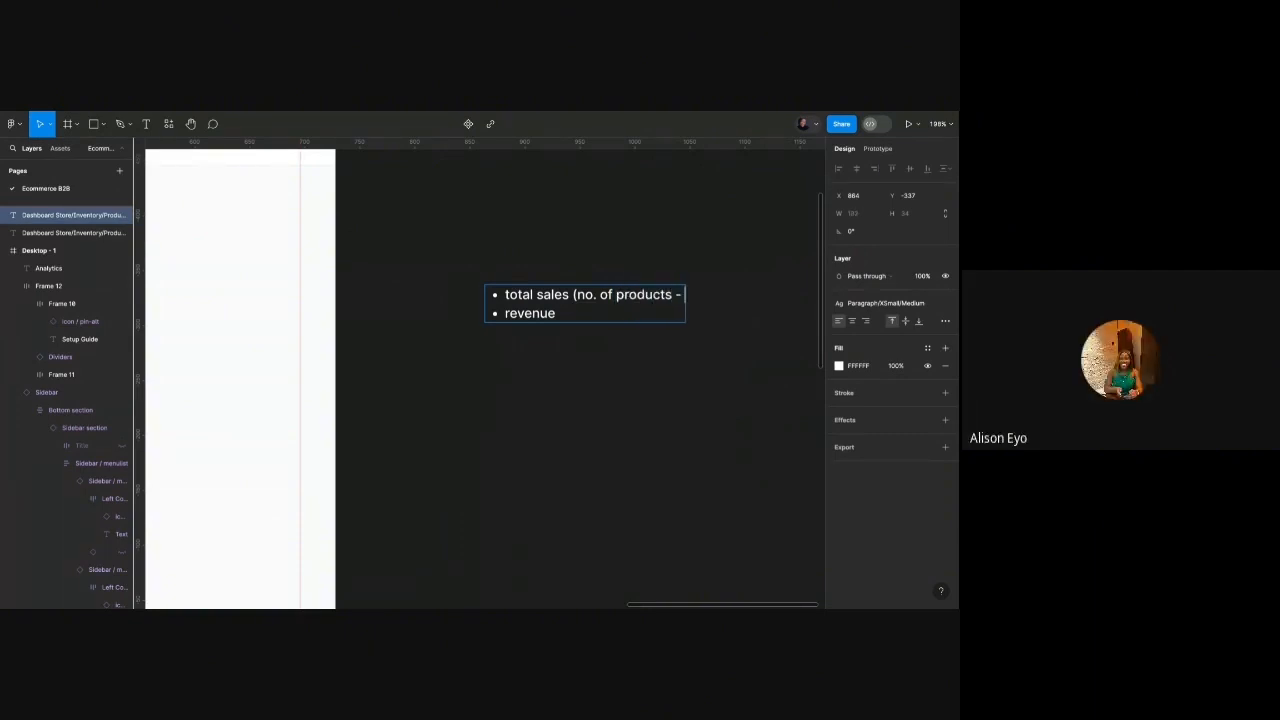
type(" over a period of time")
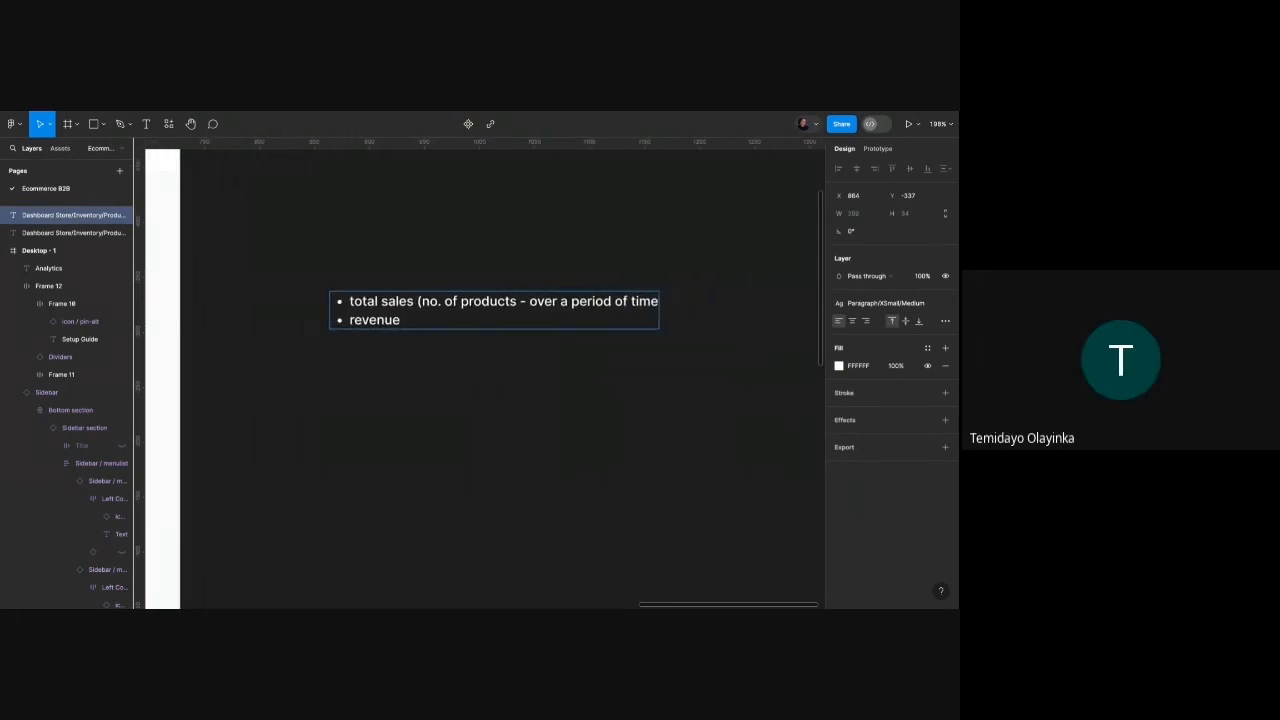
type(" | filter")
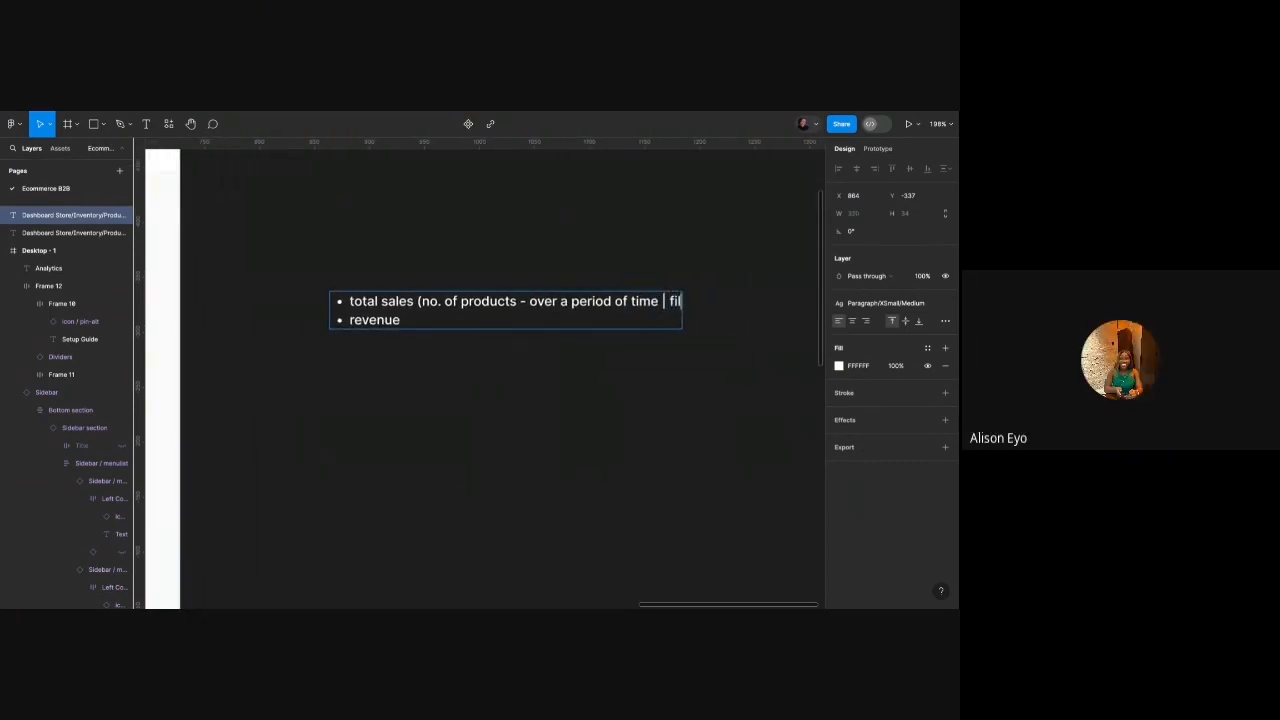
type("ekly, monthly,")
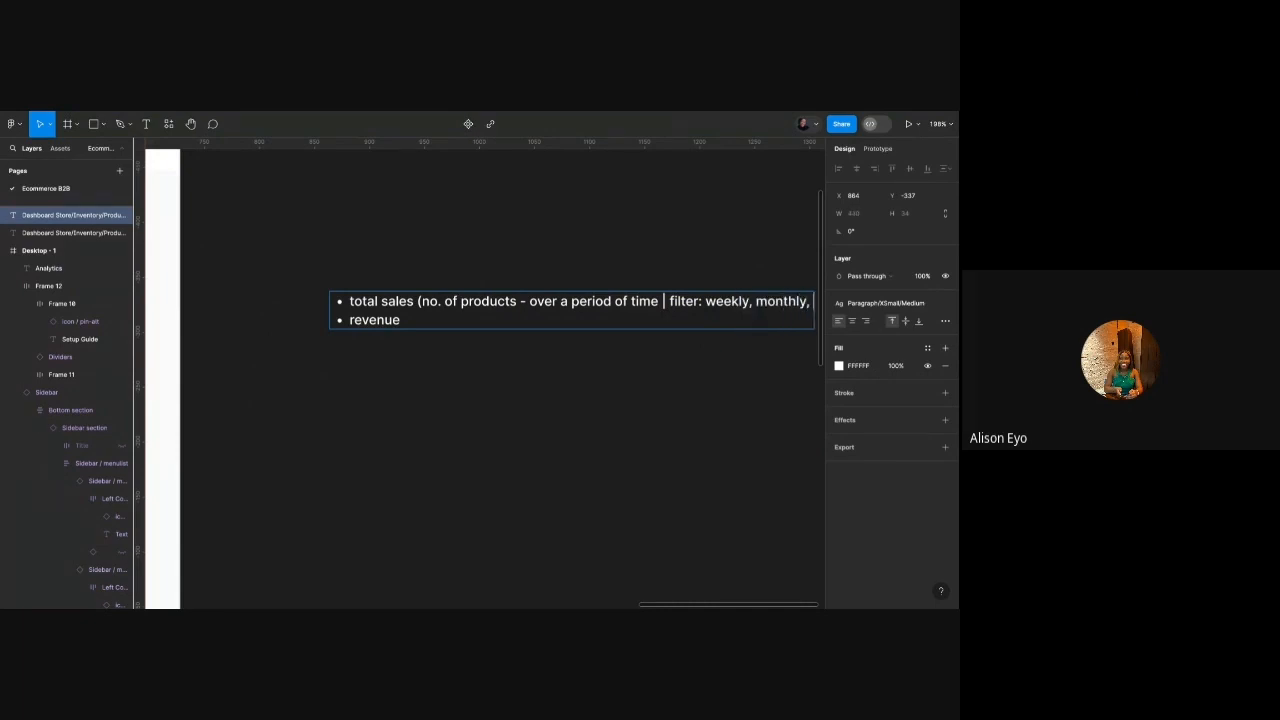
left_click(707, 302)
type("t")
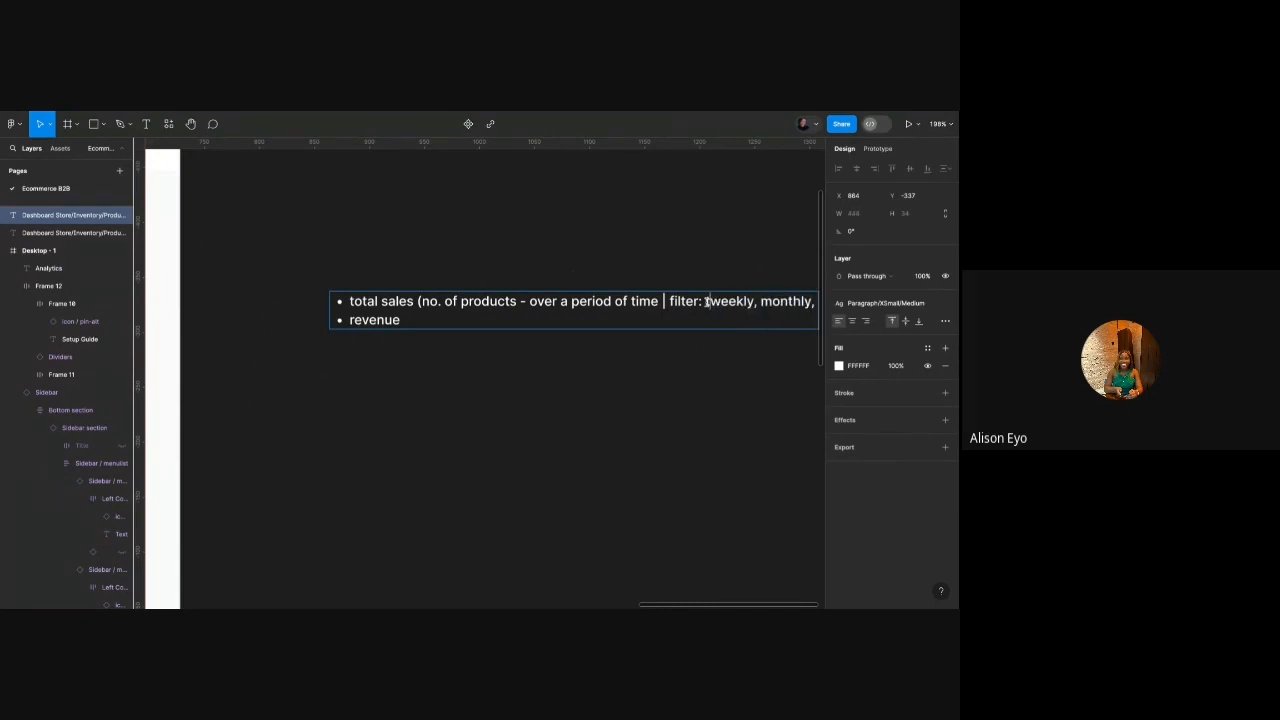
type("oday,")
scroll(706, 302, "right", 1)
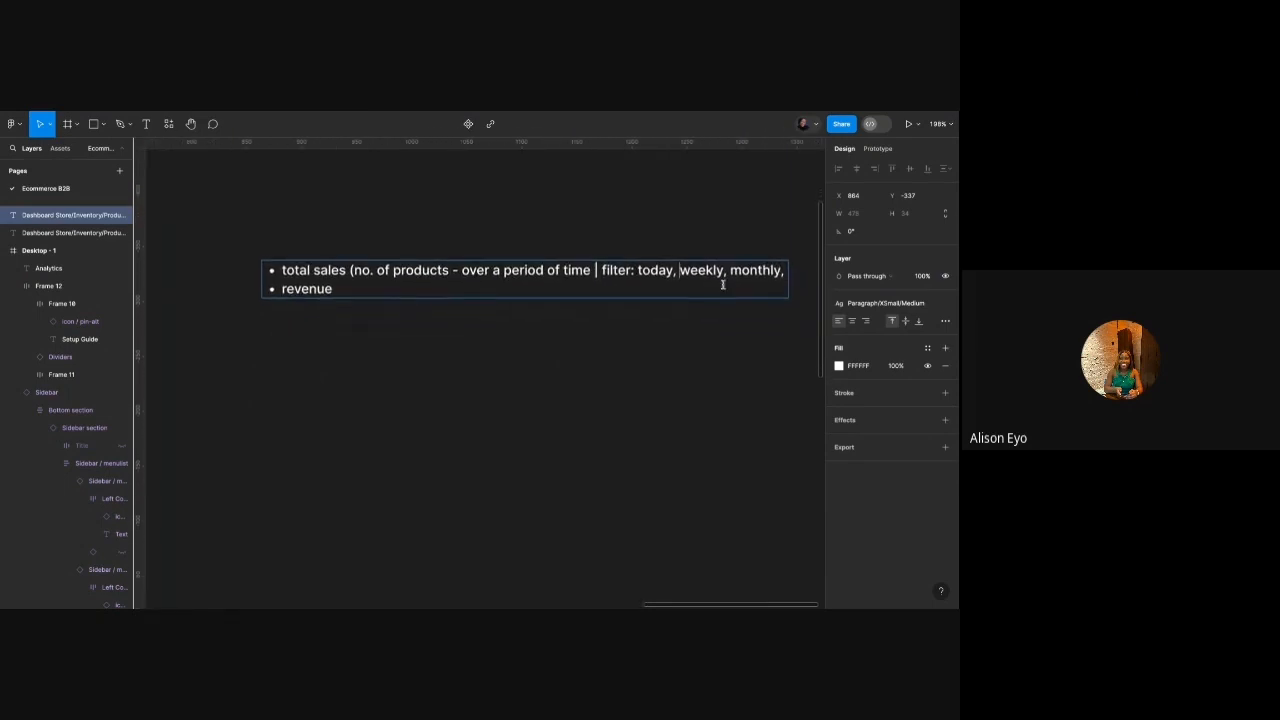
left_click(785, 269)
key("BackSpace")
type(")")
key("Escape")
scroll(540, 234, "down", 3)
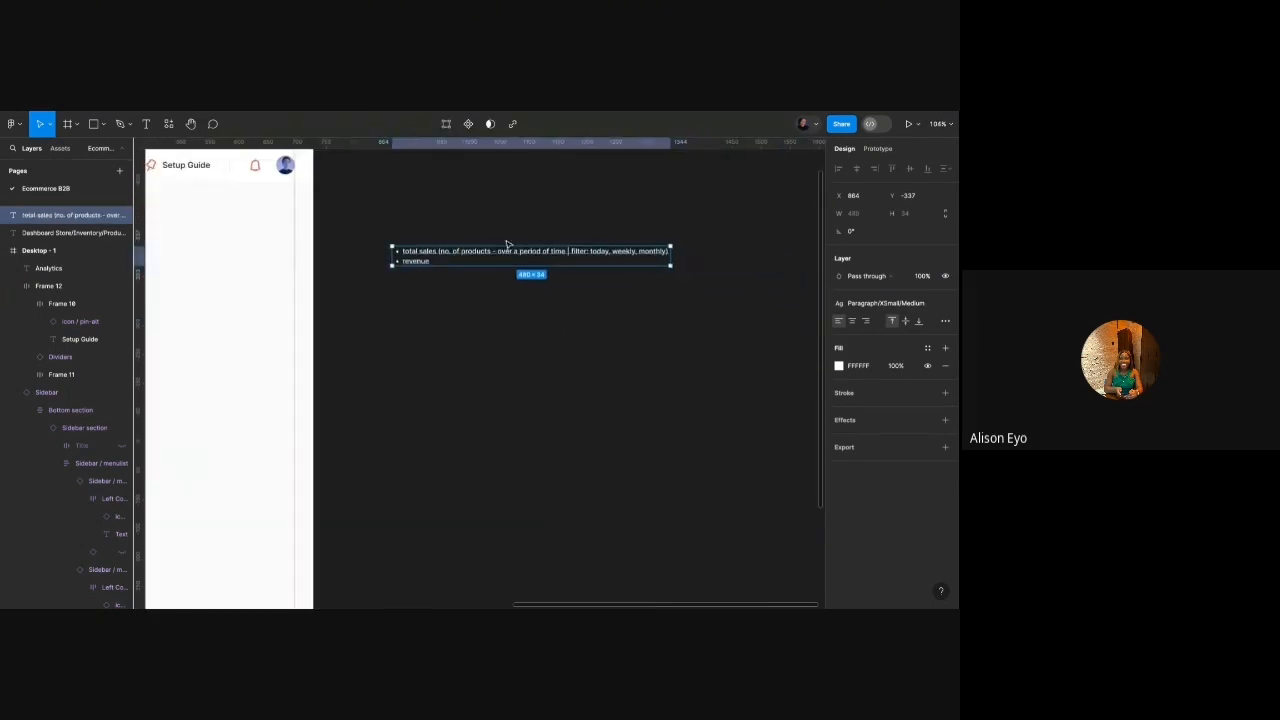
scroll(509, 245, "up", 3)
Add a 'customers' bullet below revenue, replacing the half-typed 'number of o'.
double_click(405, 270)
key("Return")
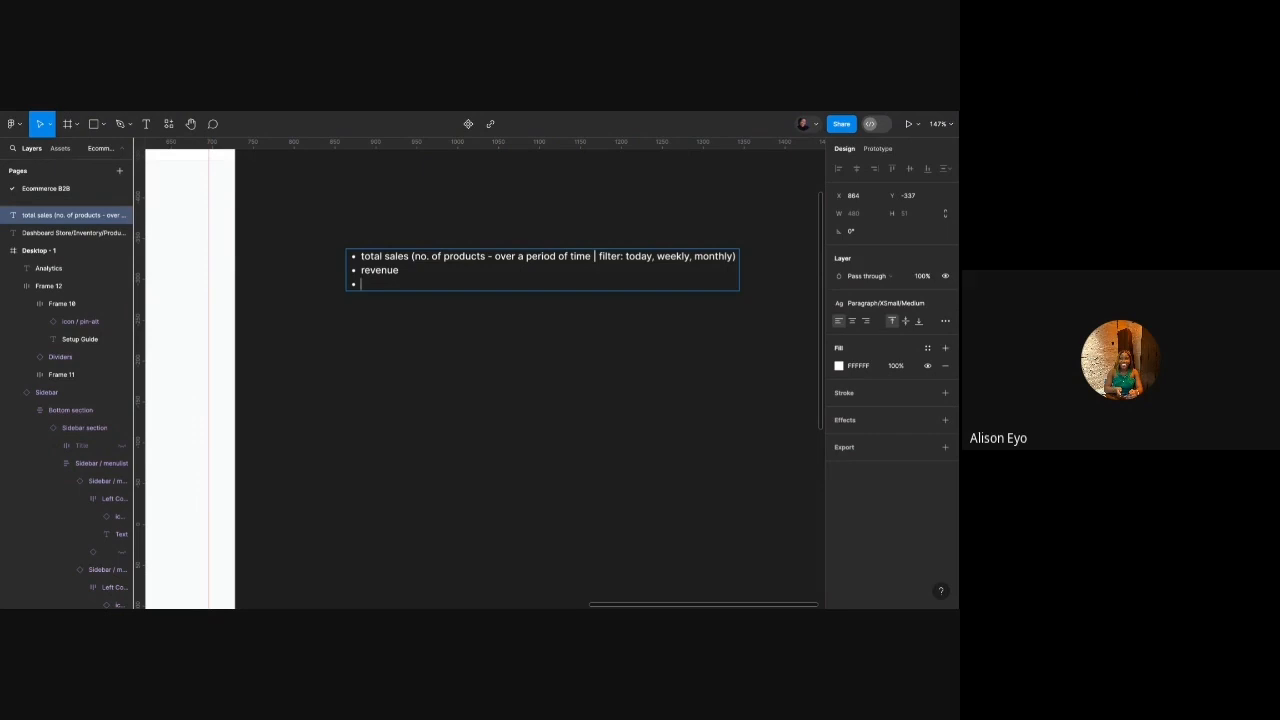
type("number of o")
left_click_drag(427, 282, 361, 284)
type("customers")
Add 'top selling products' and 'sources (X, instagram,' bullets after customers.
key("Return")
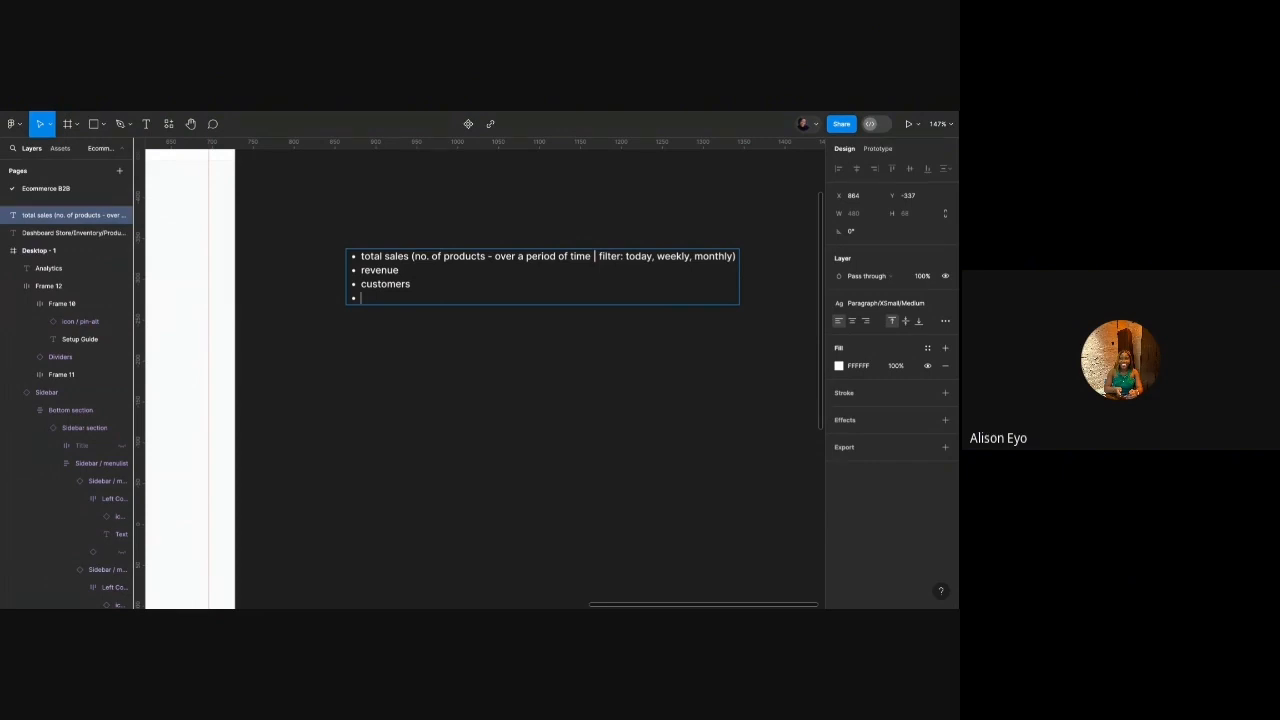
type("top selling products")
key("Return")
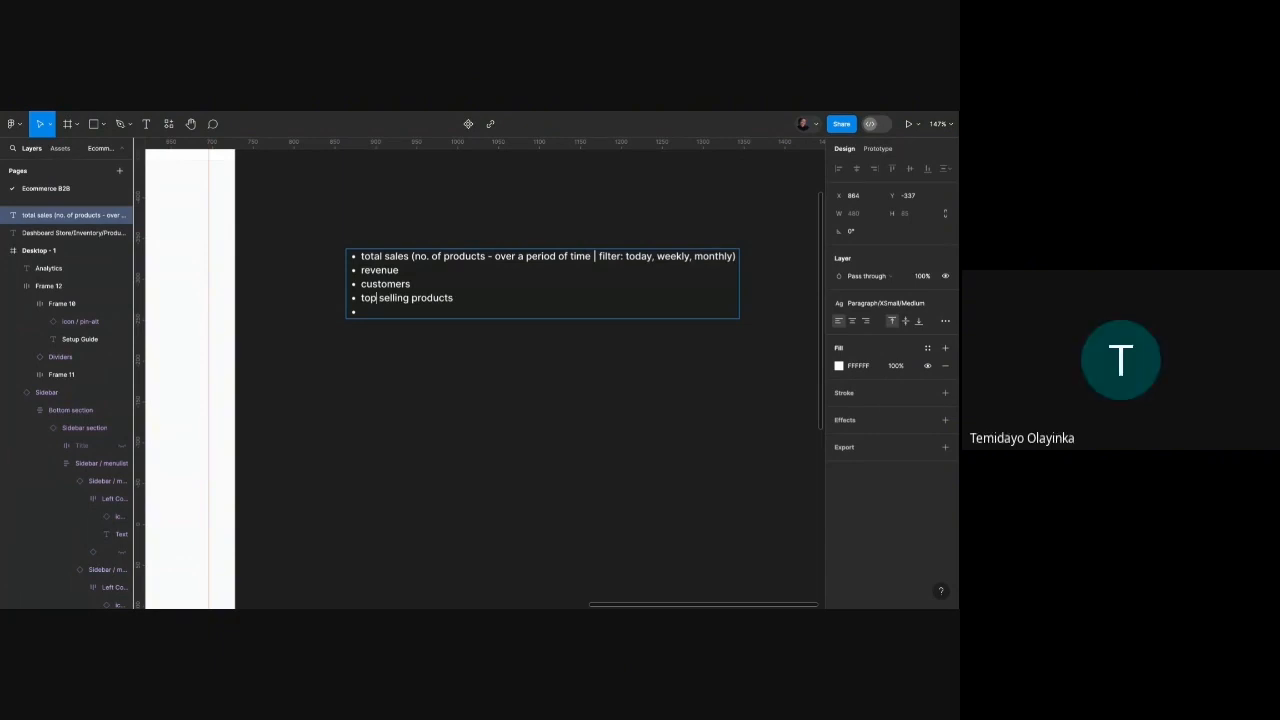
type("sources")
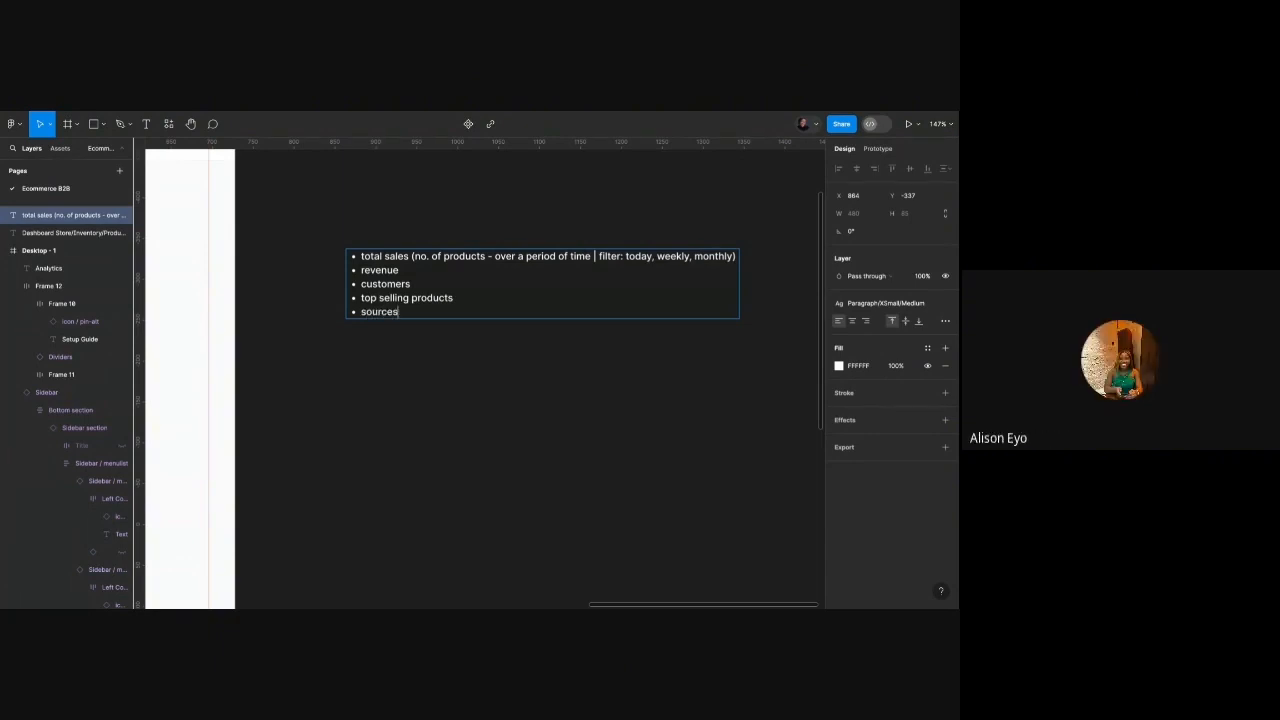
type(" (")
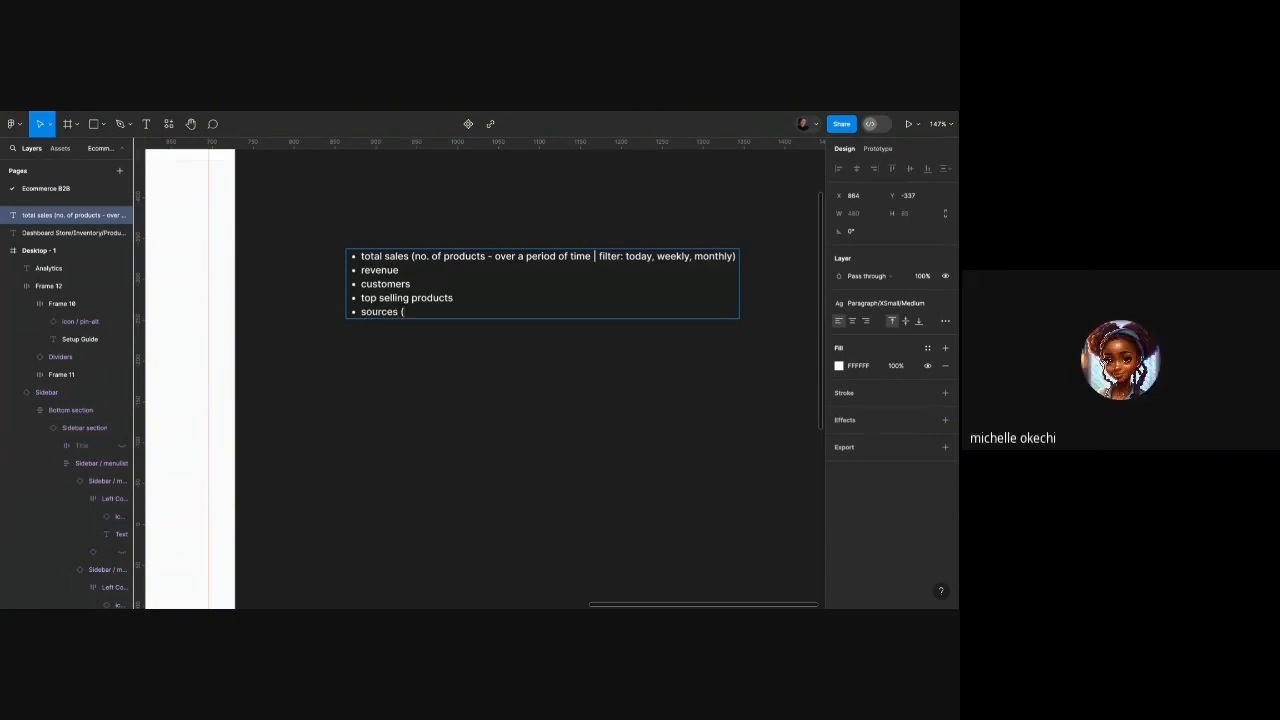
type("X, instagram,")
key("Escape")
scroll(405, 360, "down", 5)
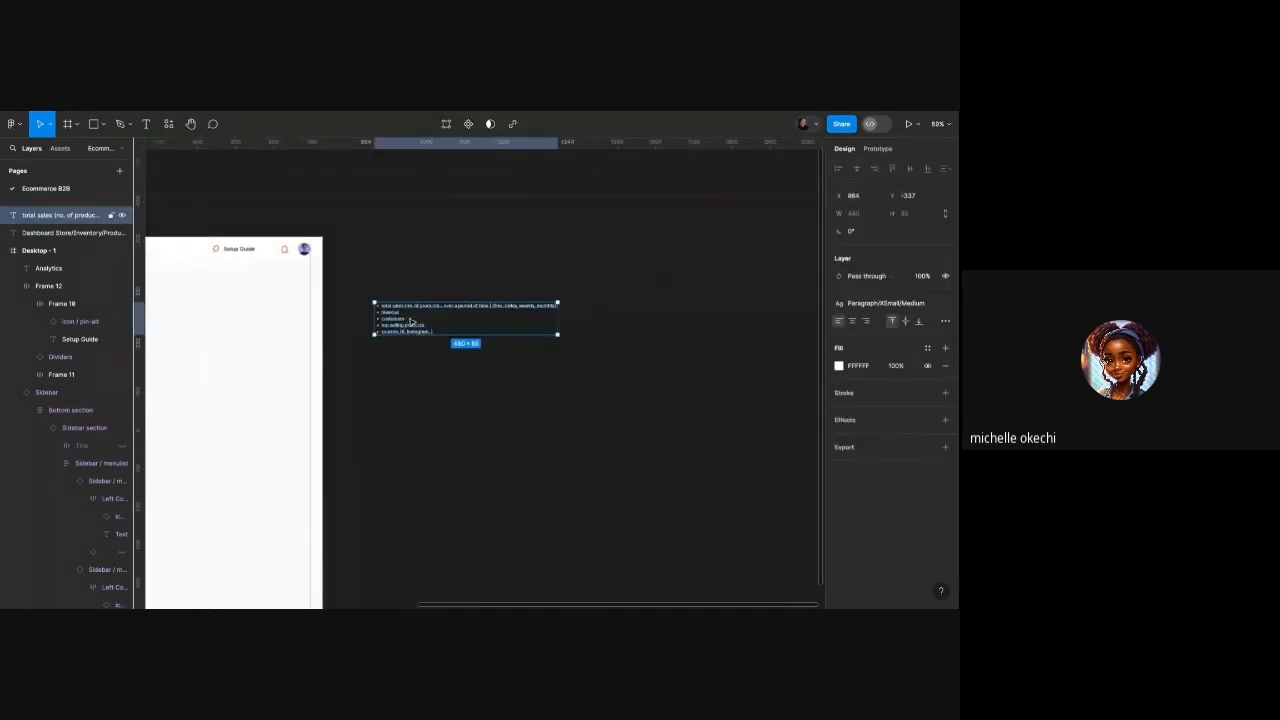
Narrow the planning list text box to 261 px wide so its lines wrap.
left_click(567, 317)
left_click(541, 311)
left_click_drag(558, 311, 330, 311)
scroll(433, 318, "up", 5)
scroll(345, 310, "left", 2)
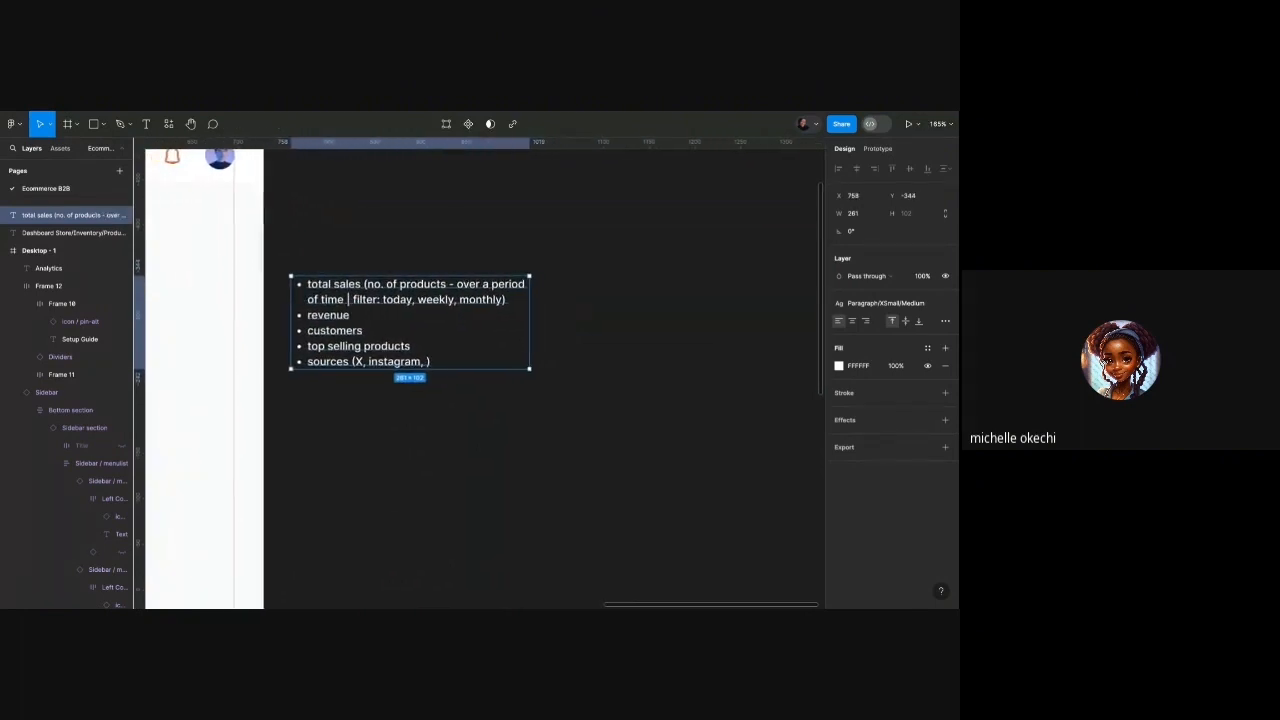
Insert a 'Visits/views' bullet between revenue and customers.
left_click(366, 315)
double_click(363, 315)
left_click(363, 315)
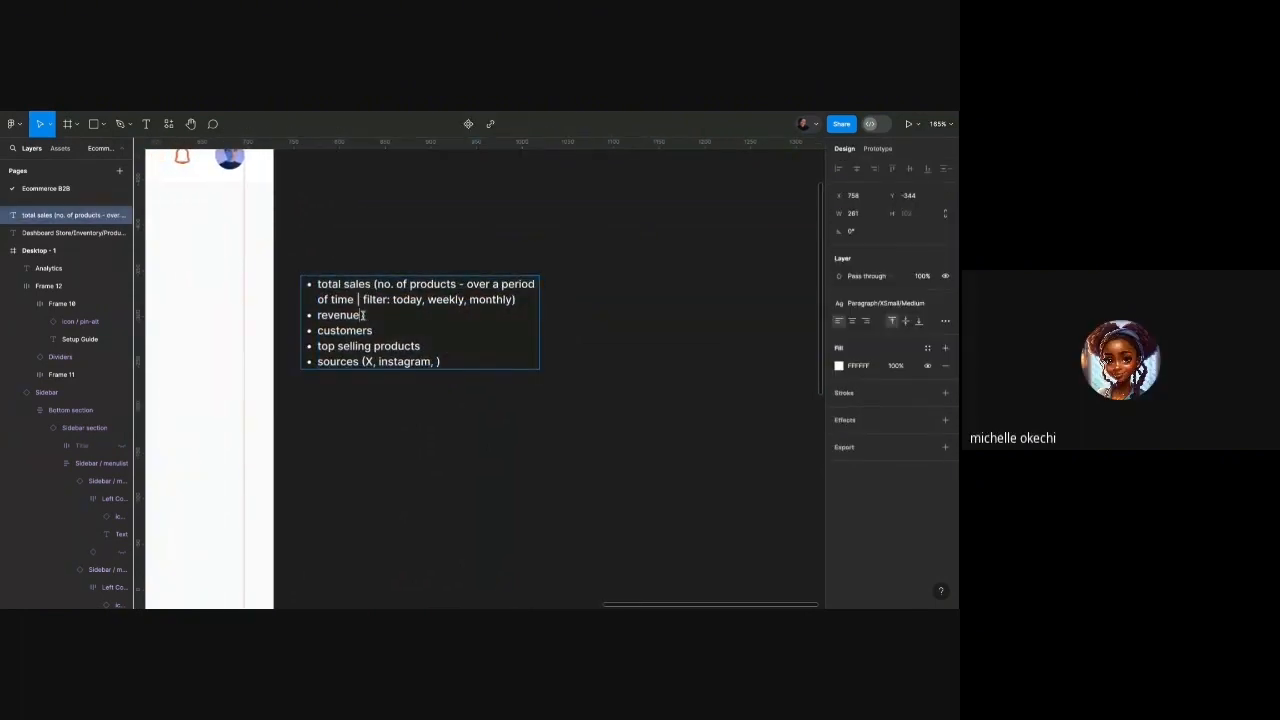
key("Return")
type("Vis")
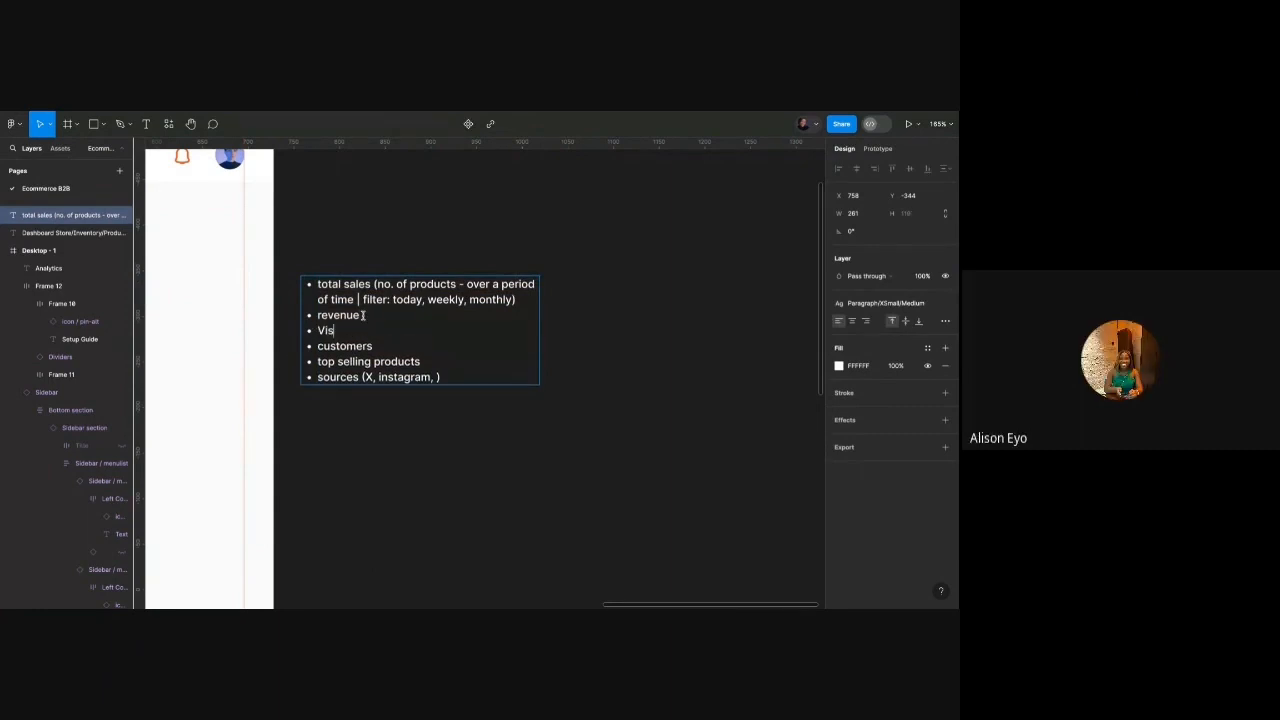
type("its/views")
key("Escape")
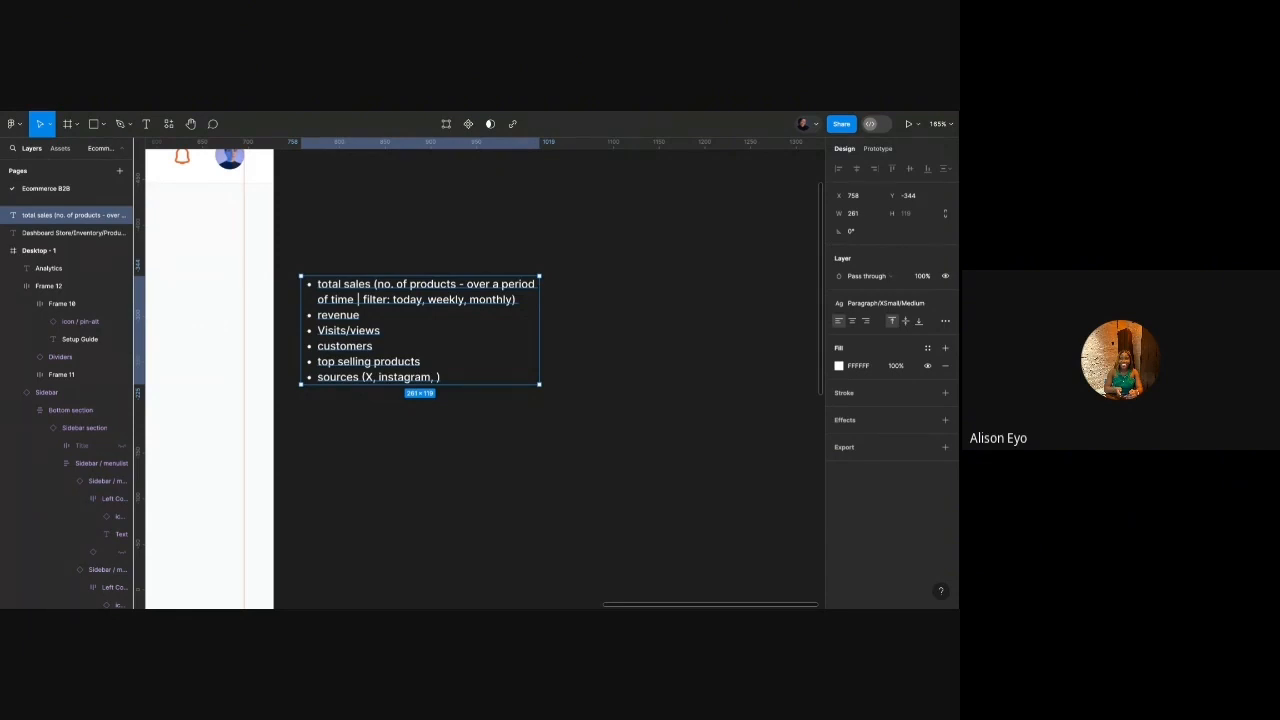
left_click(369, 195)
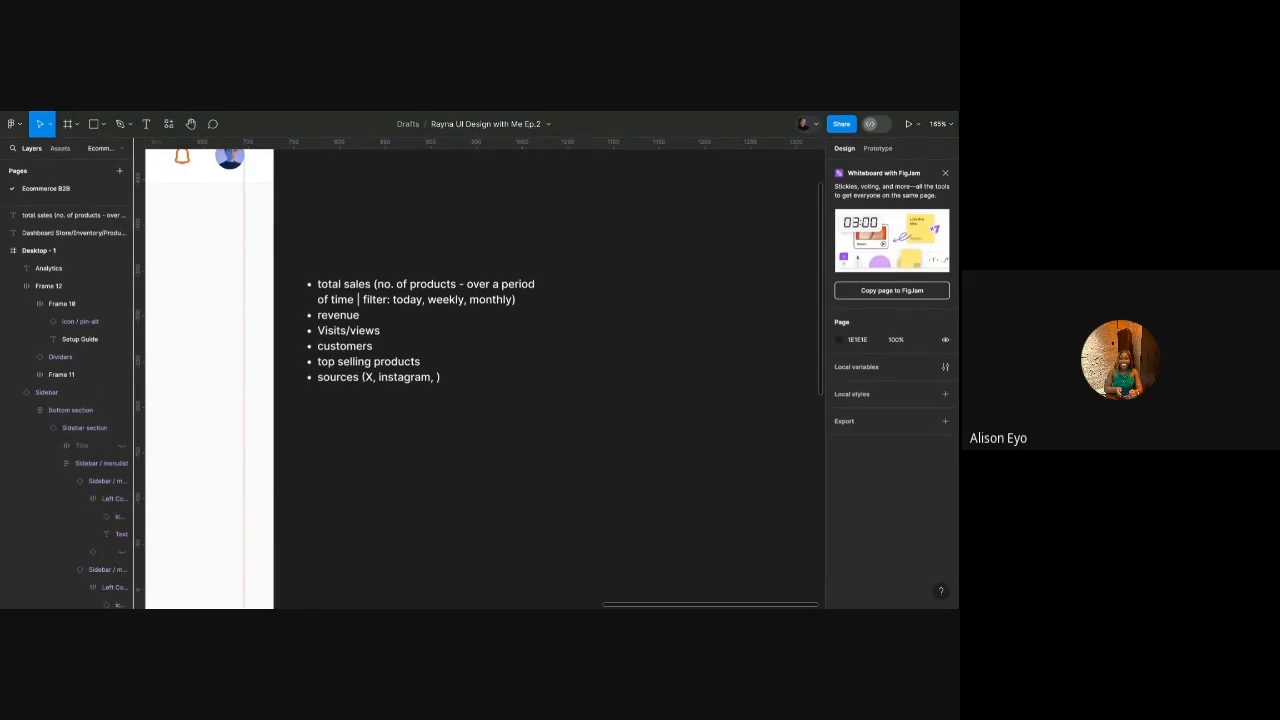
Add a 'total products' bullet right after the total sales line.
scroll(353, 313, "left", 4)
scroll(353, 315, "down", 2)
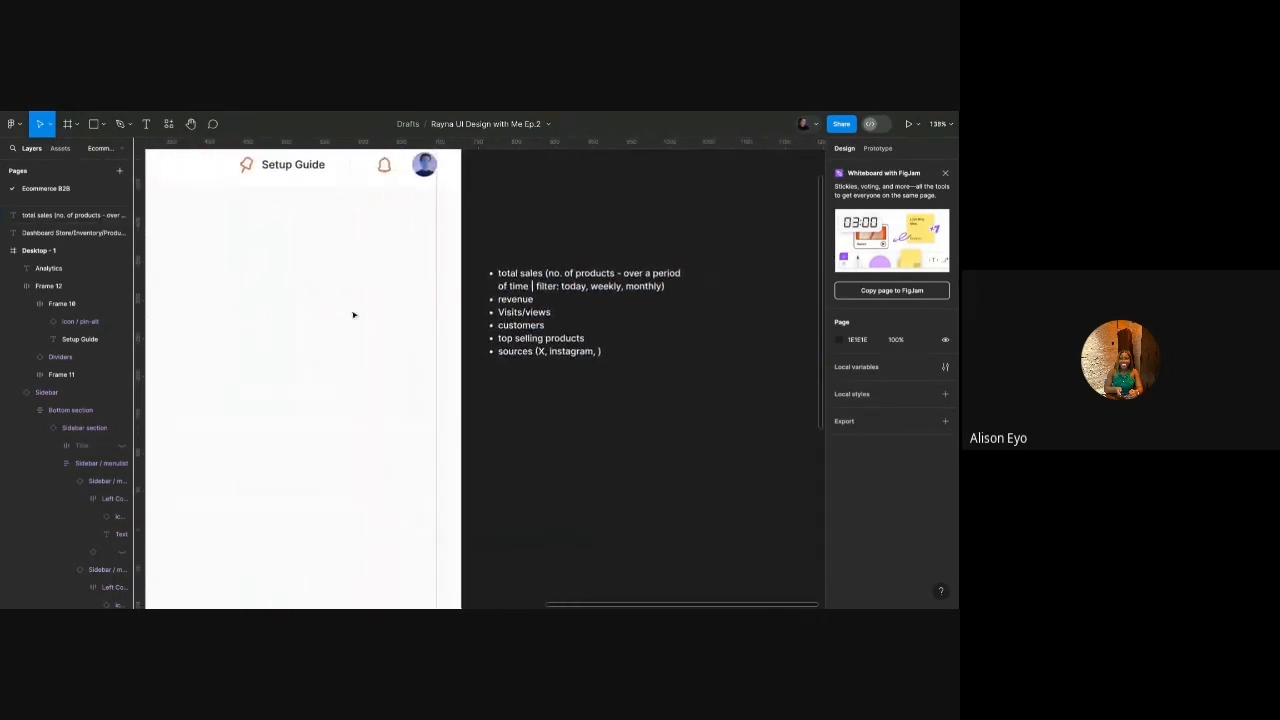
scroll(353, 315, "up", 1)
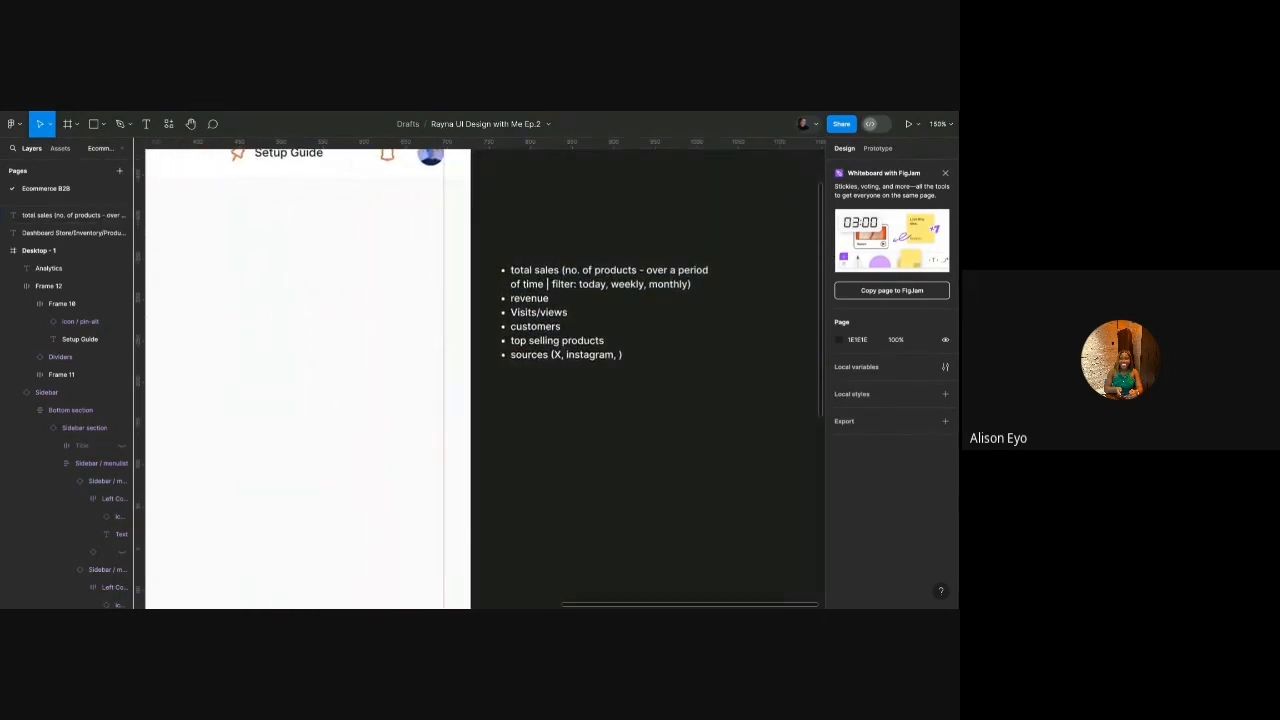
double_click(620, 355)
left_click(692, 284)
key("Return")
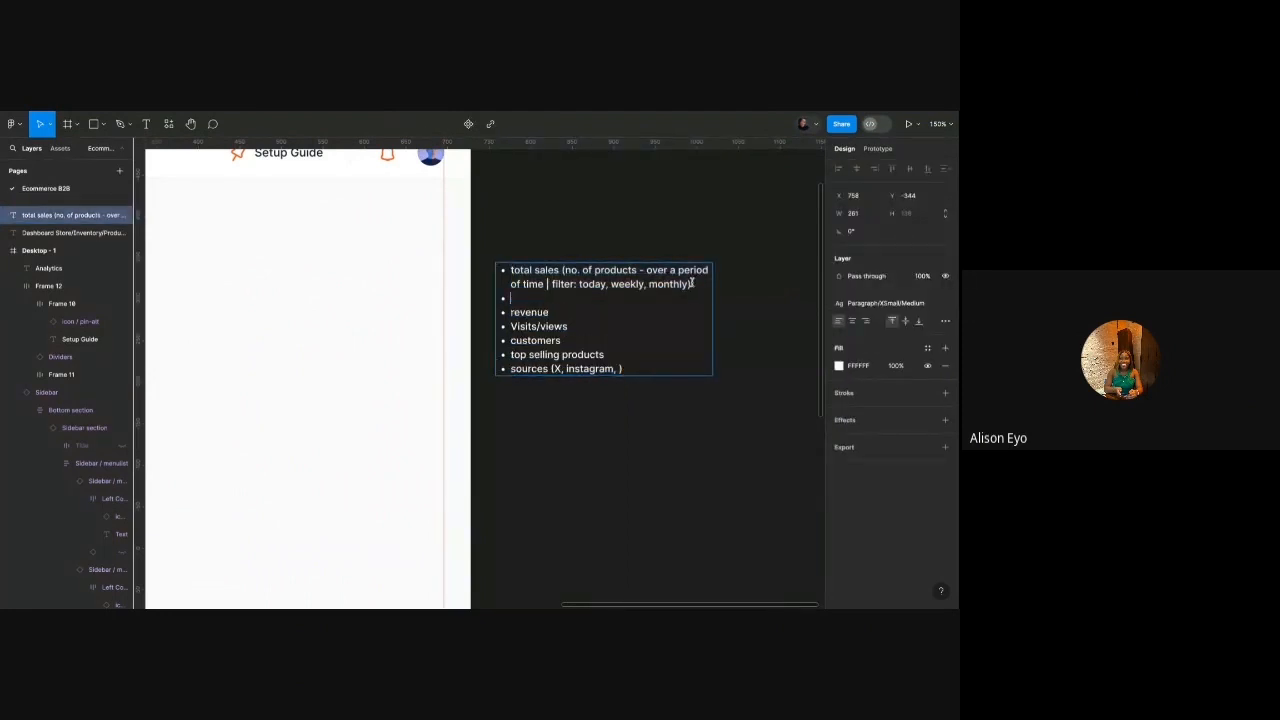
type("total products")
left_click(721, 238)
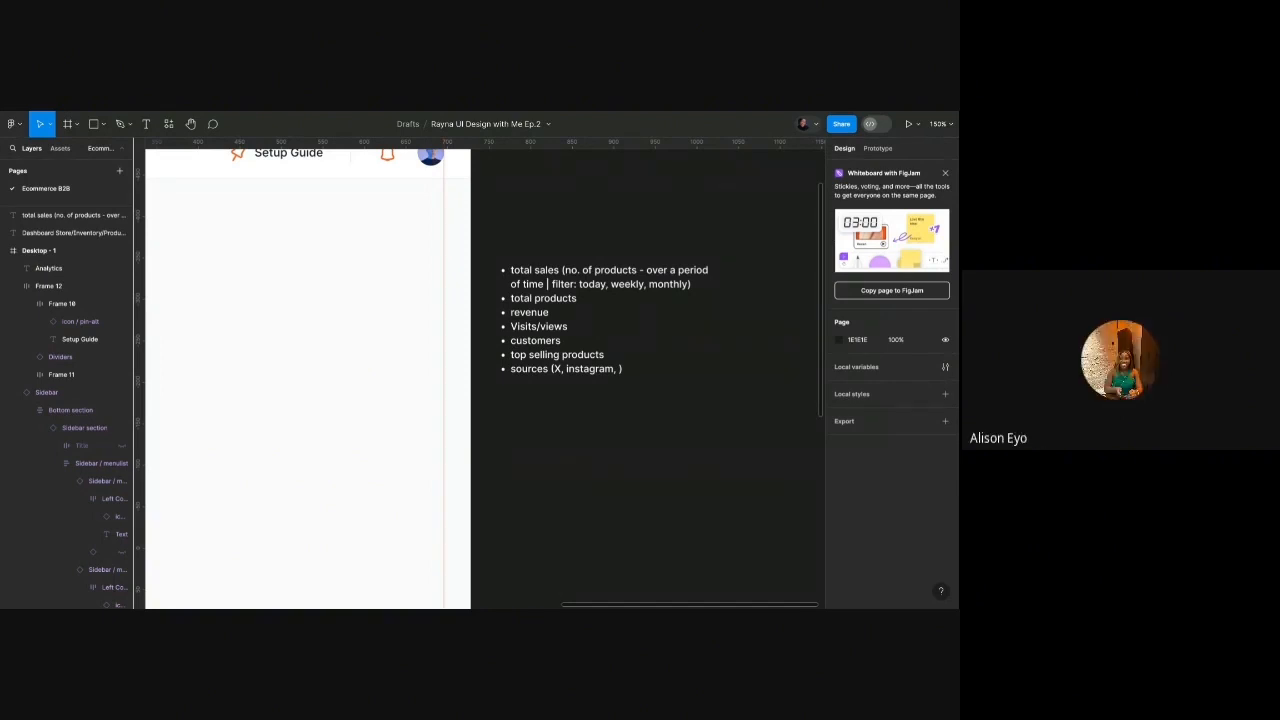
Add an 'abandoned orders****' bullet at the bottom, below the sources line.
scroll(604, 320, "right", 1)
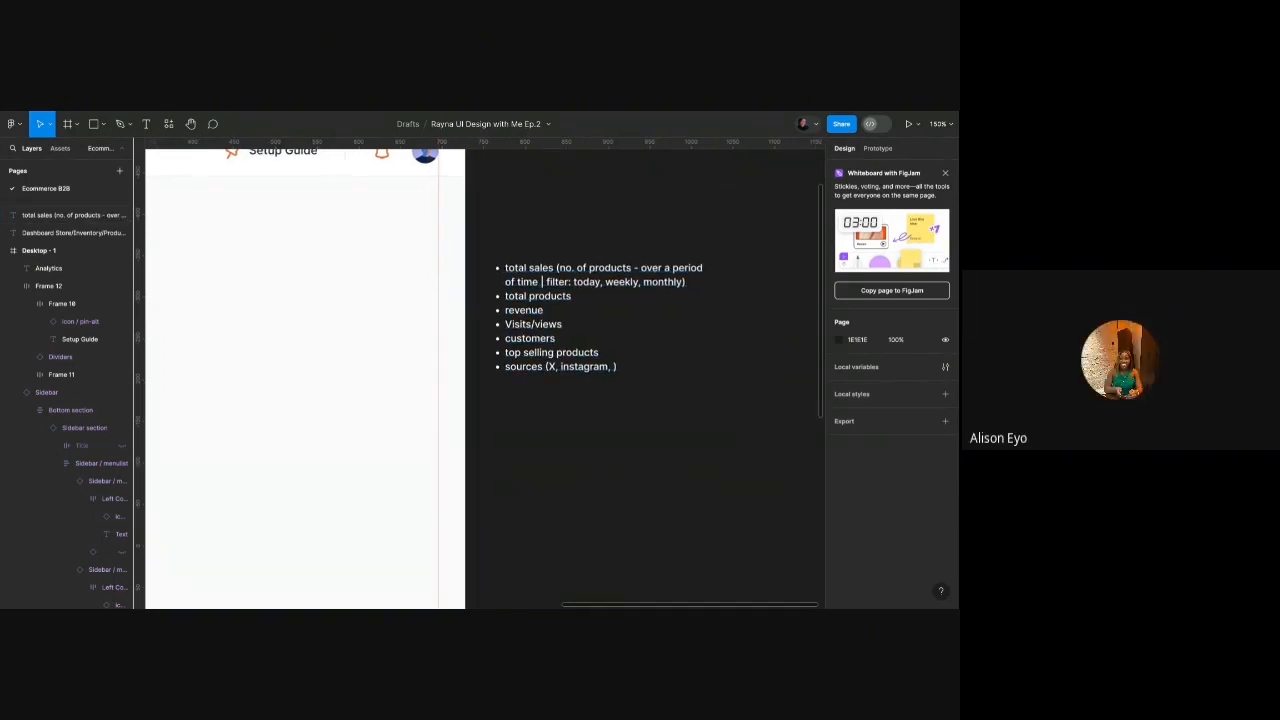
scroll(615, 305, "down", 1)
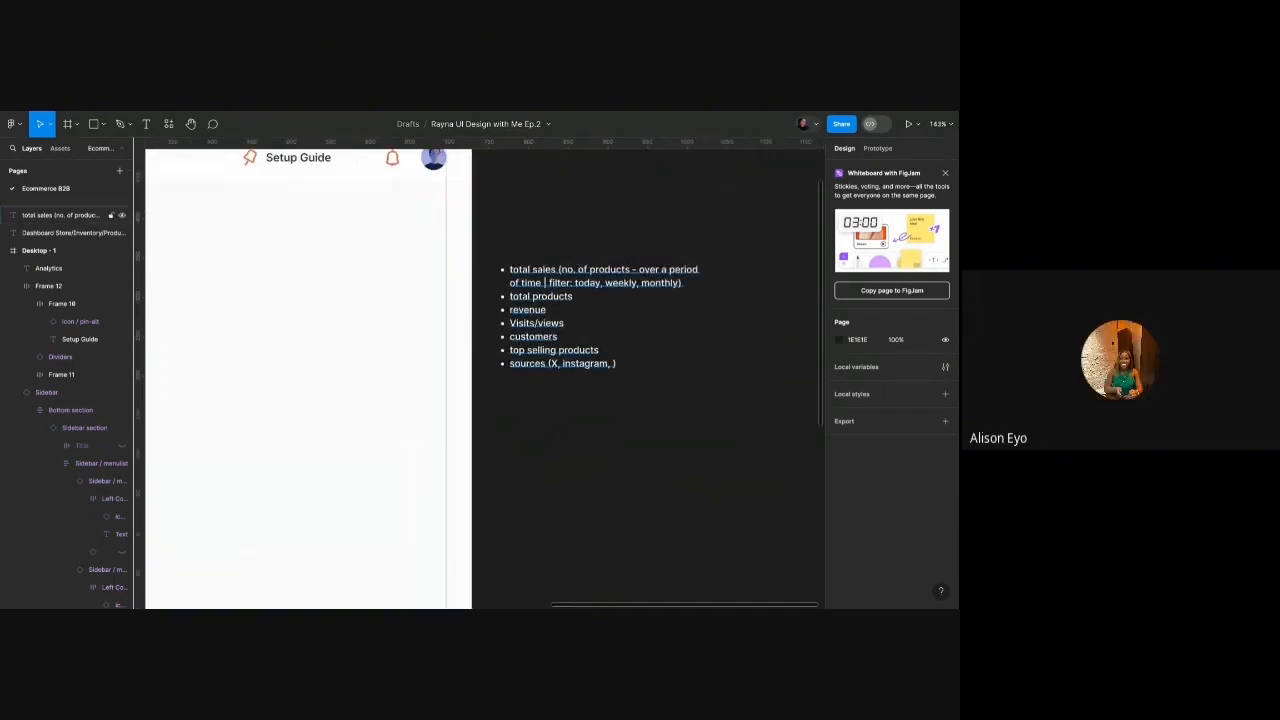
scroll(480, 374, "up", 2)
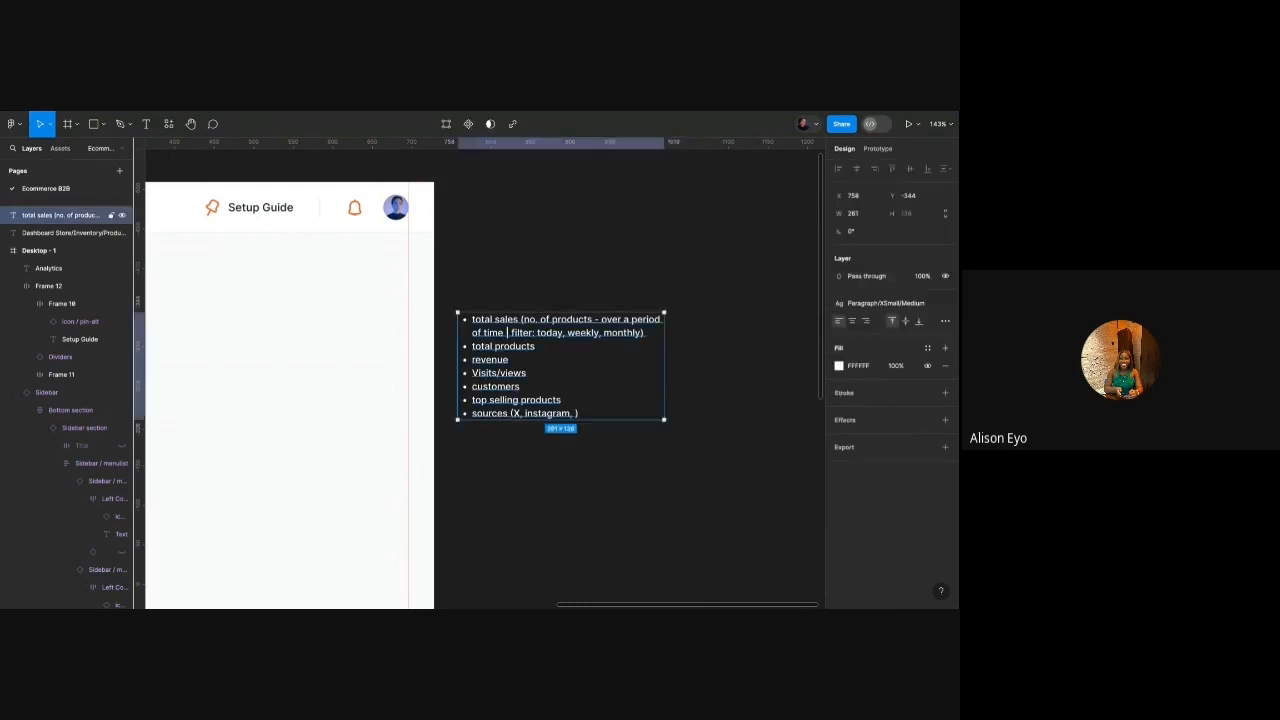
double_click(591, 400)
left_click(591, 401)
left_click(592, 413)
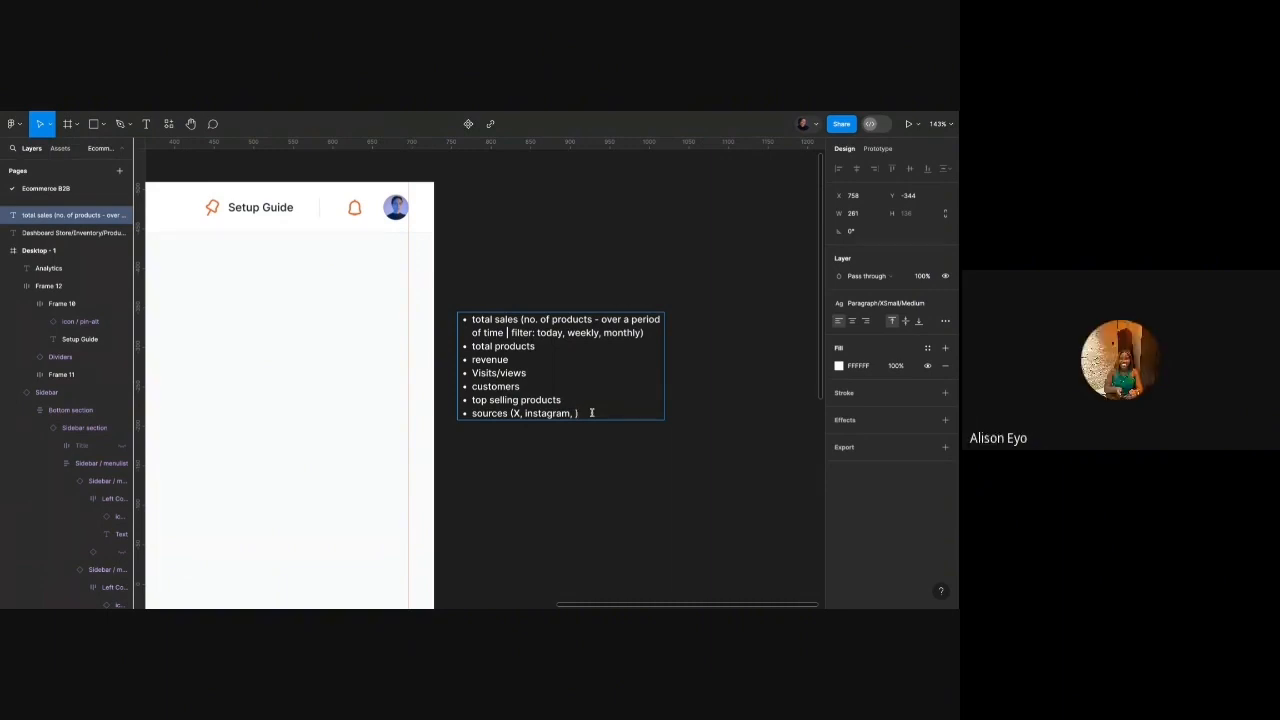
key("Return")
key("Return")
type("a")
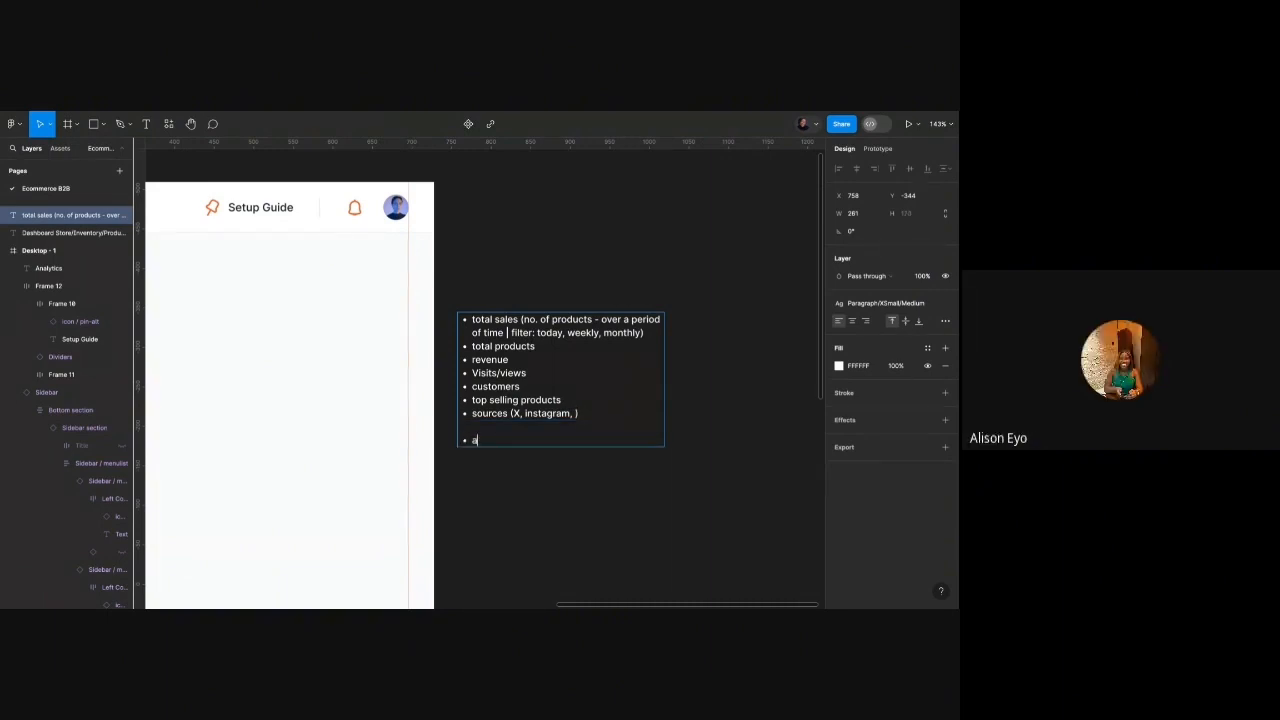
type("bandoned orders****")
key("Escape")
Insert a 'locations' bullet after the sources line, above 'abandoned orders****'.
left_click(590, 472)
scroll(590, 472, "down", 3)
scroll(590, 472, "left", 2)
scroll(590, 472, "down", 1)
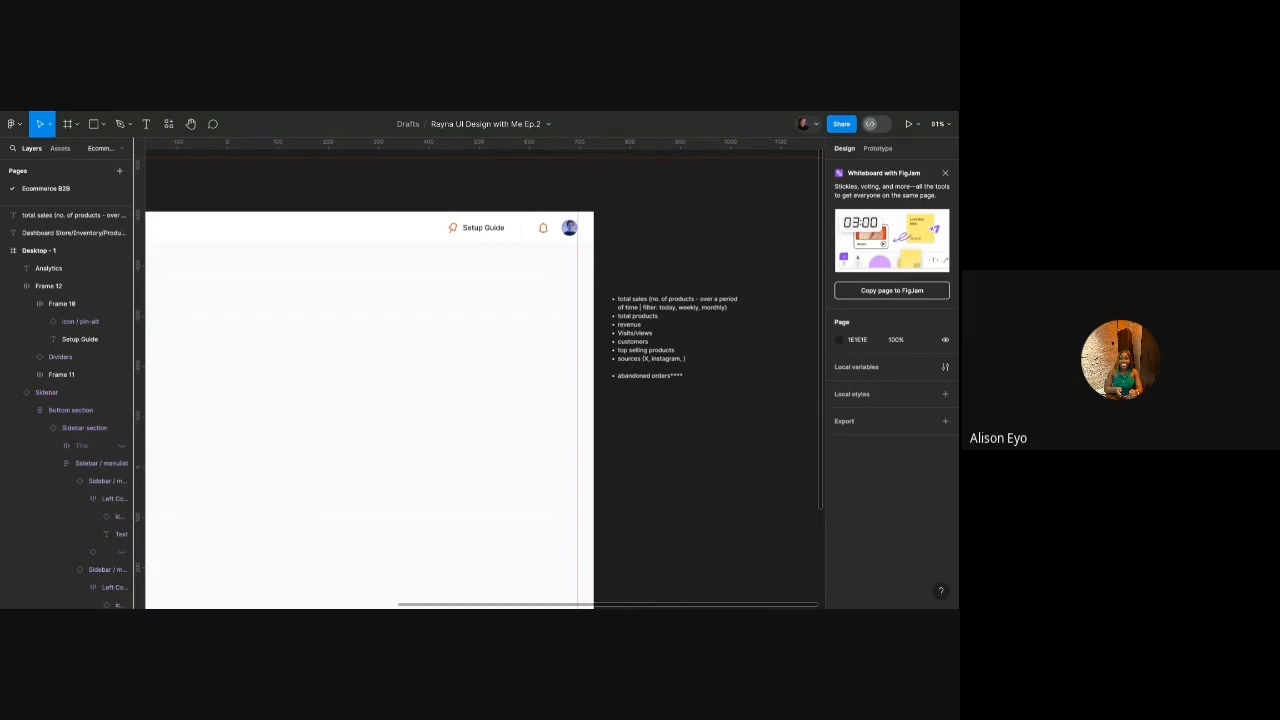
double_click(689, 360)
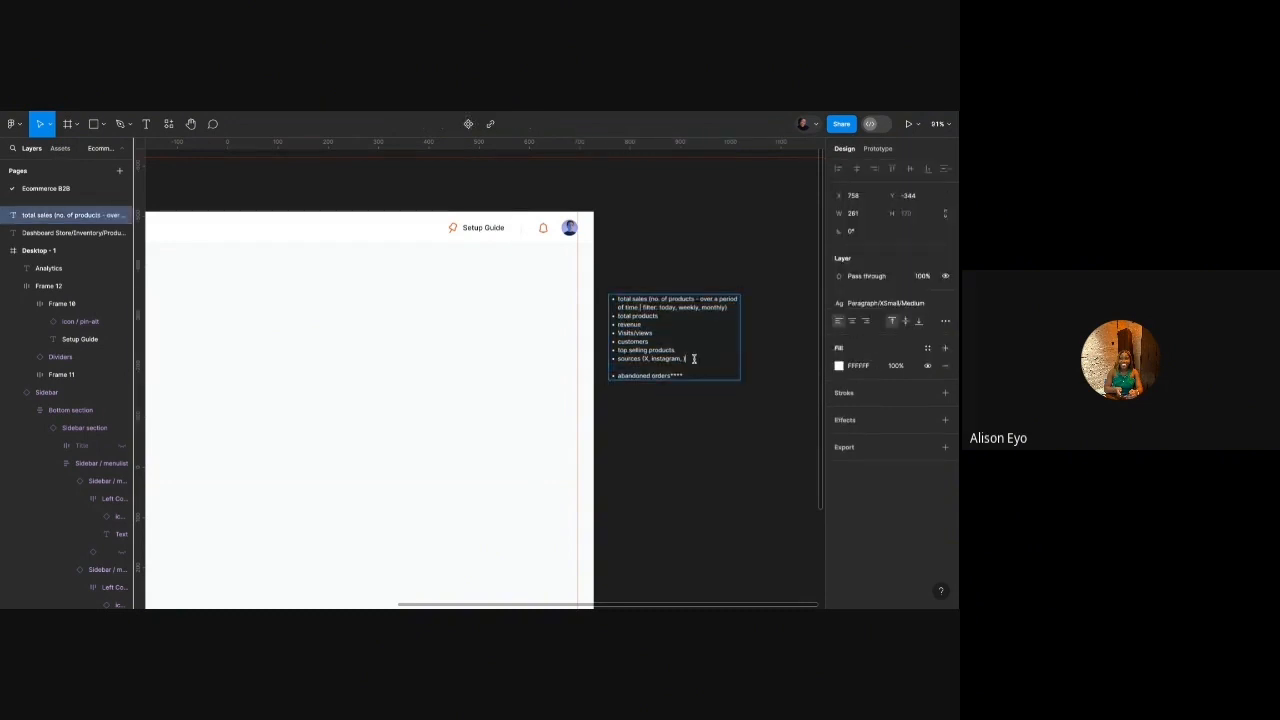
key("Return")
type("locations")
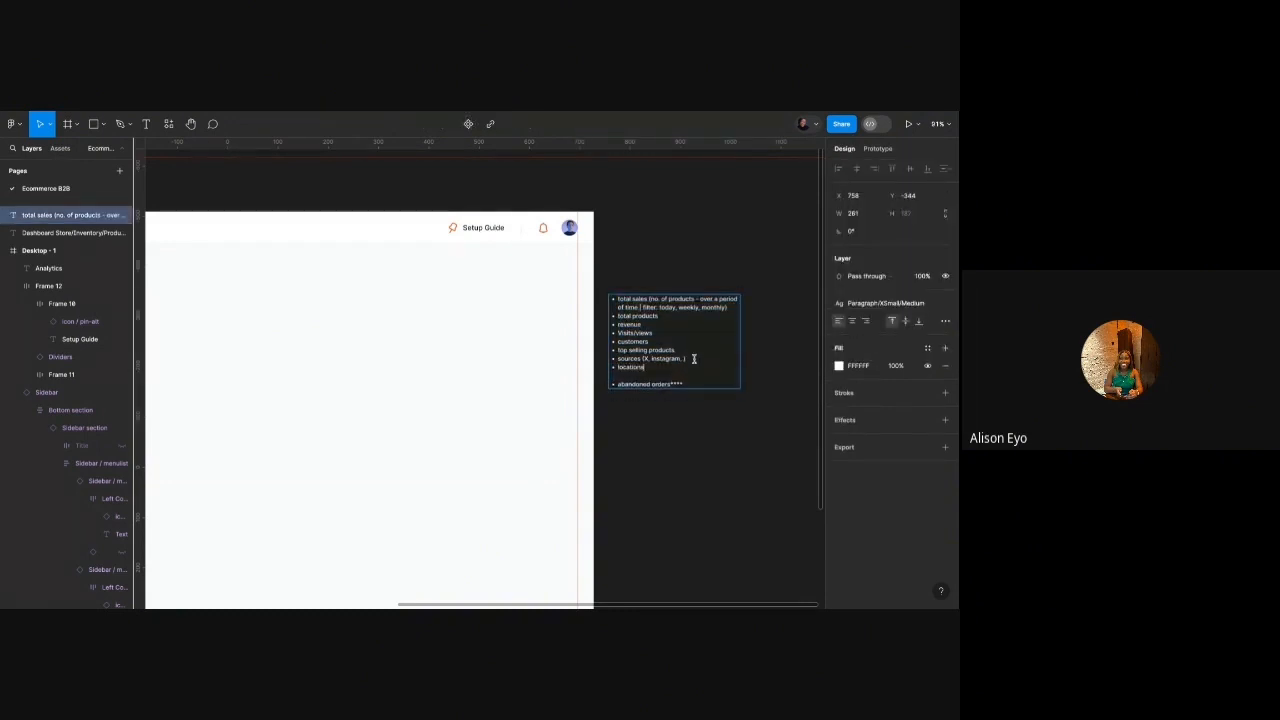
key("Return")
left_click(698, 255)
left_click(698, 255)
scroll(698, 255, "down", 3)
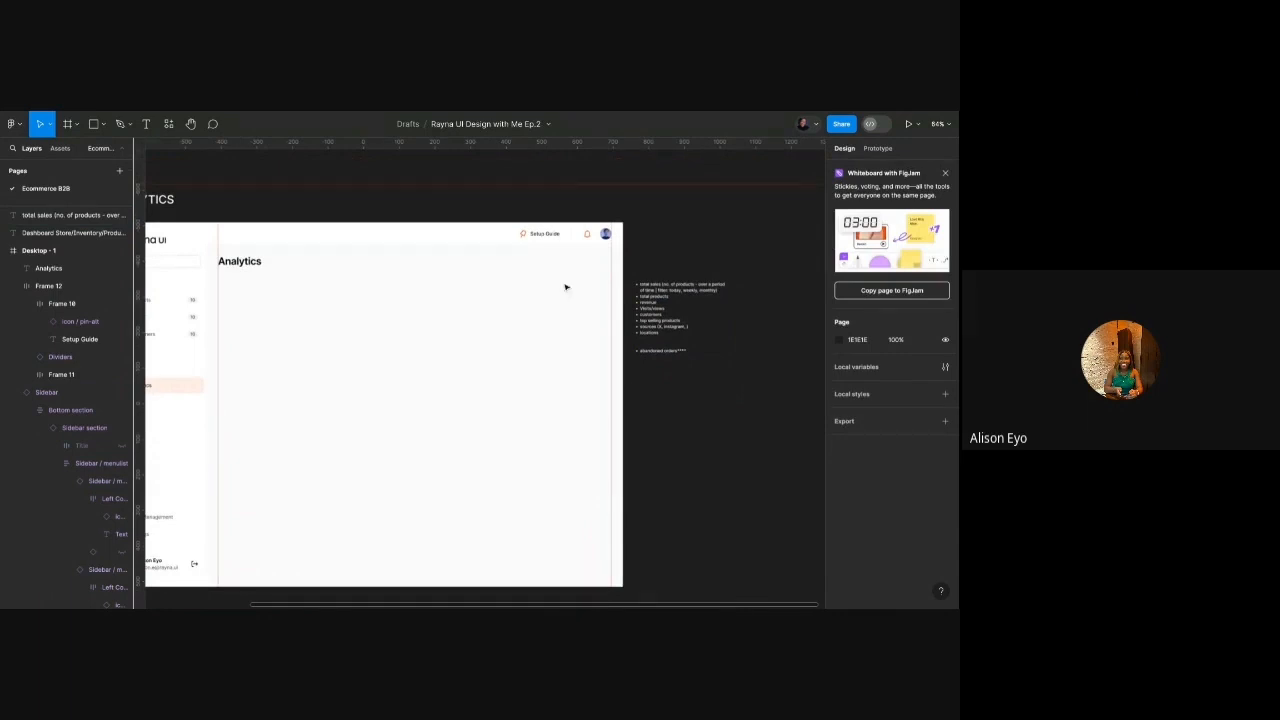
scroll(527, 306, "left", 1)
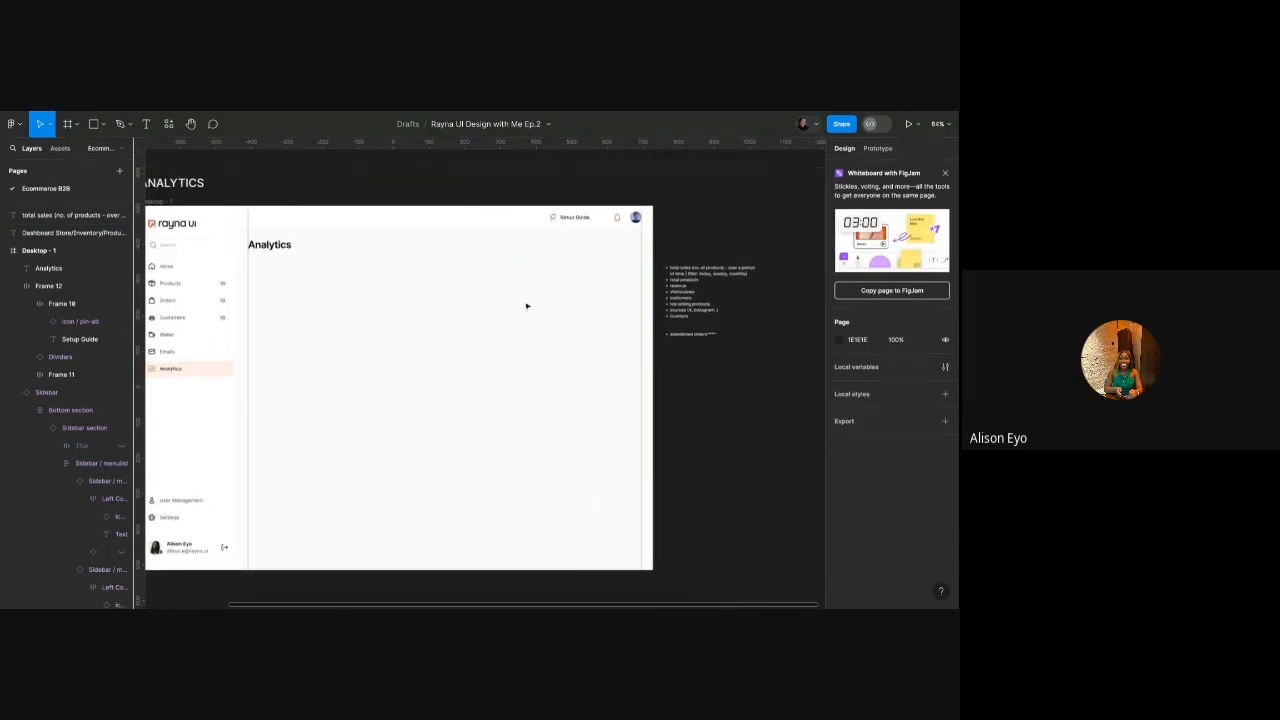
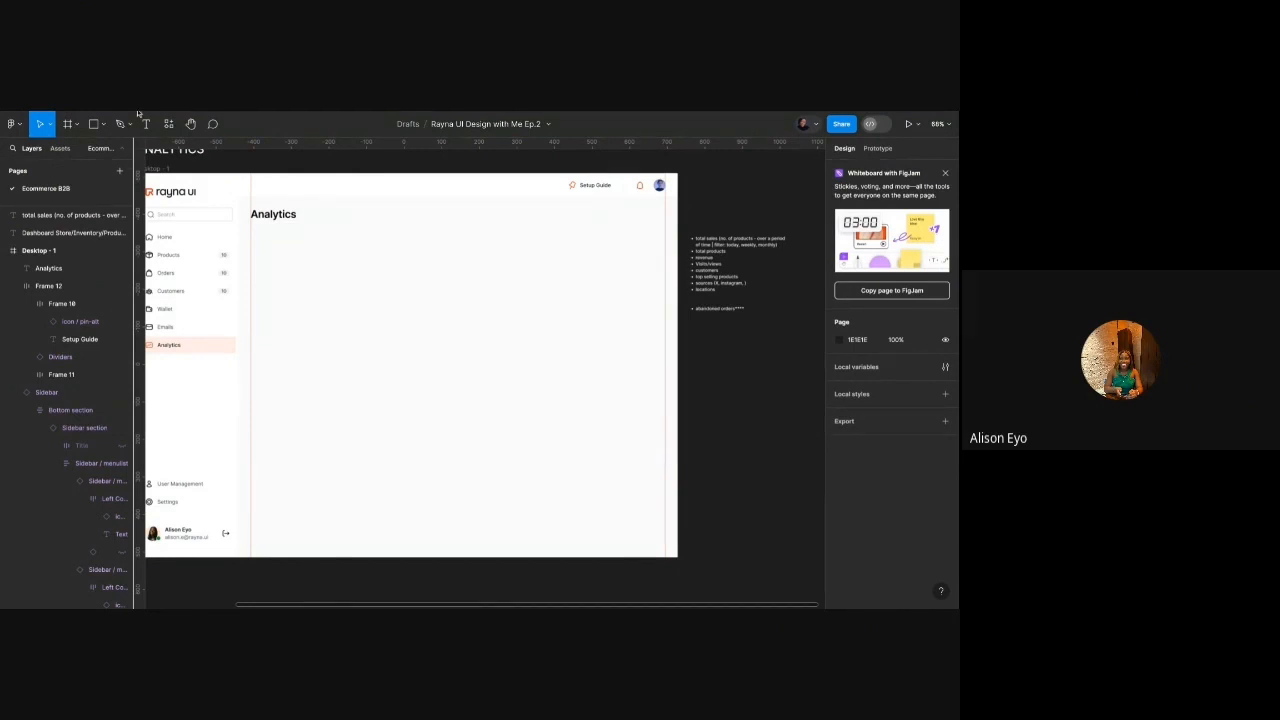
Draw a grey rectangle below the Analytics heading and widen it to about 757 wide.
scroll(614, 443, "up", 5)
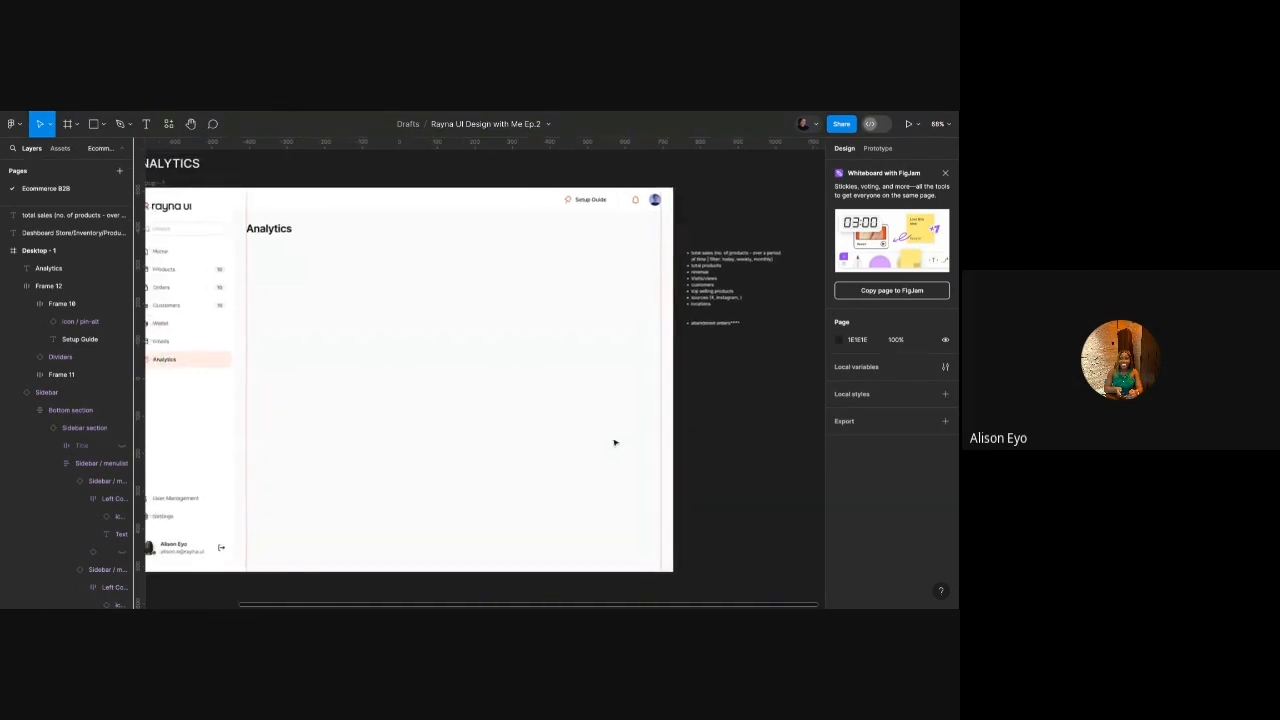
scroll(609, 309, "down", 5)
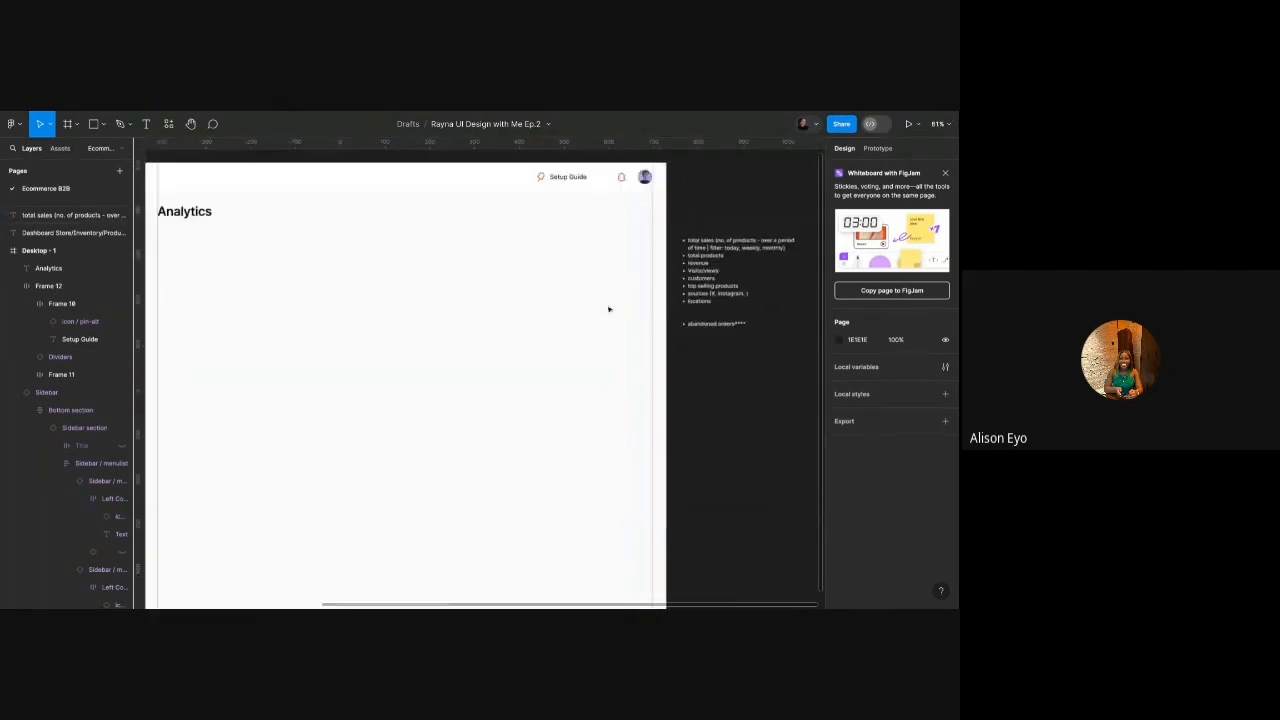
key("r")
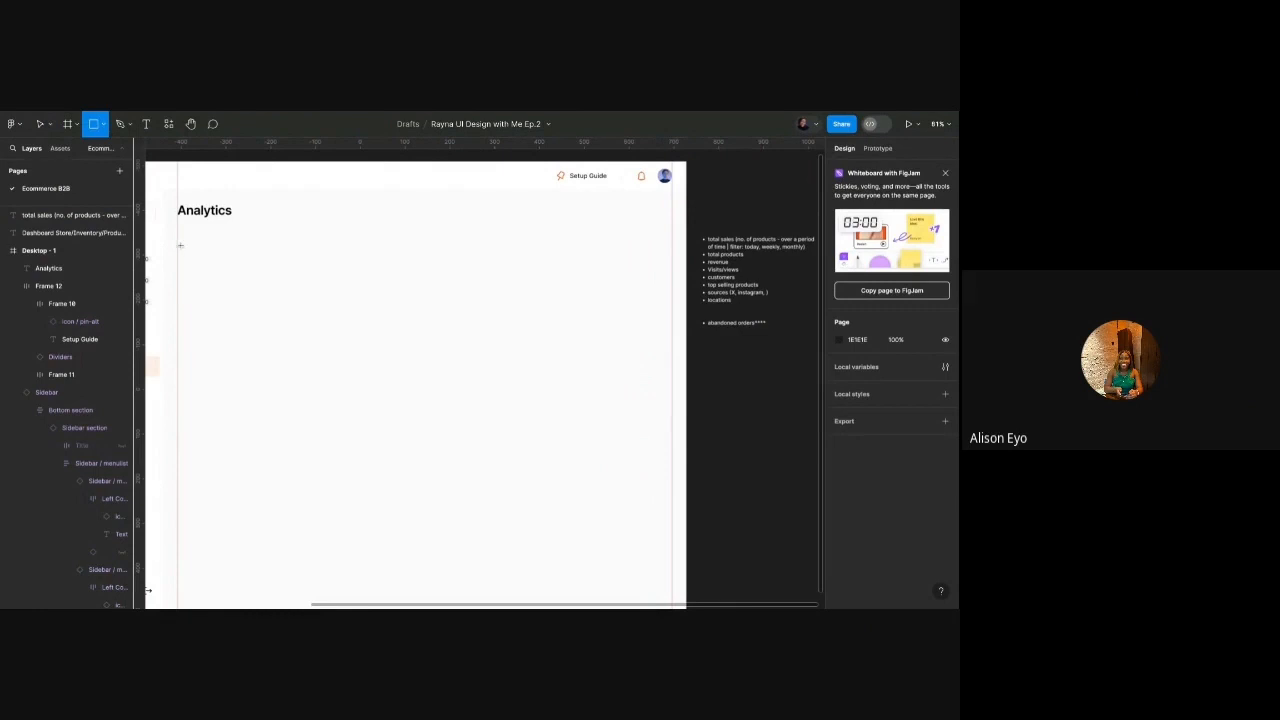
left_click_drag(178, 242, 285, 289)
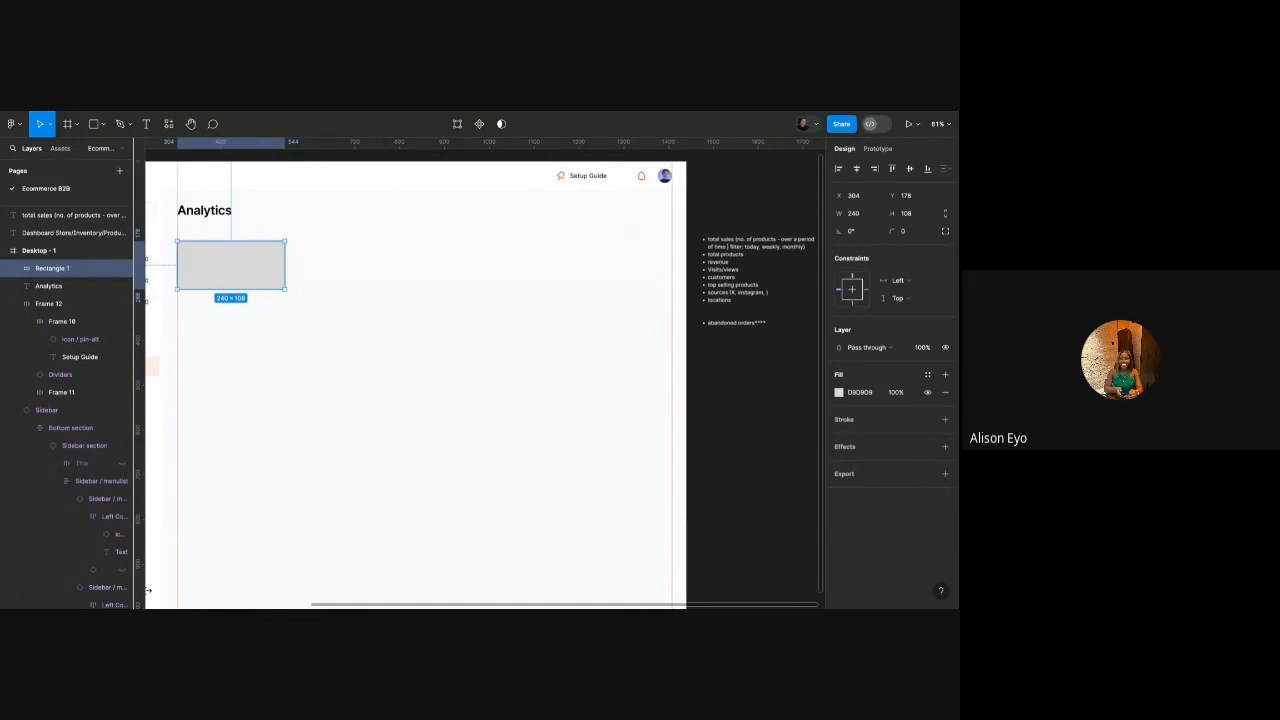
left_click_drag(285, 265, 500, 370)
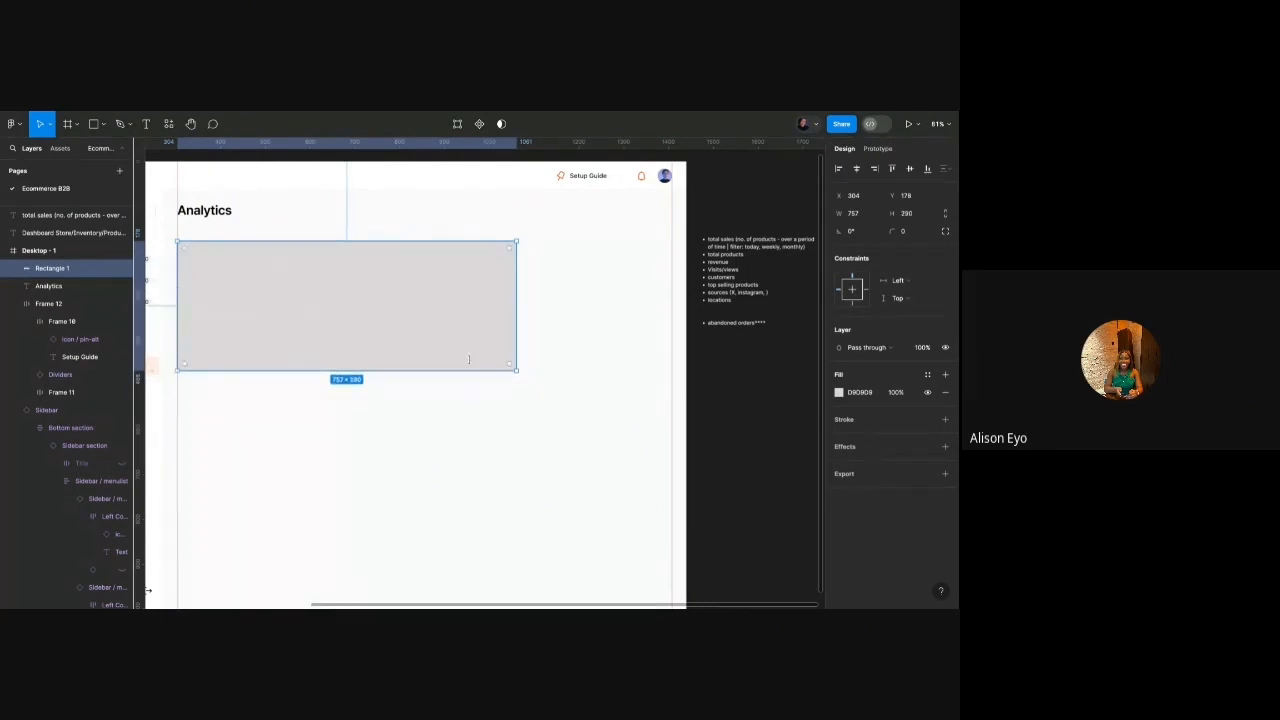
Copy the Analytics heading into the block, bring it to front, and relabel it 'revenue'.
left_click(228, 213)
left_click_drag(228, 213, 306, 286)
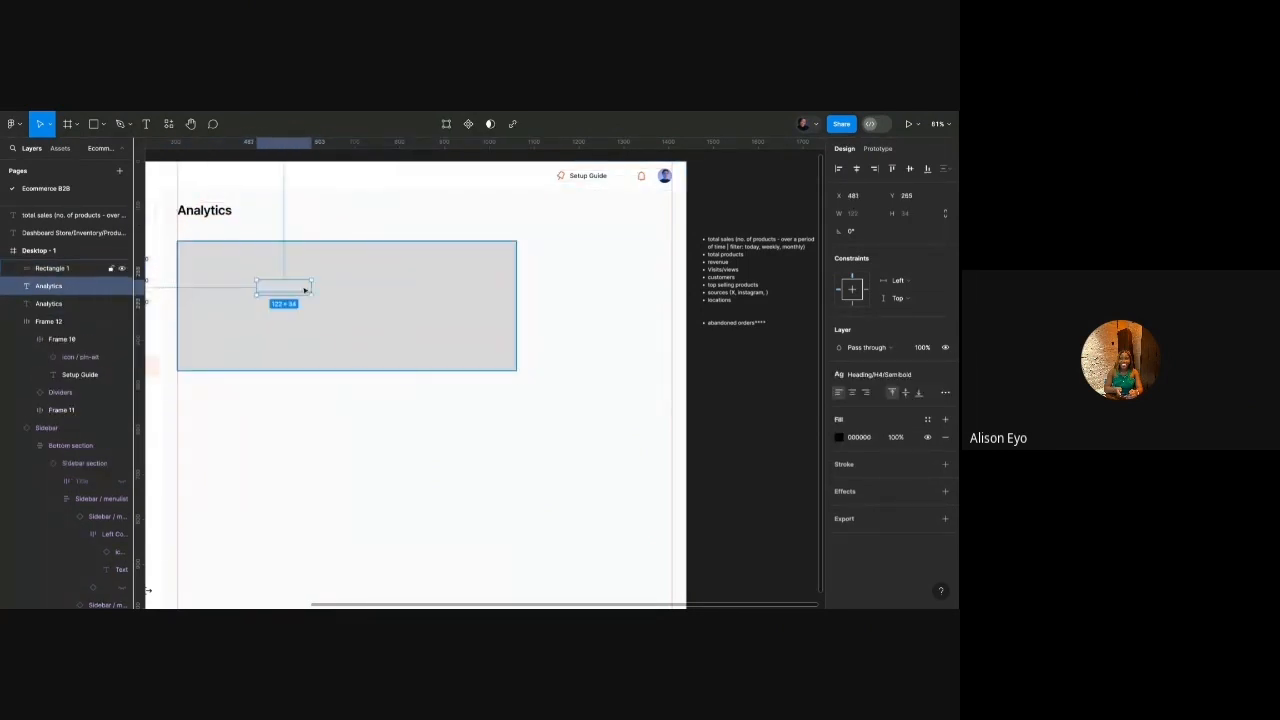
right_click(305, 289)
left_click(320, 368)
double_click(291, 287)
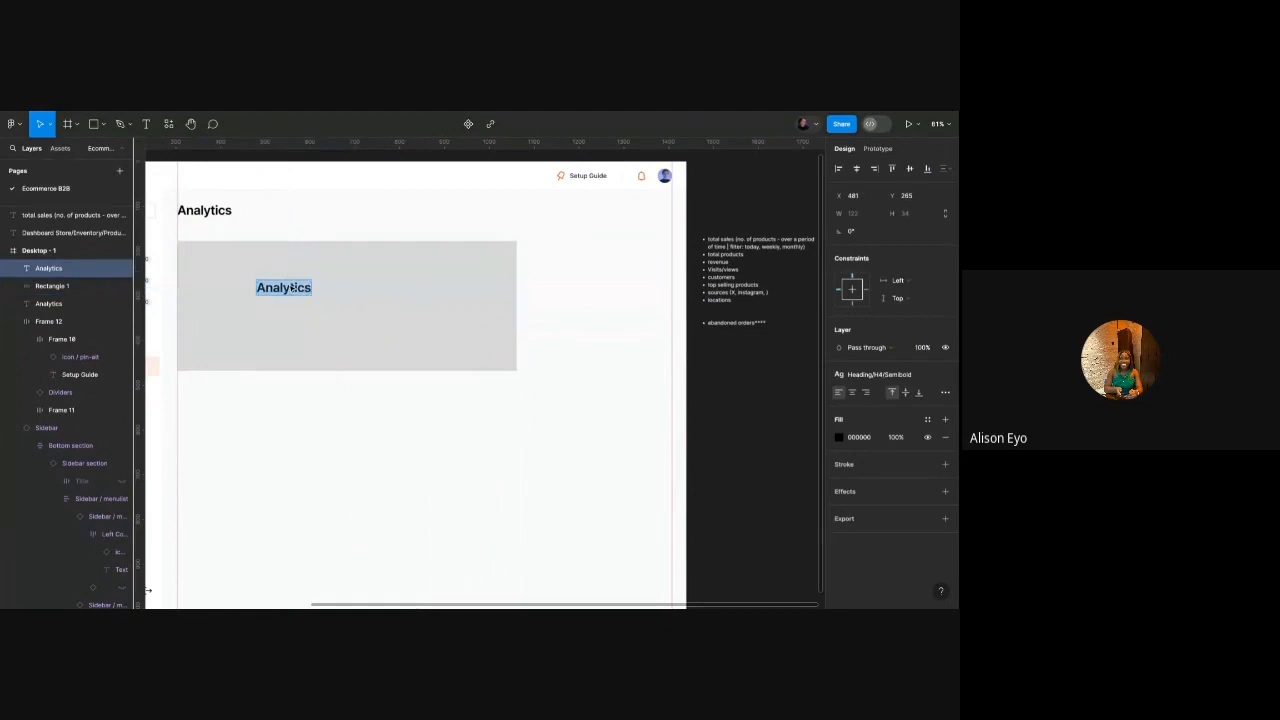
type("ervenu")
key("ctrl+a")
type("revenue")
key("Escape")
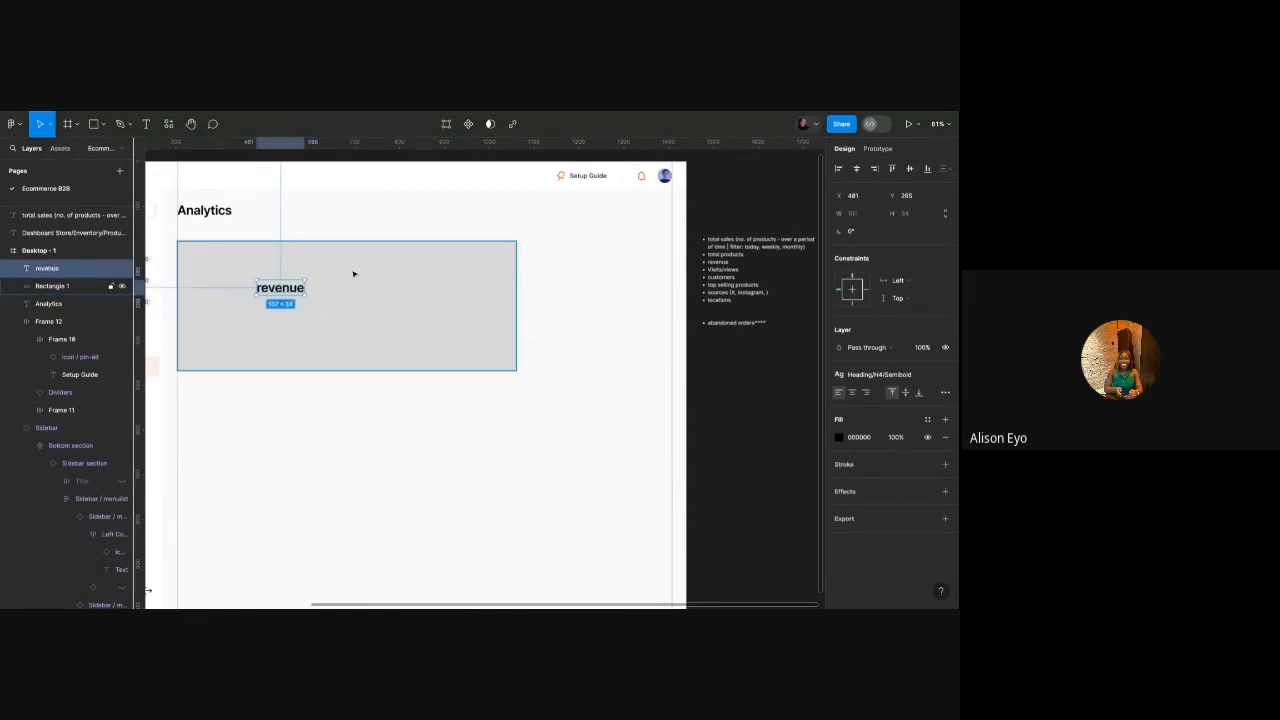
Centre the revenue label in the block and move the block and label further down.
left_click_drag(287, 288, 338, 299)
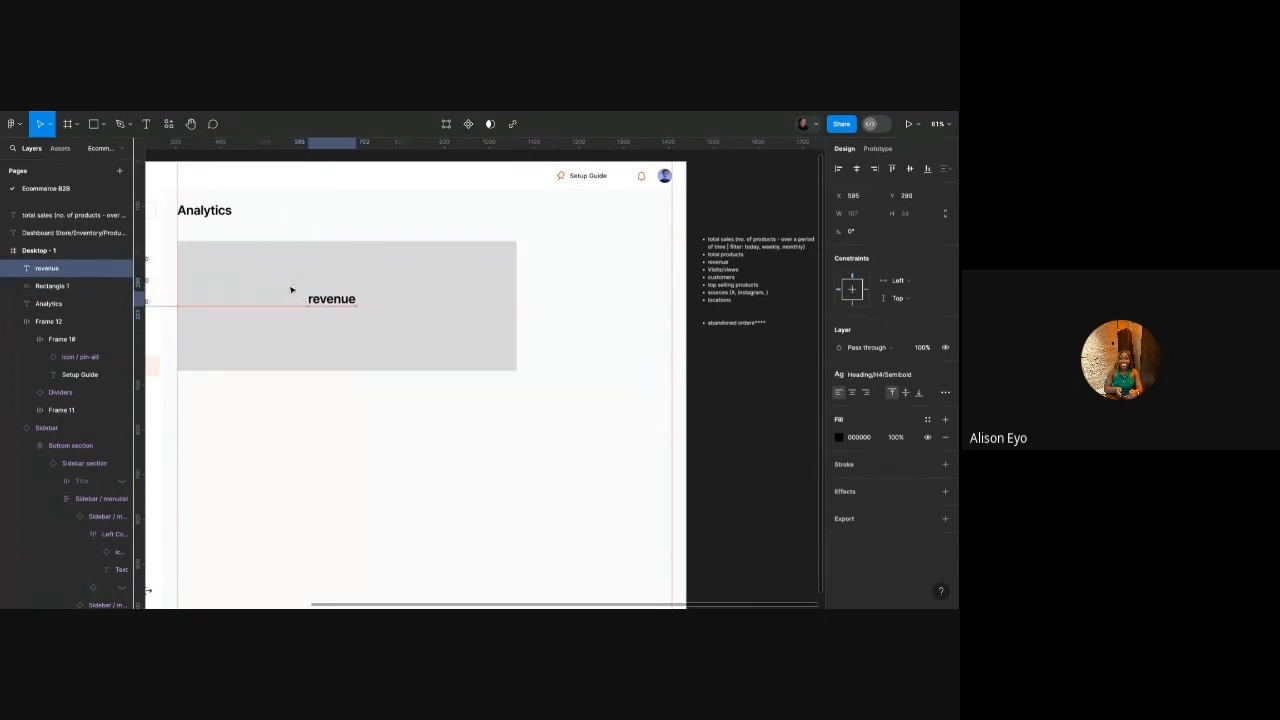
key("Right")
key("Right")
key("Right")
key("Right")
key("Right")
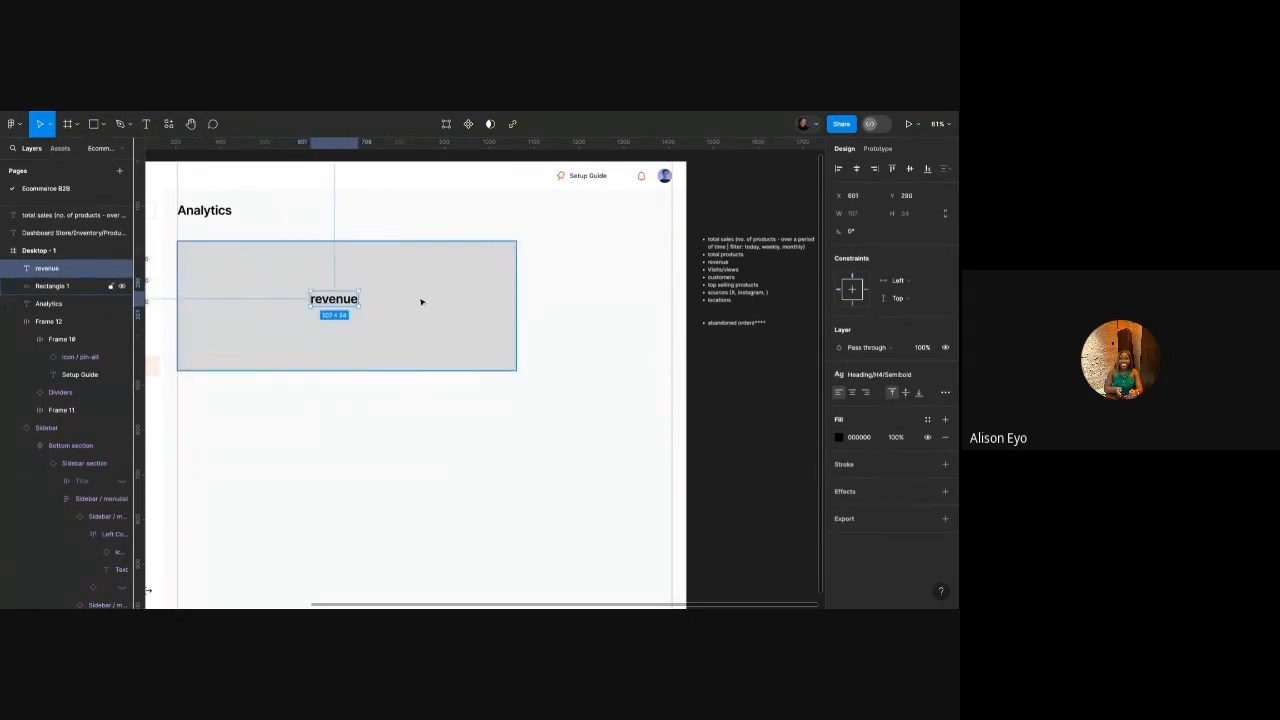
scroll(350, 285, "right", 2)
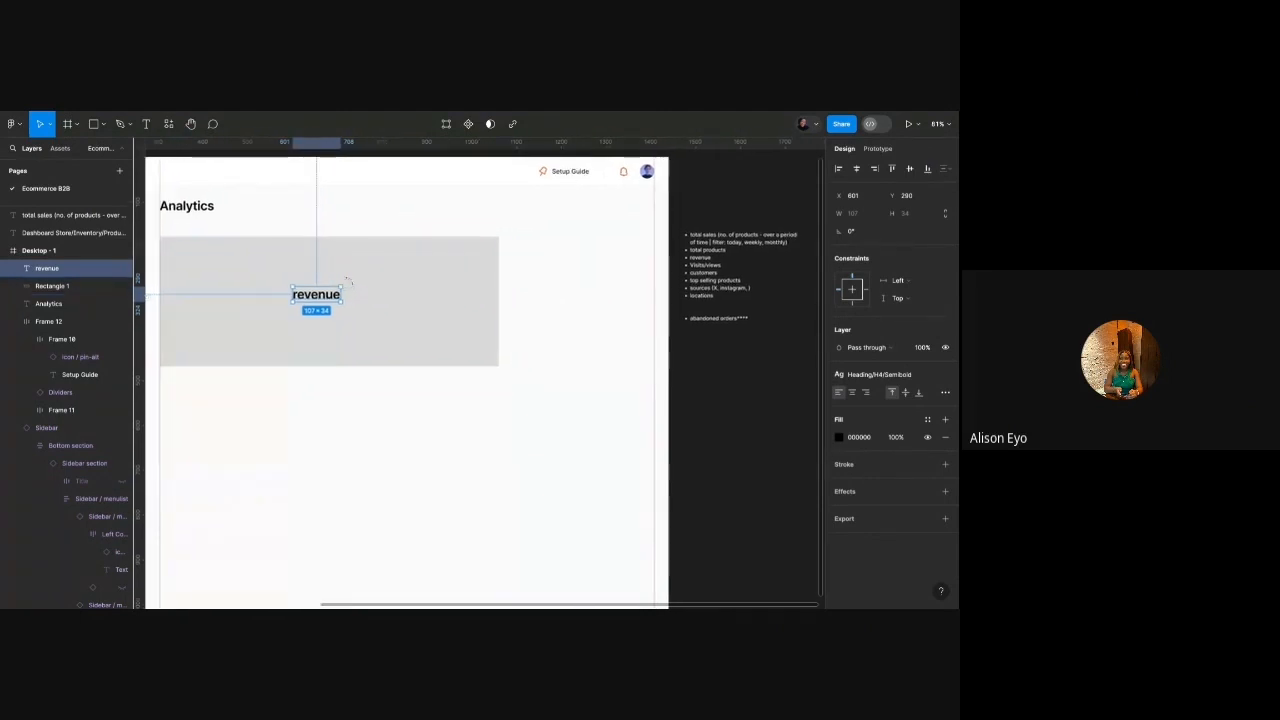
scroll(352, 285, "left", 1)
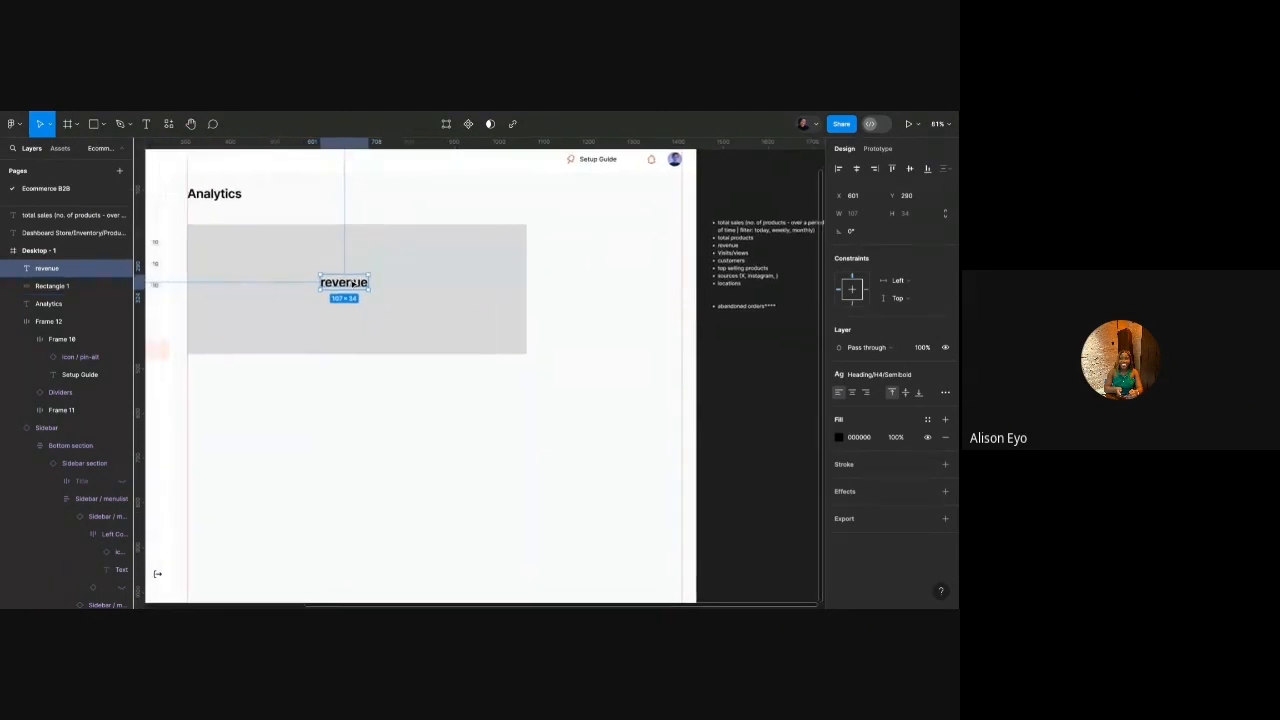
scroll(352, 285, "right", 1)
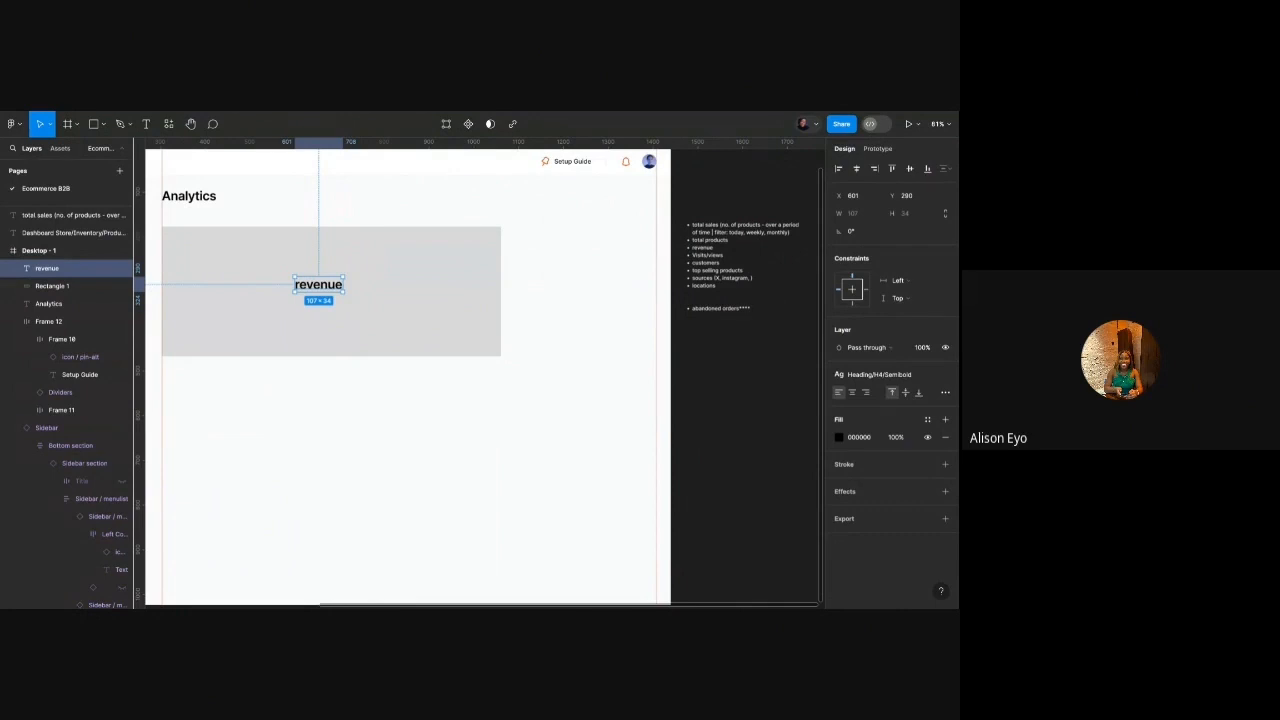
left_click(373, 273, "shift")
mouse_move(393, 254)
left_mouse_down()
mouse_move(392, 305)
mouse_move(391, 238)
left_mouse_up()
Shrink the top rectangle copy into a small 269×116 card above the revenue block.
left_click(390, 300)
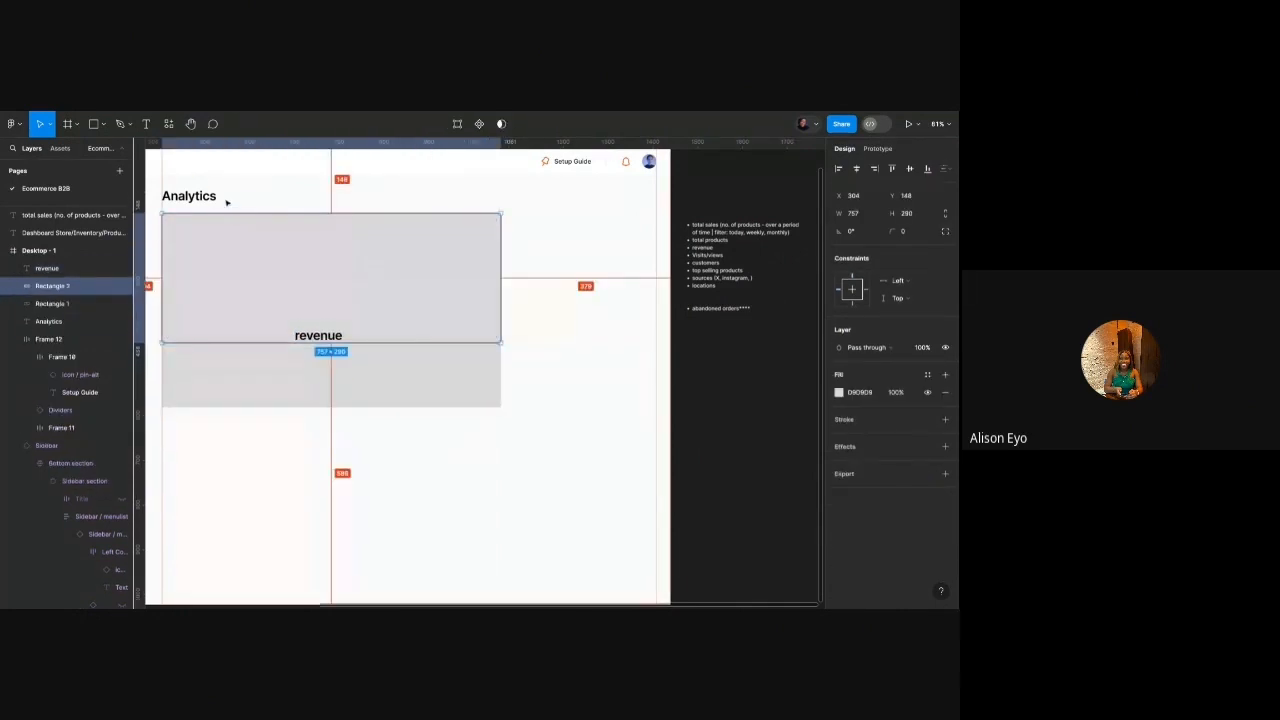
key("Down")
key("Down")
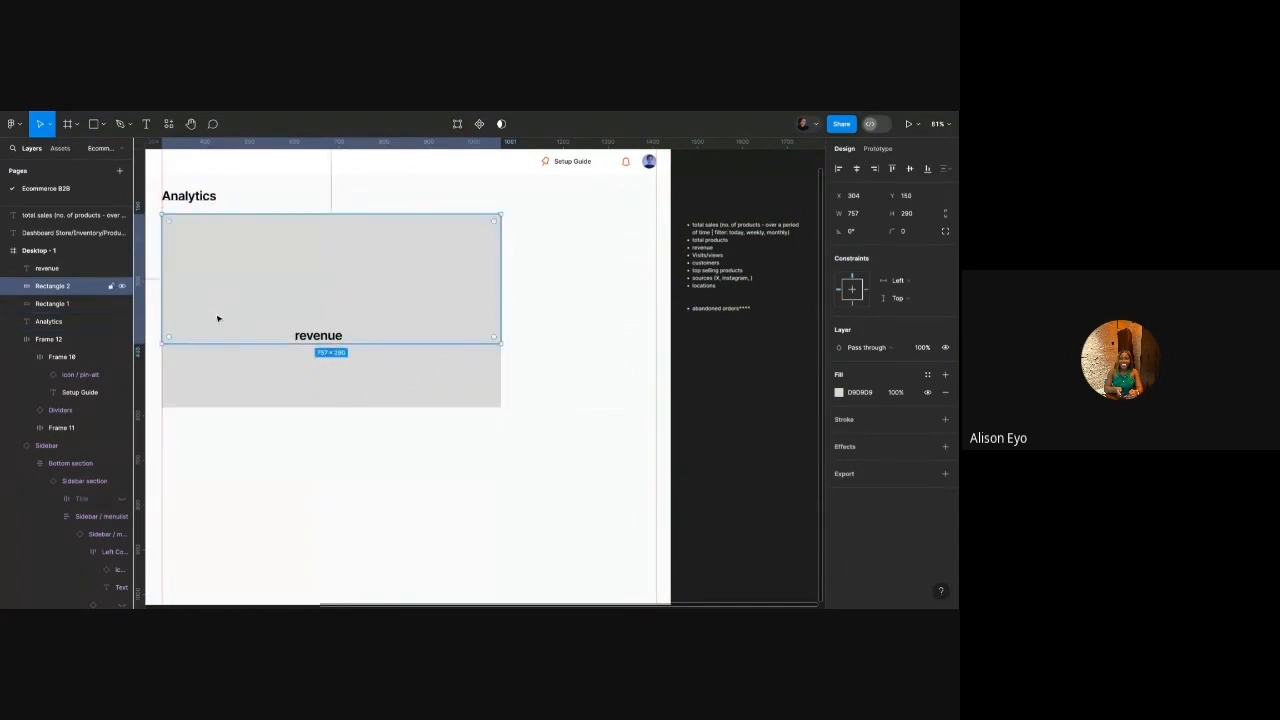
left_click_drag(230, 344, 230, 266)
left_click_drag(503, 241, 282, 241)
scroll(282, 241, "left", 2)
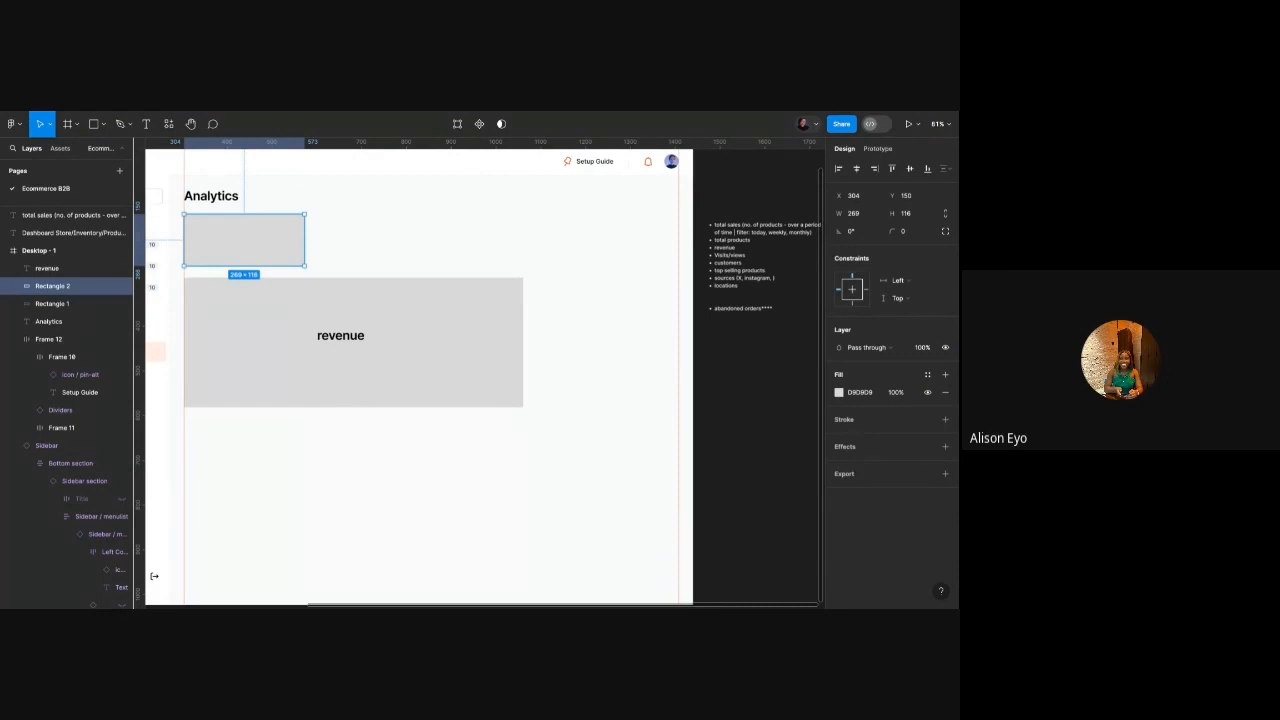
Check the Analytics heading's available text styles, then clear the selection.
left_click(206, 197)
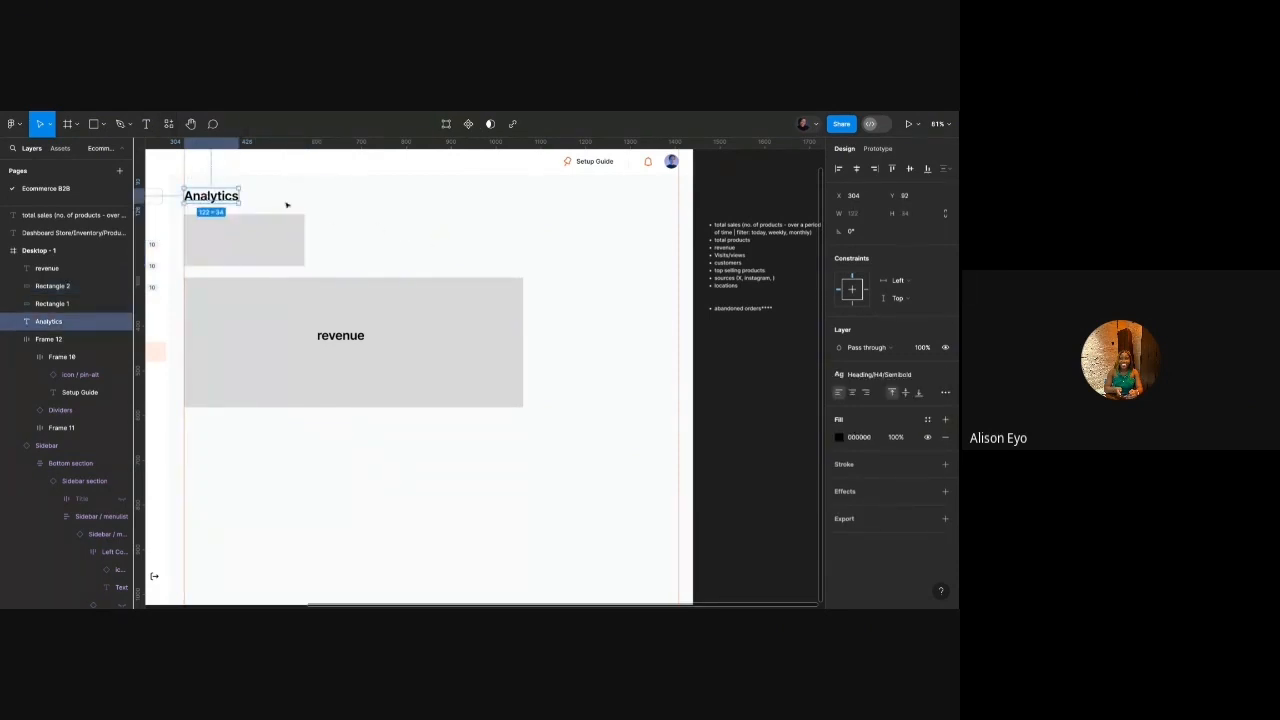
left_click(858, 377)
left_click(451, 357)
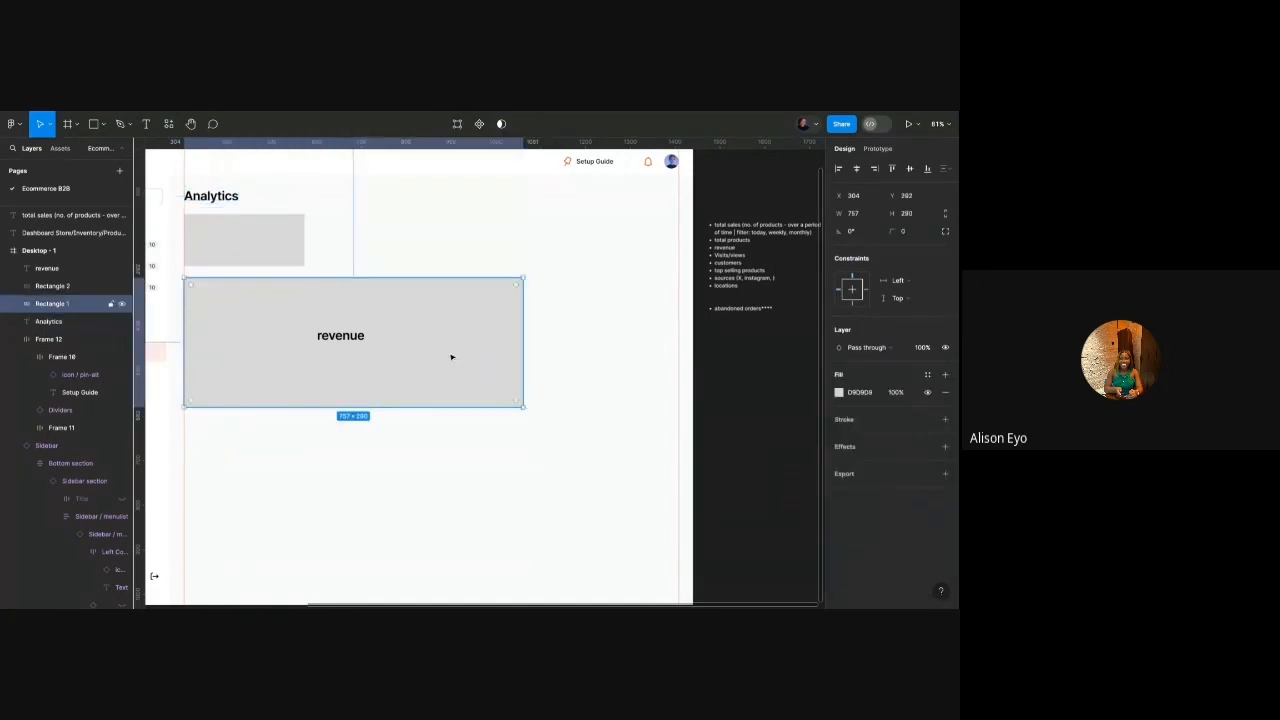
left_click(401, 253)
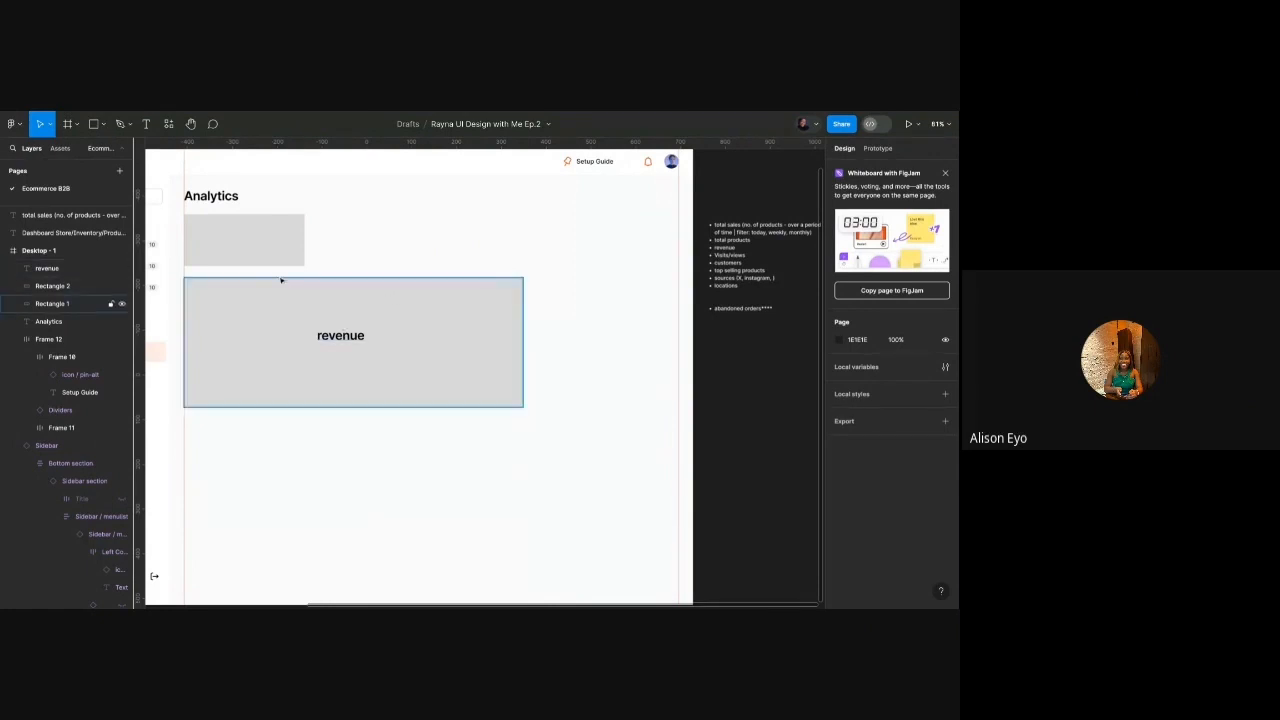
Copy the revenue label into the small card and relabel it 'total sales'.
left_click(265, 251)
left_click(338, 338)
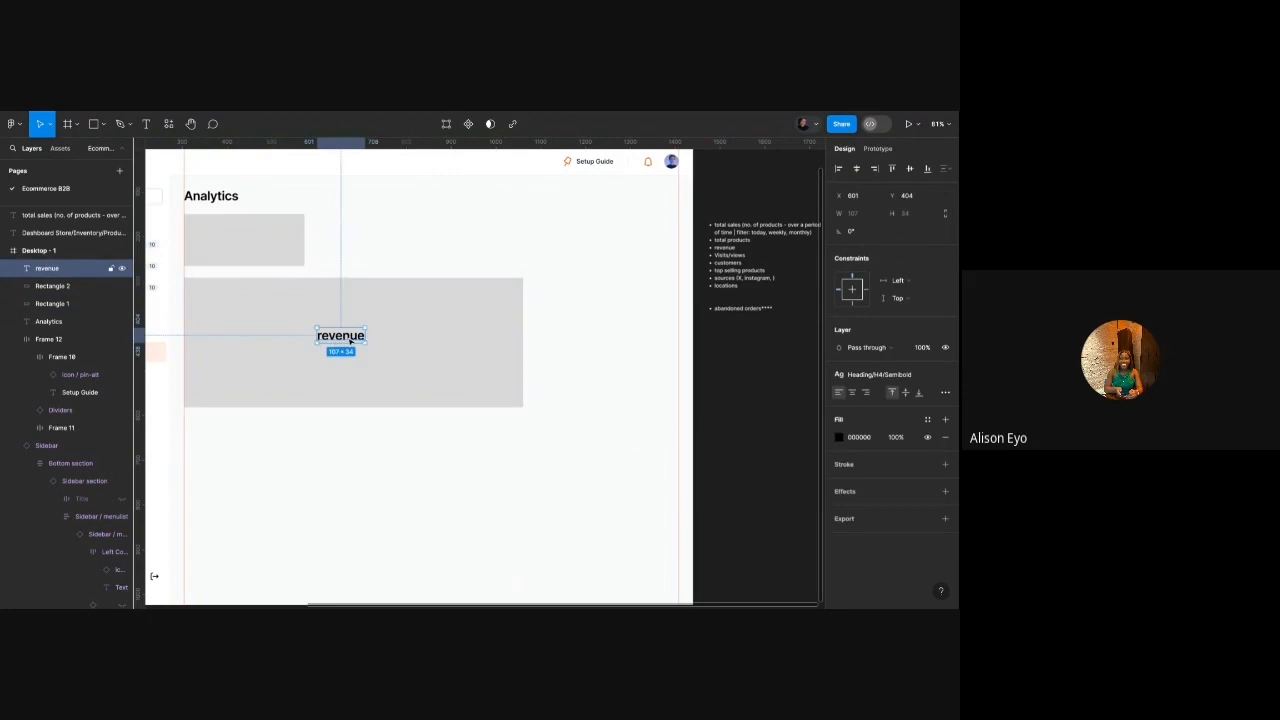
left_click_drag(350, 341, 255, 248, "alt")
double_click(256, 248)
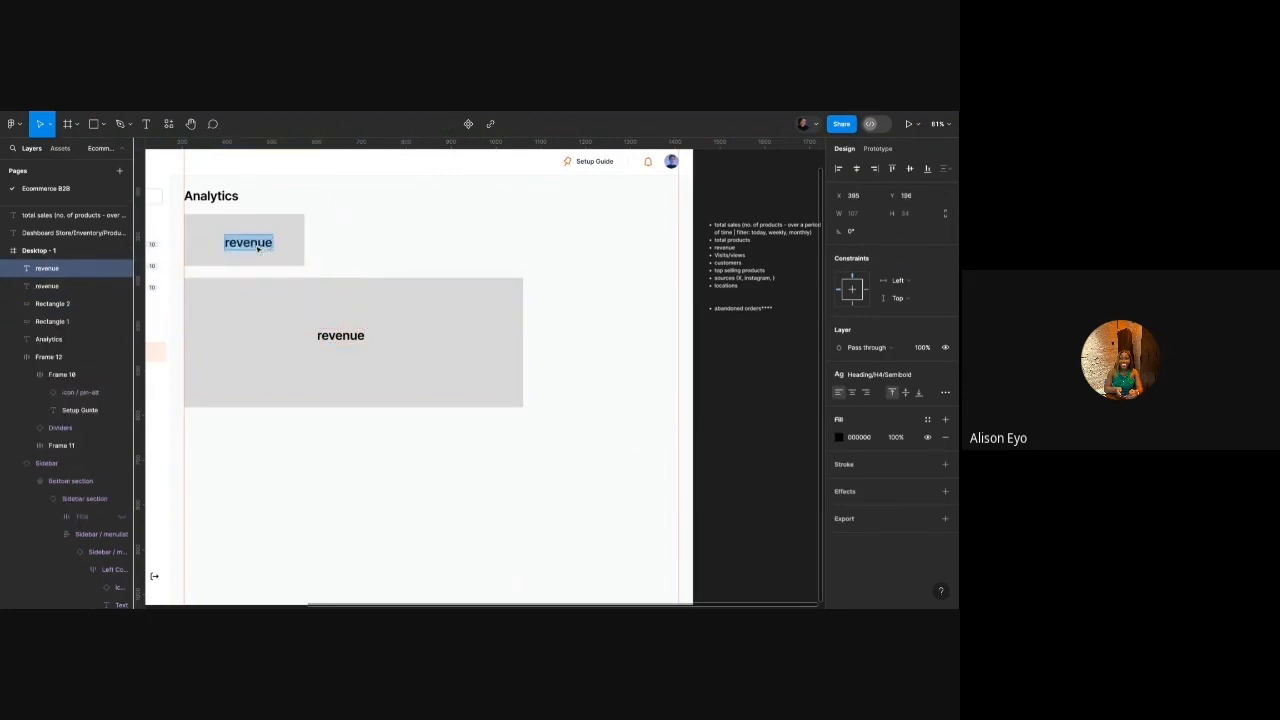
type("total sales")
key("Escape")
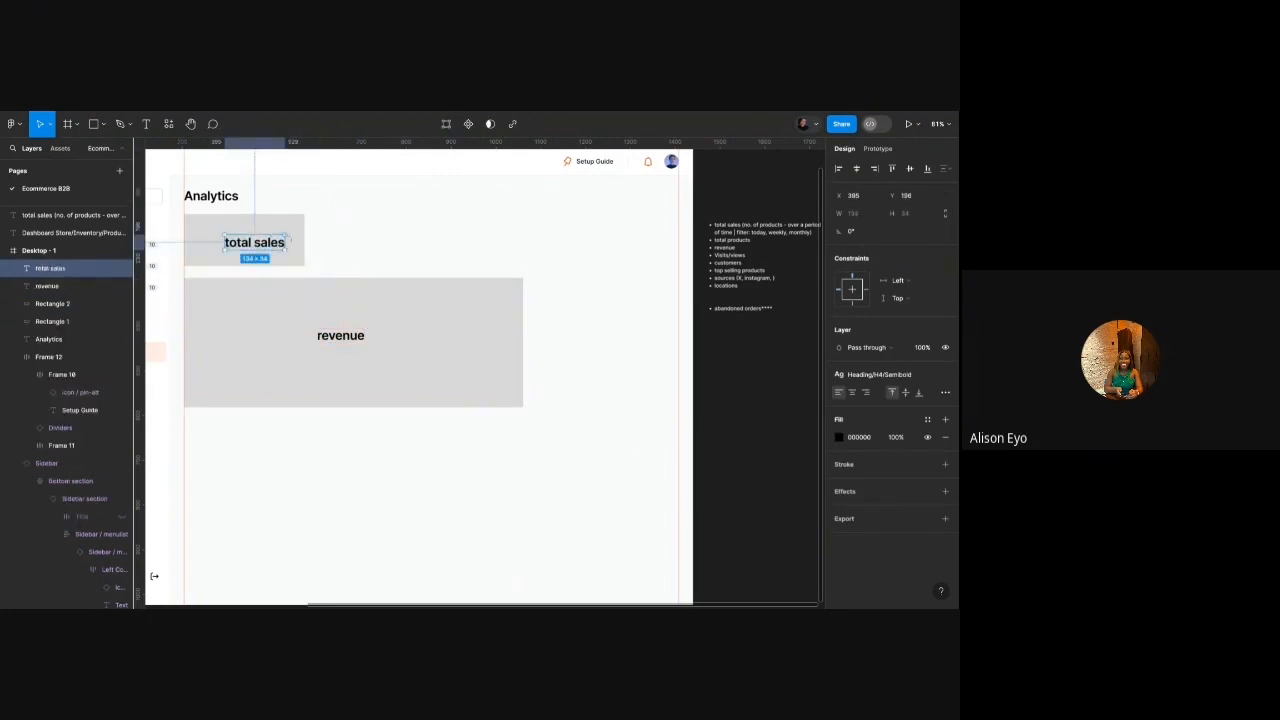
Duplicate the total sales card to its right and relabel the copy 'total products'.
left_click(286, 231, "shift")
key("ctrl+d")
key("shift+Right")
key("shift+Right")
key("shift+Right")
key("shift+Right")
key("shift+Right")
key("shift+Right")
key("shift+Right")
key("shift+Right")
key("shift+Right")
key("shift+Right")
key("shift+Right")
key("shift+Right")
key("shift+Right")
key("shift+Right")
key("shift+Right")
key("shift+Right")
key("shift+Right")
key("shift+Right")
key("shift+Right")
key("shift+Right")
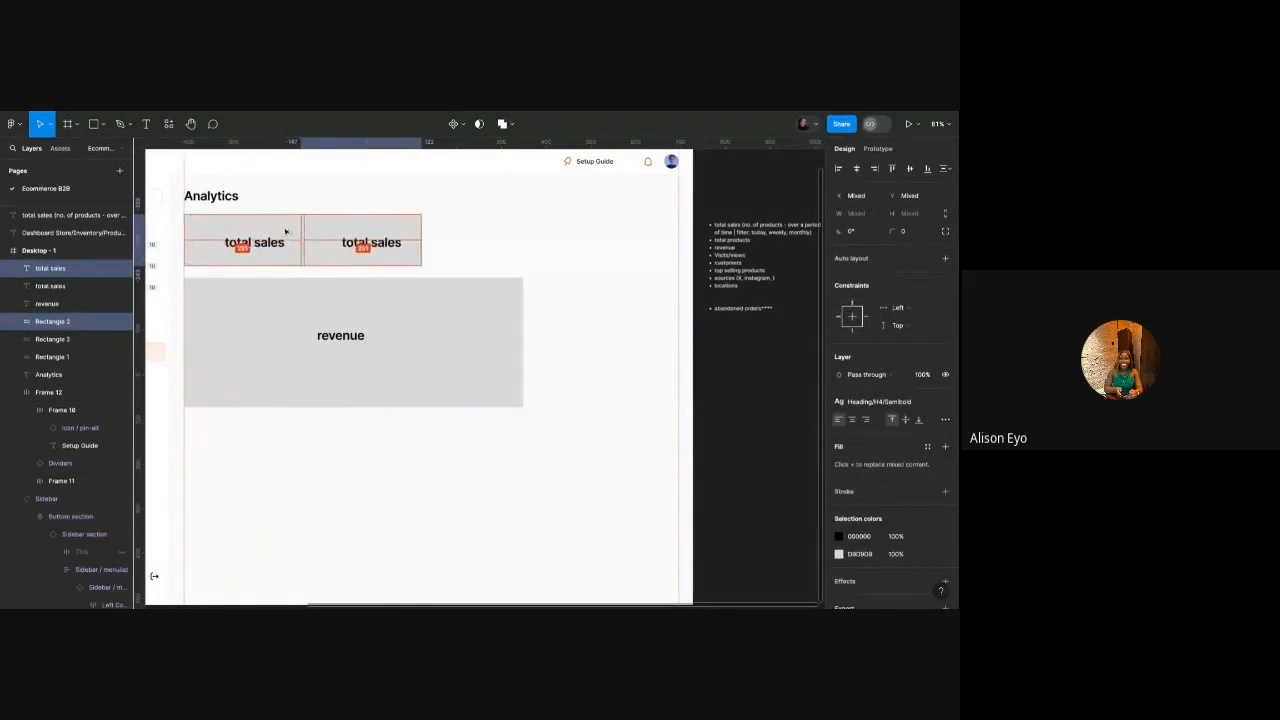
left_click_drag(286, 231, 418, 232, "alt")
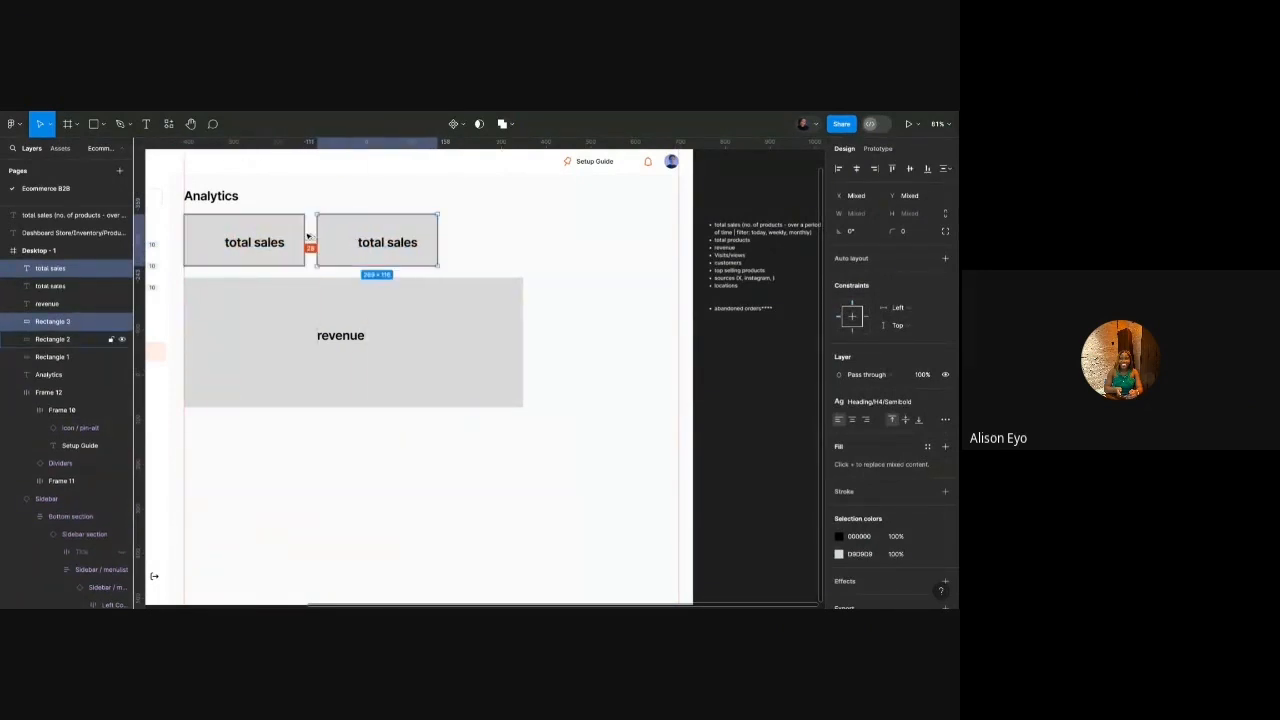
key("Left")
key("Left")
key("Left")
key("Left")
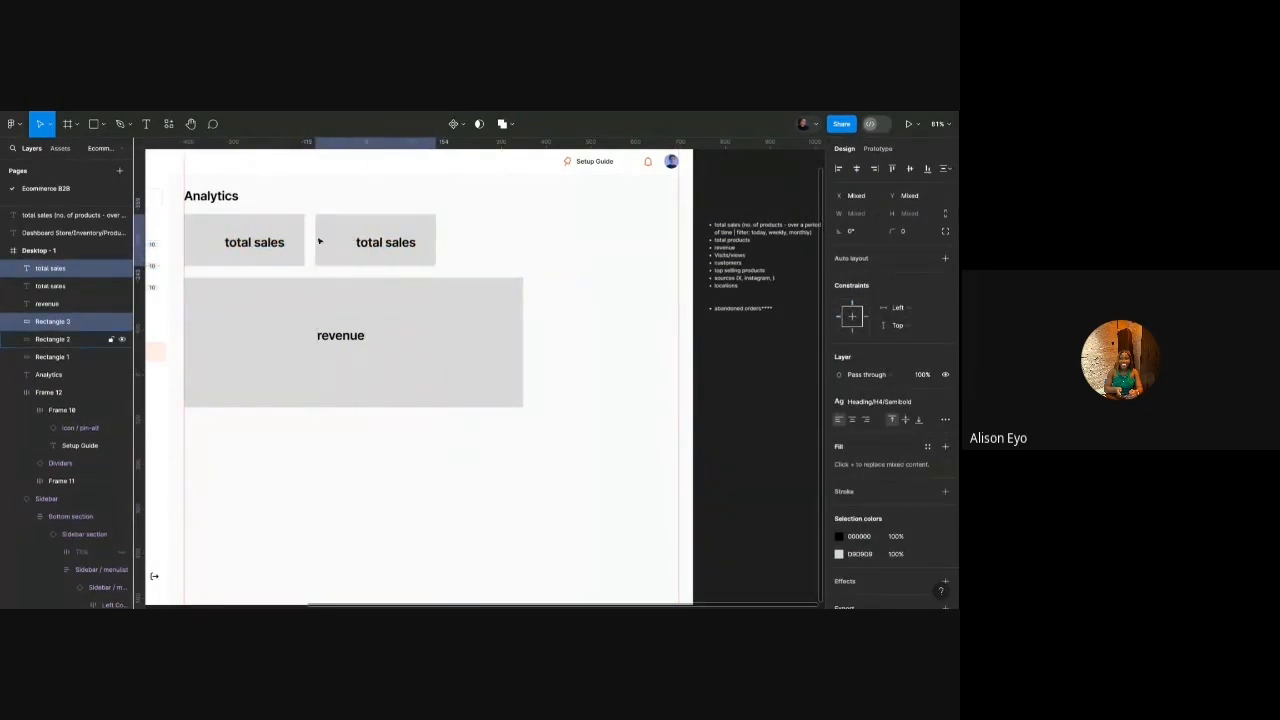
double_click(386, 252)
left_click_drag(386, 247, 431, 249)
type("pr")
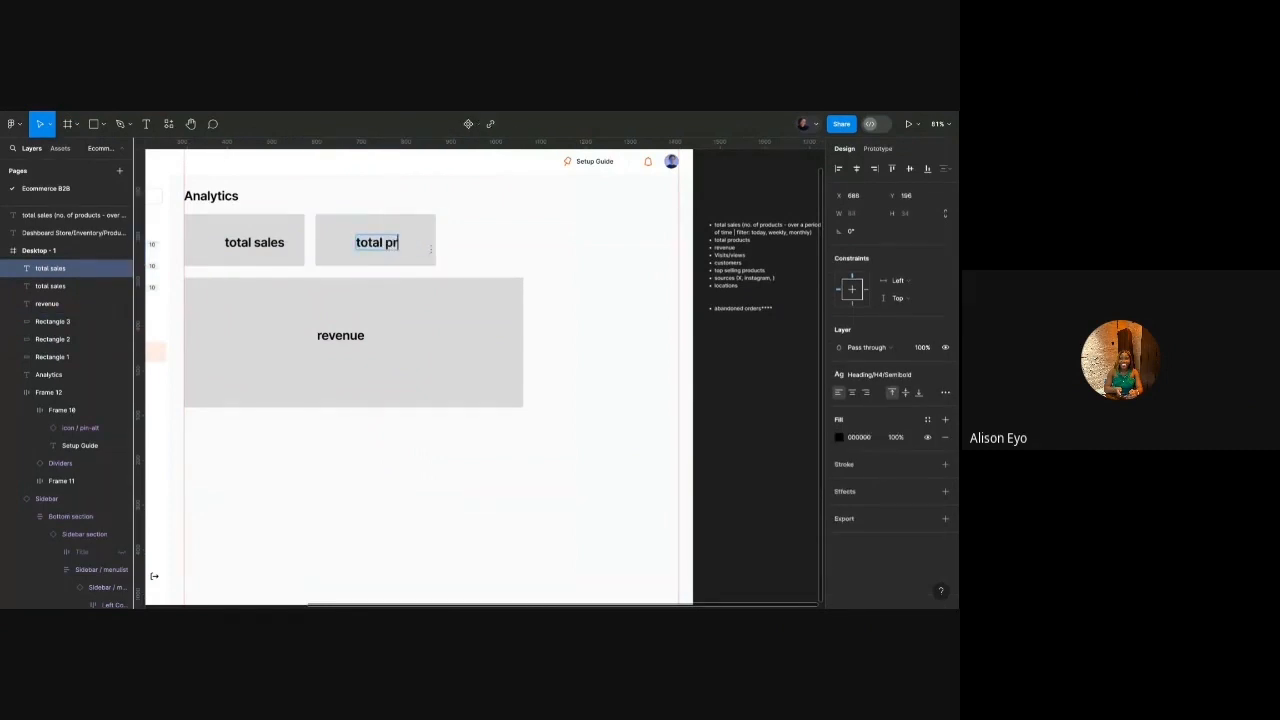
type("oducts")
key("Escape")
left_click(522, 237)
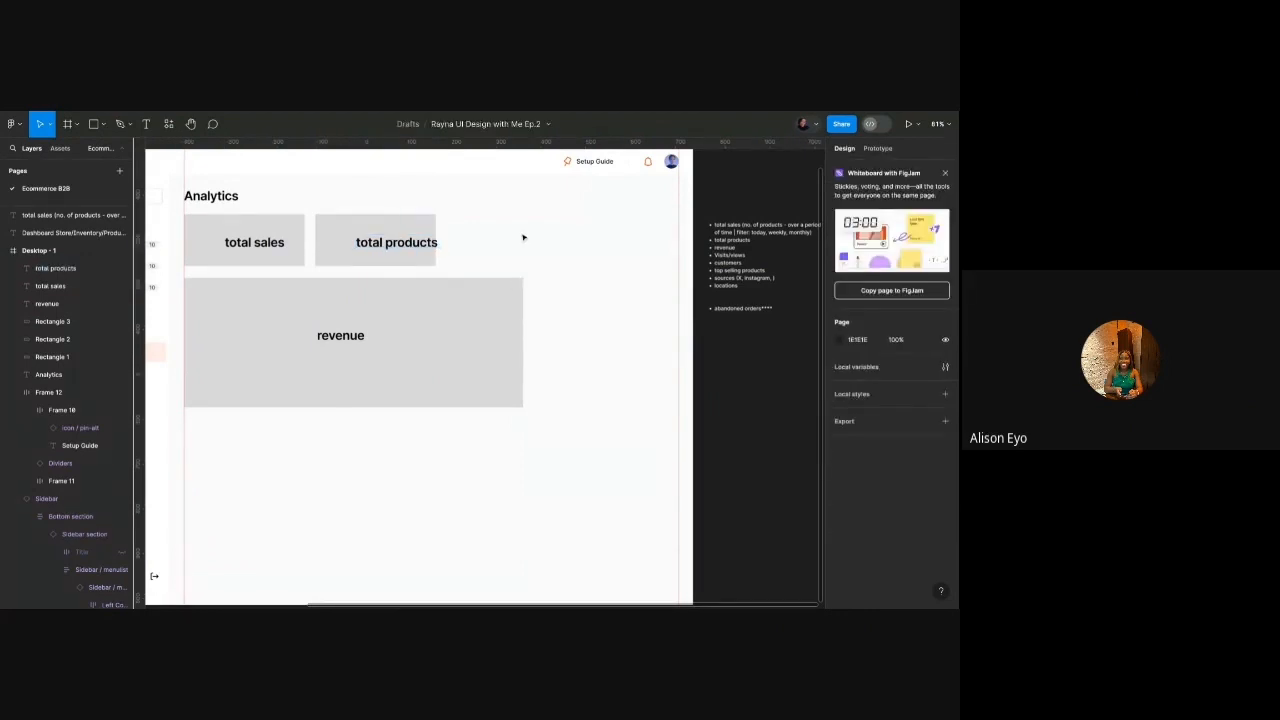
scroll(522, 237, "down", 1)
scroll(522, 237, "right", 1)
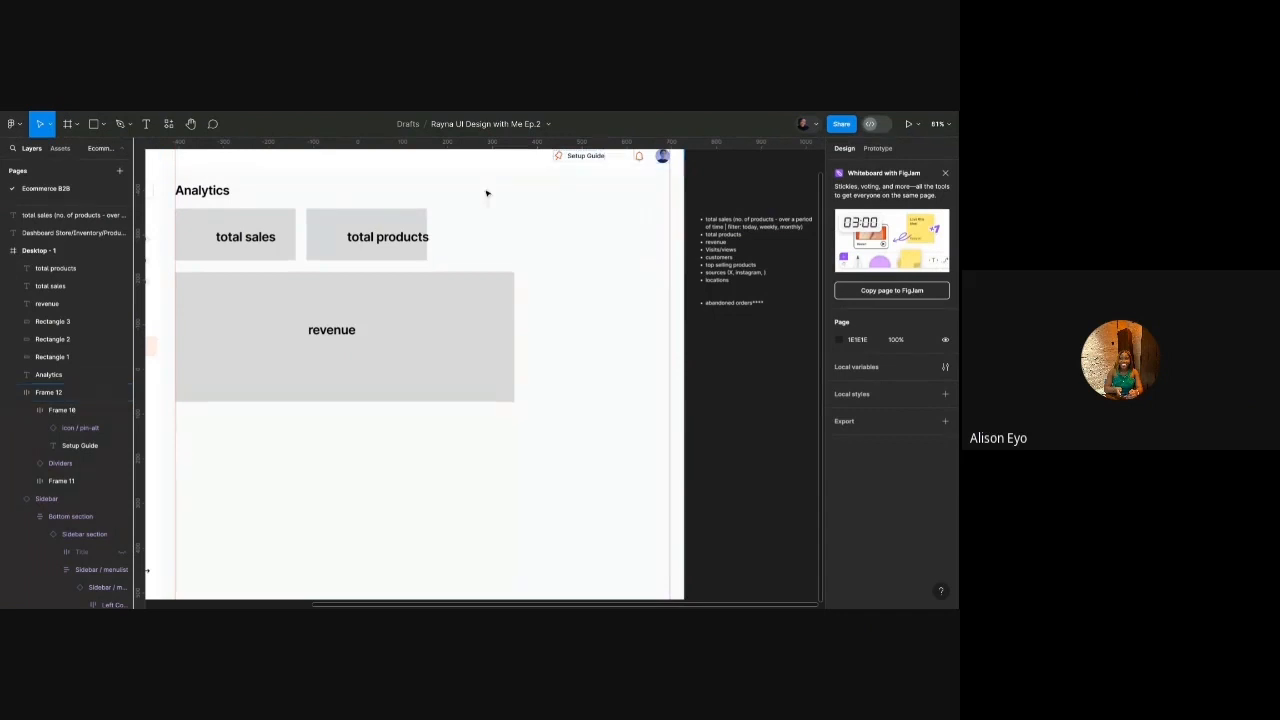
Copy the revenue block to the right side and narrow the copy into a side box.
left_click(446, 354)
left_click_drag(446, 354, 602, 354)
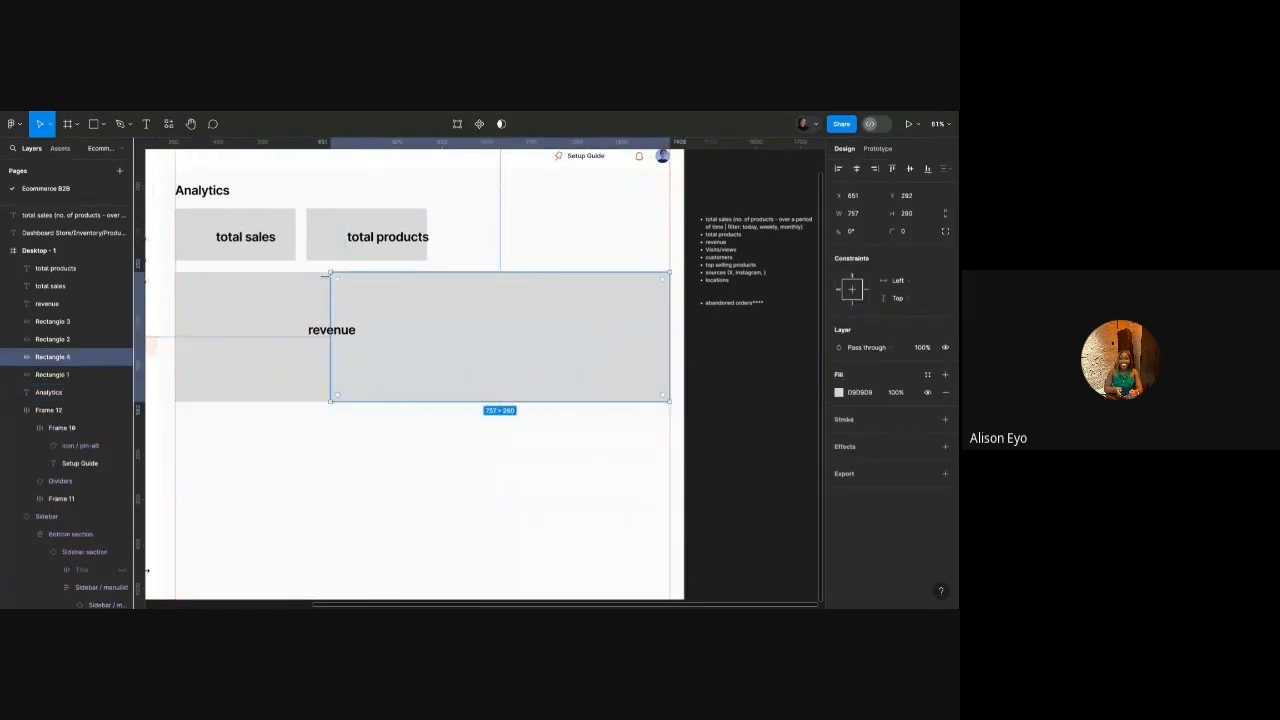
left_click_drag(332, 295, 522, 295)
scroll(533, 354, "up", 10)
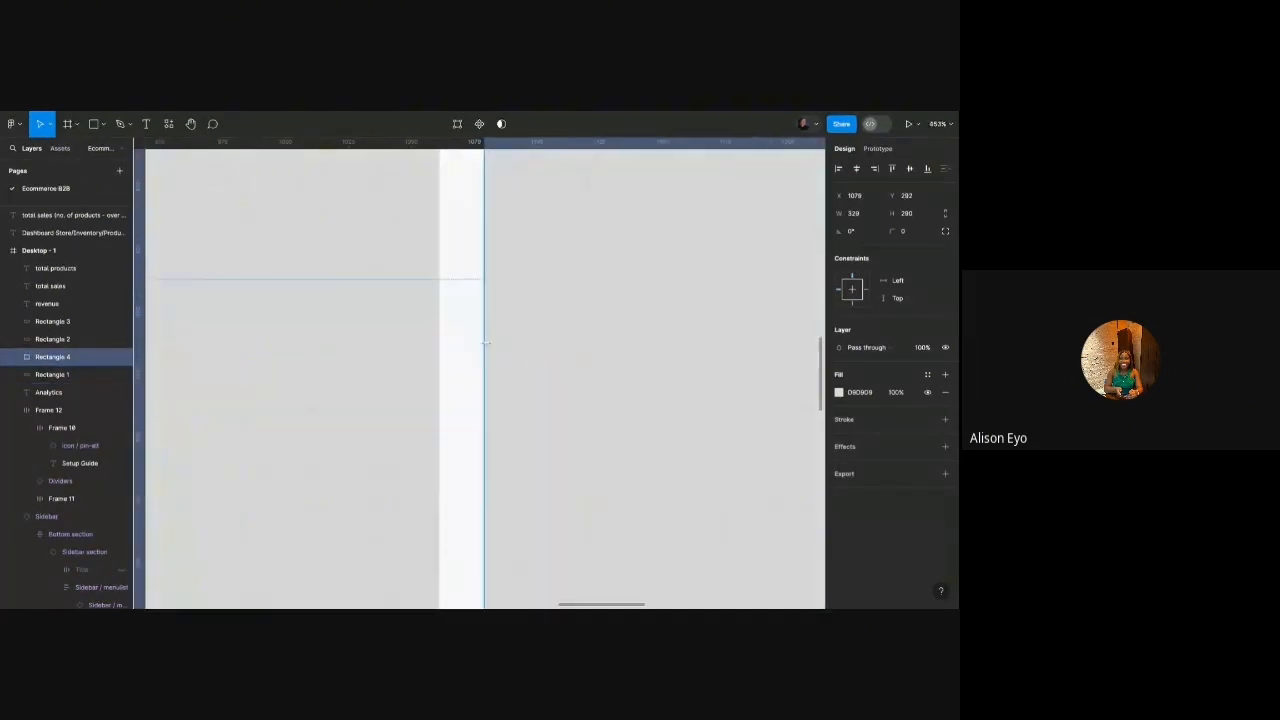
scroll(494, 354, "up", 5)
left_click(212, 355)
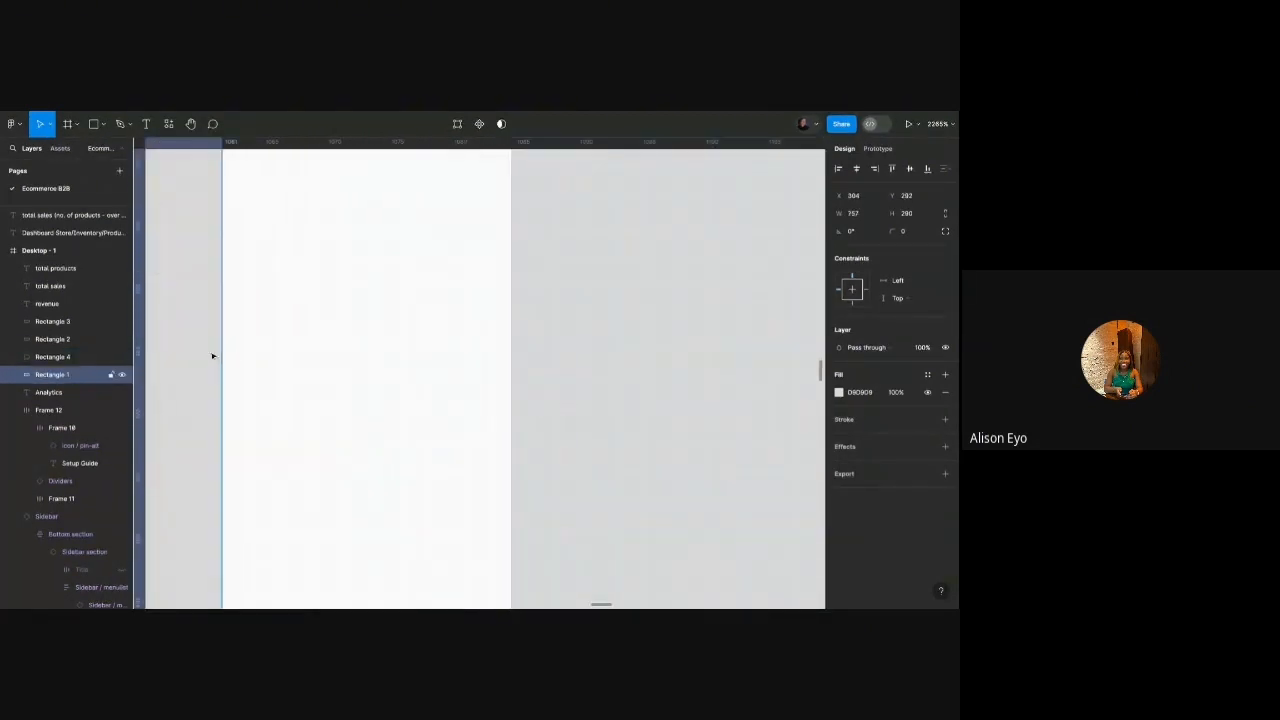
scroll(380, 351, "down", 14)
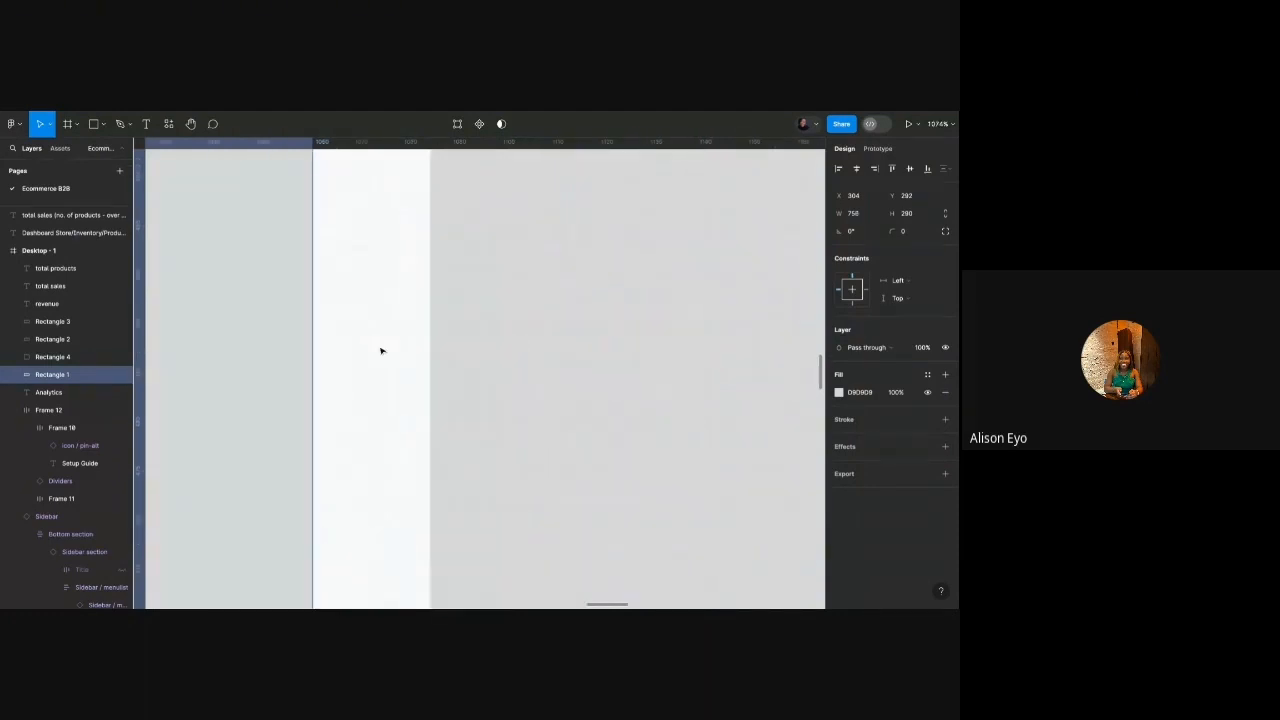
Stretch the right box to 357 tall and label it 'top selling products'.
left_click(403, 386)
left_click_drag(405, 388, 410, 415)
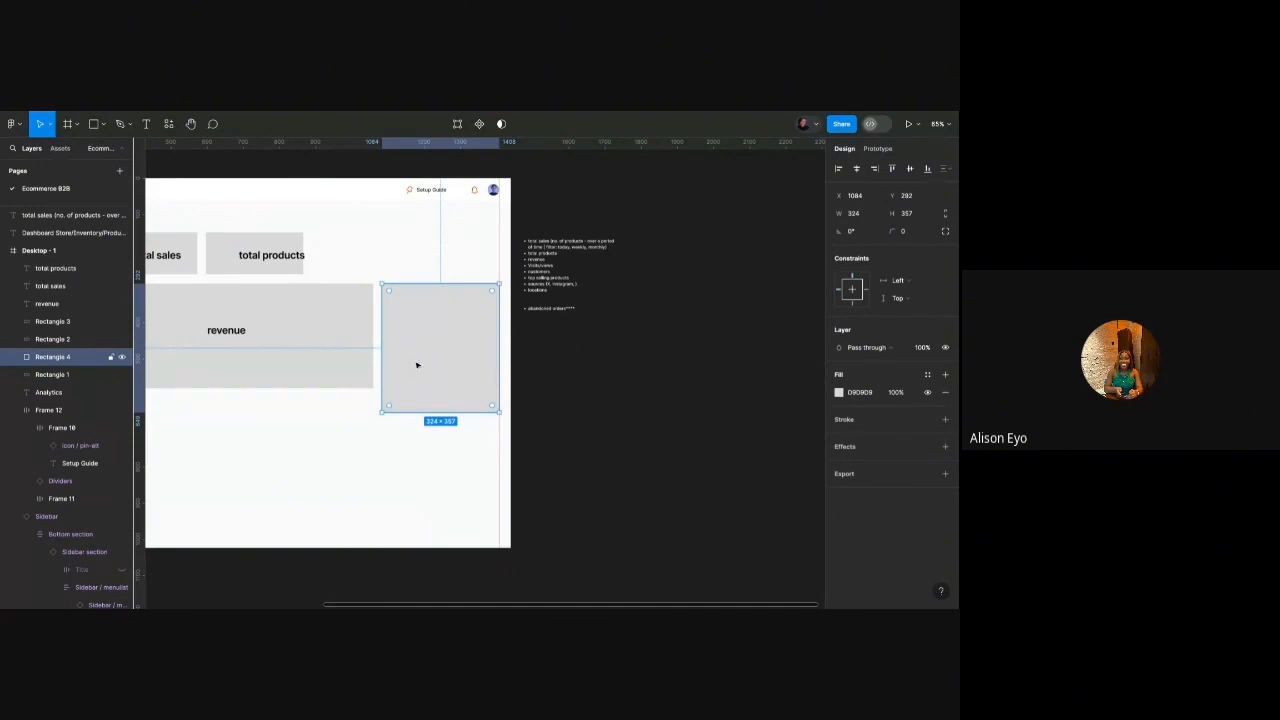
scroll(414, 404, "left", 2)
left_click(296, 322)
left_click_drag(296, 322, 515, 329)
double_click(515, 323)
type("top sel")
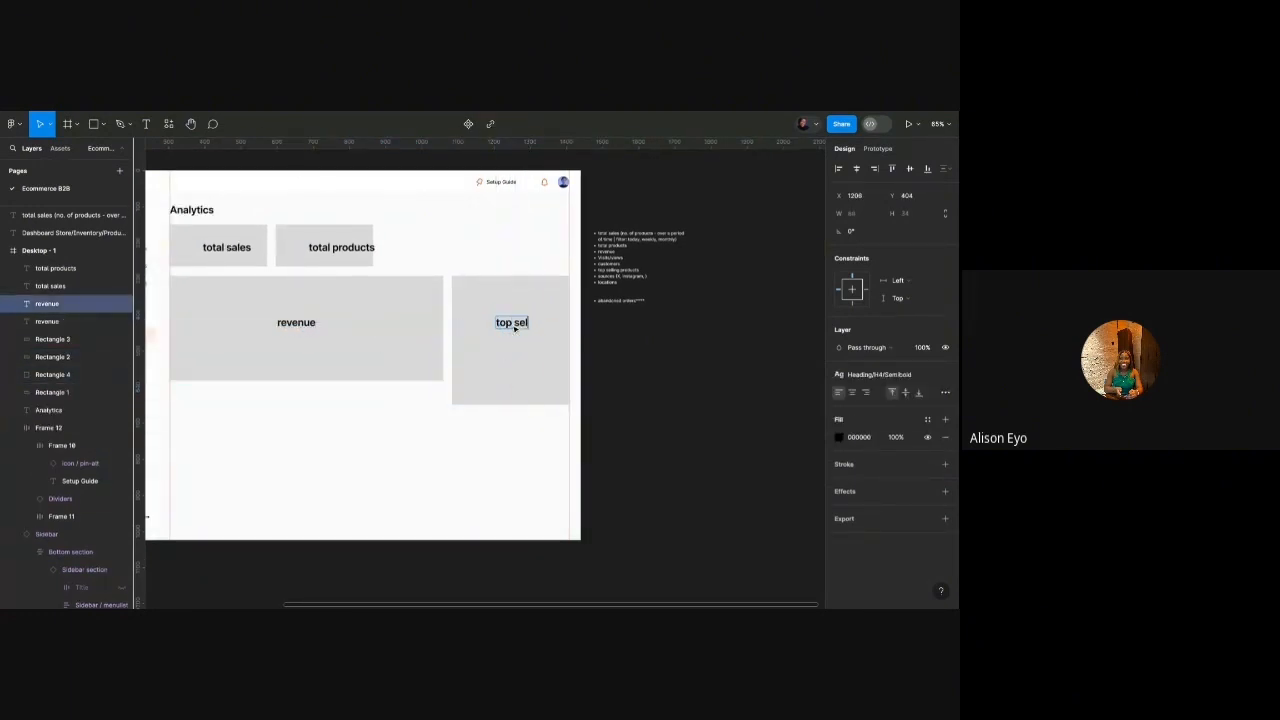
type("ling products")
key("Escape")
scroll(501, 331, "up", 3)
left_click_drag(576, 320, 515, 319)
Duplicate the box and label below it and relabel the copy 'visits/views'.
scroll(516, 320, "left", 1)
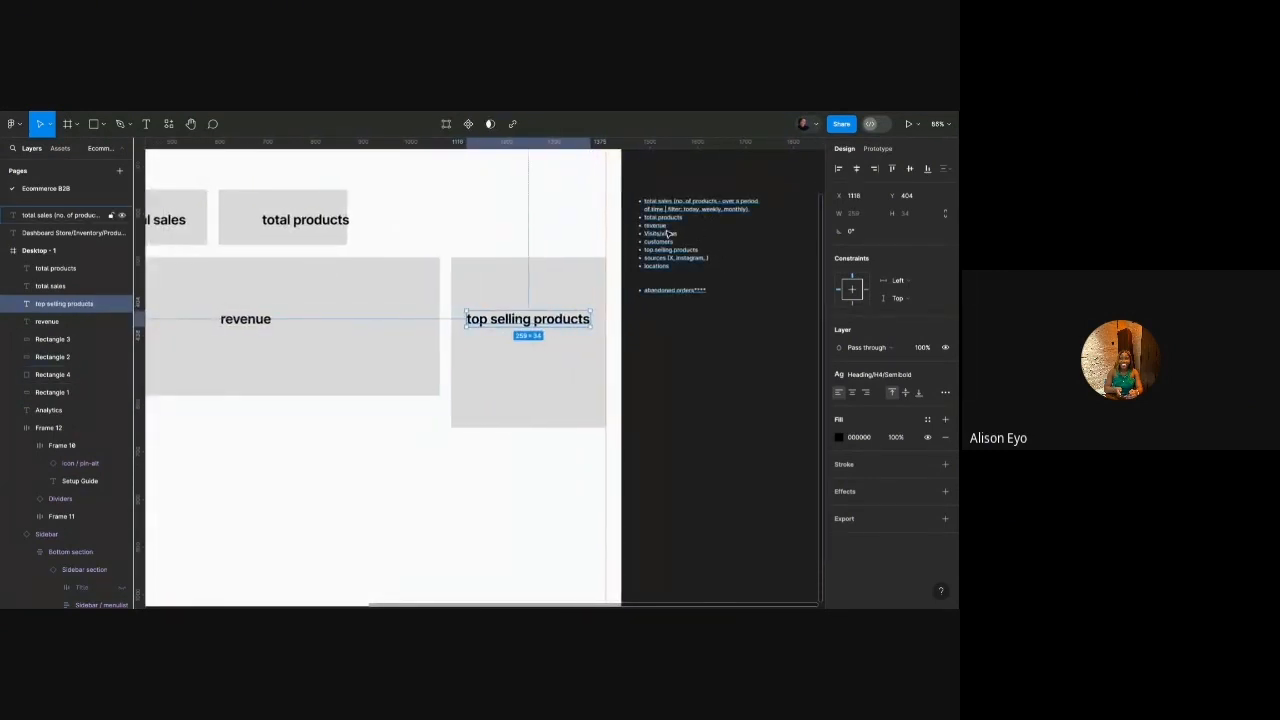
scroll(668, 234, "down", 2)
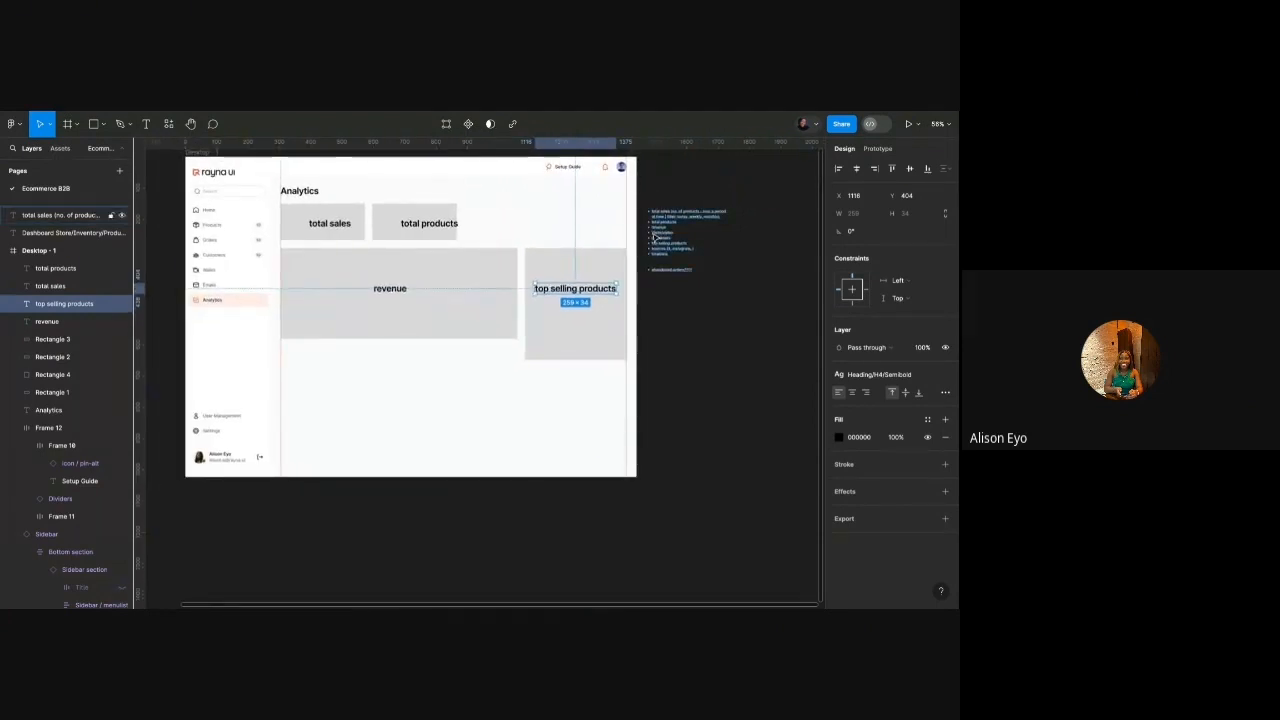
left_click(534, 334, "shift")
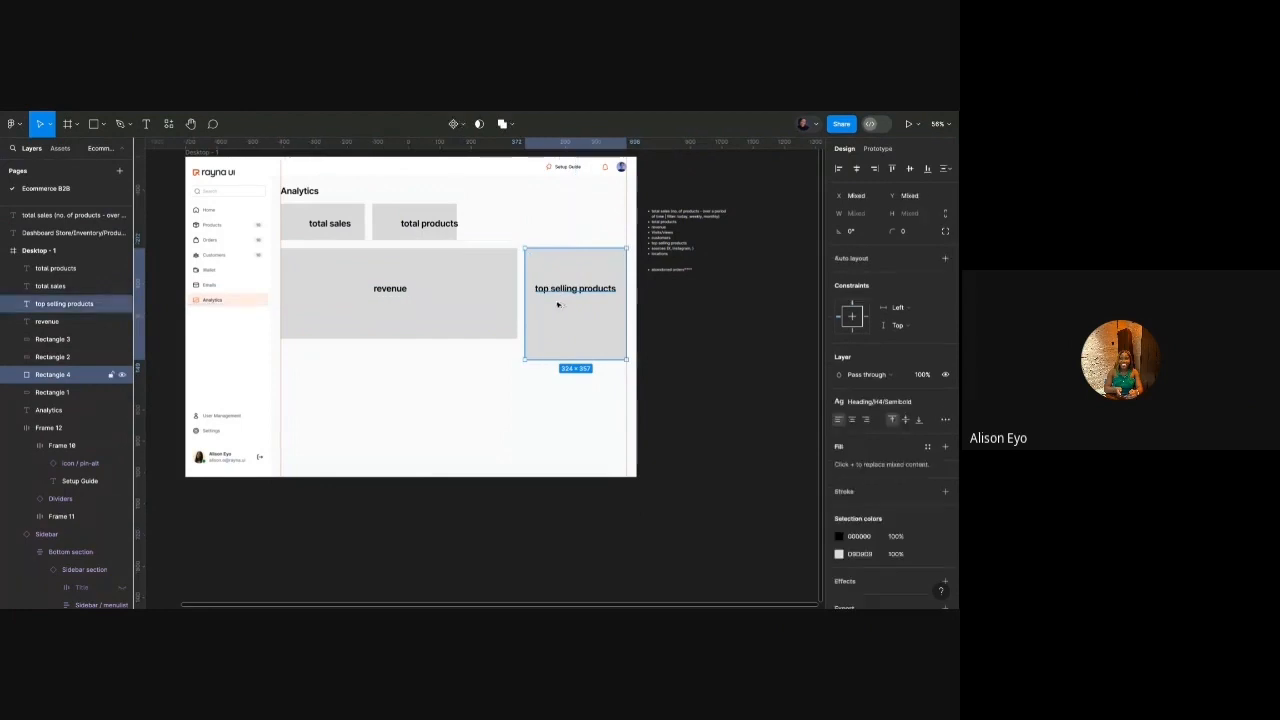
left_click_drag(558, 304, 560, 416)
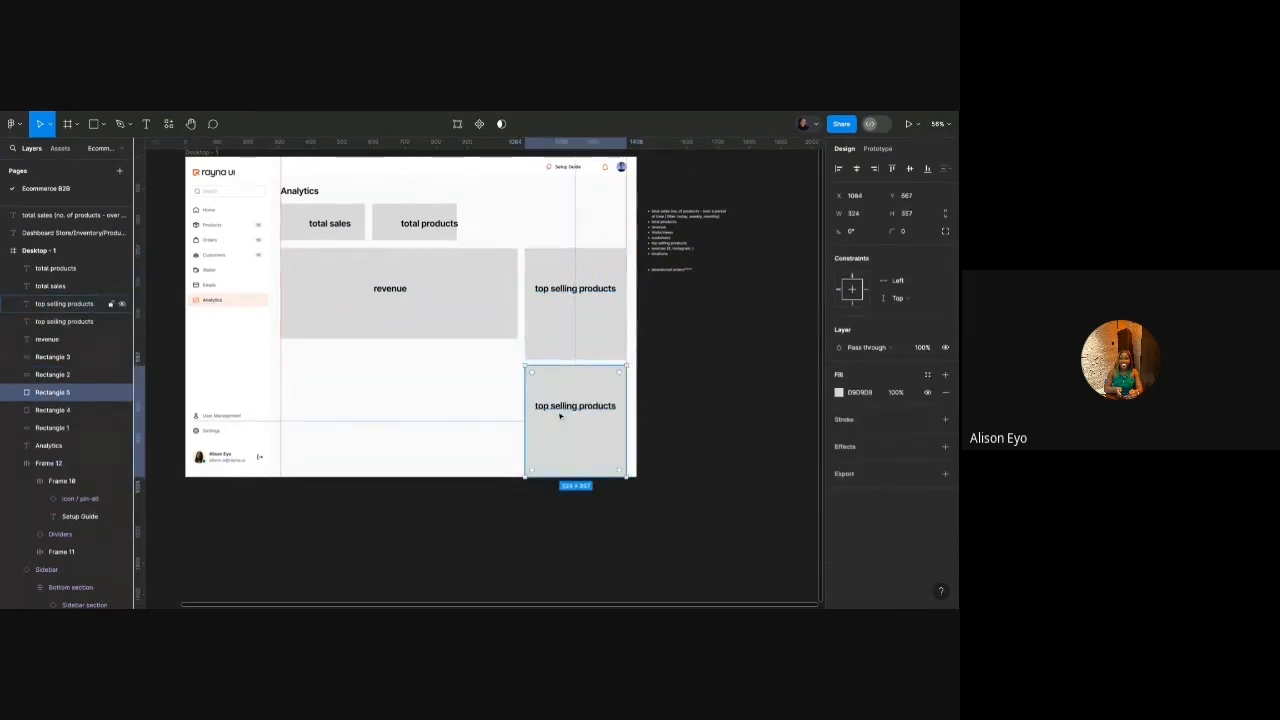
double_click(560, 416)
key("BackSpace")
type("visits")
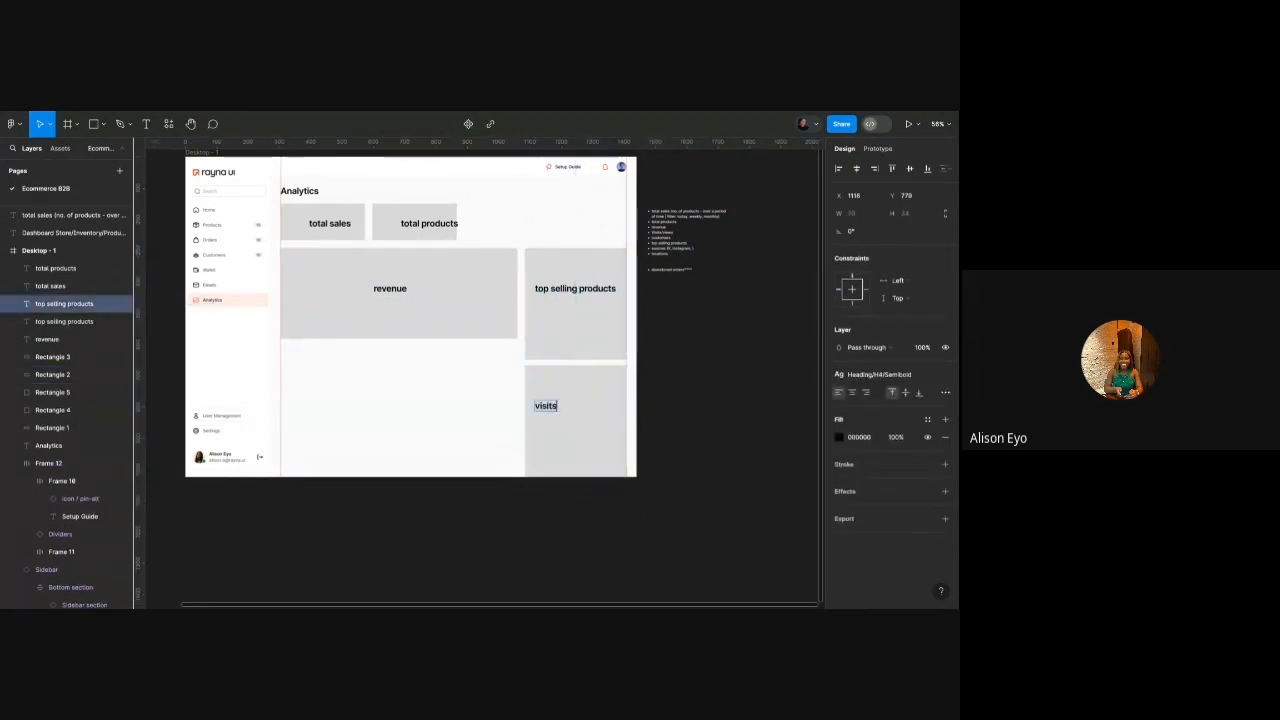
type("/views")
scroll(604, 288, "up", 3)
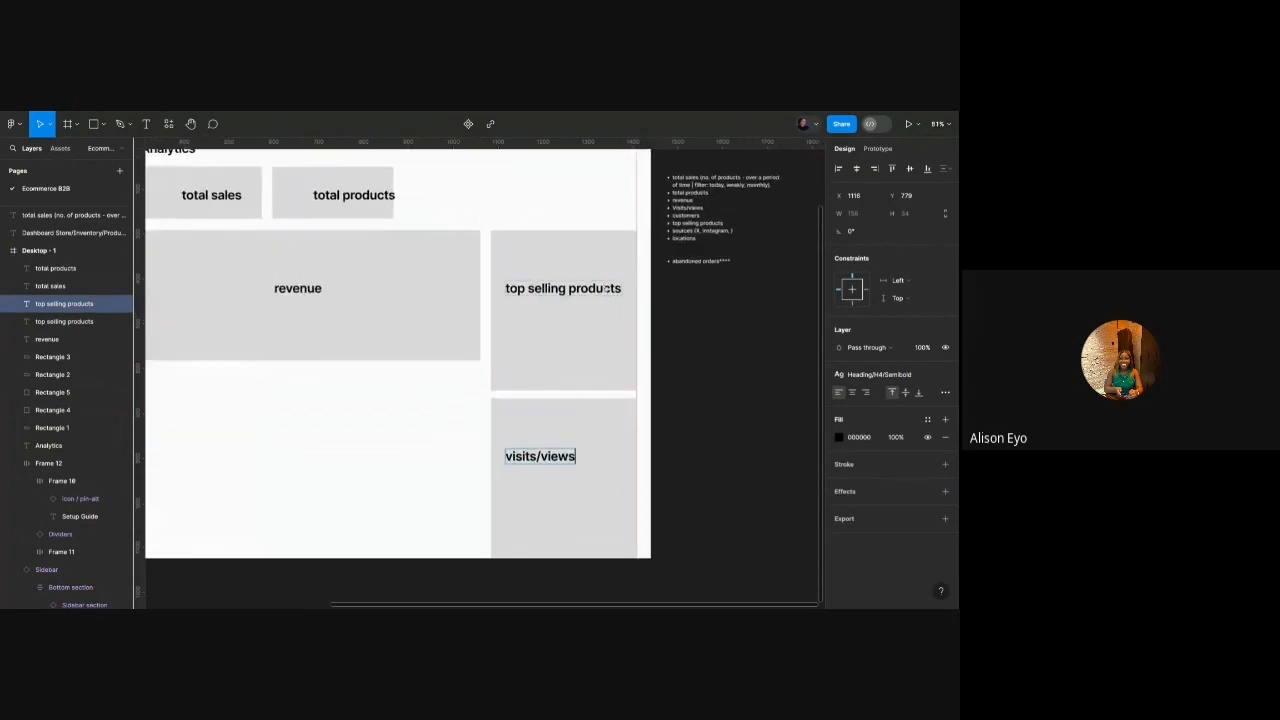
key("Escape")
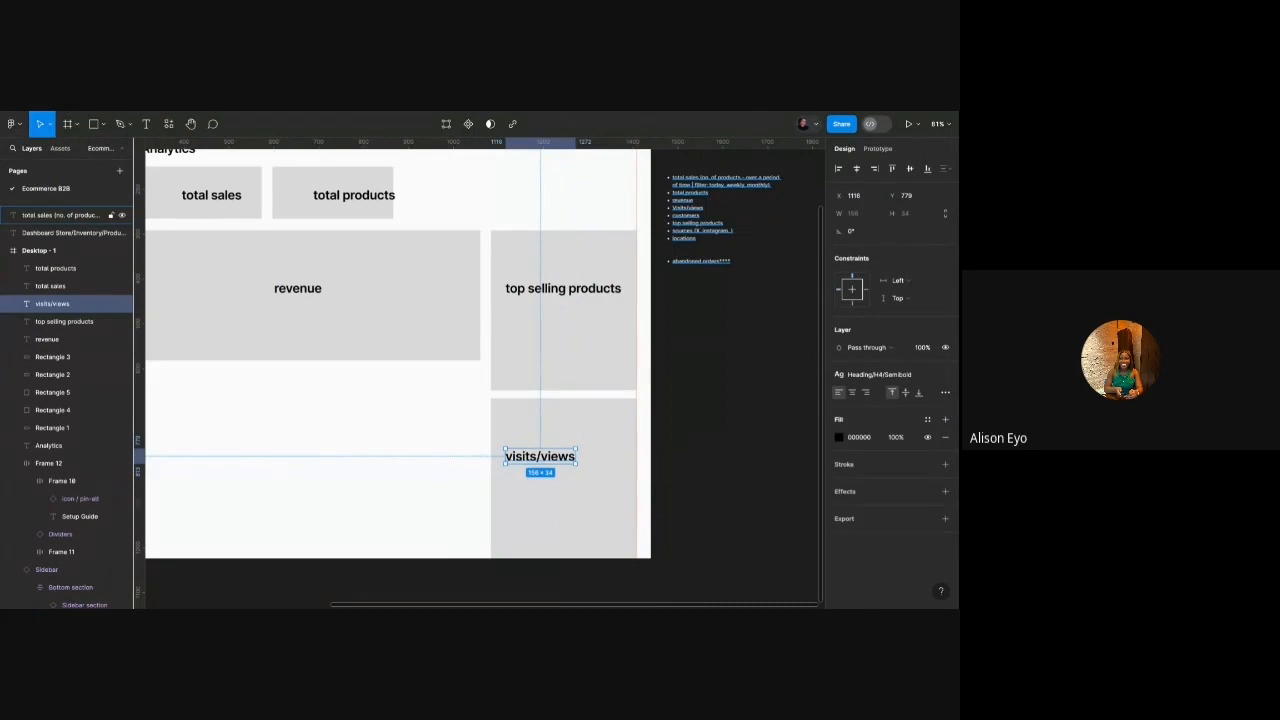
scroll(608, 277, "left", 4)
Duplicate the total products card to the right and relabel it 'customers'.
left_click(249, 254)
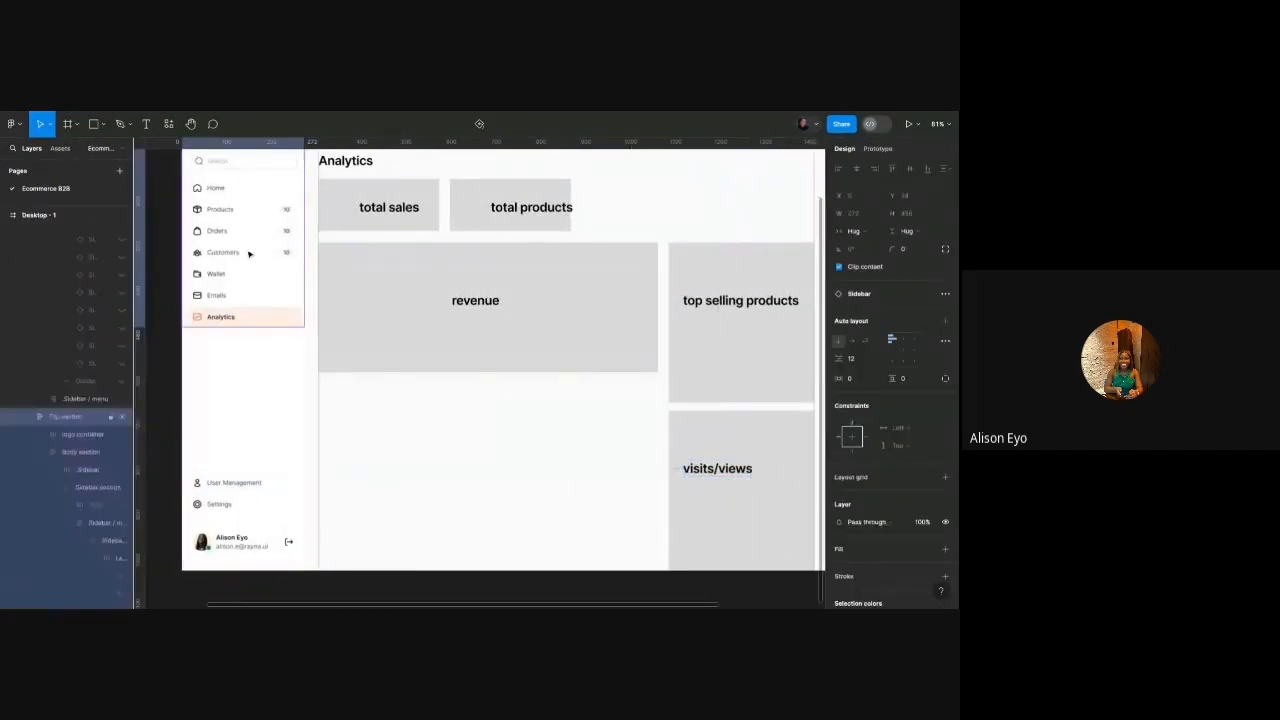
left_click(249, 254)
scroll(250, 252, "right", 5)
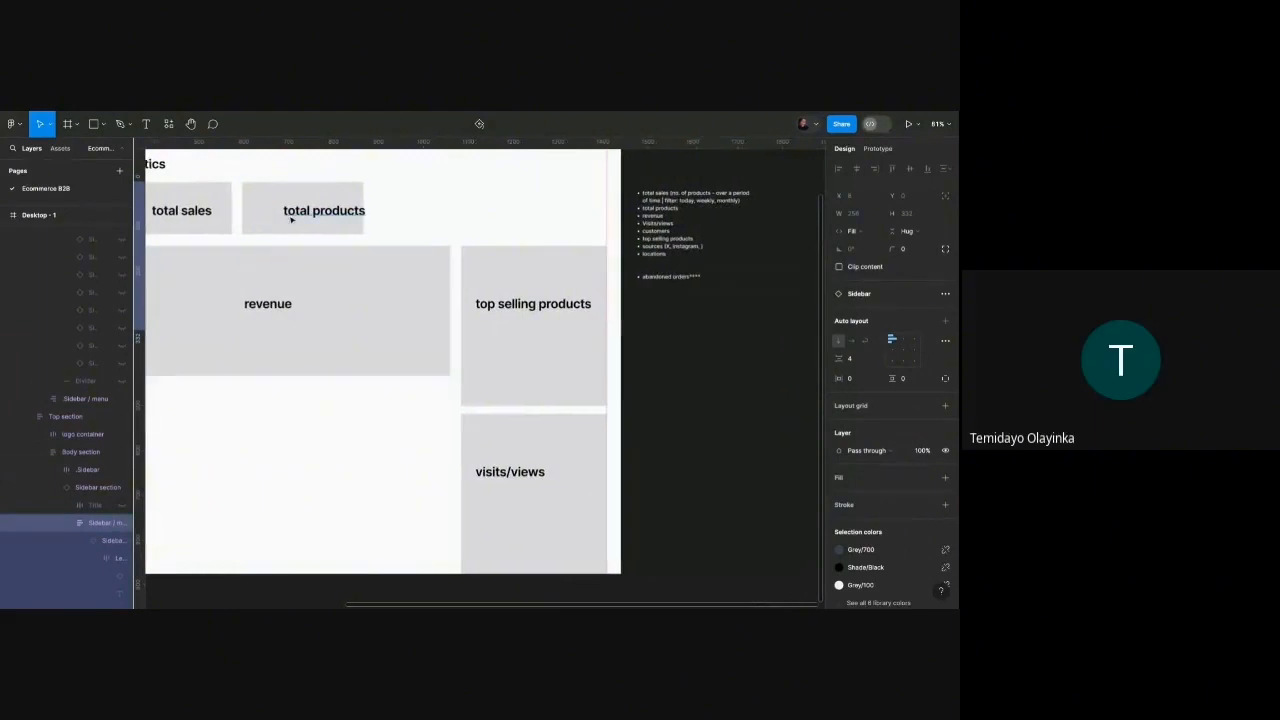
left_click(291, 219)
left_click(268, 211, "shift")
left_click_drag(308, 211, 442, 211, "alt")
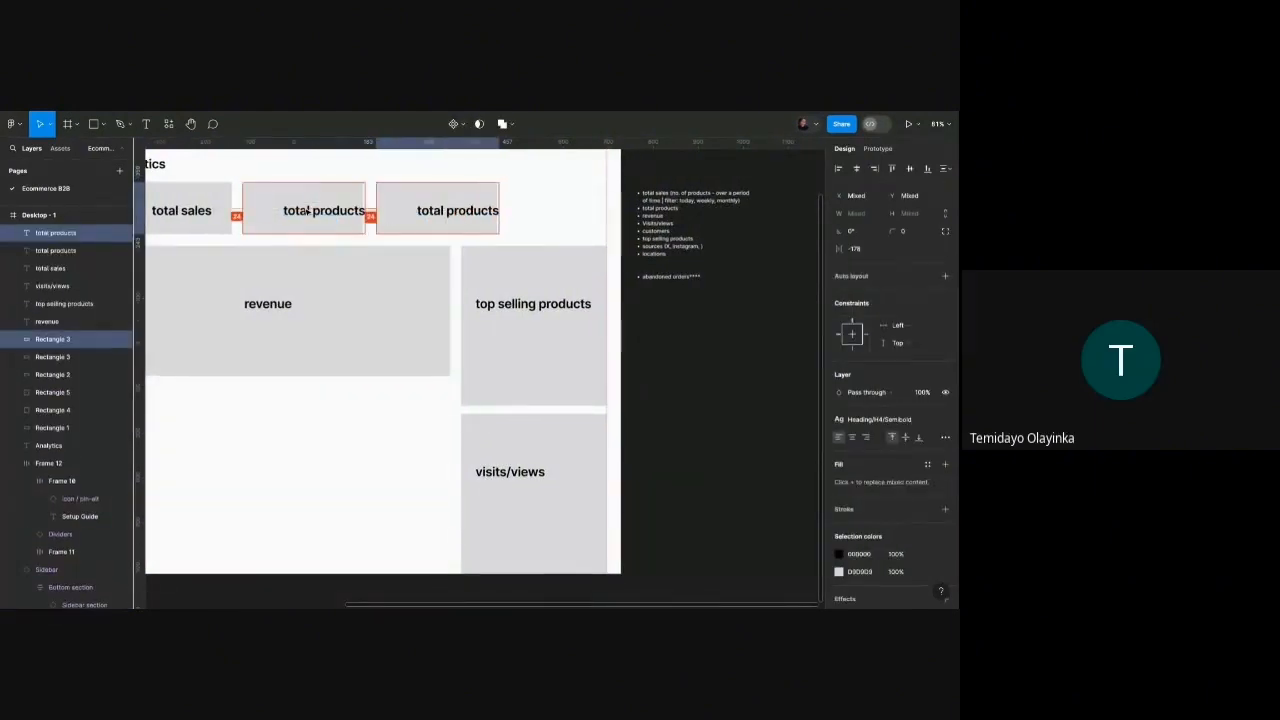
left_click(442, 211)
double_click(442, 211)
type("cust")
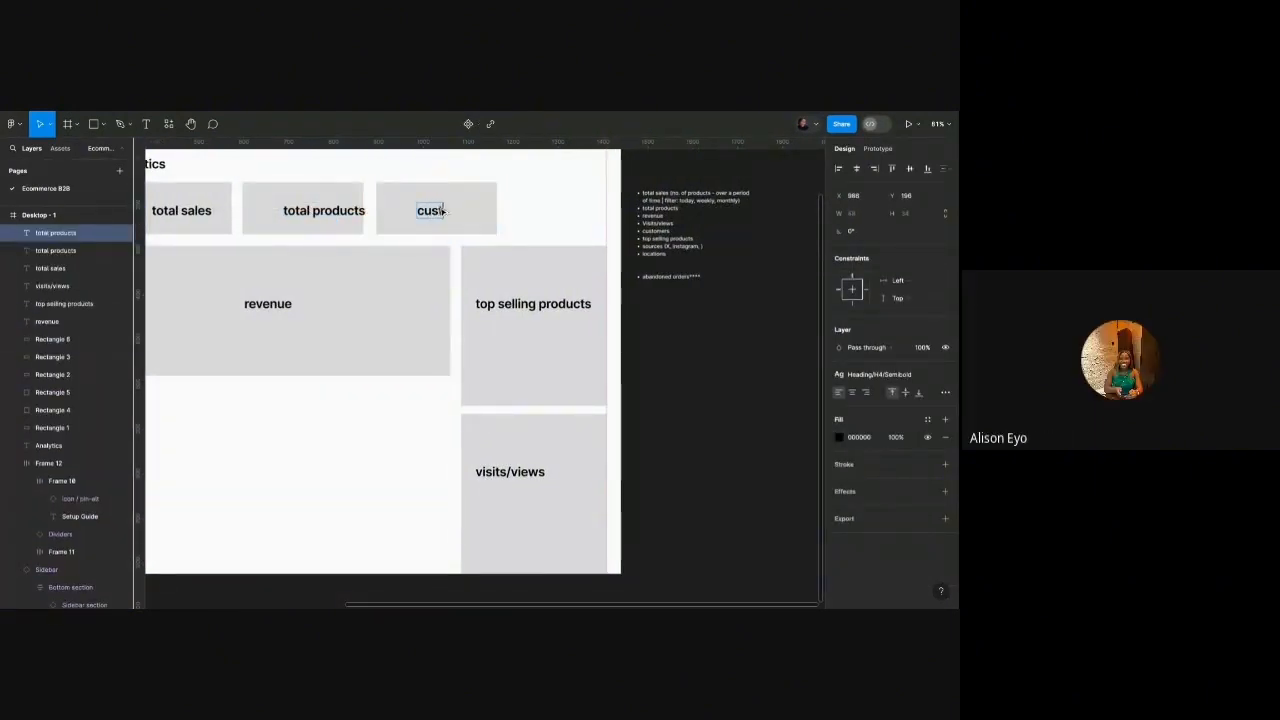
type("omers")
key("Escape")
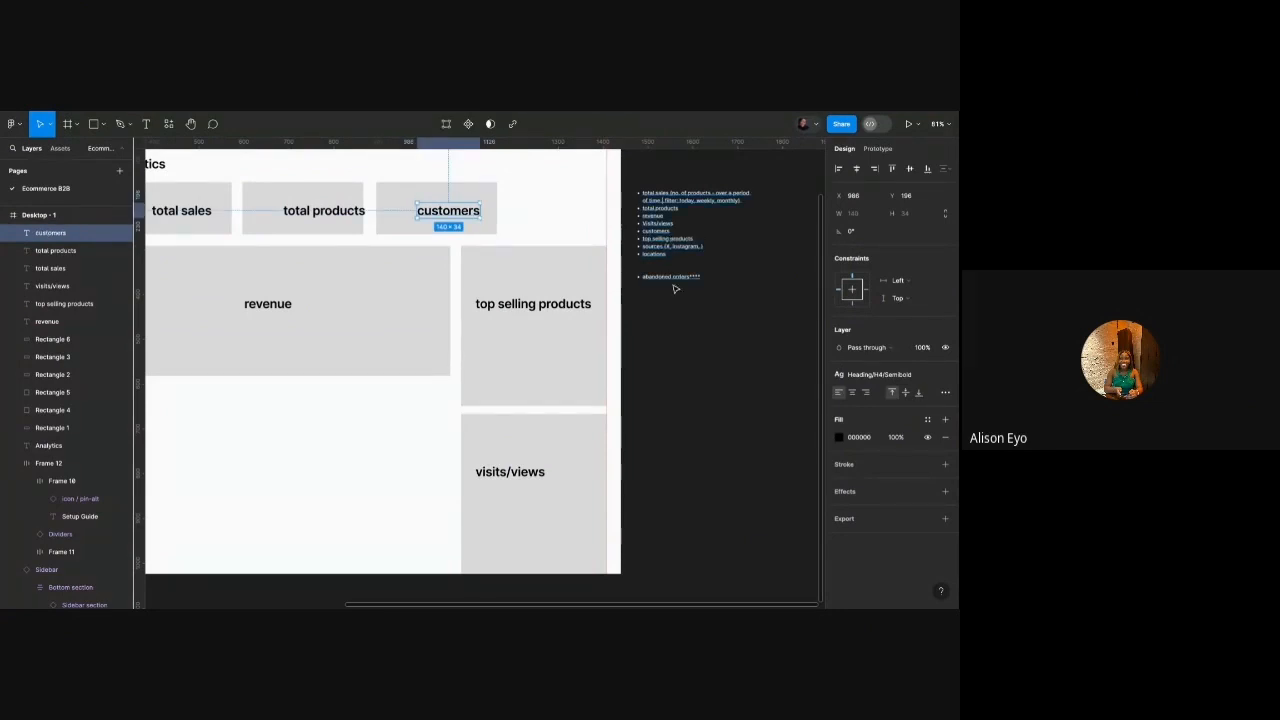
Nudge the total products and customers labels left to centre them in their cards.
scroll(676, 301, "up", 5)
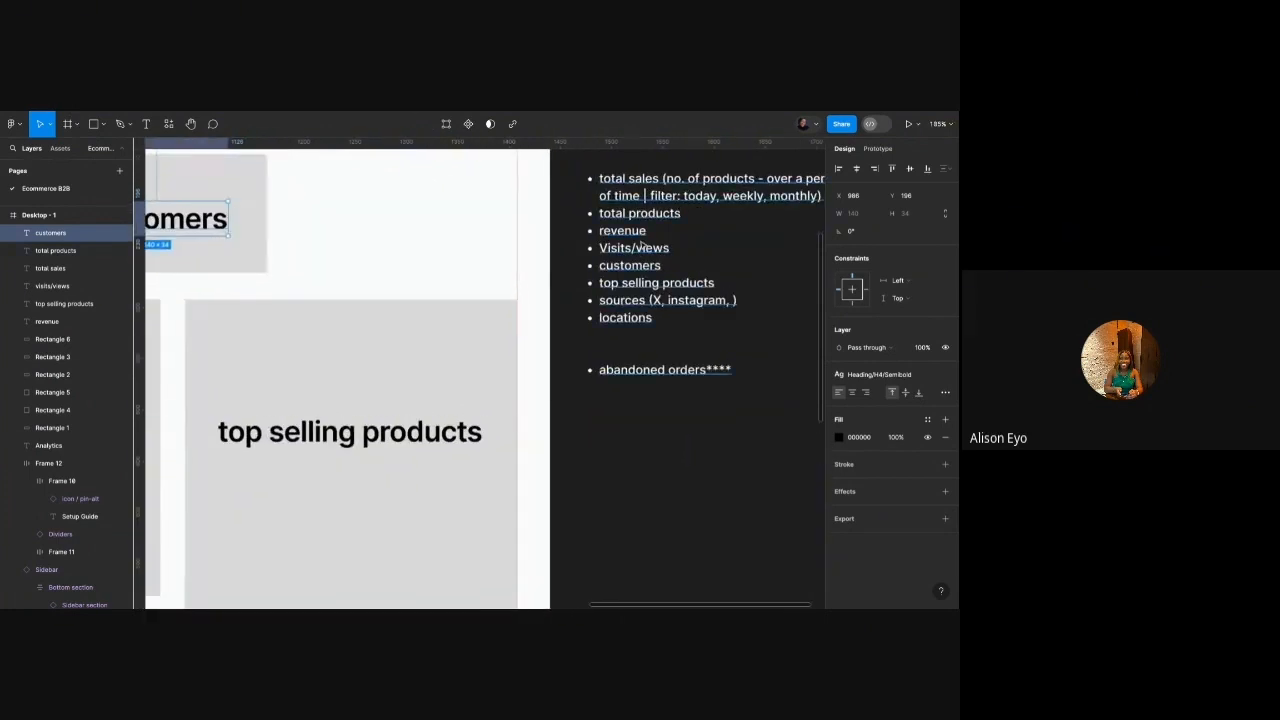
scroll(640, 255, "down", 5)
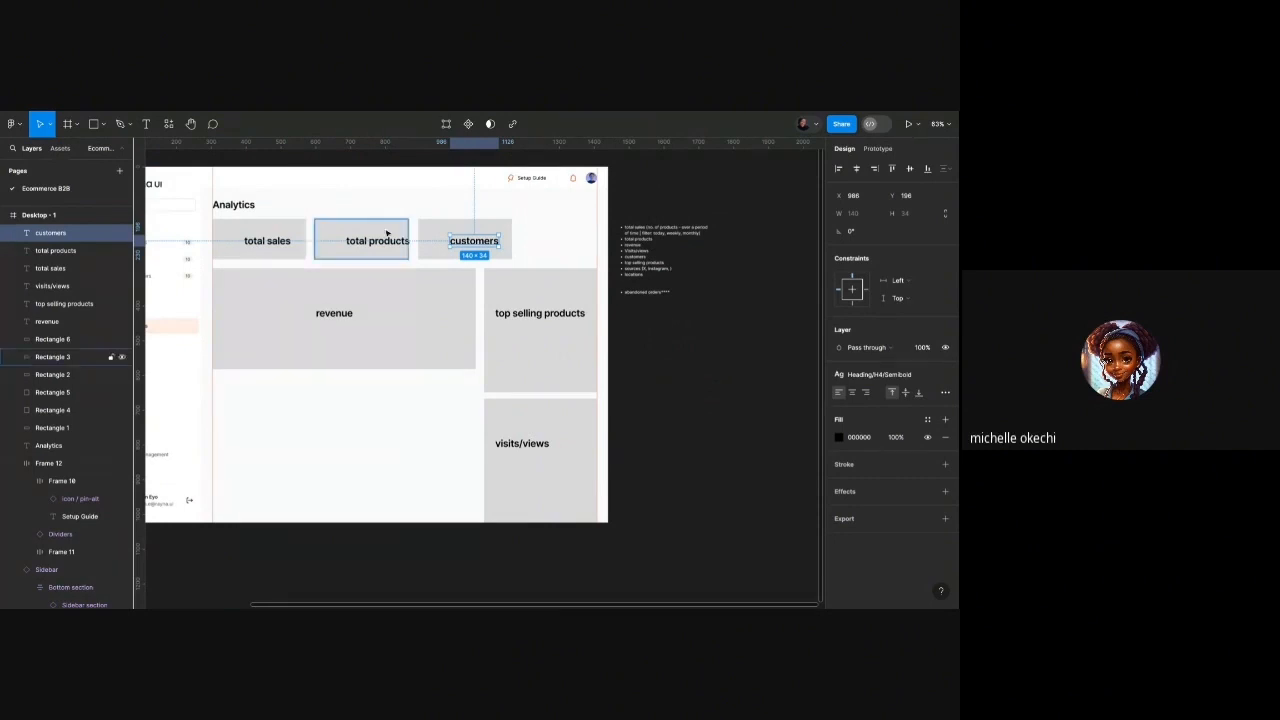
scroll(389, 236, "down", 1)
scroll(390, 235, "left", 2)
scroll(390, 235, "up", 1)
key("Escape")
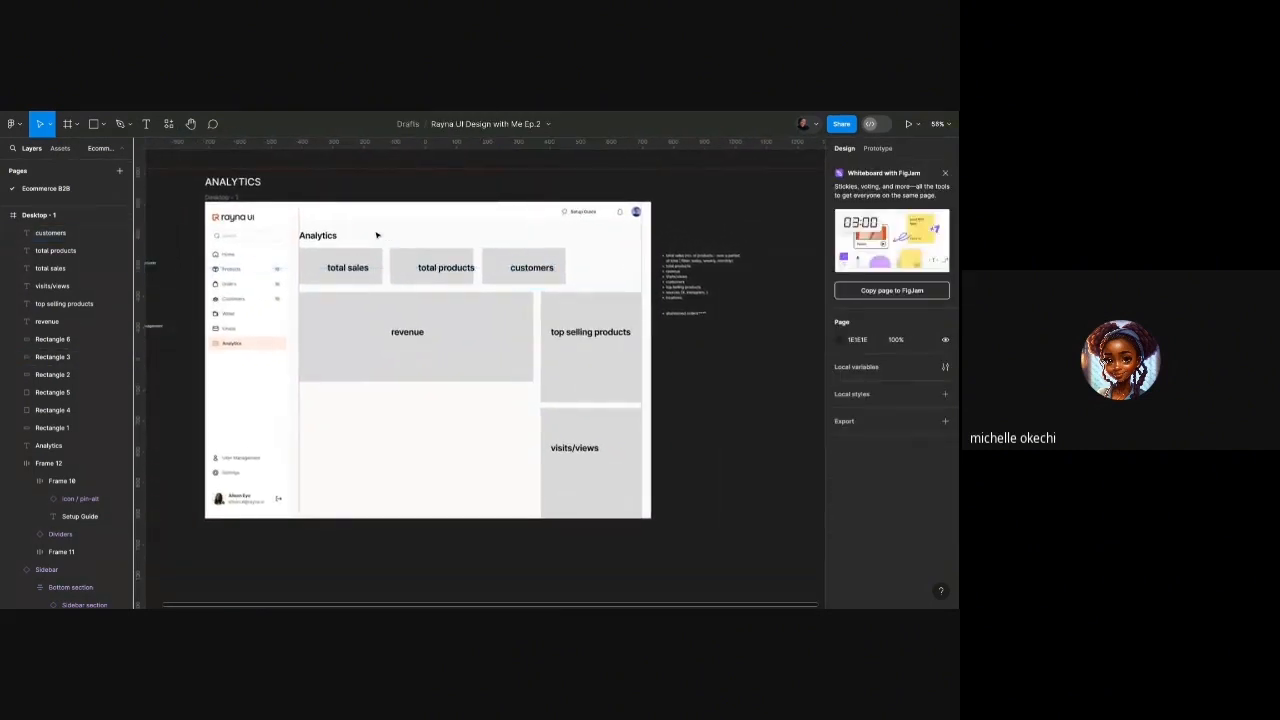
scroll(377, 234, "up", 3)
scroll(391, 251, "down", 1)
left_click_drag(477, 281, 457, 281)
key("alt")
key("alt")
scroll(538, 269, "right", 1)
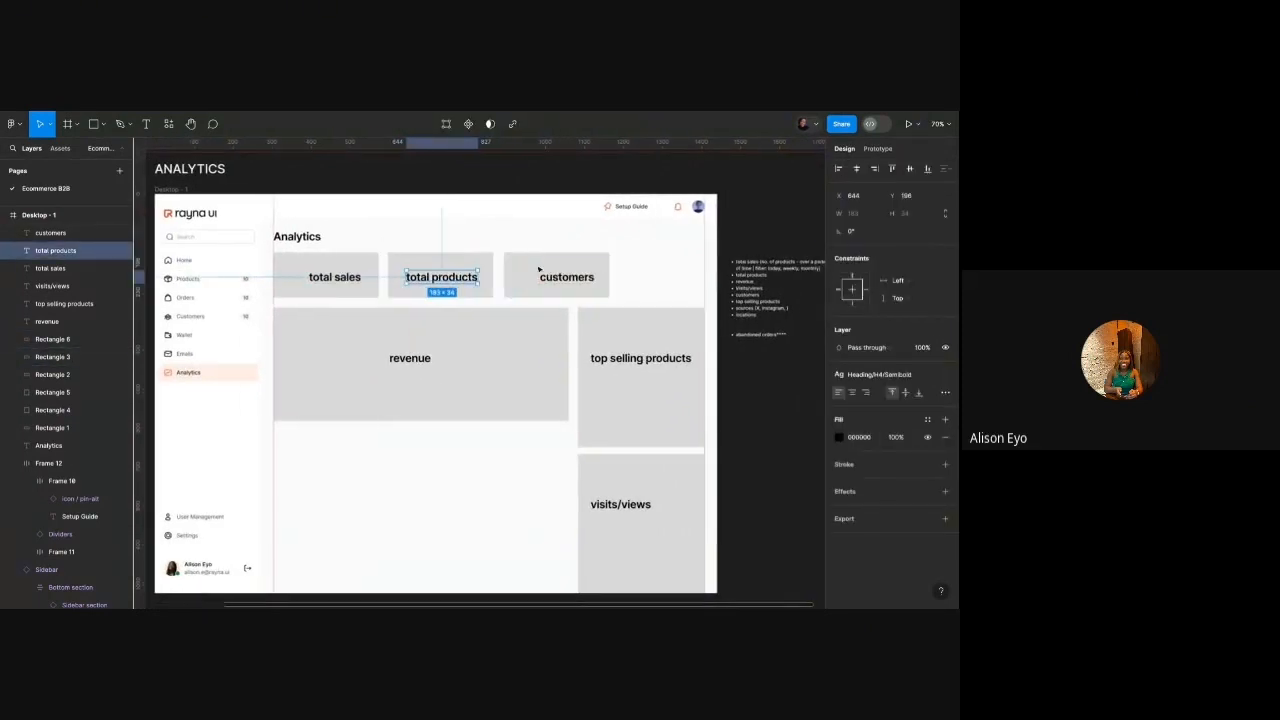
left_click(540, 270)
left_click_drag(554, 276, 545, 277)
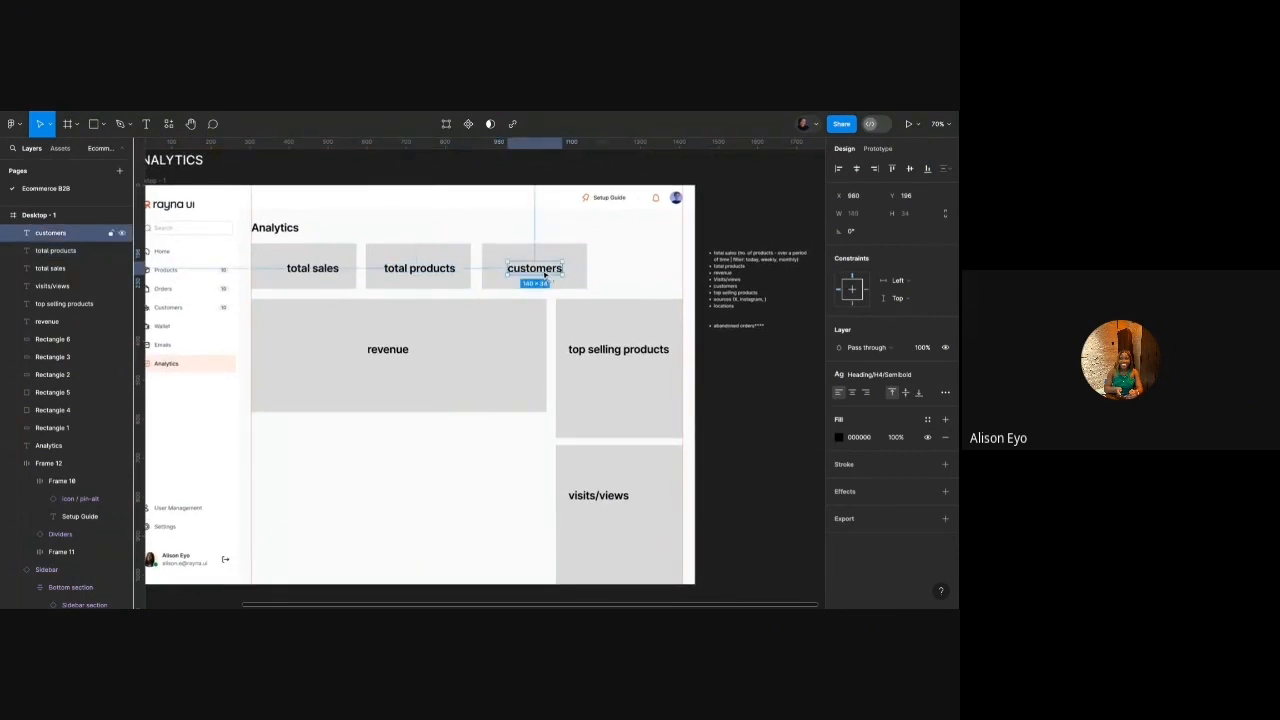
scroll(319, 298, "left", 3)
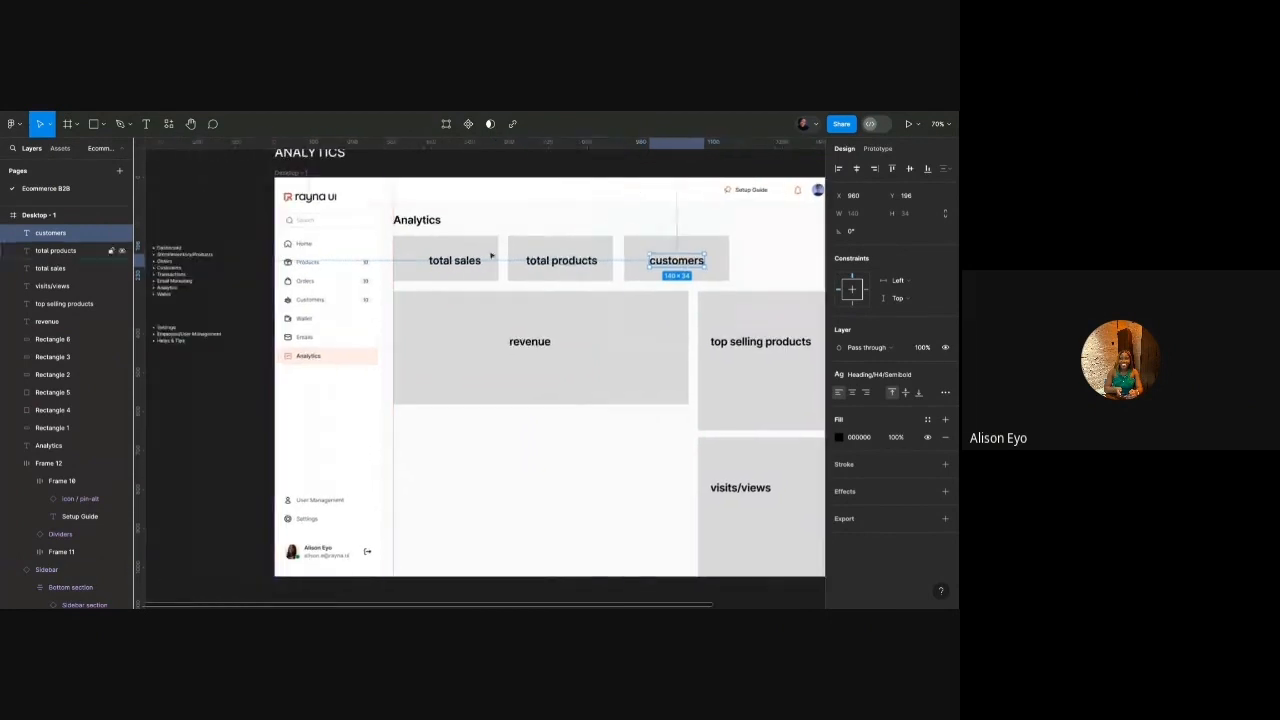
scroll(406, 329, "right", 4)
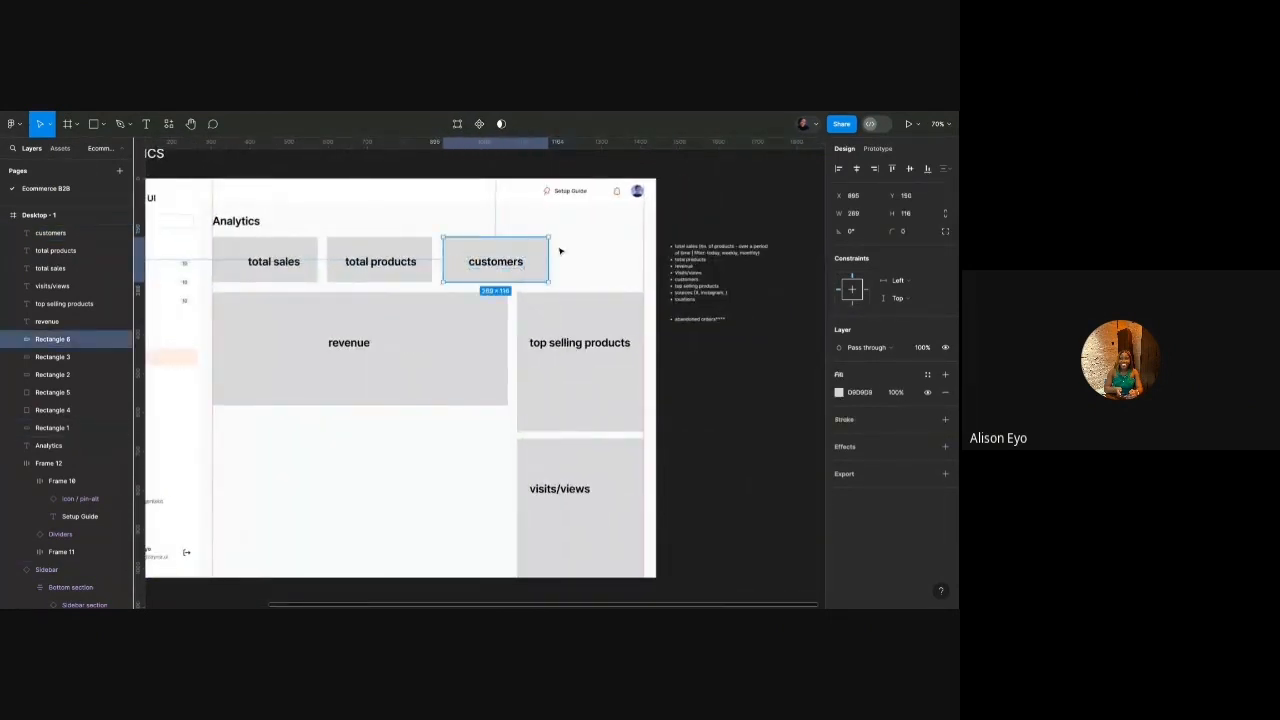
left_click(560, 249)
scroll(727, 296, "up", 5)
Append ' & sources' to the Visits/views bullet in the notes list.
left_click(667, 296)
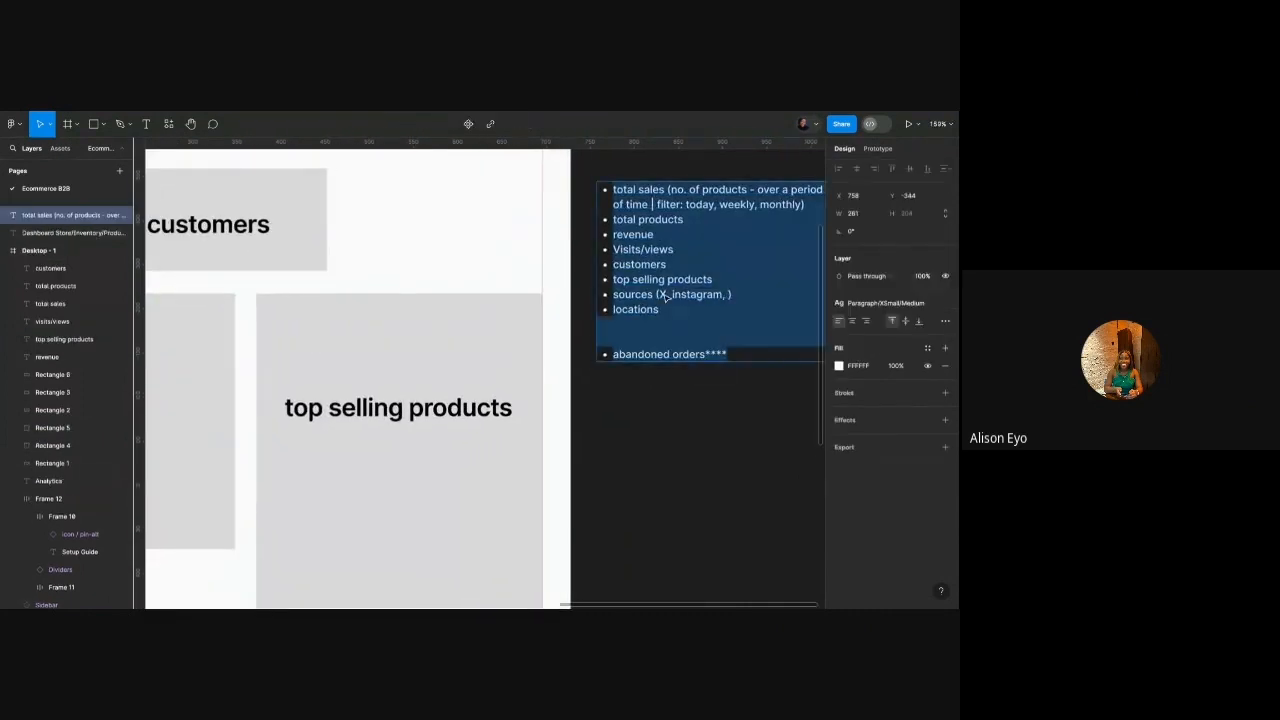
left_click(652, 248)
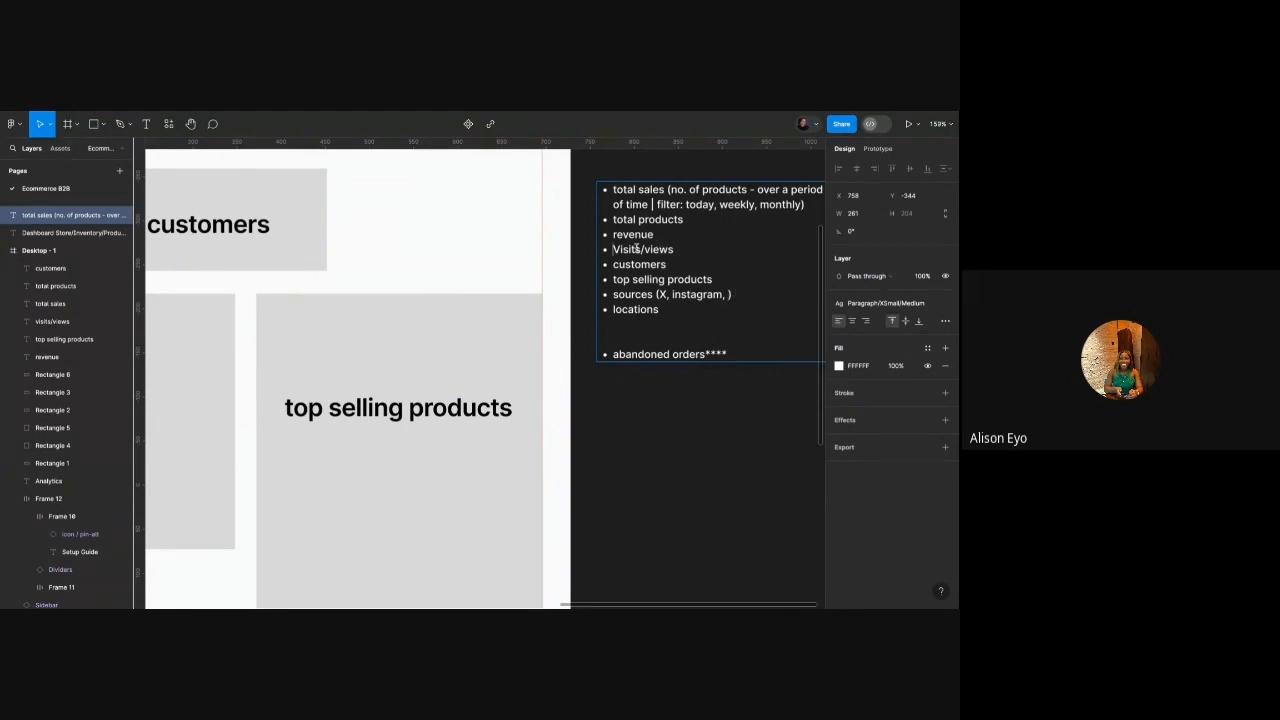
left_click(676, 250)
type("& sources")
scroll(573, 271, "down", 3)
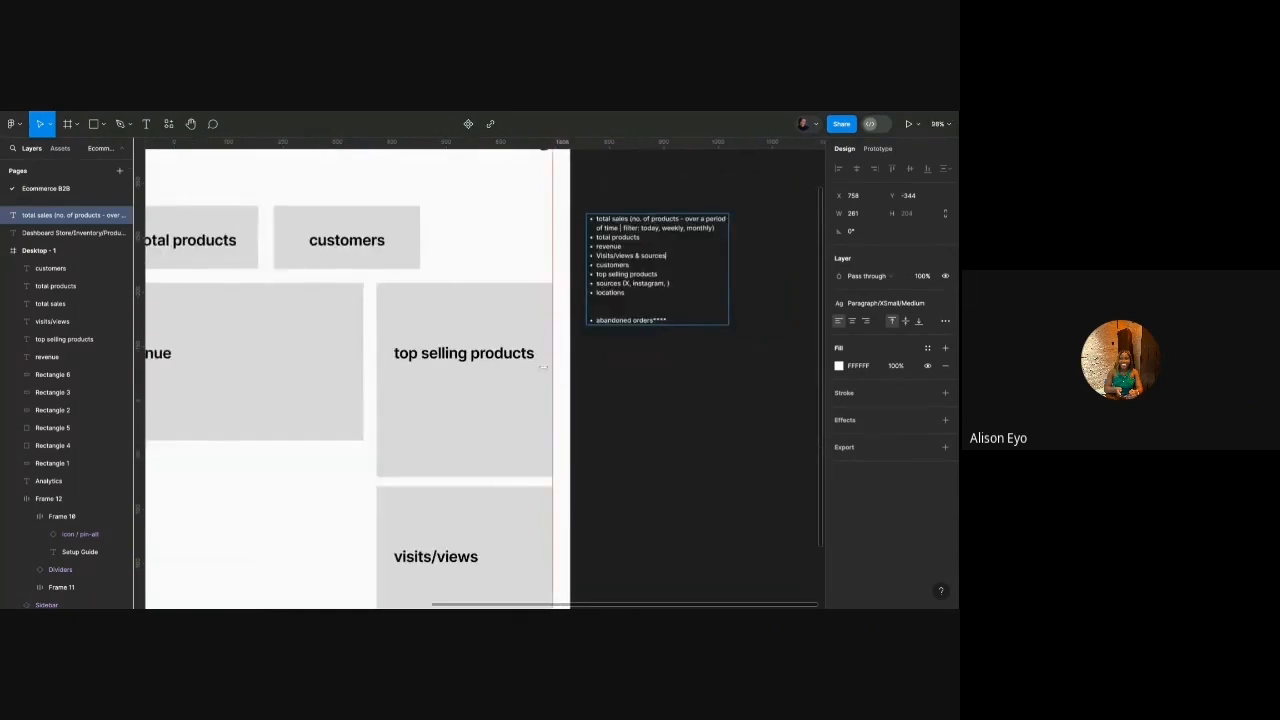
scroll(514, 477, "down", 2)
Append ' & sources' to the lower right card's visits/views label.
left_click(423, 479)
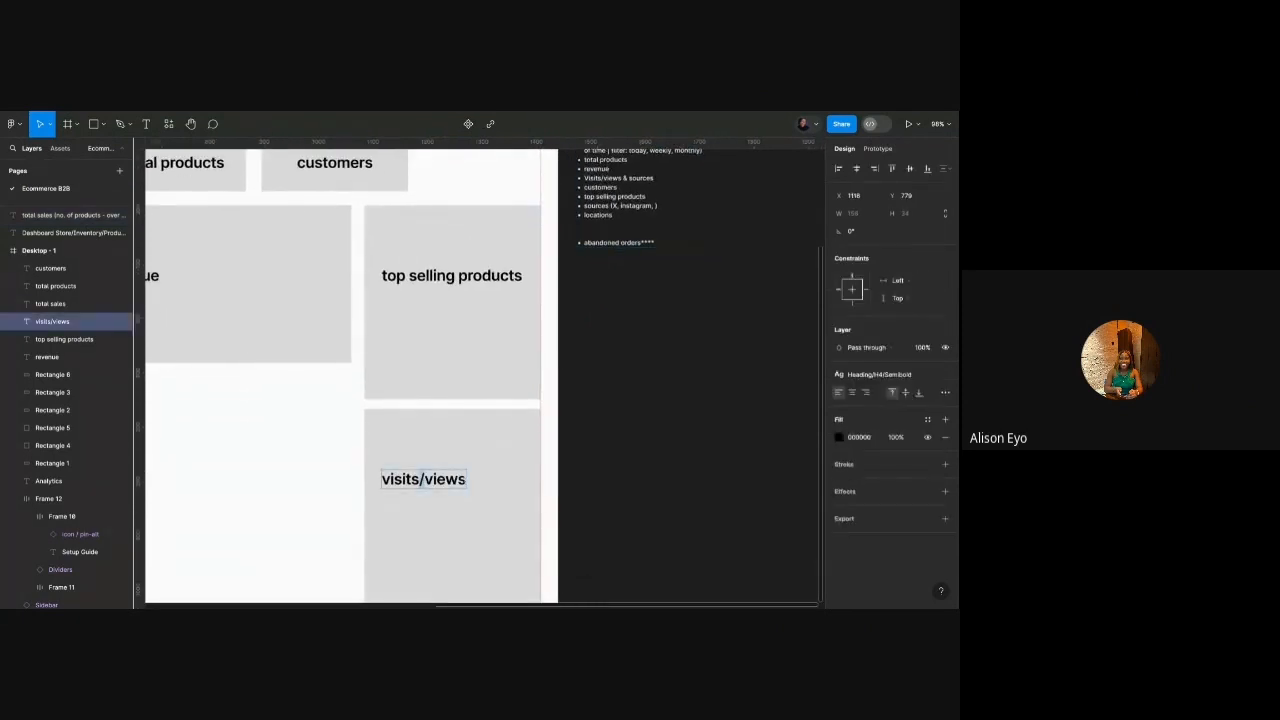
left_click(464, 480)
type("& sources")
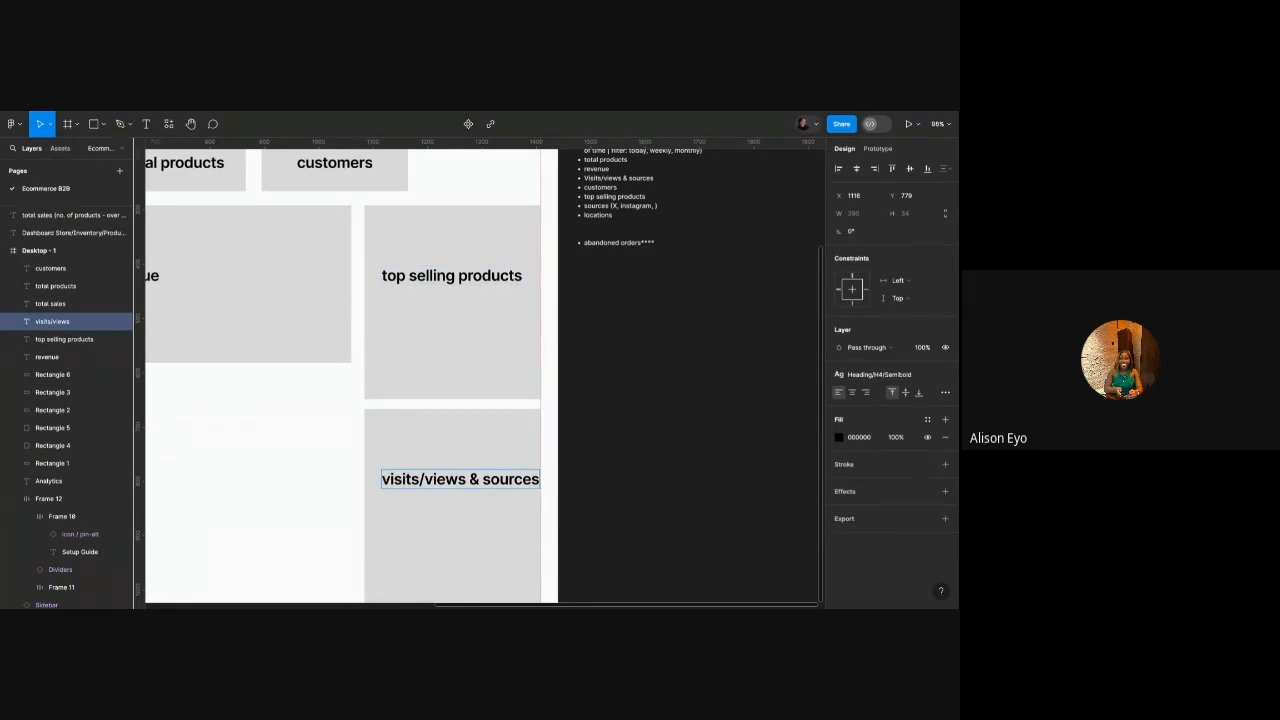
scroll(580, 292, "up", 3)
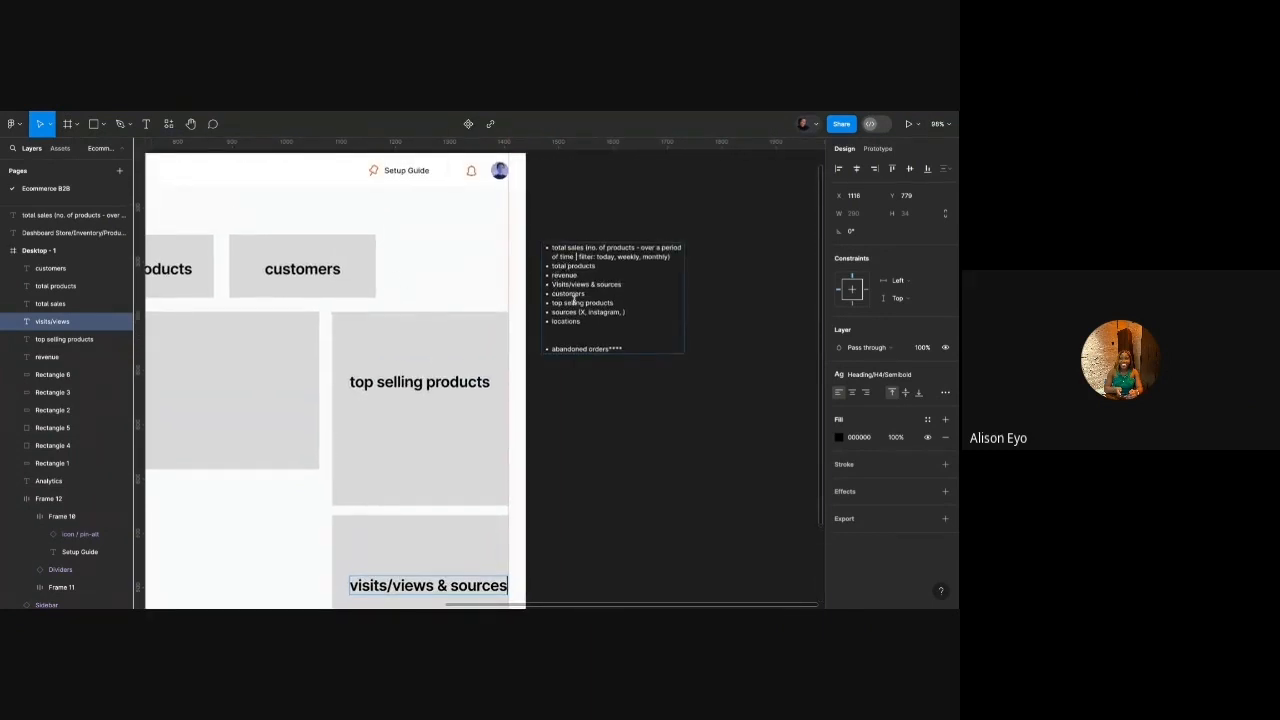
scroll(580, 305, "down", 2)
scroll(580, 305, "left", 2)
scroll(582, 312, "down", 3)
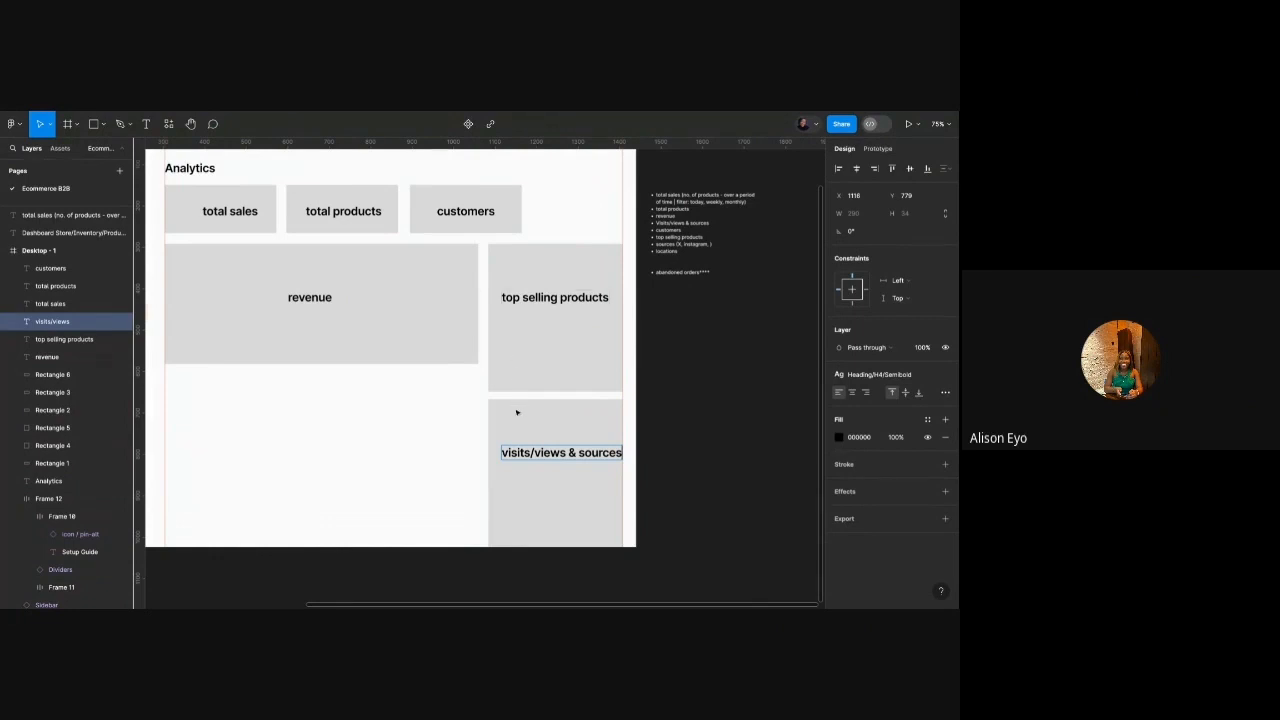
key("Escape")
Duplicate the visits/views panel to its left and relabel the copy 'locations'.
scroll(454, 397, "left", 3)
scroll(454, 397, "up", 2)
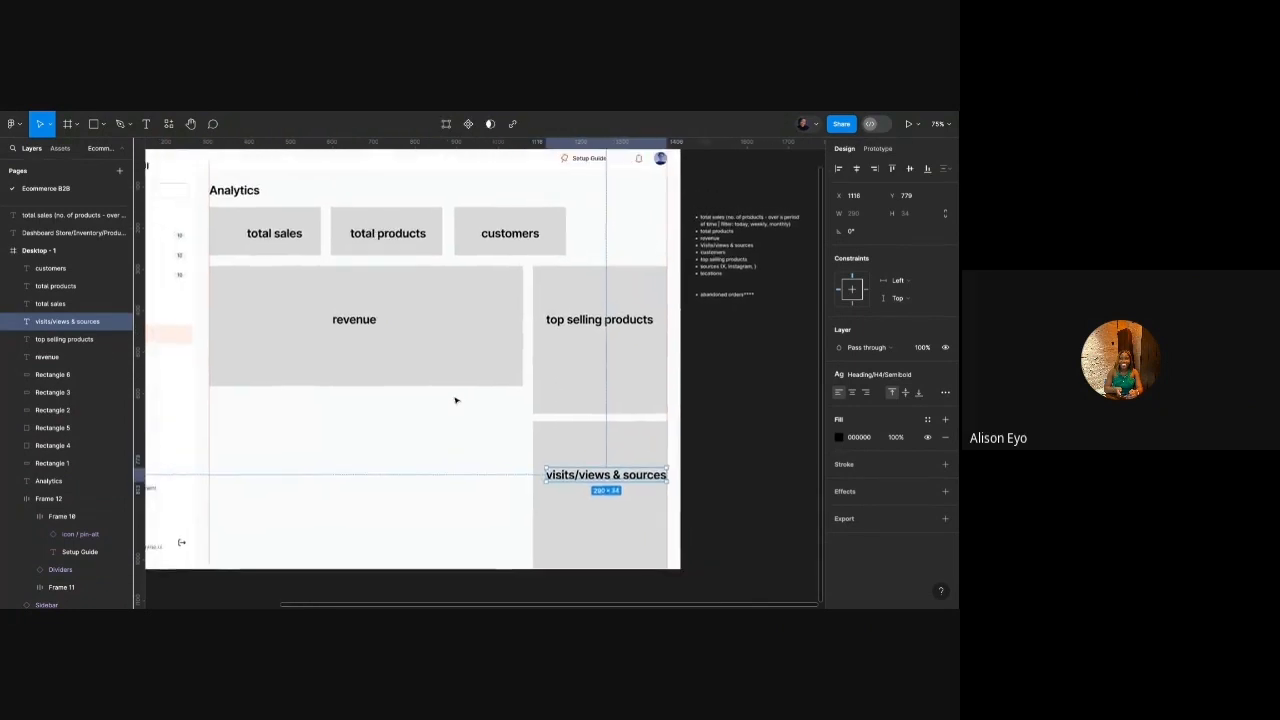
left_click(585, 464)
left_click(600, 463, "shift")
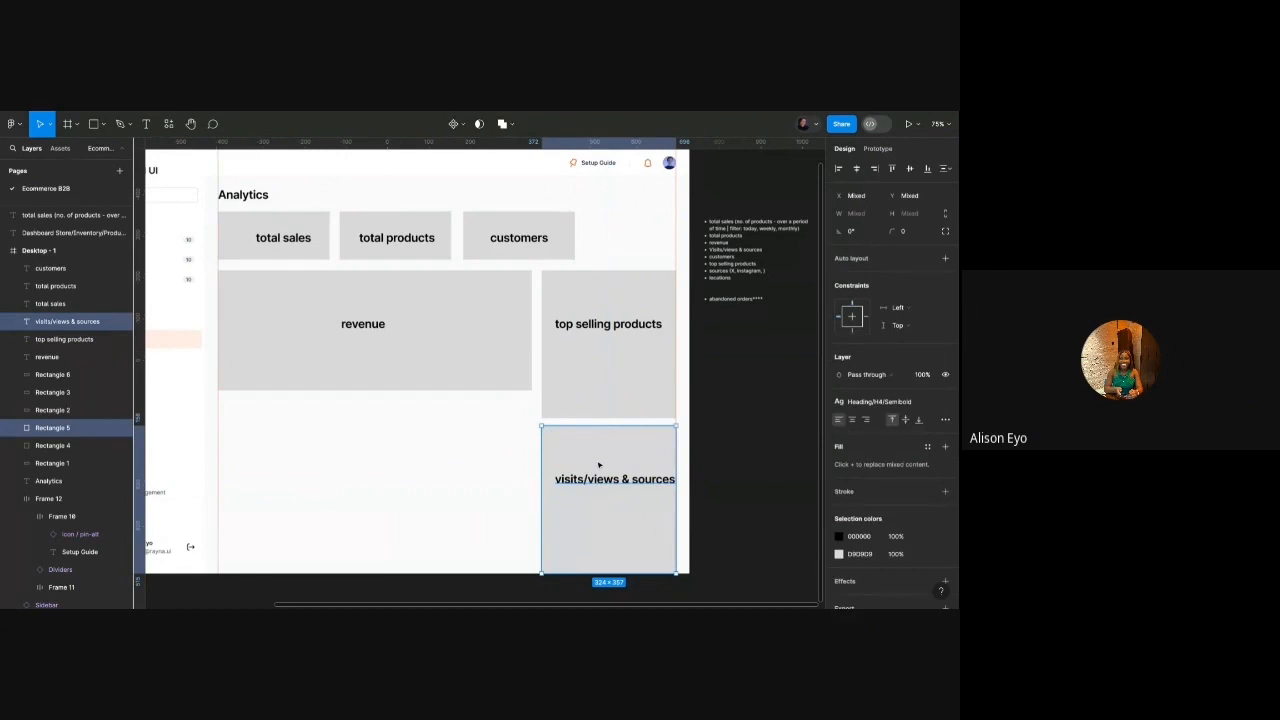
left_click_drag(600, 463, 459, 478)
double_click(459, 478)
type("locations")
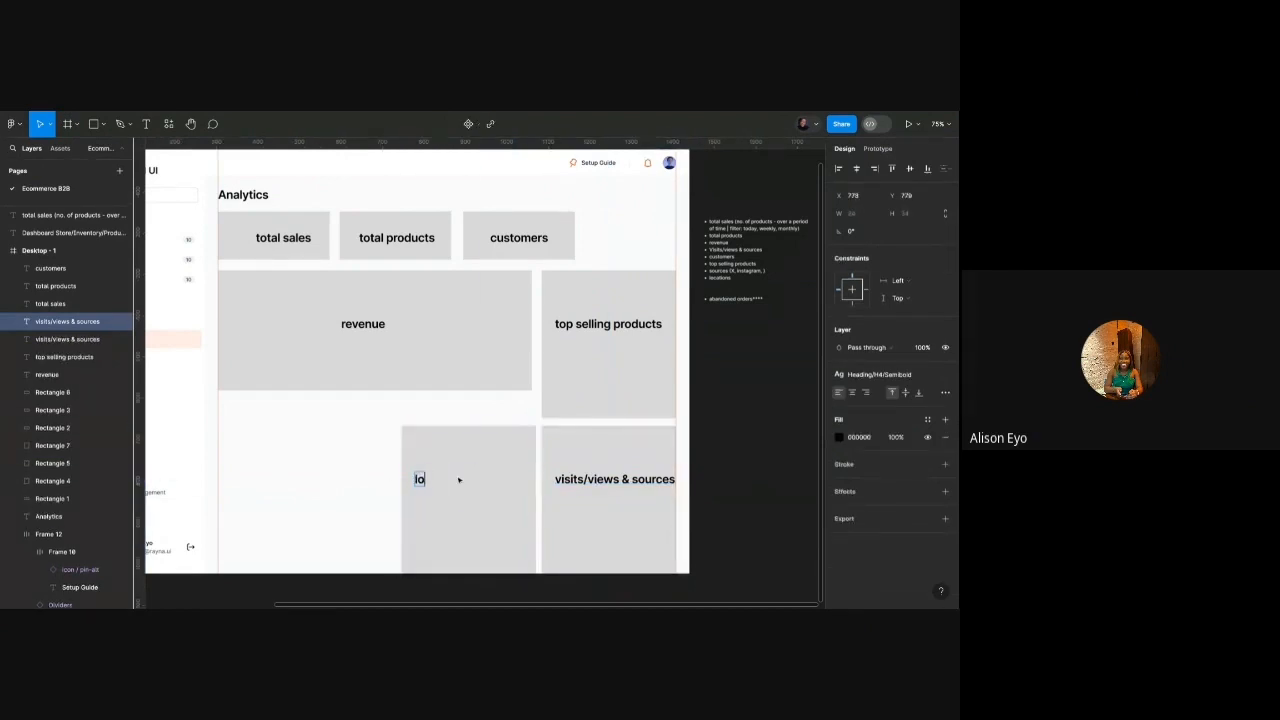
left_click(354, 437)
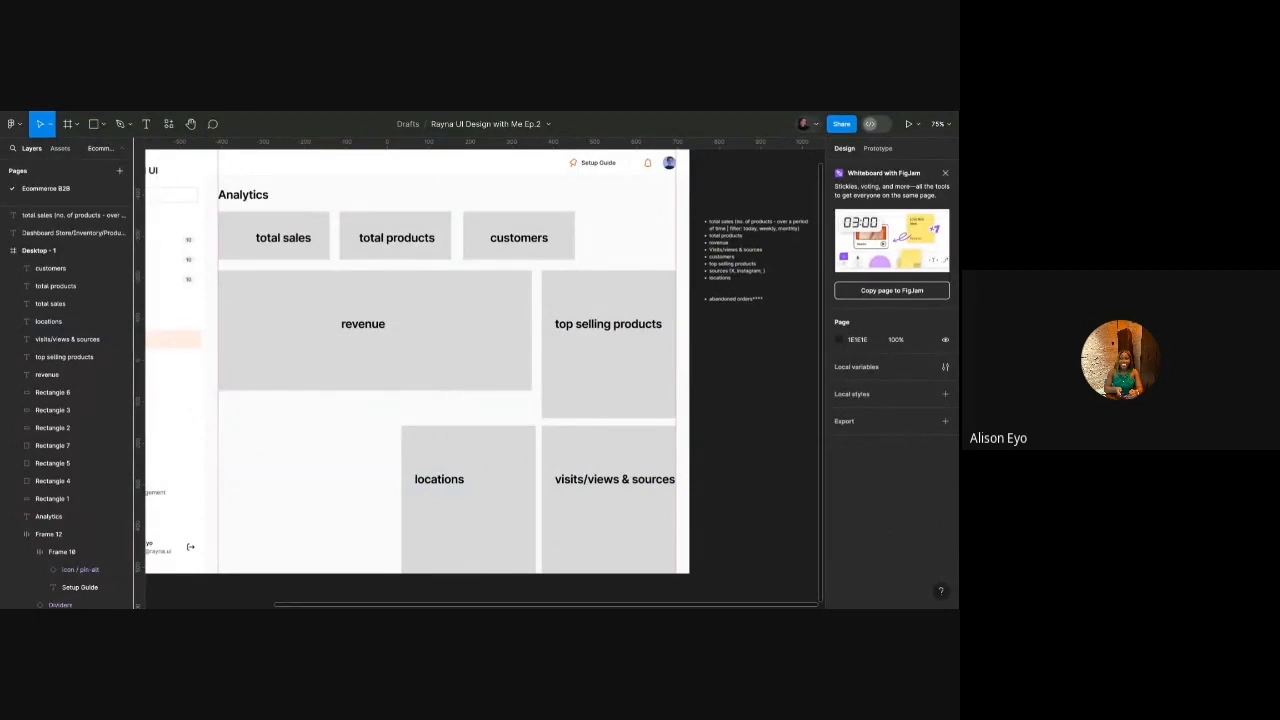
double_click(455, 480)
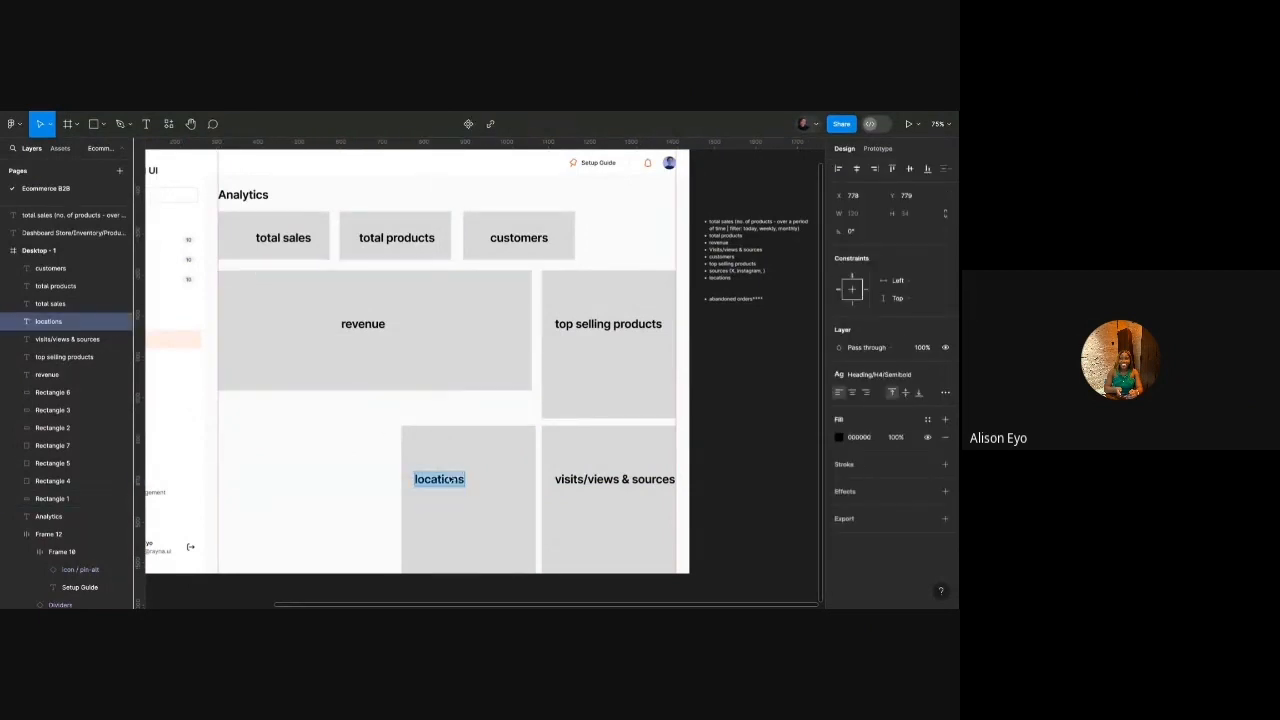
key("Escape")
Add a 'countries' caption under the locations heading in Paragraph/XSmall/Regular.
scroll(477, 480, "down", 2)
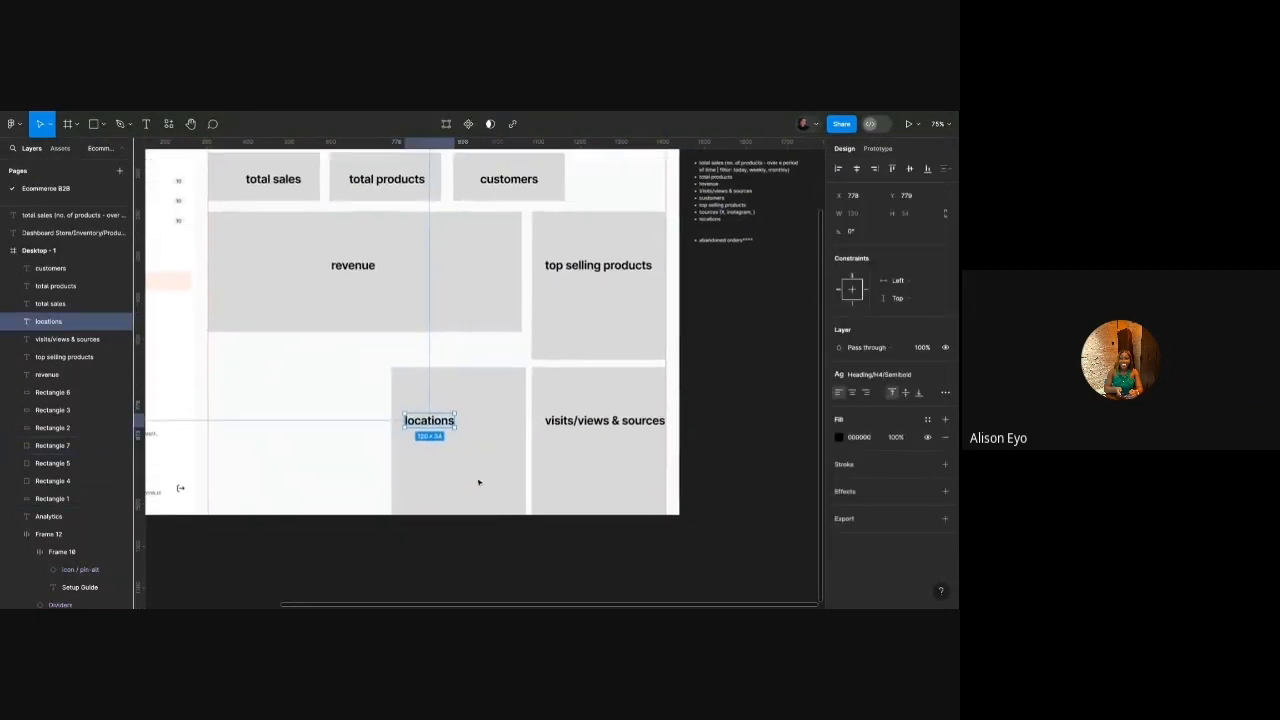
left_click_drag(433, 422, 434, 437)
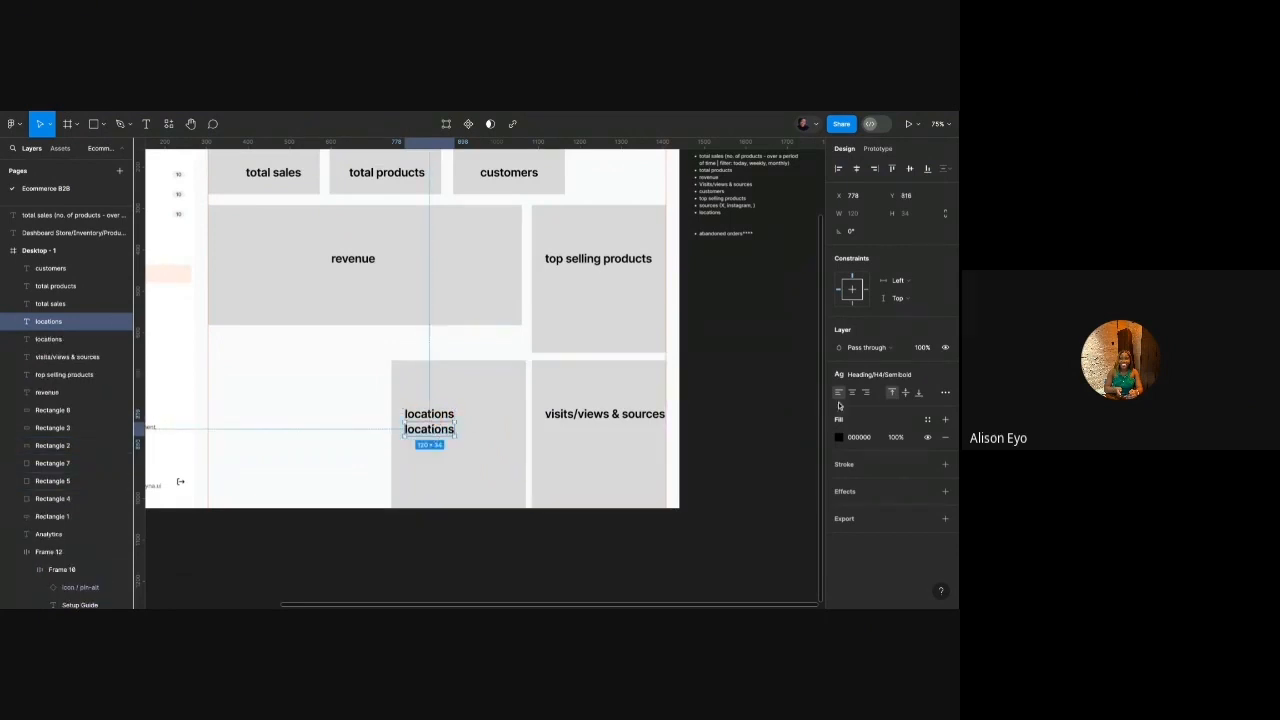
left_click(871, 377)
scroll(870, 470, "down", 5)
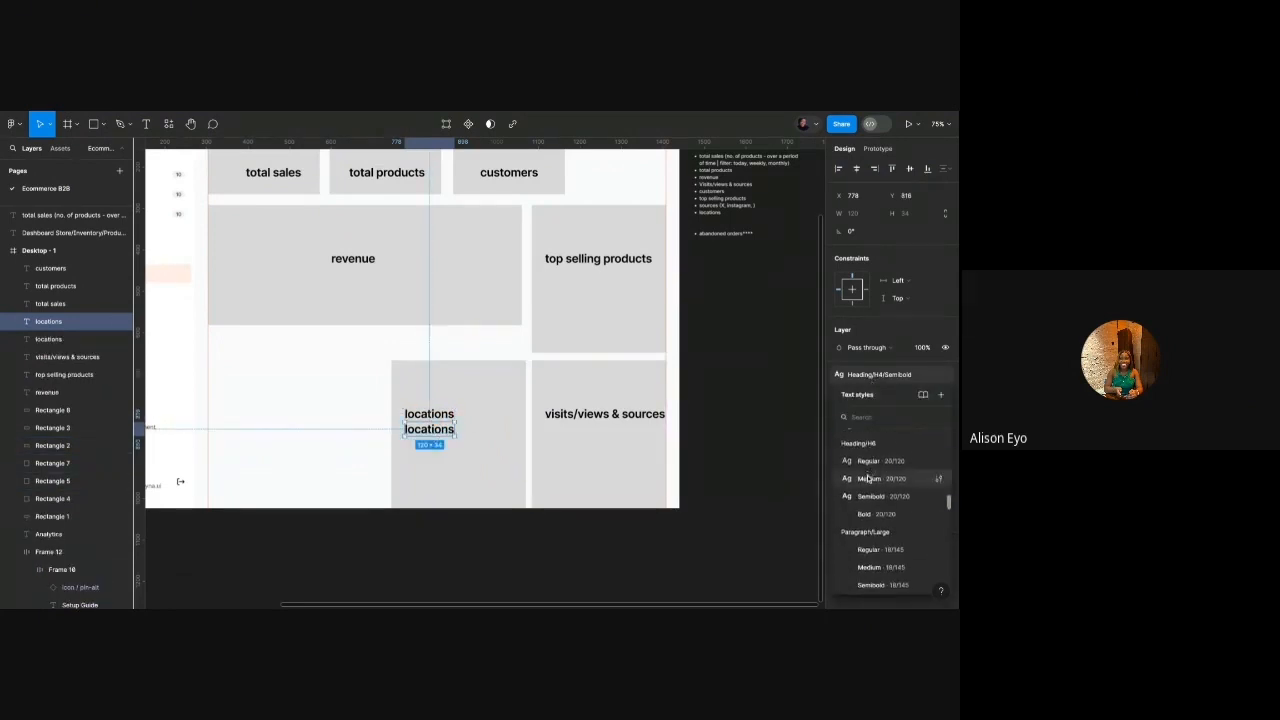
left_click(868, 532)
scroll(409, 428, "up", 5)
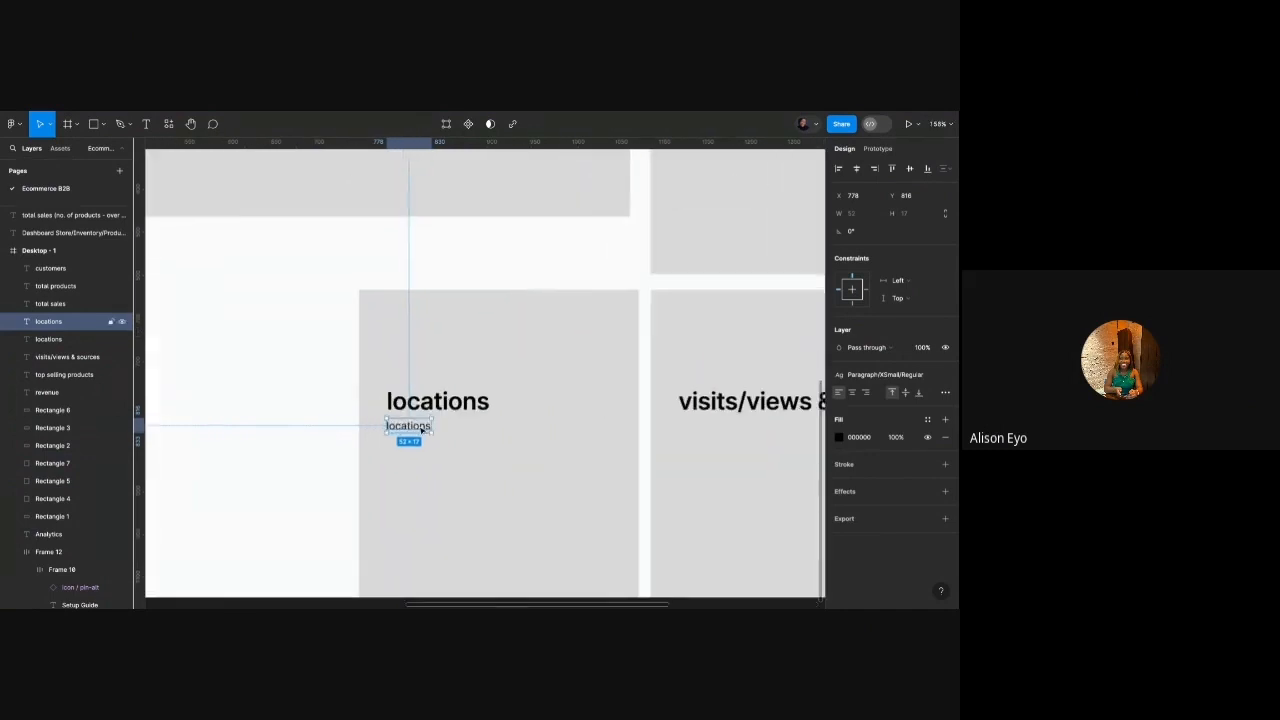
double_click(400, 426)
type("countries")
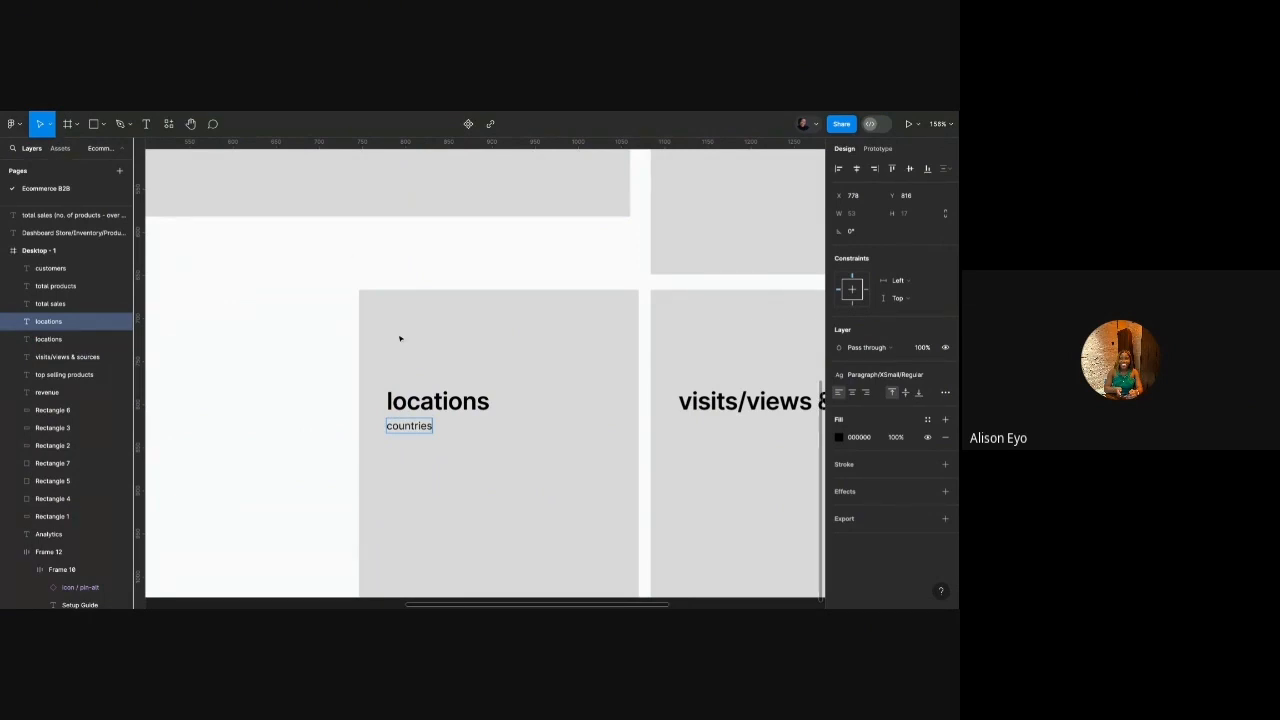
Move the locations card out of Desktop - 1 onto the canvas.
scroll(400, 338, "down", 5)
left_click_drag(363, 320, 714, 356)
scroll(714, 358, "up", 2)
scroll(714, 358, "left", 1)
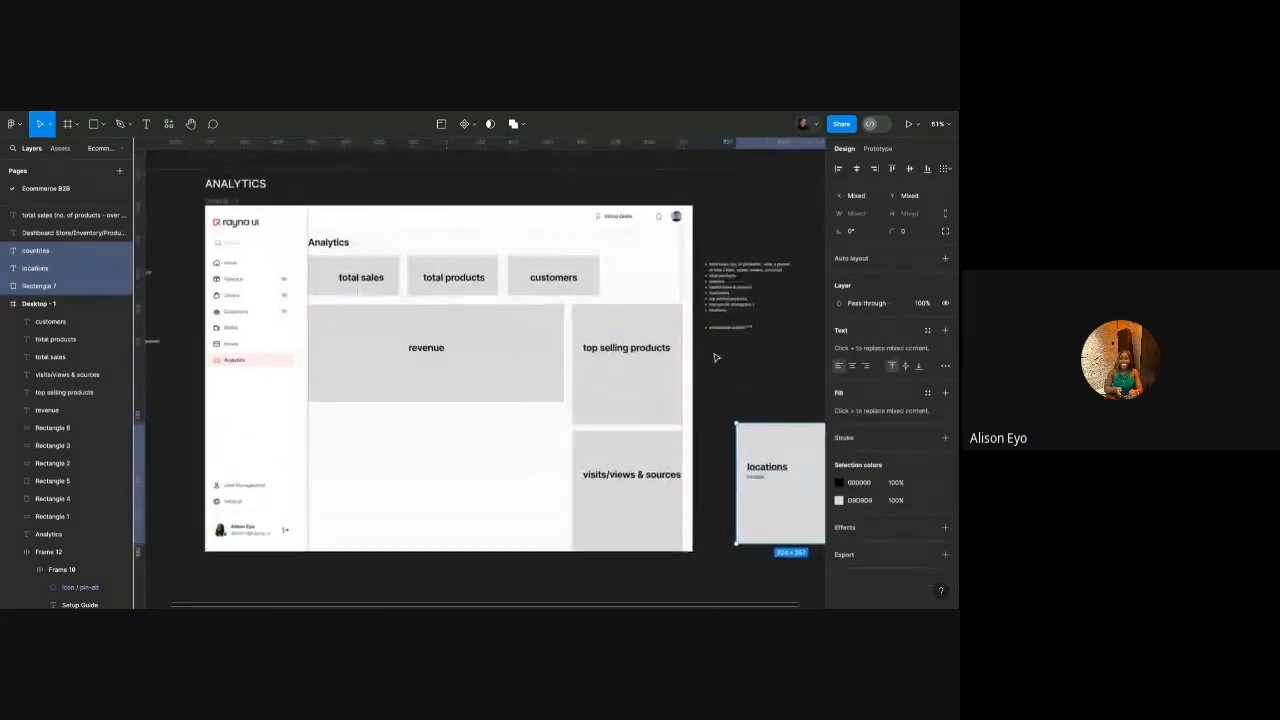
scroll(670, 303, "up", 2)
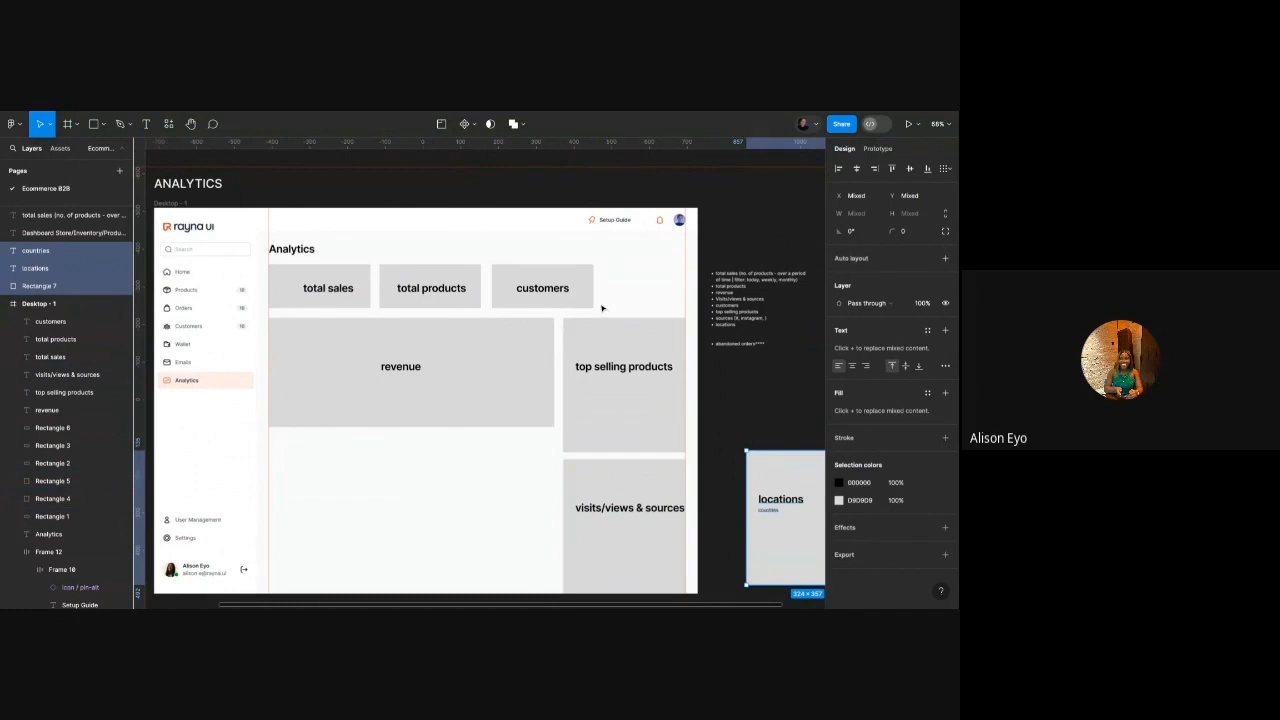
scroll(430, 292, "down", 4)
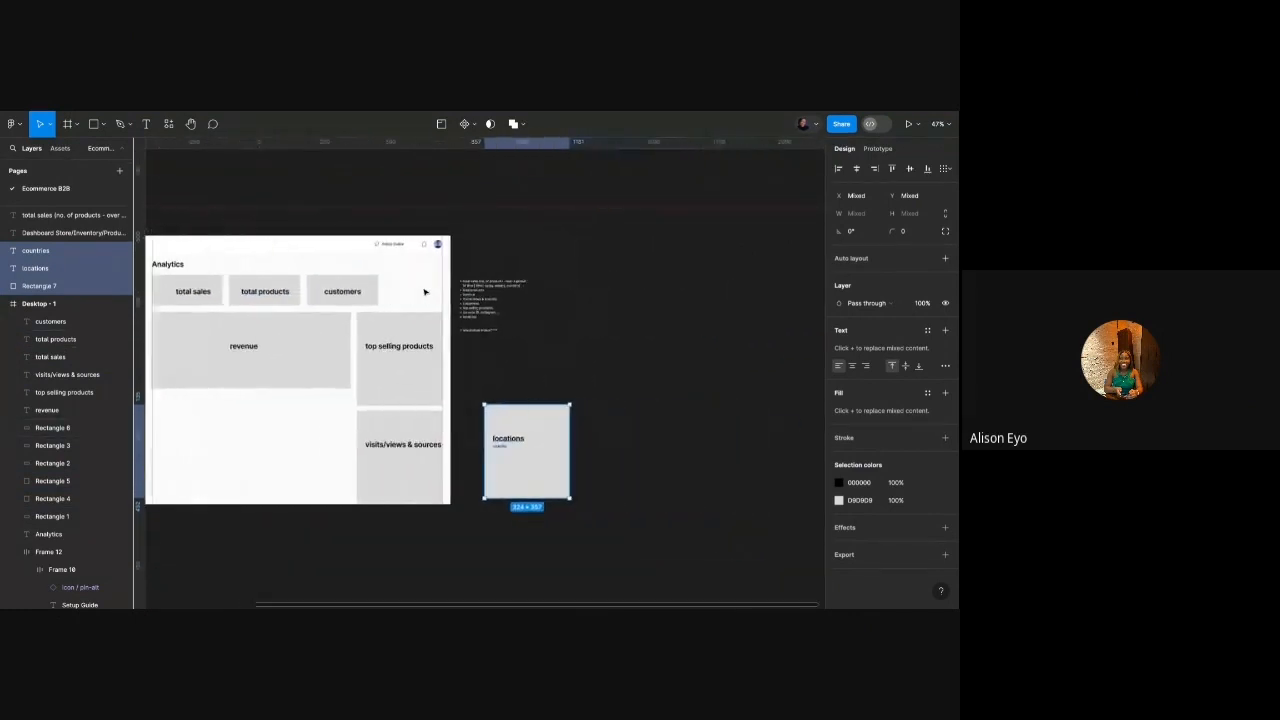
scroll(424, 291, "left", 3)
Duplicate the Desktop - 1 dashboard frame below the original as Desktop - 2.
left_click(233, 216)
scroll(234, 221, "down", 1)
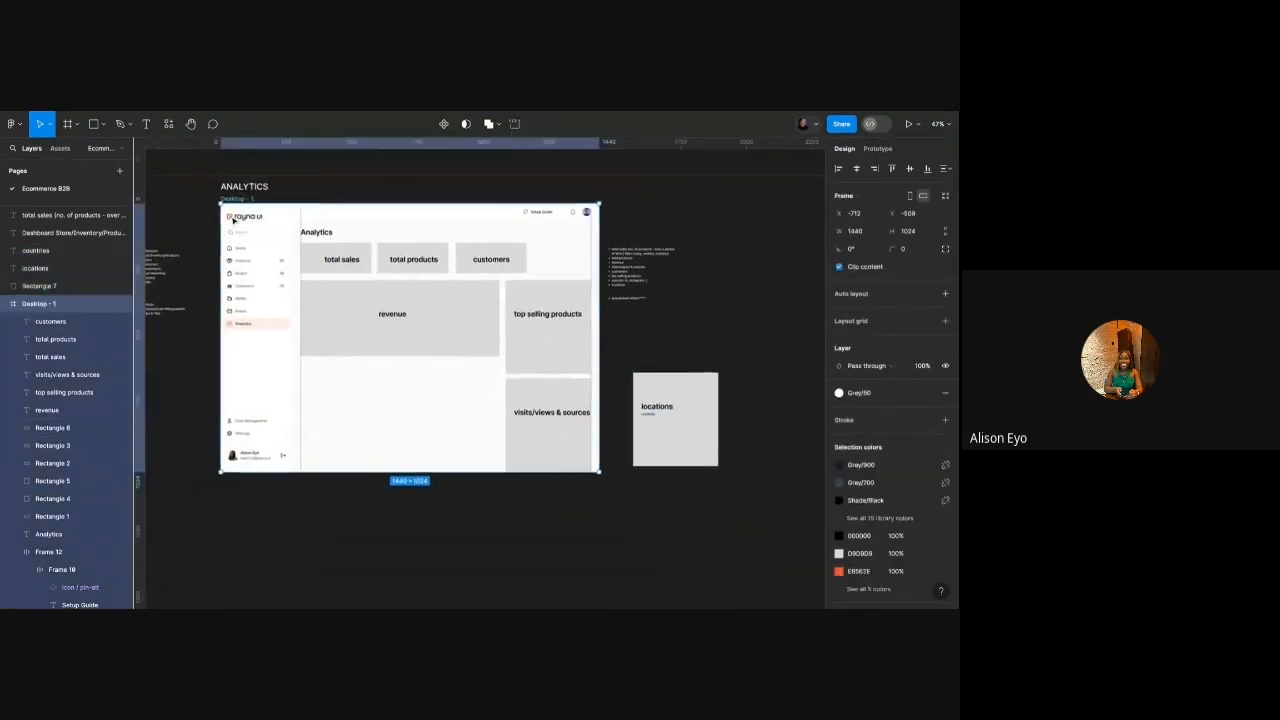
scroll(233, 220, "down", 2)
left_click_drag(328, 254, 328, 477)
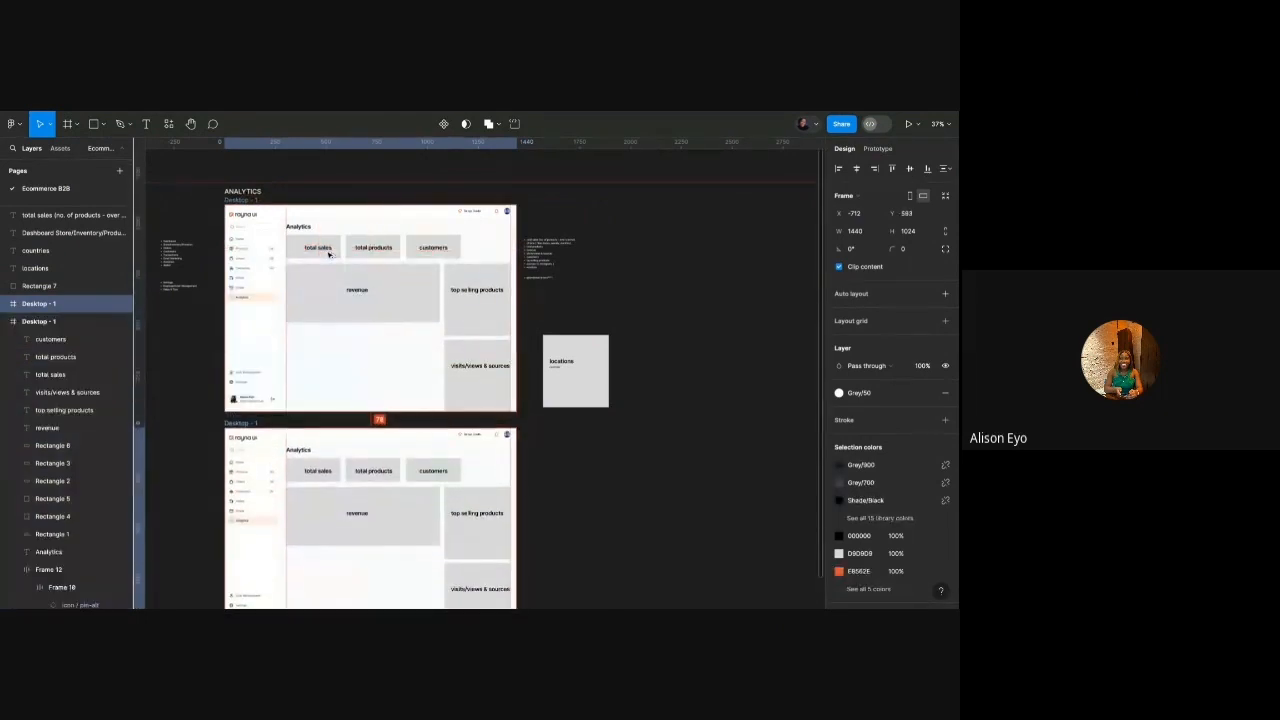
scroll(310, 286, "up", 9)
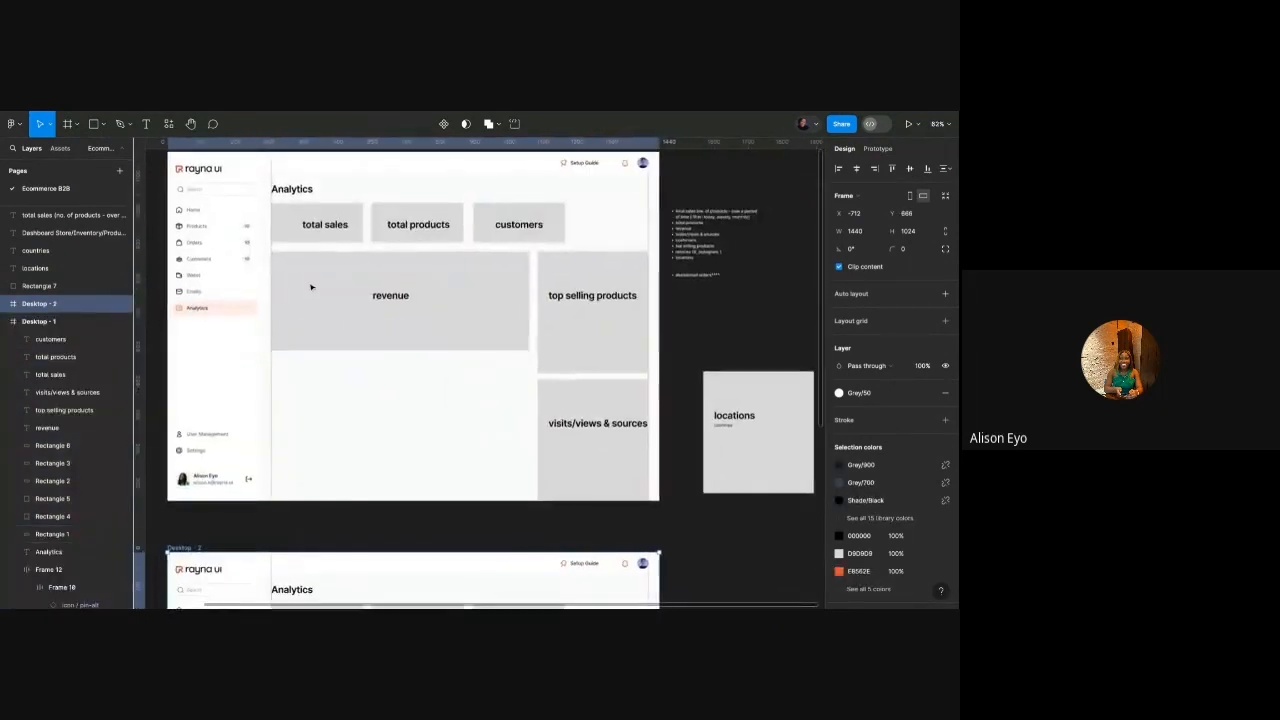
scroll(311, 287, "up", 1)
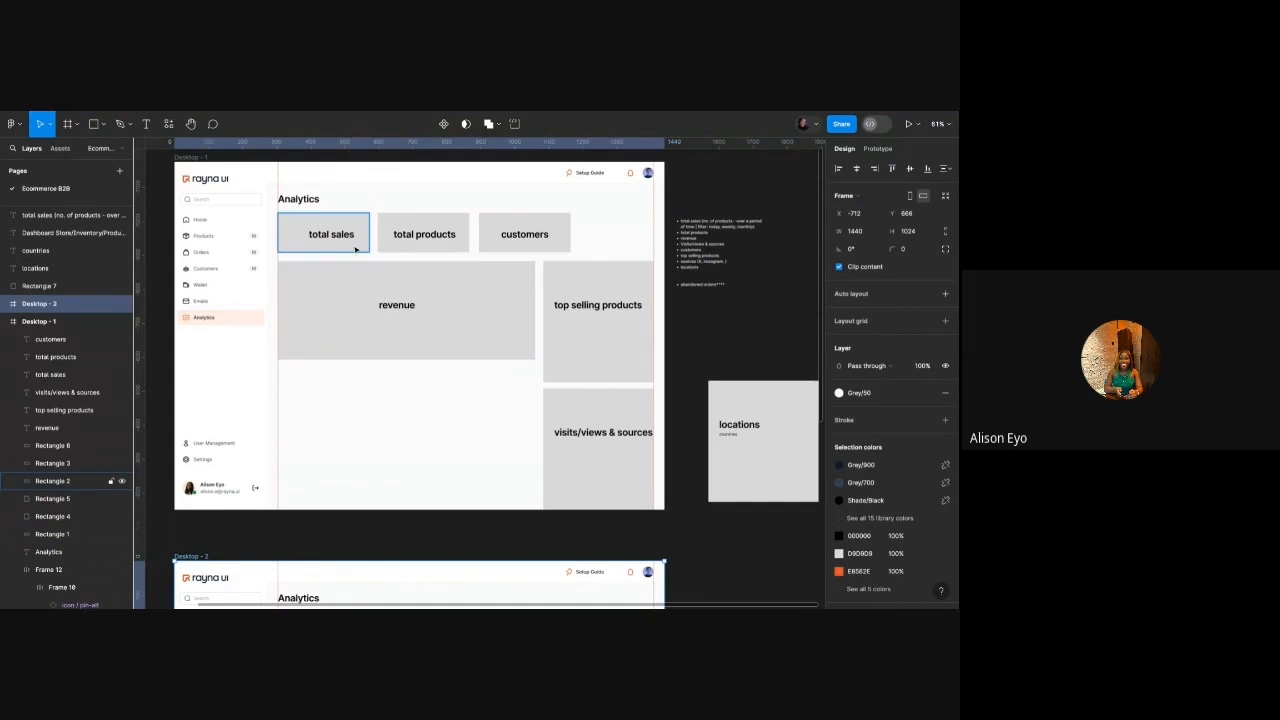
scroll(355, 249, "down", 3)
scroll(346, 242, "up", 3)
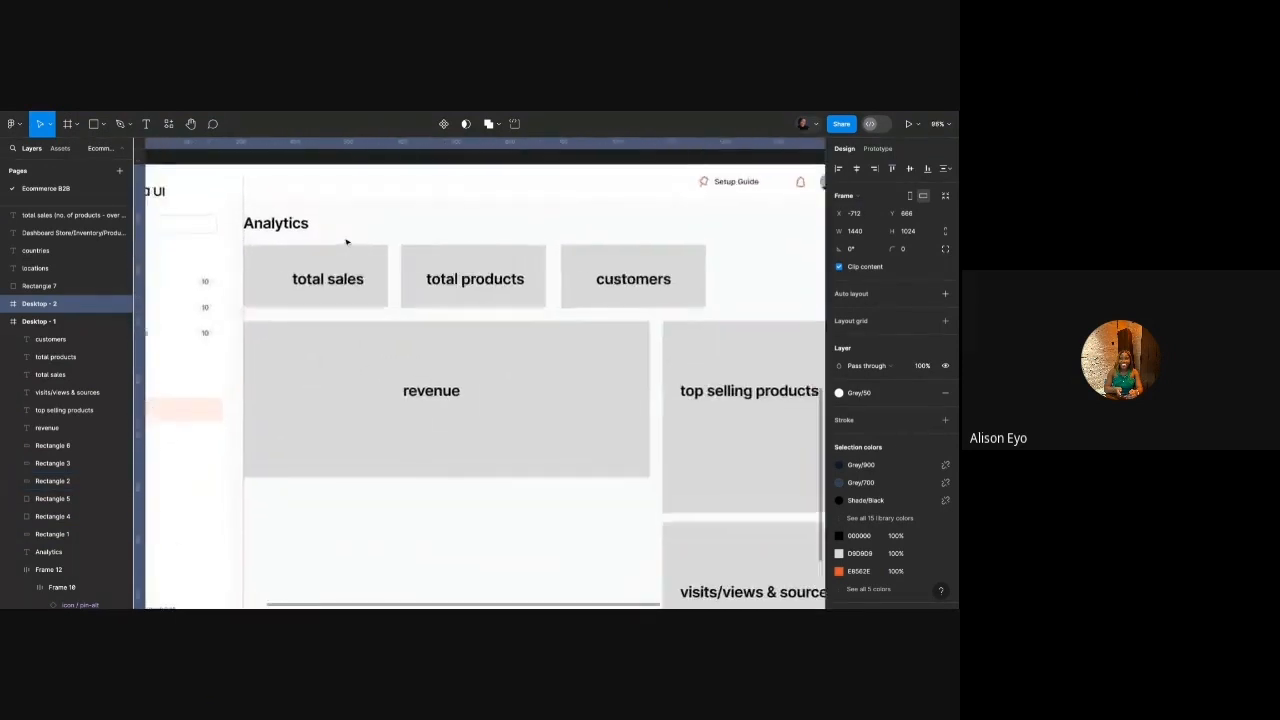
scroll(346, 242, "down", 2)
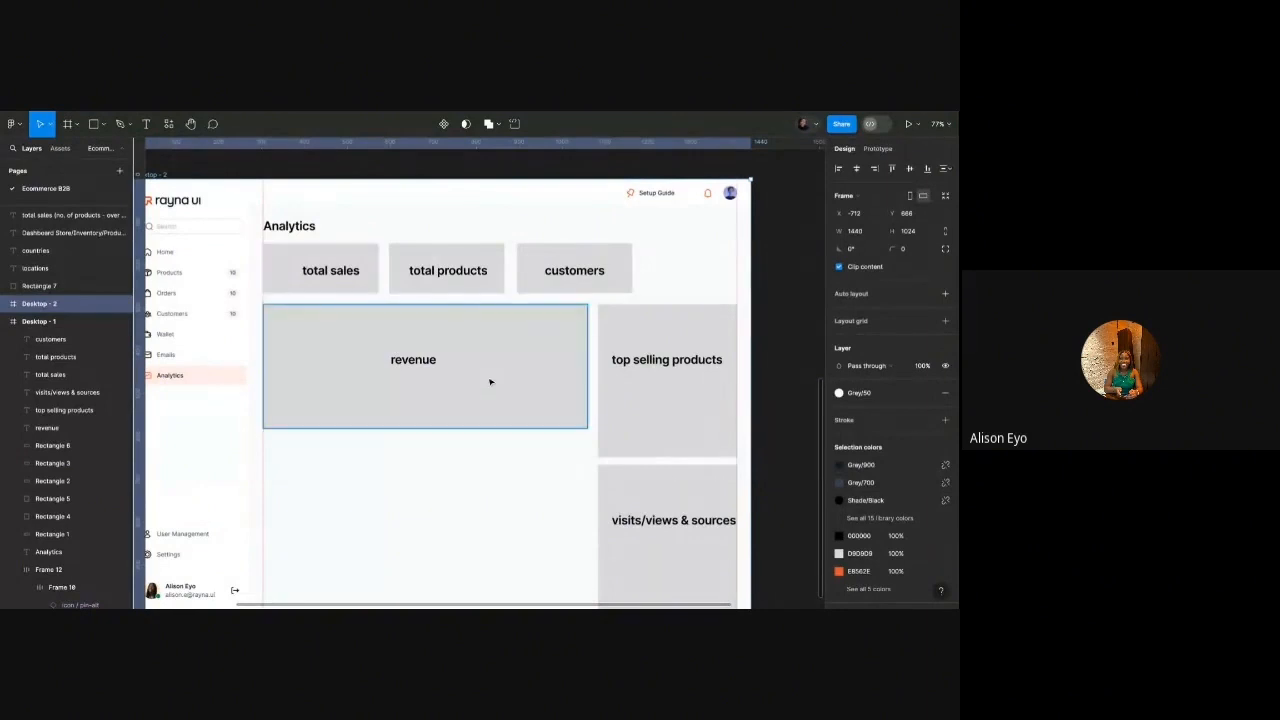
scroll(491, 381, "right", 1)
Make the total sales, total products and customers stat cards narrower.
left_click(325, 283)
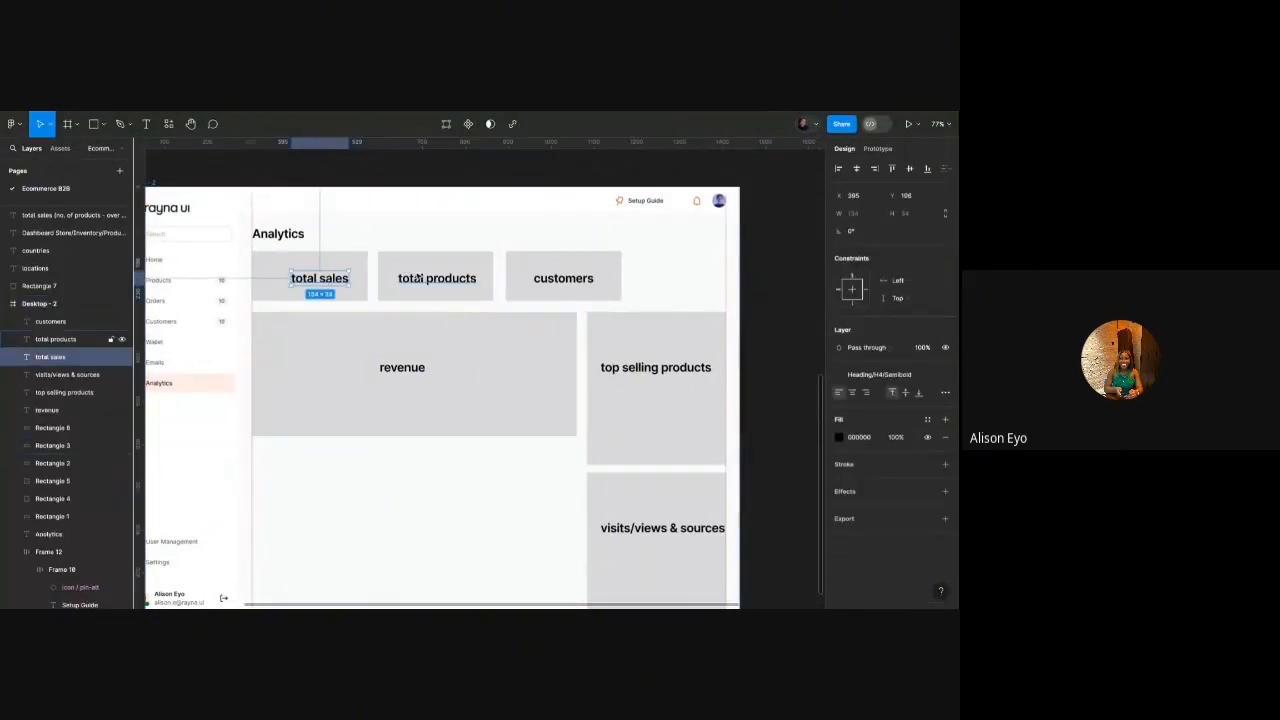
left_click(437, 279, "shift")
left_click(358, 260, "shift")
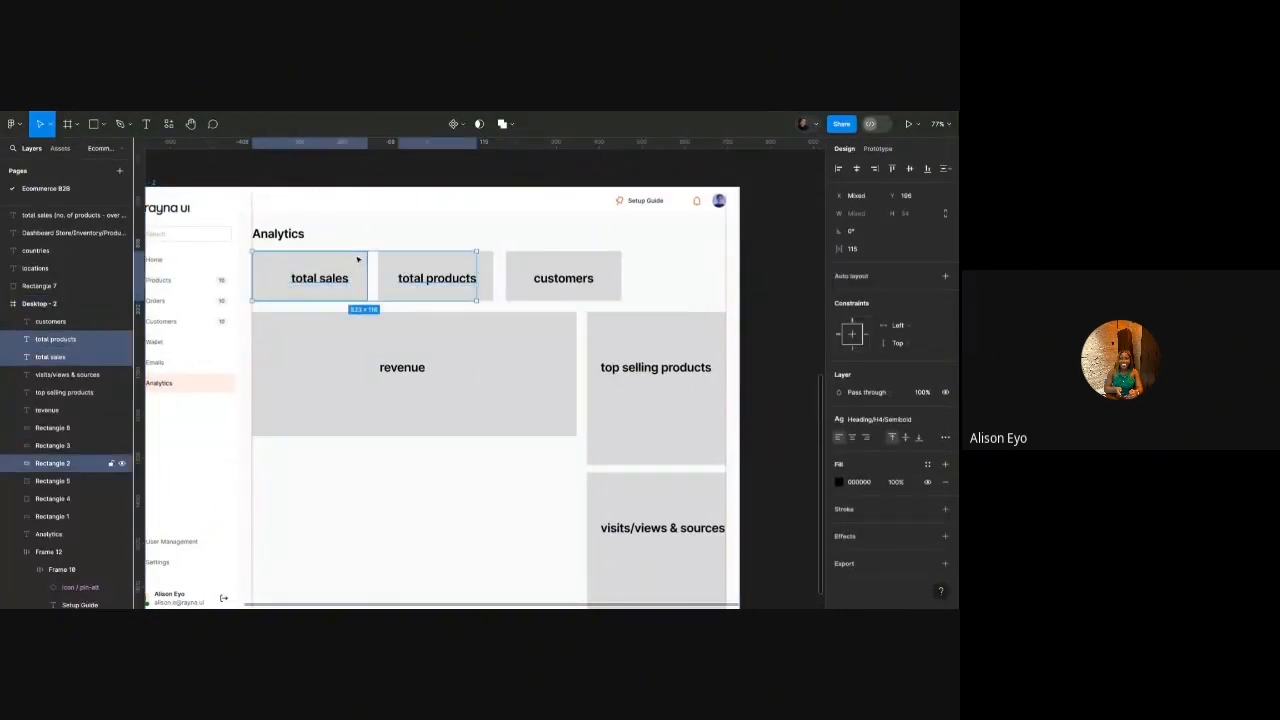
left_click(430, 268, "shift")
left_click(563, 278, "shift")
left_click(573, 267, "shift")
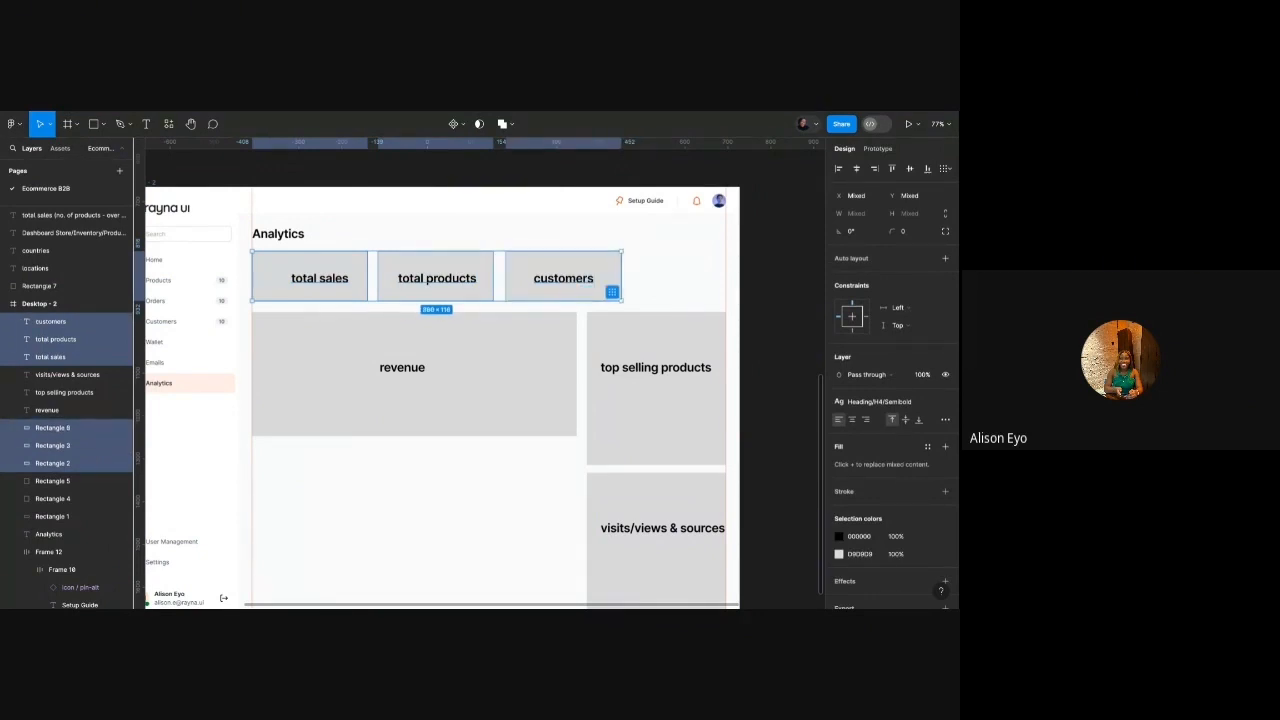
scroll(578, 273, "right", 2)
left_click(578, 273)
left_click(530, 283)
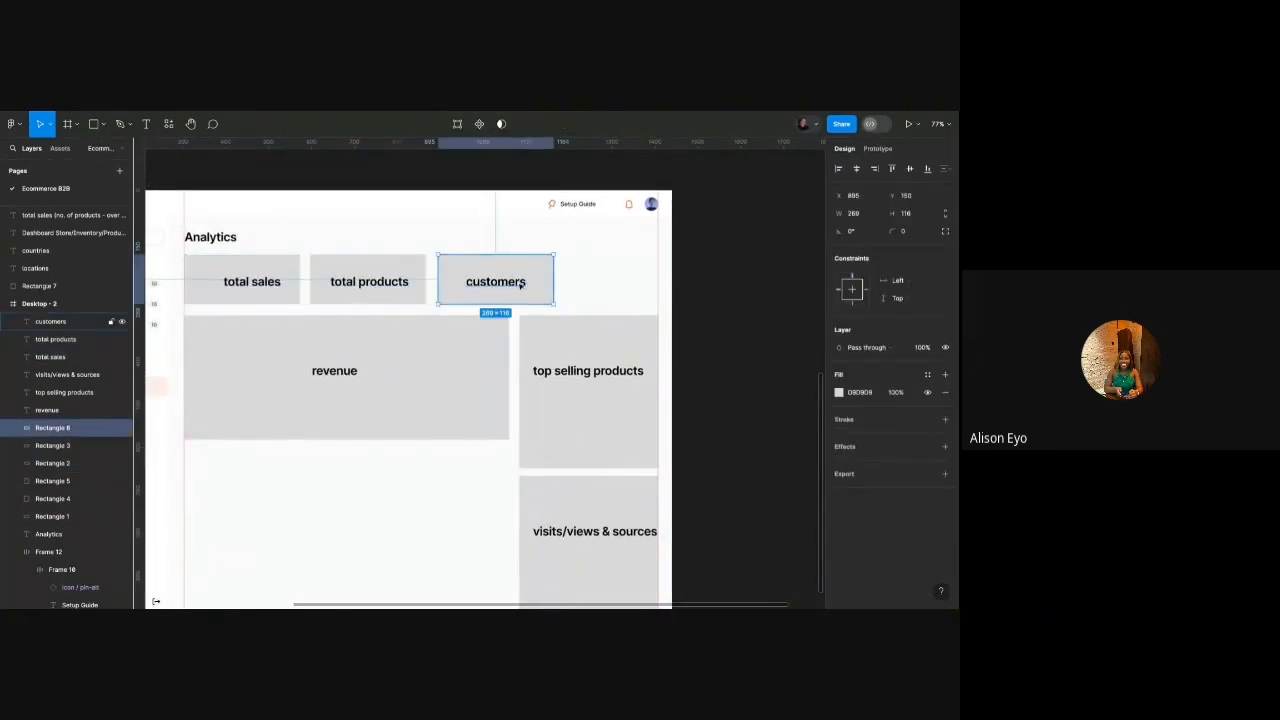
scroll(520, 285, "left", 2)
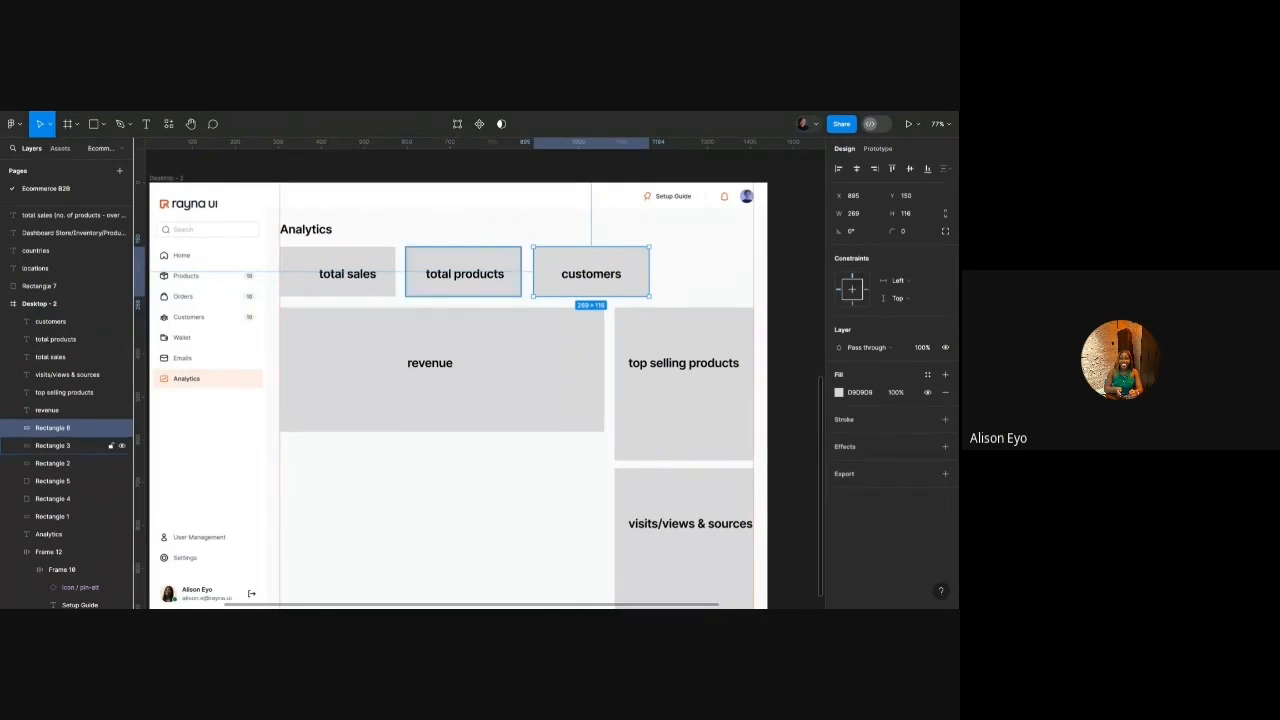
left_click(383, 258)
left_click(440, 258, "shift")
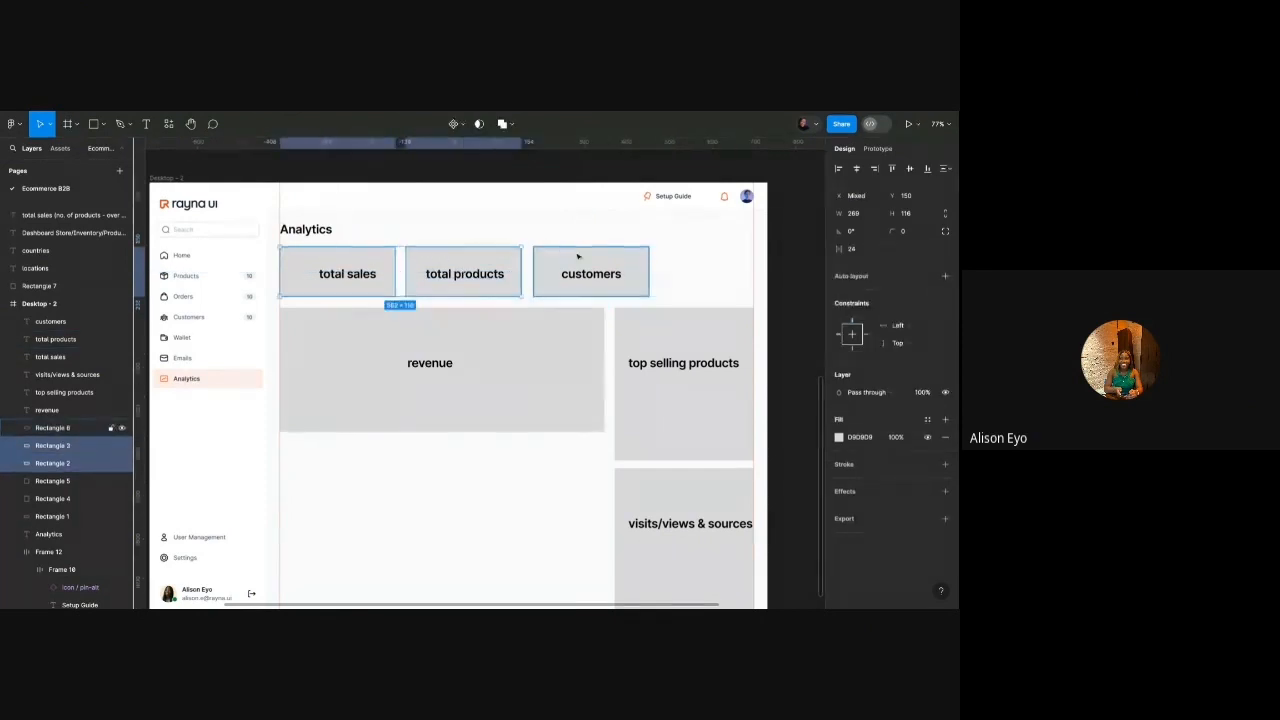
left_click(574, 257, "shift")
left_click_drag(651, 267, 584, 276)
Raise the top selling products card, with the visits/views & sources card directly beneath it.
left_click(616, 276)
left_click(640, 343)
left_click(678, 352)
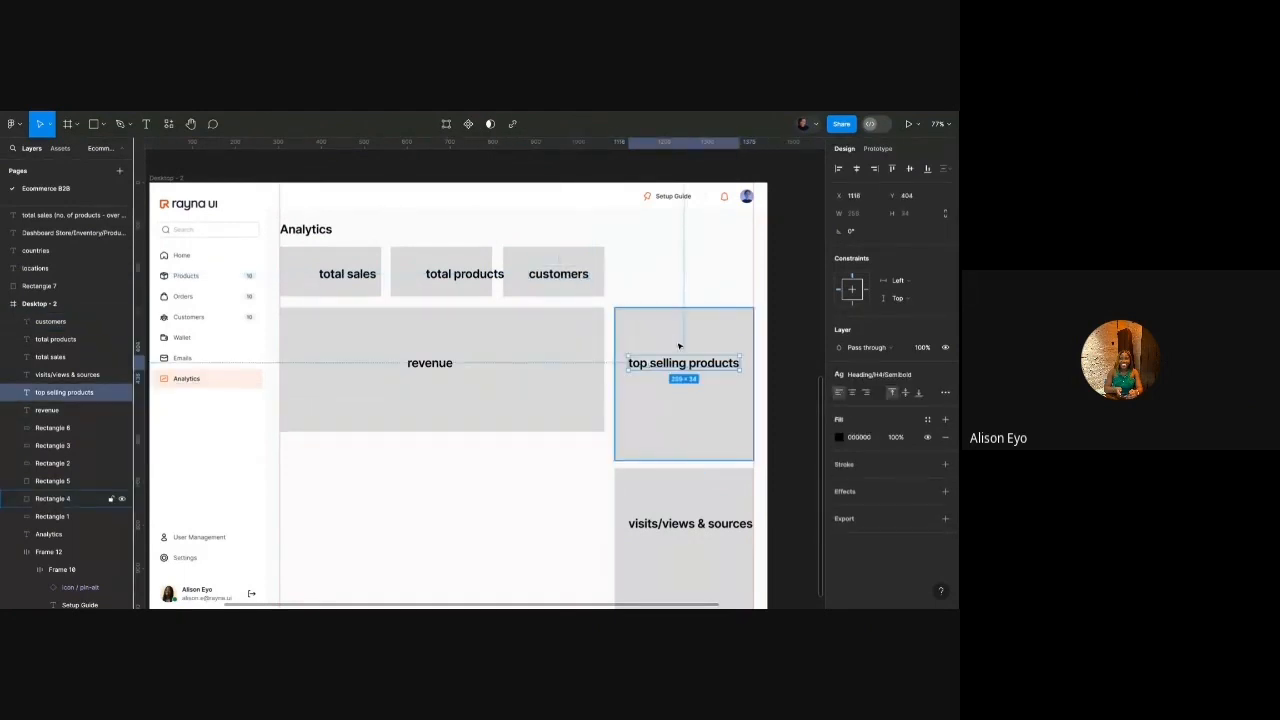
left_click(679, 346, "shift")
key("shift+Up")
key("shift+Up")
key("shift+Up")
key("shift+Up")
key("shift+Up")
key("shift+Up")
key("shift+Up")
key("shift+Up")
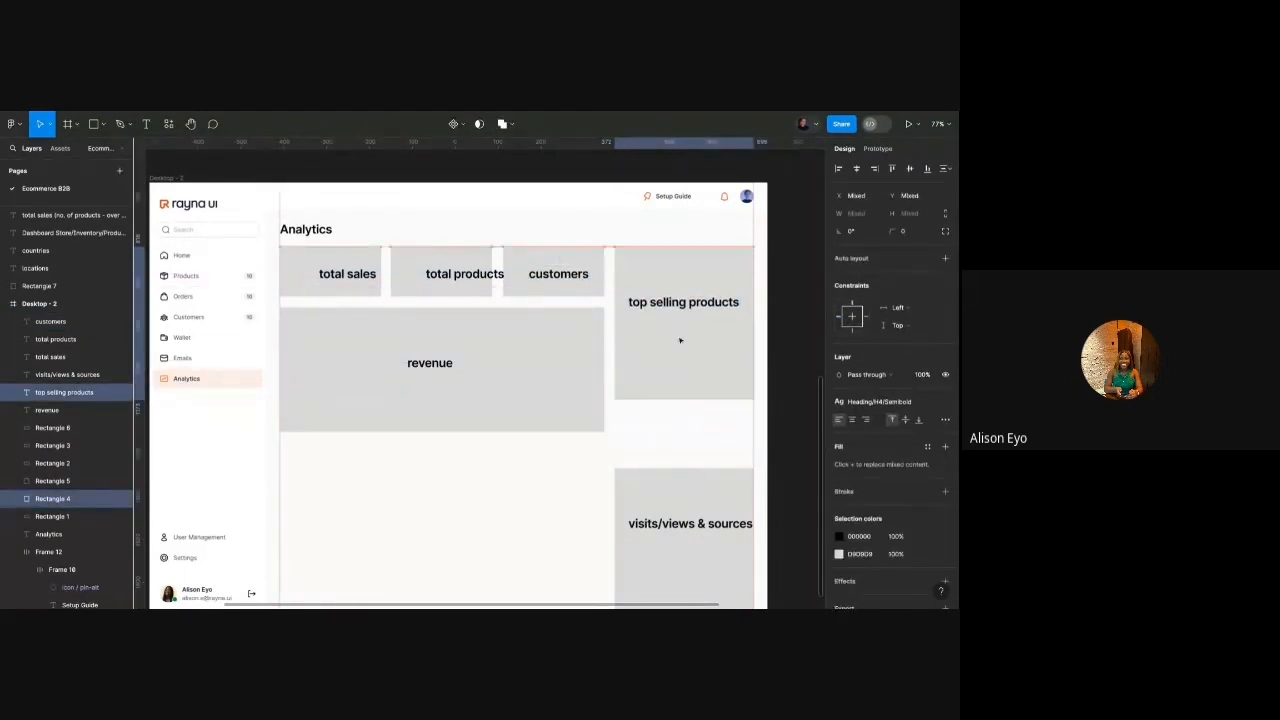
scroll(680, 340, "down", 3)
left_click(674, 420)
left_click(682, 417, "shift")
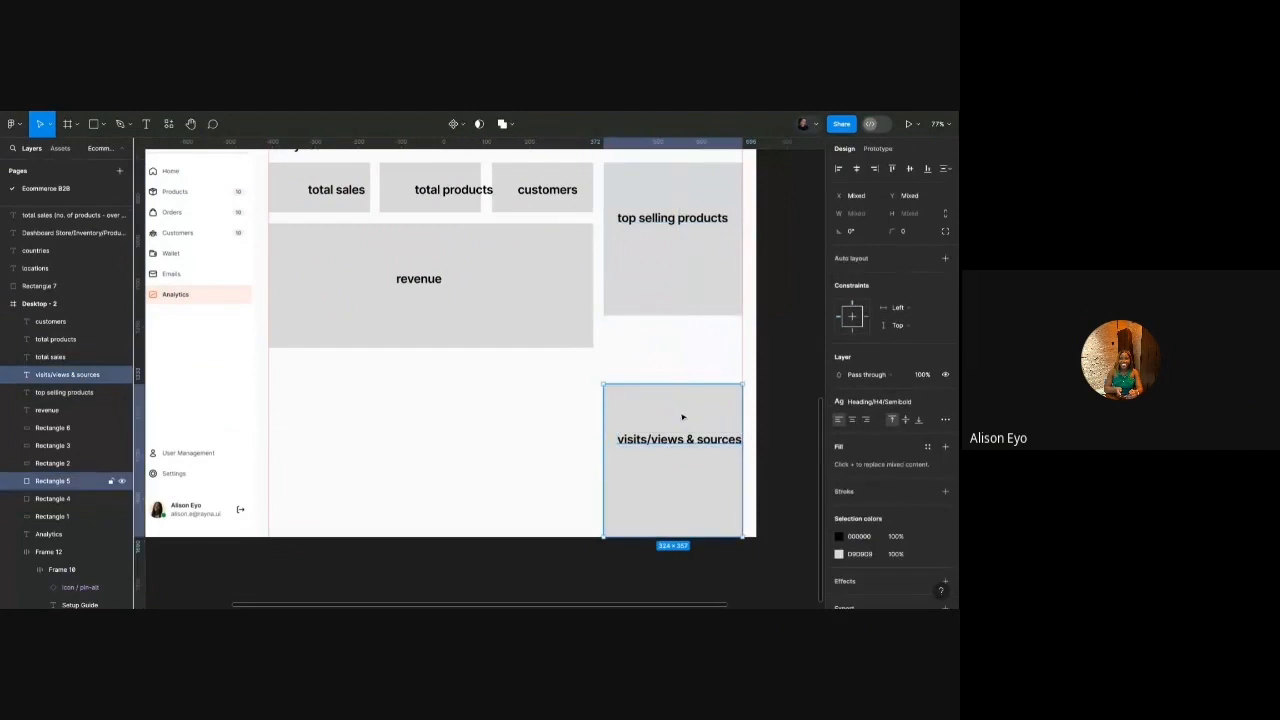
key("shift+Up")
key("shift+Up")
key("shift+Up")
key("shift+Up")
key("shift+Up")
key("shift+Up")
key("shift+Up")
key("shift+Up")
Stretch the revenue card taller to 756×514.
left_click(574, 344)
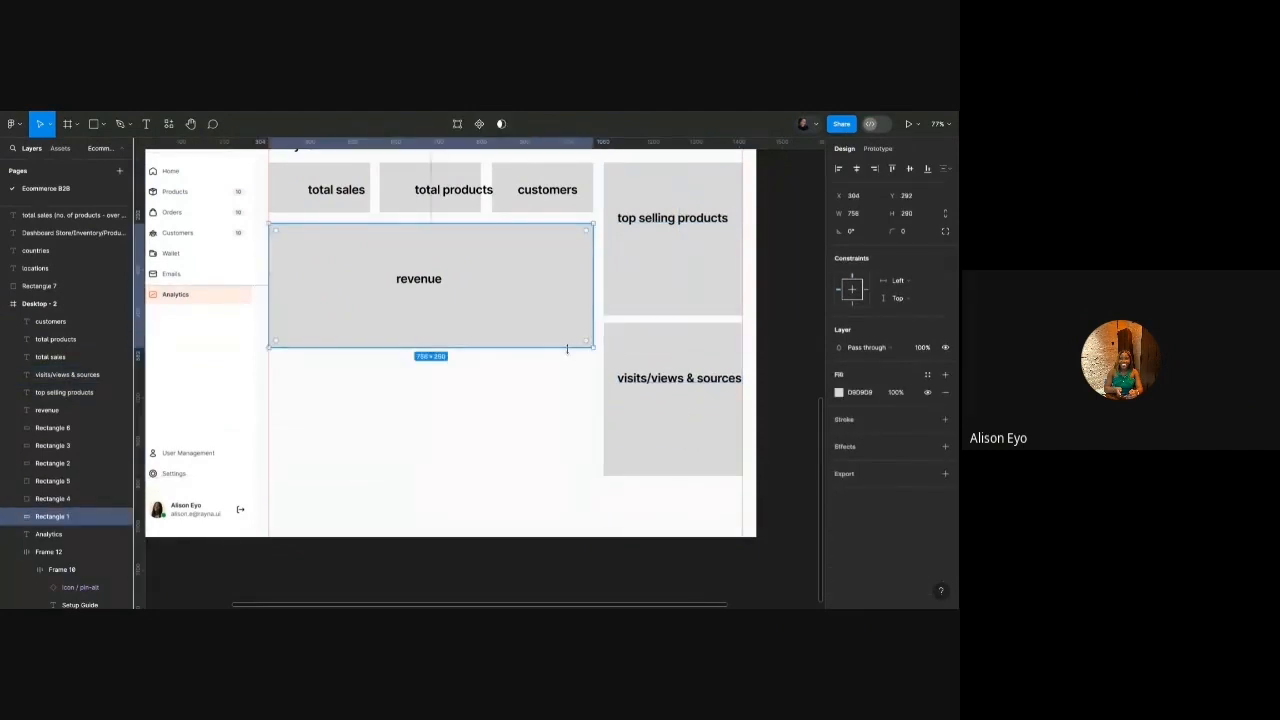
left_click_drag(567, 349, 567, 443)
scroll(567, 443, "up", 2)
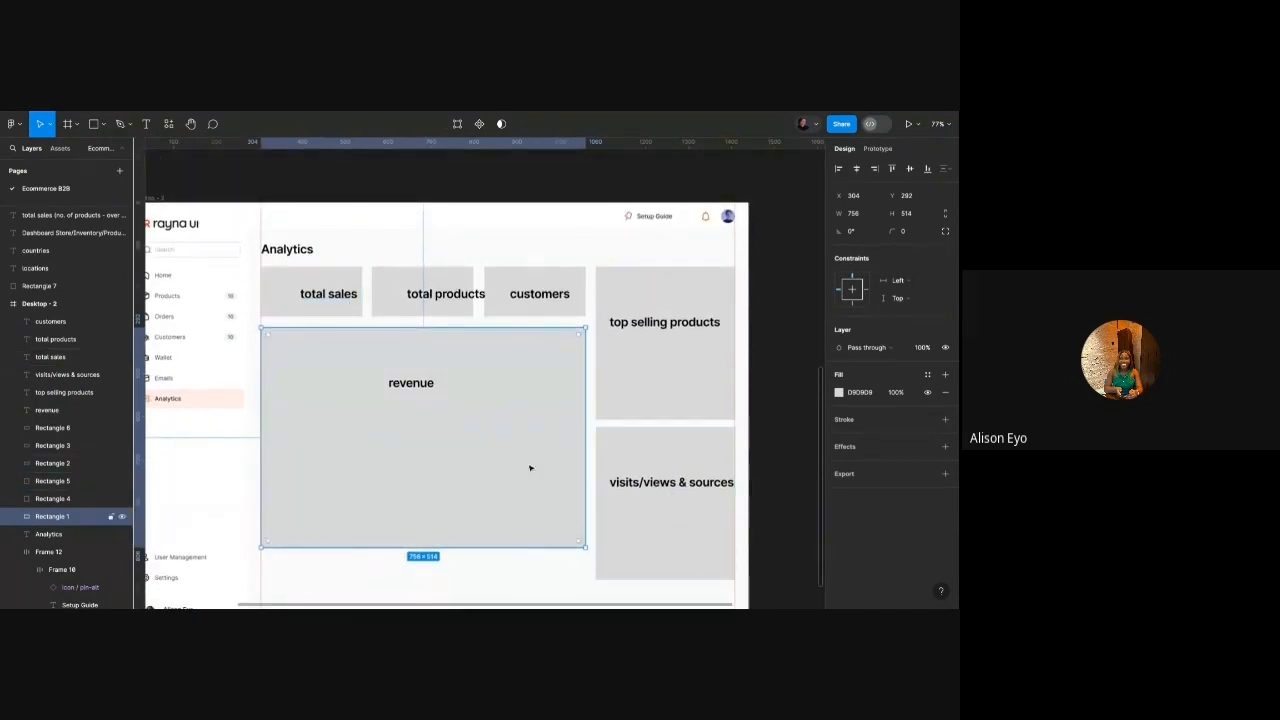
scroll(530, 462, "down", 1)
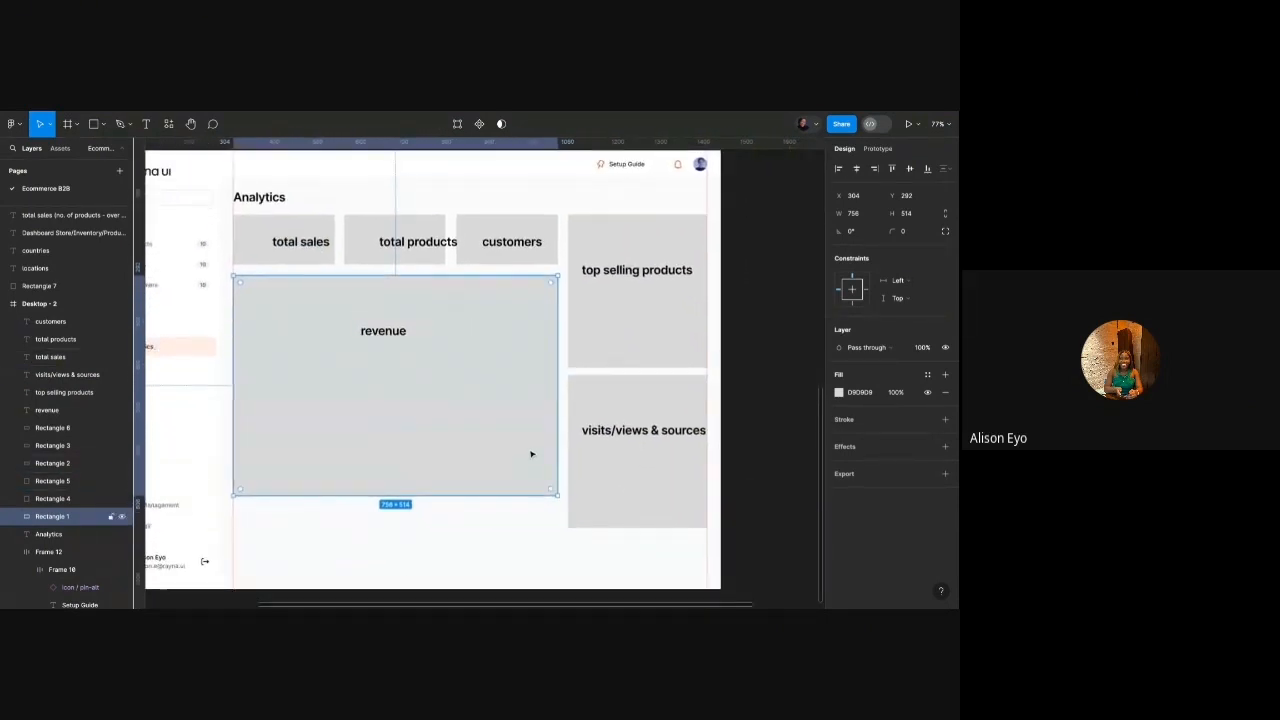
scroll(487, 408, "down", 5)
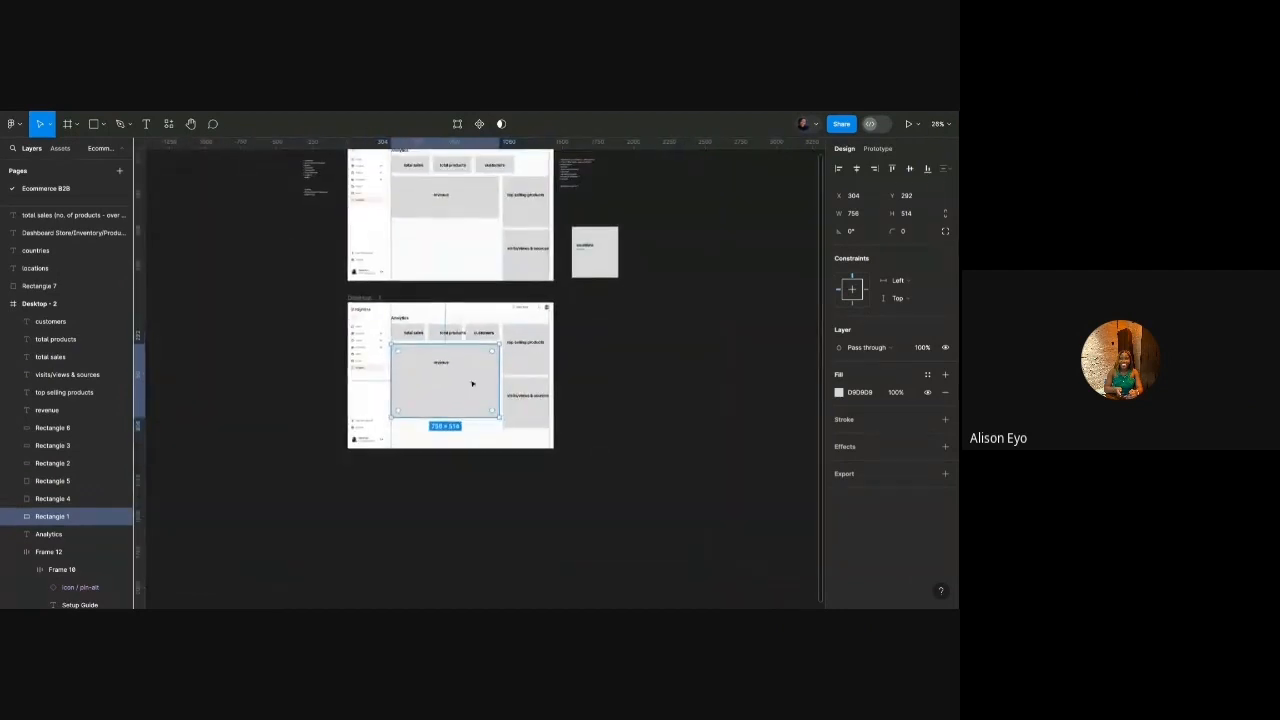
scroll(368, 250, "up", 2)
Delete the original top dashboard frame.
left_click(368, 247)
scroll(366, 245, "up", 2)
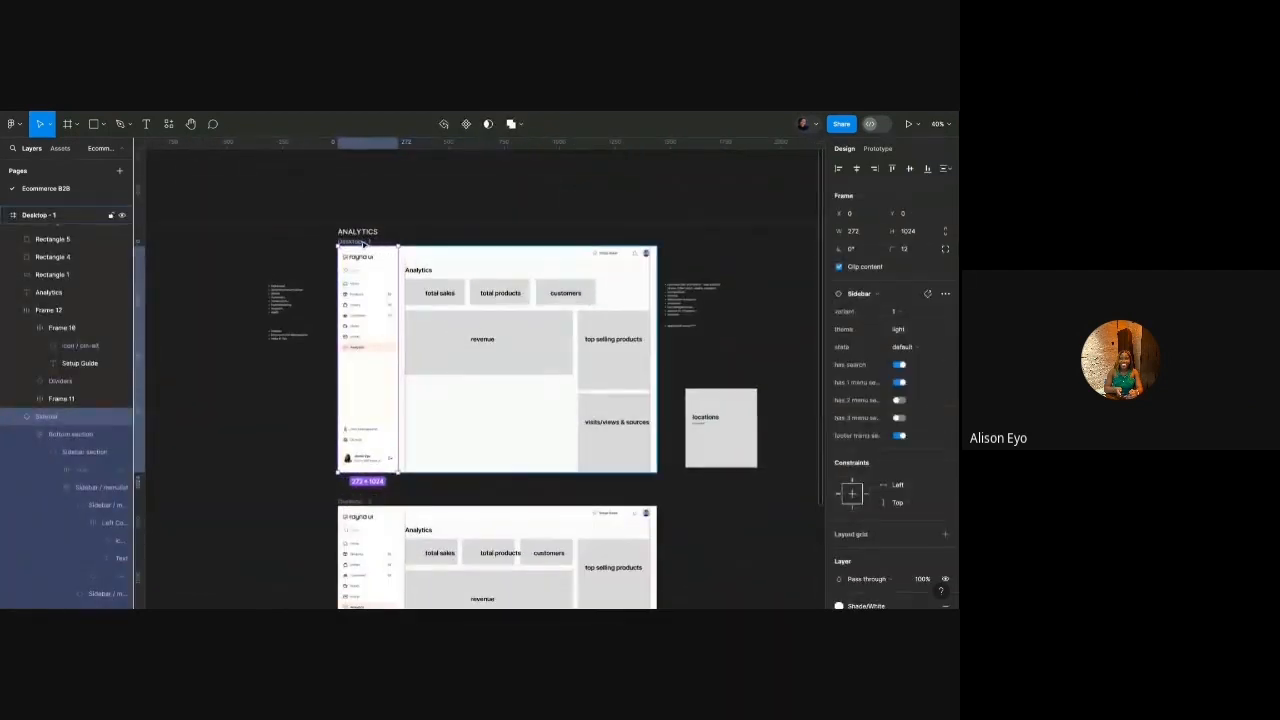
key("Delete")
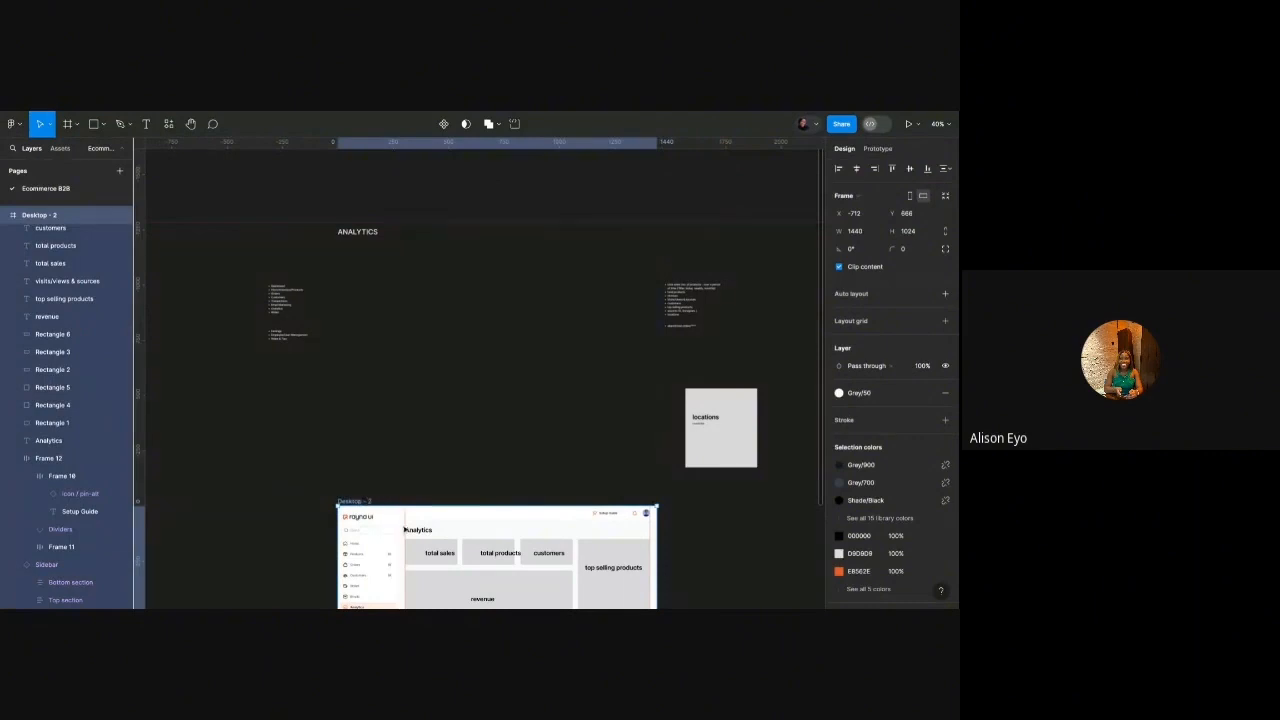
left_click_drag(404, 528, 449, 503)
Move the total sales label to the left of its card, around x 326, y 208.
scroll(404, 276, "down", 1)
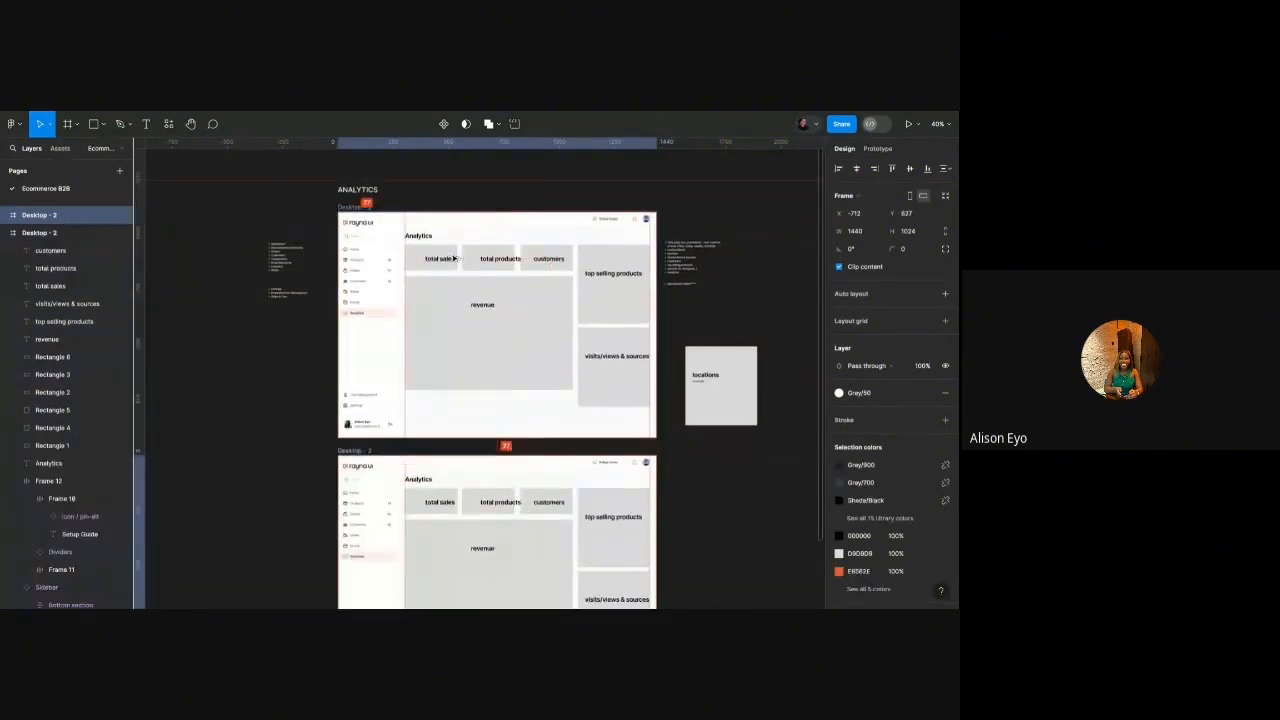
scroll(444, 503, "down", 2)
scroll(450, 442, "up", 5)
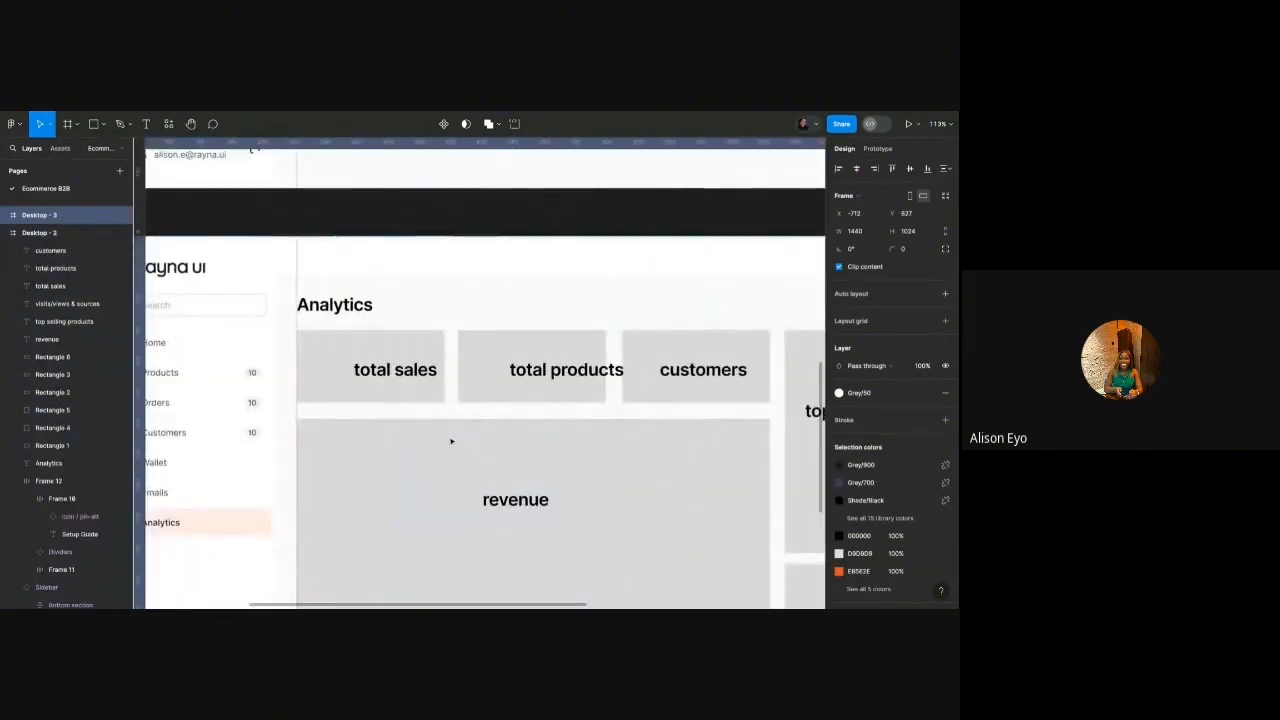
scroll(440, 435, "down", 2)
scroll(408, 419, "down", 3, "ctrl")
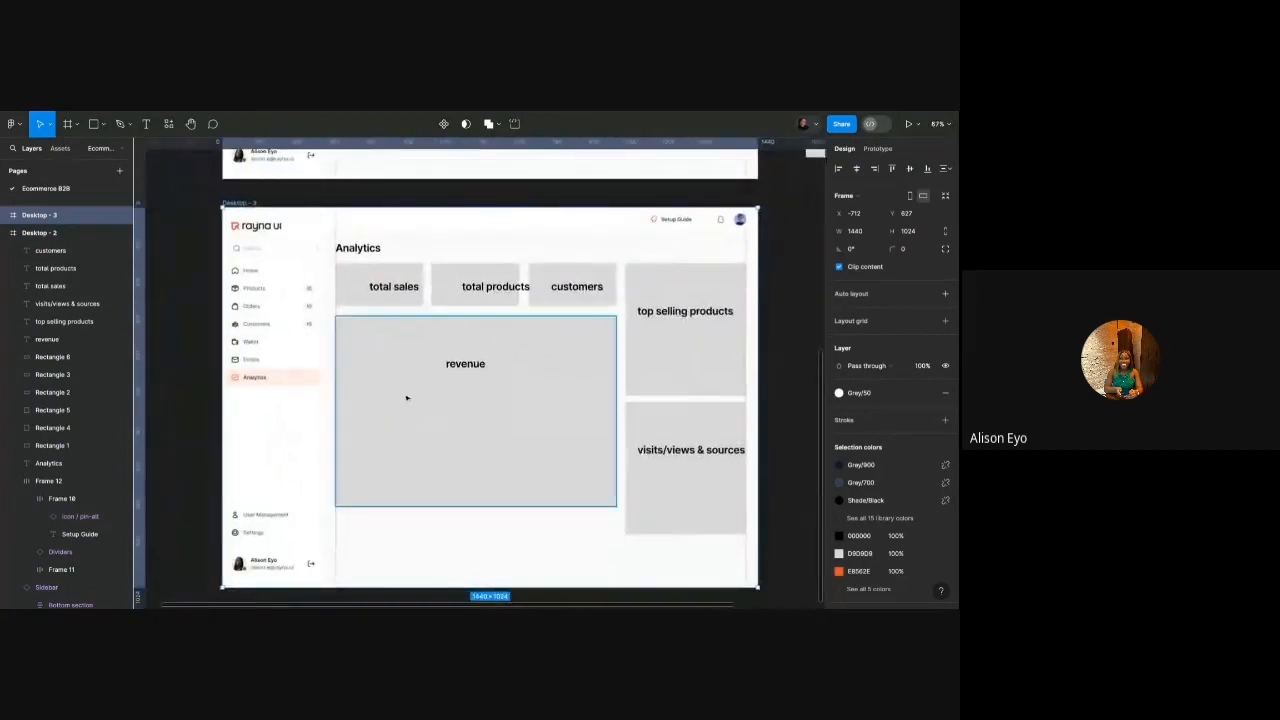
scroll(395, 330, "up", 5, "ctrl")
scroll(397, 314, "up", 1)
left_click(447, 343)
left_click_drag(447, 343, 377, 353)
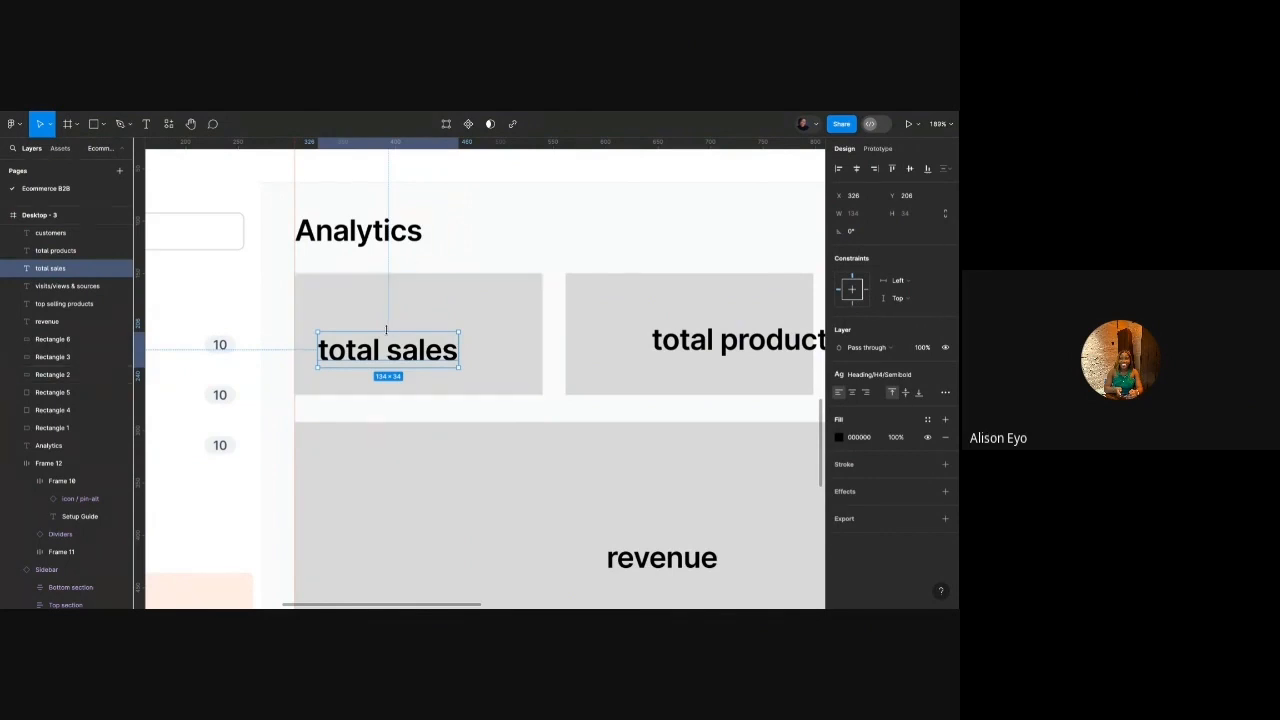
Add a 'Total sales' caption above the label in Paragraph/Small/Medium, coloured Grey/500.
left_click_drag(376, 347, 378, 315)
key("Return")
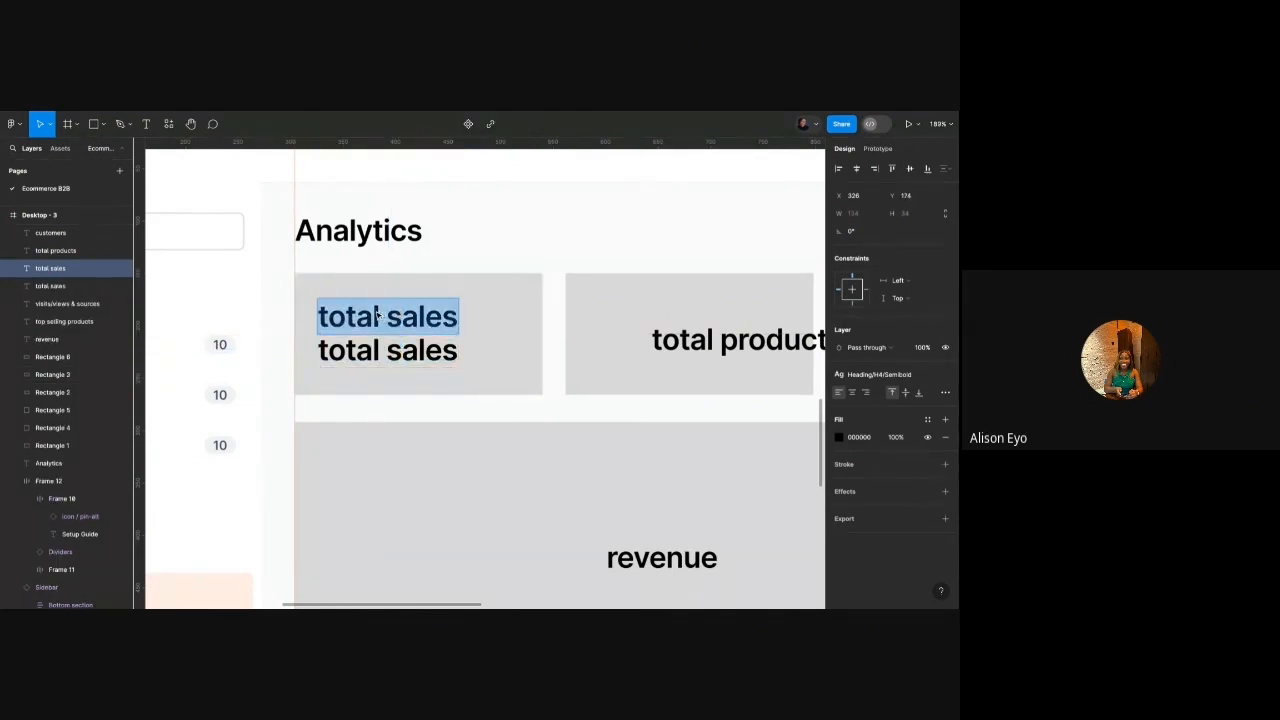
type("Total sales")
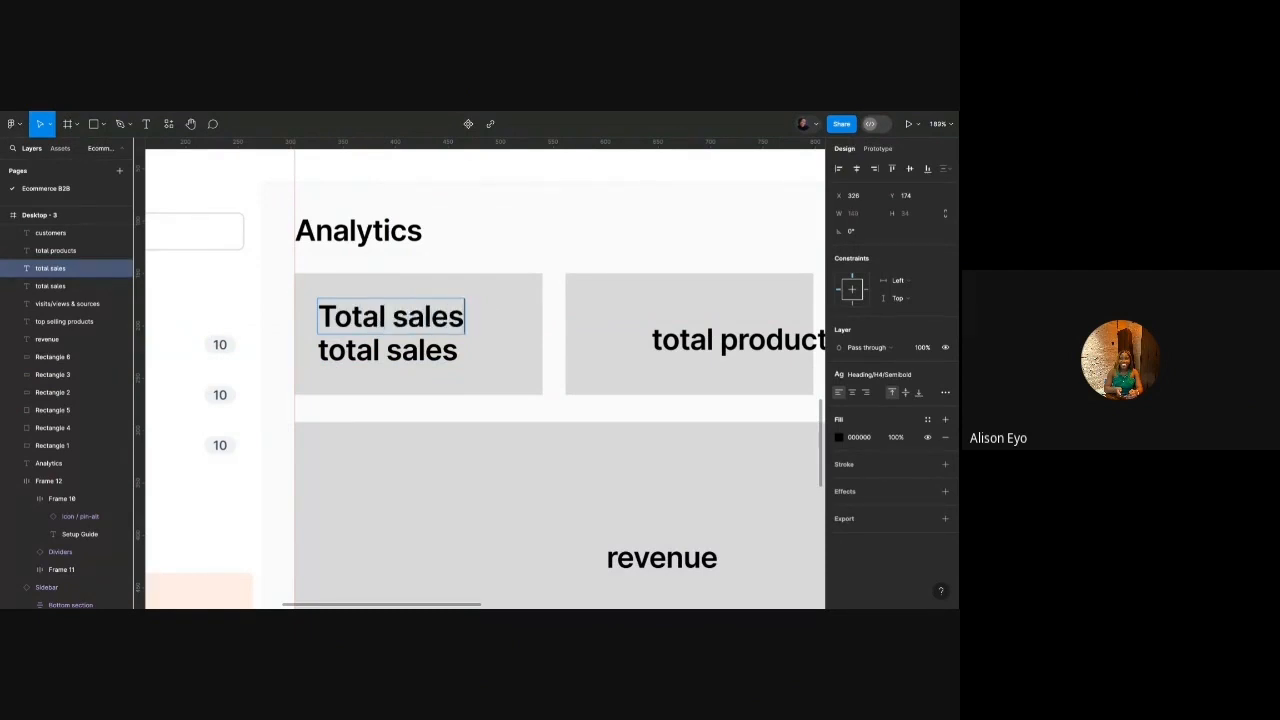
key("Escape")
left_click(880, 374)
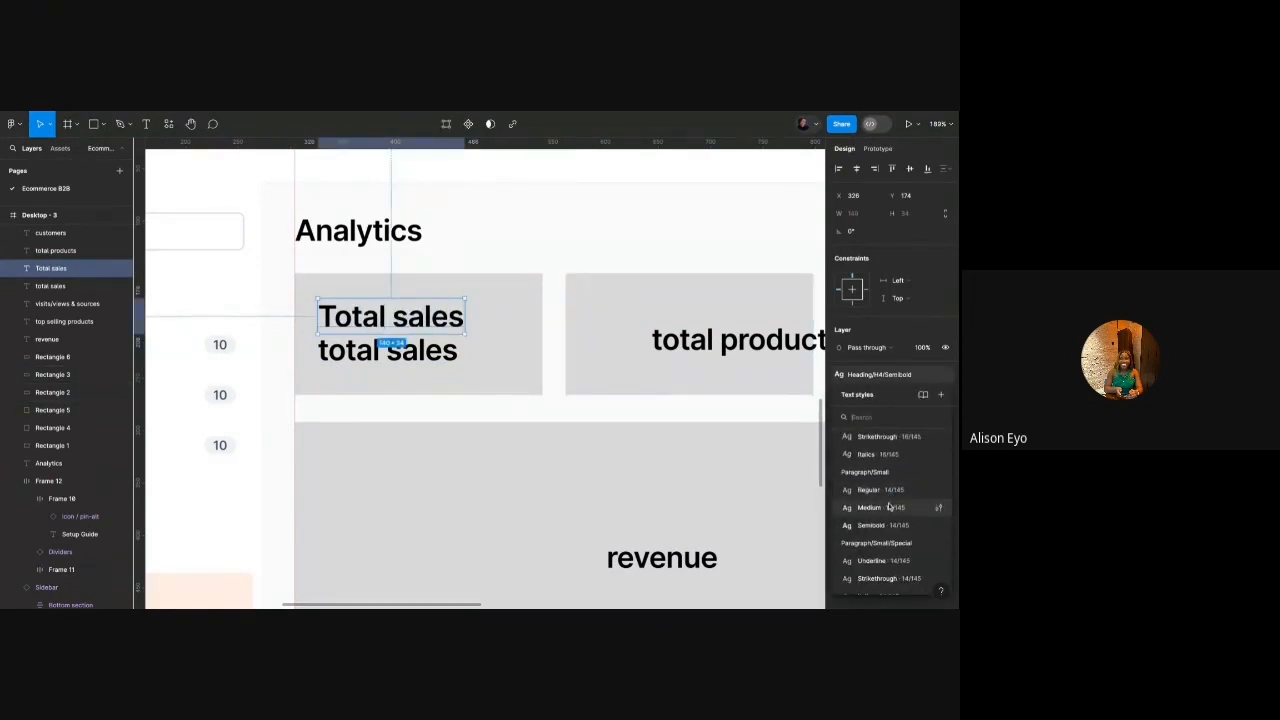
left_click(888, 507)
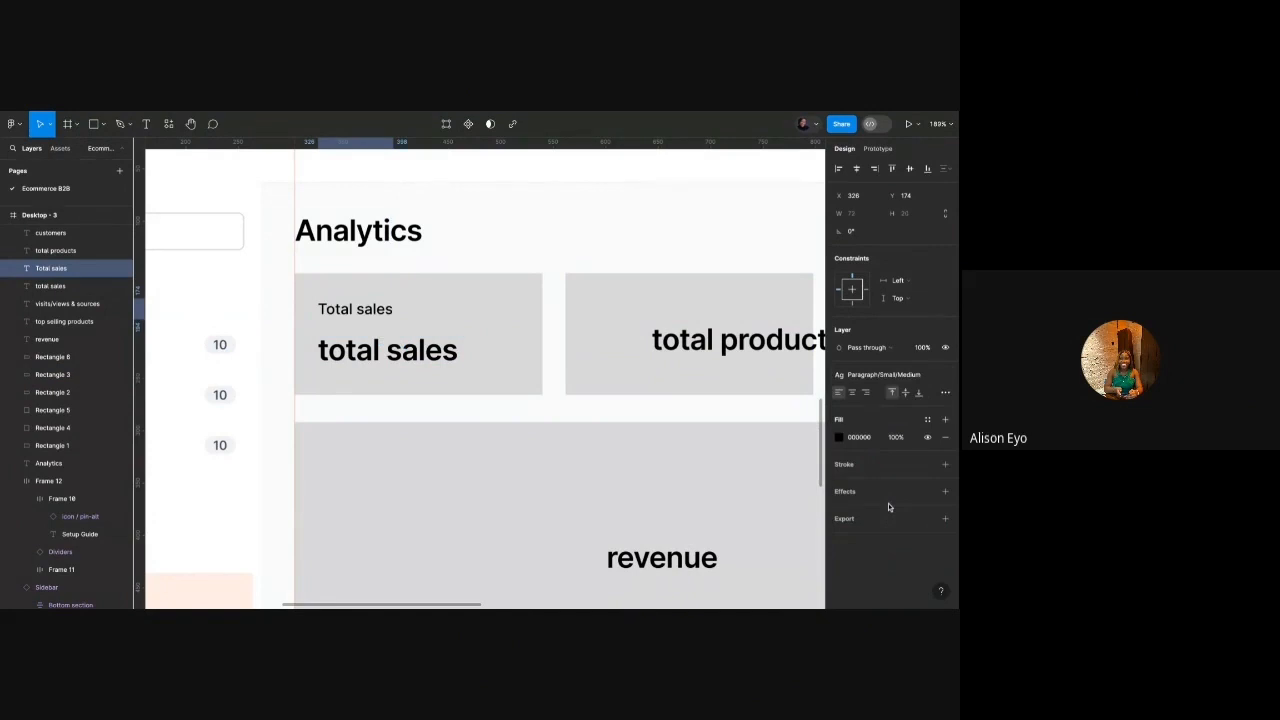
left_click(927, 419)
type("grey")
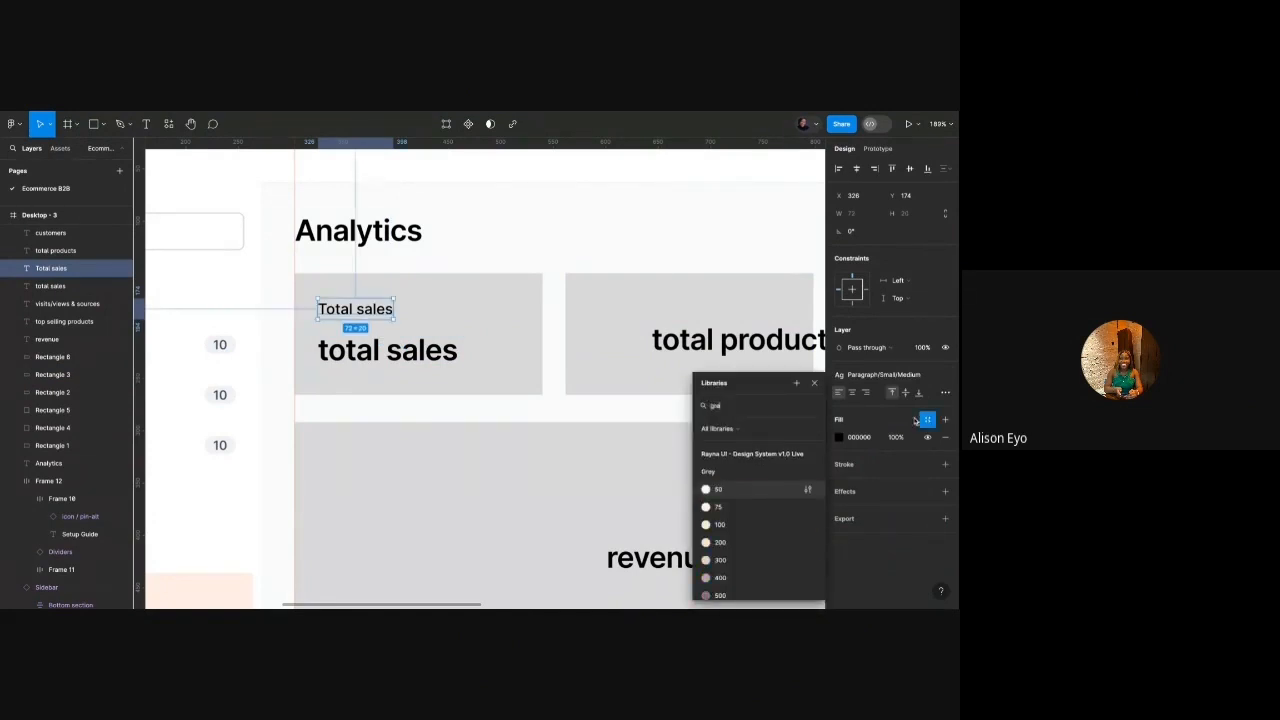
scroll(761, 535, "down", 2)
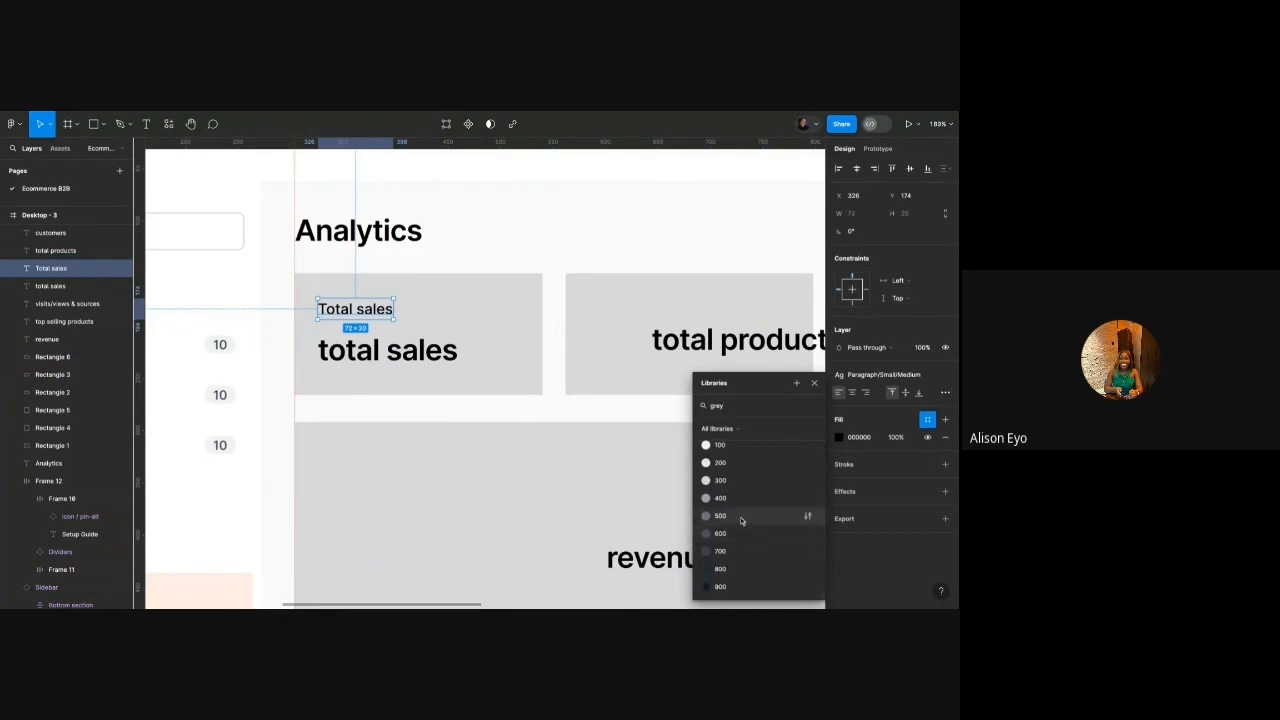
left_click(761, 537)
Restyle the original label as Heading/H5/Semibold and change it to 13,098.
left_click(428, 365)
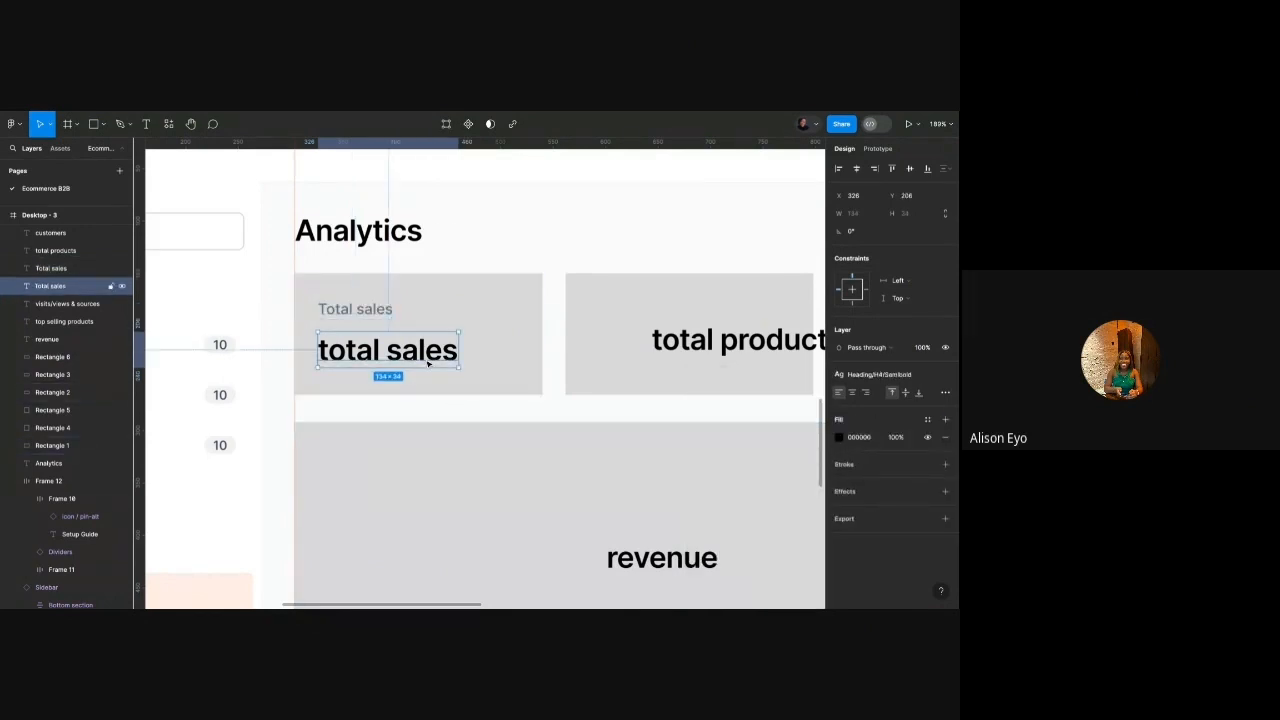
left_click(880, 374)
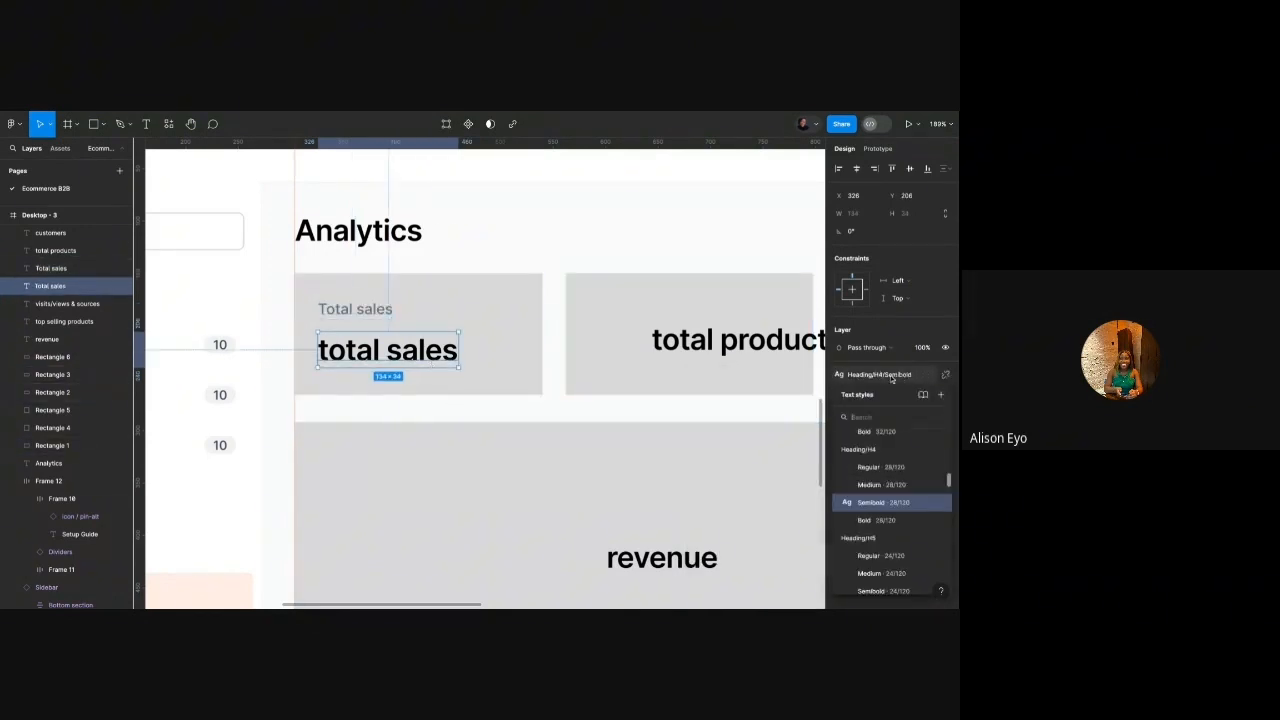
scroll(873, 507, "down", 2)
left_click(881, 480)
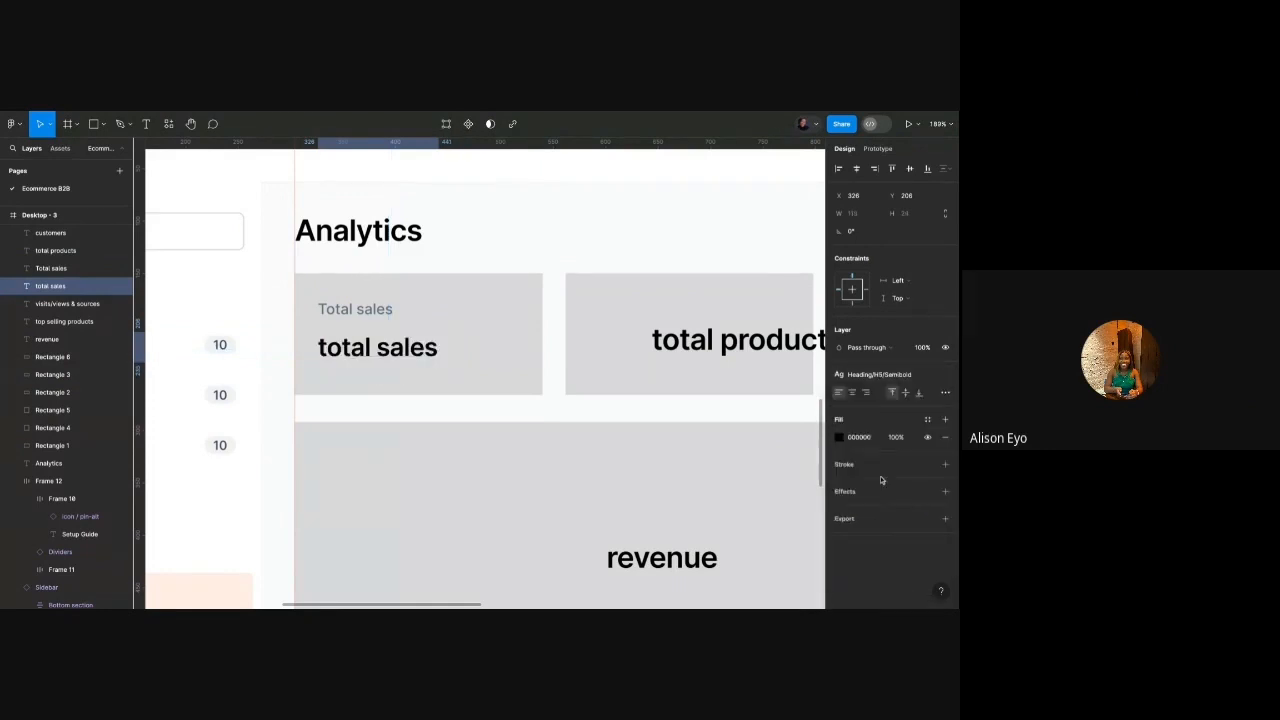
double_click(428, 347)
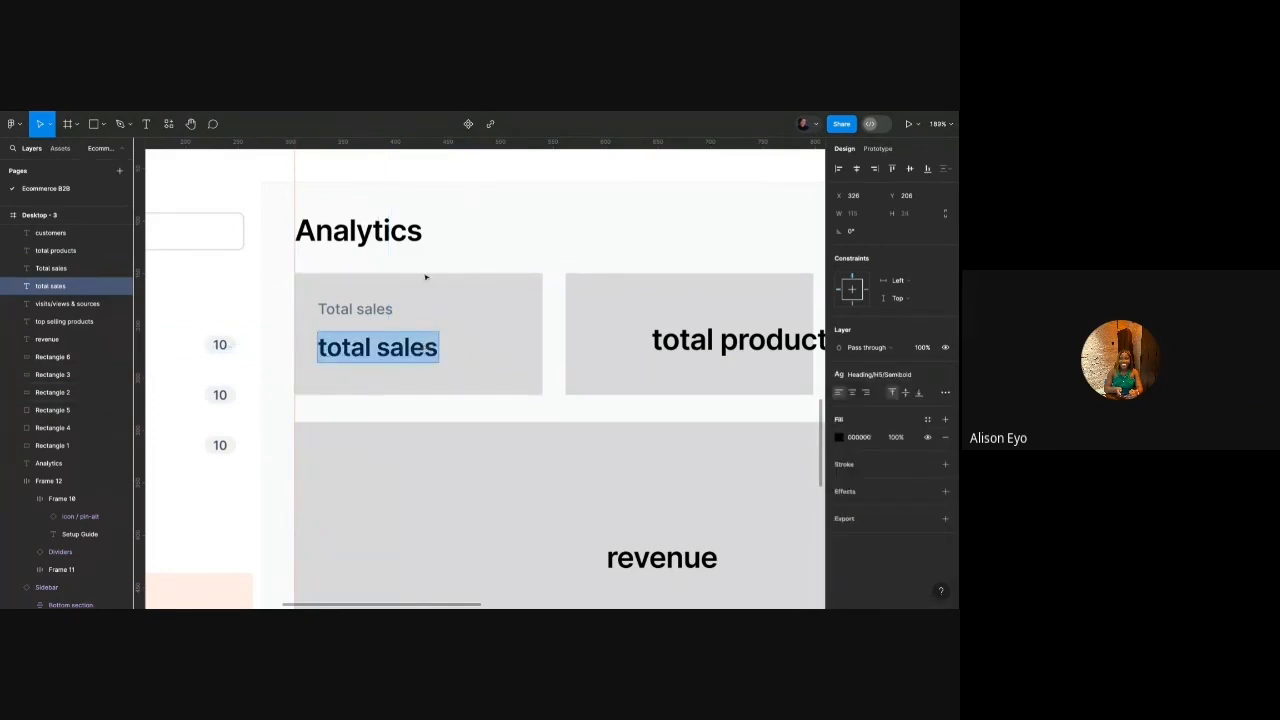
scroll(425, 277, "down", 10)
scroll(425, 277, "right", 3)
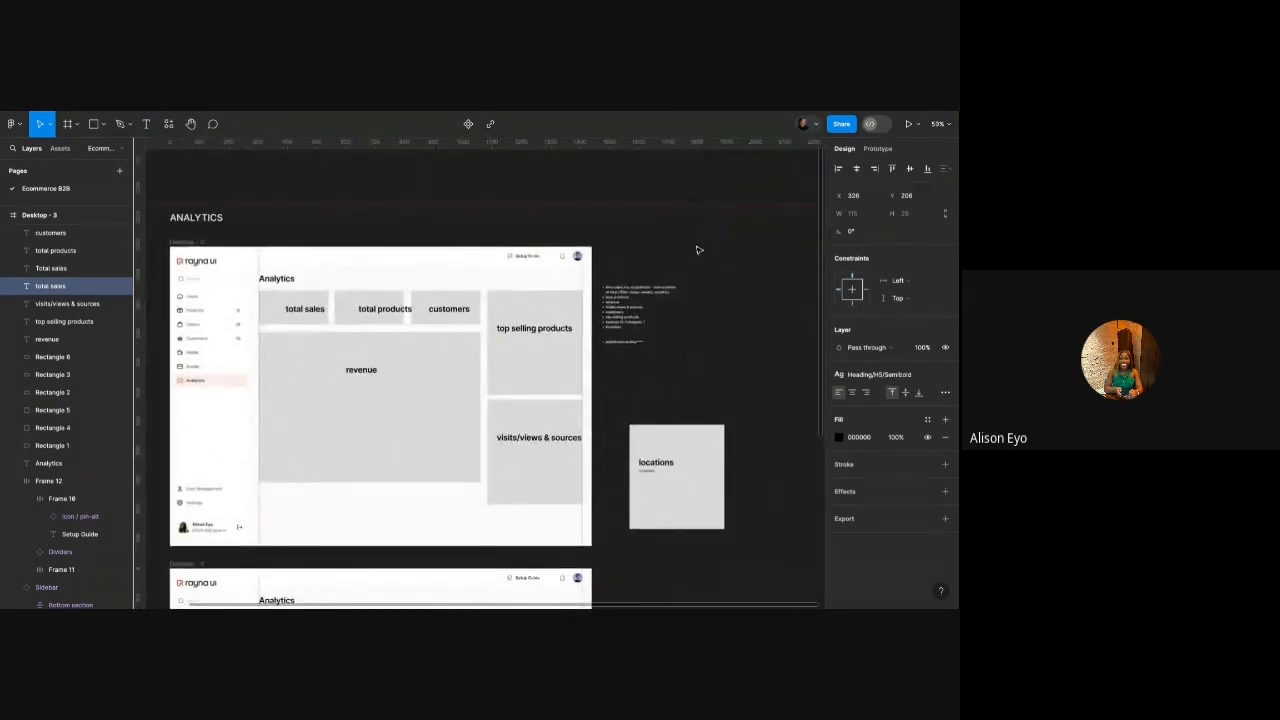
scroll(686, 286, "up", 5)
scroll(684, 285, "down", 4)
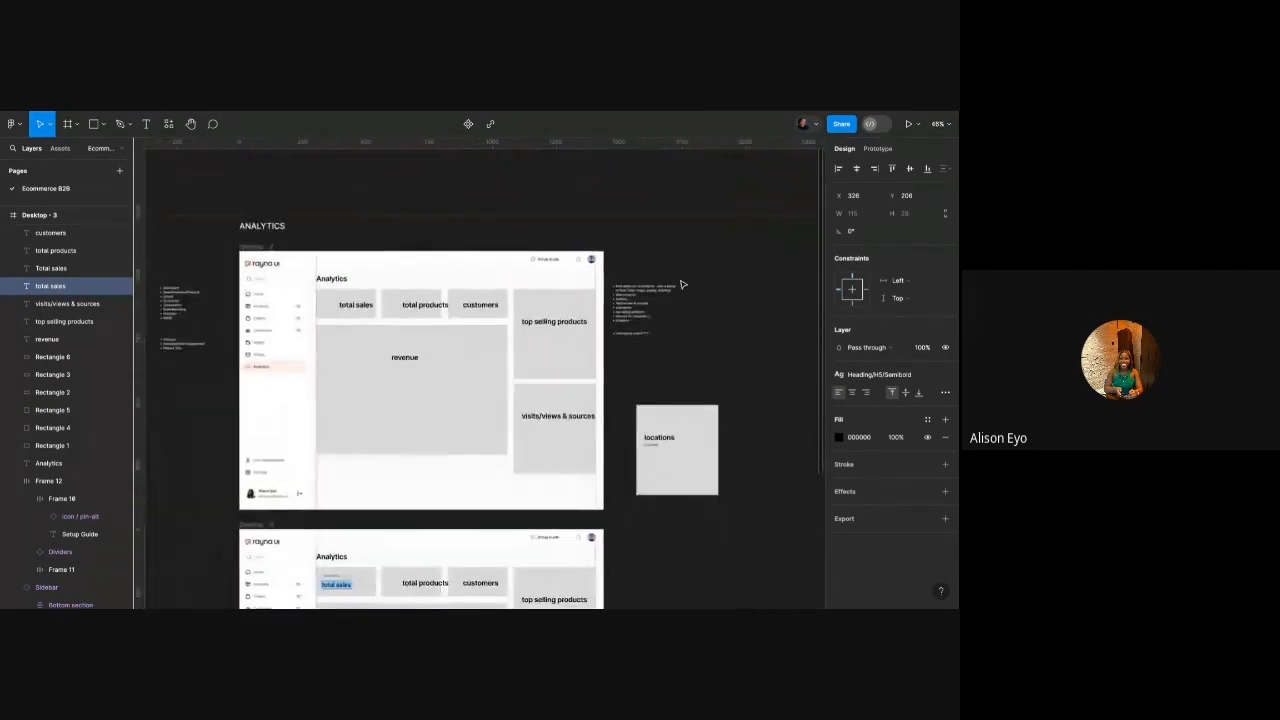
scroll(682, 285, "down", 5)
scroll(682, 285, "left", 2)
scroll(442, 346, "up", 4)
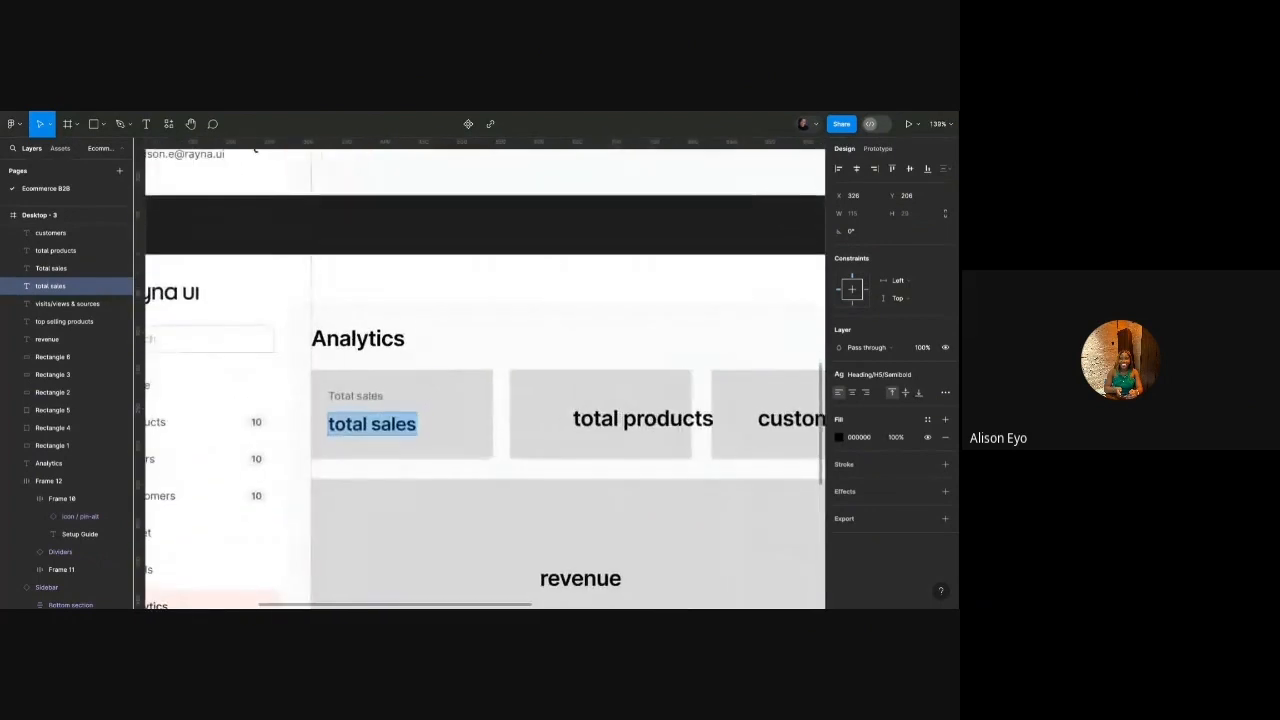
scroll(370, 424, "up", 5)
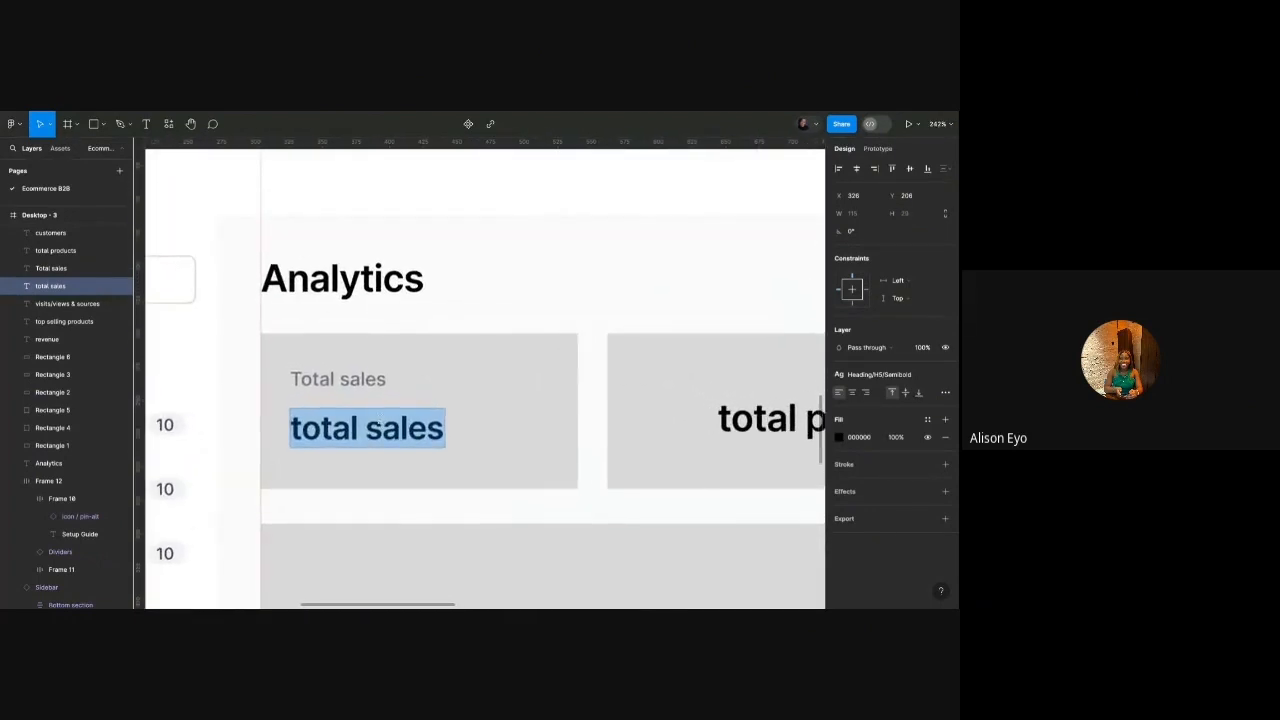
type("130,")
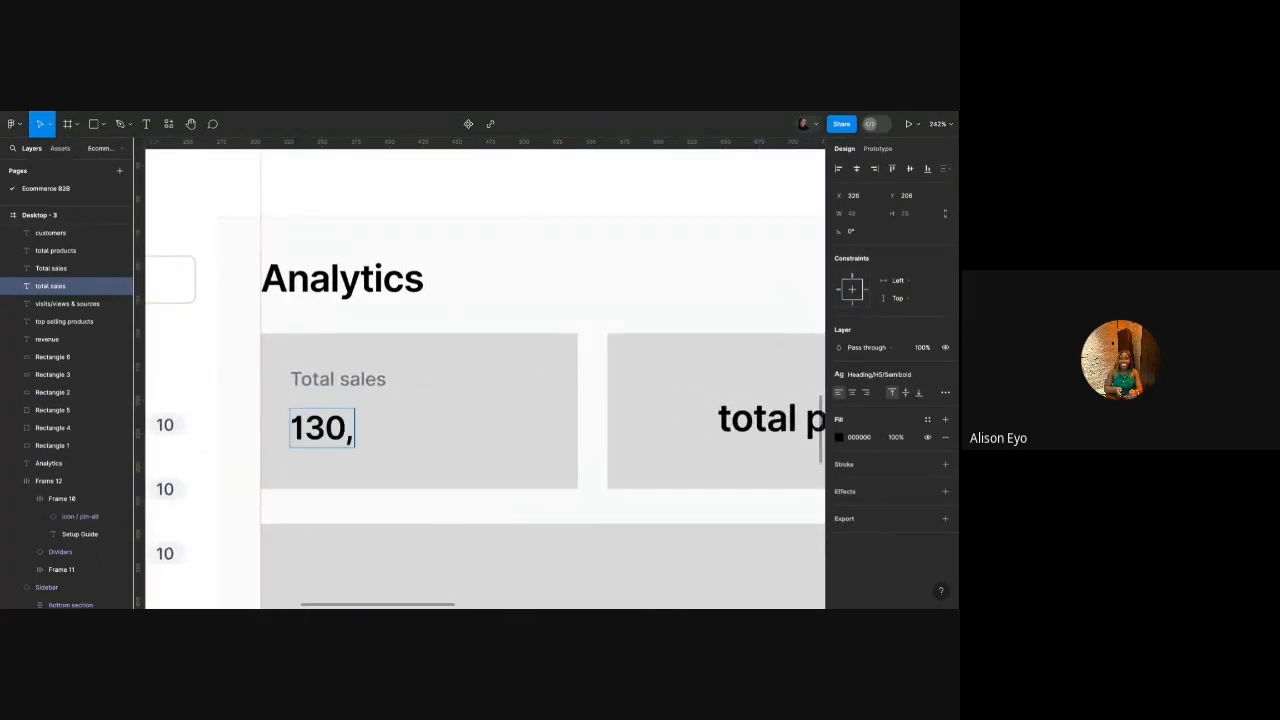
key("BackSpace")
key("BackSpace")
type(",09")
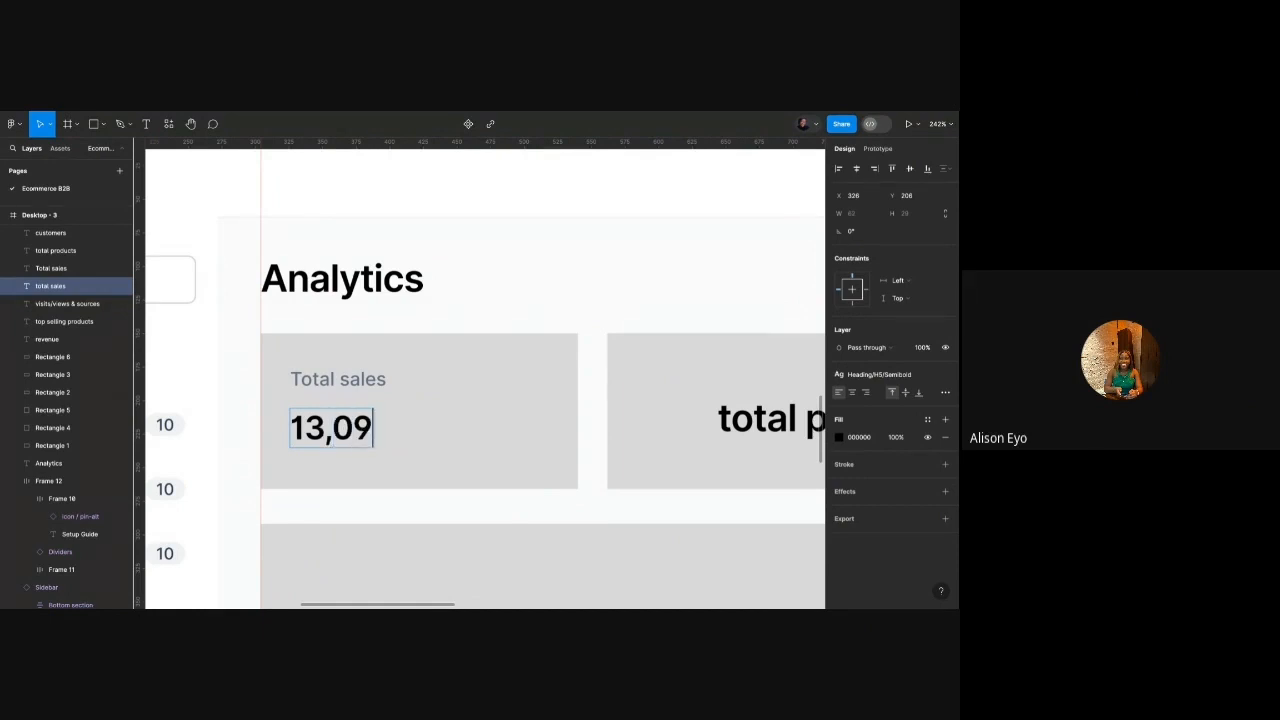
type("8")
key("Escape")
Nudge the 13,098 figure to fine-tune its spacing below the caption.
left_click(469, 377)
left_click(369, 412)
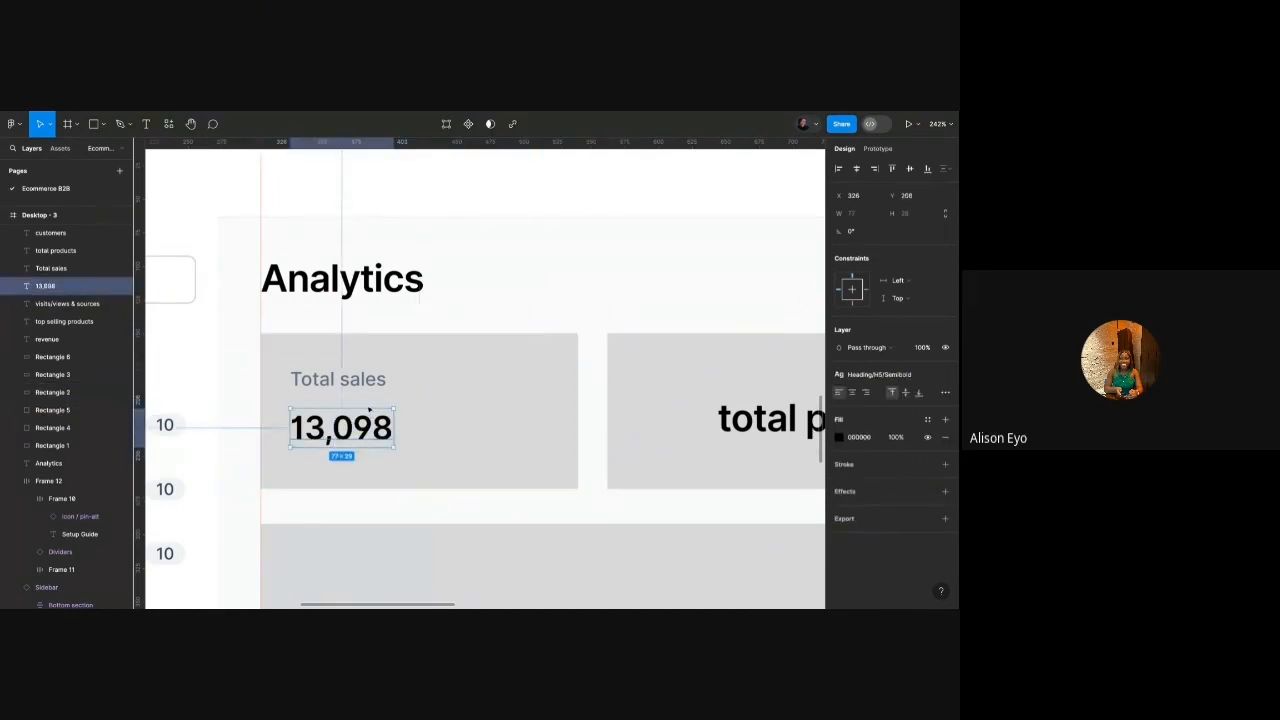
key("shift+Up")
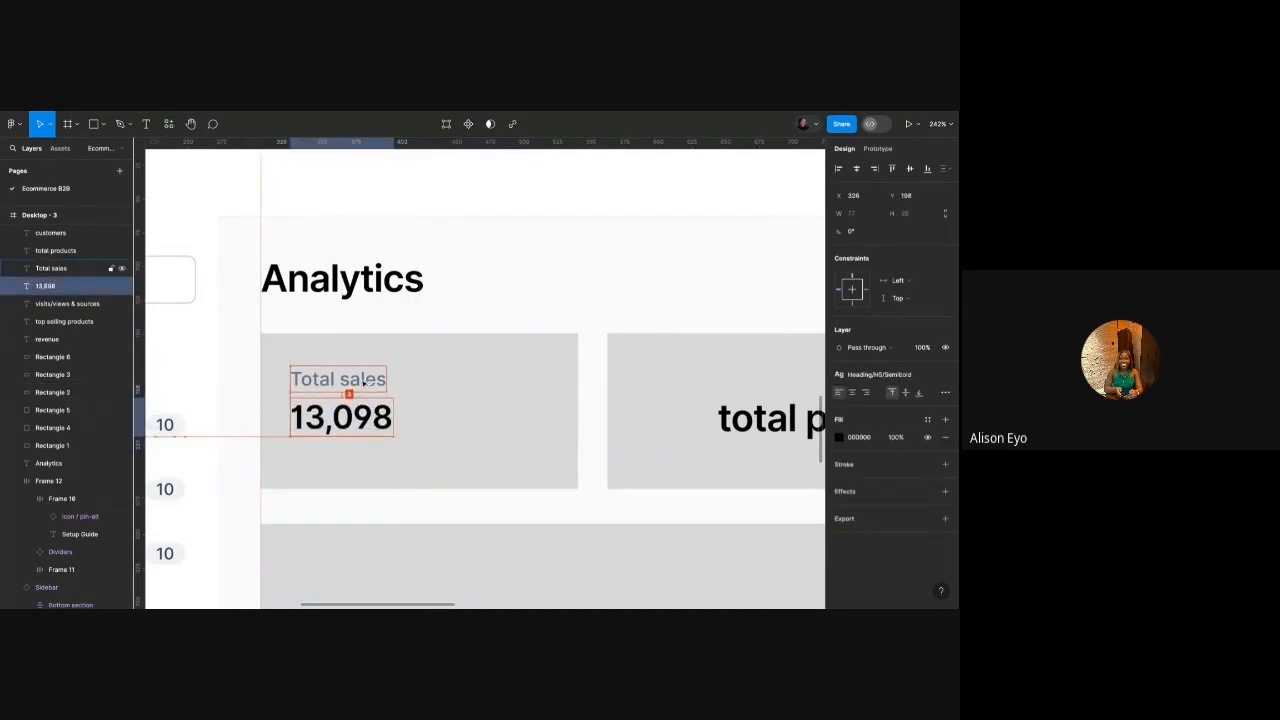
key("Down")
key("Down")
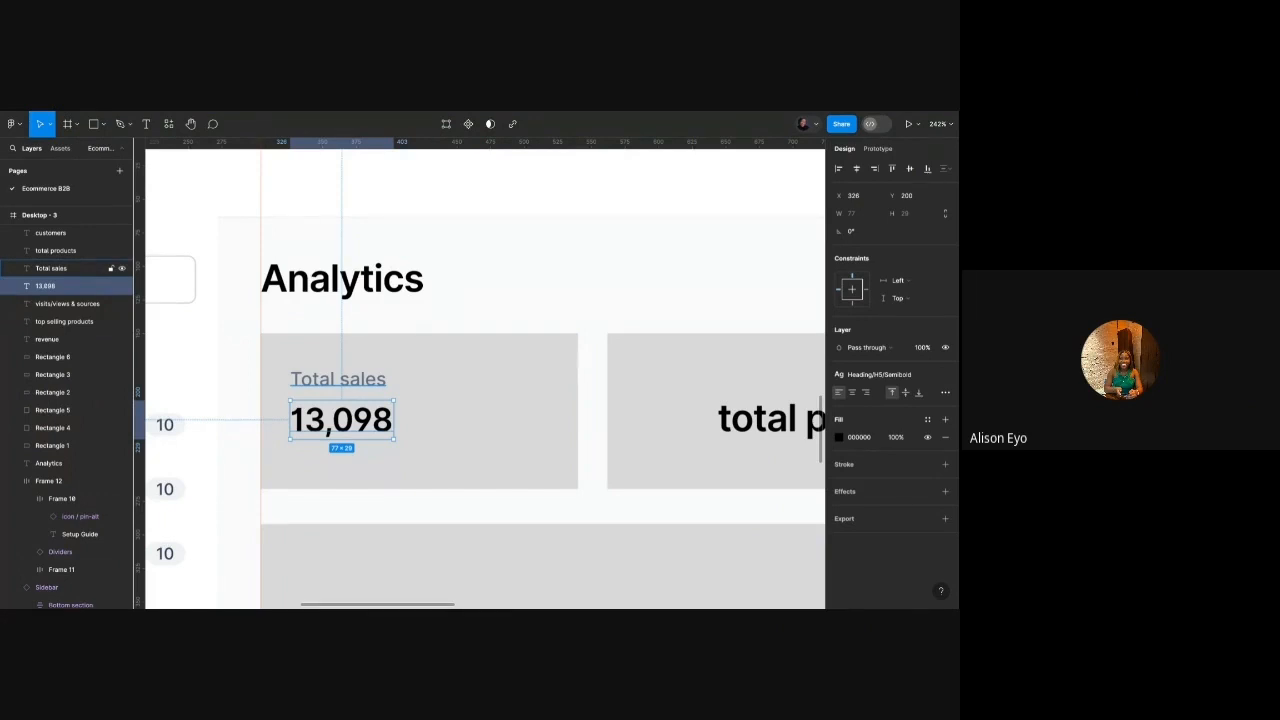
left_click(442, 396)
scroll(336, 410, "up", 5)
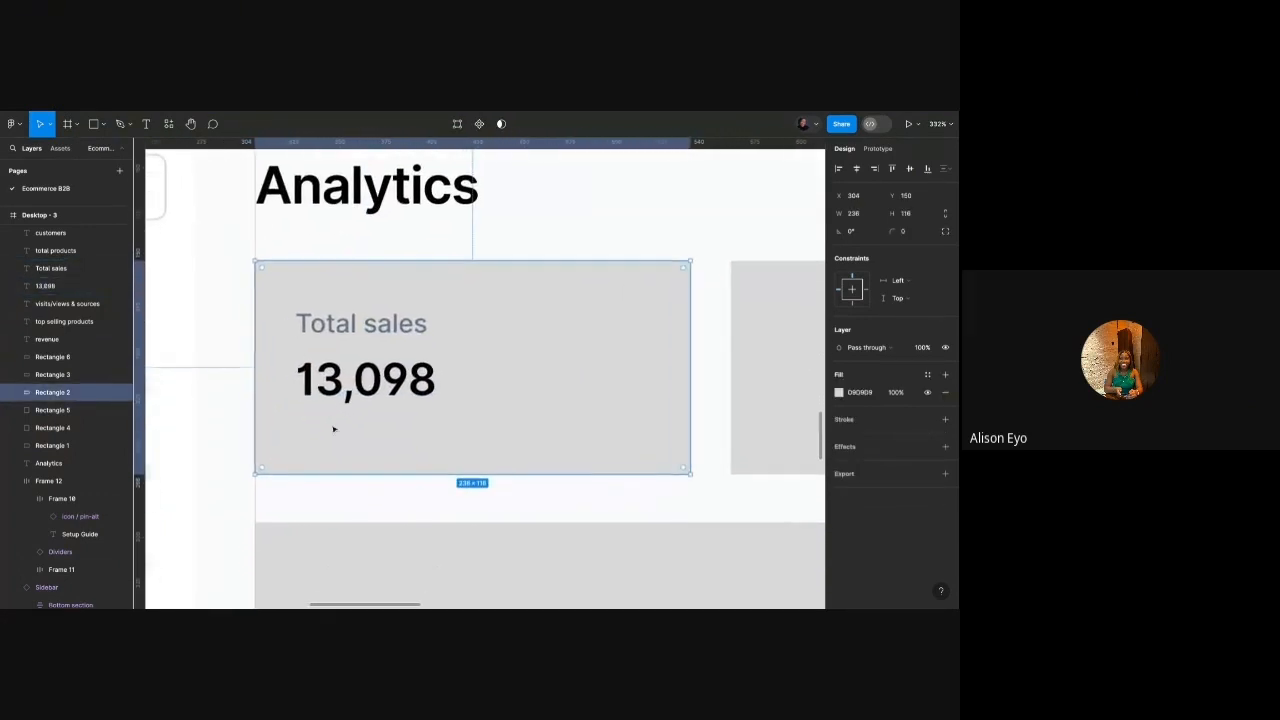
Place a chart-up icon from the assets below 13,098, resized to 16 high.
left_click(336, 402)
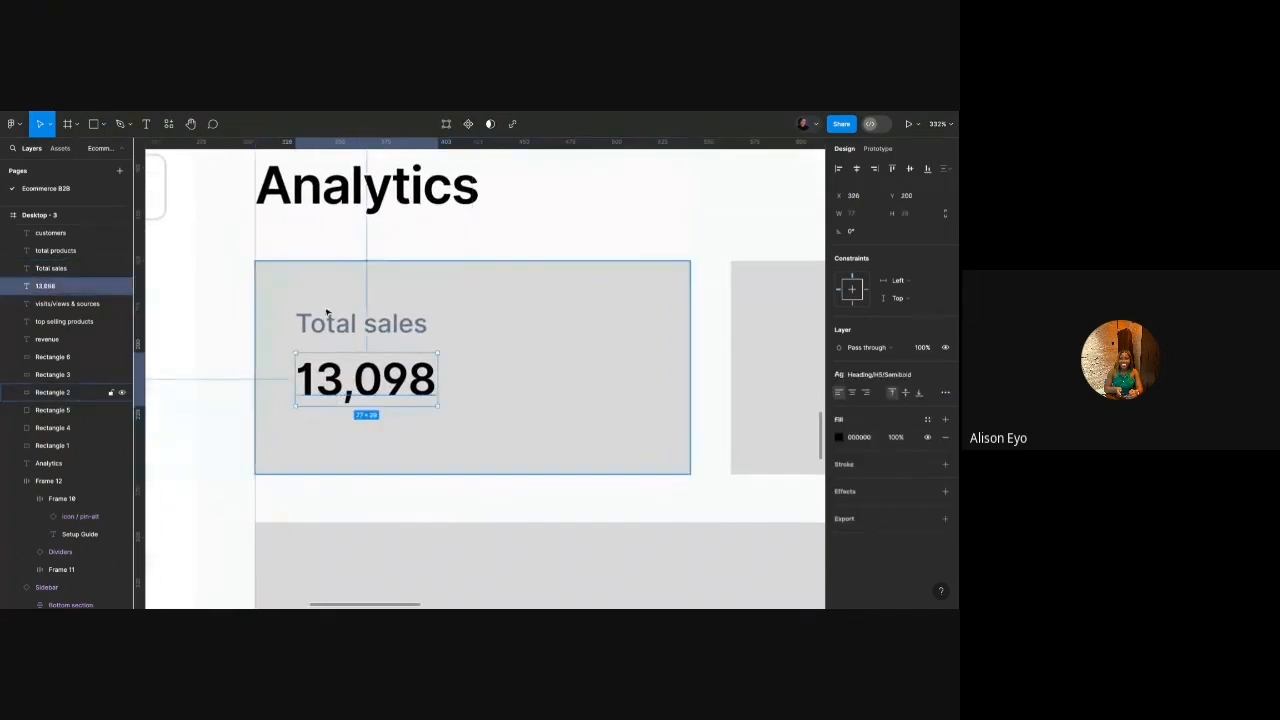
left_click(60, 148)
type("chart")
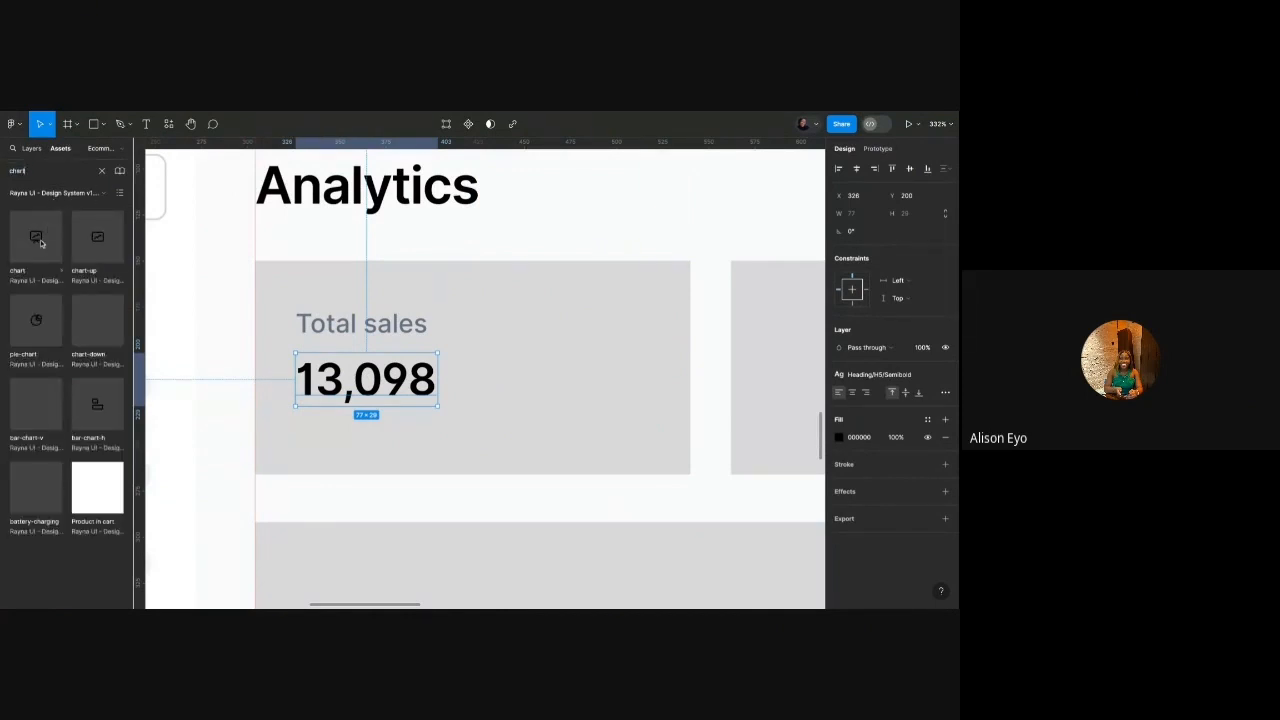
left_click(180, 340)
left_click_drag(97, 240, 317, 449)
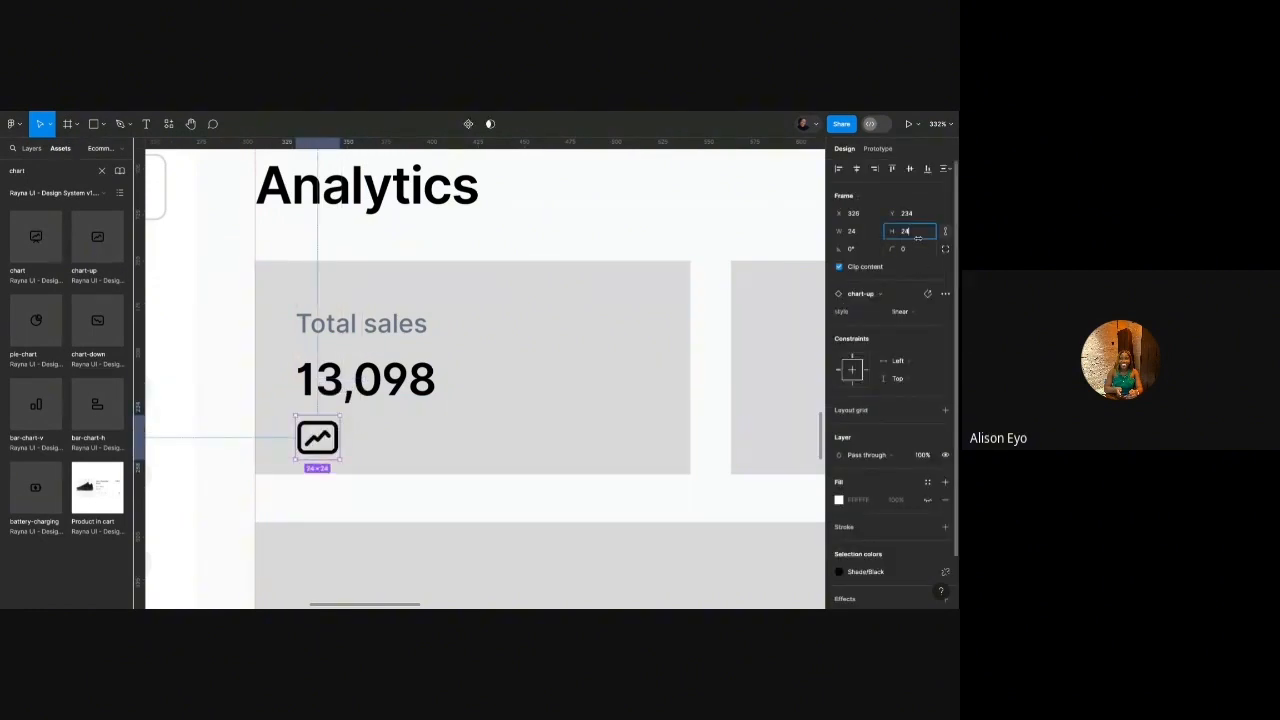
type("16")
key("Return")
Copy the Total sales caption beside the chart icon as Paragraph/XSmall/Medium.
left_click(381, 330)
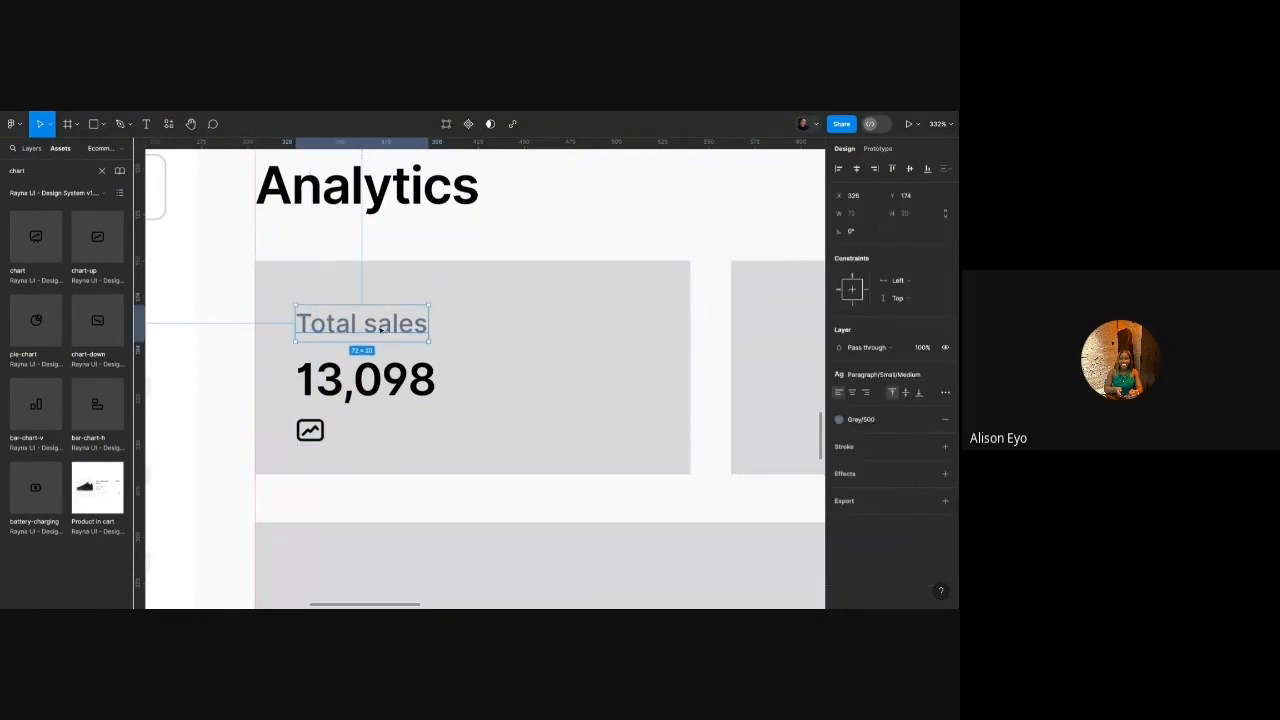
left_click_drag(389, 323, 436, 427)
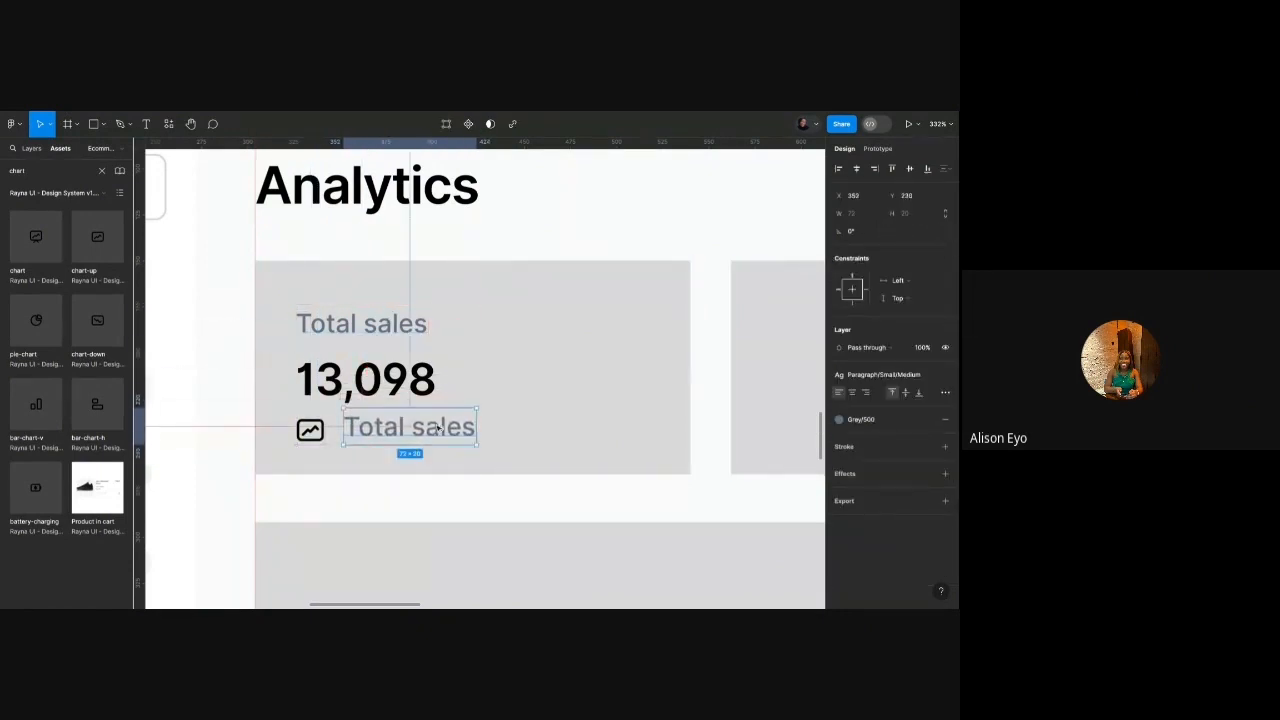
left_click(883, 374)
scroll(888, 485, "down", 5)
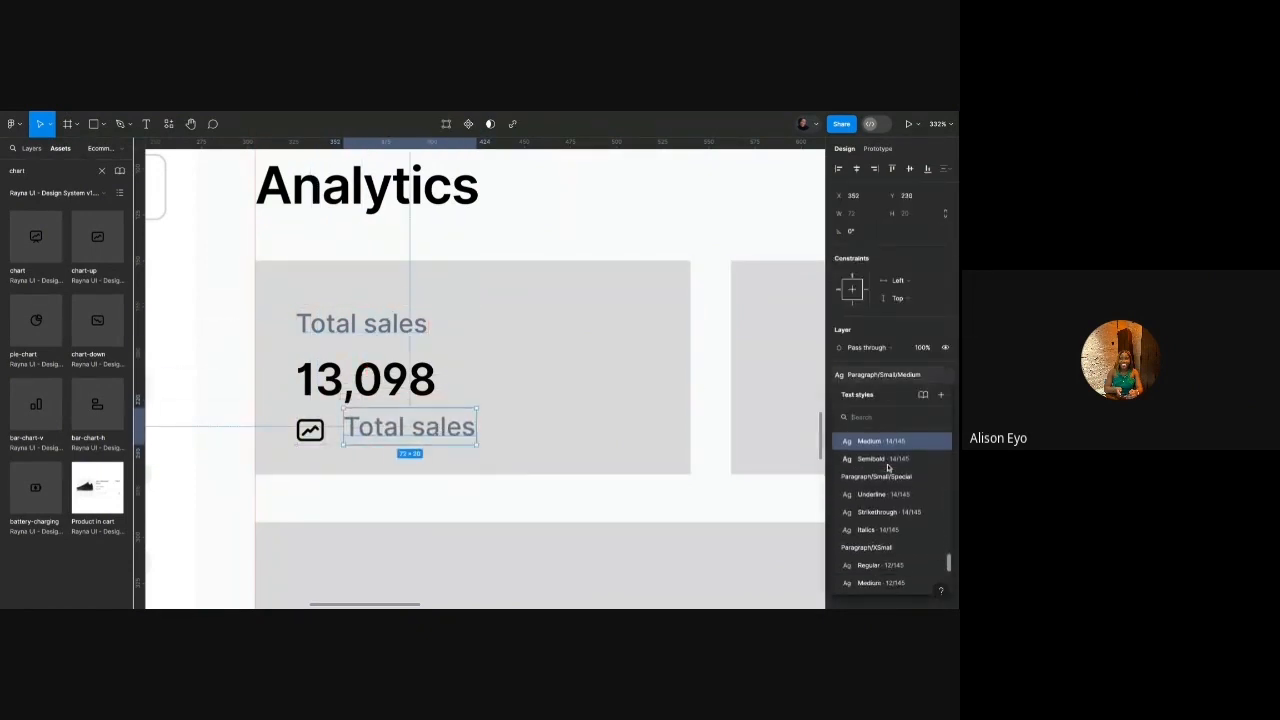
left_click(893, 549)
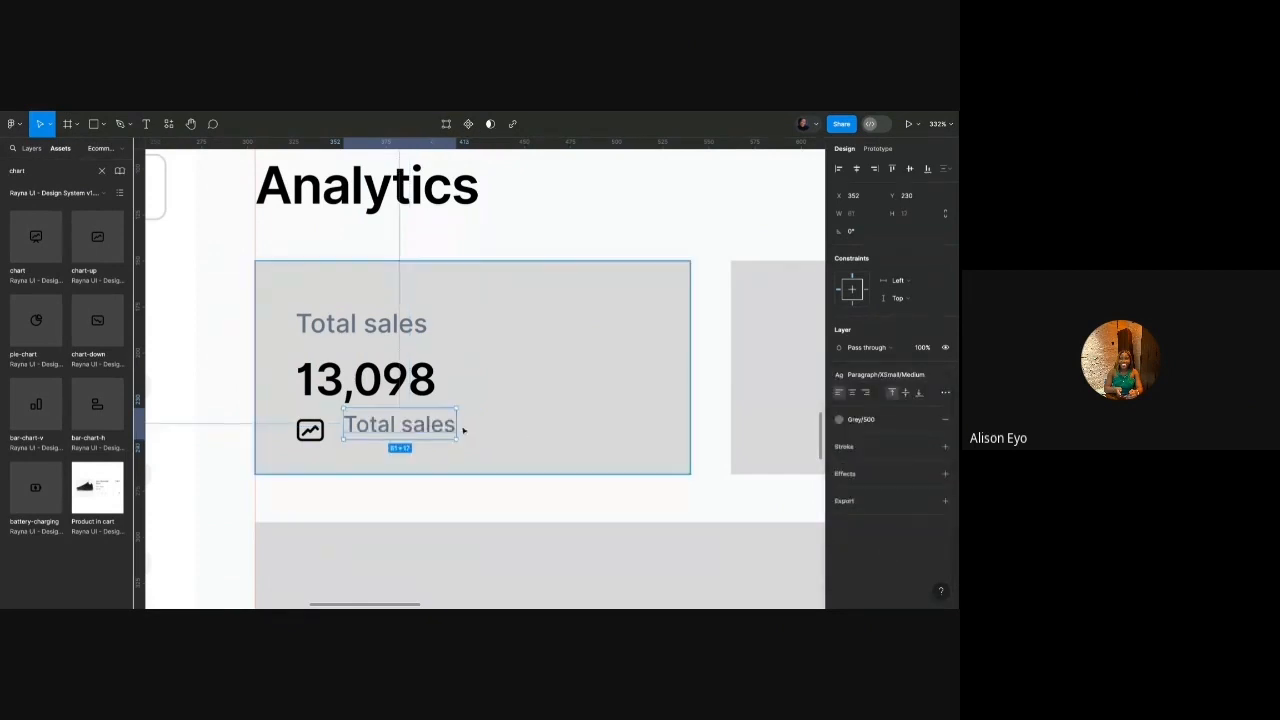
left_click_drag(428, 425, 413, 427)
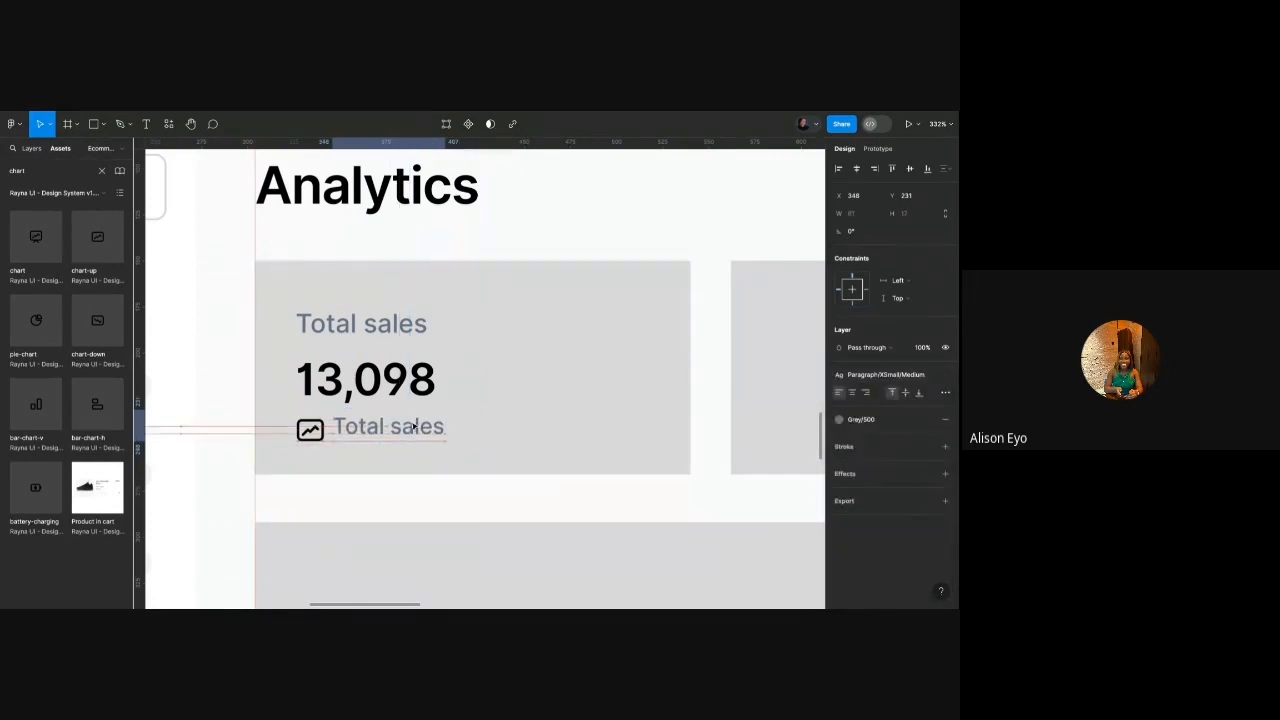
Change the caption beside the chart icon to '13% since last week'.
double_click(403, 431)
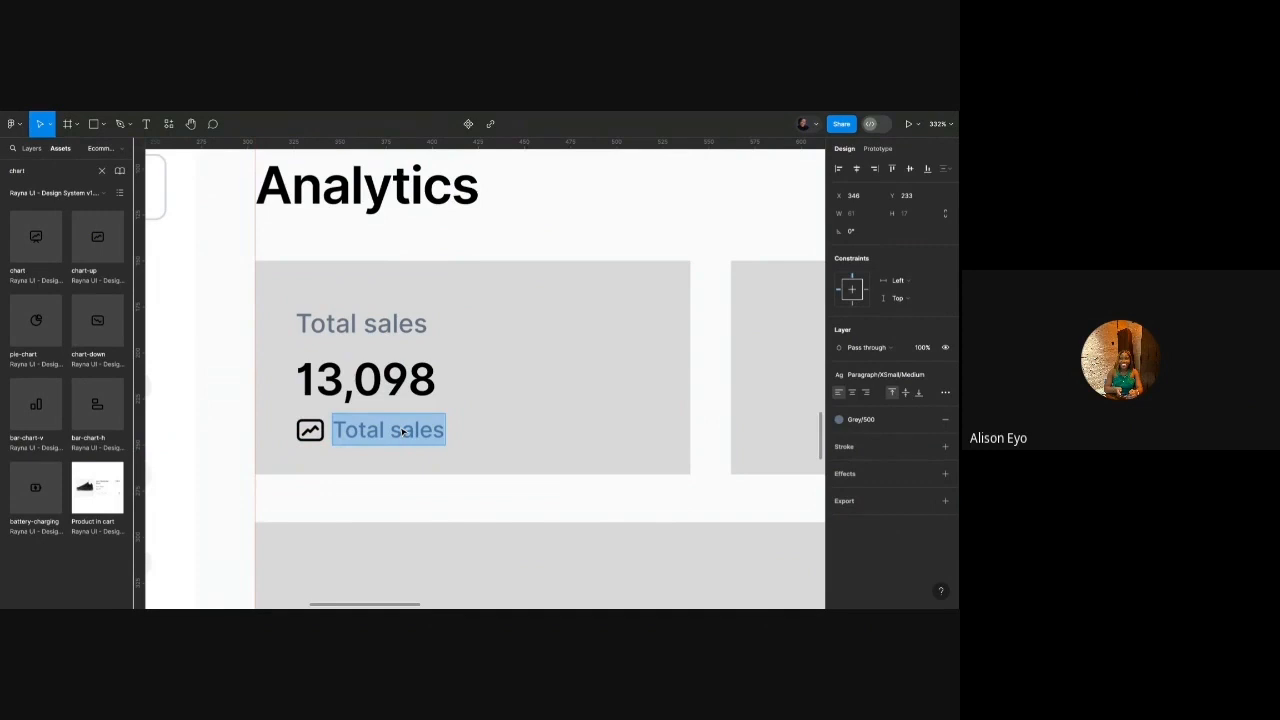
type("13%")
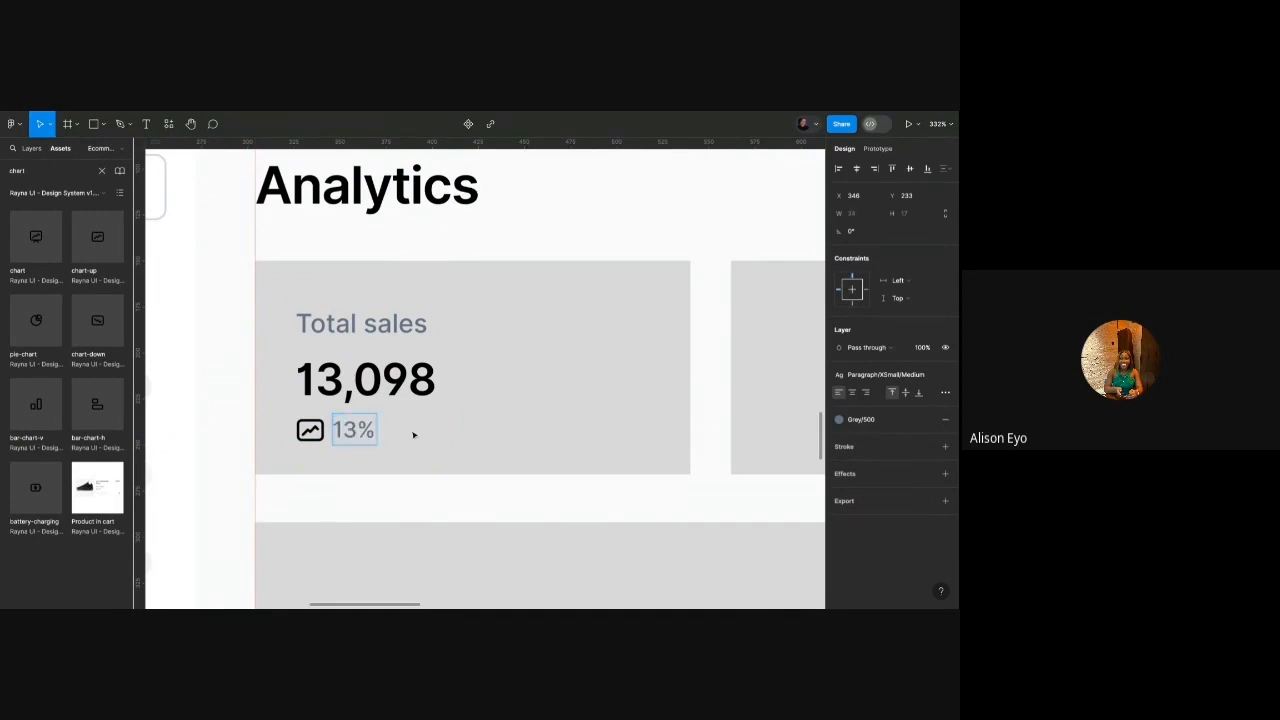
type(" in the laat")
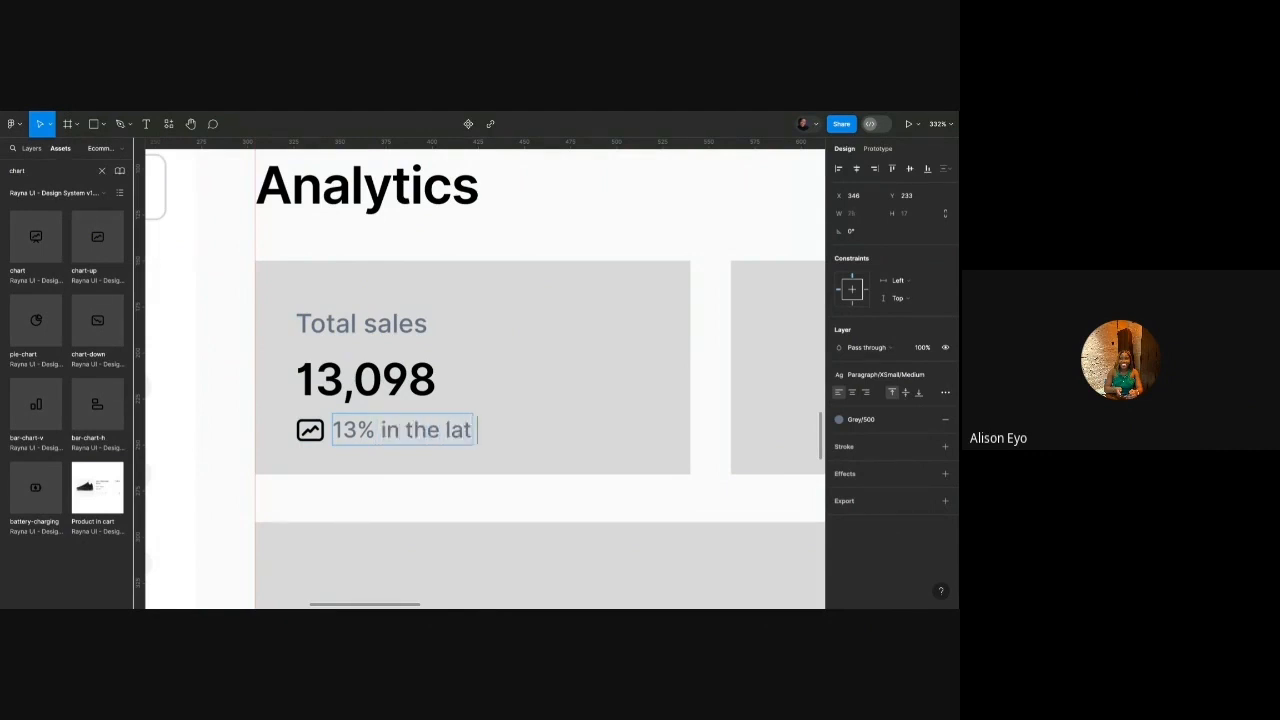
key("BackSpace")
type("at 7 days")
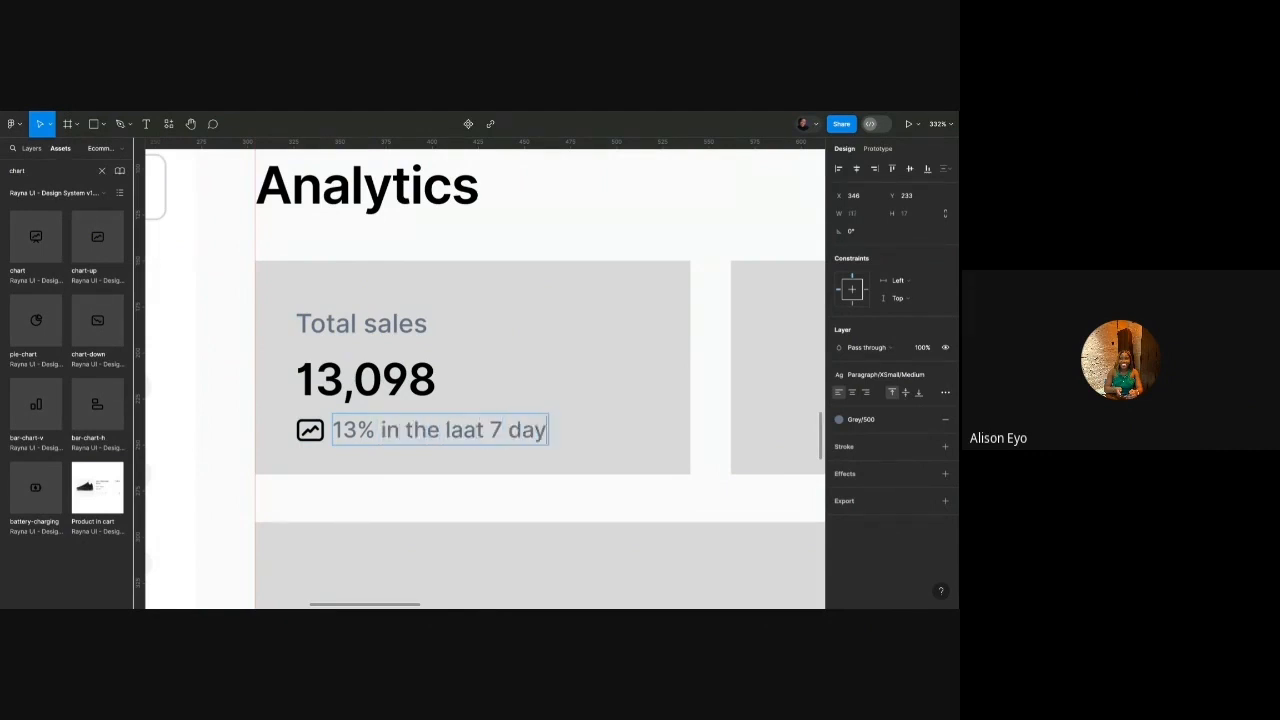
left_click(465, 430)
key("BackSpace")
type("s")
left_click_drag(380, 424, 650, 436)
type("since last week")
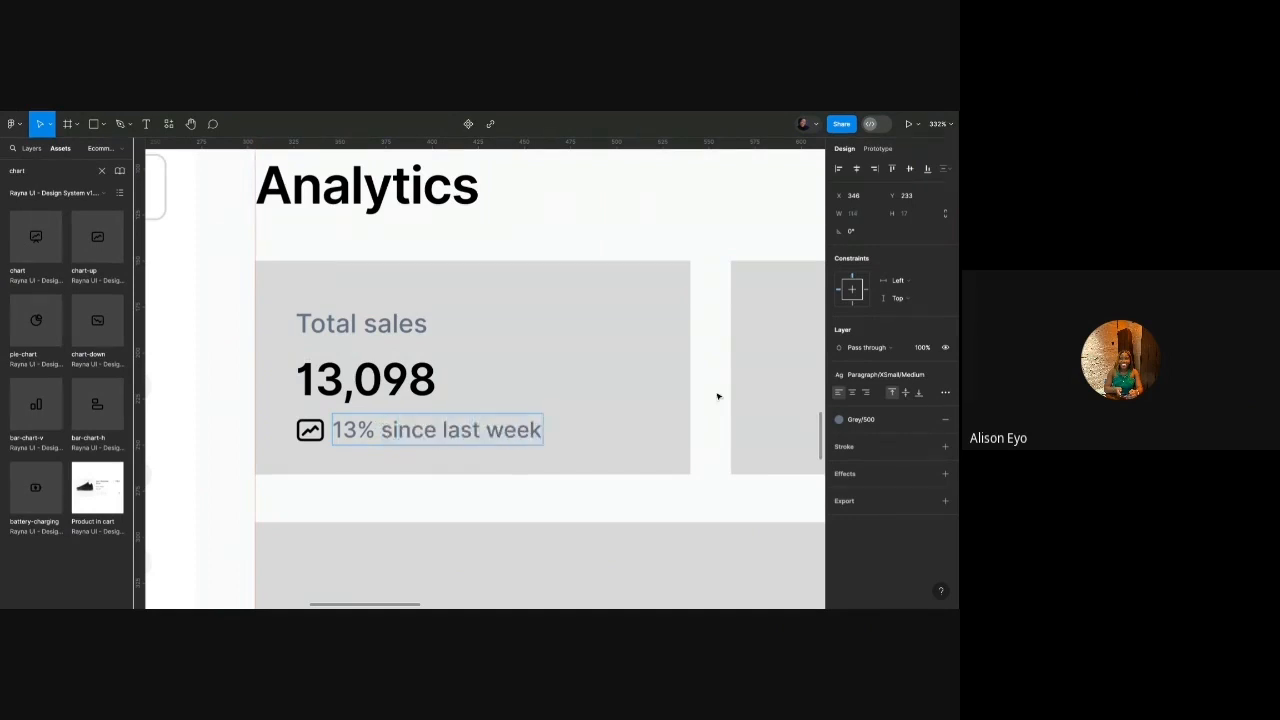
key("Escape")
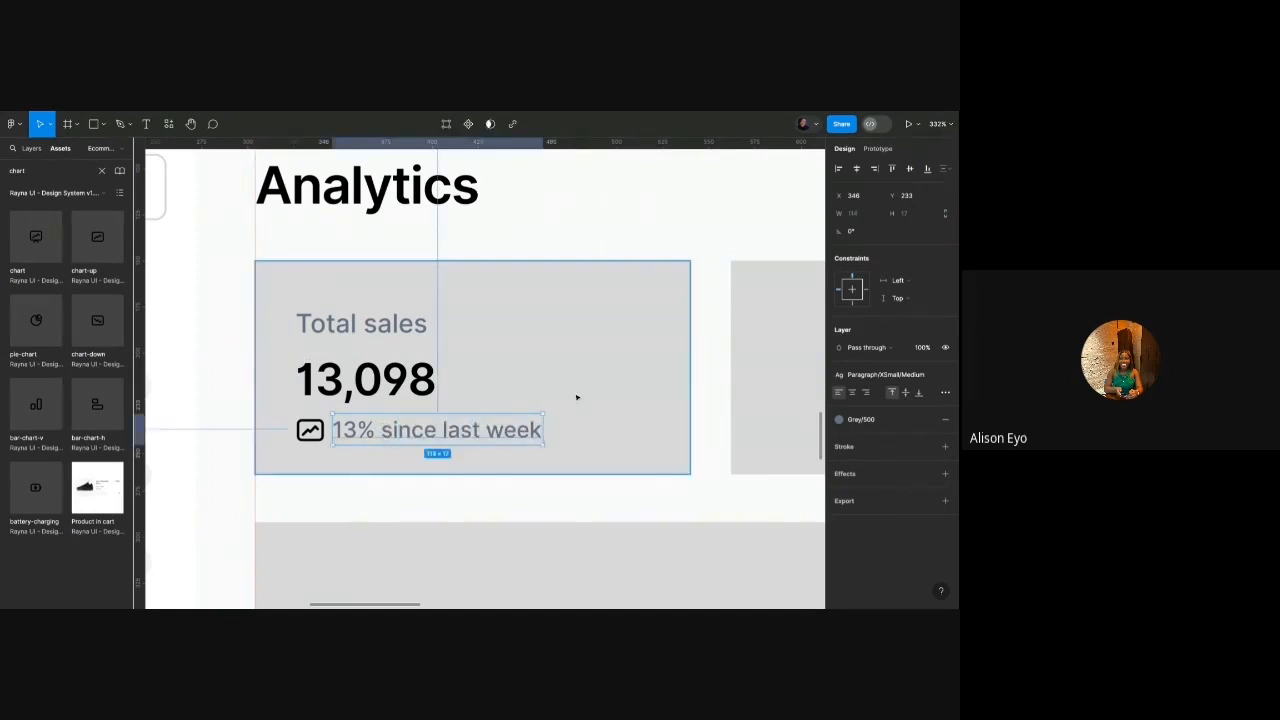
left_click(314, 432, "shift")
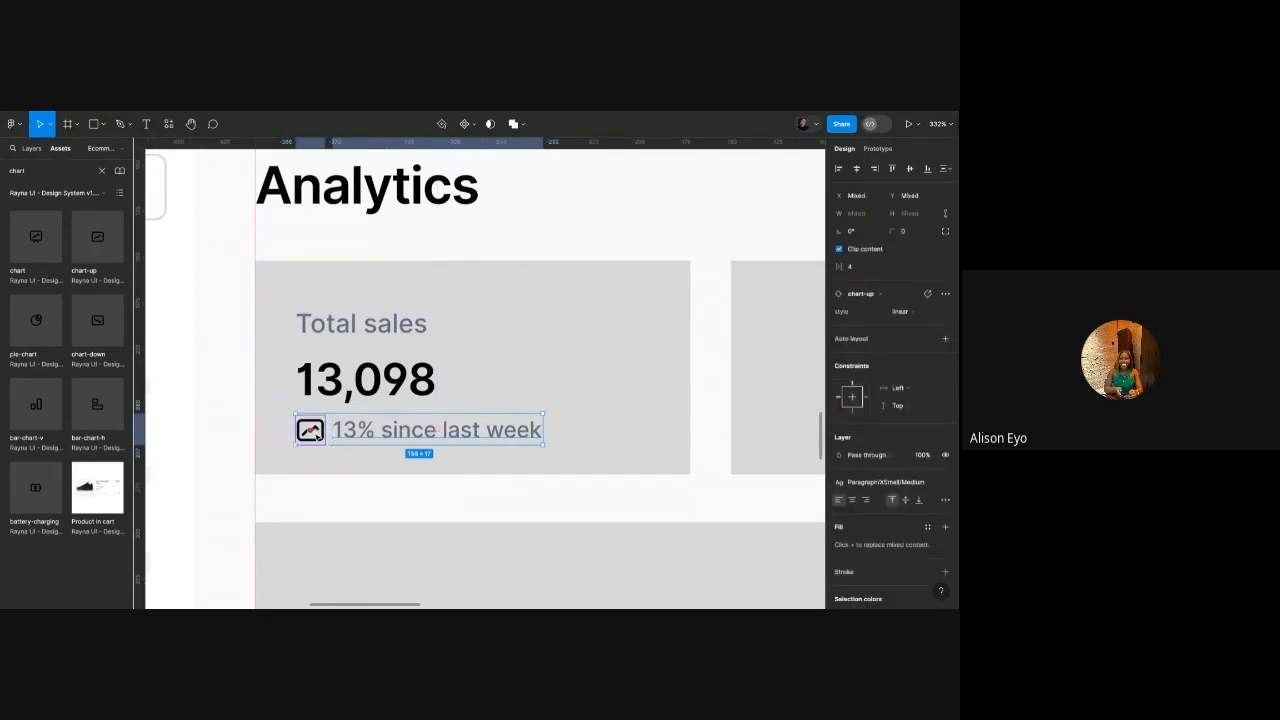
Stack the 13,098 figure and trend row in their own auto-layout frame with 2 spacing.
key("shift+a")
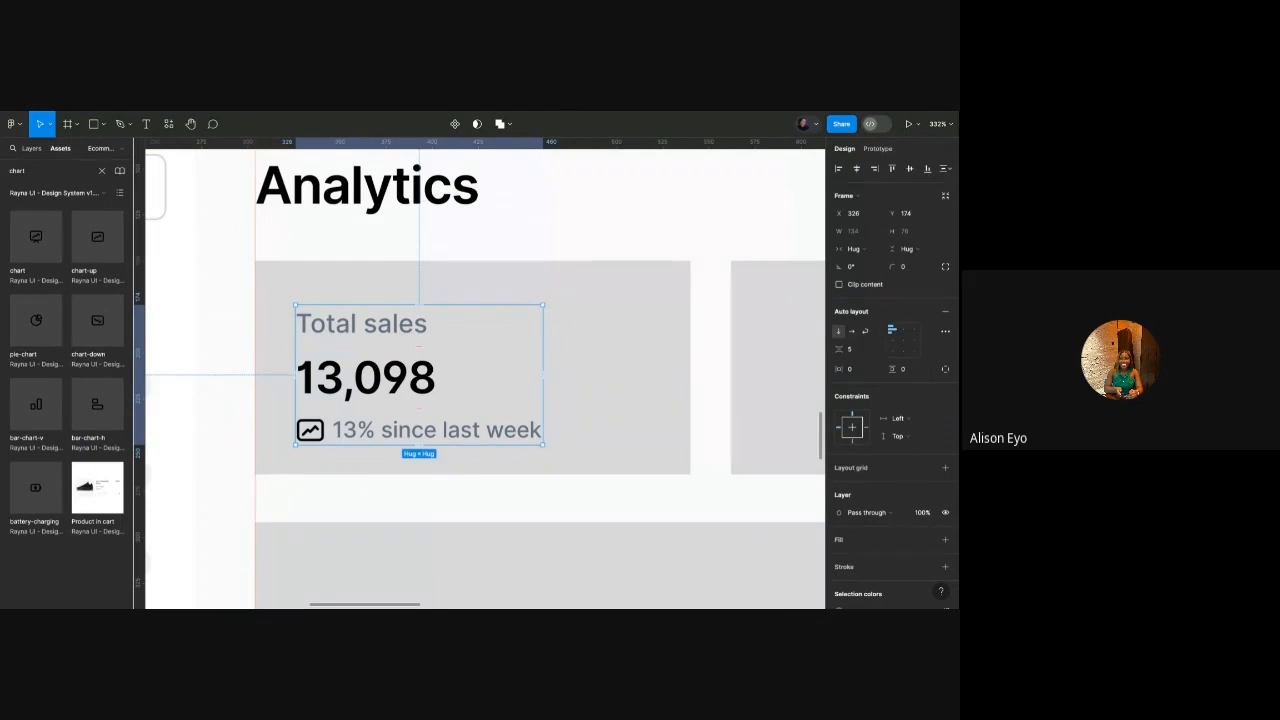
right_click(366, 373)
left_click(376, 406)
left_click(375, 401)
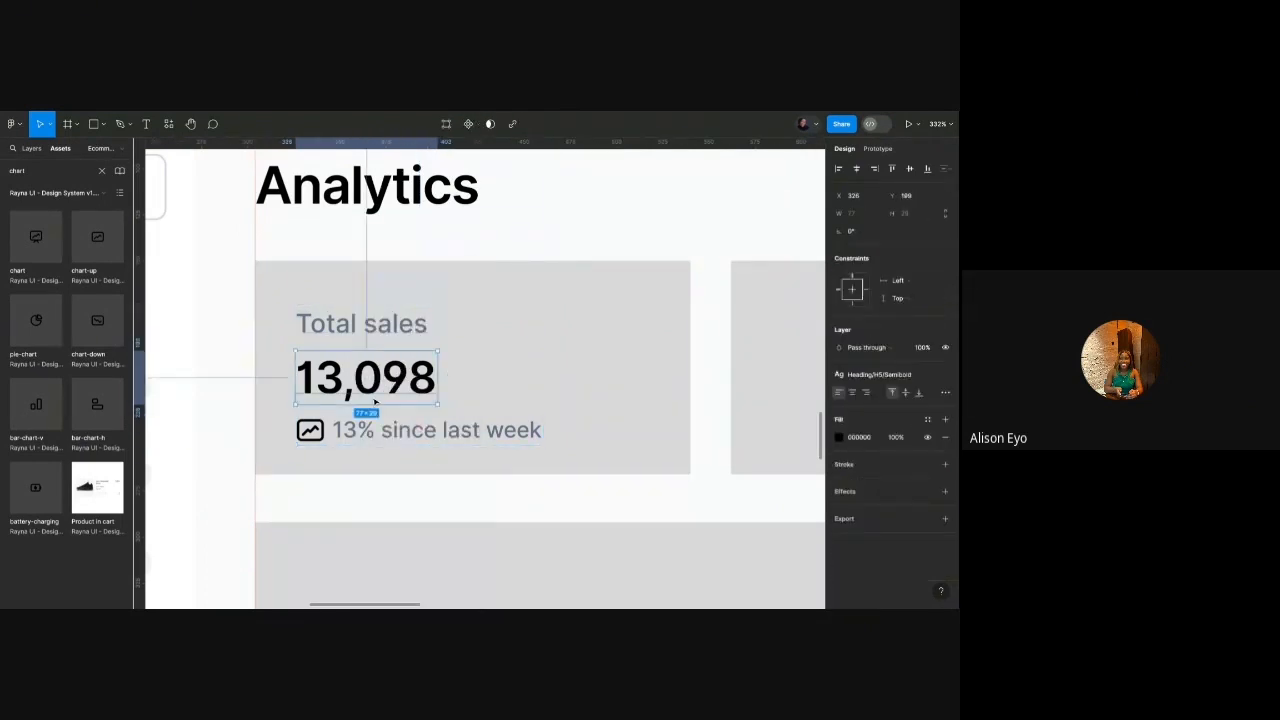
left_click(389, 436, "shift")
key("shift+a")
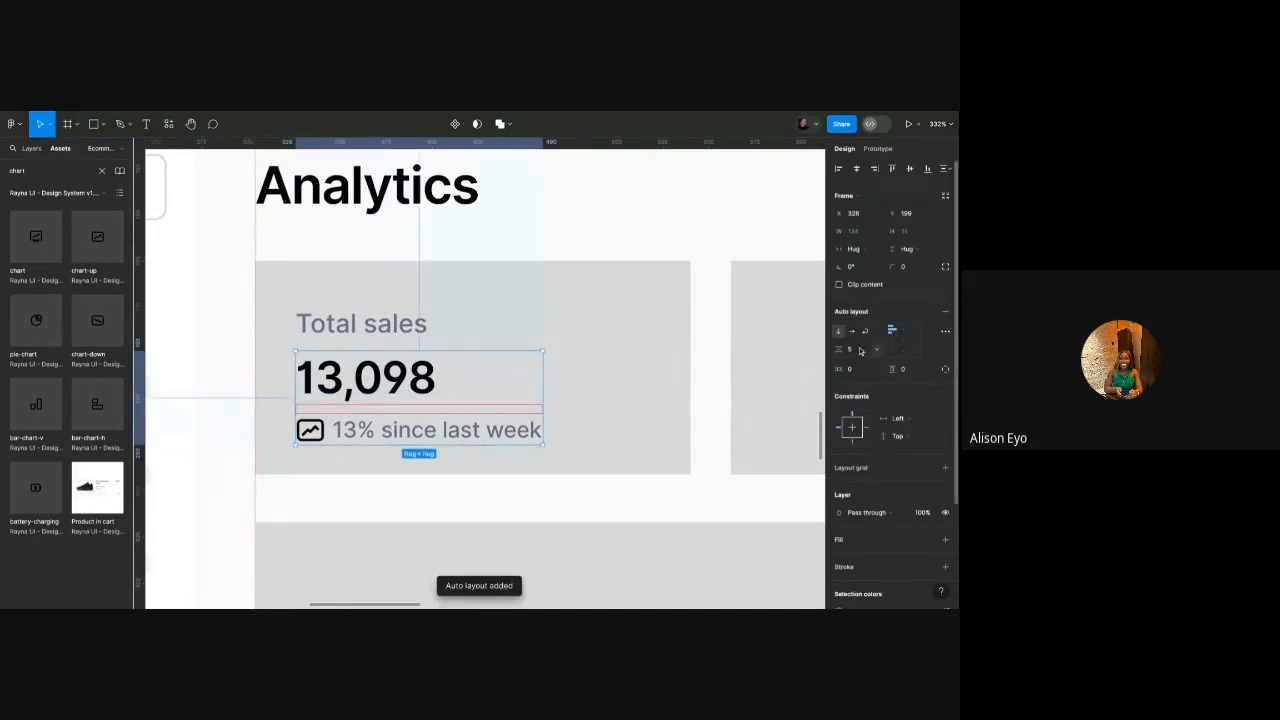
left_click(860, 350)
type("2")
key("Return")
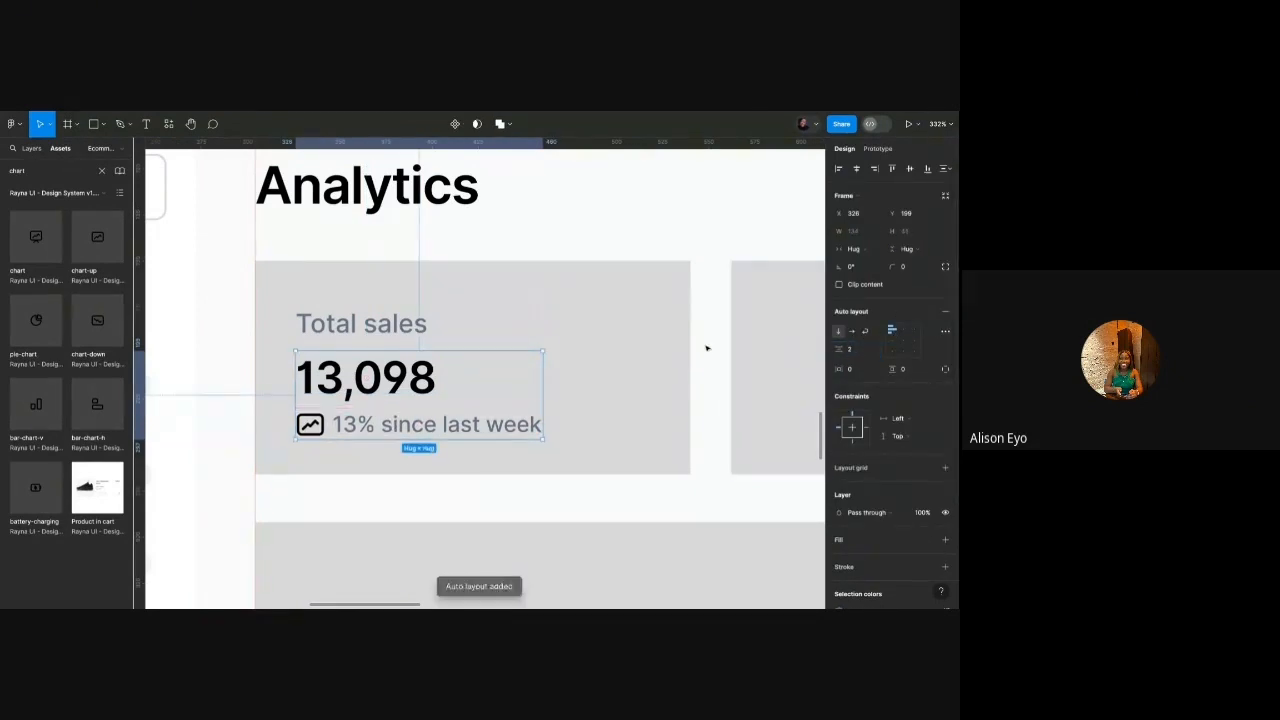
Wrap Total sales together with the figure-and-trend stack in a vertical auto layout.
left_click(512, 348)
left_click(432, 374)
key("alt")
left_click(395, 325, "shift")
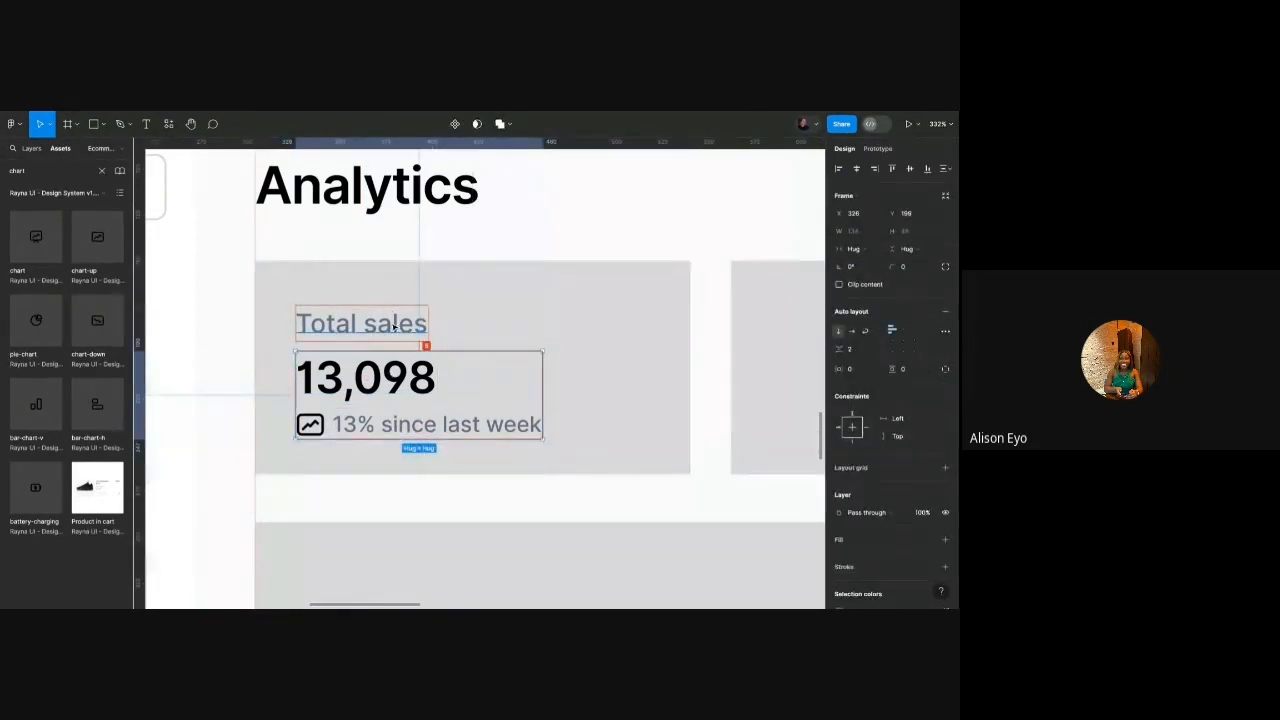
key("shift+a")
scroll(401, 323, "down", 5)
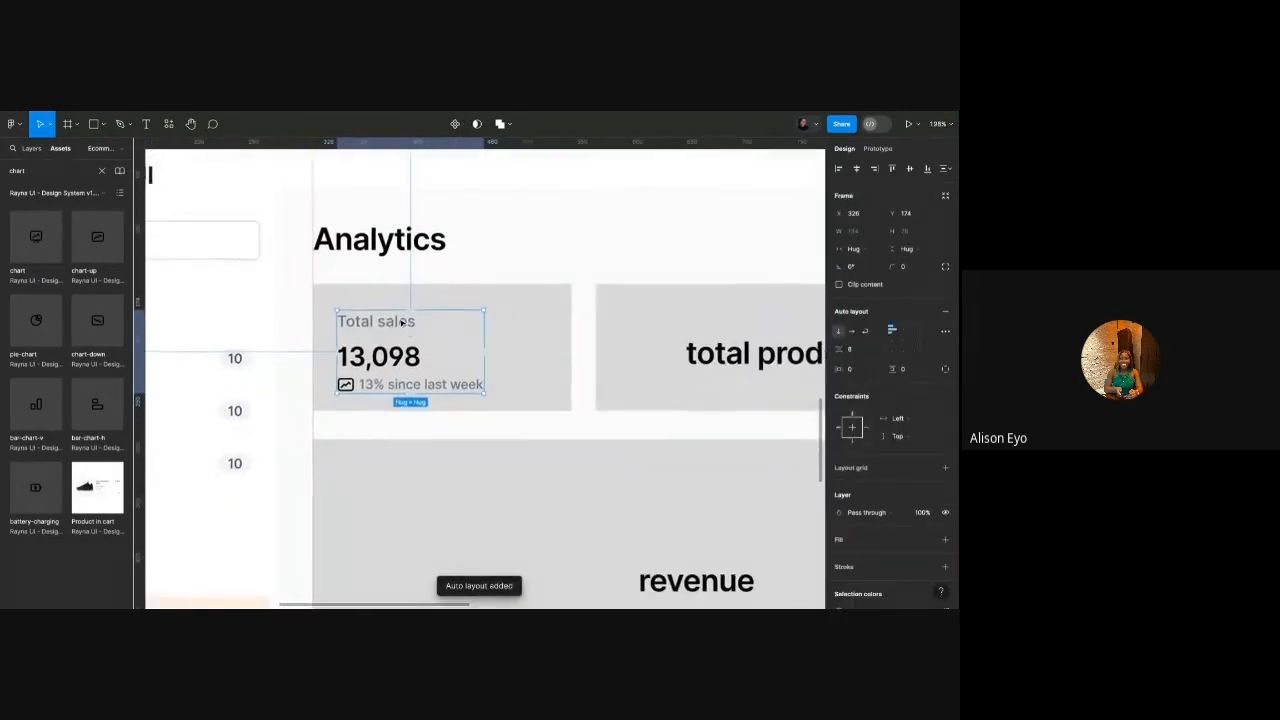
Delete the grey placeholder rectangle behind Total sales.
left_click(467, 321)
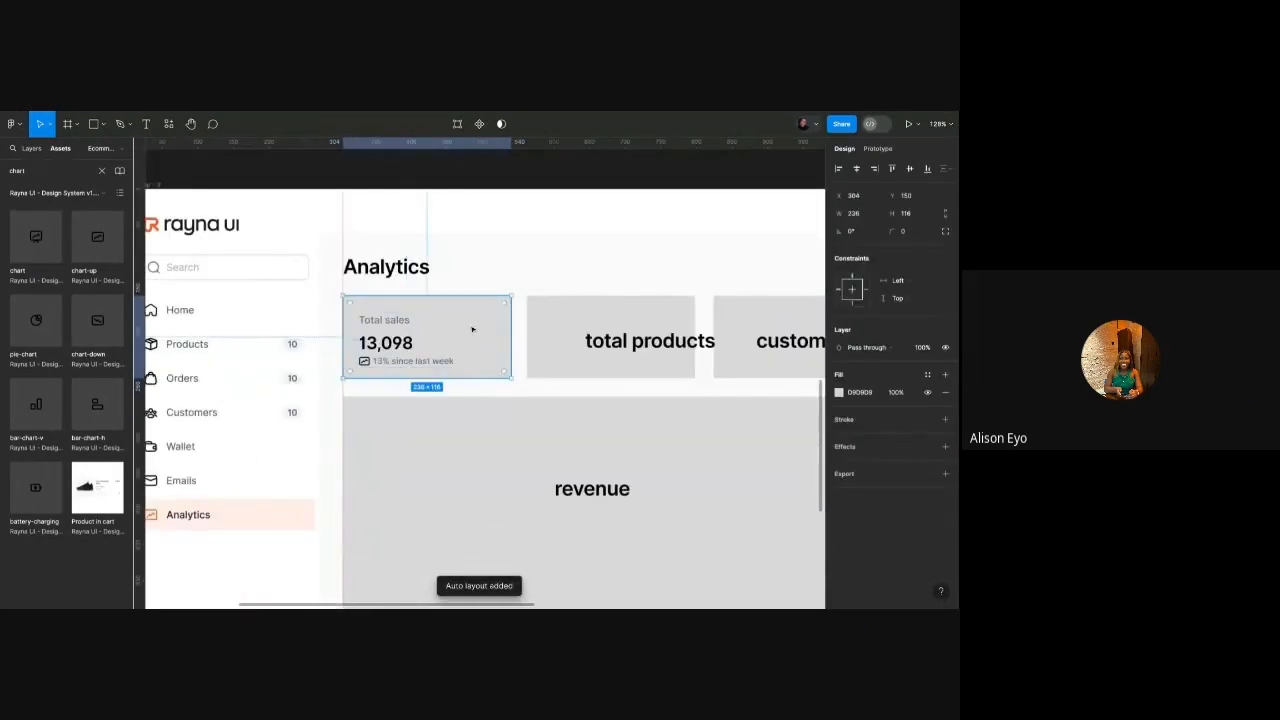
mouse_move(473, 329)
left_mouse_down()
mouse_move(505, 140)
mouse_move(504, 252)
left_mouse_up()
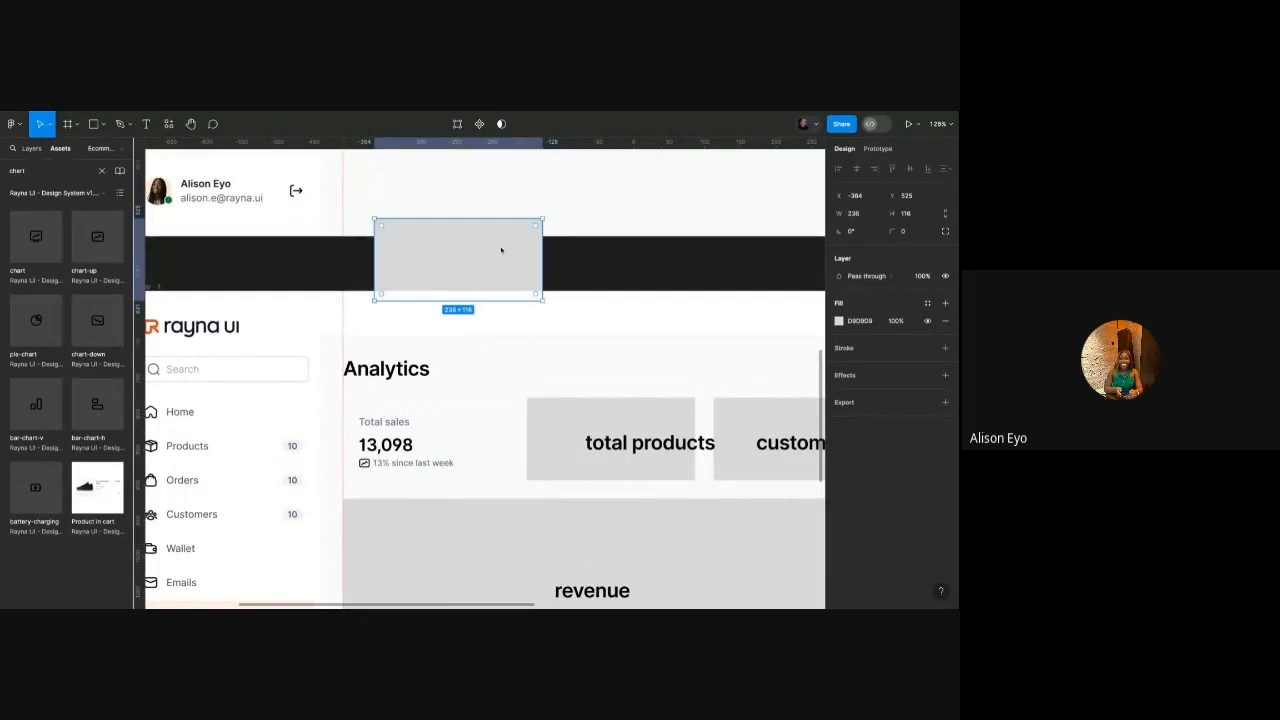
key("Delete")
Give the Total sales stack 24 vertical and 24 horizontal padding.
left_click(385, 445)
scroll(385, 445, "up", 5)
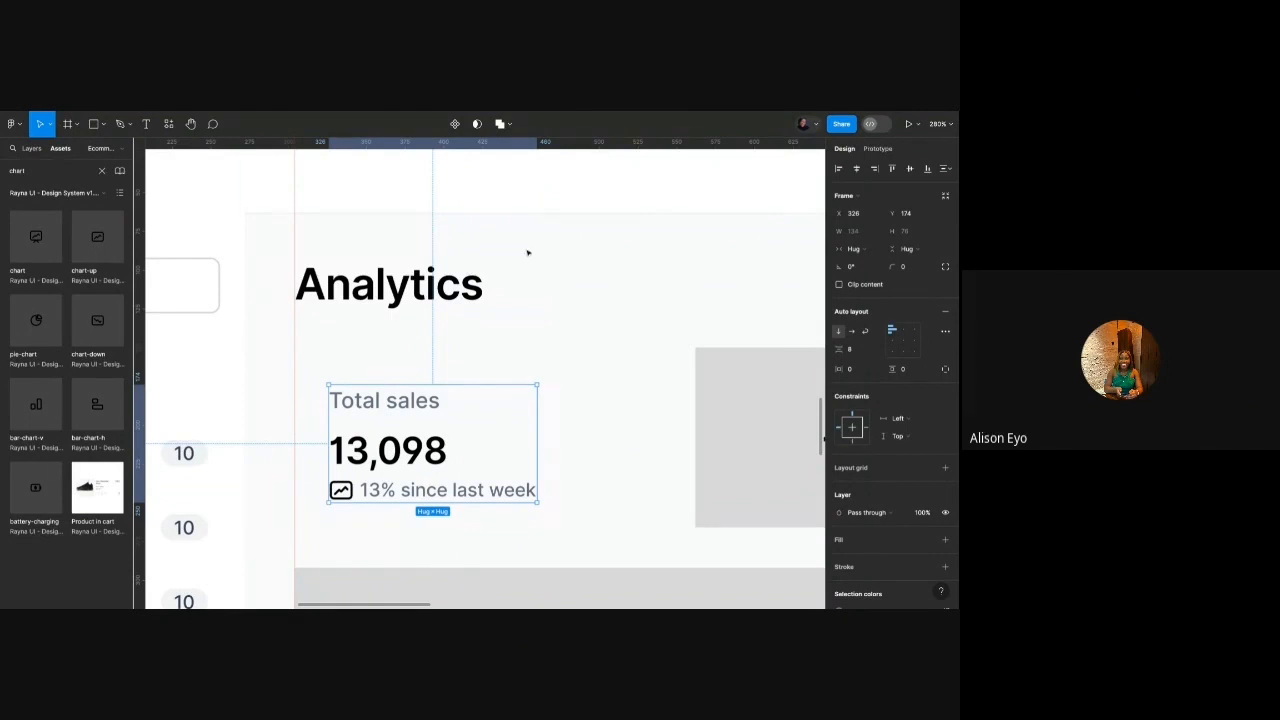
scroll(440, 325, "up", 1)
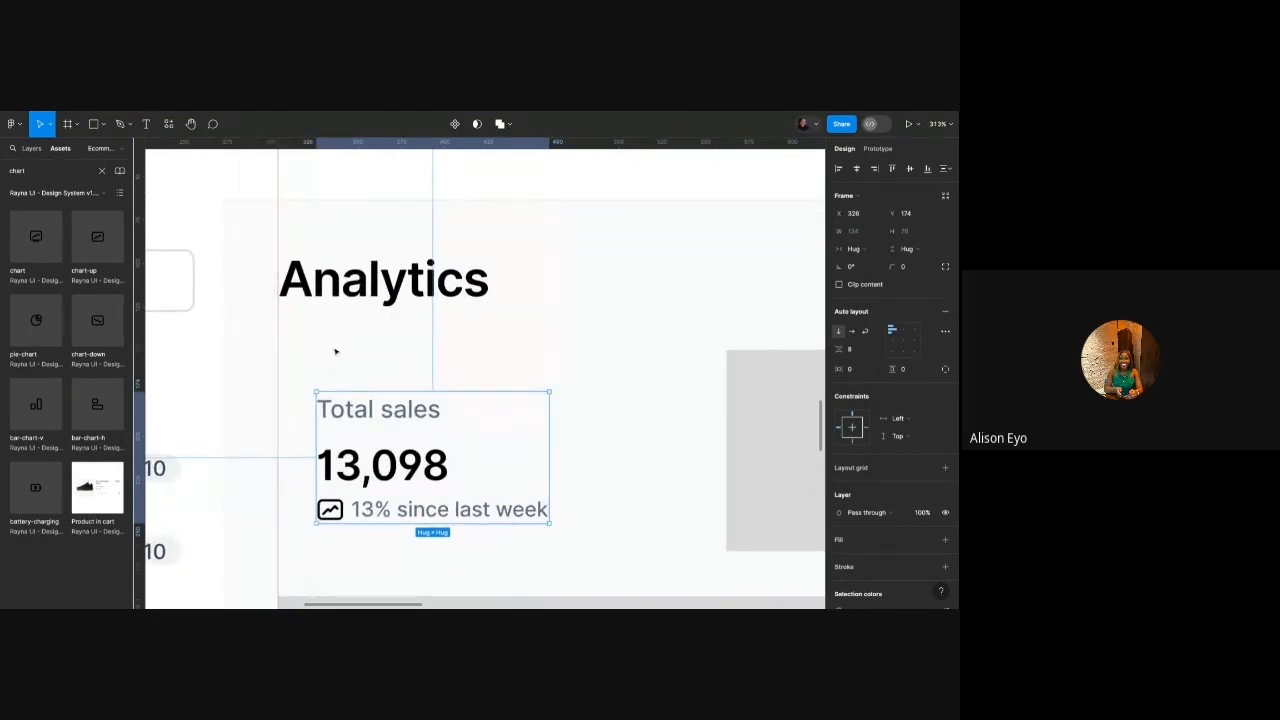
left_click(912, 369)
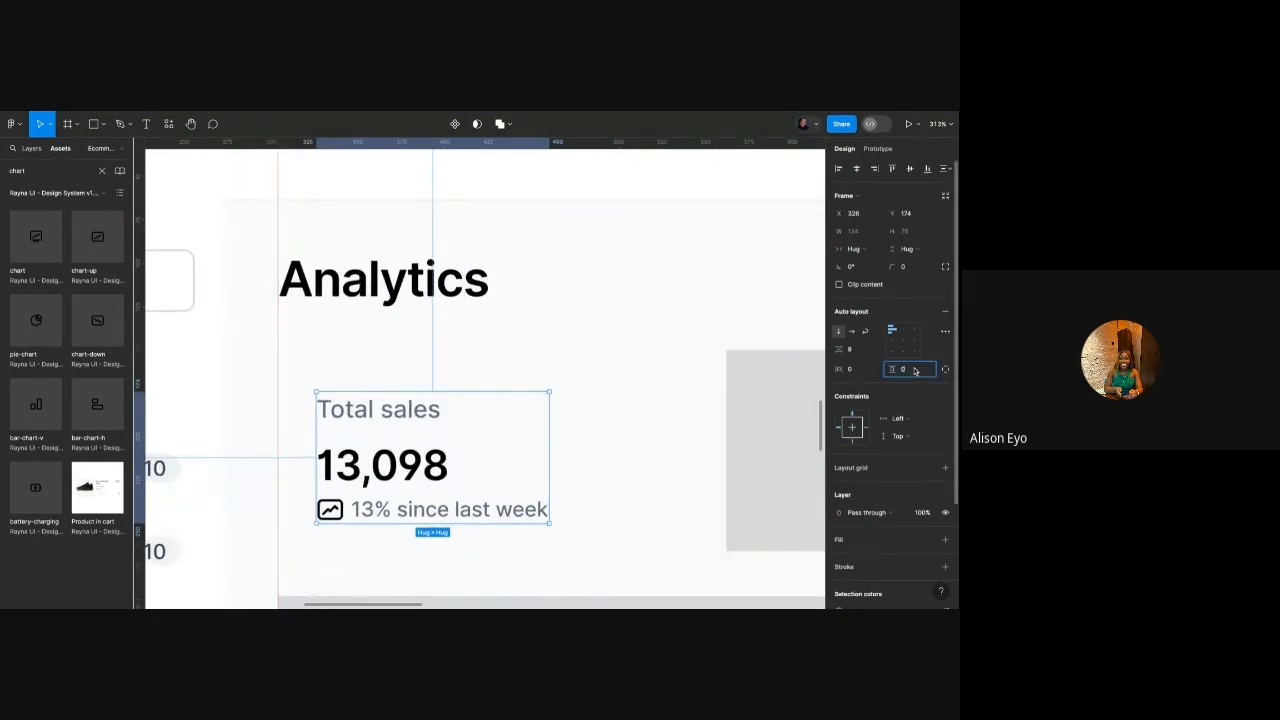
type("24")
key("Return")
left_click(852, 370)
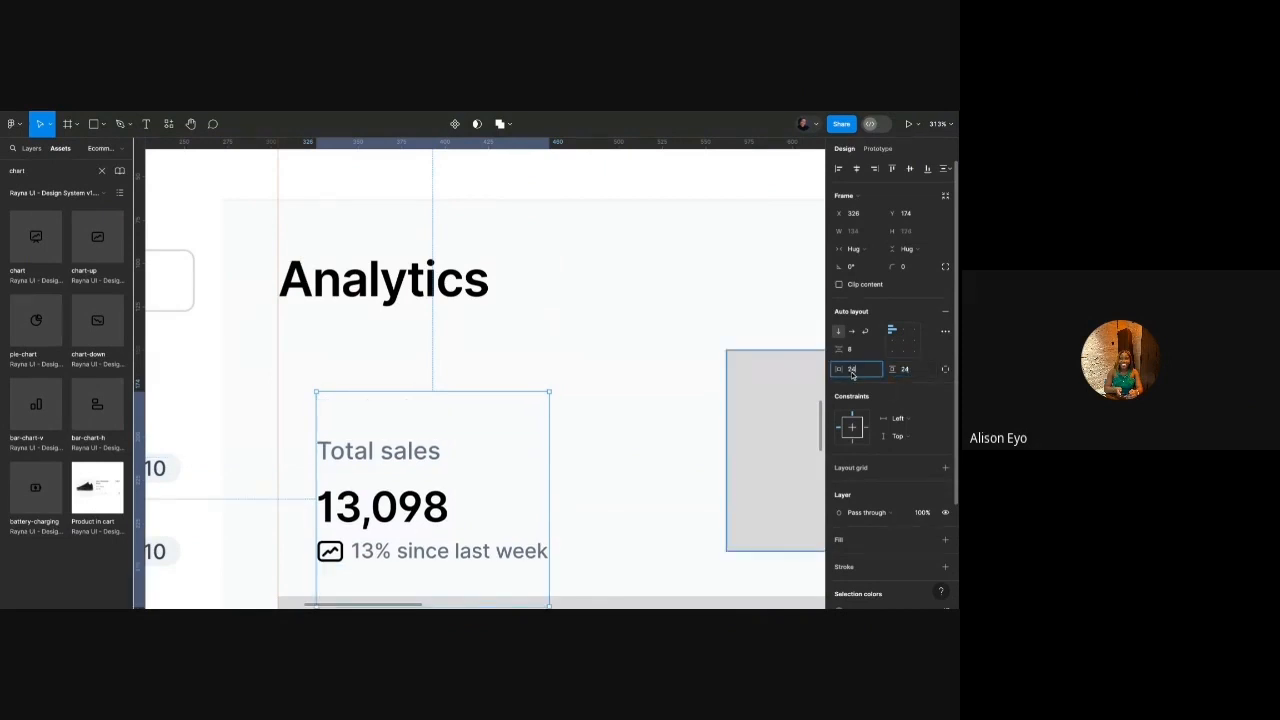
type("24")
key("Return")
Give the card a white fill and a Grey/200 border.
left_click(849, 543)
scroll(621, 413, "down", 1)
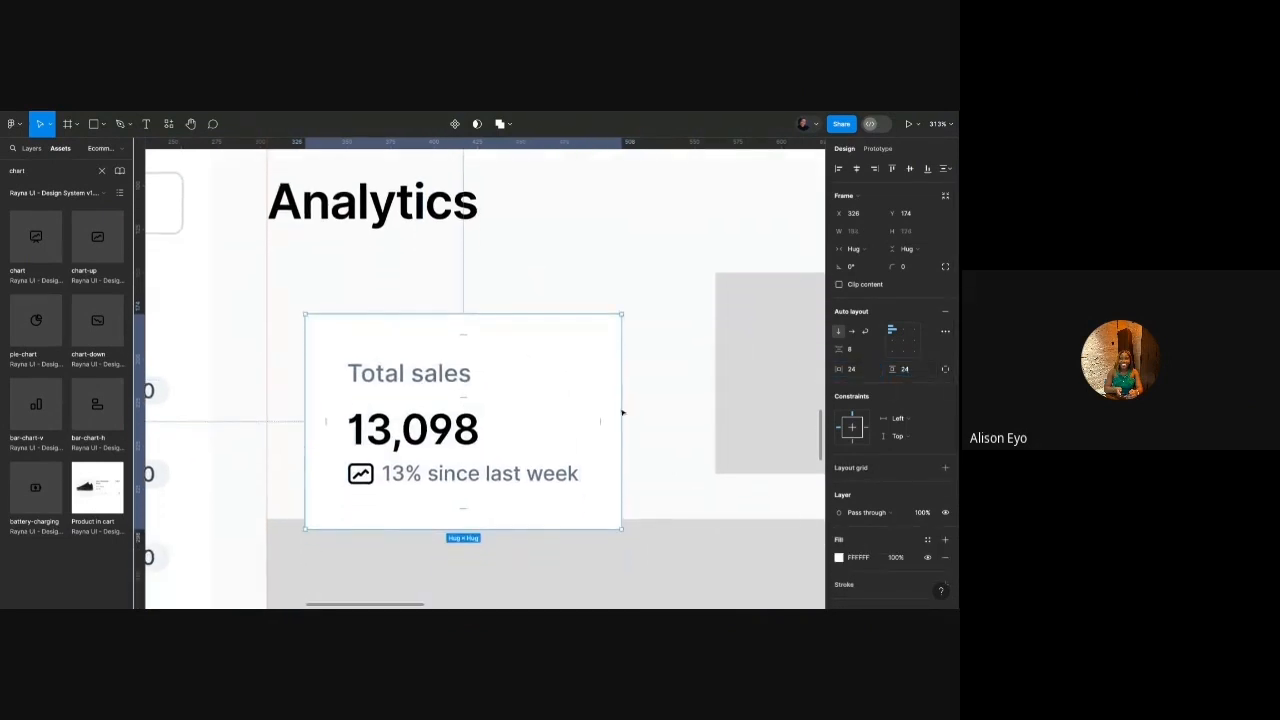
scroll(895, 540, "down", 1)
left_click(945, 567)
left_click(927, 567)
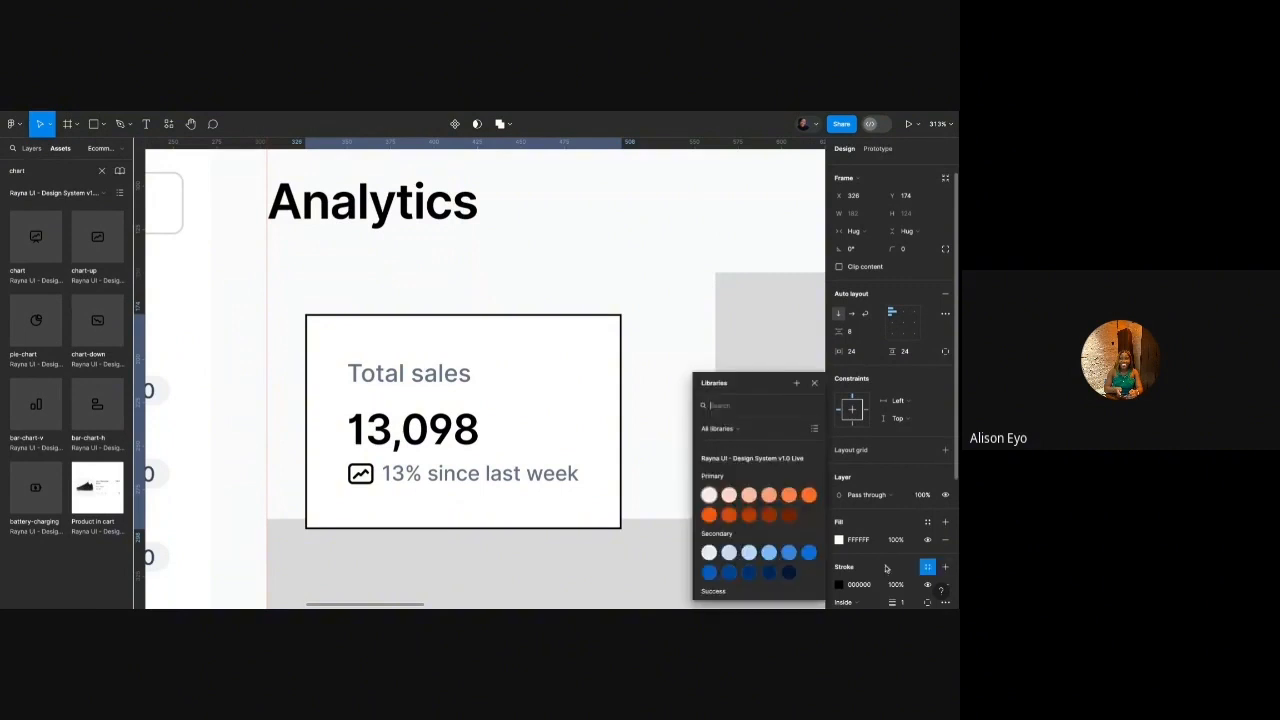
scroll(740, 540, "down", 5)
left_click(730, 565)
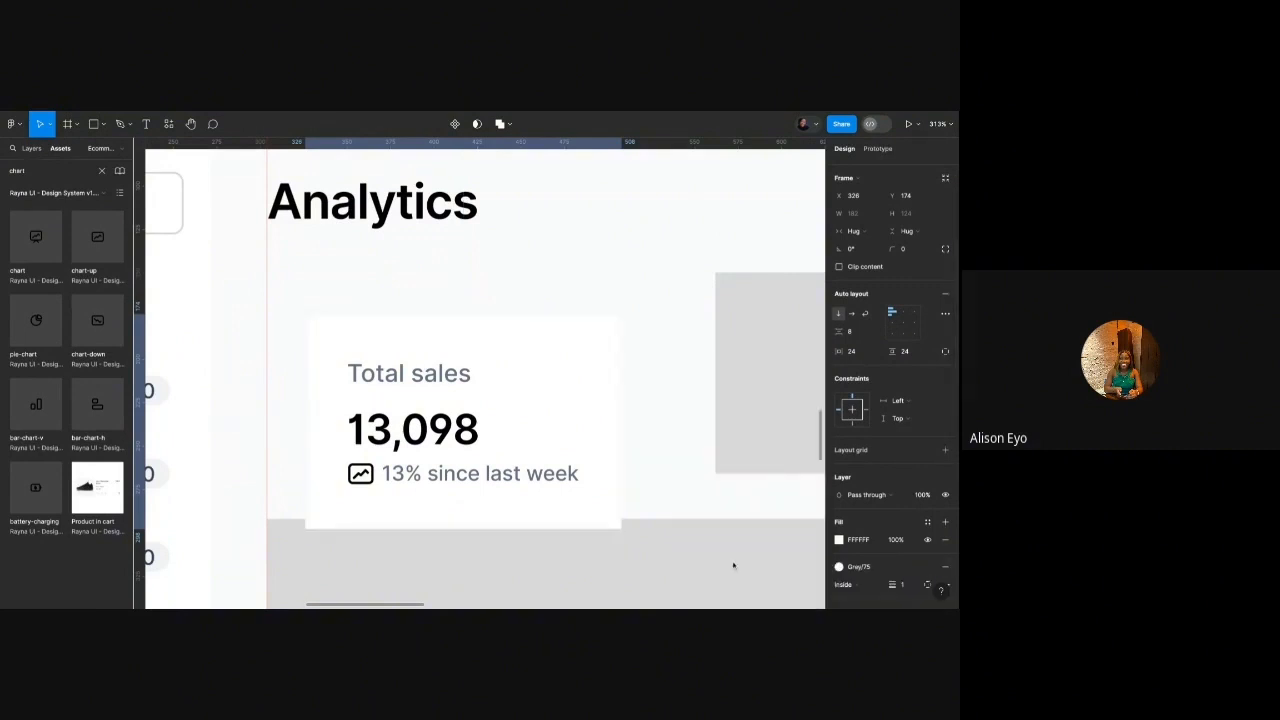
left_click(839, 566)
left_click(749, 545)
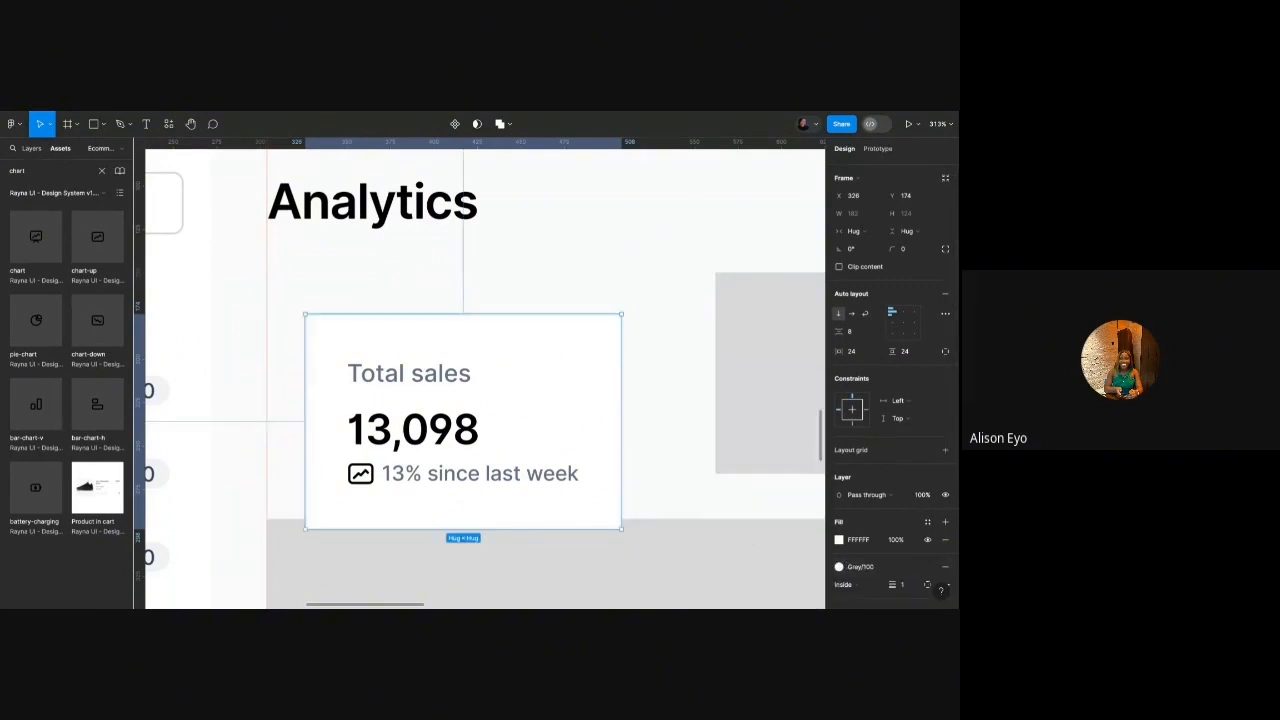
left_click(882, 566)
left_click(769, 538)
Move the card under the Analytics heading and widen it to 253.
left_click(694, 428)
left_click(571, 404)
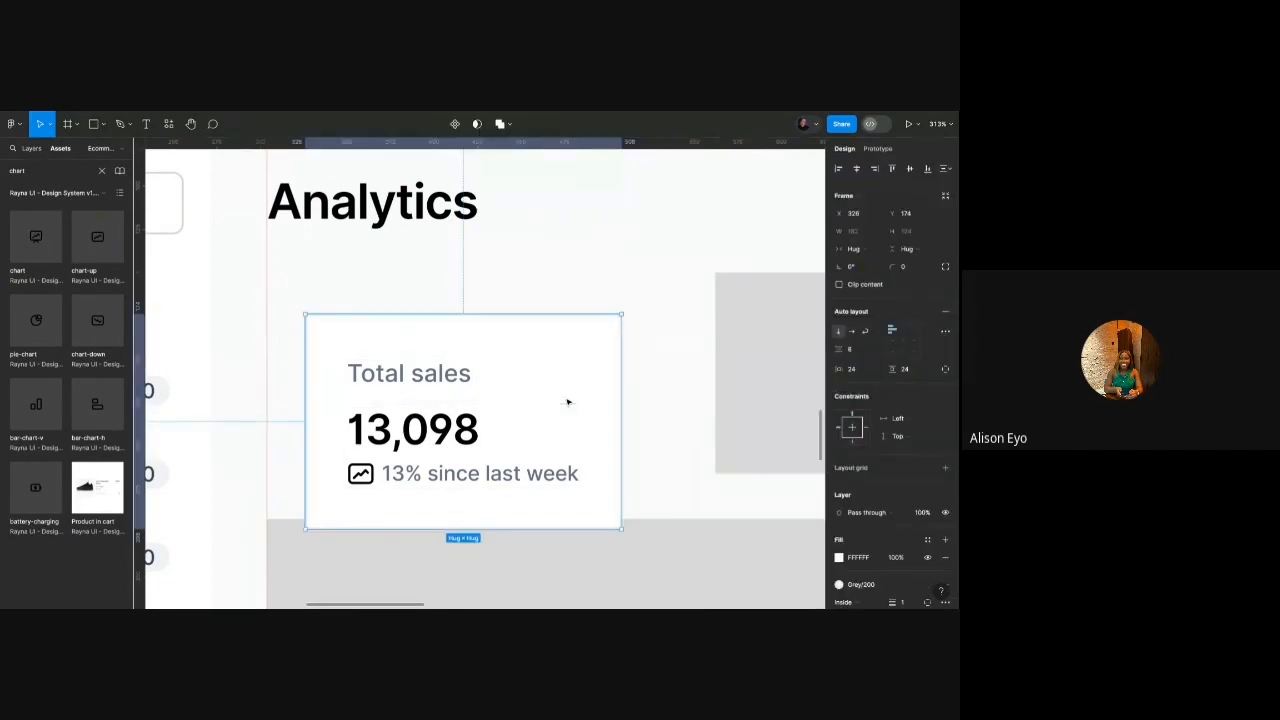
mouse_move(495, 392)
left_mouse_down()
mouse_move(461, 361)
mouse_move(490, 383)
left_mouse_up()
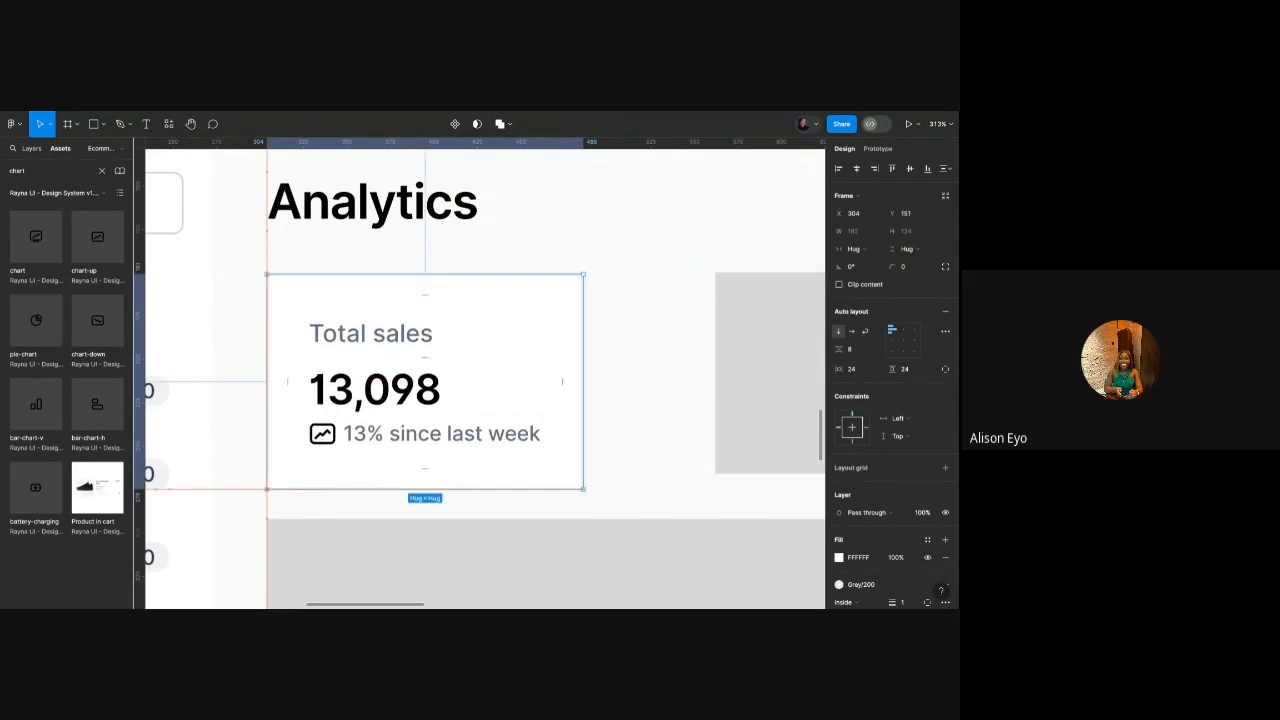
left_click_drag(583, 349, 707, 349)
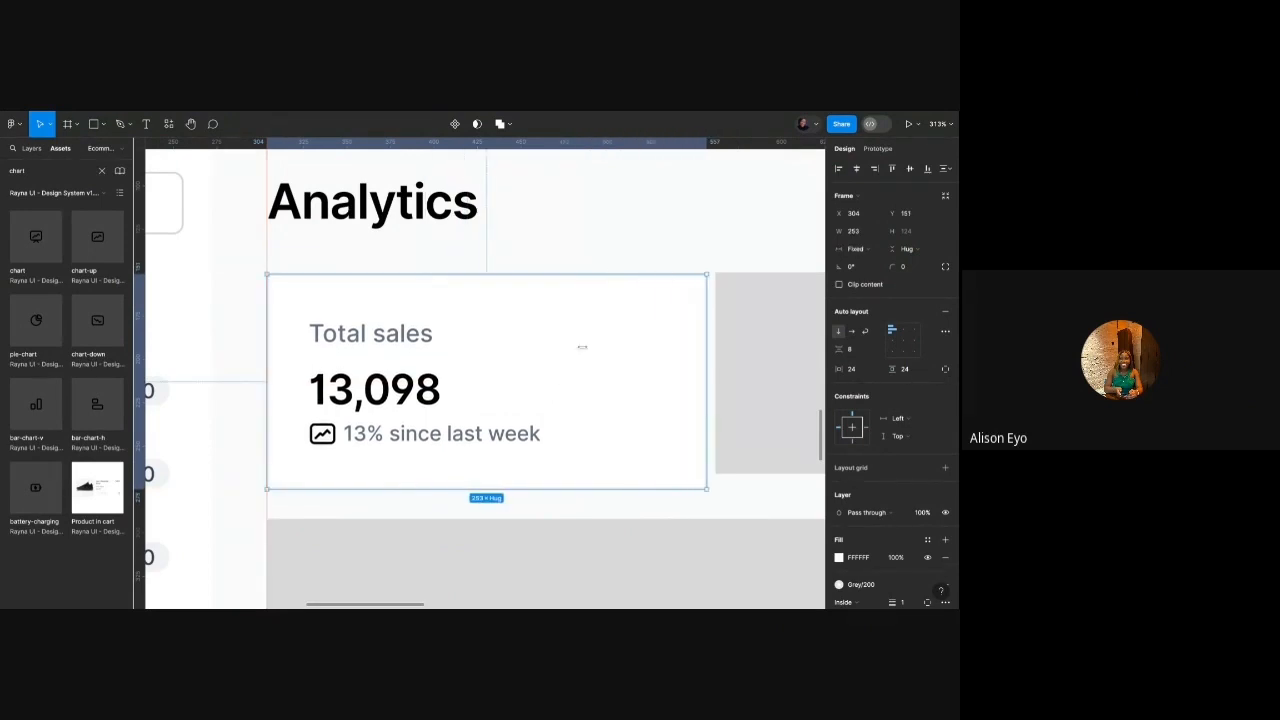
scroll(398, 403, "down", 5)
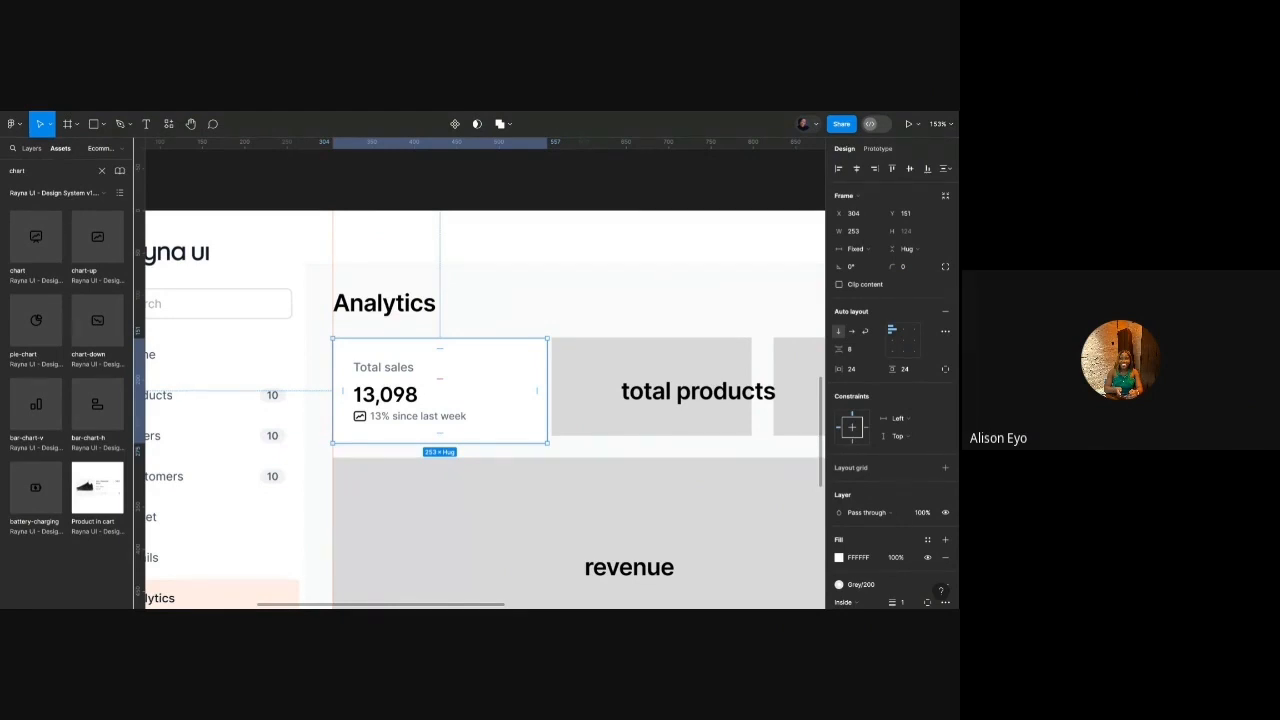
Turn the trend row's chart icon and the 13% text green with Success 400.
scroll(377, 415, "up", 5)
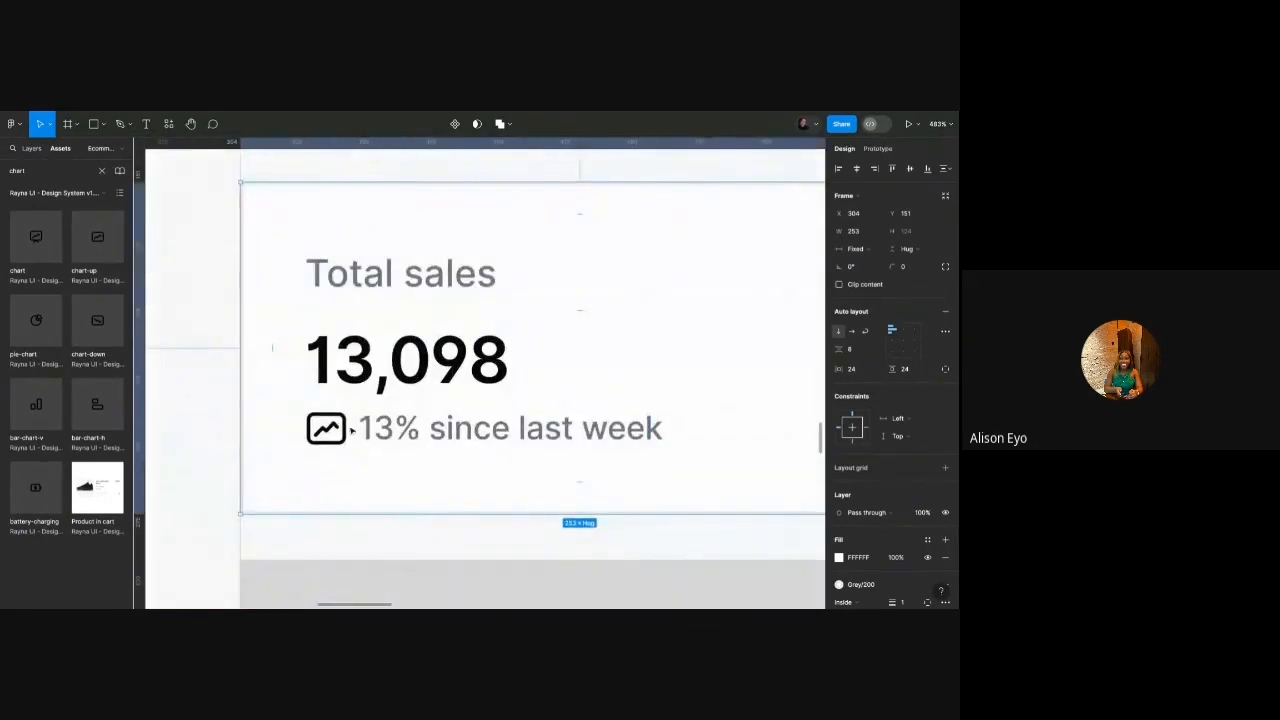
left_click(338, 432)
scroll(326, 428, "up", 5)
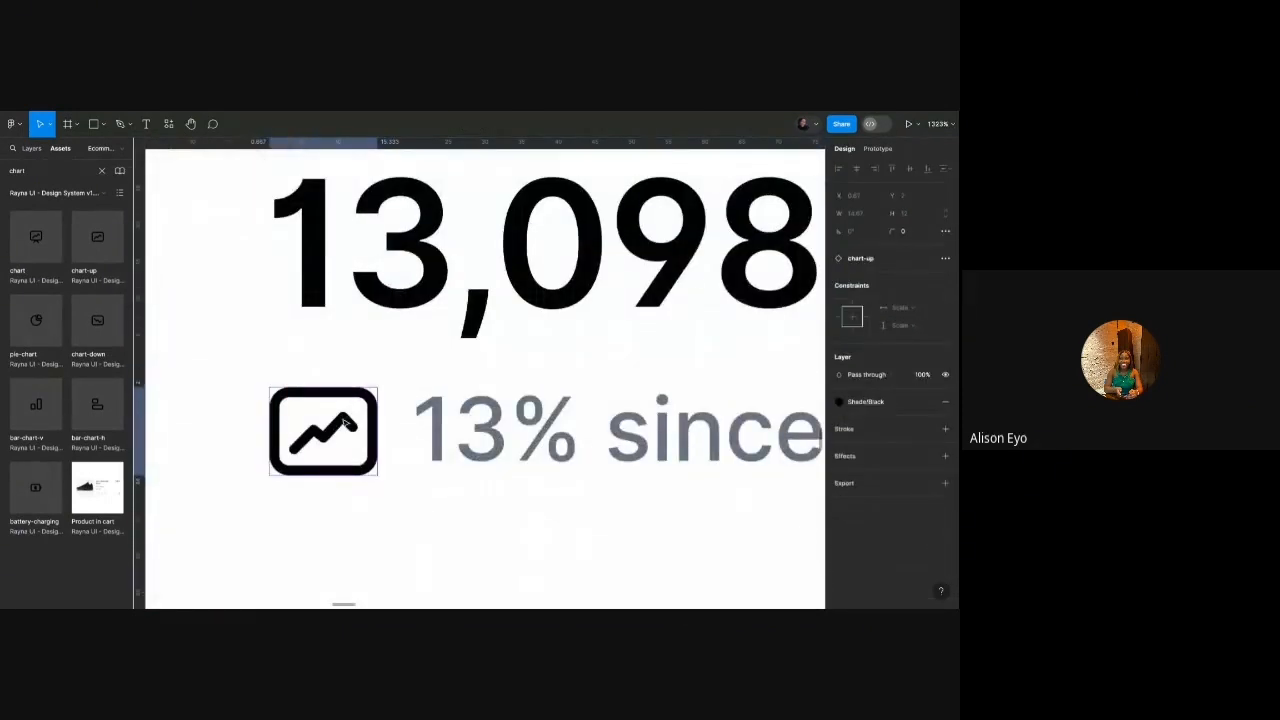
double_click(326, 428)
left_click(881, 522)
type("succ")
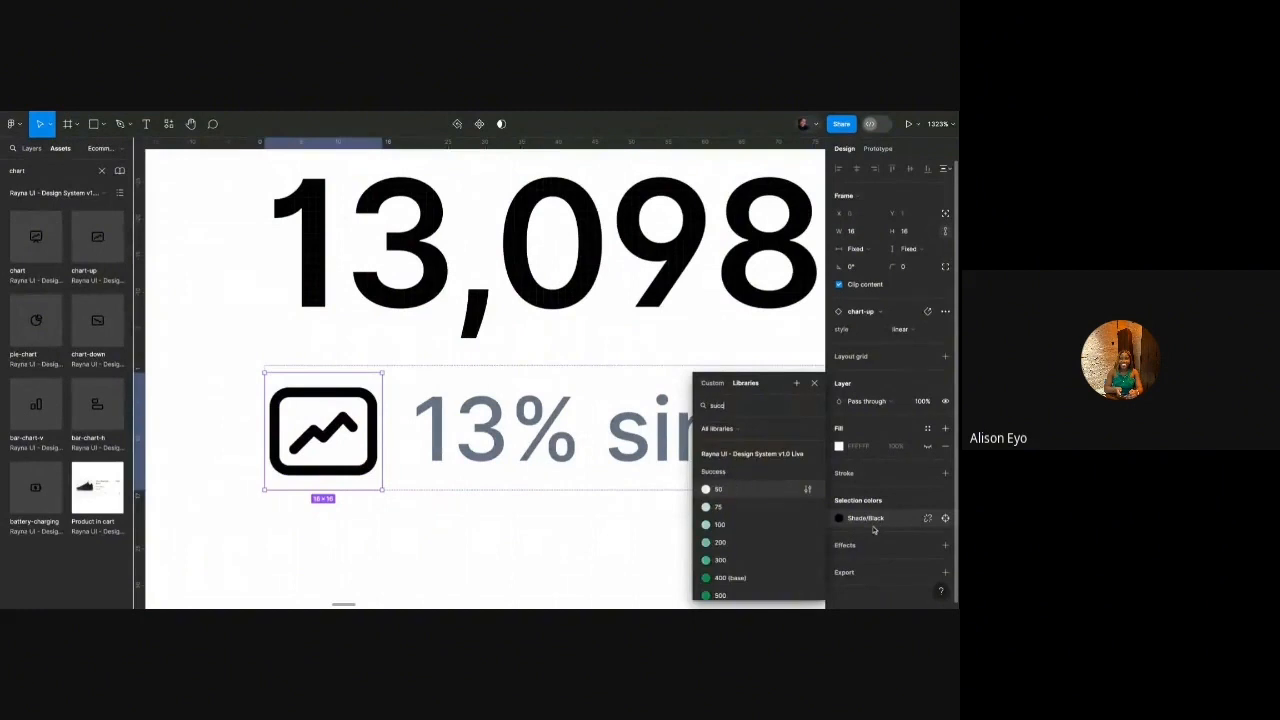
left_click(740, 575)
double_click(565, 440)
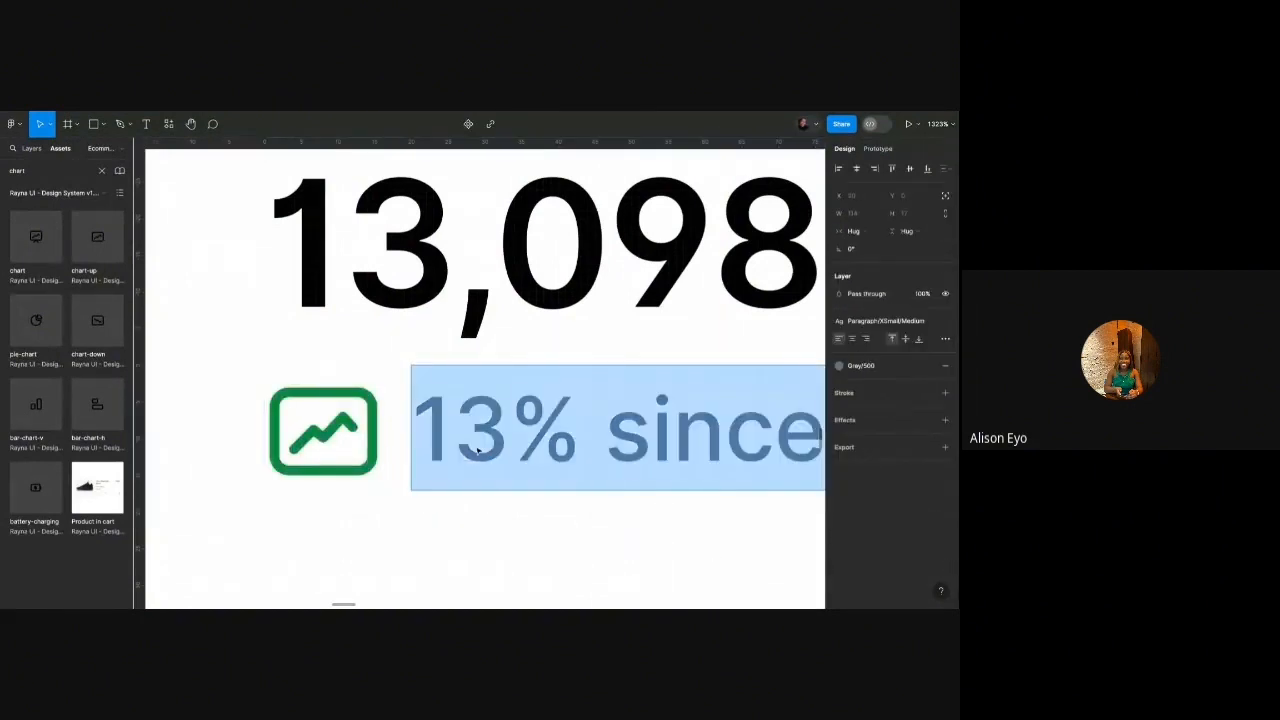
double_click(568, 443)
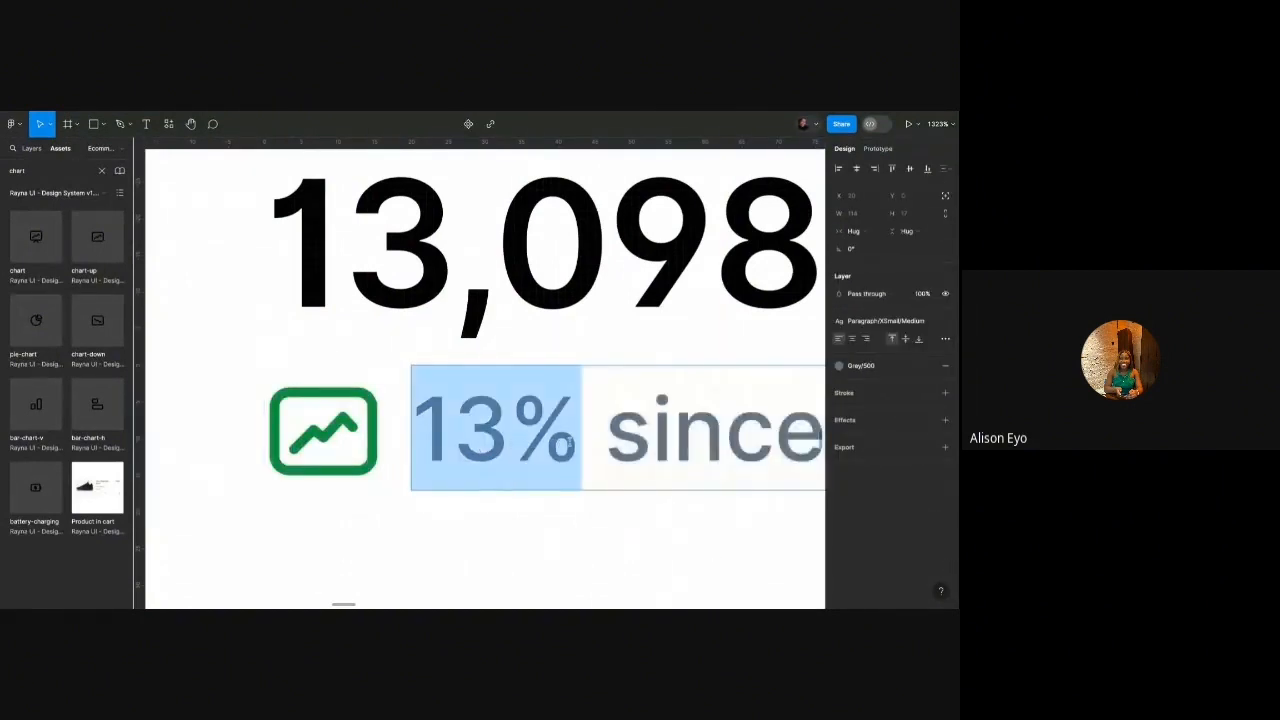
left_click(858, 365)
left_click(728, 563)
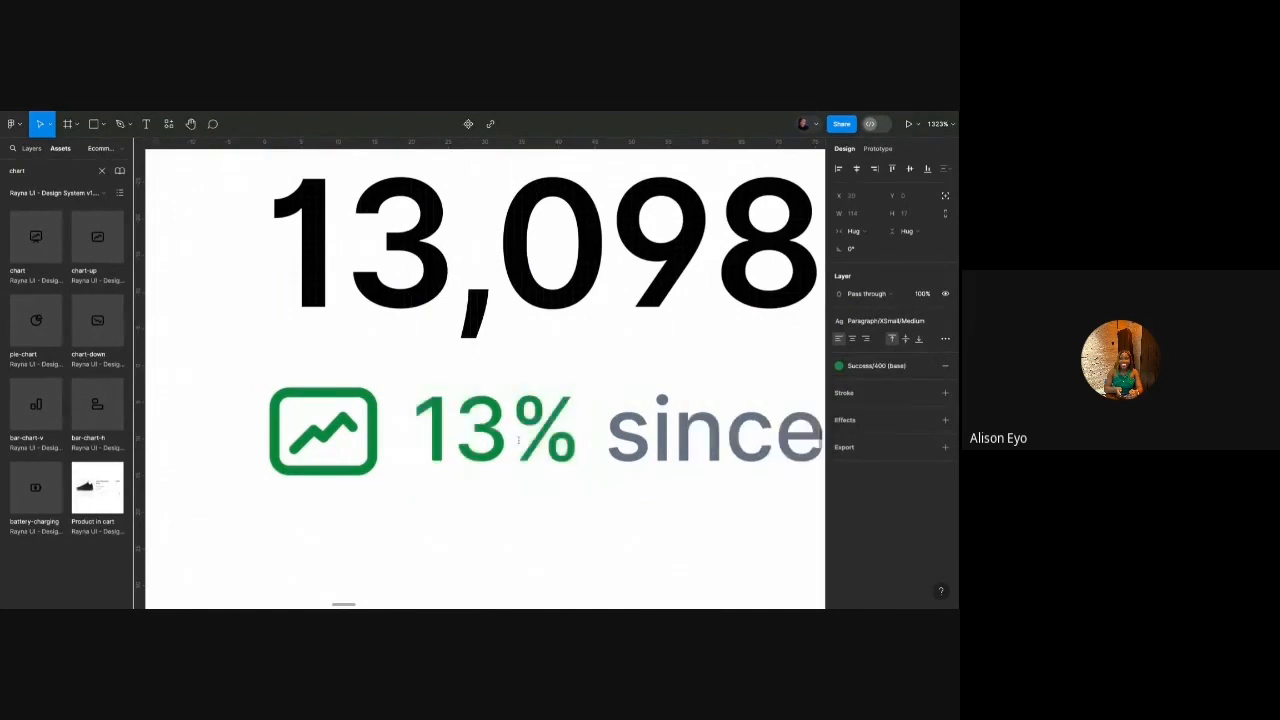
Style 'since last week' as Paragraph/XSmall/Regular in a lighter Grey/400.
scroll(508, 437, "down", 5)
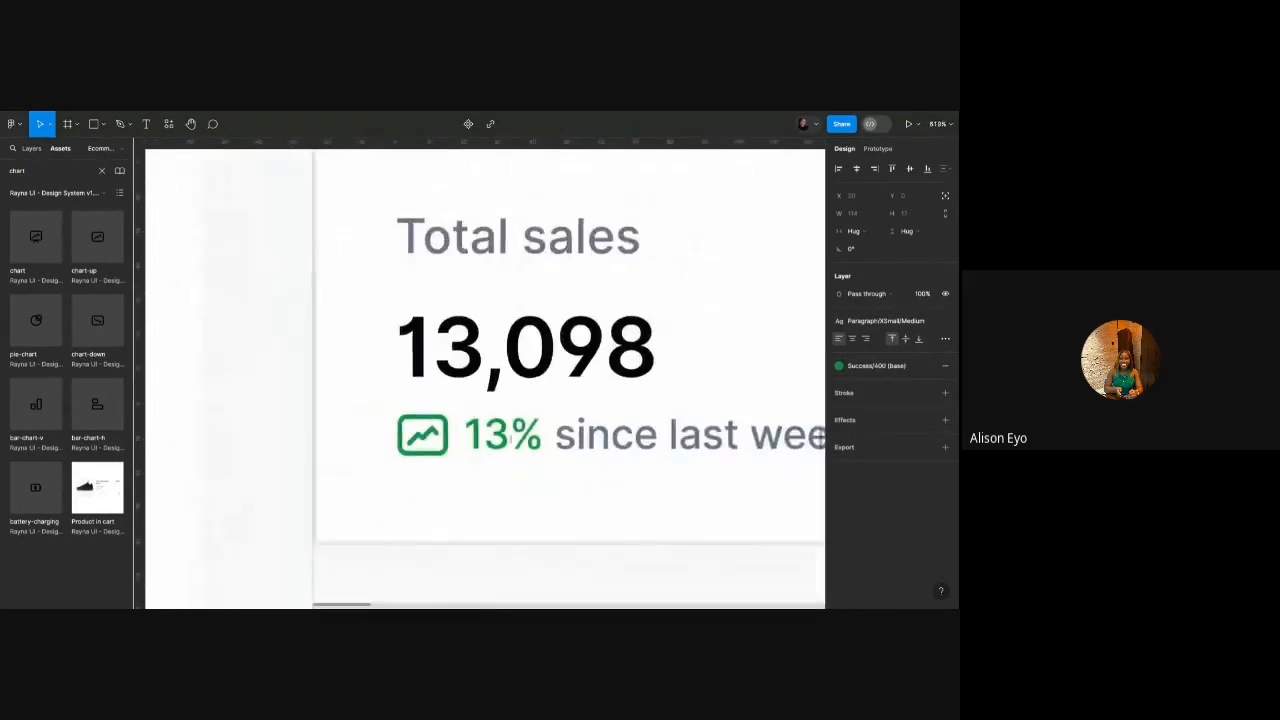
scroll(497, 482, "down", 2)
left_click(497, 482)
double_click(443, 441)
left_click_drag(611, 434, 404, 434)
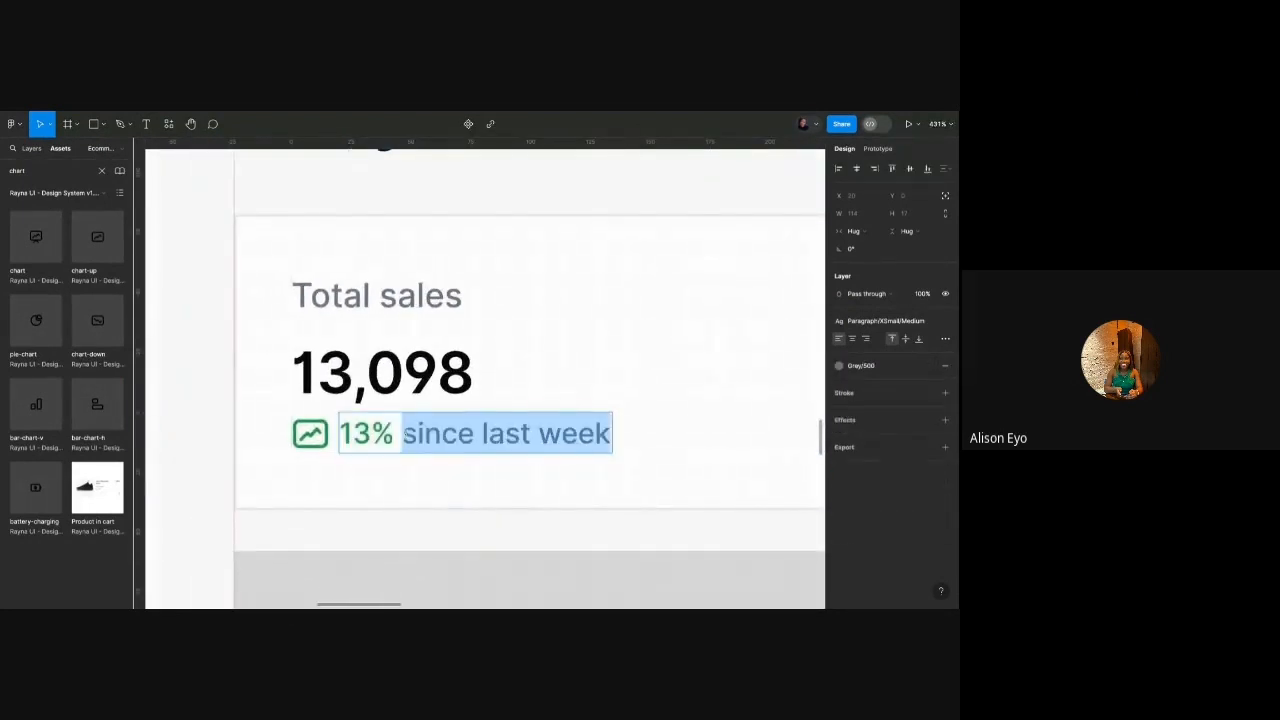
left_click(885, 320)
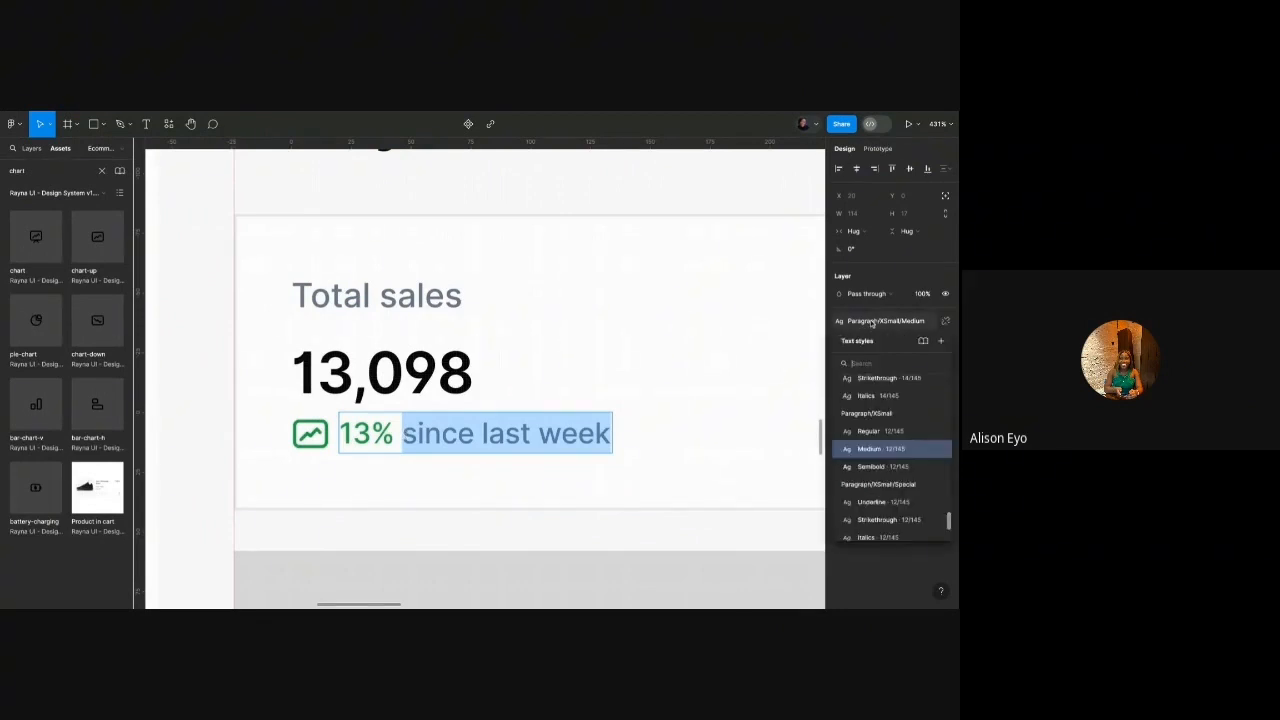
left_click(855, 437)
left_click(866, 366)
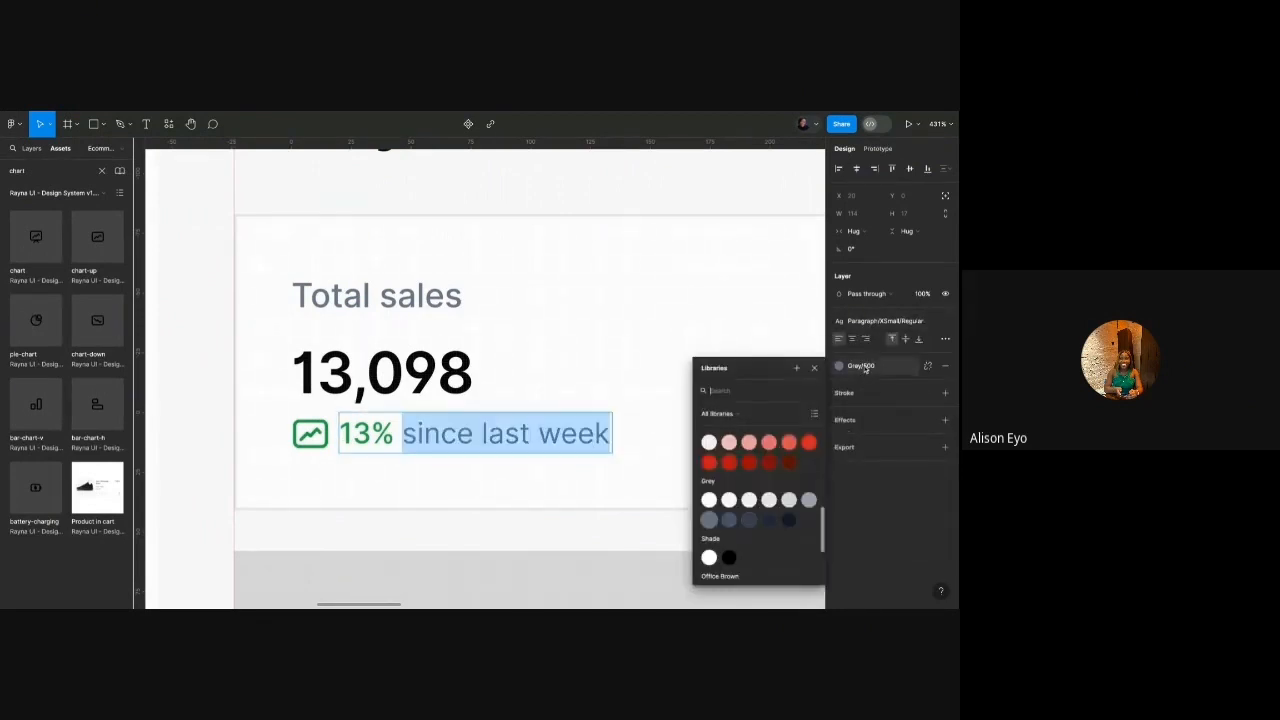
left_click(808, 500)
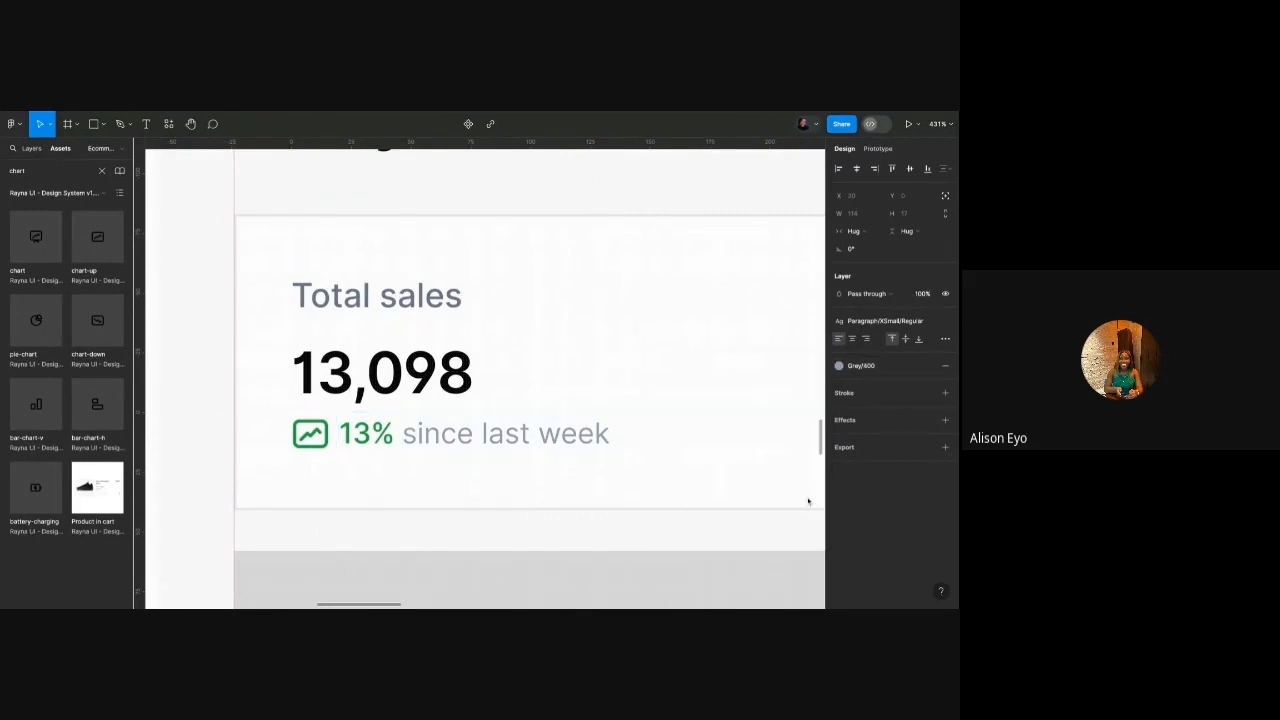
Set the Total sales card's corner radius to 8.
left_click(775, 439)
scroll(520, 329, "down", 5)
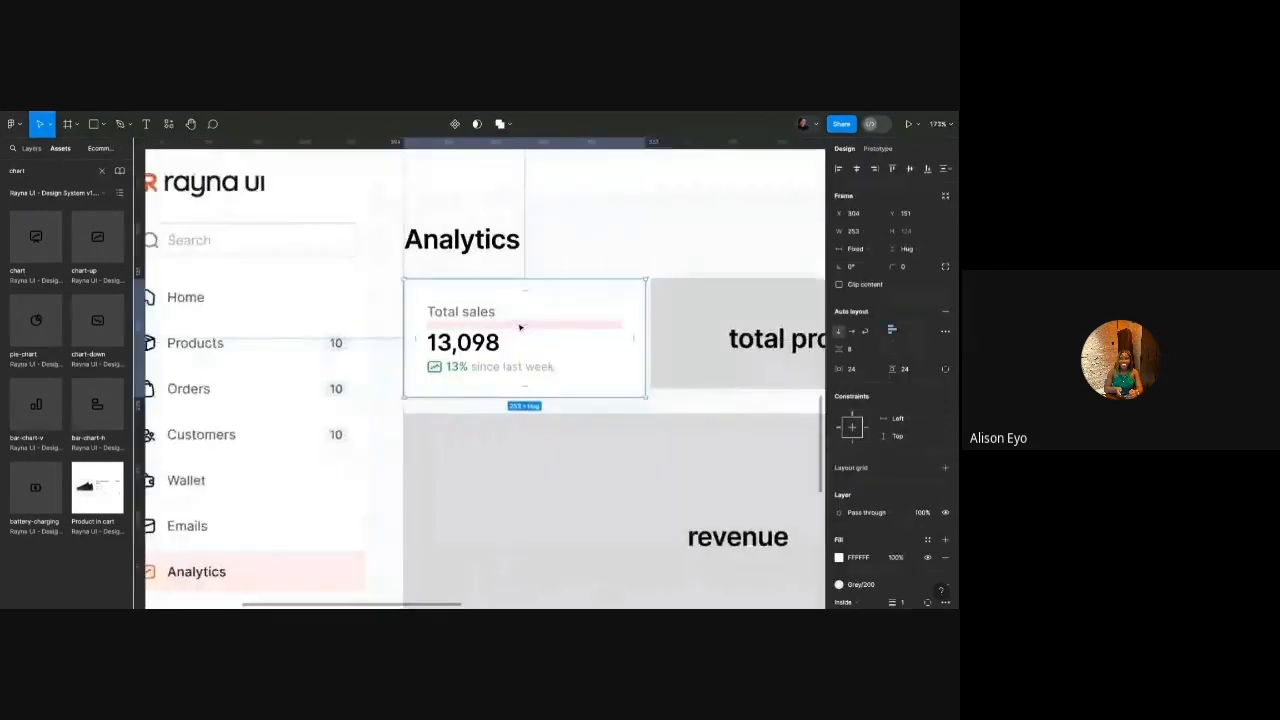
scroll(531, 323, "up", 3)
left_click(918, 268)
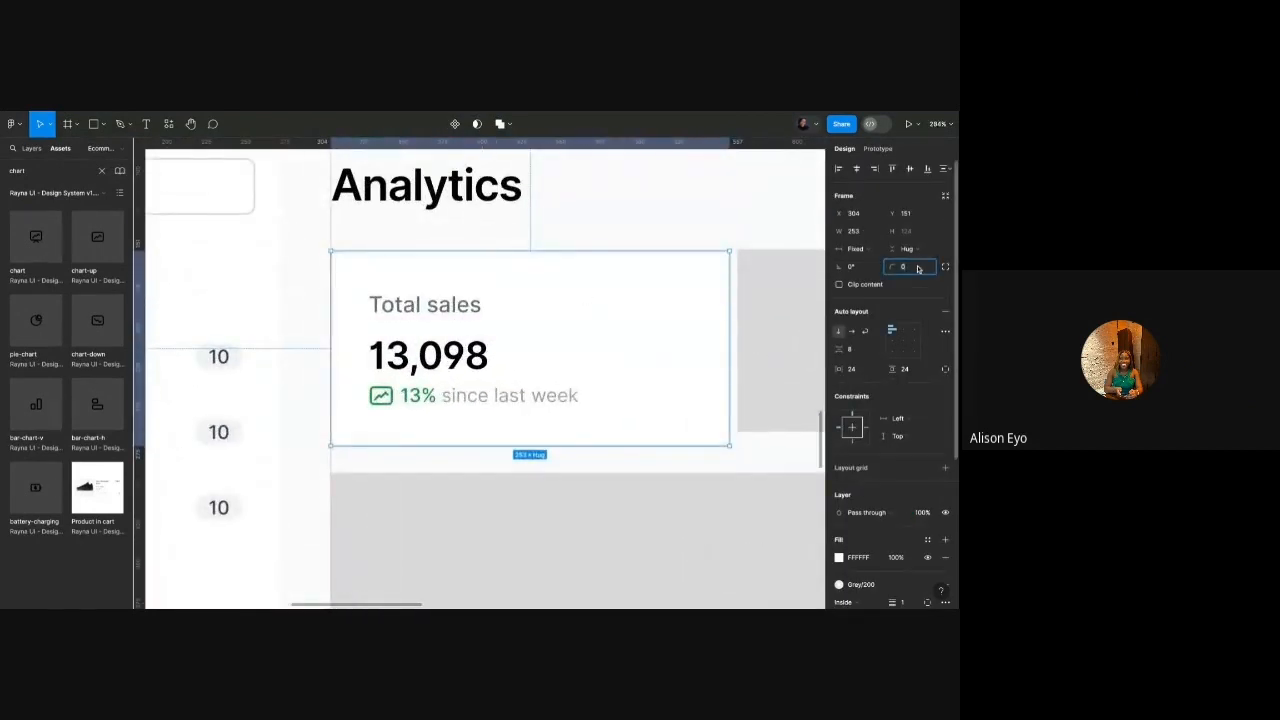
type("8")
key("Return")
left_click(767, 224)
Check the card's border colour swatches, leaving the Grey/200 border unchanged.
scroll(767, 224, "down", 5)
scroll(746, 240, "up", 5)
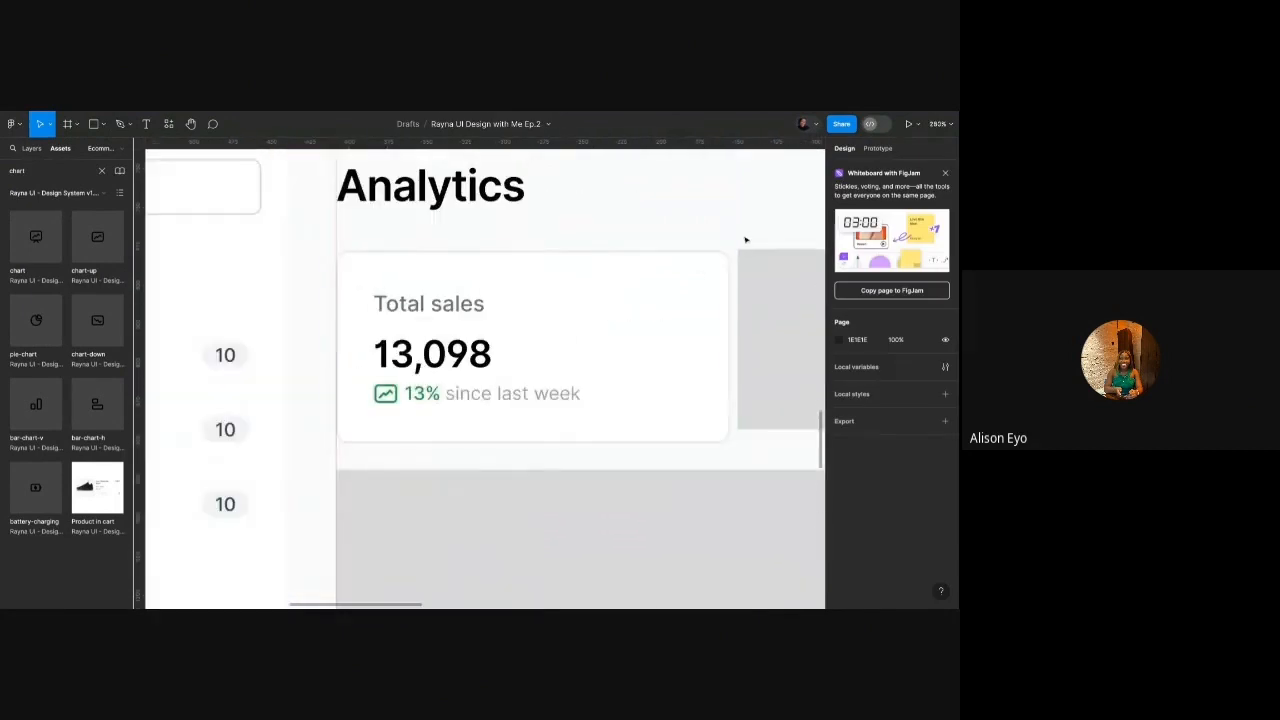
left_click(698, 275)
scroll(881, 437, "down", 3)
left_click(866, 443)
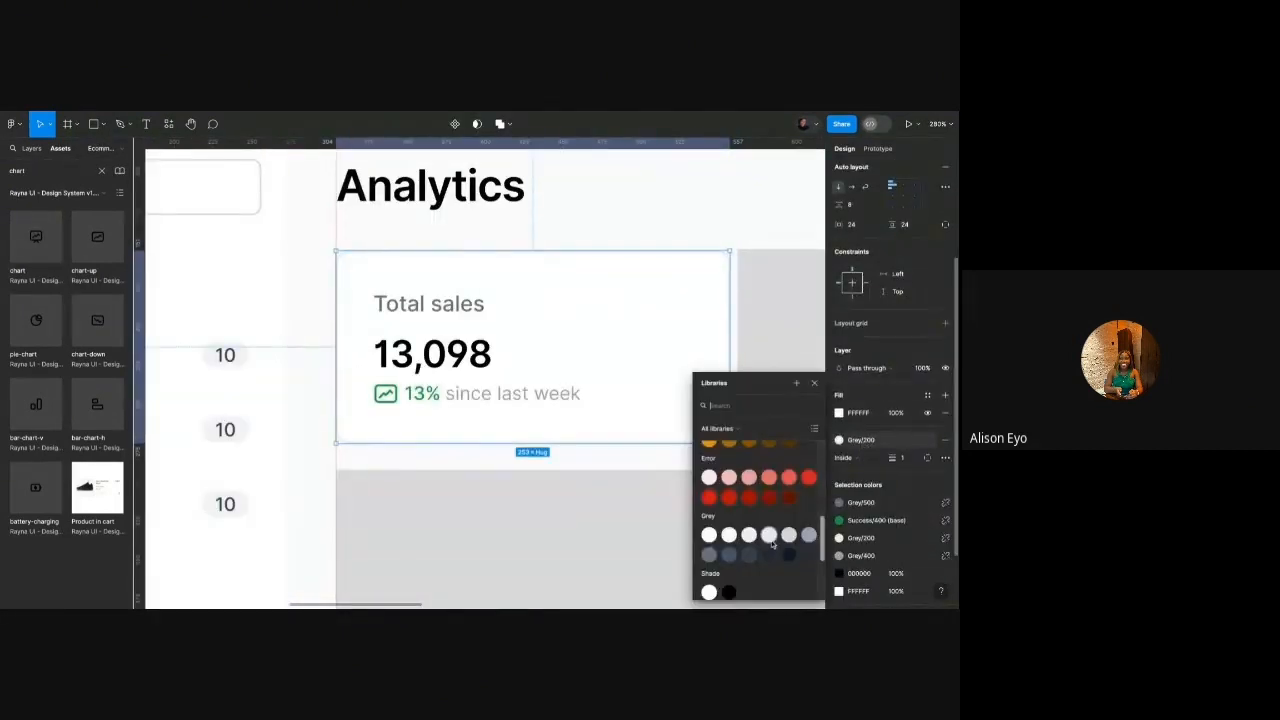
left_click(725, 242)
scroll(725, 241, "up", 5)
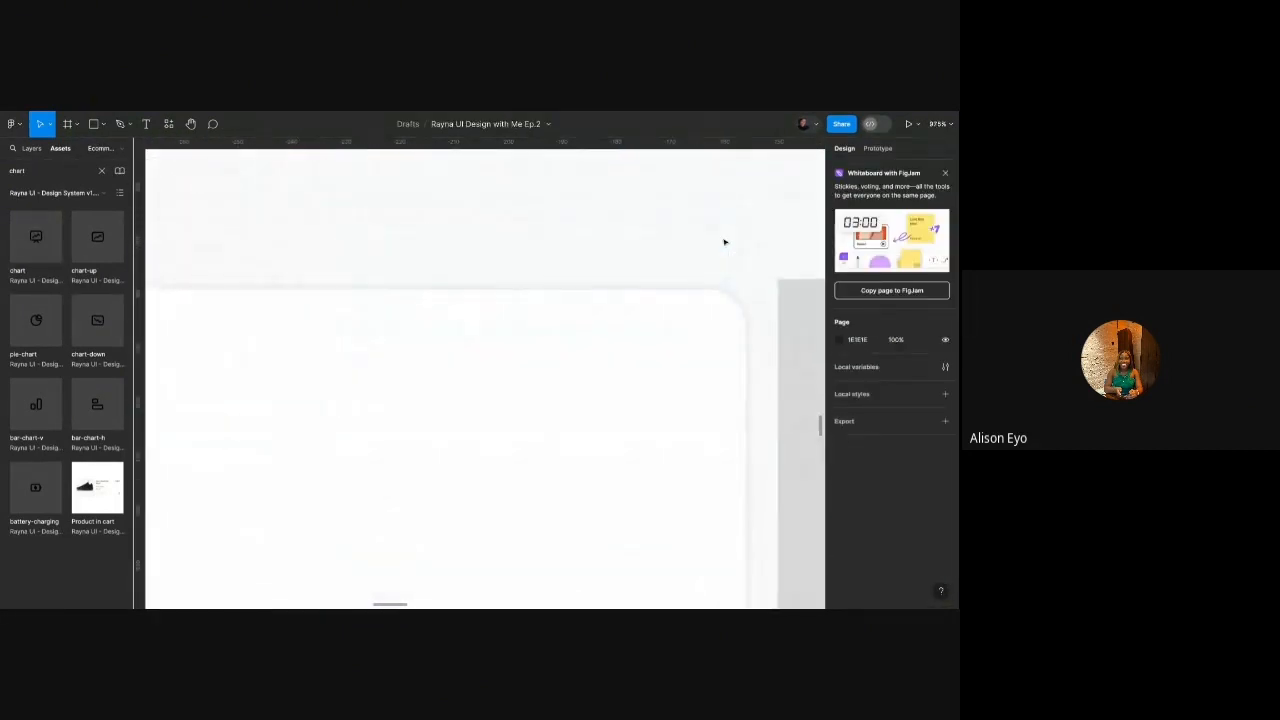
scroll(725, 242, "down", 5)
scroll(650, 252, "right", 2)
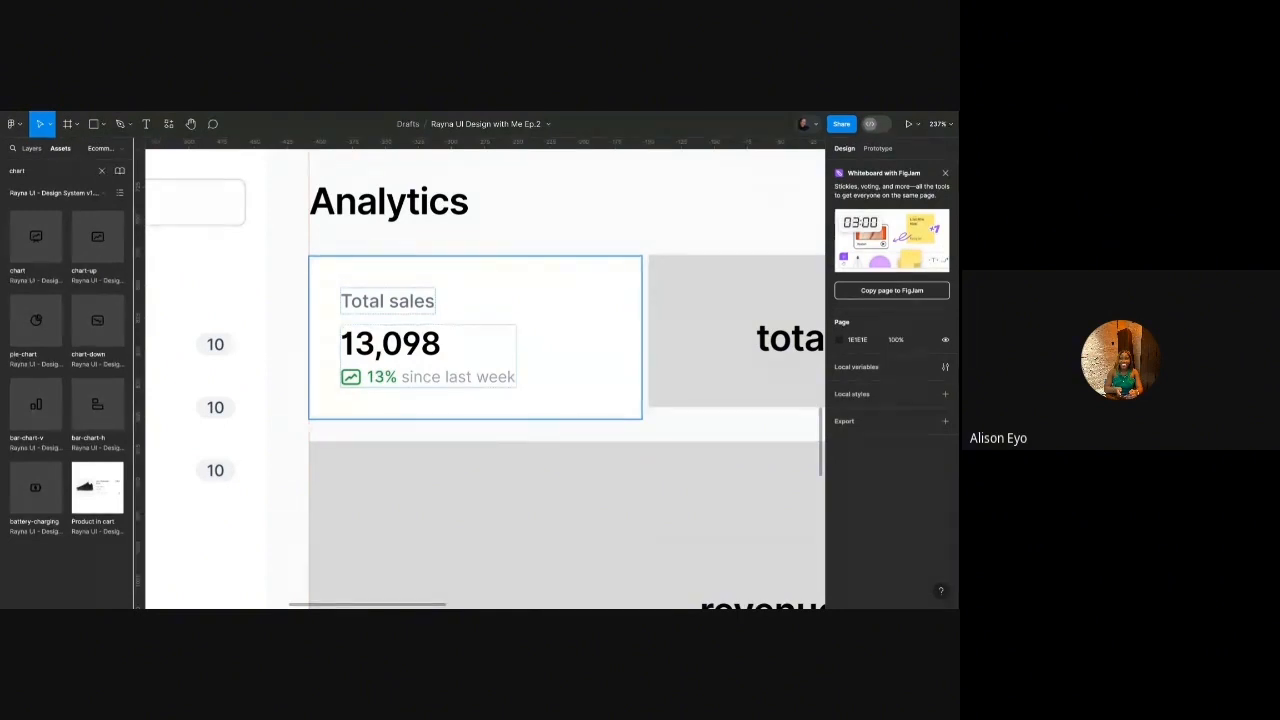
Move the total products label and grey block above the Analytics frame.
scroll(453, 318, "down", 5)
scroll(597, 374, "right", 2)
left_click(578, 354)
scroll(560, 350, "right", 2)
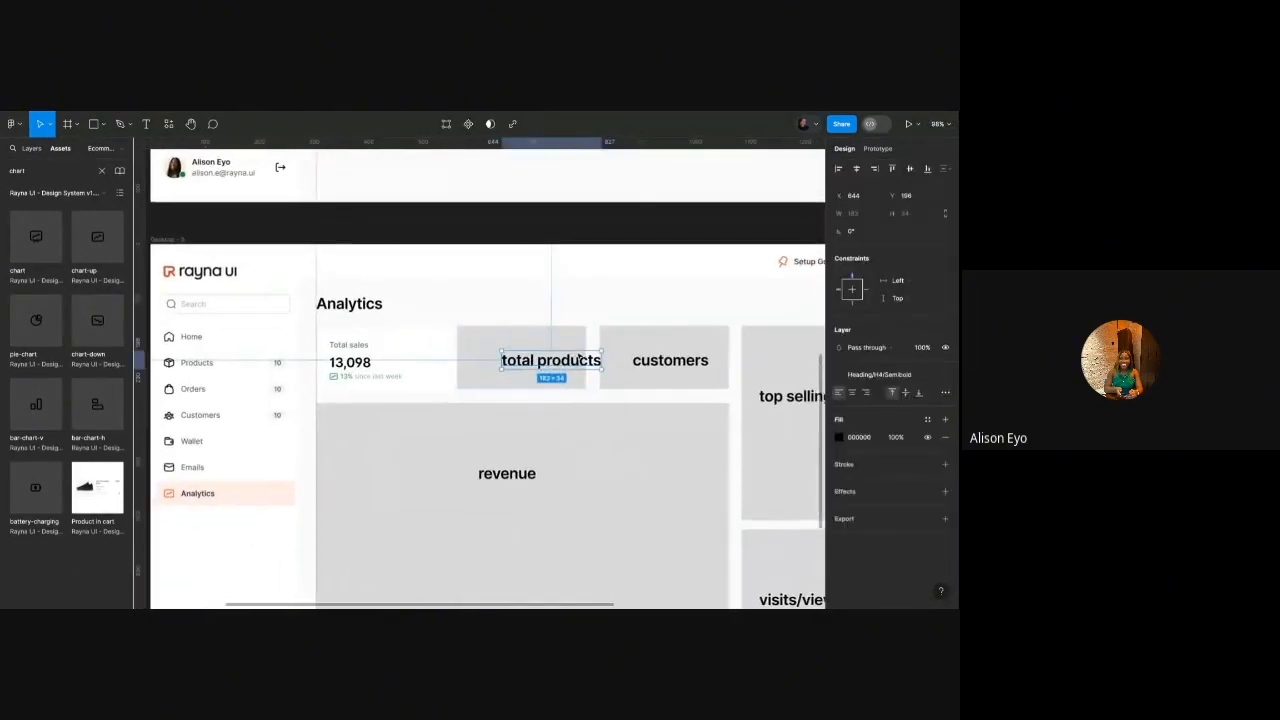
left_click(530, 344, "shift")
mouse_move(529, 346)
left_mouse_down()
mouse_move(525, 170)
mouse_move(519, 220)
left_mouse_up()
Shift the Desktop - 3 frame slightly lower.
scroll(519, 220, "down", 5)
left_click(463, 270)
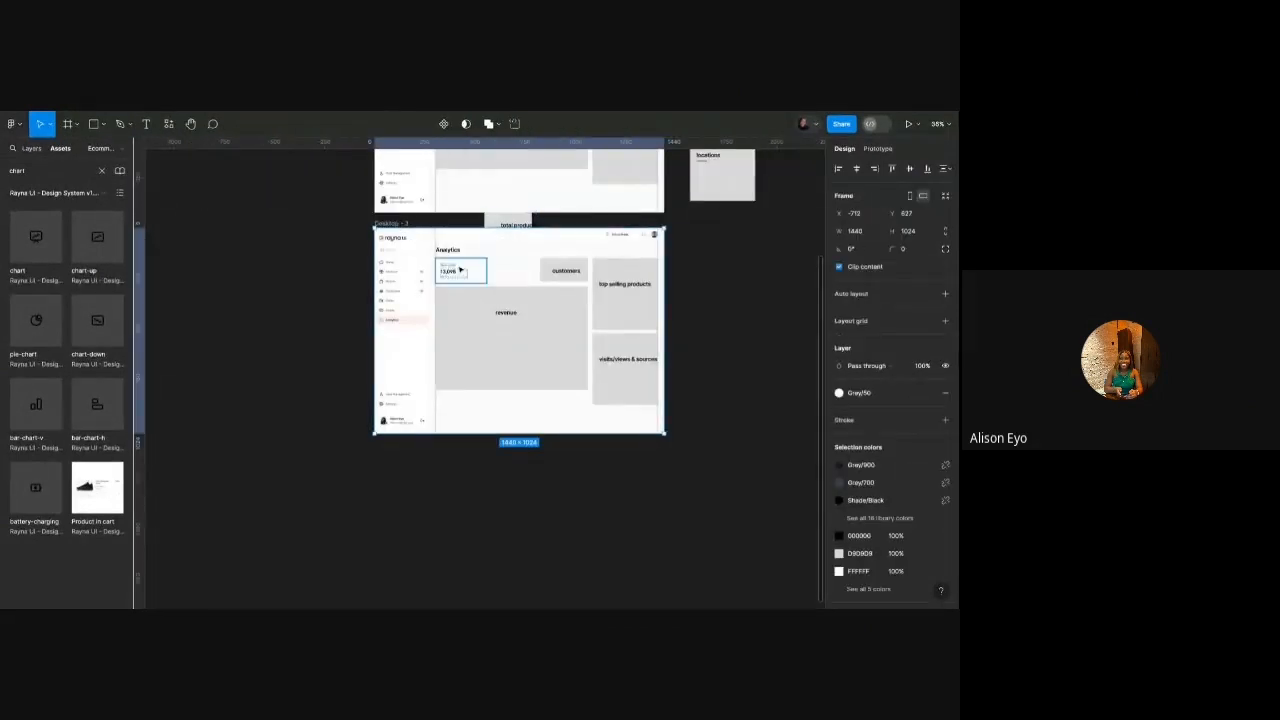
left_click_drag(462, 271, 463, 279)
scroll(522, 289, "up", 3)
scroll(510, 310, "down", 1)
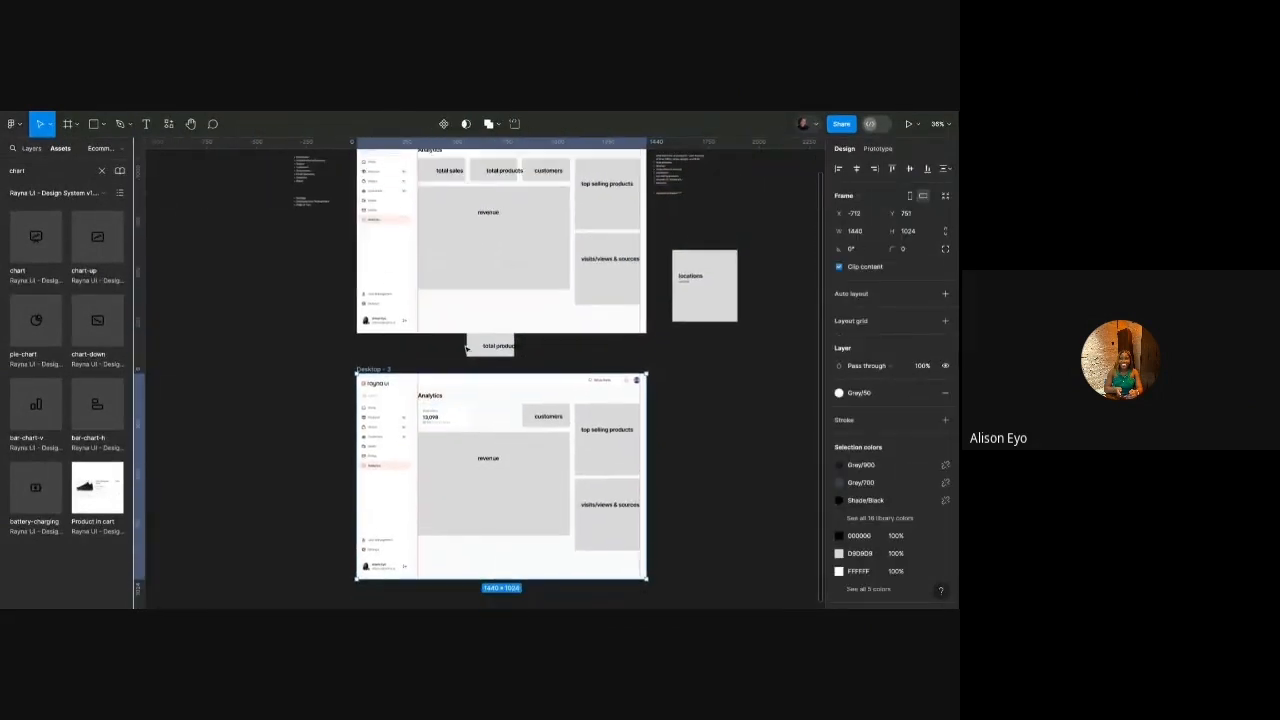
scroll(468, 372, "up", 1)
scroll(468, 372, "up", 2)
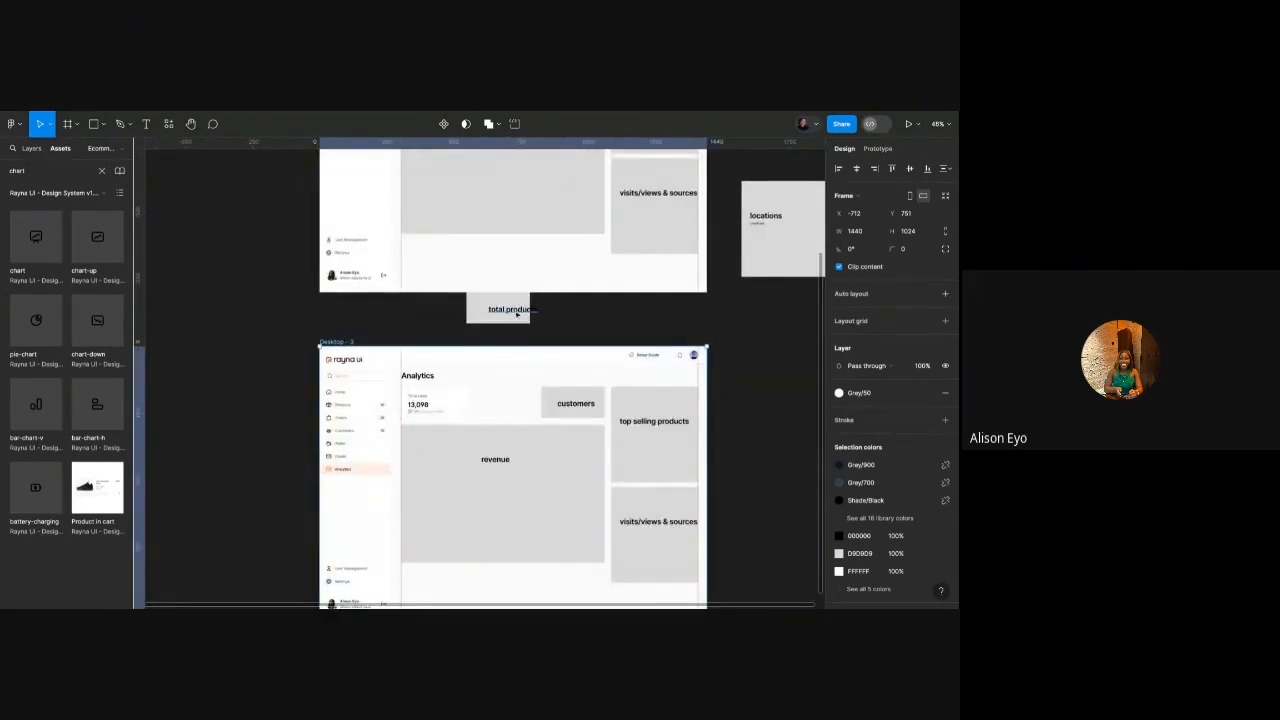
scroll(510, 310, "up", 3)
left_click(593, 322)
scroll(508, 366, "down", 1)
scroll(469, 374, "up", 4)
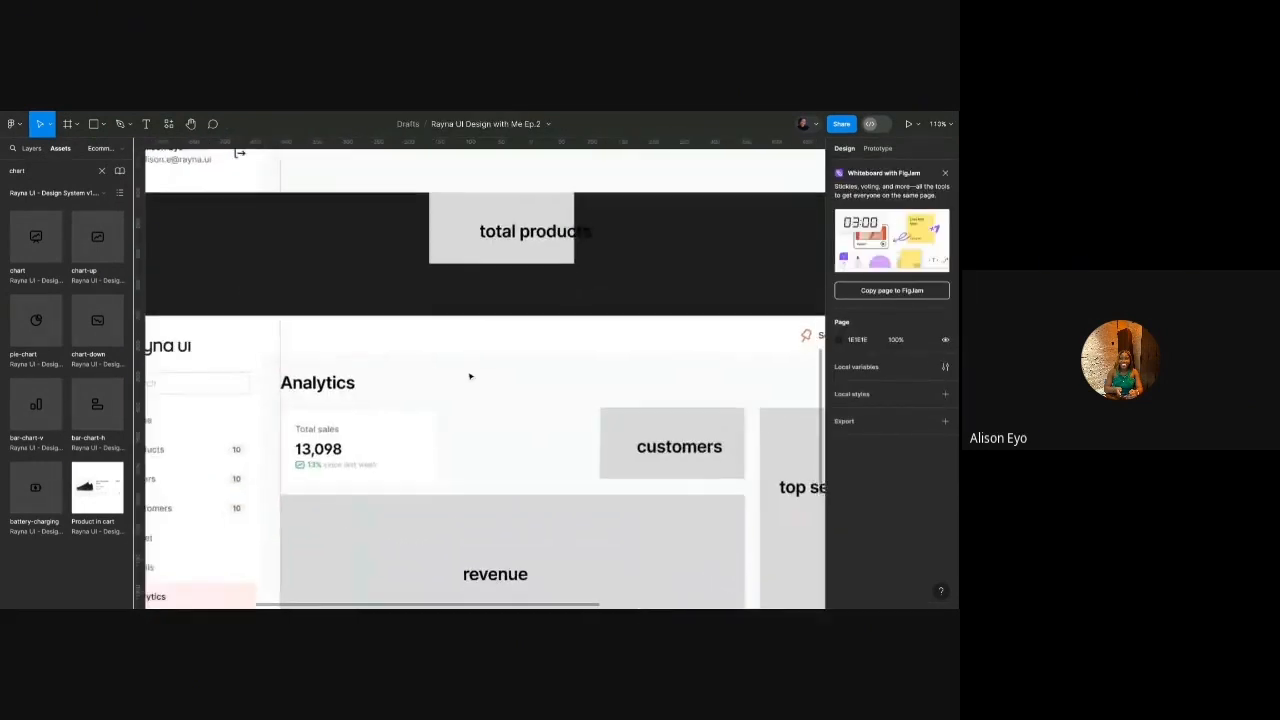
scroll(450, 410, "down", 1)
Duplicate the Total sales card to its right with about a 14 px gap.
left_click(351, 422)
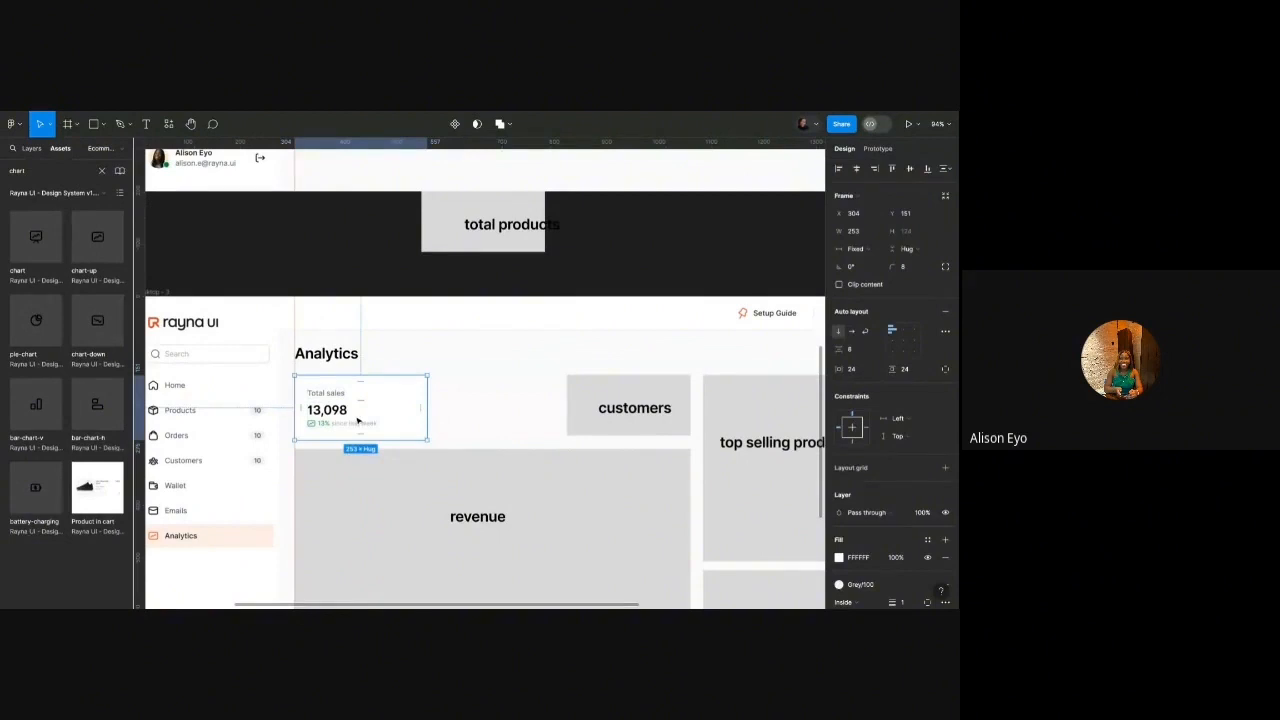
scroll(357, 421, "up", 3)
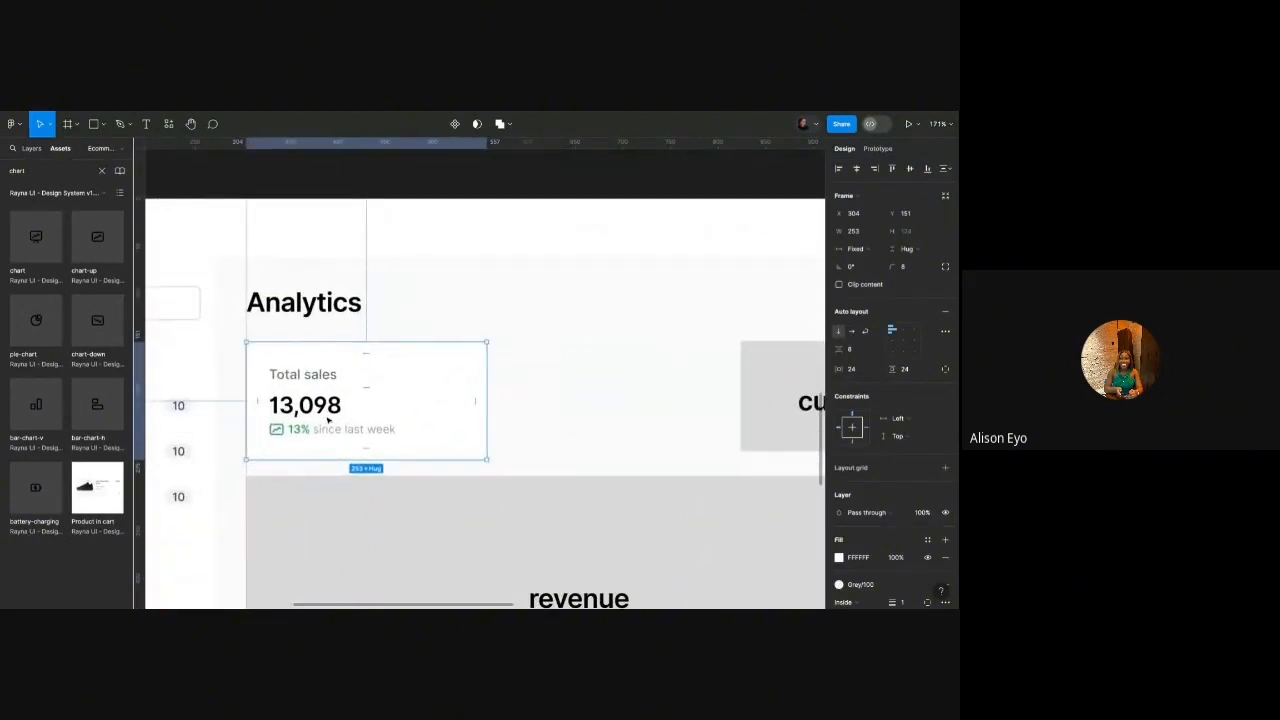
left_click_drag(328, 420, 582, 420)
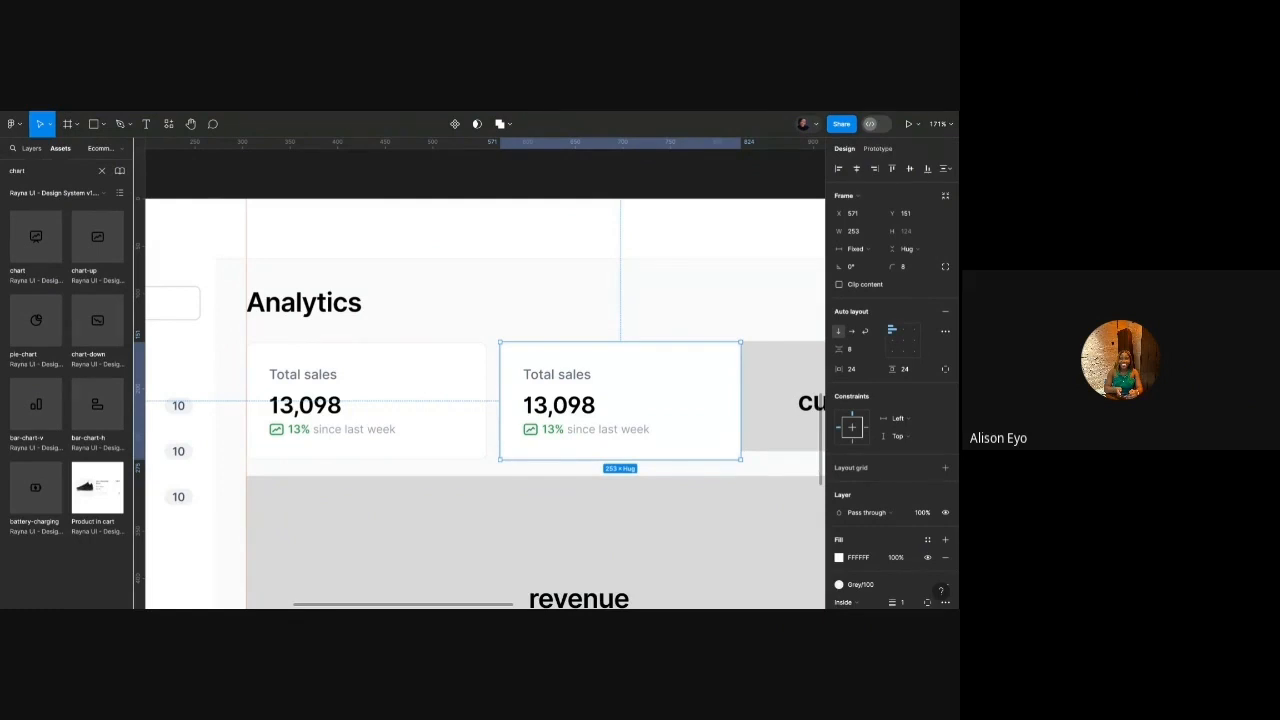
key("Right")
key("Right")
key("Right")
key("Right")
key("Right")
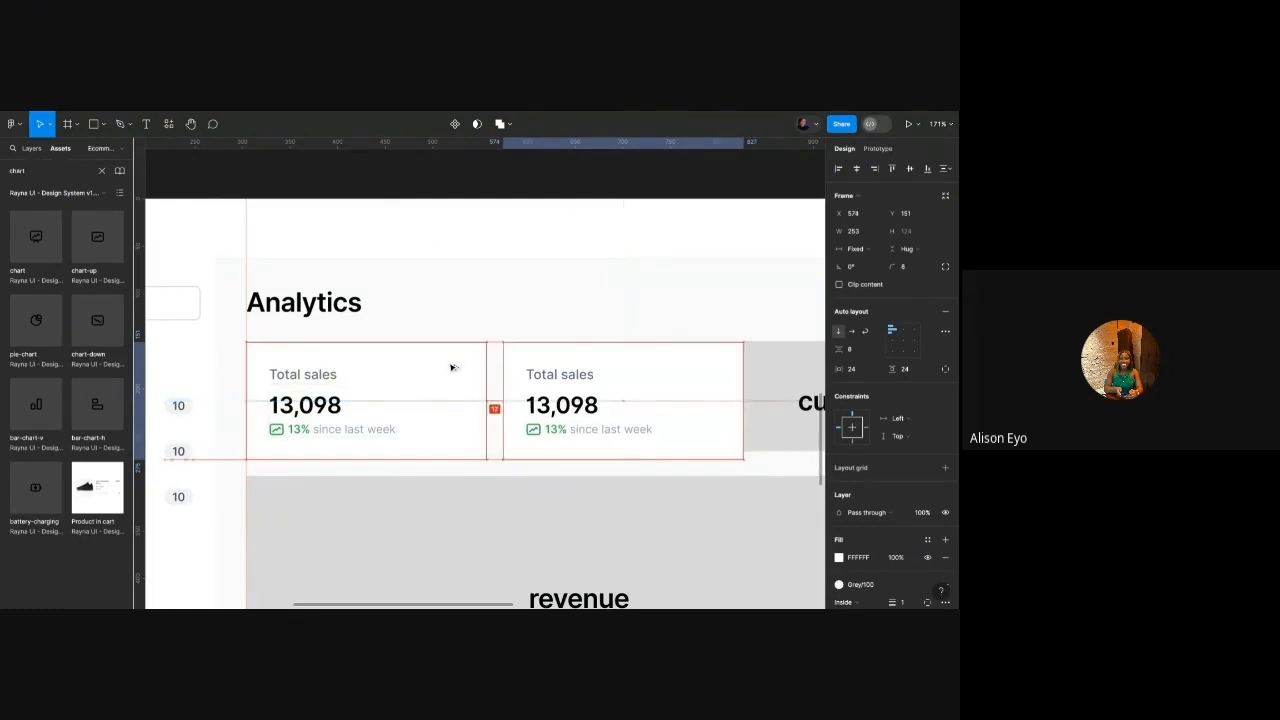
key("Right")
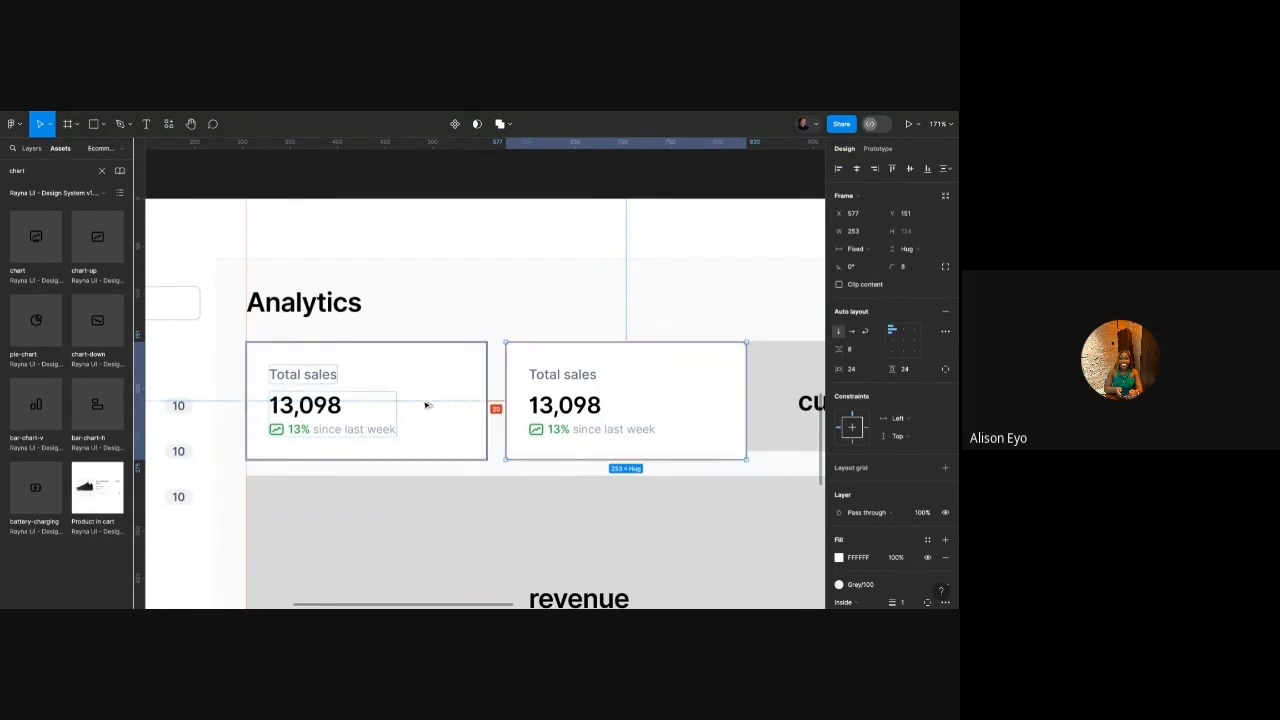
key("Left")
key("Left")
key("Left")
key("Left")
key("Left")
key("Left")
key("Right")
key("Right")
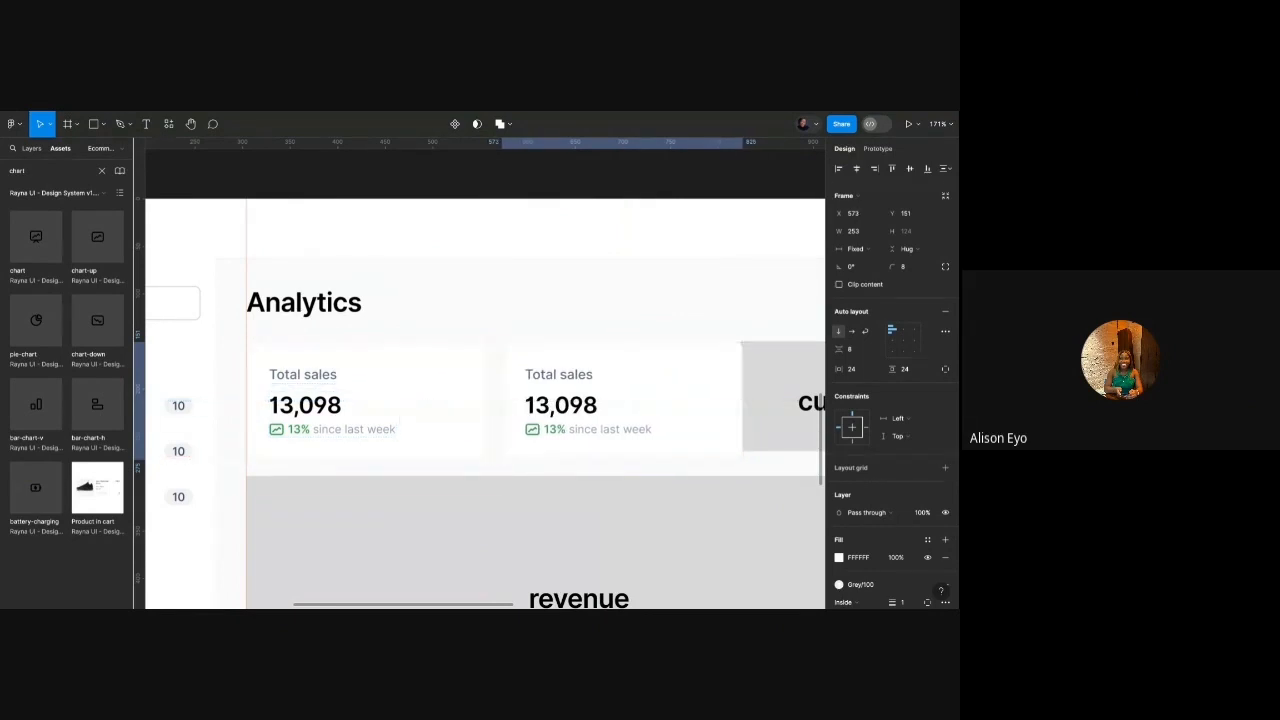
scroll(425, 410, "down", 3)
right_click(425, 414)
Rename the copied card's label to Total products.
left_click(600, 378)
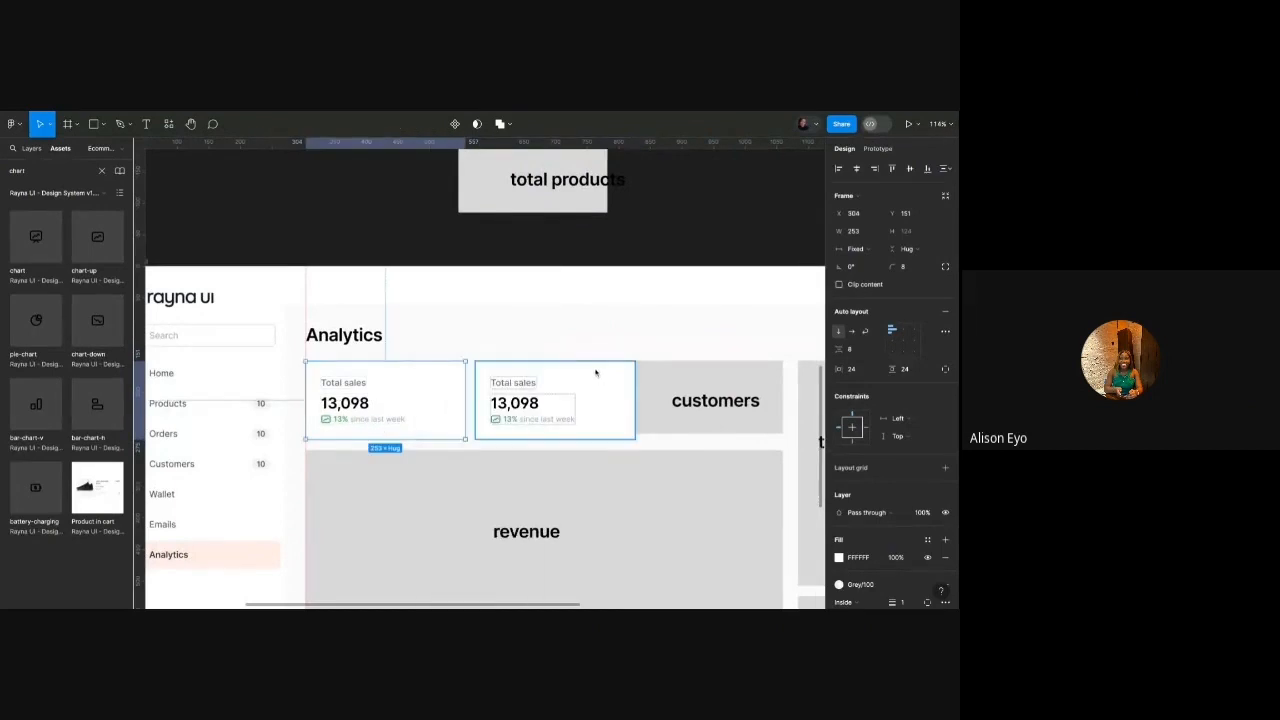
scroll(554, 391, "up", 6)
double_click(494, 384)
double_click(494, 384)
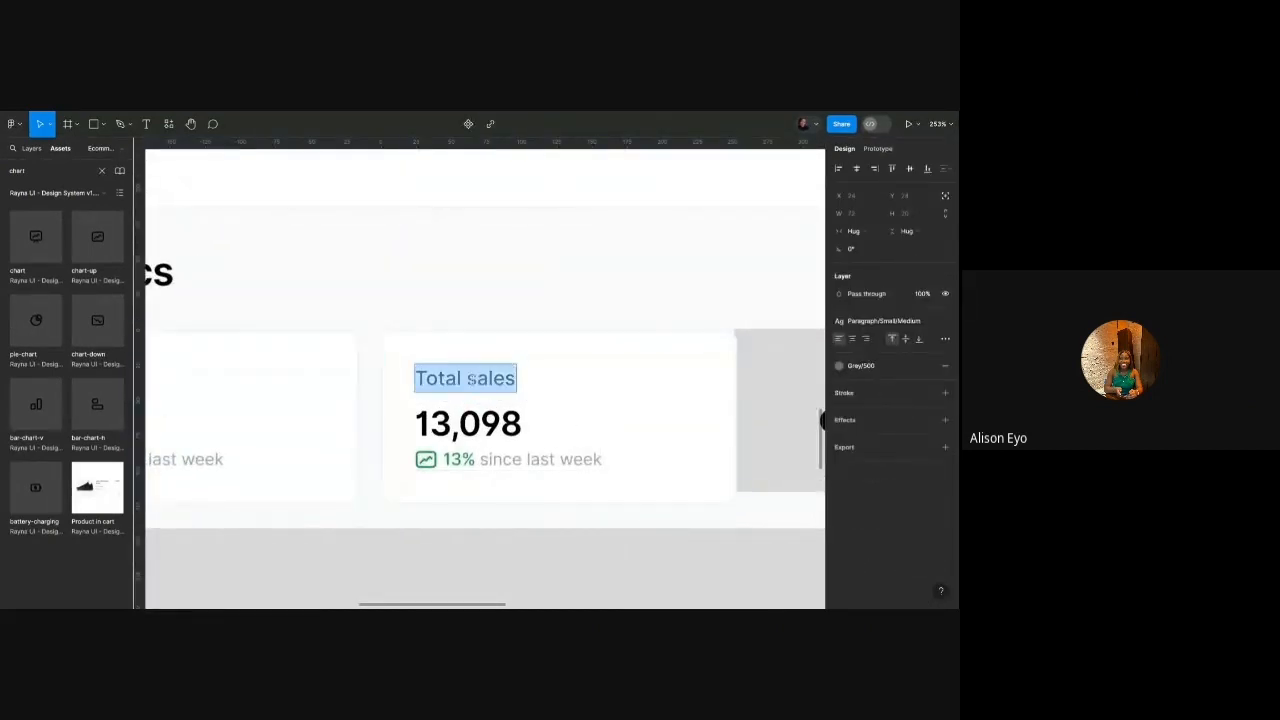
double_click(494, 384)
type("products")
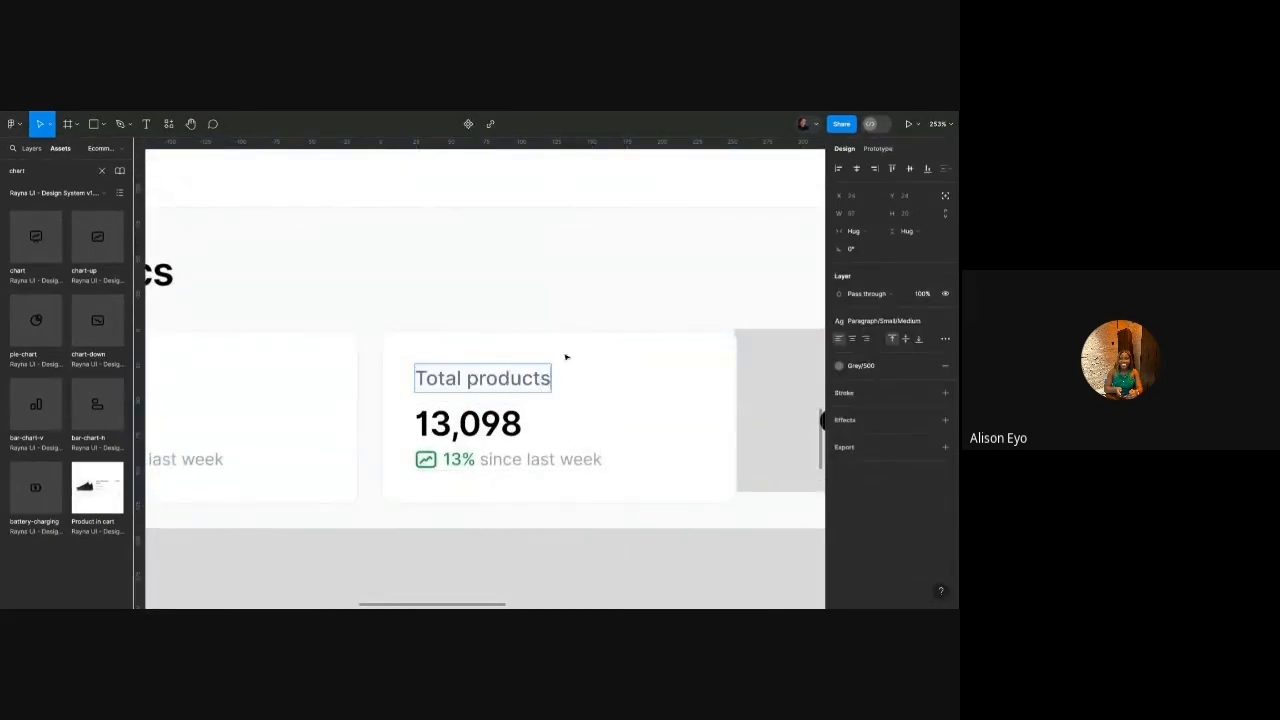
Change the copy's 13,098 figure to 4,600.
scroll(566, 357, "down", 4)
scroll(565, 357, "up", 2)
double_click(521, 400)
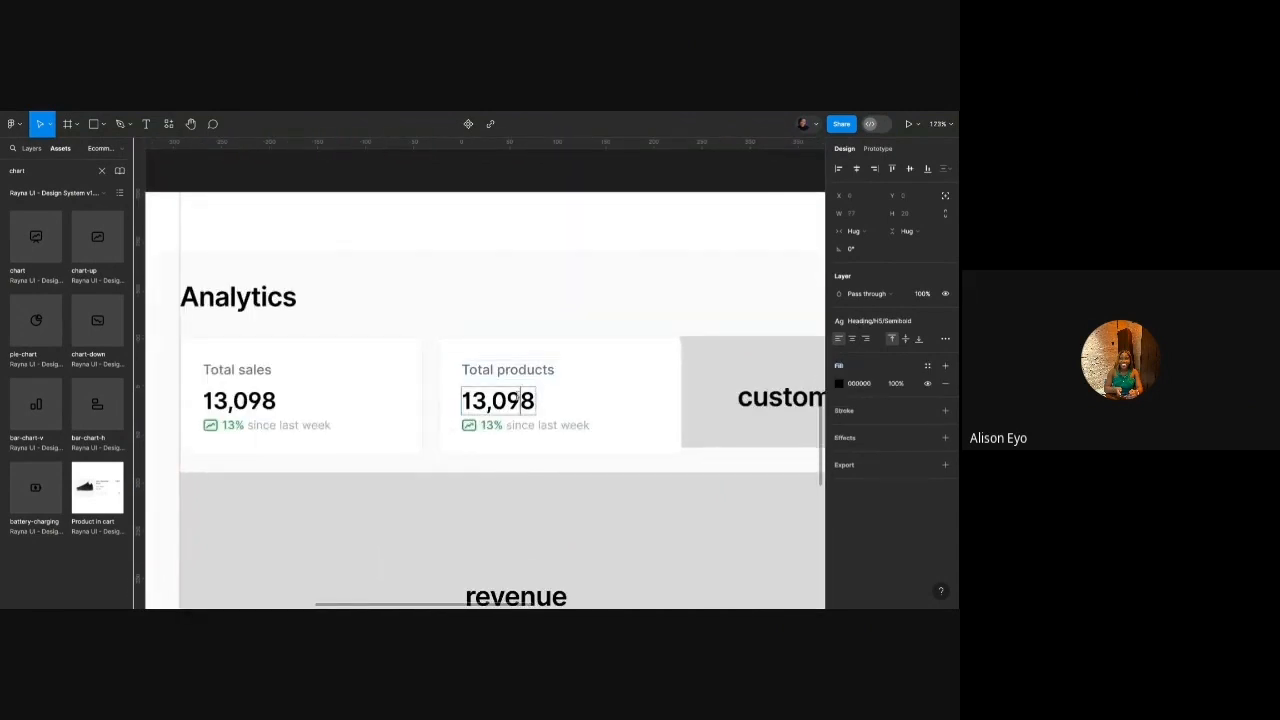
double_click(519, 400)
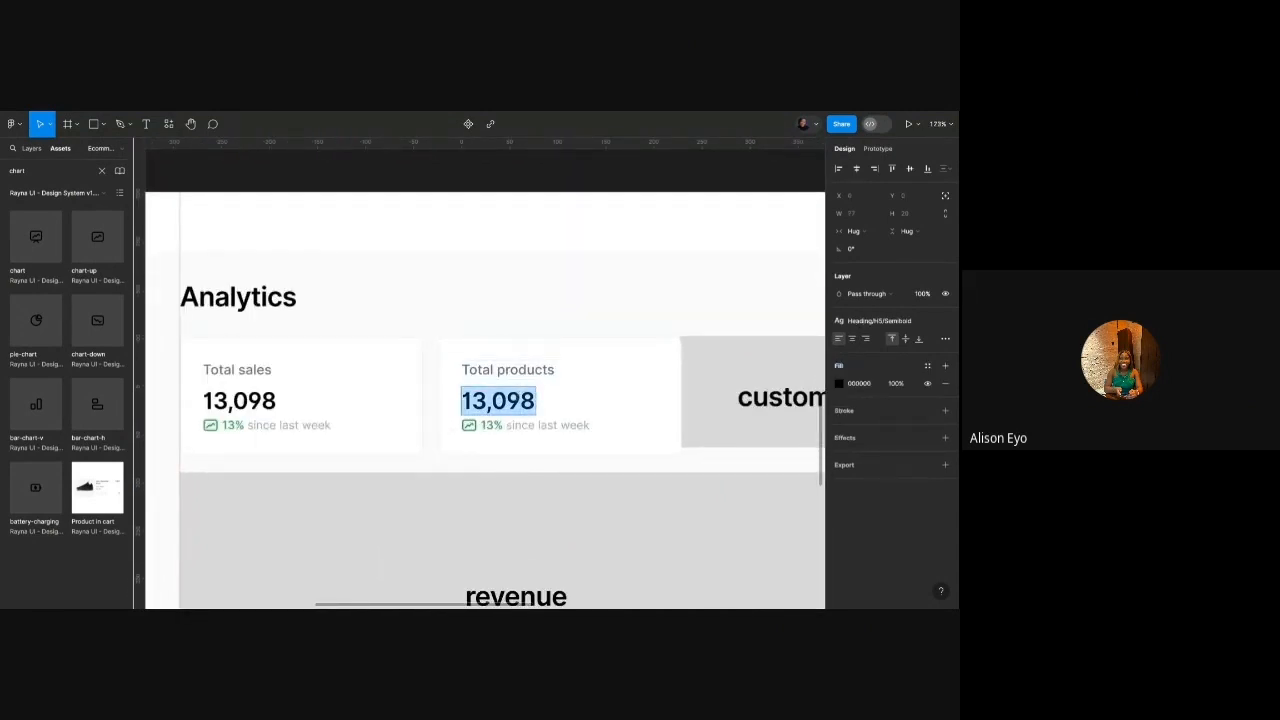
type("4,")
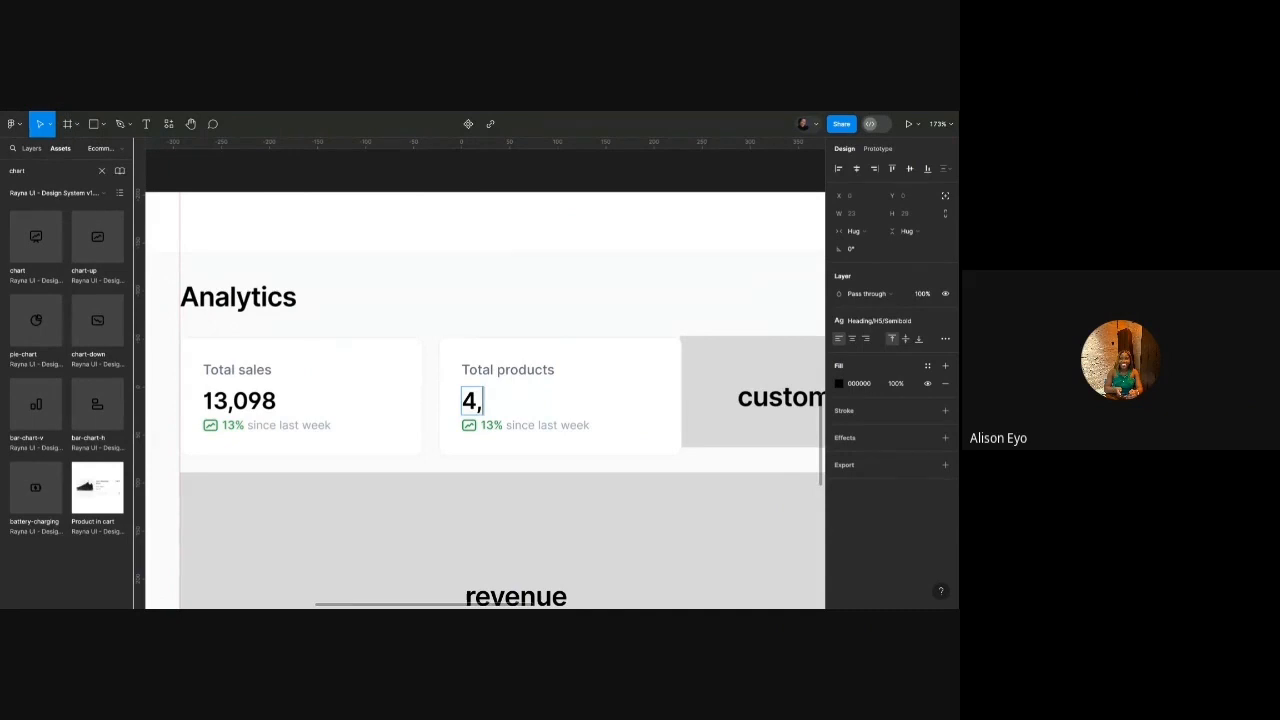
type("600")
key("Escape")
key("shift+2")
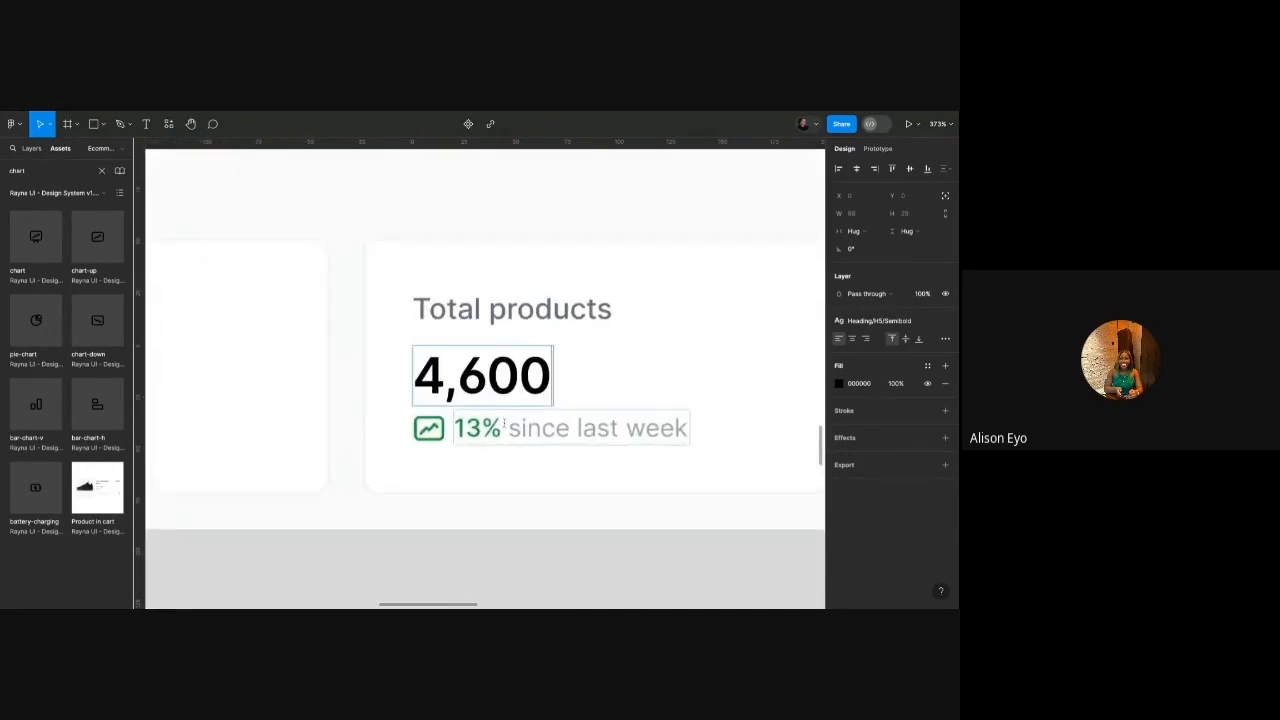
Swap the trend icon for chart-down and change 13% to 9%.
scroll(452, 420, "up", 3)
double_click(424, 430)
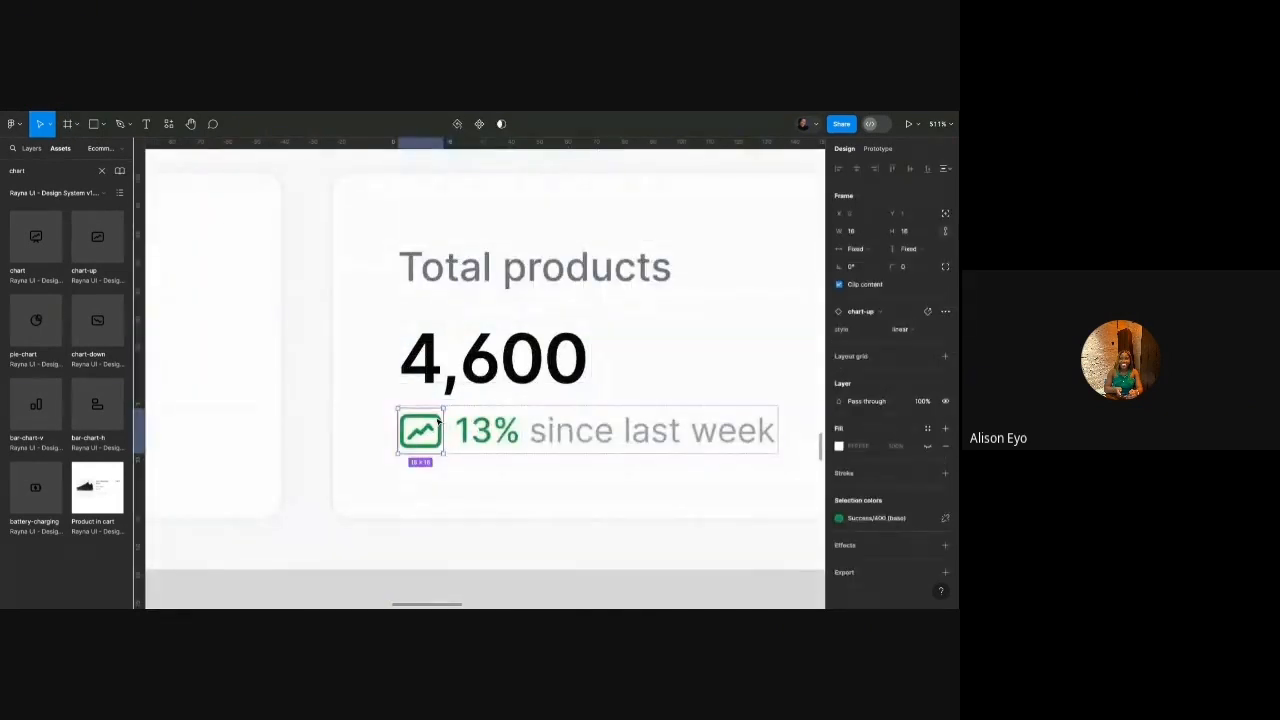
left_click(878, 312)
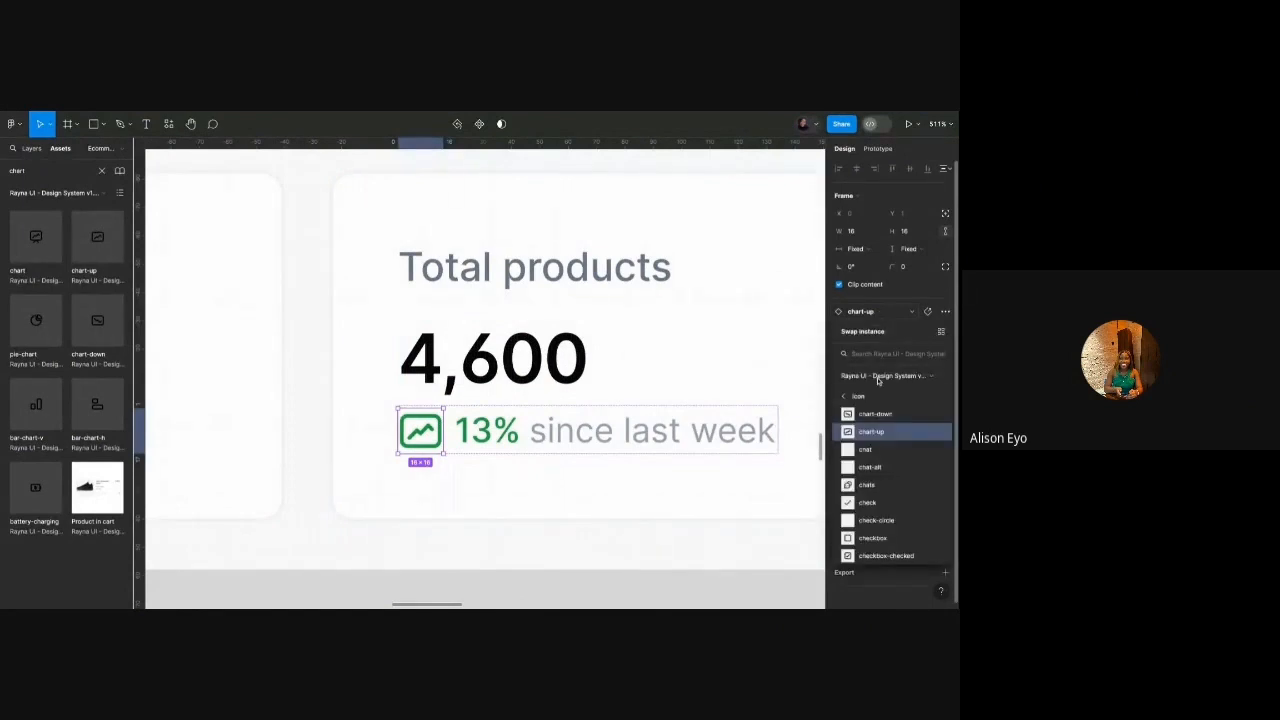
left_click(878, 413)
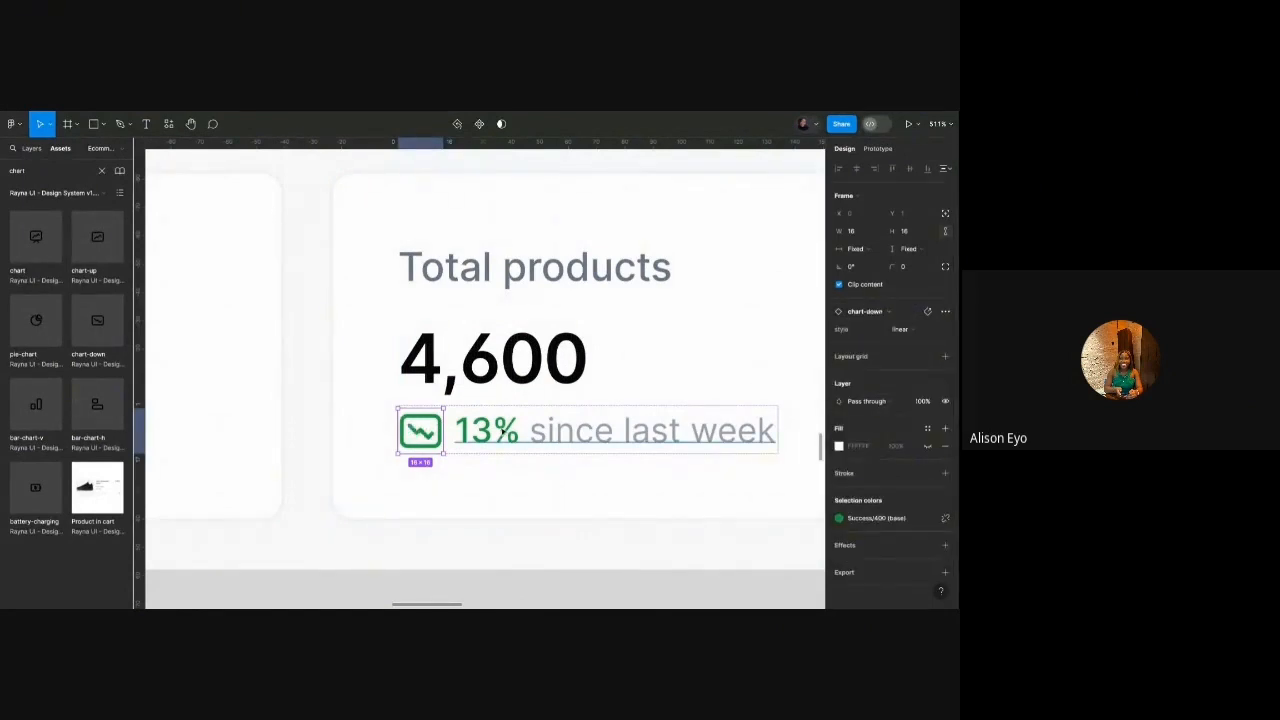
double_click(502, 430)
left_click_drag(502, 430, 437, 430)
type("9")
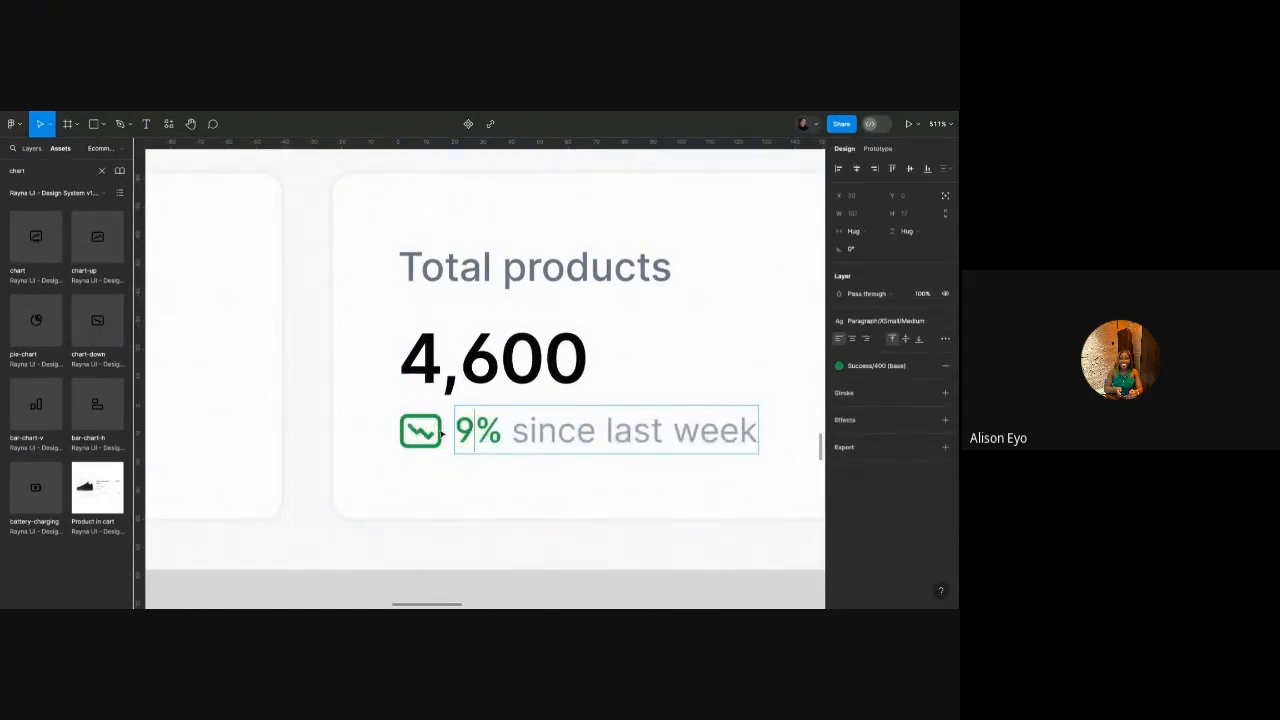
key("Escape")
key("Escape")
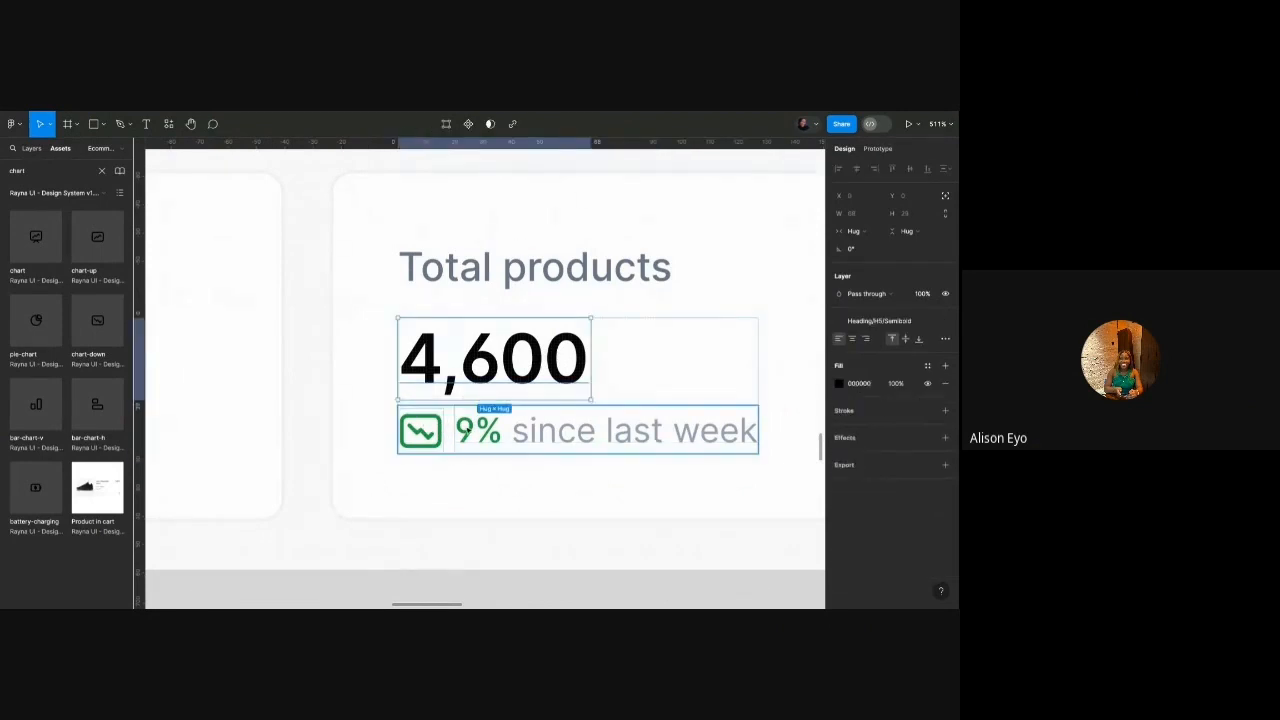
Turn the trend icon and 9% red with Error/400 (base).
scroll(448, 426, "up", 5)
scroll(397, 424, "down", 3)
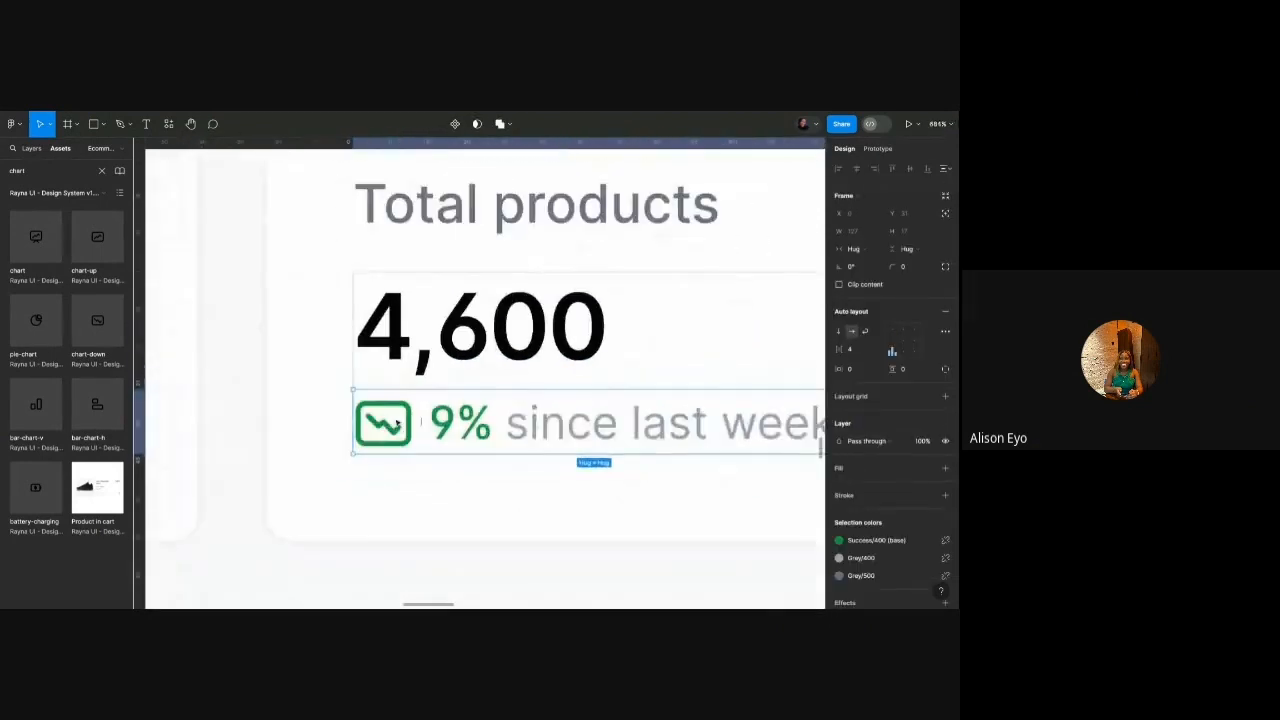
left_click(874, 541)
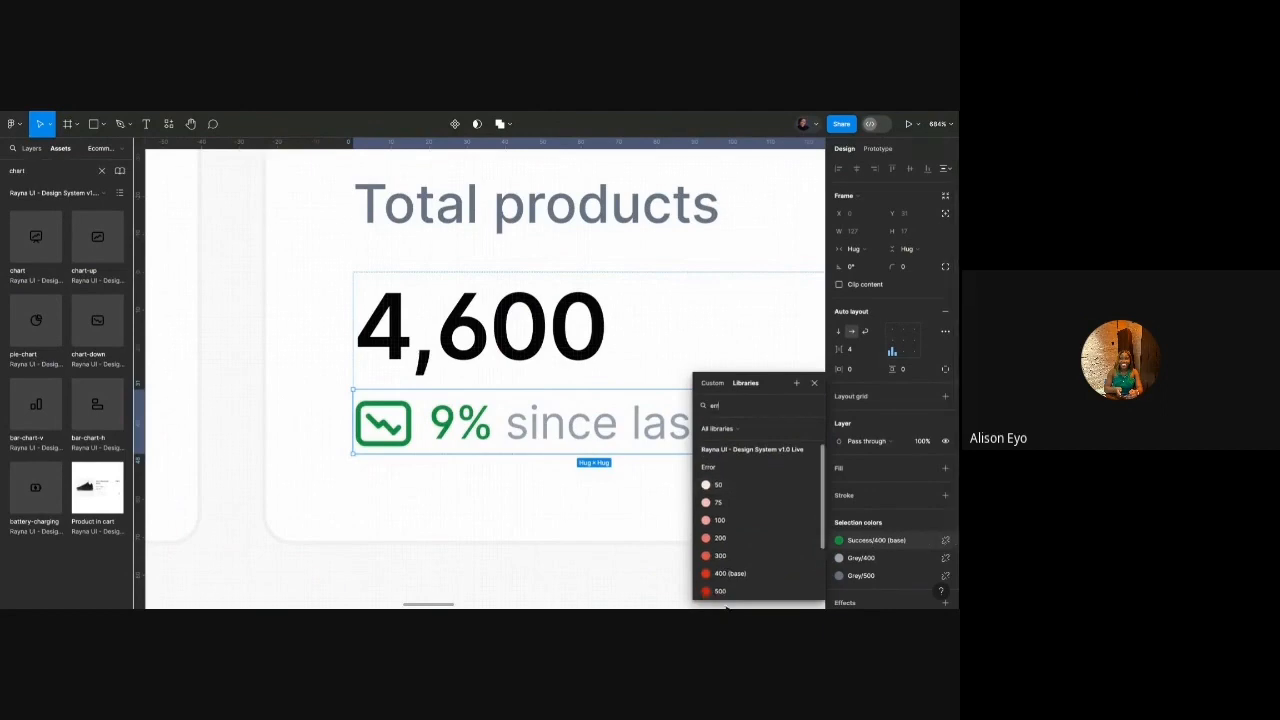
left_click(719, 577)
scroll(444, 418, "down", 5)
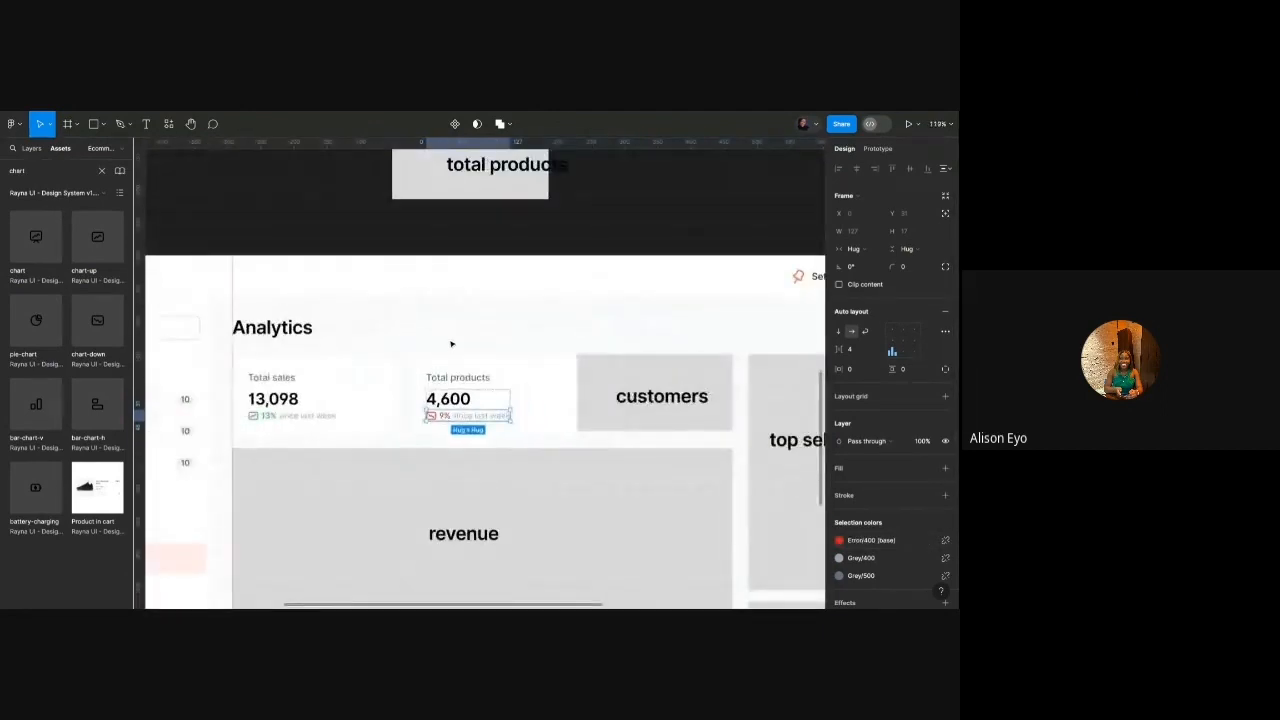
left_click(451, 343)
left_click(497, 383)
scroll(497, 383, "right", 2)
left_click(505, 384)
Move the grey customers placeholder block up above the dashboard frame.
left_click(506, 366, "shift")
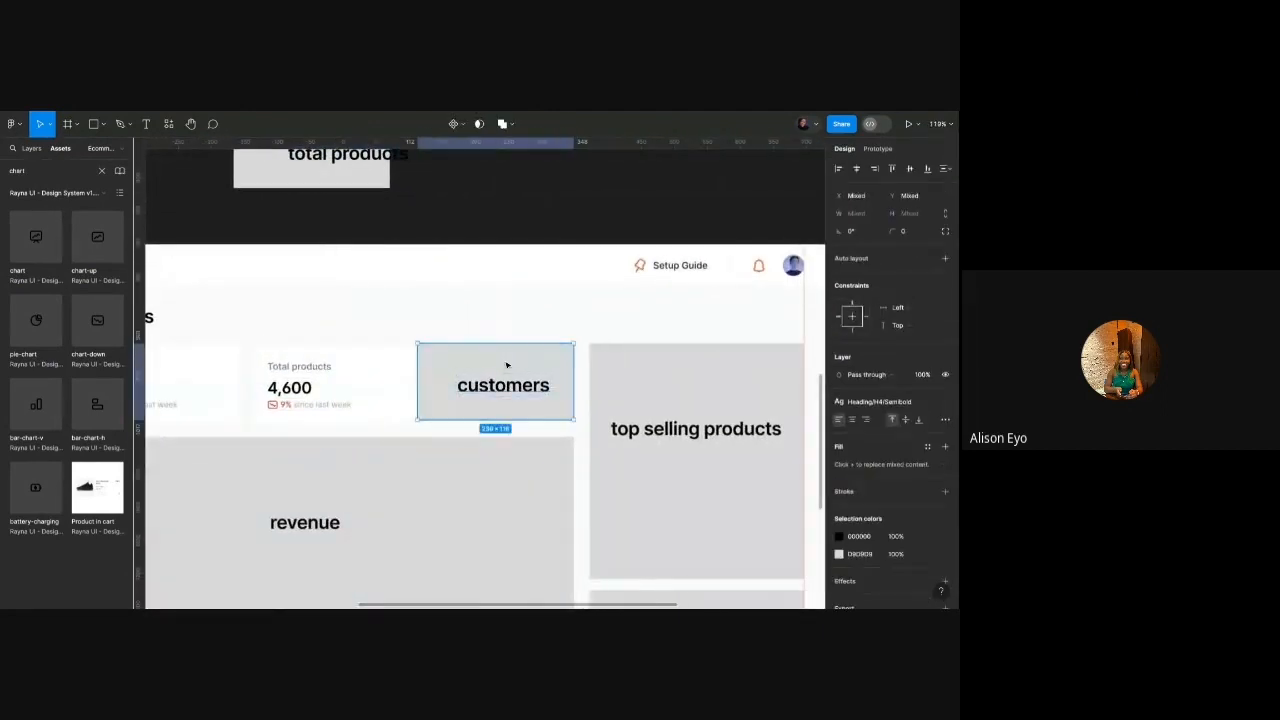
scroll(506, 366, "down", 2)
left_click_drag(504, 371, 514, 256)
scroll(478, 301, "up", 2)
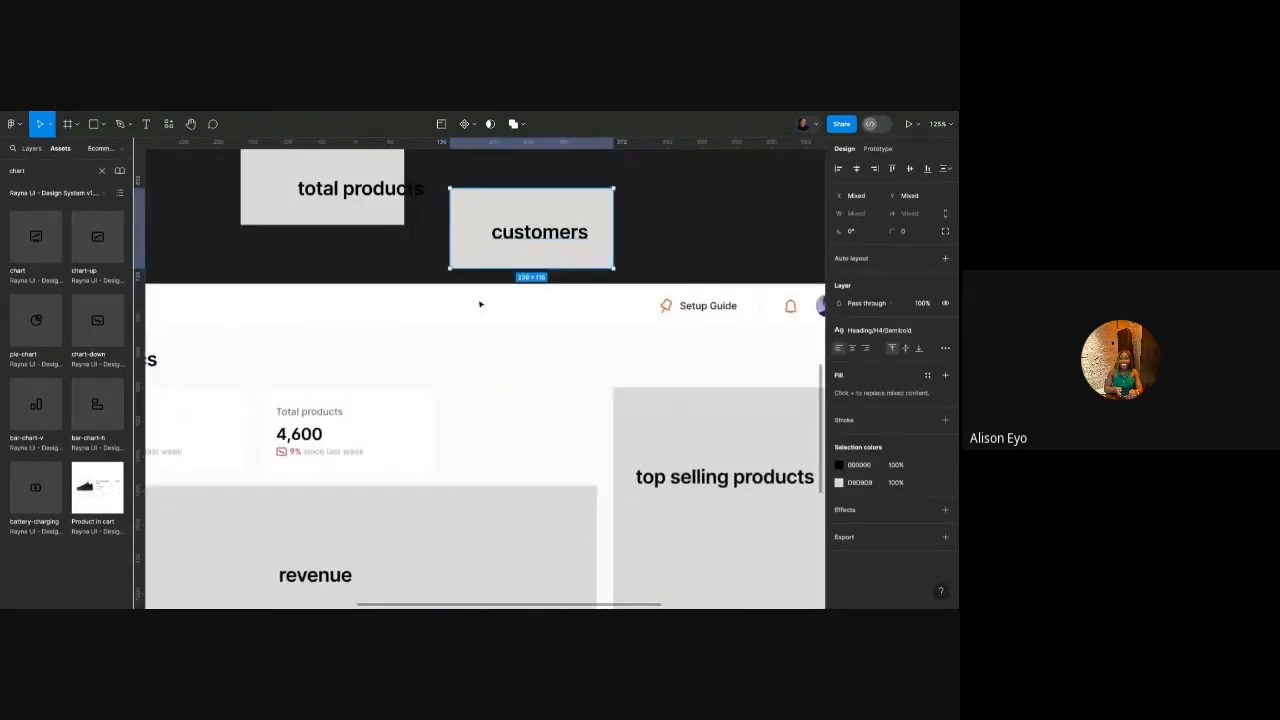
Duplicate the Total products card and change its text to Customers, 120 and 40%.
left_click(343, 443)
key("ctrl+d")
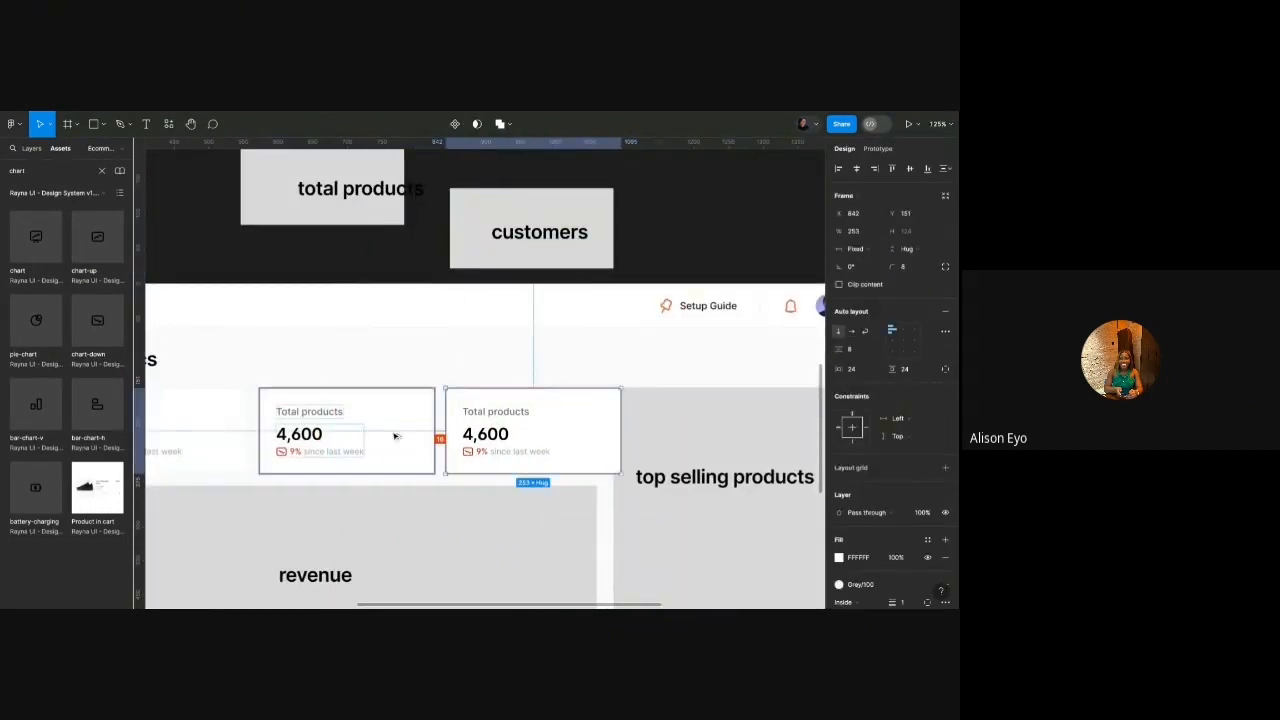
double_click(487, 421)
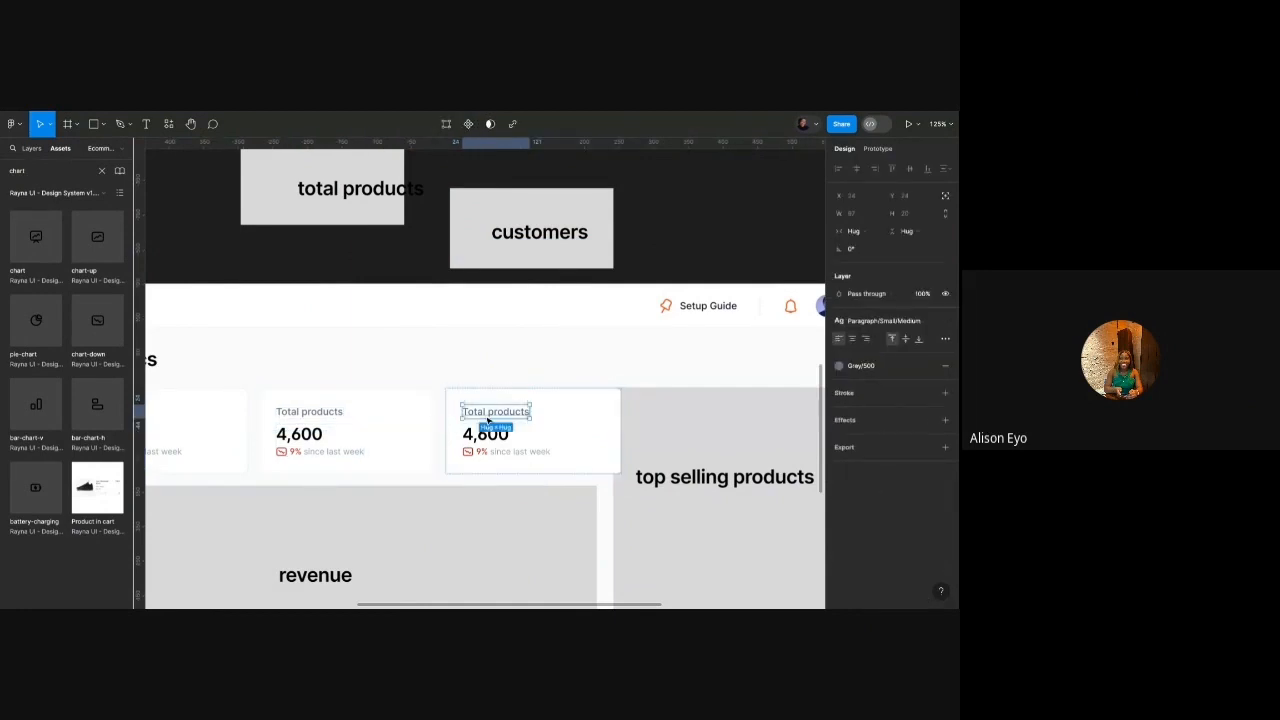
double_click(487, 421)
type("Custo")
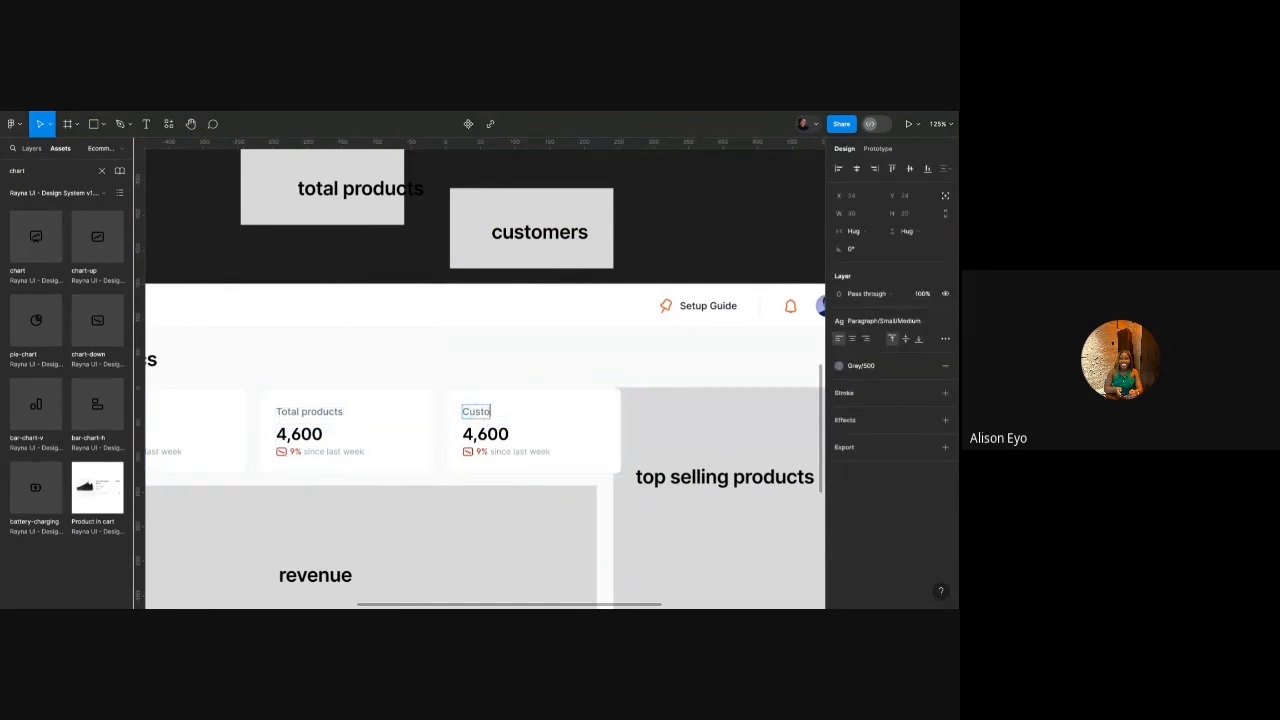
type("mers")
scroll(486, 435, "up", 3)
double_click(486, 434)
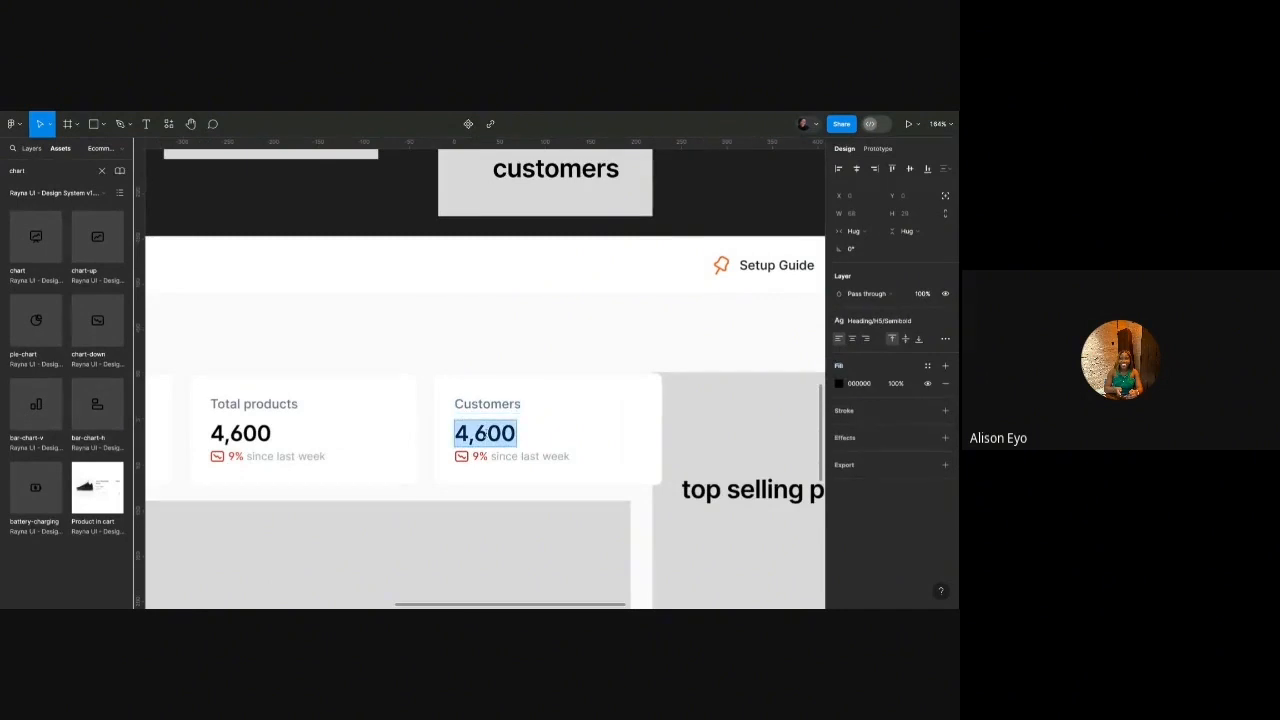
type("120")
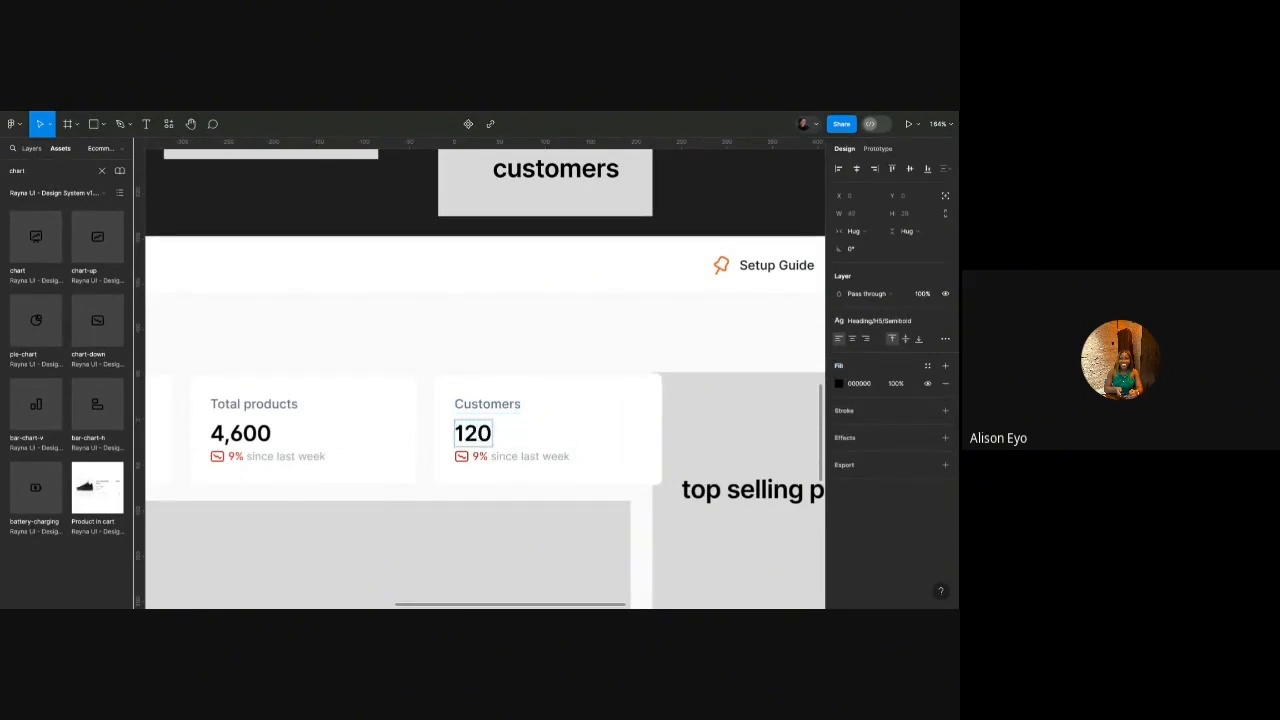
left_click(478, 457)
scroll(478, 458, "up", 2)
key("BackSpace")
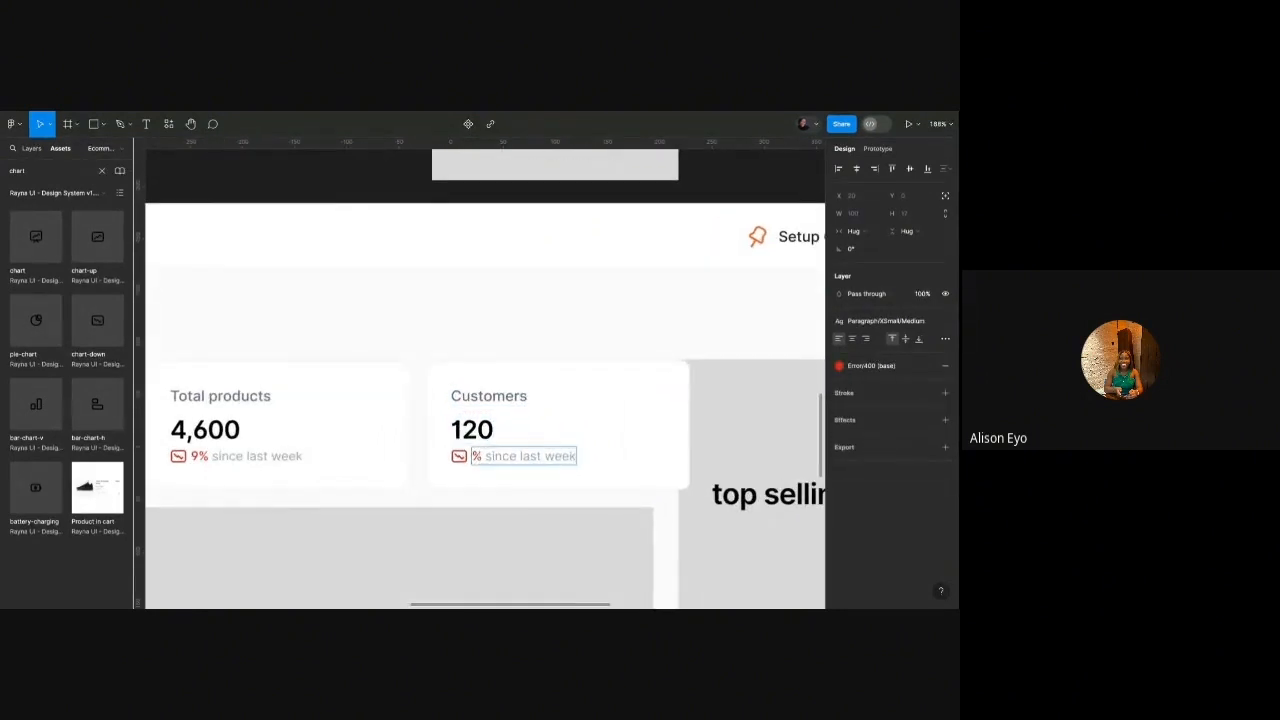
type("40")
Swap the new card's falling trend icon for chart-up.
left_click(459, 456)
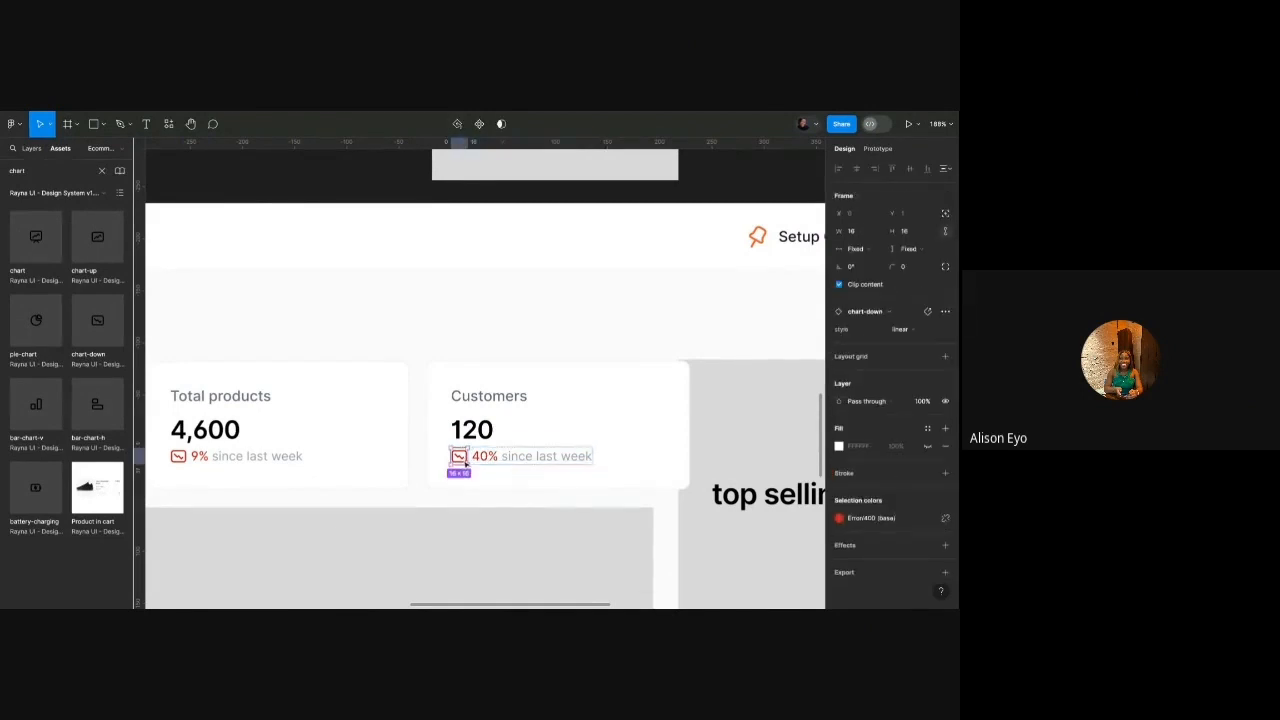
left_click(886, 311)
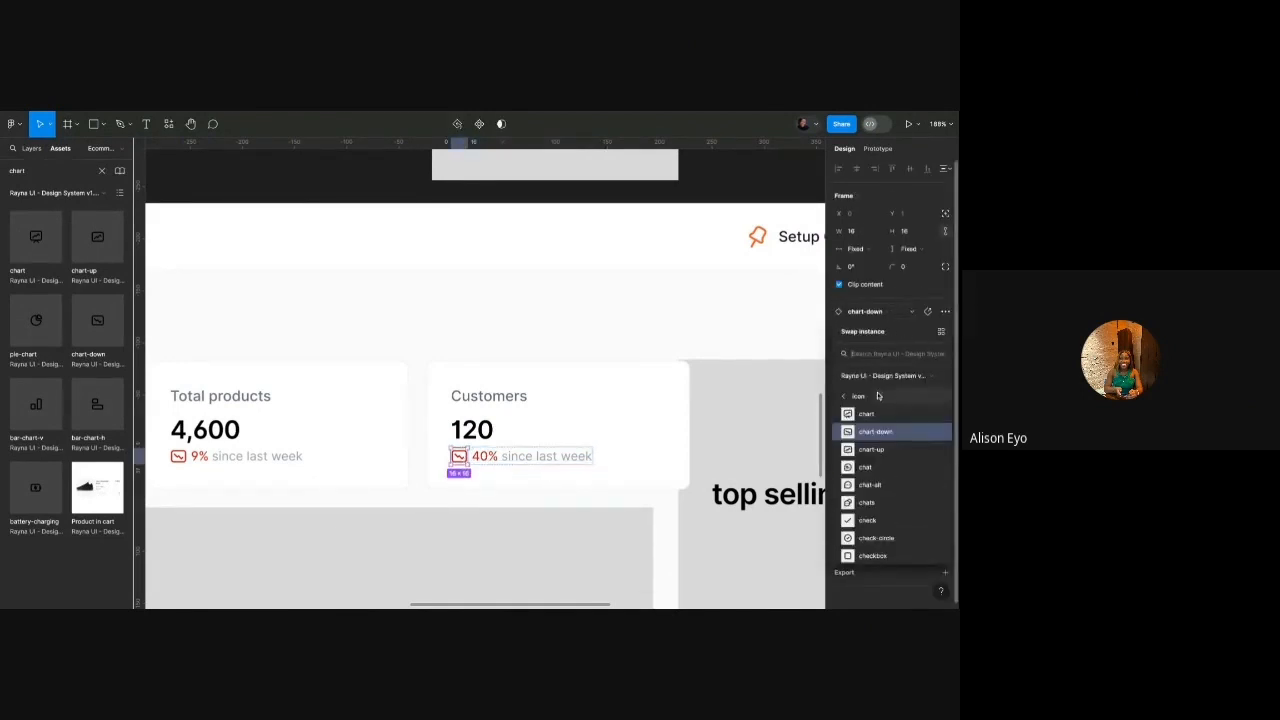
left_click(846, 444)
Colour the '40% since last week' row with the green Success/400 style.
left_click(554, 476)
double_click(554, 463)
double_click(554, 462)
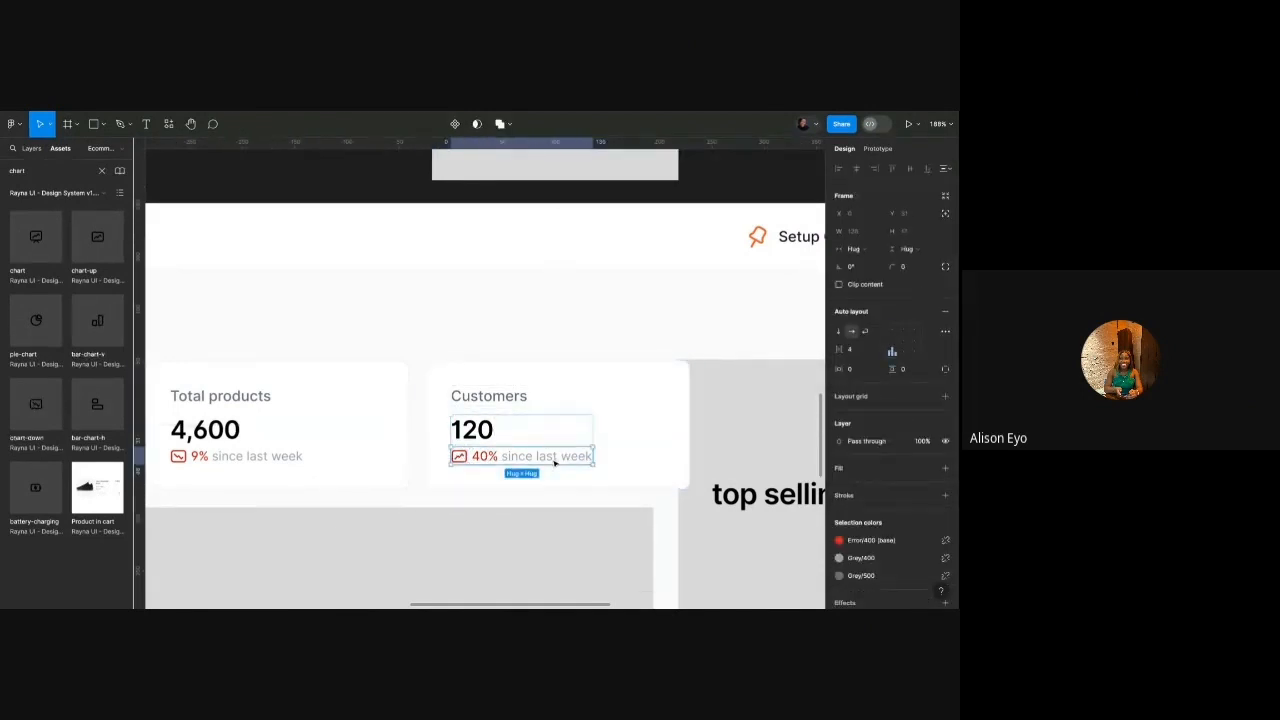
left_click(879, 545)
scroll(760, 500, "down", 2)
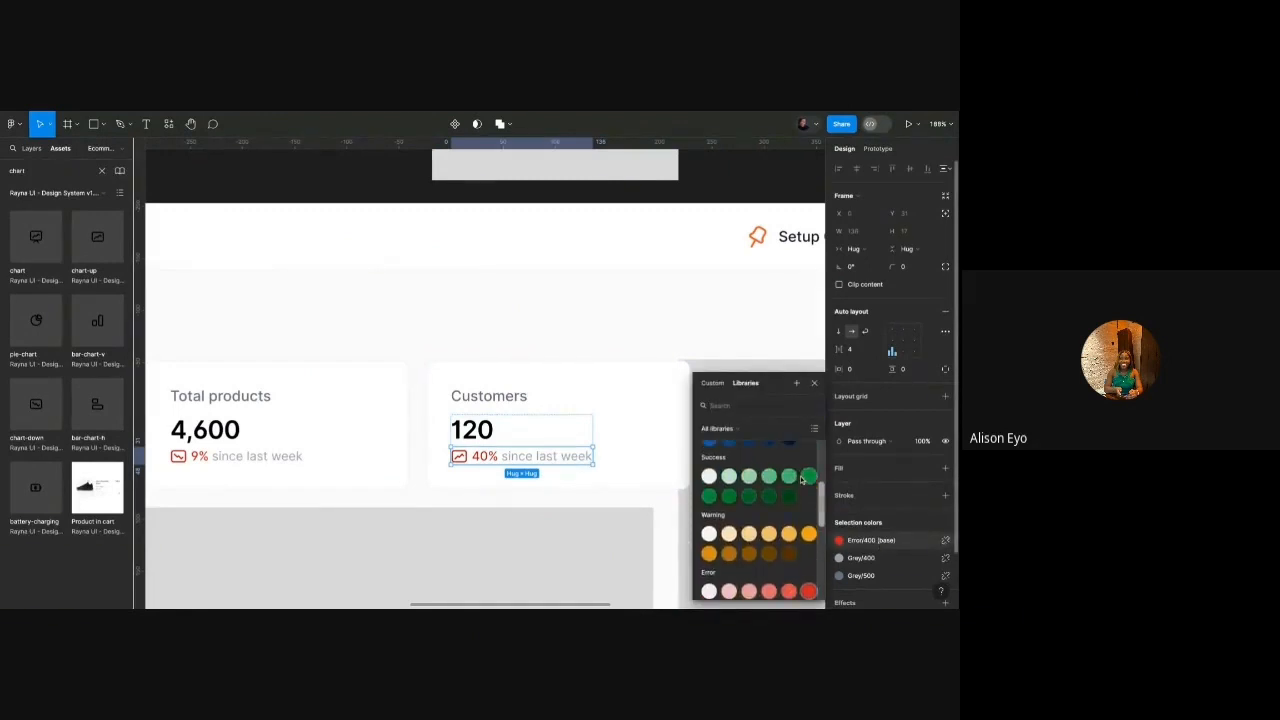
left_click(810, 478)
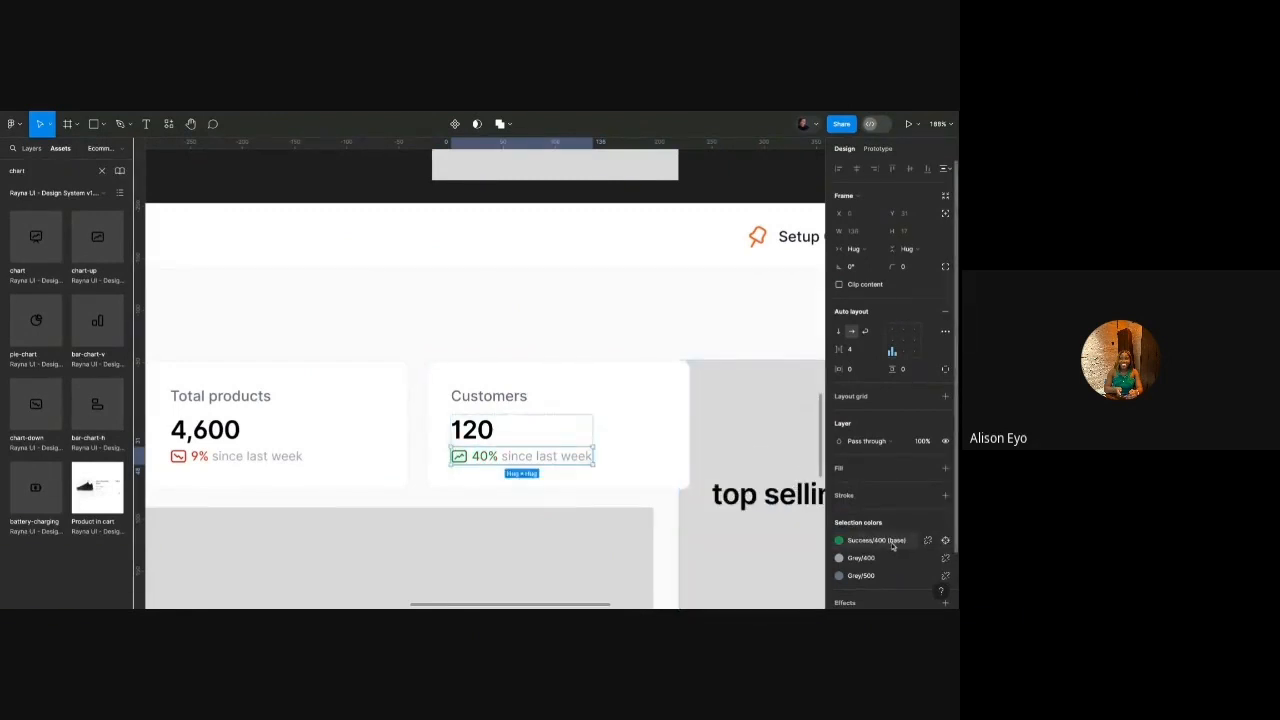
scroll(488, 462, "up", 10)
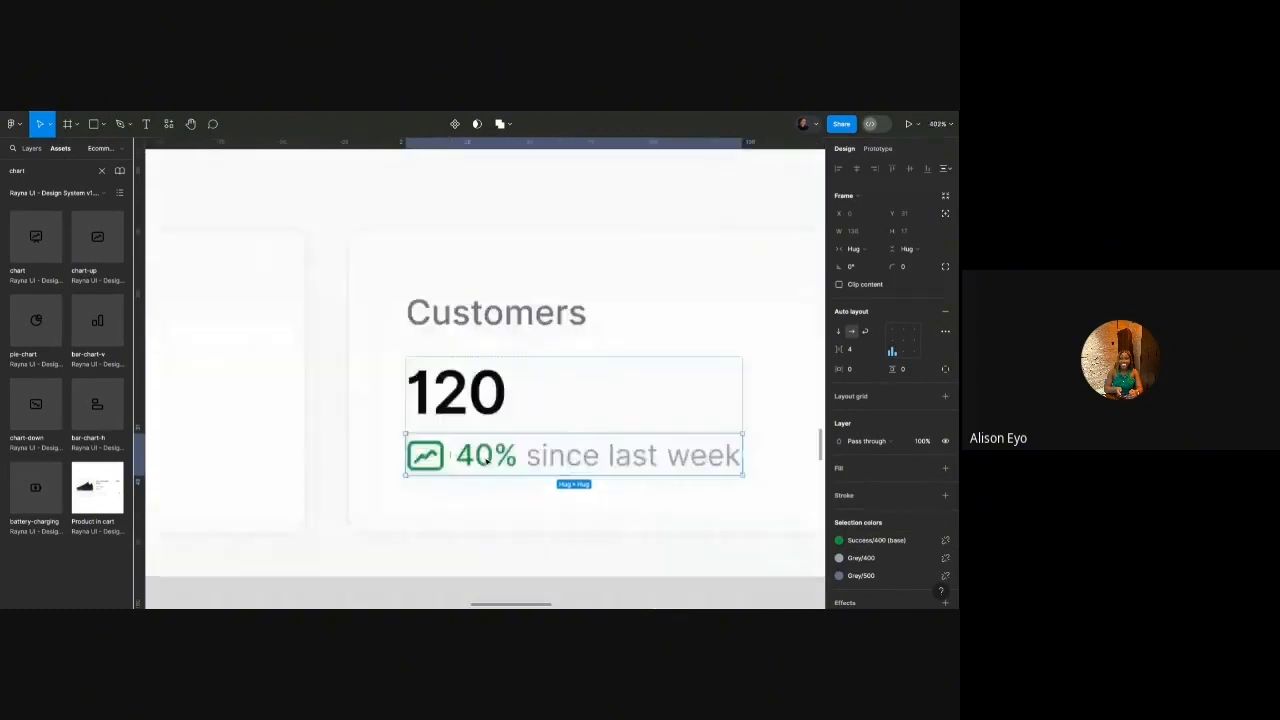
scroll(474, 460, "down", 5)
scroll(474, 460, "up", 3)
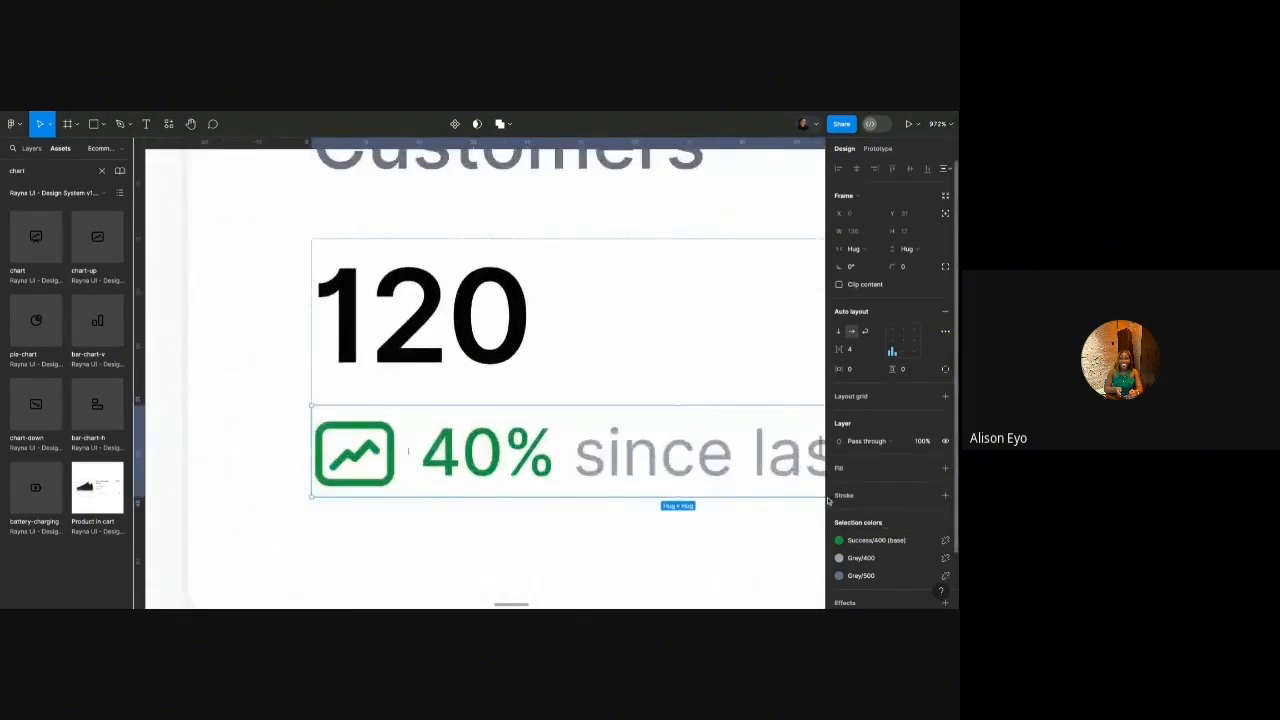
left_click(893, 541)
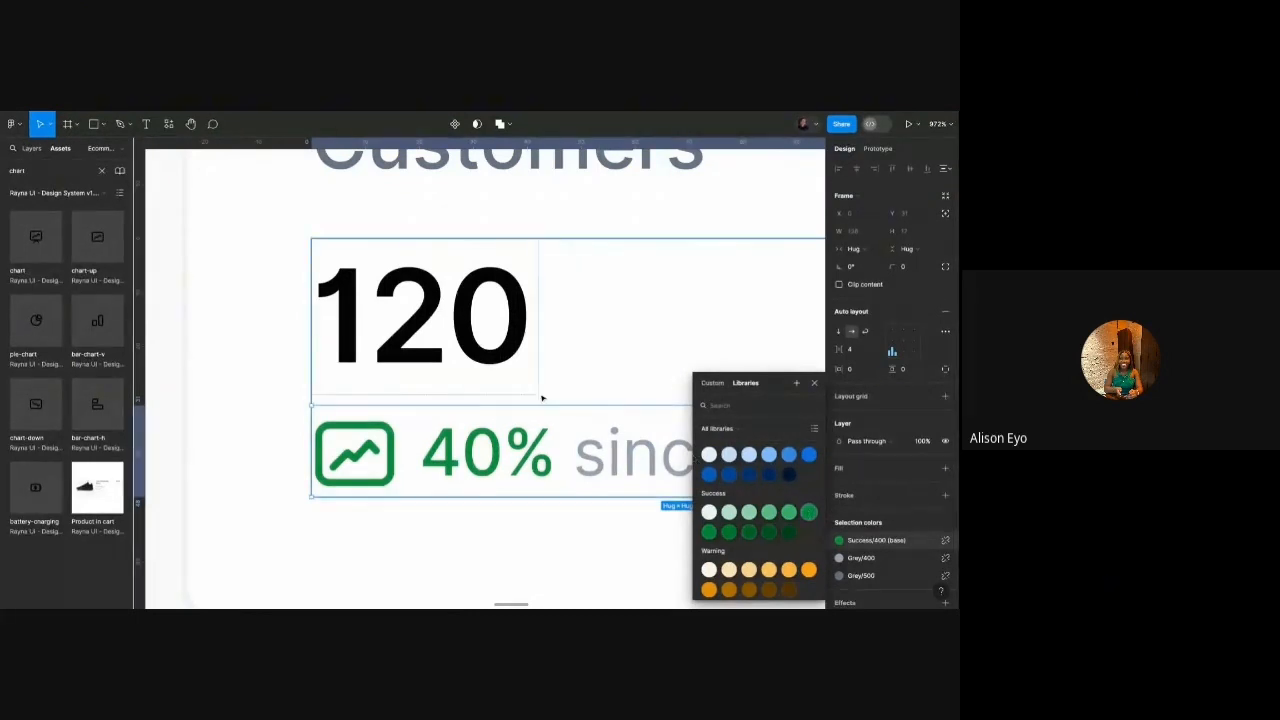
scroll(486, 430, "down", 5)
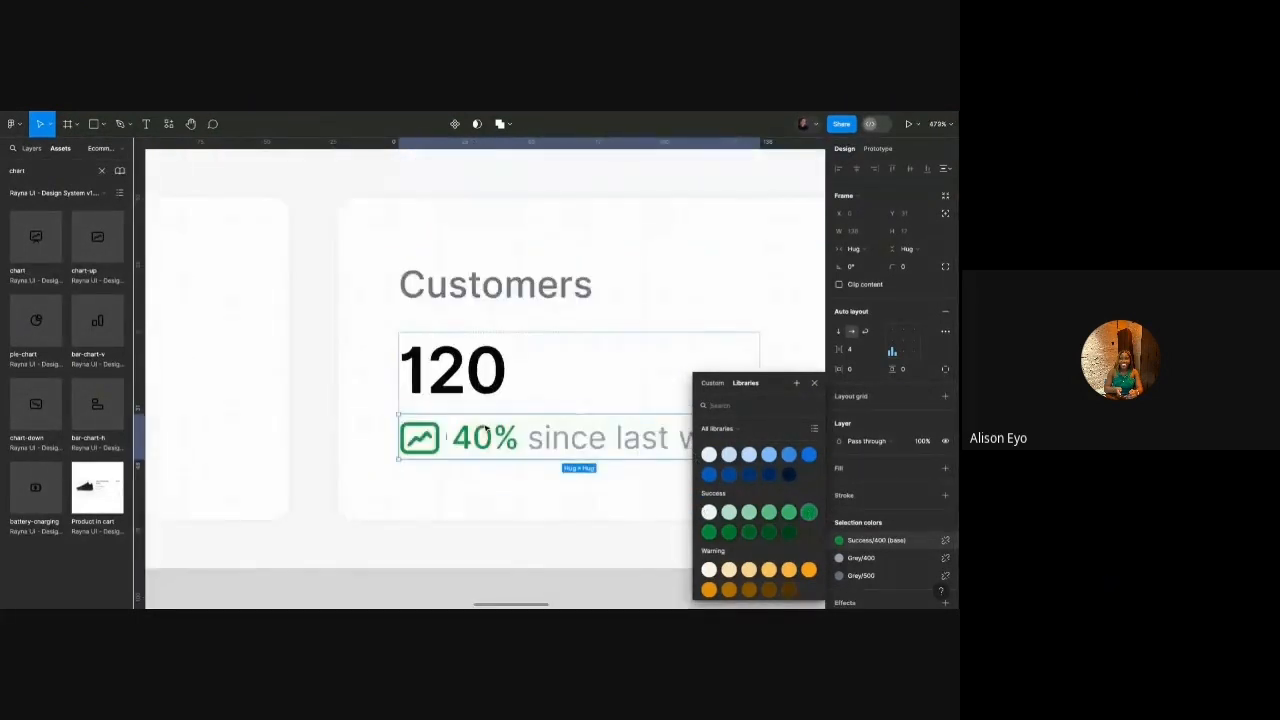
scroll(486, 430, "down", 3)
Narrow the Total sales, Total products and Customers cards slightly.
left_click(443, 251)
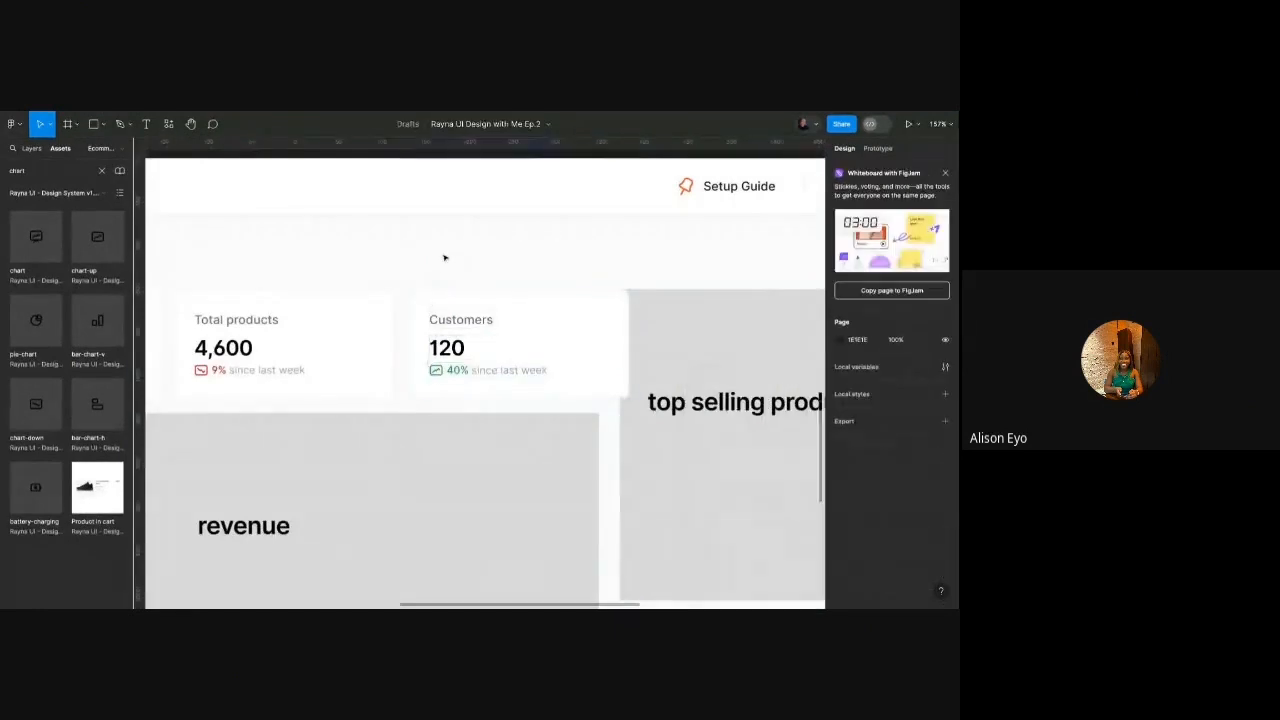
scroll(441, 321, "down", 3)
scroll(322, 350, "up", 4)
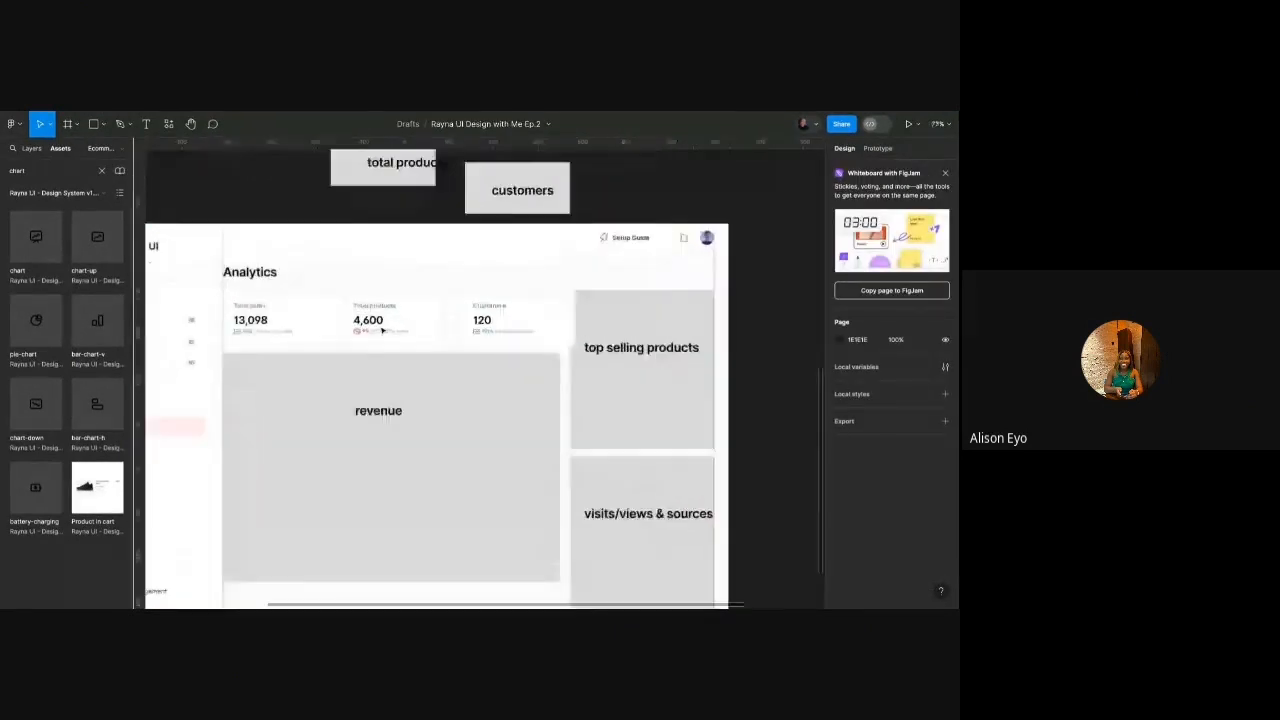
scroll(228, 342, "up", 3)
scroll(229, 340, "down", 3)
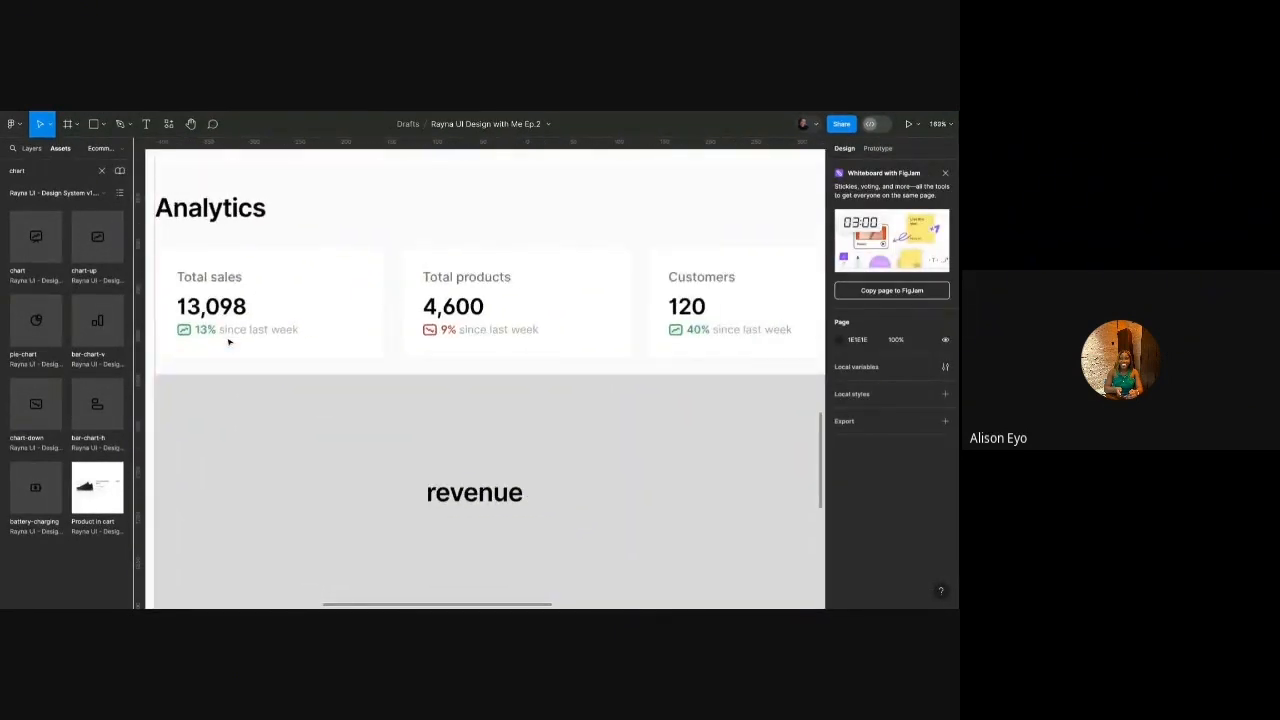
left_click(229, 334)
left_click(380, 312, "shift")
left_click(589, 309, "shift")
scroll(706, 309, "up", 2)
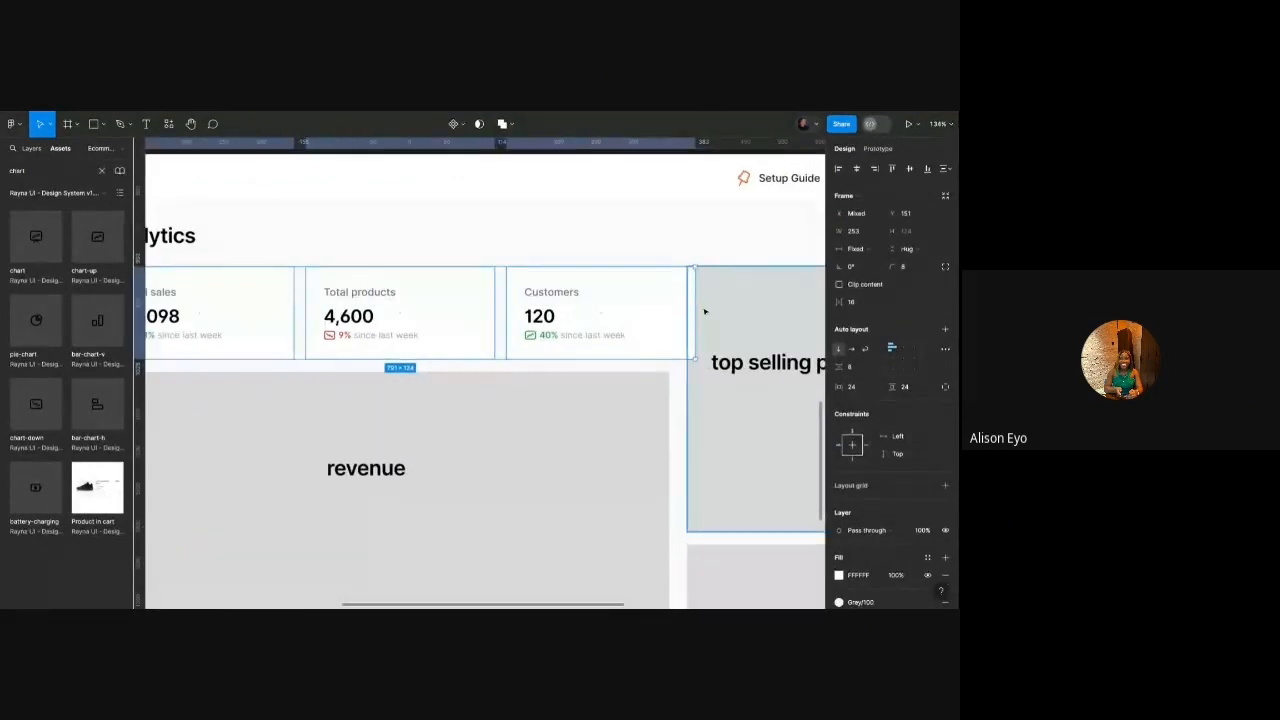
left_click_drag(673, 306, 669, 306)
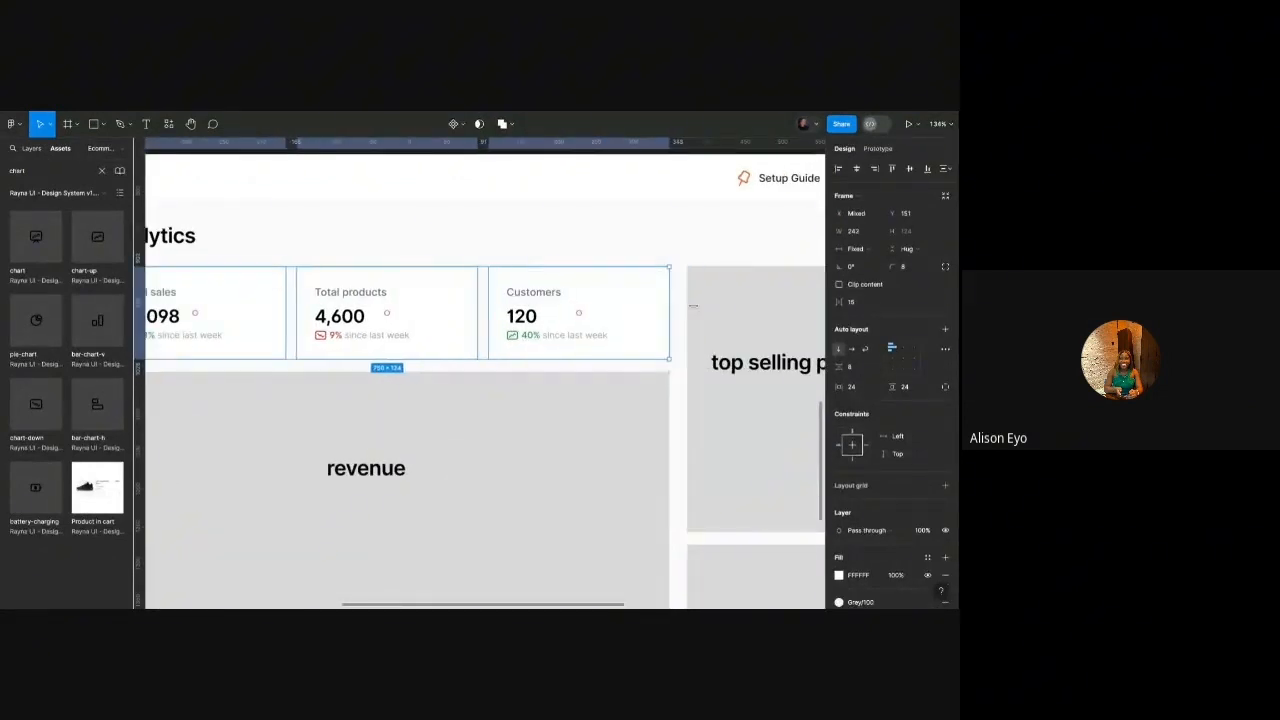
left_click(620, 254)
Edit the horizontal padding value of the three stat cards.
scroll(621, 254, "down", 3)
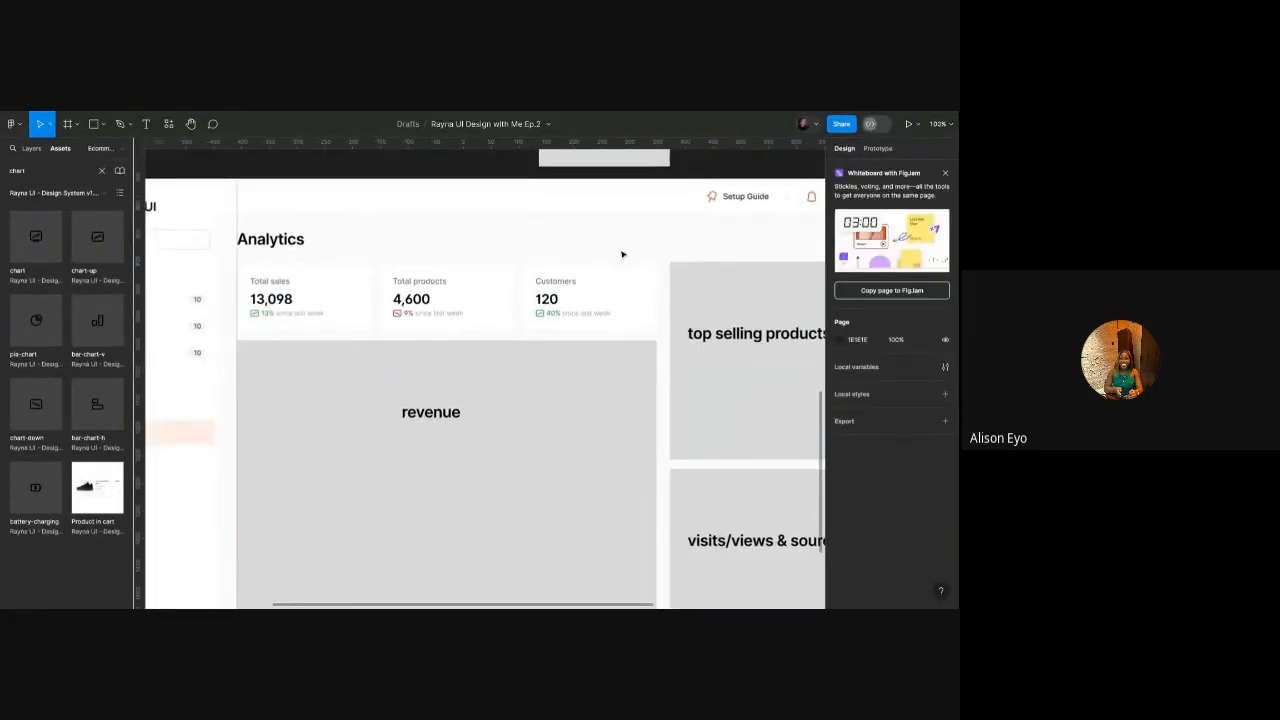
scroll(537, 288, "up", 3)
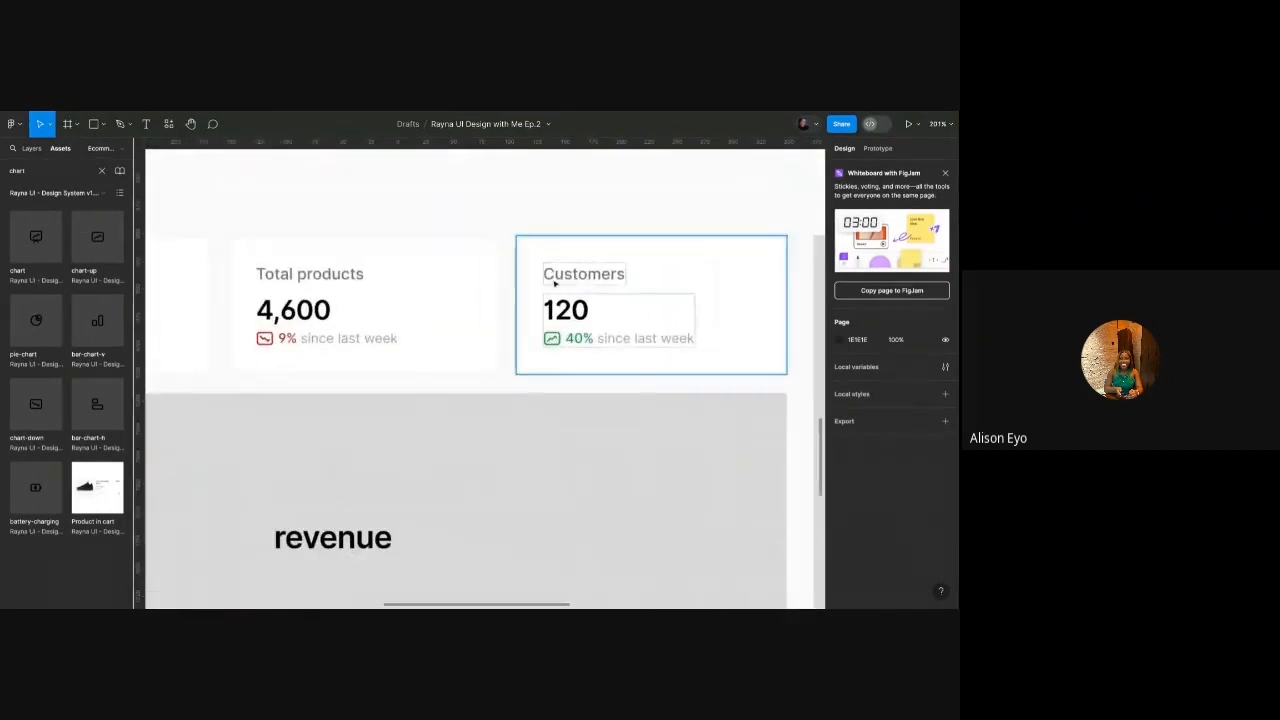
left_click(547, 288)
scroll(555, 284, "down", 3)
left_click(440, 285, "shift")
left_click(300, 285, "shift")
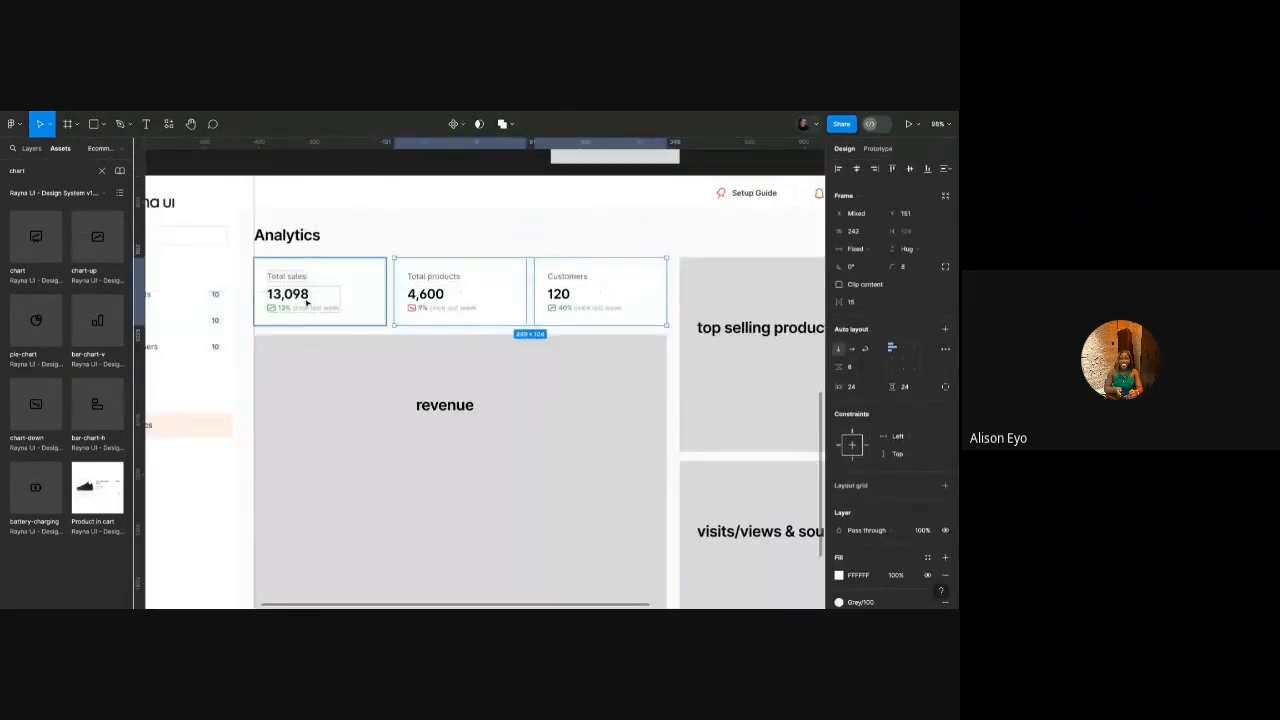
left_click(858, 390)
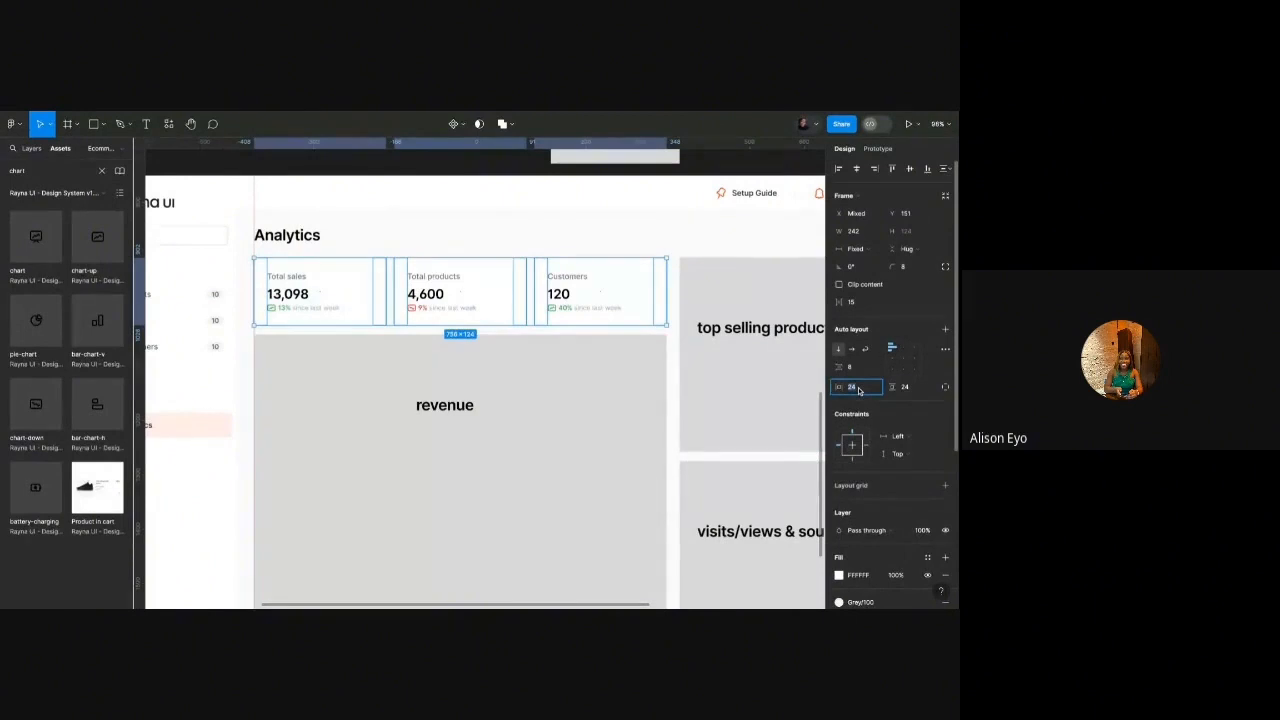
left_click(629, 237)
Wrap the three stat cards in a single auto-layout row with Shift+A.
scroll(629, 238, "down", 3)
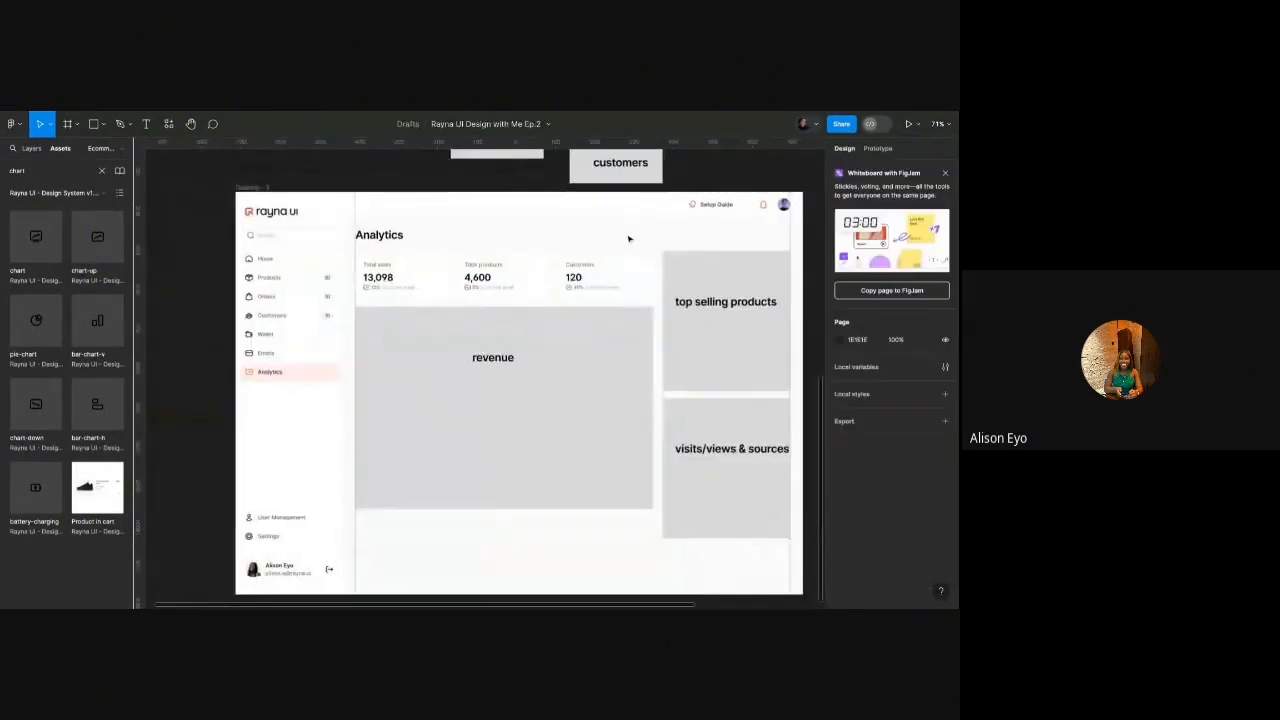
scroll(629, 238, "right", 1)
scroll(423, 263, "up", 5)
scroll(423, 263, "down", 3)
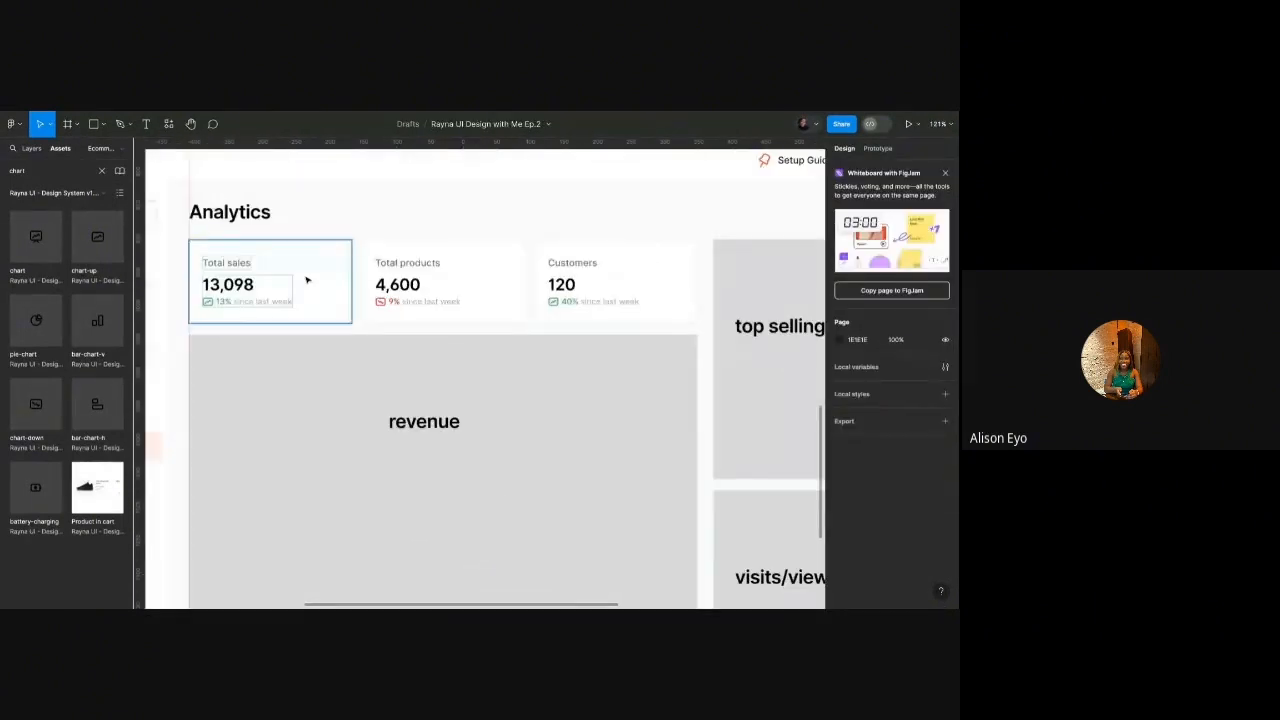
left_click(306, 280)
left_click(440, 283, "shift")
left_click(577, 282, "shift")
key("shift+a")
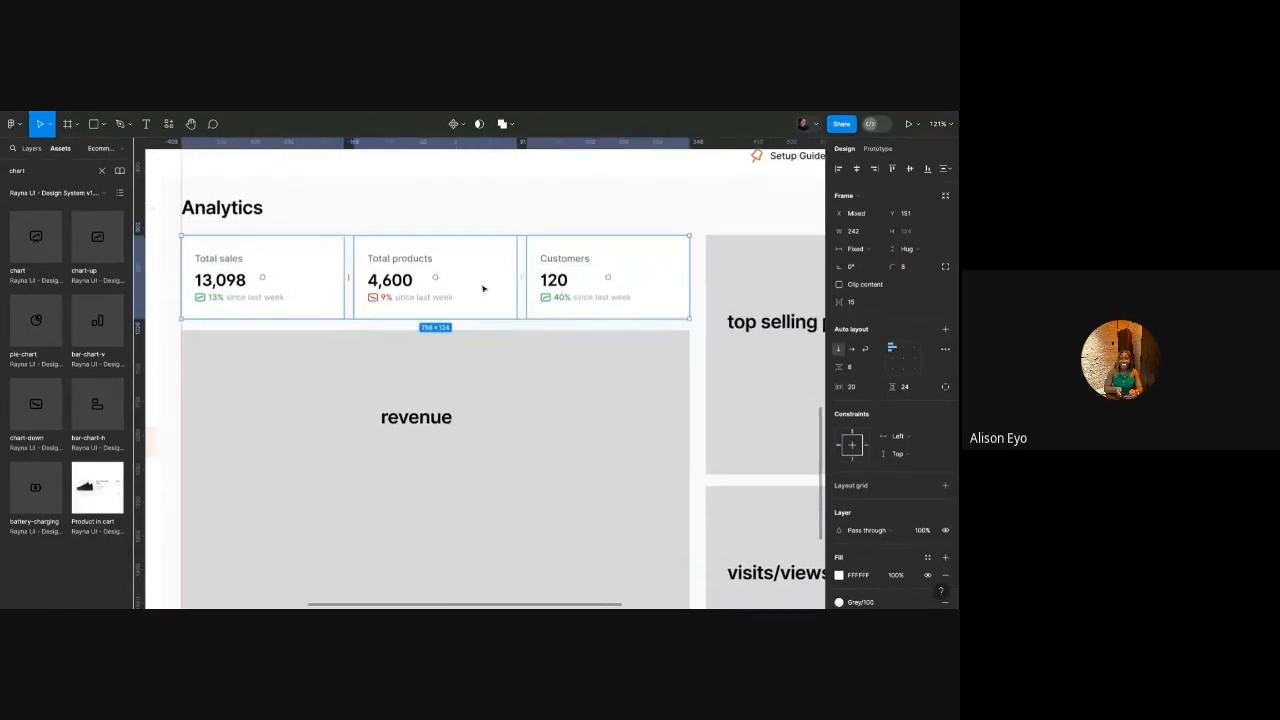
scroll(483, 288, "down", 3)
scroll(540, 295, "up", 6)
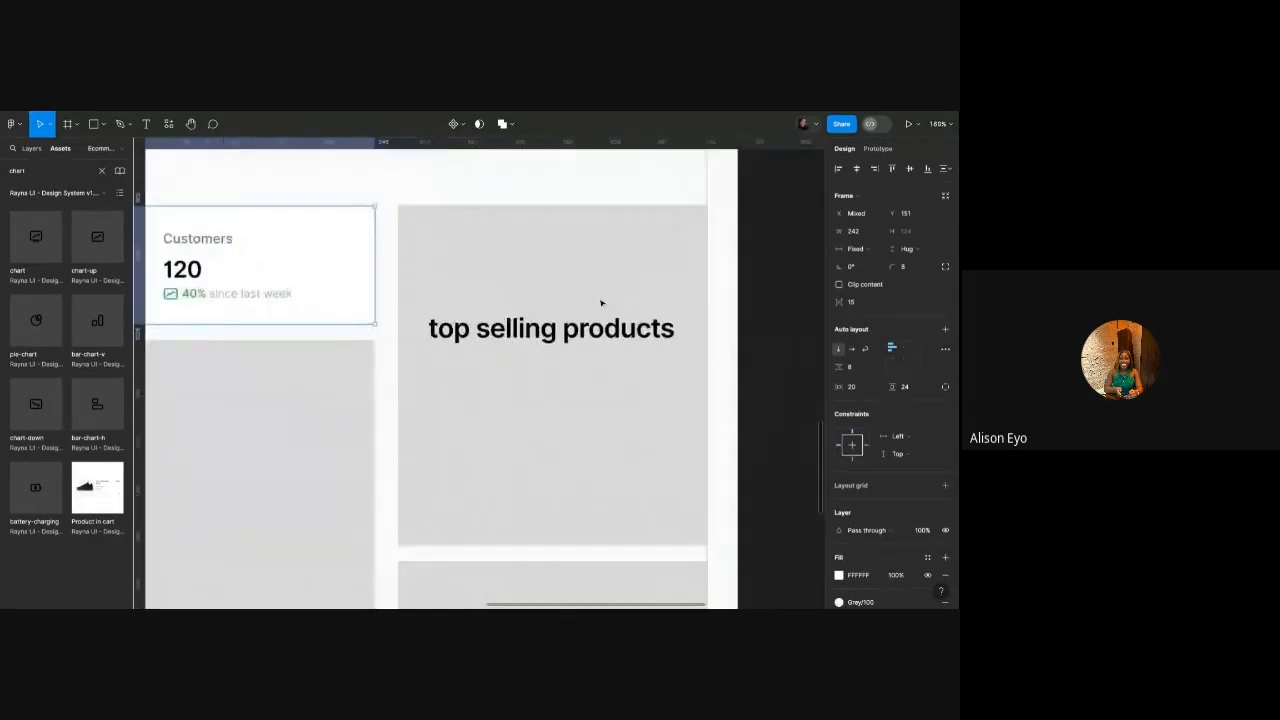
scroll(601, 302, "down", 1)
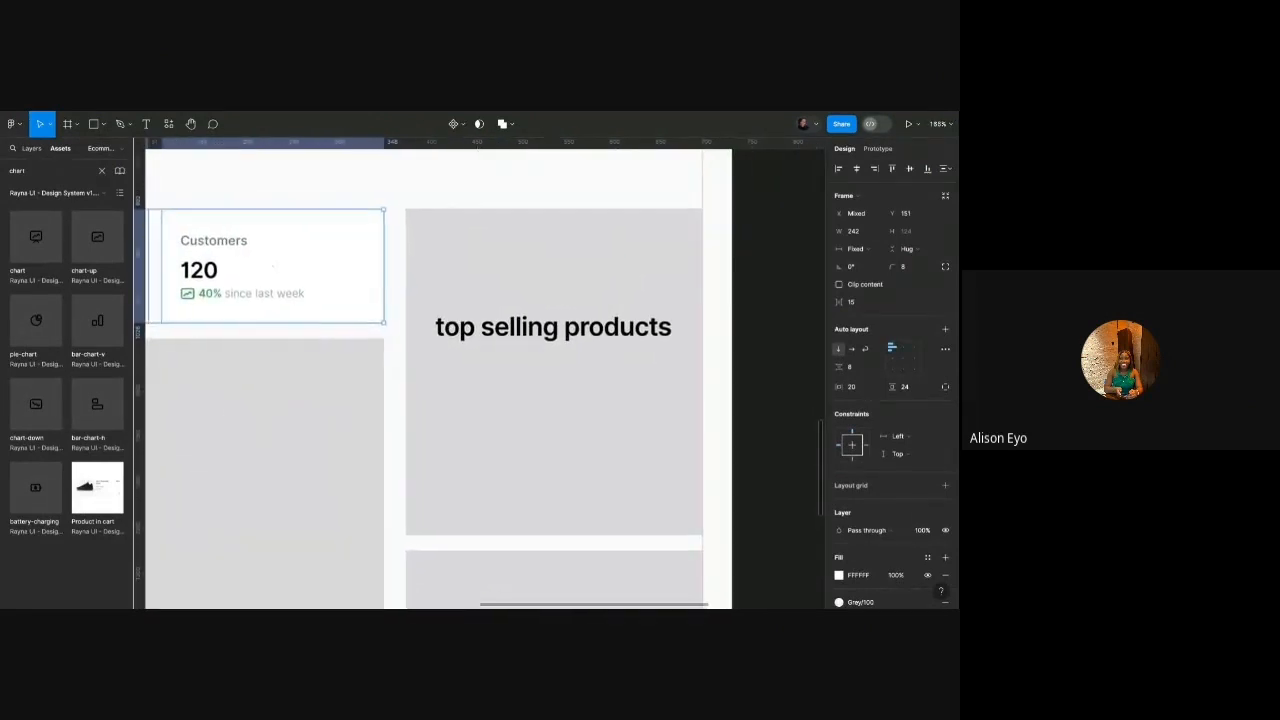
scroll(560, 300, "down", 3)
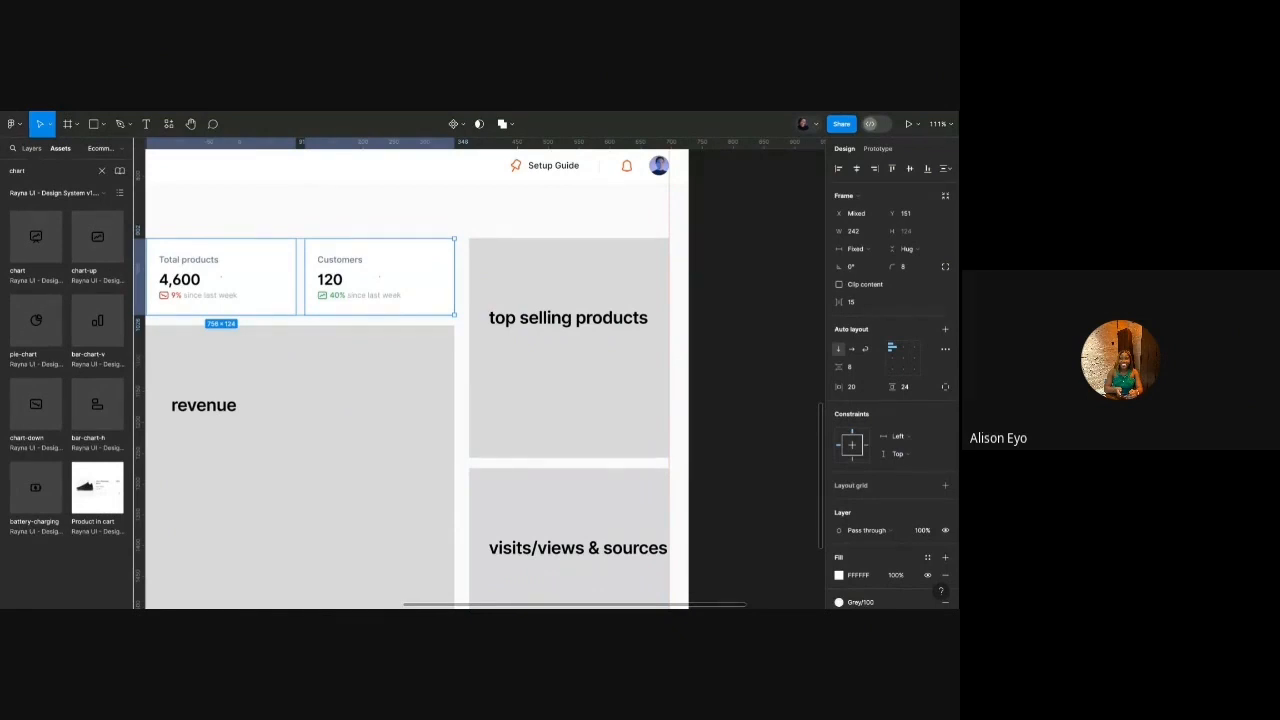
Move the top selling products label and grey panel onto empty canvas.
scroll(566, 254, "right", 2)
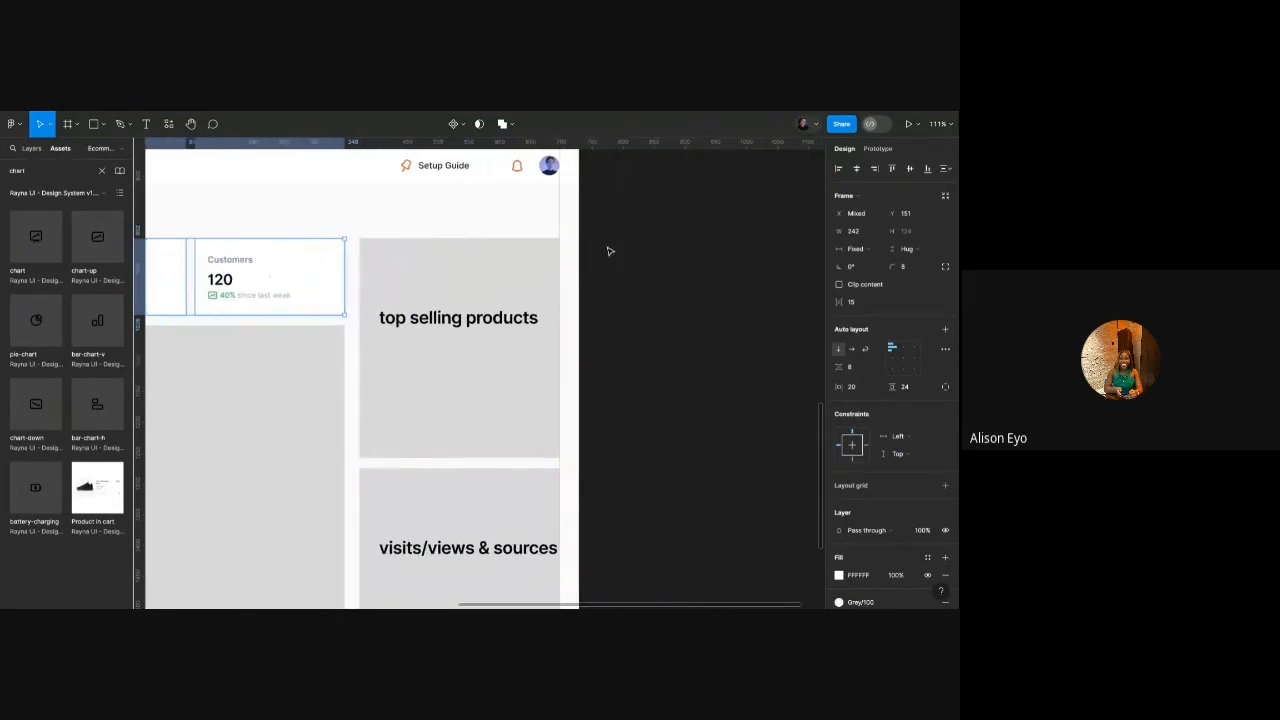
left_click(608, 251)
left_click(495, 318)
left_click(478, 276, "shift")
left_click_drag(455, 275, 702, 272)
left_click(664, 197)
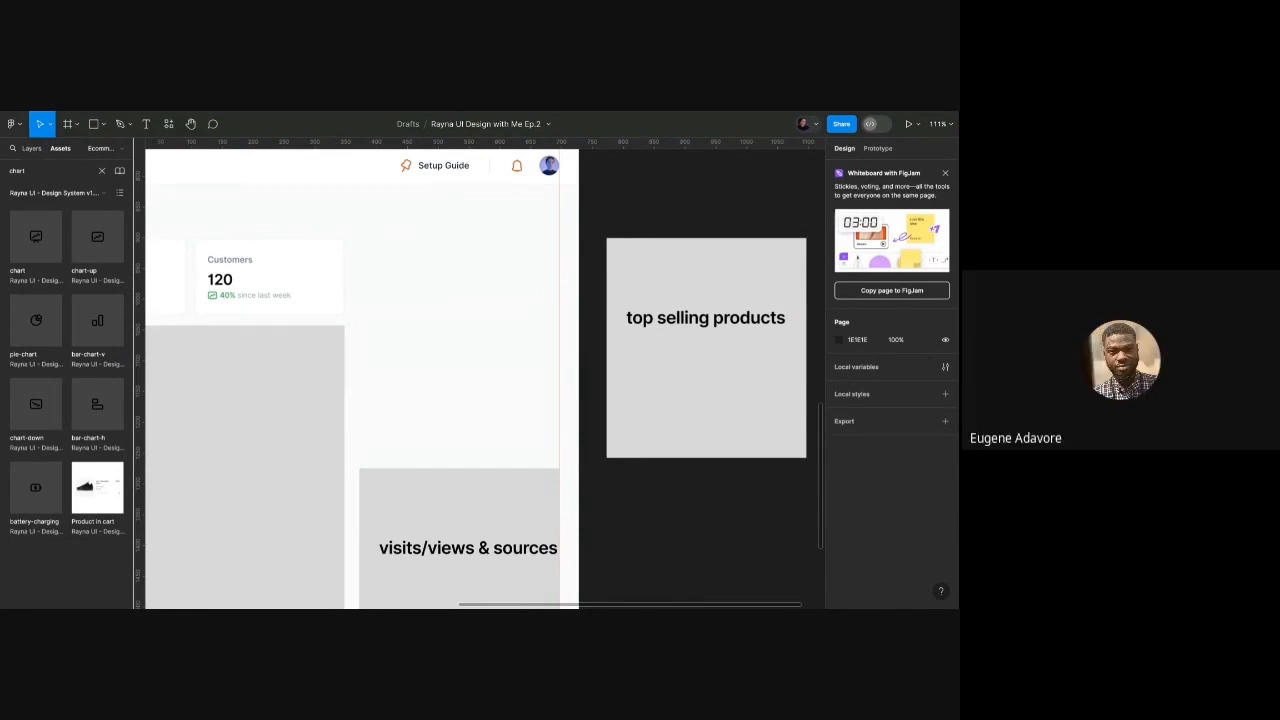
Place the empty grey panel back in the dashboard at X 1076, 332 wide.
left_click(612, 339)
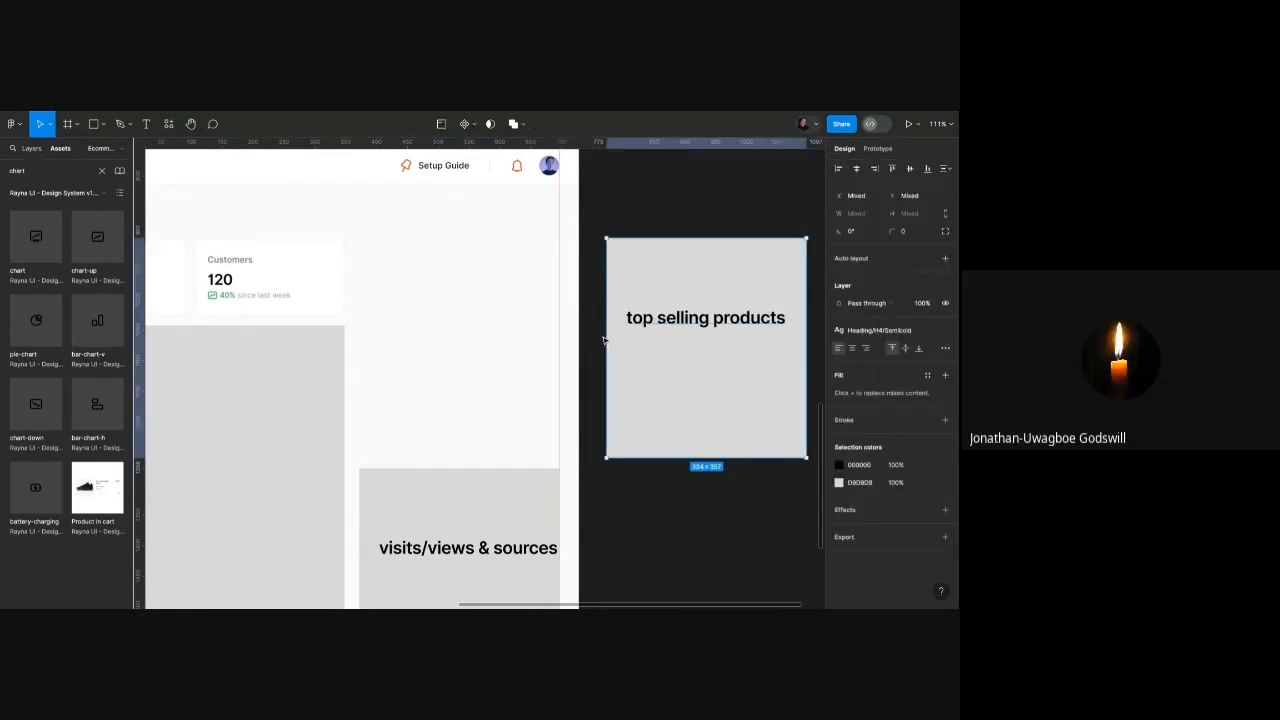
left_click_drag(670, 277, 422, 277)
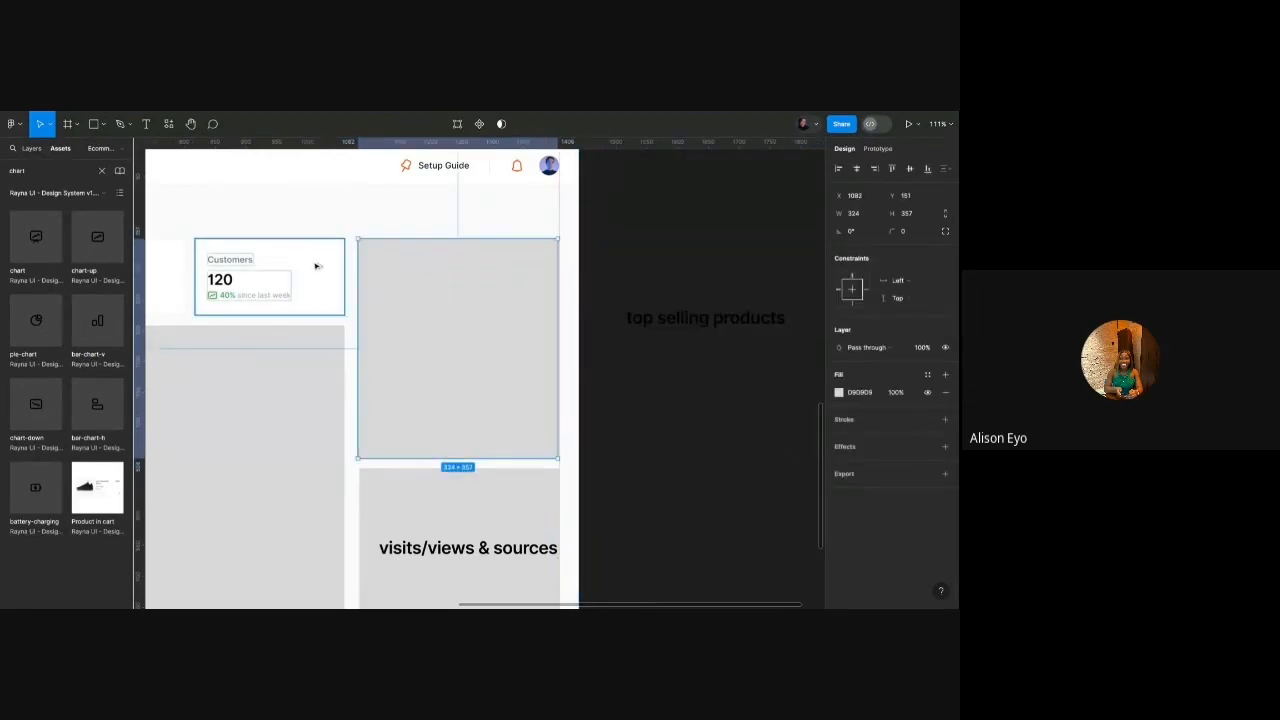
key("alt+Left")
key("alt+Left")
key("alt+Left")
key("alt+Left")
key("alt+Left")
key("alt+Left")
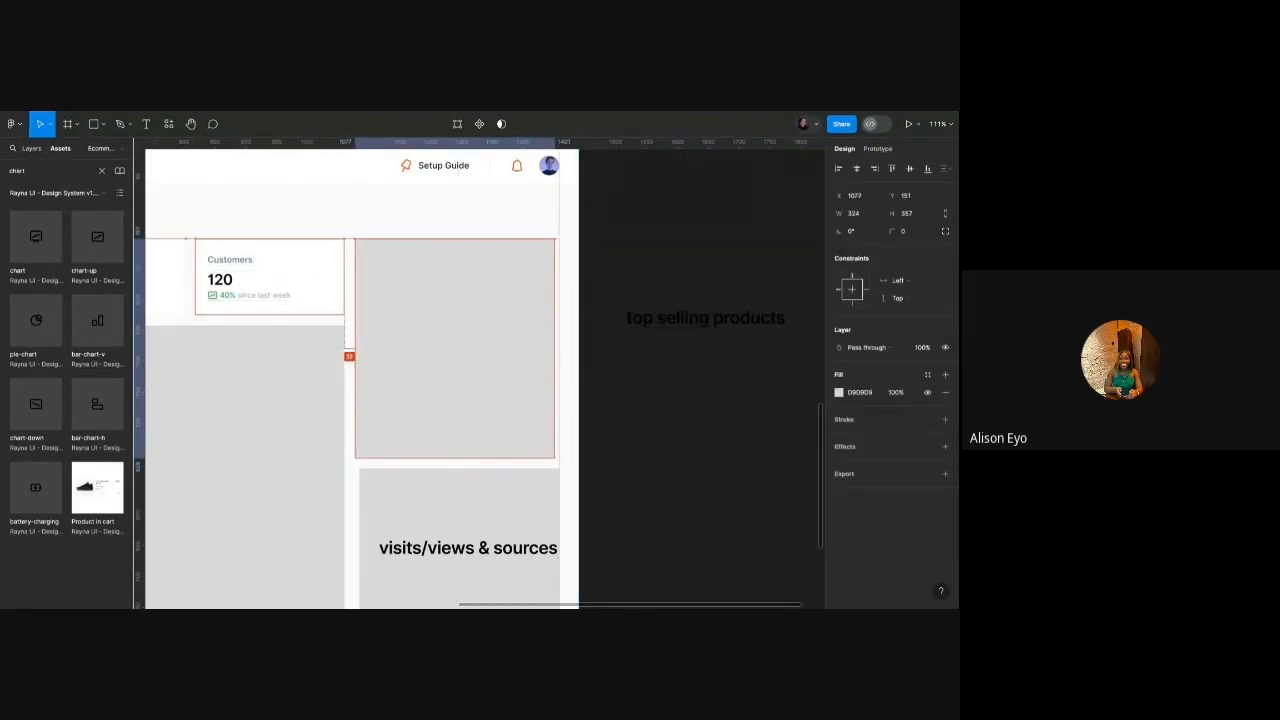
left_click_drag(555, 280, 560, 280)
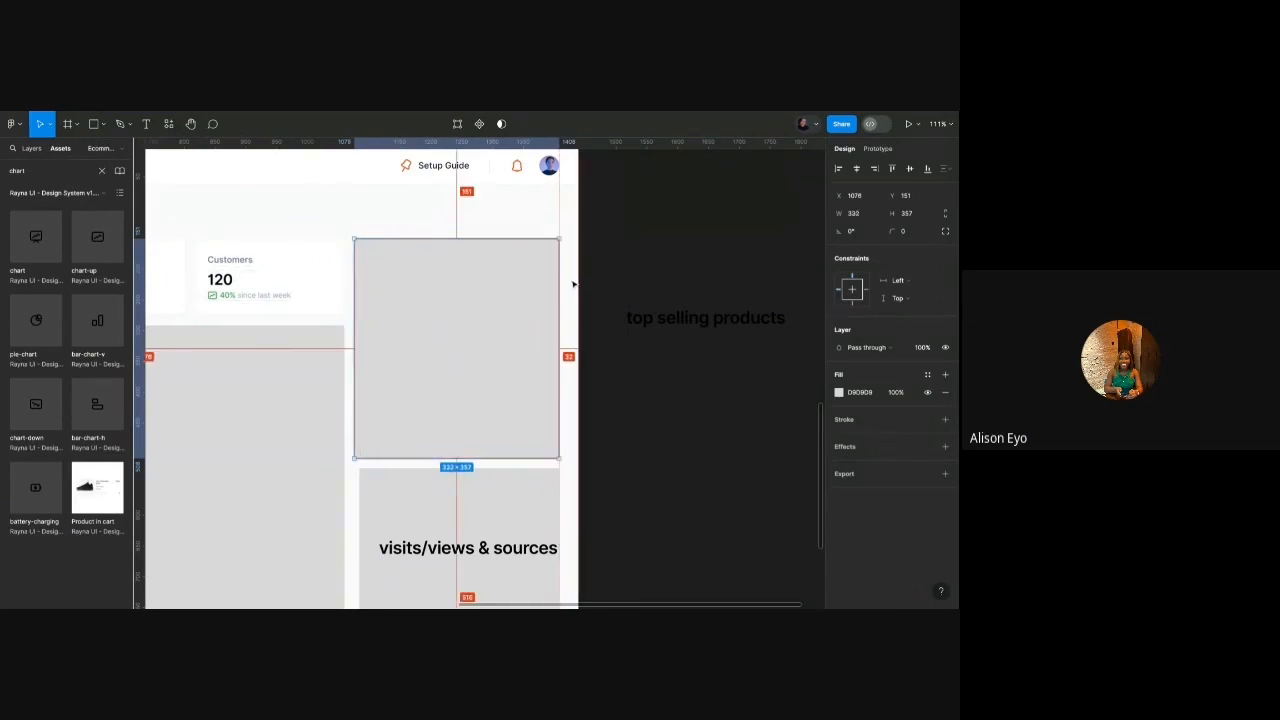
scroll(396, 301, "up", 5)
Draw a white 59×81 thumbnail block in the panel's top-left corner.
key("r")
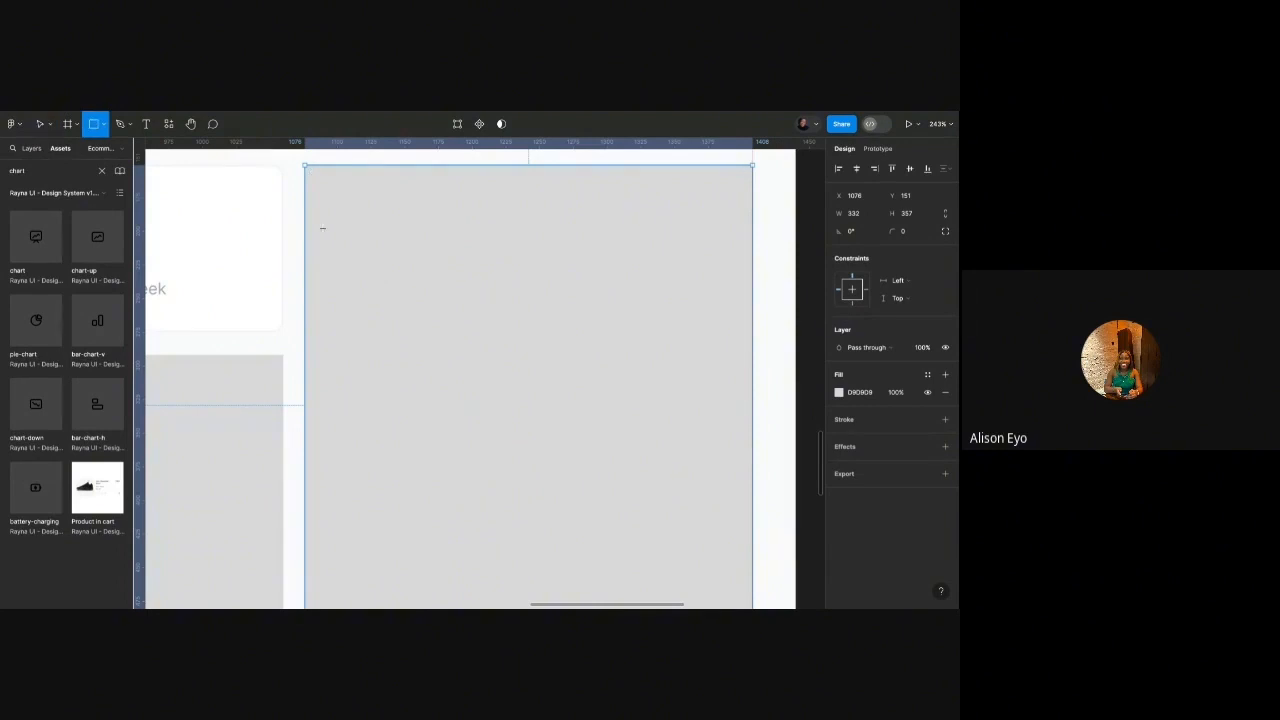
left_click_drag(322, 229, 402, 339)
key("i")
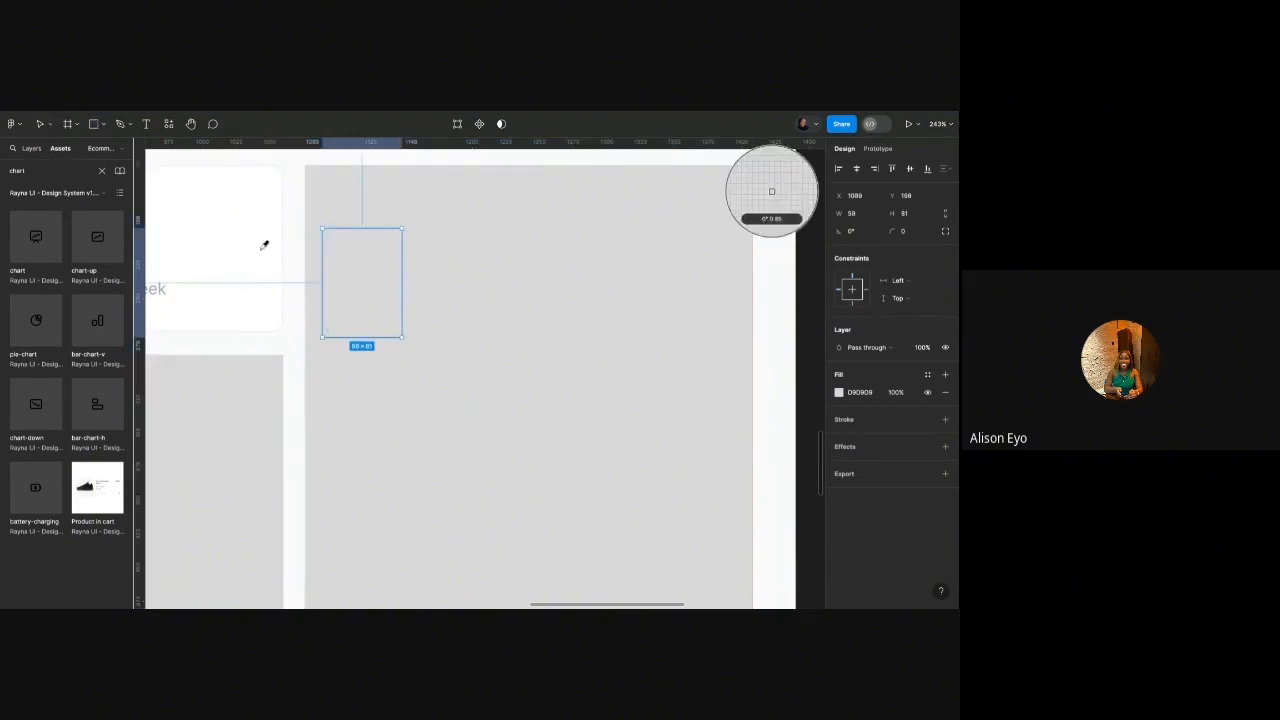
left_click(297, 189)
key("Right")
key("Right")
key("Right")
key("Right")
key("Right")
key("Right")
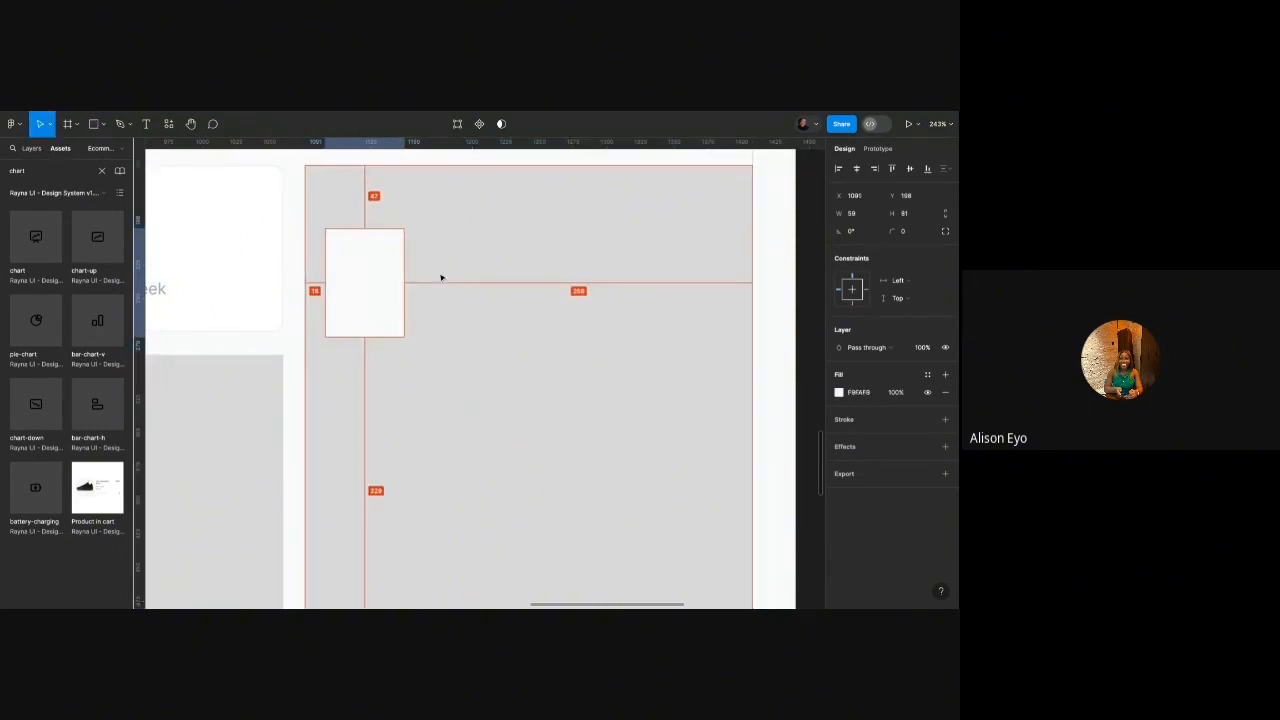
key("Right")
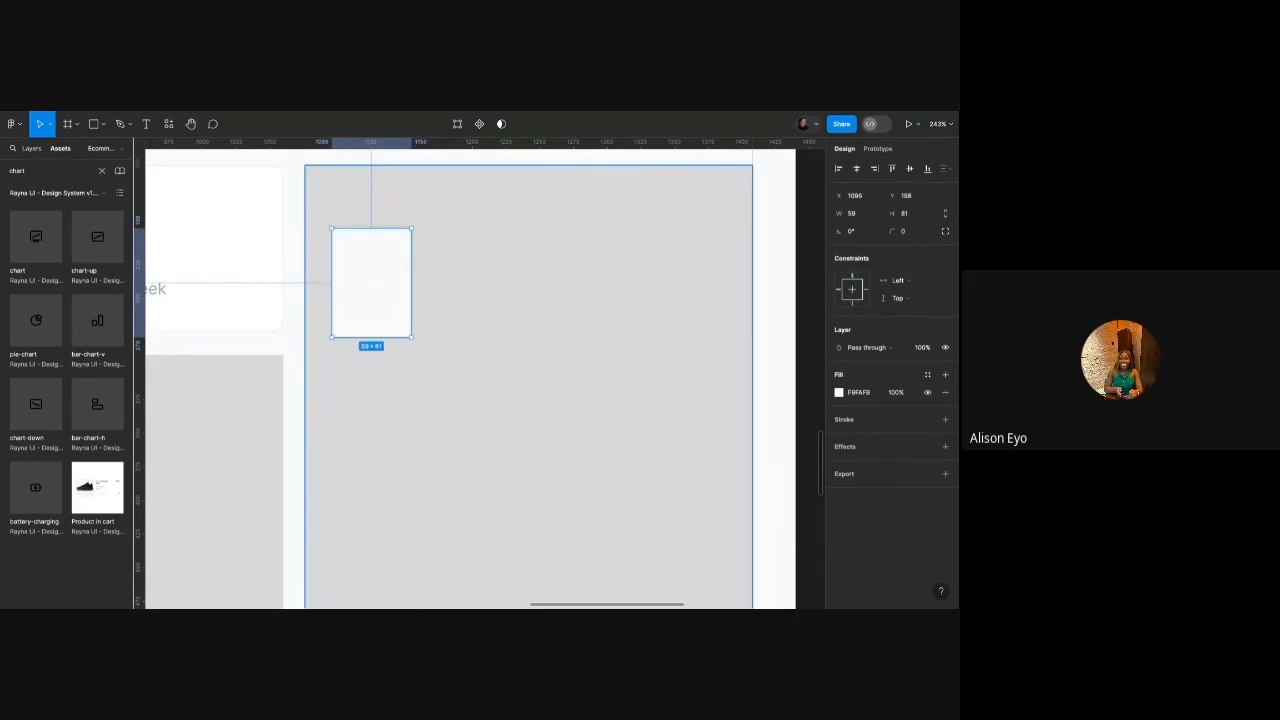
Add two stacked white 151×20 bars beside the thumbnail, the lower at Y 222.
left_click(489, 222)
scroll(489, 222, "up", 5)
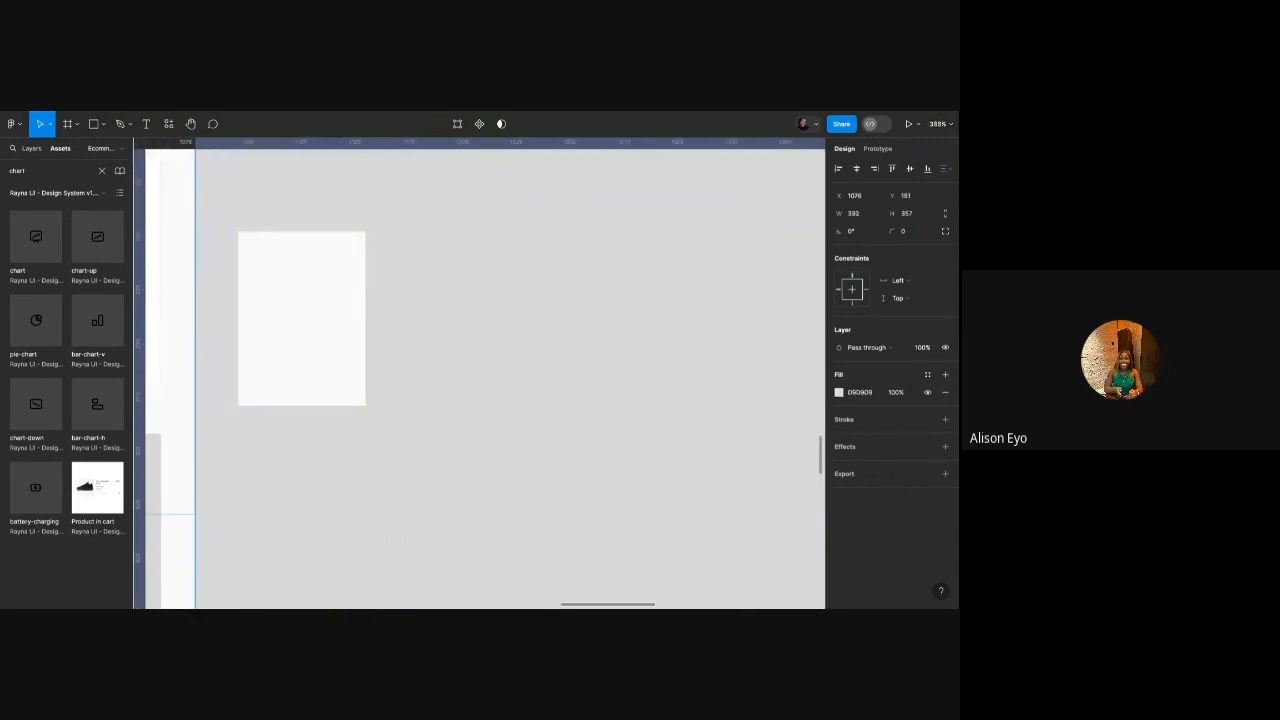
left_click(311, 277)
key("ctrl+d")
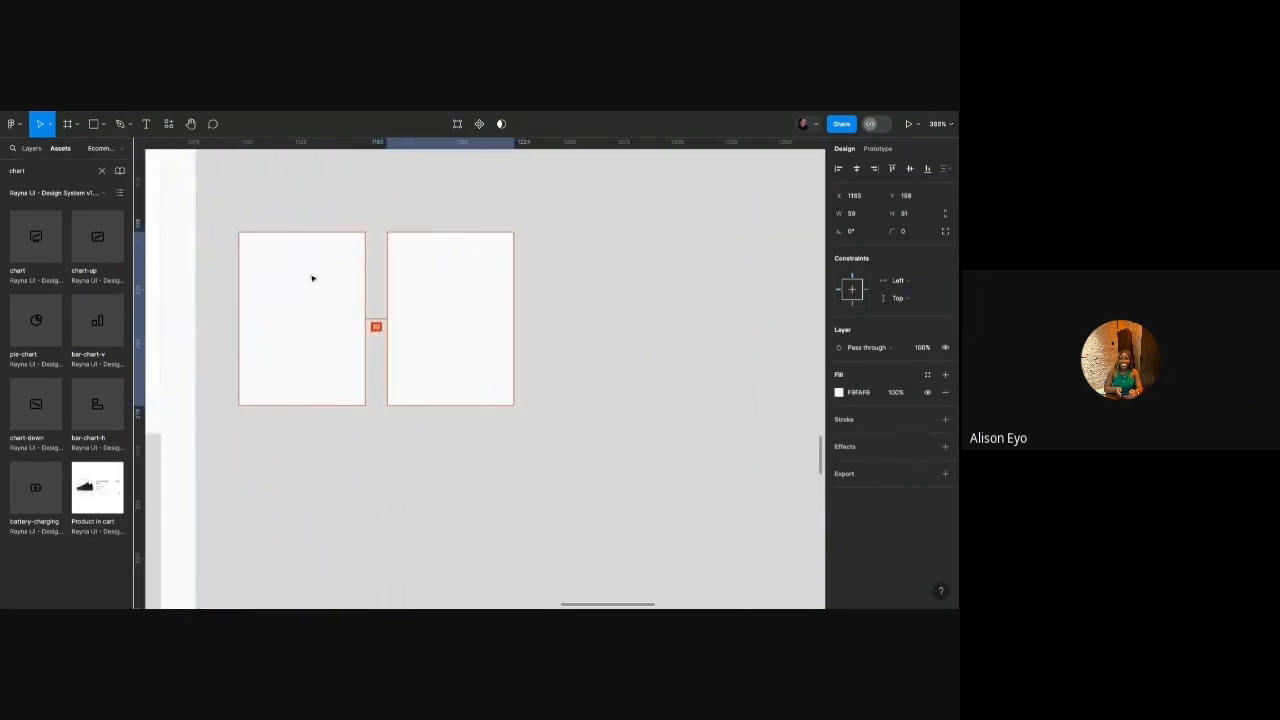
key("Right")
key("Right")
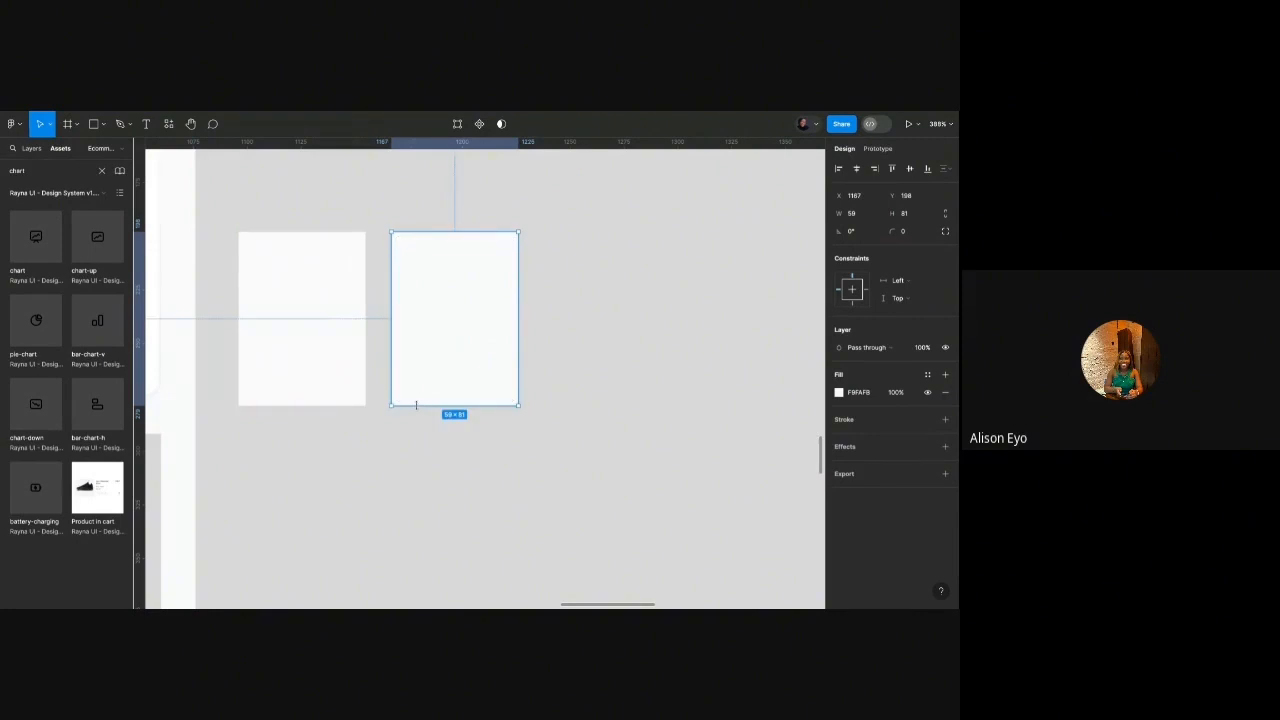
left_click_drag(416, 405, 416, 275)
scroll(489, 274, "down", 5)
left_click_drag(508, 264, 642, 264)
key("ctrl+d")
key("Down")
key("Down")
key("Down")
key("Down")
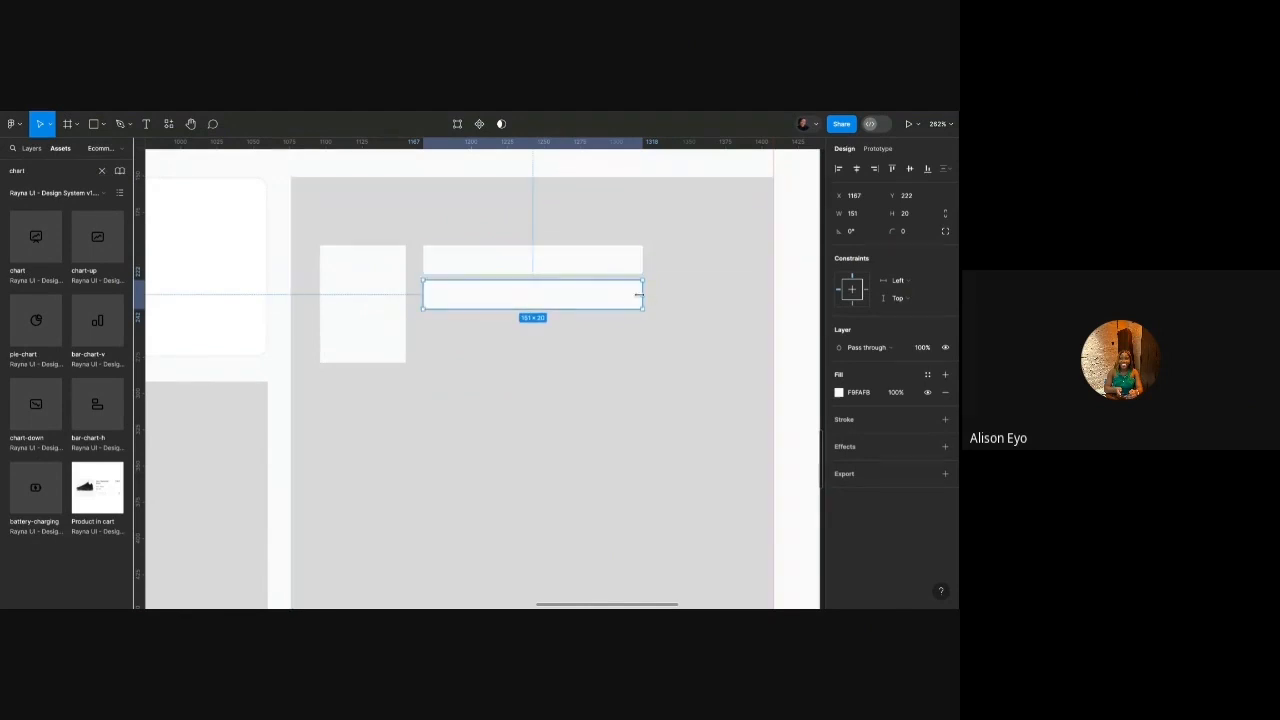
Shorten the lower bar to 129, copy the upper bar, and narrow the middle bar to 115.
left_click_drag(638, 294, 609, 294)
scroll(543, 286, "down", 5)
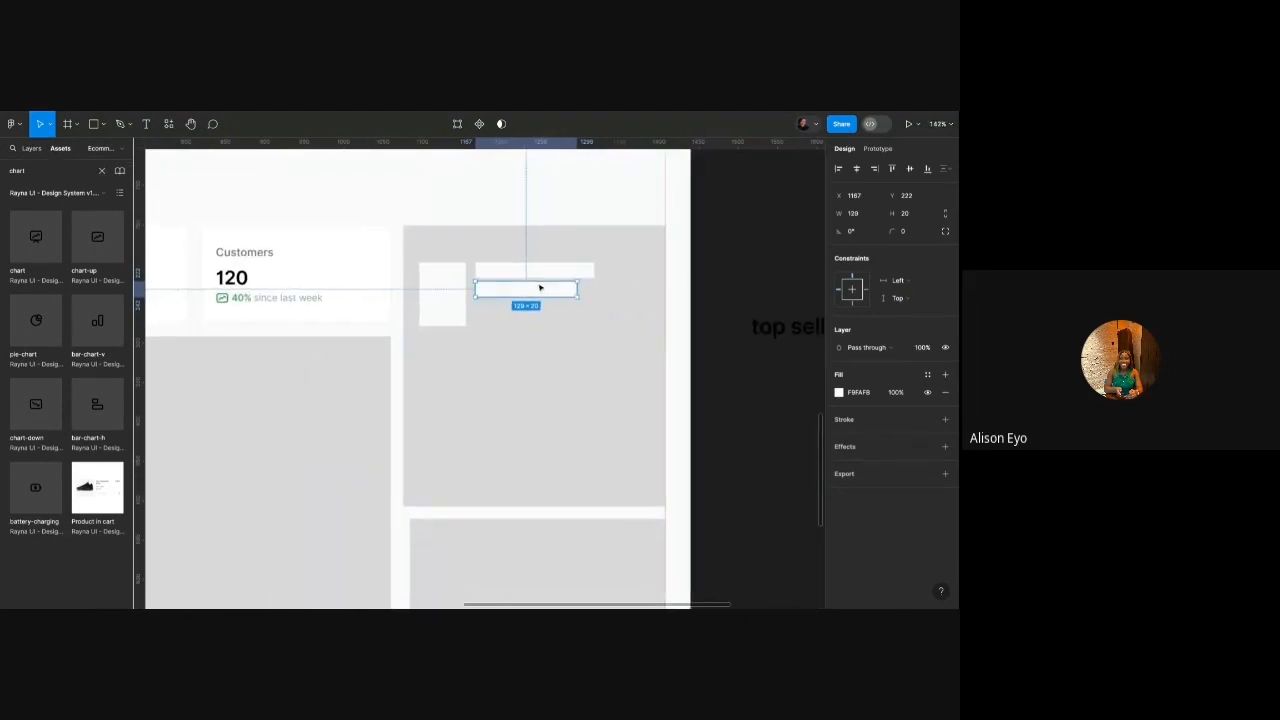
scroll(551, 249, "up", 3)
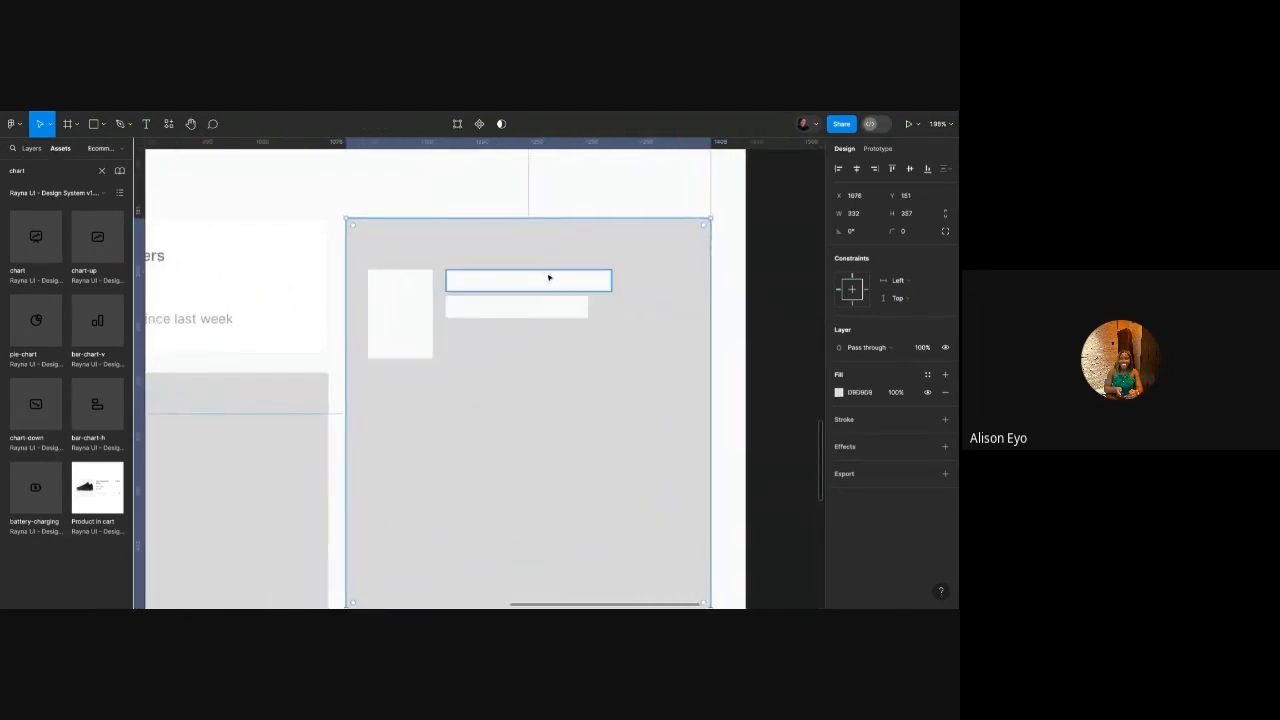
left_click(559, 280)
left_click_drag(559, 280, 559, 347)
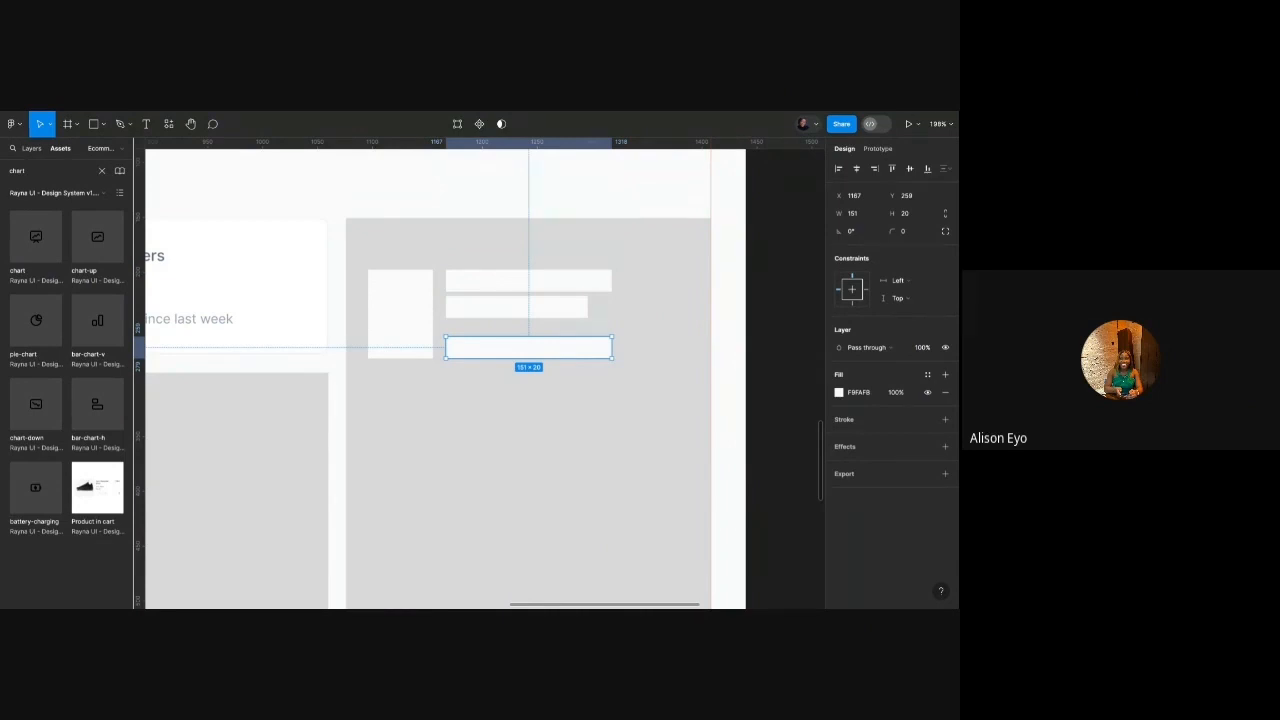
left_click(537, 300)
mouse_move(587, 307)
left_mouse_down()
mouse_move(573, 307)
mouse_move(587, 282)
left_mouse_up()
Move the spare bar to the row's right side at X 1241 and narrow it.
left_click(604, 283)
left_click_drag(573, 350, 603, 351)
key("alt")
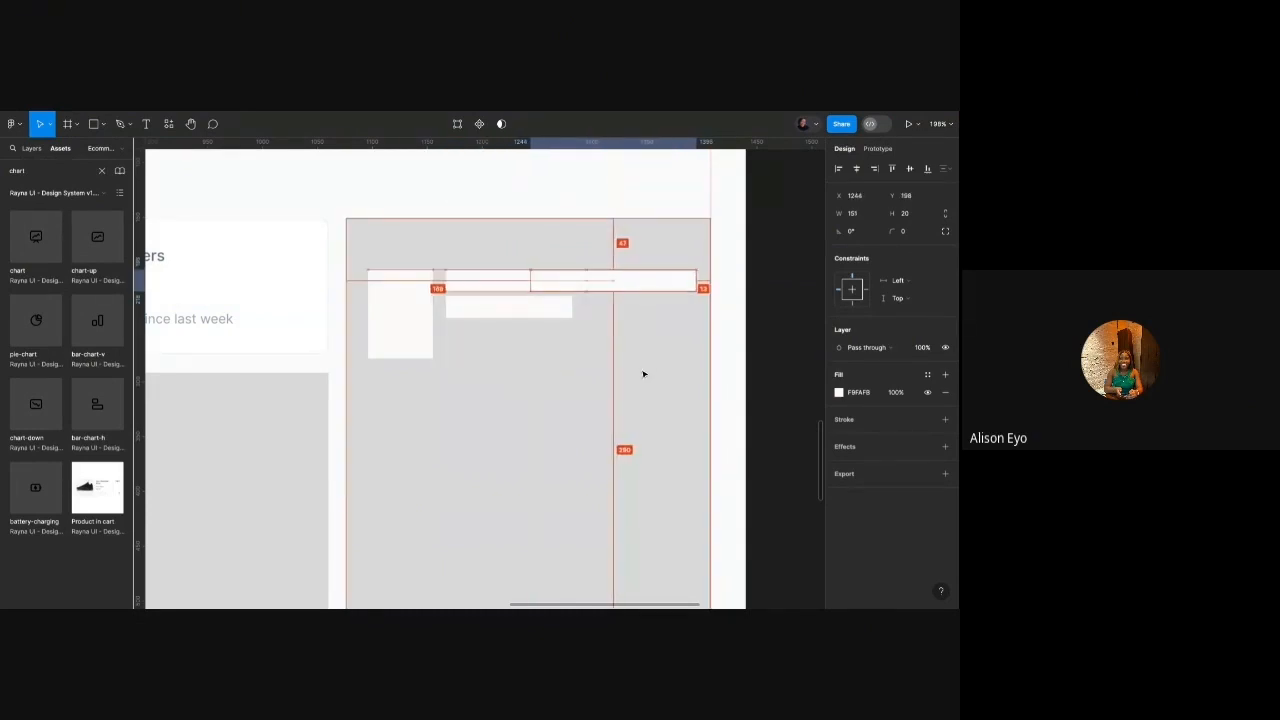
key("Left")
key("Left")
key("Left")
key("Left")
key("Left")
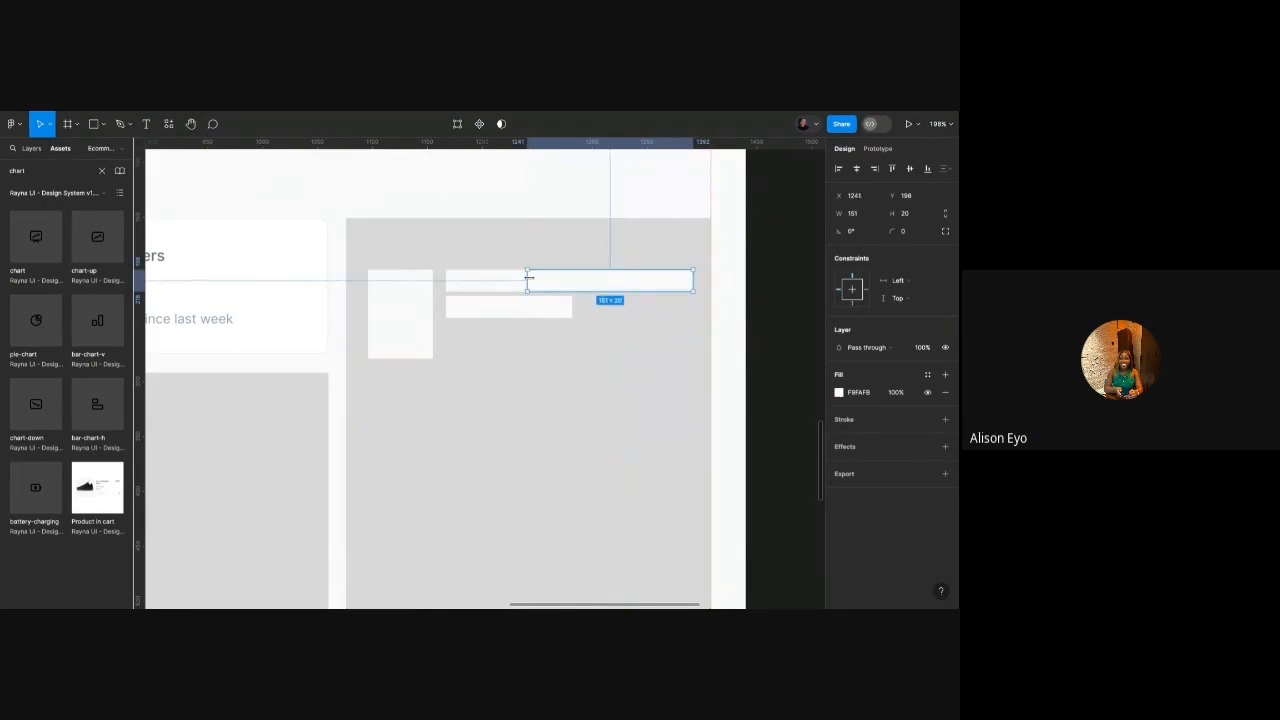
left_click_drag(529, 279, 634, 279)
Shrink the white thumbnail block to 59×48.
left_click(441, 329)
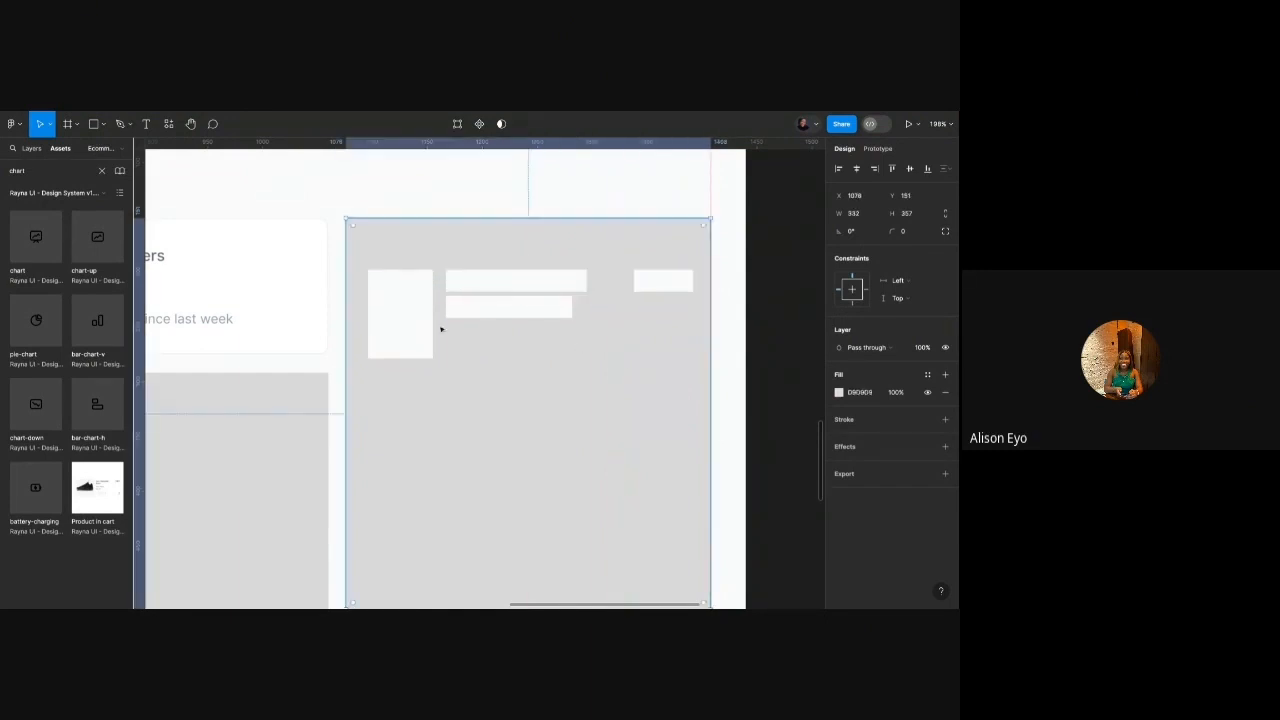
left_click(425, 353)
left_click_drag(422, 358, 422, 323)
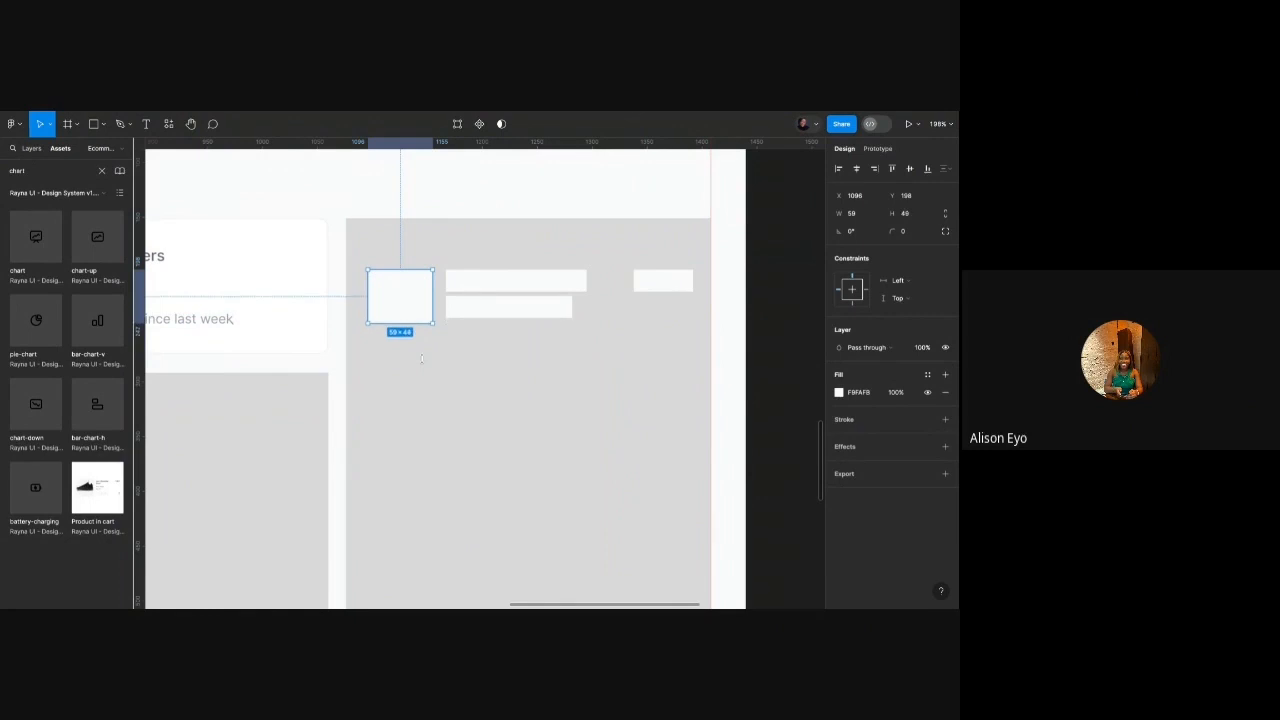
left_click(503, 337)
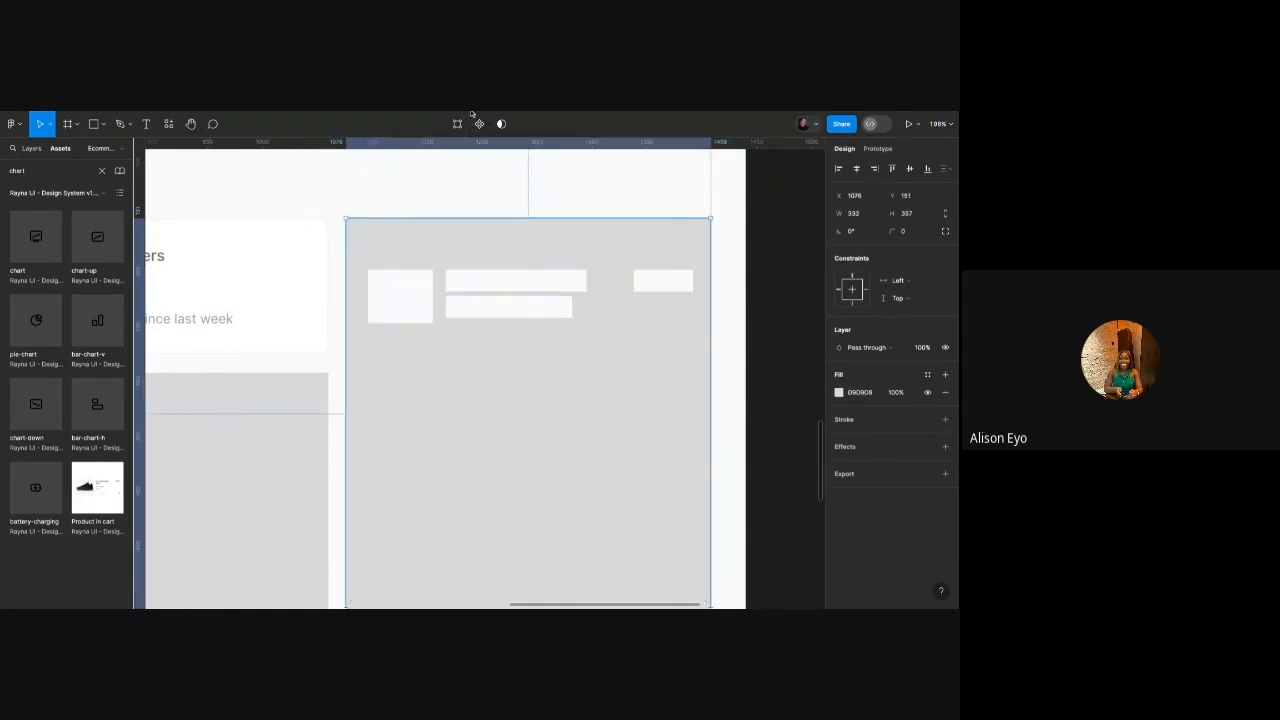
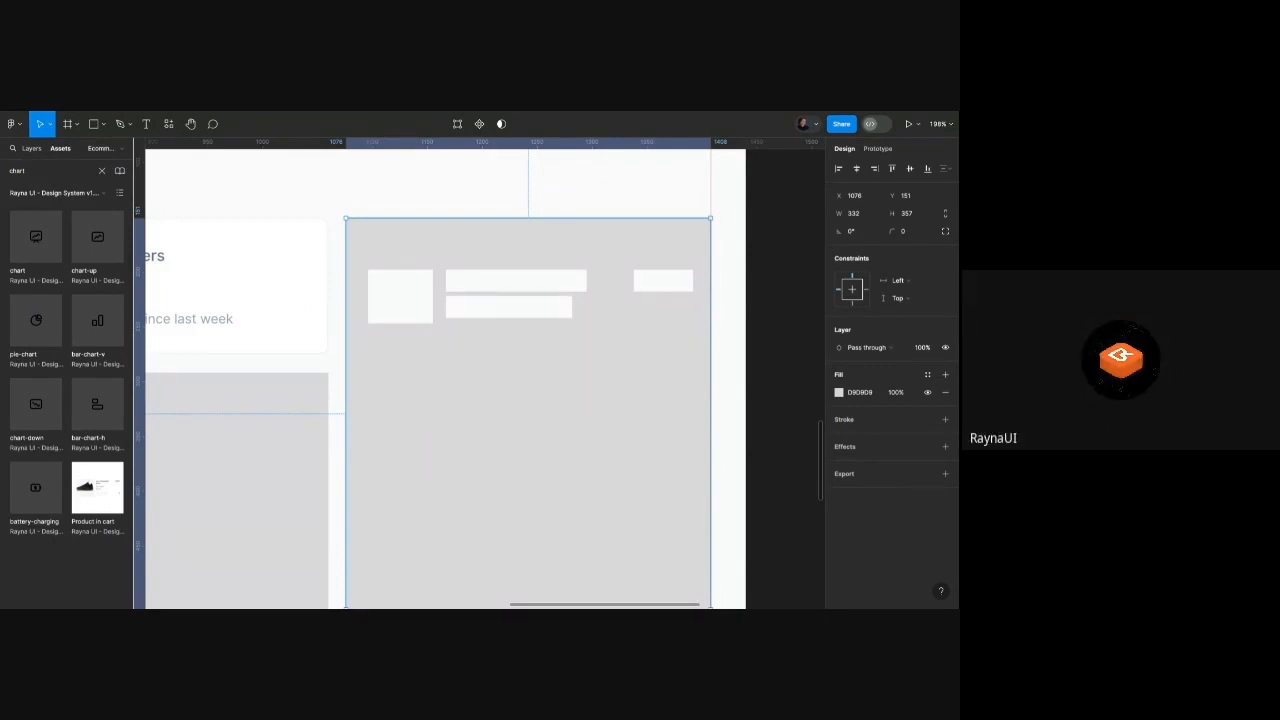
Look over the dashboard cards: Total sales, the grey top-right placeholder and visits/sources.
scroll(489, 278, "up", 5)
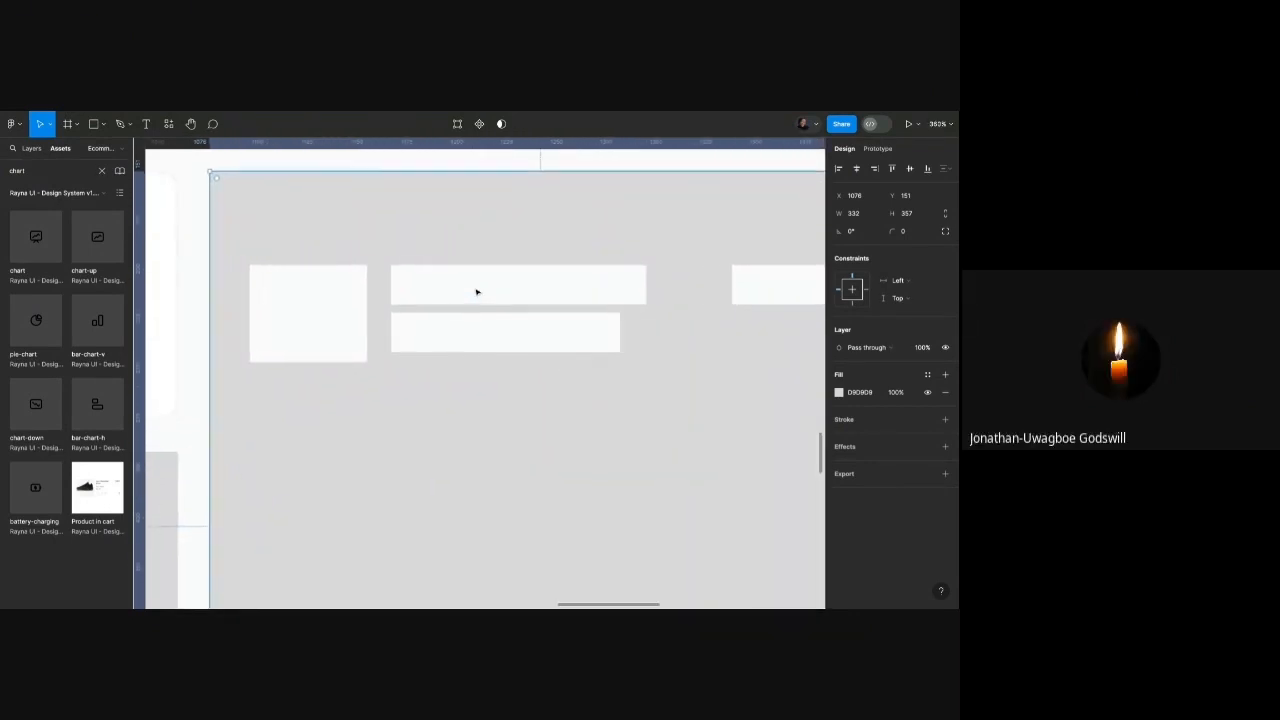
scroll(476, 291, "down", 3)
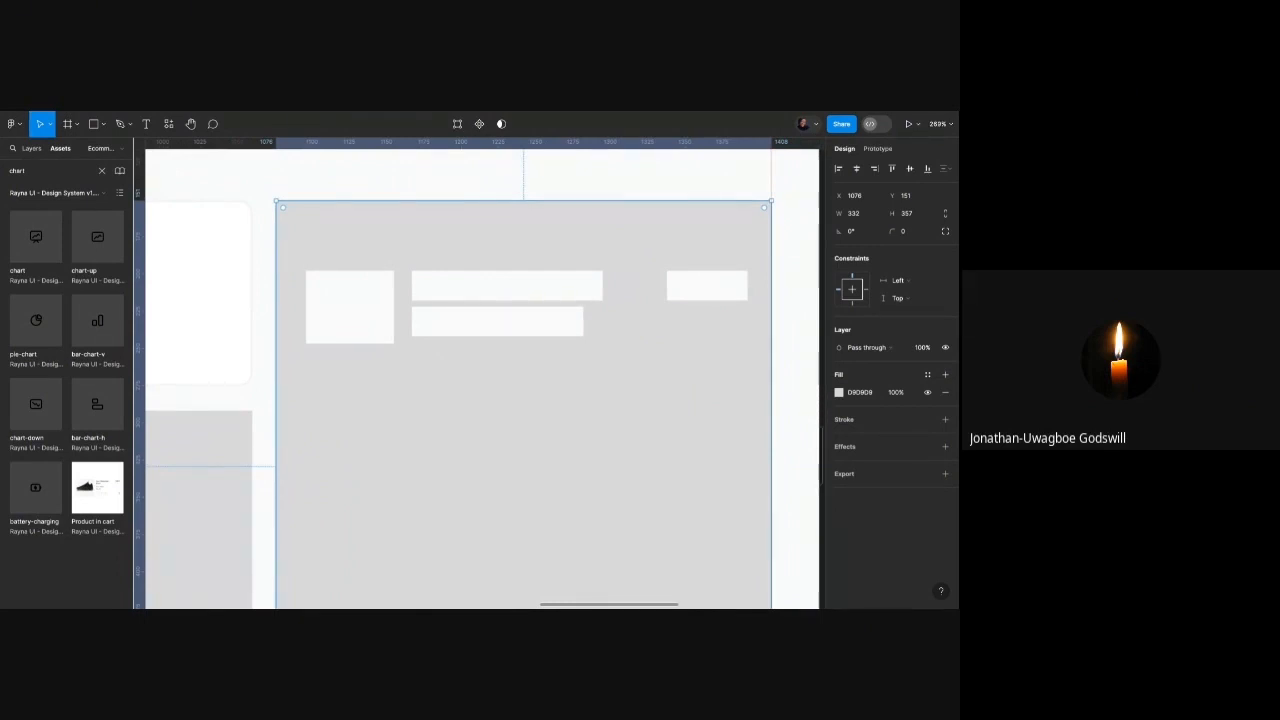
scroll(472, 289, "down", 5)
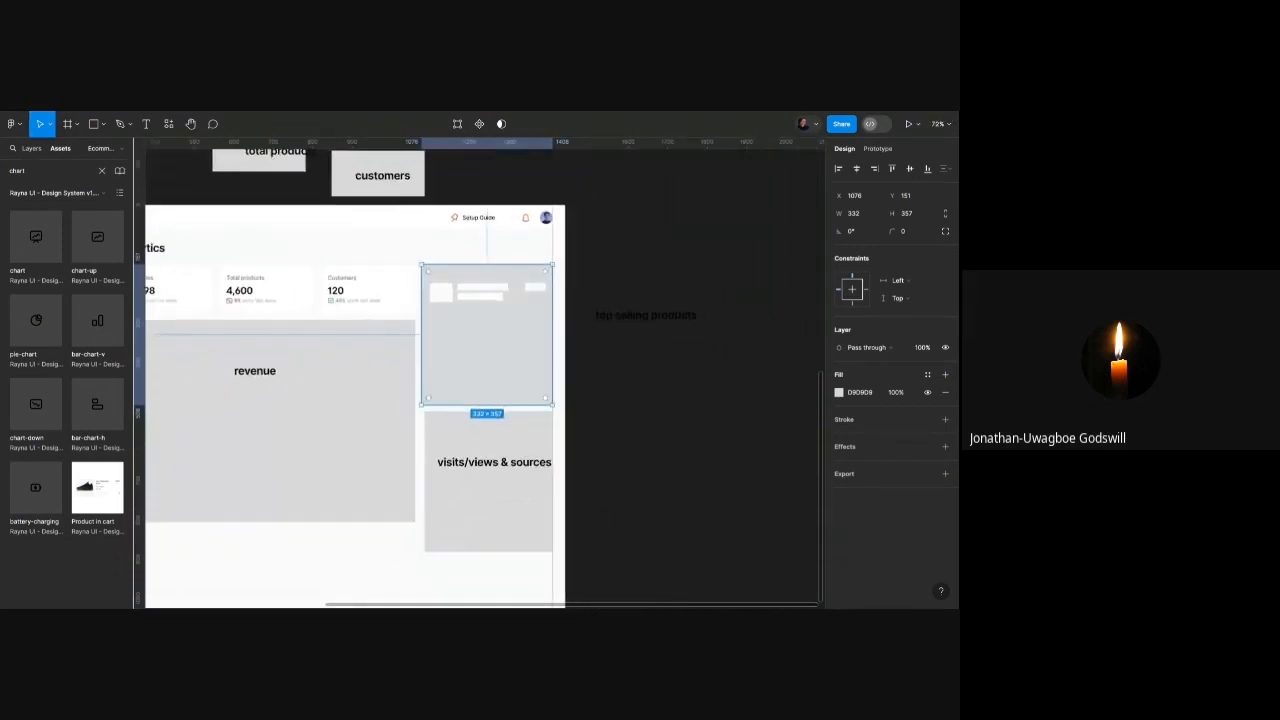
scroll(480, 380, "left", 3)
left_click(315, 283)
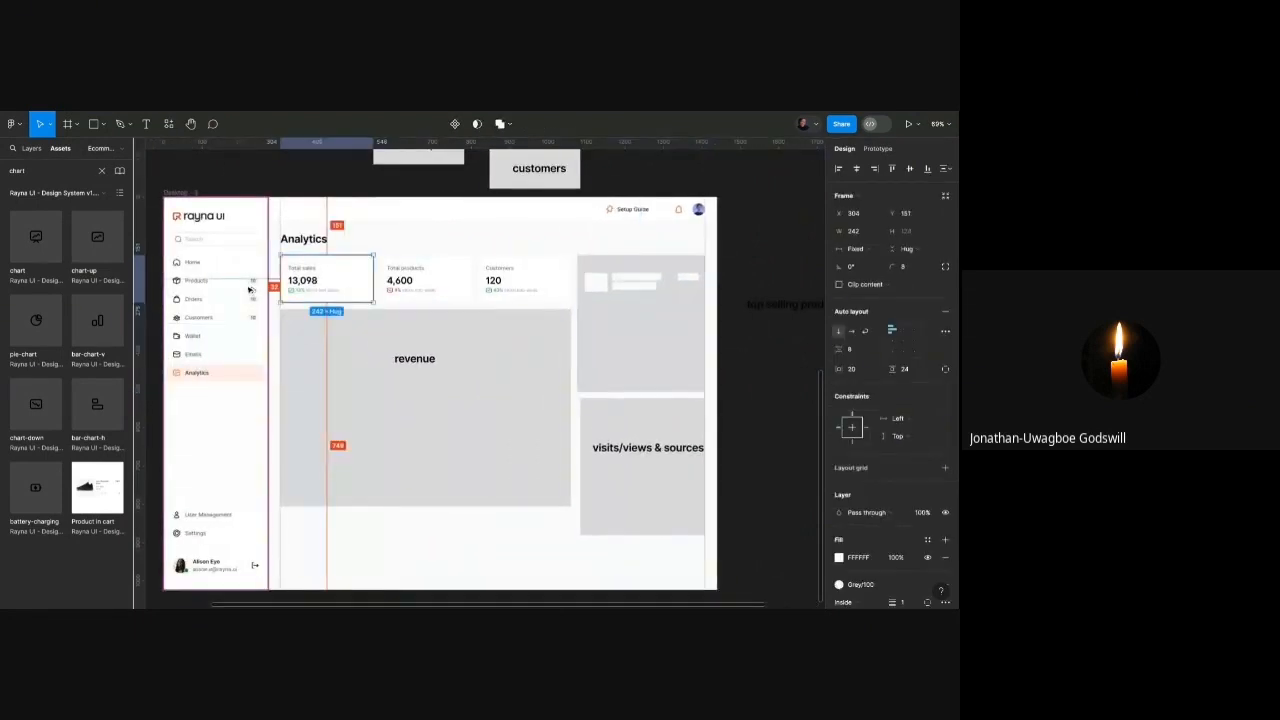
left_click(669, 327)
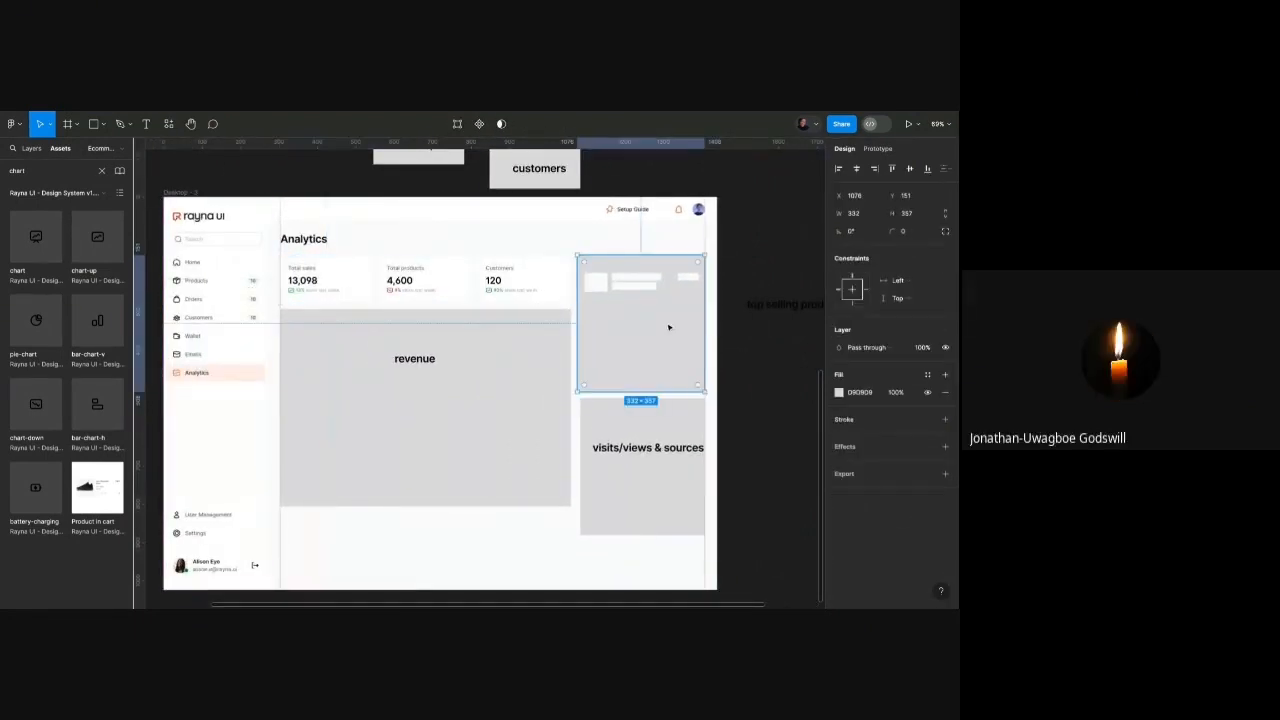
scroll(540, 270, "up", 1)
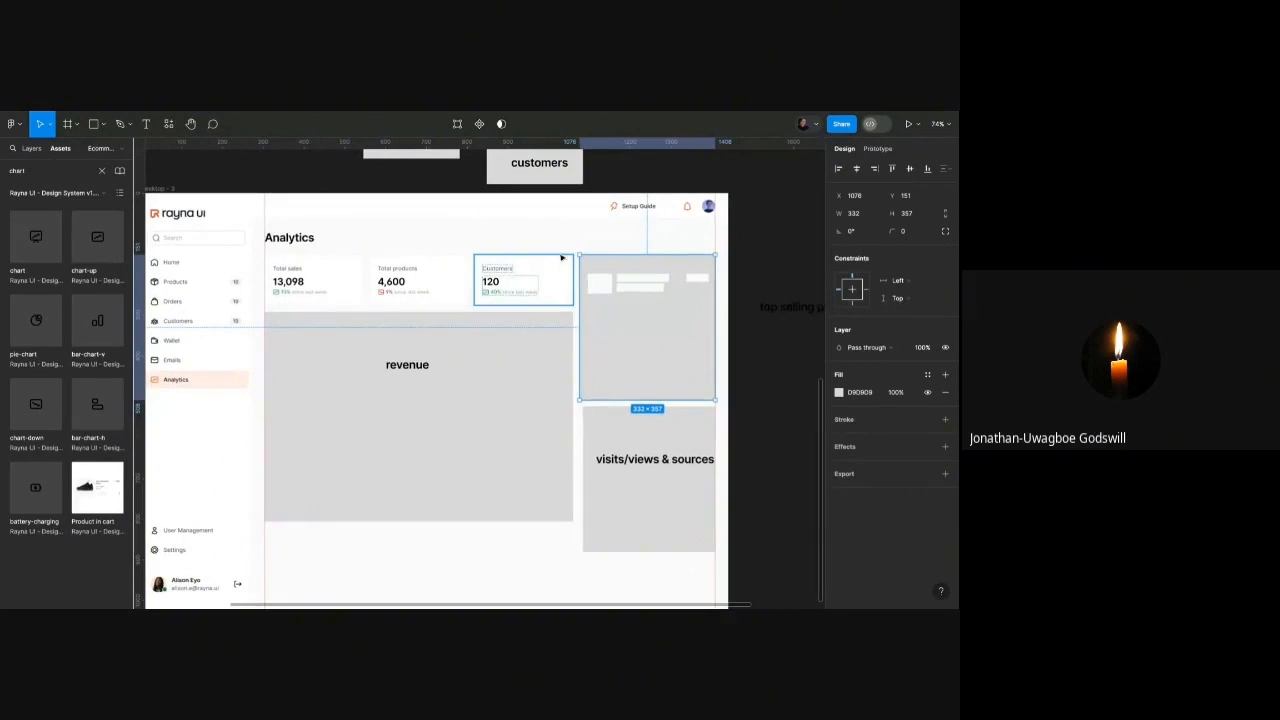
scroll(728, 266, "up", 1)
scroll(732, 264, "up", 5)
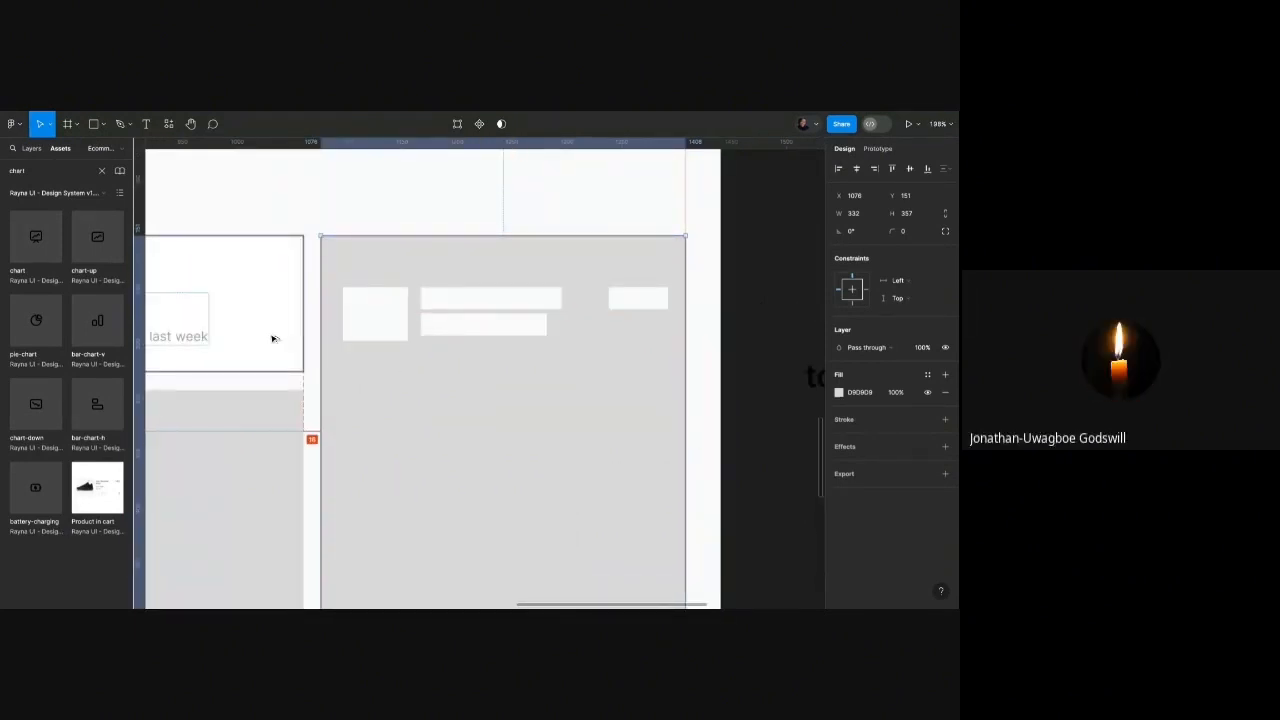
scroll(417, 318, "down", 5)
scroll(434, 291, "up", 2)
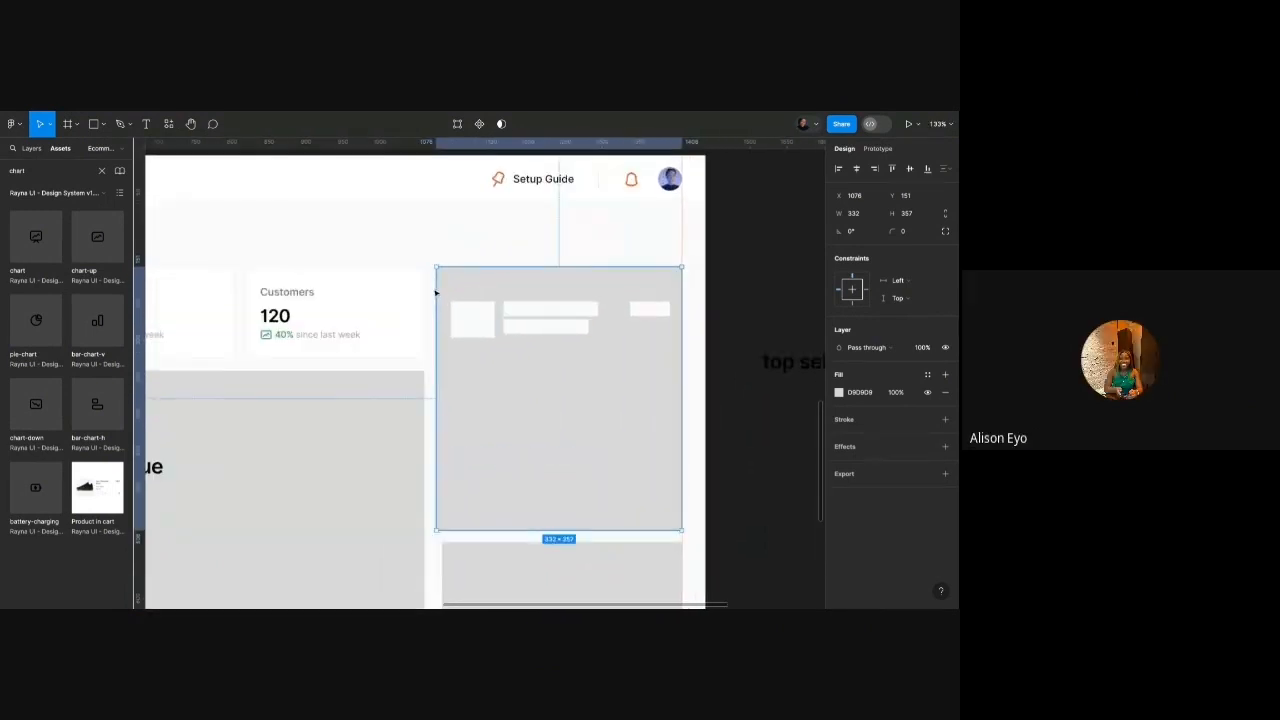
scroll(435, 292, "down", 2)
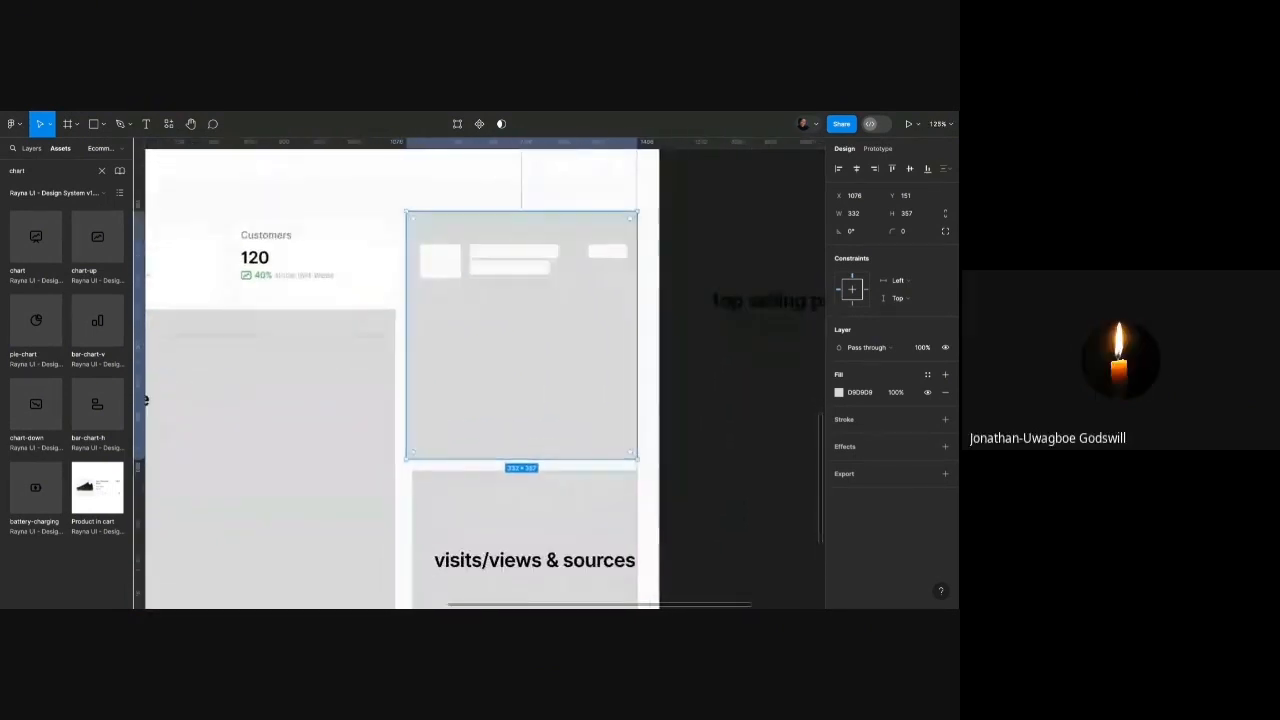
left_click(578, 489, "shift")
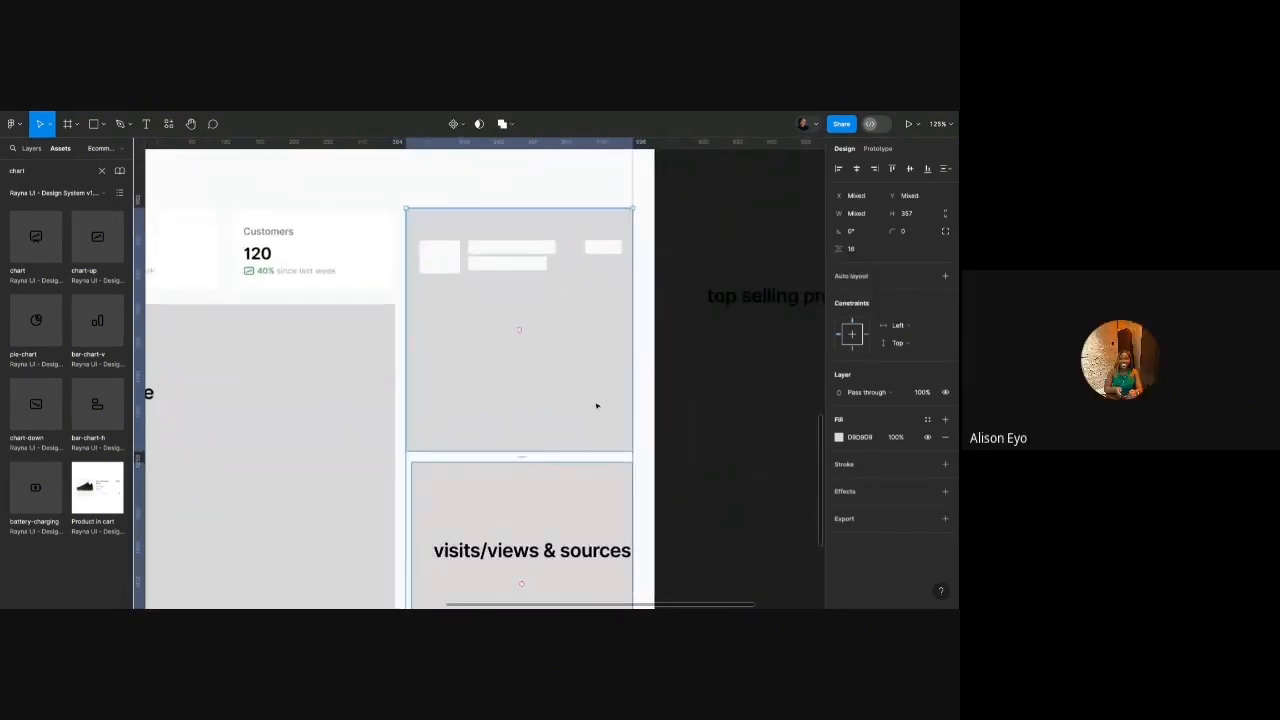
scroll(594, 406, "down", 3)
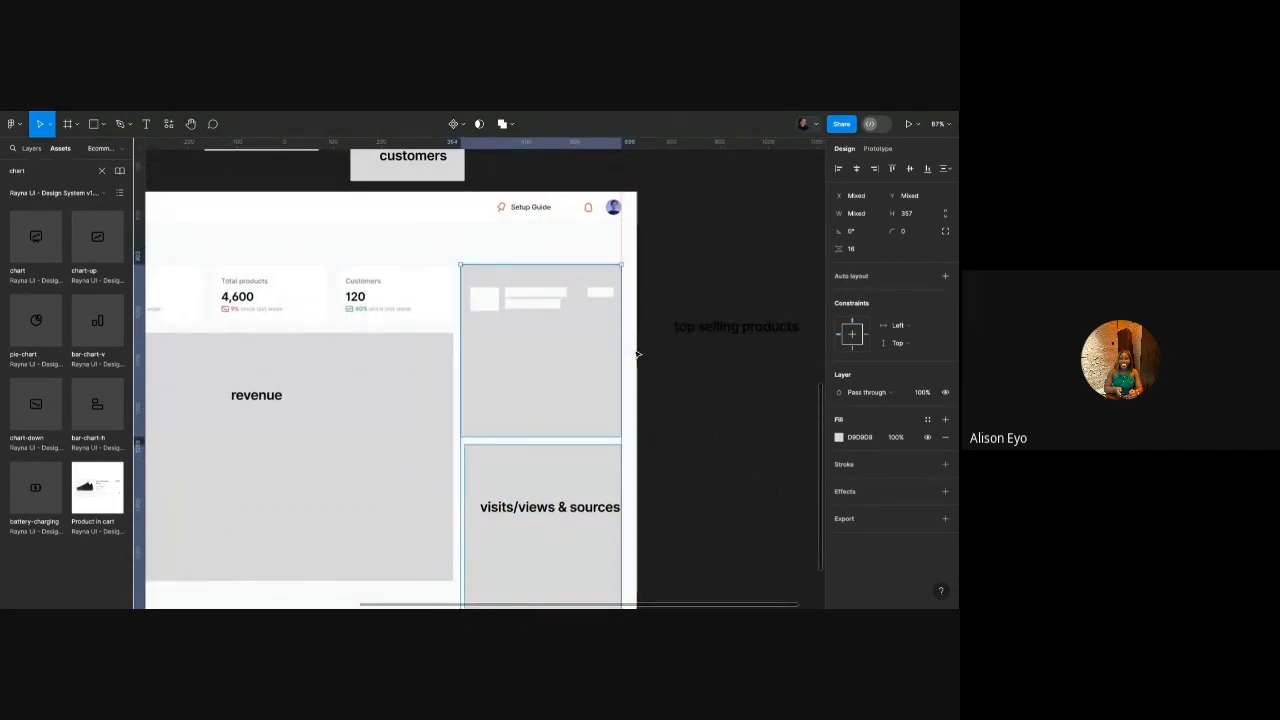
scroll(636, 354, "down", 3)
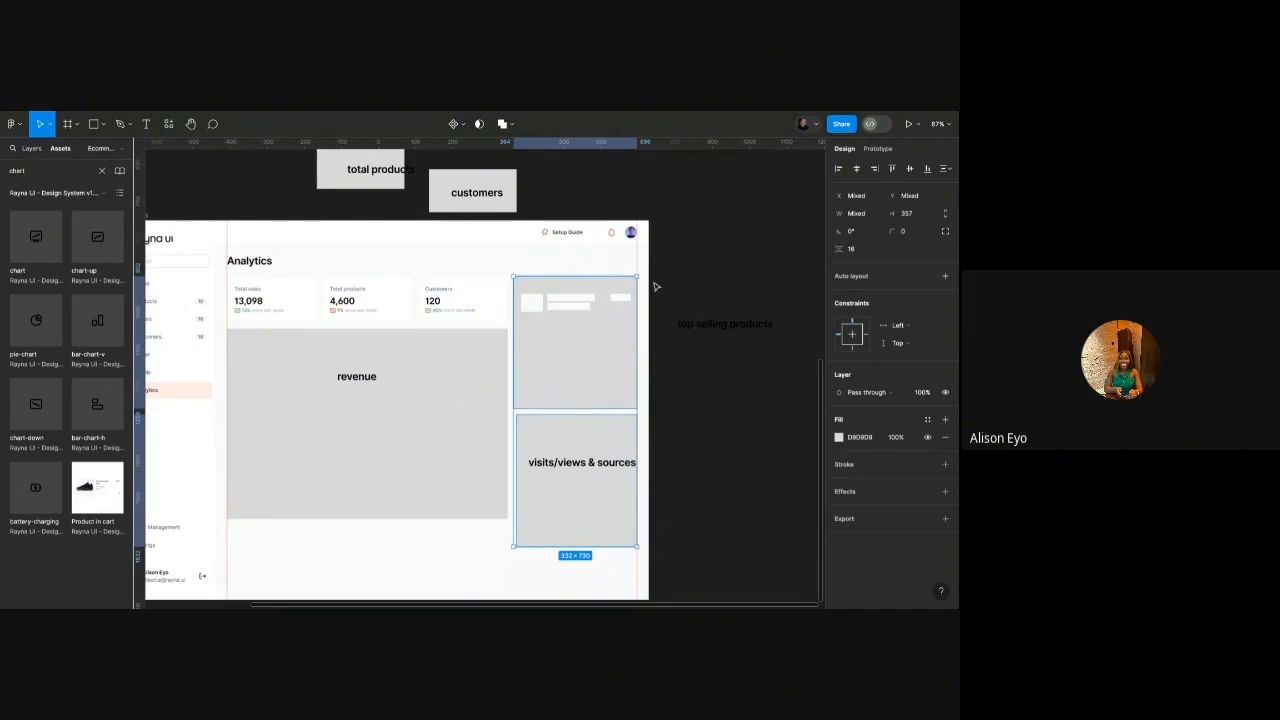
left_click_drag(656, 283, 389, 478)
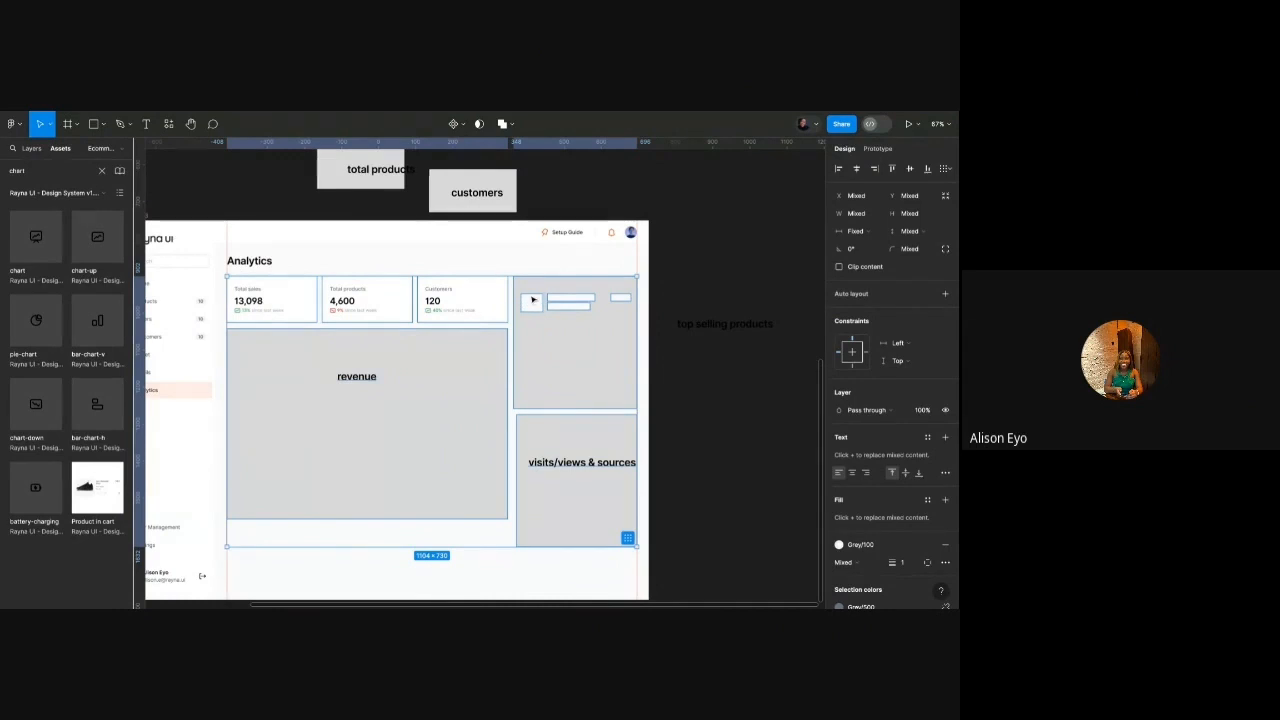
left_click(594, 290)
Inspect the header's notification group and the placeholder card's contents, then clear the selection.
scroll(651, 234, "up", 5)
left_click(602, 237)
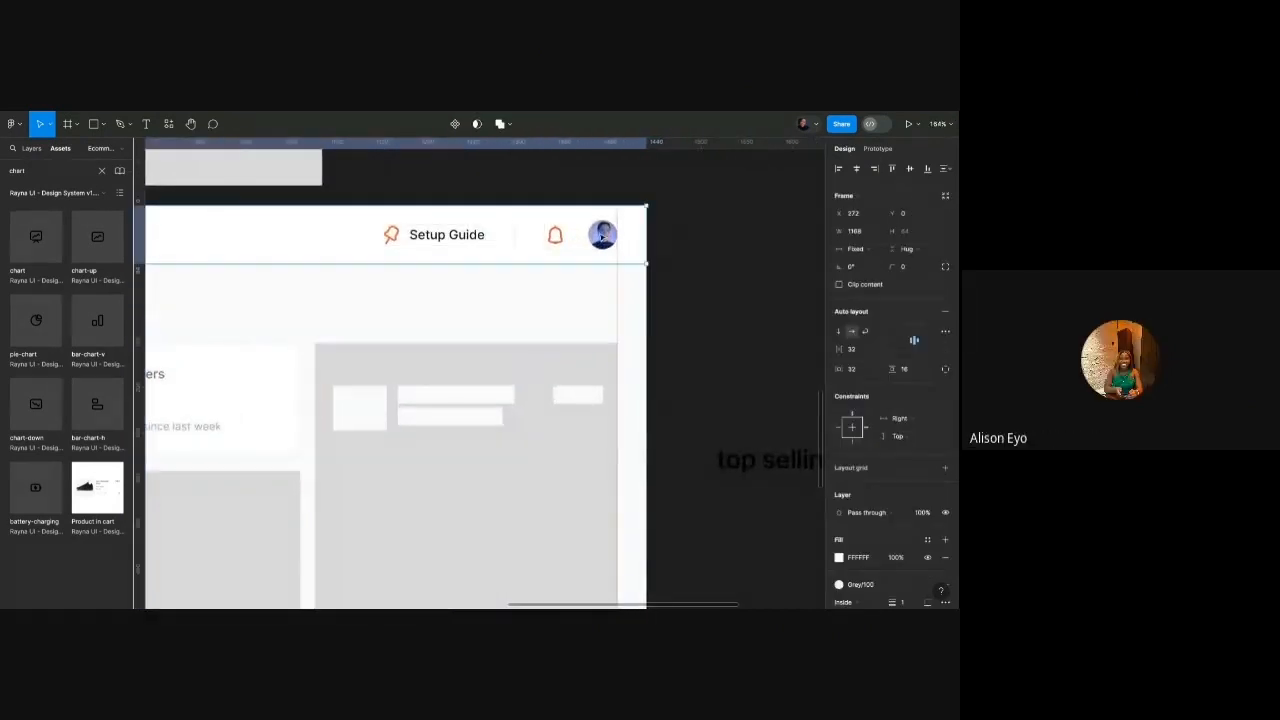
double_click(602, 237)
scroll(637, 231, "up", 3)
key("alt")
scroll(640, 223, "down", 5)
double_click(605, 323)
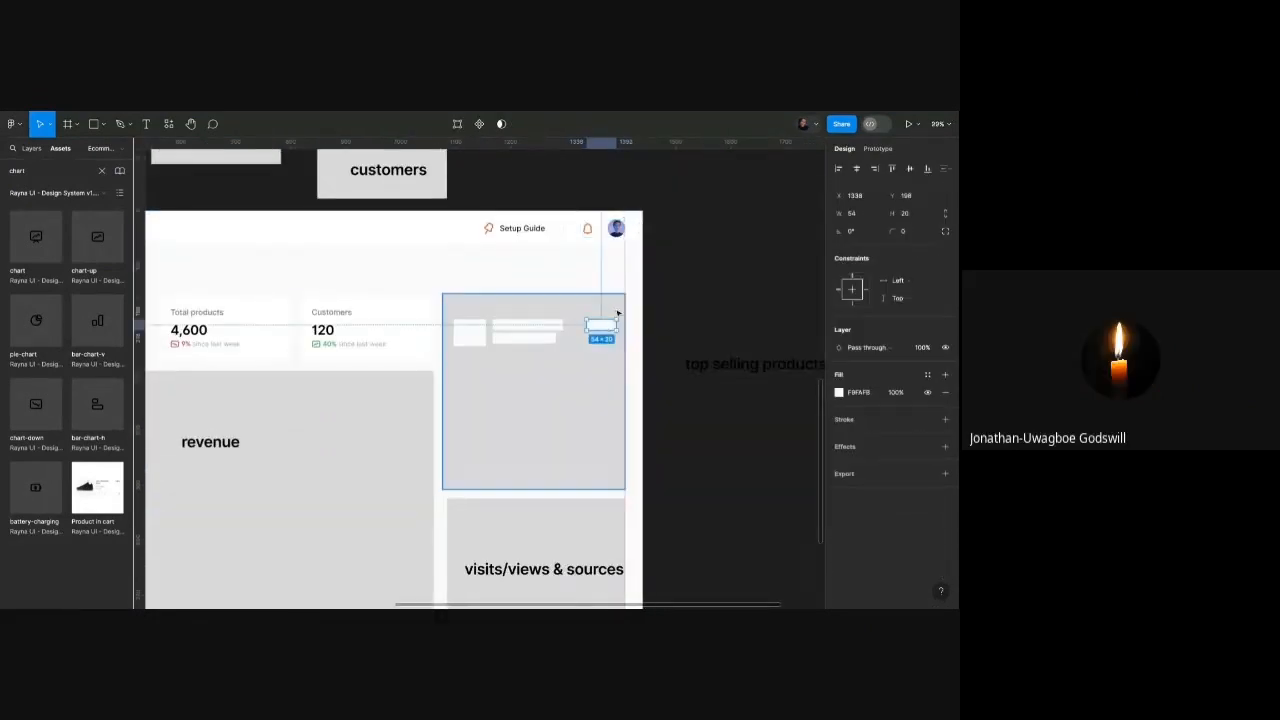
key("Escape")
scroll(646, 320, "down", 3)
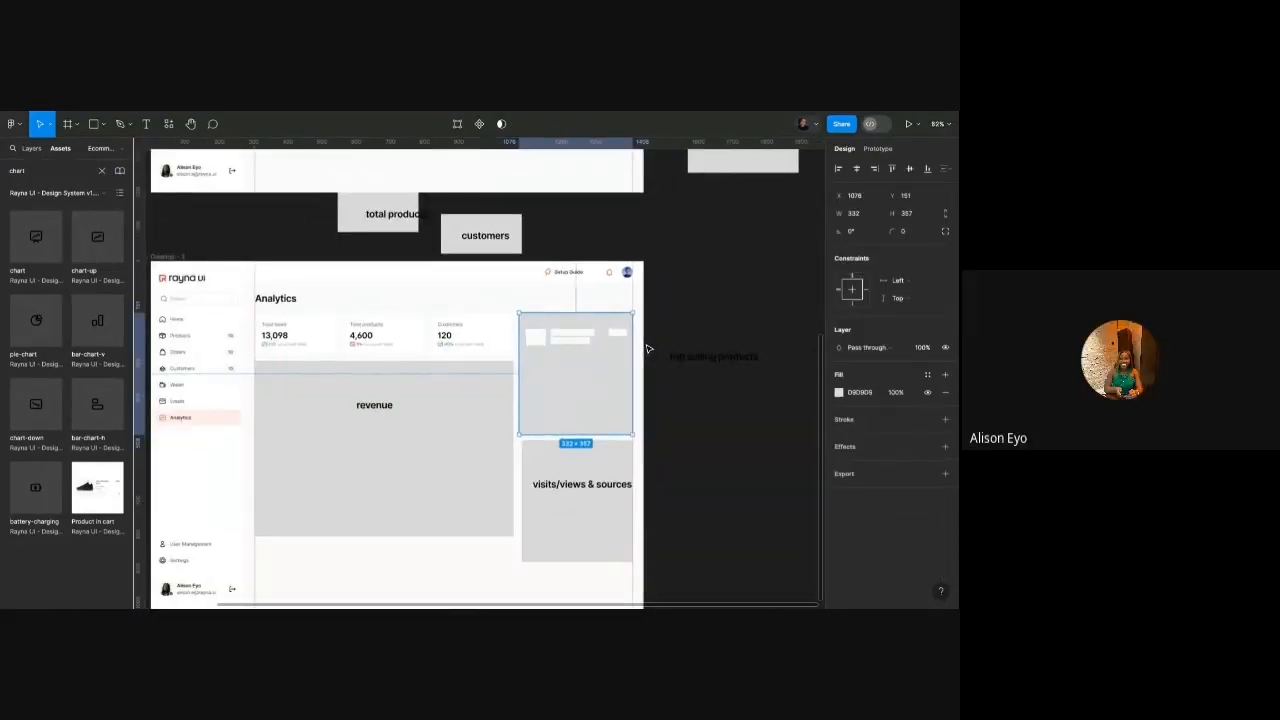
scroll(648, 349, "down", 2)
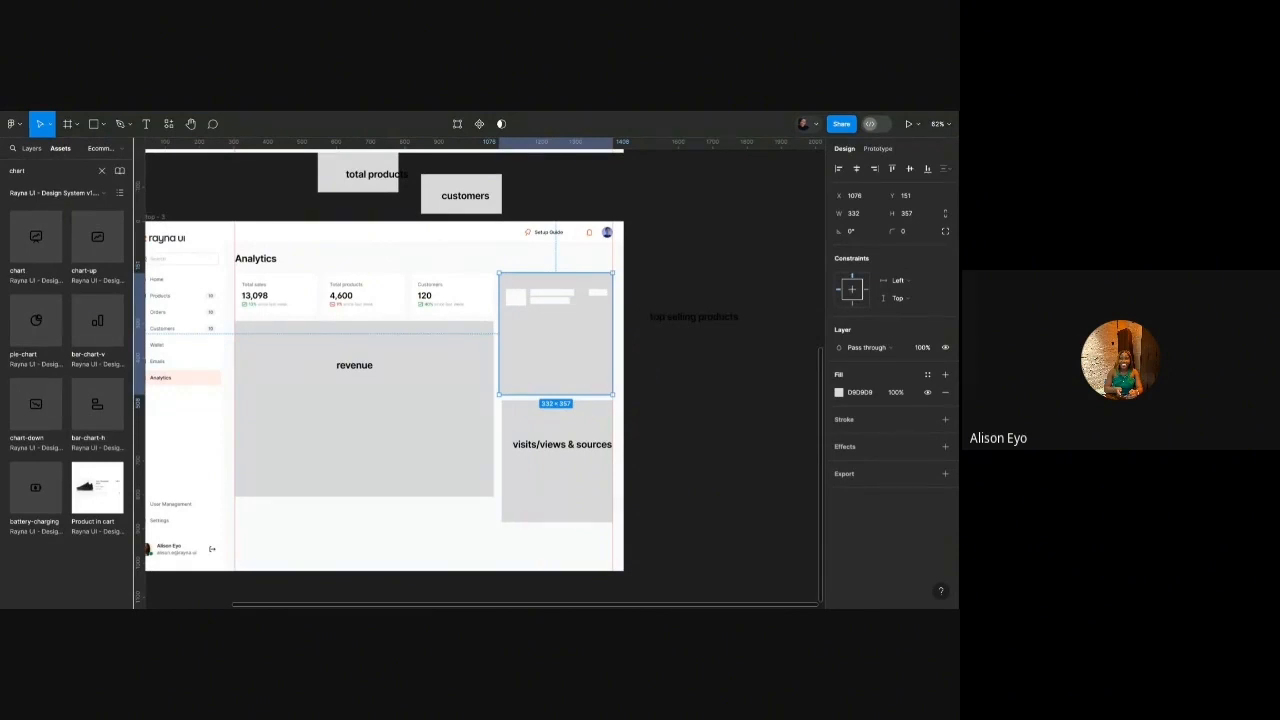
scroll(610, 272, "up", 5)
scroll(614, 268, "down", 5)
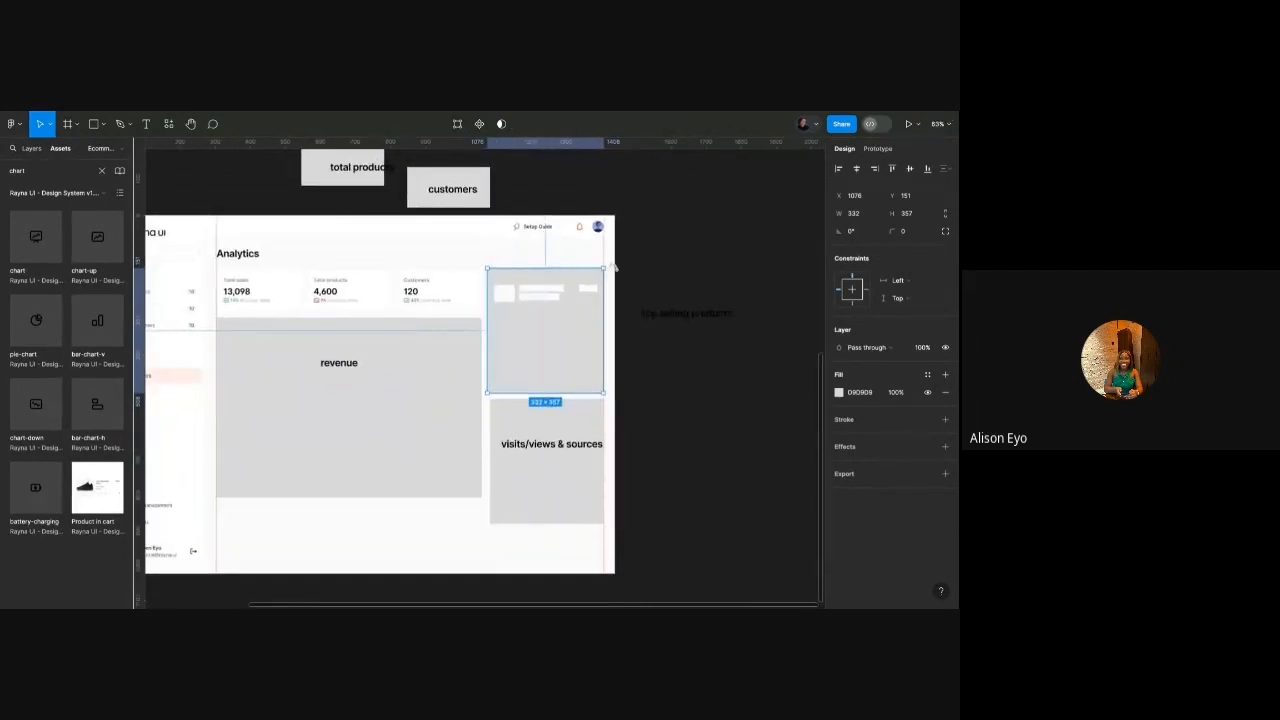
left_click_drag(614, 266, 257, 478)
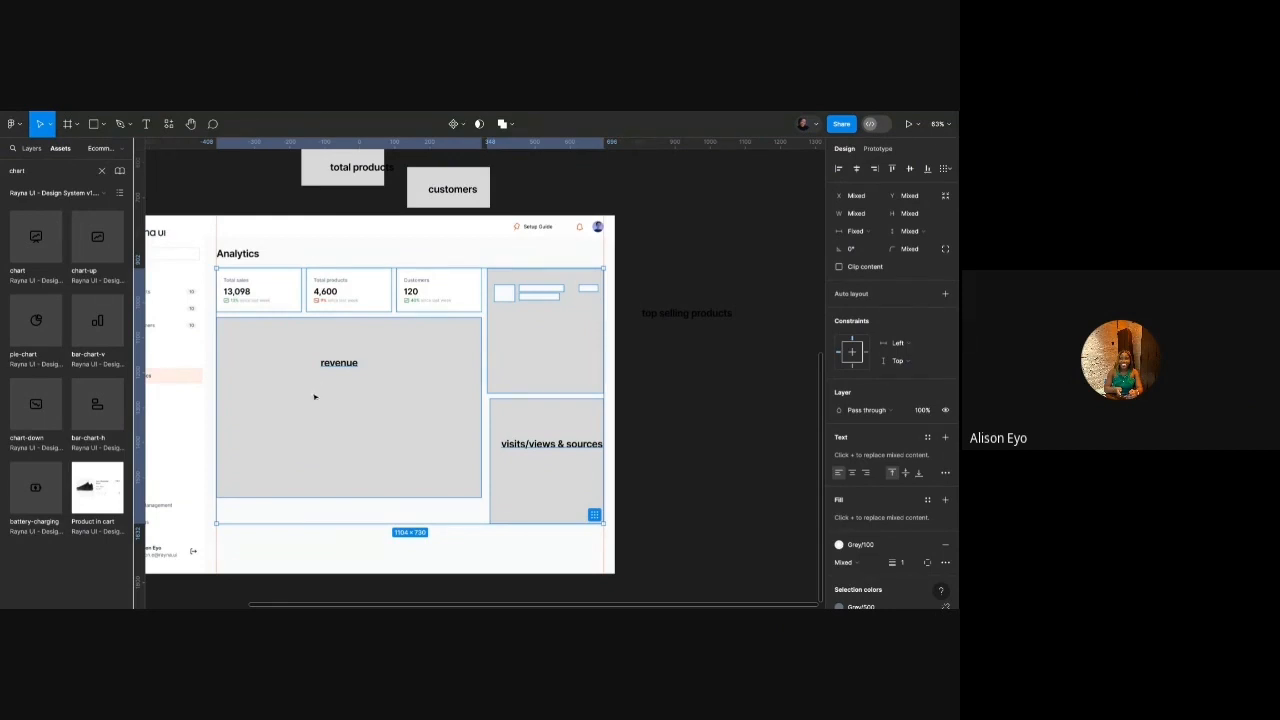
scroll(621, 292, "up", 5)
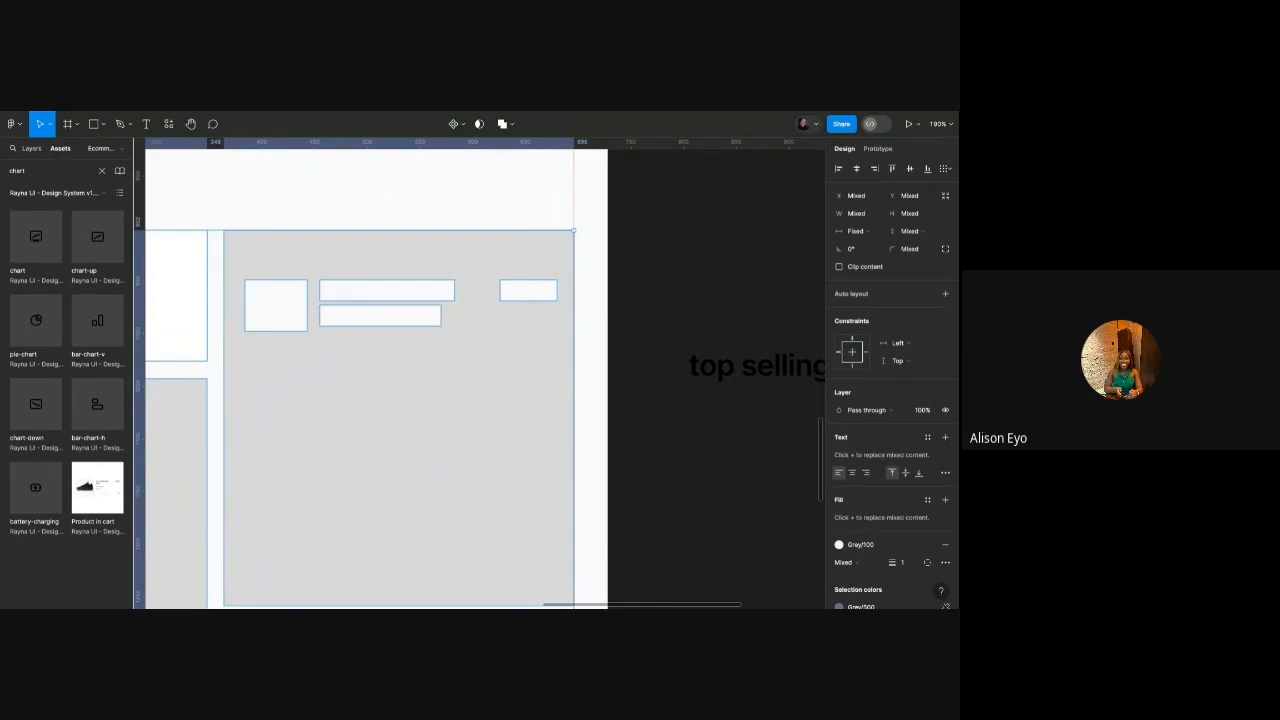
scroll(594, 291, "down", 5)
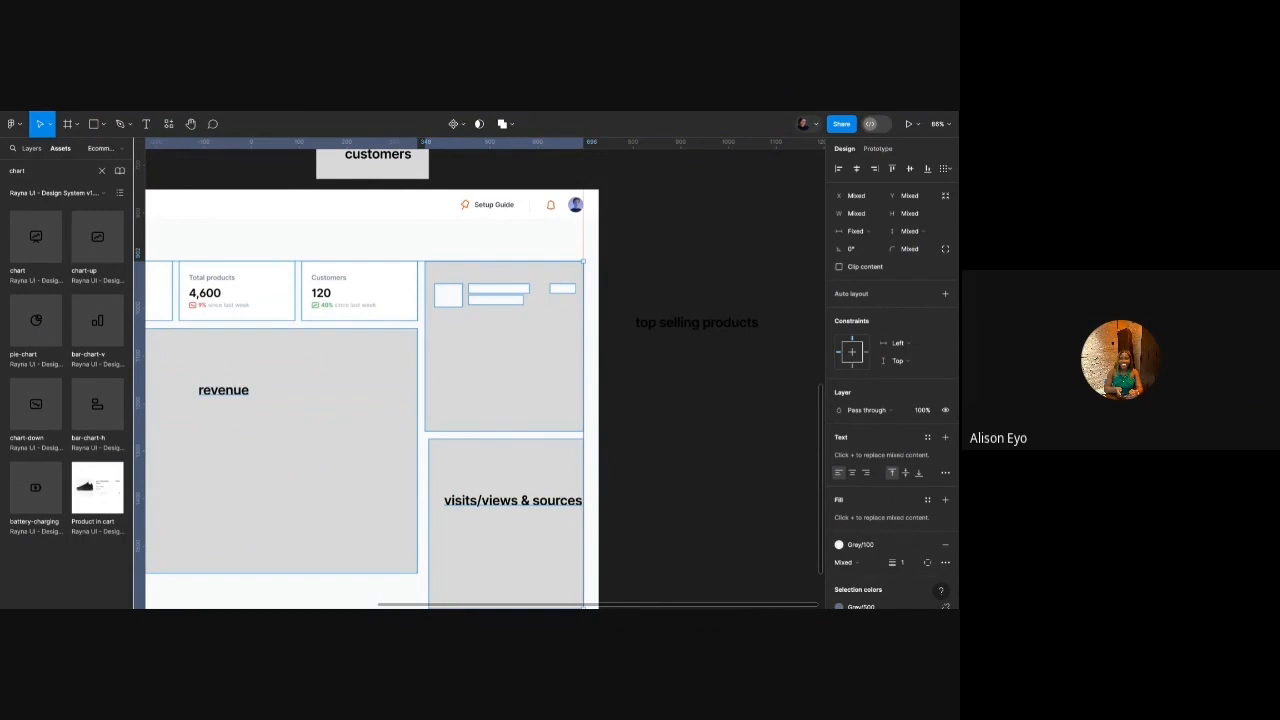
scroll(507, 243, "down", 2)
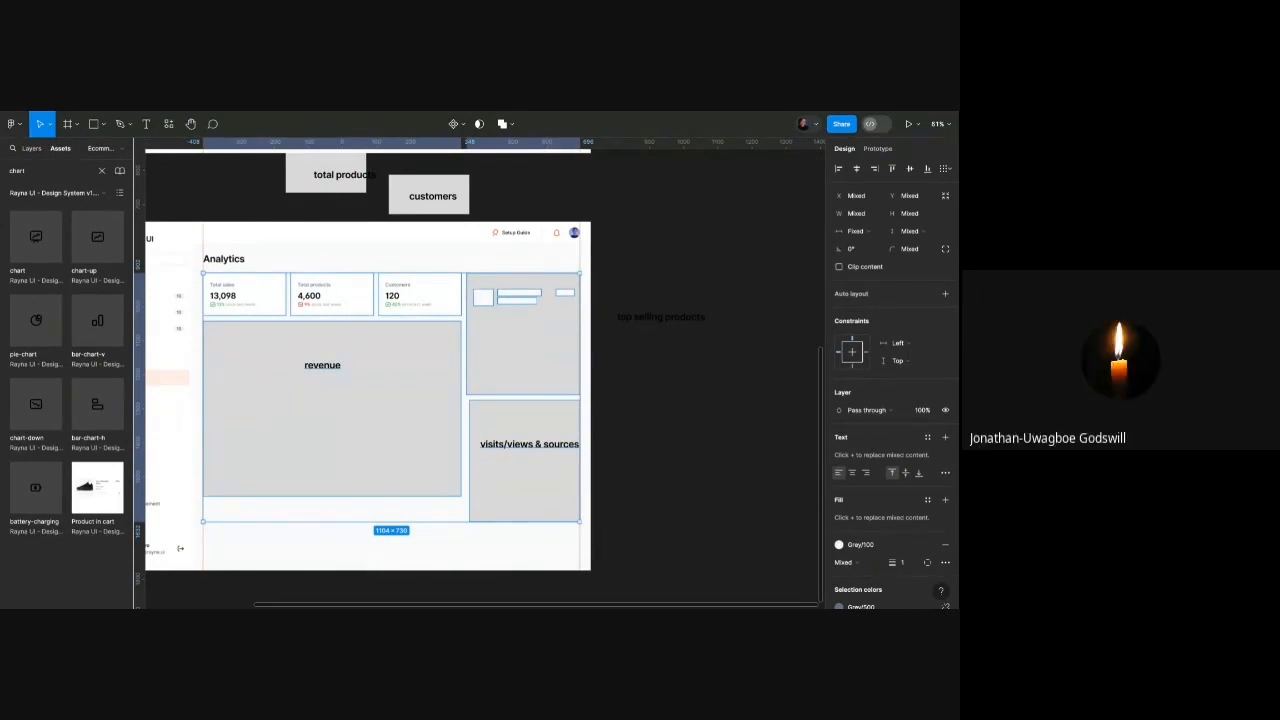
left_click(591, 284)
scroll(537, 284, "up", 5)
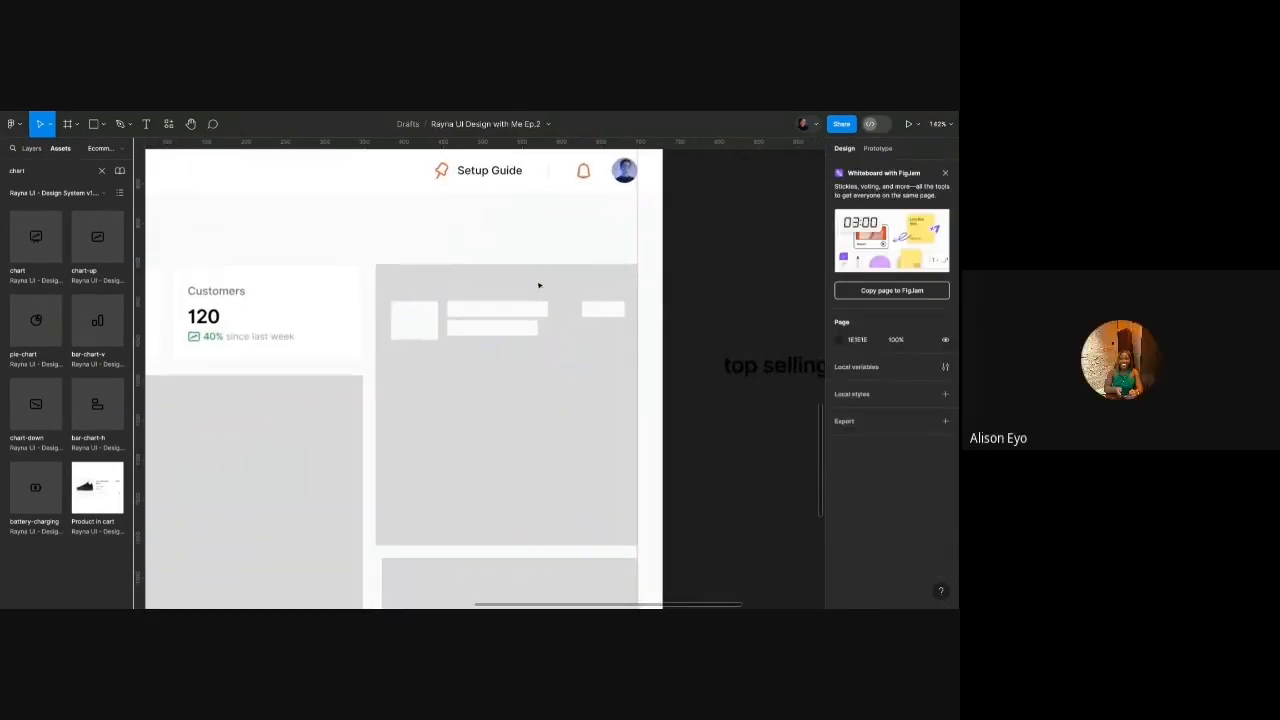
Move the top selling products heading into the grey card and nudge it right.
left_click_drag(389, 298, 600, 350)
left_click(766, 370)
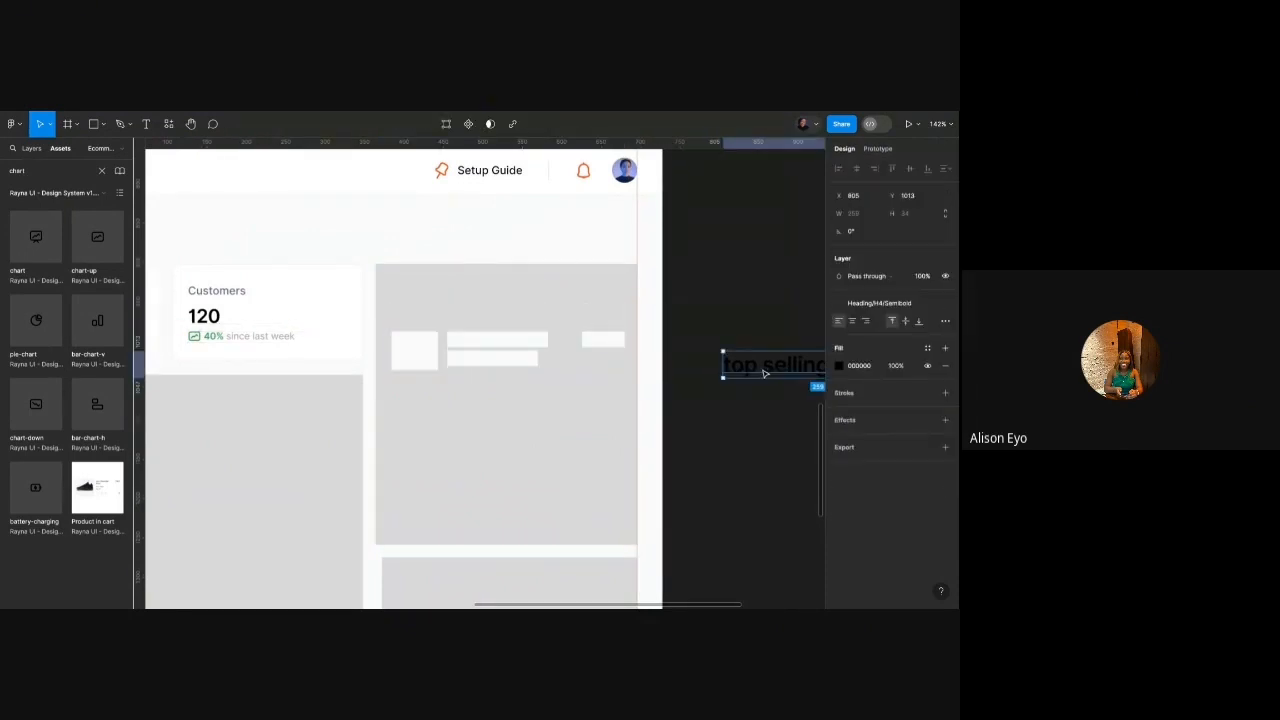
left_click_drag(766, 373, 430, 303)
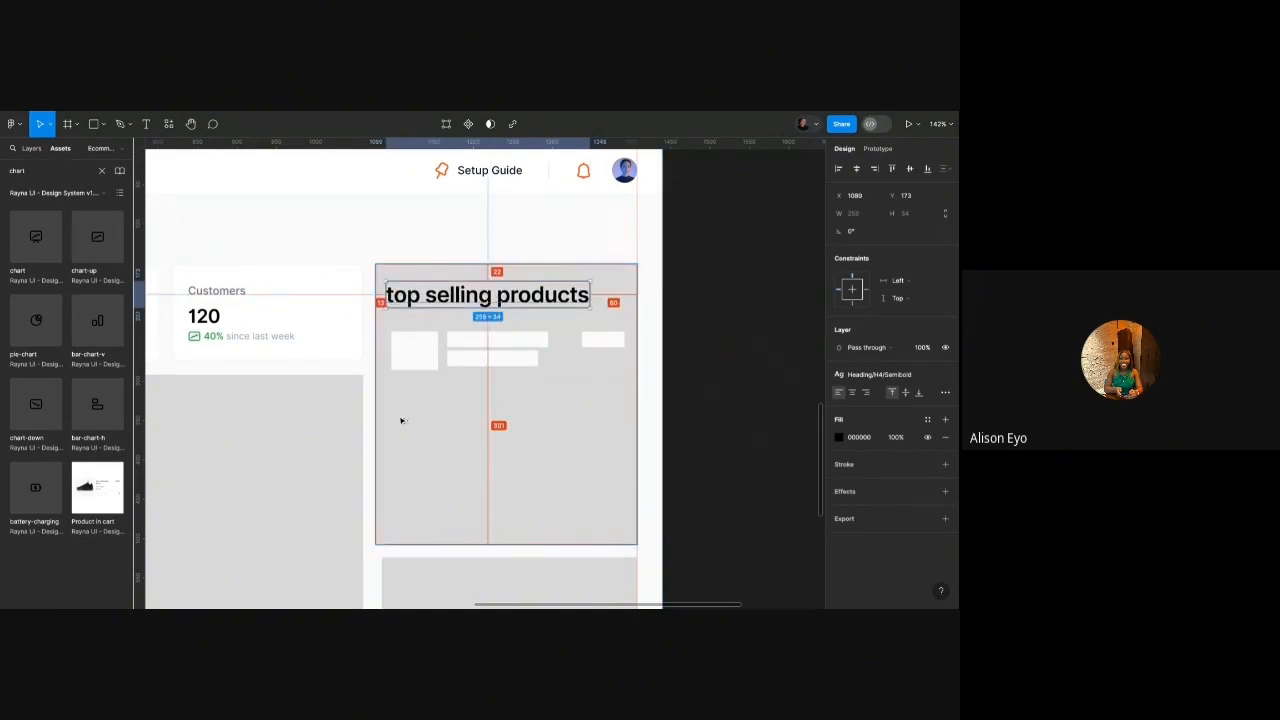
key("alt+Right")
key("alt+Right")
key("alt+Right")
Try Heading/H6 and Paragraph/Large styles on the heading, settling on Paragraph/Medium/Semibold.
left_click(872, 374)
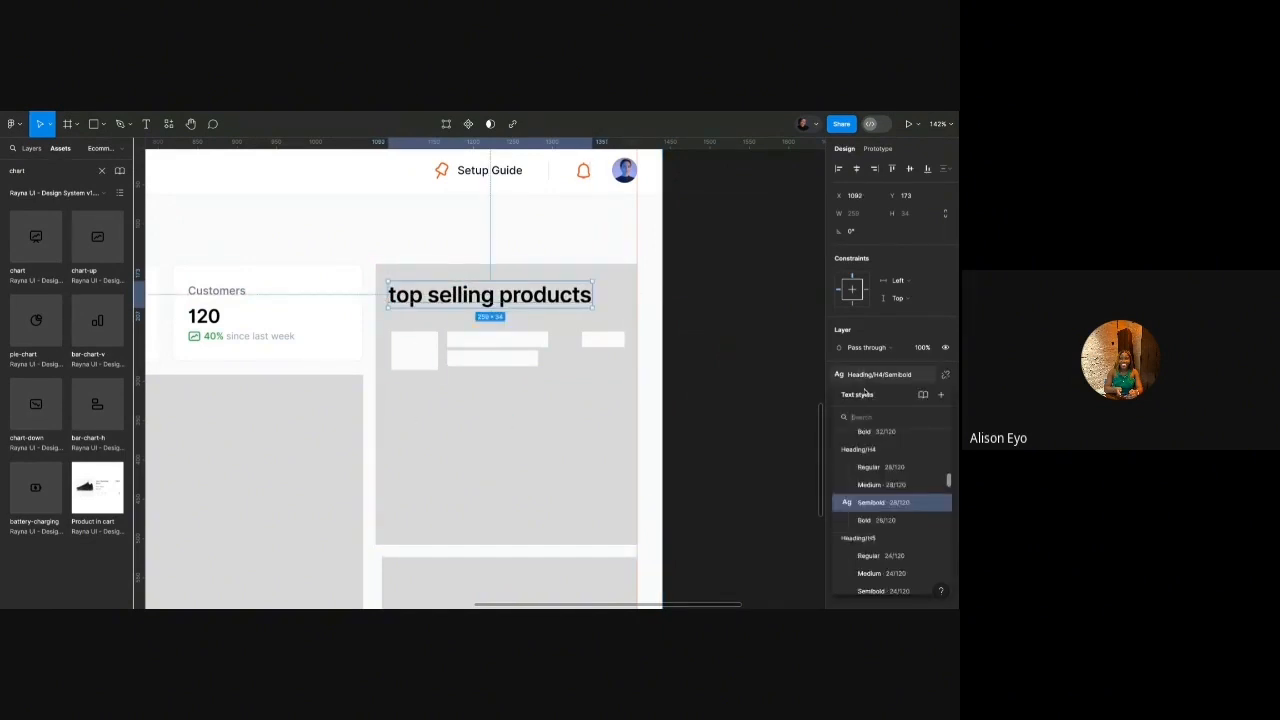
scroll(860, 505, "down", 2)
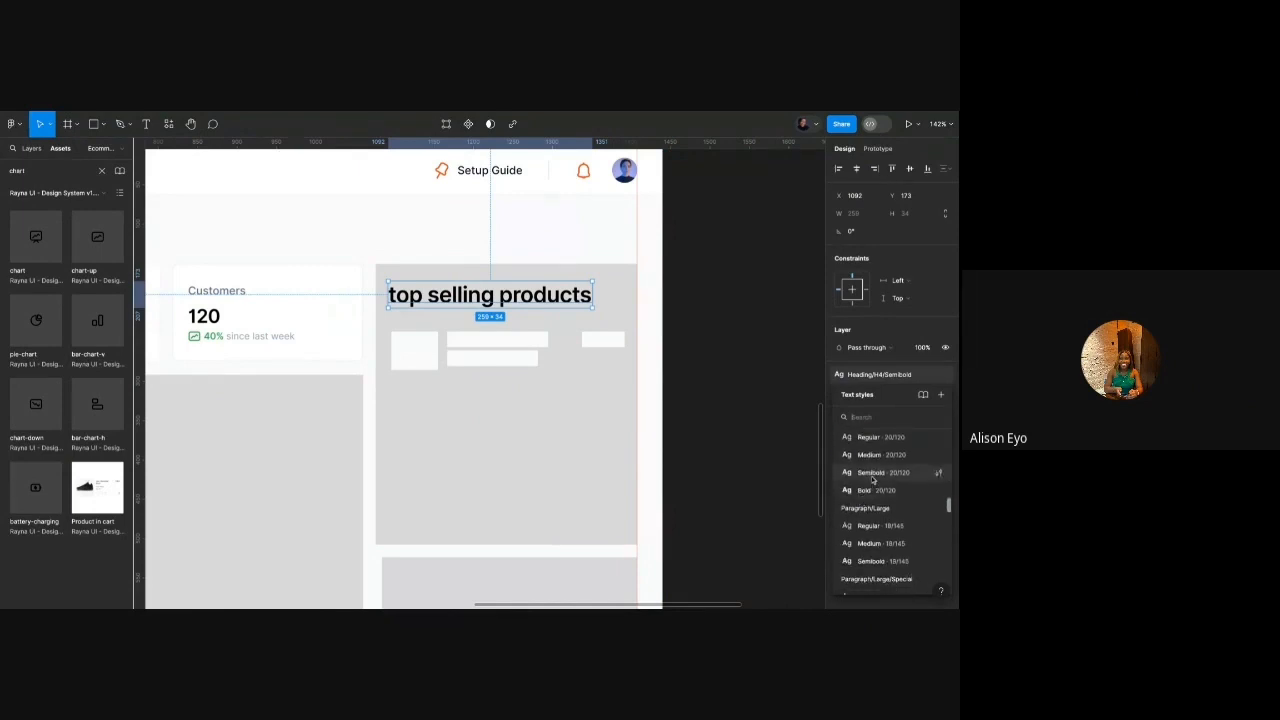
left_click(860, 476)
left_click(900, 374)
scroll(875, 500, "down", 2)
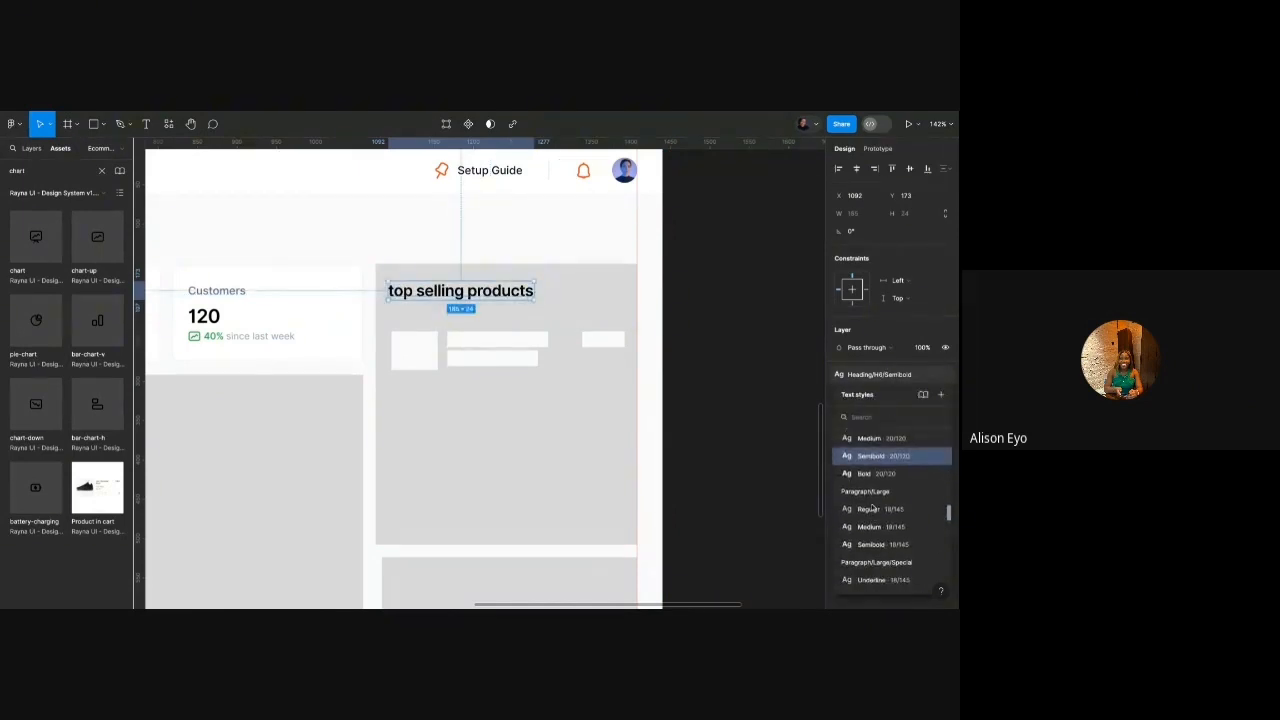
left_click(872, 522)
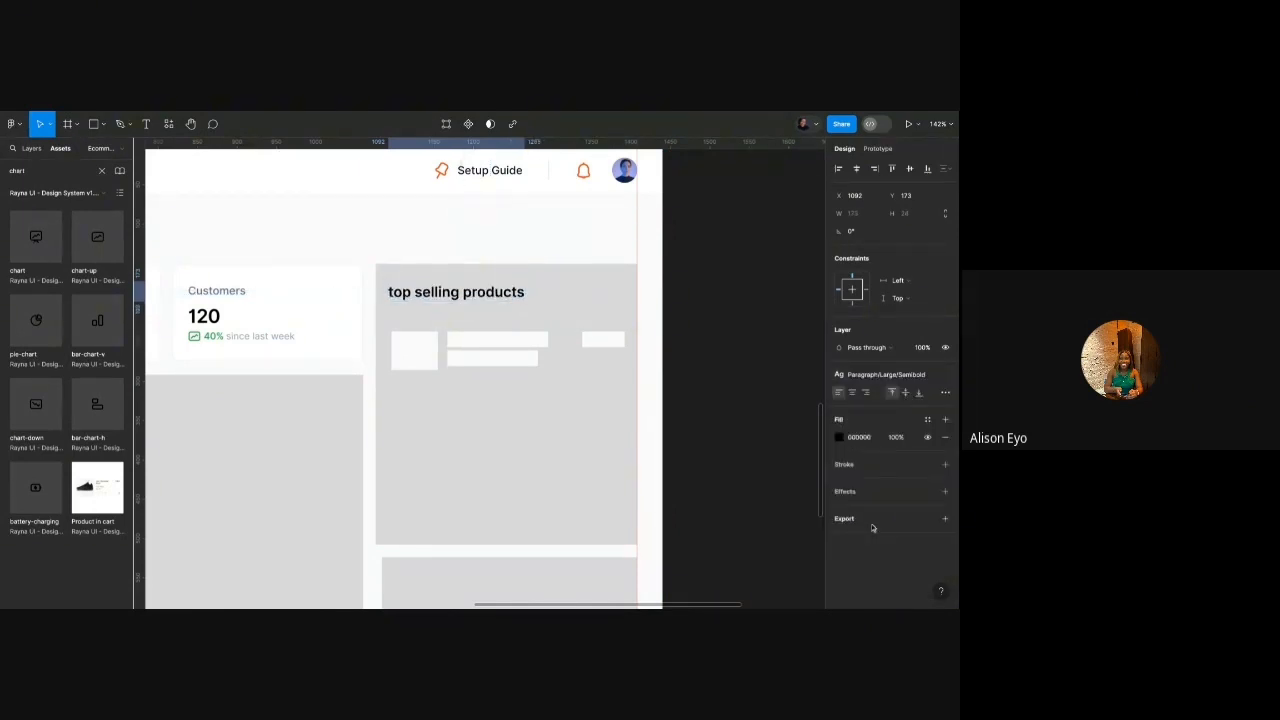
left_click(888, 378)
scroll(885, 519, "down", 1)
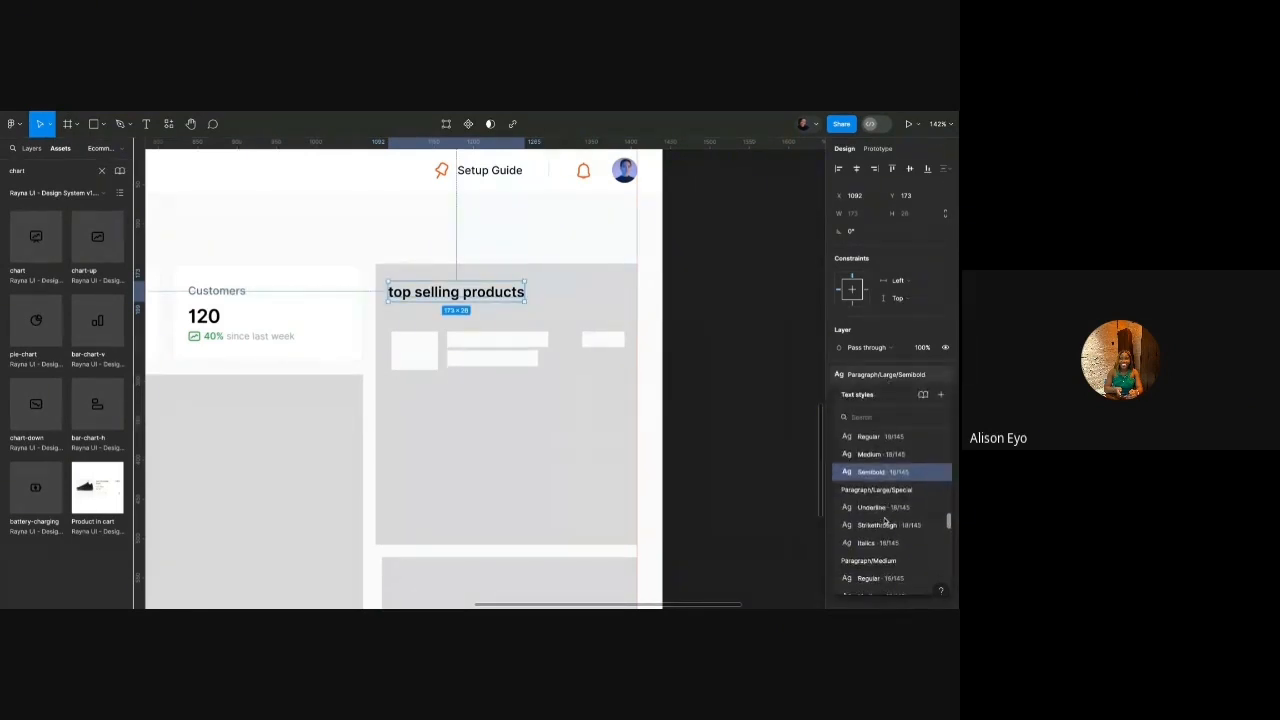
scroll(885, 519, "down", 3)
left_click(881, 542)
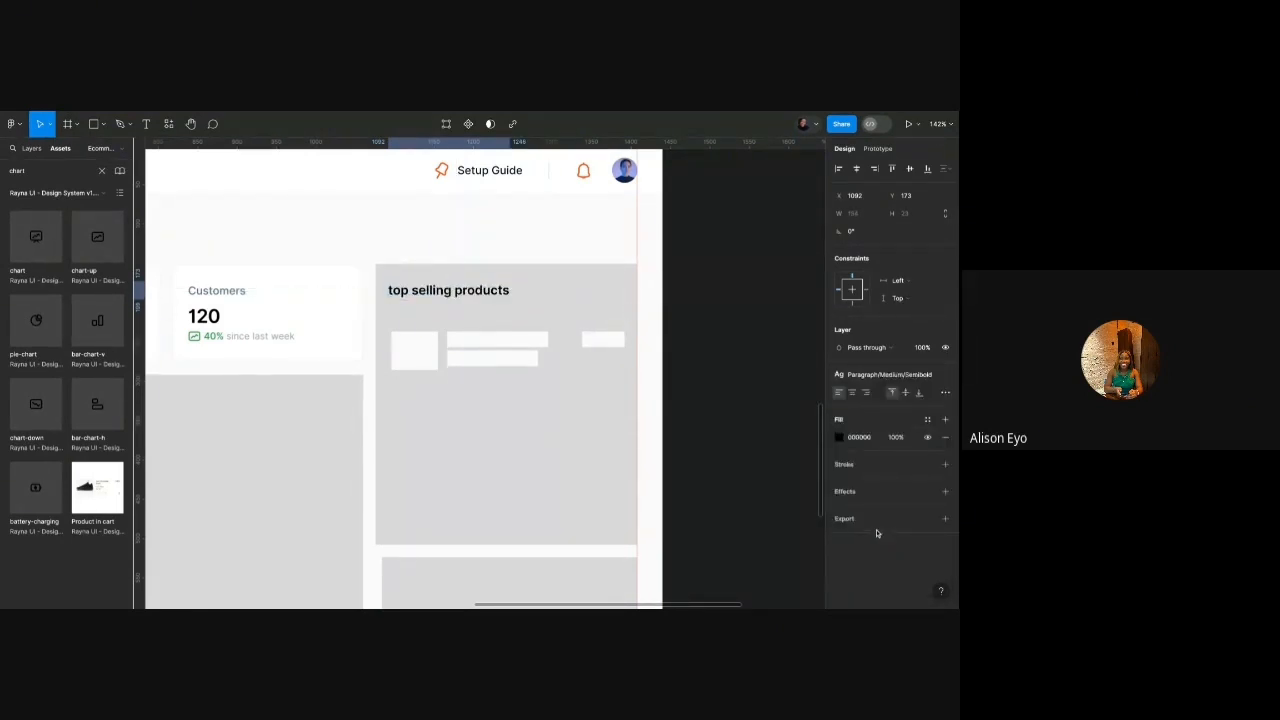
Nudge the heading right and down to X 1096, Y 175.
left_click(533, 300)
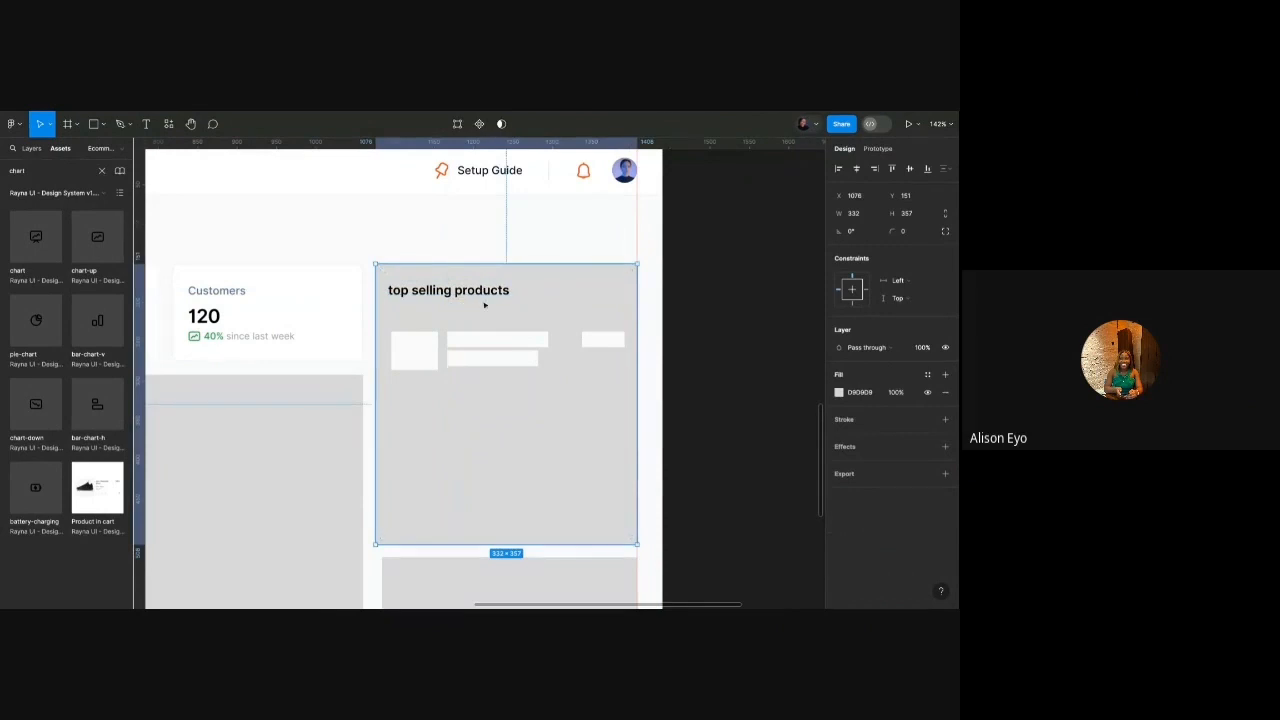
double_click(484, 303)
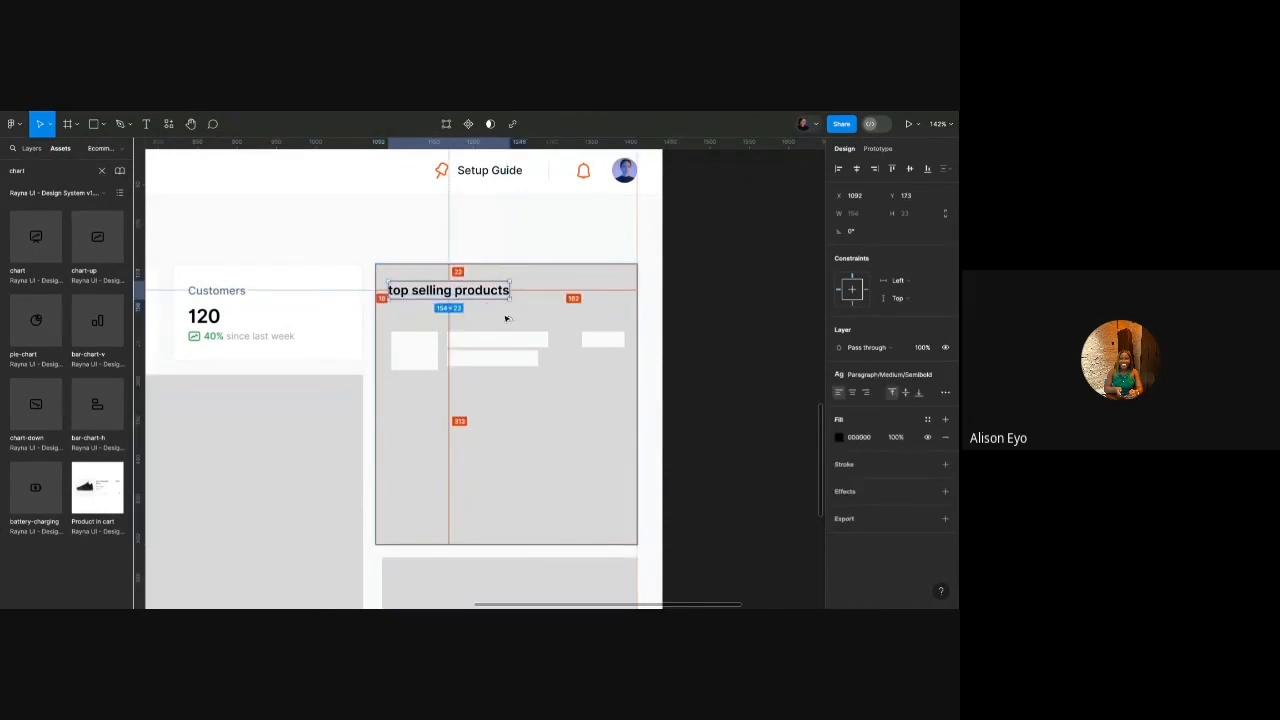
key("Right")
key("Right")
key("Right")
key("Right")
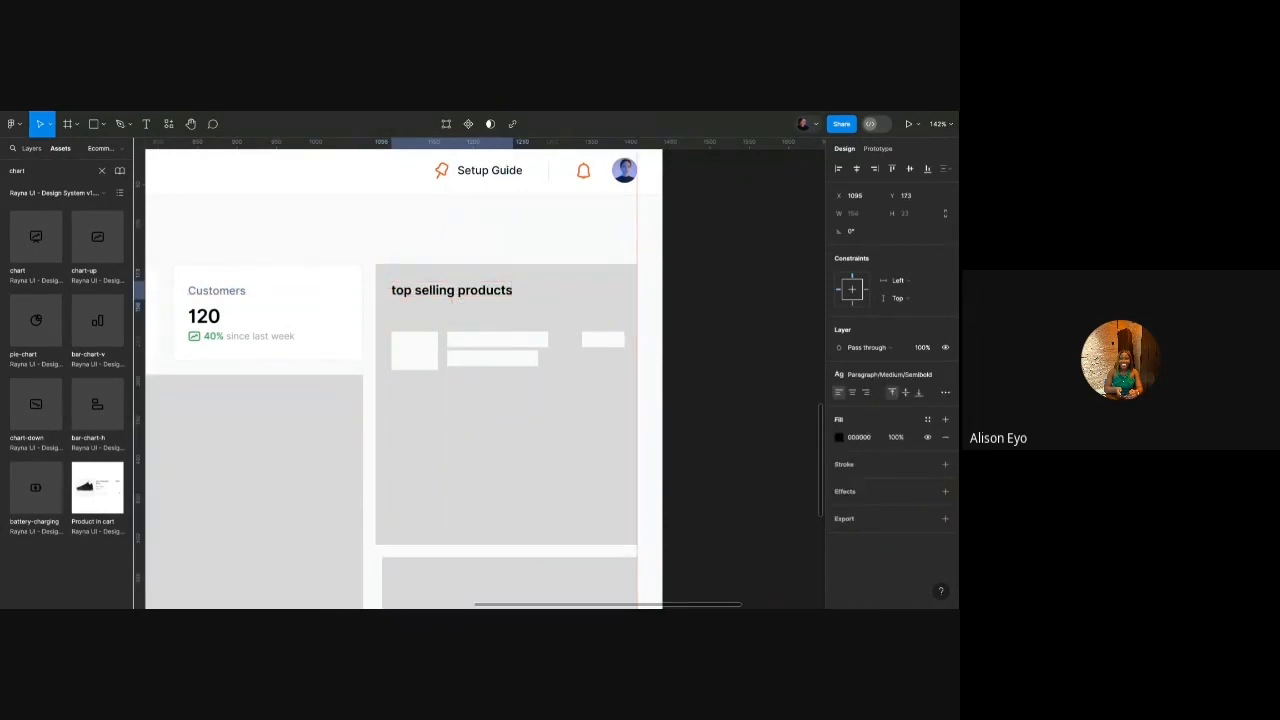
key("Down")
key("Down")
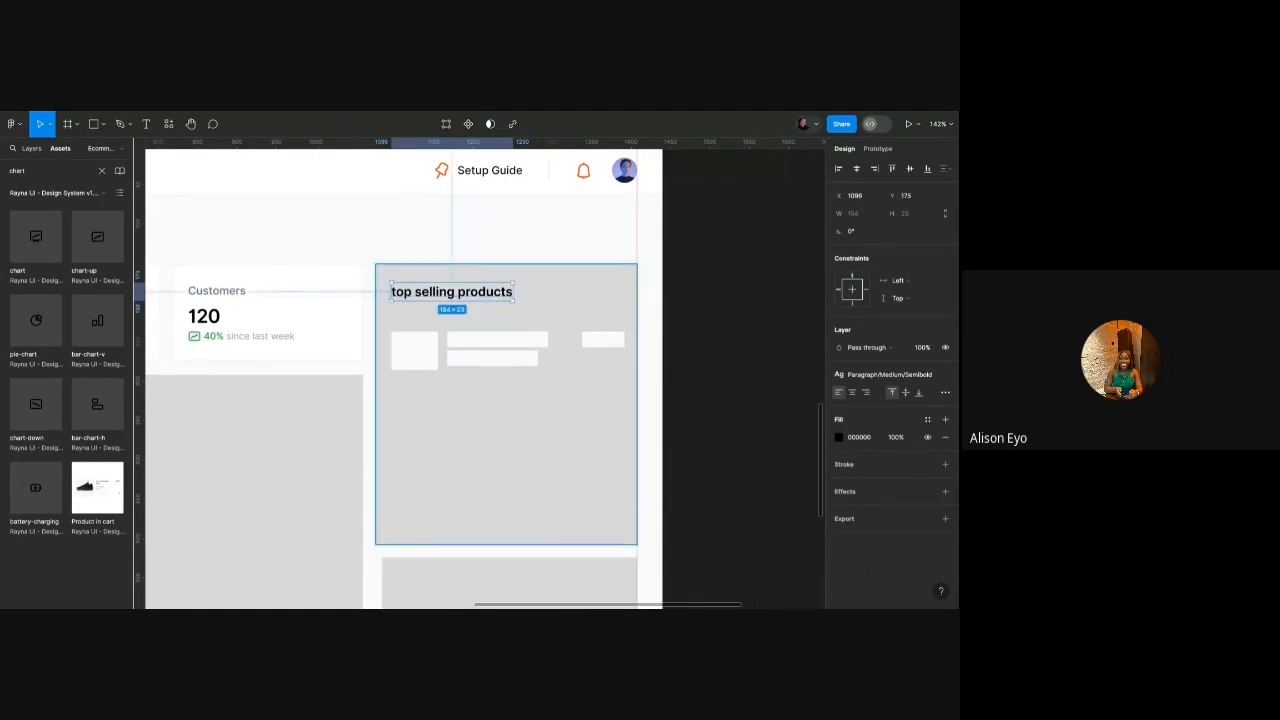
Stretch the product image placeholder's bottom edge down to make it about 59×68.
left_click(534, 303)
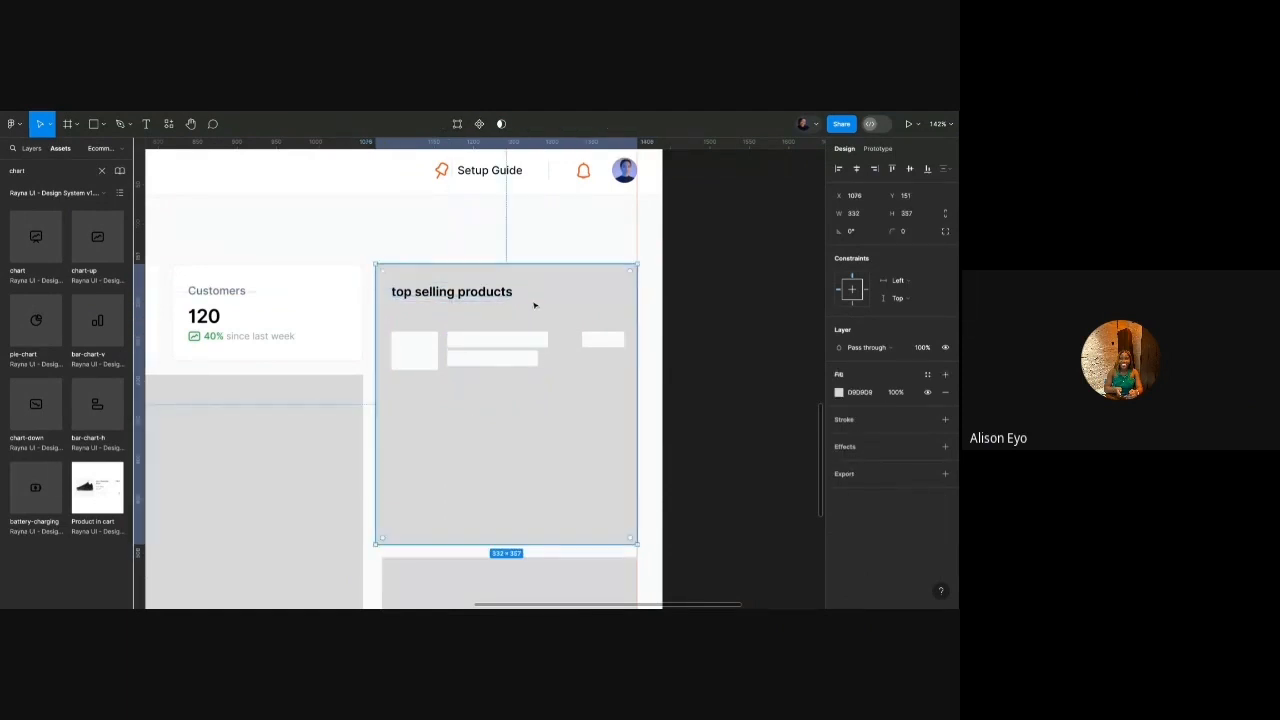
left_click(414, 350)
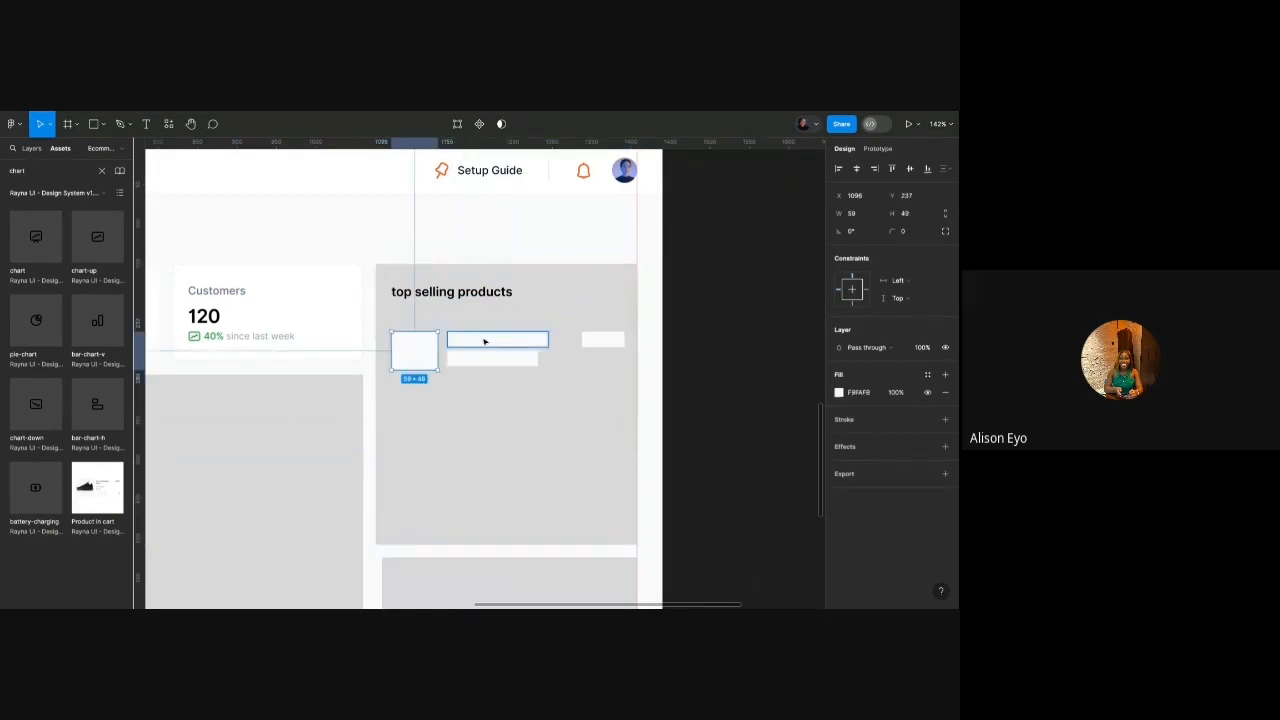
scroll(484, 341, "up", 5)
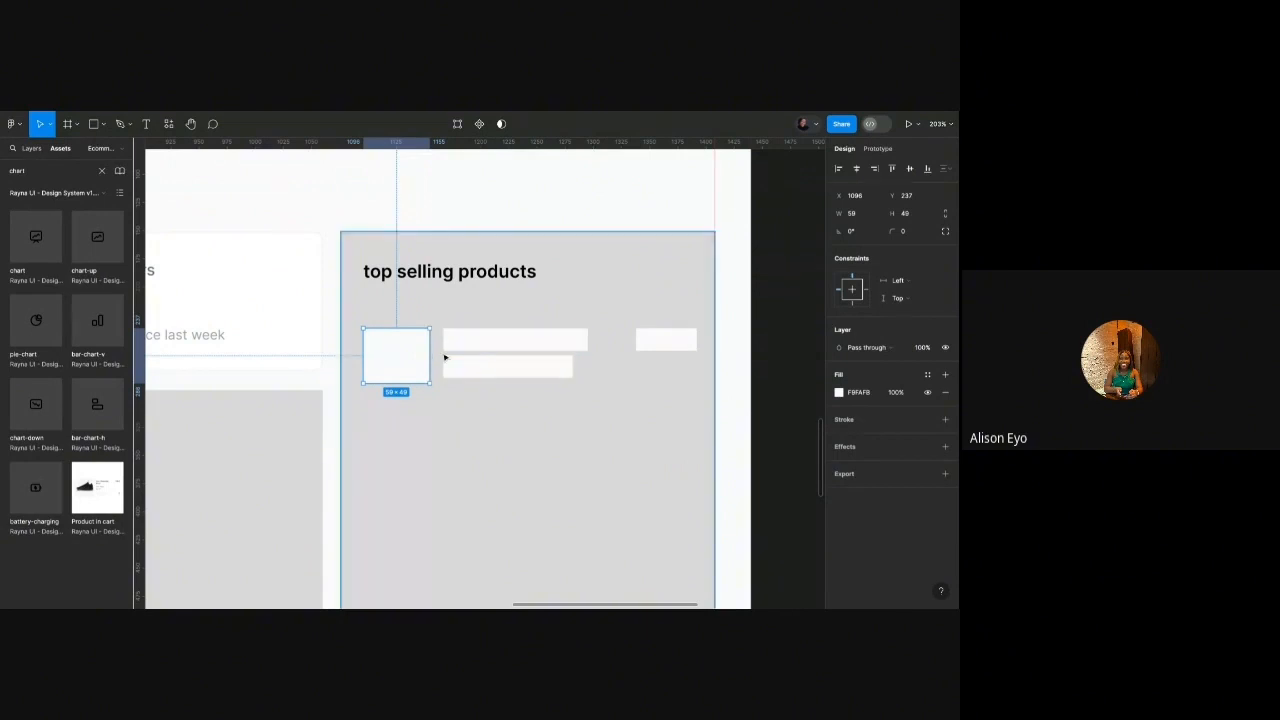
scroll(444, 357, "left", 2)
scroll(444, 357, "down", 1)
scroll(444, 357, "up", 1)
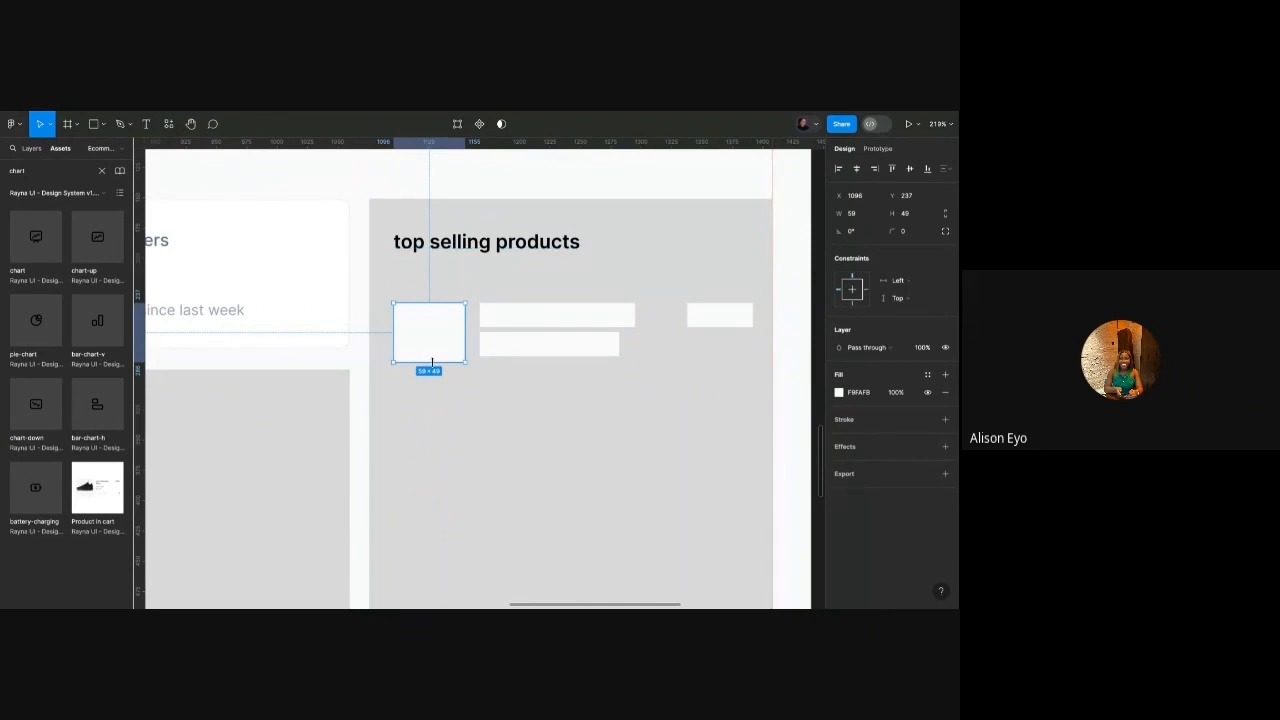
left_click_drag(432, 362, 432, 385)
scroll(437, 376, "up", 2)
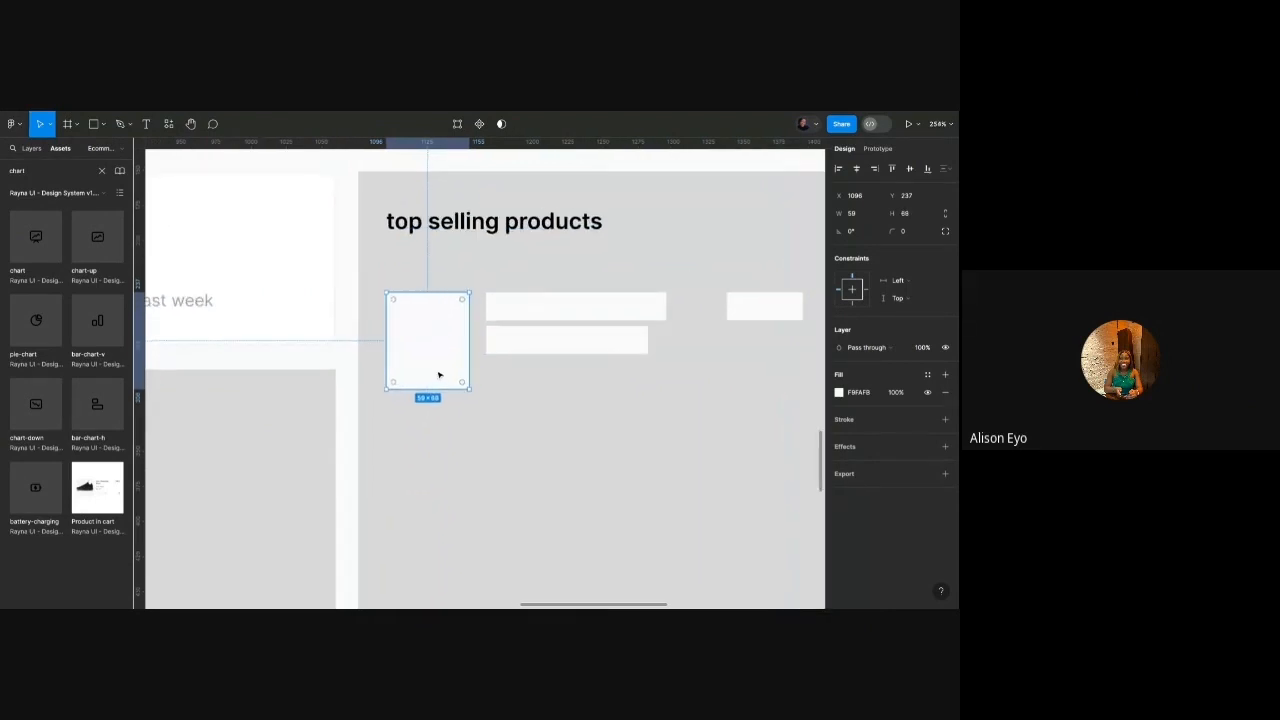
scroll(438, 375, "down", 1)
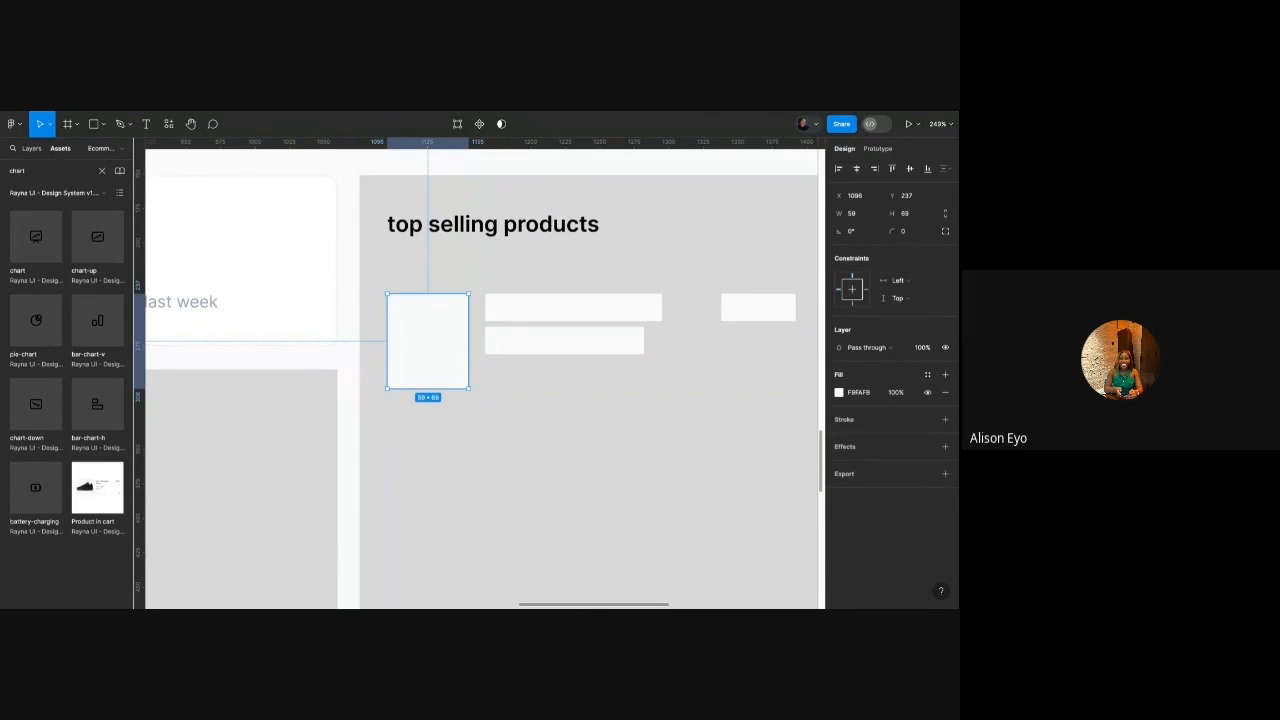
Alt-drag a copy of the Customers card's '40% since last week' row under the bars and ungroup it.
scroll(363, 320, "down", 5, "ctrl")
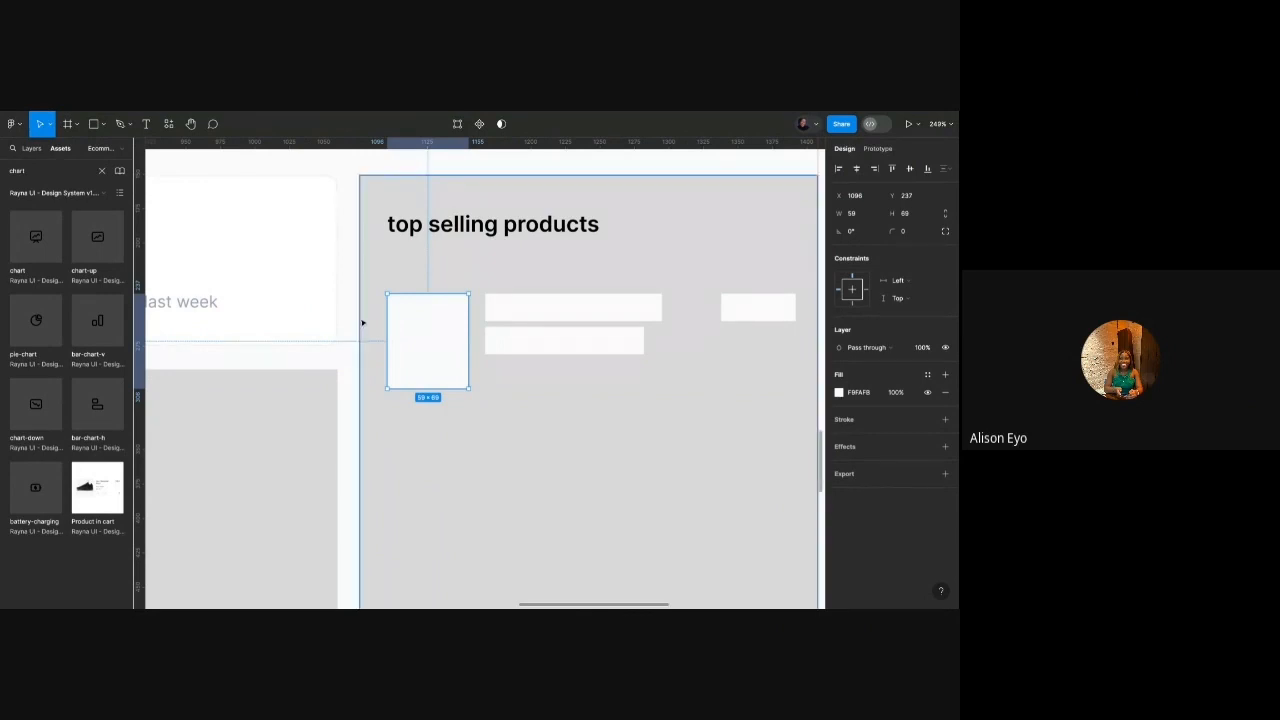
left_click(262, 300)
left_click(262, 302)
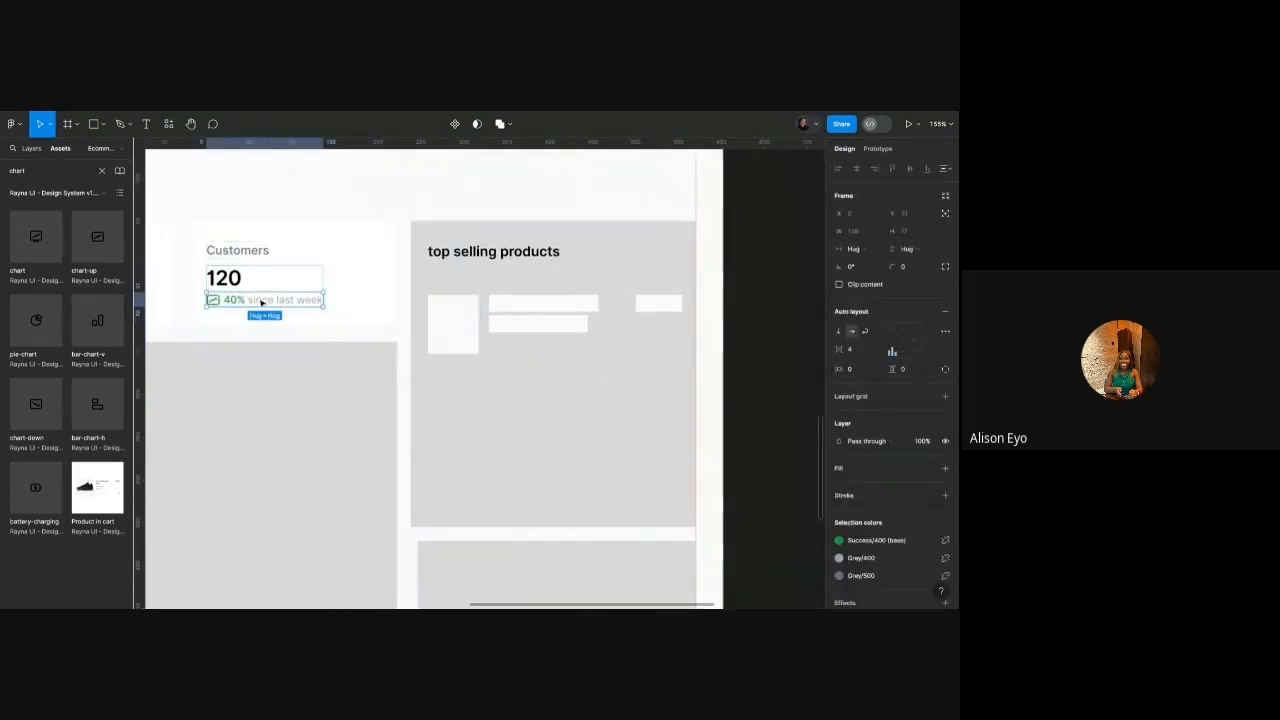
left_click_drag(262, 302, 549, 349, "alt")
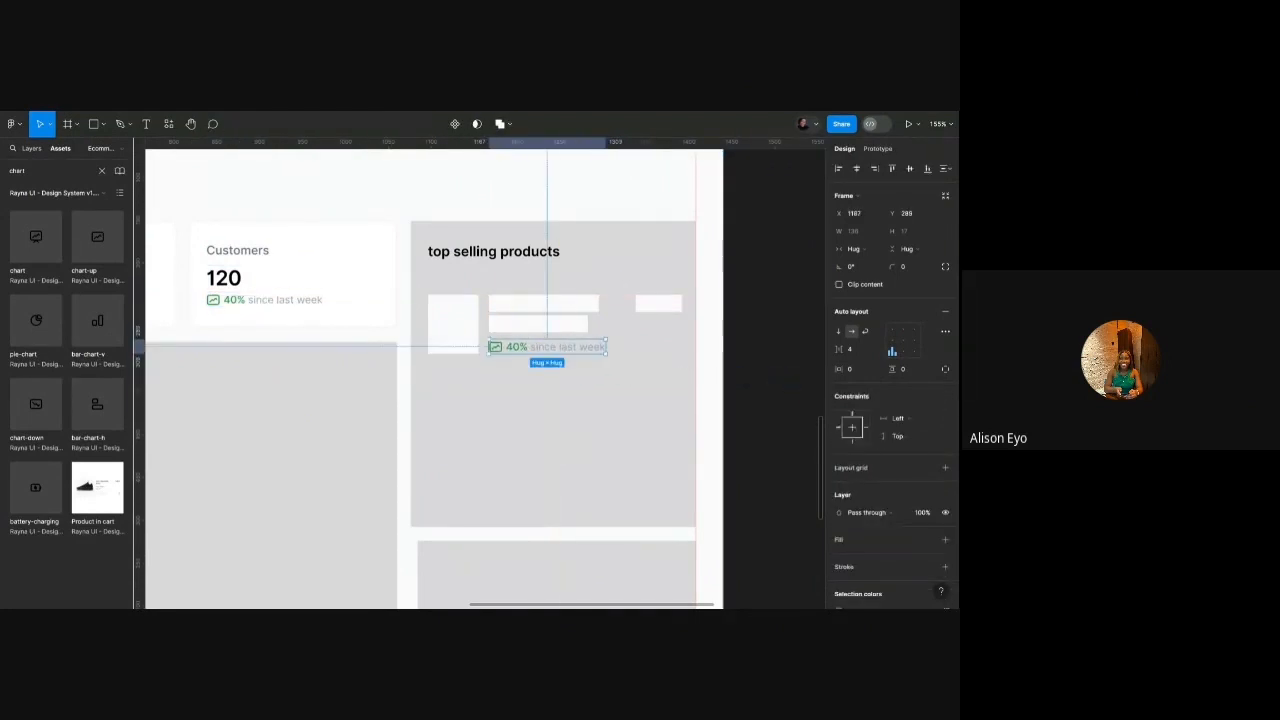
scroll(525, 325, "up", 5)
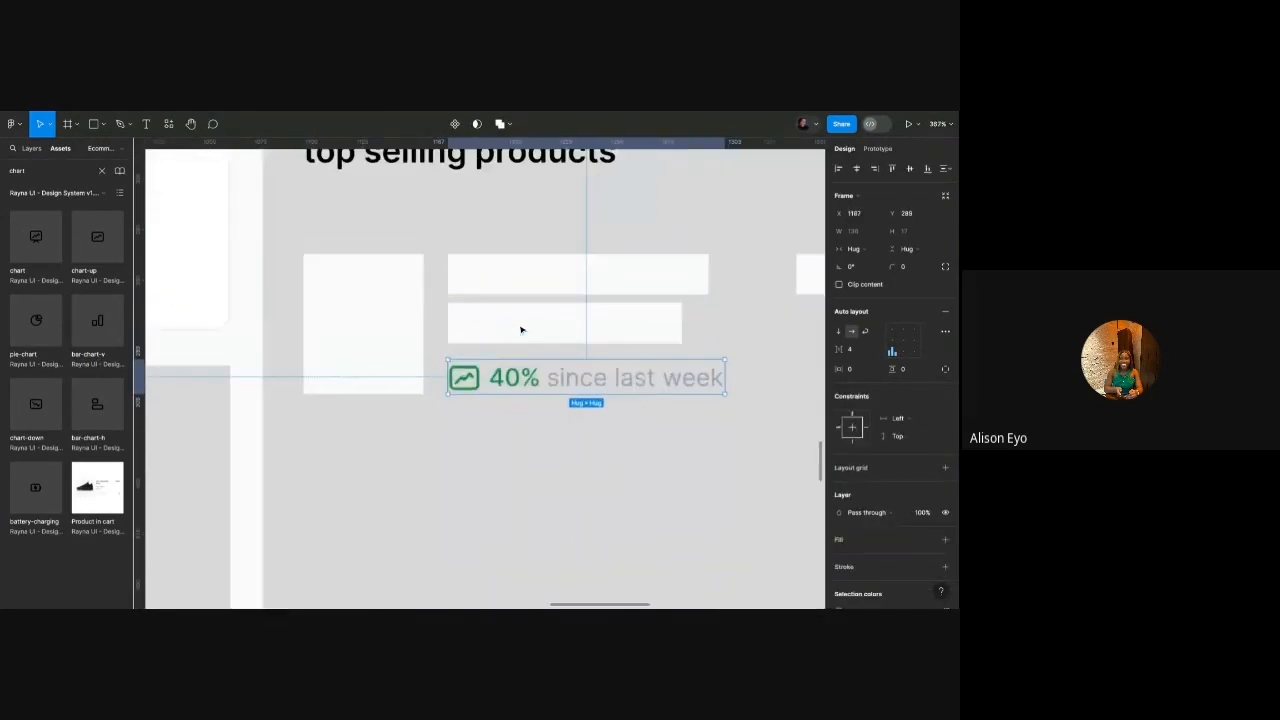
right_click(518, 370)
left_click(516, 406)
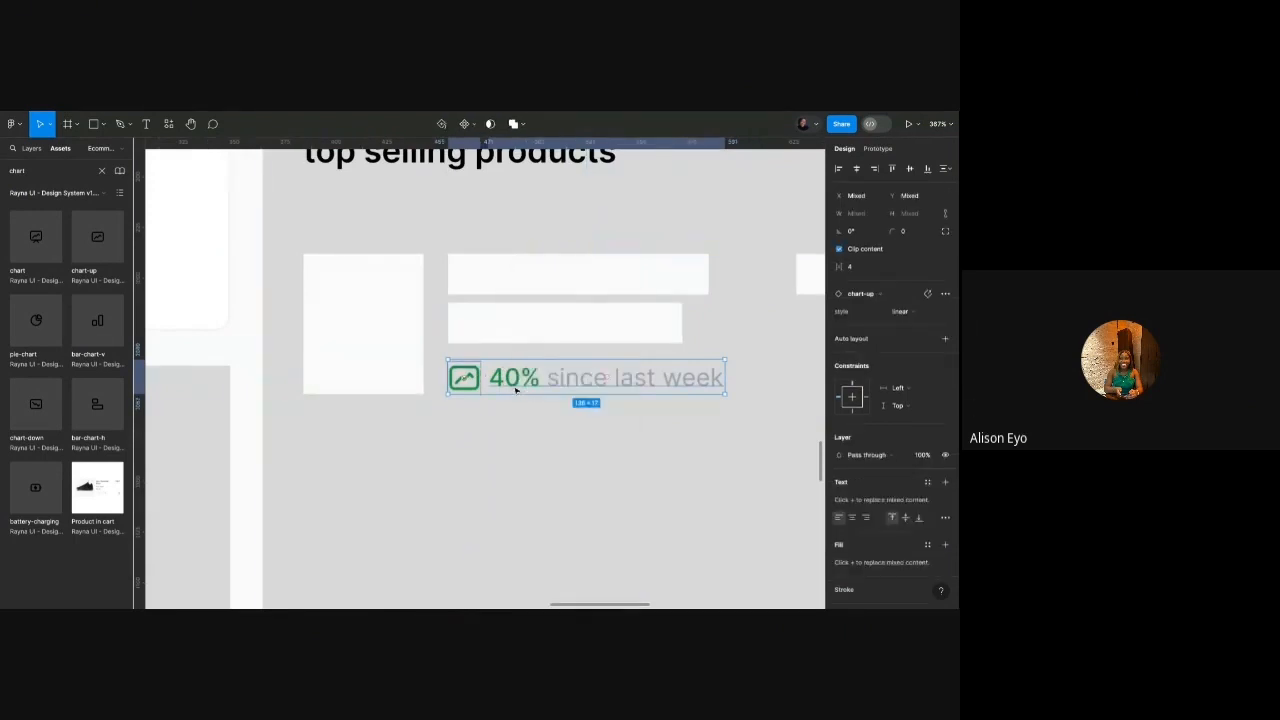
Delete the copied line's trend icon and shift its text left under the product bars.
left_click(478, 389)
scroll(479, 389, "down", 3)
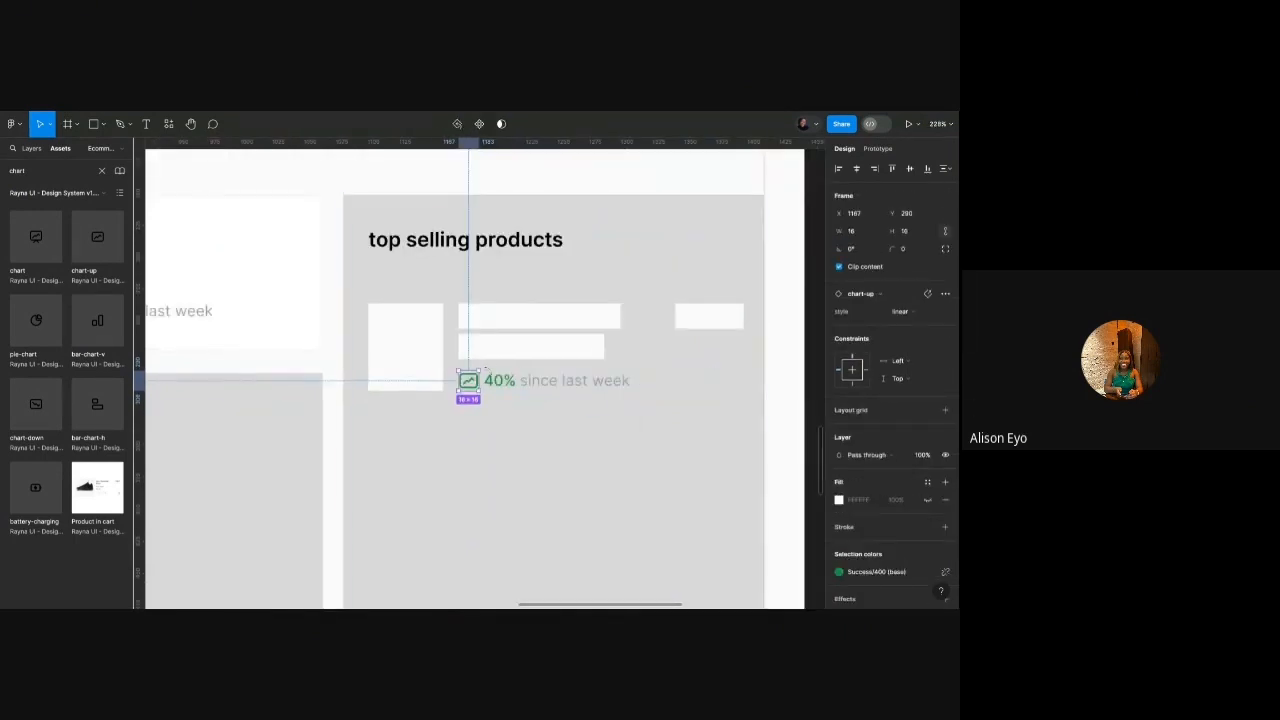
scroll(494, 370, "up", 4)
scroll(494, 370, "down", 2)
left_click(494, 296)
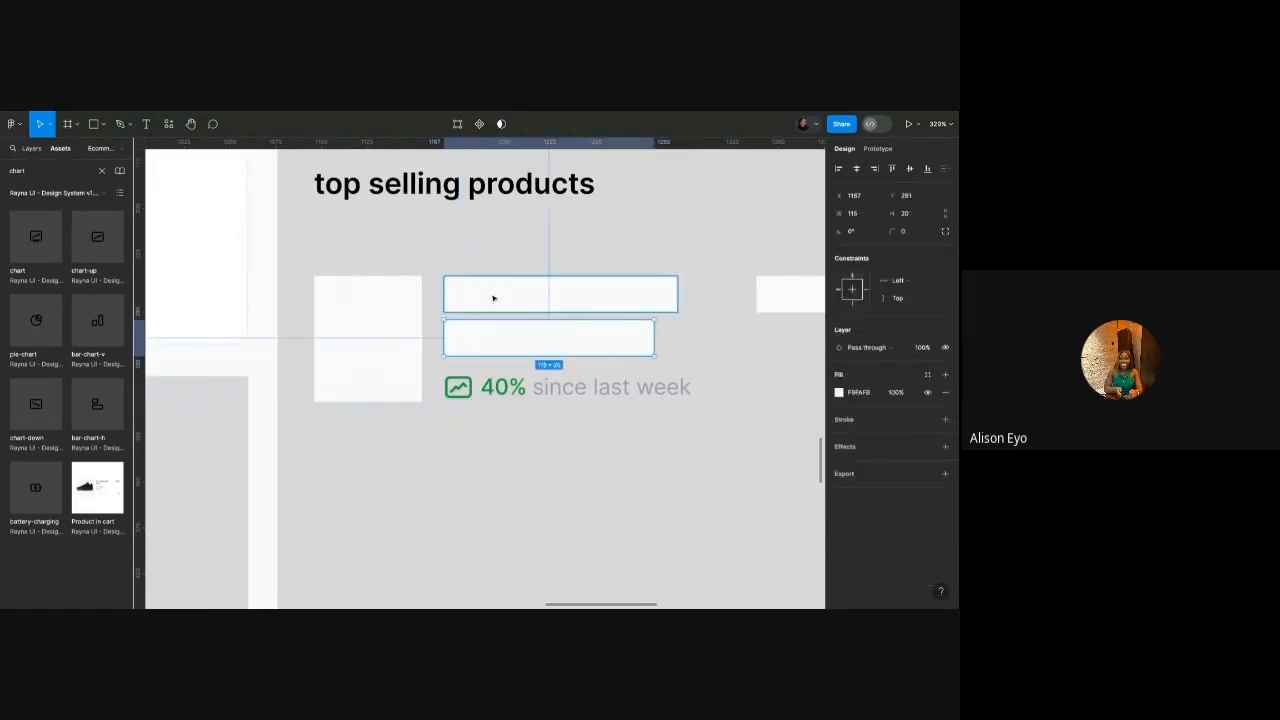
scroll(494, 296, "down", 4)
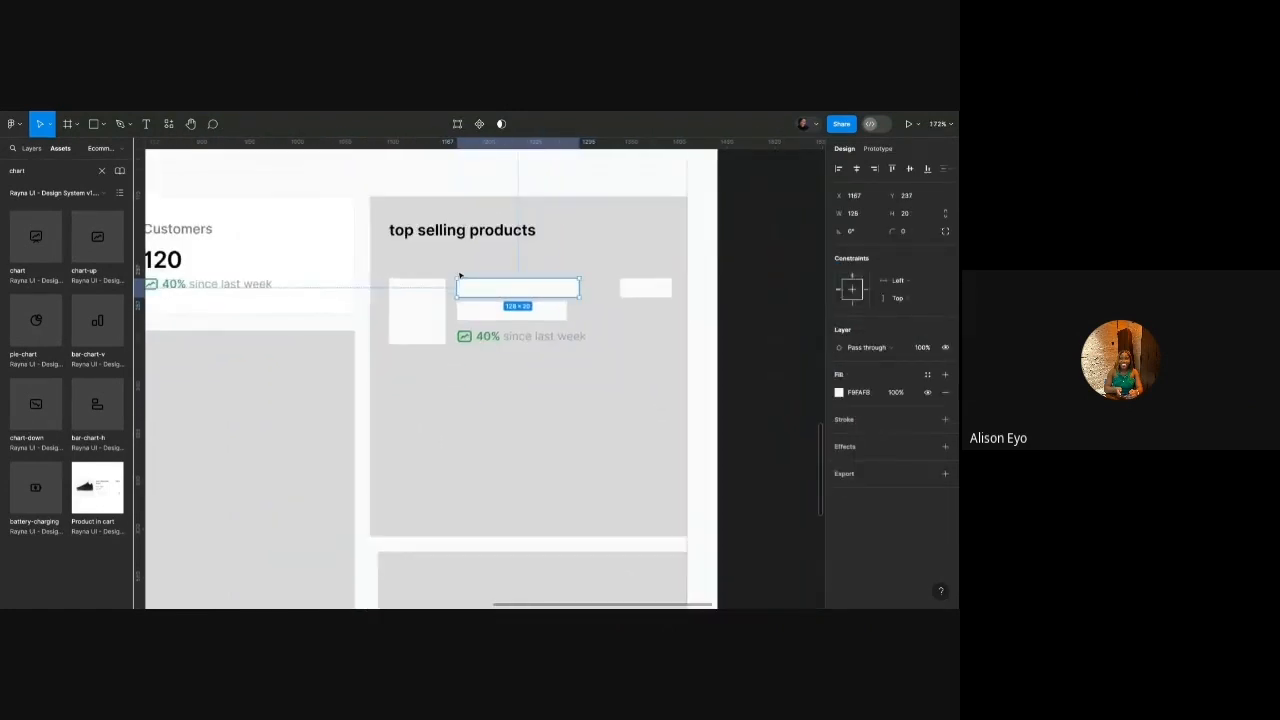
scroll(459, 276, "up", 2)
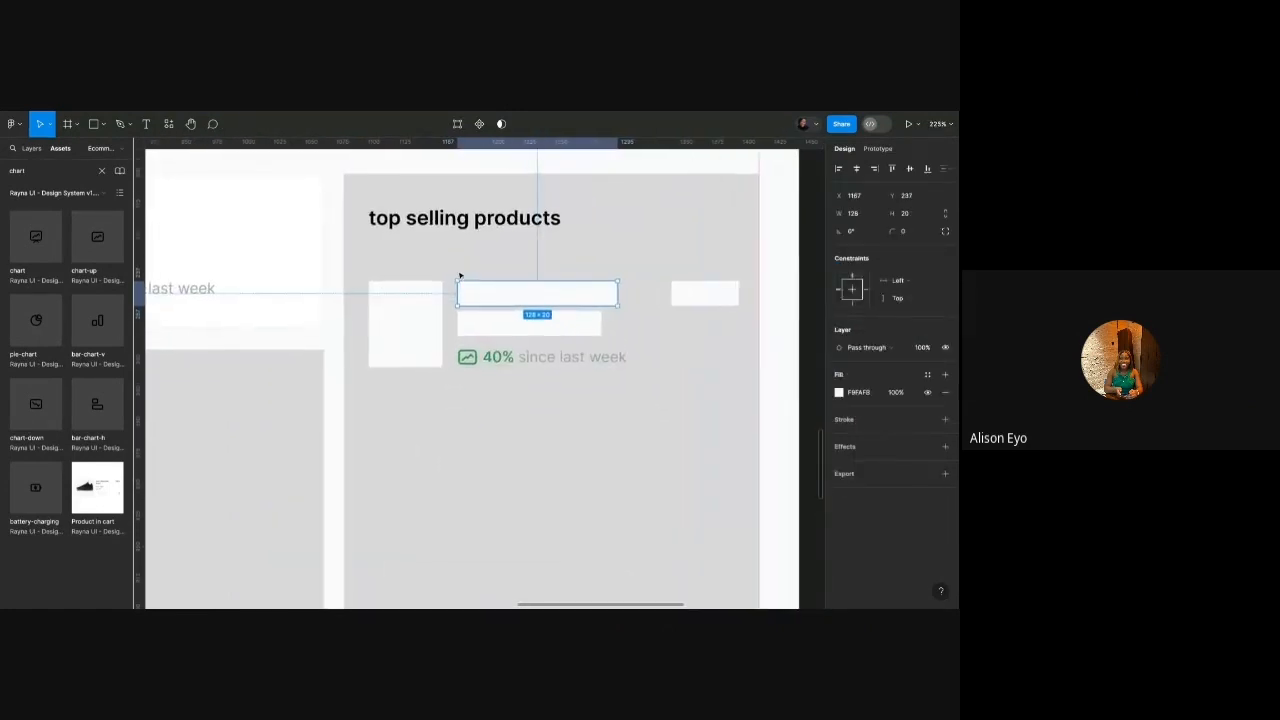
scroll(451, 394, "up", 2)
left_click(468, 366)
key("Delete")
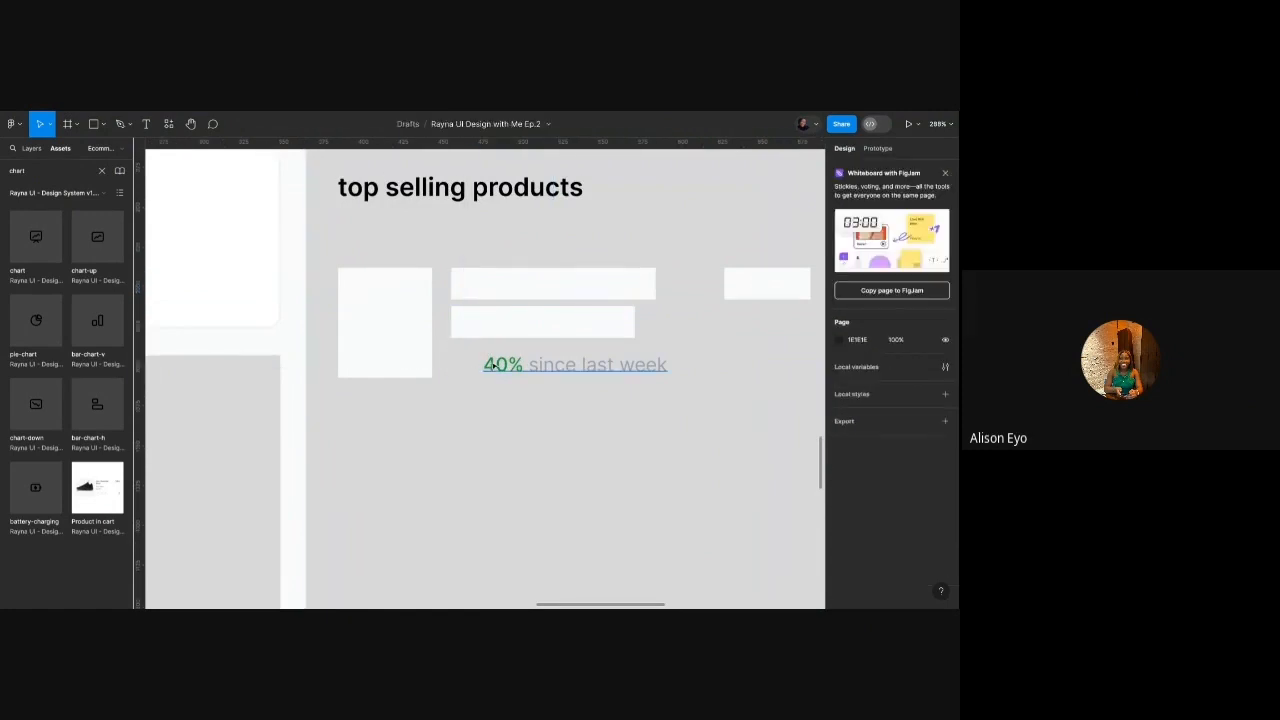
left_click(516, 366)
left_click_drag(540, 366, 509, 366)
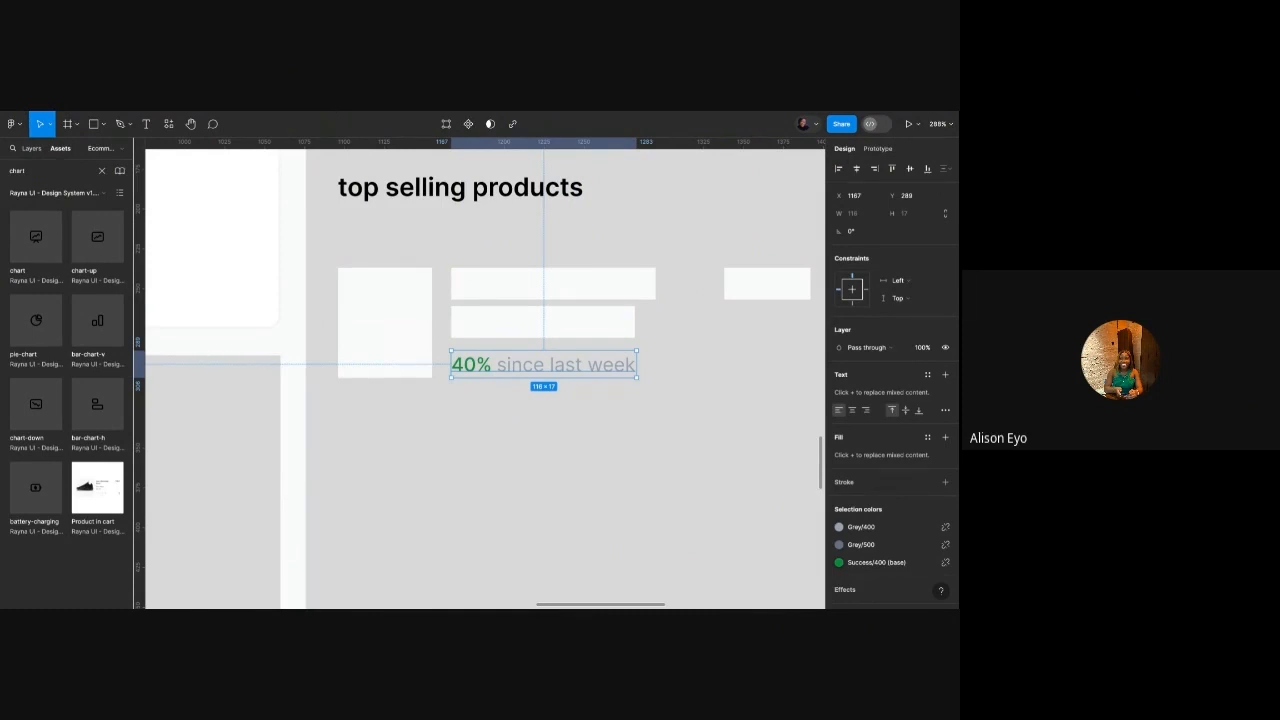
Change the copied stat line text to '1,000 units sold'.
double_click(467, 366)
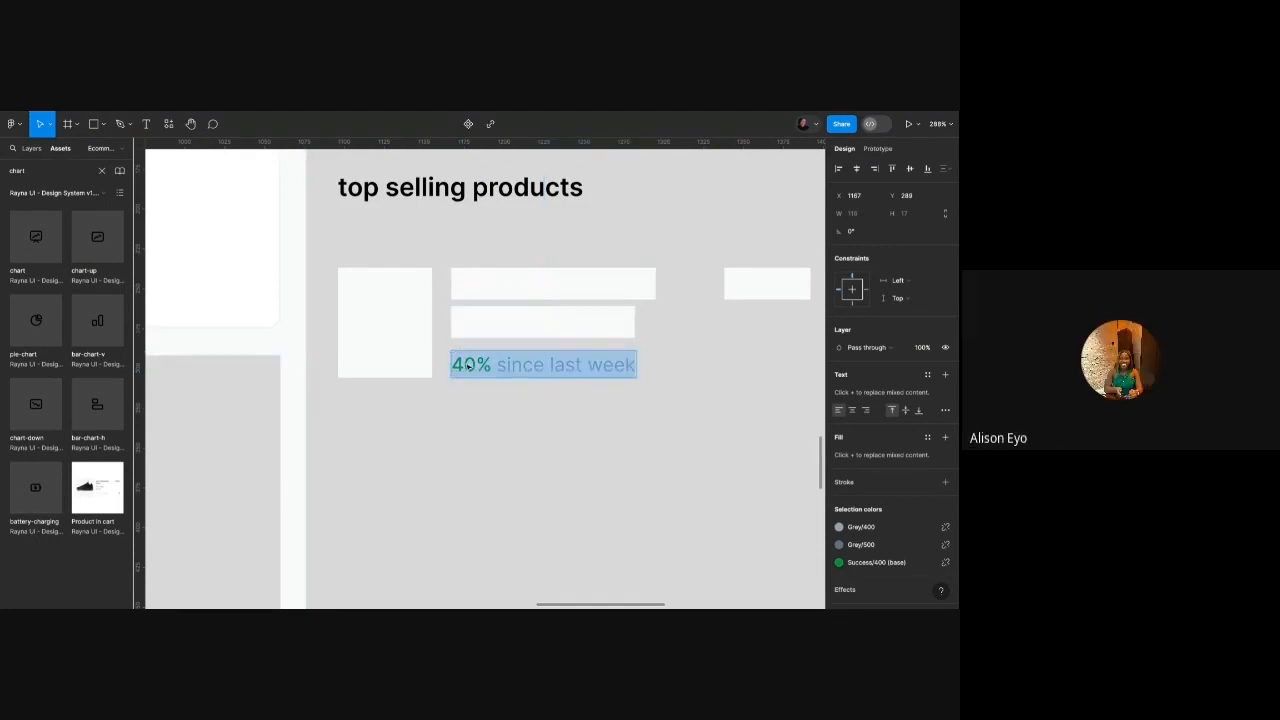
type("1,000 unit")
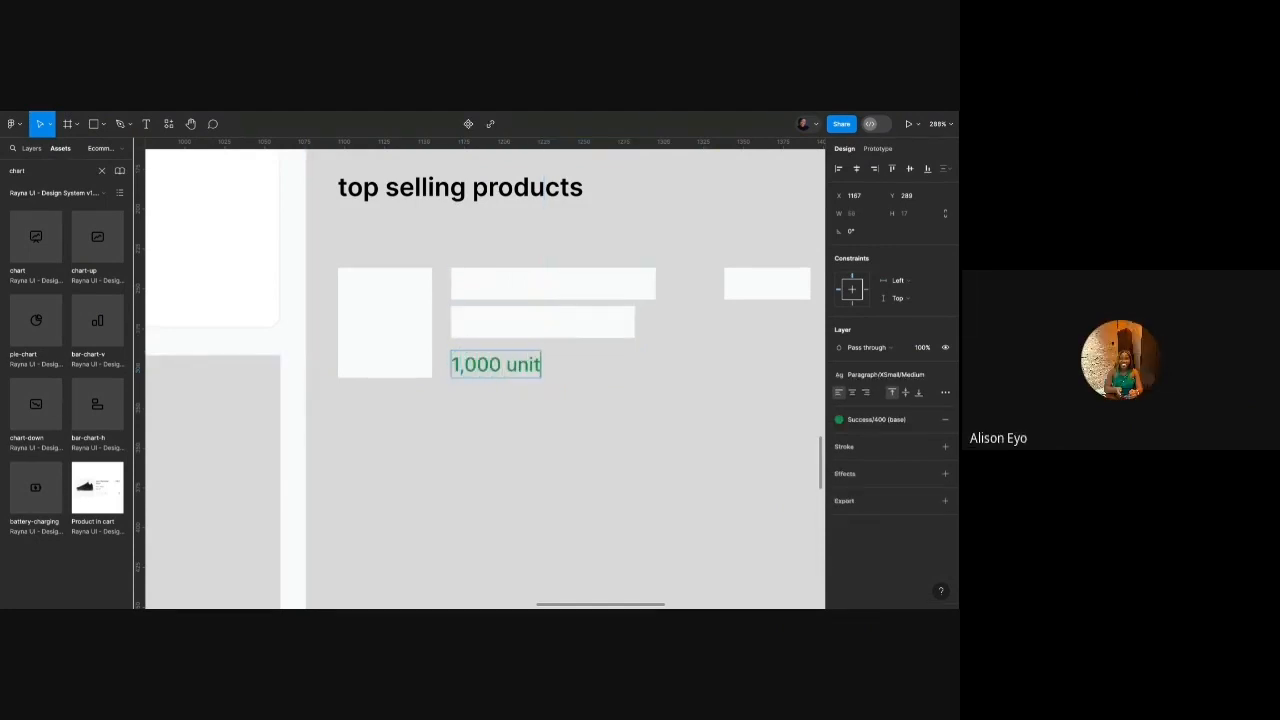
type("s sold")
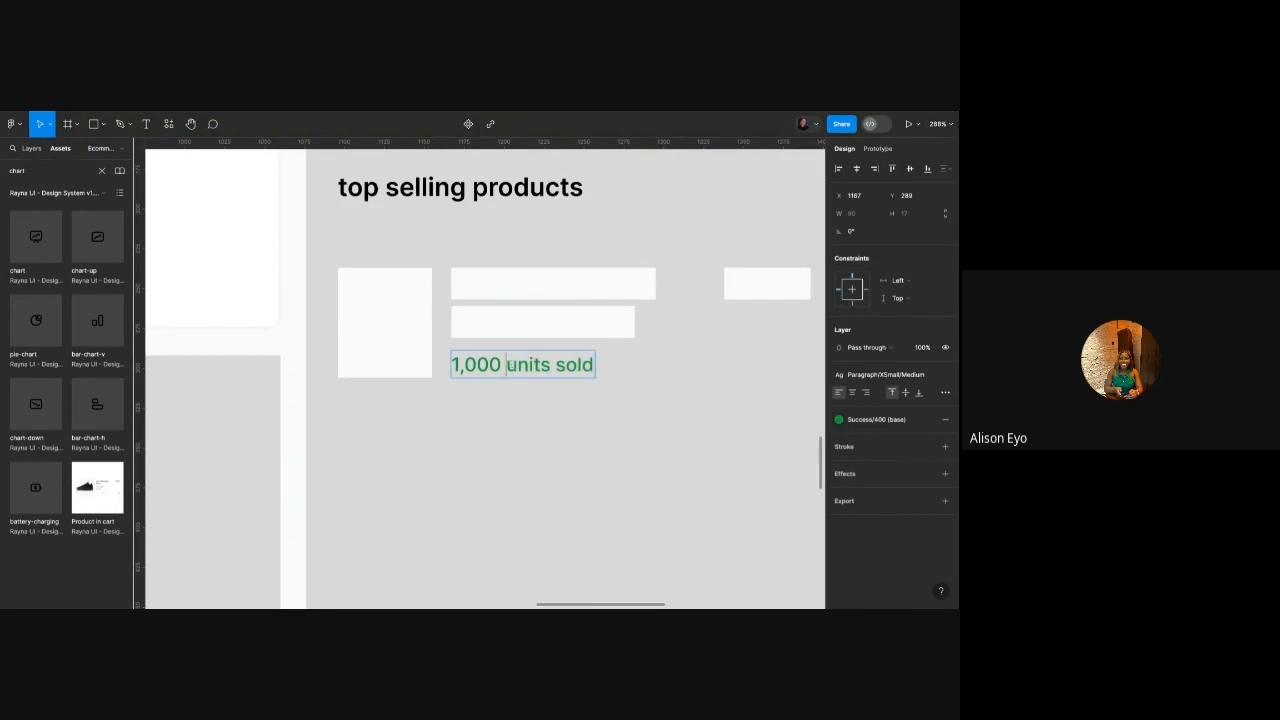
left_click(508, 404)
Marquee-select the whole top selling products card and move it onto the empty canvas.
left_click(506, 419)
scroll(457, 383, "down", 4)
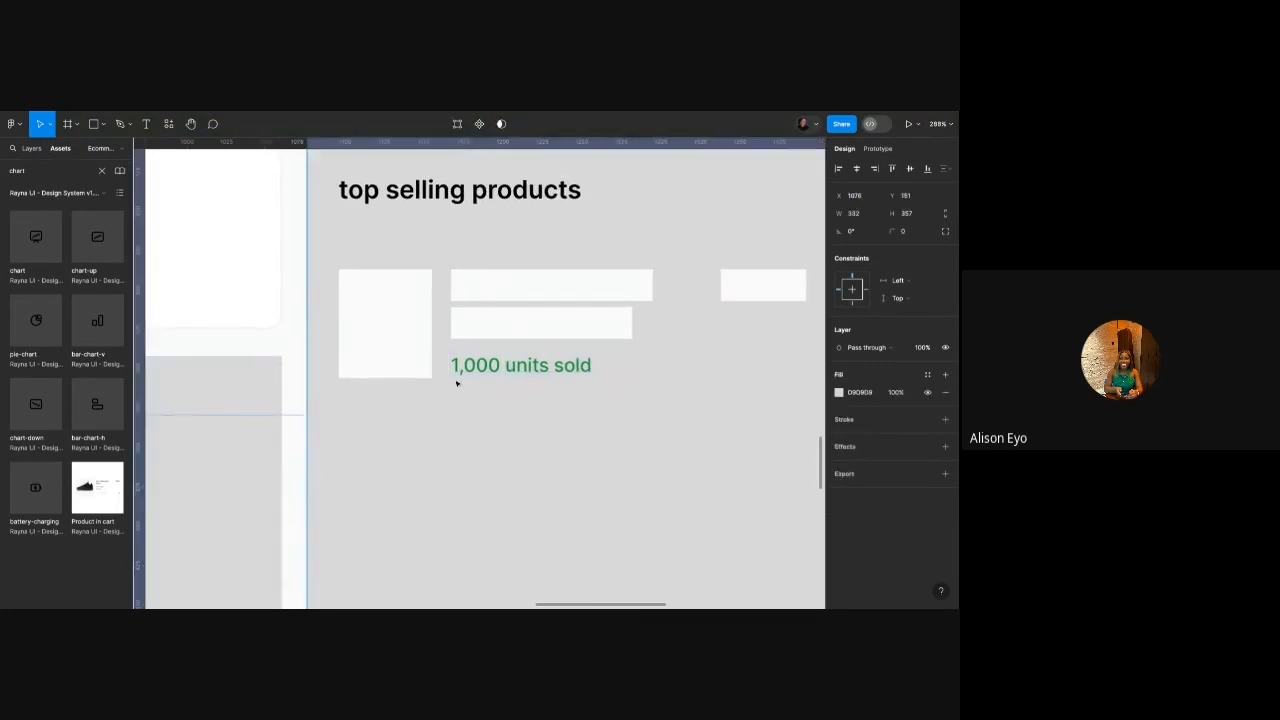
scroll(425, 330, "down", 3)
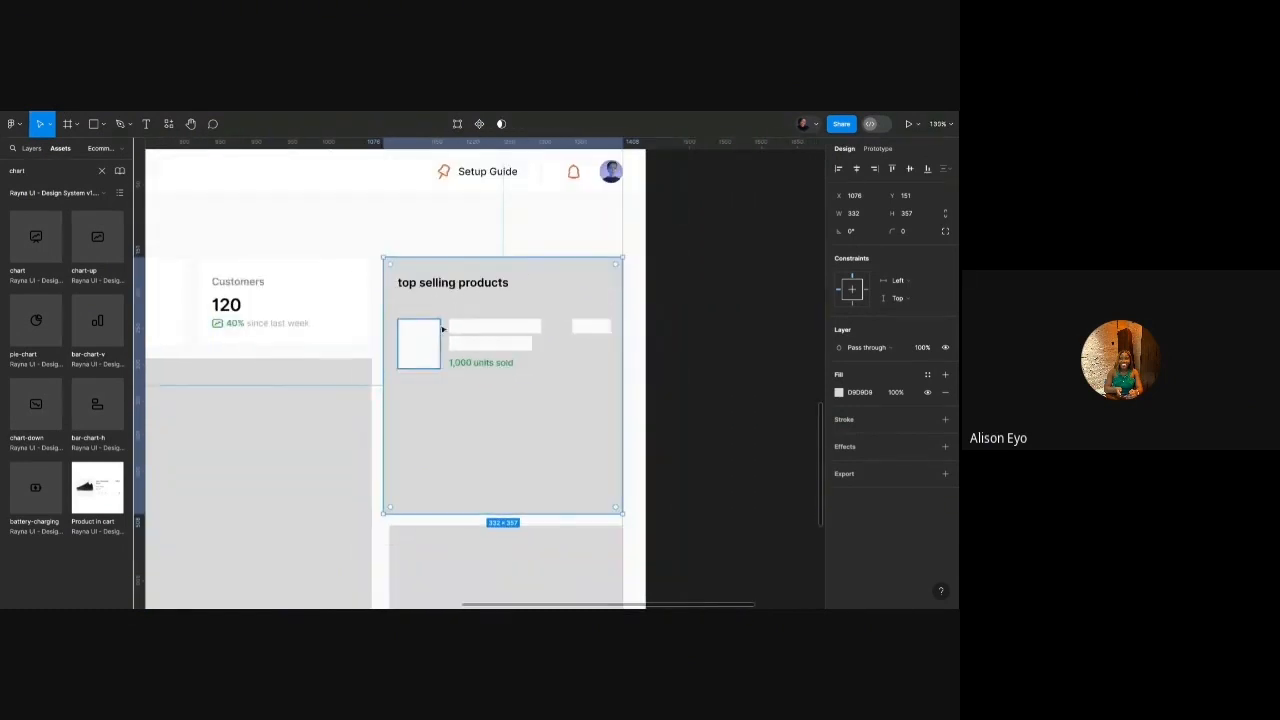
left_click(654, 312)
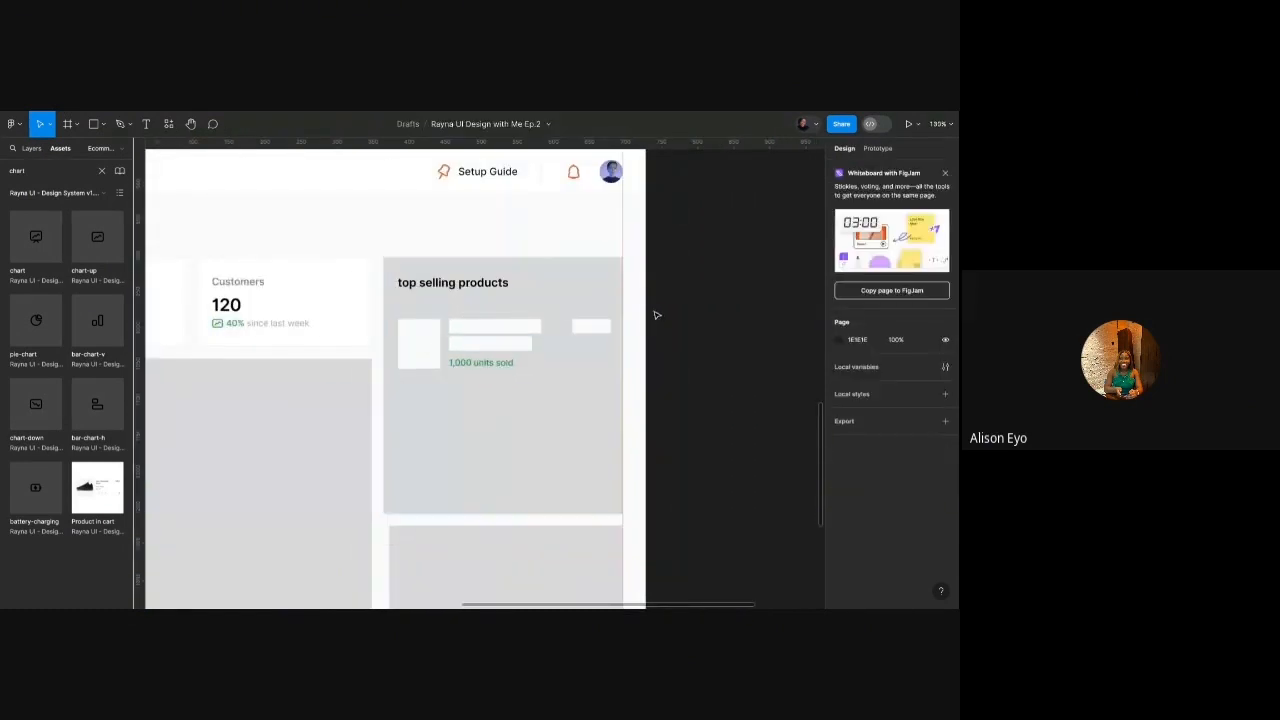
left_click_drag(661, 309, 437, 351)
left_click_drag(690, 266, 677, 382)
scroll(405, 386, "down", 3)
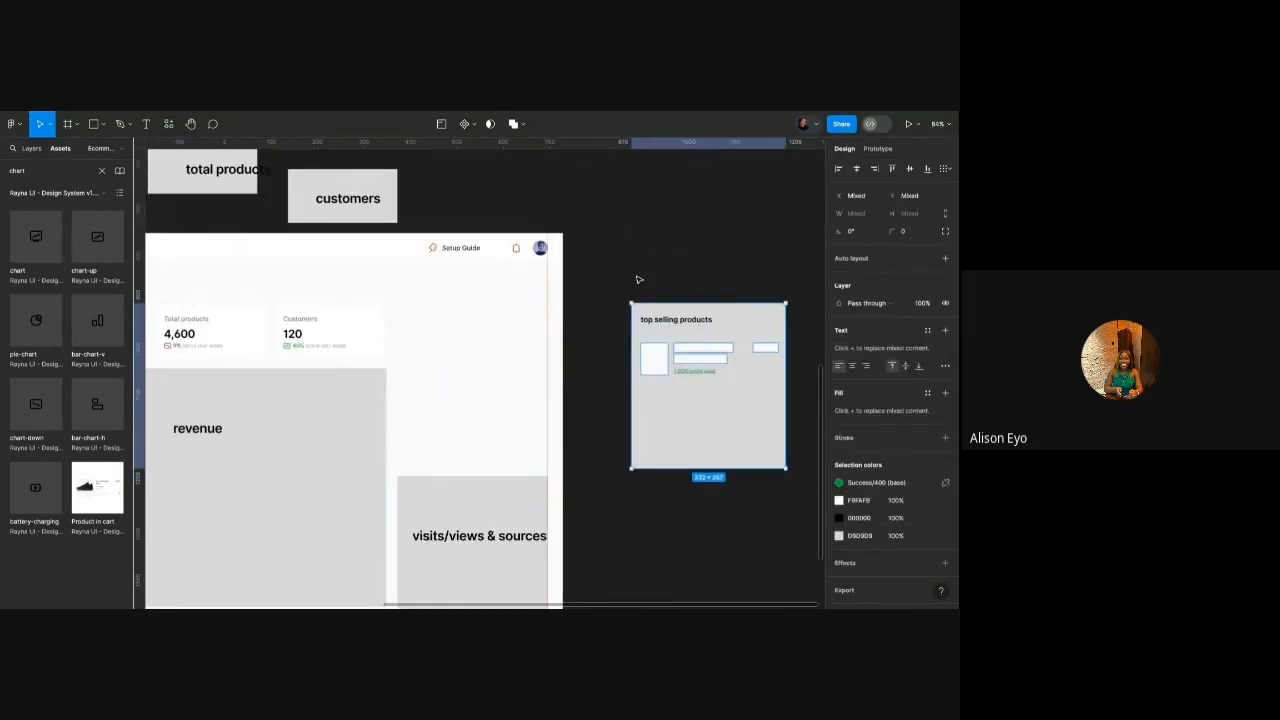
left_click(567, 313)
scroll(567, 314, "up", 3)
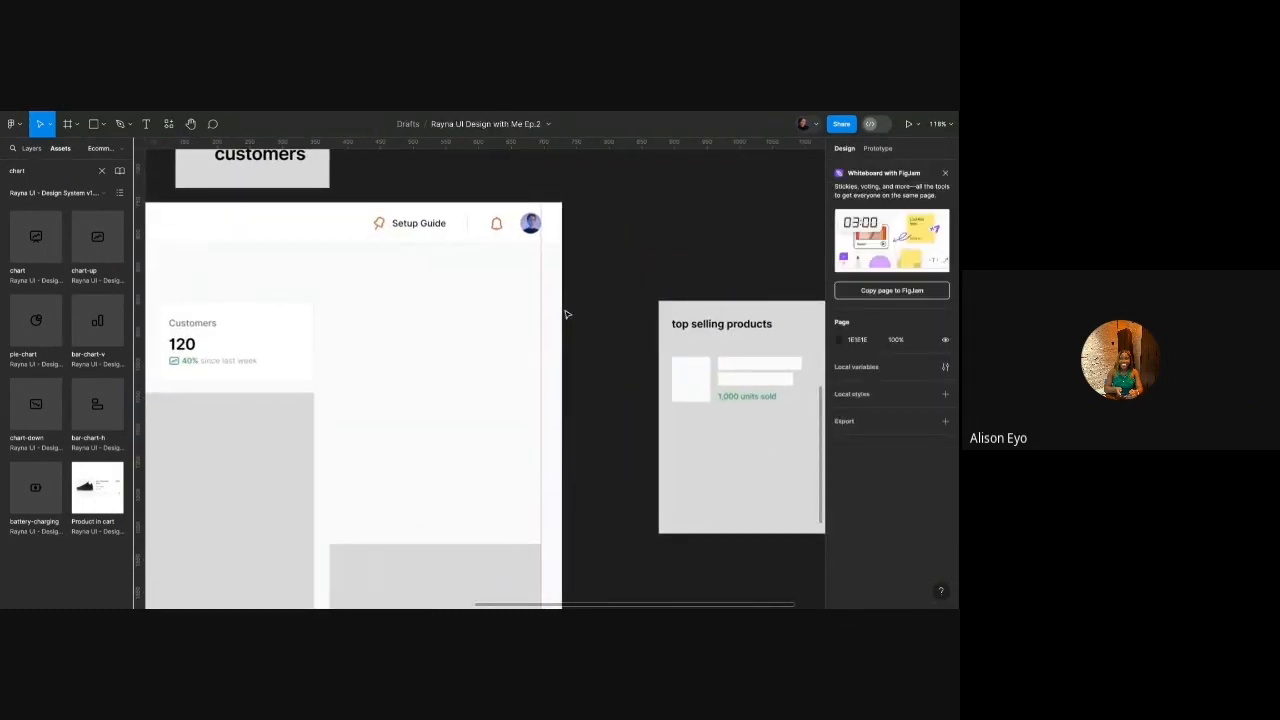
Copy the title into the dashboard as 'Top selling products' and copy a placeholder rectangle beside it.
left_click(700, 328)
left_click_drag(718, 328, 393, 344)
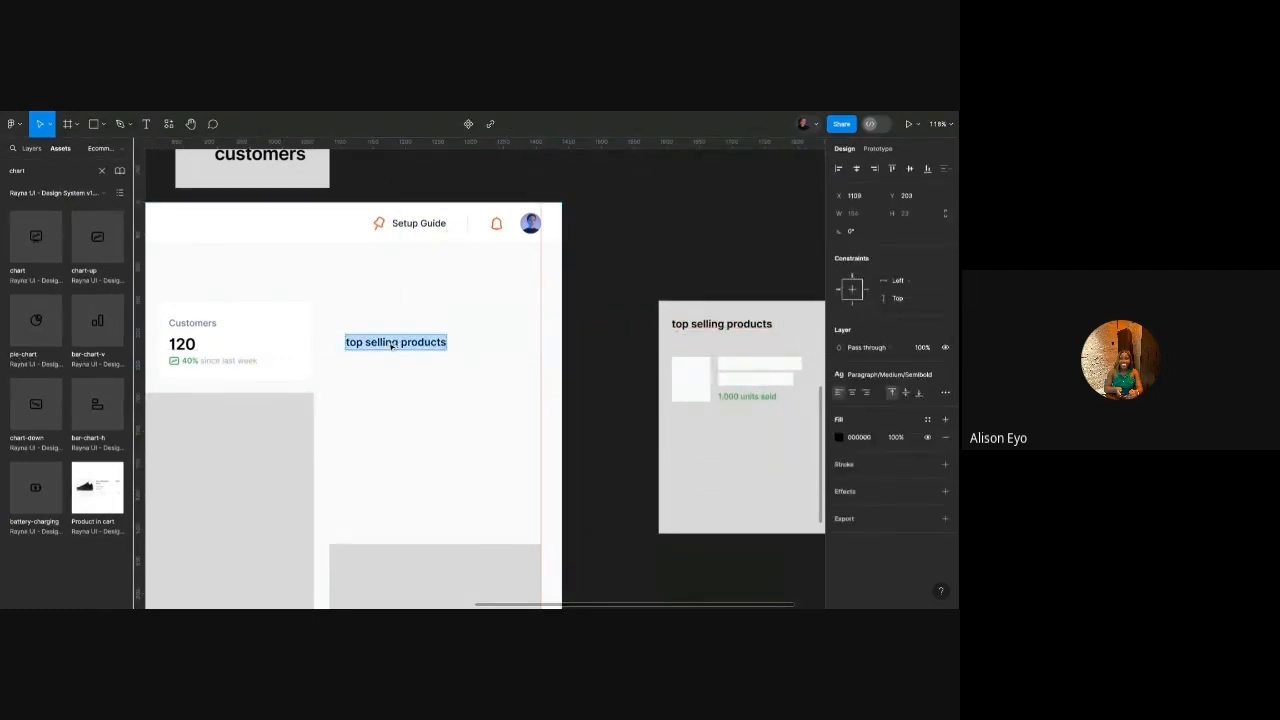
type("T")
left_click(377, 320)
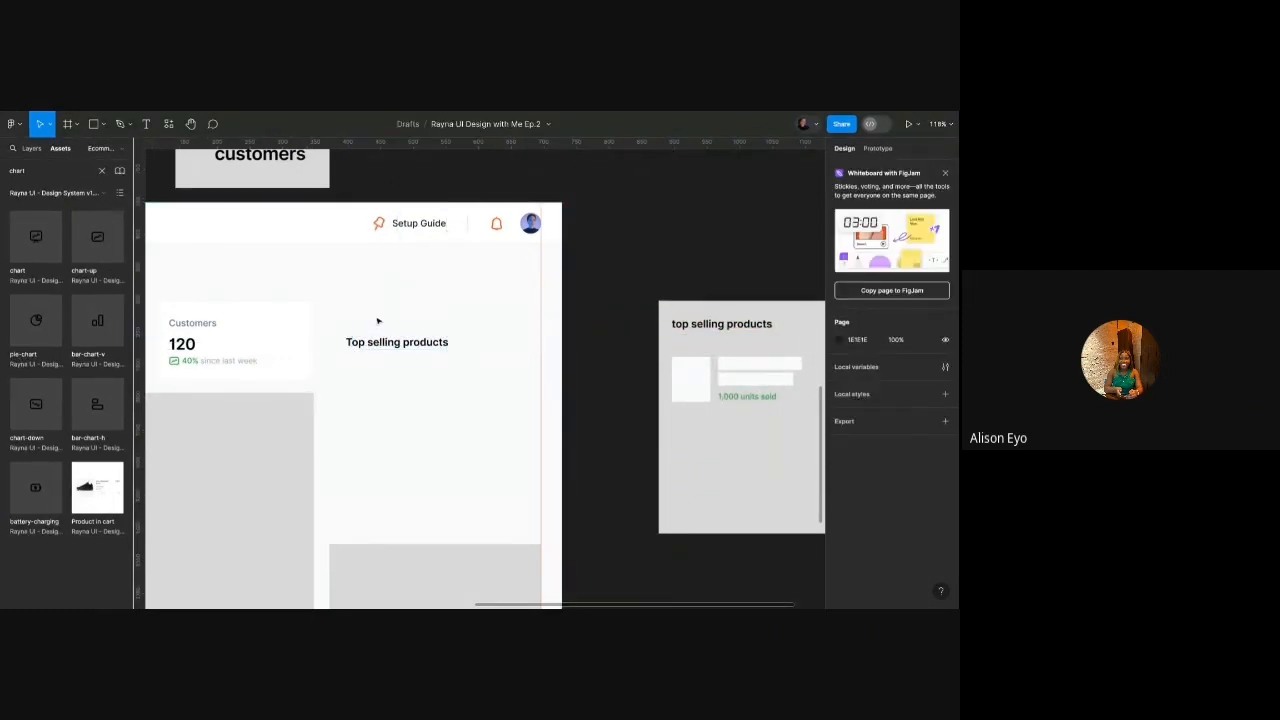
scroll(414, 323, "down", 3)
scroll(424, 326, "up", 2)
scroll(651, 334, "right", 3)
left_click(728, 360)
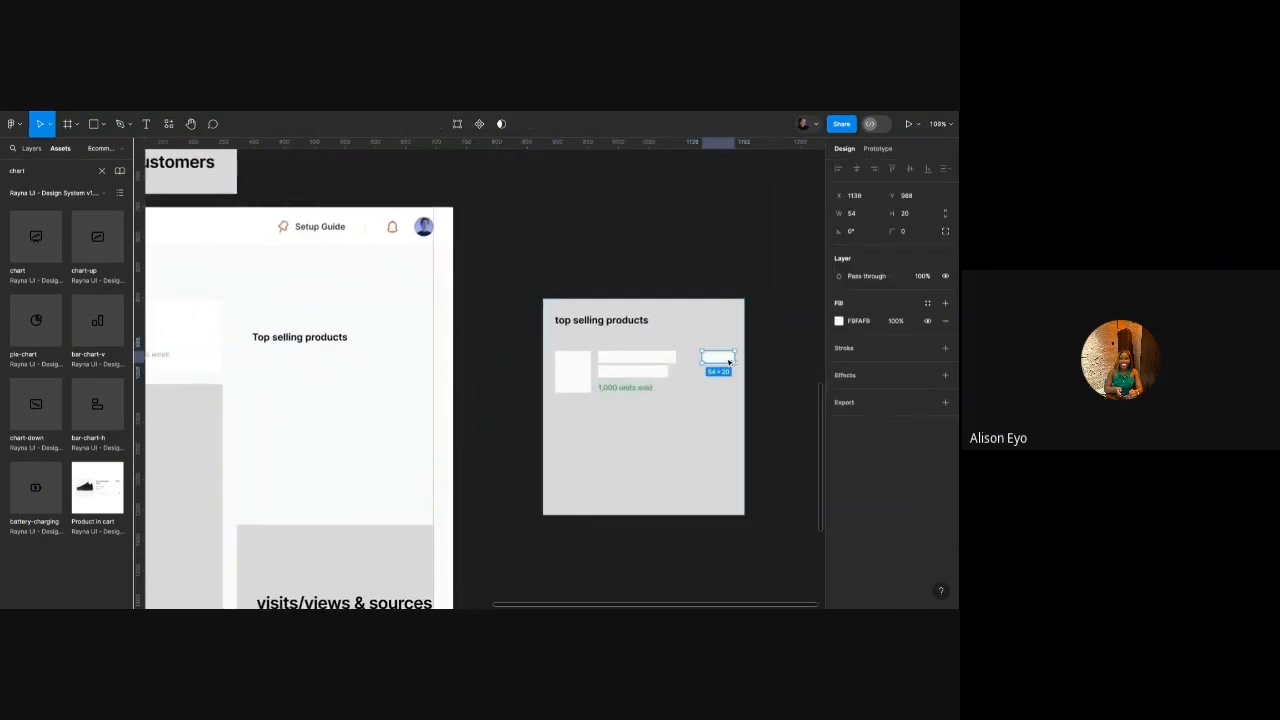
left_click_drag(728, 362, 725, 324)
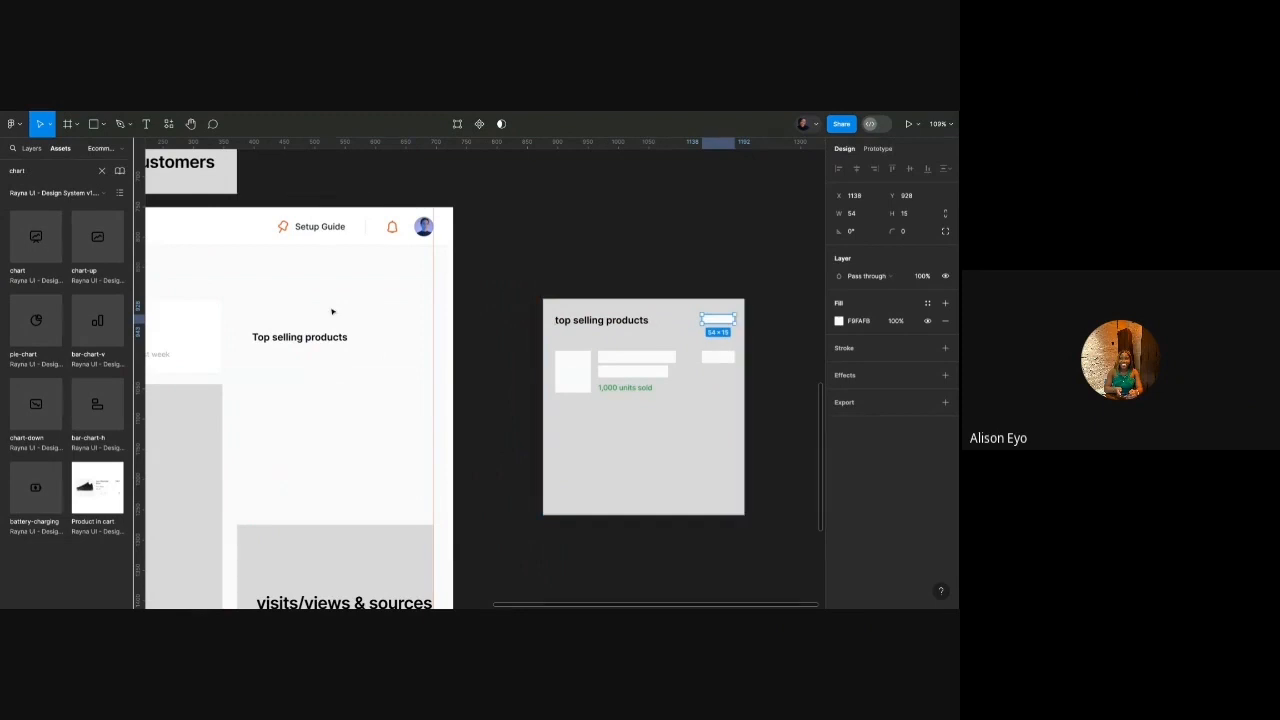
scroll(300, 313, "up", 5)
Search Assets for 'button' and place the texts button, size sm, beside the heading.
left_click(54, 172)
type("button")
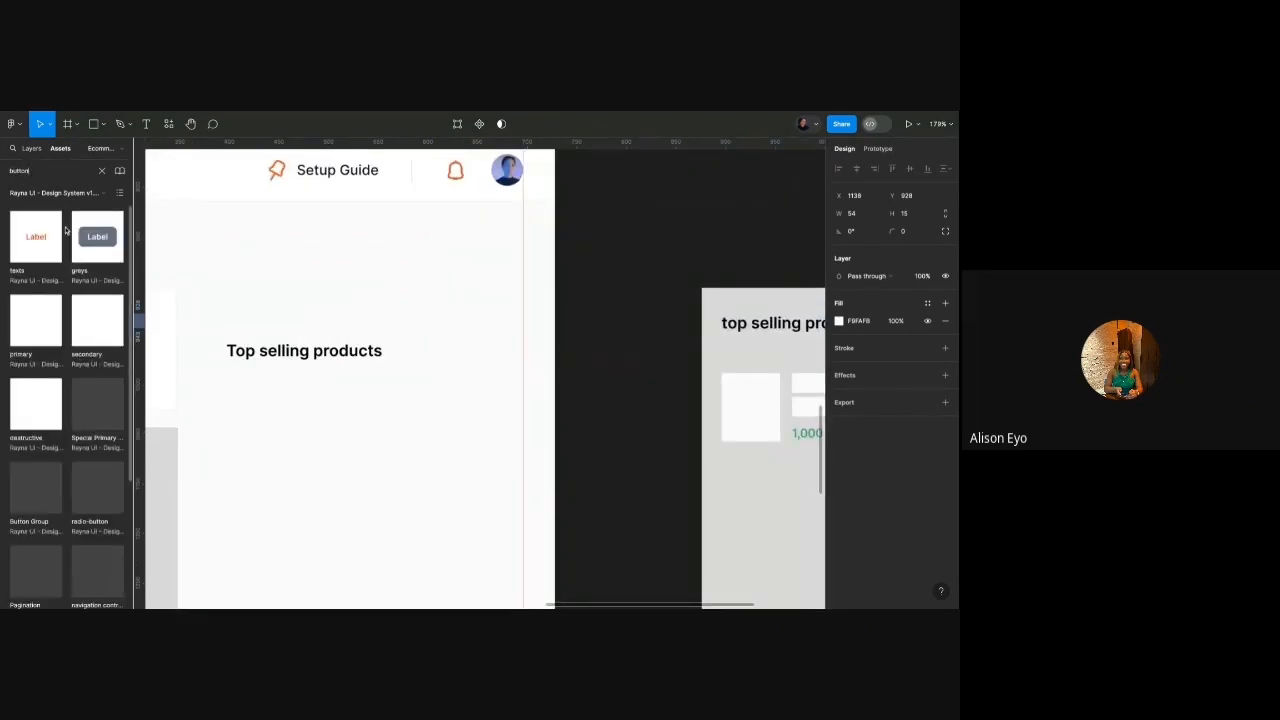
left_click(31, 240)
left_click_drag(31, 240, 467, 356)
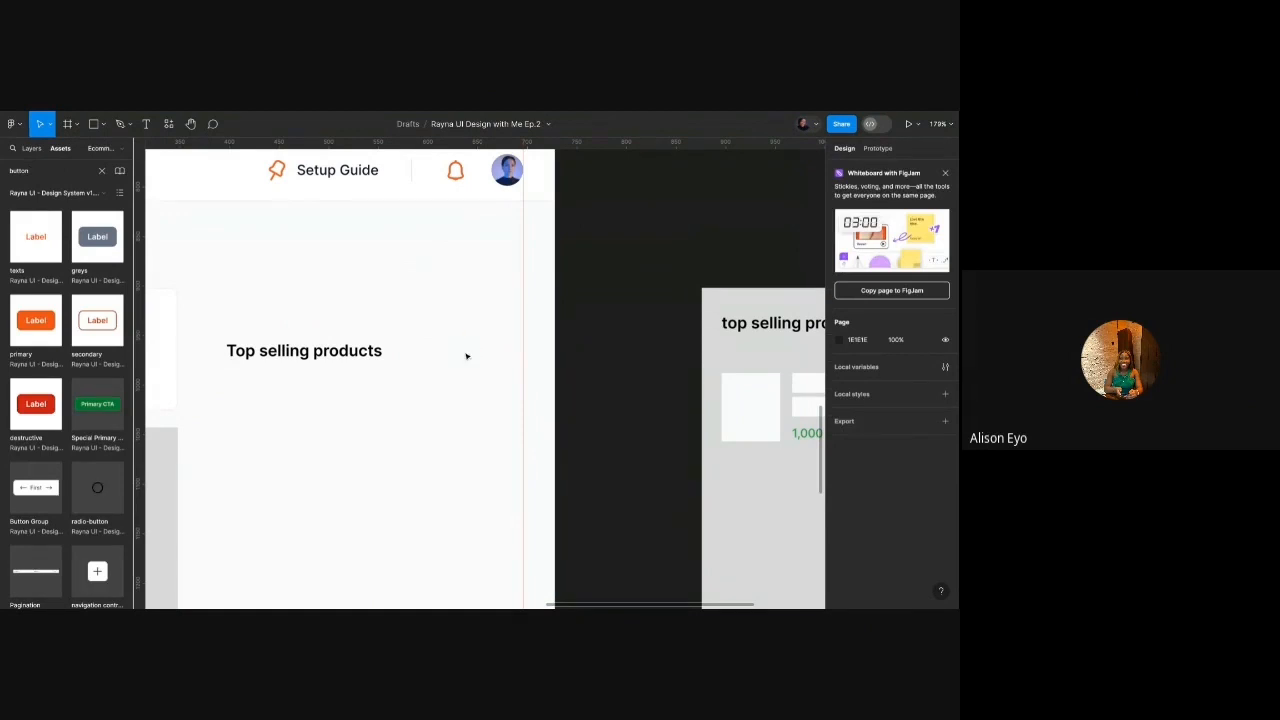
scroll(467, 350, "up", 4)
scroll(467, 350, "down", 3)
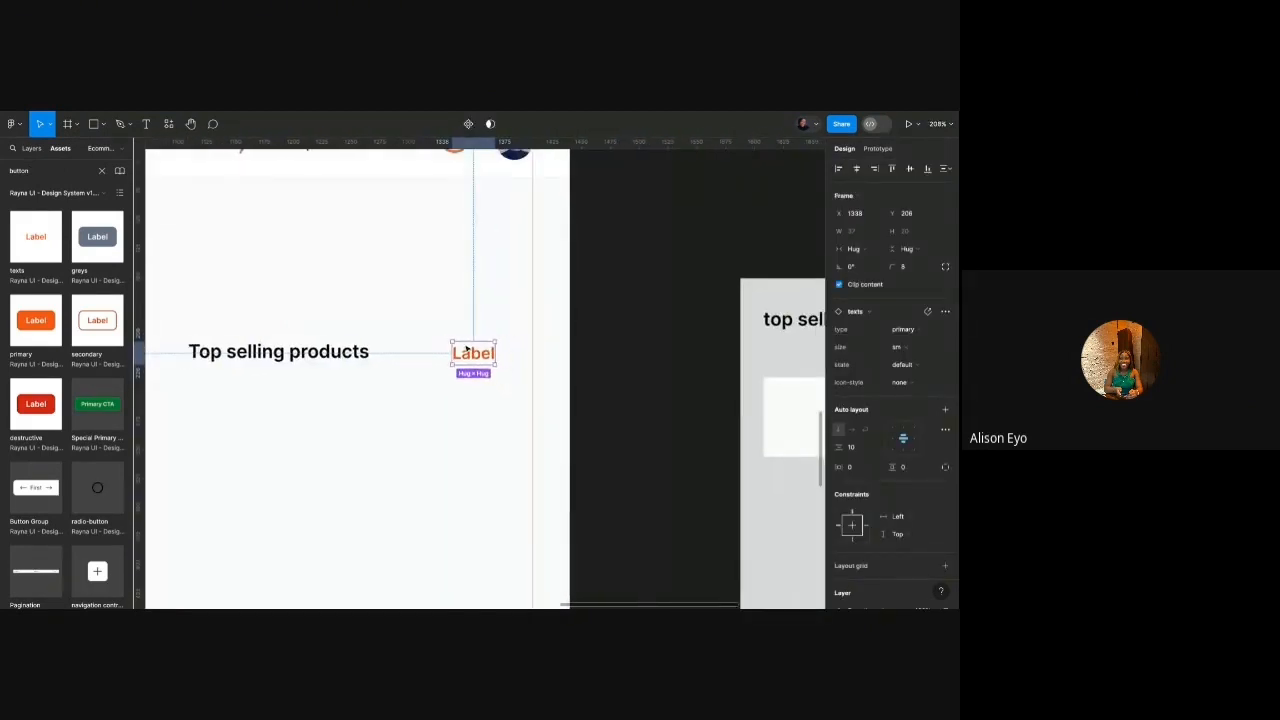
left_click(905, 347)
left_click(911, 348)
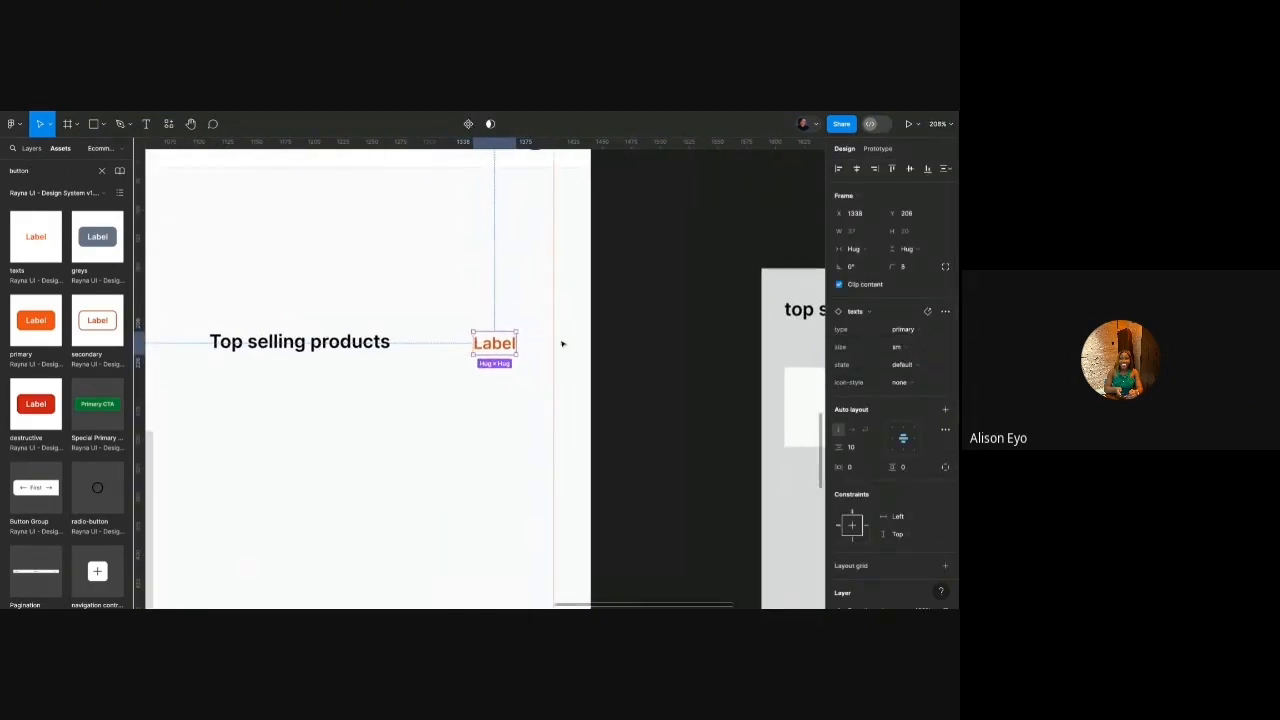
Change the button's label to 'View all'.
scroll(507, 345, "up", 3)
scroll(507, 345, "left", 2)
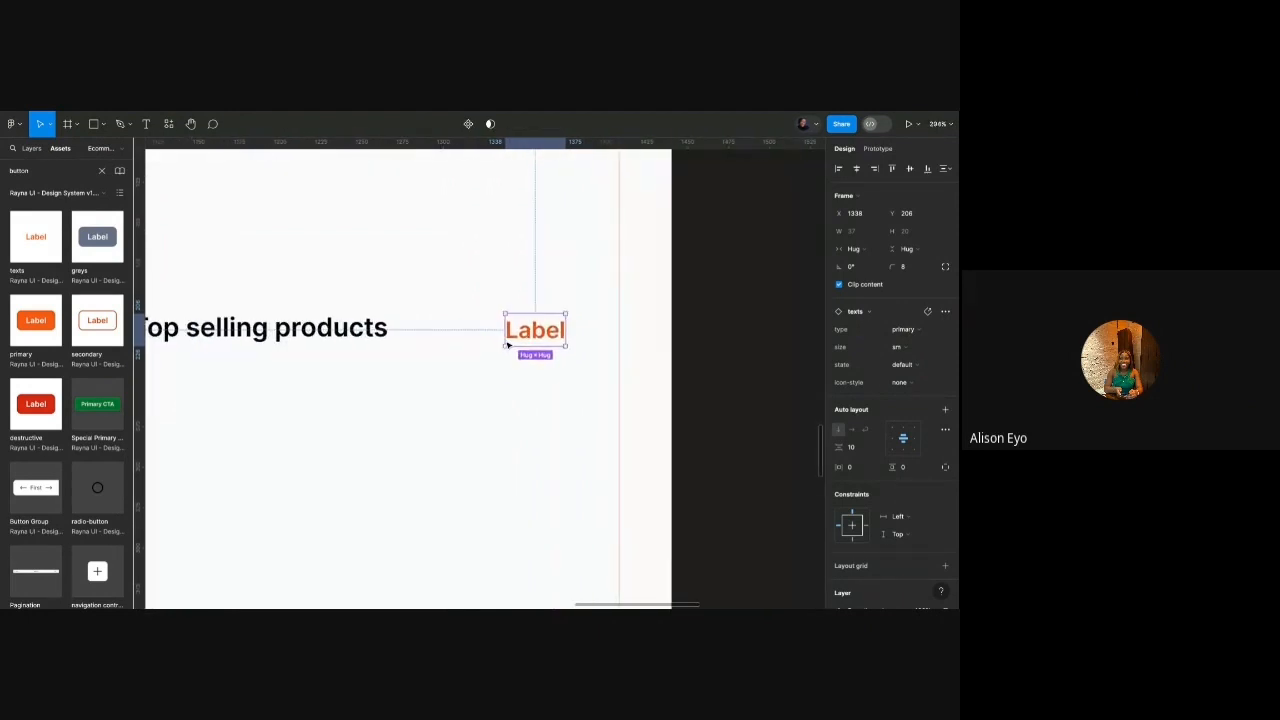
double_click(529, 341)
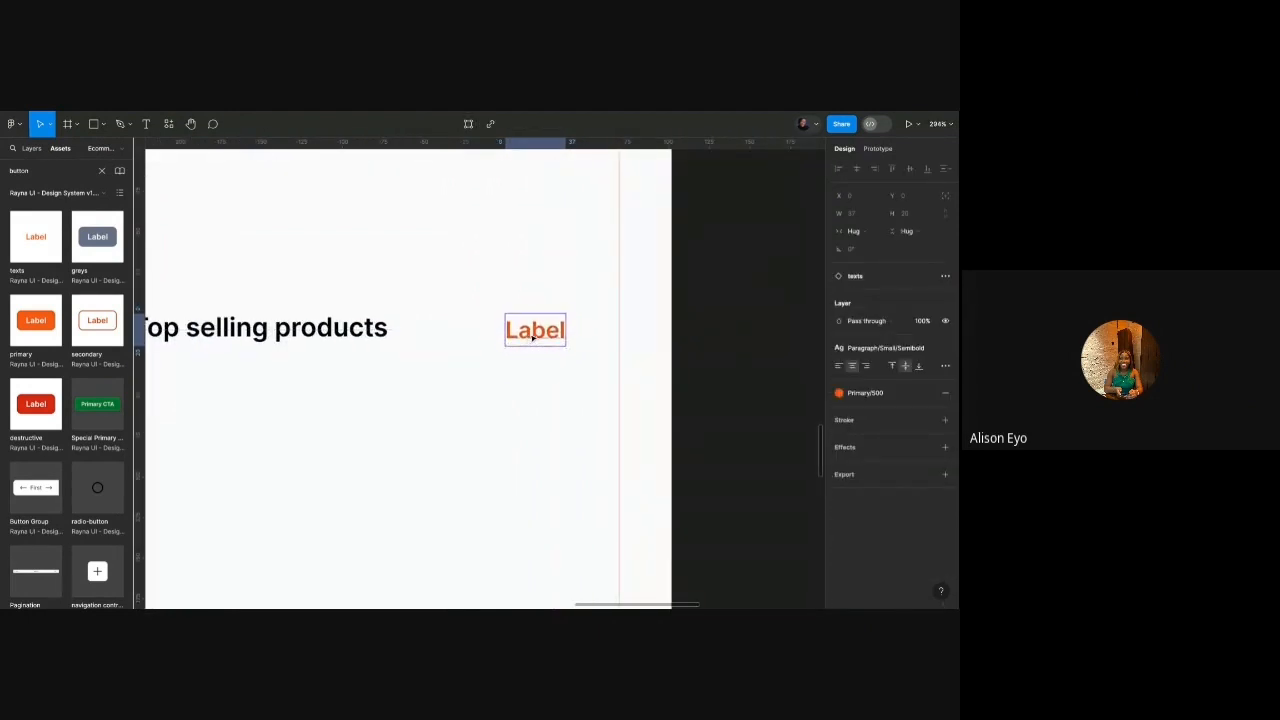
double_click(533, 338)
type("View all")
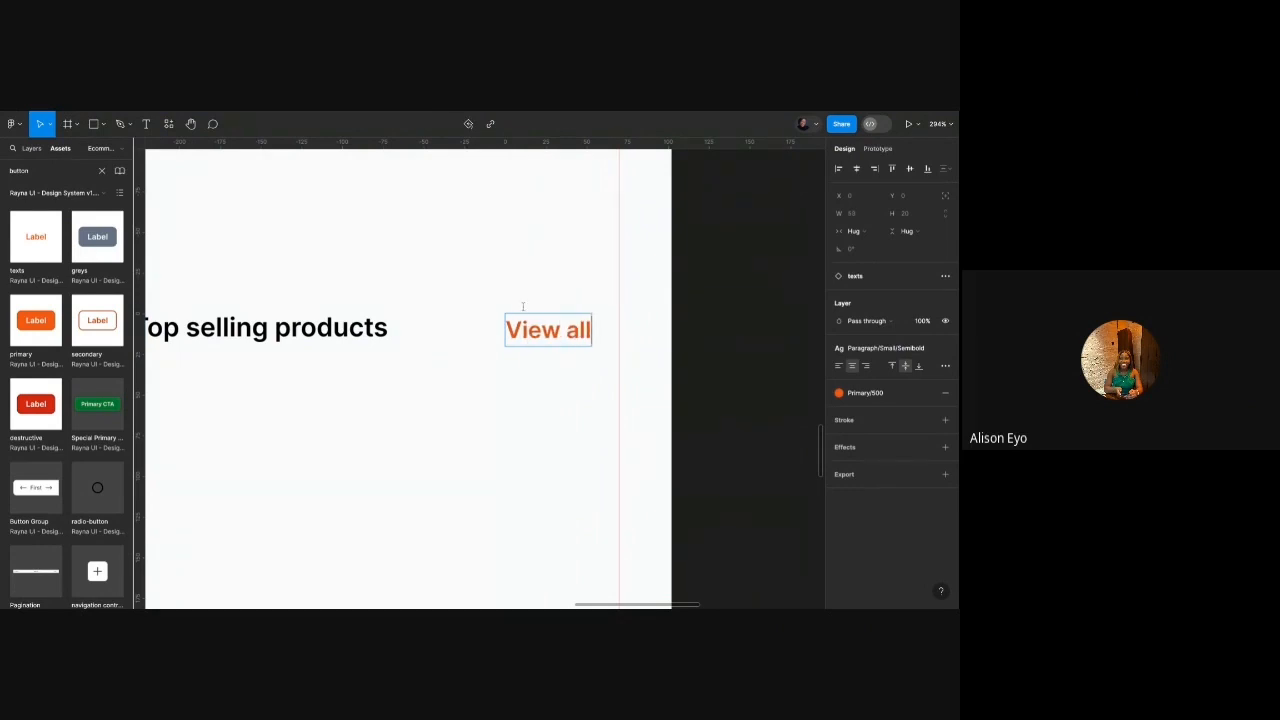
scroll(524, 300, "down", 2)
Wrap the Top selling products heading and View all link in a centre-left auto-layout row.
left_click(300, 318)
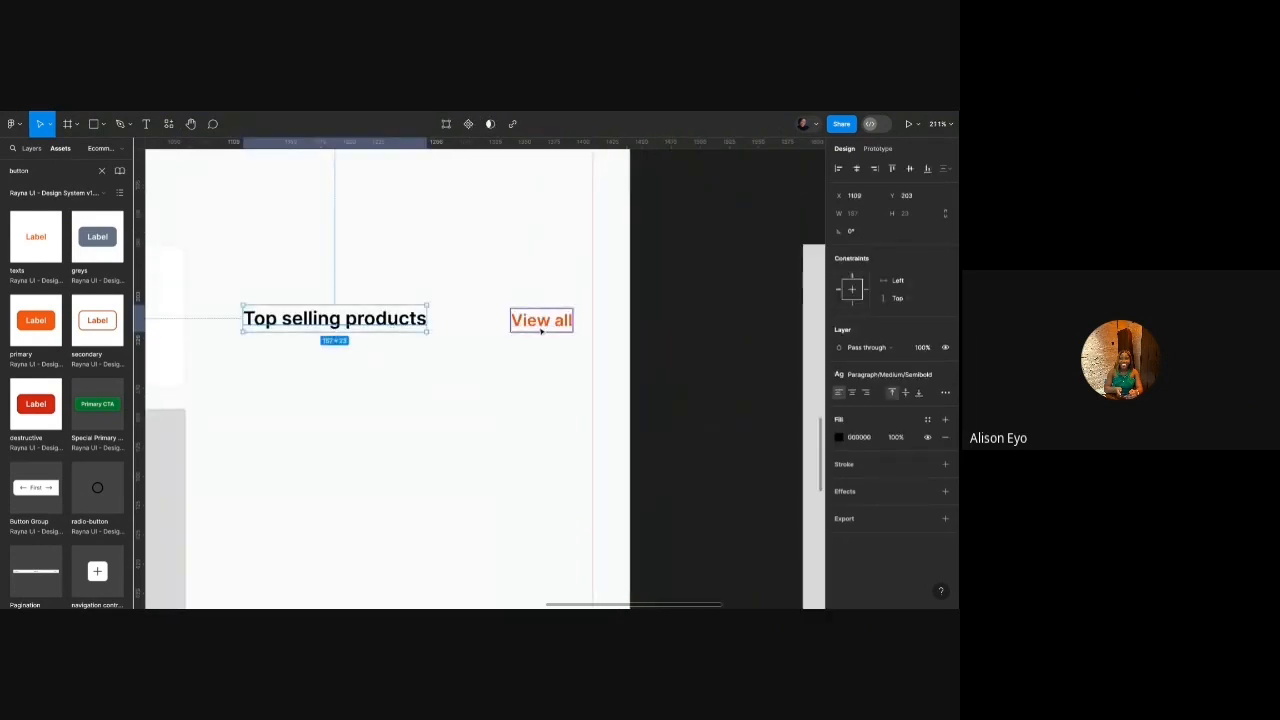
left_click(546, 331, "shift")
key("shift+a")
left_click(892, 341)
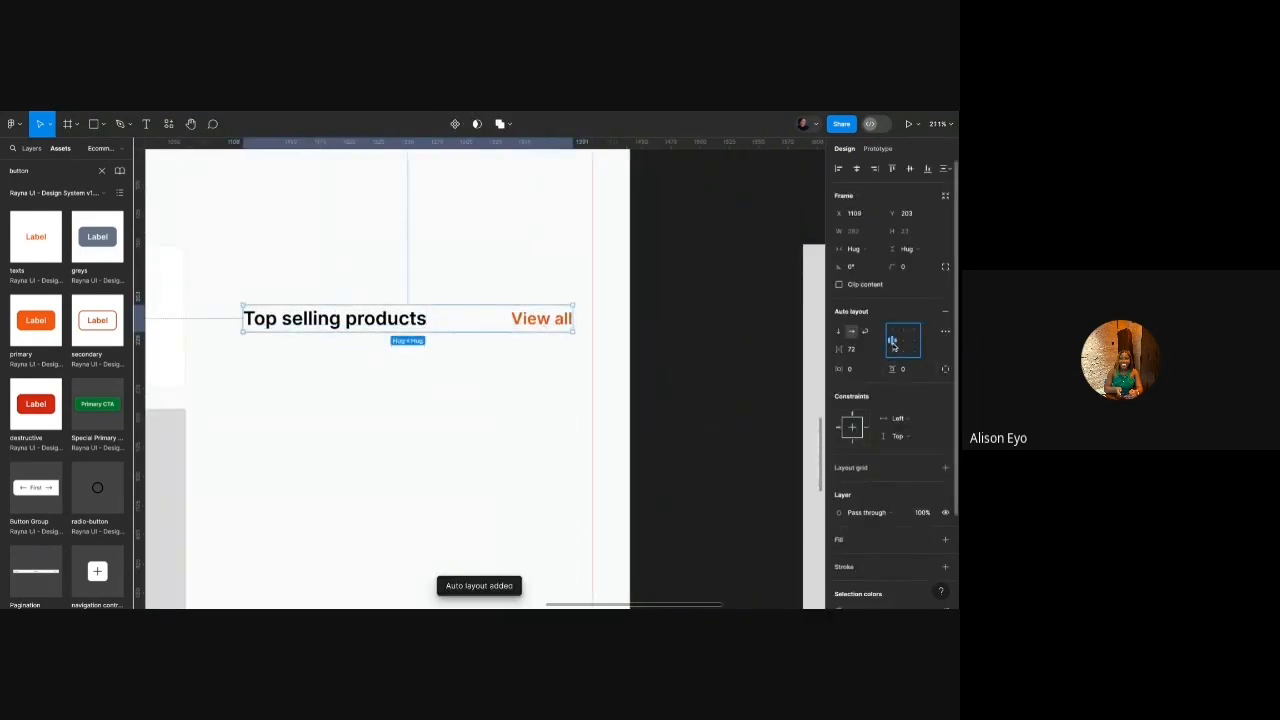
left_click(632, 304)
Set the row's gap to Auto and widen it so View all sits at the right end.
scroll(545, 301, "left", 2)
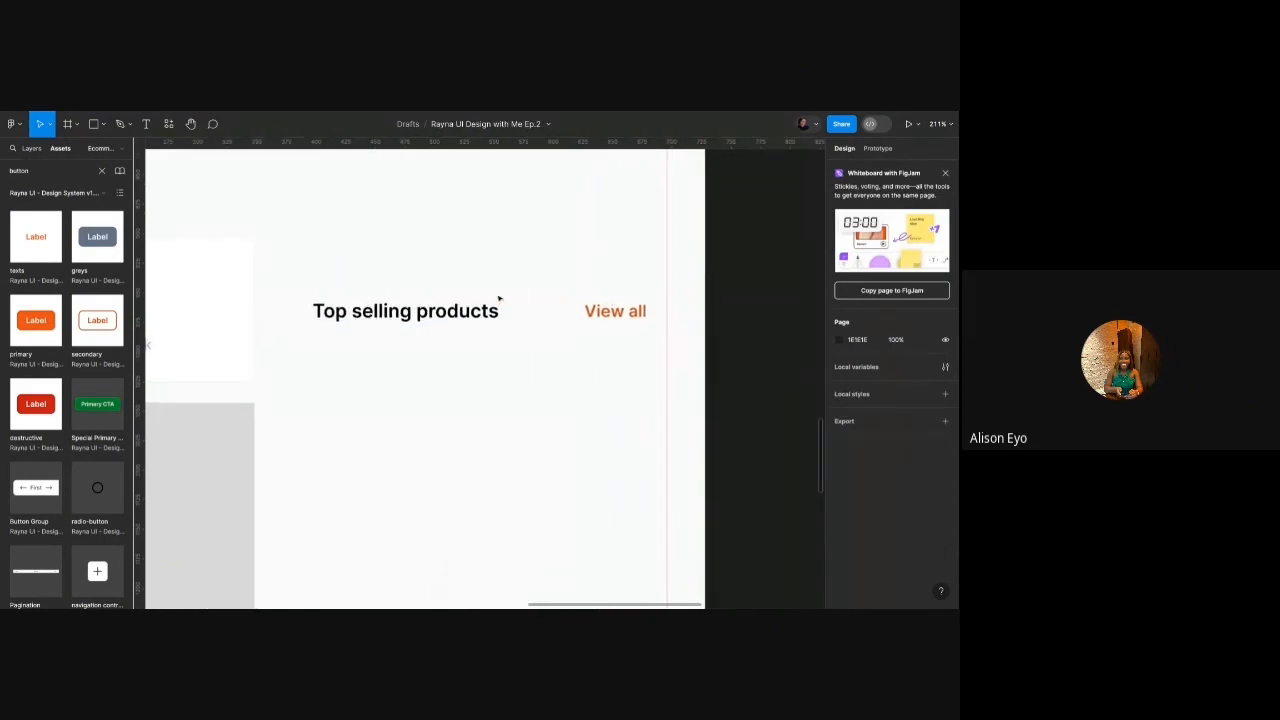
scroll(497, 301, "up", 1)
left_click(494, 310)
left_click(854, 350)
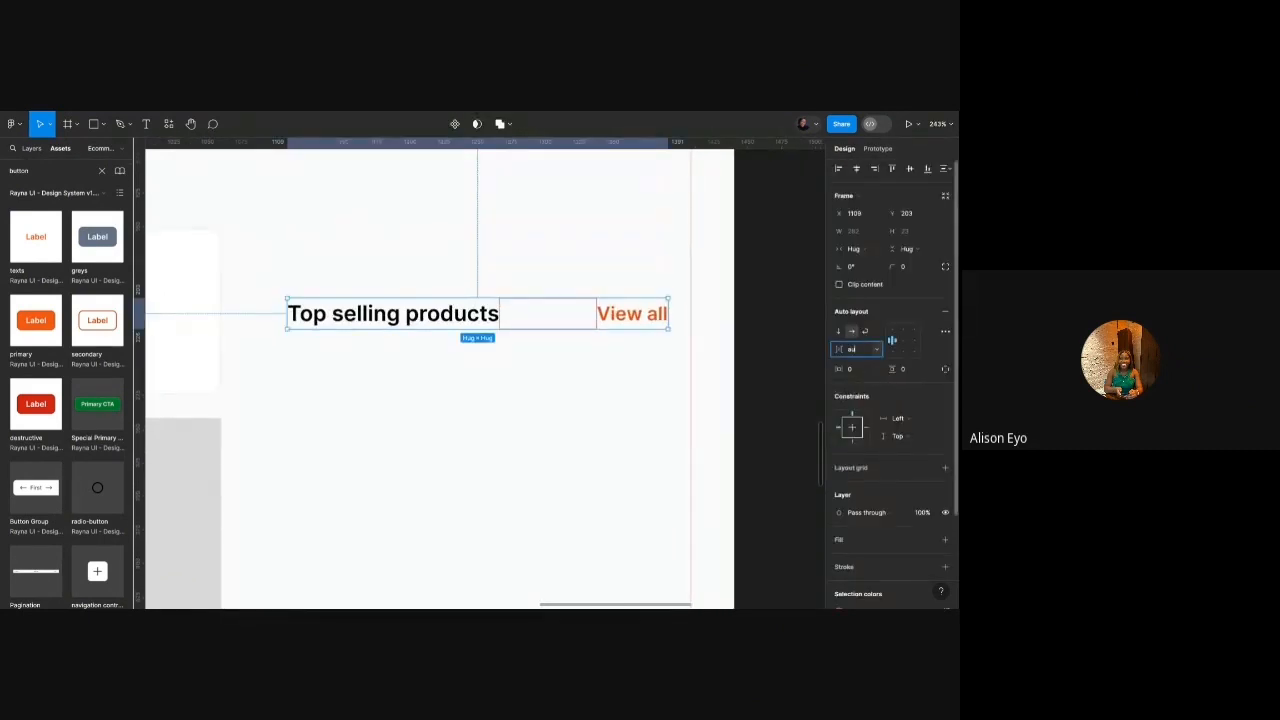
key("Return")
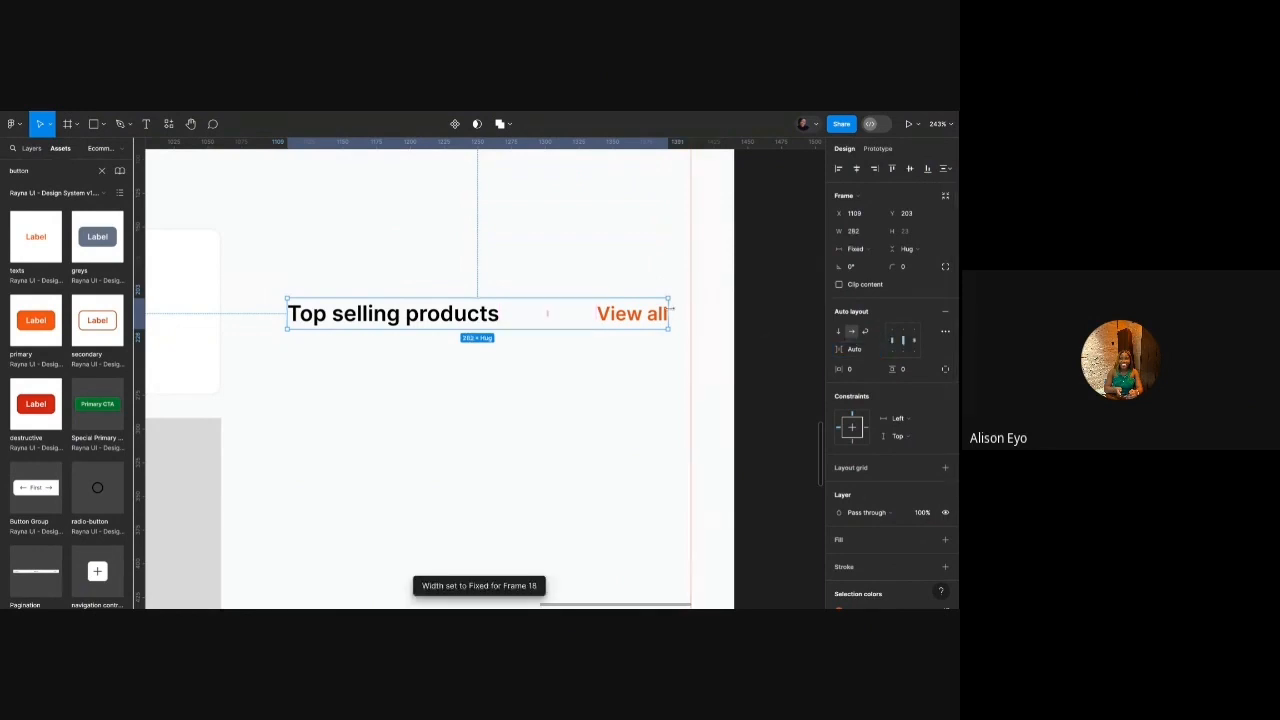
mouse_move(670, 310)
left_mouse_down()
mouse_move(734, 313)
mouse_move(523, 313)
mouse_move(669, 313)
left_mouse_up()
scroll(679, 326, "down", 3)
left_click_drag(525, 305, 487, 305)
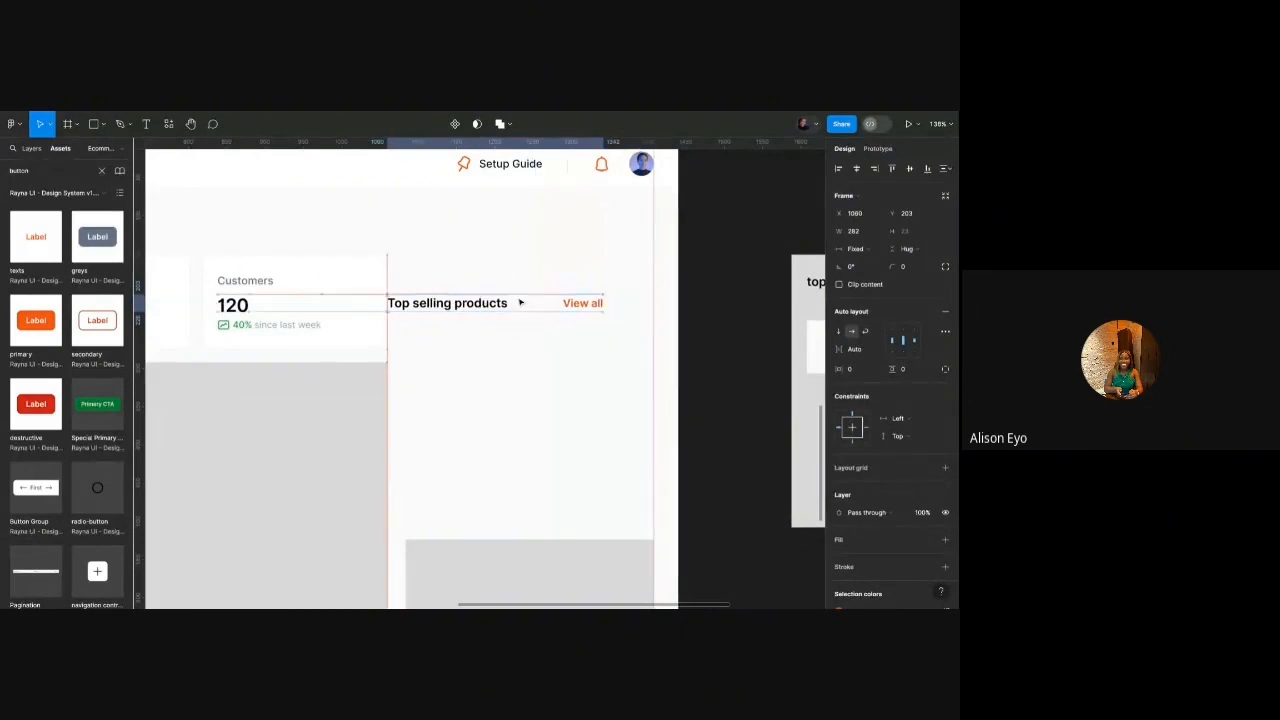
scroll(490, 305, "up", 3)
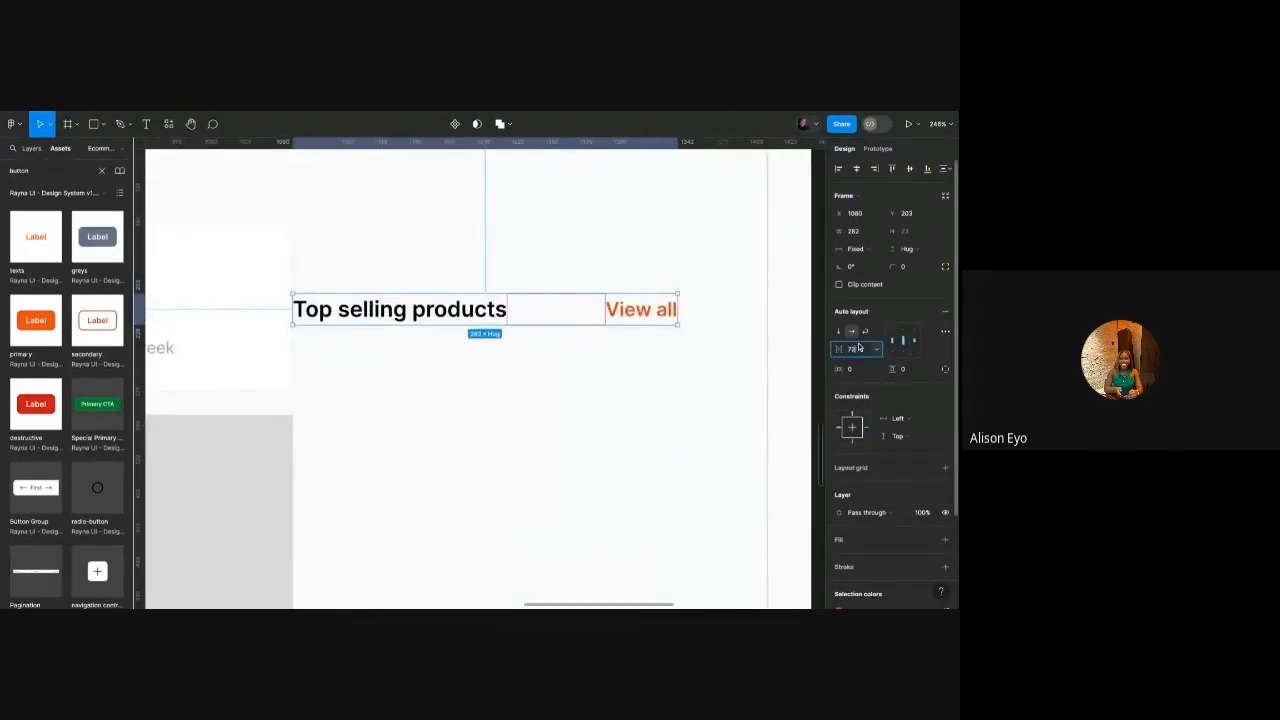
scroll(691, 317, "down", 2)
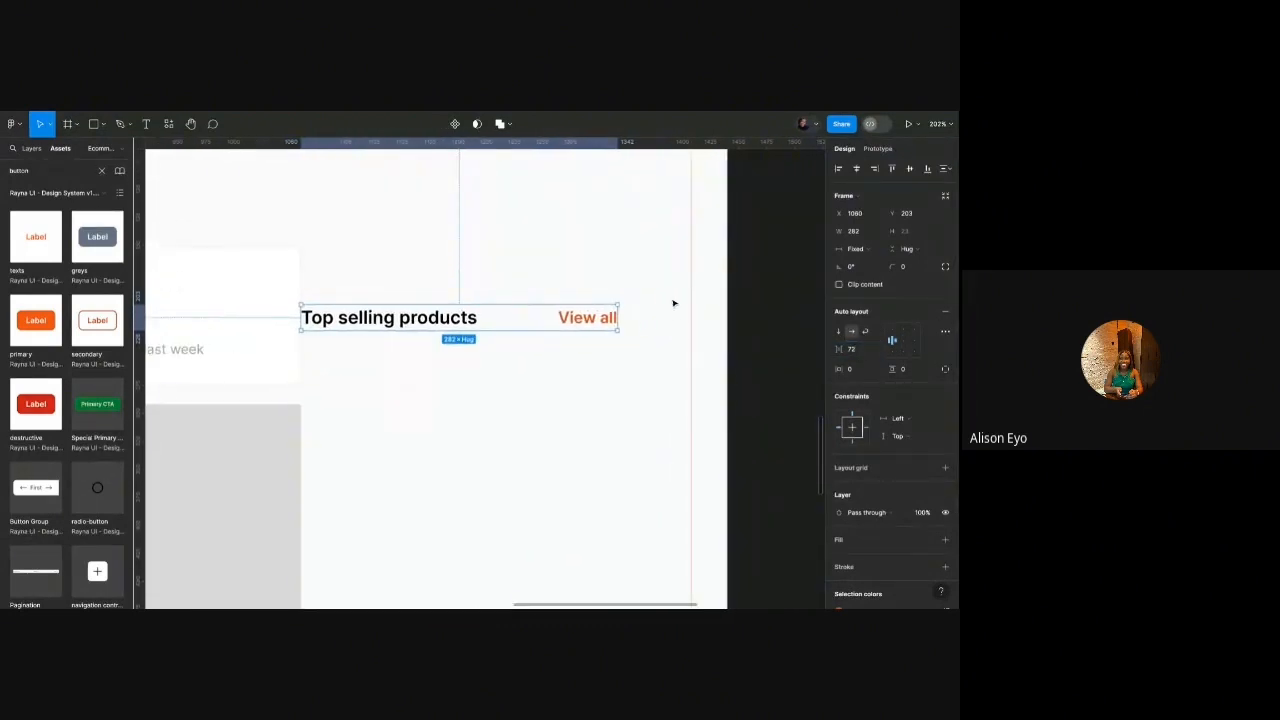
left_click_drag(618, 316, 706, 317)
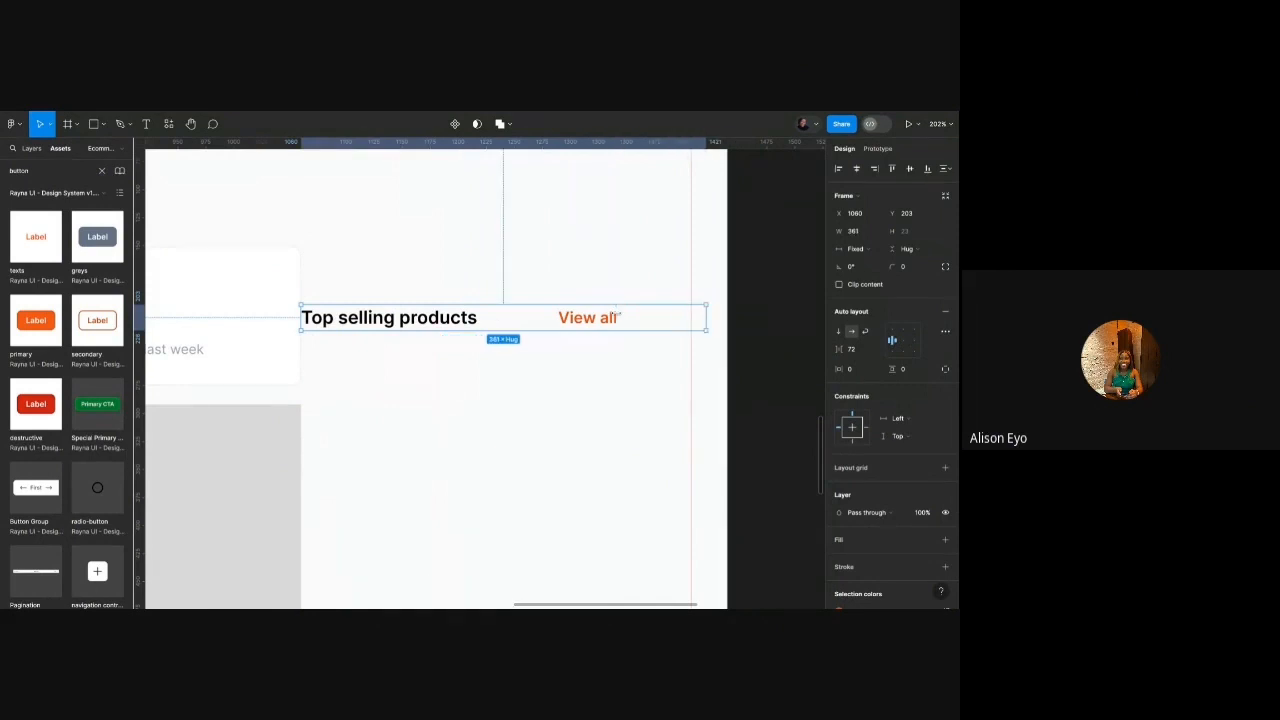
left_click(858, 353)
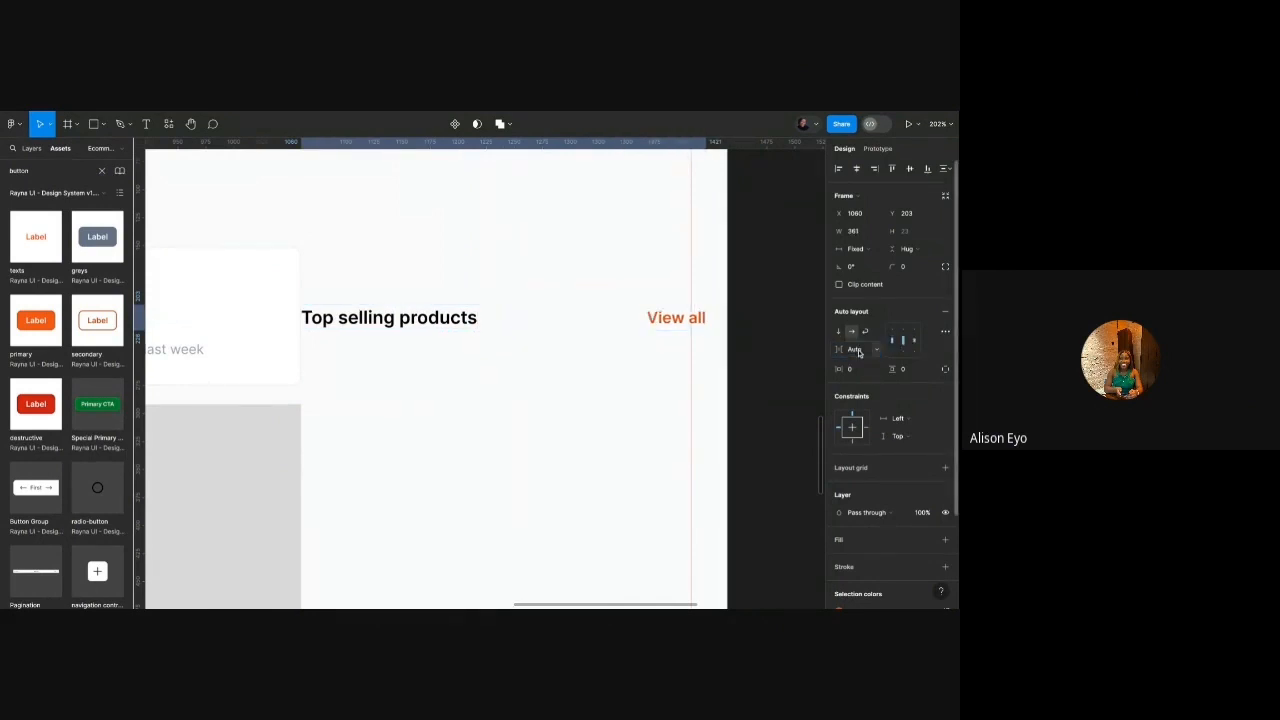
Bring the row back to 280 wide and move it above the product list.
left_click_drag(708, 317, 665, 268)
scroll(603, 310, "down", 5)
scroll(414, 268, "up", 5)
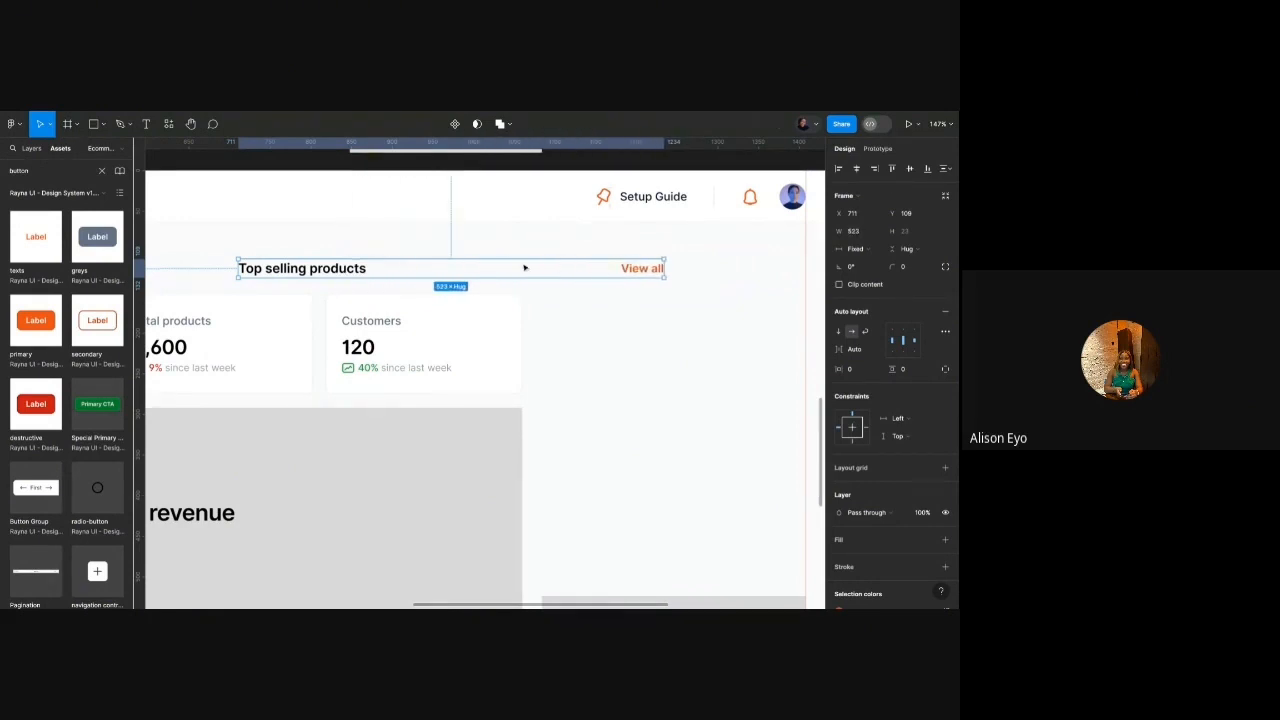
scroll(524, 268, "down", 4)
key("ctrl+z")
scroll(449, 268, "up", 2)
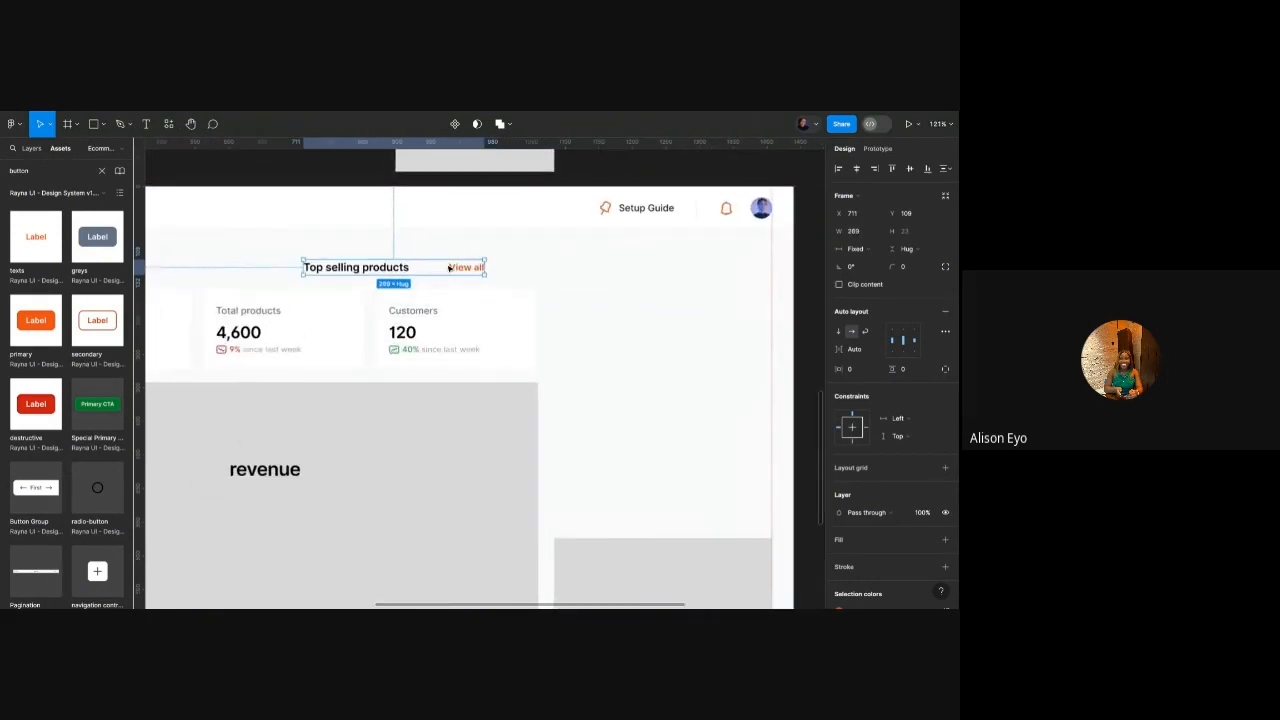
left_click_drag(461, 268, 692, 345)
Move the white square beneath the Top selling products row.
scroll(657, 345, "right", 2)
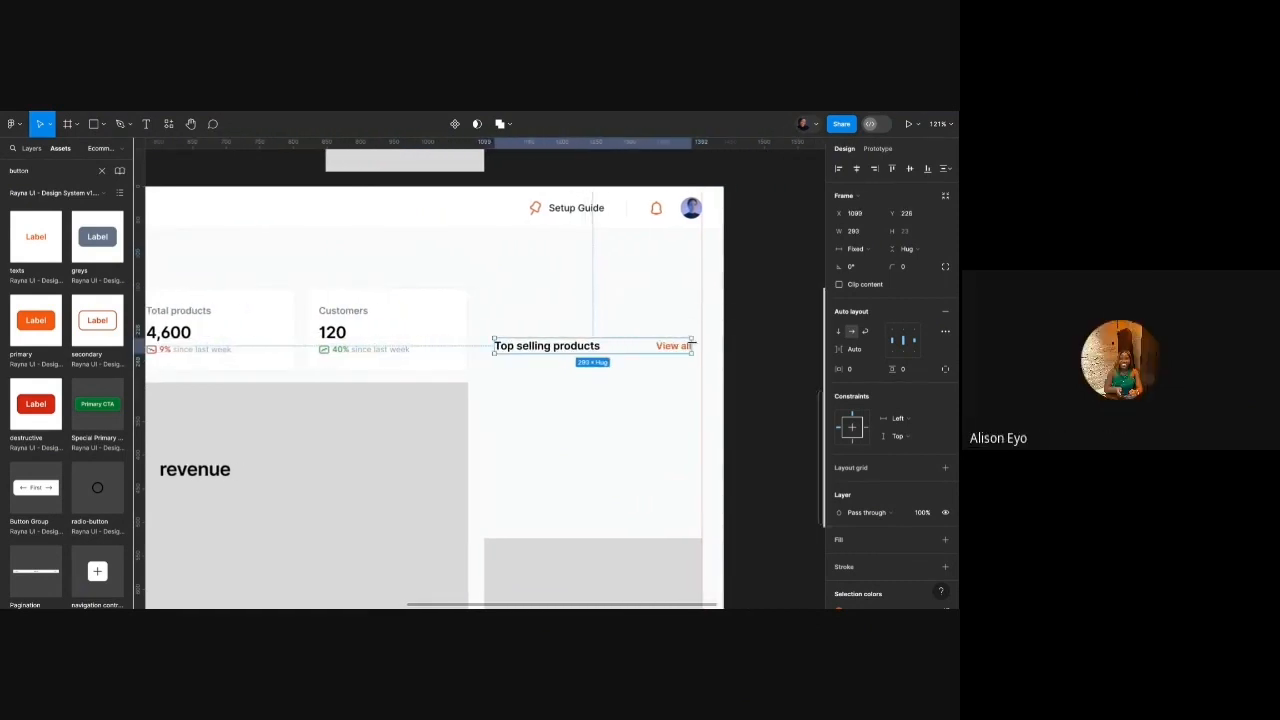
scroll(598, 337, "right", 2)
scroll(598, 337, "down", 3)
scroll(598, 337, "up", 3)
scroll(598, 337, "right", 2)
scroll(598, 337, "down", 1)
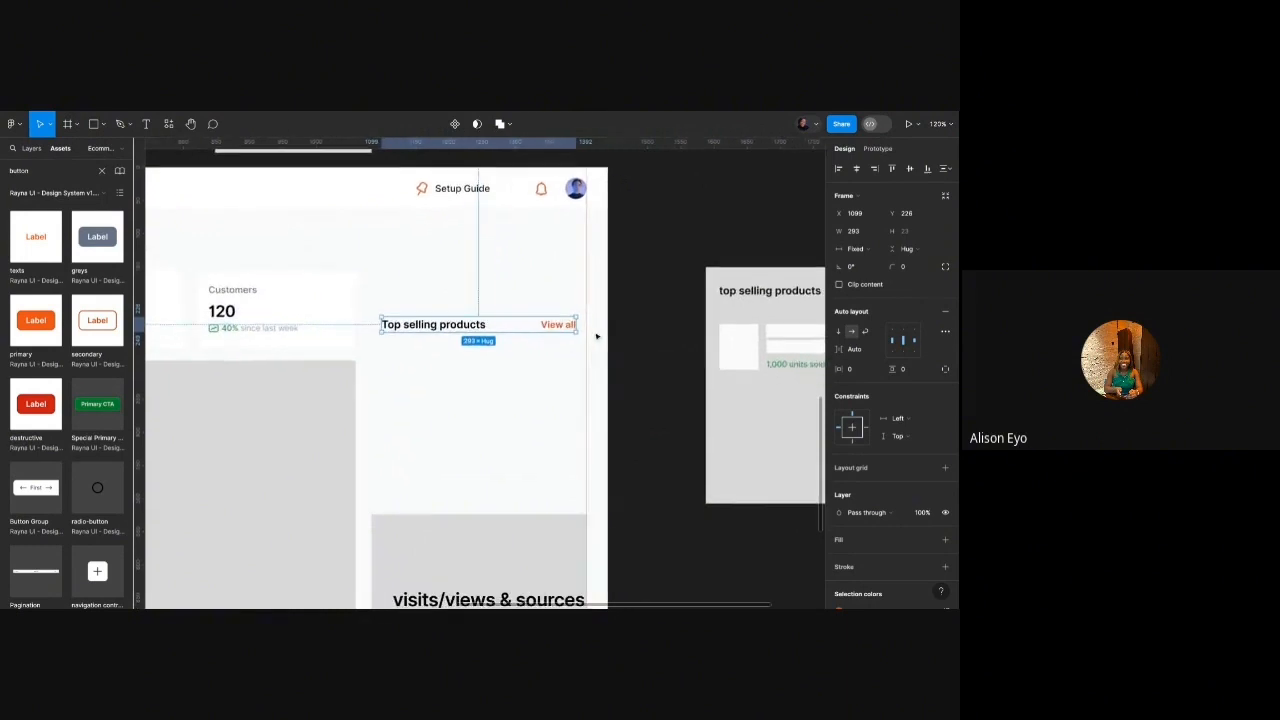
left_click_drag(712, 324, 372, 352)
Fill the square with grey D9D9D9 and bring up the Resources Plugins list.
key("i")
left_click(397, 535)
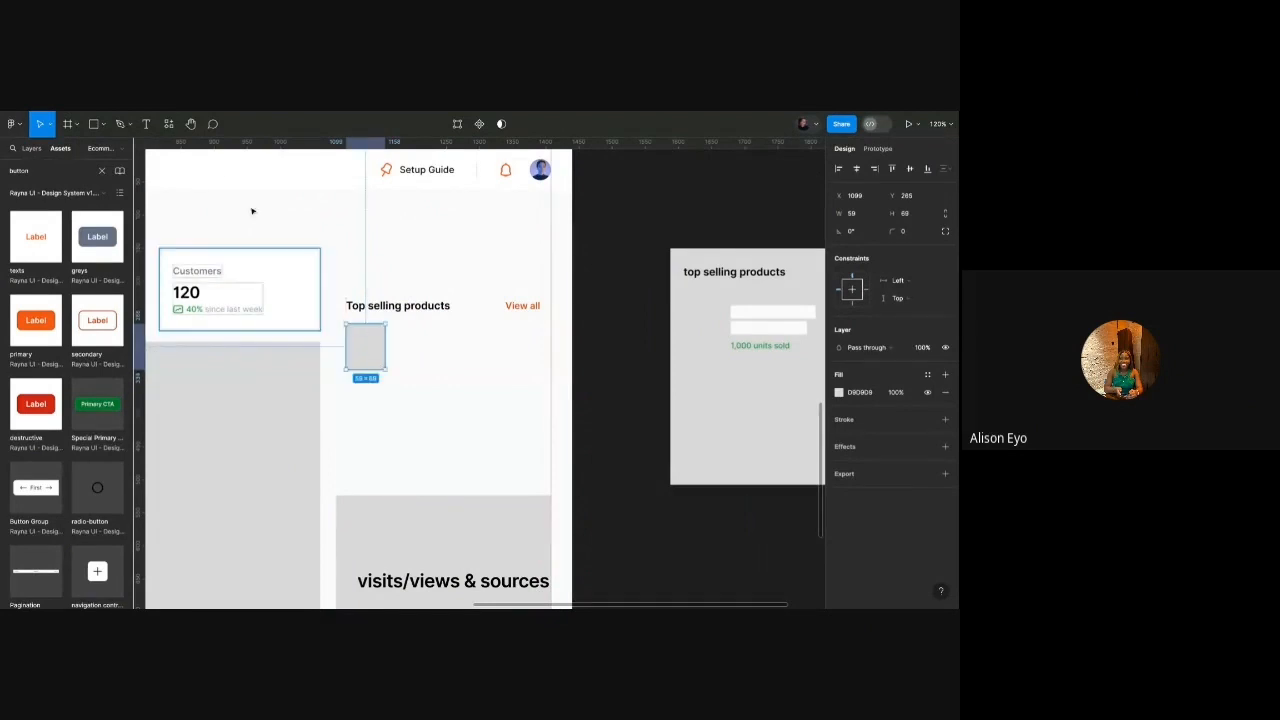
left_click(168, 123)
left_click(222, 148)
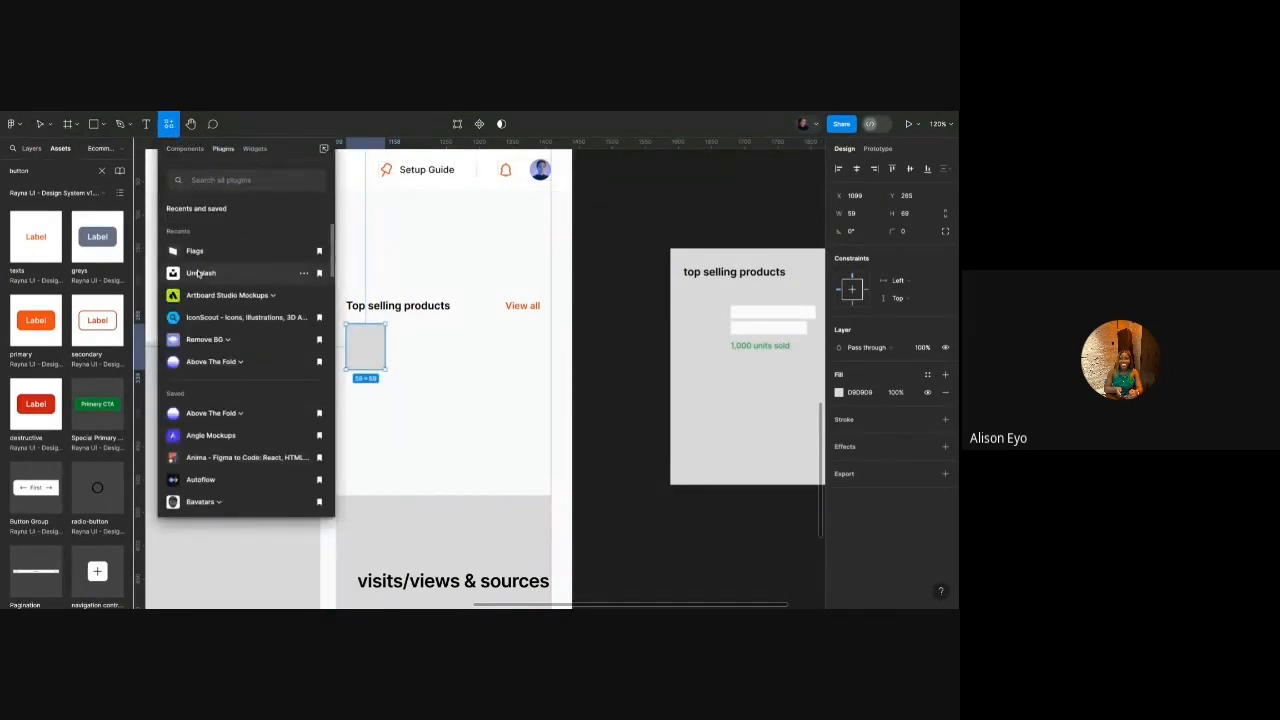
Clear the Assets search, run the Unsplash plugin and place its search window beside the design.
left_click(201, 272)
scroll(425, 301, "down", 5)
scroll(555, 275, "up", 3)
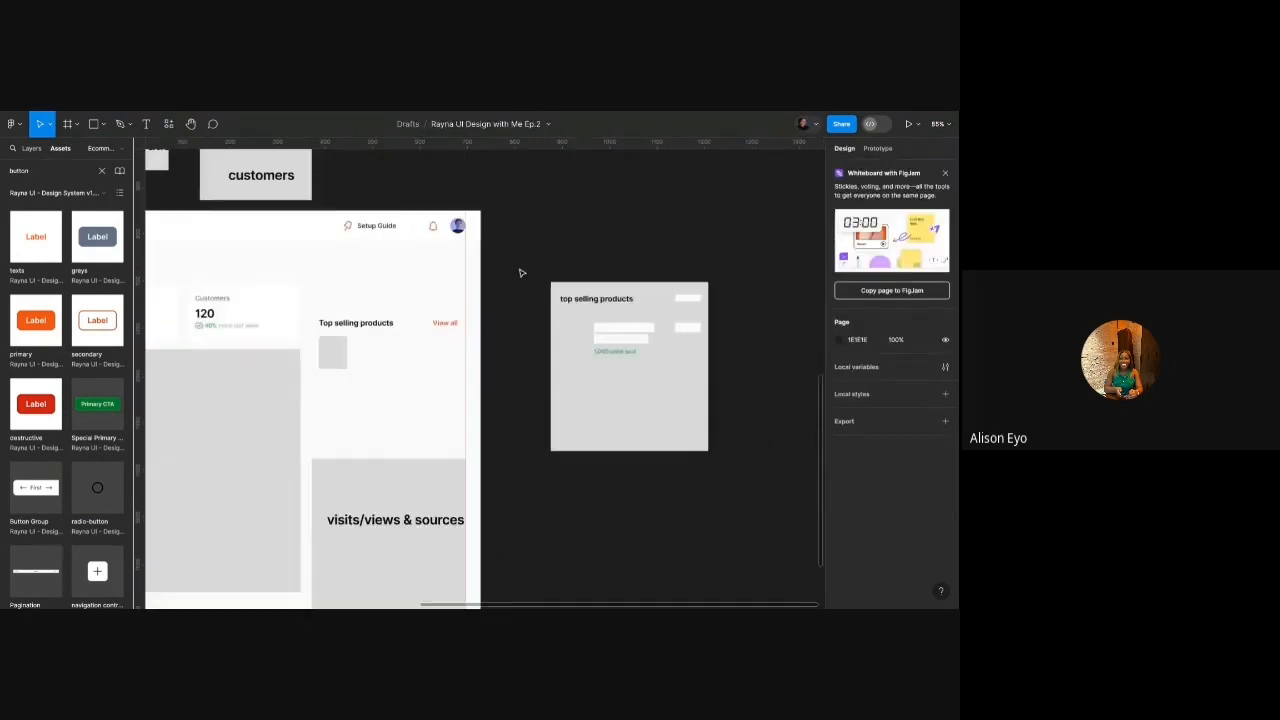
left_click_drag(543, 274, 659, 342)
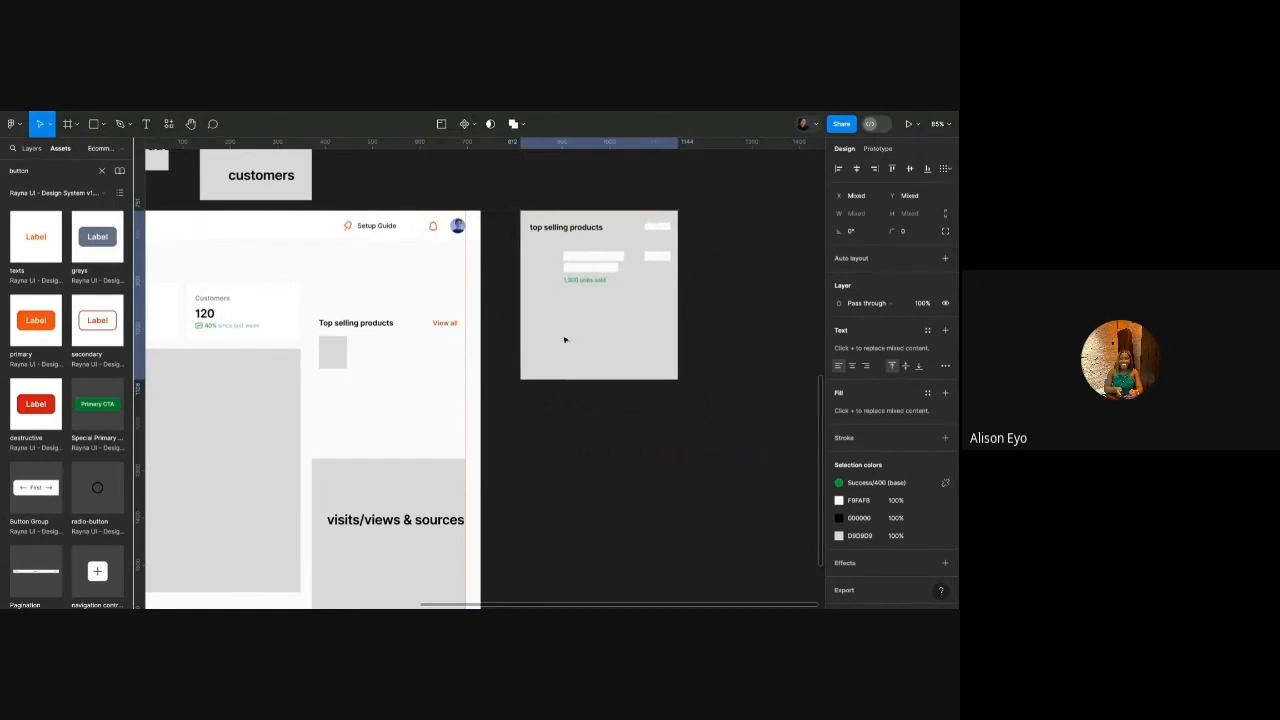
scroll(424, 363, "down", 1)
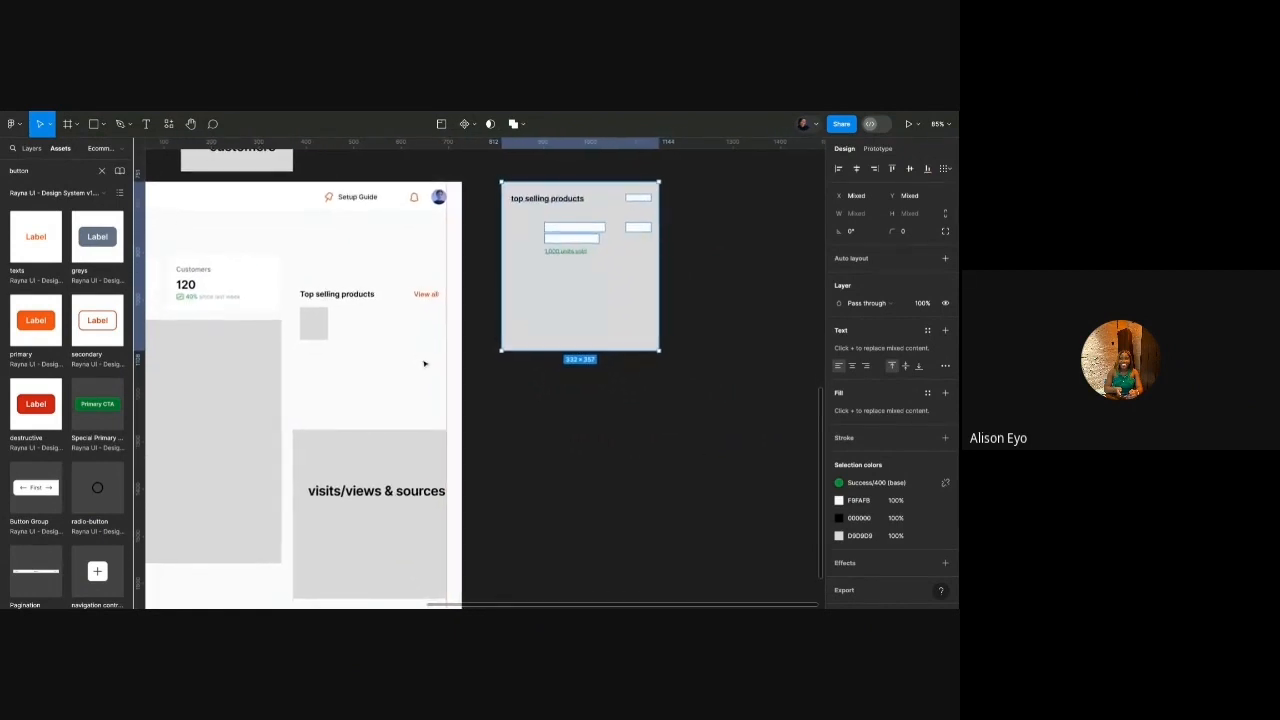
left_click(101, 171)
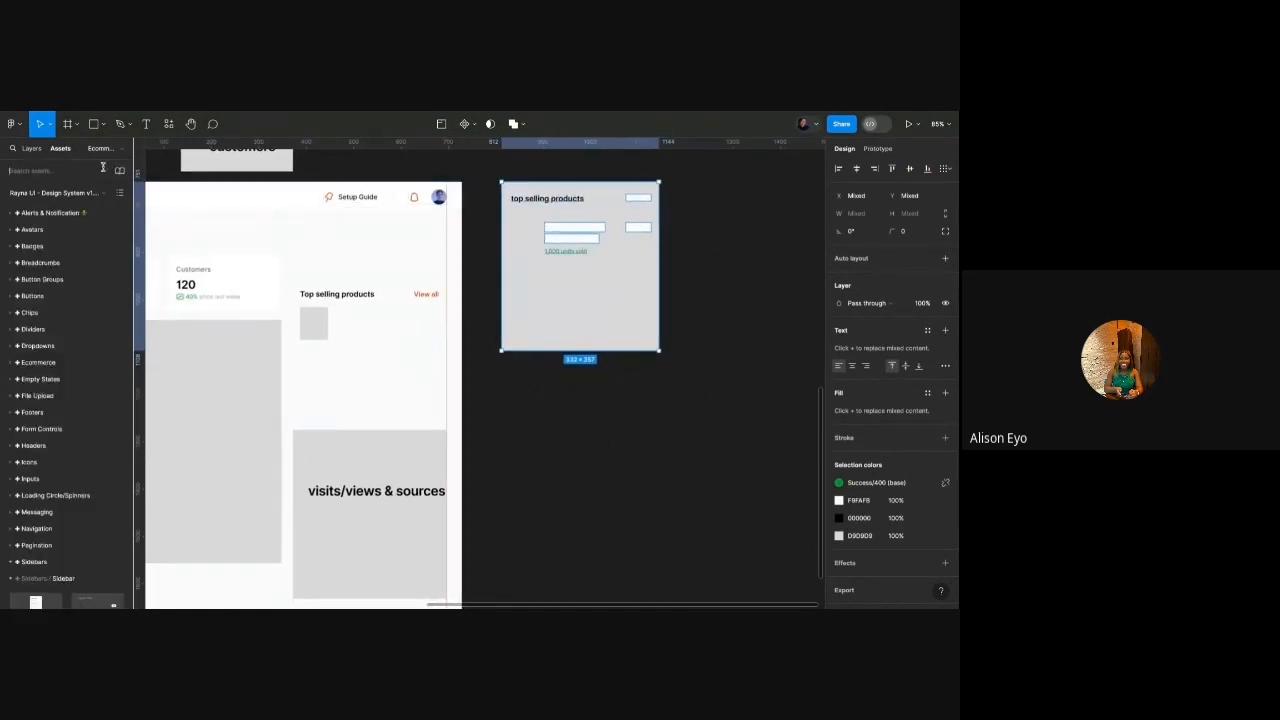
left_click(505, 383)
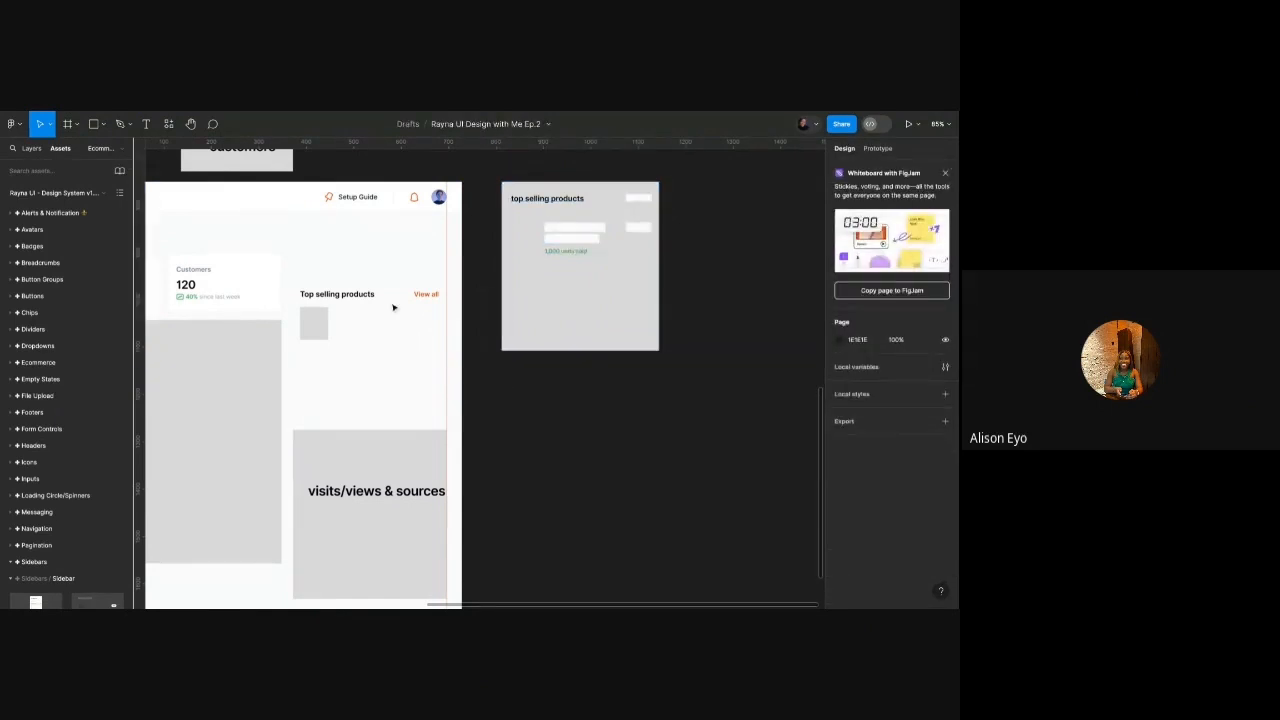
left_click(168, 123)
left_click(200, 272)
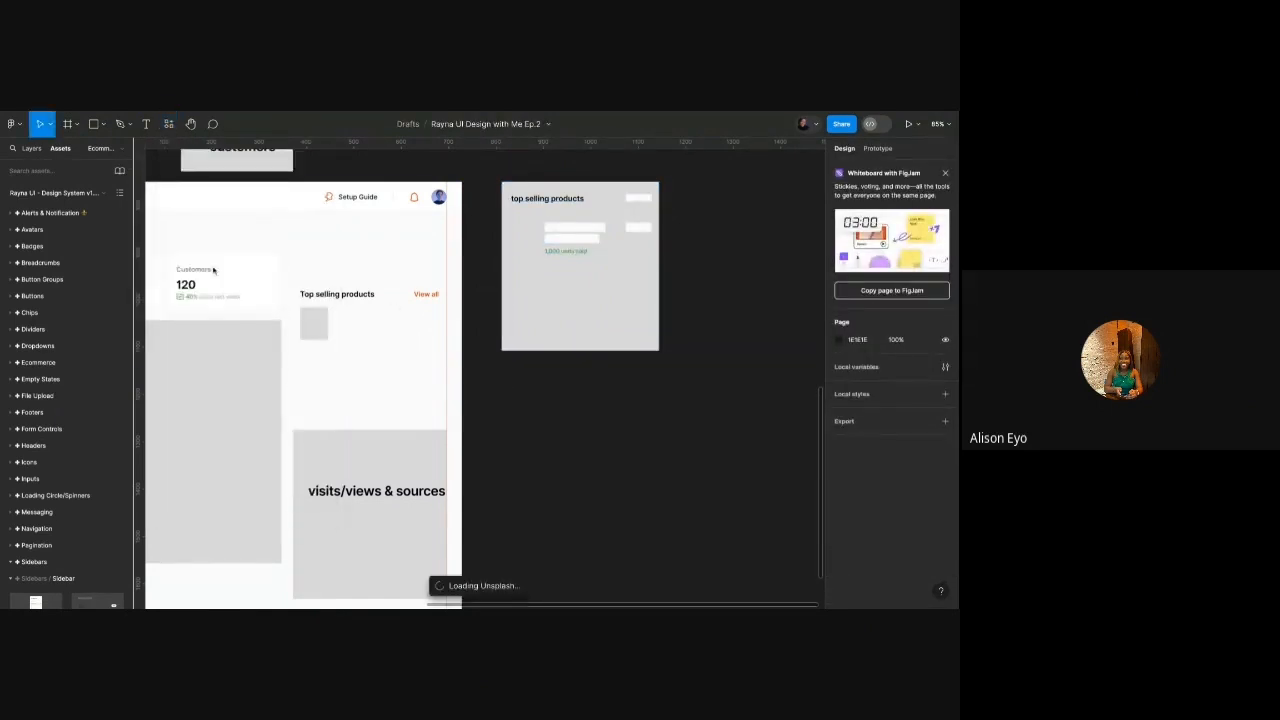
left_click(168, 123)
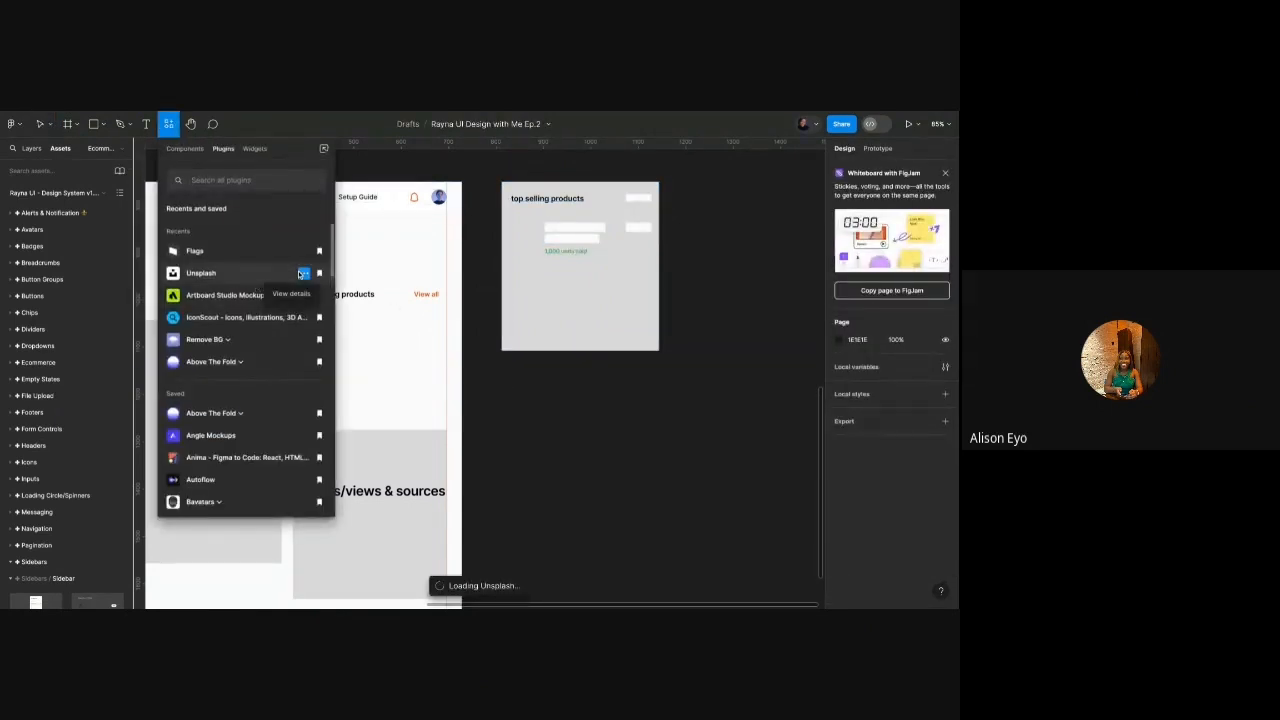
left_click(262, 277)
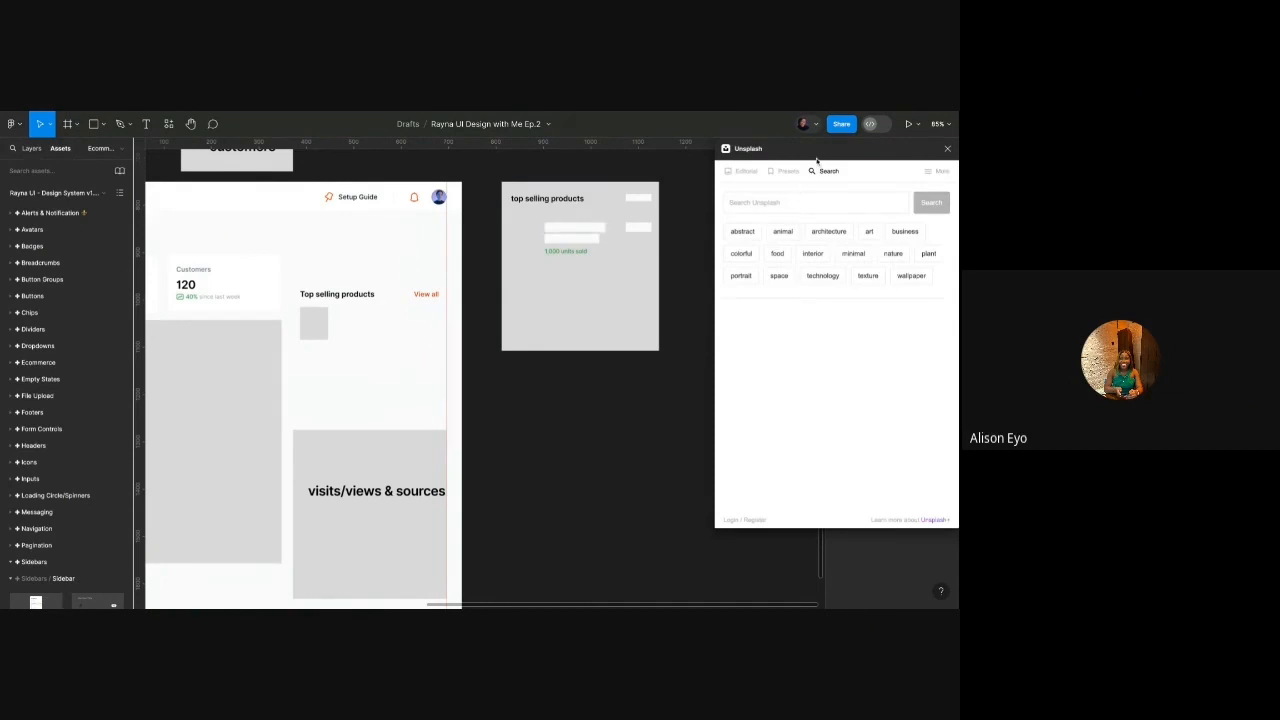
left_click_drag(842, 142, 775, 196)
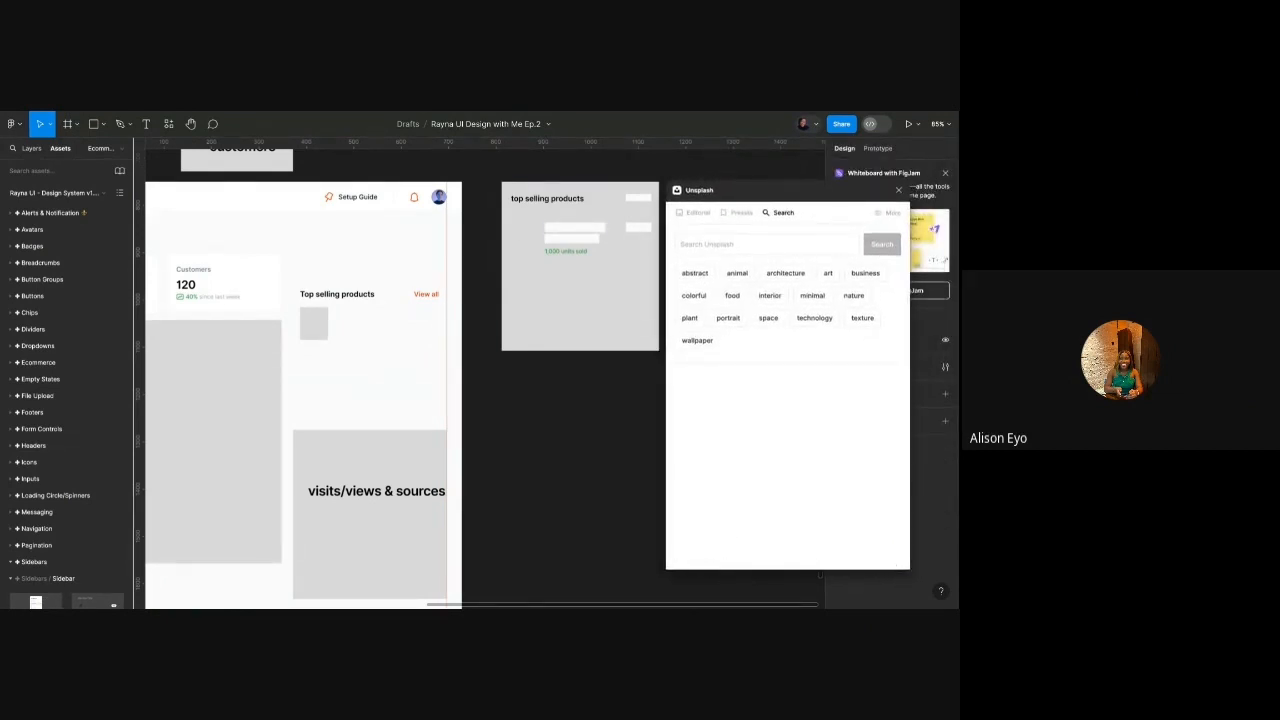
Search Unsplash for sneakers ('snea') and insert the red and black sneaker photo.
left_click(736, 244)
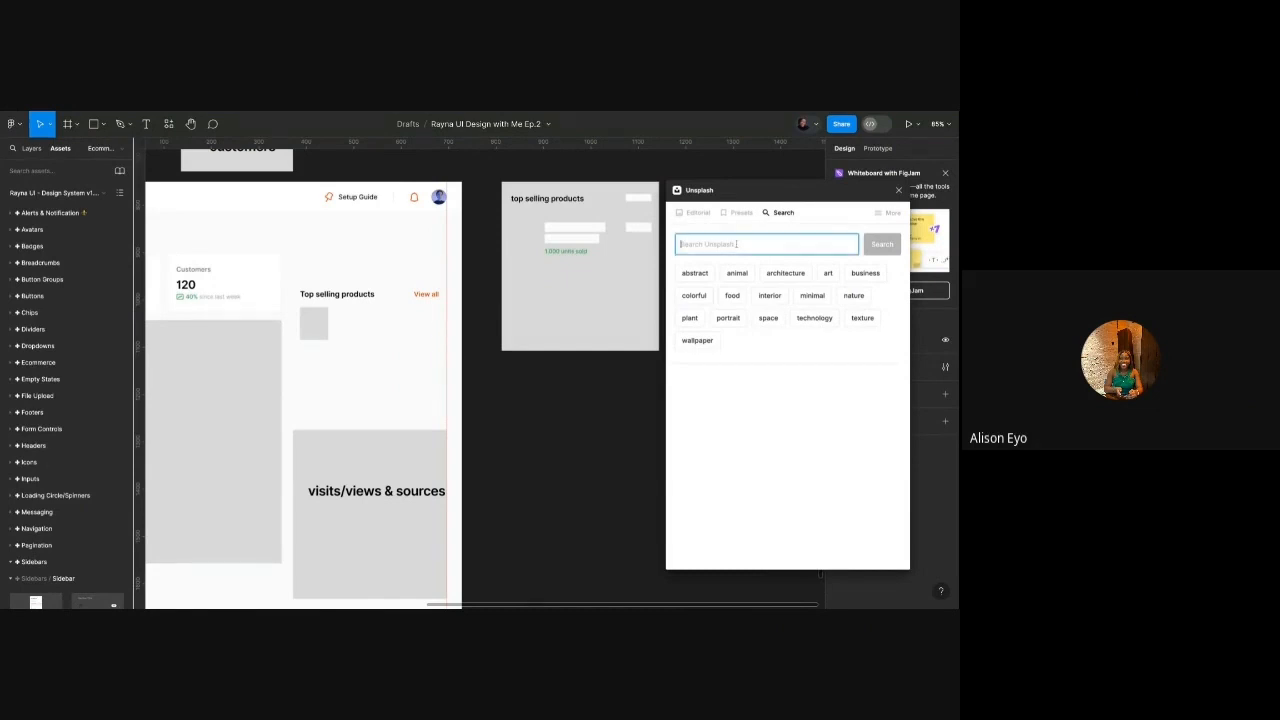
type("sneakers")
key("Return")
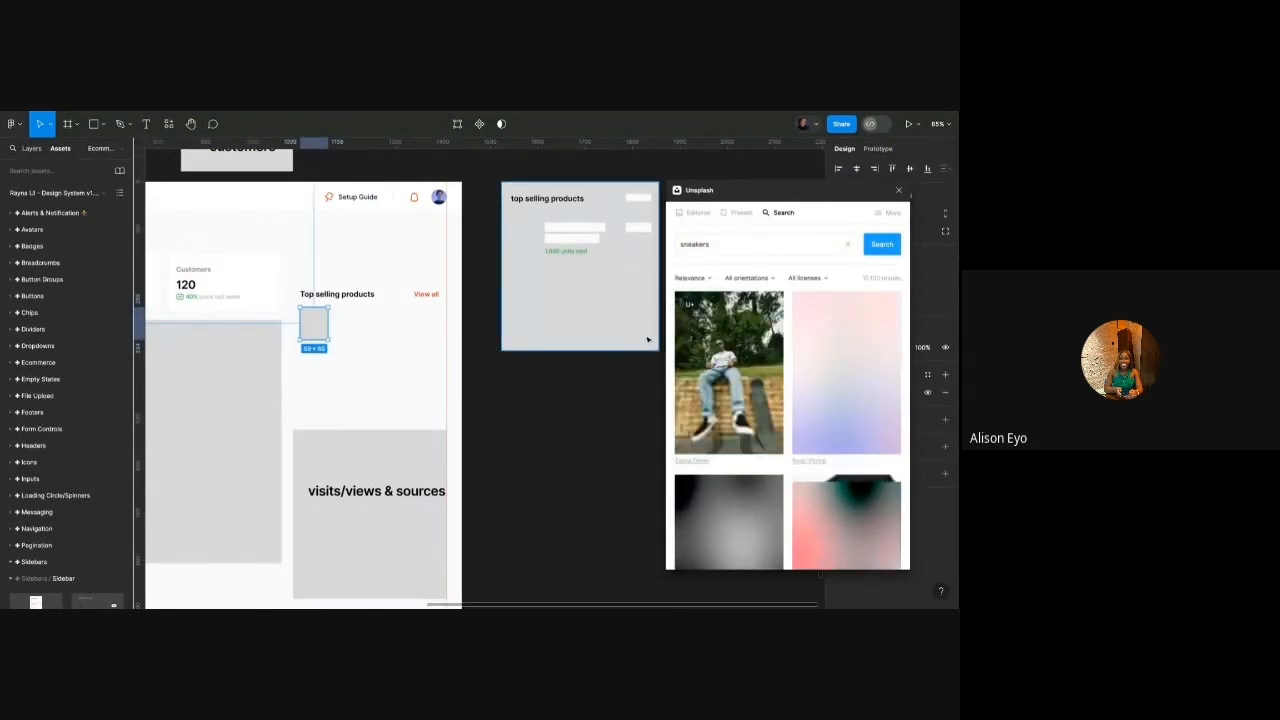
scroll(824, 409, "down", 3)
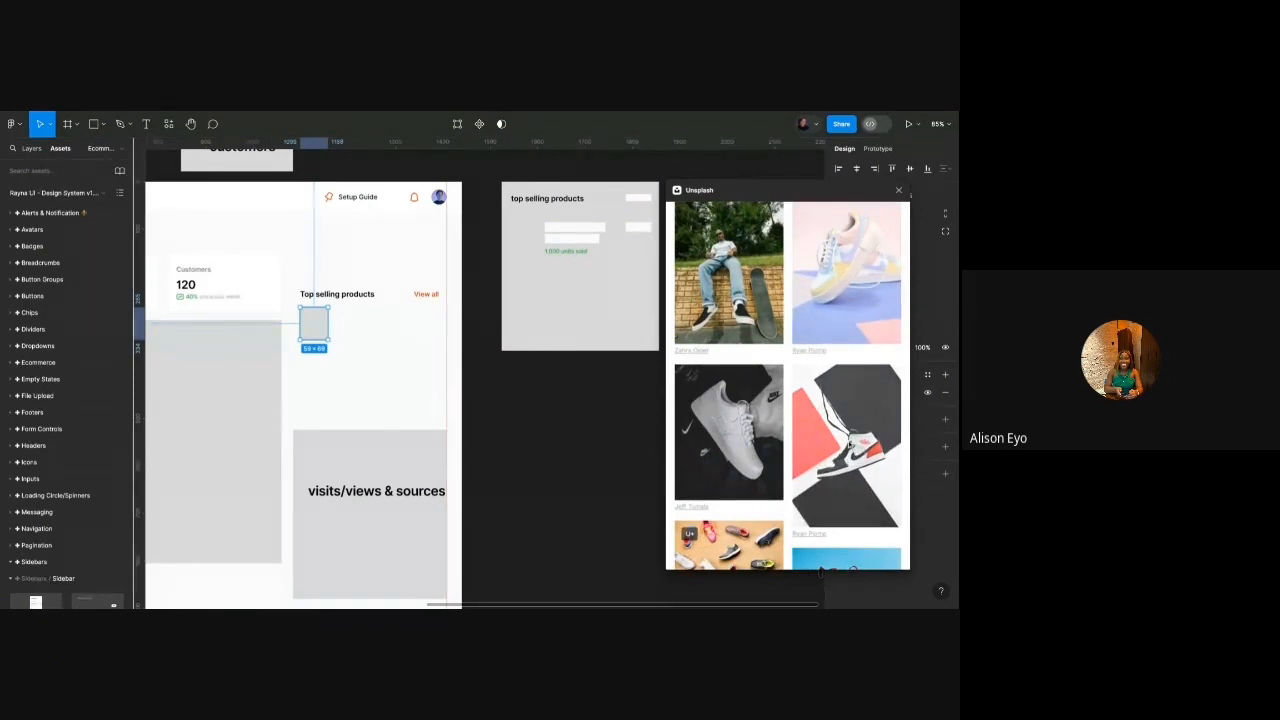
left_click(847, 444)
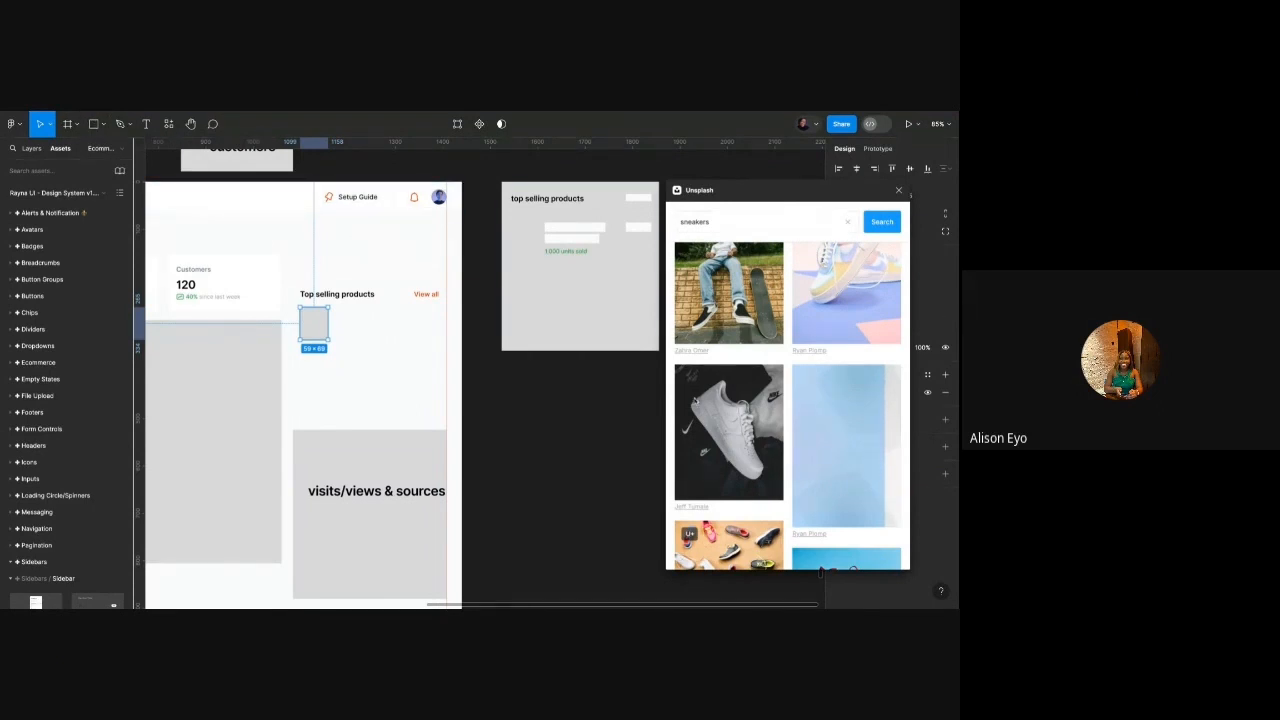
Place the red sneaker photo into the grey placeholder and close the Unsplash window.
scroll(776, 426, "down", 5)
scroll(776, 426, "down", 1)
left_click(826, 370)
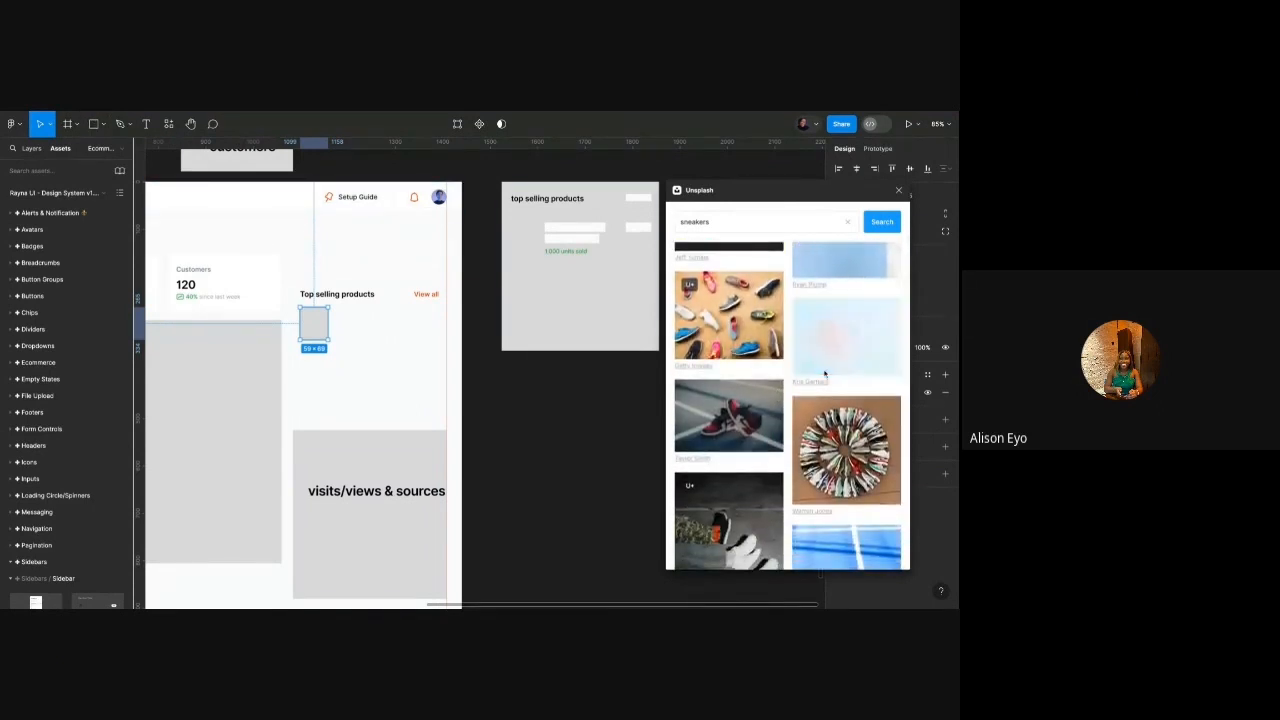
left_click(600, 441)
scroll(795, 388, "up", 3)
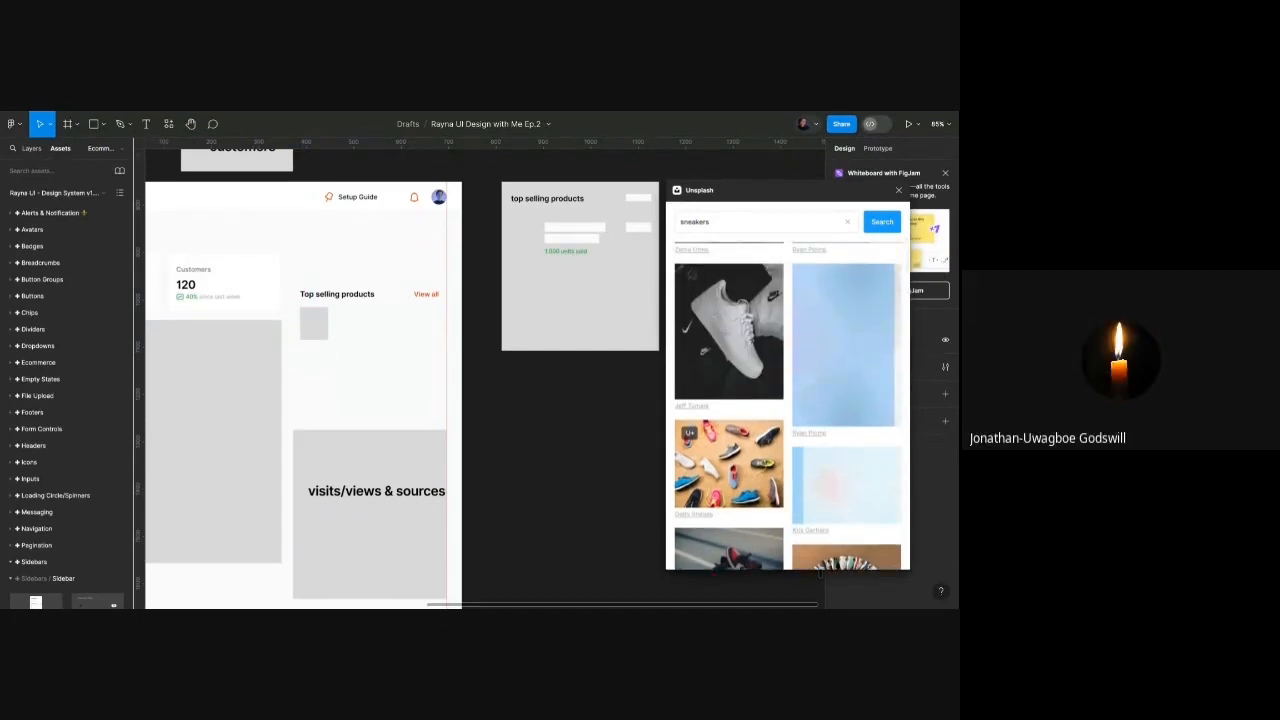
left_click(313, 322)
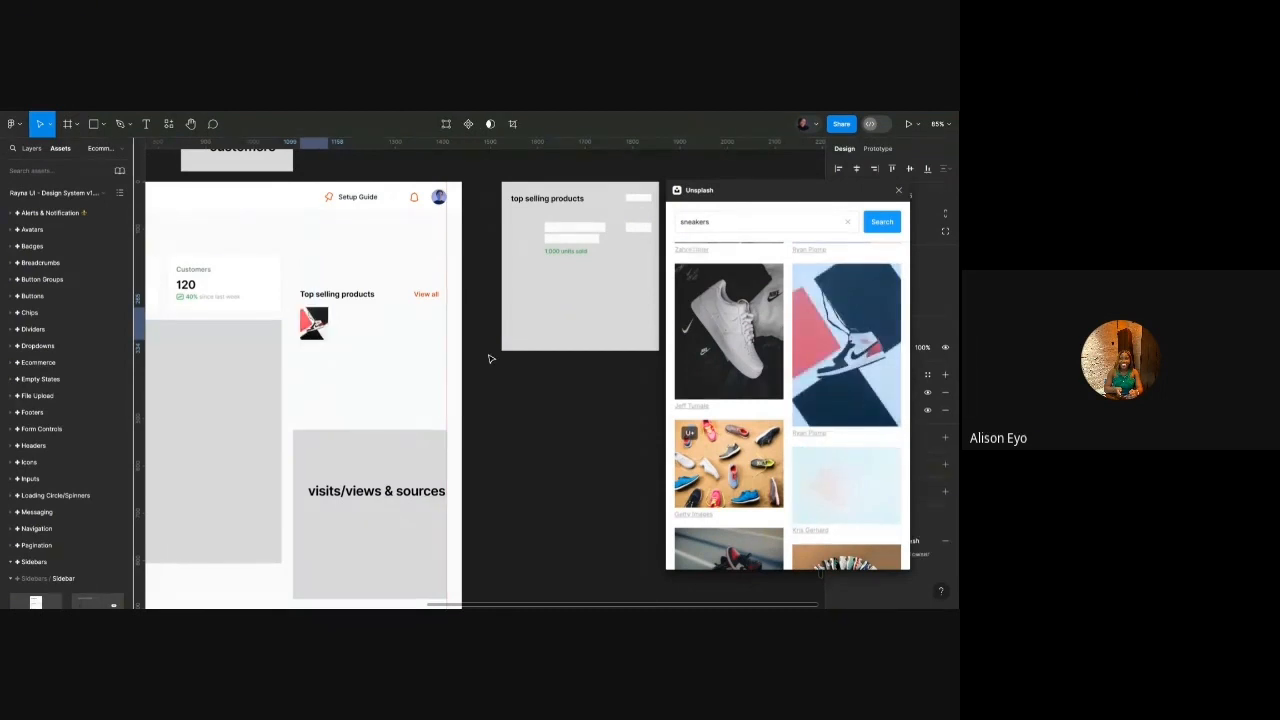
left_click(562, 443)
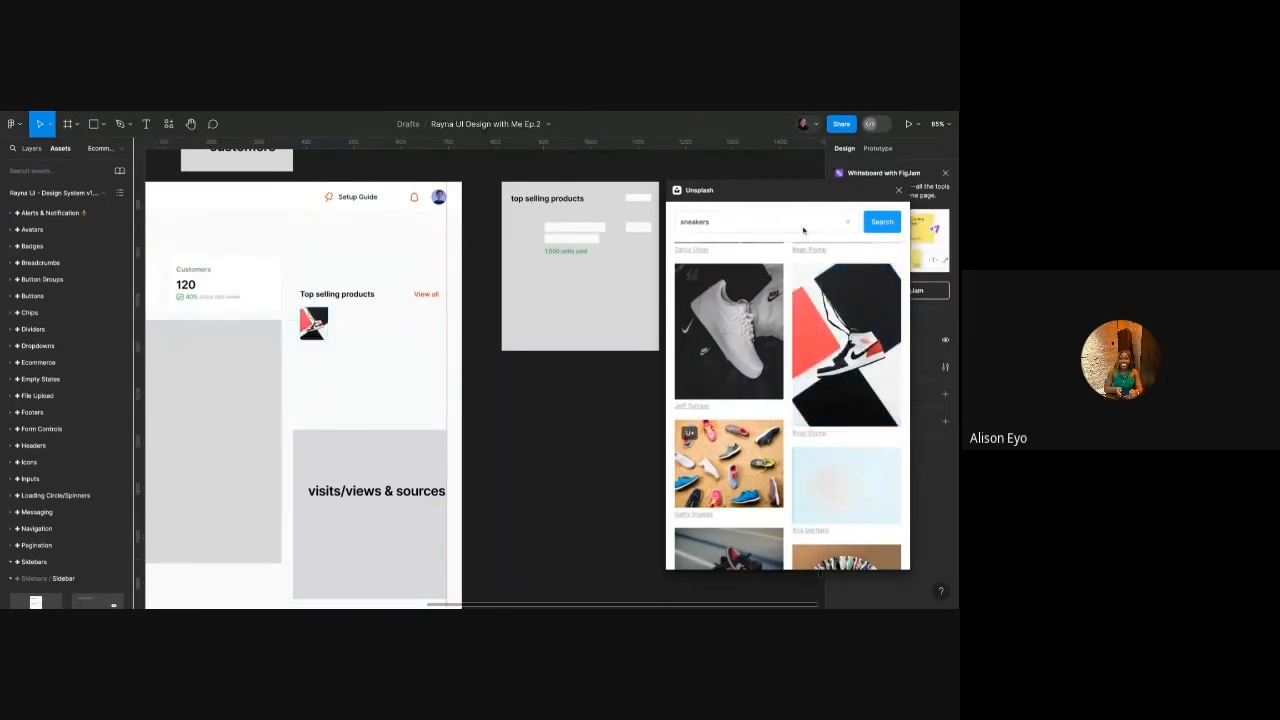
left_click(898, 190)
Set the sneaker image fill to Crop after trying Fit and Tile.
scroll(340, 336, "up", 5)
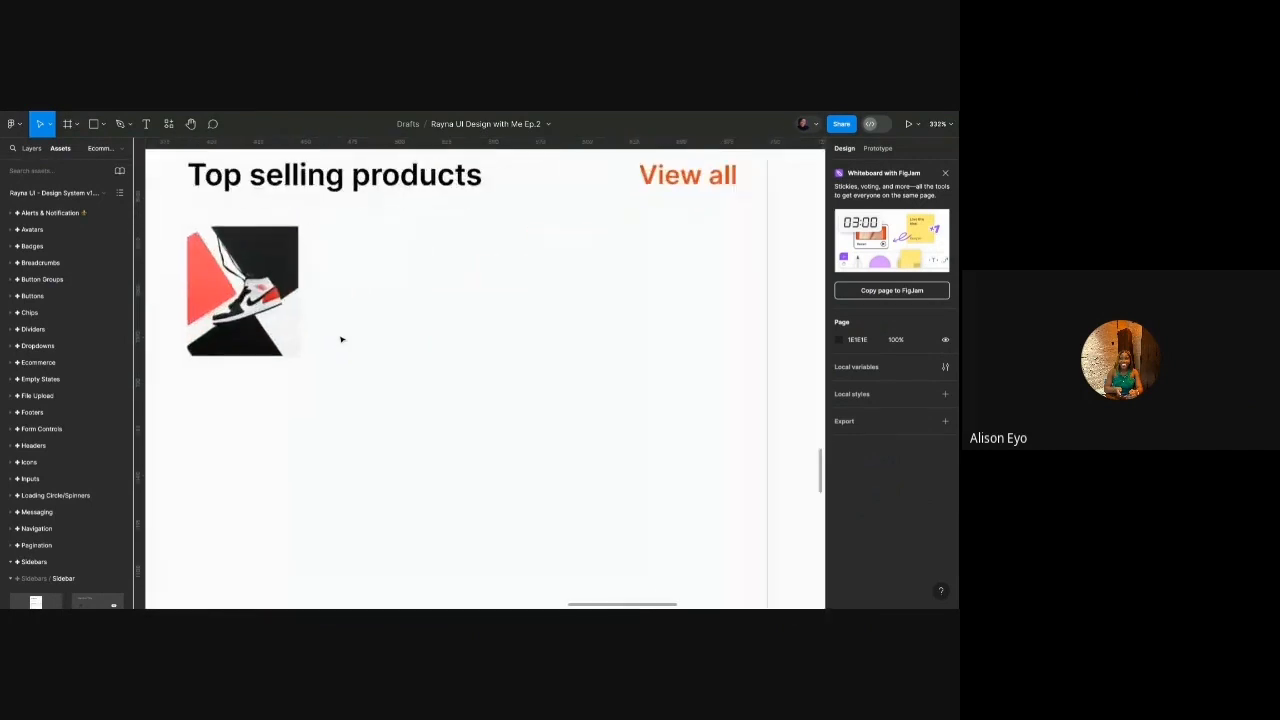
scroll(340, 339, "up", 3)
double_click(278, 313)
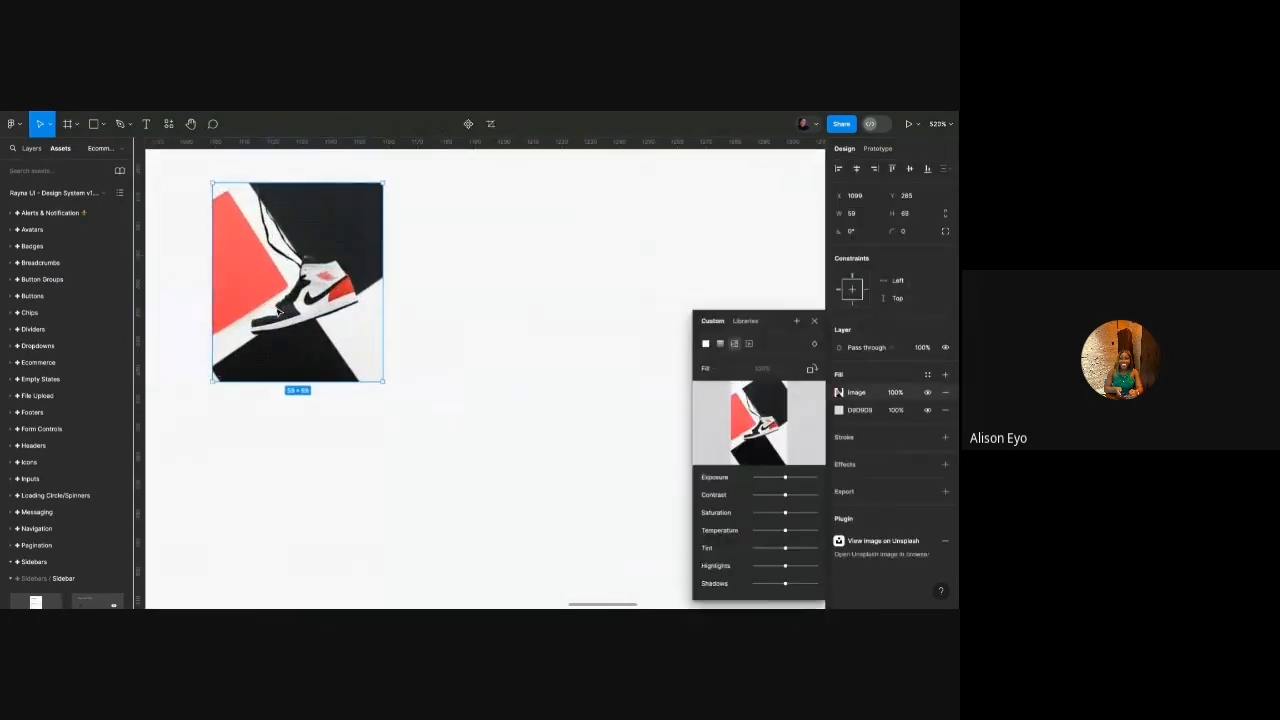
left_click(708, 369)
left_click(716, 384)
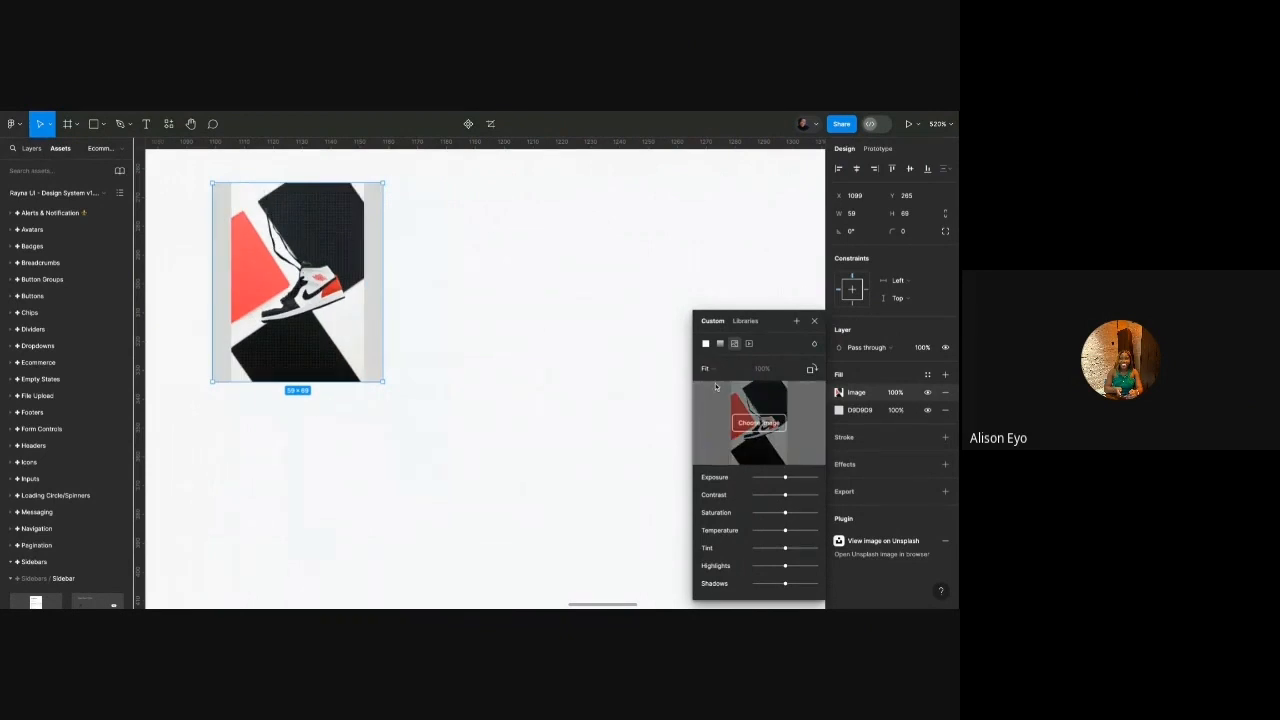
left_click(708, 369)
left_click(716, 395)
left_click(719, 374)
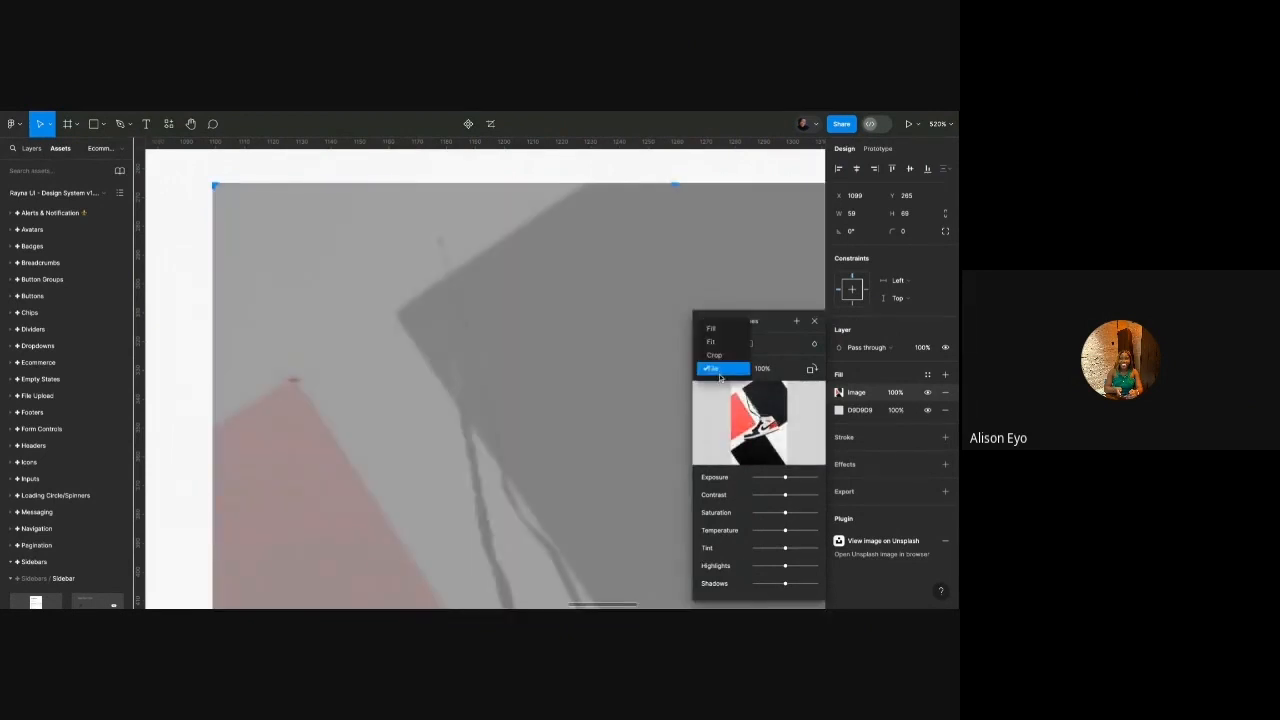
left_click(716, 356)
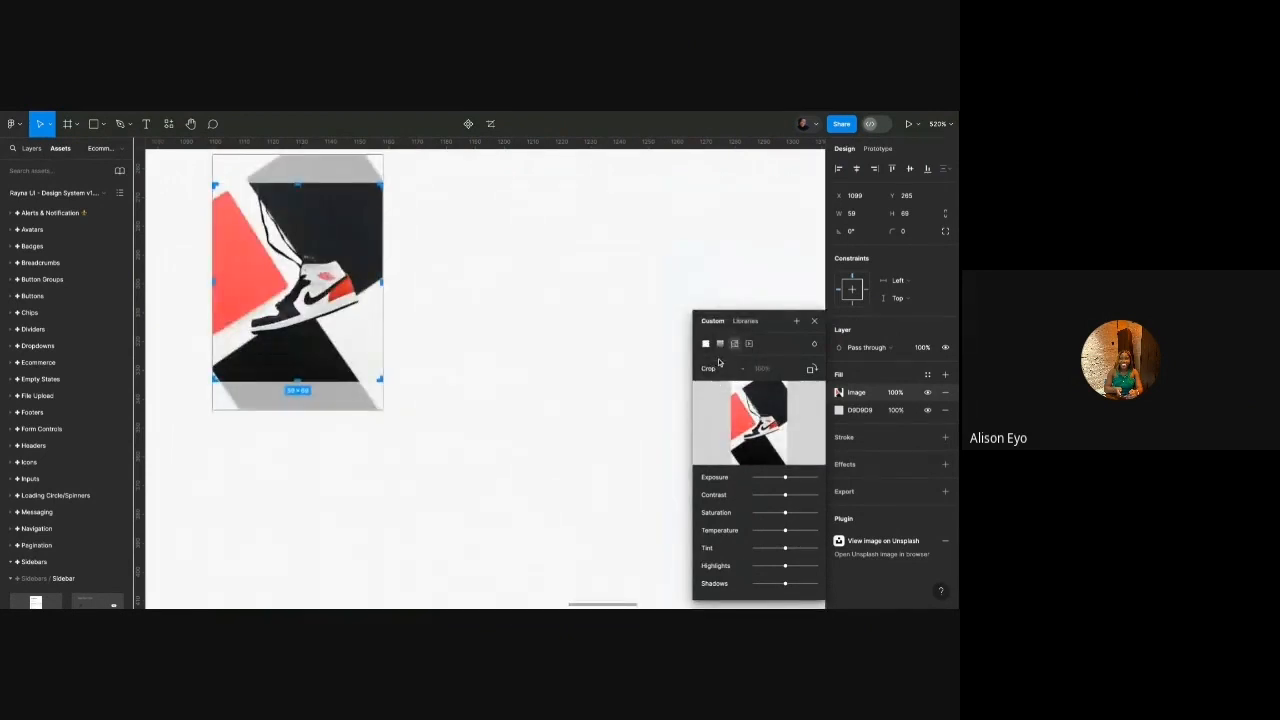
Nudge the photo within the crop to frame the shoe and finish cropping.
key("shift+Down")
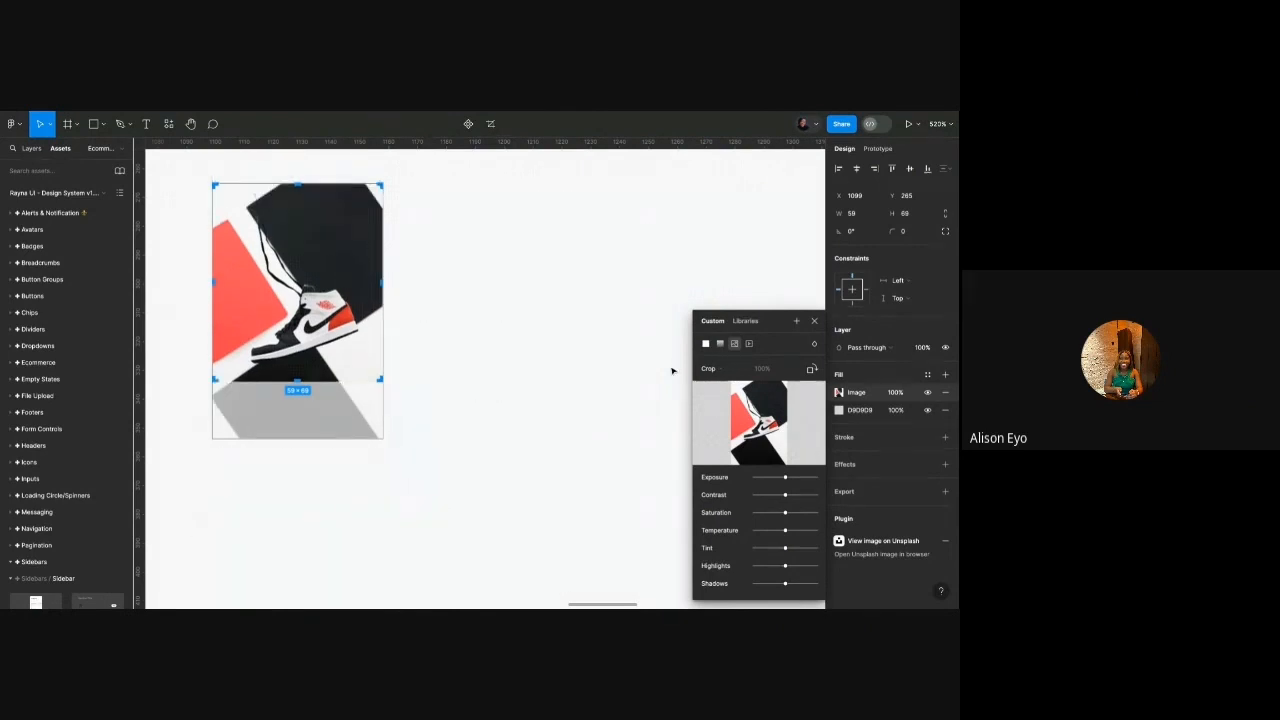
key("Down")
key("Down")
key("Up")
key("Up")
key("Up")
key("Up")
key("Up")
key("Up")
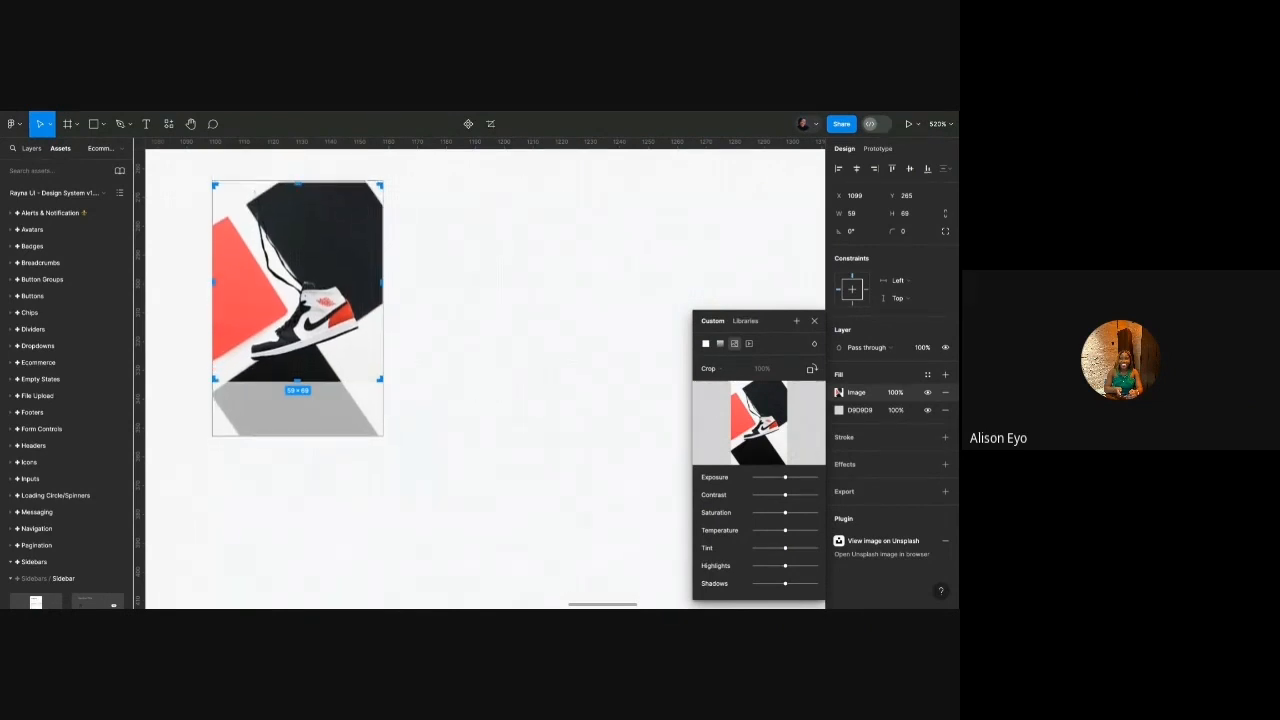
key("Up")
key("Up")
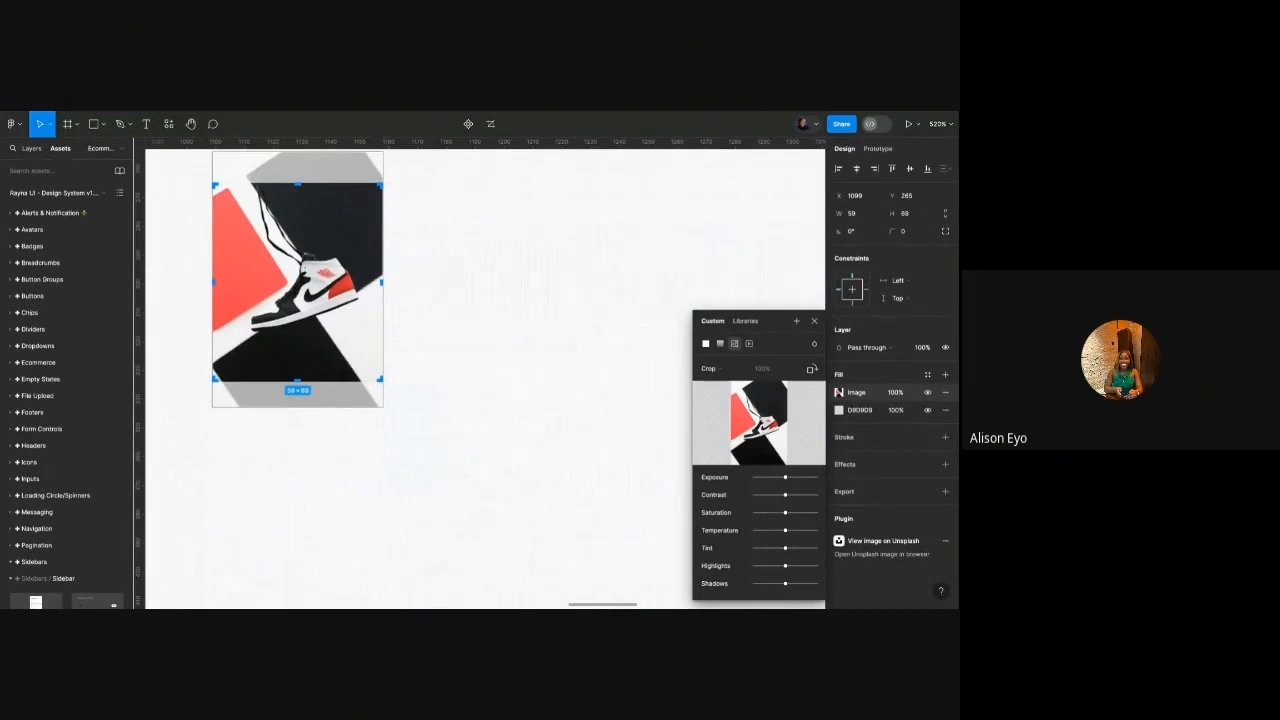
left_click(494, 363)
left_click(494, 363)
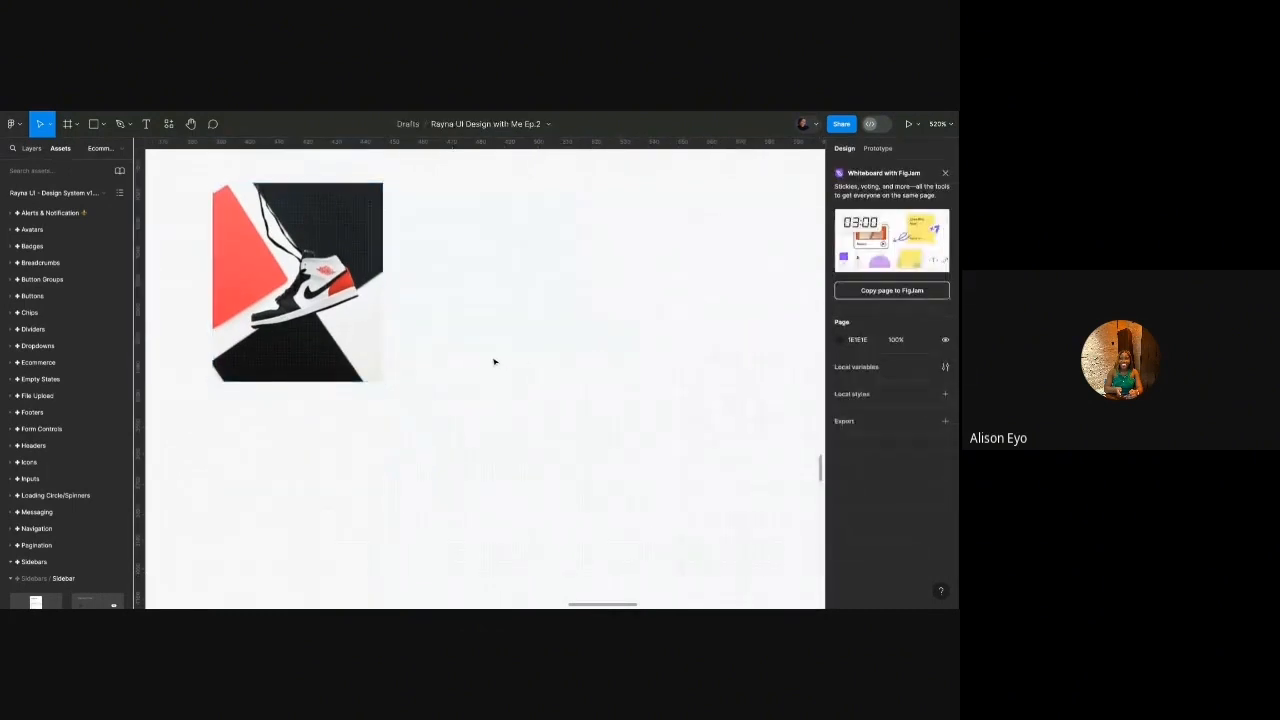
scroll(494, 360, "down", 5)
scroll(428, 348, "up", 3)
Close the image fill settings and relaunch the Unsplash plugin.
scroll(428, 348, "down", 3)
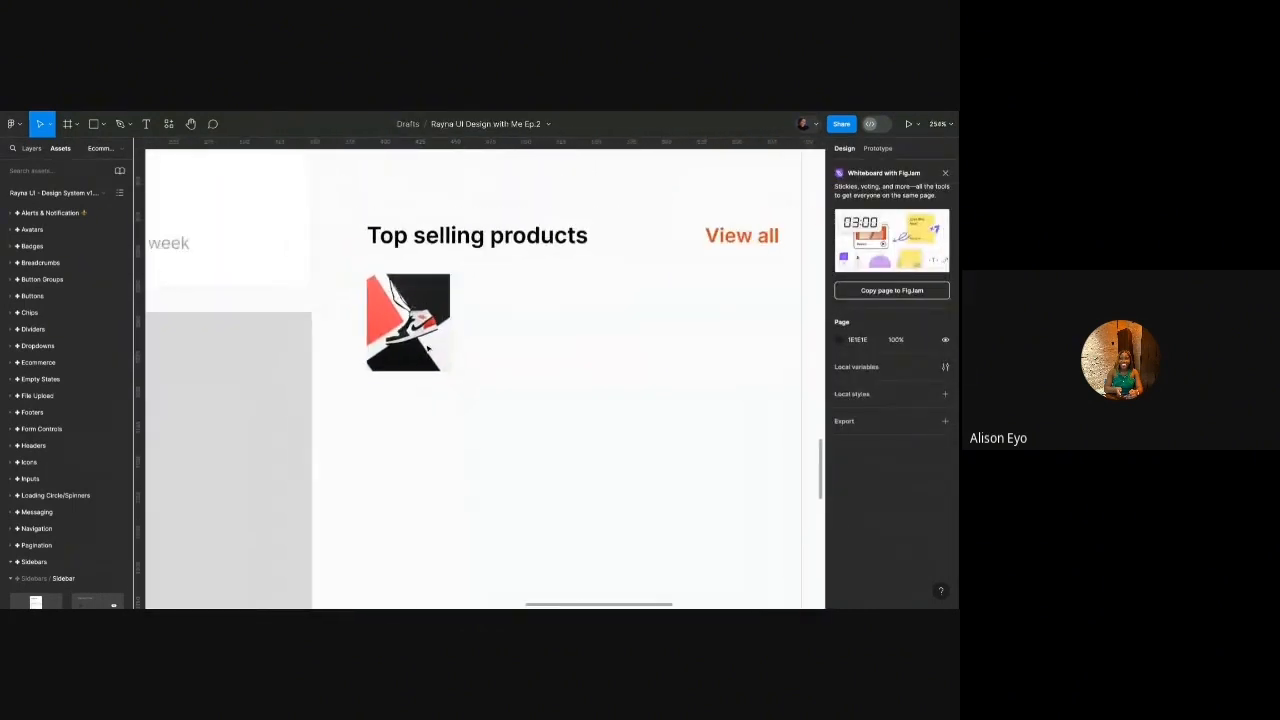
double_click(428, 348)
left_click(815, 321)
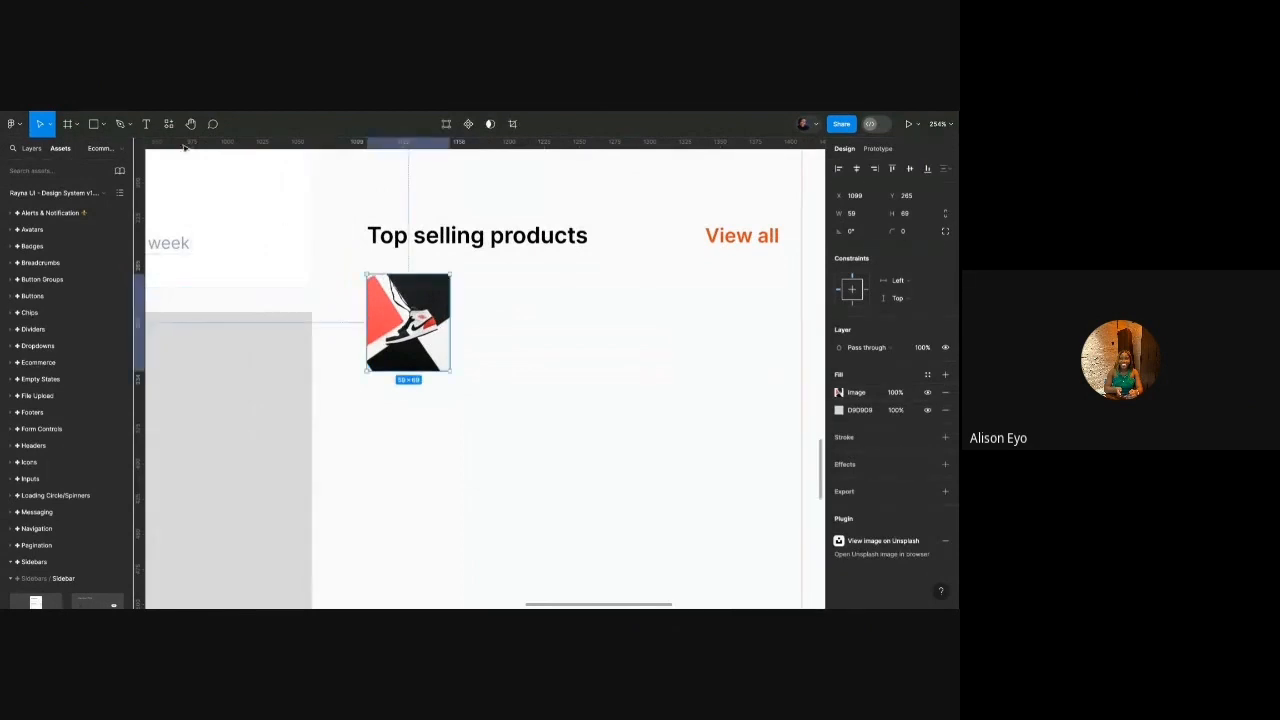
left_click(168, 123)
left_click(223, 252)
Search Unsplash for 'sneakers' and scroll through the photo results.
scroll(502, 263, "right", 2)
scroll(408, 268, "down", 3)
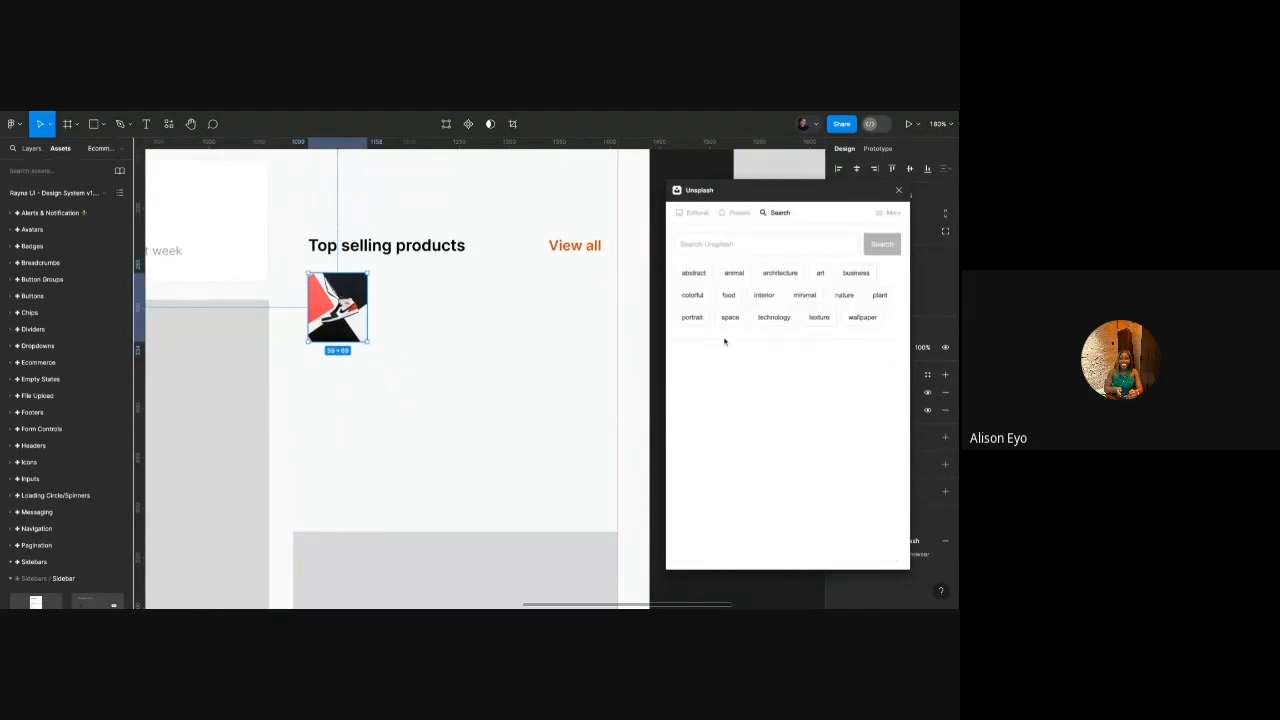
left_click(738, 250)
type("sneakers")
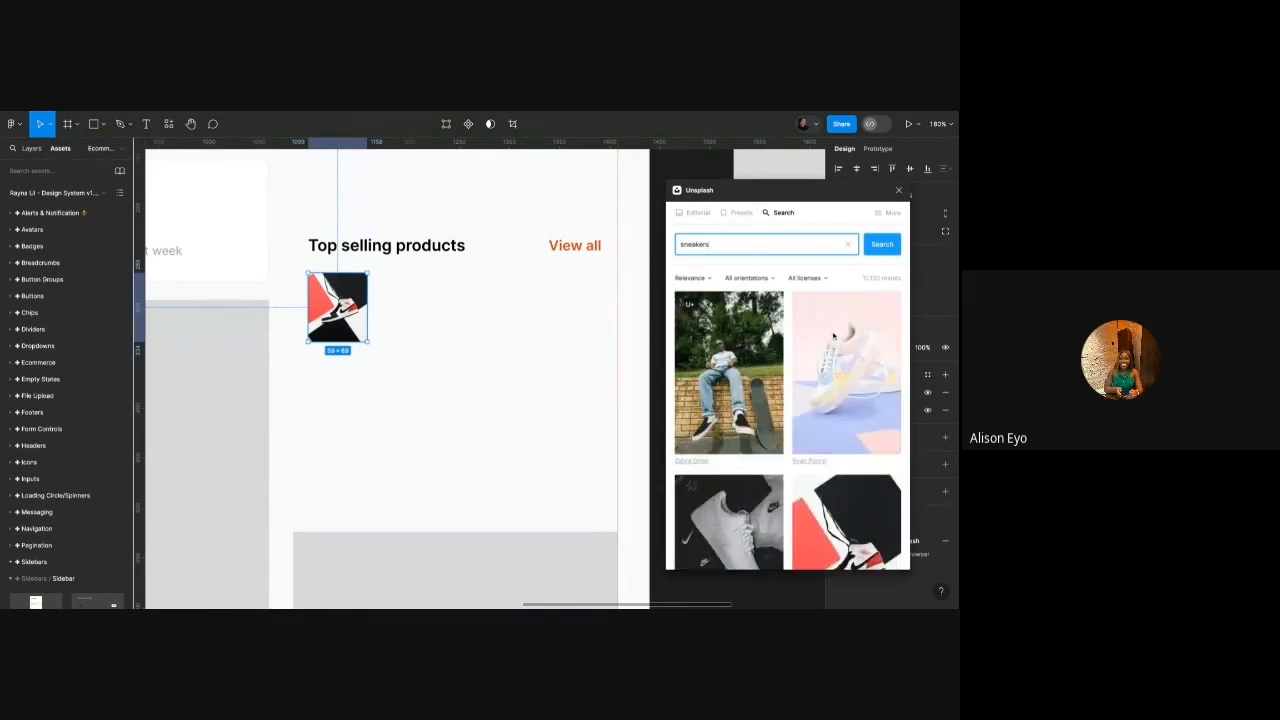
scroll(833, 337, "down", 10)
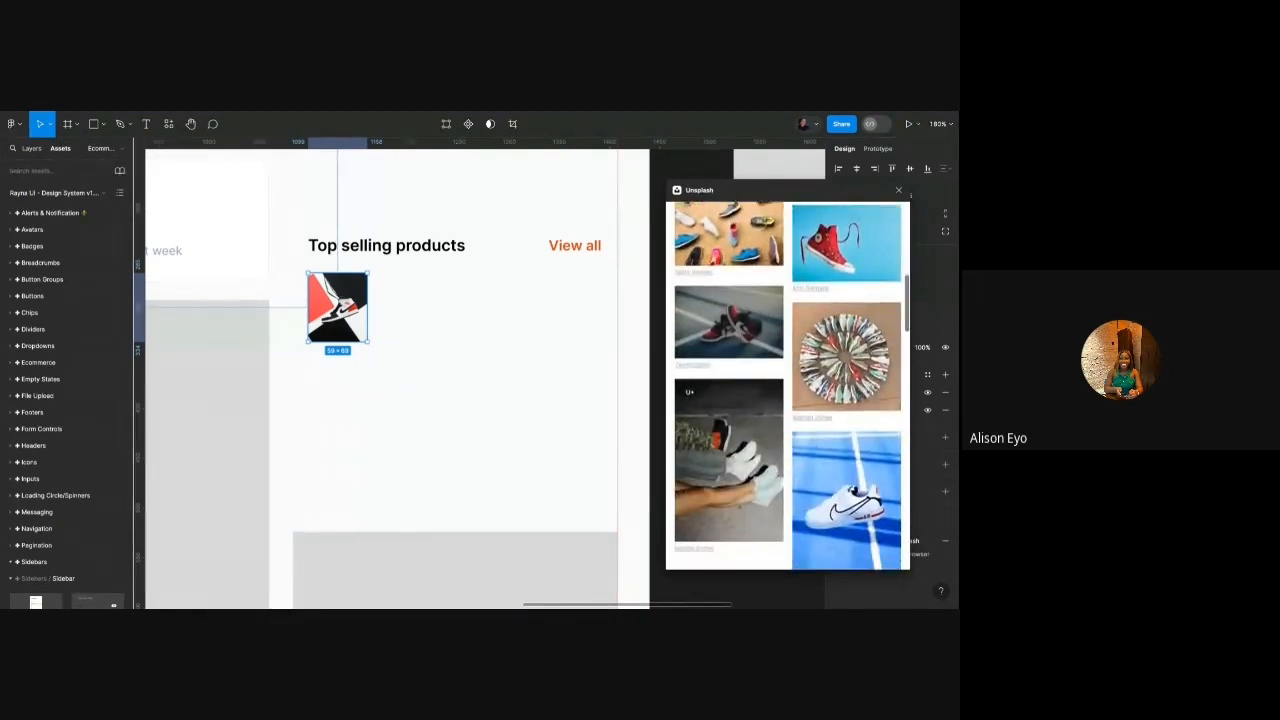
scroll(858, 289, "down", 3)
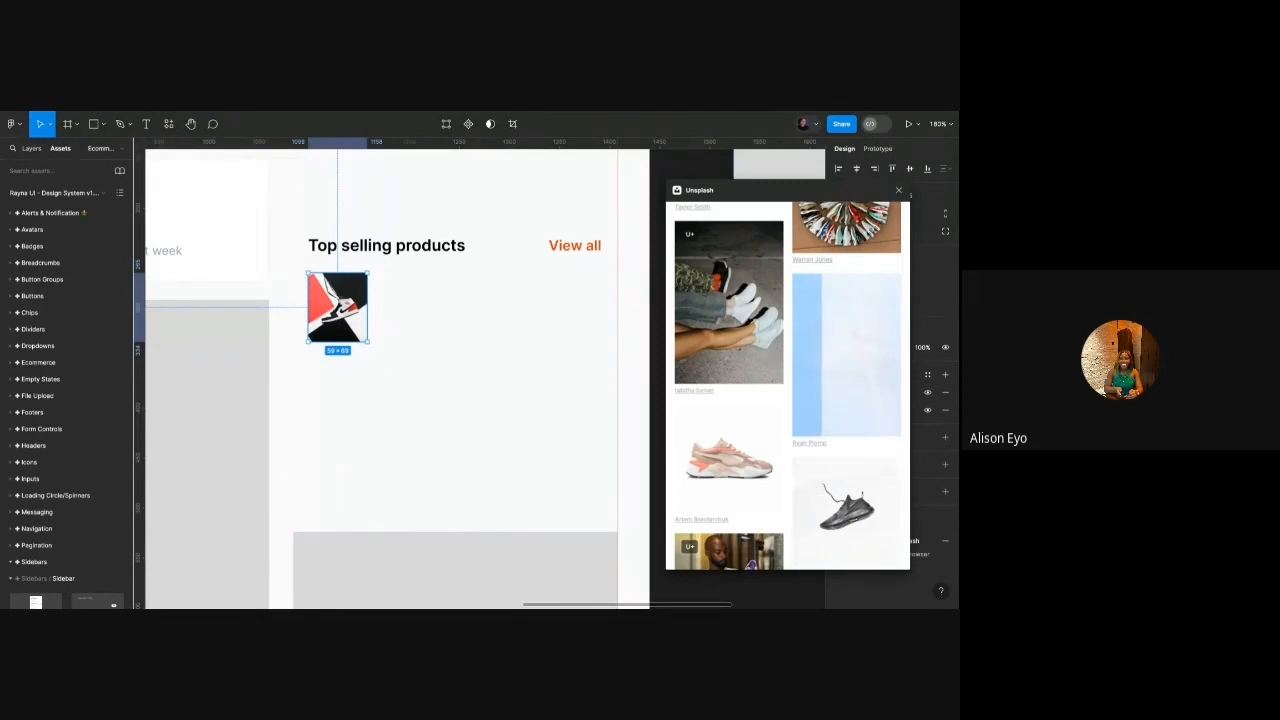
scroll(788, 386, "up", 1)
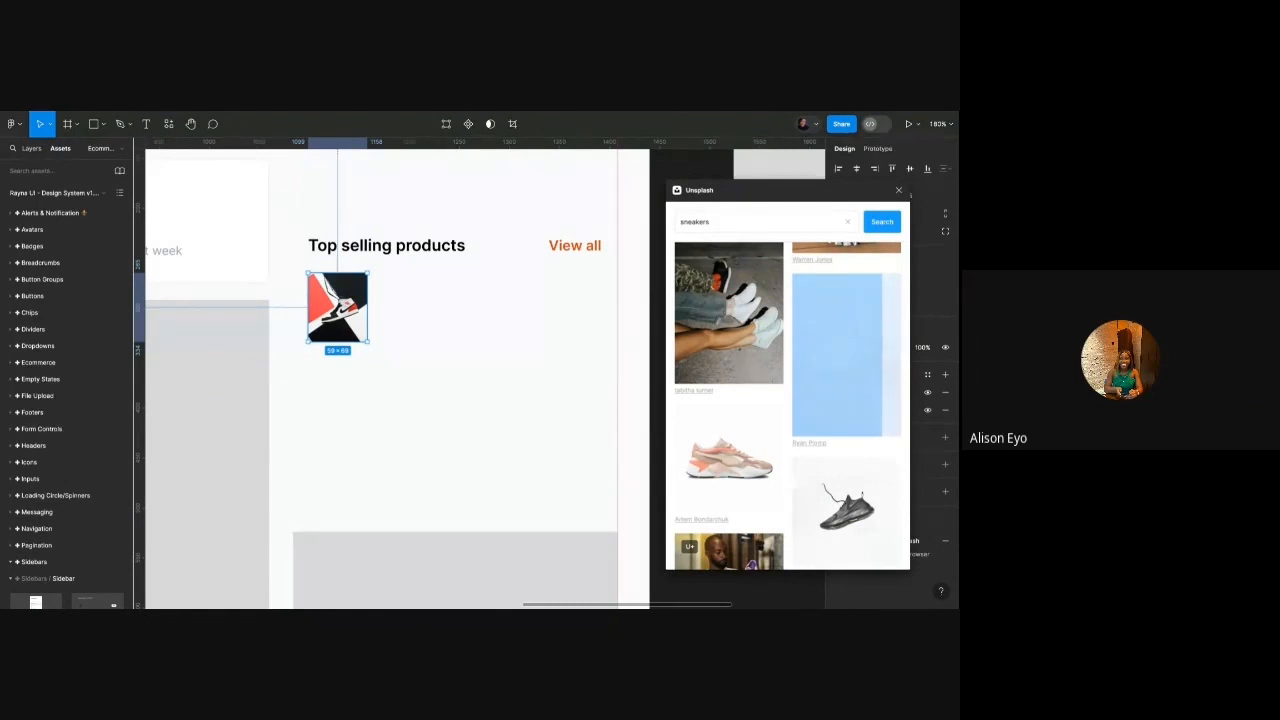
Insert the white sneaker-on-court photo and move it into the dashboard frame.
left_click(572, 182)
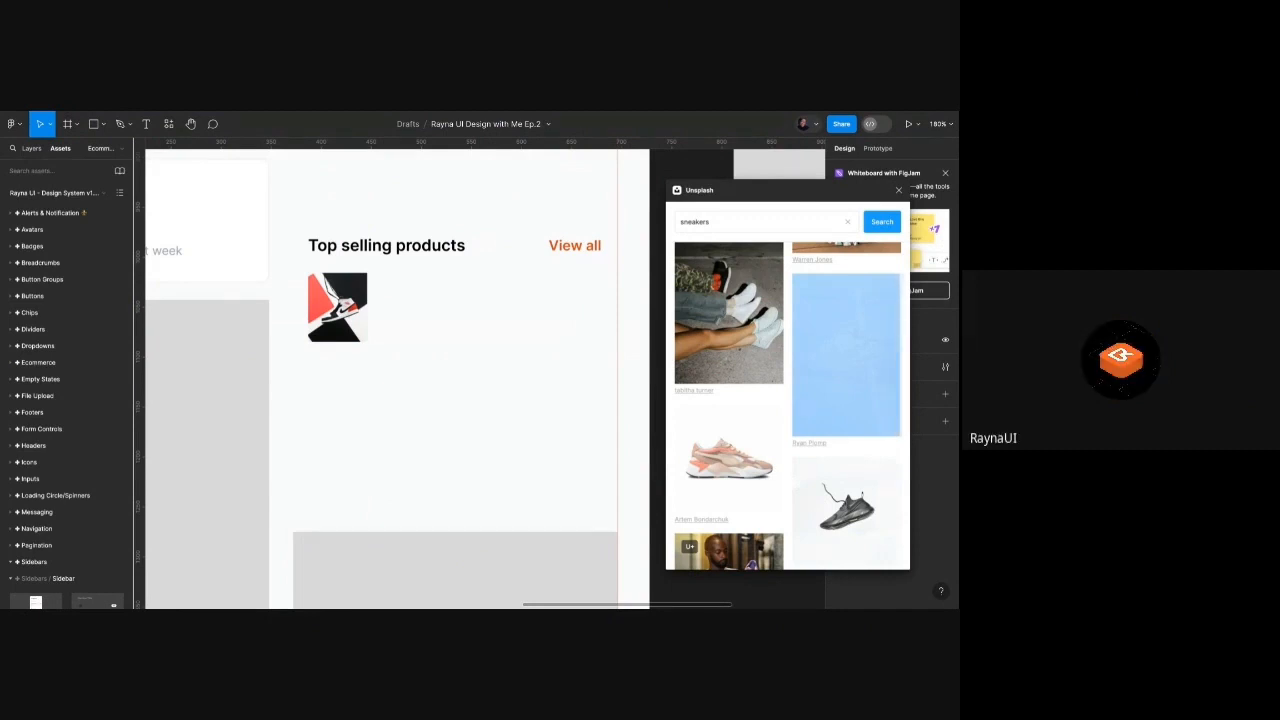
scroll(572, 256, "down", 8)
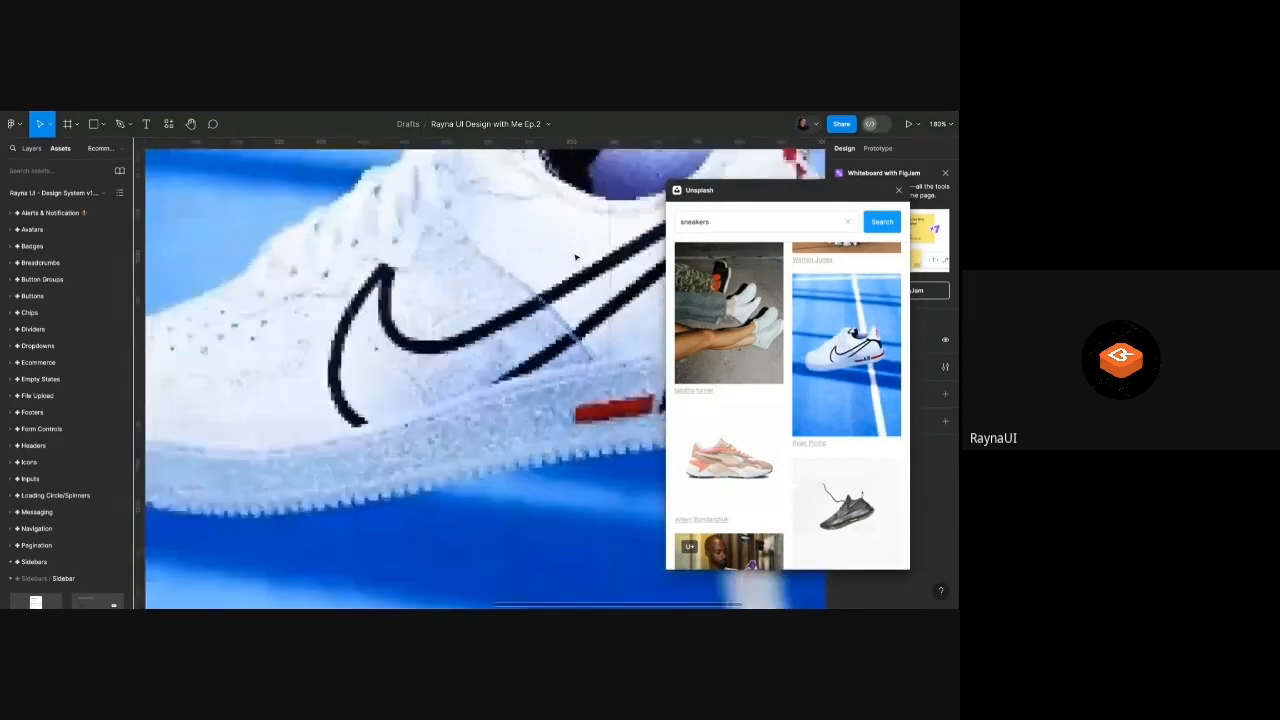
left_click(558, 264)
scroll(528, 269, "up", 6)
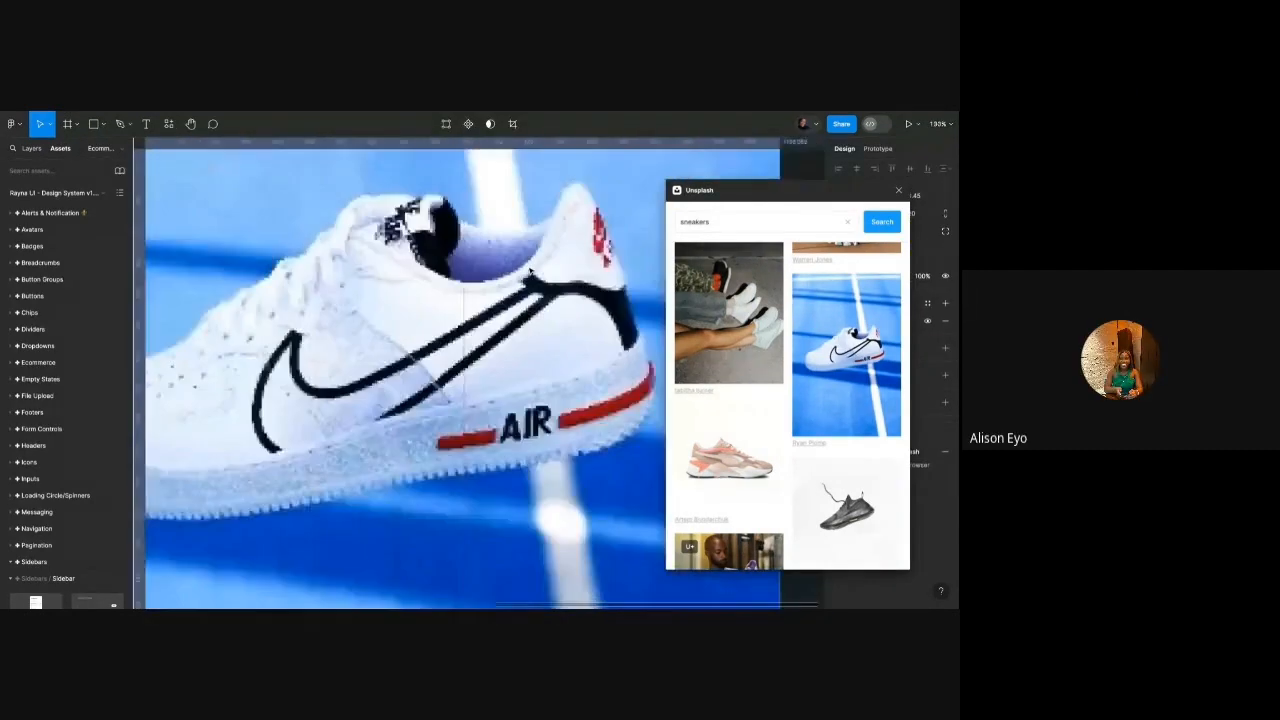
scroll(527, 266, "down", 6)
left_click(899, 191)
left_click_drag(574, 234, 538, 236)
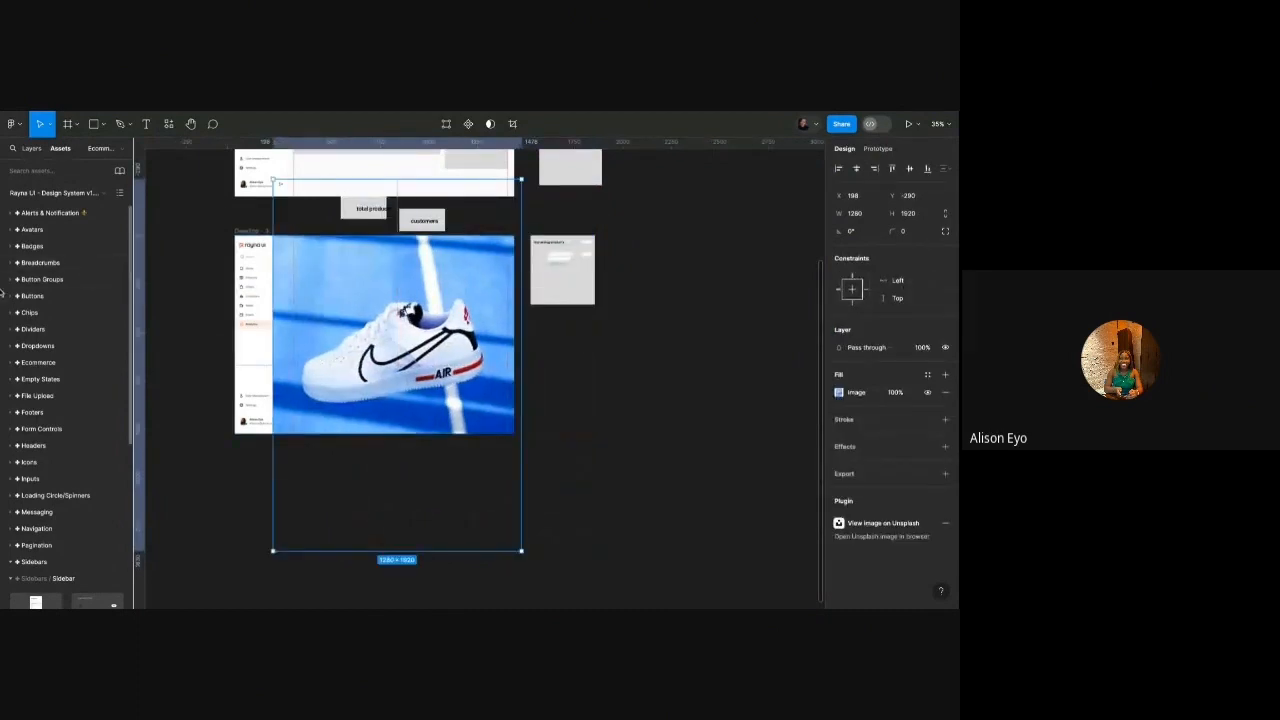
Mask the photo with the Rectangle 8 placeholder and shrink it to fit the thumbnail.
left_click(31, 148)
left_click(52, 410, "shift")
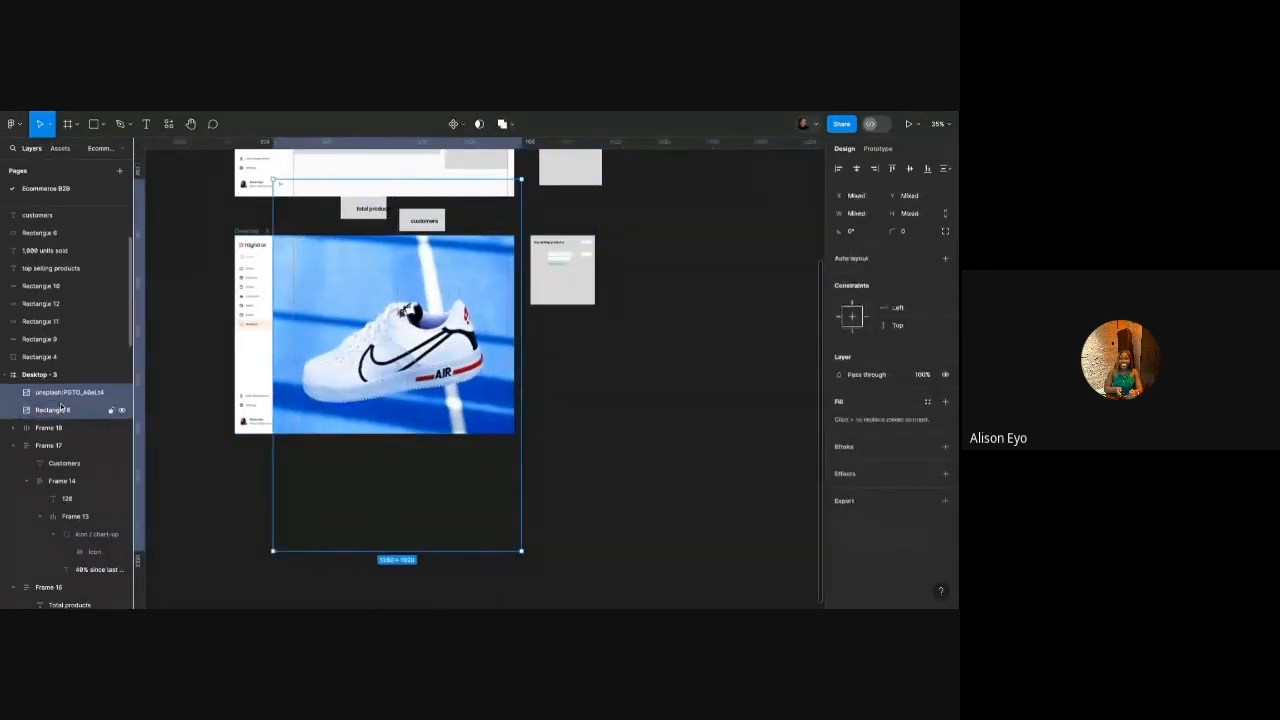
left_click(489, 124)
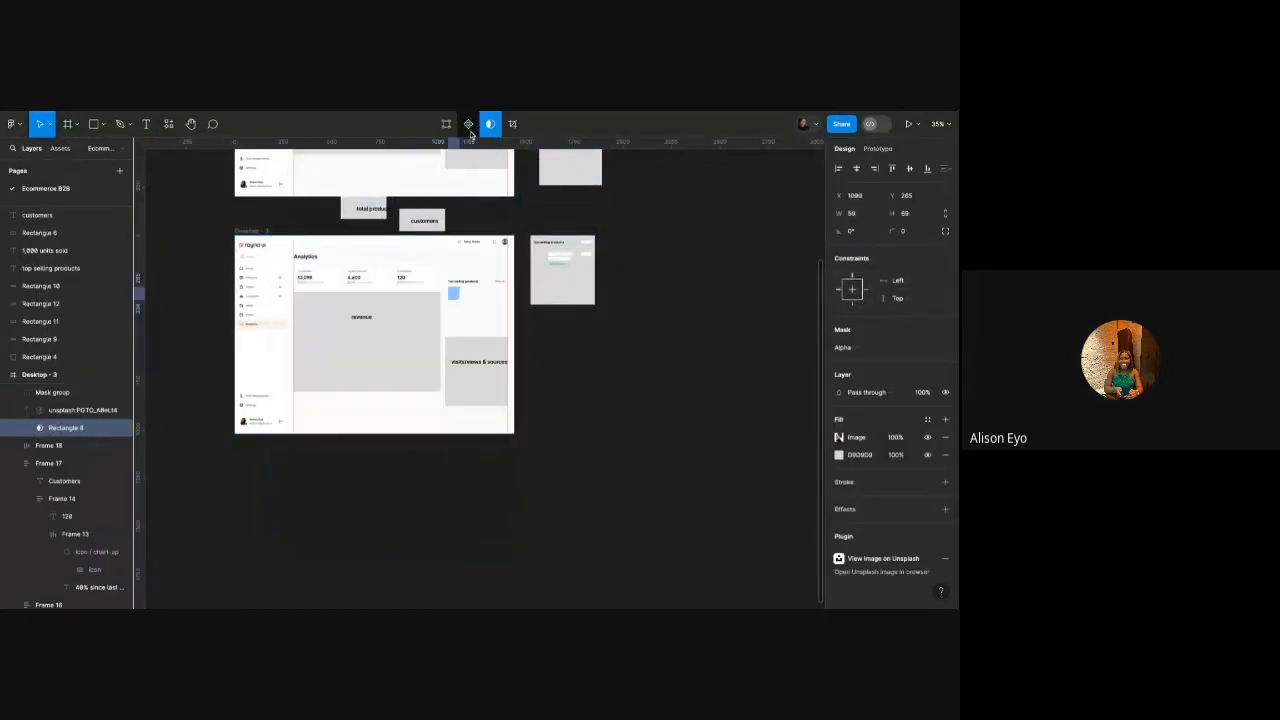
left_click(79, 411)
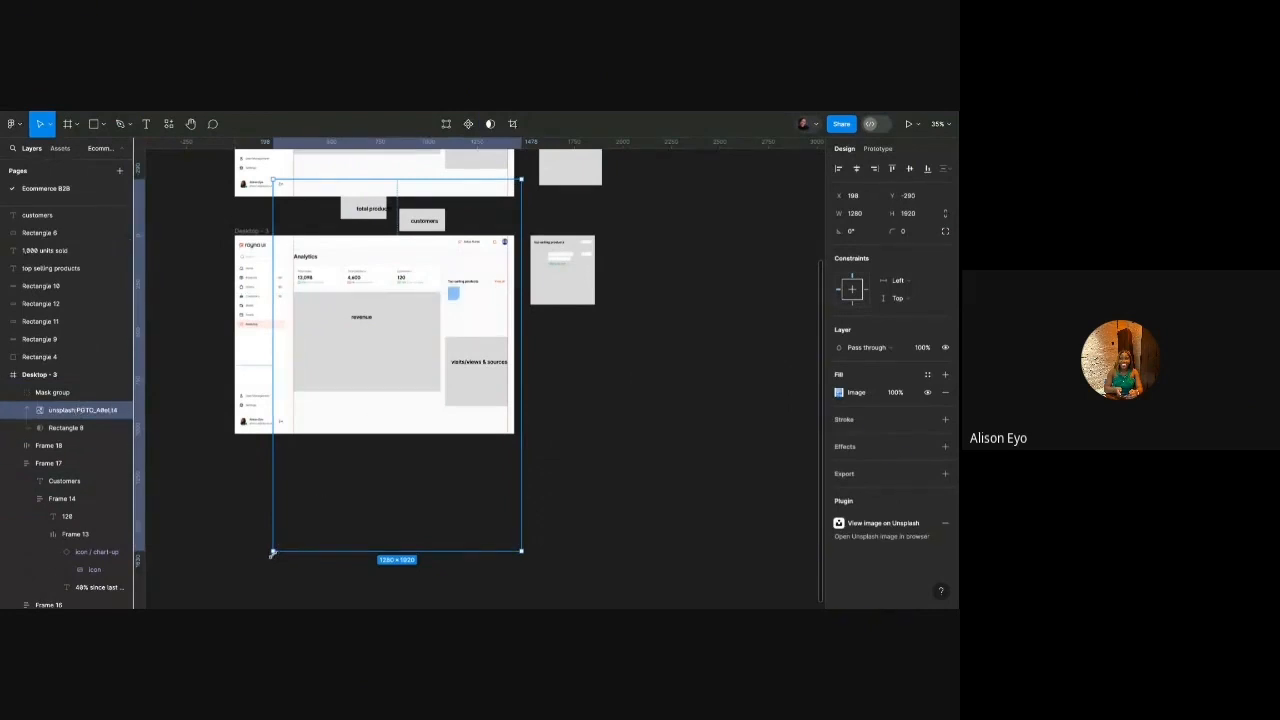
left_click_drag(272, 552, 440, 301)
scroll(518, 189, "up", 5)
left_click_drag(532, 165, 378, 394)
scroll(356, 427, "up", 5)
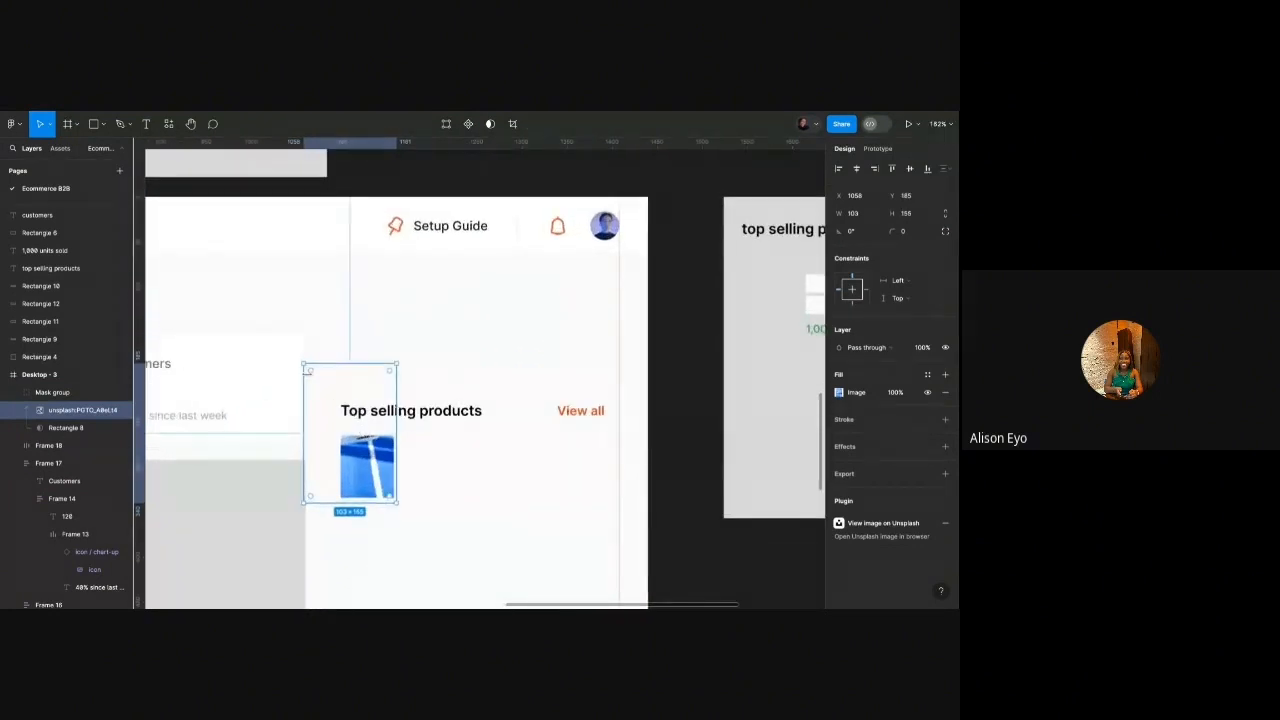
left_click(352, 410, "shift")
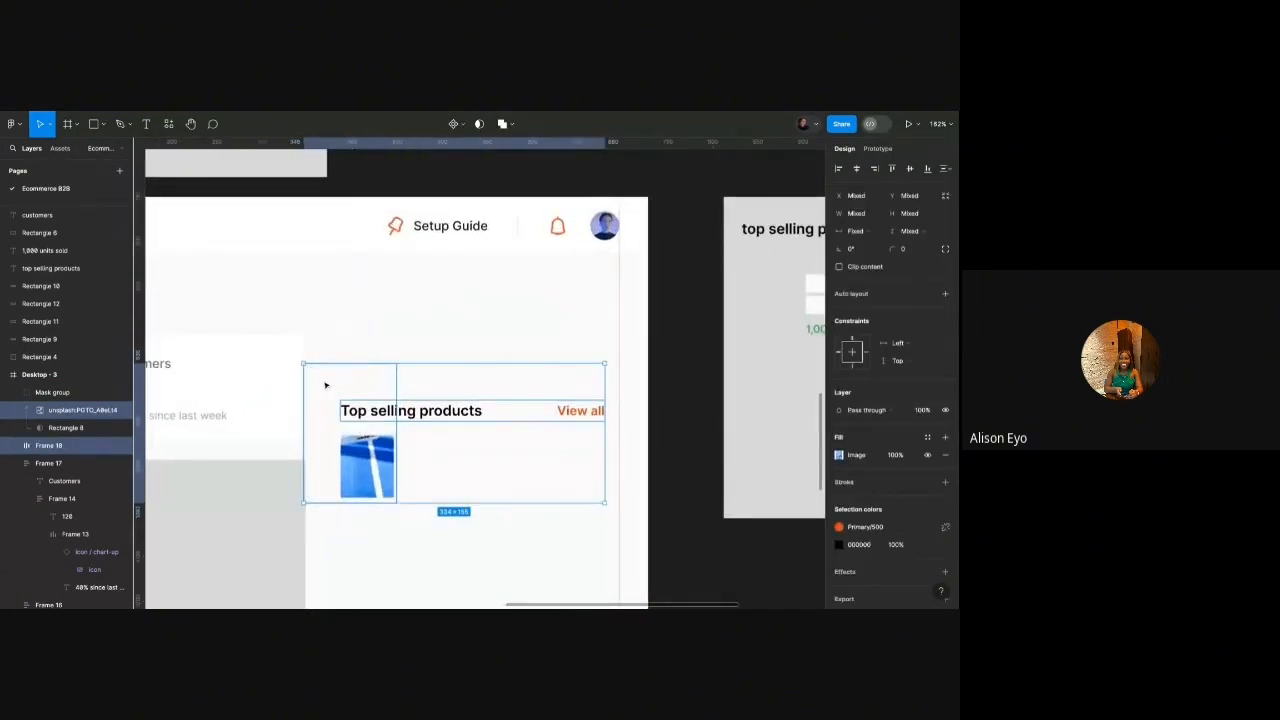
left_click(364, 459)
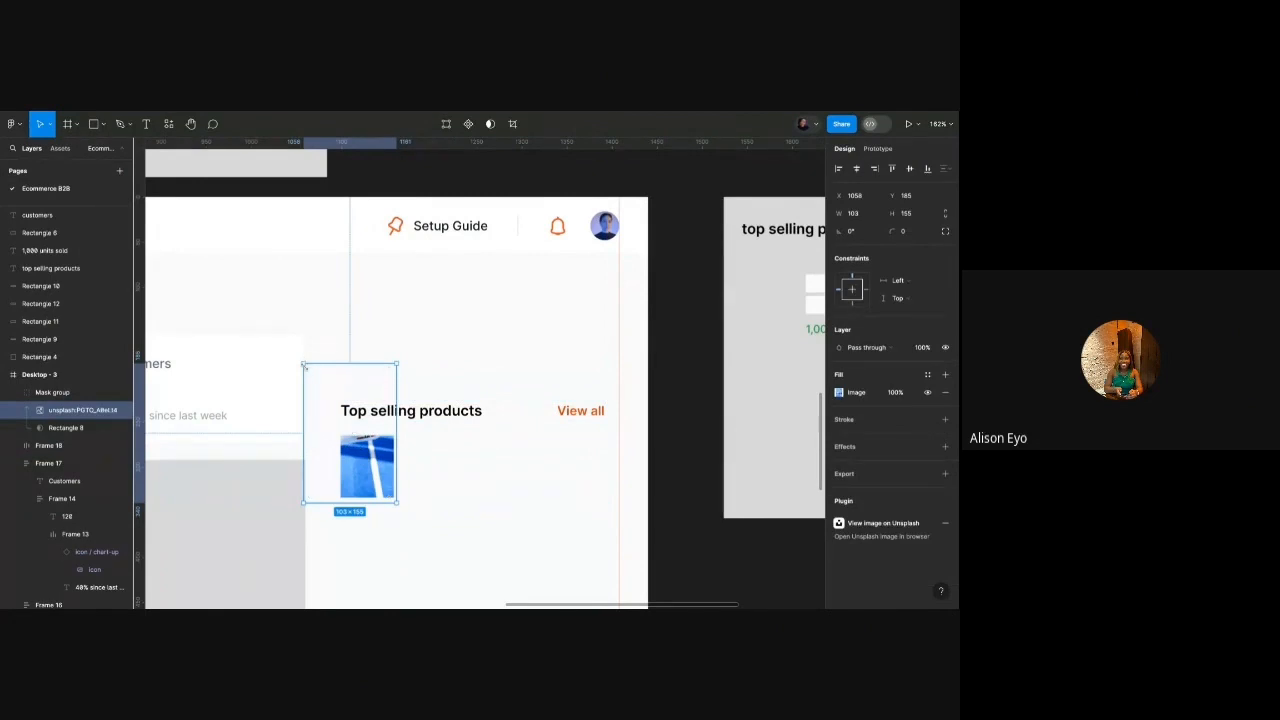
left_click_drag(303, 365, 340, 420)
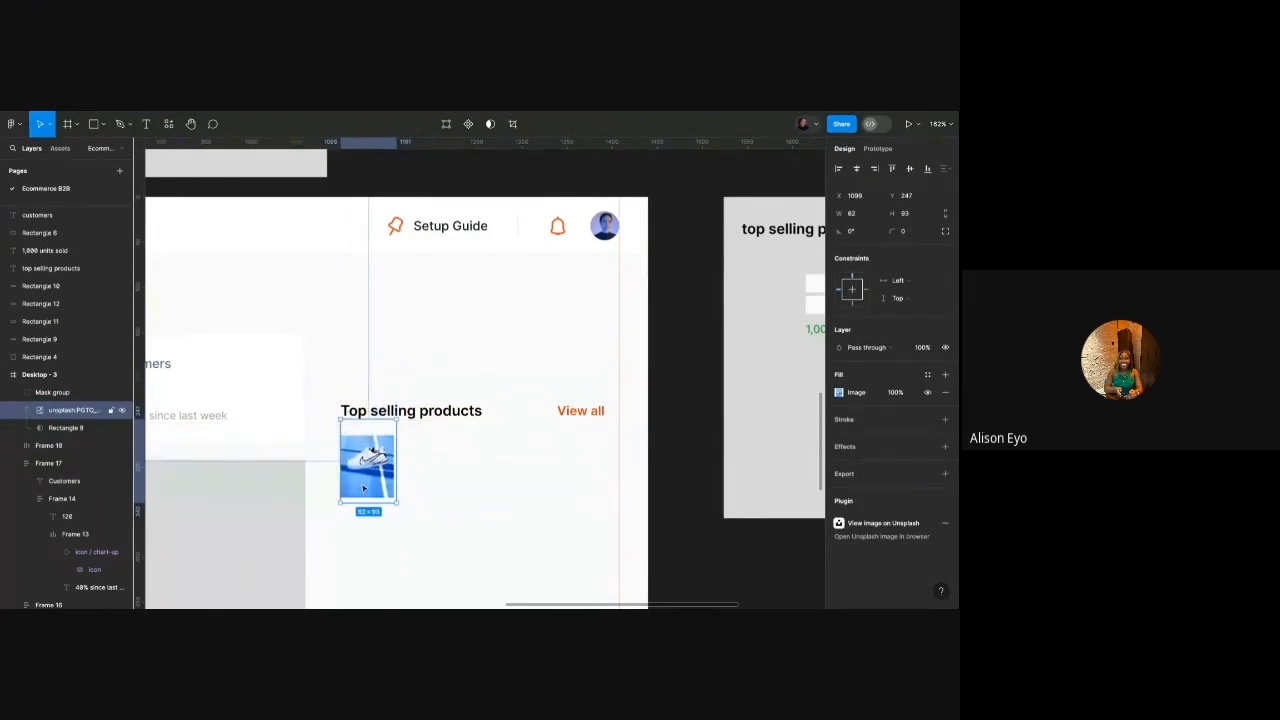
Give the masked thumbnail group a corner radius of 10.
scroll(364, 487, "up", 5)
left_click(422, 462)
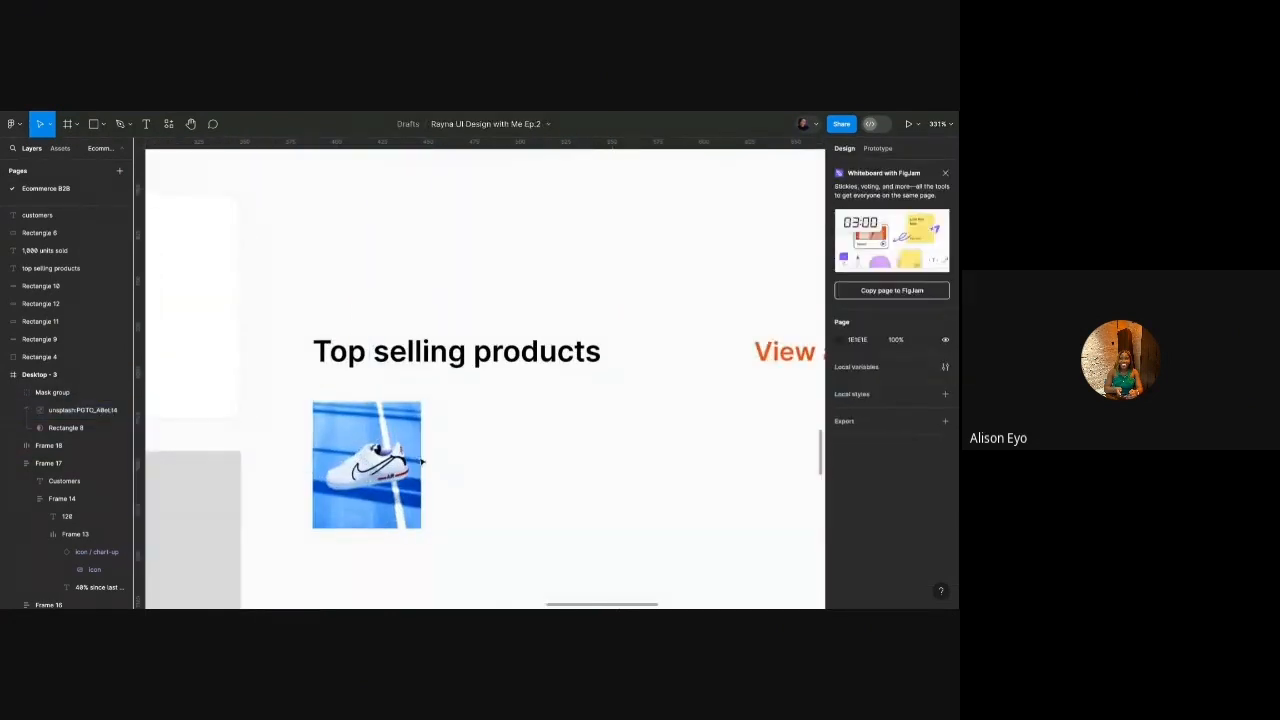
left_click(416, 462)
left_click(903, 249)
type("10")
key("Return")
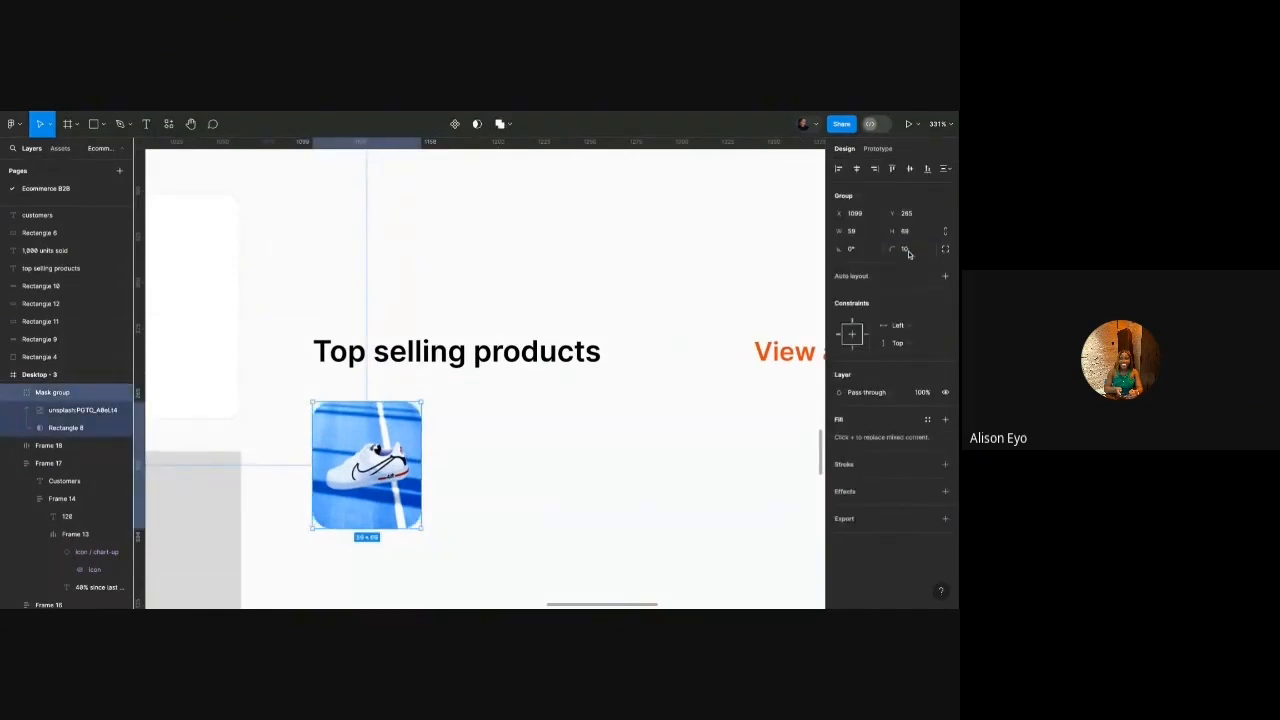
scroll(517, 329, "down", 10)
left_click(390, 346)
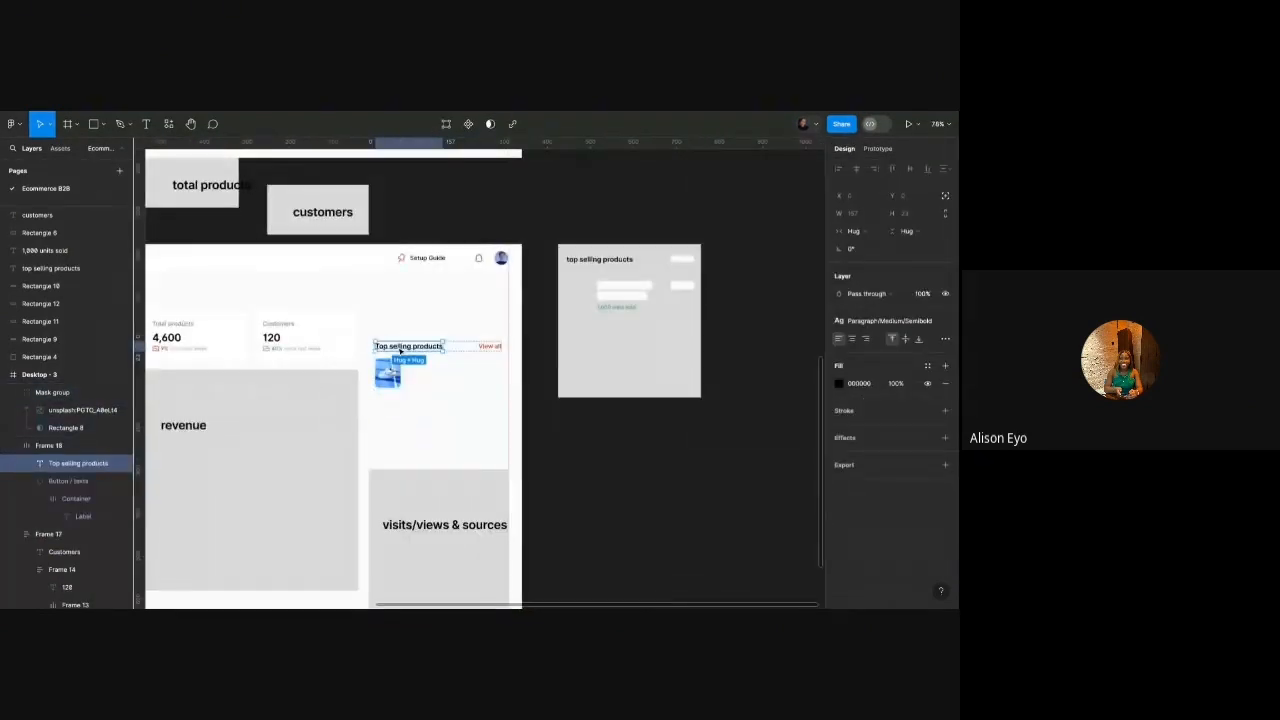
Duplicate the heading beside the thumbnail and apply the Paragraph/Small/Medium text style.
left_click_drag(400, 351, 446, 391)
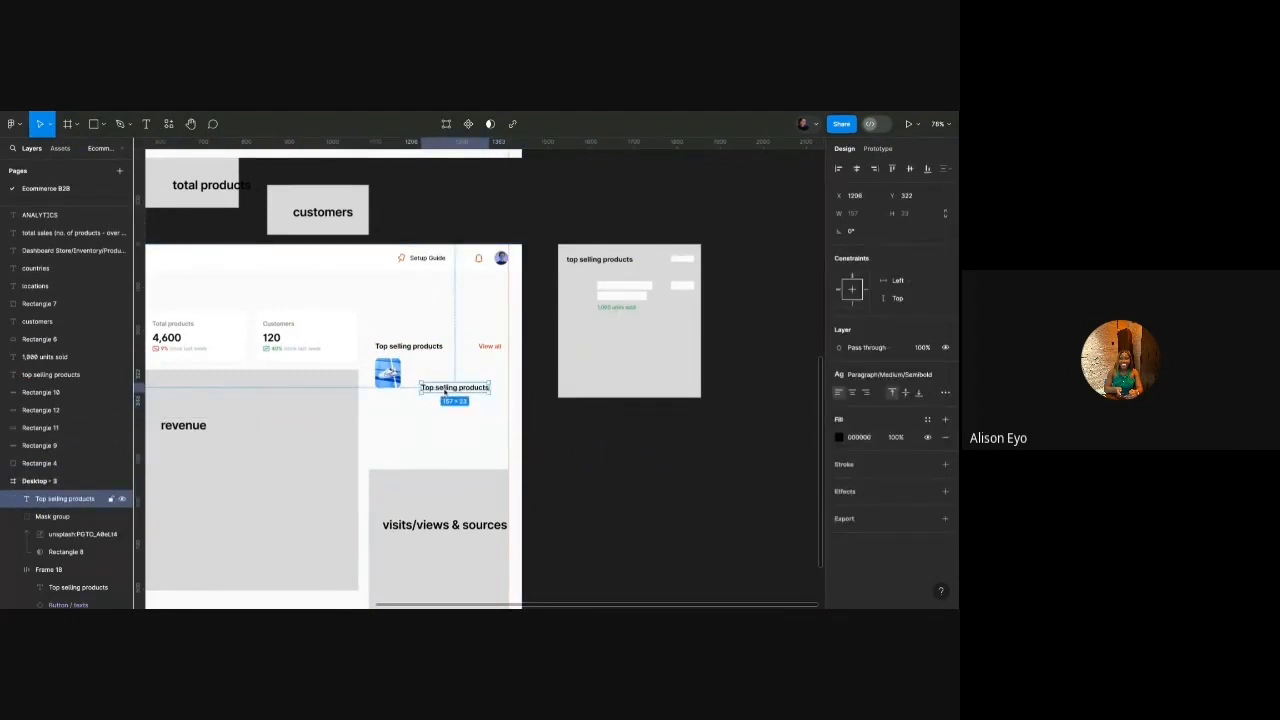
scroll(430, 365, "up", 5)
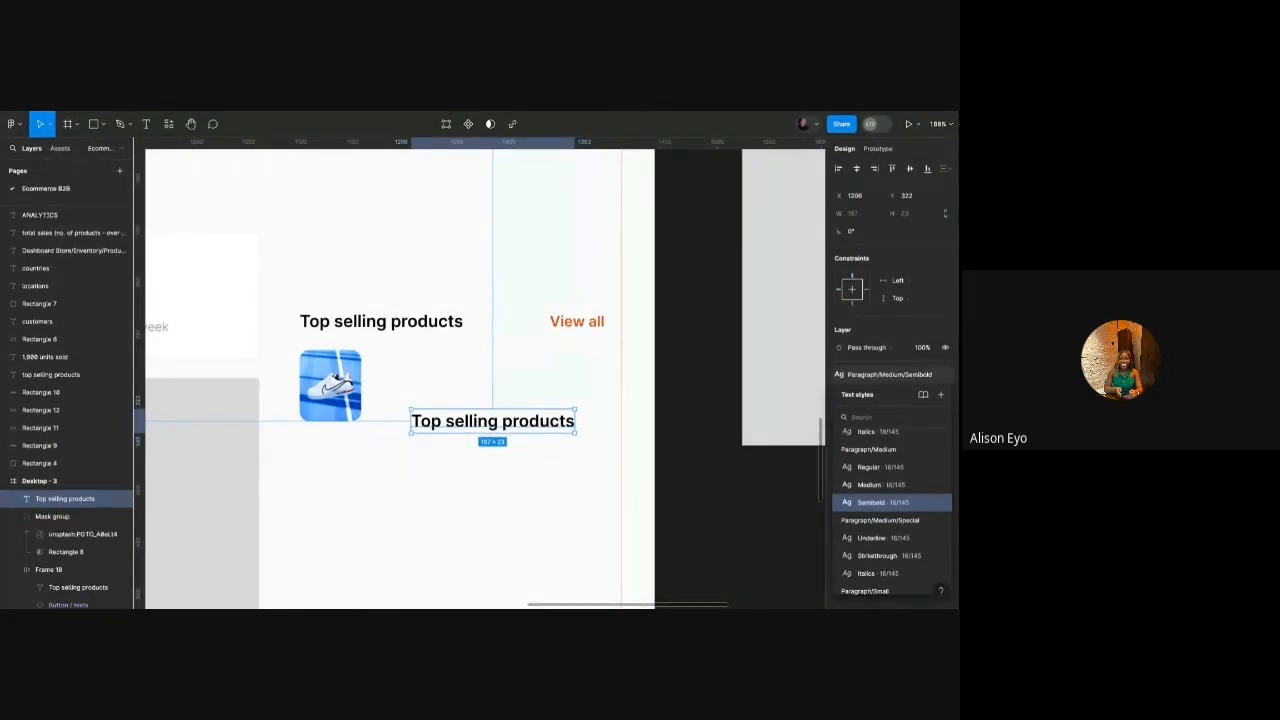
scroll(889, 500, "down", 5)
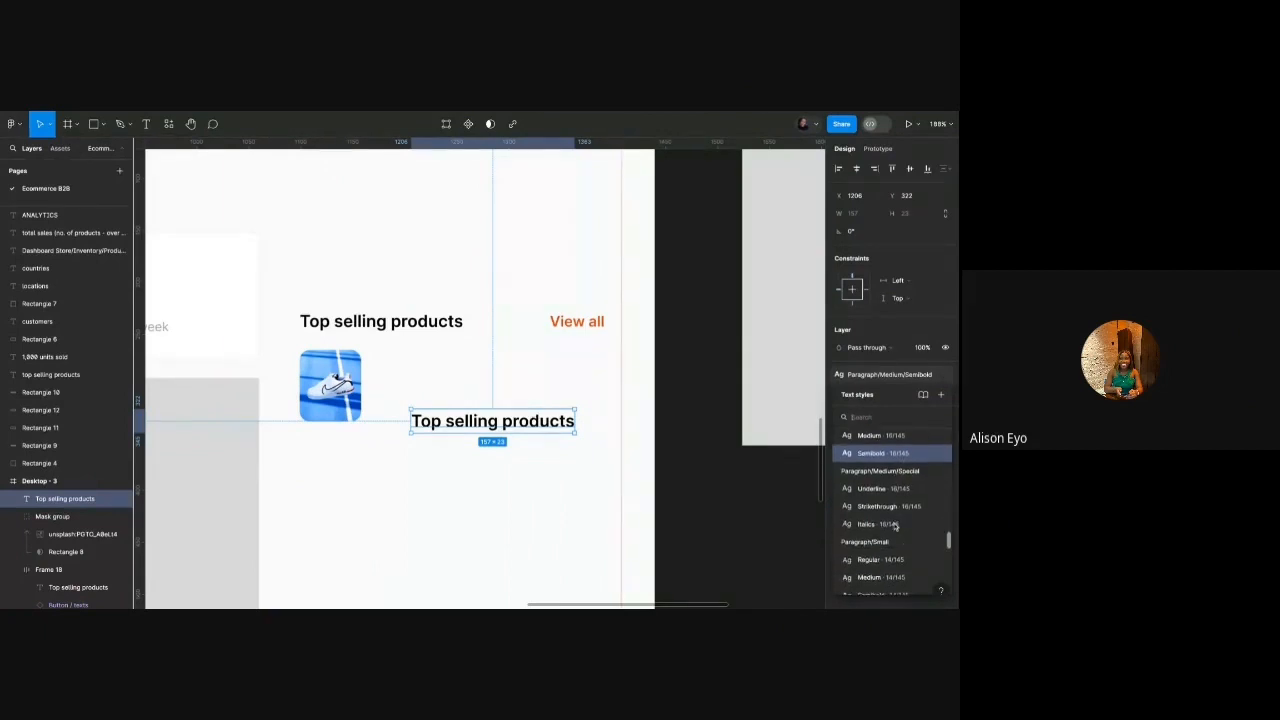
left_click(889, 545)
Change the copy's text to 'Nike Ryz 360 2024 Edition 2' and move it beside the thumbnail.
double_click(543, 420)
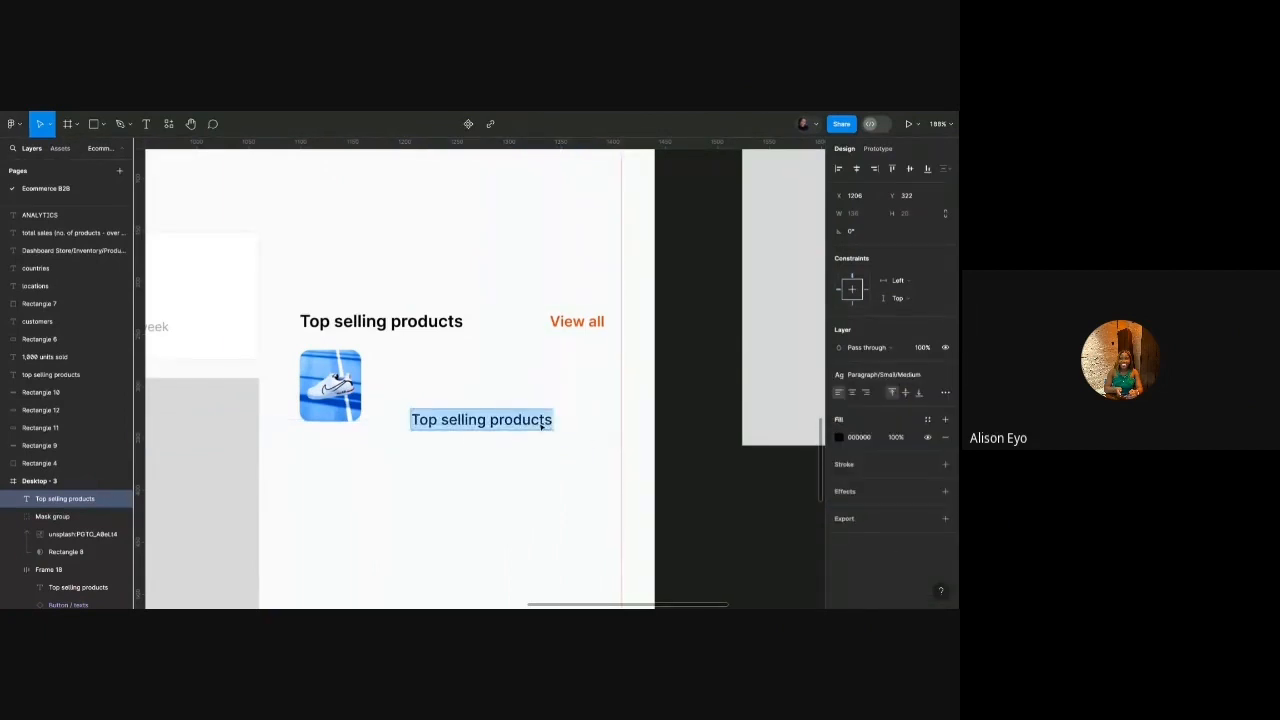
type("Nike Ry")
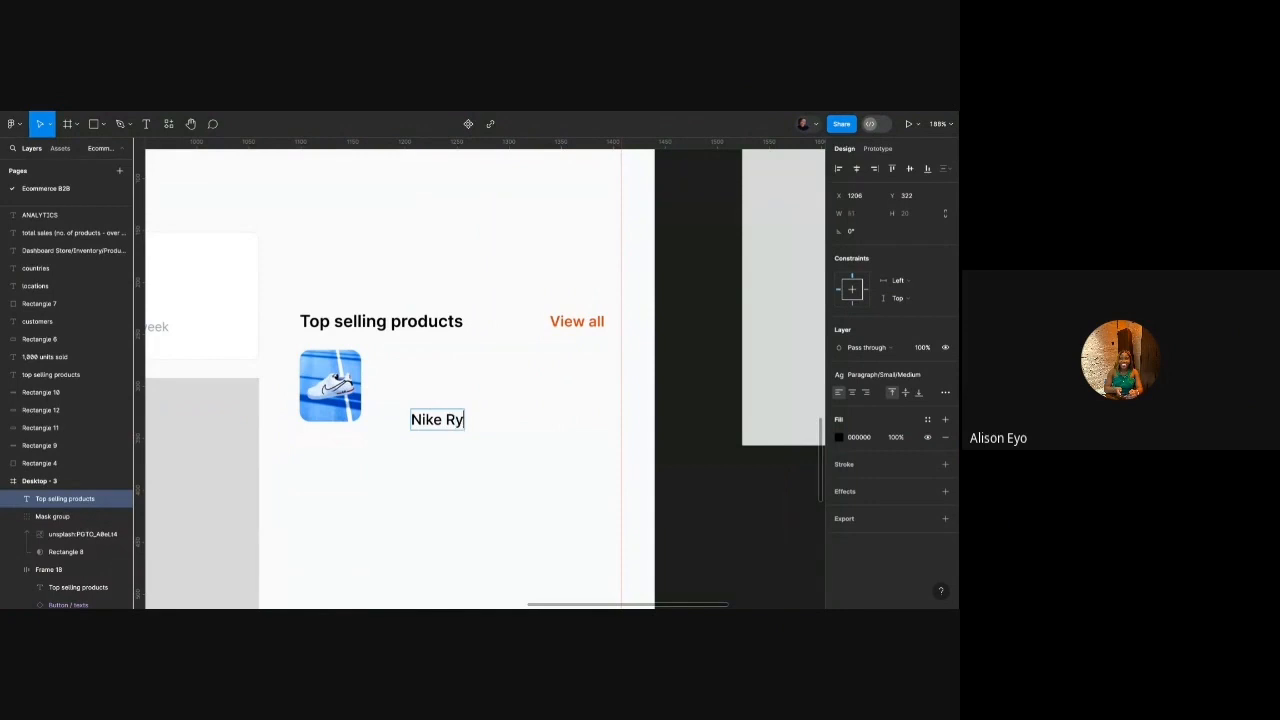
type("z 360 2024")
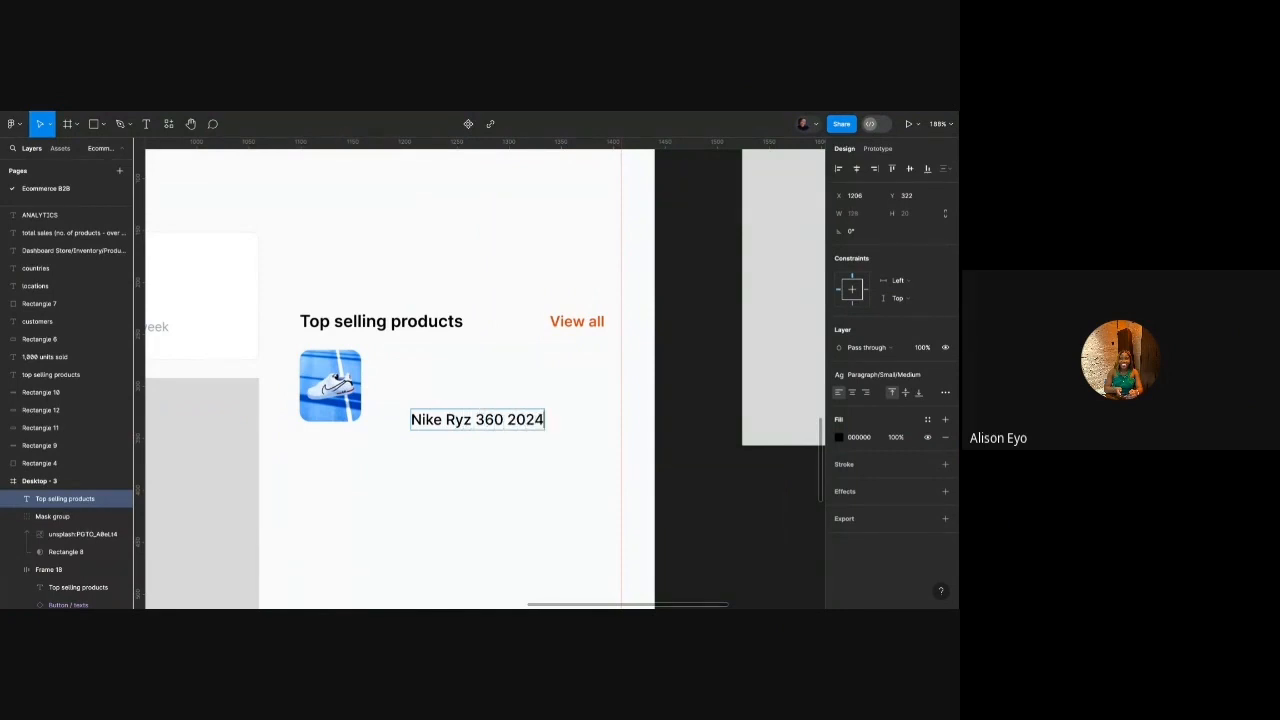
type(" Edition 2")
left_click(490, 521)
left_click_drag(503, 427, 467, 376)
scroll(490, 400, "down", 3)
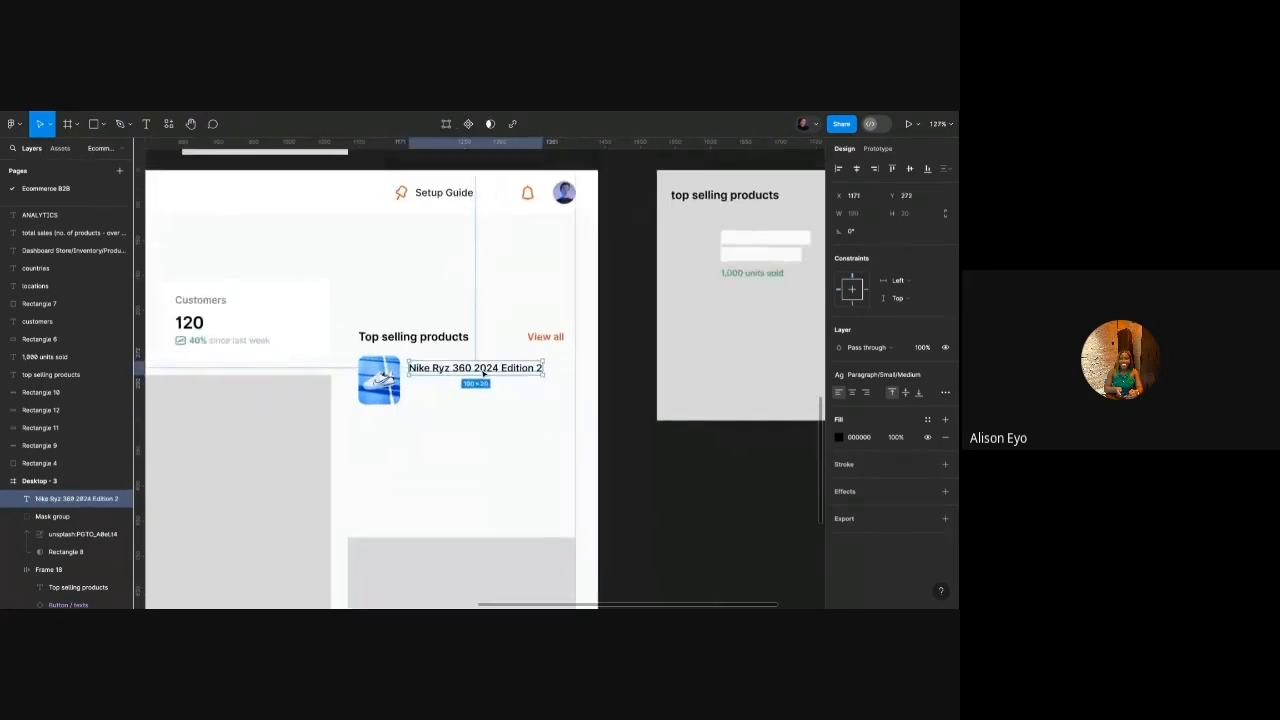
scroll(600, 330, "right", 2)
left_click(760, 257)
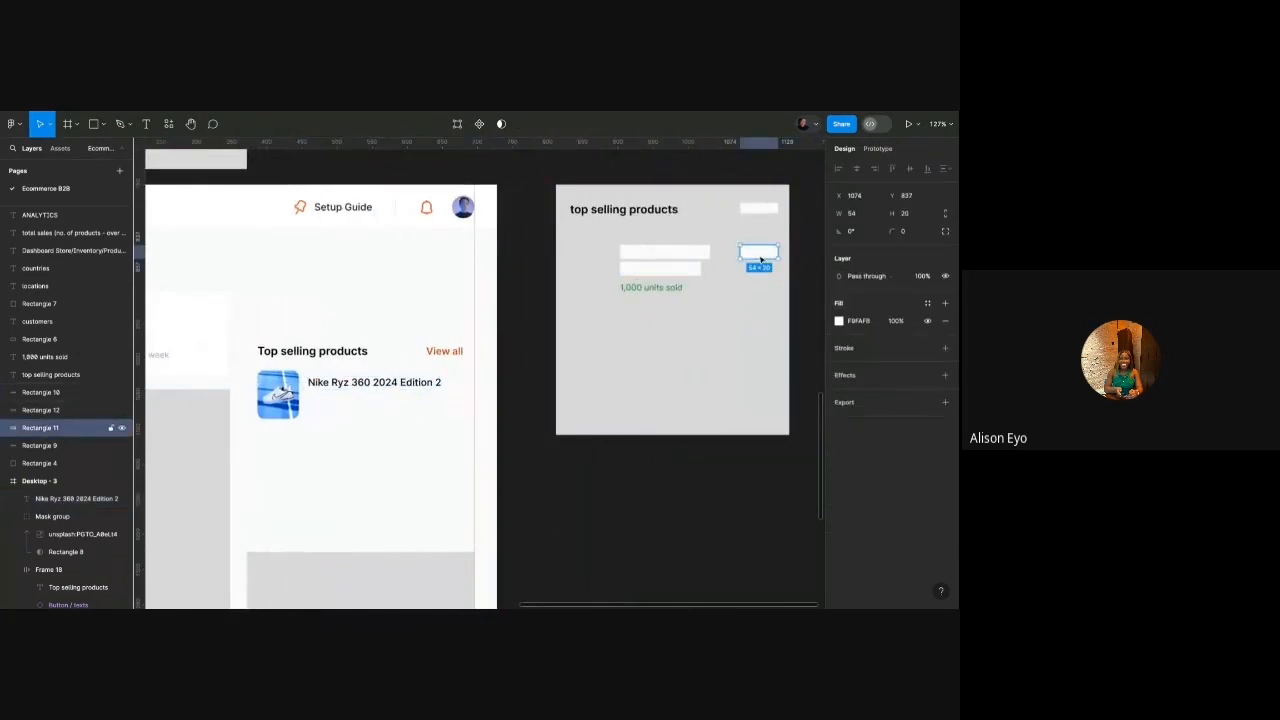
Narrow the Nike Ryz 360 2024 Edition 2 title so it wraps to two lines, then nudge it into alignment.
scroll(315, 350, "up", 3)
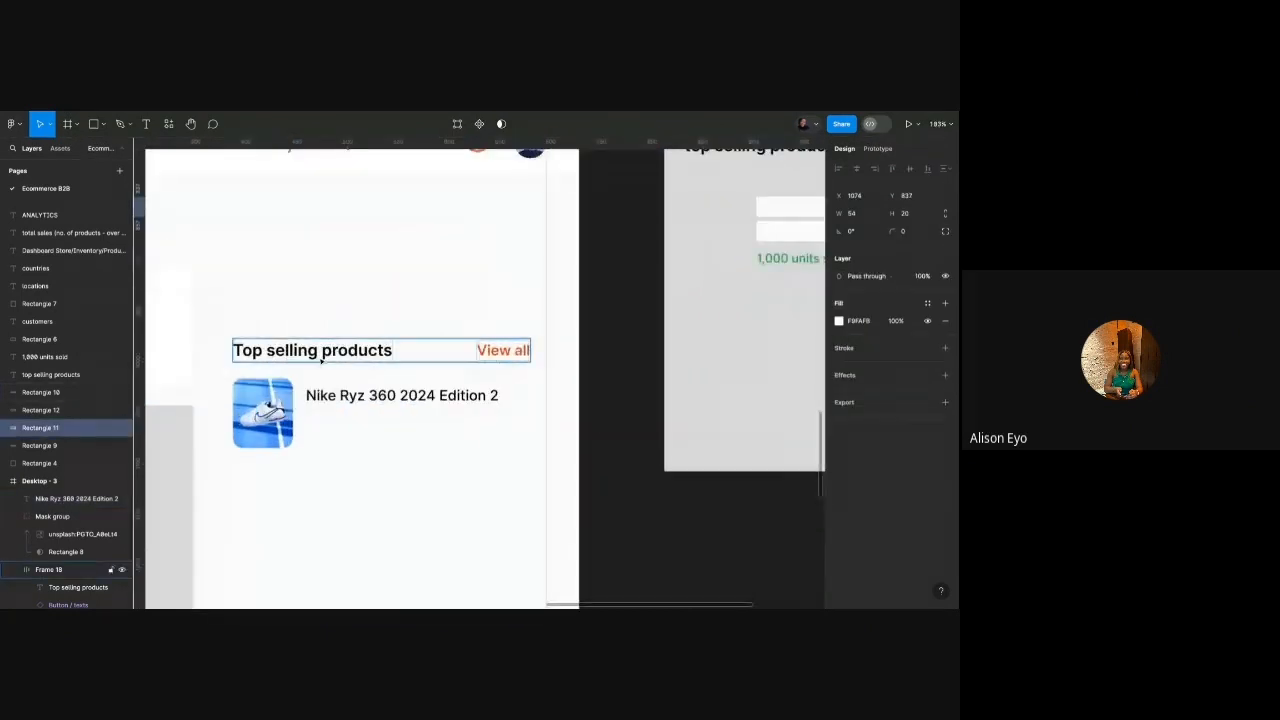
left_click(459, 388)
left_click_drag(499, 396, 440, 396)
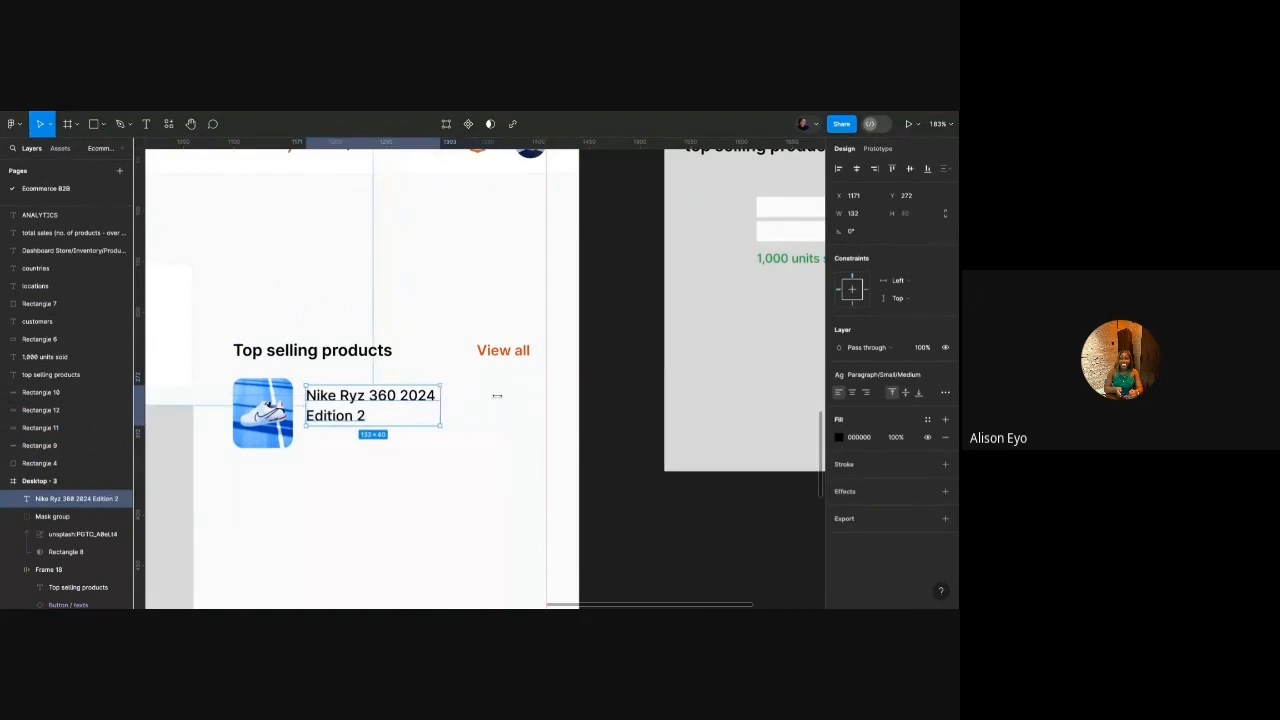
key("Left")
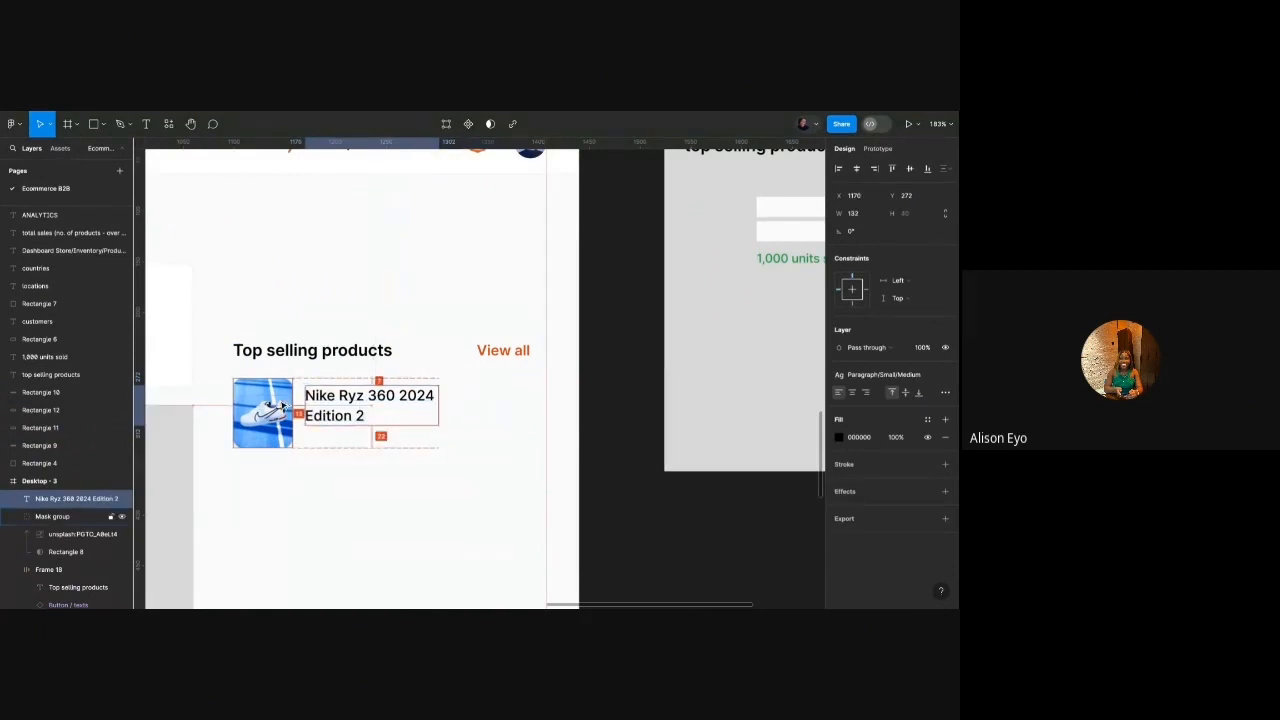
key("Up")
key("Up")
key("Up")
key("Up")
key("Up")
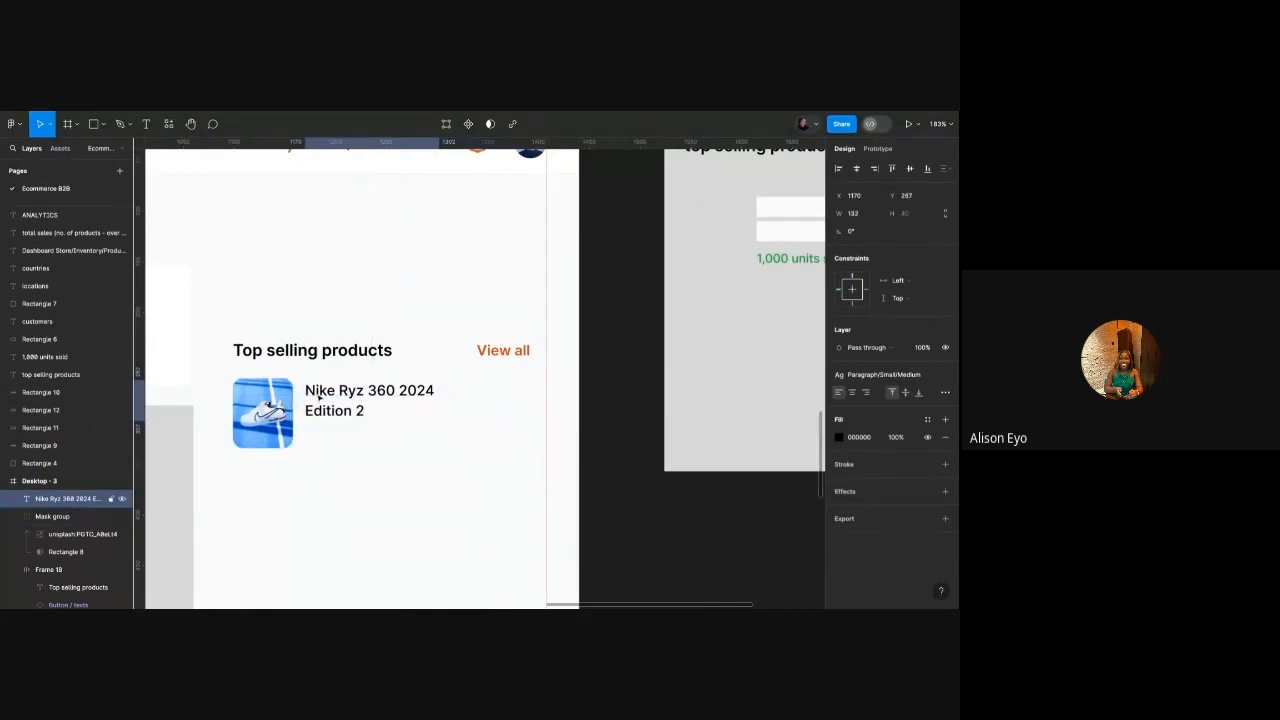
Duplicate the title to the right, right-align it and replace its text with $140.
left_click_drag(328, 406, 425, 406)
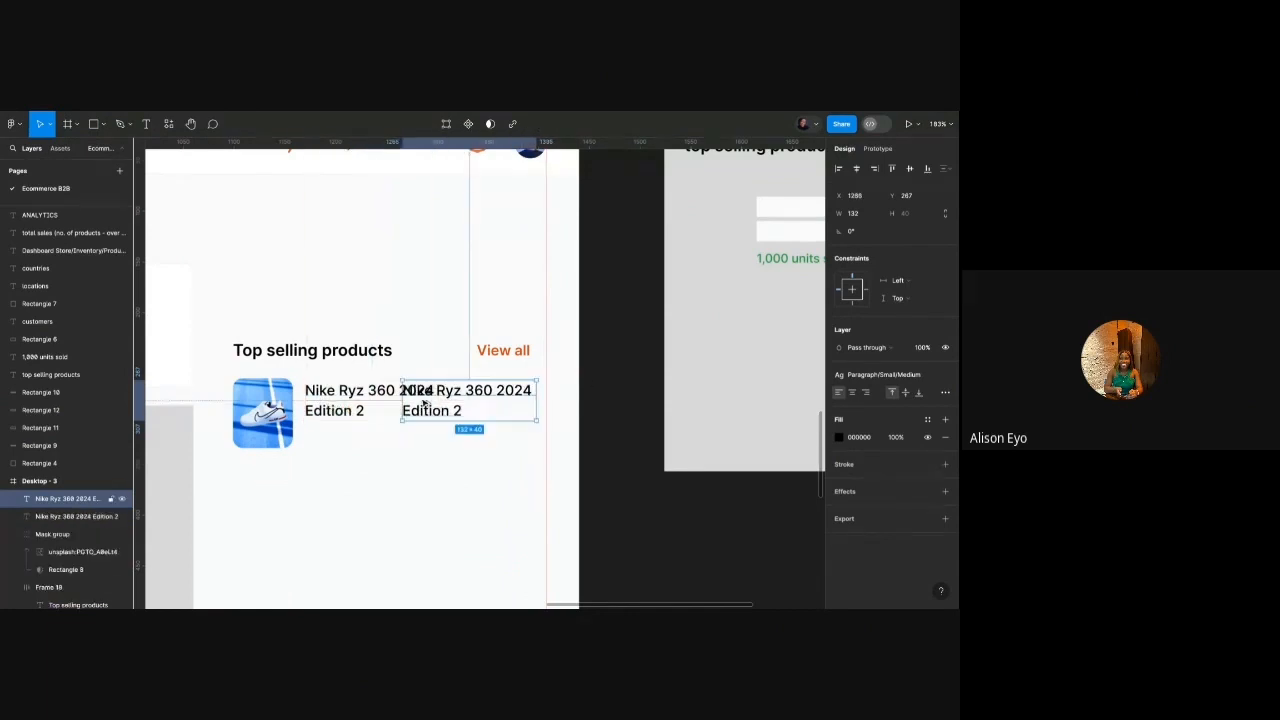
left_click(867, 392)
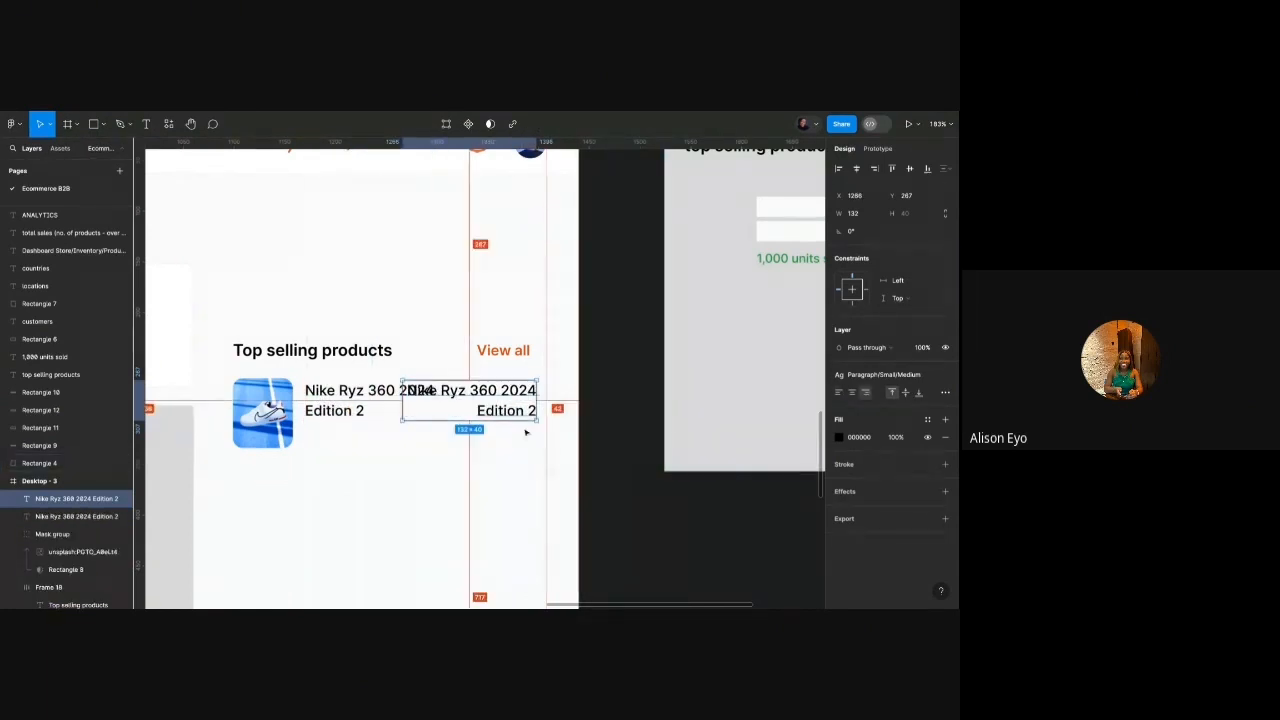
key("Return")
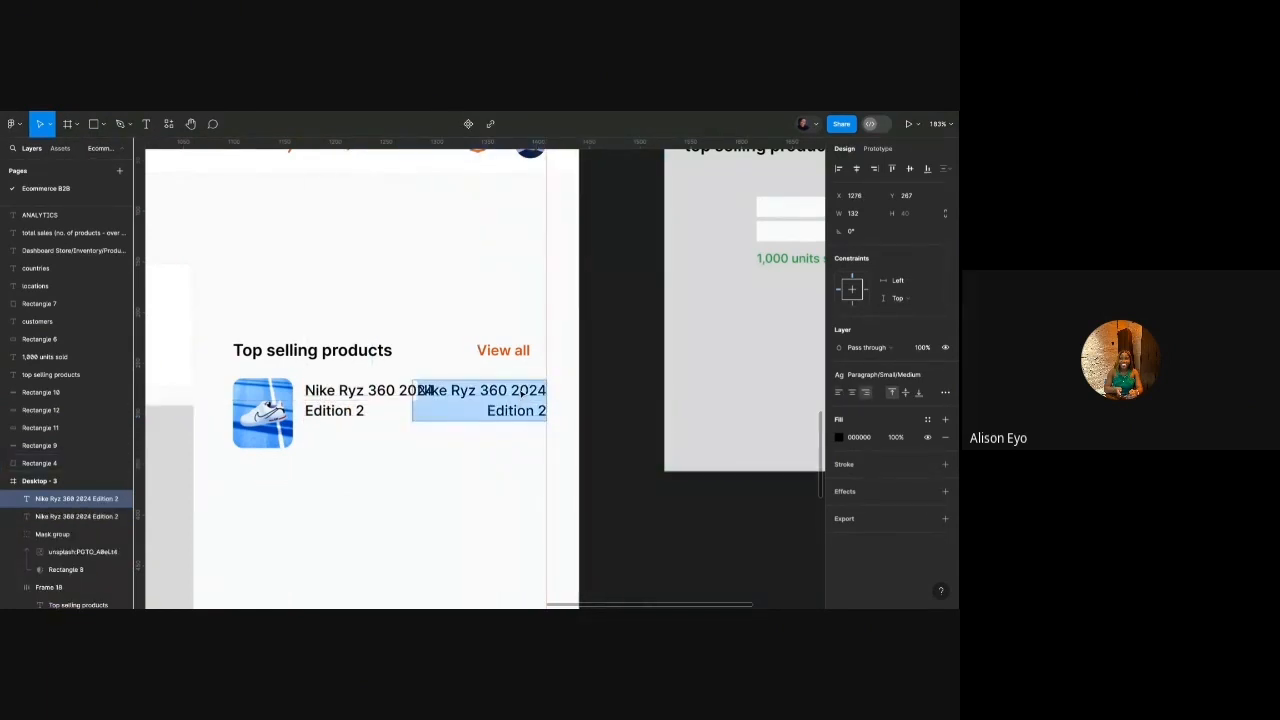
type("$140")
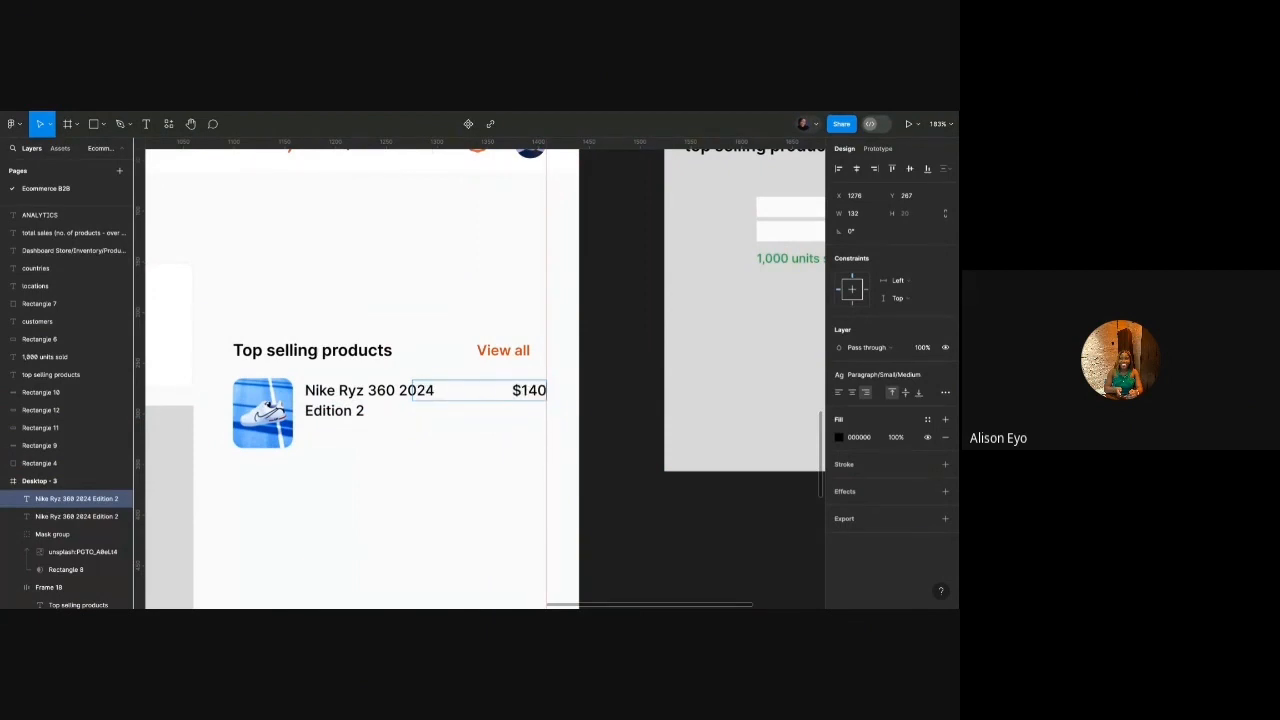
key("Escape")
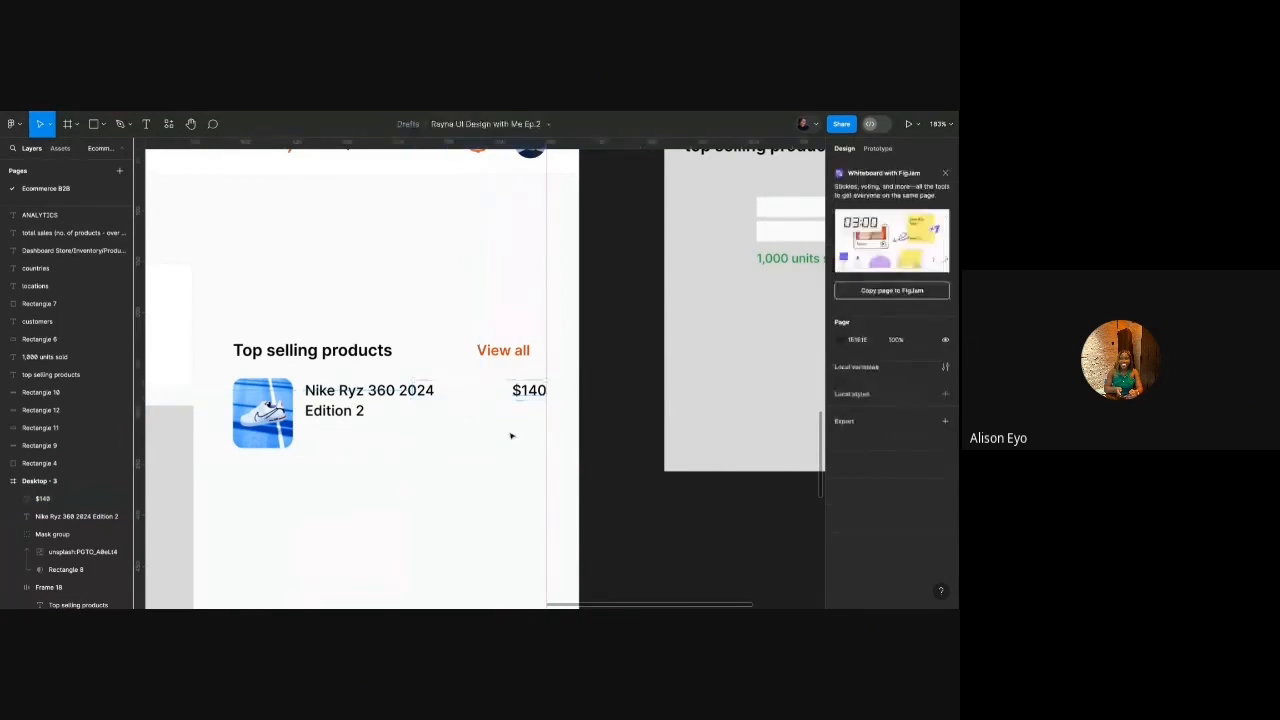
Style the $140 price as Paragraph/Small/Semibold with a dark grey colour.
left_click(884, 375)
left_click(868, 520)
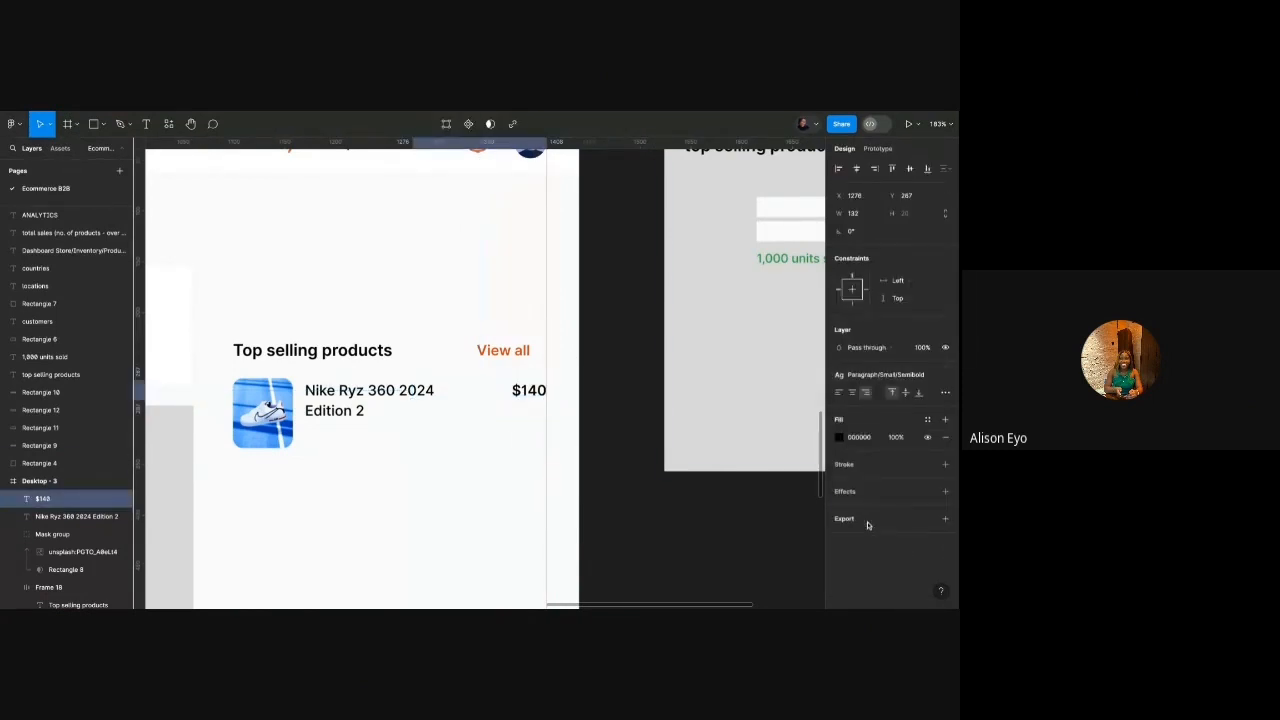
left_click(927, 420)
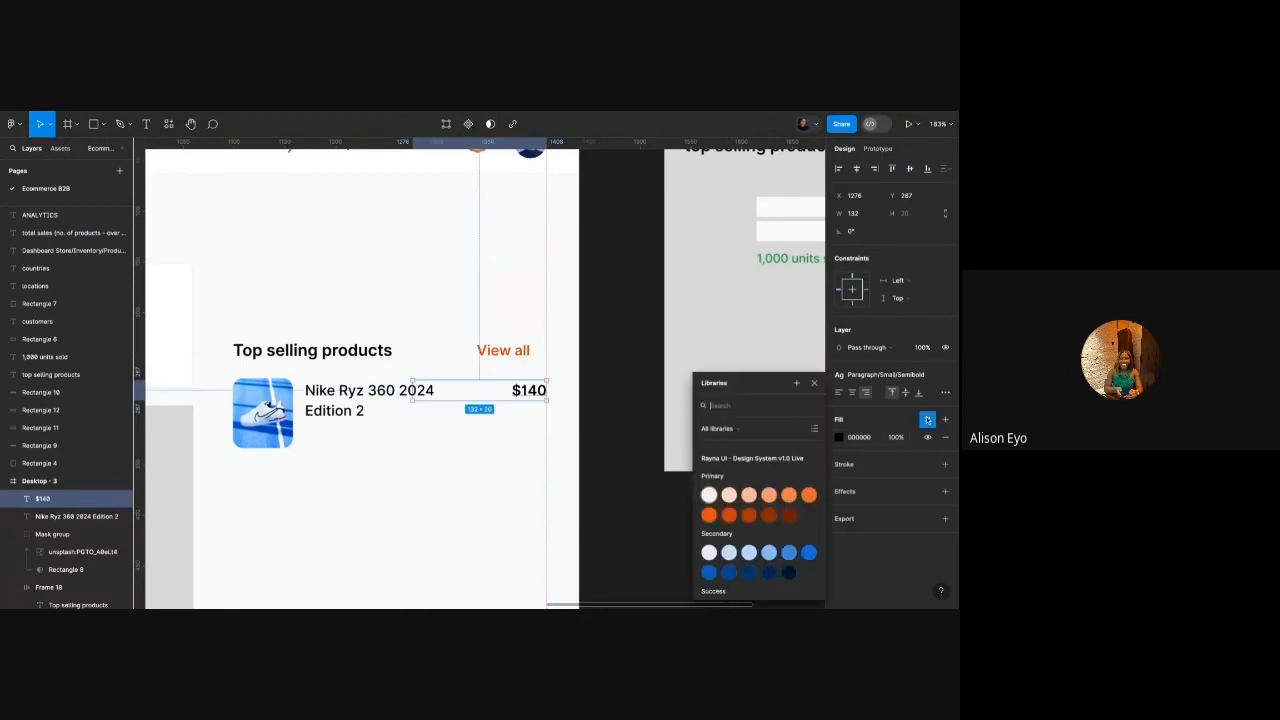
scroll(788, 532, "down", 4)
scroll(789, 532, "up", 1)
left_click(789, 512)
Review the Nike Ryz title's colour styles, leaving its colour unchanged.
left_click(372, 391)
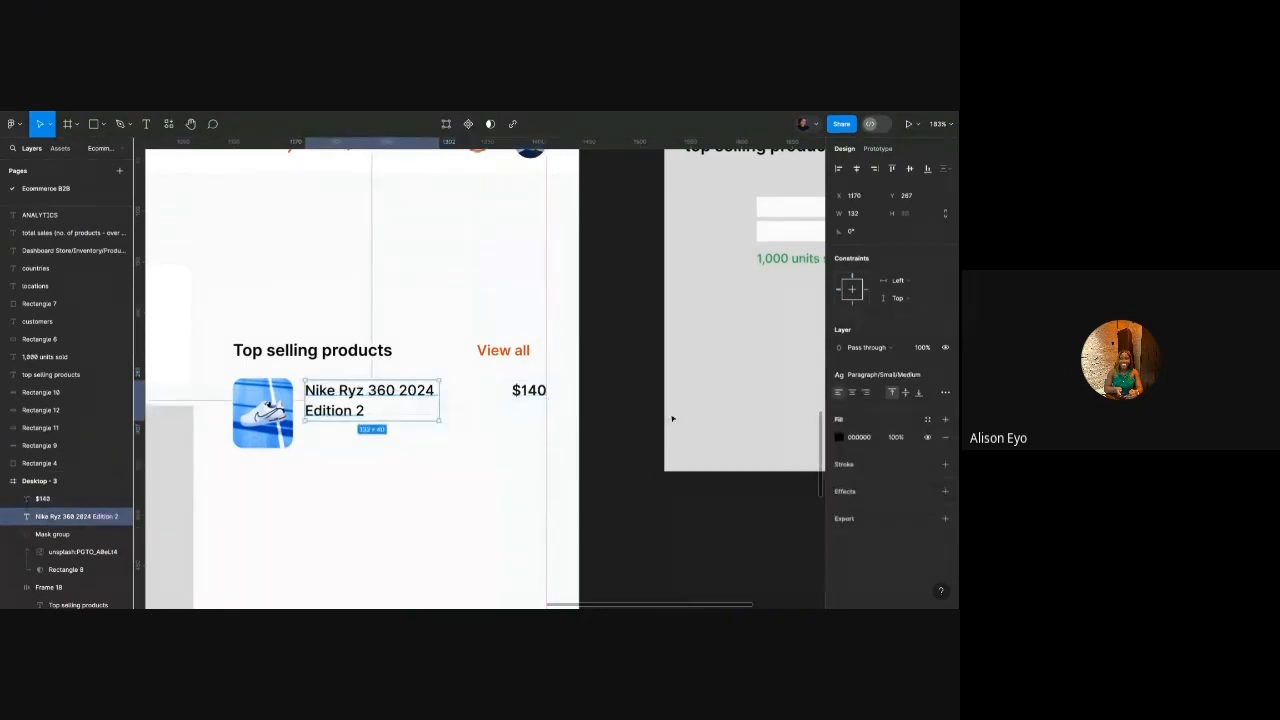
left_click(927, 419)
scroll(800, 545, "down", 3)
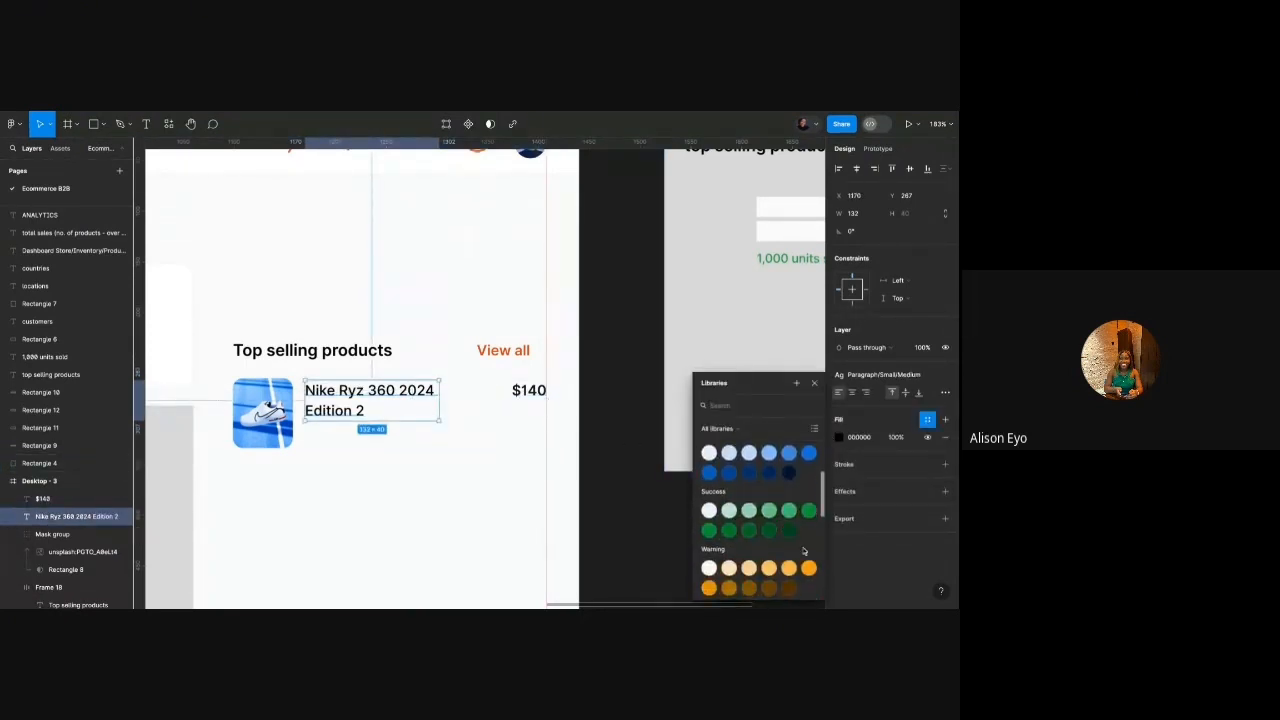
scroll(800, 555, "down", 4)
left_click(708, 520)
left_click(464, 488)
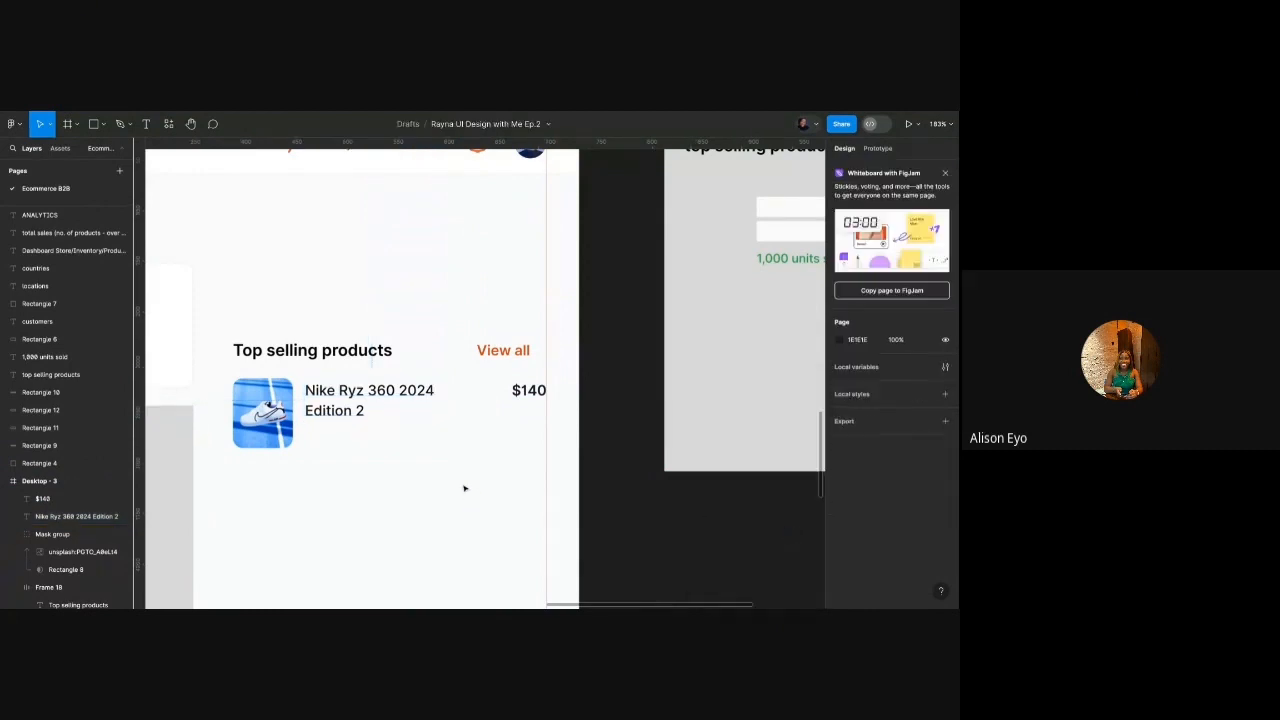
scroll(429, 434, "down", 4)
scroll(429, 434, "up", 2)
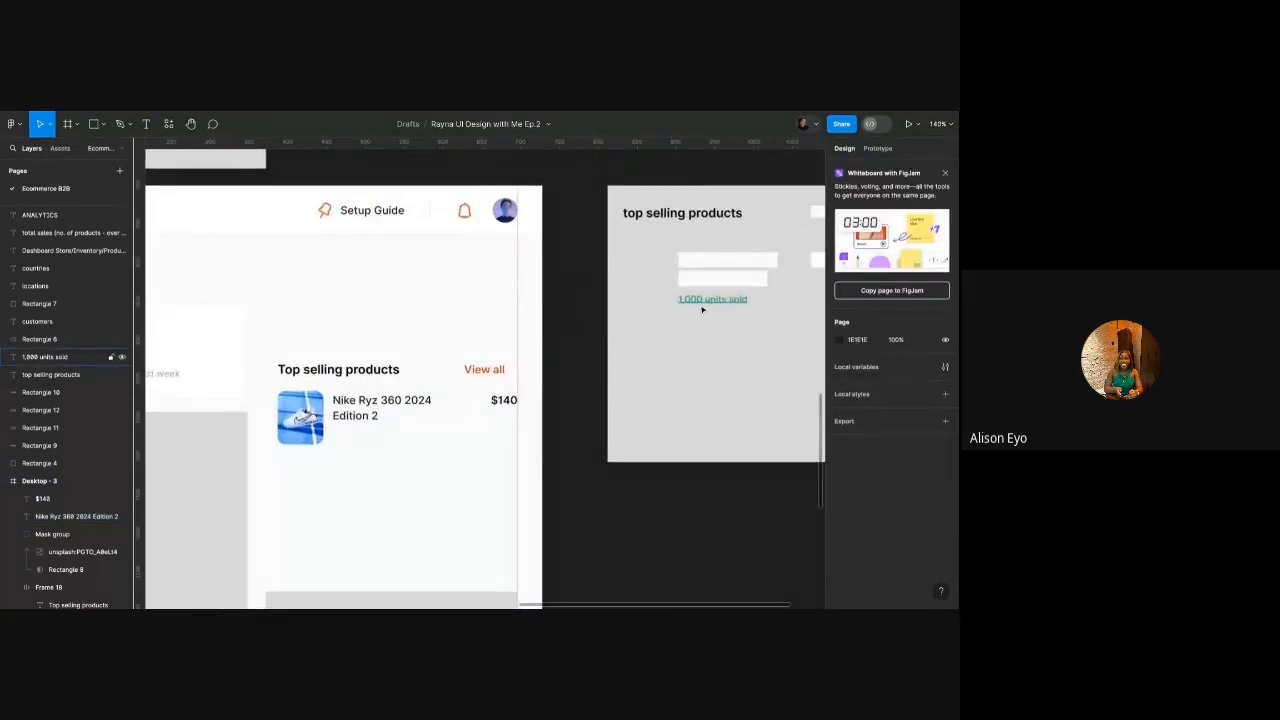
Move '1,000 units sold' under the title and stretch the shoe image to 100 high.
left_click_drag(714, 307, 369, 438)
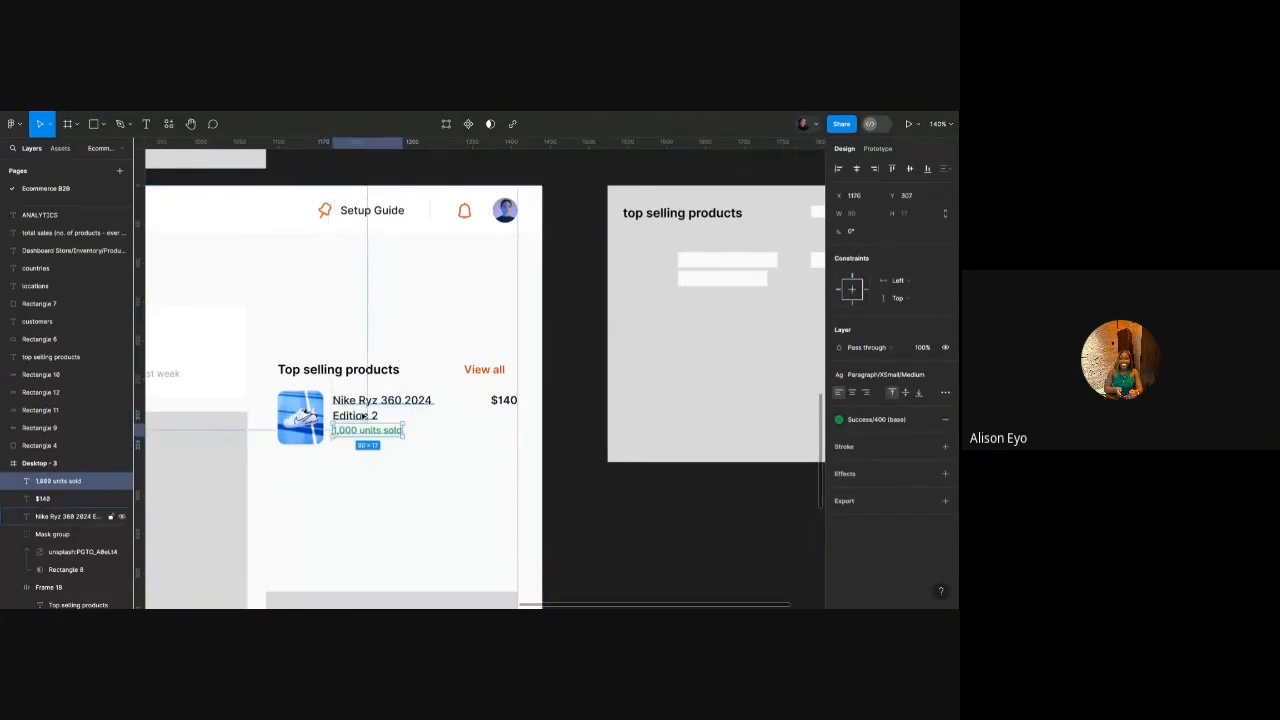
left_click(306, 418)
scroll(307, 419, "up", 4)
left_click_drag(312, 467, 312, 514)
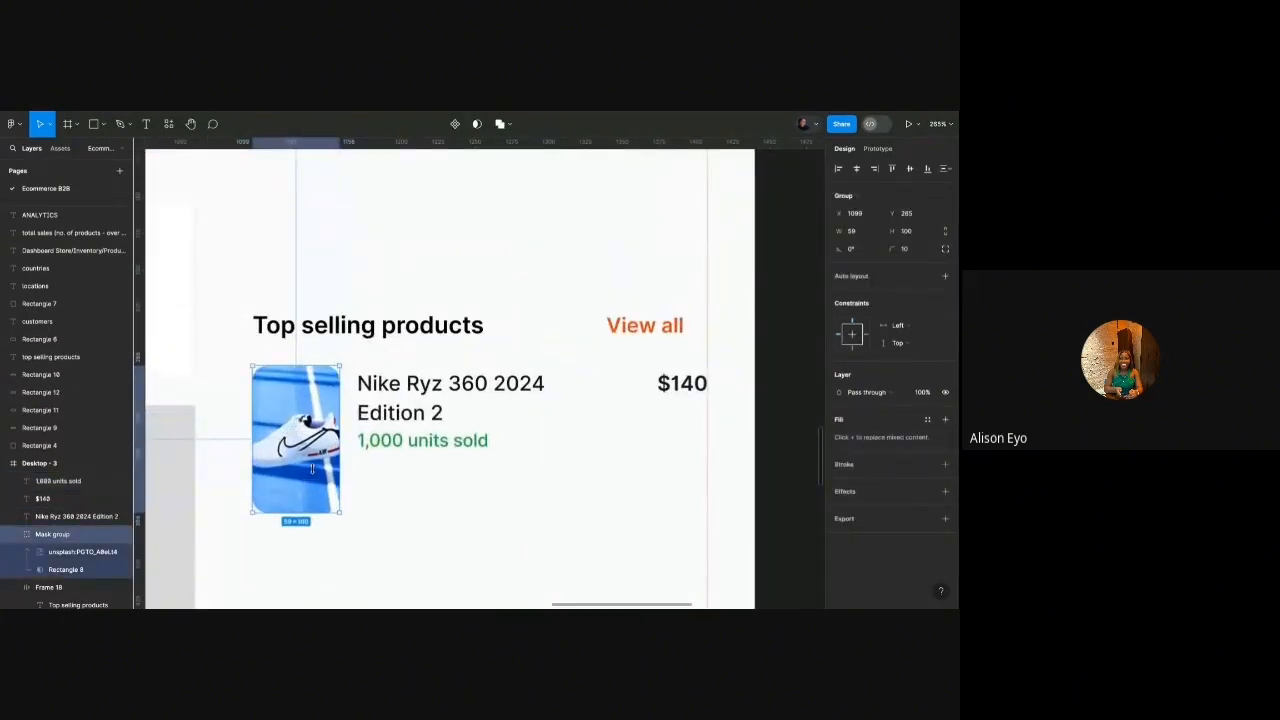
Insert a star asset below the units-sold text in bold style at 16 px.
left_click(63, 149)
type("star")
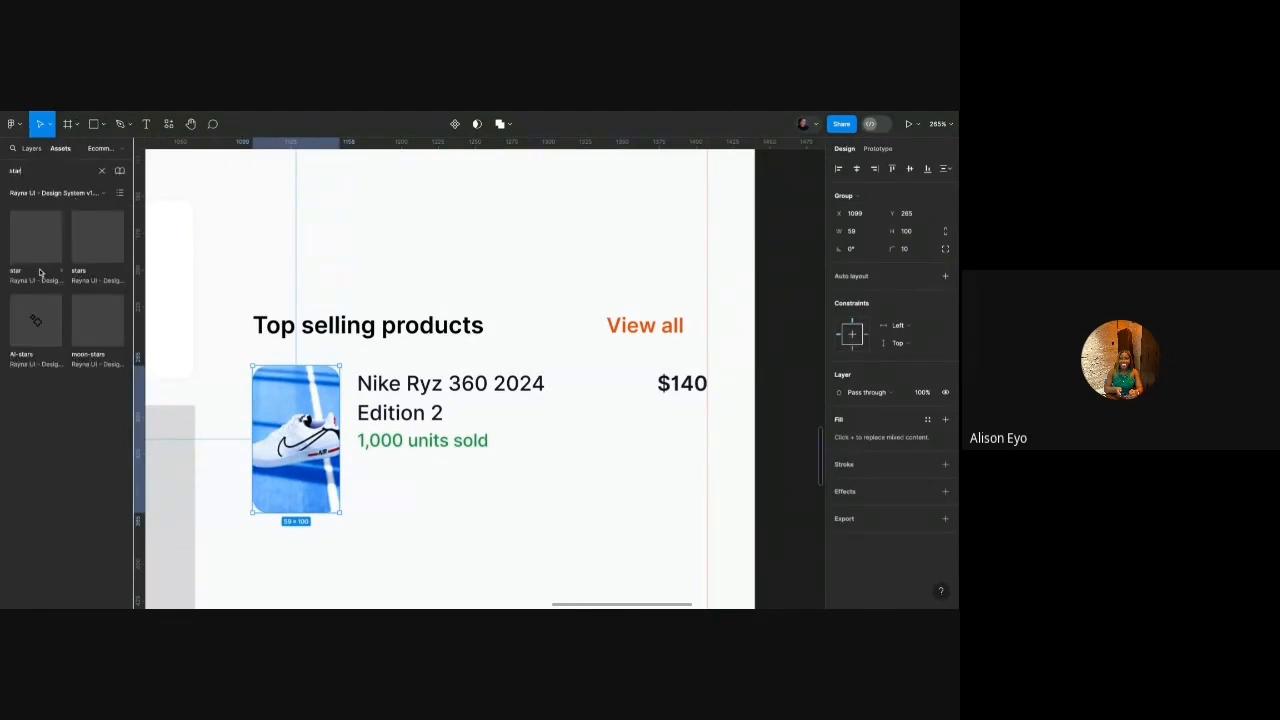
left_click_drag(36, 243, 396, 479)
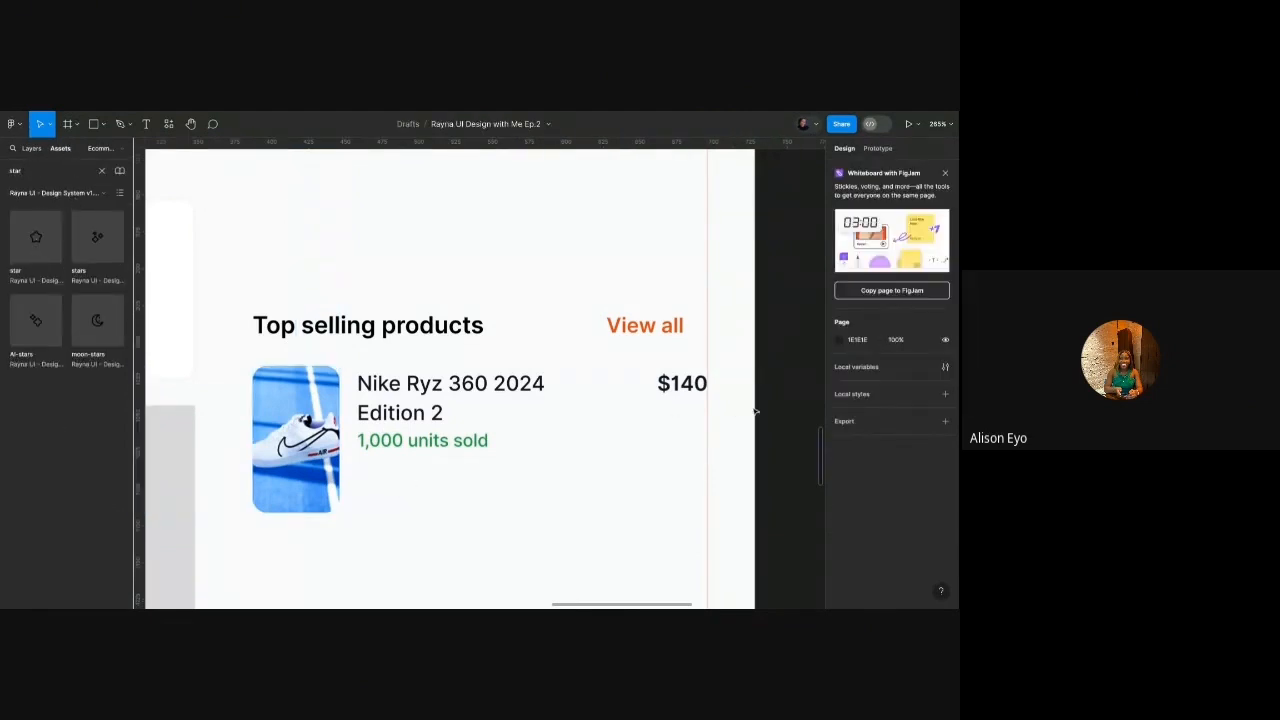
left_click(907, 313)
left_click(886, 304)
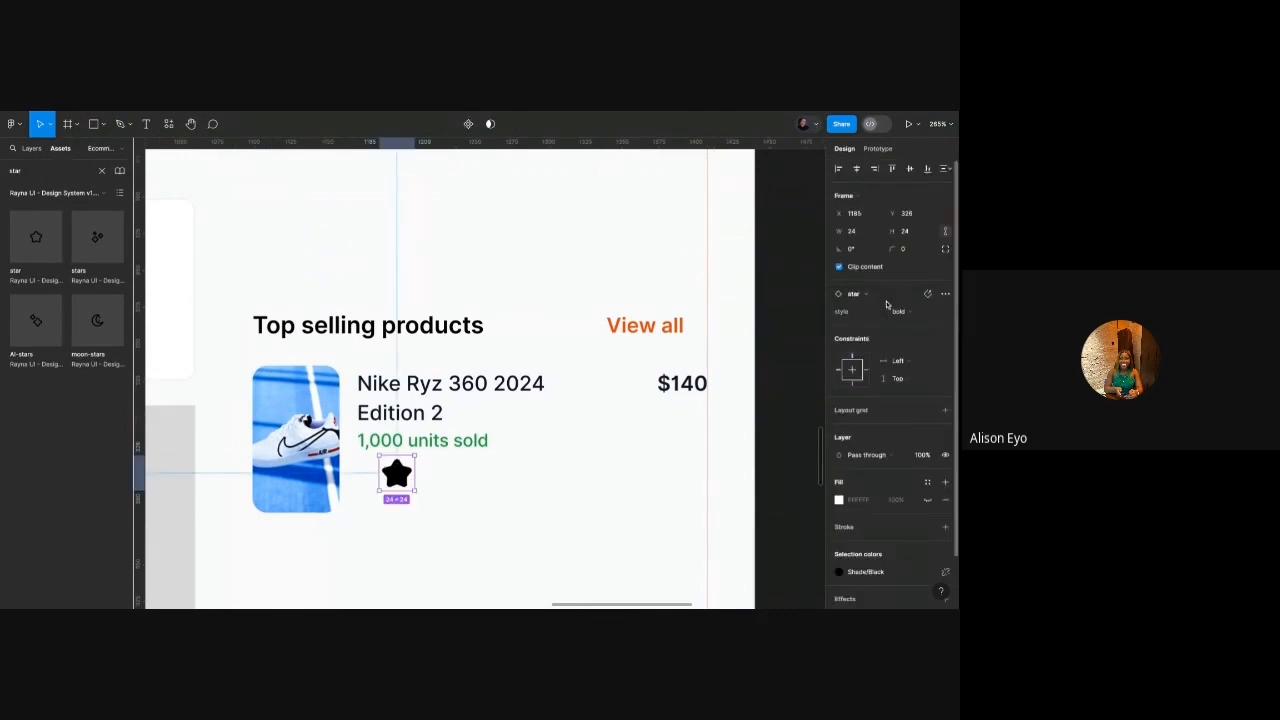
left_click(916, 230)
type("16")
key("Return")
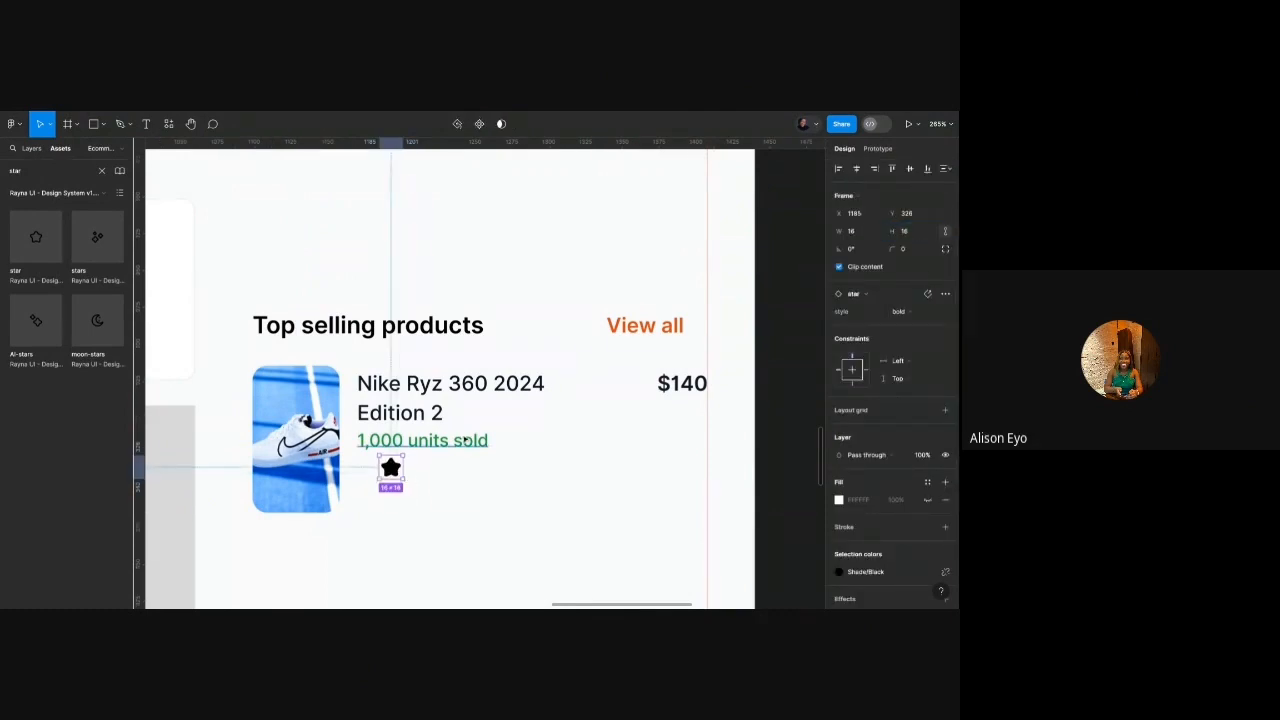
Duplicate the units-sold text beside the star and change it to 4.8.
left_click(438, 441)
left_click_drag(436, 441, 481, 472)
key("Return")
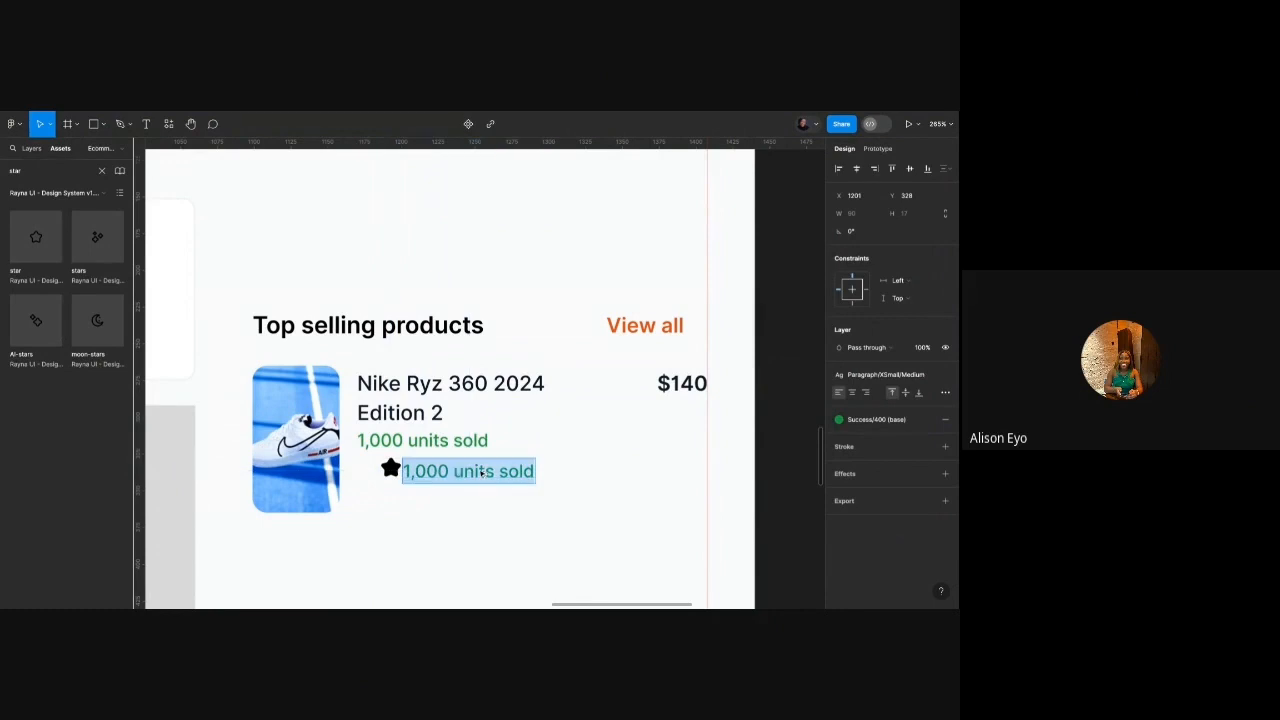
type("4.8")
key("Escape")
Make the 4.8 rating semibold and colour it grey.
scroll(411, 460, "up", 3)
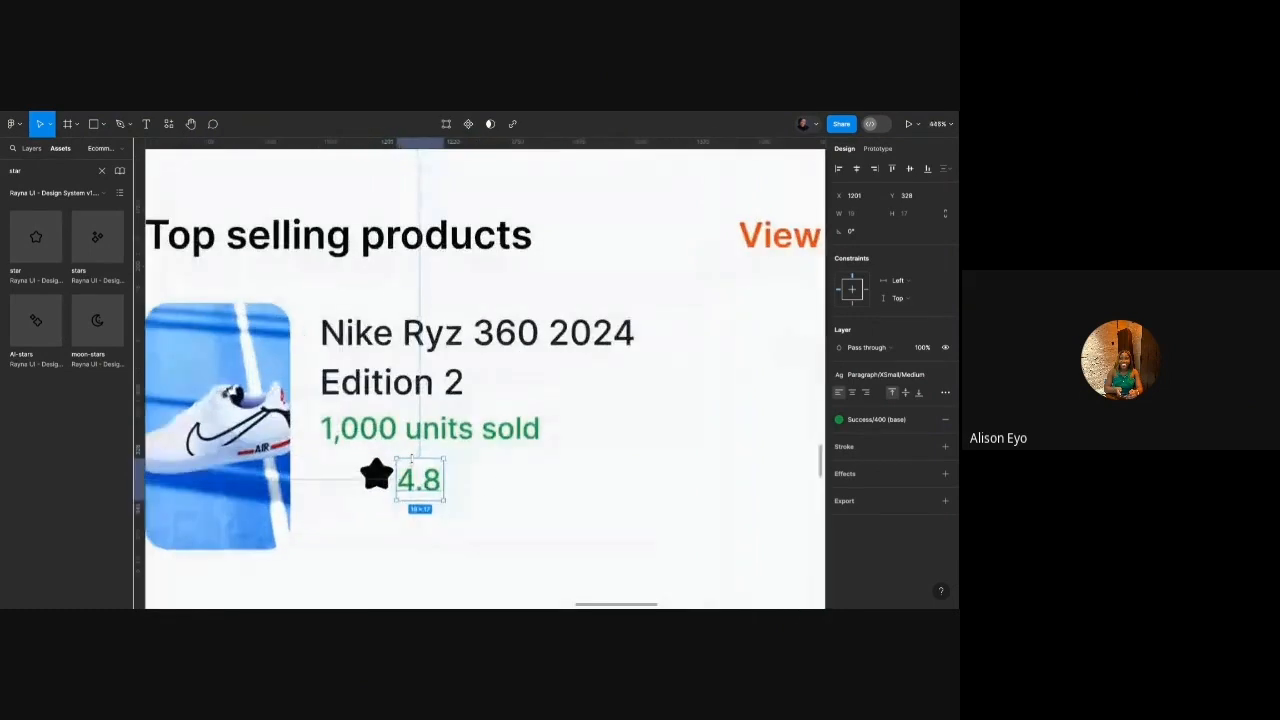
left_click(885, 374)
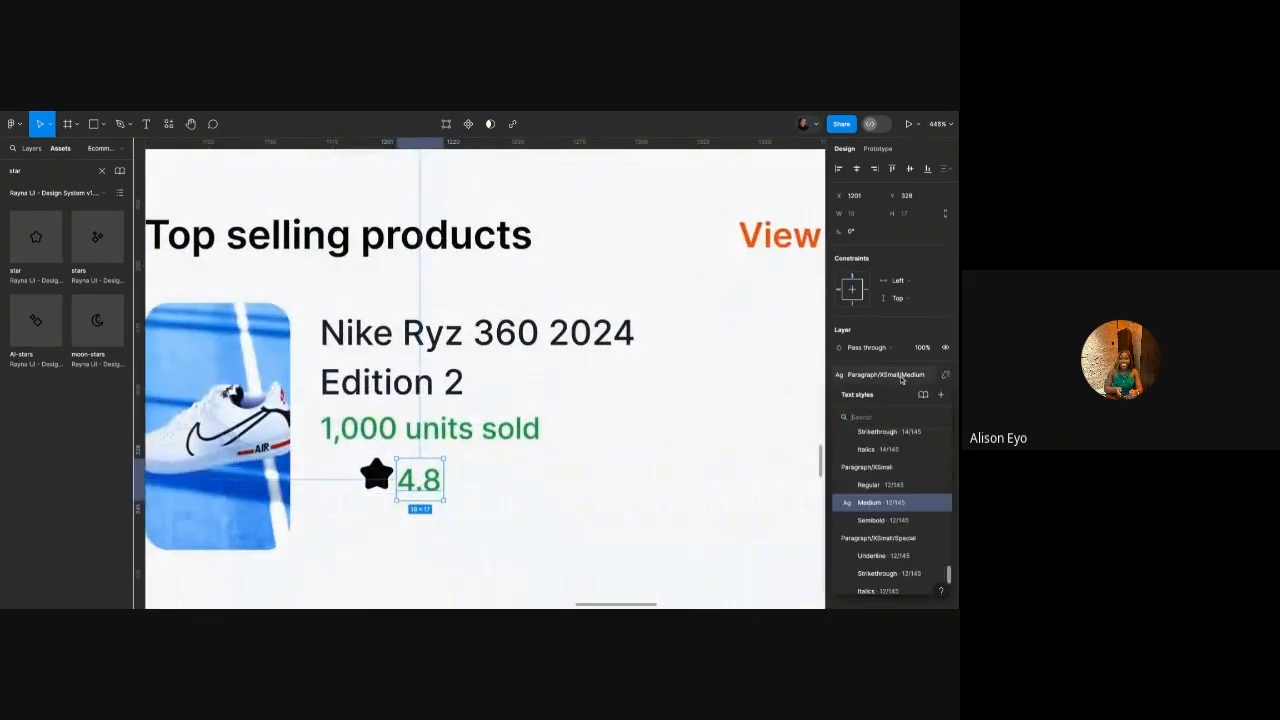
left_click(871, 520)
left_click(881, 418)
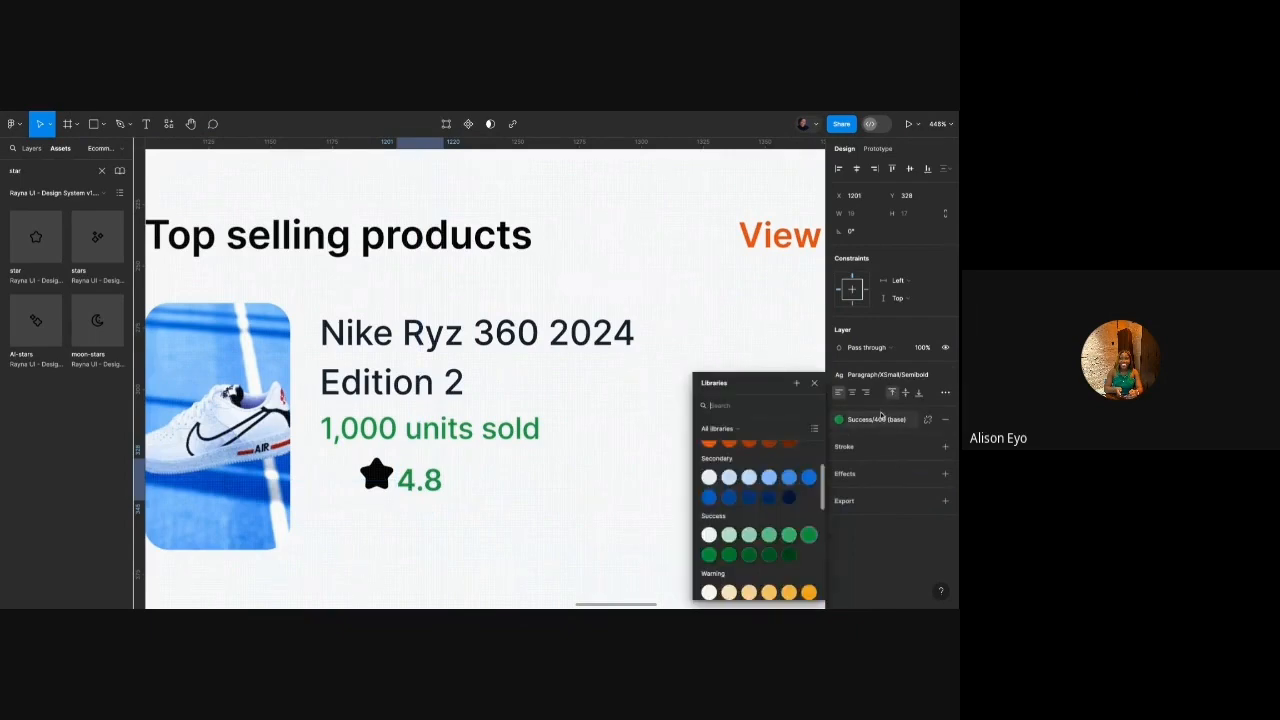
type("gra")
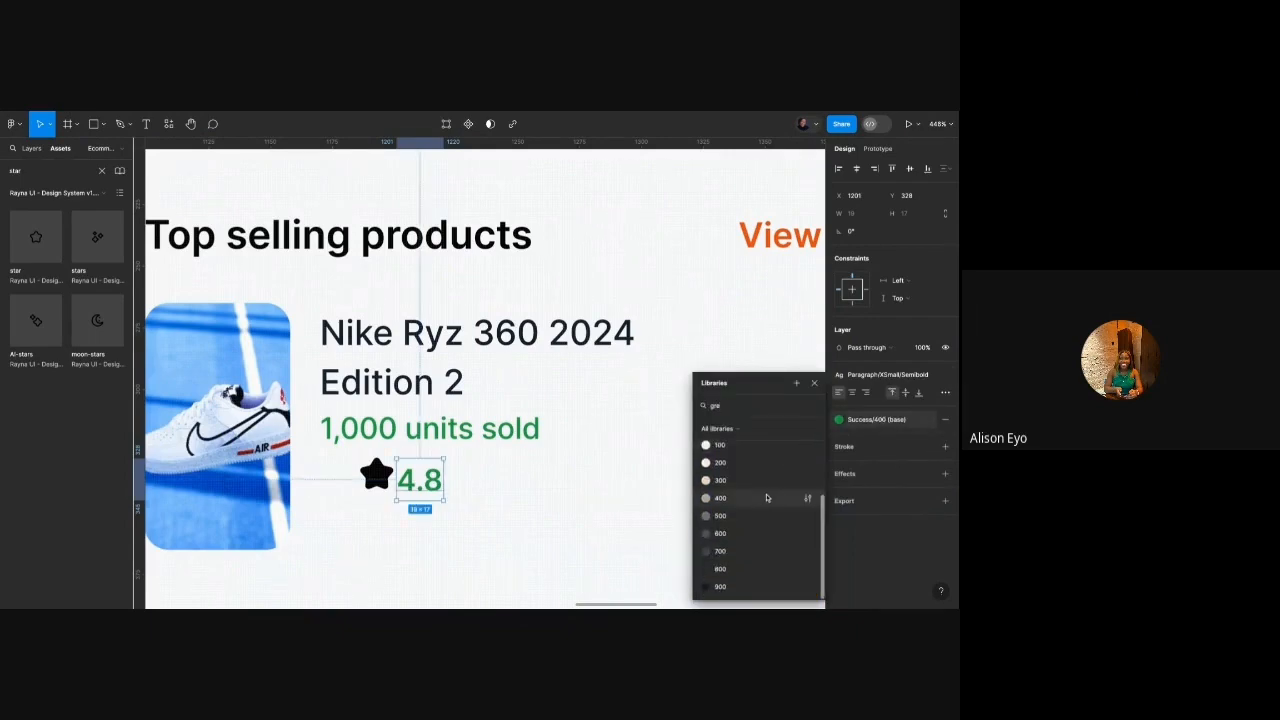
left_click(740, 552)
Colour the star orange with Warning/400.
left_click(376, 474)
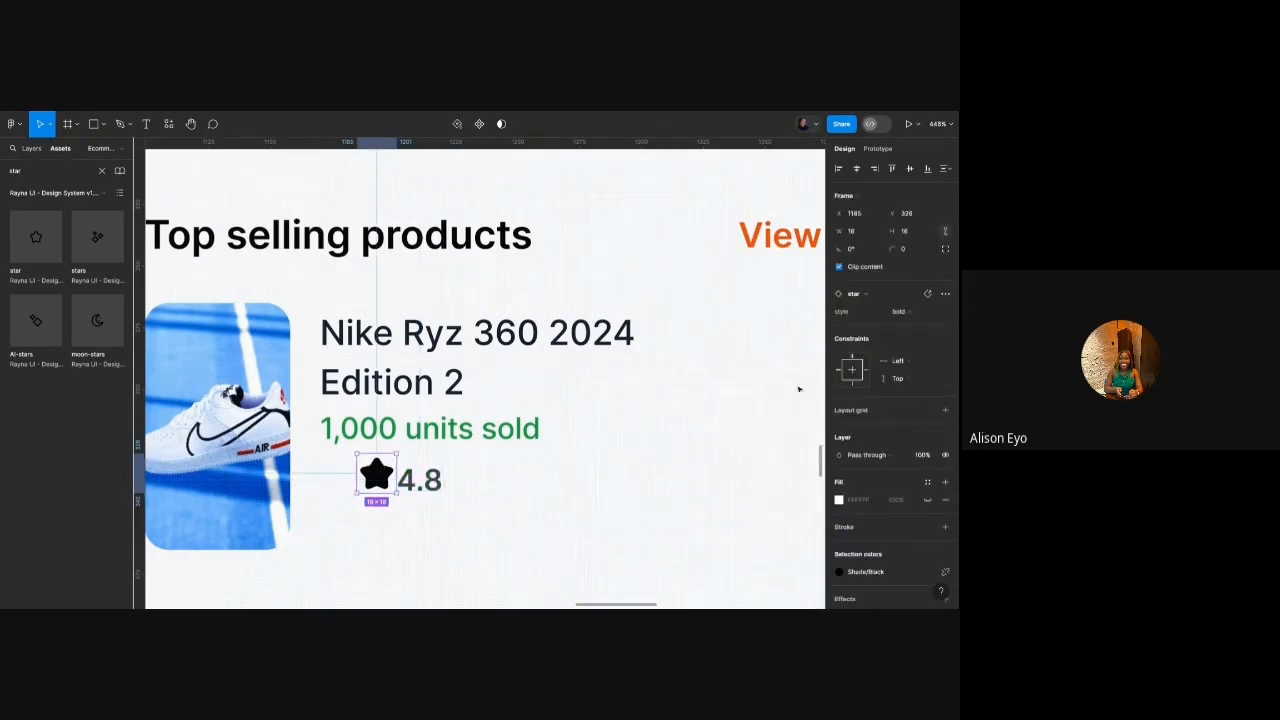
scroll(874, 544, "down", 1)
left_click(872, 556)
scroll(787, 535, "down", 5)
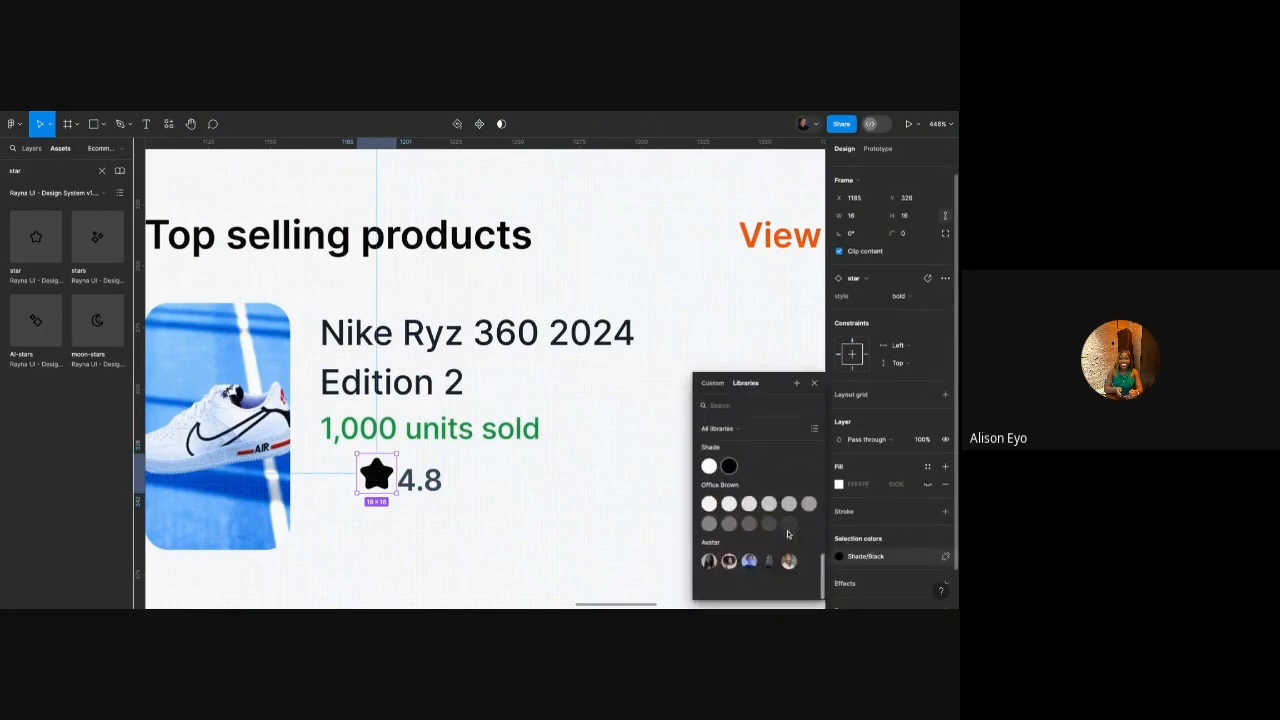
left_click(810, 522)
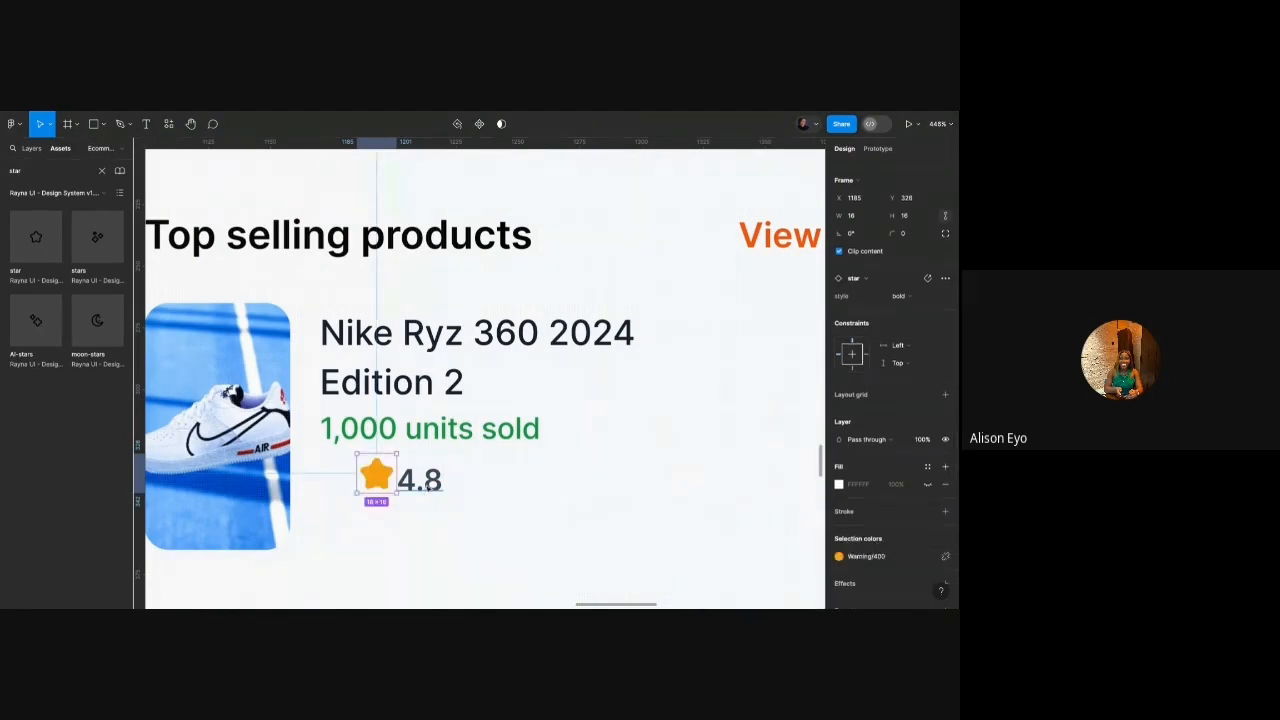
Wrap the star and rating in auto layout and align them under the title's left edge.
left_click(430, 480, "shift")
key("shift+a")
left_click_drag(433, 477, 396, 504)
Stack the product details beside the image, delete a leftover units-sold duplicate, then ungroup the stack.
left_click(397, 428)
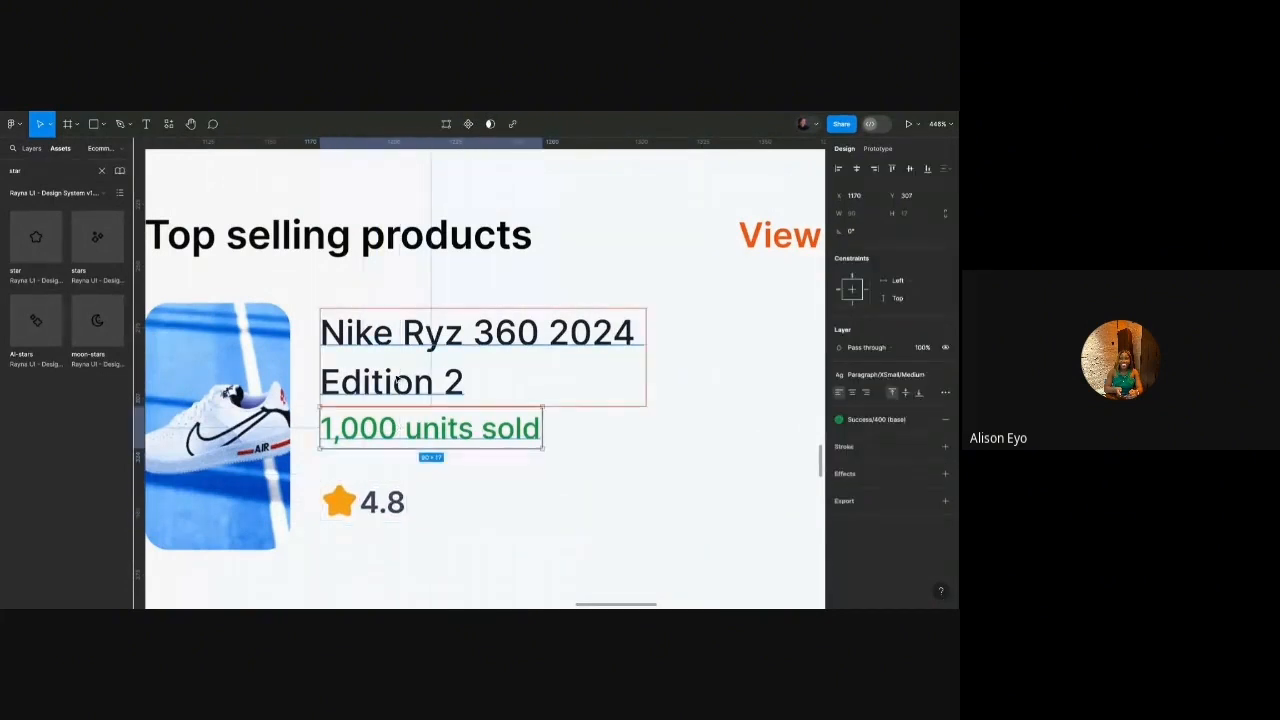
left_click(397, 381)
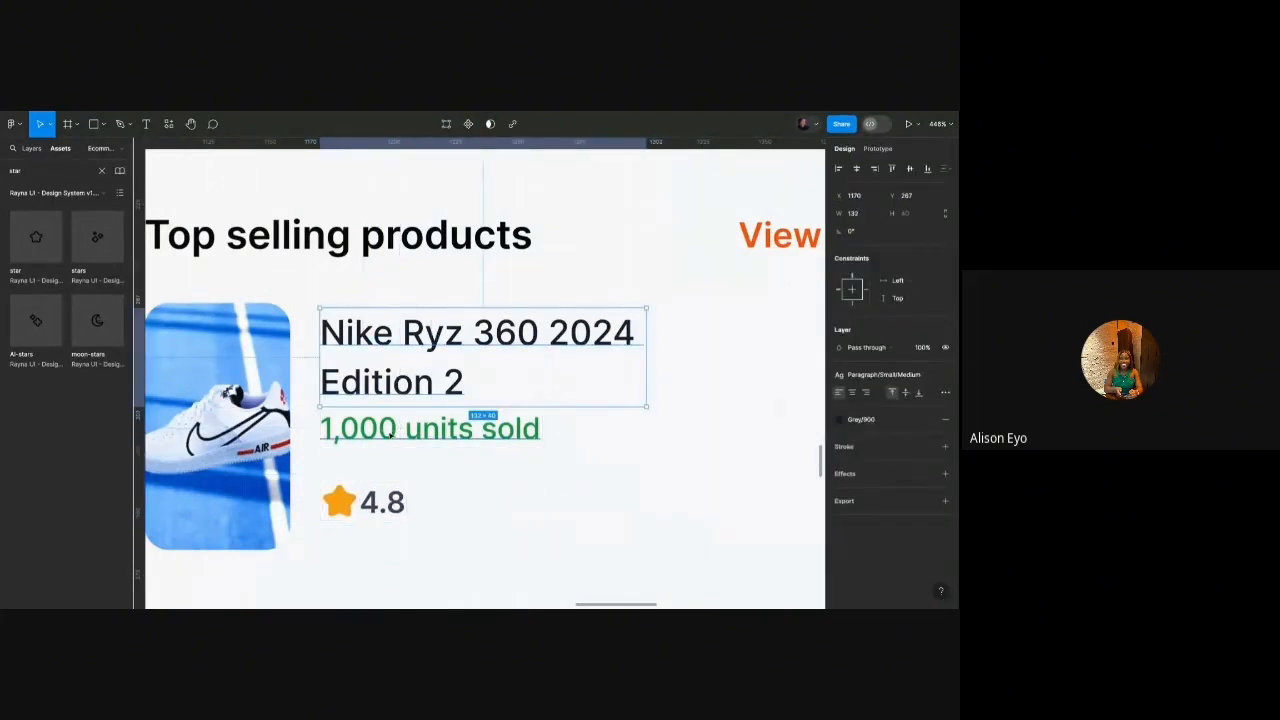
left_click(397, 430, "shift")
left_click(385, 500, "shift")
key("shift+a")
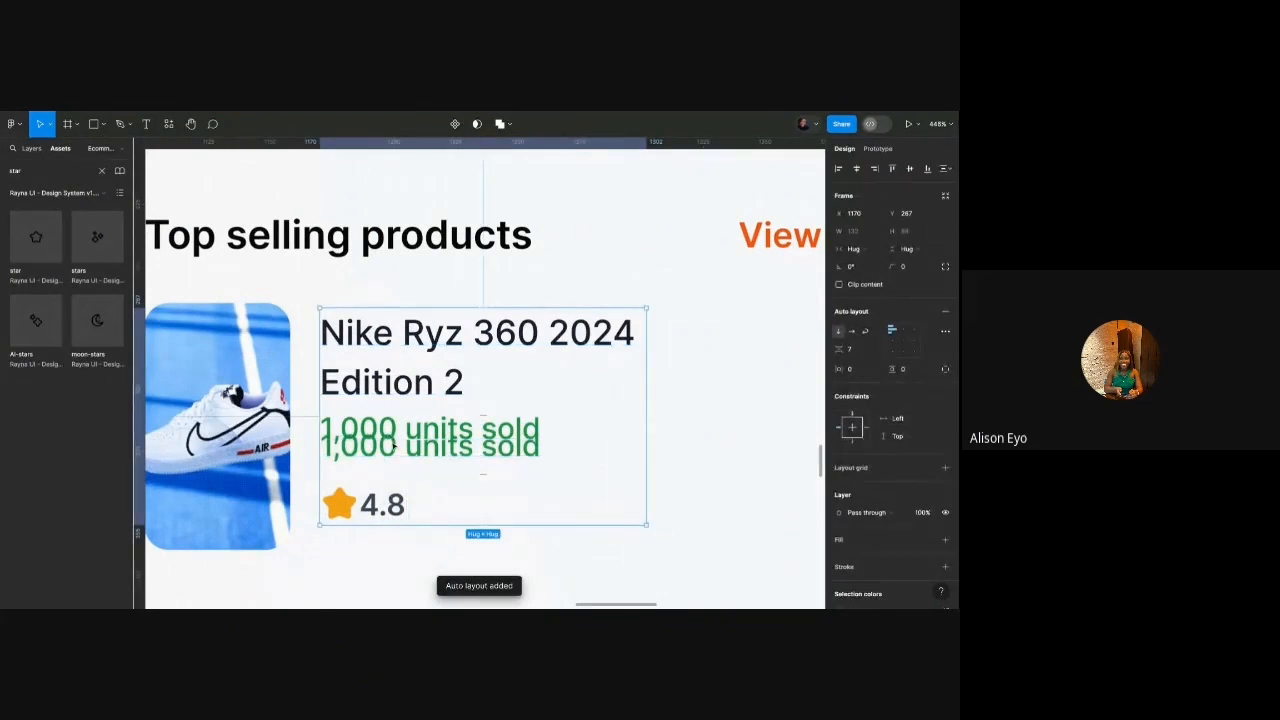
left_click_drag(386, 434, 387, 402)
left_click(381, 430)
key("Delete")
scroll(377, 429, "down", 4)
left_click(425, 403)
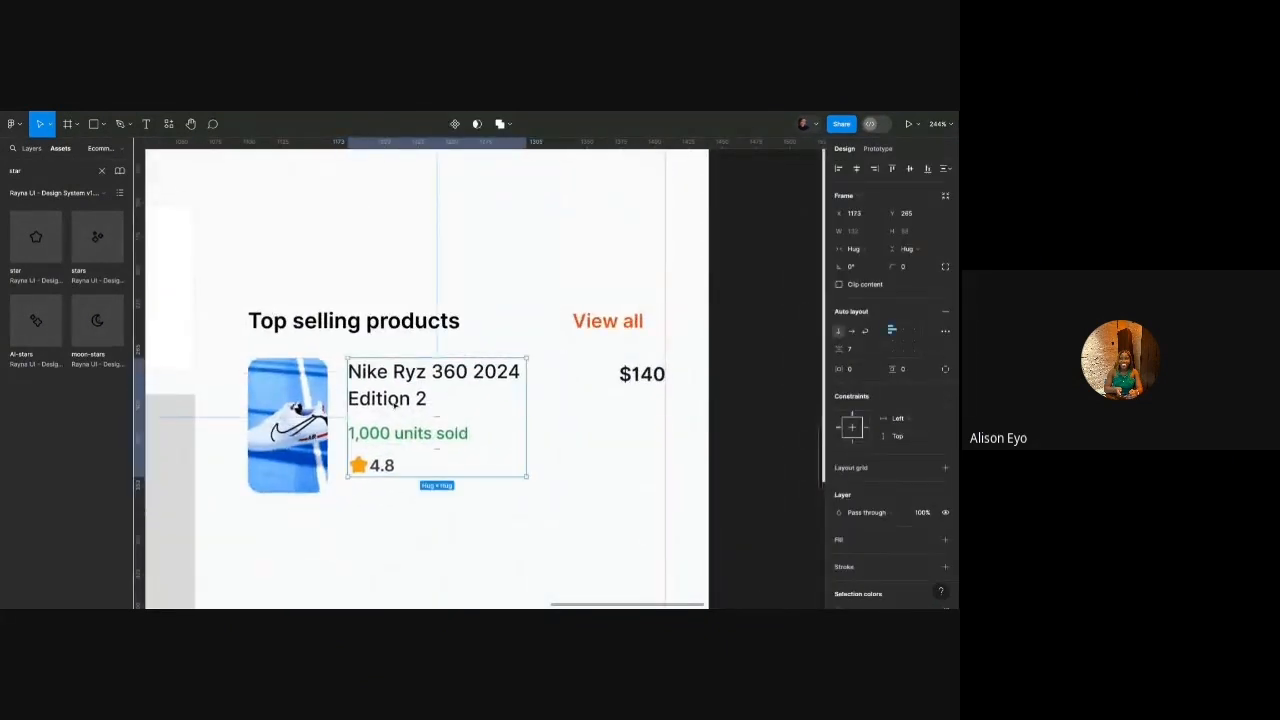
right_click(393, 428)
left_click(420, 405)
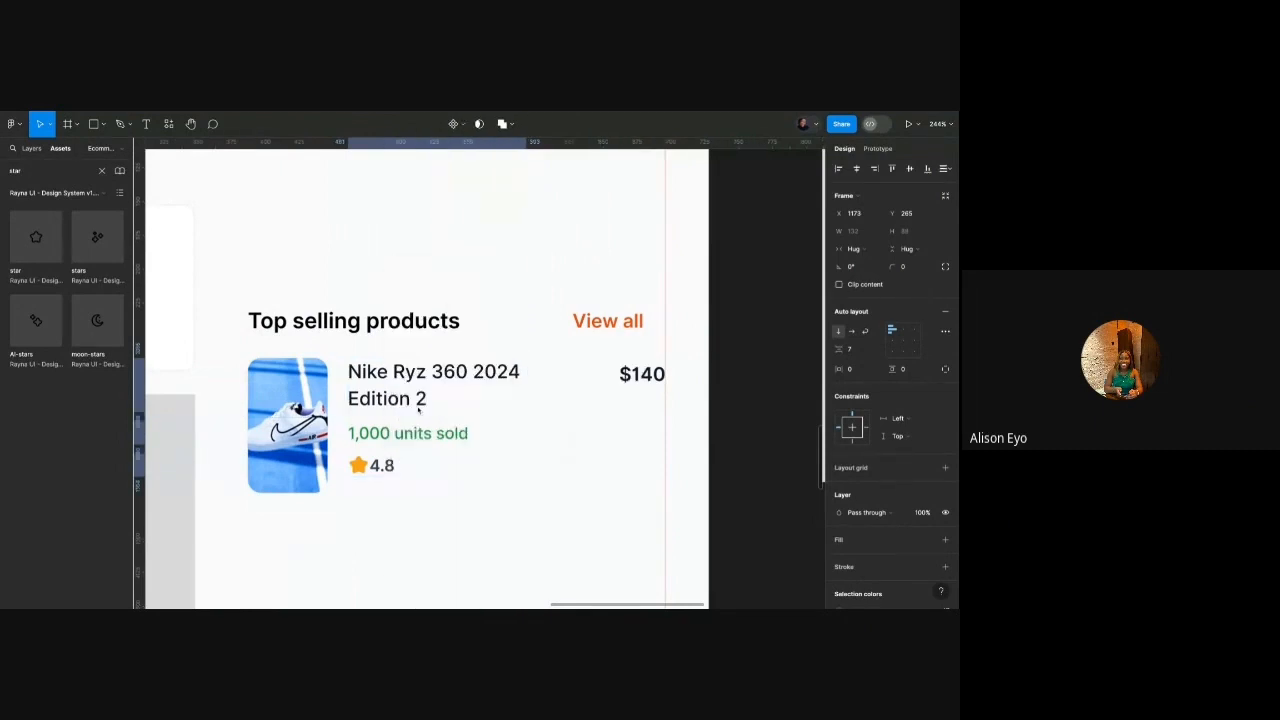
Put the product name and $140 in a horizontal auto layout row with Auto spacing.
left_click(422, 401)
left_click(621, 379, "shift")
key("shift+a")
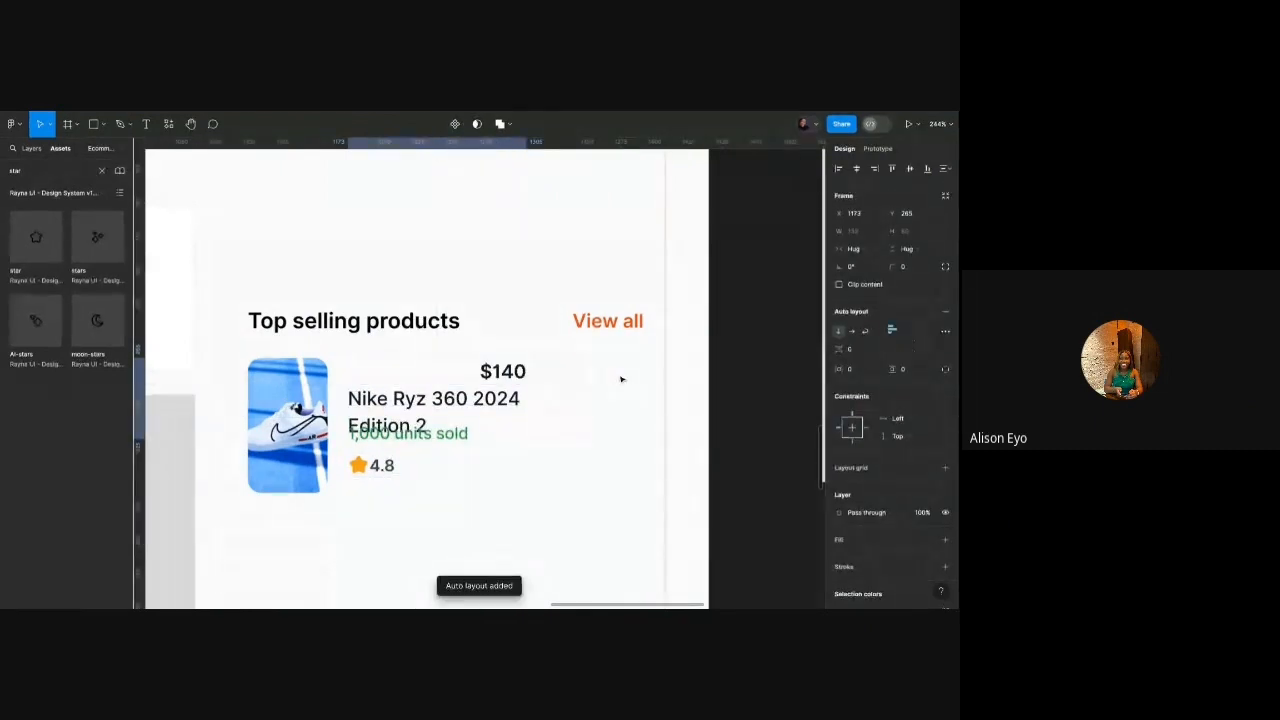
left_click(853, 331)
double_click(588, 382)
key("Left")
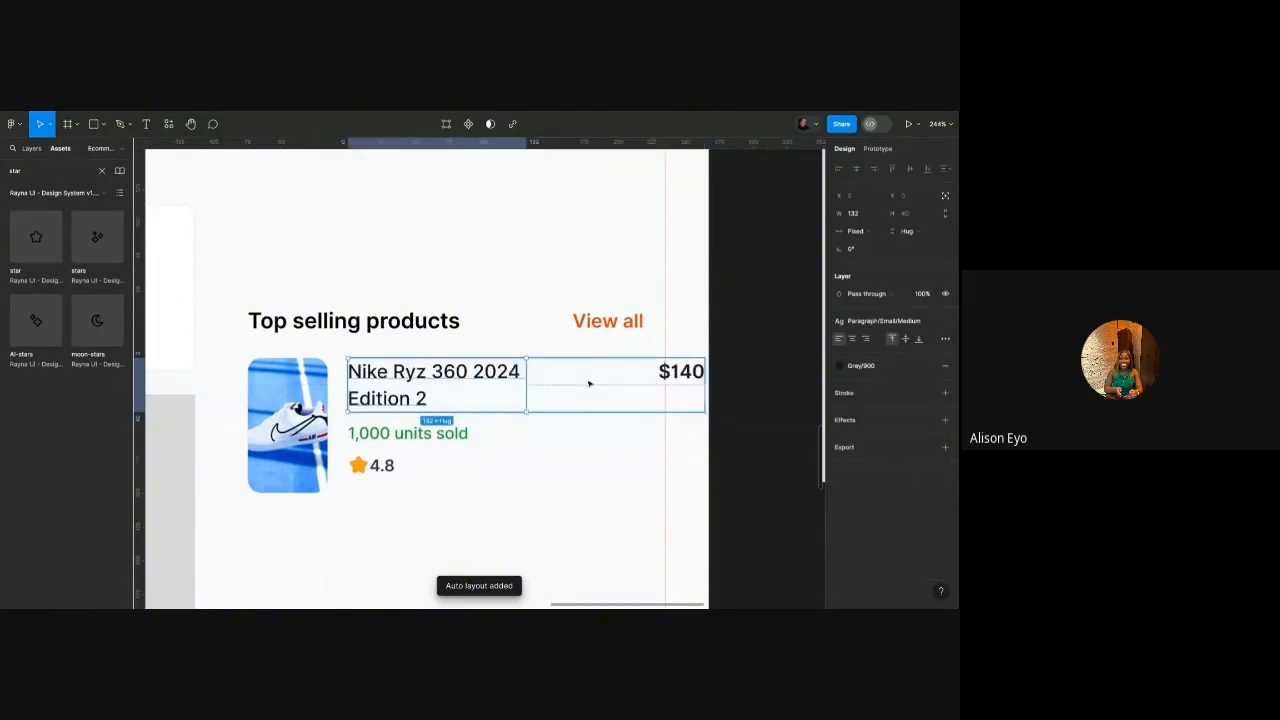
left_click(560, 438)
left_click(482, 397)
left_click(868, 354)
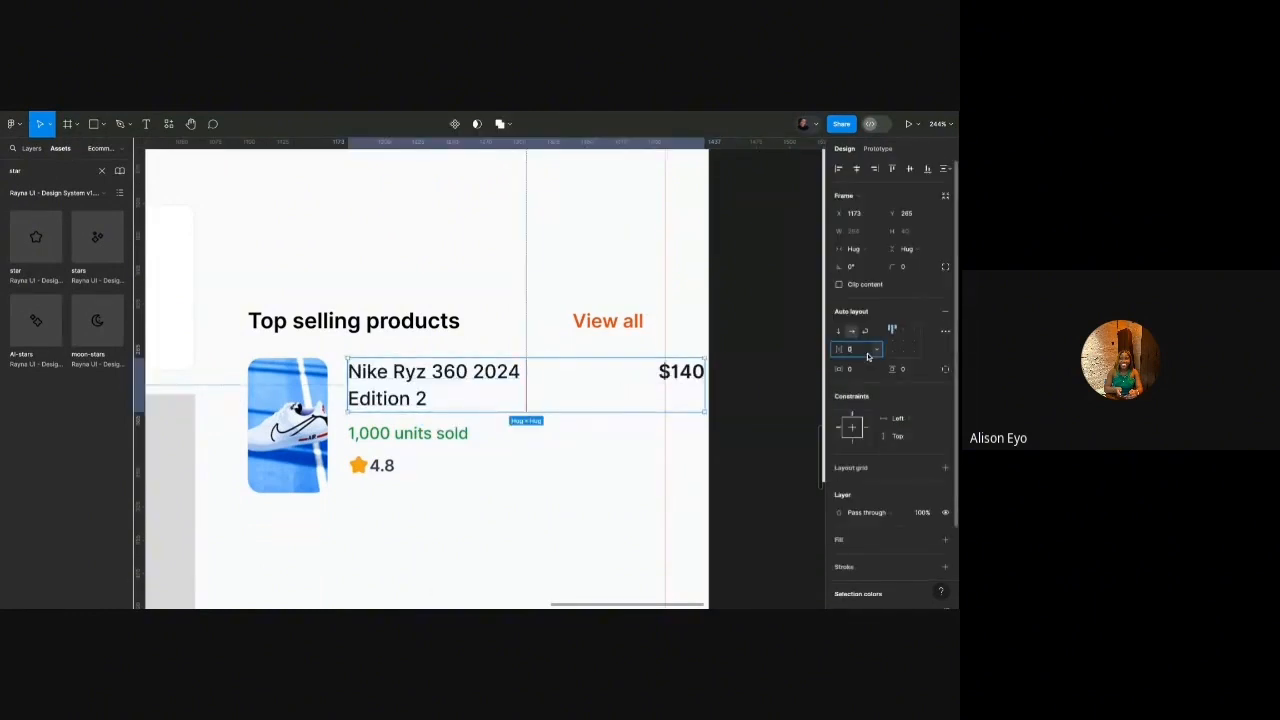
type("auto")
key("Return")
left_click_drag(706, 387, 666, 387)
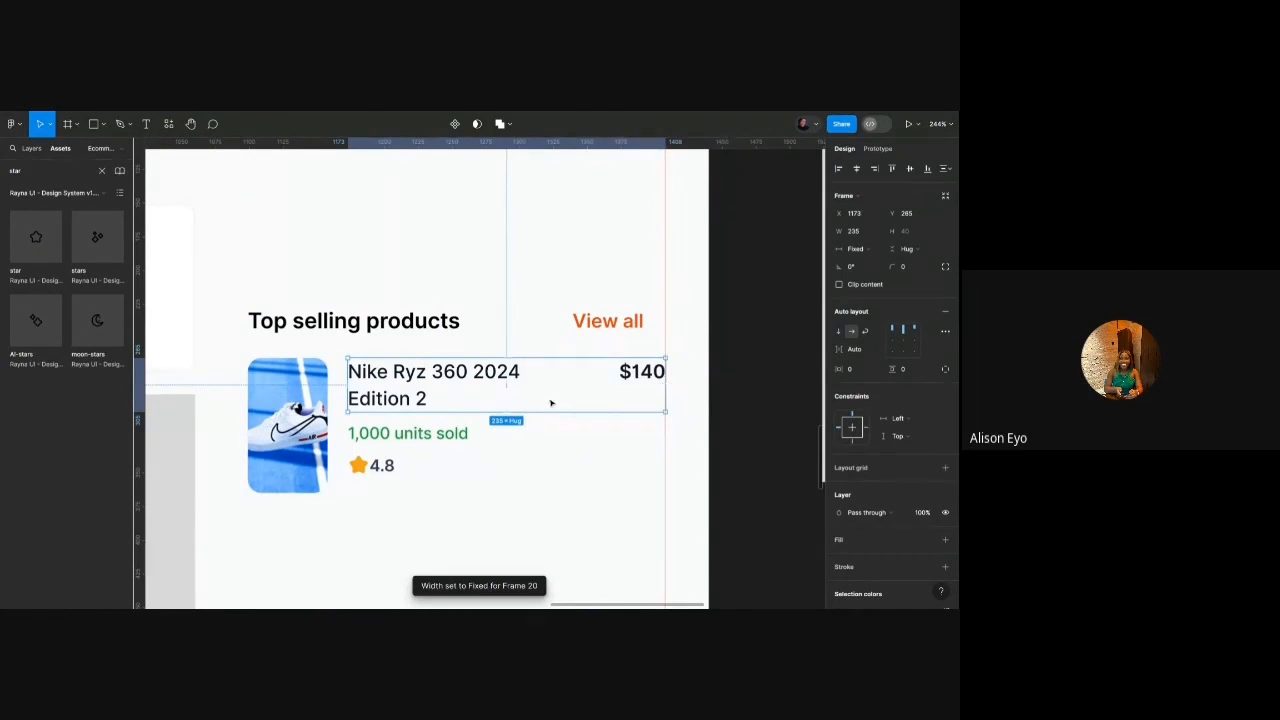
Nudge the rating into place and stack the name row, units sold and rating in auto layout.
left_click(408, 433)
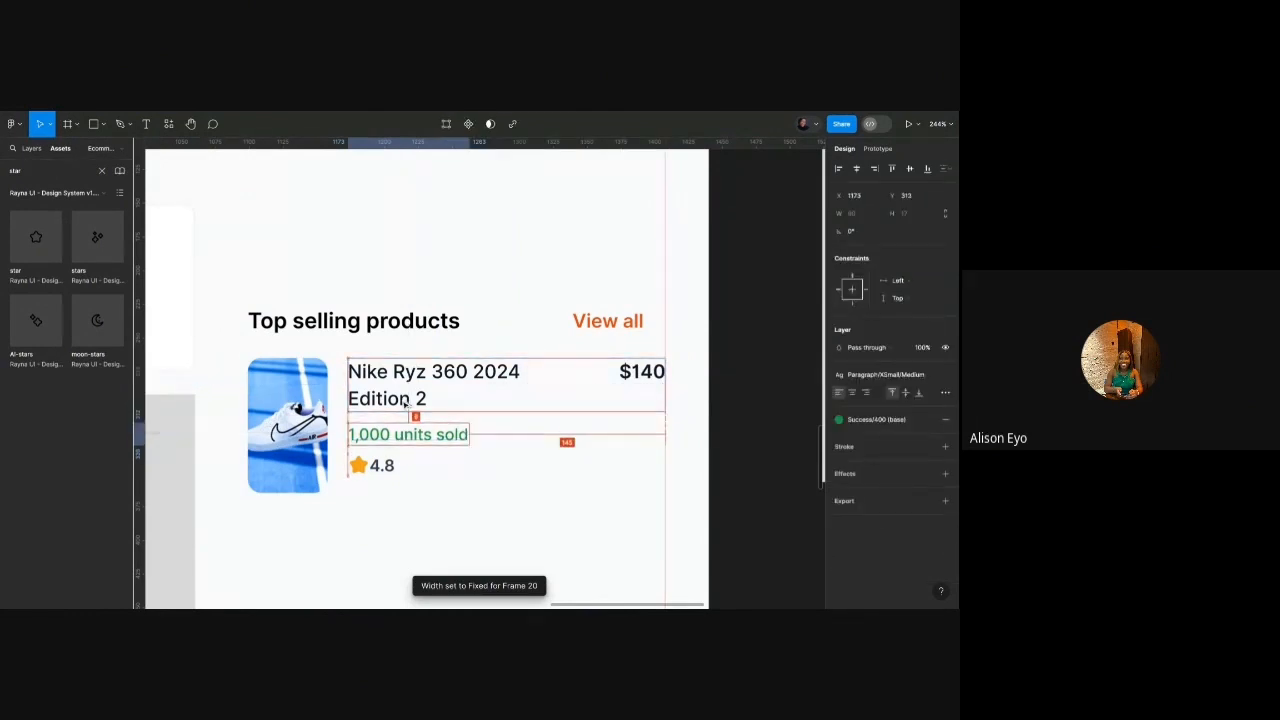
left_click(386, 463)
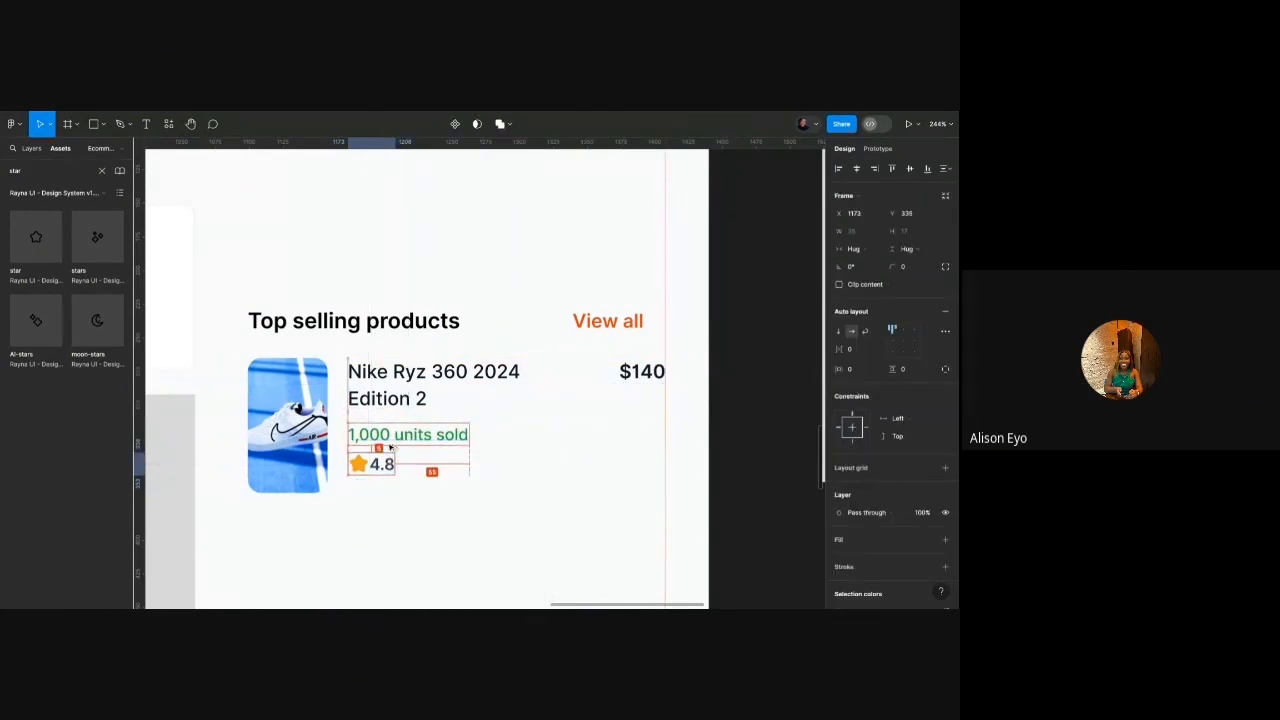
key("Up")
key("Down")
key("Down")
key("Down")
key("Down")
key("Down")
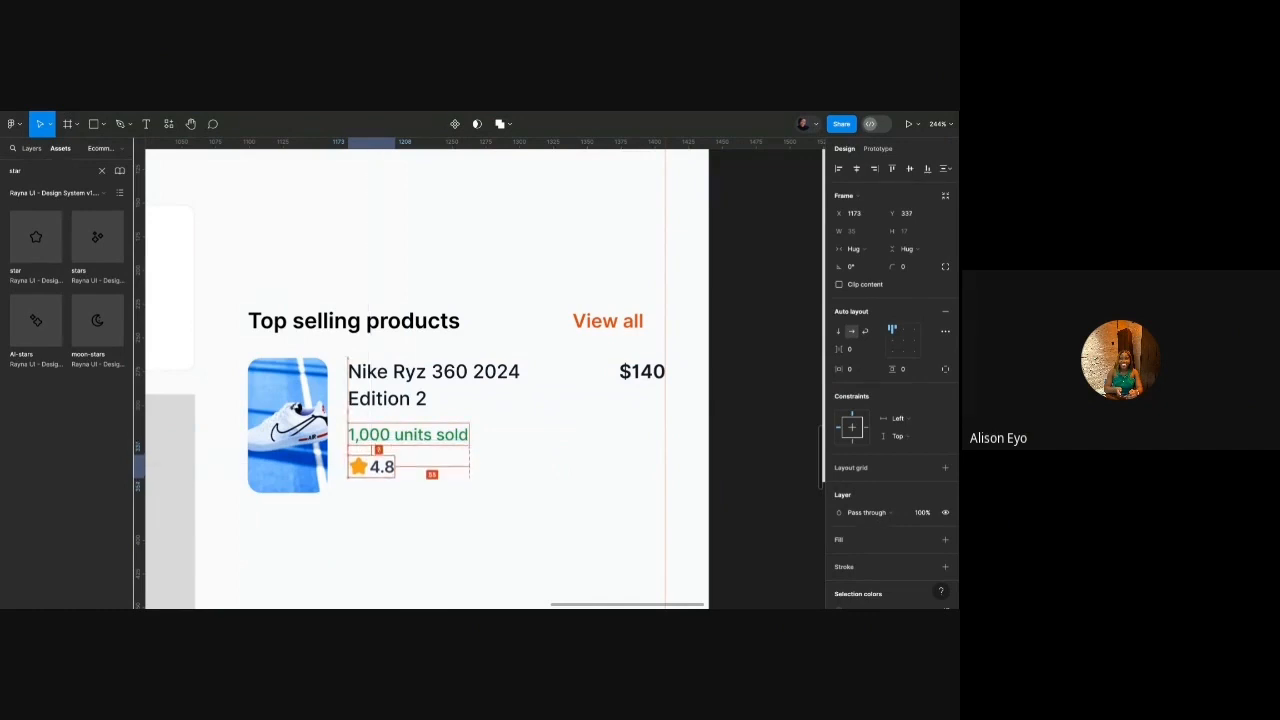
left_click(398, 435, "shift")
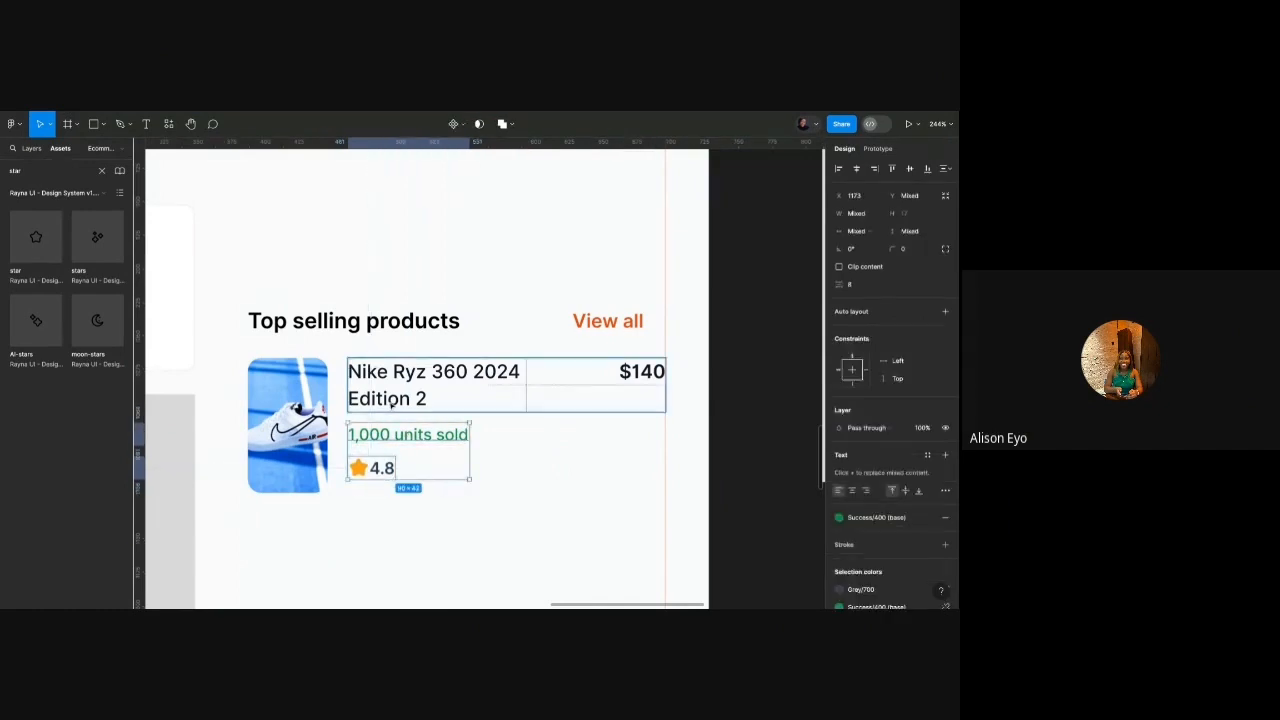
left_click(392, 402, "shift")
key("shift+a")
Place the shoe image beside the text stack in auto layout with a 12 gap.
left_click(312, 411)
left_click(396, 403, "shift")
key("shift+a")
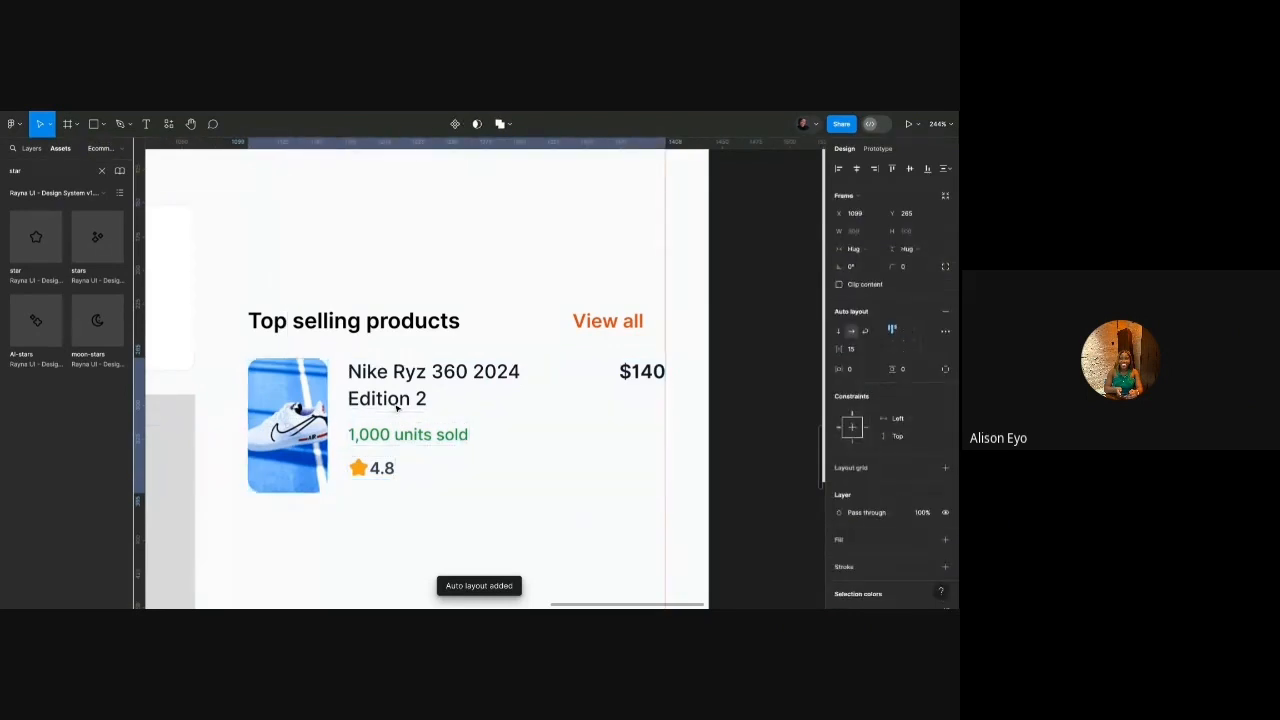
left_click(864, 350)
type("12")
key("Return")
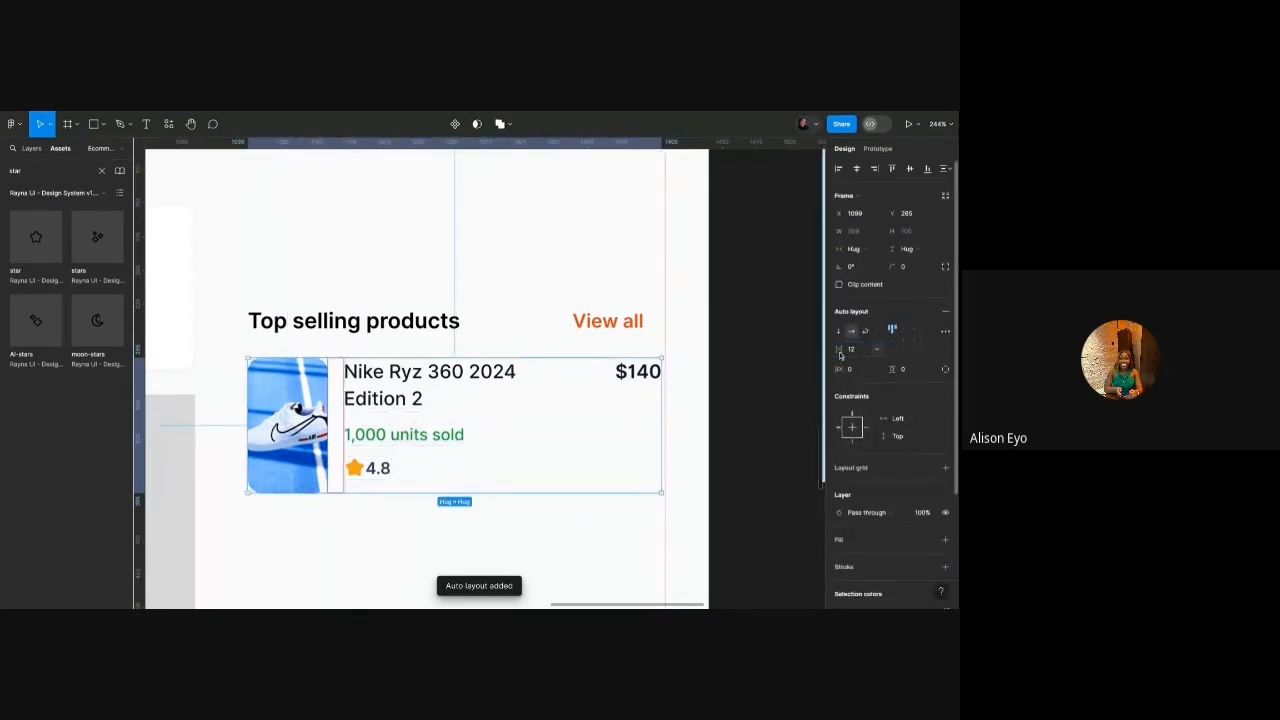
scroll(366, 431, "down", 5)
scroll(341, 452, "up", 4)
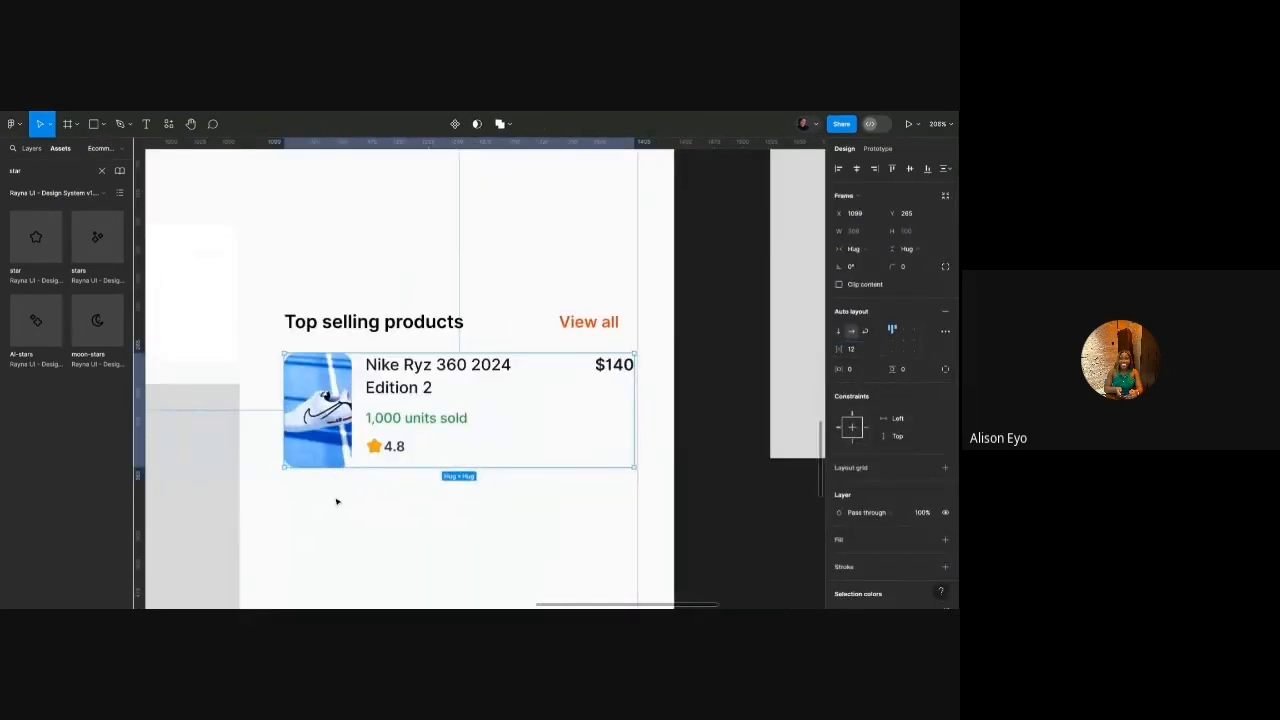
left_click(337, 502)
Wrap '1,000 units sold' and the 4.8 rating in a horizontal auto layout.
left_click(372, 426)
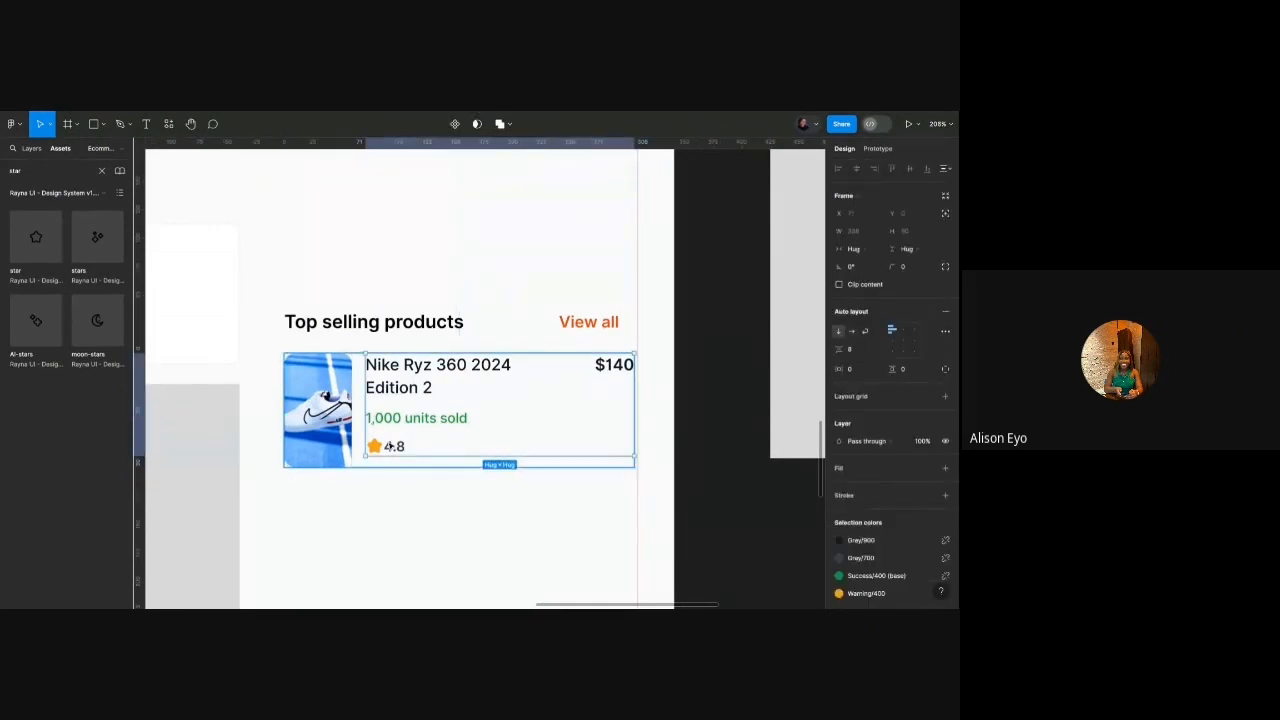
double_click(390, 446)
left_click(415, 418, "shift")
key("shift+a")
left_click(849, 331)
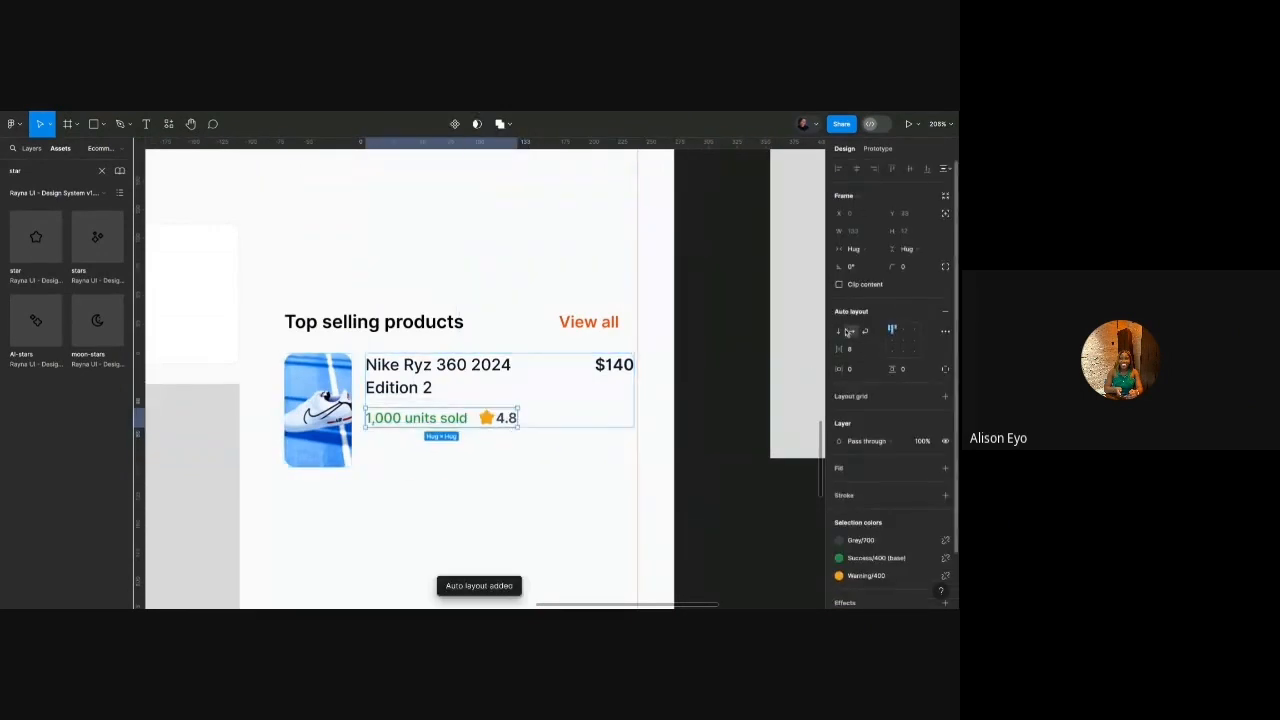
scroll(479, 417, "up", 3)
Paste the header divider into the units/rating row, set its height to Fill, and move it between them.
scroll(479, 417, "down", 8)
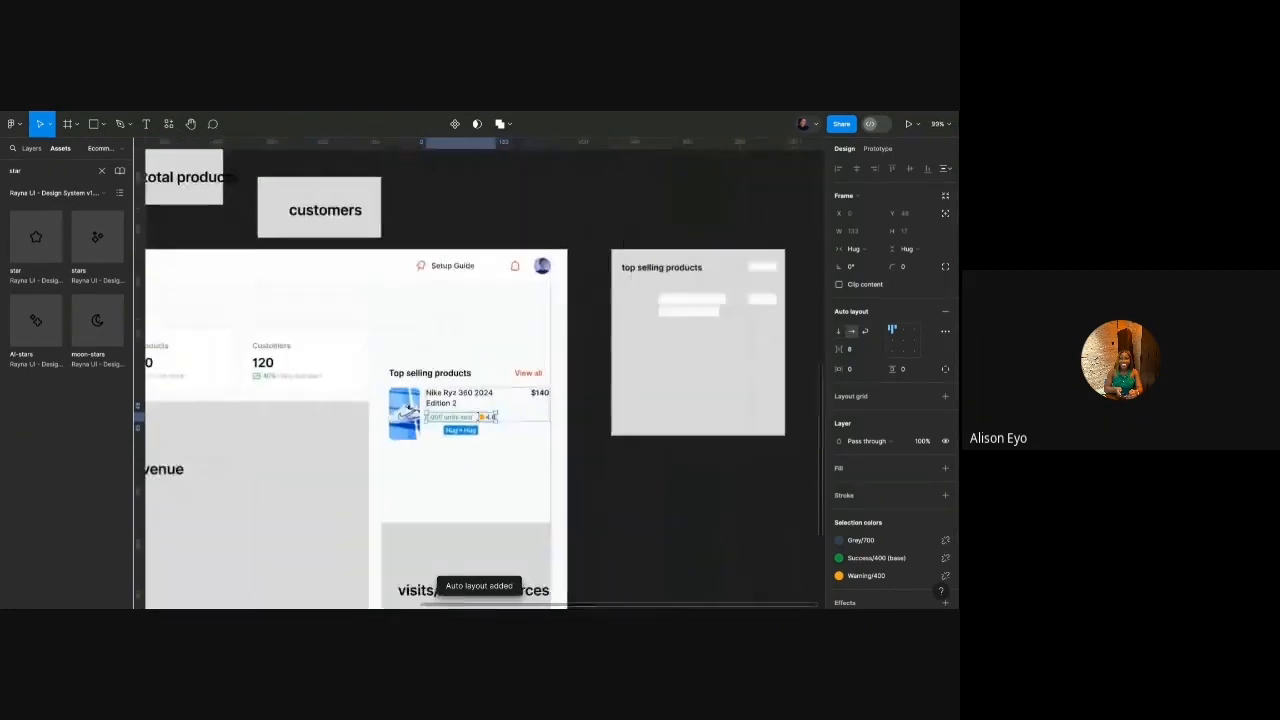
scroll(501, 265, "up", 5)
left_click(469, 302)
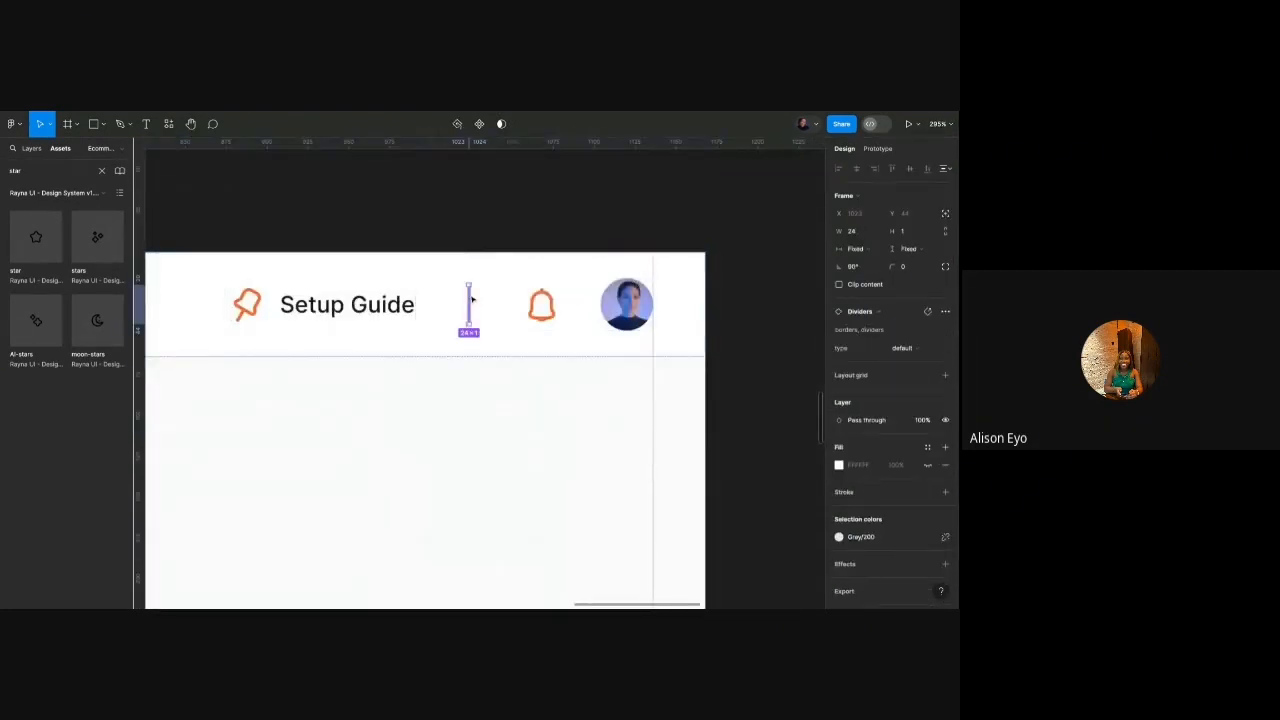
scroll(446, 404, "down", 3)
scroll(446, 404, "down", 3)
left_click(398, 451)
left_click(398, 451)
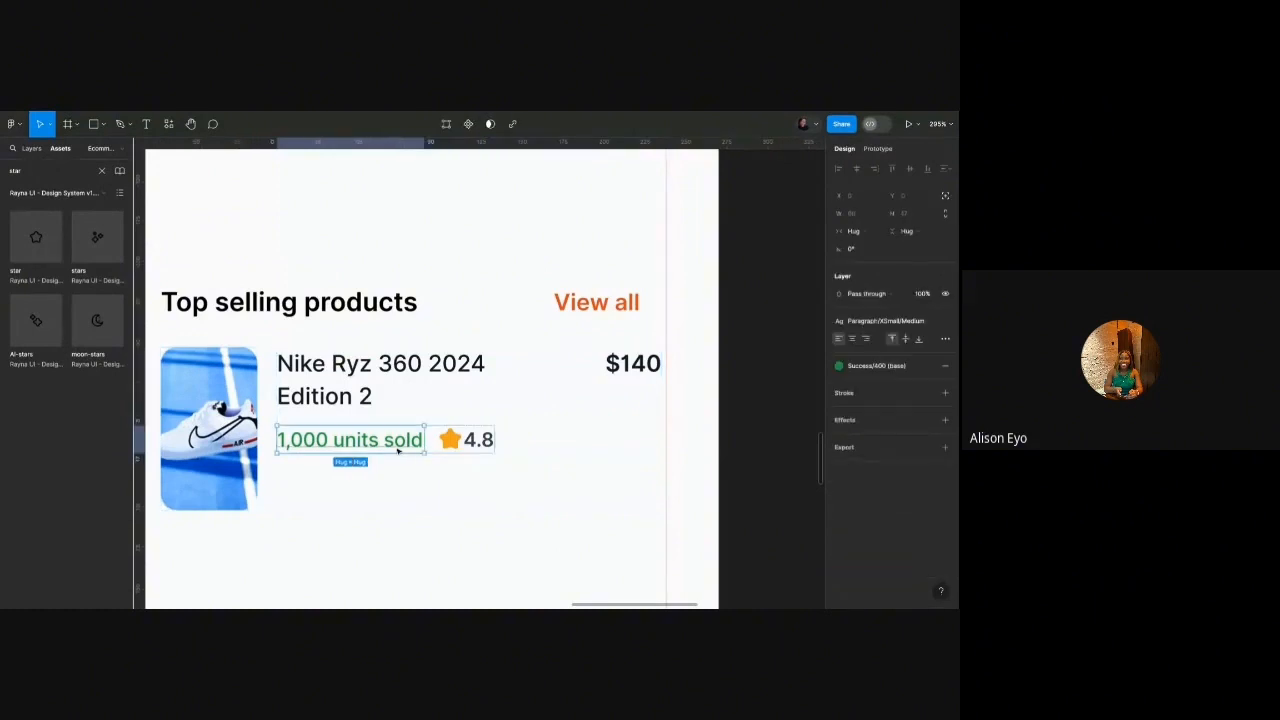
left_click(446, 460)
double_click(448, 440)
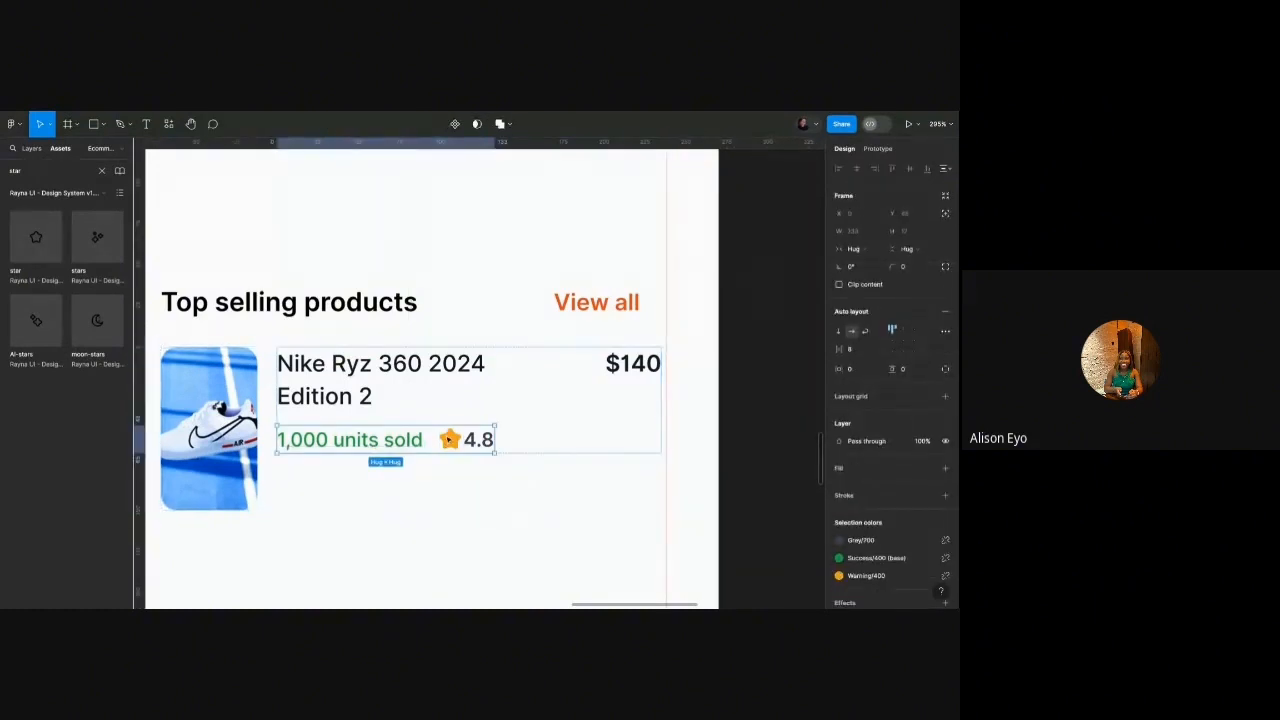
key("ctrl+v")
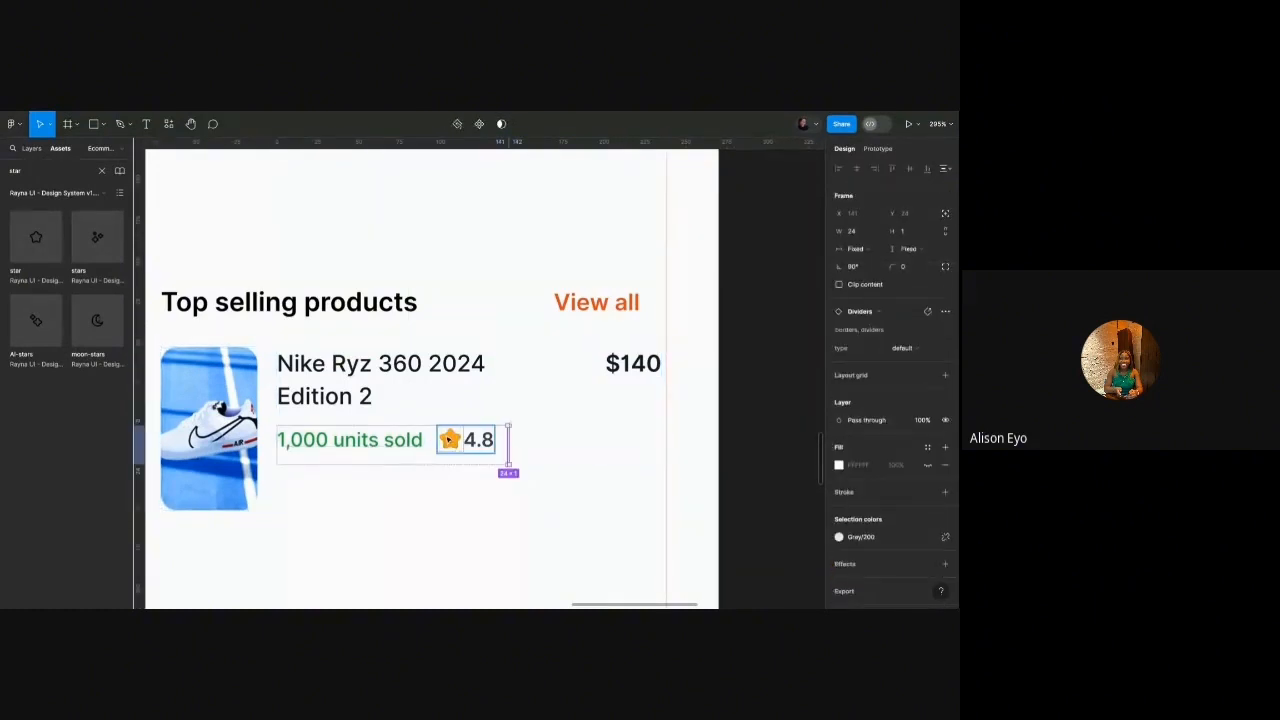
left_click(906, 249)
left_click(906, 262)
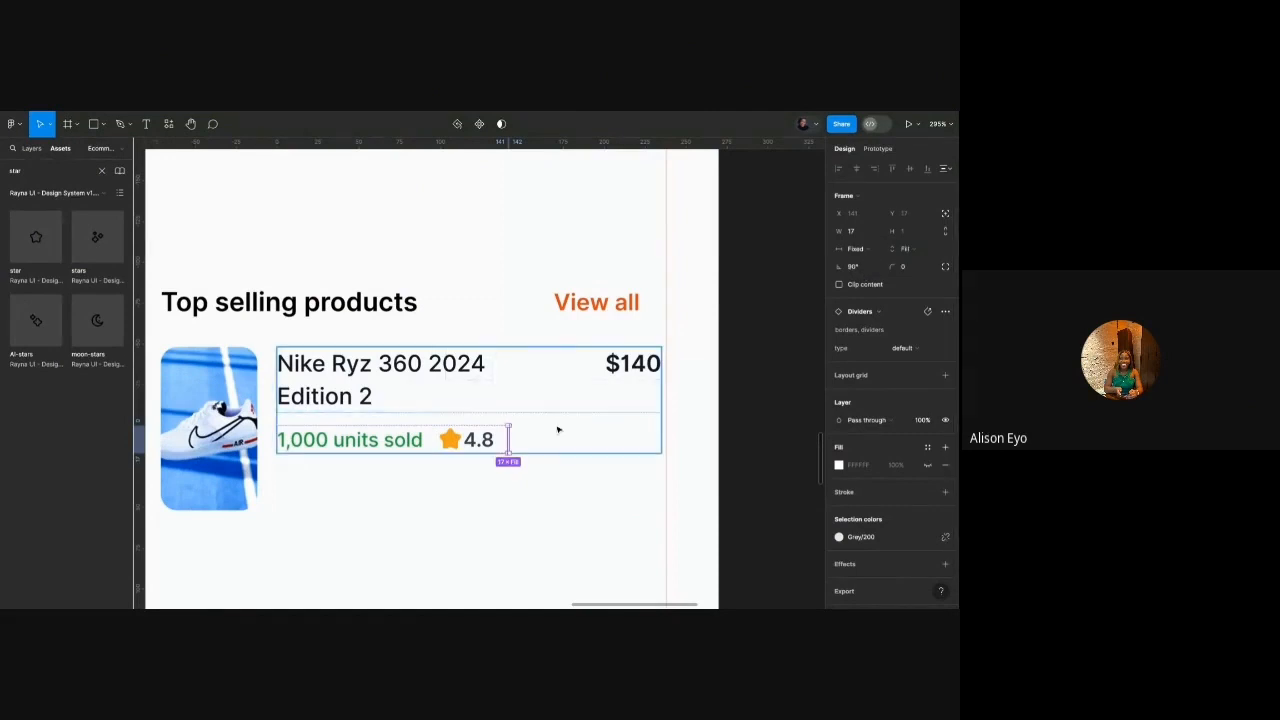
key("Left")
Shorten the shoe image to 71 high.
left_click(476, 499)
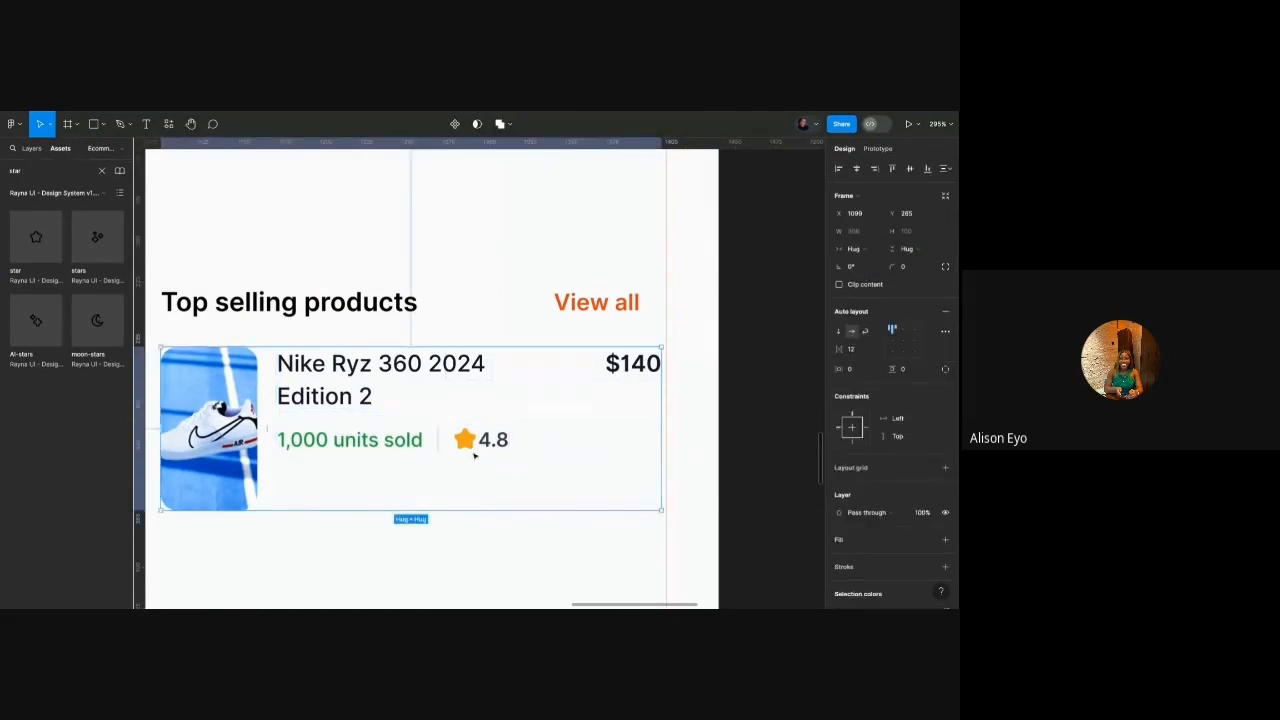
left_click(228, 477)
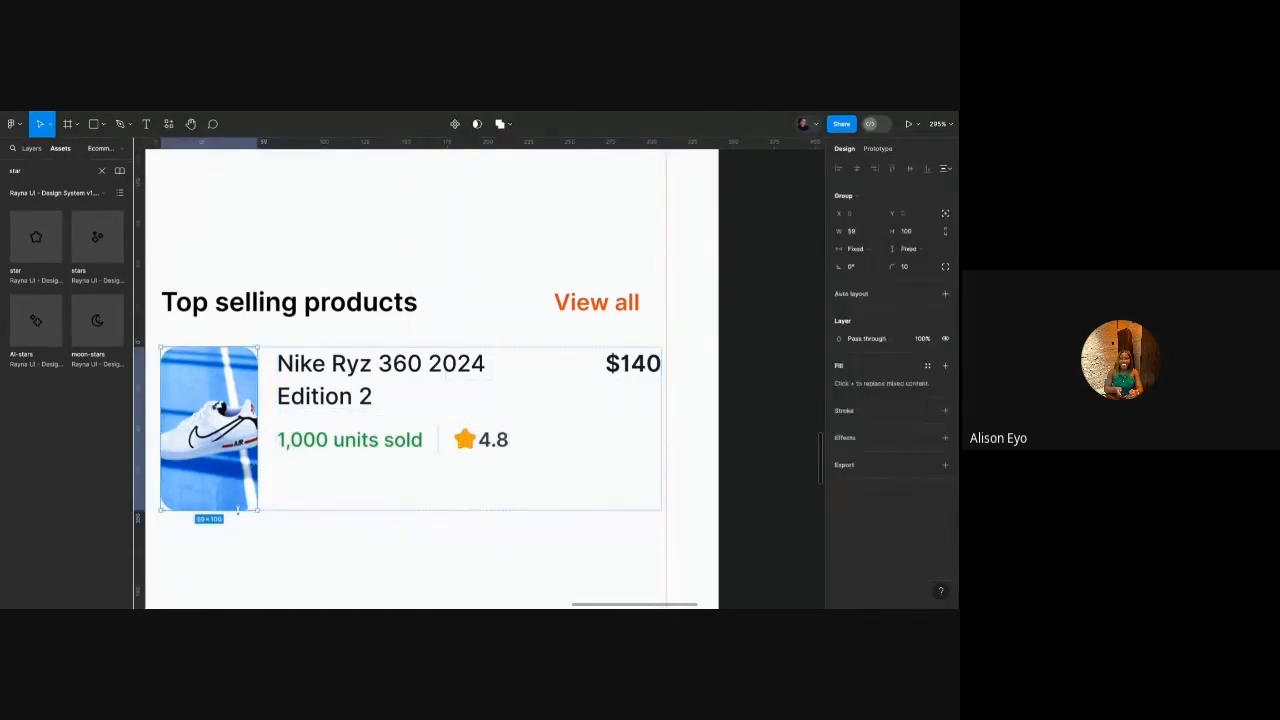
left_click_drag(238, 510, 238, 463)
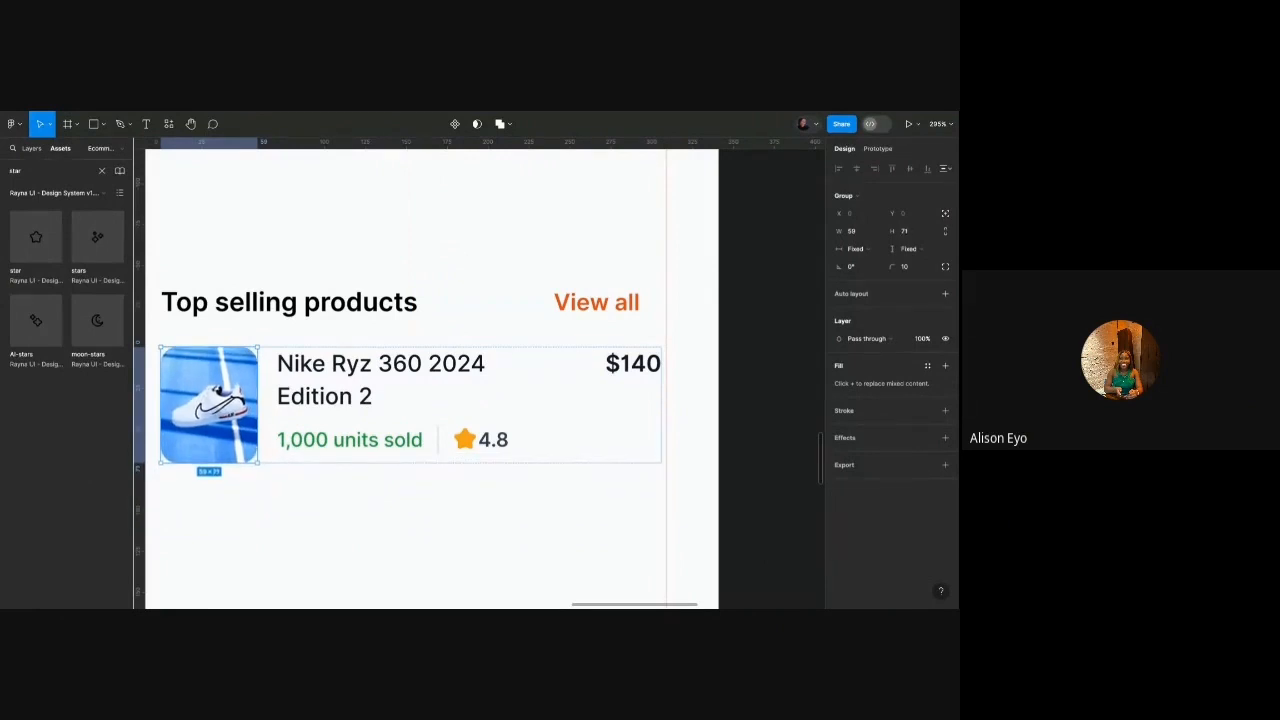
left_click(325, 418)
Centre the card's contents vertically, then duplicate it twice into three evenly spaced product rows.
left_click(893, 341)
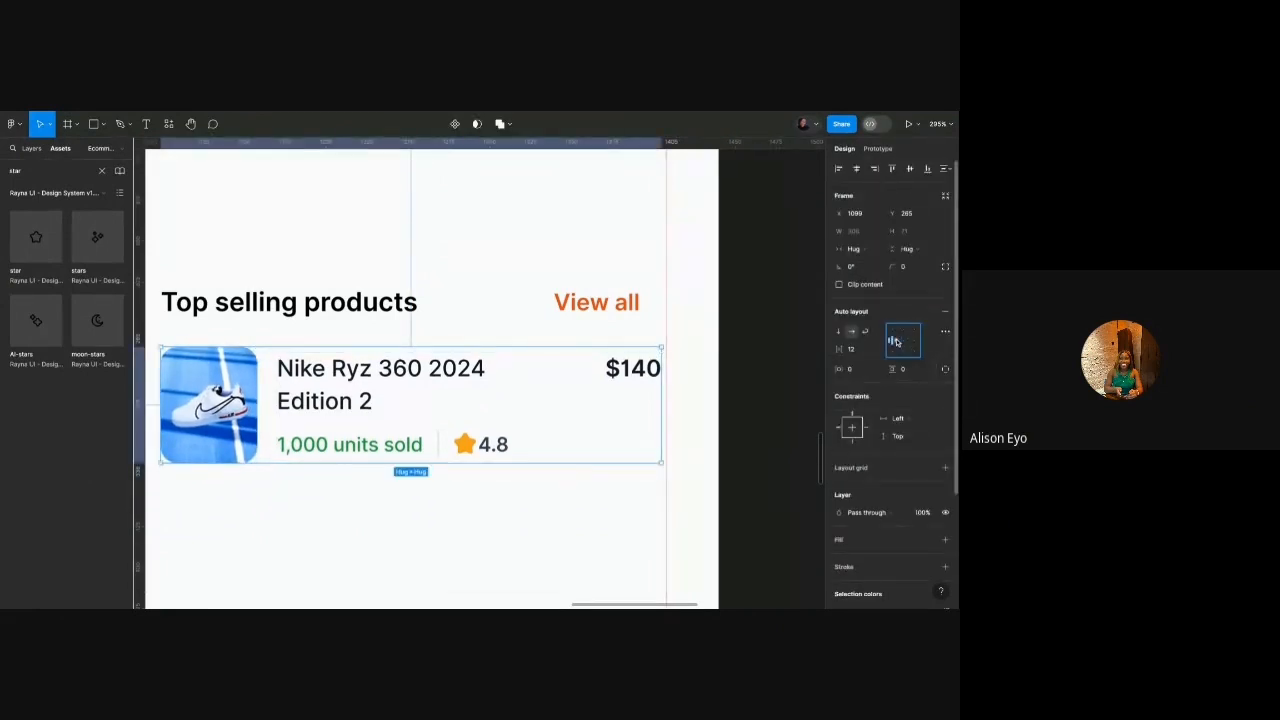
scroll(535, 462, "down", 5)
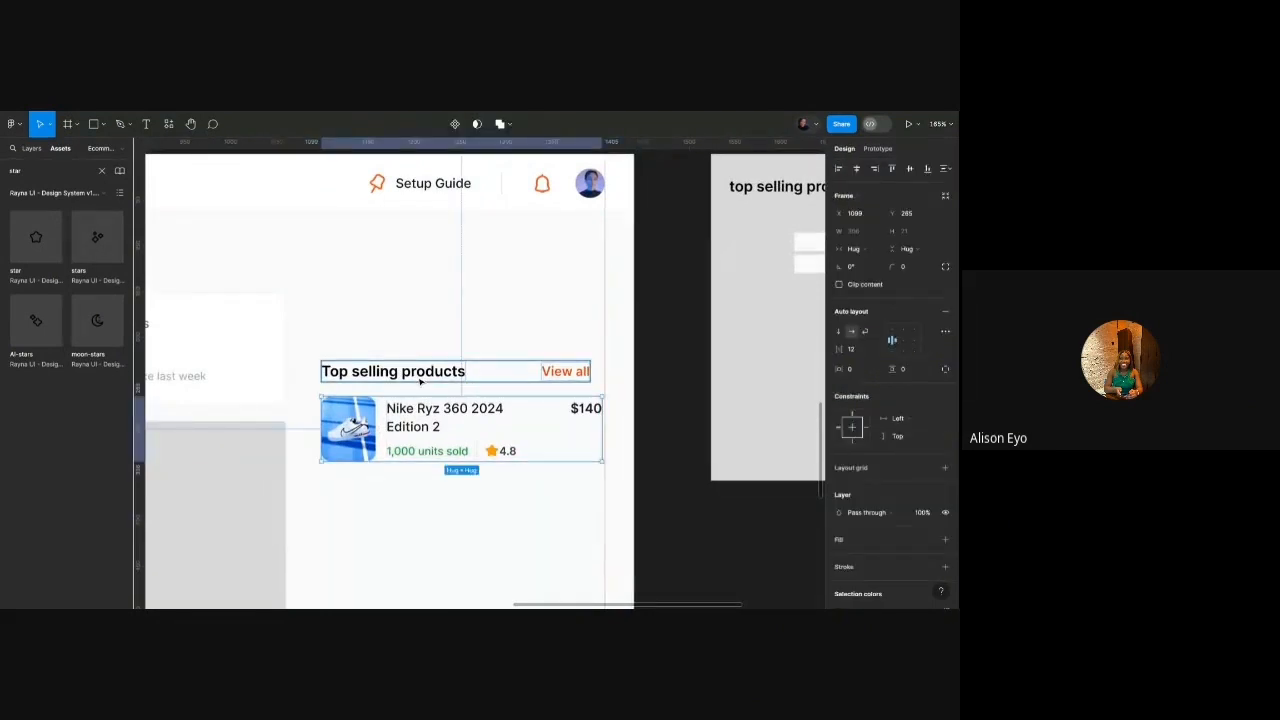
scroll(420, 381, "down", 2)
key("ctrl+d")
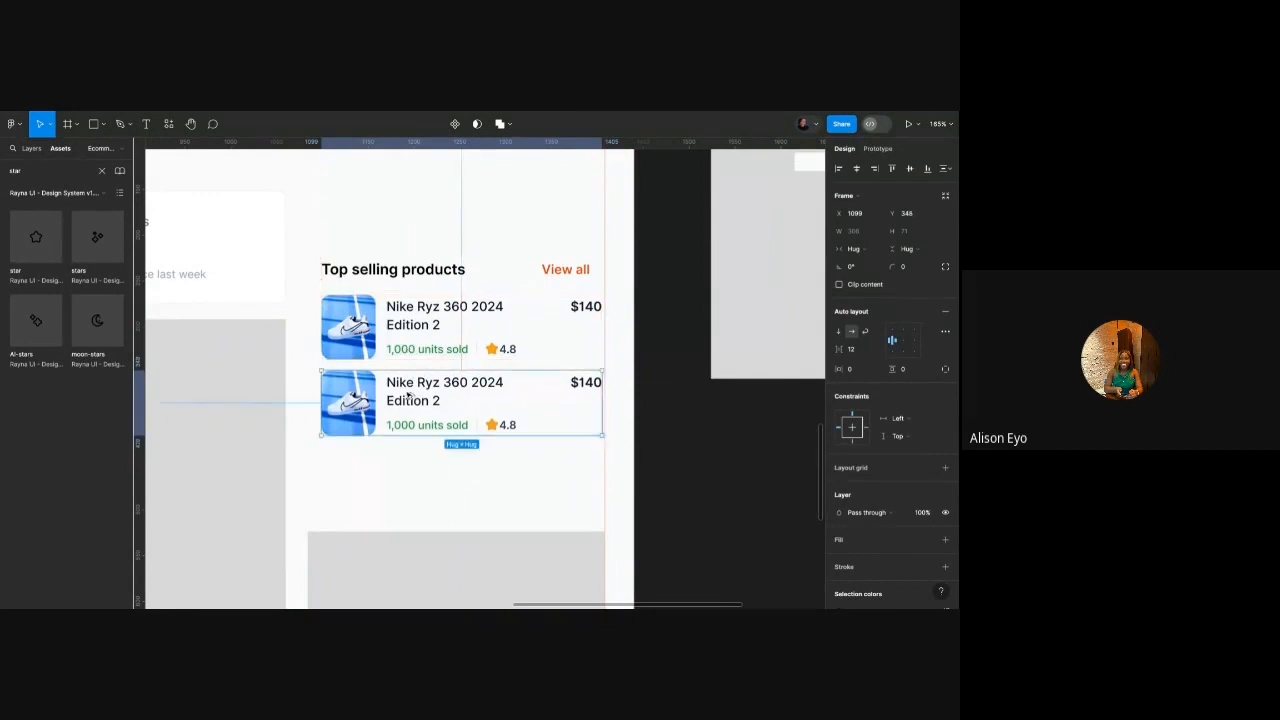
key("ctrl+d")
left_click_drag(408, 396, 408, 472)
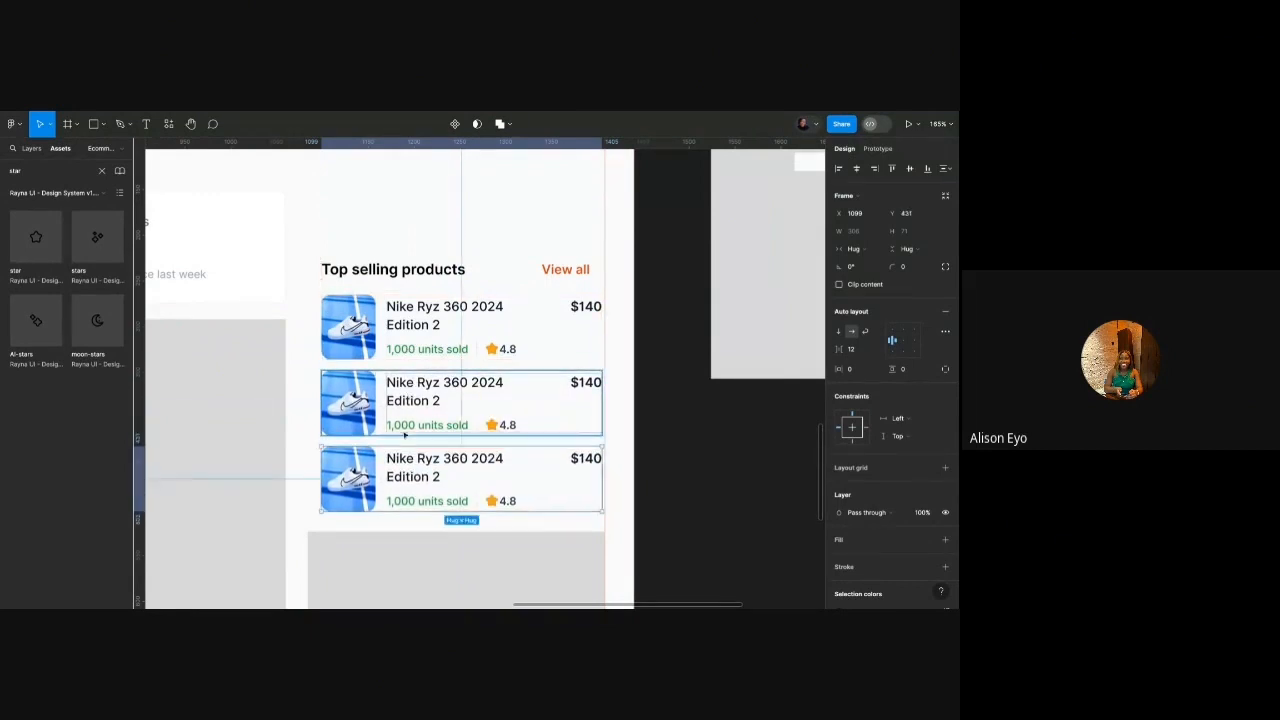
Wrap the three rows in auto layout and pad the parent card 20 horizontally, 24 vertically.
left_click(404, 428, "shift")
left_click(403, 357, "shift")
key("shift+a")
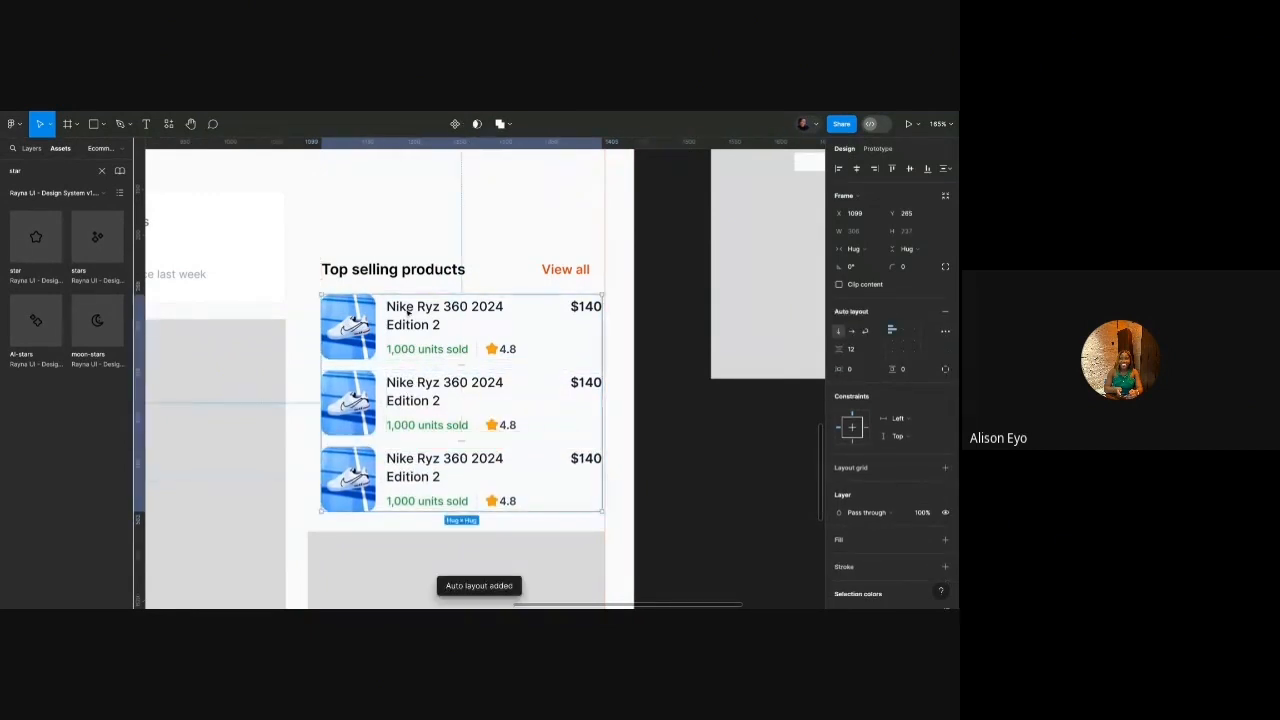
left_click(438, 281)
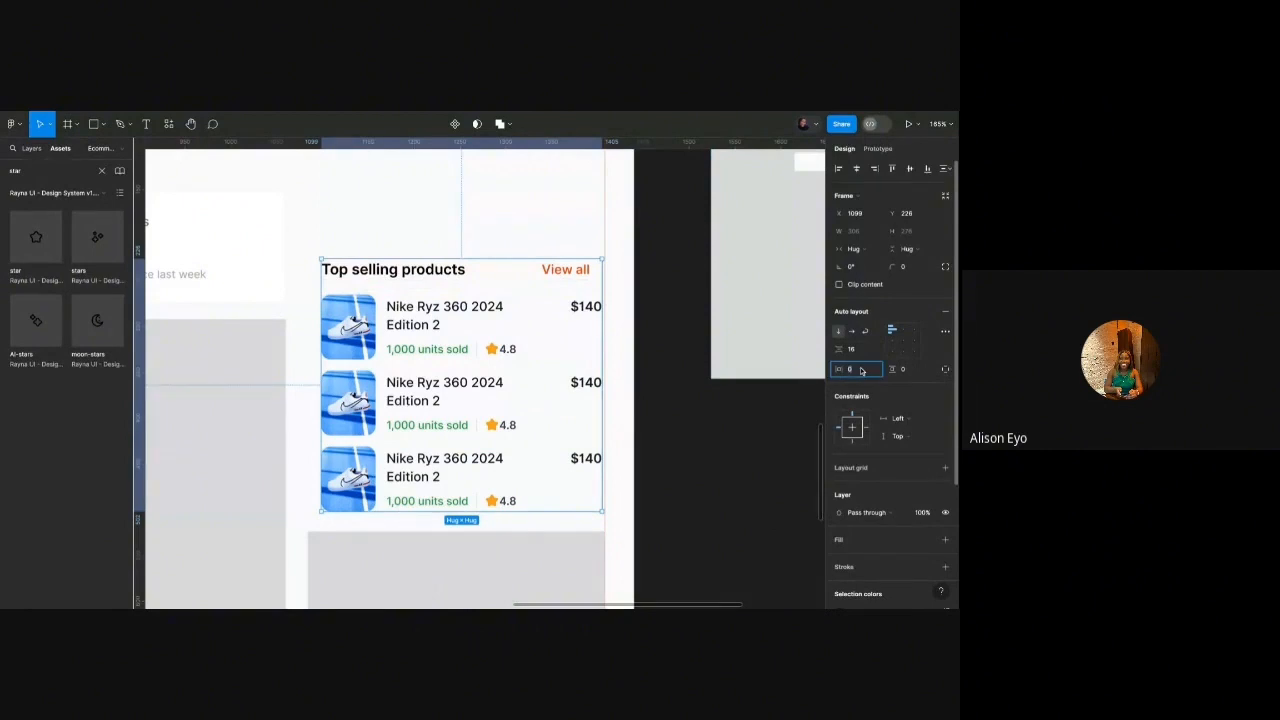
type("20")
key("Return")
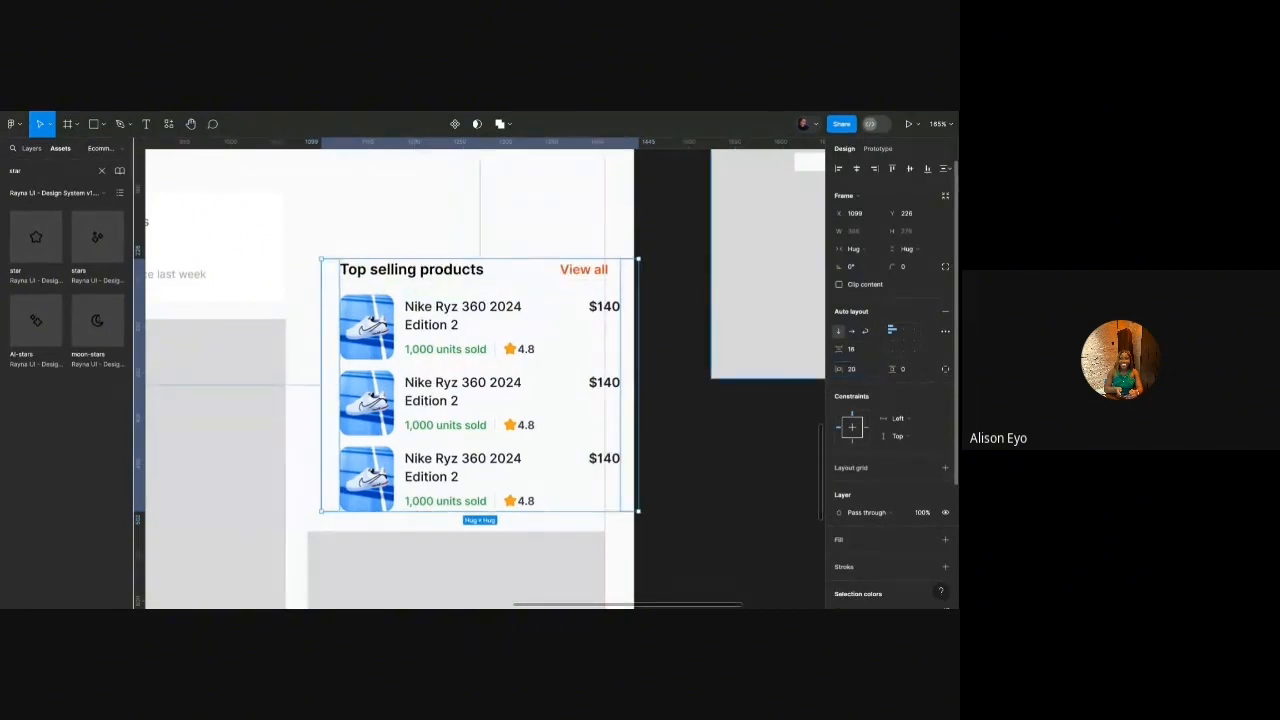
left_click(917, 369)
type("24")
key("Return")
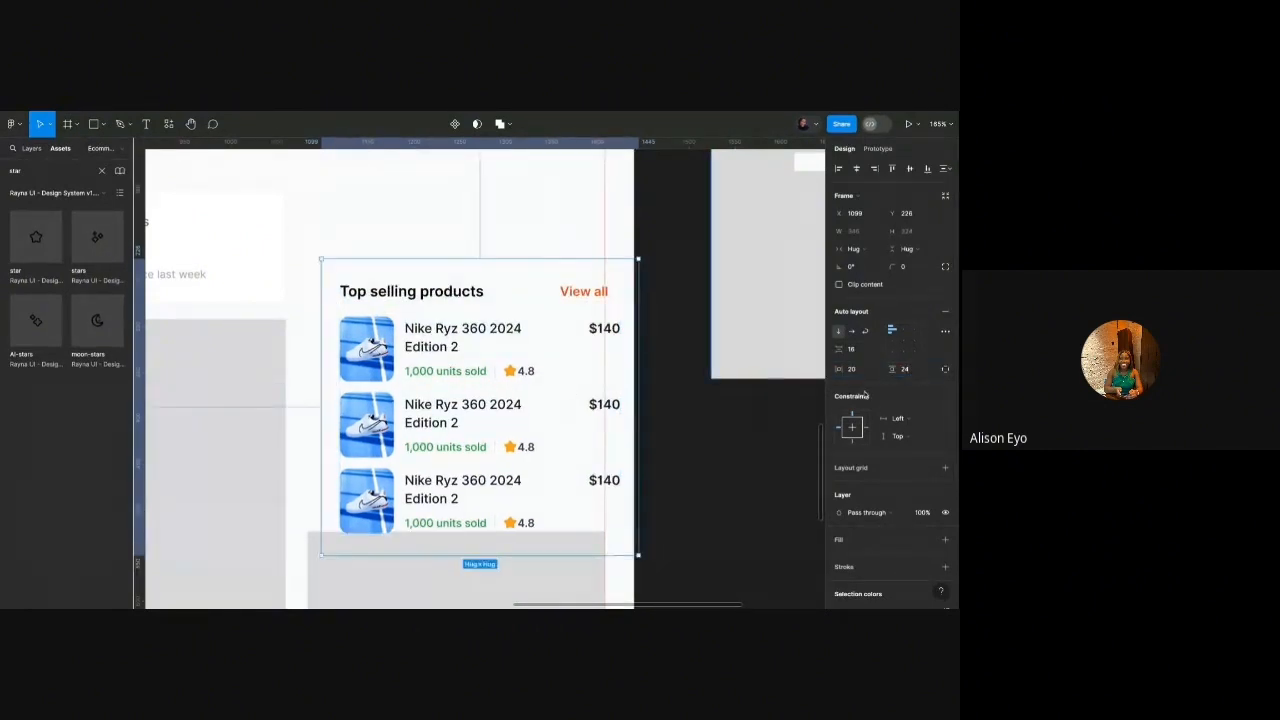
Give the card a white fill and a Grey/100 border.
left_click(855, 541)
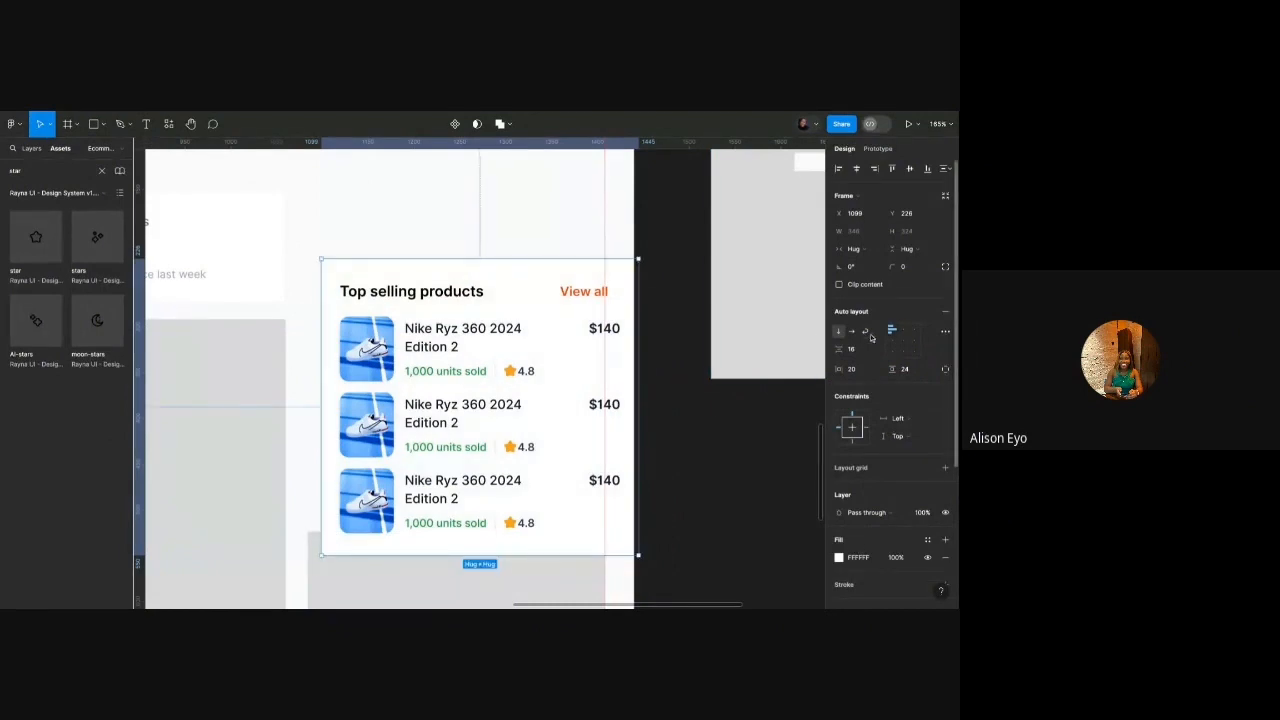
scroll(879, 516, "down", 2)
left_click(945, 507)
left_click(927, 507)
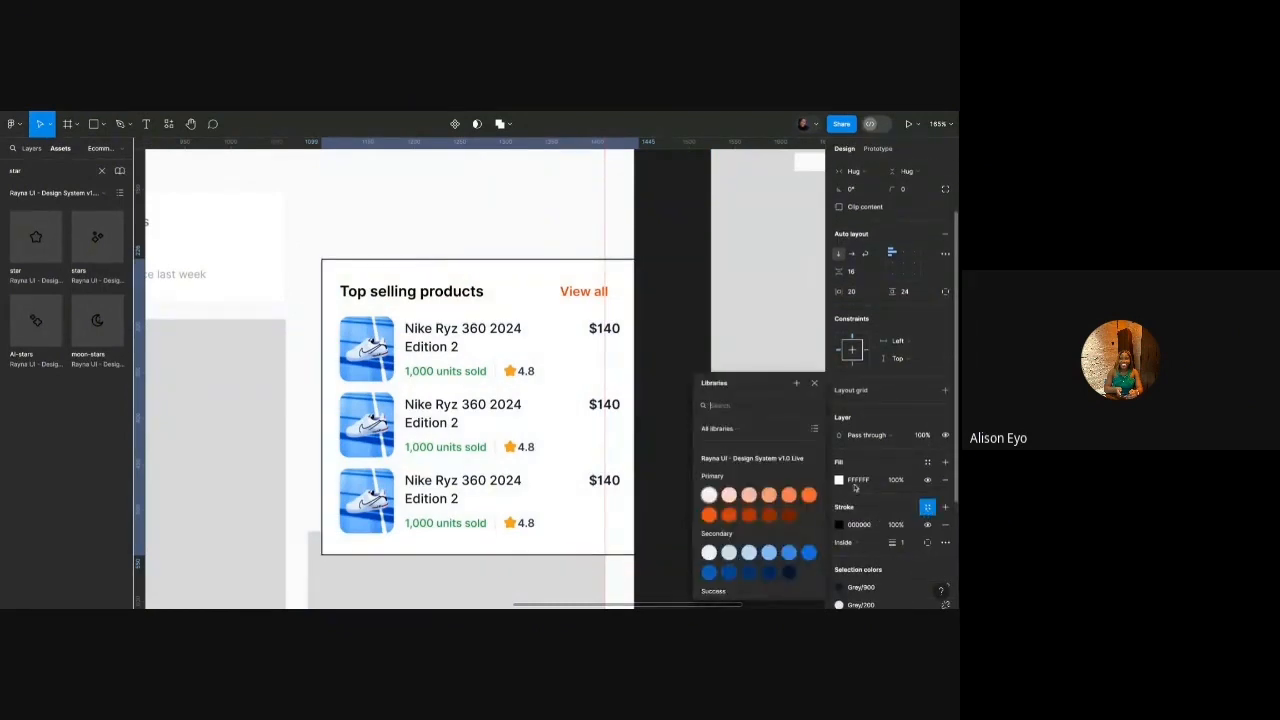
scroll(725, 537, "down", 5)
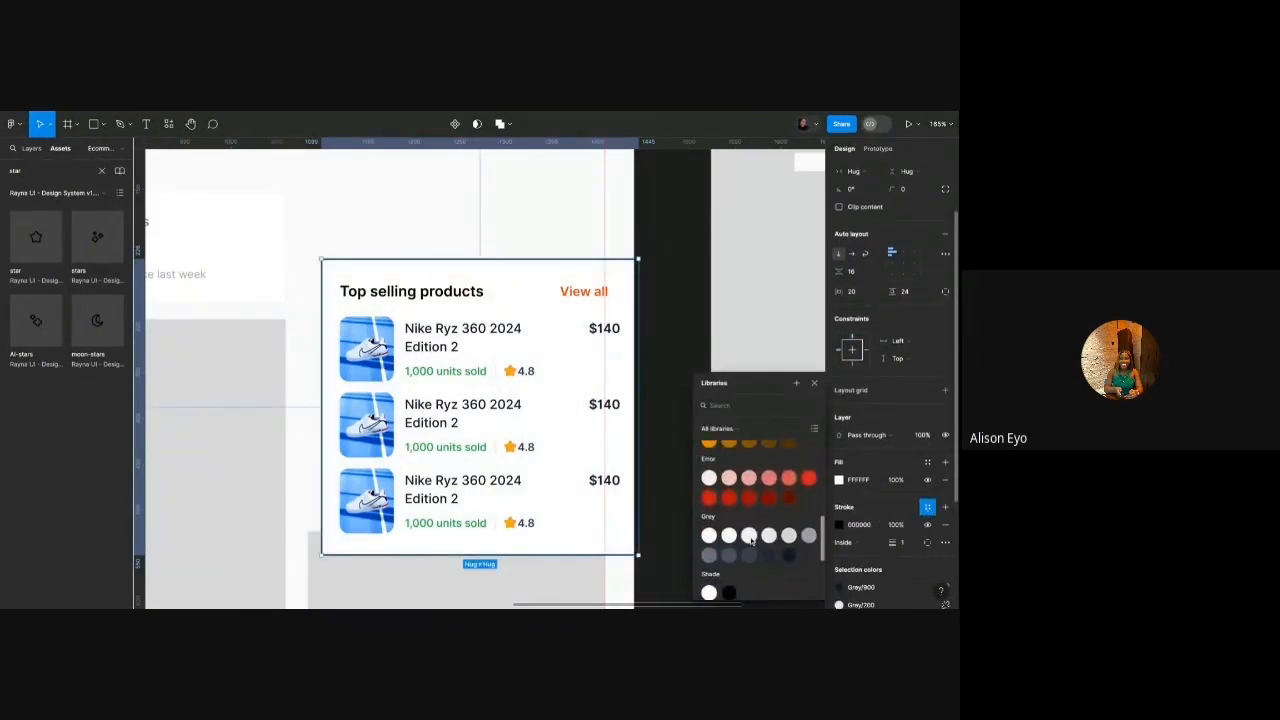
left_click(751, 541)
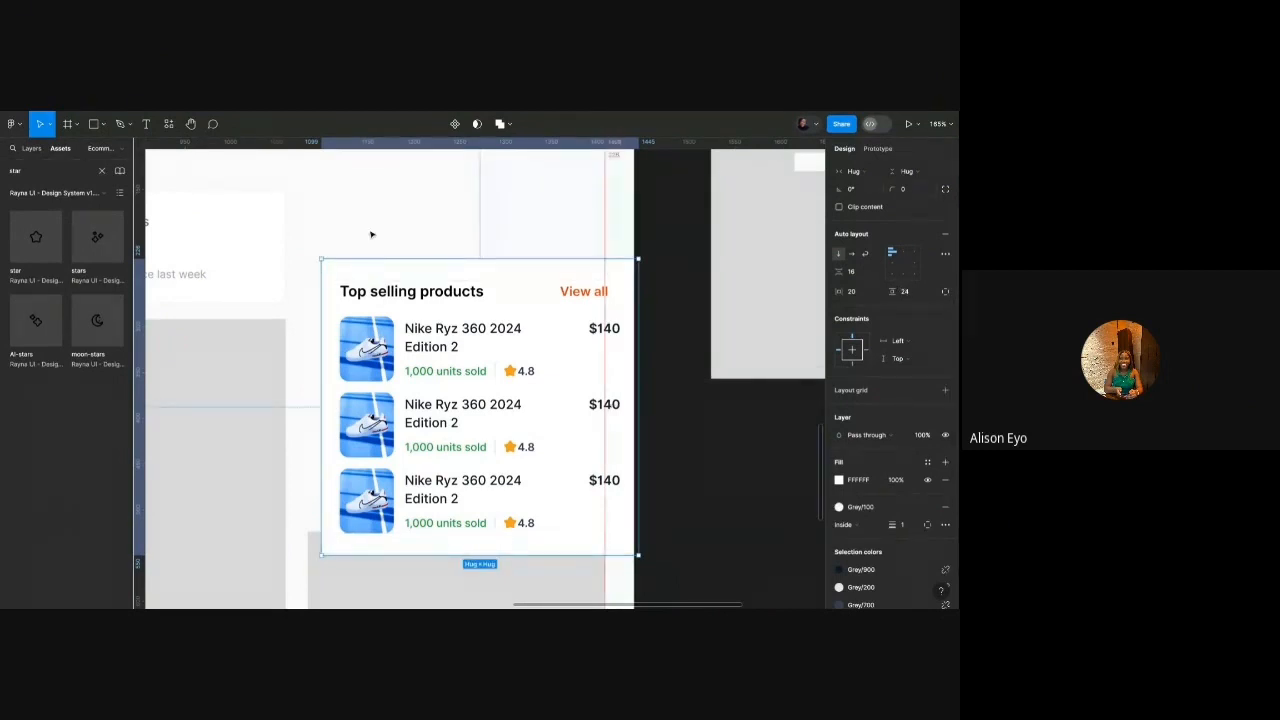
Nudge the Top selling products card right and narrow it to line up with the guide.
left_click(257, 245)
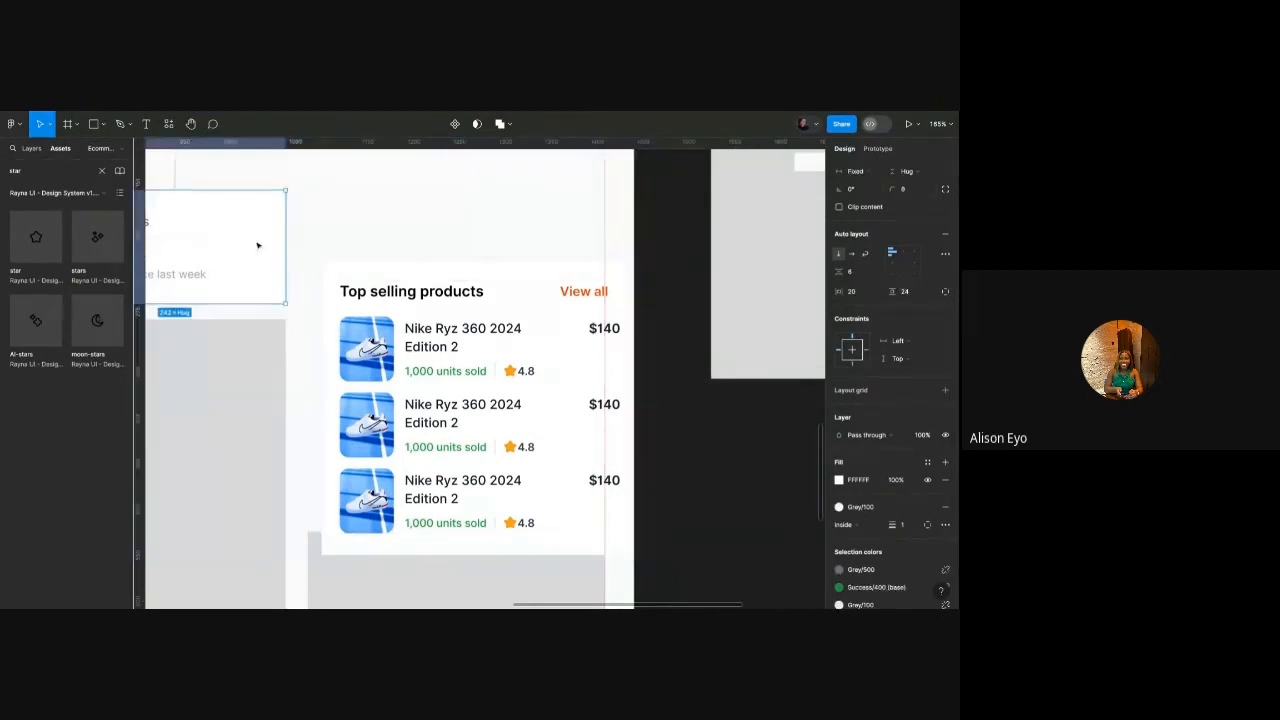
left_click(529, 289)
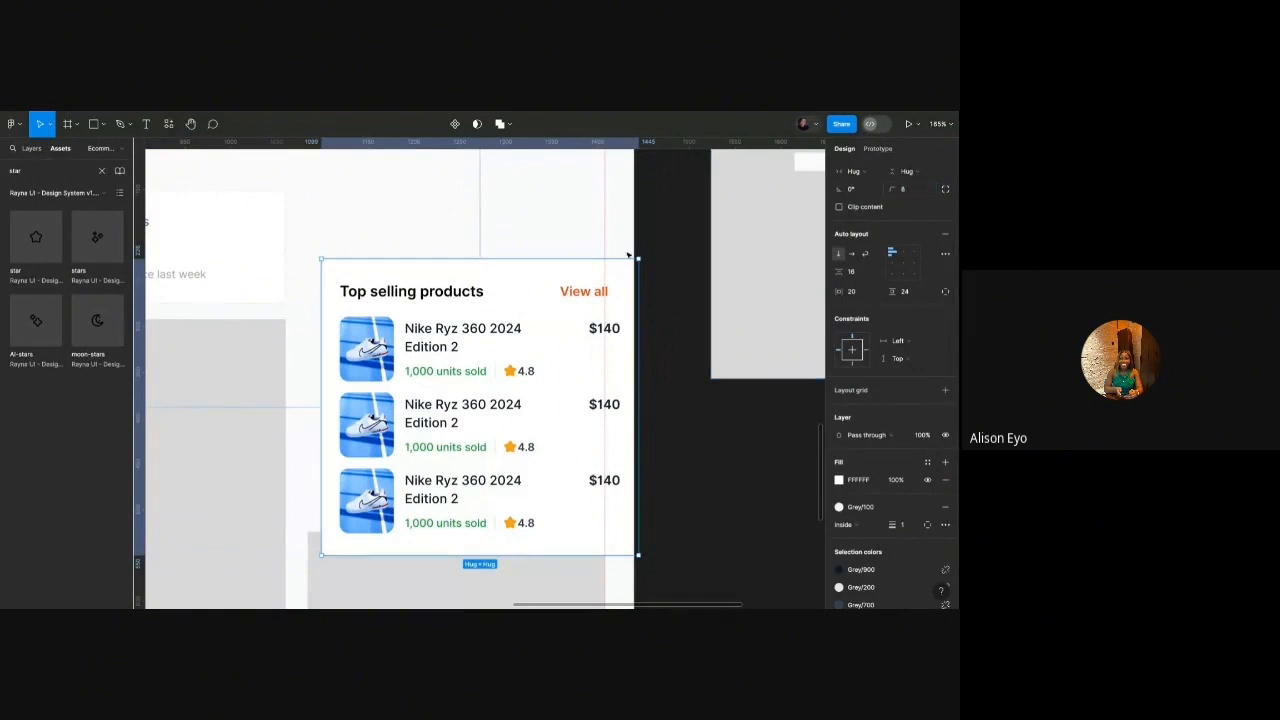
scroll(561, 362, "left", 5)
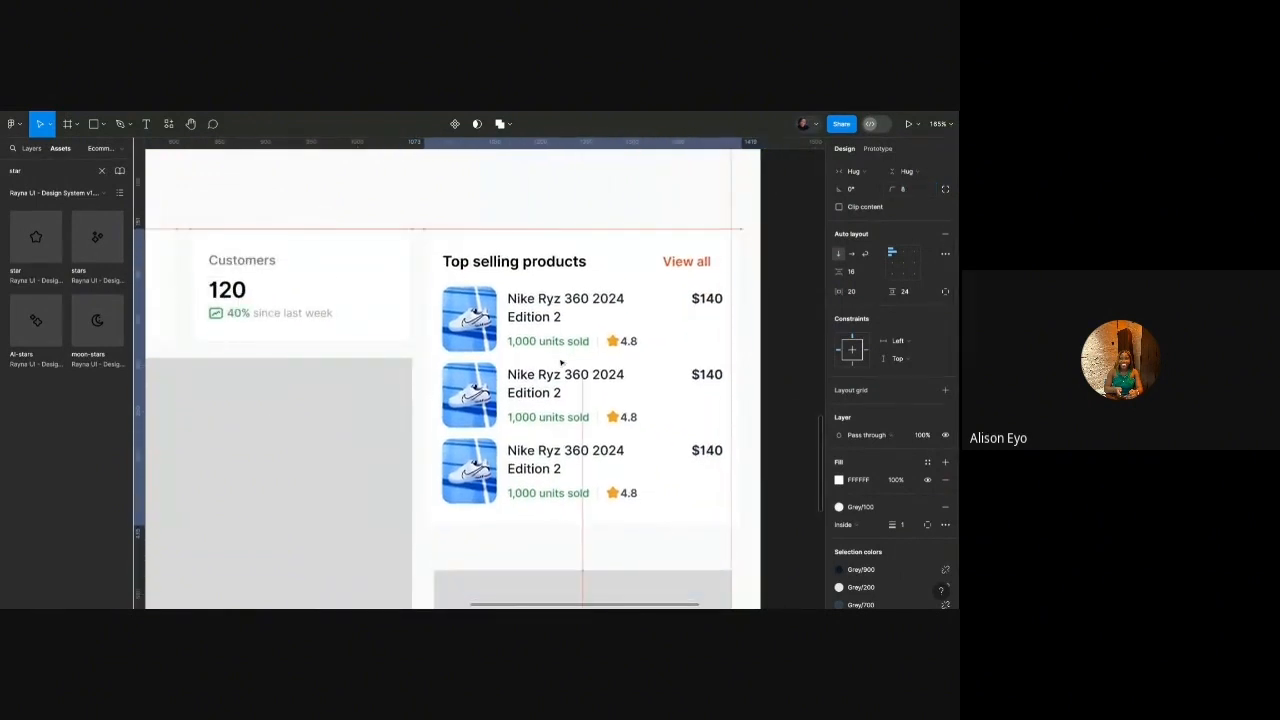
key("Right")
key("Right")
key("Right")
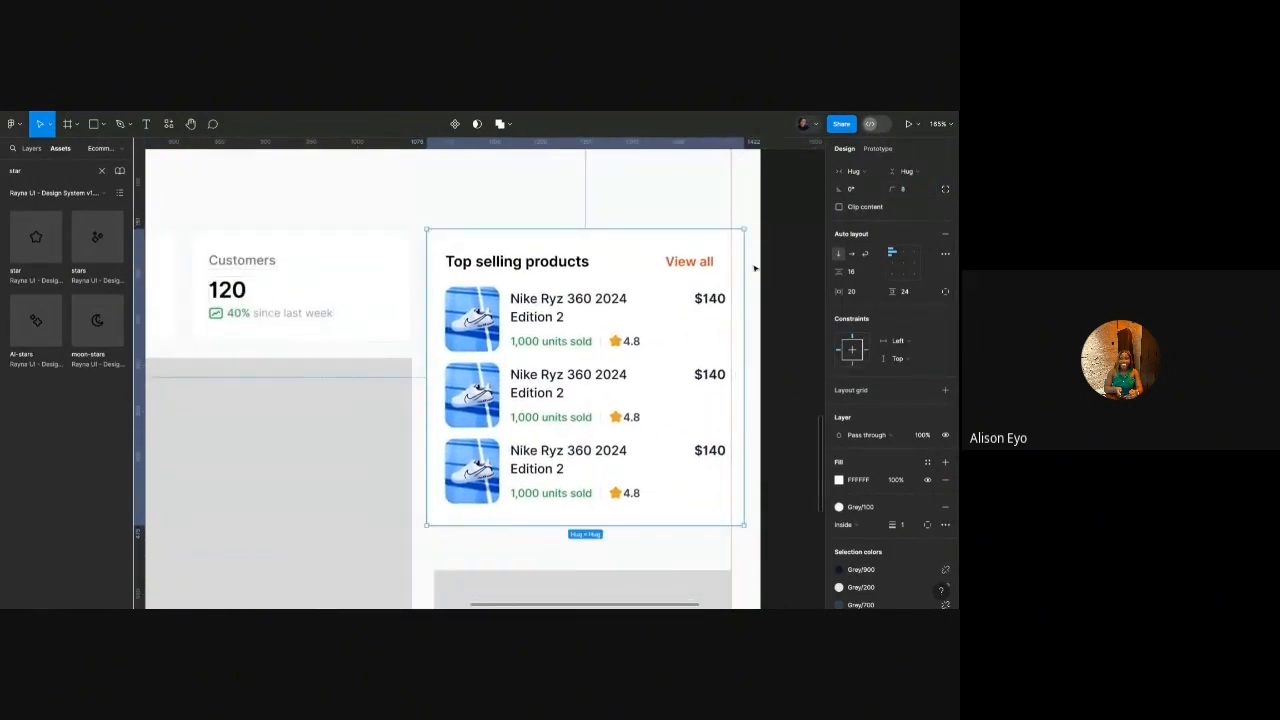
scroll(754, 268, "up", 3)
left_click_drag(744, 264, 726, 264)
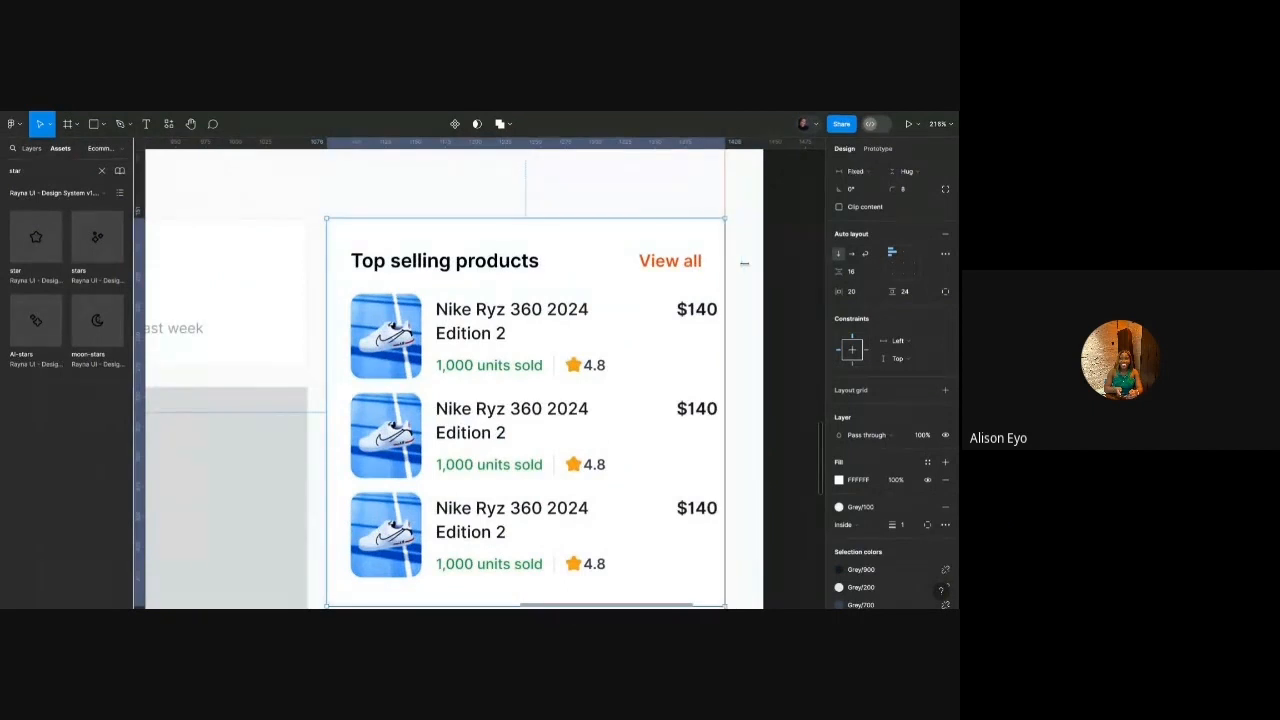
Set the product list and its three rows to Fill container width.
left_click(700, 308)
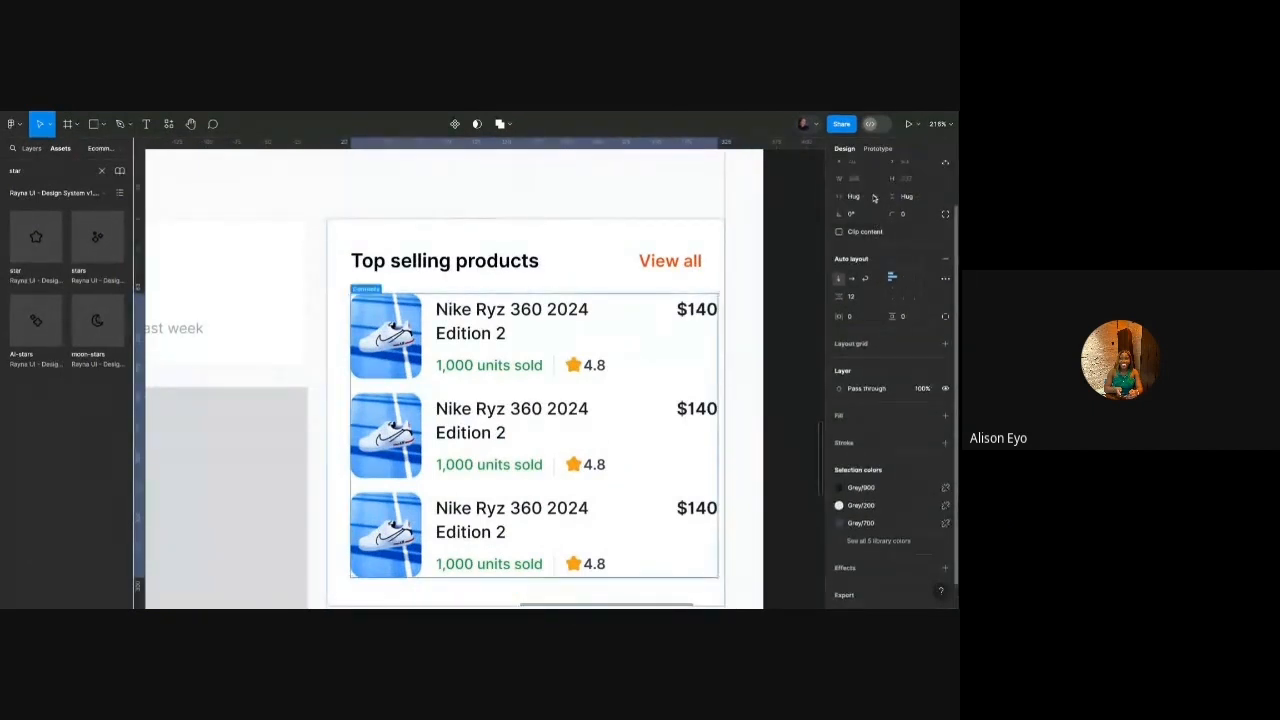
left_click(866, 196)
left_click(873, 210)
left_click(686, 314)
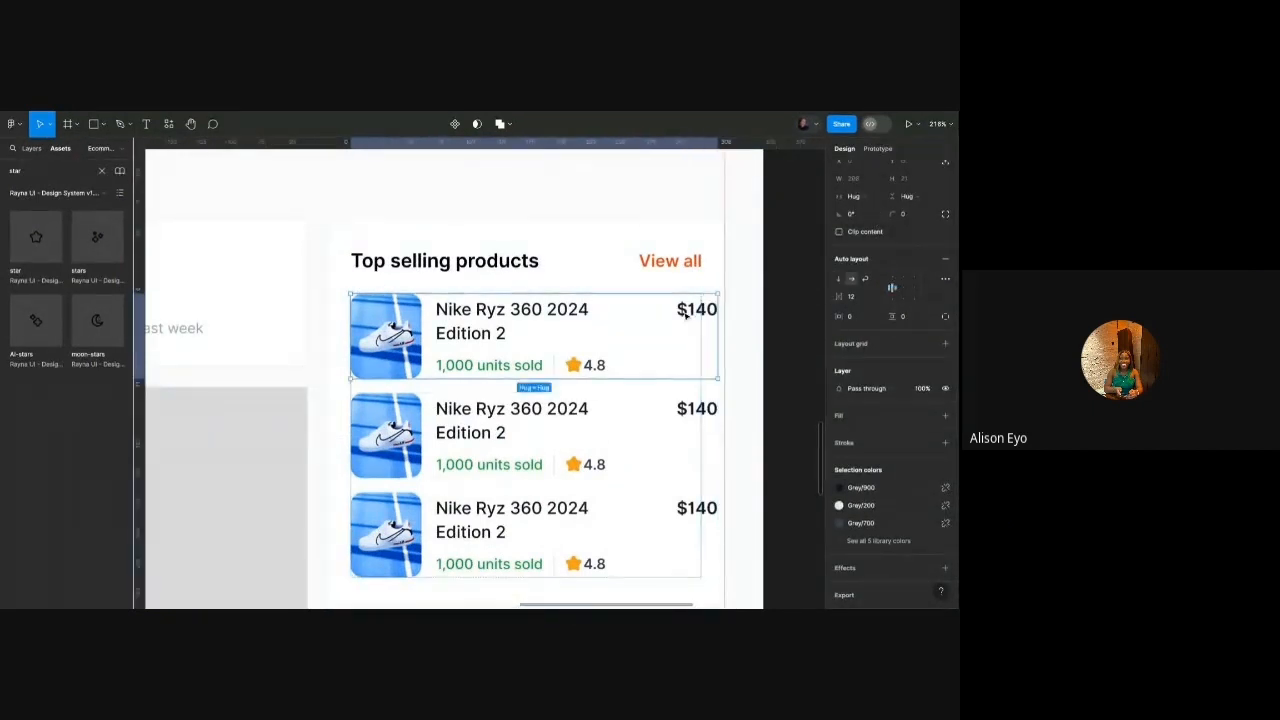
left_click(677, 431, "shift")
left_click(690, 540, "shift")
left_click(866, 196)
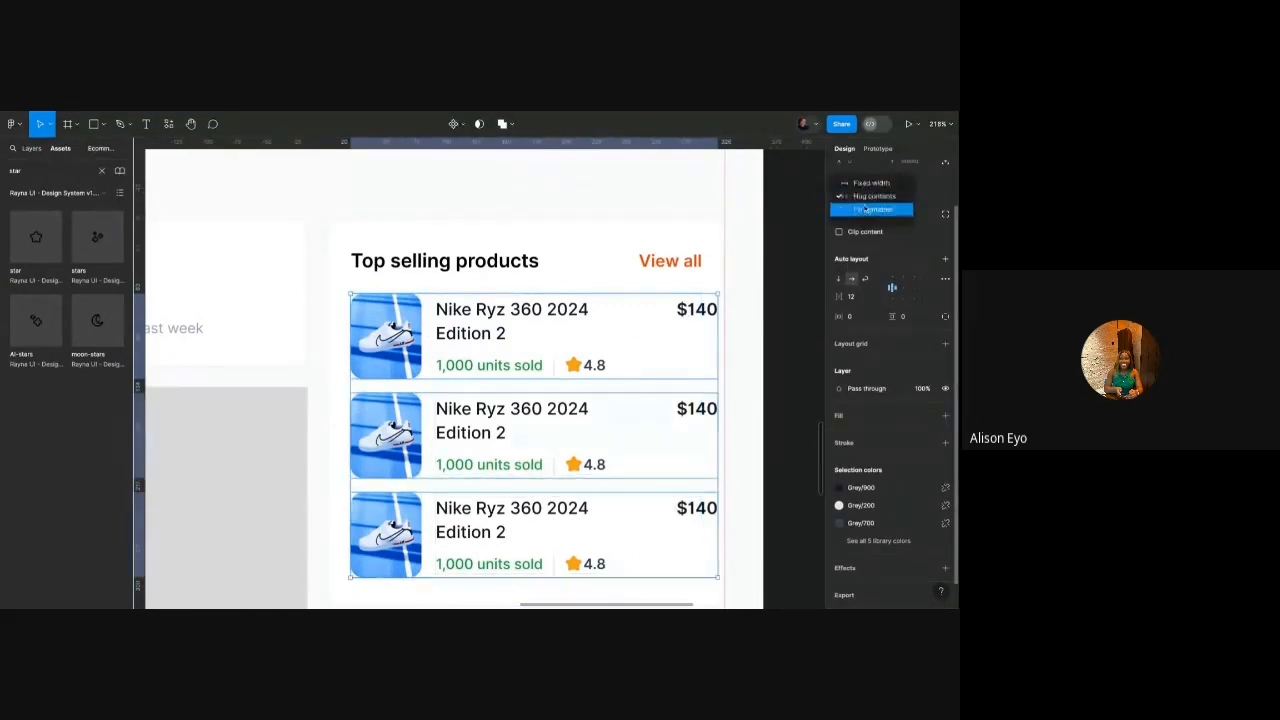
left_click(866, 210)
Make the three rows' text groups fill the row width.
left_click(695, 314)
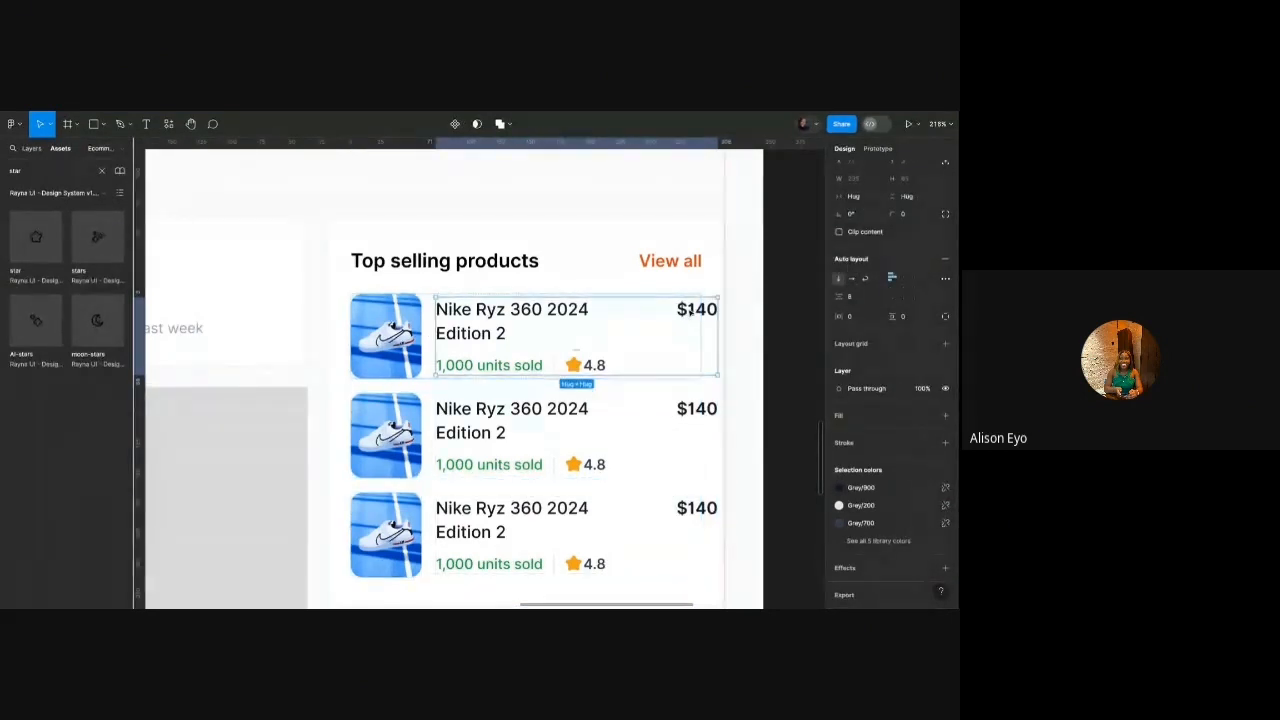
left_click(698, 420, "shift")
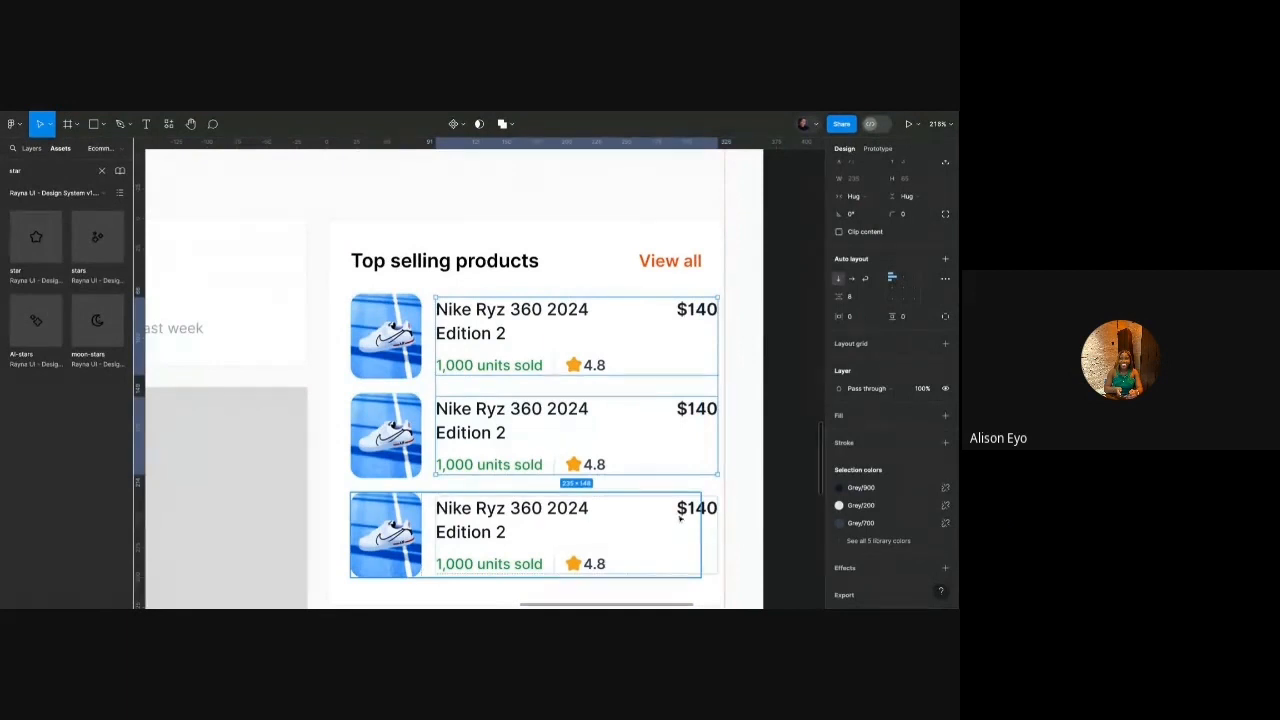
left_click(677, 520, "shift")
left_click(855, 197)
left_click(872, 209)
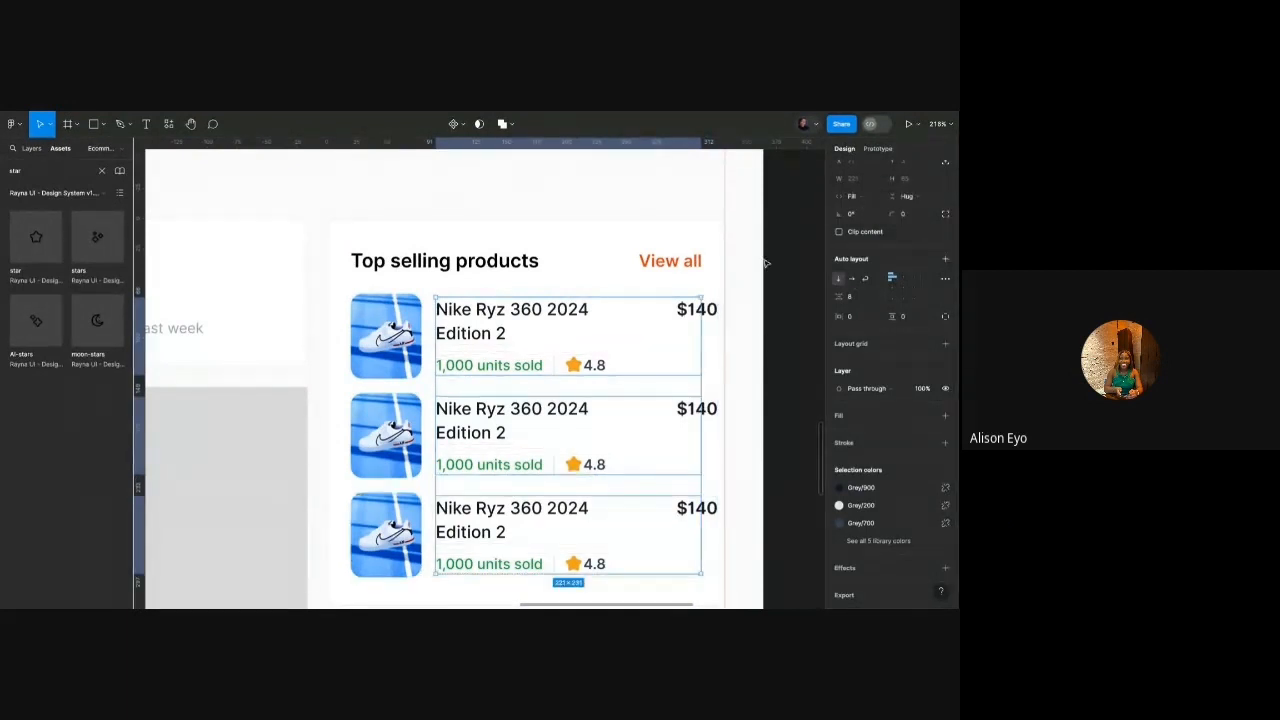
Set the three rows' title-and-price lines to Fill container width.
double_click(689, 311)
left_click(688, 410, "shift")
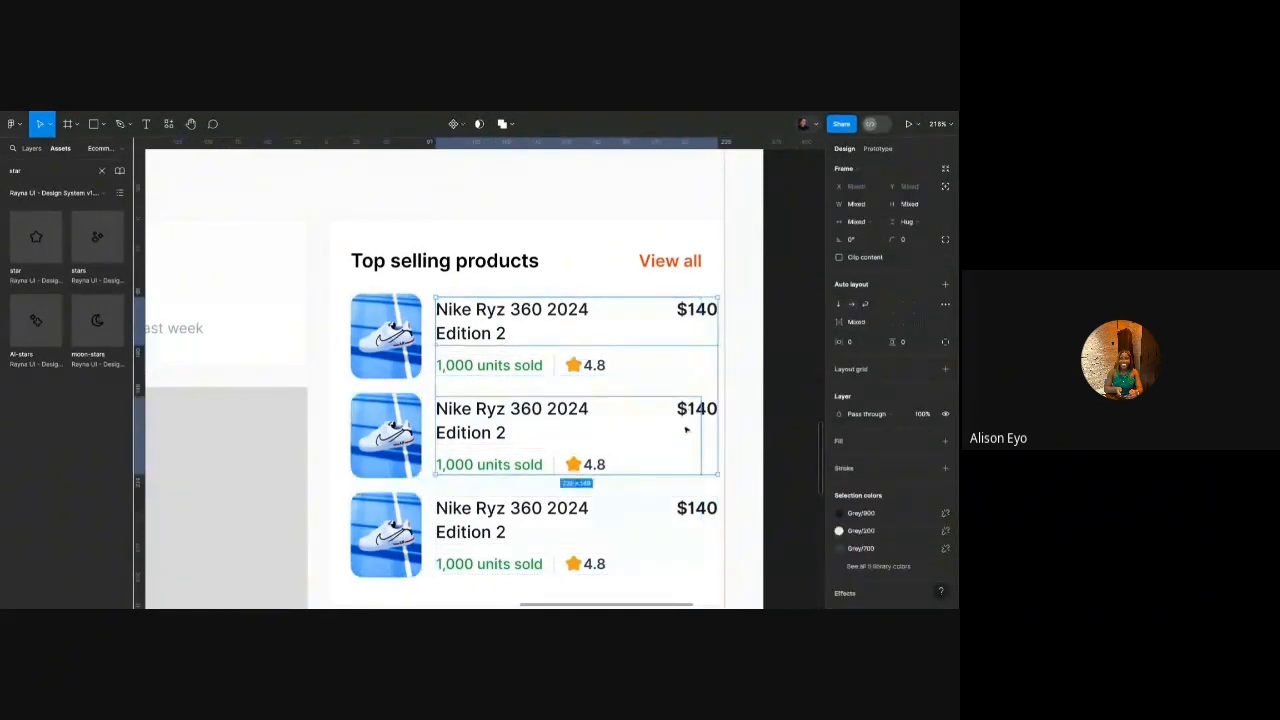
left_click(685, 512, "shift")
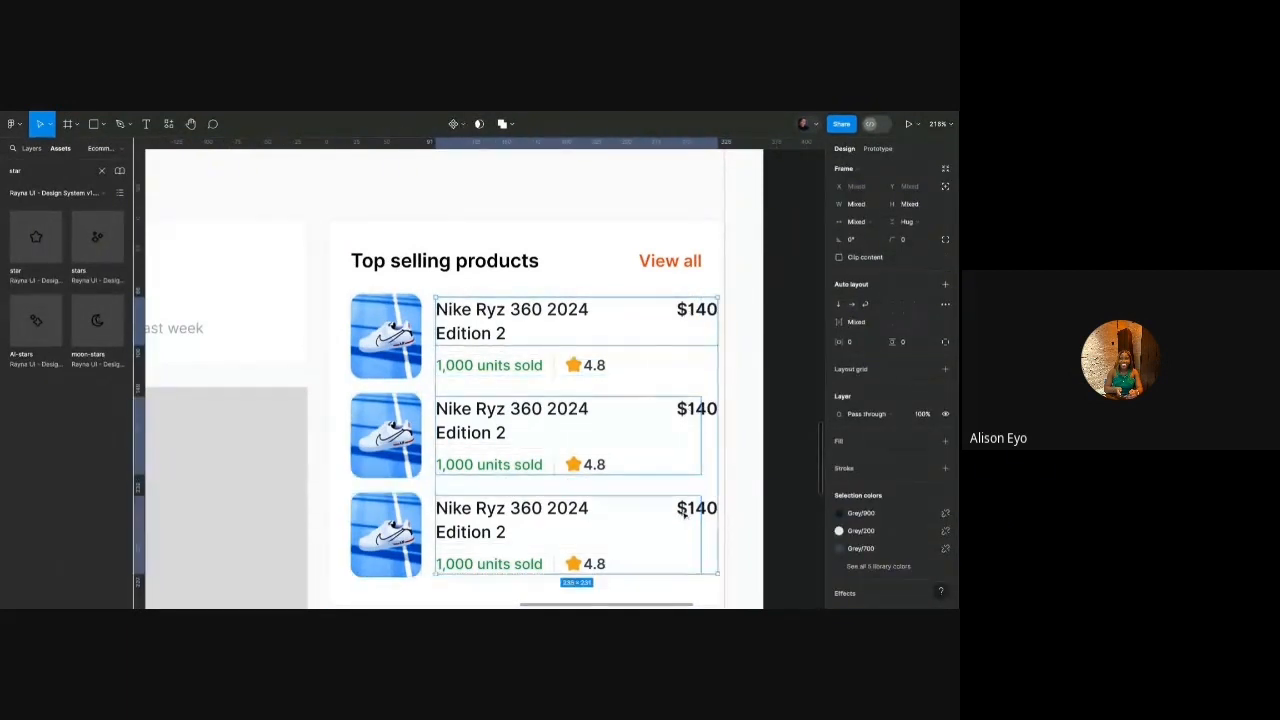
left_click(852, 221)
left_click(858, 245)
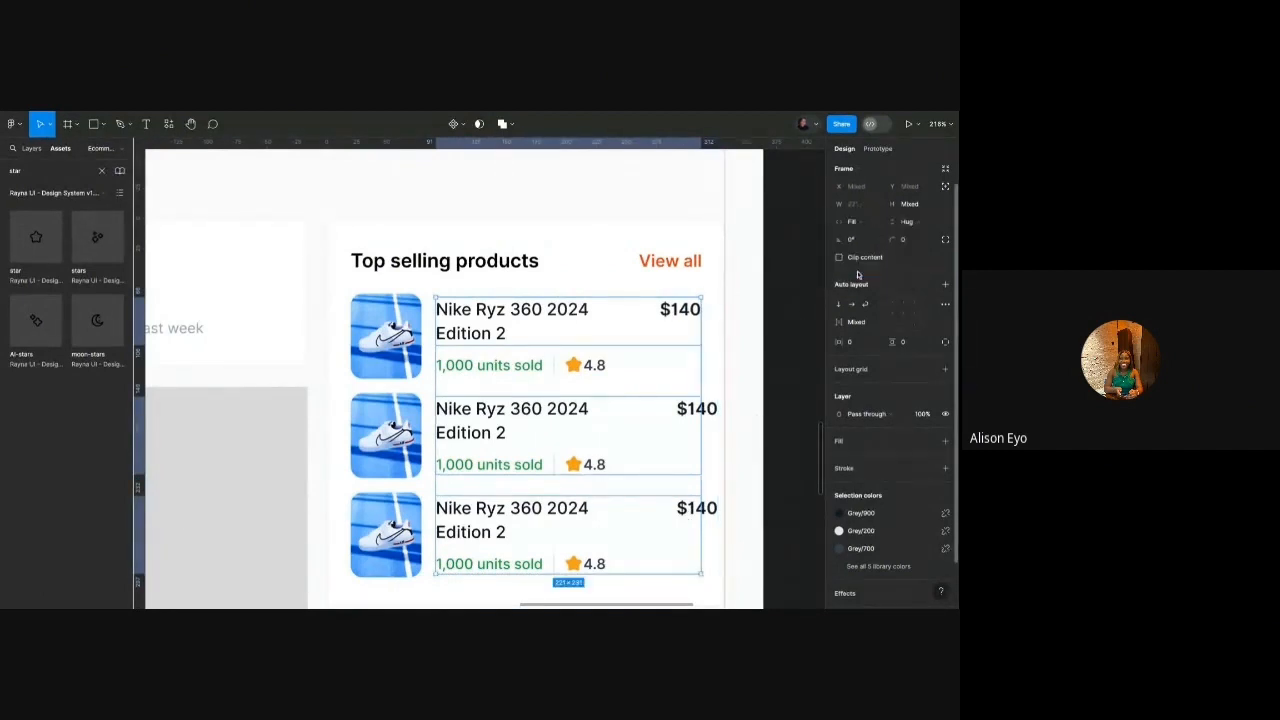
Reapply Fill width to the second and third title lines so each $140 aligns right.
double_click(697, 411)
left_click(689, 507, "shift")
double_click(689, 507, "shift")
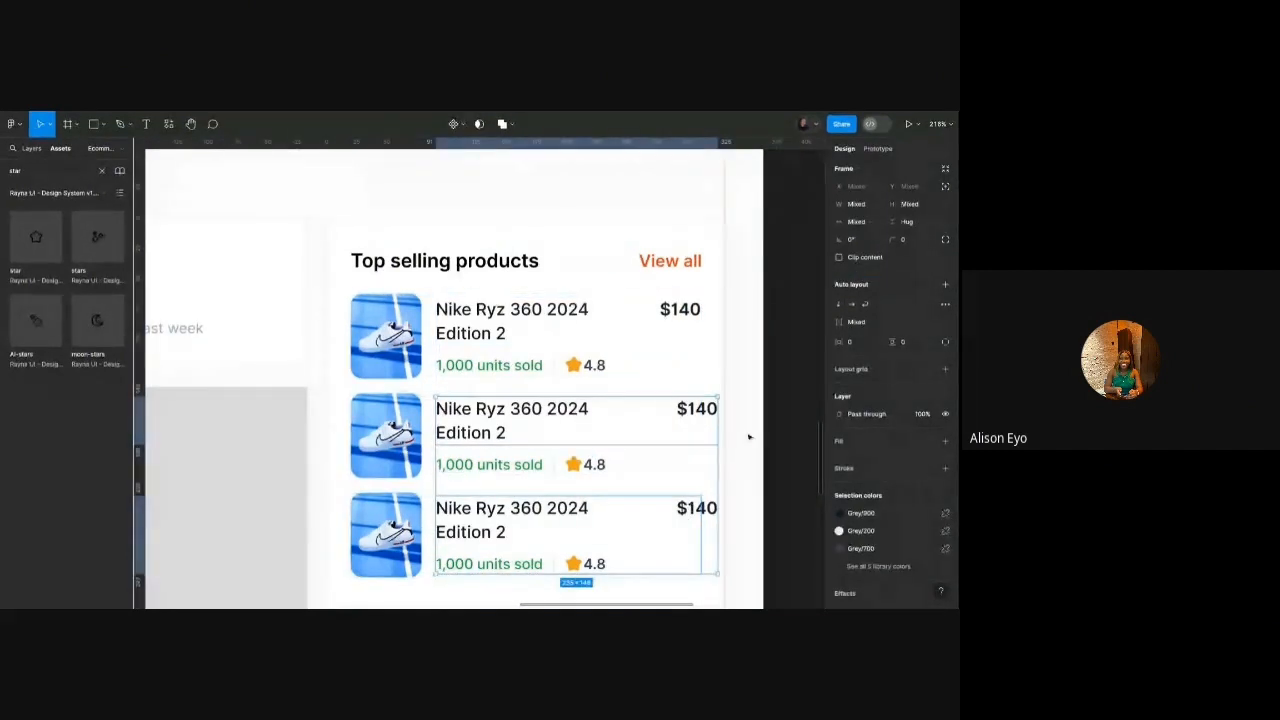
double_click(710, 515, "shift")
left_click(855, 222)
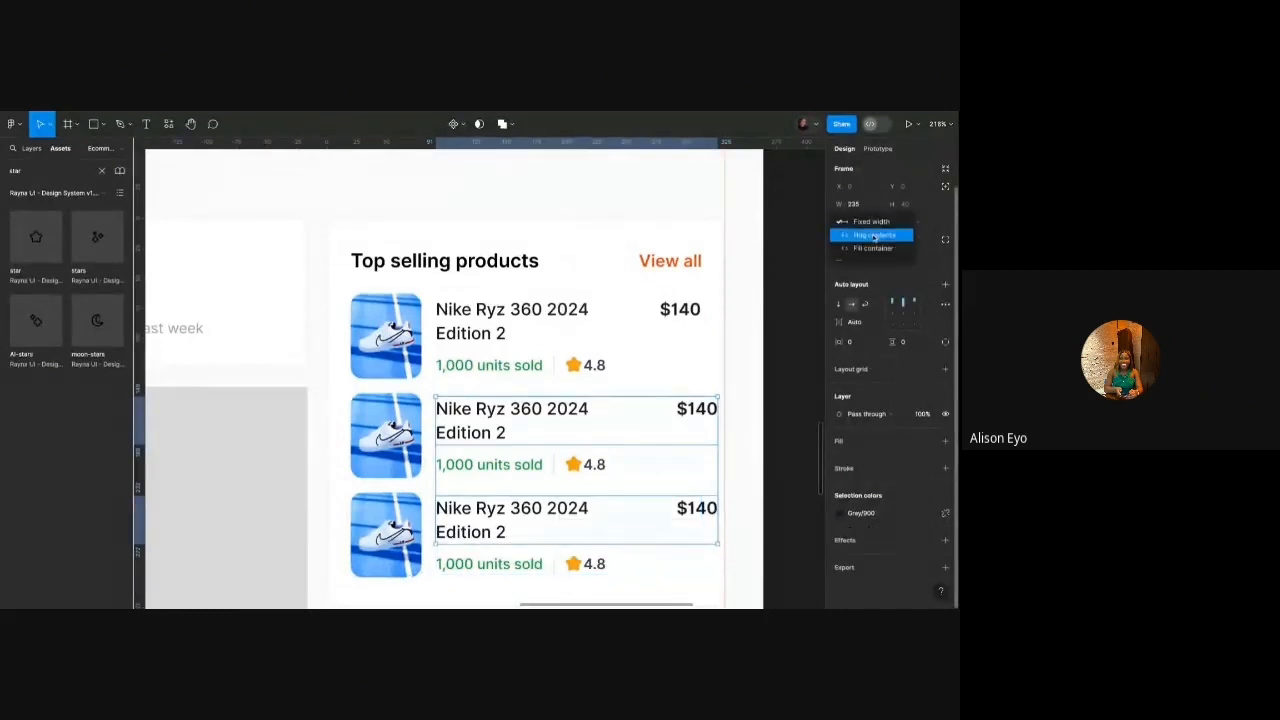
left_click(866, 249)
left_click(771, 316)
scroll(642, 309, "down", 3)
scroll(637, 310, "down", 3)
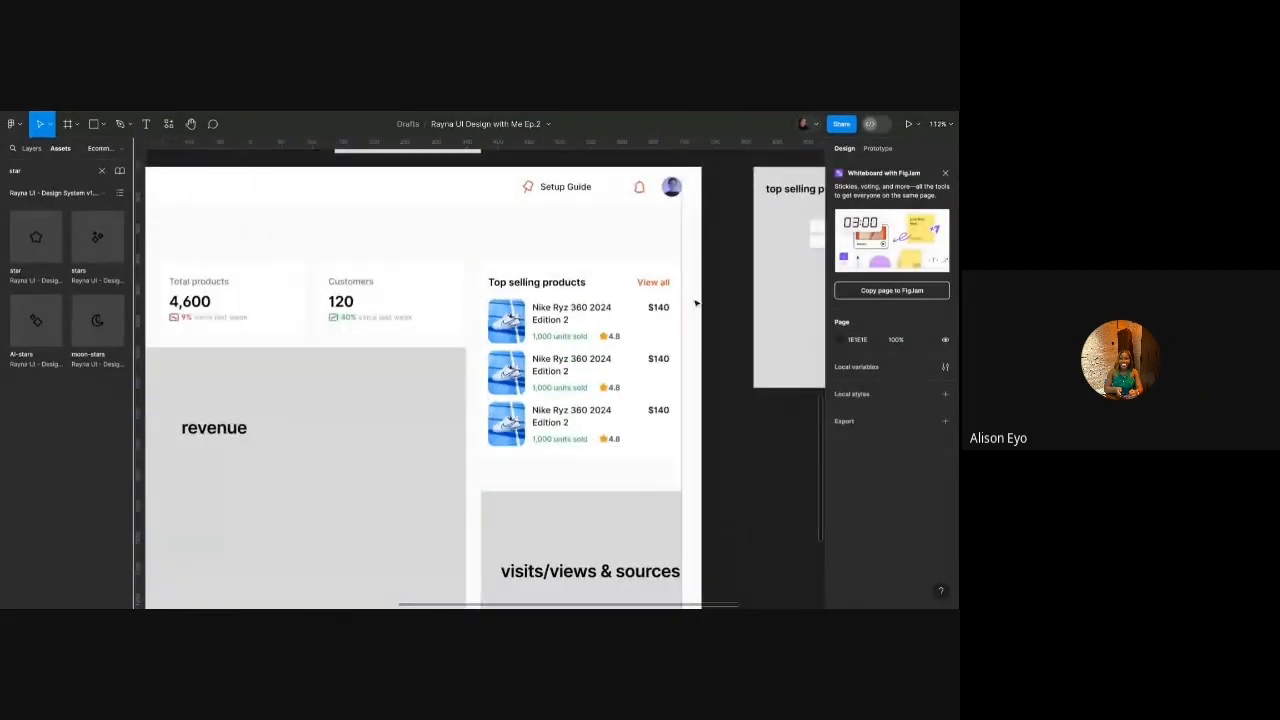
scroll(697, 303, "up", 5)
scroll(697, 303, "down", 1)
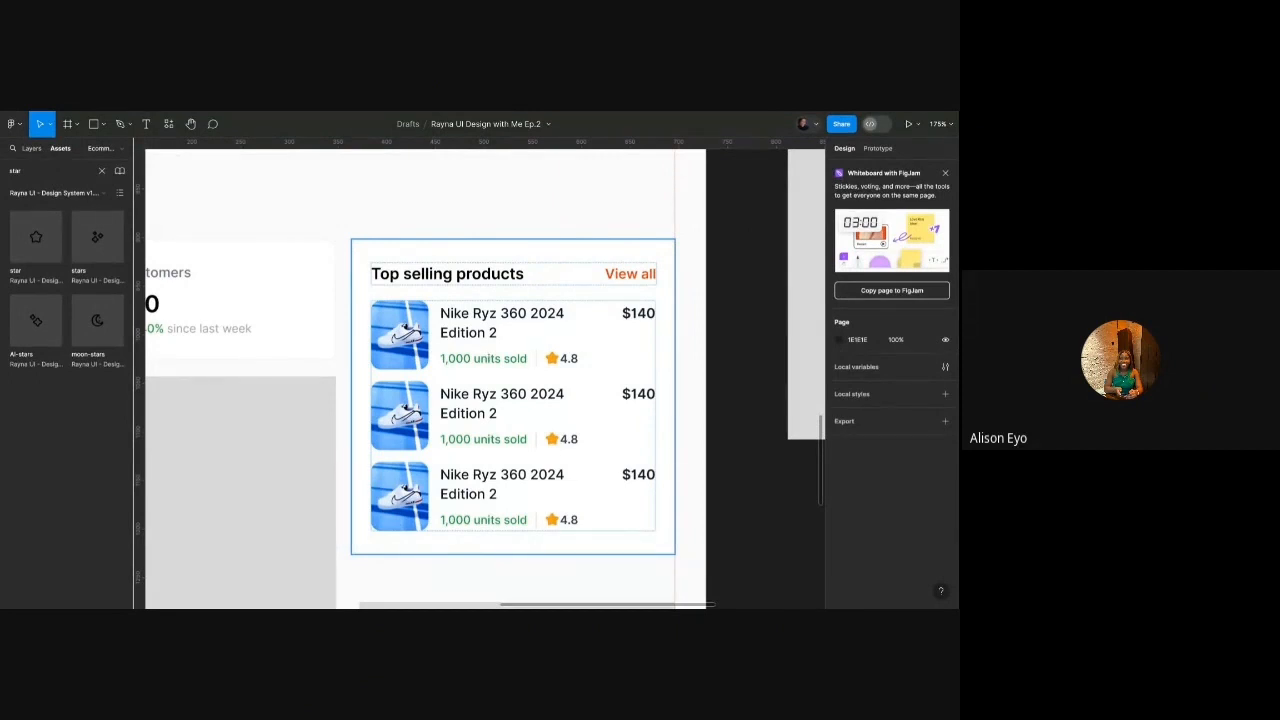
Change the first product name's colour from Grey/700 to a lighter library grey.
scroll(531, 288, "up", 3)
left_click(491, 323)
double_click(491, 323)
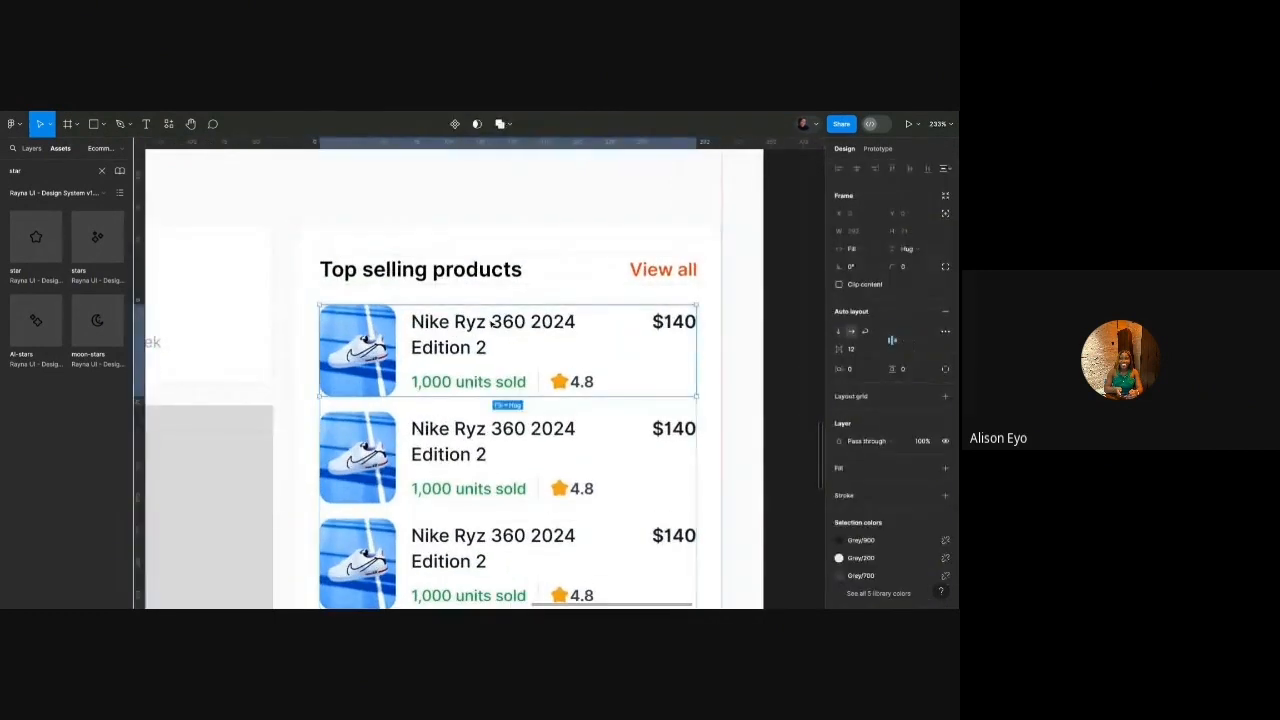
double_click(491, 323)
double_click(491, 323)
left_click(840, 365)
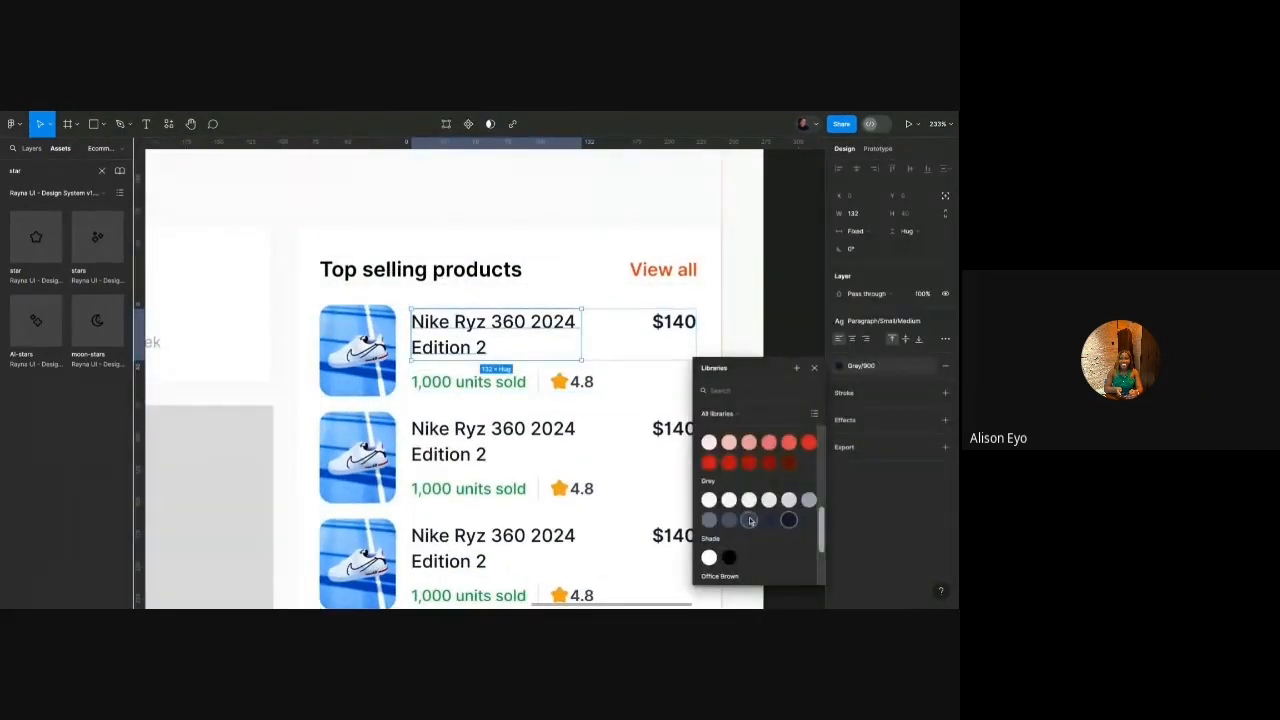
left_click(747, 520)
left_click(840, 365)
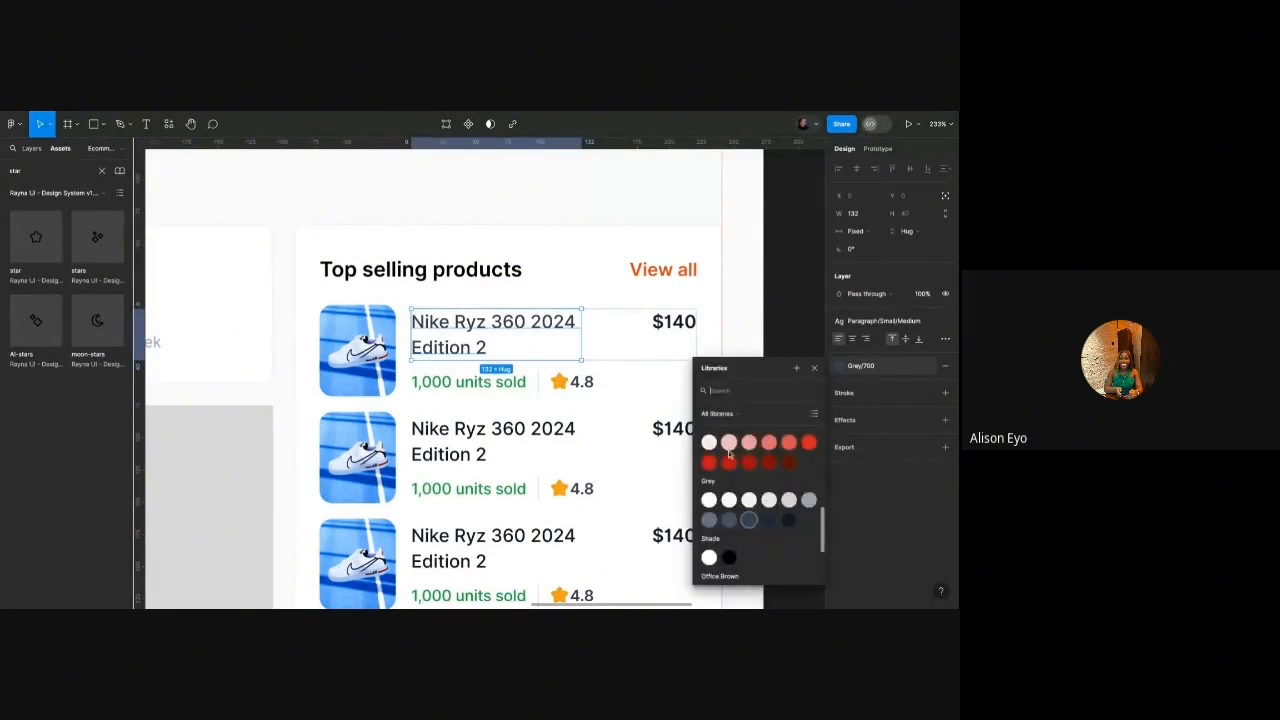
left_click(728, 520)
Apply Grey/600 to the second and third product titles.
left_click(512, 432)
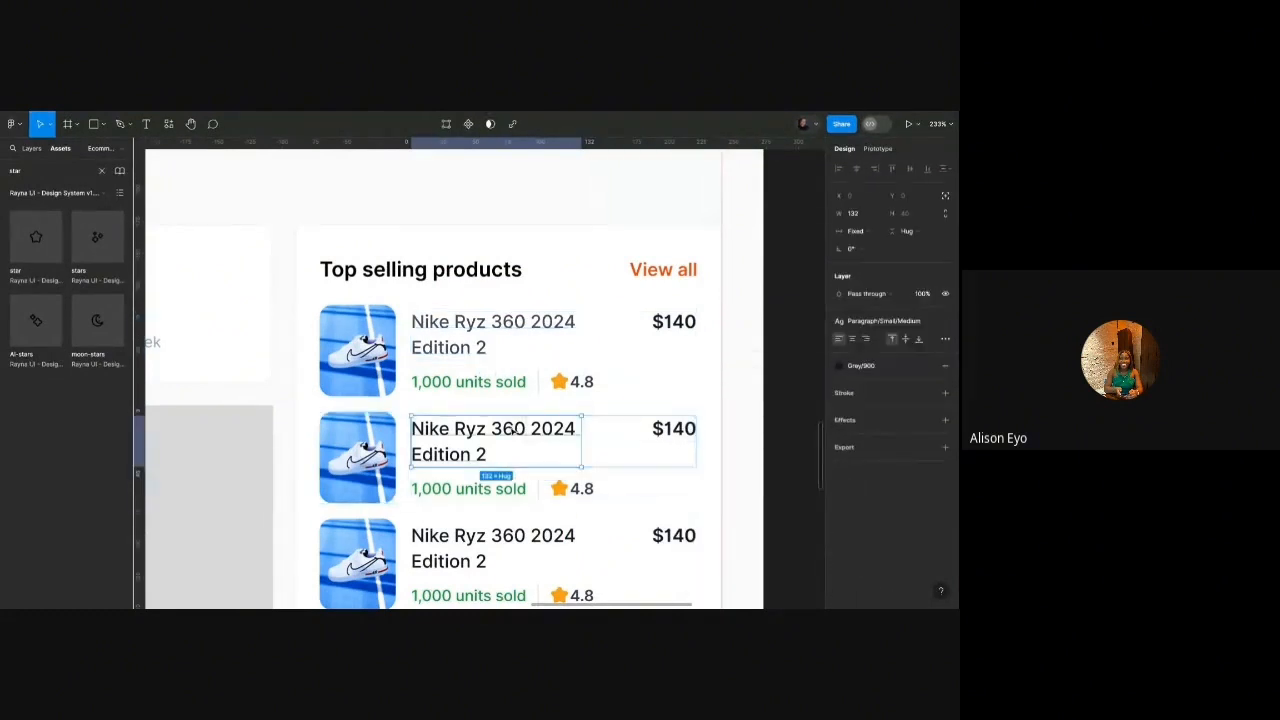
scroll(512, 430, "down", 1)
scroll(512, 432, "down", 2)
left_click(486, 440, "shift")
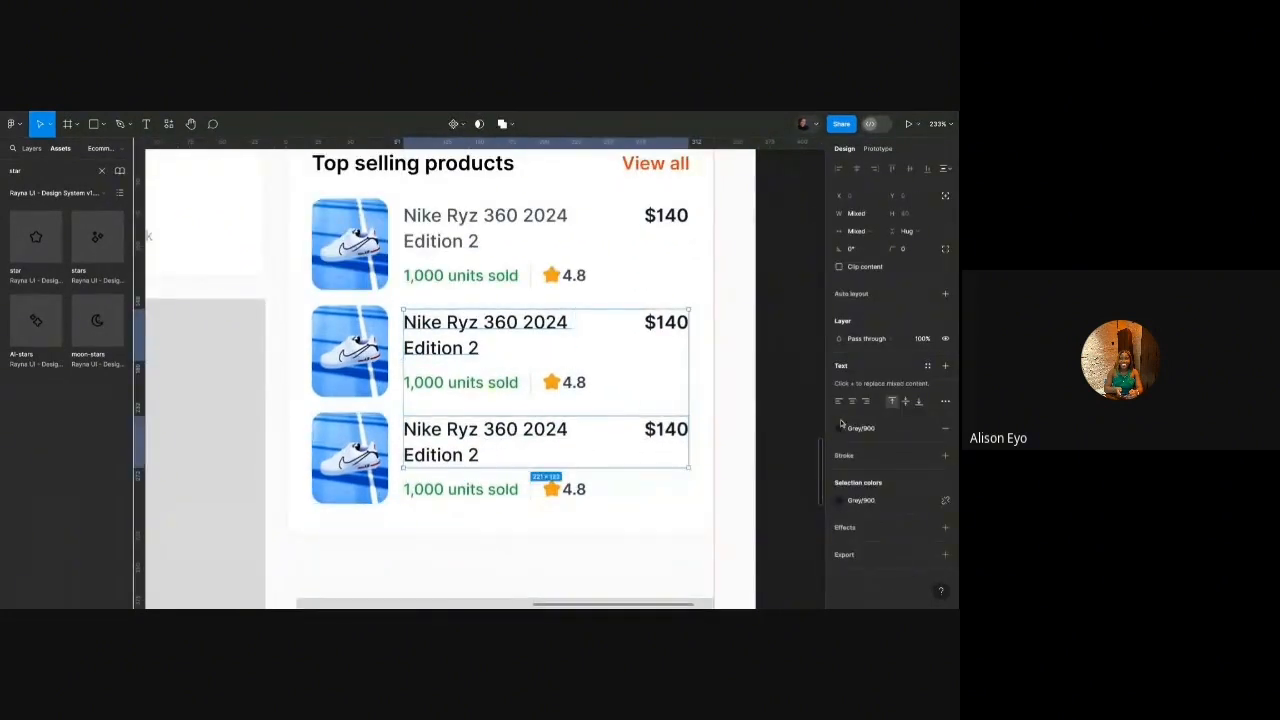
left_click(860, 499)
left_click(729, 522)
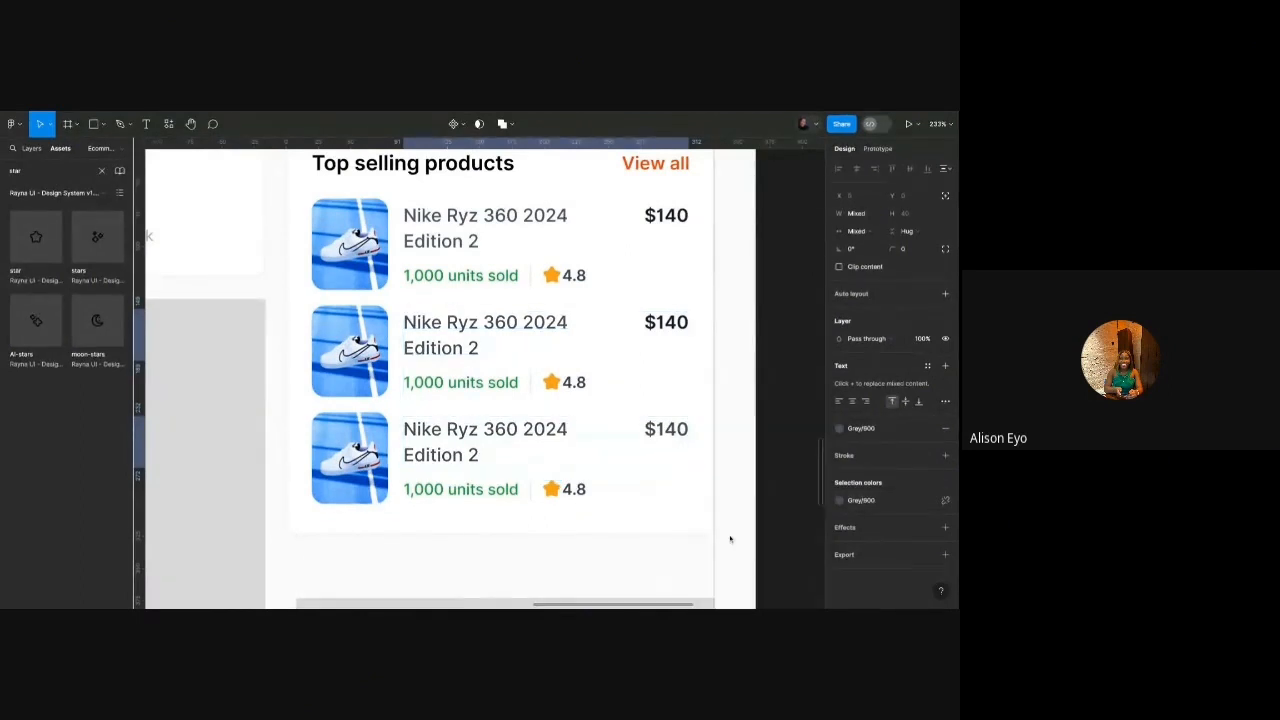
Delete the star ratings from the first and second product rows.
left_click(548, 276)
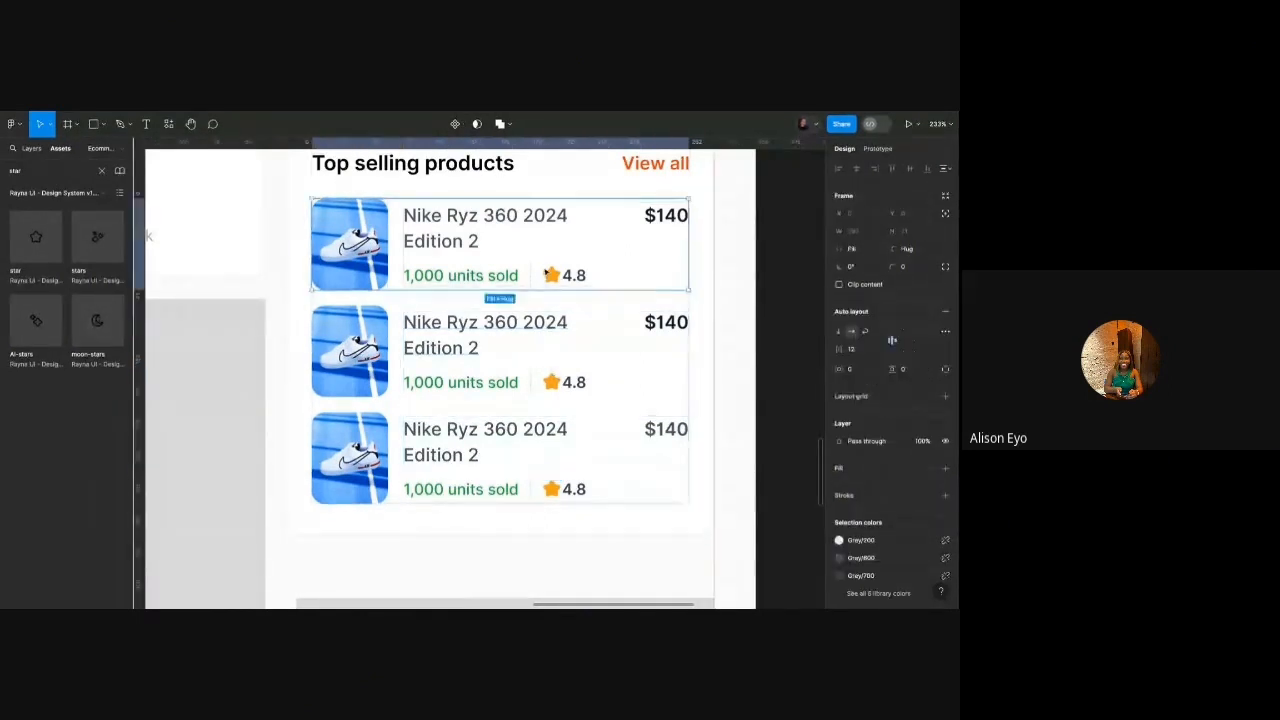
left_click(538, 273)
left_click(540, 274)
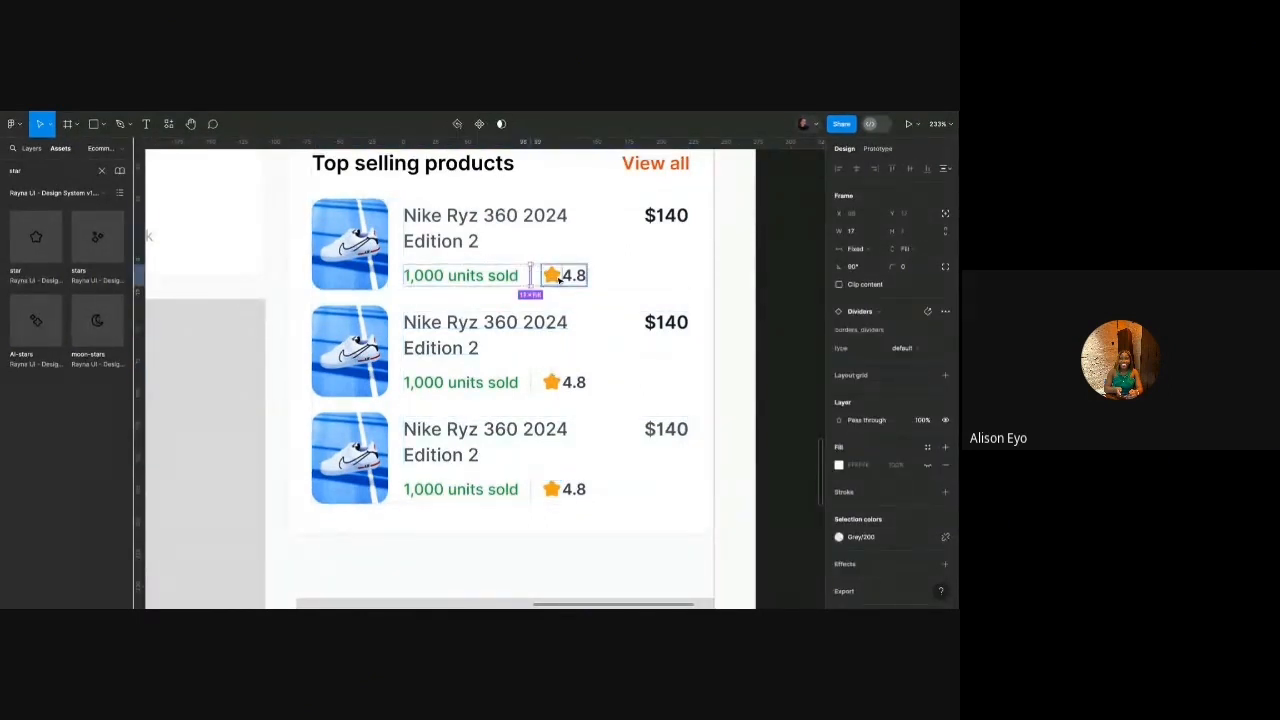
key("Delete")
left_click(532, 383)
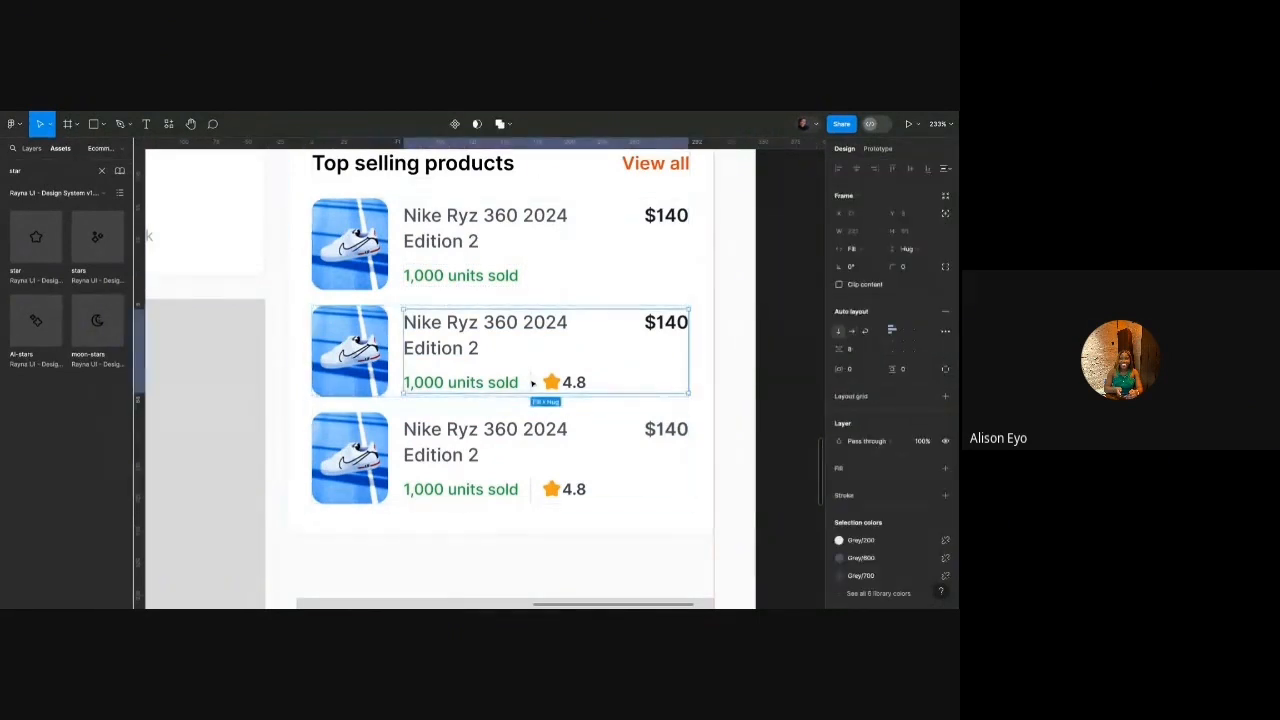
left_click(531, 382)
key("Delete")
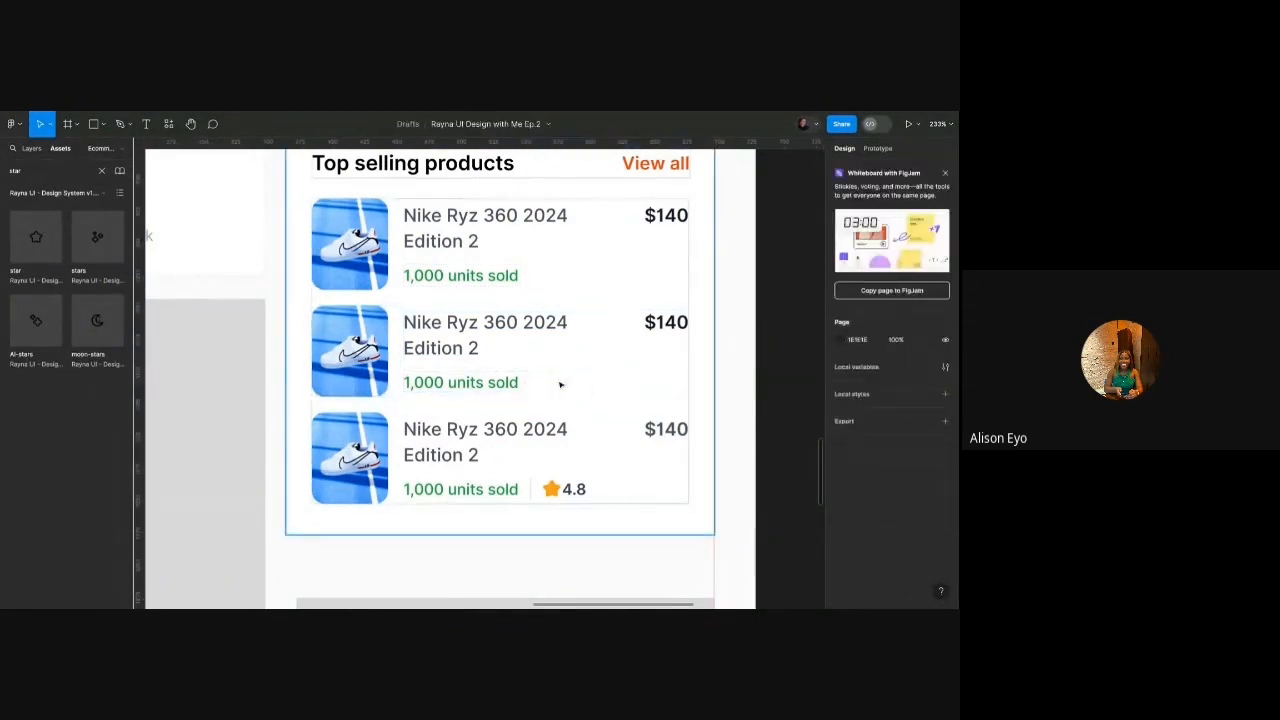
Replace the third row with a Ctrl+D duplicate of the rating-free second row.
left_click(527, 432)
left_click(527, 432)
key("Delete")
left_click(482, 382)
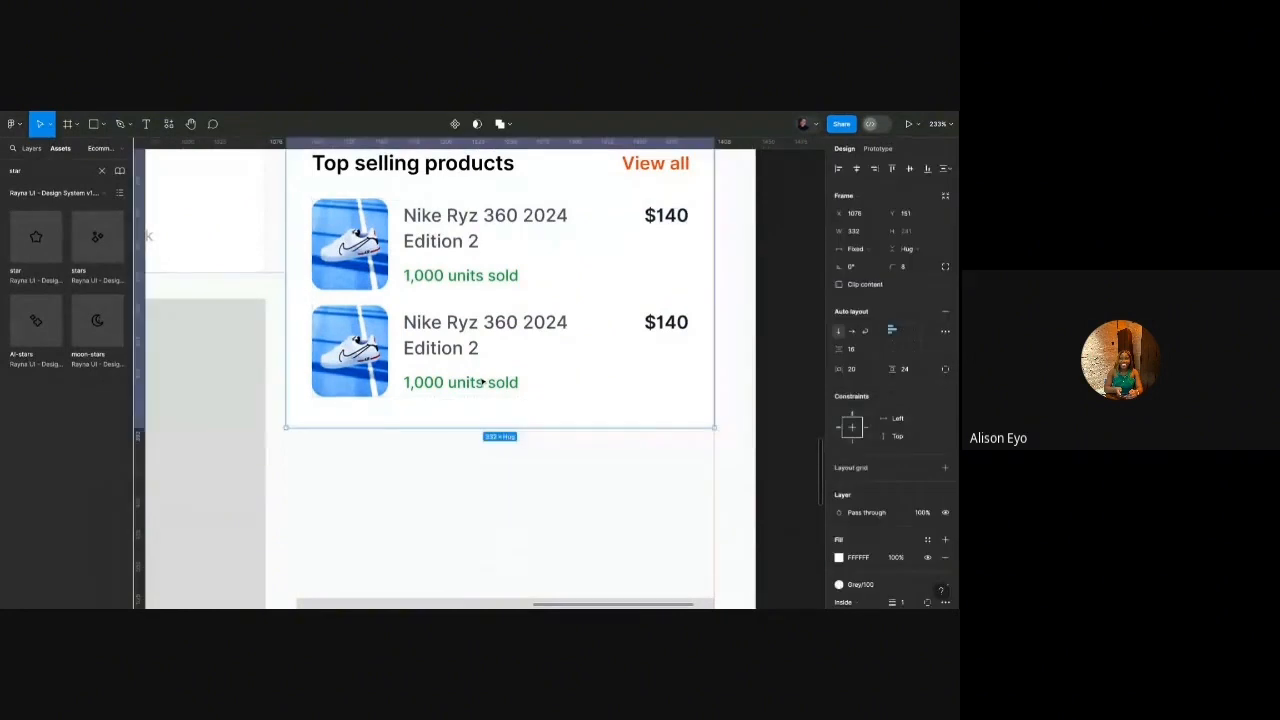
left_click(482, 382)
key("ctrl+d")
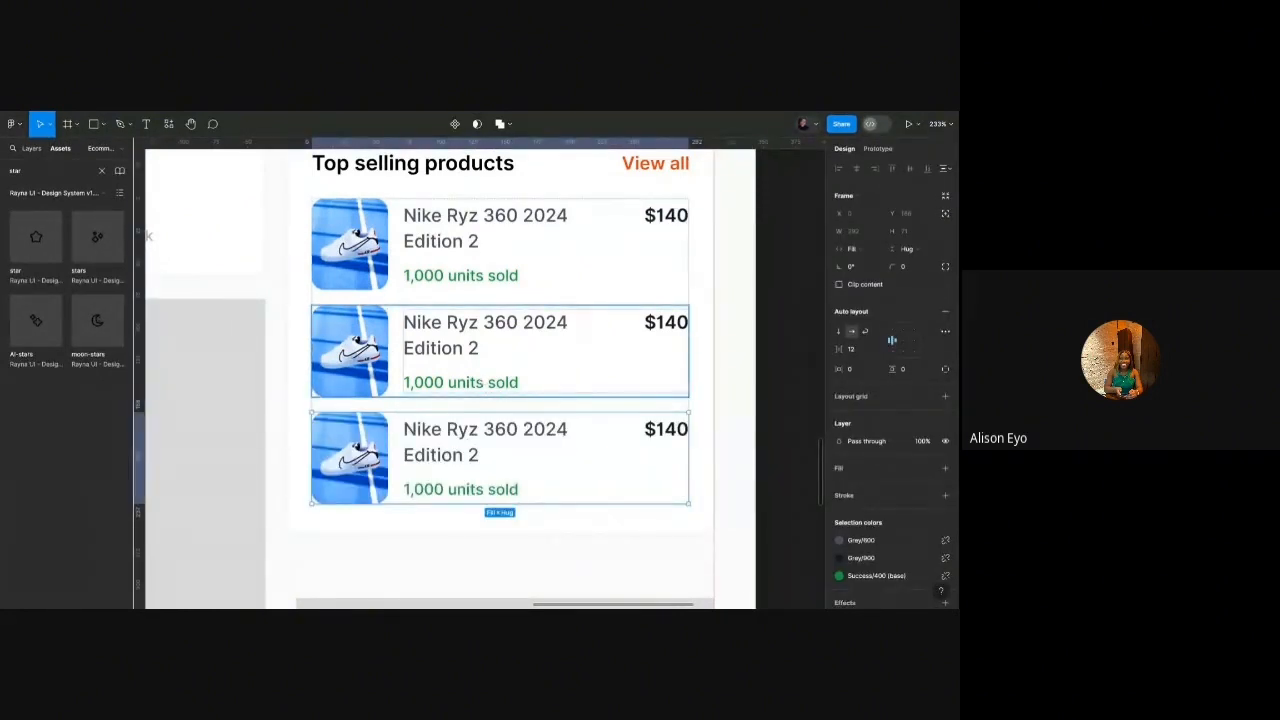
Set the first row's details auto-layout spacing to 2.
double_click(500, 271)
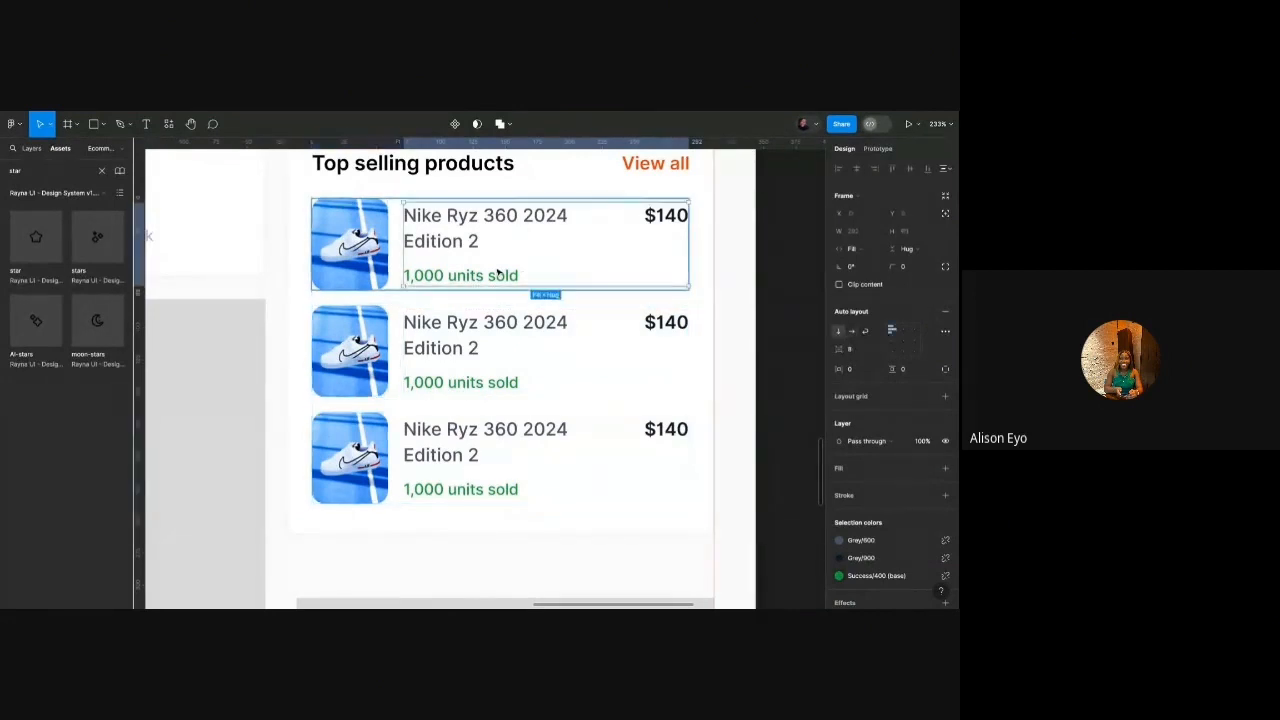
double_click(500, 271)
left_click(588, 264)
left_click(855, 349)
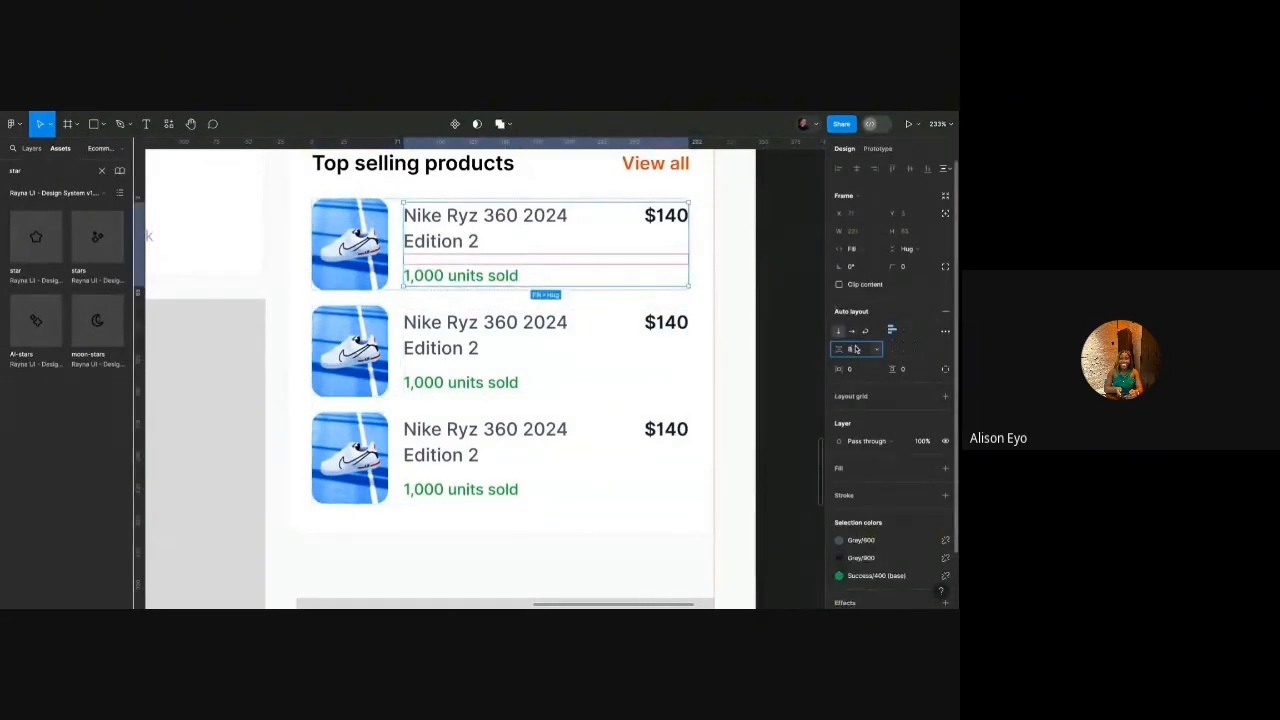
type("2")
key("Return")
Set the second and third rows' details auto-layout spacing to 2.
double_click(608, 377)
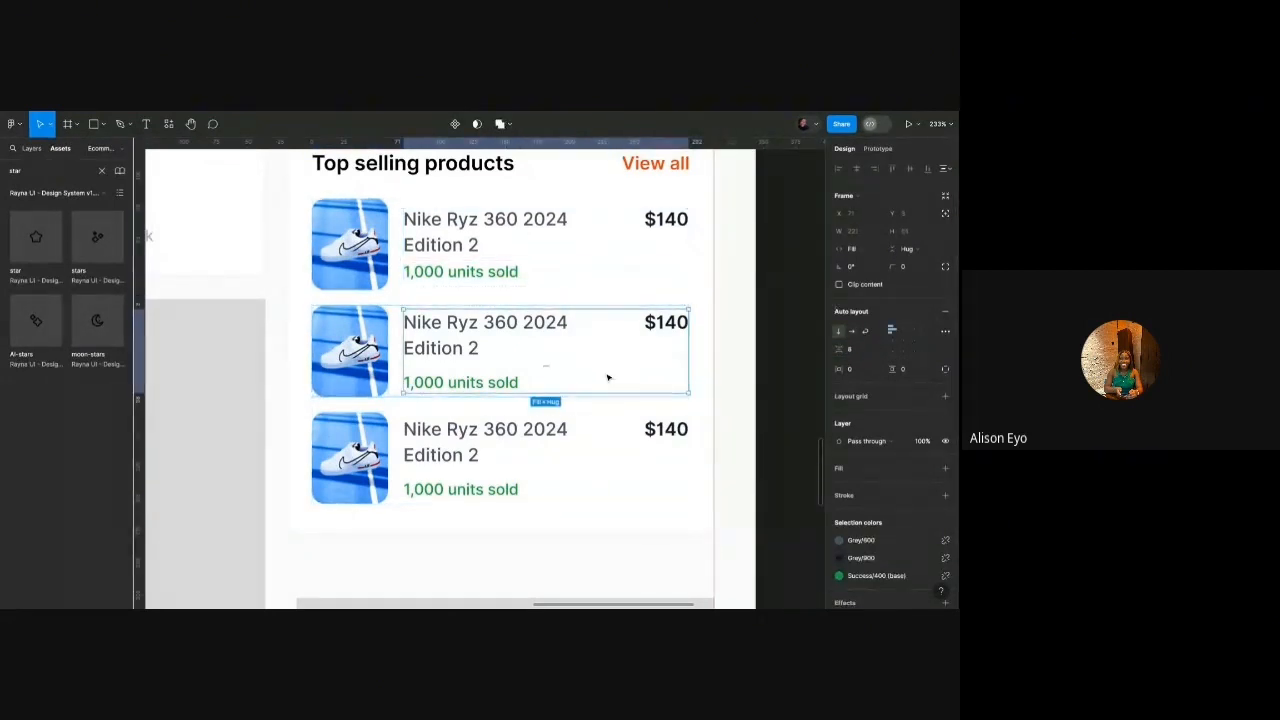
key("shift+Return")
left_click(517, 434, "shift")
left_click(853, 351)
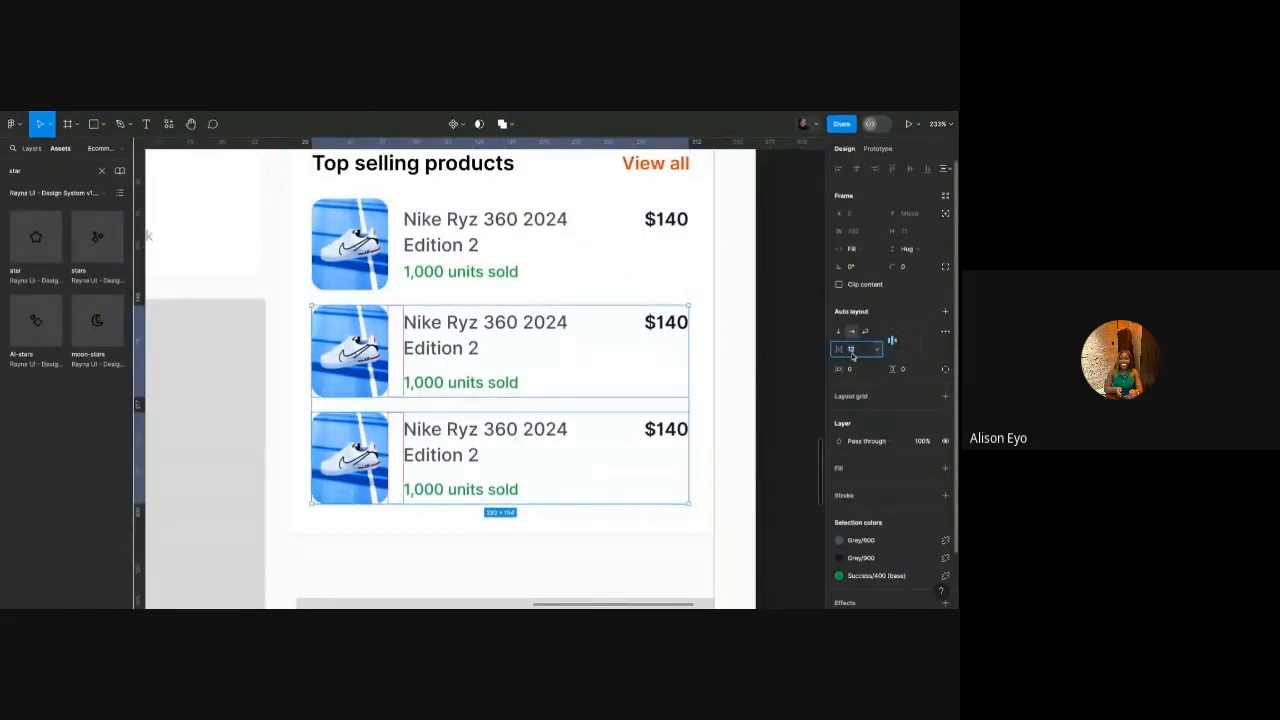
left_click(713, 439)
left_click(575, 392)
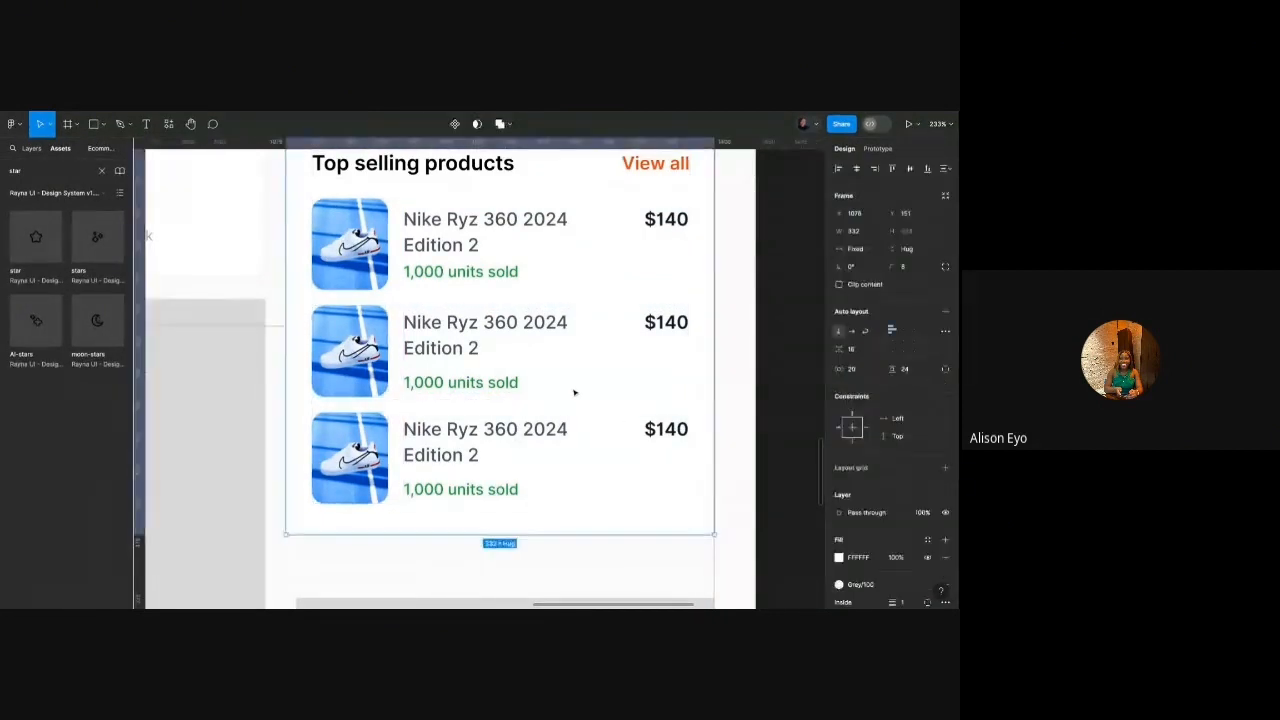
double_click(484, 363)
double_click(529, 420, "shift")
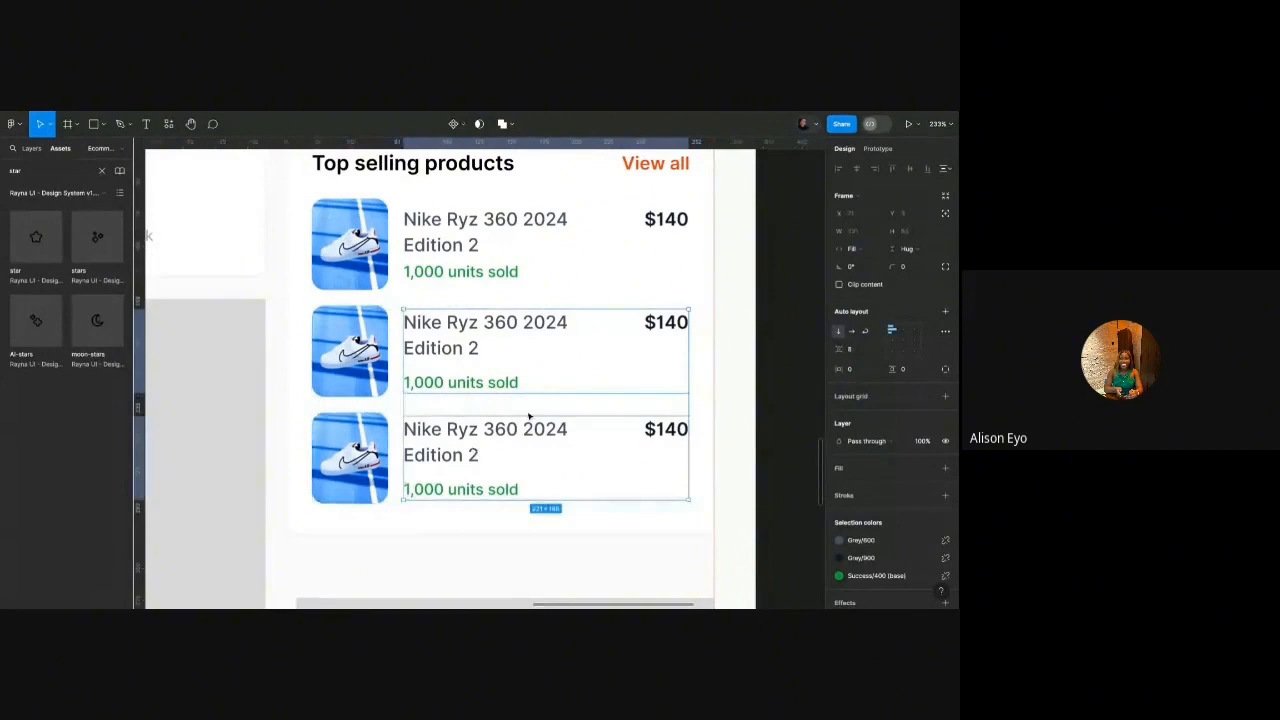
left_click(856, 354)
type("2")
key("Return")
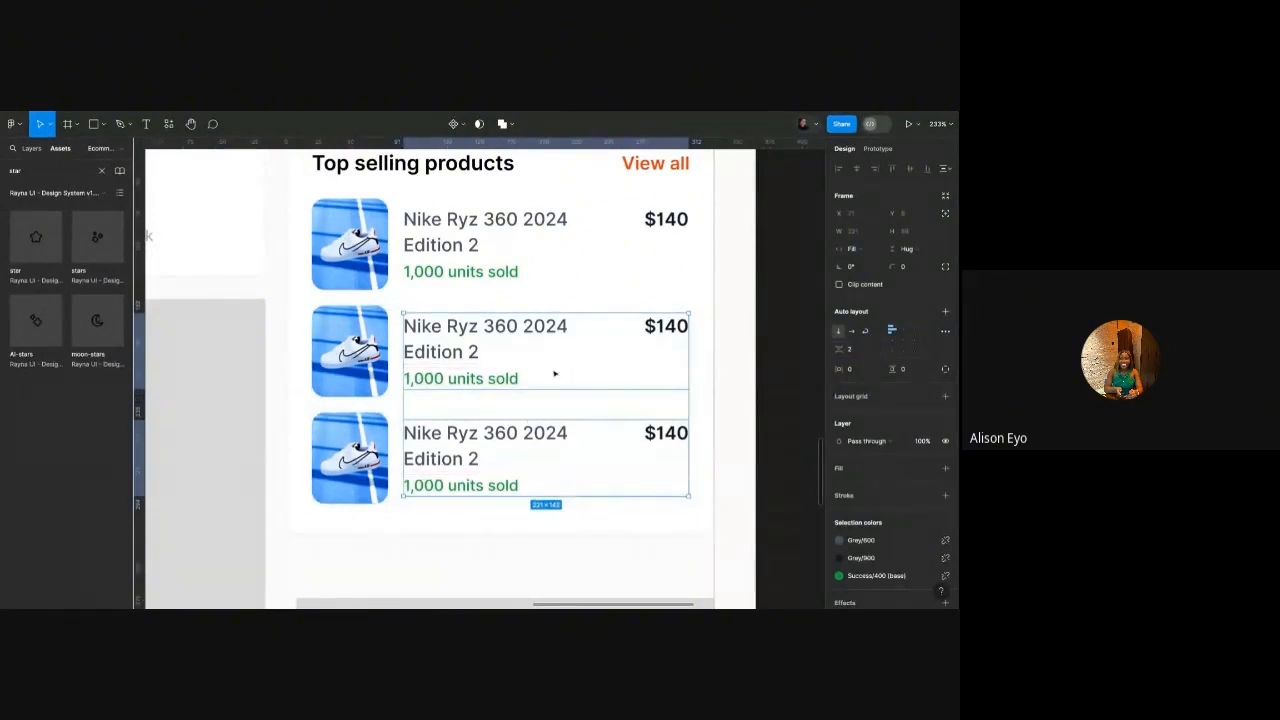
scroll(554, 371, "down", 5)
left_click(696, 366)
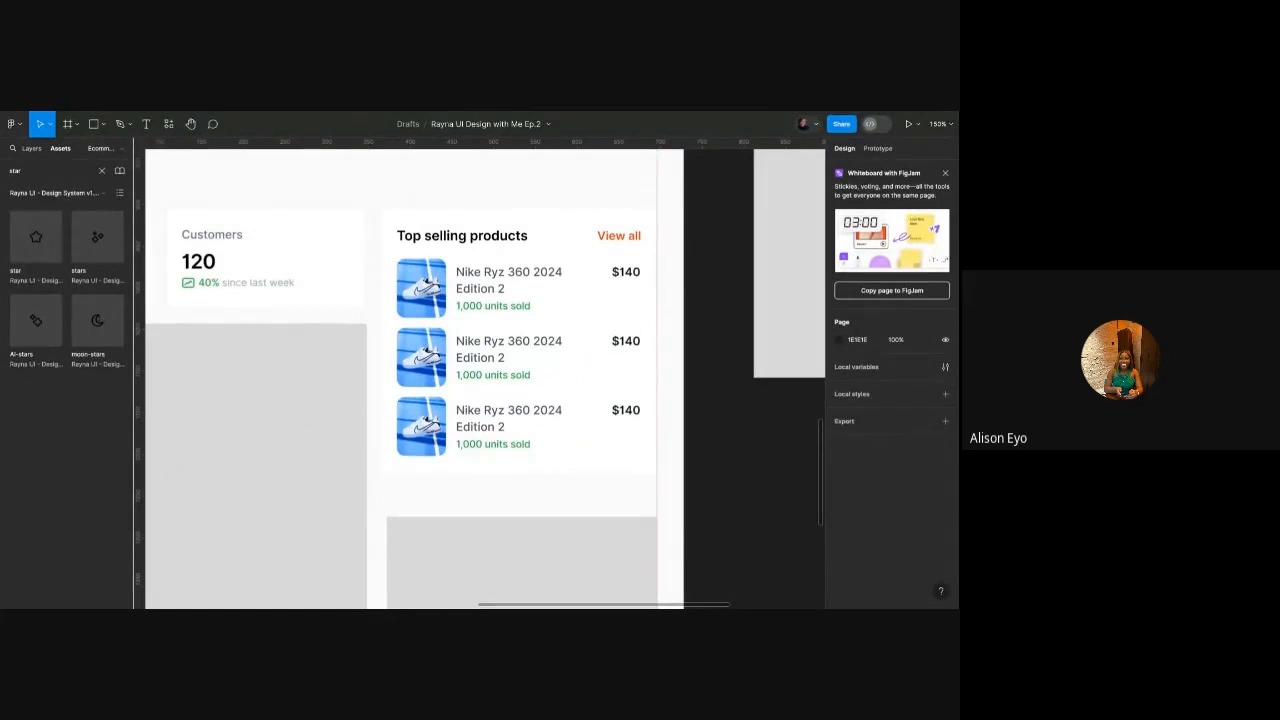
Select the three Nike product images and set them to H 64 and W 56.
left_click(431, 307)
double_click(431, 307)
double_click(431, 307)
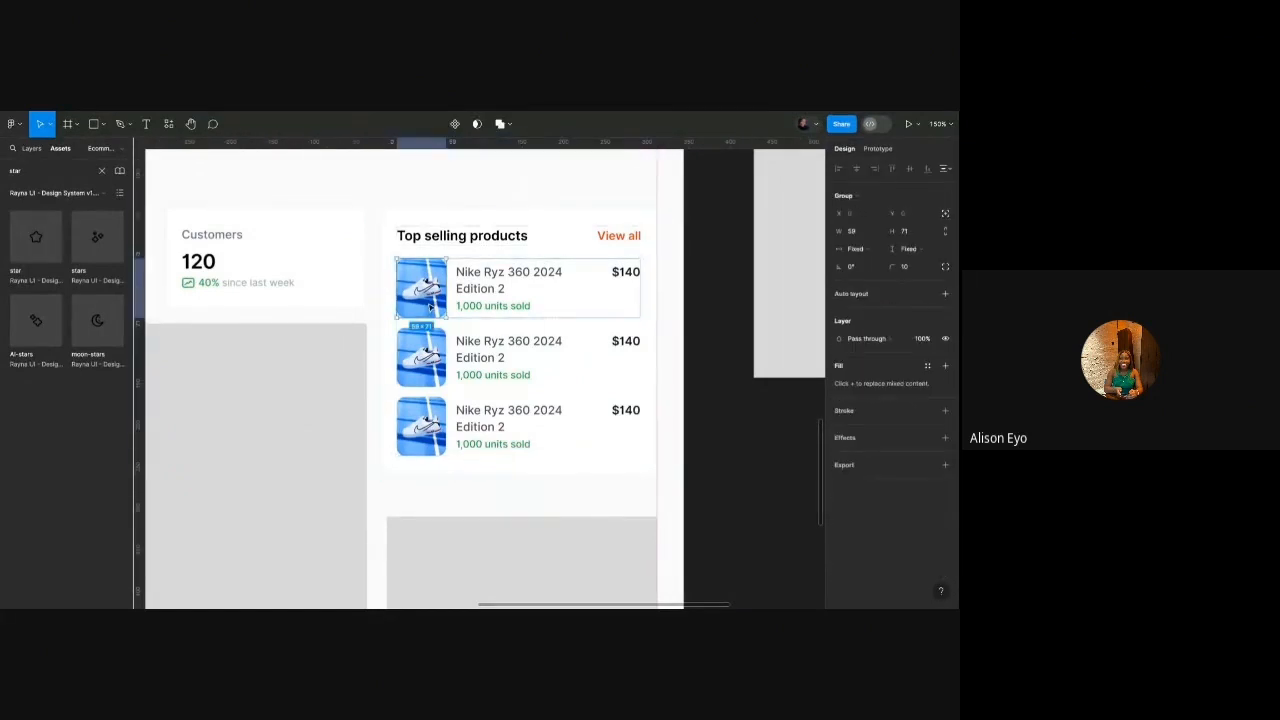
left_click(421, 357, "shift")
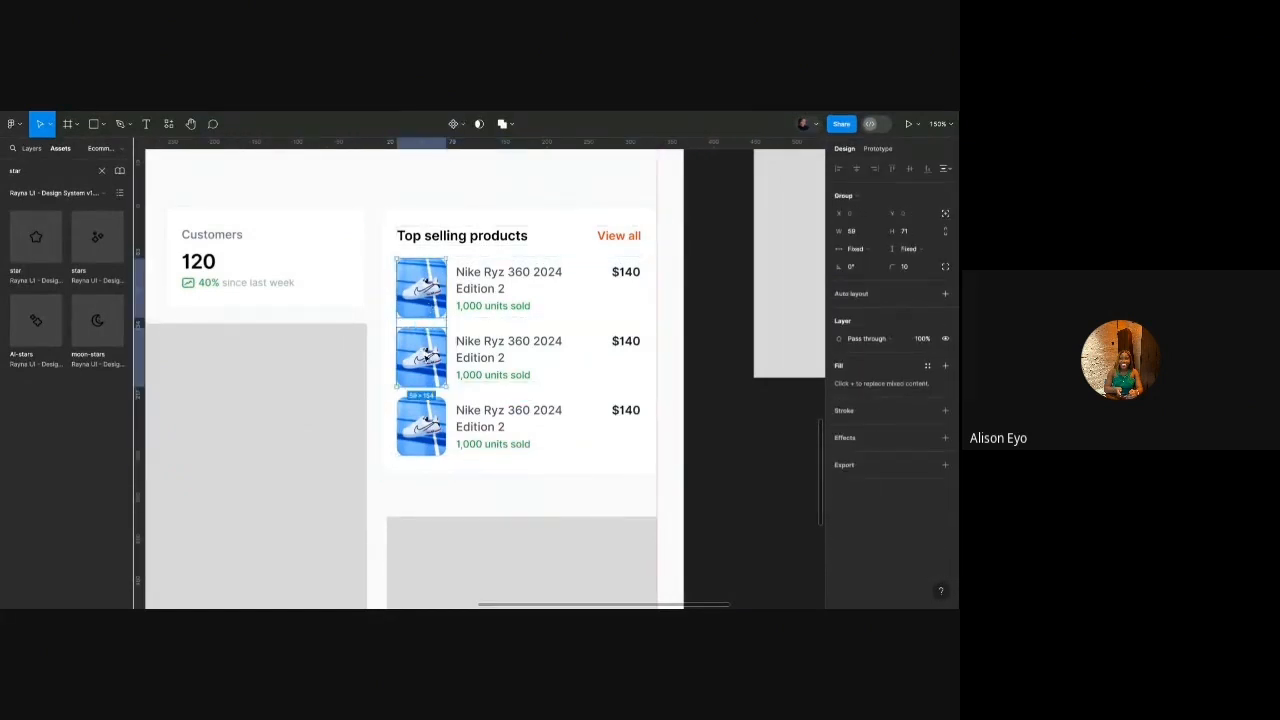
left_click(421, 426, "shift")
left_click(906, 232)
type("6")
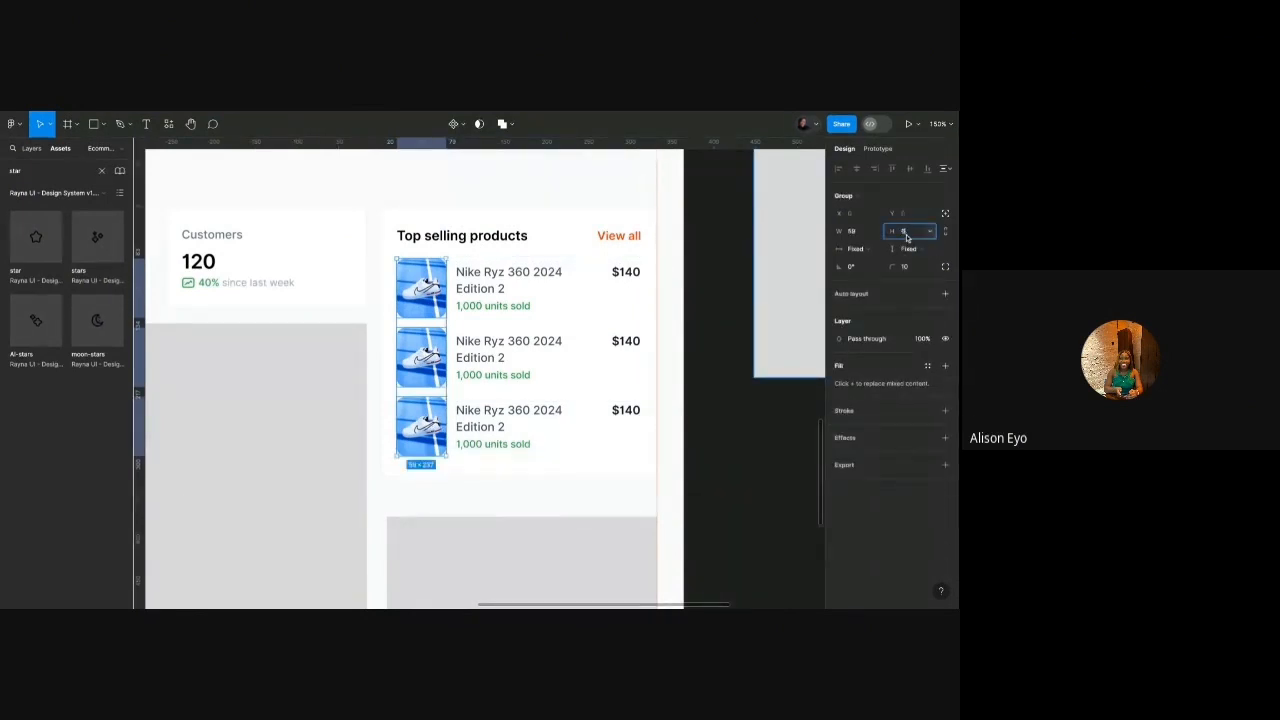
type("4")
key("Return")
left_click(855, 232)
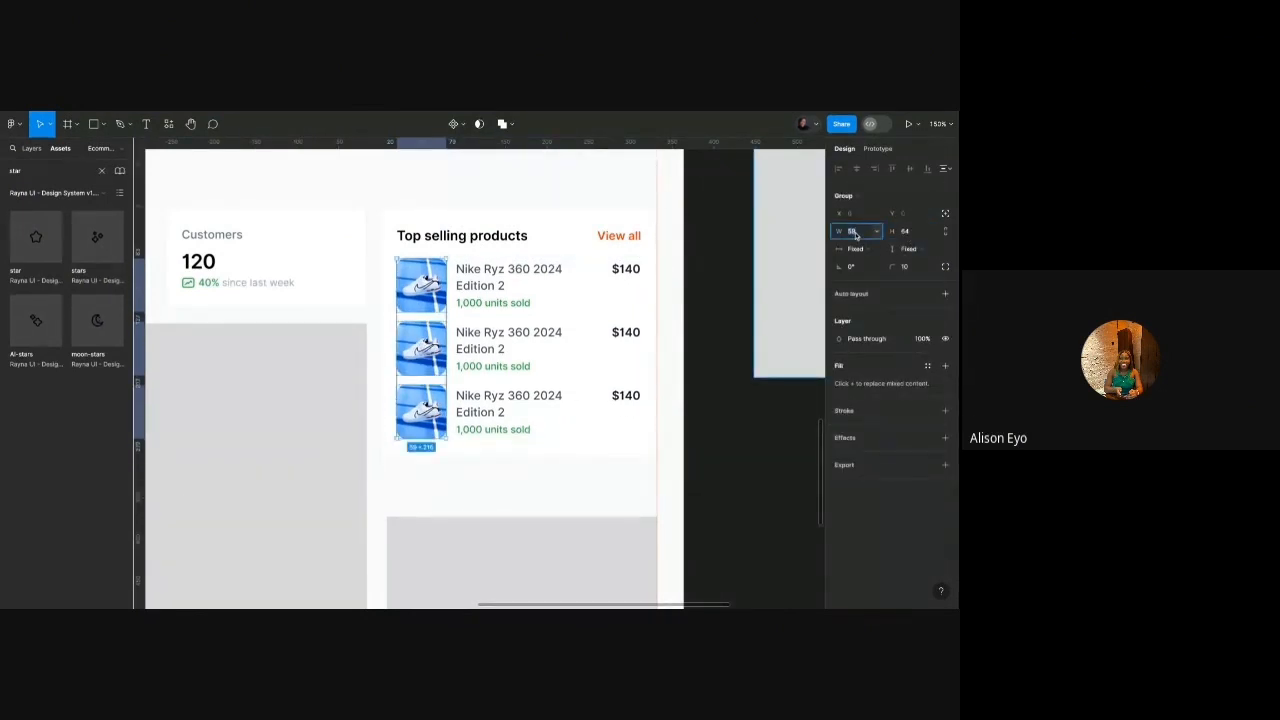
type("56")
key("Return")
scroll(669, 270, "up", 3)
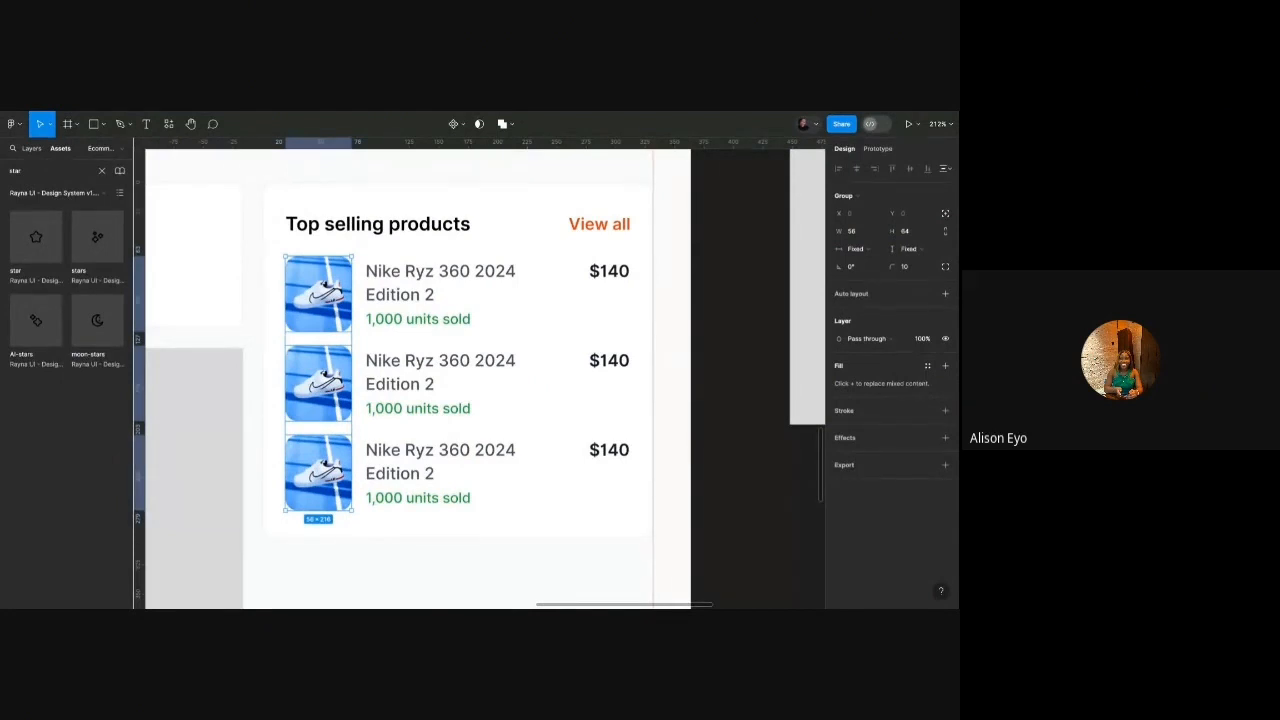
Select the three '1,000 units sold' texts, try the Caption/Small style, then undo it.
double_click(425, 297)
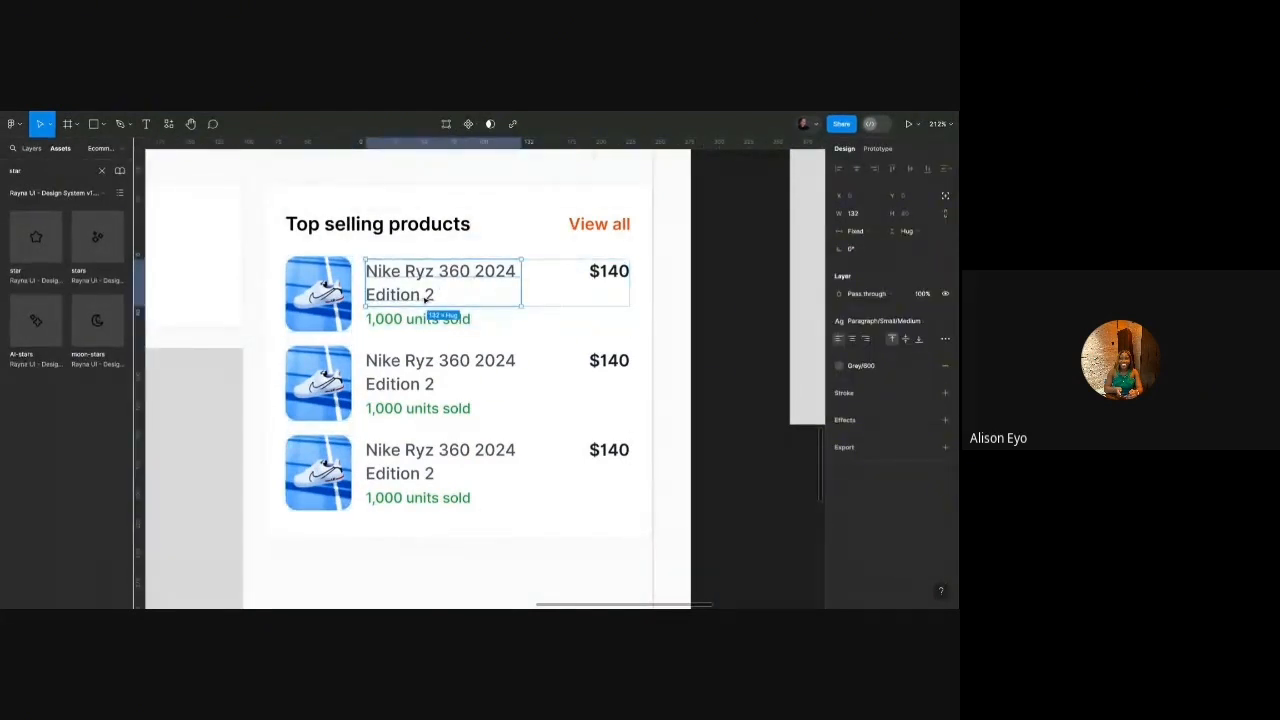
left_click(862, 322)
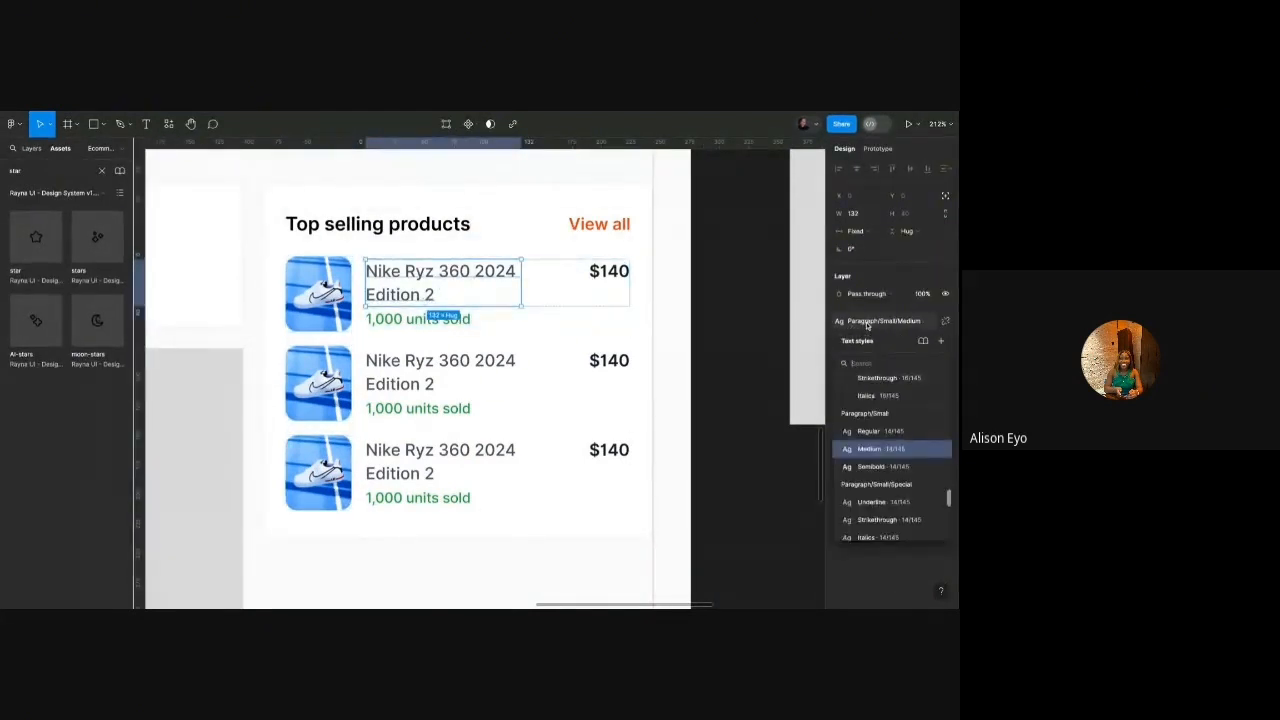
left_click(437, 320)
left_click(870, 321)
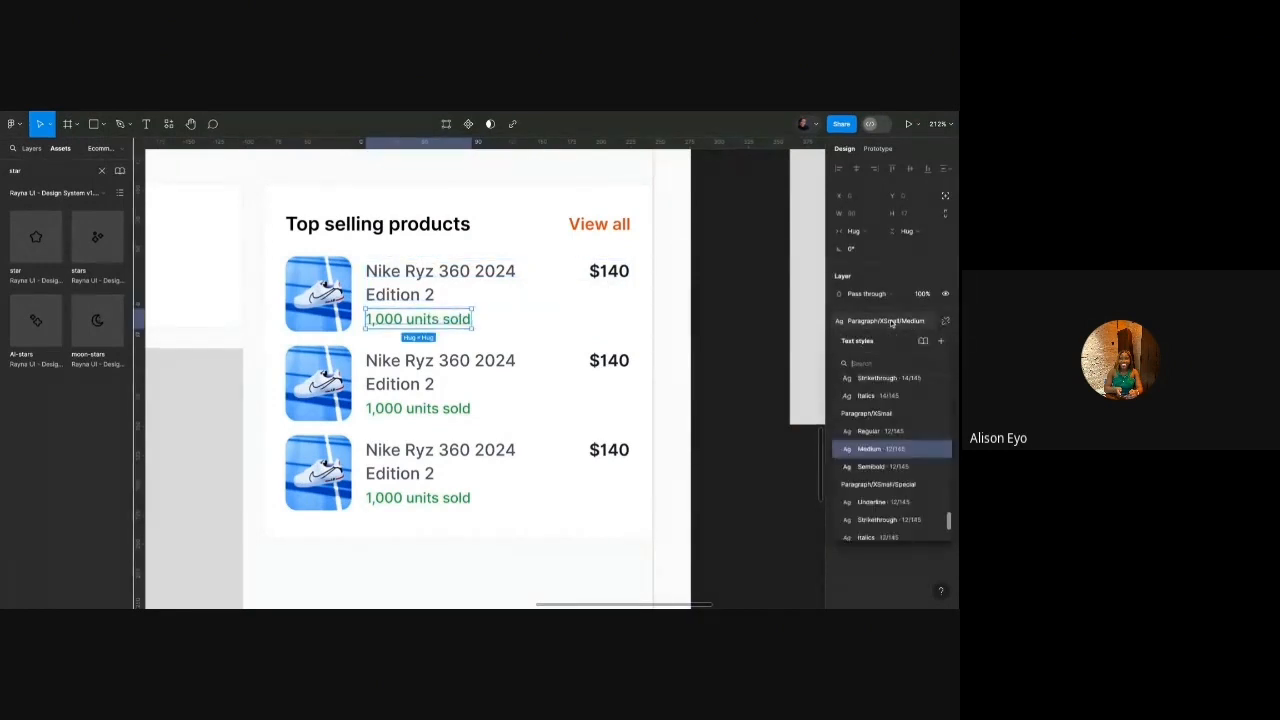
left_click(424, 407, "shift")
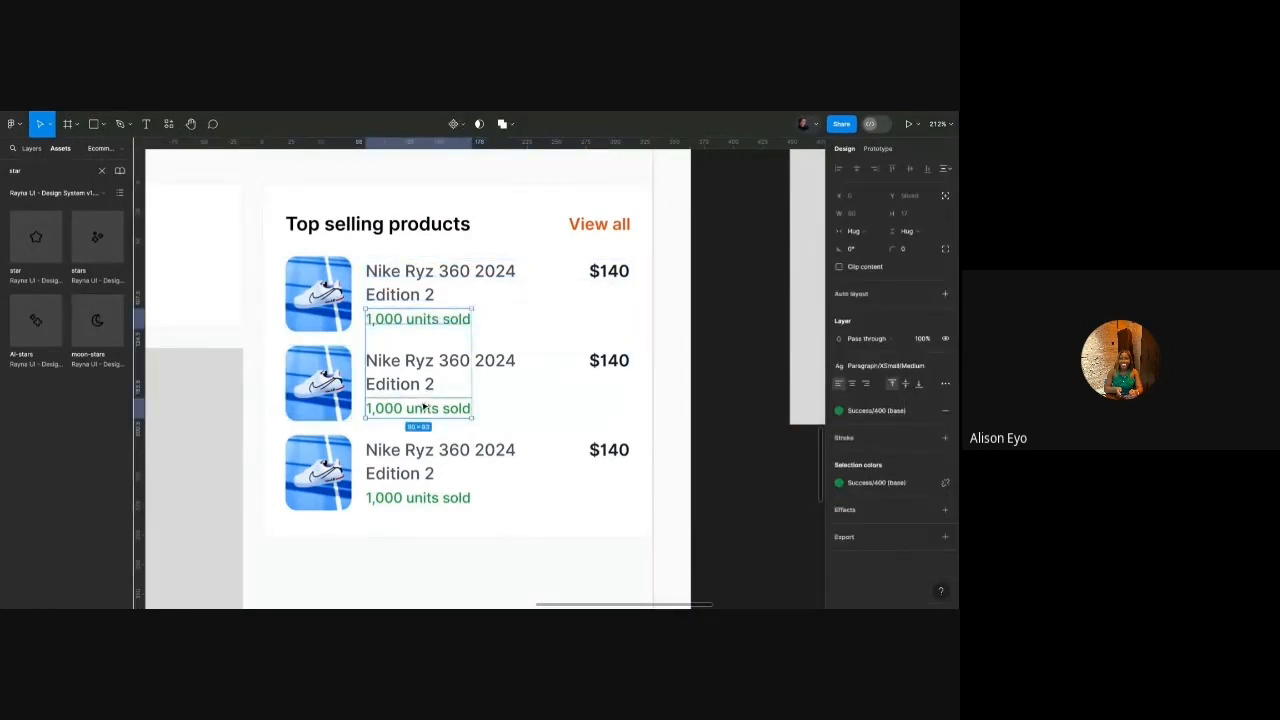
left_click(421, 496, "shift")
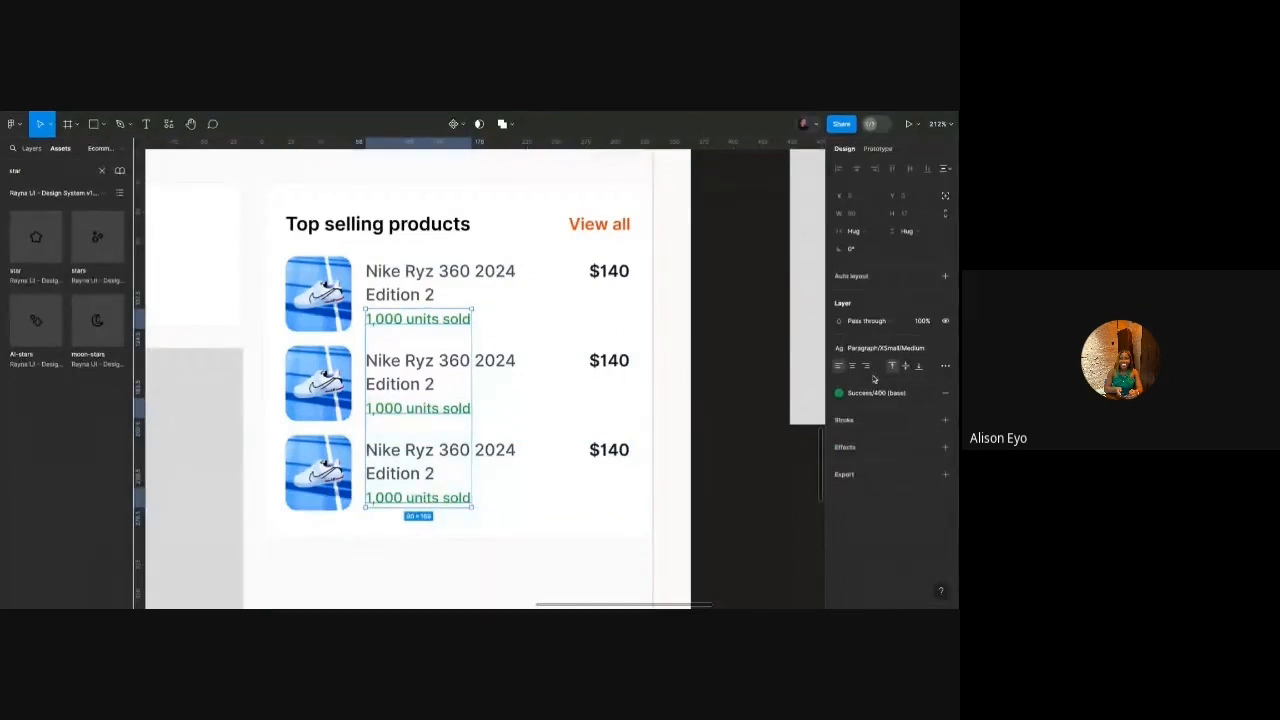
left_click(889, 348)
scroll(888, 450, "down", 5)
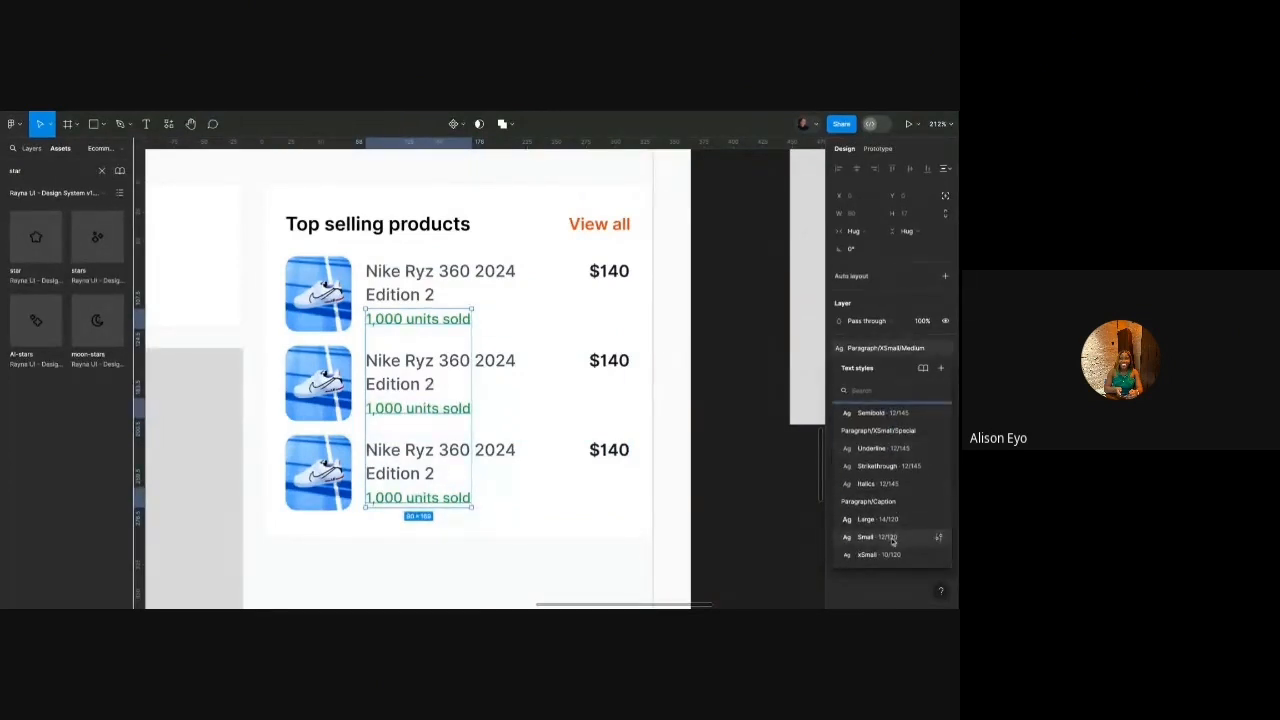
left_click(893, 540)
key("ctrl+z")
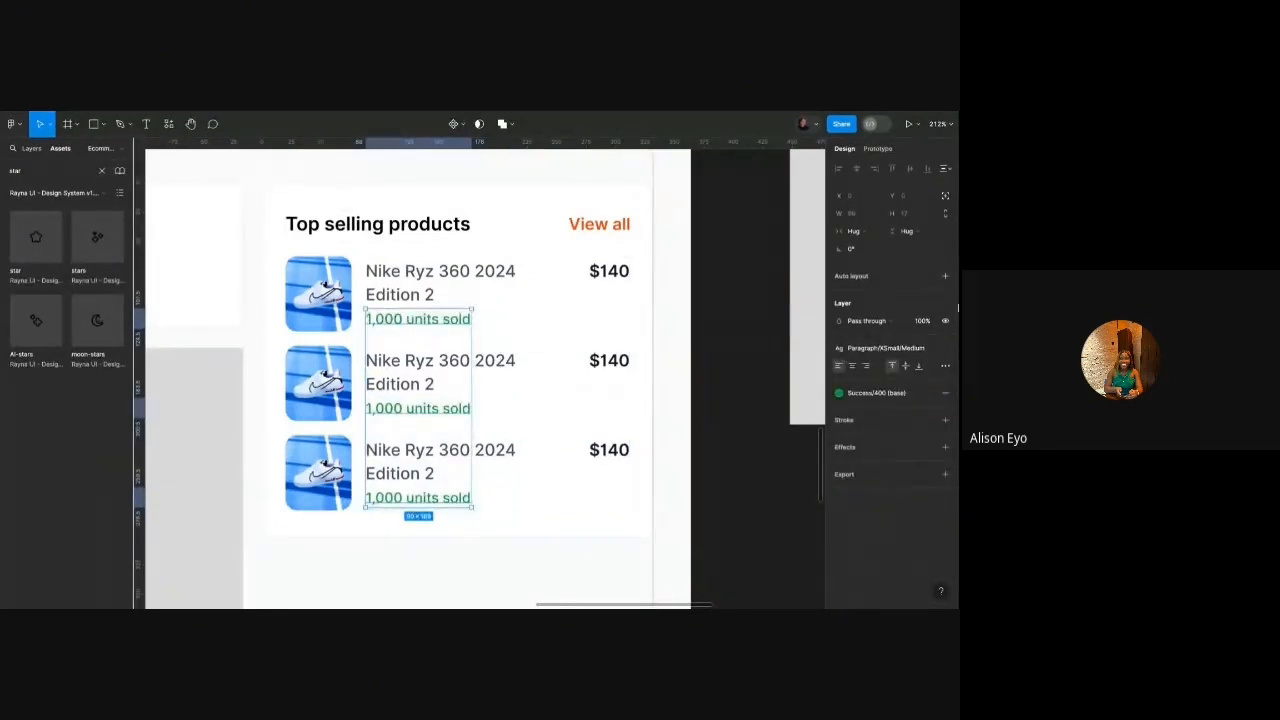
Set the units-sold lines' font size to 10.
left_click(905, 385)
type("10")
key("Return")
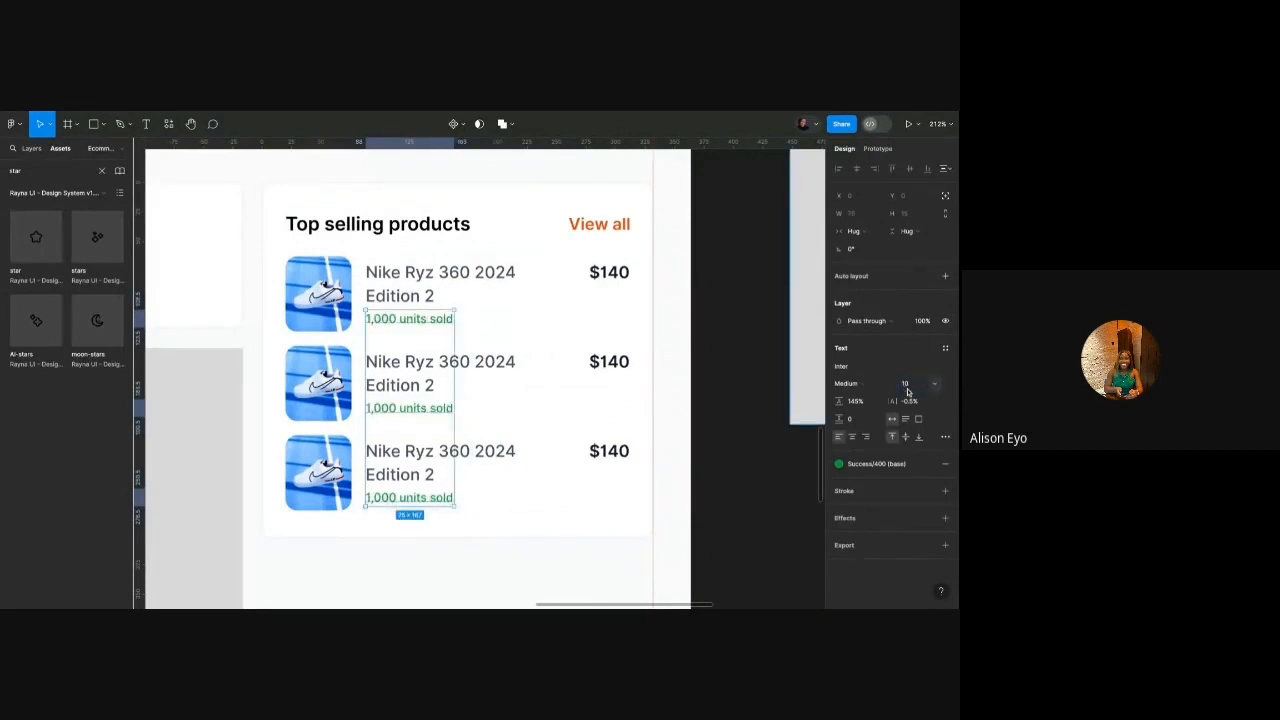
left_click(672, 337)
scroll(550, 310, "down", 5)
scroll(550, 310, "up", 4)
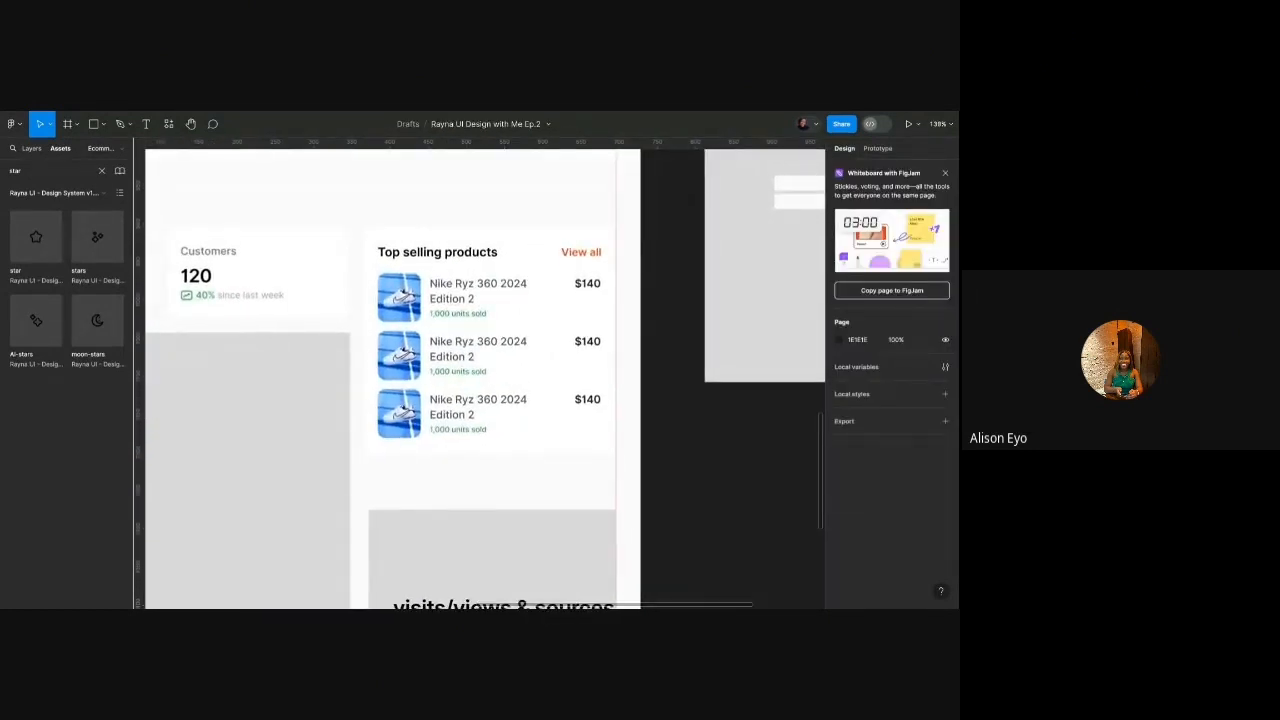
Alt-drag a copy of the Total sales content group into the grey revenue panel.
scroll(550, 310, "down", 3)
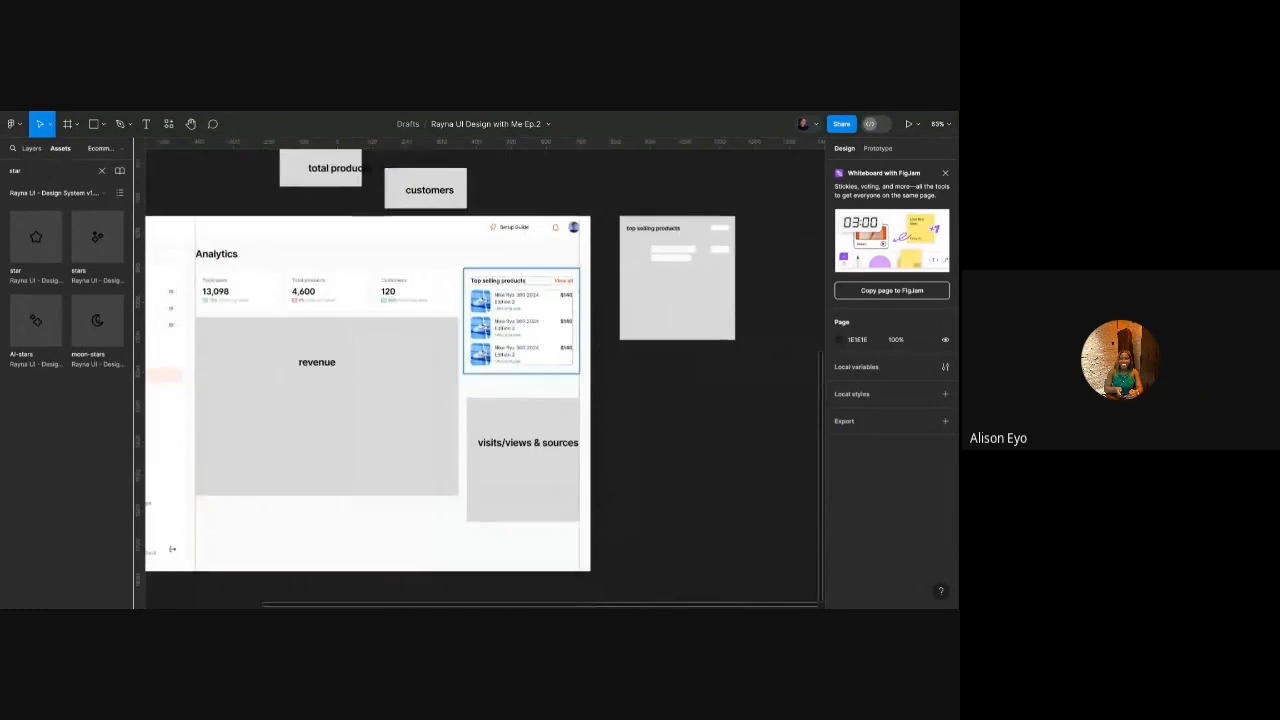
left_click(397, 389)
scroll(397, 389, "left", 3)
left_click(335, 286)
scroll(335, 286, "up", 2)
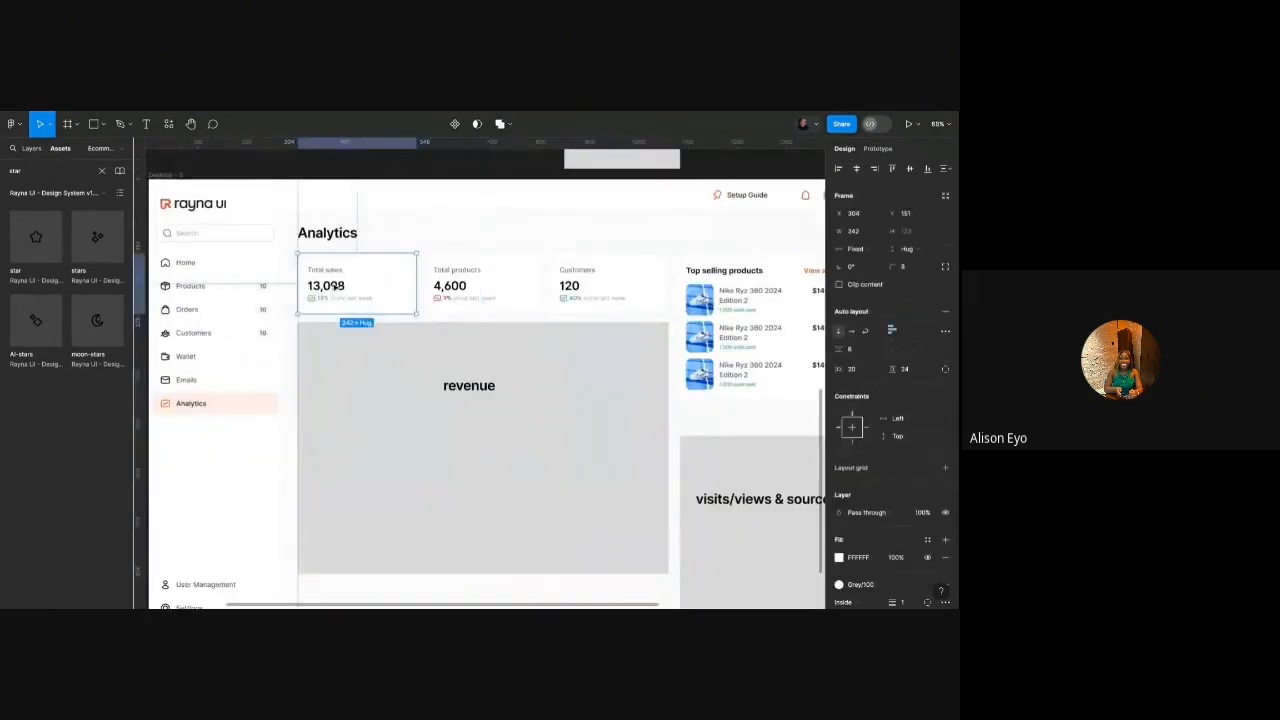
double_click(338, 286)
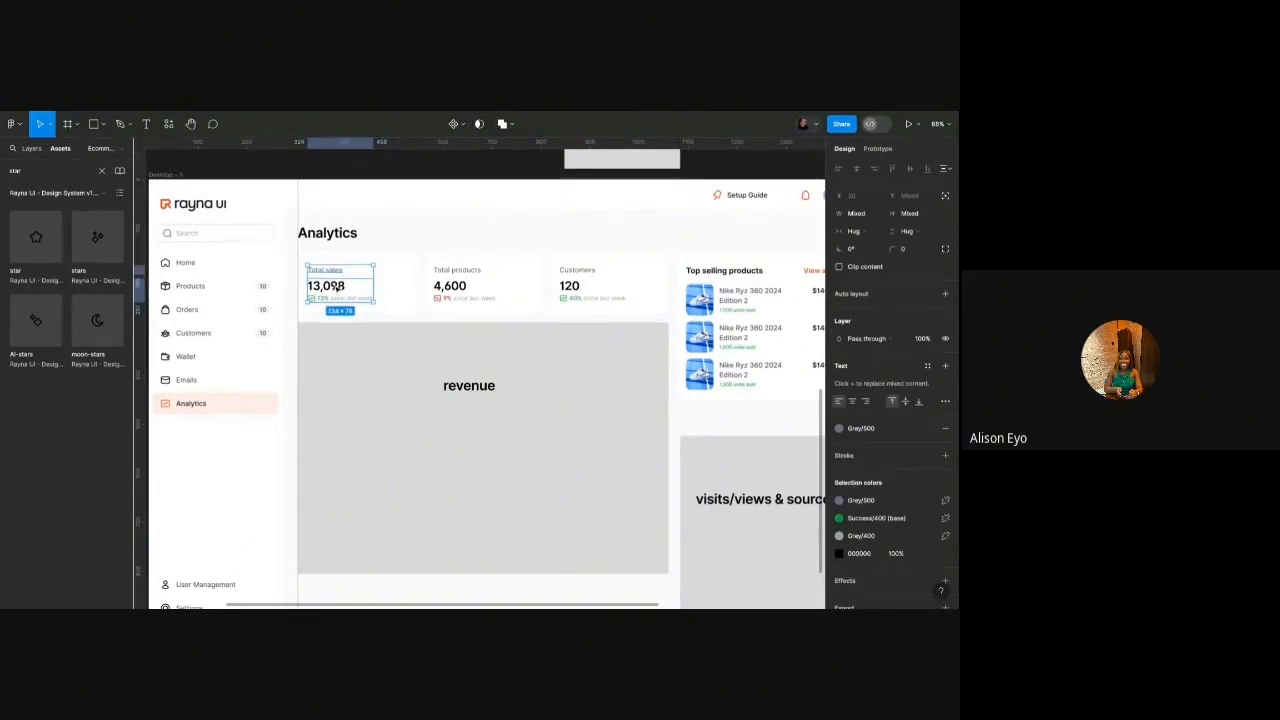
left_click_drag(338, 286, 338, 357)
Change the copied label to 'Revenue' and the figure to '$ 1,300,098'.
scroll(338, 357, "up", 3)
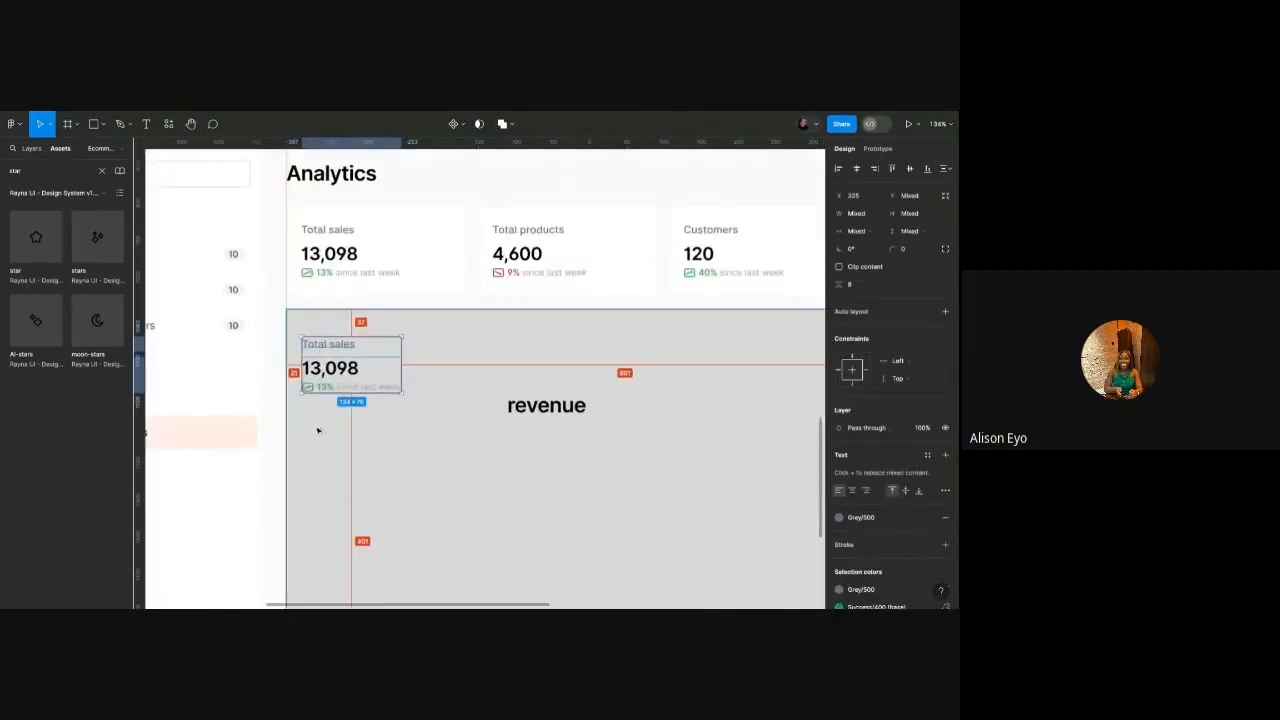
double_click(323, 346)
type("Re")
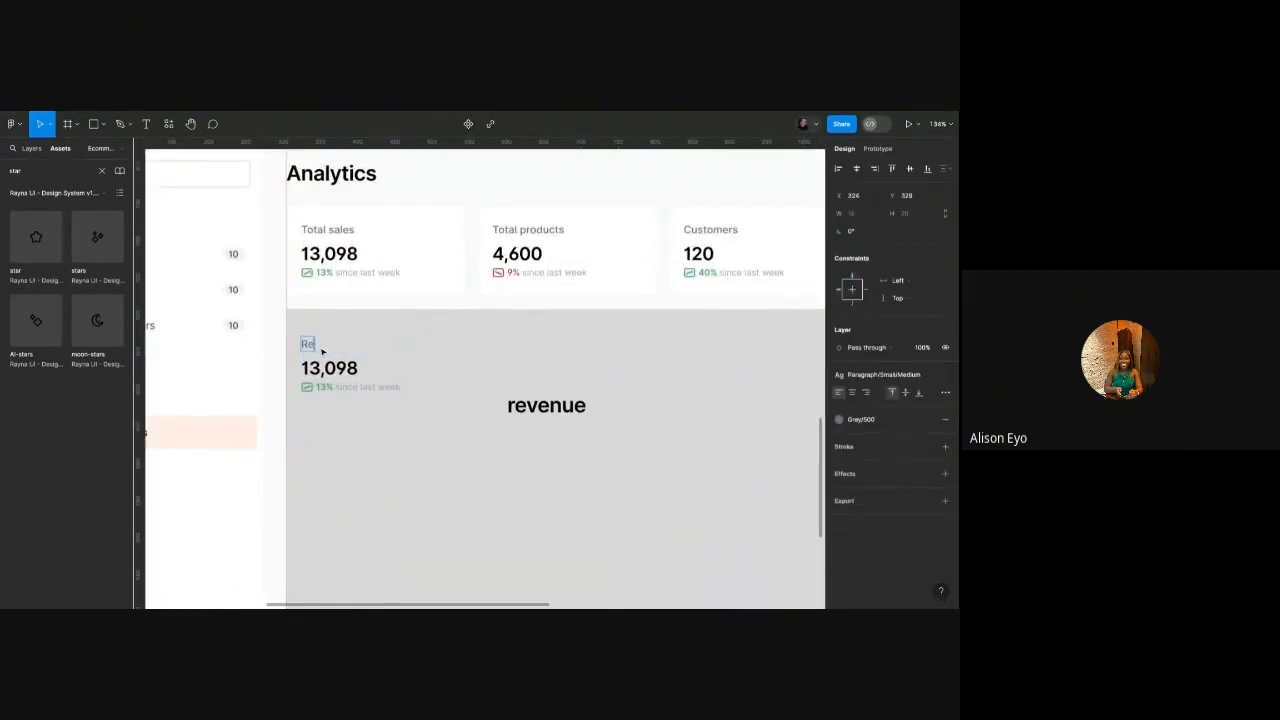
type("venue")
left_click(303, 368)
type("$ 1,3")
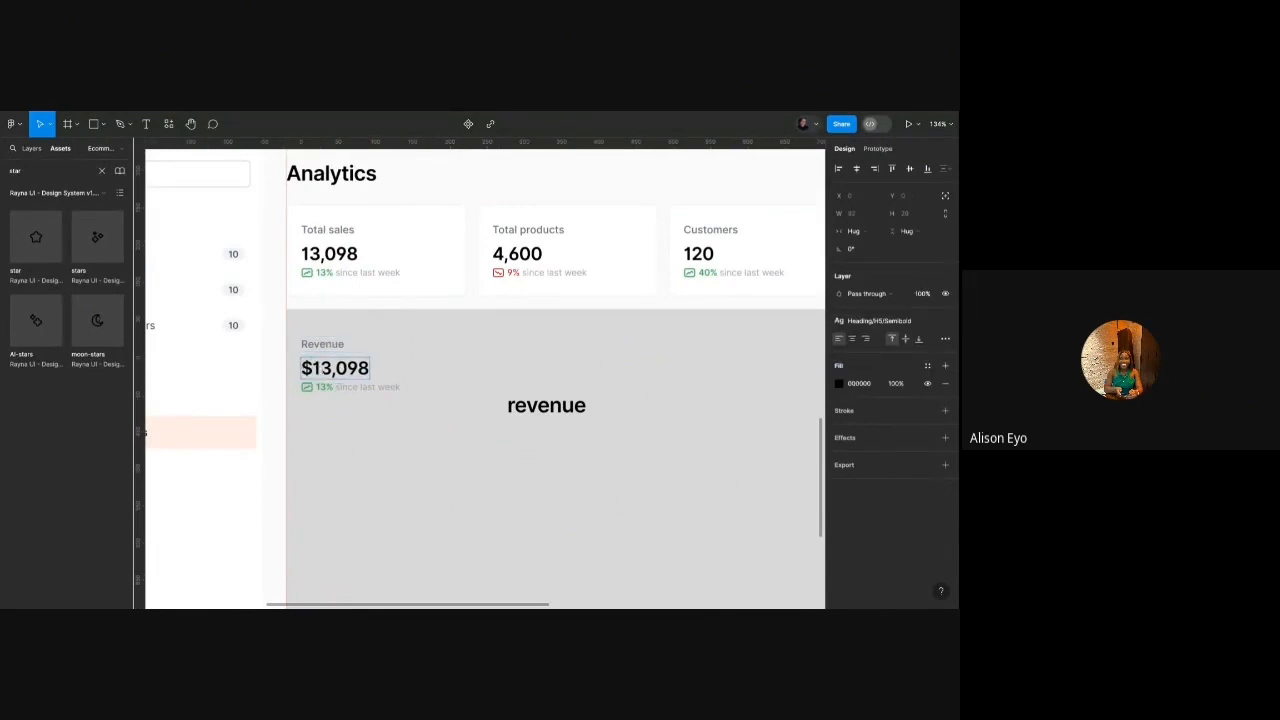
type("00")
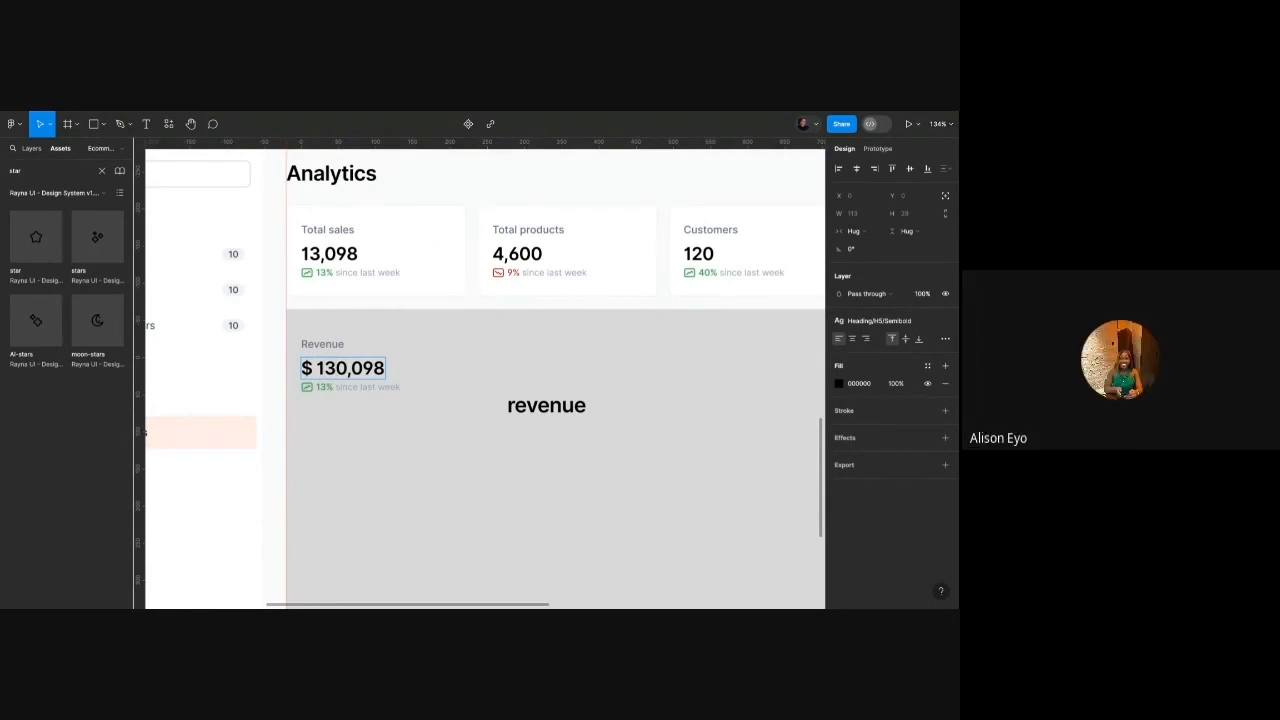
type(",")
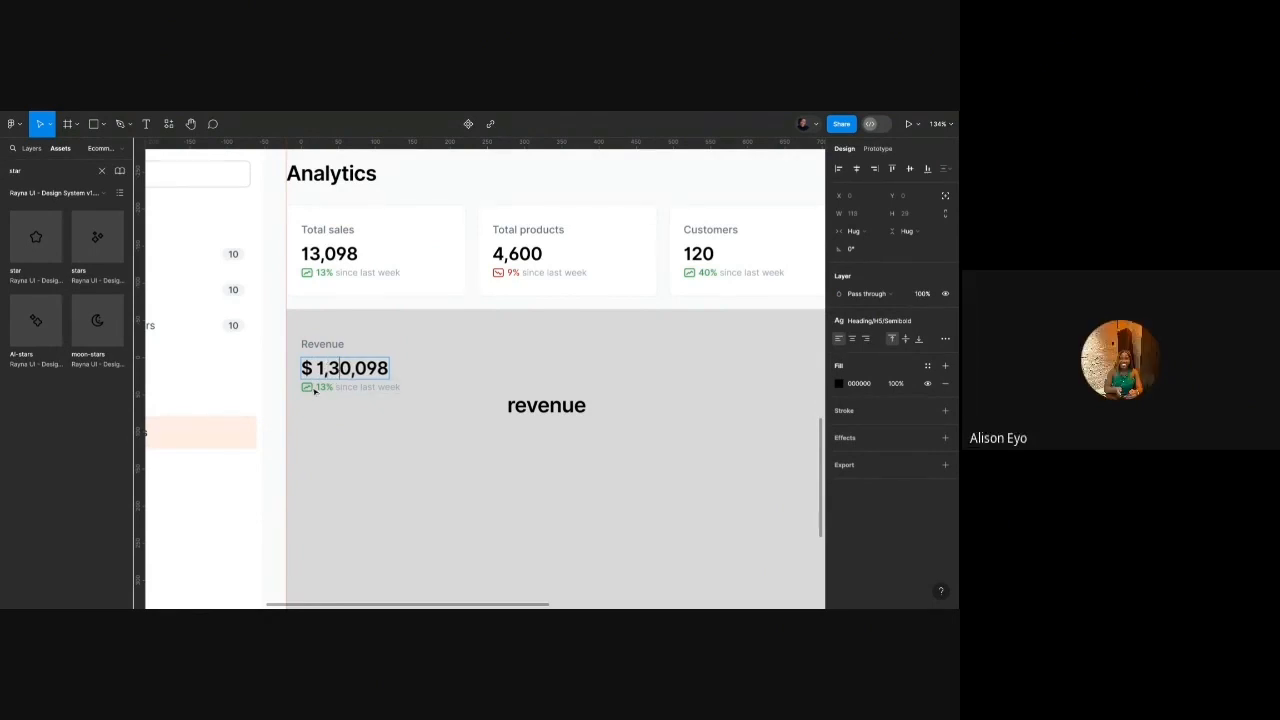
type("0")
key("Escape")
key("Escape")
scroll(402, 345, "down", 4)
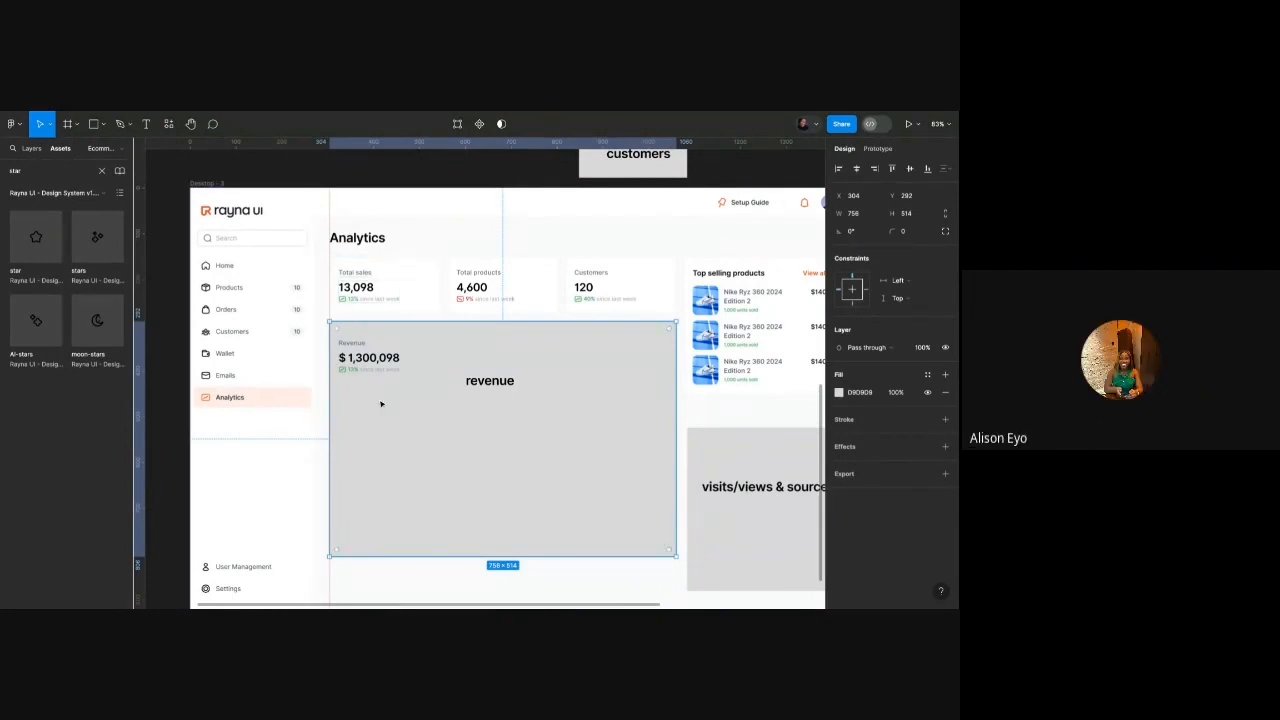
Drag the revenue placeholder text off the dashboard frame.
left_click(475, 384)
scroll(478, 384, "down", 3)
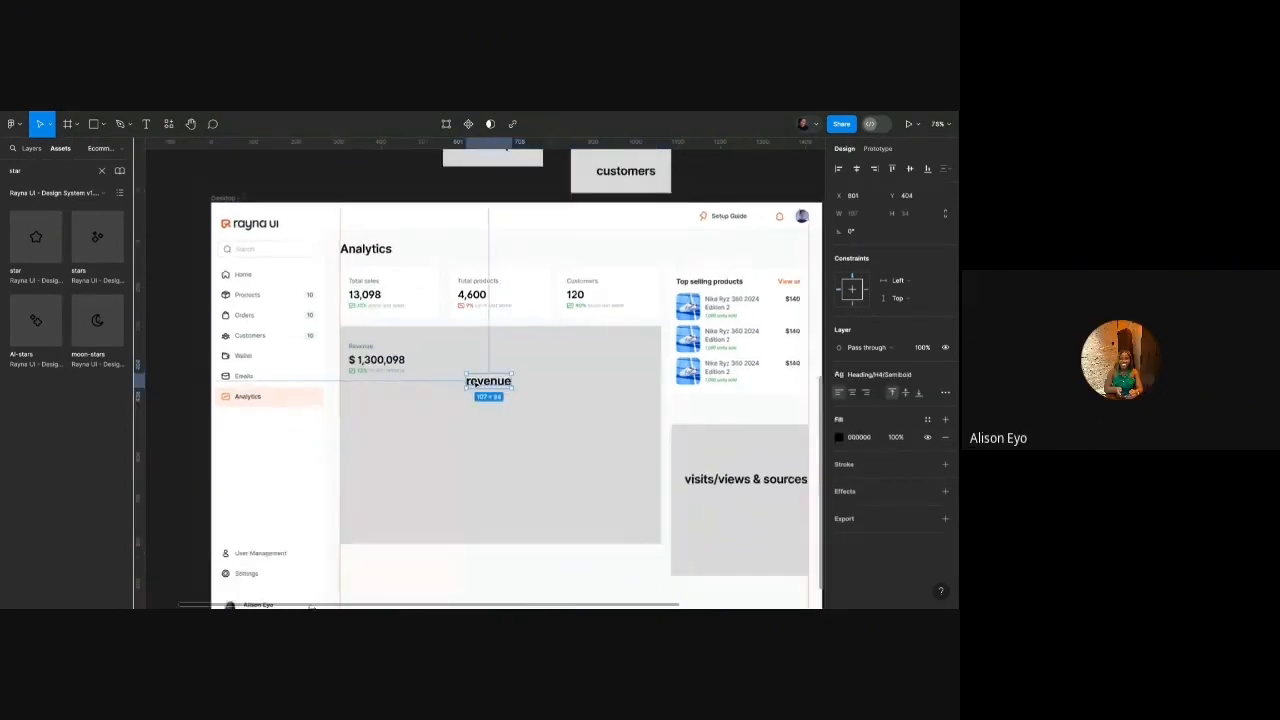
left_click_drag(479, 384, 290, 206)
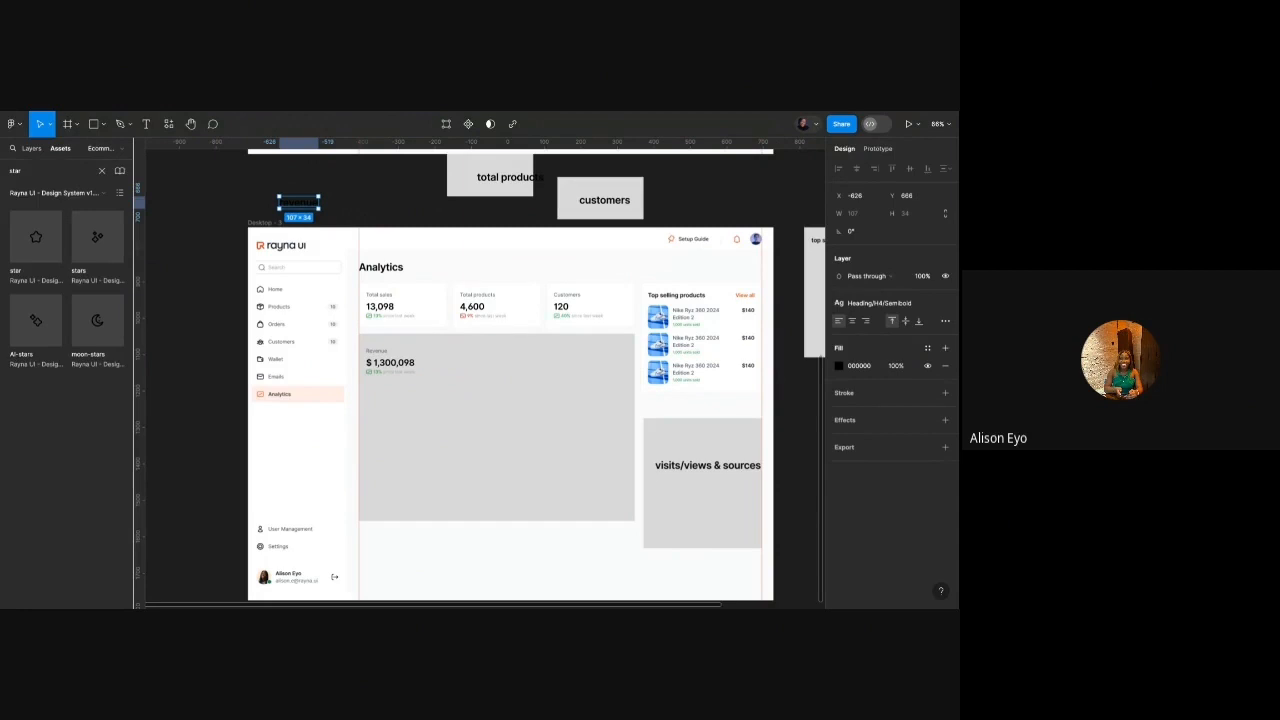
type("d")
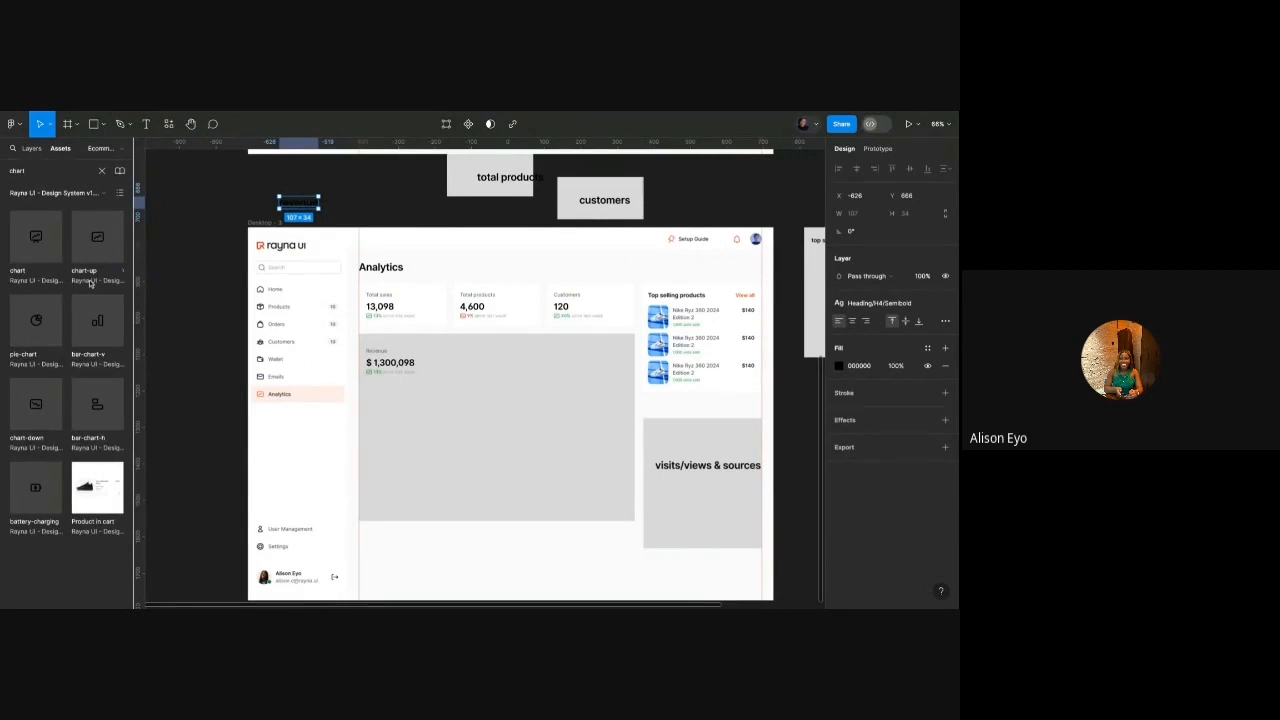
Show Rayna UI assets as a list and search them for 'bar'.
left_click(96, 199)
left_click(96, 199)
left_click(120, 193)
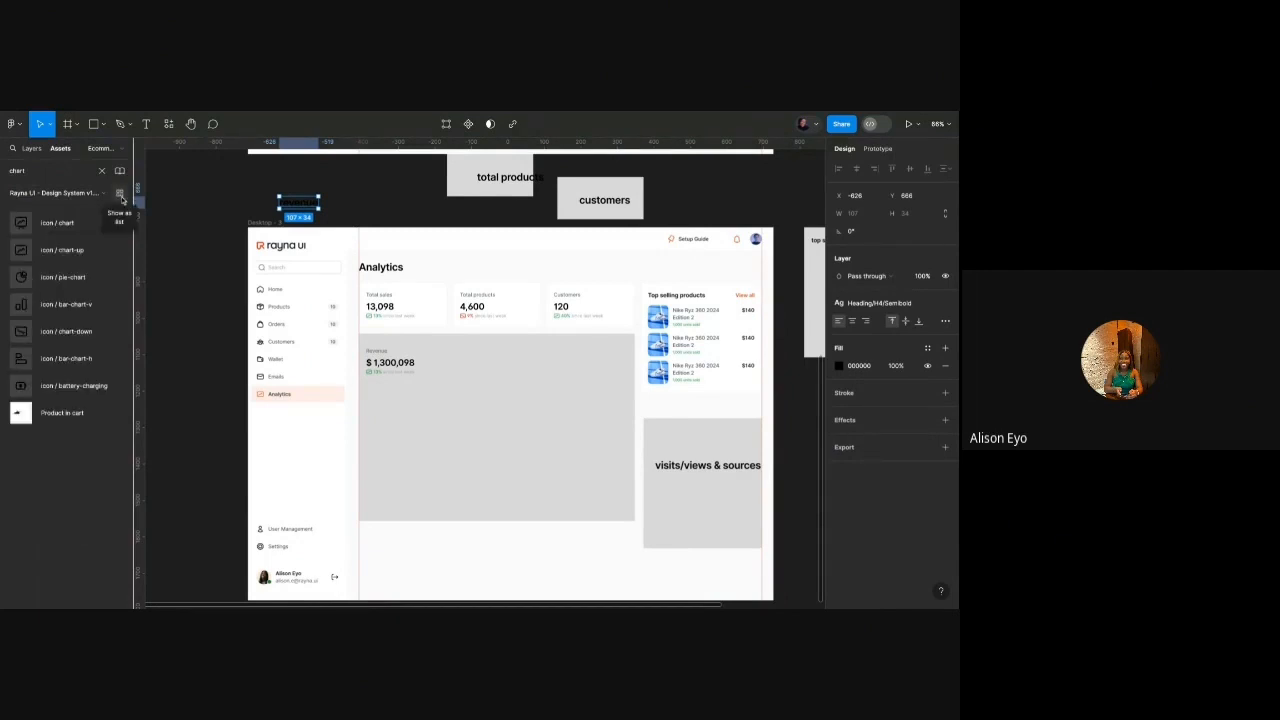
double_click(63, 168)
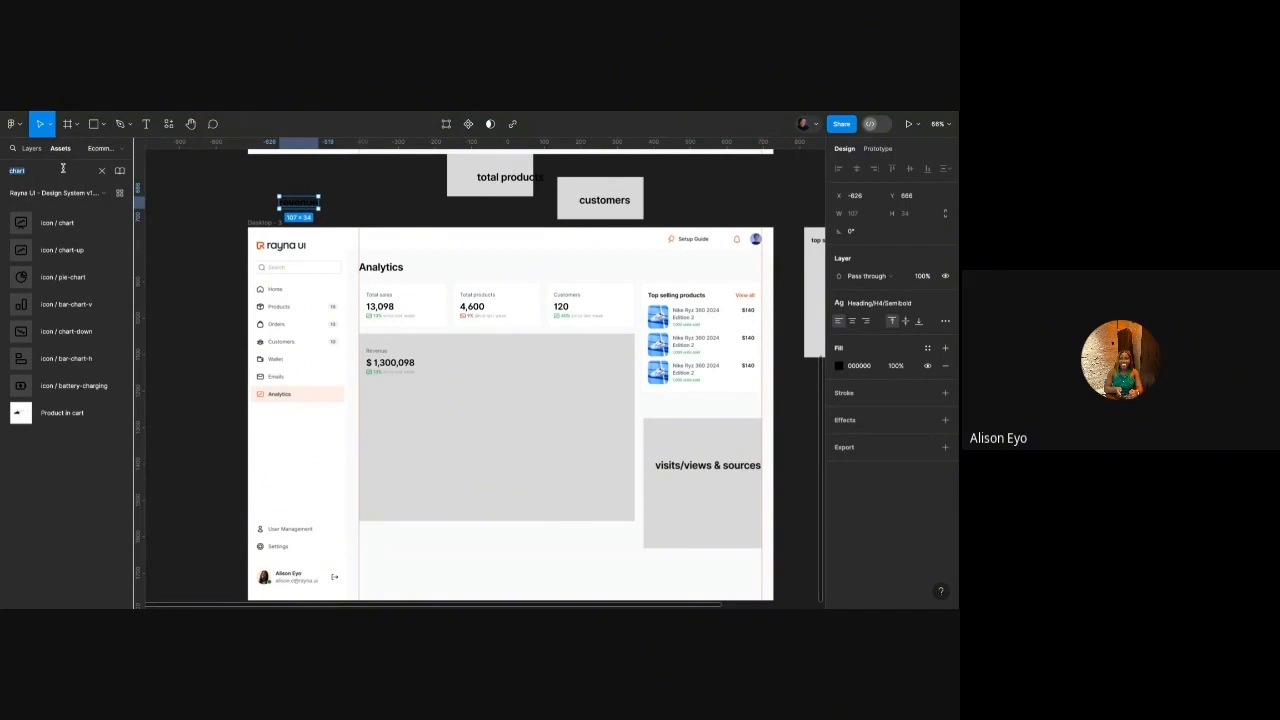
type("bar")
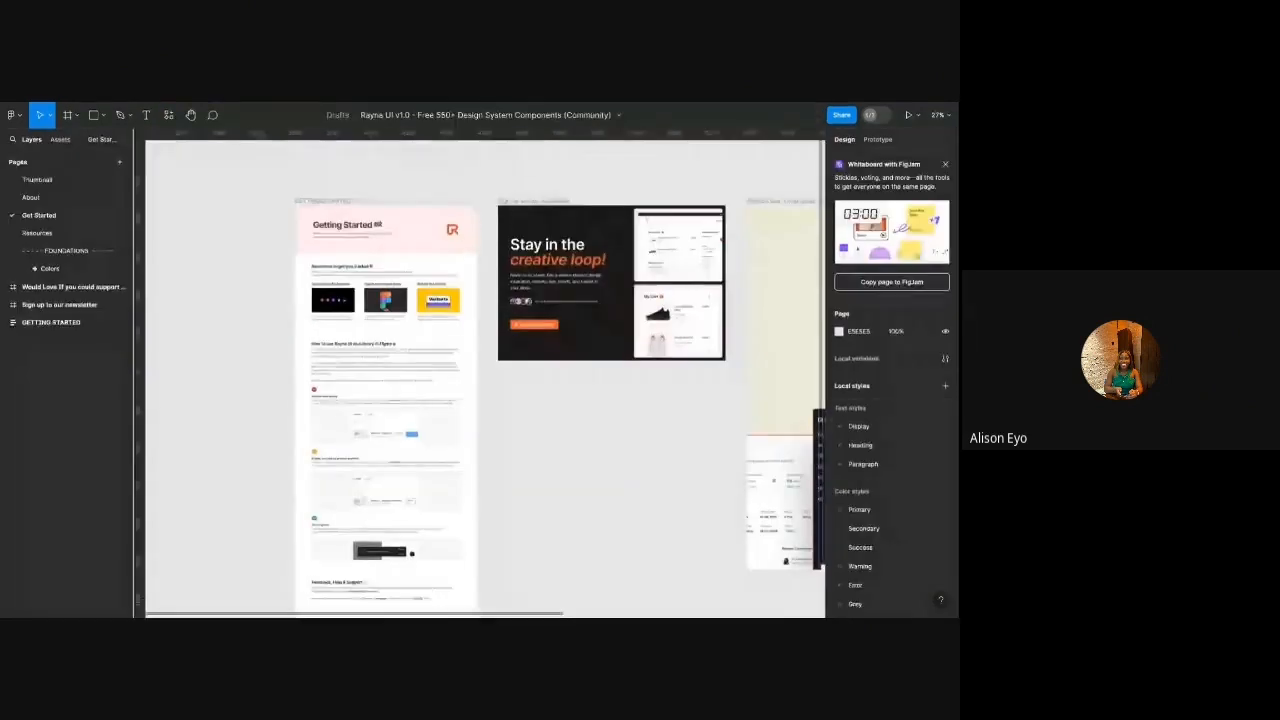
Browse the chart frame designs on the Rayna UI library file's Charts page.
scroll(67, 231, "down", 3)
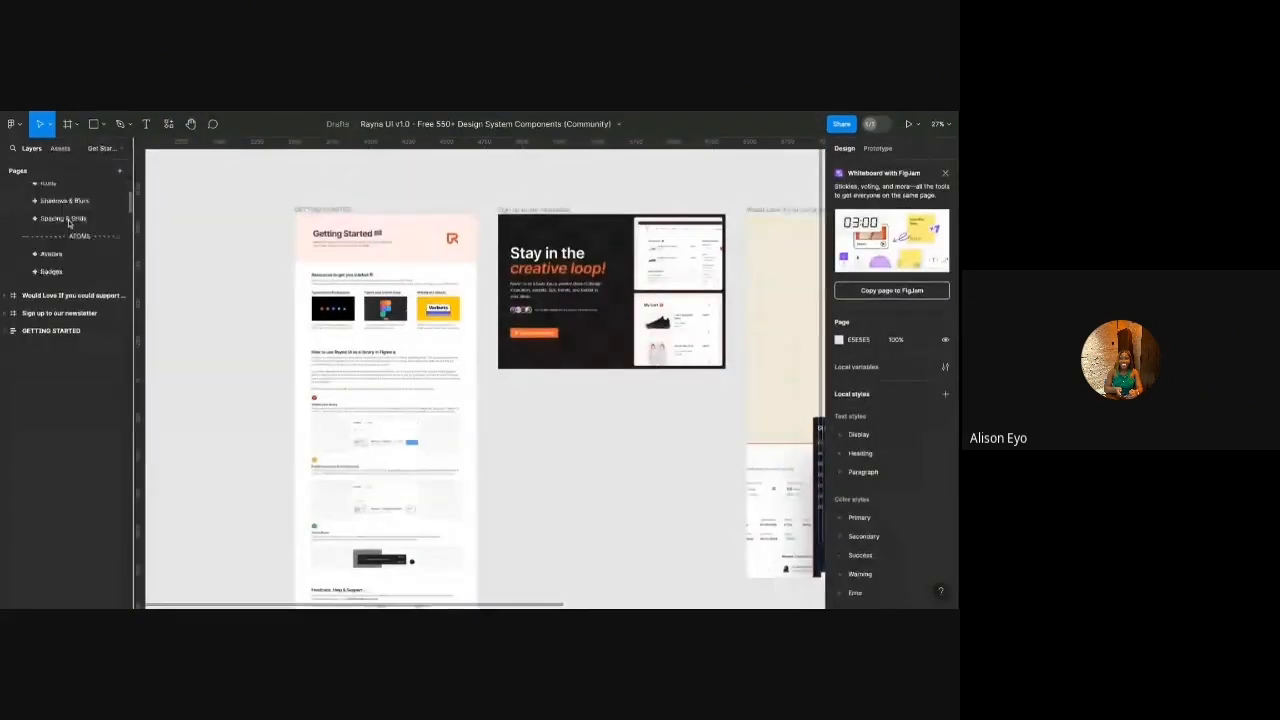
scroll(67, 231, "down", 2)
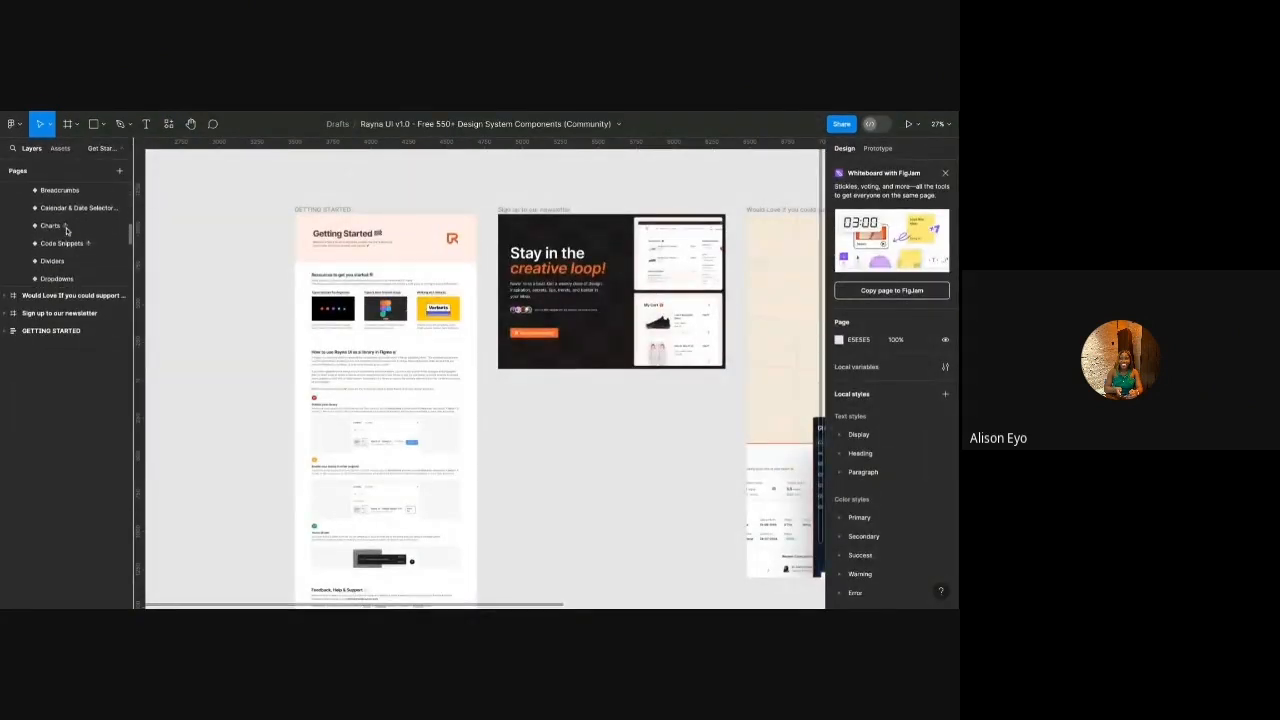
left_click(52, 212)
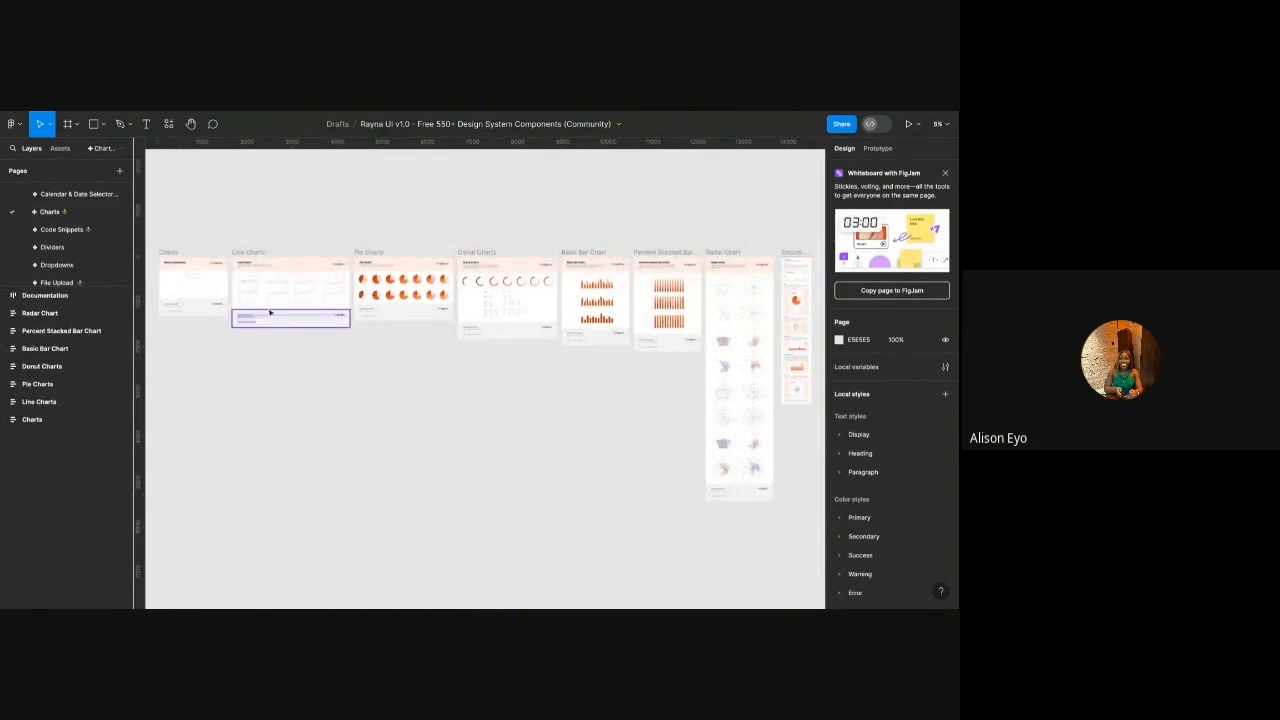
scroll(255, 285, "up", 5)
scroll(329, 286, "up", 4)
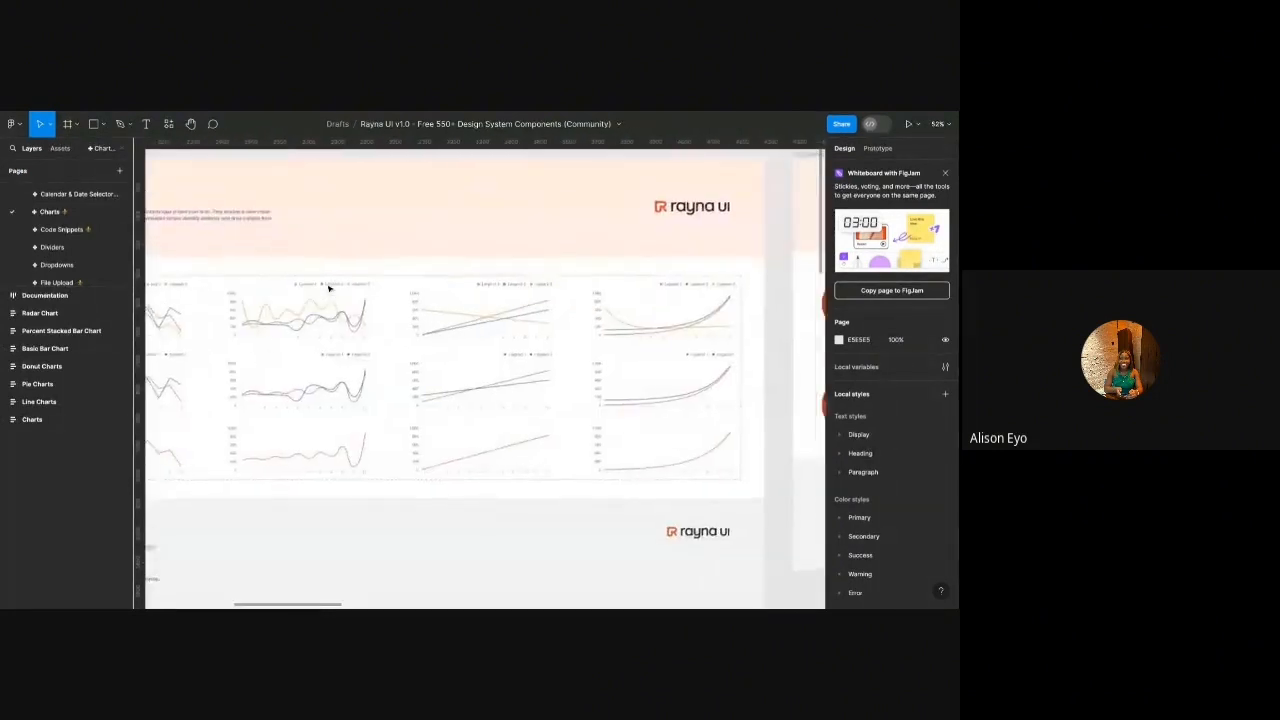
scroll(480, 310, "right", 8)
scroll(480, 312, "right", 15)
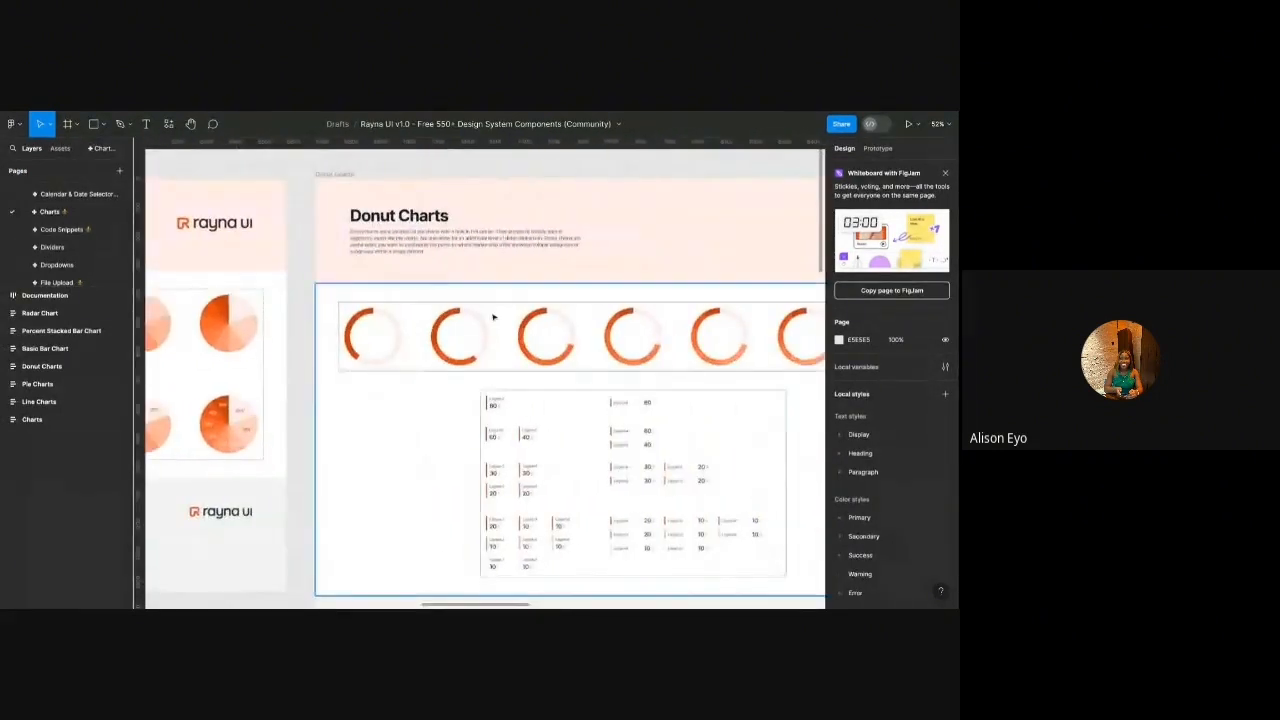
scroll(493, 317, "right", 6)
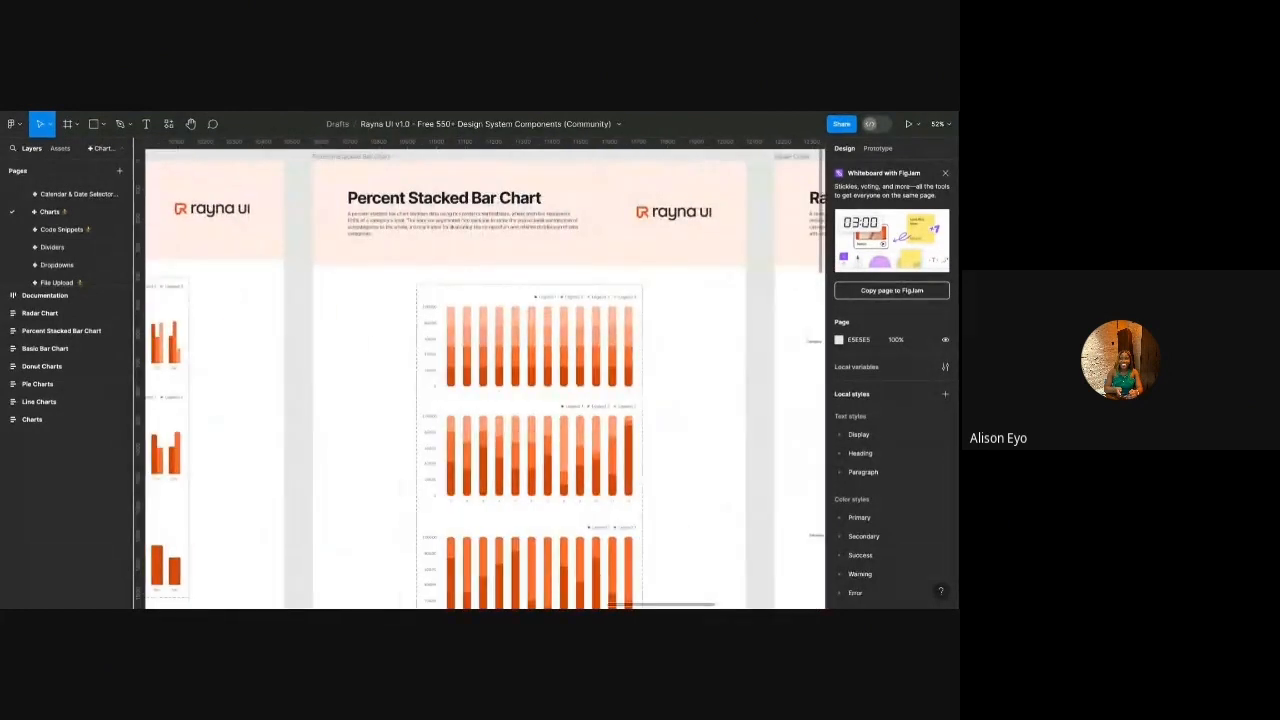
scroll(485, 380, "right", 8)
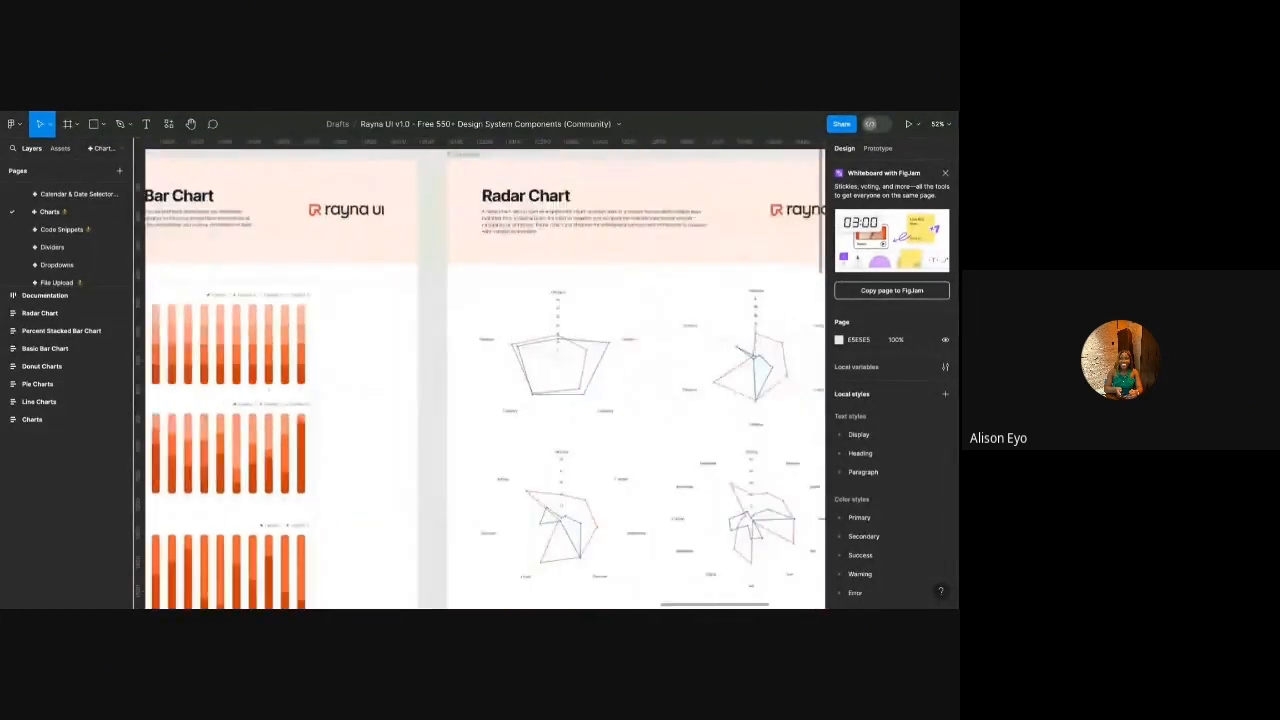
scroll(485, 380, "down", 5)
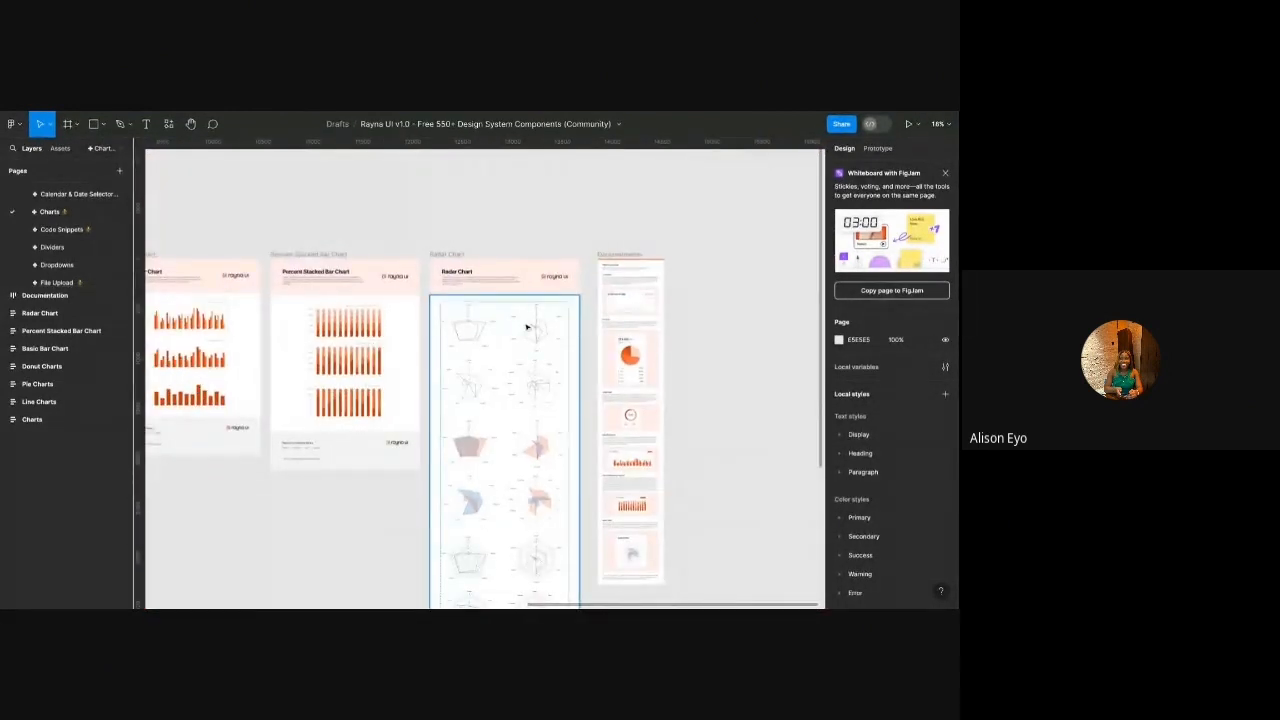
scroll(512, 355, "down", 1)
scroll(511, 357, "left", 4)
scroll(511, 357, "up", 6)
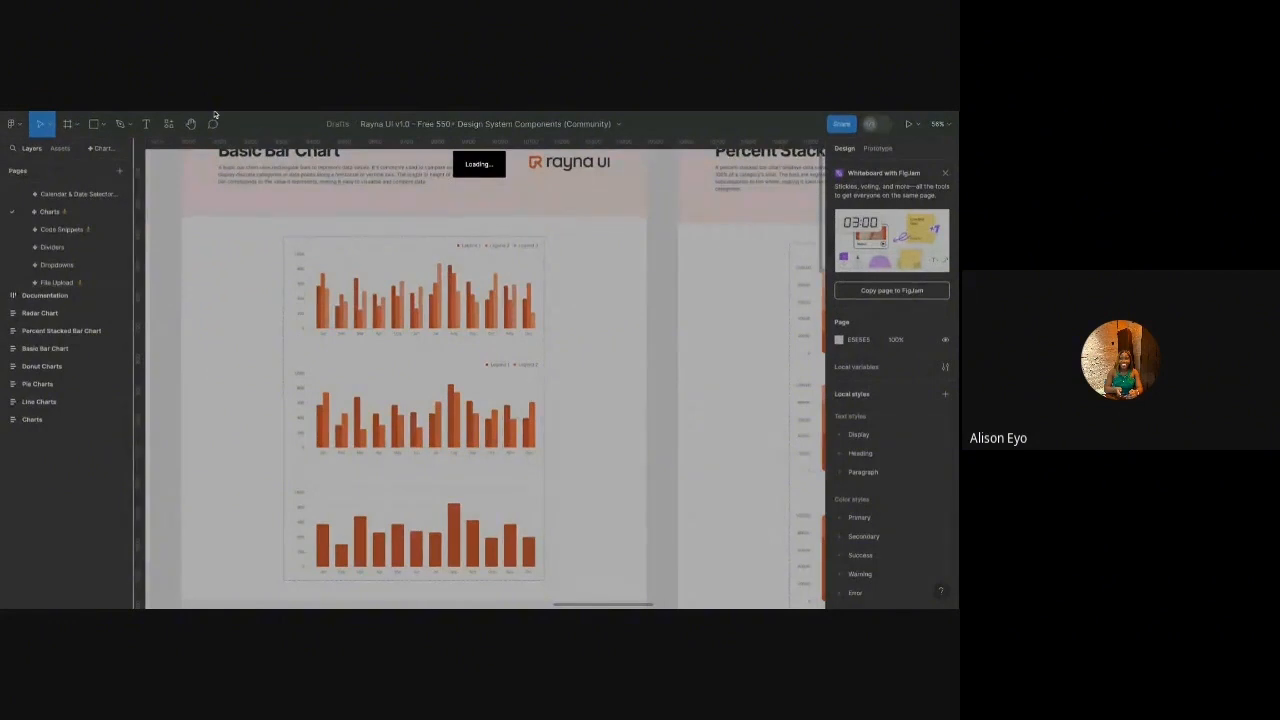
scroll(485, 378, "down", 1)
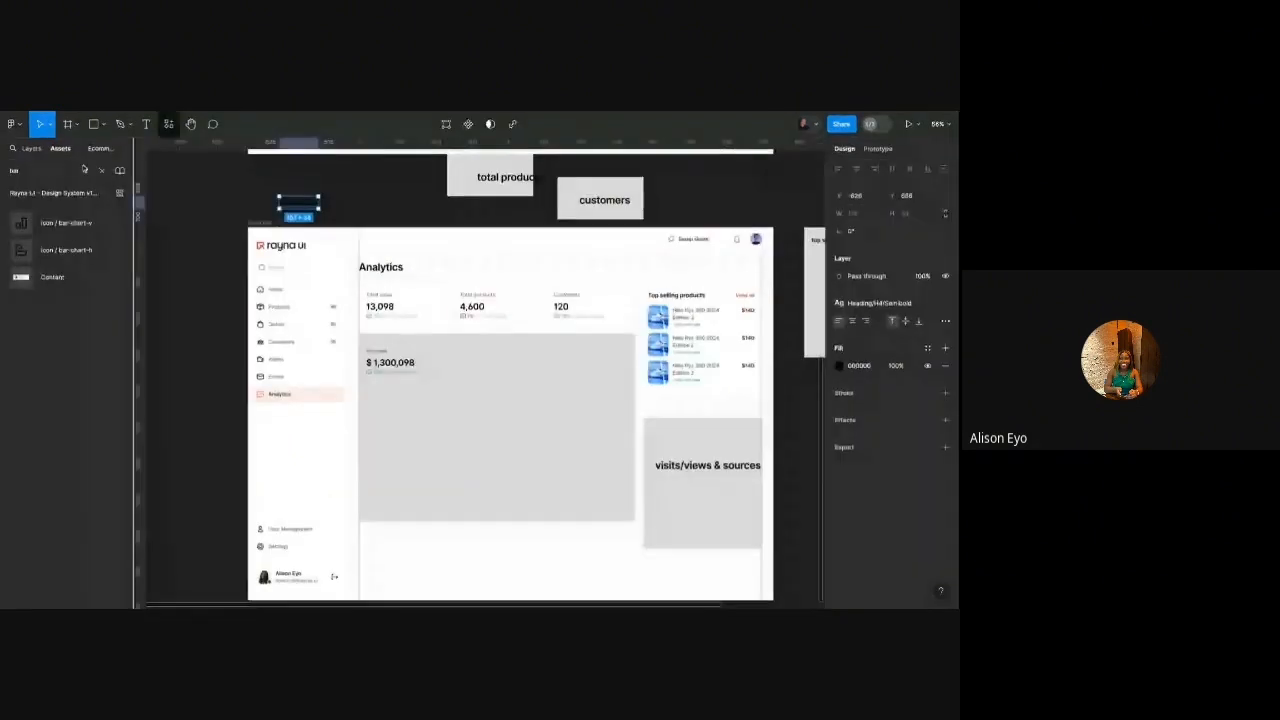
Back in the Analytics dashboard file, search the assets for 'charts'.
left_click(60, 148)
left_click(52, 172)
type("charts")
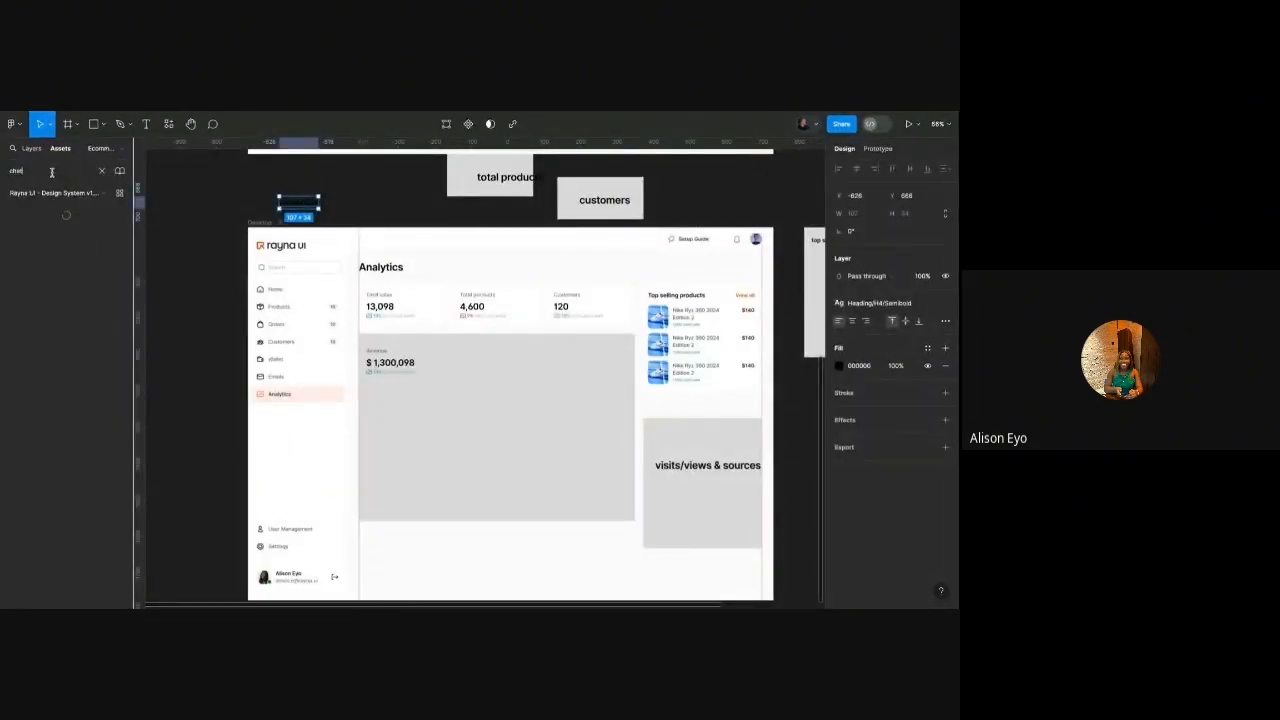
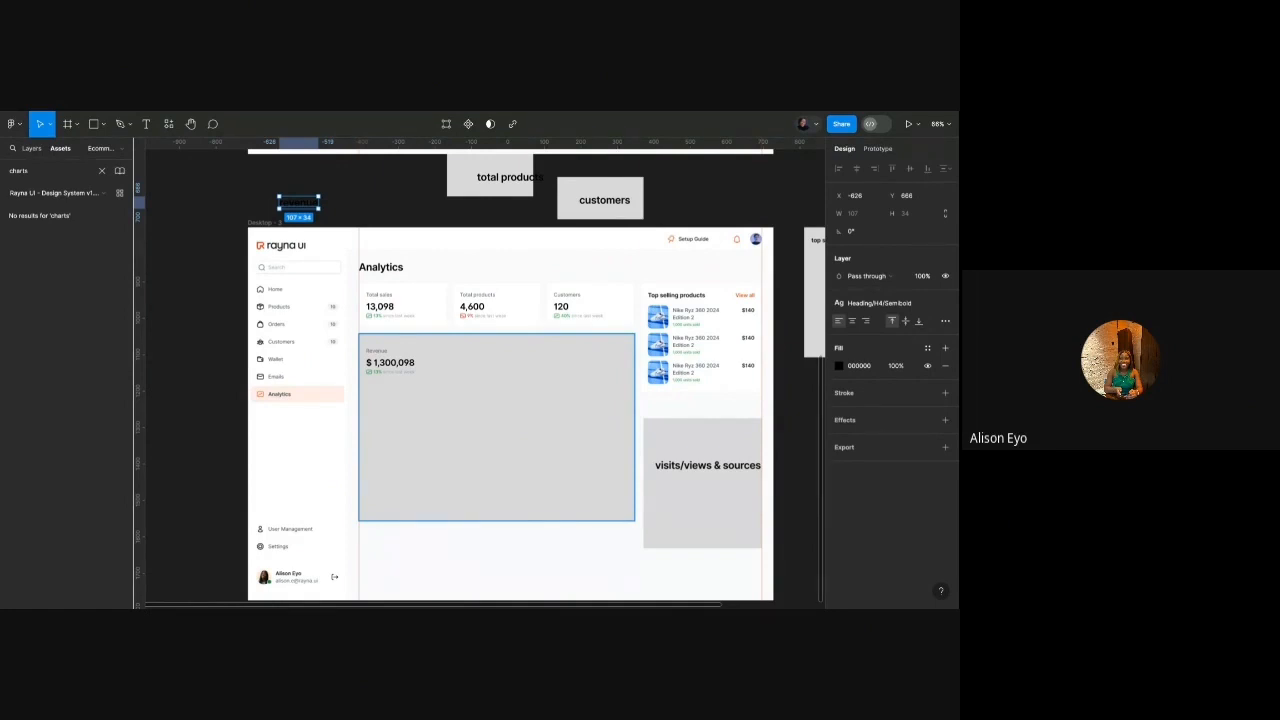
Paste the copied bar chart into the Desktop frame and drag it onto the grey Revenue panel.
left_click(426, 397)
scroll(425, 390, "down", 2)
key("ctrl+v")
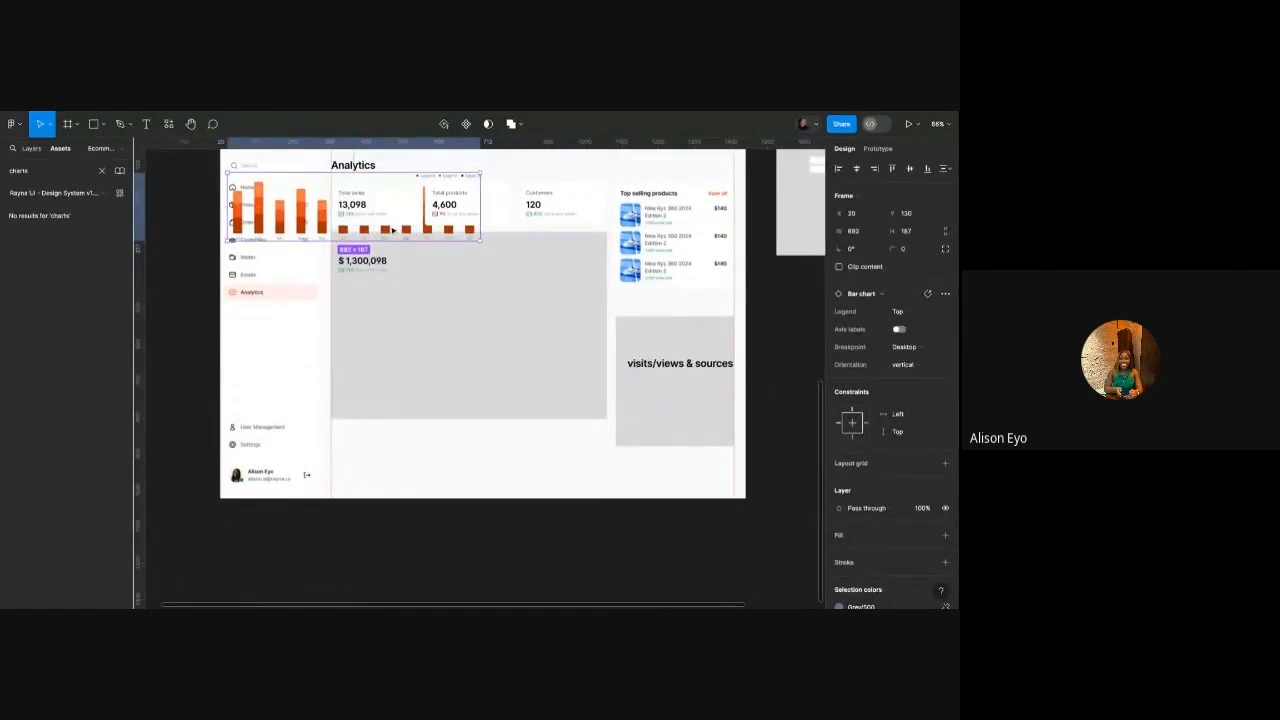
left_click_drag(392, 230, 503, 348)
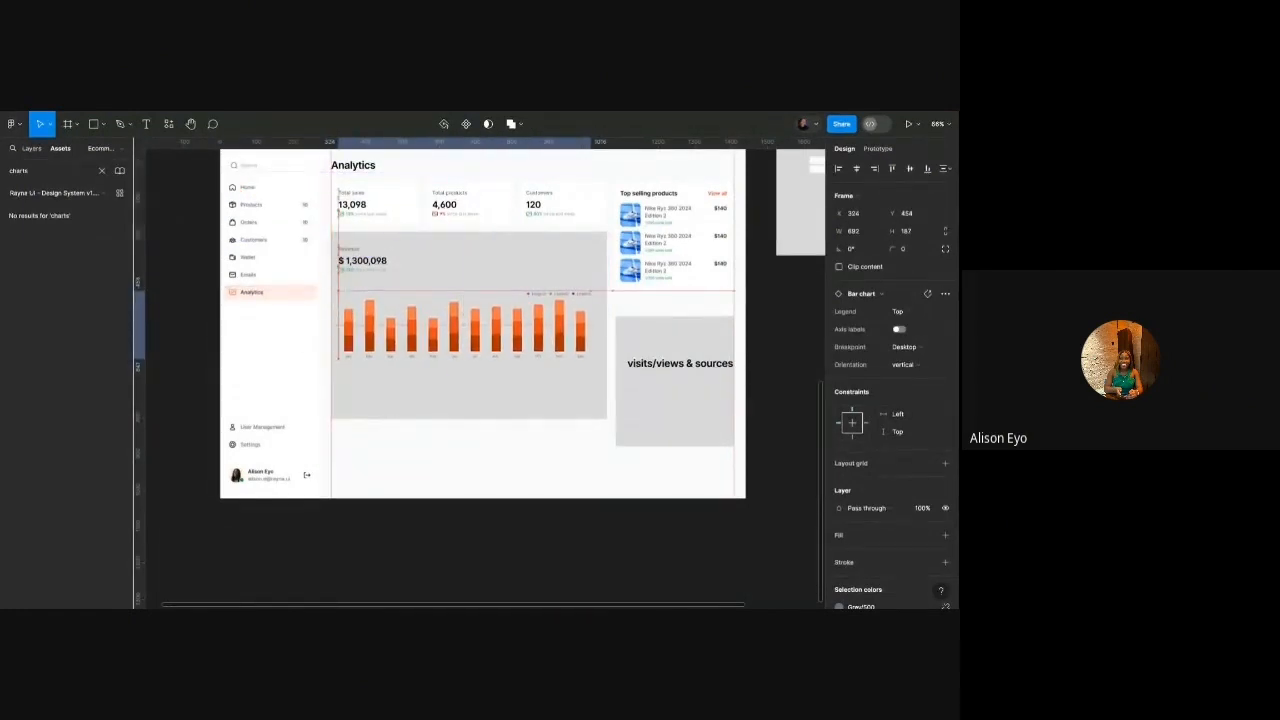
scroll(474, 328, "up", 5)
Show the Layers list, then try the chart's Mobile breakpoint and undo it.
left_click(35, 149)
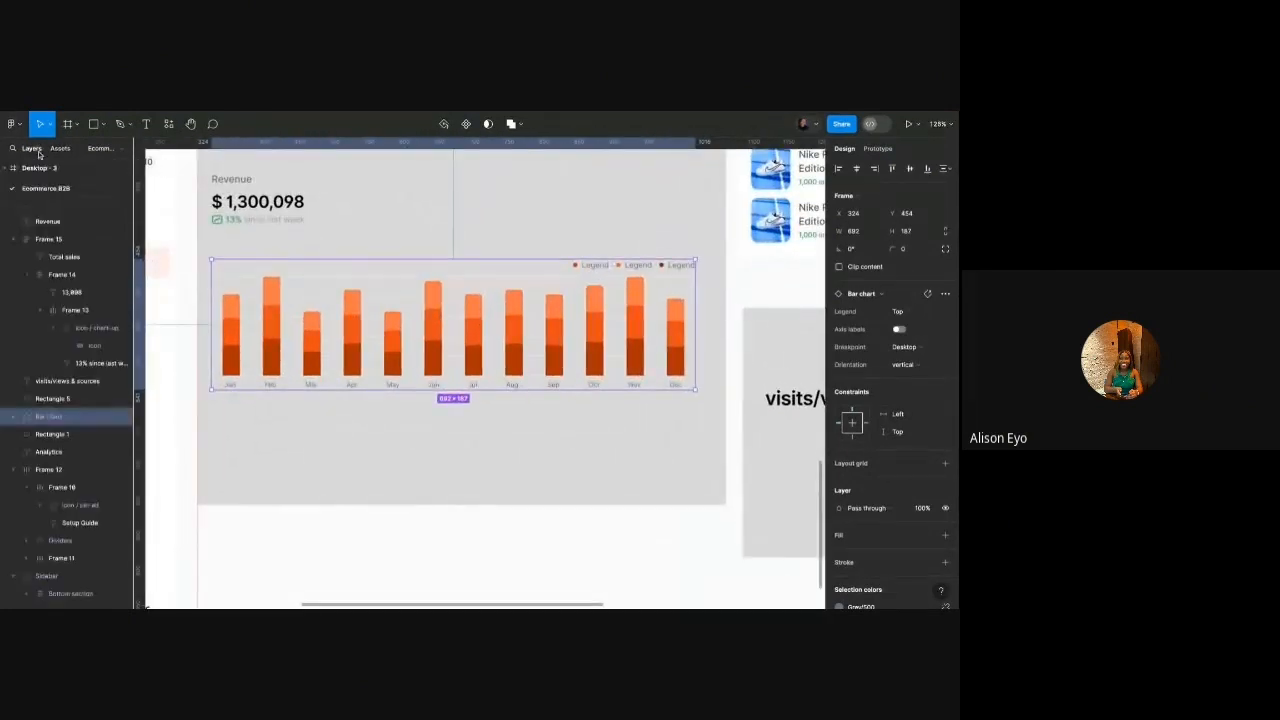
left_click(906, 347)
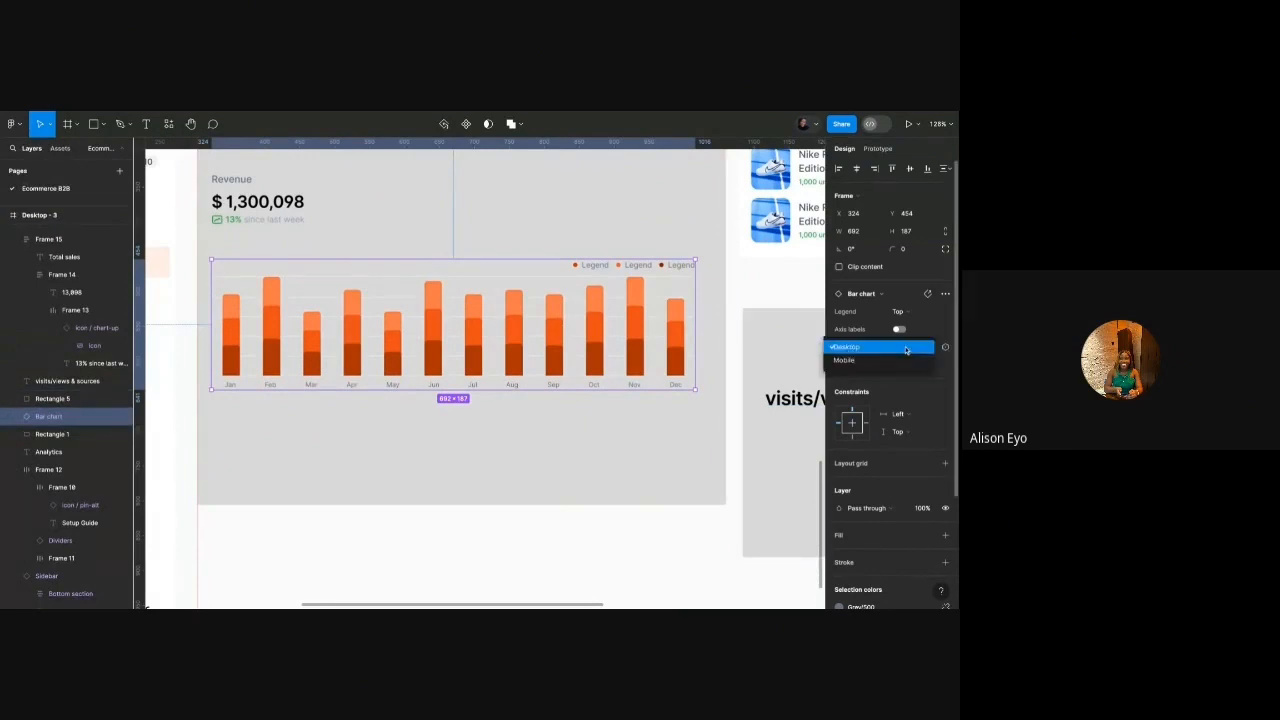
left_click(906, 347)
left_click(902, 347)
left_click(880, 360)
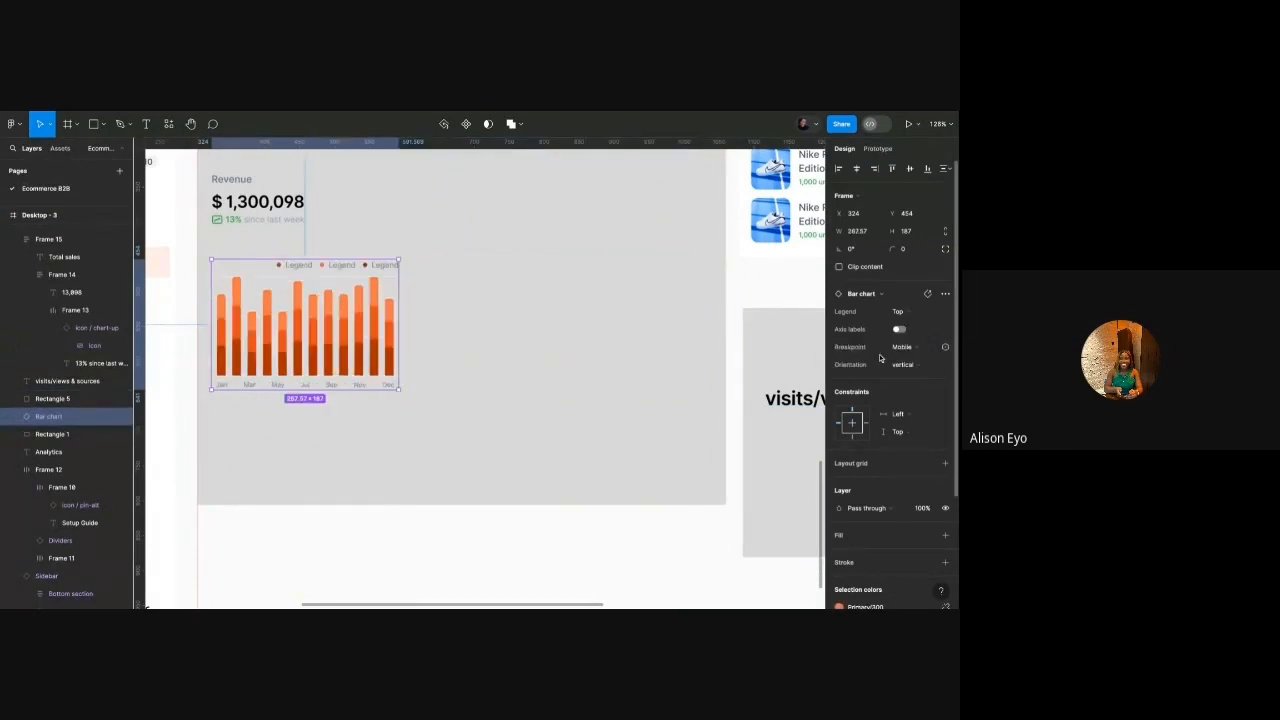
key("ctrl+z")
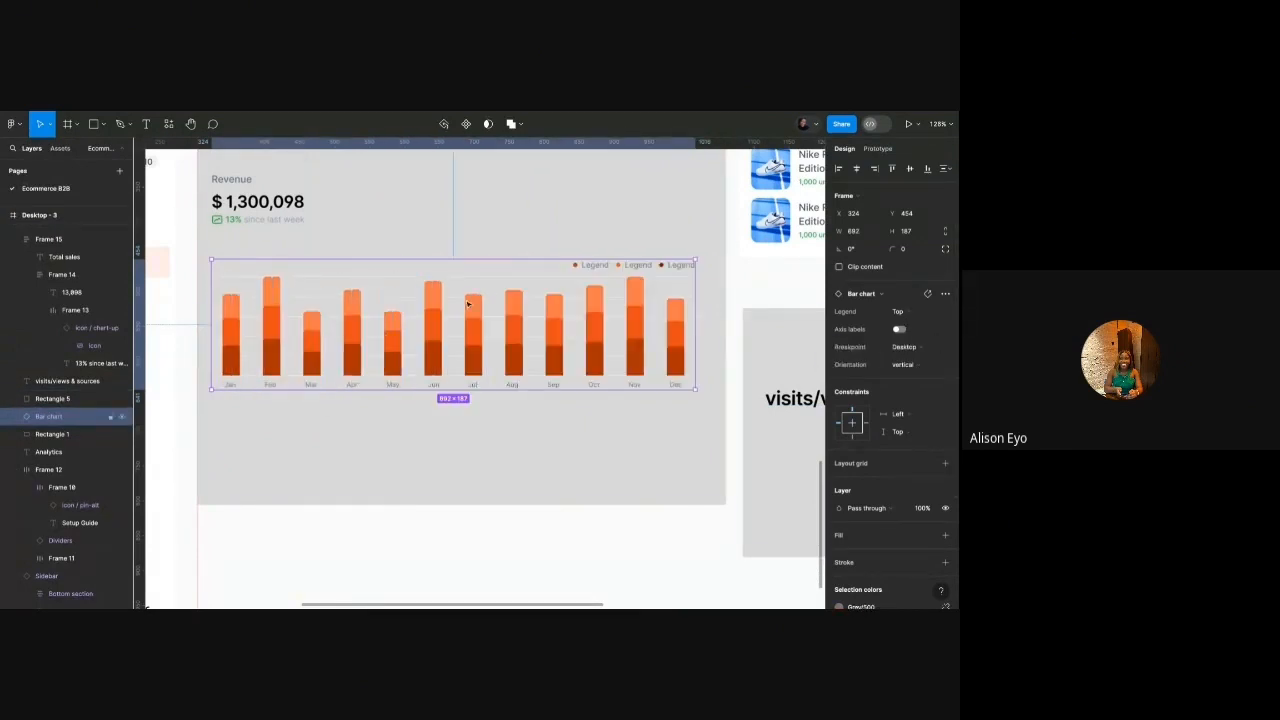
Try horizontal bars and a right-side legend on the chart, undoing both changes.
left_click(906, 364)
left_click(892, 350)
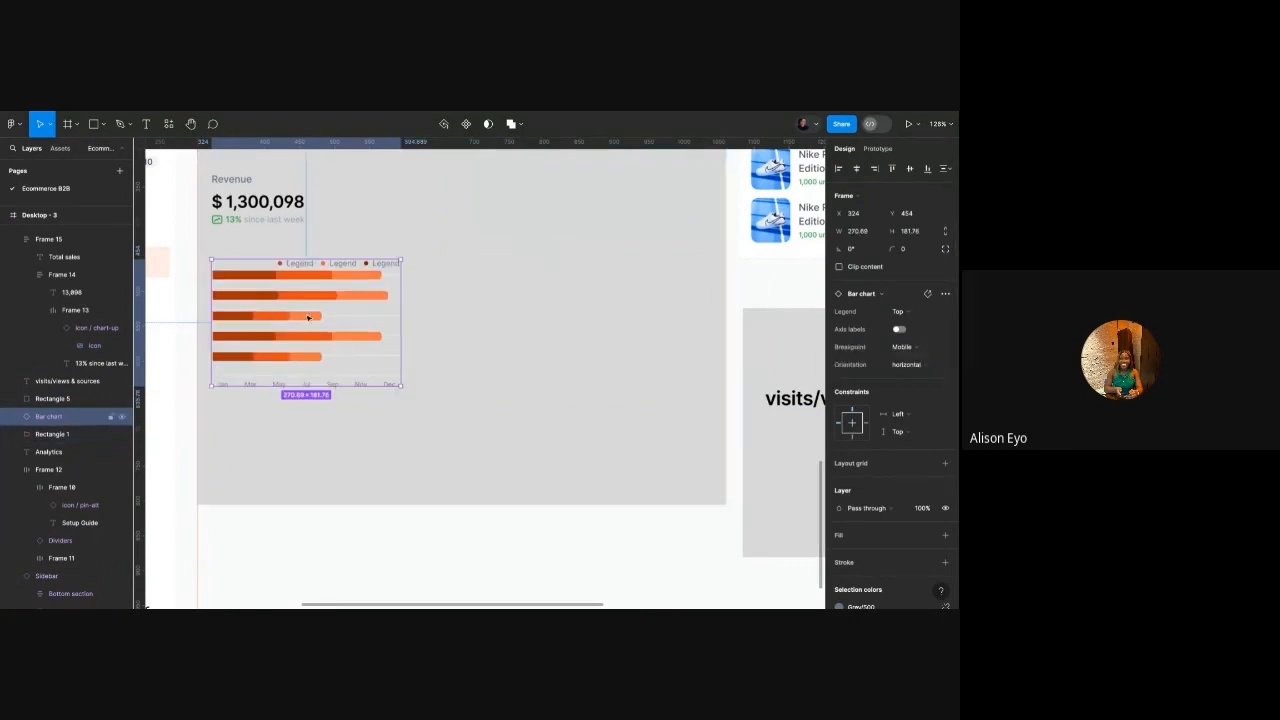
key("ctrl+z")
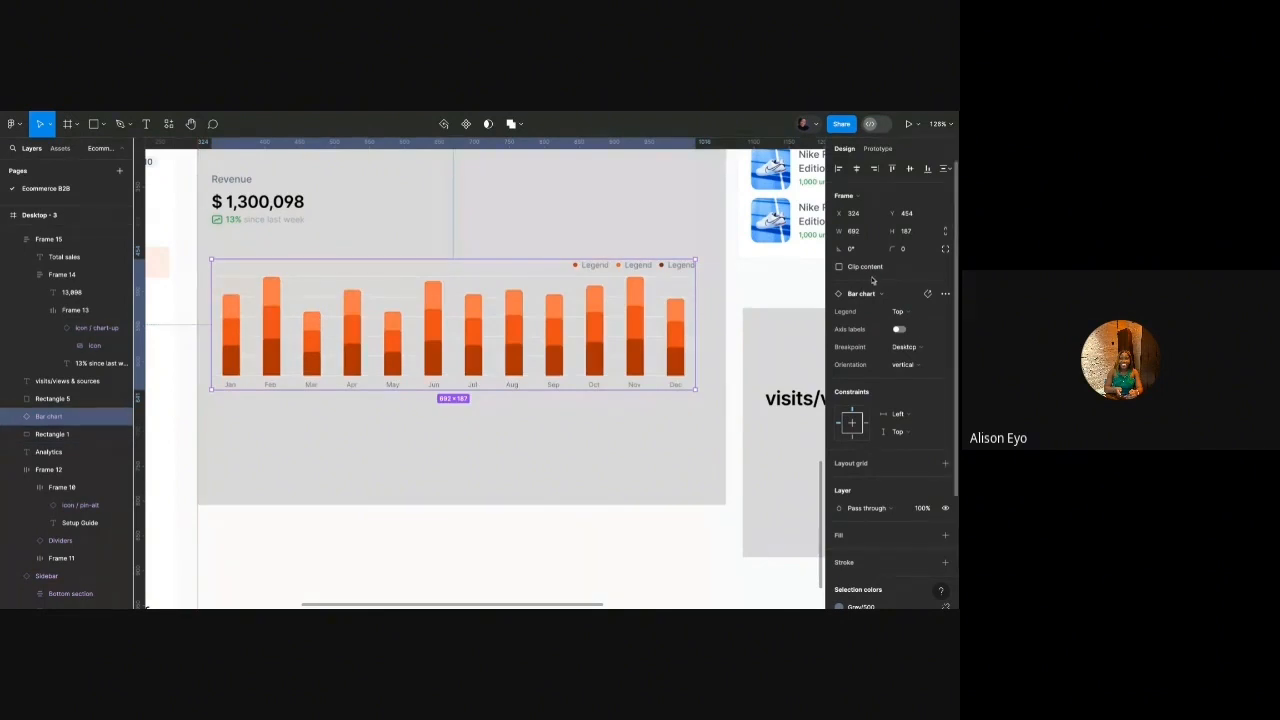
left_click(905, 311)
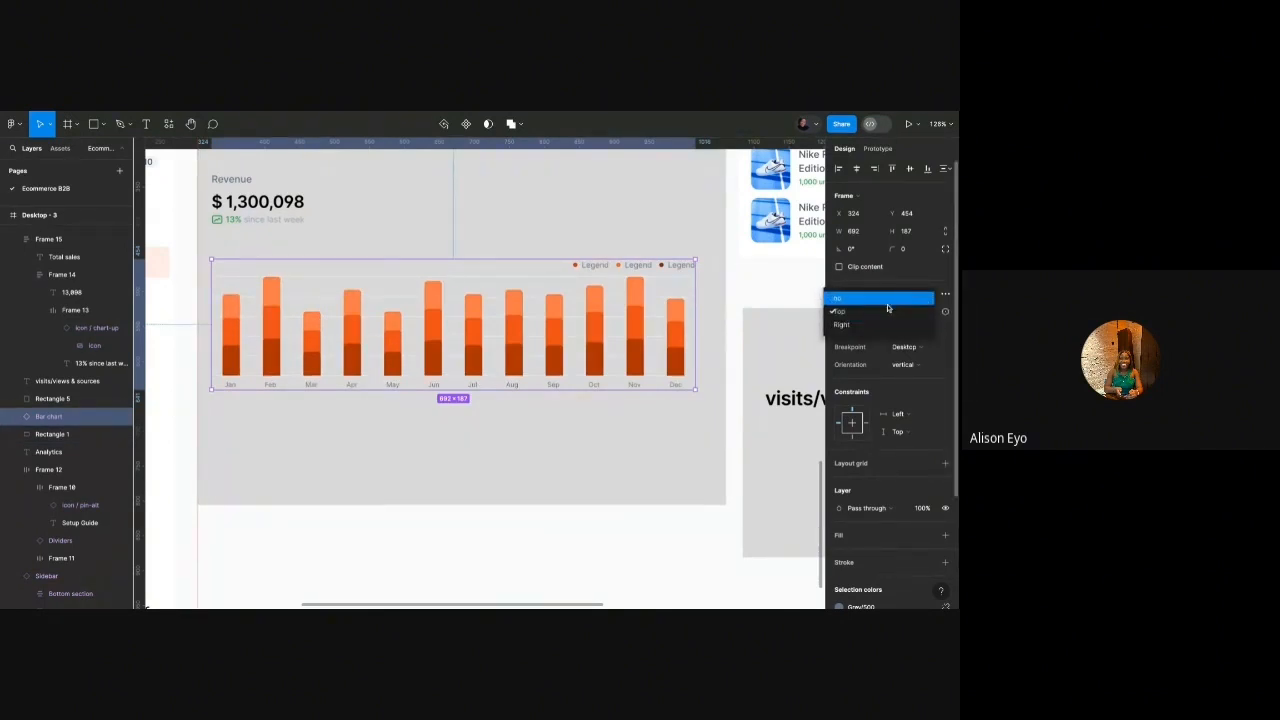
left_click(842, 324)
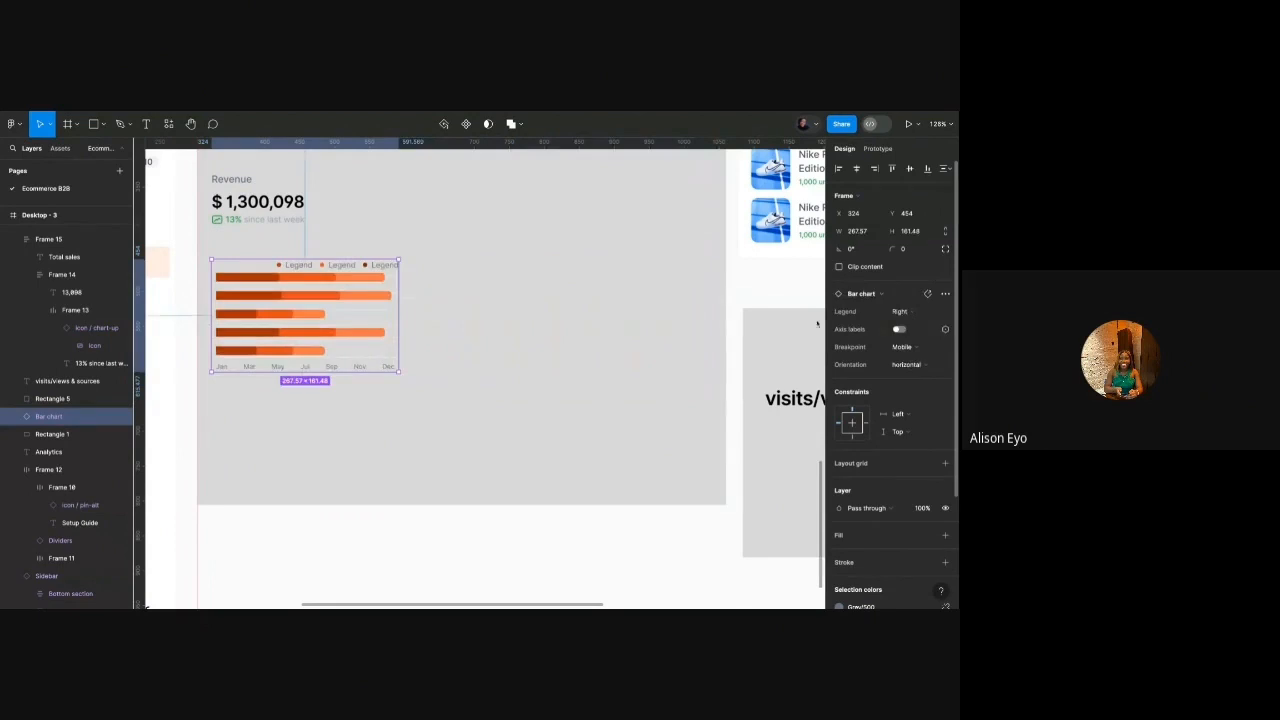
key("ctrl+z")
Turn on Clip content for the chart and step into its inner Charts layout.
left_click(886, 296)
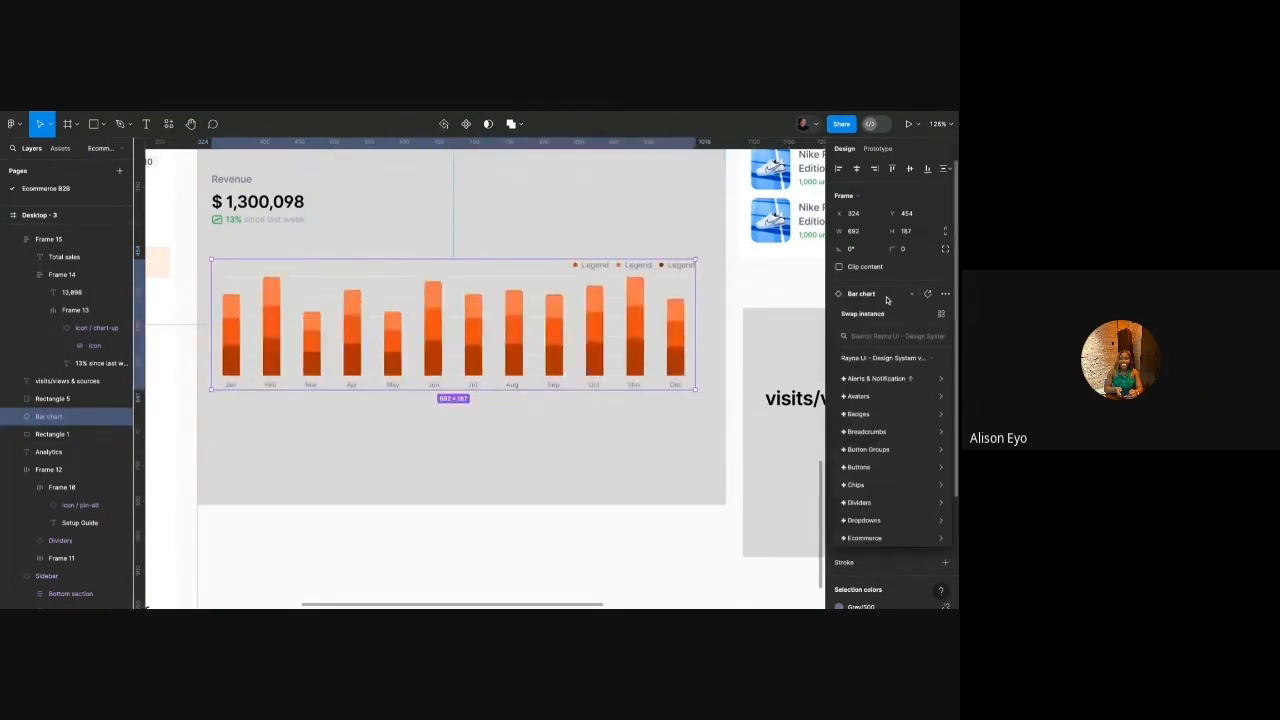
left_click(899, 274)
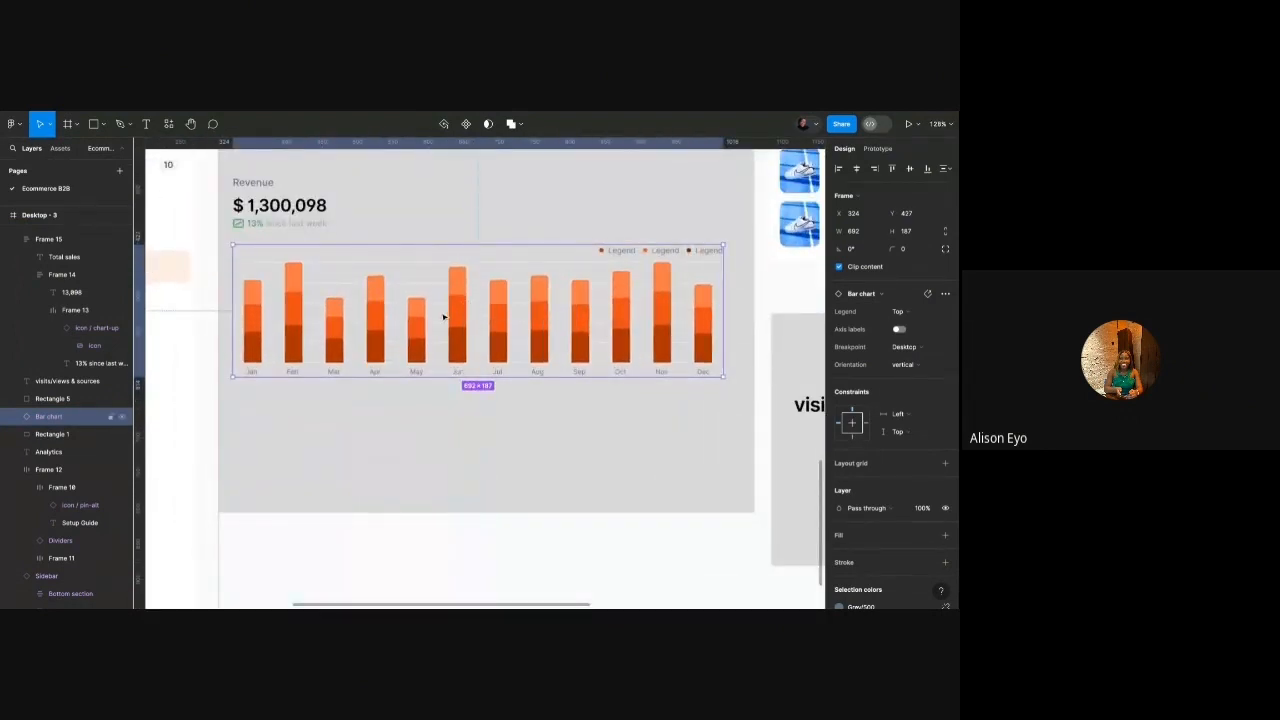
double_click(443, 317)
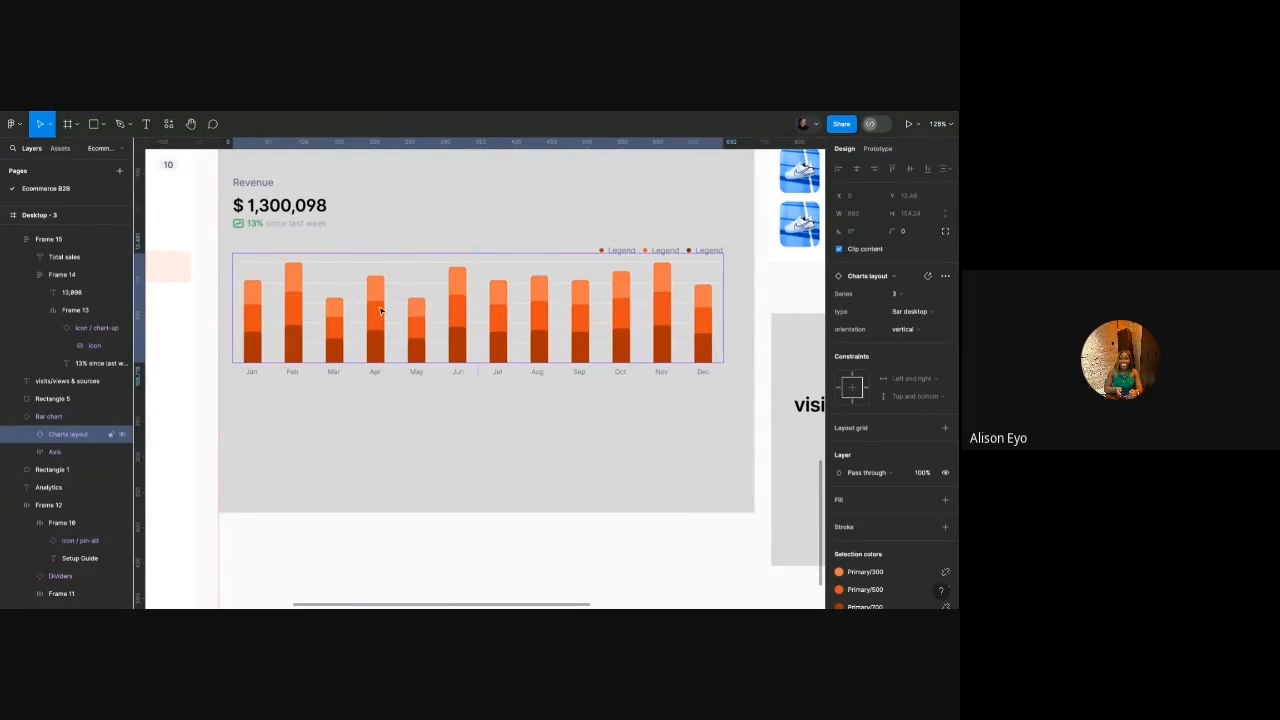
Try one and two series counts, leaving the chart at two stacked series.
scroll(381, 311, "up", 3)
left_click(894, 293)
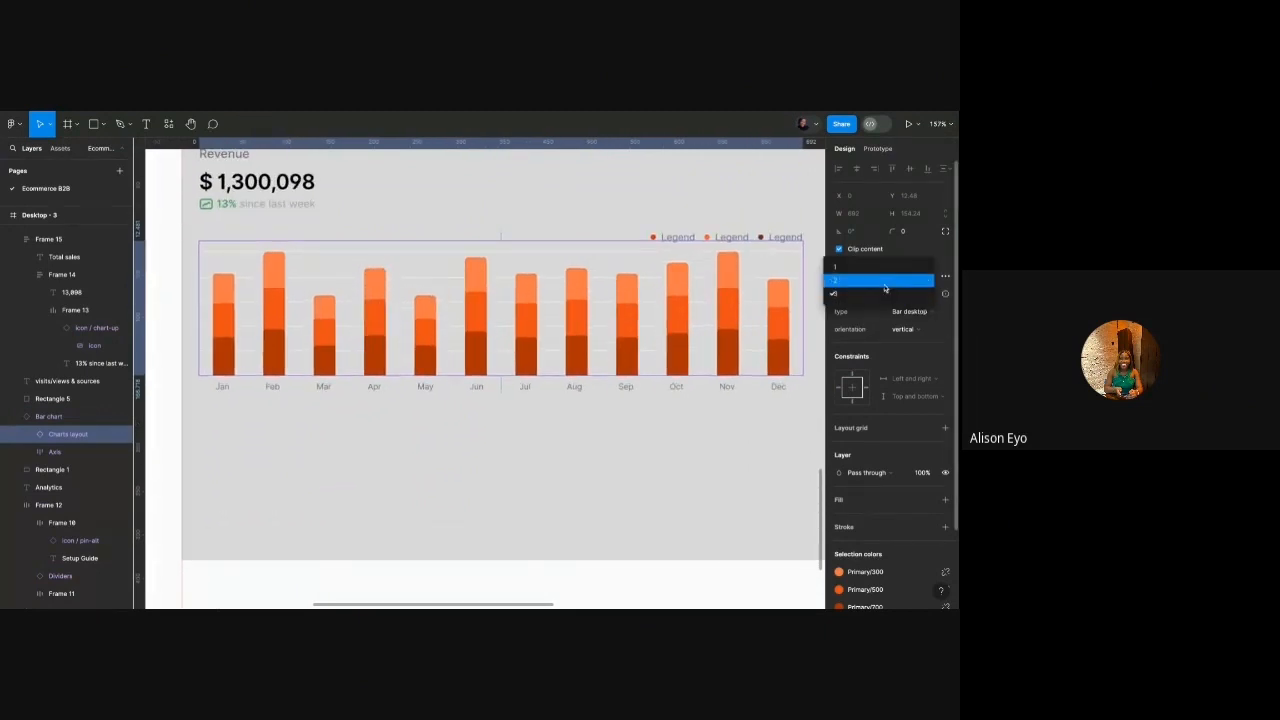
left_click(884, 284)
left_click(909, 297)
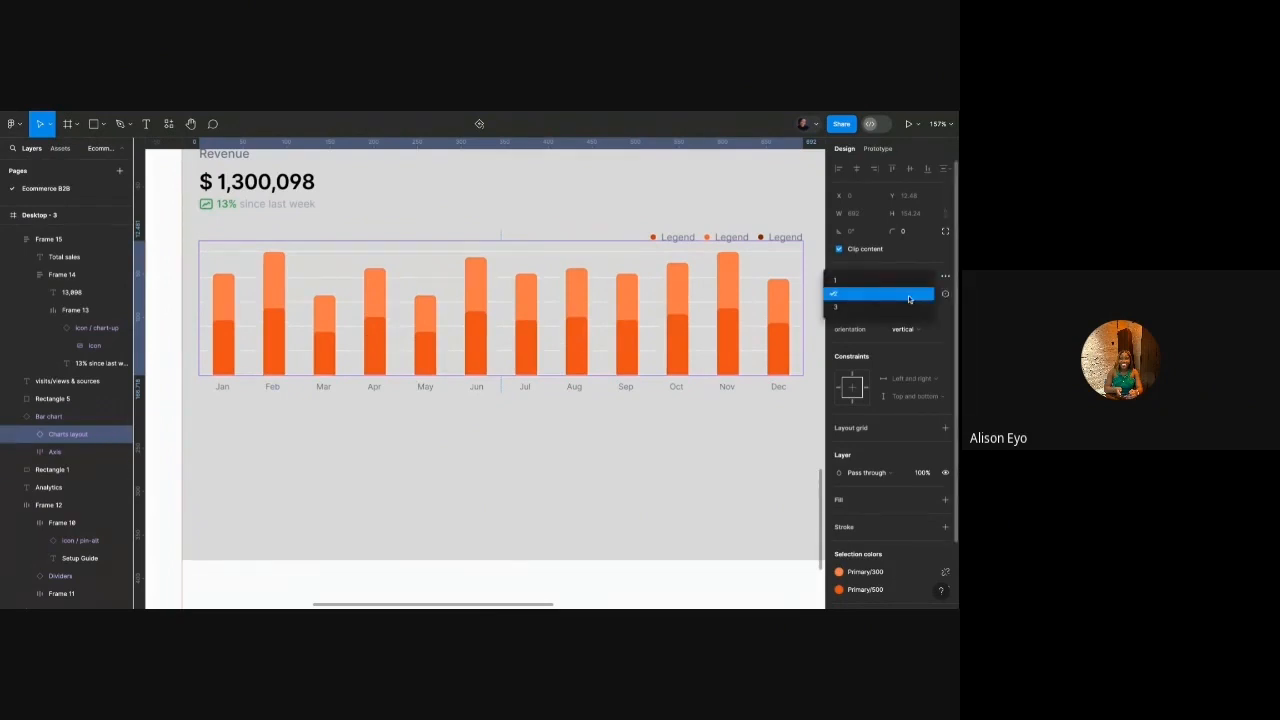
left_click(888, 284)
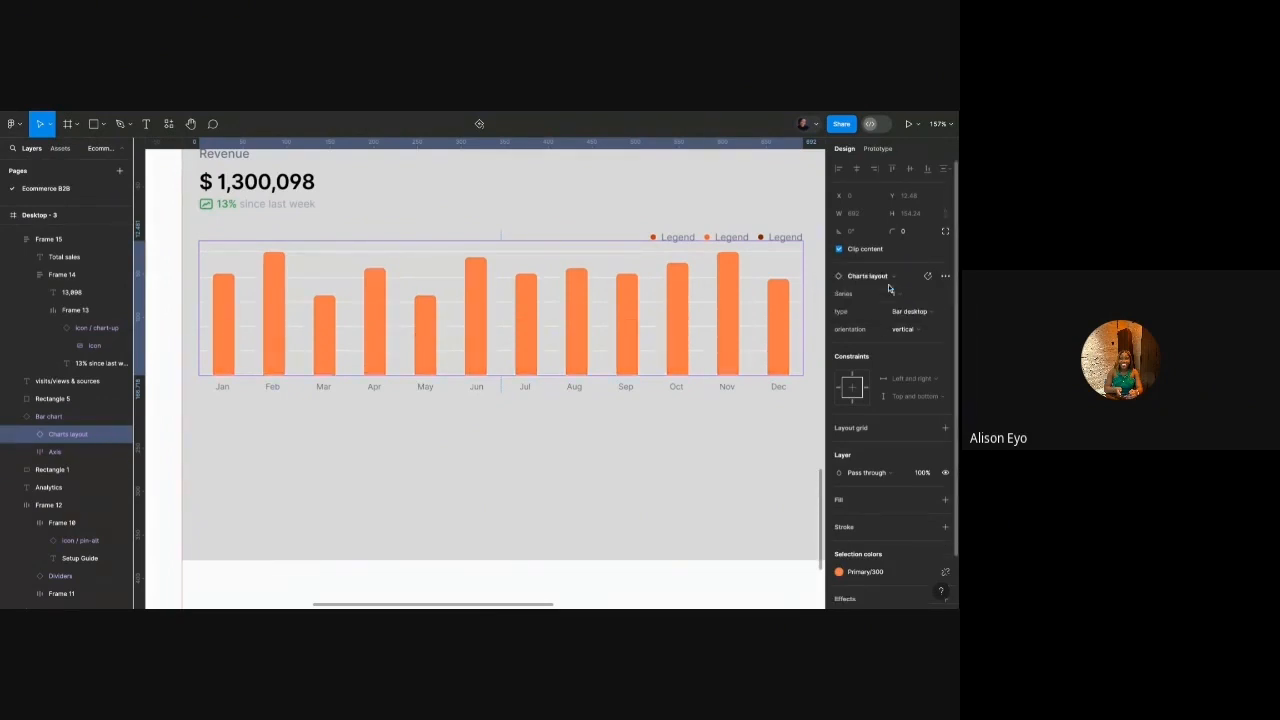
left_click(888, 287)
left_click(870, 300)
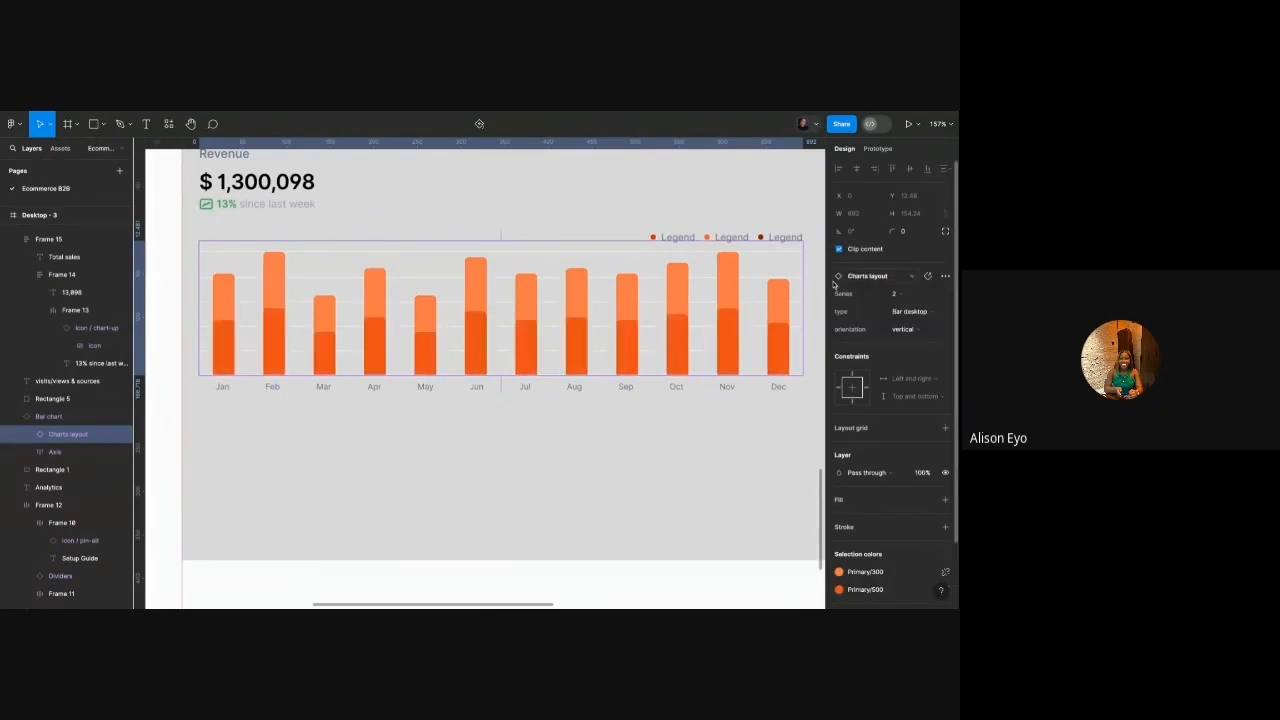
Select the chart's Legends layer, expand it, and hide the third legend item.
left_click(782, 238)
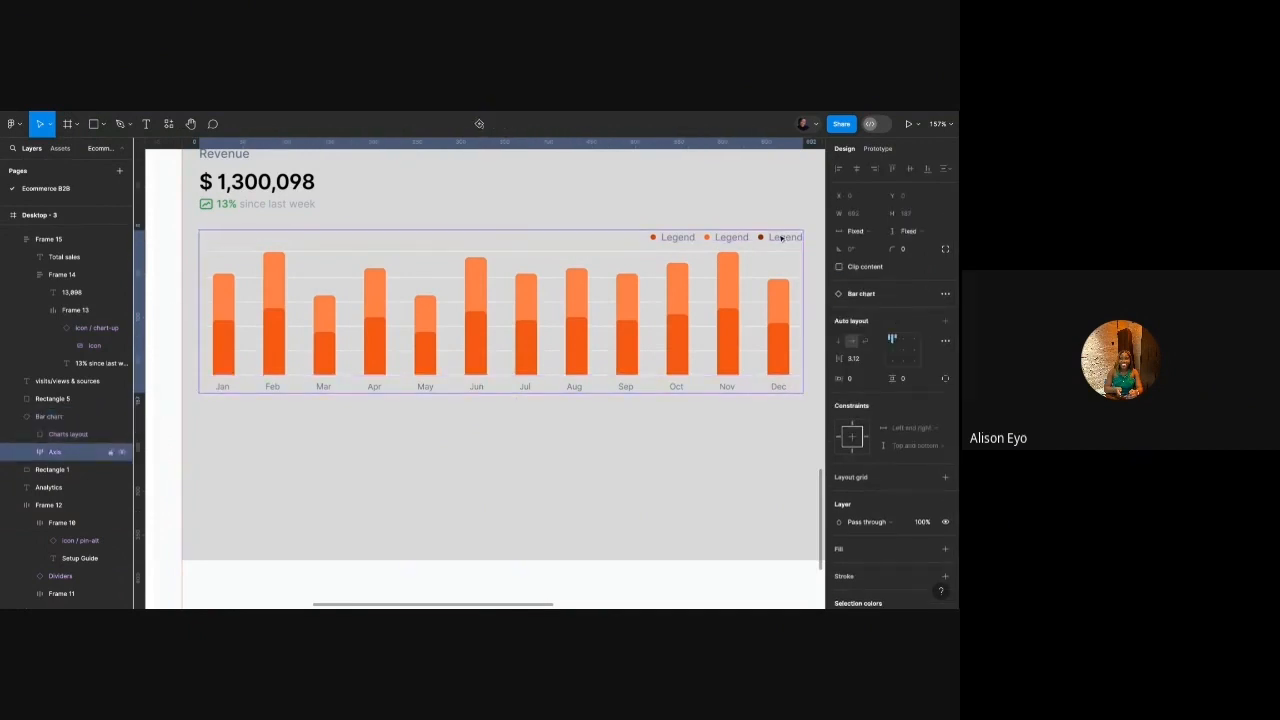
left_click(782, 238)
left_click(782, 238)
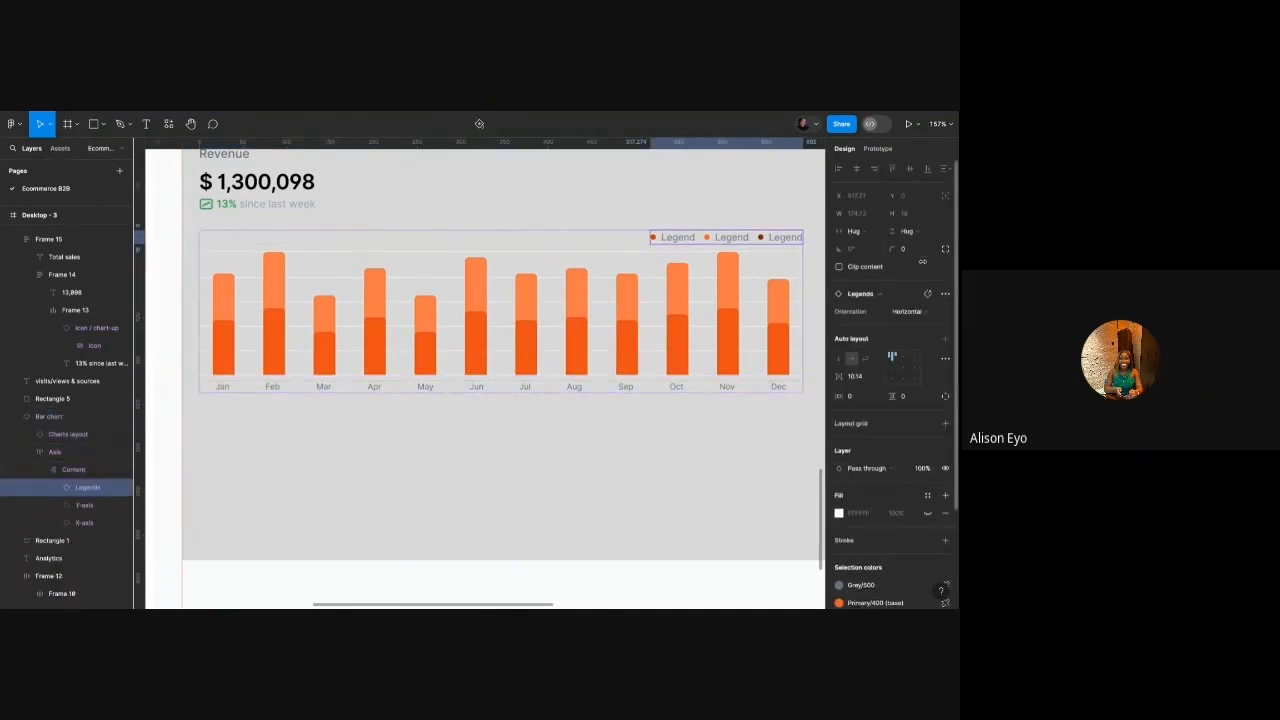
left_click(54, 487)
left_click(83, 511)
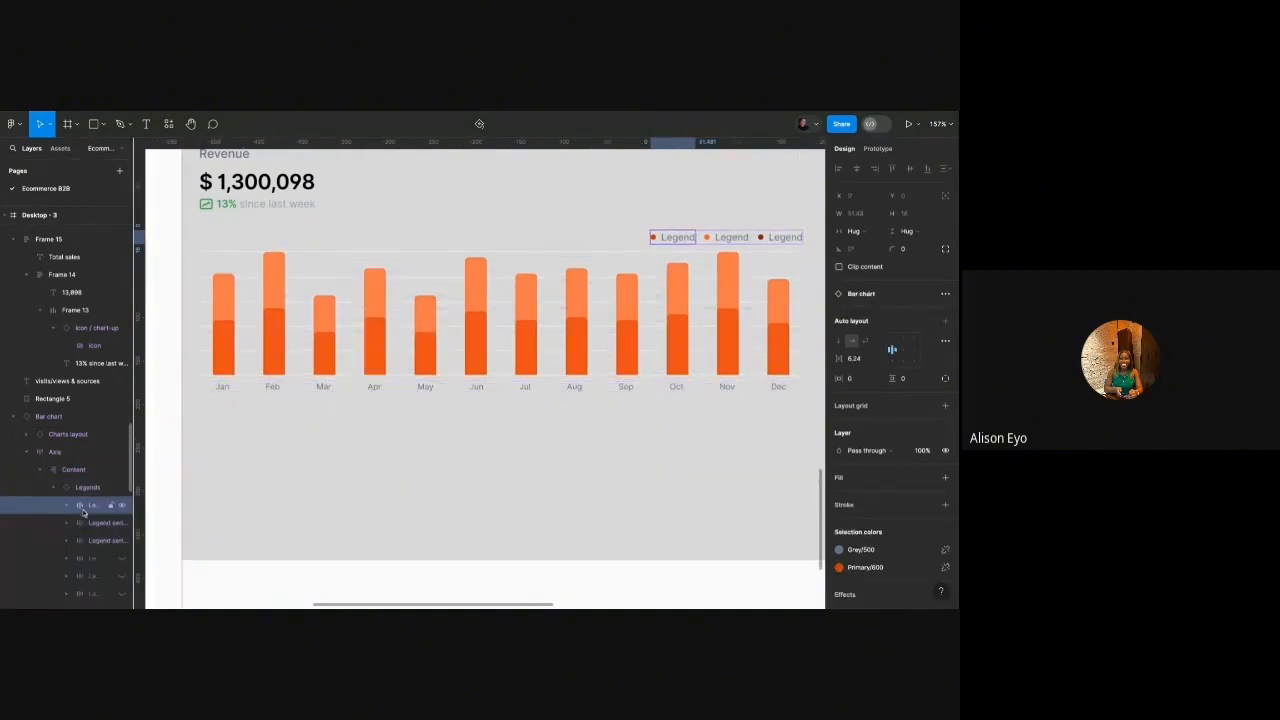
left_click(115, 541)
left_click(115, 541)
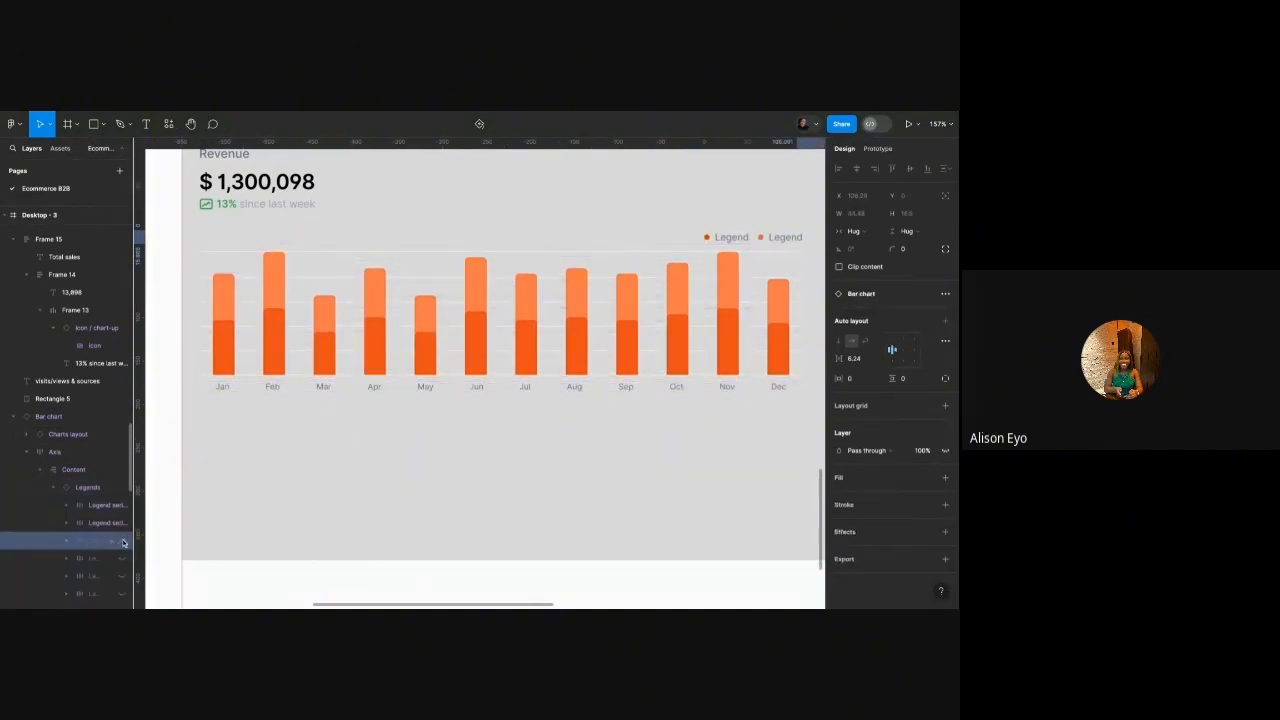
Change the first legend label to 'Card' and the second to 'Bank Transfer'.
scroll(352, 420, "up", 1)
scroll(352, 420, "down", 3)
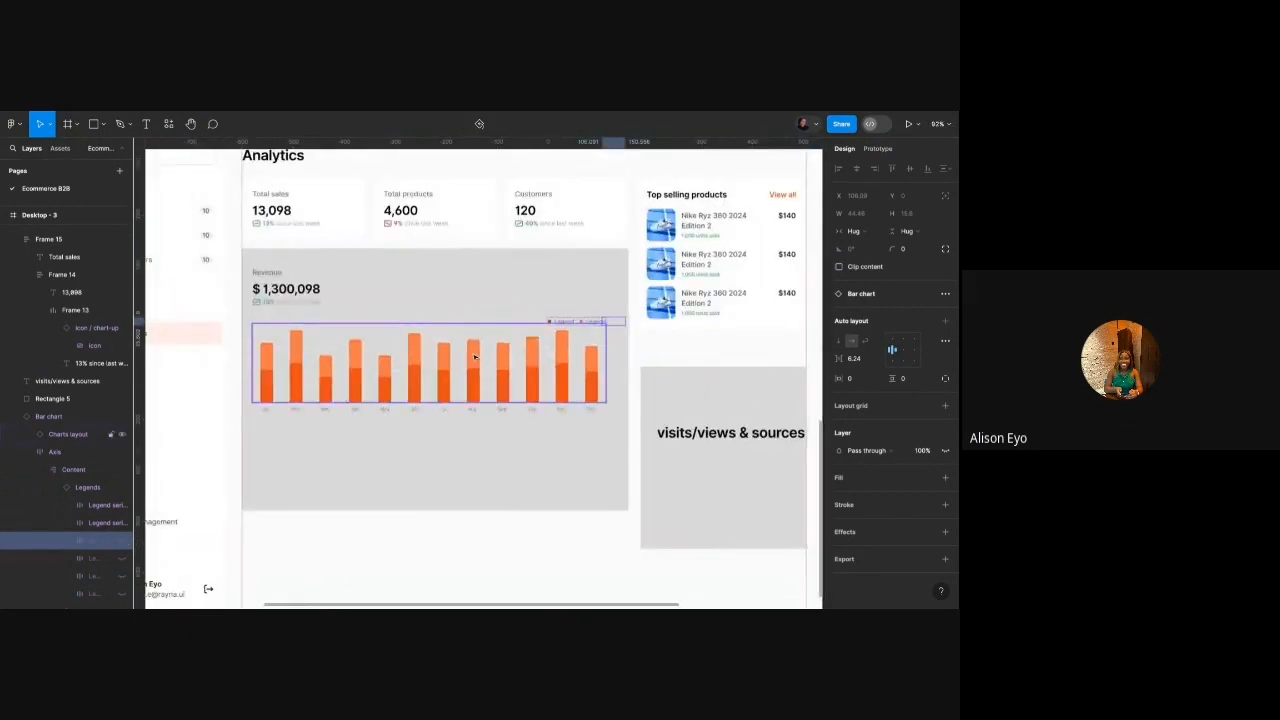
scroll(560, 325, "up", 3)
double_click(555, 323)
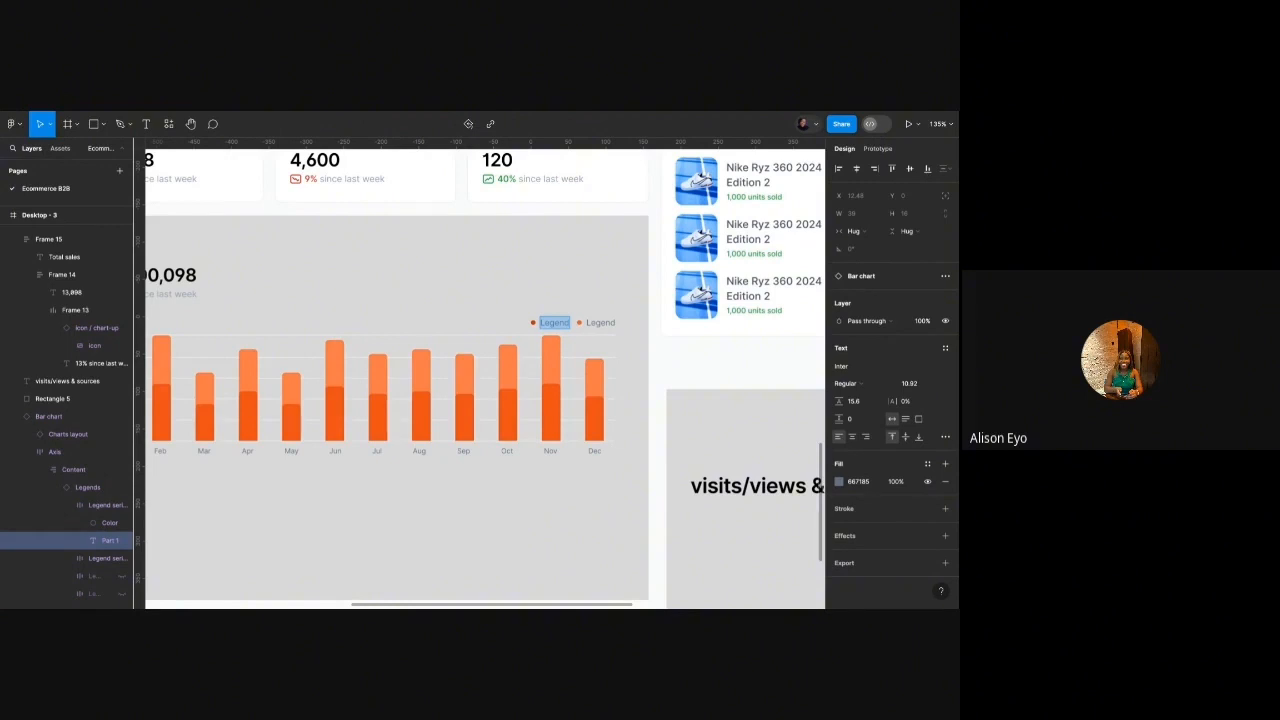
scroll(545, 322, "up", 5)
type("Card")
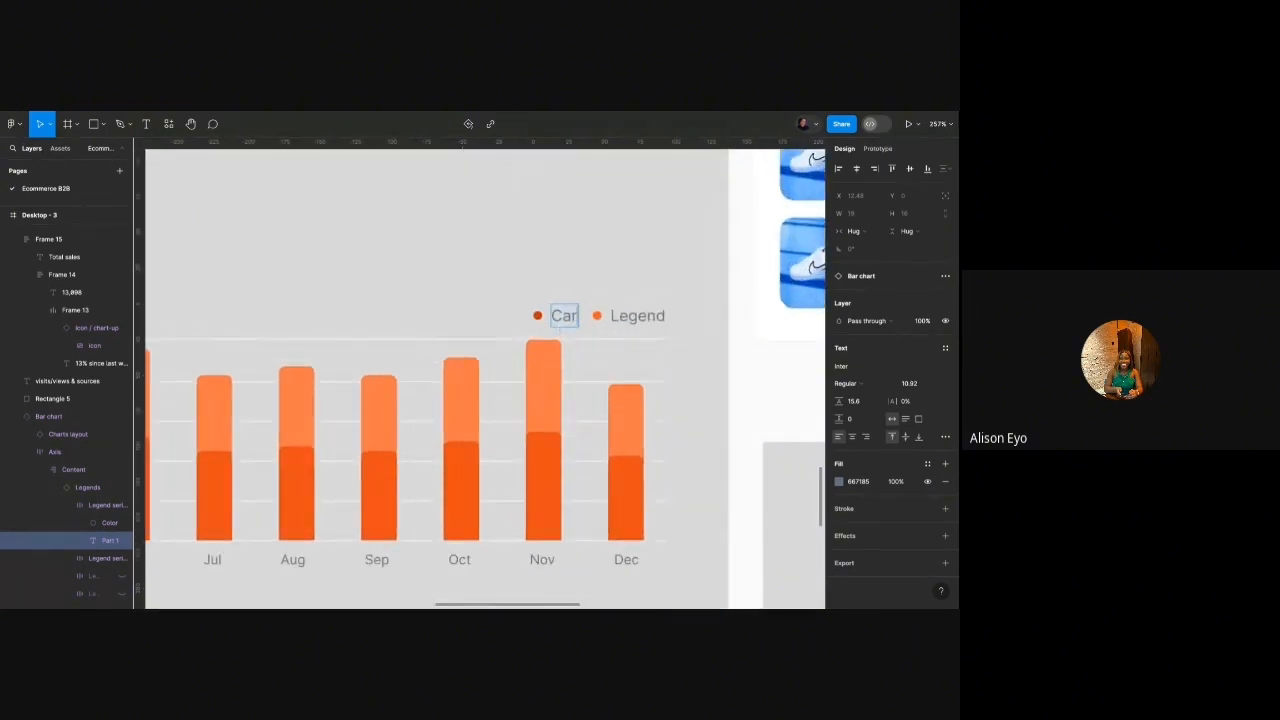
double_click(652, 318)
type("Bank")
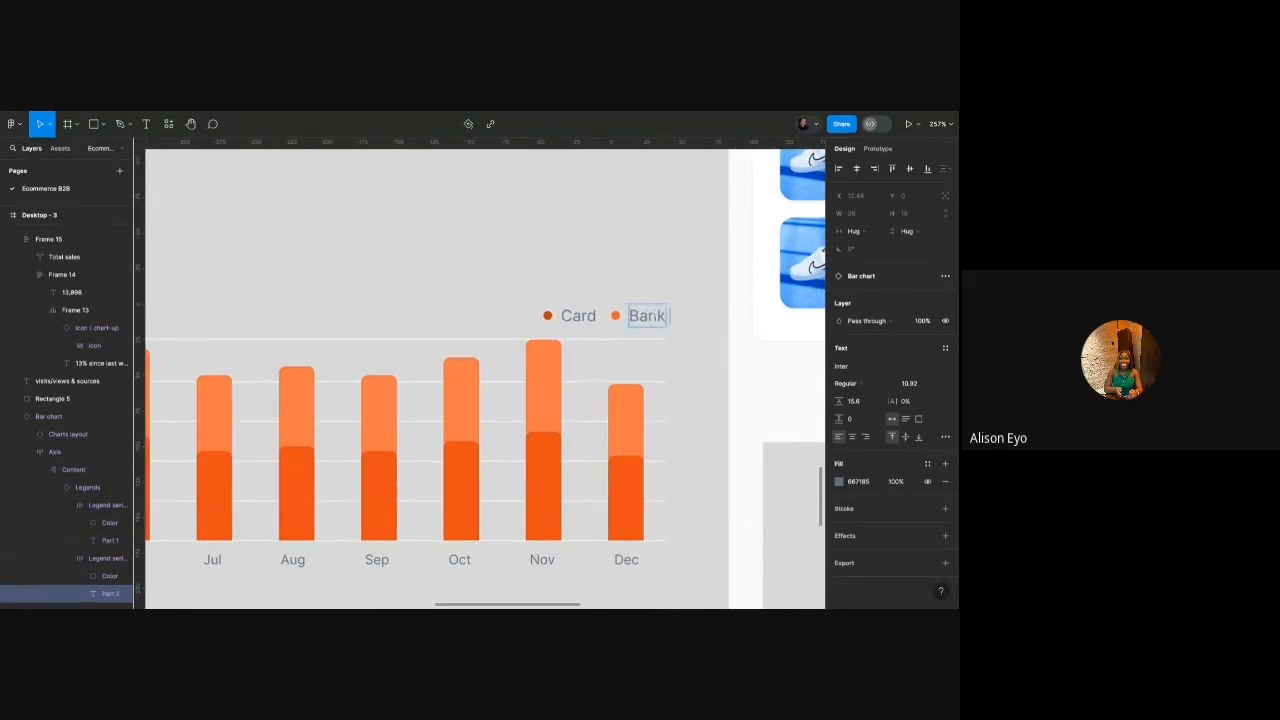
type(" Transfer")
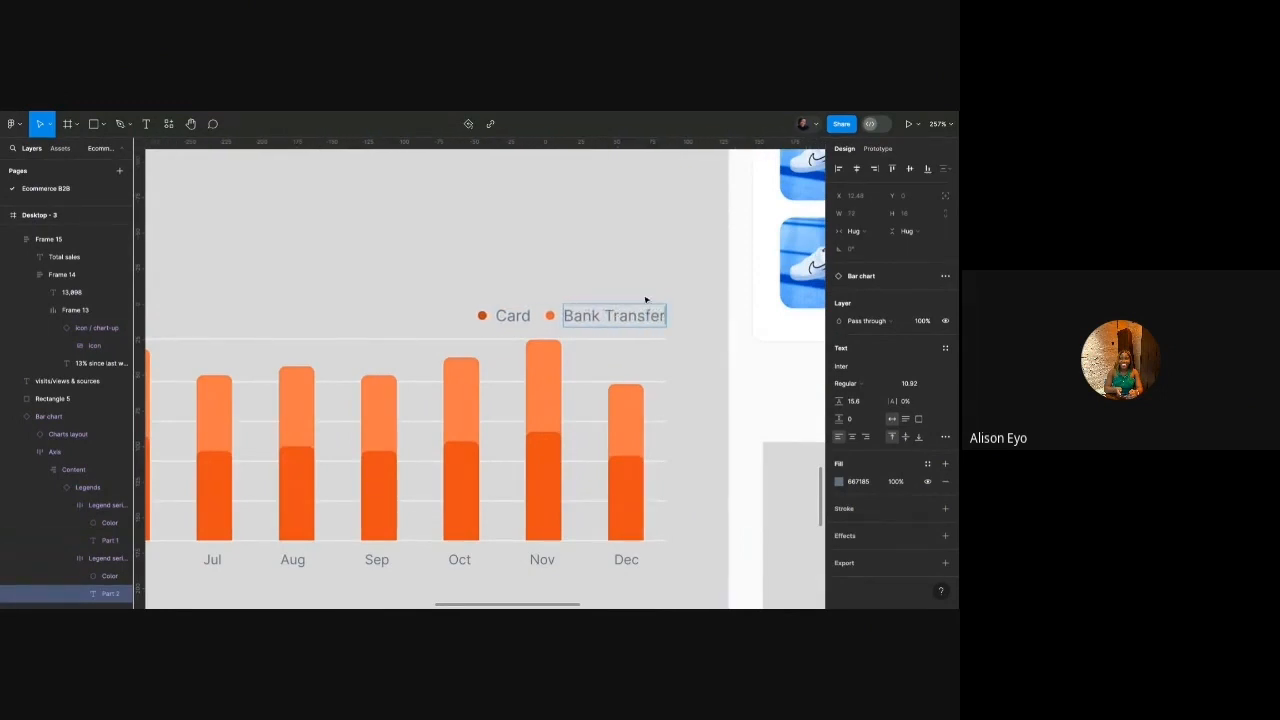
left_click(646, 296)
scroll(640, 300, "down", 5)
scroll(630, 304, "left", 2)
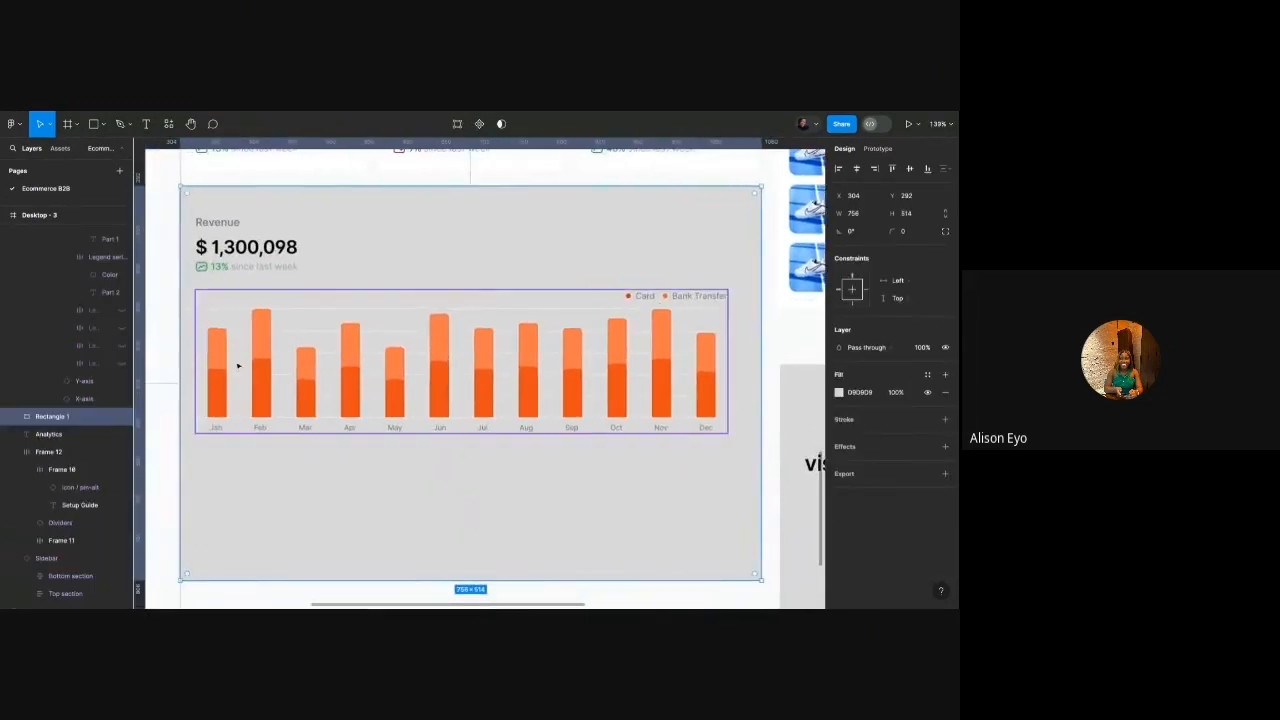
Drill into the bar chart's month labels, selecting the Oct label and then its parent row.
left_click(620, 428)
double_click(620, 428)
double_click(620, 428)
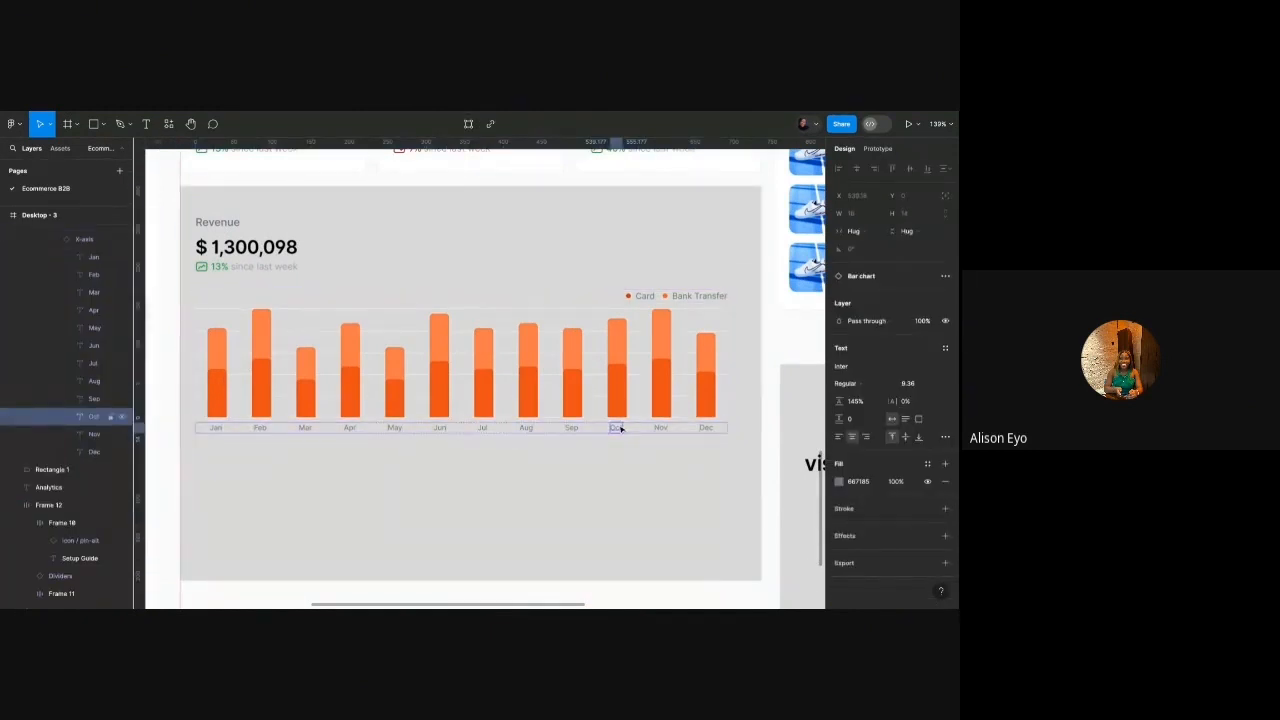
key("Escape")
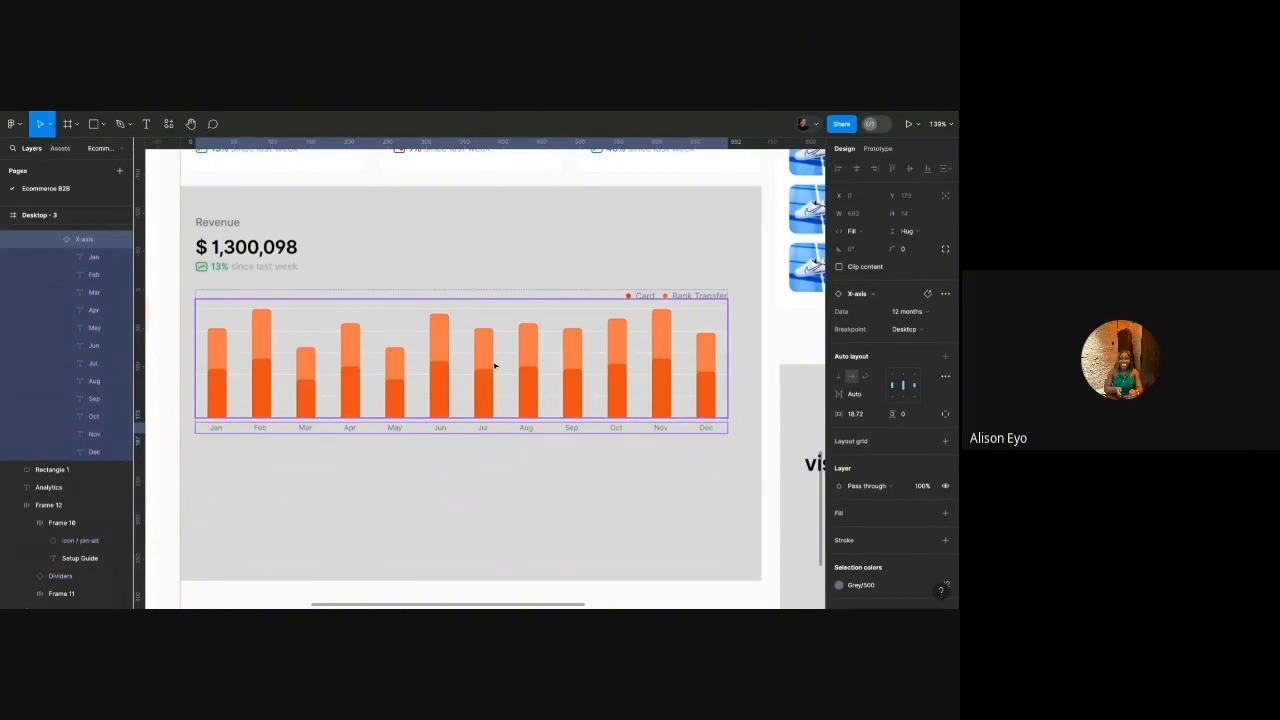
Marquee-select the dashboard cards and chart panels and move them down about 25 px.
scroll(494, 366, "down", 5)
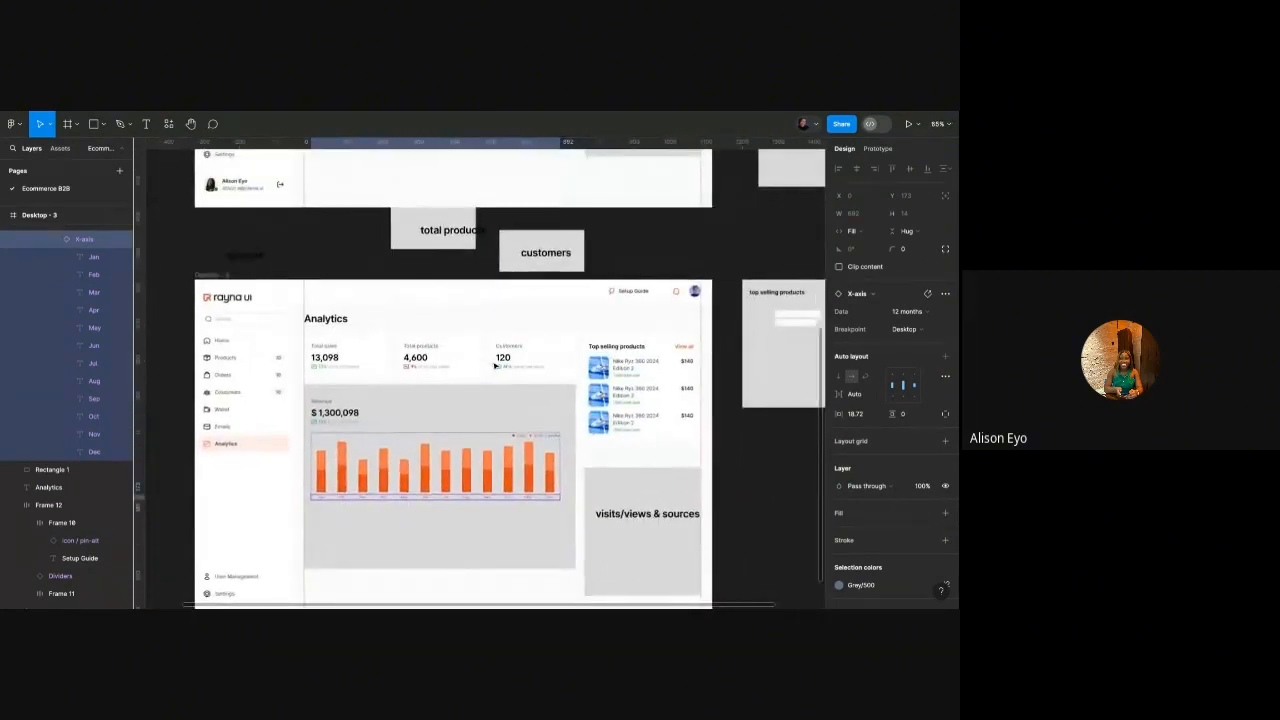
scroll(494, 366, "down", 2)
left_click(714, 285)
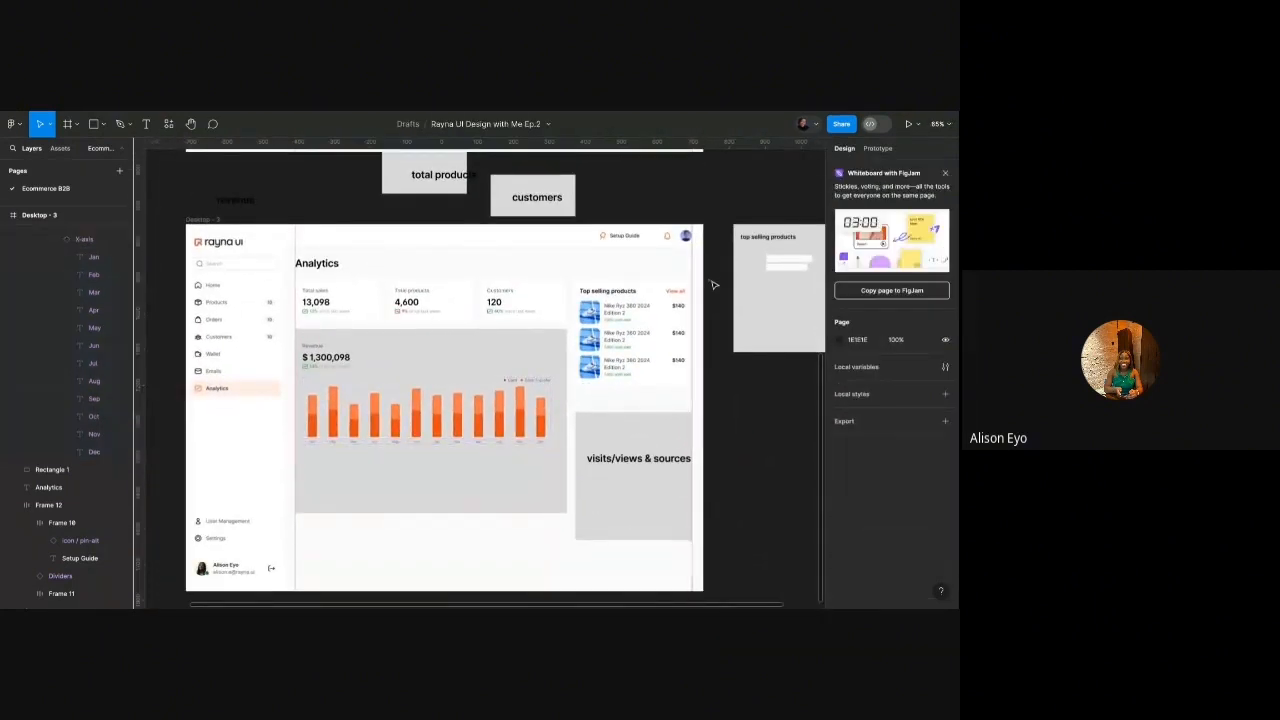
left_click_drag(711, 281, 313, 460)
left_click_drag(382, 386, 382, 411)
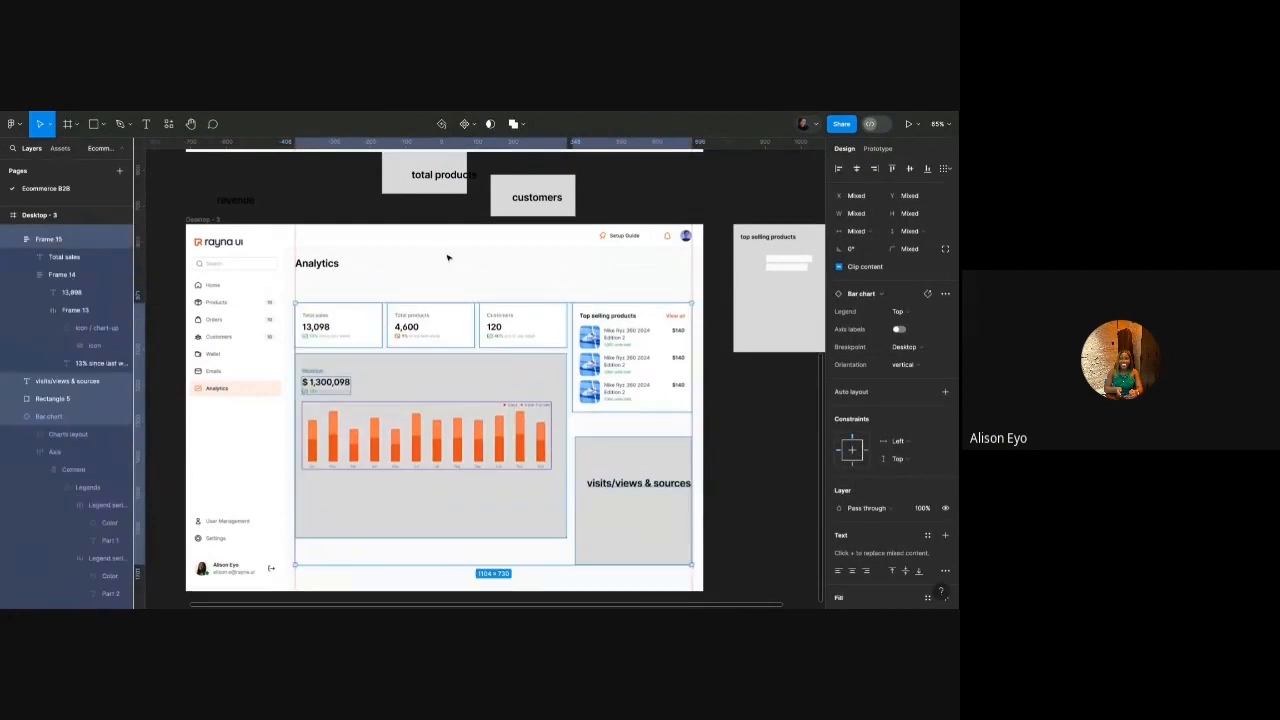
left_click(447, 258)
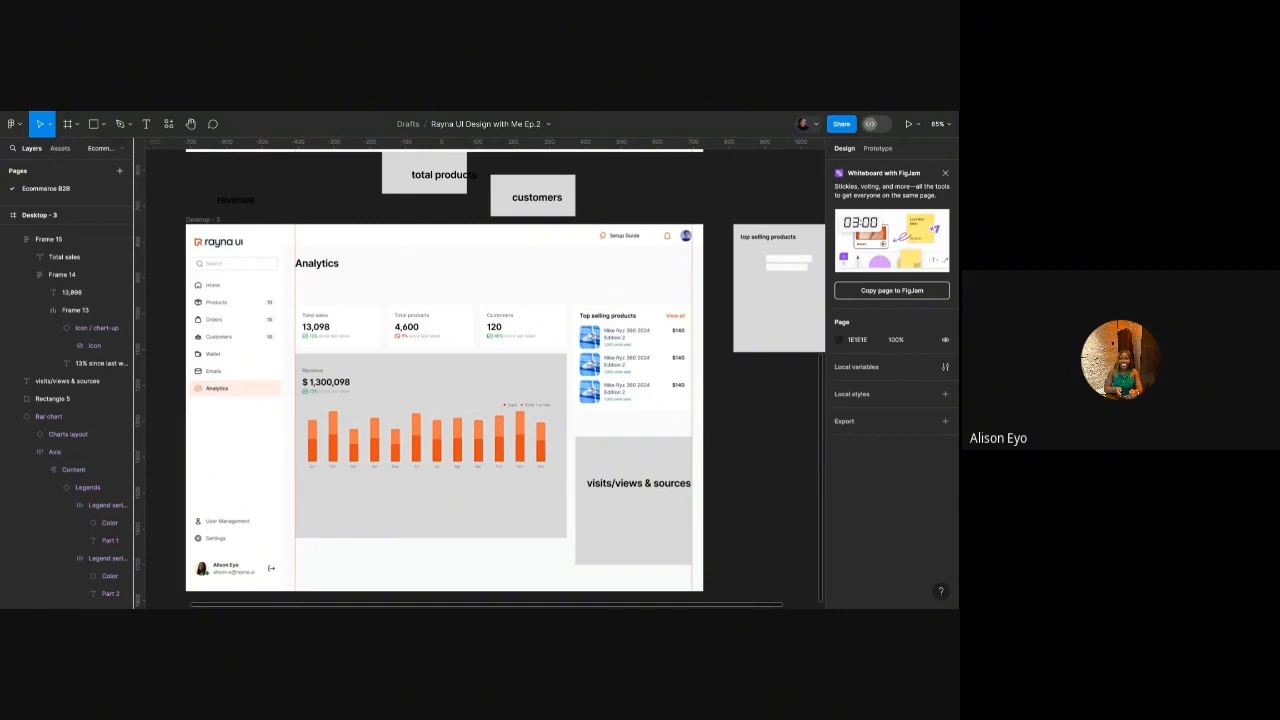
scroll(431, 263, "up", 2)
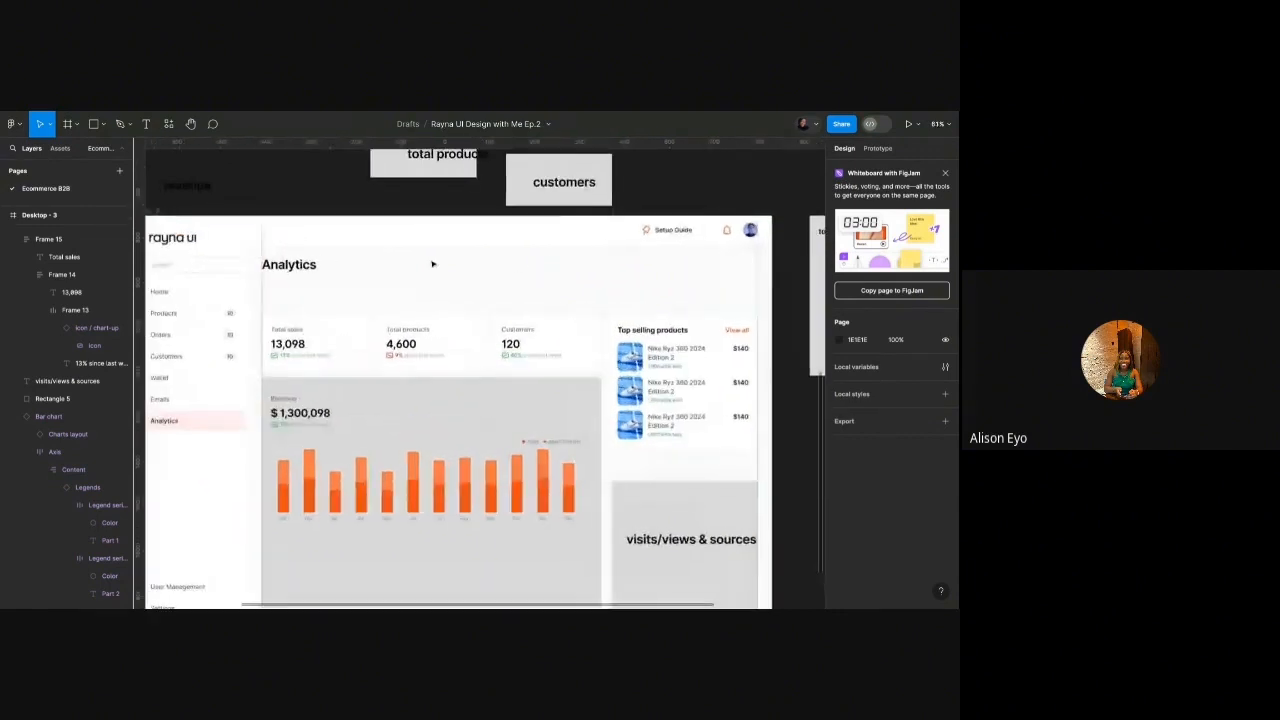
Search assets for 'button', place Button / primary in the Analytics header, and select its label.
left_click(62, 148)
type("butt")
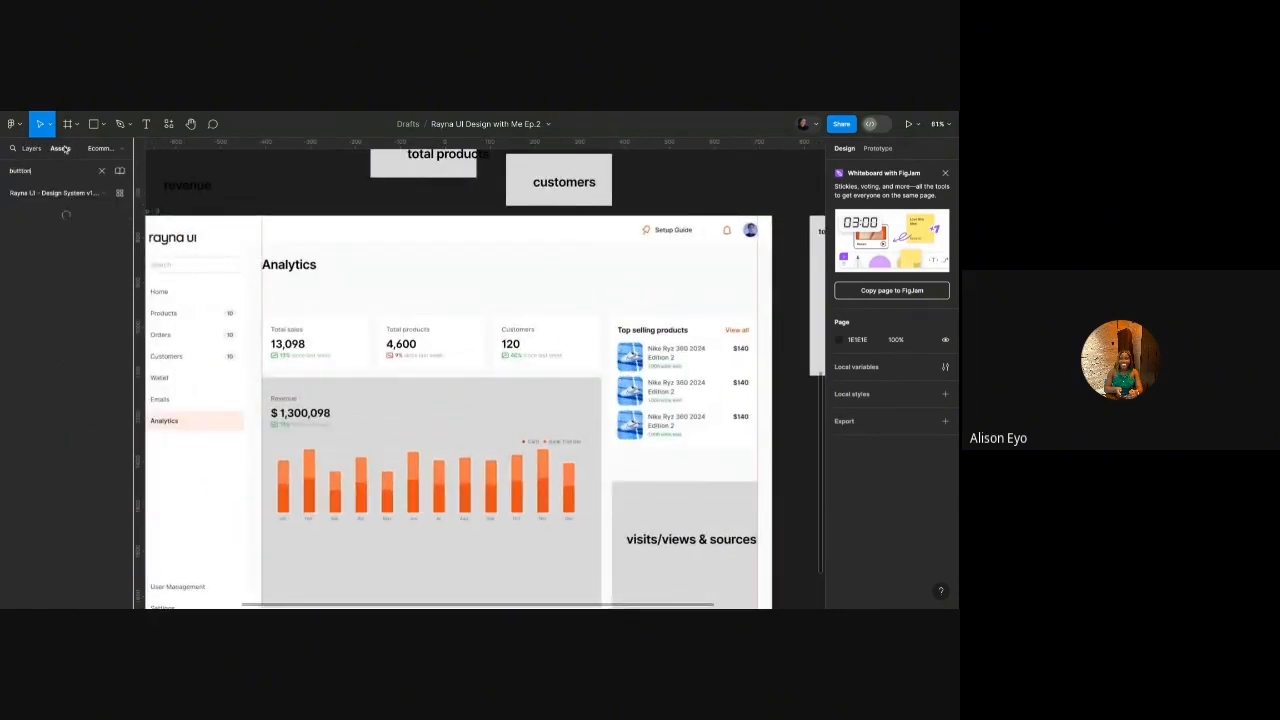
type("on")
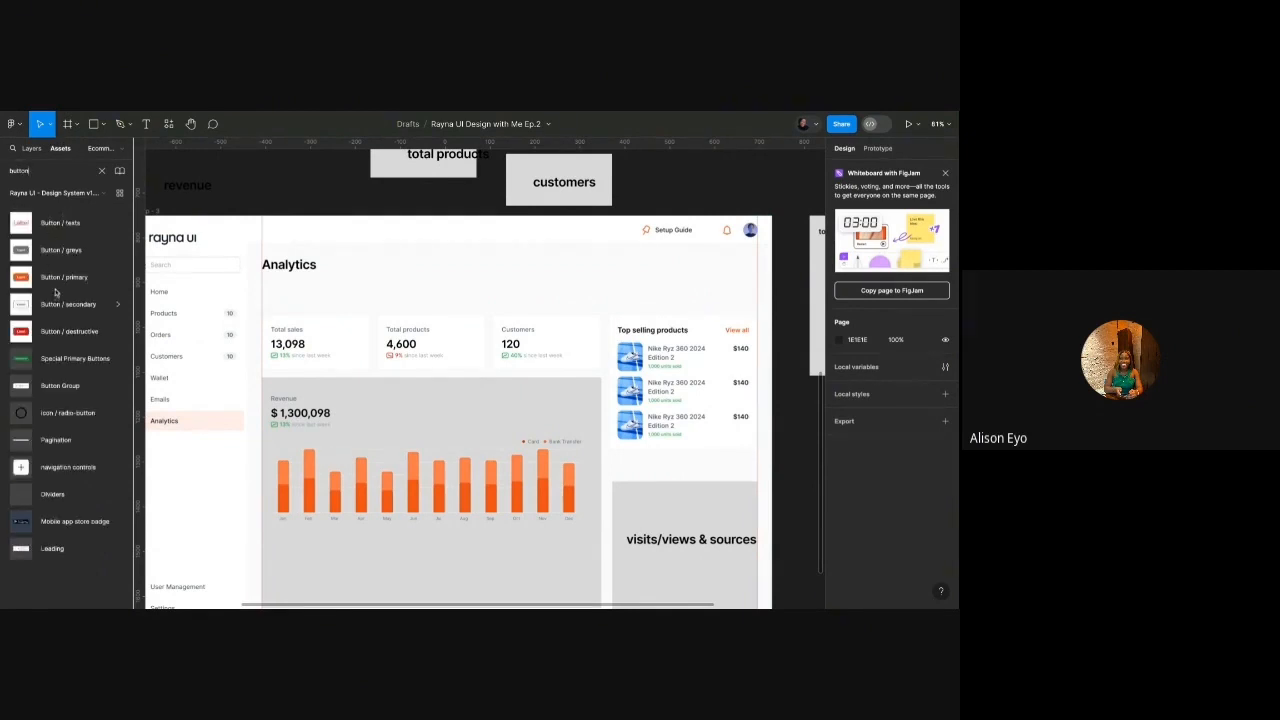
left_click(56, 285)
left_click_drag(628, 287, 678, 276)
double_click(677, 274)
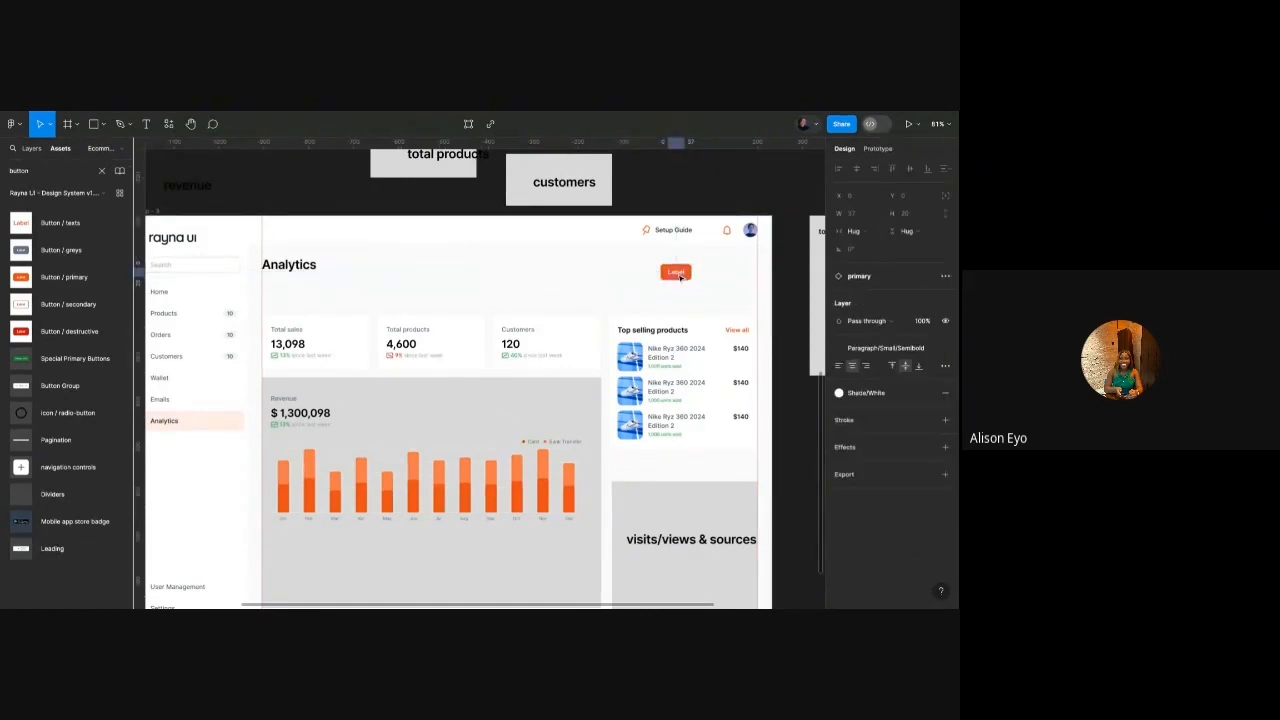
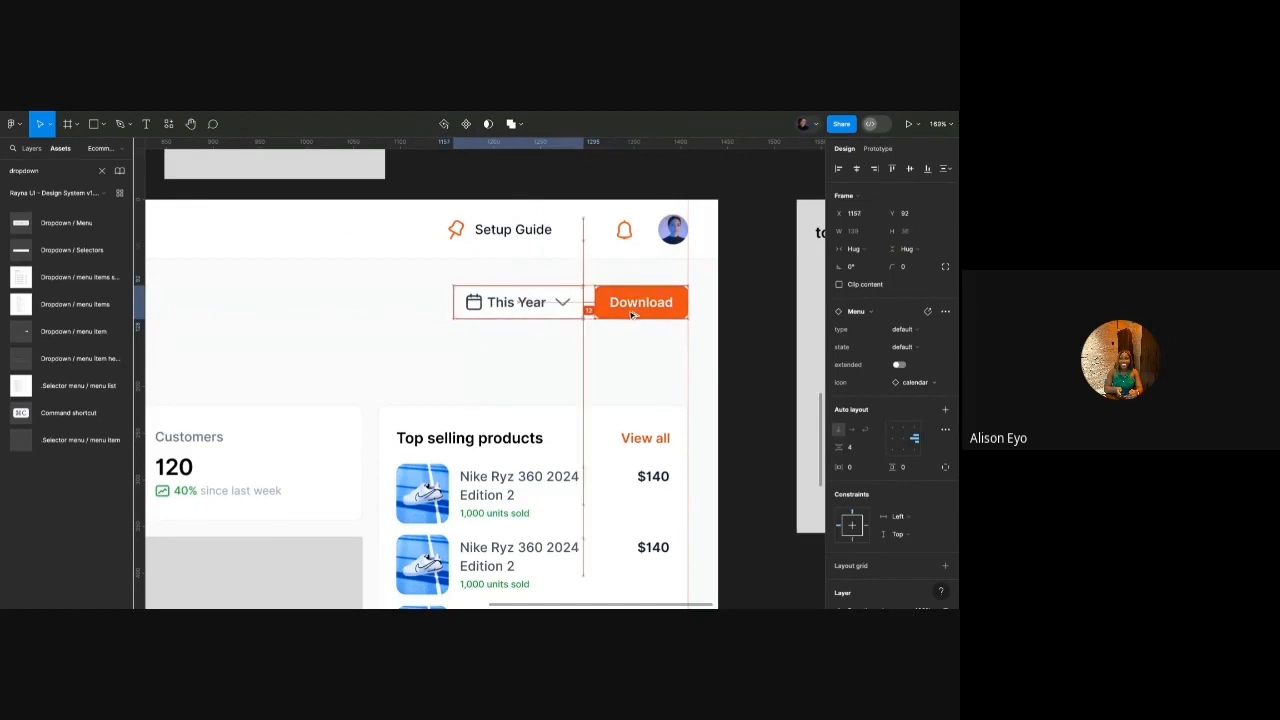
Apply auto layout to the selected This Year dropdown and Download button, then deselect.
key("shift+a")
left_click(610, 360)
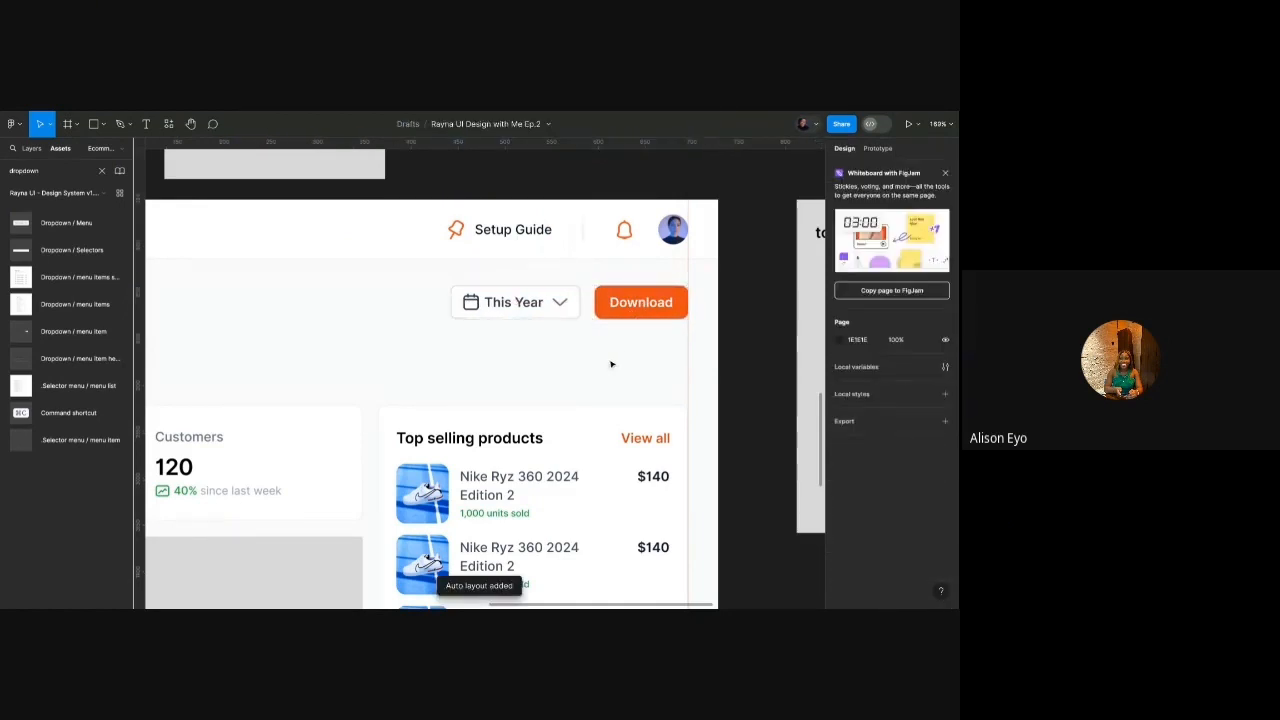
scroll(600, 363, "down", 5)
scroll(453, 416, "down", 5)
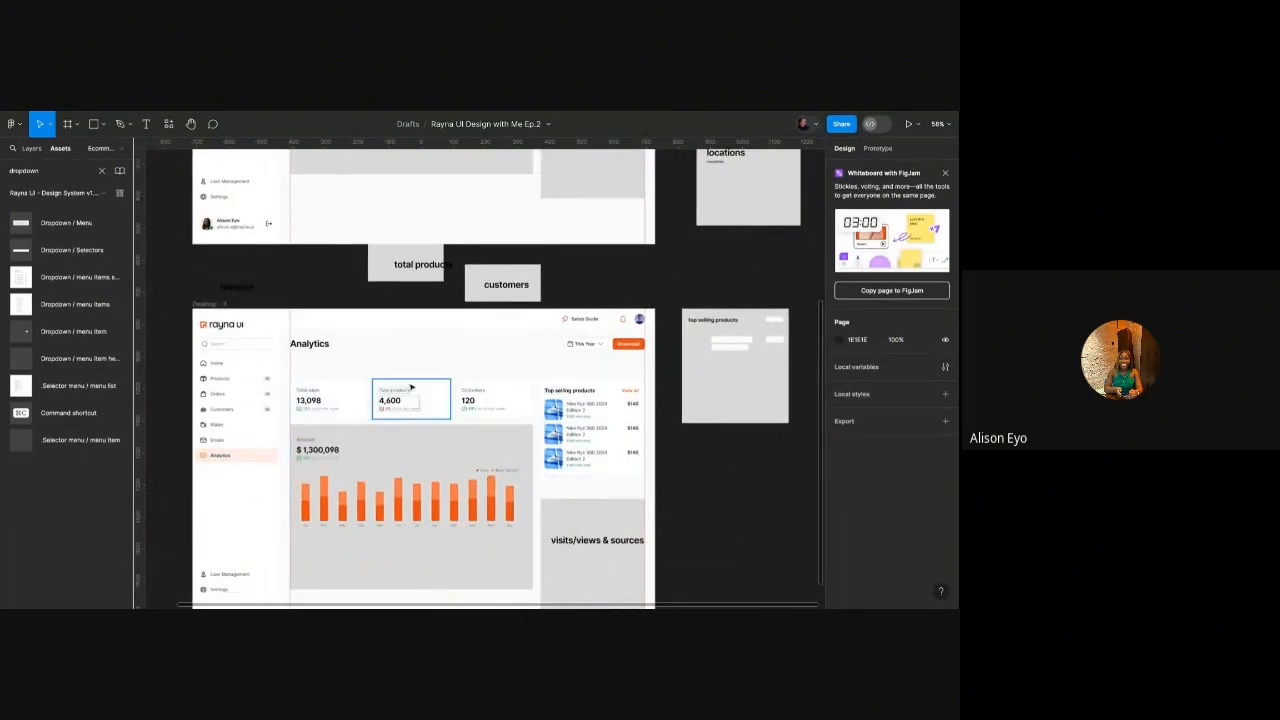
scroll(309, 345, "up", 5)
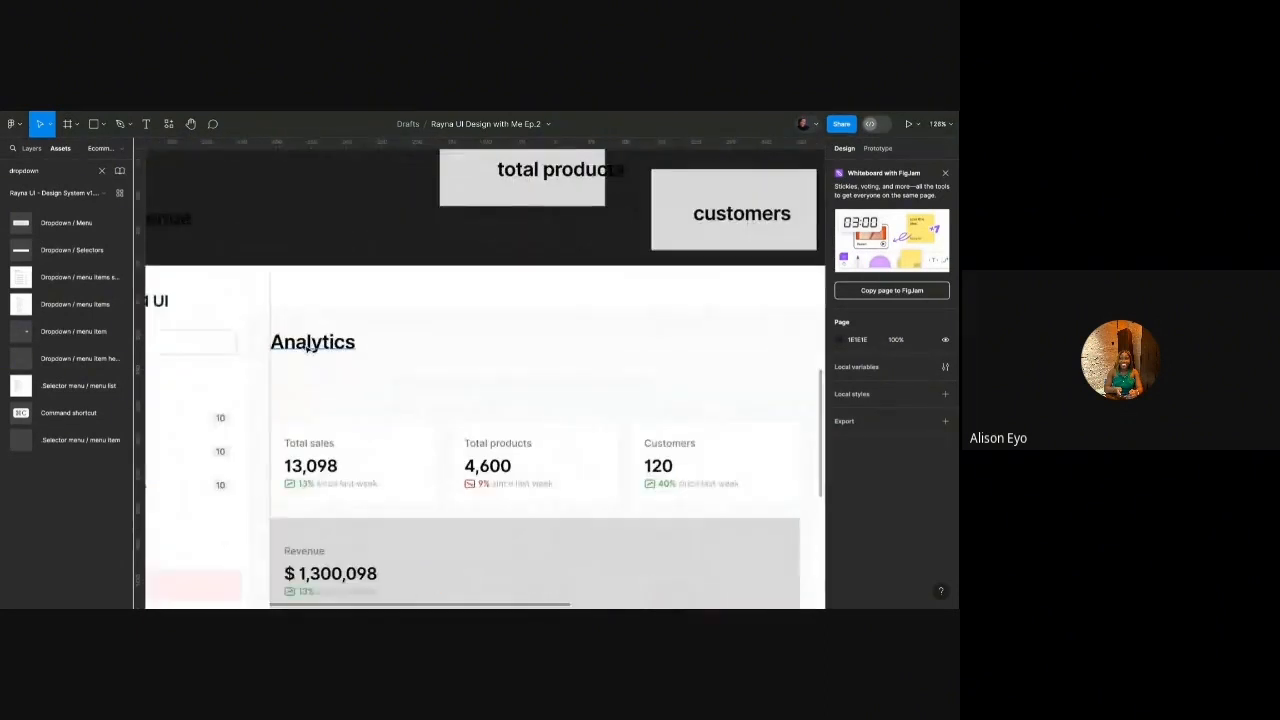
Duplicate the Analytics heading and style the copy Paragraph/XSmall/Regular in Gray/700.
left_click(309, 345)
key("ctrl+d")
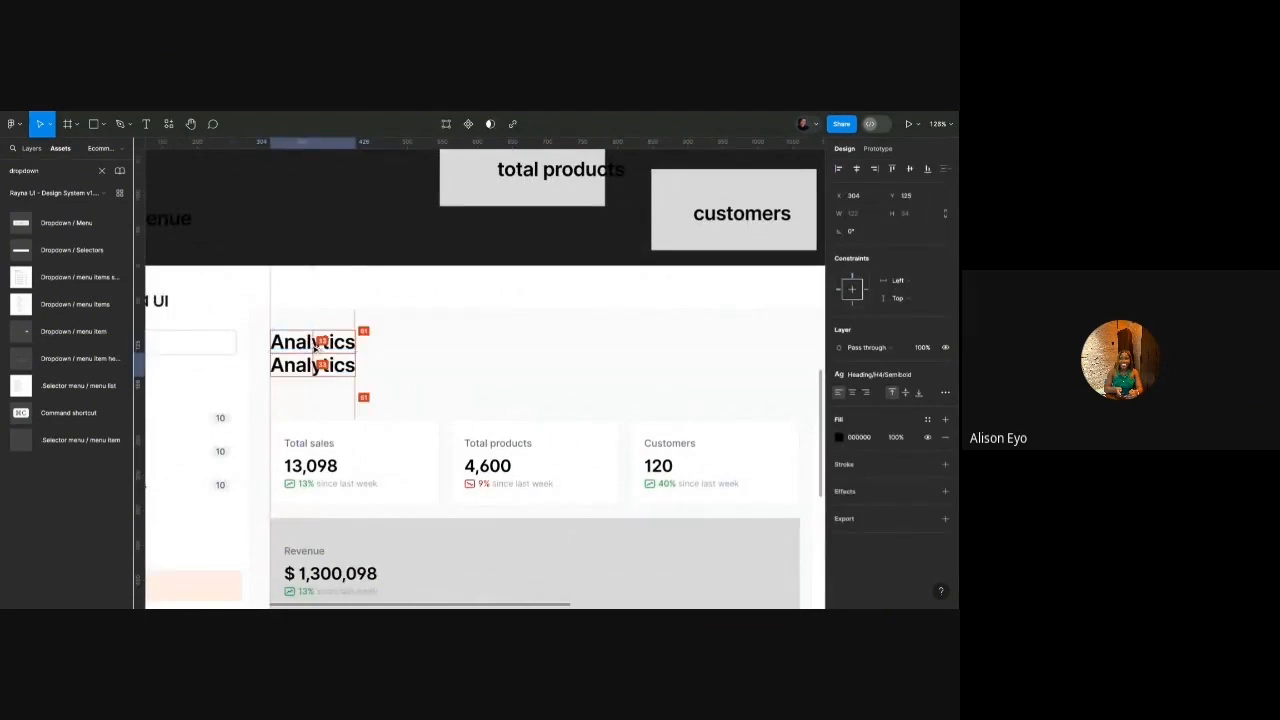
left_click(877, 374)
scroll(880, 510, "down", 2)
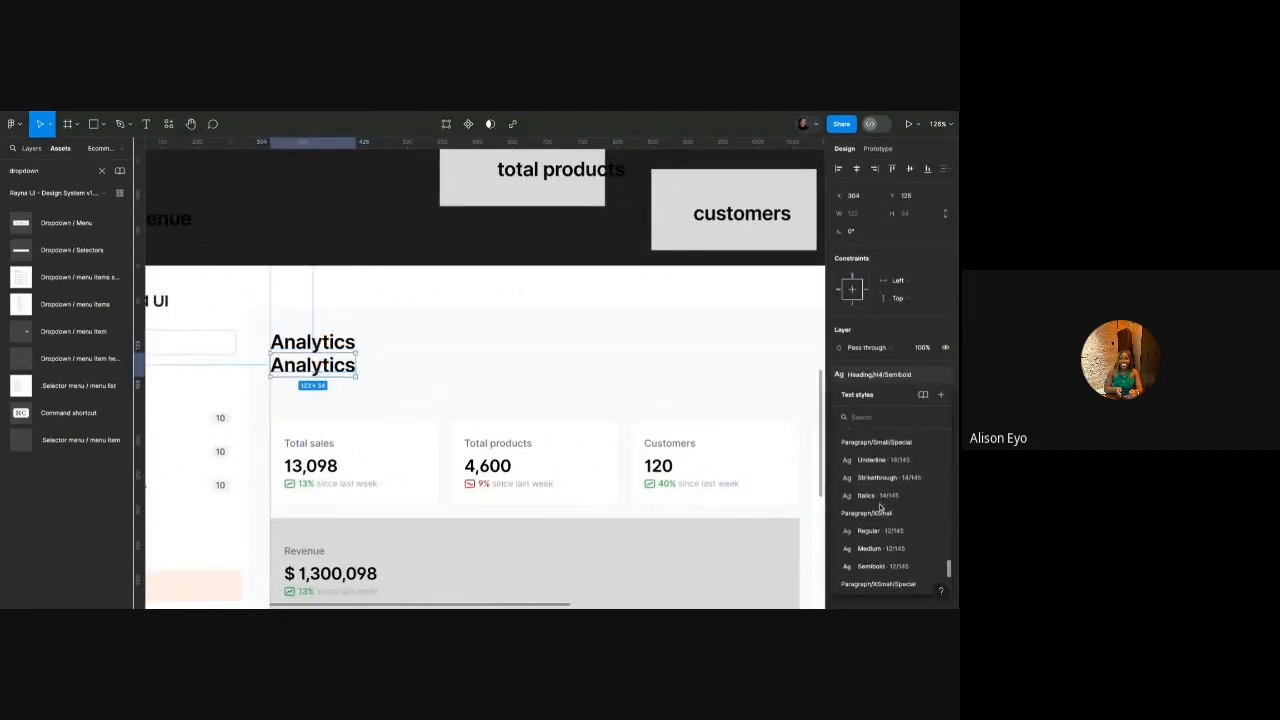
left_click(879, 533)
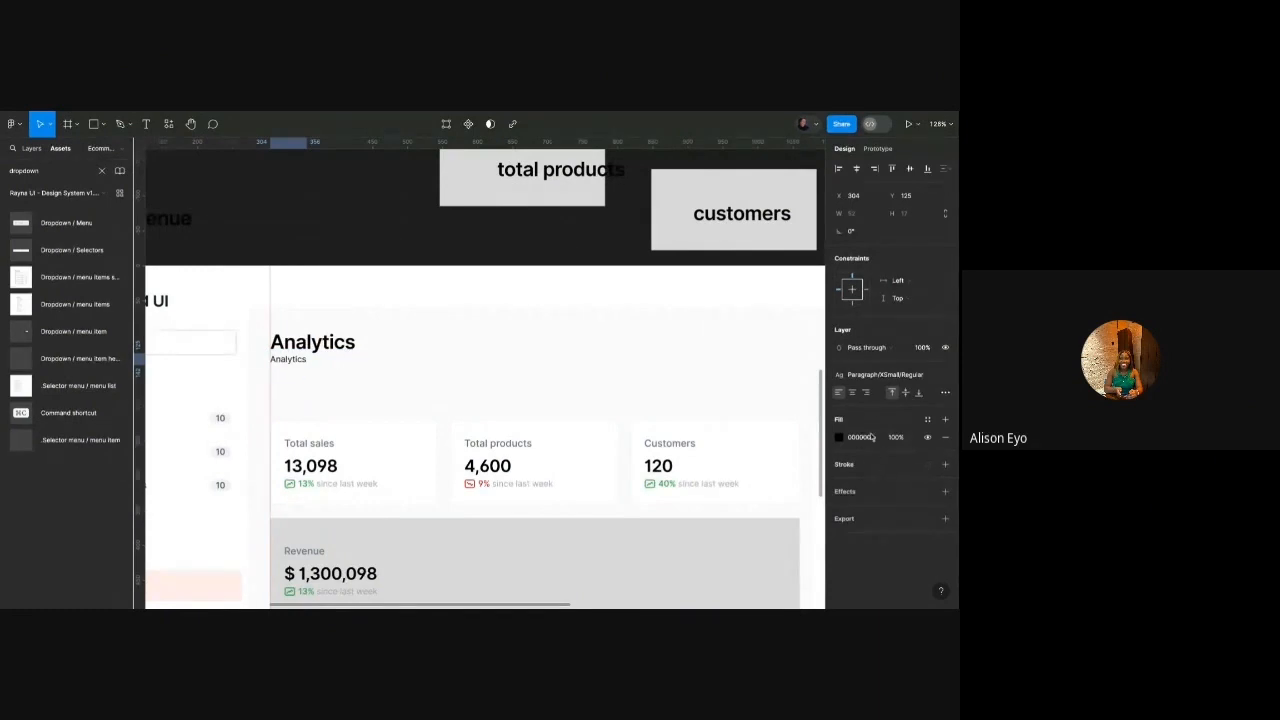
left_click(927, 420)
scroll(755, 520, "down", 5)
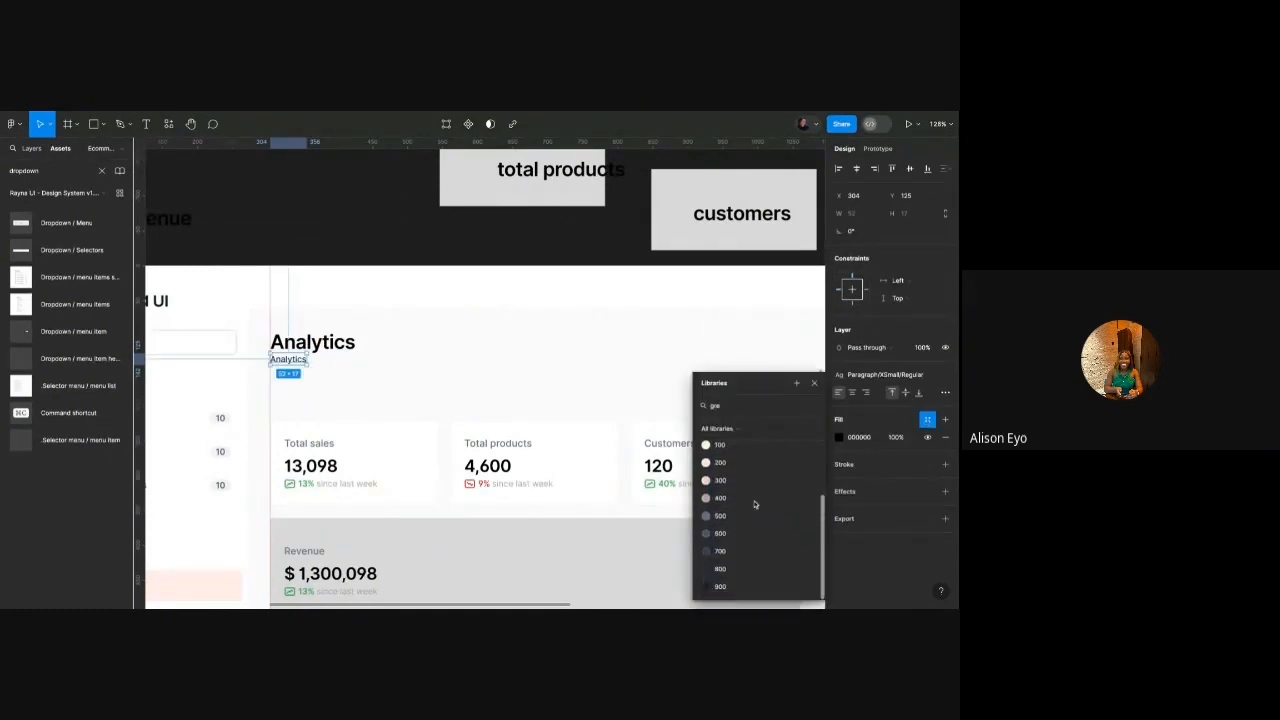
left_click(745, 515)
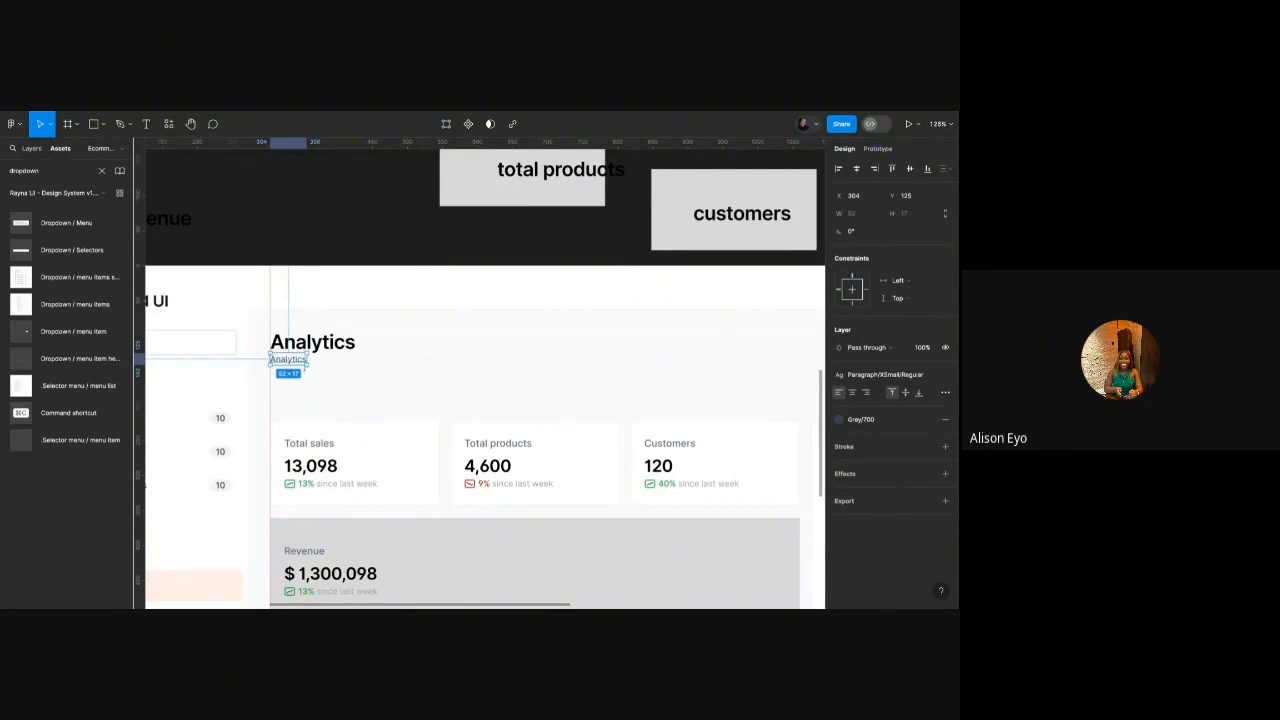
Retype the copy as 'Showing data since January 2024', recolour it Grey/600 and nudge it down.
double_click(304, 359)
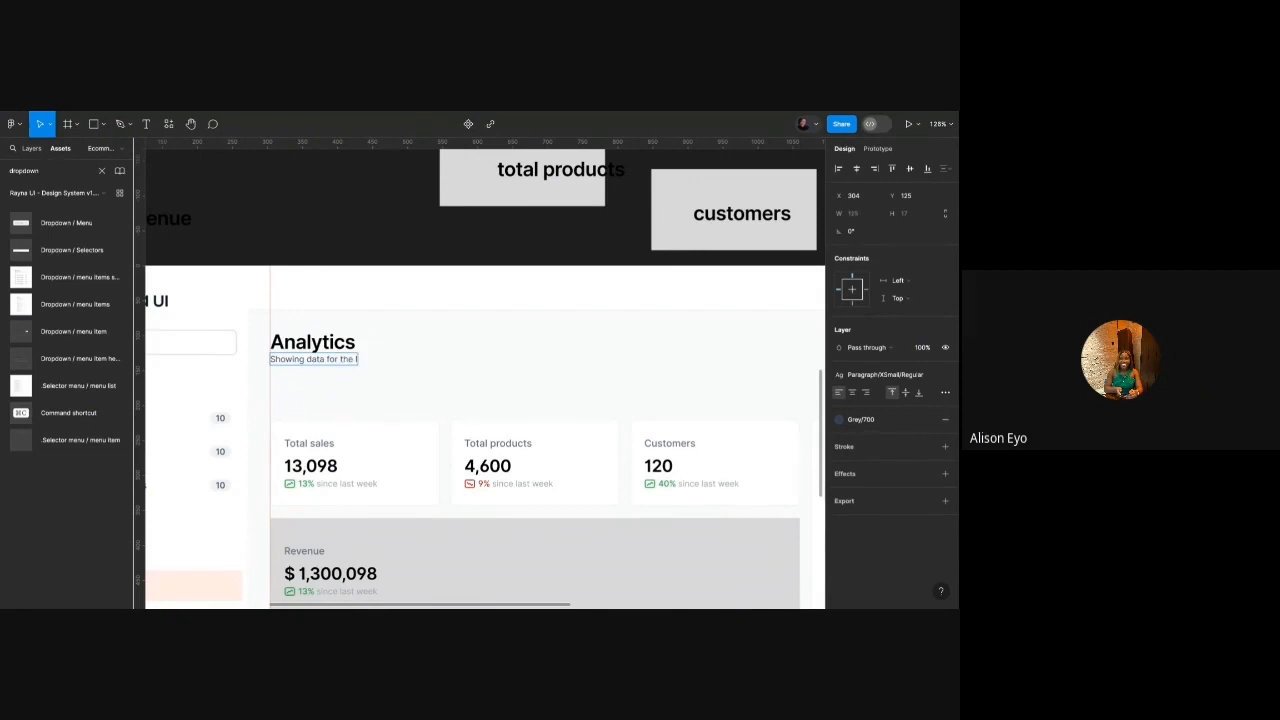
scroll(304, 356, "down", 5)
scroll(304, 356, "up", 4)
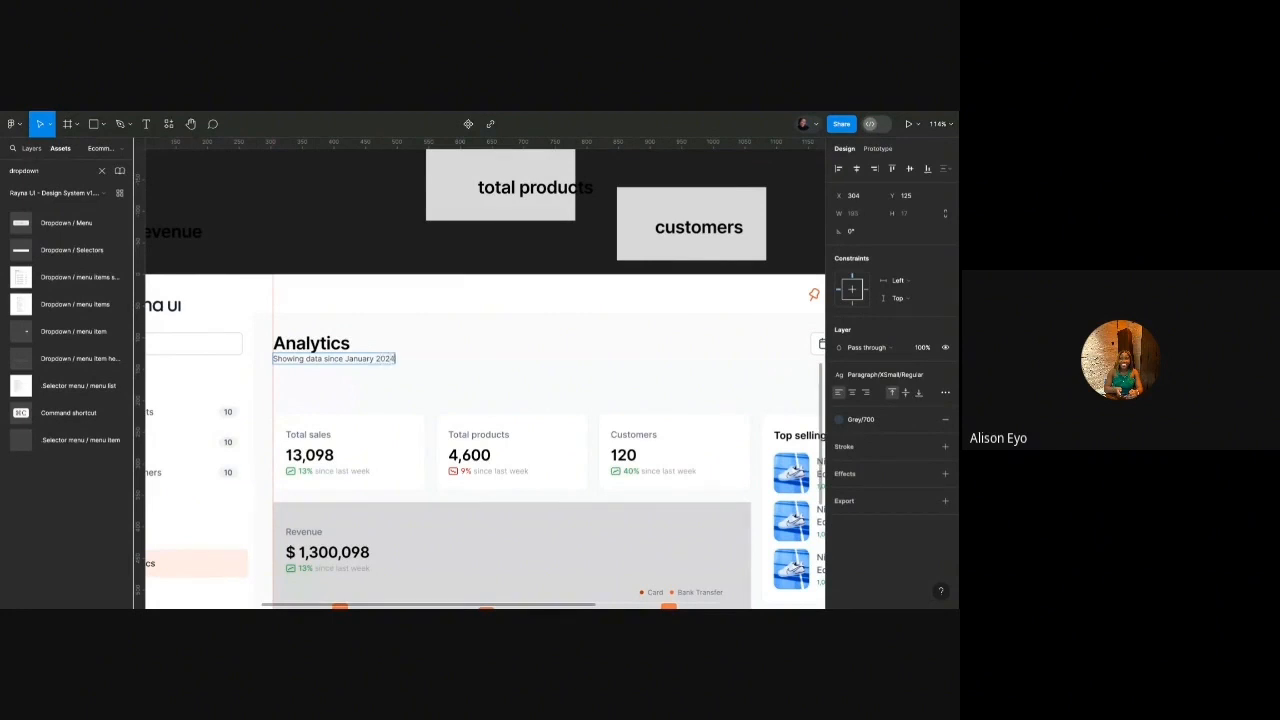
left_click(842, 419)
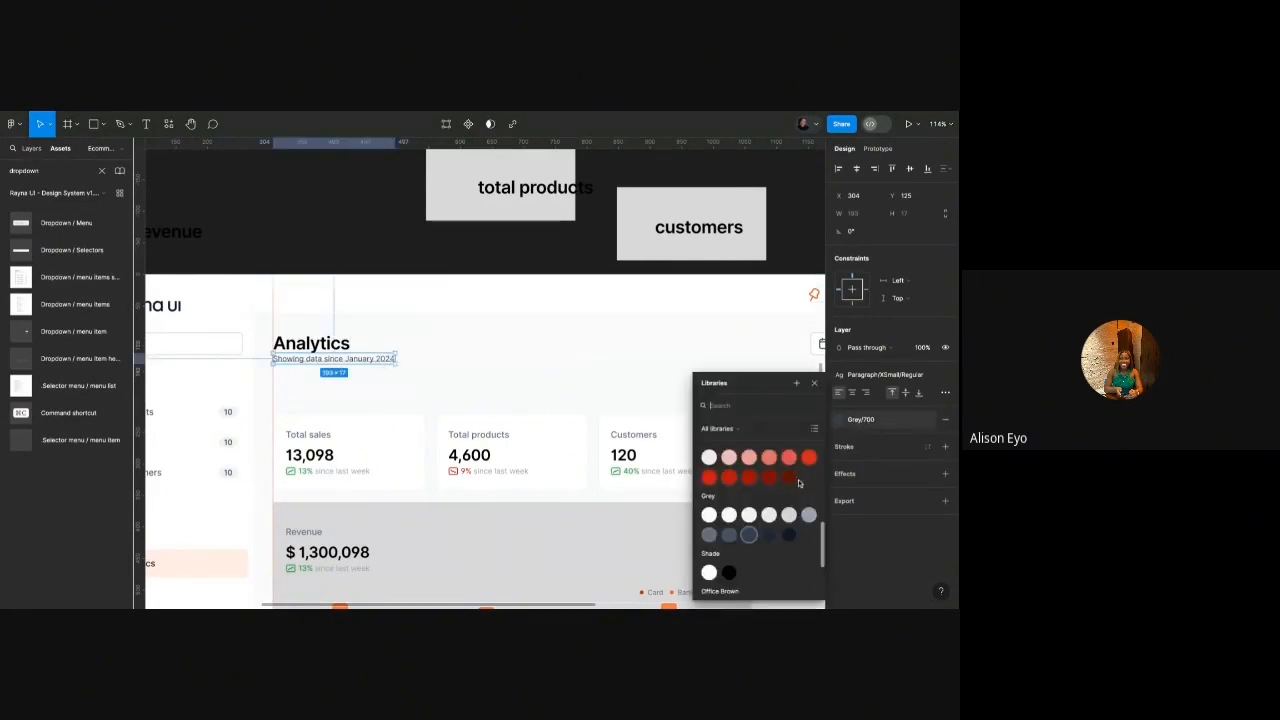
left_click(731, 535)
key("alt+Down")
key("alt+Down")
key("alt+Down")
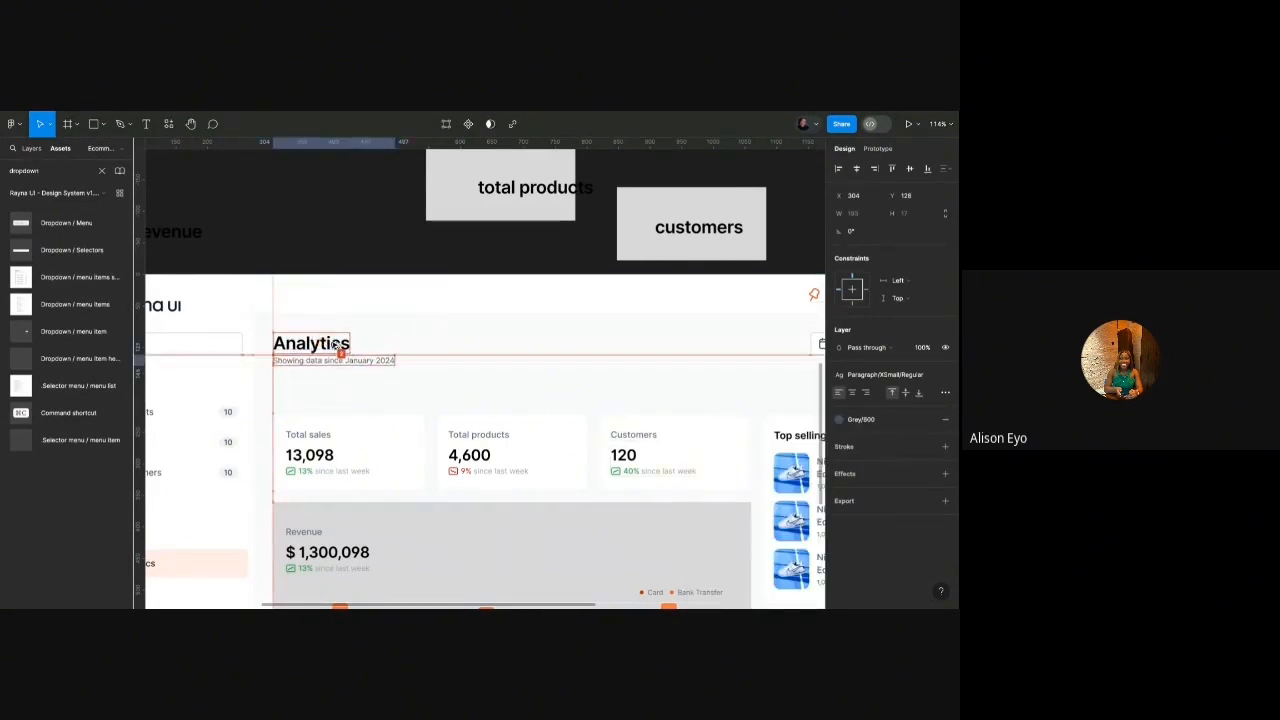
key("alt+Down")
key("alt+Down")
Wrap title and subtitle in auto layout, then combine them with the button group in one auto layout.
left_click(346, 343, "shift")
key("shift+a")
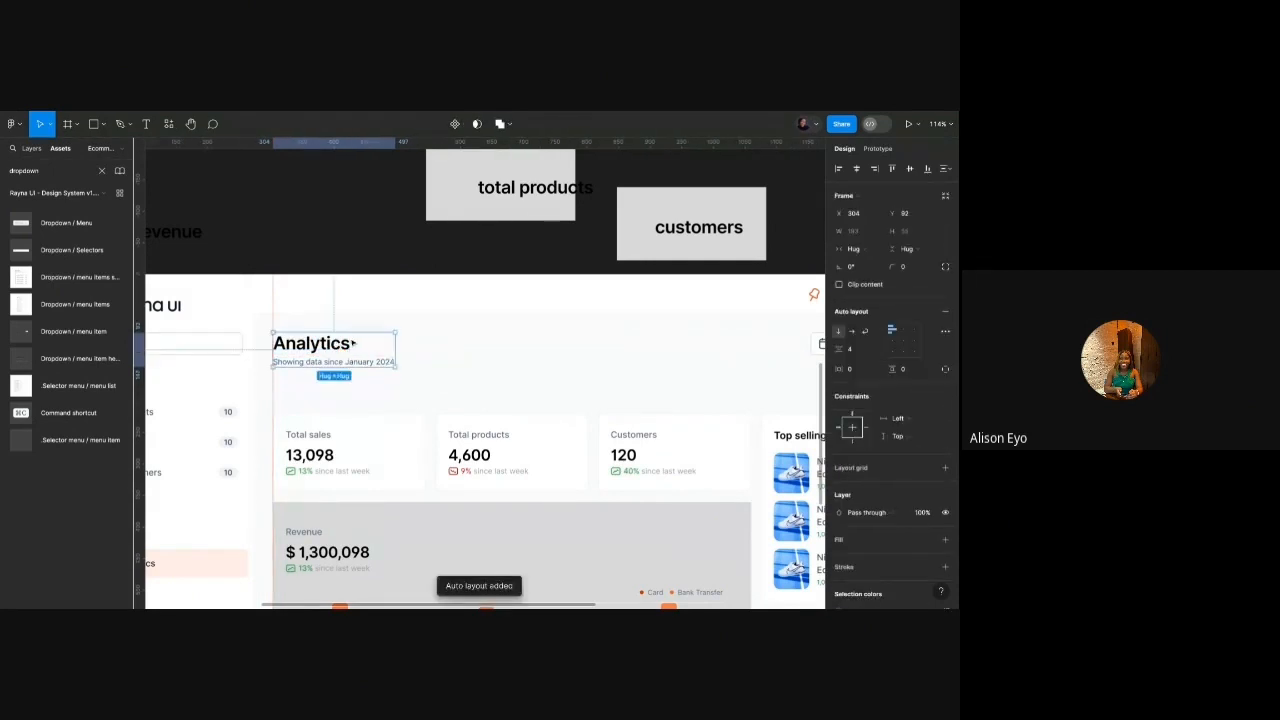
scroll(355, 340, "down", 5)
left_click(580, 340, "shift")
key("shift+a")
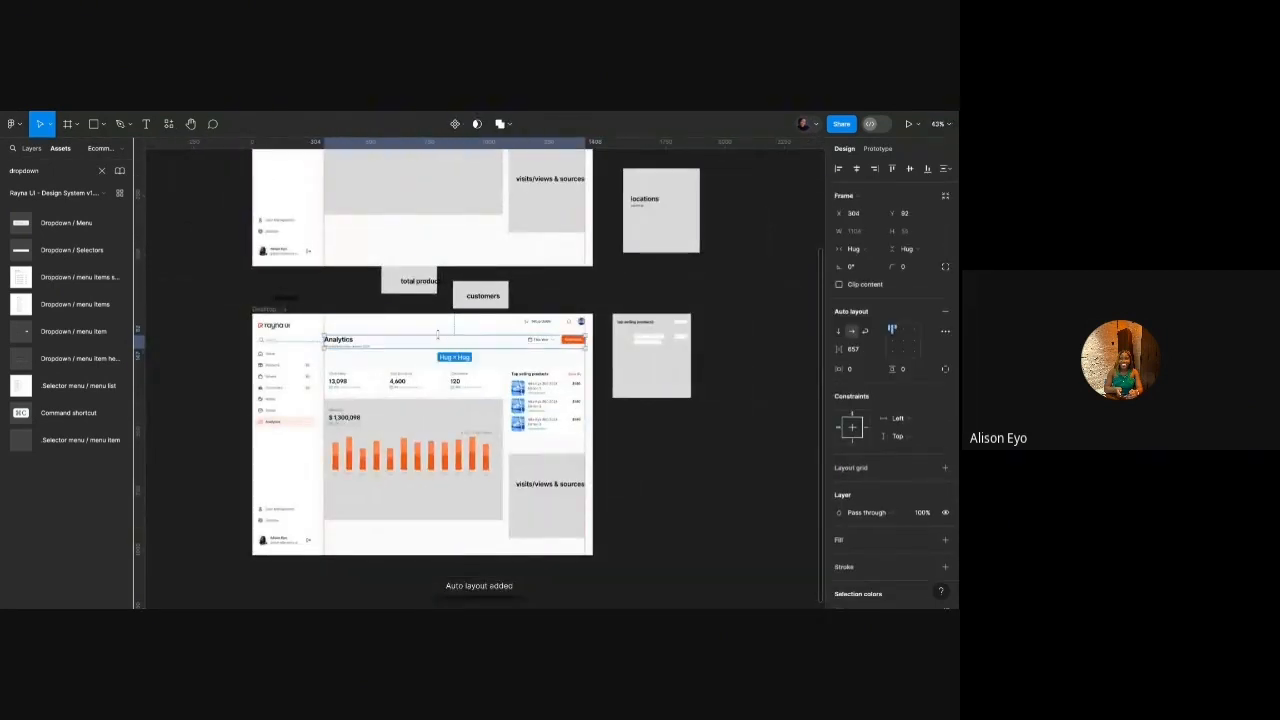
Move the stat cards and revenue chart up closer to the header.
scroll(440, 348, "up", 3)
scroll(448, 397, "down", 1)
left_click_drag(647, 322, 312, 499)
key("alt")
key("shift+Up")
key("shift+Up")
key("shift+Up")
key("shift+Up")
key("shift+Up")
key("shift+Up")
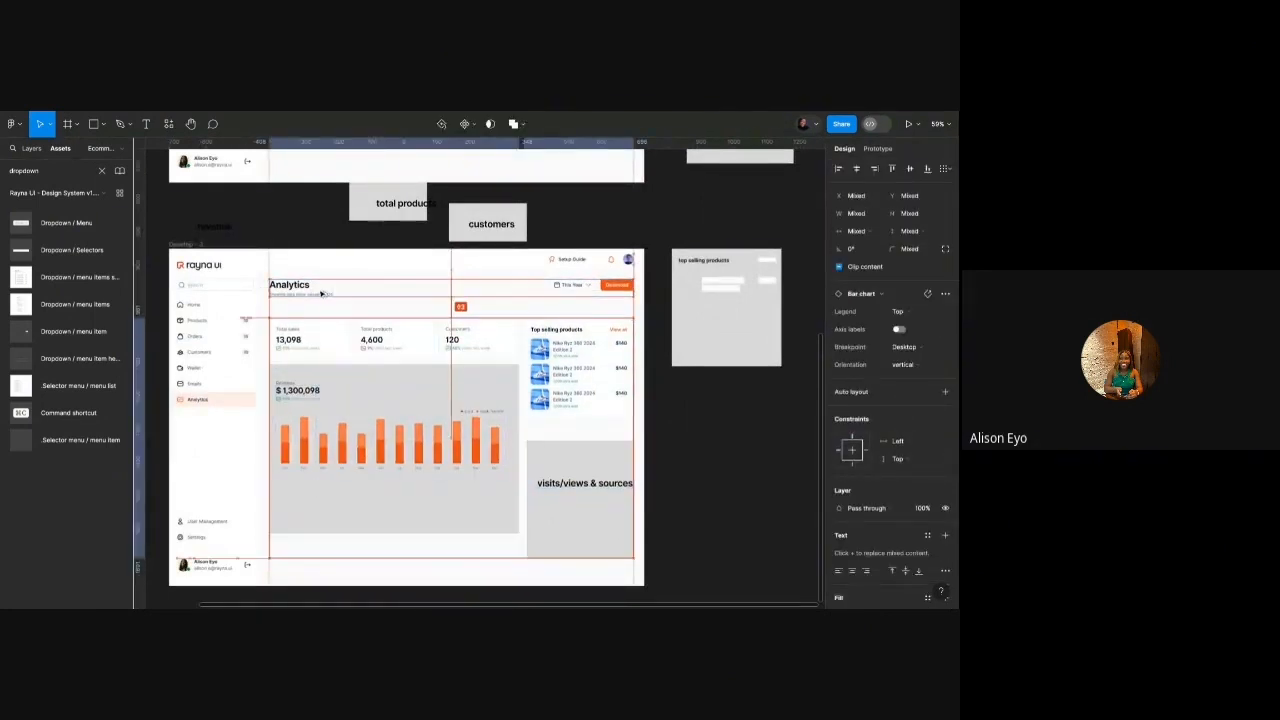
key("Down")
key("Down")
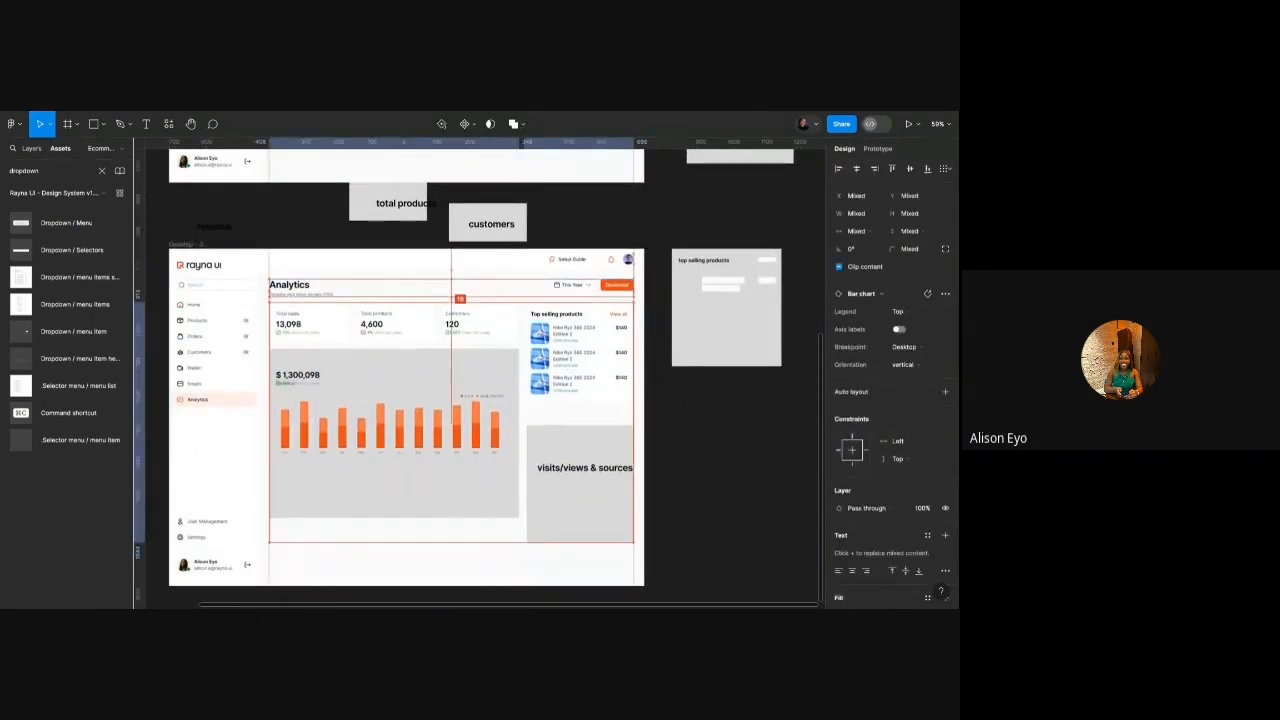
scroll(305, 380, "up", 5)
Wrap the Revenue label and $1,300,098 total in auto layout with an 8 gap.
double_click(290, 303)
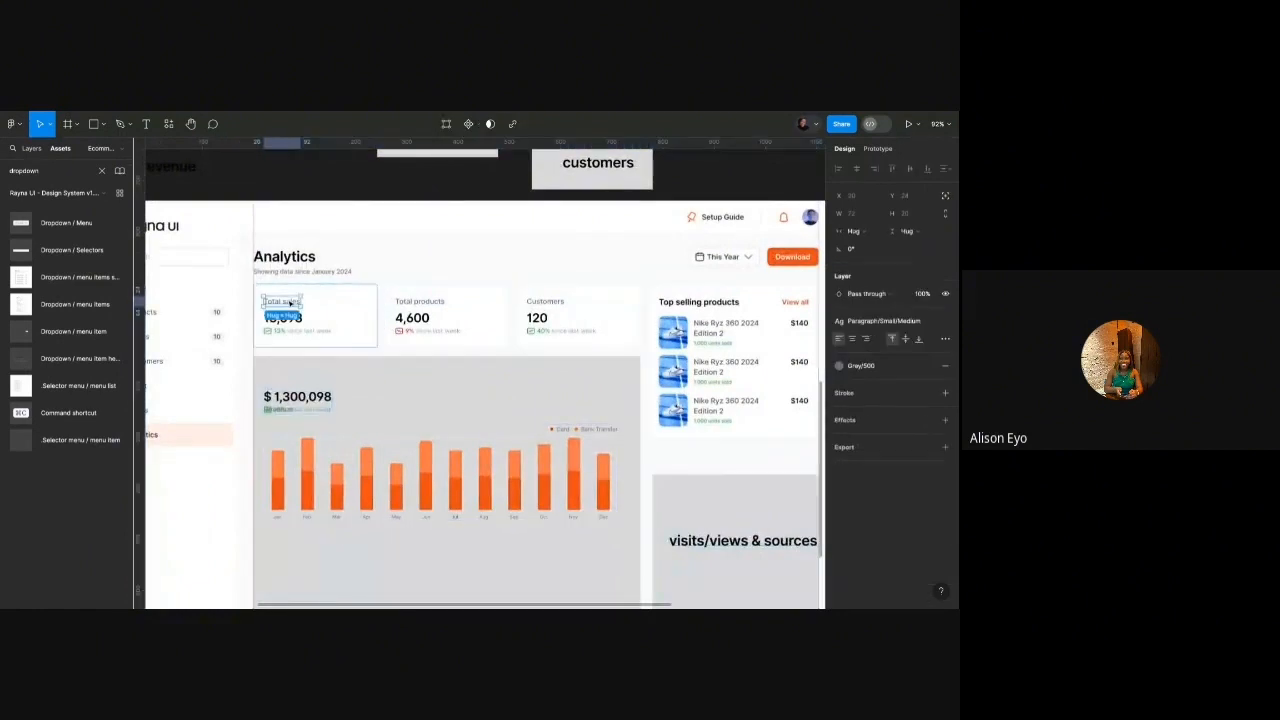
left_click(292, 409)
left_click_drag(294, 407, 294, 439)
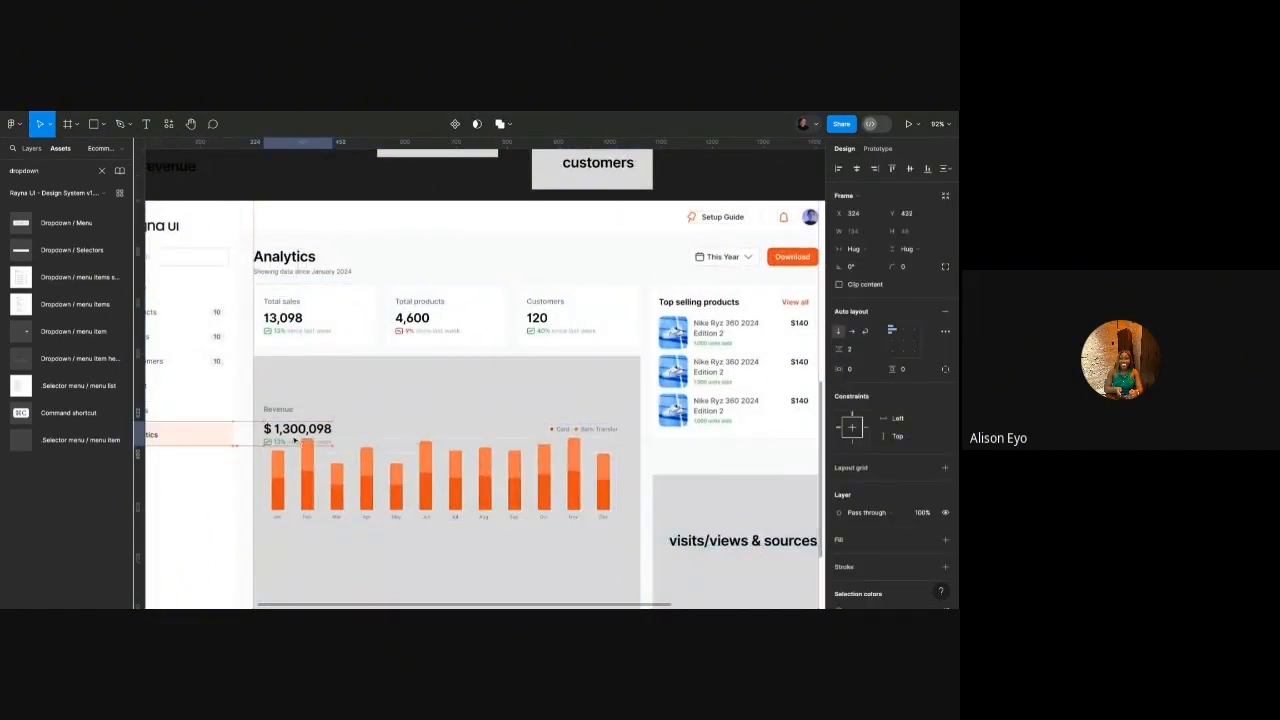
left_click(286, 413, "shift")
key("shift+a")
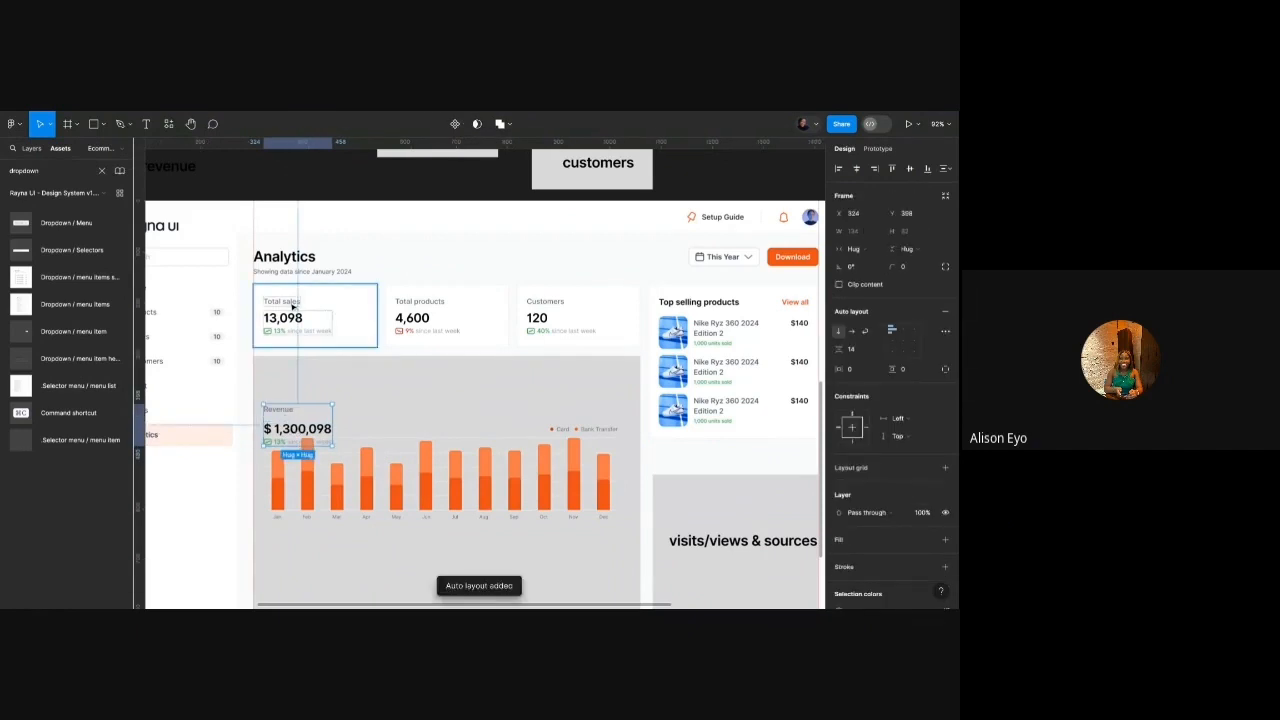
left_click(293, 307)
left_click(296, 428)
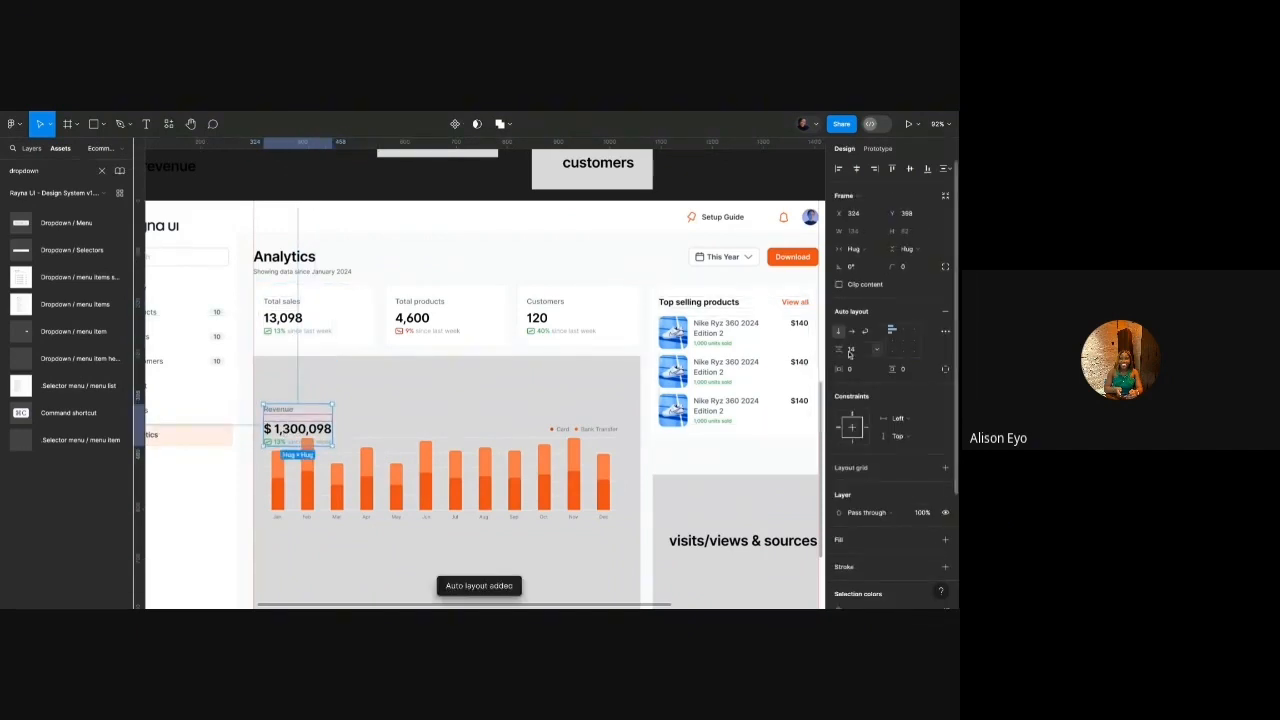
type("8")
key("Return")
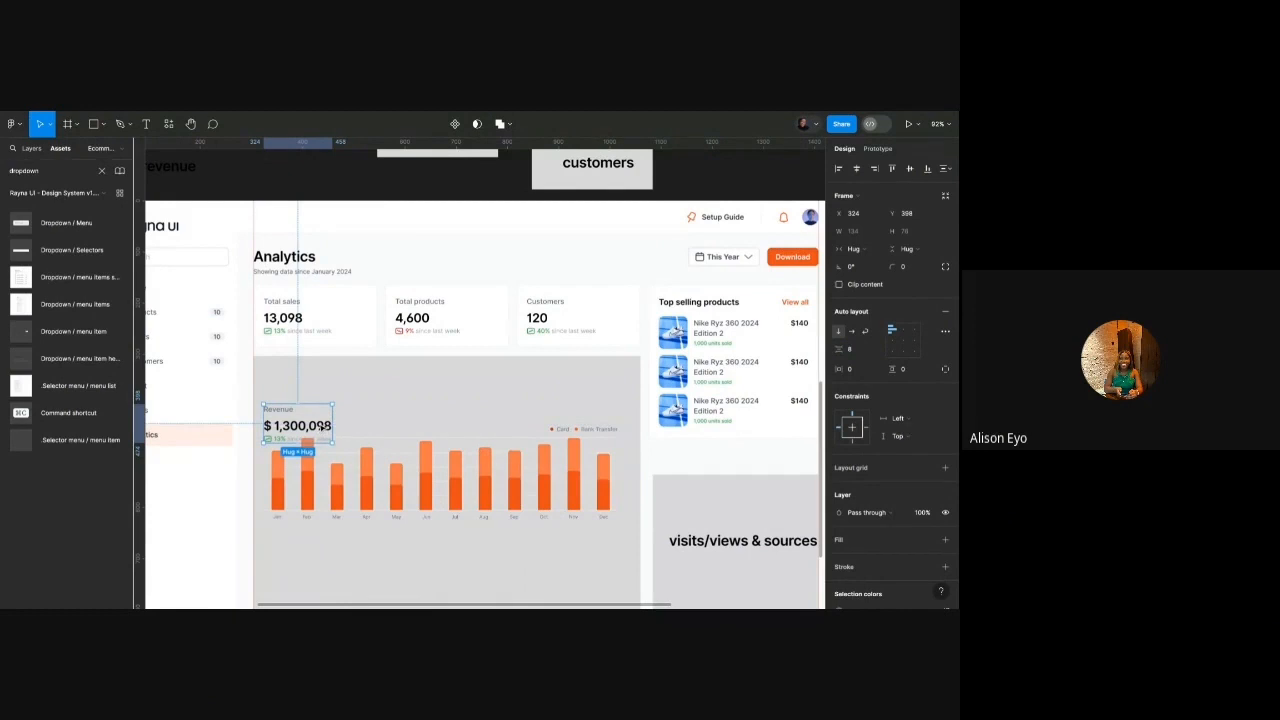
Combine the Revenue label group and the bar chart into one auto-layout frame.
key("shift+Up")
key("shift+Up")
key("shift+Up")
key("shift+Up")
key("shift+Up")
key("shift+Up")
key("shift+Down")
key("alt")
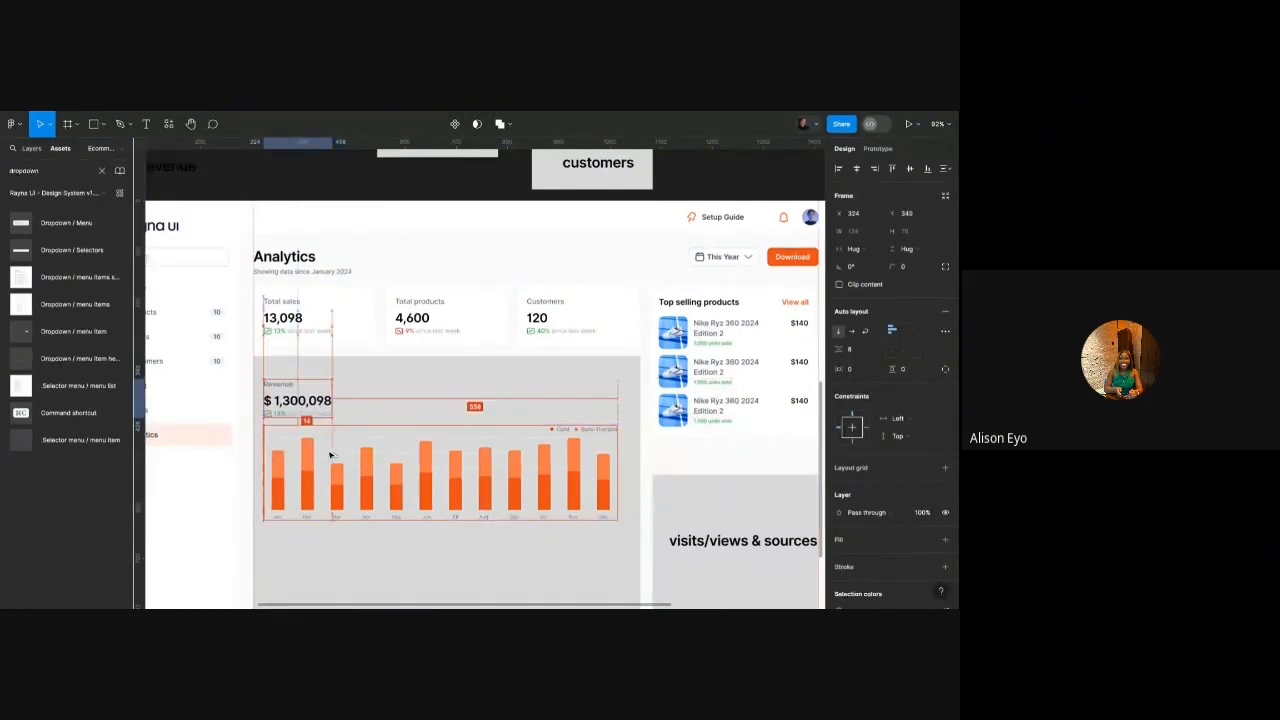
left_click(330, 455, "shift")
key("shift+a")
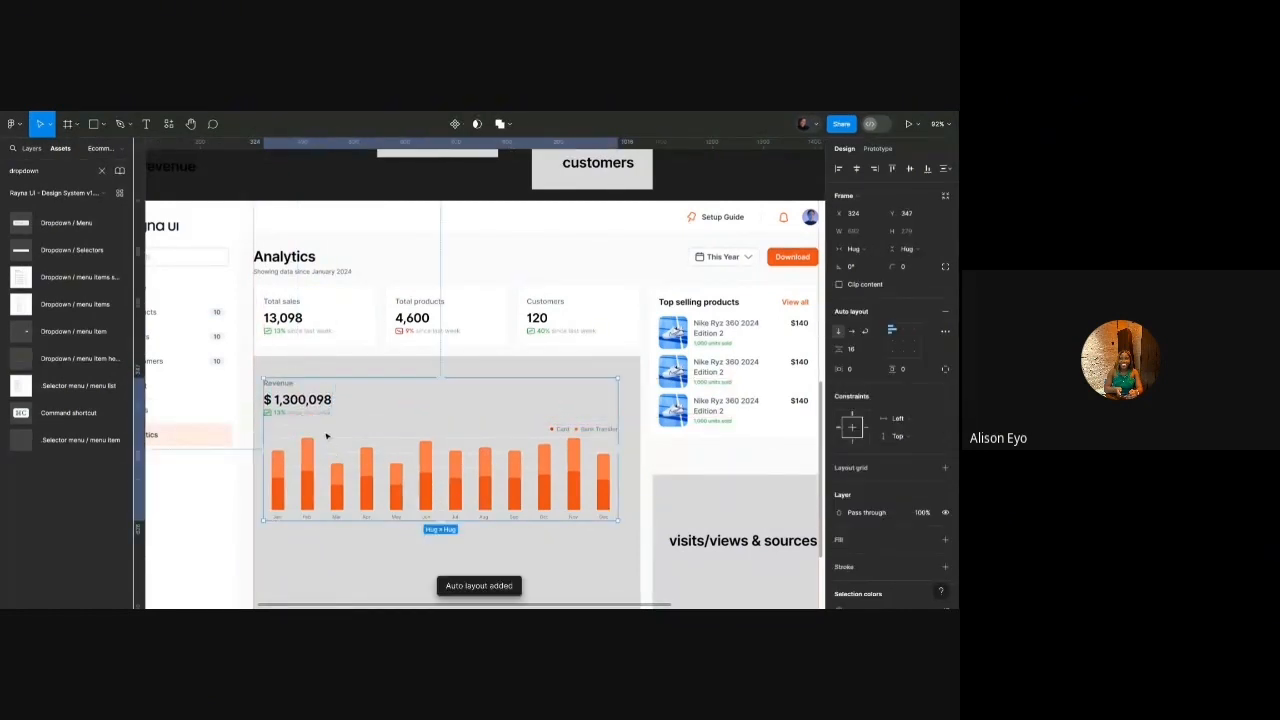
Move the grey placeholder rectangle down, out from behind the chart.
scroll(326, 436, "down", 4)
left_click(329, 506)
scroll(330, 490, "down", 3)
scroll(342, 357, "down", 4)
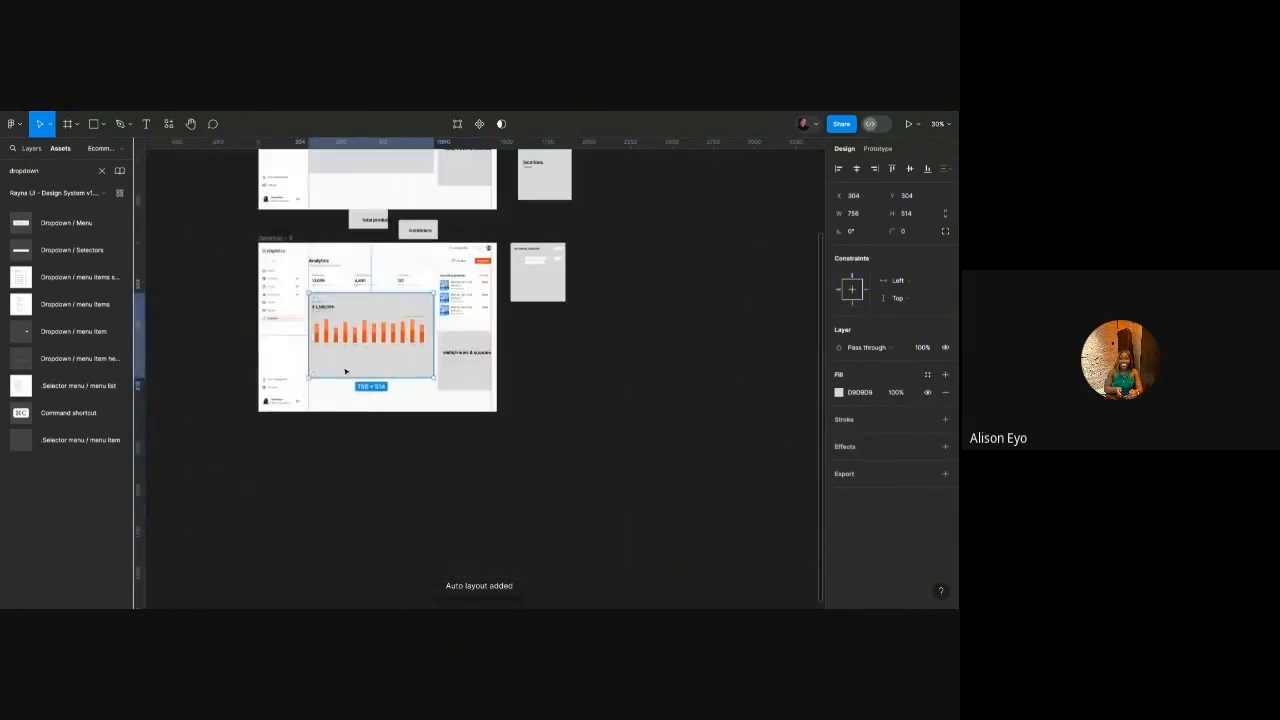
left_click_drag(345, 371, 345, 545)
left_click(344, 311)
scroll(340, 300, "up", 5)
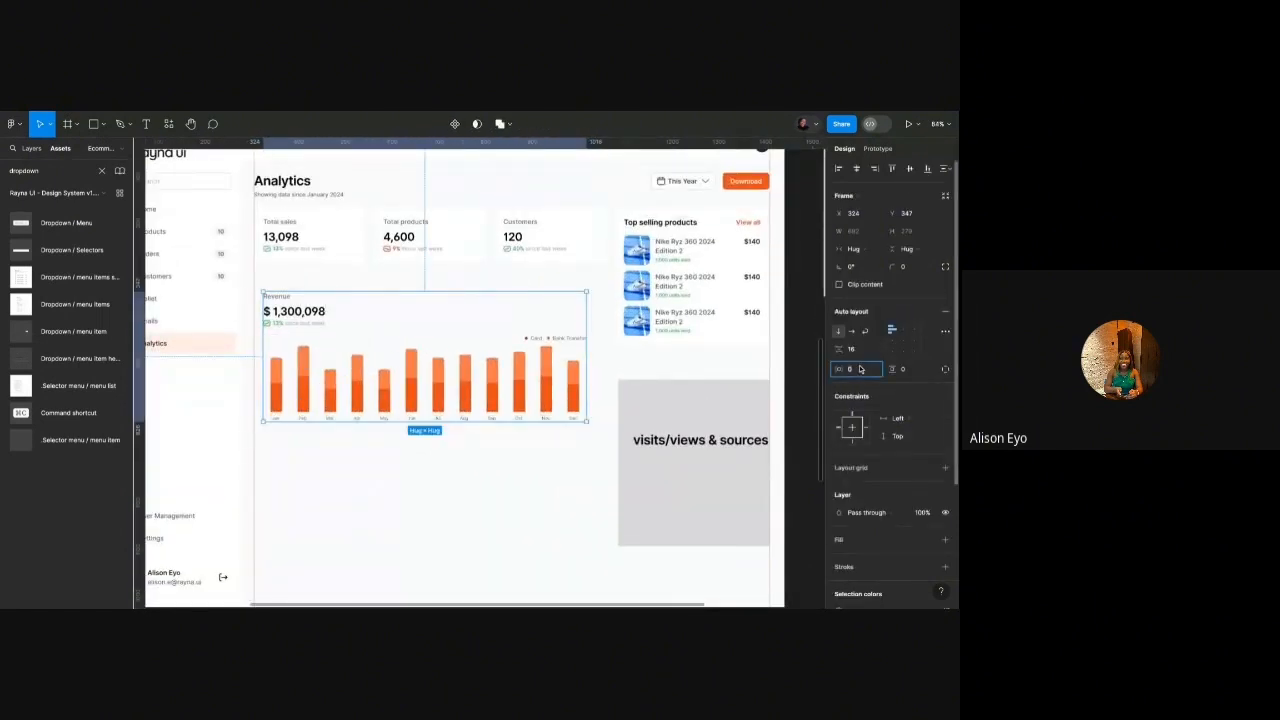
Give the Revenue chart frame 20 side padding and 24 top and bottom padding.
key("Return")
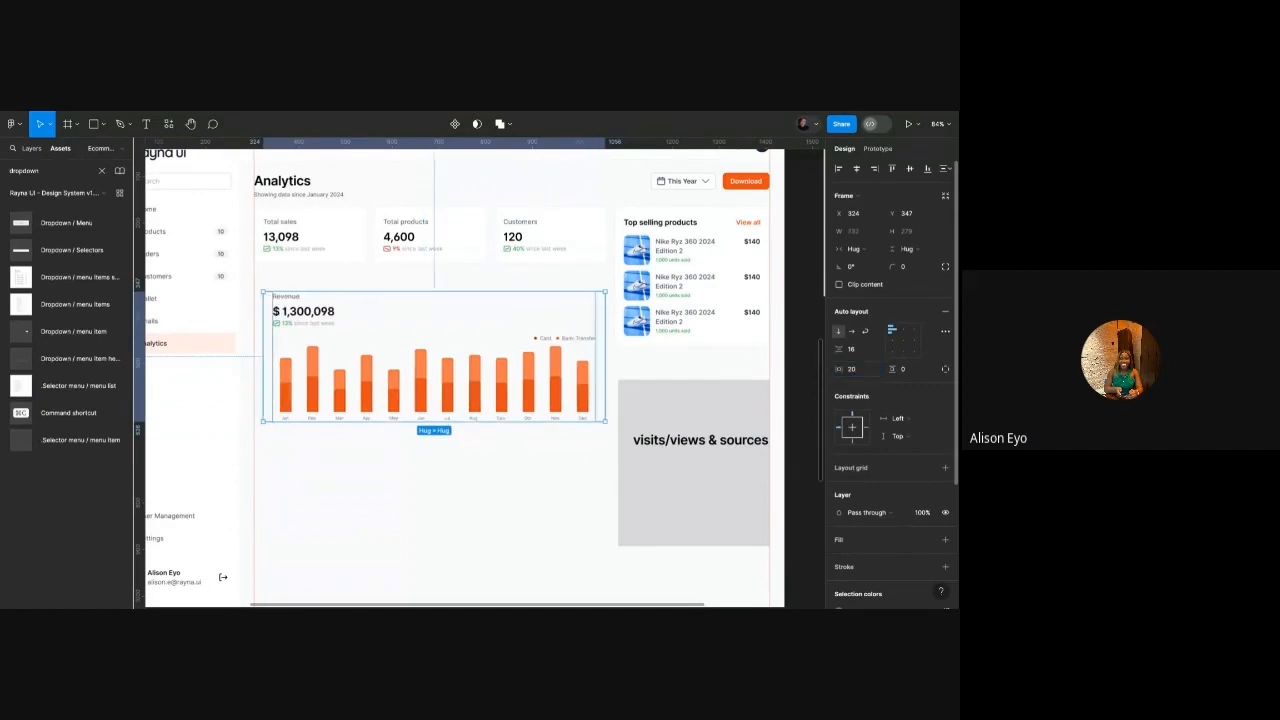
left_click(912, 372)
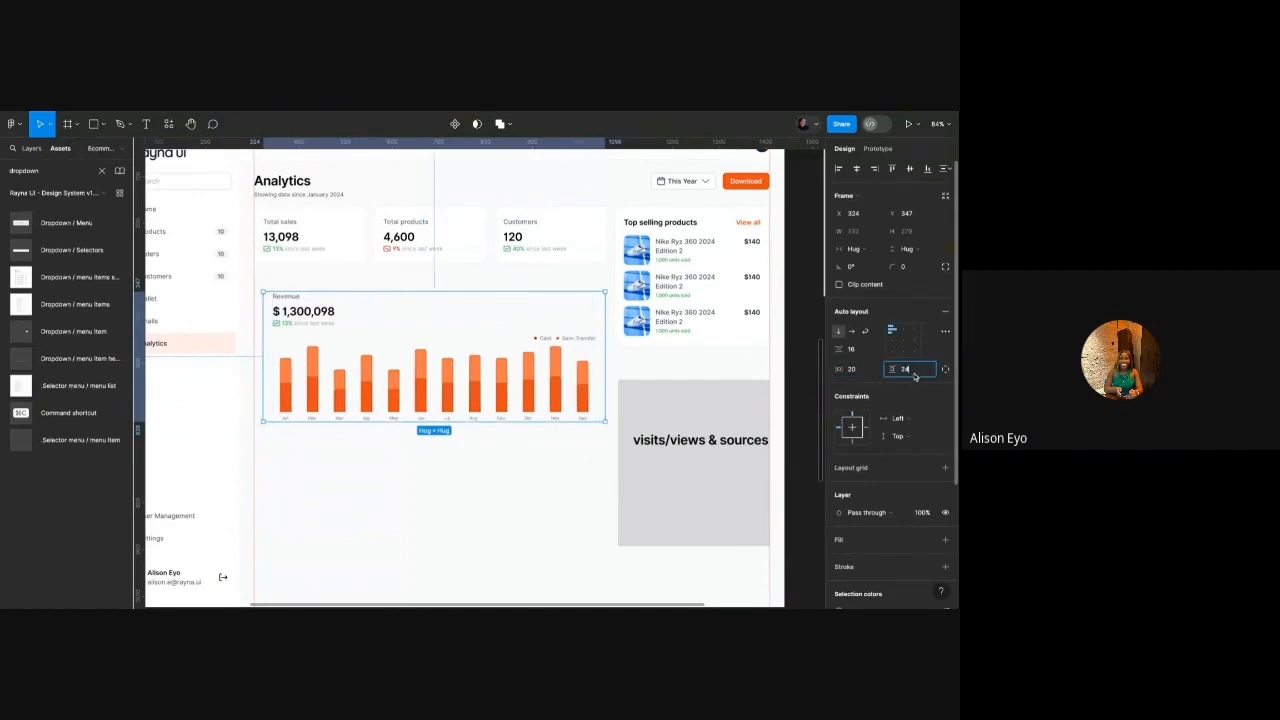
type("24")
key("Return")
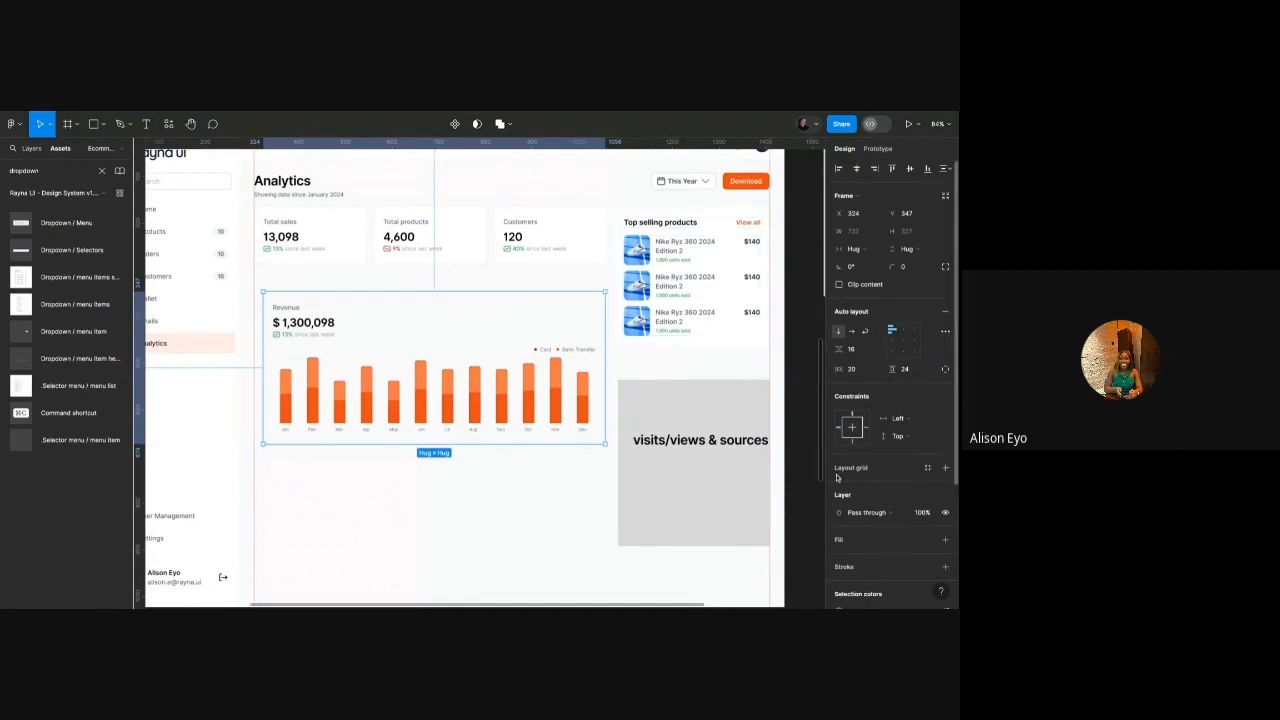
Fill the Revenue chart frame with the white colour style.
left_click(867, 539)
left_click(928, 540)
type("whi")
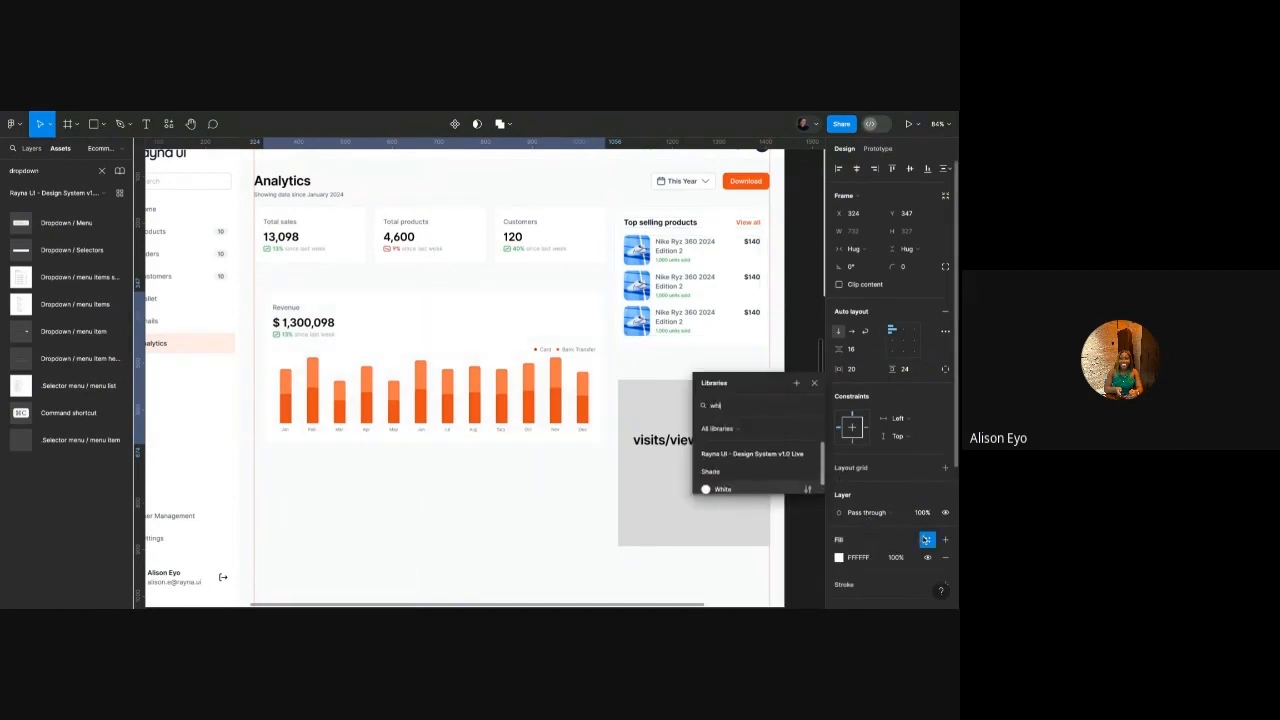
left_click(740, 487)
scroll(880, 520, "down", 2)
Add a 1 px inside Grey/100 border to the Revenue chart card.
left_click(945, 490)
left_click(927, 490)
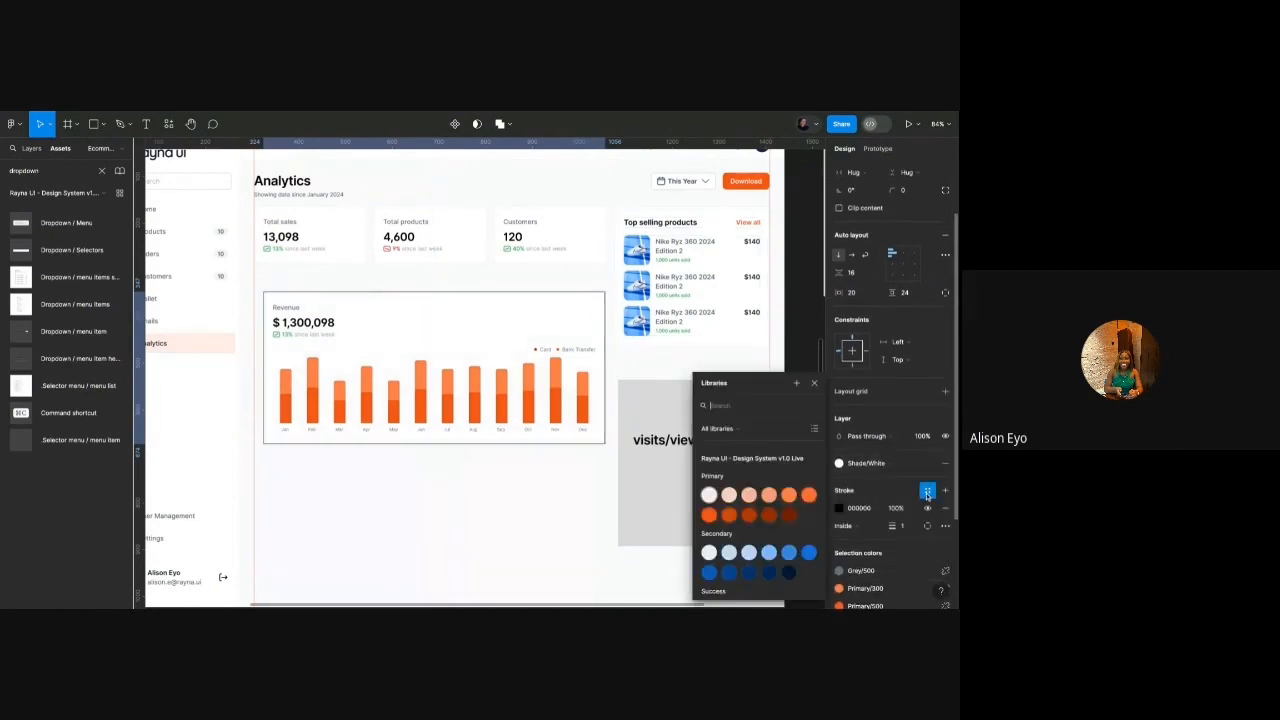
type("gra")
left_click(754, 522)
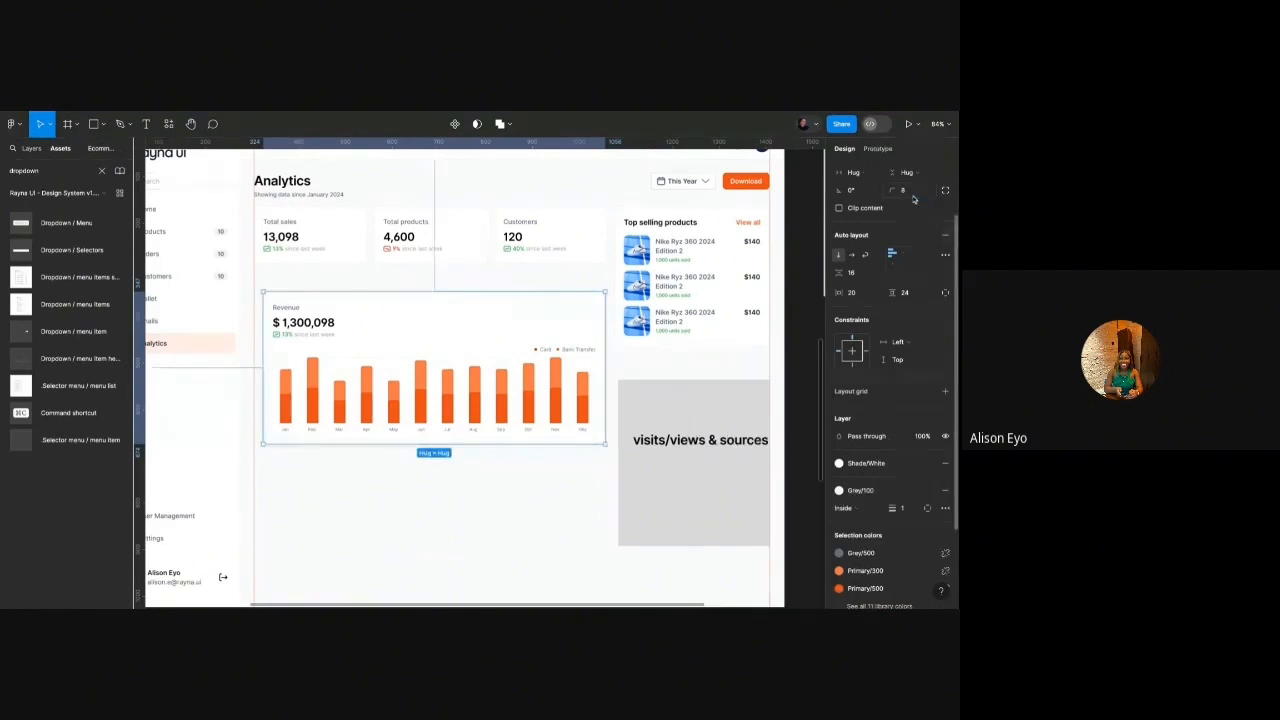
left_click(537, 278)
left_click(562, 302)
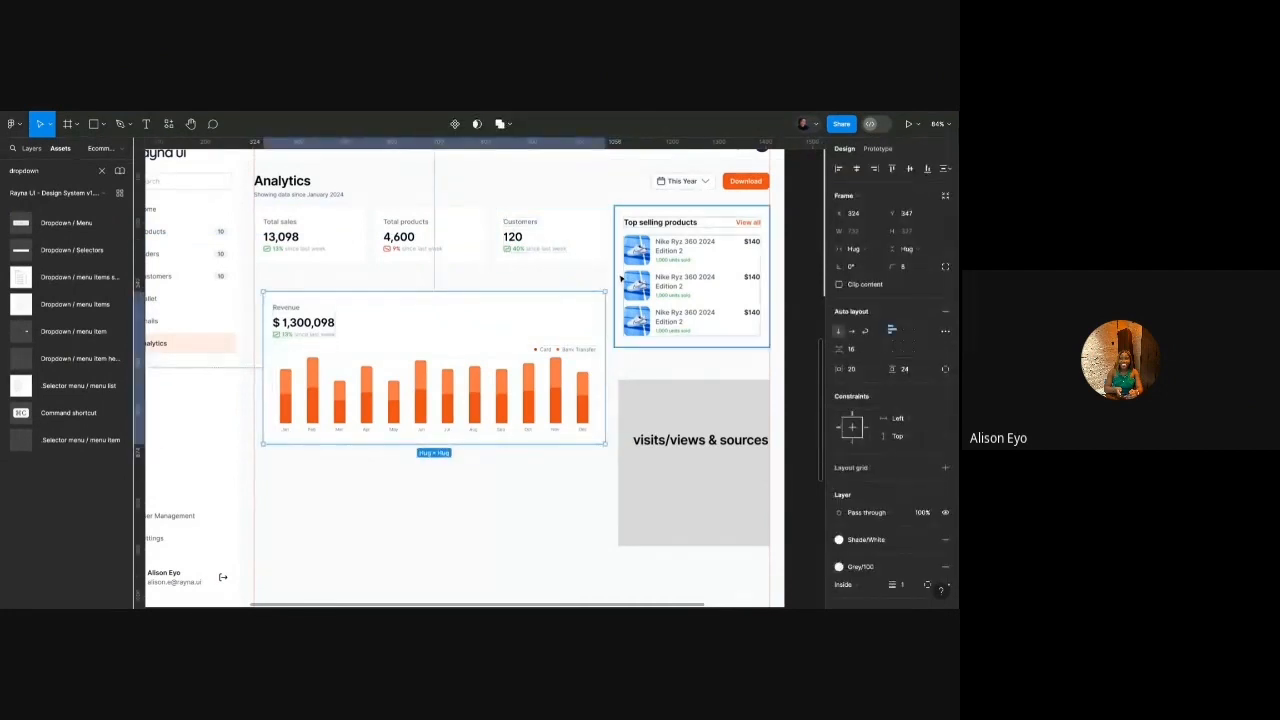
Set the Total sales, Total products and Customers cards to 232 width.
left_click(556, 244)
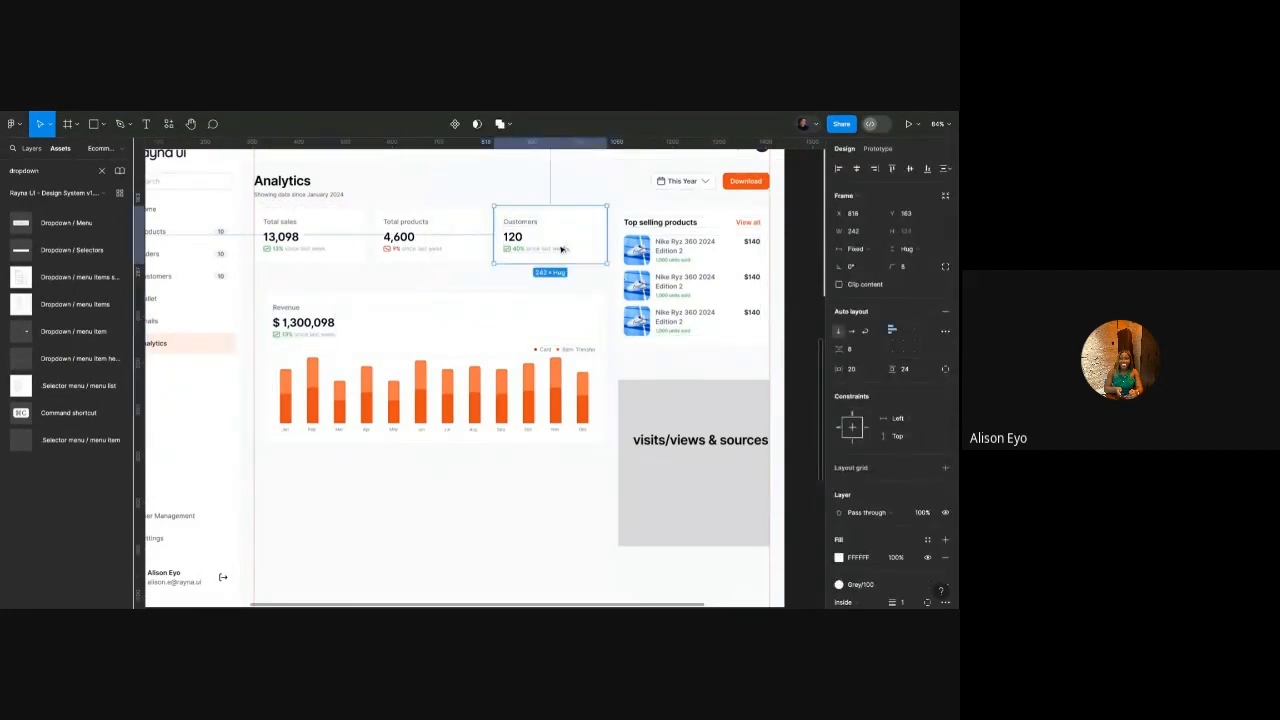
left_click(430, 237)
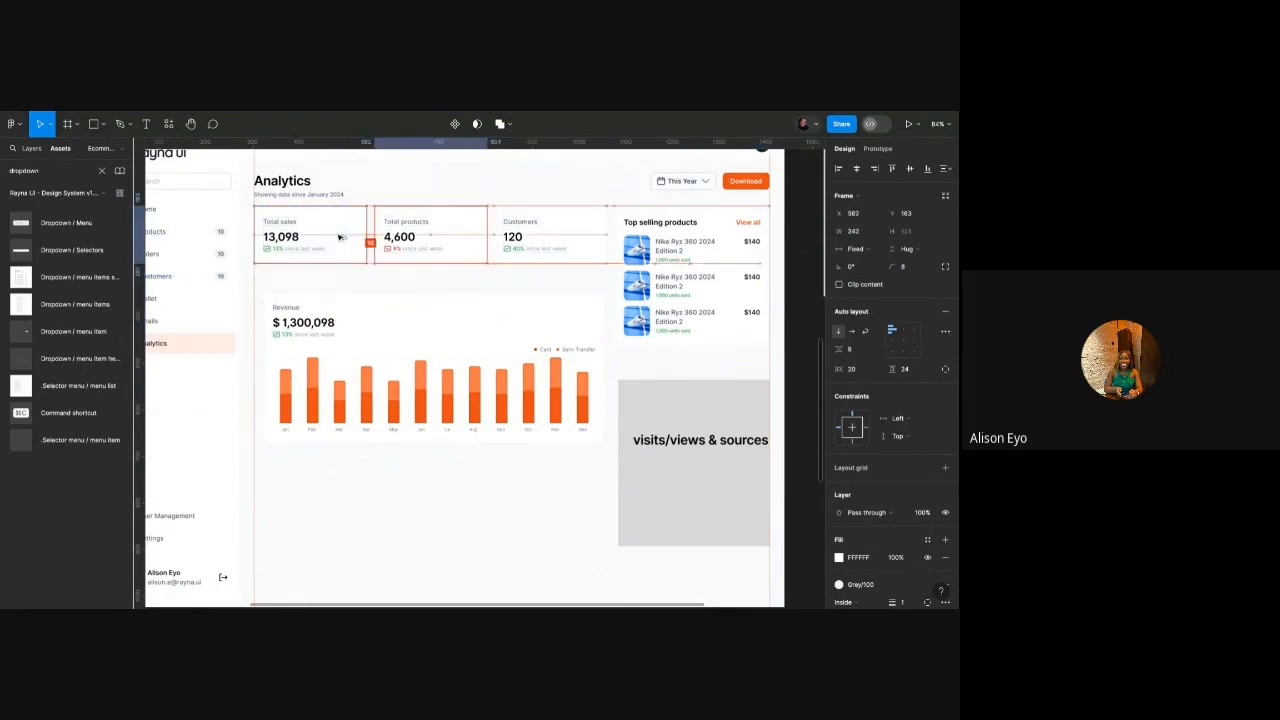
left_click(530, 245)
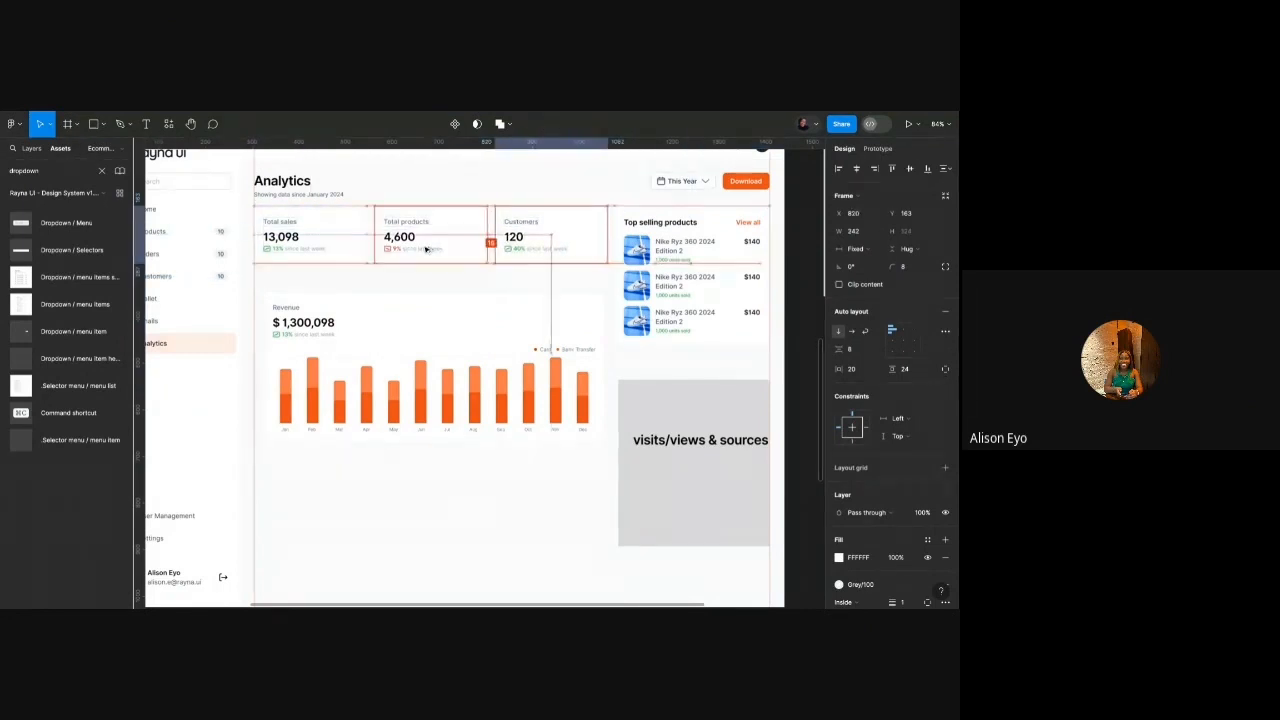
left_click(700, 258)
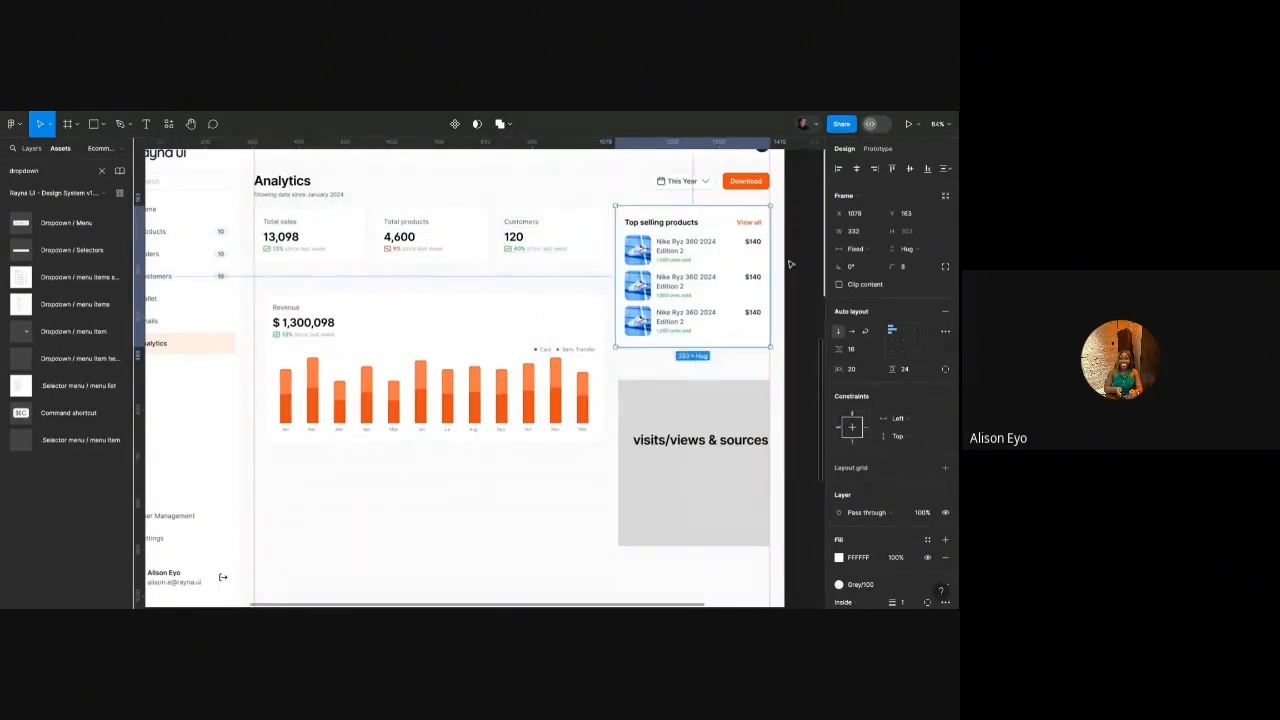
scroll(790, 264, "up", 6, "ctrl")
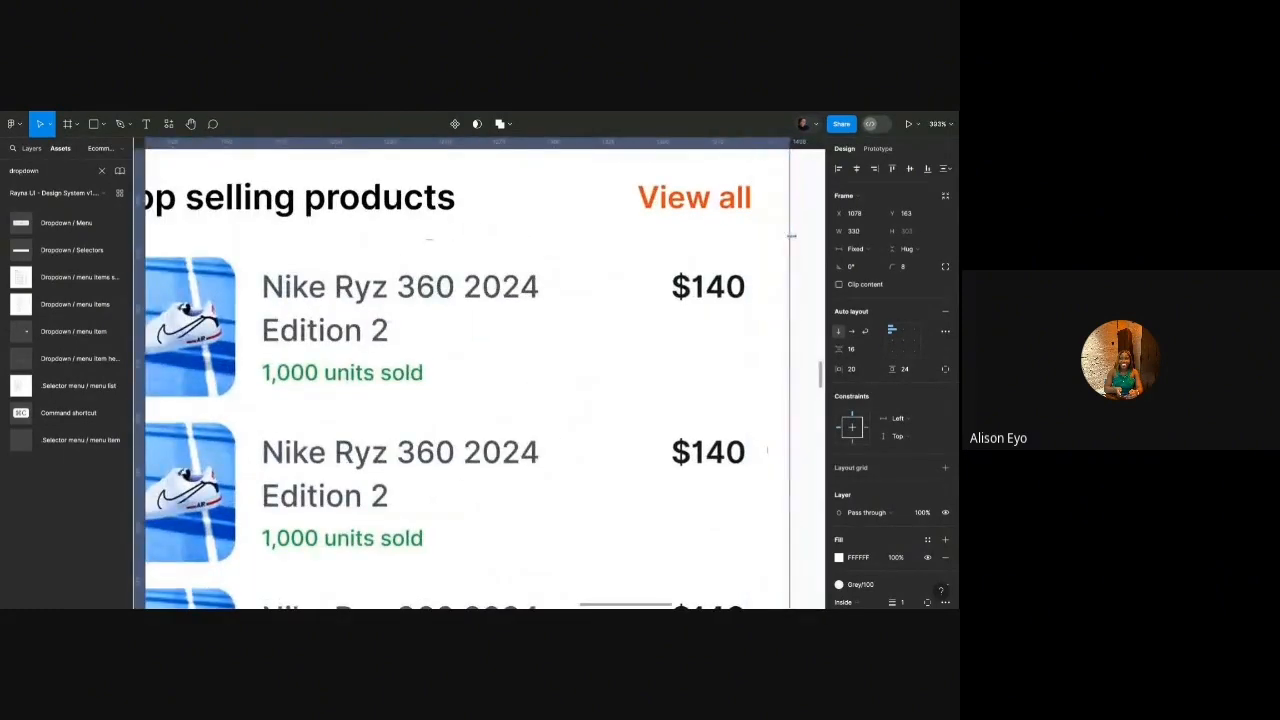
scroll(792, 237, "down", 8)
scroll(551, 232, "up", 3)
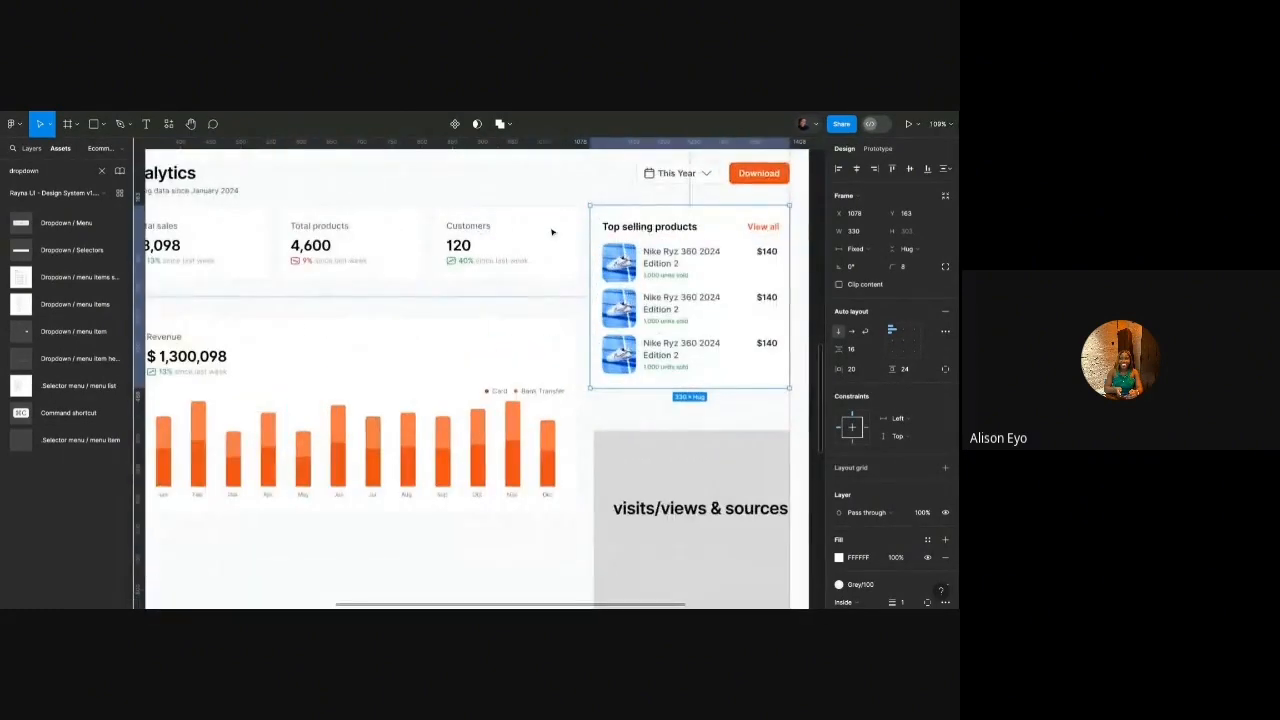
scroll(551, 232, "down", 3)
left_click(323, 243)
left_click(424, 244, "shift")
left_click(511, 245, "shift")
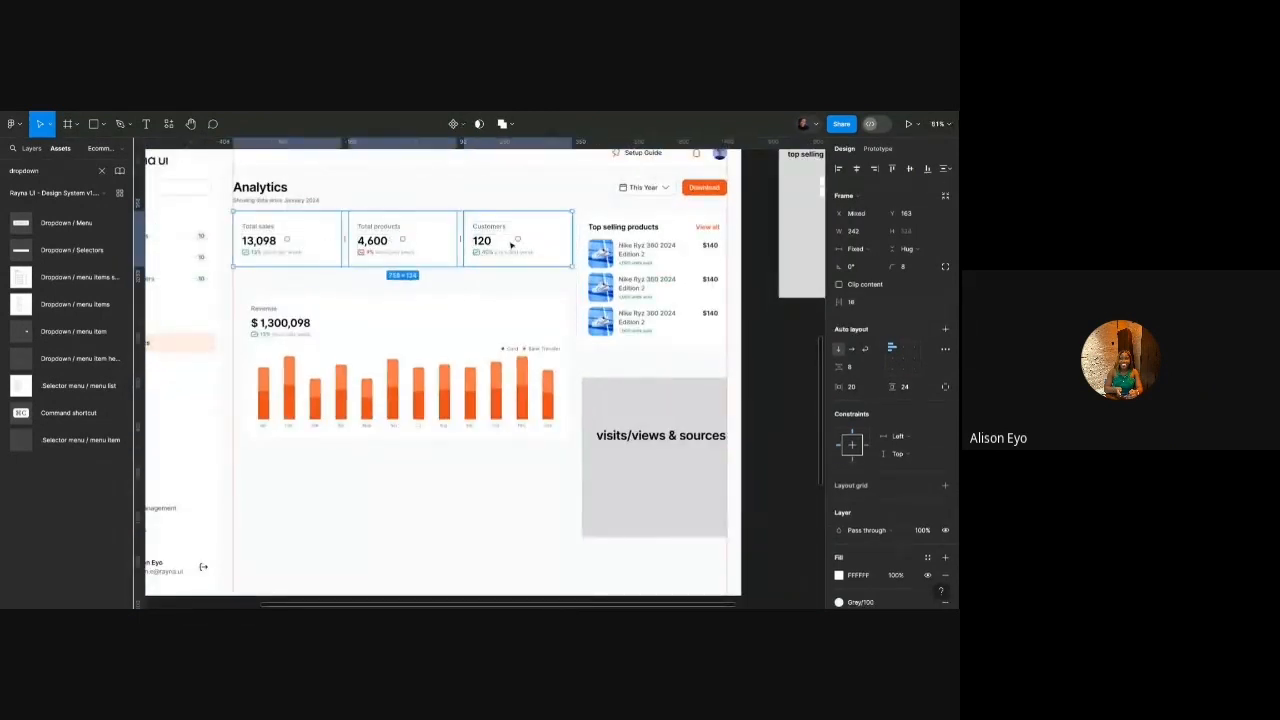
left_click(865, 231)
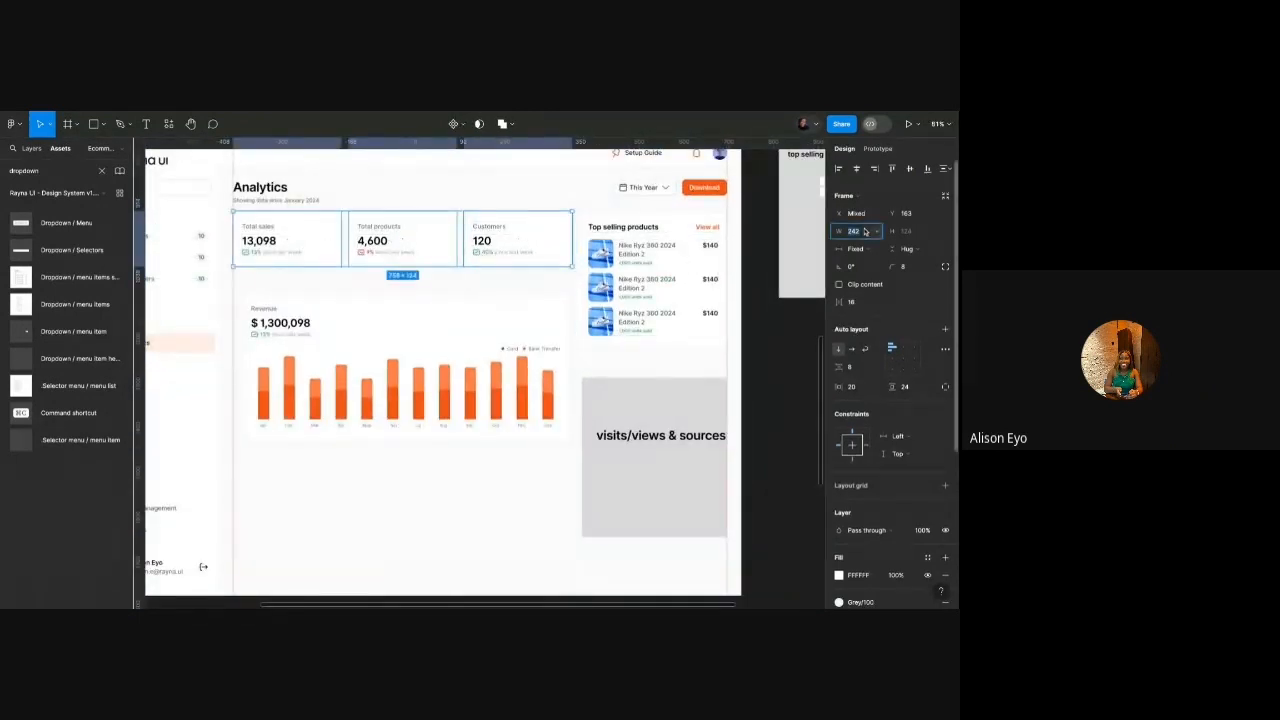
key("Return")
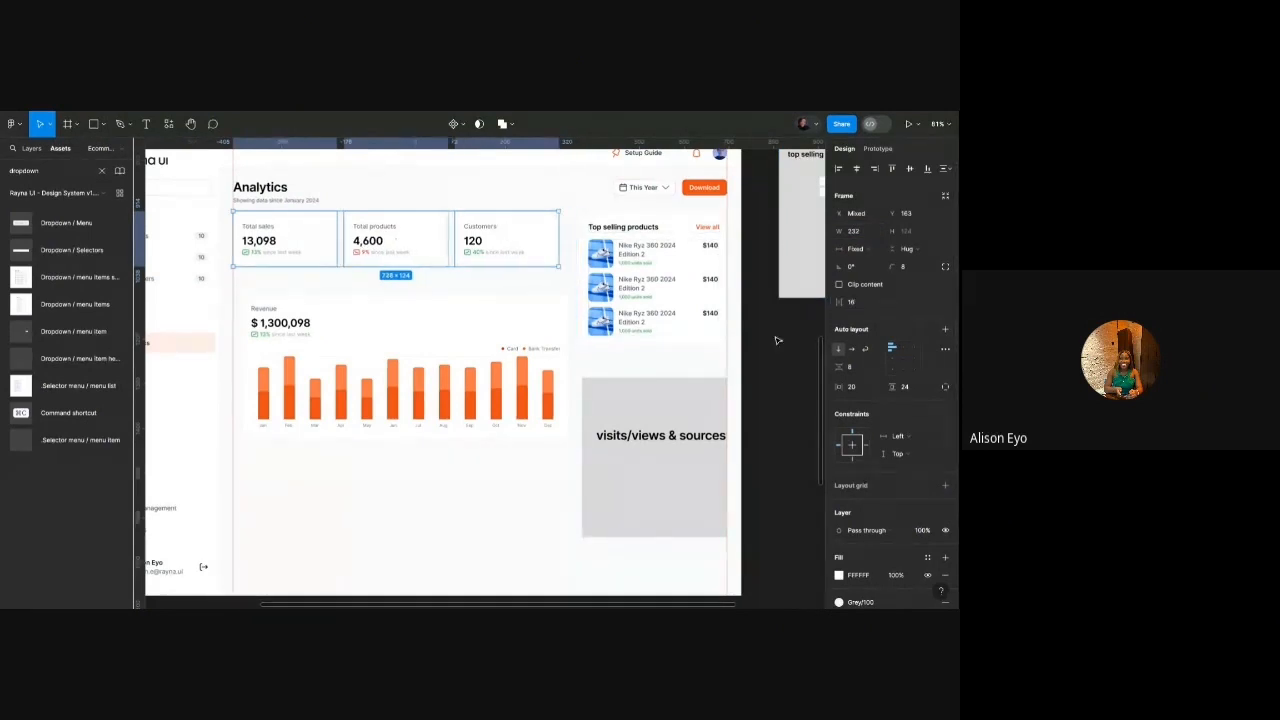
Shift Top selling products left, widen it to 360, and make its header Fill container.
left_click(650, 290)
key("shift+Left")
key("shift+Left")
key("shift+Left")
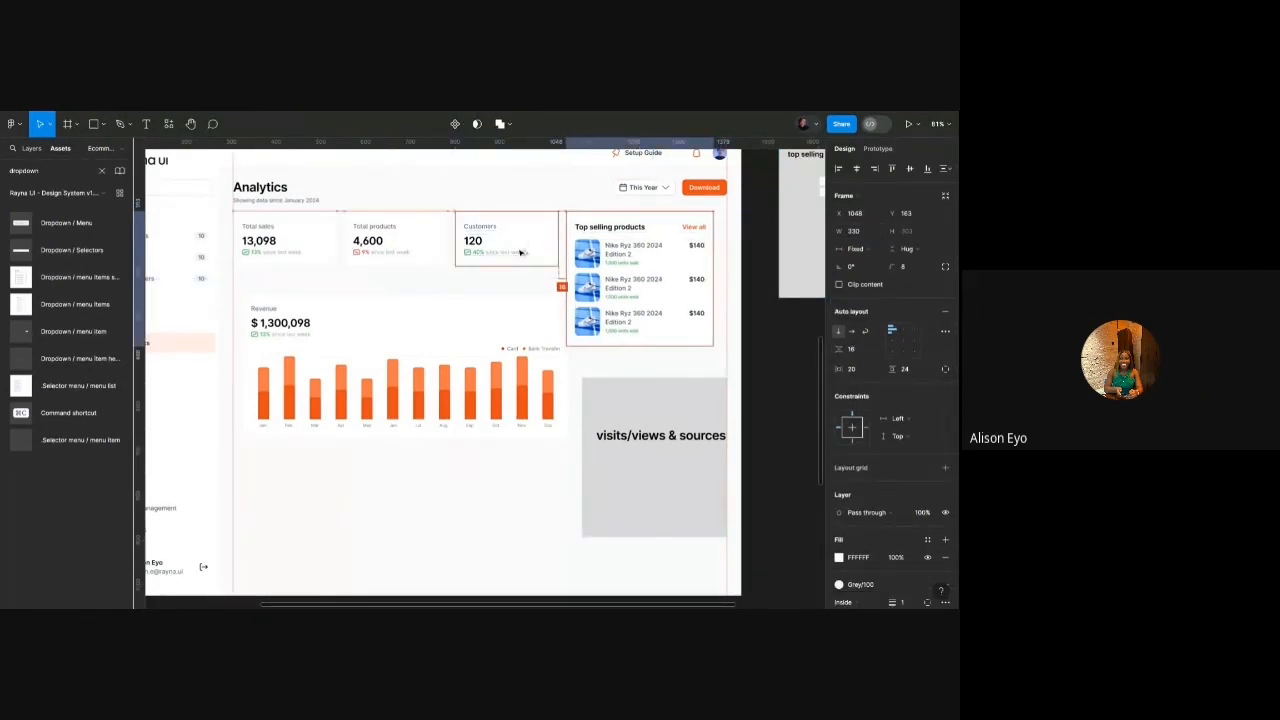
left_click_drag(714, 237, 727, 237)
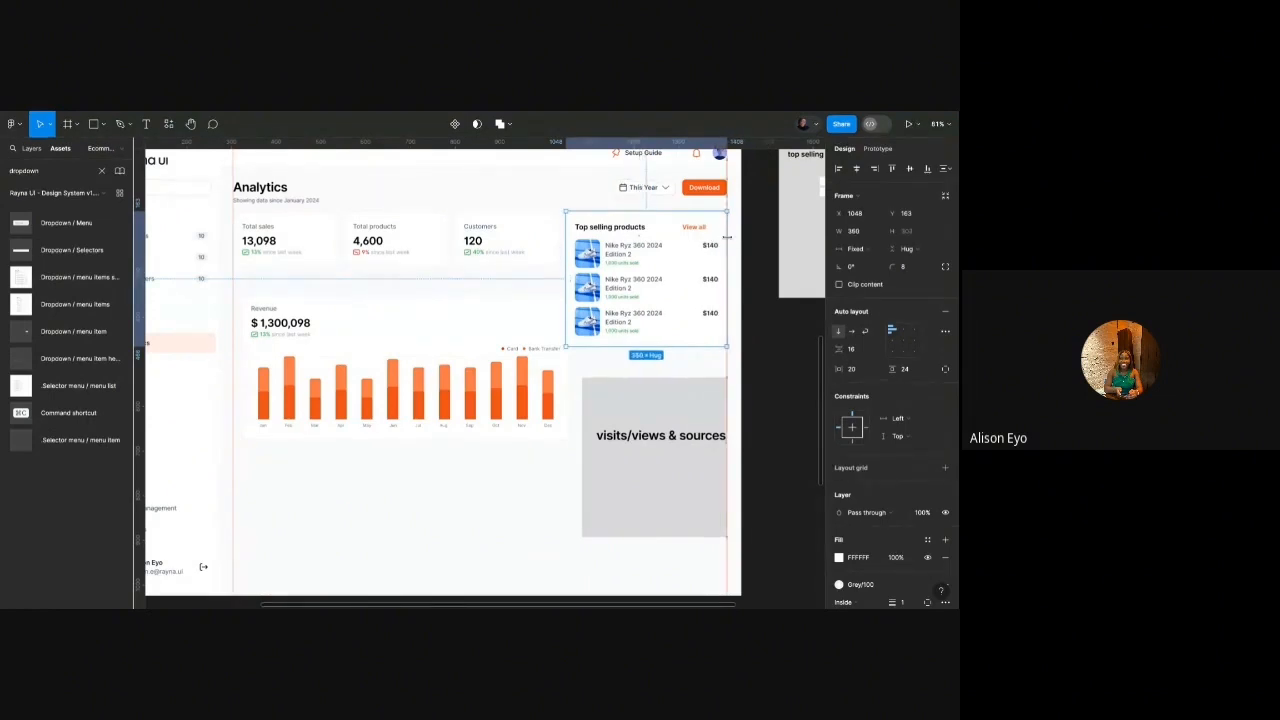
left_click(704, 232)
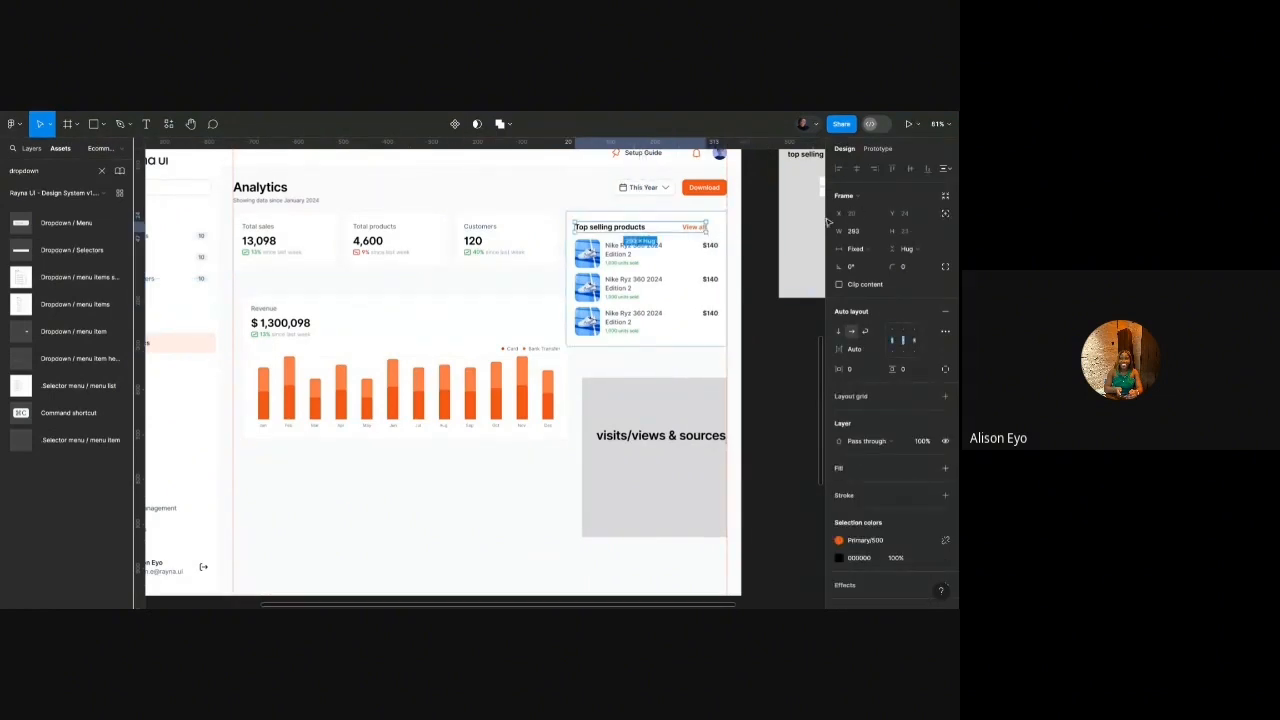
left_click(876, 249)
left_click(861, 277)
left_click(776, 257)
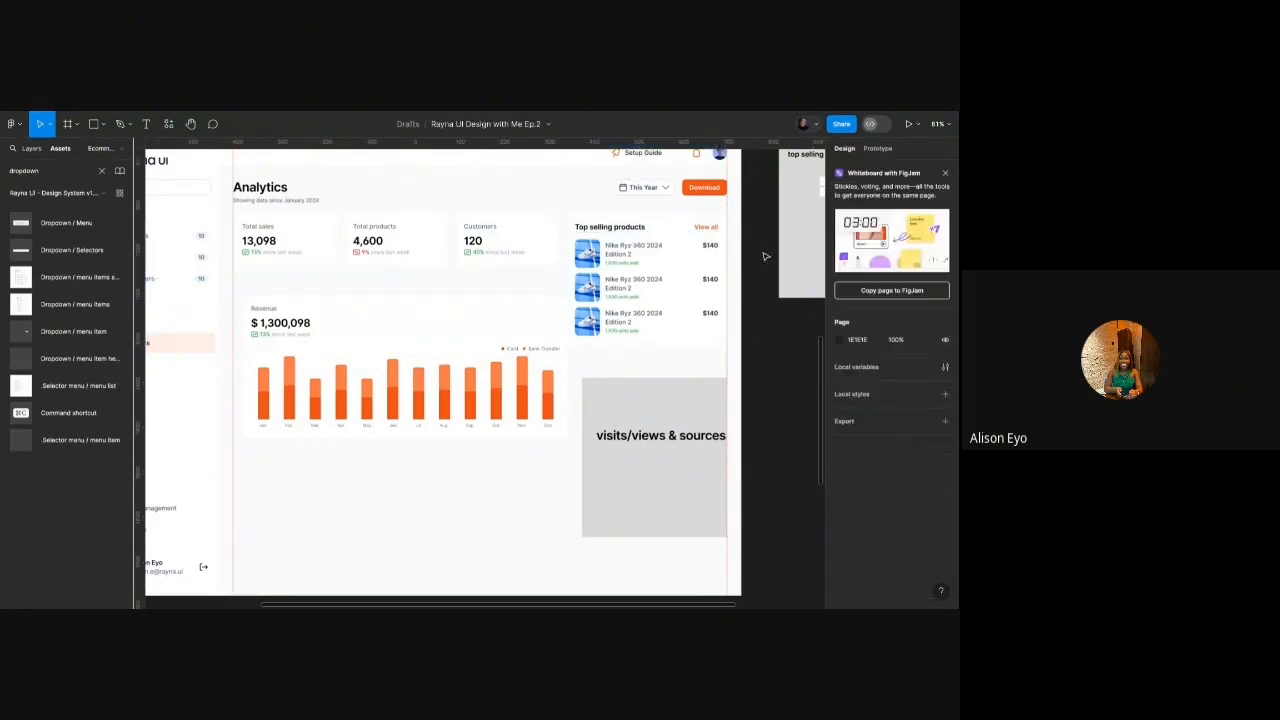
left_click(704, 250)
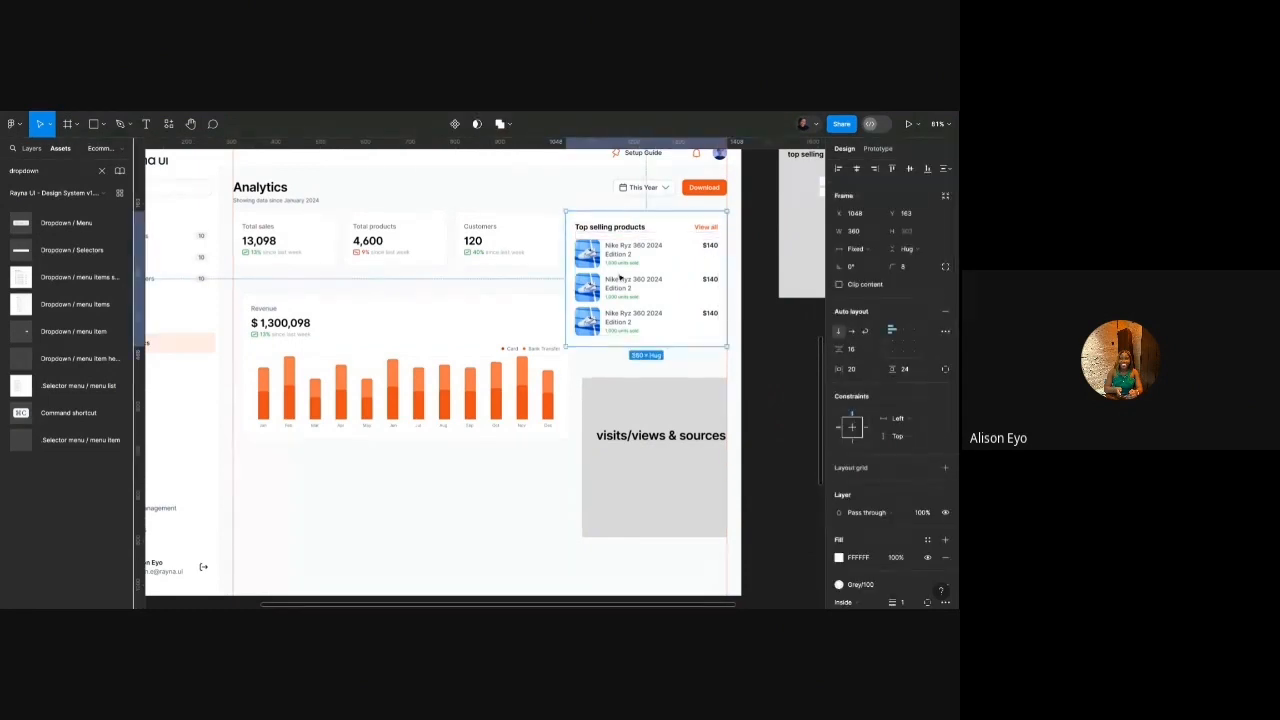
left_click(539, 296)
Fix the Revenue card width and set the bar chart to fill its width, undoing a stray height change.
left_click_drag(570, 305, 567, 307)
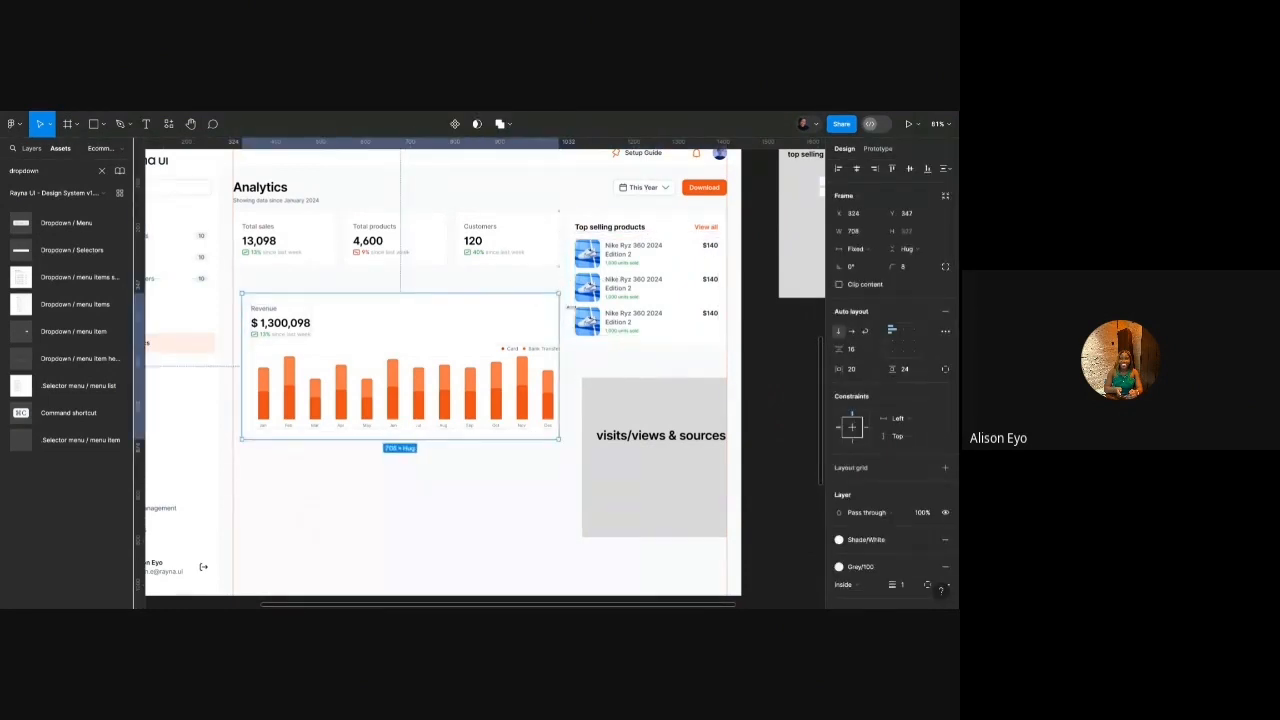
double_click(548, 365)
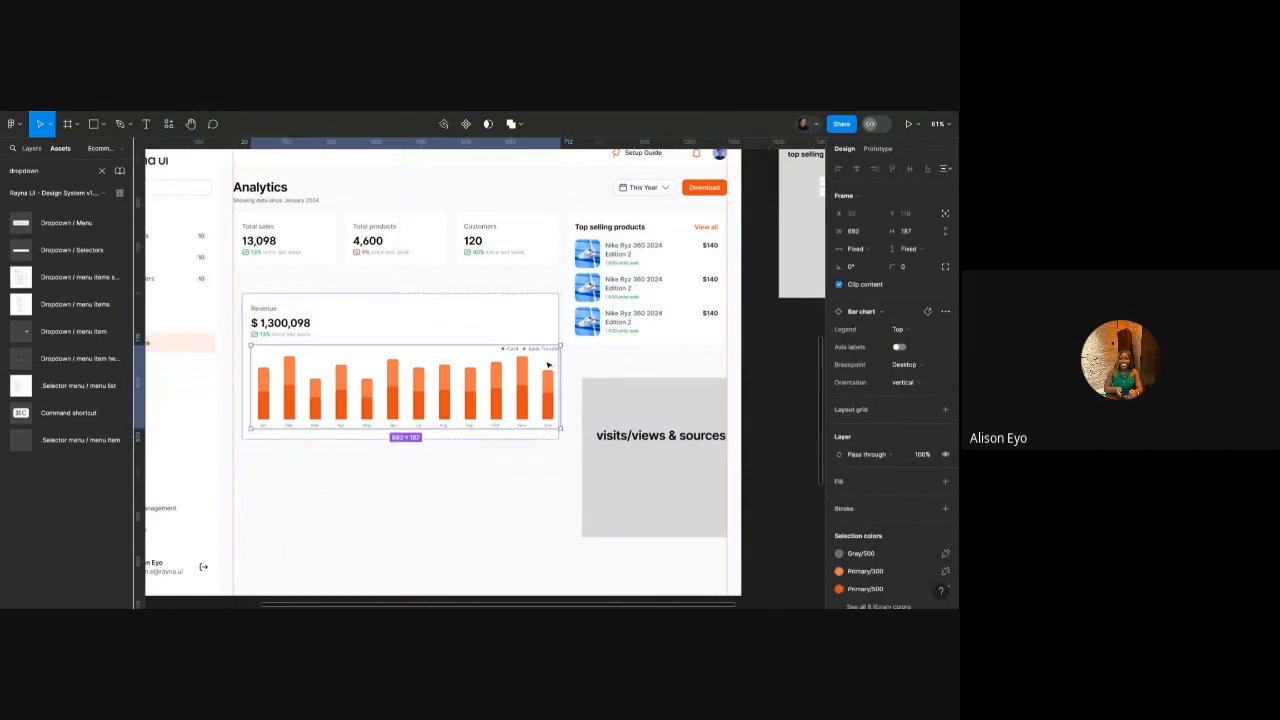
left_click(855, 248)
left_click(860, 265)
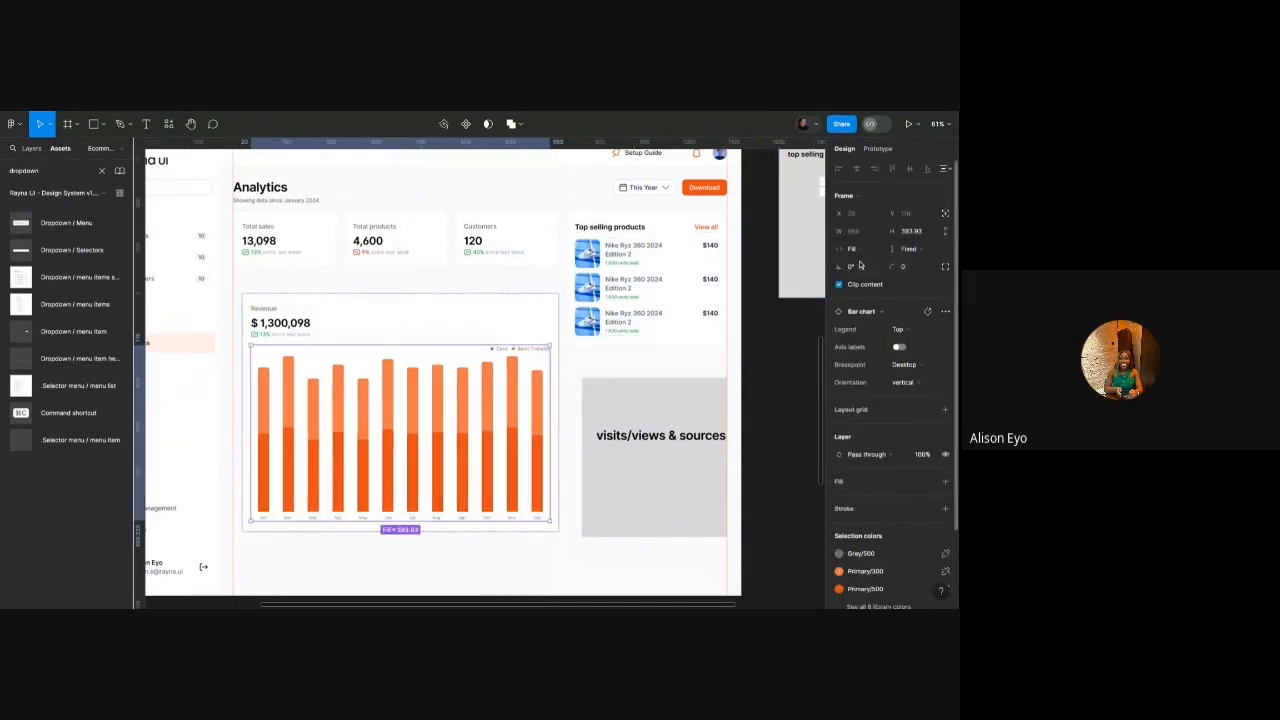
double_click(433, 521)
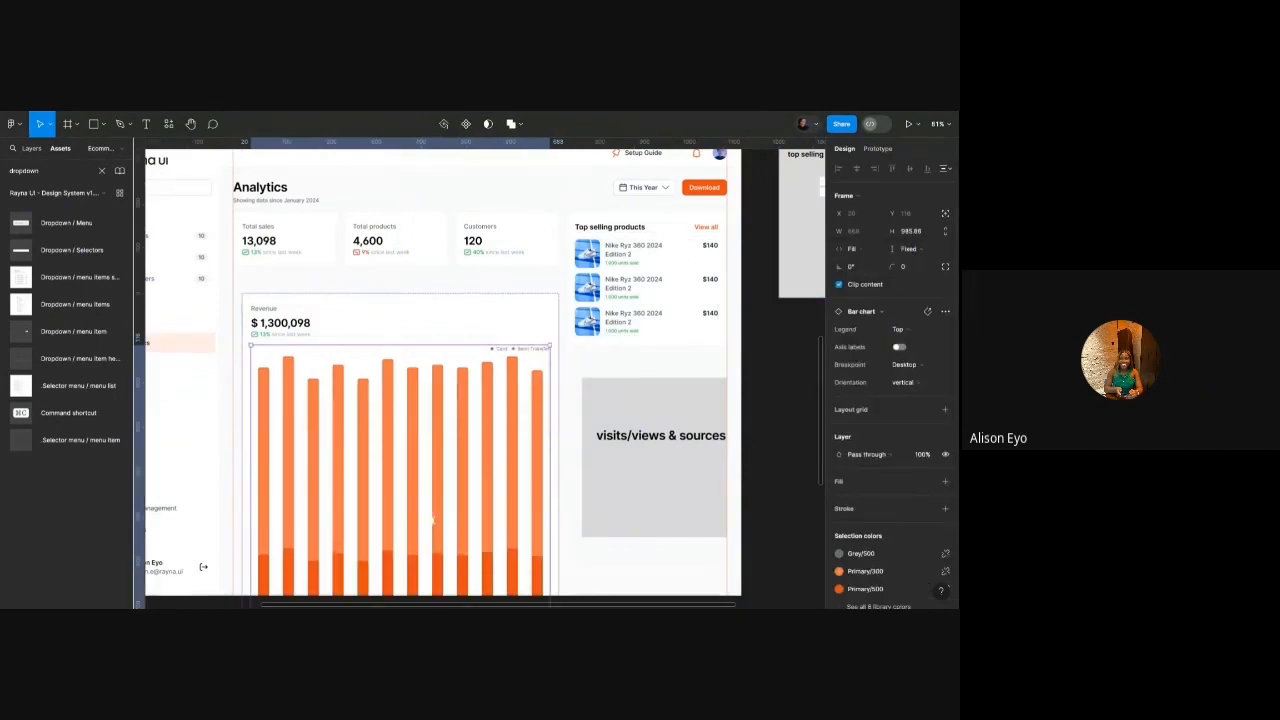
scroll(435, 490, "down", 5)
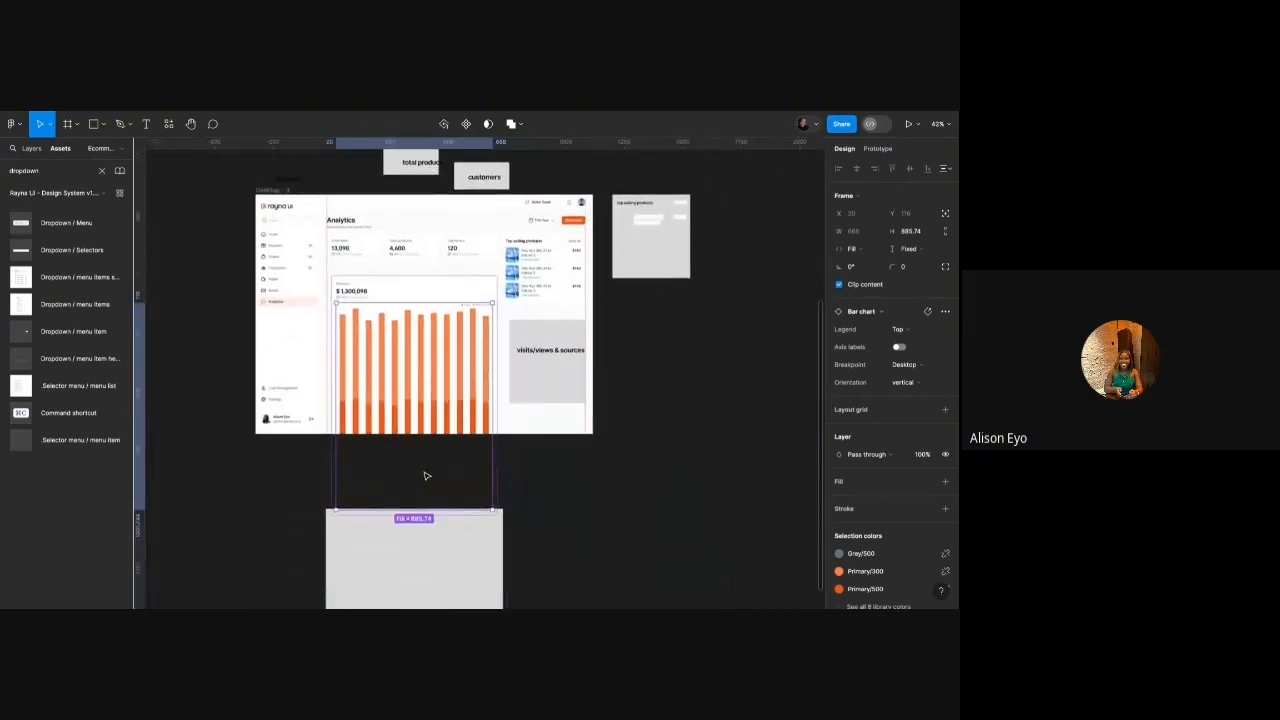
key("ctrl+z")
double_click(494, 359)
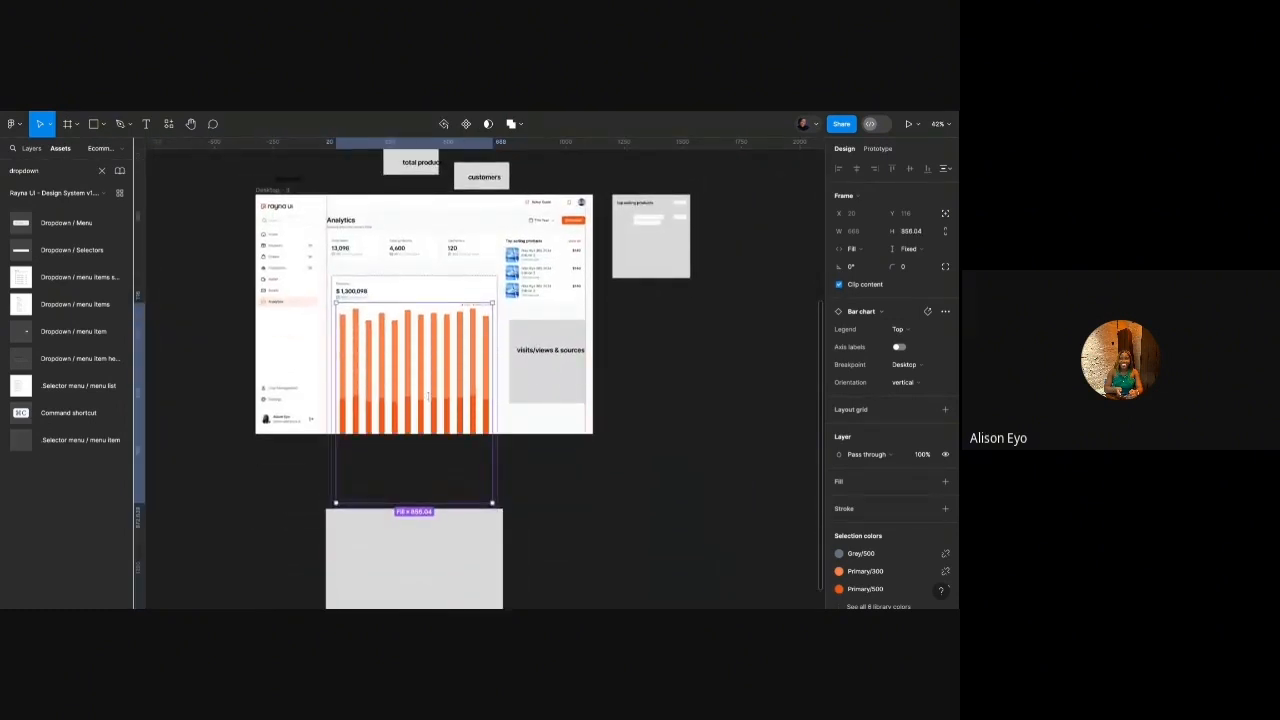
key("ctrl+z")
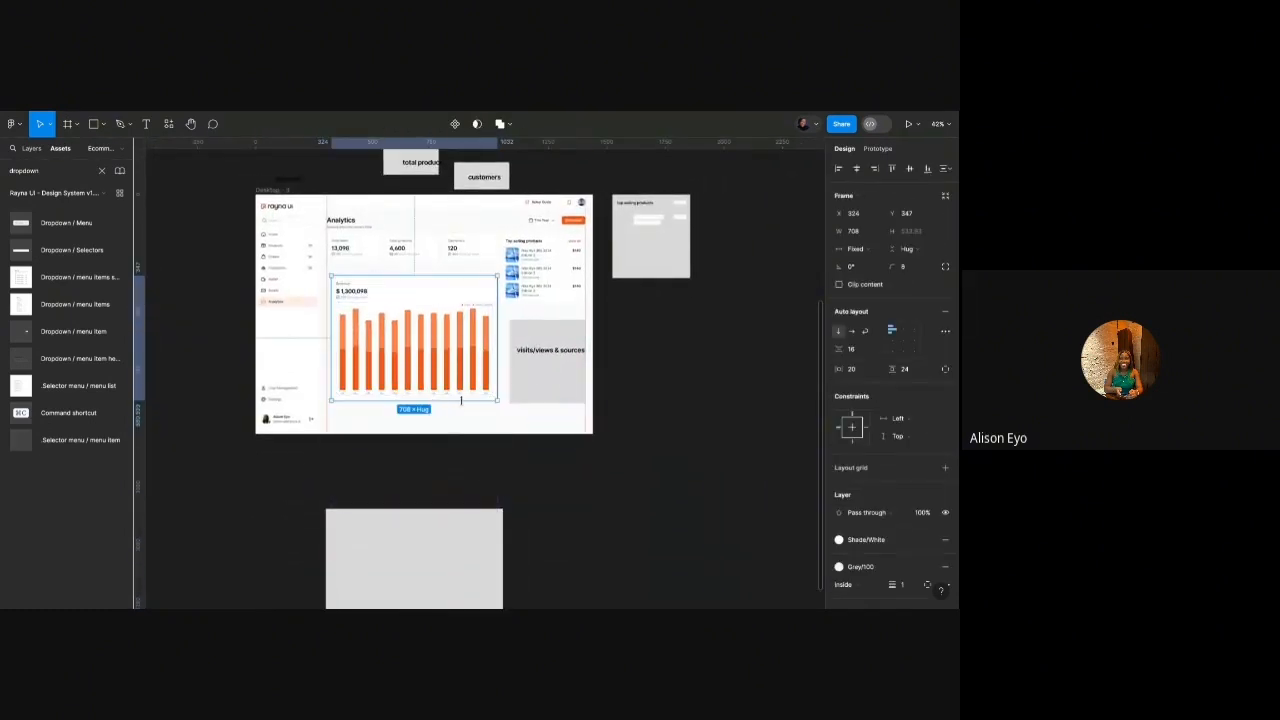
Try fill-height sizing for the bar chart with a resized Revenue card, then undo back.
left_click_drag(461, 401, 468, 343)
double_click(476, 330)
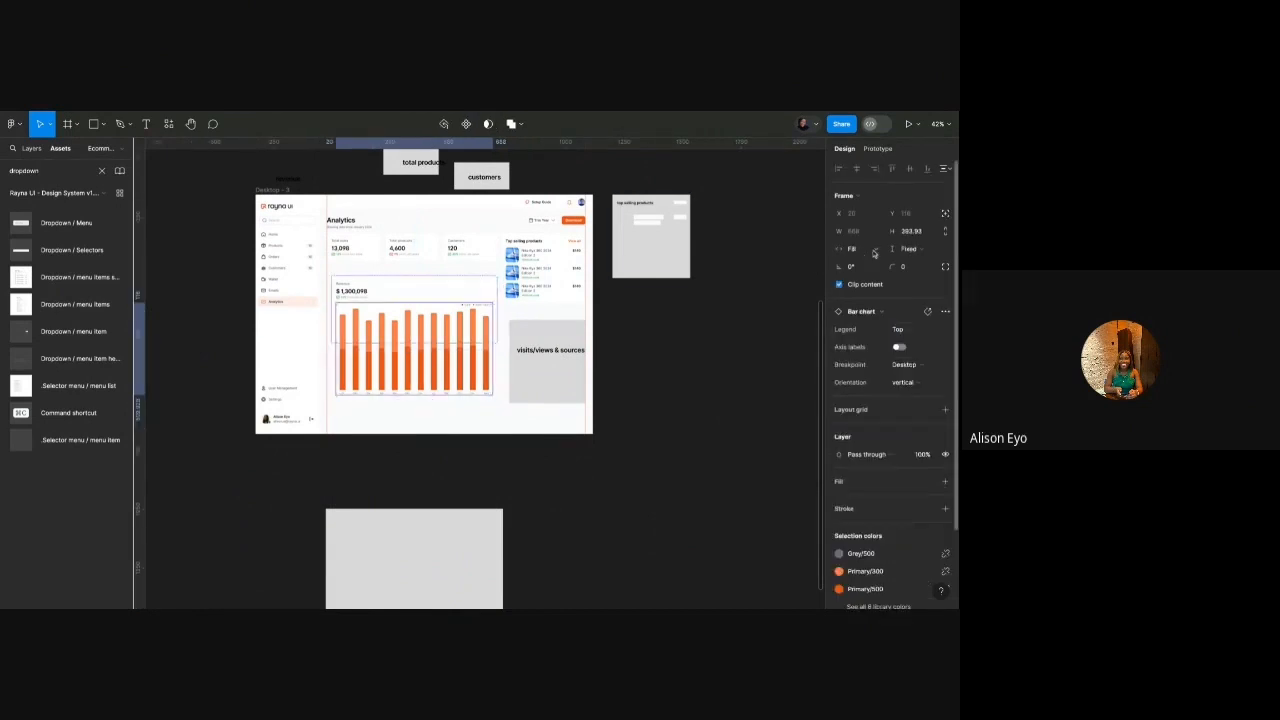
left_click(908, 250)
left_click(899, 263)
scroll(457, 295, "up", 5)
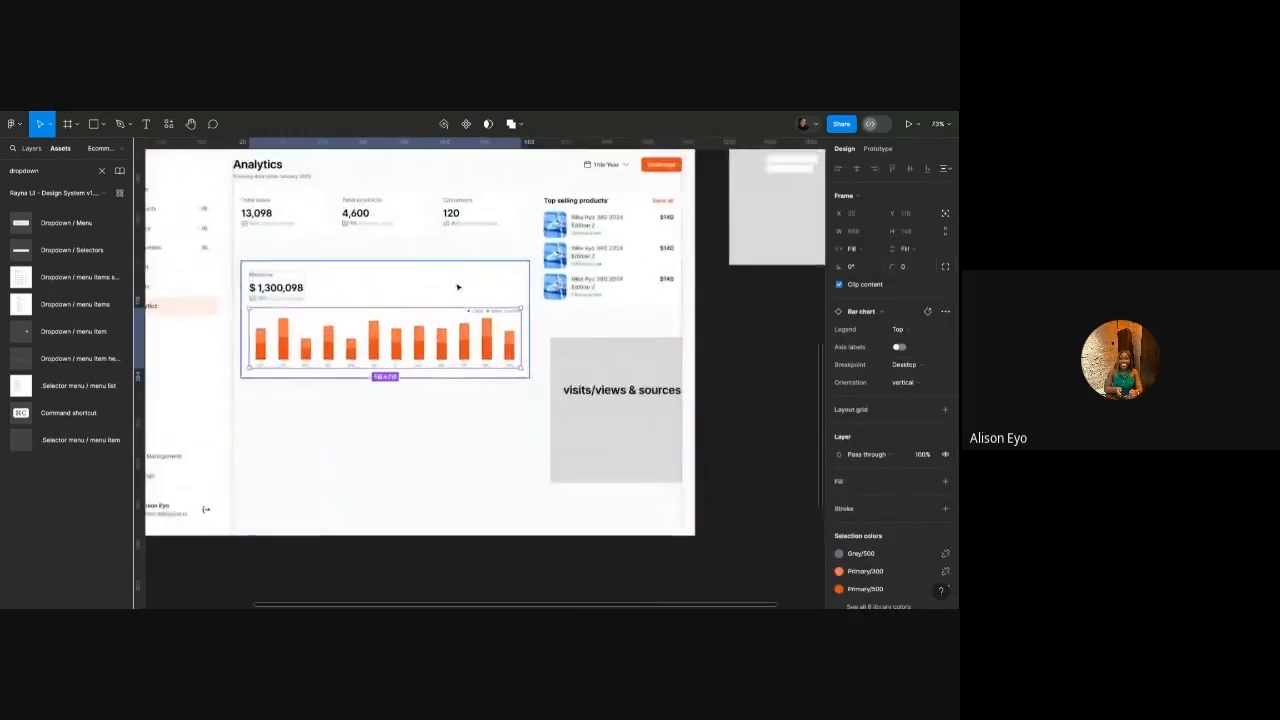
left_click(458, 287)
left_click_drag(456, 378, 458, 428)
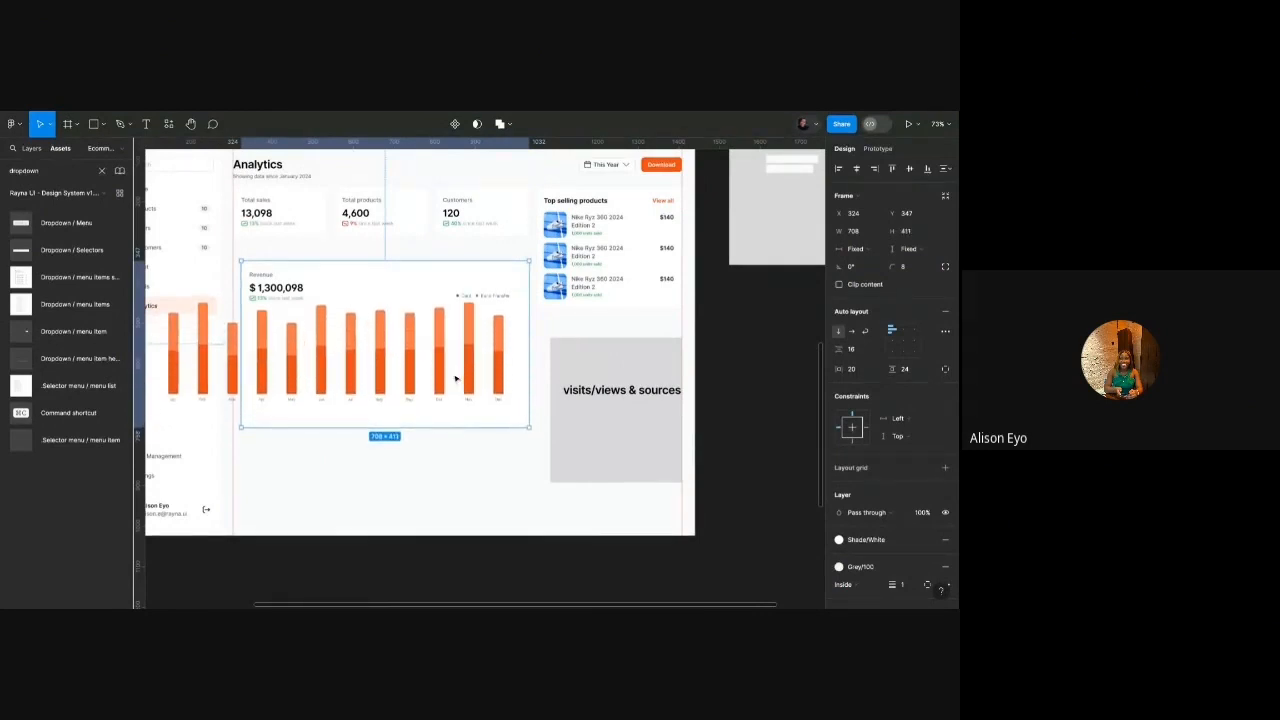
double_click(457, 378)
key("ctrl+z")
key("ctrl+z")
key("ctrl+z")
key("ctrl+z")
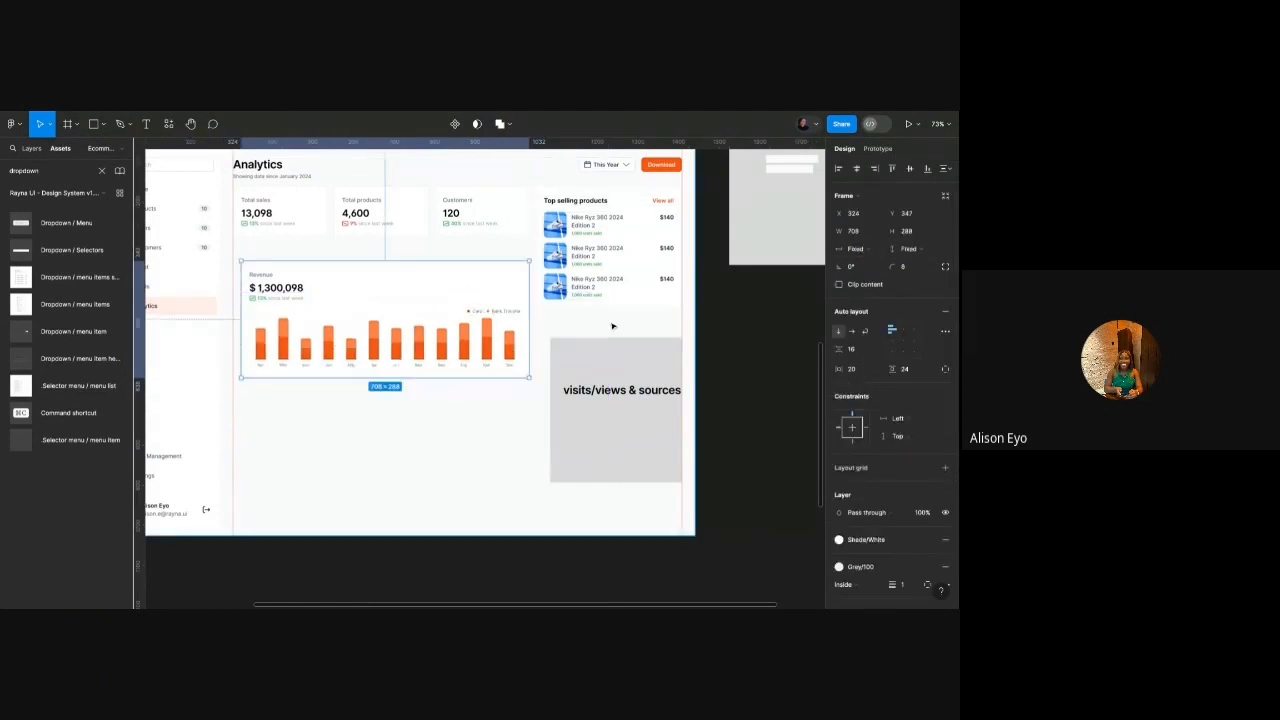
key("ctrl+z")
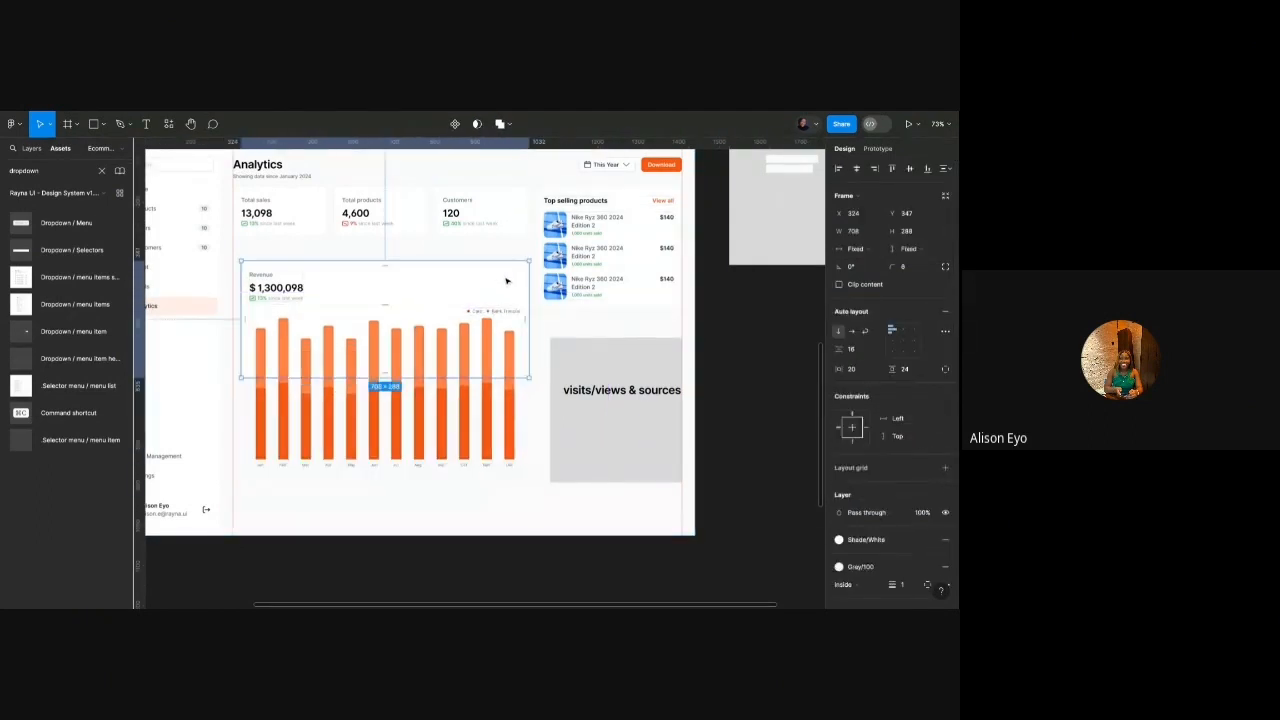
key("ctrl+z")
key("ctrl+z")
key("ctrl+z")
key("ctrl+z")
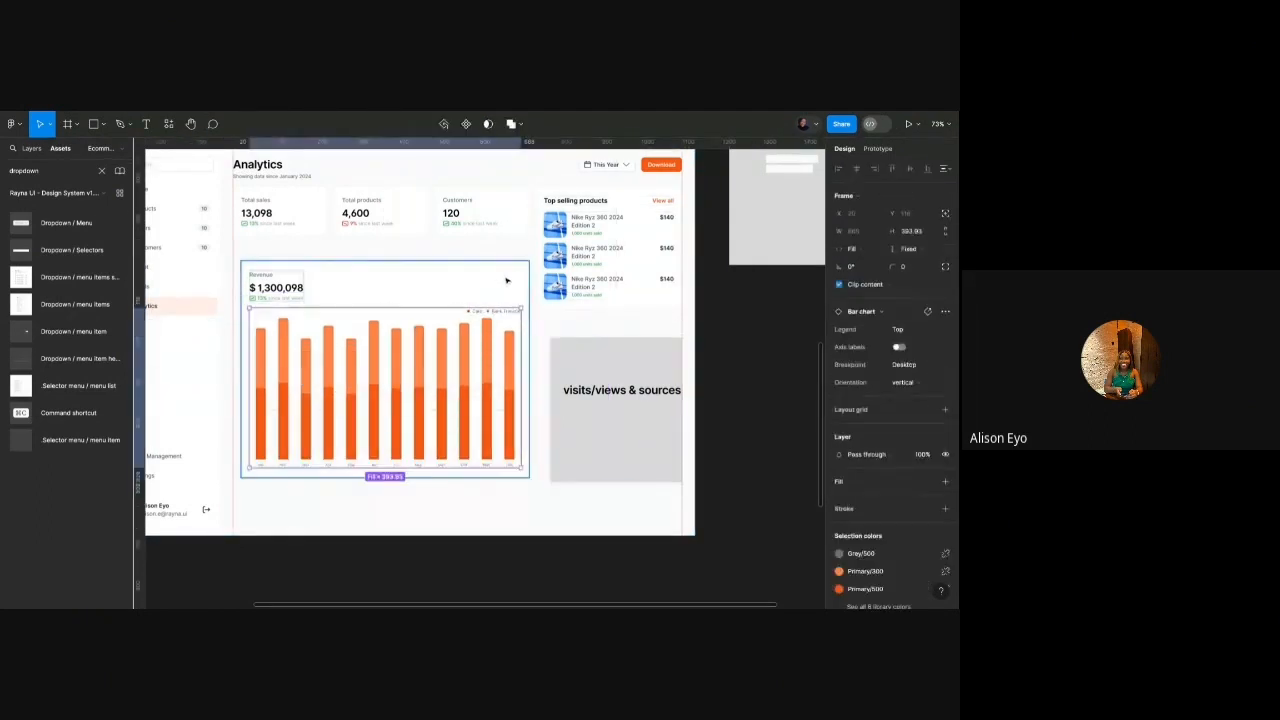
Resize the bar chart to about 666 × 248 with fill width, keeping it inside the Revenue card.
scroll(500, 283, "up", 5)
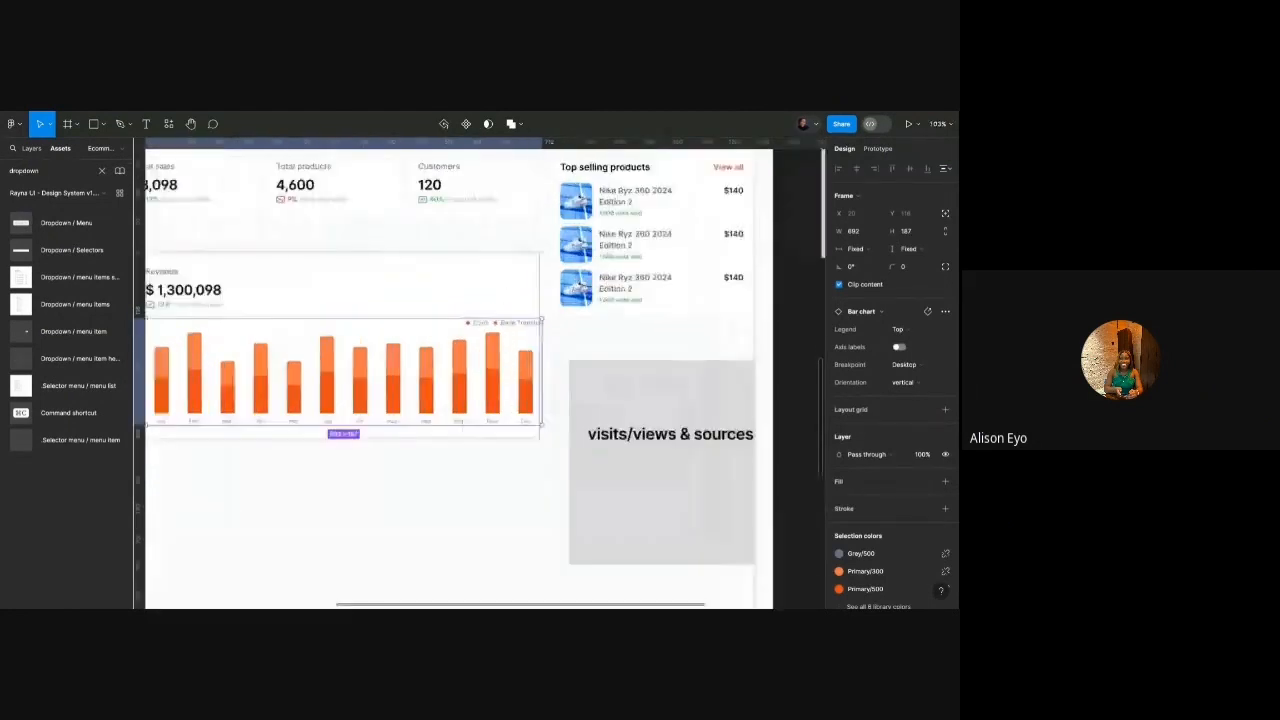
left_click_drag(548, 344, 525, 344)
scroll(548, 344, "down", 5)
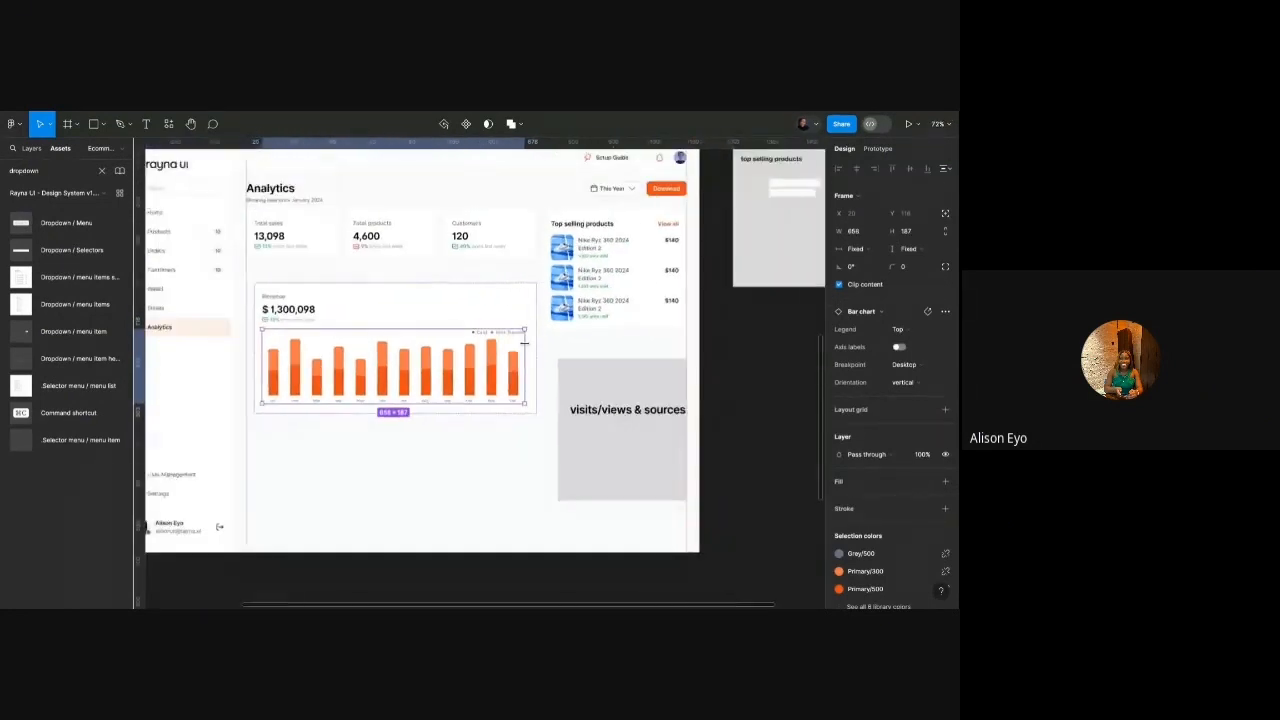
left_click(855, 248)
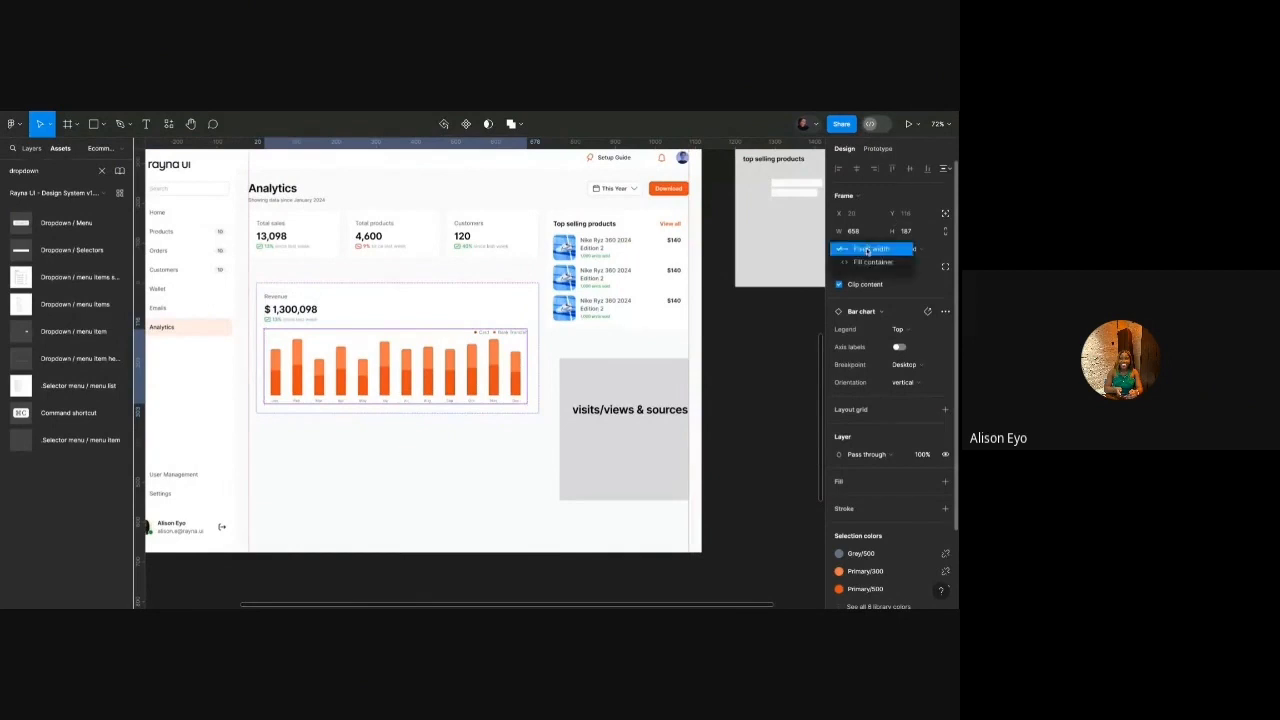
left_click(865, 260)
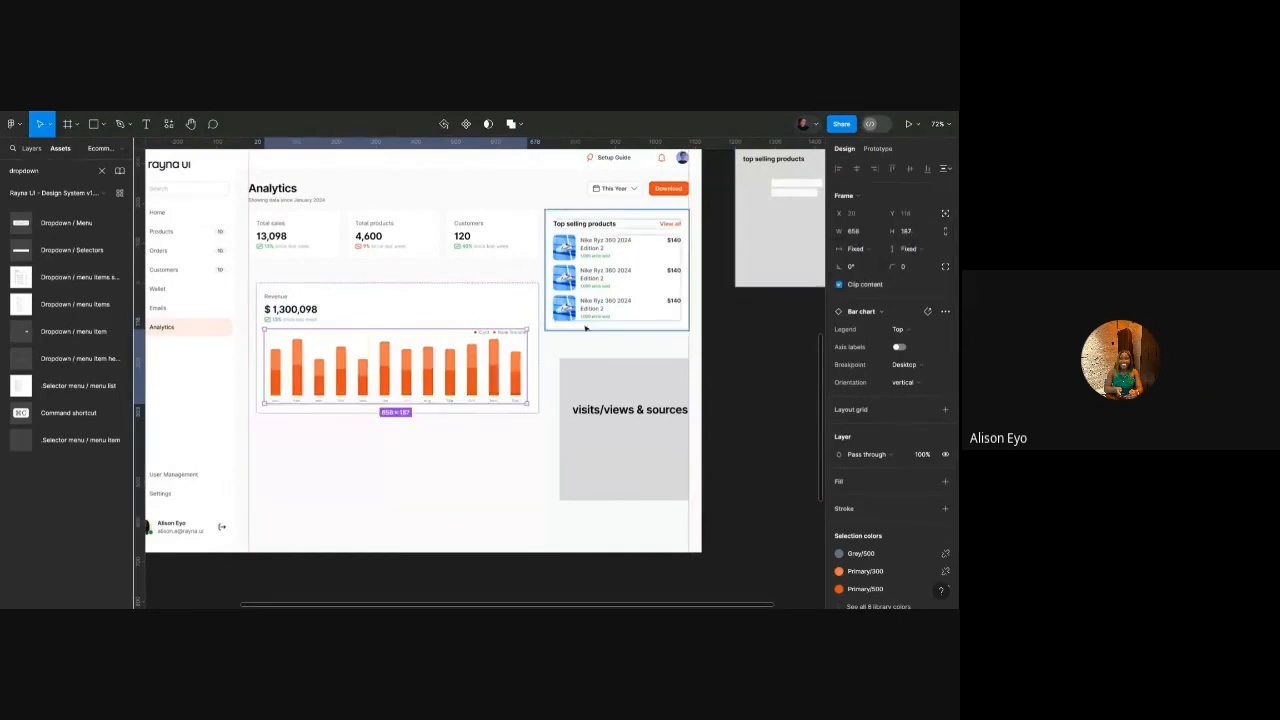
scroll(558, 349, "up", 10)
left_click_drag(489, 359, 446, 430)
scroll(486, 366, "up", 10)
scroll(468, 370, "down", 10)
left_click(497, 373)
scroll(497, 374, "left", 1)
double_click(474, 378)
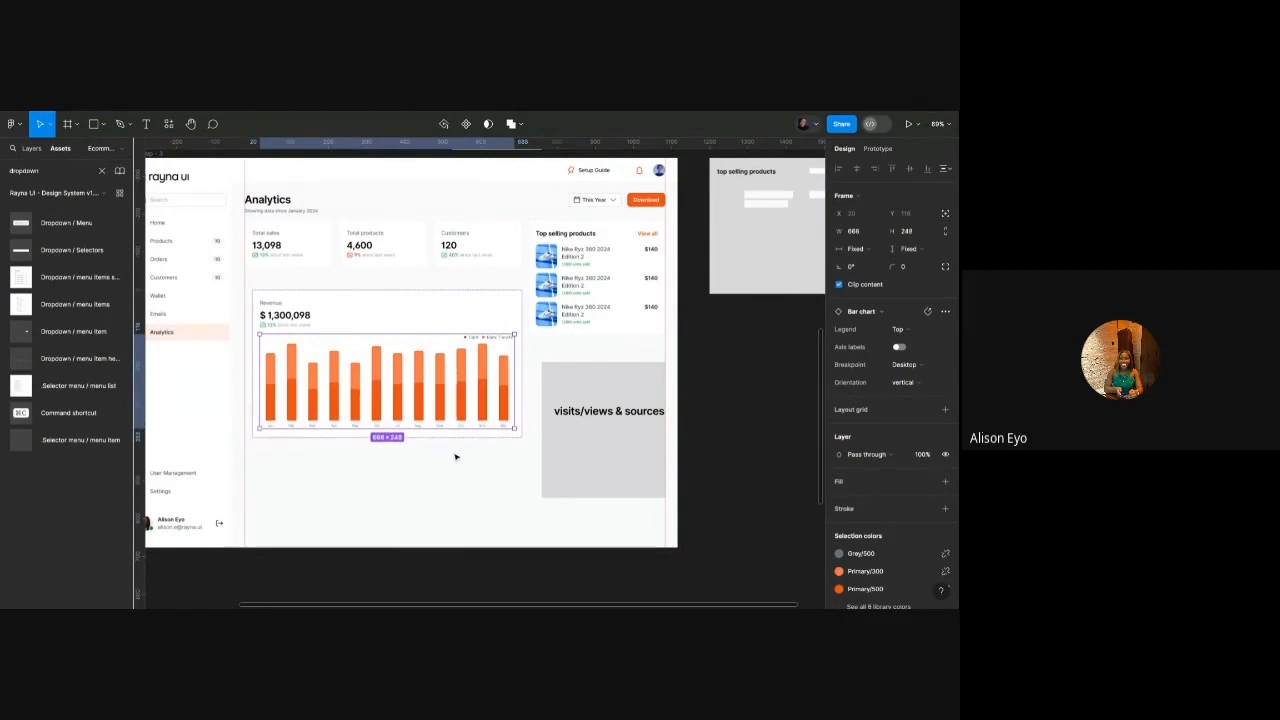
Nudge the Revenue card up 10 units and drag its bottom edge down to make it taller.
left_click(454, 456)
left_click(455, 394)
key("shift+Up")
key("shift+Up")
key("shift+Up")
key("shift+Up")
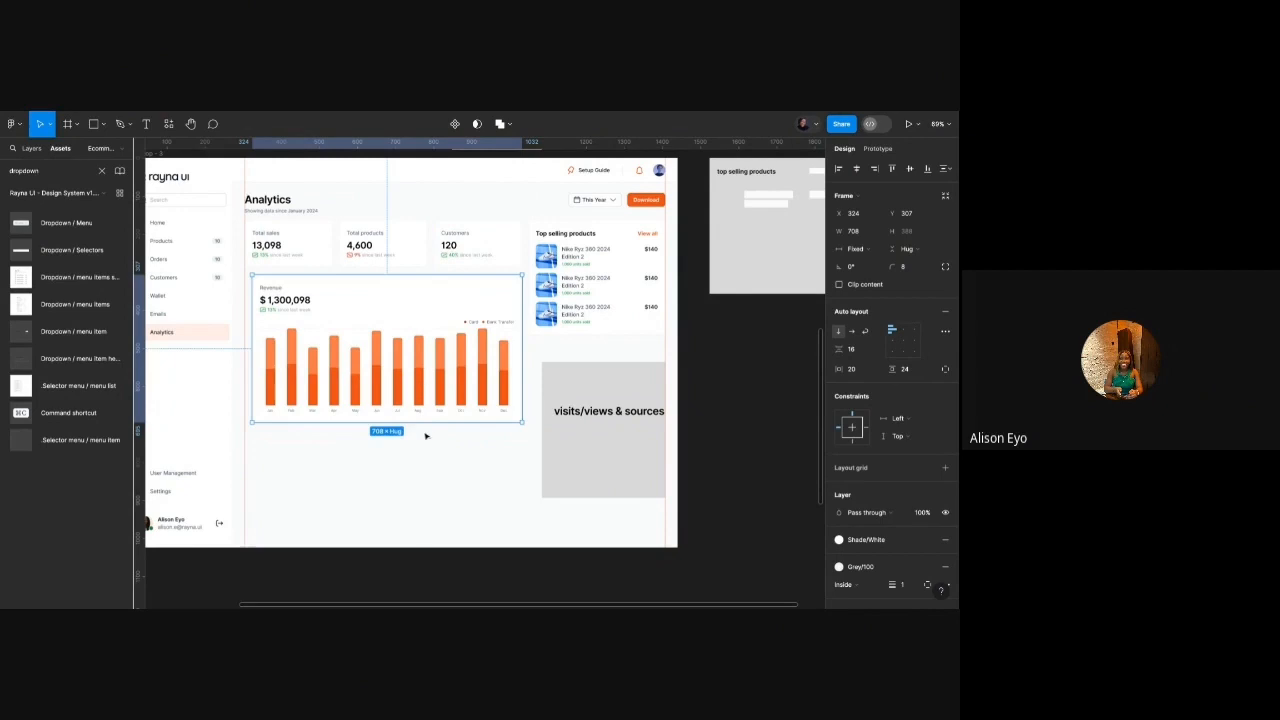
left_click_drag(431, 422, 431, 449)
Set the bar chart's vertical resizing to Fill container so it fills the card's height.
double_click(430, 398)
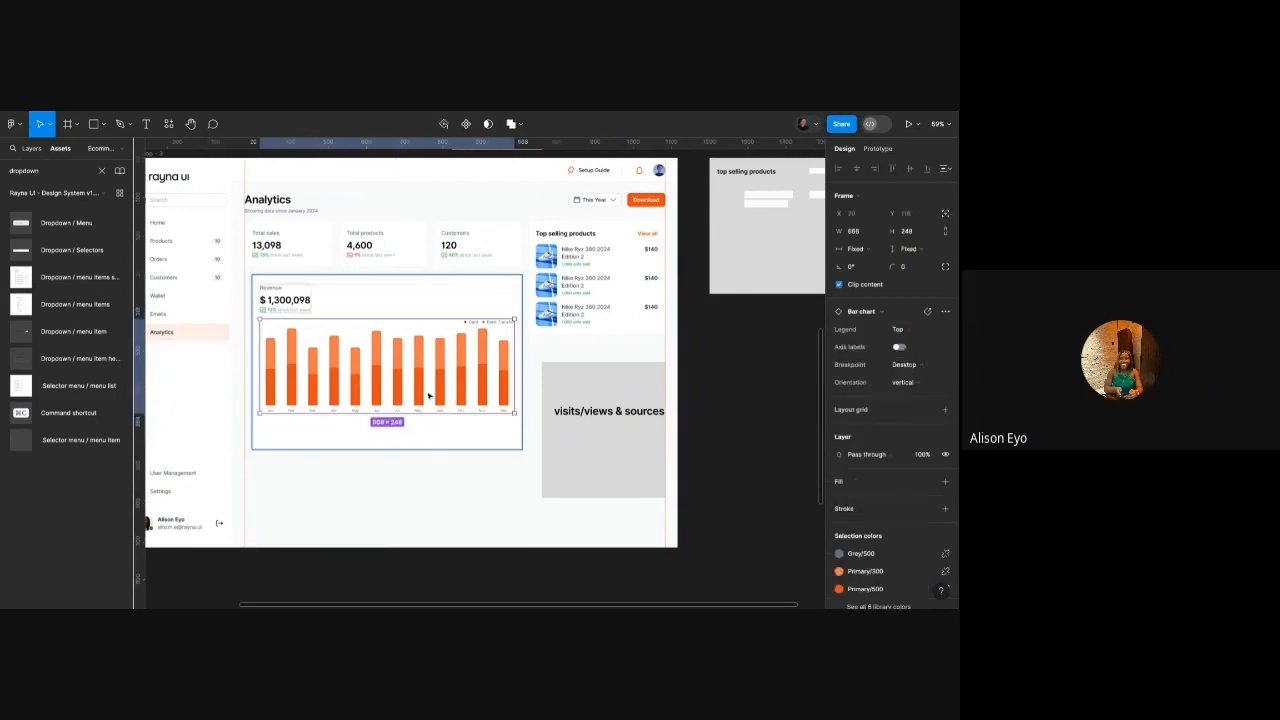
left_click(907, 249)
left_click(908, 262)
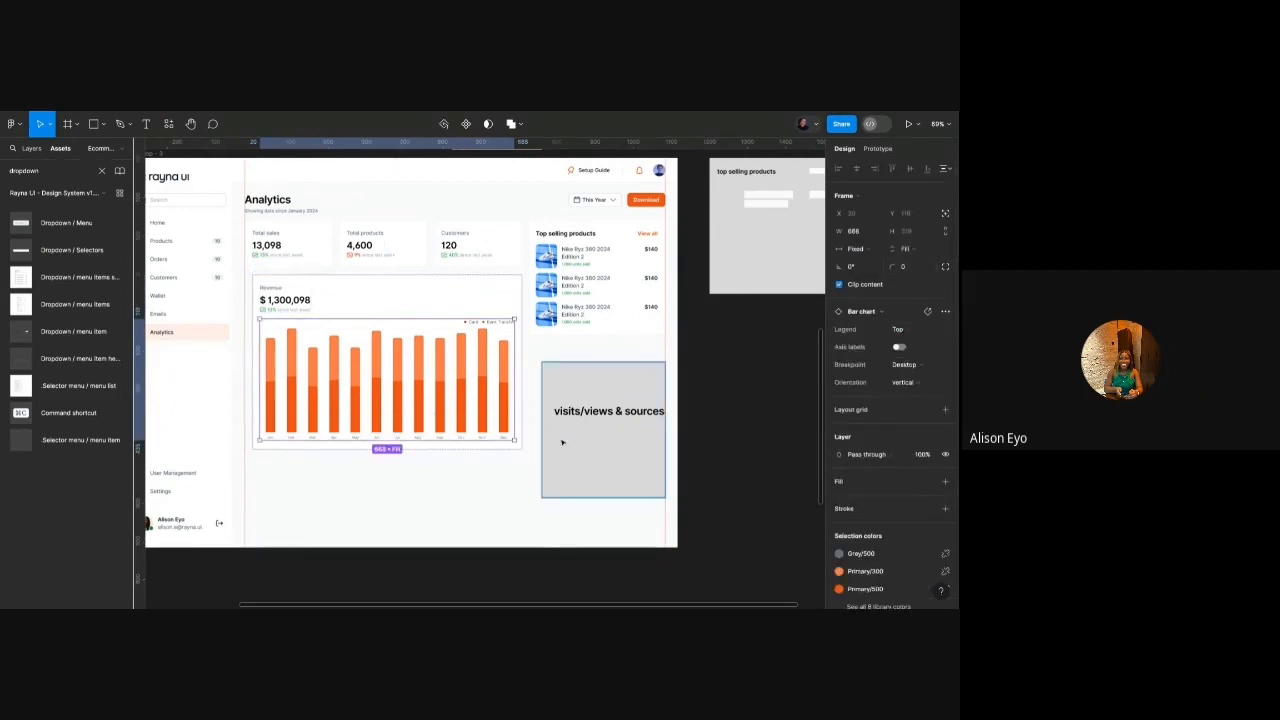
left_click(572, 510)
Inspect the grey visits/views & sources placeholder and its text.
left_click(578, 471)
scroll(579, 470, "right", 1)
scroll(579, 470, "down", 1)
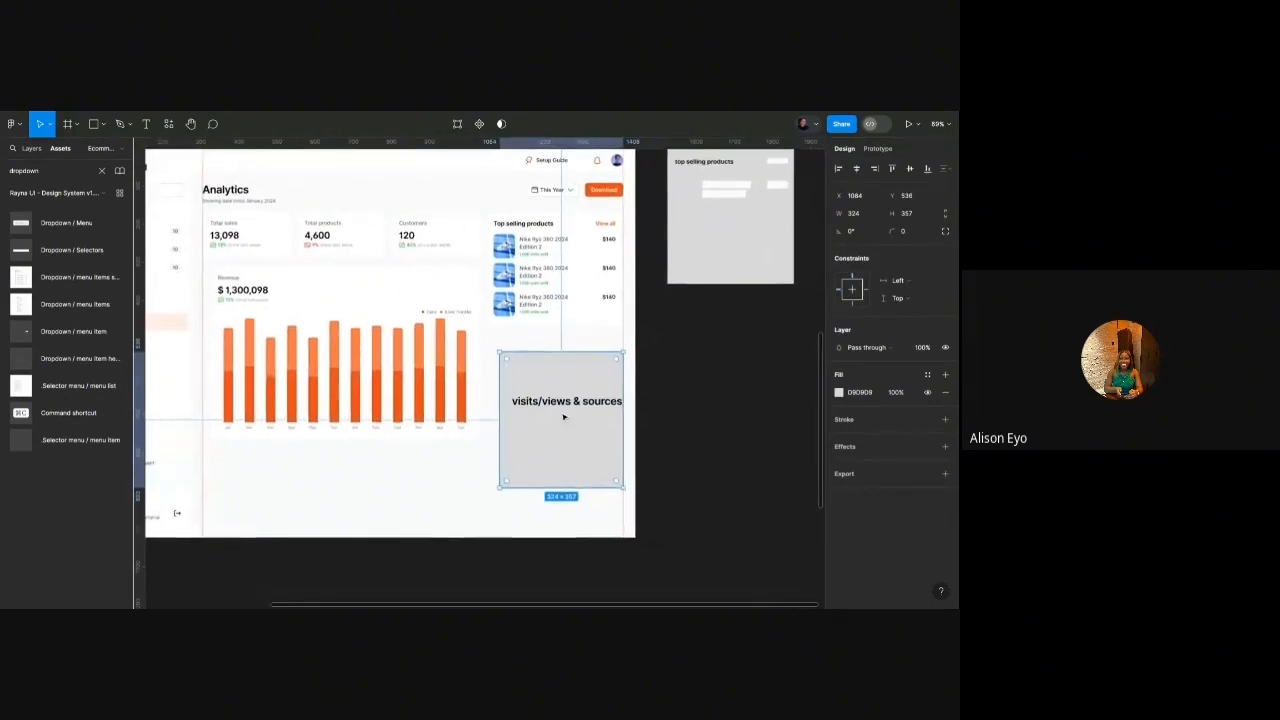
left_click(561, 405)
scroll(561, 405, "up", 3)
scroll(561, 402, "down", 5)
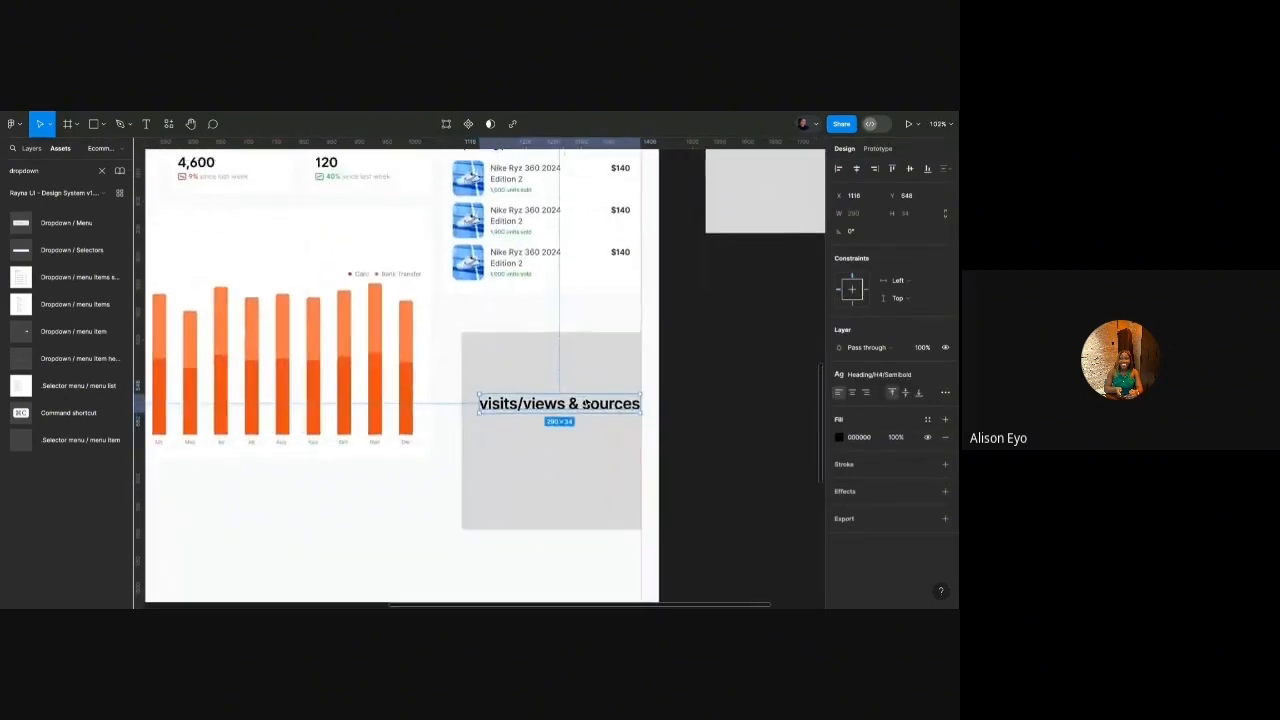
left_click(566, 357)
Nudge the Revenue card up another 4 units to tighten its spacing below the stat cards.
left_click(477, 318)
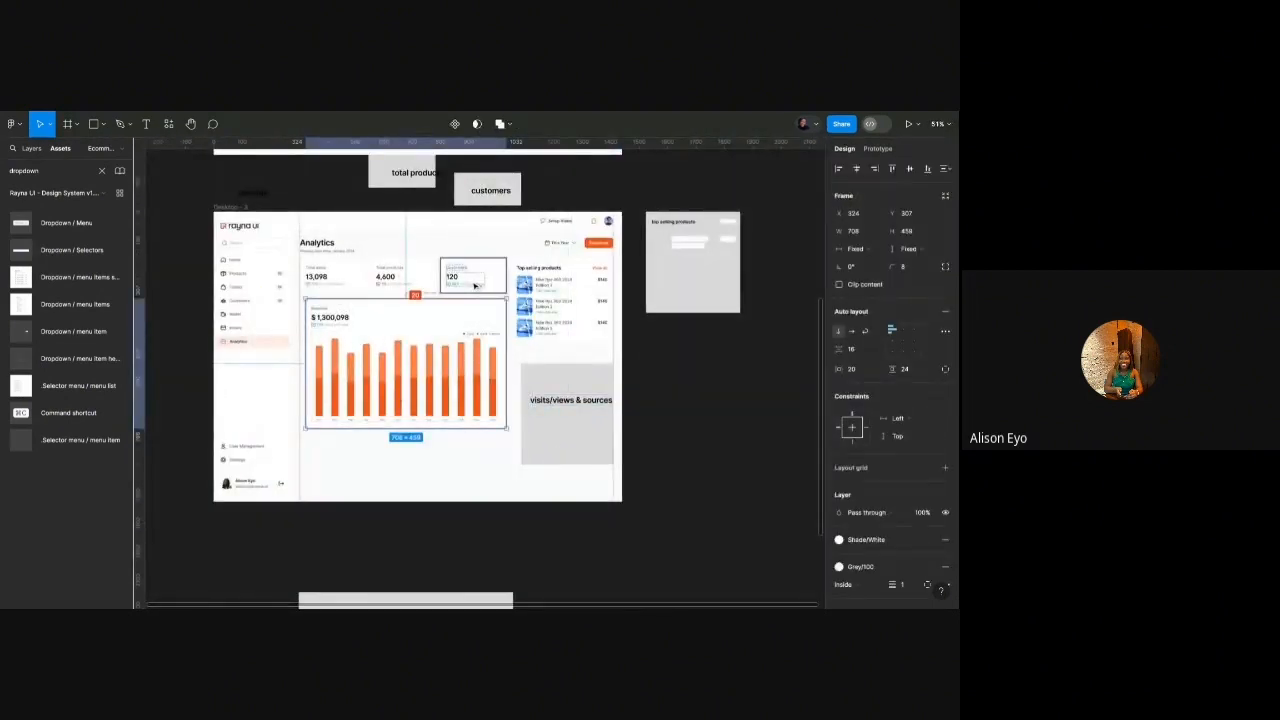
key("Up")
key("Up")
key("Up")
key("Up")
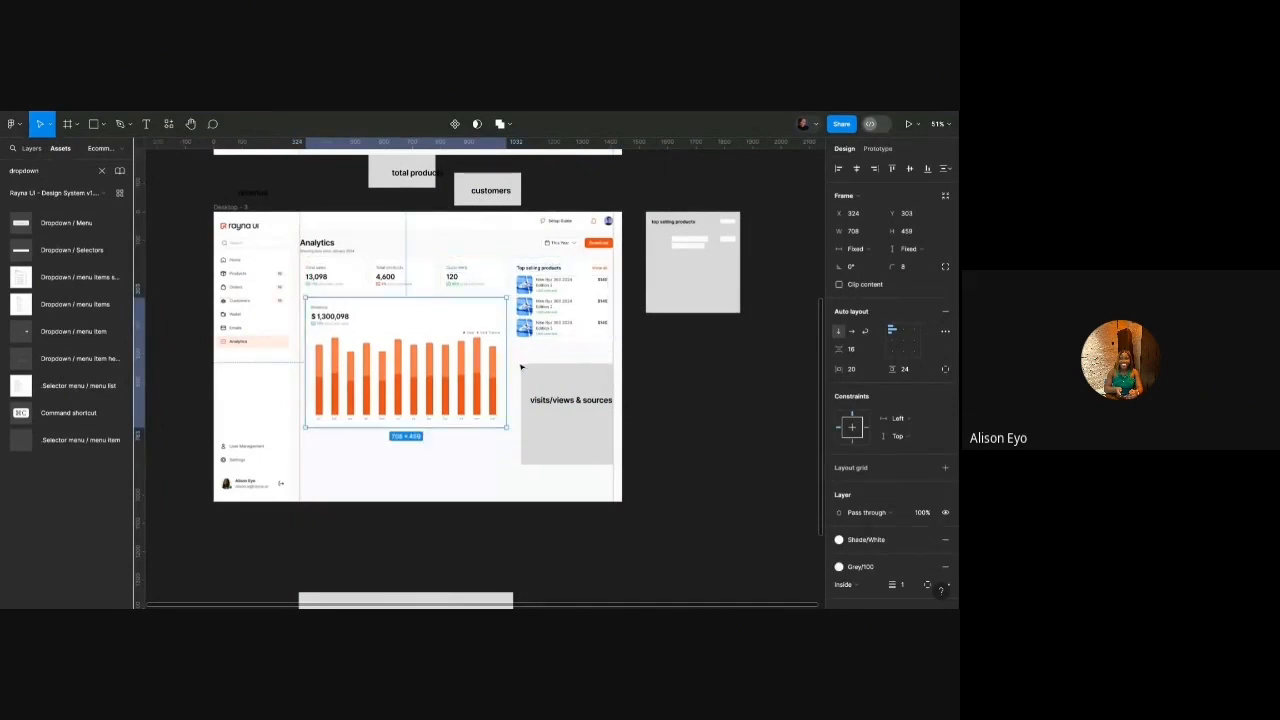
left_click(520, 364)
scroll(521, 335, "up", 5)
scroll(521, 335, "down", 3)
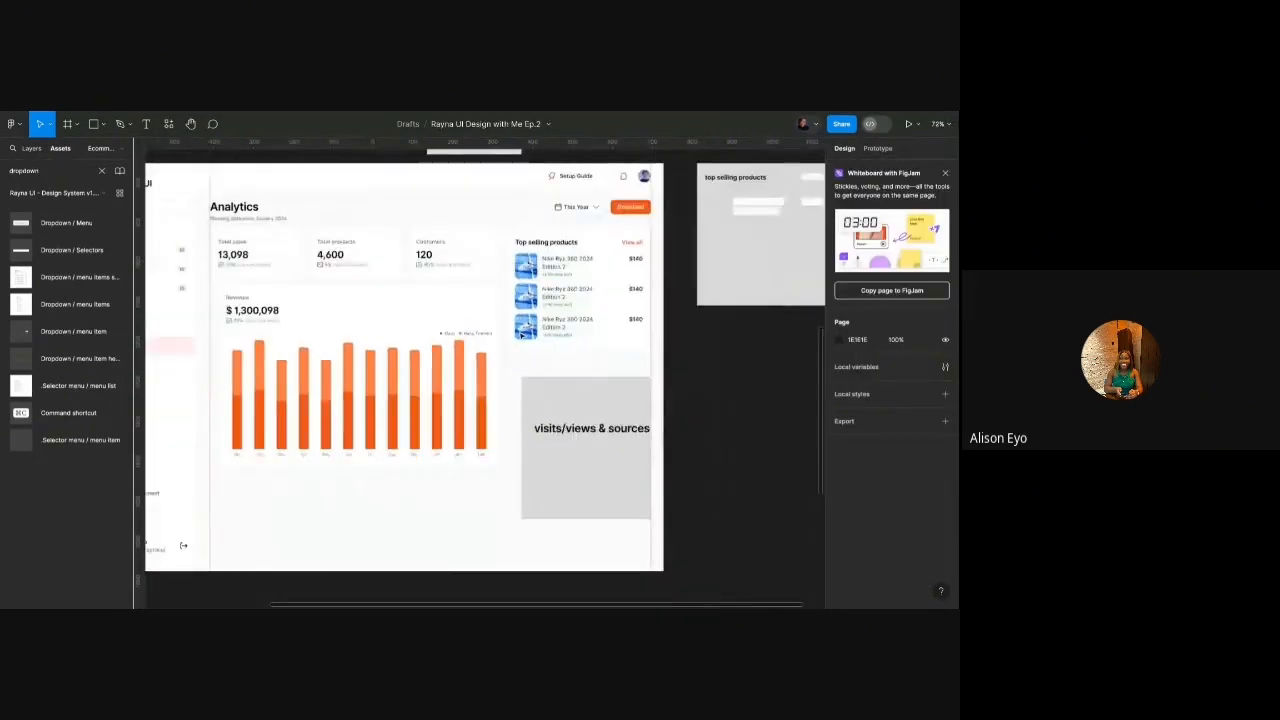
scroll(521, 335, "down", 4)
scroll(521, 335, "up", 2)
left_click(383, 362)
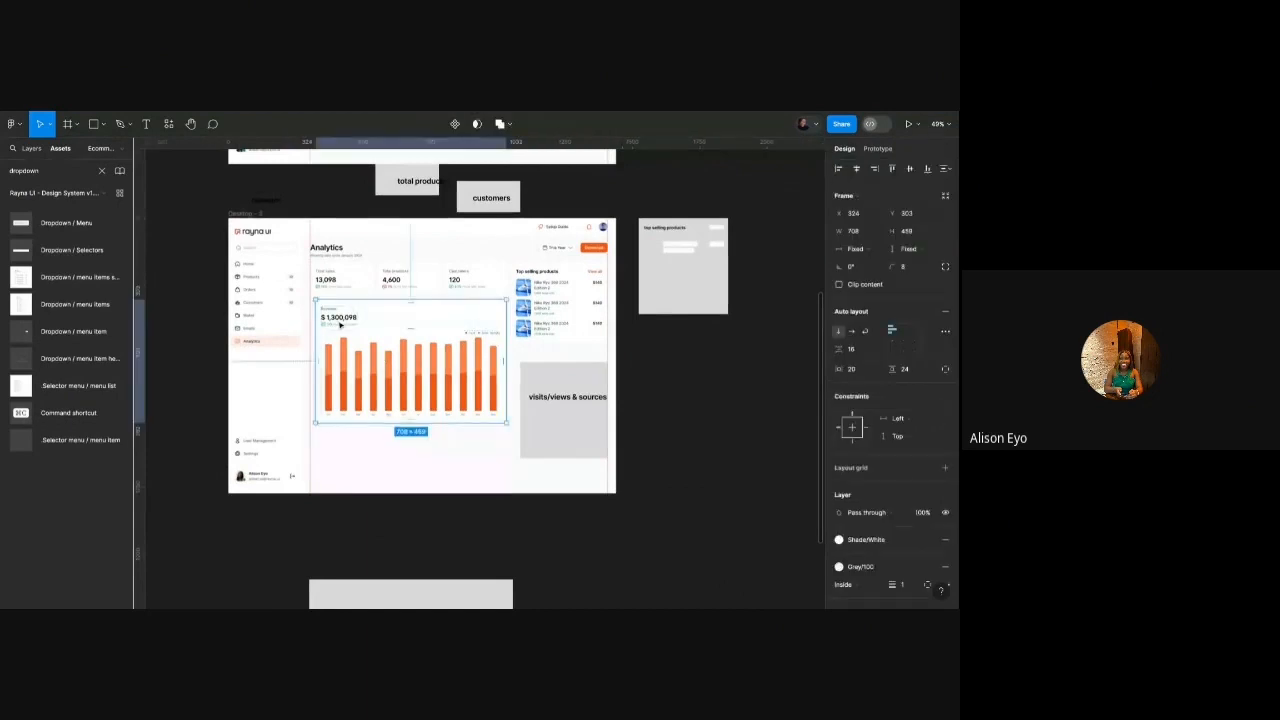
Extend the Revenue card left to align with Analytics and pull the bar chart back inside.
scroll(338, 322, "up", 5)
left_click_drag(298, 321, 288, 321)
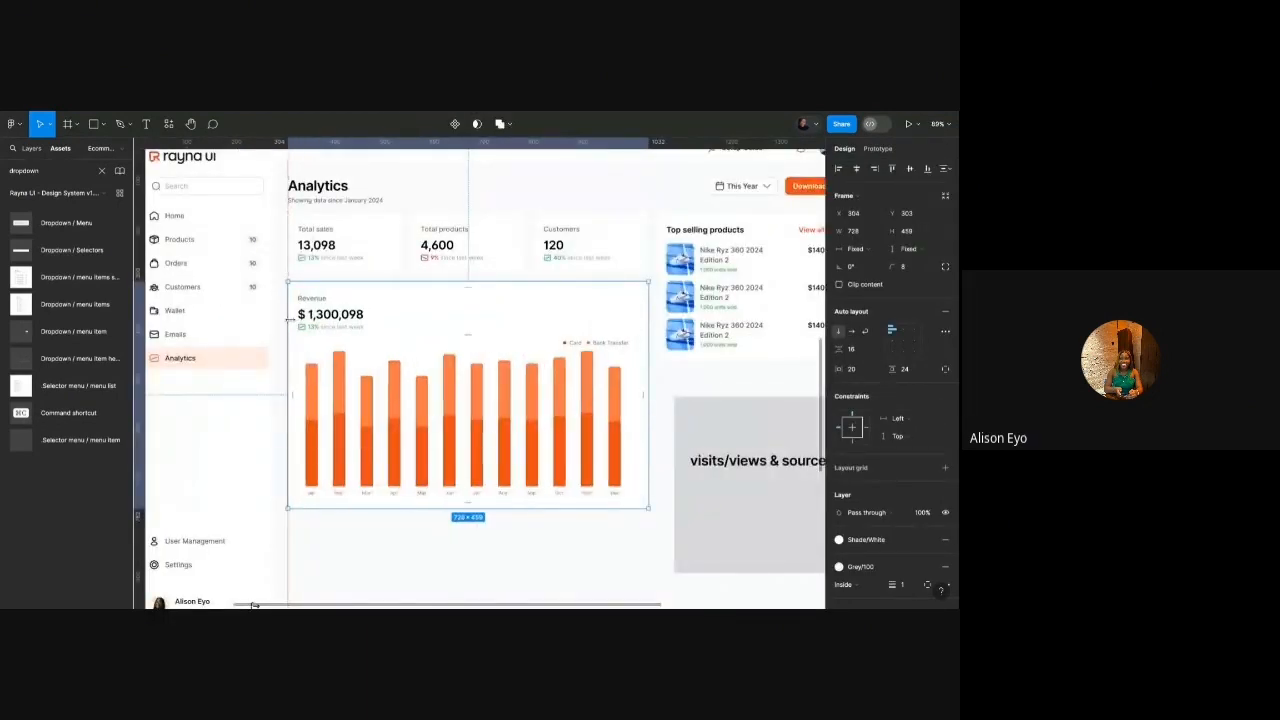
double_click(581, 348)
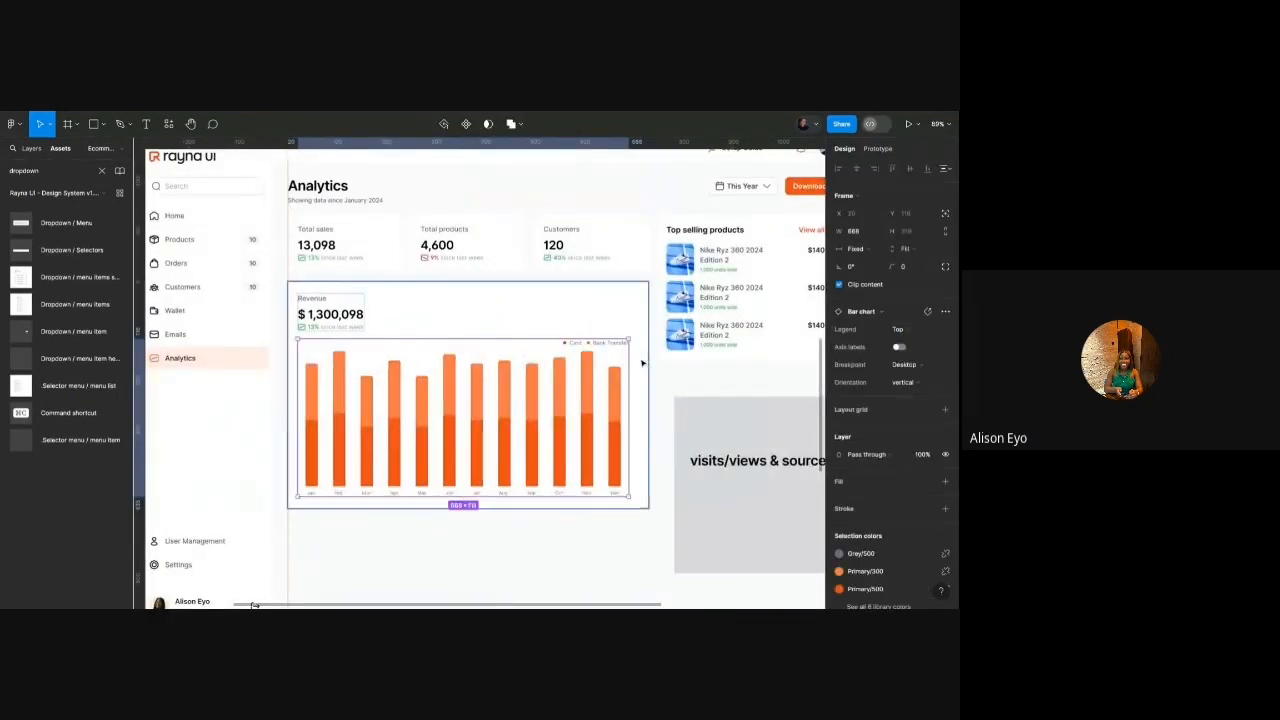
double_click(630, 358)
left_click_drag(733, 358, 636, 358)
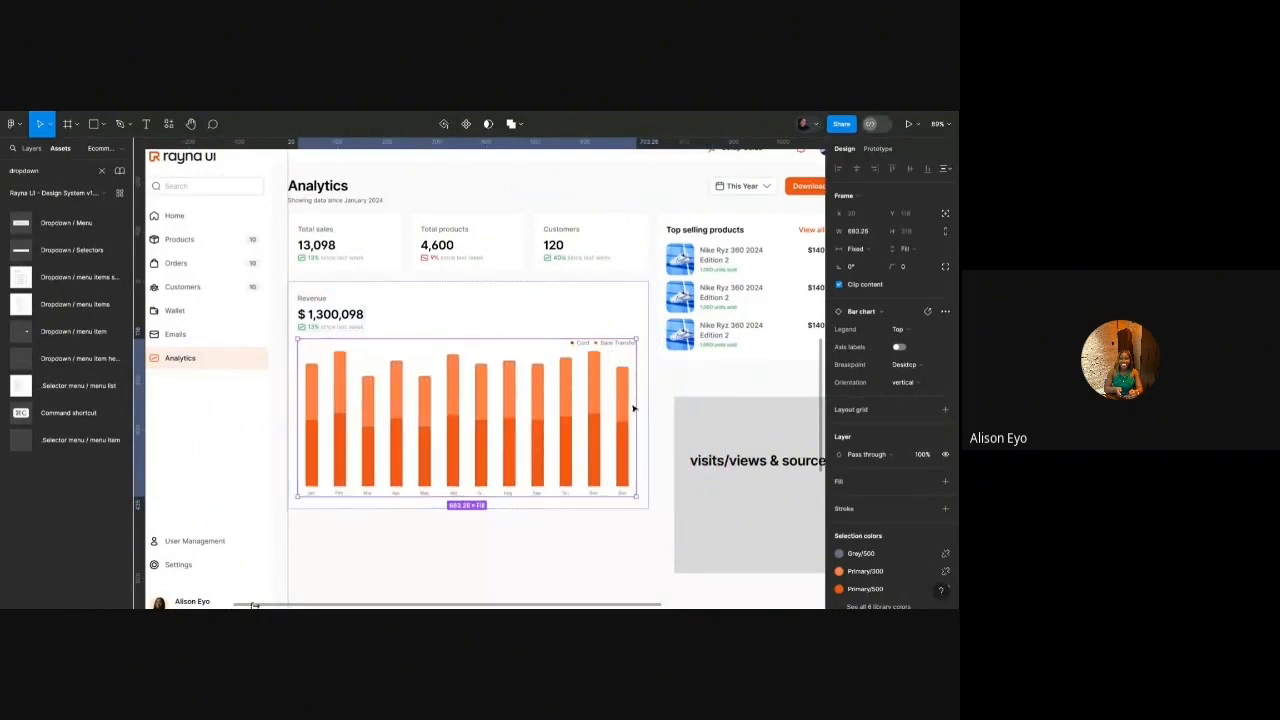
Set the bar chart's width to 687.
scroll(634, 409, "up", 10)
left_click_drag(665, 420, 668, 420)
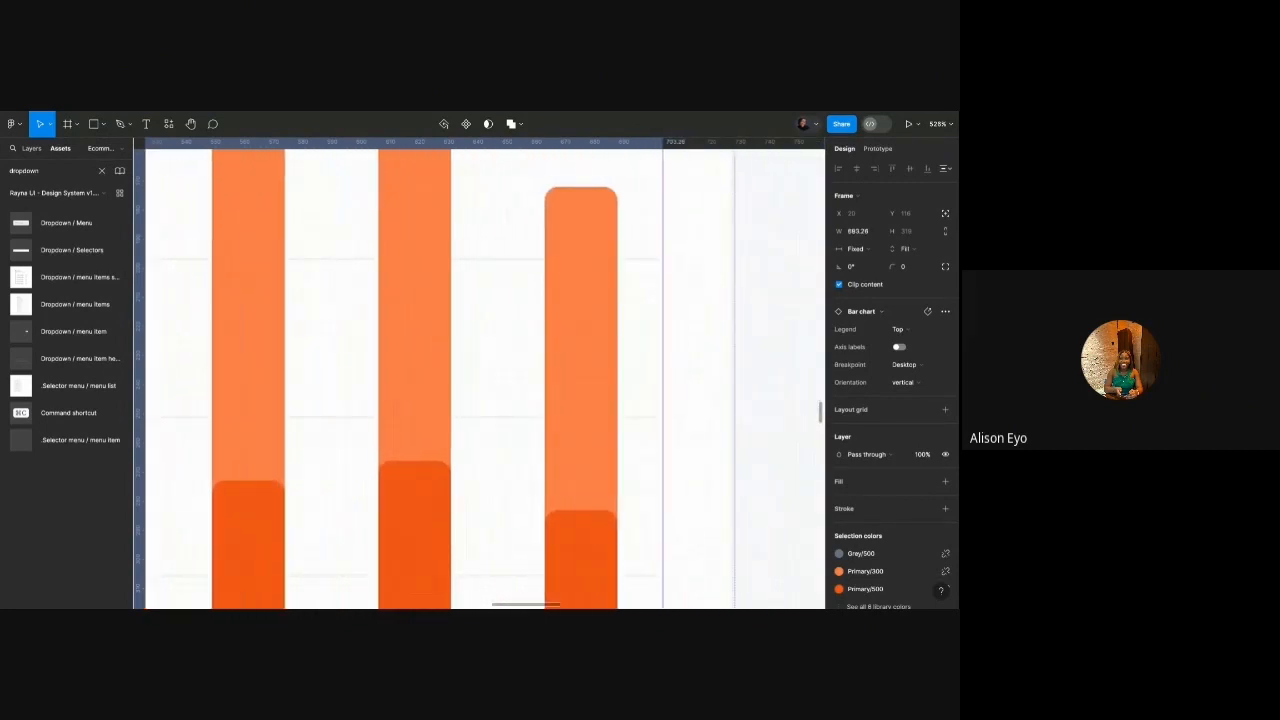
scroll(226, 404, "down", 8)
scroll(374, 397, "up", 5)
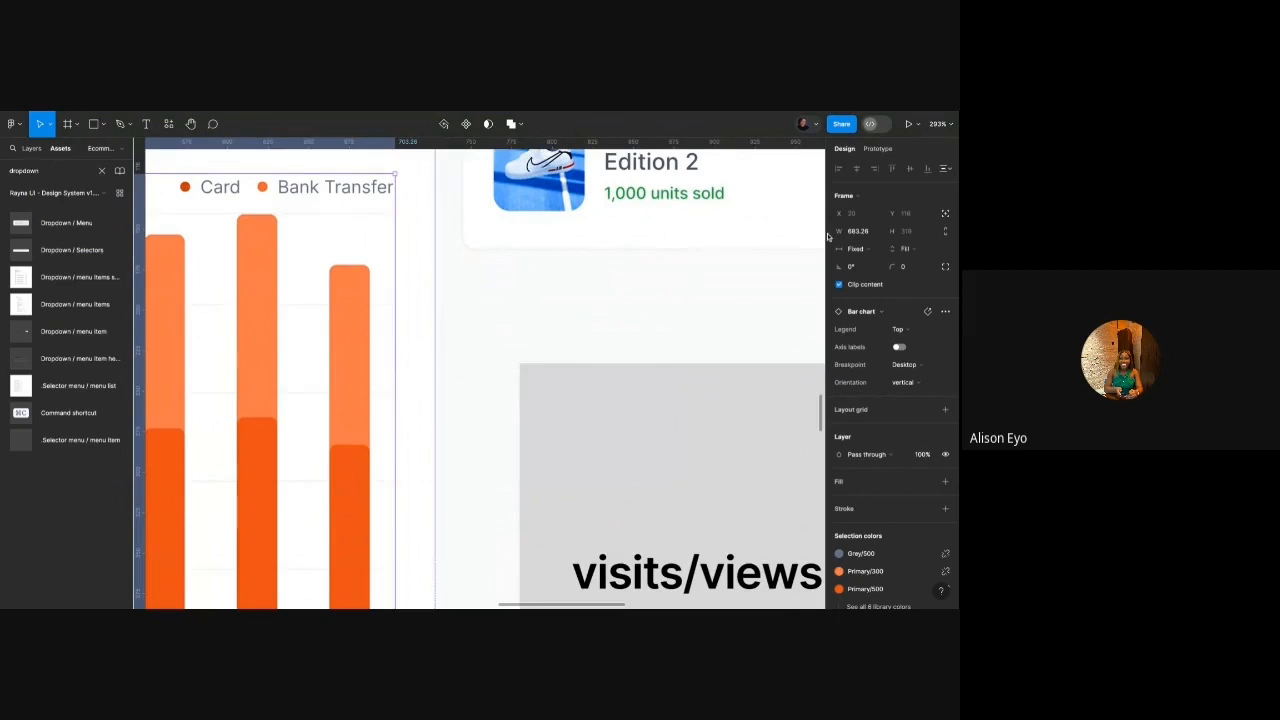
left_click(857, 234)
type("687")
key("Return")
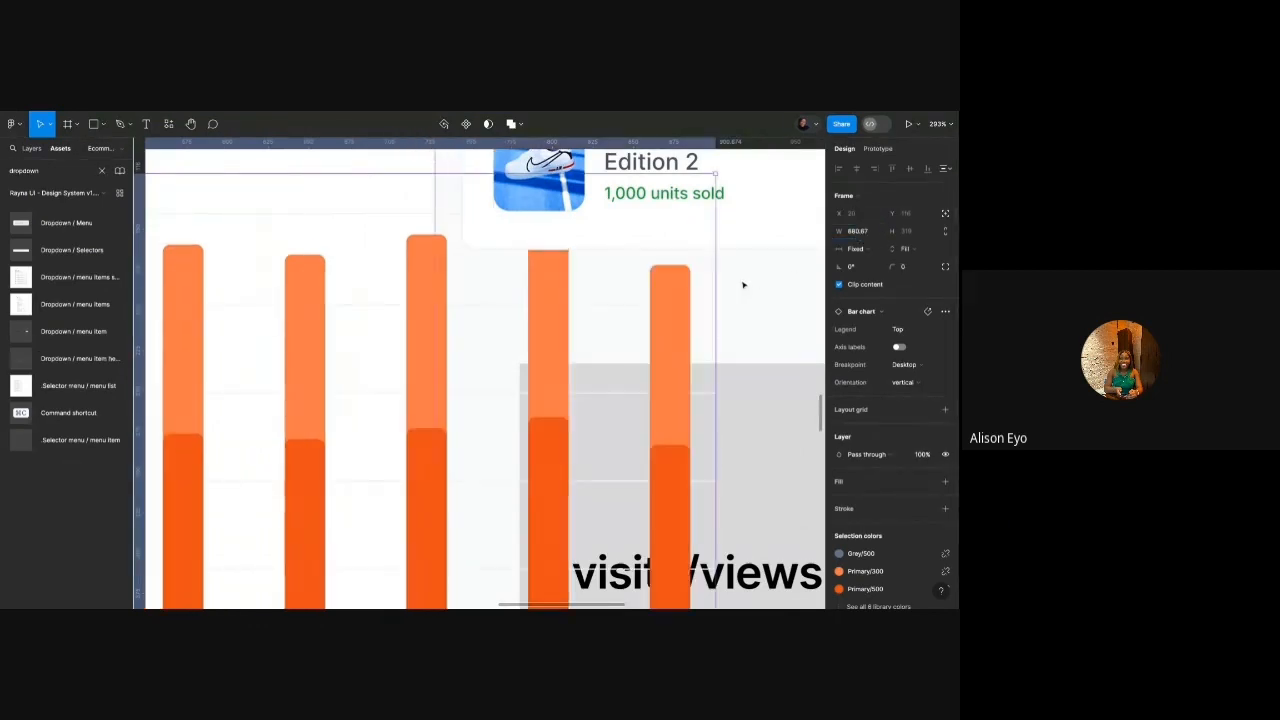
Drag the chart's edges to narrow it to about 686 wide, fitting inside the card.
mouse_move(715, 312)
left_mouse_down()
mouse_move(924, 312)
mouse_move(409, 312)
mouse_move(412, 343)
mouse_move(728, 343)
mouse_move(536, 343)
left_mouse_up()
left_click_drag(410, 341, 399, 341)
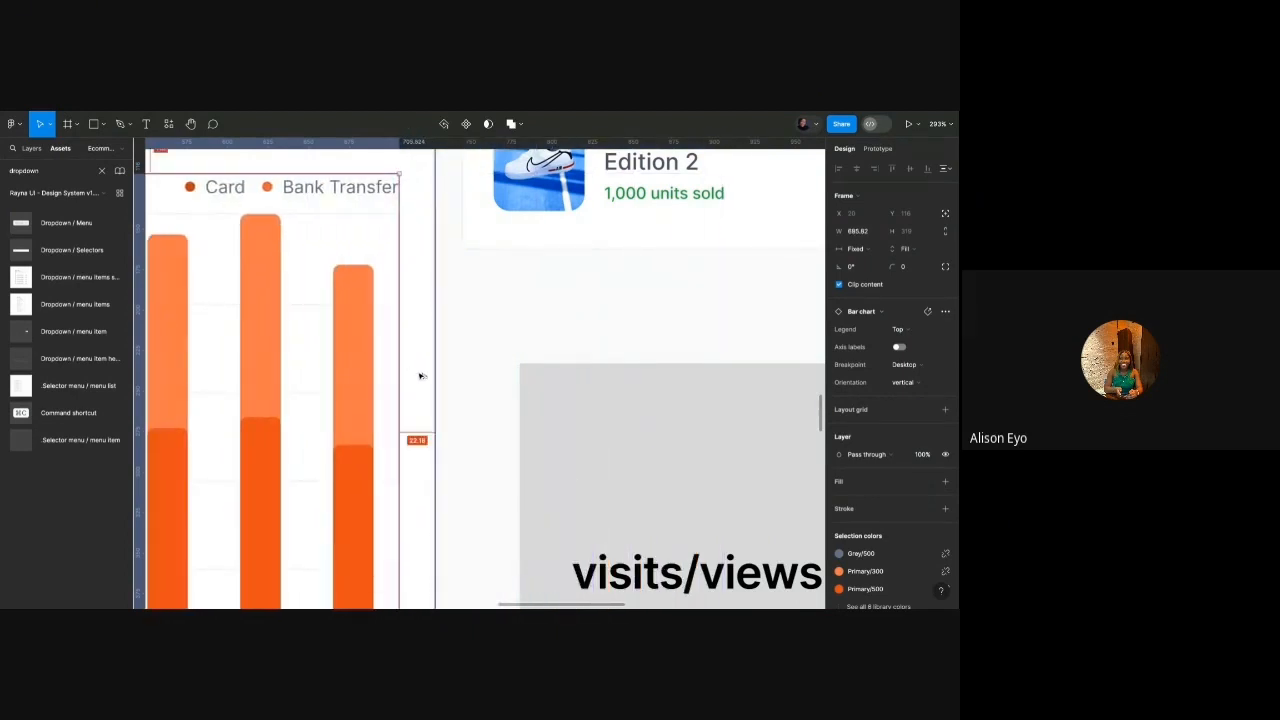
scroll(420, 376, "down", 10)
left_click(614, 363)
scroll(430, 367, "up", 5)
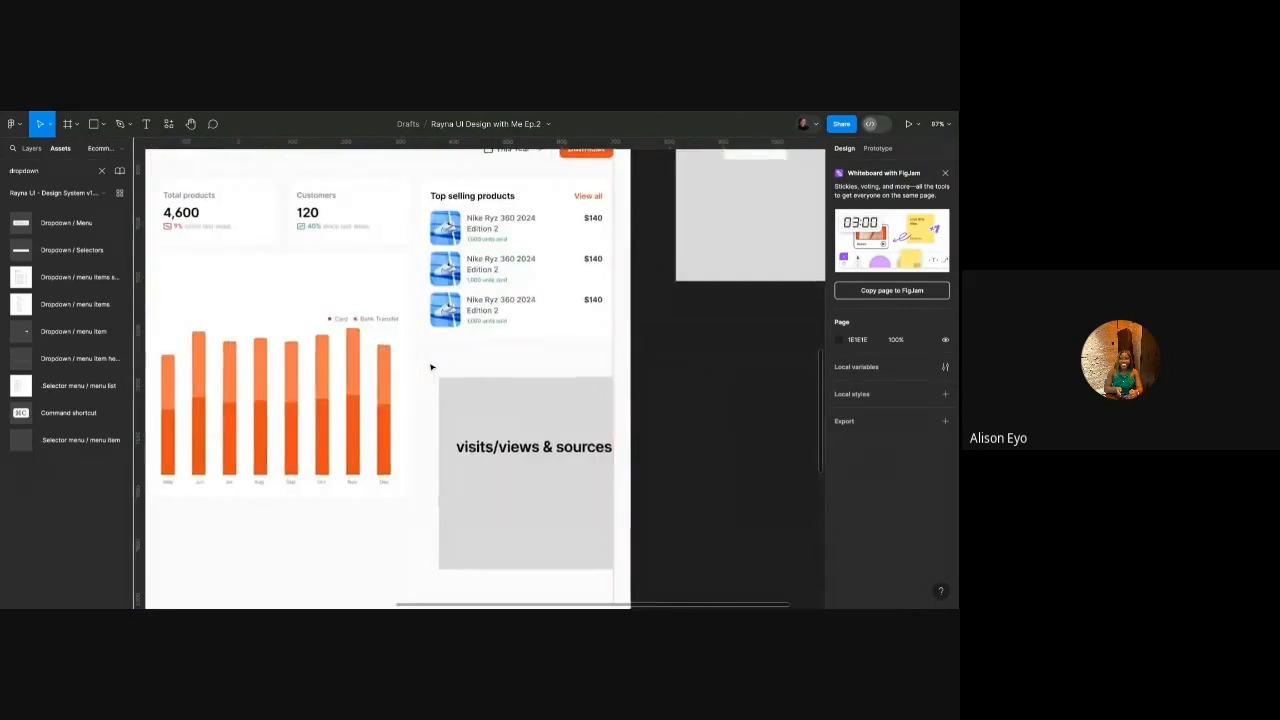
scroll(431, 367, "left", 2)
Move the grey visits/views & sources rectangle and its label off the dashboard to the right.
scroll(431, 367, "down", 4)
left_click(540, 382)
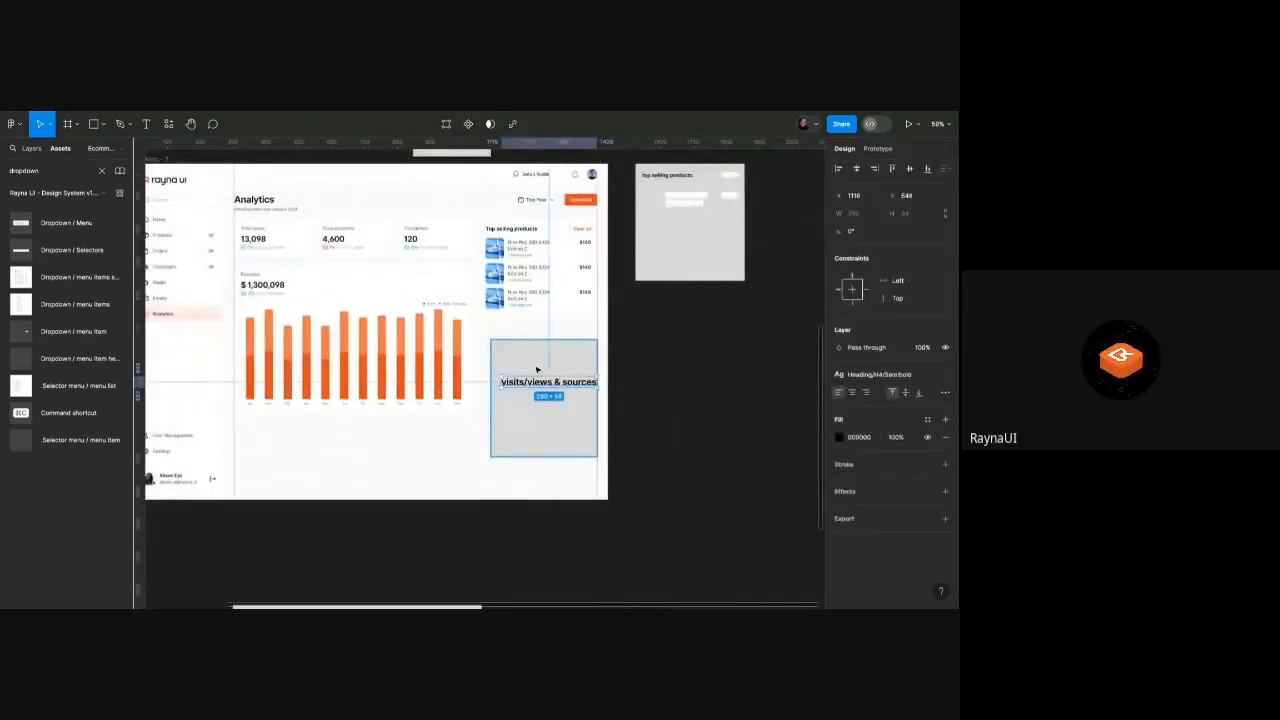
scroll(517, 346, "up", 4)
scroll(494, 334, "down", 2)
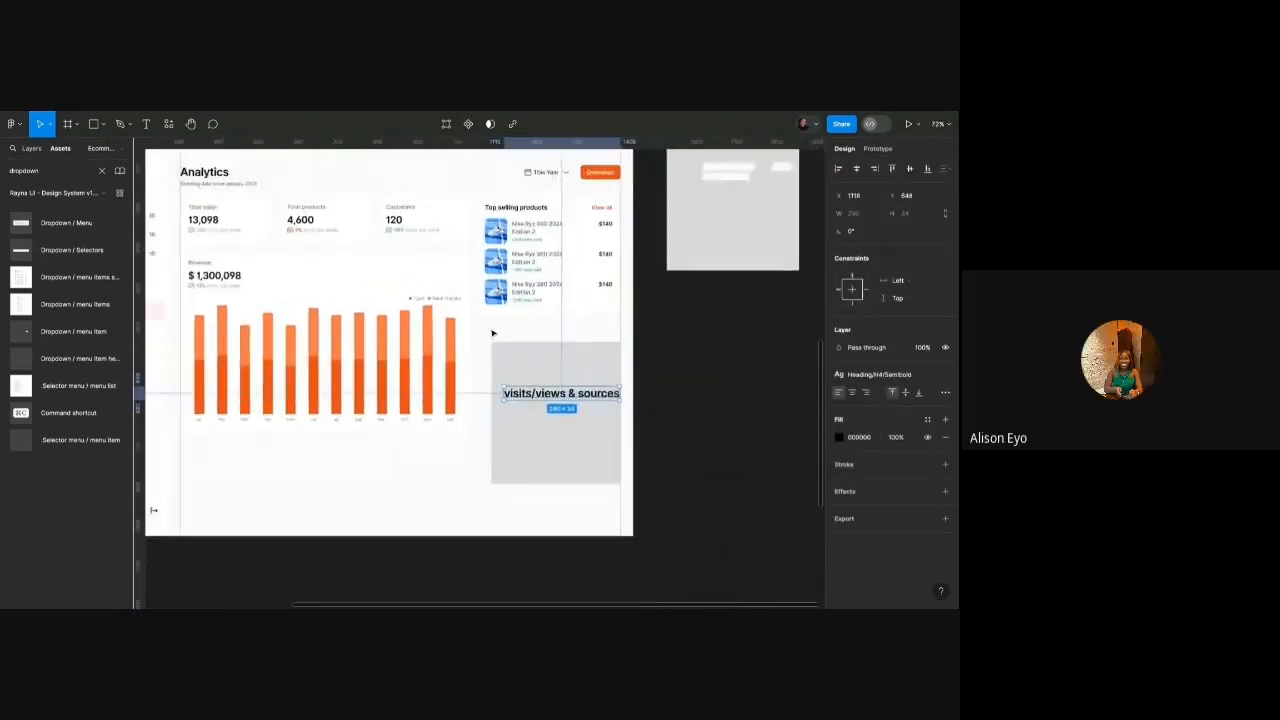
scroll(493, 248, "up", 5)
scroll(478, 302, "down", 4)
scroll(478, 302, "up", 1)
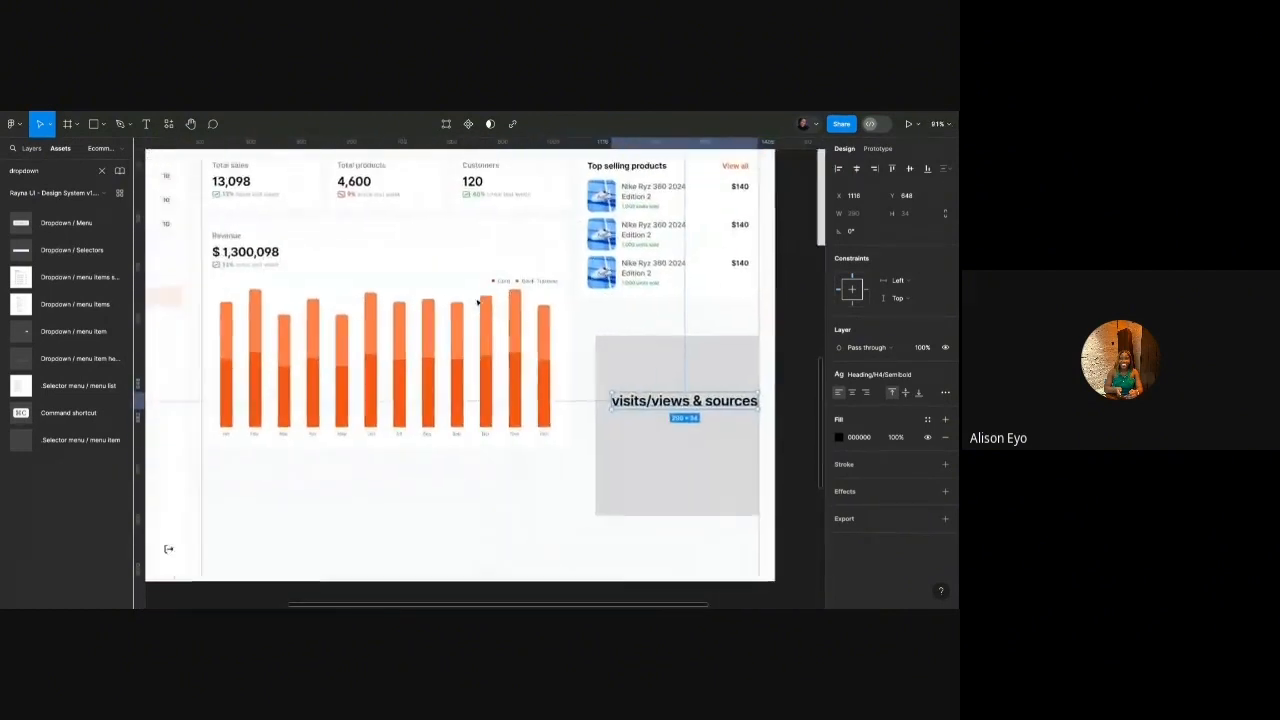
scroll(478, 302, "left", 2)
scroll(478, 302, "down", 1)
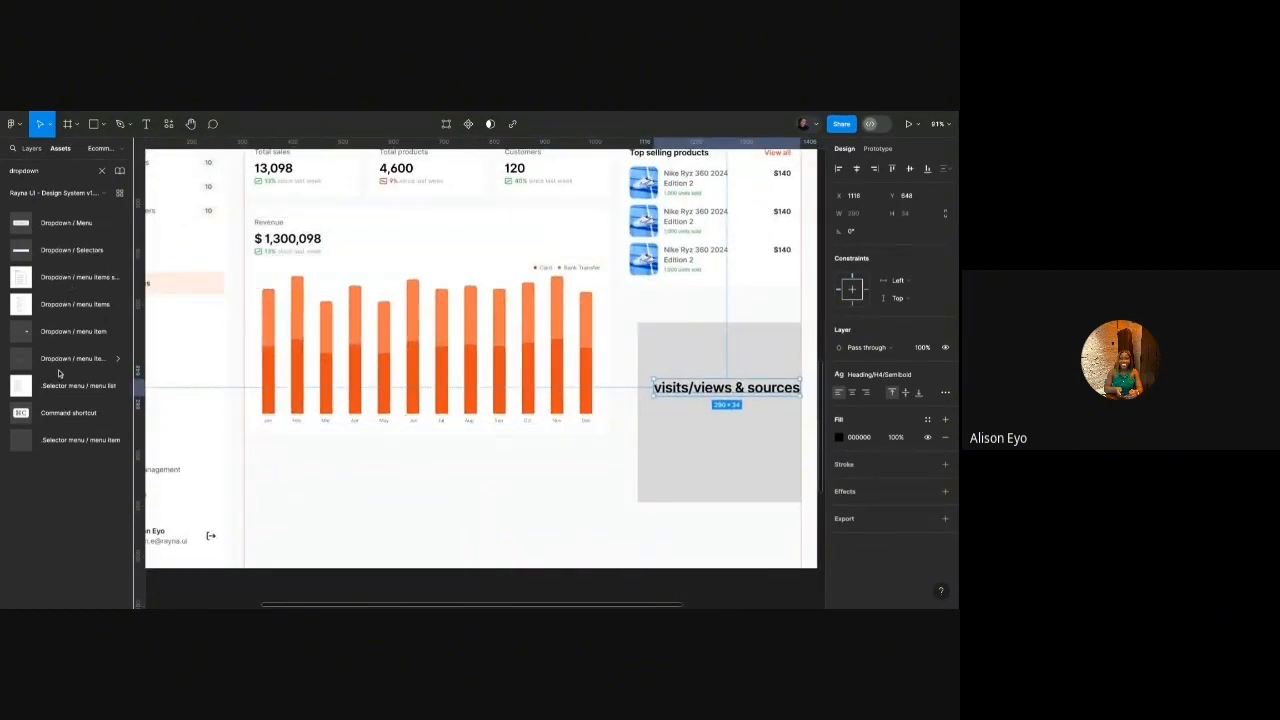
scroll(524, 366, "down", 3)
left_click(524, 366)
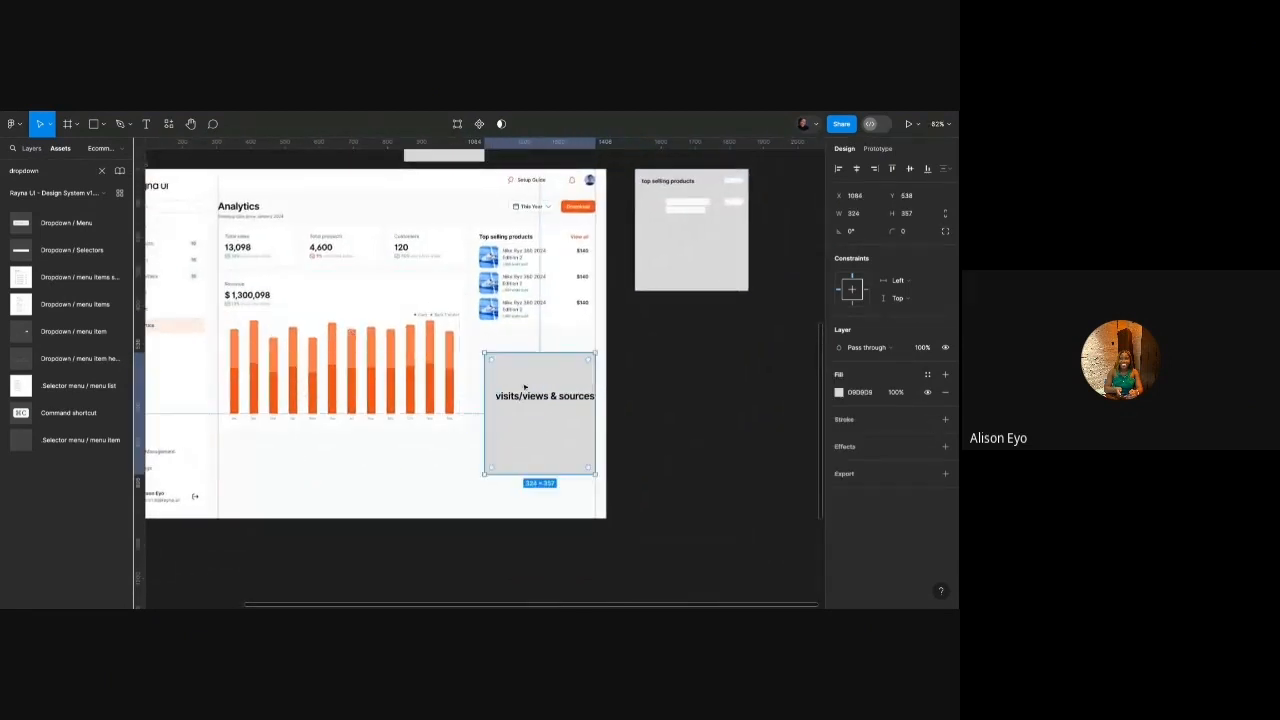
left_click(531, 394, "shift")
left_click_drag(528, 373, 678, 334)
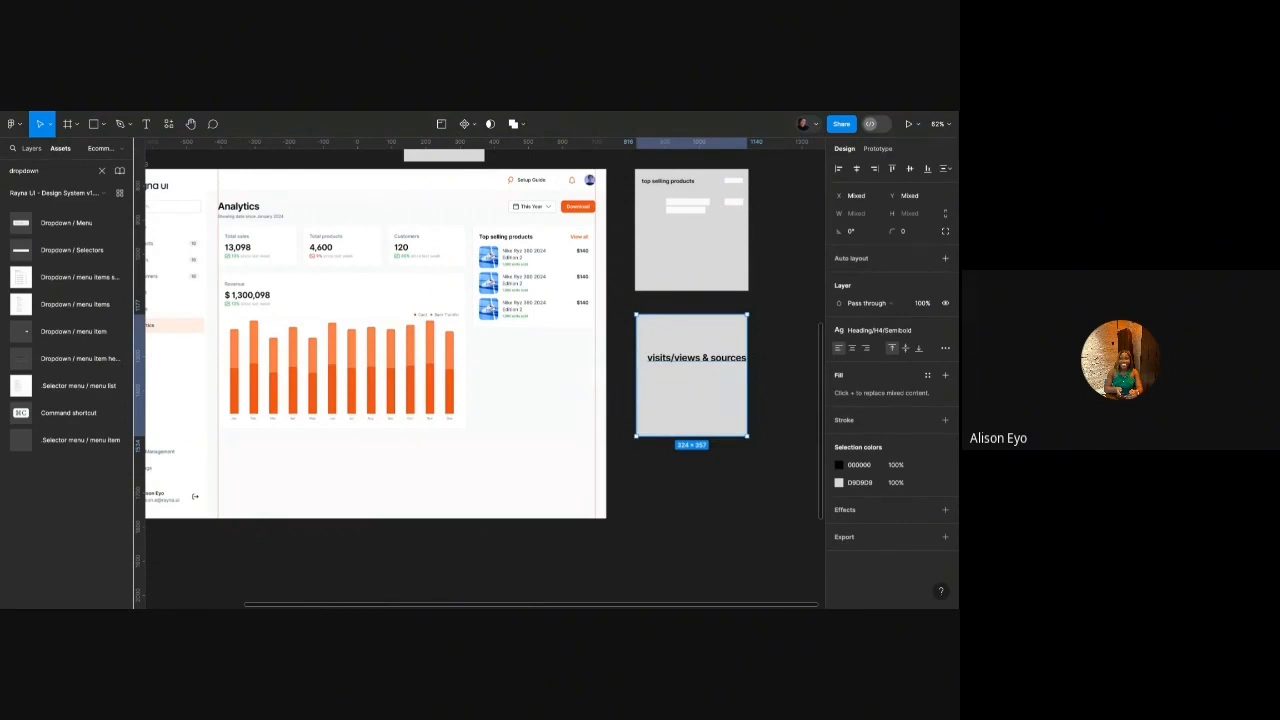
left_click(534, 343)
scroll(531, 327, "up", 3)
scroll(531, 327, "down", 1)
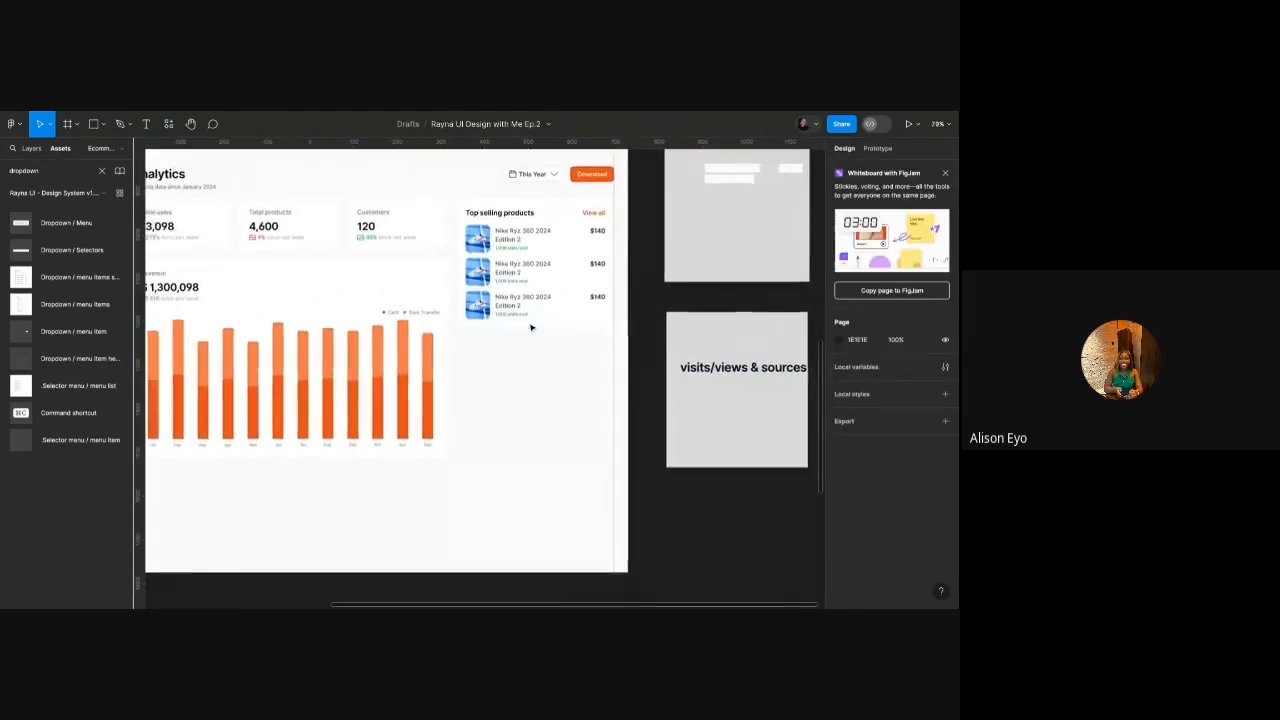
scroll(531, 327, "down", 1)
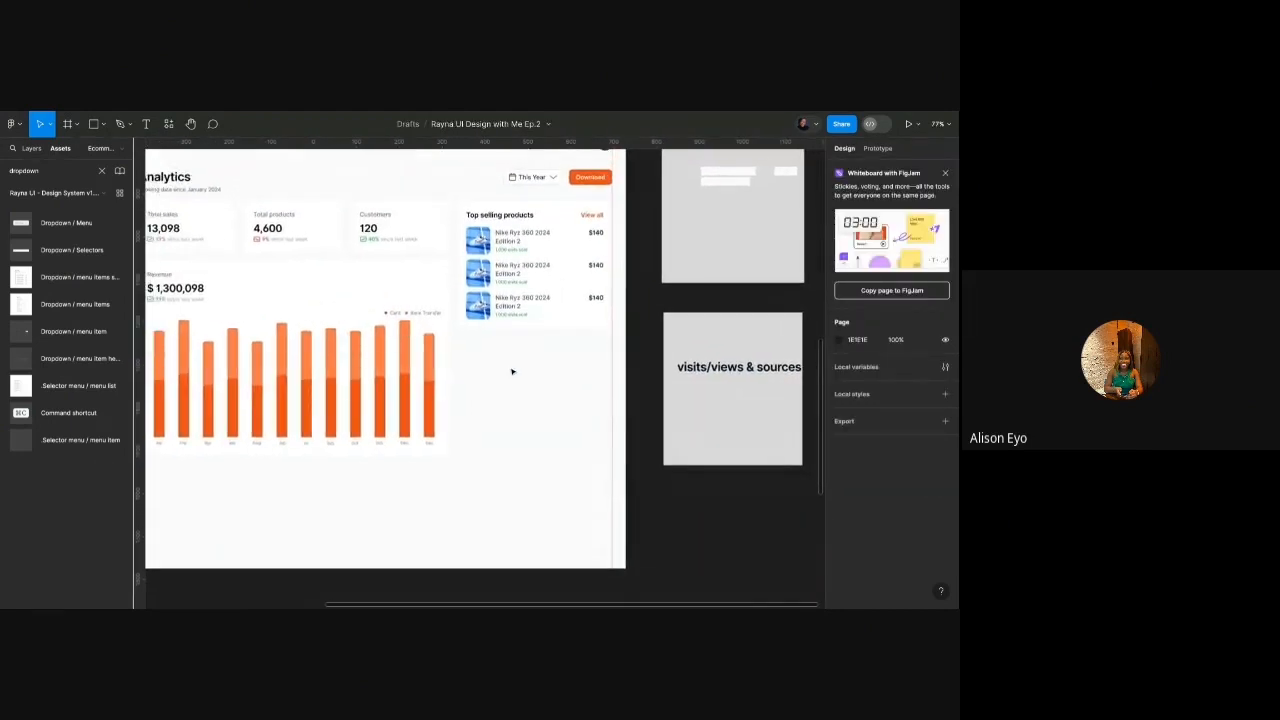
Duplicate the Revenue heading block below the products card and relabel it Visits.
double_click(192, 292)
left_click_drag(183, 290, 516, 377)
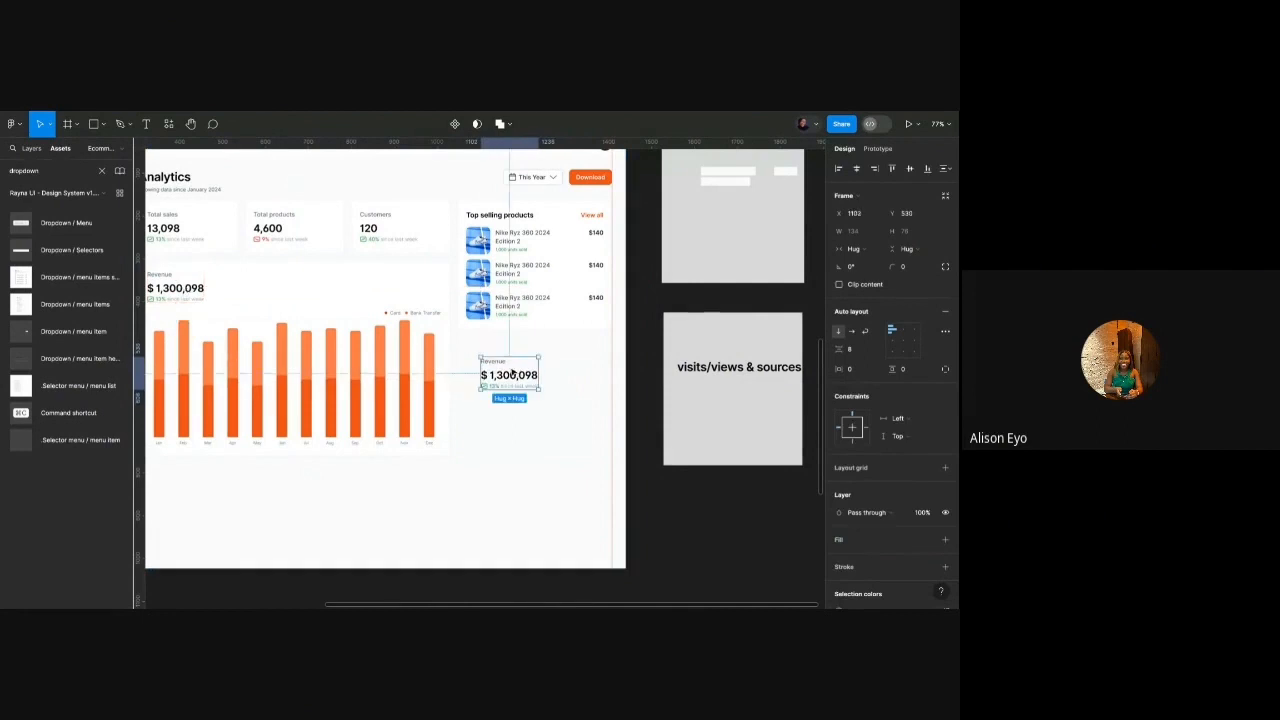
double_click(505, 364)
double_click(505, 364)
type("Visi")
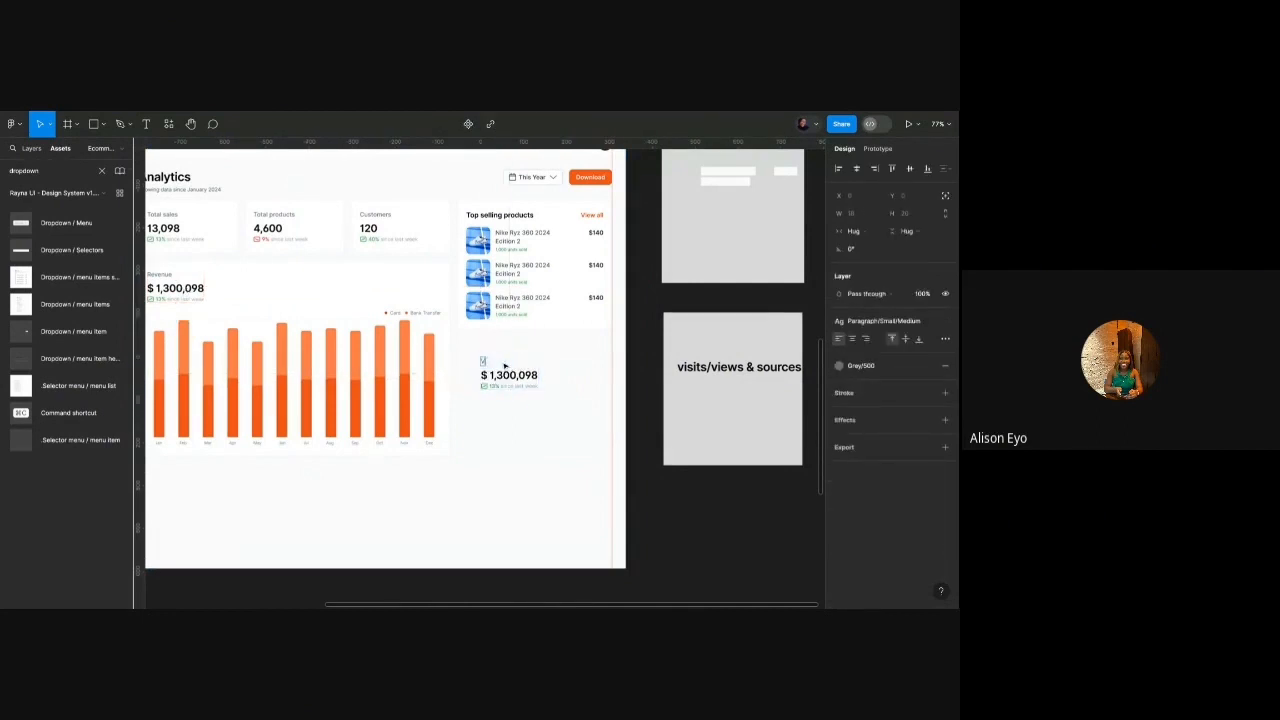
type("ts")
key("super+a")
type("Visits")
Replace the $ 1,300,098 amount in the copy with 14,235.
left_click(512, 376)
double_click(513, 377)
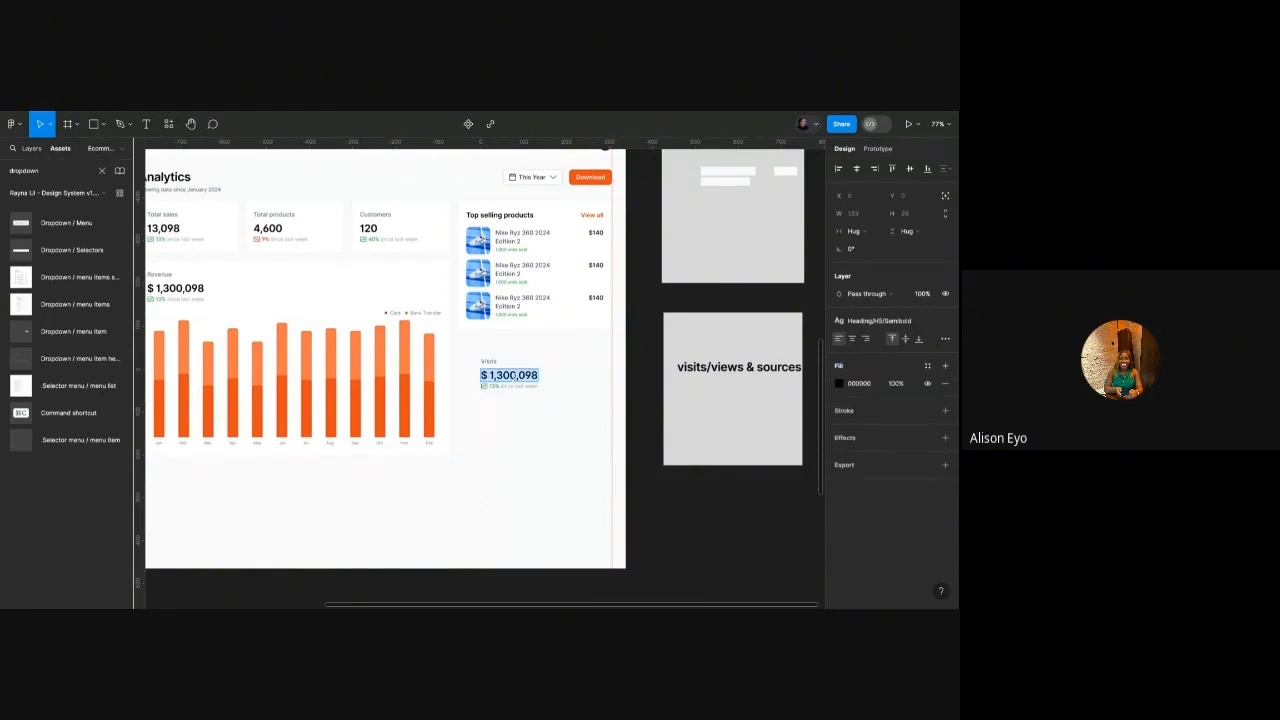
type("14,235")
key("Escape")
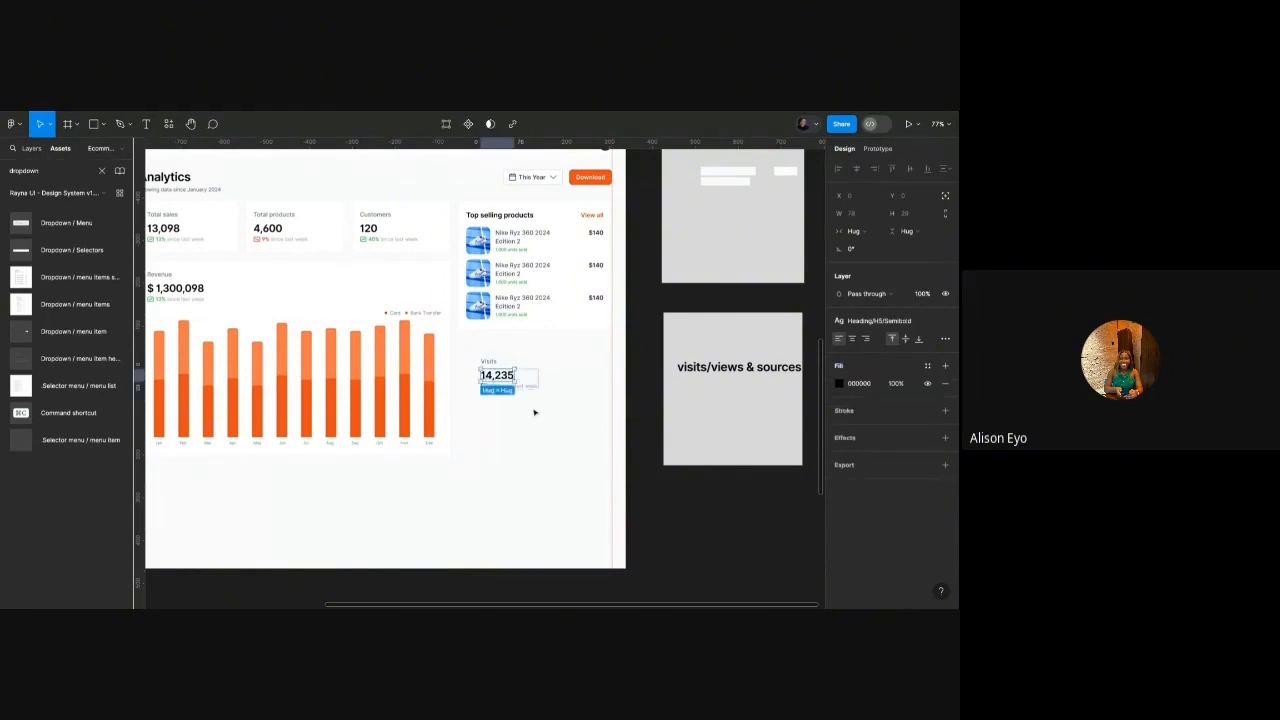
Select the finished Visits block to check its placement.
scroll(534, 412, "up", 3)
left_click(496, 378)
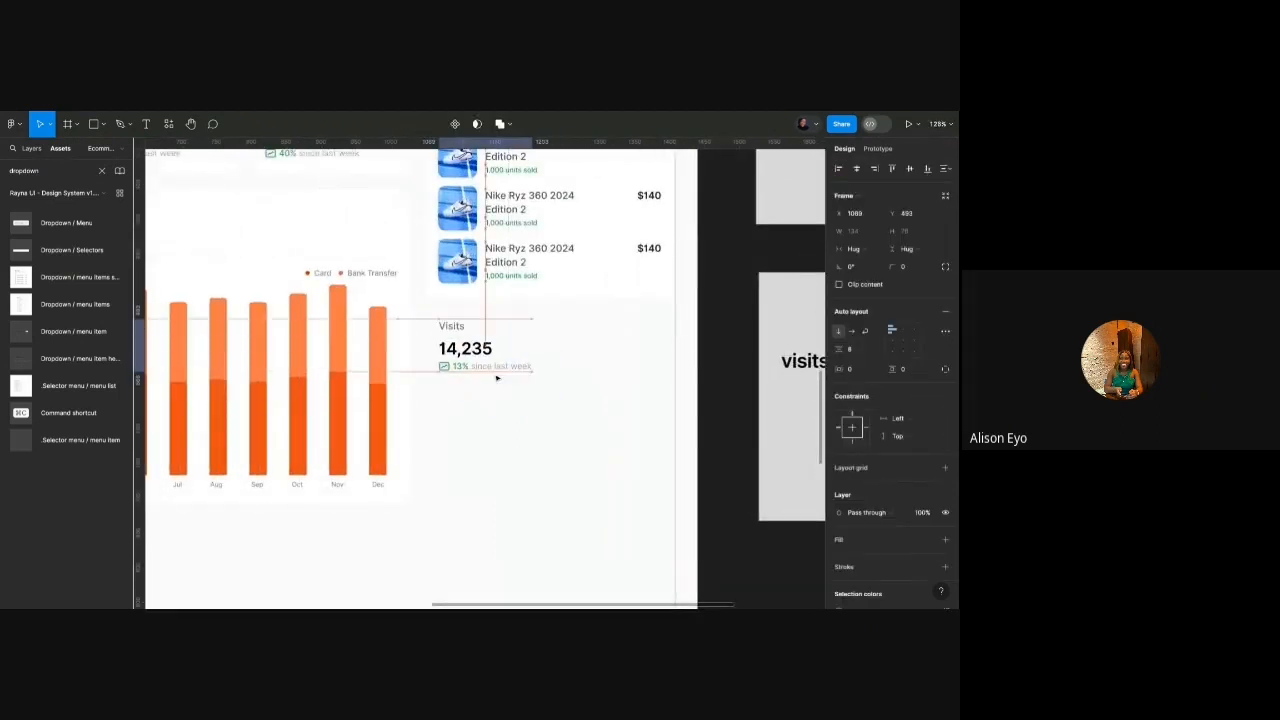
scroll(496, 378, "down", 4)
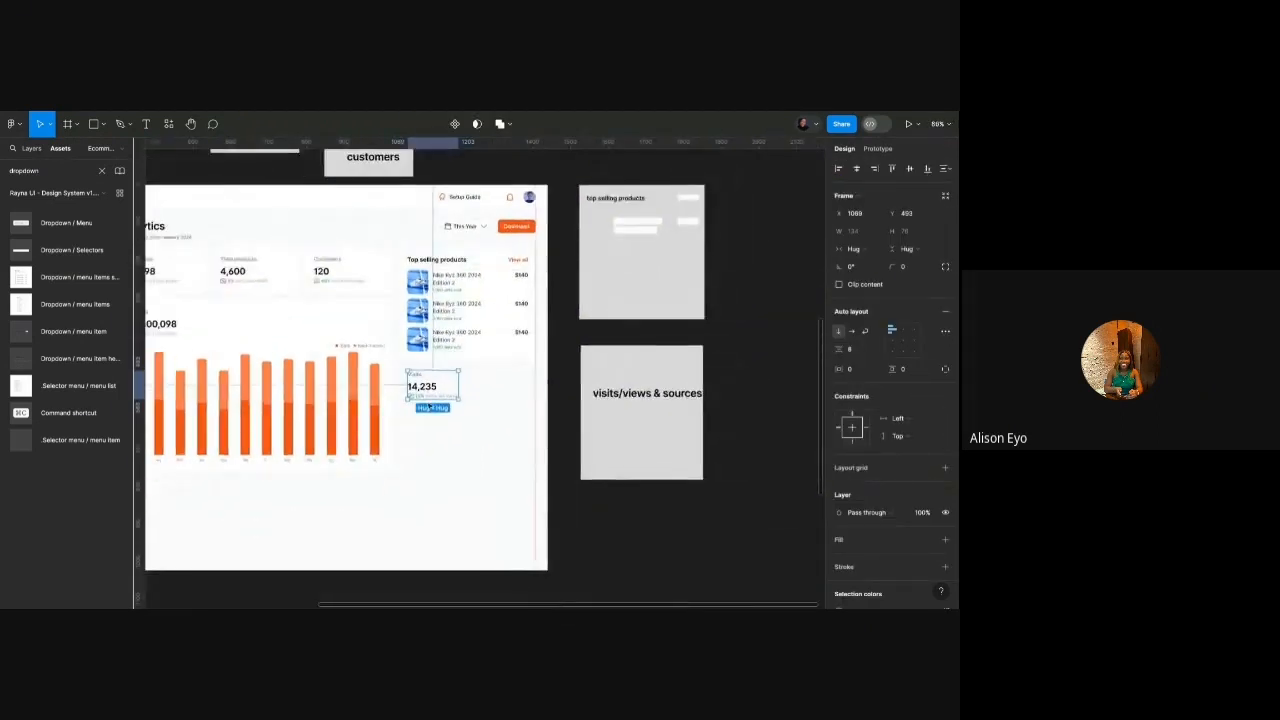
scroll(430, 407, "up", 2)
scroll(430, 412, "down", 3)
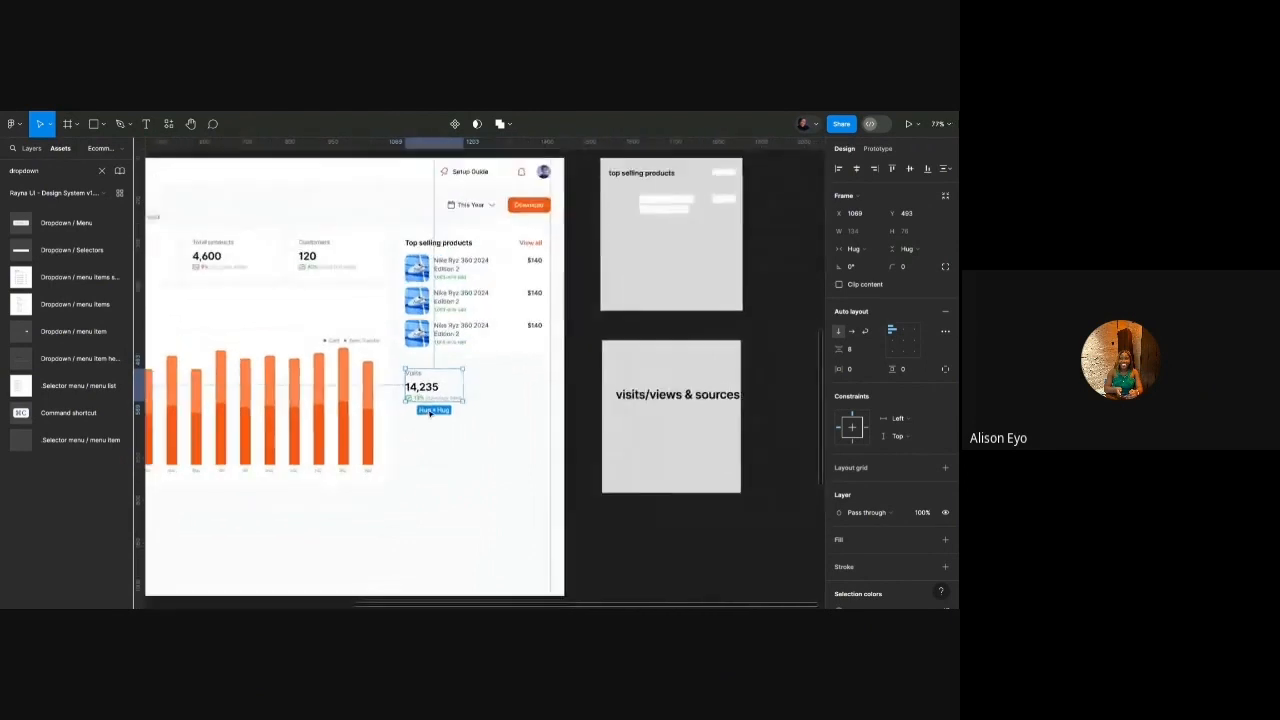
scroll(435, 405, "up", 4)
scroll(436, 397, "down", 3)
scroll(436, 397, "up", 4)
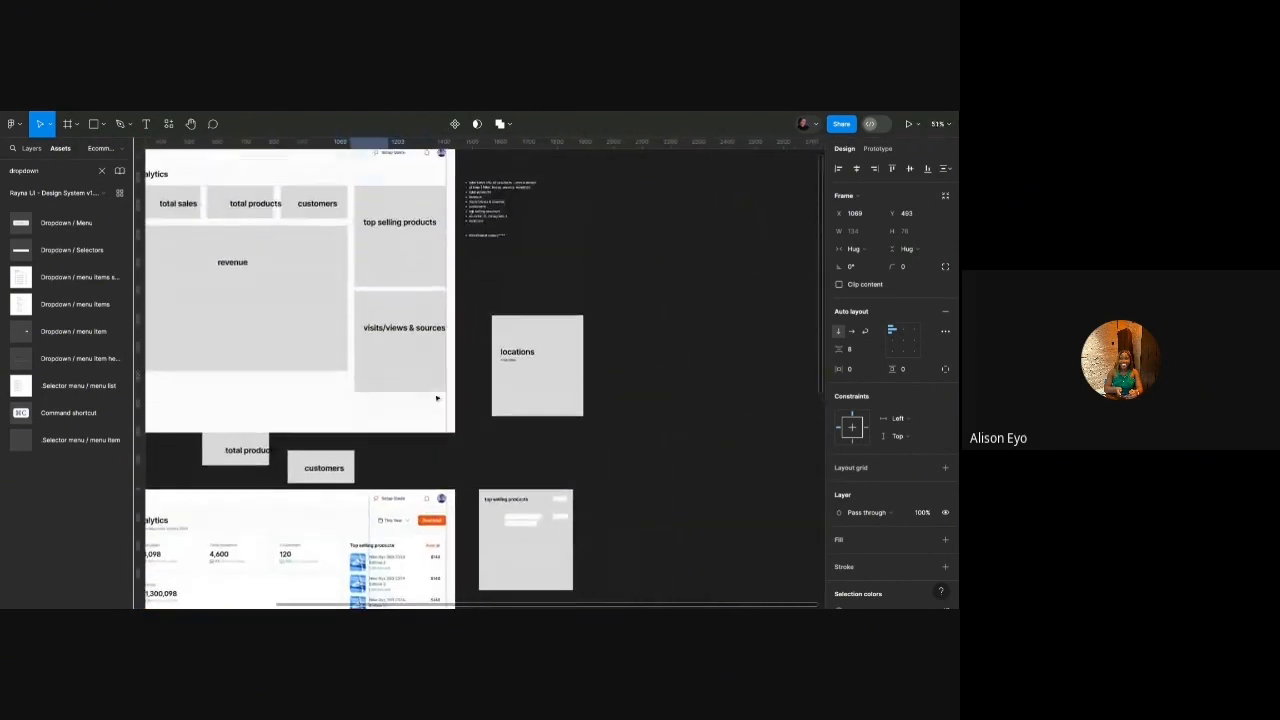
left_click(492, 213)
Add 'Google, direct link, youtube' inside the sources brackets of the notes.
scroll(492, 215, "up", 8)
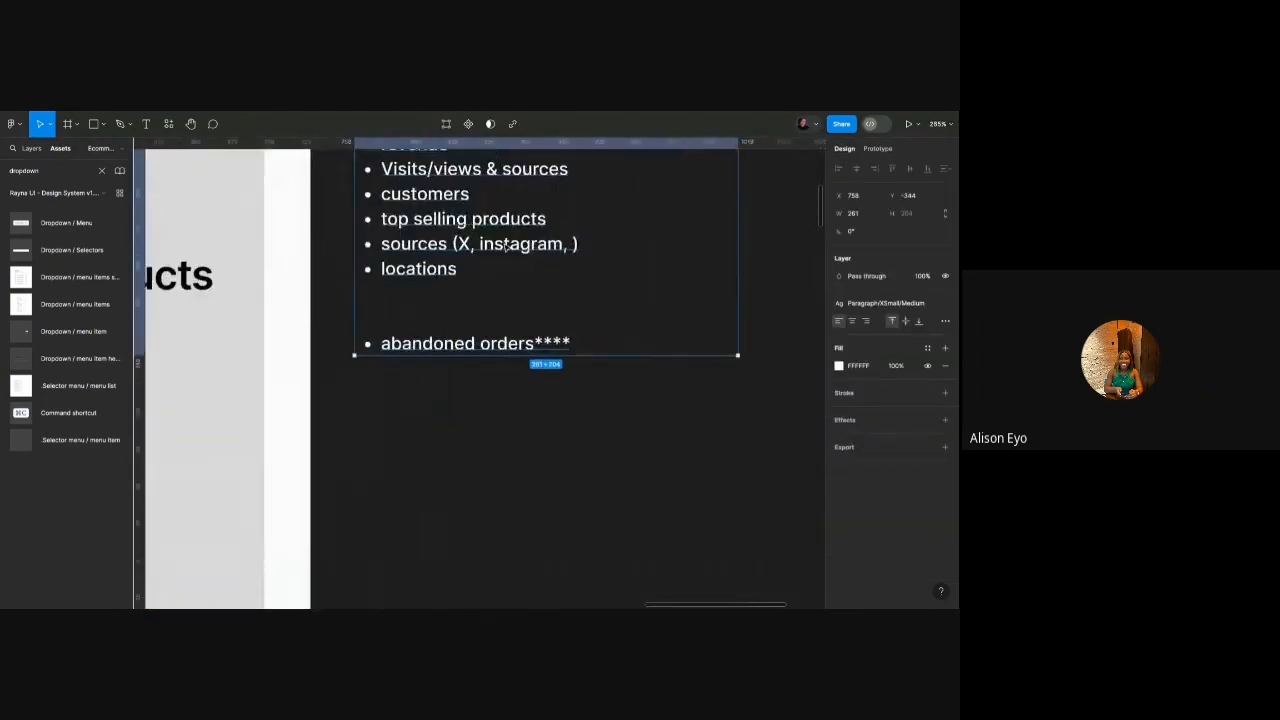
double_click(507, 247)
left_click(572, 244)
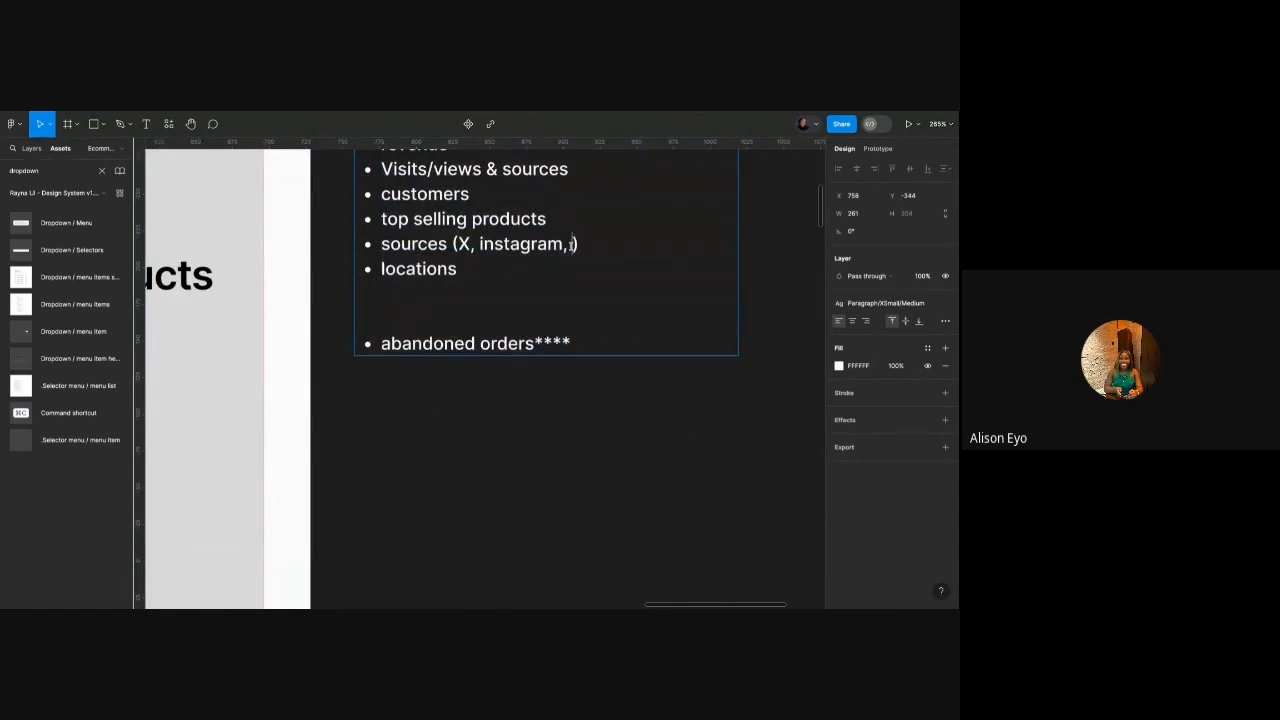
type("Google")
type(",")
type(" direct")
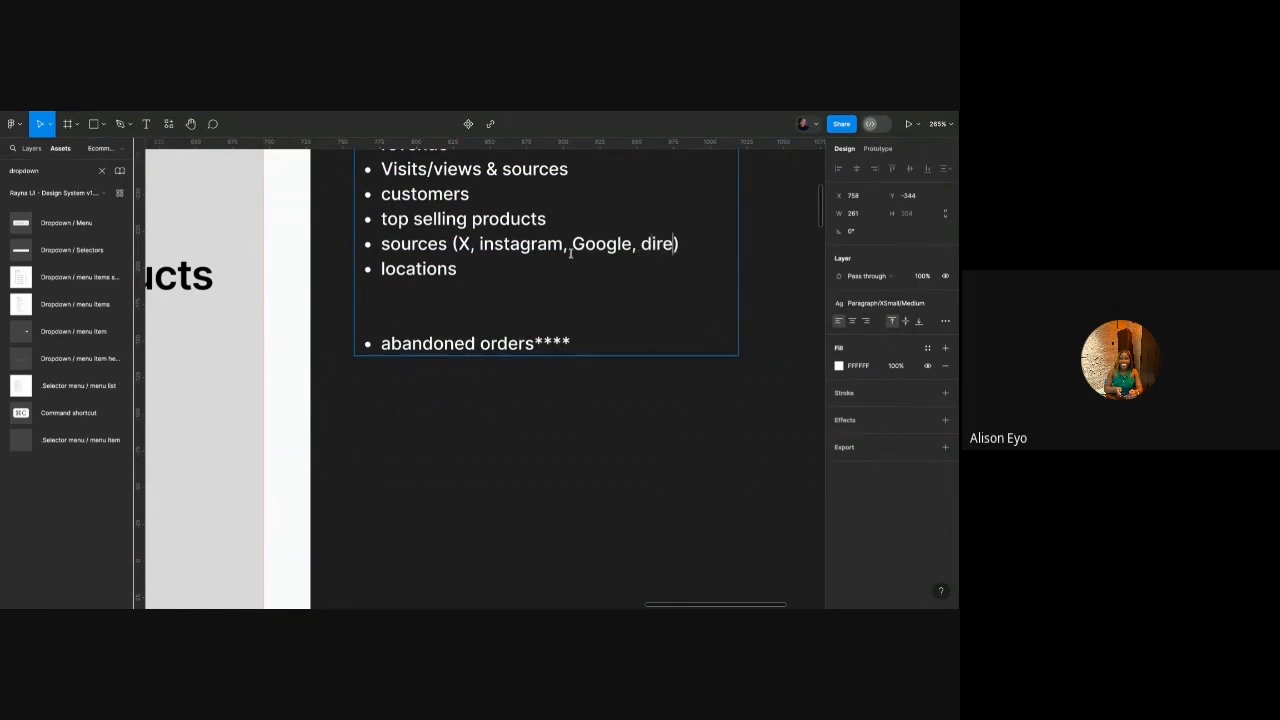
type(" link")
type(", youtube")
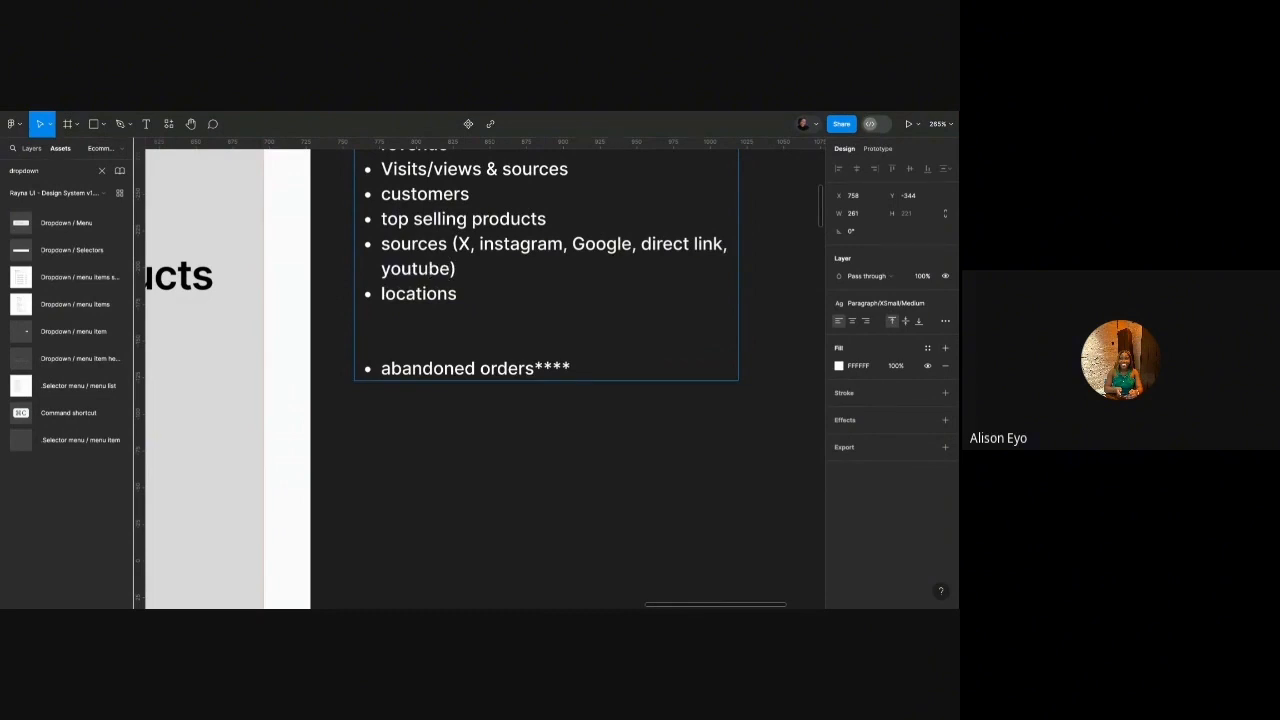
scroll(544, 238, "down", 10)
left_click(523, 300)
Move the notes below the visits/views & sources box.
scroll(523, 300, "down", 4)
scroll(523, 300, "down", 1)
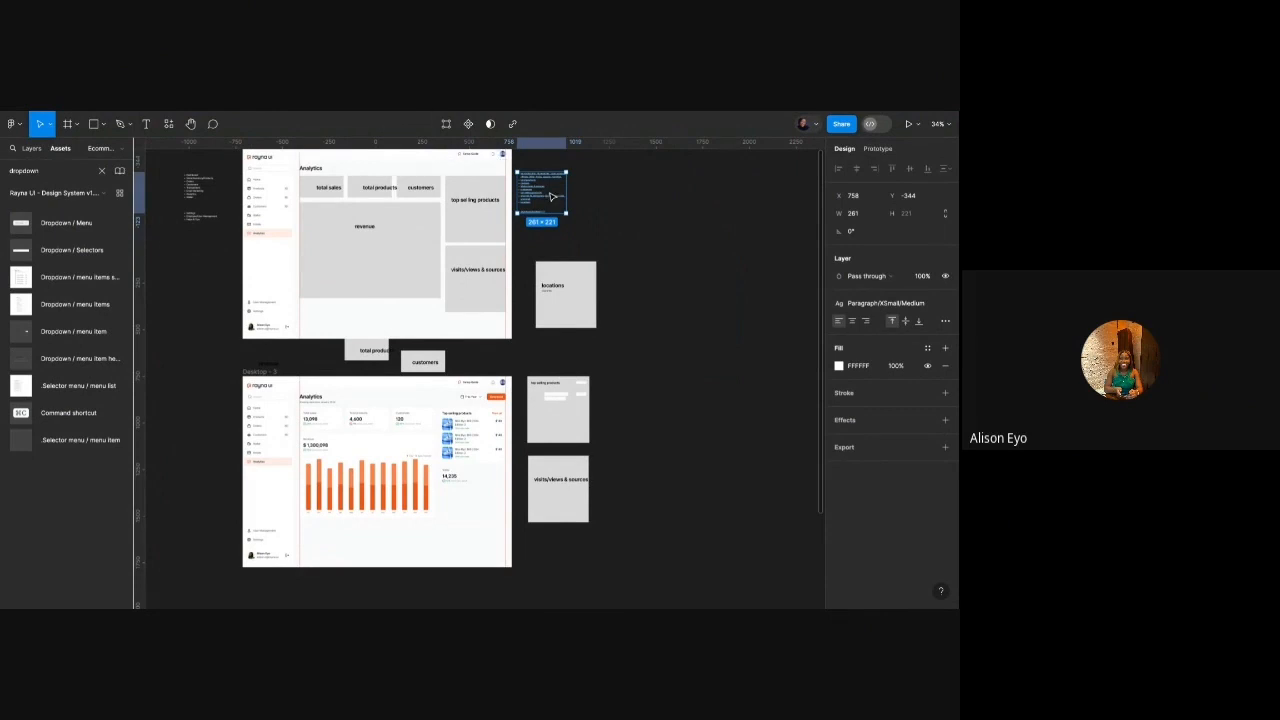
left_click_drag(552, 197, 562, 555)
scroll(562, 555, "down", 2)
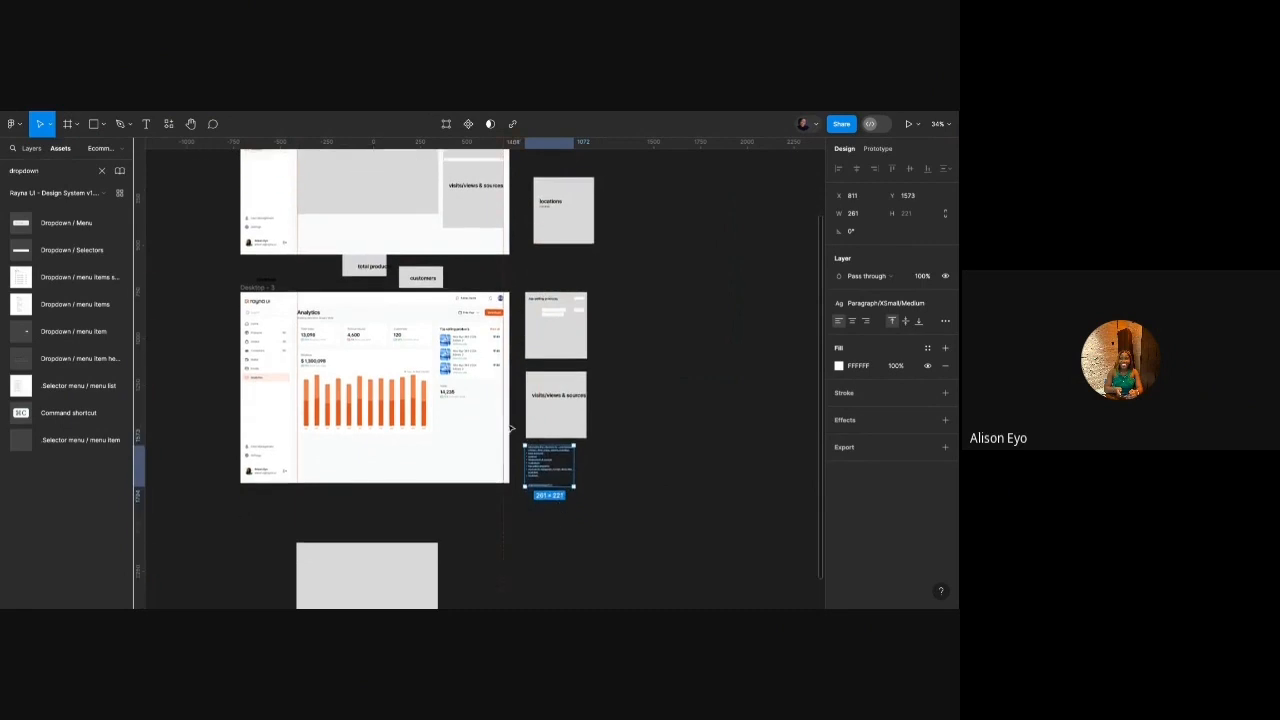
scroll(510, 428, "up", 6)
scroll(510, 428, "down", 2)
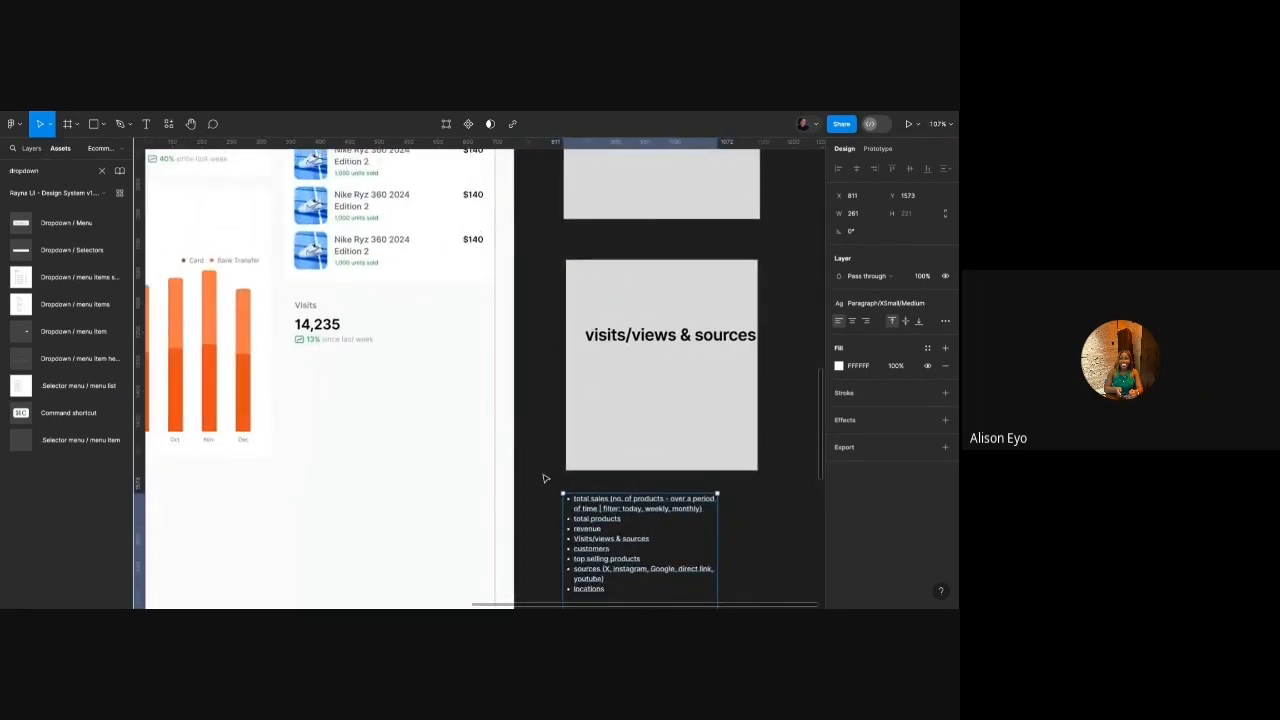
scroll(545, 479, "down", 2)
scroll(545, 479, "left", 1)
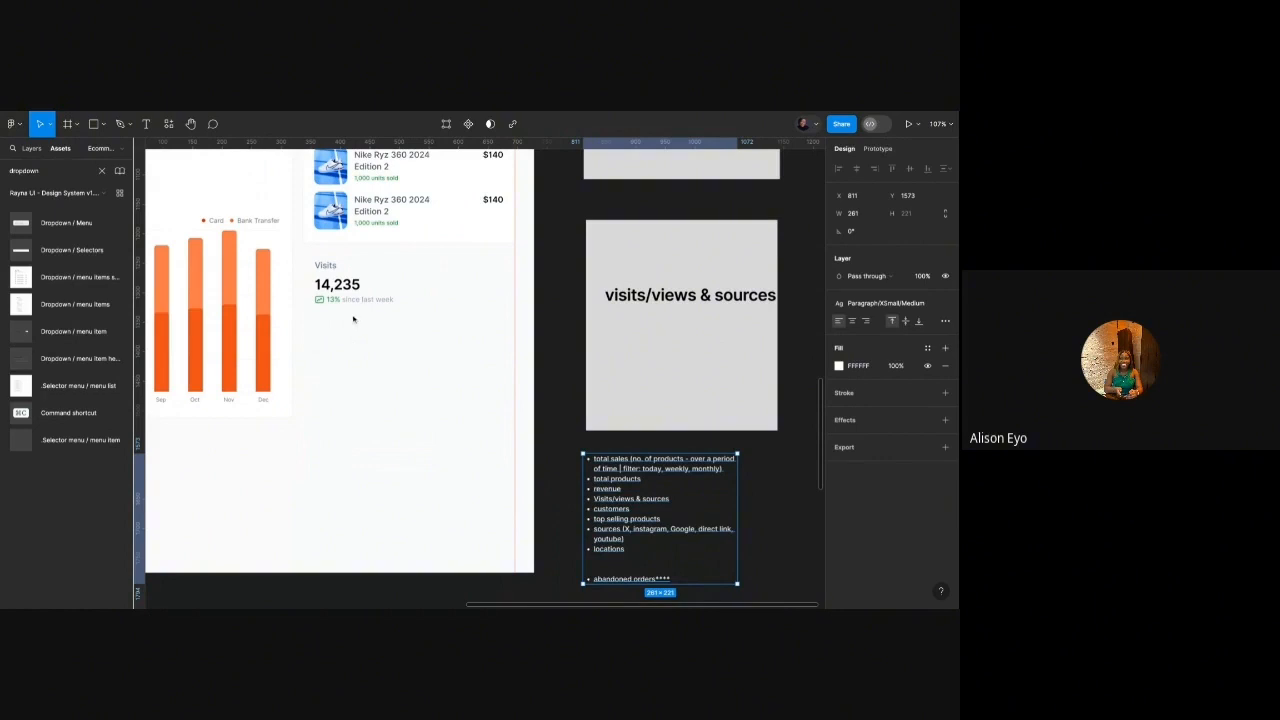
left_click(340, 341)
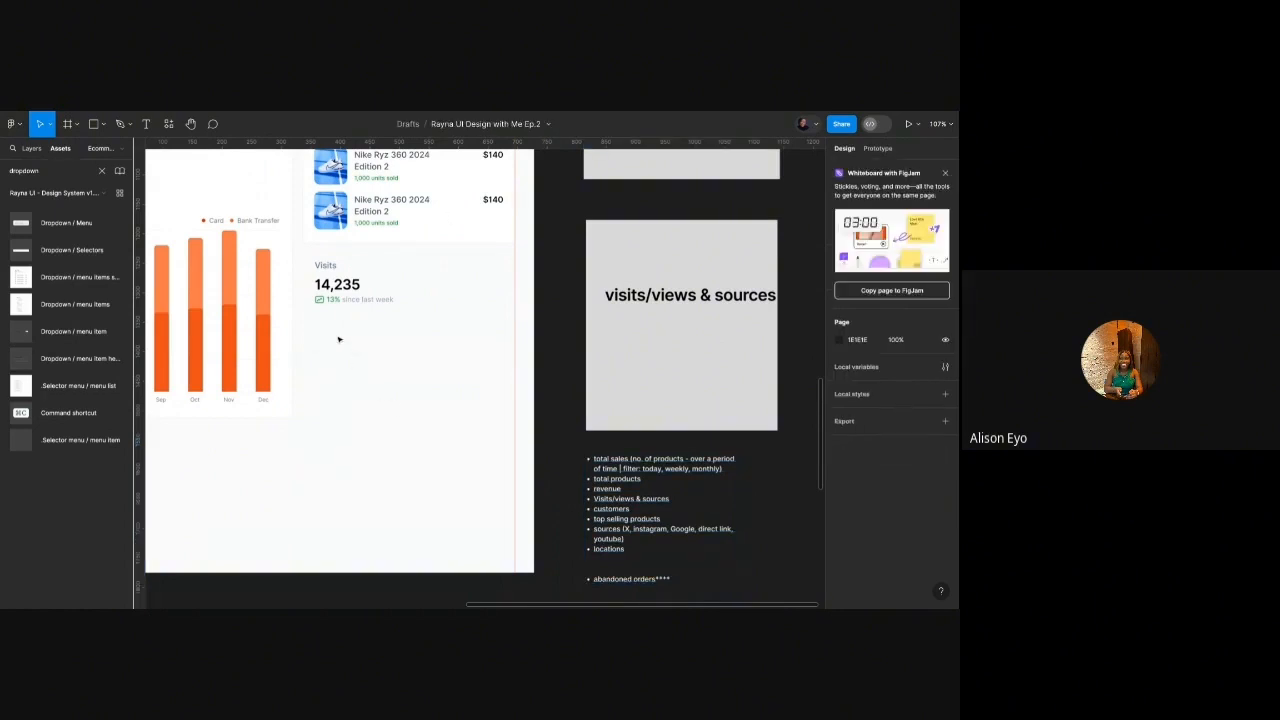
Search assets for 'prog' and pick the Rayna UI 0% progress bar component.
double_click(46, 172)
type("progress")
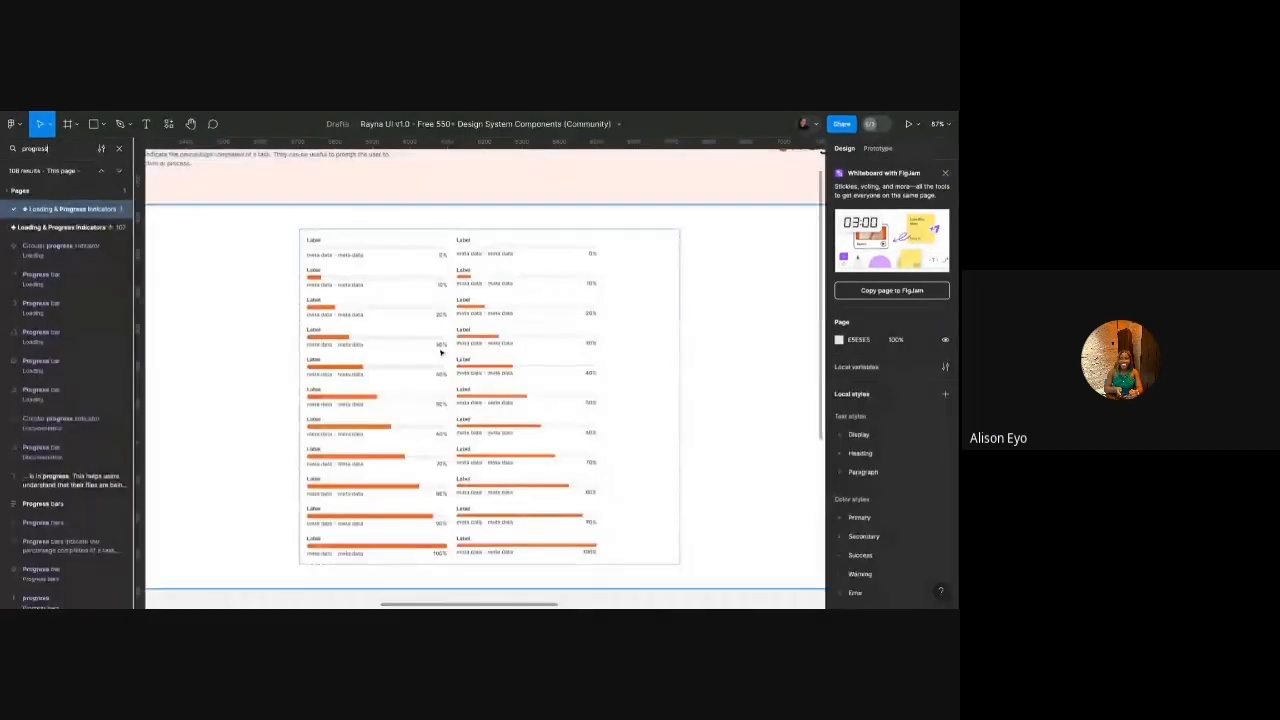
scroll(440, 345, "up", 3)
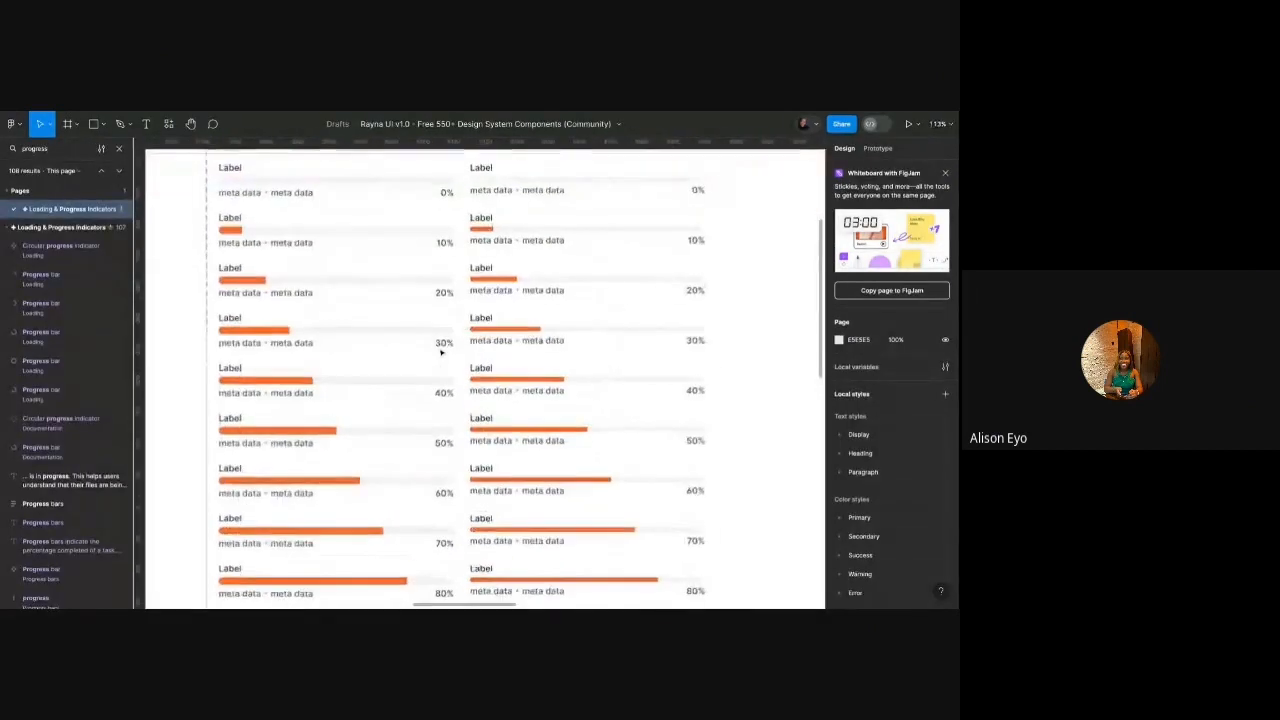
scroll(400, 245, "down", 5)
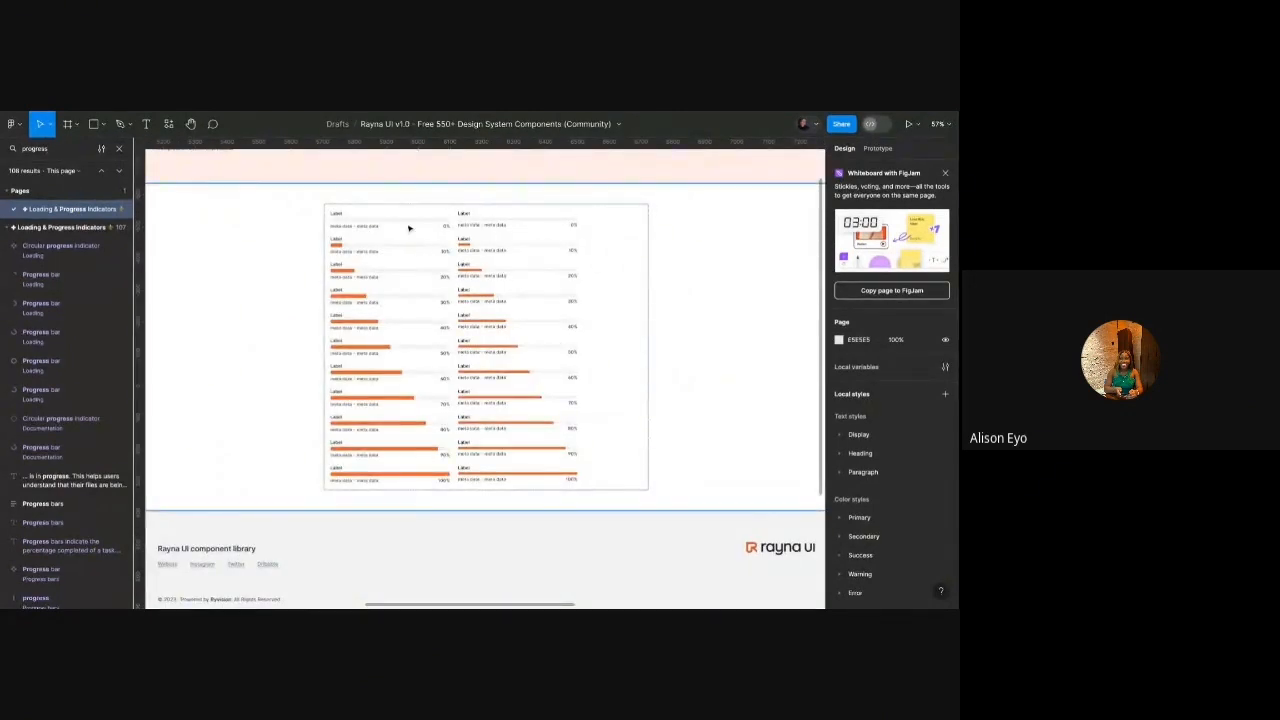
scroll(409, 226, "down", 2)
scroll(408, 227, "up", 5)
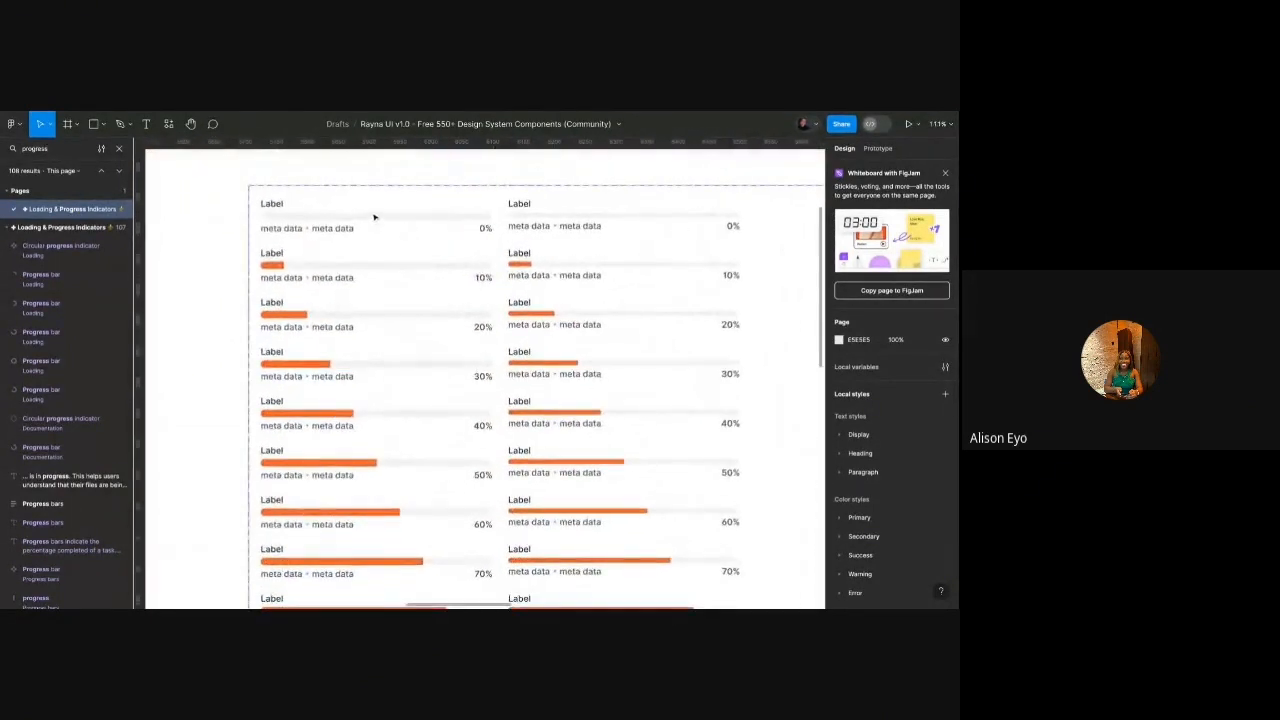
left_click(375, 217)
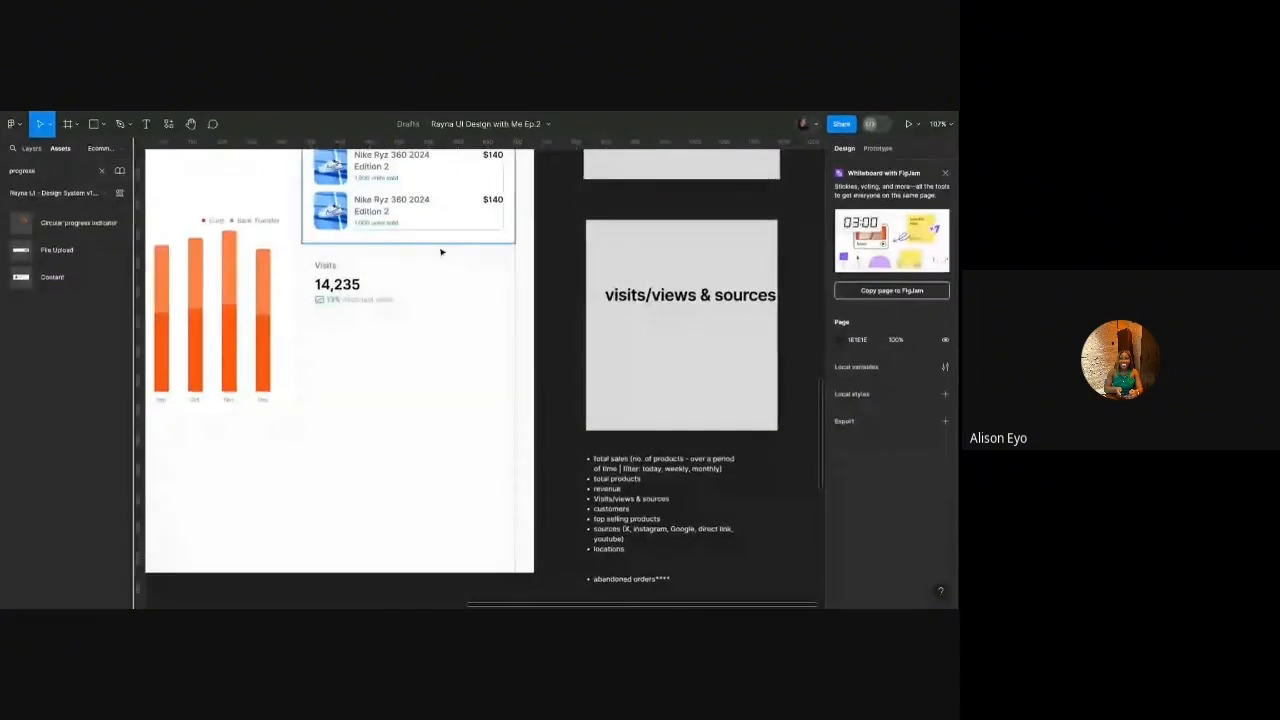
scroll(443, 251, "down", 2)
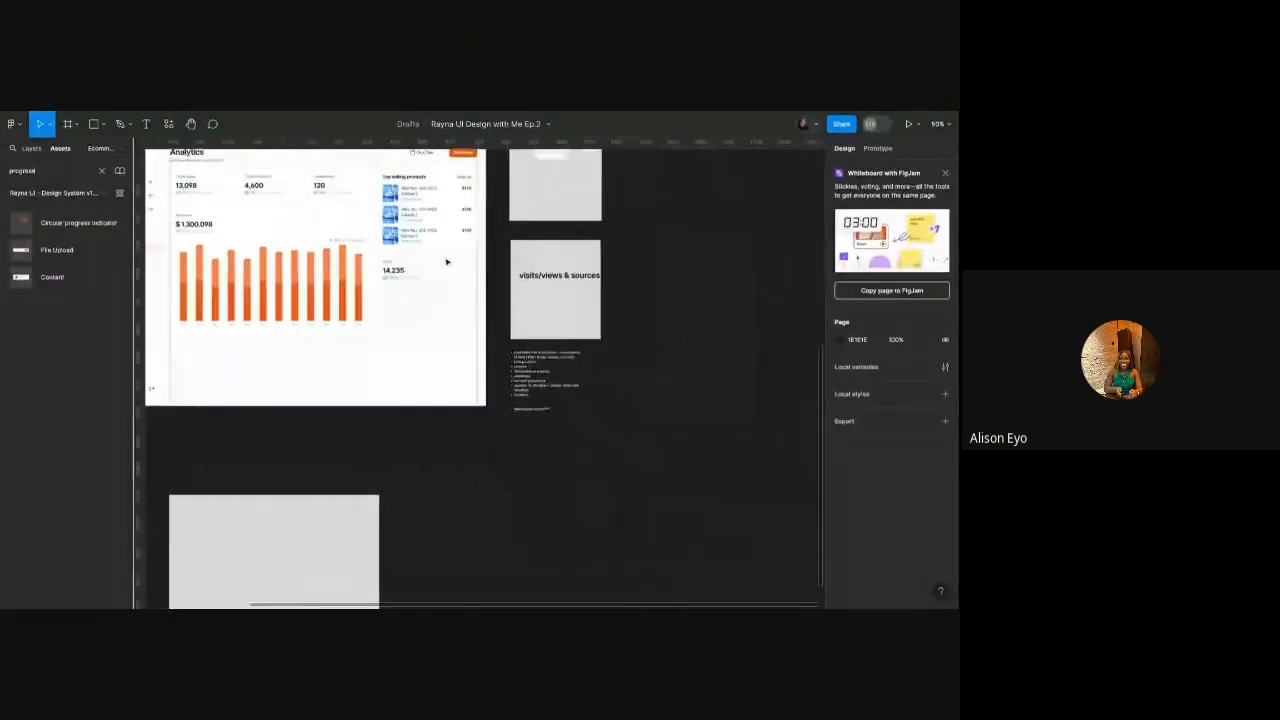
scroll(443, 260, "up", 2)
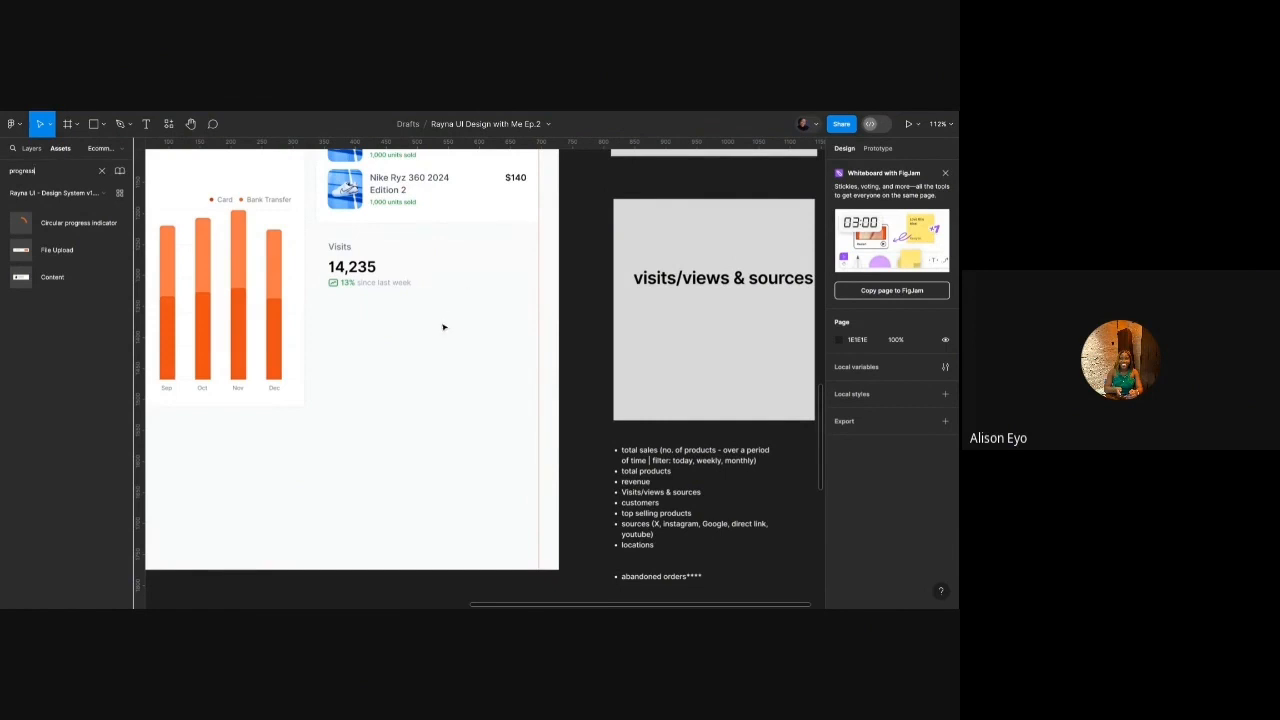
Paste the progress bar and position it under the Visits 14,235 value.
scroll(443, 327, "down", 1)
key("ctrl+v")
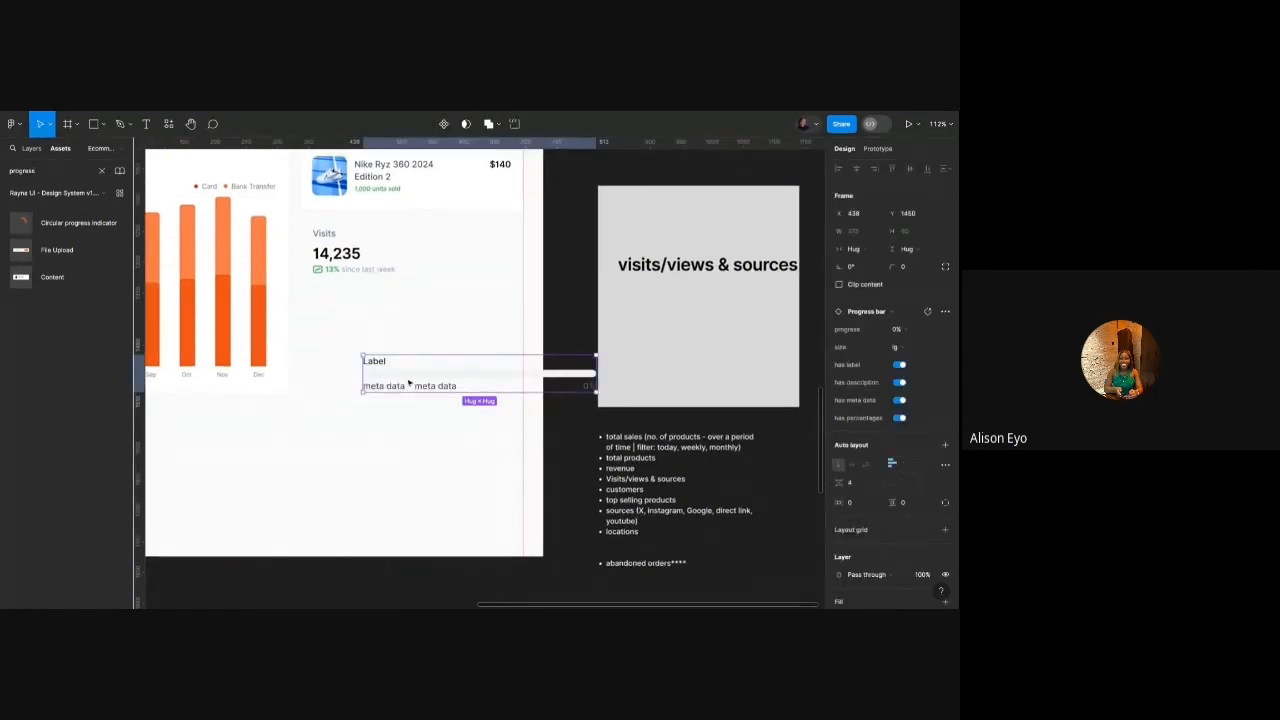
left_click_drag(409, 382, 312, 324)
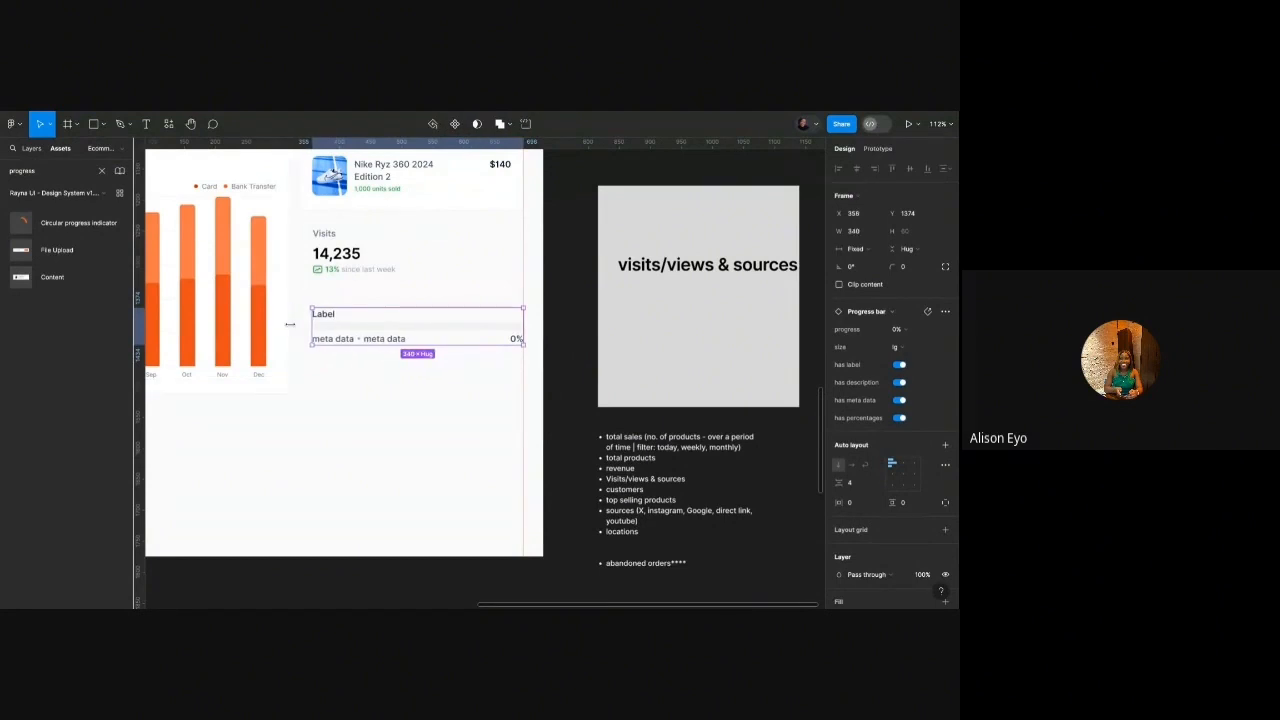
key("Left")
key("Left")
key("Left")
scroll(339, 329, "up", 3)
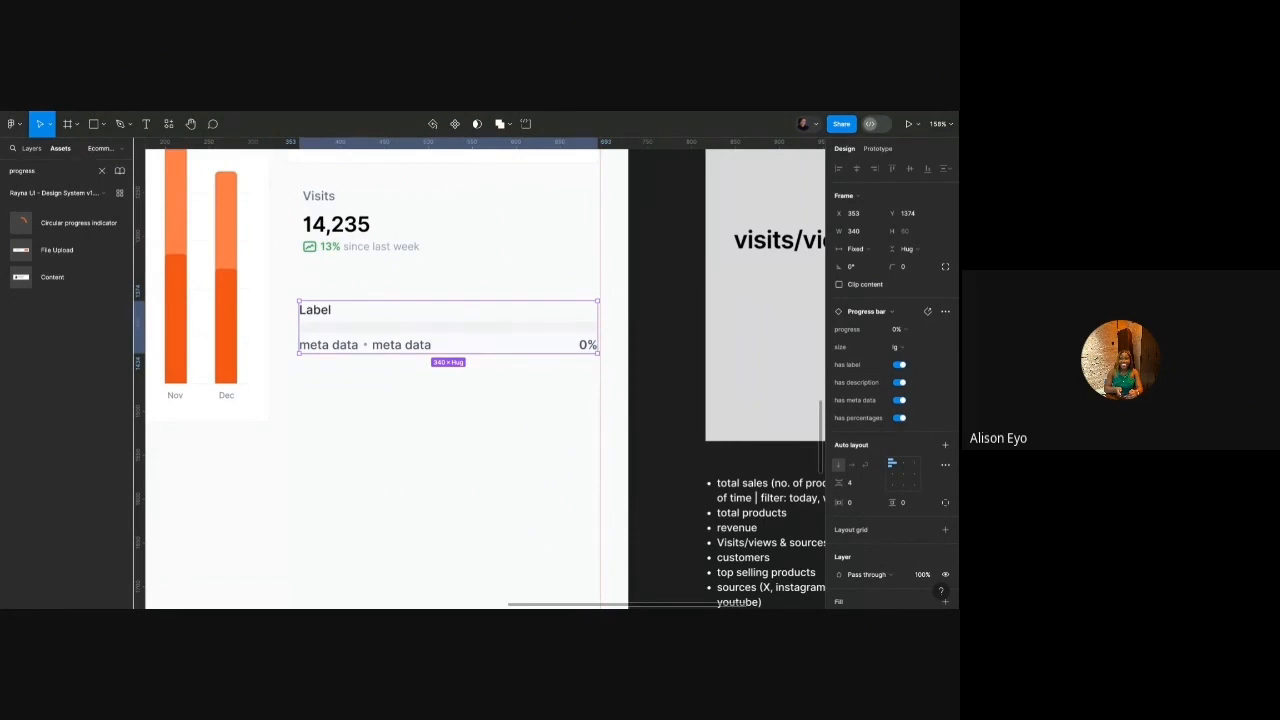
scroll(443, 337, "down", 1)
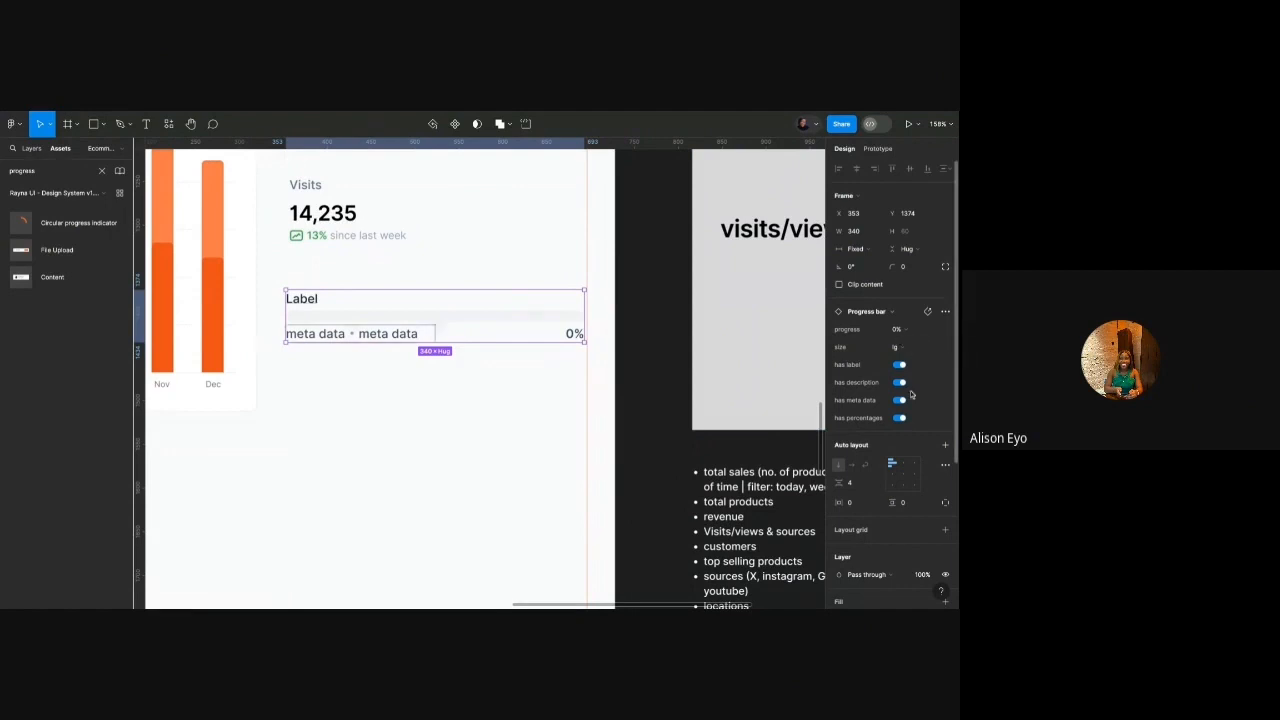
Set the progress bar's progress property to 90%, then to 60%.
left_click(905, 330)
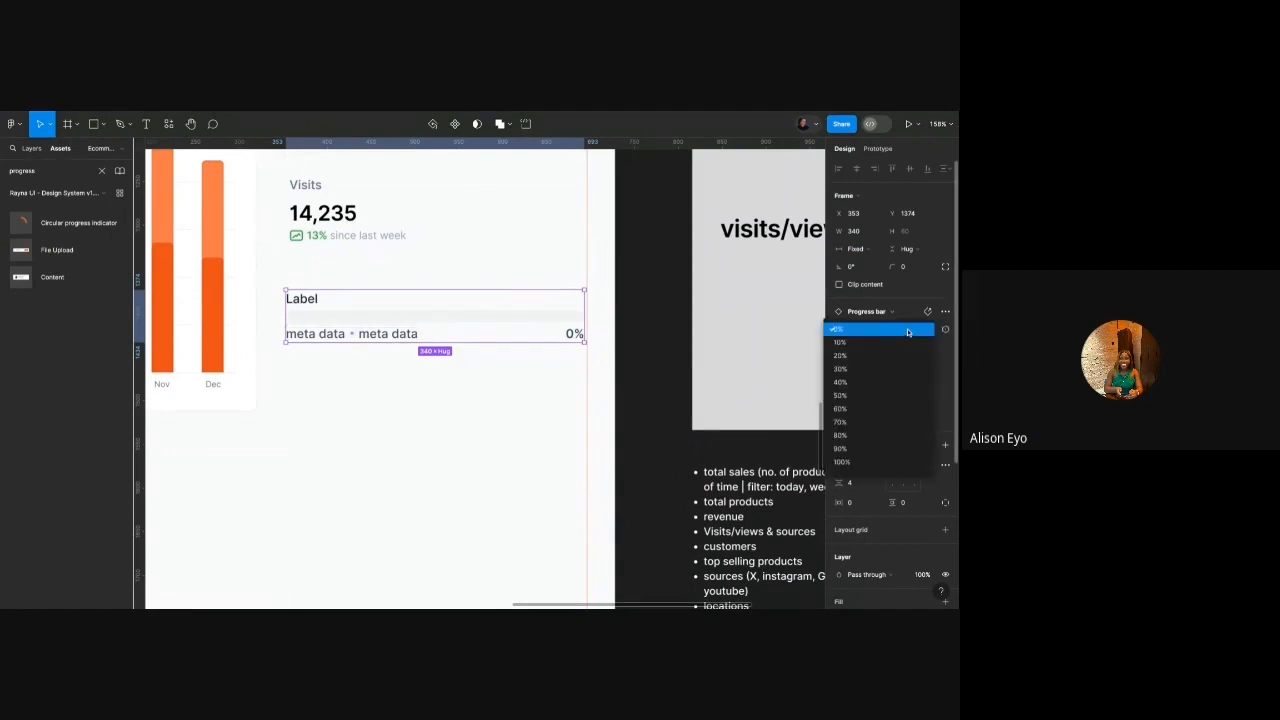
left_click(907, 331)
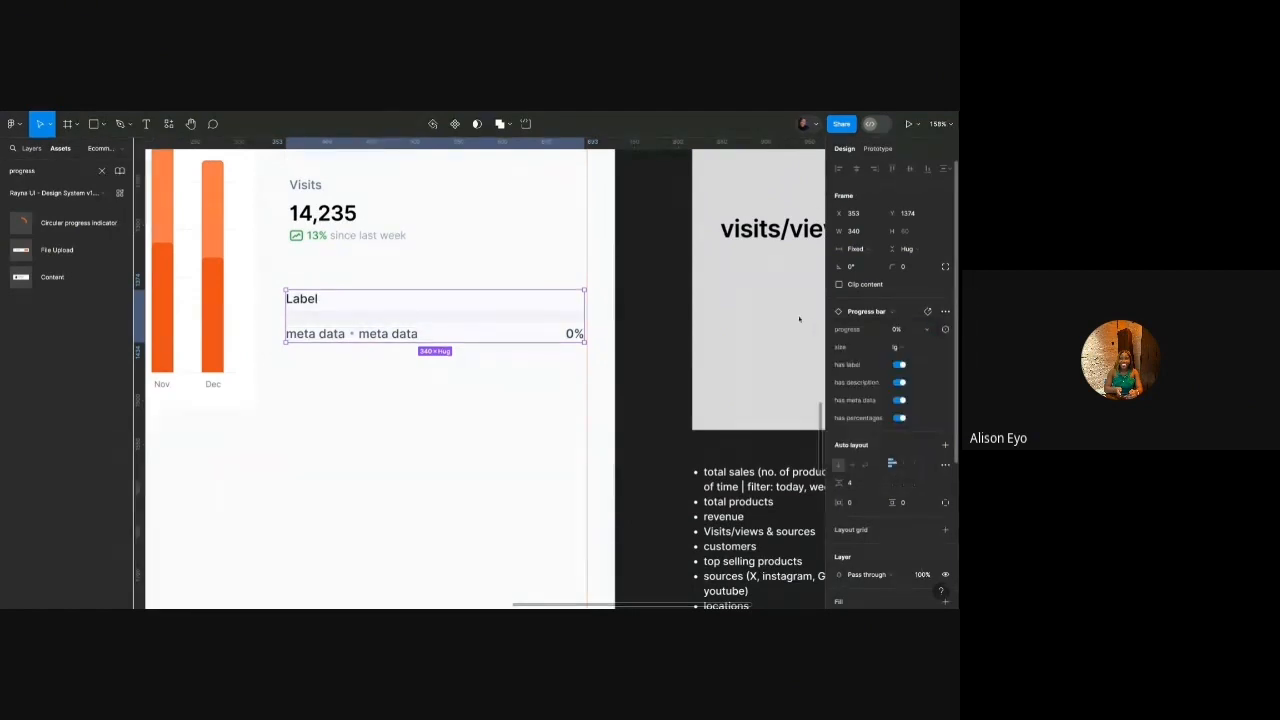
left_click(905, 331)
left_click(848, 449)
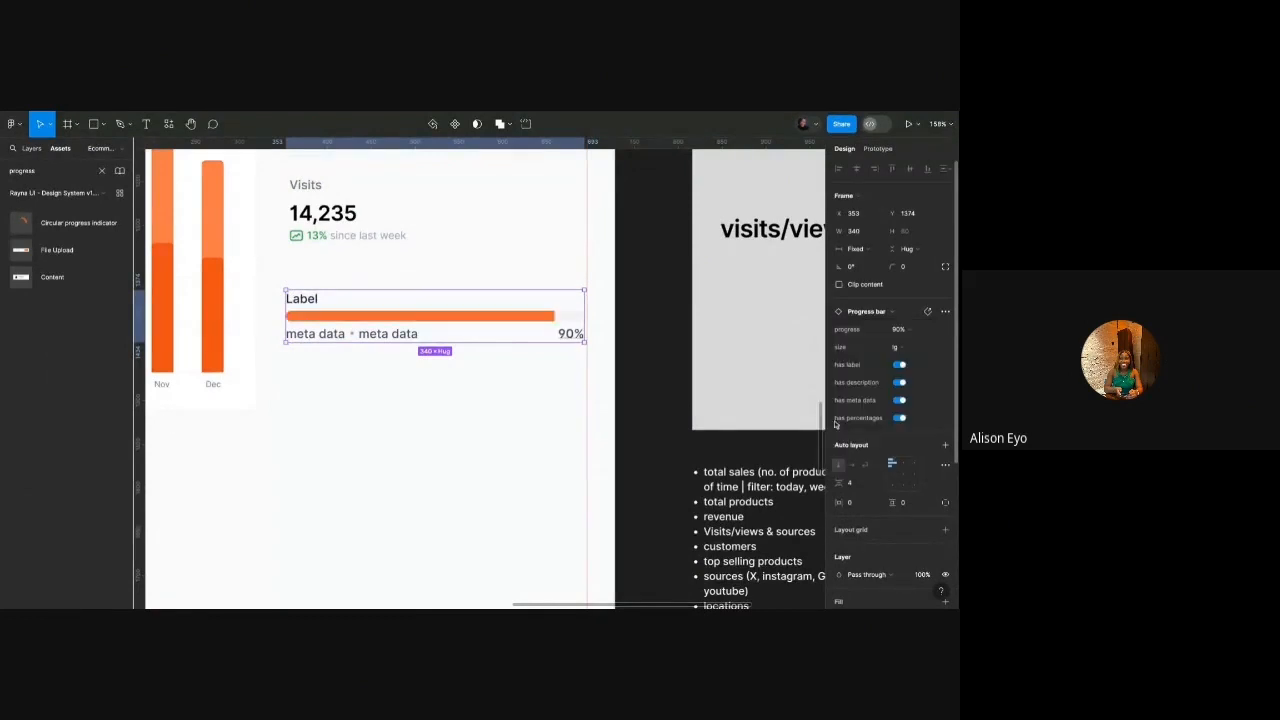
left_click(900, 329)
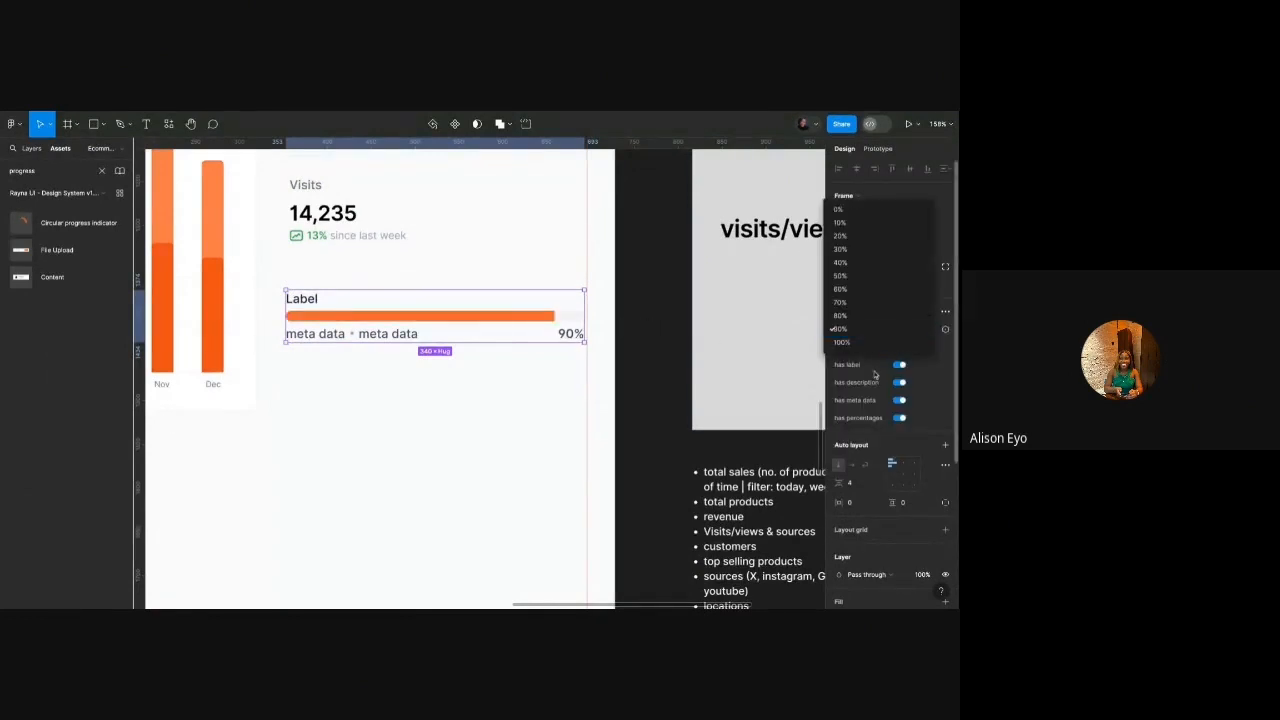
left_click(860, 291)
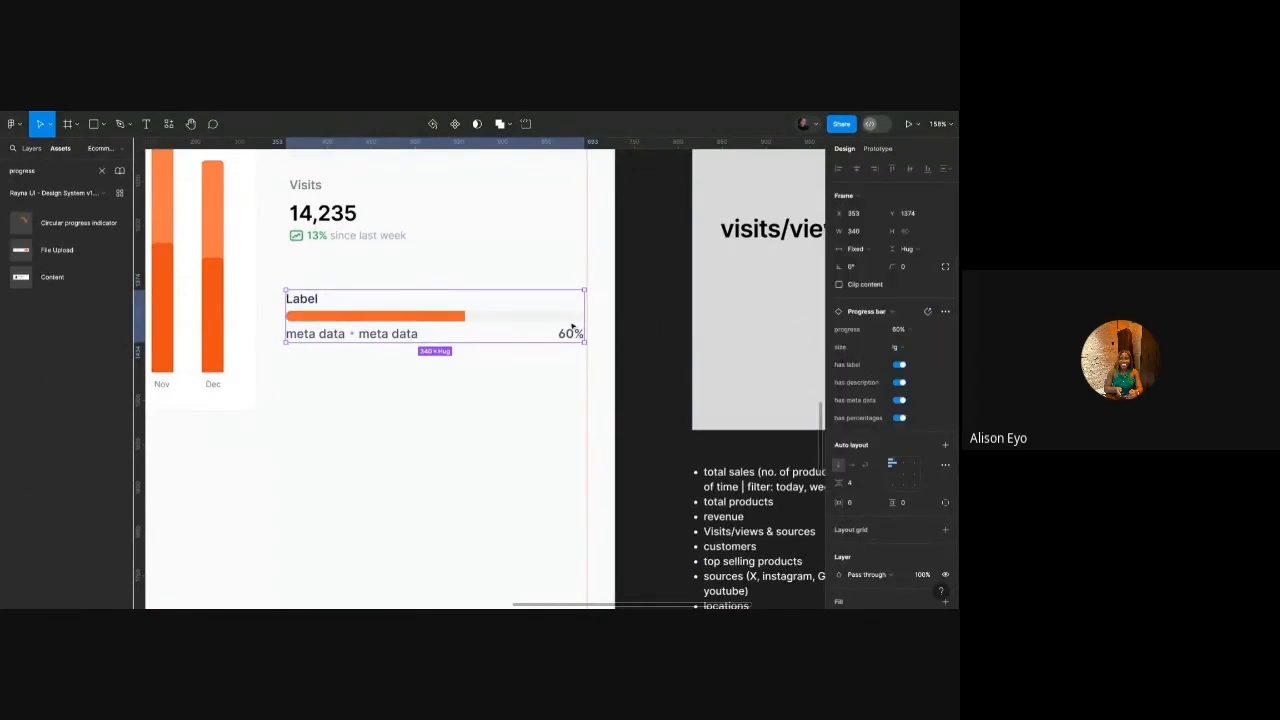
double_click(312, 302)
scroll(308, 299, "down", 3)
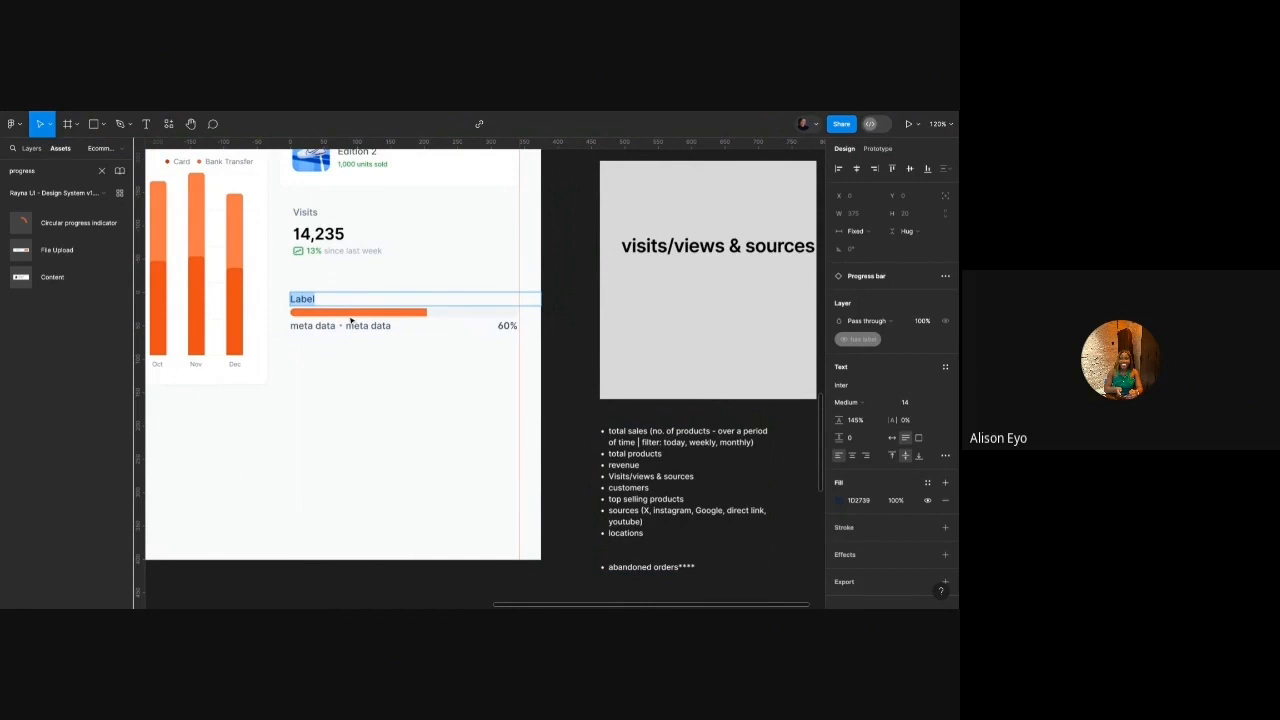
Name the first bar Twitter/X and hide its second and third meta data labels.
type("Twitter/X")
scroll(335, 318, "up", 3)
scroll(335, 318, "down", 4)
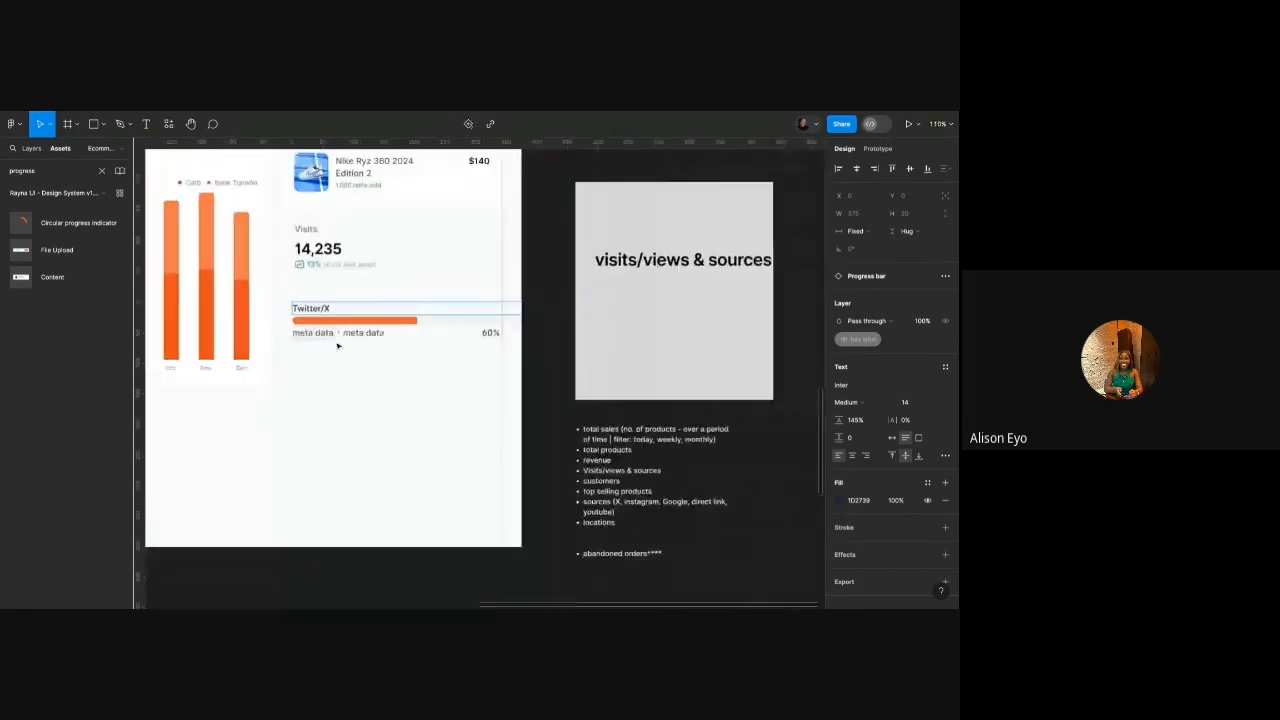
left_click(332, 337)
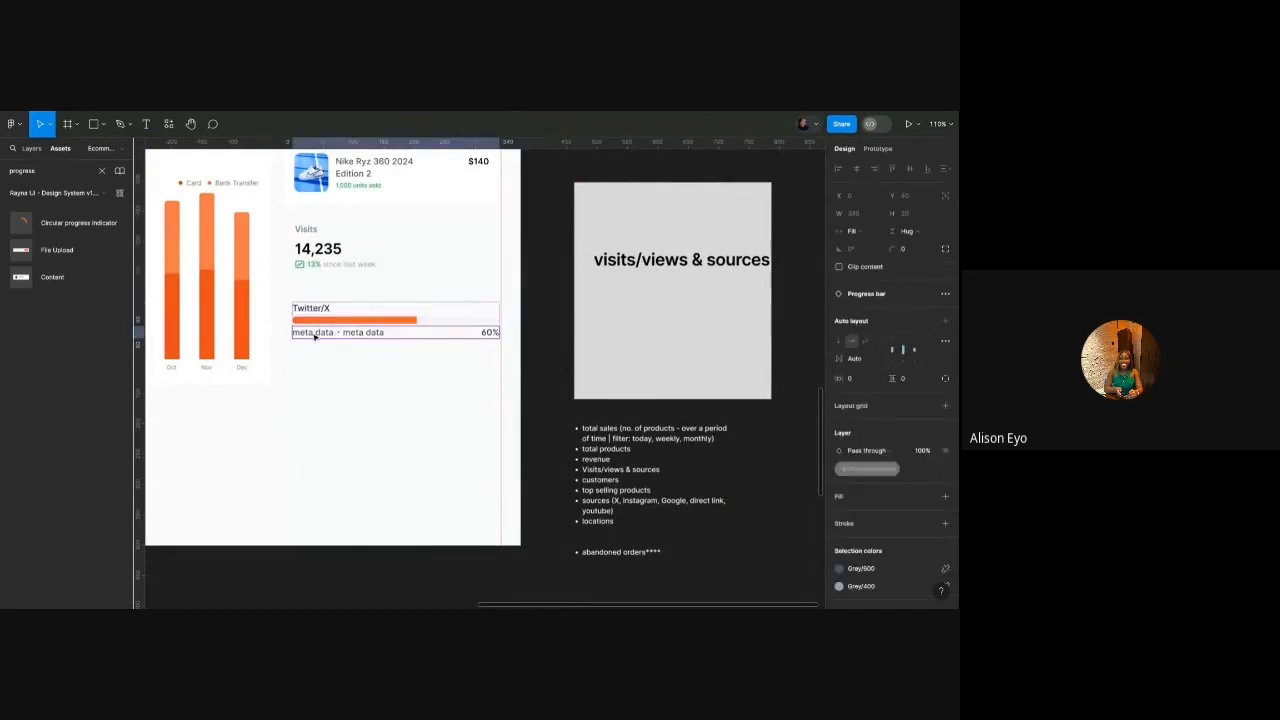
double_click(315, 336)
scroll(315, 337, "up", 3)
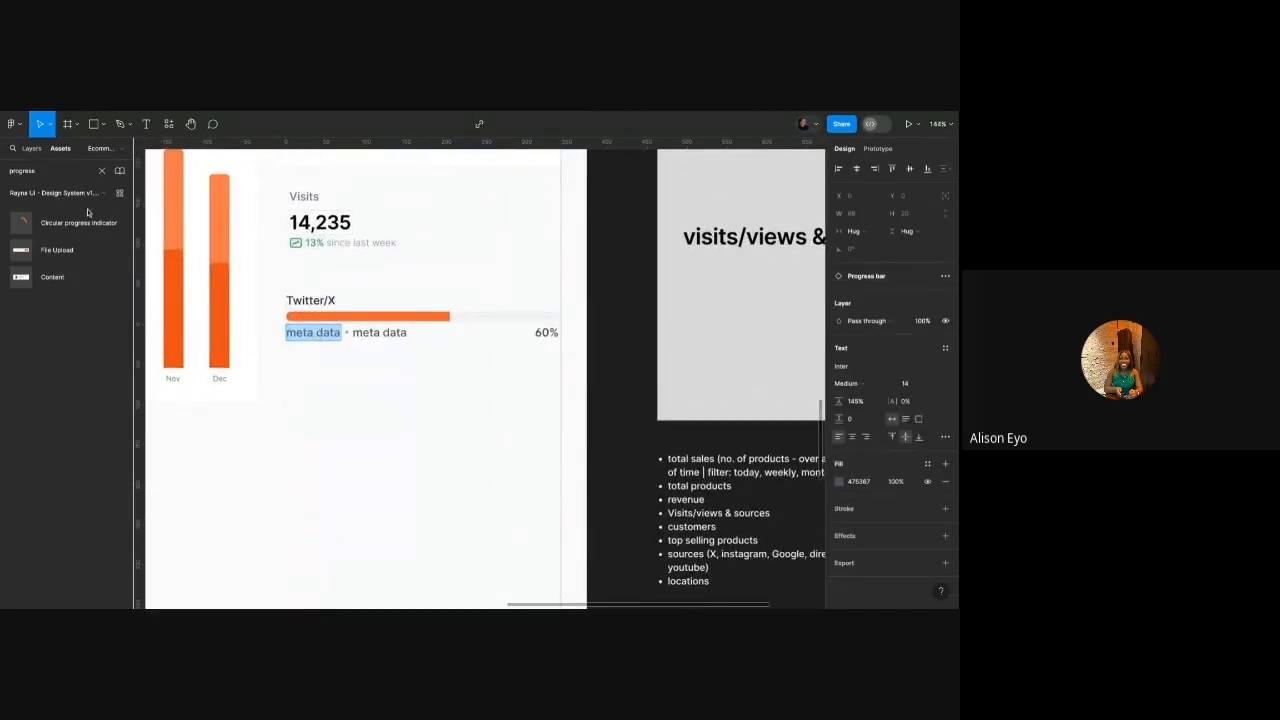
left_click(33, 149)
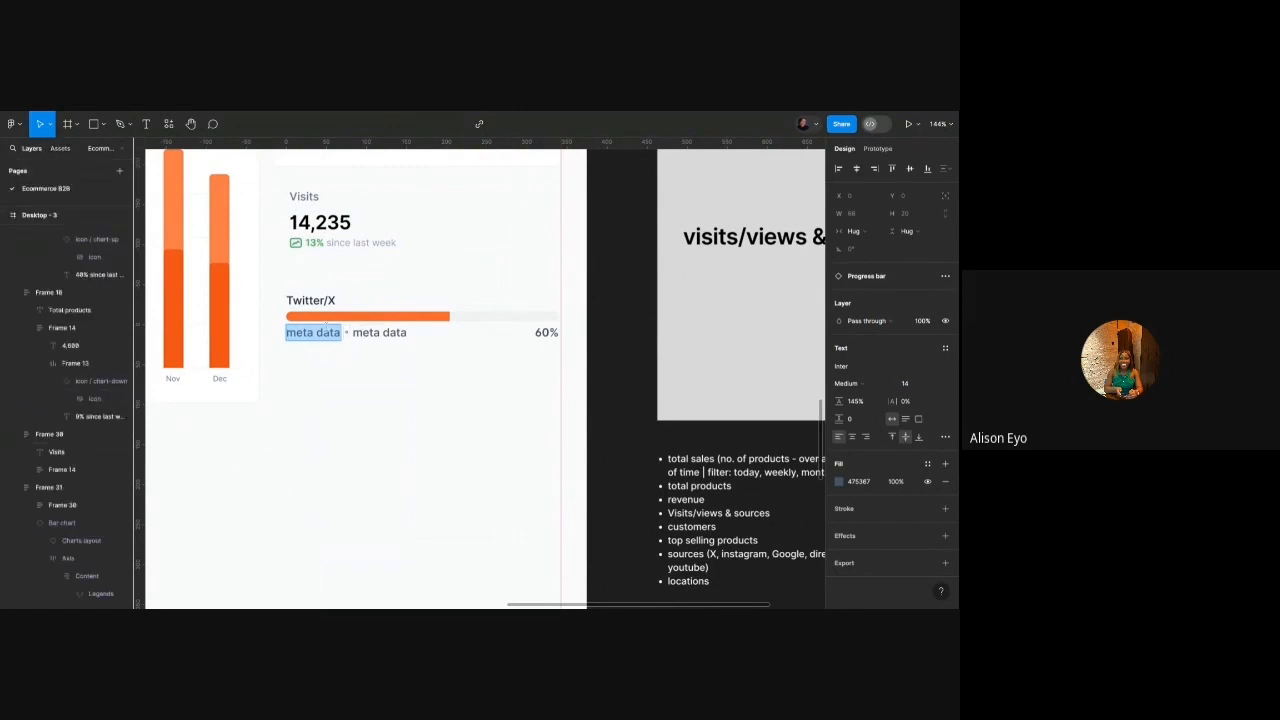
left_click(354, 333)
scroll(81, 295, "up", 2)
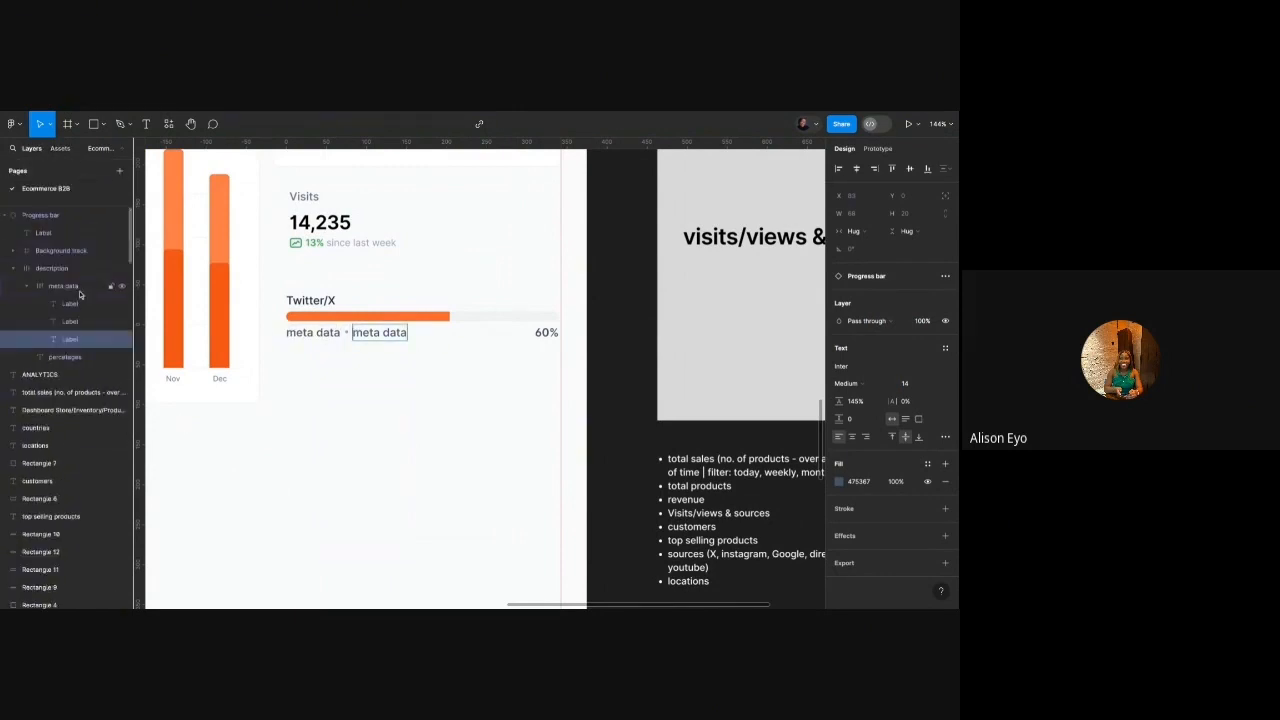
left_click(122, 339)
left_click(122, 322)
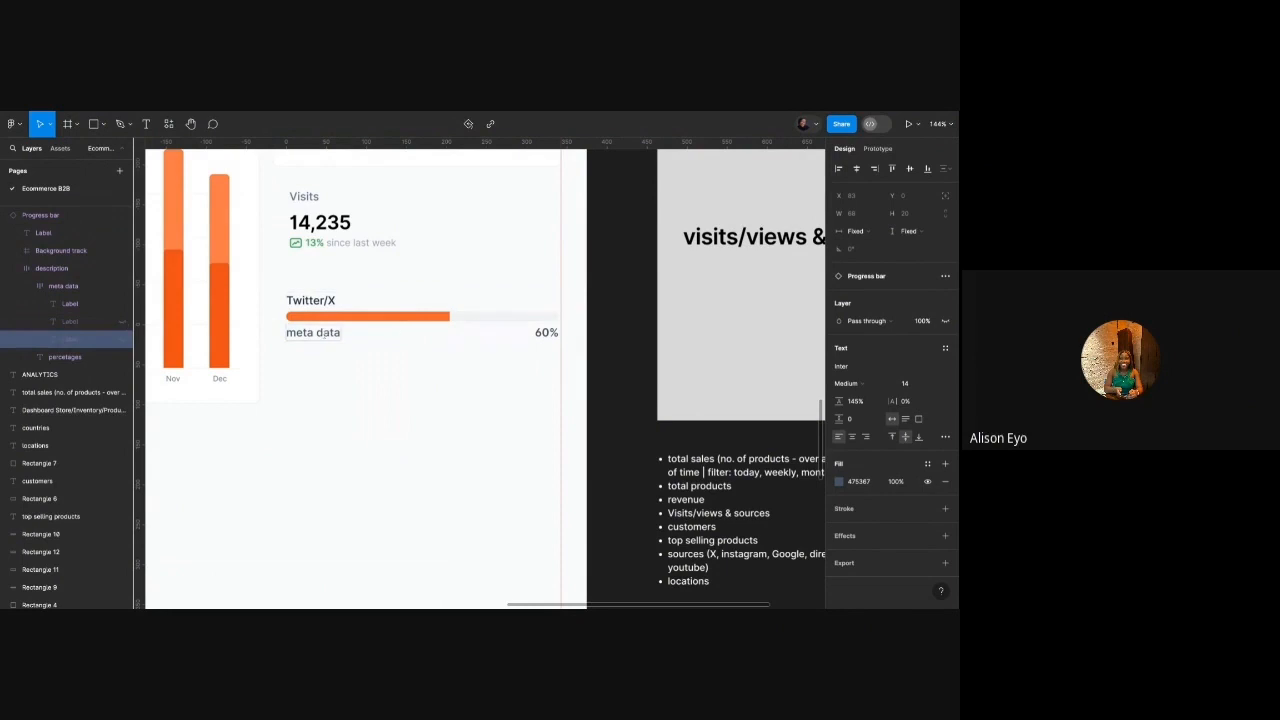
Replace the remaining meta data text with the 6,789 visit count.
double_click(323, 333)
key("ctrl+a")
scroll(325, 333, "down", 5)
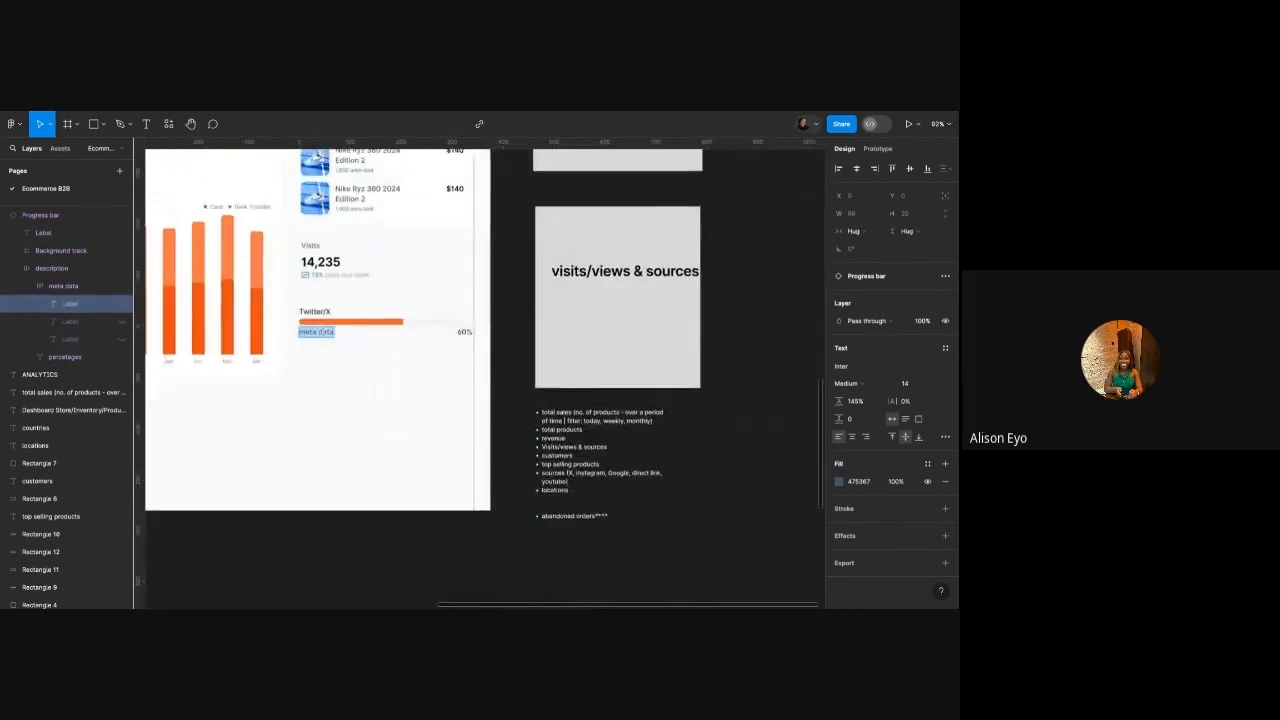
scroll(325, 333, "up", 3)
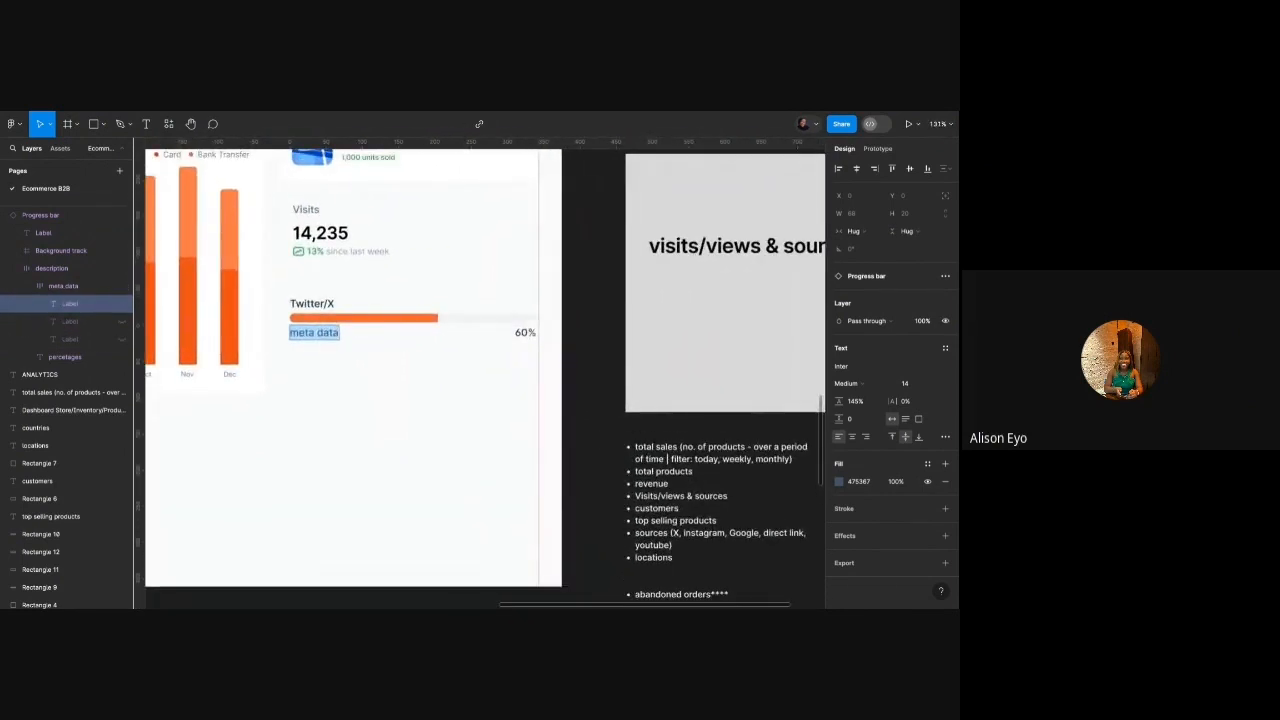
type("6,789")
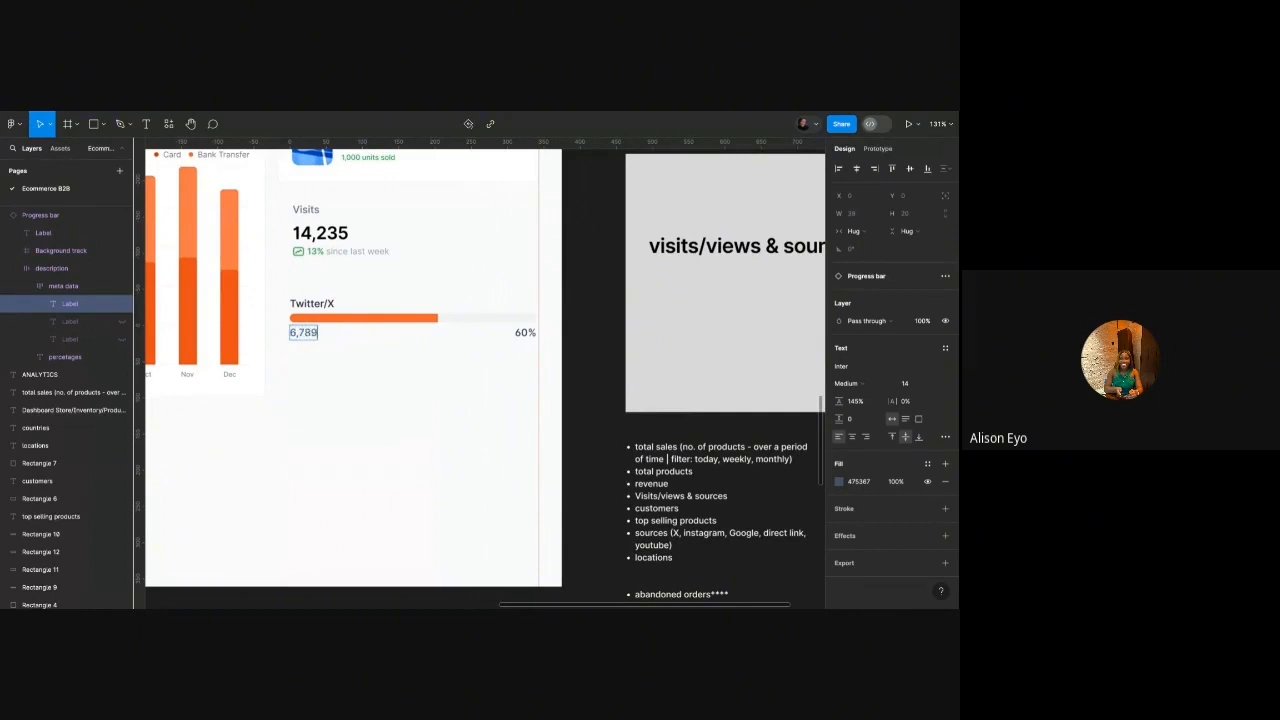
left_click(389, 376)
left_click(389, 372)
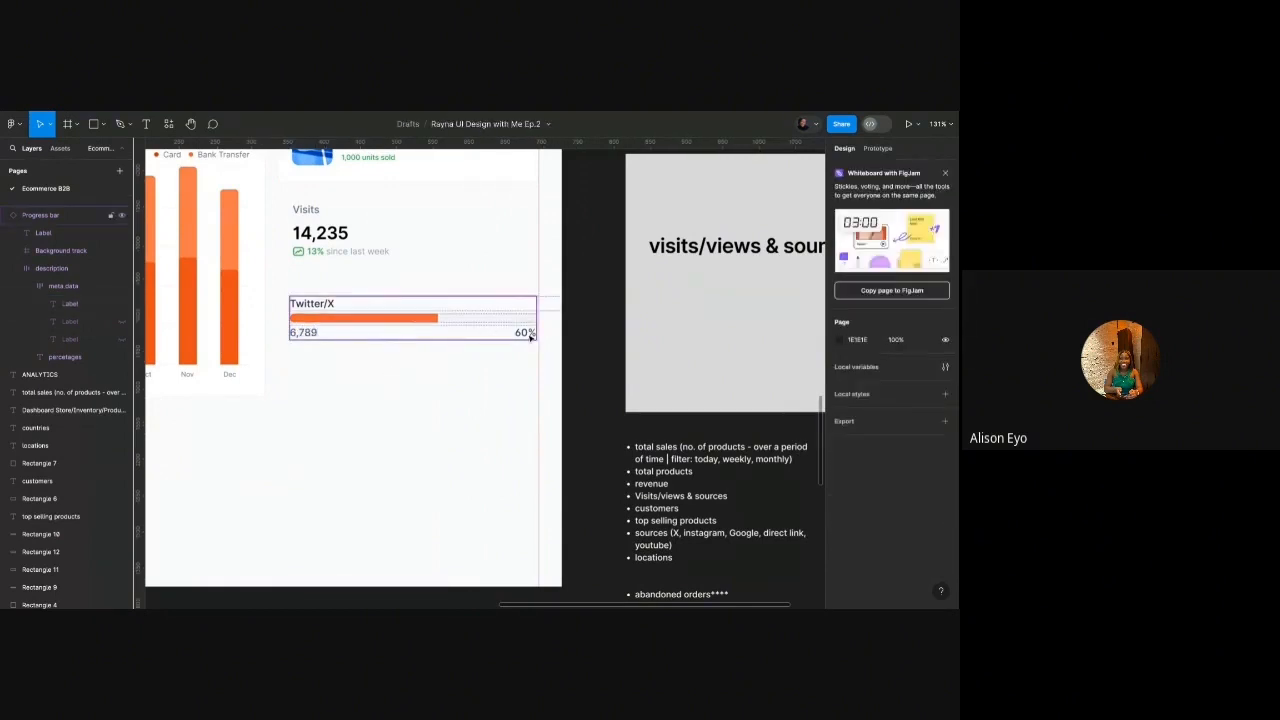
Duplicate the Twitter/X bar and relabel the copy Instagram.
left_click_drag(391, 331, 379, 358)
double_click(330, 341)
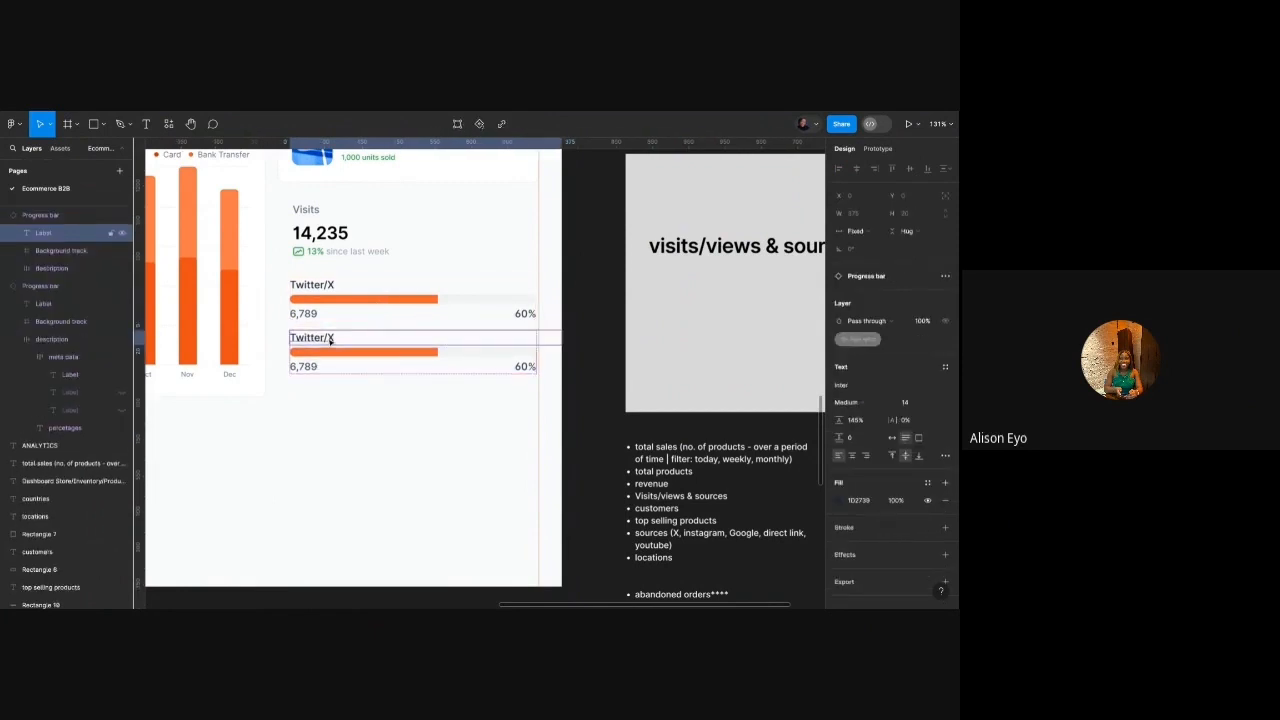
double_click(330, 341)
scroll(330, 340, "down", 1)
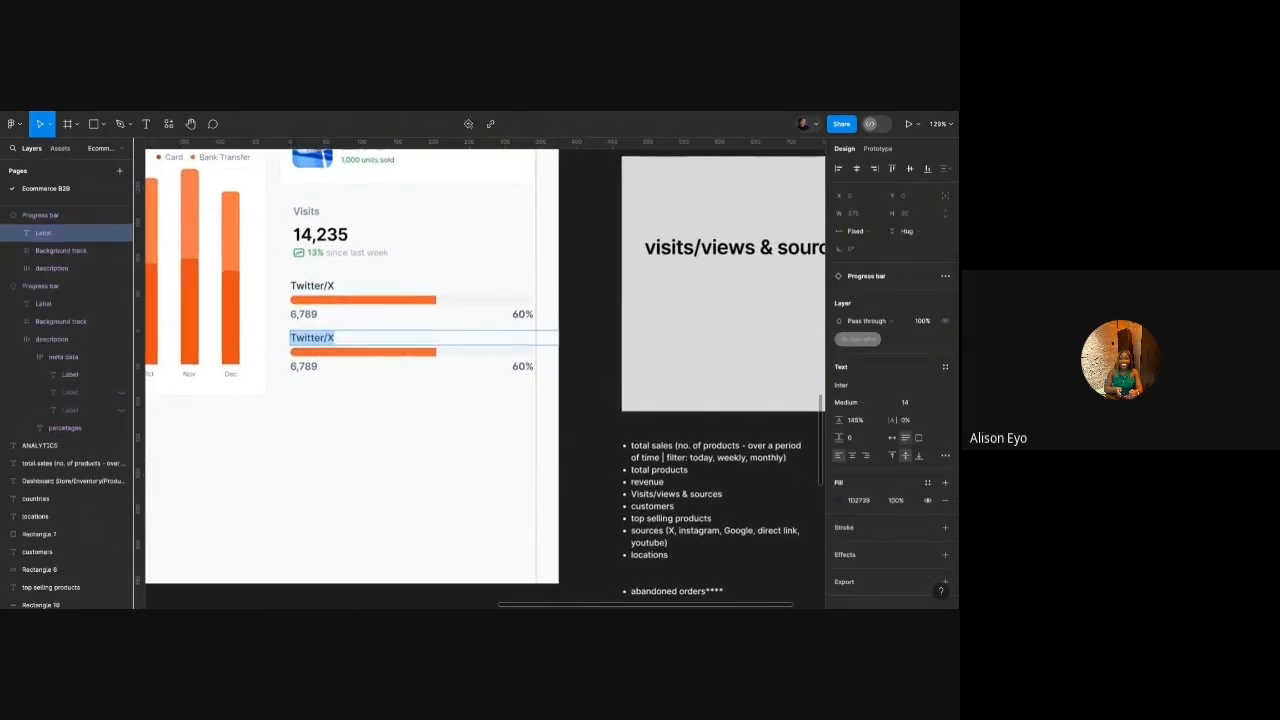
type("Instagam")
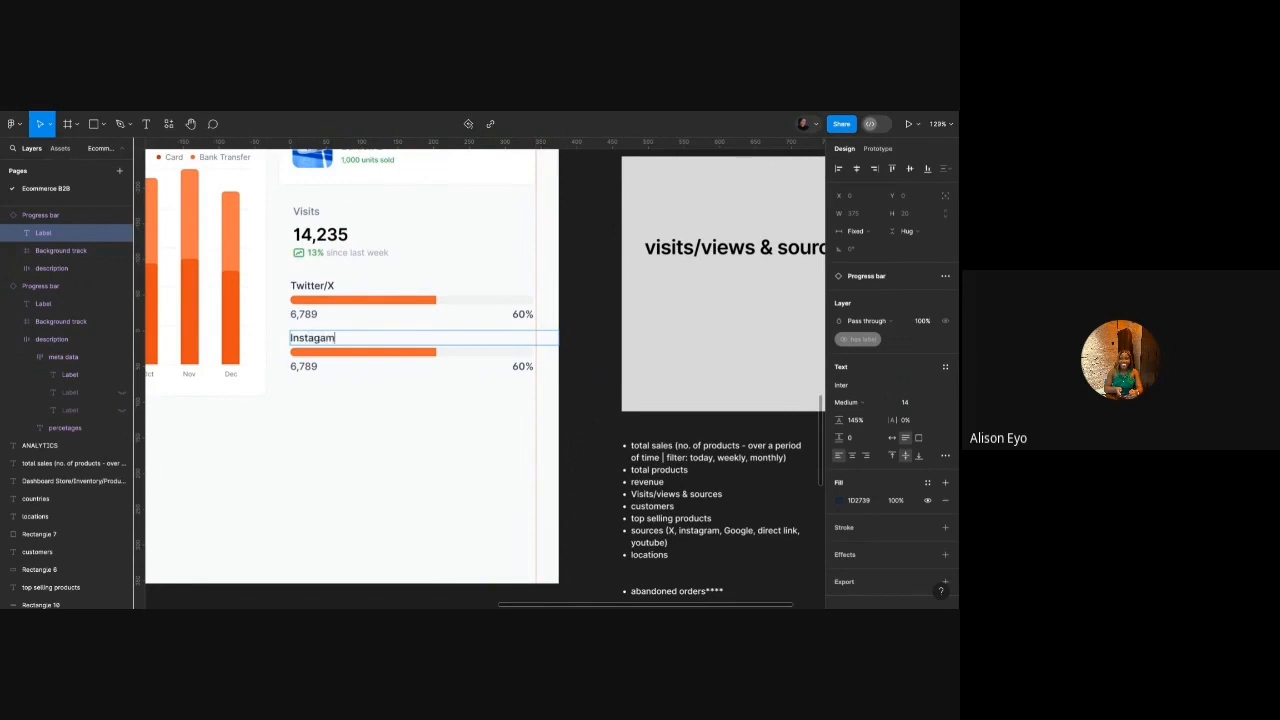
left_click(348, 397)
left_click(348, 397)
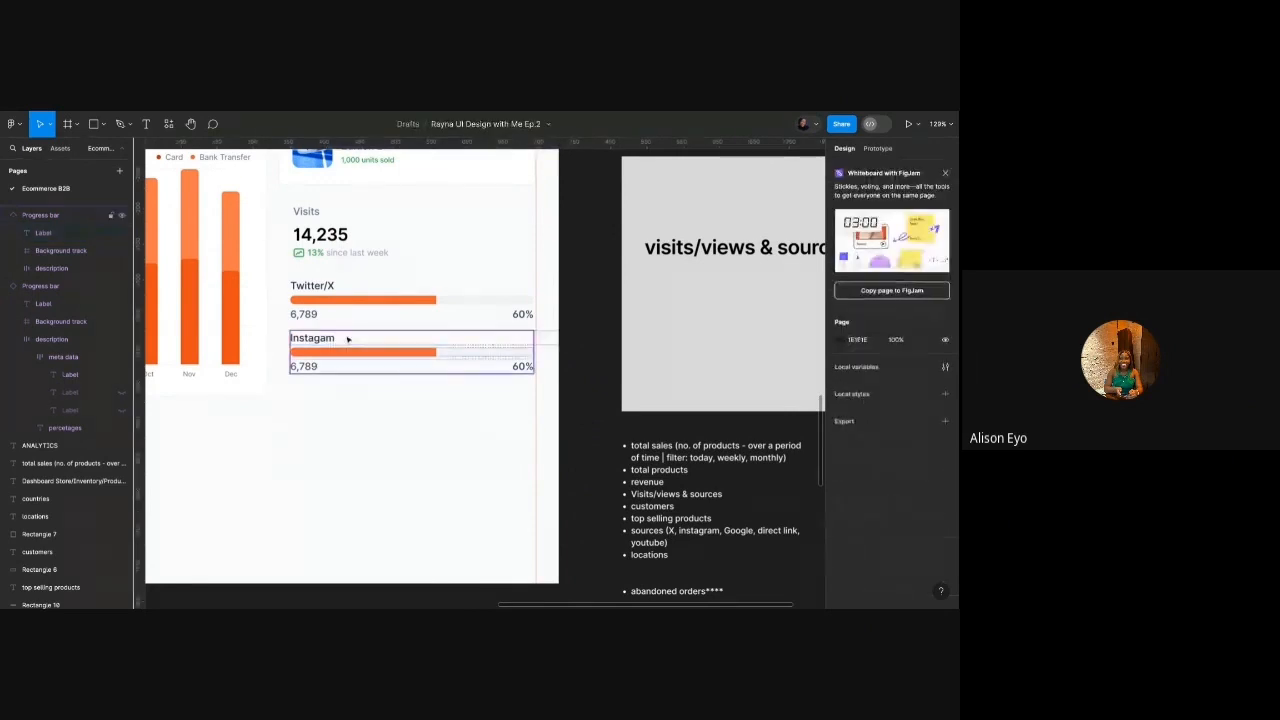
Duplicate the Instagram bar below it to make a third bar.
left_click(391, 351)
left_click_drag(397, 353, 395, 400)
double_click(332, 388)
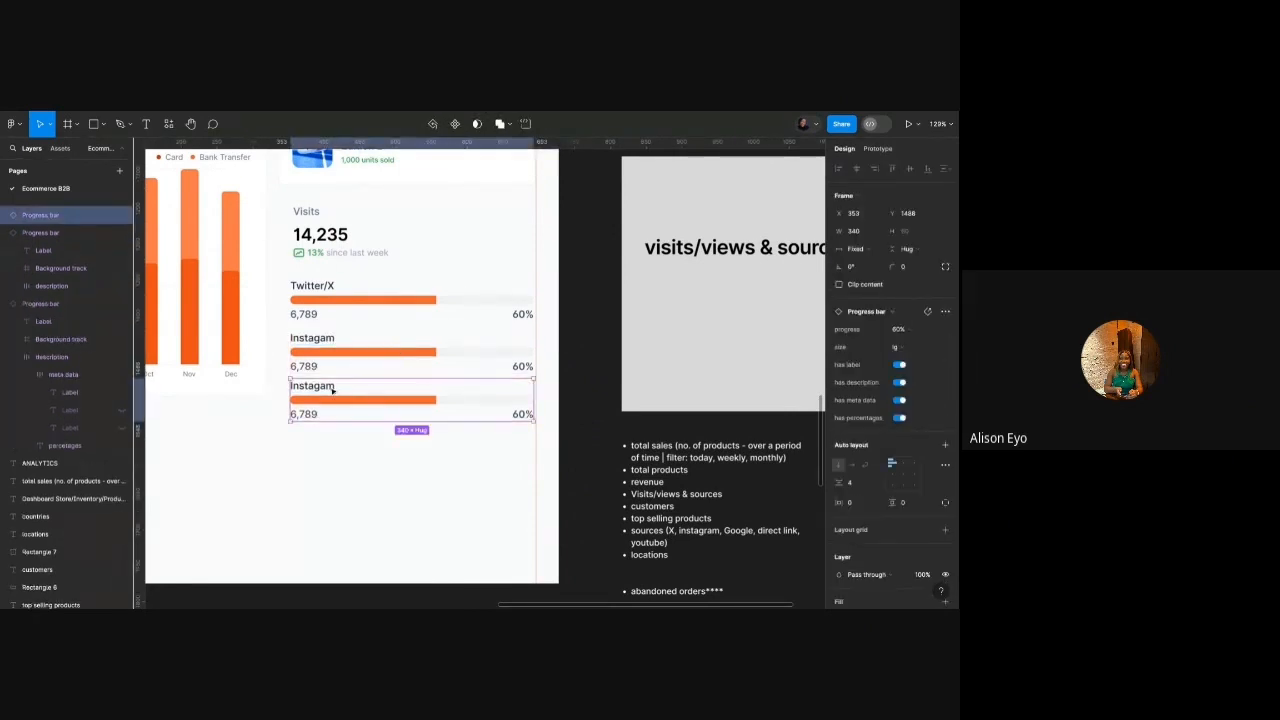
double_click(332, 388)
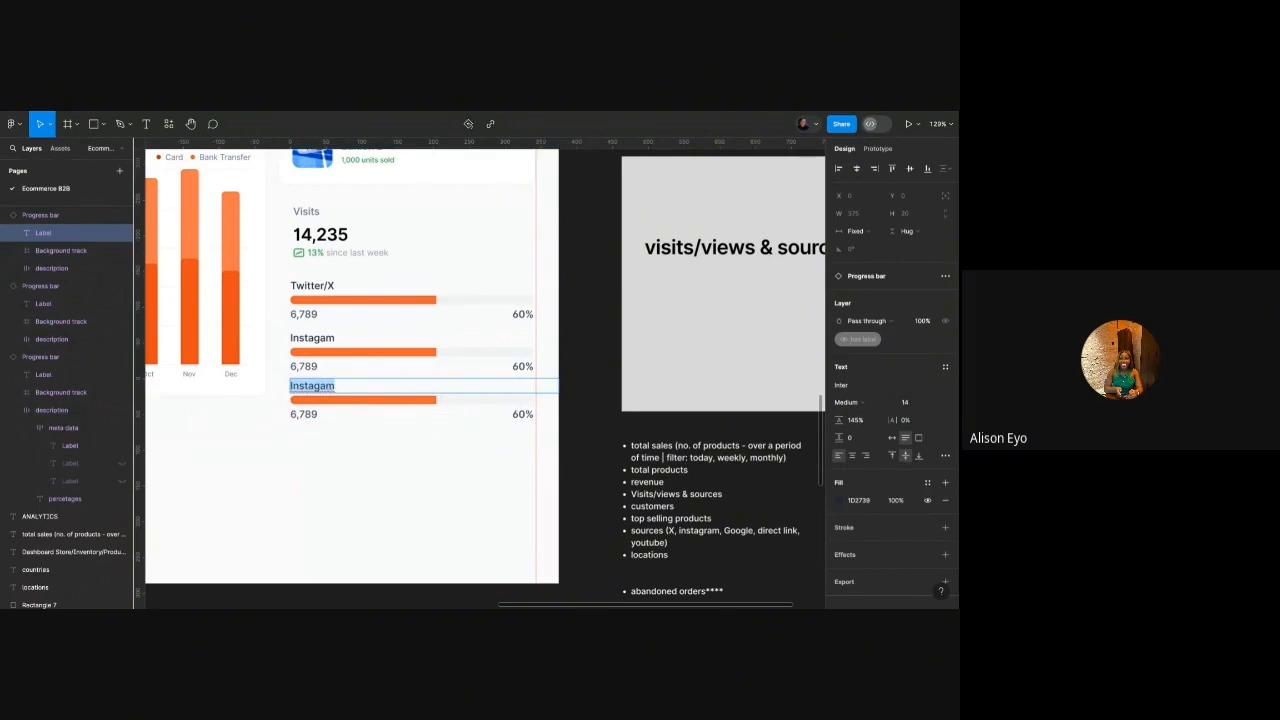
Relabel the three bars Social media, Google and Direct Link.
left_click(310, 286)
double_click(310, 286)
type("Social")
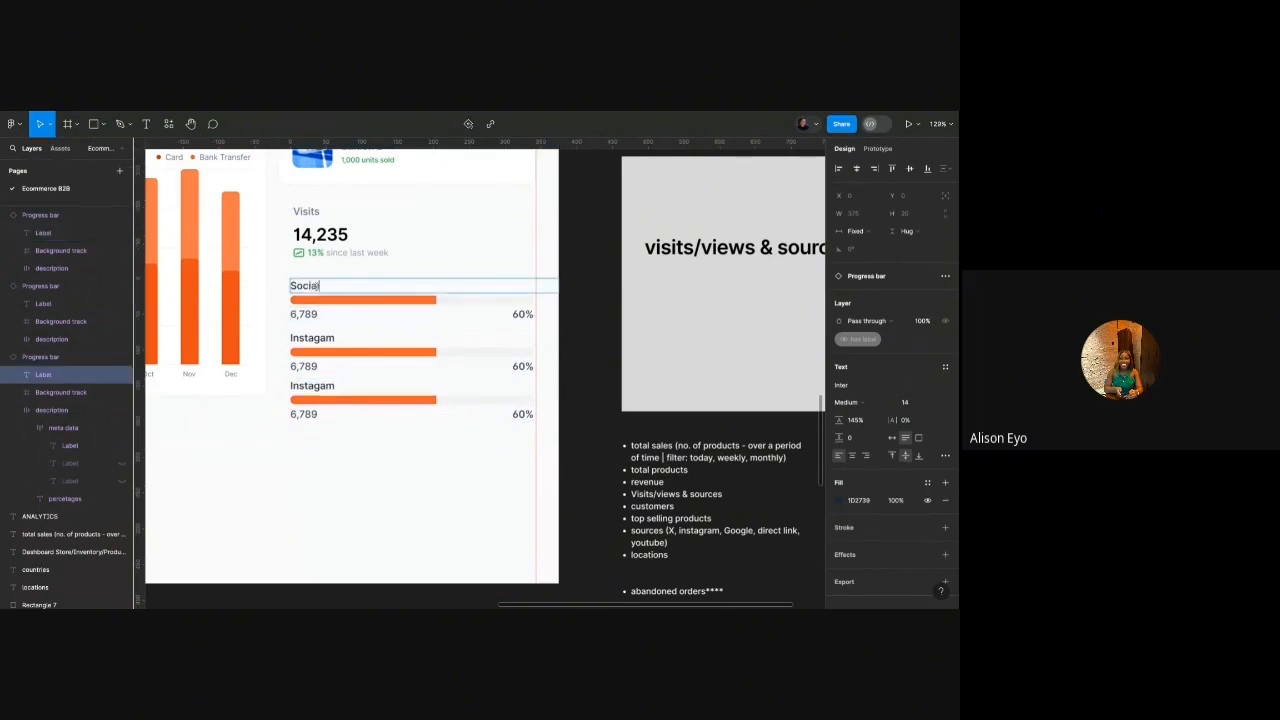
type(" media")
left_click(322, 338)
double_click(322, 338)
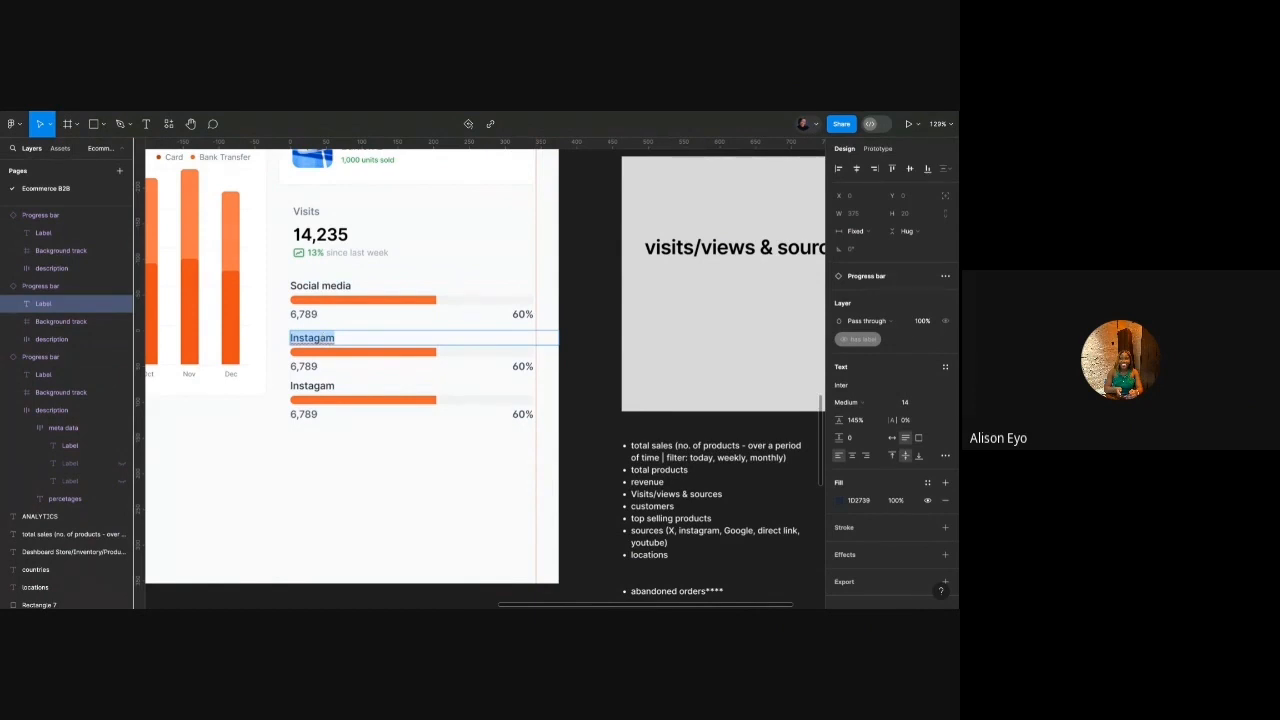
type("Google")
left_click(321, 385)
double_click(321, 385)
type("Direct Link")
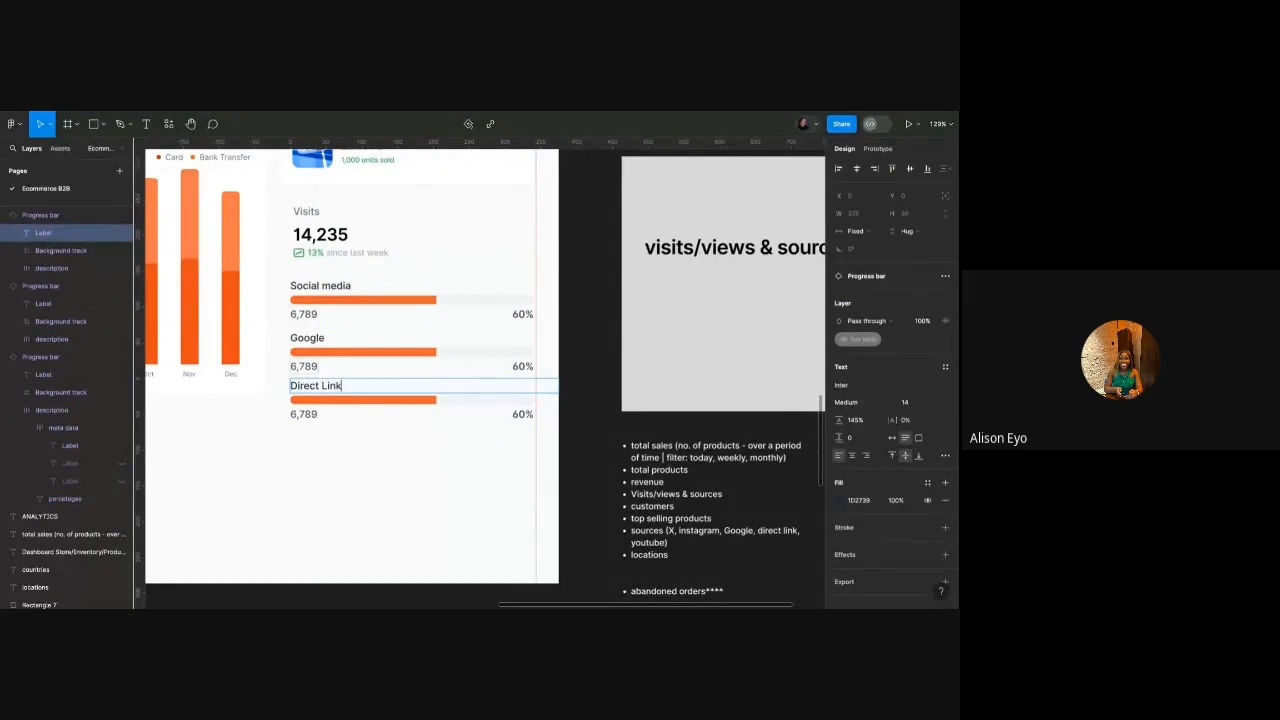
key("Escape")
Duplicate the Direct Link bar and label the copy Others.
key("Escape")
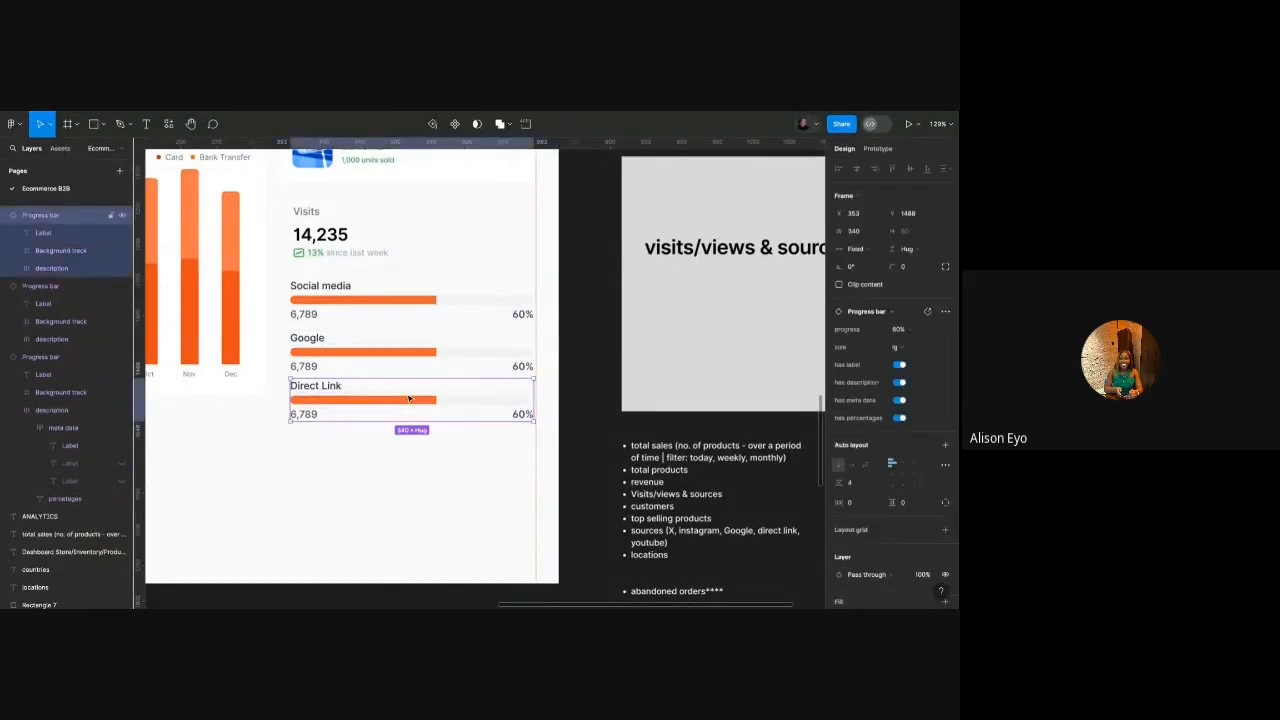
key("ctrl+d")
double_click(336, 446)
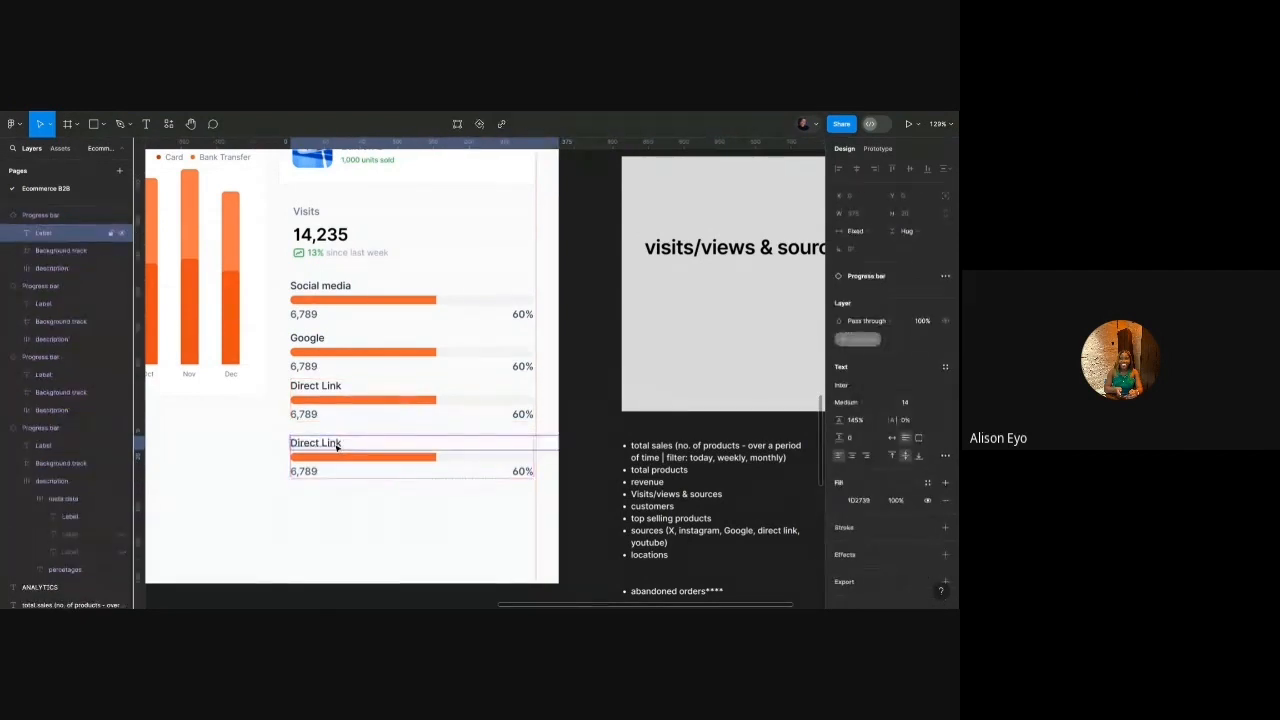
type("Other")
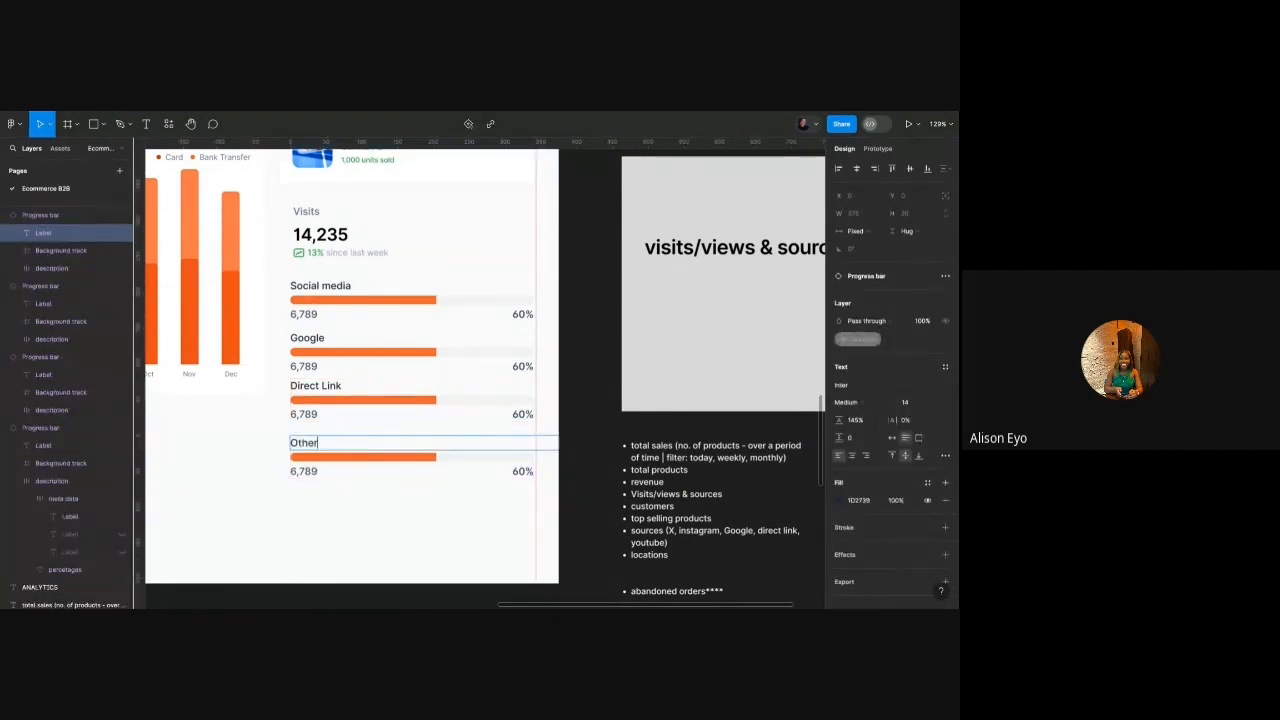
key("Escape")
key("Escape")
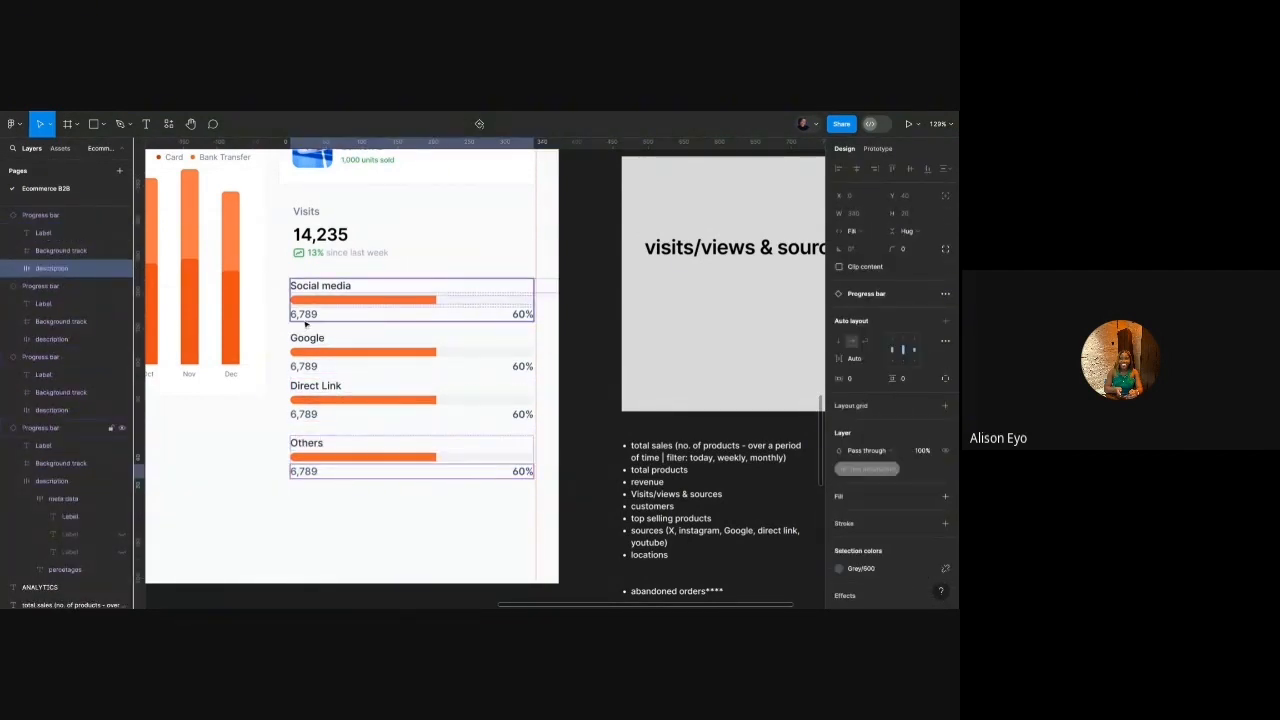
Set the visit counts to 3,123 for Google, 2,100 for Direct Link and 456 for Others.
left_click(309, 369)
double_click(309, 369)
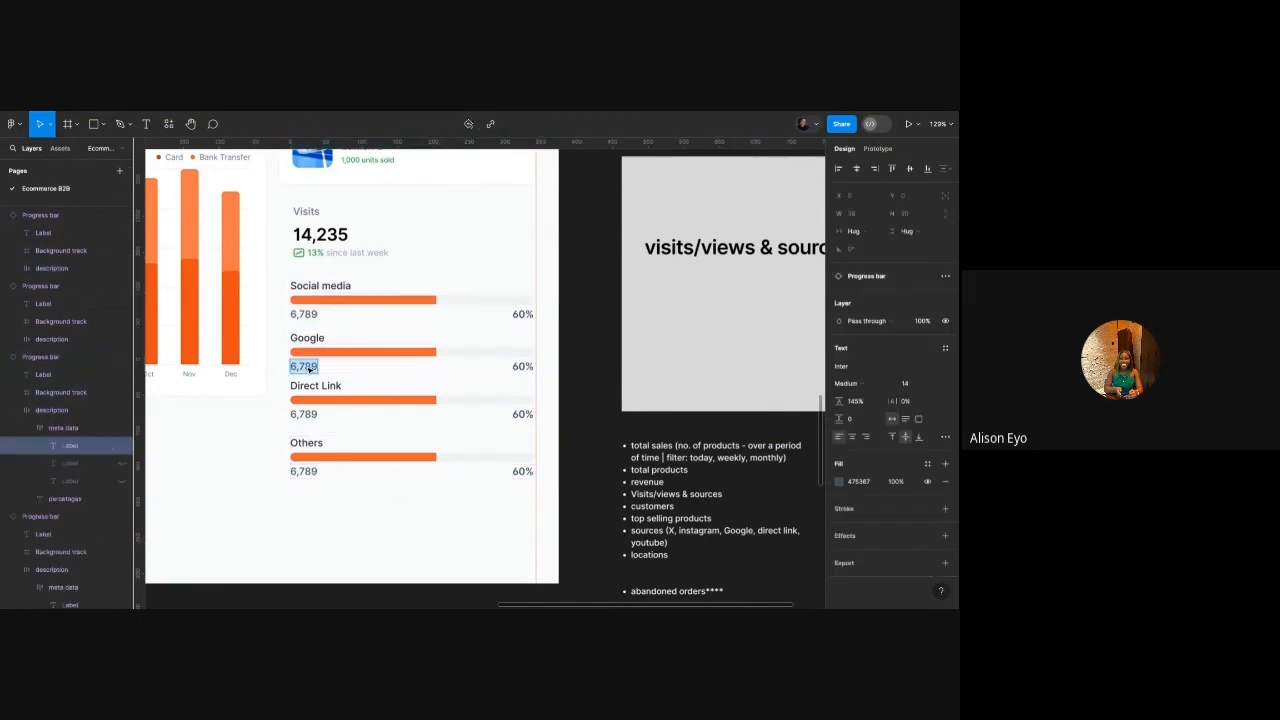
type("3,123")
left_click(303, 413)
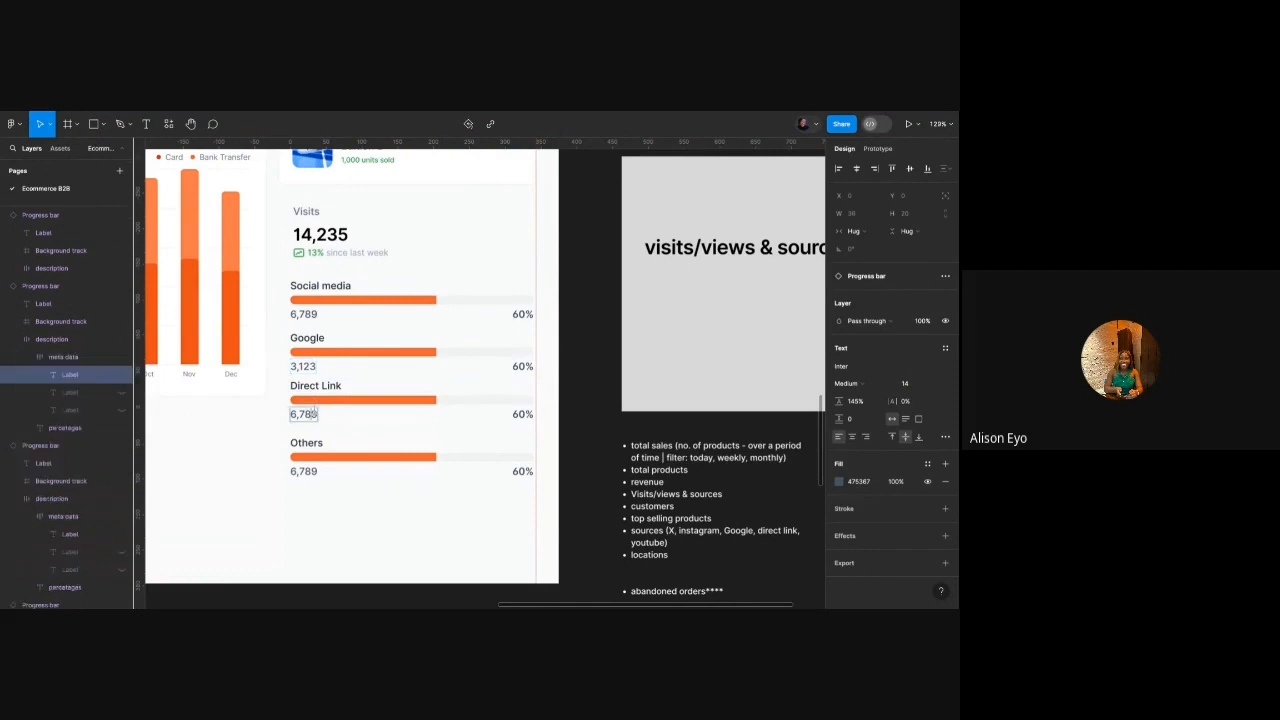
double_click(303, 413)
type("2,10")
left_click(303, 471)
double_click(303, 471)
type("45")
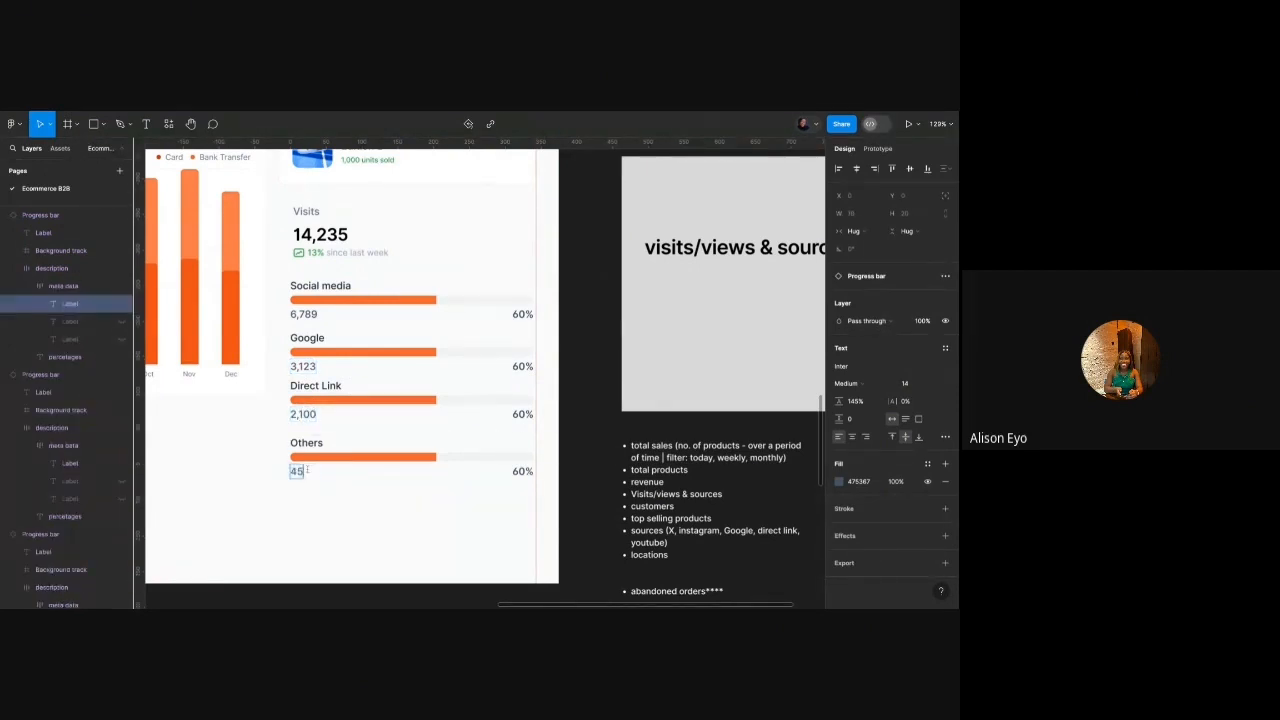
type("6")
left_click(293, 507)
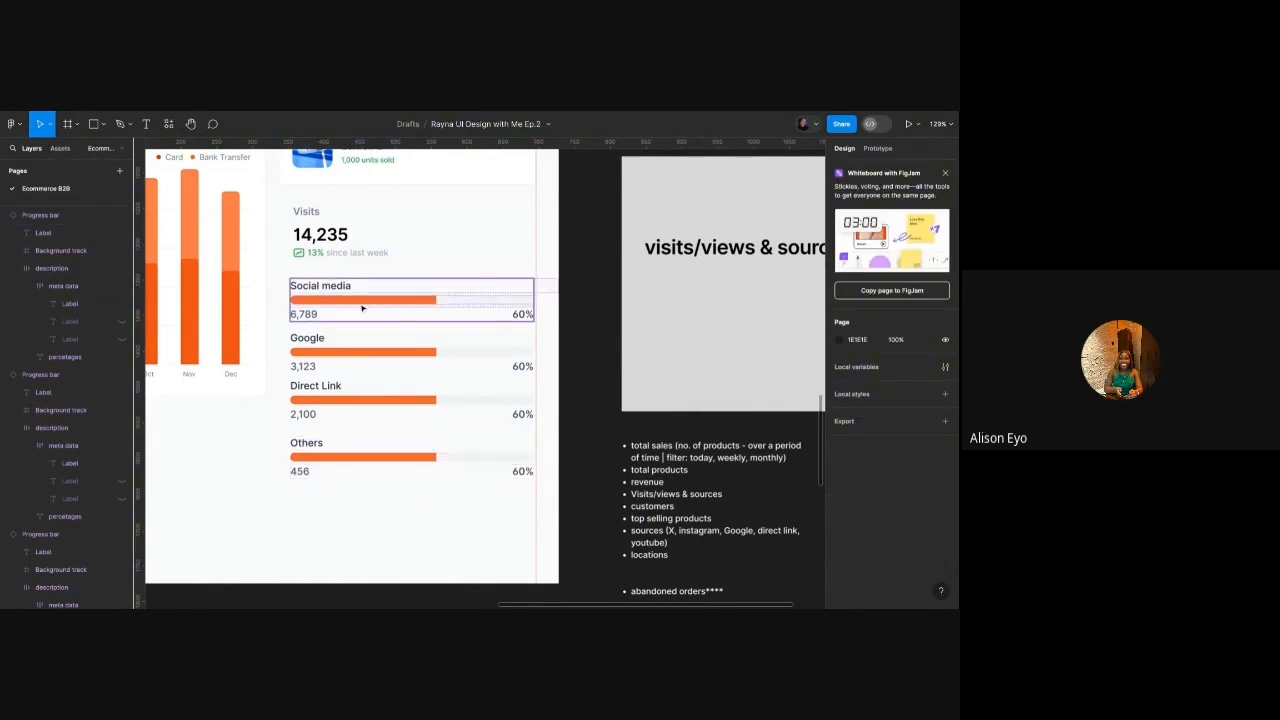
Set the Google bar's progress to 30% and the Direct Link bar's to 20%.
left_click(410, 345)
left_click(880, 329)
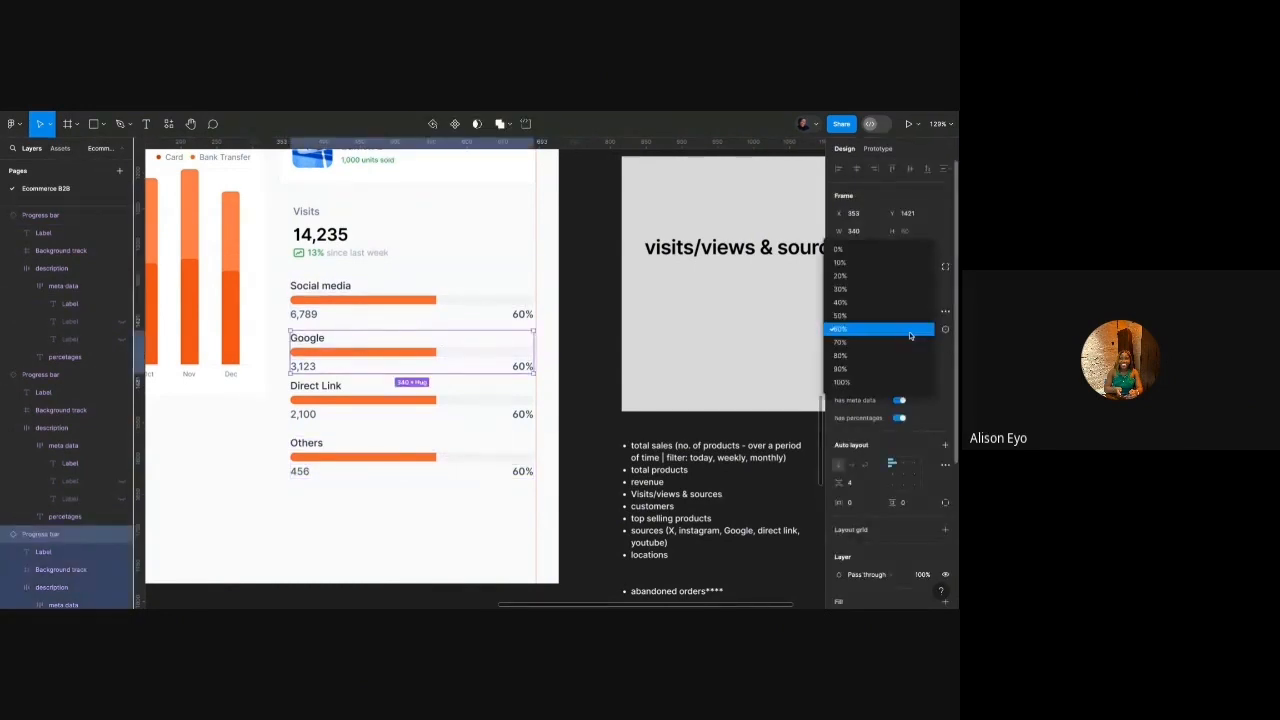
left_click(878, 290)
left_click(410, 398)
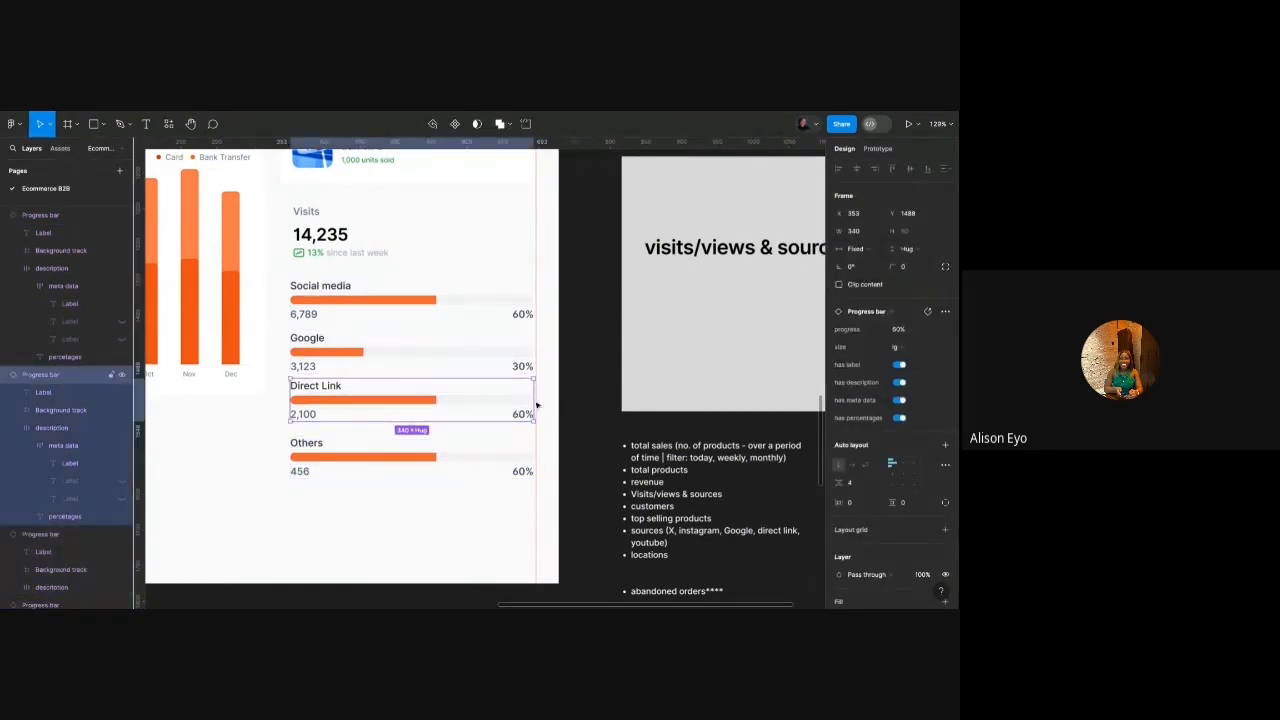
left_click(926, 329)
left_click(886, 275)
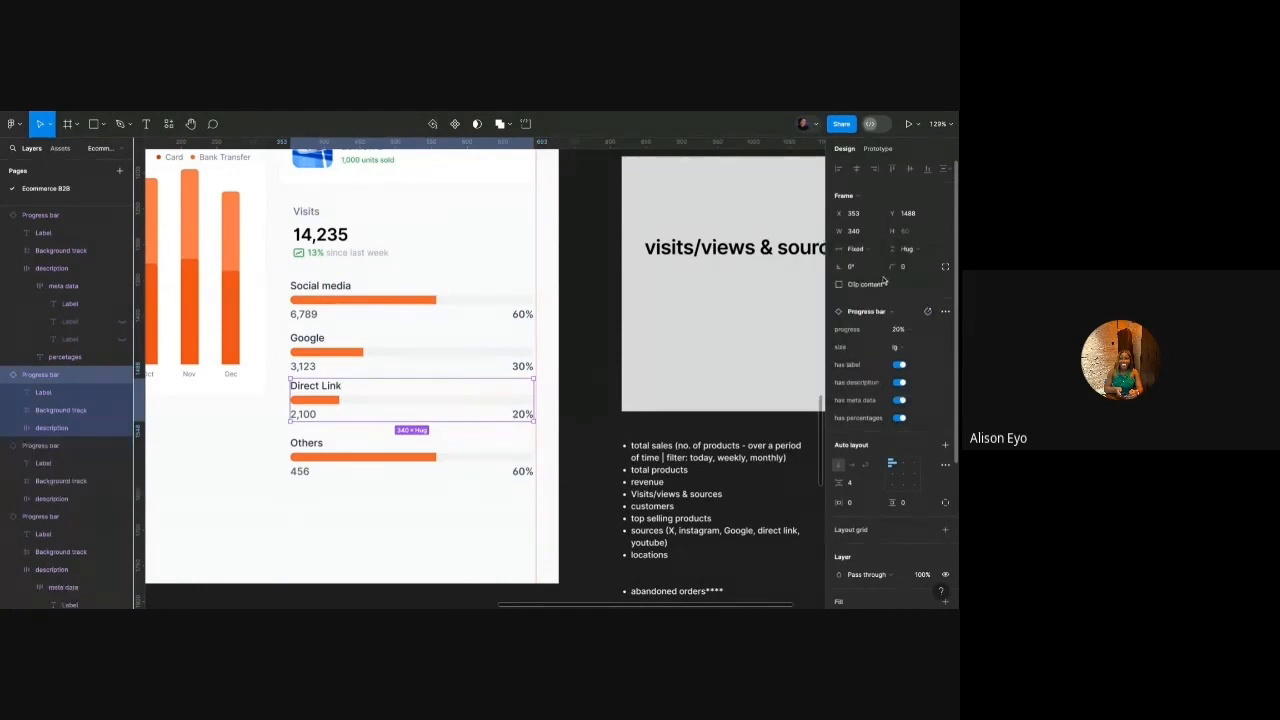
left_click(494, 478)
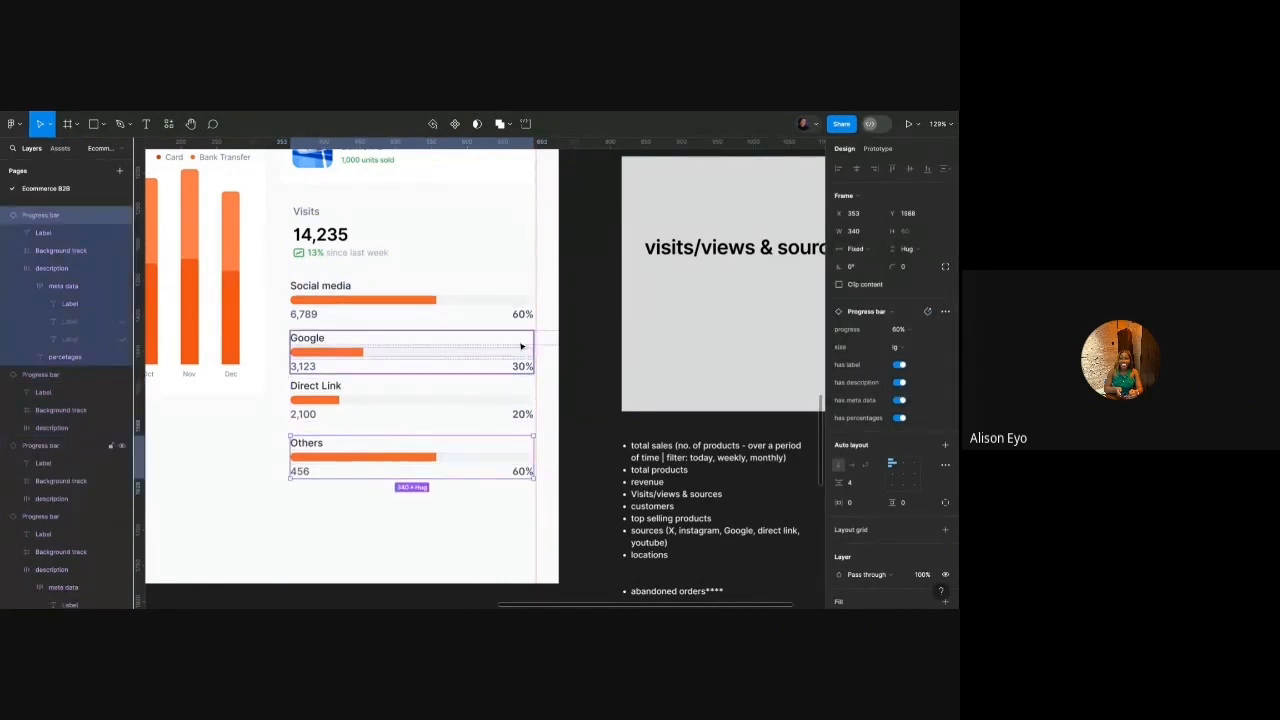
Set Social media to 50%, and Direct Link and Others to 10% each.
left_click(480, 300)
left_click(920, 330)
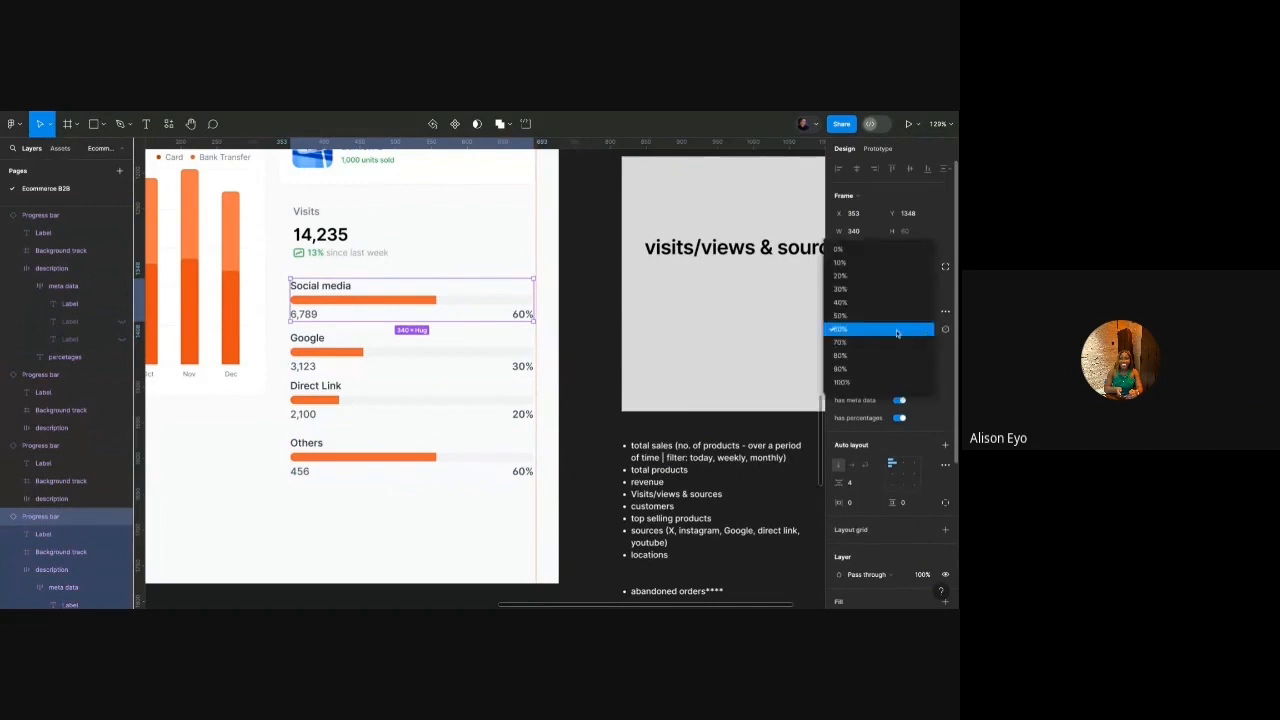
left_click(876, 316)
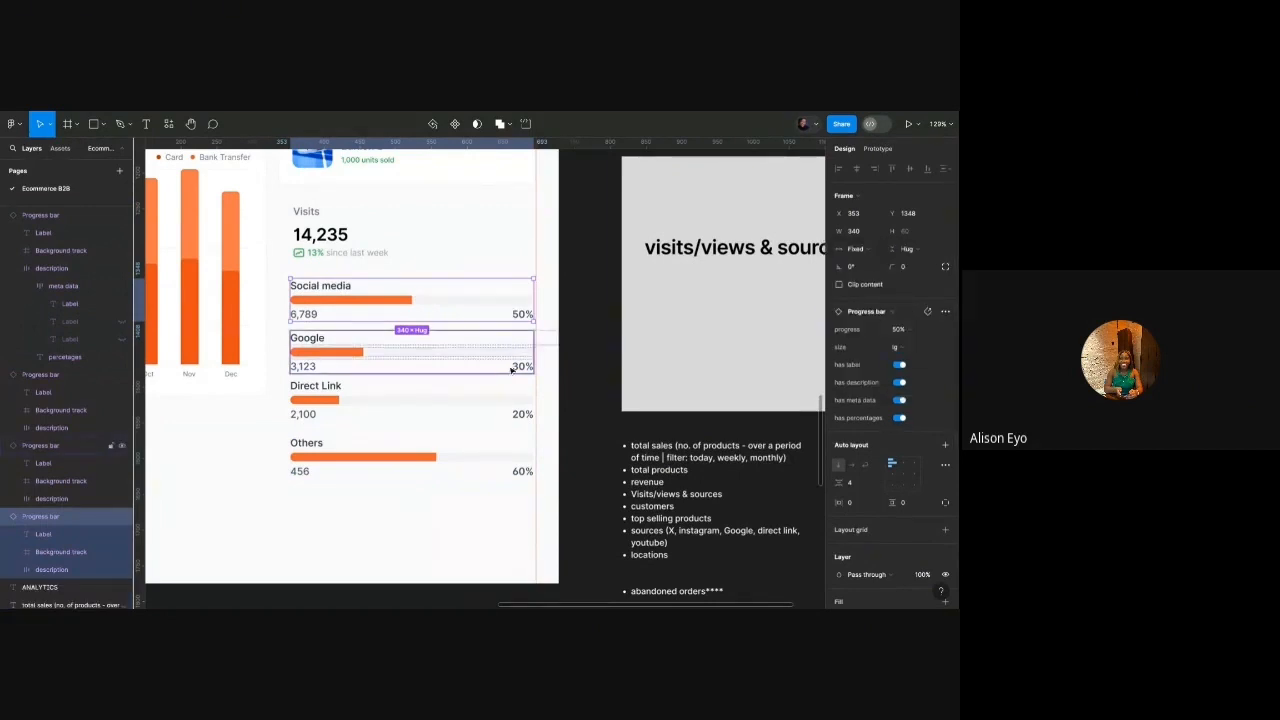
left_click(450, 400)
left_click(898, 329)
left_click(872, 318)
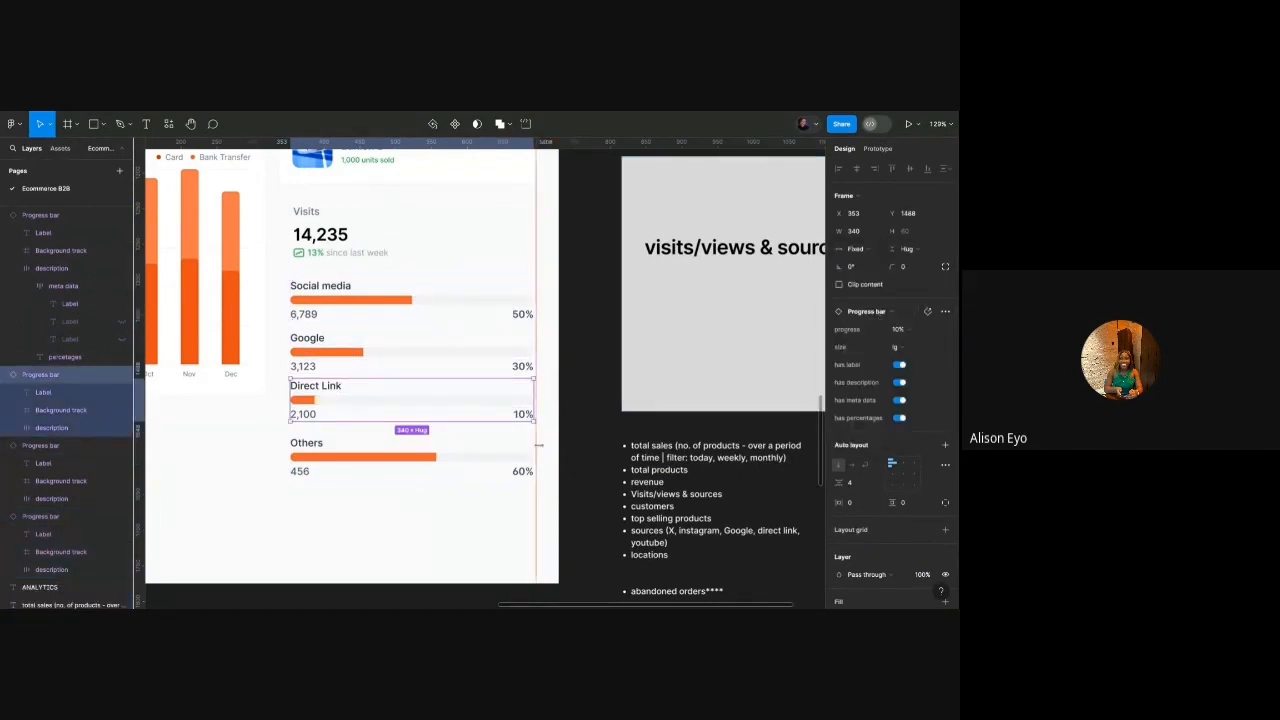
left_click(450, 455)
left_click(898, 329)
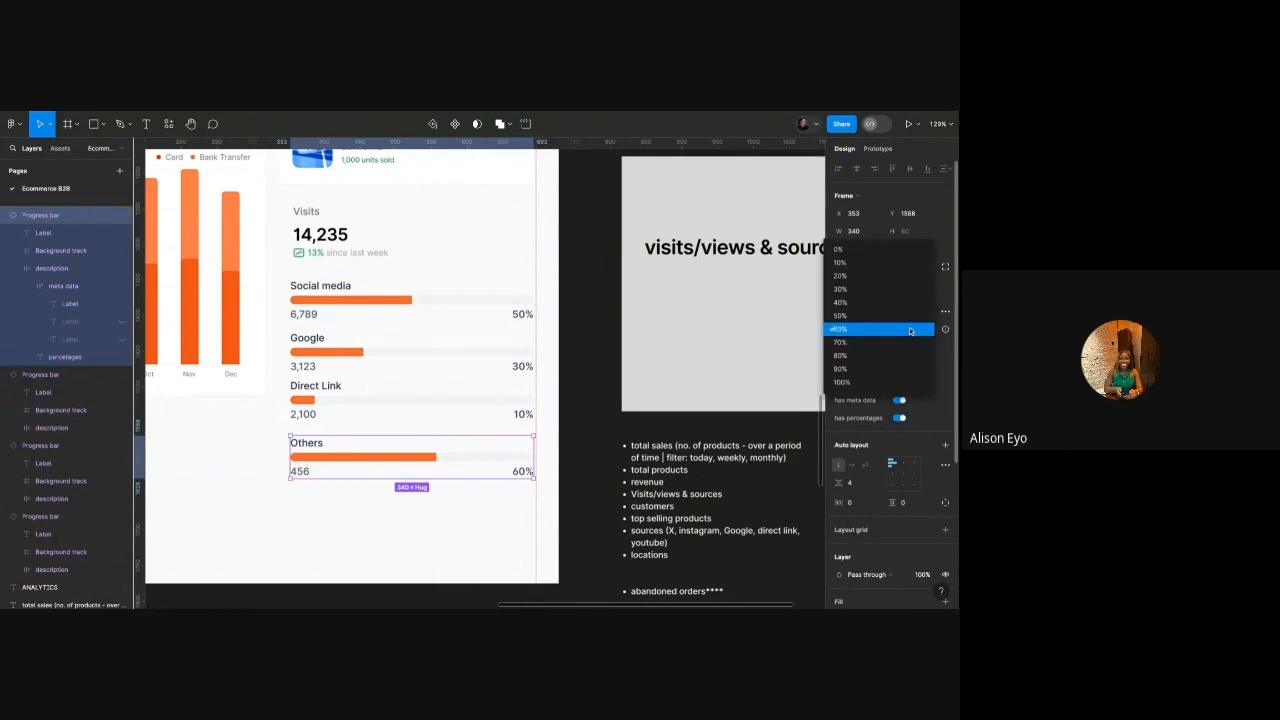
left_click(852, 265)
Select the Social media, Google and Direct Link rows together.
left_click(535, 484)
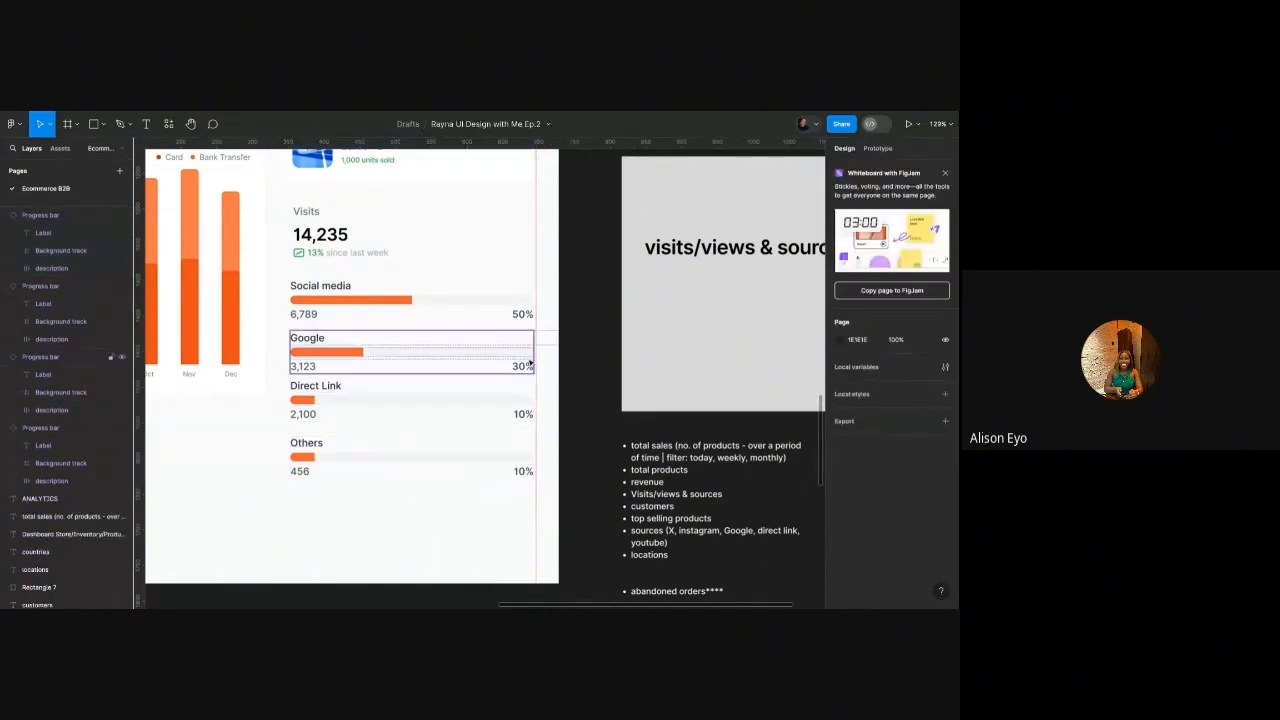
left_click(366, 307)
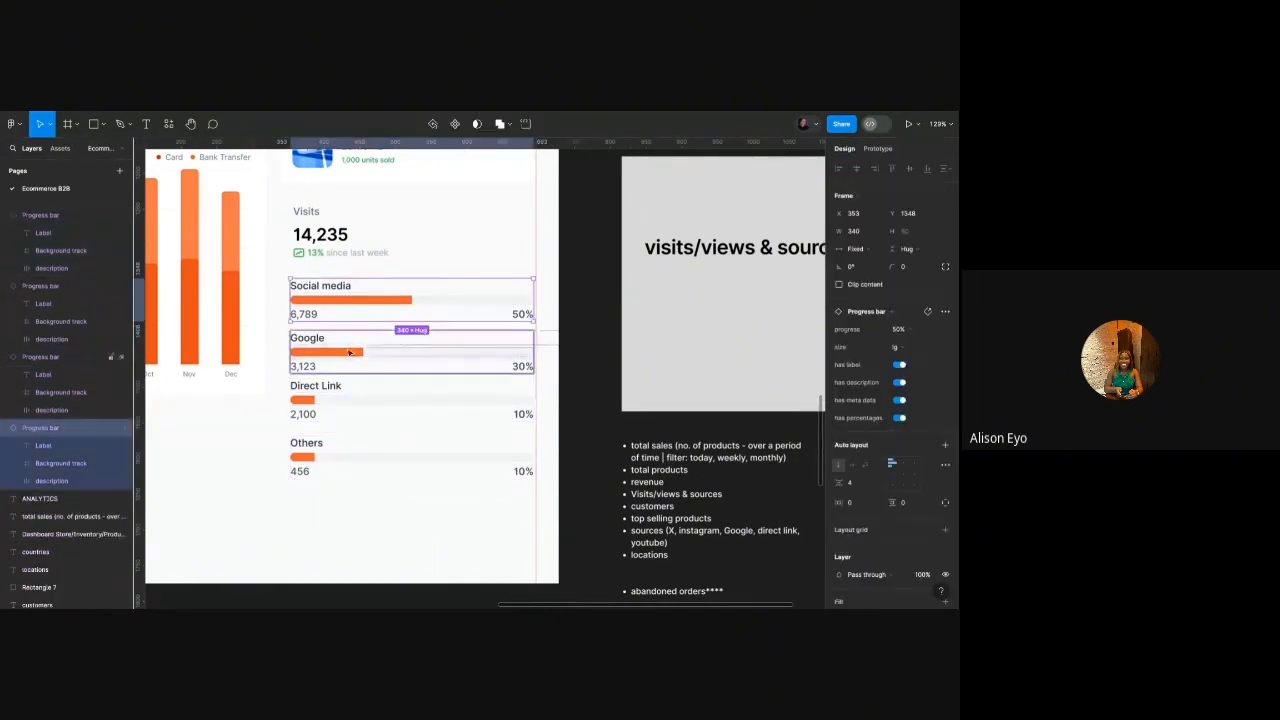
left_click(350, 352, "shift")
left_click(332, 404, "shift")
Add the Others row and wrap all four source rows in an auto layout frame with Shift+A.
left_click(325, 448, "shift")
key("shift+a")
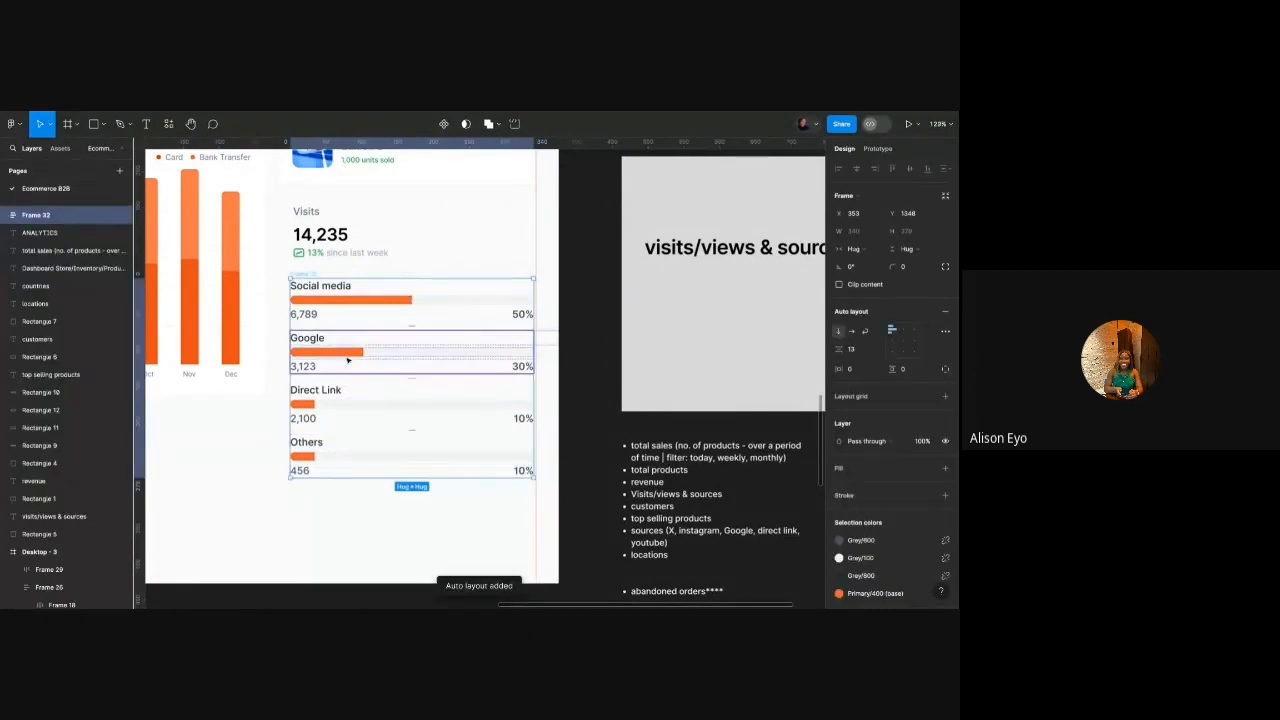
scroll(340, 322, "up", 5)
scroll(340, 322, "down", 5)
scroll(340, 322, "down", 4)
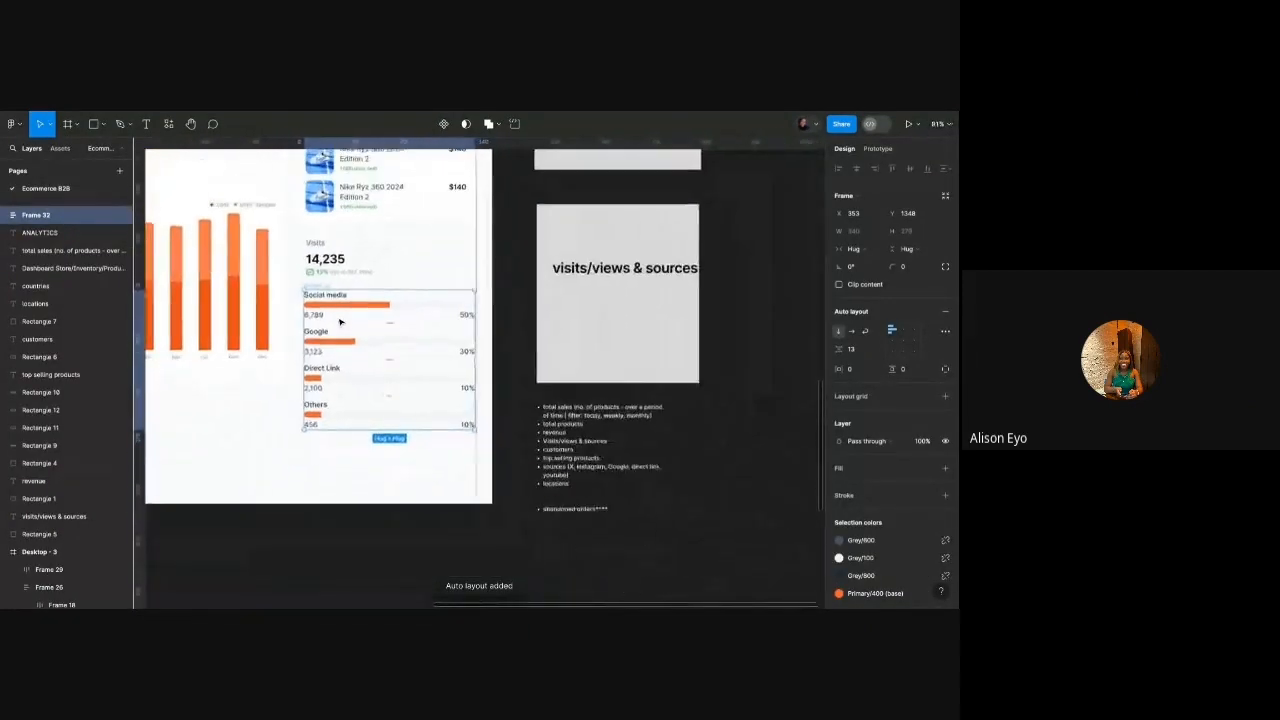
scroll(340, 322, "up", 5)
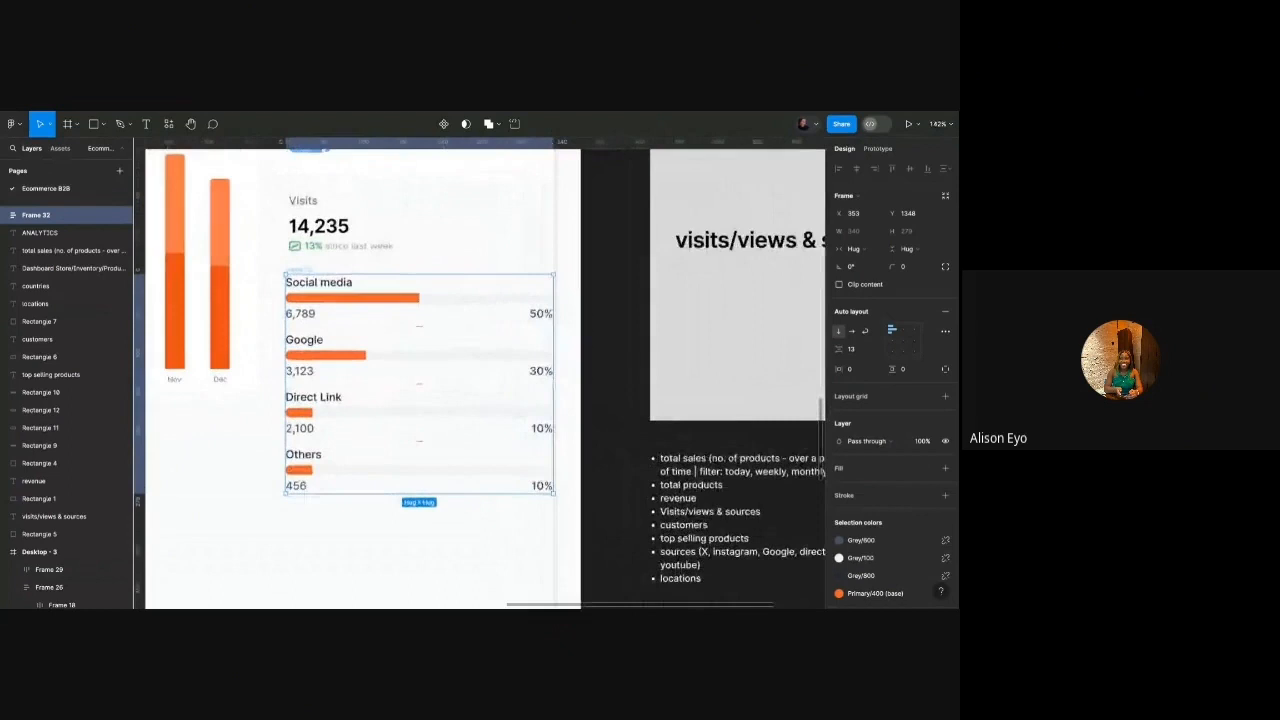
left_click(325, 352)
scroll(925, 420, "down", 3)
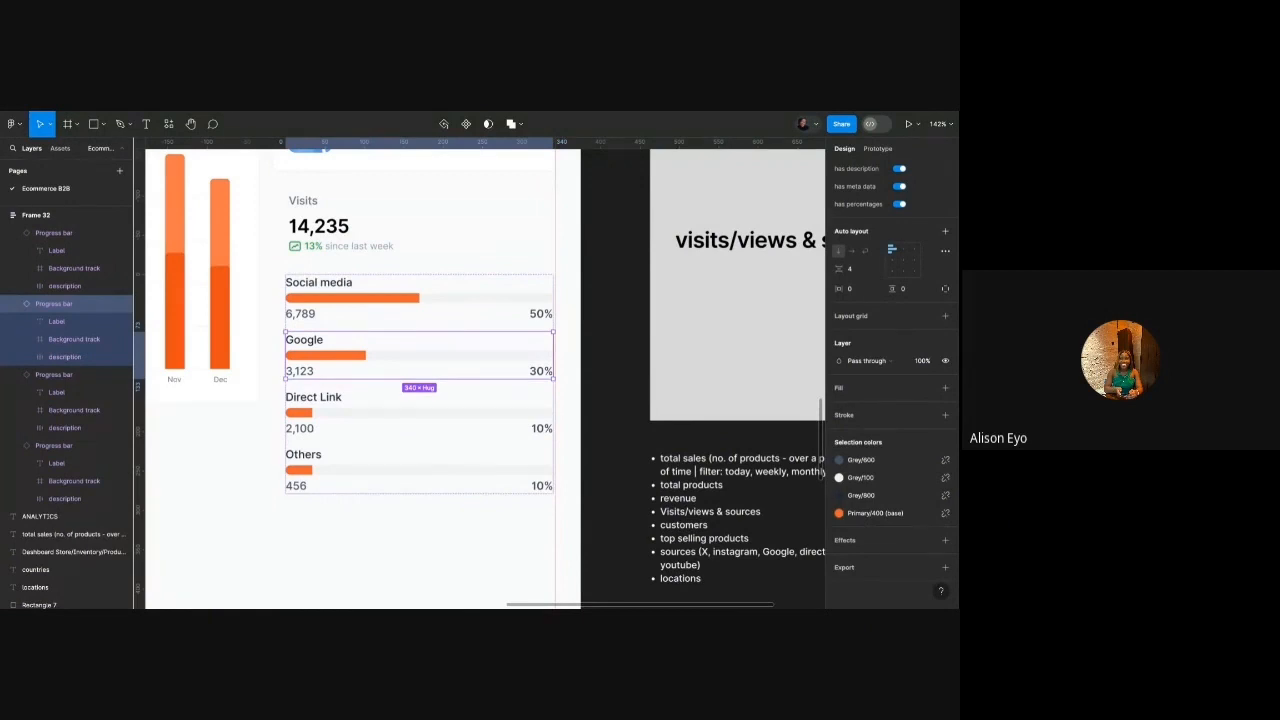
Recolour the Google bar blue and the Direct Link bar green.
left_click(839, 513)
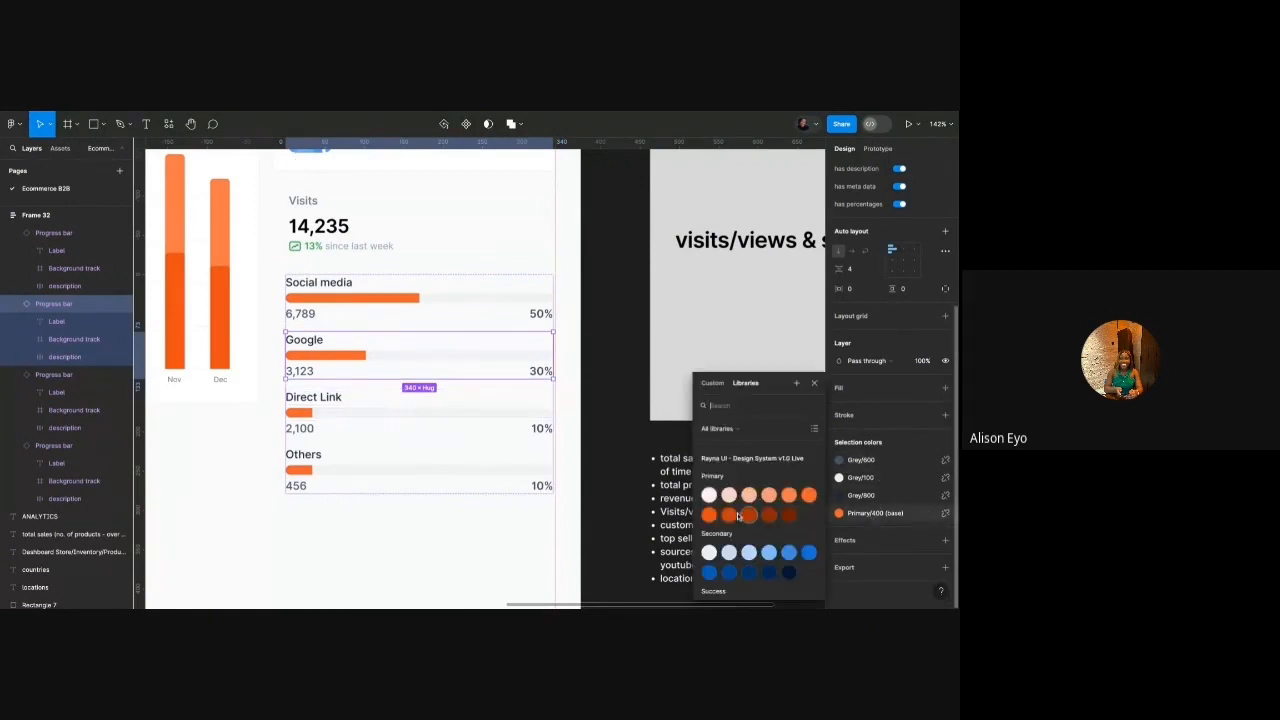
left_click(787, 523)
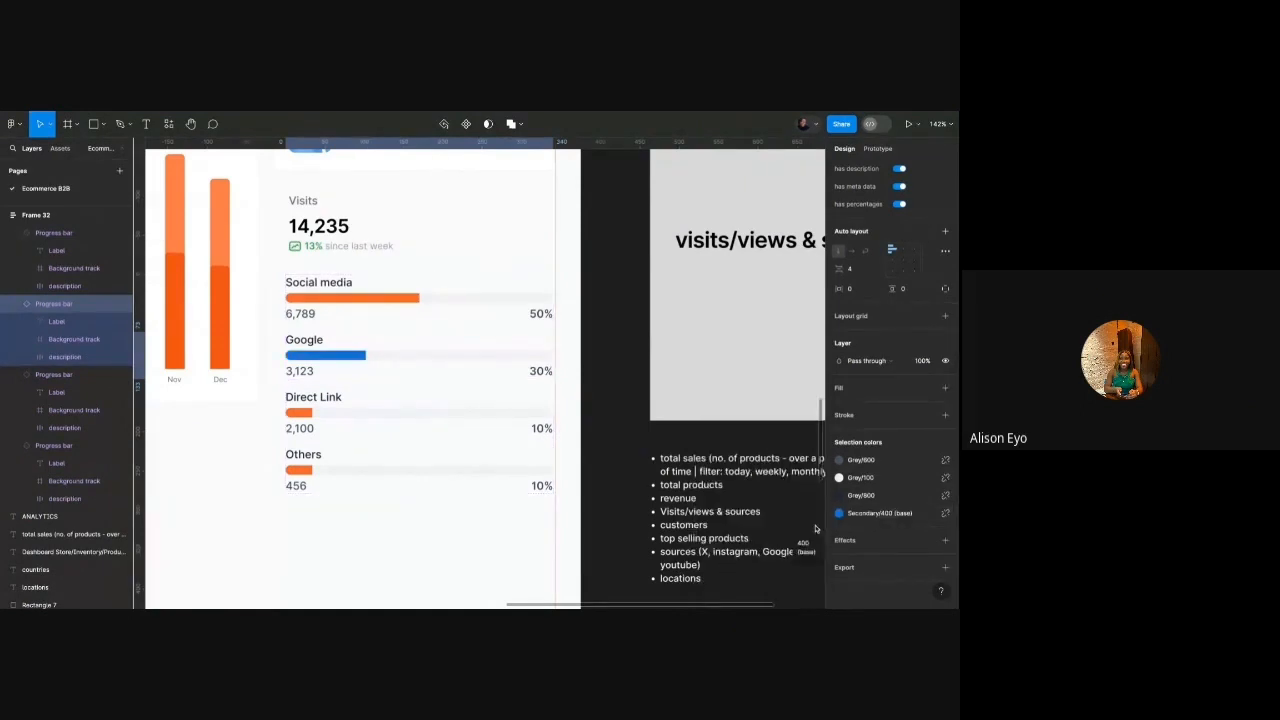
left_click(390, 416)
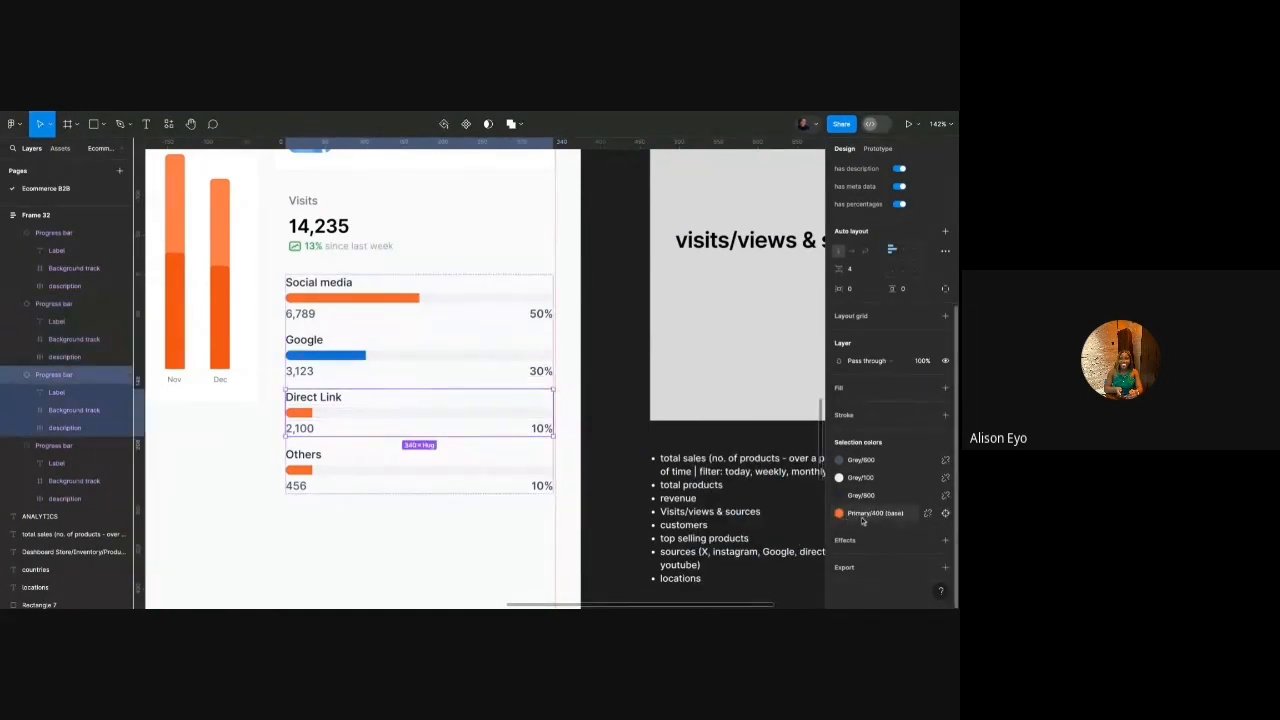
left_click(840, 514)
scroll(768, 531, "down", 5)
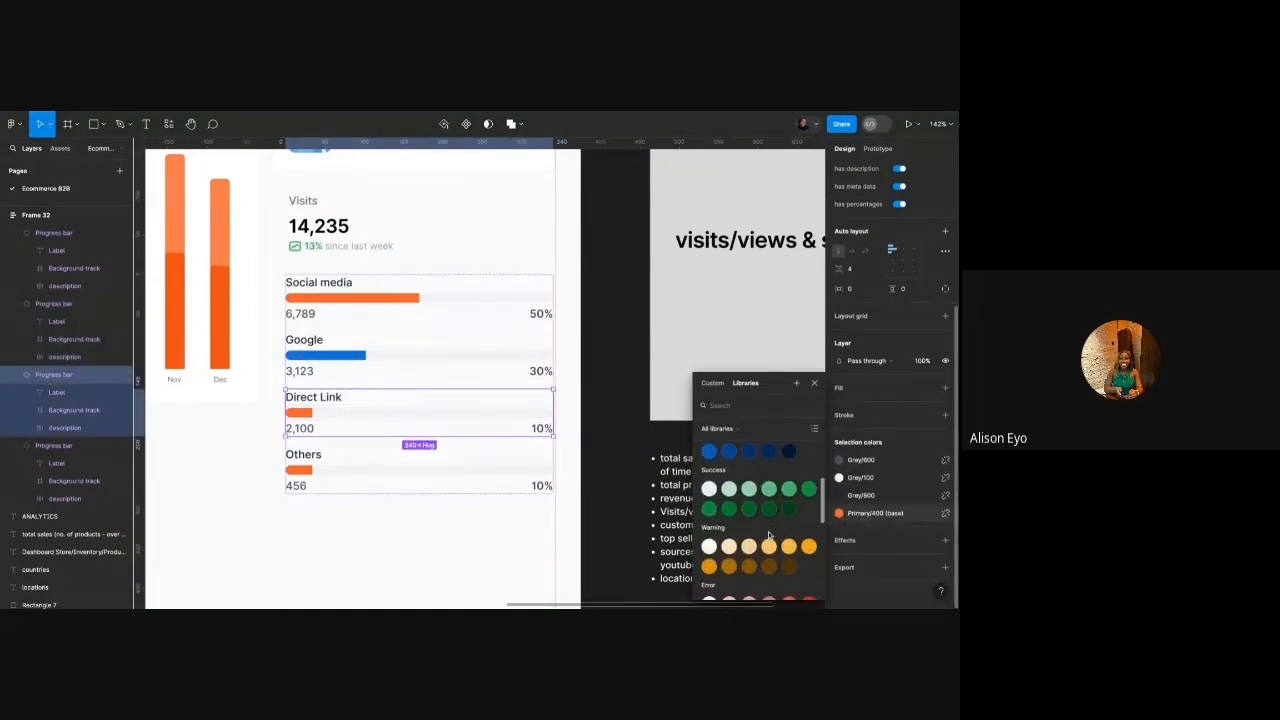
left_click(808, 490)
Recolour the Others bar grey using Office Brown/500.
left_click(370, 475)
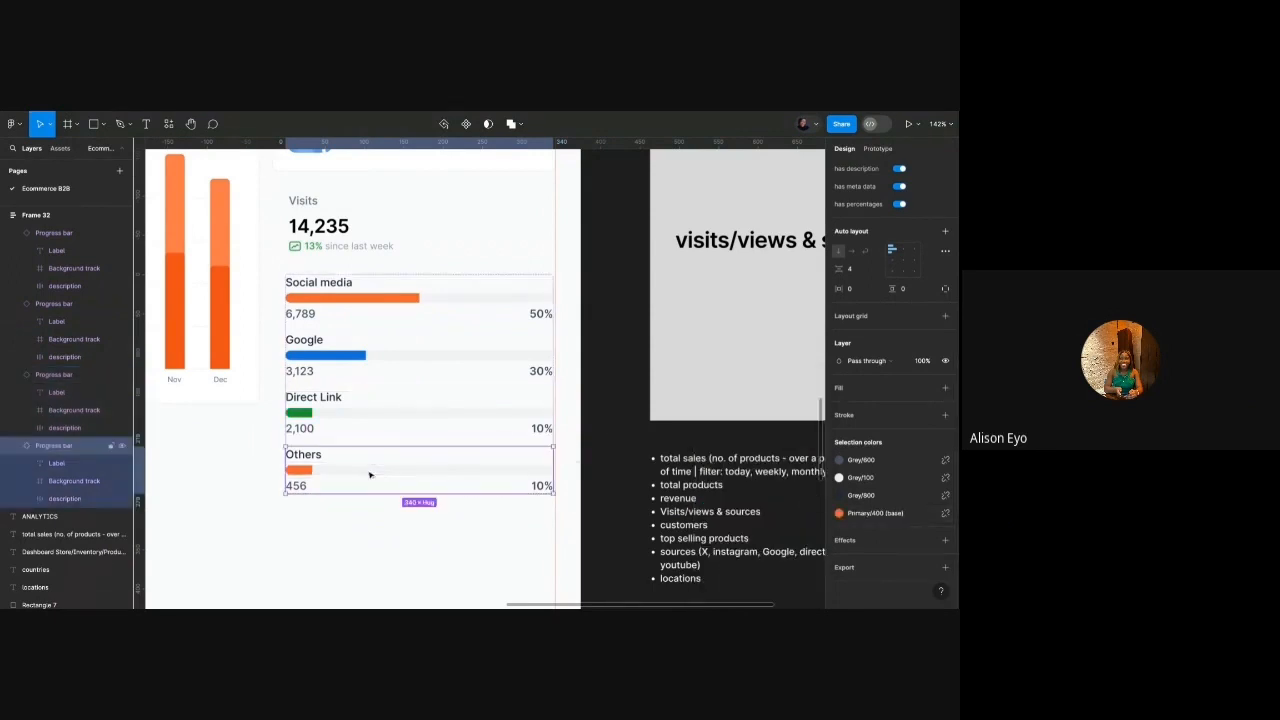
left_click(839, 513)
scroll(772, 520, "down", 10)
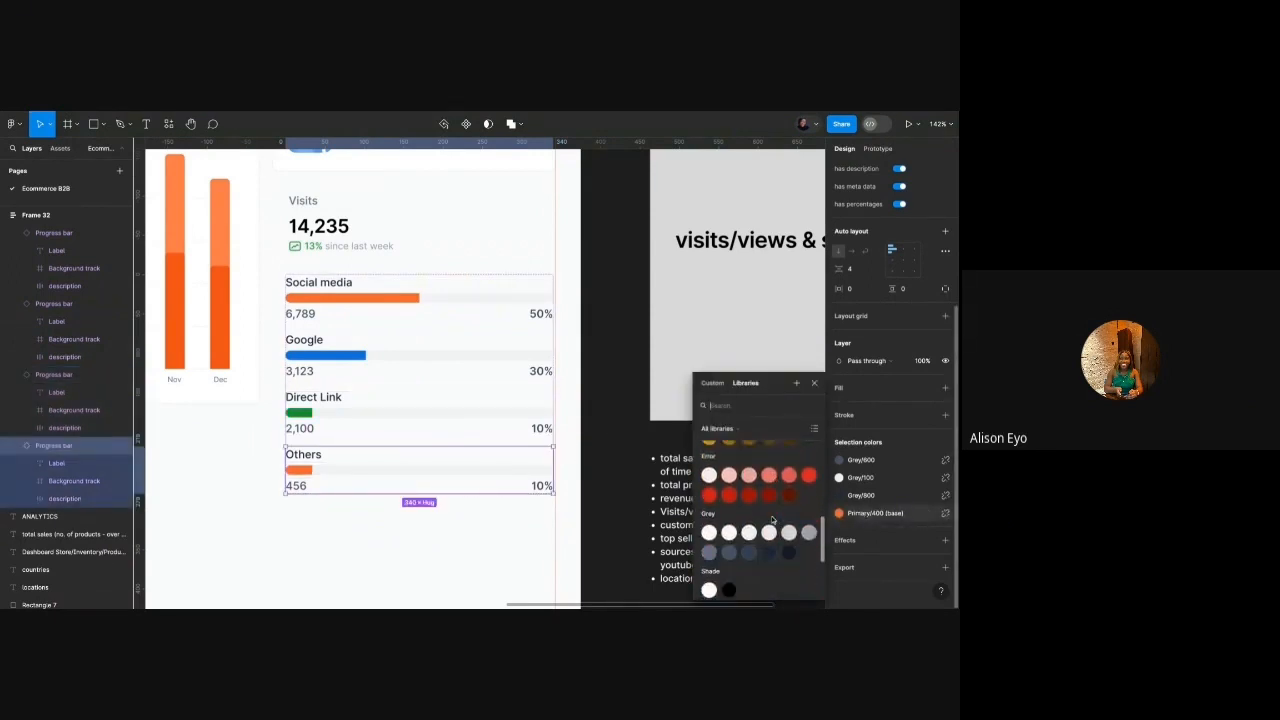
scroll(772, 520, "down", 1)
left_click(809, 522)
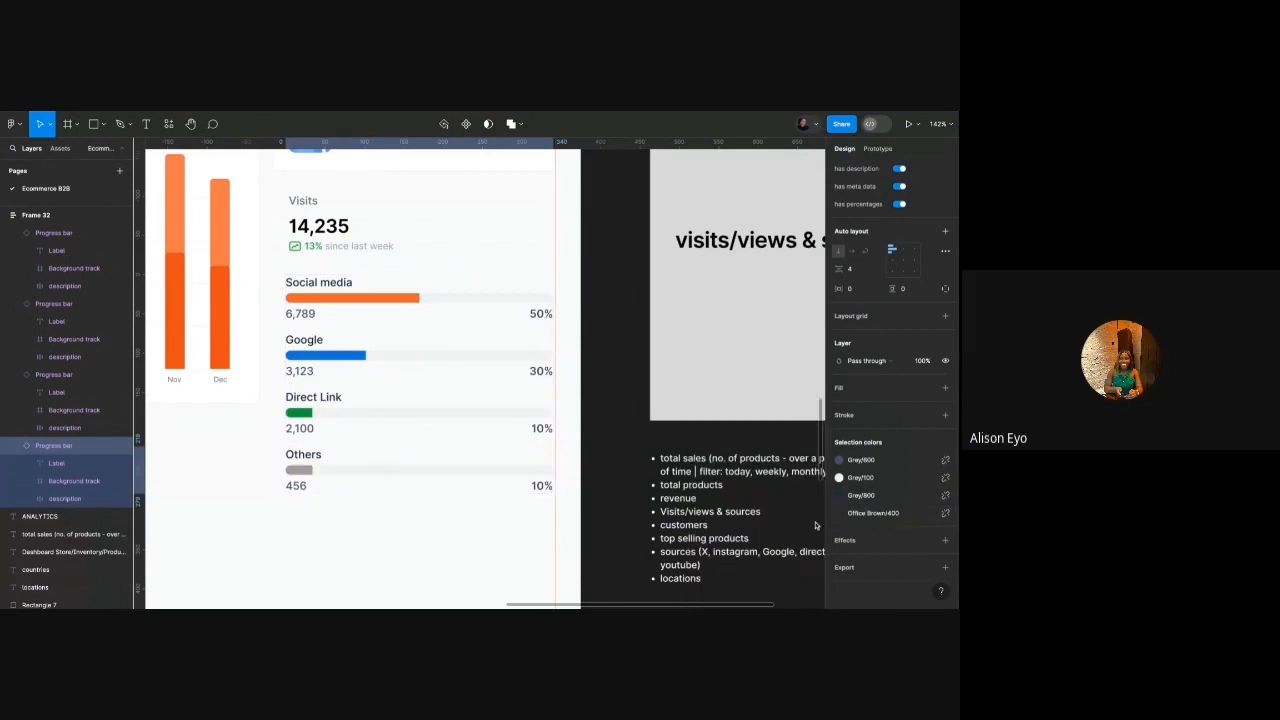
left_click(866, 516)
left_click(718, 561)
left_click(594, 468)
scroll(594, 468, "down", 5)
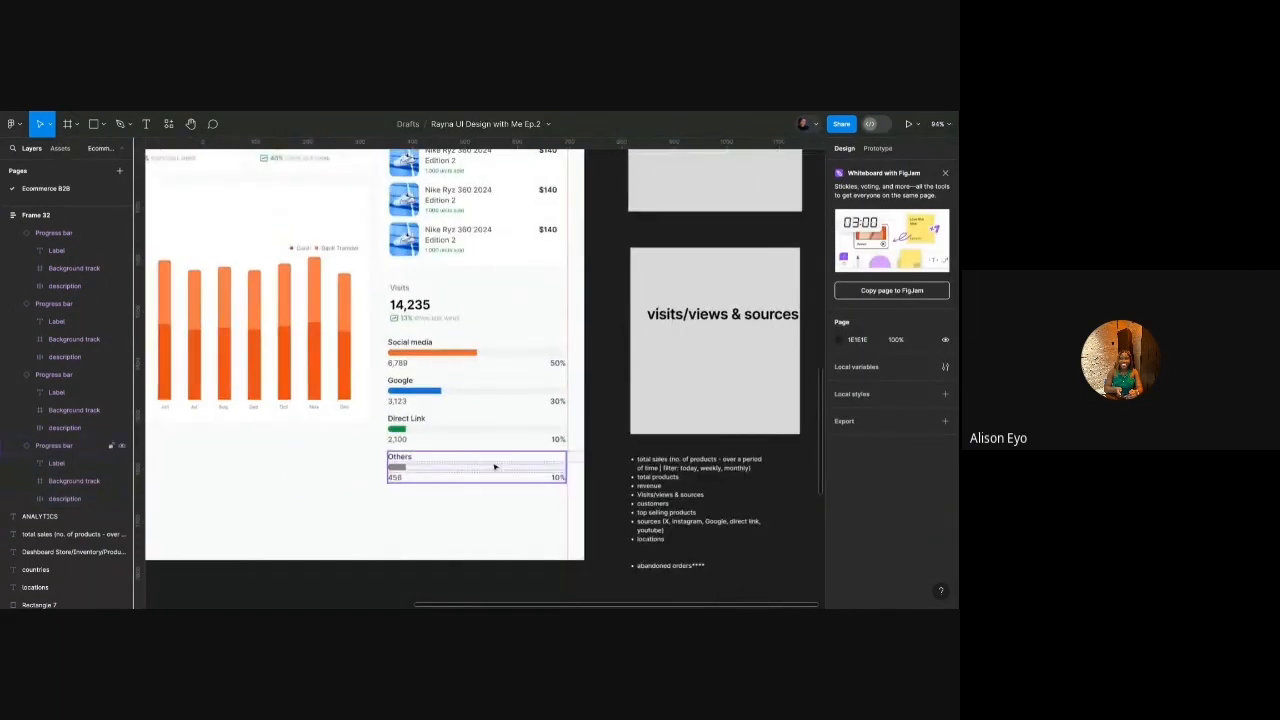
Toggle the Social media bar's meta data and 50% label properties.
scroll(494, 467, "up", 10)
left_click(446, 311)
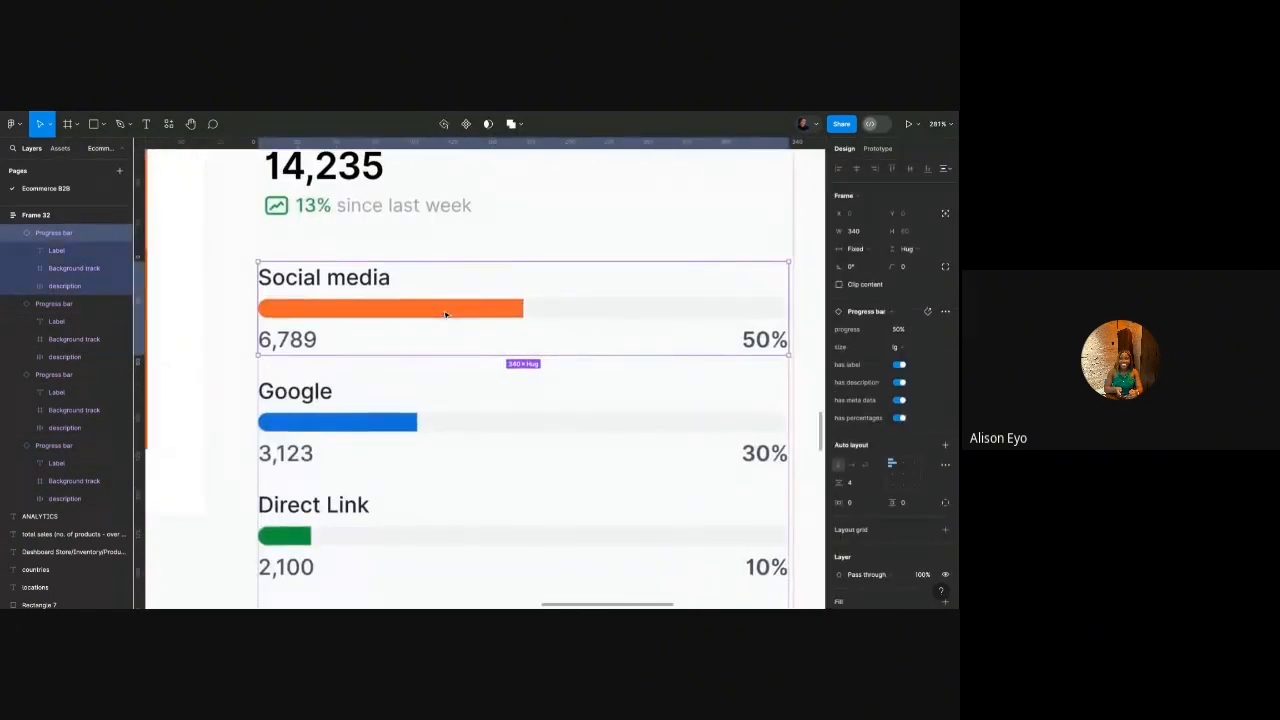
scroll(446, 314, "right", 3)
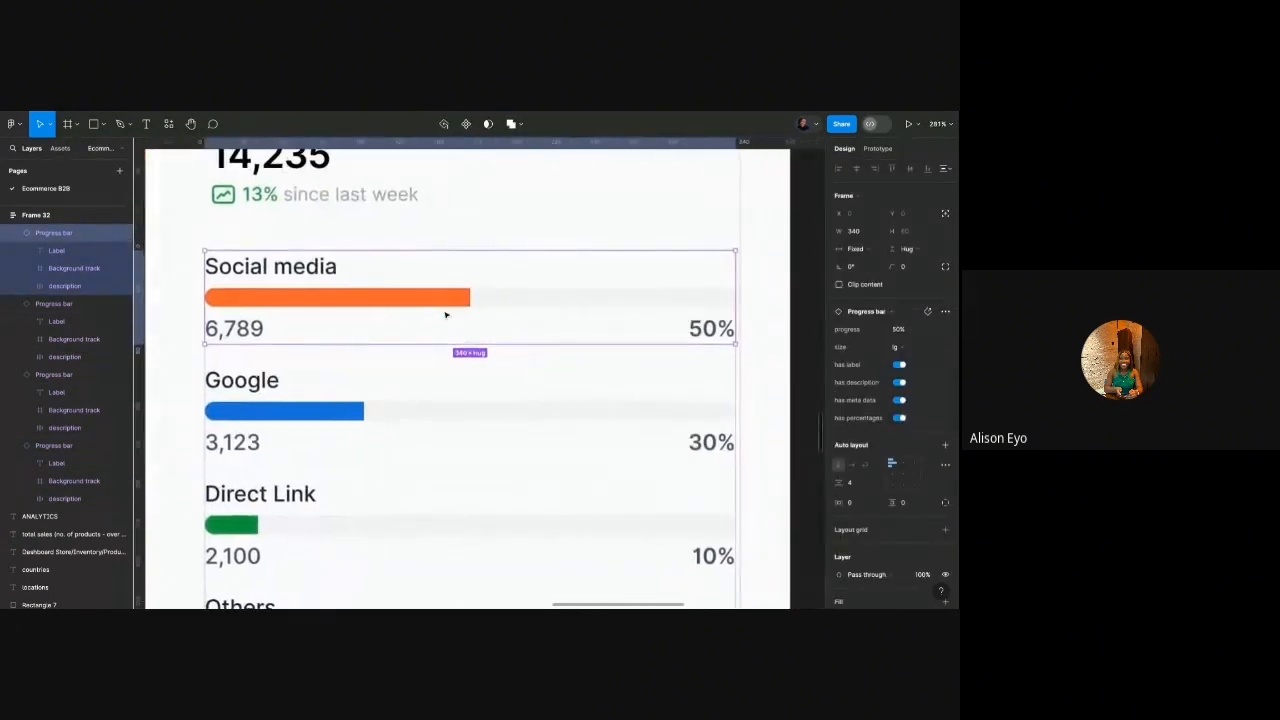
left_click(900, 400)
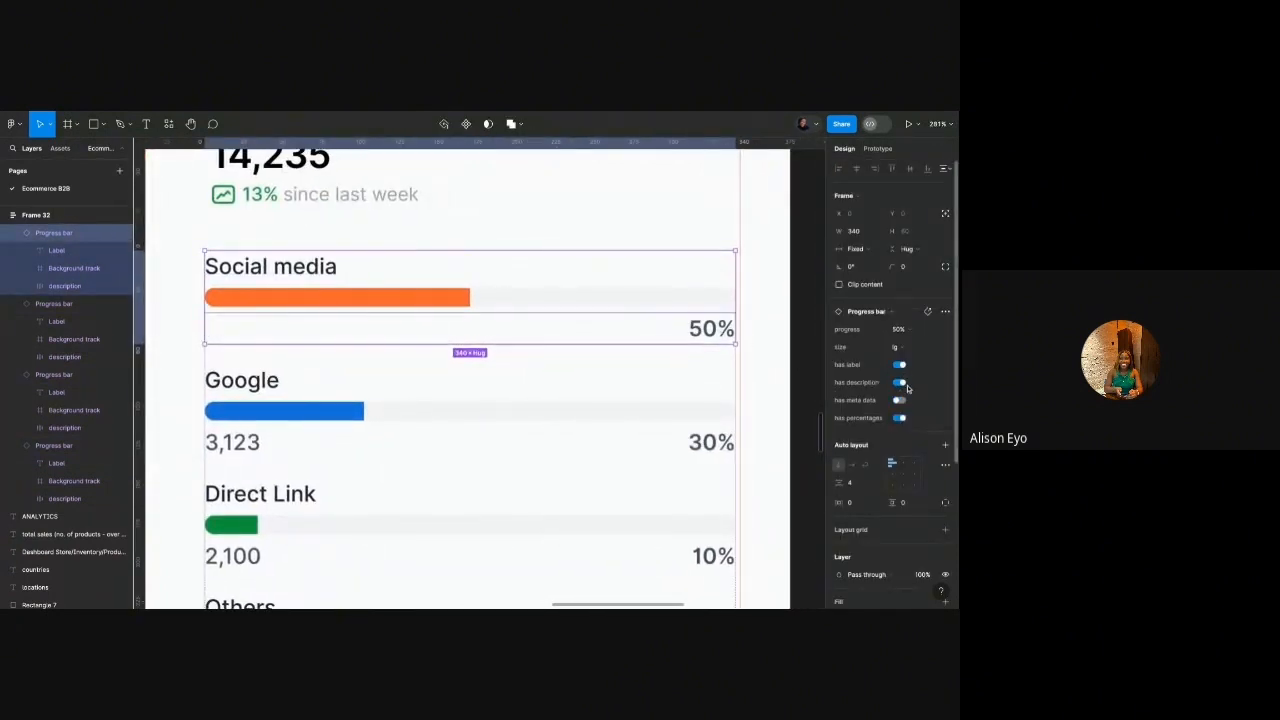
left_click(900, 417)
left_click(900, 417)
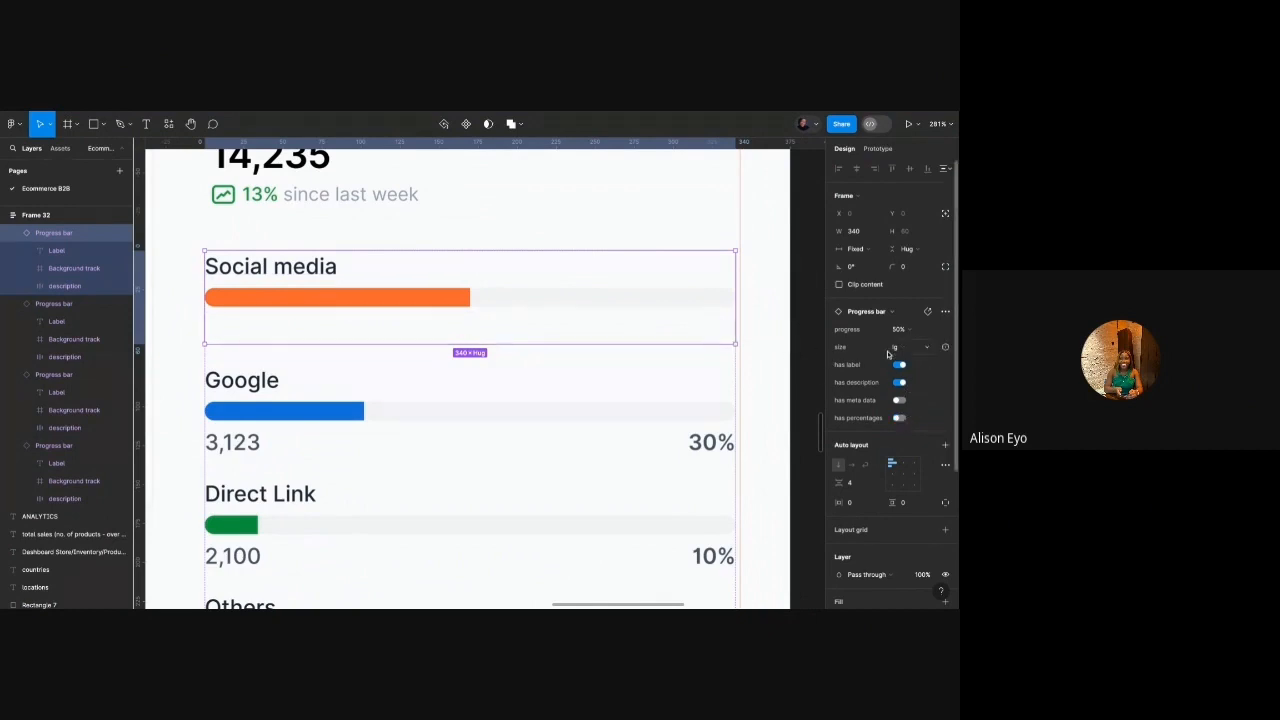
Undo the recent recolours and show the 6,789 count under the Social media bar.
key("Escape")
key("Tab")
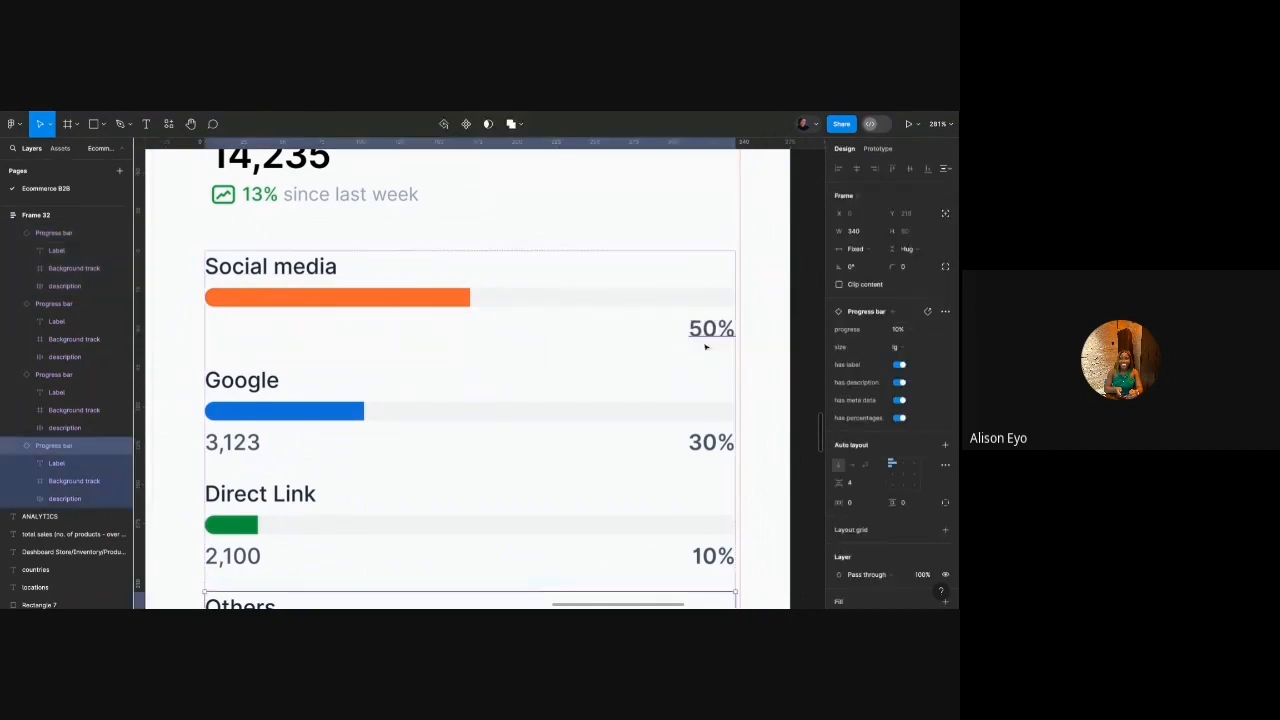
key("ctrl+z")
key("ctrl+z")
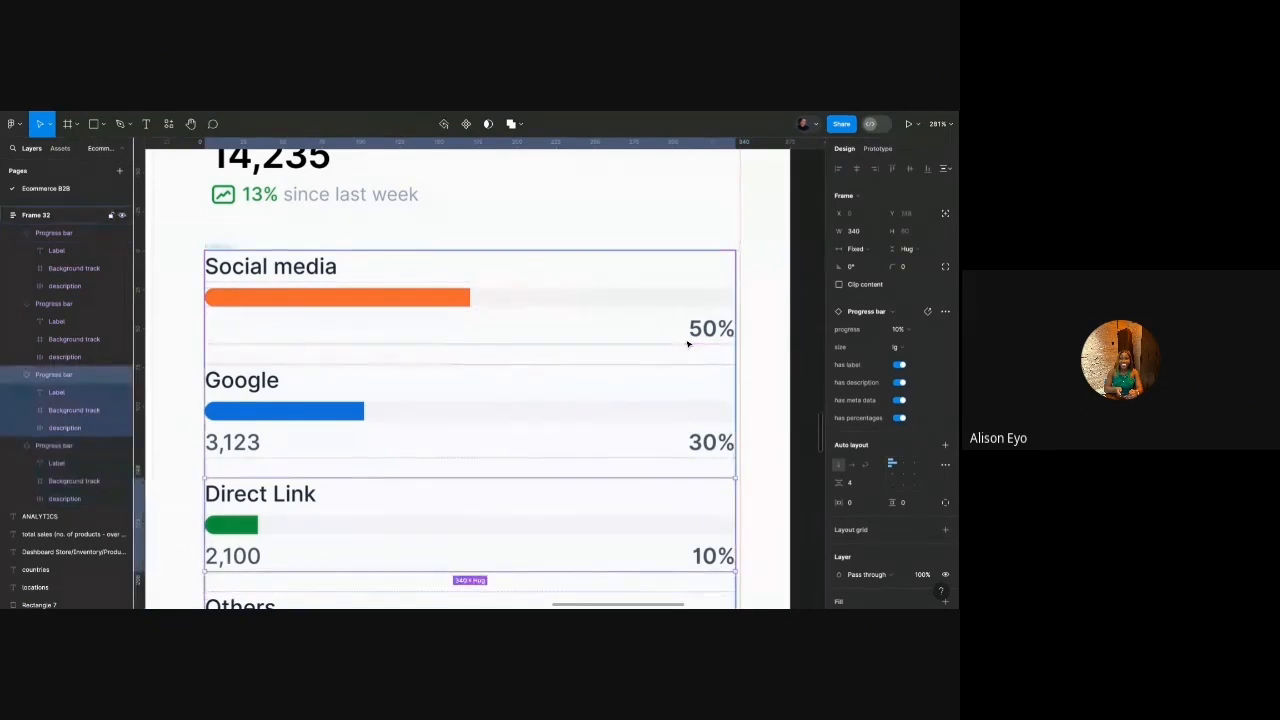
key("ctrl+z")
left_click(412, 311)
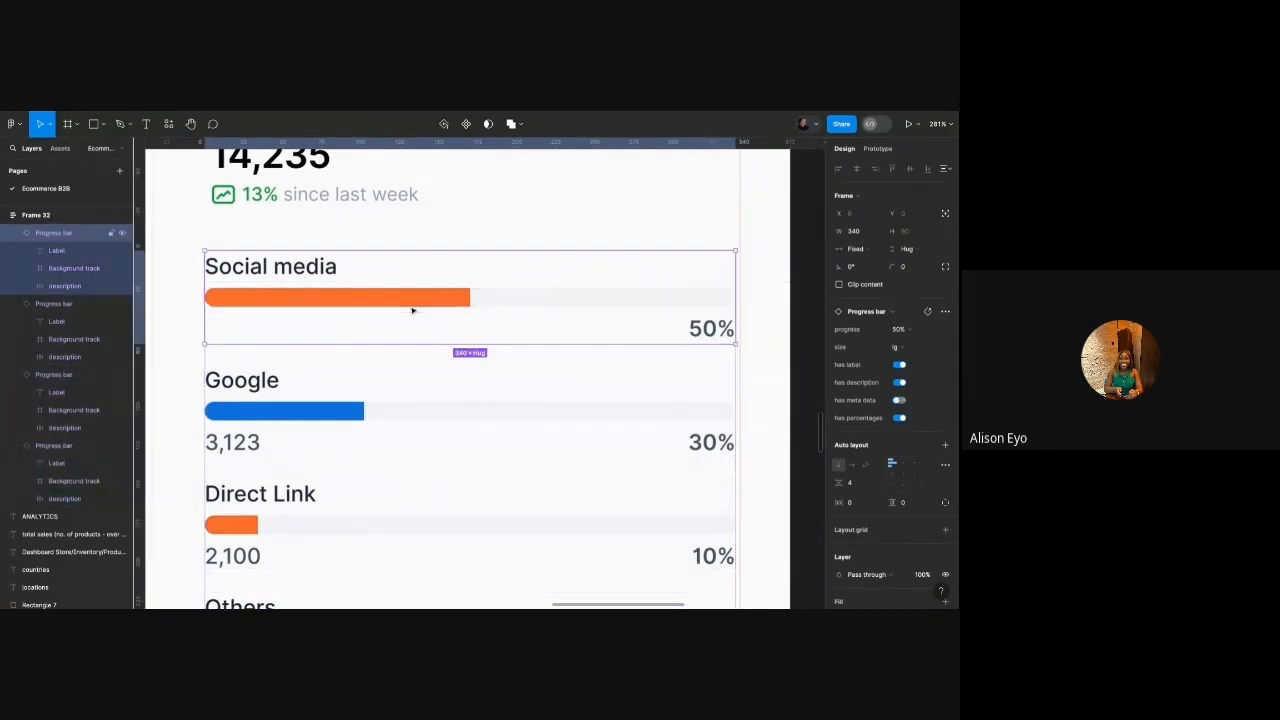
left_click(899, 401)
scroll(380, 351, "down", 5)
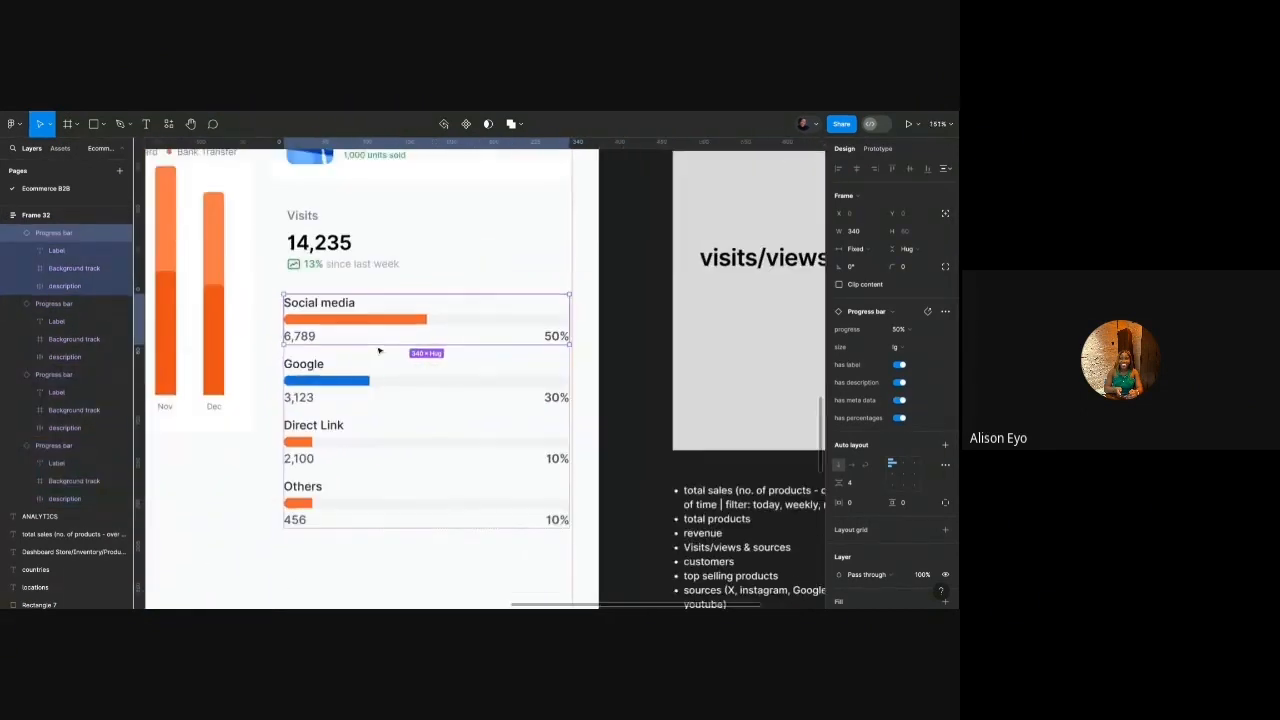
Recolour the Direct Link bar green and the Others bar grey from the library colours.
scroll(348, 430, "up", 2)
left_click(306, 442)
scroll(880, 480, "down", 5)
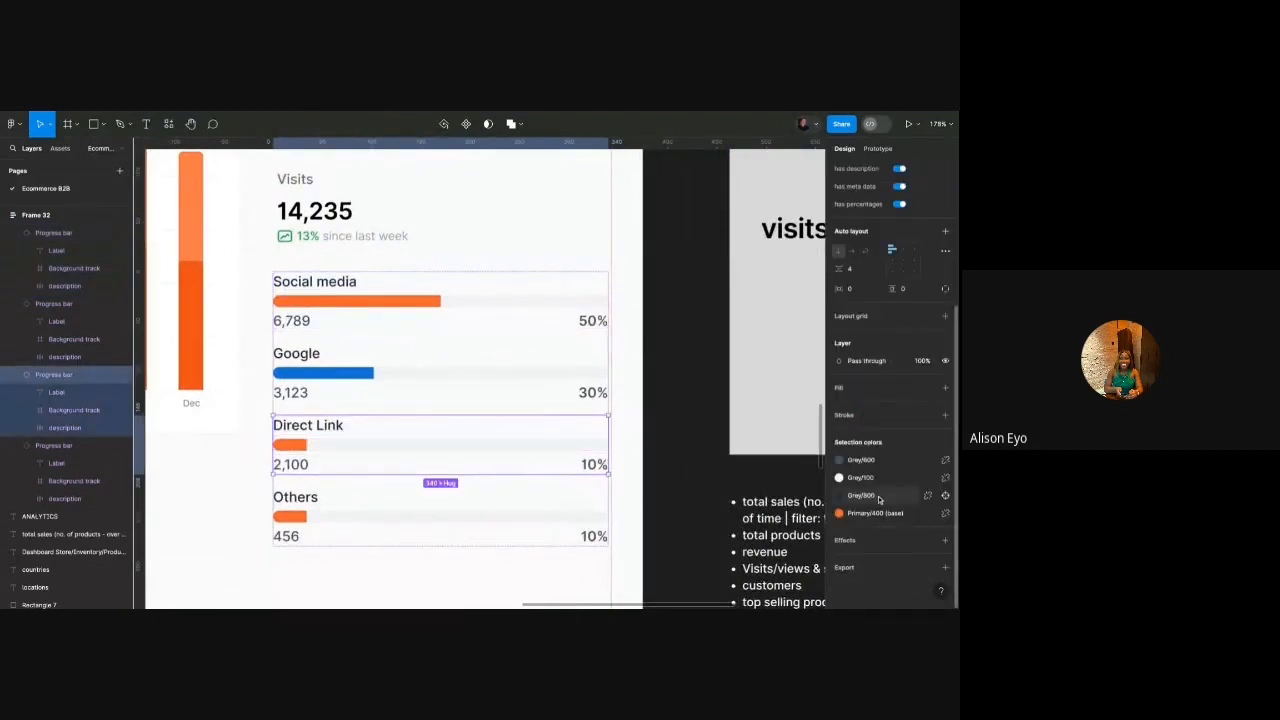
left_click(860, 513)
scroll(757, 511, "down", 3)
scroll(757, 511, "up", 1)
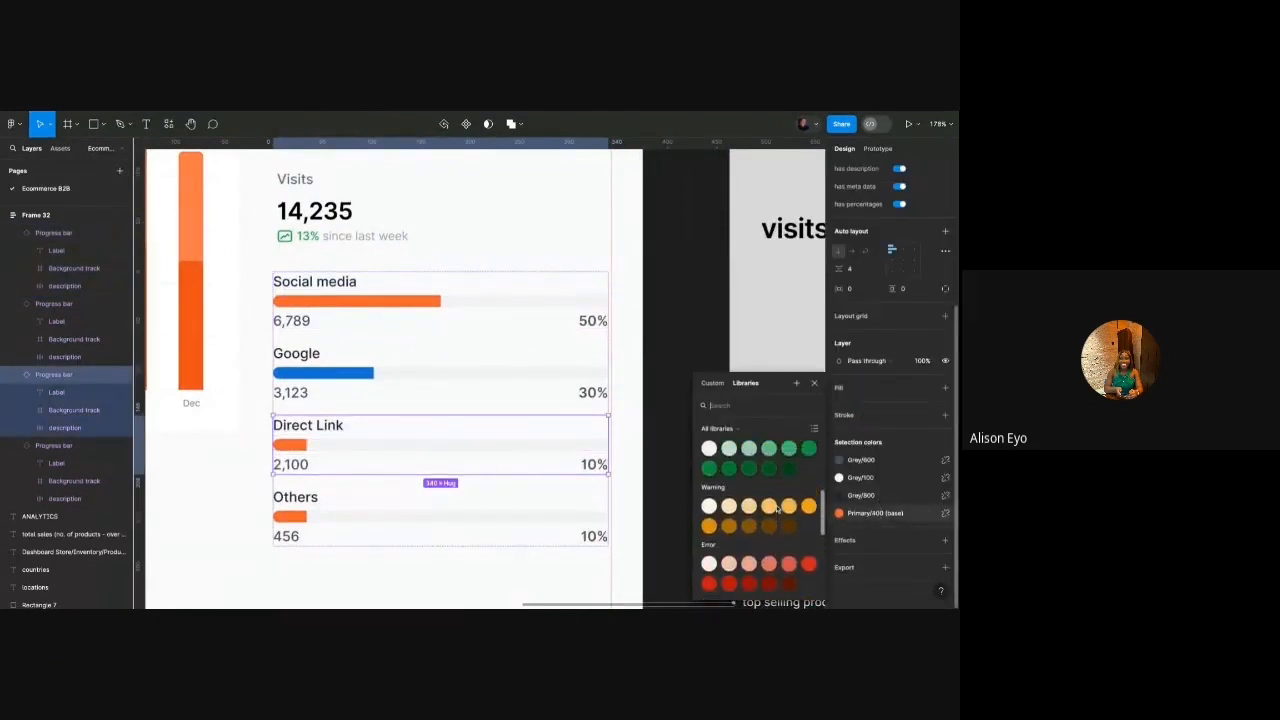
left_click(808, 483)
left_click(500, 529)
left_click(866, 513)
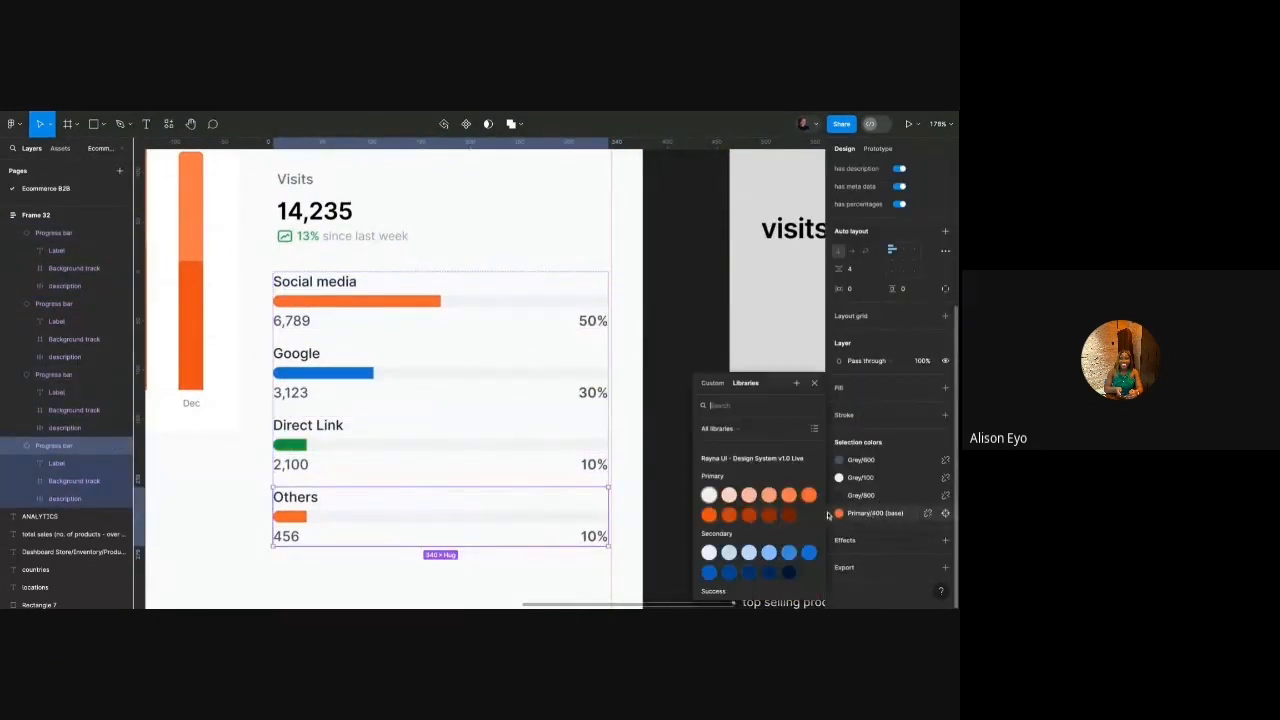
scroll(751, 530, "down", 8)
scroll(752, 536, "down", 2)
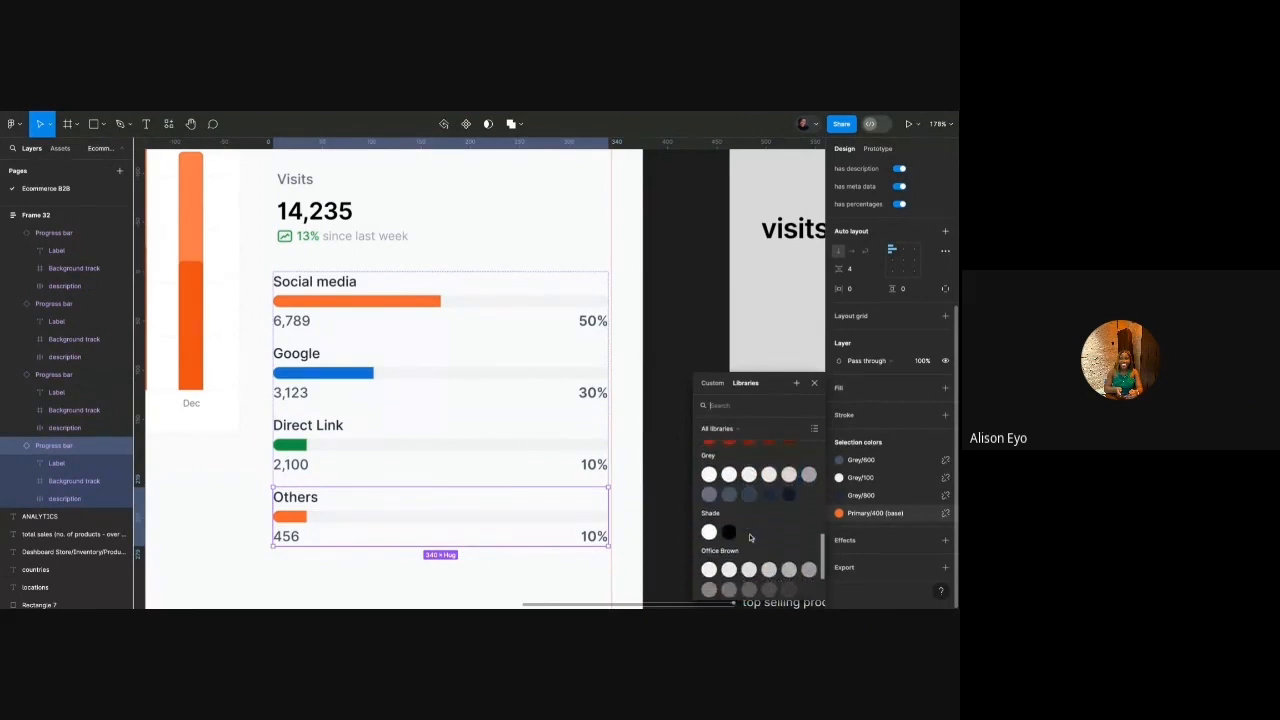
left_click(711, 563)
left_click(662, 470)
Wrap the four bars in auto layout, then the Visits heading and bars in another.
scroll(541, 450, "down", 3)
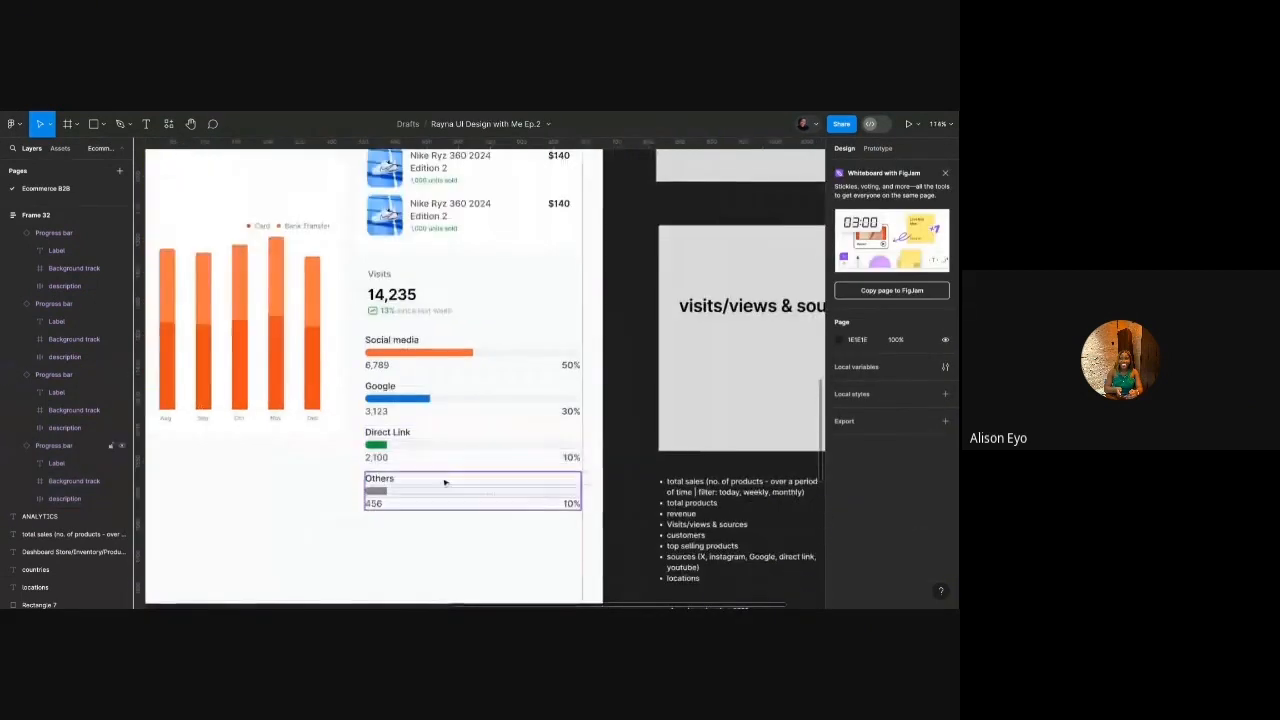
left_click(425, 490)
left_click(420, 440, "shift")
left_click(420, 405, "shift")
left_click(418, 364, "shift")
key("shift+a")
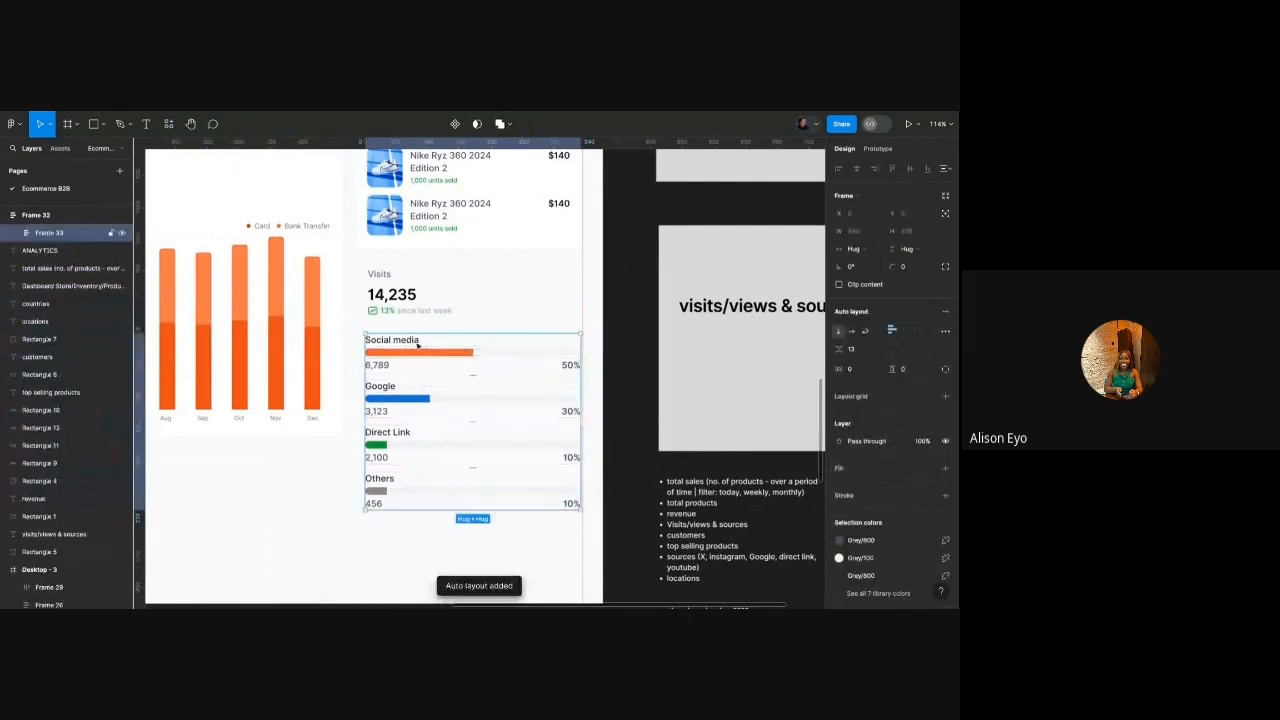
left_click(414, 307, "shift")
key("shift+a")
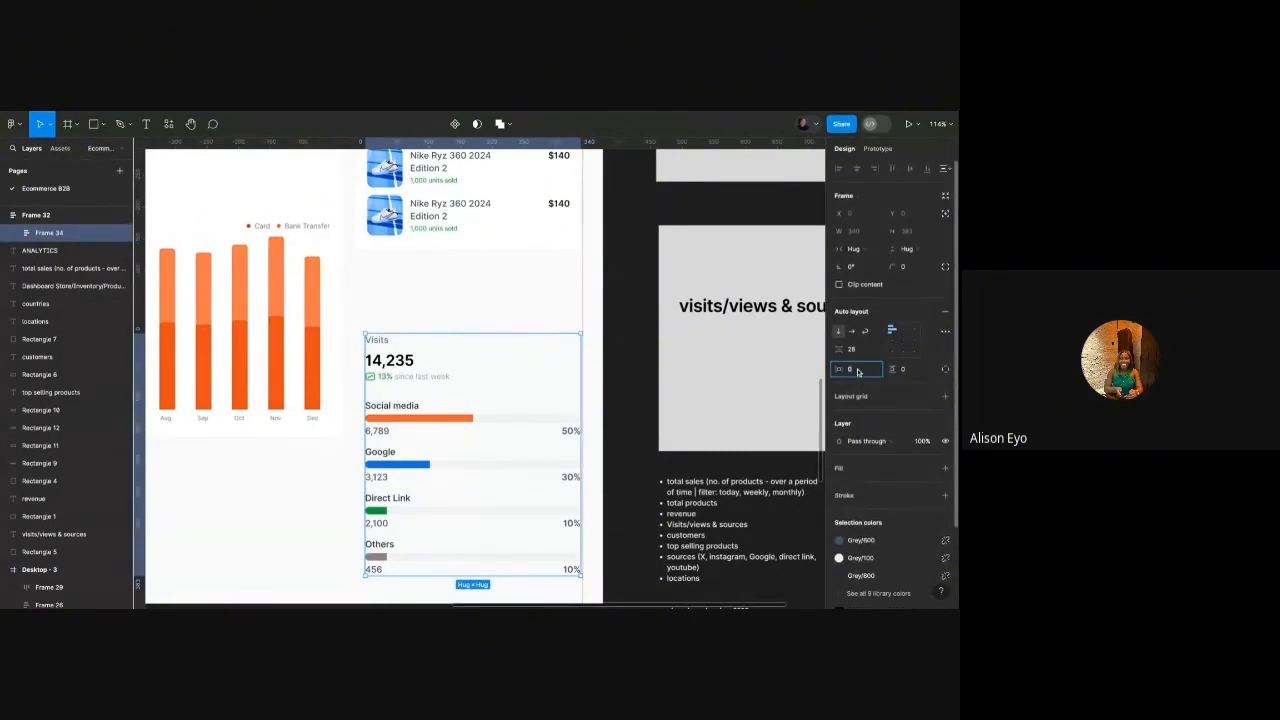
Set the Visits card's padding to 20 horizontal and 24 vertical.
type("20")
key("Return")
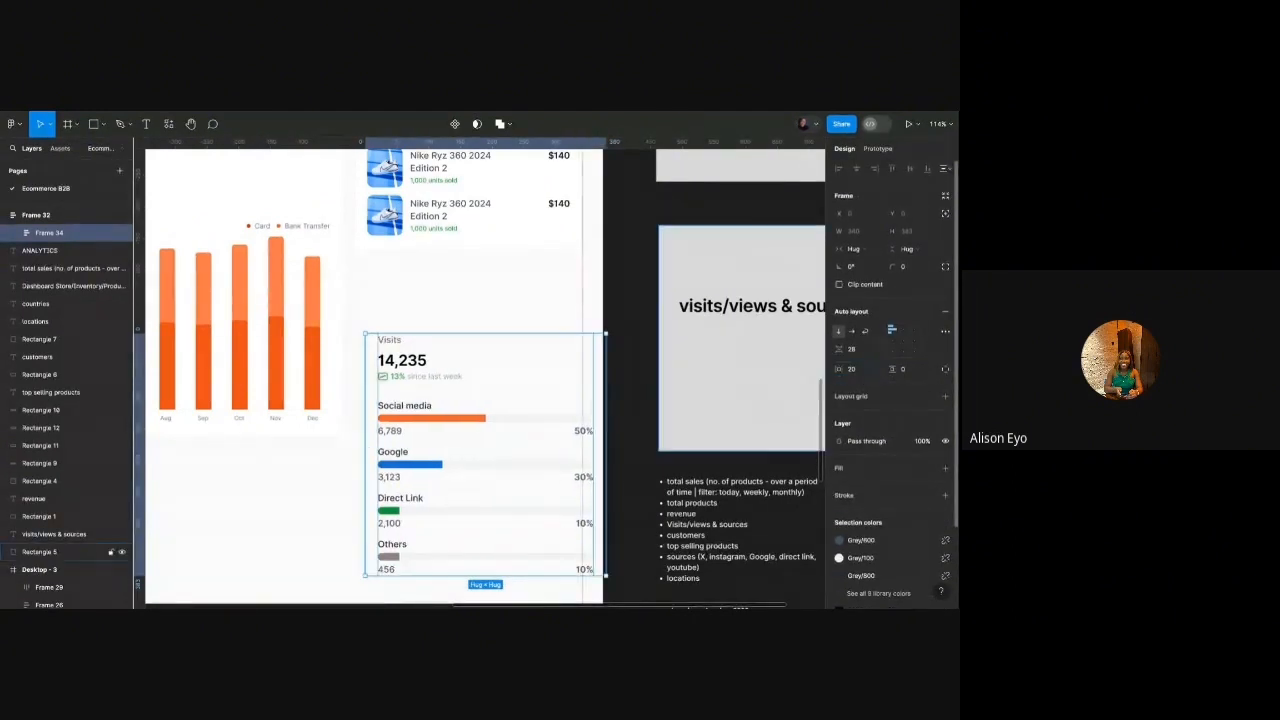
left_click(912, 370)
type("24")
key("Return")
Give the card a Shade/White fill, a Grey/100 border and rounded corners.
left_click(868, 469)
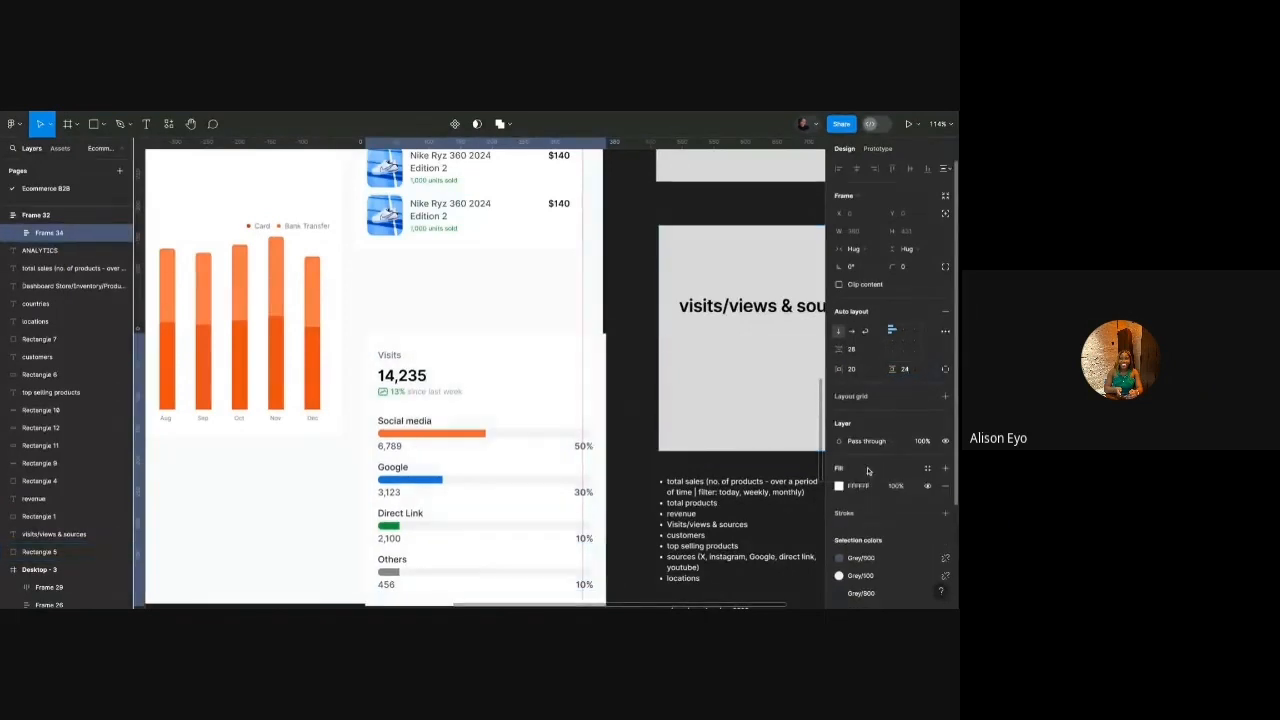
left_click(927, 470)
type("whi")
left_click(779, 488)
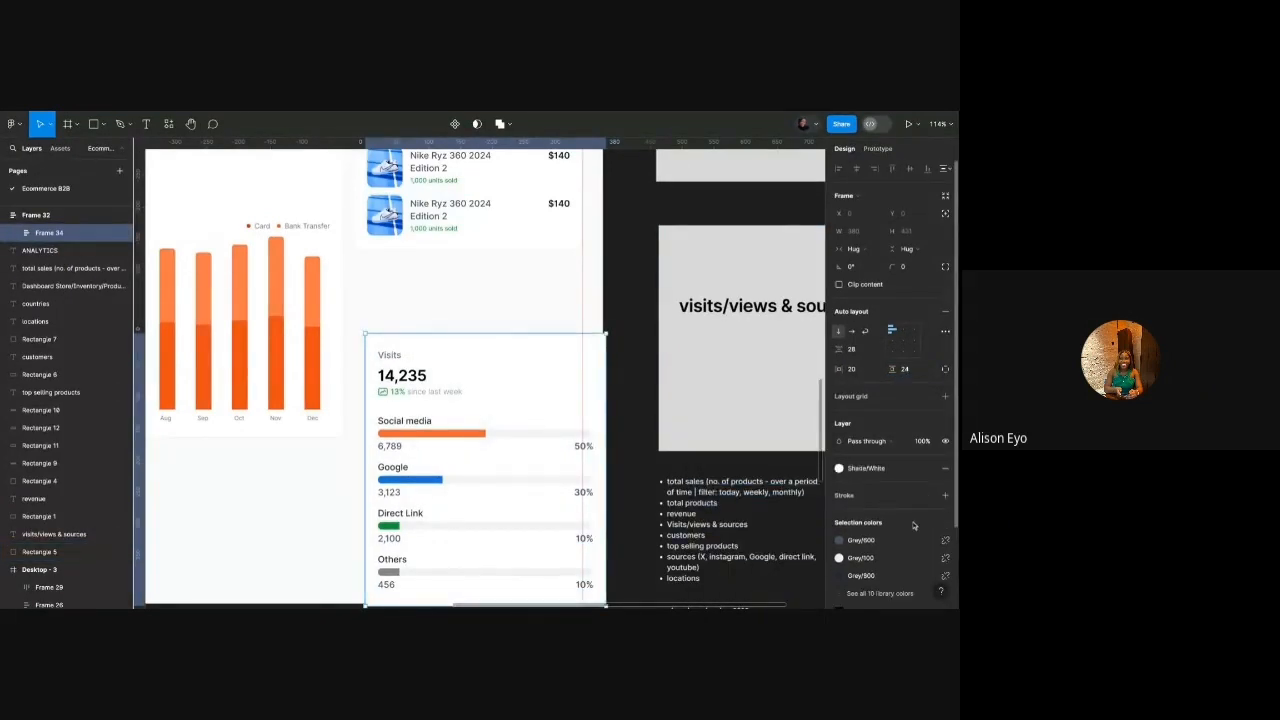
left_click(927, 497)
scroll(760, 520, "down", 5)
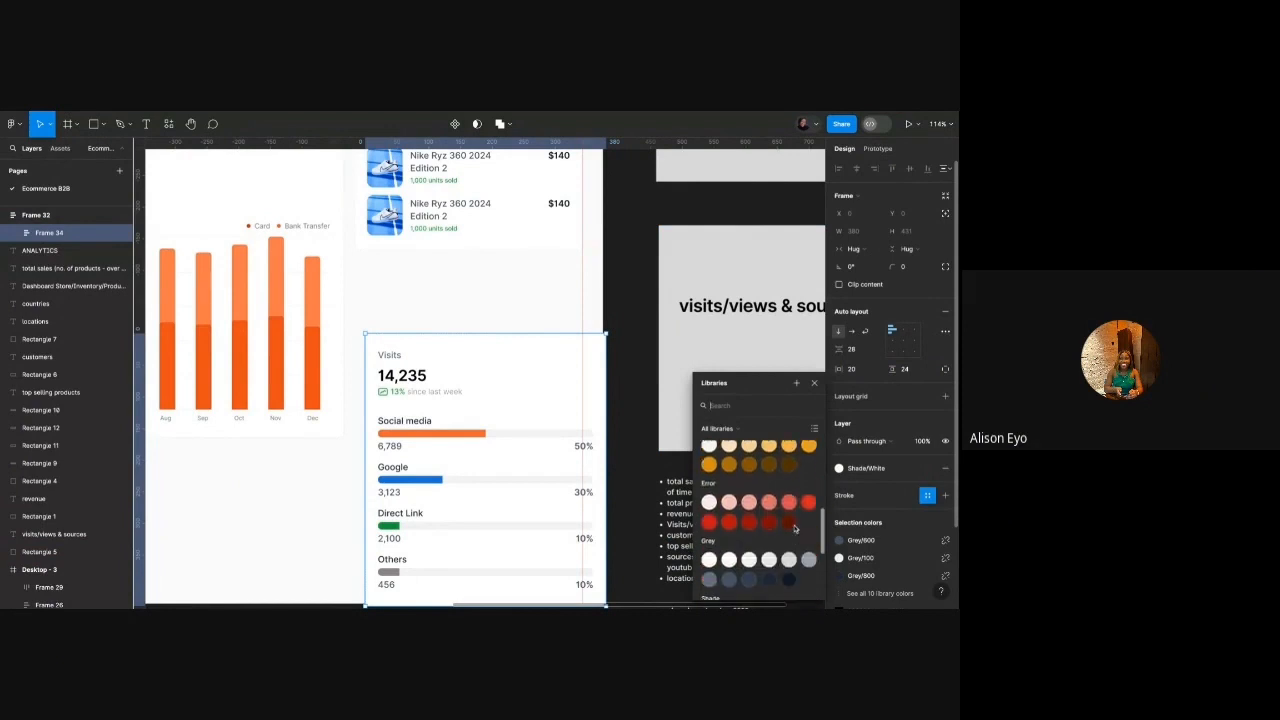
left_click(766, 538)
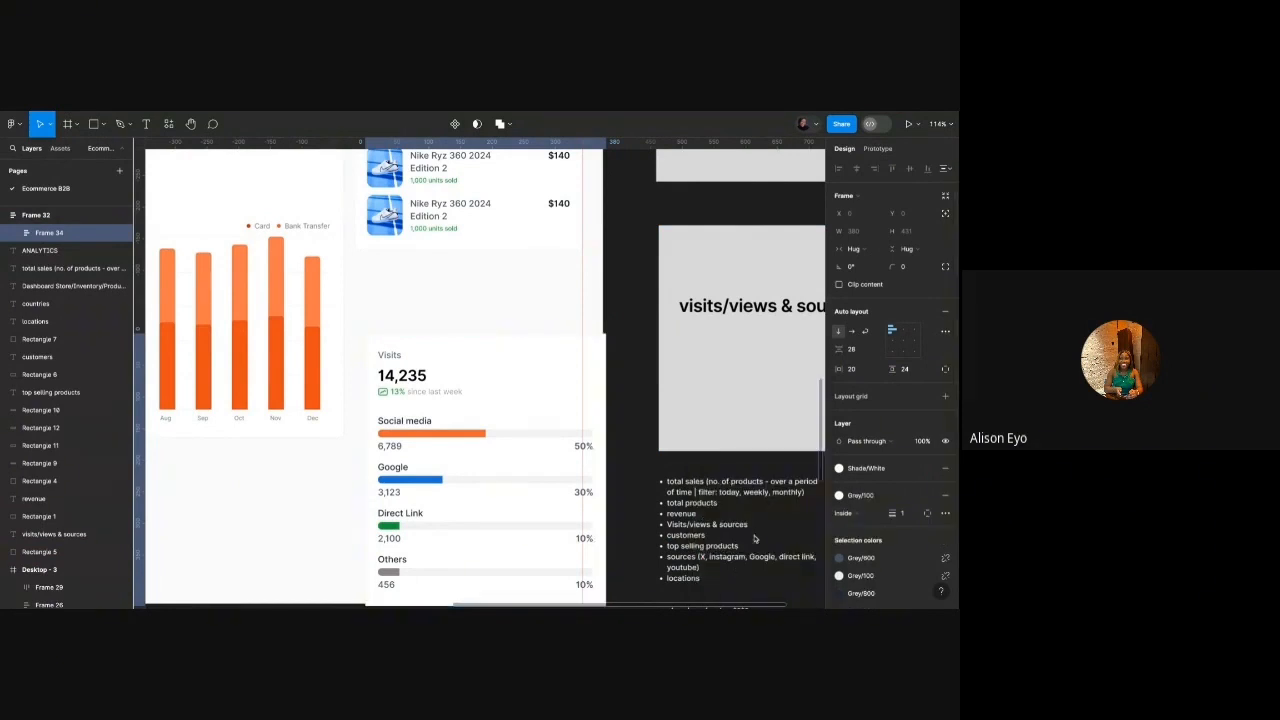
left_click(910, 266)
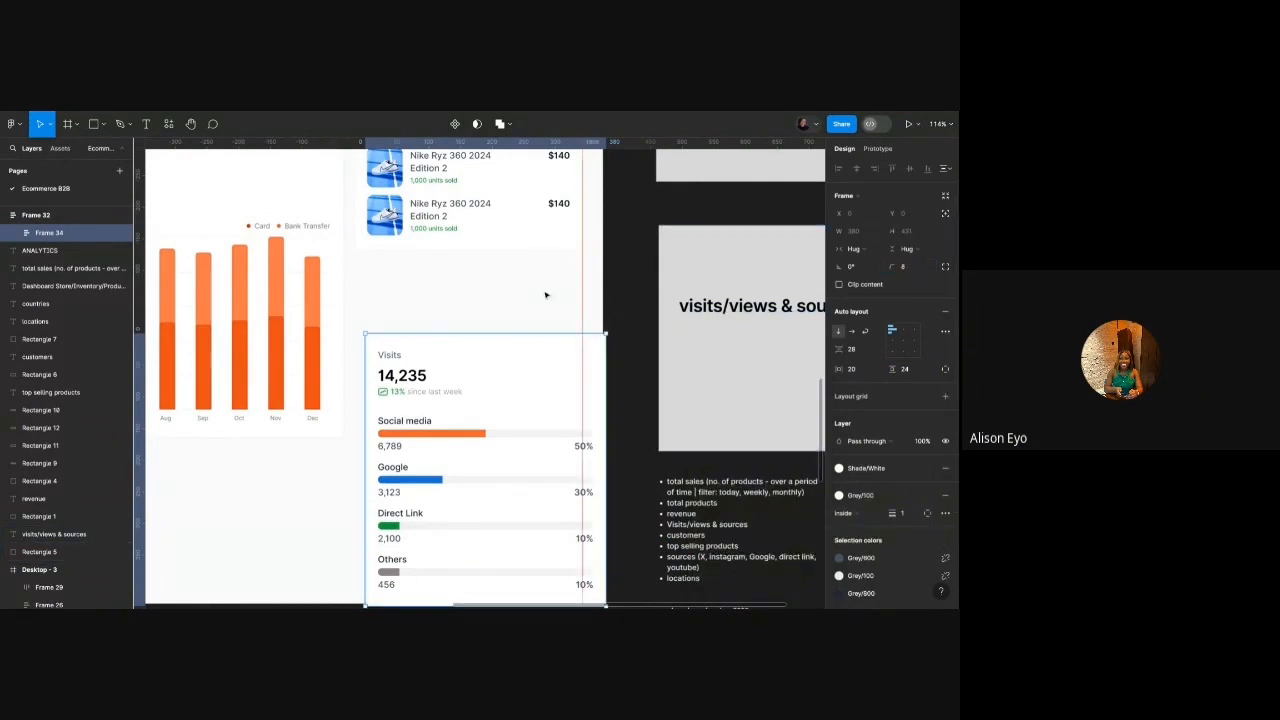
Move the Visits card onto the dashboard under Top selling products and narrow its width.
left_click(431, 376)
key("shift+Up")
key("shift+Up")
key("shift+Up")
key("shift+Up")
key("shift+Up")
key("shift+Up")
key("shift+Up")
key("shift+Up")
key("shift+Up")
key("shift+Up")
key("shift+Up")
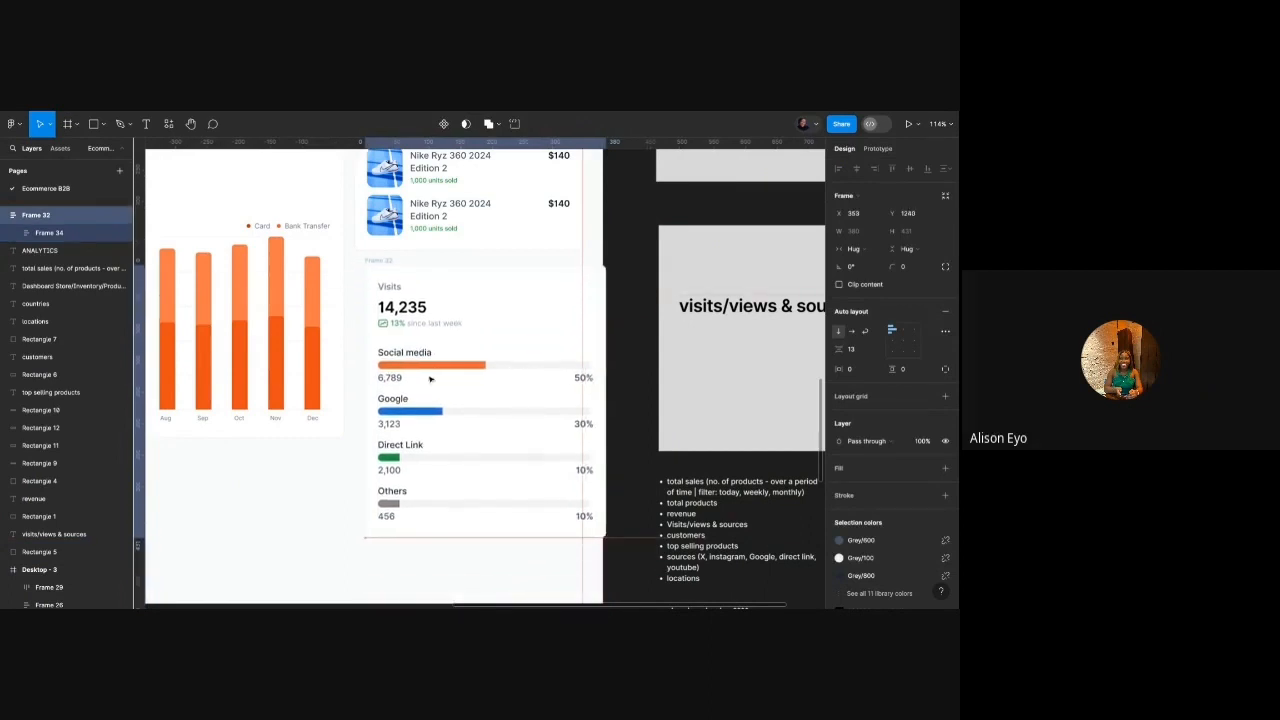
key("shift+Left")
key("shift+Left")
key("Up")
key("Up")
key("Up")
key("Up")
key("Up")
key("Up")
key("Right")
mouse_move(401, 291)
left_mouse_down()
mouse_move(663, 325)
mouse_move(360, 298)
mouse_move(402, 293)
left_mouse_up()
left_click(663, 325)
key("alt")
key("Up")
key("Up")
key("Up")
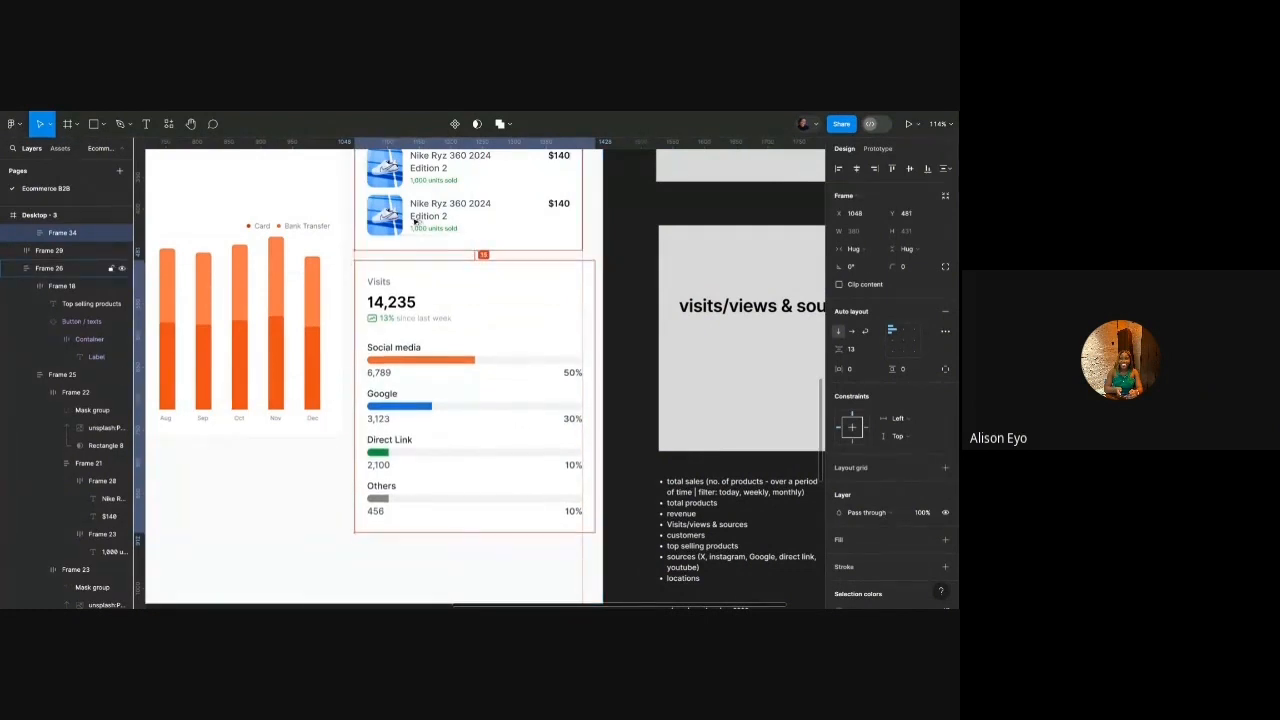
left_click_drag(596, 297, 583, 297)
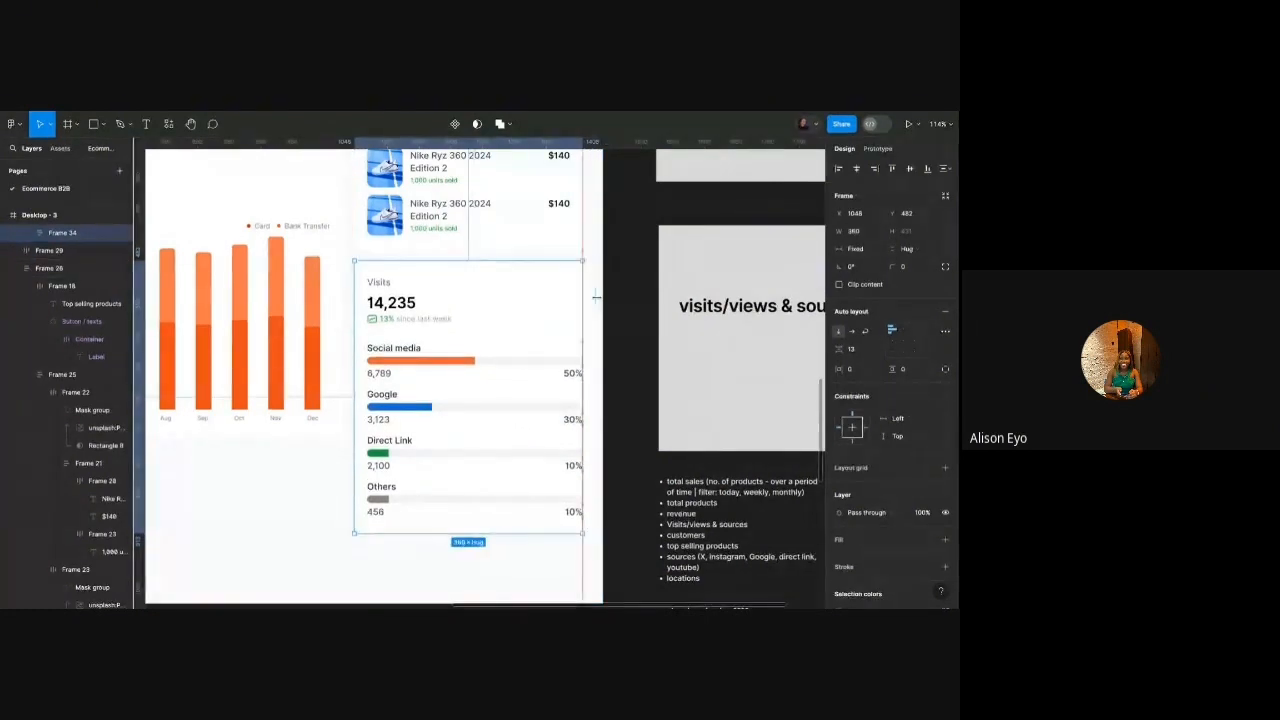
Set the card's content, bar list and four progress bars to Fill container width.
double_click(575, 297)
left_click(871, 252)
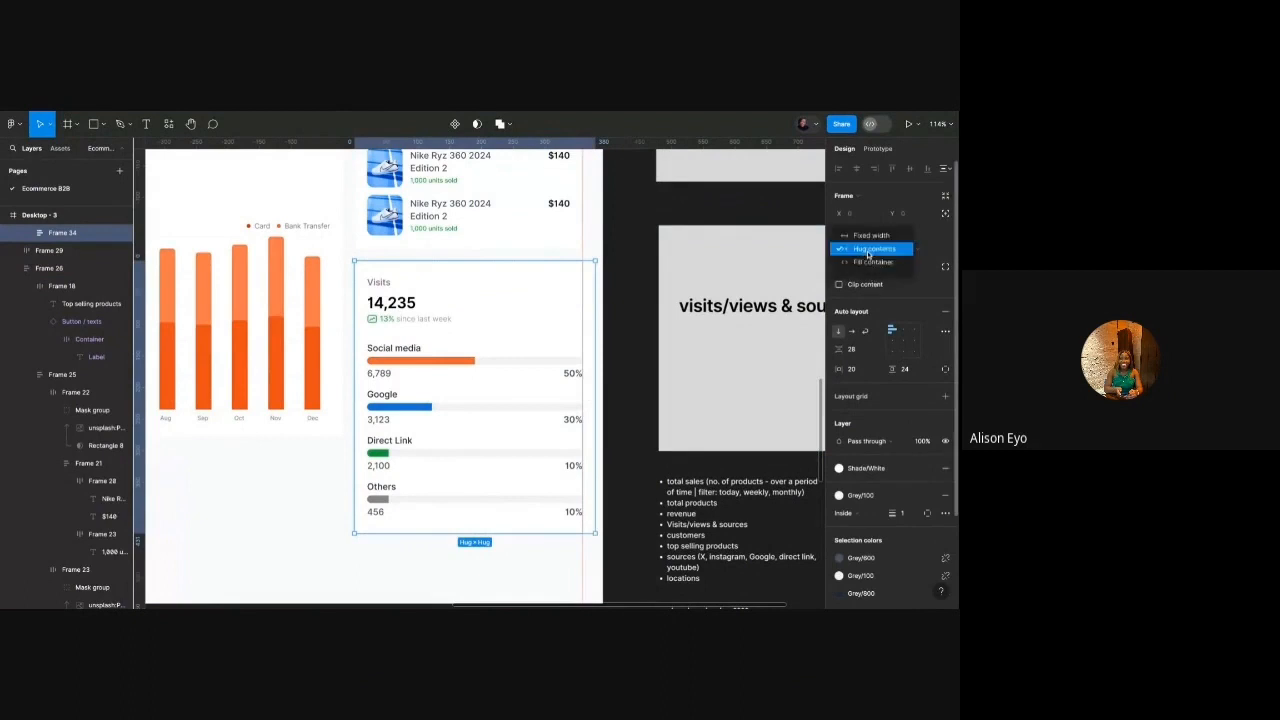
left_click(864, 265)
double_click(536, 372)
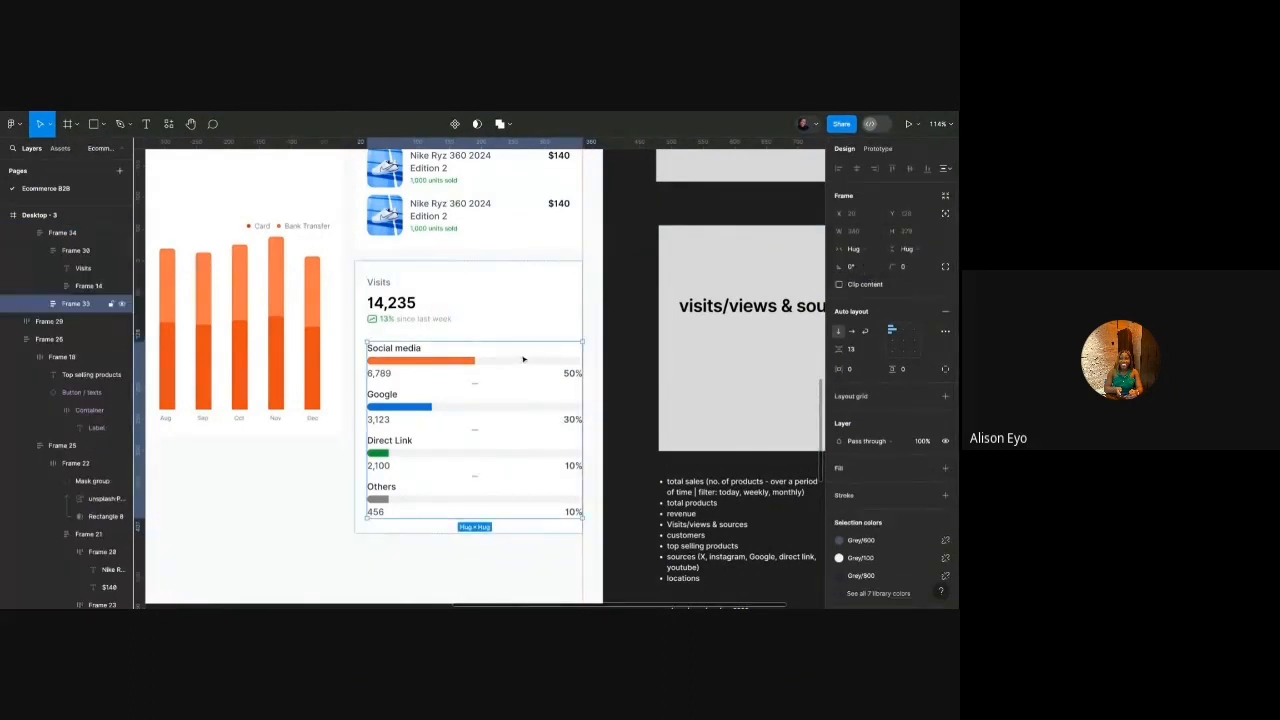
left_click(856, 262)
left_click(856, 264)
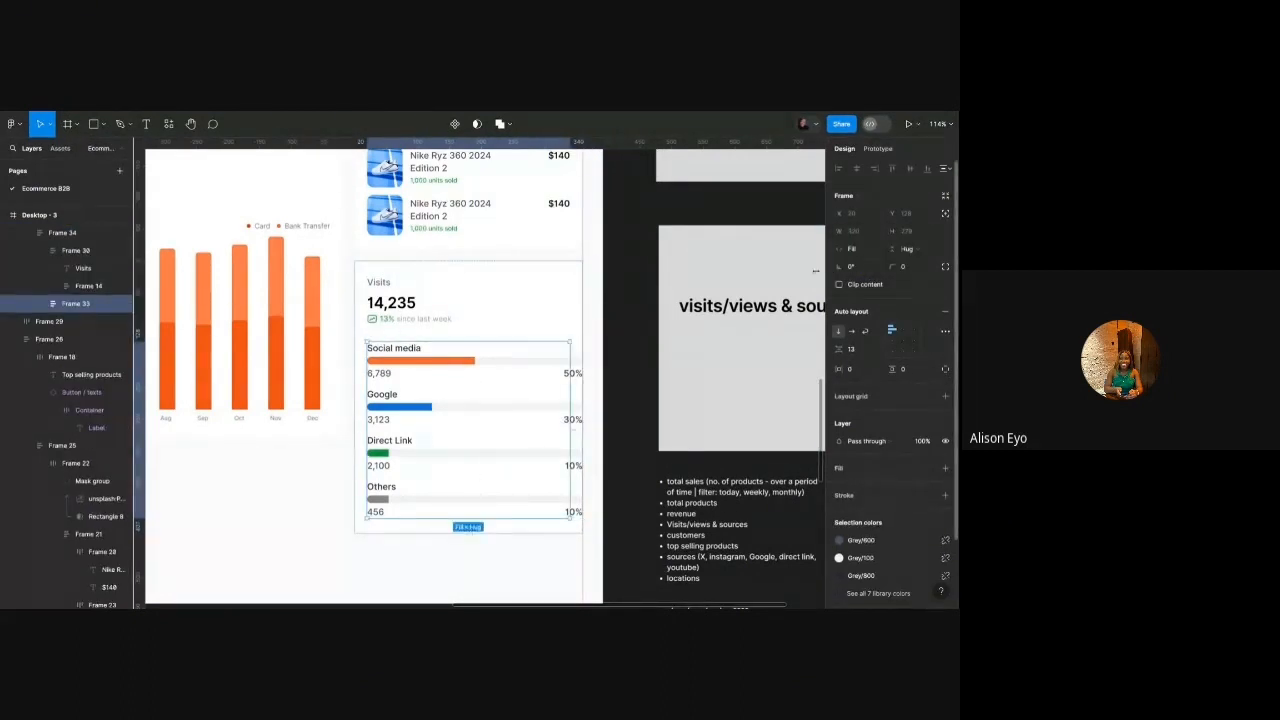
left_click(550, 362)
left_click(530, 408, "shift")
left_click(544, 440, "shift")
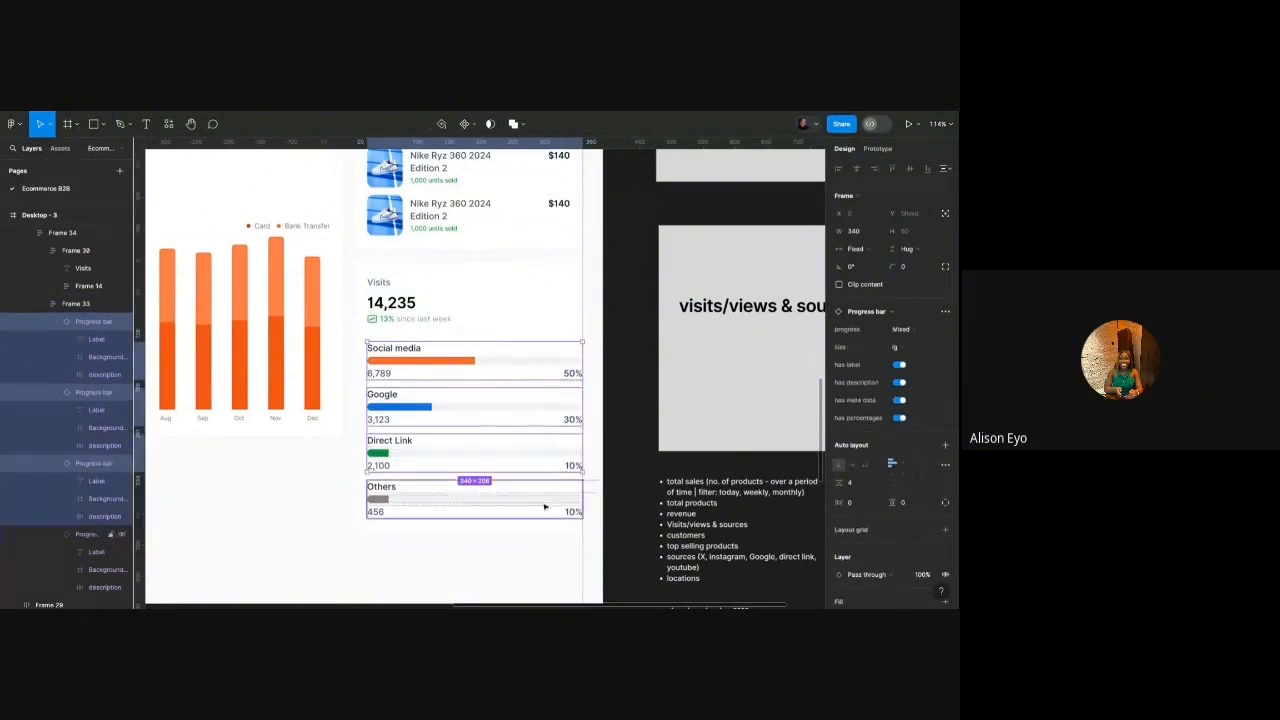
left_click(540, 495, "shift")
left_click(858, 249)
left_click(633, 306)
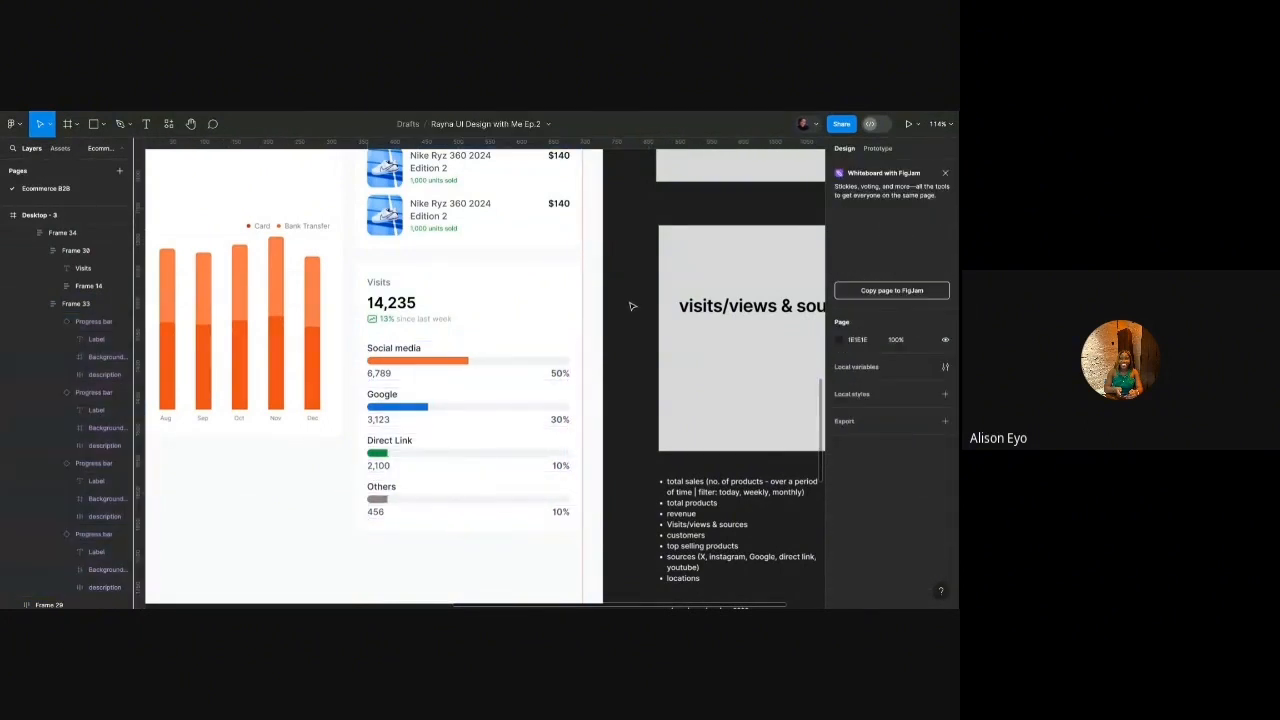
Select the wrapper frame around the Visits card.
left_click(439, 314)
left_click(439, 314)
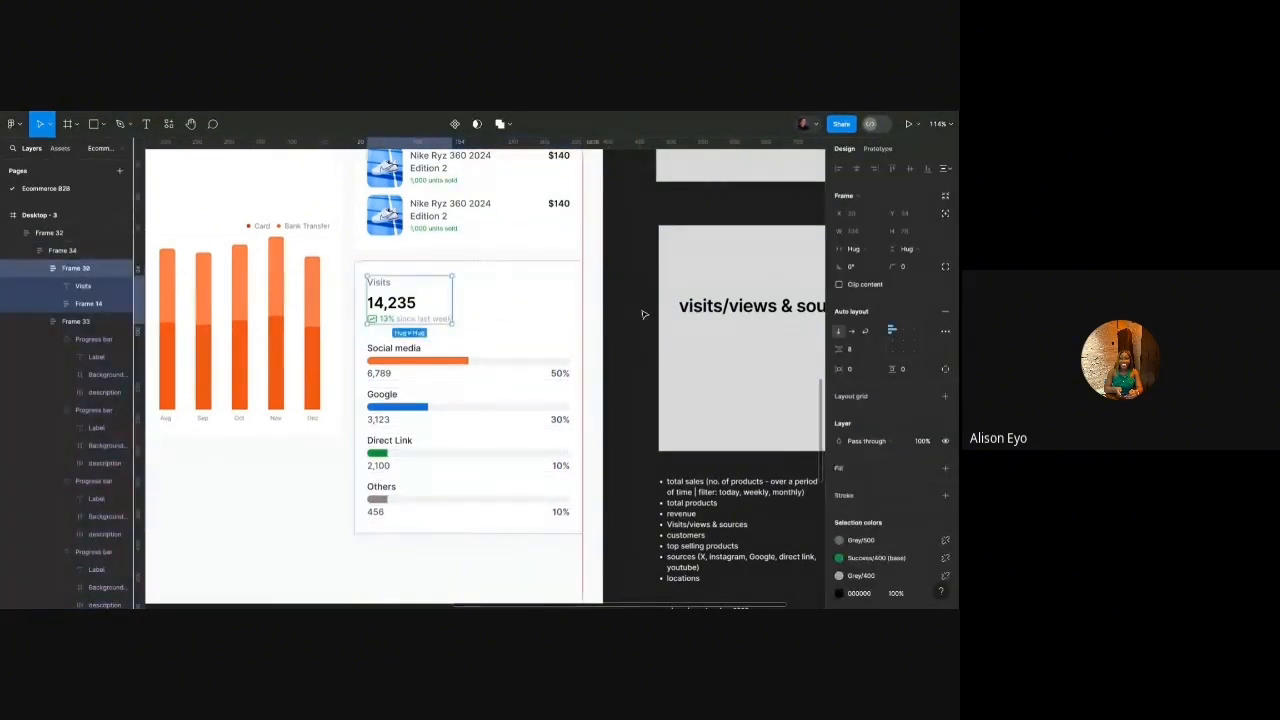
left_click(645, 315)
scroll(560, 314, "up", 3)
scroll(560, 314, "down", 10)
left_click(562, 314)
scroll(562, 314, "up", 3)
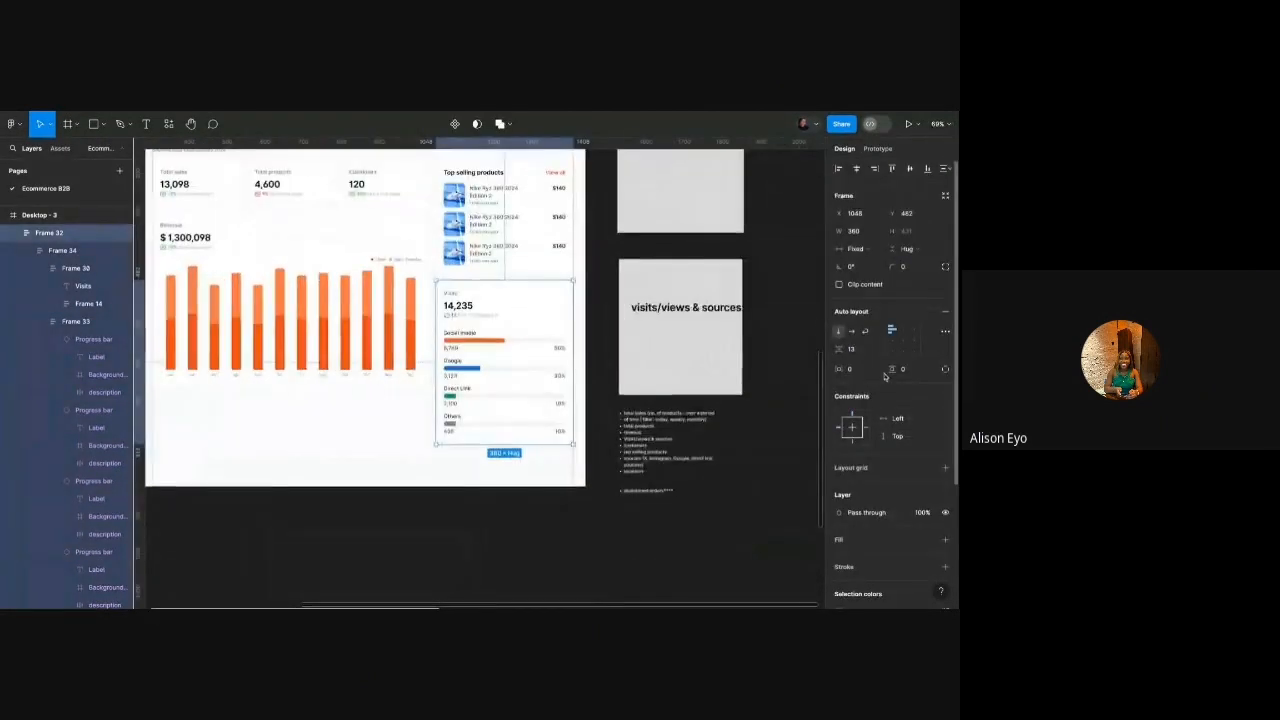
Remove the extra wrapper frame and set the card's item spacing to 16.
right_click(499, 340)
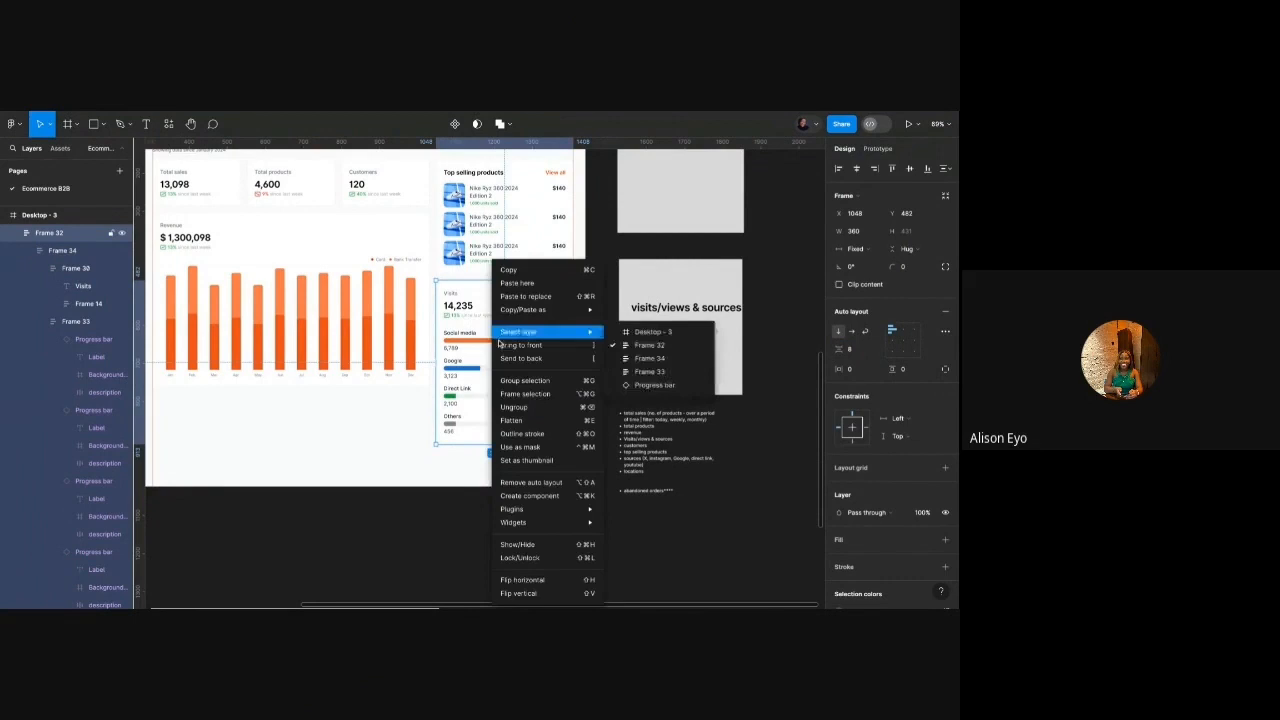
left_click(514, 407)
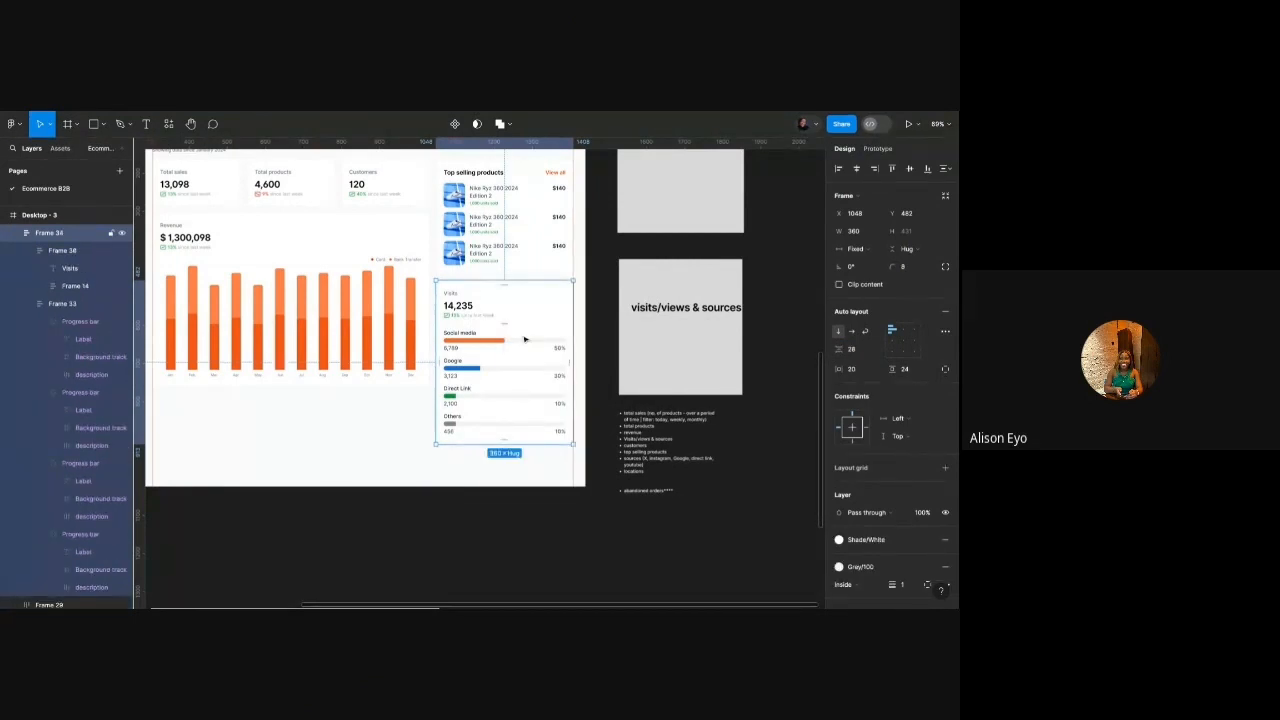
left_click(867, 351)
type("16")
key("Return")
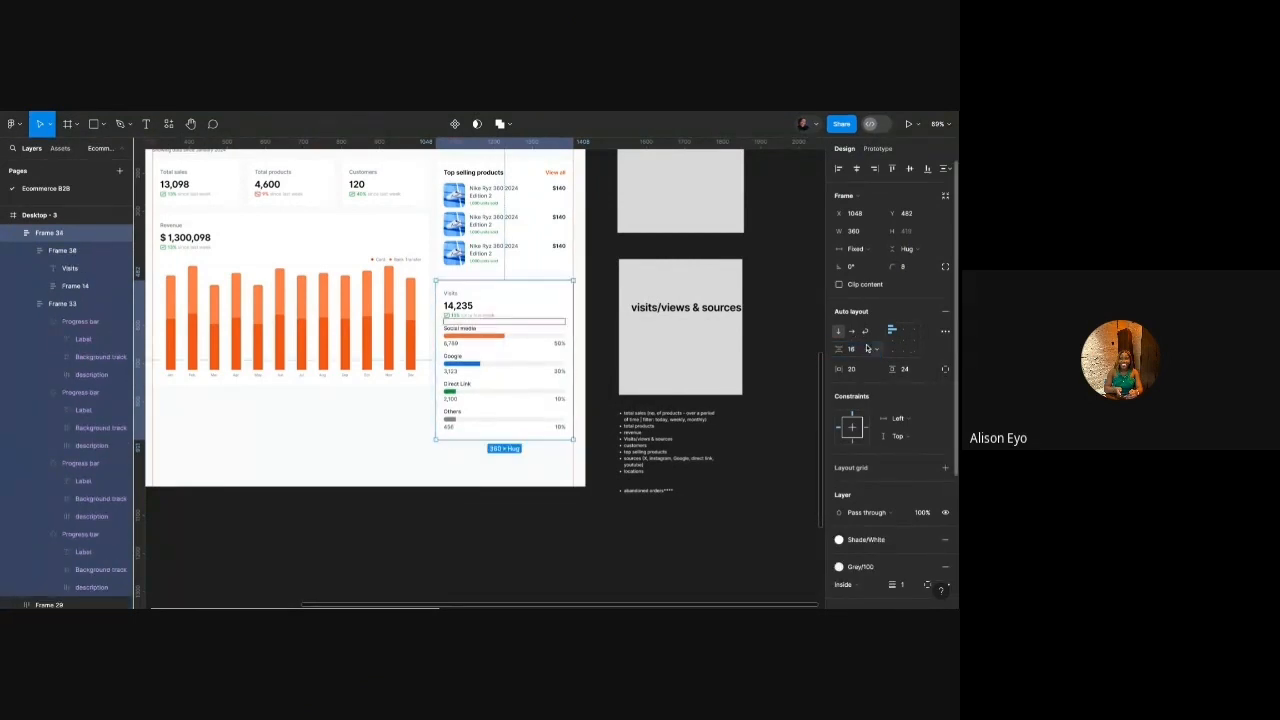
Place a 'divider' library component under the Visits growth line, set to Fill container.
scroll(549, 332, "up", 3)
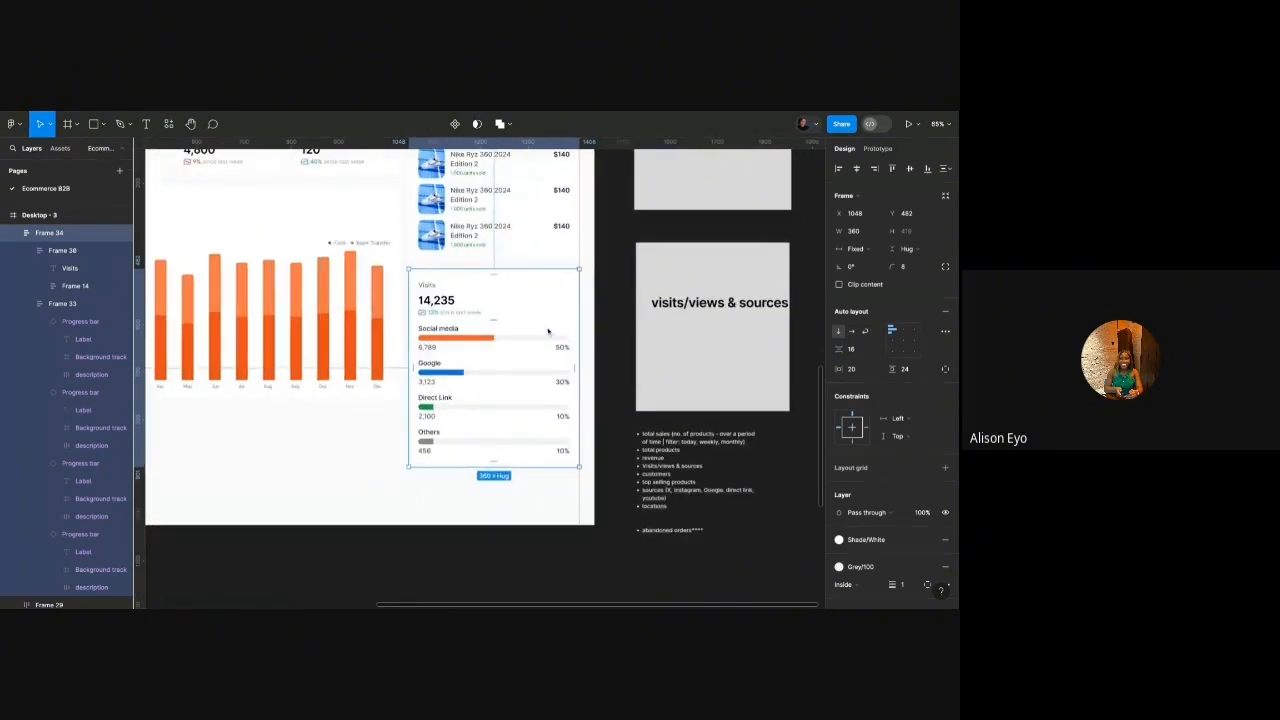
scroll(548, 331, "up", 2)
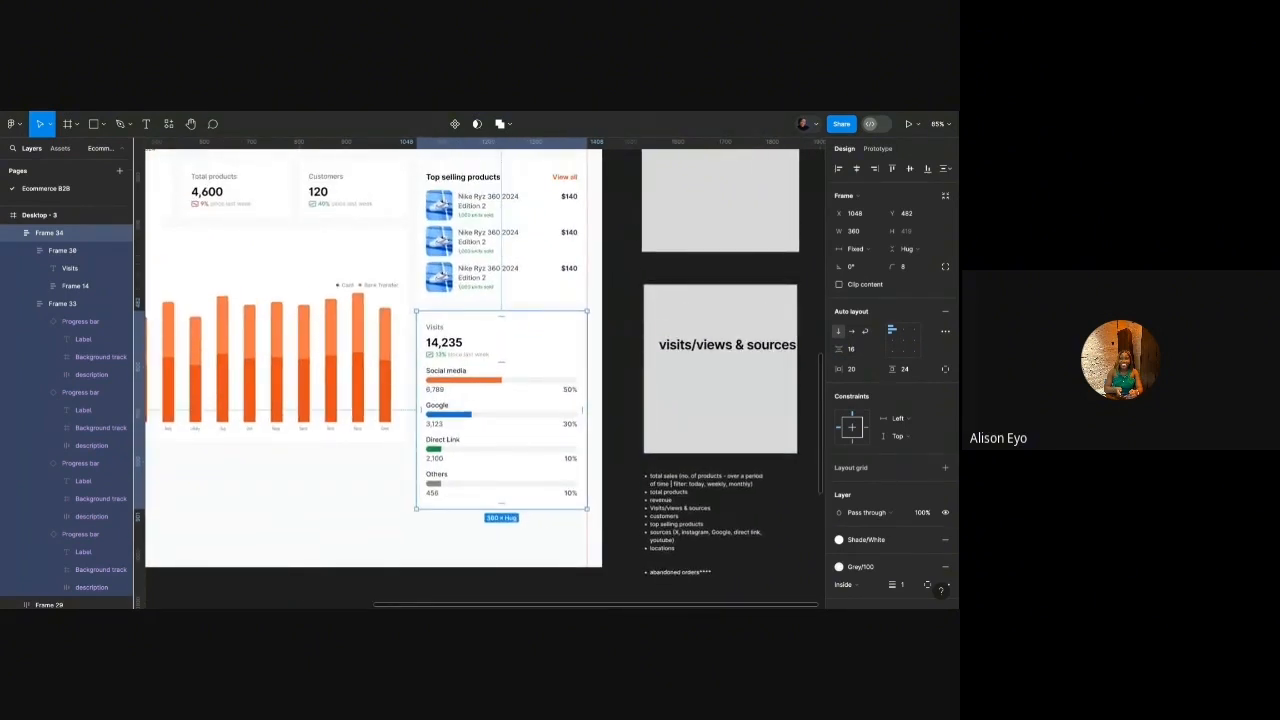
scroll(441, 341, "up", 4)
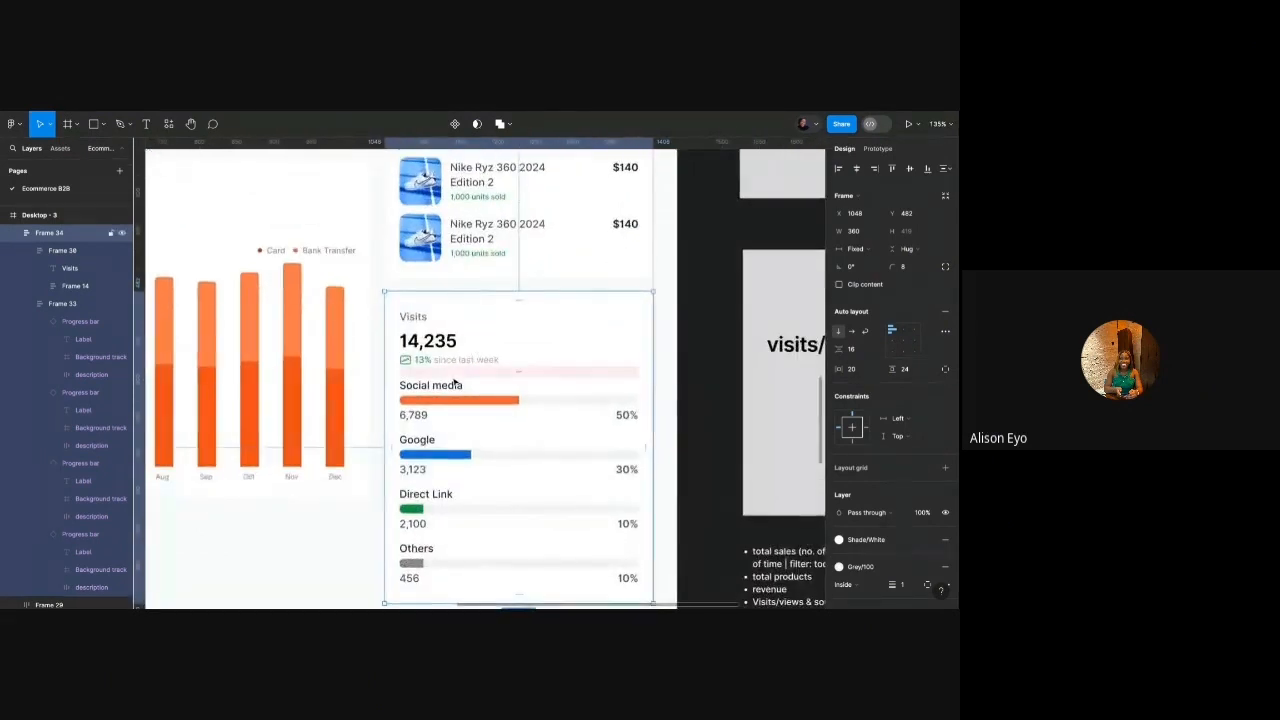
scroll(451, 383, "right", 1)
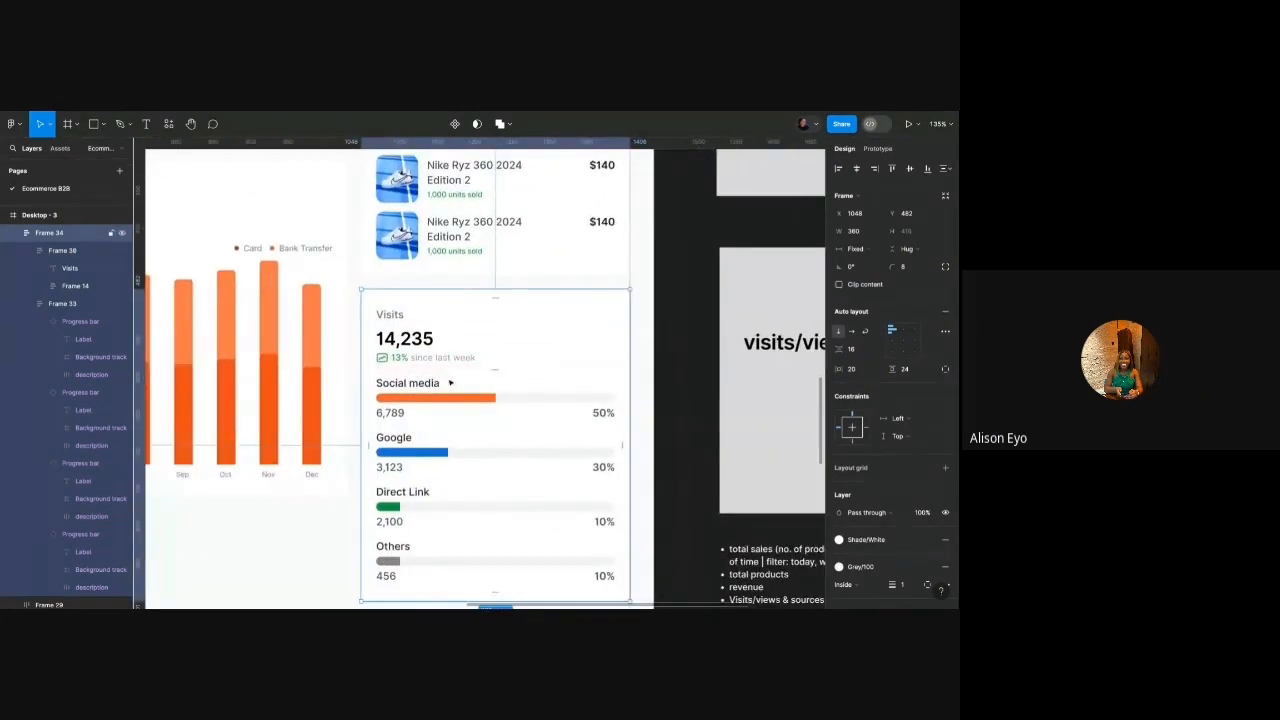
left_click(60, 148)
type("divider")
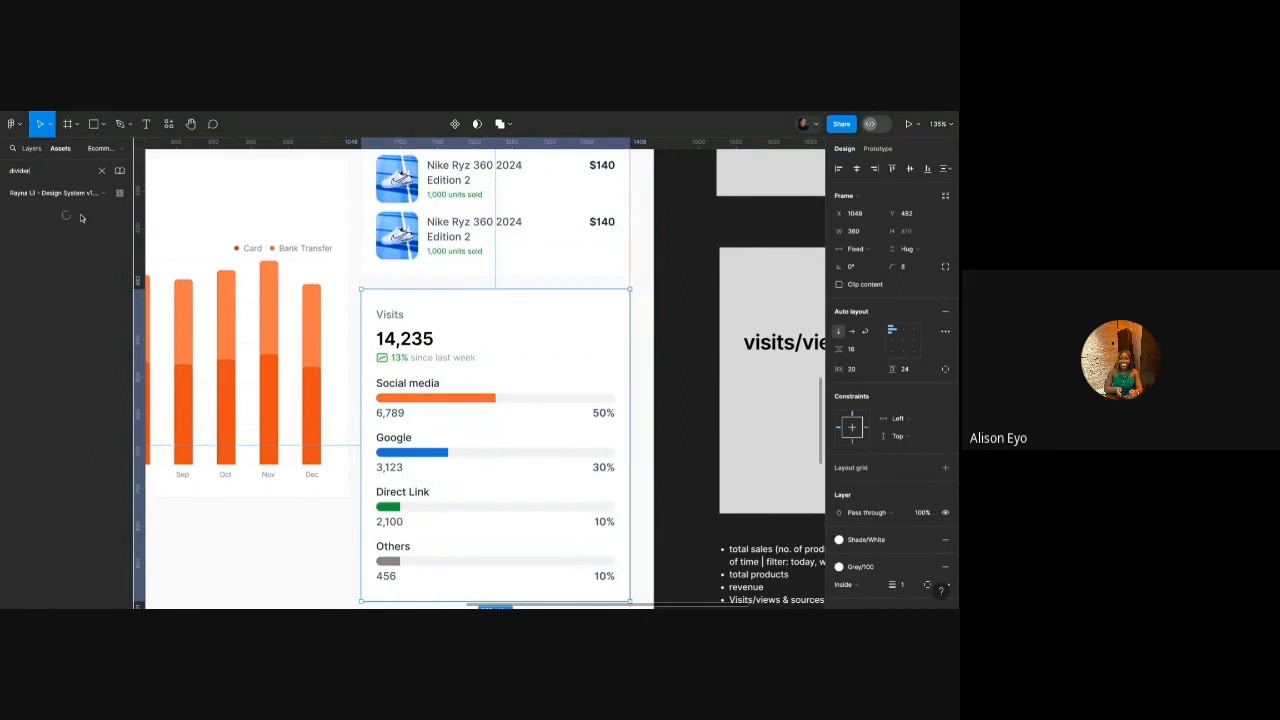
left_click_drag(39, 225, 462, 376)
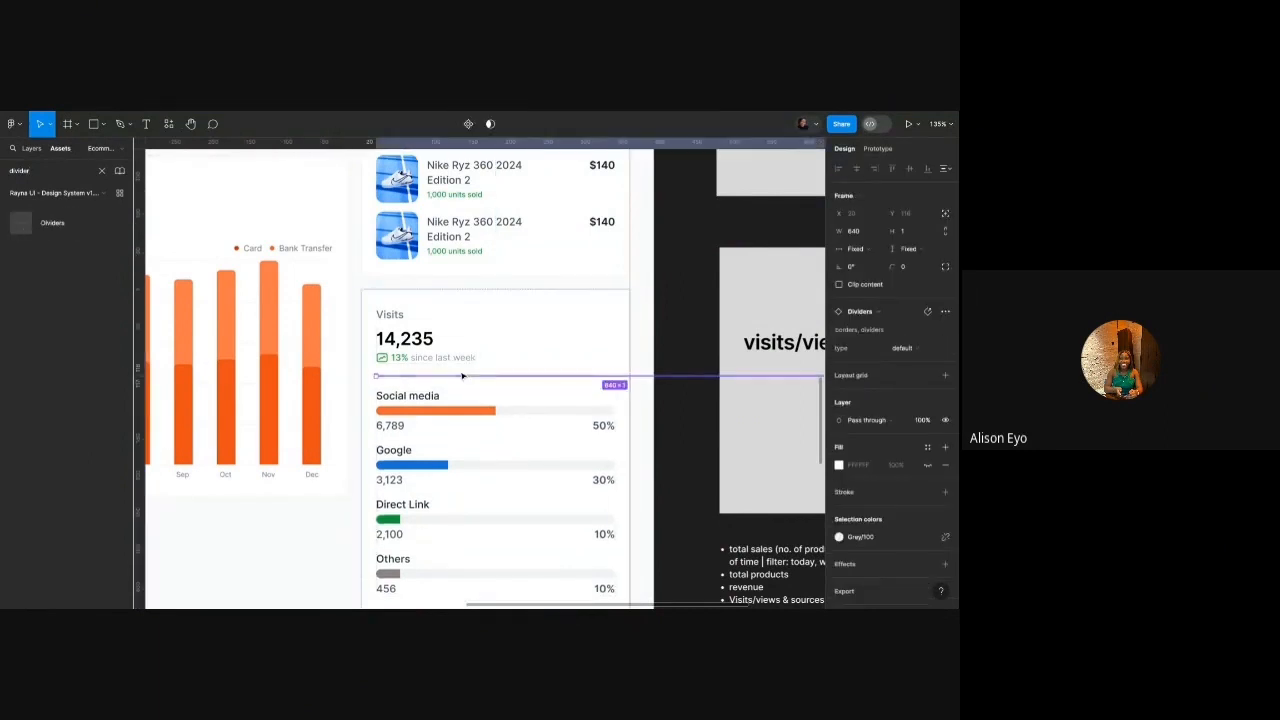
left_click(855, 248)
left_click(868, 262)
left_click(714, 282)
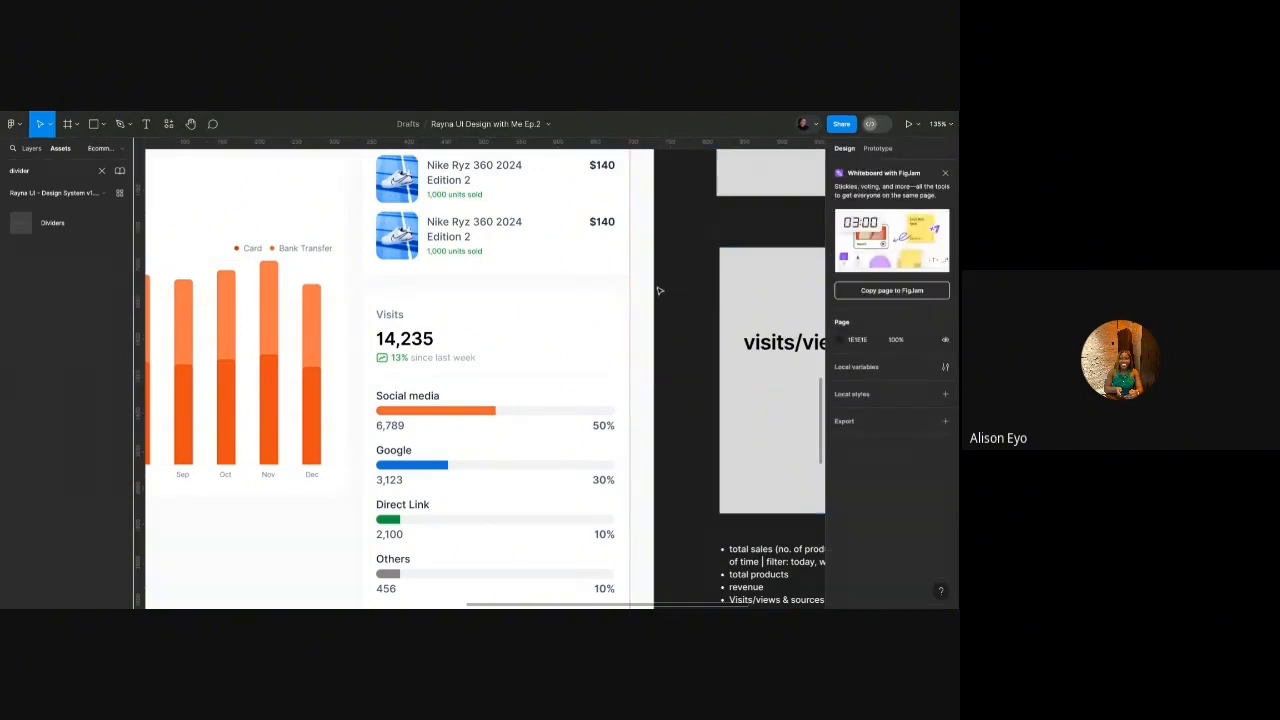
Scroll over the dashboard to review the Visits card beside the Revenue card.
scroll(650, 292, "down", 3)
scroll(648, 296, "up", 3)
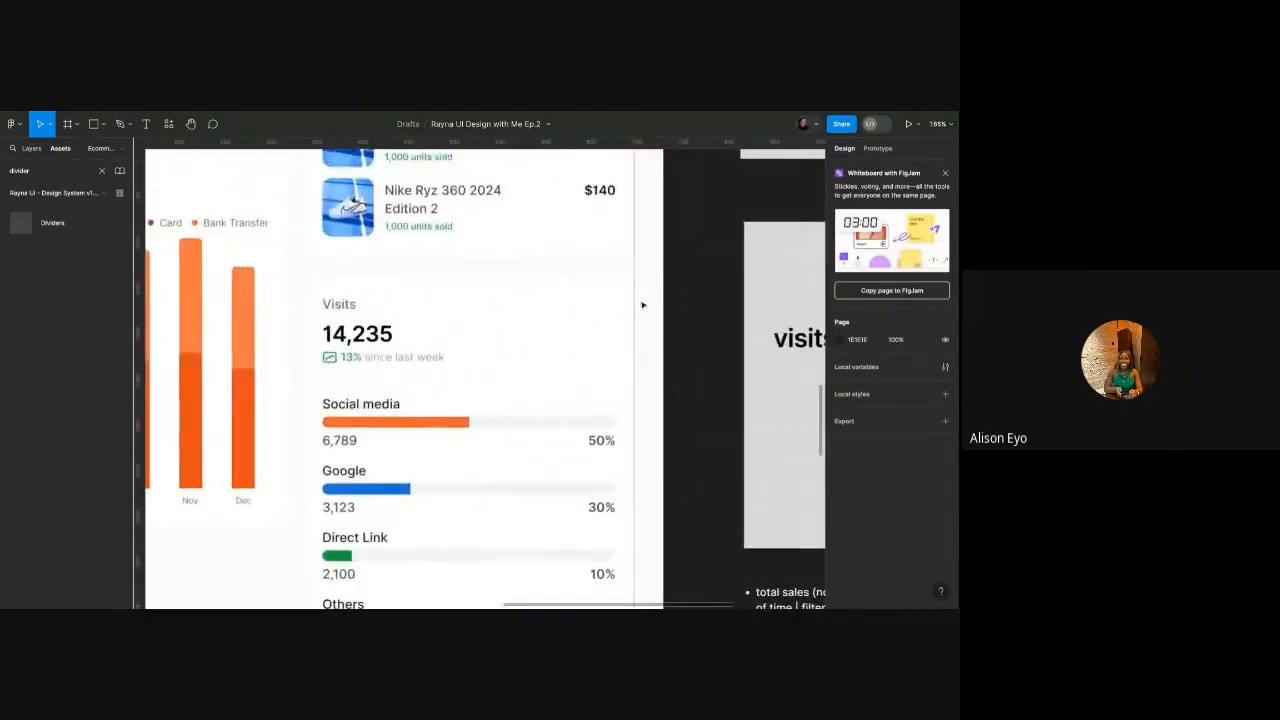
scroll(643, 302, "down", 3)
scroll(642, 305, "down", 3)
scroll(575, 297, "up", 5)
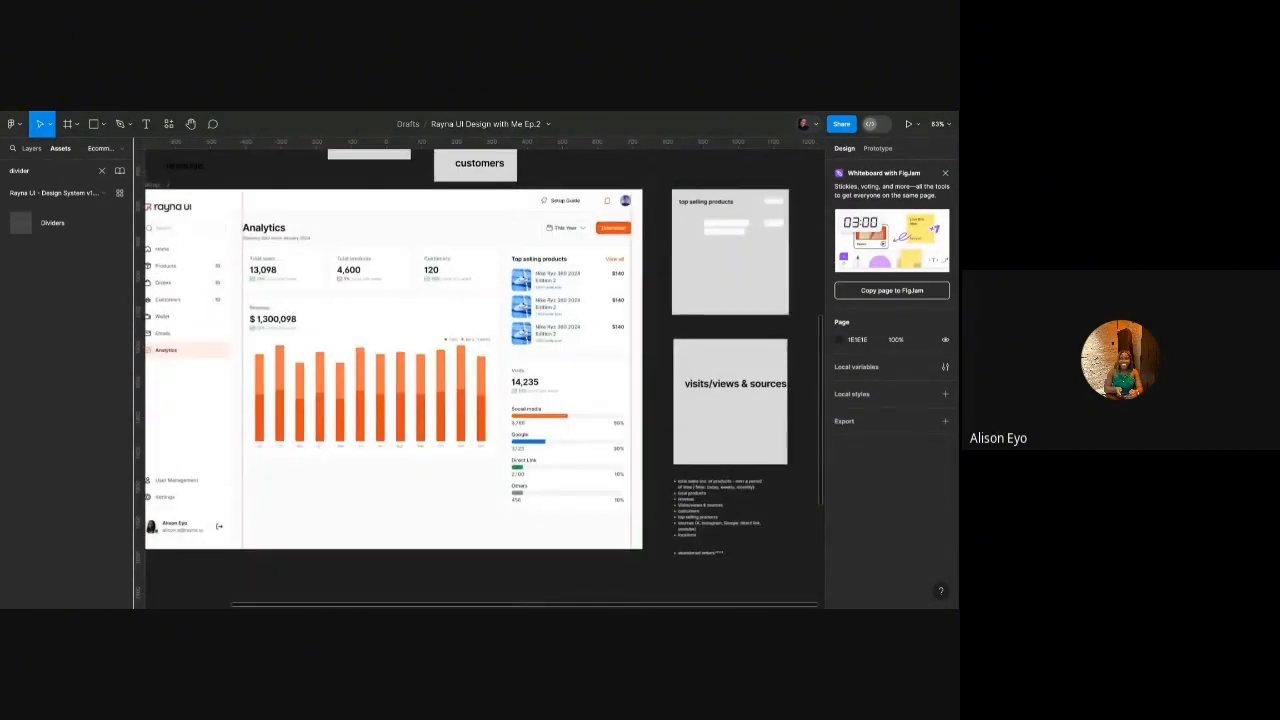
scroll(575, 297, "down", 3)
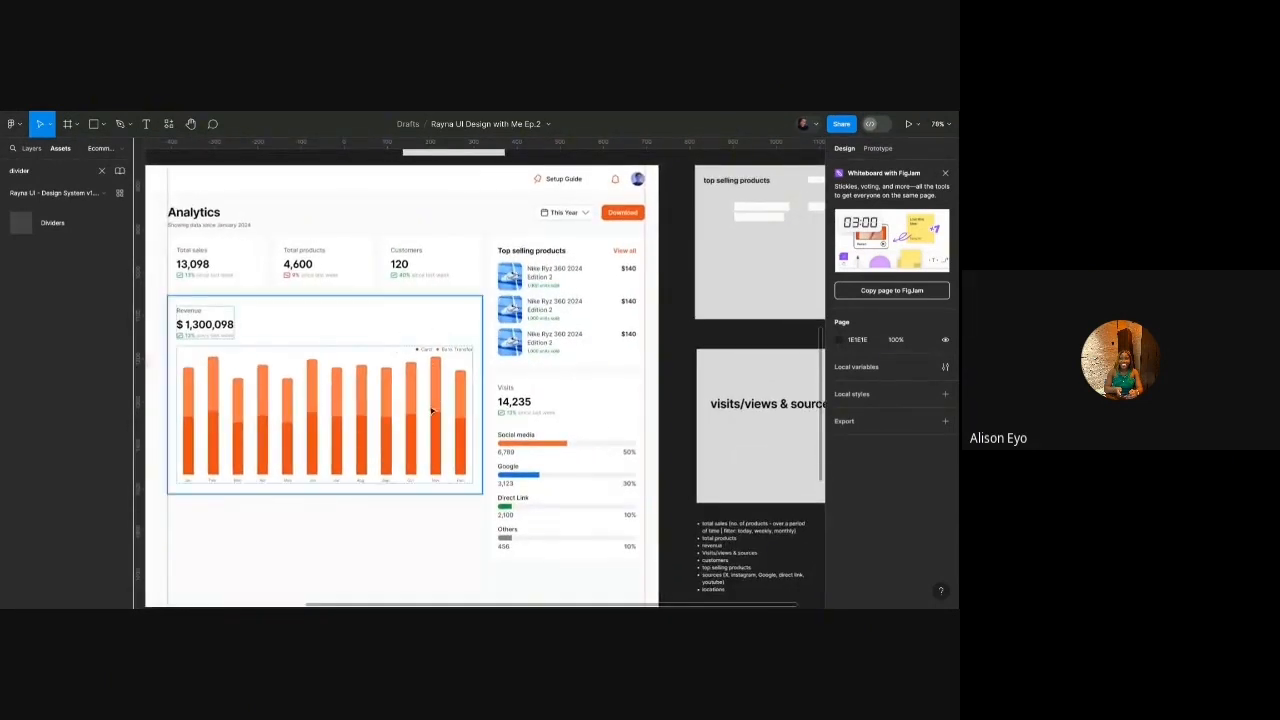
scroll(441, 383, "down", 4)
scroll(441, 383, "up", 2)
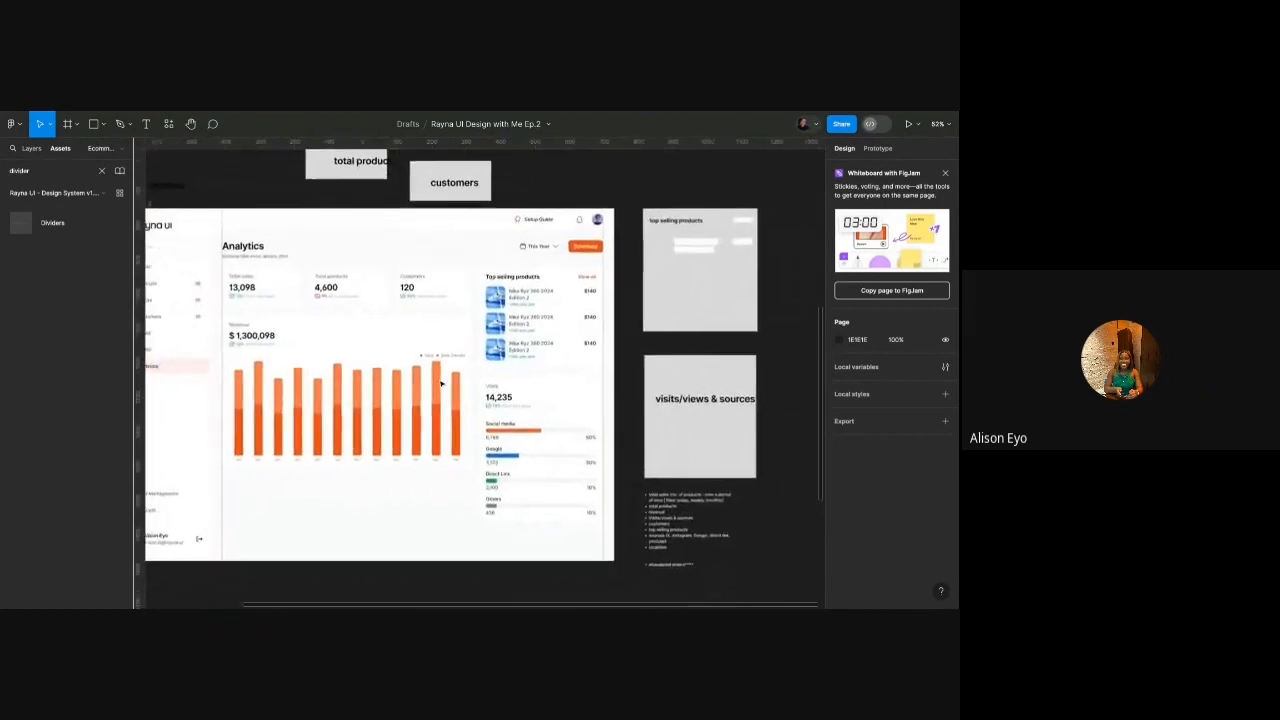
scroll(441, 383, "down", 2)
Reposition the Revenue chart below the stat cards, nudging it down slightly.
left_click(443, 321)
scroll(445, 310, "up", 2)
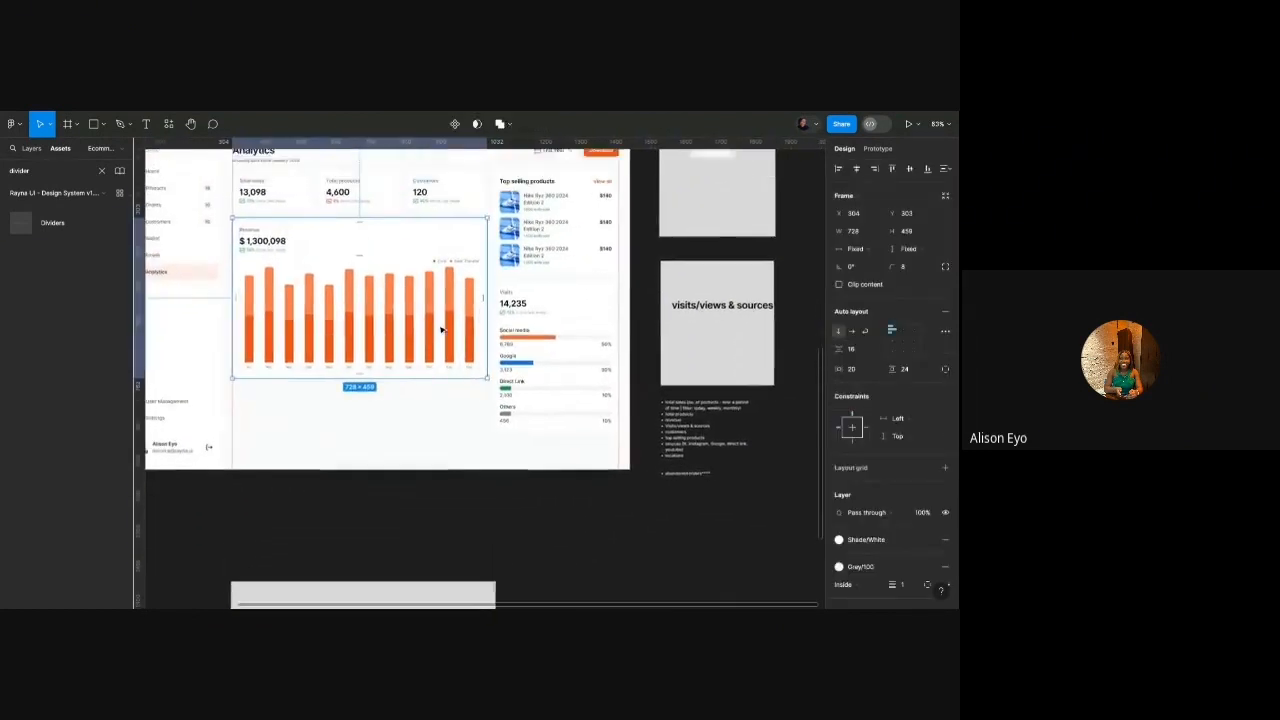
left_click_drag(448, 298, 448, 296)
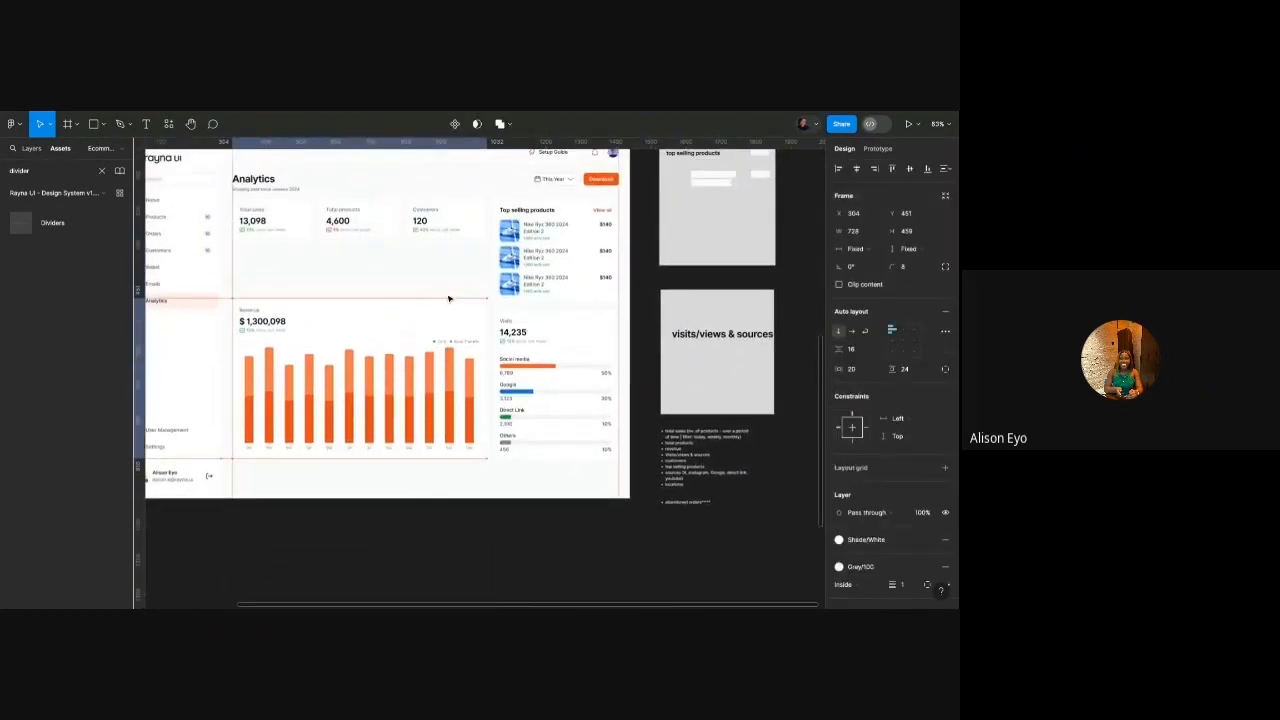
key("Escape")
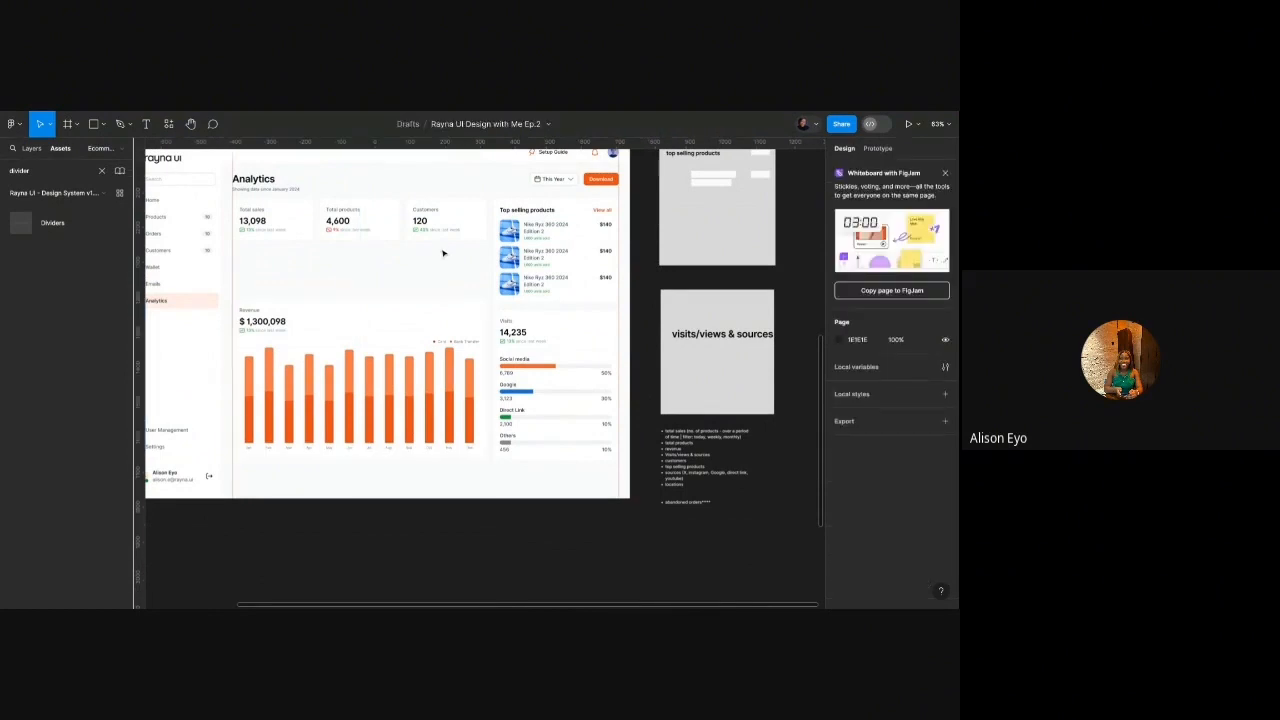
left_click(444, 314)
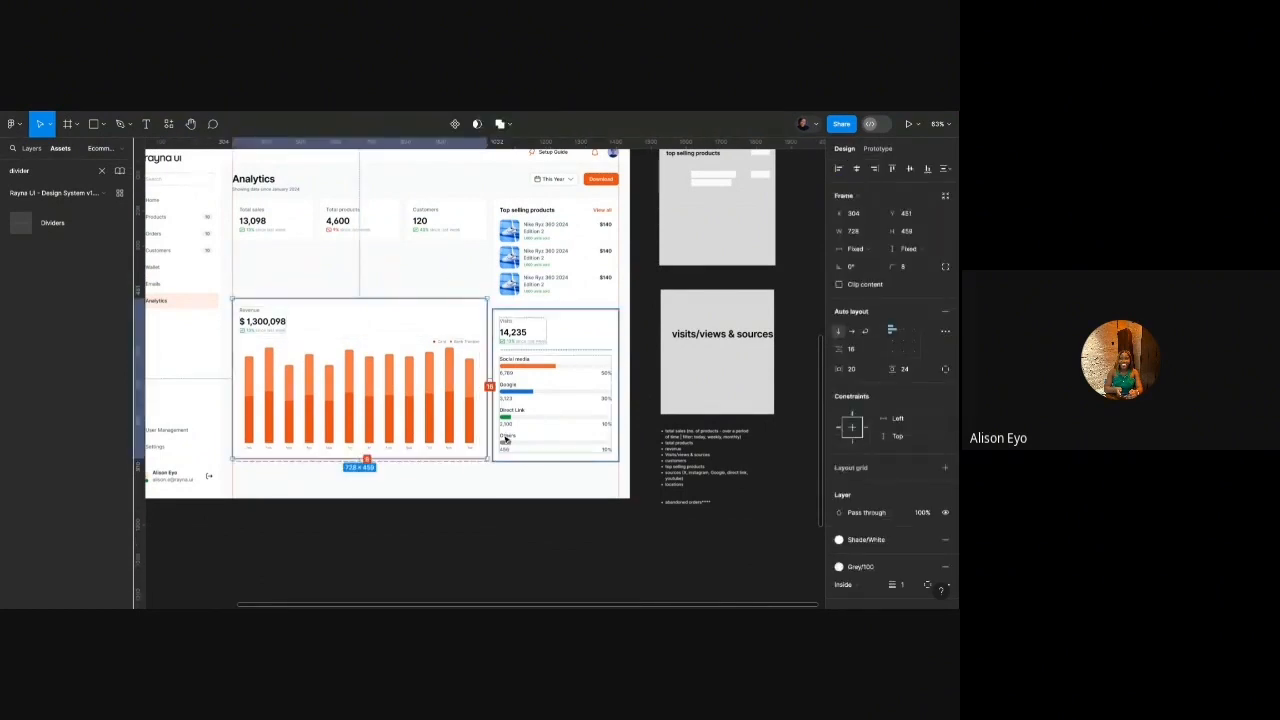
key("alt+Down")
key("alt+Down")
key("alt+Down")
key("alt+Down")
key("alt+Down")
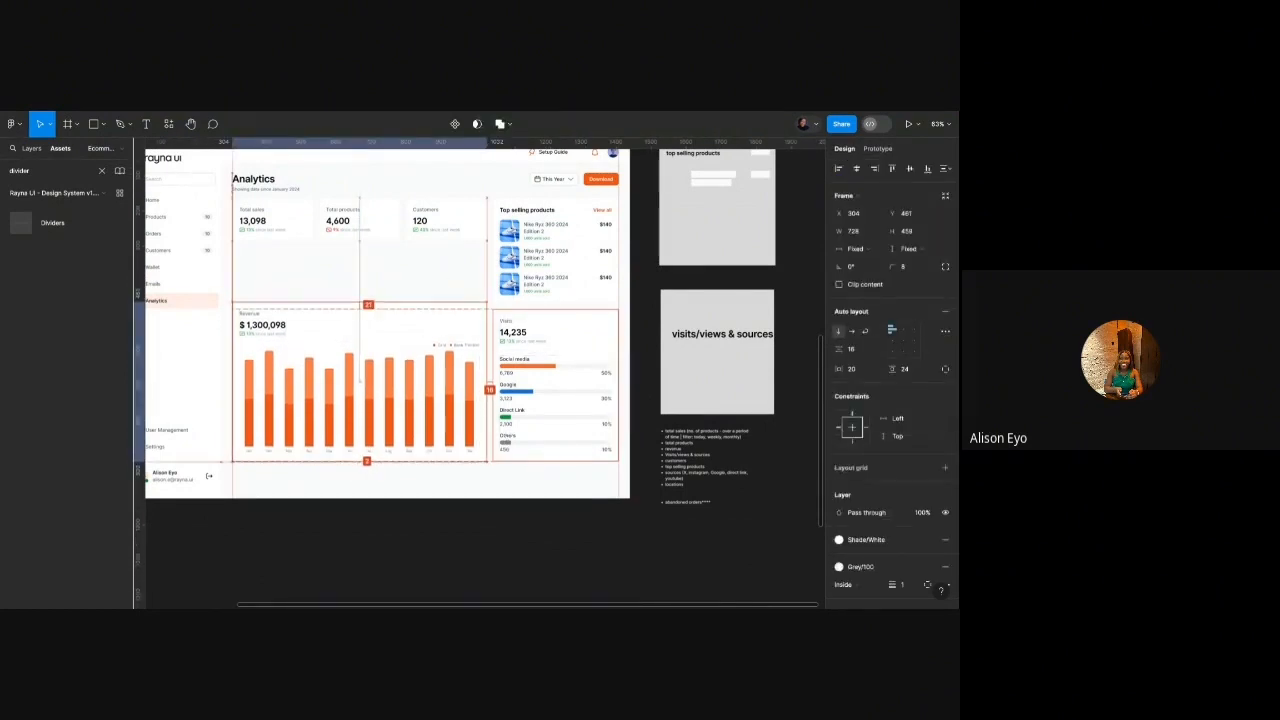
key("Escape")
Try shortening the Revenue chart from its top edge, then undo the resize.
scroll(509, 422, "up", 5)
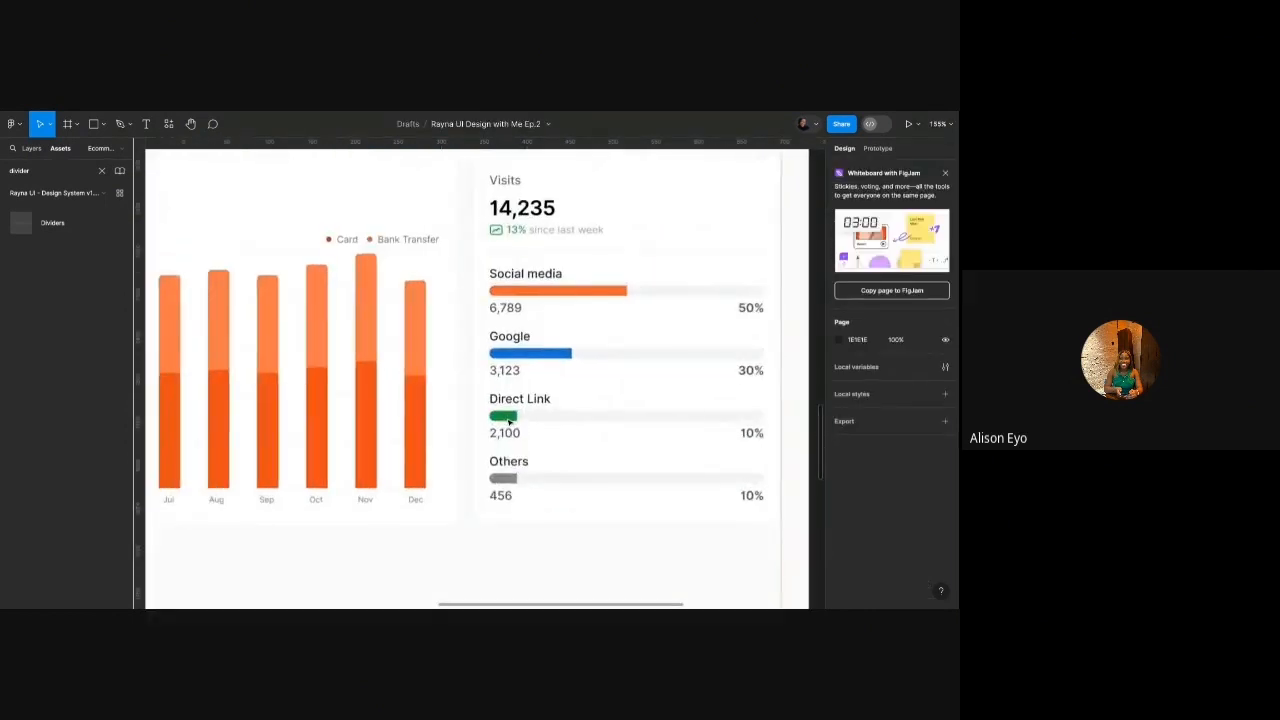
scroll(509, 422, "down", 5)
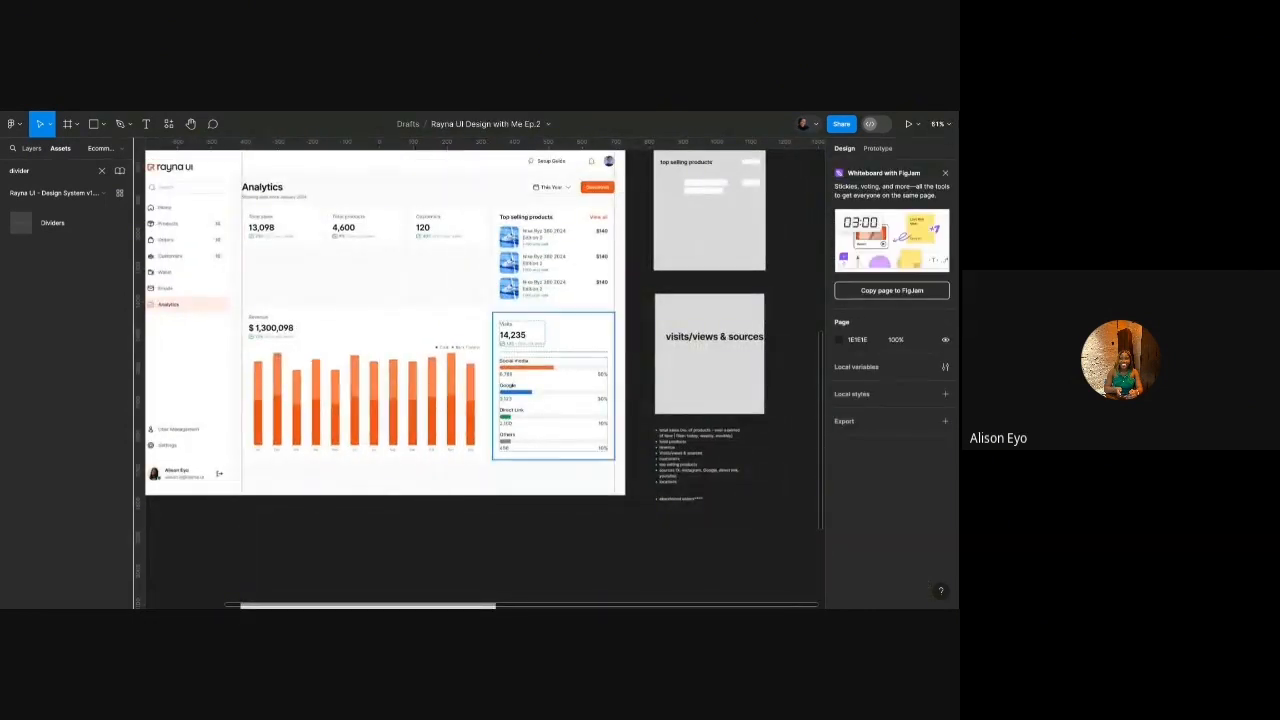
left_click(470, 308)
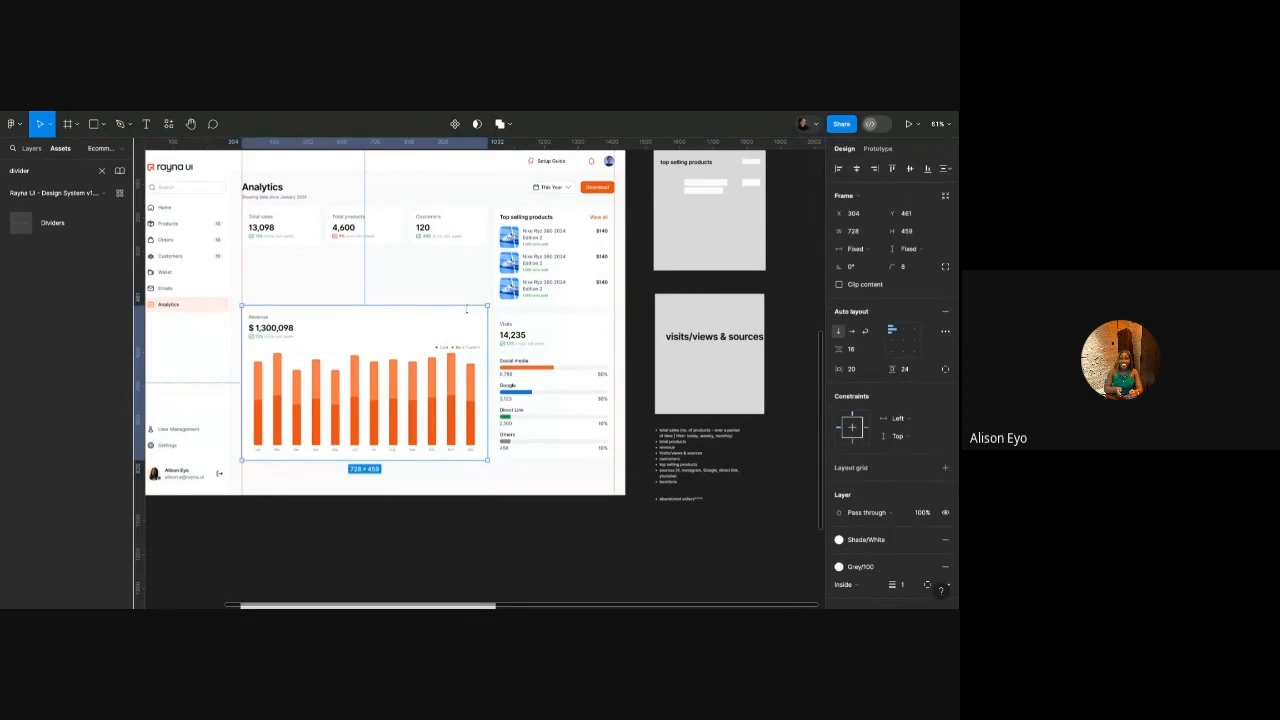
left_click_drag(470, 308, 466, 346)
key("ctrl+z")
left_click(460, 286)
scroll(412, 273, "up", 3)
scroll(412, 273, "up", 2)
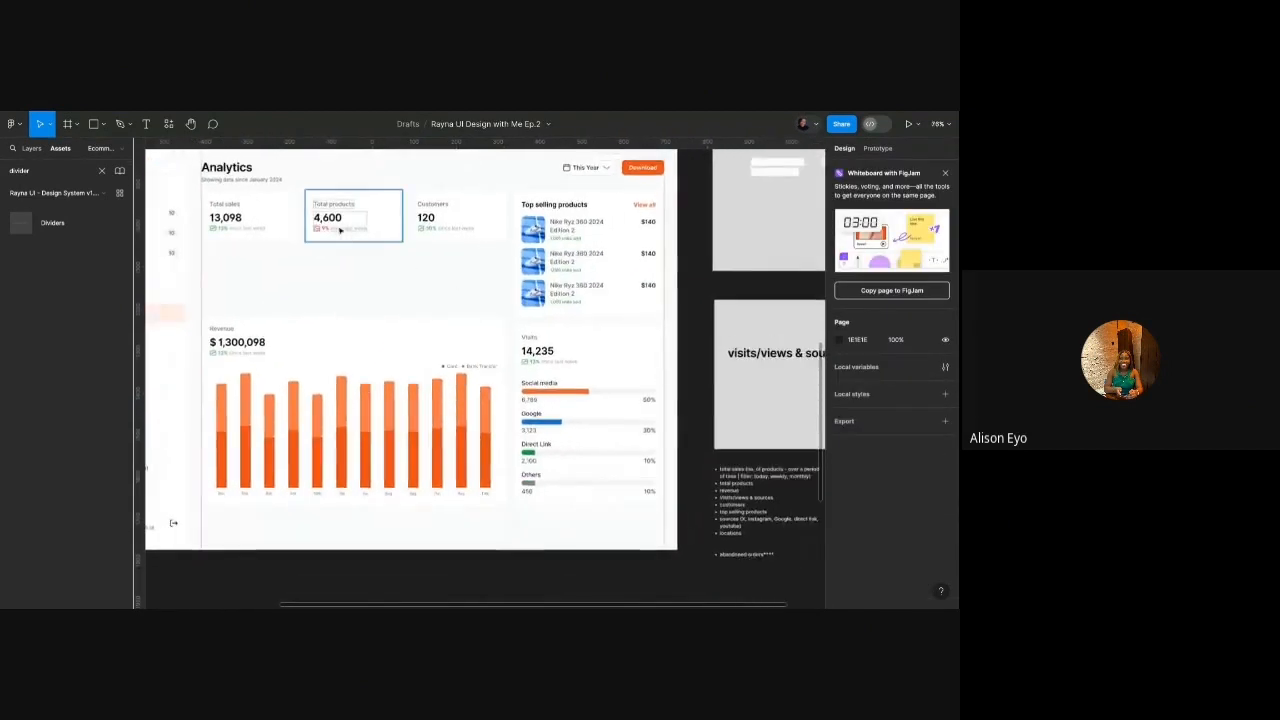
Wrap the row of three stat cards in auto layout and adjust its position.
left_click(447, 207)
key("shift+a")
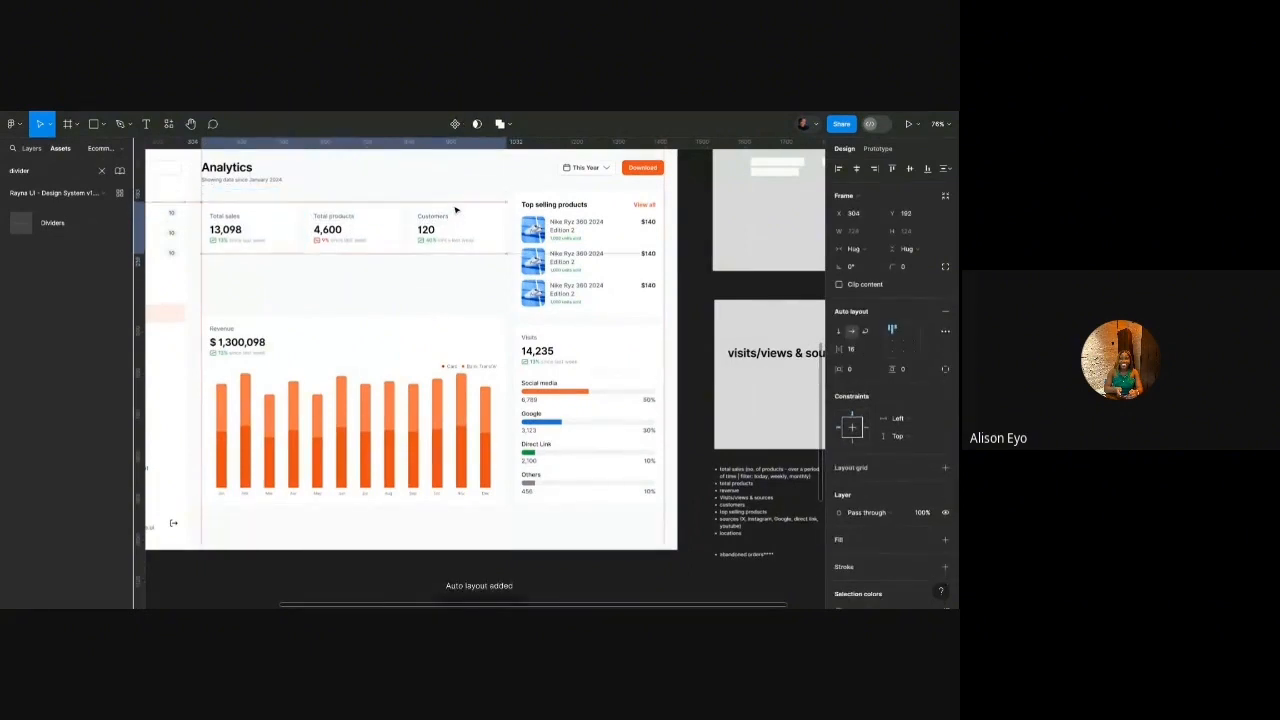
key("shift+Down")
key("alt")
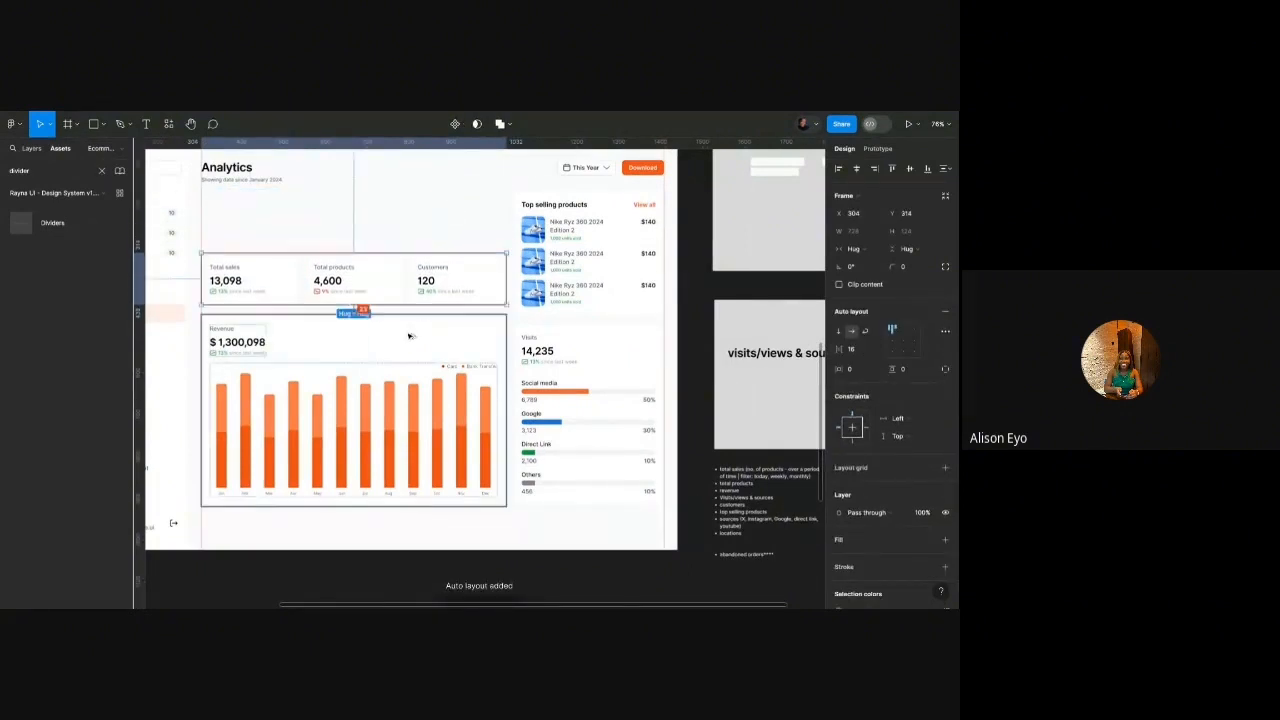
key("shift+Down")
key("Up")
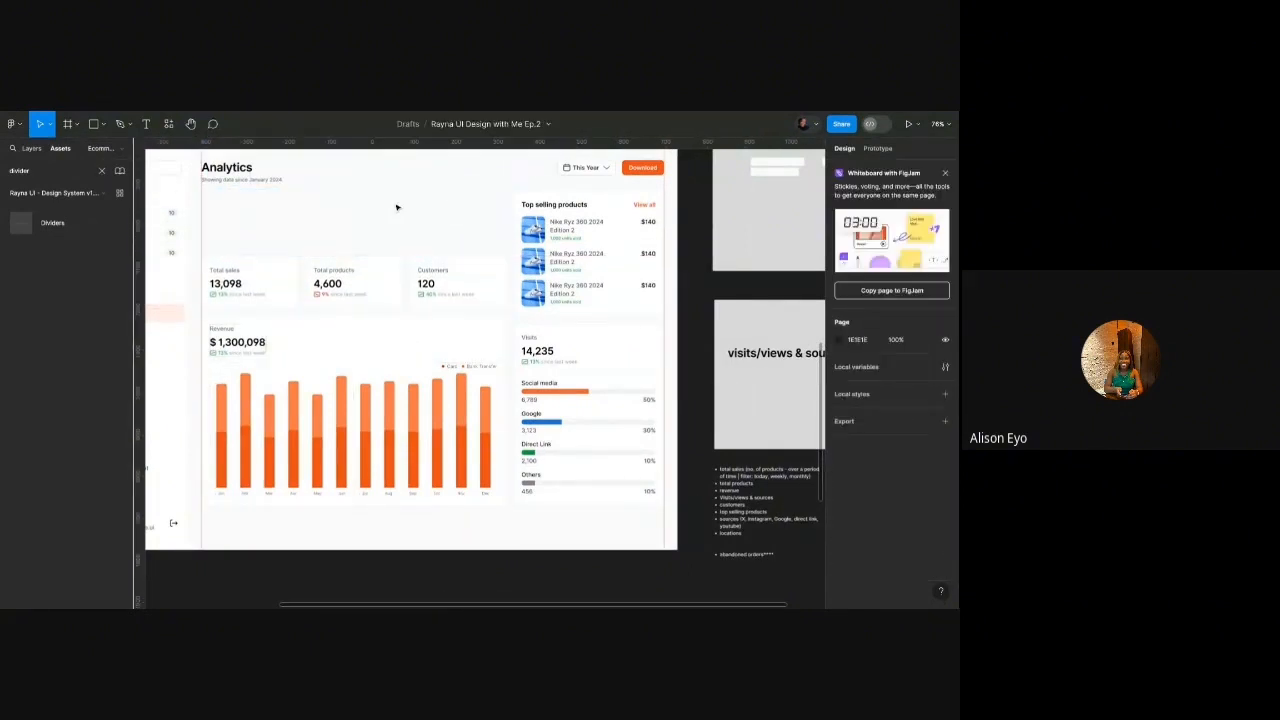
Wrap the stat row with Revenue, and Visits with Top selling products, in auto layouts.
left_click(422, 342, "shift")
key("shift+a")
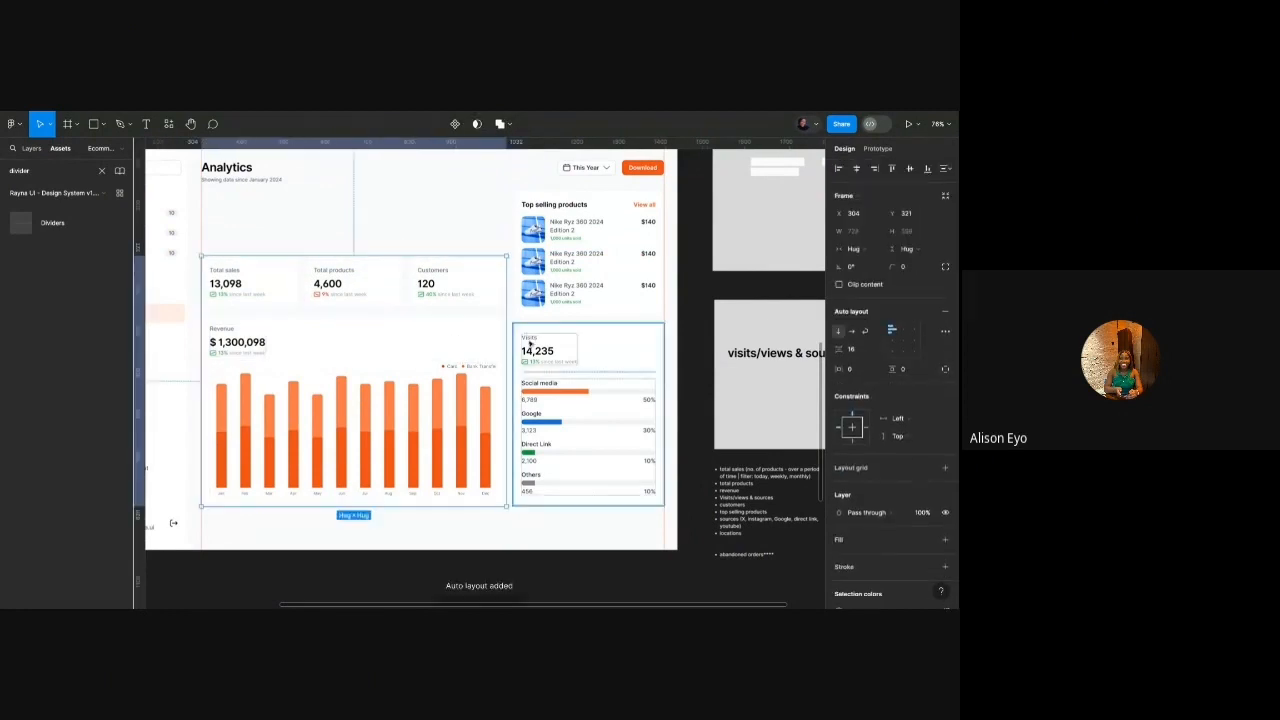
left_click(531, 348)
left_click(533, 279, "shift")
key("shift+a")
left_click(482, 300, "shift")
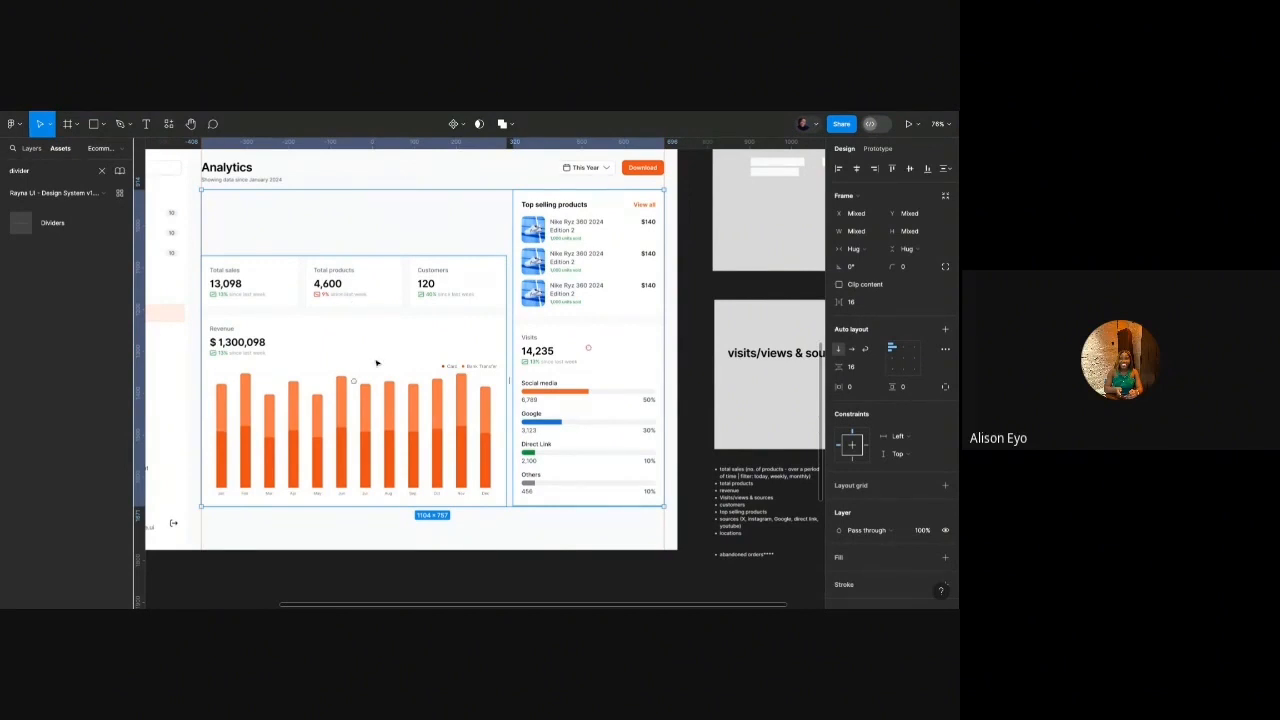
Nudge the stats and revenue chart block up to Y 163.
left_click(378, 275)
key("shift+Up")
key("shift+Up")
key("shift+Up")
key("shift+Up")
key("shift+Up")
key("shift+Up")
key("shift+Up")
key("shift+Up")
key("shift+Up")
key("shift+Up")
key("shift+Up")
key("shift+Up")
key("shift+Up")
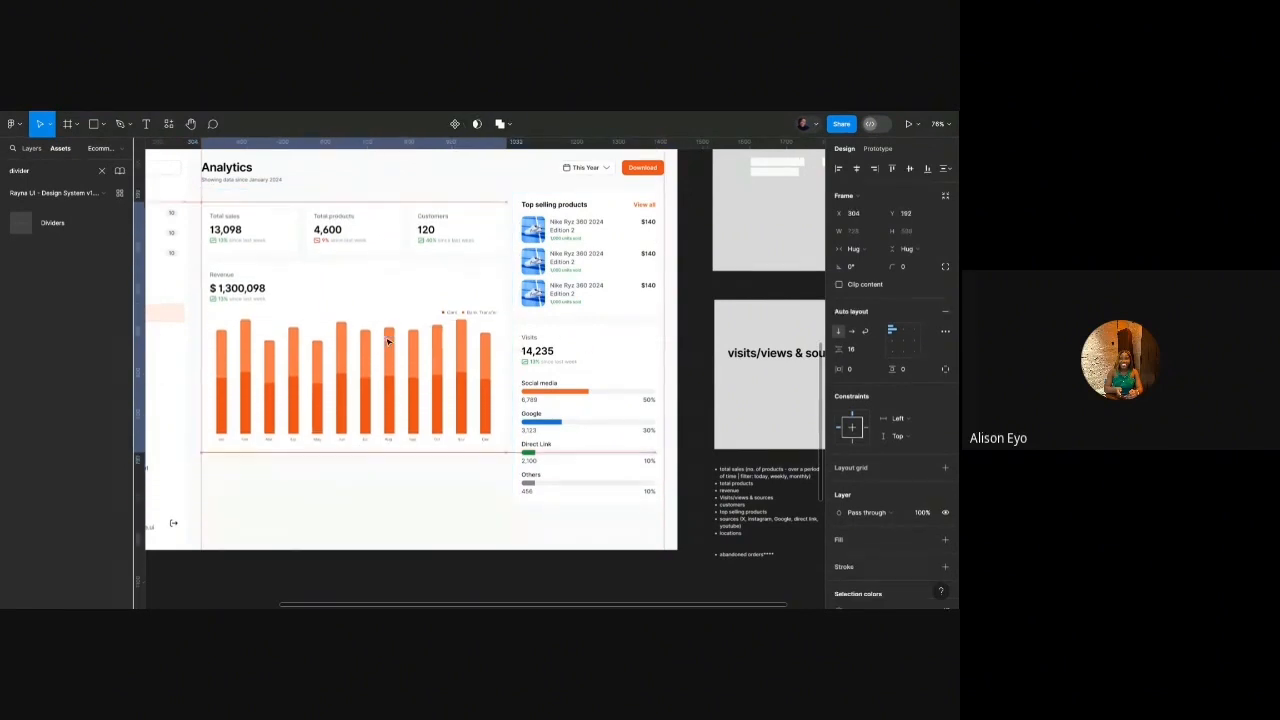
key("shift+Up")
key("shift+Up")
key("shift+Up")
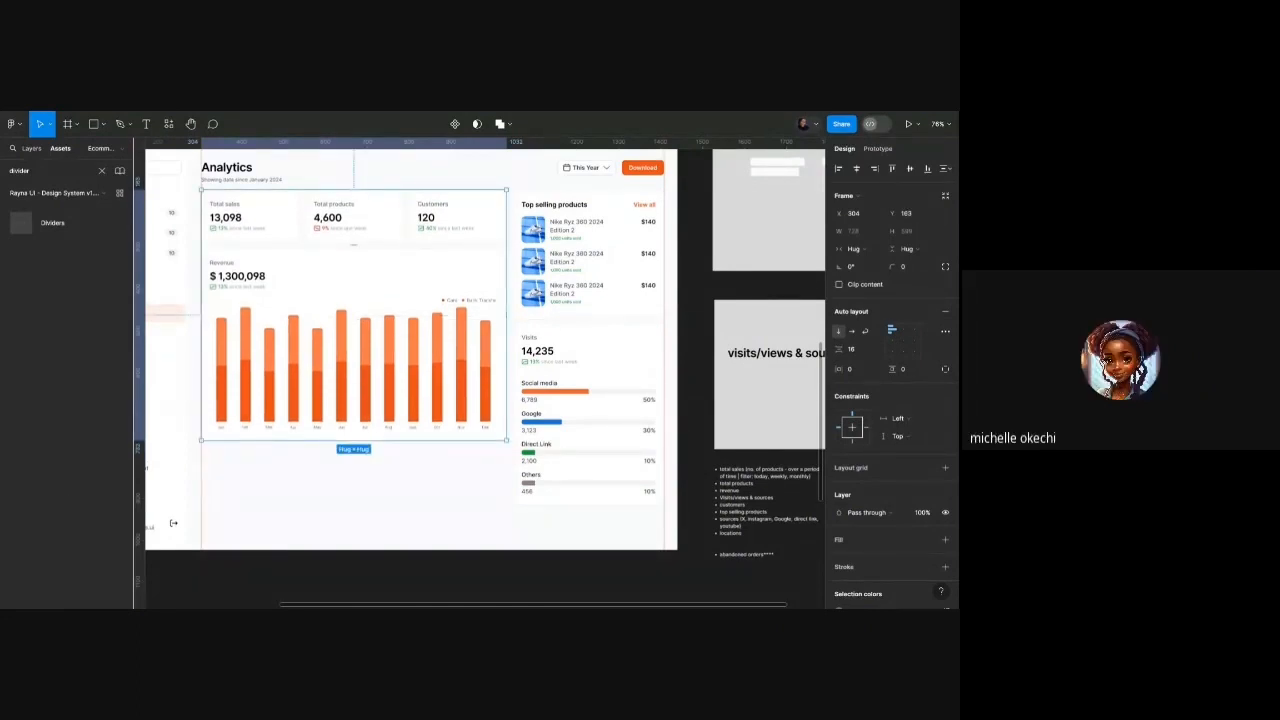
scroll(388, 267, "down", 5)
scroll(388, 267, "up", 5)
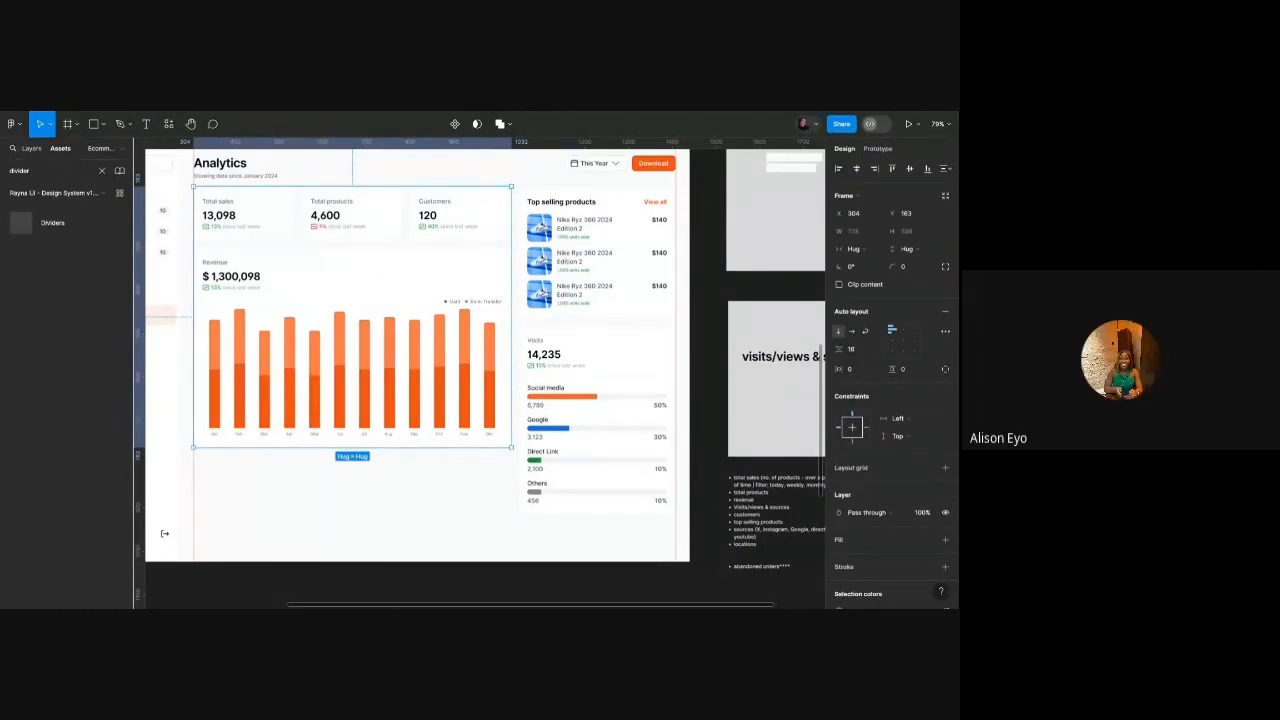
Delete the unused grey rectangle below the dashboard.
scroll(403, 277, "down", 5)
left_click(403, 460)
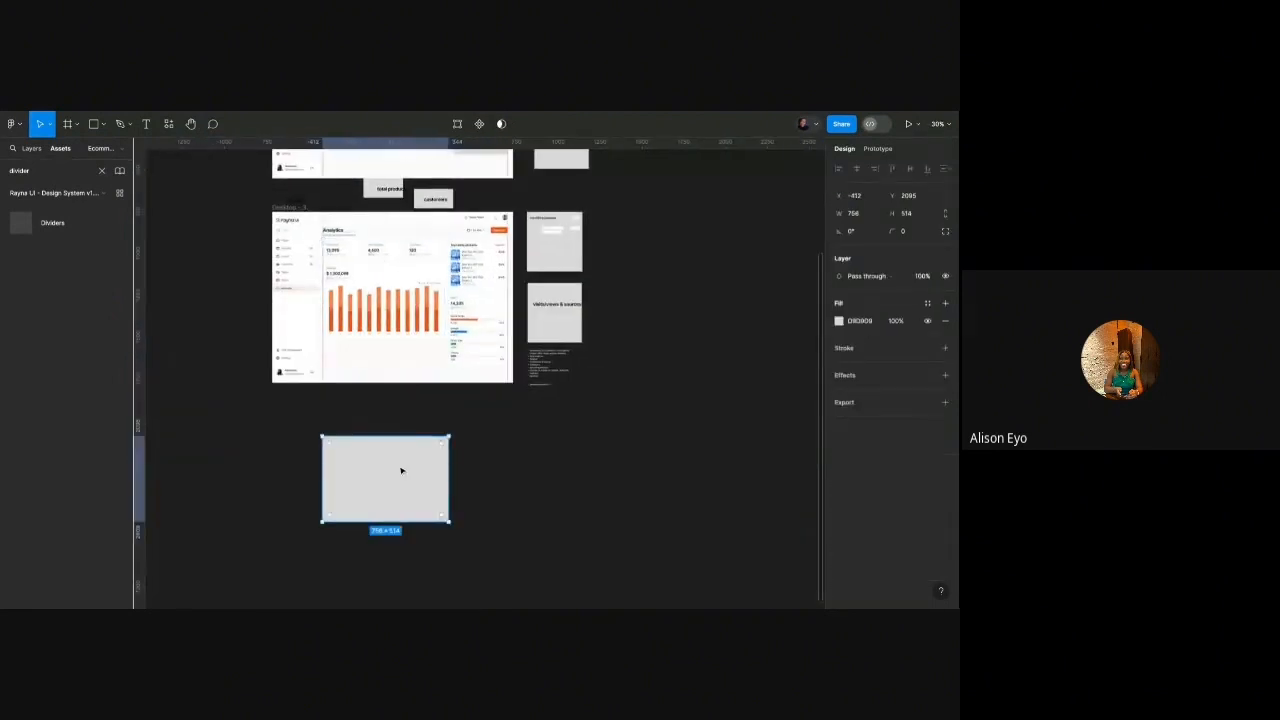
key("Delete")
scroll(350, 258, "up", 3)
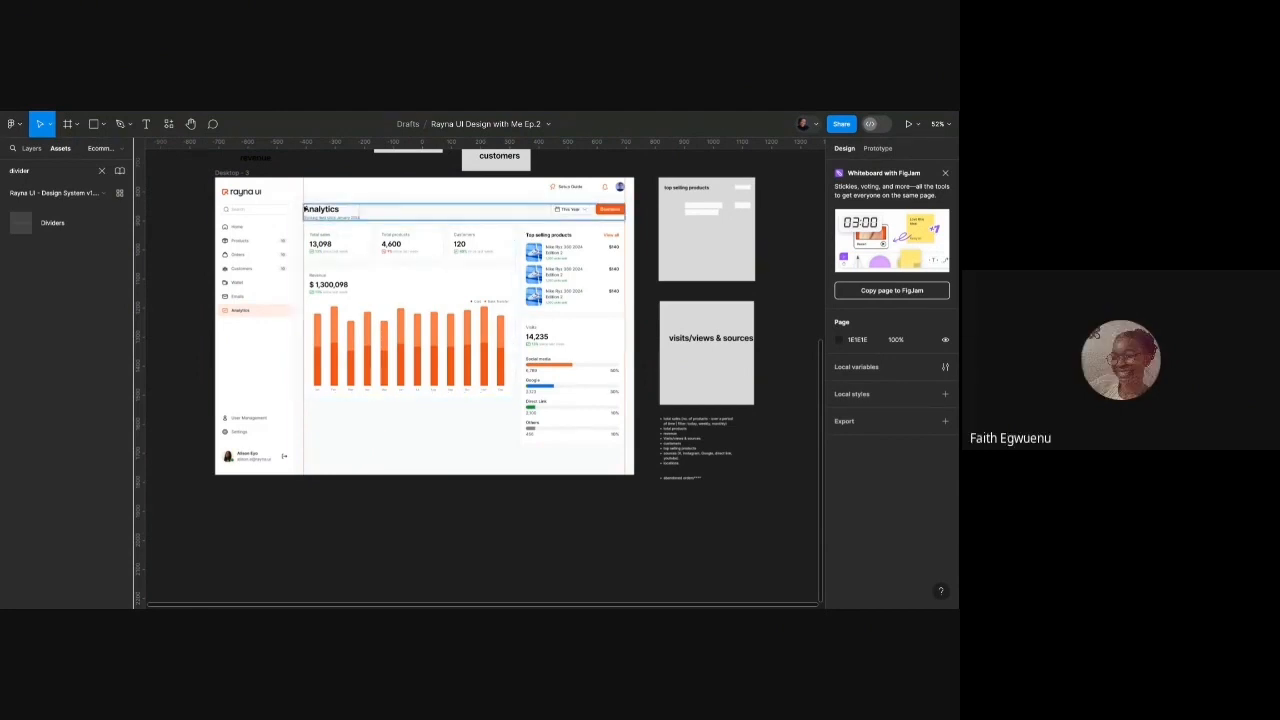
Drag the bottom edge of Desktop - 3 down to make it 1440×1173.
left_click(390, 445)
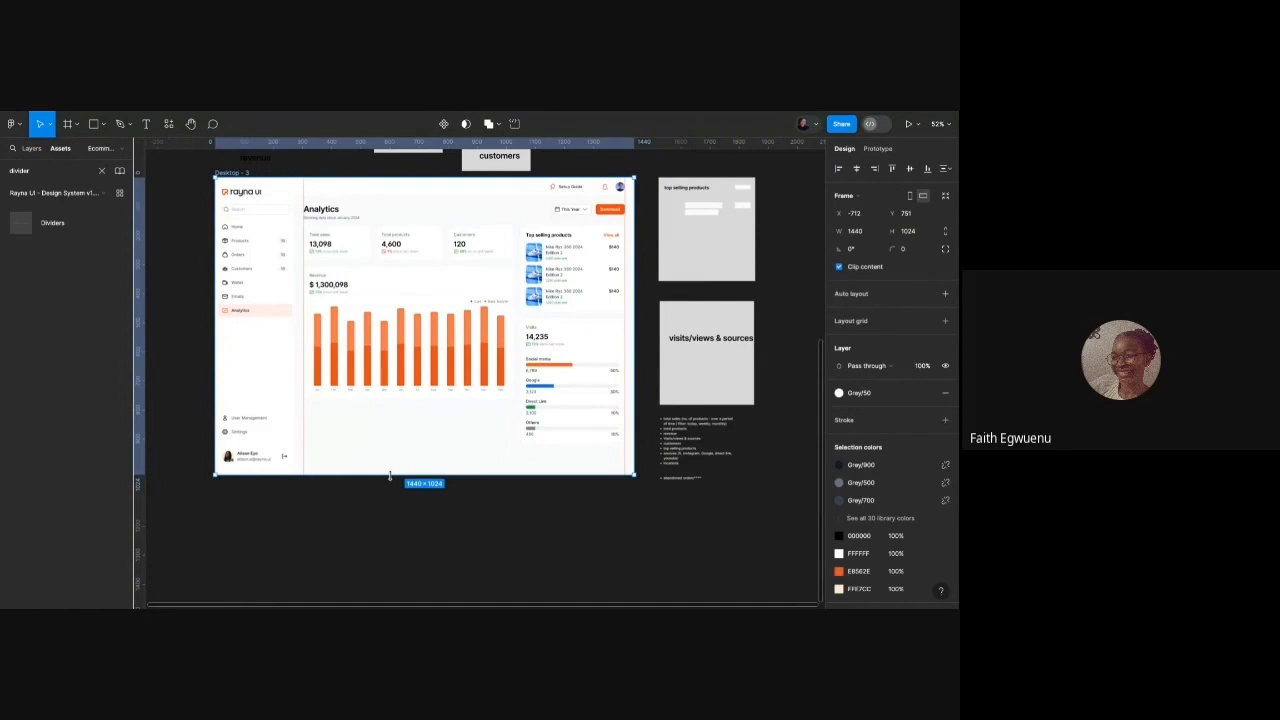
left_click_drag(390, 475, 390, 518)
scroll(524, 283, "up", 5)
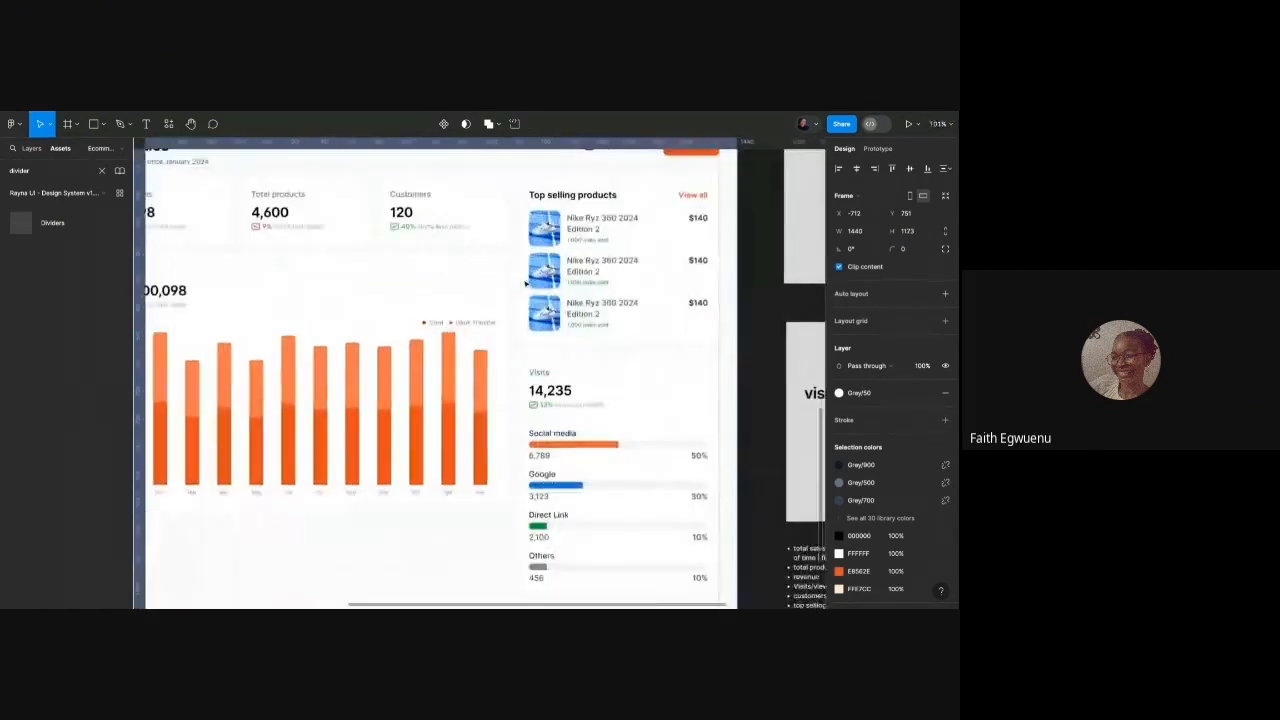
scroll(521, 284, "down", 3)
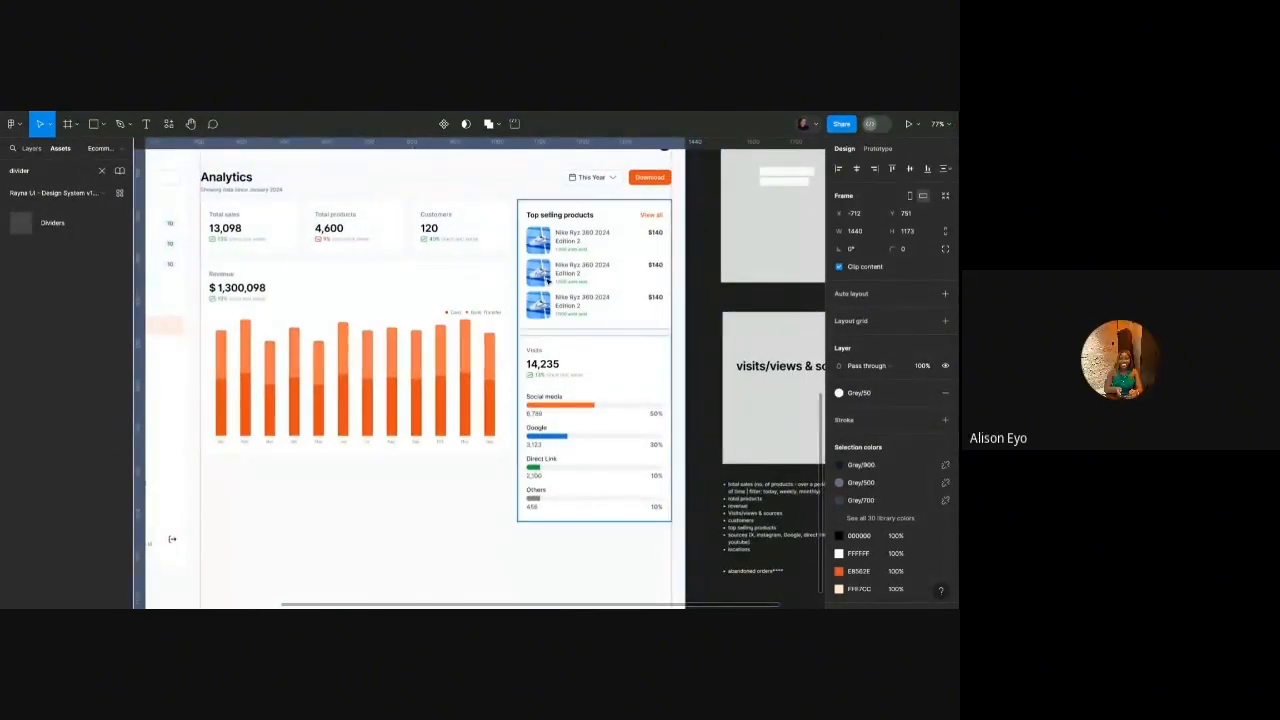
Delete the third Top selling products row, then restore it with undo.
double_click(553, 293)
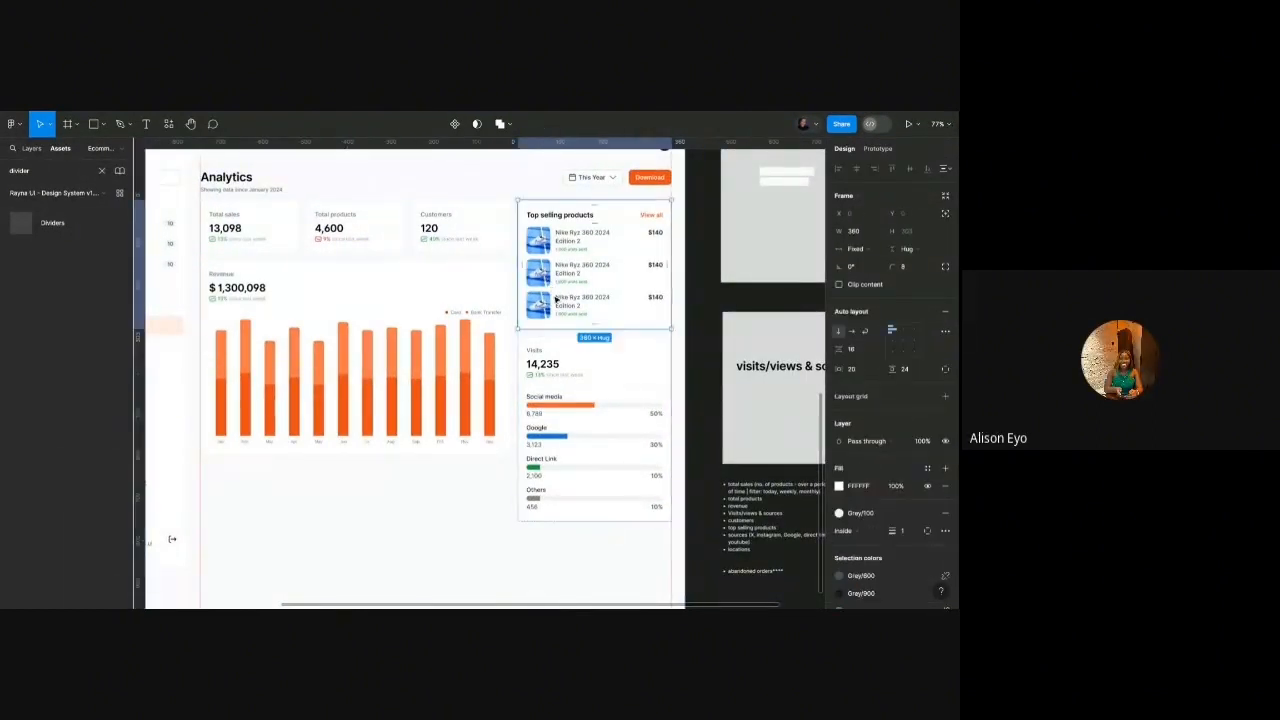
key("Delete")
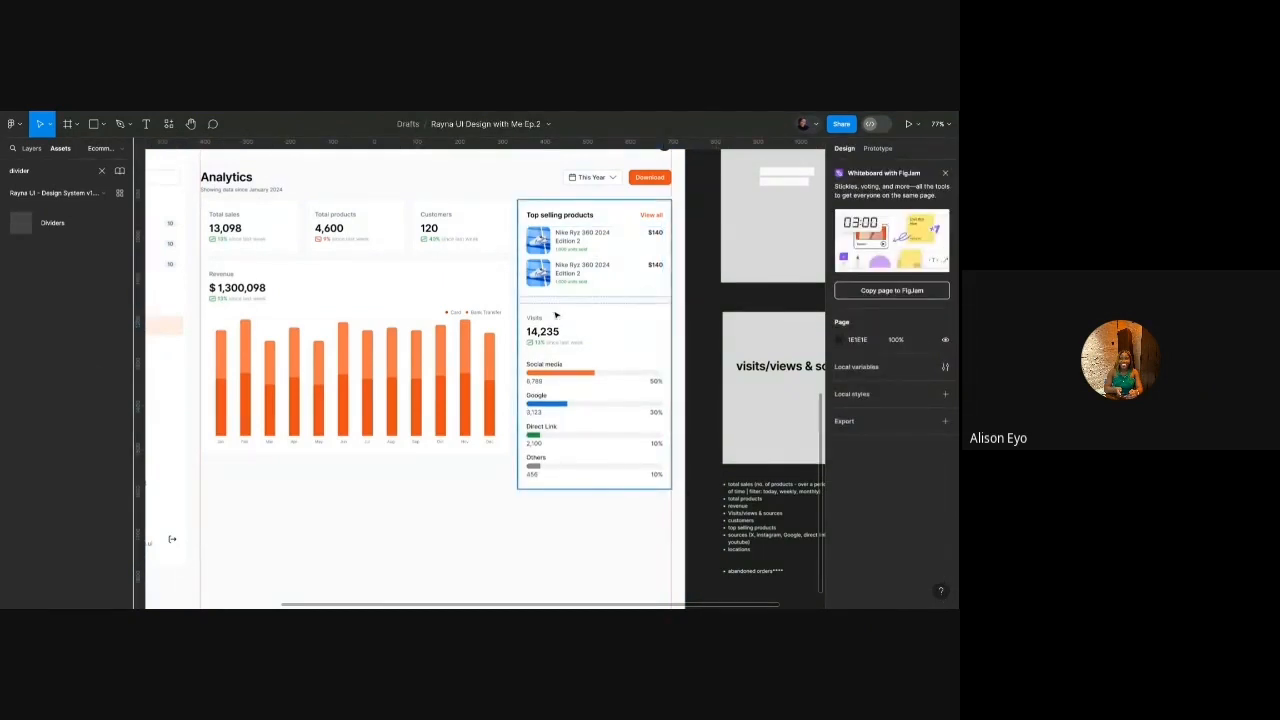
scroll(520, 320, "up", 1)
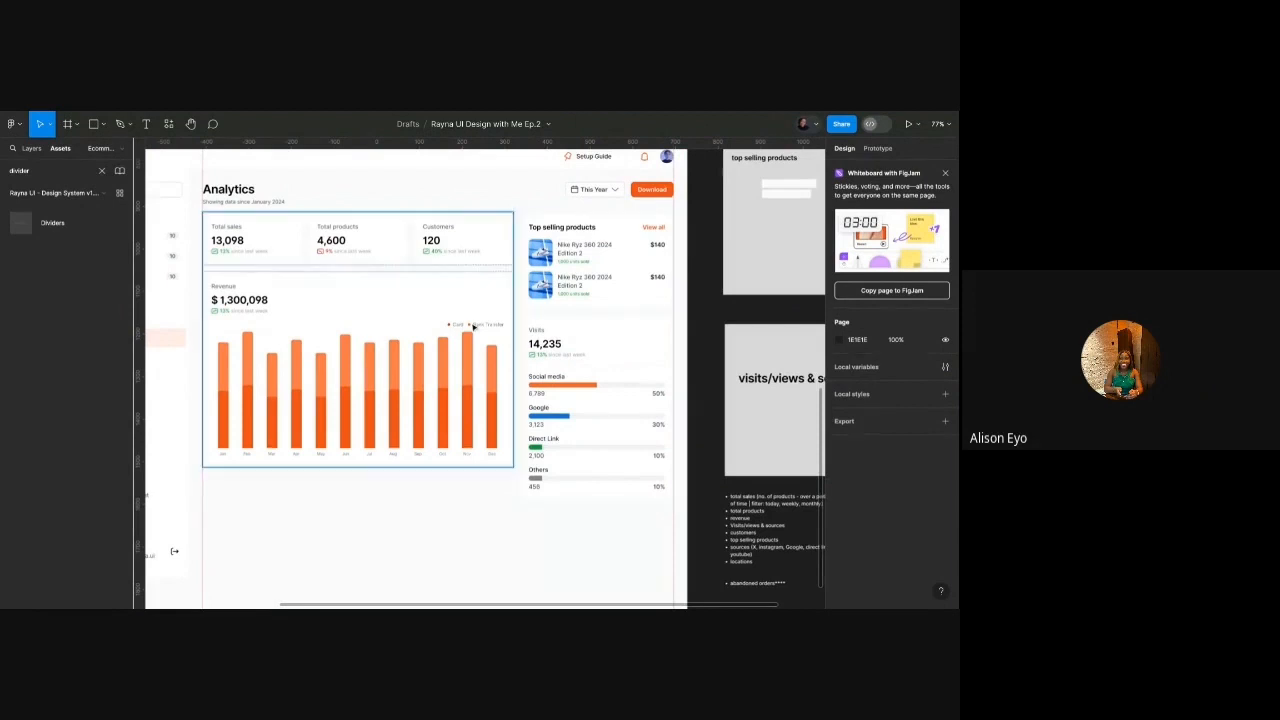
key("ctrl+z")
scroll(444, 321, "down", 5)
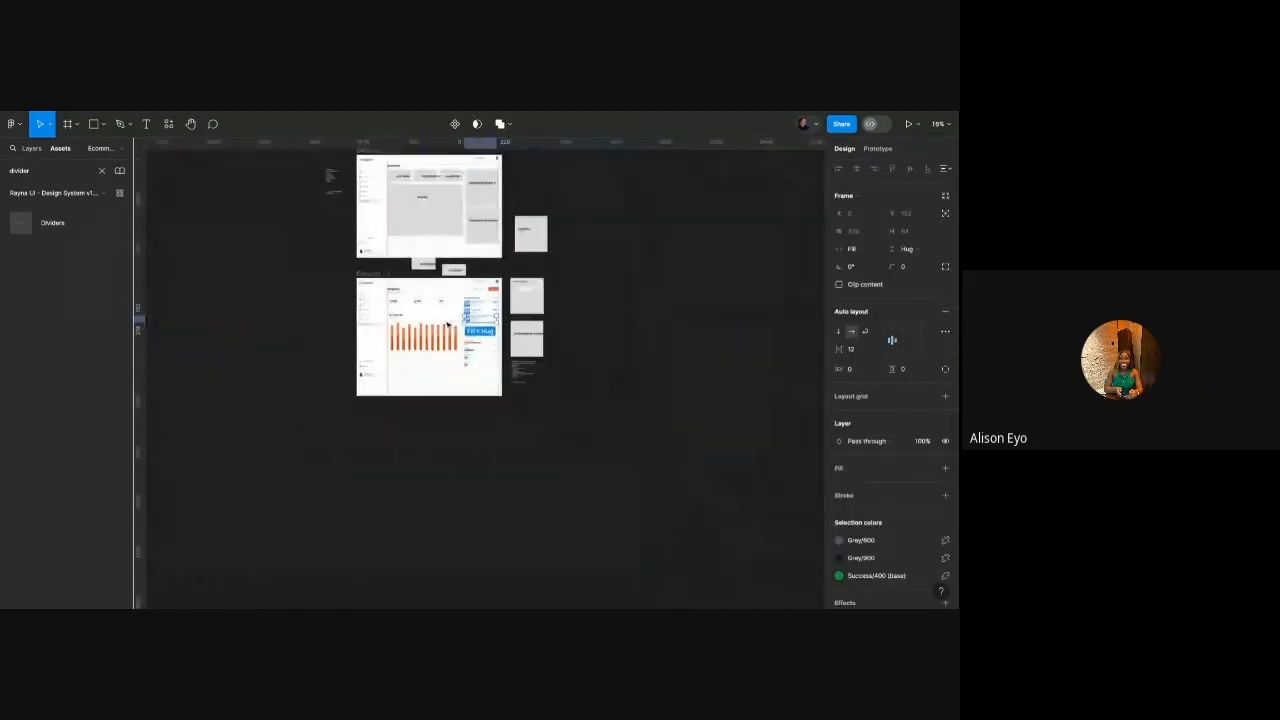
Duplicate the Analytics dashboard frame with Ctrl+D.
left_click(371, 271)
scroll(366, 271, "up", 5)
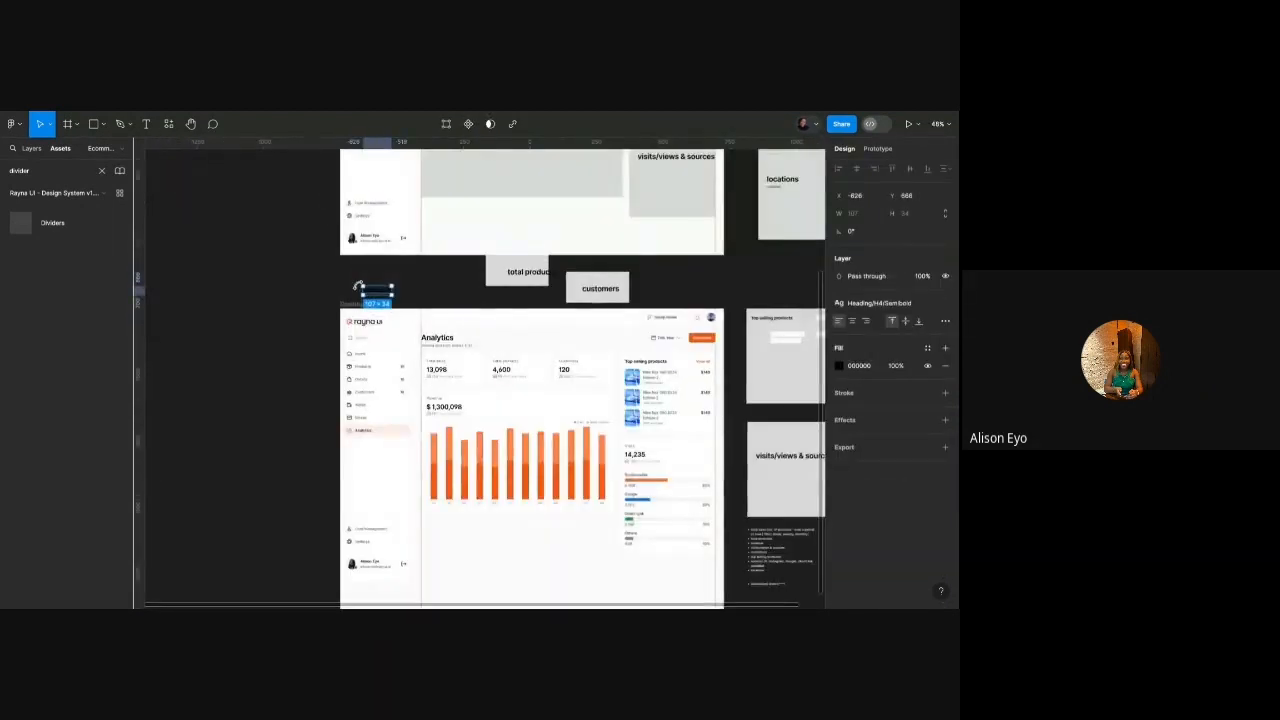
left_click(365, 298)
left_click(365, 298)
scroll(365, 298, "down", 3)
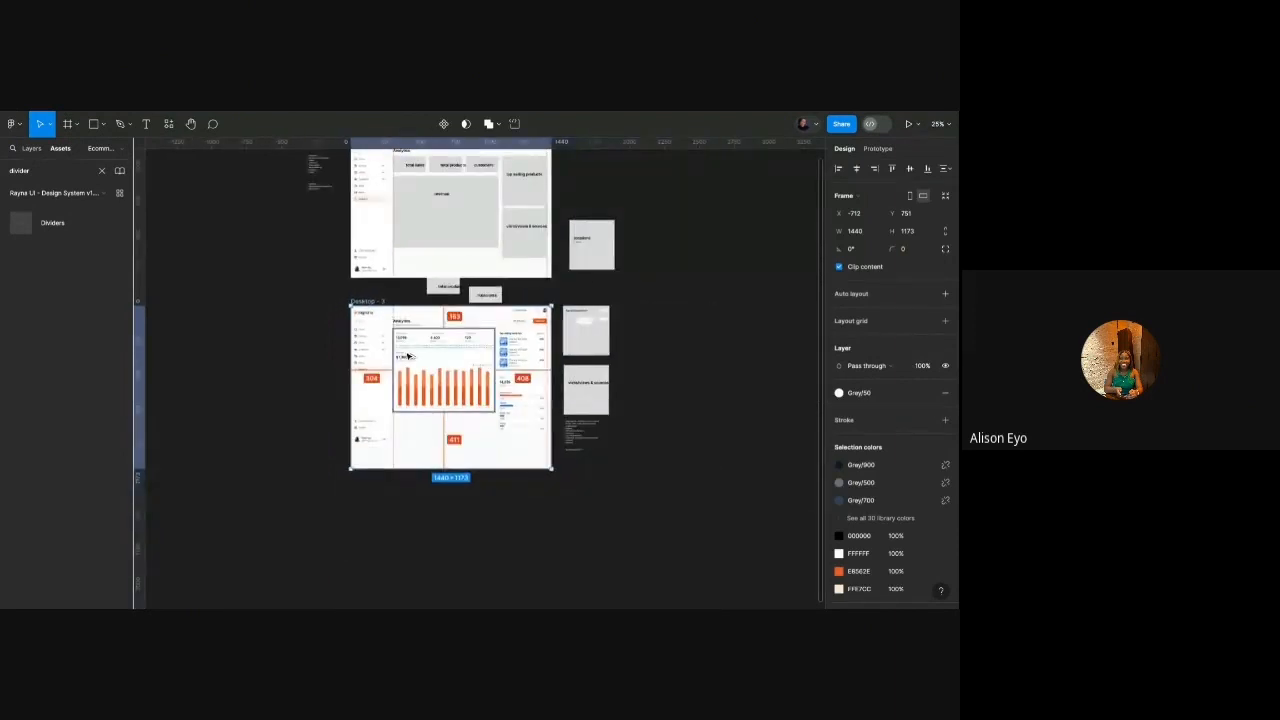
key("ctrl+d")
scroll(380, 388, "up", 5)
scroll(380, 386, "right", 3)
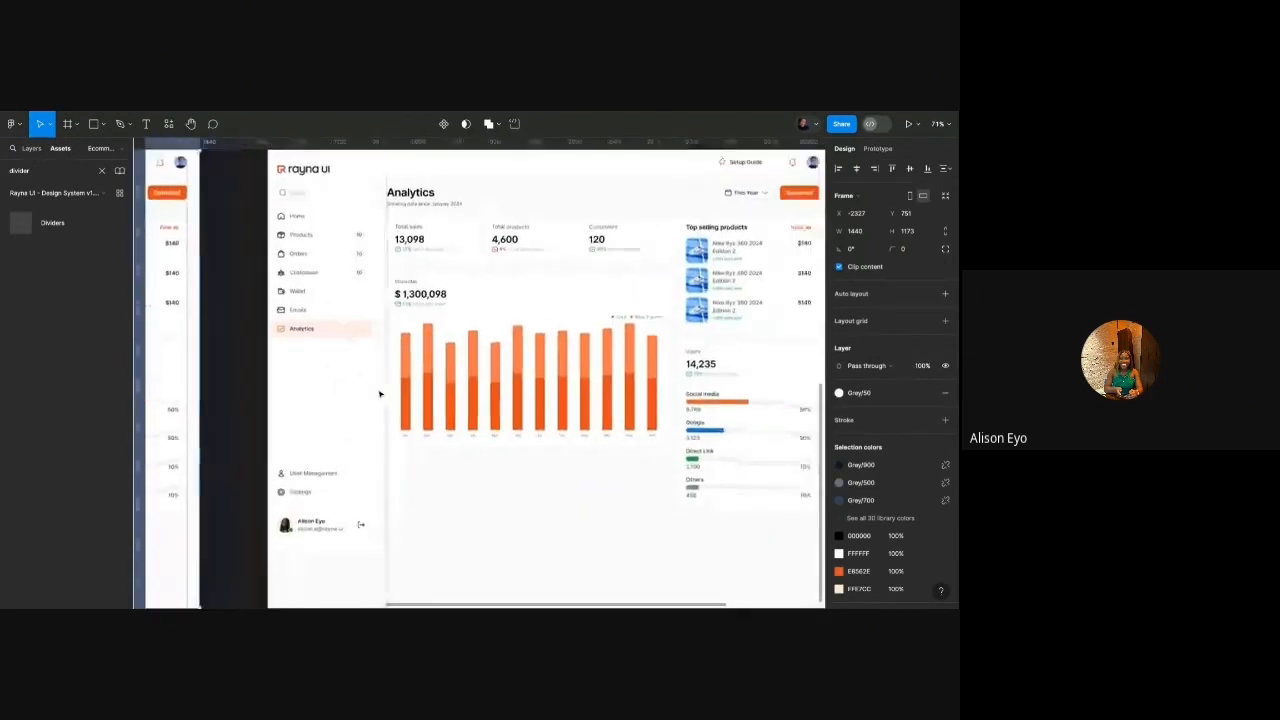
scroll(380, 386, "down", 2)
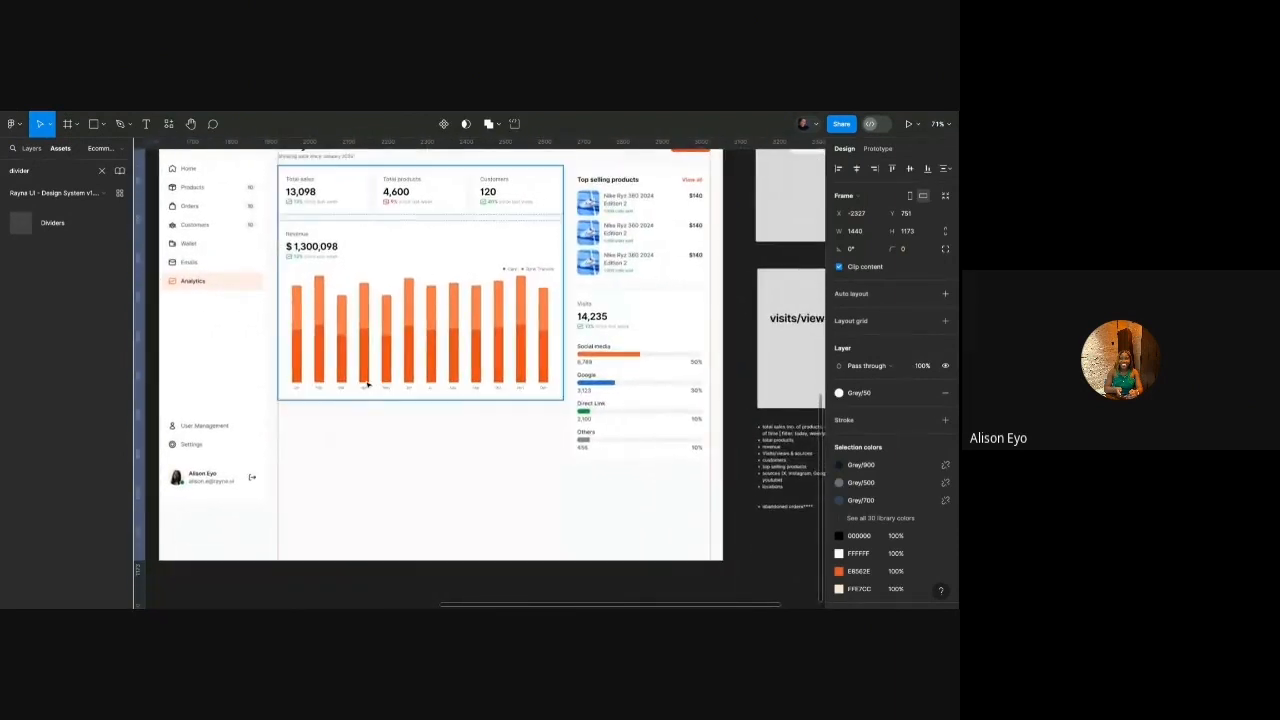
scroll(367, 385, "up", 1)
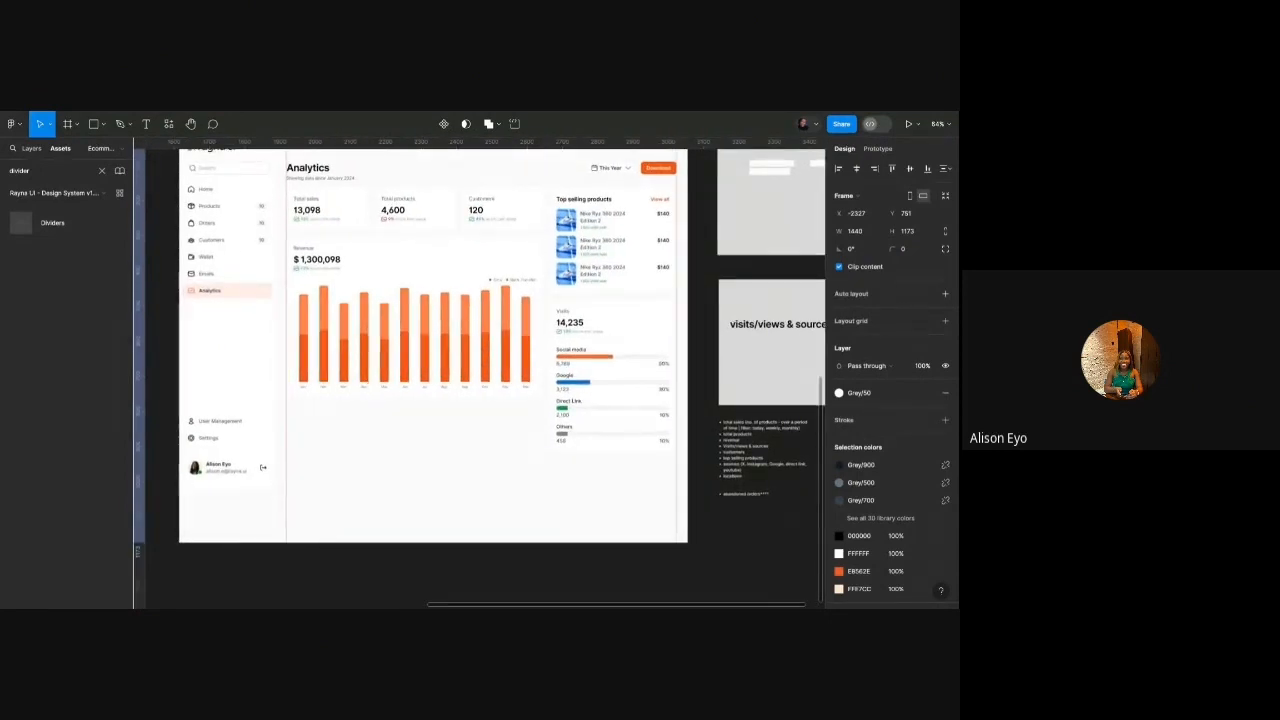
Select the right-hand column holding the Top selling products and Visits cards.
double_click(634, 358)
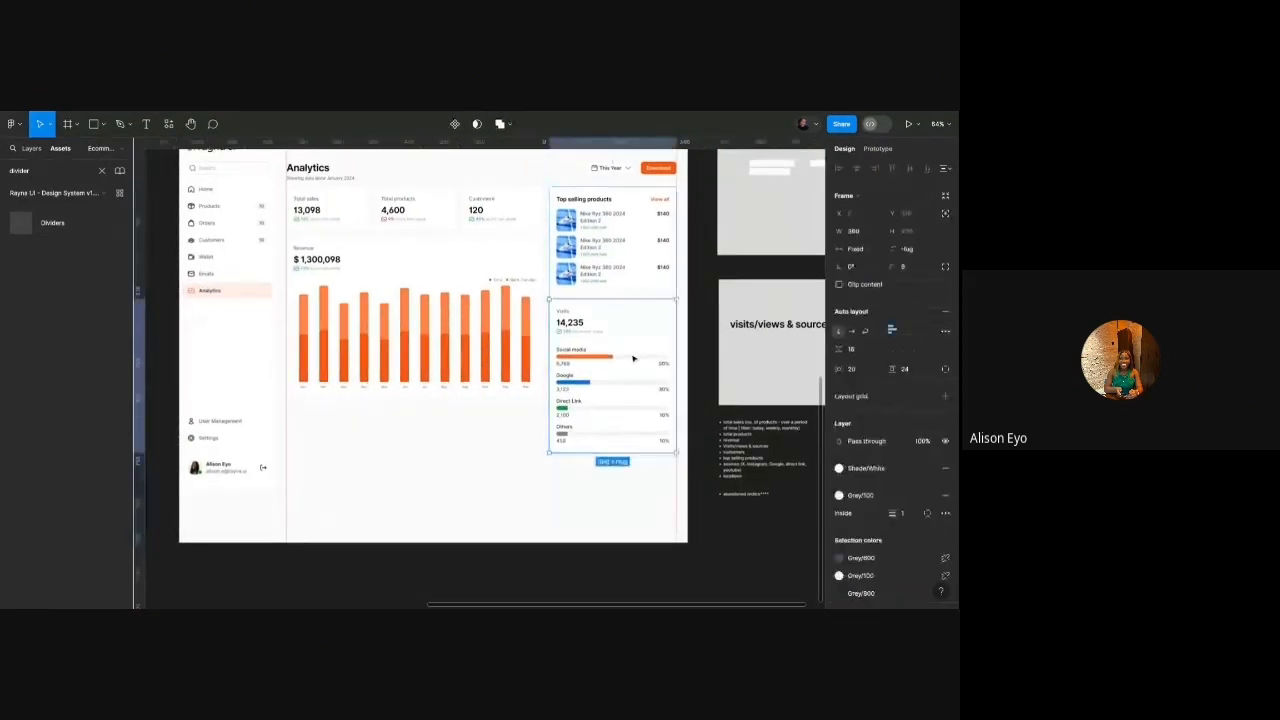
scroll(649, 320, "up", 4)
scroll(649, 320, "down", 3)
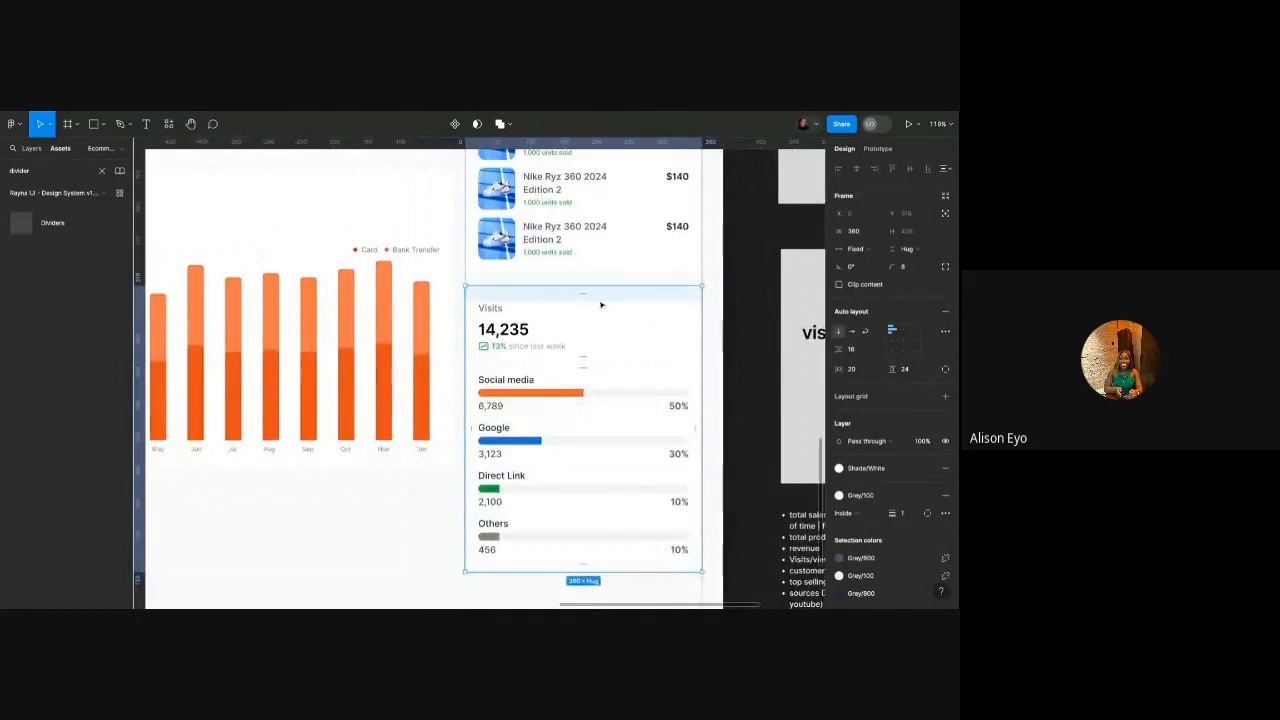
scroll(601, 305, "down", 2)
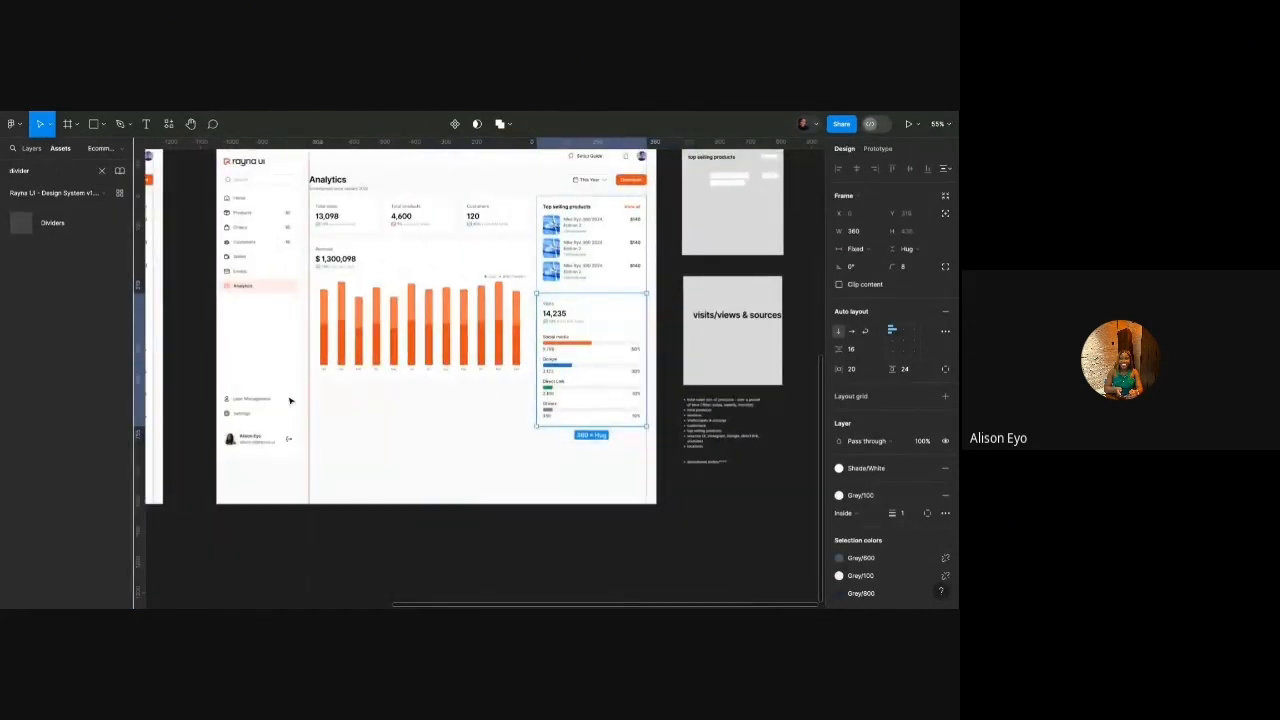
scroll(471, 367, "down", 3)
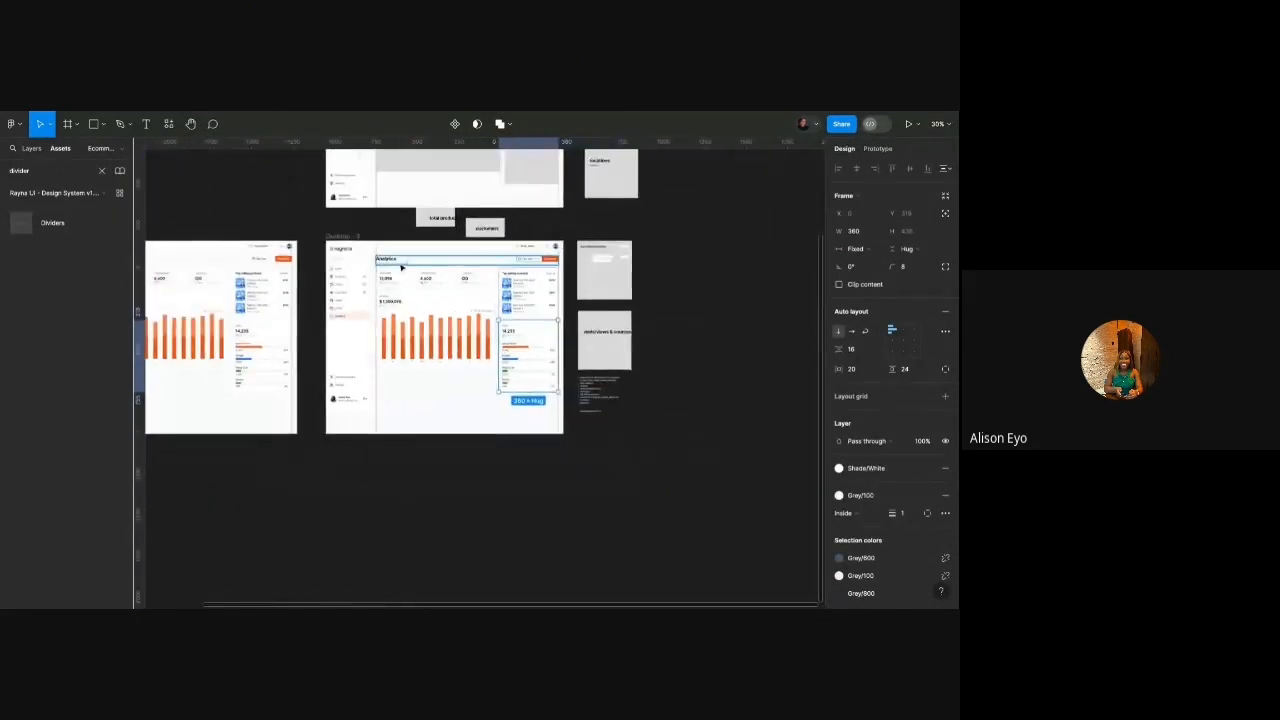
scroll(533, 304, "up", 3)
left_click(575, 318)
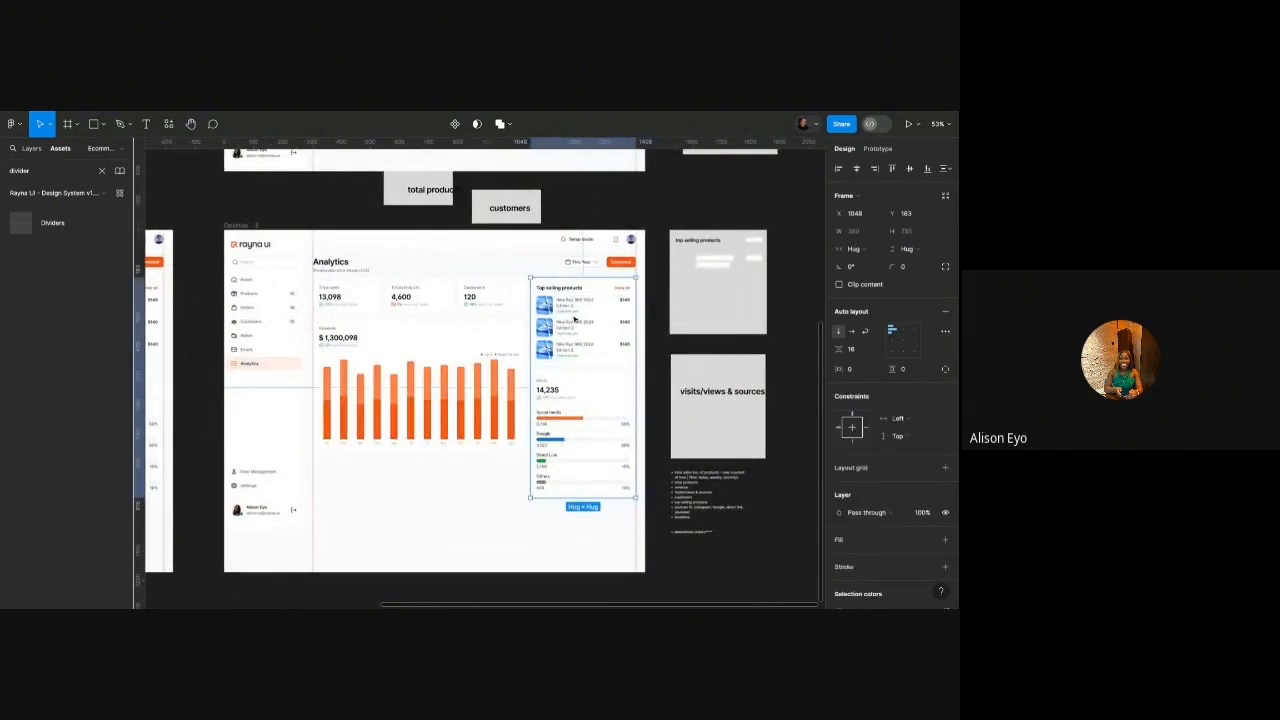
scroll(575, 318, "down", 3)
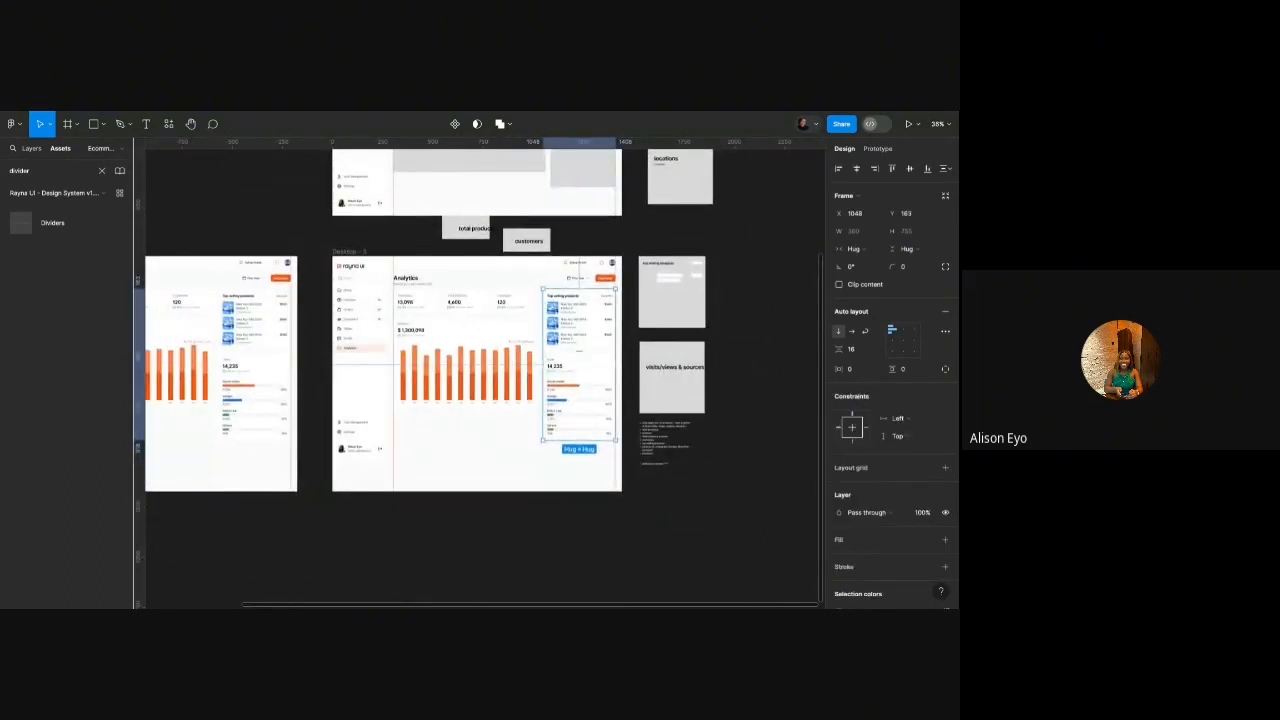
Move the right column under the revenue chart as a horizontal row and widen the block.
left_click_drag(575, 318, 469, 453)
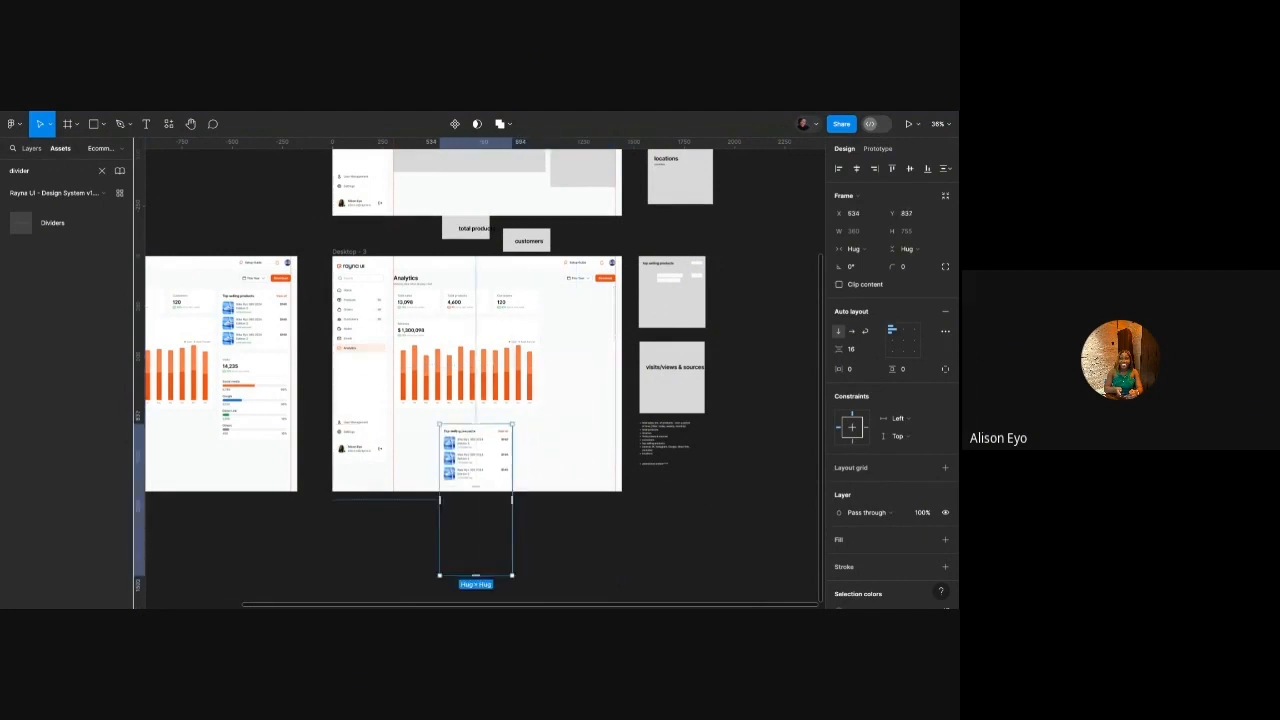
left_click(850, 332)
scroll(477, 469, "up", 5)
left_click_drag(583, 474, 498, 455)
left_click(442, 398)
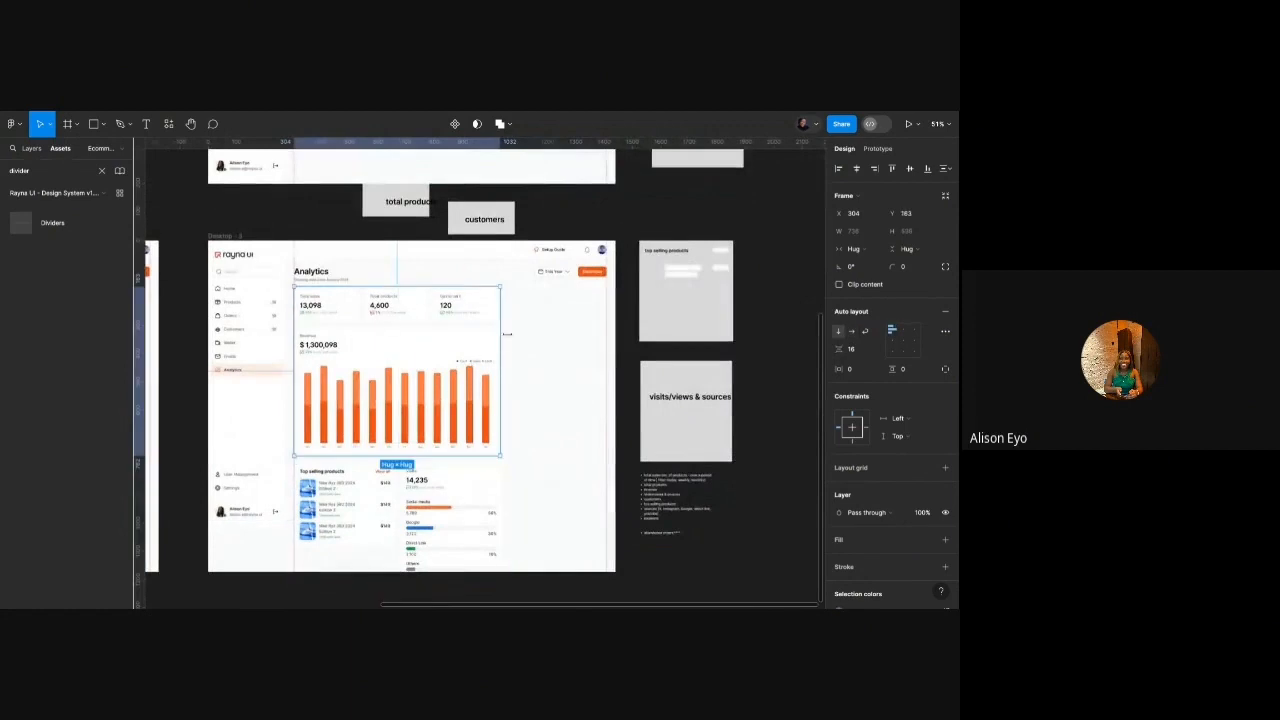
left_click_drag(507, 334, 606, 334)
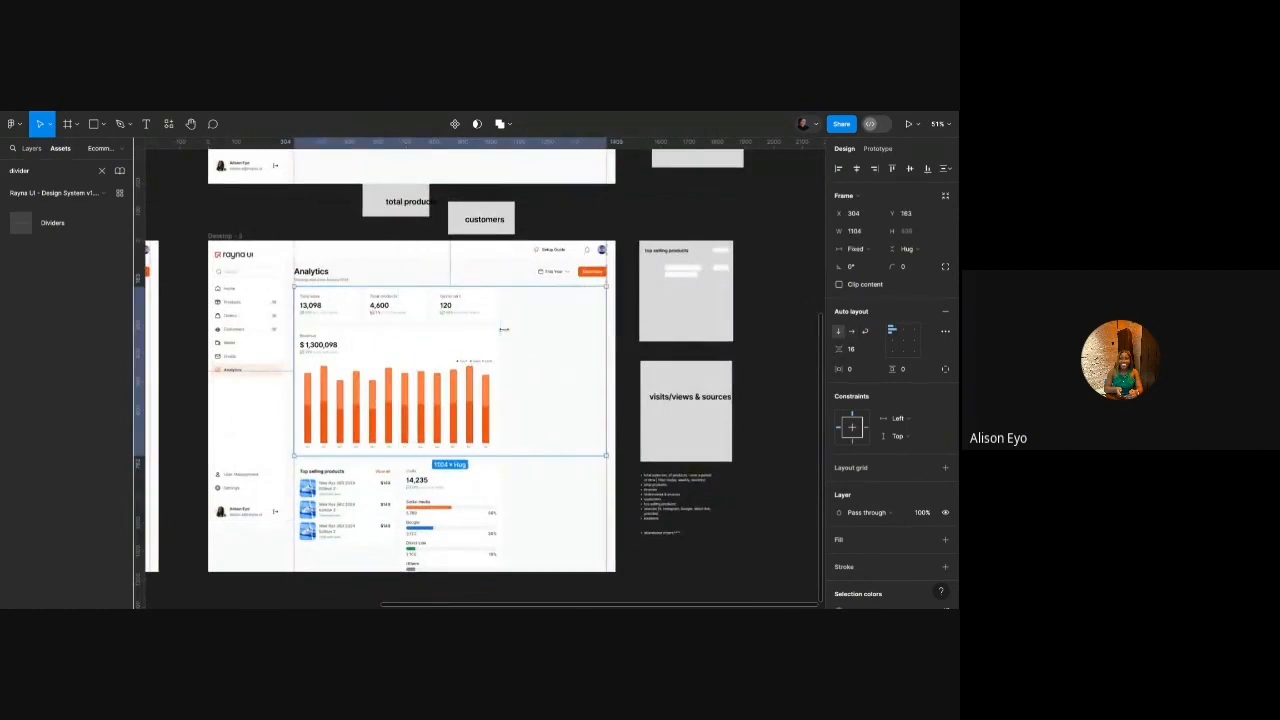
Duplicate the Visits card in the bottom row.
double_click(437, 550)
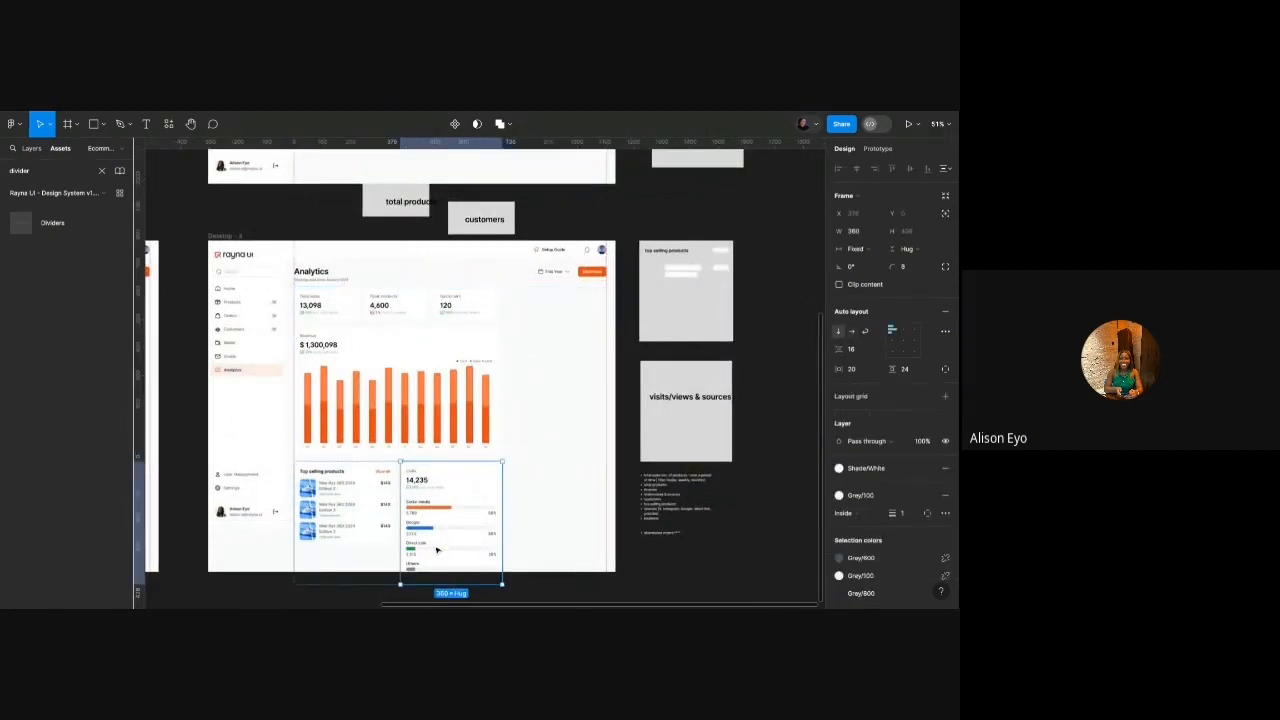
key("ctrl+d")
scroll(575, 470, "down", 1)
left_click(631, 441)
scroll(555, 478, "up", 5)
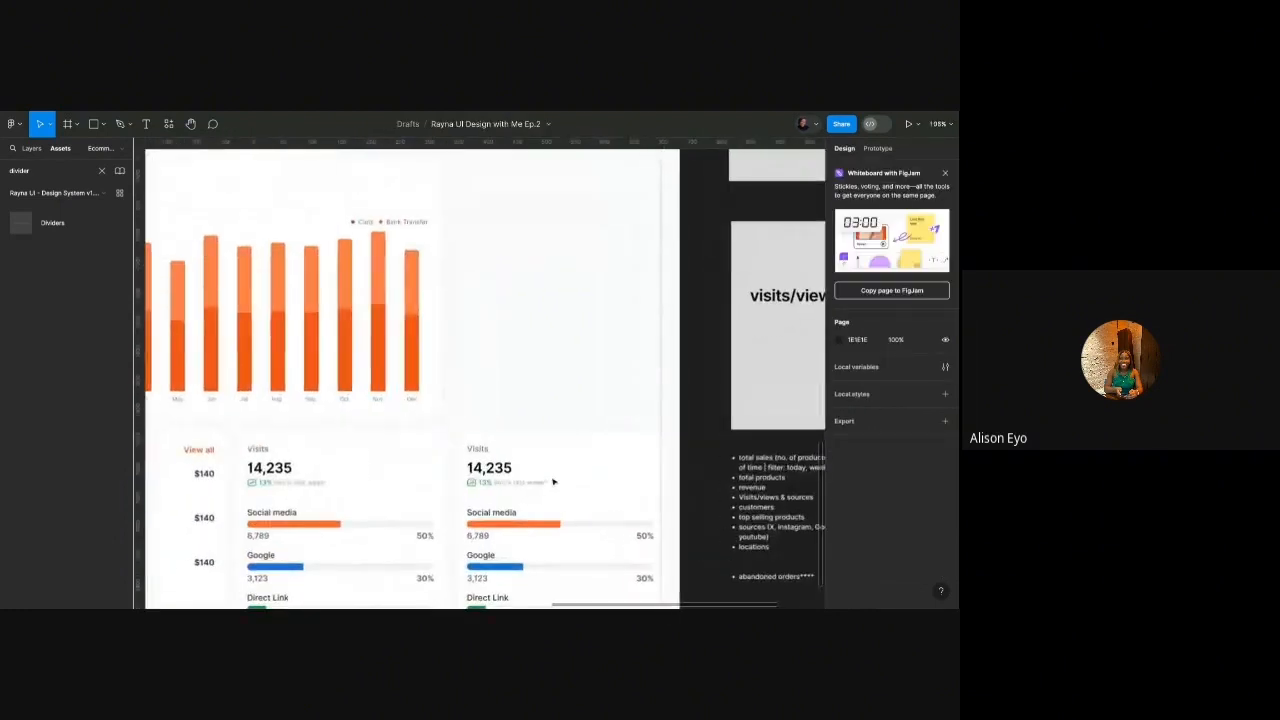
scroll(524, 485, "down", 5)
scroll(491, 434, "up", 1)
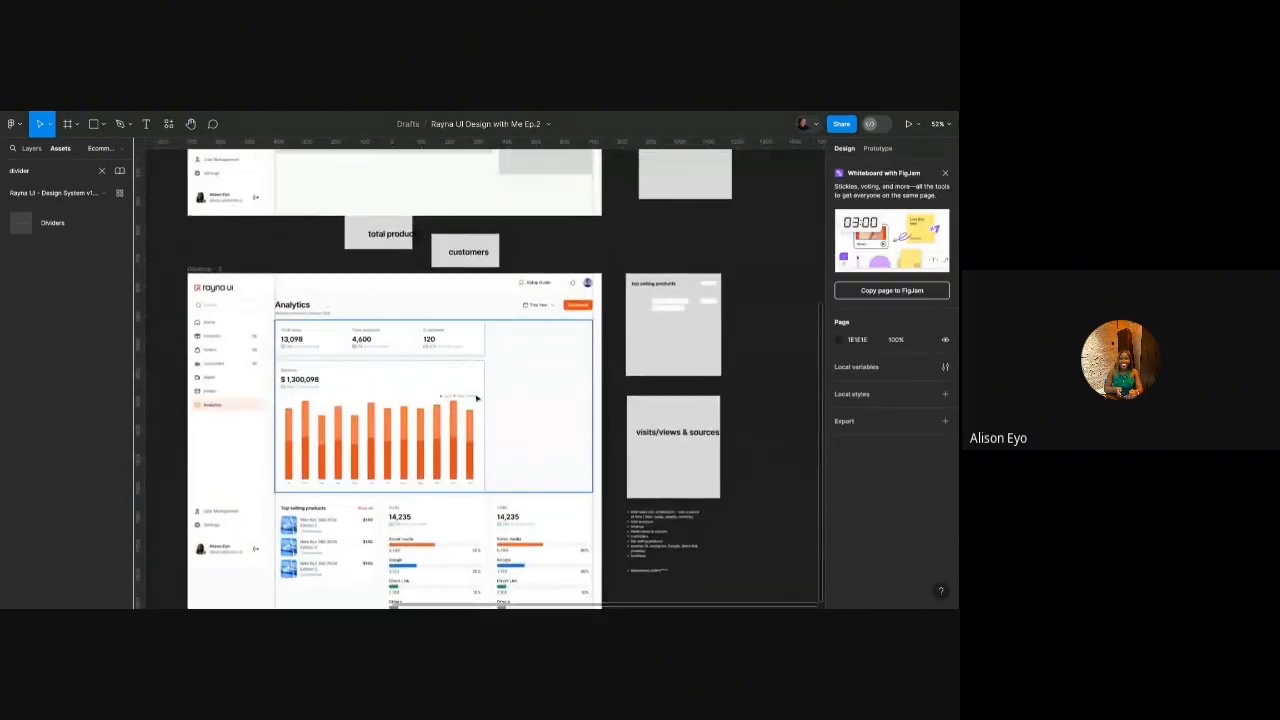
Widen the stats row and revenue chart together to 1104.
left_click(478, 349)
left_click(478, 349, "shift")
left_click_drag(486, 341, 594, 341)
left_click(474, 400)
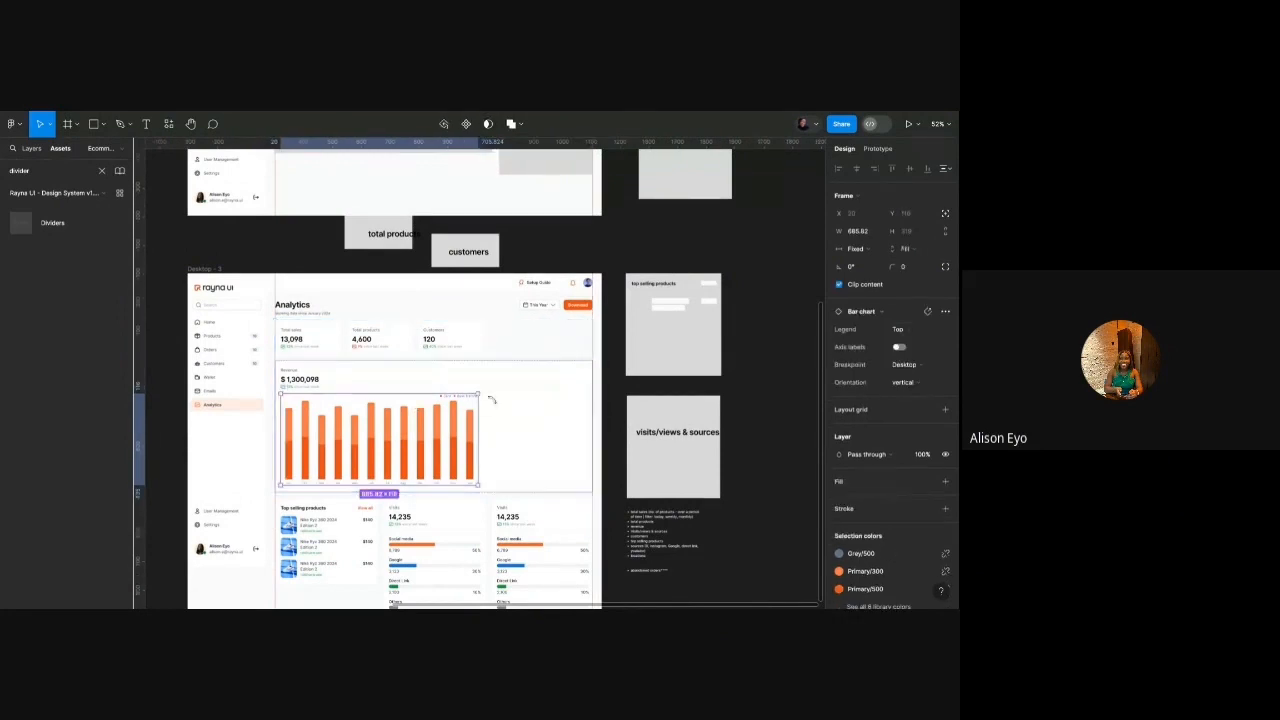
Widen the bar chart across the Revenue card.
mouse_move(480, 407)
left_mouse_down()
mouse_move(604, 407)
mouse_move(571, 407)
mouse_move(587, 407)
left_mouse_up()
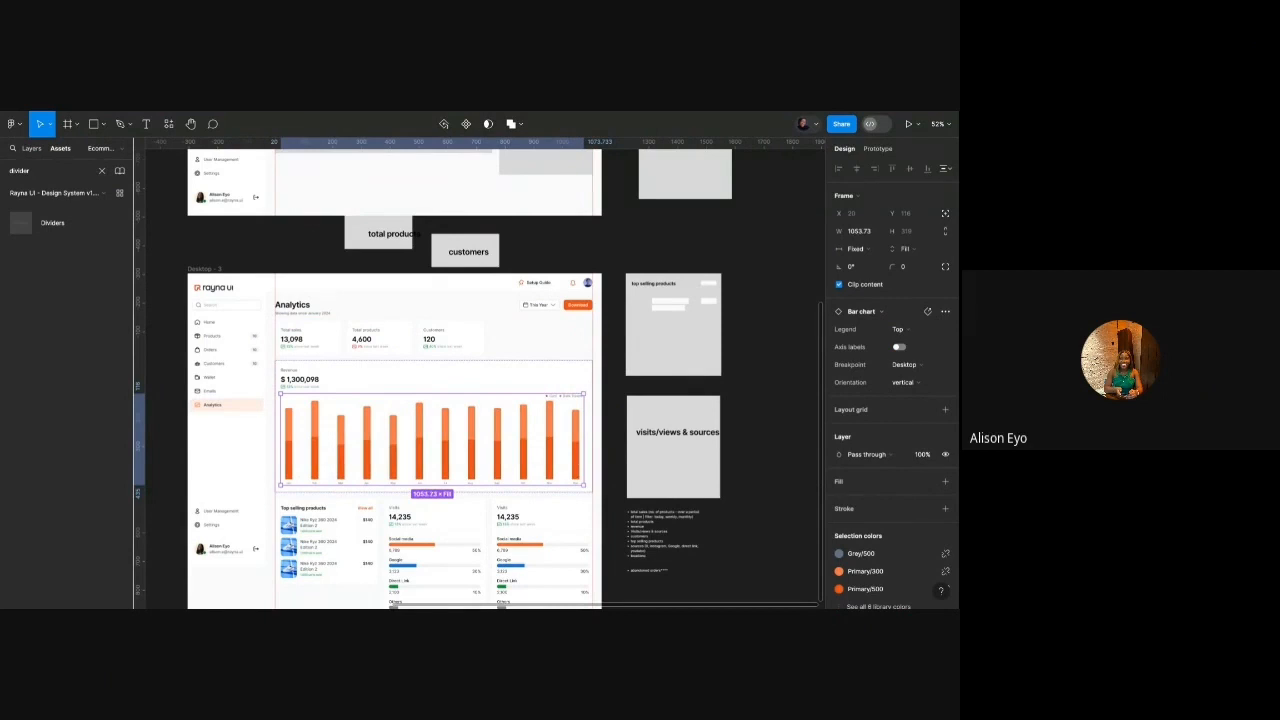
scroll(534, 384, "up", 2)
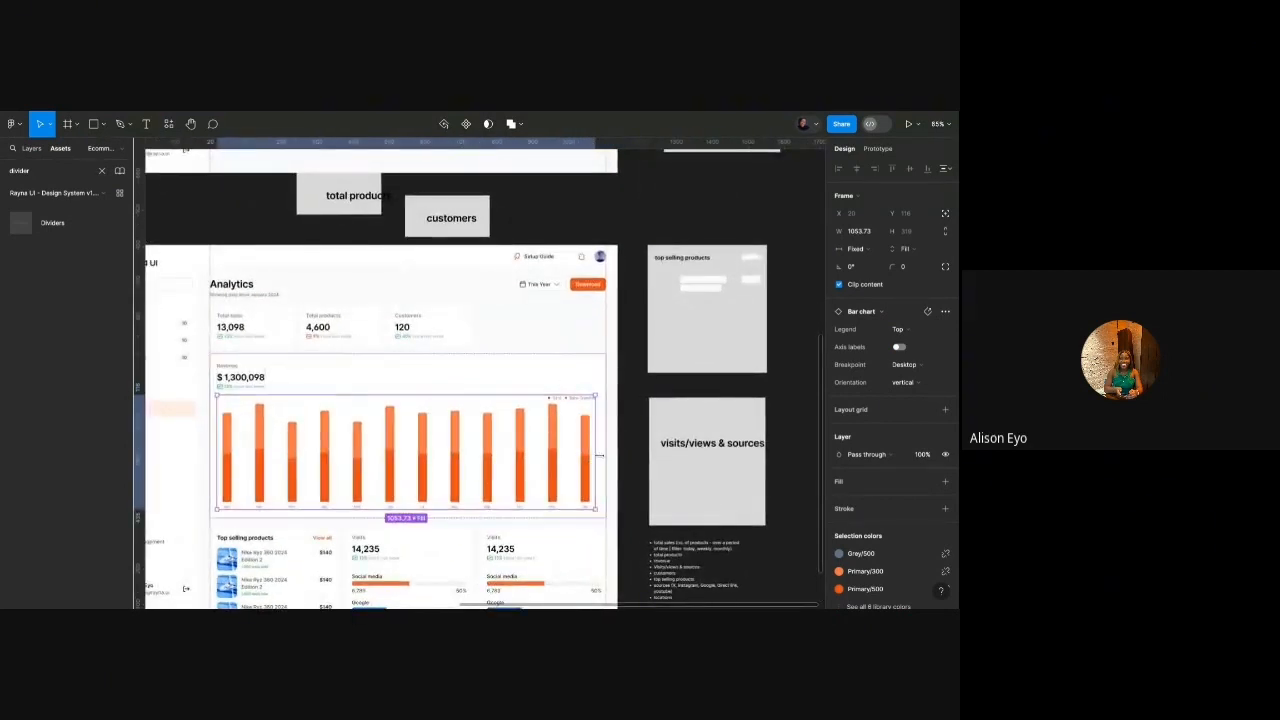
left_click(505, 387)
Duplicate the Customers stat card to make a fourth stat card.
left_click(555, 336)
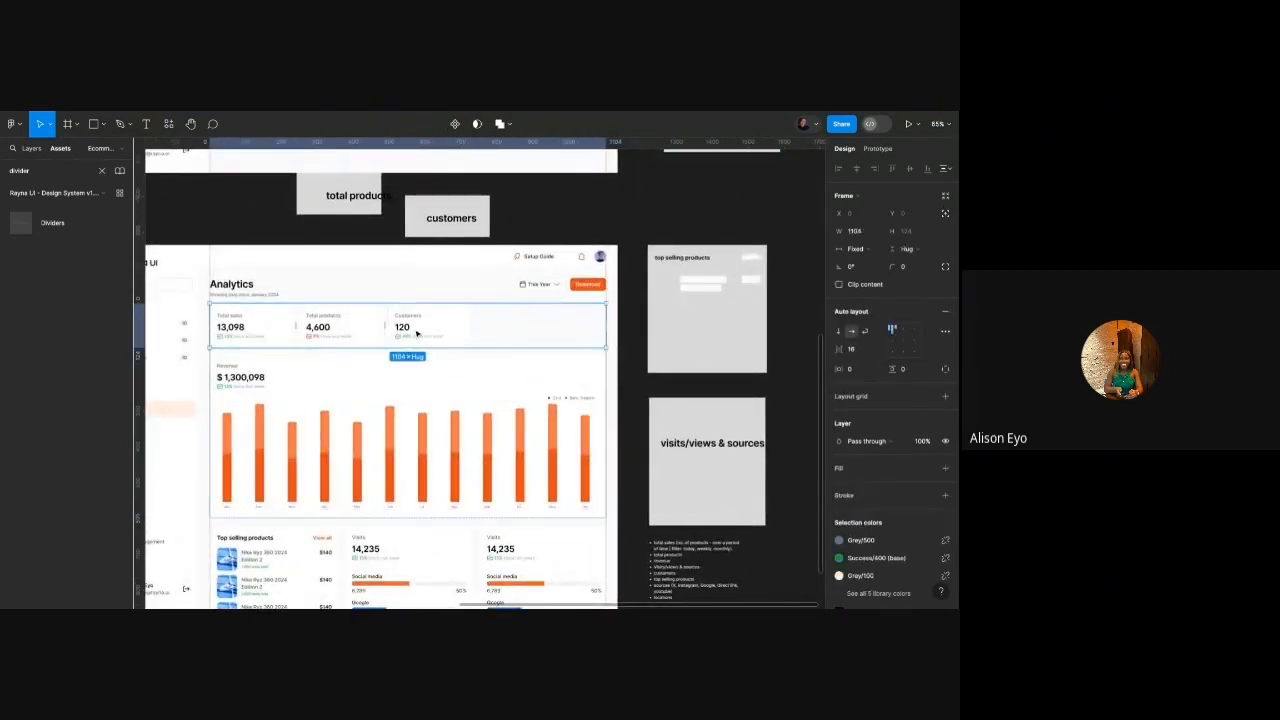
double_click(418, 335)
left_click(359, 328, "shift")
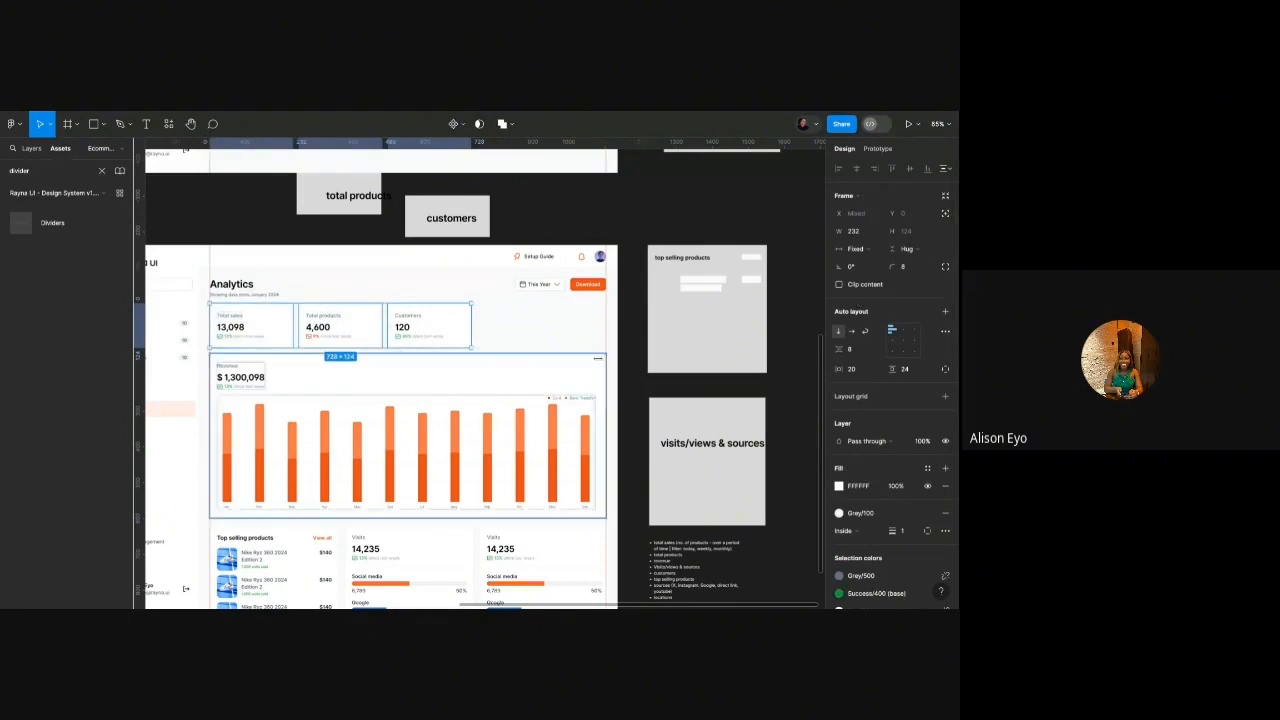
left_click(418, 336)
key("ctrl+d")
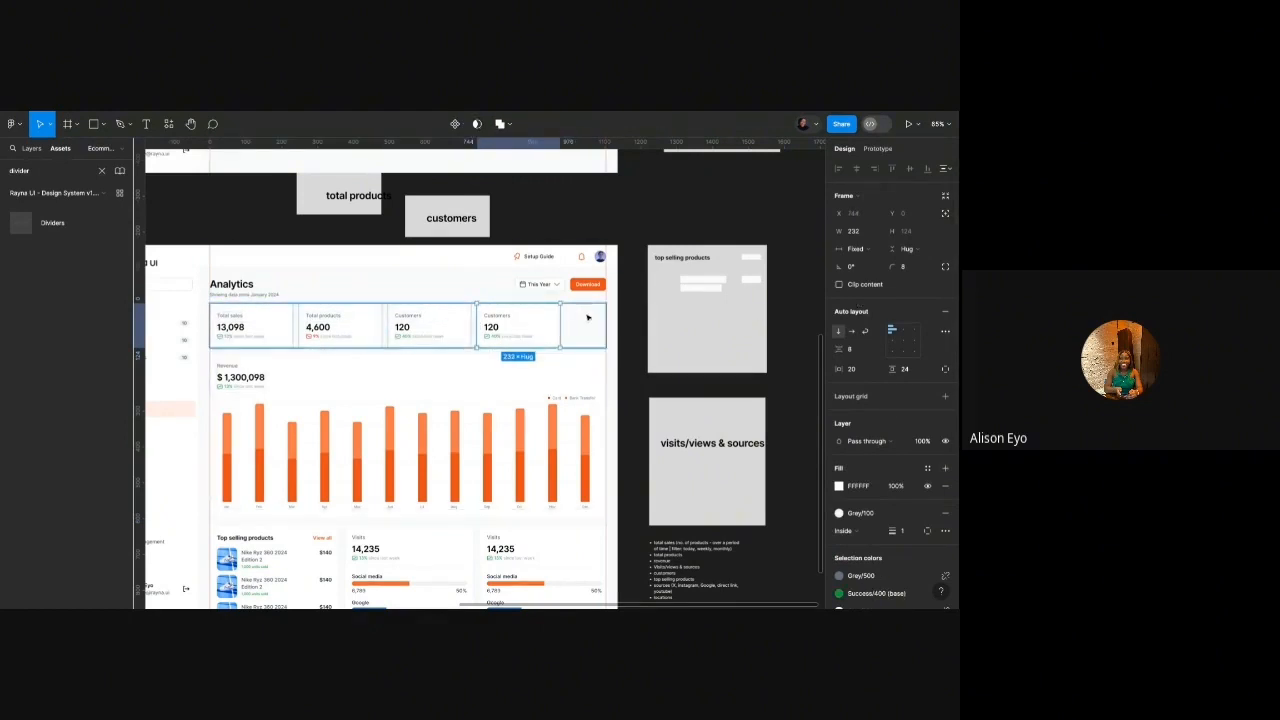
Set all four stat cards' width to Fill container.
left_click(508, 317)
key("Return")
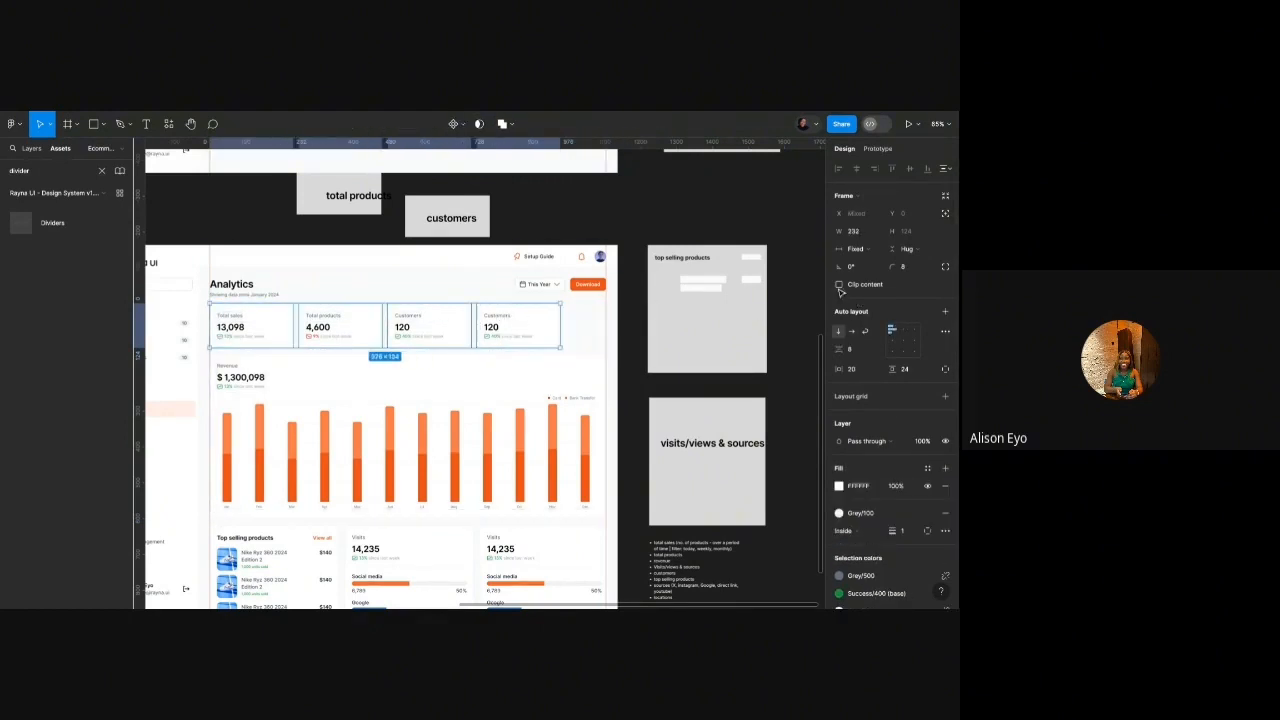
left_click(863, 249)
left_click(868, 277)
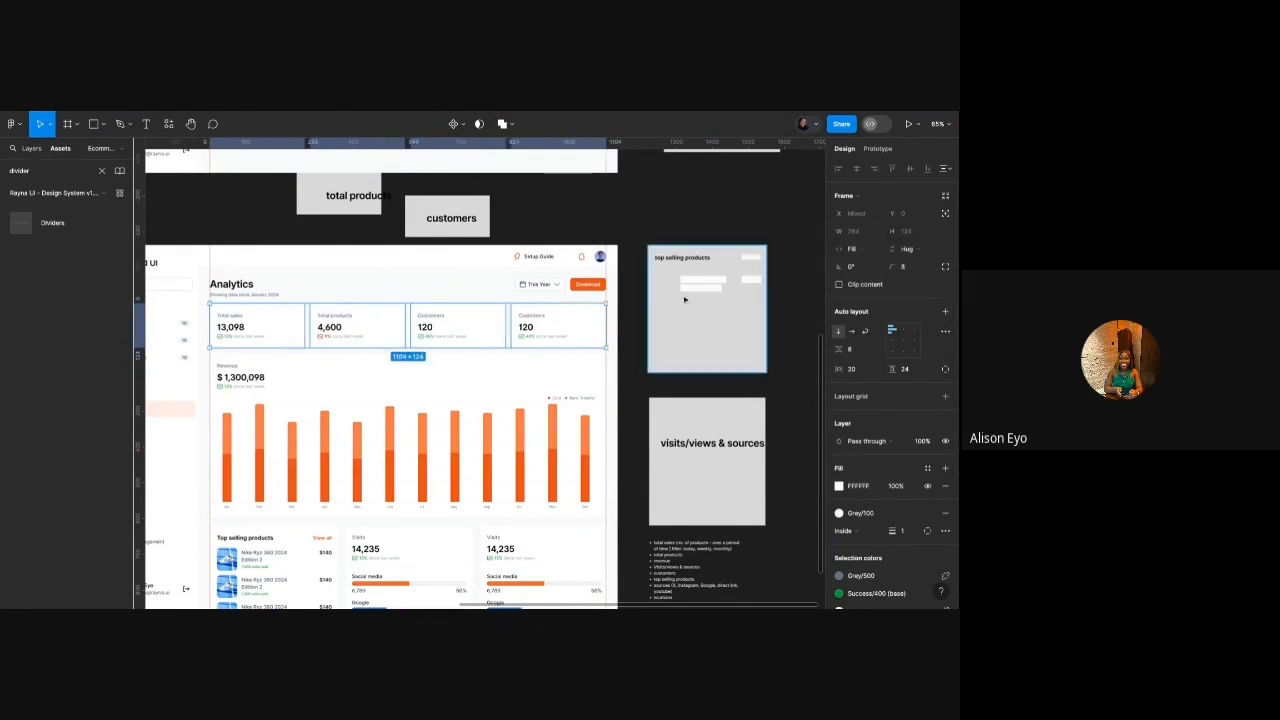
left_click(642, 306)
Set a 20 px auto layout gap on both the bottom card row and the stats row.
left_click(466, 383)
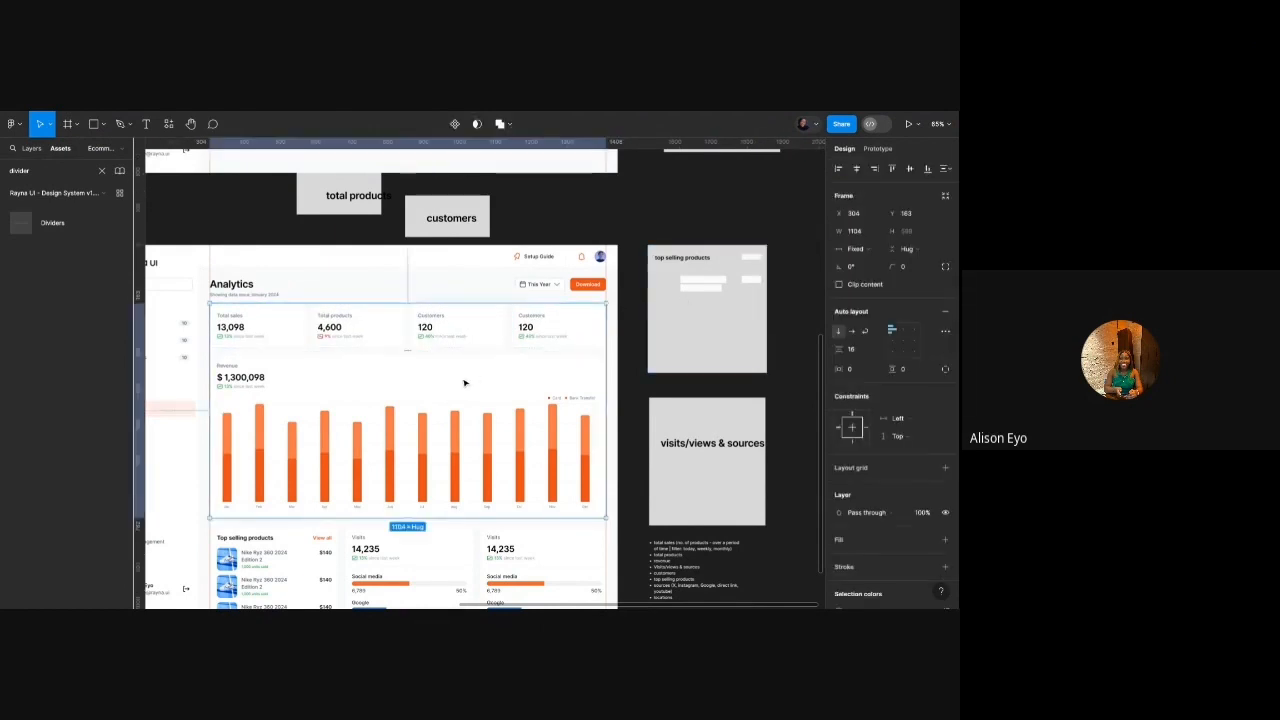
scroll(464, 383, "down", 3)
left_click(400, 492)
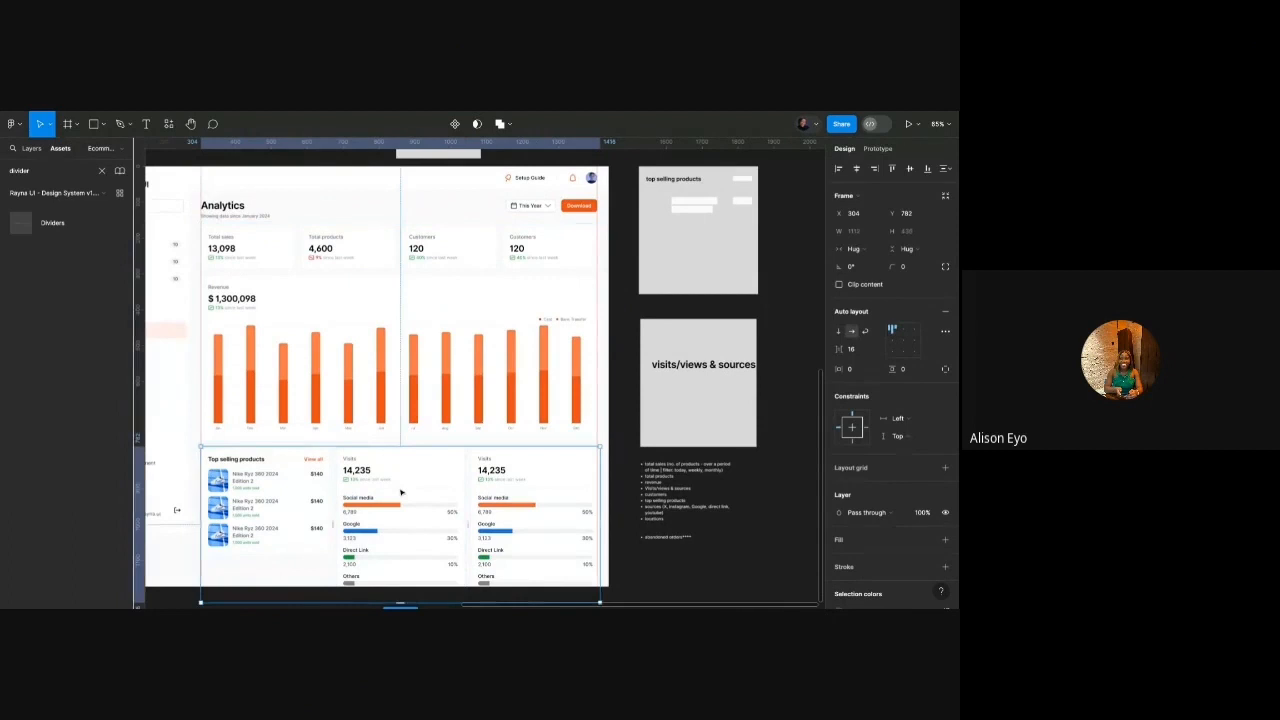
left_click(853, 349)
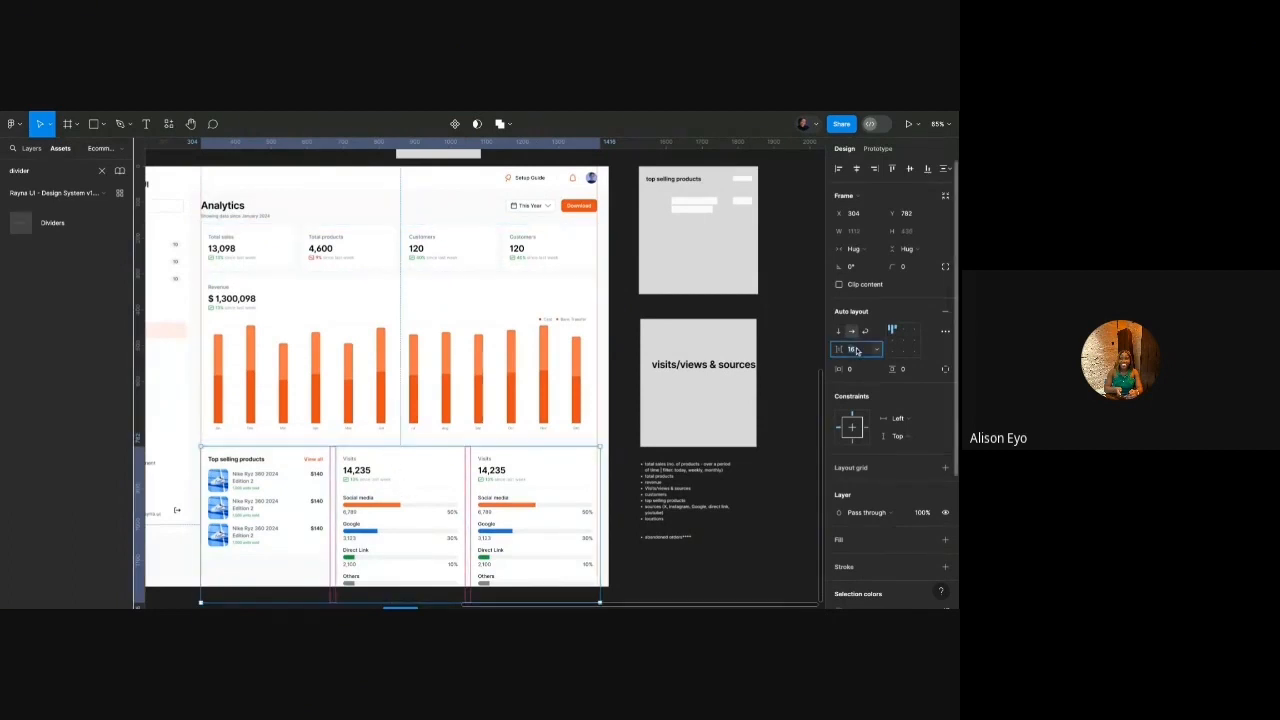
type("20")
key("Return")
double_click(553, 252)
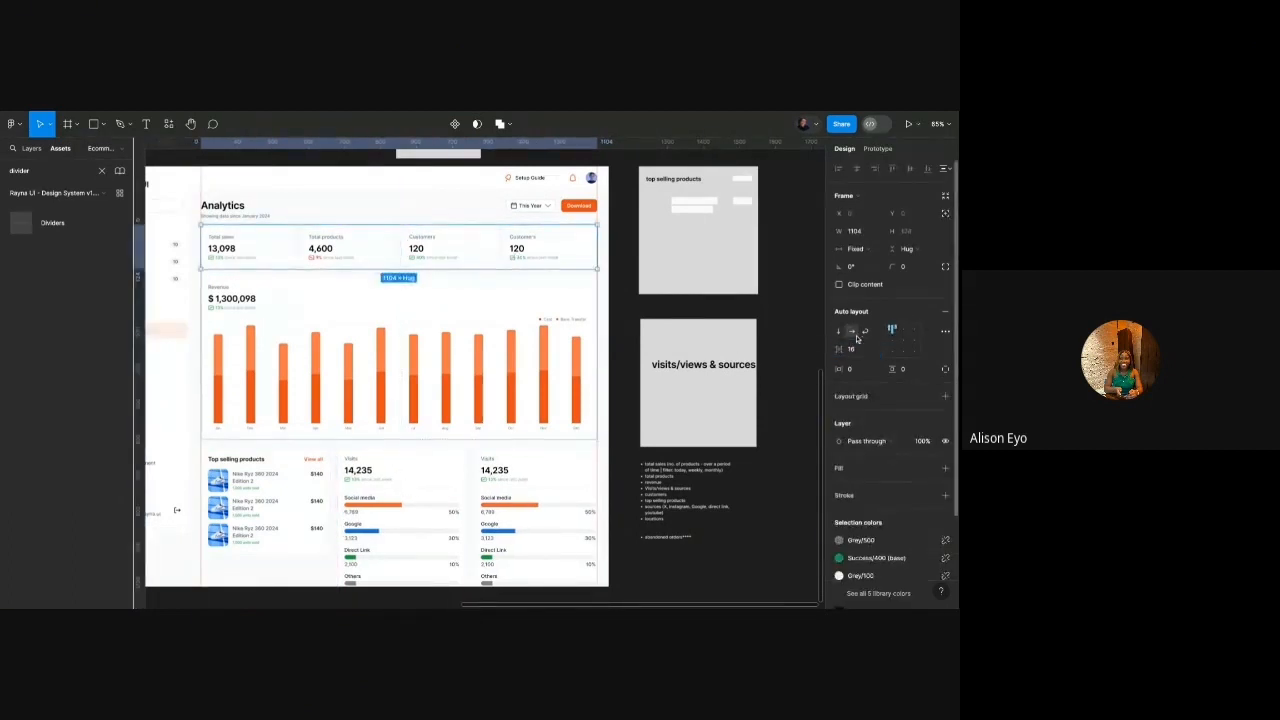
left_click(855, 350)
type("20")
key("Return")
left_click(634, 355)
Check the parent dashboard frame and products placeholder, ending on the Analytics dashboard frame.
left_click(554, 320)
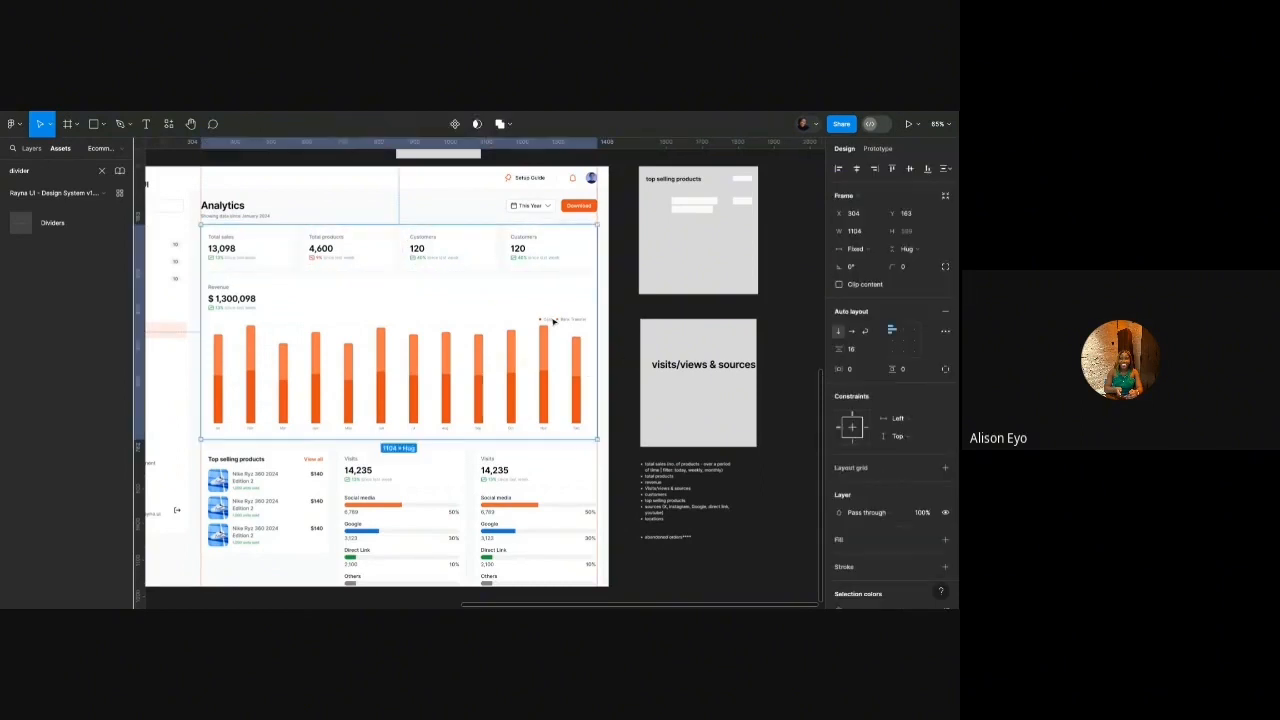
left_click(639, 291)
scroll(639, 291, "down", 3)
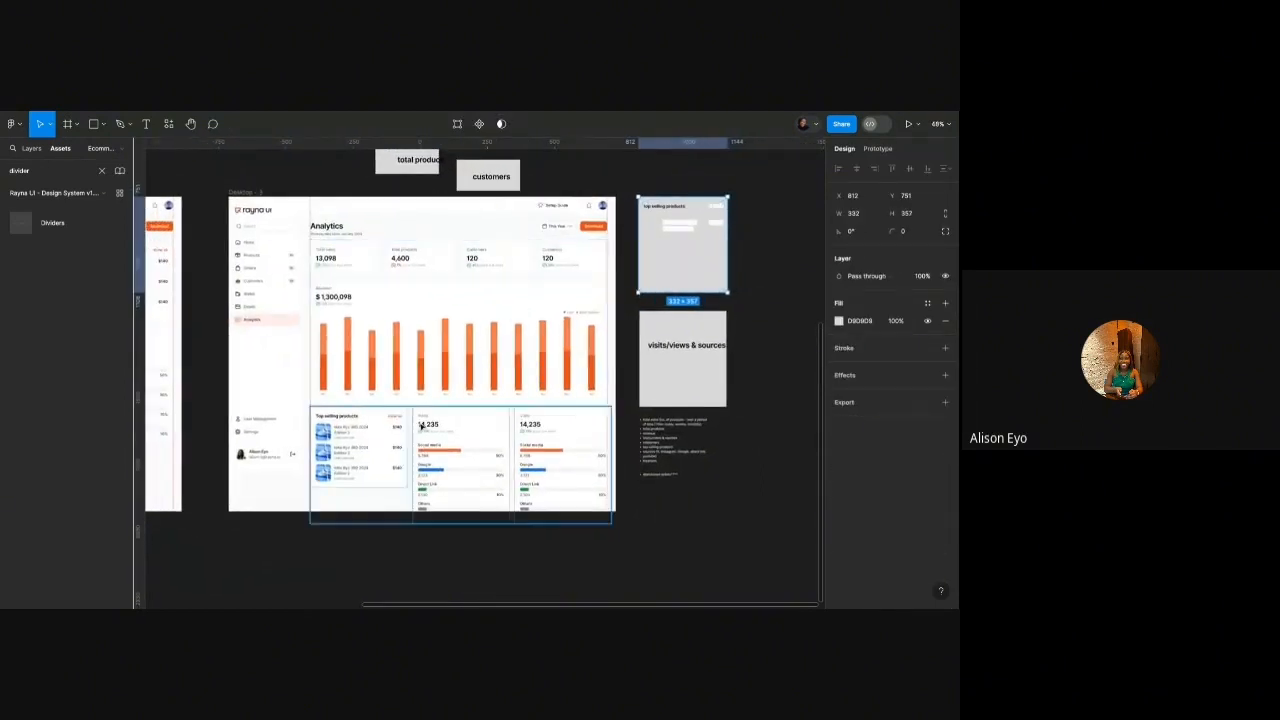
scroll(423, 427, "up", 5)
scroll(420, 426, "down", 5)
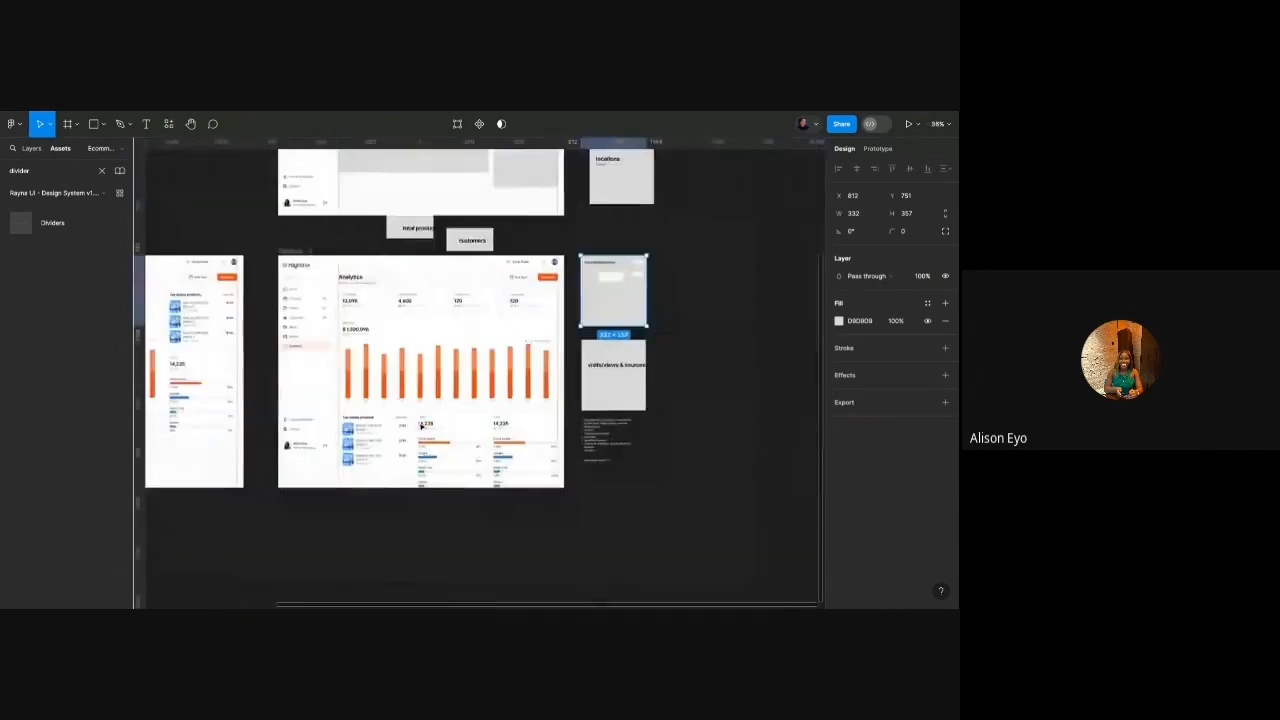
left_click(296, 246)
scroll(400, 330, "left", 3)
scroll(468, 365, "up", 5)
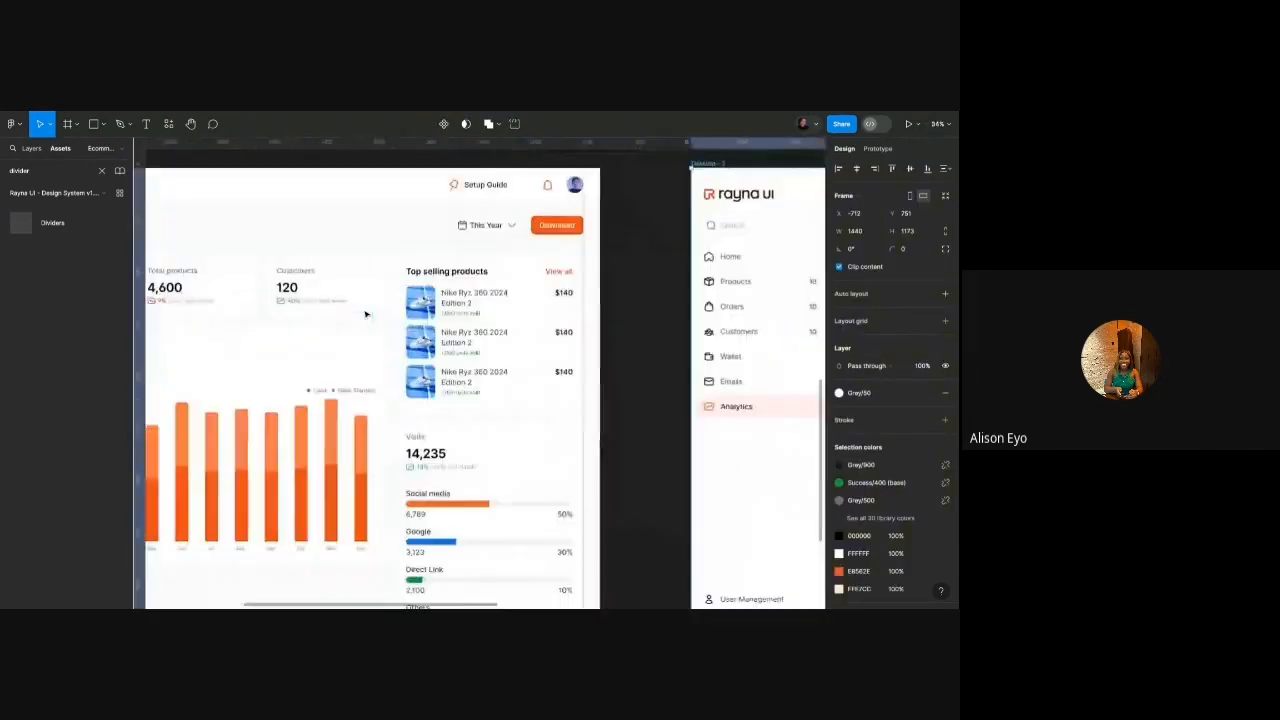
Delete the third product row from the Top selling products card.
scroll(468, 365, "up", 2)
left_click(468, 366)
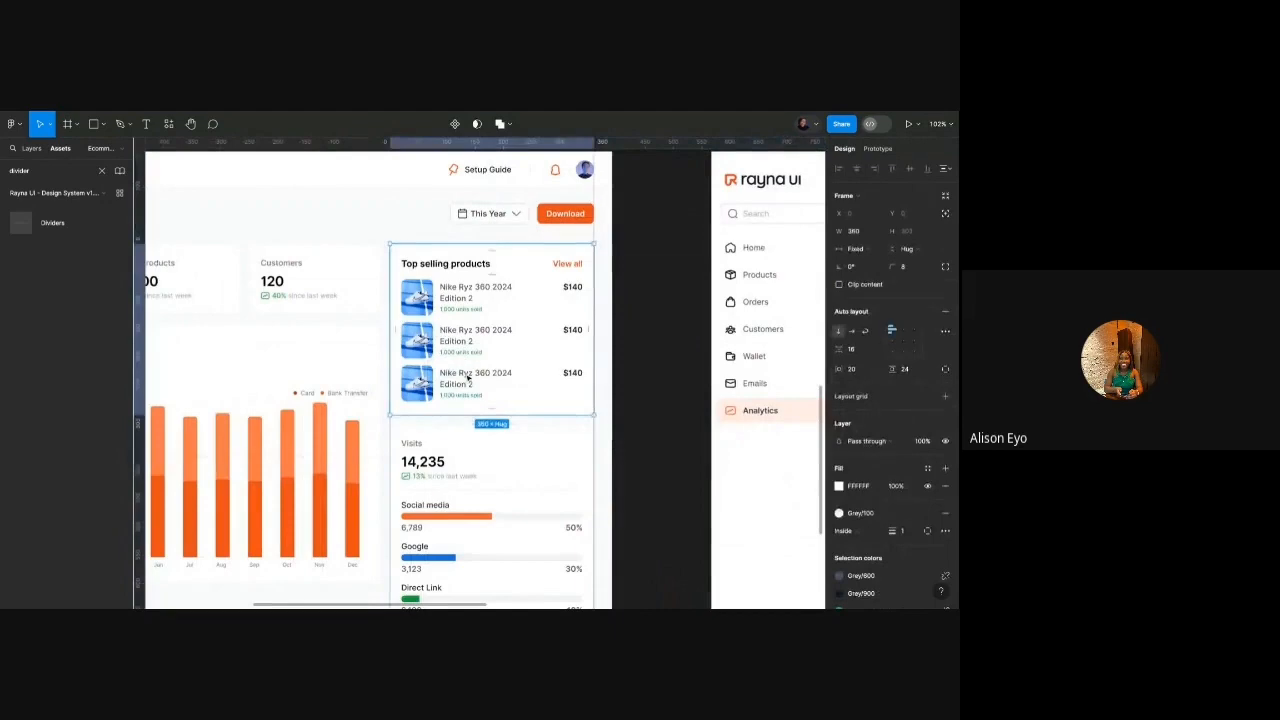
left_click(468, 377)
left_click(466, 373)
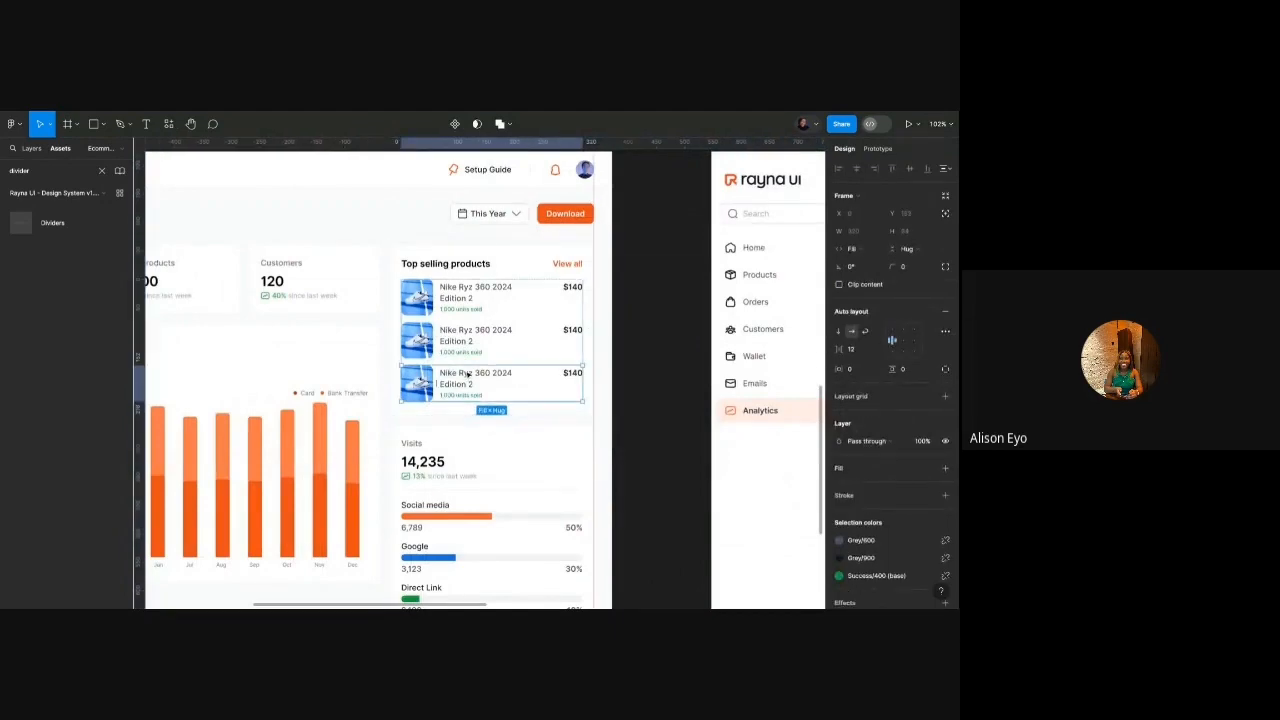
key("Delete")
scroll(469, 365, "down", 3)
scroll(469, 366, "up", 5)
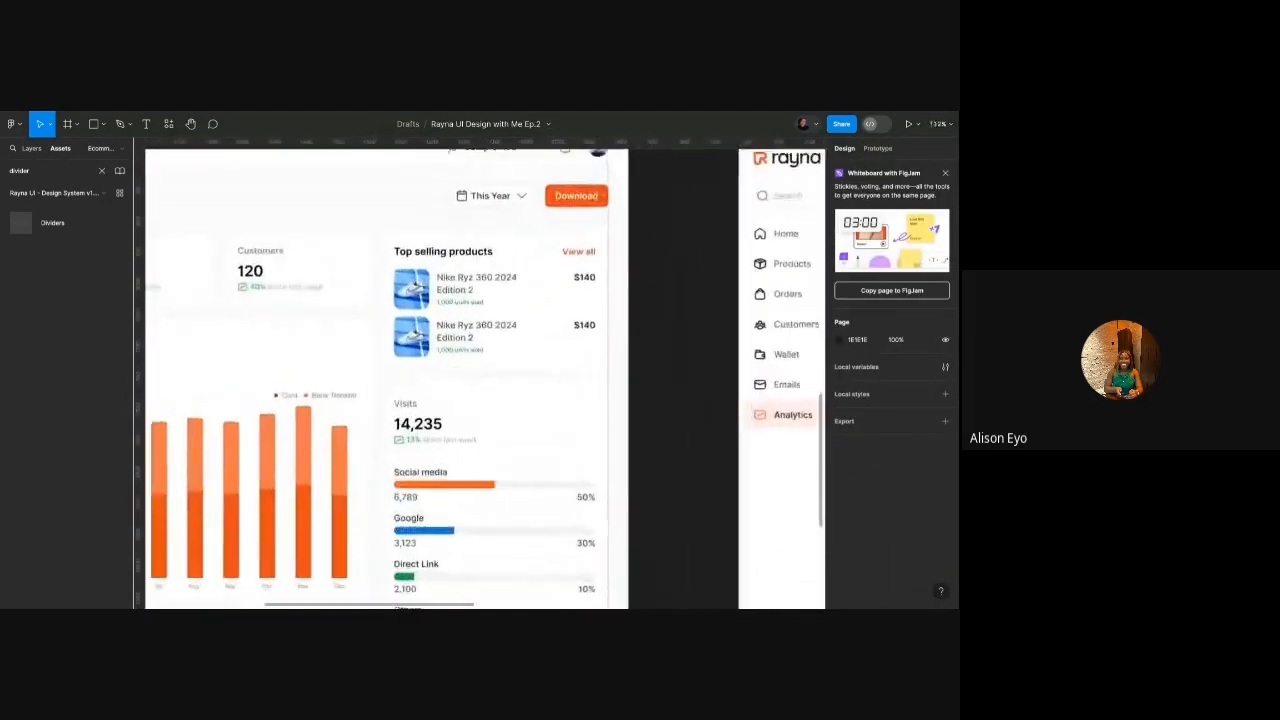
scroll(464, 253, "up", 4)
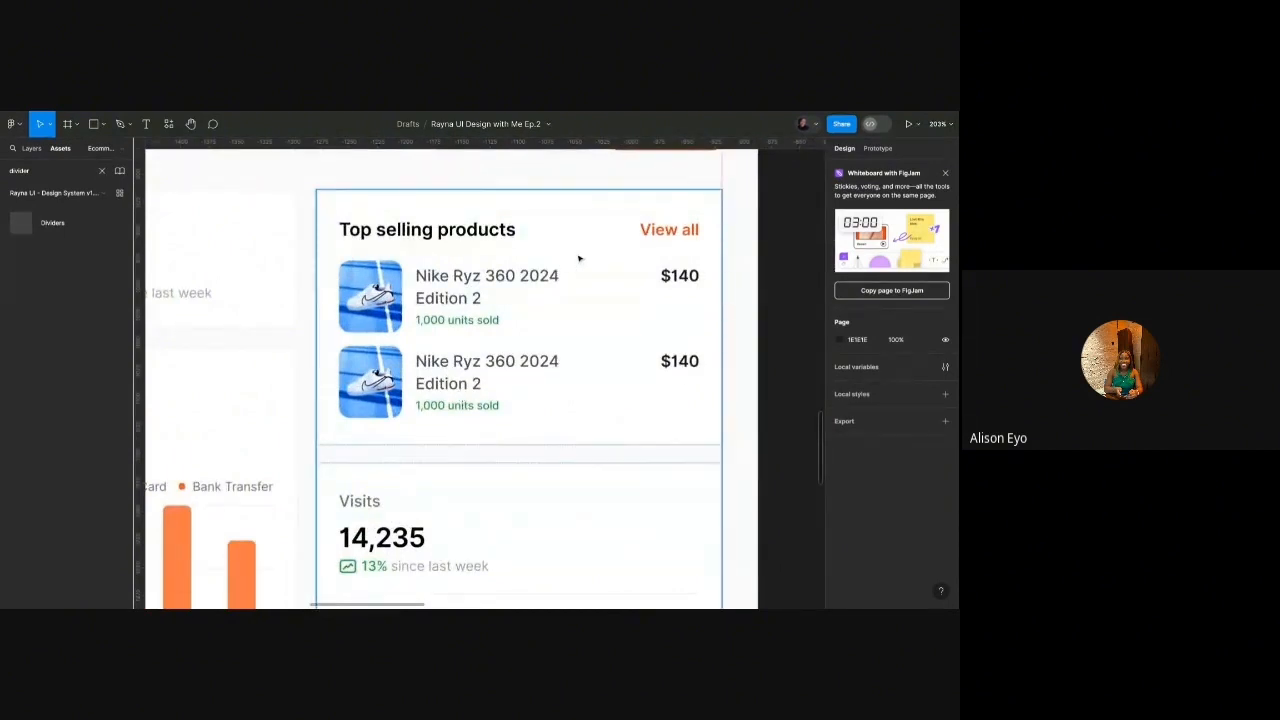
scroll(449, 282, "down", 5)
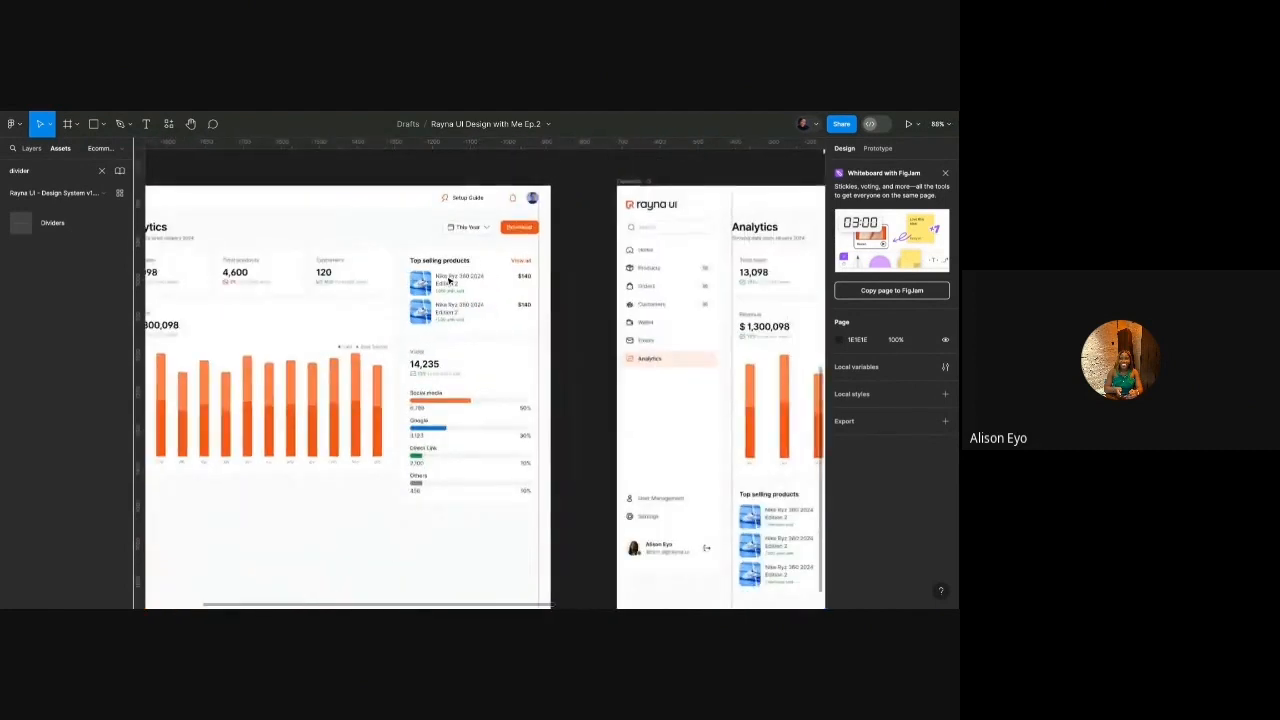
scroll(449, 282, "down", 2)
Try stretching the revenue chart card taller, then undo it.
double_click(373, 339)
scroll(392, 377, "up", 5)
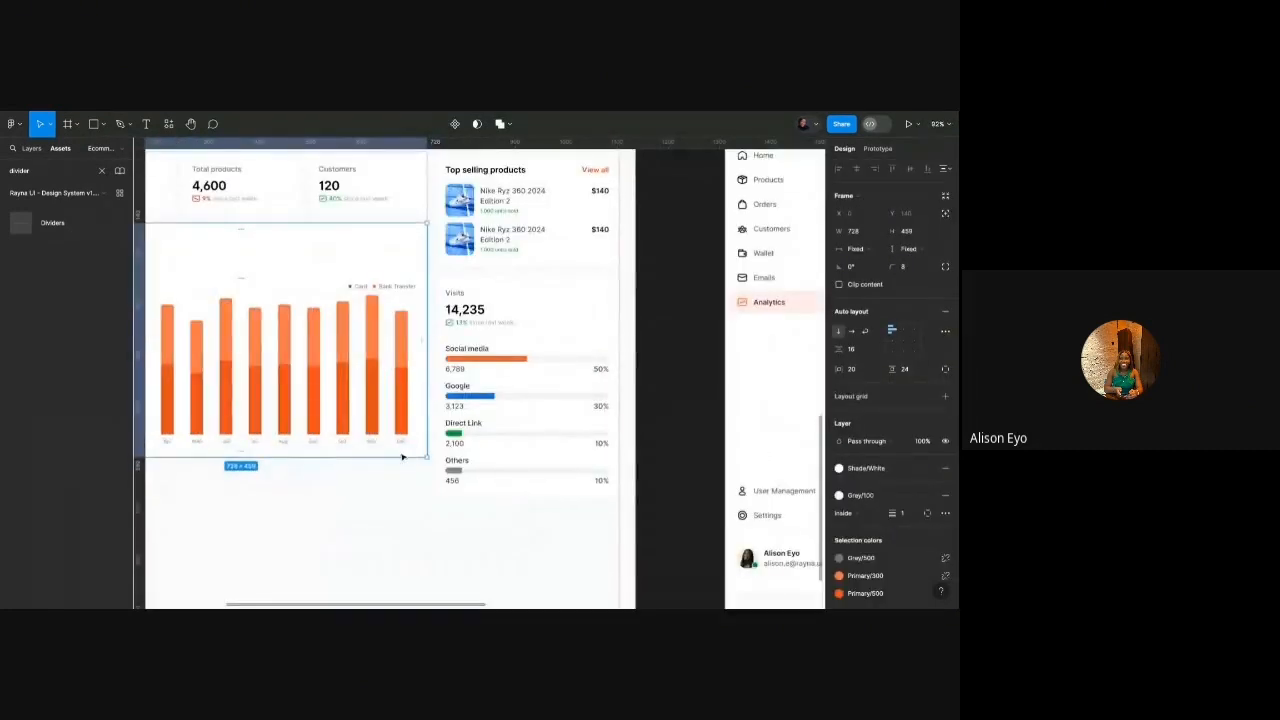
left_click_drag(400, 457, 400, 495)
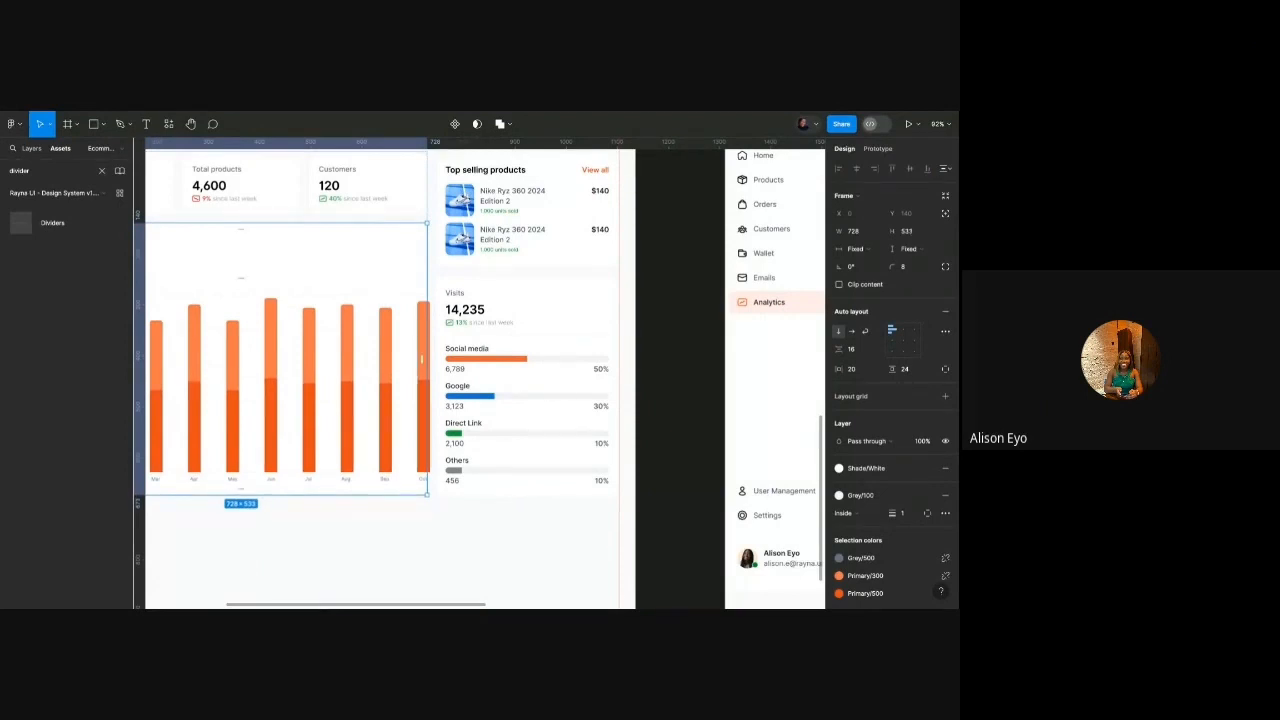
key("ctrl+z")
Try tightening the Visits card spacing to 8, then restore it to 16.
left_click(515, 371)
left_click(515, 371)
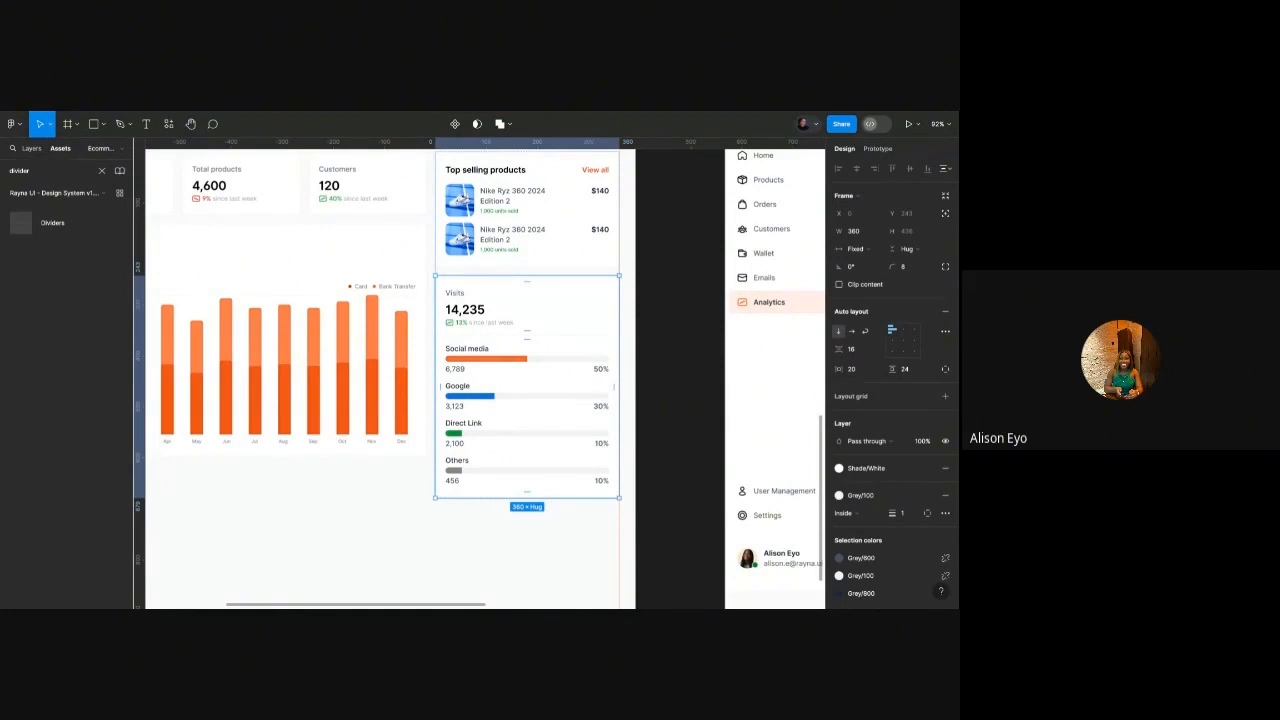
scroll(518, 367, "down", 5)
scroll(518, 367, "up", 4)
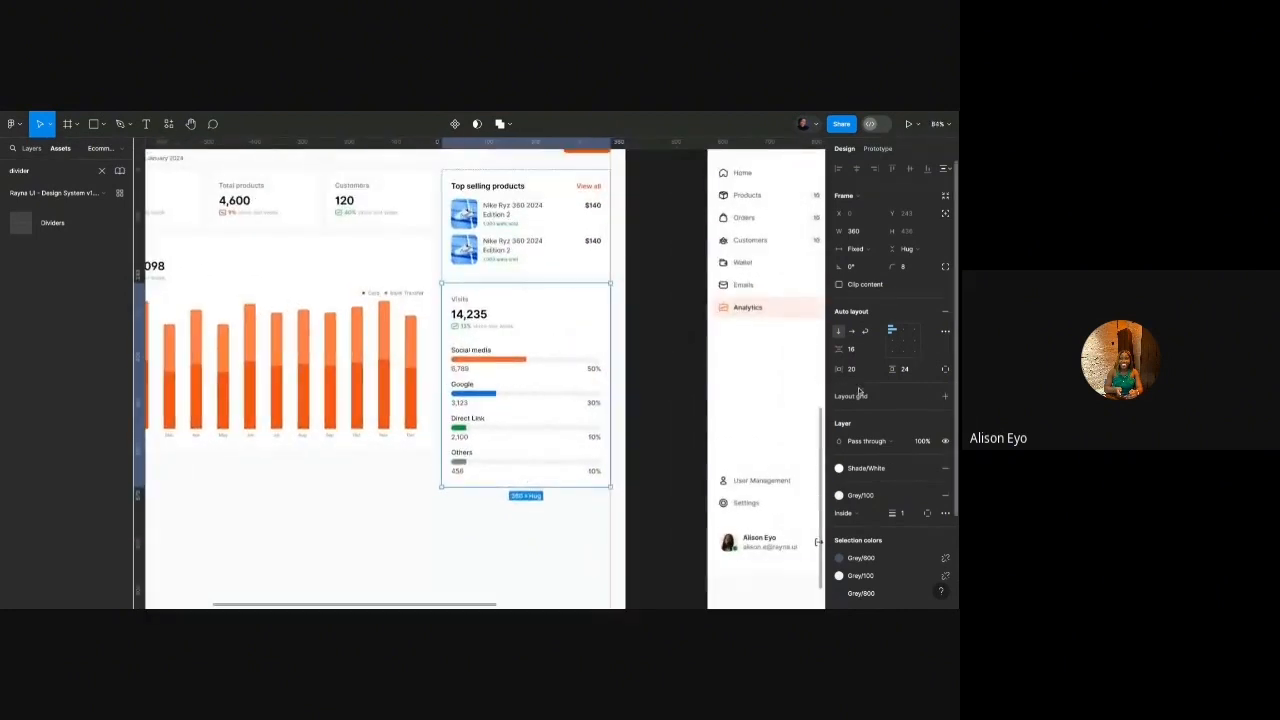
key("Return")
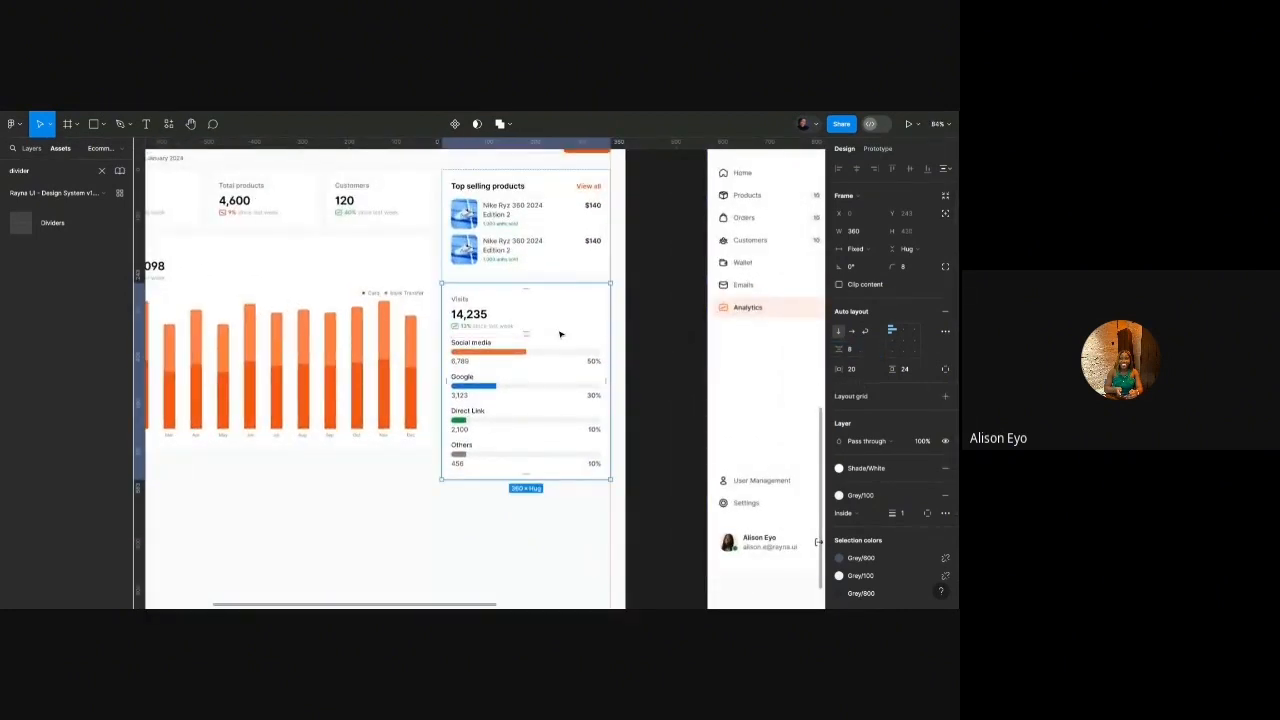
key("ctrl+z")
Set 8 px spacing between the Visits traffic source rows.
left_click(485, 318)
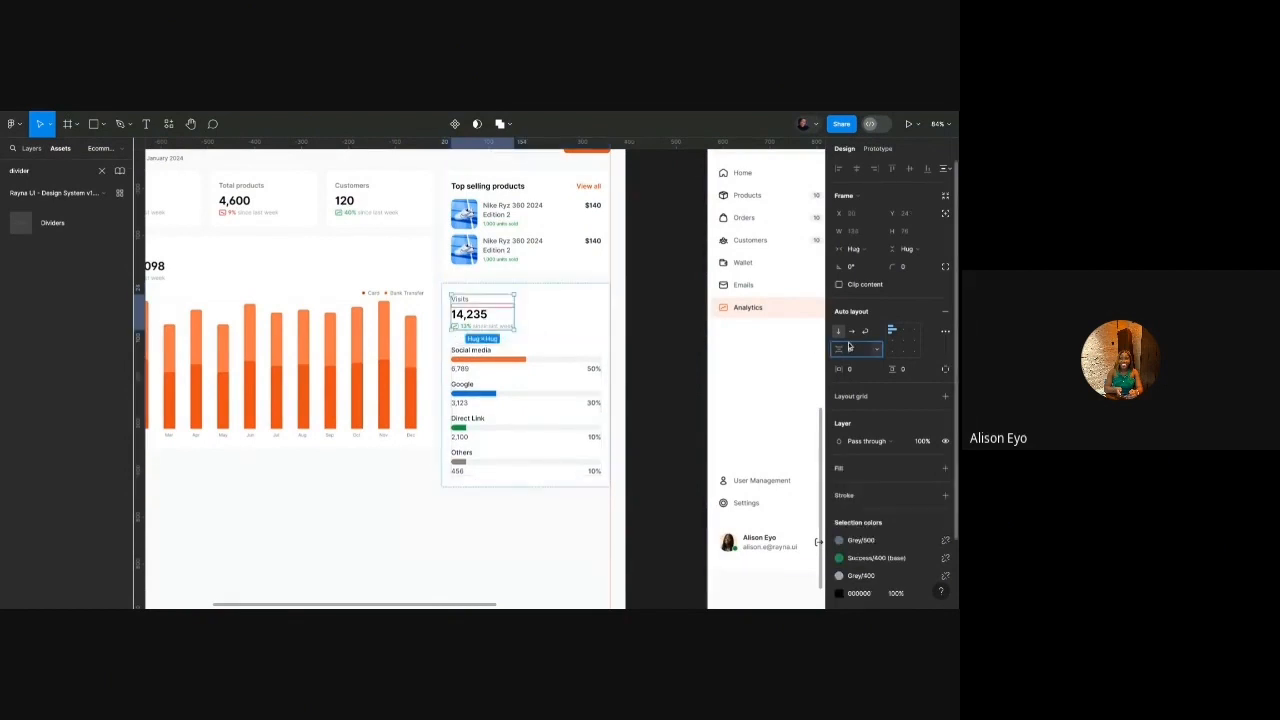
left_click(584, 368)
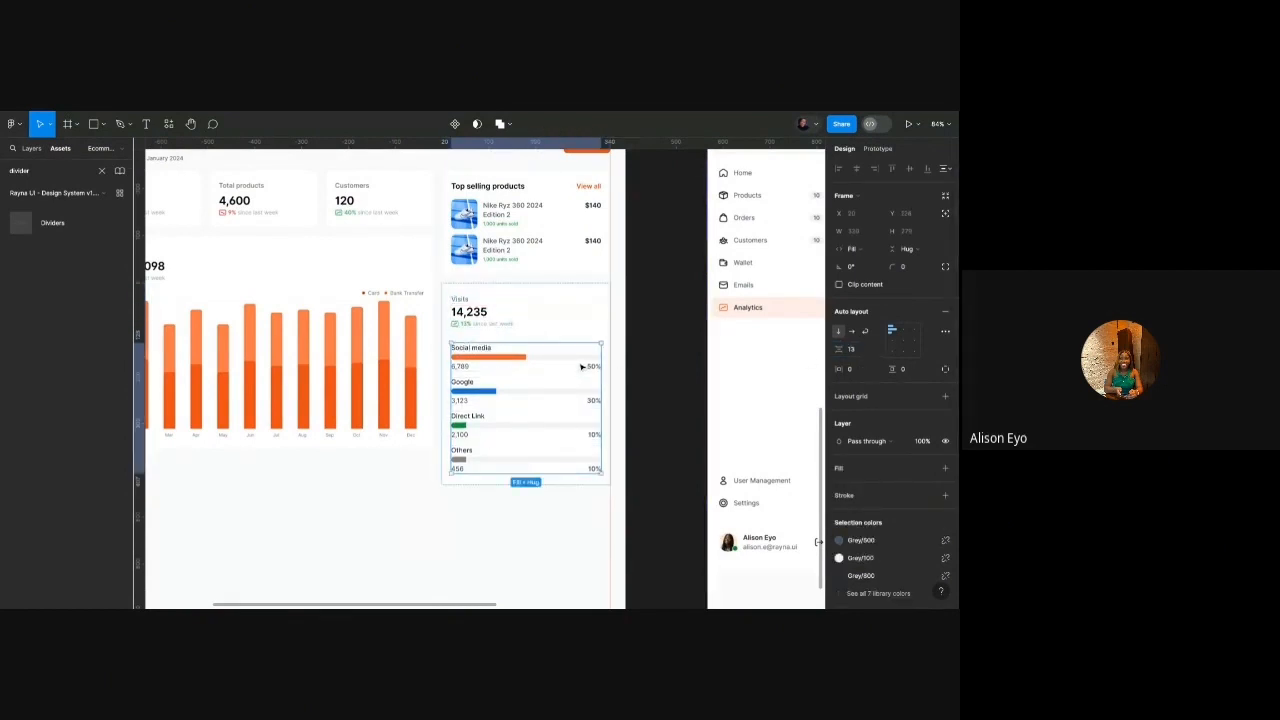
left_click(868, 349)
type("8")
key("Return")
left_click(461, 528)
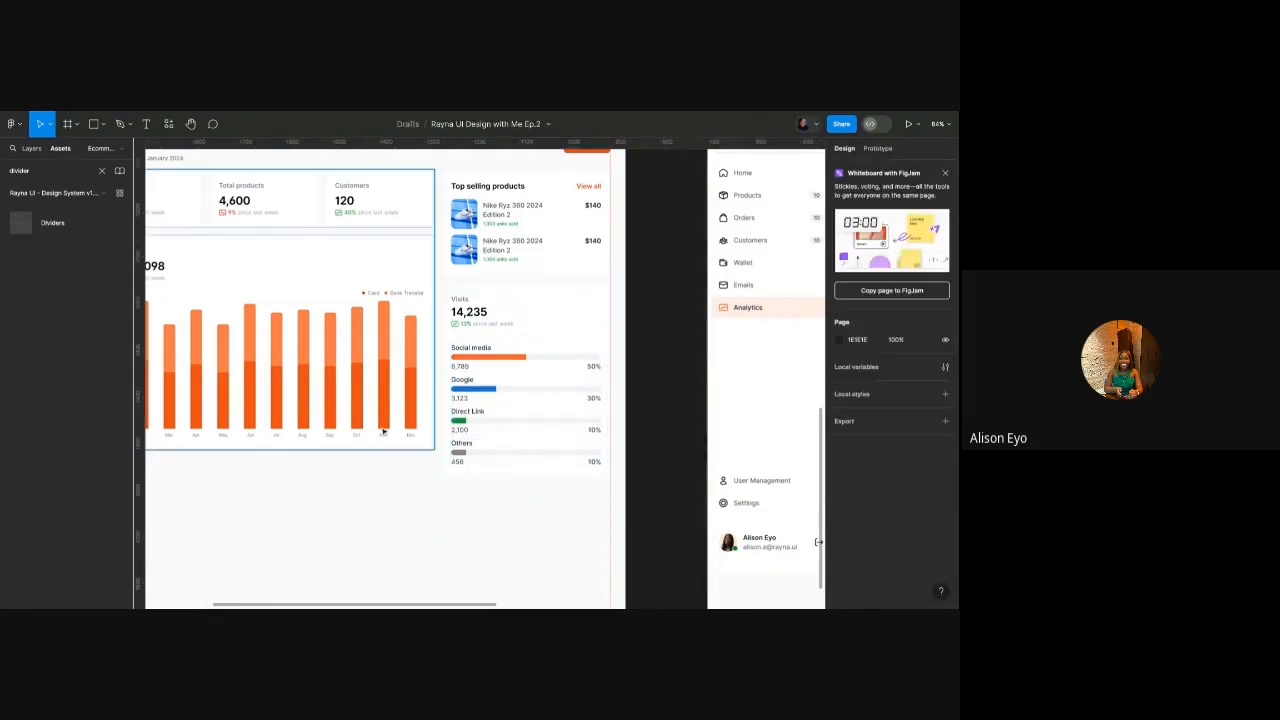
Make the chart frame taller at 659 and stretch the Revenue card to 519 px.
left_click(407, 447)
scroll(405, 447, "up", 3)
left_click_drag(407, 449, 408, 491)
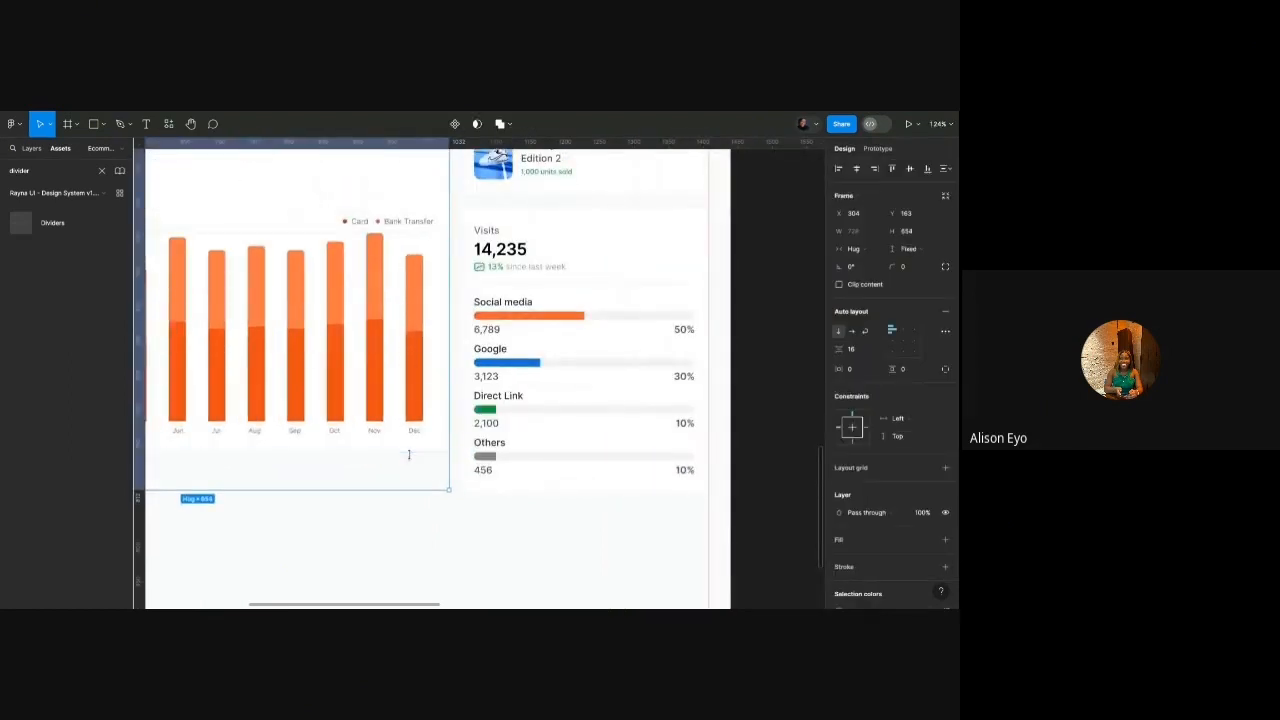
scroll(407, 470, "down", 3)
double_click(408, 469)
scroll(407, 467, "left", 2)
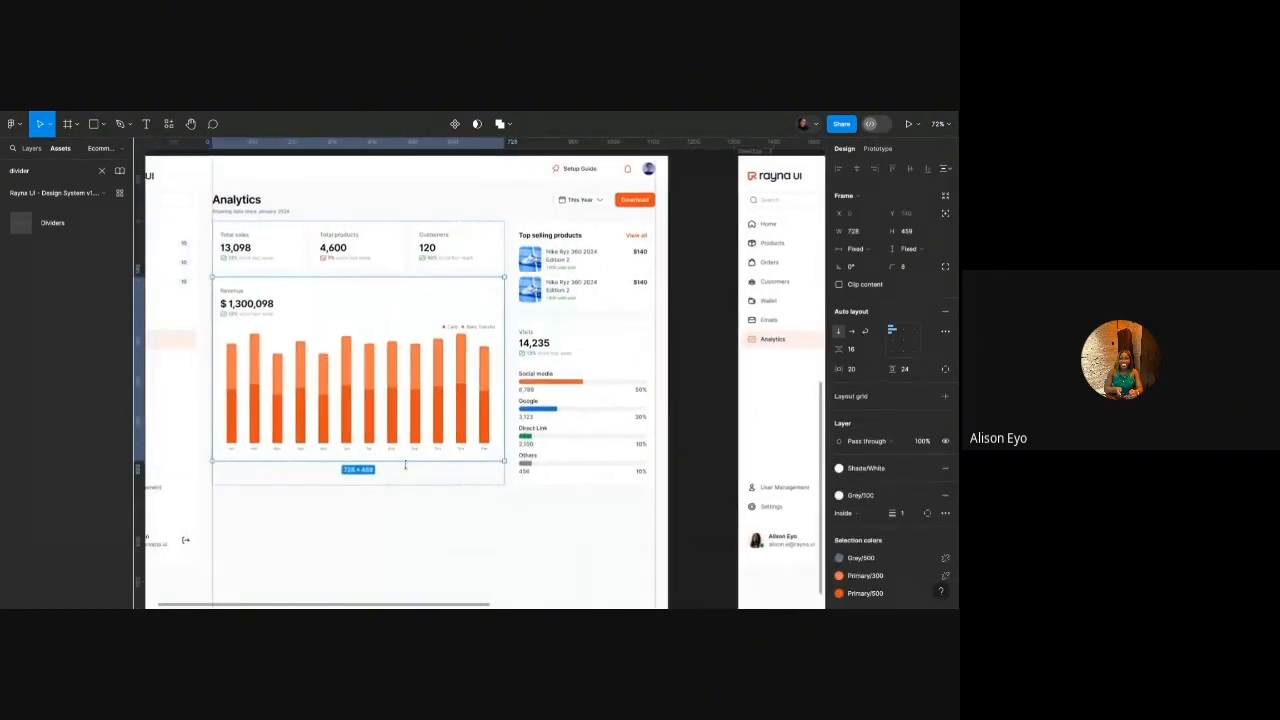
left_click_drag(405, 462, 405, 484)
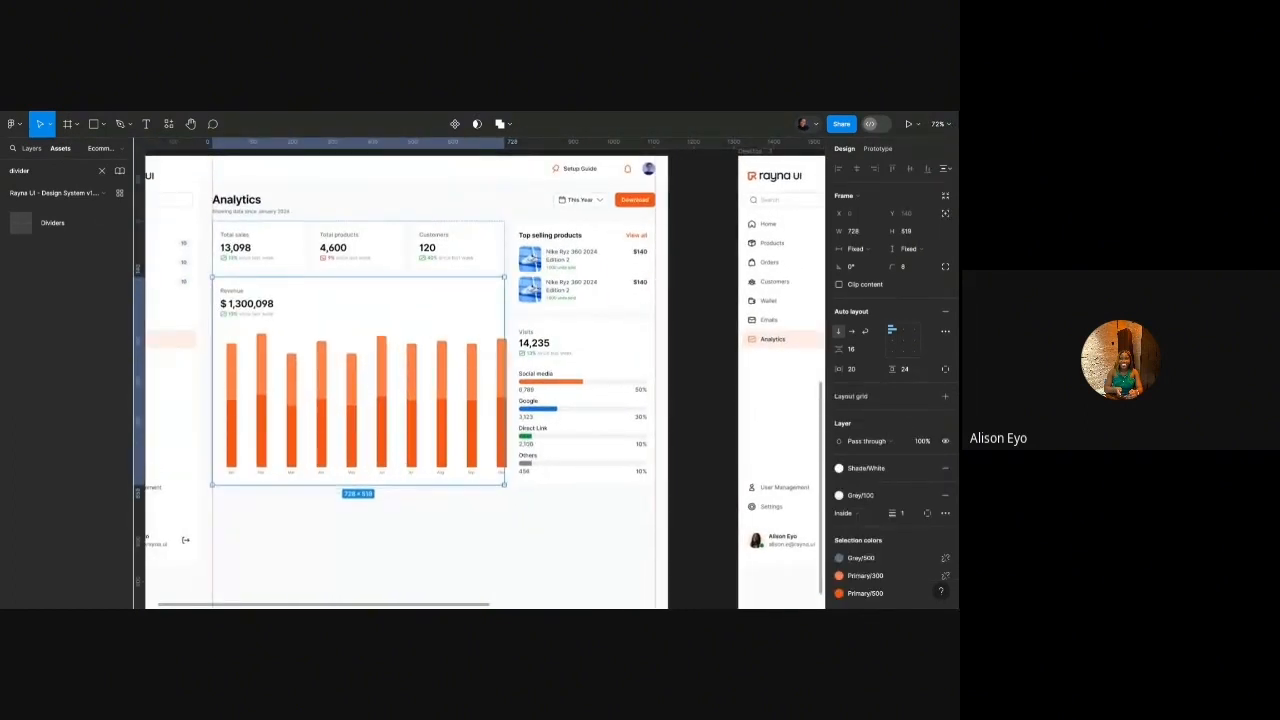
Narrow the bar chart slightly inside the Revenue card.
double_click(442, 413)
scroll(572, 370, "up", 3)
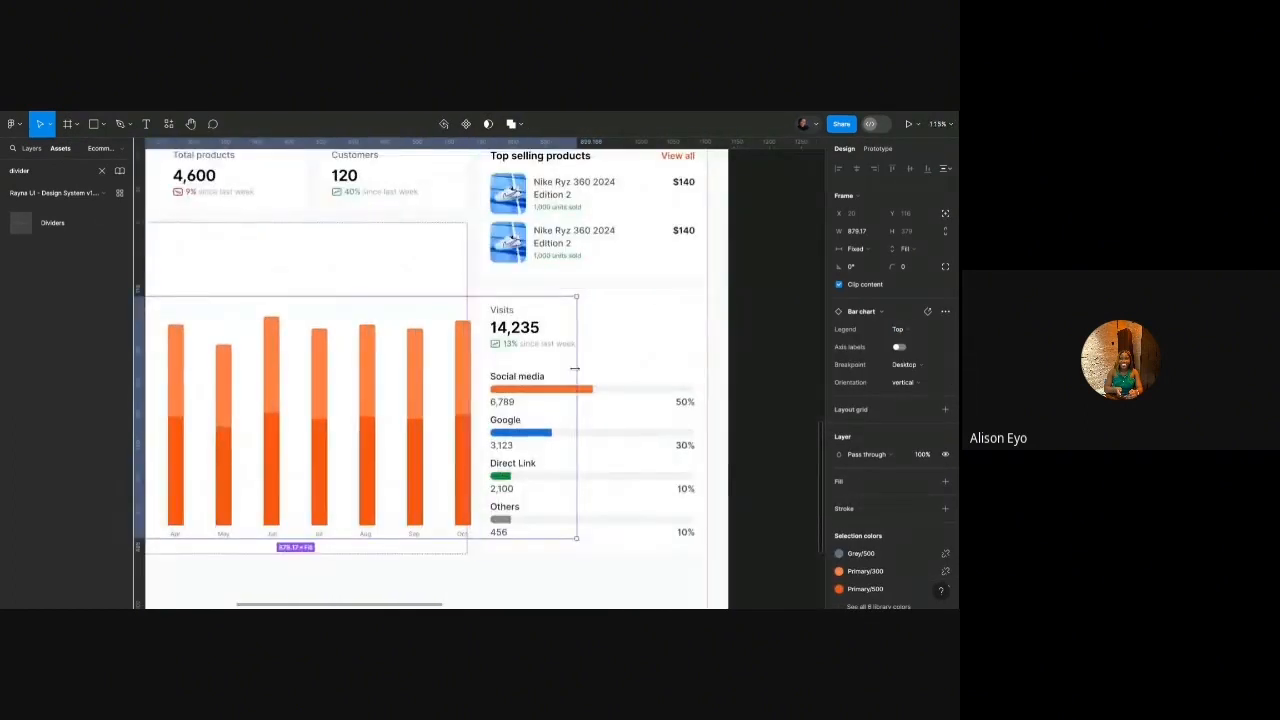
left_click_drag(575, 368, 457, 314)
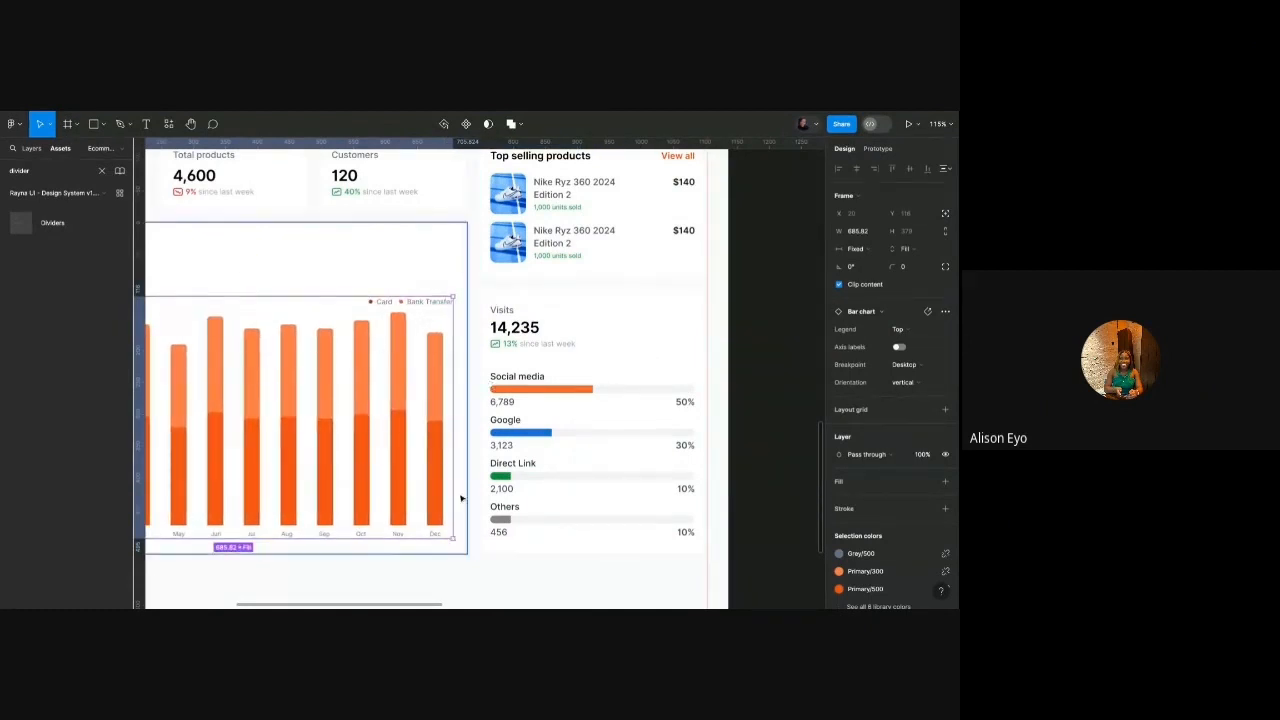
scroll(446, 557, "down", 5)
left_click(446, 557)
scroll(446, 557, "down", 1)
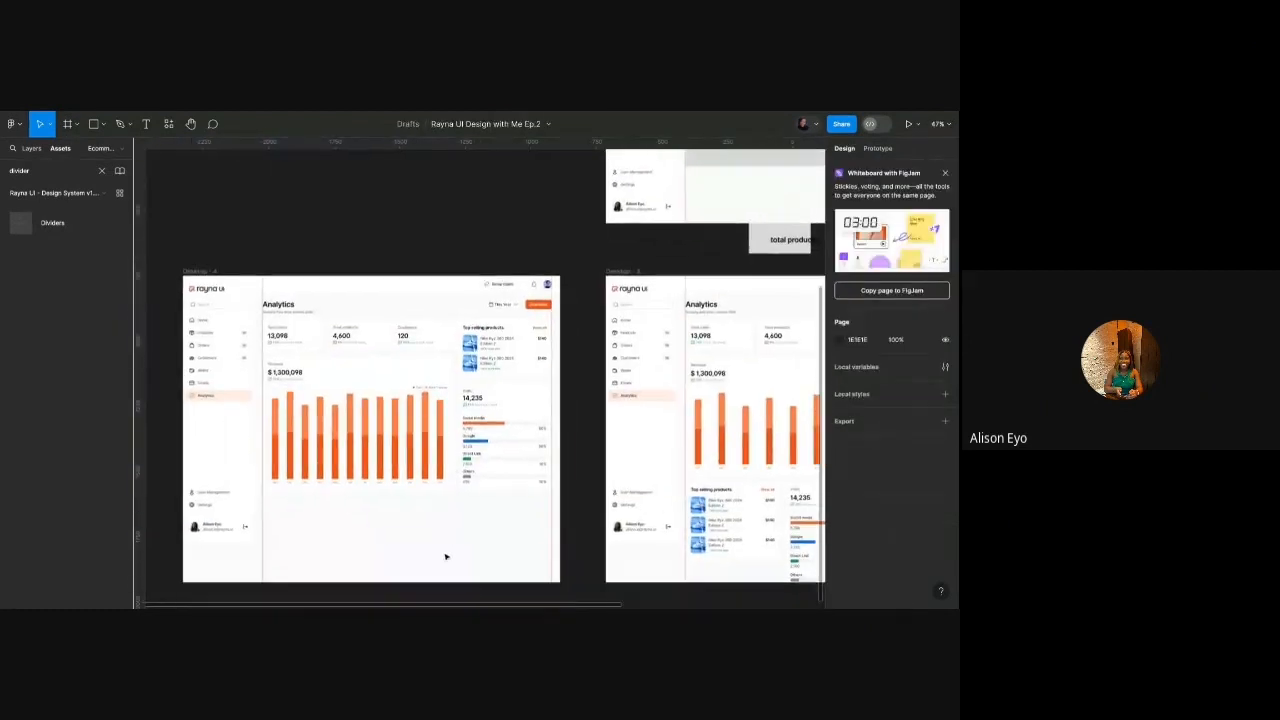
Shorten the Desktop - 4 frame to 1440×887.
left_click(209, 272)
left_click_drag(274, 581, 274, 502)
scroll(367, 418, "down", 5)
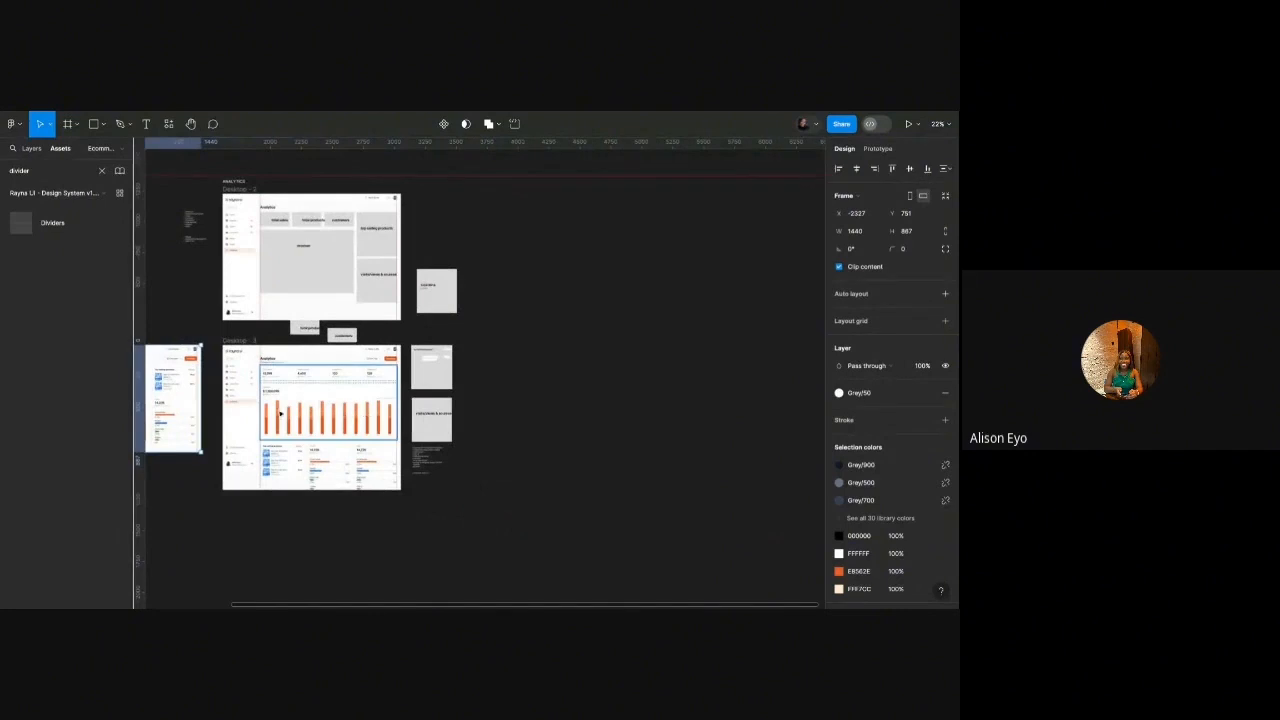
Inspect the Revenue card and its bar chart, trying a narrower width and undoing it.
scroll(281, 413, "up", 5)
double_click(250, 420)
double_click(250, 420)
double_click(250, 420)
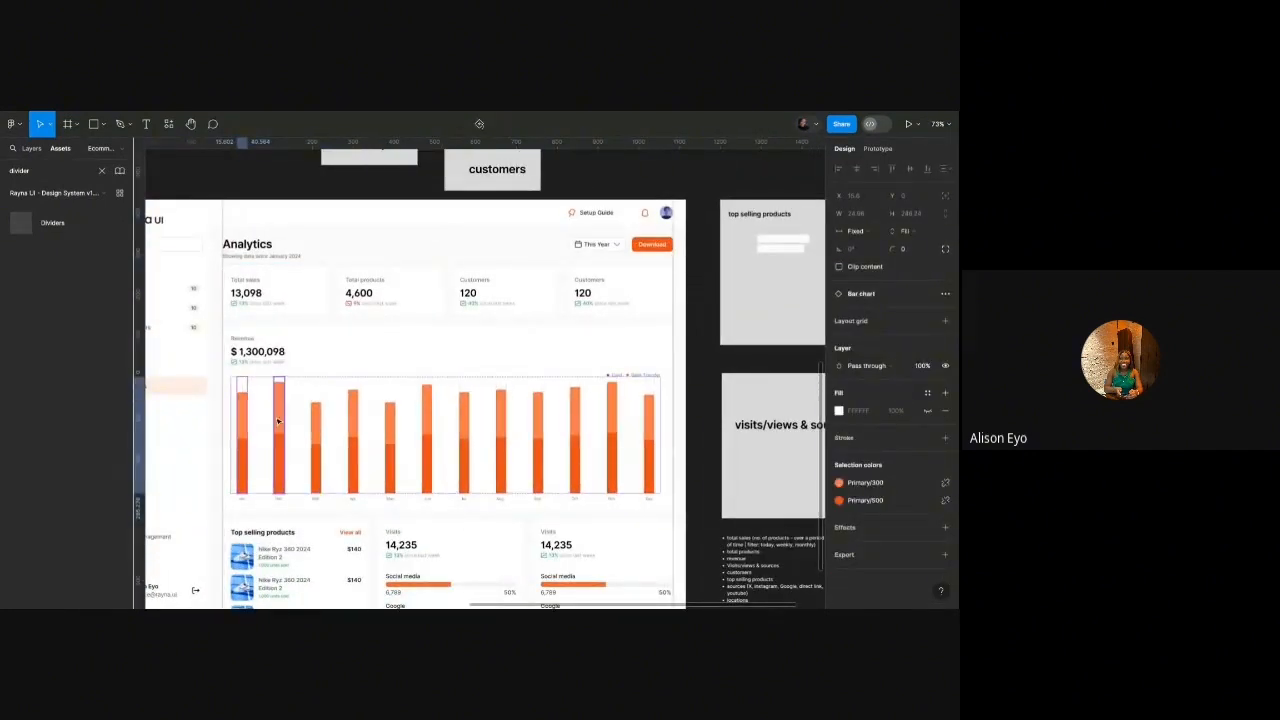
left_click(315, 430)
left_click(517, 346)
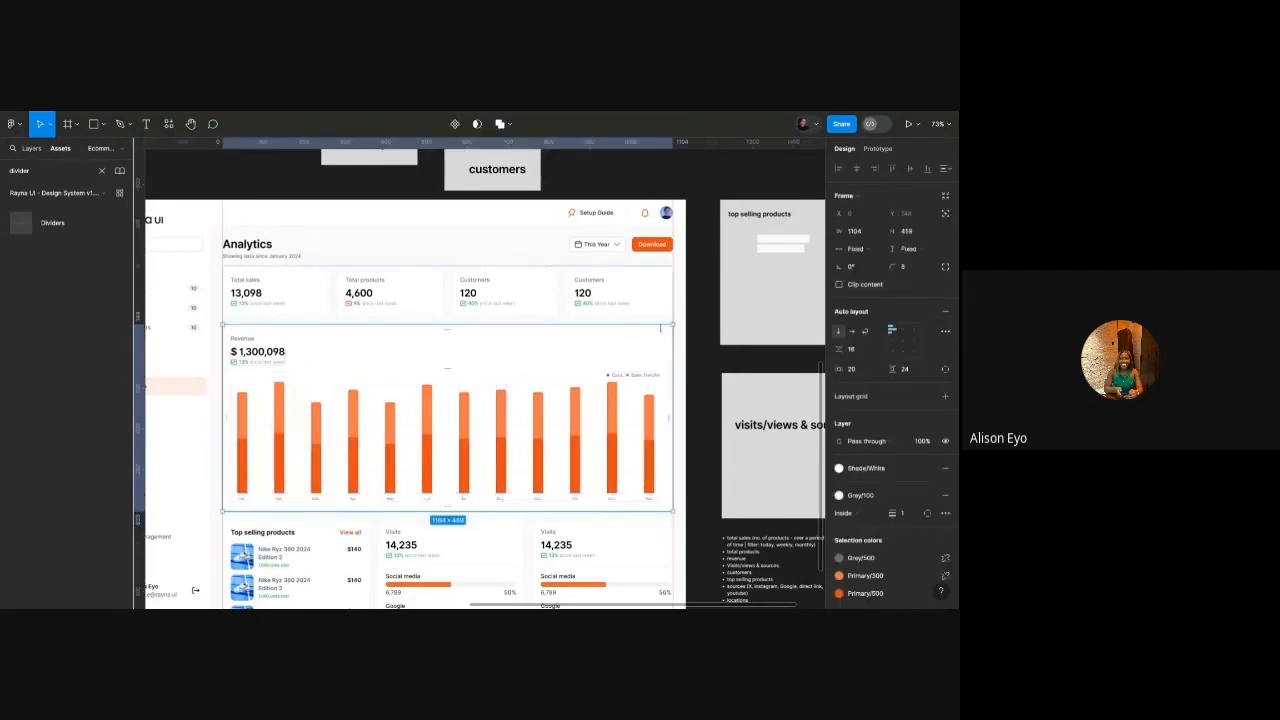
scroll(678, 336, "down", 5)
scroll(660, 345, "up", 4)
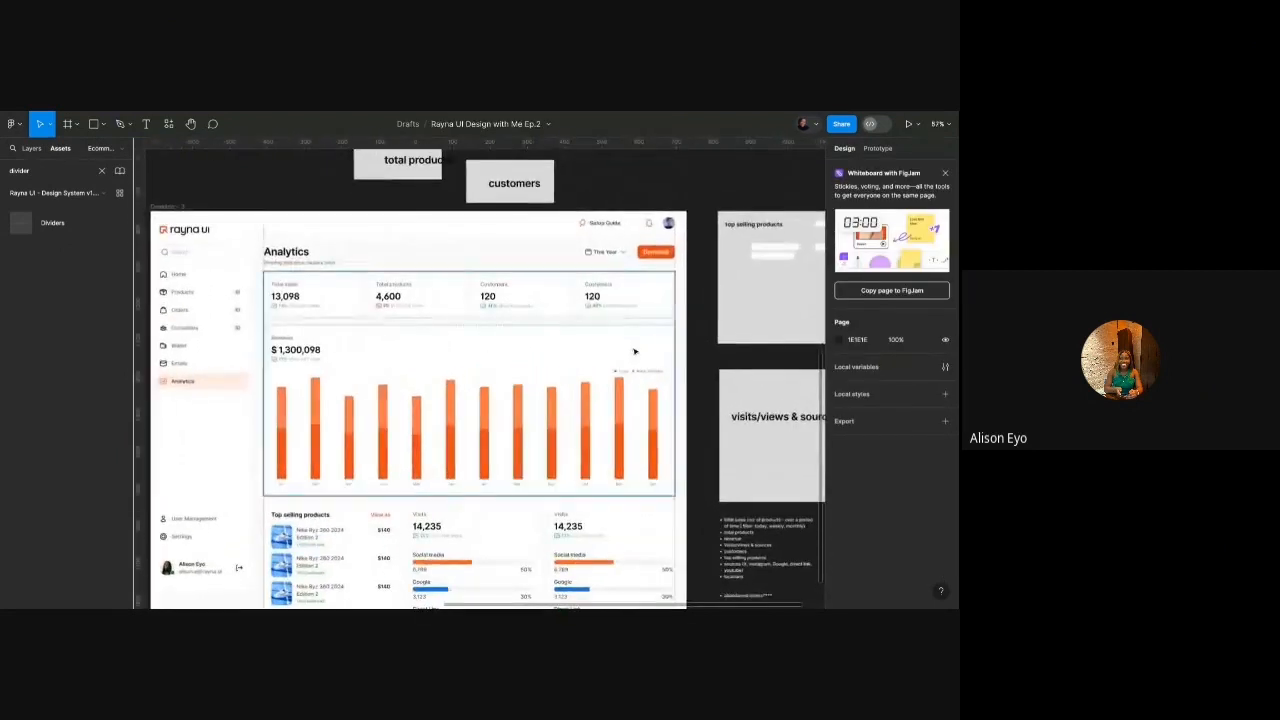
left_click_drag(675, 347, 557, 347)
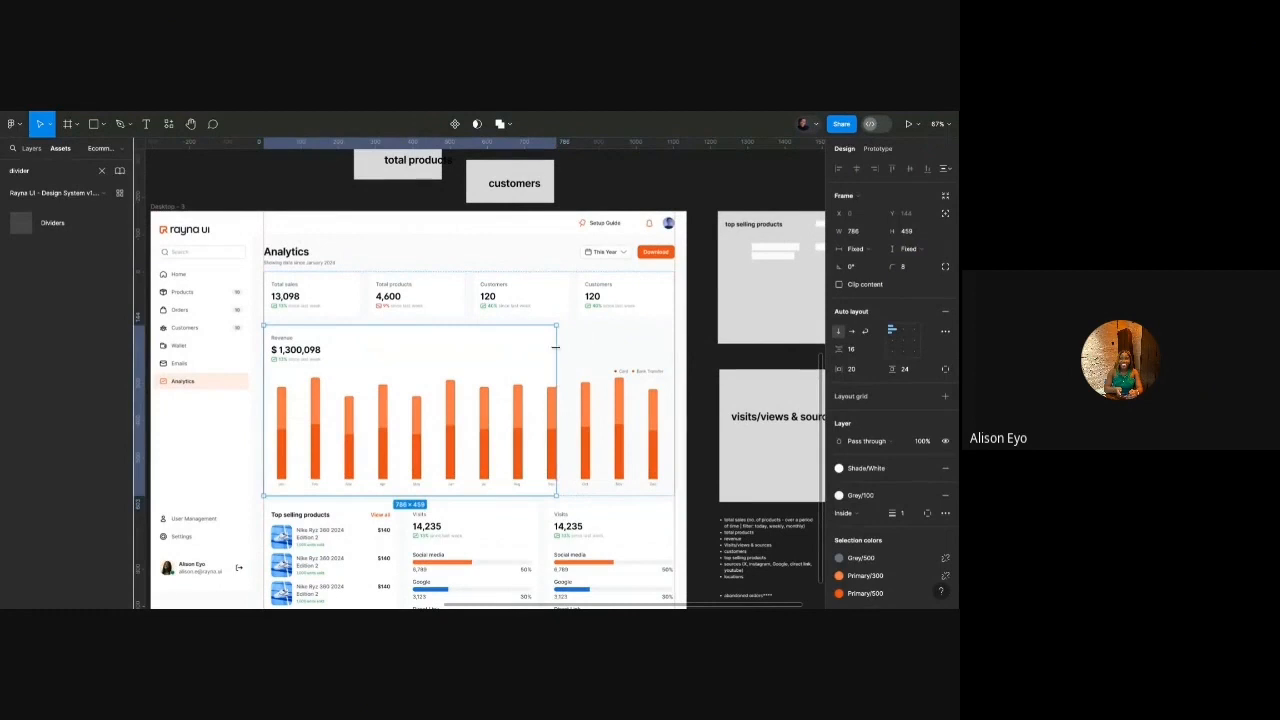
key("ctrl+z")
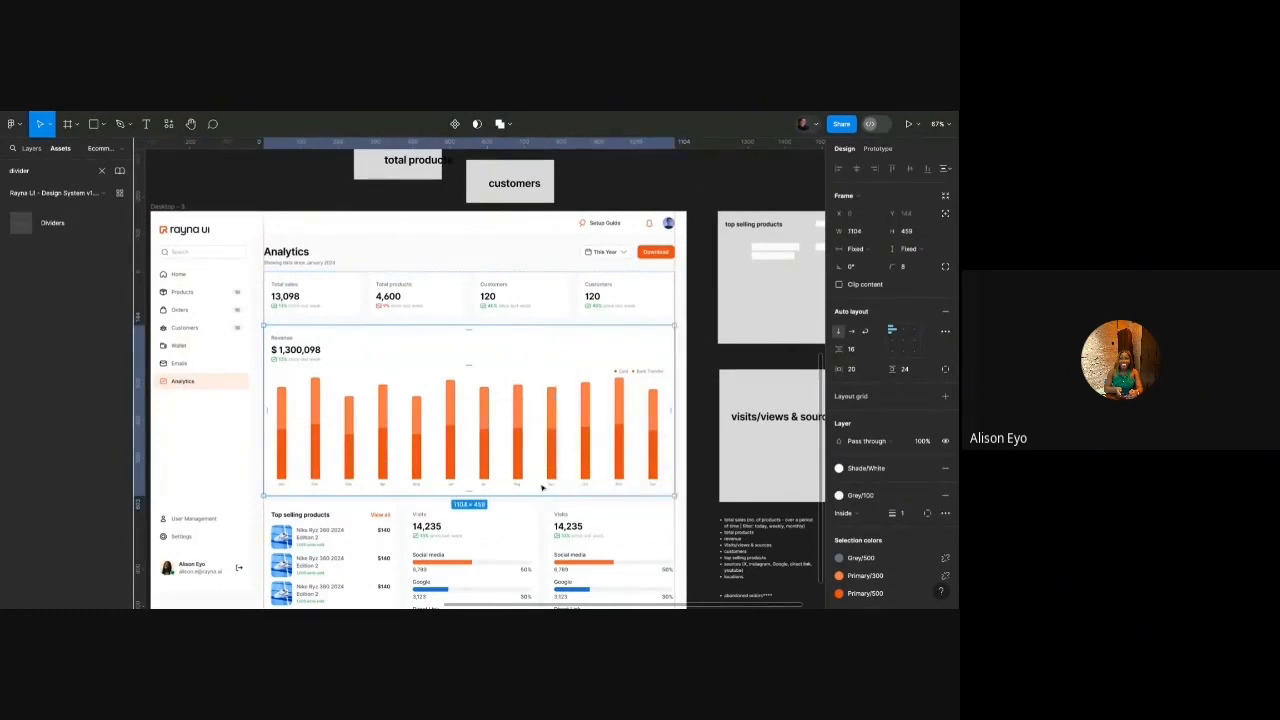
scroll(451, 363, "down", 4)
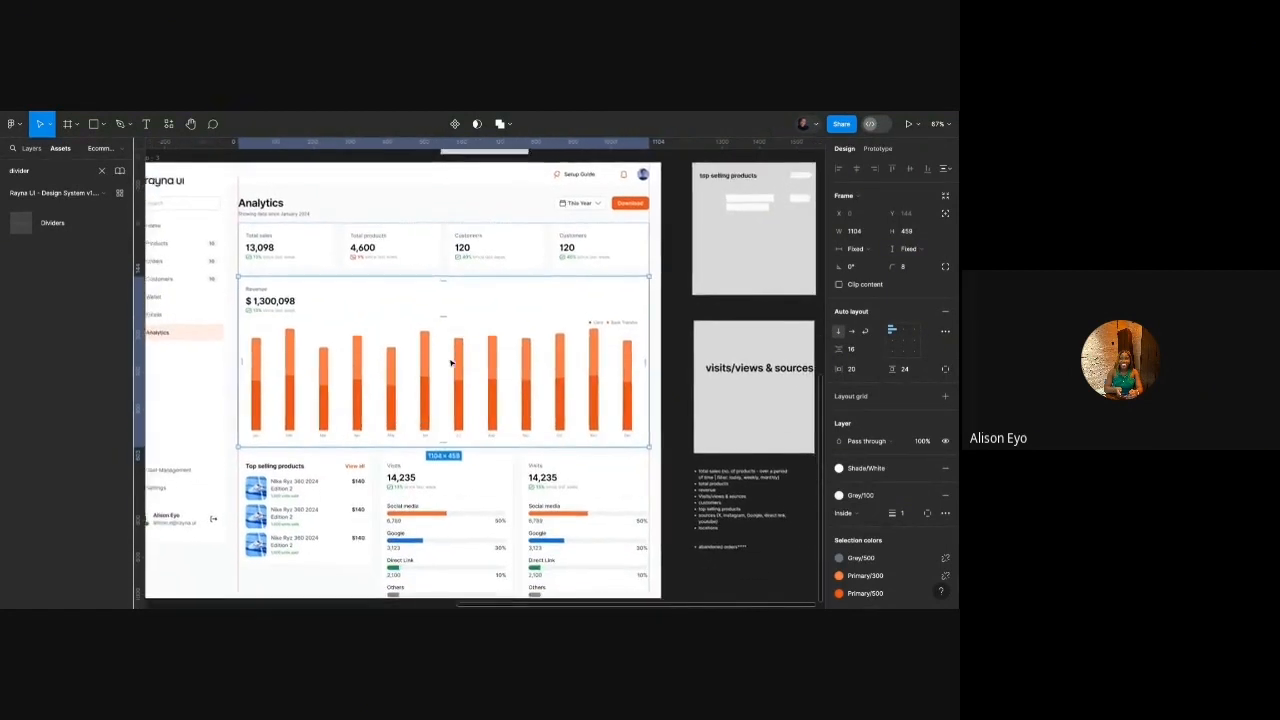
scroll(440, 360, "up", 2)
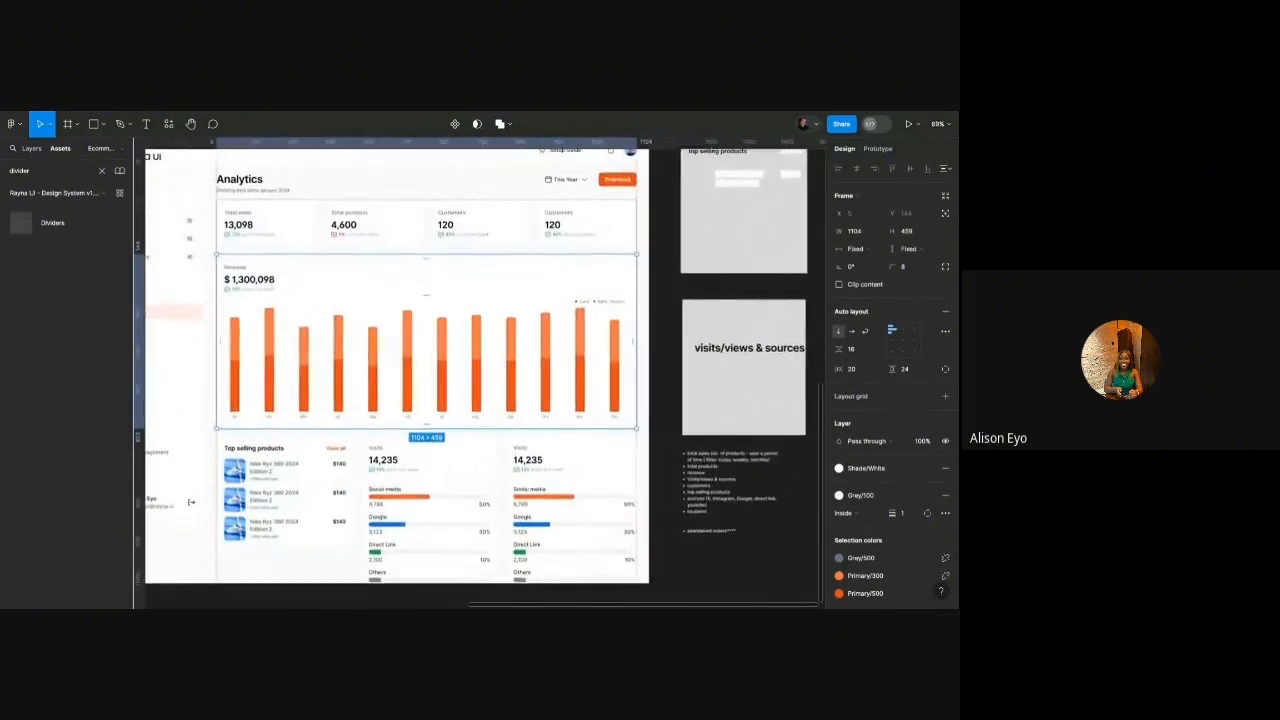
Put Top selling products and Revenue in a horizontal auto layout row, Revenue first.
left_click(292, 534)
left_click_drag(294, 522, 481, 259)
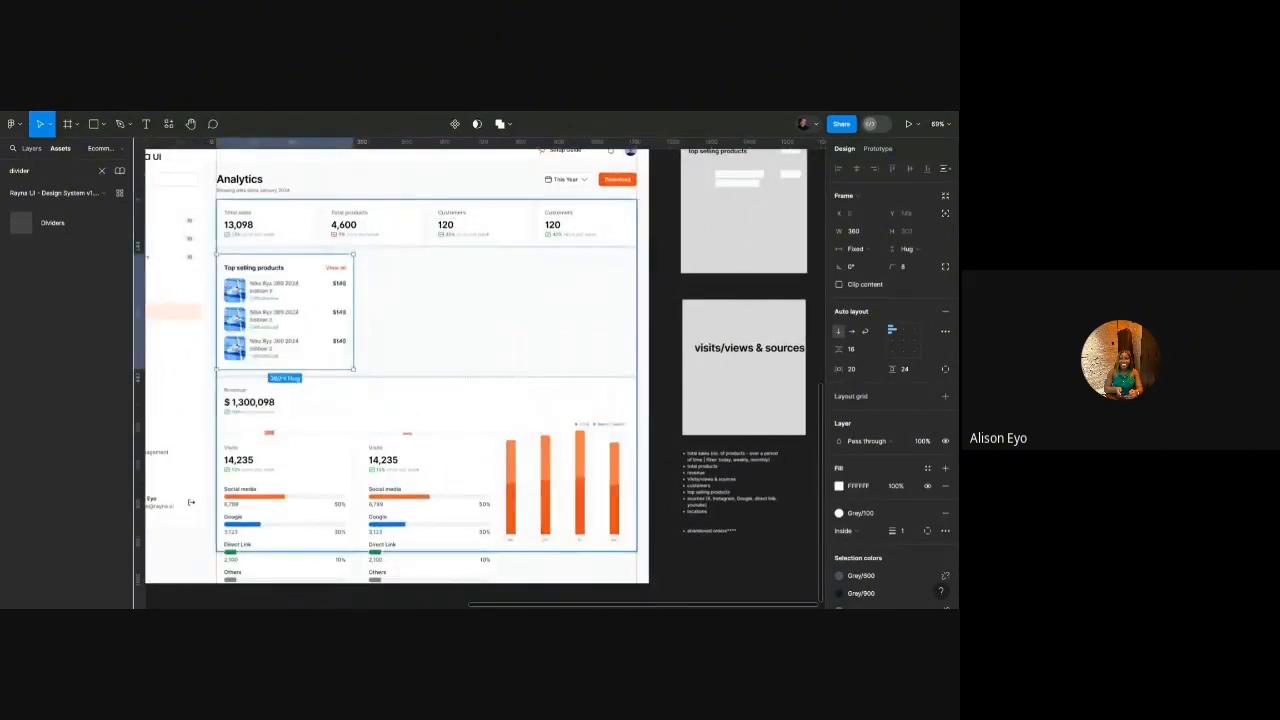
left_click(291, 426, "shift")
key("shift+a")
left_click(854, 330)
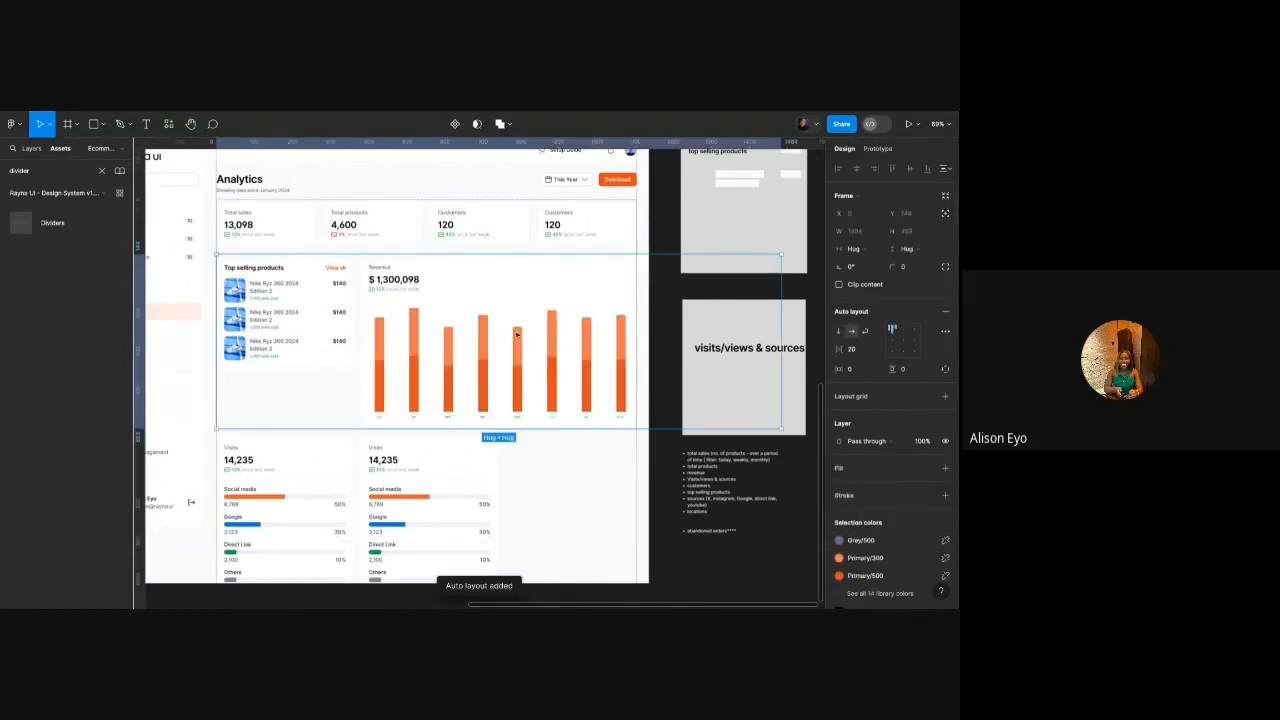
double_click(511, 334)
key("Left")
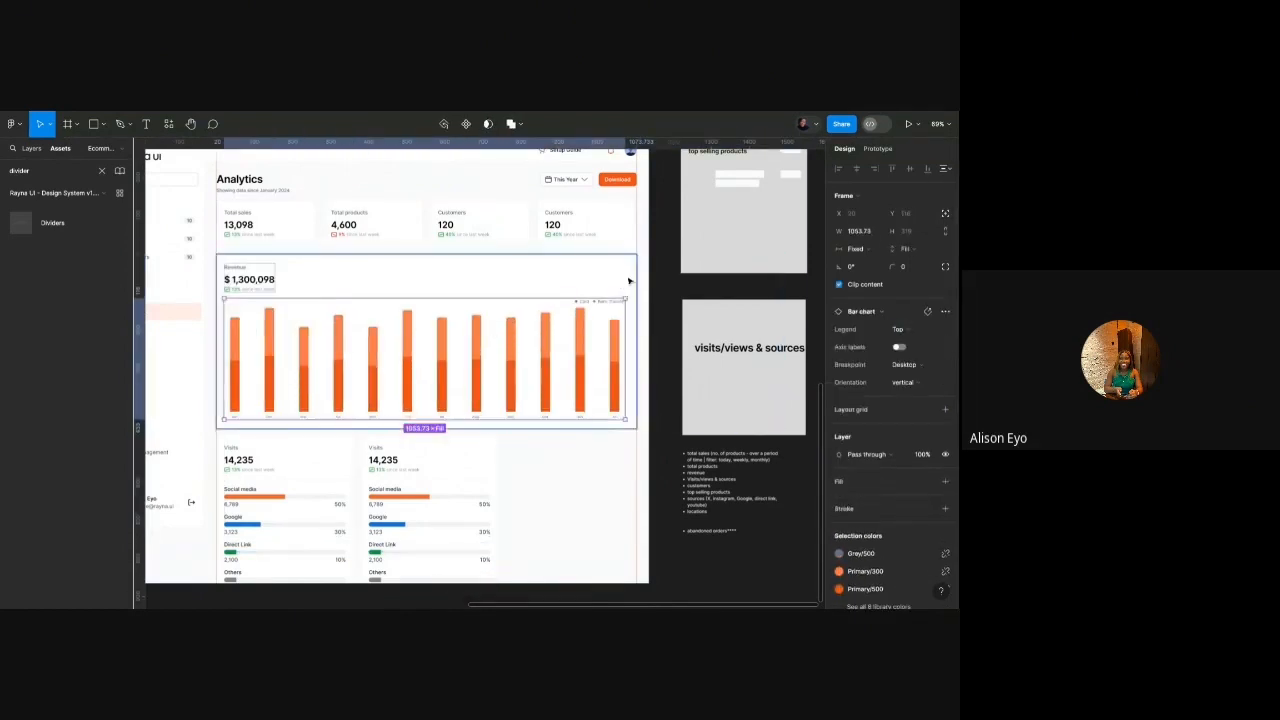
Narrow the Revenue card and its bar chart so the products card fits beside it.
left_click_drag(632, 279, 492, 279)
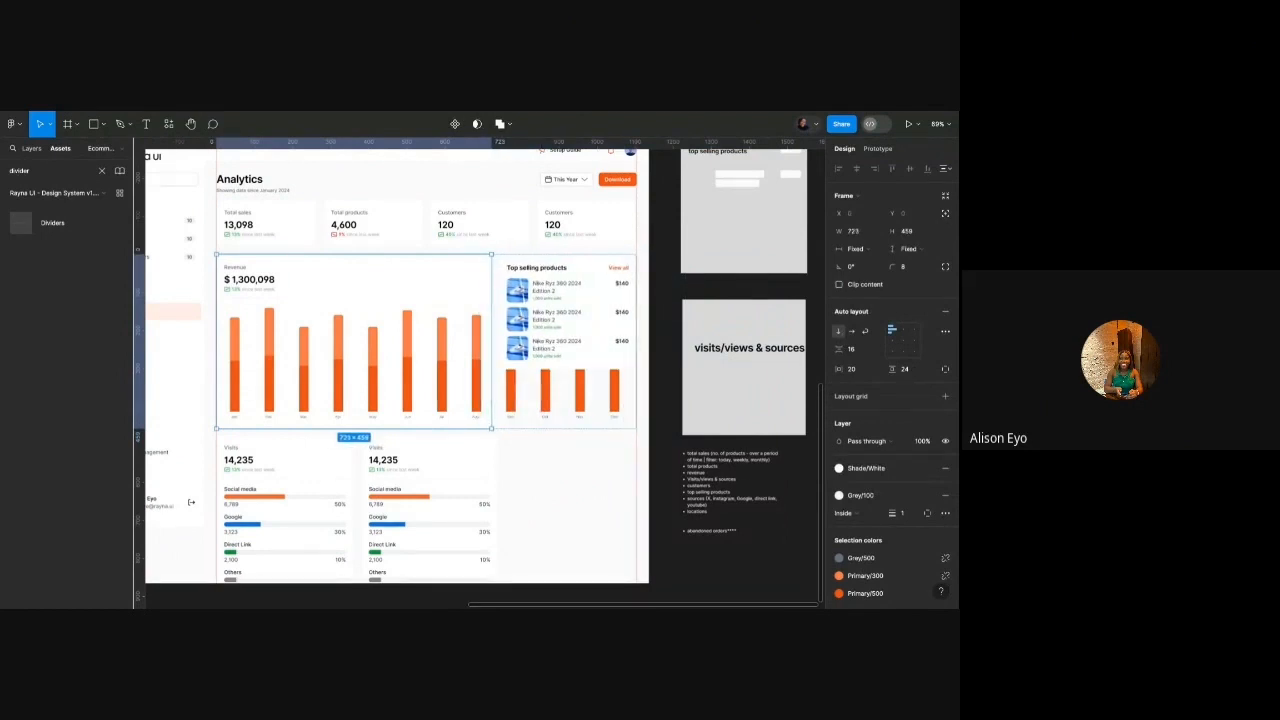
double_click(466, 336)
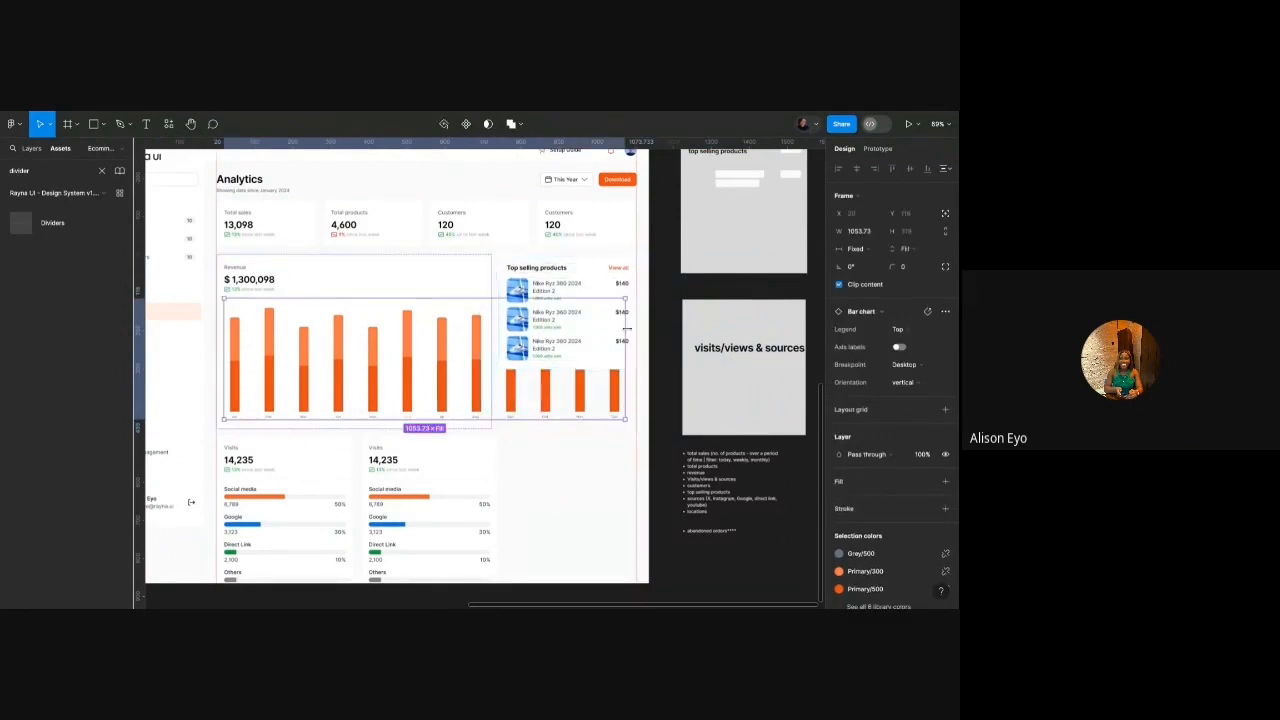
left_click_drag(629, 329, 484, 329)
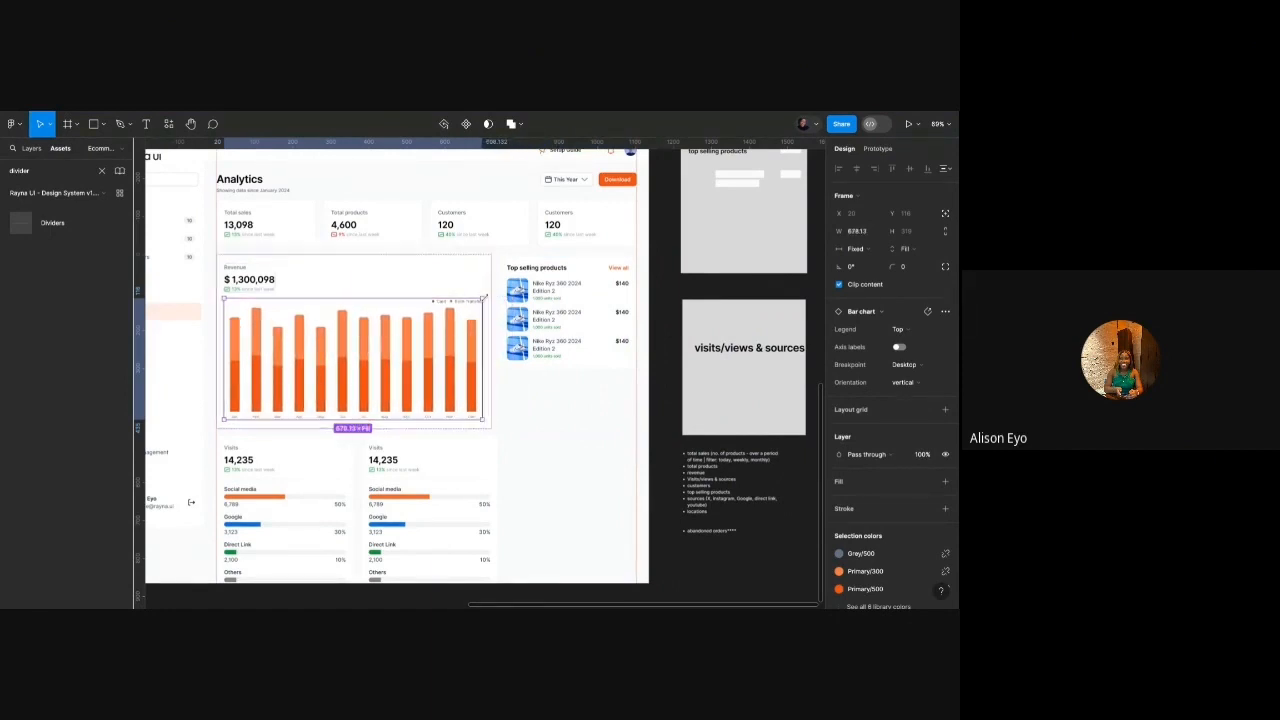
Duplicate the product rows so Top selling products lists five products.
left_click(545, 358)
left_click(548, 348)
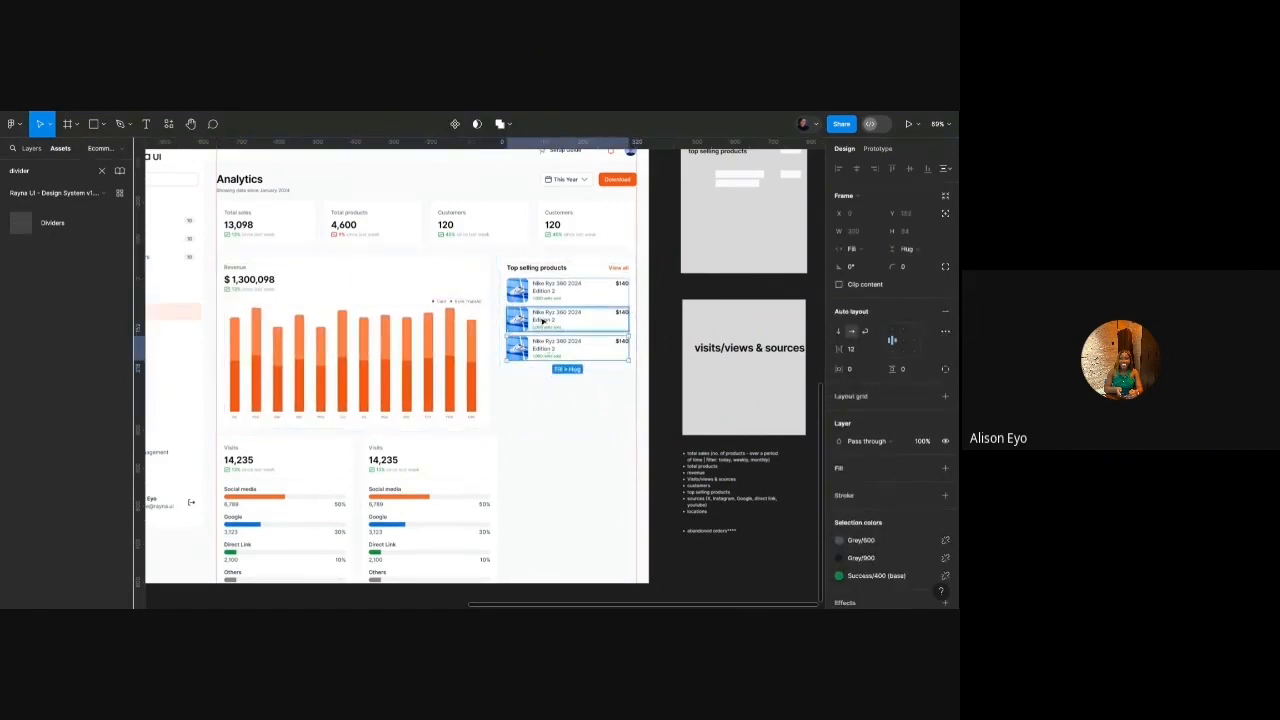
key("ctrl+d")
left_click(555, 463)
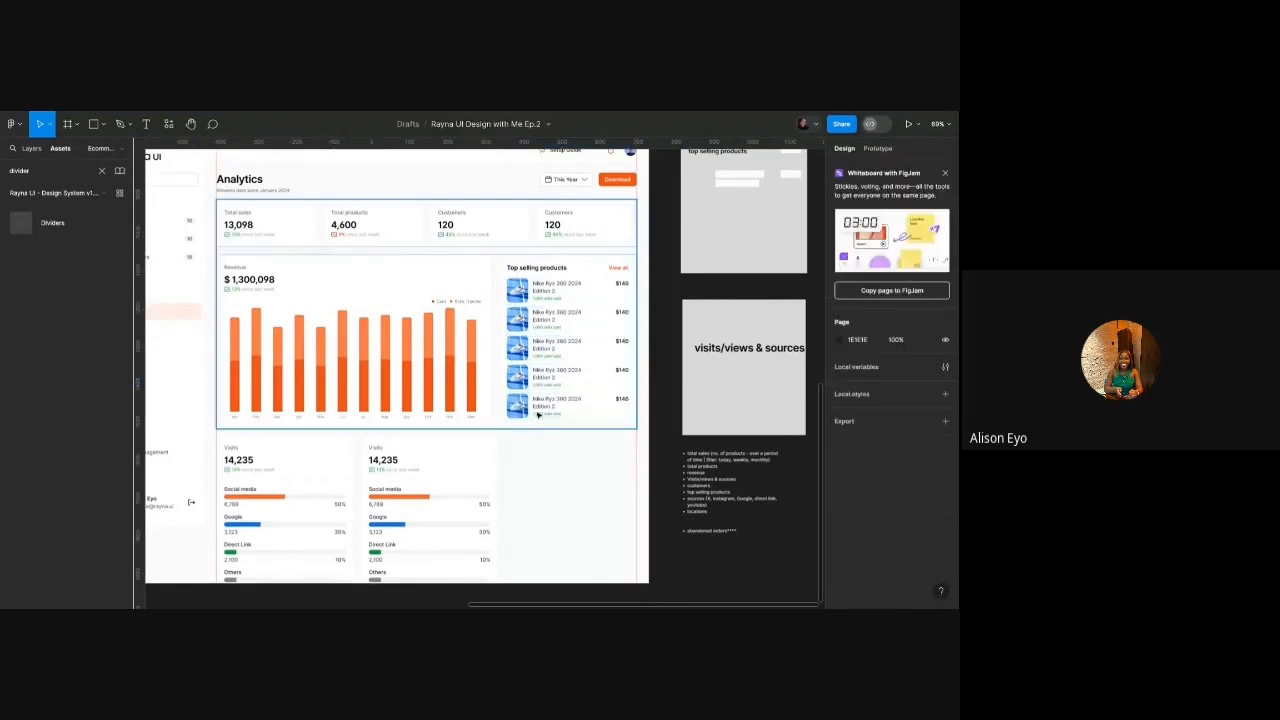
Widen the Visits cards row to 1103 and select both Visits cards.
scroll(537, 411, "up", 5)
scroll(535, 404, "down", 7)
left_click(447, 462)
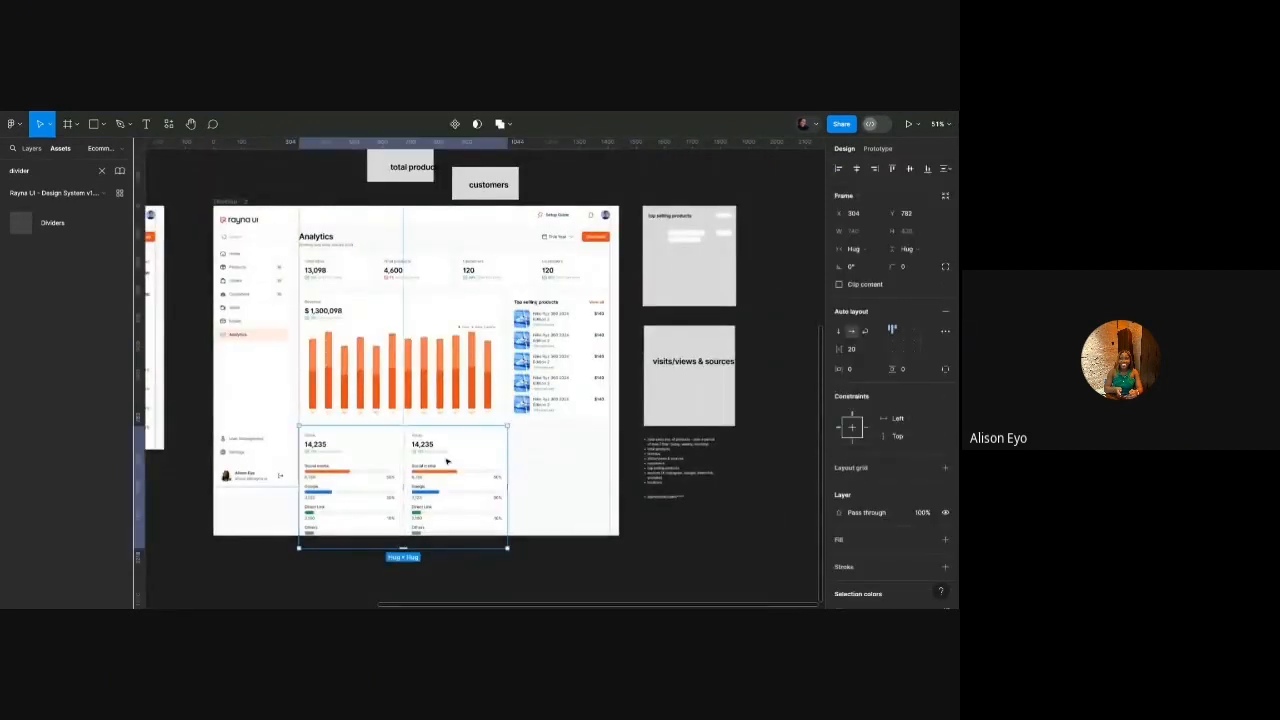
left_click_drag(507, 441, 609, 443)
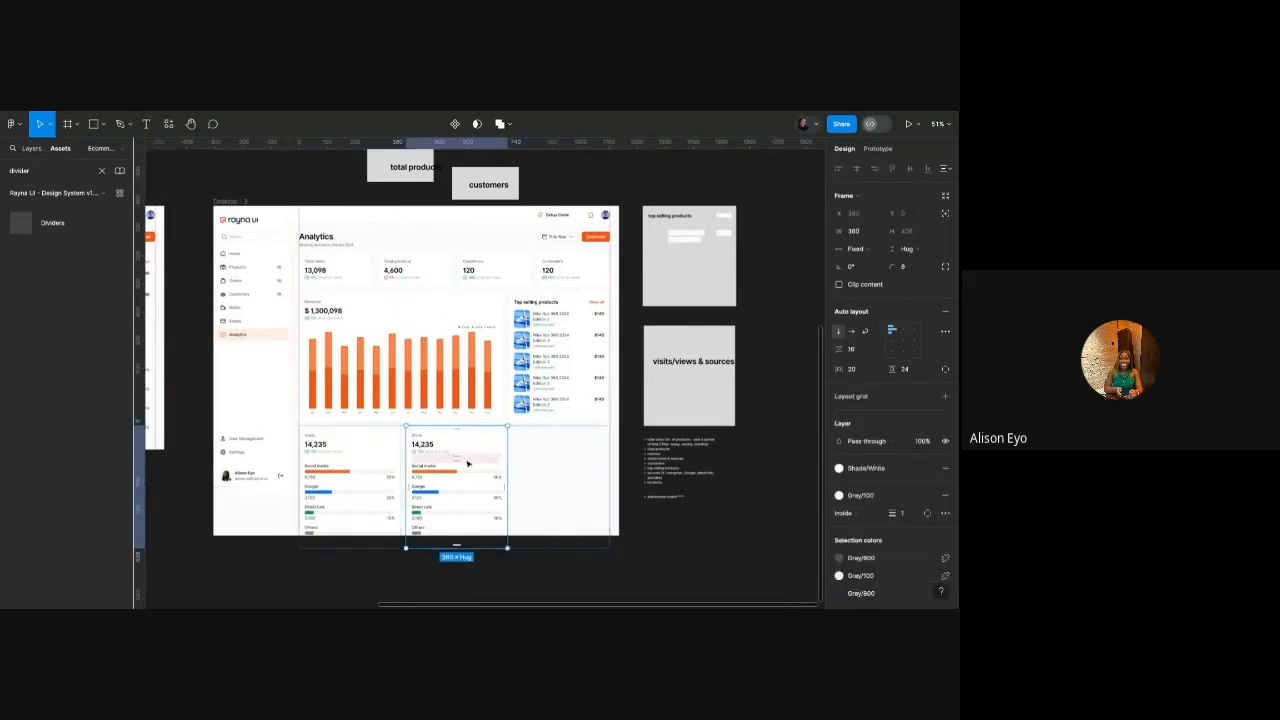
key("Return")
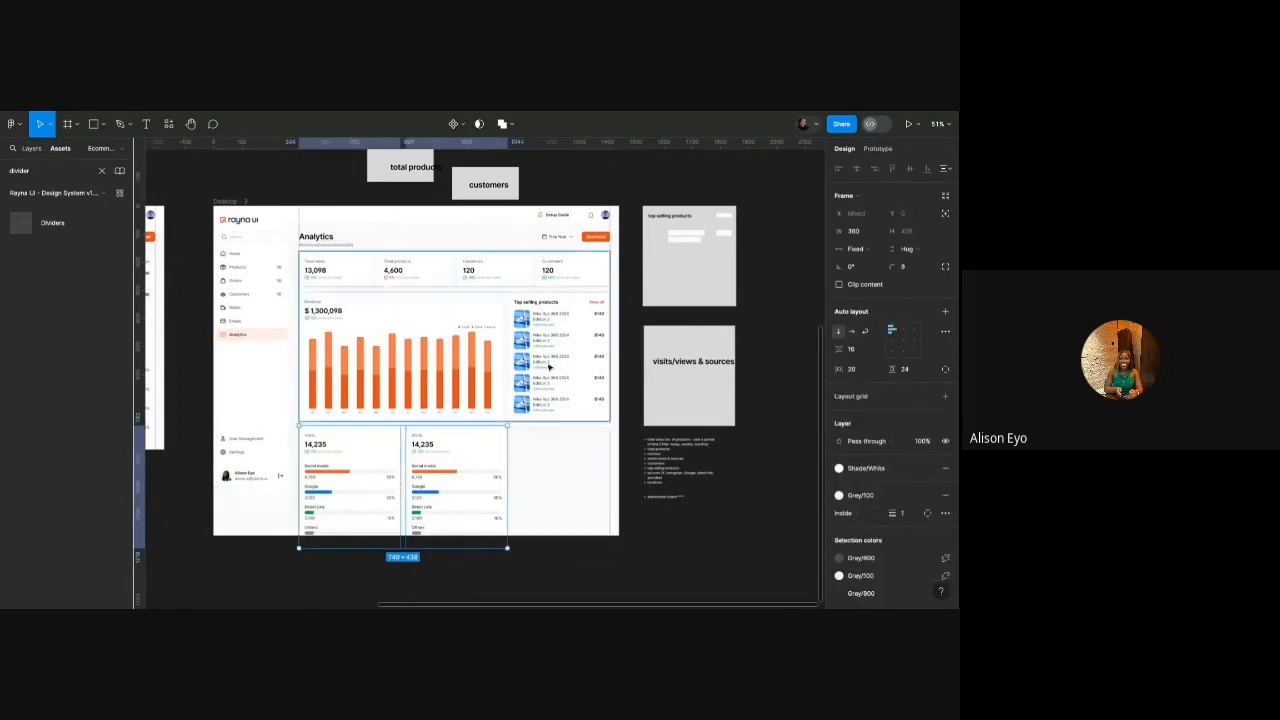
left_click(856, 250)
Make both Visits cards fill the row width.
left_click(860, 274)
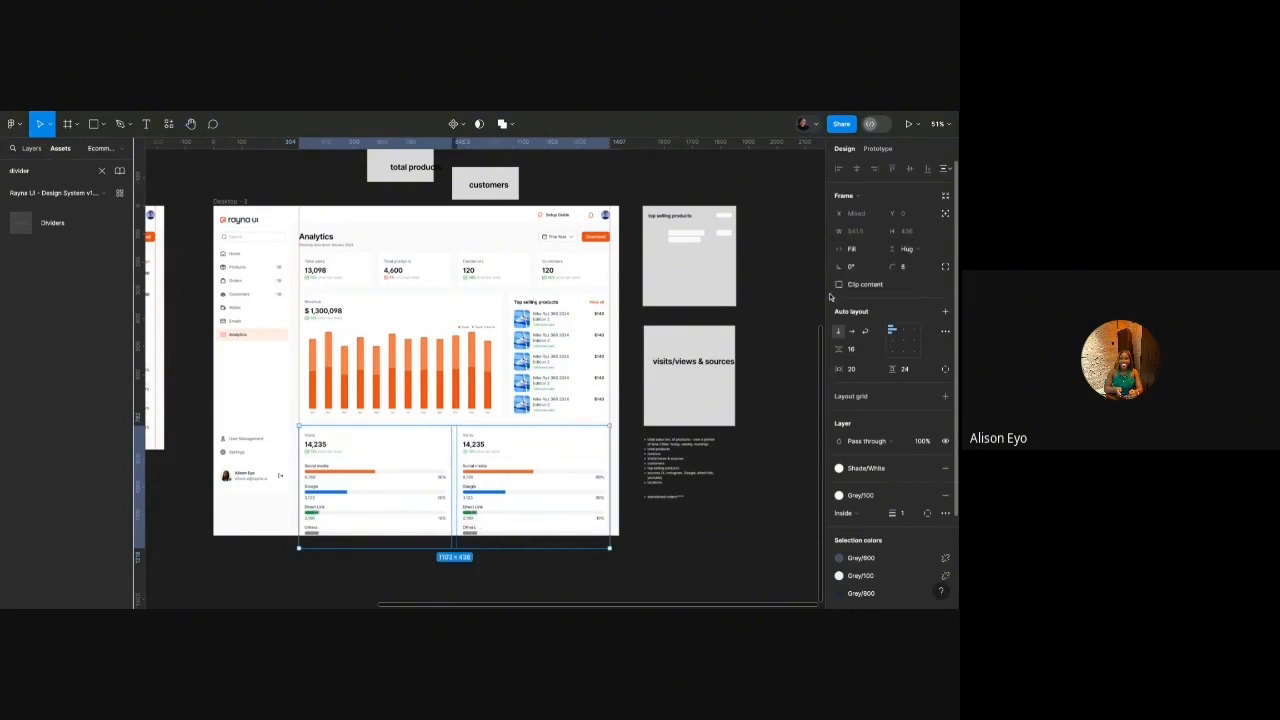
left_click(697, 495)
scroll(614, 435, "up", 3)
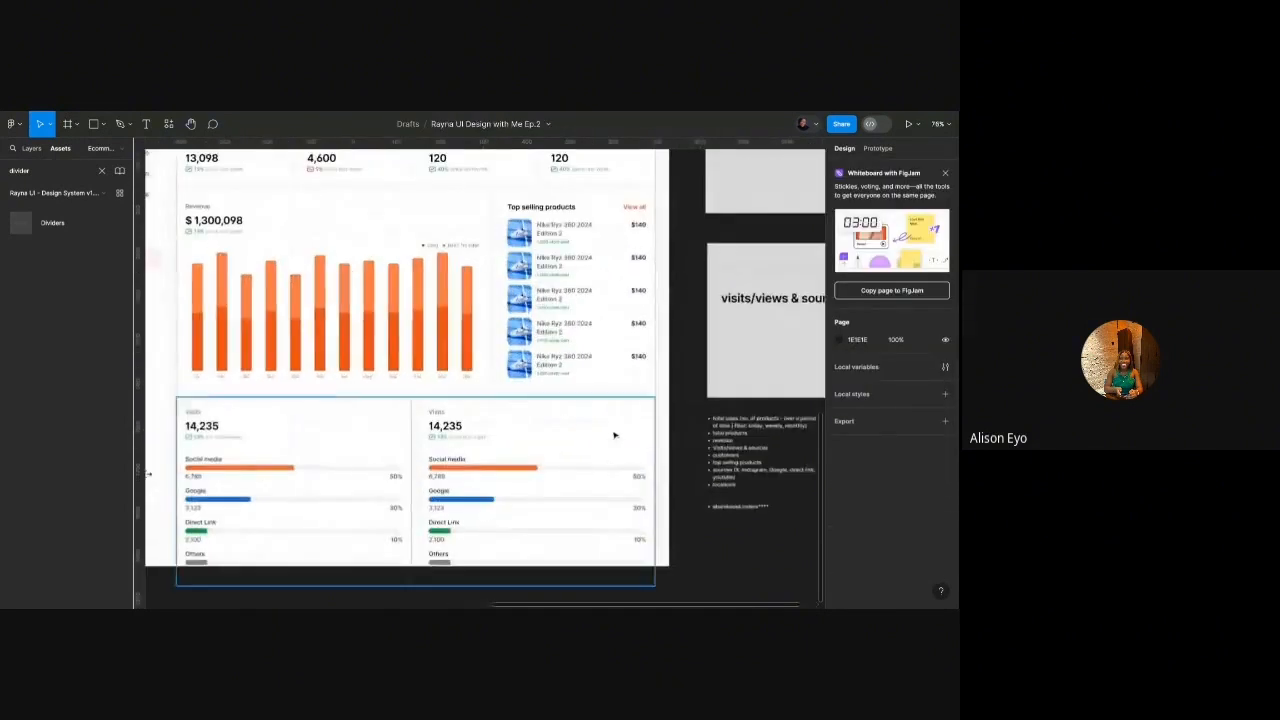
scroll(527, 426, "down", 4)
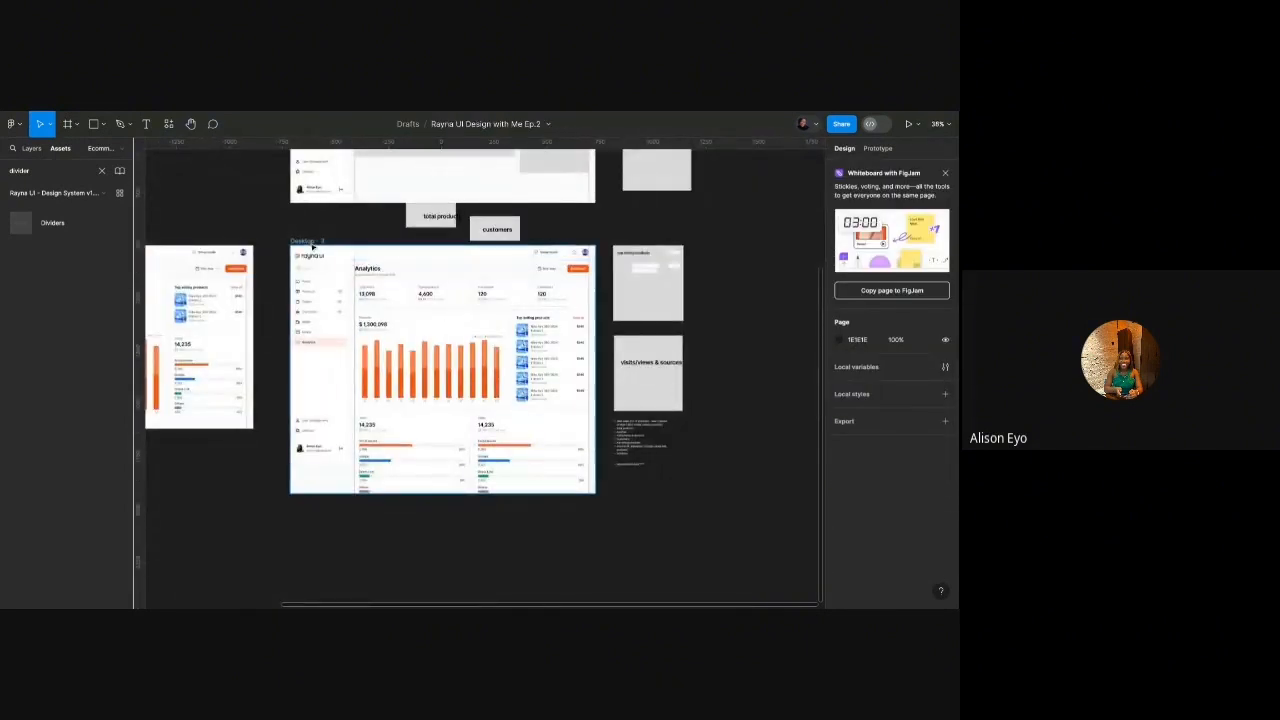
Make the Desktop - 3 frame taller, from 1173 to 1437.
left_click(310, 243)
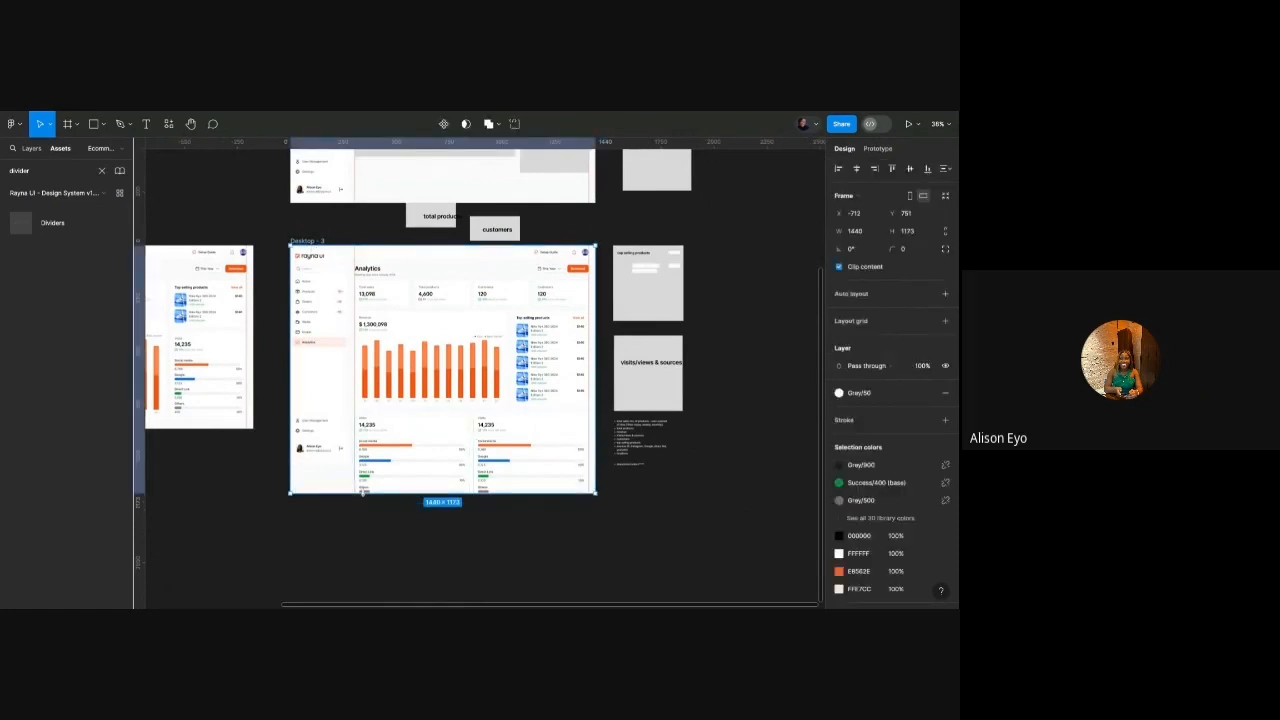
left_click_drag(362, 492, 362, 548)
scroll(660, 460, "up", 5)
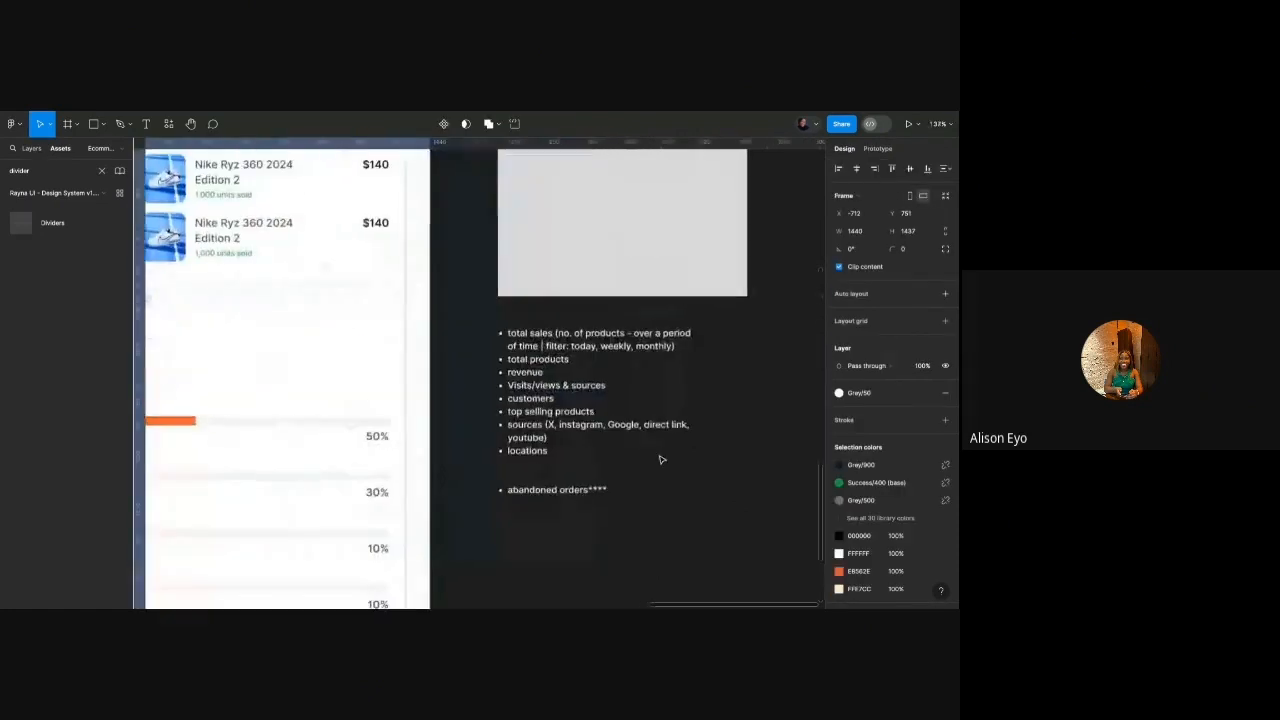
scroll(660, 460, "down", 4)
Retitle the second card's Visits heading to 'Locations'.
left_click(385, 400)
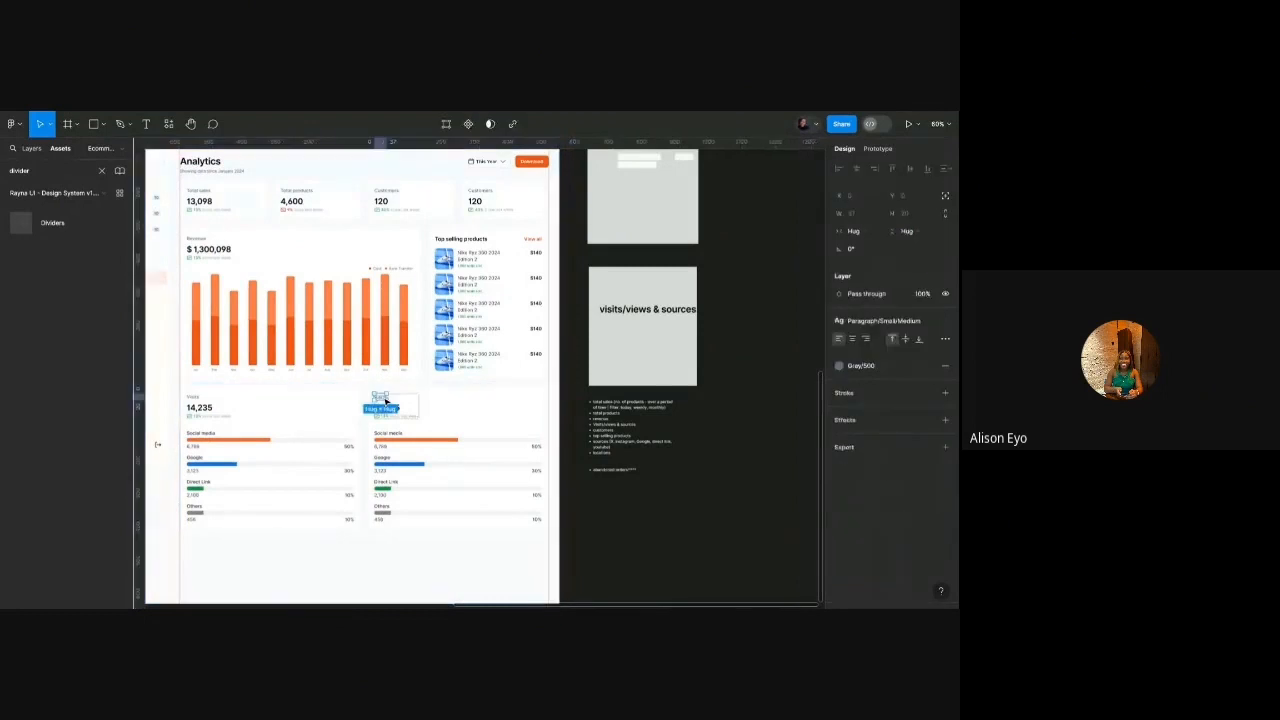
double_click(385, 400)
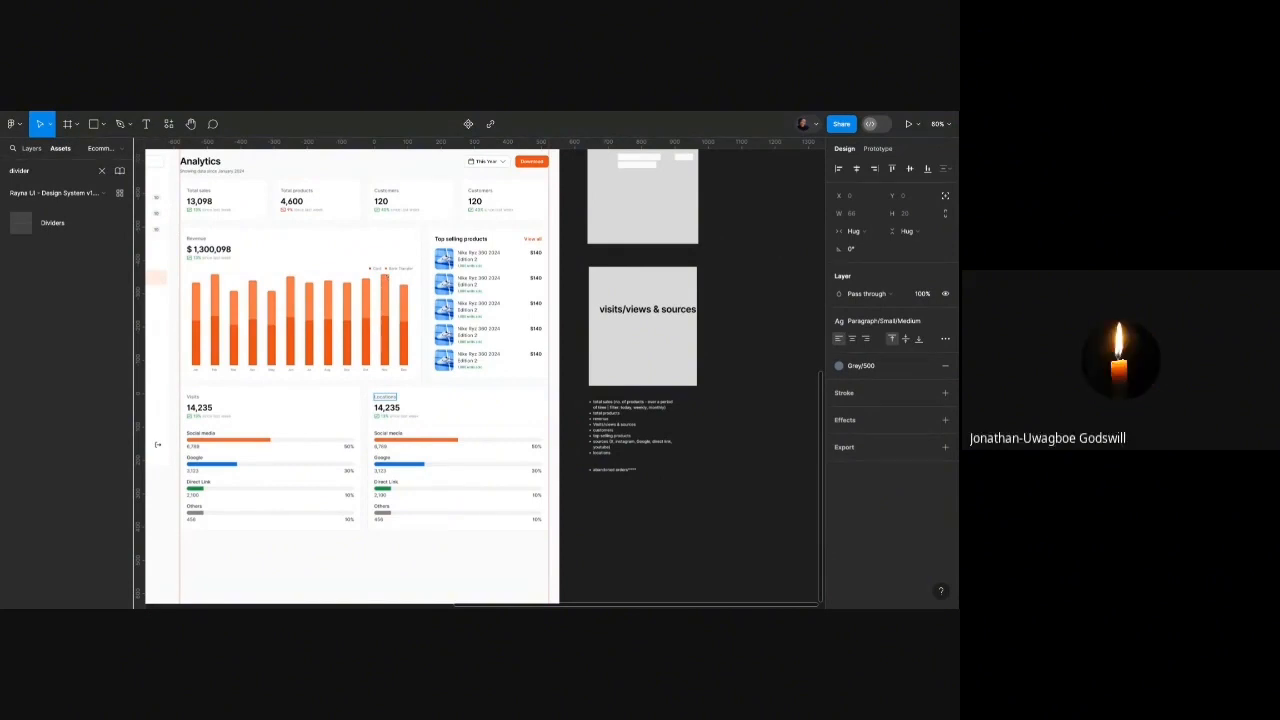
key("Escape")
scroll(575, 352, "down", 5)
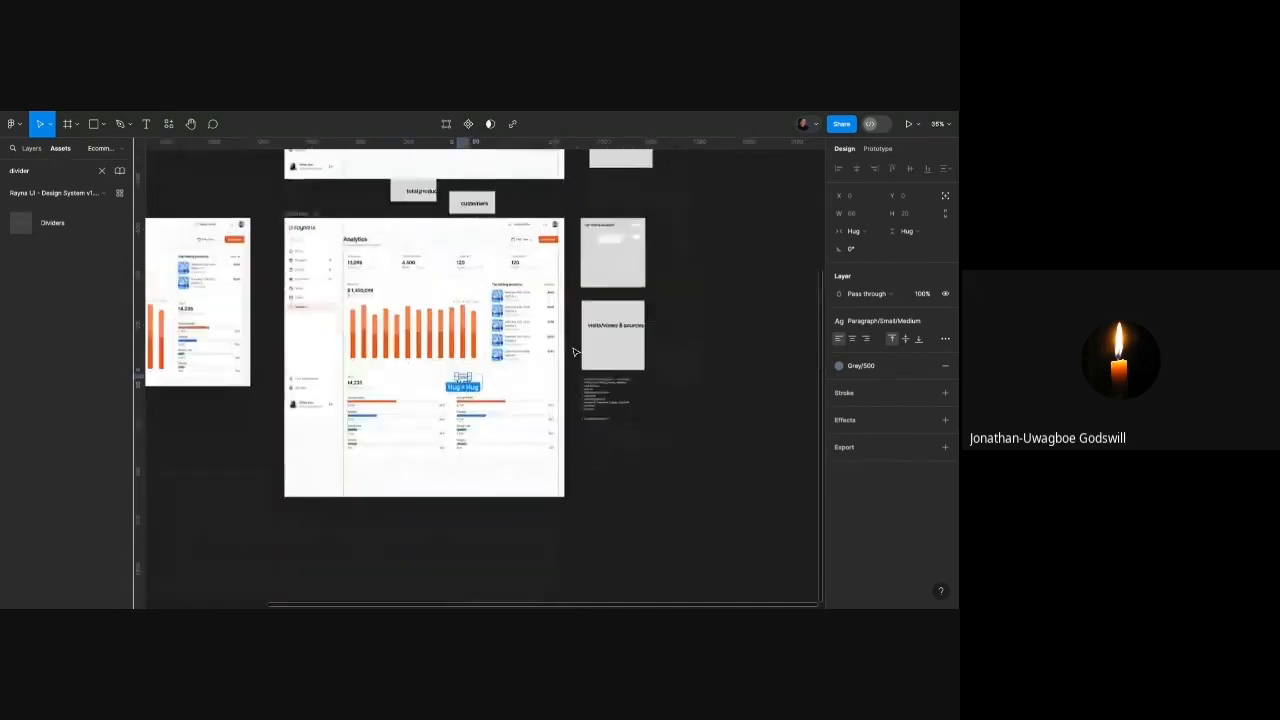
Drag the Desktop - 4 Analytics frame next to Desktop - 3 and pan to the Locations card.
scroll(575, 352, "left", 3)
scroll(447, 275, "up", 3)
scroll(447, 275, "left", 2)
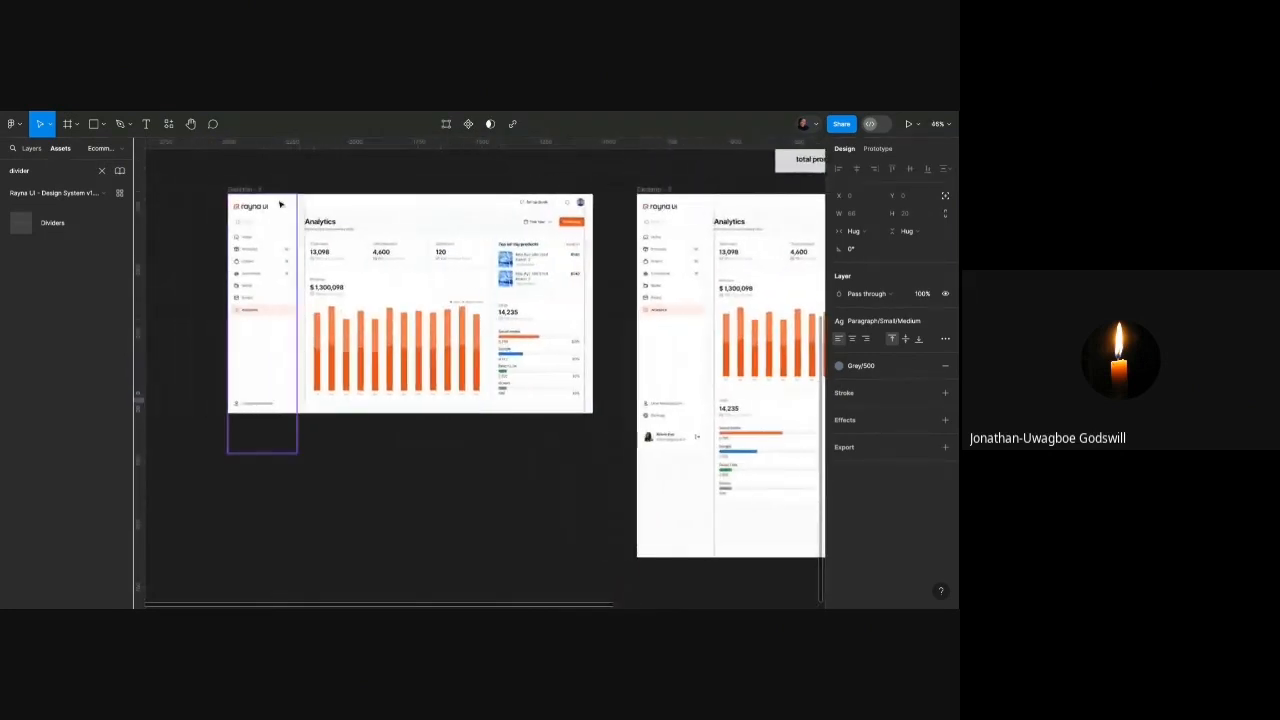
left_click_drag(236, 190, 260, 190)
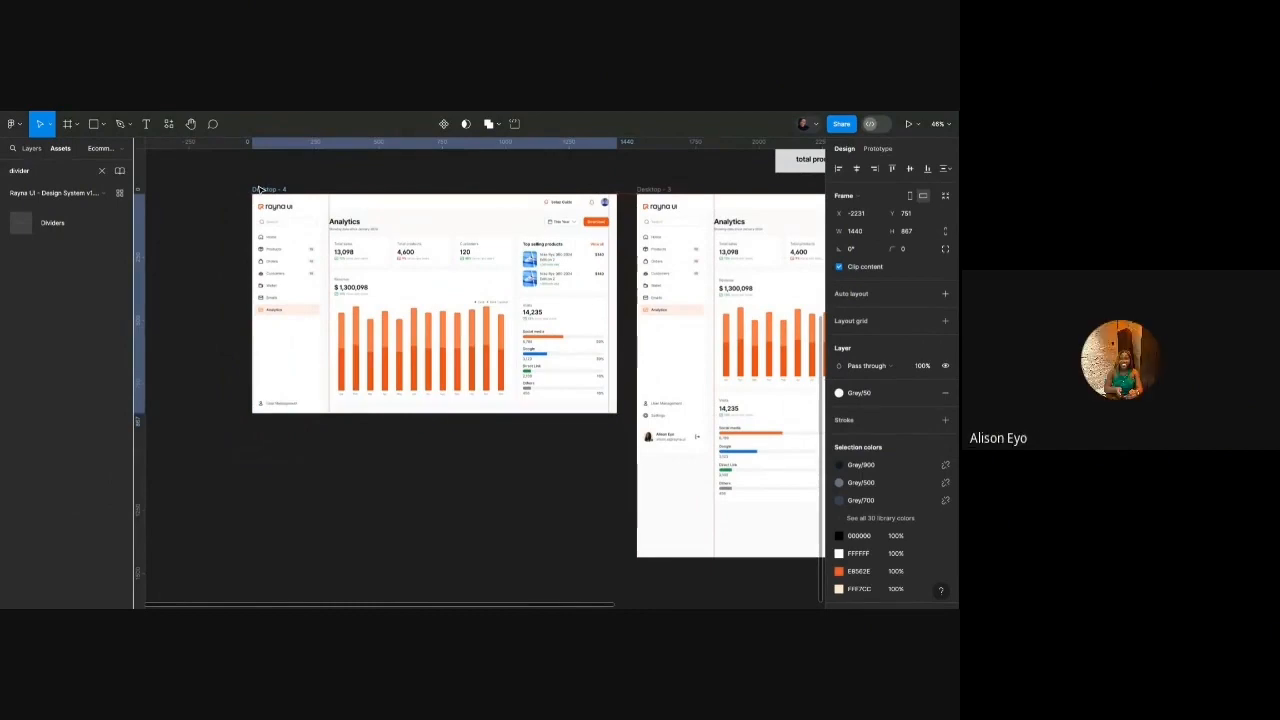
scroll(284, 190, "right", 3)
scroll(284, 190, "left", 3)
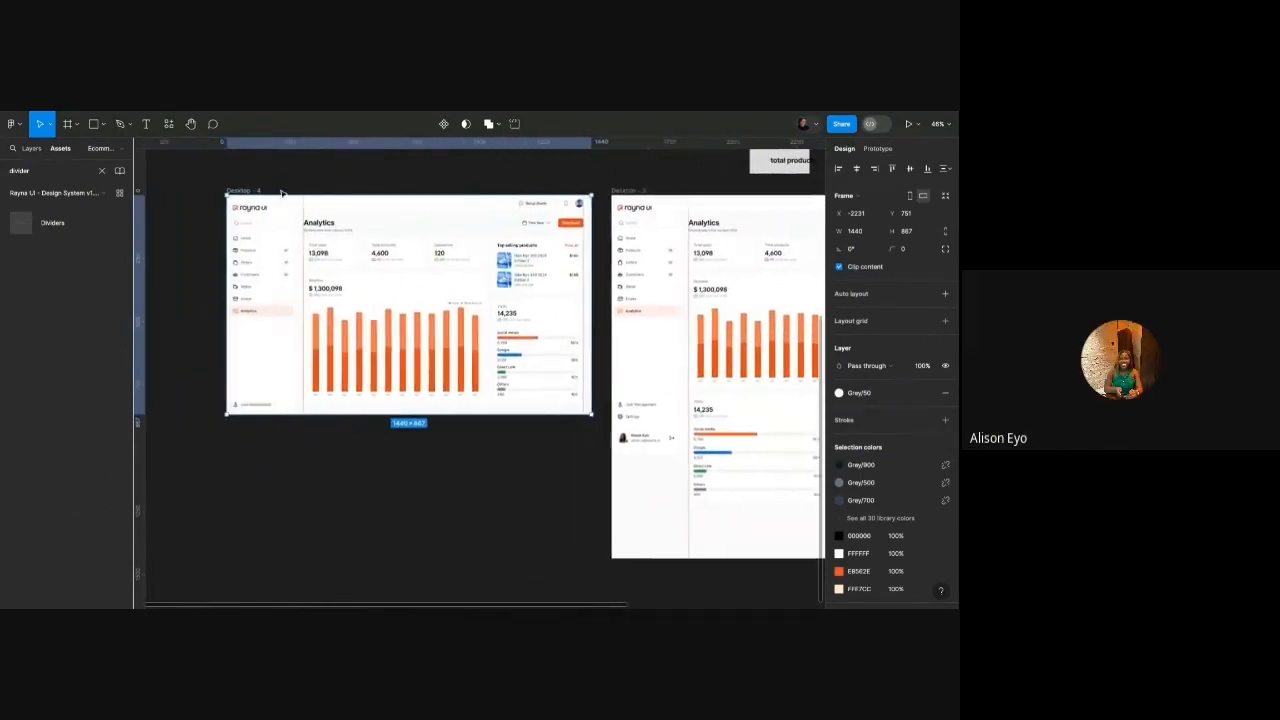
scroll(263, 229, "up", 5)
scroll(263, 229, "down", 5)
scroll(283, 230, "right", 1)
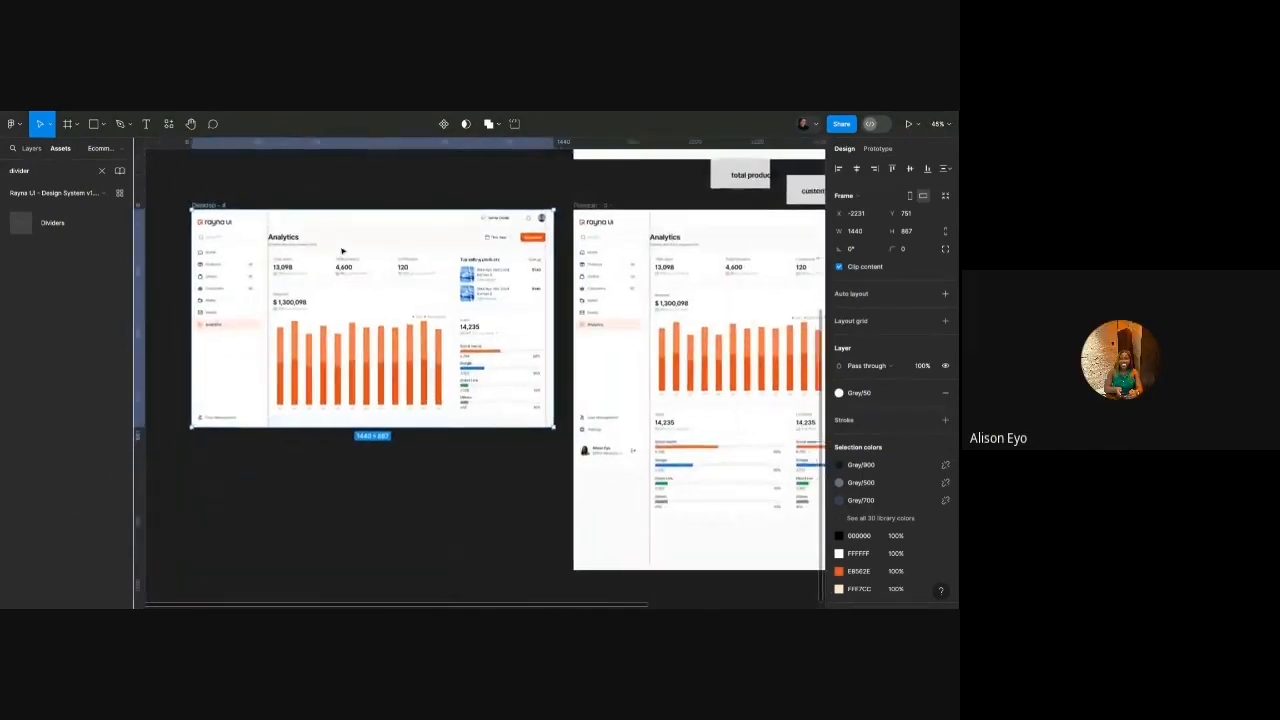
scroll(407, 261, "up", 5)
scroll(407, 261, "down", 3)
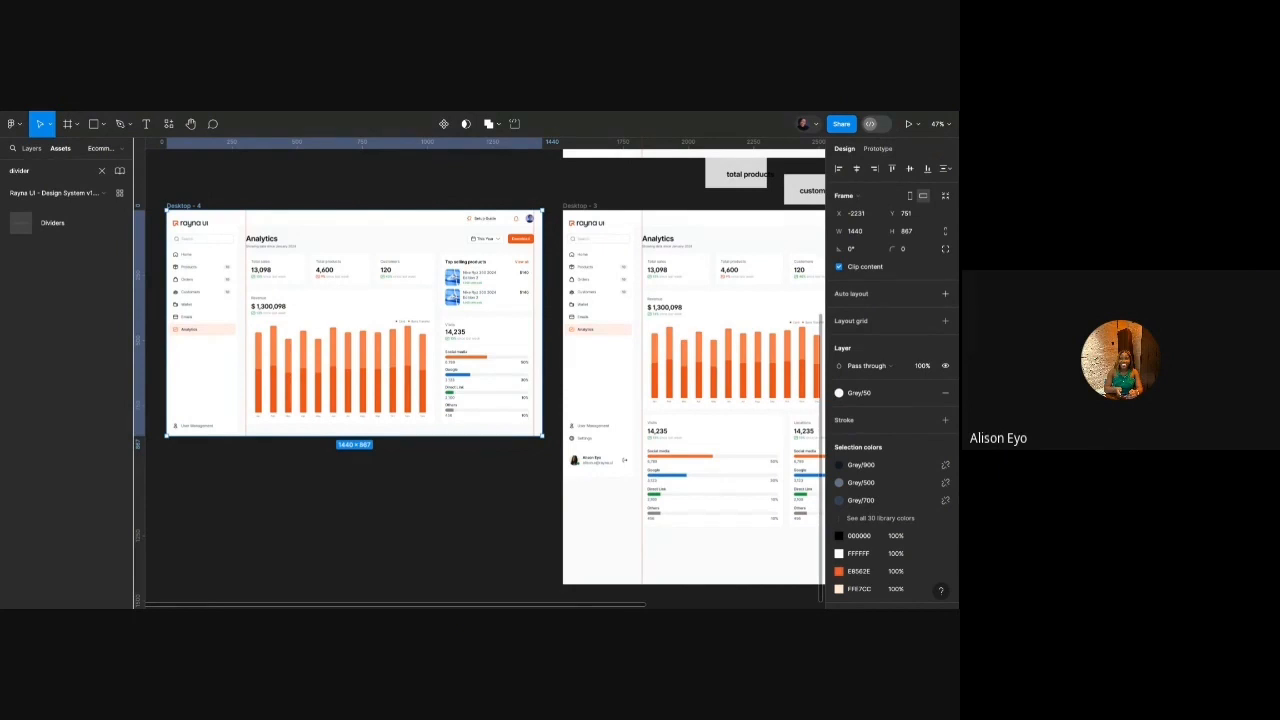
scroll(436, 295, "down", 3)
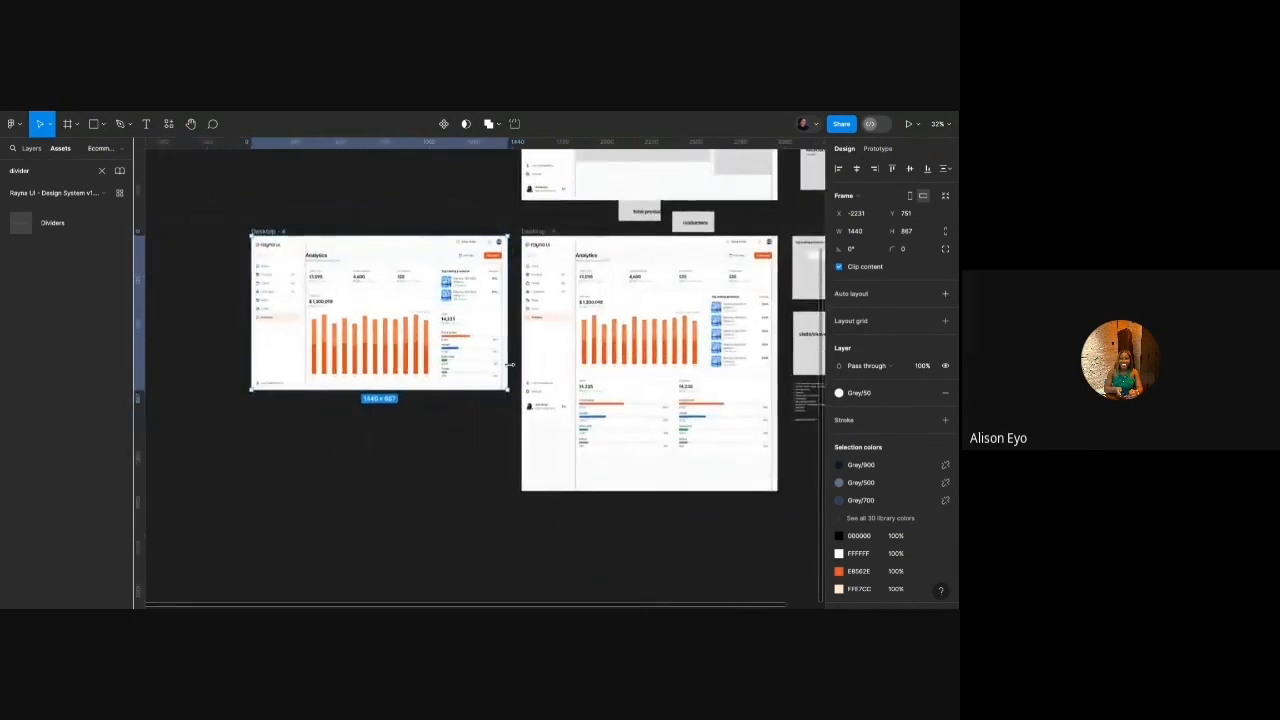
scroll(506, 382, "right", 4)
scroll(498, 397, "up", 8)
scroll(498, 399, "down", 5)
scroll(495, 395, "up", 4)
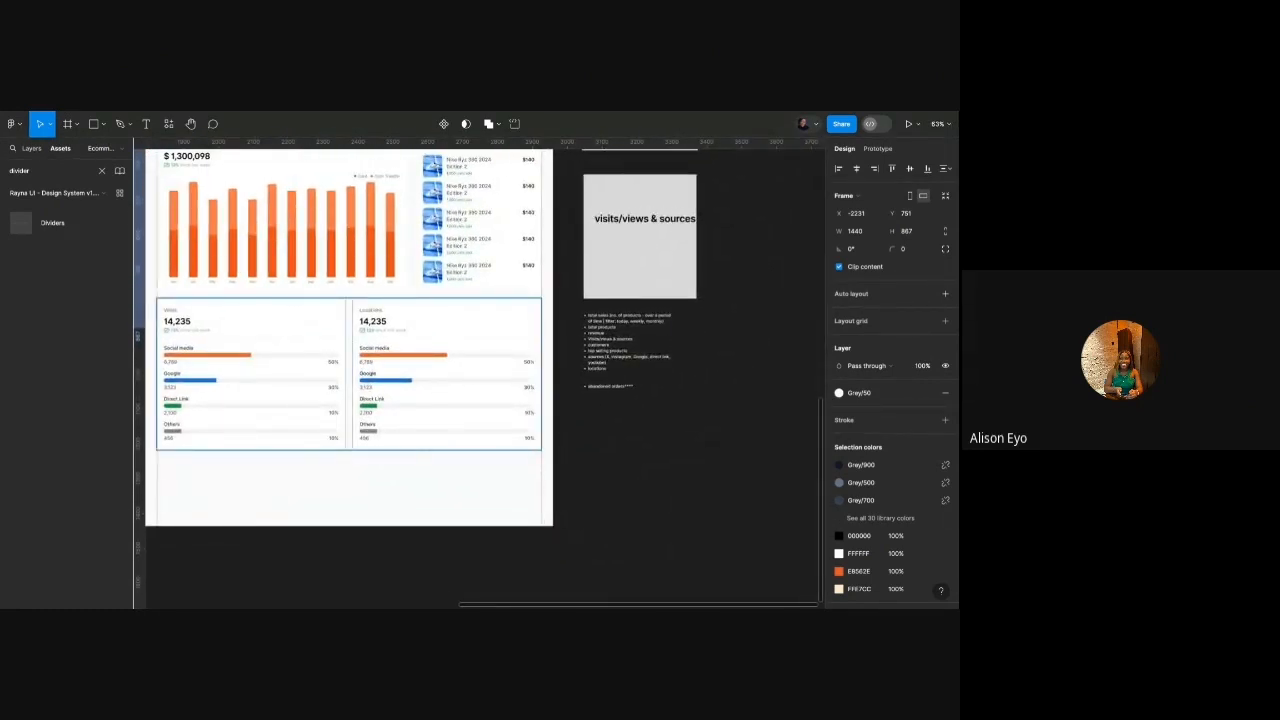
Replace the Locations card's 14,235 figure with 130.
scroll(384, 321, "up", 4)
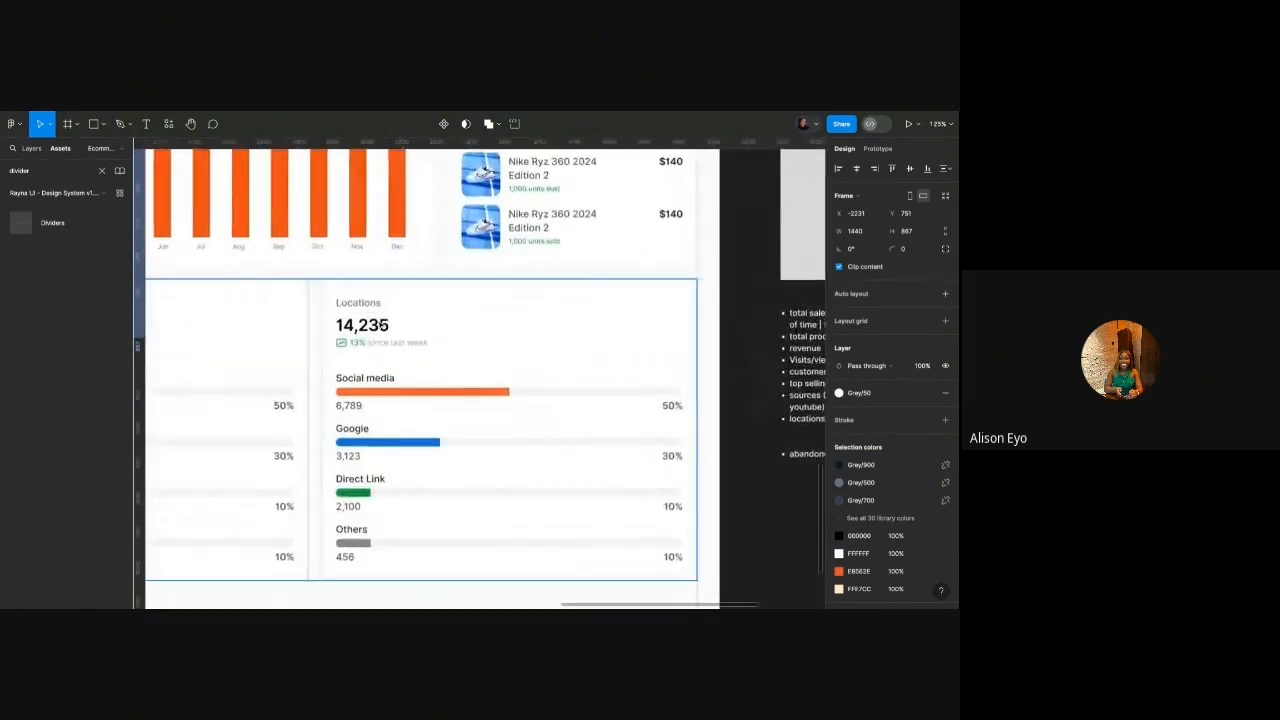
double_click(384, 325)
double_click(383, 325)
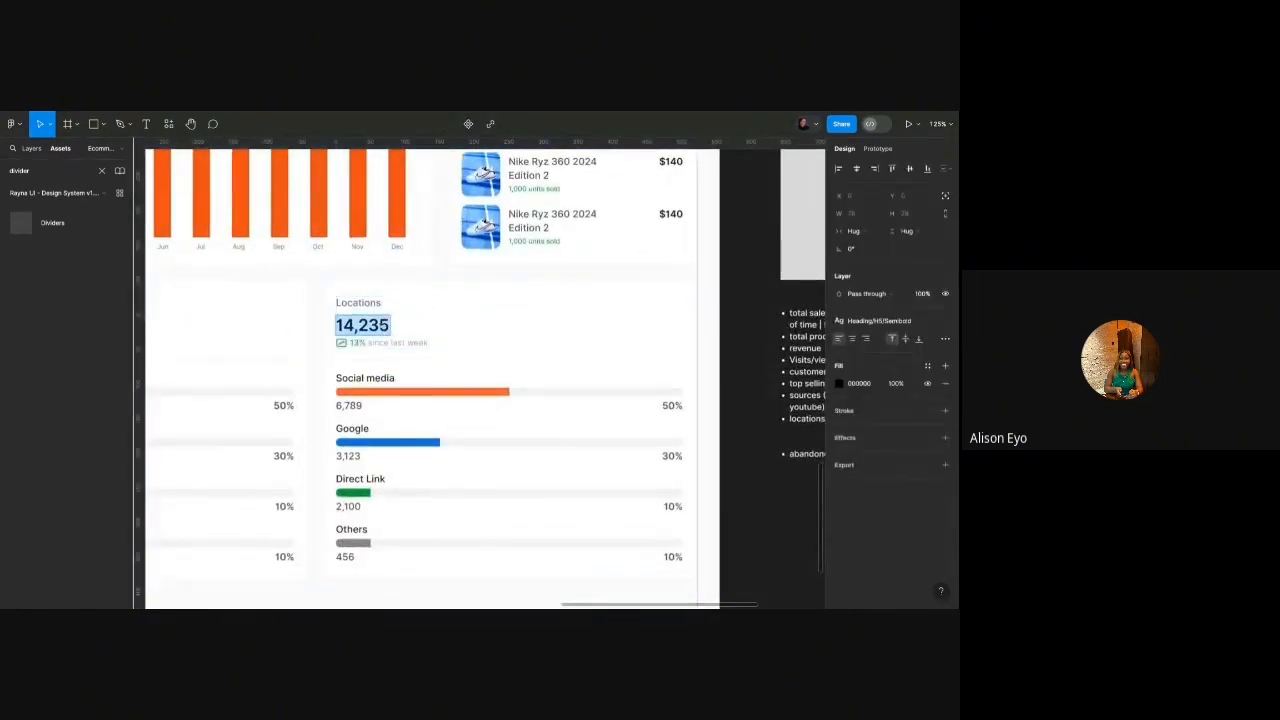
type("130")
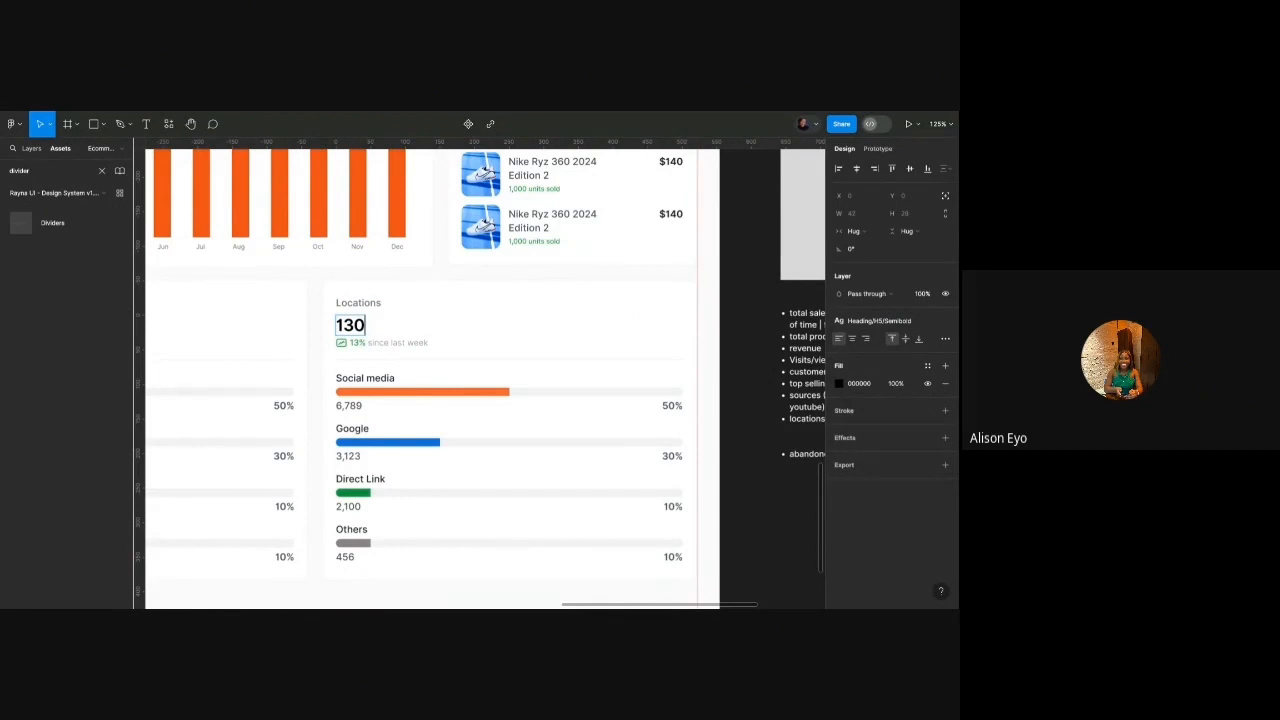
left_click(457, 291)
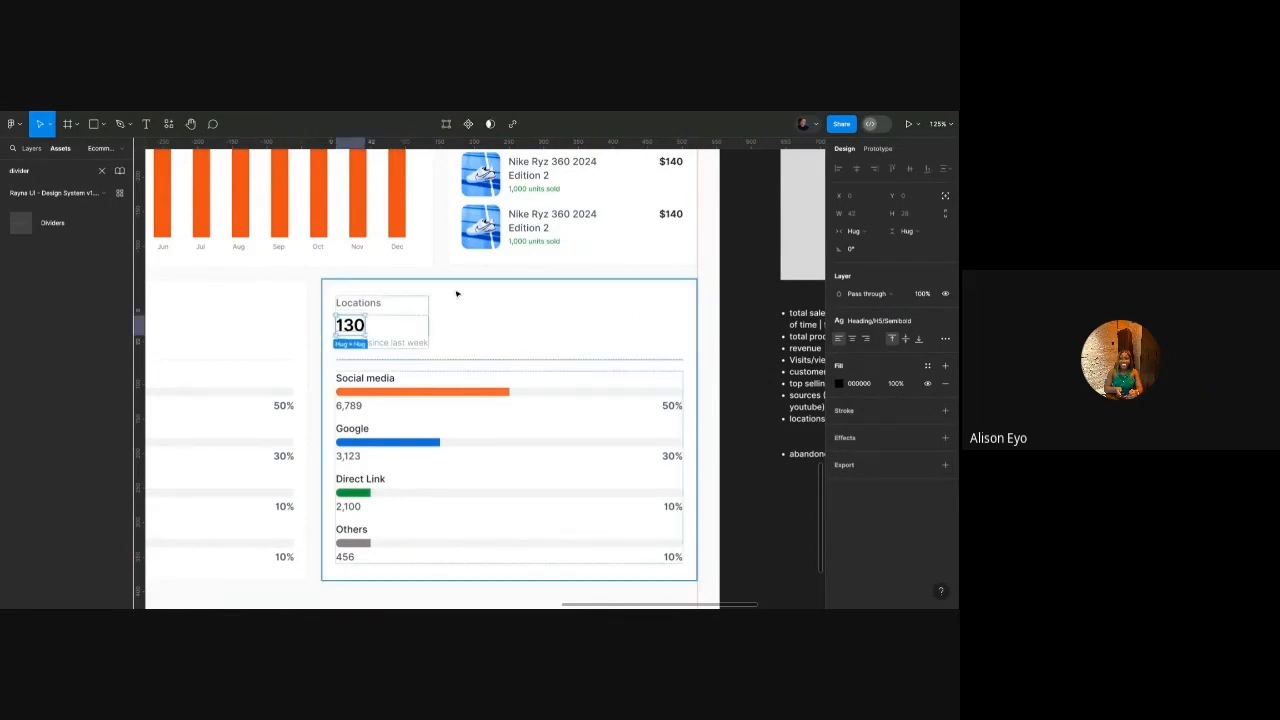
Search assets for 'p', limited to the Rayna UI library.
double_click(57, 169)
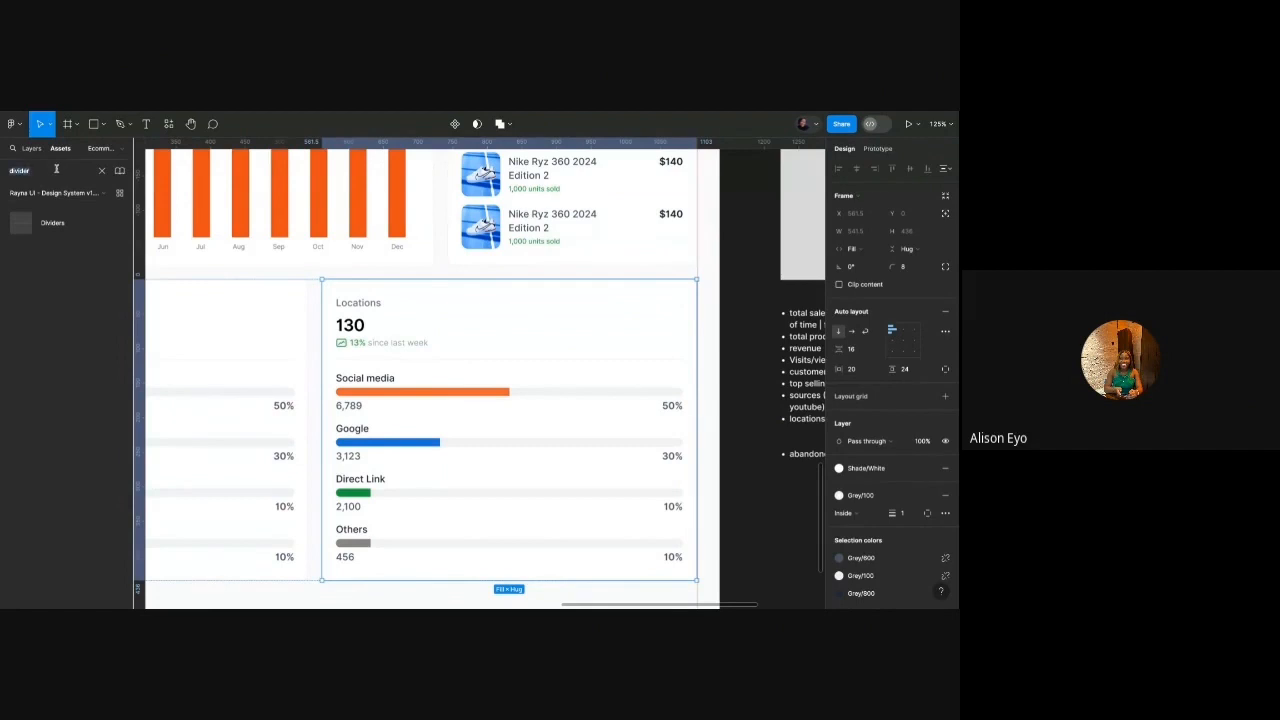
type("pie")
left_click(75, 194)
left_click(75, 194)
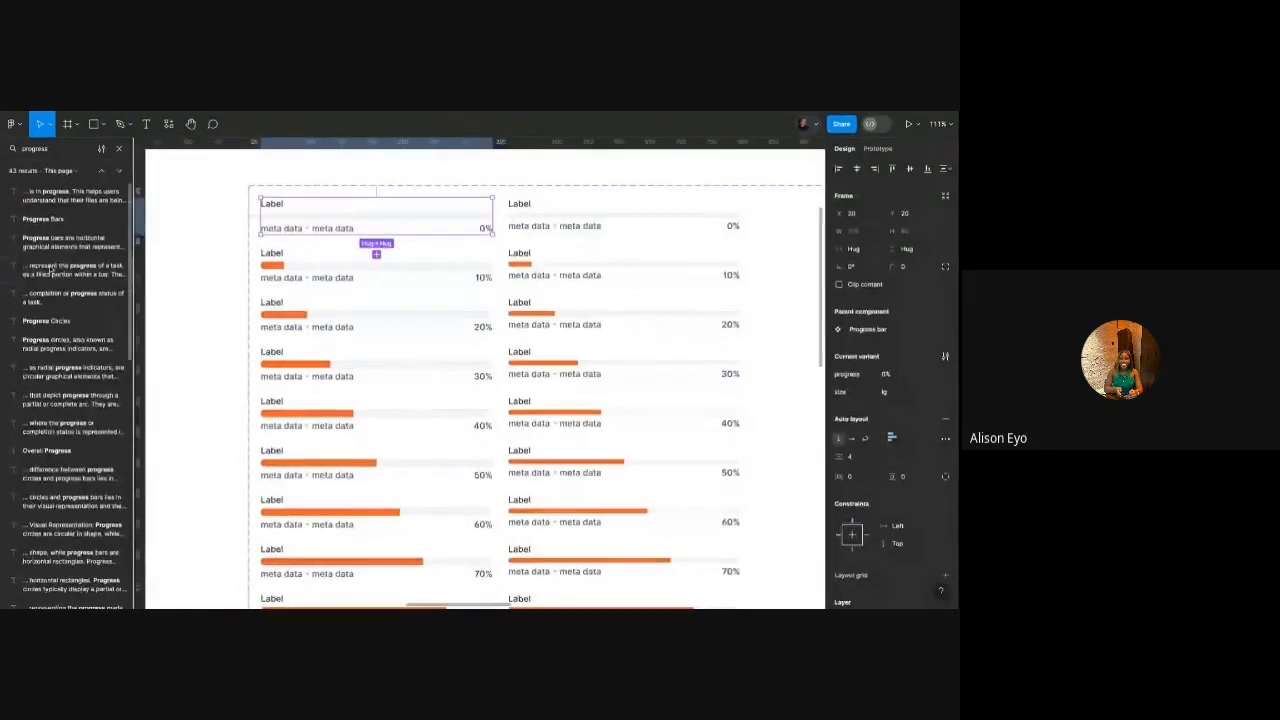
Go to the Rayna UI Charts page and find the Pie Charts section.
left_click(119, 148)
scroll(75, 229, "down", 3)
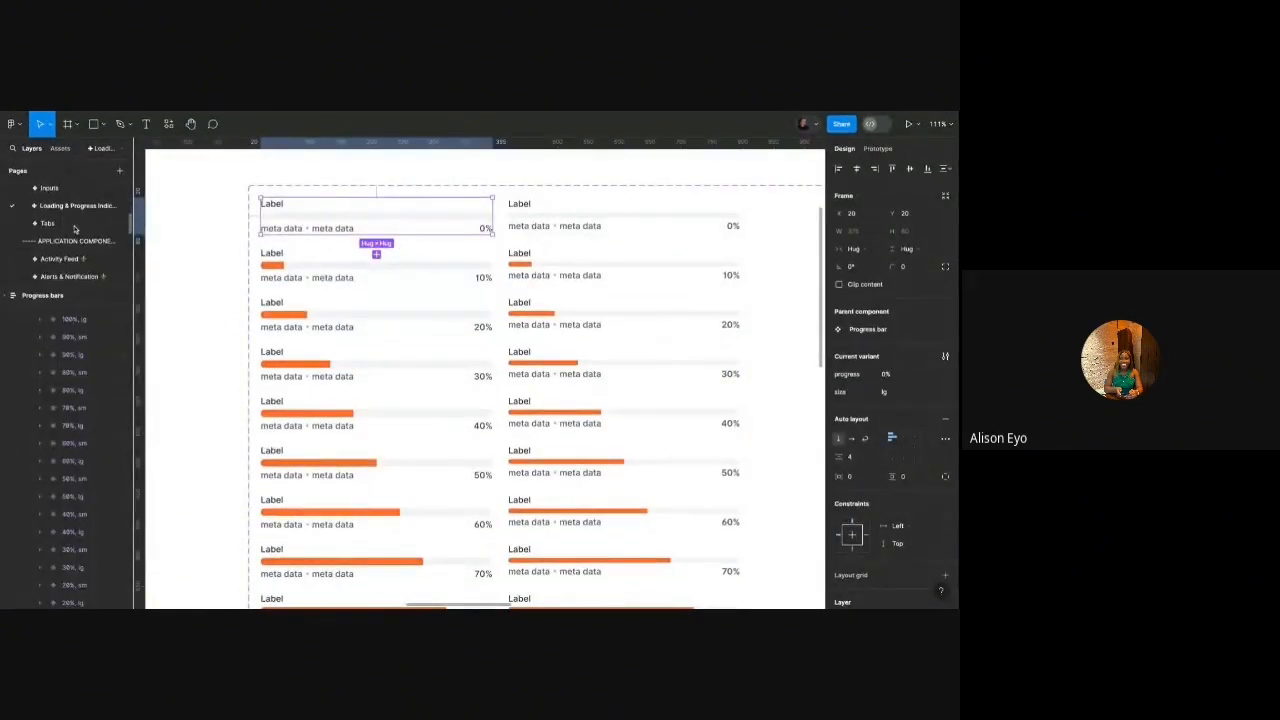
scroll(75, 229, "down", 2)
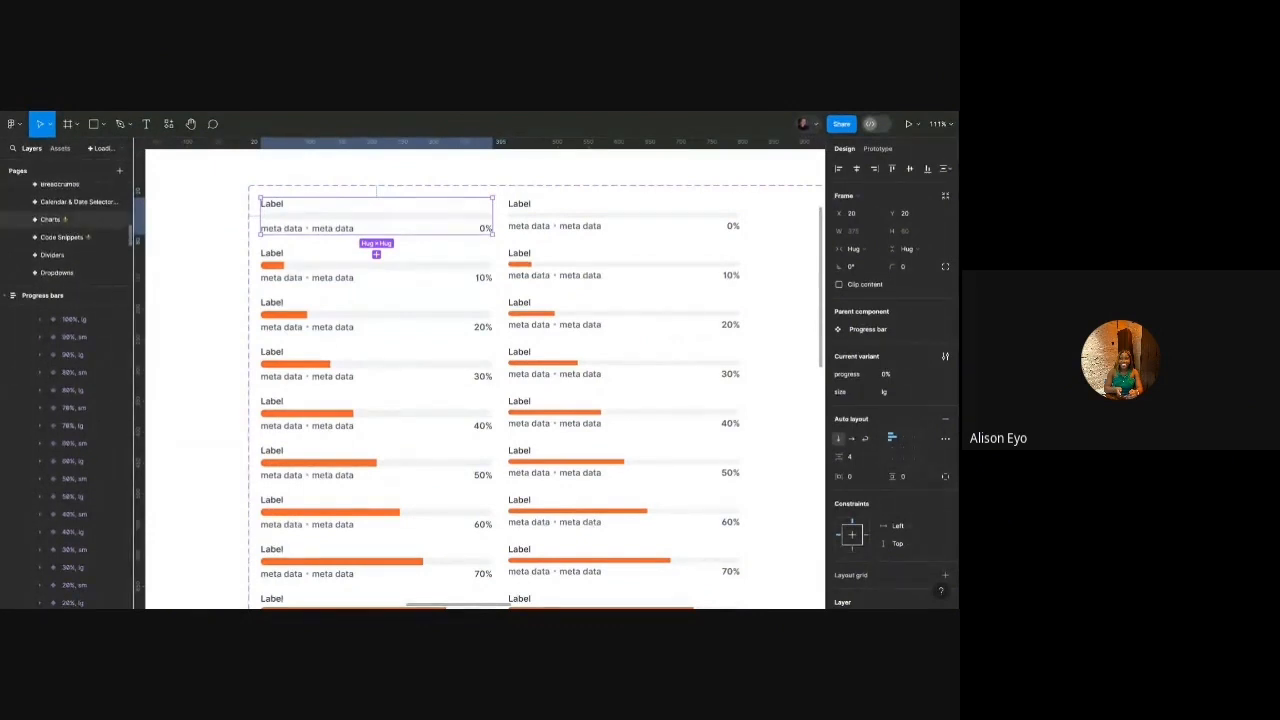
left_click(50, 219)
scroll(337, 248, "down", 8)
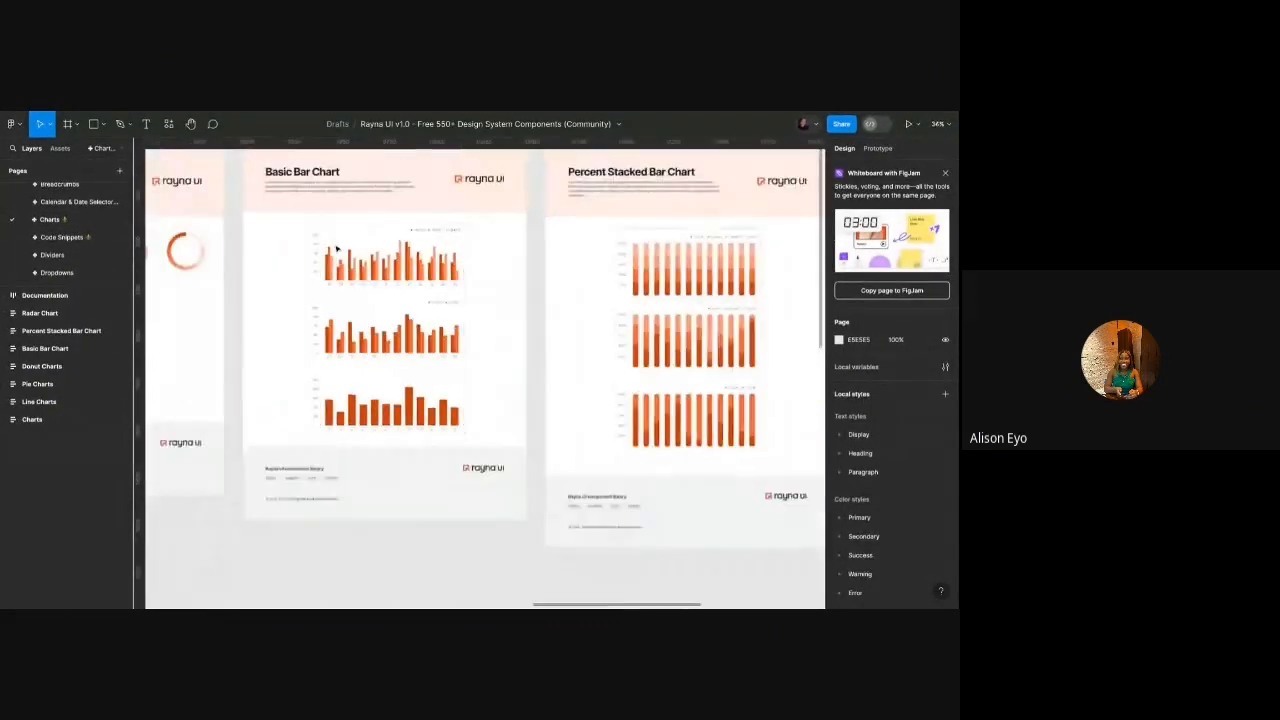
scroll(337, 248, "left", 2)
scroll(337, 250, "up", 1)
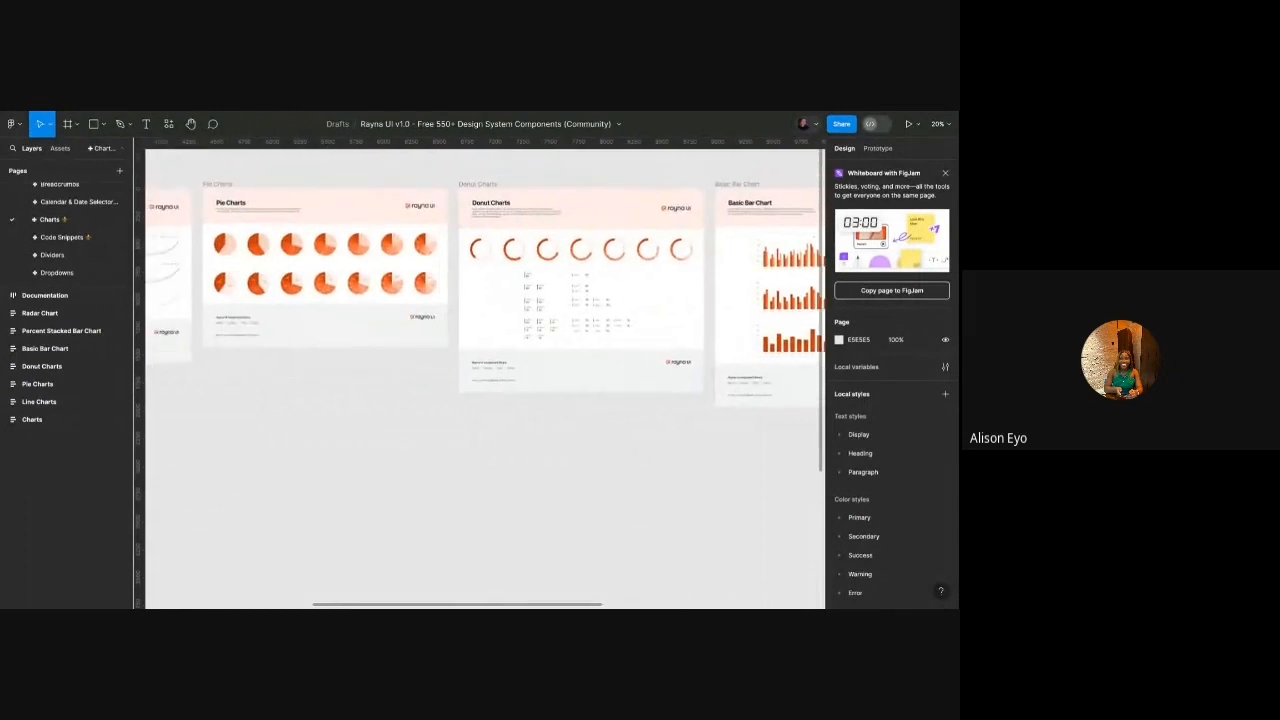
scroll(320, 248, "up", 5)
scroll(297, 247, "left", 2)
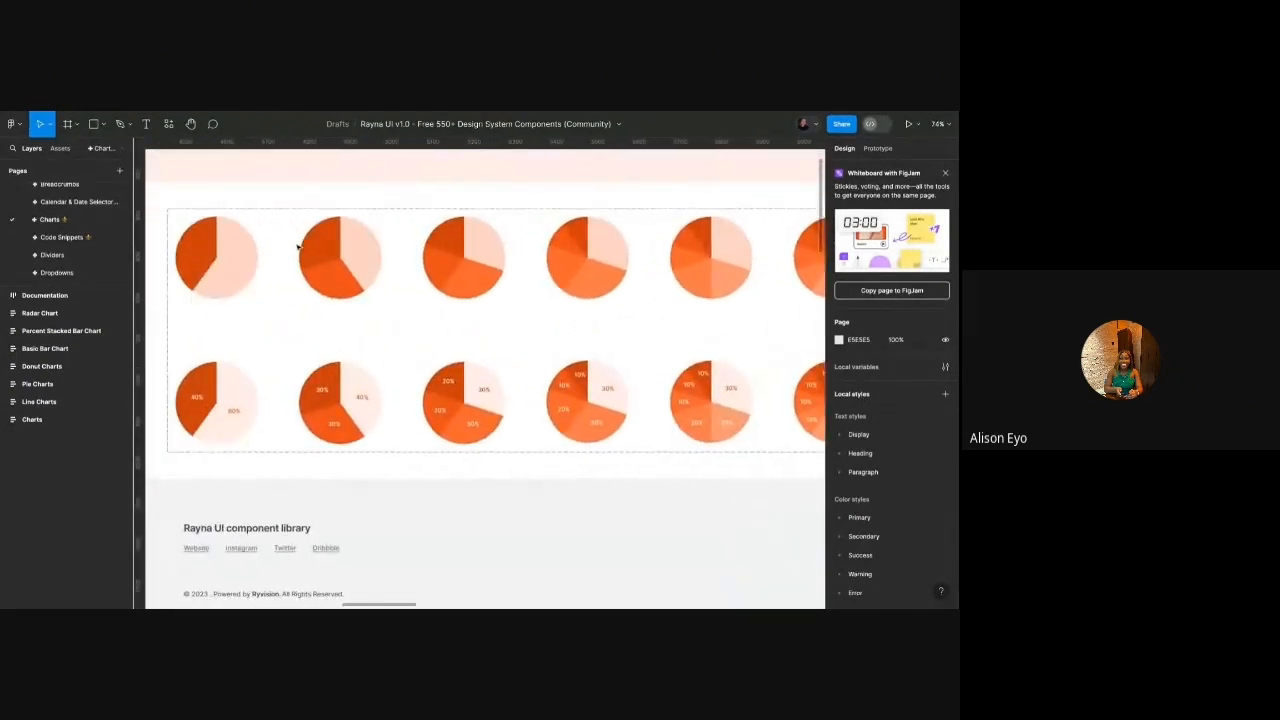
scroll(350, 280, "right", 2)
scroll(413, 353, "down", 3)
scroll(414, 356, "up", 3)
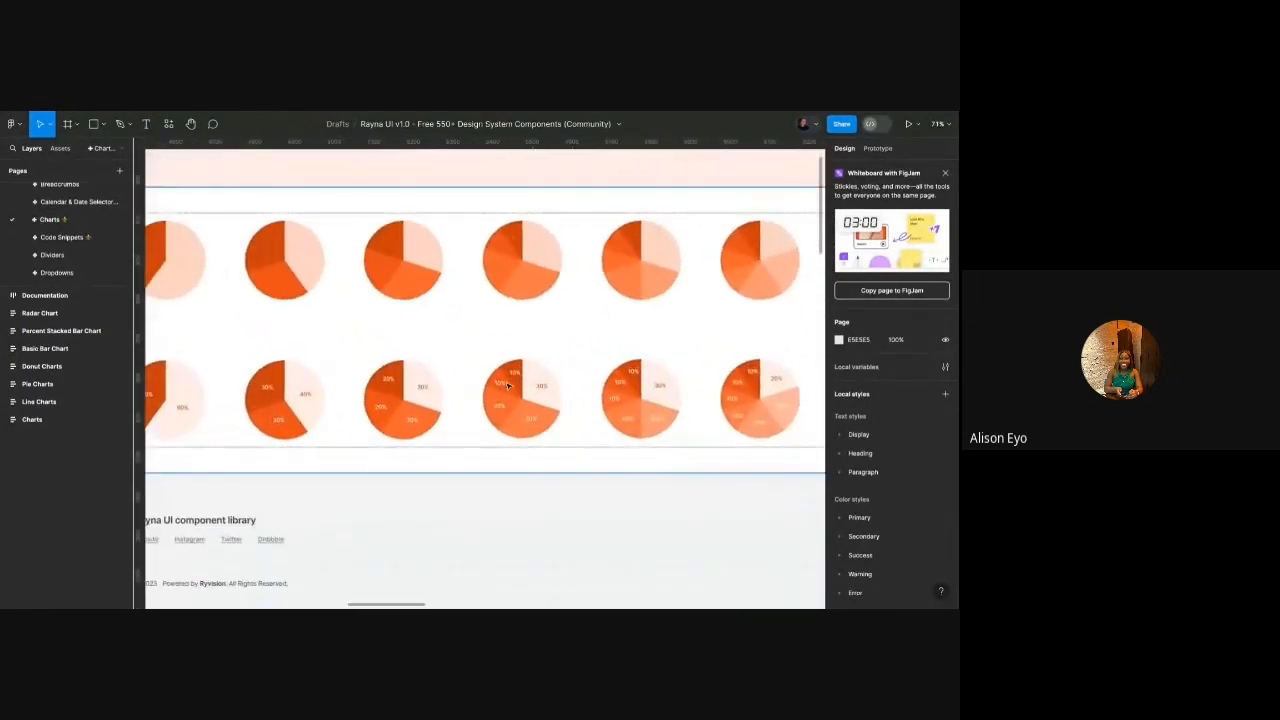
Select the unlabelled five-slice pie chart variant (Text=No, quantity 5).
double_click(517, 389)
left_click(517, 389)
scroll(518, 390, "down", 2)
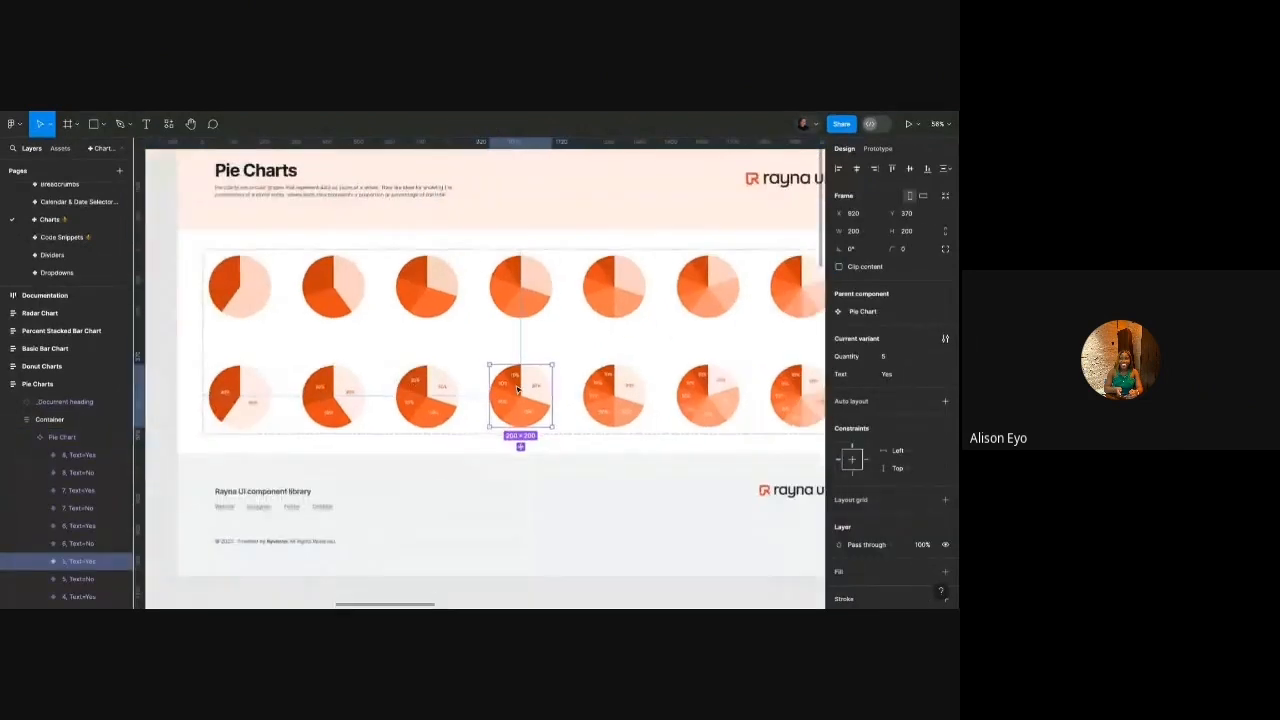
left_click(518, 274)
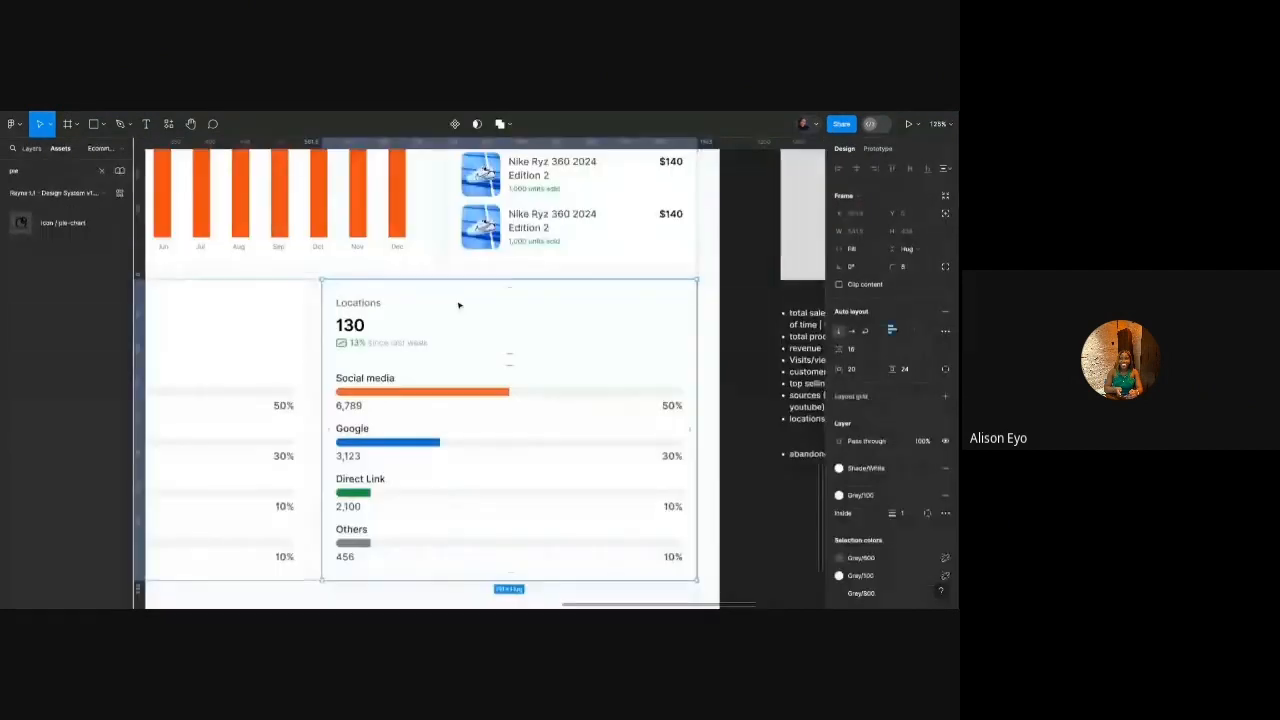
scroll(457, 300, "down", 1)
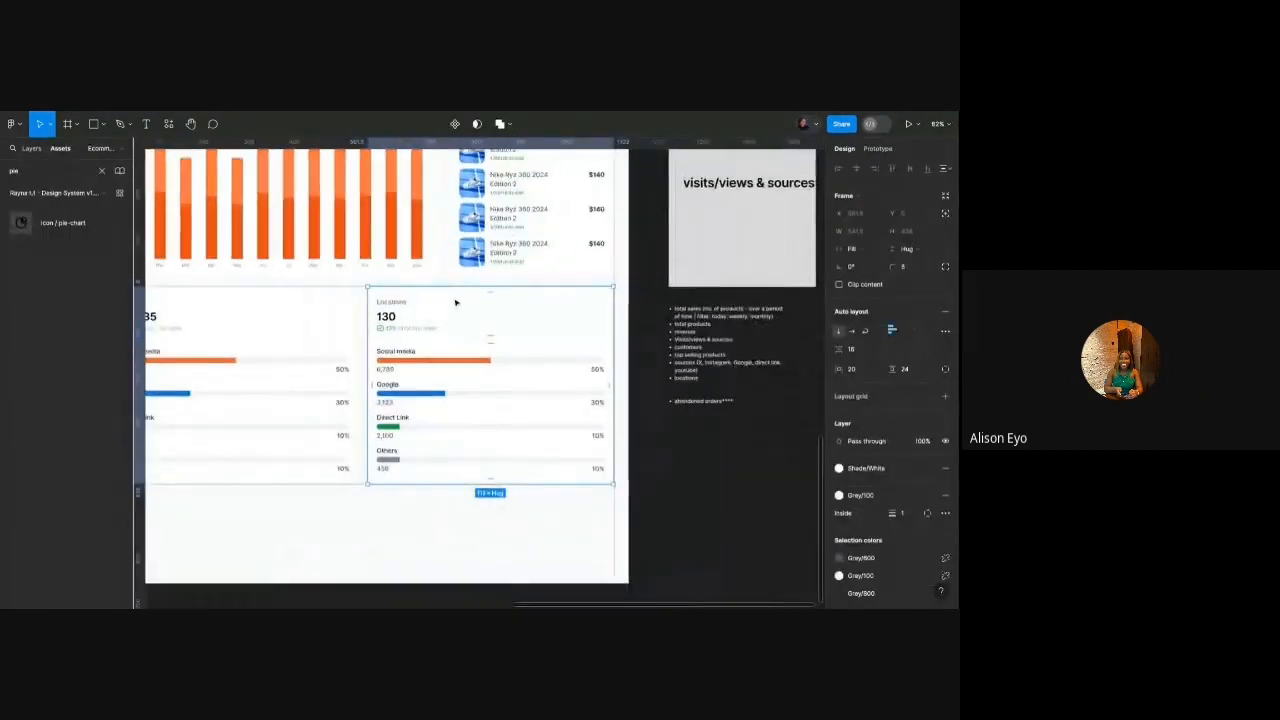
Paste the pie chart into the Locations card and align the card contents top centre.
key("ctrl+v")
scroll(455, 302, "down", 3)
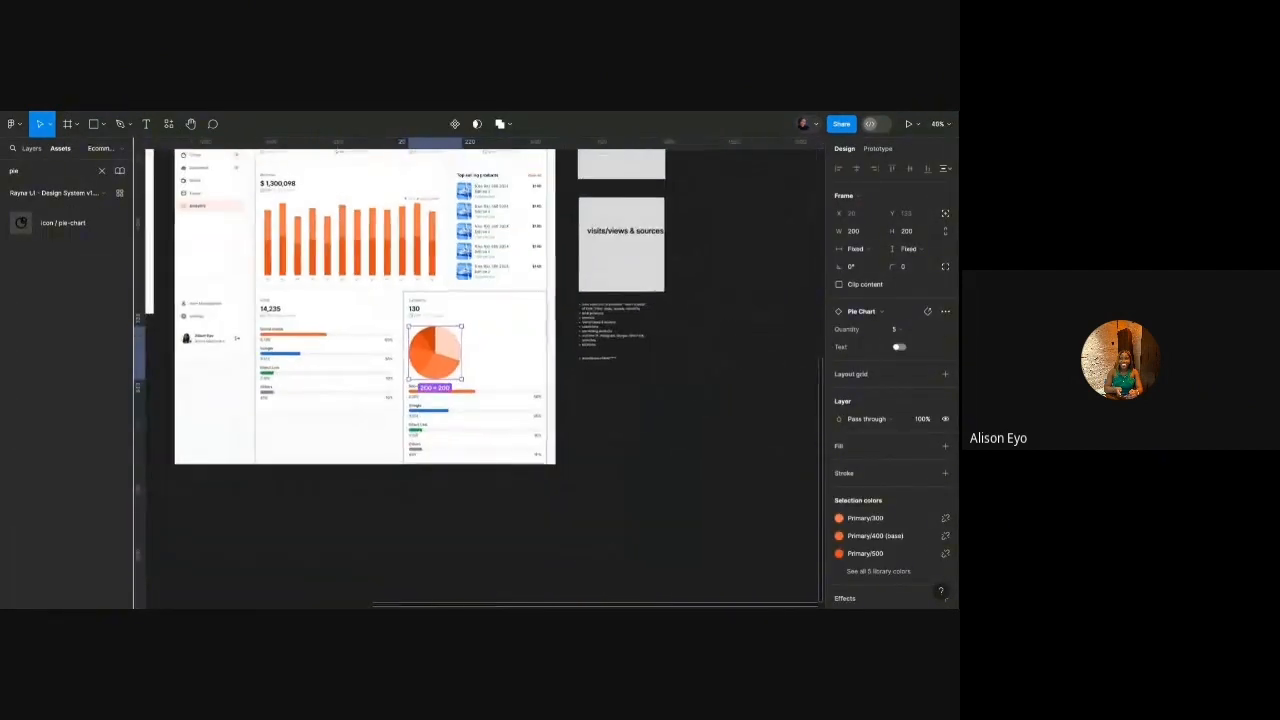
key("shift+Return")
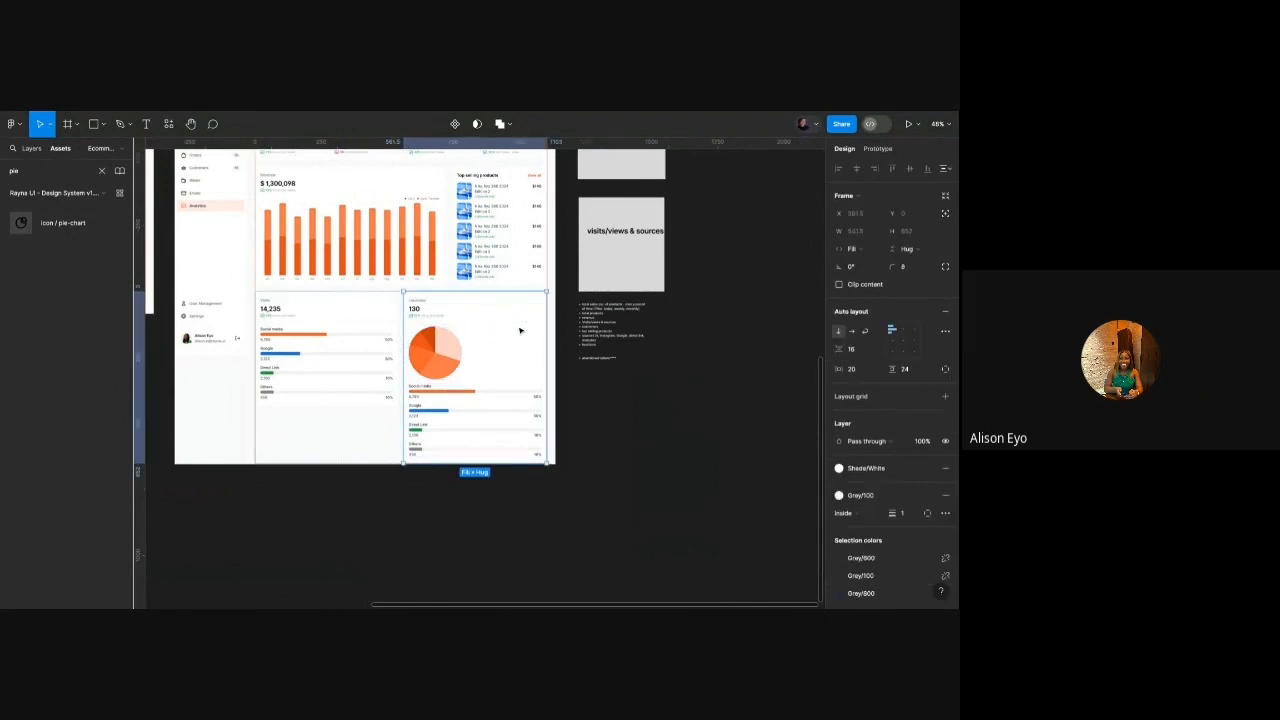
left_click(902, 331)
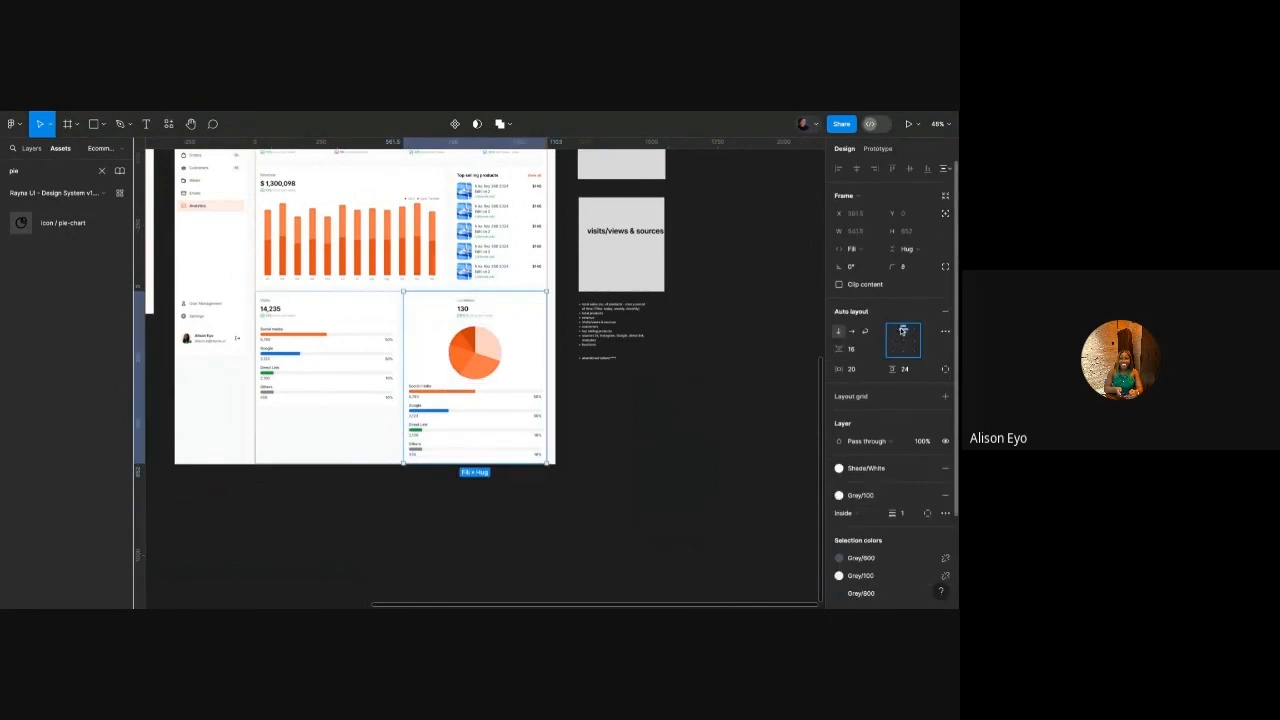
scroll(457, 340, "up", 3)
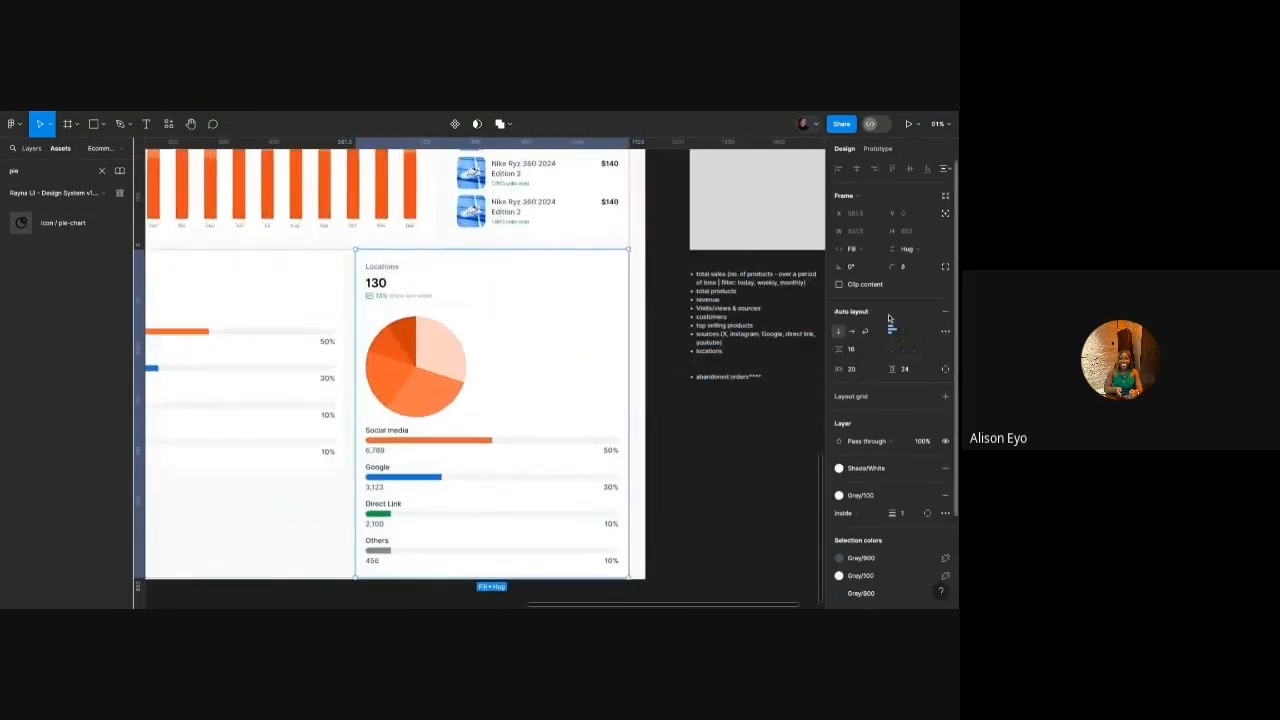
left_click(904, 330)
Make the Locations and 130 header block fill the card width.
double_click(483, 294)
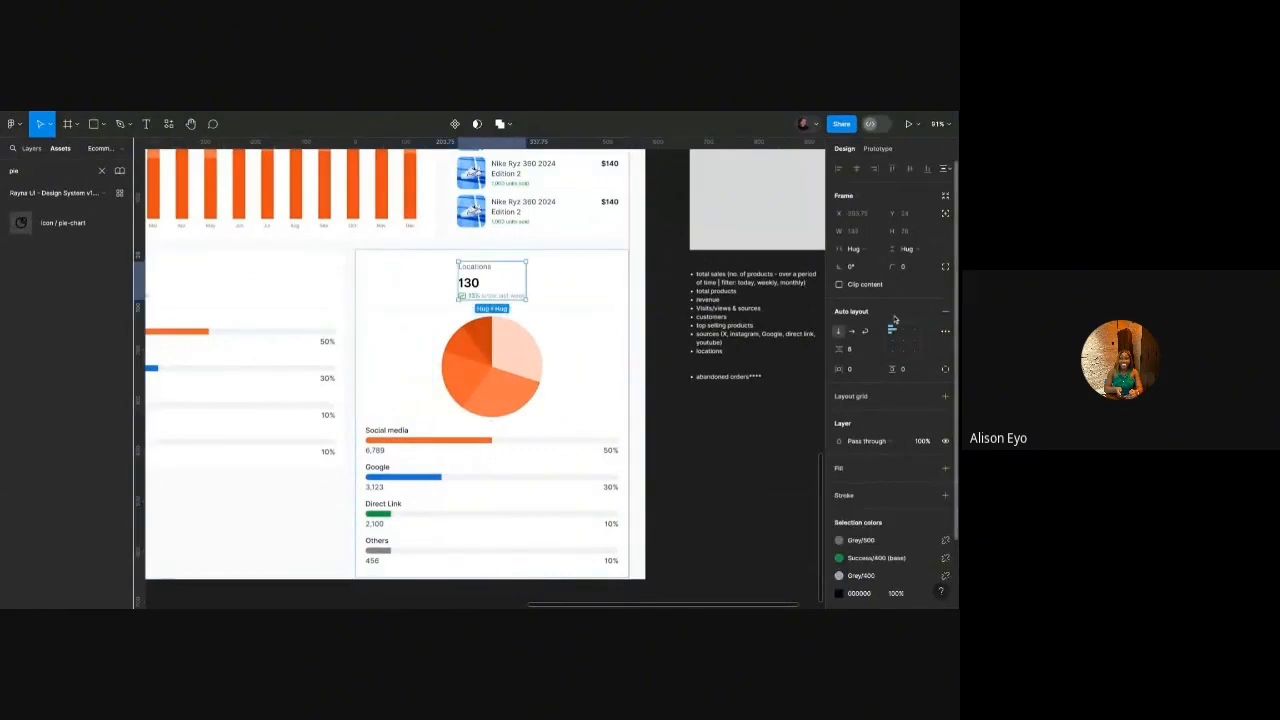
left_click(853, 248)
left_click(870, 265)
left_click(683, 279)
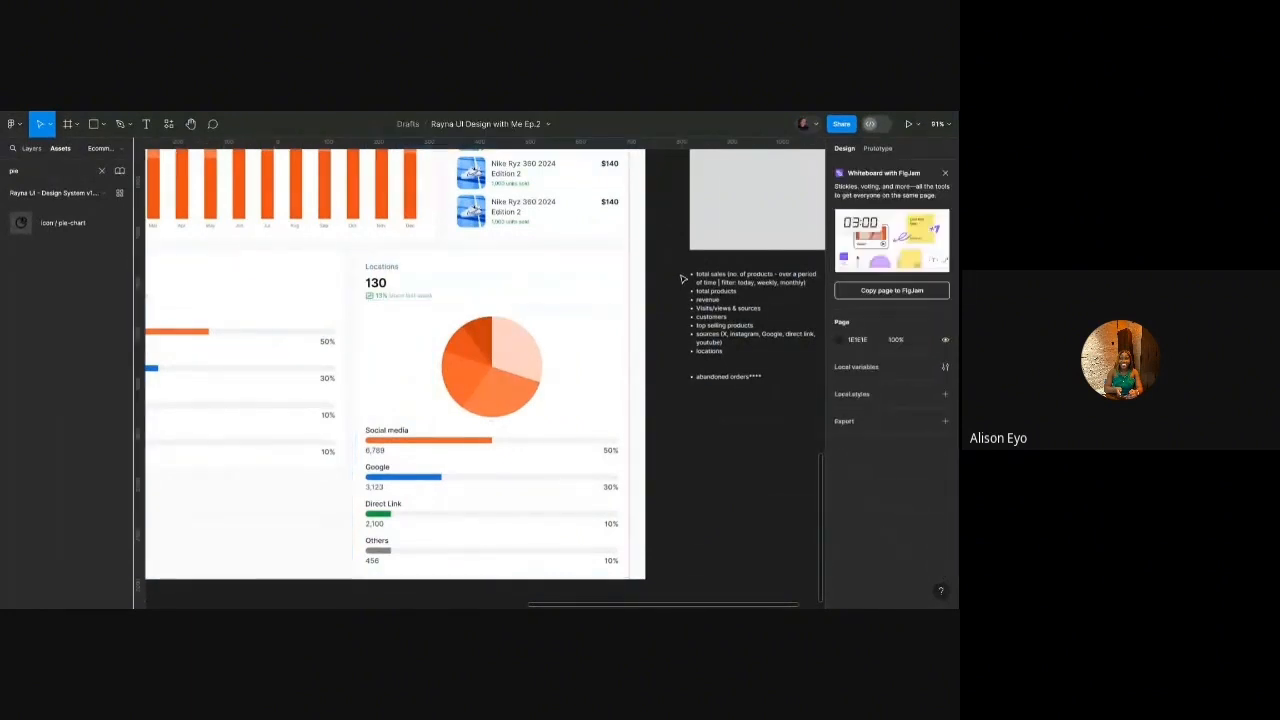
Delete the empty spacer above the pie and select the nested 130/13% stats group.
double_click(526, 309)
double_click(526, 309)
key("Delete")
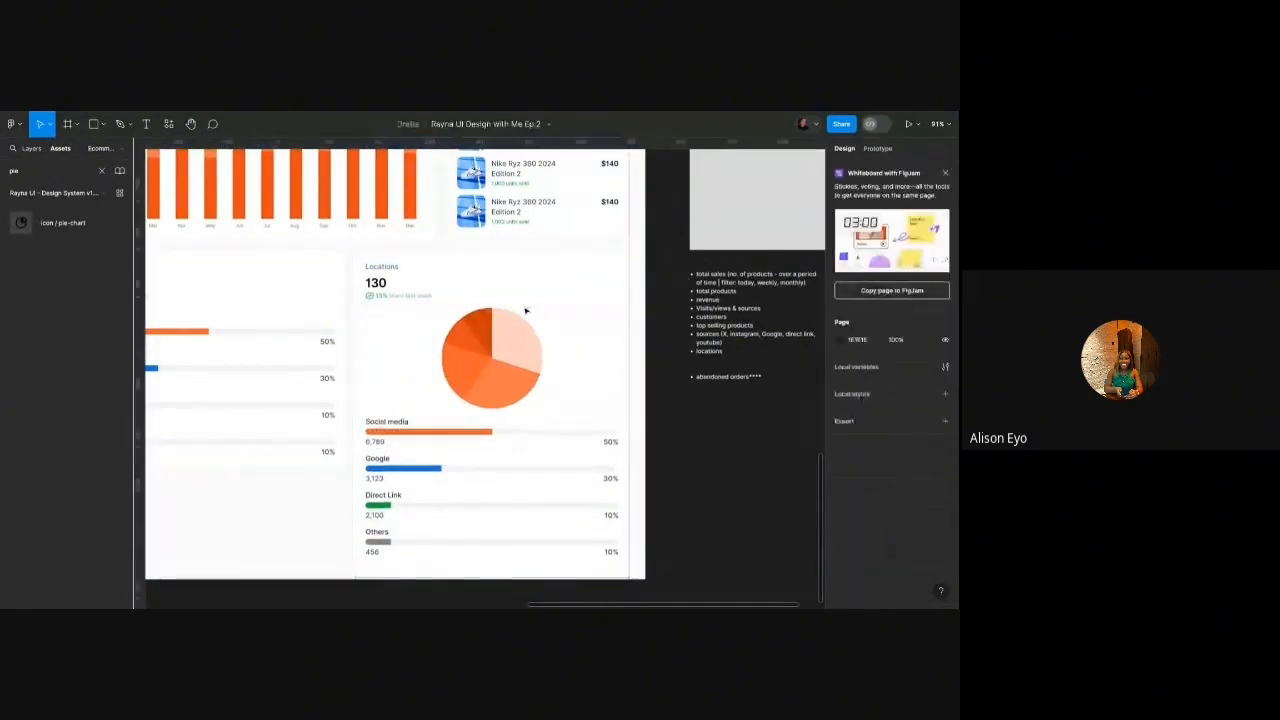
scroll(497, 300, "up", 4)
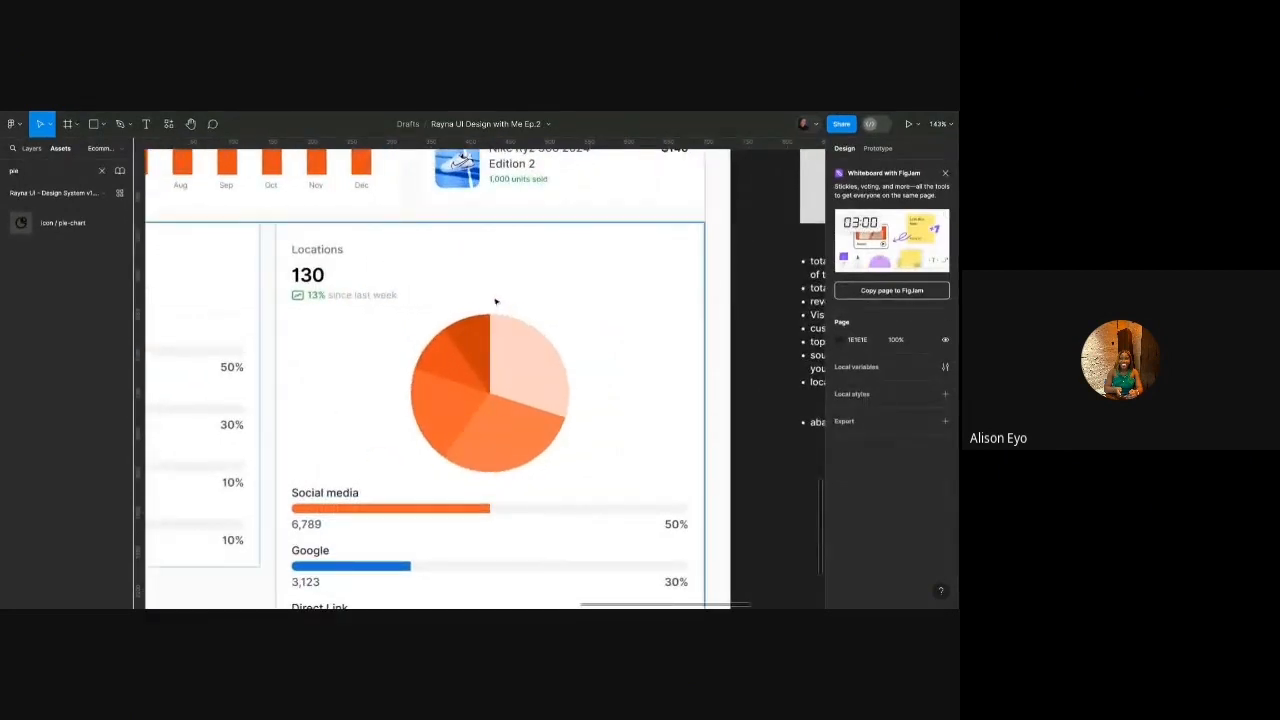
double_click(335, 296)
double_click(335, 296)
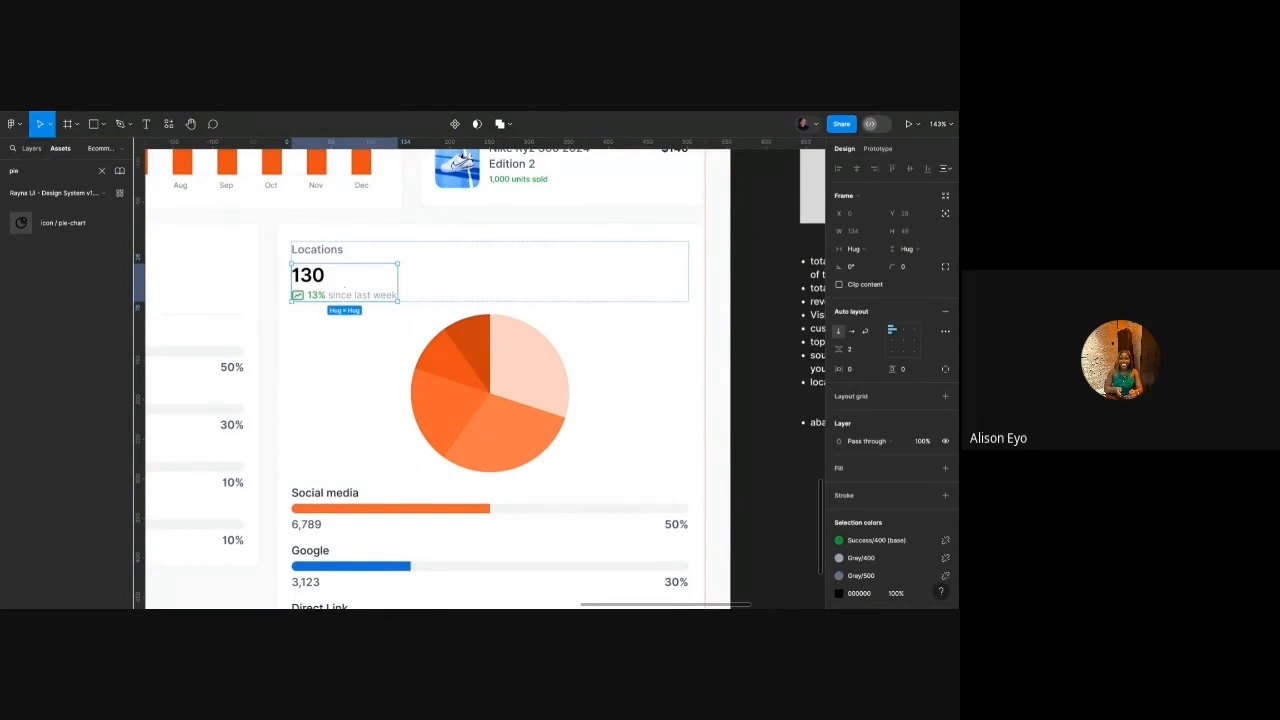
Change the subtitle from '13% since last week' to '+2 countries since last week'.
double_click(322, 296)
scroll(300, 295, "up", 5)
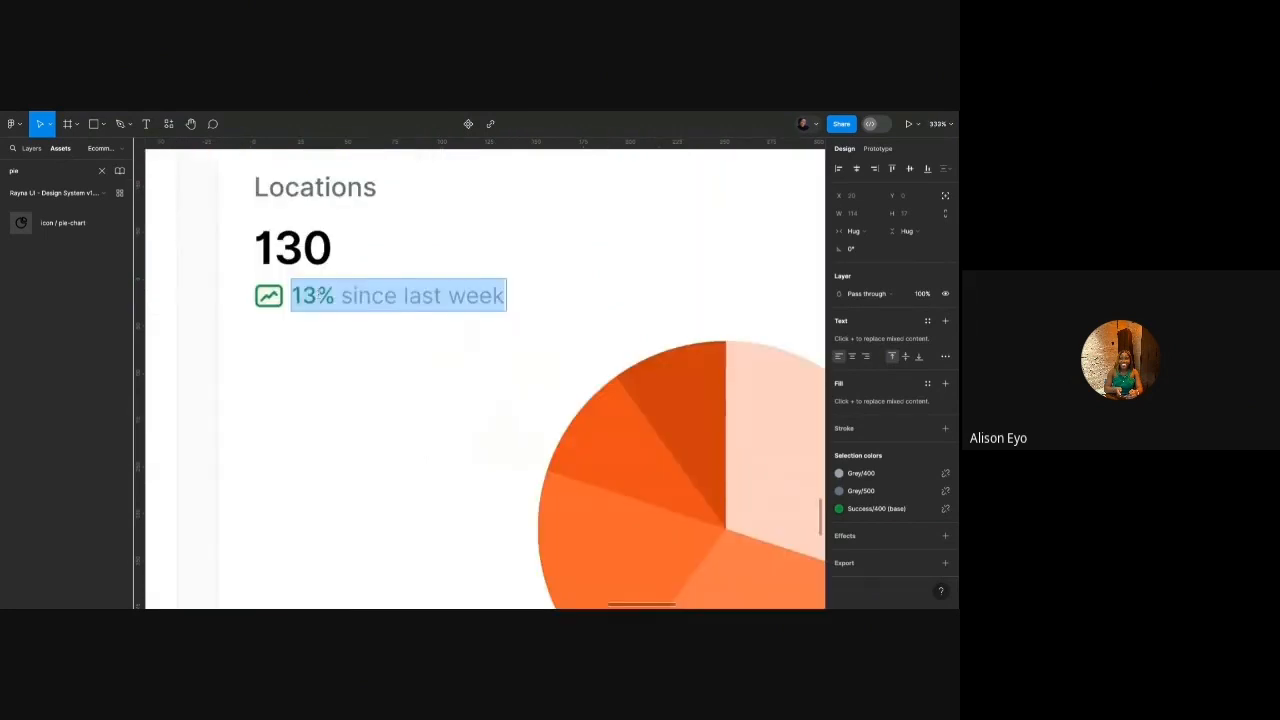
key("Left")
type("+2")
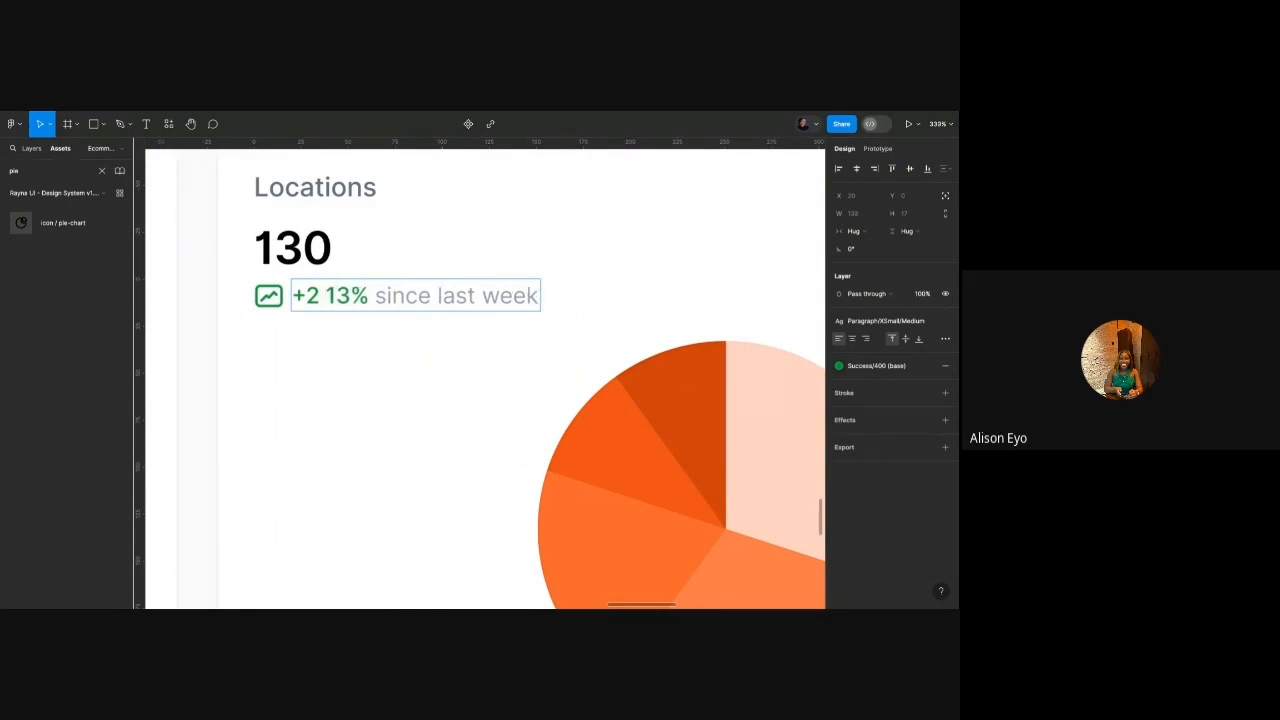
type(" coun")
key("BackSpace")
key("BackSpace")
key("BackSpace")
key("BackSpace")
type("countries")
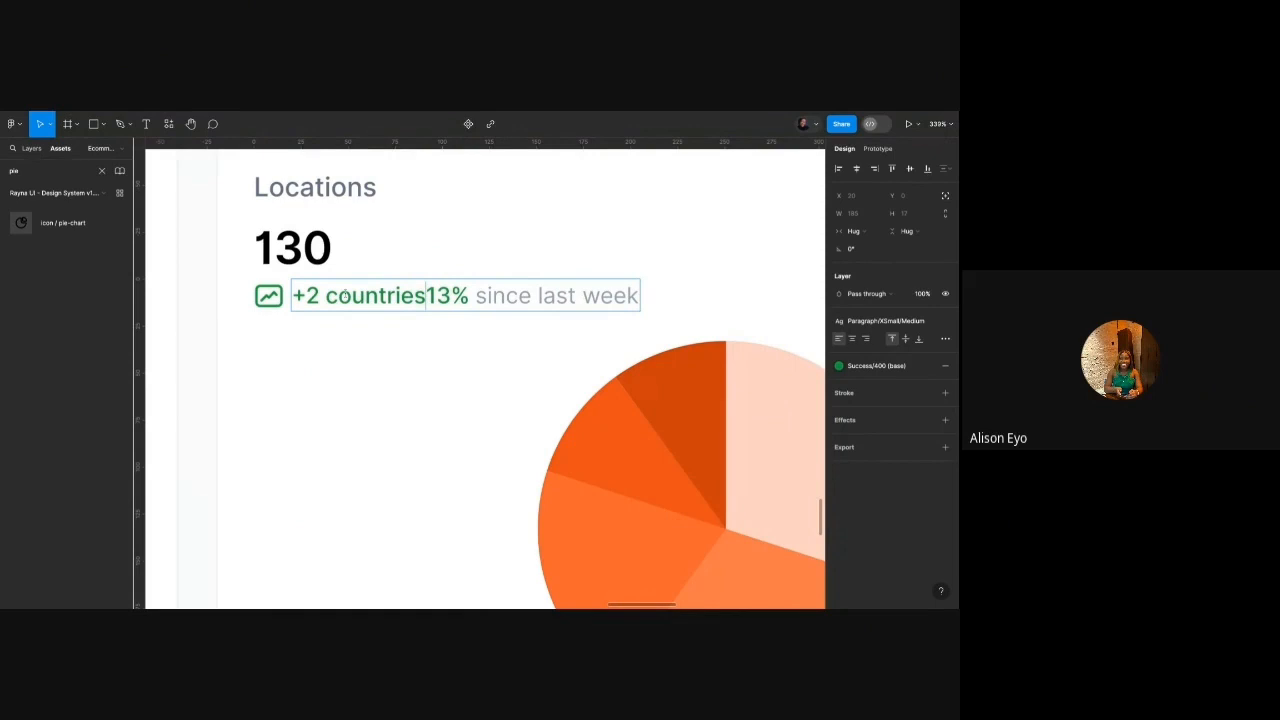
key("Right")
key("Right")
key("Right")
key("BackSpace")
key("BackSpace")
key("BackSpace")
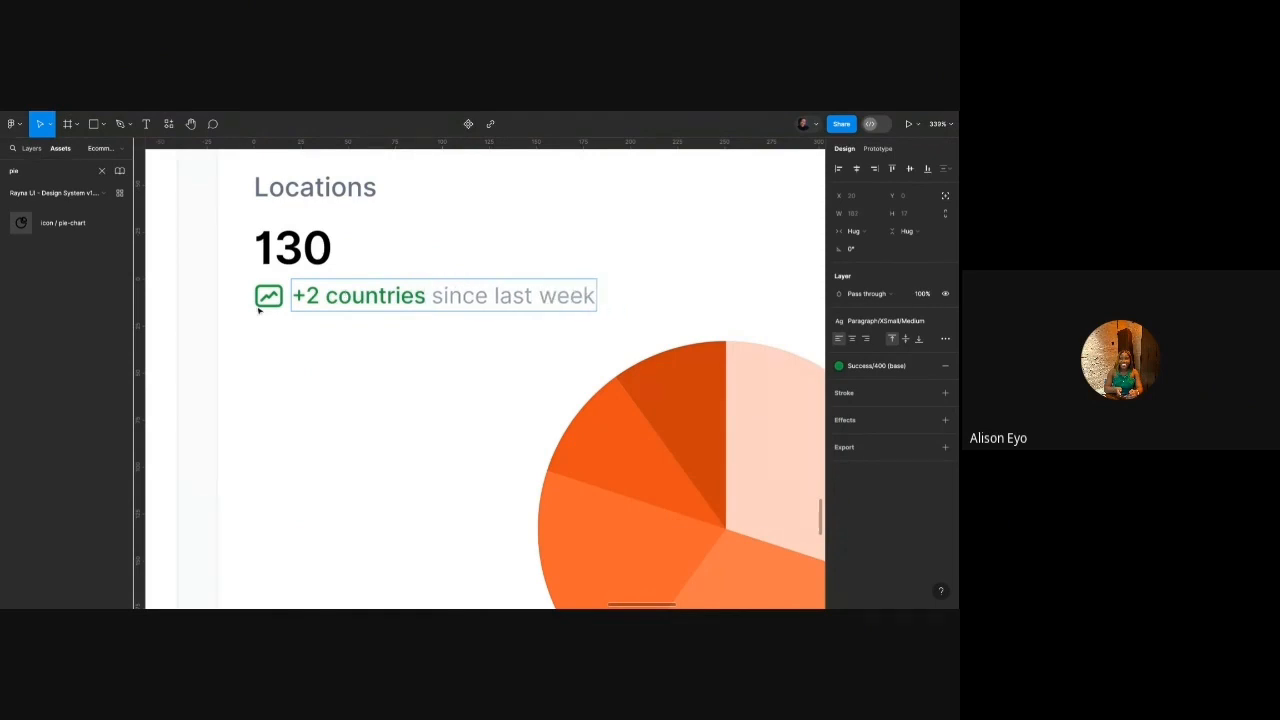
scroll(252, 300, "down", 5)
left_click(338, 240)
Rename the card heading from 'Locations' to 'Top Locations'.
left_click(338, 240)
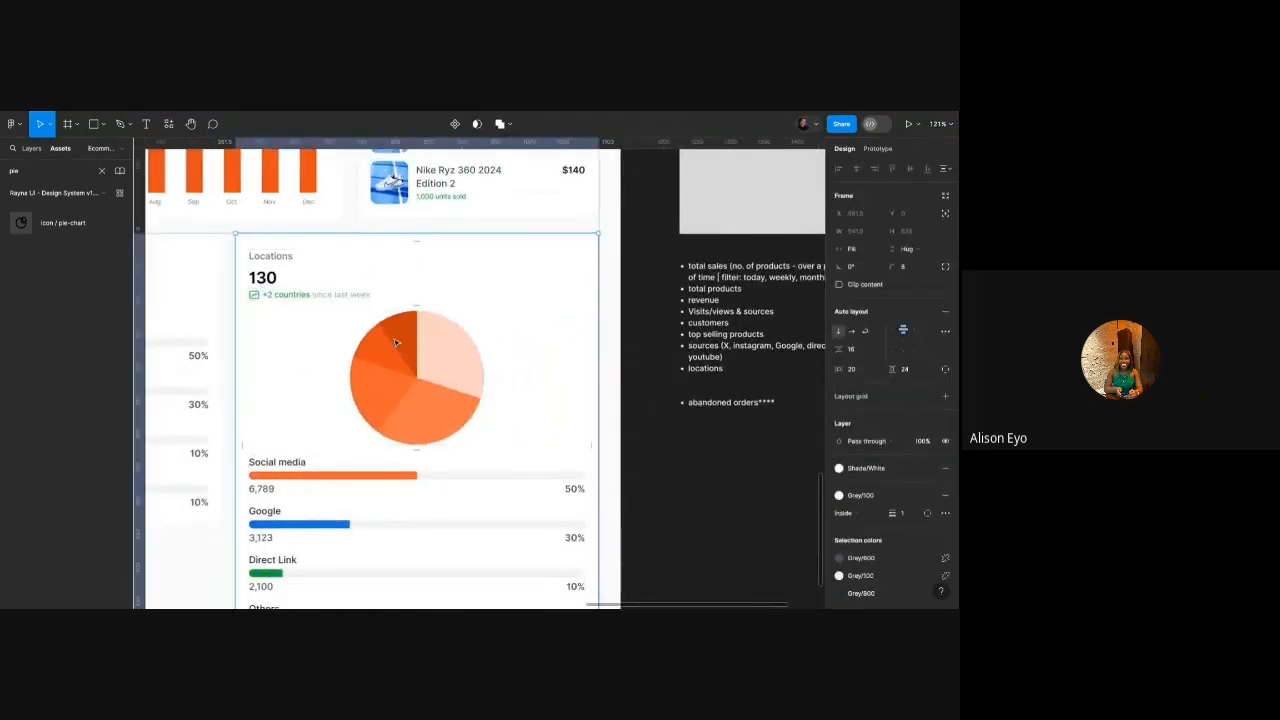
scroll(396, 343, "down", 3)
scroll(360, 411, "up", 3)
scroll(360, 411, "down", 1)
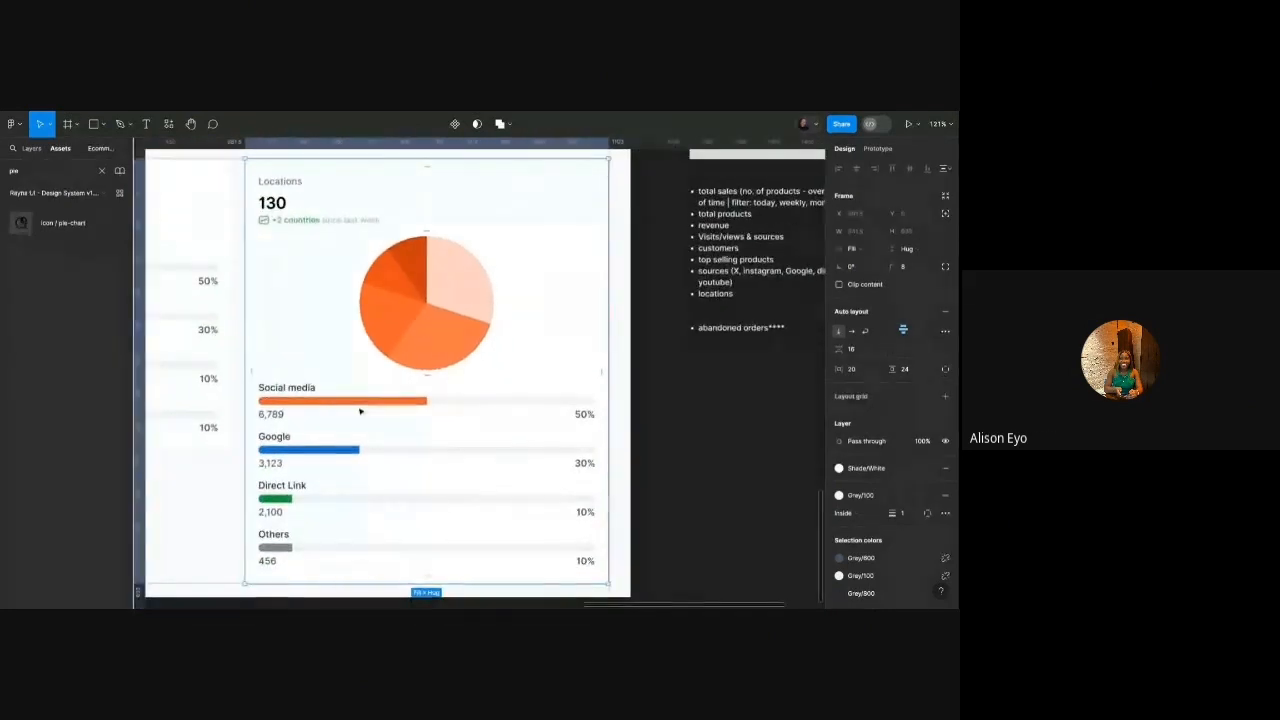
scroll(355, 402, "up", 1)
scroll(353, 397, "down", 2)
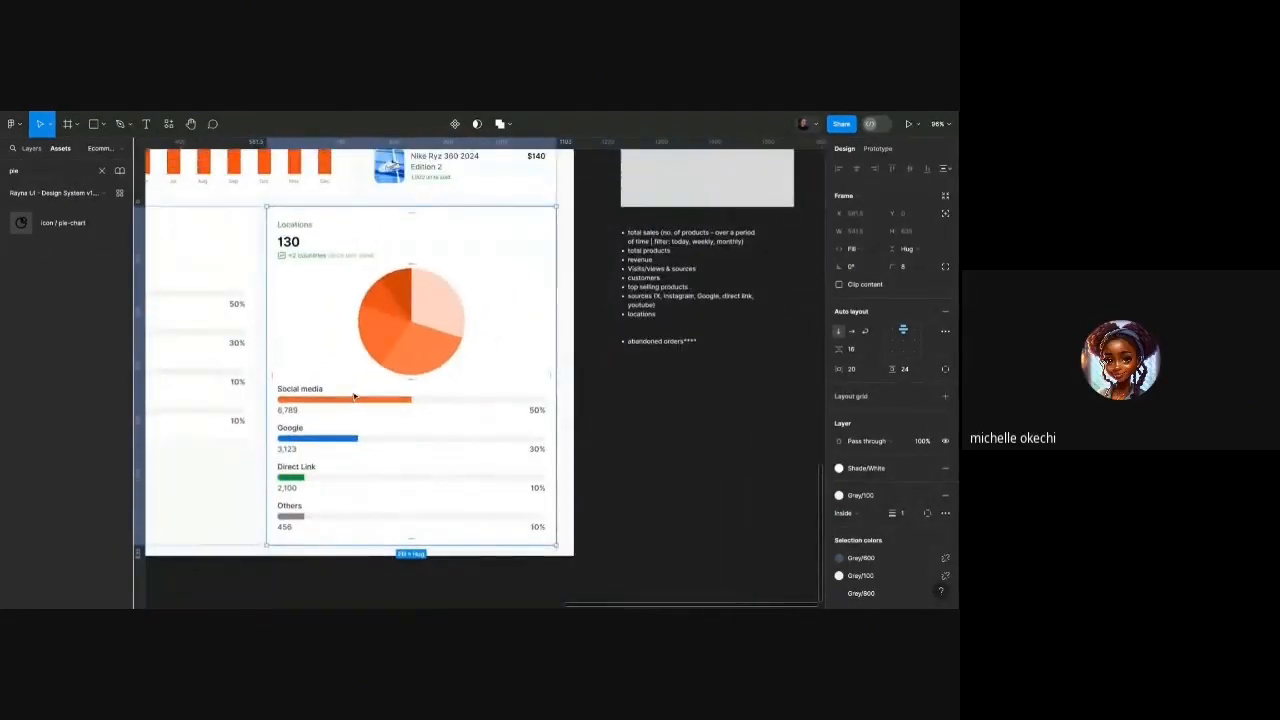
scroll(352, 388, "left", 3)
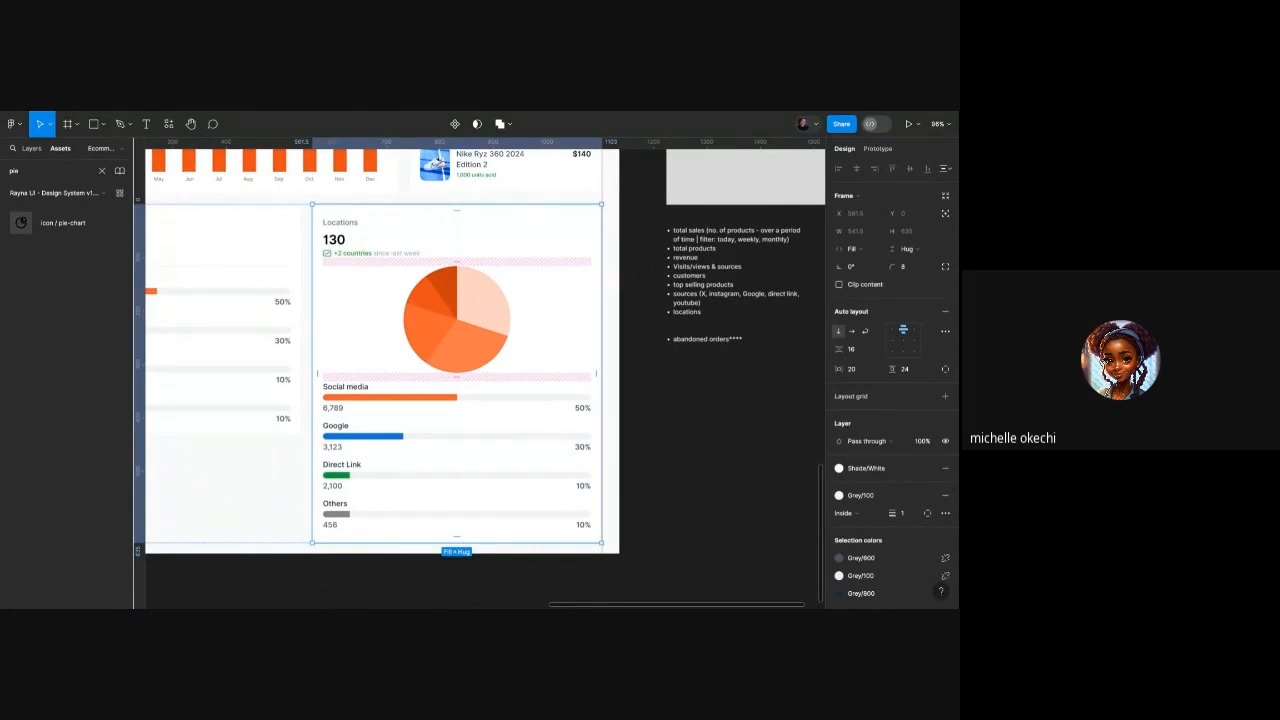
left_click(348, 223)
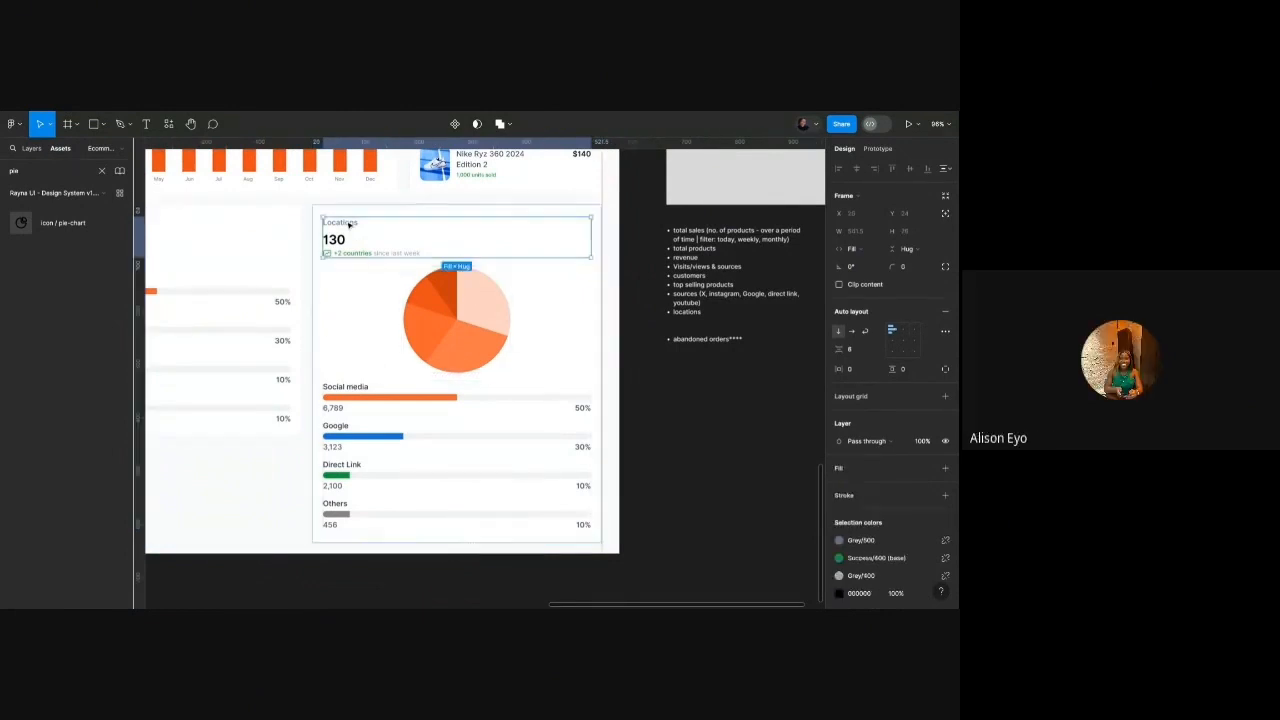
left_click(348, 225)
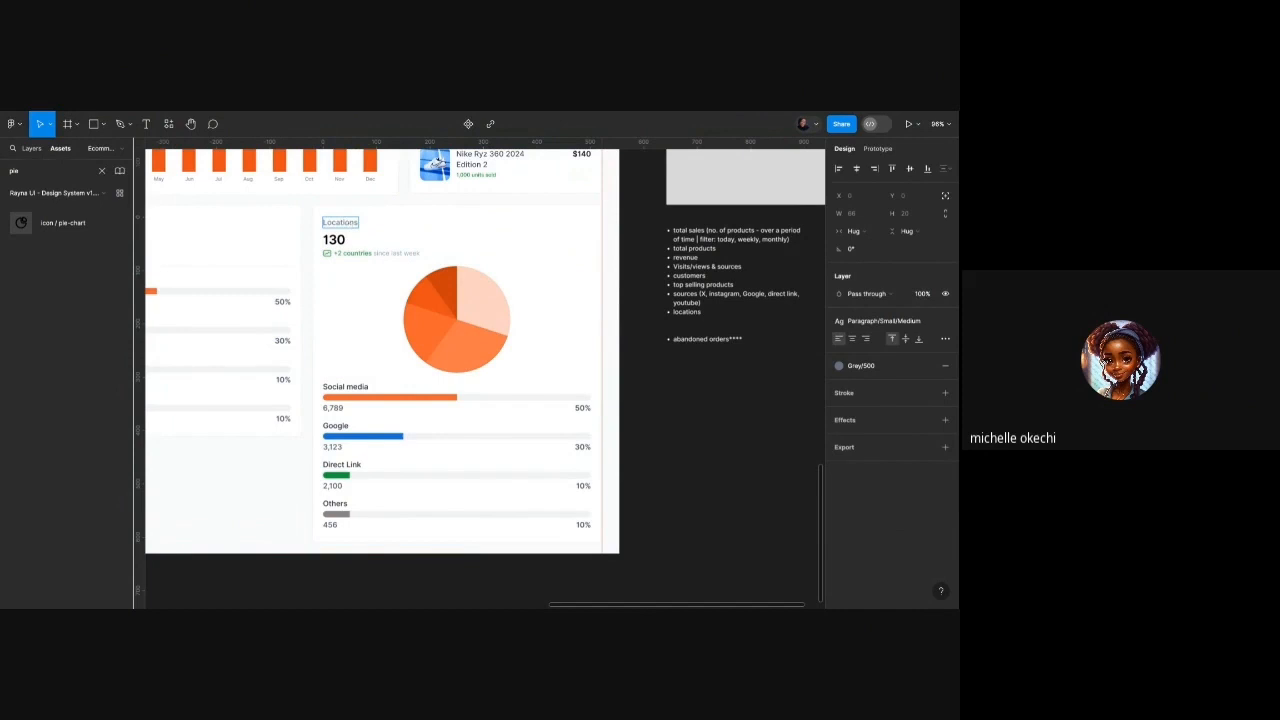
scroll(414, 296, "down", 3)
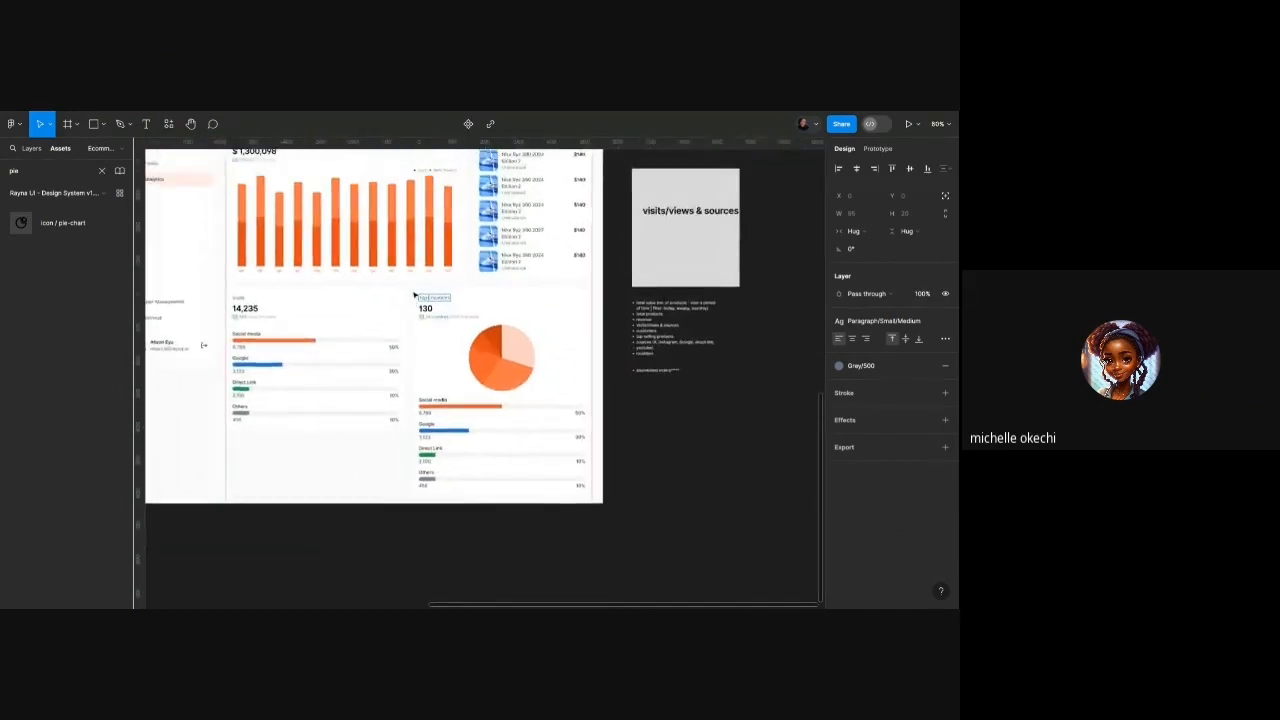
scroll(414, 296, "up", 3)
key("Escape")
Select the pie chart in the Top Locations card and check it in the layer tree.
scroll(443, 385, "right", 2)
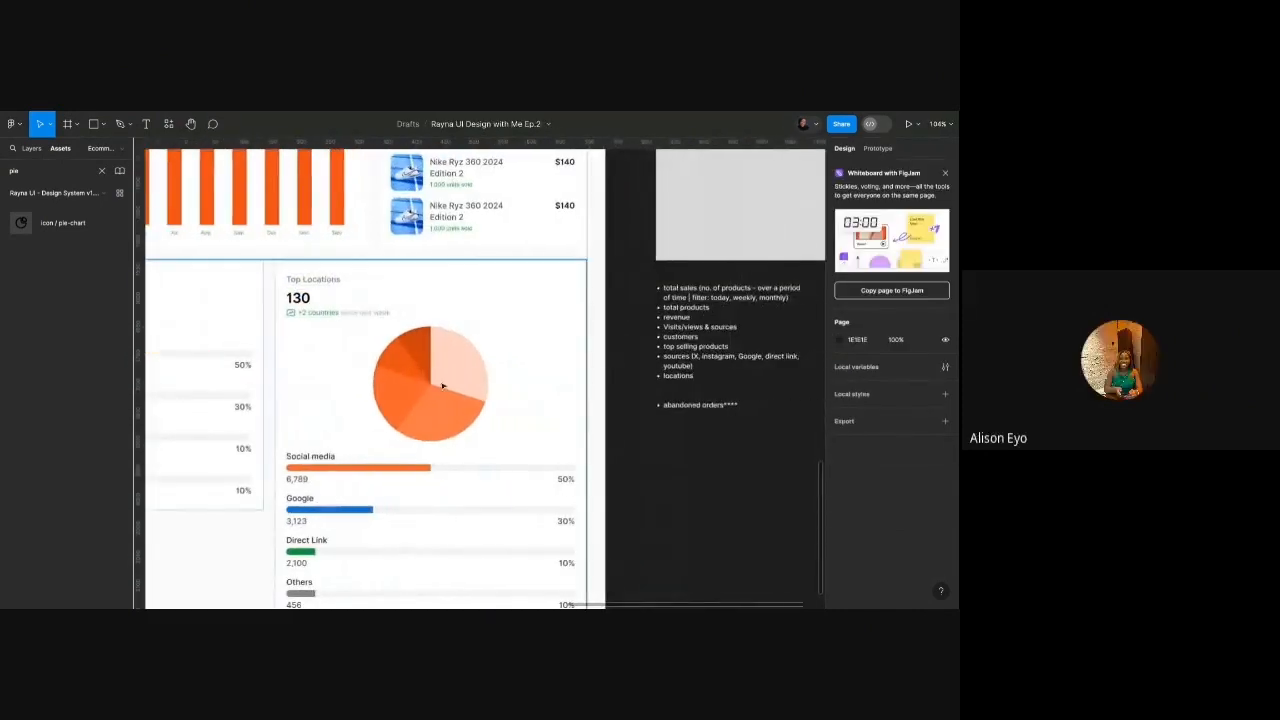
left_click(443, 385)
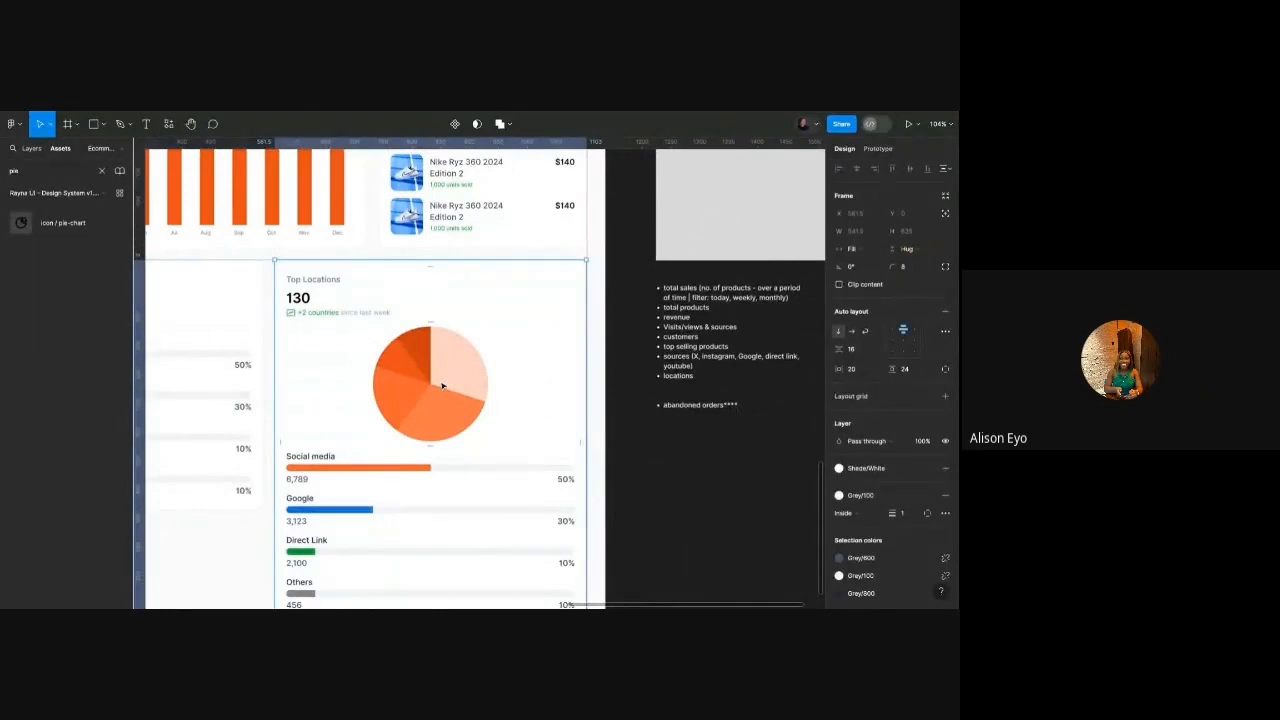
double_click(455, 367)
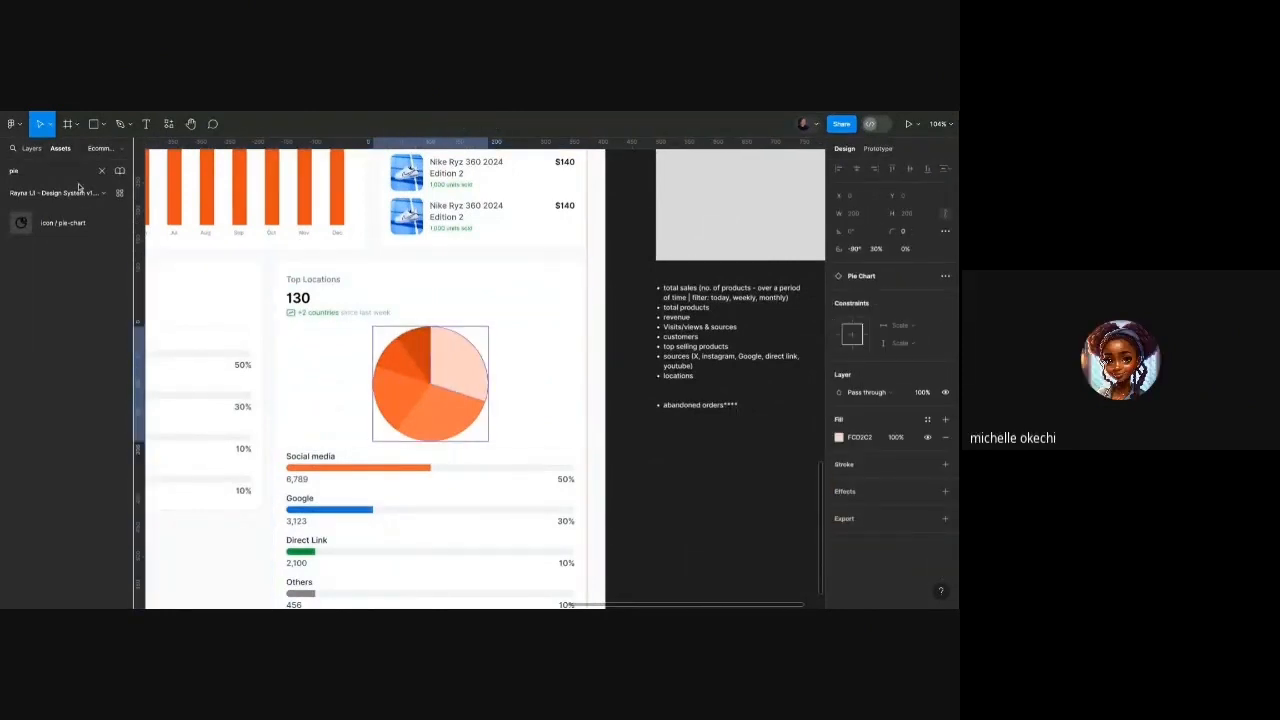
left_click(31, 148)
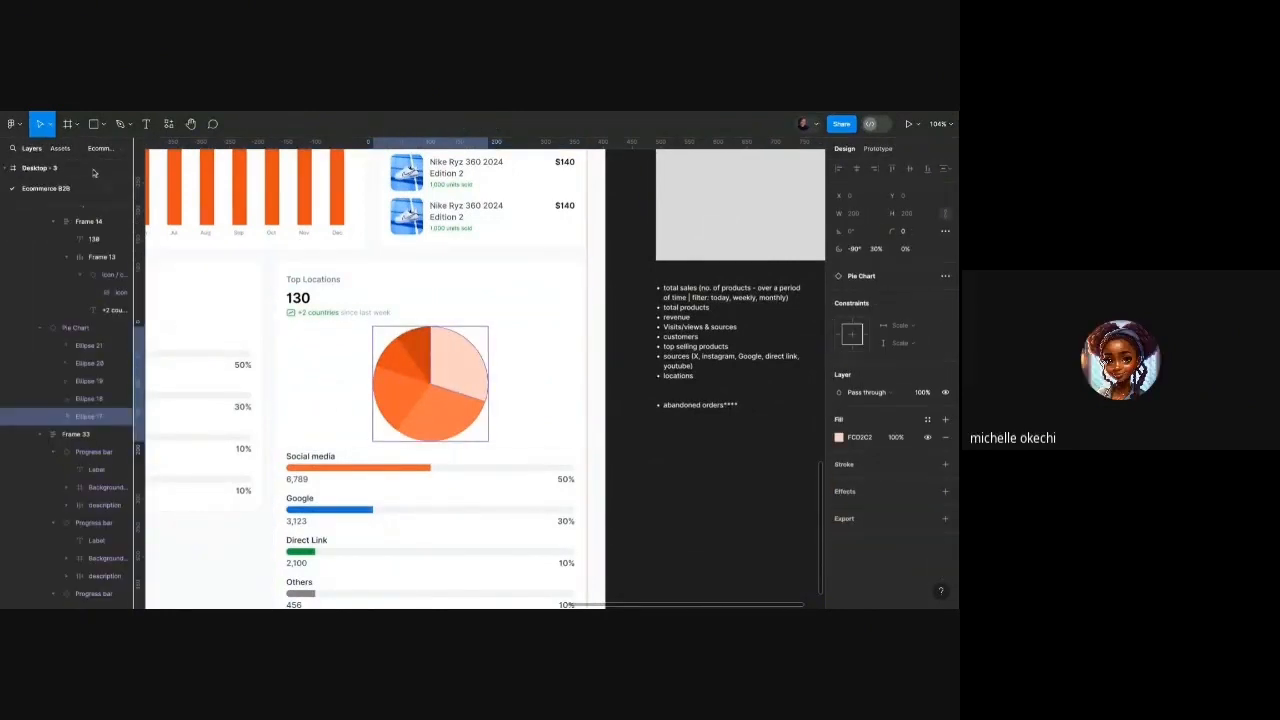
left_click(654, 440)
scroll(434, 446, "down", 3)
scroll(424, 423, "down", 4)
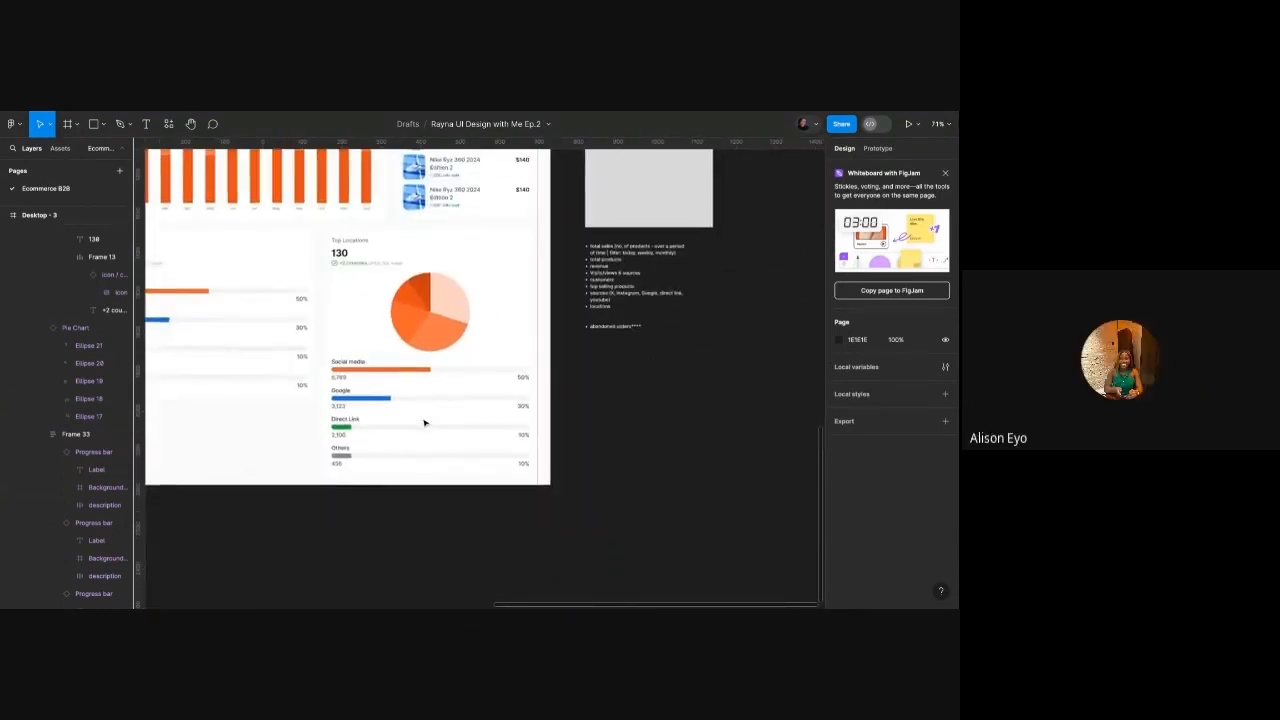
scroll(424, 423, "up", 2)
scroll(424, 423, "right", 1)
scroll(424, 423, "up", 1)
scroll(462, 376, "left", 2)
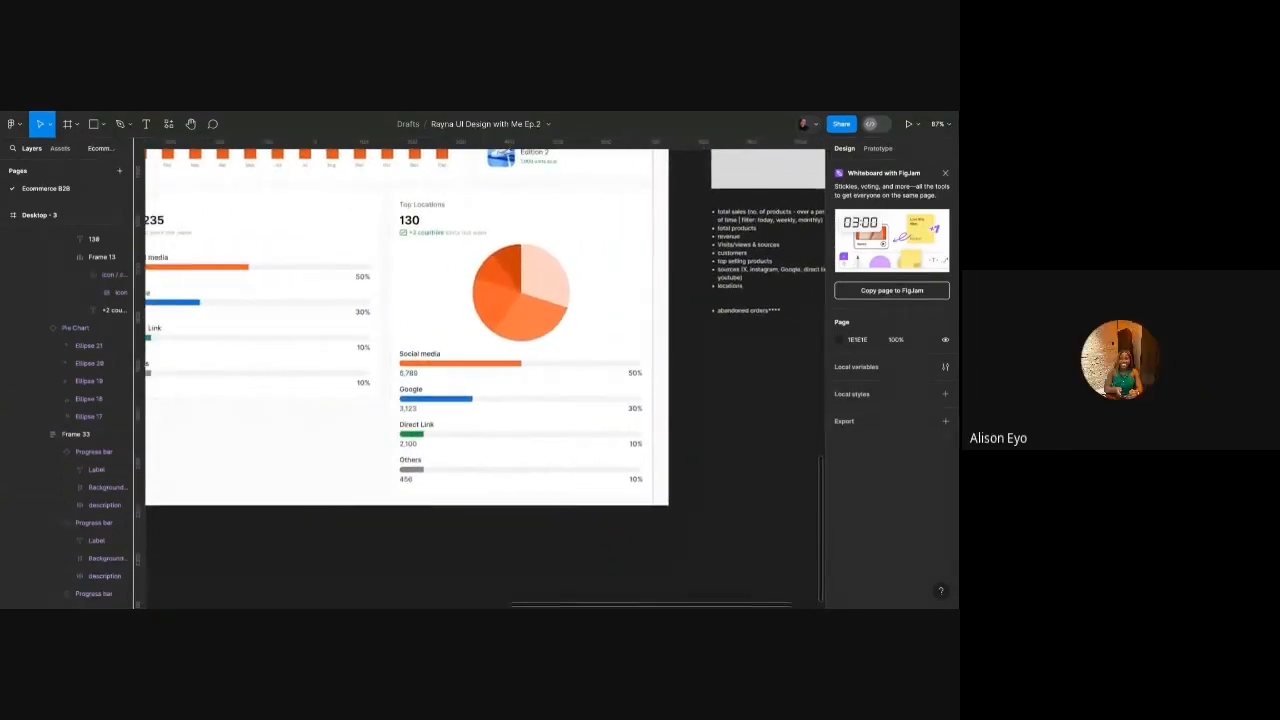
scroll(462, 376, "down", 2)
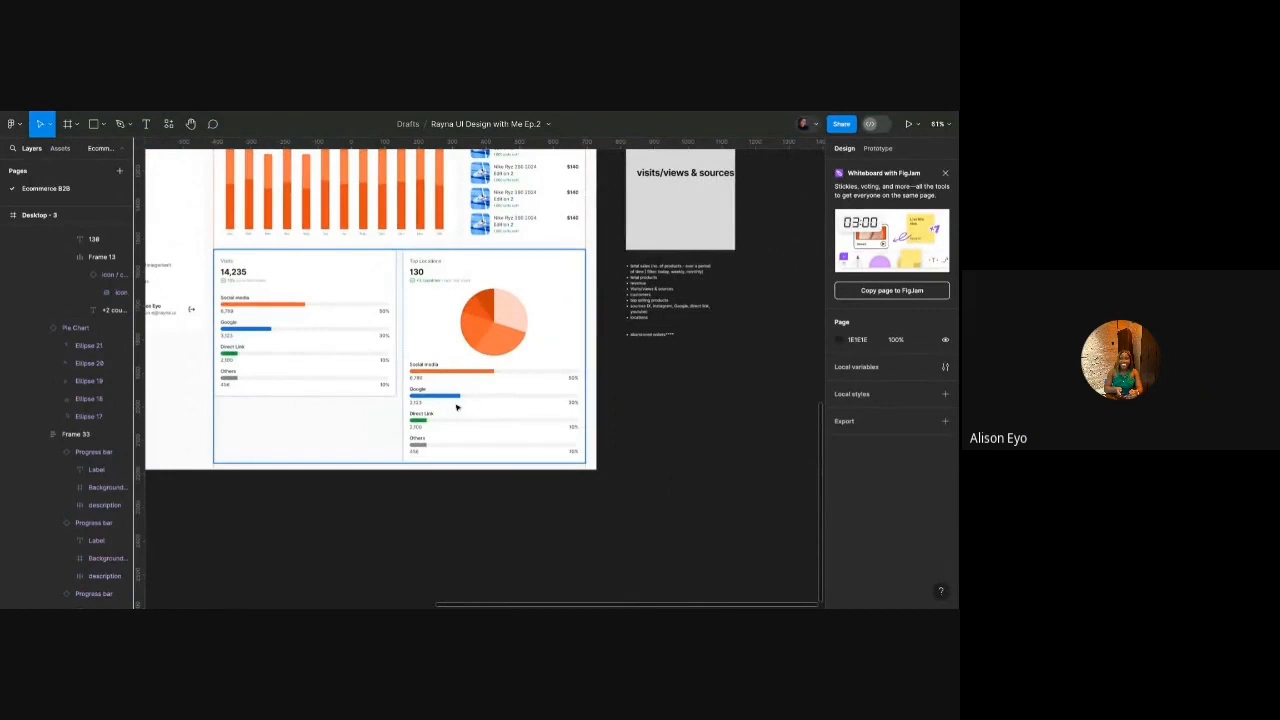
Wrap the pie chart and source progress bars in a horizontal auto layout row.
left_click(511, 341)
double_click(511, 341)
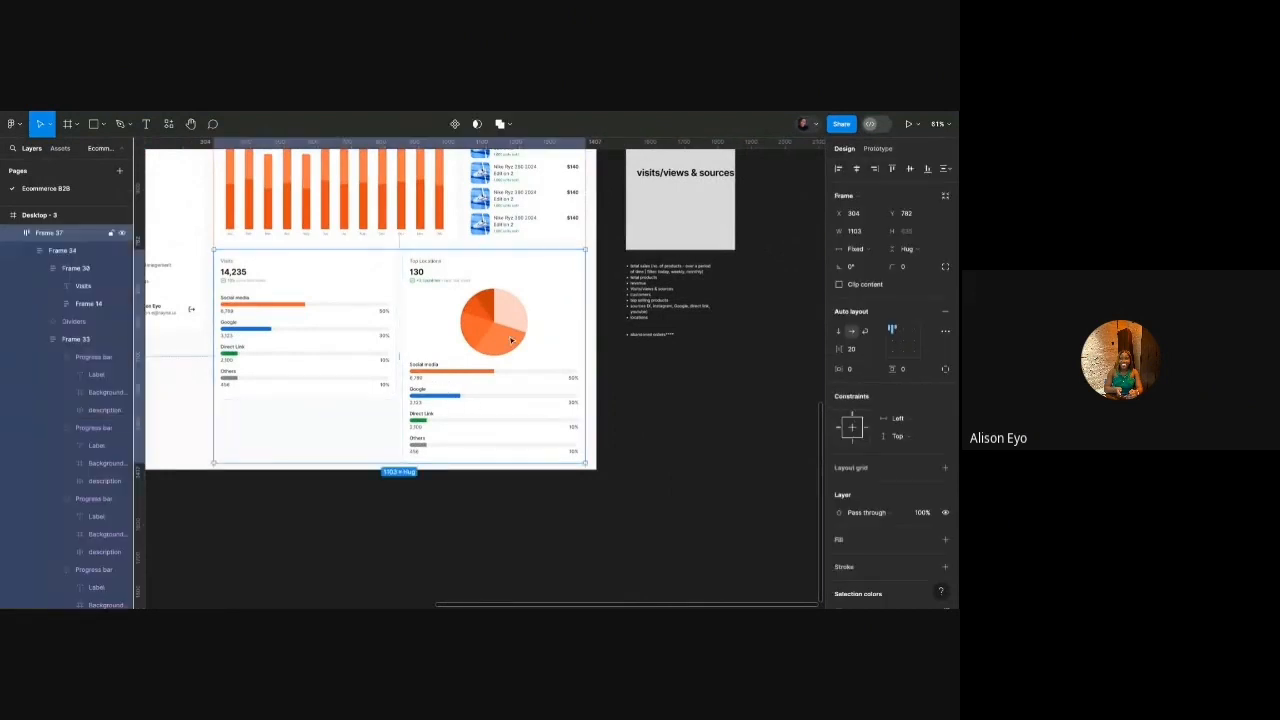
left_click(492, 382)
left_click(516, 345, "shift")
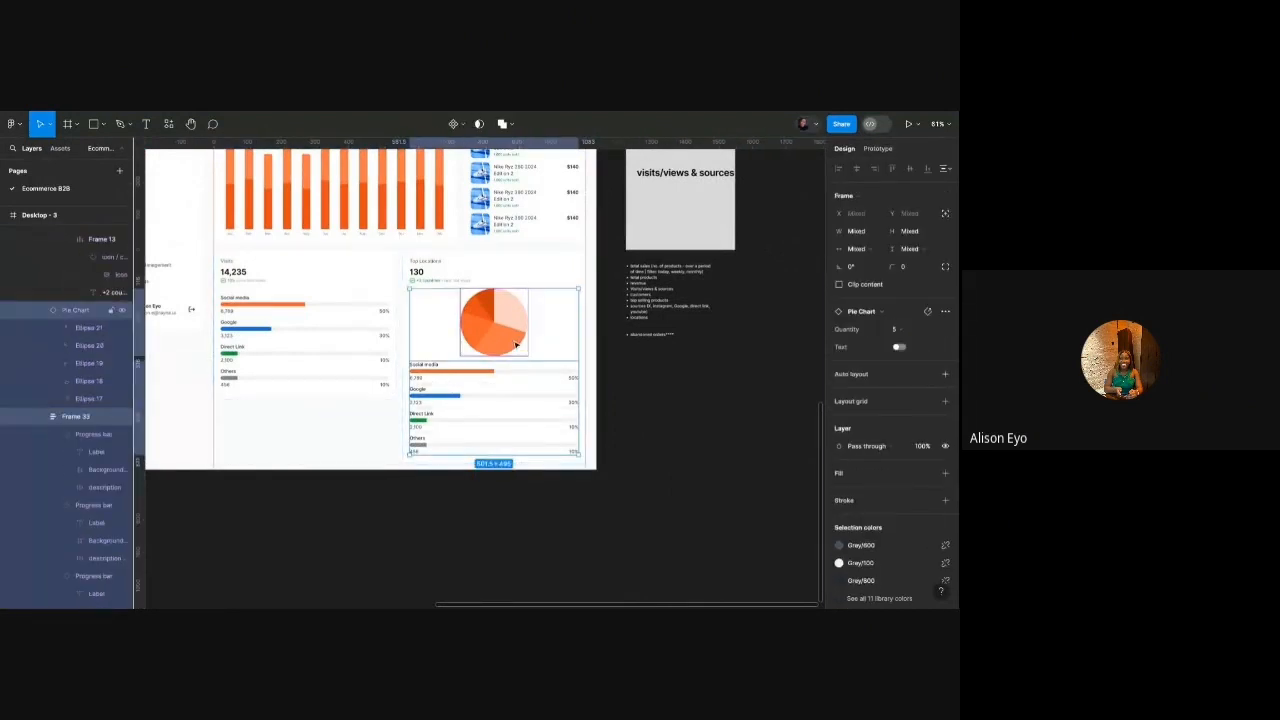
key("shift+a")
left_click(851, 331)
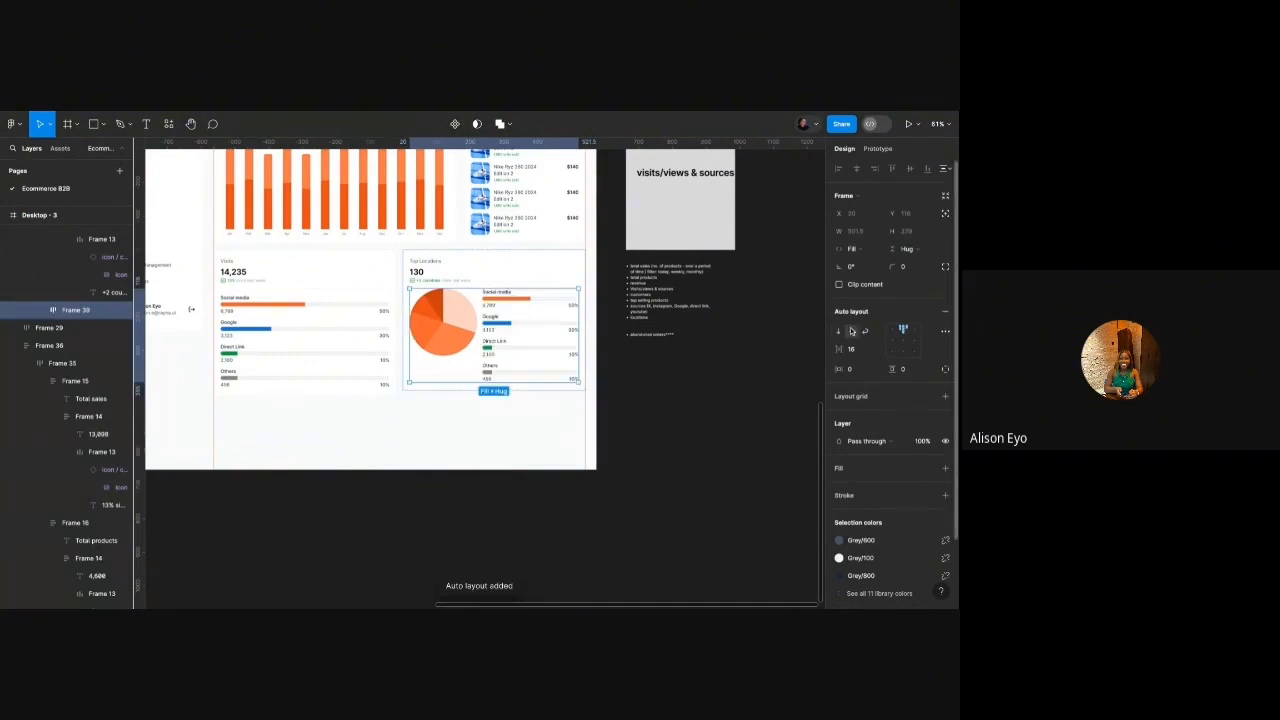
Alt-drag a copy of the Social media progress bar onto empty canvas.
scroll(534, 277, "up", 3)
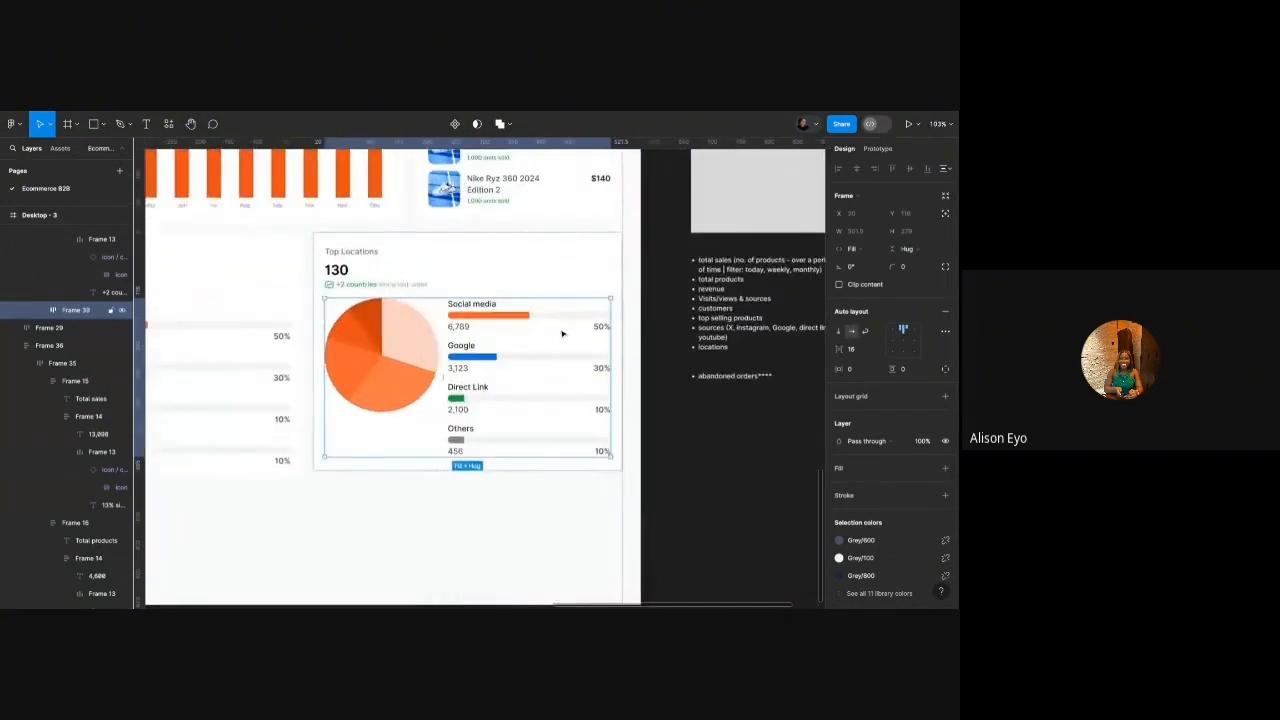
scroll(563, 334, "up", 1)
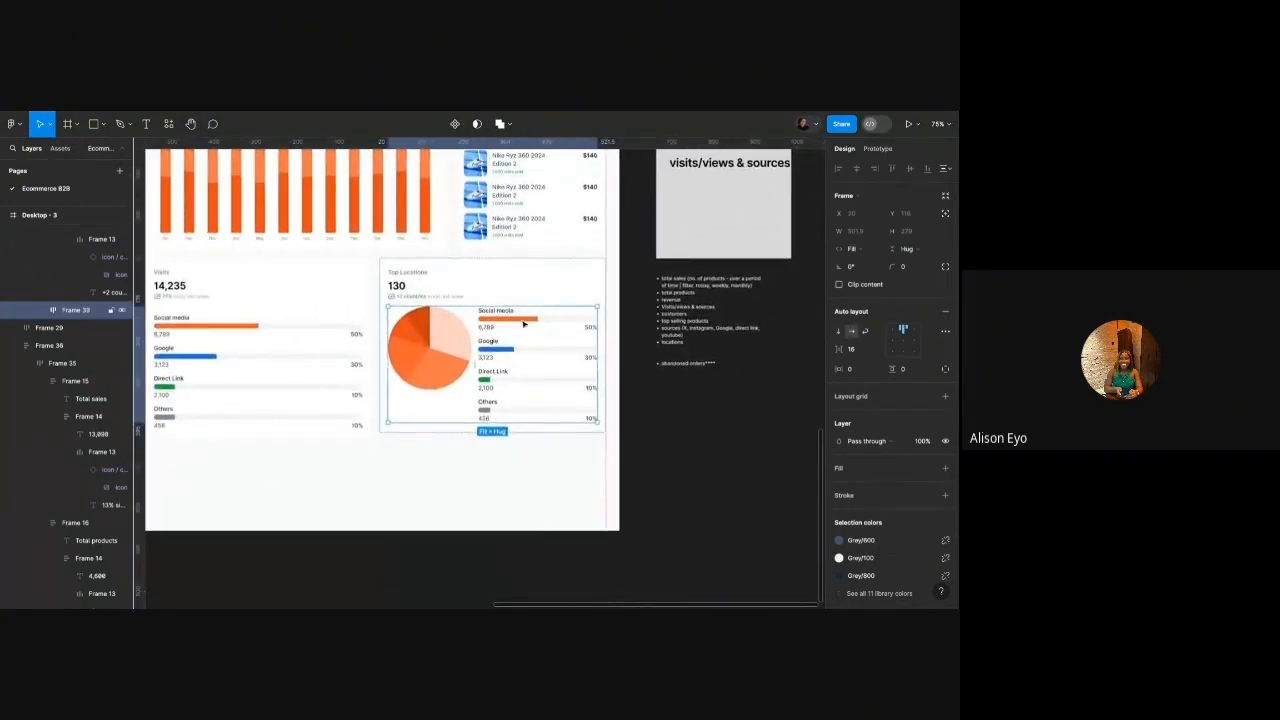
scroll(524, 325, "right", 2)
double_click(394, 331)
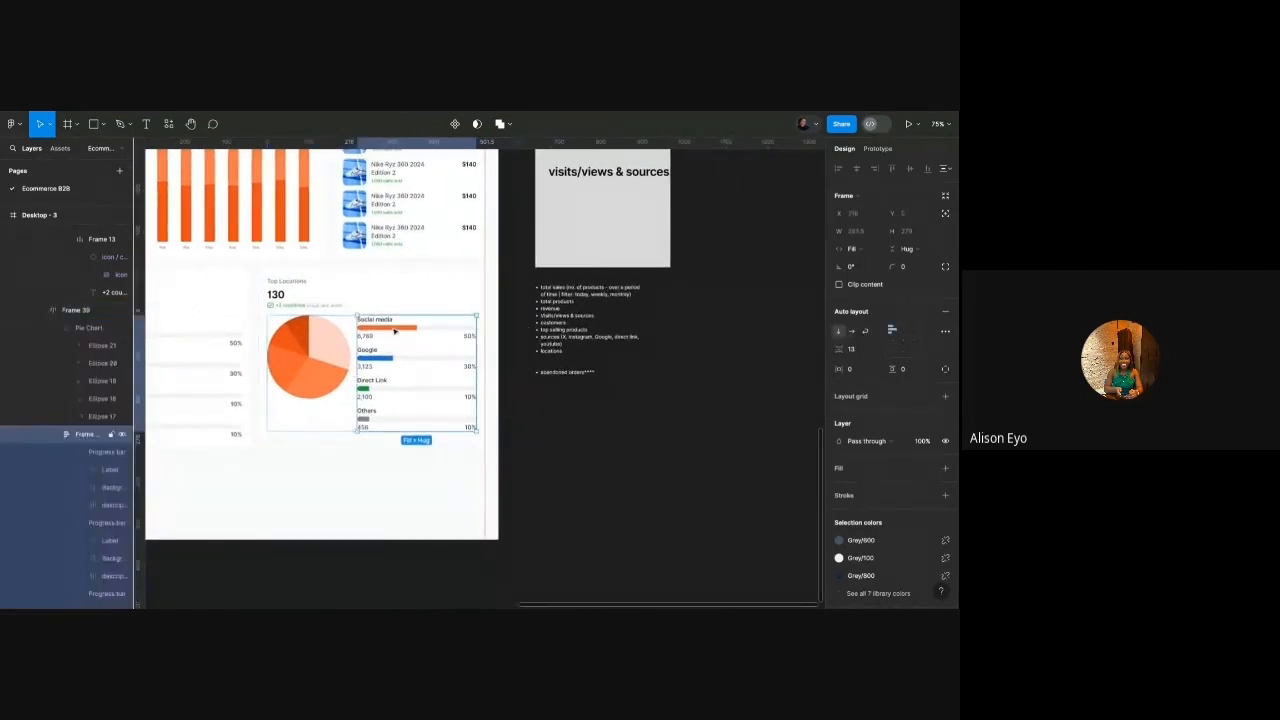
left_click(394, 331)
left_click_drag(394, 331, 637, 443)
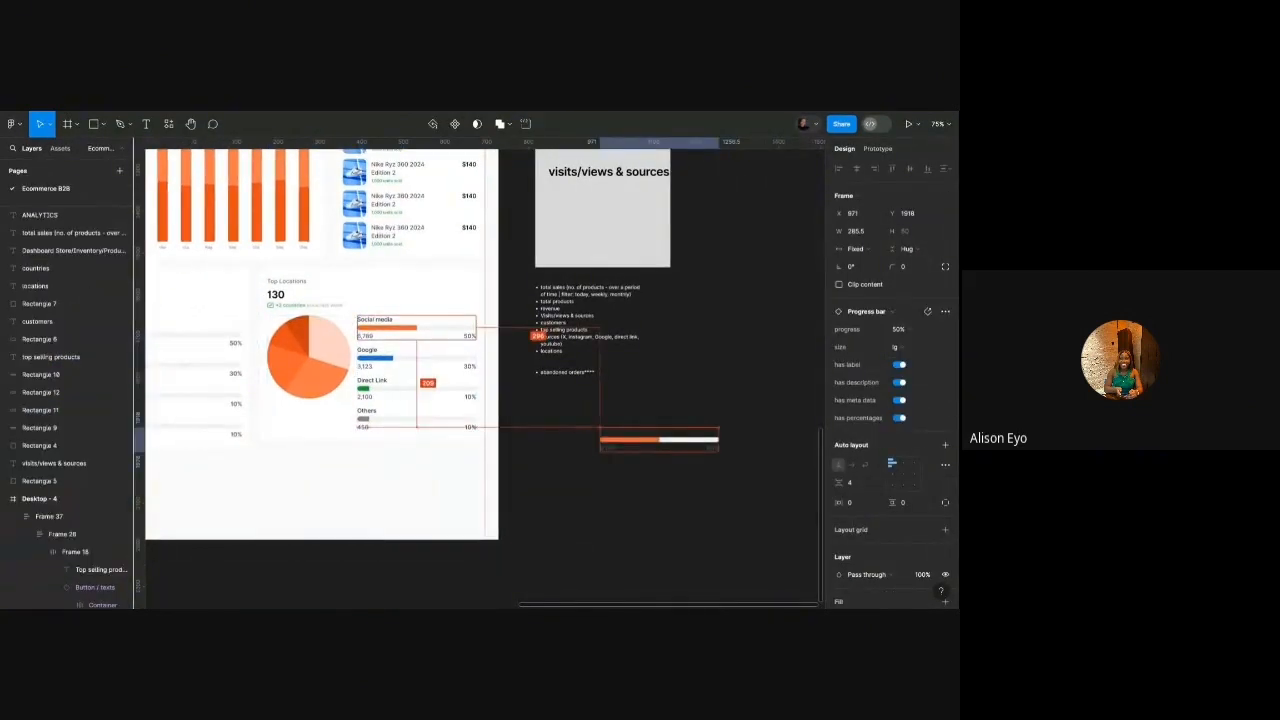
scroll(635, 440, "up", 5)
scroll(635, 440, "left", 2)
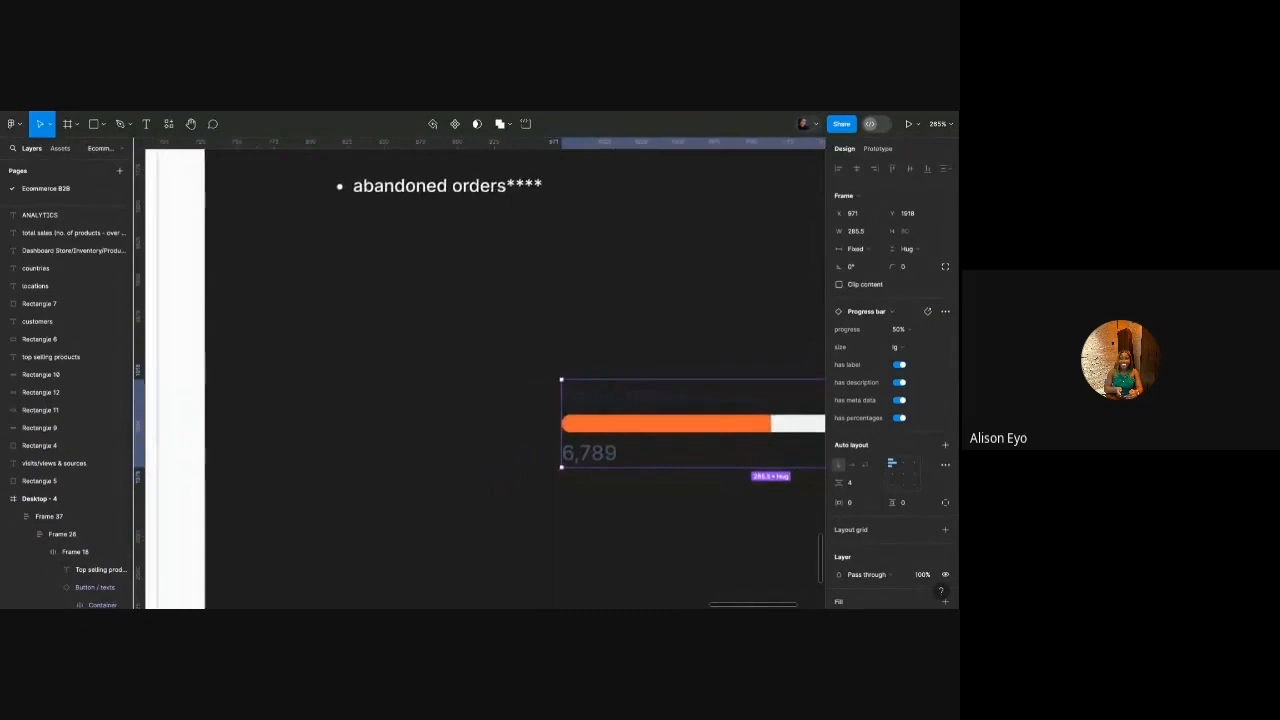
left_click(545, 434)
scroll(545, 434, "down", 5)
scroll(391, 364, "up", 5)
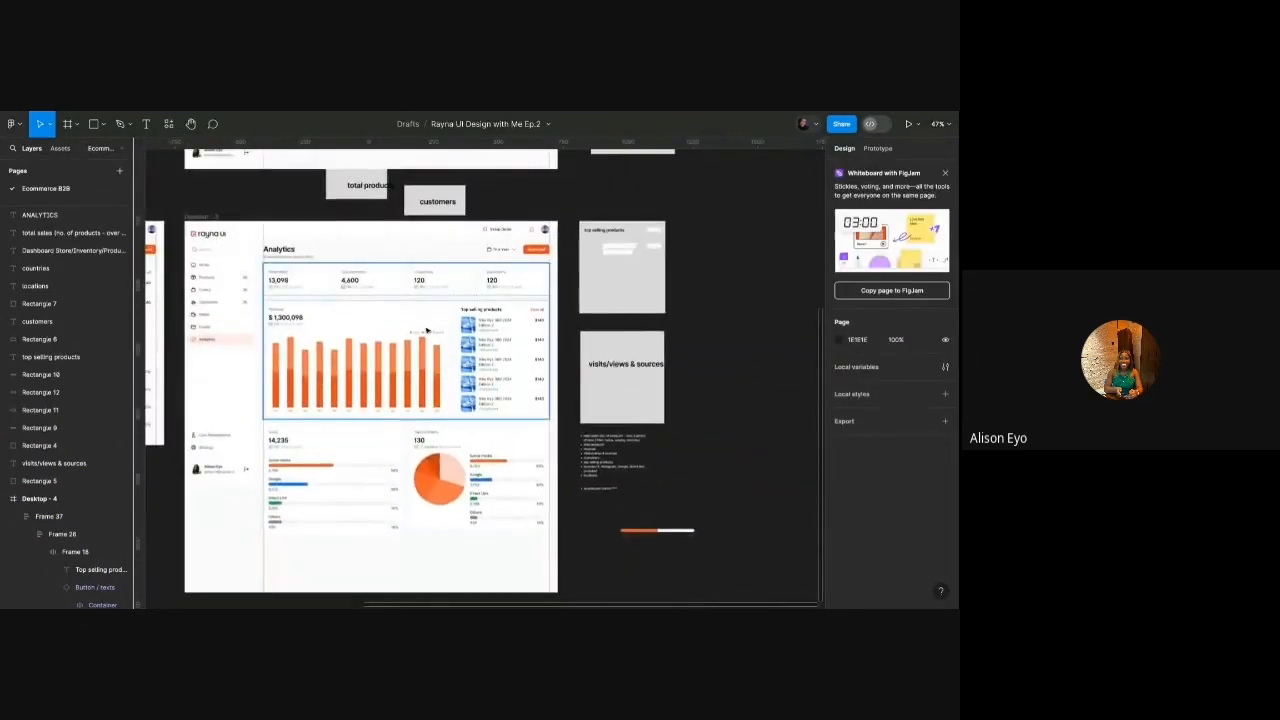
Duplicate the Card/Bank Transfer legend onto empty canvas and set its orientation to Vertical.
left_click(391, 364)
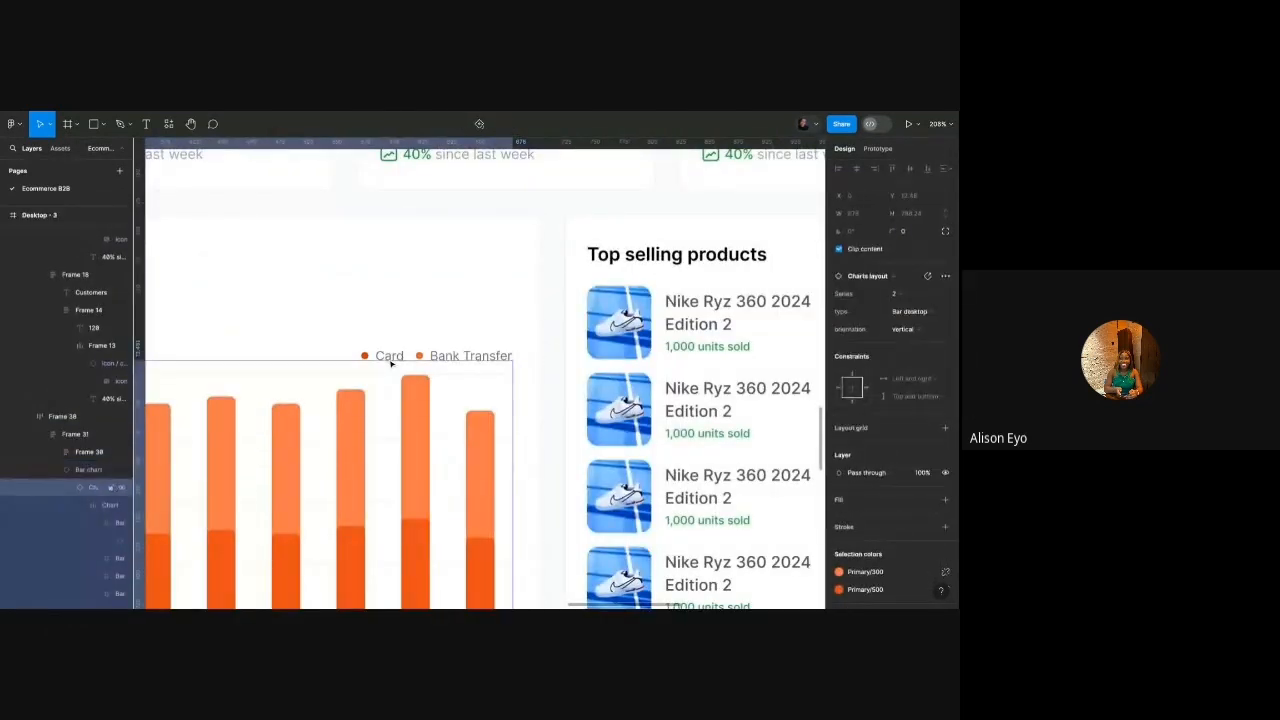
left_click(391, 364)
scroll(391, 364, "down", 5)
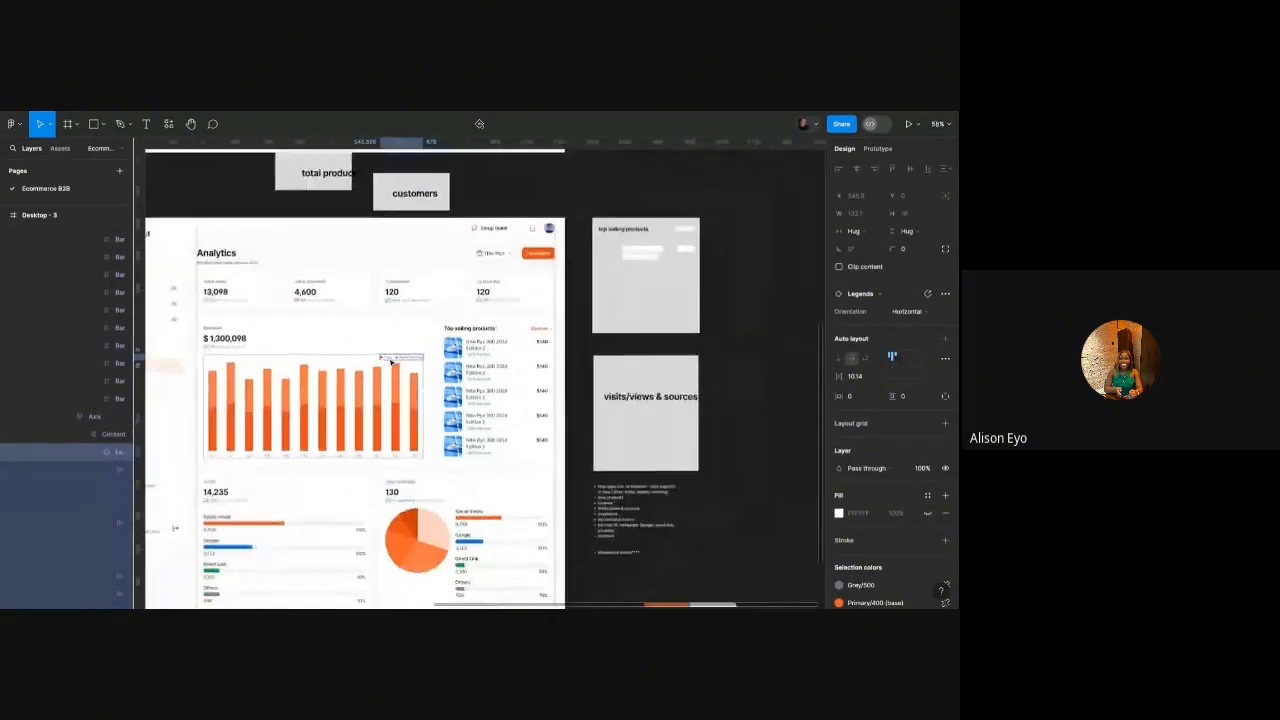
left_click_drag(391, 361, 679, 498)
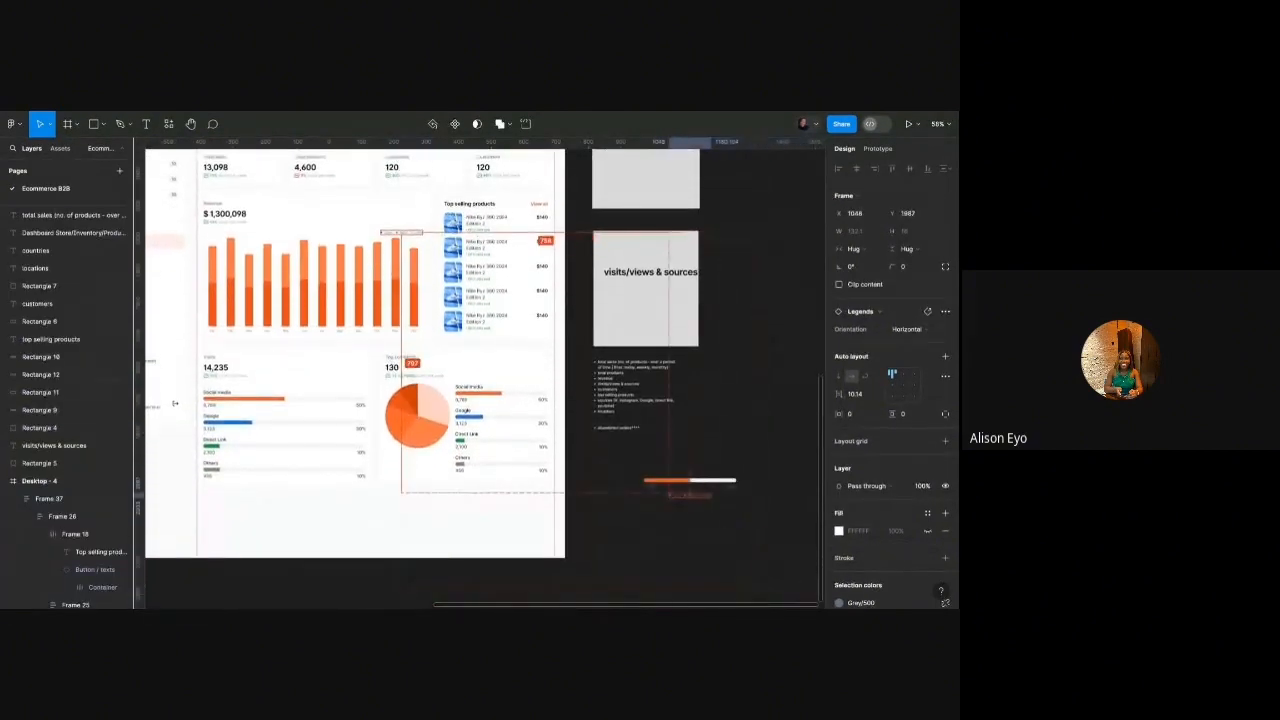
scroll(720, 500, "up", 5)
left_click(905, 330)
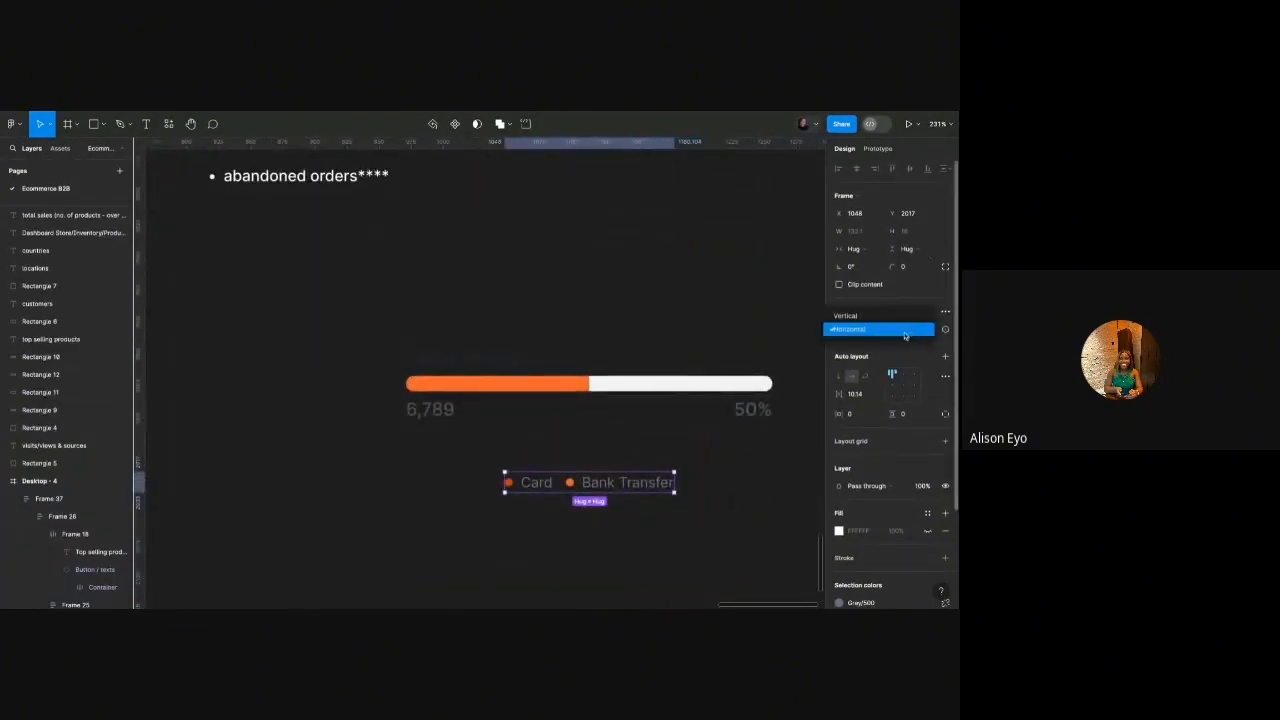
left_click(880, 316)
Unhide the hidden Legend and Part 4–6 series rows in the Legends copy.
left_click(559, 500)
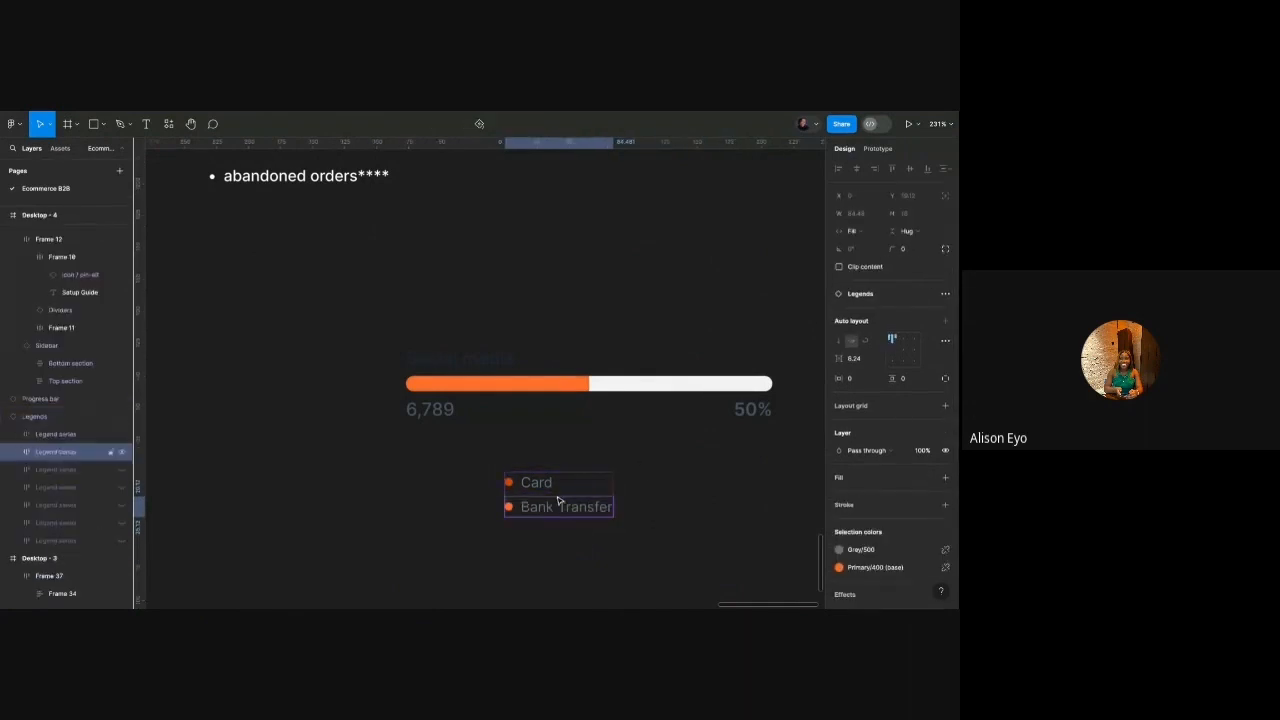
left_click(61, 420)
double_click(61, 420)
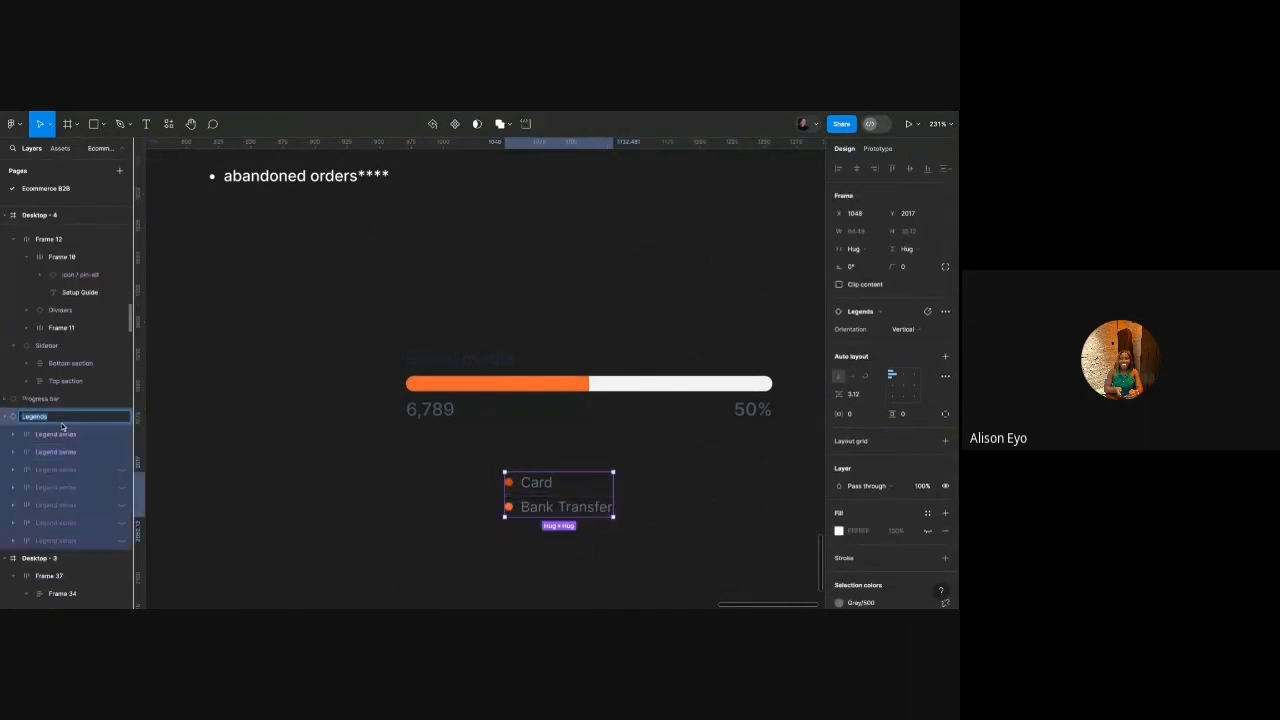
left_click(170, 445)
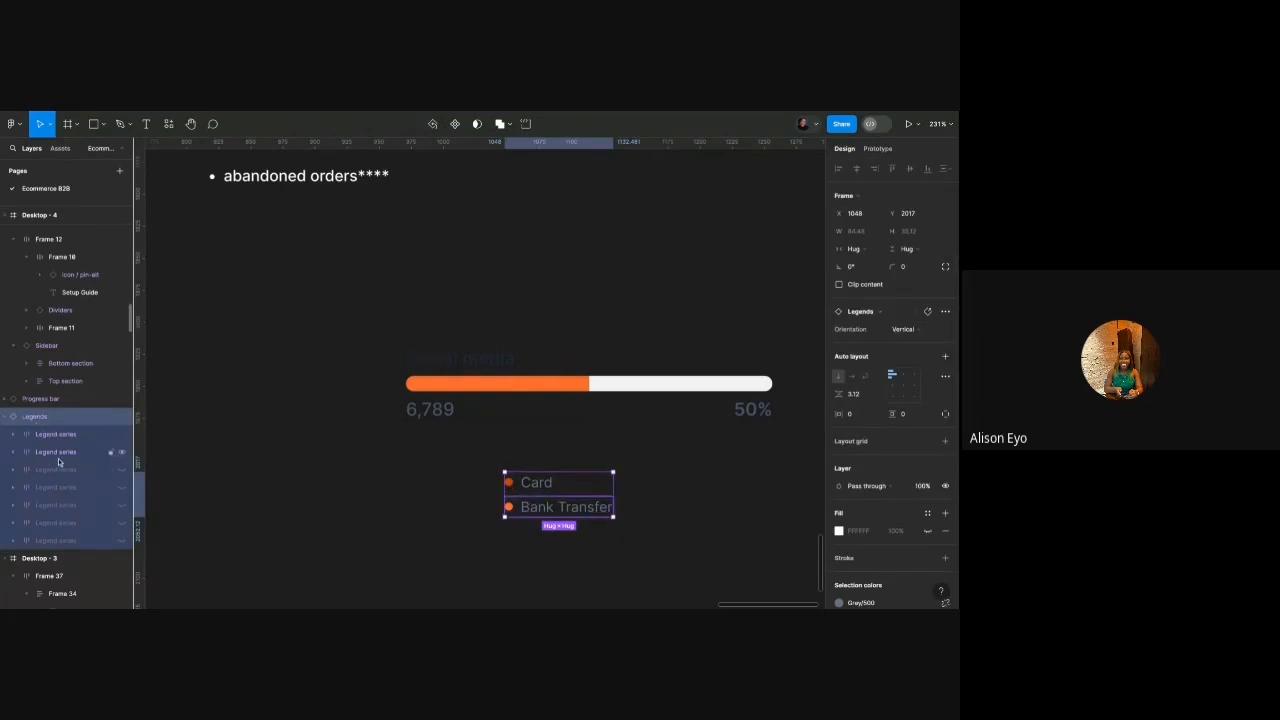
left_click(121, 469)
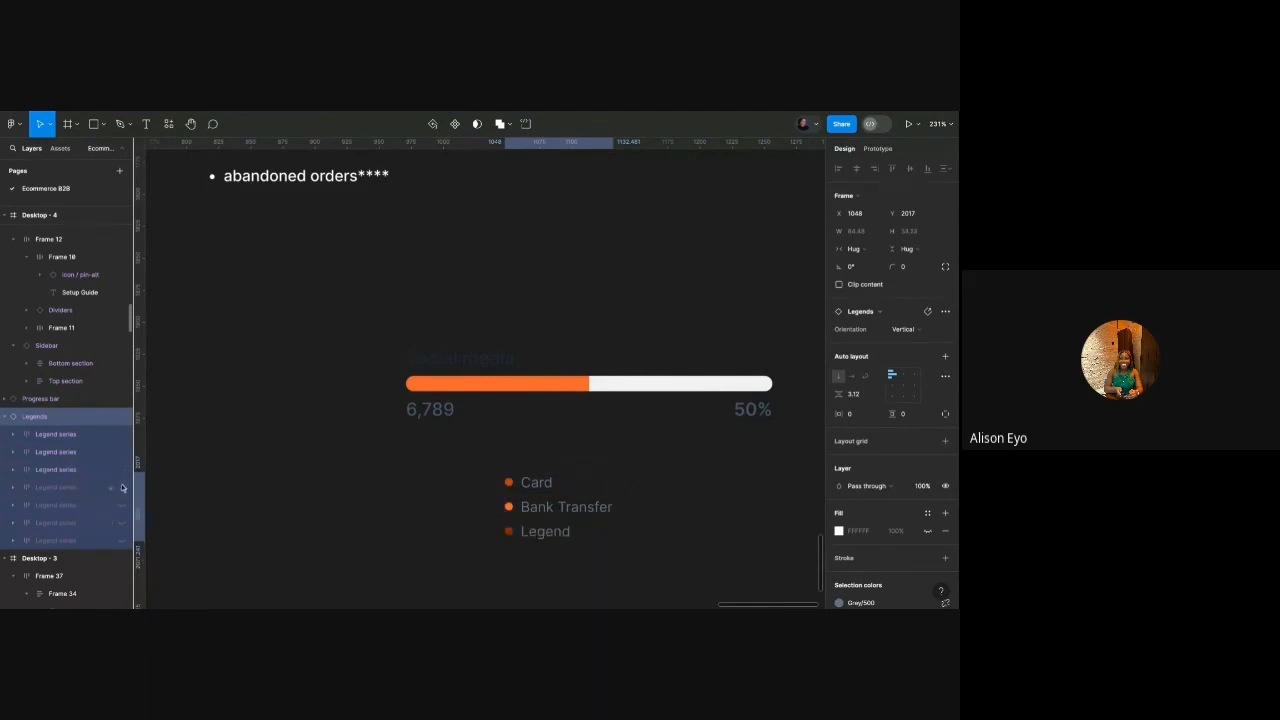
left_click(121, 487)
left_click(121, 505)
left_click(121, 522)
left_click(121, 540)
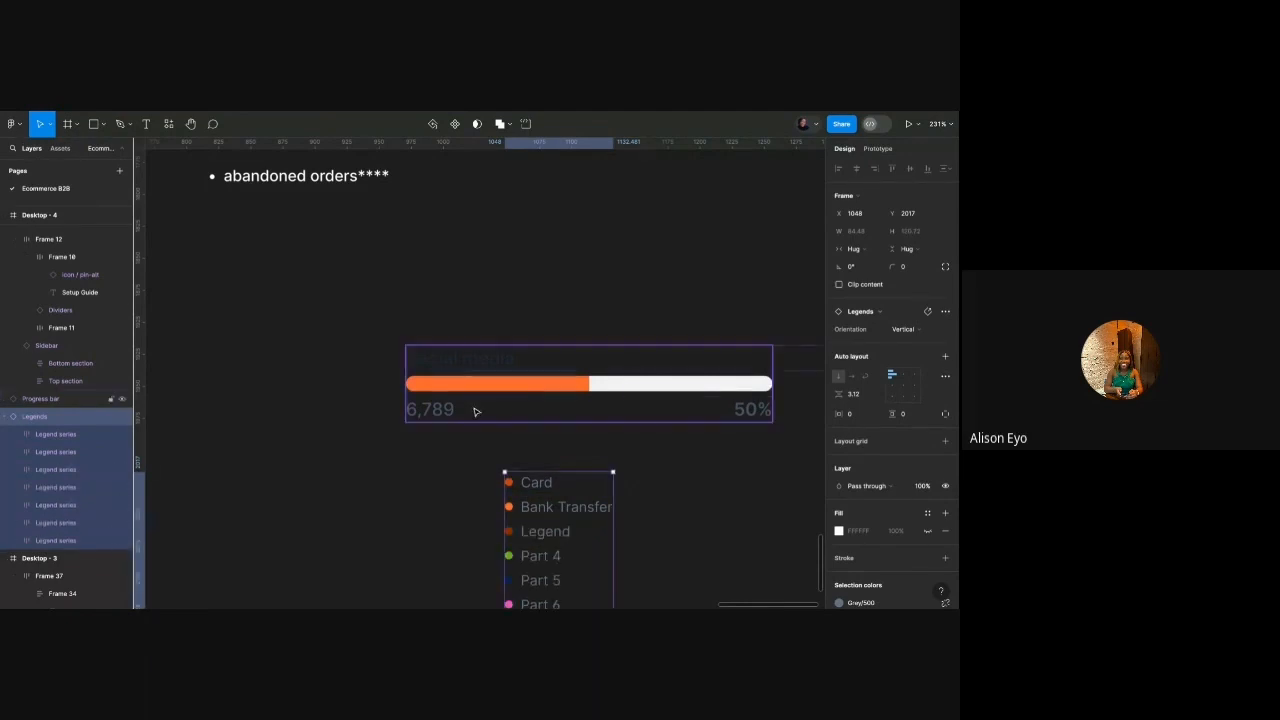
Select the legend copy, then drill into the Top Locations card to the pie chart frame.
scroll(480, 405, "down", 3)
scroll(491, 400, "down", 2)
left_click(491, 412)
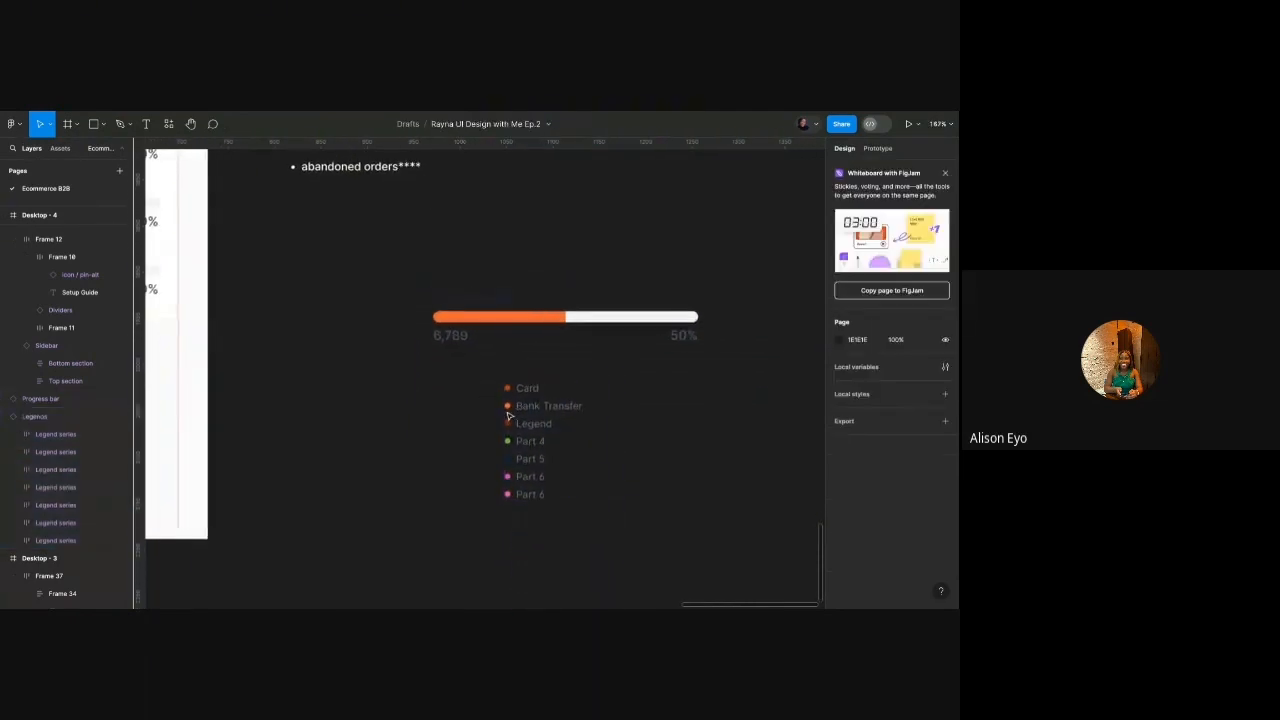
left_click(508, 414)
scroll(543, 406, "down", 5)
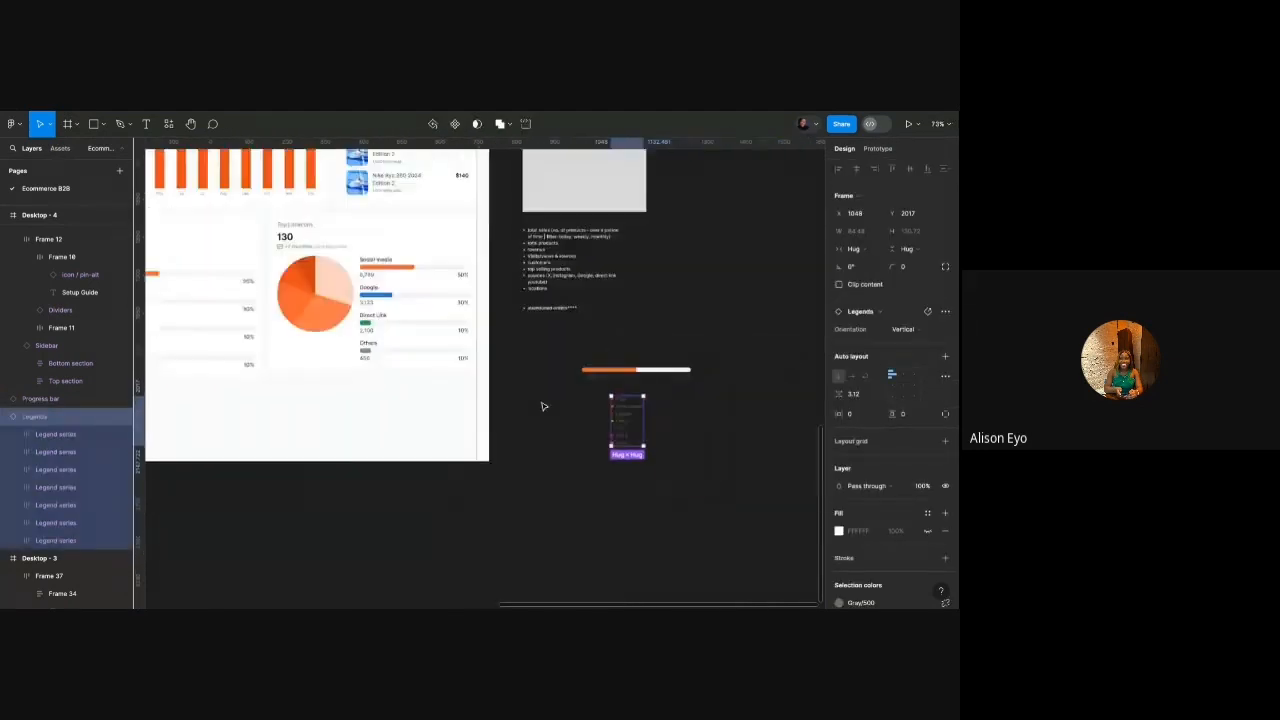
scroll(542, 406, "down", 2)
scroll(520, 363, "up", 3)
double_click(324, 296)
double_click(325, 297)
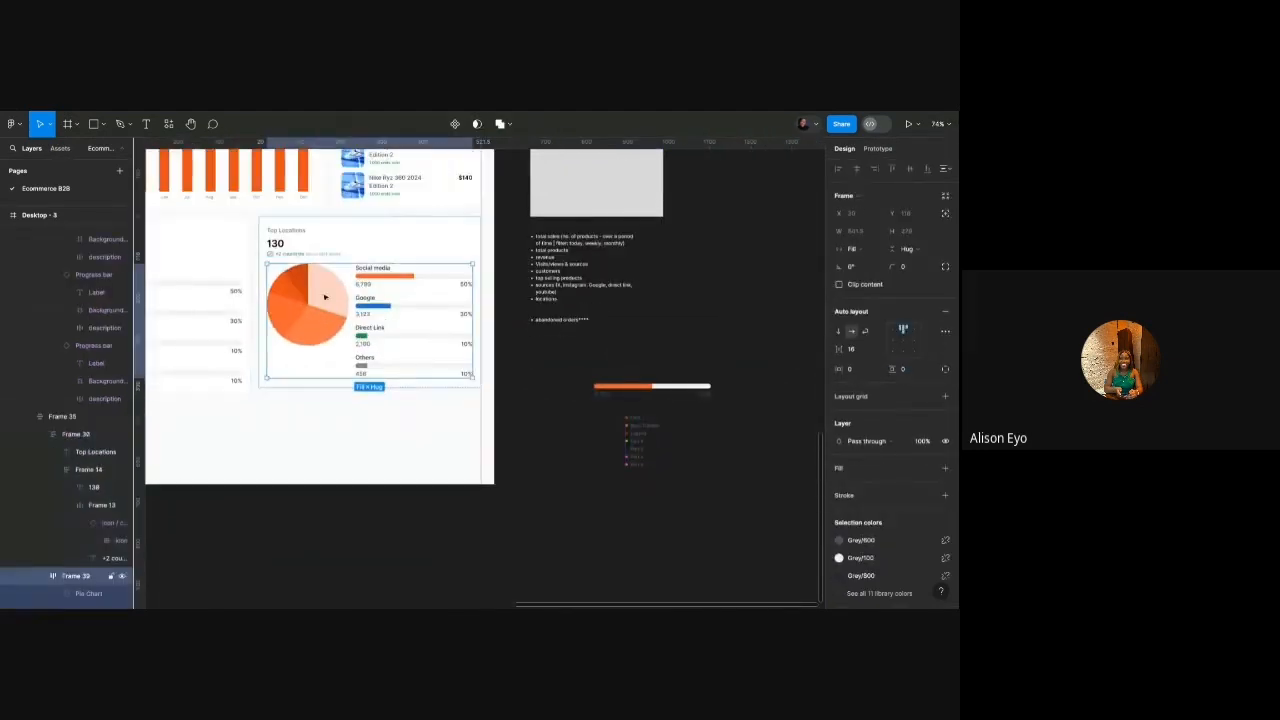
Set the Top Locations pie chart's slice quantity to 6.
left_click(324, 296)
scroll(310, 292, "up", 5)
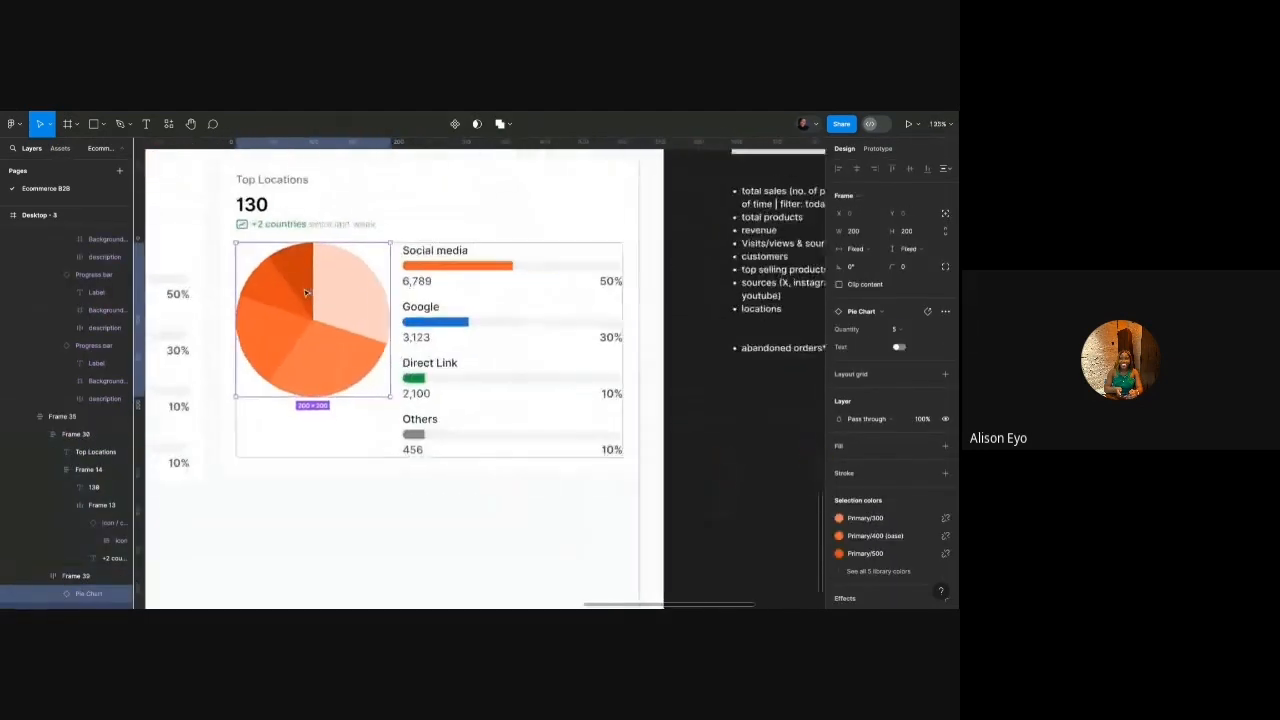
left_click(902, 333)
left_click(890, 347)
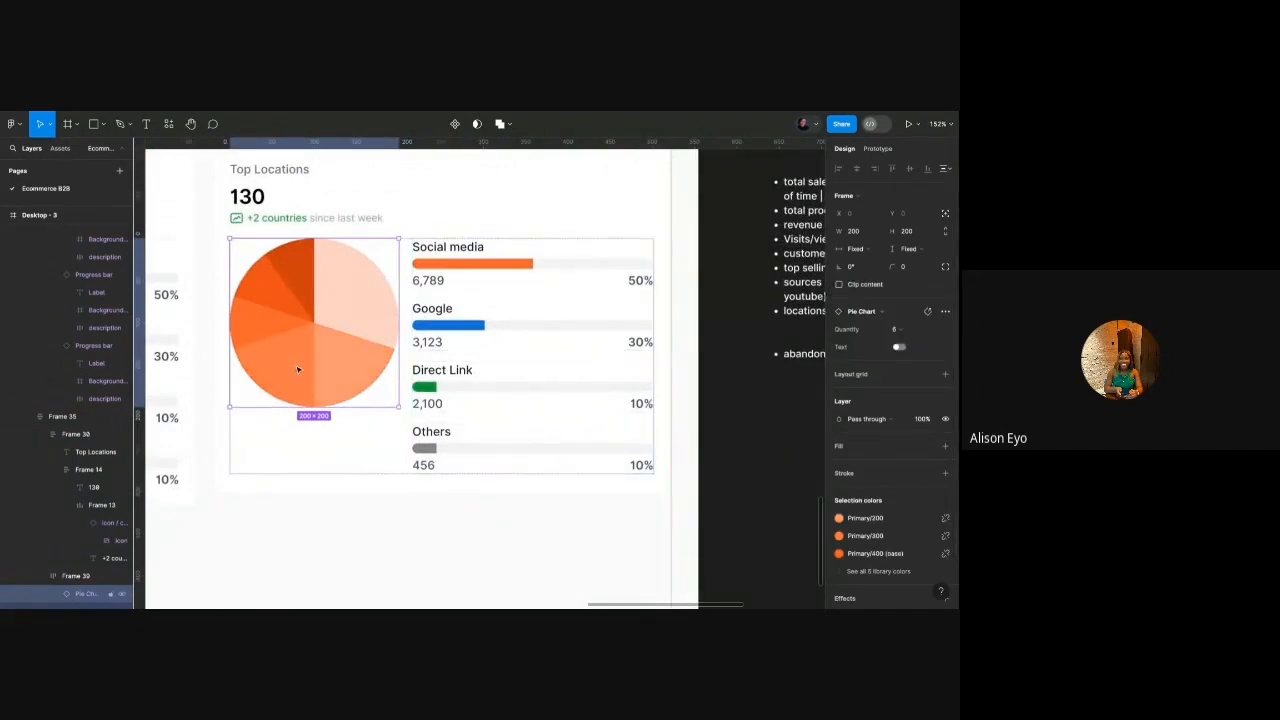
Move the standalone legend beside the progress bar and hide its duplicate Part 6 row.
scroll(376, 290, "down", 5)
left_click(633, 421)
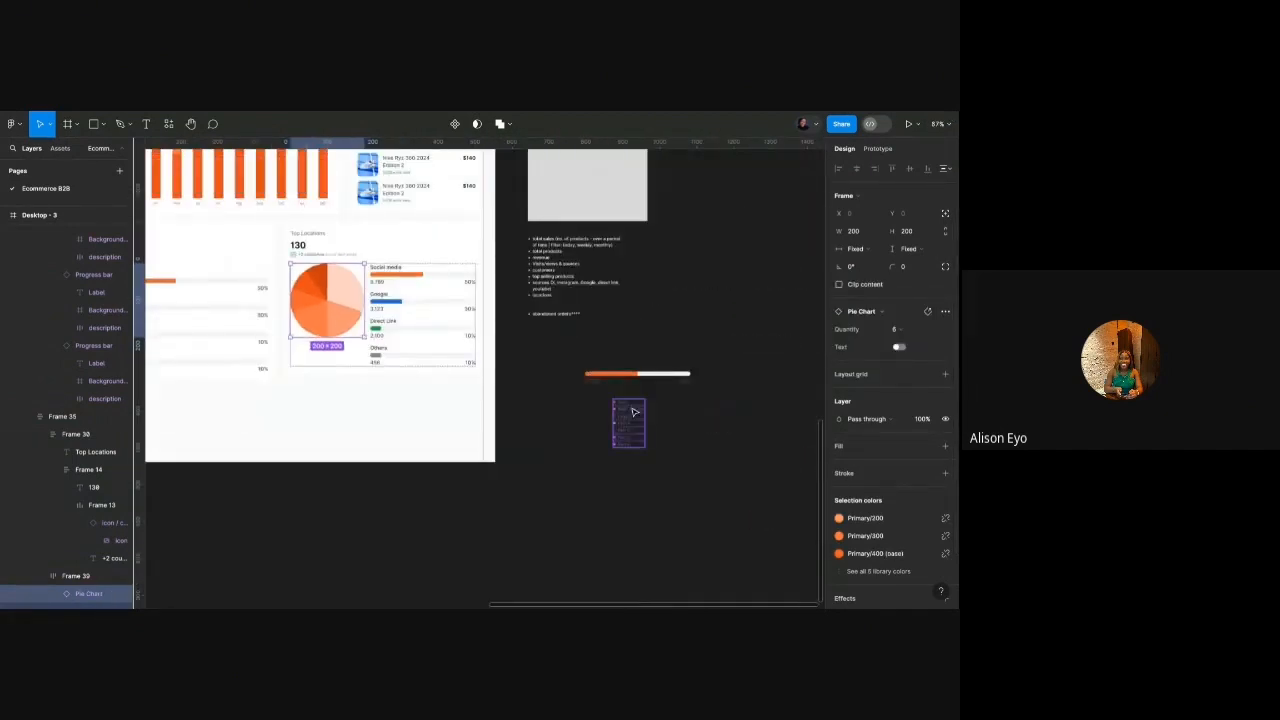
left_click_drag(633, 421, 540, 357)
scroll(541, 355, "up", 5)
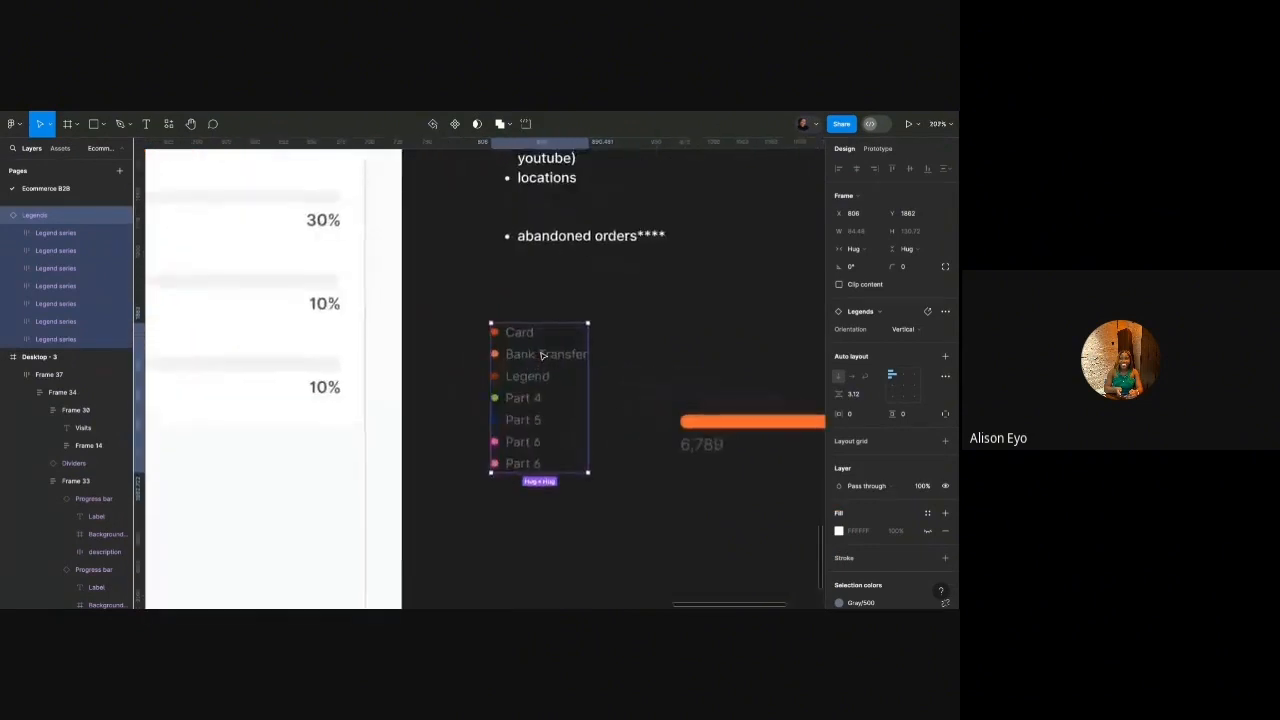
scroll(541, 355, "up", 2)
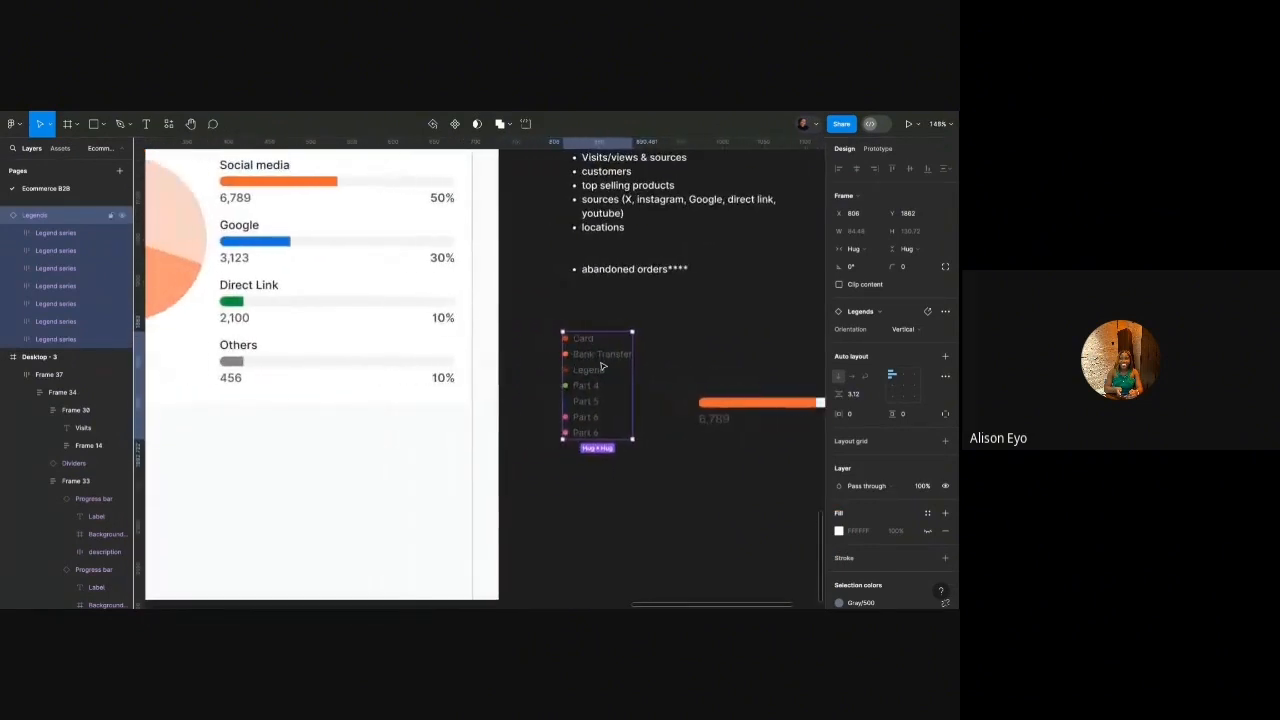
double_click(583, 445)
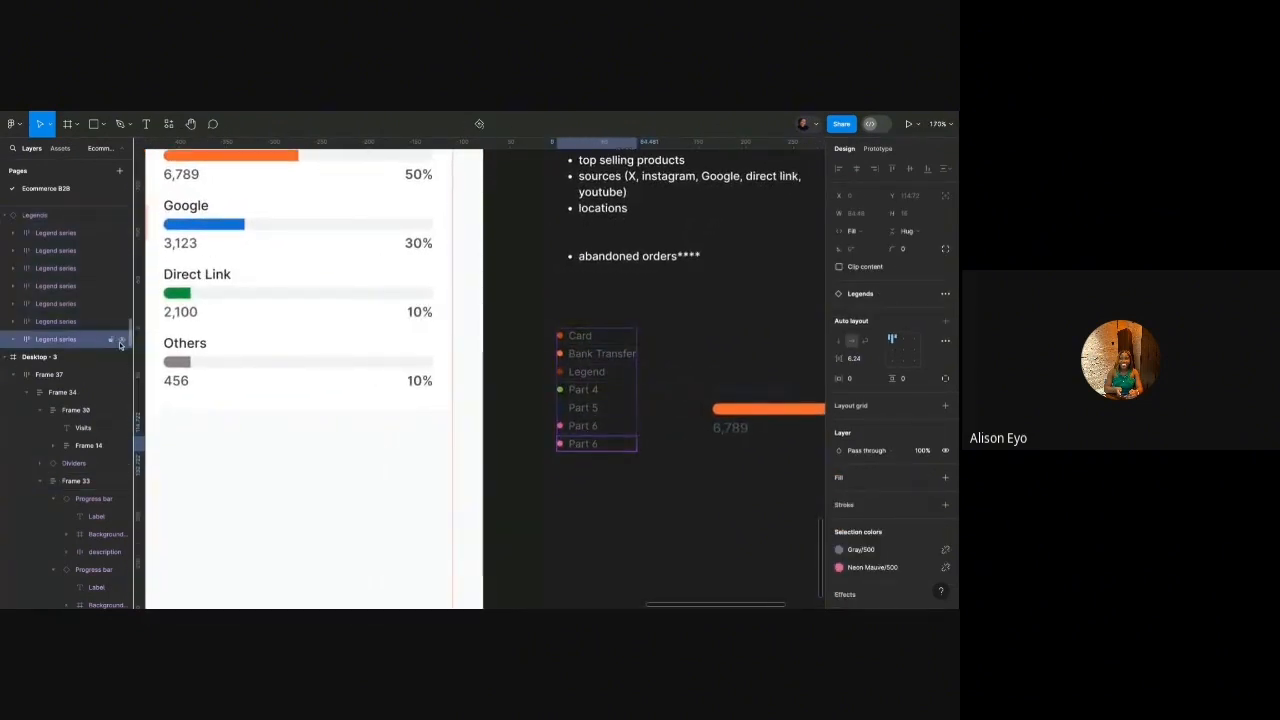
key("ctrl+shift+h")
Rename the first three legend labels to Nigeria, Kenya and Angola.
double_click(577, 340)
double_click(577, 340)
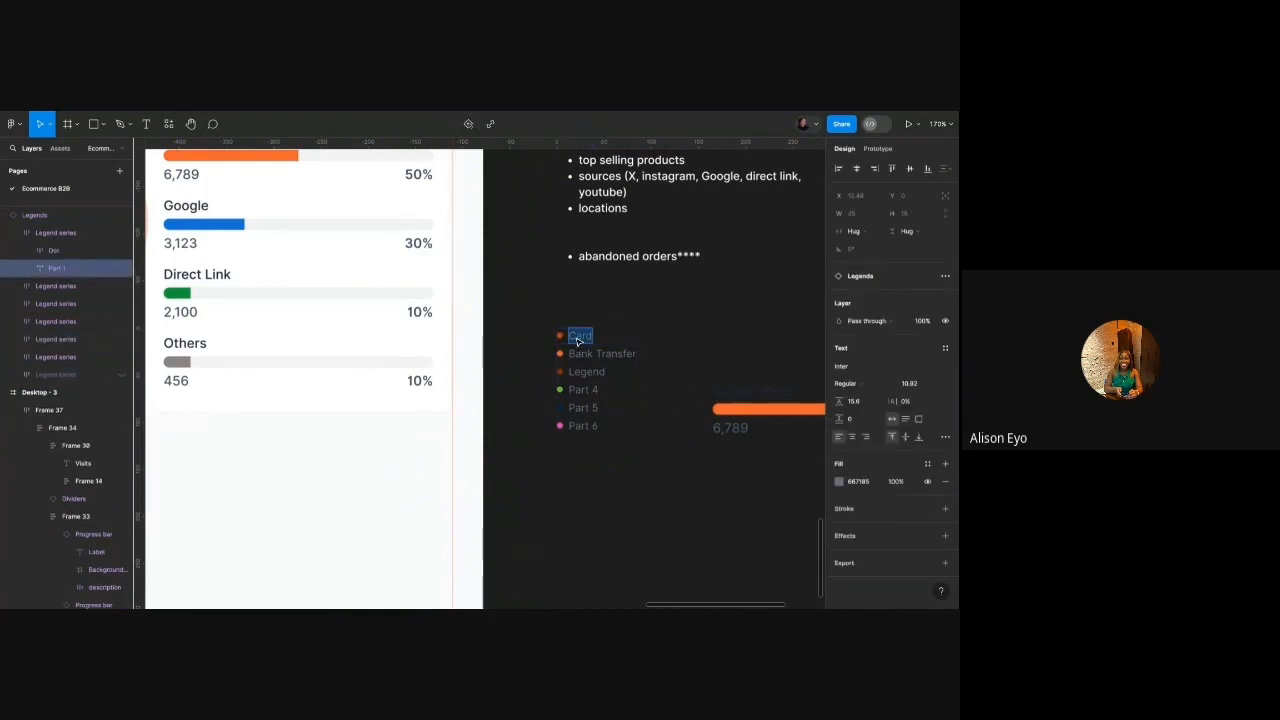
type("Nigeria")
double_click(597, 355)
double_click(597, 355)
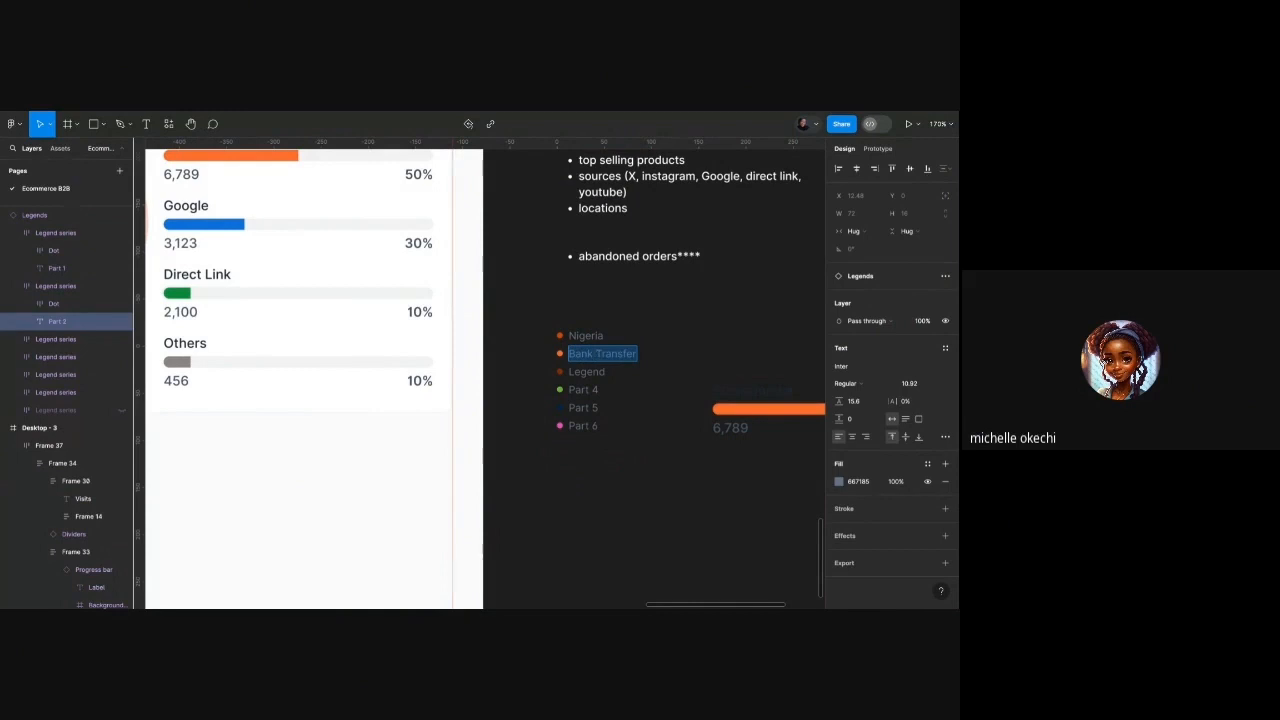
type("Kenya")
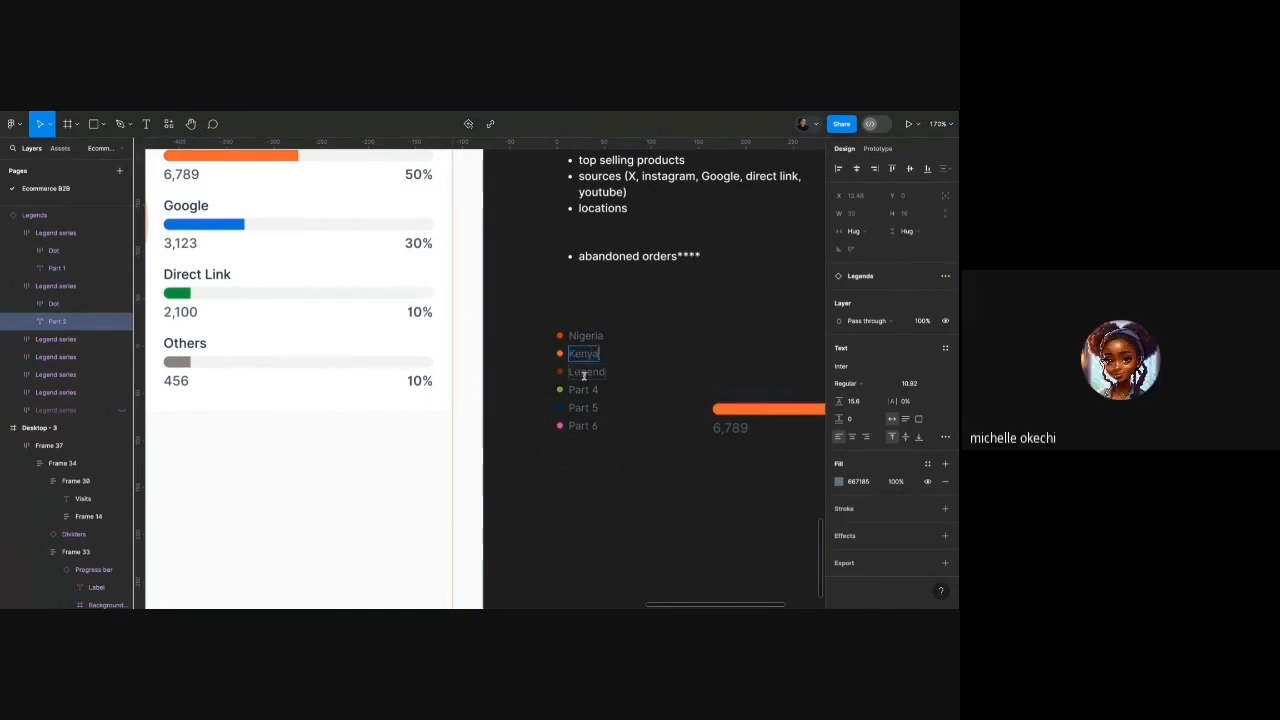
double_click(588, 372)
type("Angola")
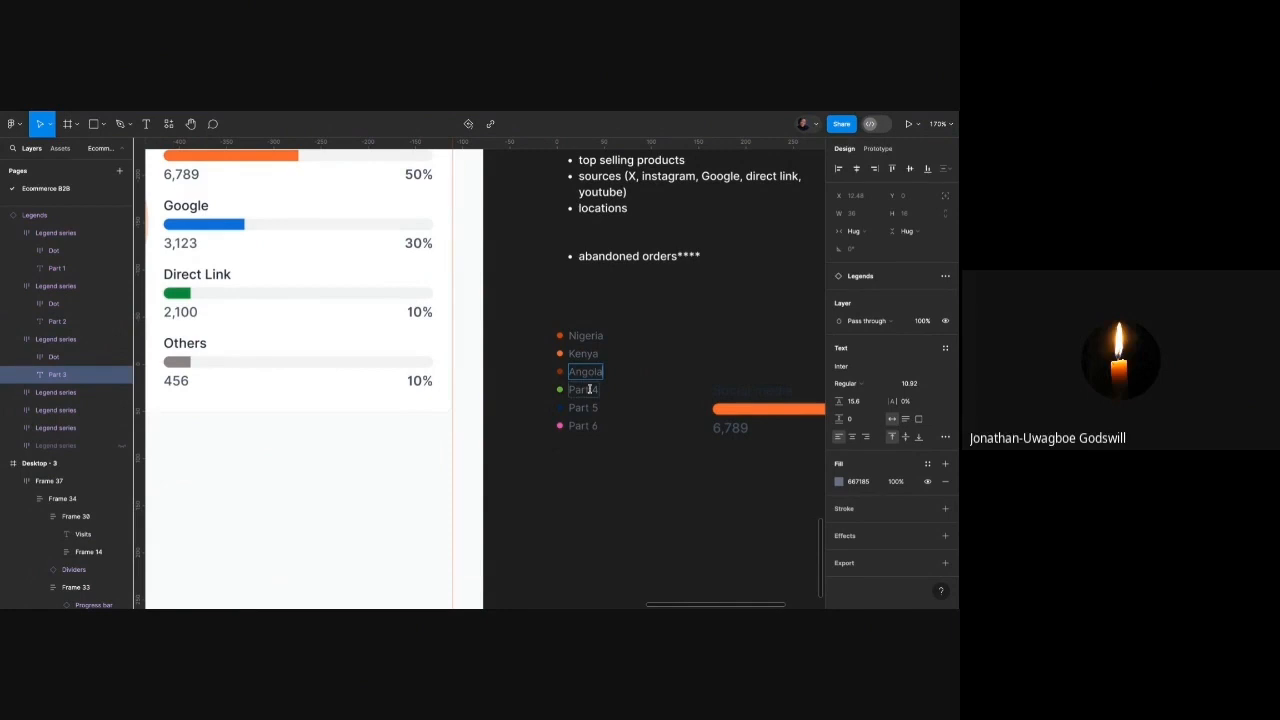
Rename the remaining legend labels to Germany, United States and Morocco.
left_click(589, 389)
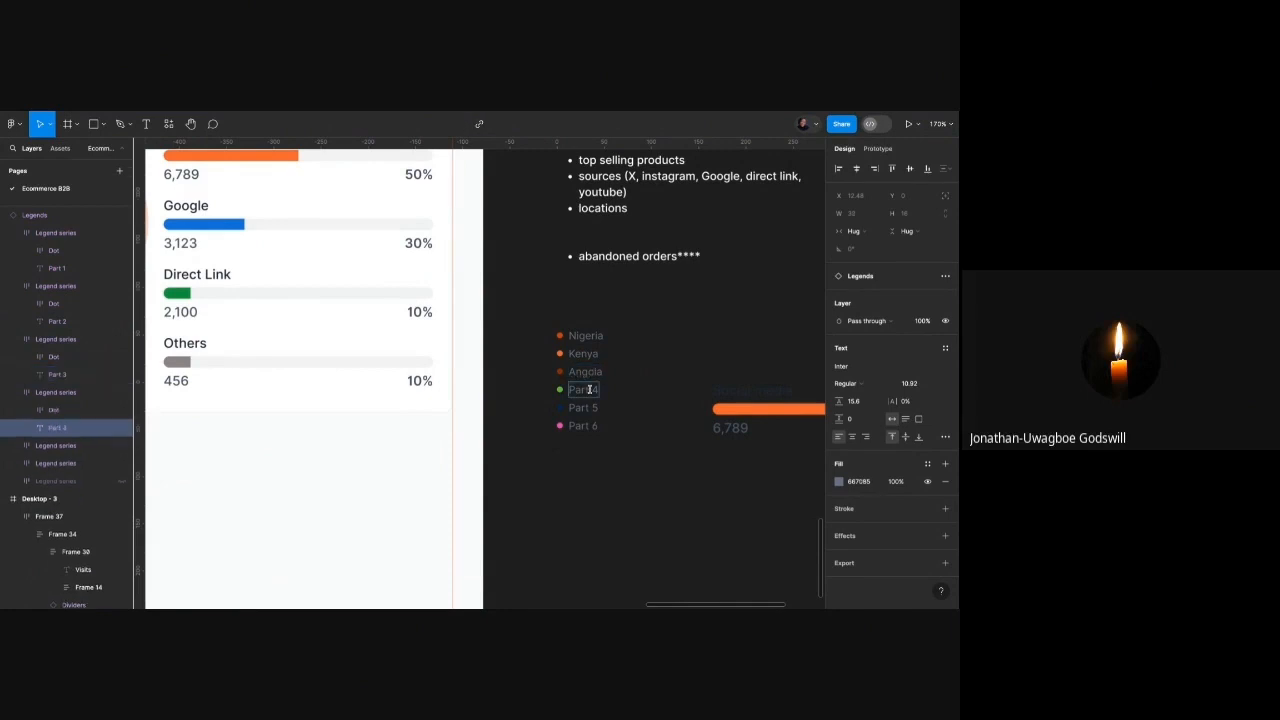
double_click(589, 389)
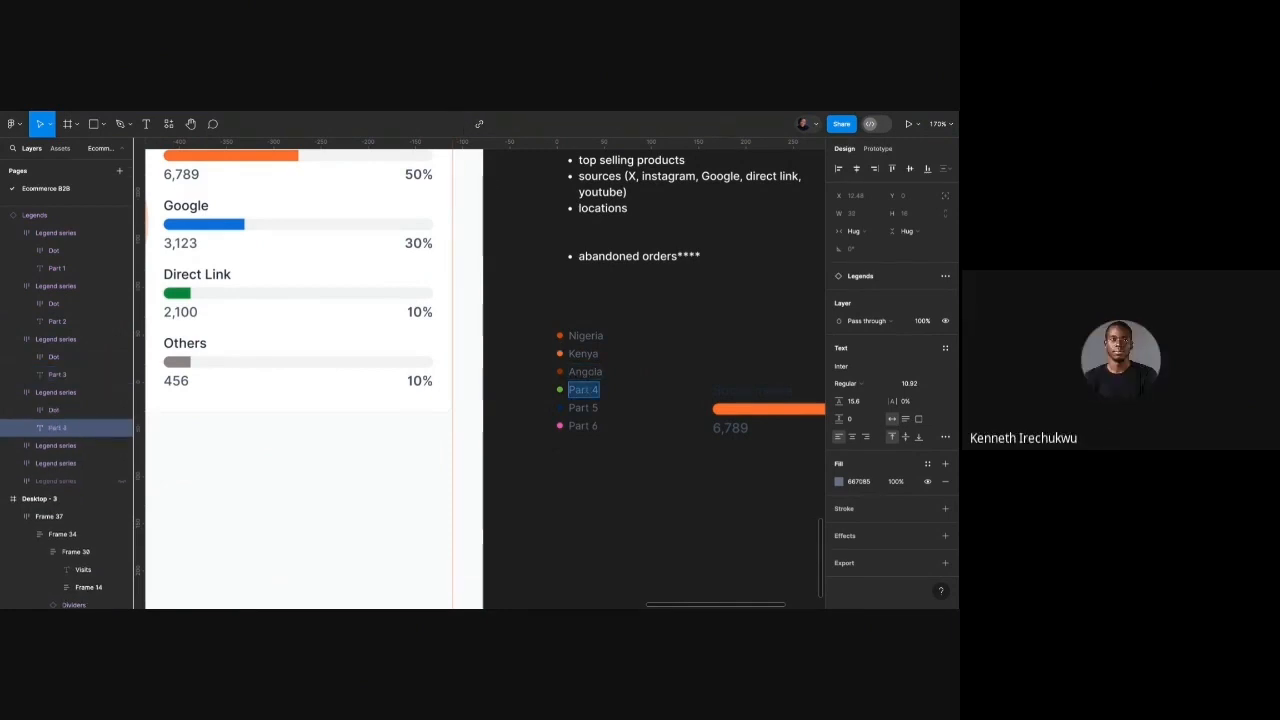
type("Germany")
double_click(579, 406)
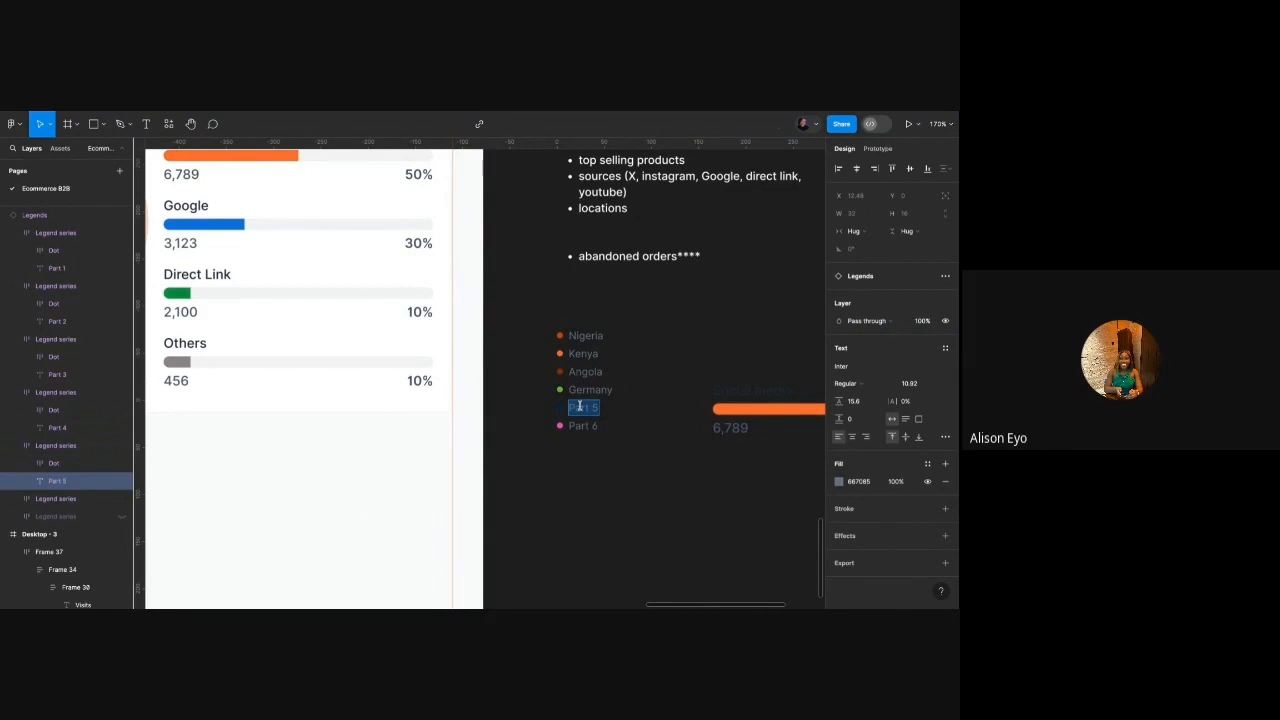
type("United States")
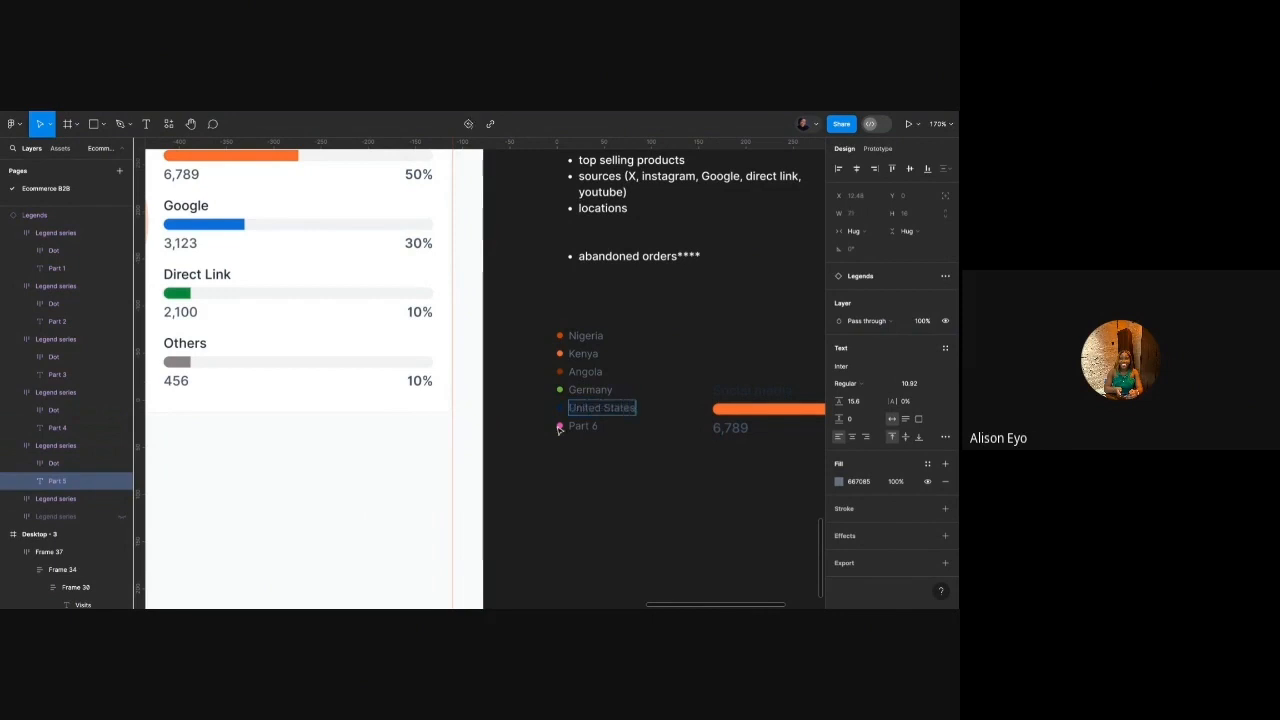
double_click(583, 426)
type("Morocco")
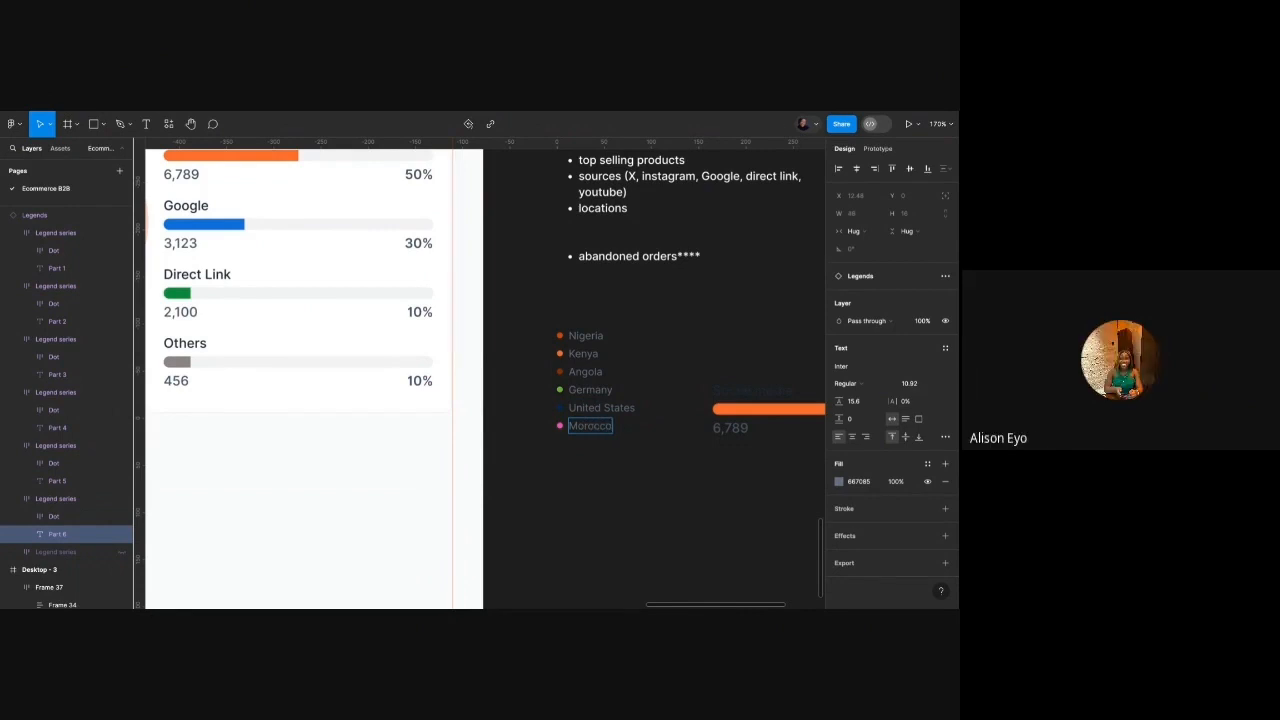
key("ctrl+a")
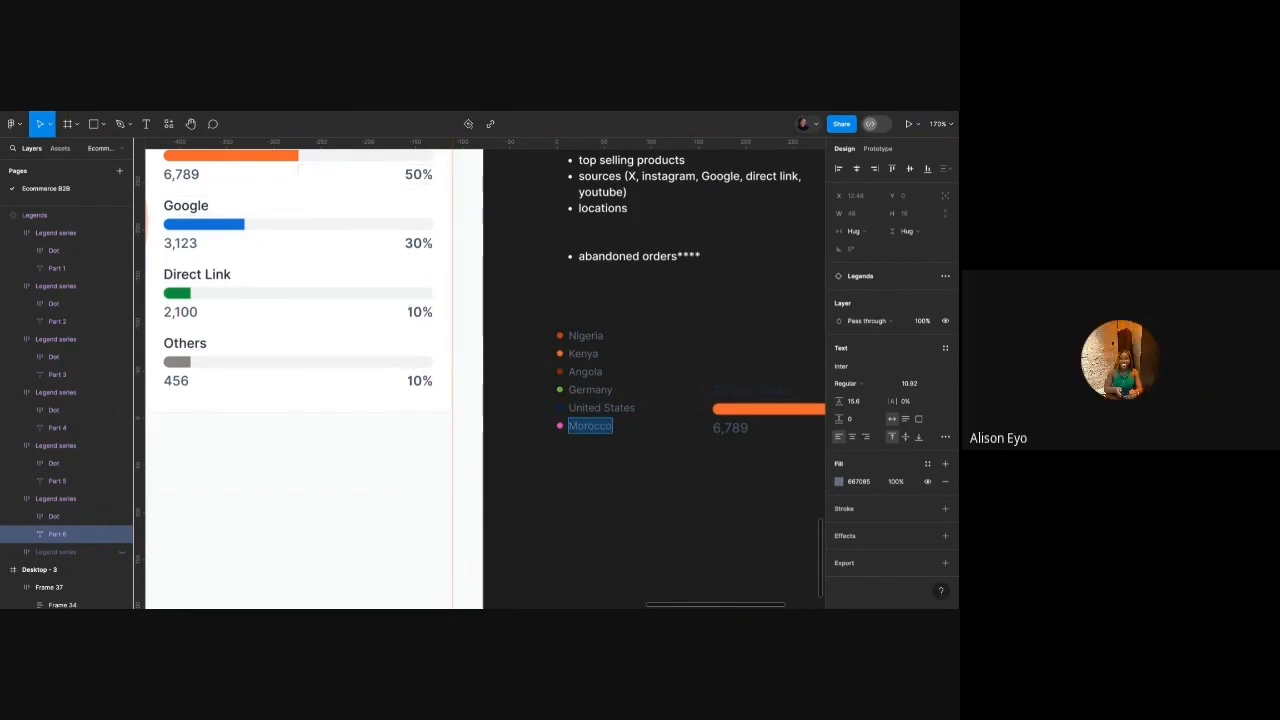
Move the country legend into the Top Locations card beside the pie and delete the progress bars.
left_click(591, 446)
scroll(591, 446, "down", 5)
left_click(588, 399)
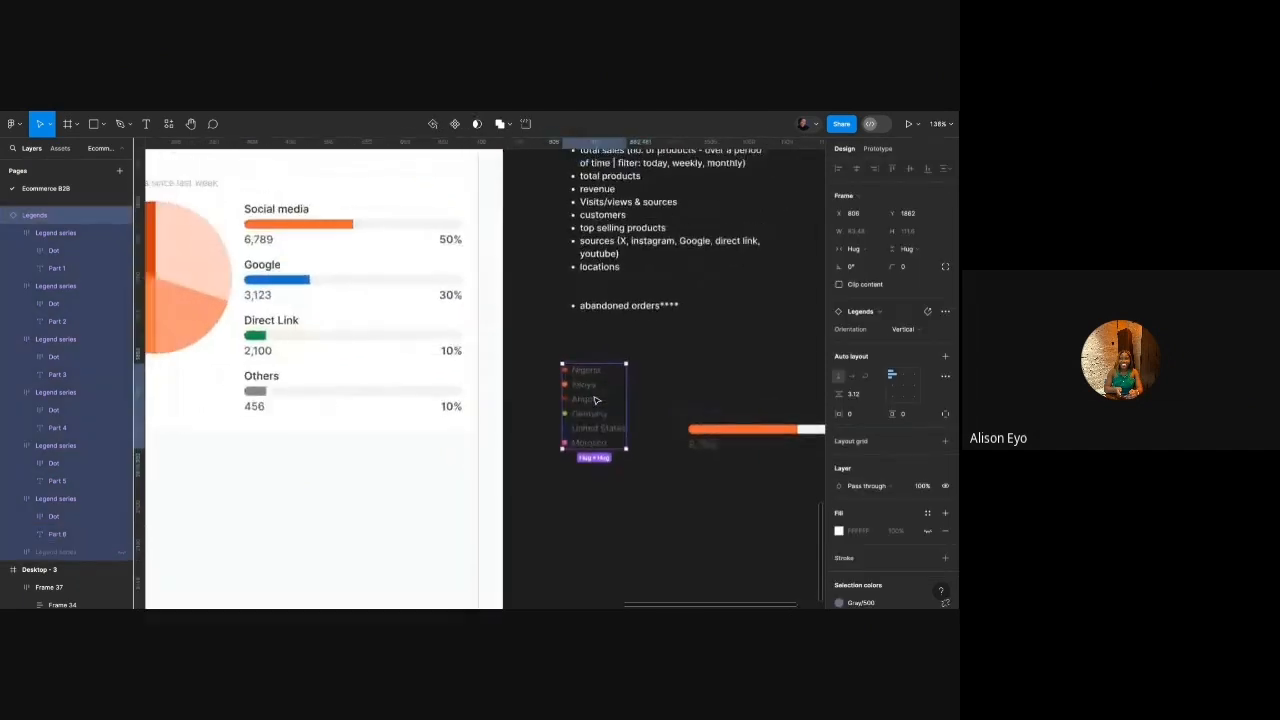
left_click_drag(591, 401, 321, 293)
left_click(426, 311)
key("Delete")
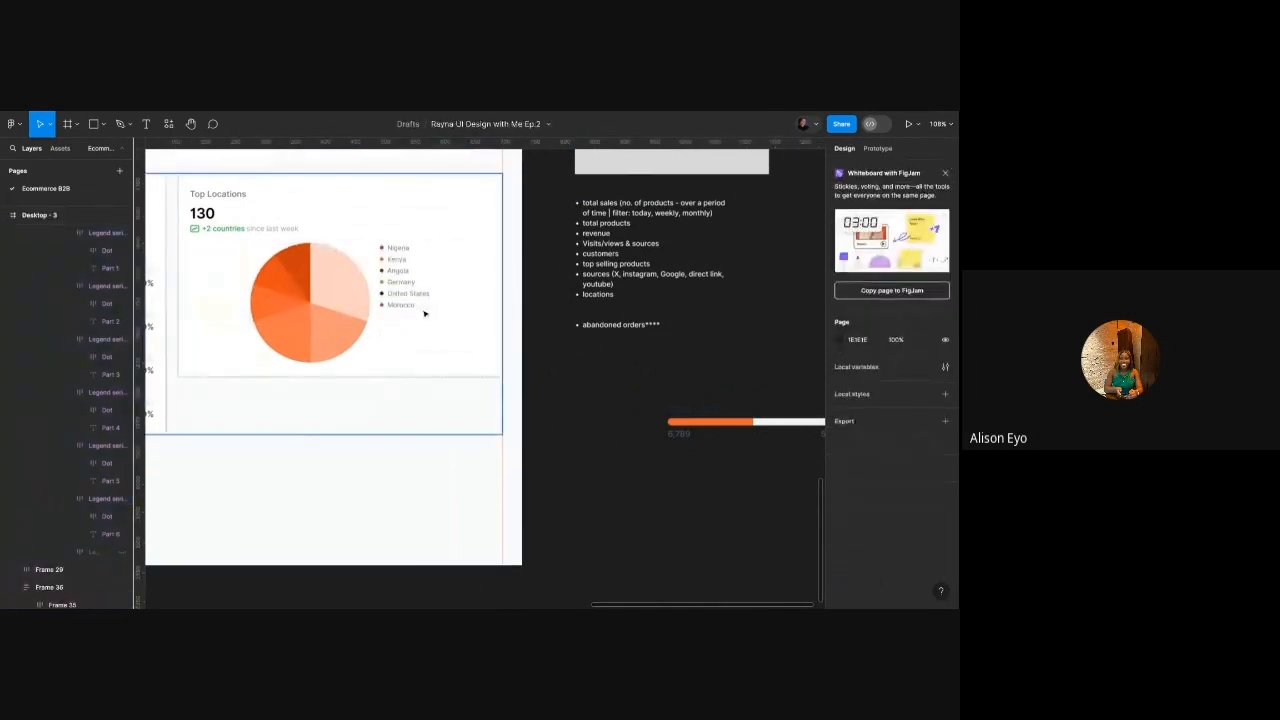
Vertically centre the legend beside the pie chart and set their gap to 40.
left_click(386, 286)
double_click(386, 287)
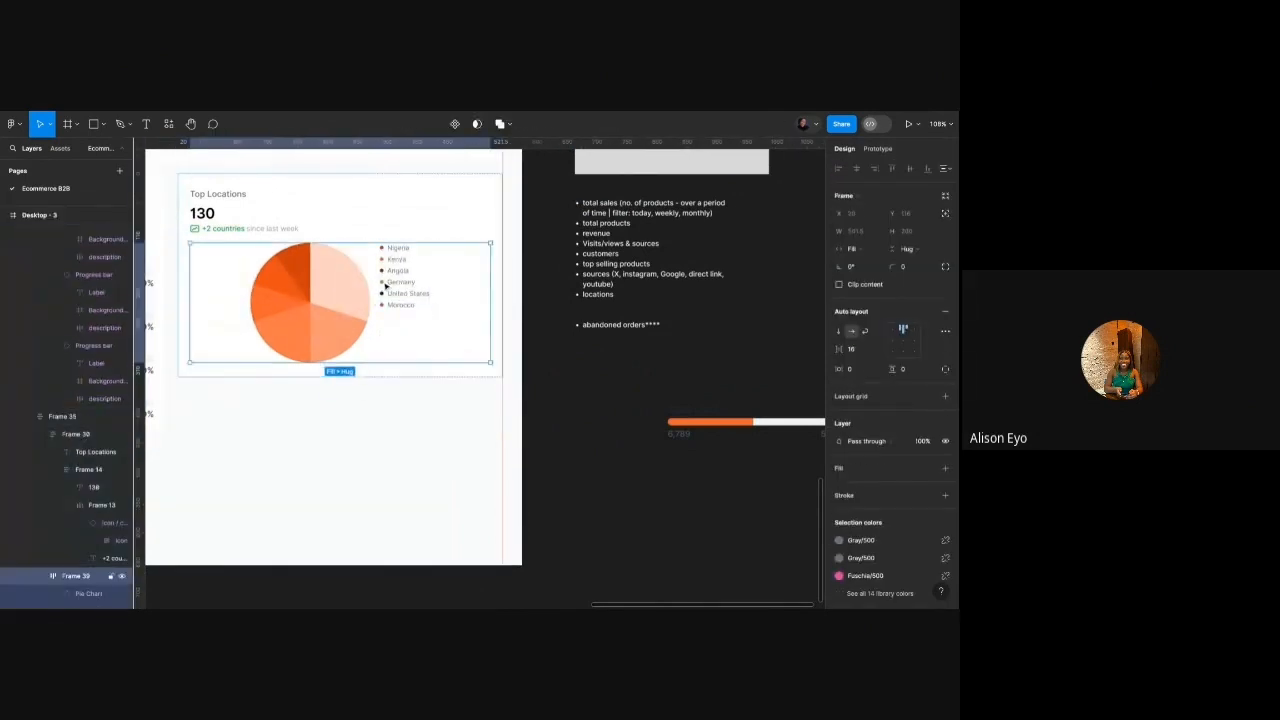
left_click(903, 341)
scroll(650, 288, "left", 1)
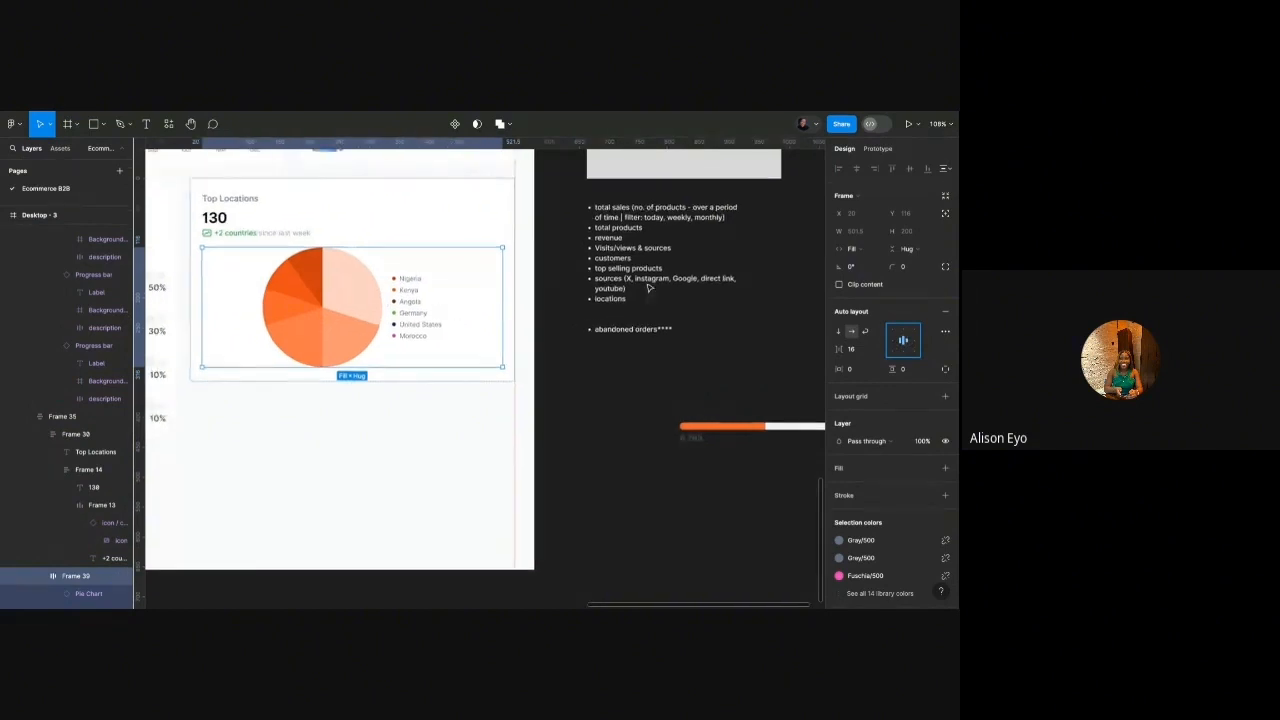
left_click(866, 350)
type("40")
key("Return")
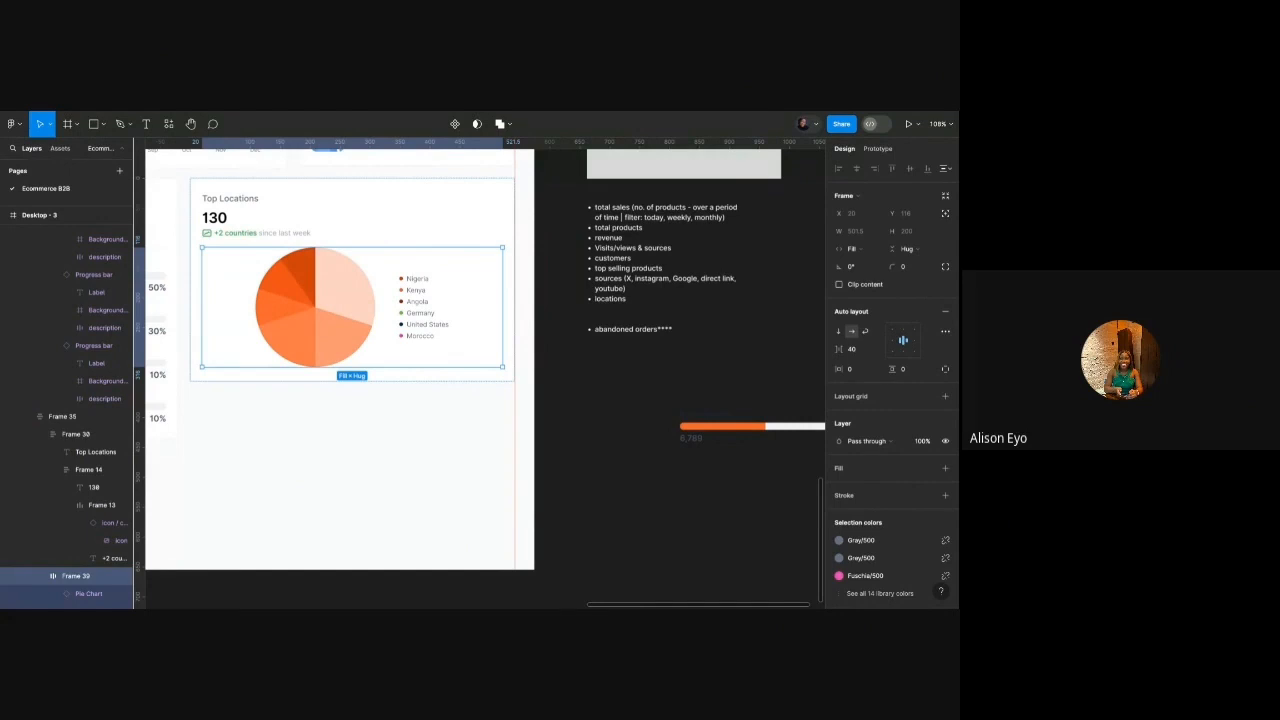
Set the country legend's row spacing to 8.
double_click(407, 283)
scroll(389, 282, "up", 5)
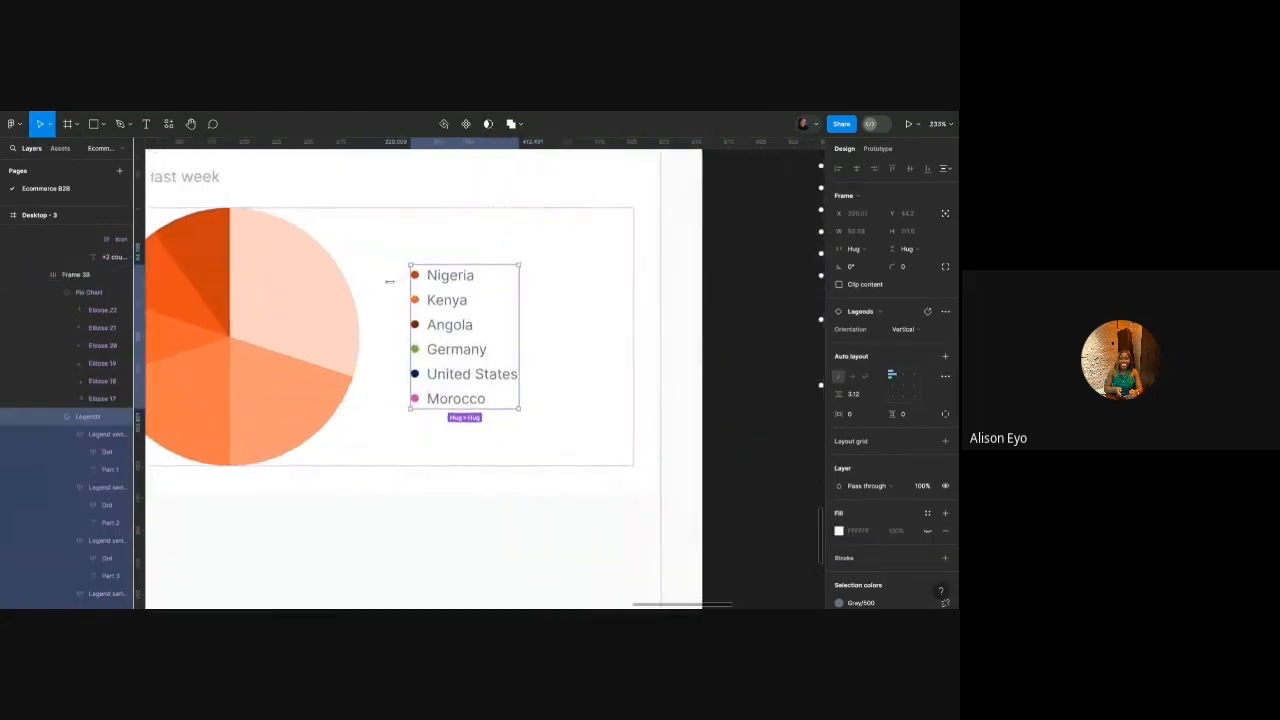
scroll(389, 282, "down", 2)
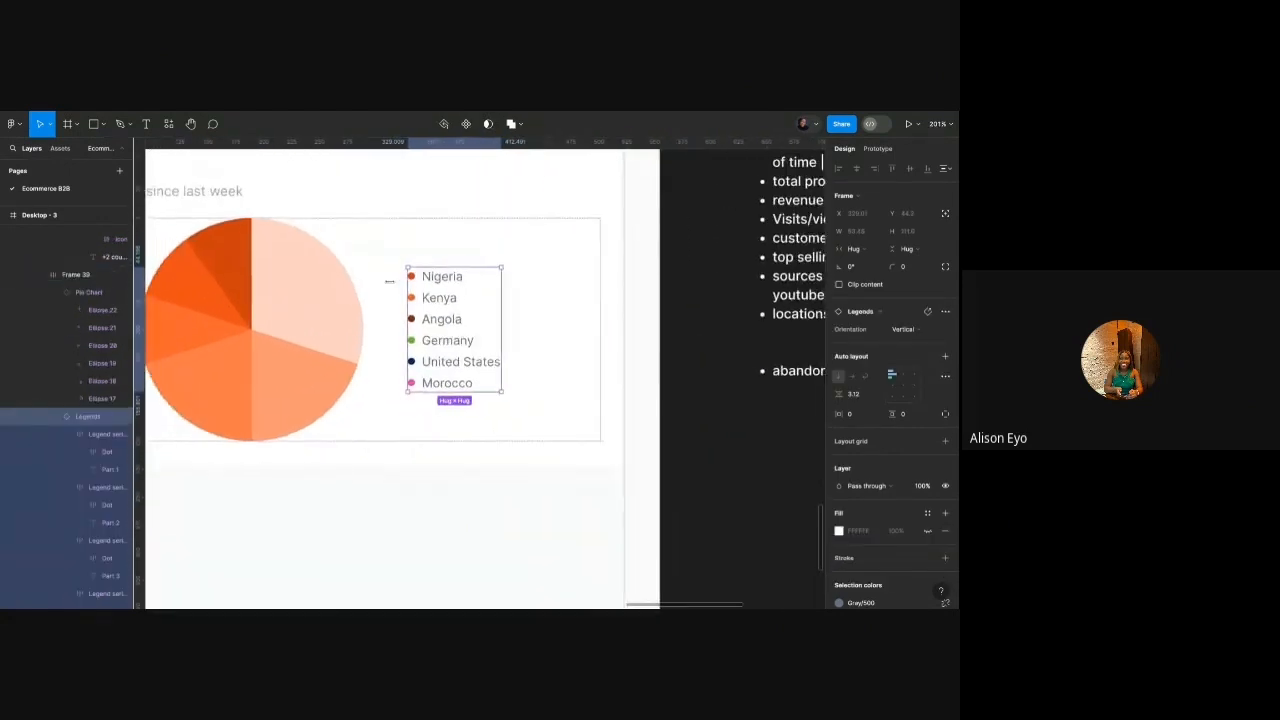
left_click(862, 395)
type("8")
key("Return")
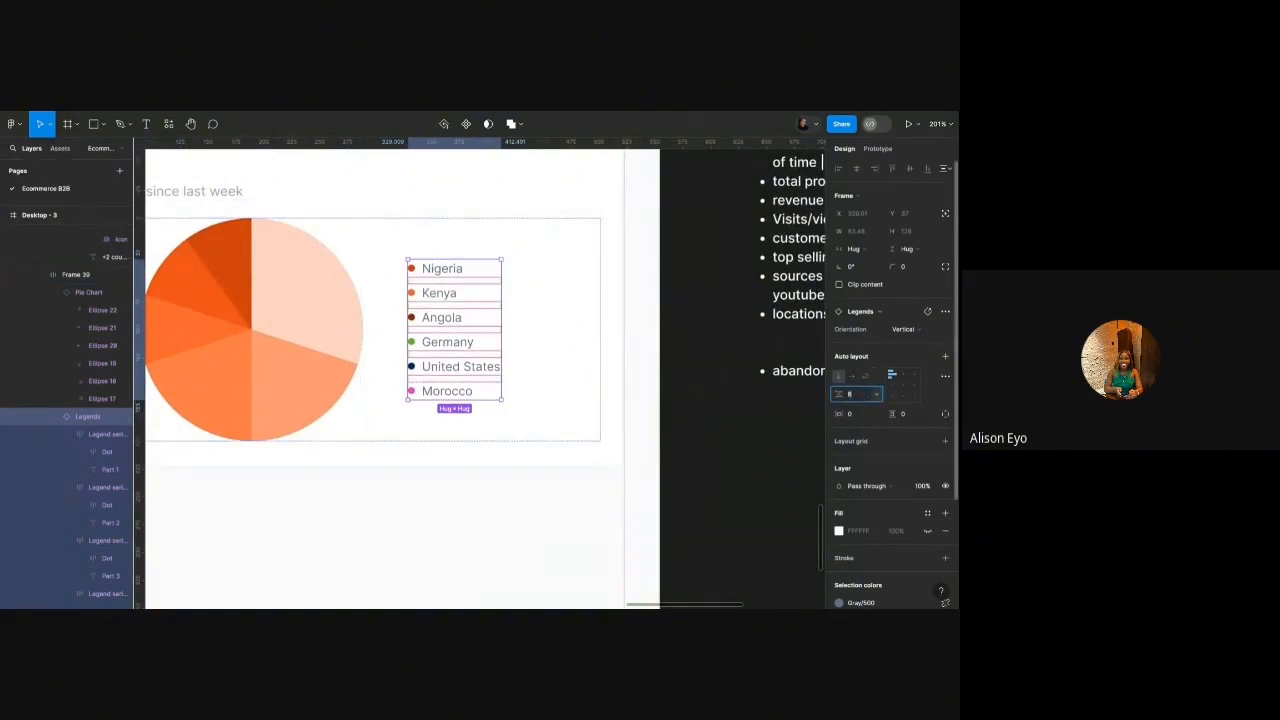
type("8")
key("Return")
scroll(609, 333, "down", 4)
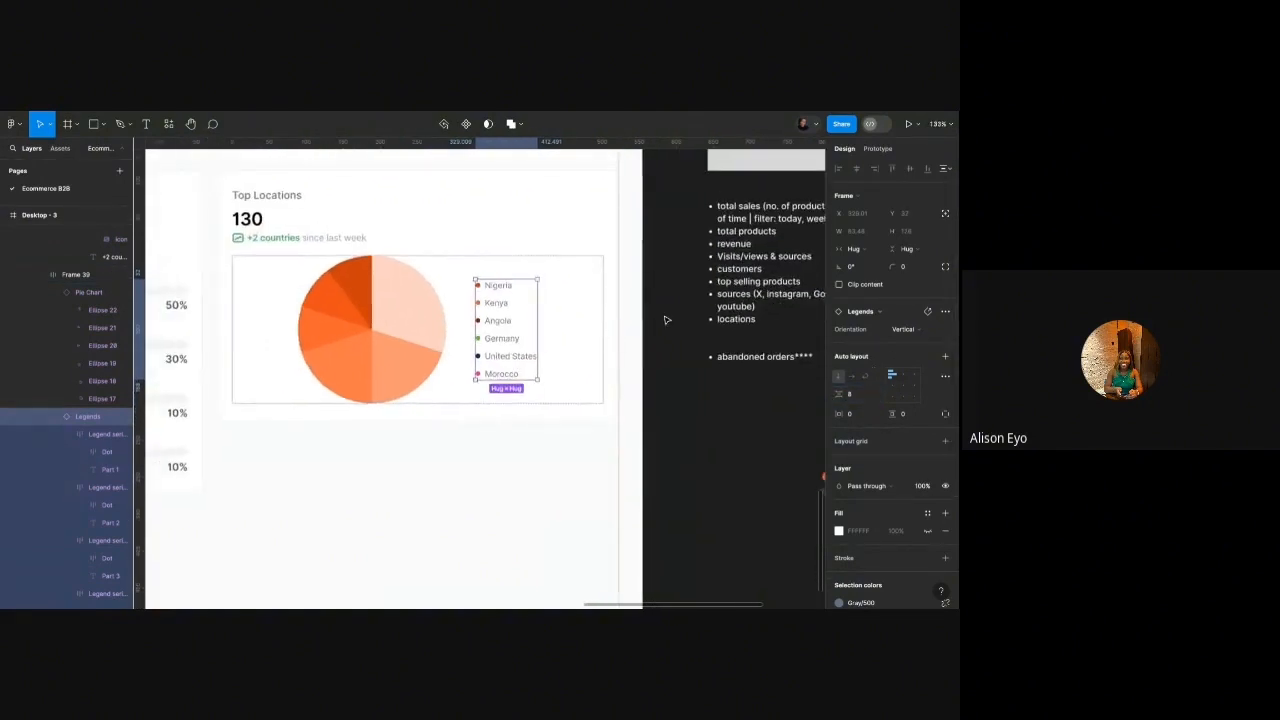
left_click(668, 318)
Shrink the pie chart to 150 × 150.
double_click(436, 320)
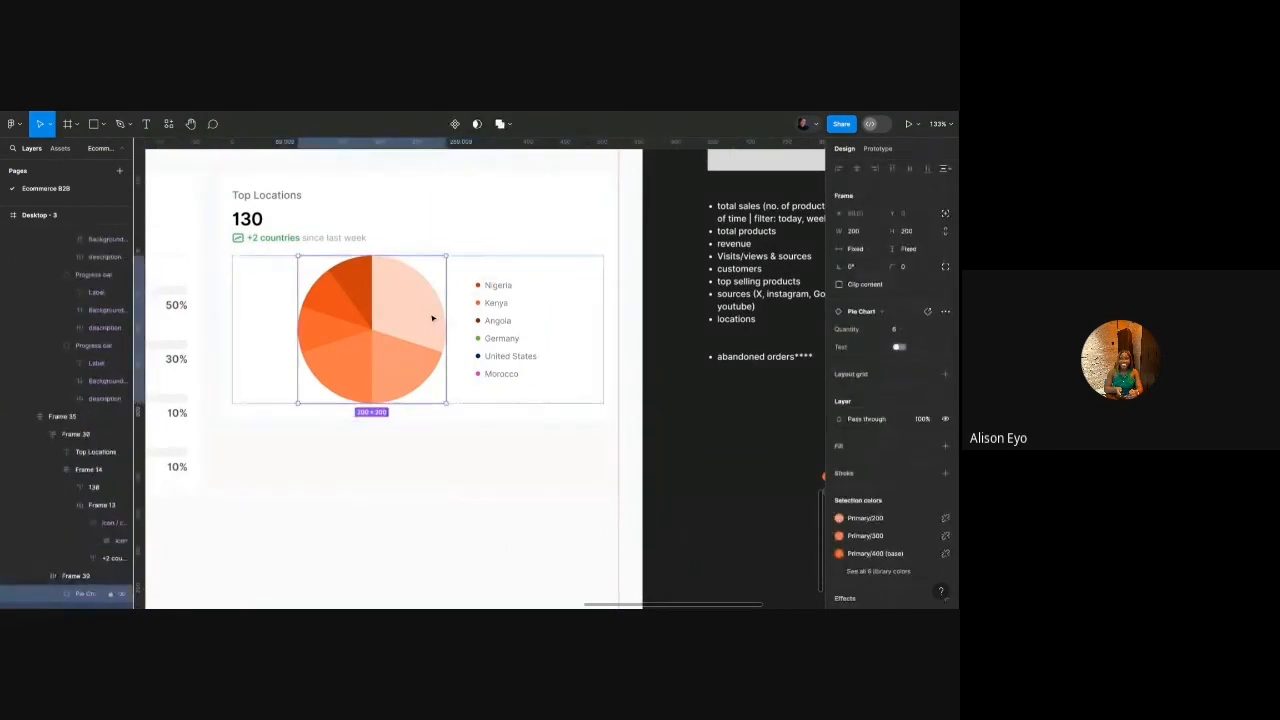
left_click(923, 233)
type("150")
key("Return")
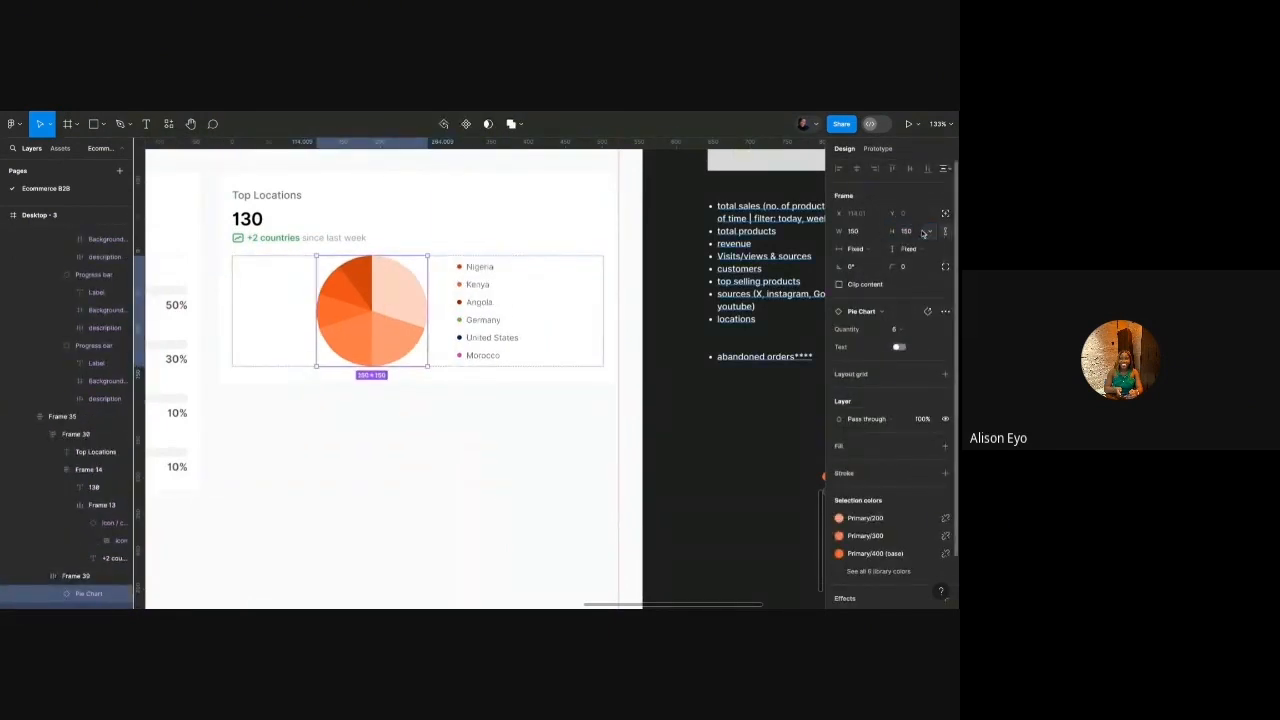
Set the Top Locations card's content spacing to 40.
scroll(590, 260, "down", 3)
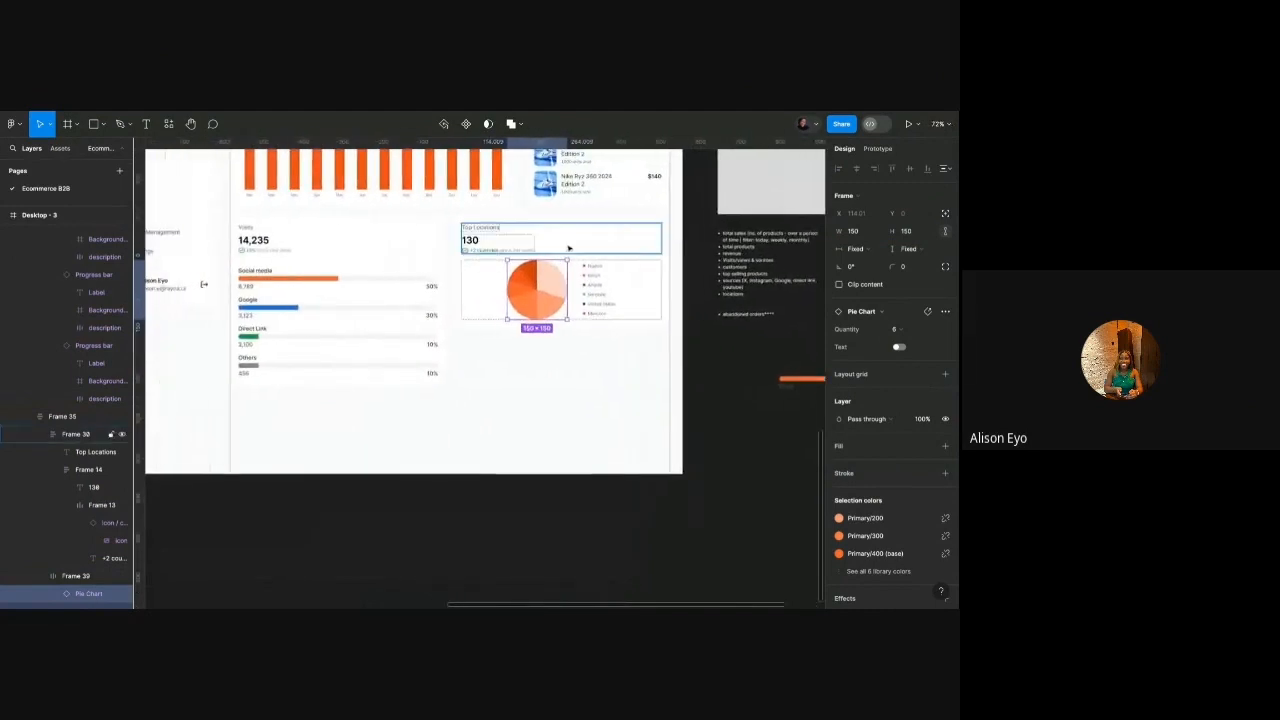
scroll(556, 248, "down", 2)
left_click(550, 218)
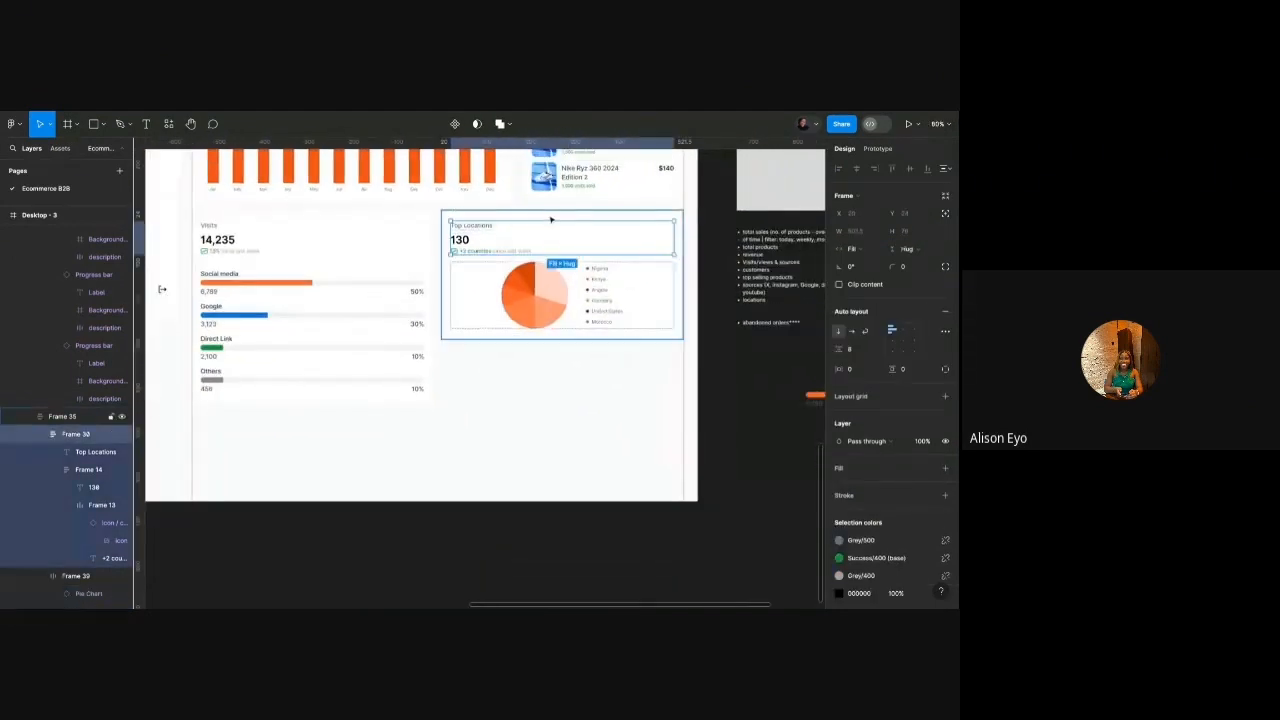
left_click(551, 218)
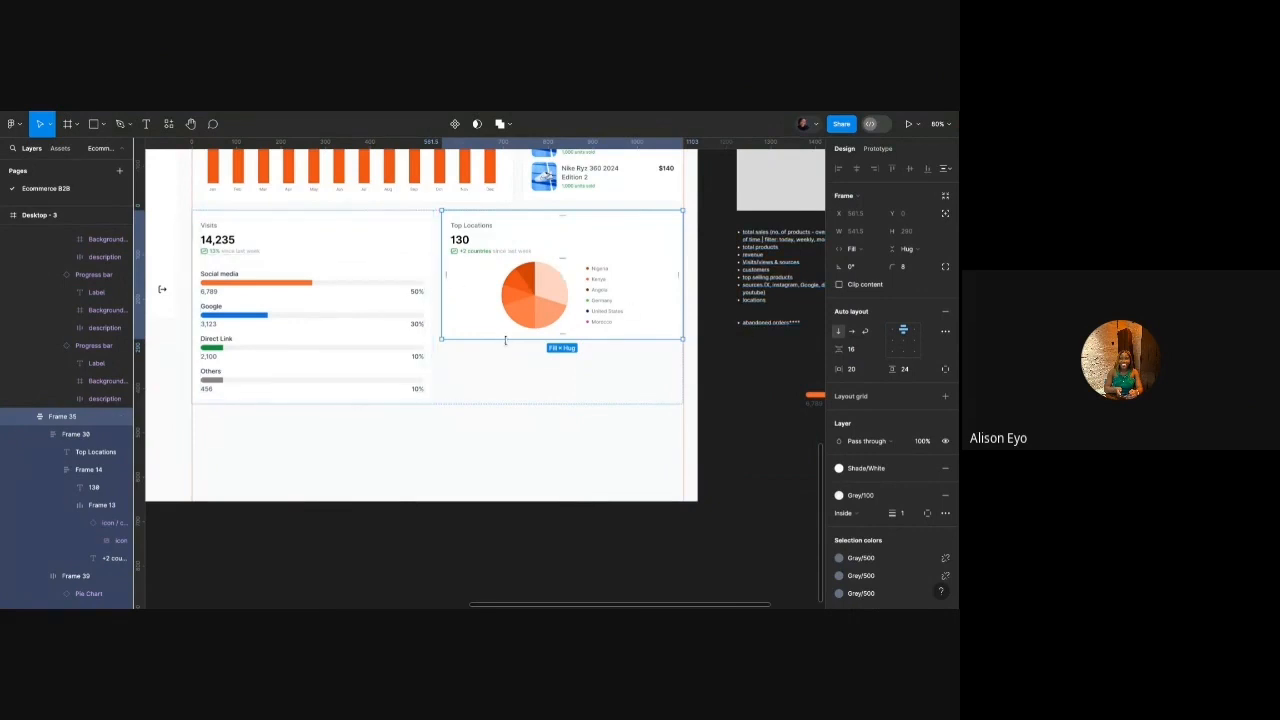
type("40")
key("Return")
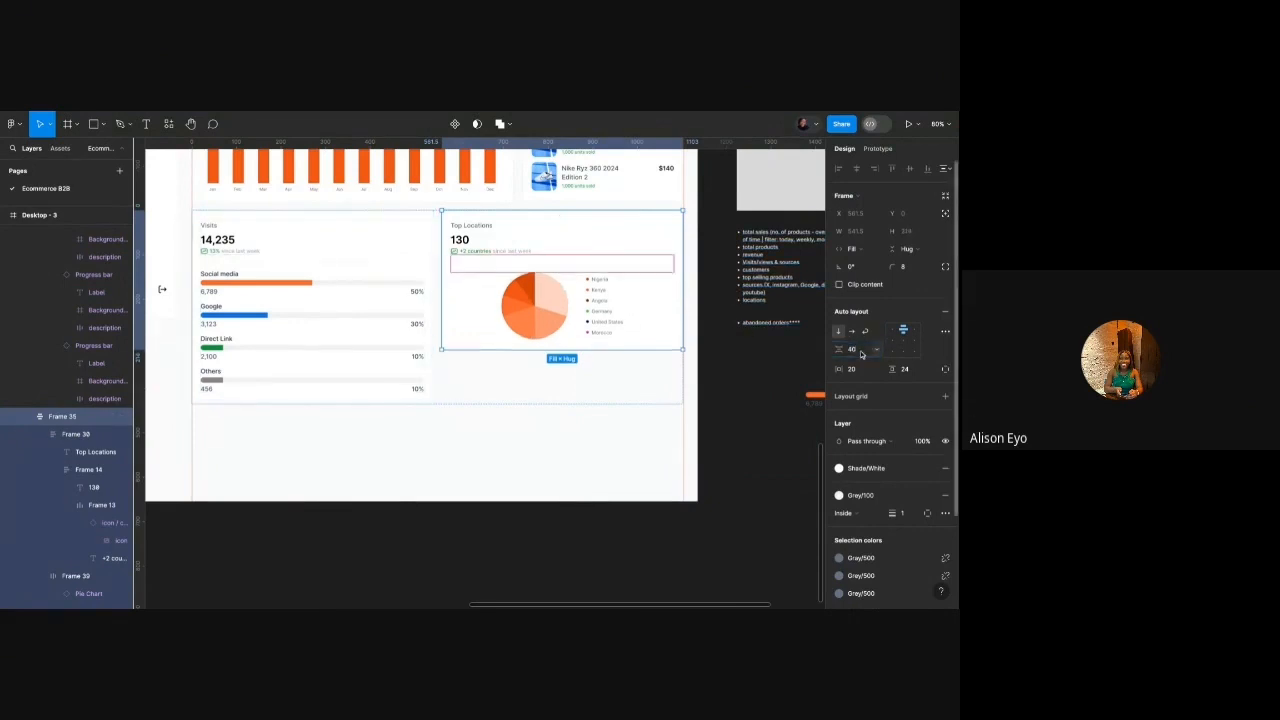
Enlarge the pie chart to 250 × 250.
left_click(551, 306)
double_click(551, 306)
scroll(576, 292, "up", 5)
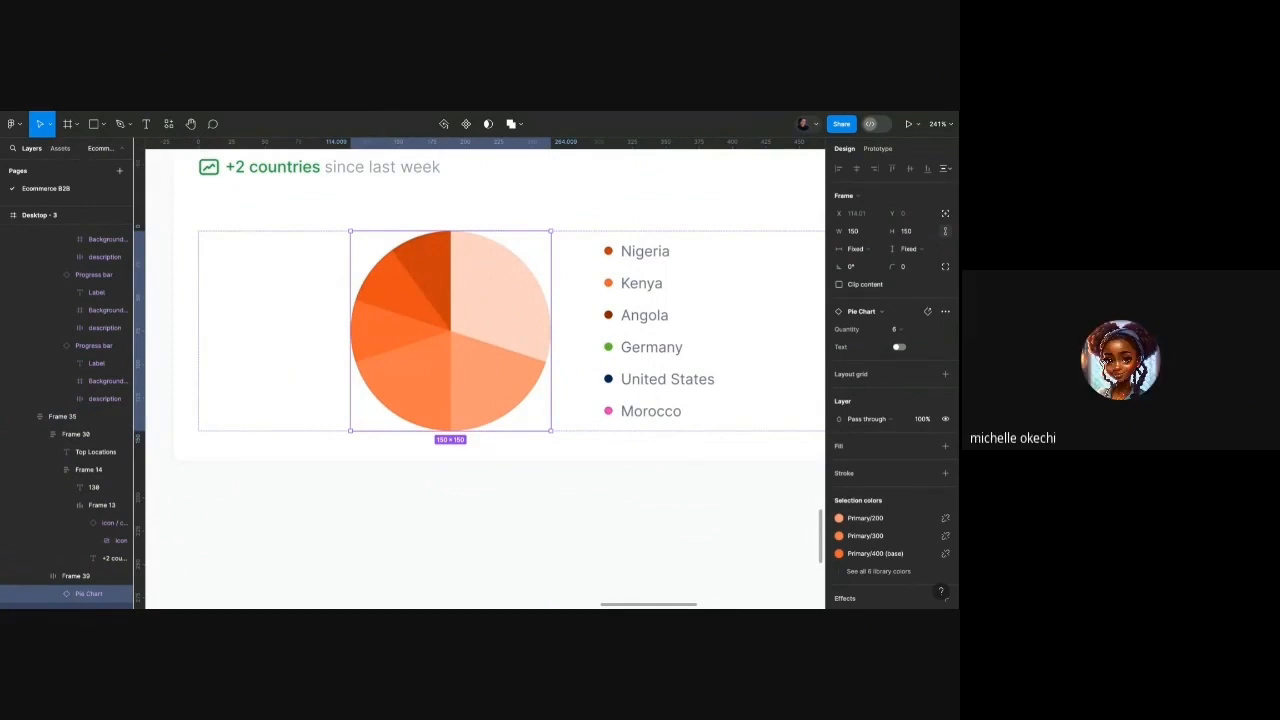
left_click(907, 231)
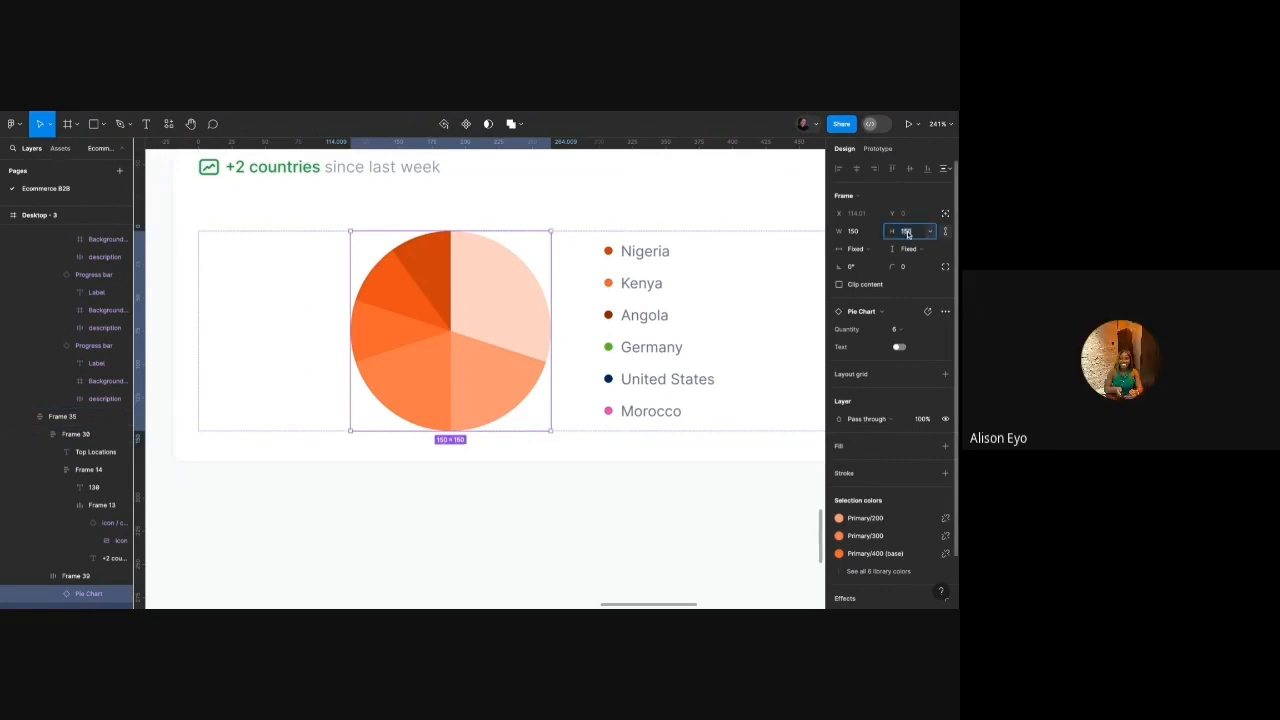
type("250")
key("Return")
scroll(603, 311, "down", 5)
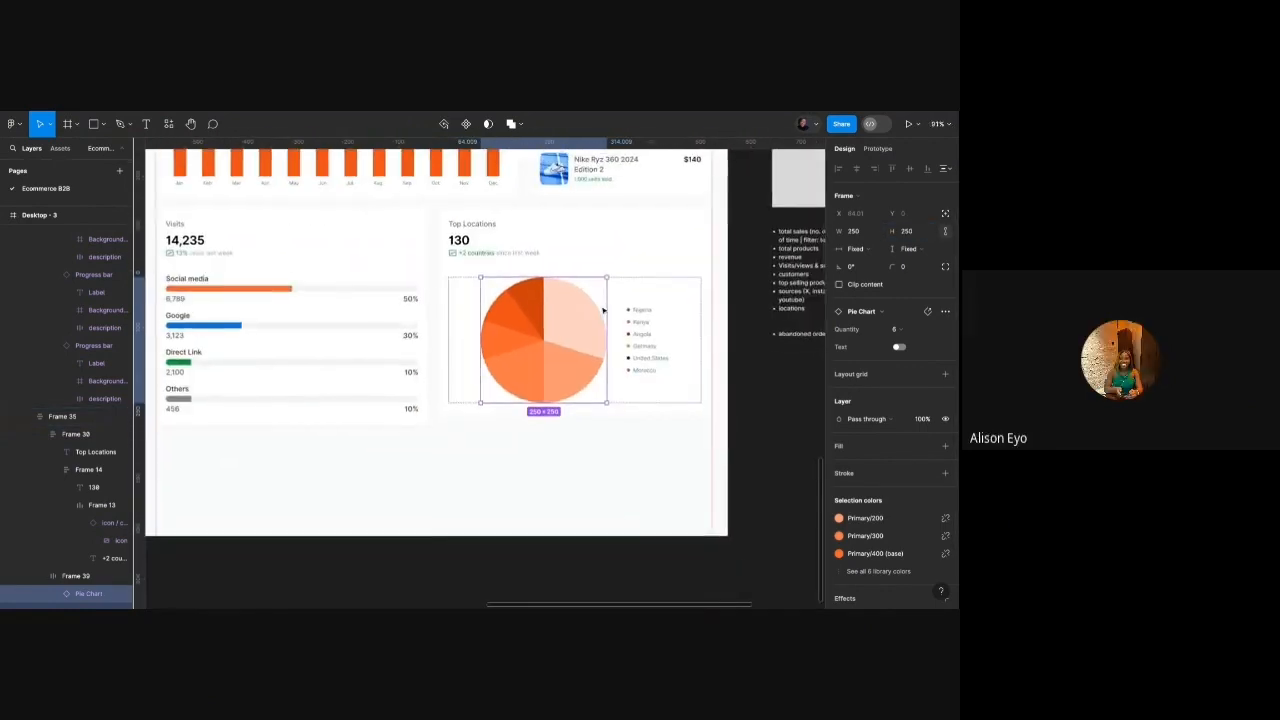
scroll(603, 311, "up", 3)
Widen the country legend's item spacing to 12.
left_click(656, 342)
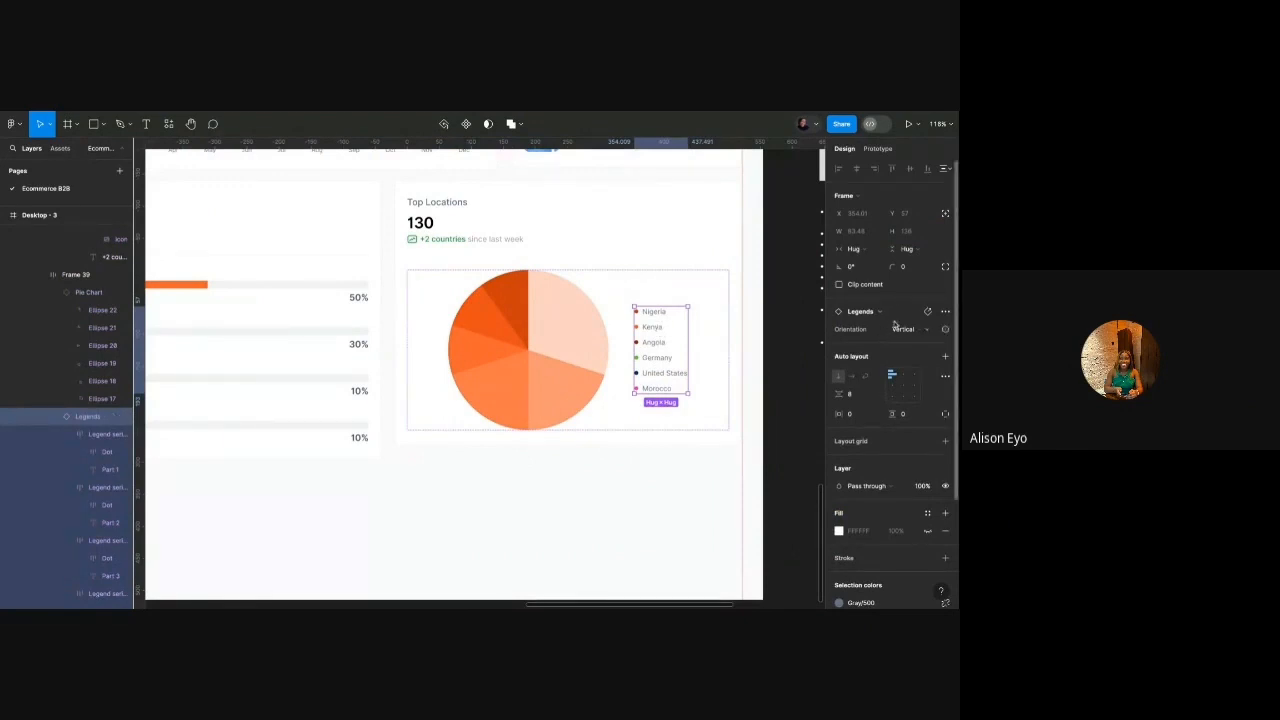
left_click(856, 396)
type("12")
key("Return")
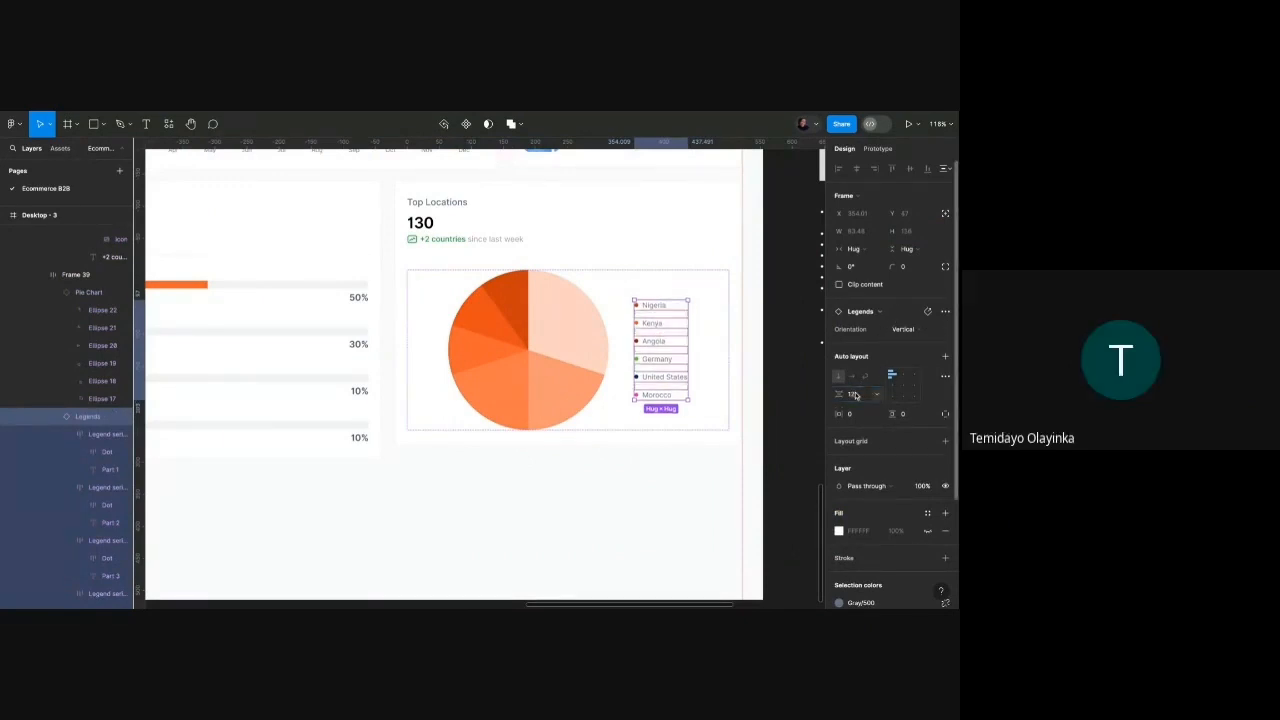
scroll(594, 323, "up", 5)
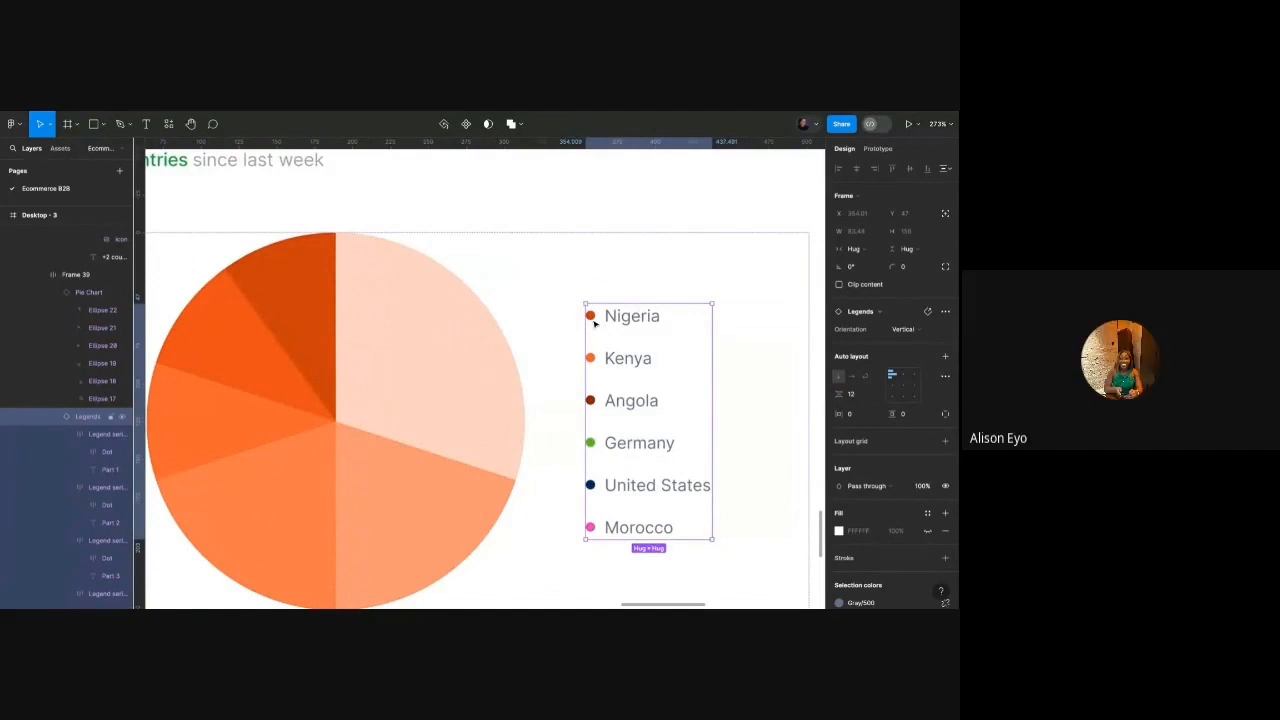
left_click(594, 322, "ctrl")
left_click(613, 291)
scroll(624, 320, "down", 10)
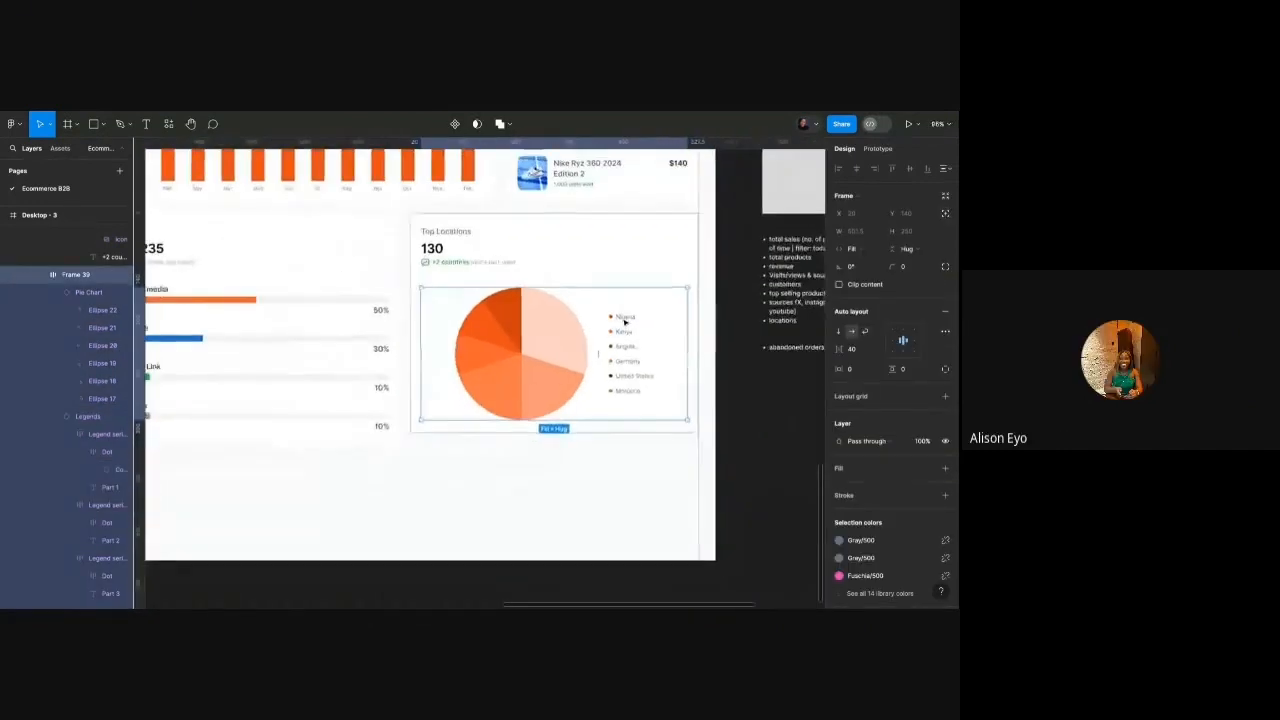
Switch the country legend to its Horizontal layout variant.
left_click(839, 331)
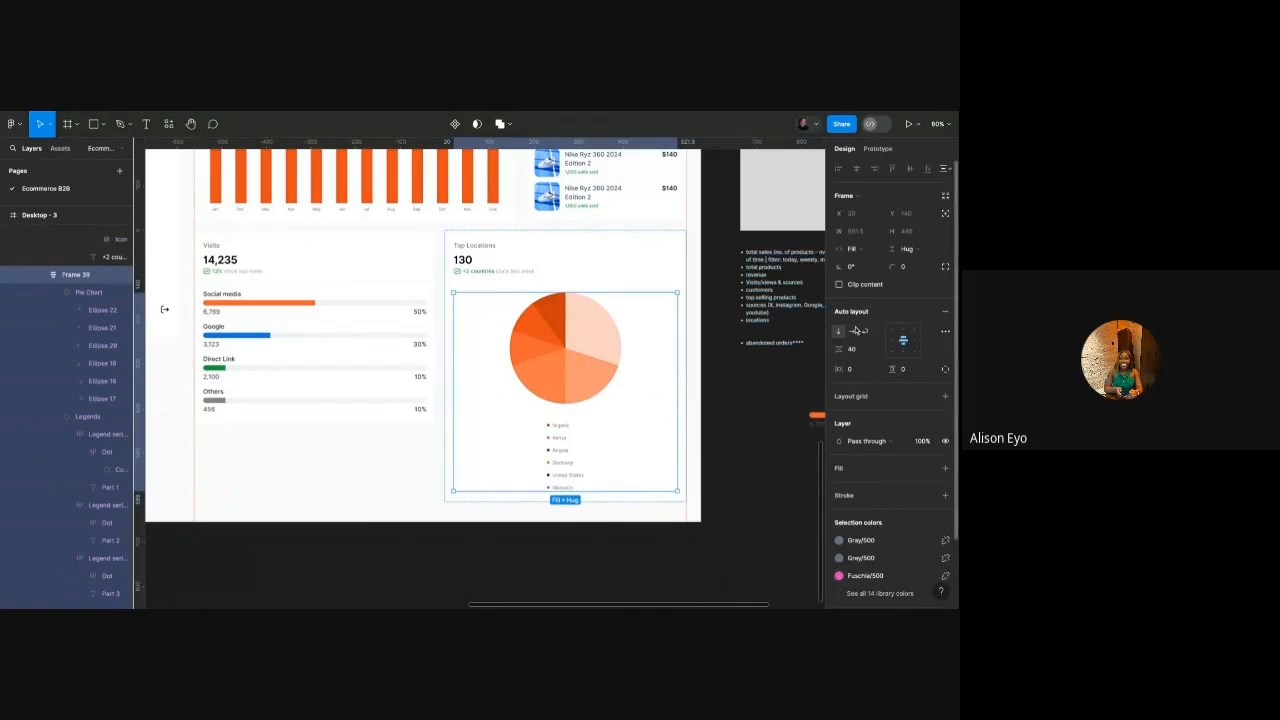
left_click(853, 331)
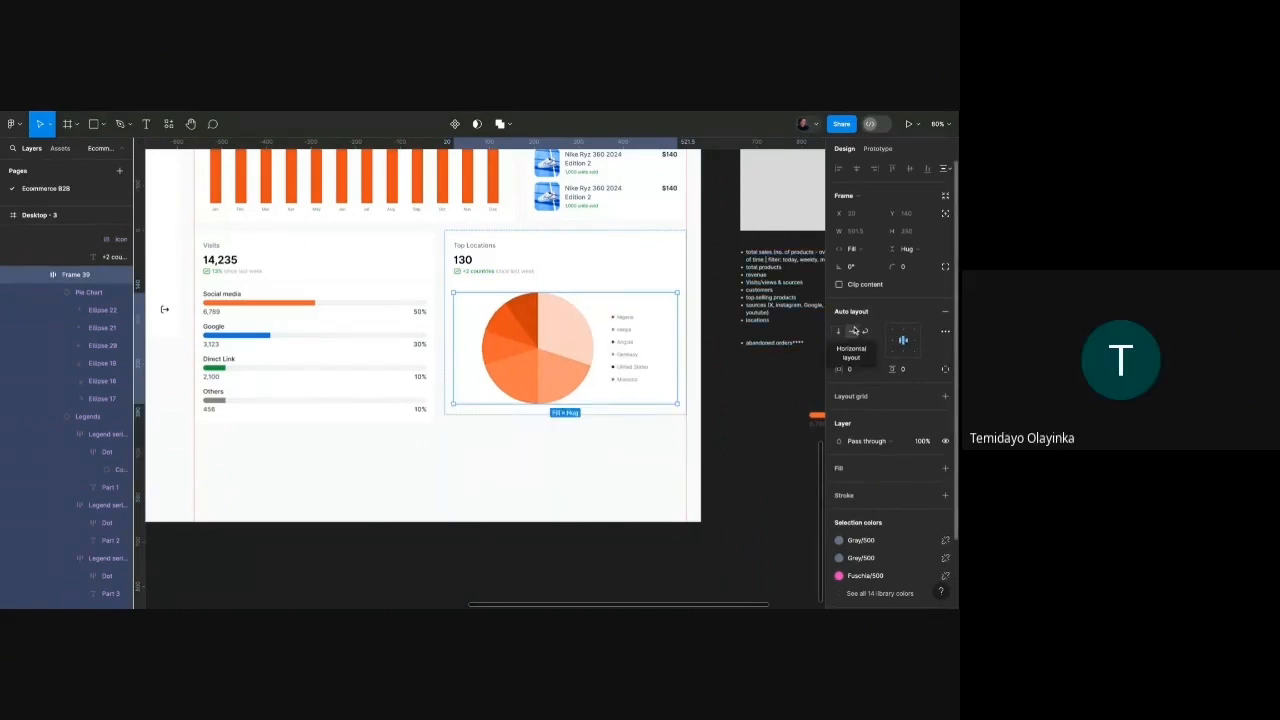
left_click(628, 366)
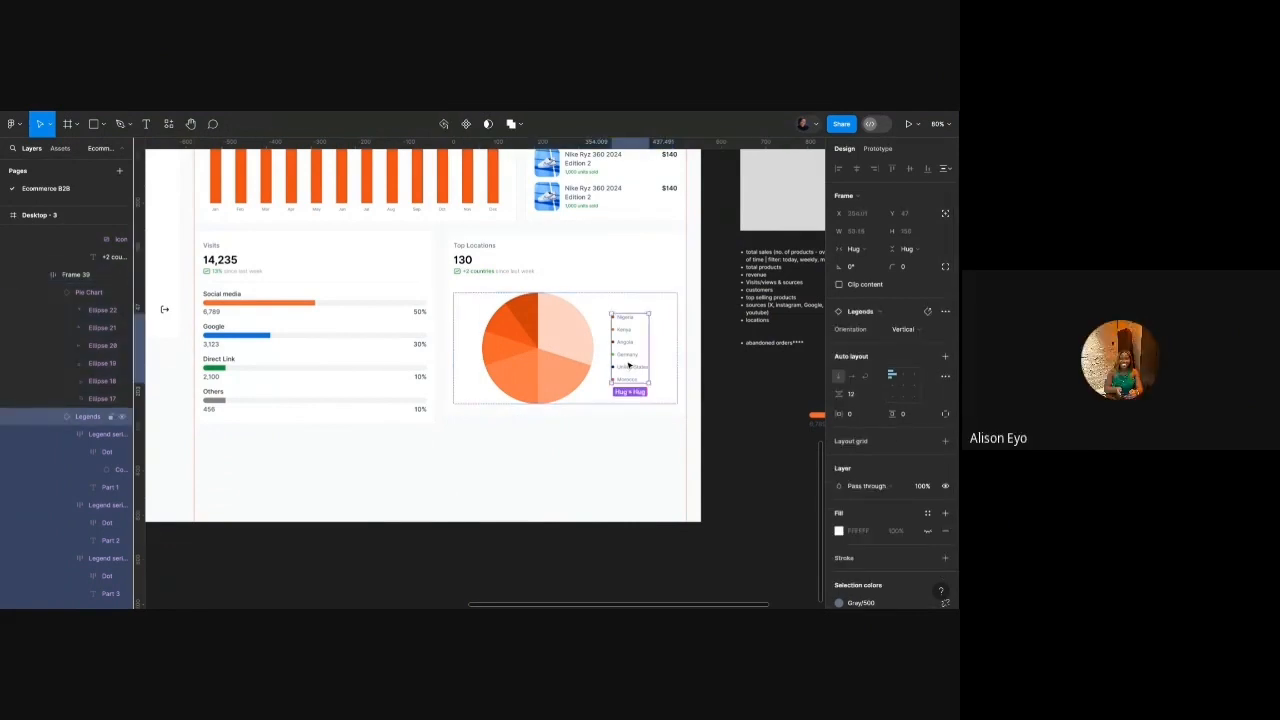
left_click(877, 331)
left_click(877, 341)
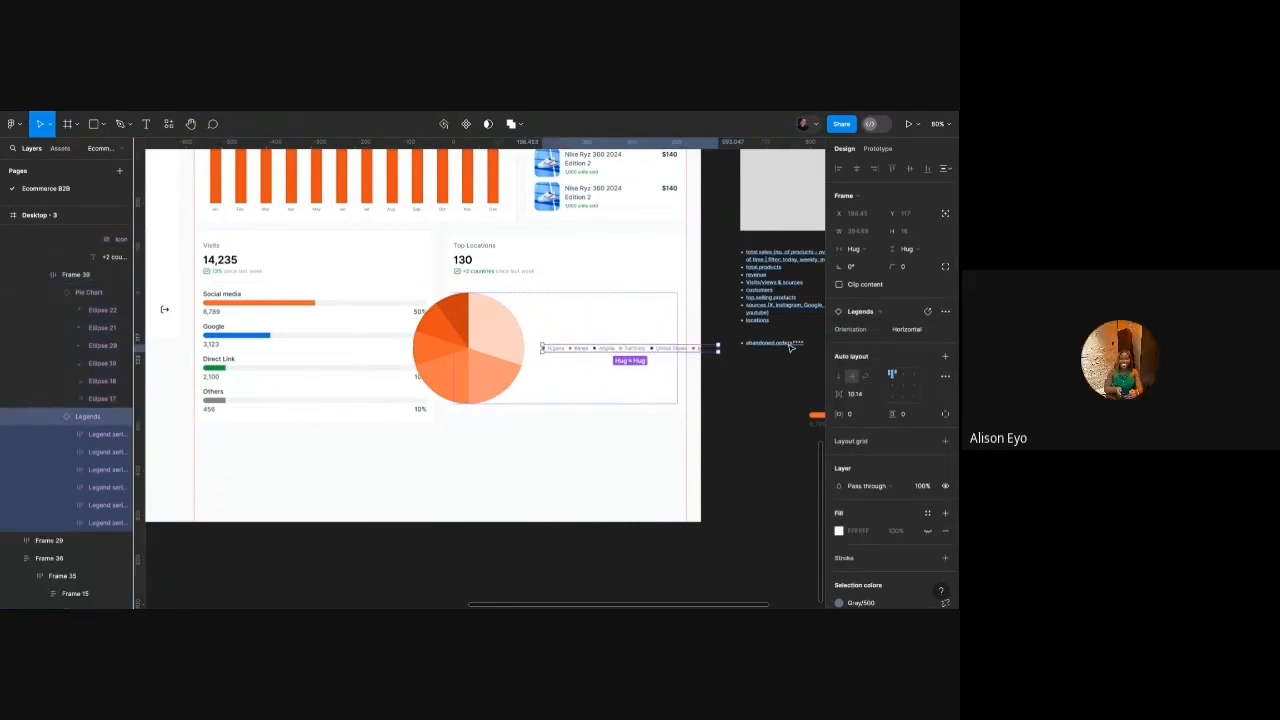
Set the pie-and-legend frame to vertical so the legend row sits beneath the pie.
left_click(667, 431)
left_click(665, 396)
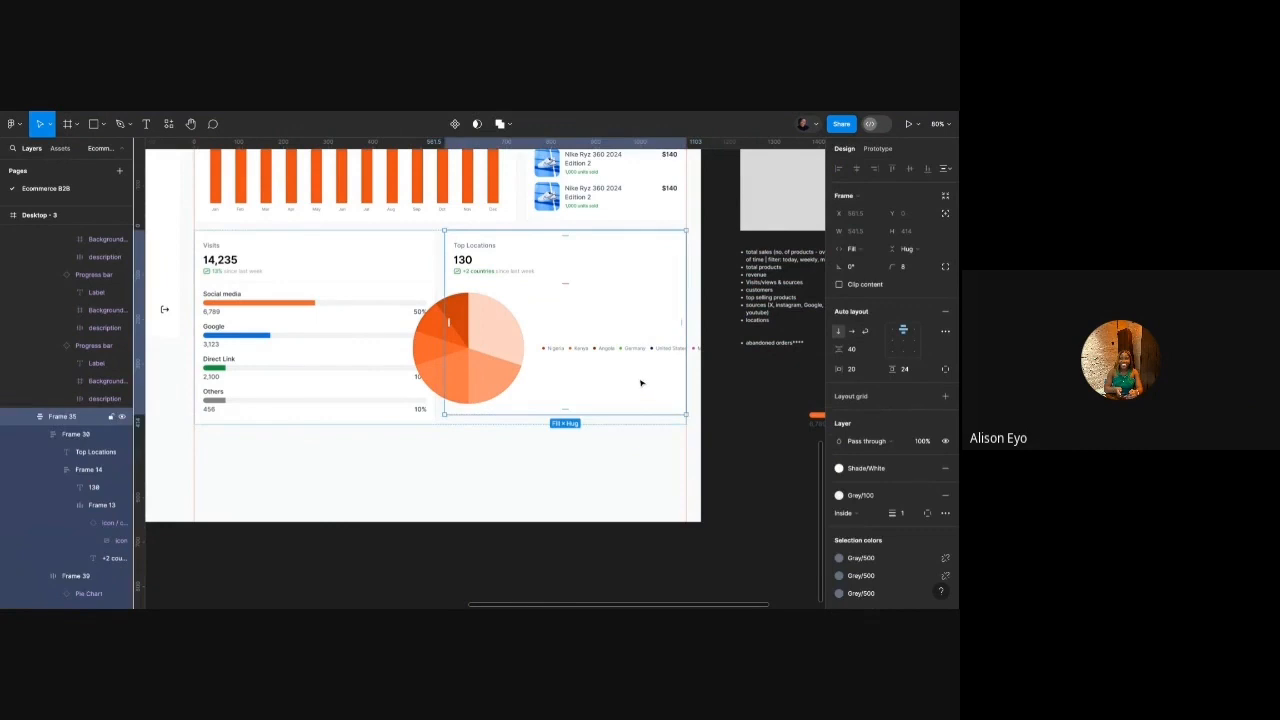
double_click(643, 382)
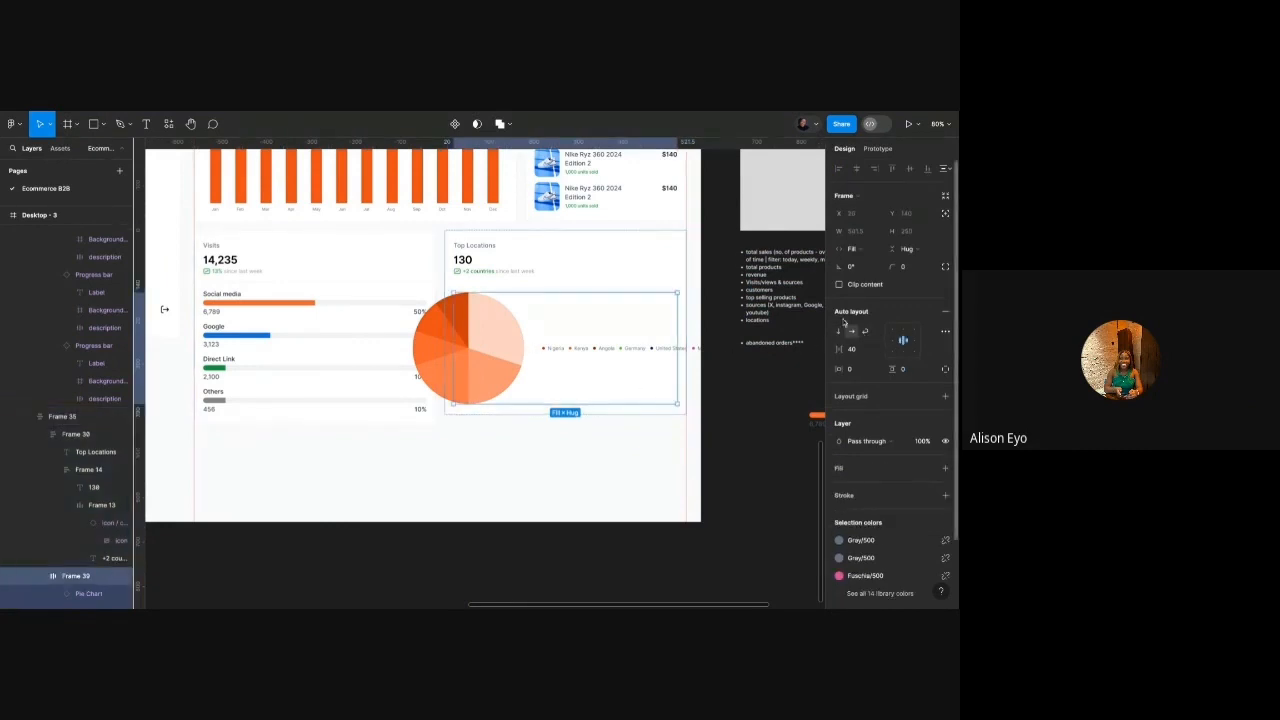
left_click(839, 331)
left_click(742, 457)
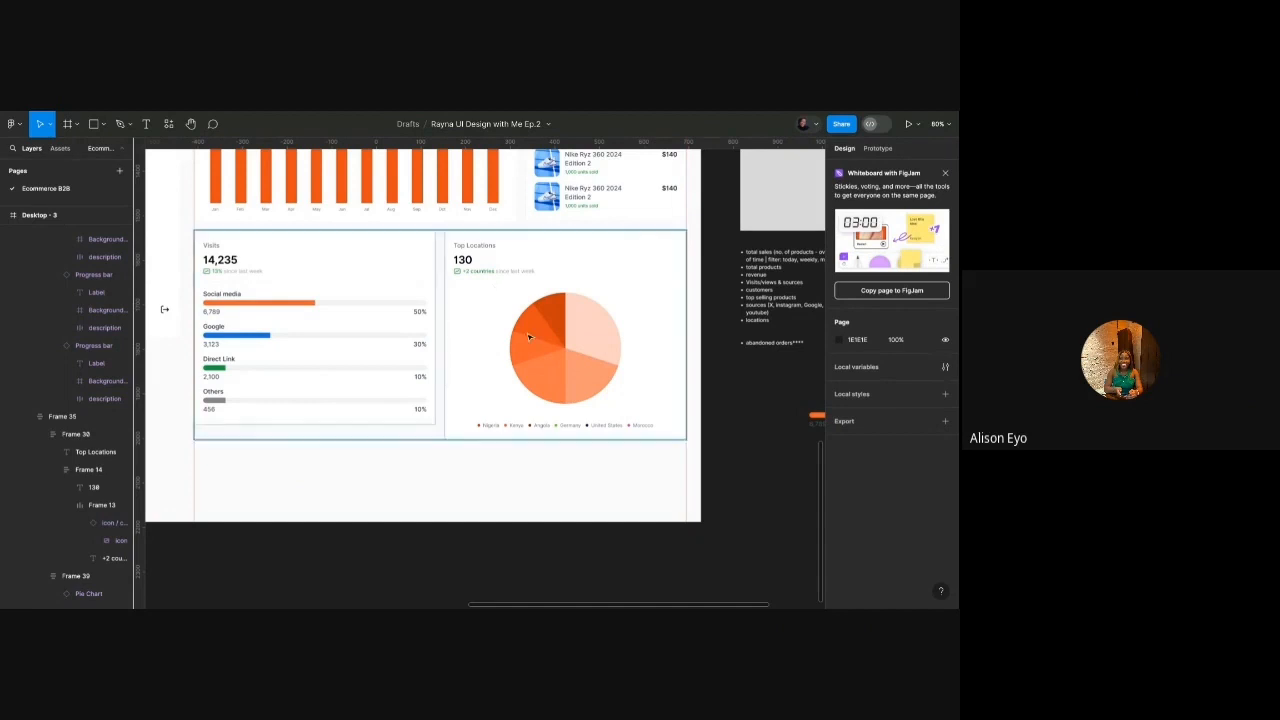
Open the context menu for the legend row.
left_click(539, 426)
left_click(539, 426)
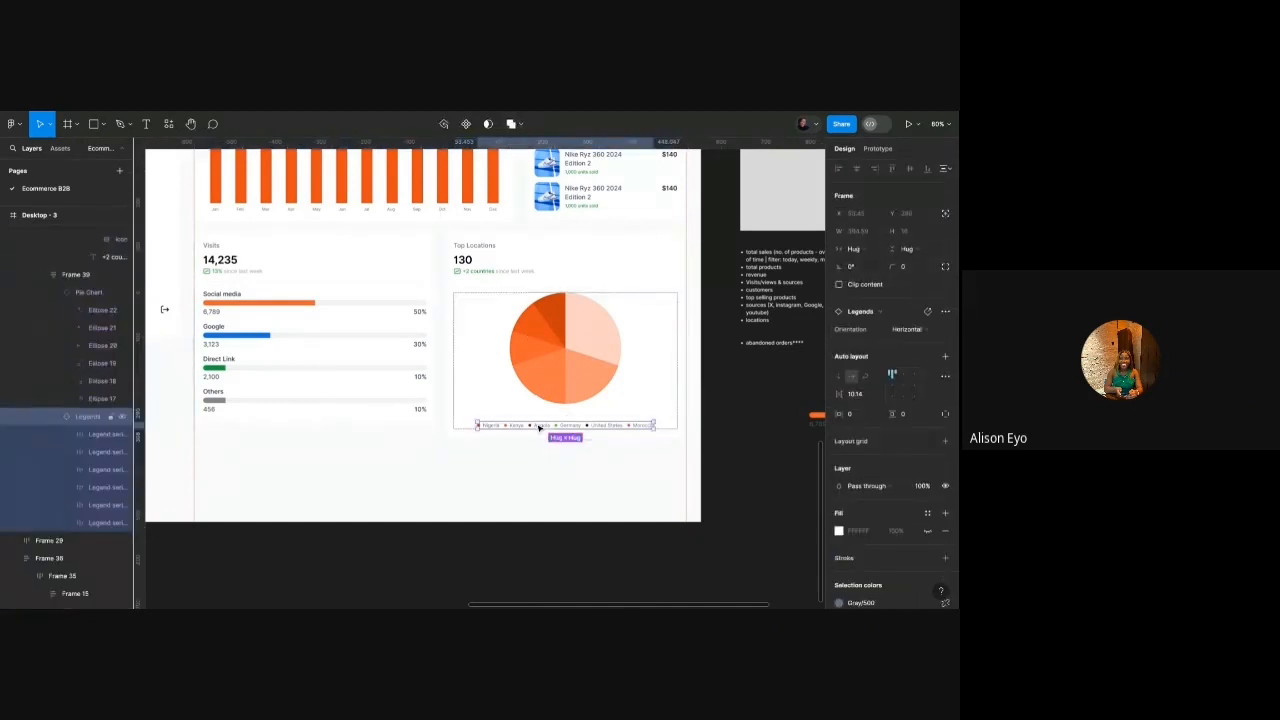
right_click(539, 426)
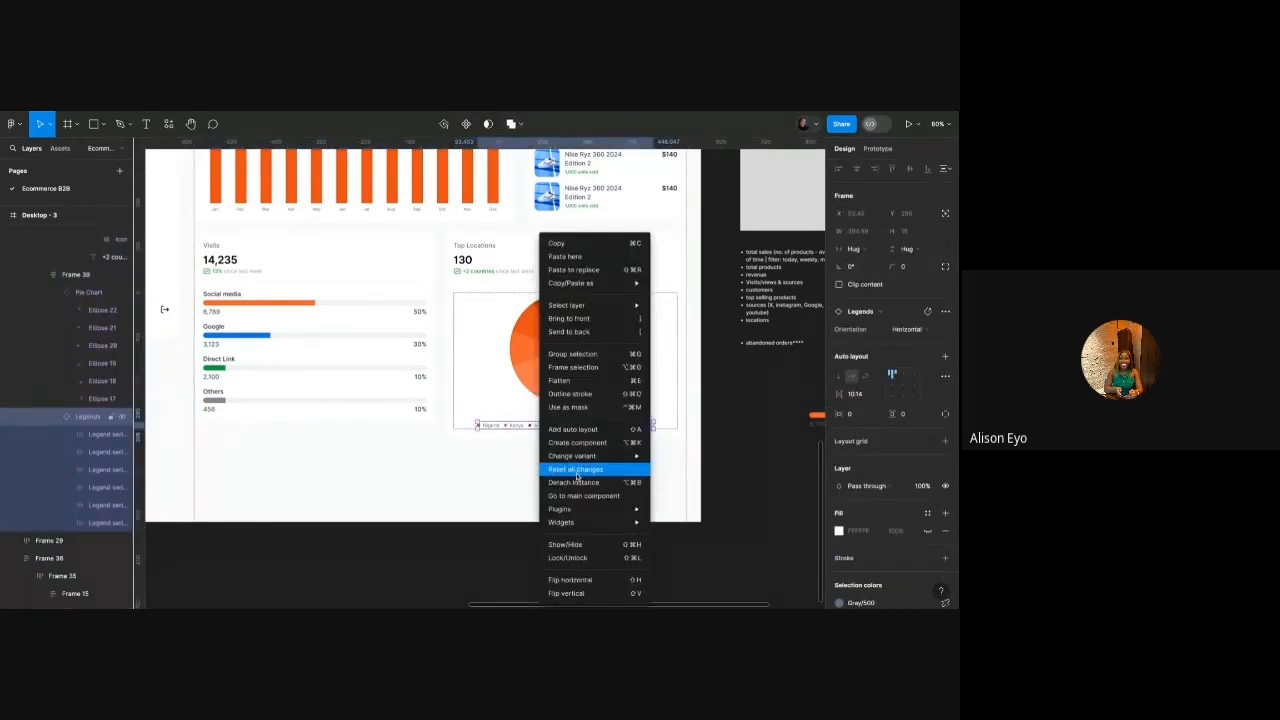